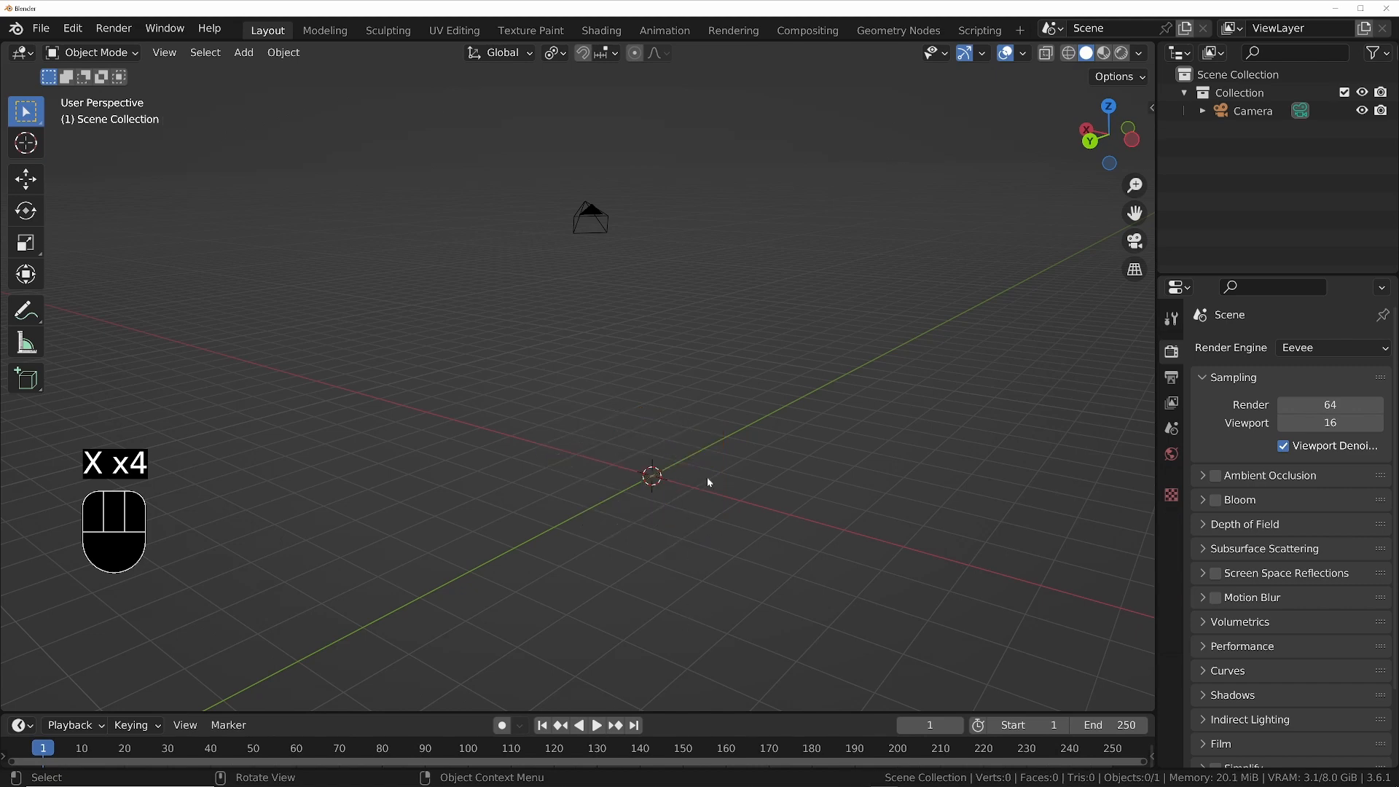
Add a text object at the scene origin
key(shift+a)
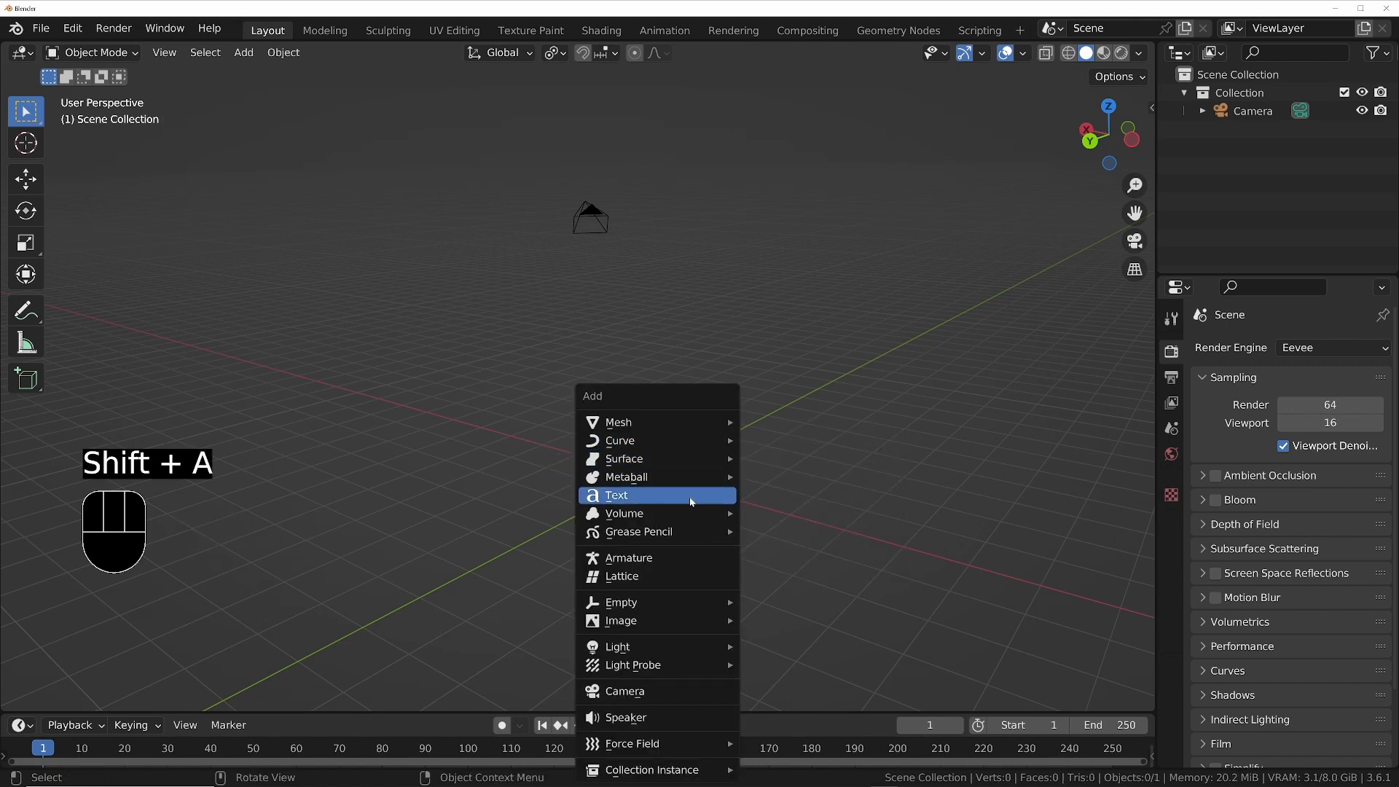
click(691, 501)
middle_drag(668, 474, 535, 525)
Replace the text object's wording with "3d illusions" and return to Object Mode
key(Tab)
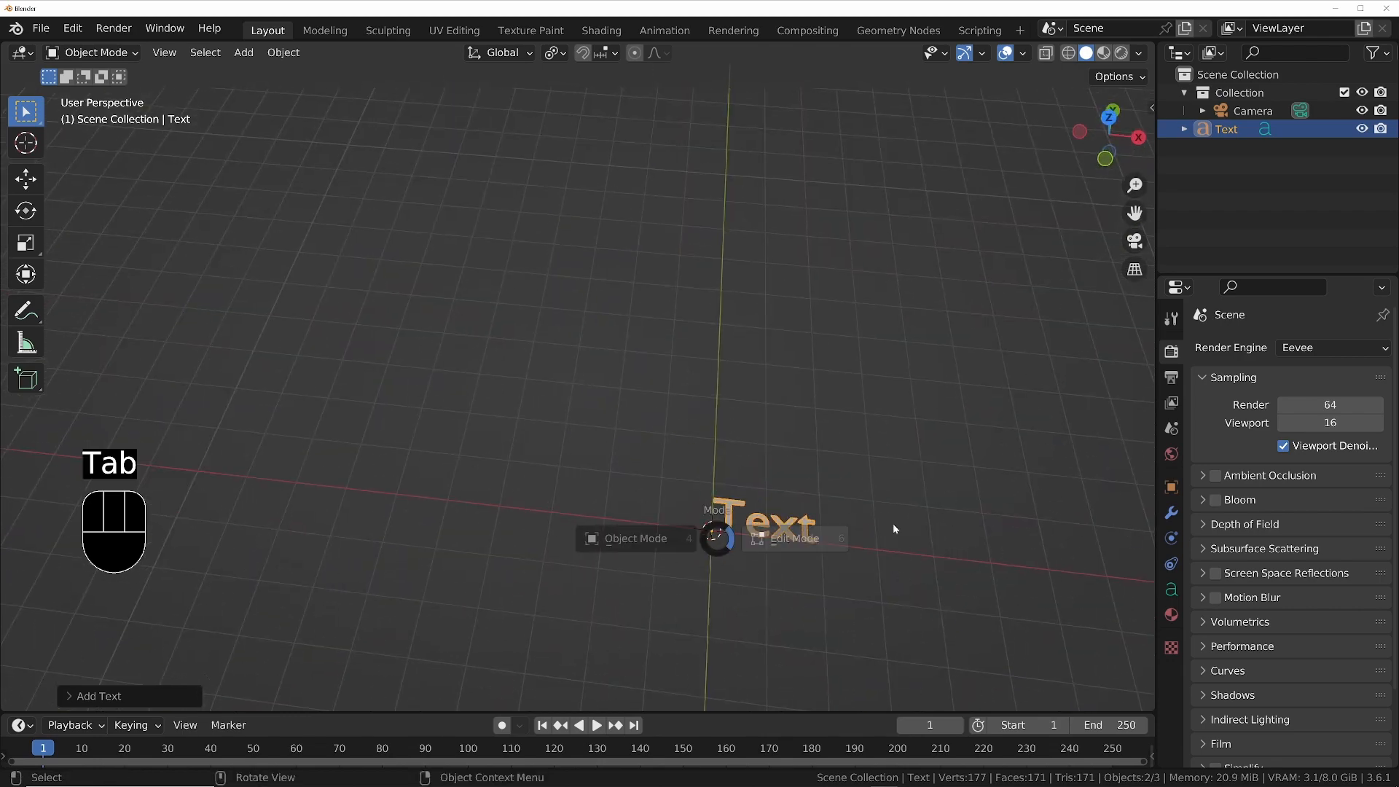
ctrl+middle_drag(846, 536, 554, 372)
middle_drag(554, 371, 604, 378)
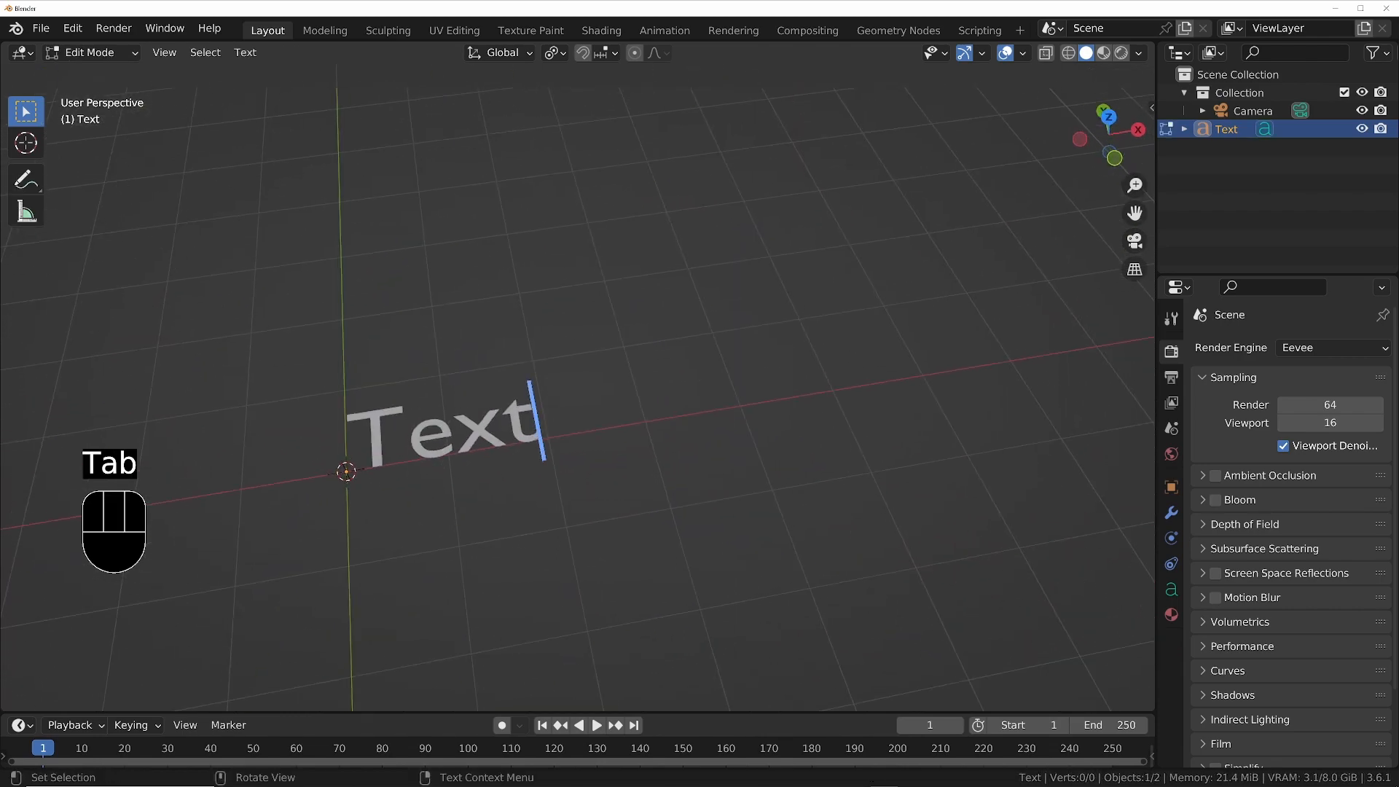
key(BackSpace)
key(BackSpace)
key(BackSpace)
key(BackSpace)
text(3d)
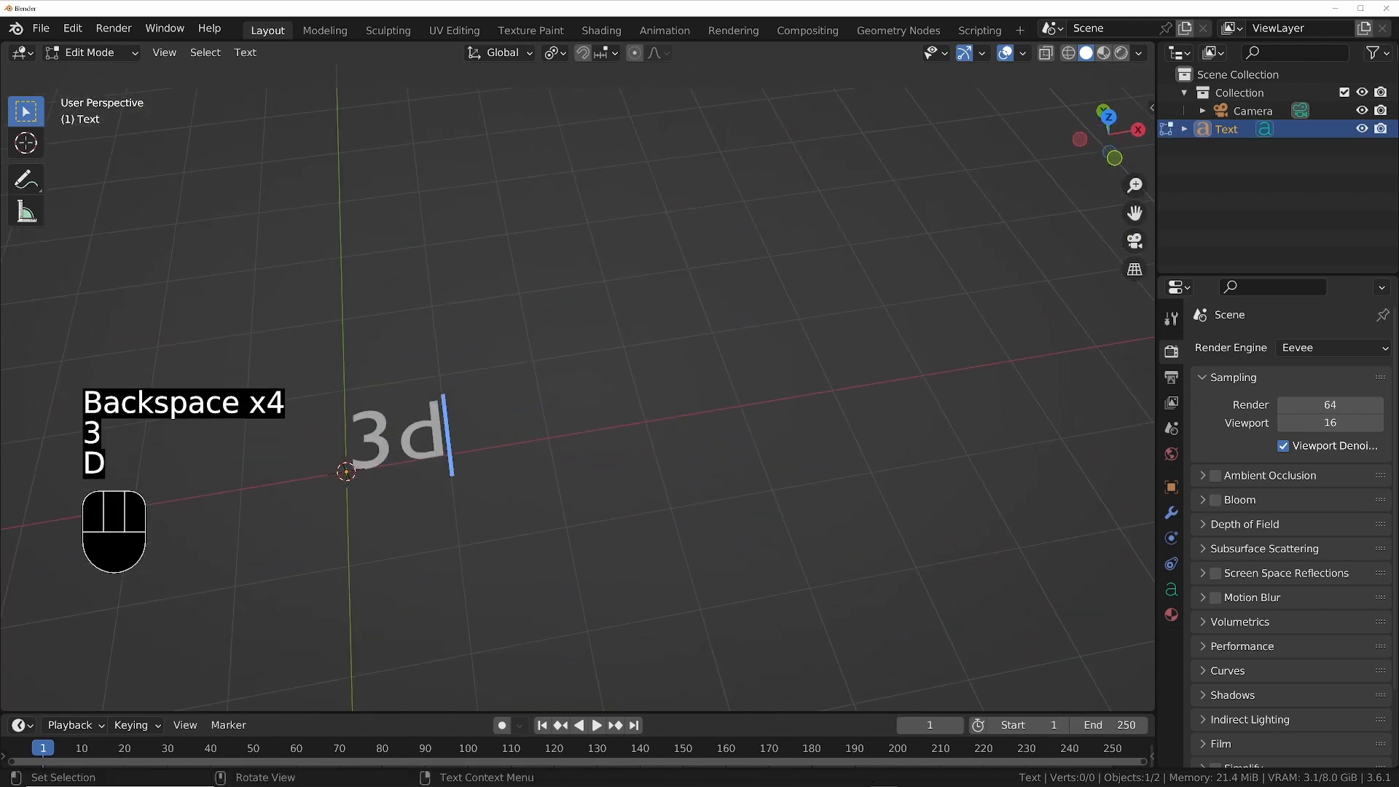
text( illusions)
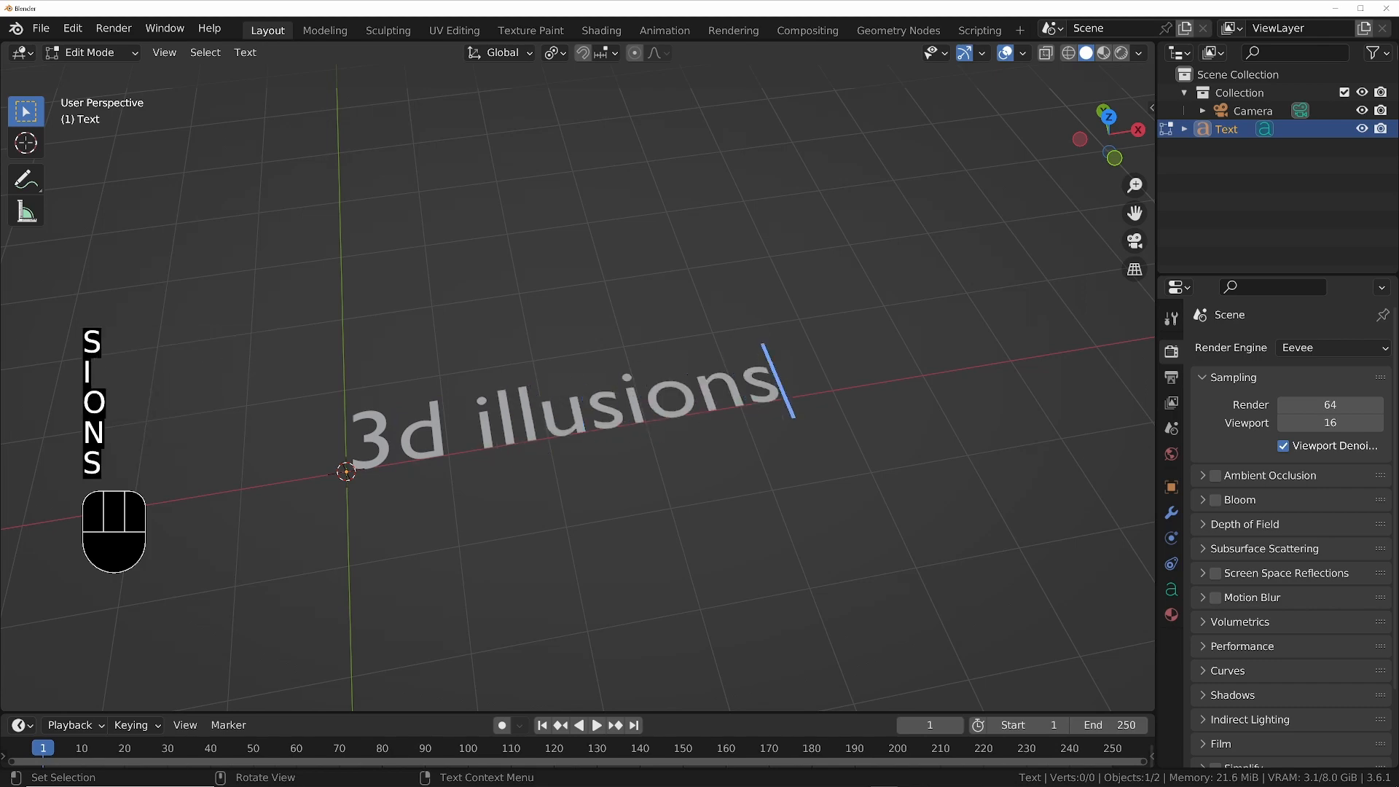
key(Tab)
click(409, 419)
scroll(452, 431, down, 1)
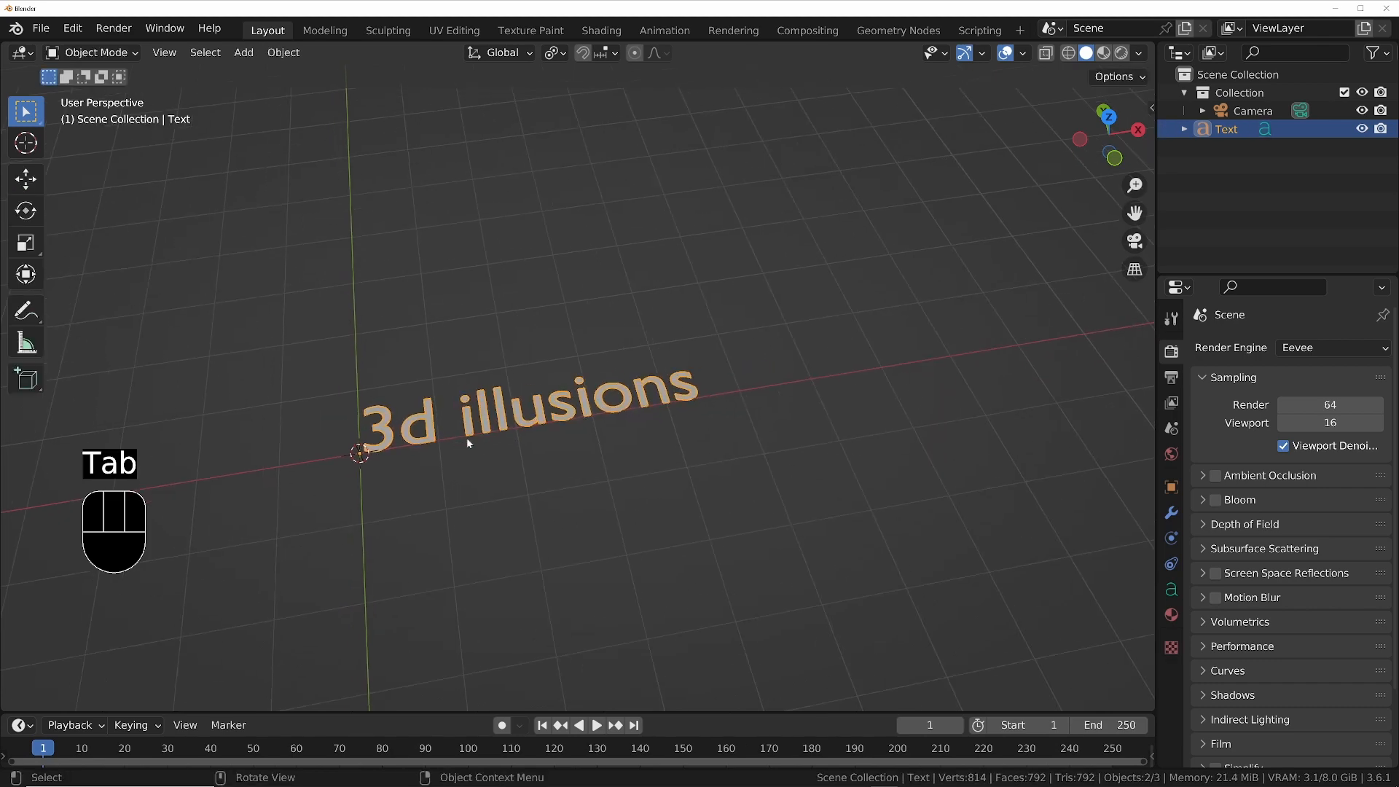
middle_drag(470, 439, 538, 397)
right_click(538, 397)
mouse_move(470, 438)
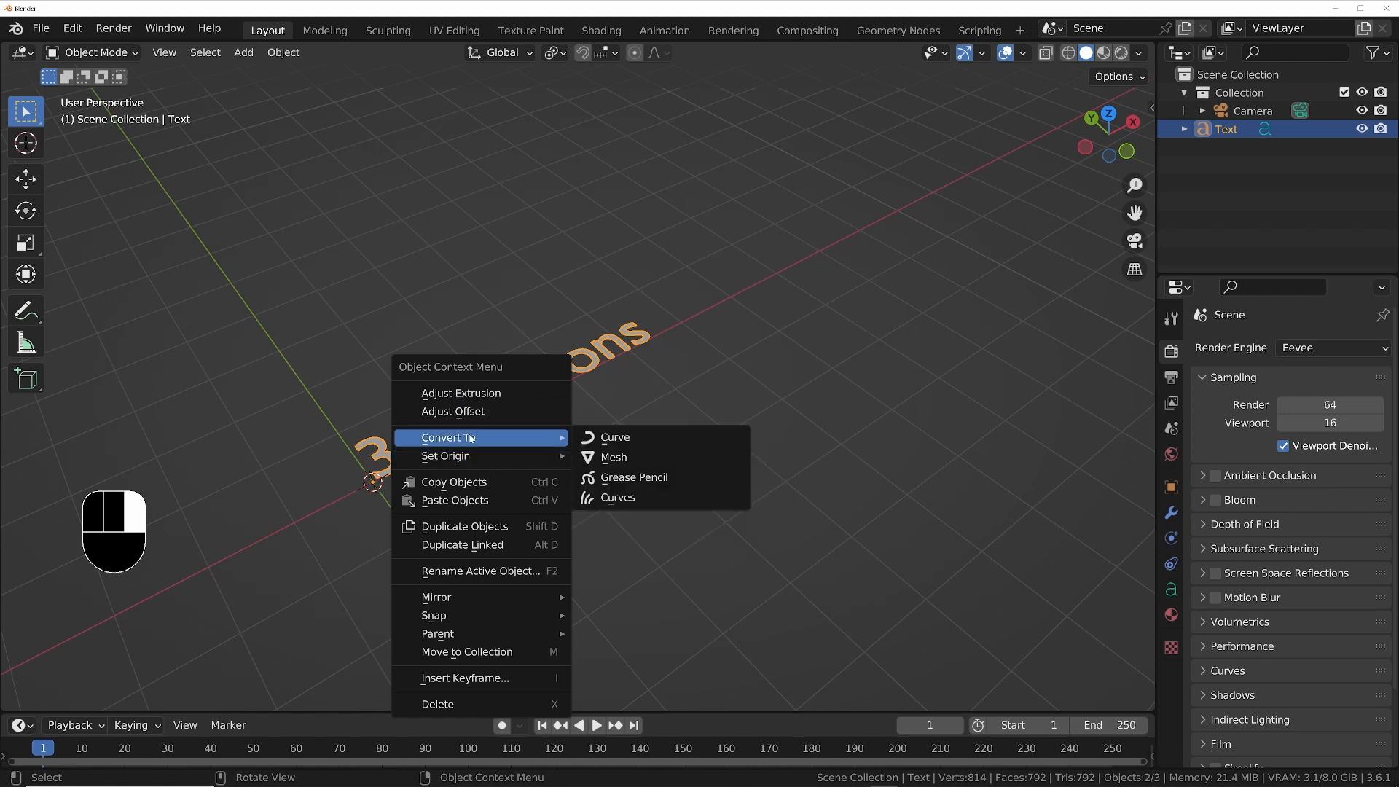
click(636, 459)
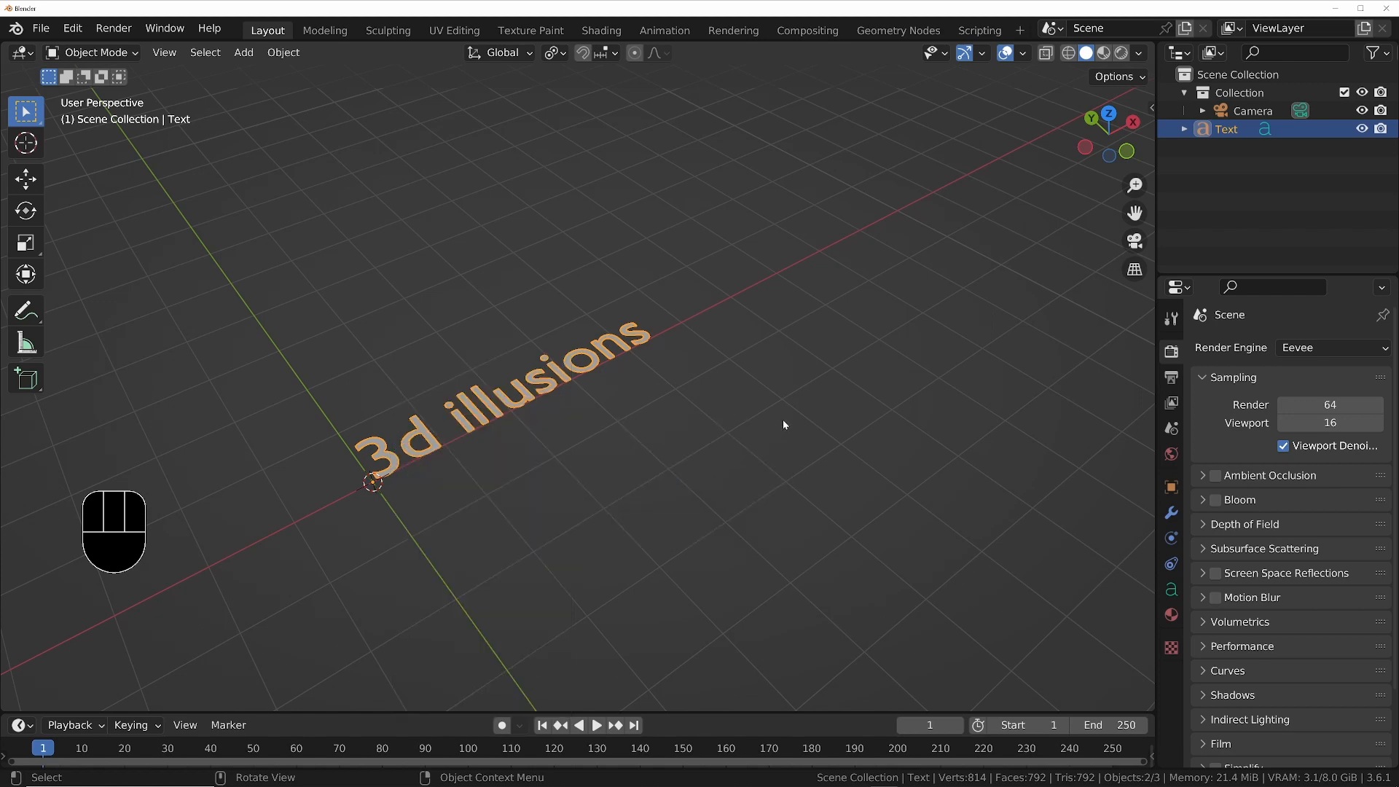
click(1171, 590)
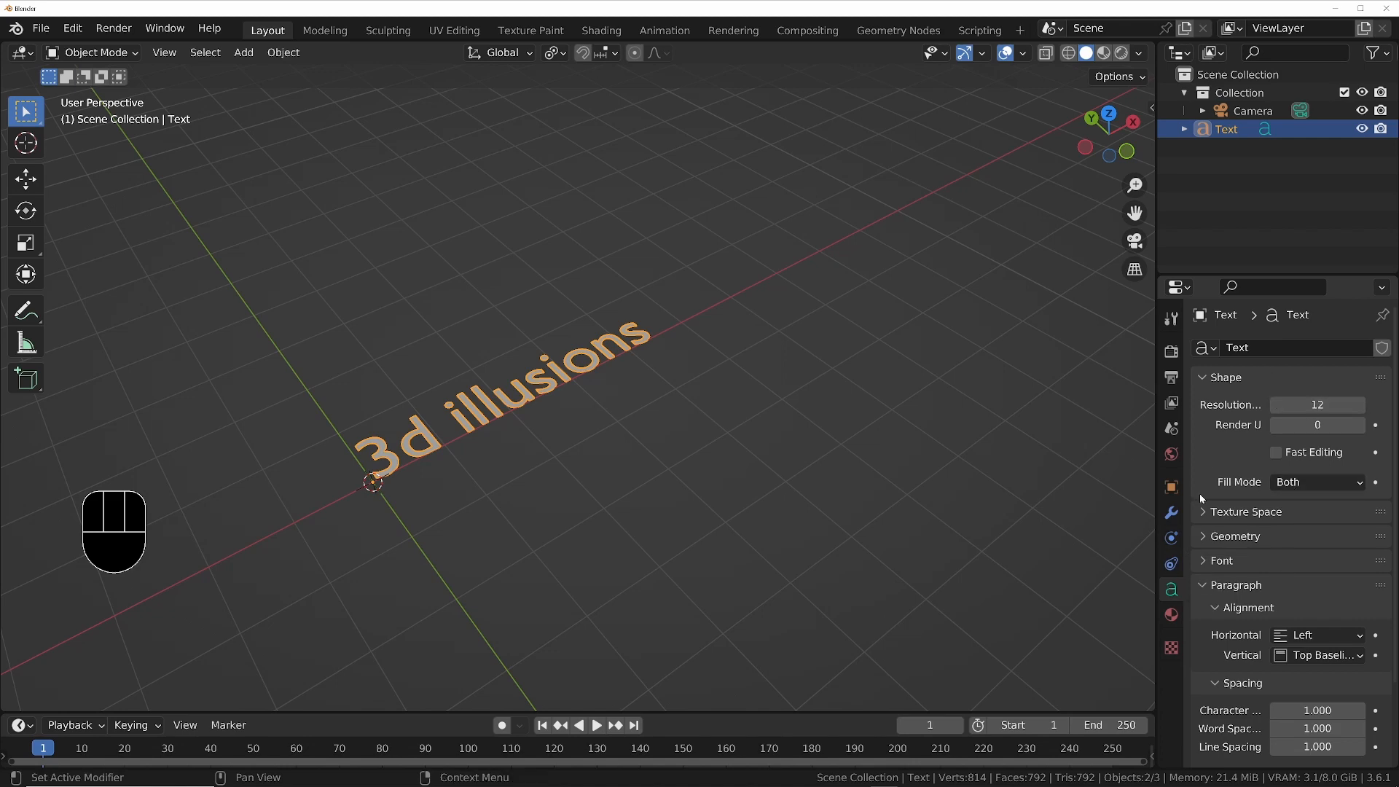
Convert the "3d illusions" text object to a mesh
right_click(495, 404)
mouse_move(447, 444)
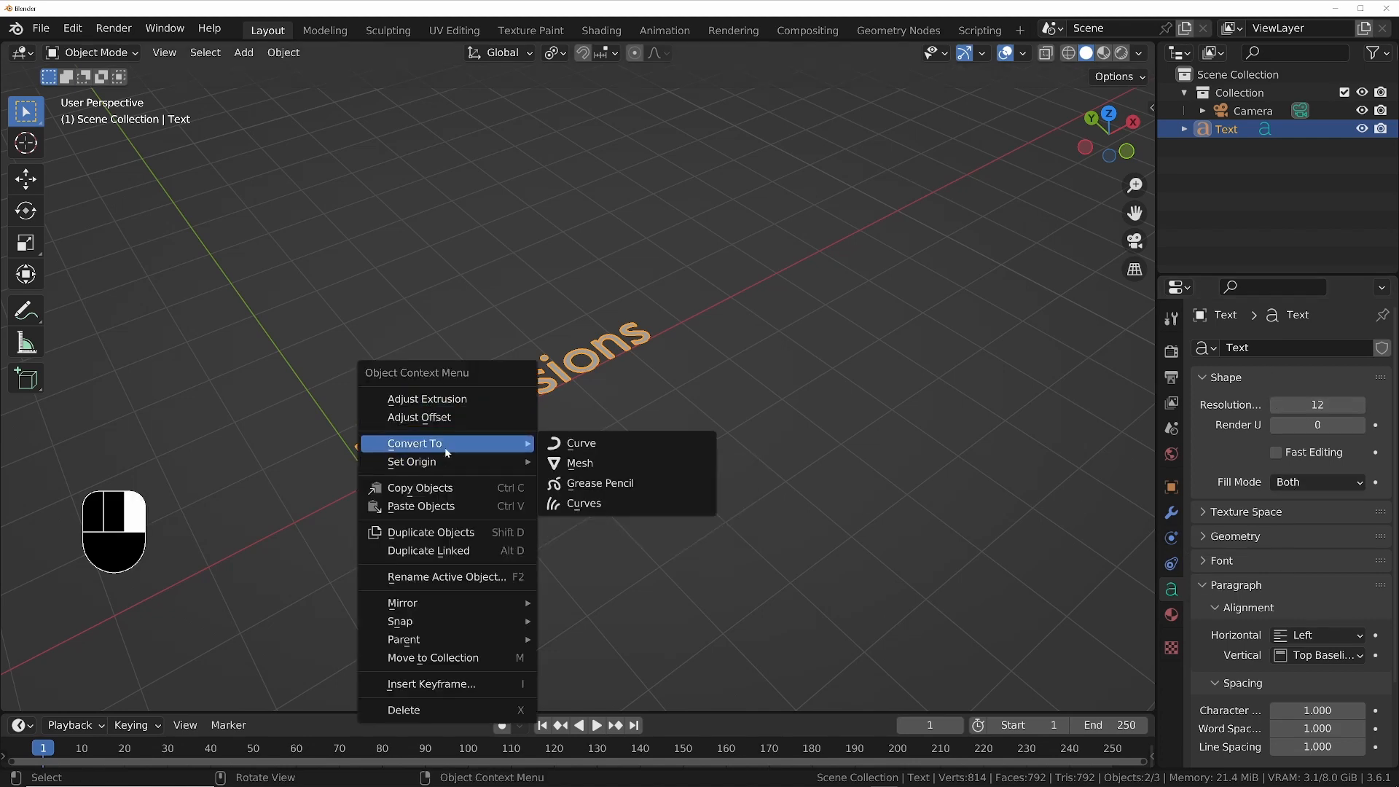
click(583, 463)
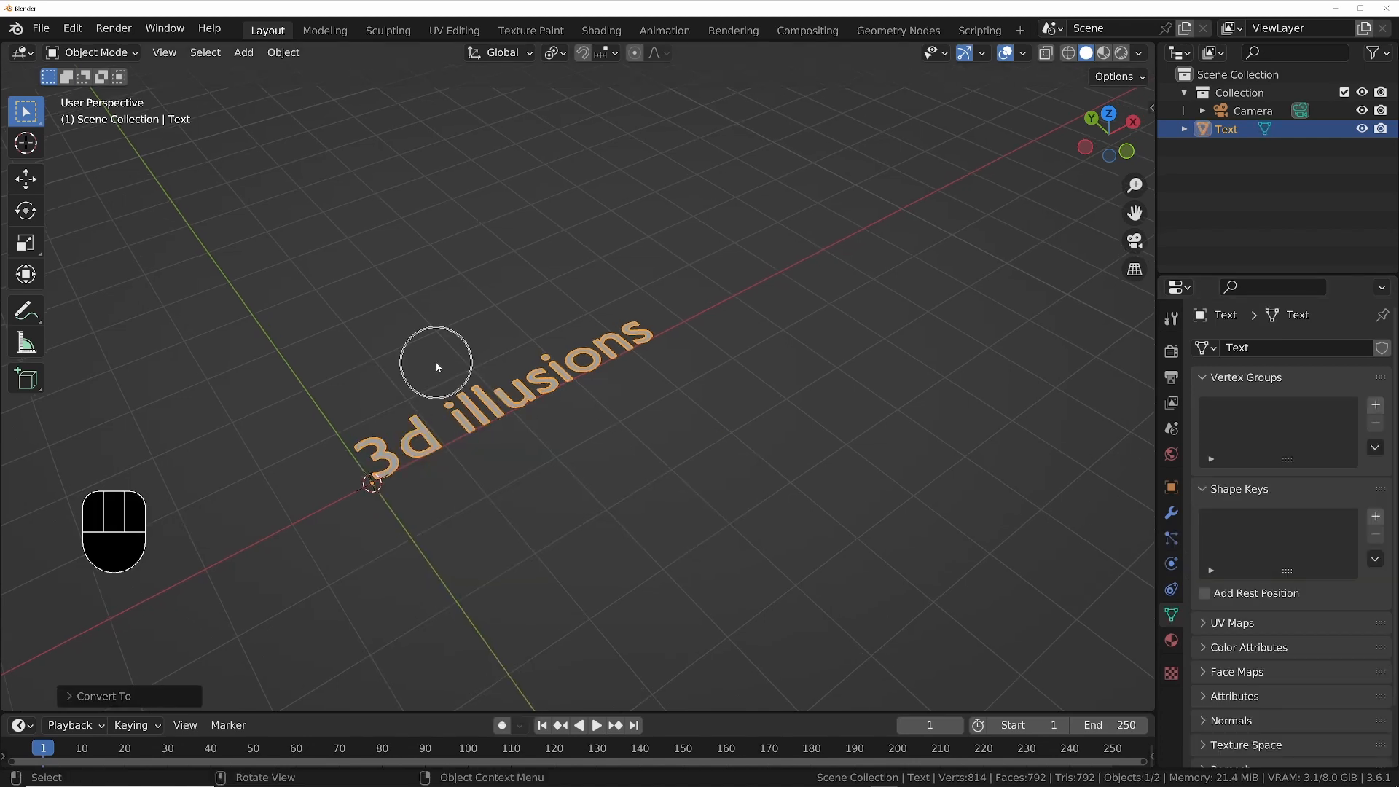
Enter Edit Mode on the text mesh and select all its geometry in face selection mode
key(Tab)
middle_drag(548, 406, 688, 396)
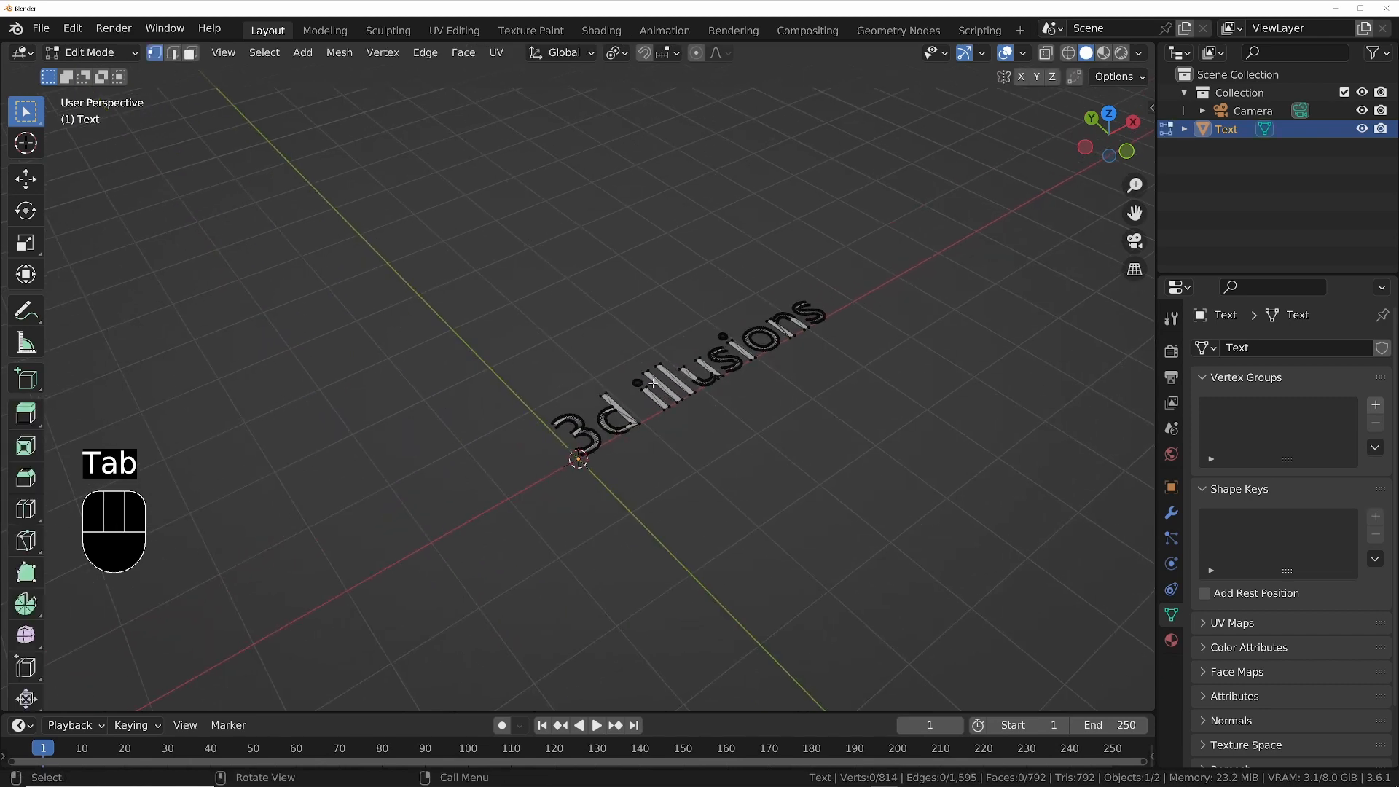
click(191, 53)
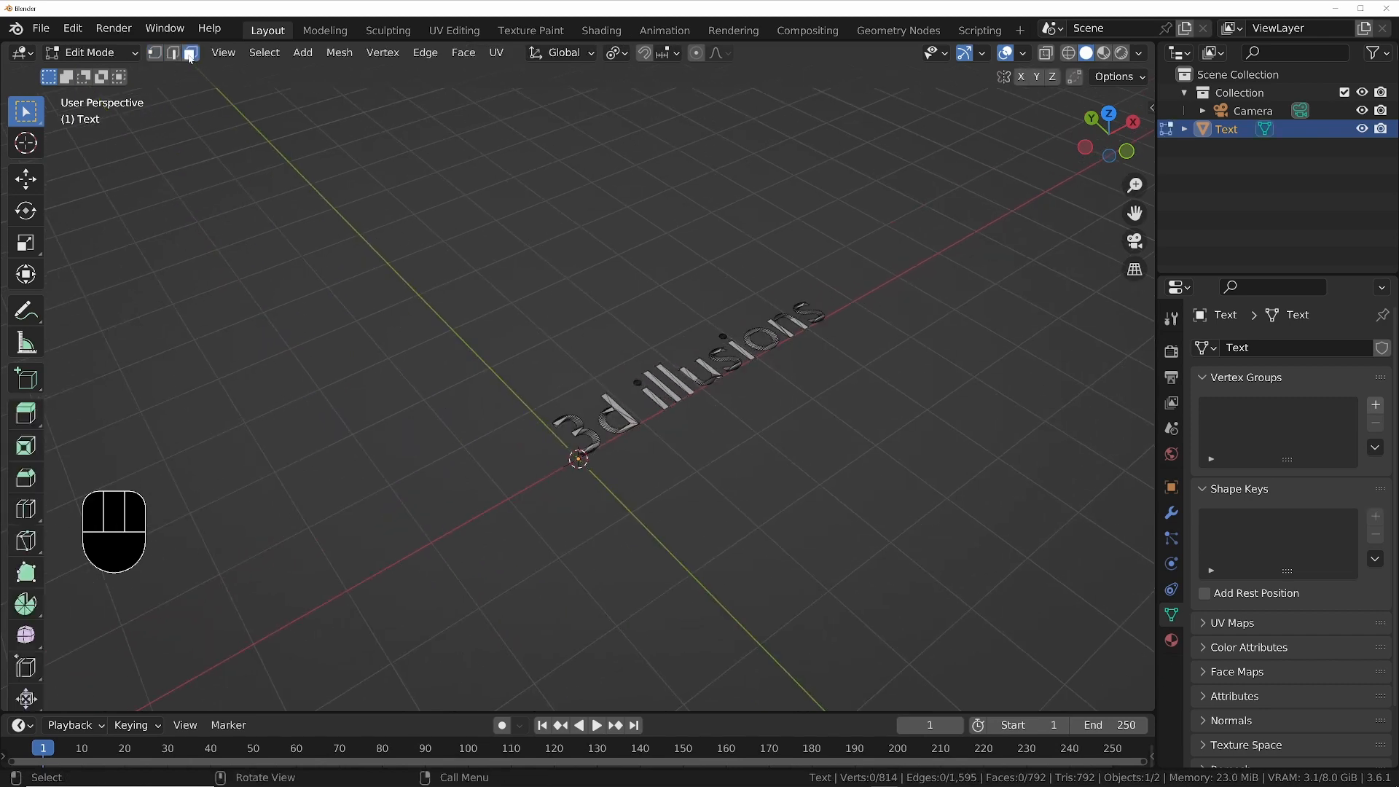
scroll(718, 383, up, 4)
key(a)
middle_drag(735, 405, 823, 438)
key(e)
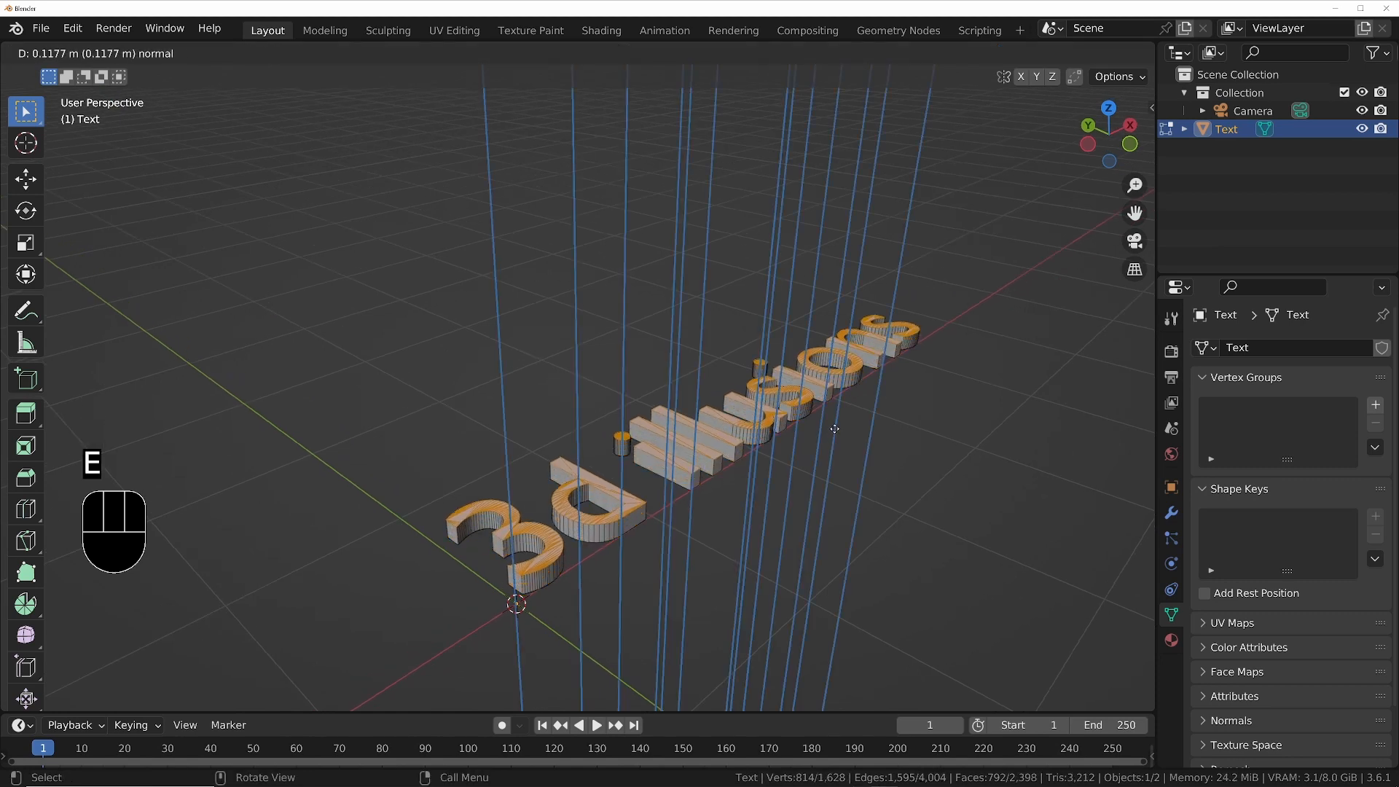
right_click(834, 428)
key(ctrl+z)
Clean up the selected letter faces of the text mesh with Limited Dissolve
scroll(729, 462, up, 3)
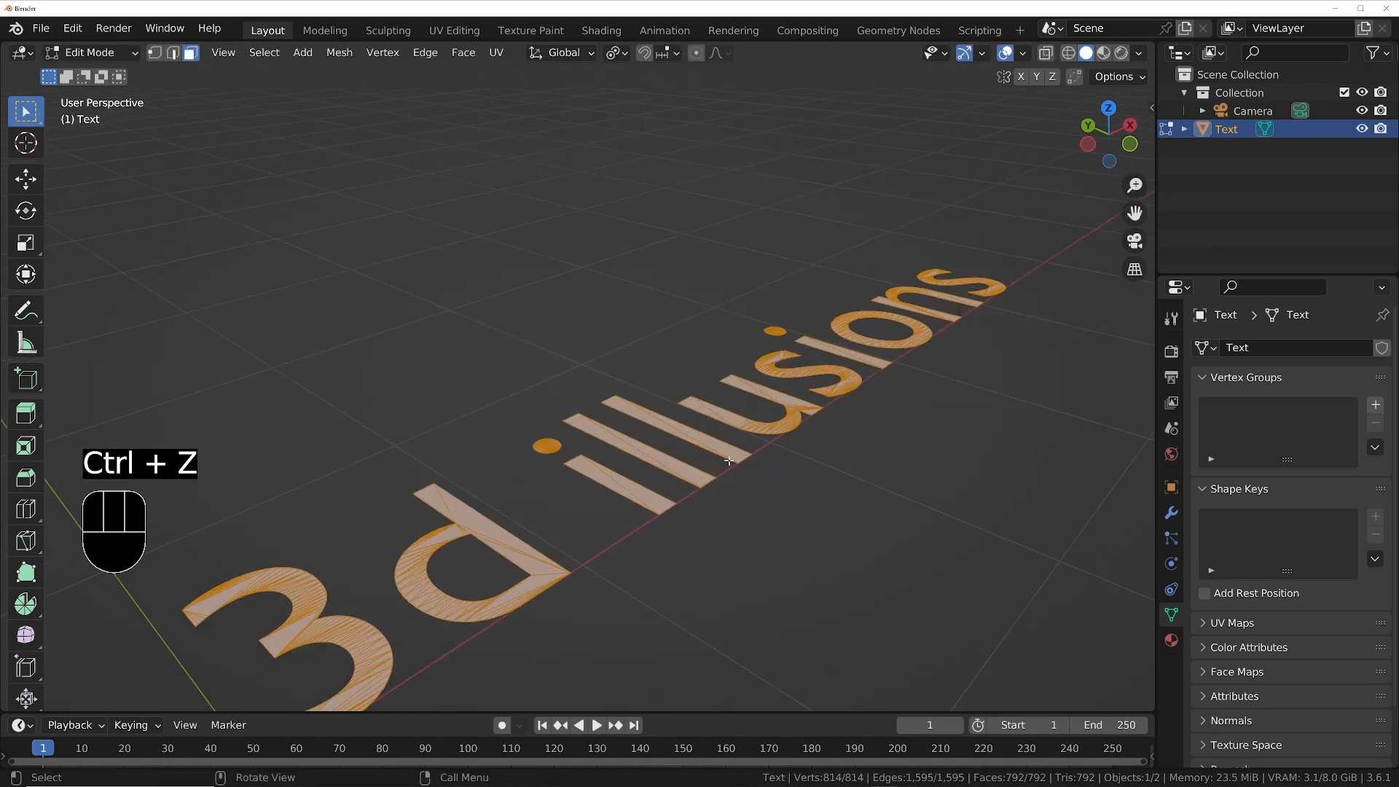
key(x)
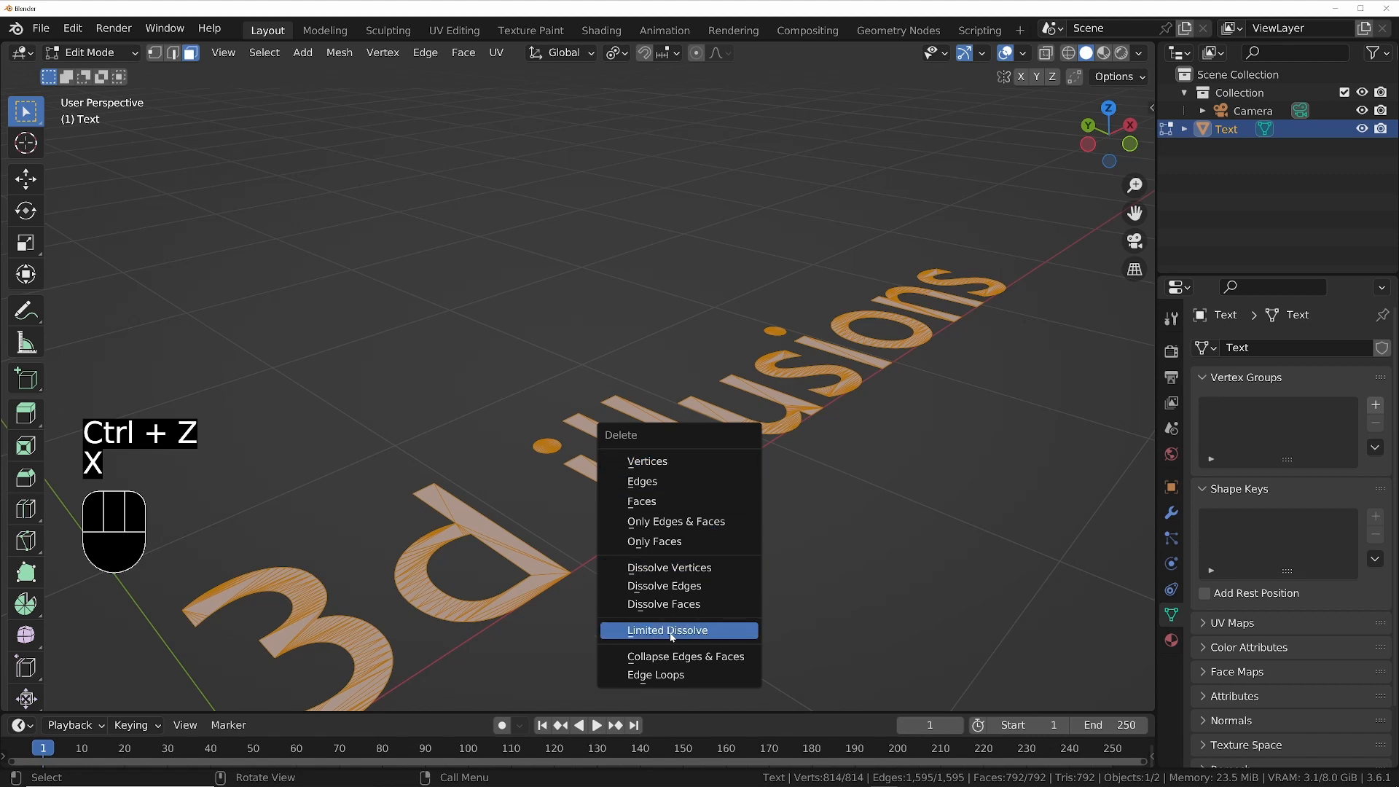
click(672, 635)
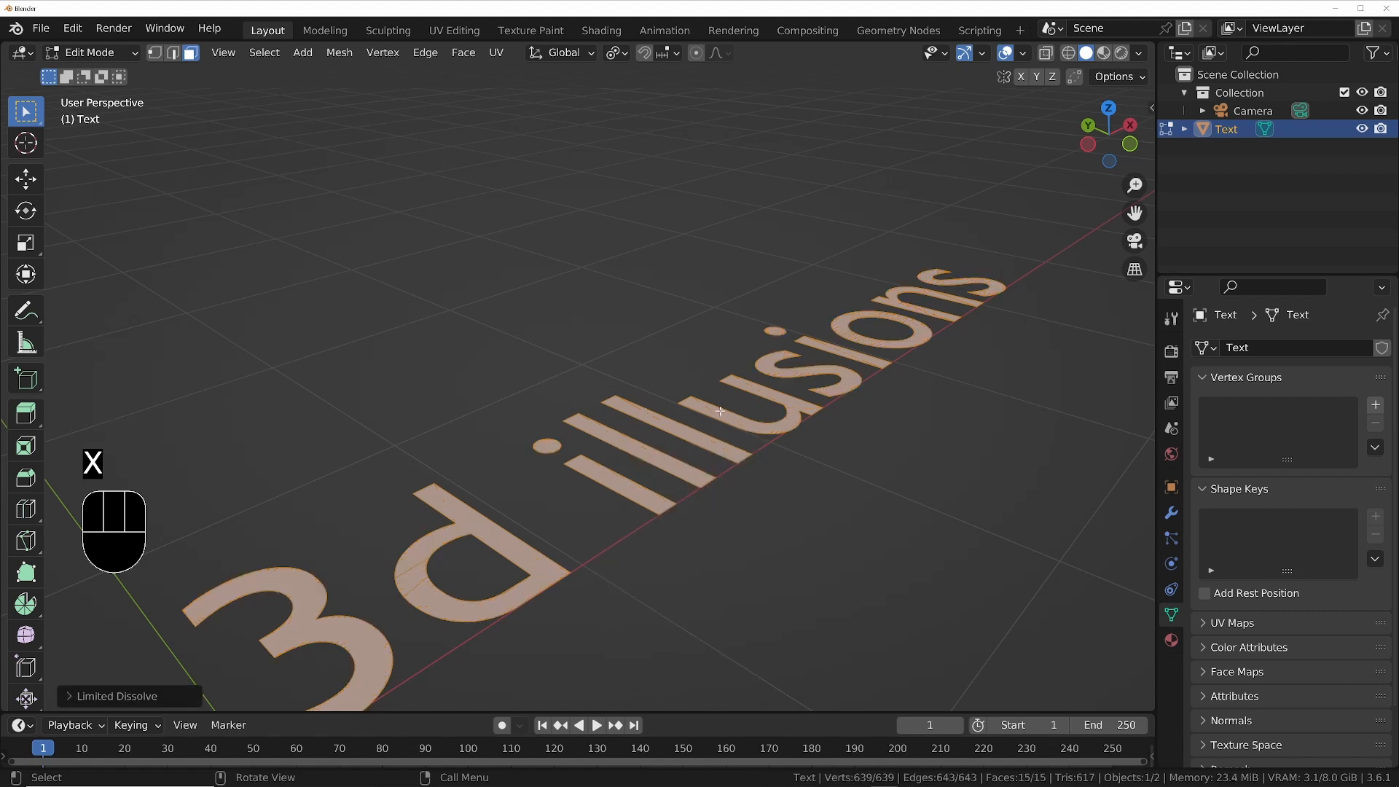
middle_drag(720, 411, 570, 485)
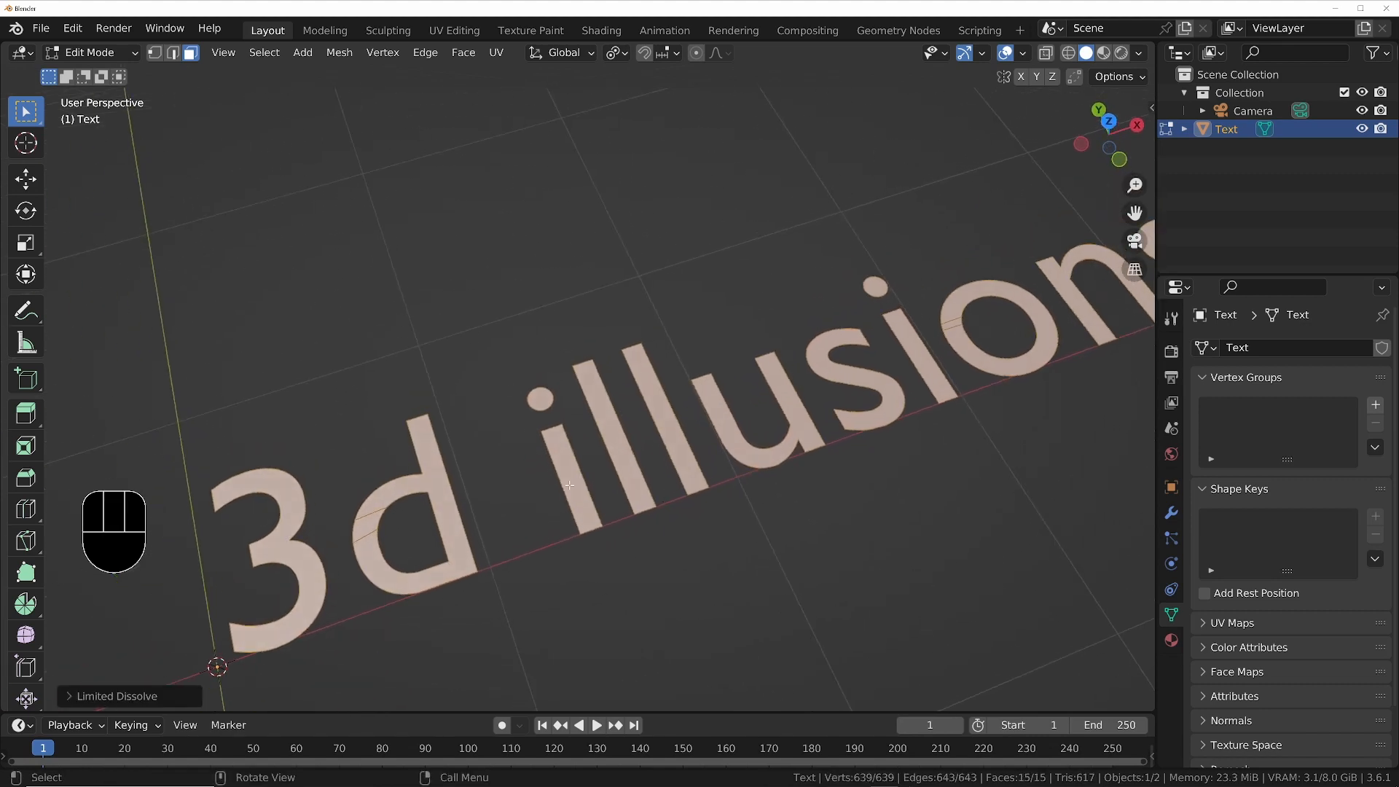
middle_drag(704, 420, 771, 408)
shift+middle_drag(771, 408, 724, 342)
key(g)
right_click(739, 353)
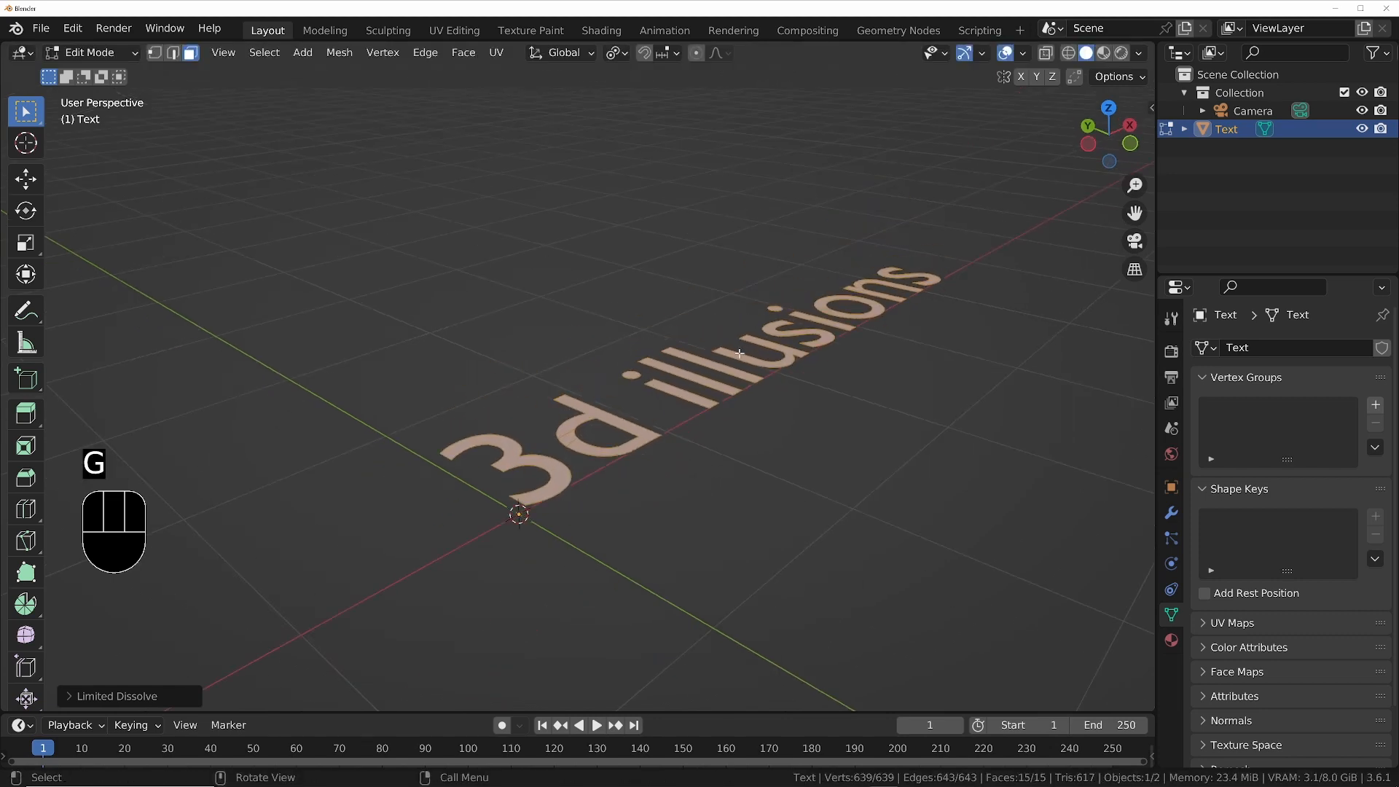
Extrude the letter faces about 0.23 m along the global Z axis and return to Object Mode
key(e)
key(z)
key(z)
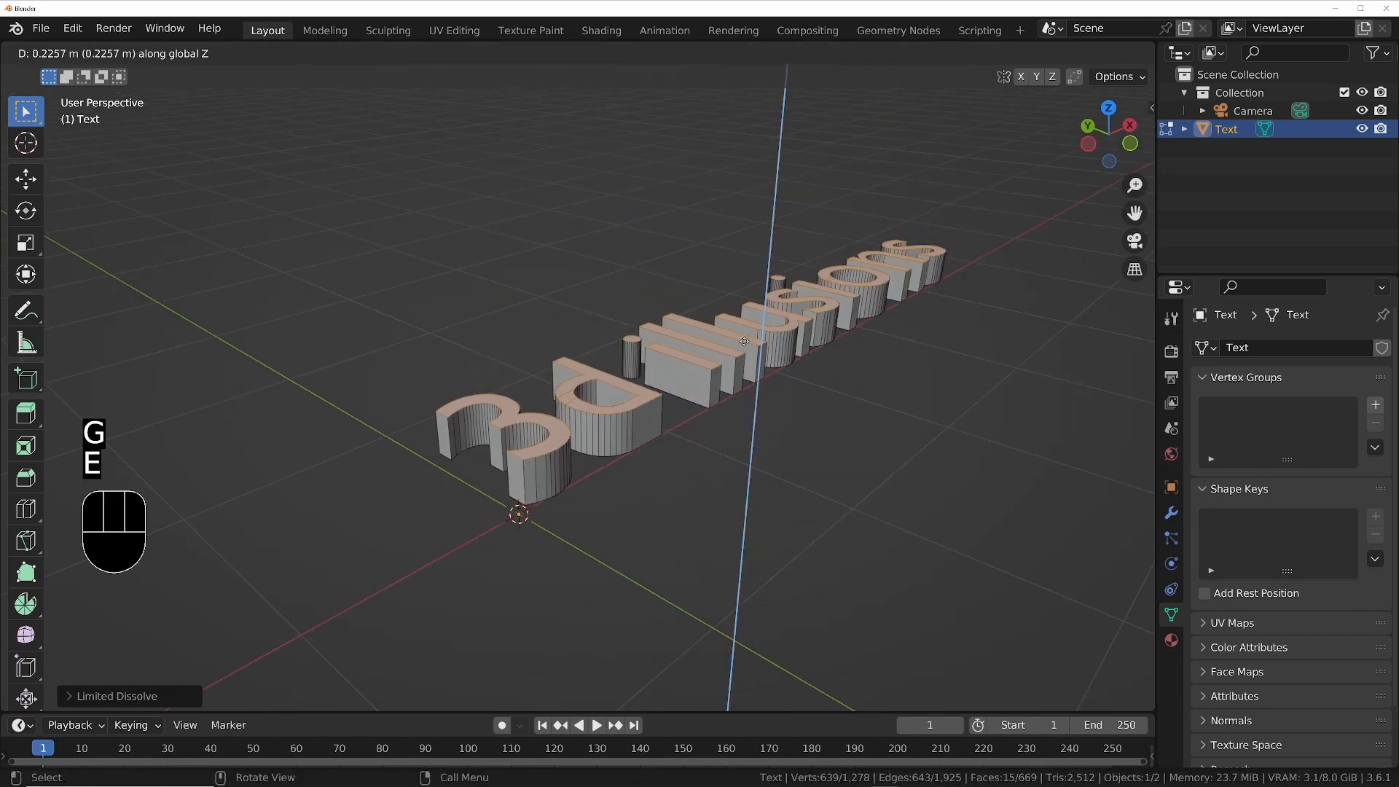
click(746, 345)
middle_drag(746, 345, 762, 319)
key(Tab)
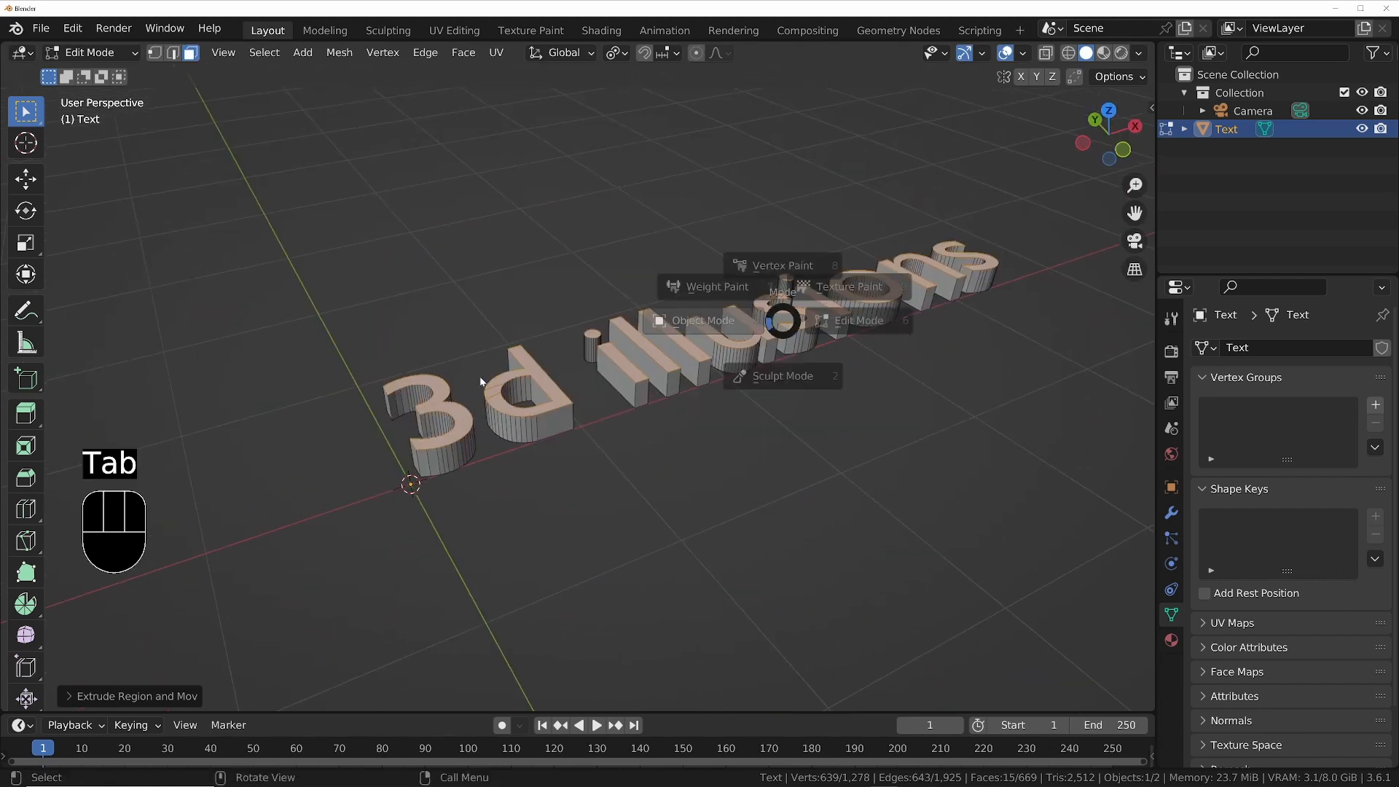
click(656, 318)
Rotate the extruded text 90 degrees around the X axis so that it stands upright
middle_drag(675, 306, 755, 289)
key(r)
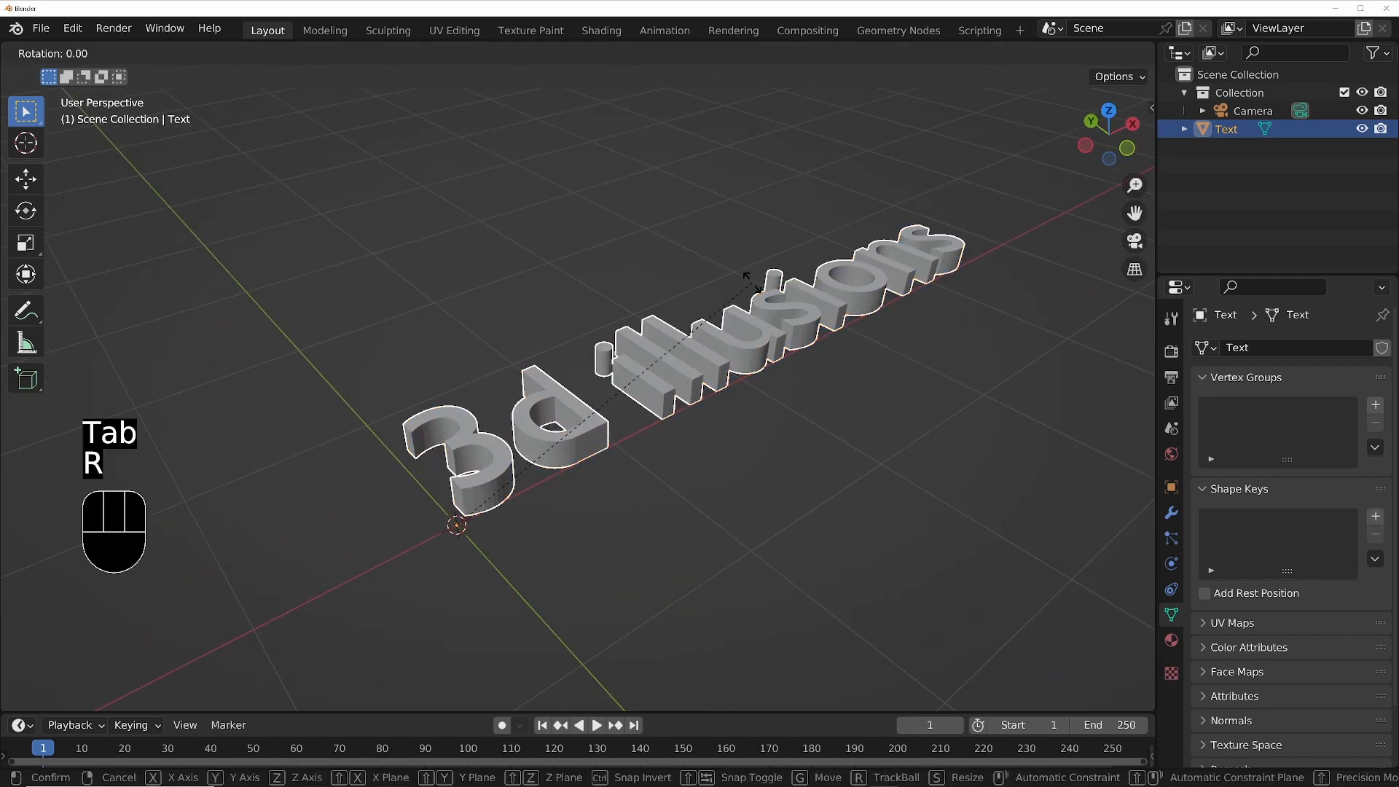
key(x)
key(9)
key(0)
key(Return)
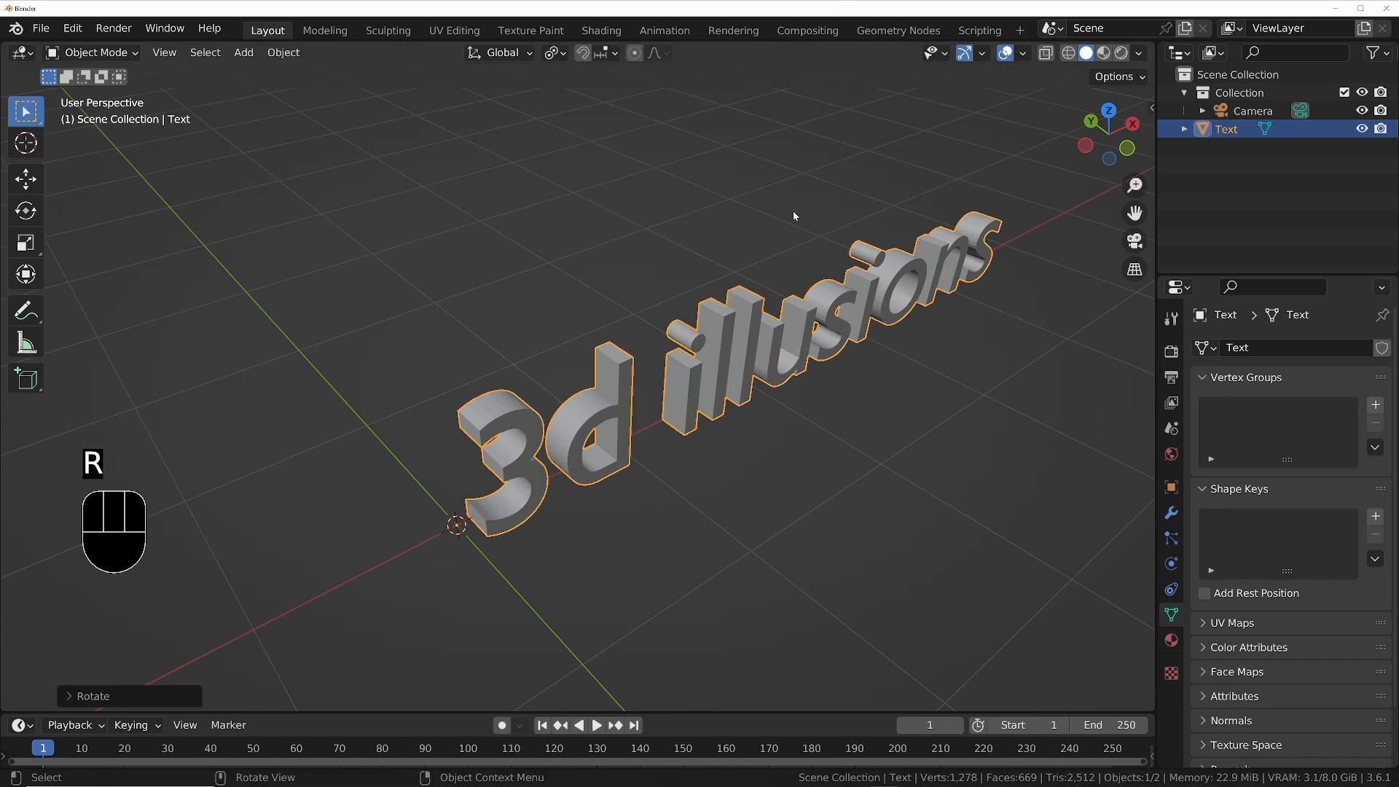
ctrl+middle_drag(796, 217, 698, 361)
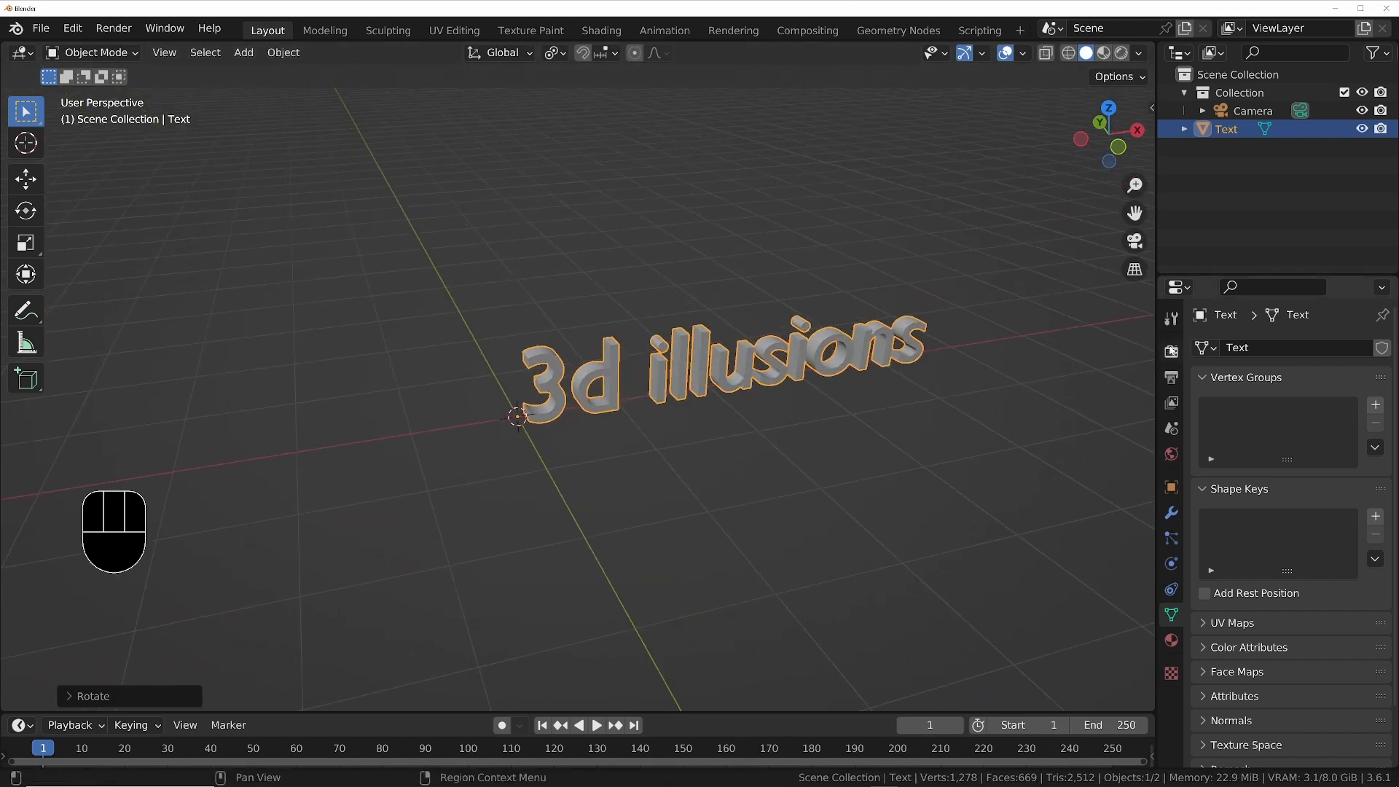
Set the render engine to Cycles and display the viewport with rendered shading
click(1171, 351)
click(1333, 348)
click(1311, 409)
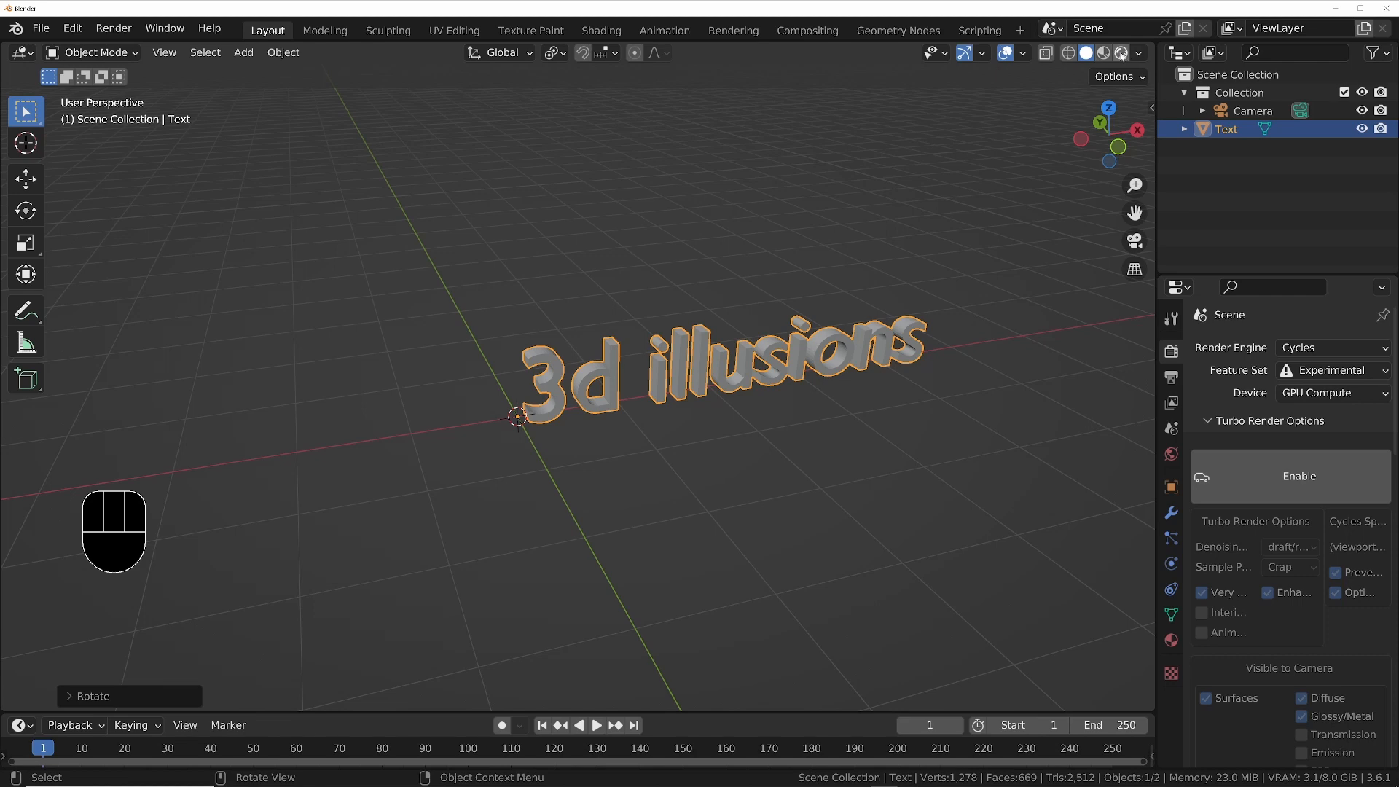
click(1122, 55)
mouse_move(820, 436)
shift+middle_down()
mouse_move(608, 556)
mouse_move(617, 523)
shift+middle_up()
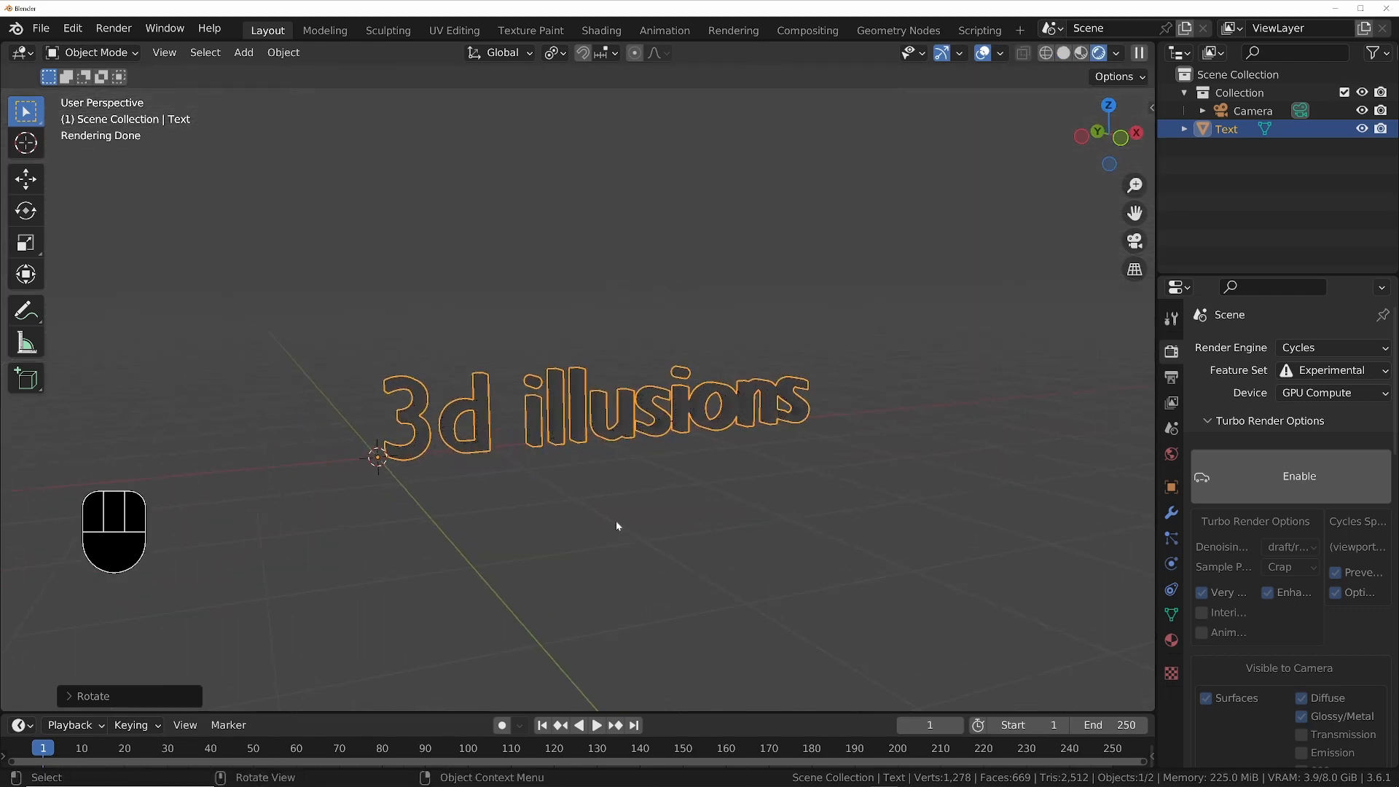
Enlarge the timeline area, turn it into a Shader Editor and set its shader type to World
drag(597, 712, 596, 488)
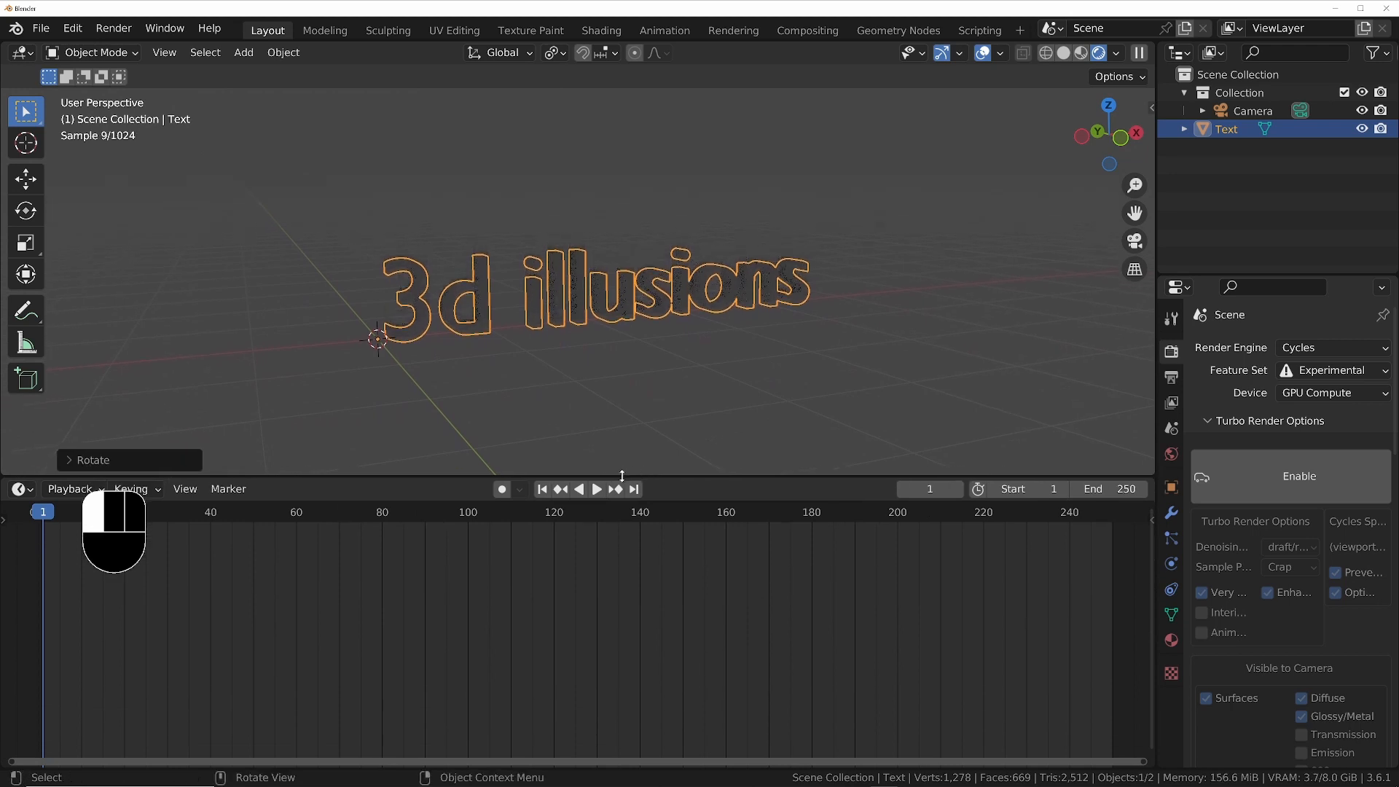
click(21, 489)
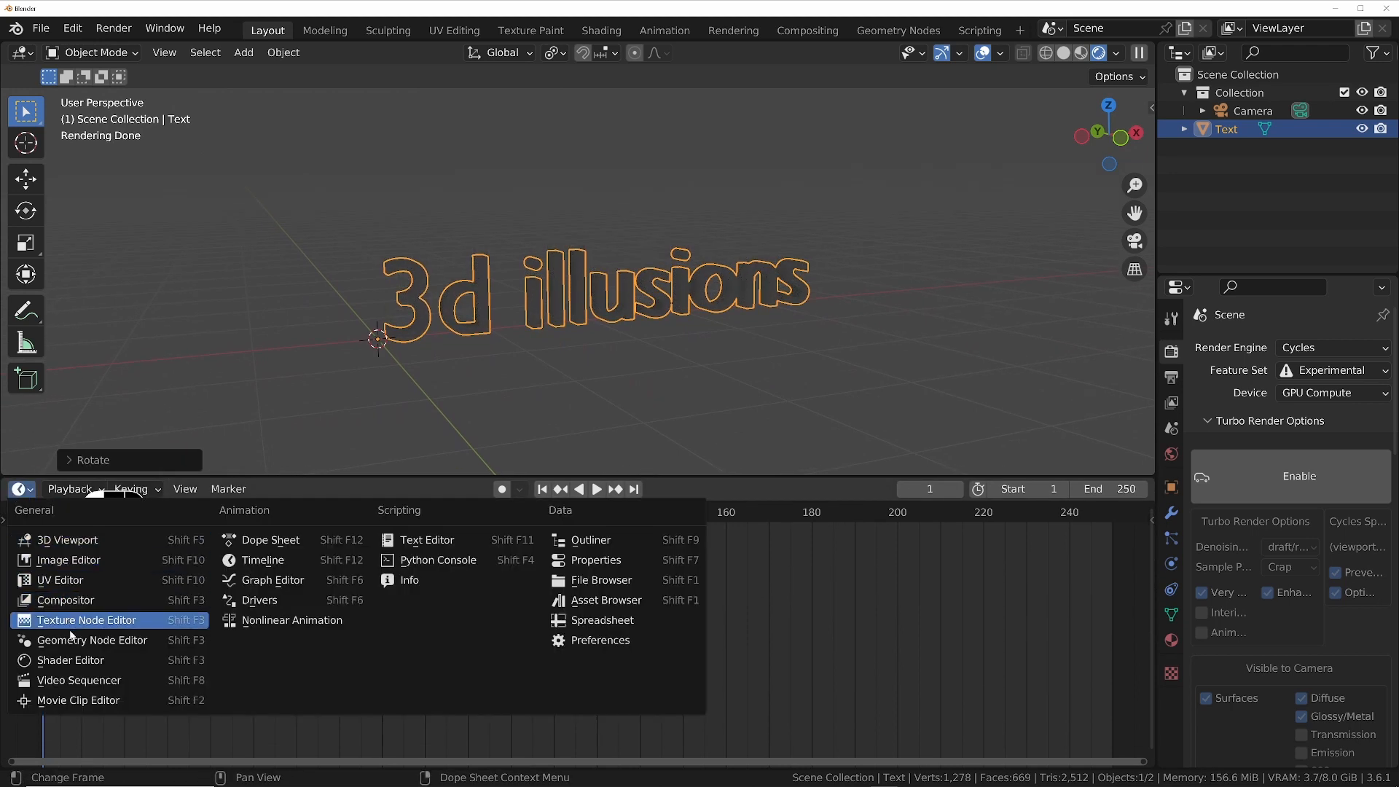
click(73, 660)
click(65, 486)
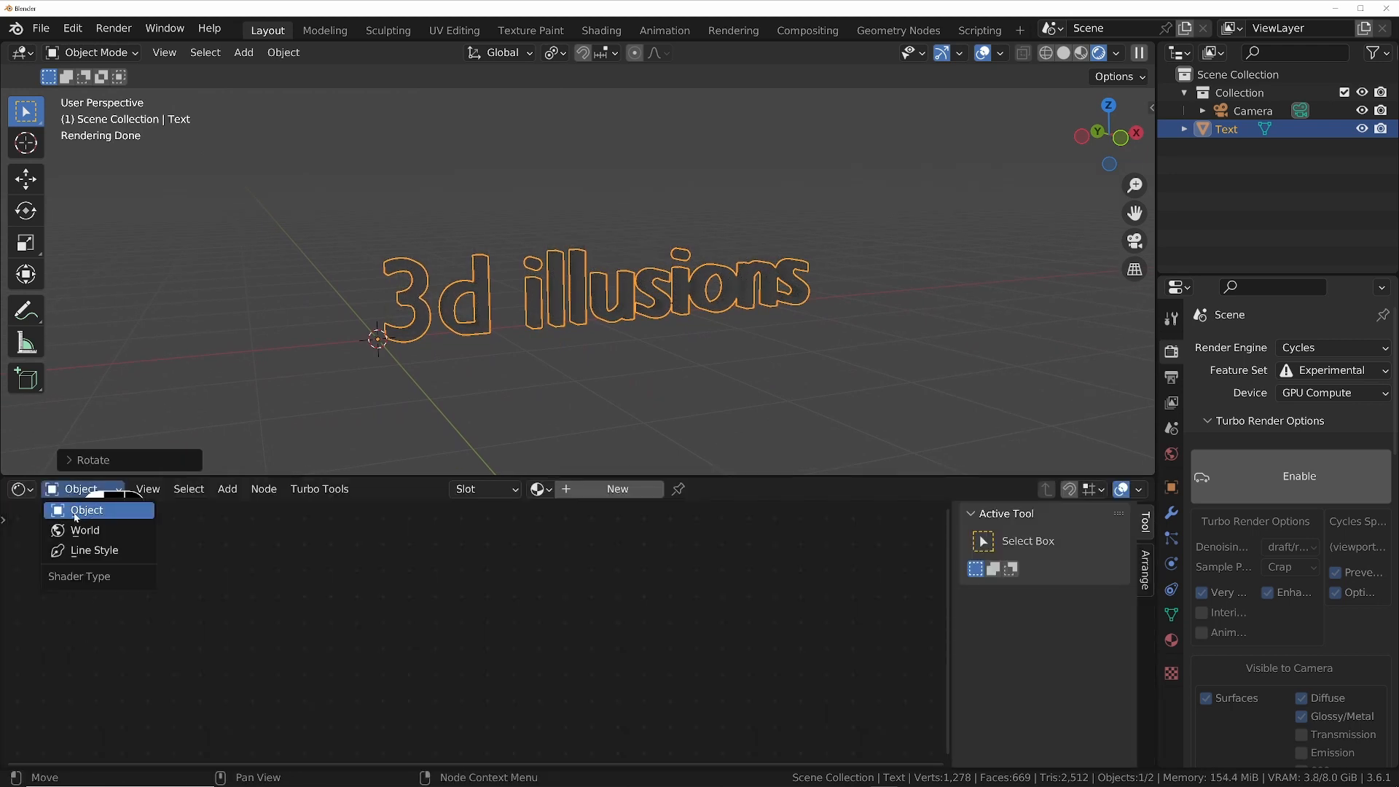
click(136, 535)
scroll(479, 631, up, 6)
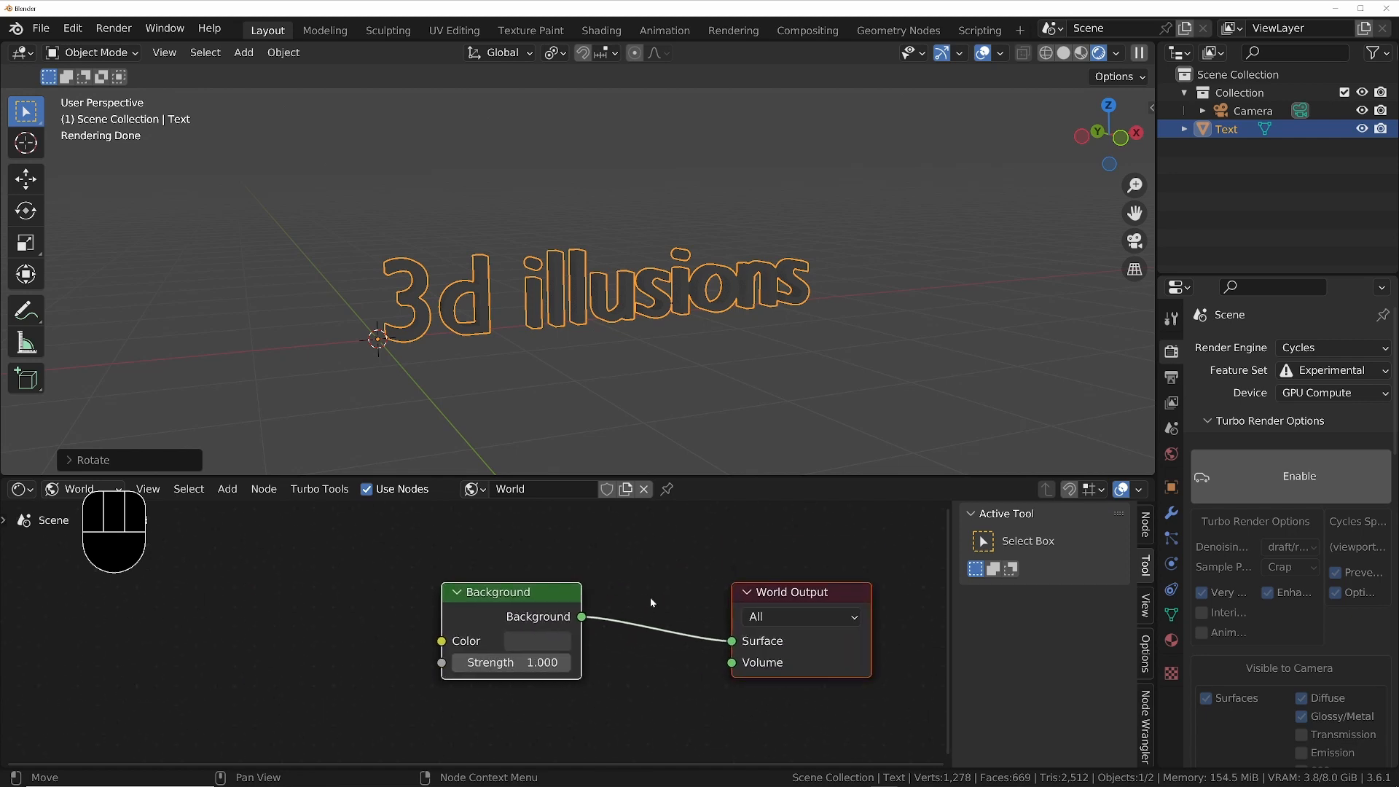
Add an Environment Texture node before the Background node and connect its Color output to the Background's Color input
scroll(450, 609, down, 1)
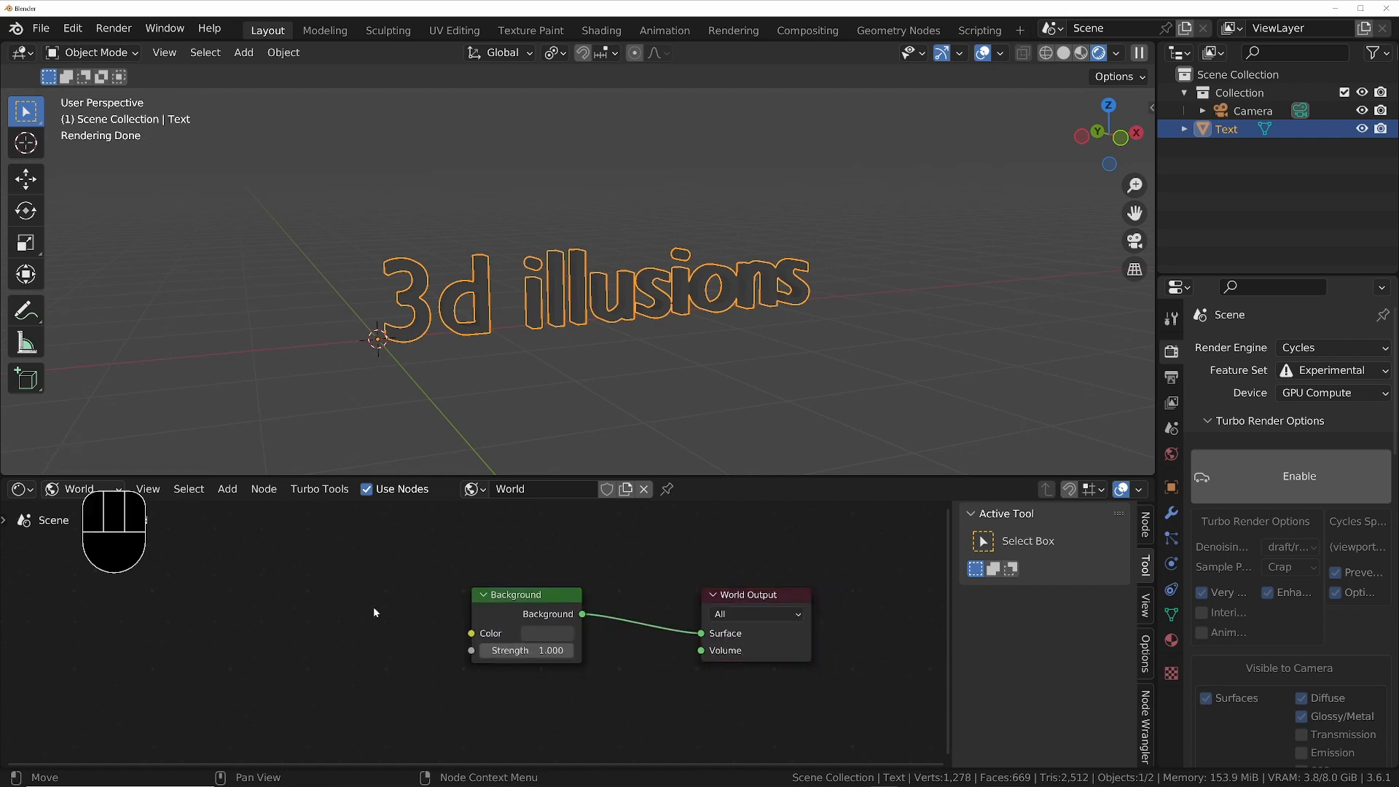
key(shift+a)
text(env)
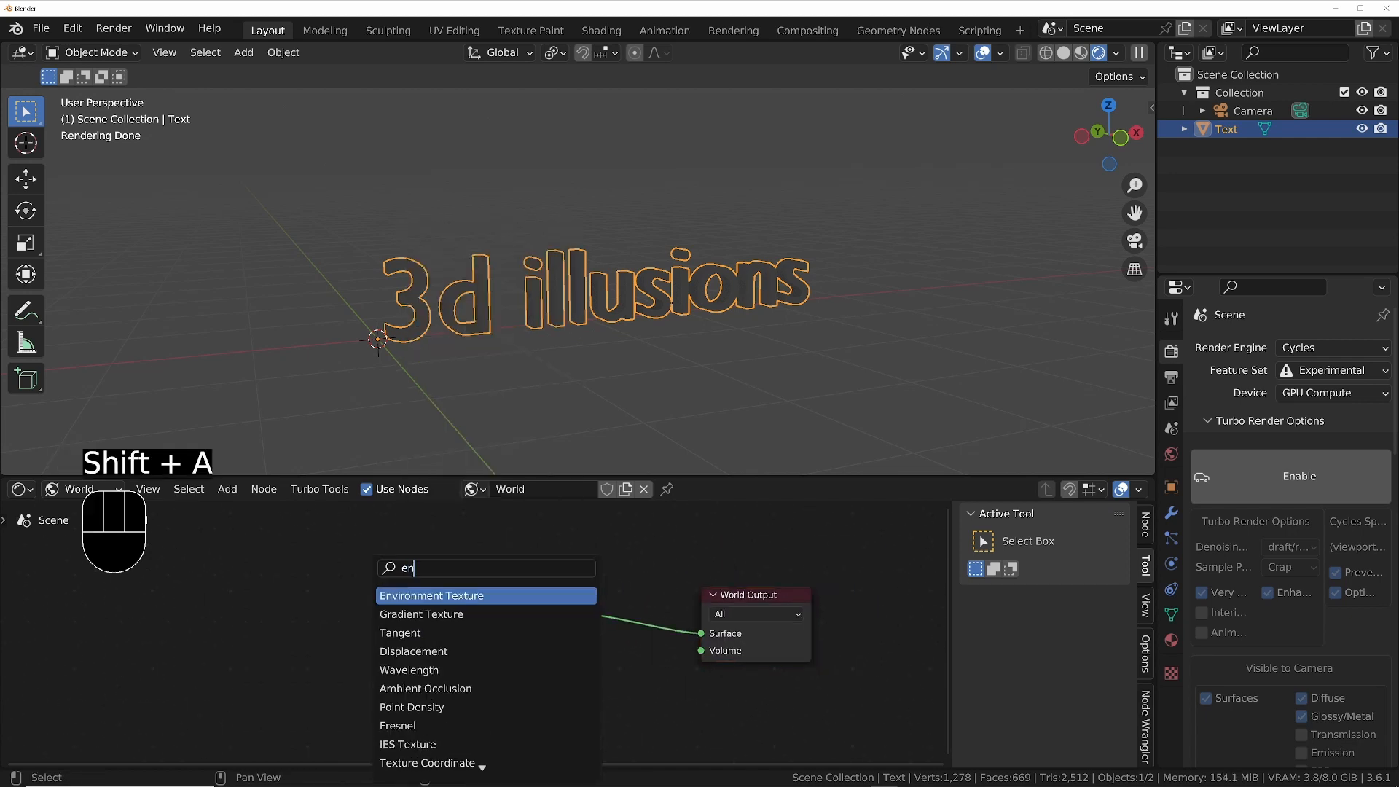
key(Return)
click(232, 588)
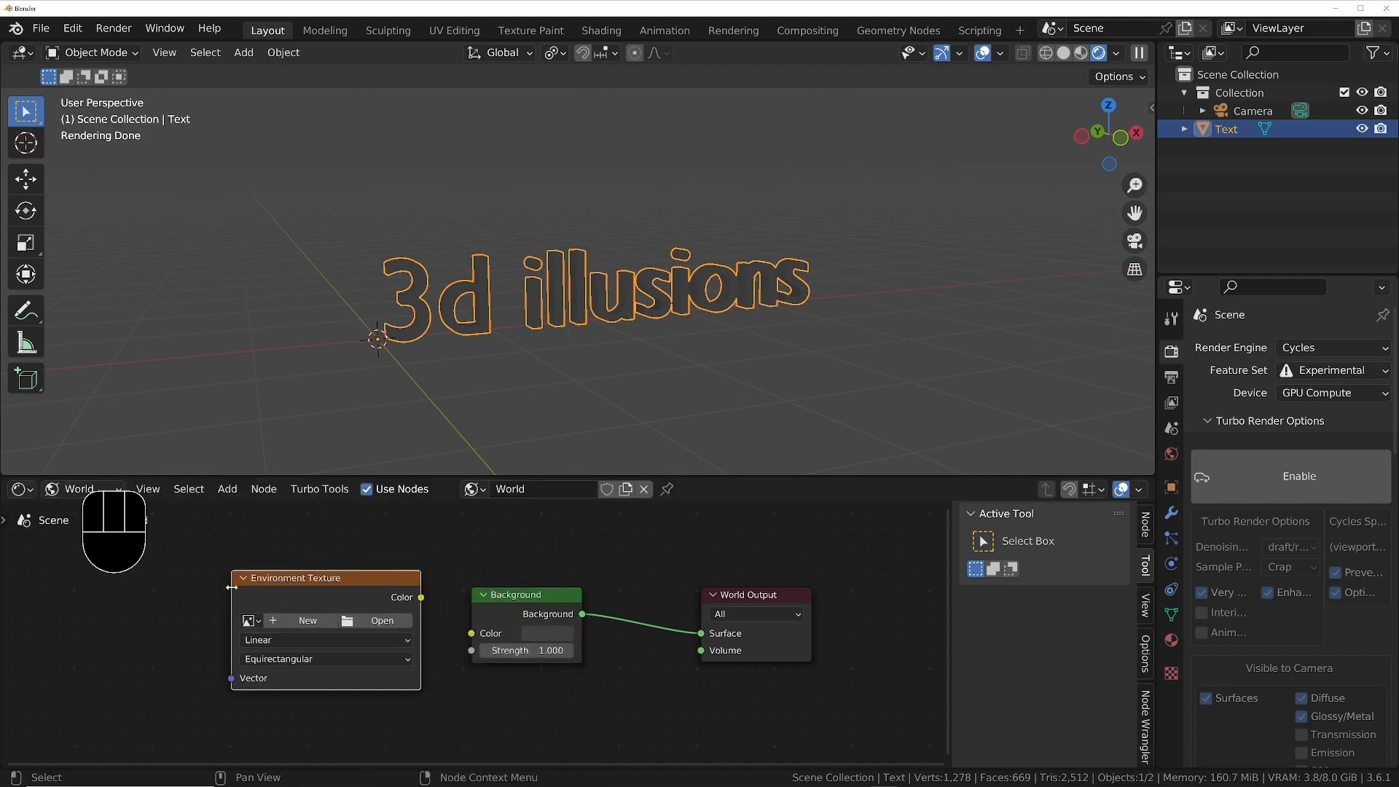
drag(422, 597, 471, 633)
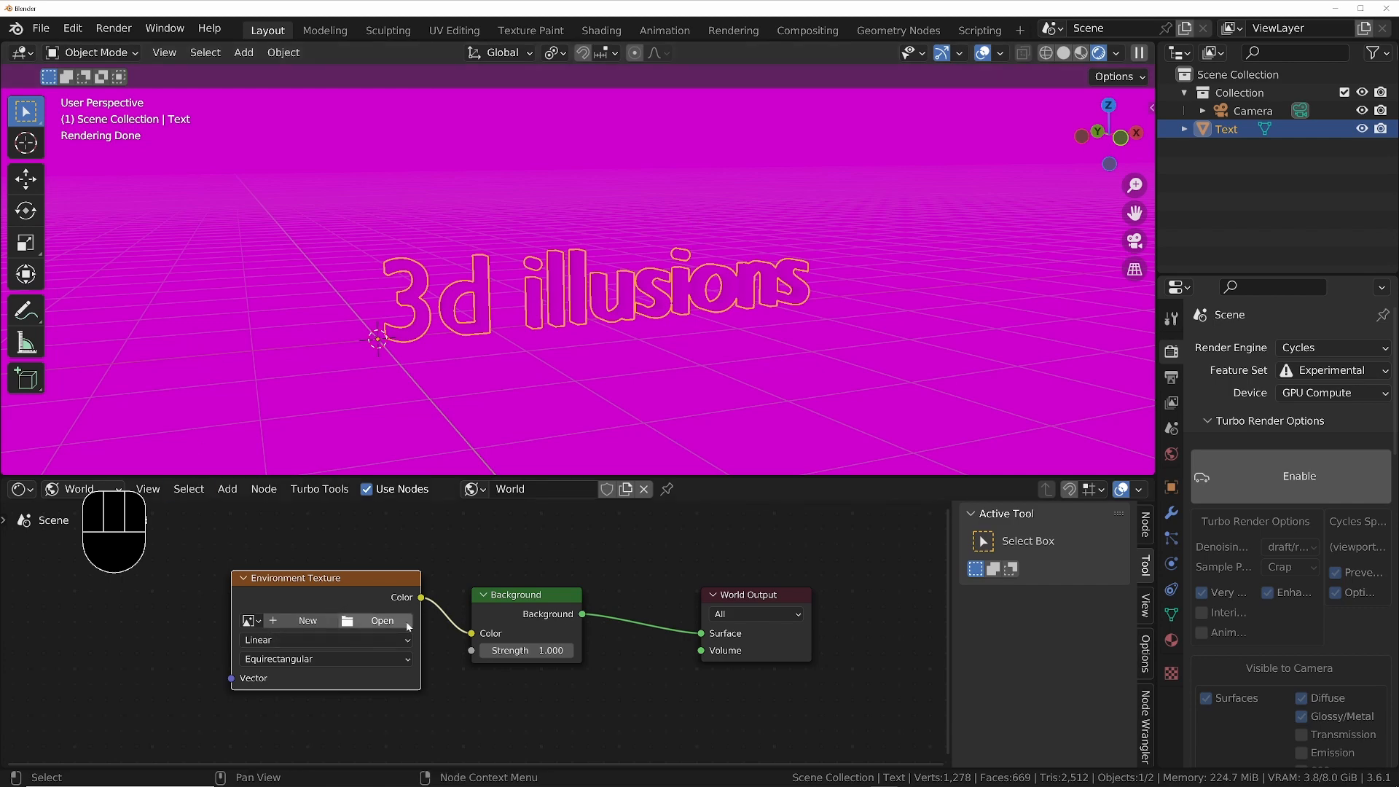
Load approaching_storm_8k.hdr from the hdri folder as the image of the Environment Texture node
click(382, 624)
scroll(308, 492, down, 5)
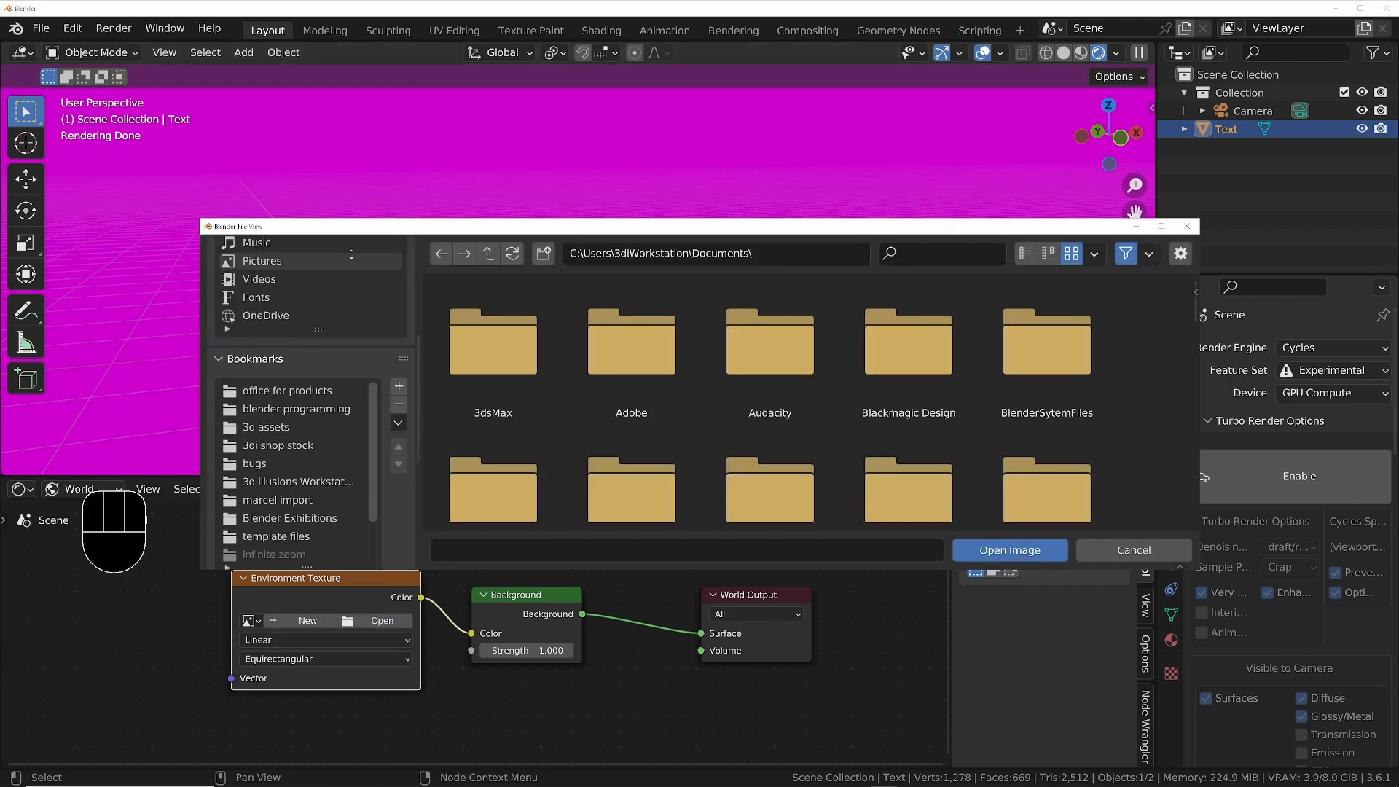
scroll(248, 466, down, 5)
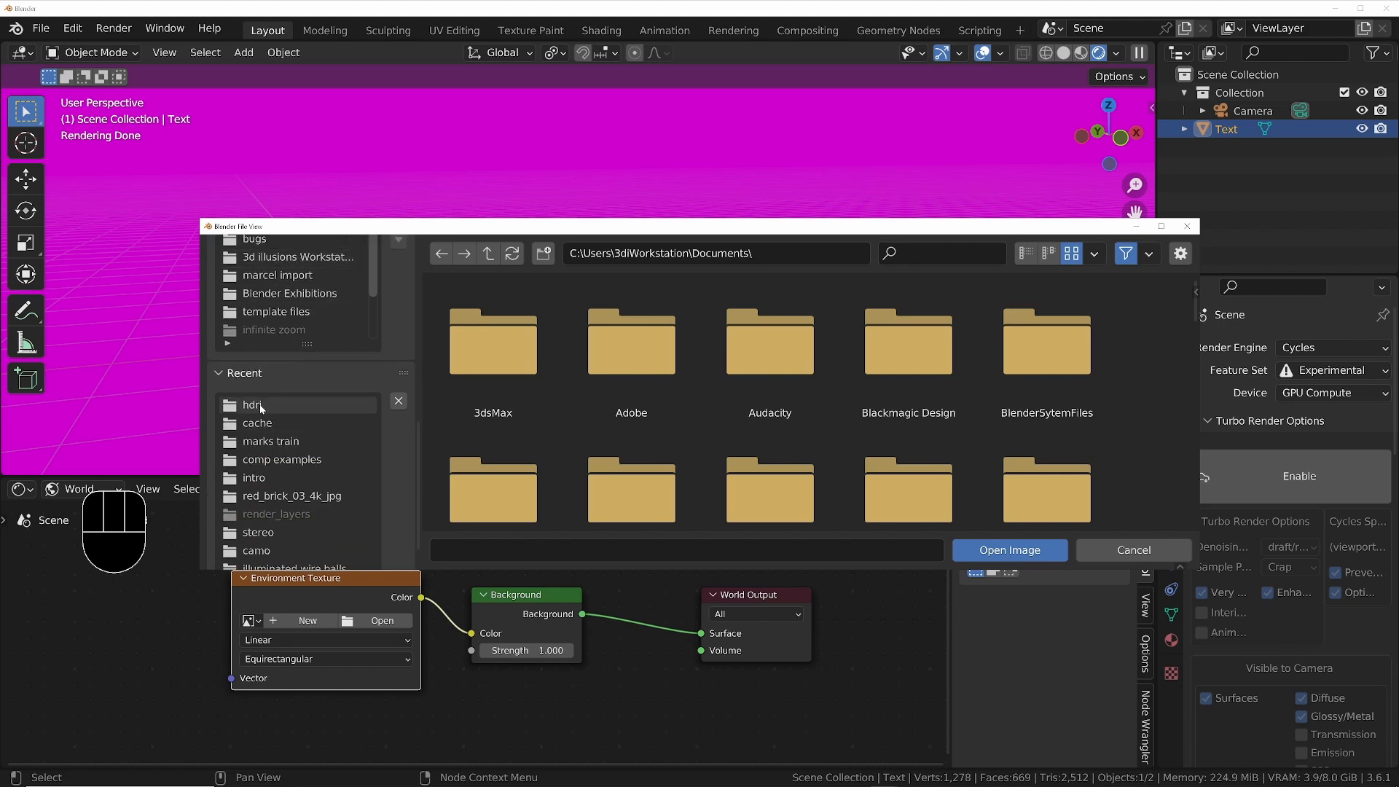
click(355, 407)
scroll(839, 440, down, 4)
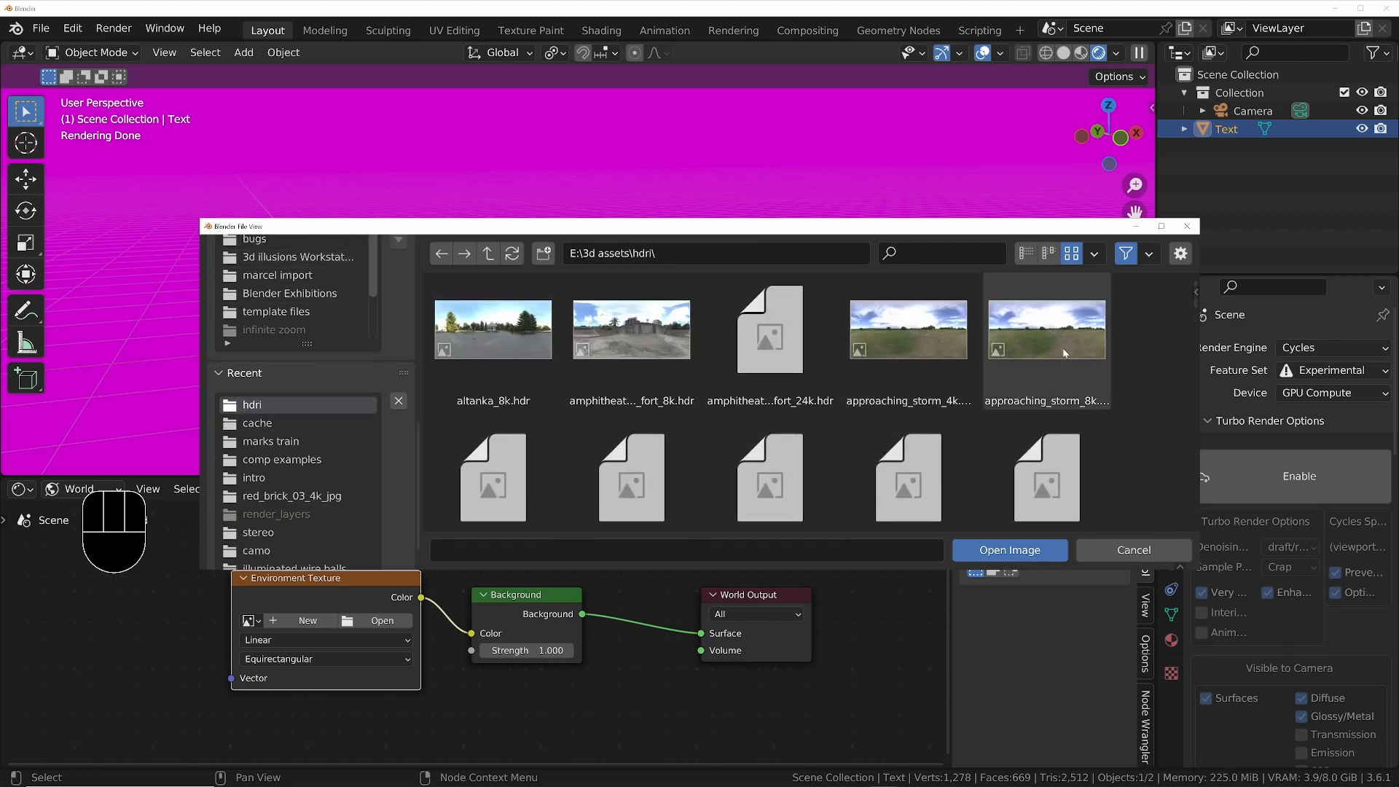
click(1061, 335)
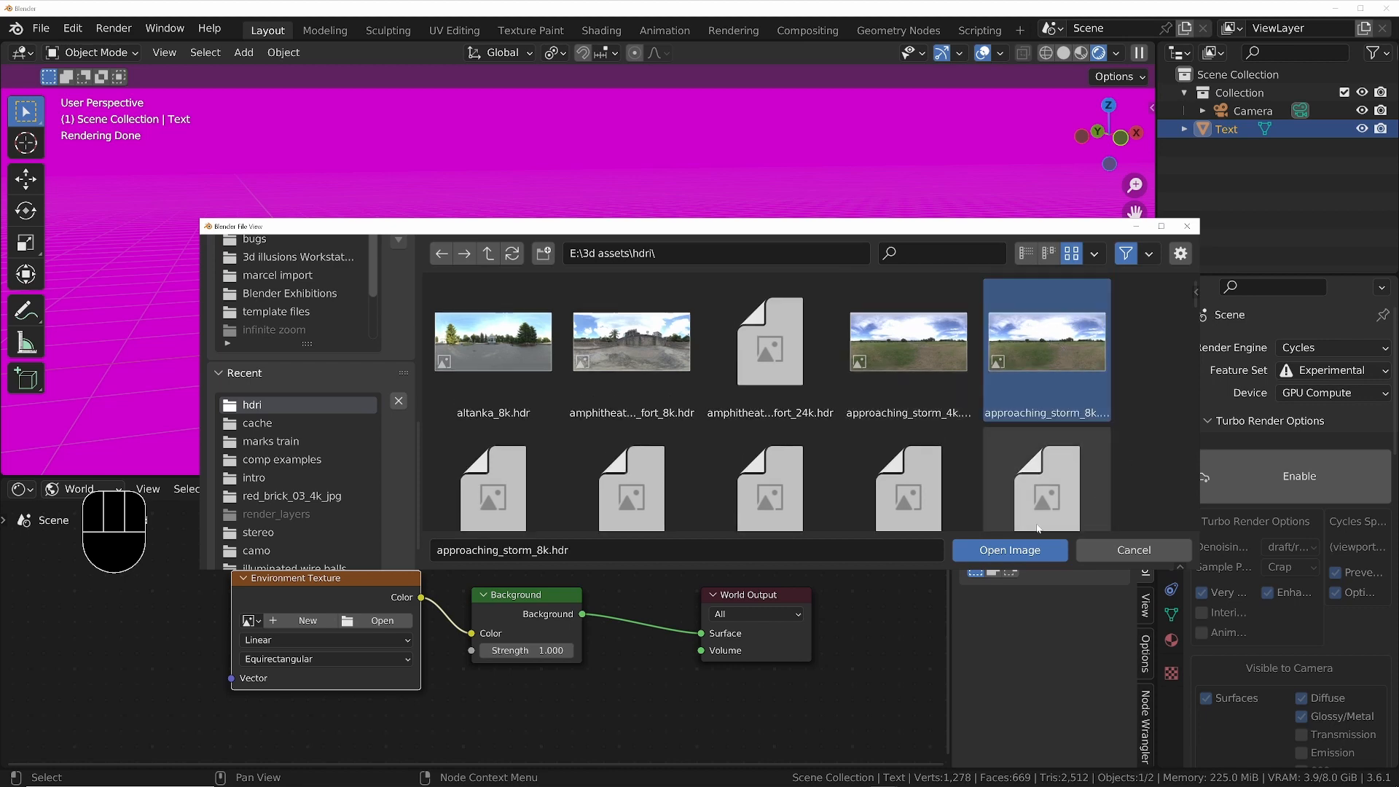
click(1019, 552)
Add connected Texture Coordinate and Mapping nodes in front of the Environment Texture node
middle_drag(255, 640, 461, 616)
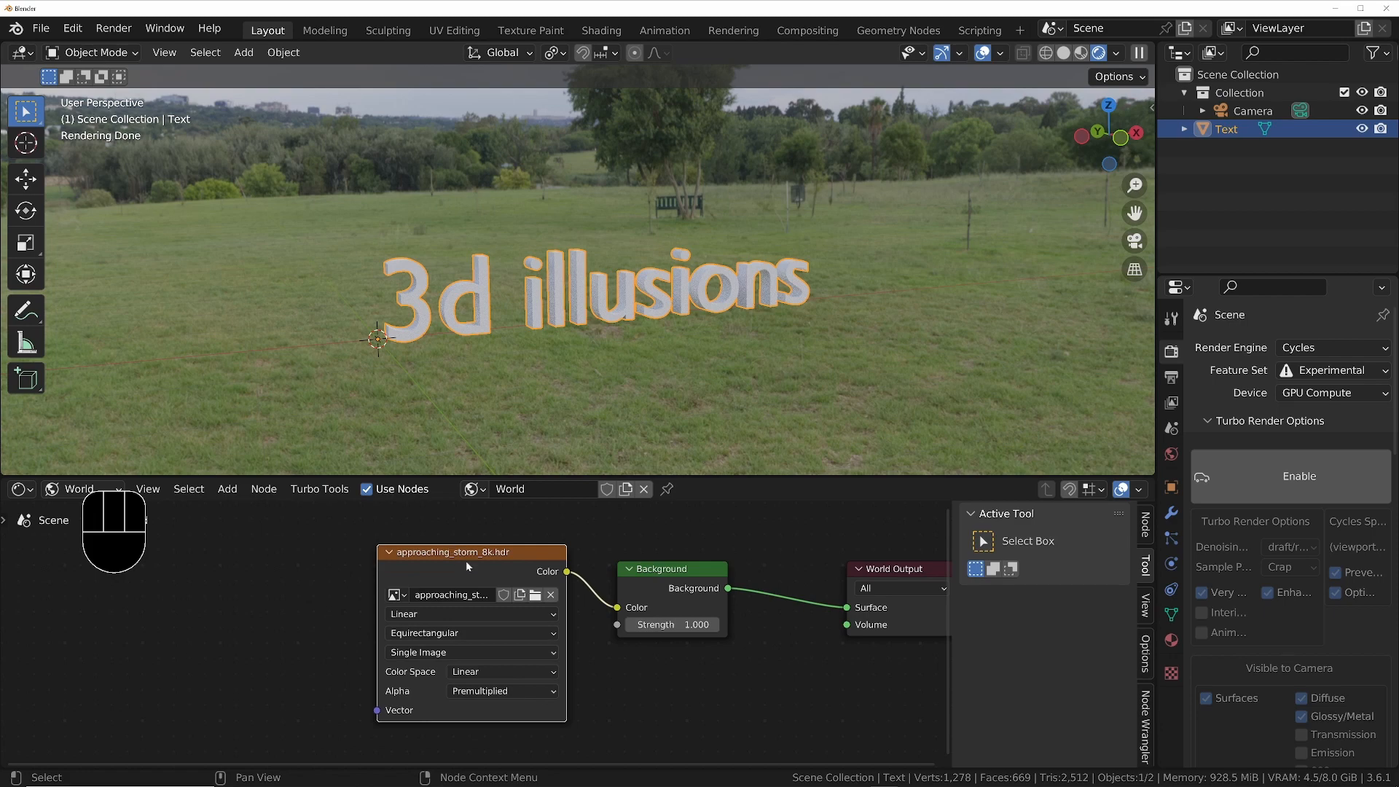
scroll(467, 566, down, 3)
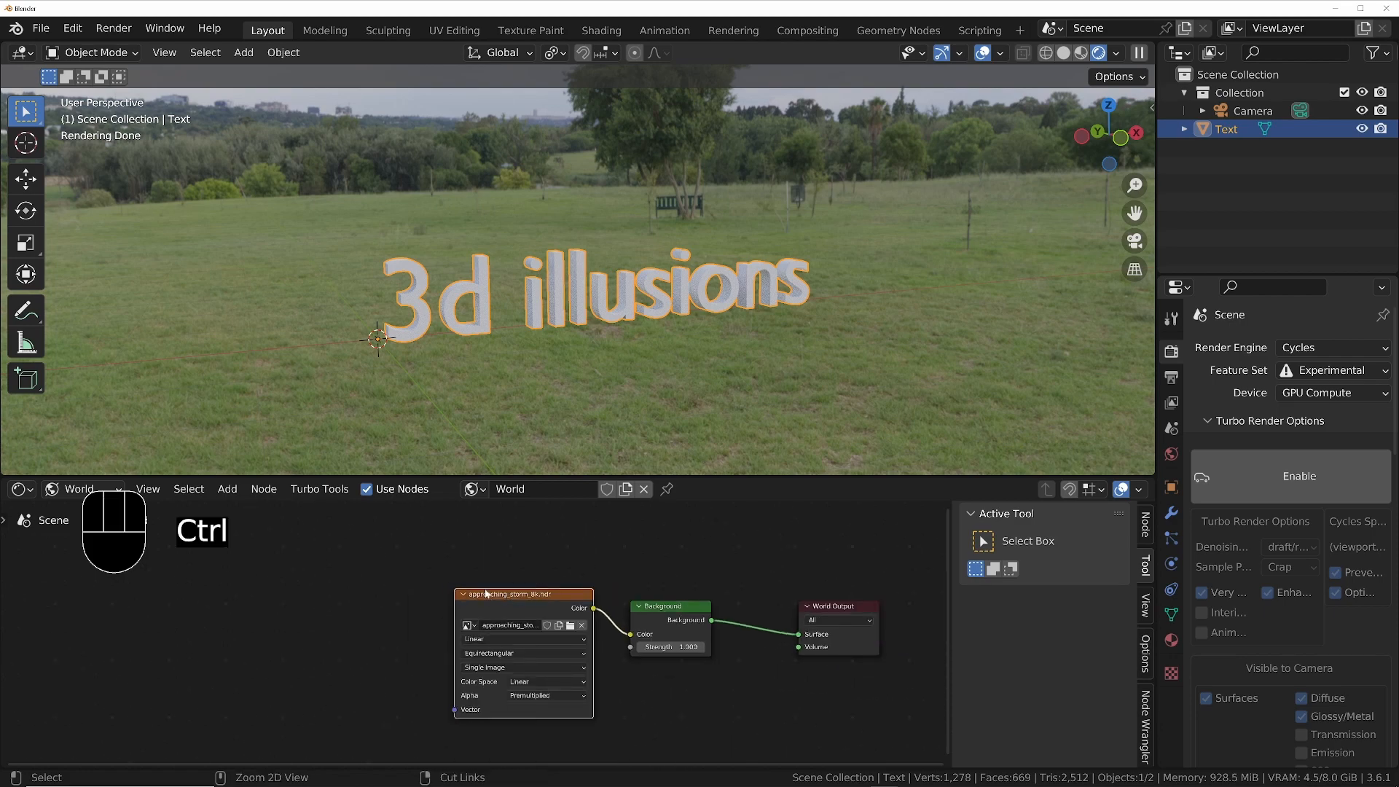
key(ctrl+t)
middle_drag(483, 604, 525, 540)
scroll(465, 668, up, 2)
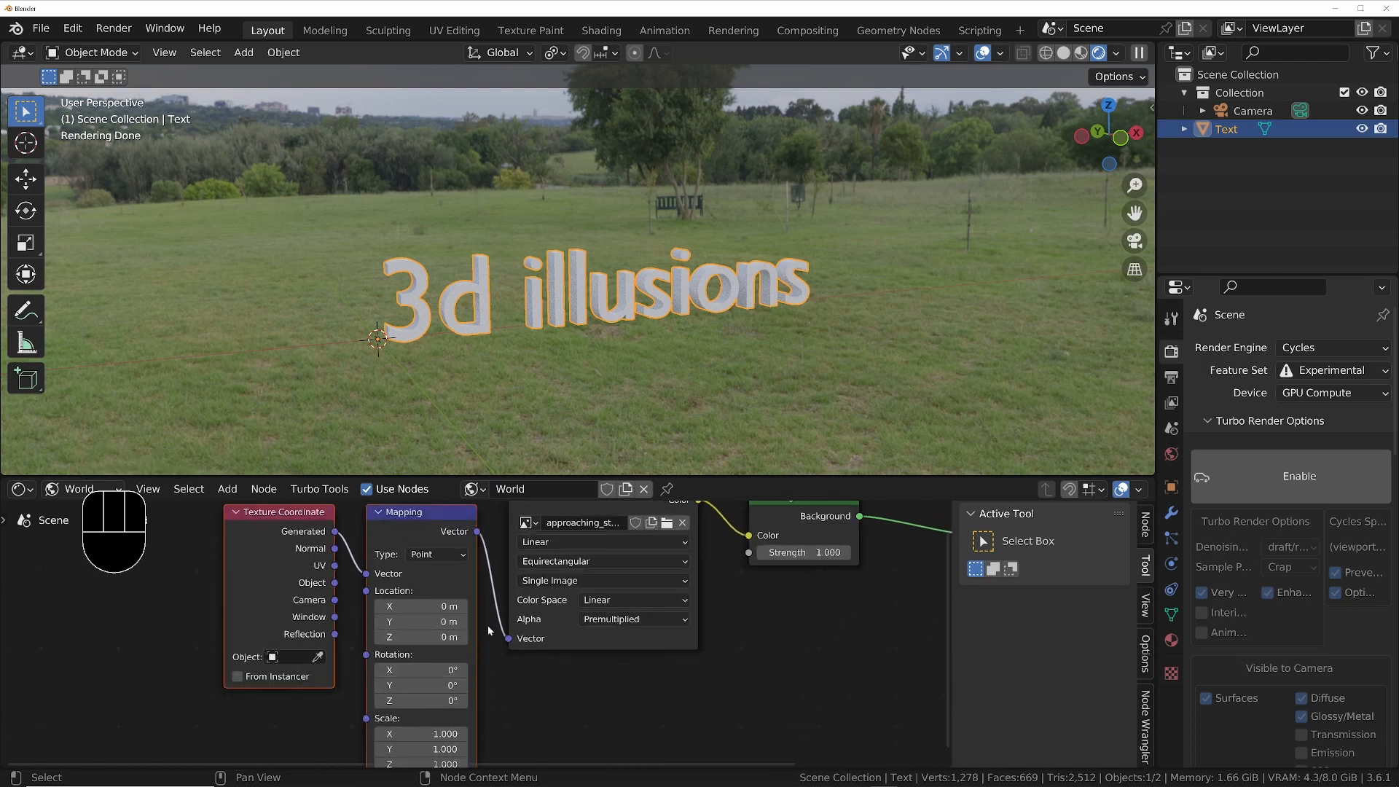
mouse_move(426, 699)
mouse_down()
mouse_move(452, 701)
mouse_move(426, 701)
mouse_up()
right_click(425, 700)
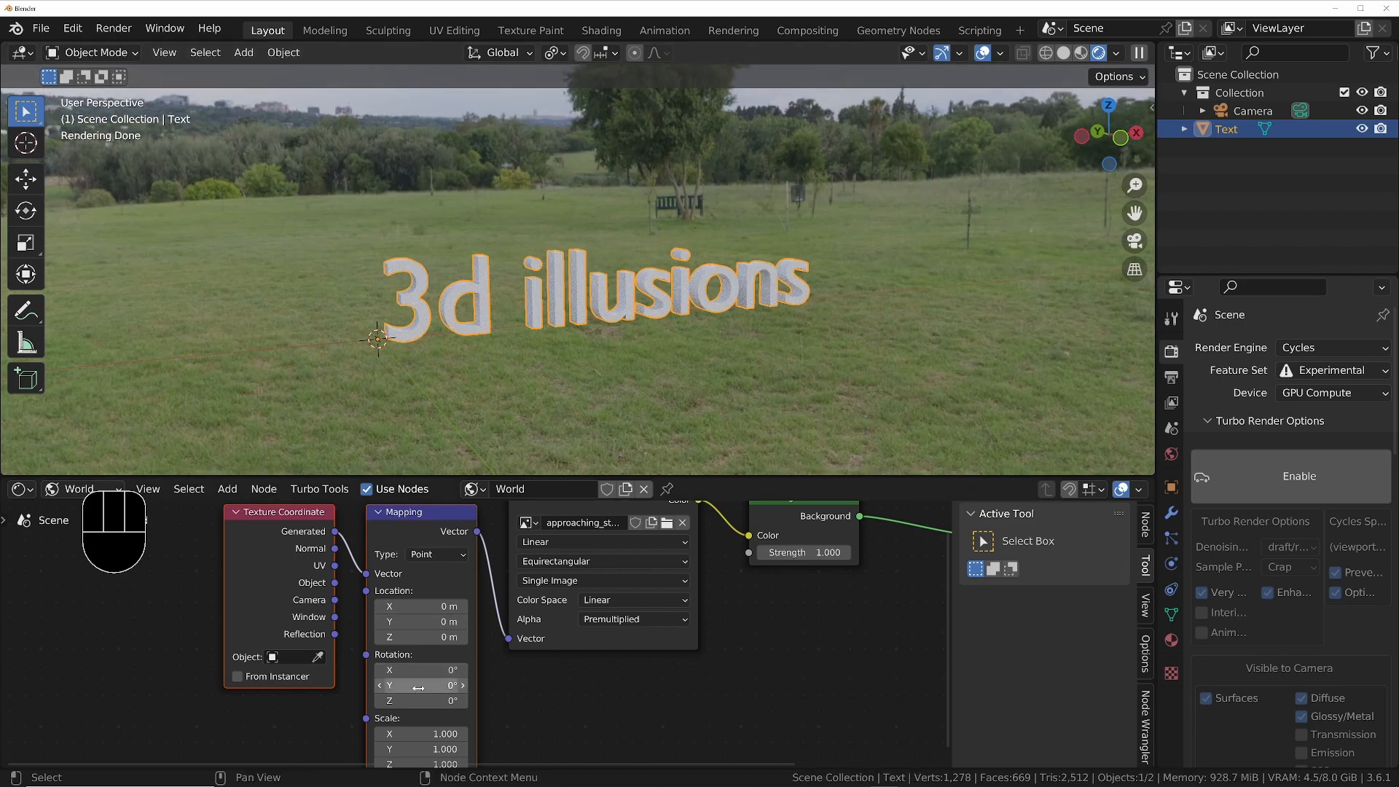
In the World surface settings, set Sampling to Manual and the Map Resolution to 2048
click(1173, 454)
click(1239, 563)
scroll(1246, 569, down, 5)
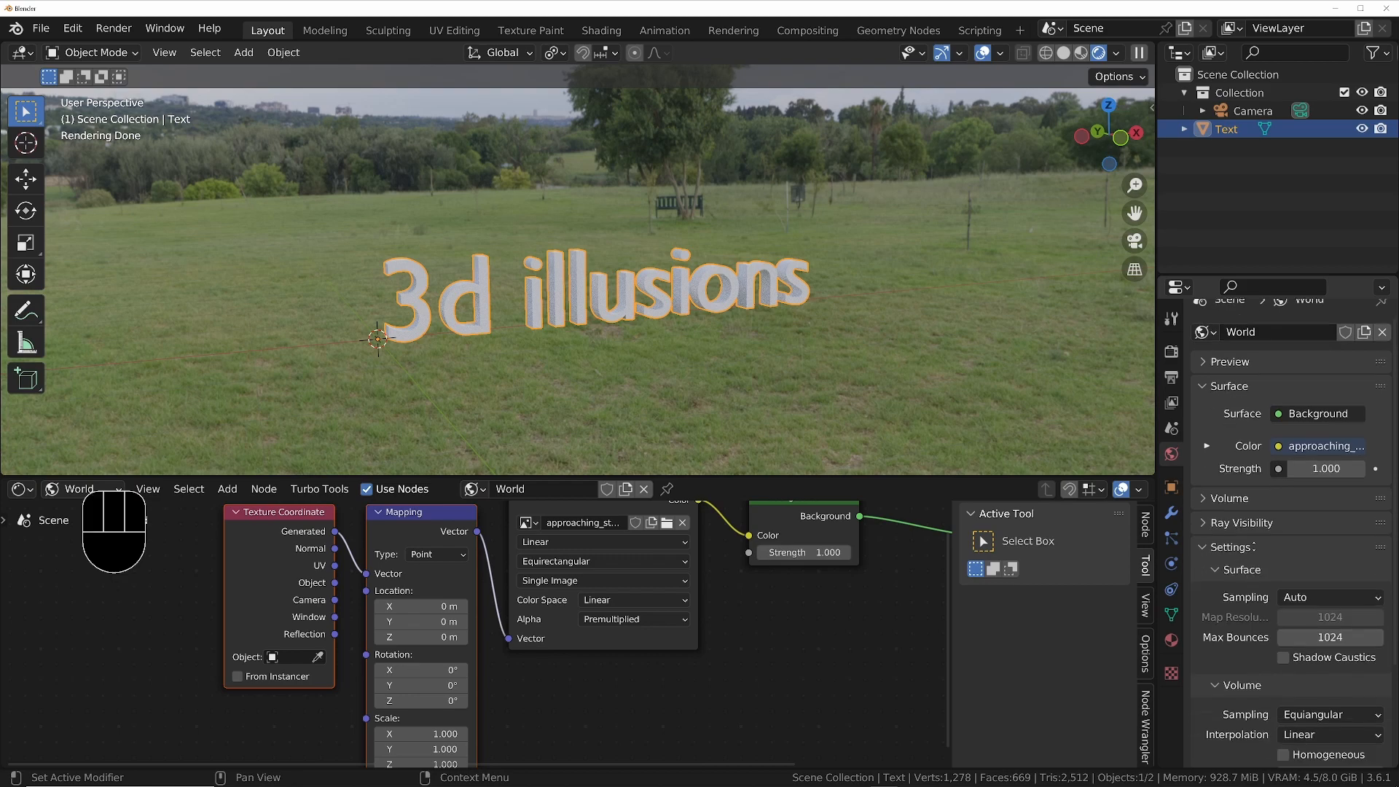
click(1312, 481)
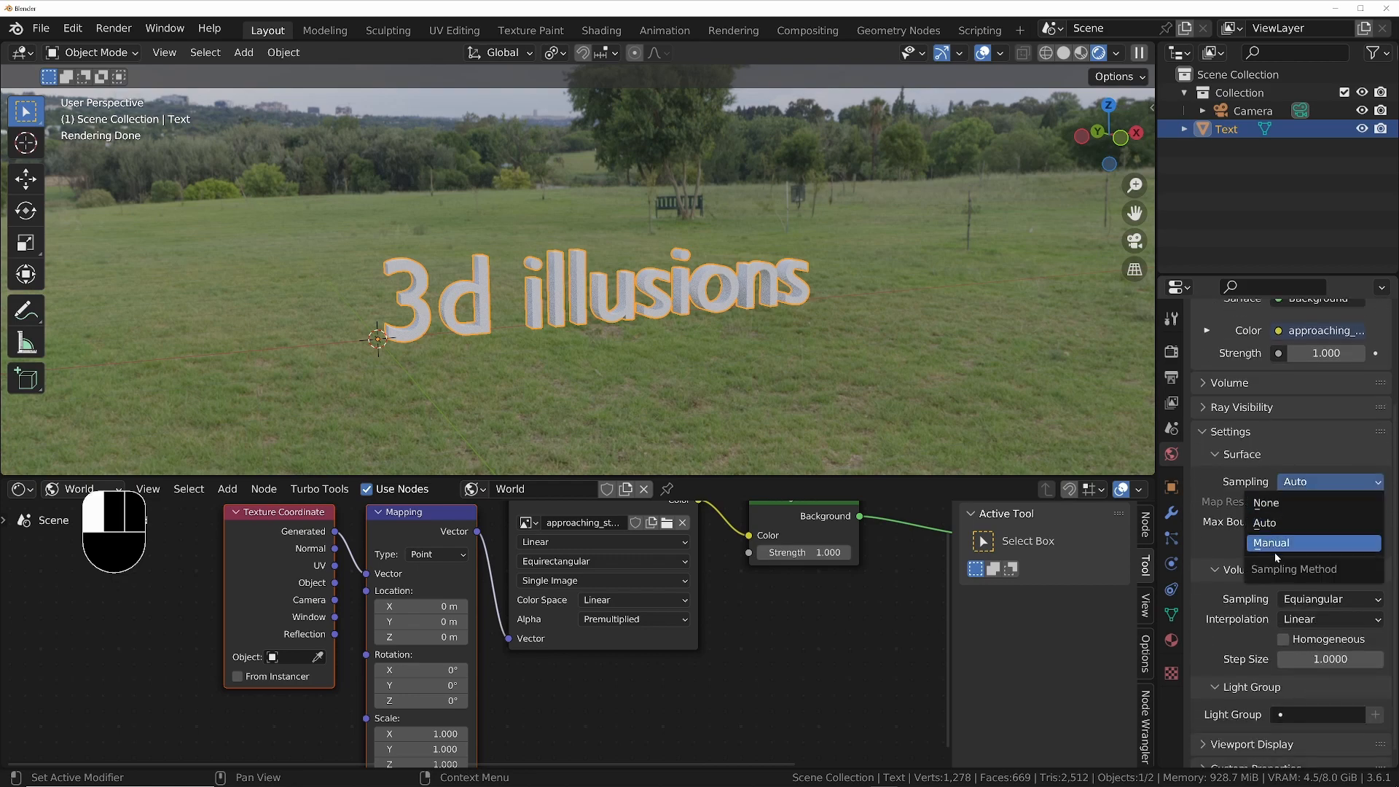
click(1276, 543)
click(1319, 502)
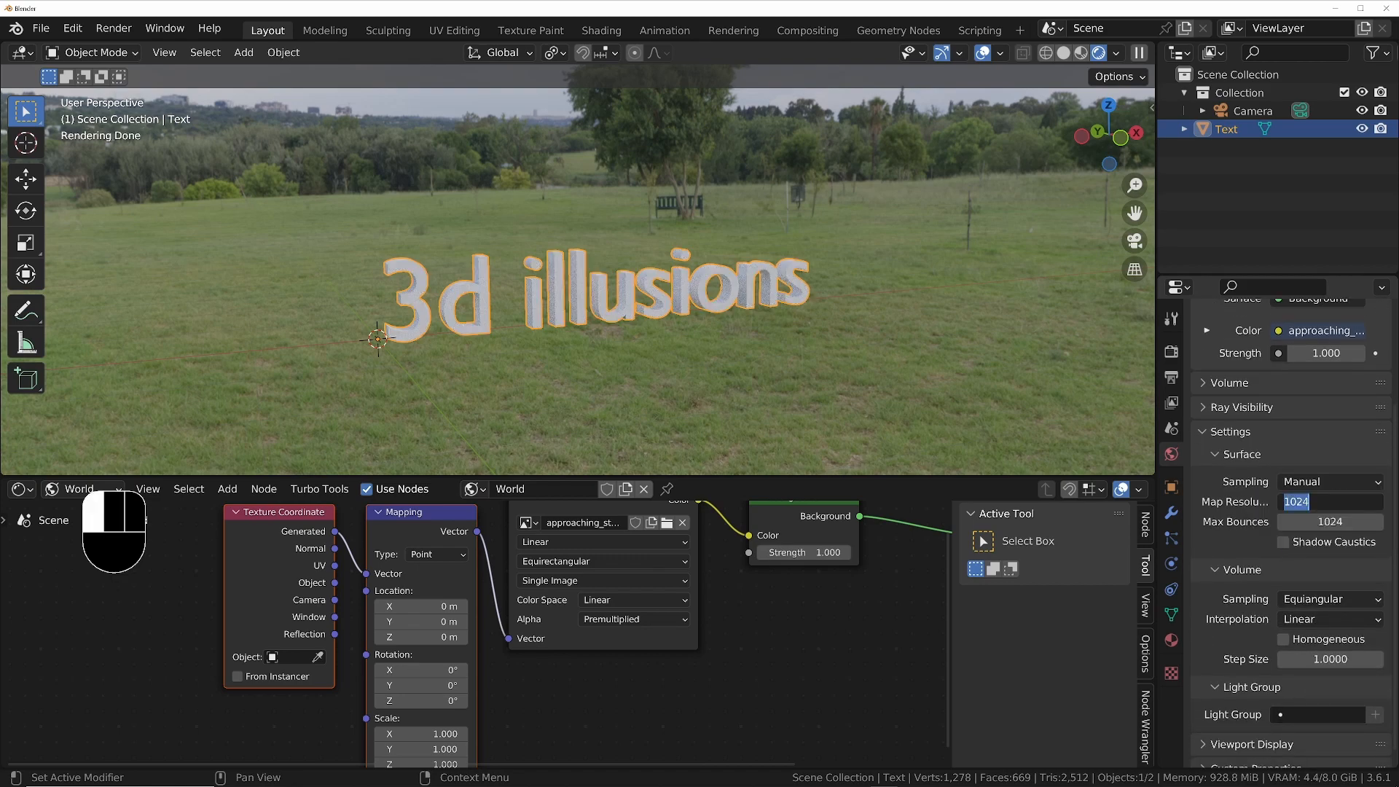
key(Return)
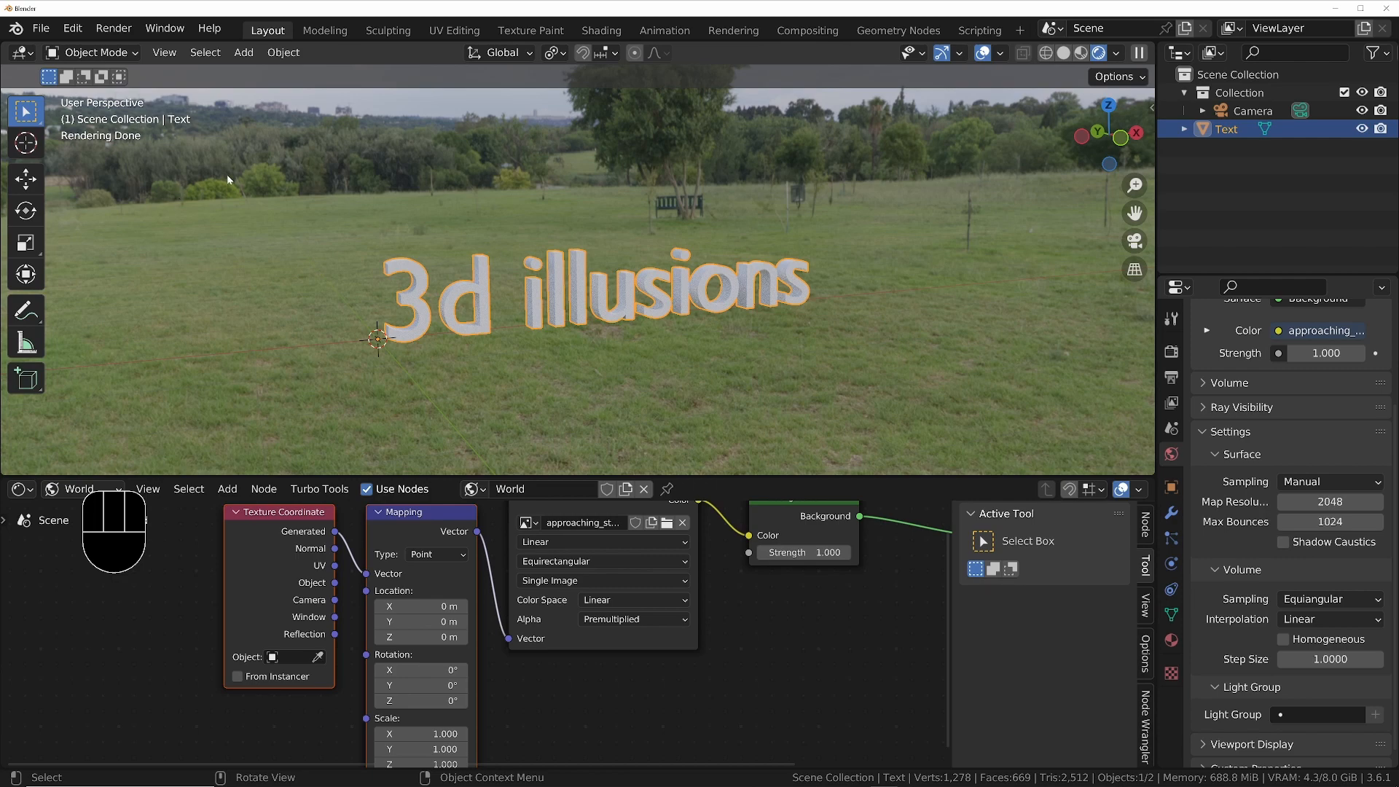
Set the Mapping node's Z rotation to 393° to turn the environment behind the text
middle_drag(562, 288, 516, 326)
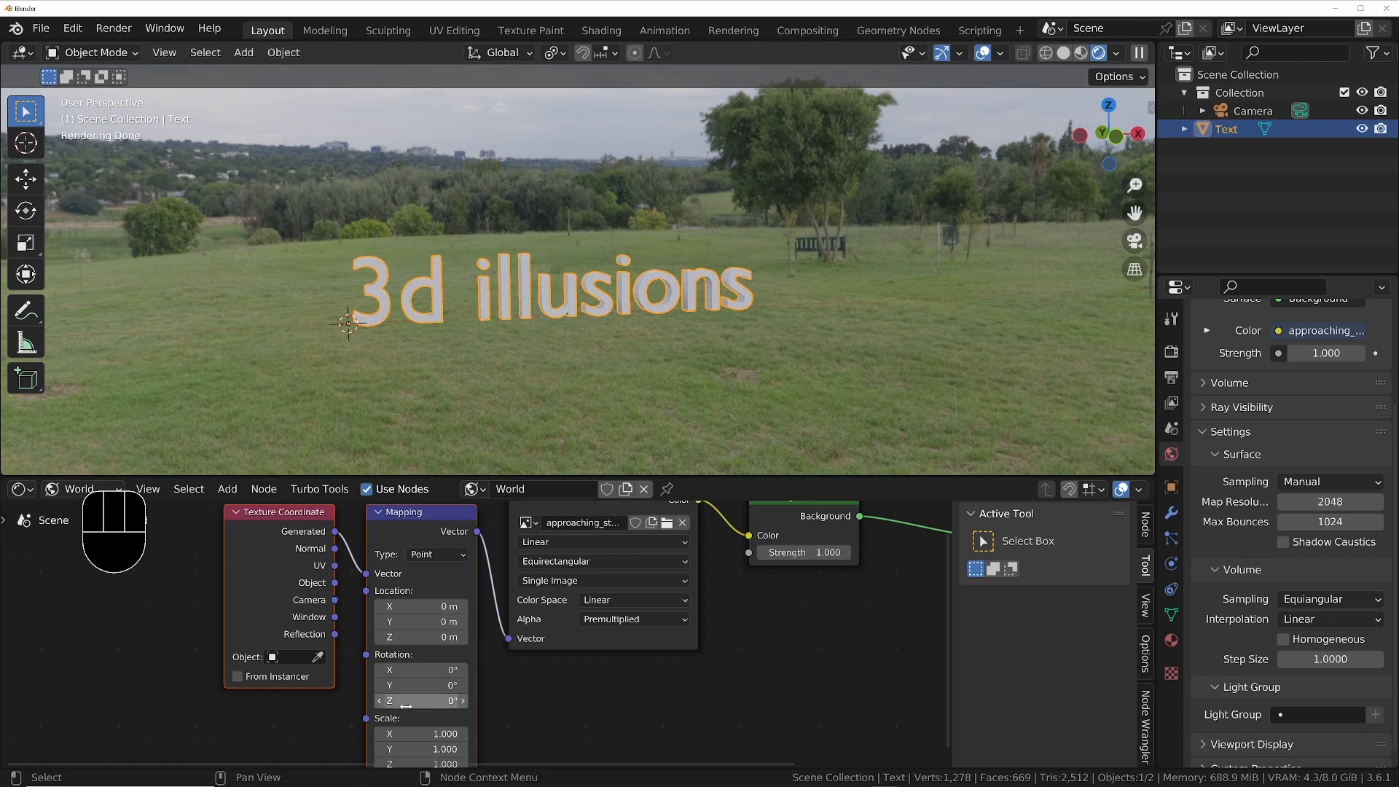
drag(406, 707, 531, 706)
Look through the camera, lock the camera to the view and orbit it until the whole text is framed
key(KP_0)
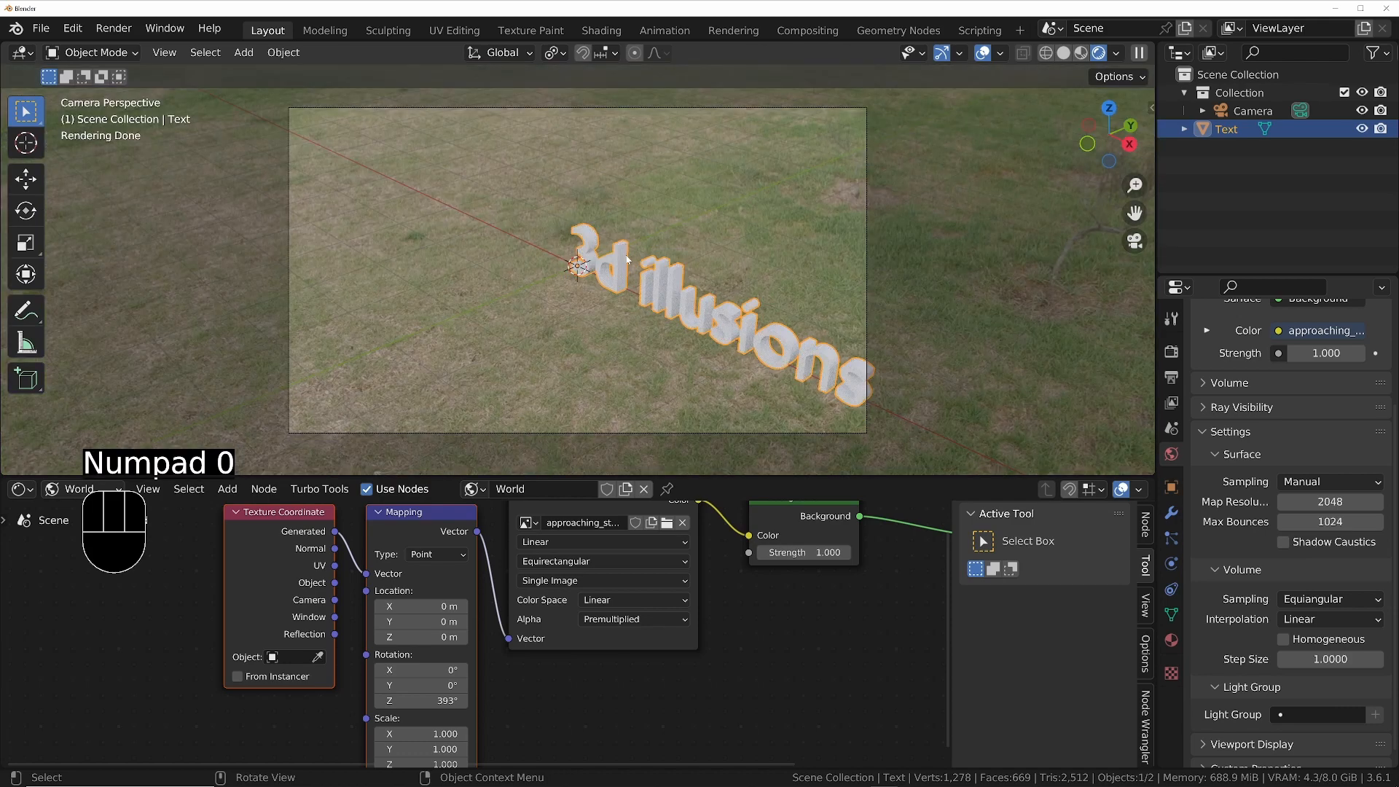
key(n)
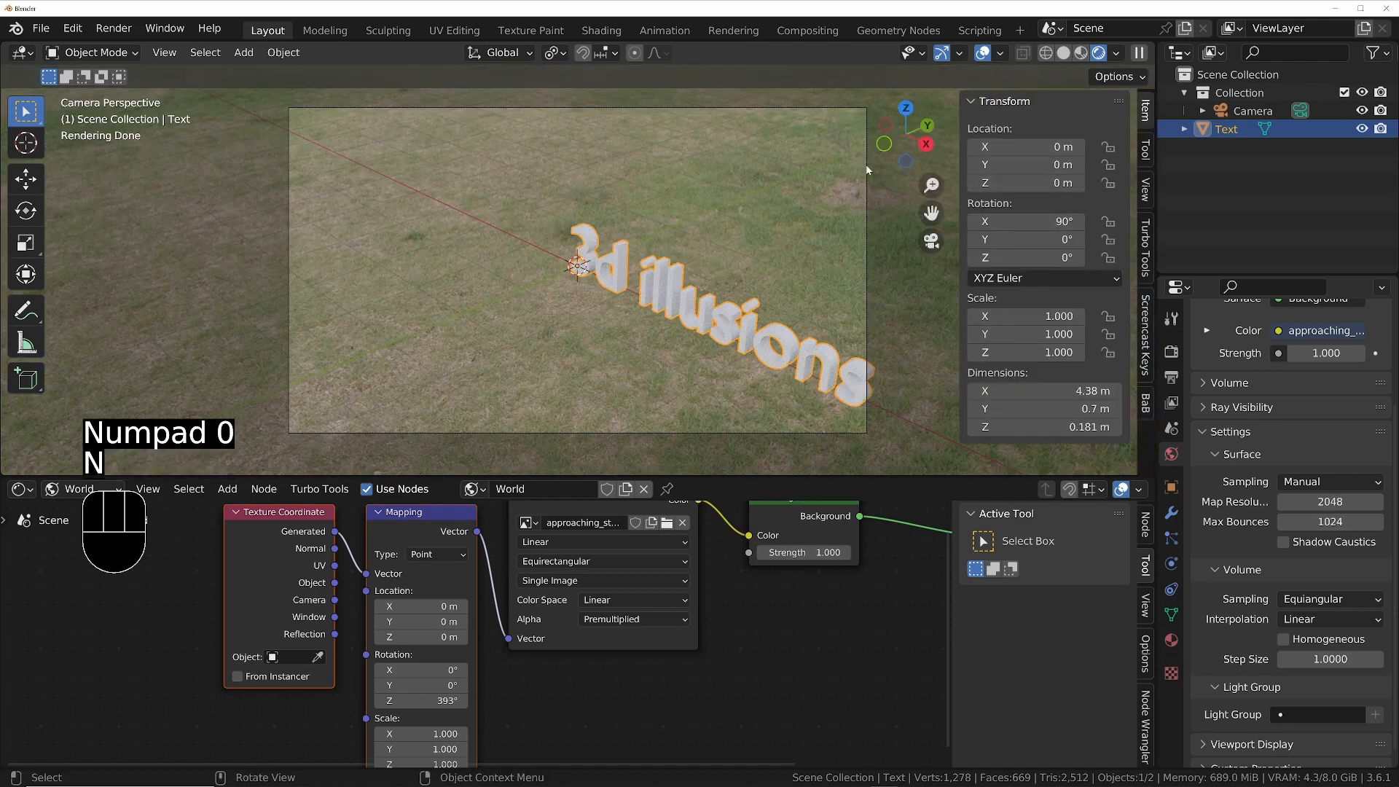
click(1145, 191)
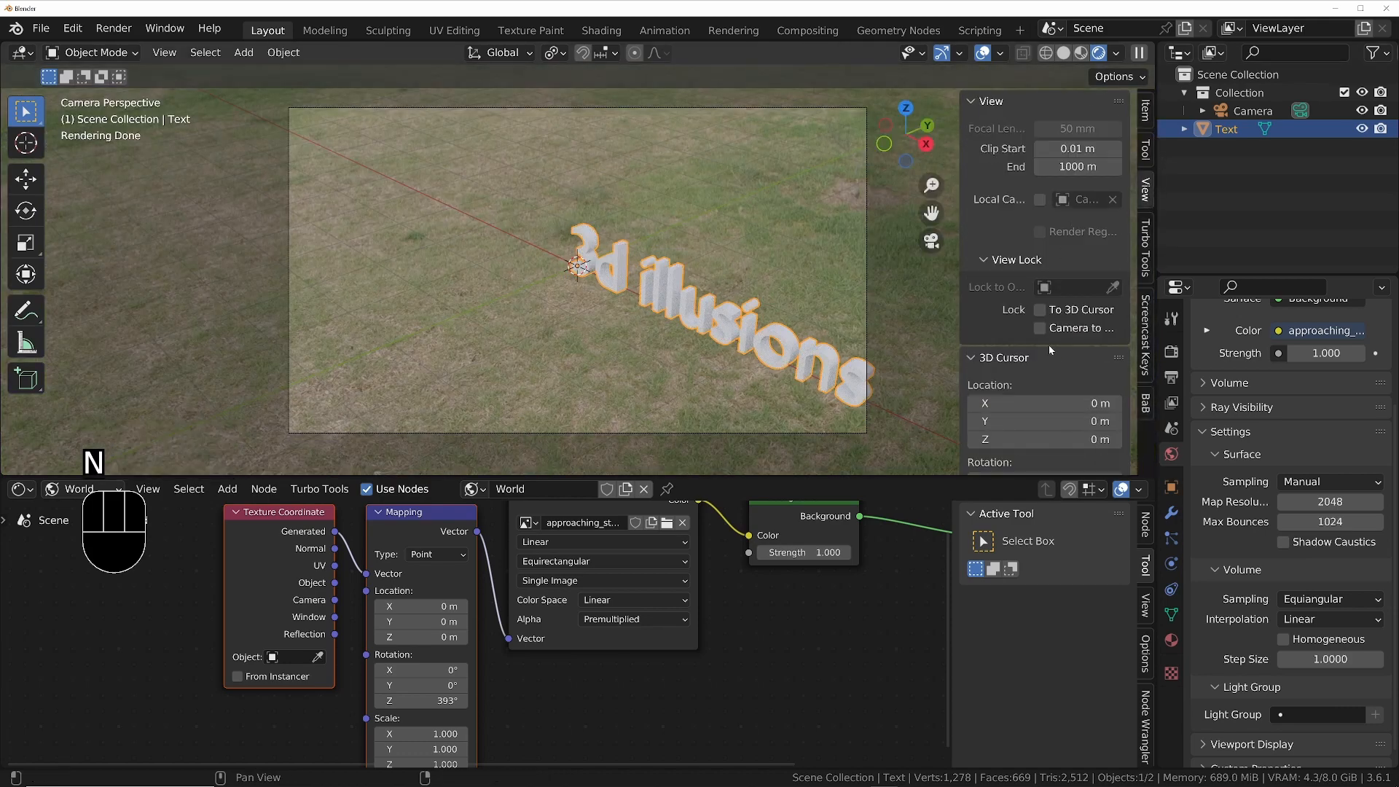
click(1041, 328)
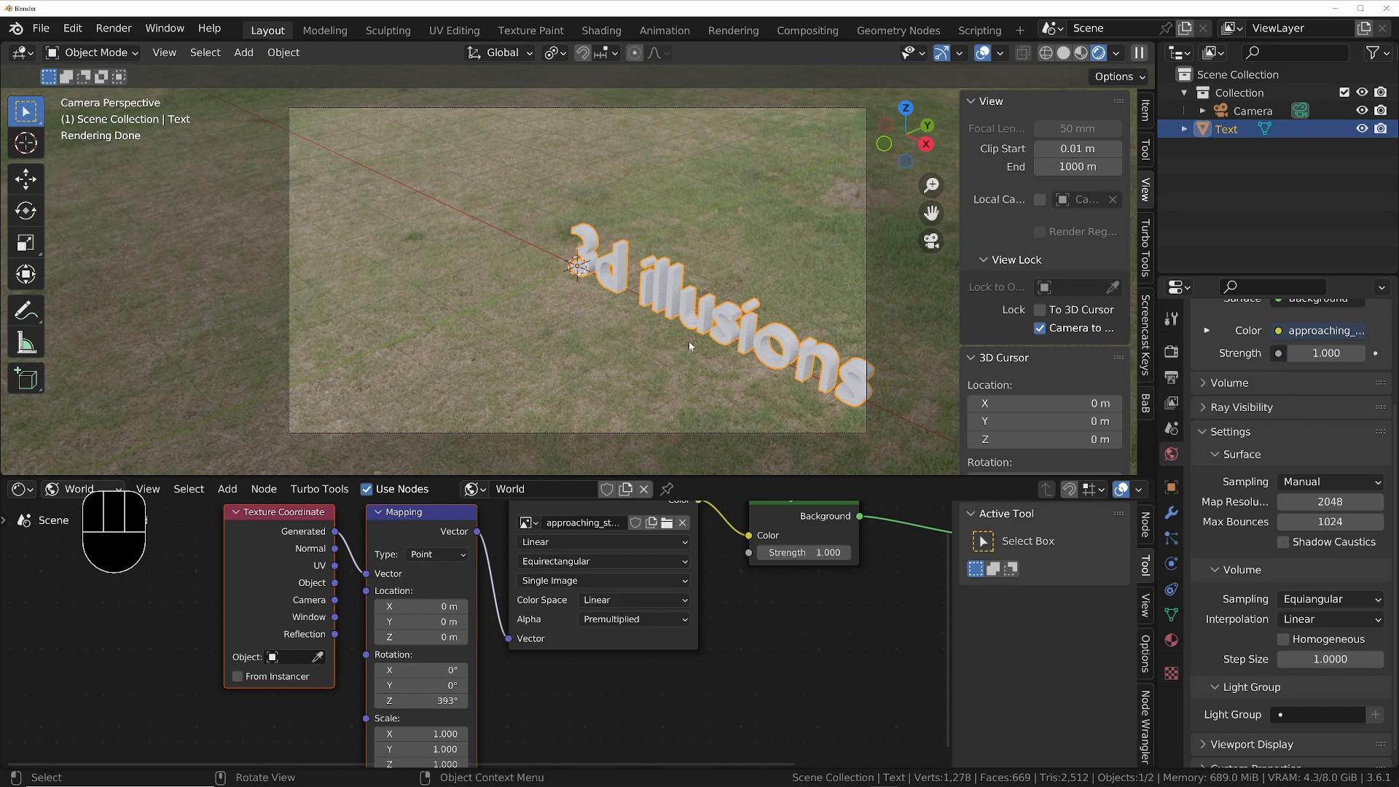
mouse_move(638, 296)
middle_down()
mouse_move(605, 263)
mouse_move(542, 329)
mouse_move(565, 295)
mouse_move(572, 319)
mouse_move(640, 294)
mouse_move(594, 308)
mouse_move(610, 298)
middle_up()
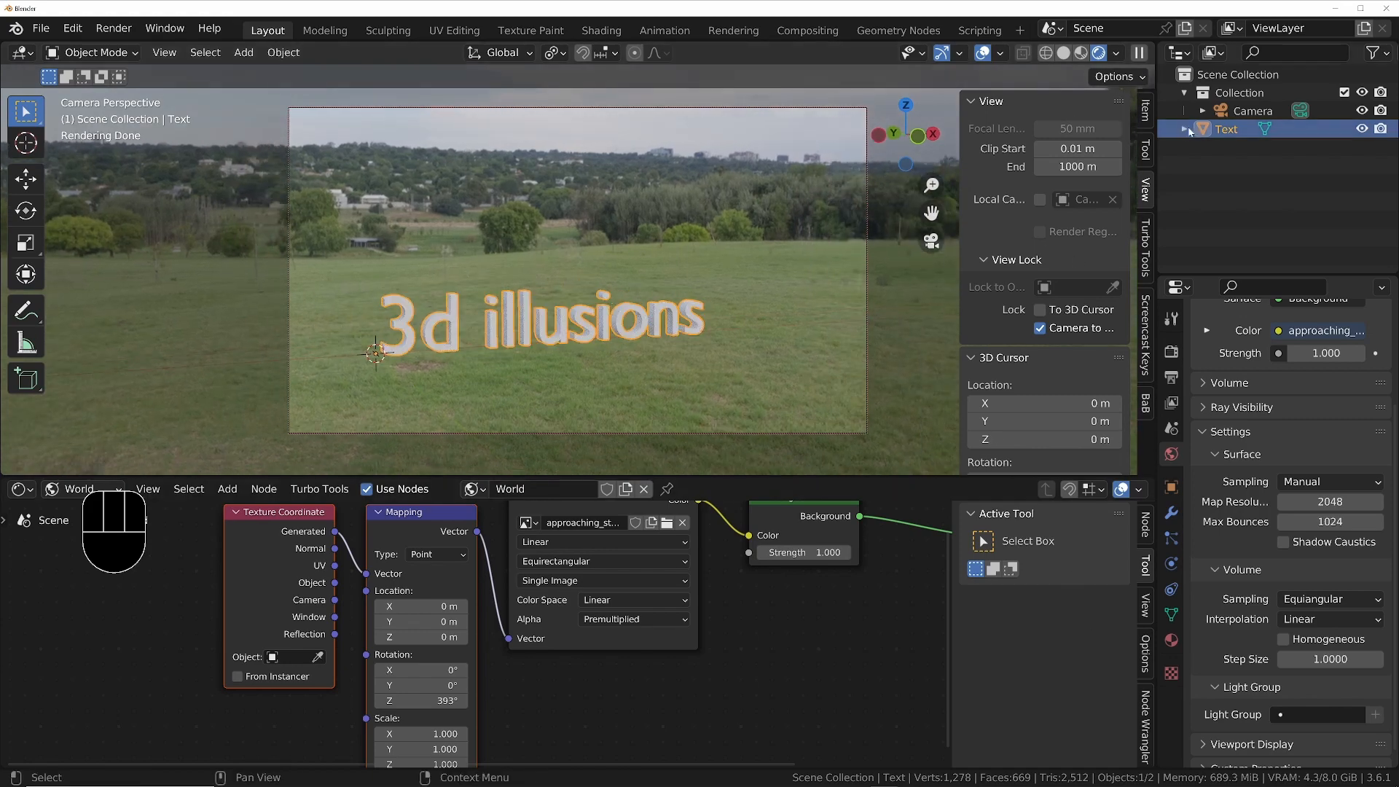
Set the camera's focal length to 49.3 mm and reframe the text closer in the camera view
click(1253, 111)
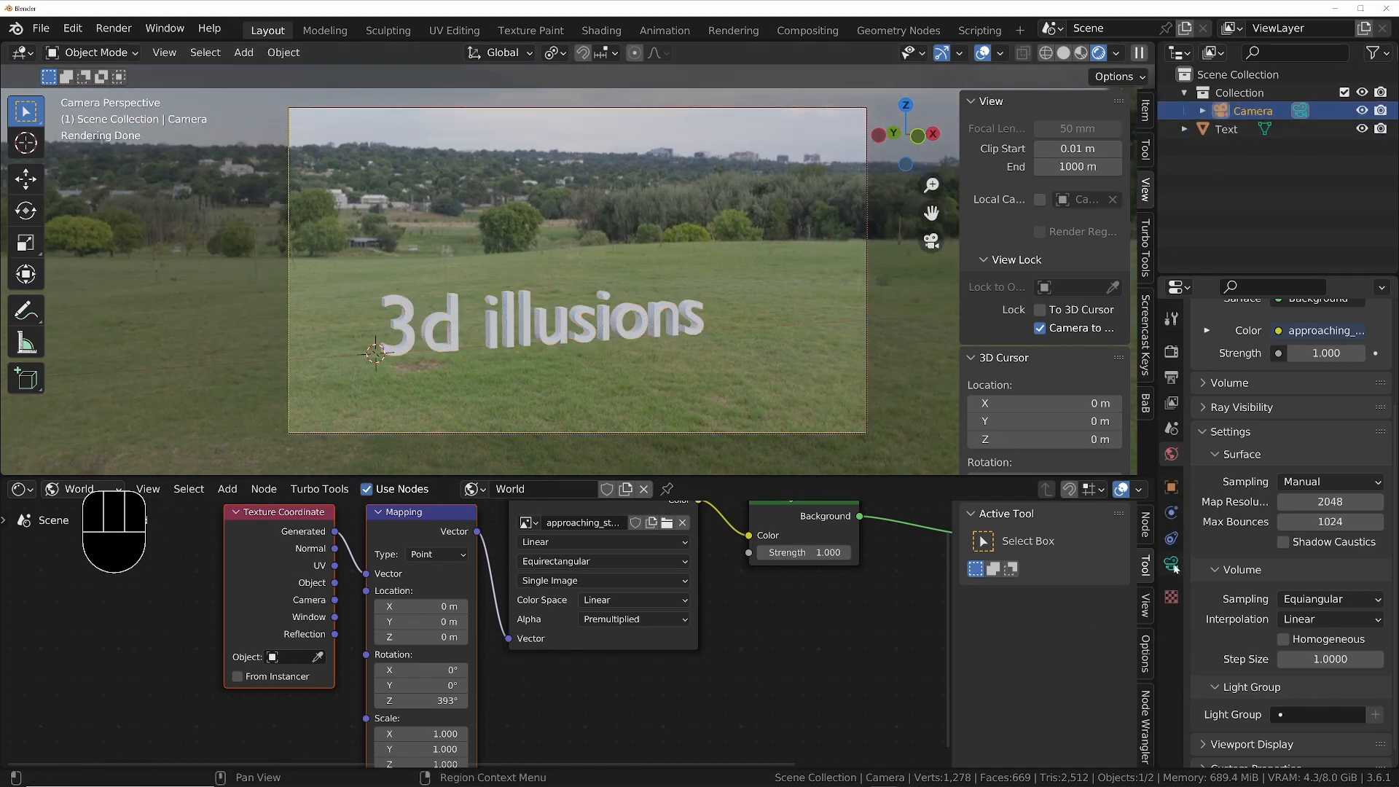
click(1172, 564)
scroll(1306, 436, up, 4)
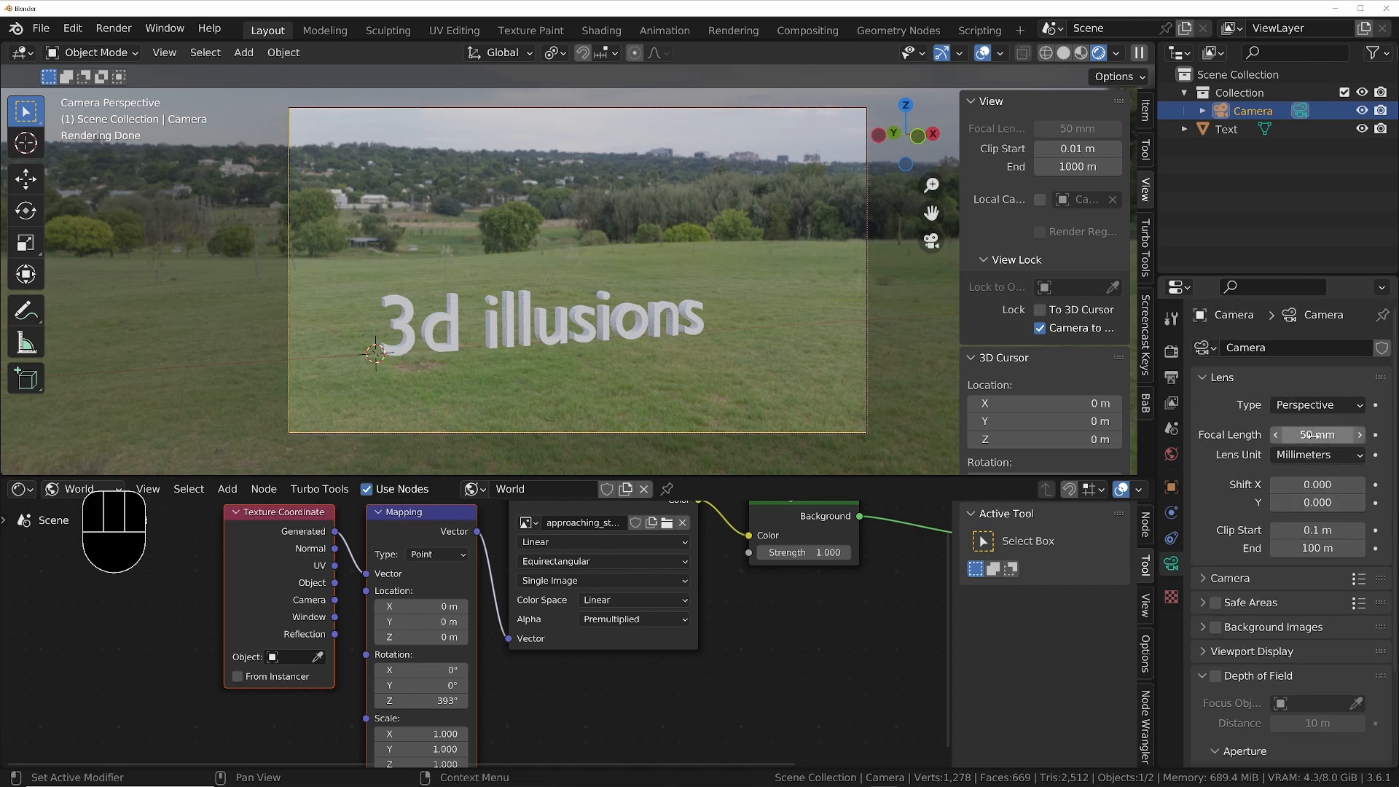
mouse_move(1311, 435)
shift+mouse_down()
mouse_move(1268, 435)
mouse_move(1316, 435)
mouse_move(1275, 435)
mouse_move(1297, 435)
shift+mouse_up()
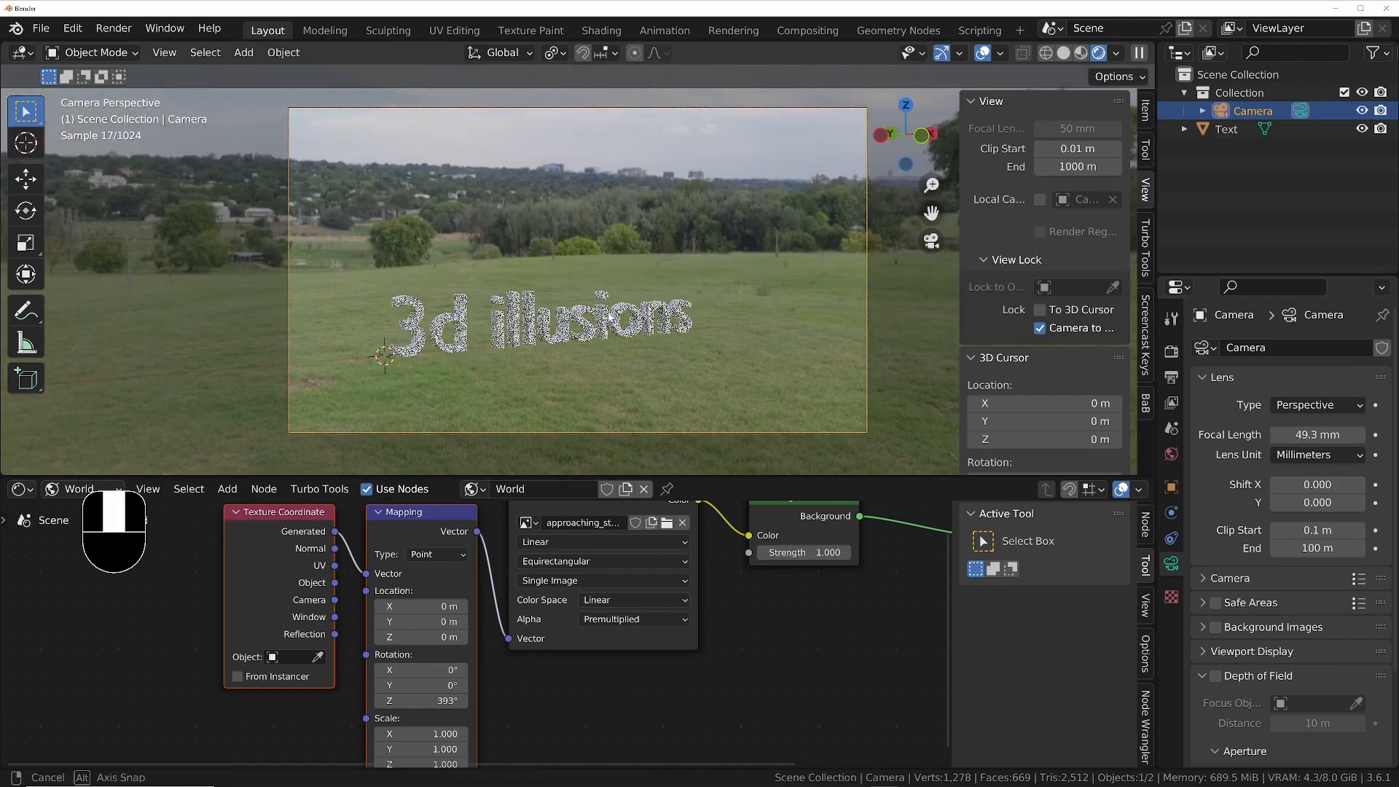
middle_drag(609, 317, 657, 315)
scroll(540, 369, up, 2)
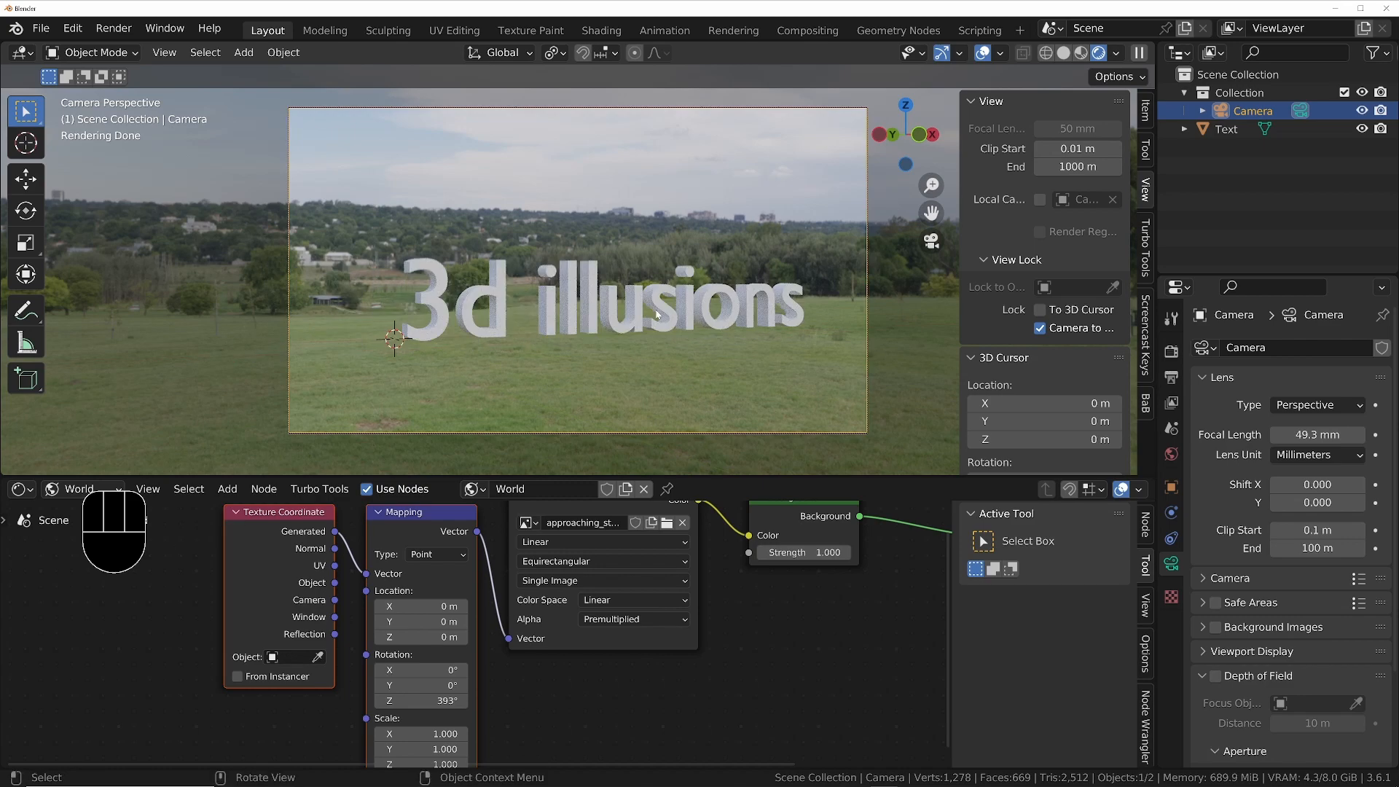
Rotate the text about -20° around global Z and move it about -0.6 m along global X to fit the camera frame
click(656, 315)
key(r)
key(z)
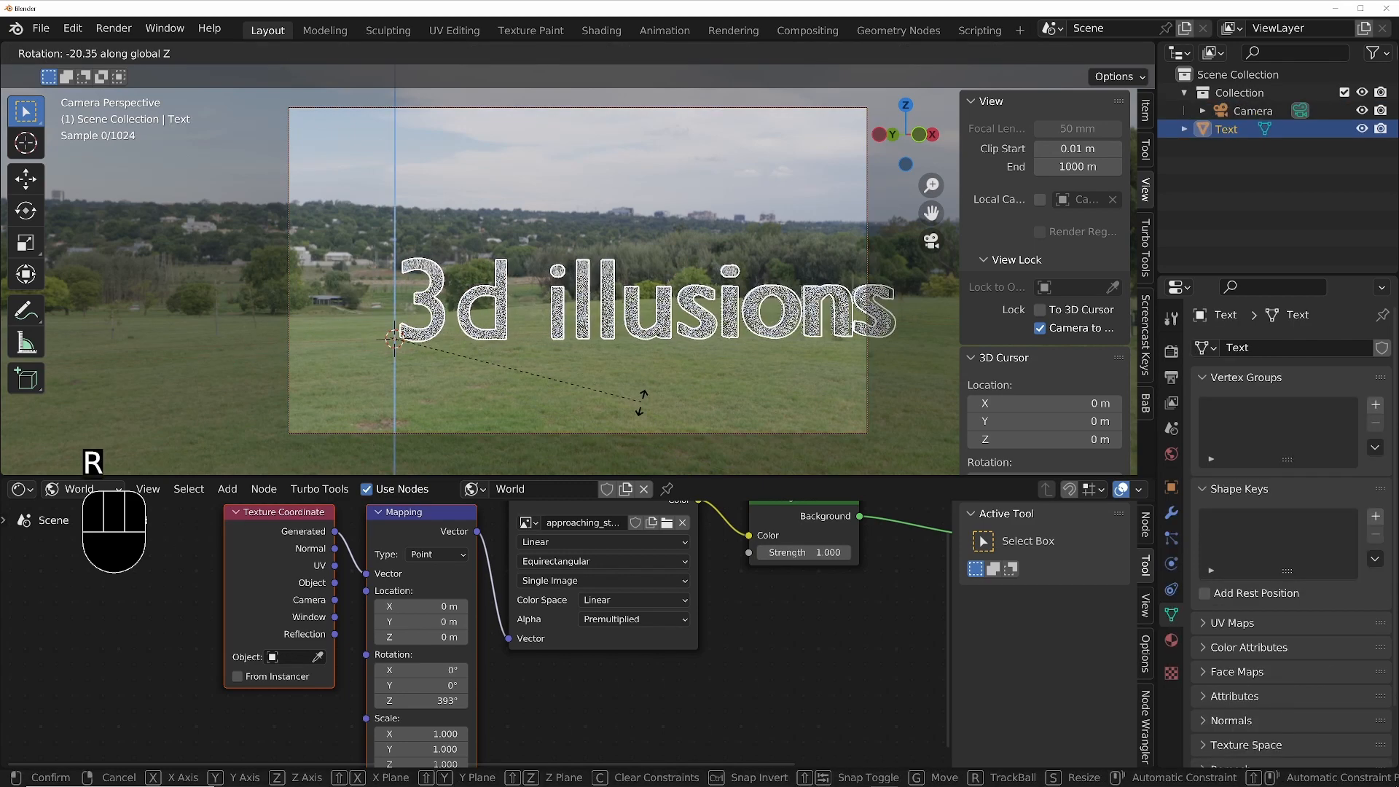
click(729, 386)
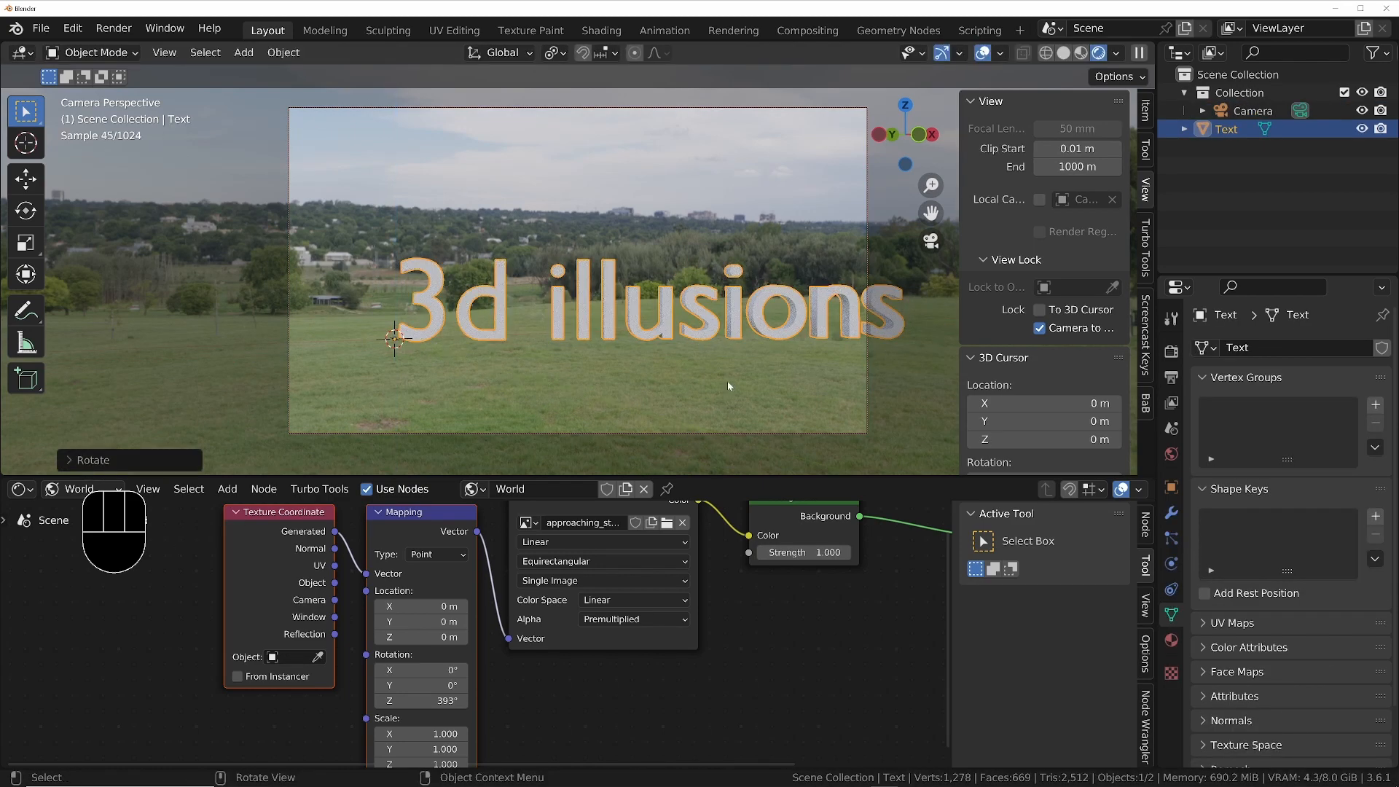
key(g)
key(x)
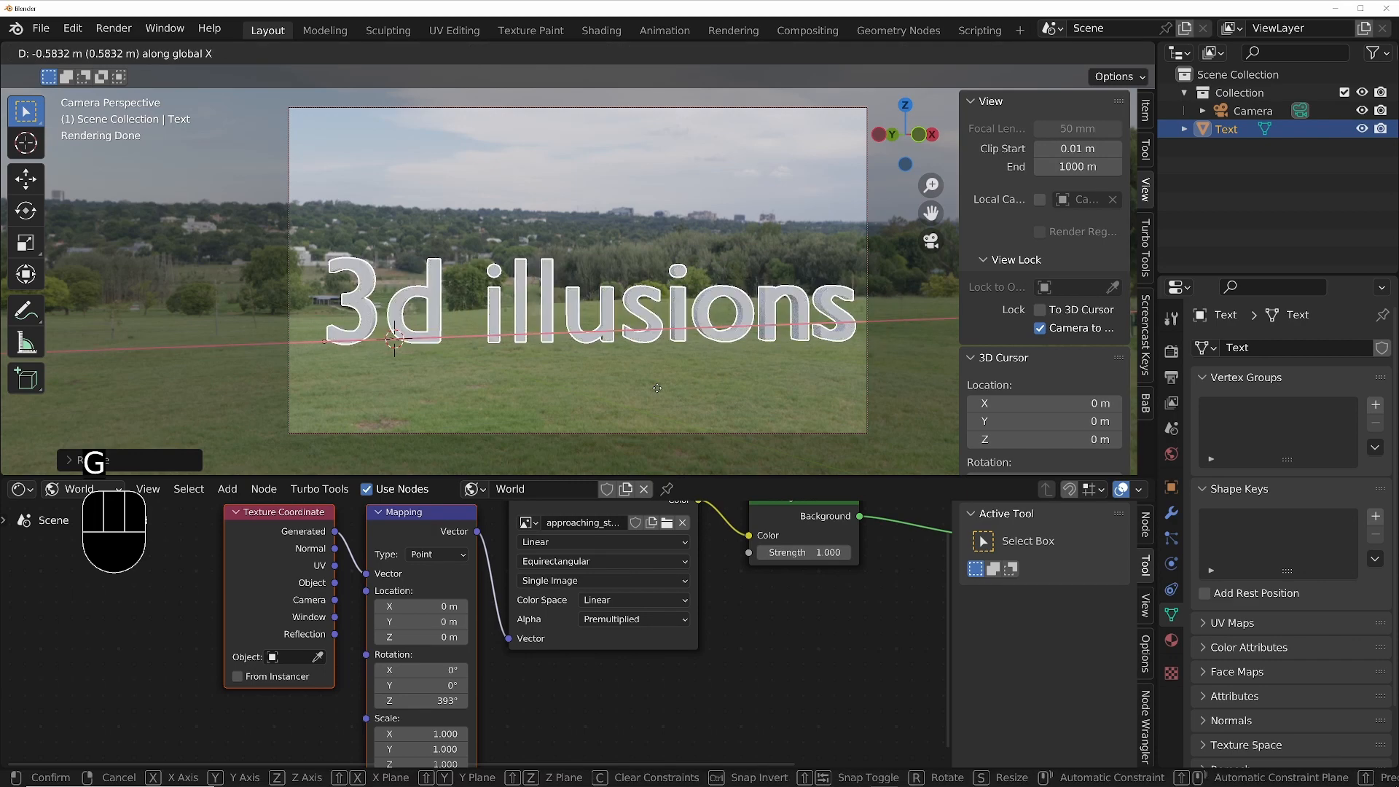
click(657, 387)
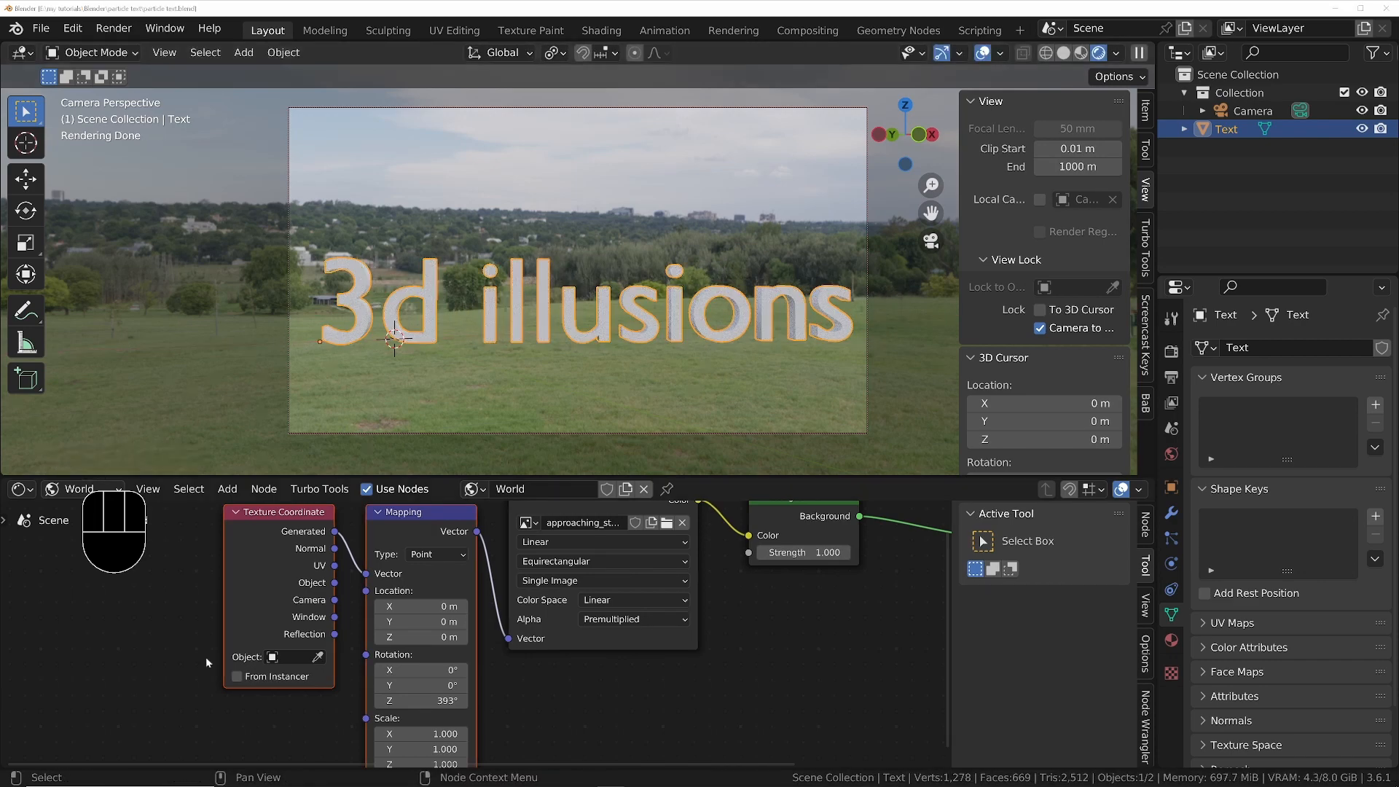
Turn the Shader Editor area into a Geometry Node Editor and create a new node tree for the text
click(26, 493)
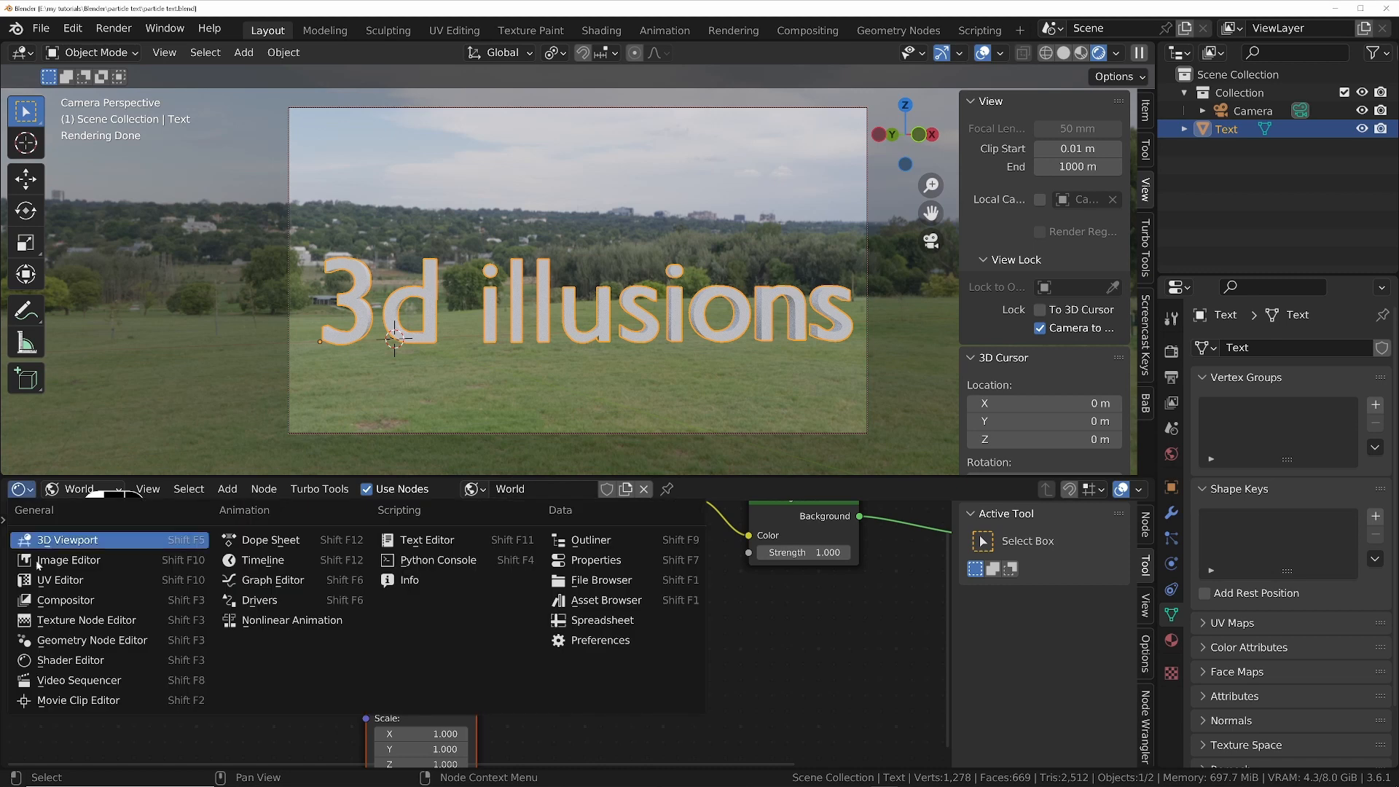
click(69, 641)
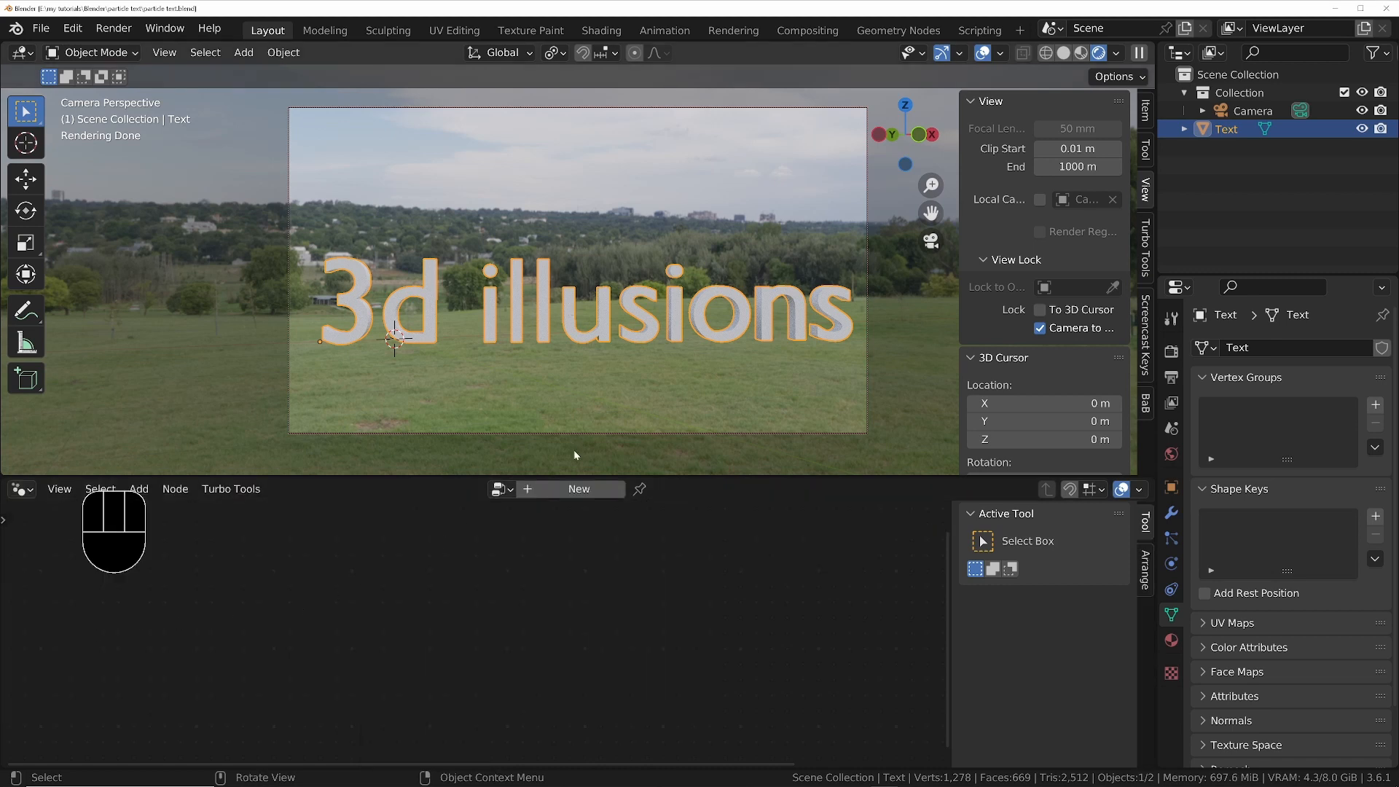
click(559, 492)
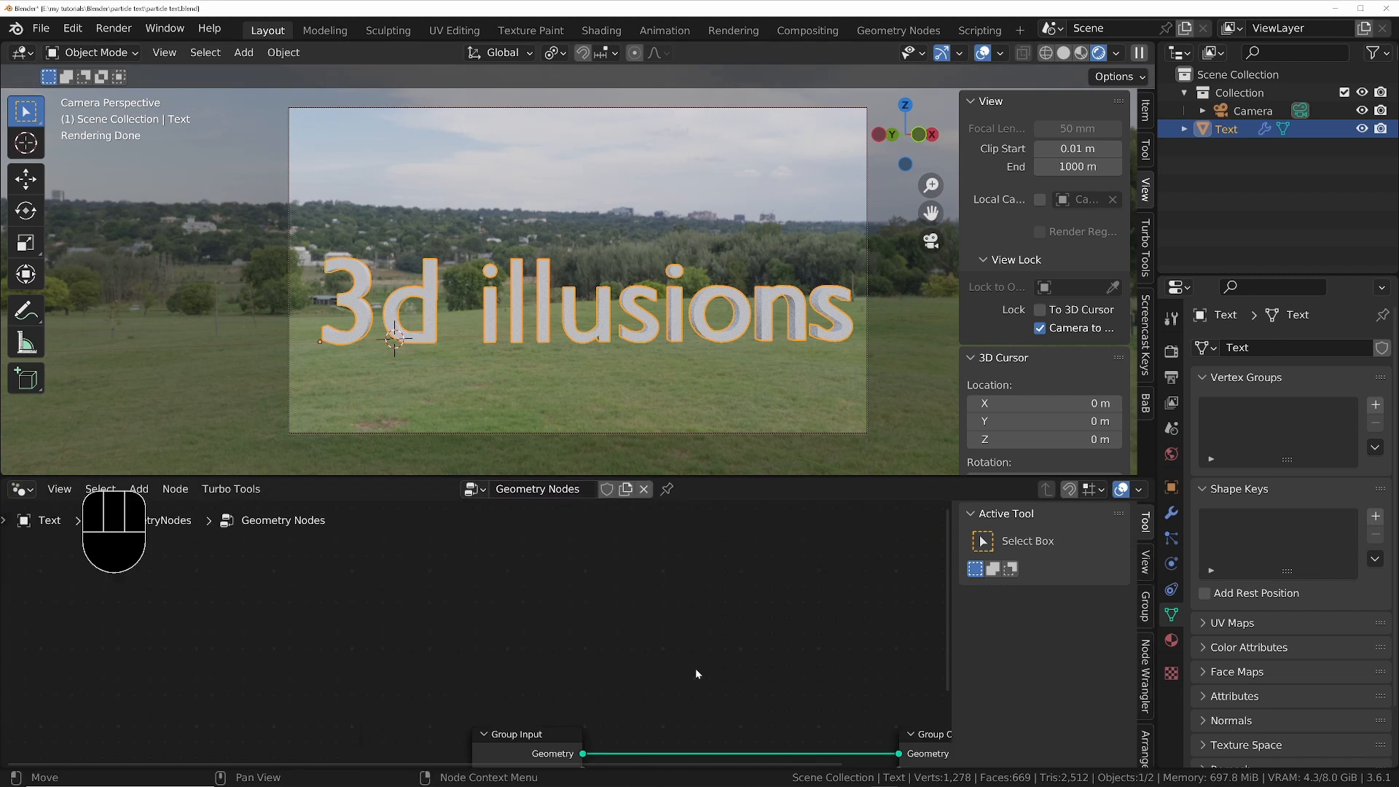
middle_drag(696, 675, 500, 559)
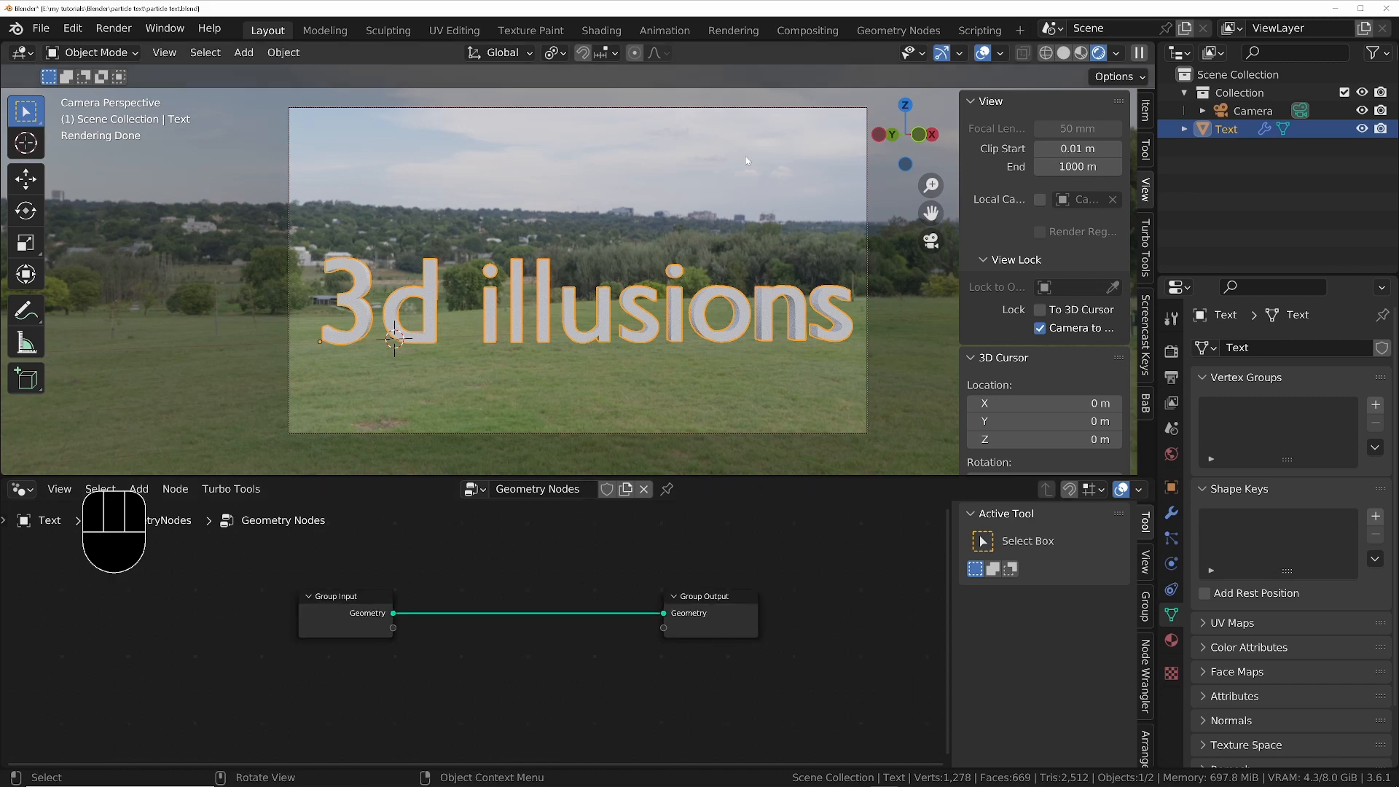
Turn off the 3D viewport overlays, leave the camera view and hide the viewport's sidebar and toolbar
click(981, 53)
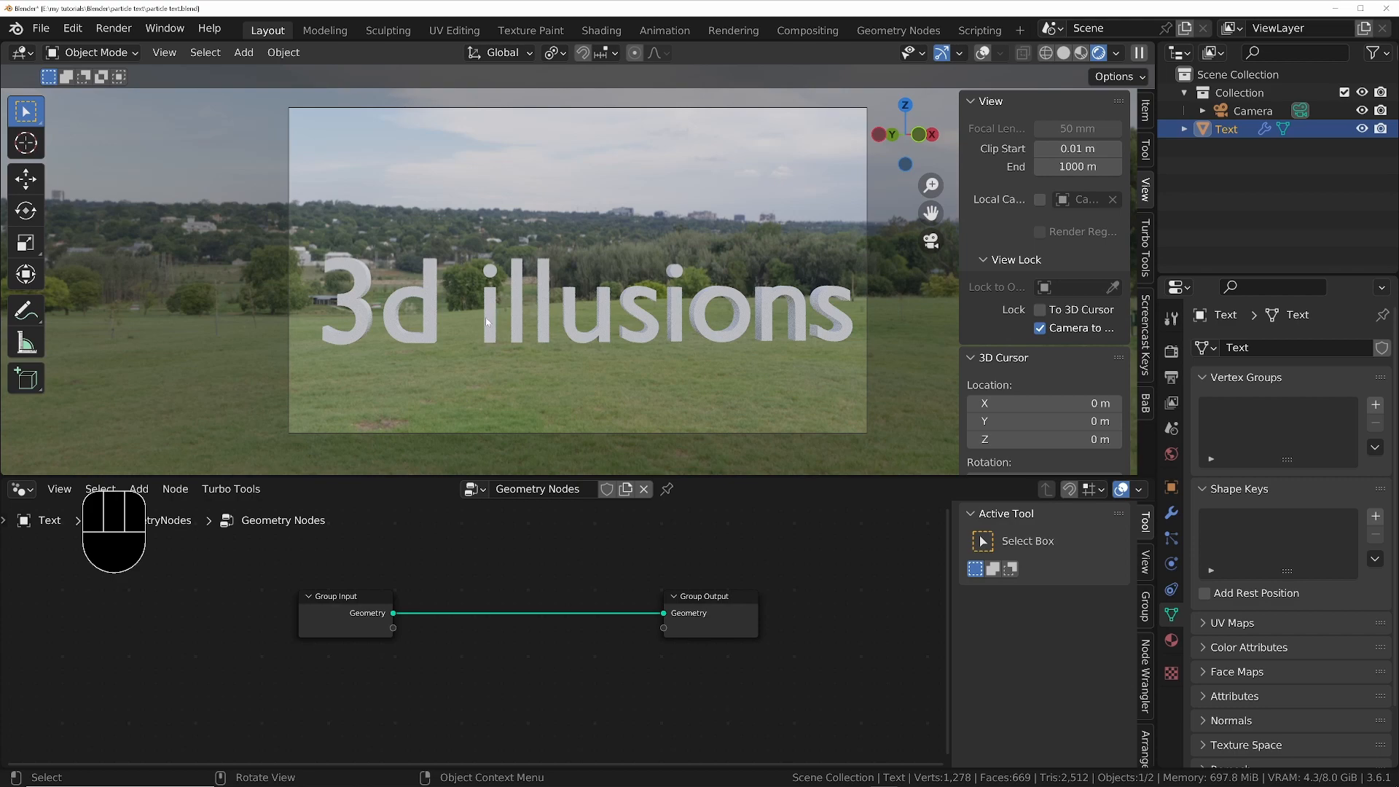
key(KP_0)
key(n)
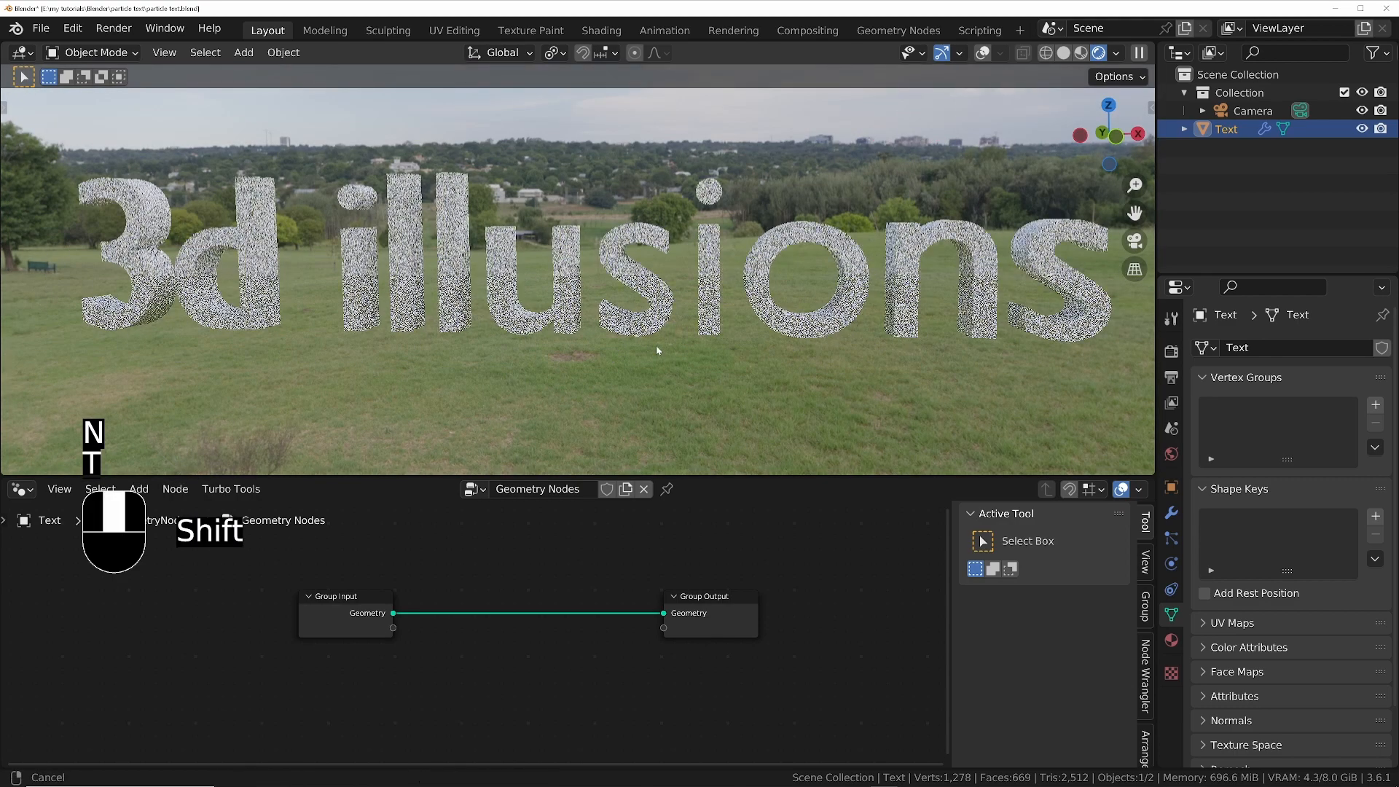
key(t)
Insert a Distribute Points on Faces node between the Group Input and Group Output nodes
key(shift+a)
text(s)
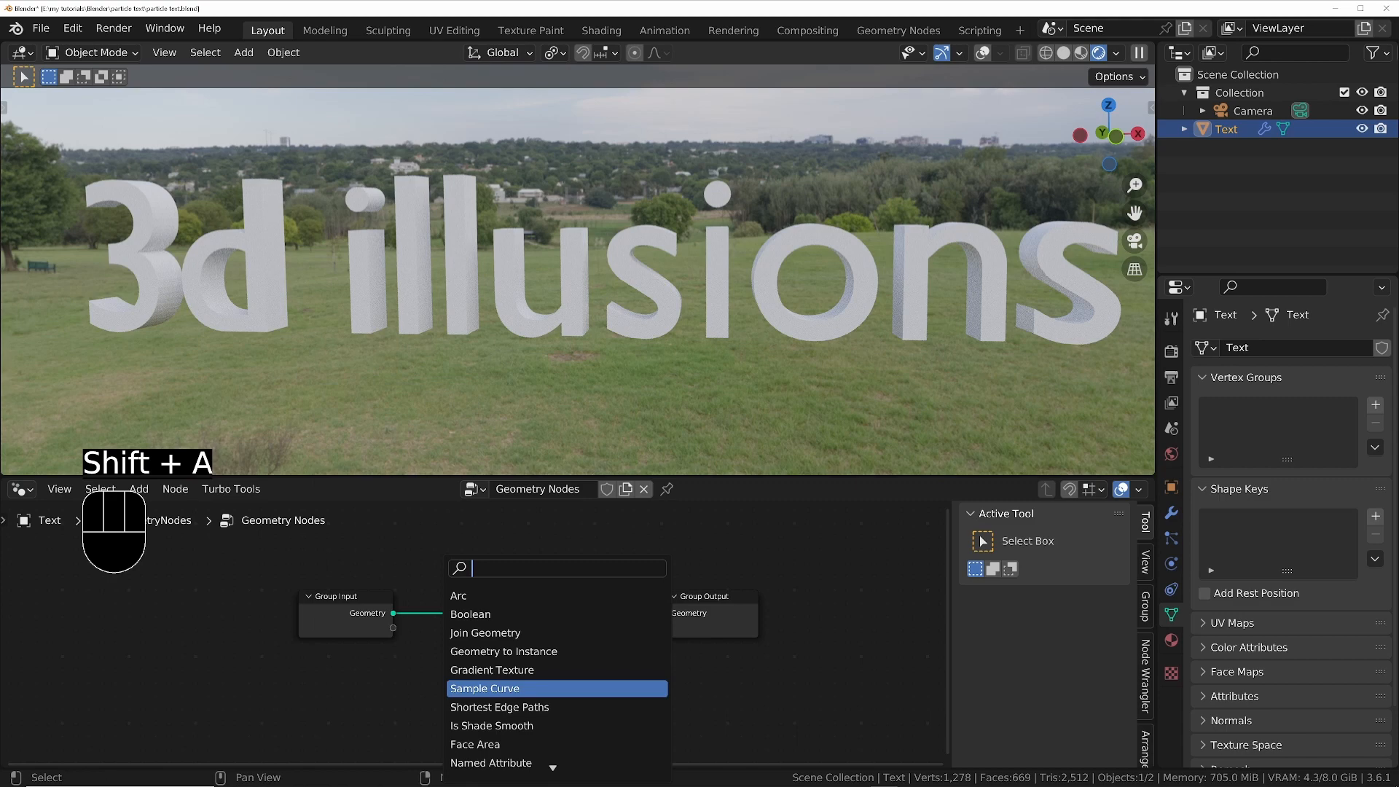
text(dist)
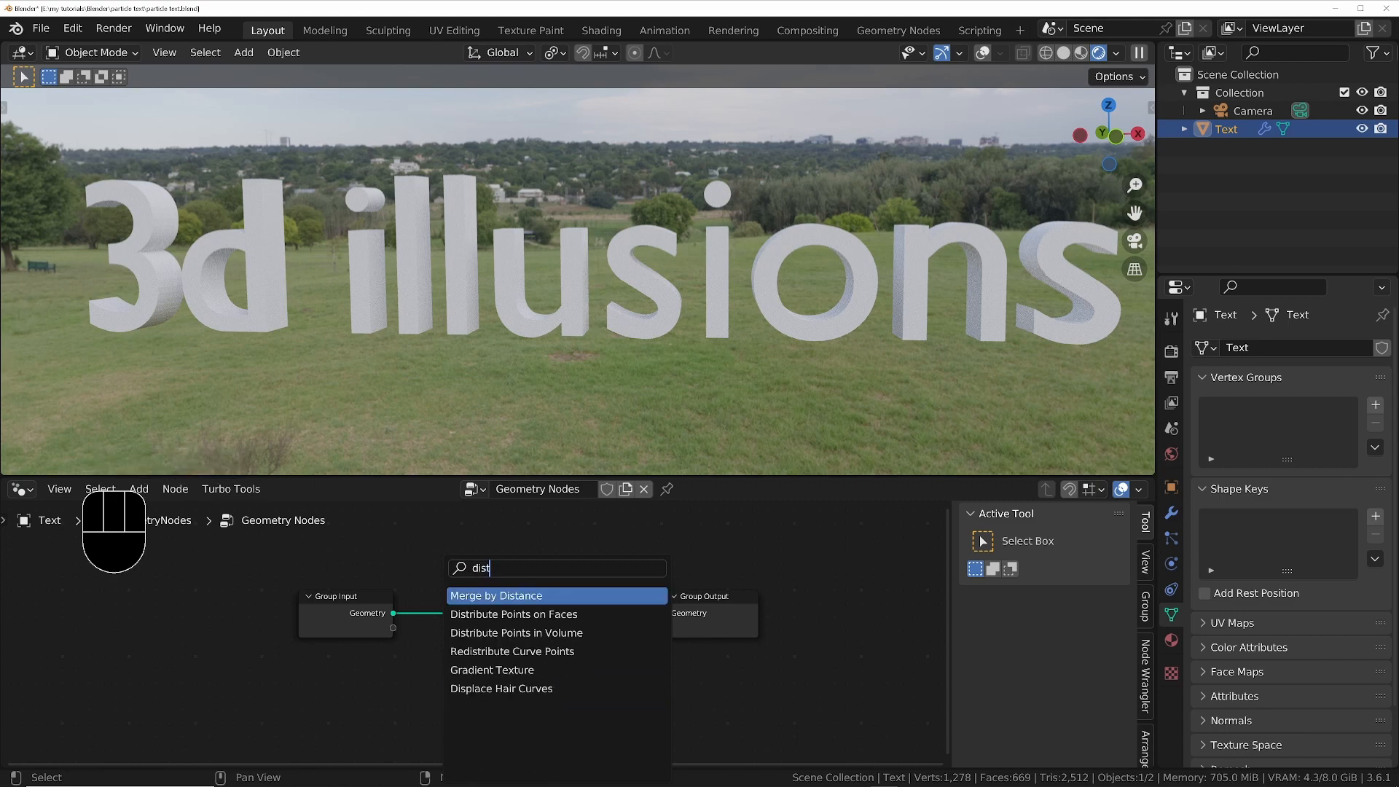
key(Down)
key(Return)
click(475, 562)
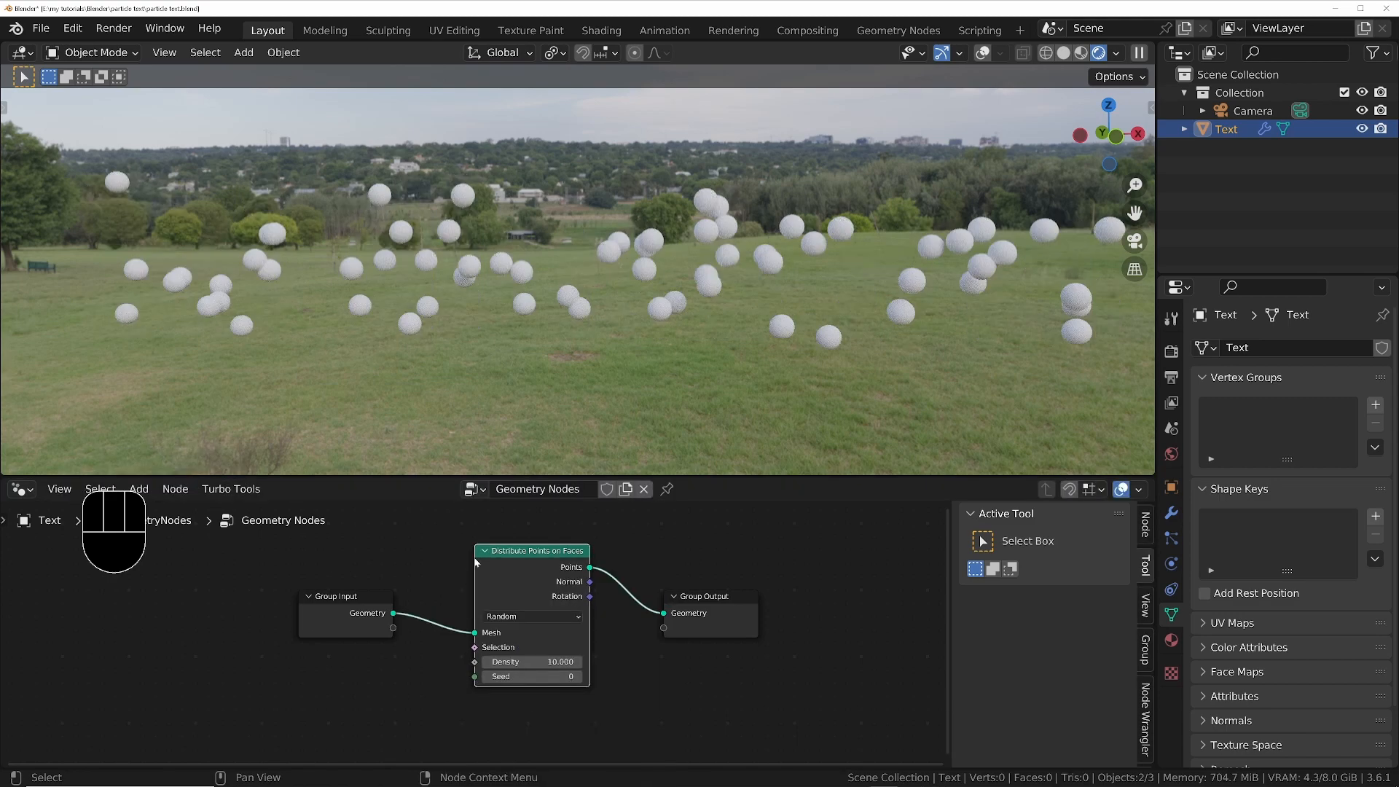
Set the Distribute Points on Faces density to 10000
click(545, 659)
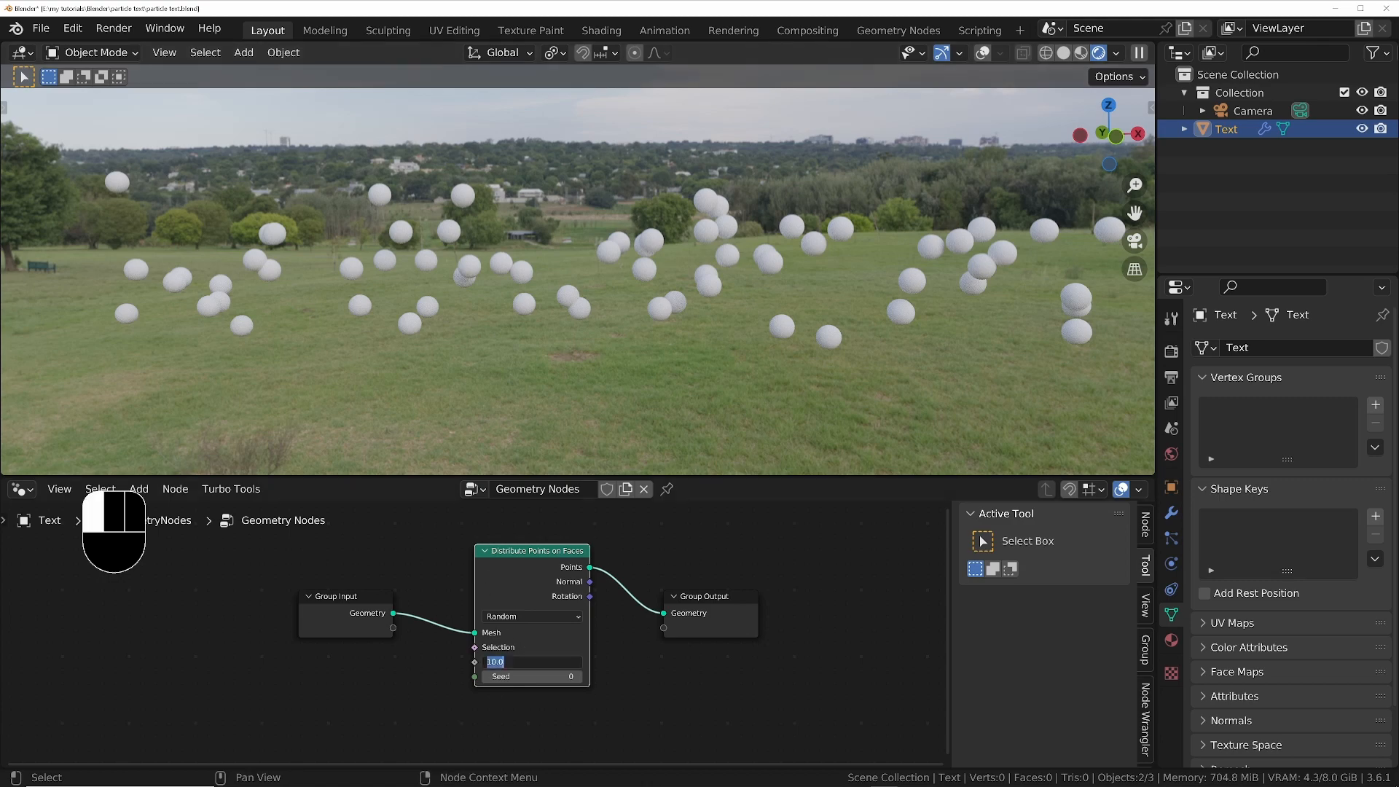
text(00)
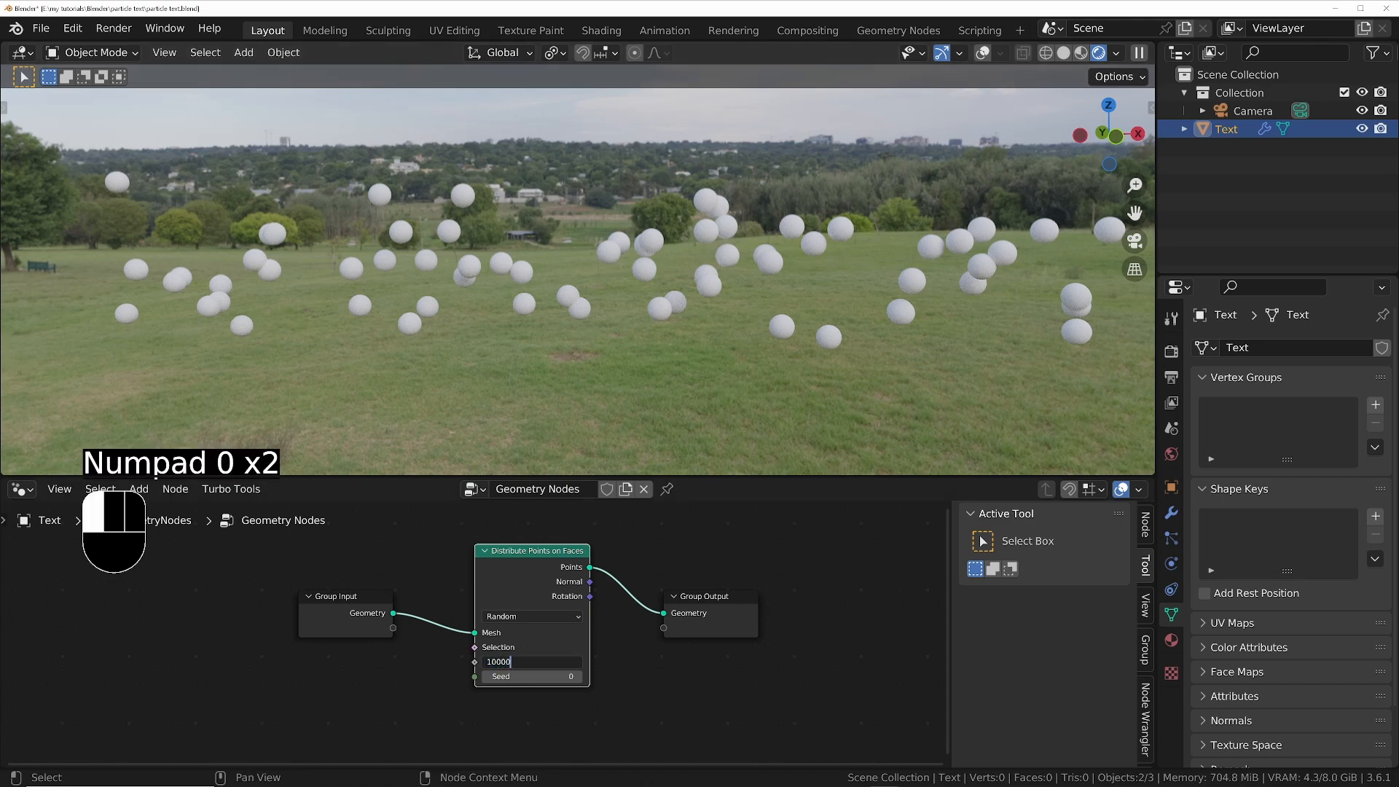
key(Return)
ctrl+middle_drag(728, 288, 718, 219)
Insert a Set Point Radius node with a 0.05 m radius between the Distribute Points on Faces and Group Output nodes
drag(711, 598, 856, 598)
key(shift+a)
text(s)
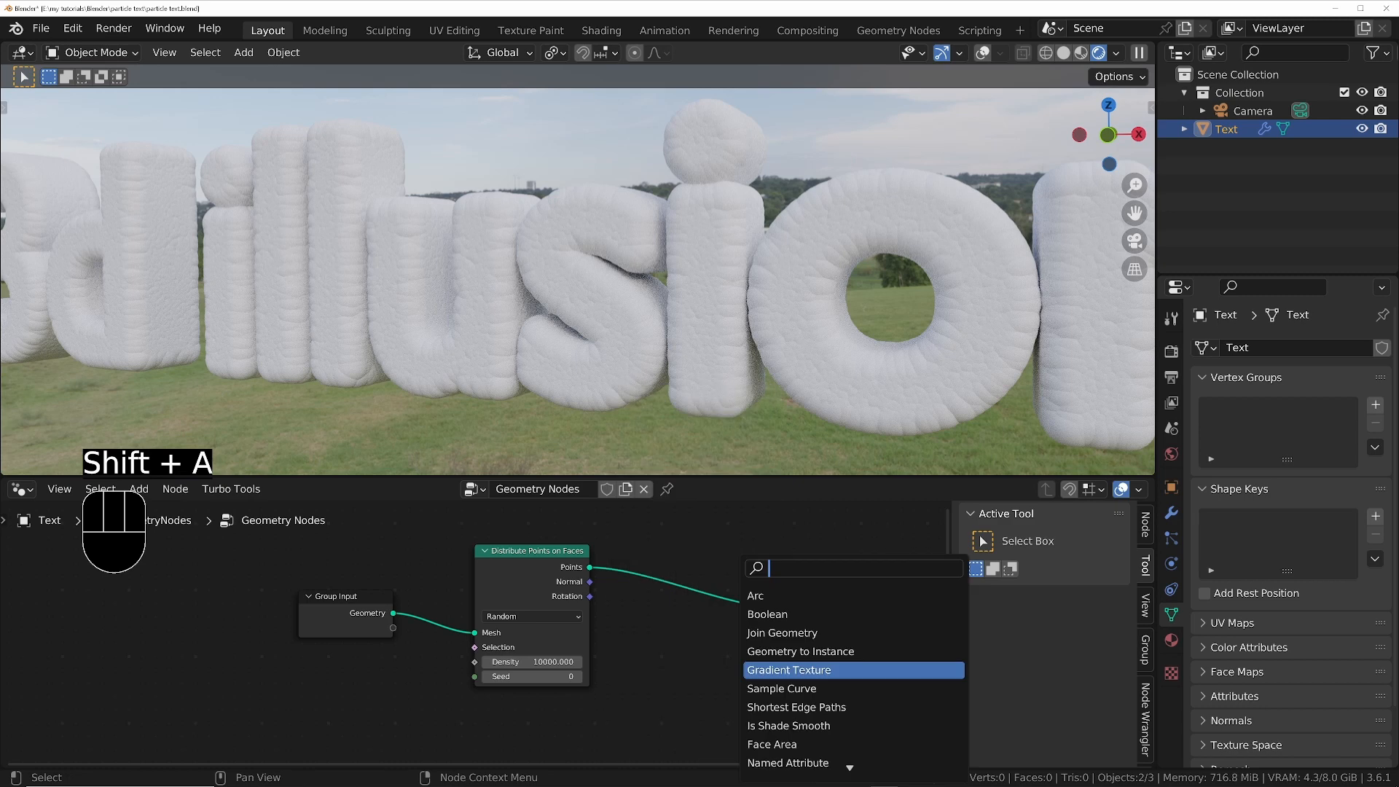
text(radiu)
key(Down)
key(Down)
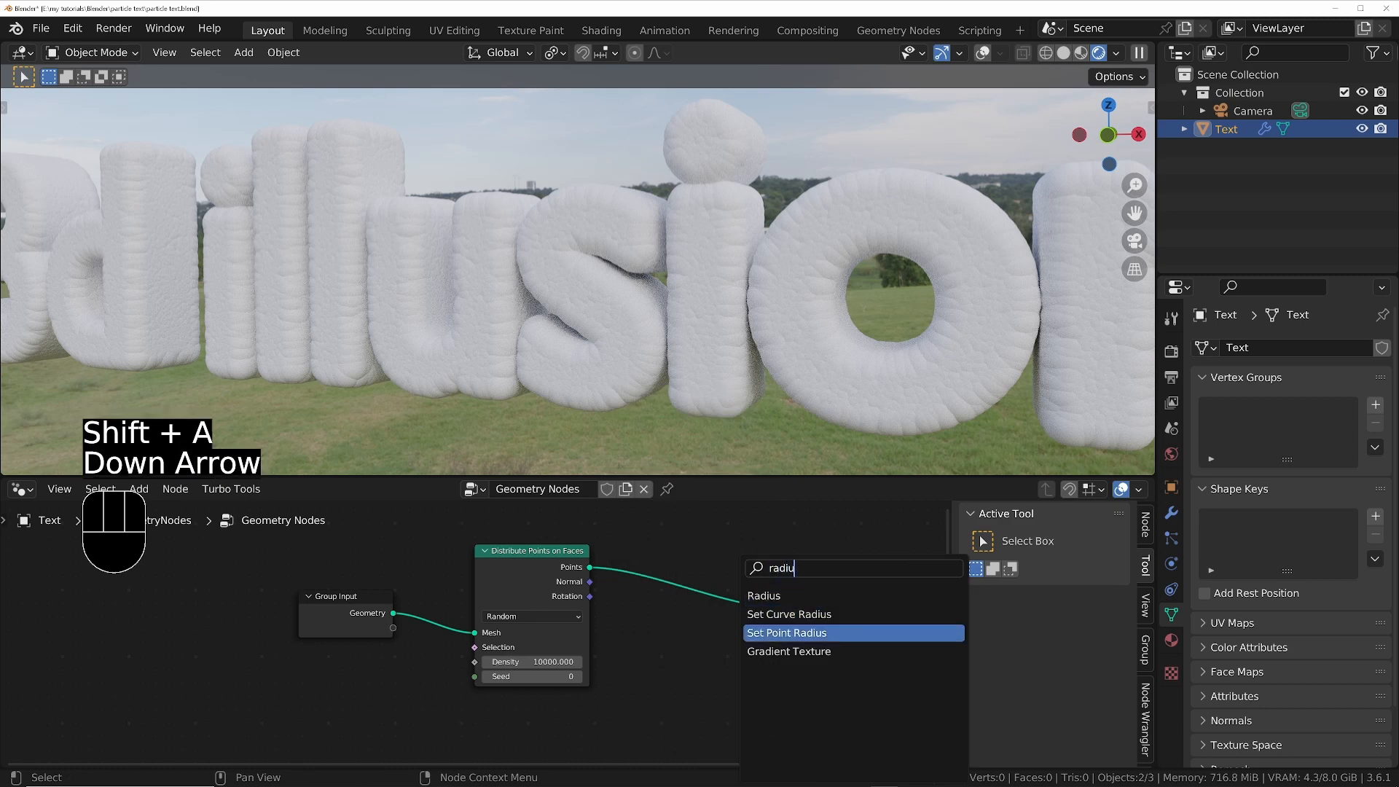
key(Return)
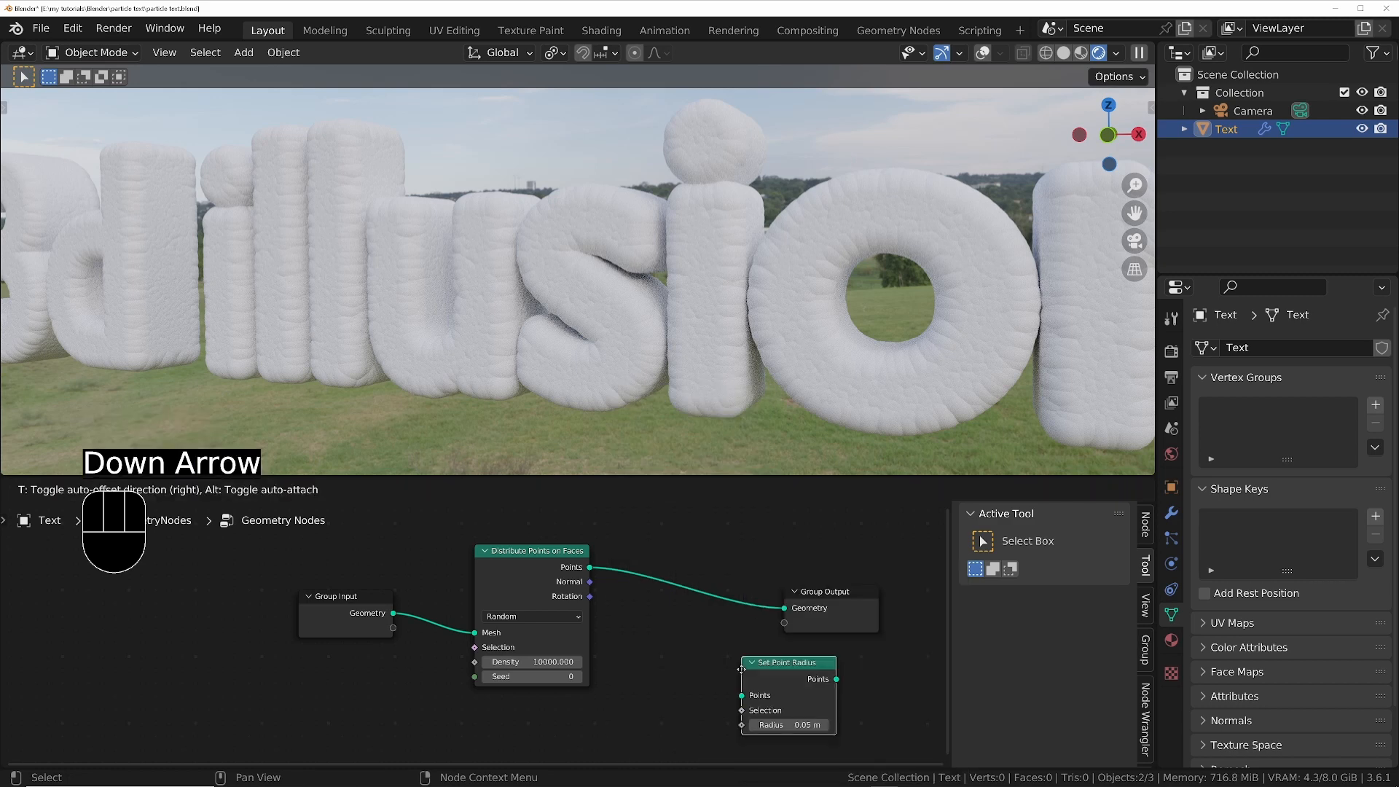
click(663, 620)
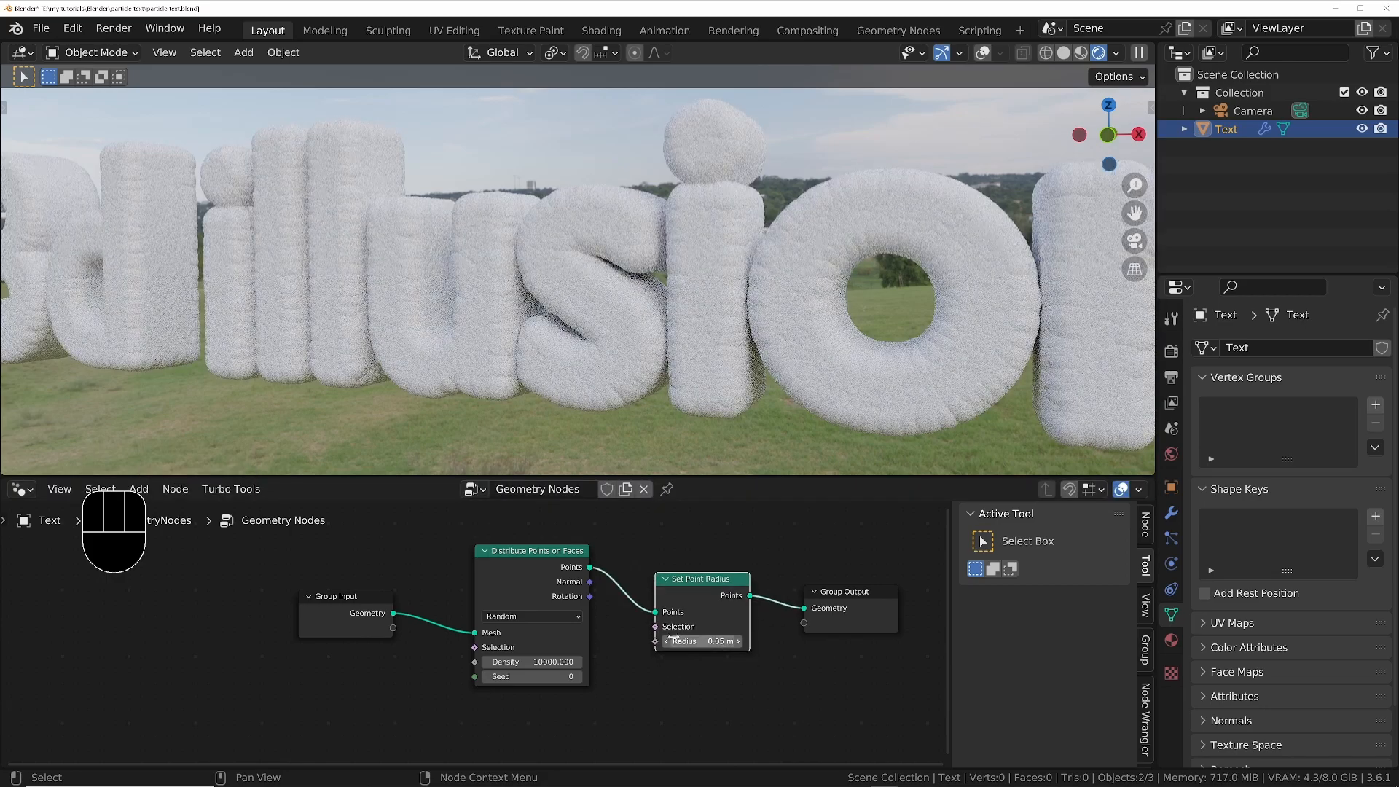
mouse_move(702, 642)
shift+mouse_down()
mouse_move(663, 642)
mouse_move(736, 642)
mouse_move(702, 642)
shift+mouse_up()
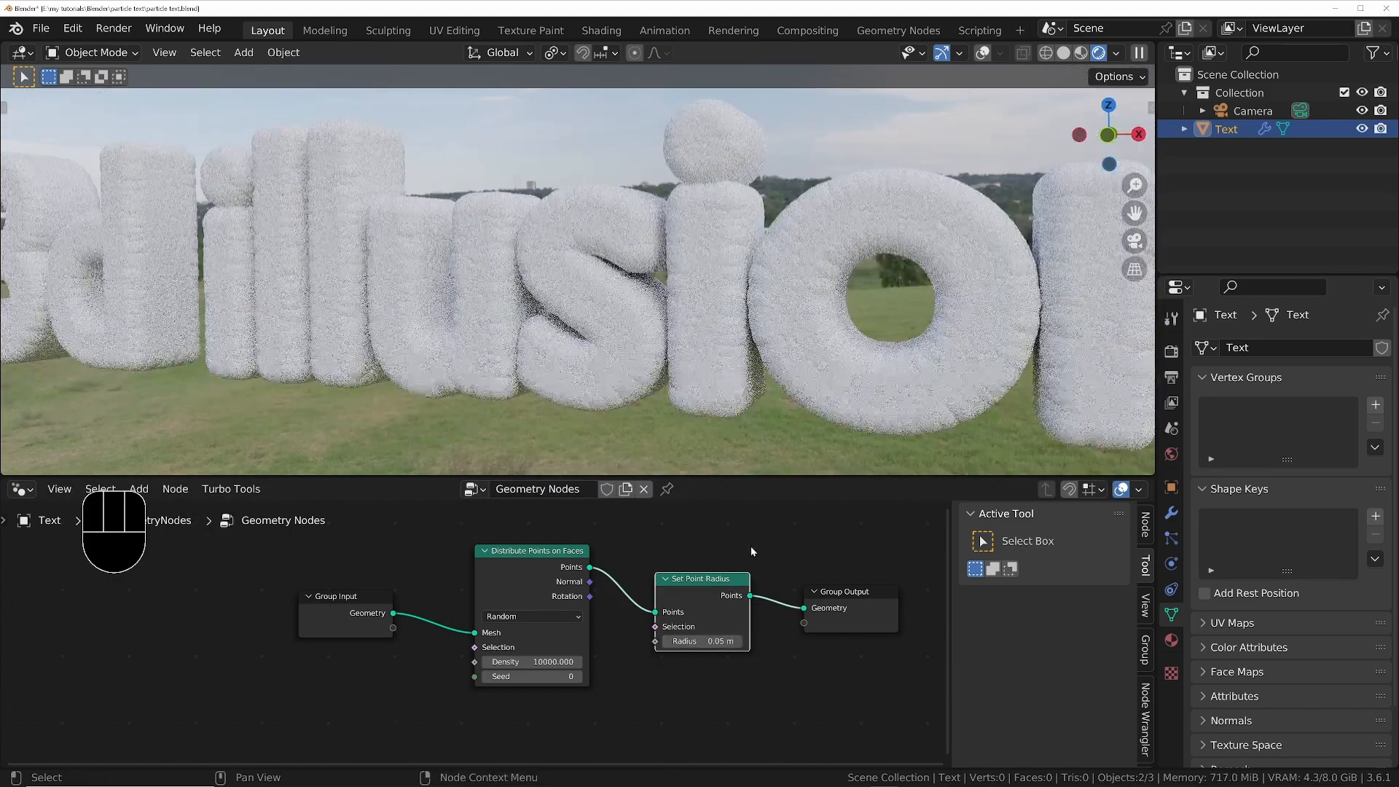
Show the text's modifier properties and place a duplicate of the Group Input node below the existing node chain
click(1171, 514)
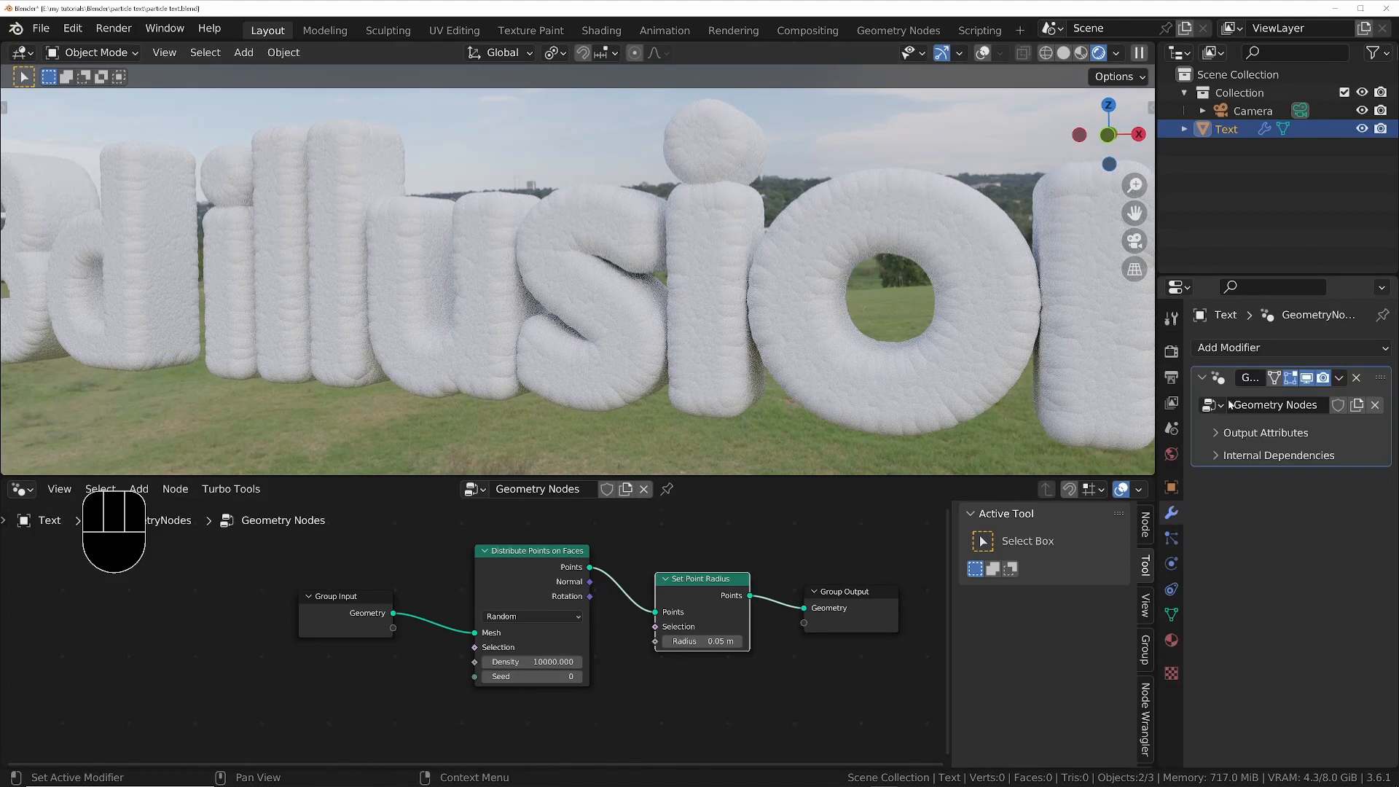
click(350, 633)
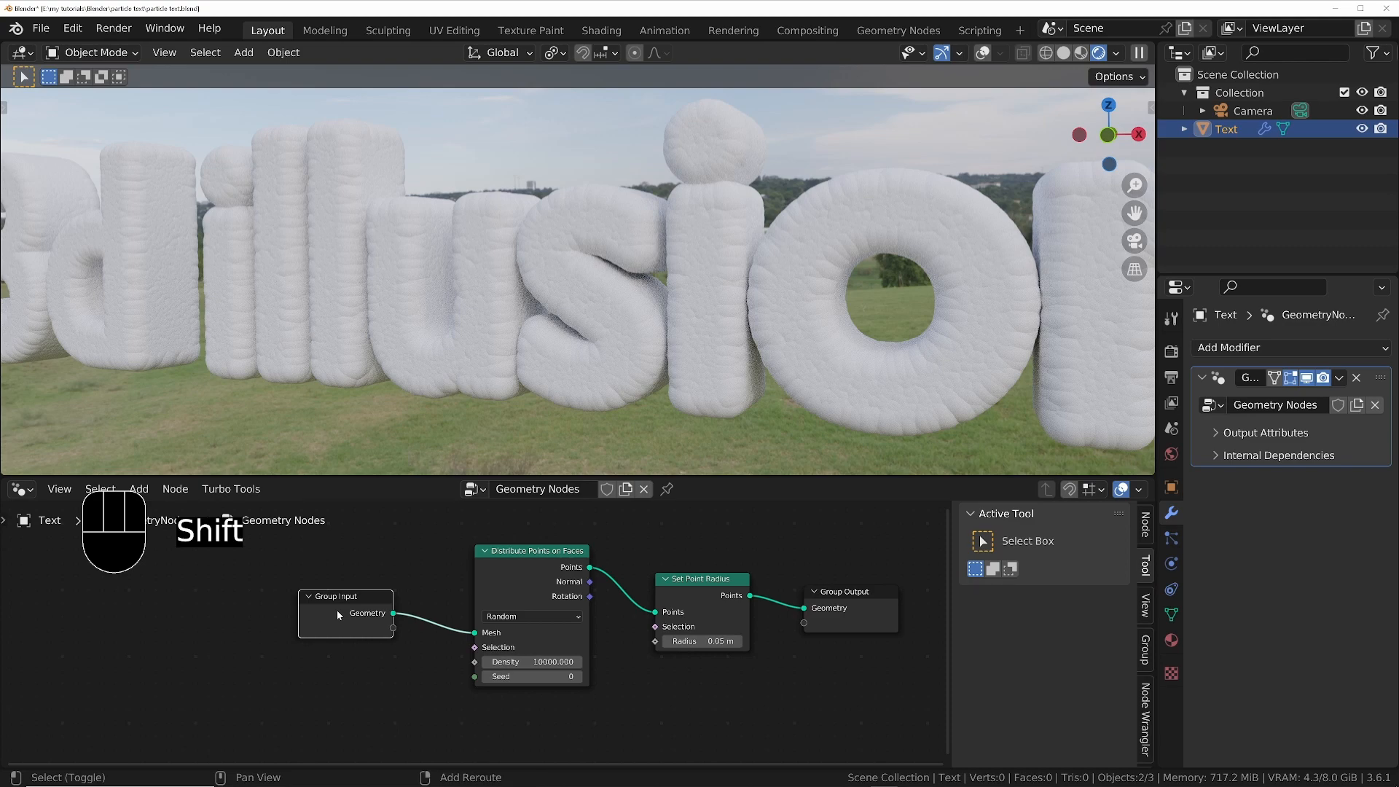
key(shift+d)
click(639, 723)
Make room for the duplicate Group Input, expose the point radius through it as a modifier input, and set that Radius to 0.018 m
drag(660, 545, 839, 672)
key(g)
click(807, 654)
key(n)
middle_drag(790, 654, 752, 640)
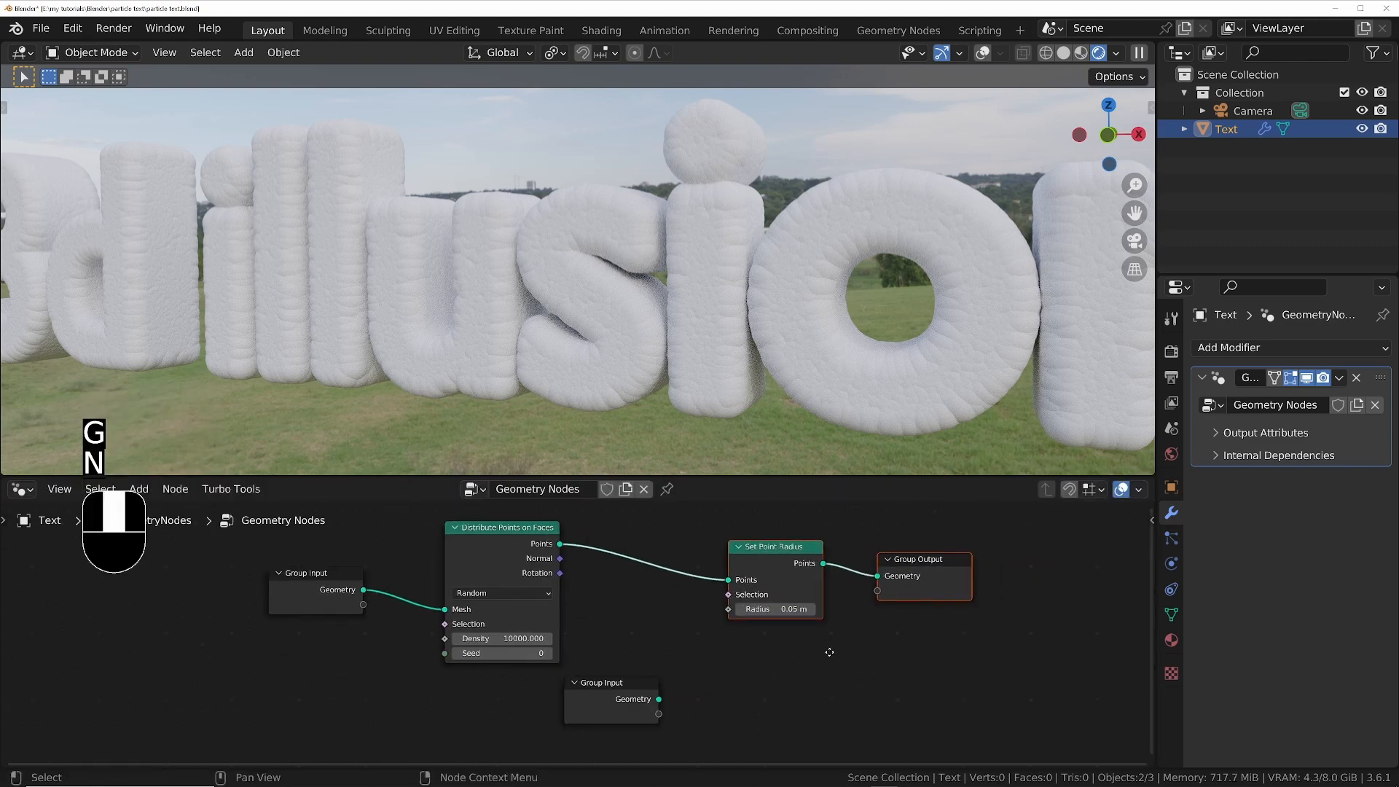
drag(724, 612, 654, 726)
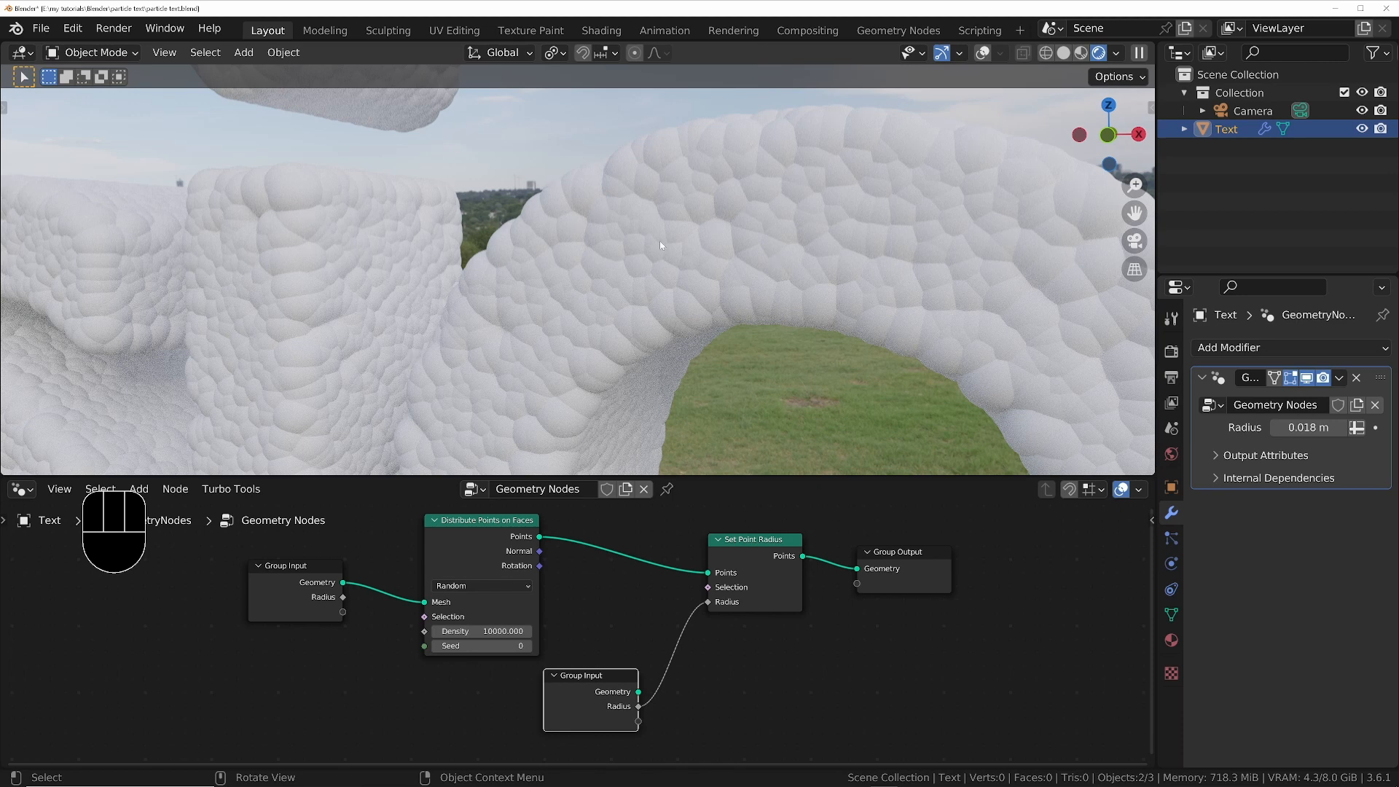
Switch the point distribution method to Poisson Disk and shift the duplicate Group Input clear of the enlarged node
click(474, 589)
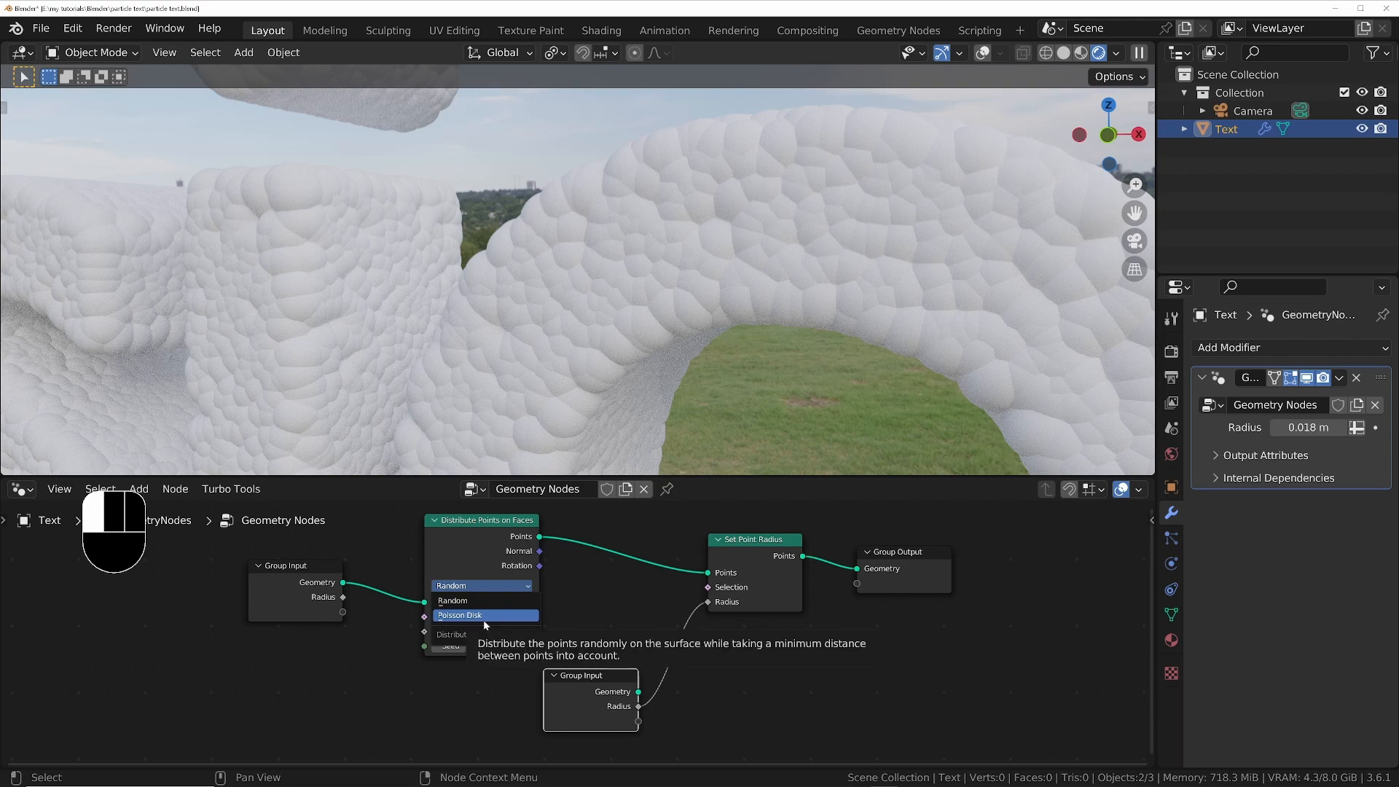
click(486, 617)
scroll(369, 616, down, 2)
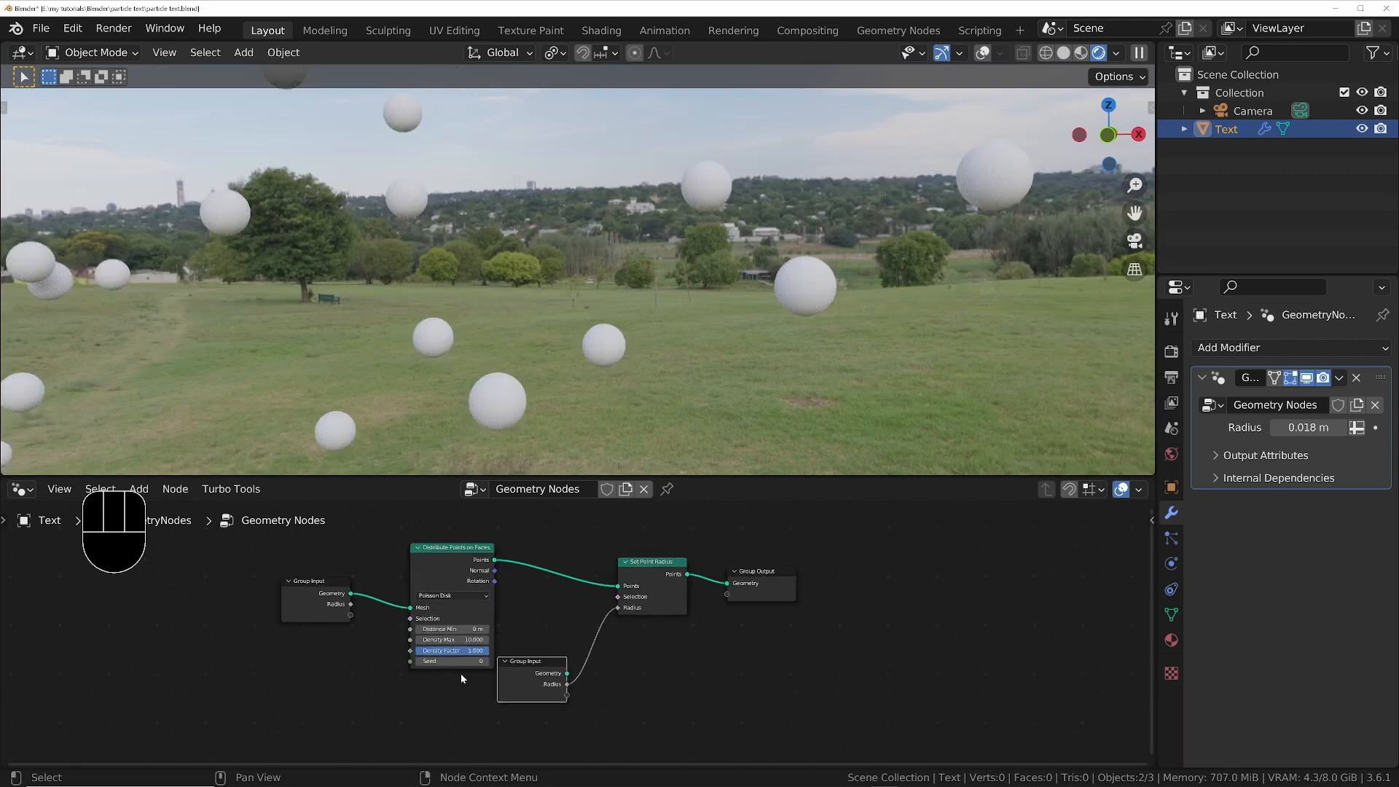
drag(522, 678, 536, 677)
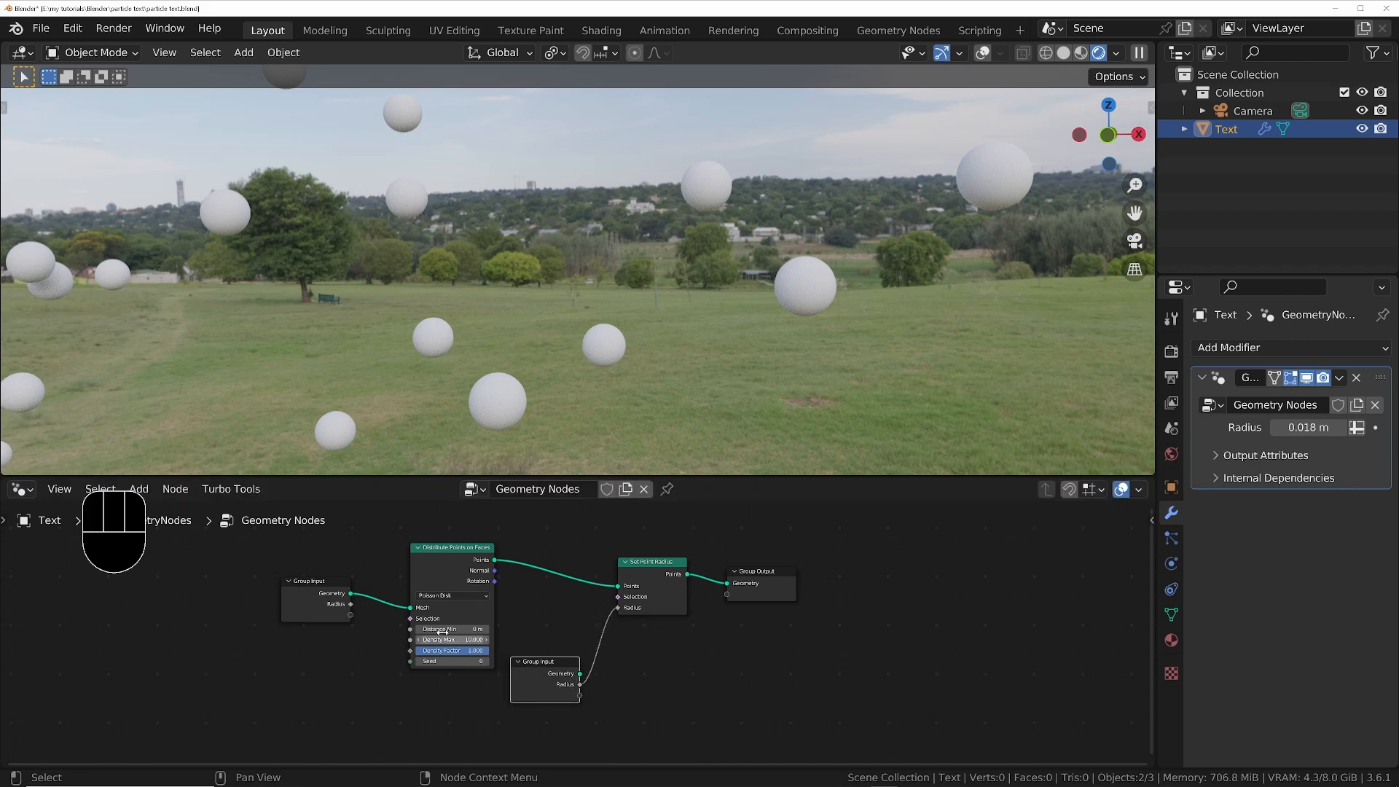
Link the first Group Input's Radius to Distance Min on the Distribute Points on Faces node
scroll(440, 628, up, 1)
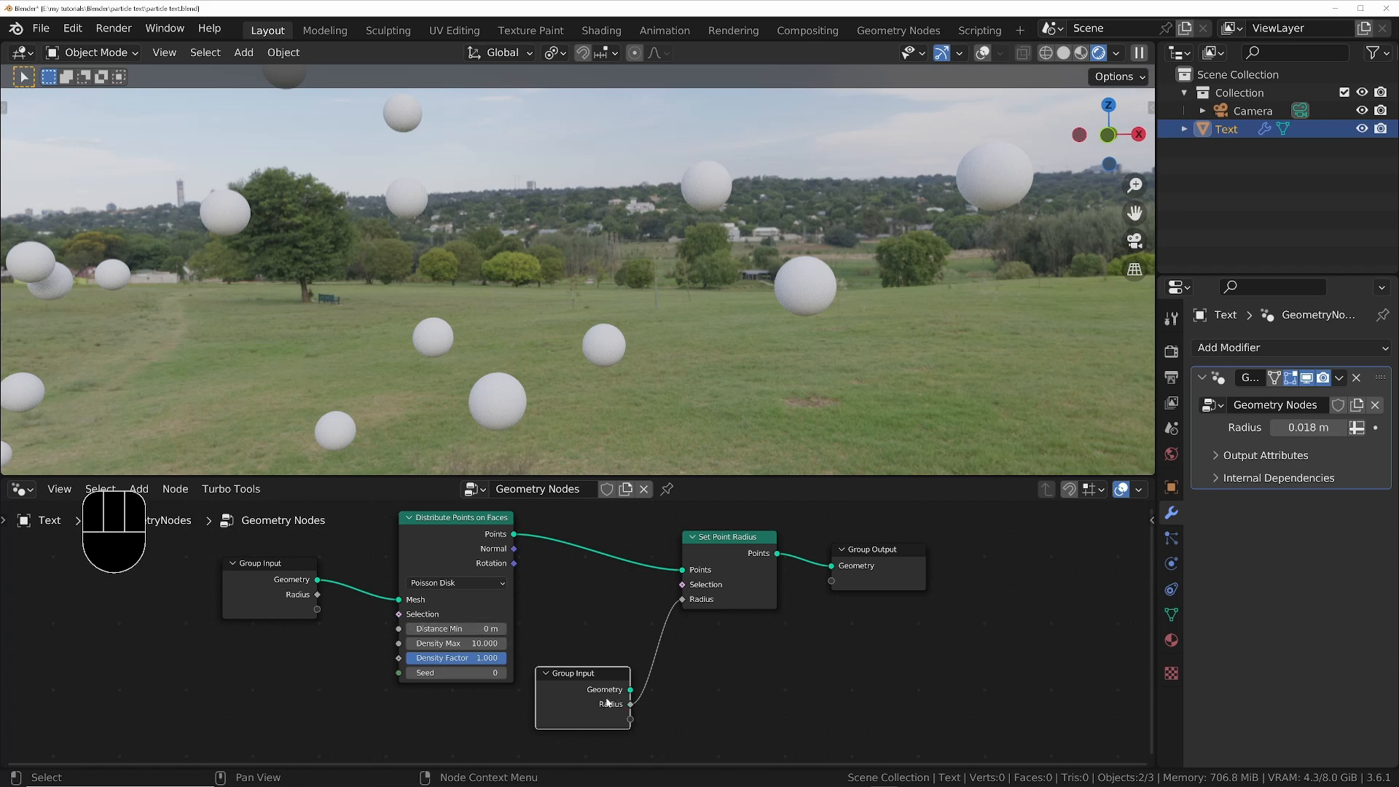
drag(309, 606, 398, 630)
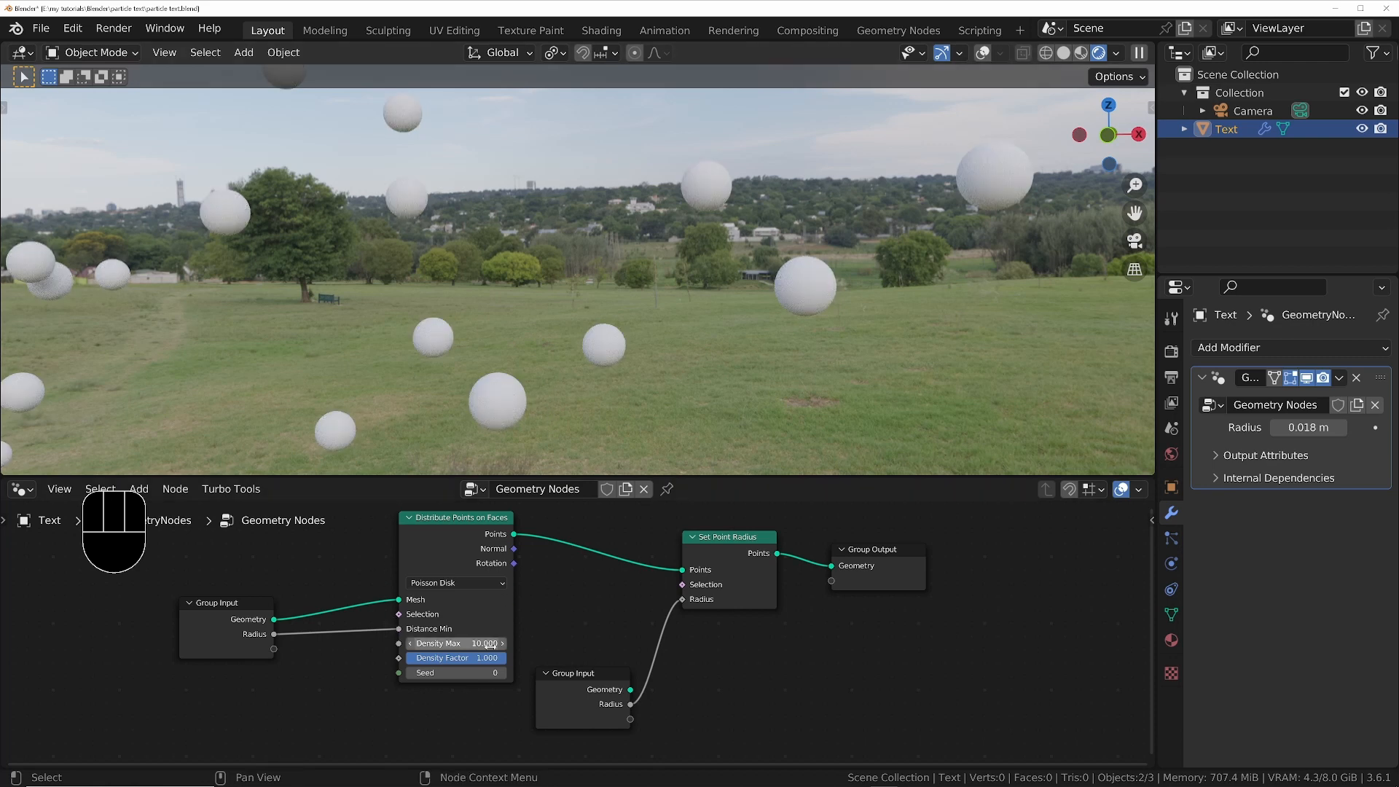
key(ctrl+z)
key(ctrl+z)
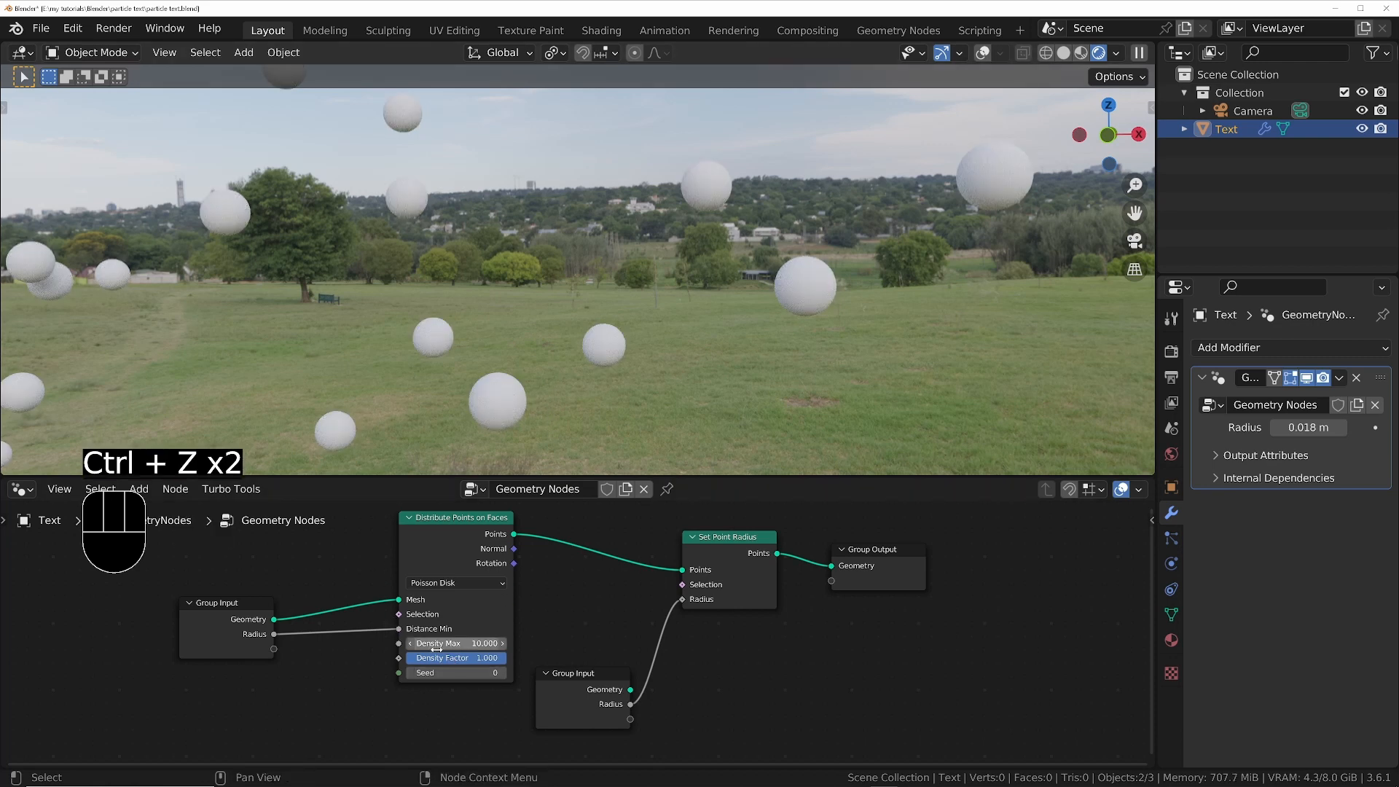
Set Density Max on the Distribute Points on Faces node to 50000 and inspect the spheres on the letters up close
click(436, 644)
text(50)
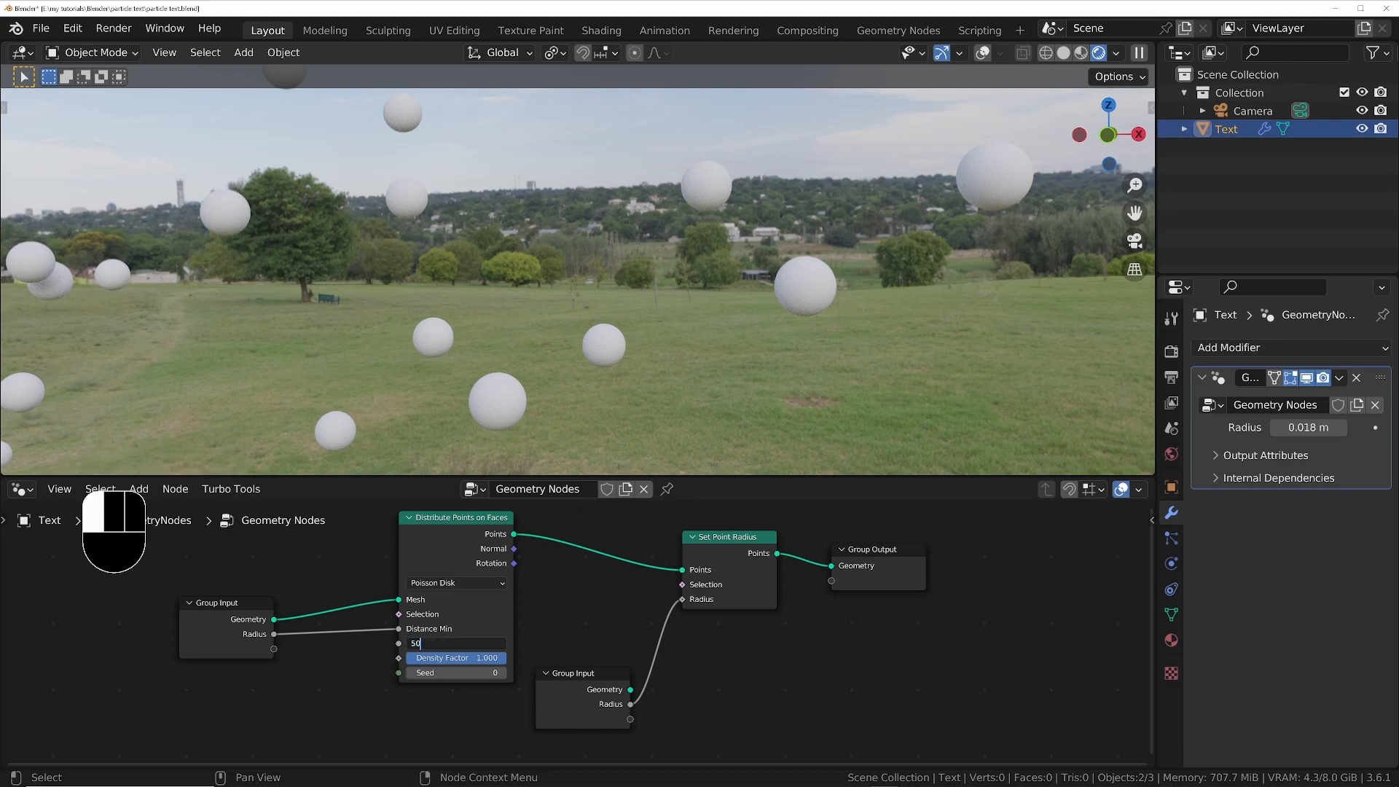
text(000)
key(Return)
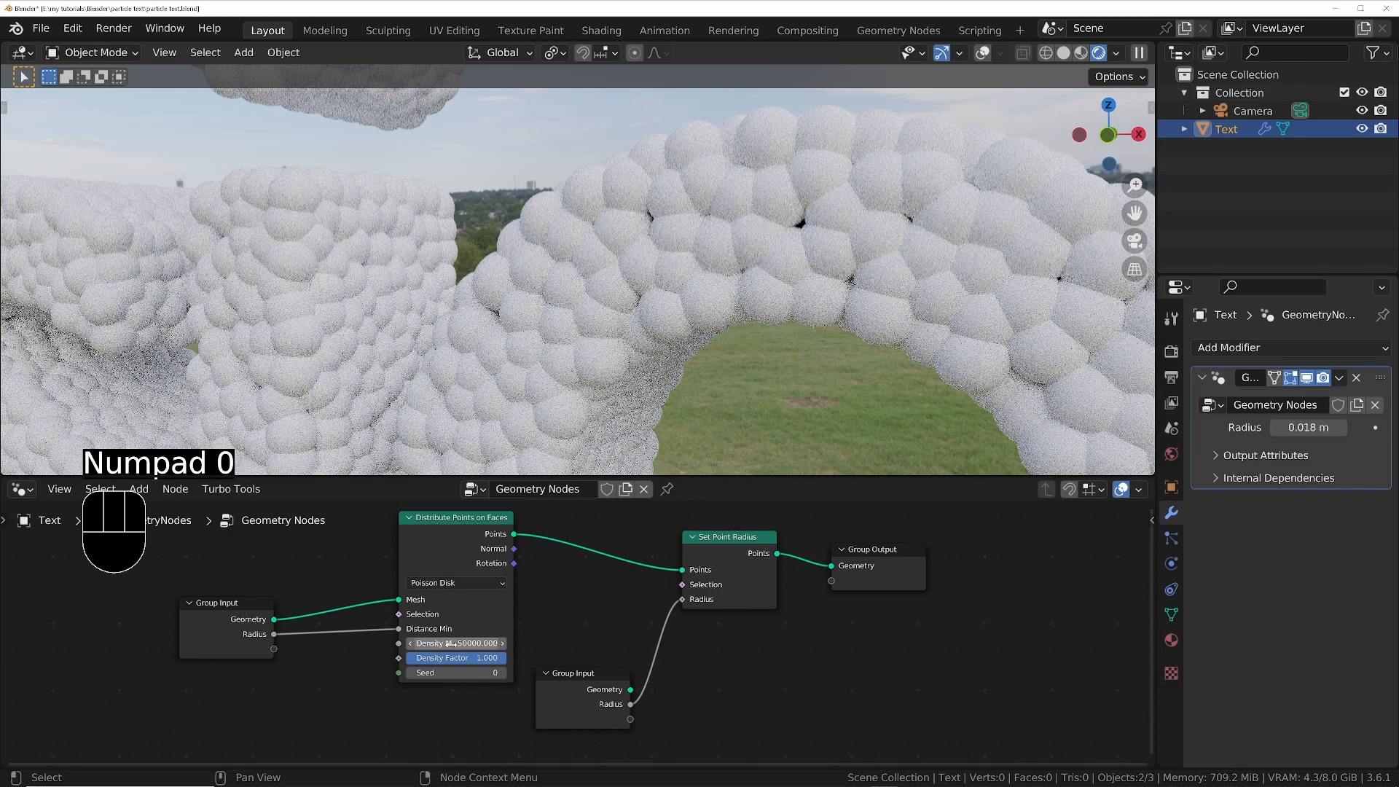
ctrl+middle_drag(552, 221, 667, 361)
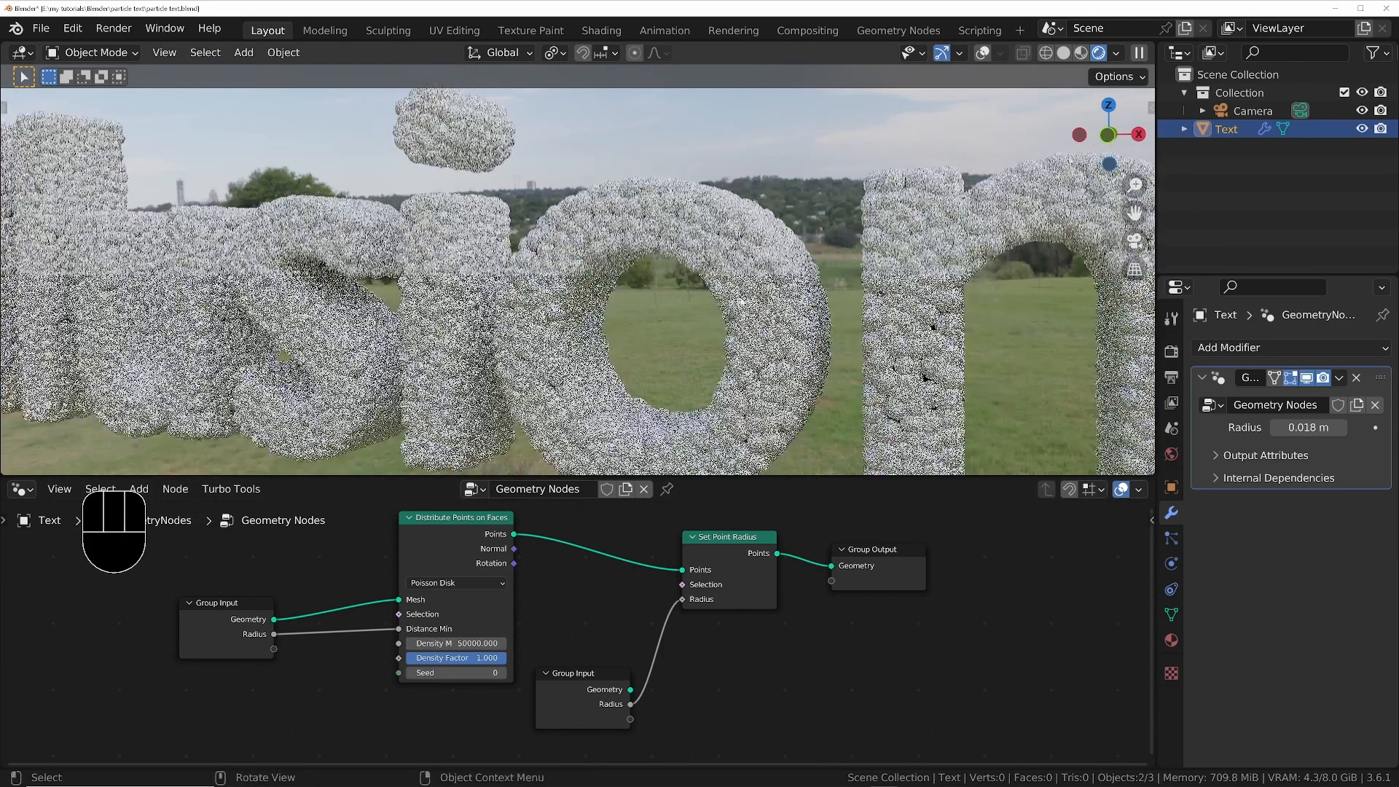
ctrl+middle_drag(933, 330, 936, 228)
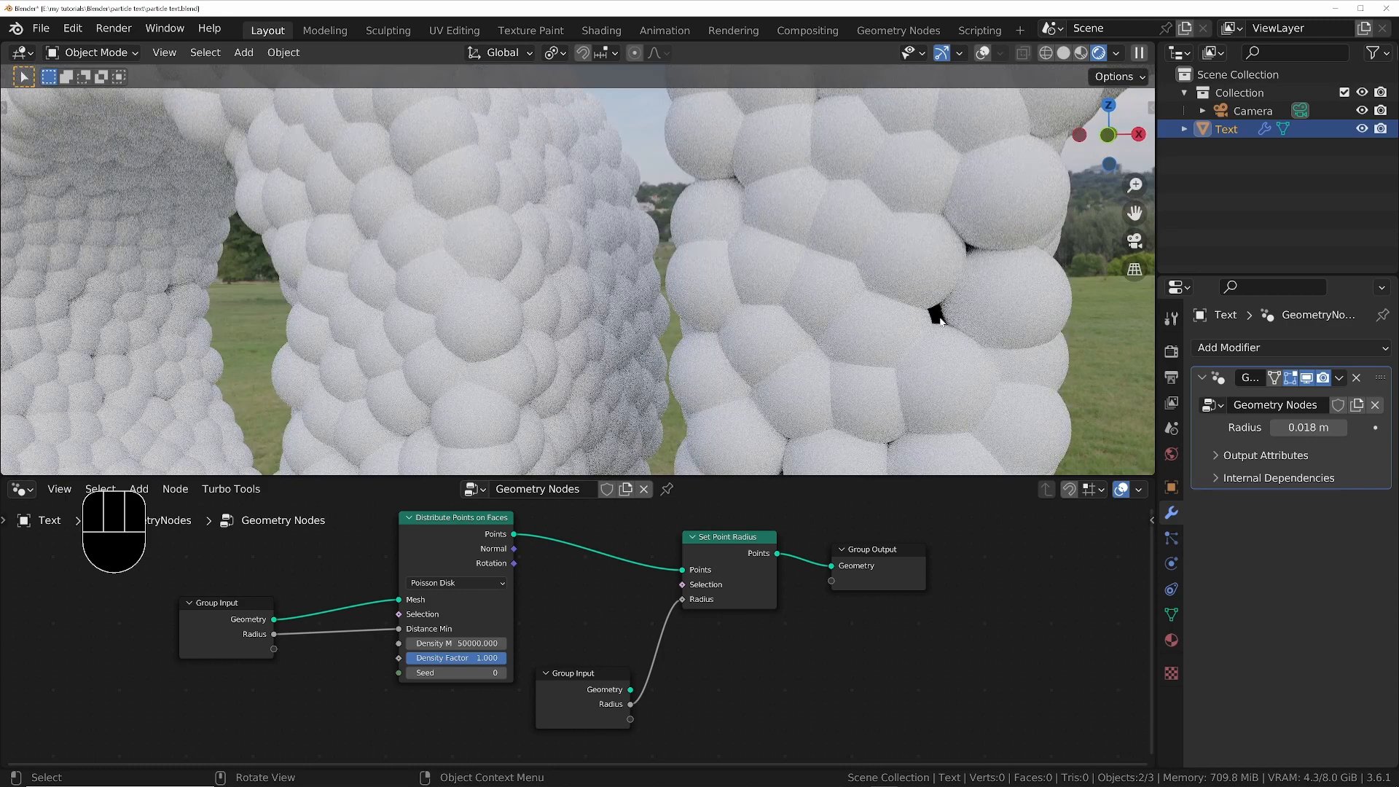
Insert a Math node set to Multiply into the link between the Group Input's Radius and Distance Min
scroll(324, 635, up, 2)
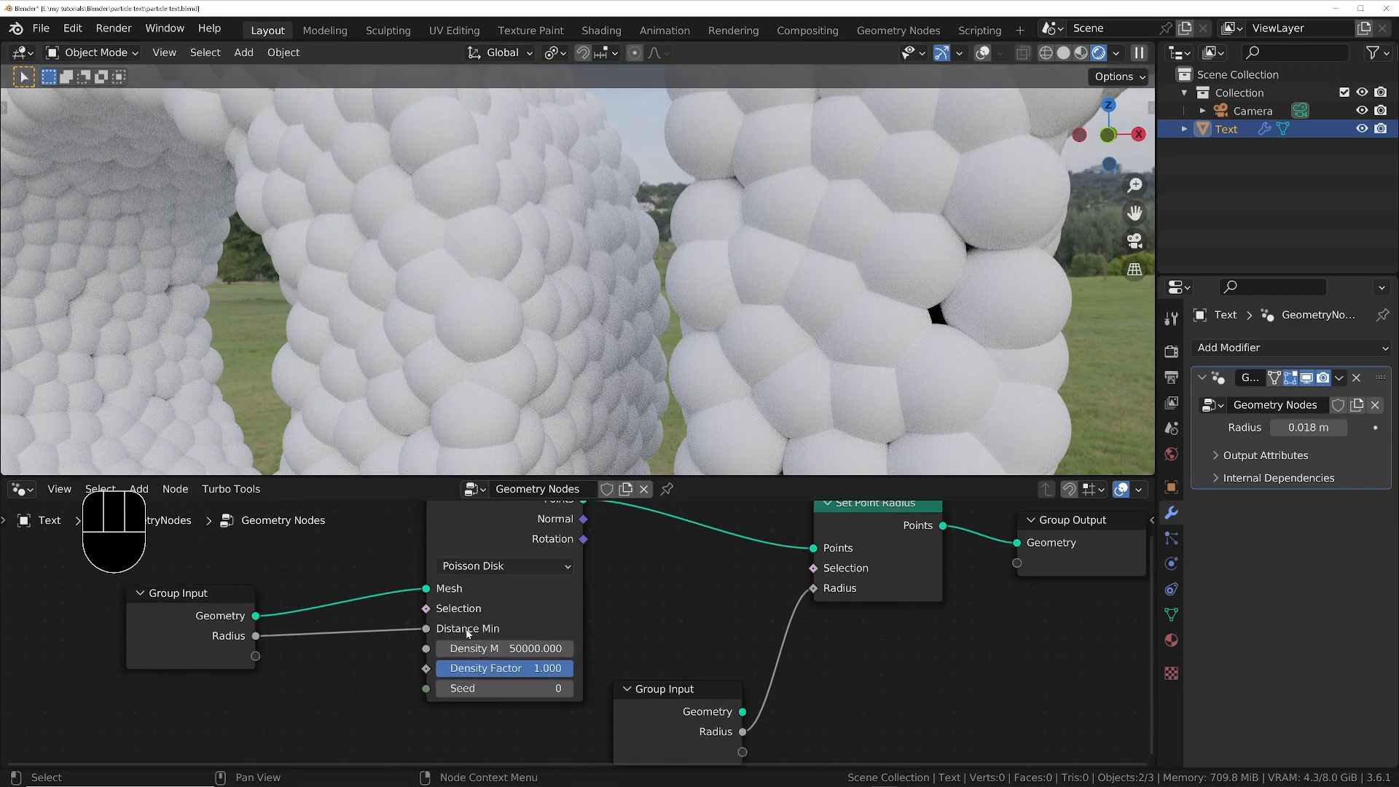
ctrl+scroll(424, 688, up, 3)
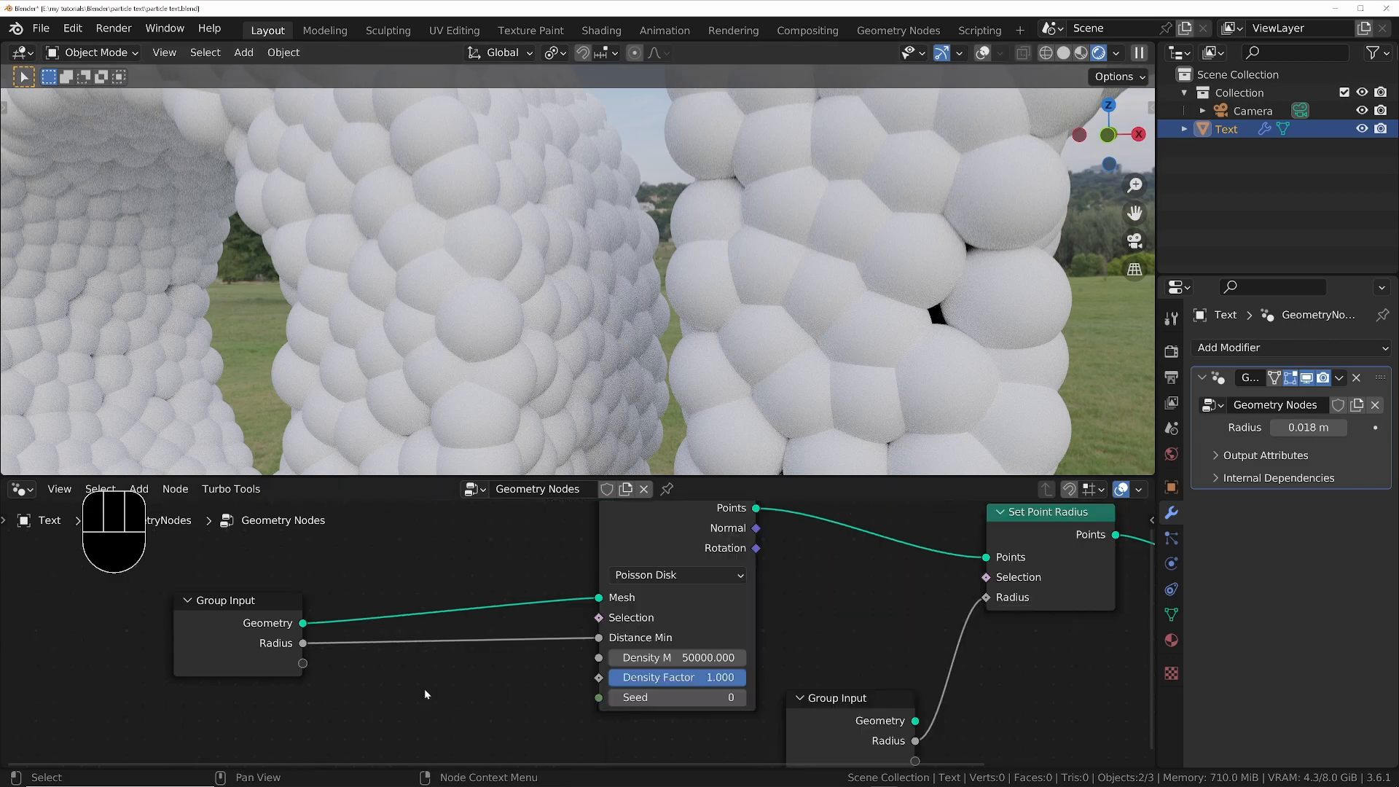
key(shift+a)
text(math)
key(Return)
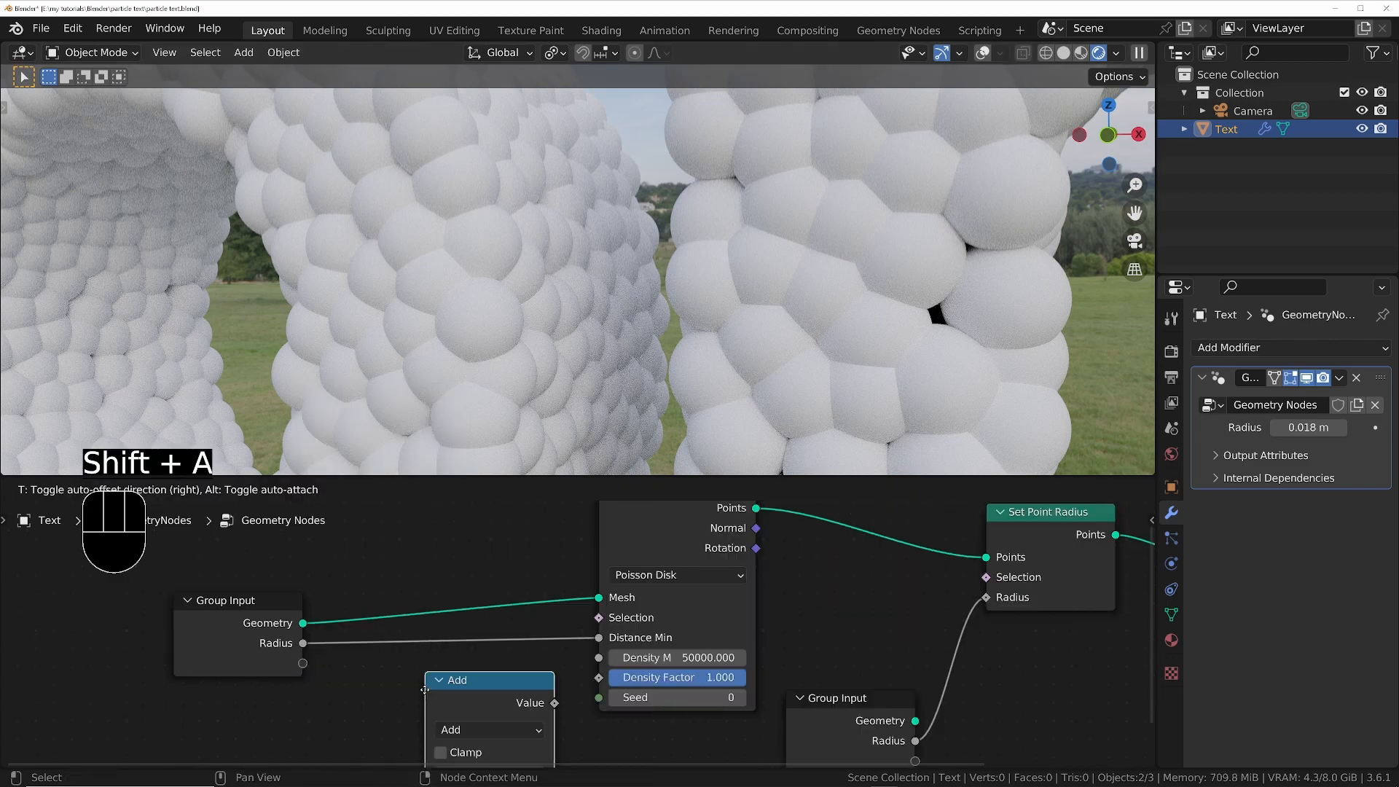
click(424, 689)
click(548, 672)
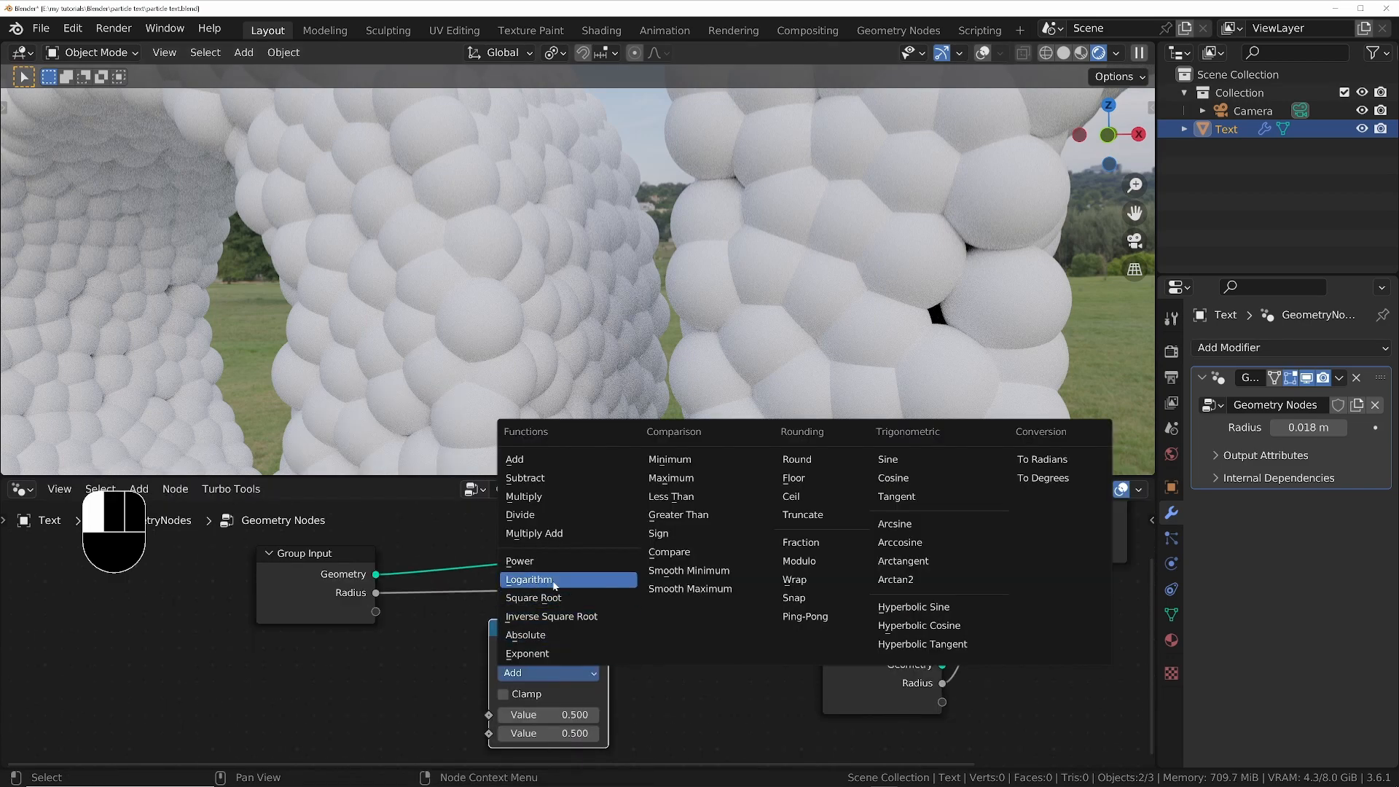
click(539, 497)
drag(537, 640, 510, 600)
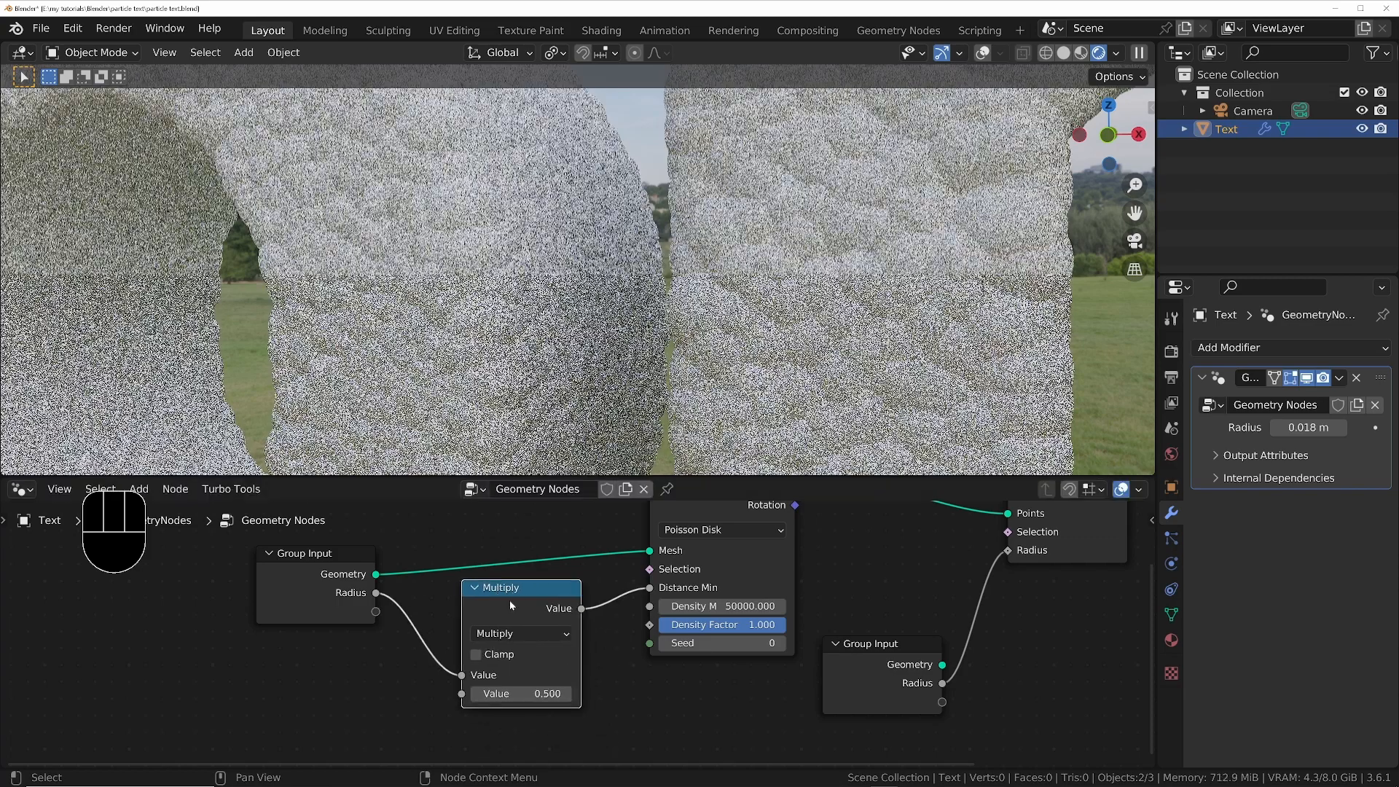
Set the Multiply node's value to 0.7 and the modifier's Radius to 0.005 m
click(521, 693)
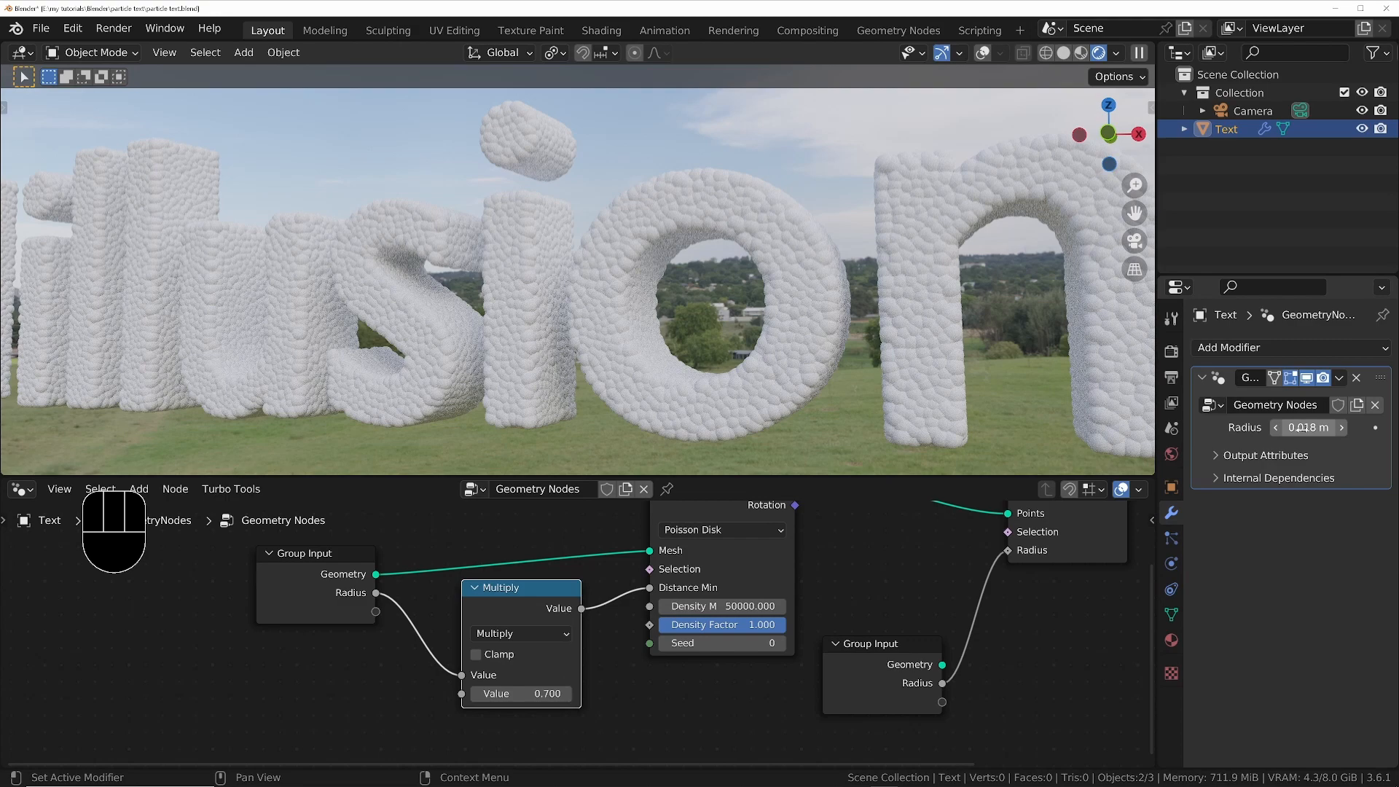
click(1309, 428)
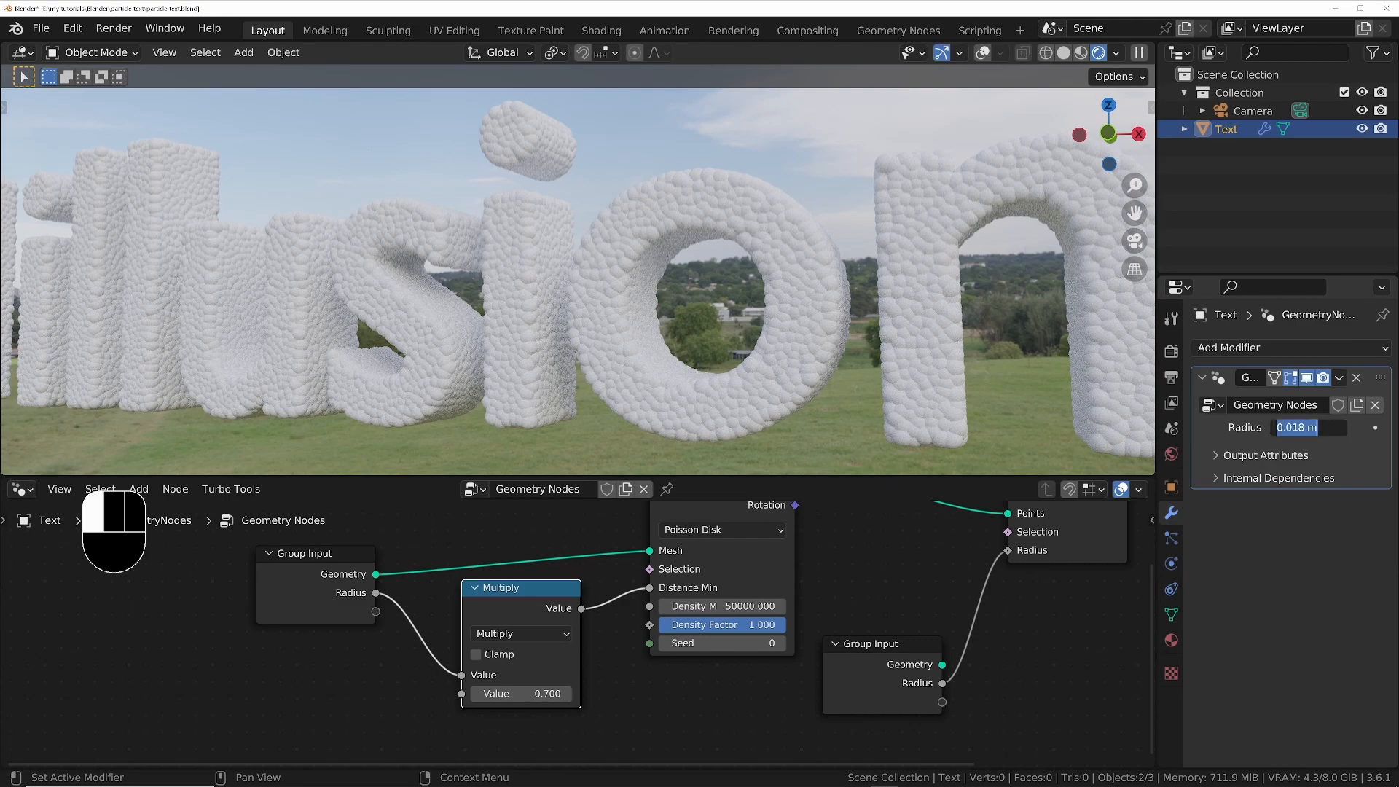
text(.005)
key(Return)
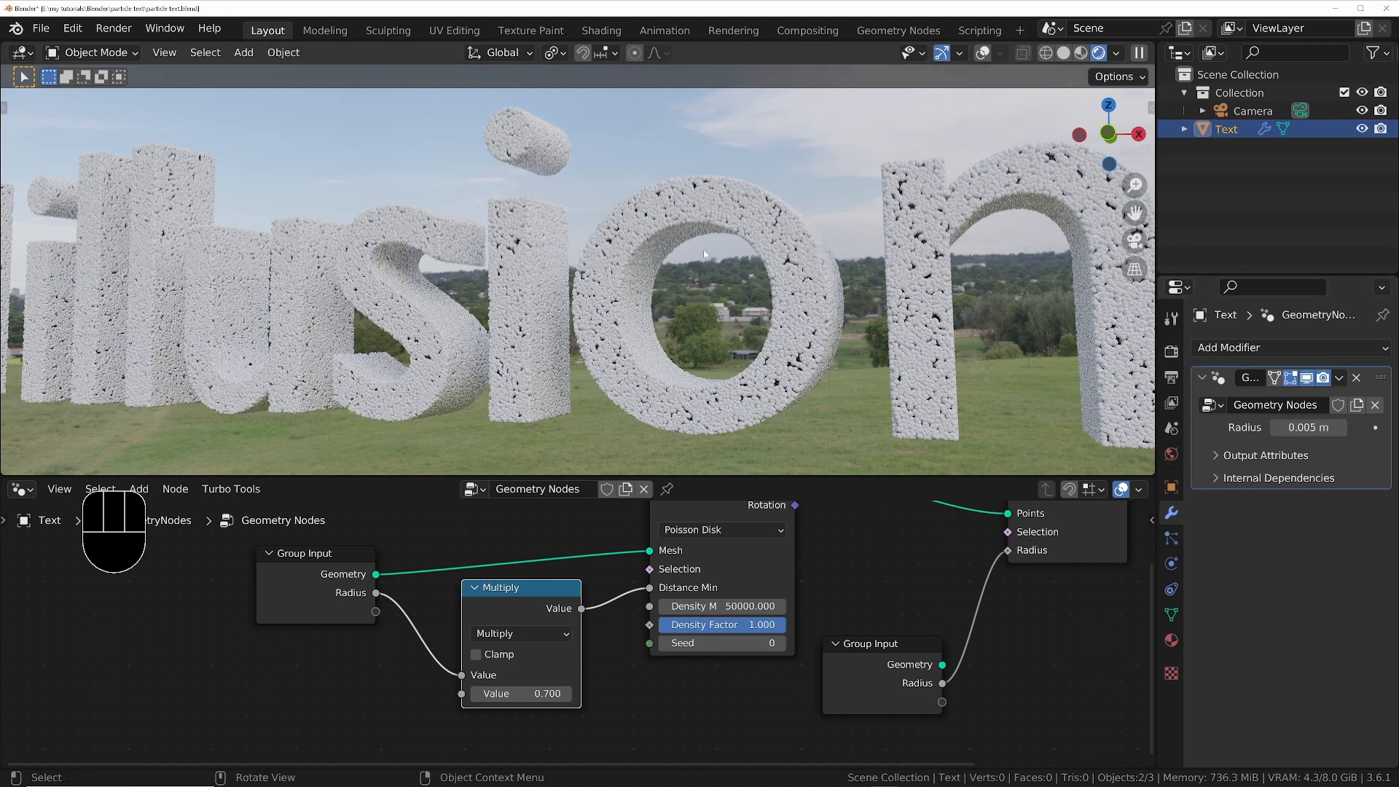
Try a value of 0.2 in the Multiply node for denser point spacing
scroll(894, 318, up, 4)
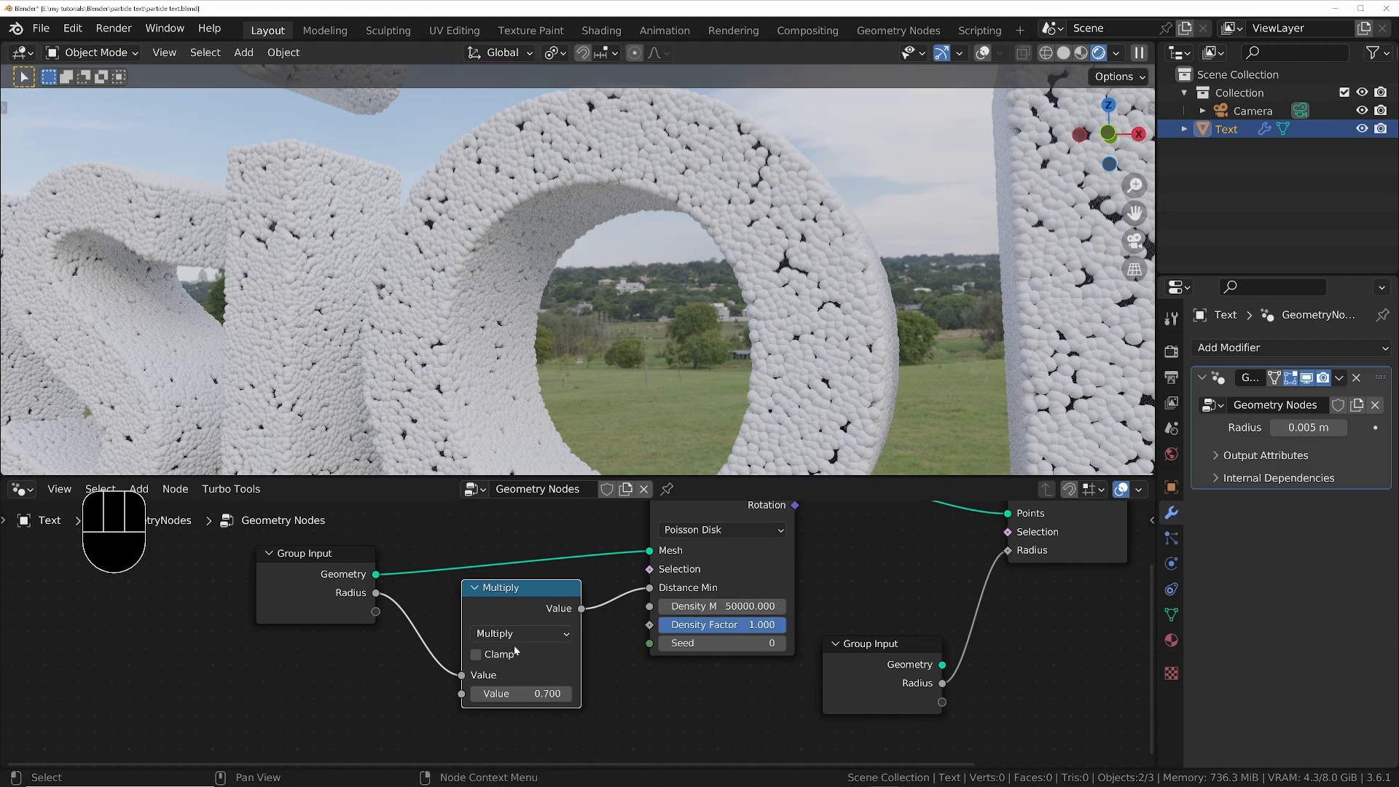
click(522, 694)
text(0.2)
key(Return)
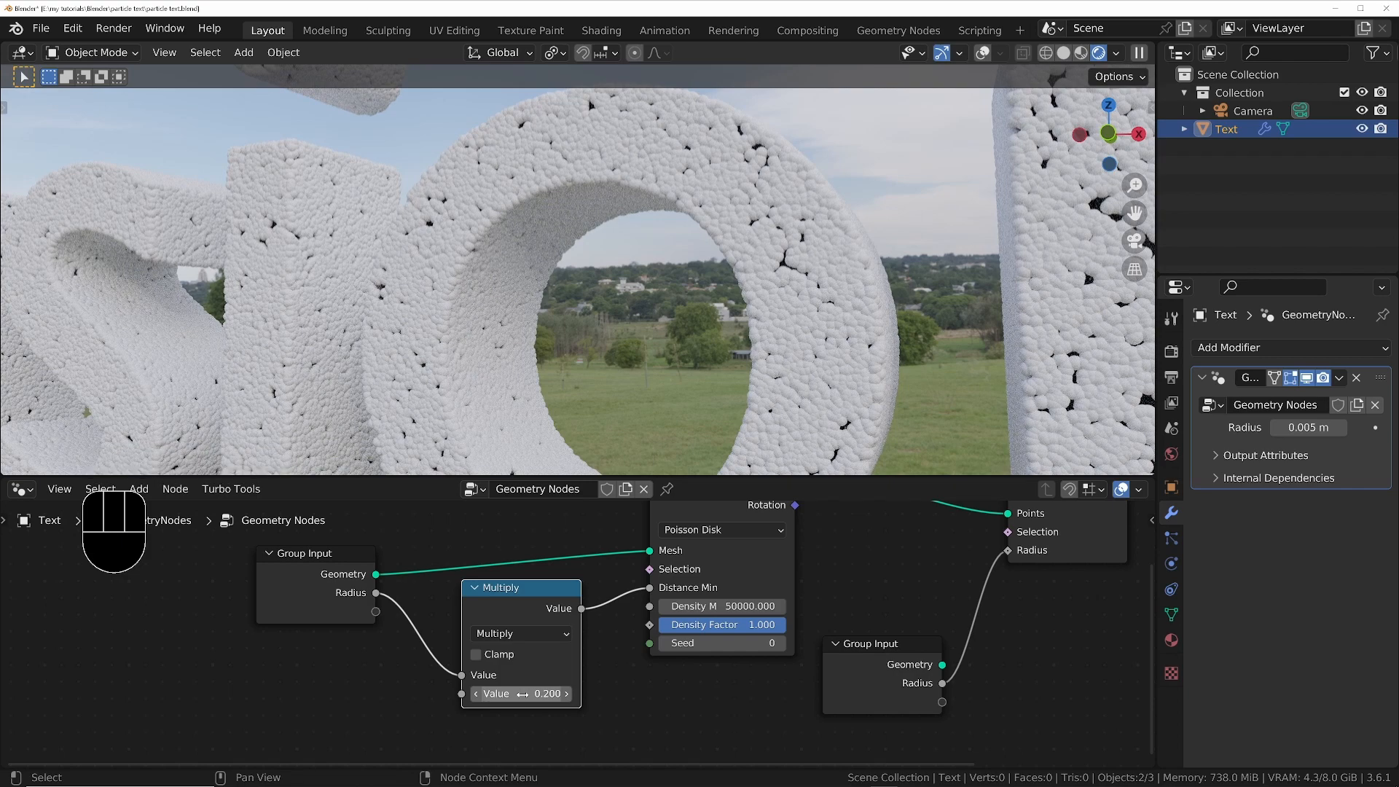
Set the Multiply node's value to 0.5
click(522, 694)
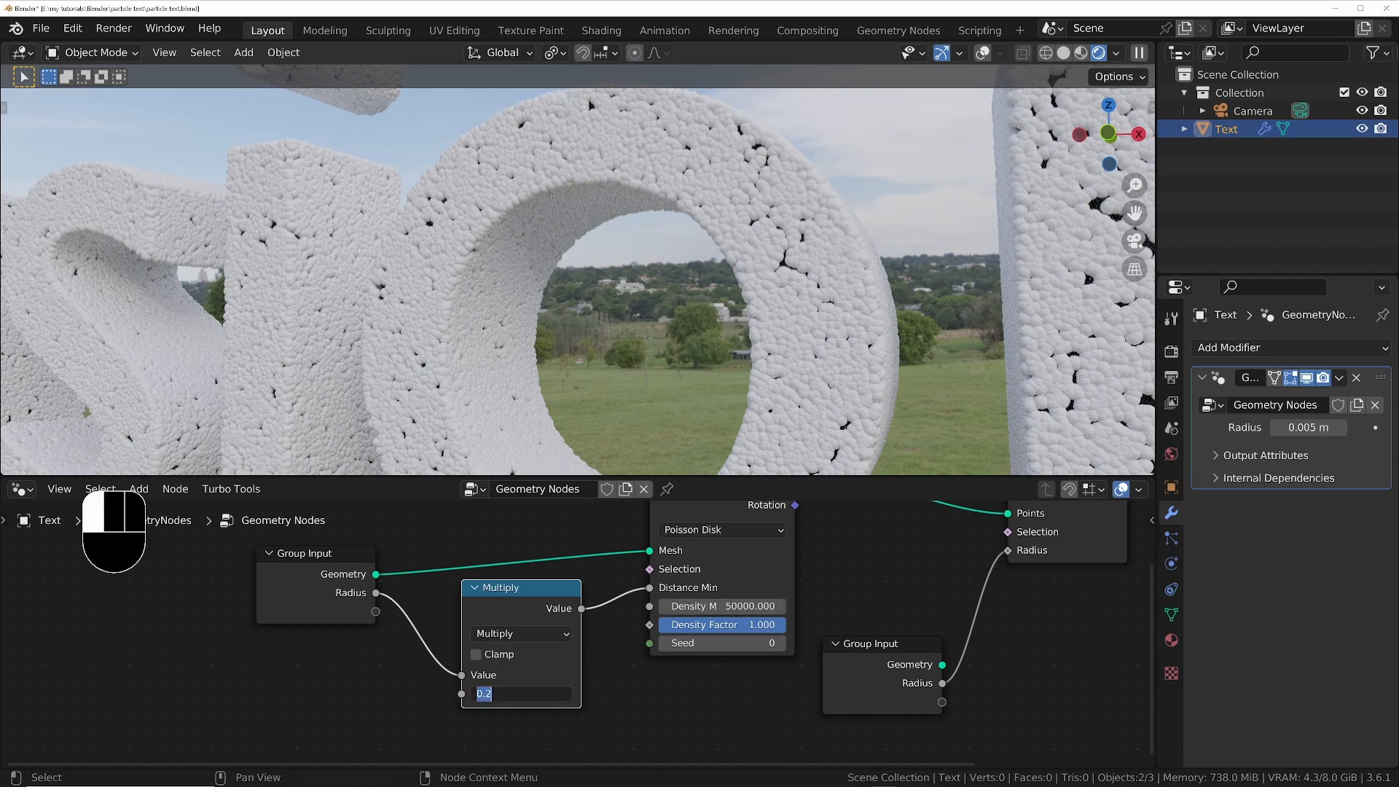
text(0.5)
key(Return)
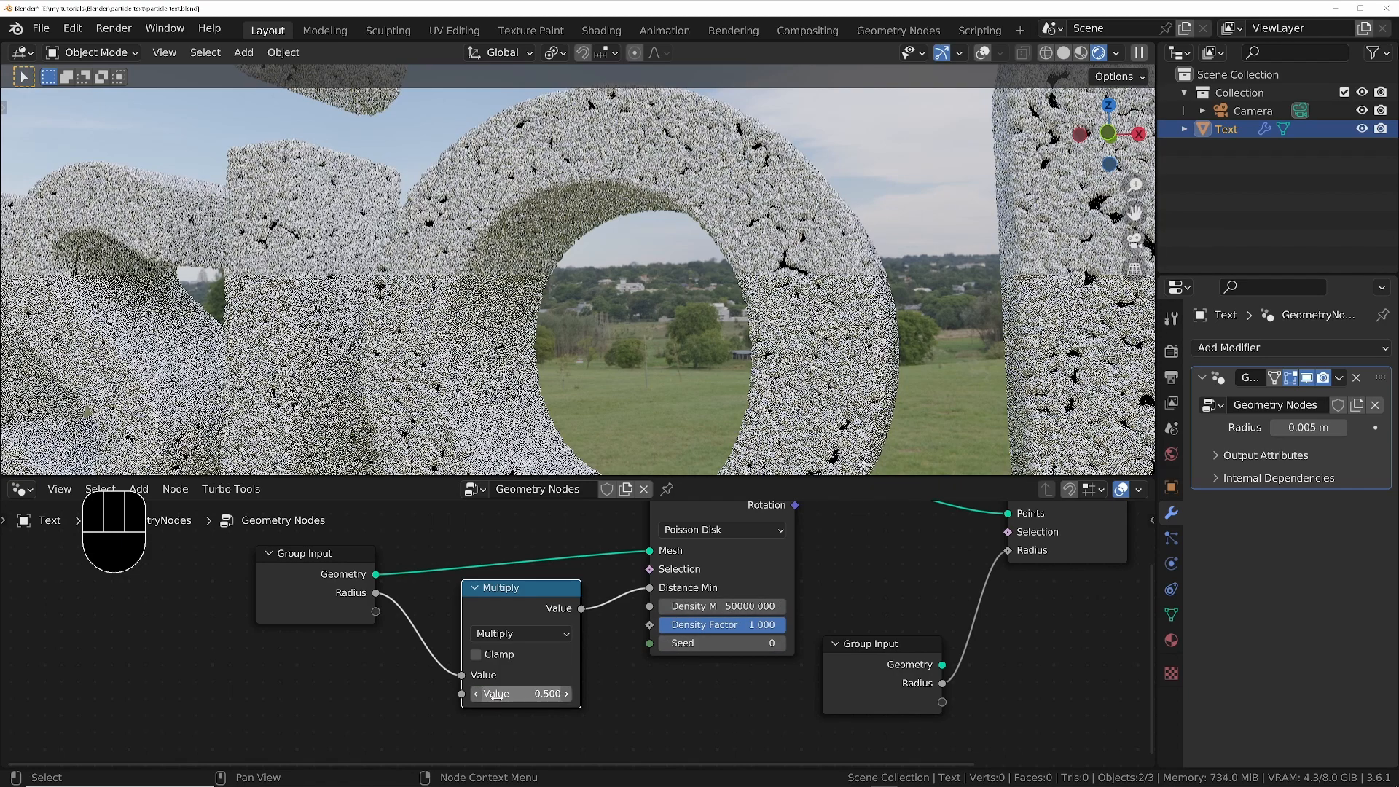
drag(514, 596, 515, 595)
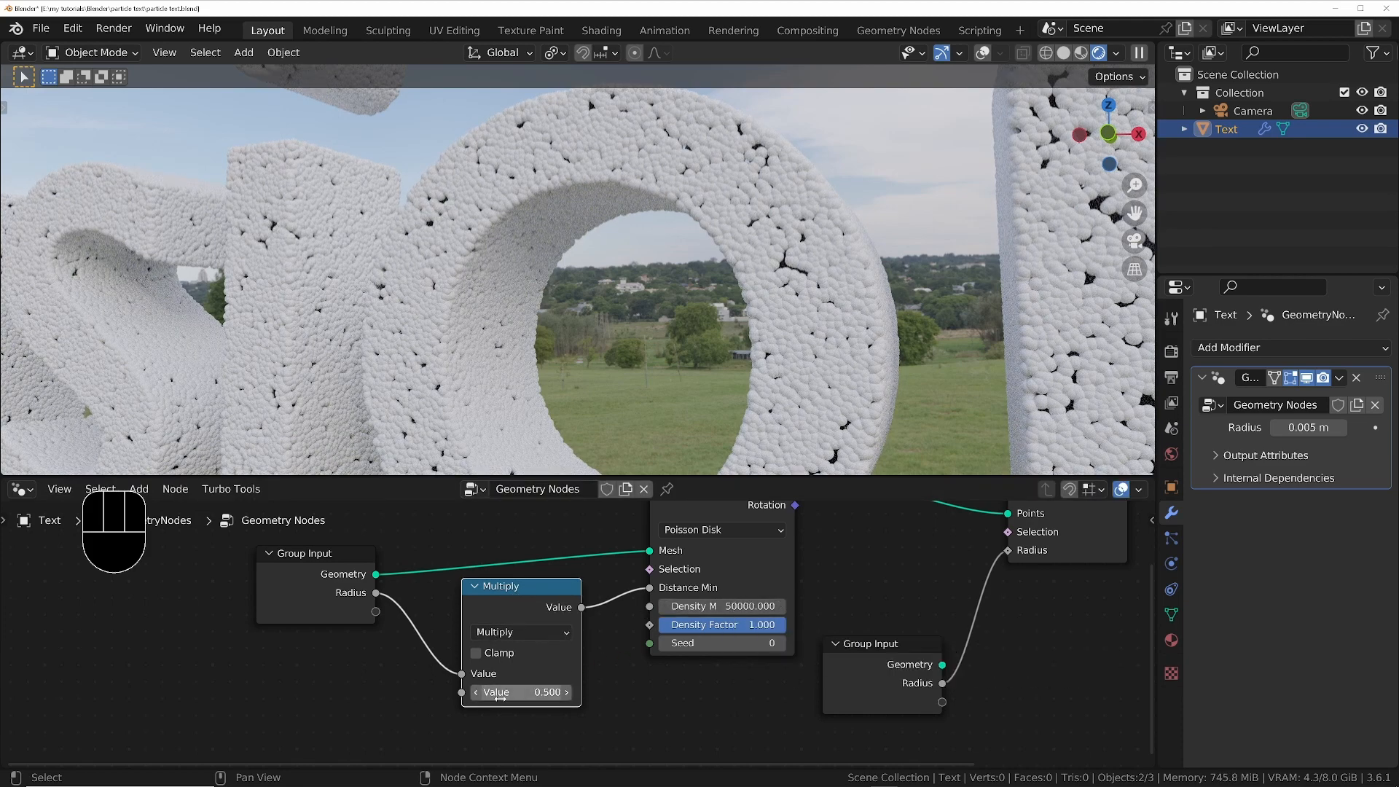
scroll(496, 693, down, 2)
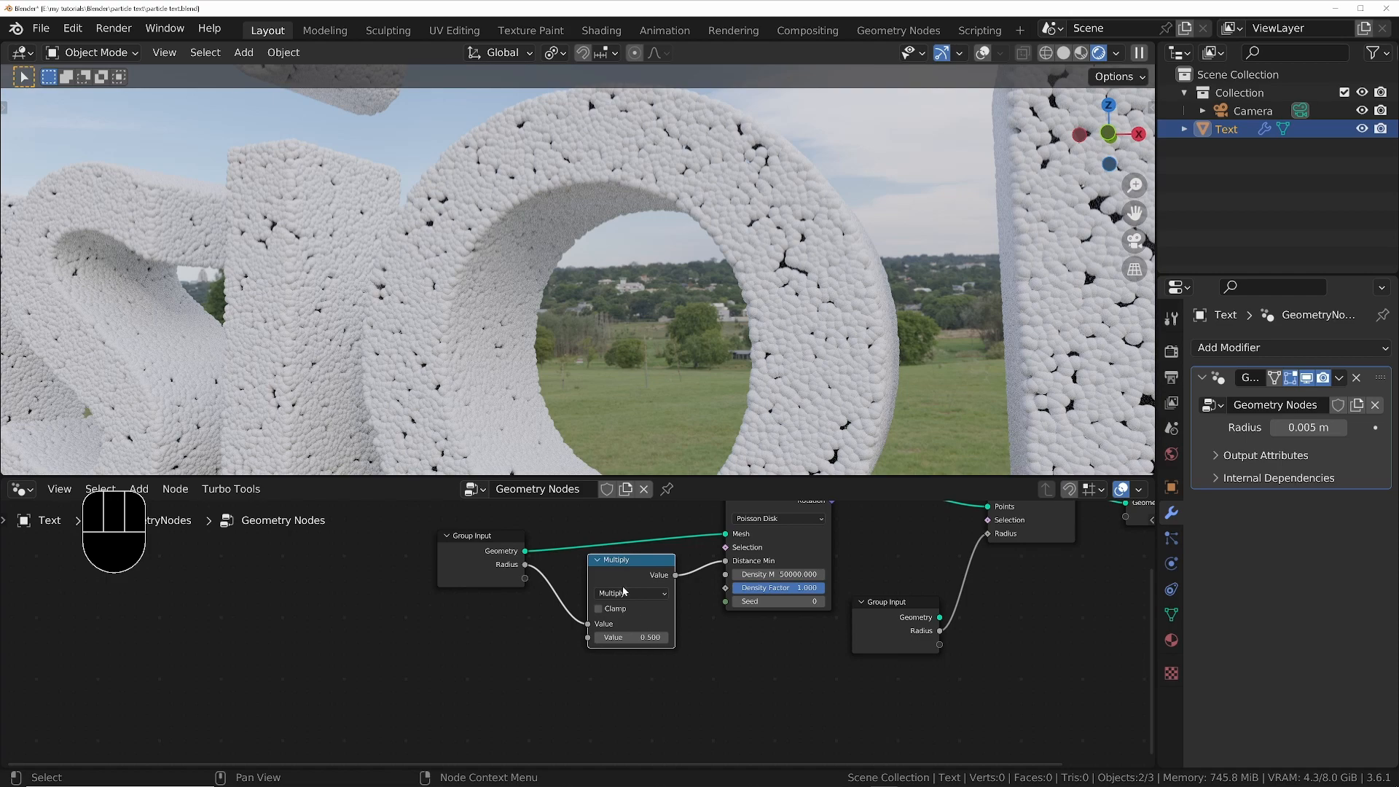
Duplicate the Multiply node, place the copy below it and change its operation to Divide
key(shift+d)
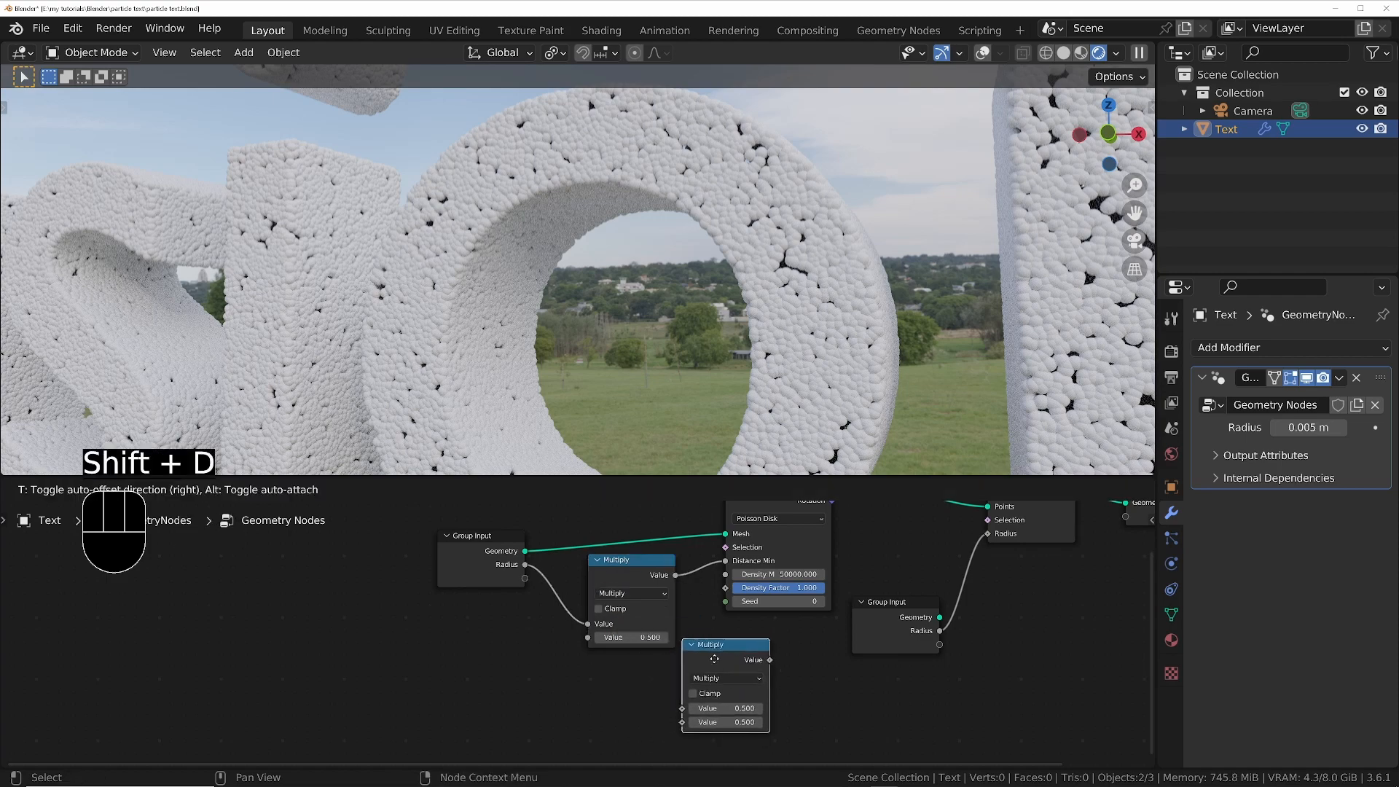
scroll(700, 667, up, 3)
click(674, 667)
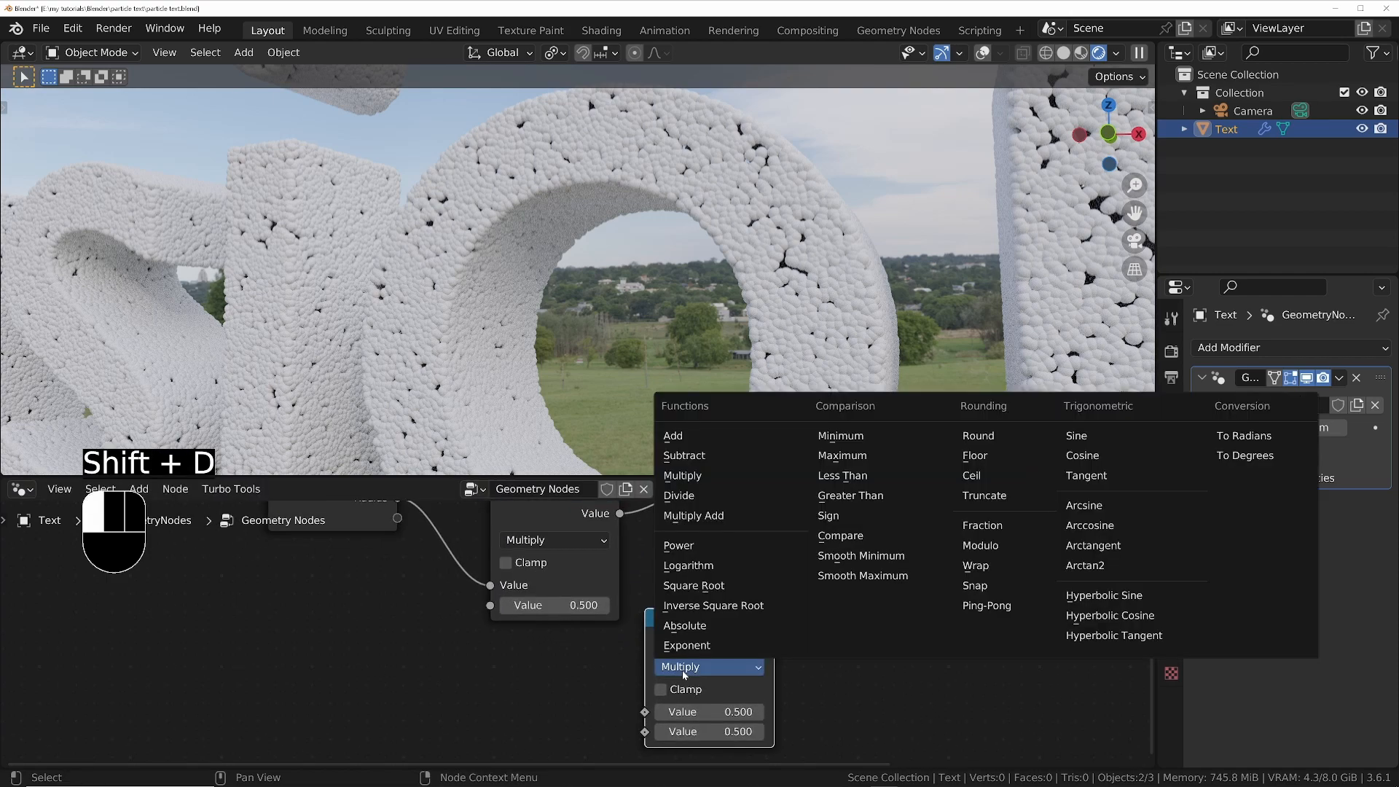
click(696, 496)
scroll(448, 543, down, 3)
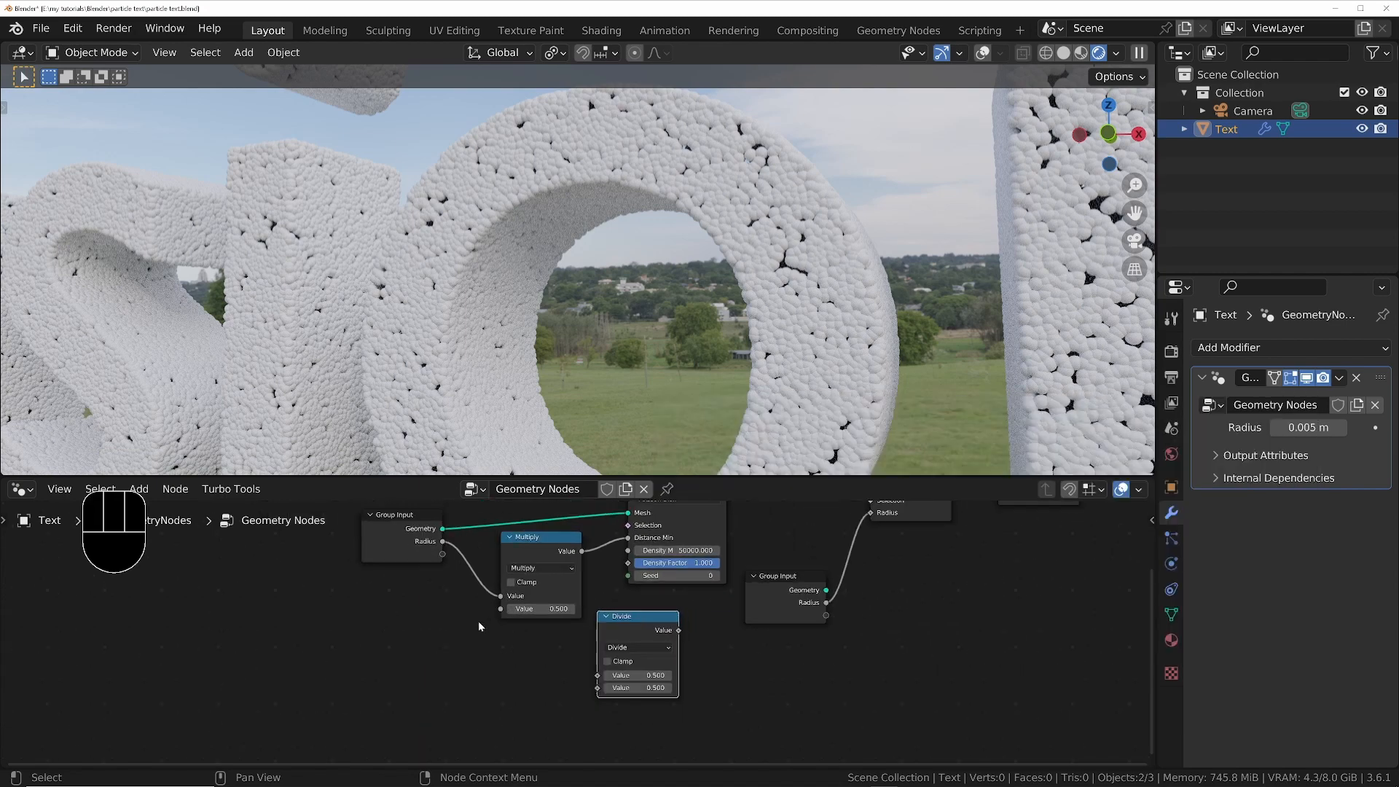
Connect the Group Input's Radius to the Divide node's second value and set its first value to 1000
drag(440, 536, 607, 696)
scroll(660, 680, up, 2)
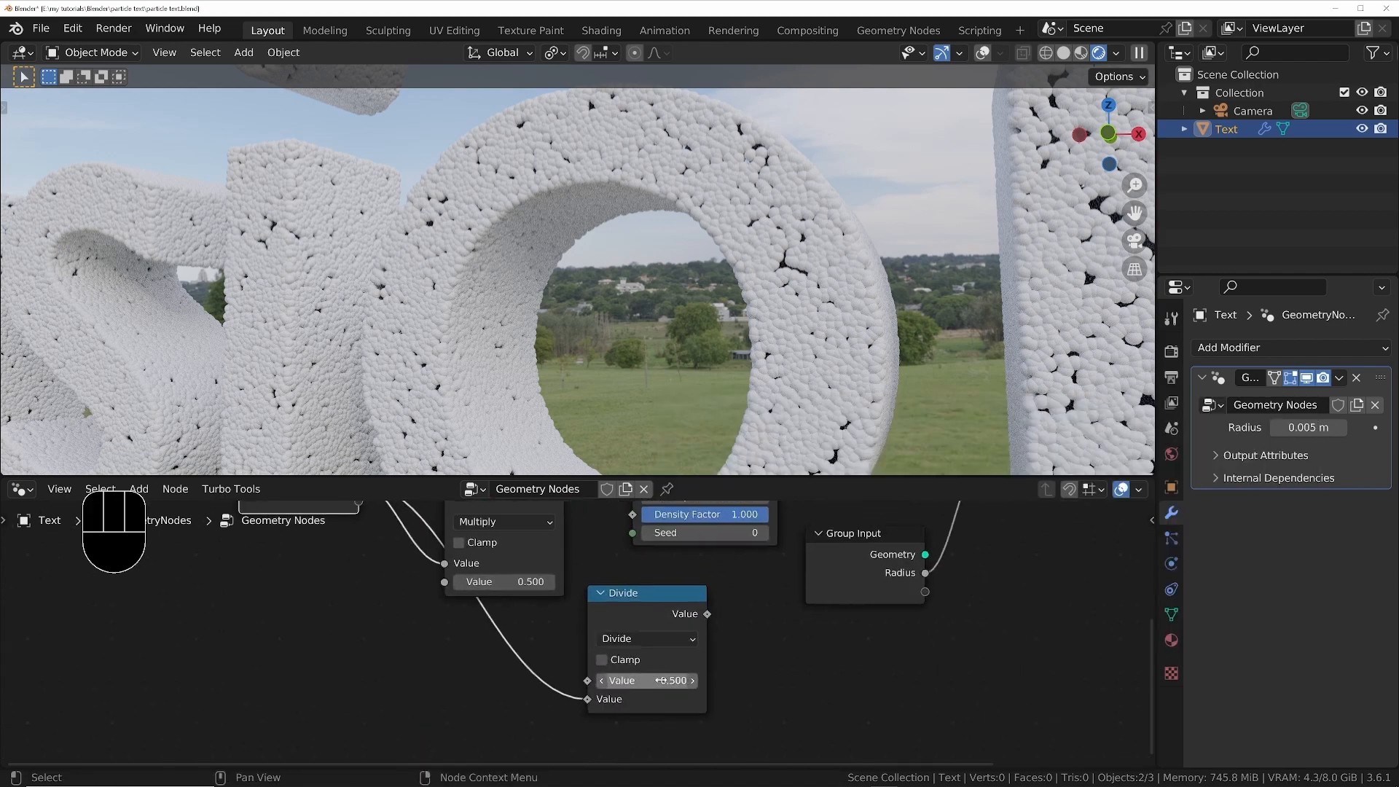
drag(627, 602, 484, 611)
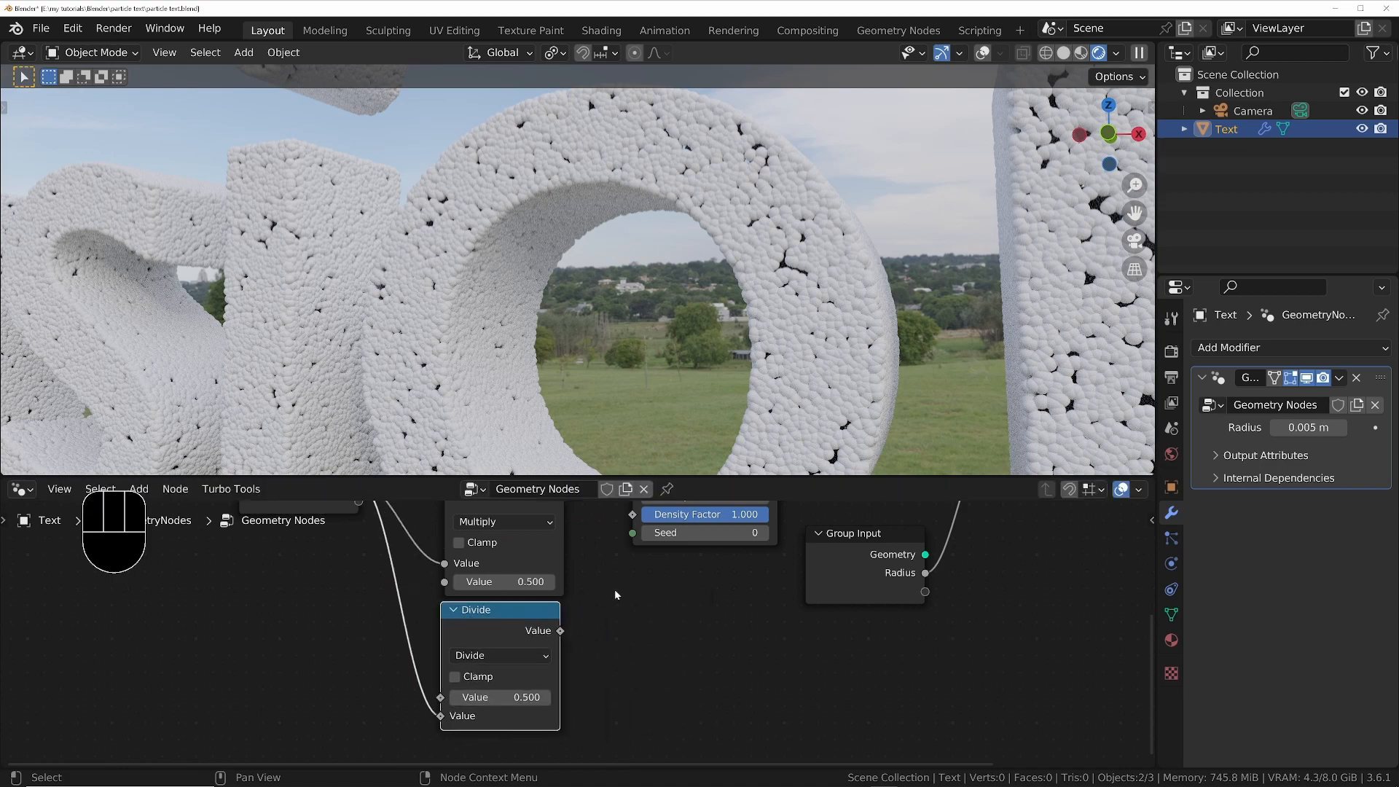
scroll(634, 626, down, 1)
click(521, 705)
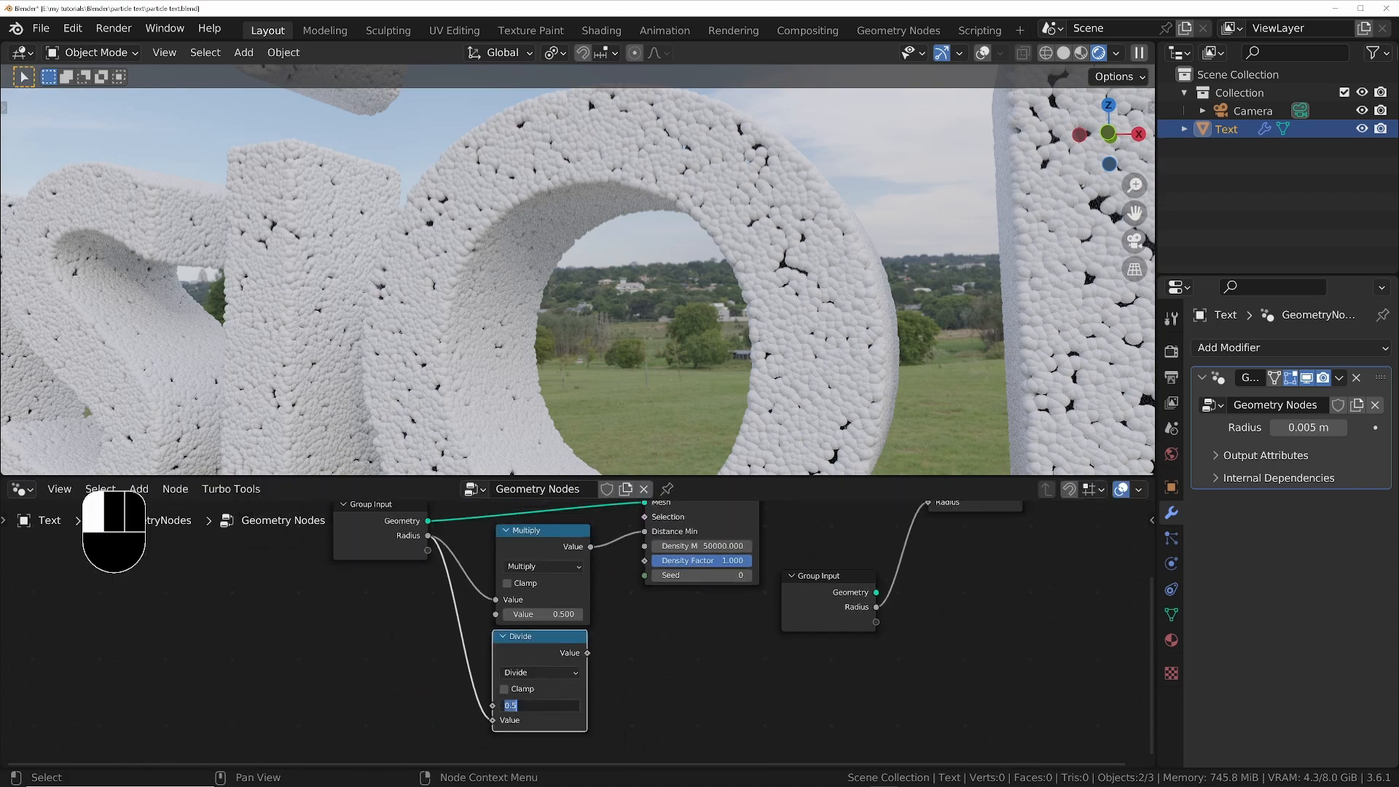
text(1000)
key(Return)
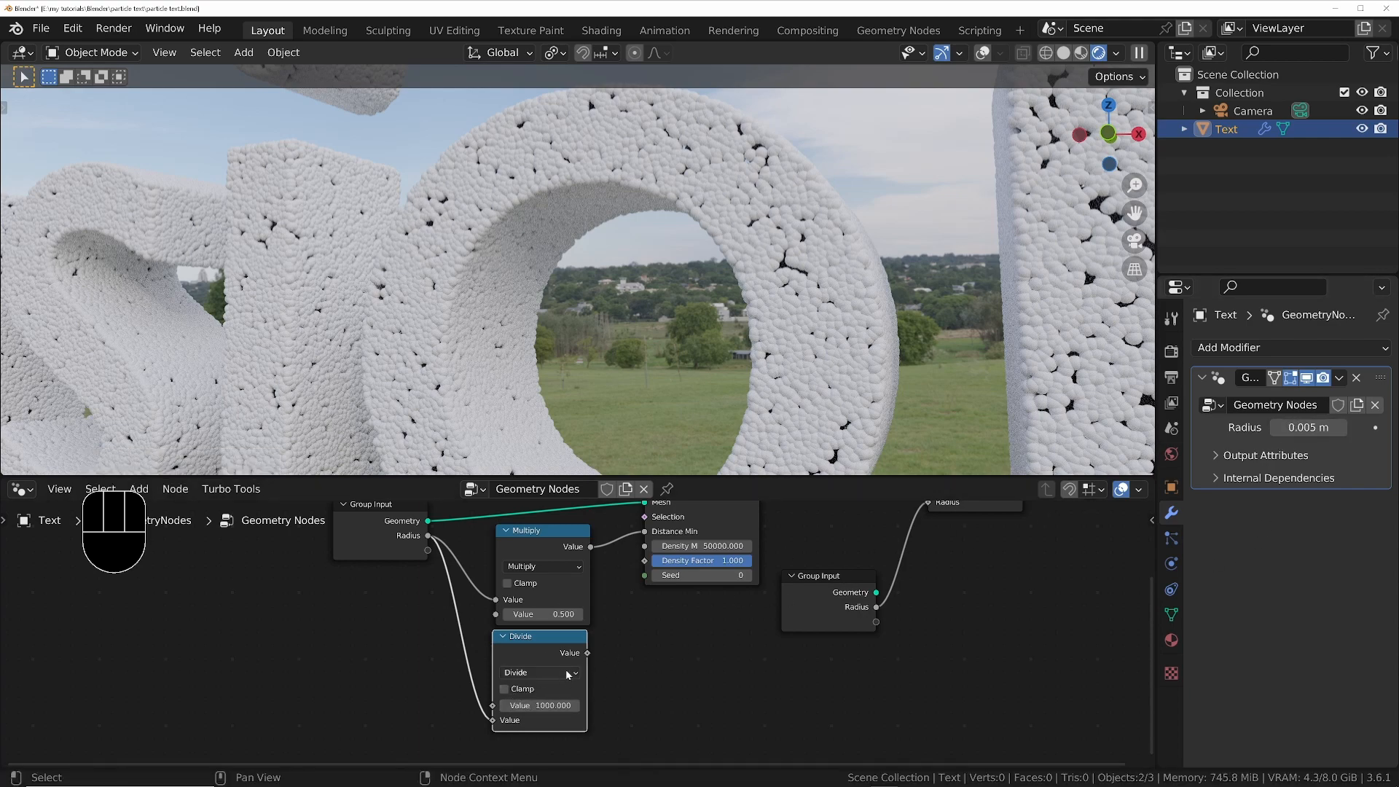
Try modifier Radius values of 0.5 m and 0.1 m on the text
click(1308, 431)
text(.5)
key(Return)
scroll(583, 292, down, 8)
click(1308, 429)
text(.1)
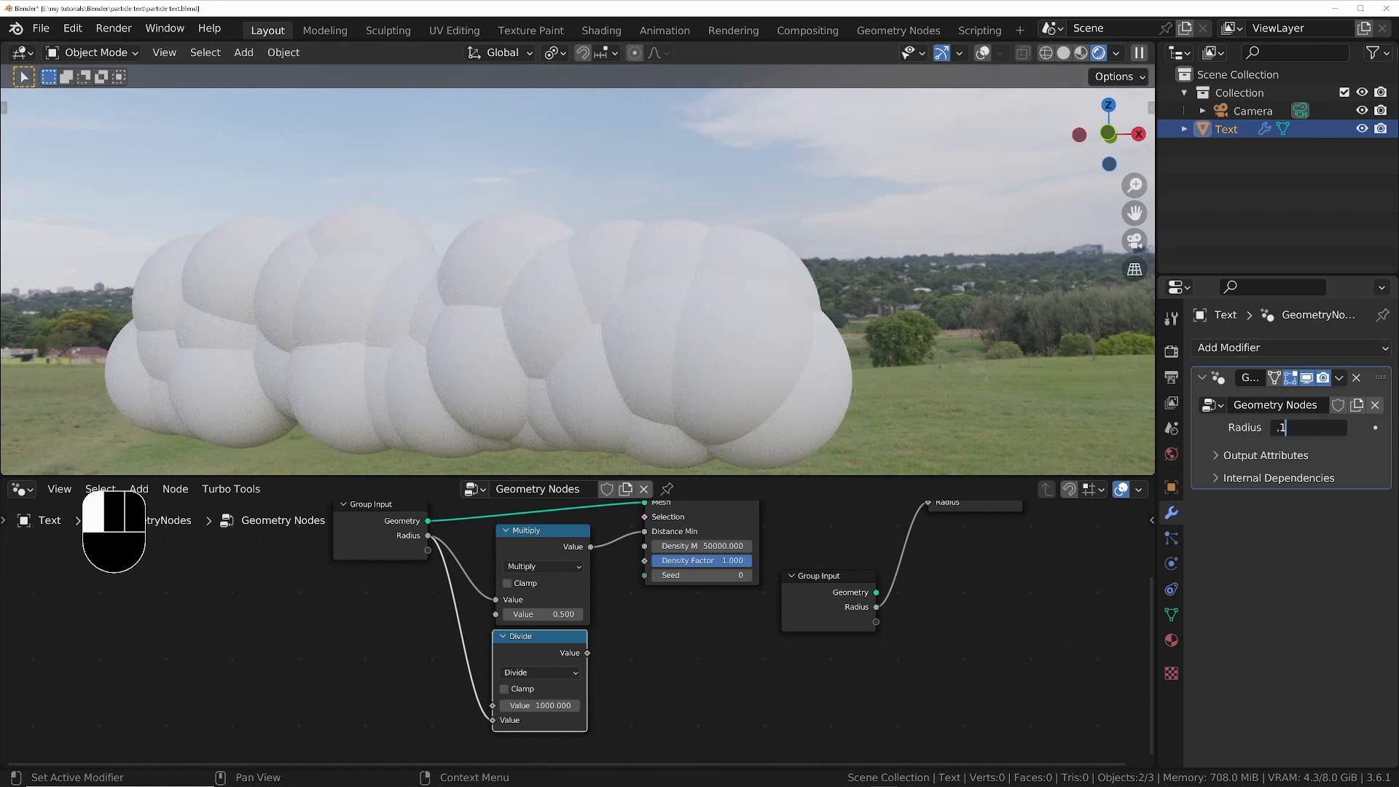
key(Return)
Connect the Divide node's output to Density Max on the Poisson Disk distribution node
scroll(558, 662, up, 2)
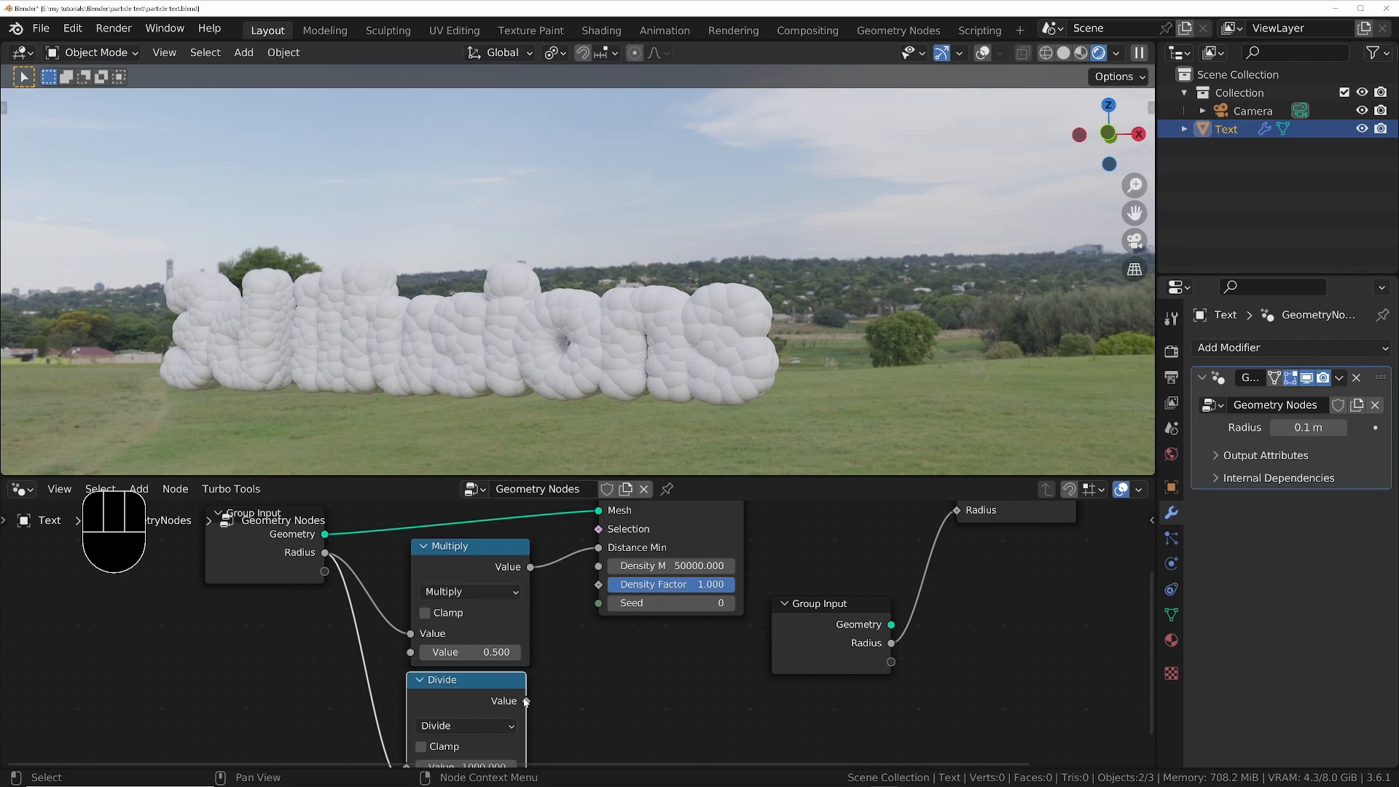
drag(526, 702, 598, 567)
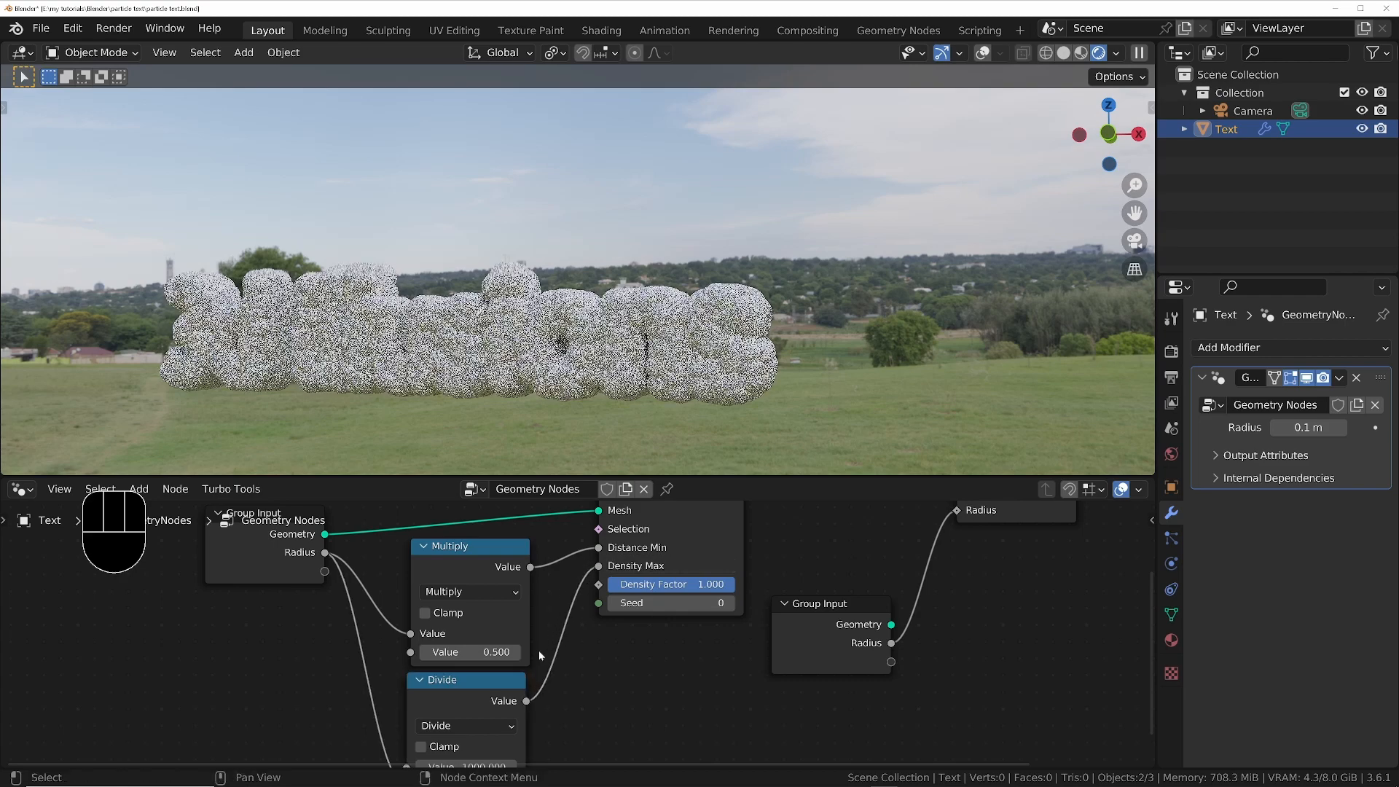
middle_drag(539, 651, 577, 575)
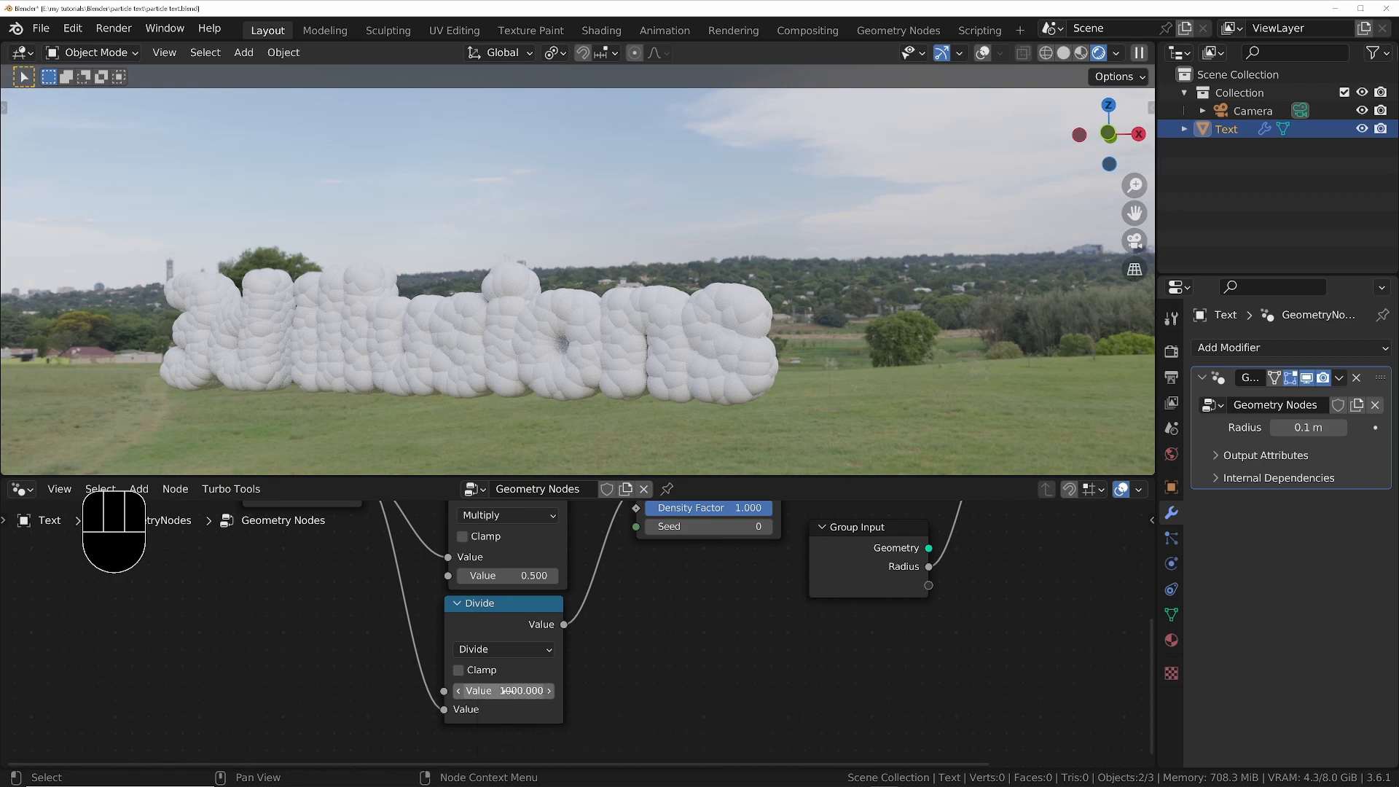
middle_drag(642, 589, 580, 646)
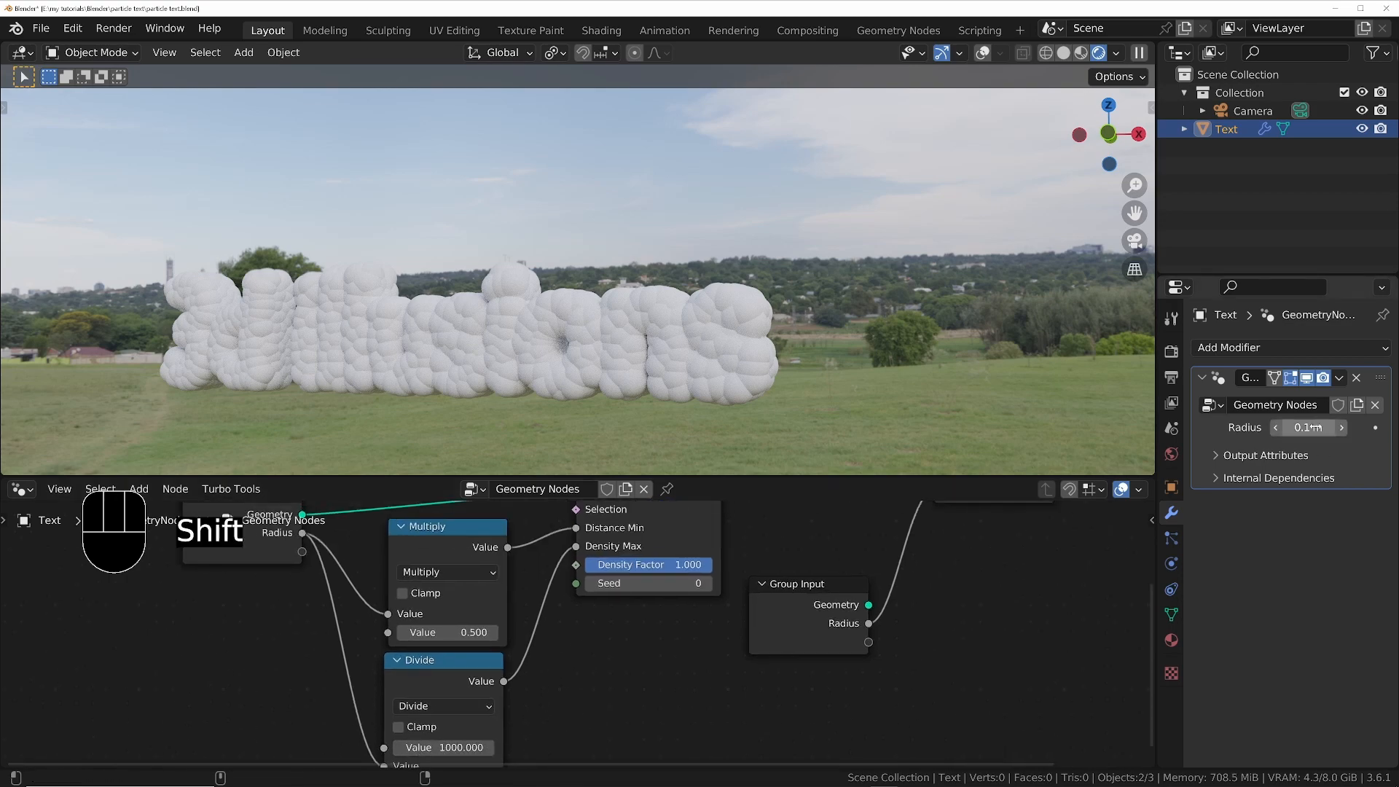
Try reducing the modifier's Radius to 0.028 m
shift+drag(1309, 427, 1201, 427)
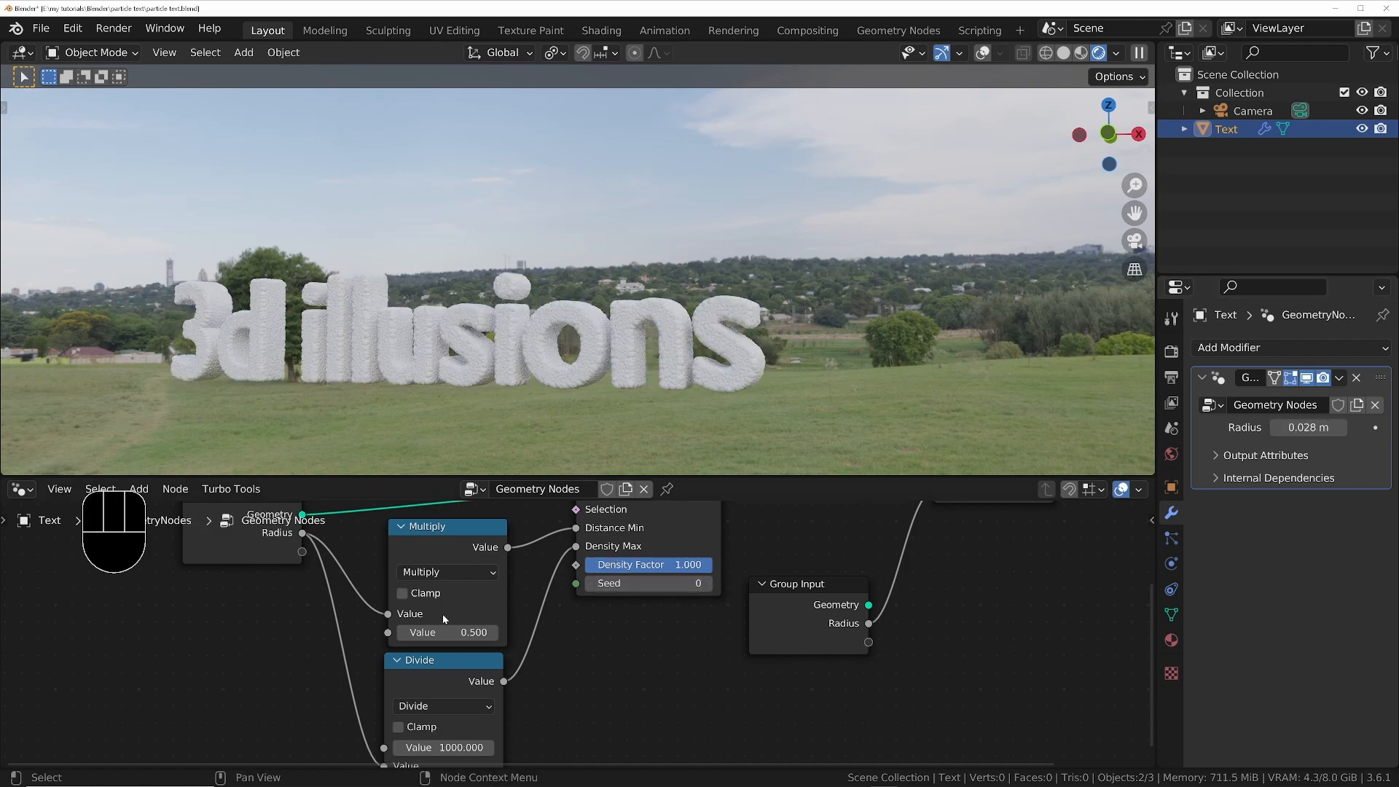
middle_drag(463, 747, 473, 704)
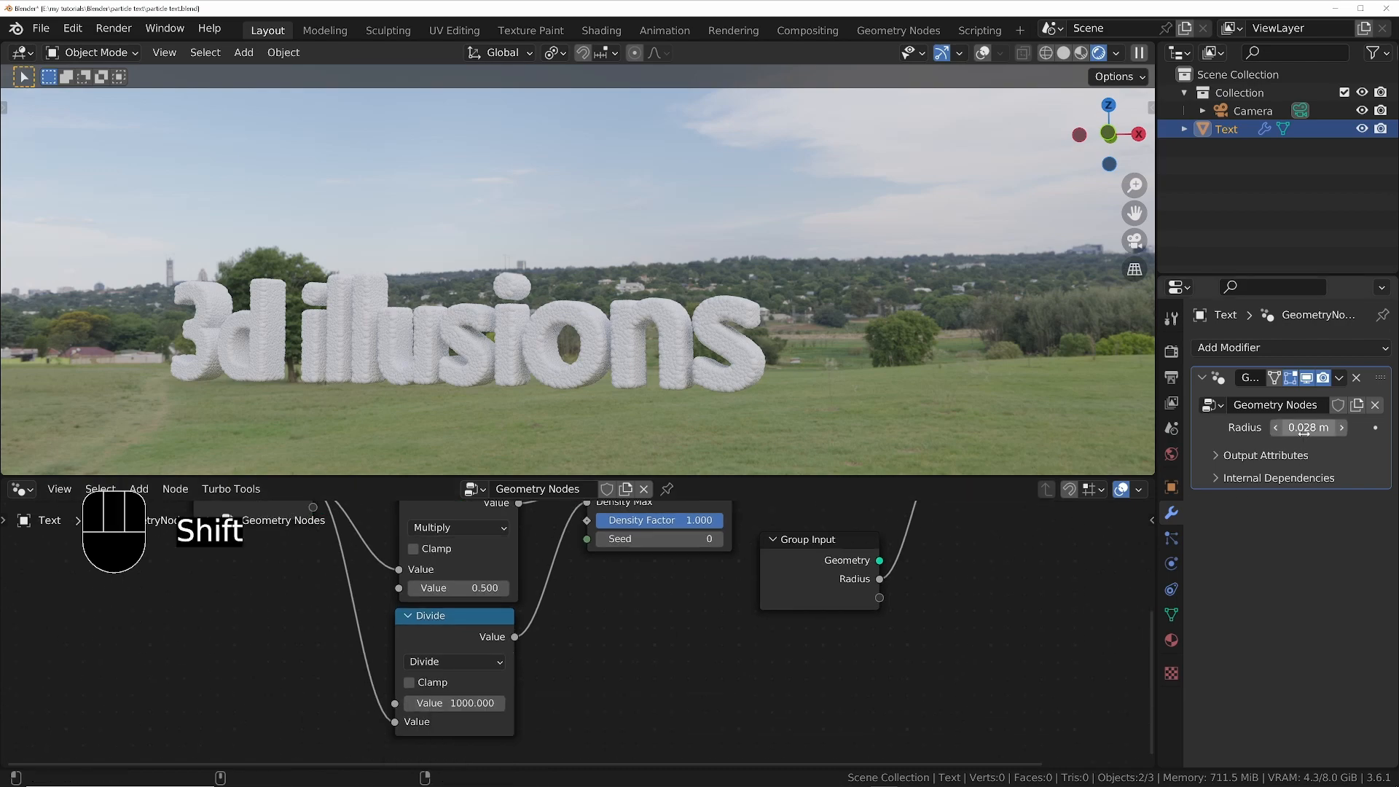
mouse_move(1307, 428)
shift+mouse_down()
mouse_move(1246, 428)
mouse_move(1308, 427)
shift+mouse_up()
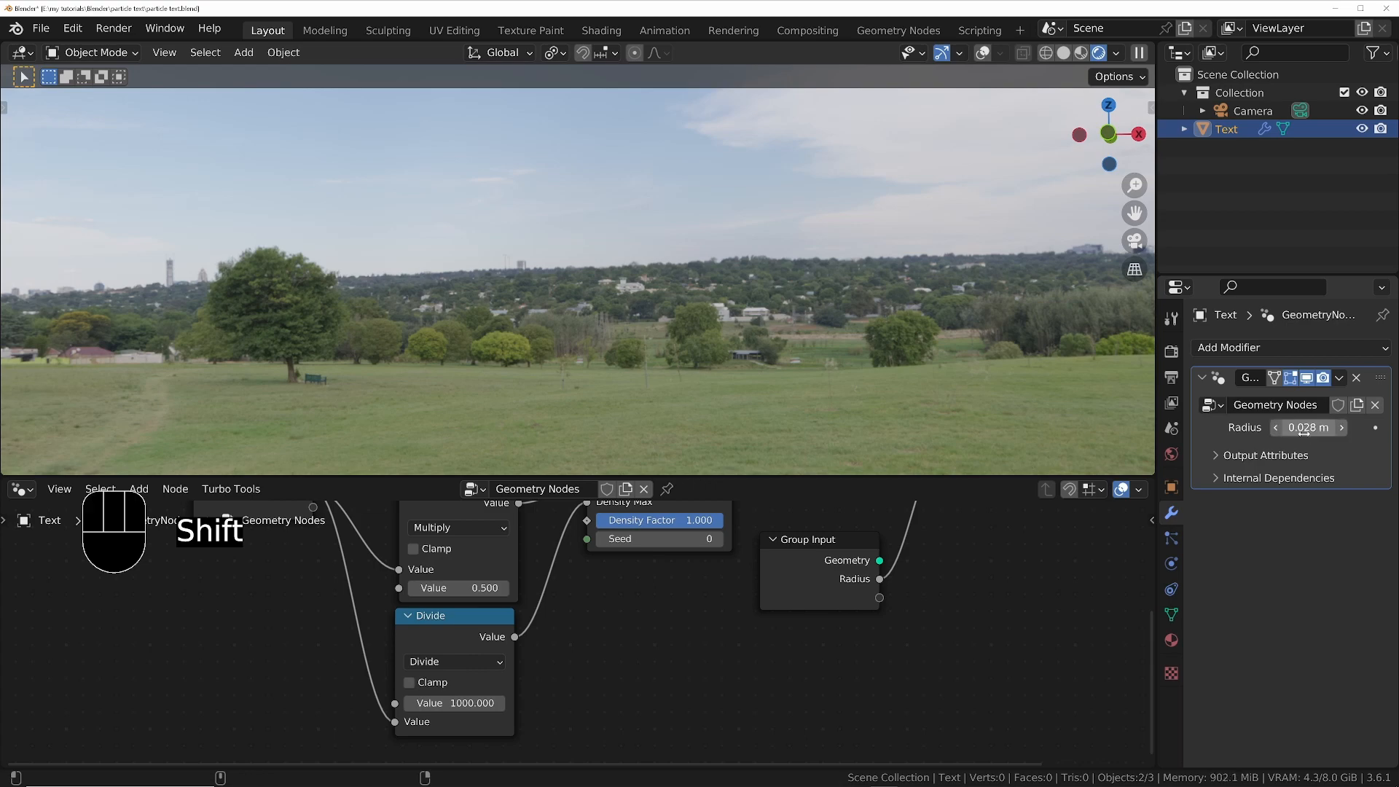
Set the modifier's Radius to 0.002 m for very fine particles
click(1309, 428)
text(.002)
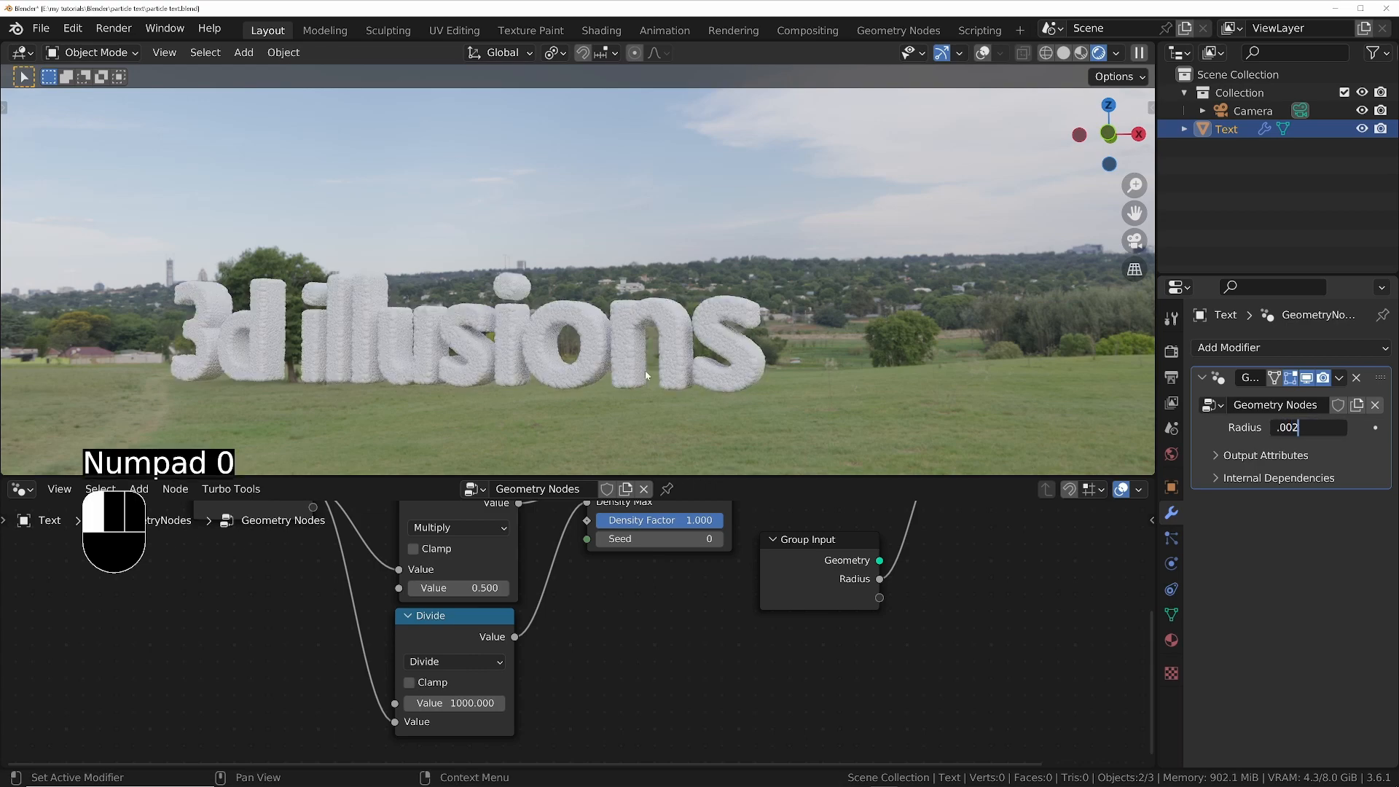
key(Return)
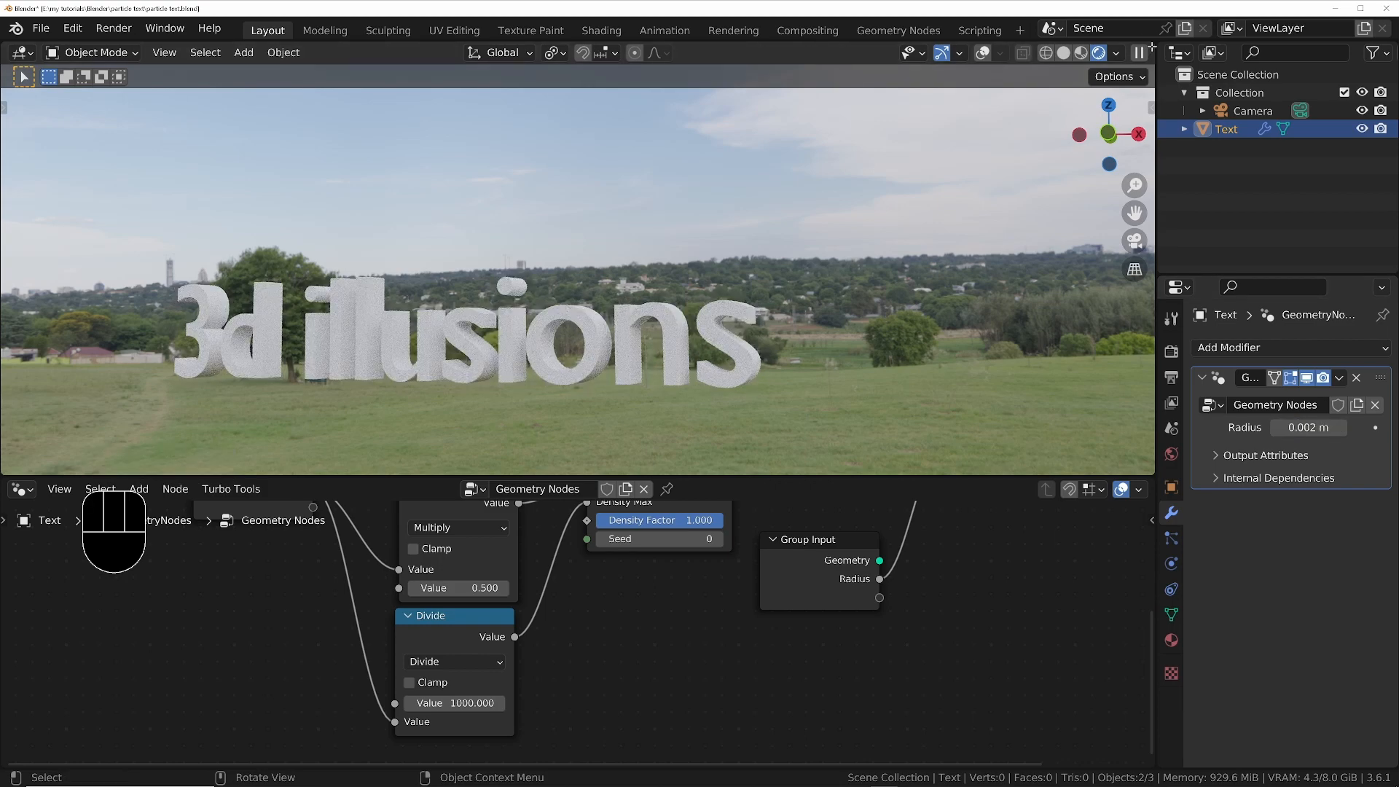
Split the 3D viewport vertically and turn the new area into a Spreadsheet for checking the point count
drag(1152, 47, 935, 86)
click(959, 52)
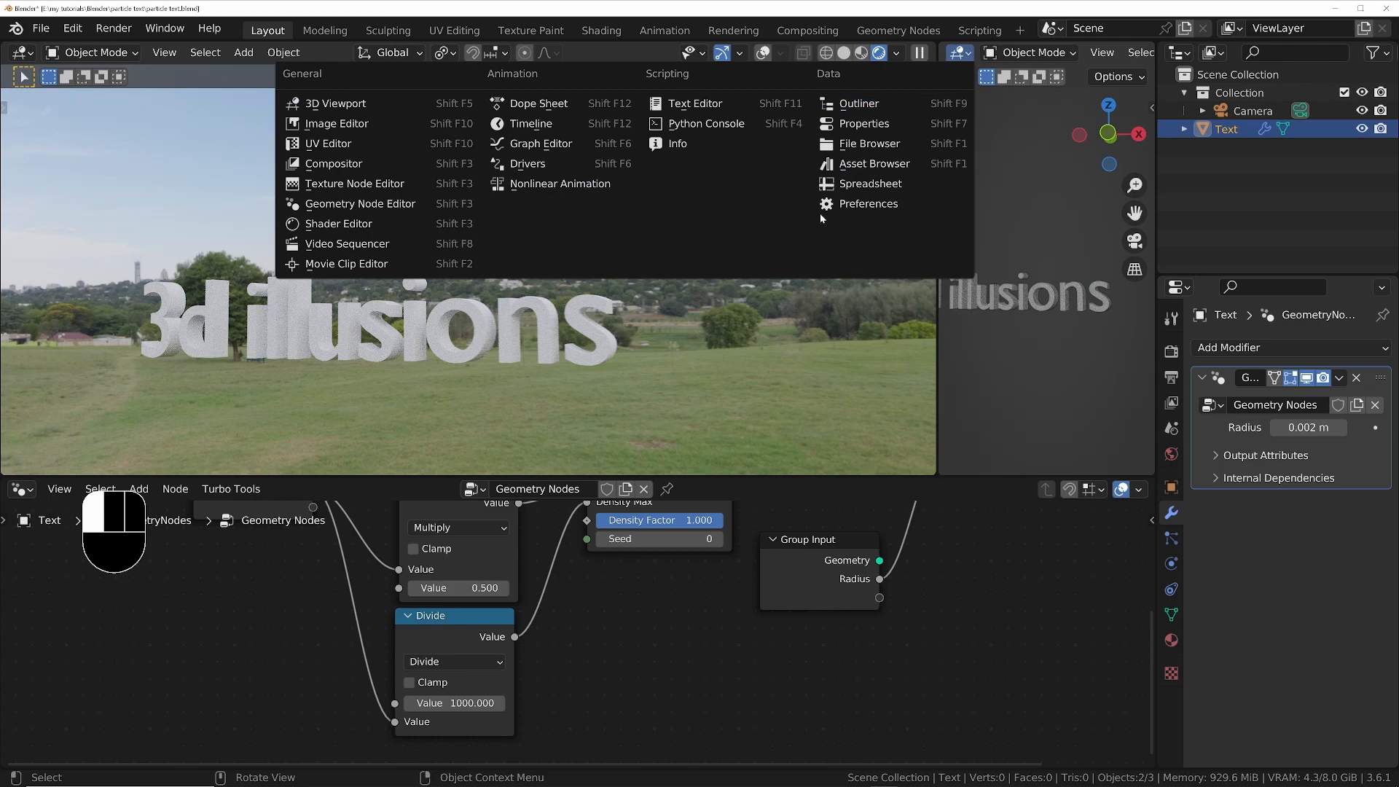
click(854, 189)
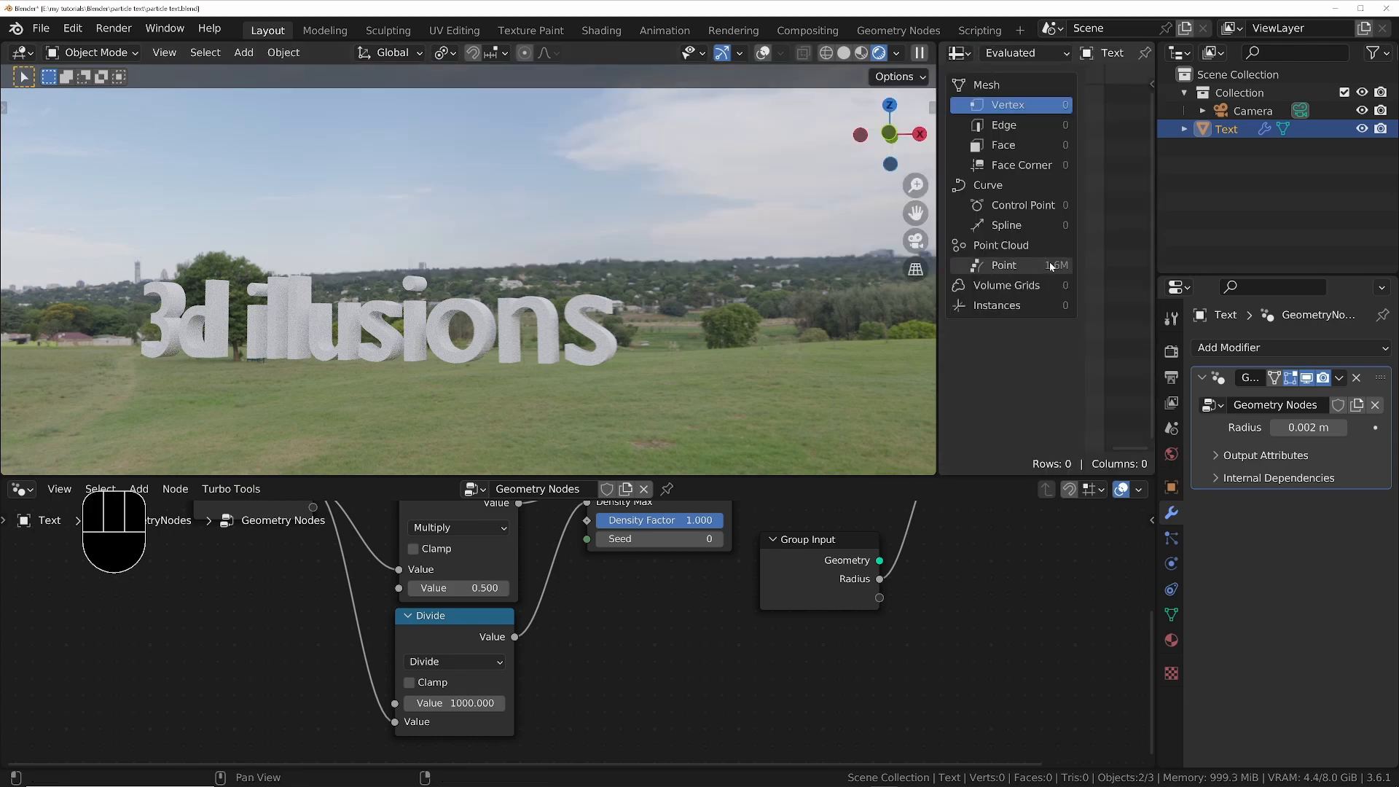
Try Multiply node values of 0.3 and 0.2 to close the gaps between points on the letters
middle_drag(511, 321, 423, 188)
ctrl+middle_drag(615, 149, 642, 263)
shift+middle_drag(714, 210, 437, 314)
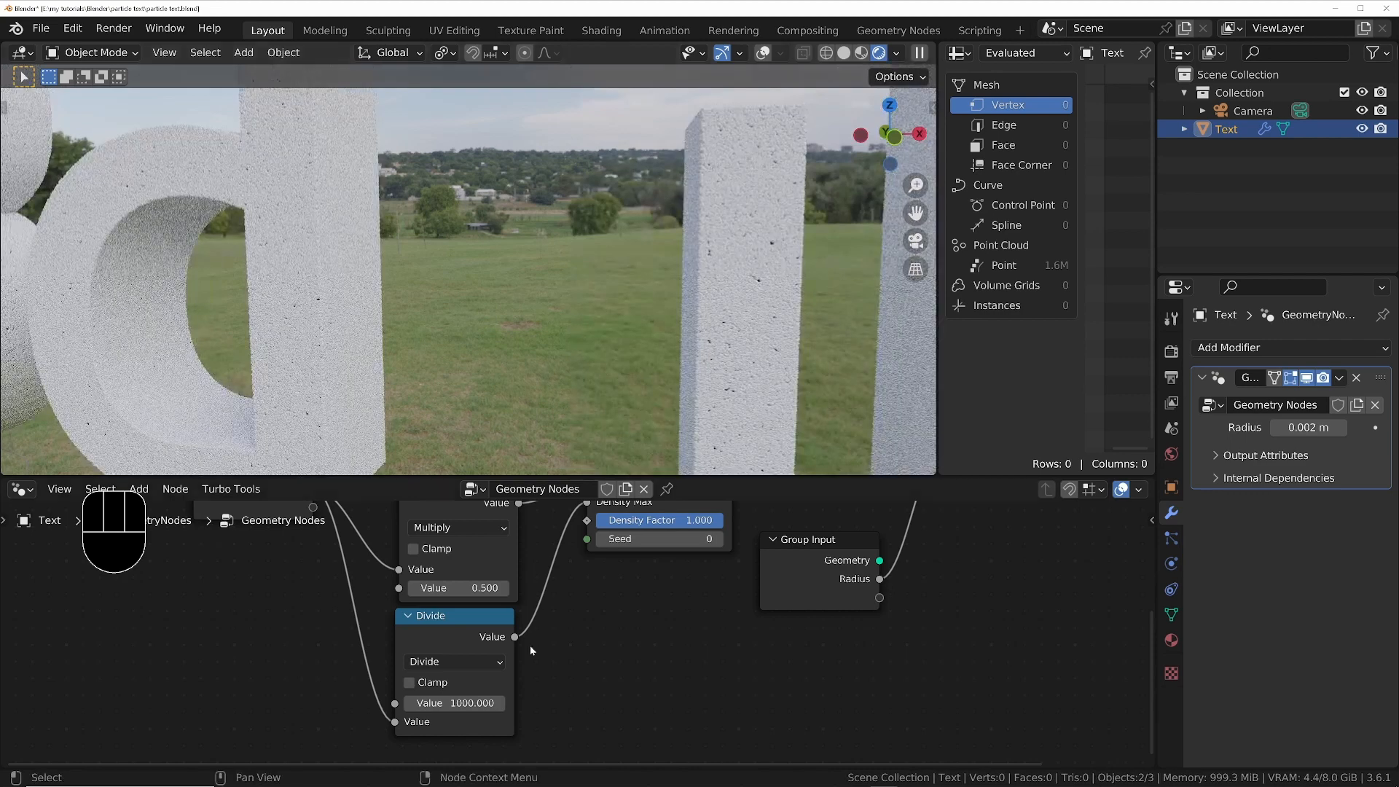
middle_drag(531, 645, 566, 733)
double_click(481, 676)
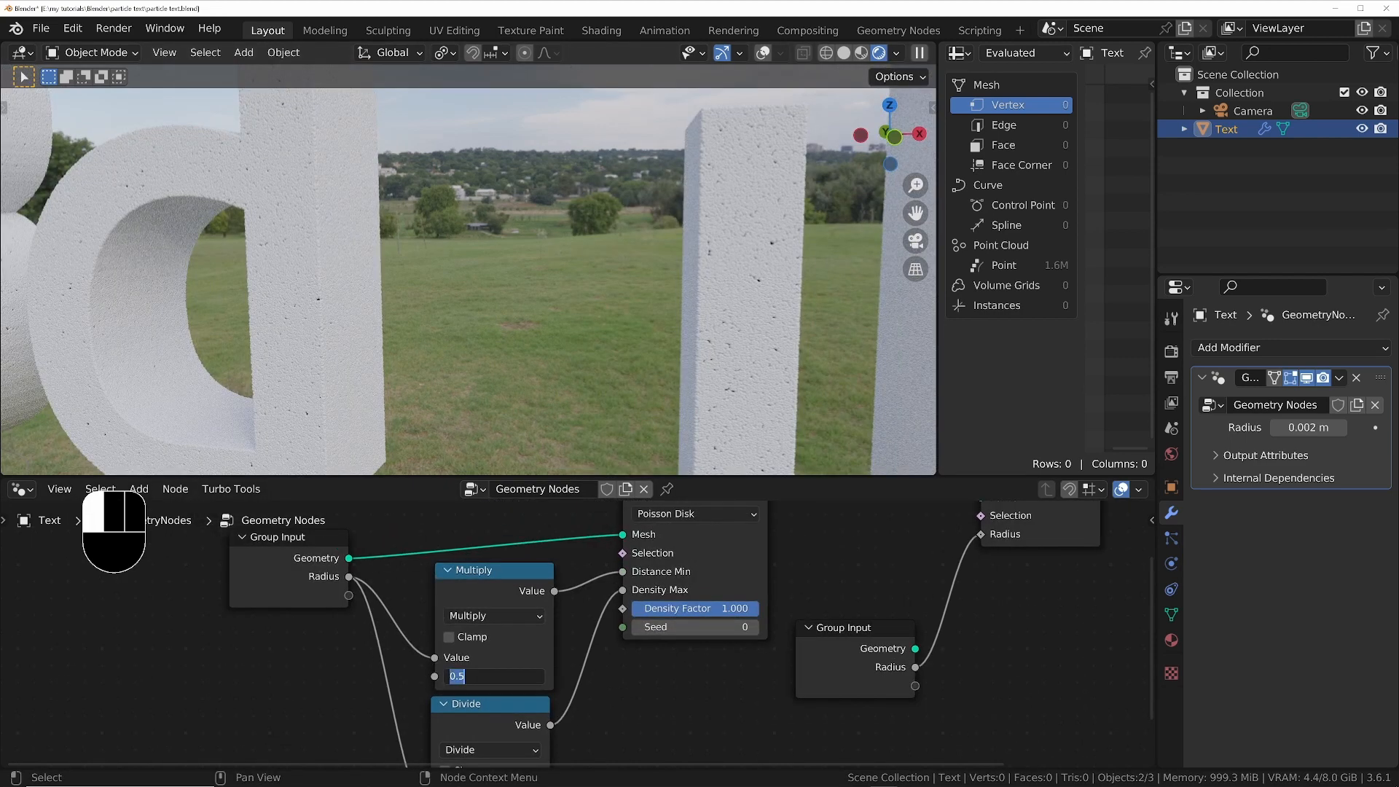
text(.3)
key(Return)
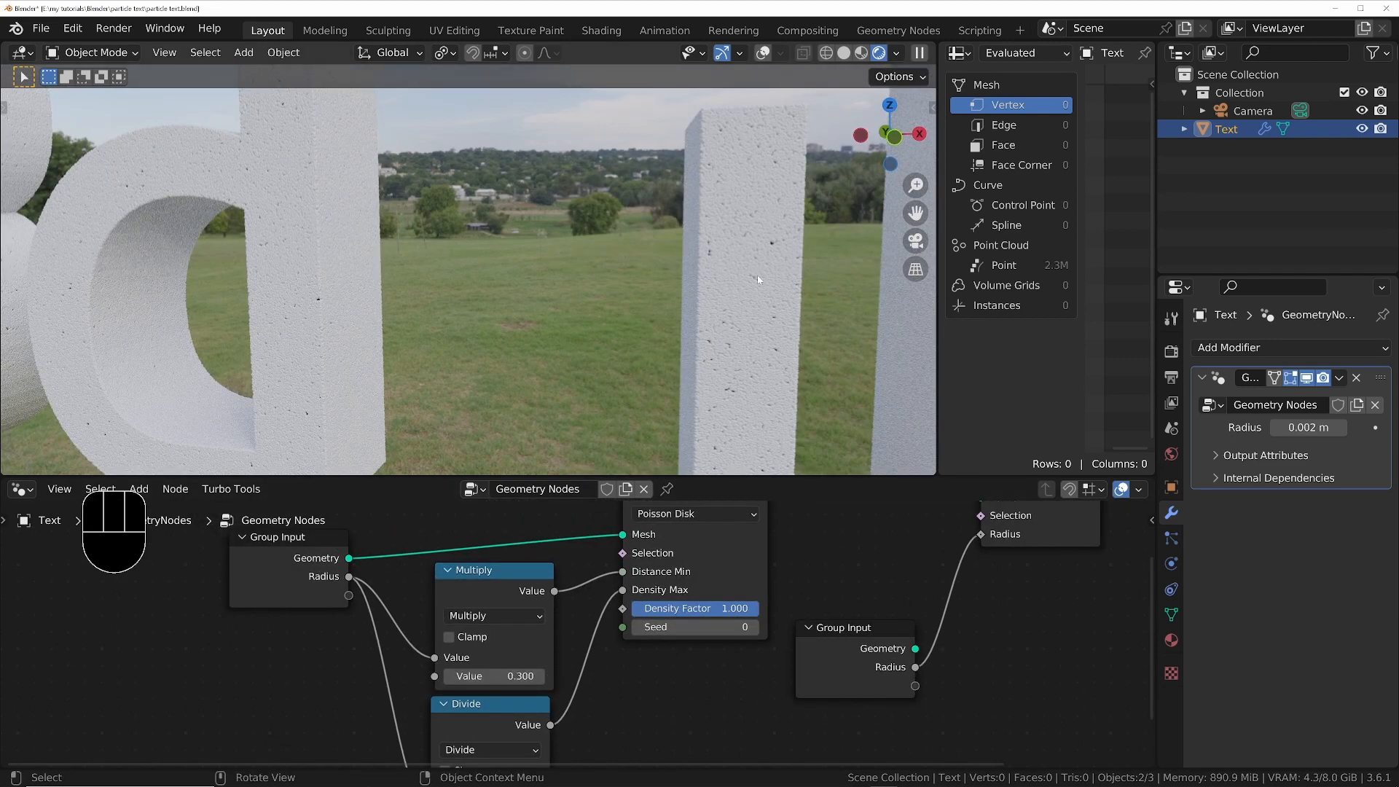
middle_drag(497, 686, 511, 630)
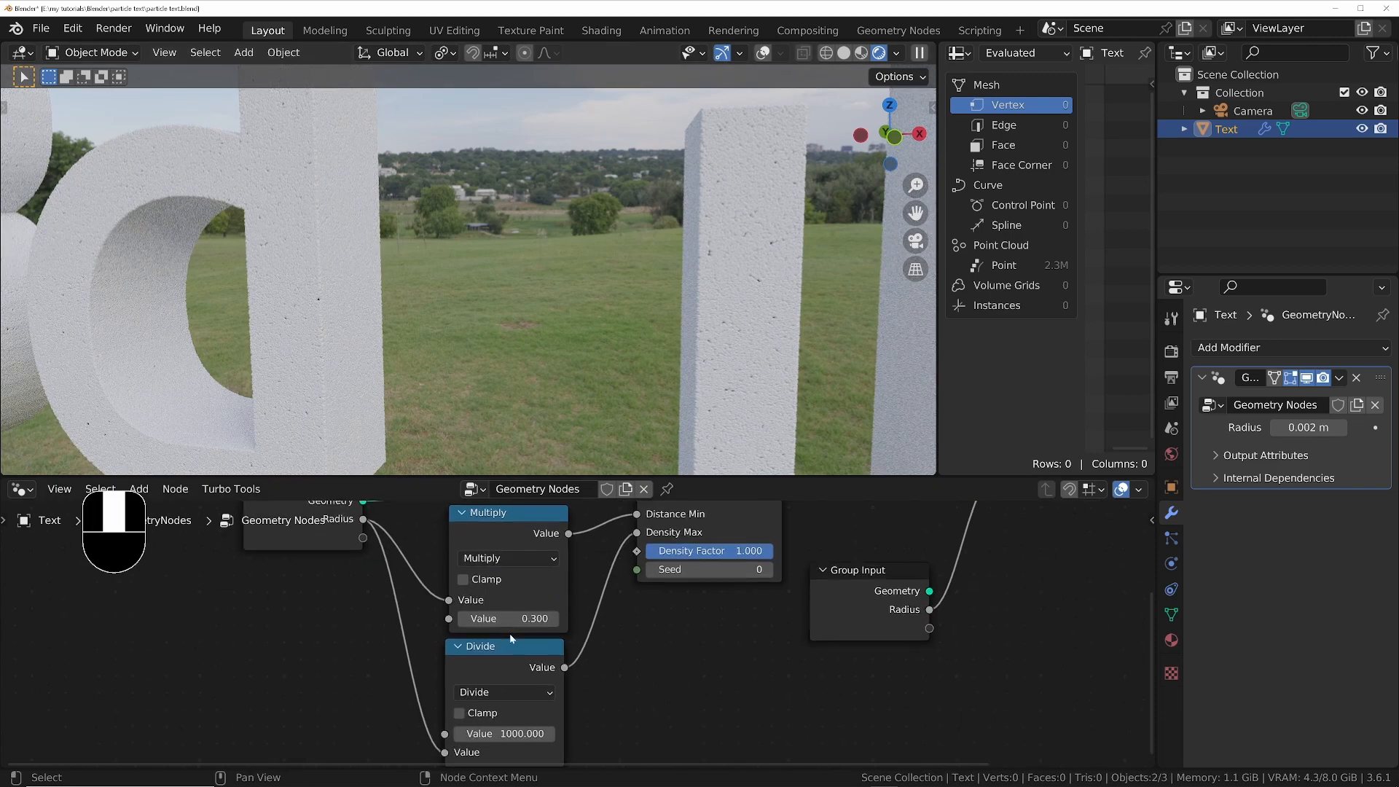
double_click(511, 621)
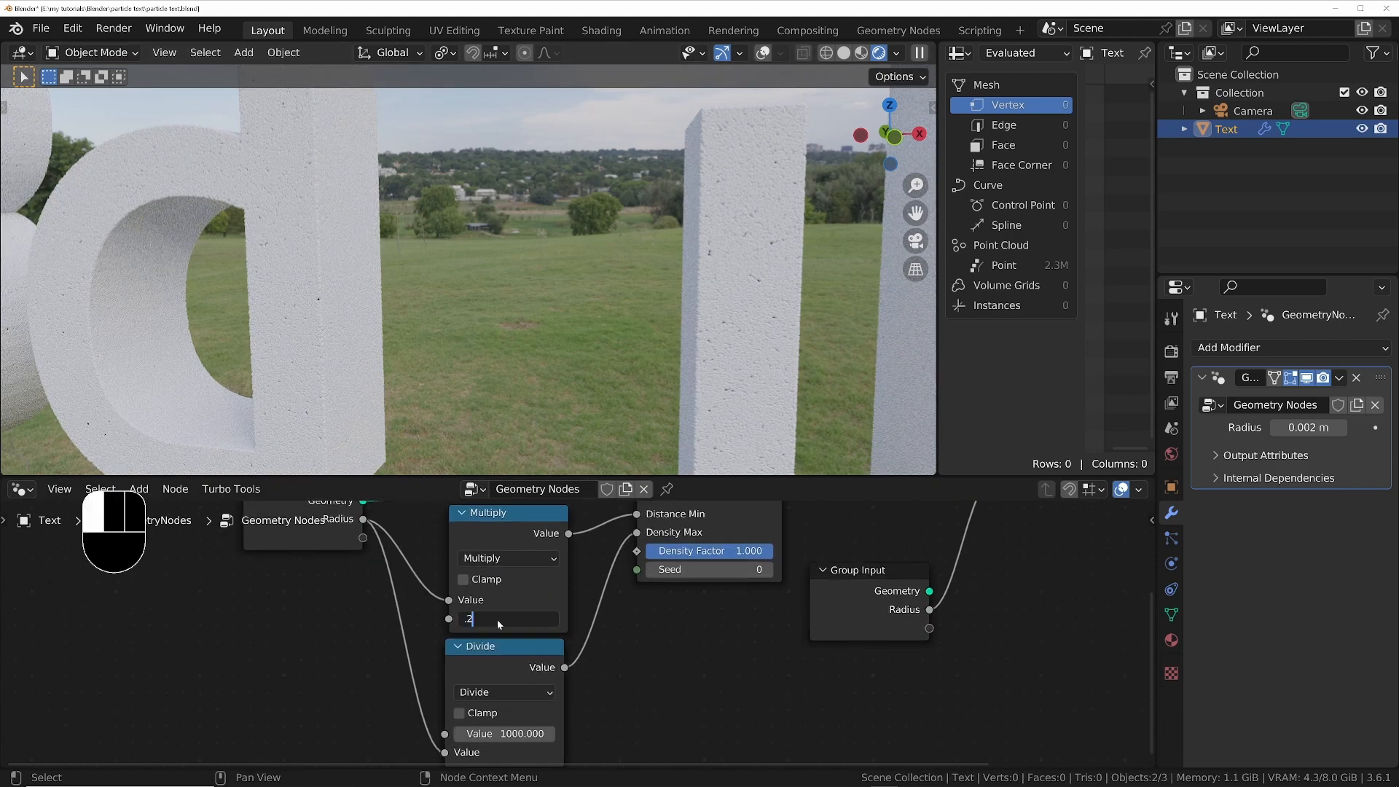
text(.2)
key(Return)
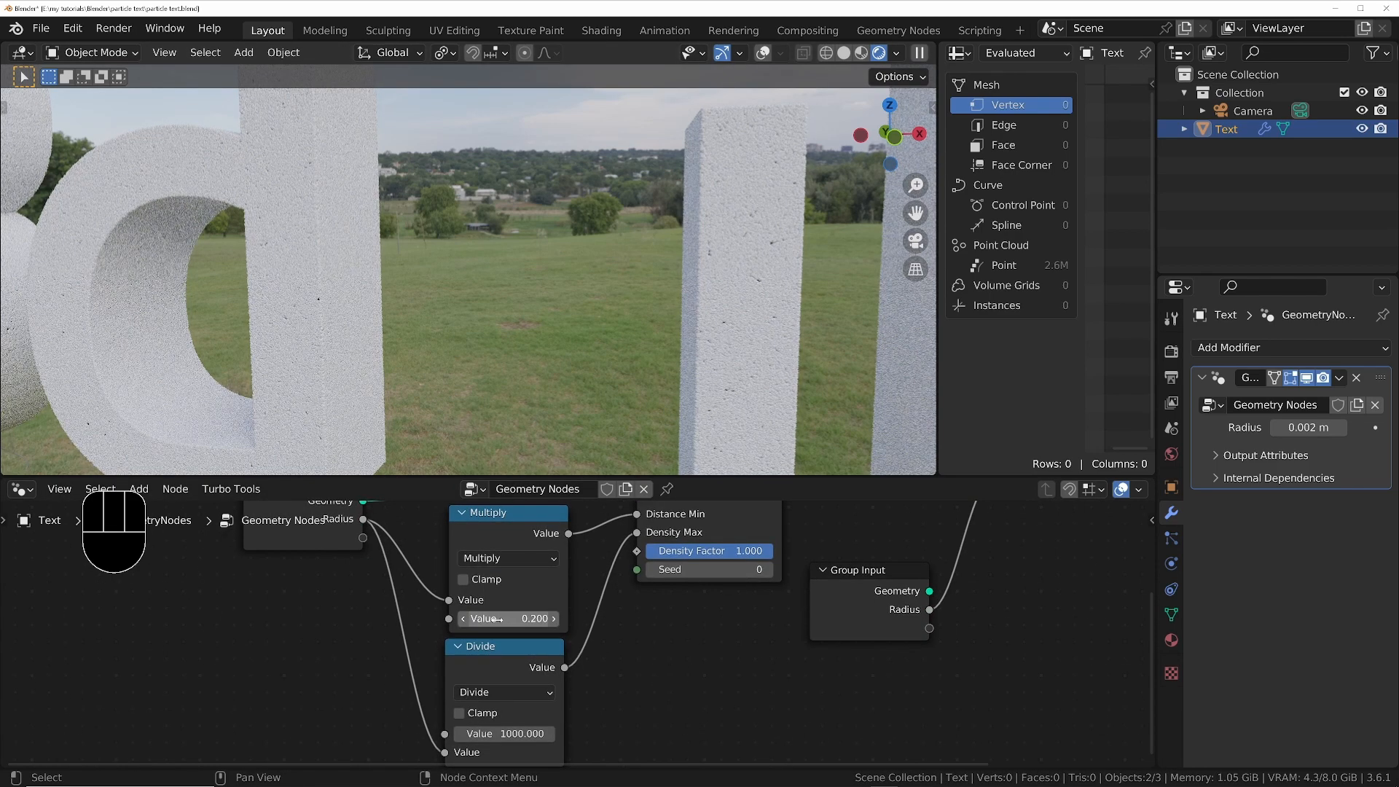
Return the Multiply node's value to 0.5, leaving the Divide node's value as it is
middle_drag(502, 627, 532, 531)
double_click(510, 638)
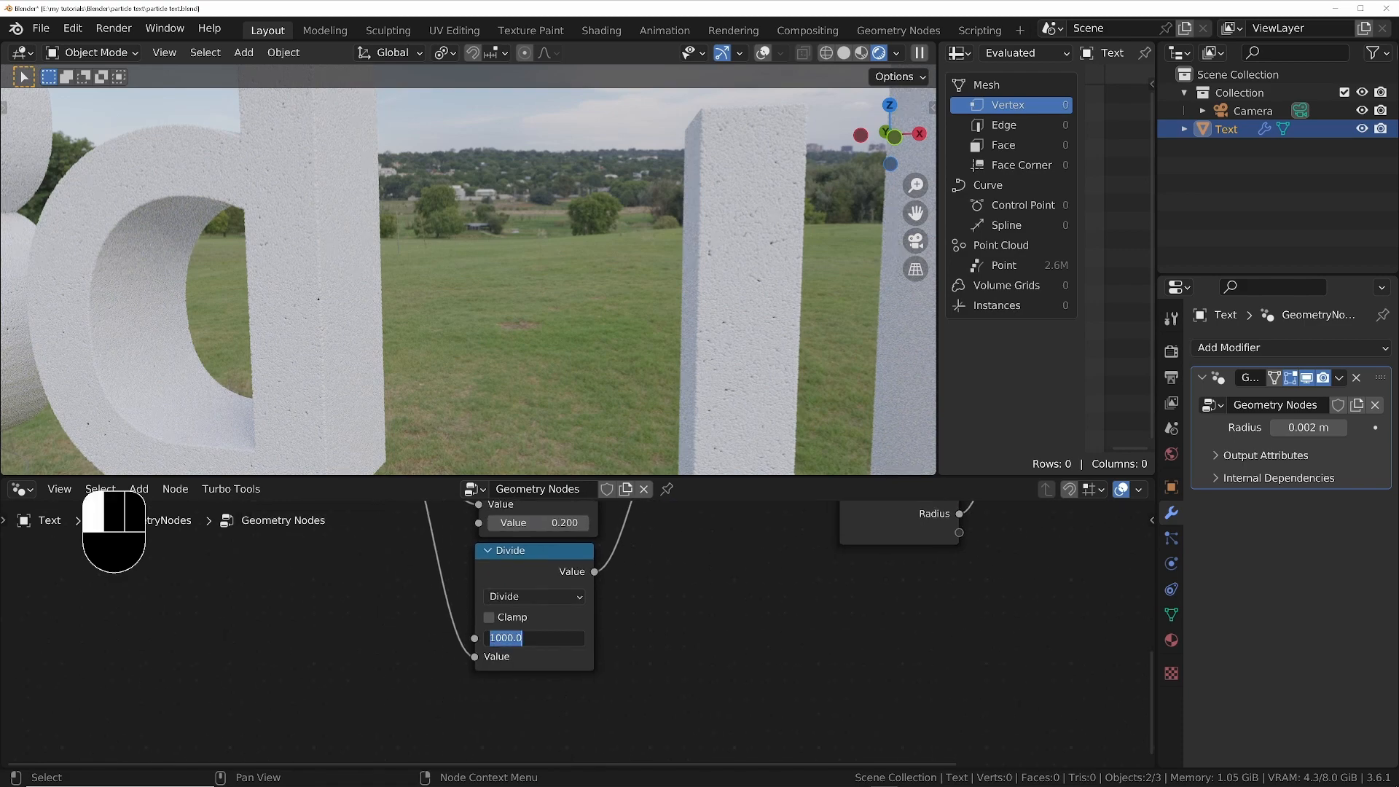
middle_drag(448, 600, 433, 668)
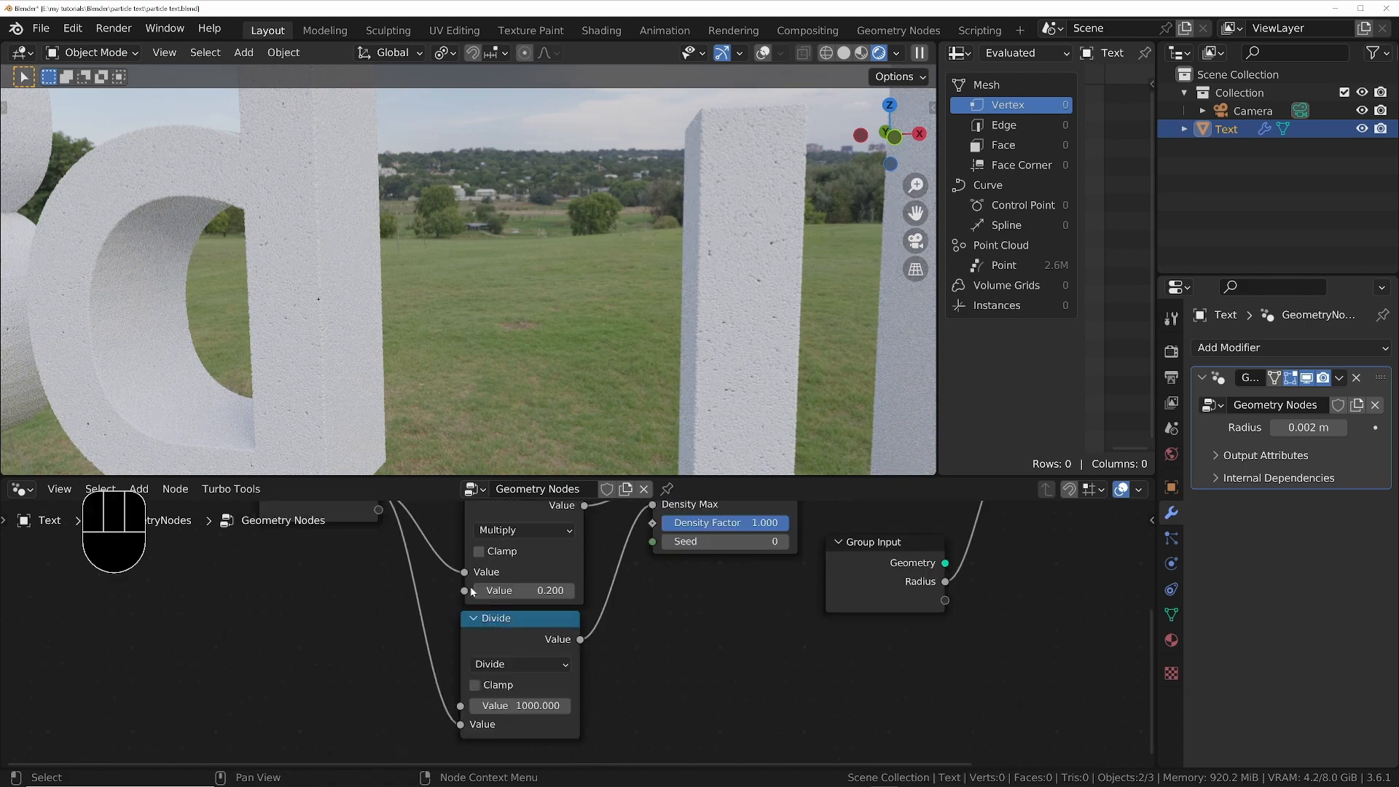
double_click(510, 590)
text(.5)
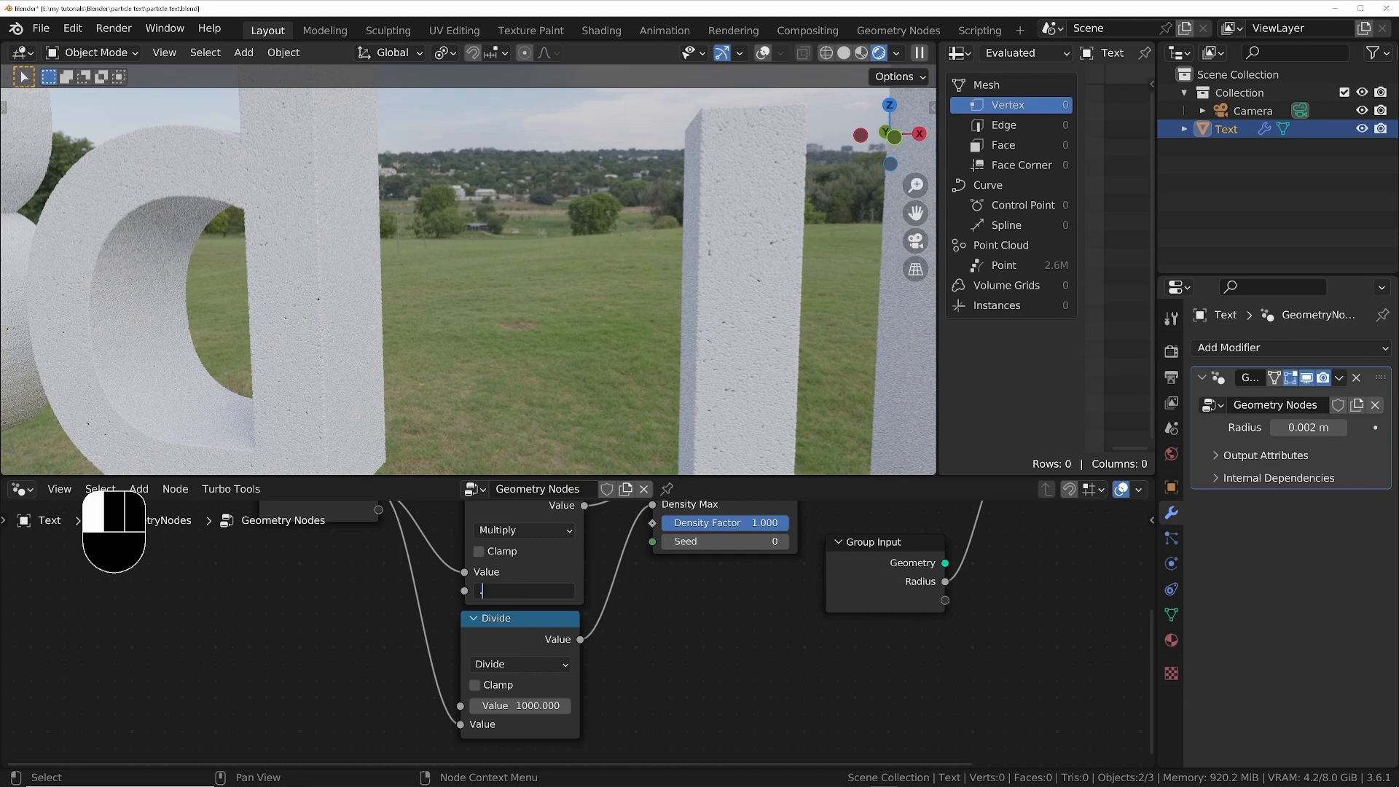
Try a modifier Radius of 0.006 m and inspect the particle coverage across the letters
double_click(1305, 428)
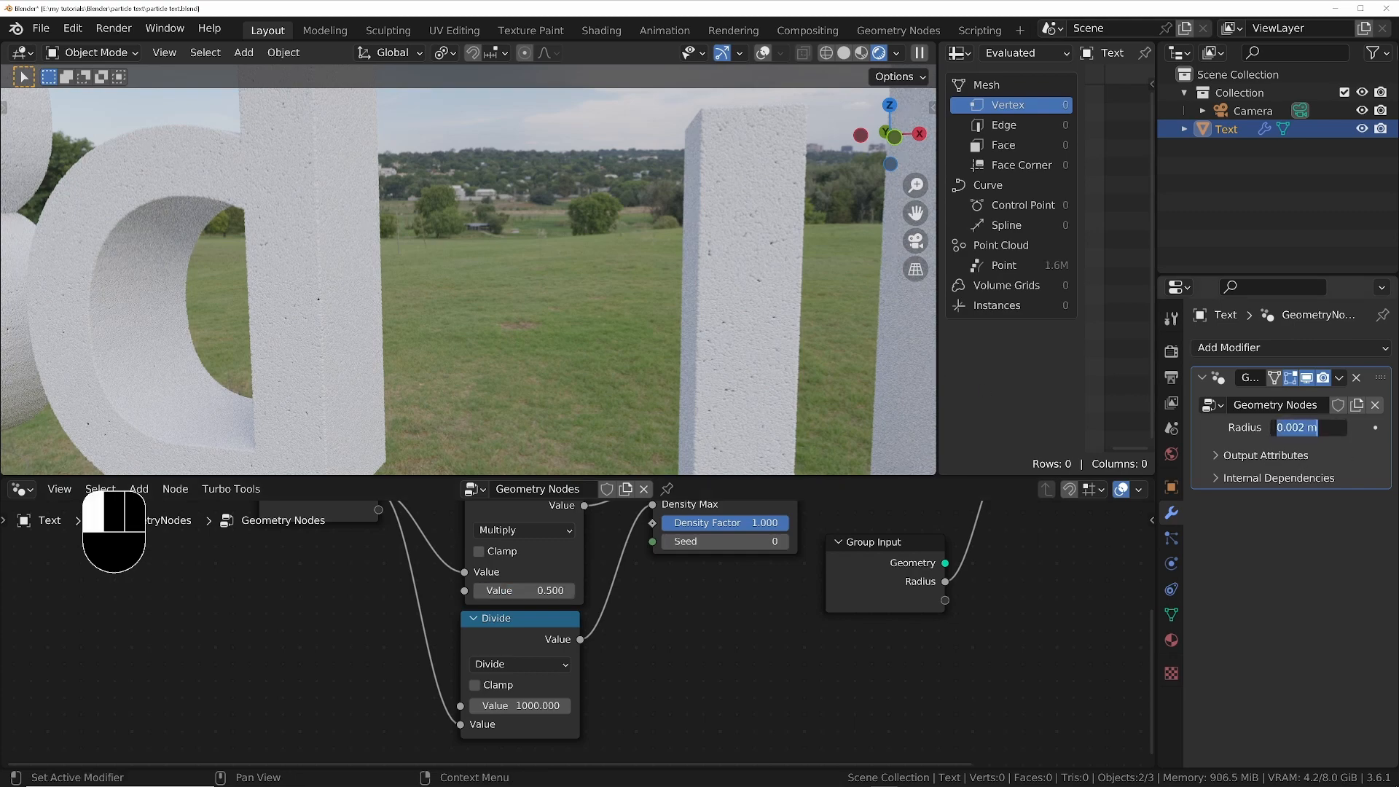
text(.006)
click(1308, 429)
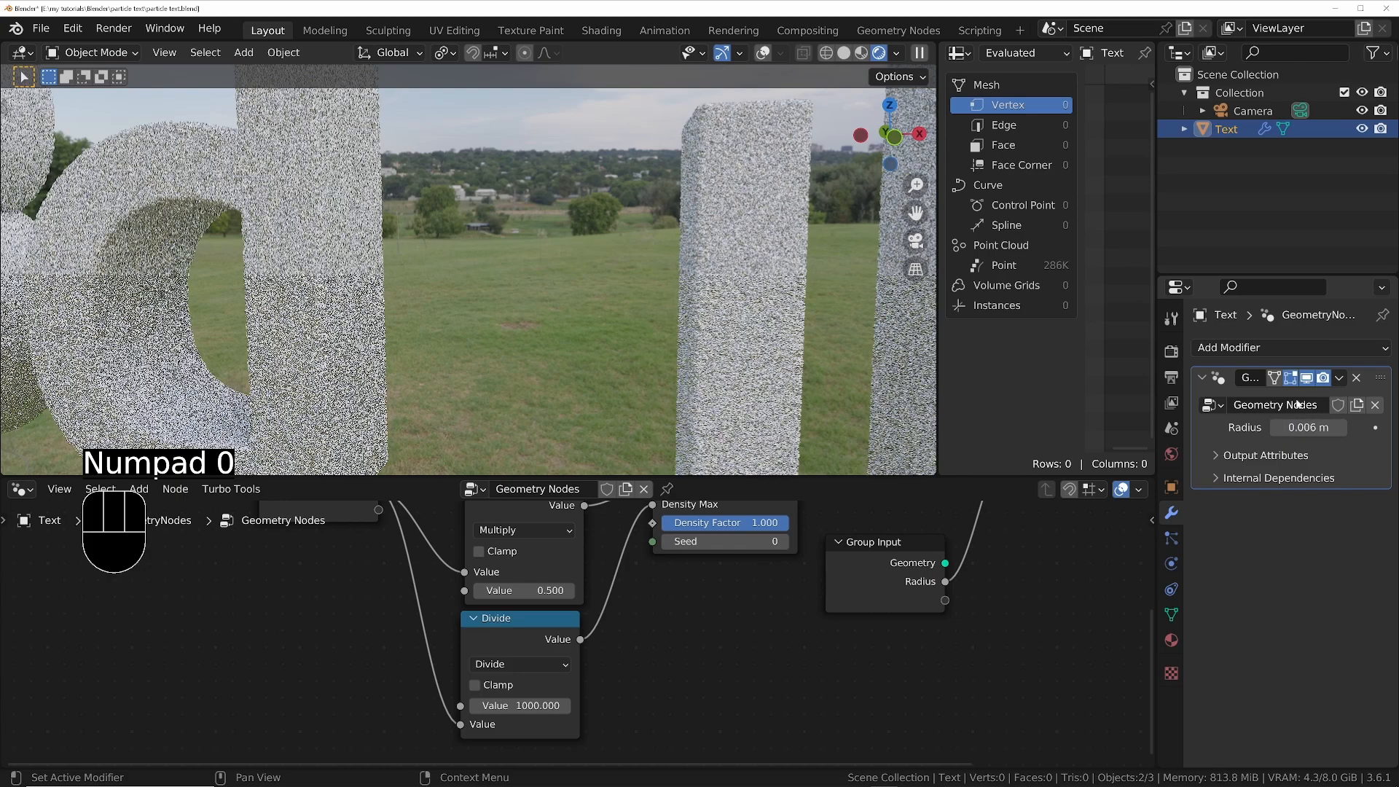
middle_drag(476, 708, 581, 666)
ctrl+middle_drag(678, 204, 689, 298)
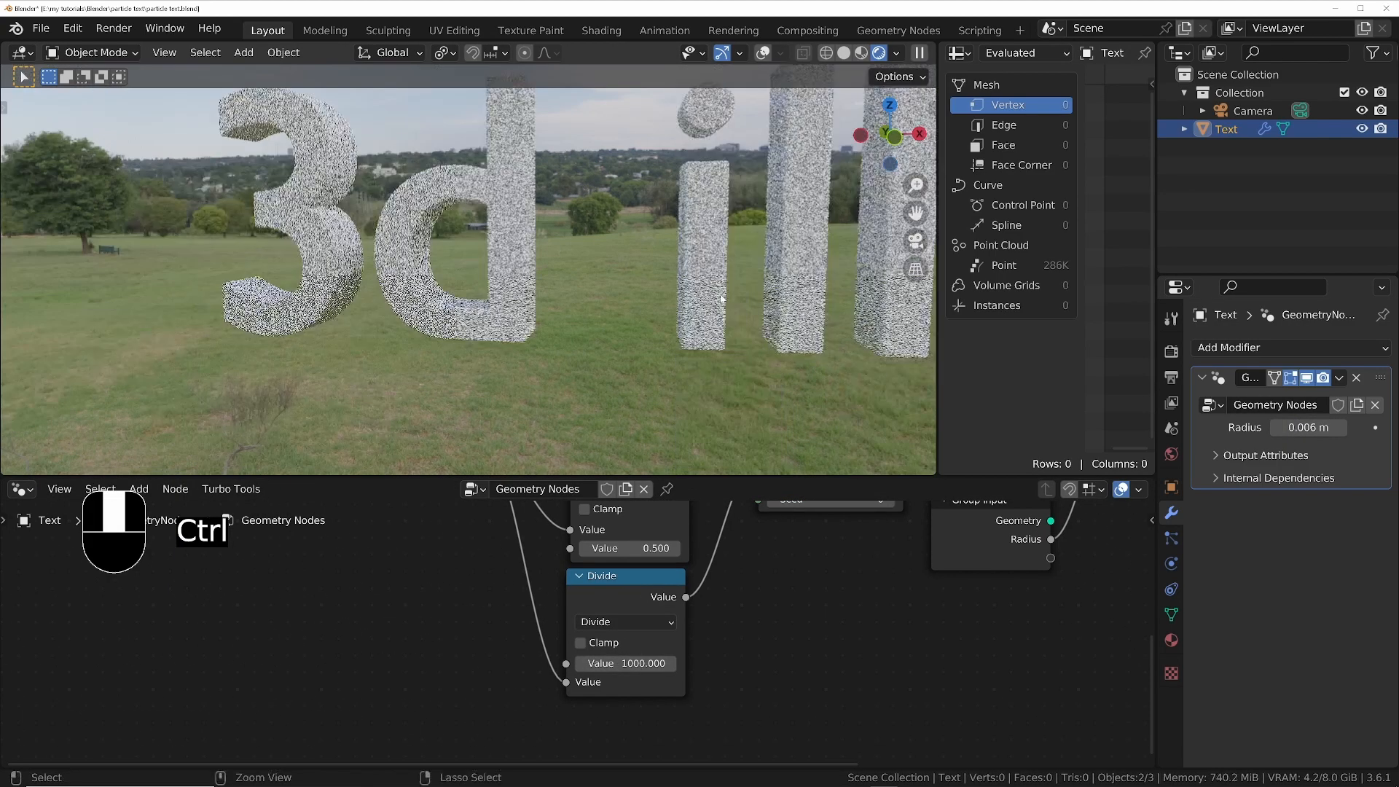
shift+middle_drag(767, 239, 539, 275)
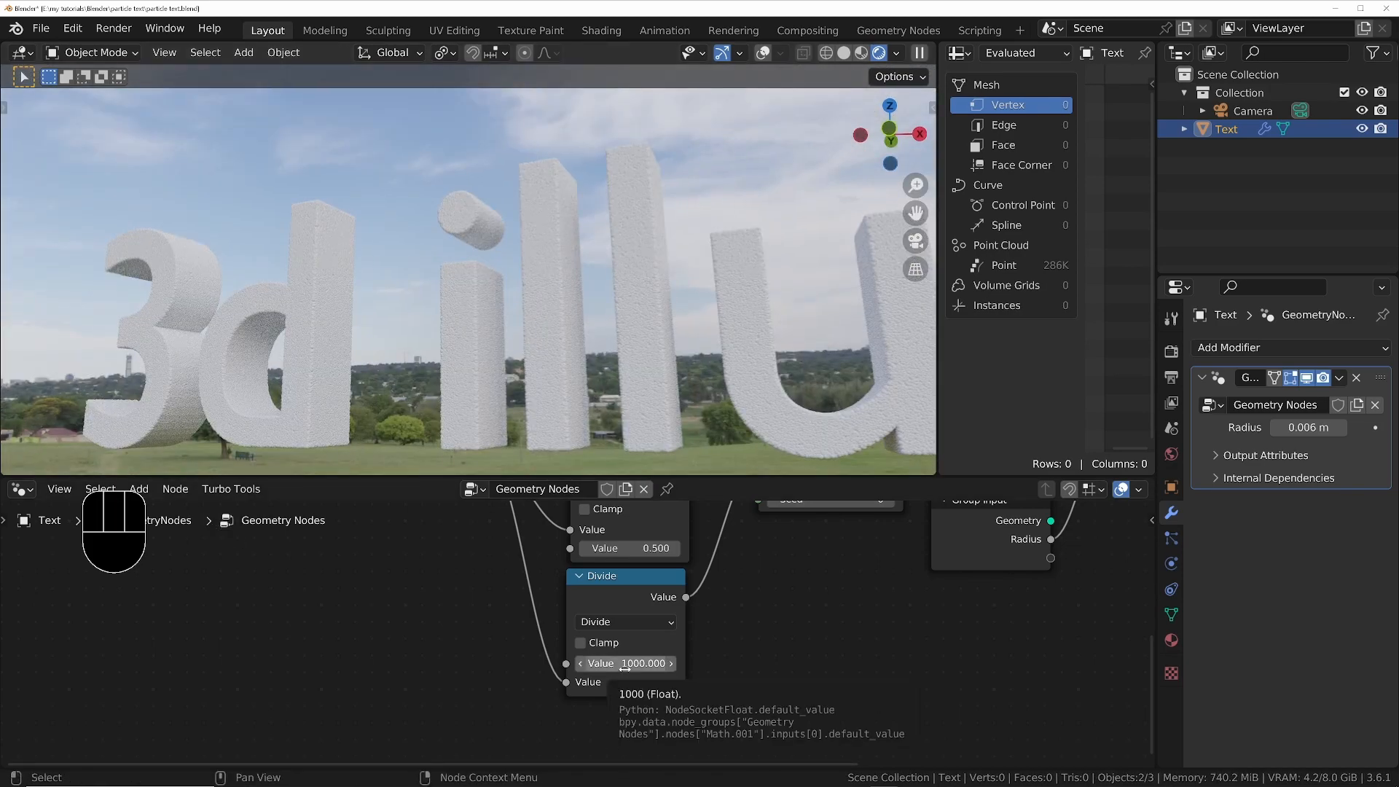
Set the modifier's Radius back to 0.002 m
click(1308, 428)
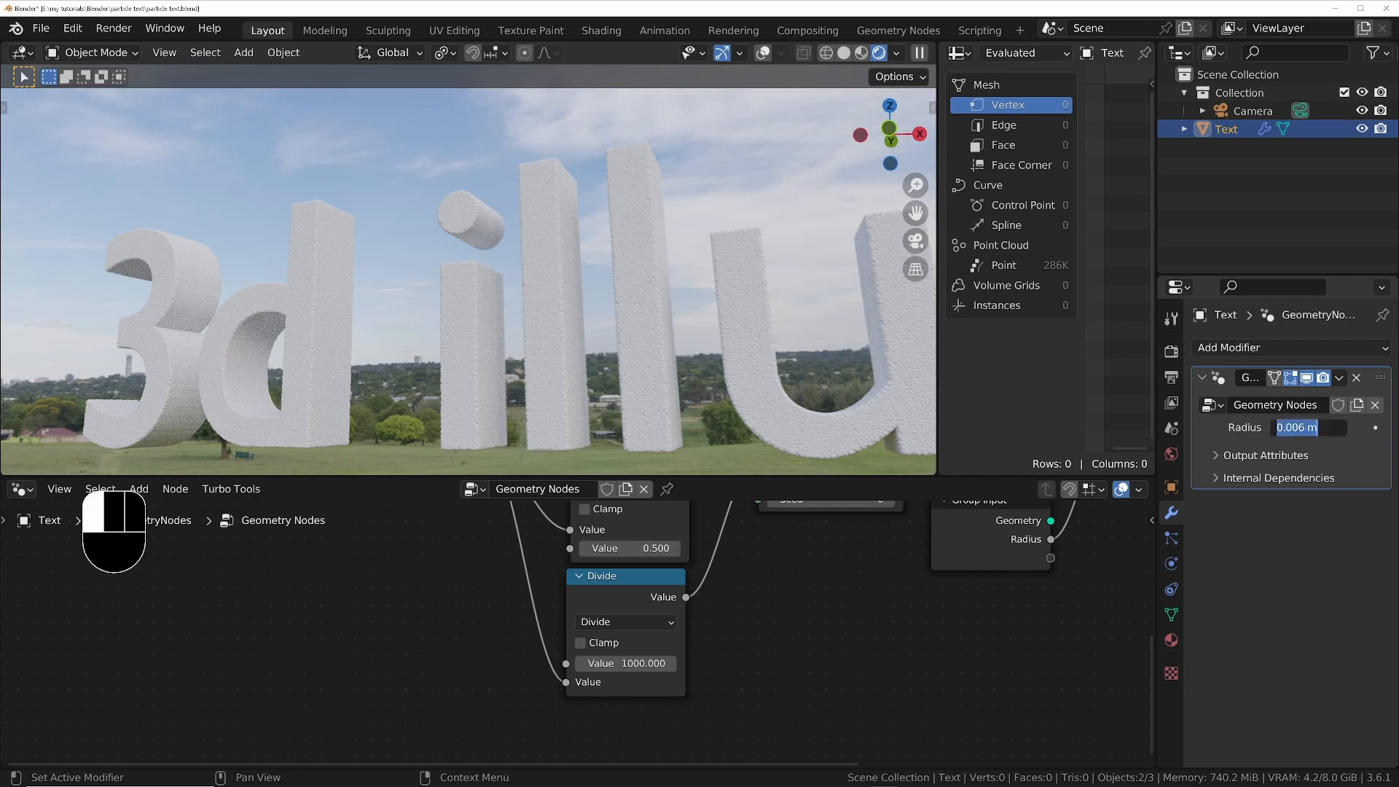
text(.002)
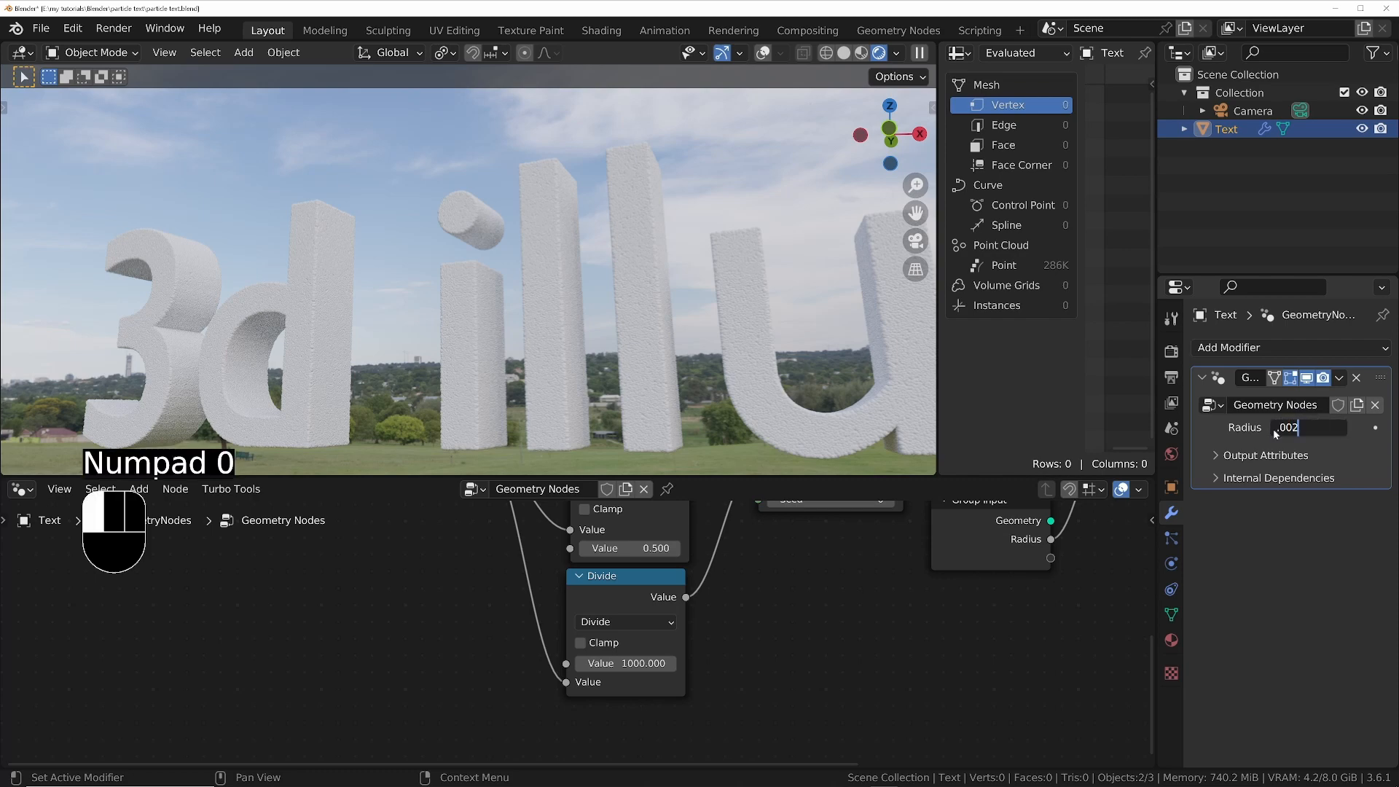
click(578, 301)
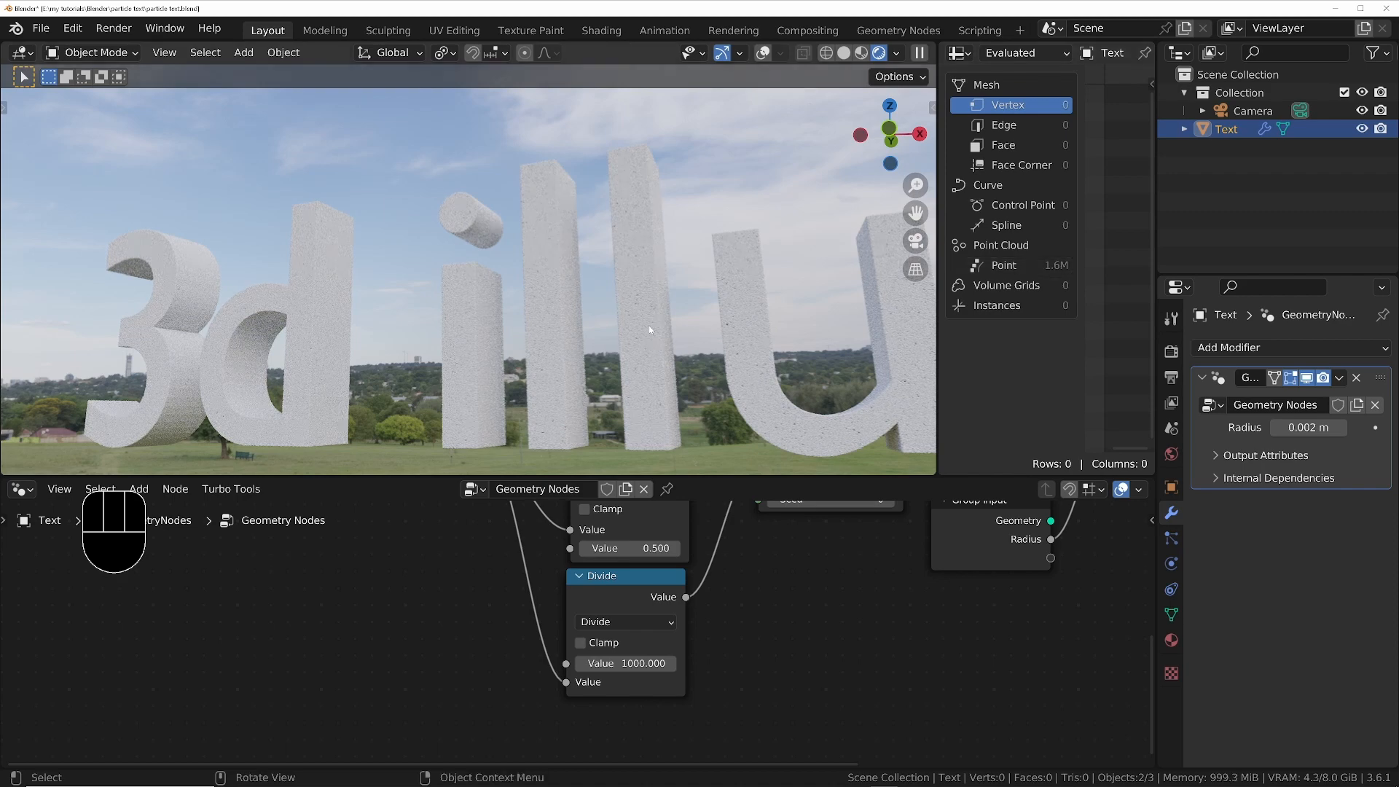
Set the Divide node's first value to 1500 to increase the particle density on the letters
scroll(648, 325, up, 5)
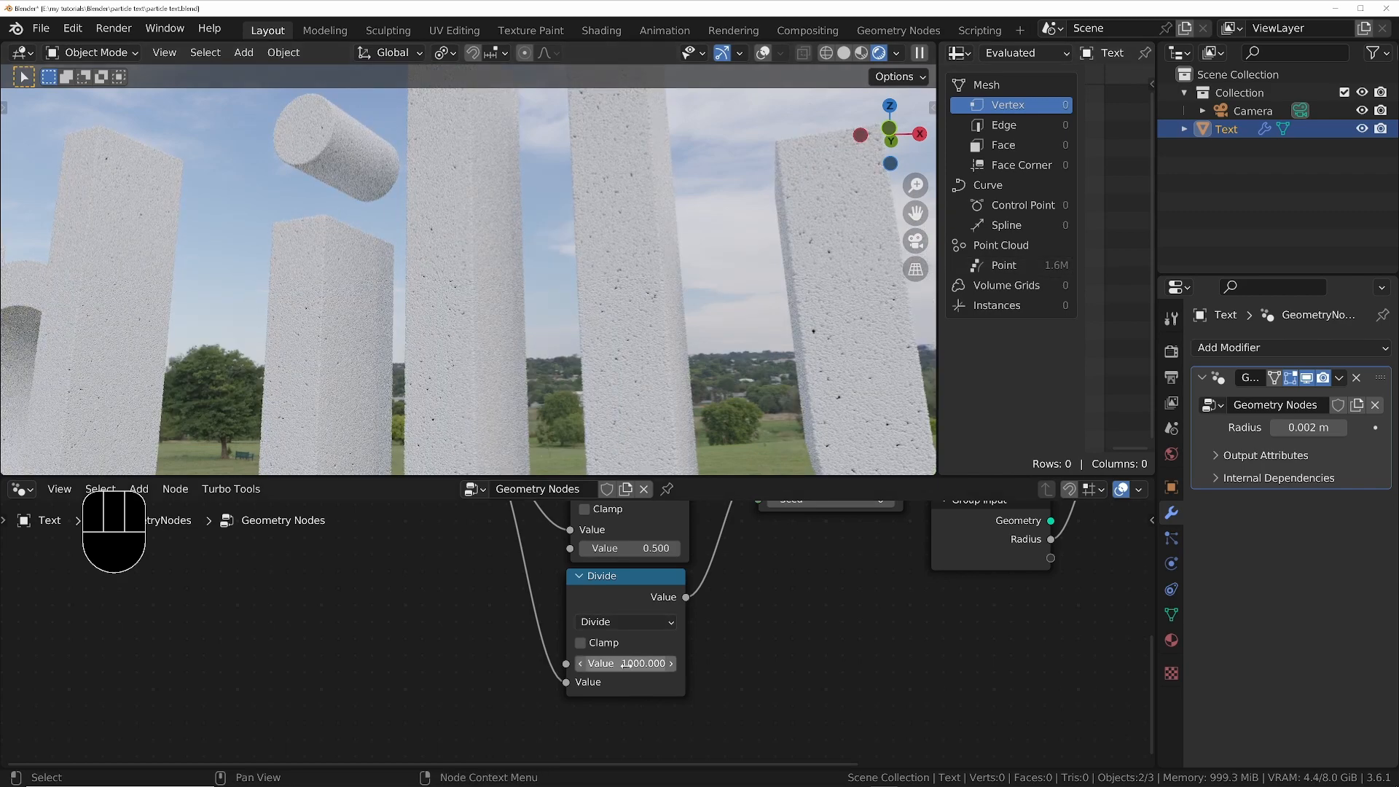
click(627, 665)
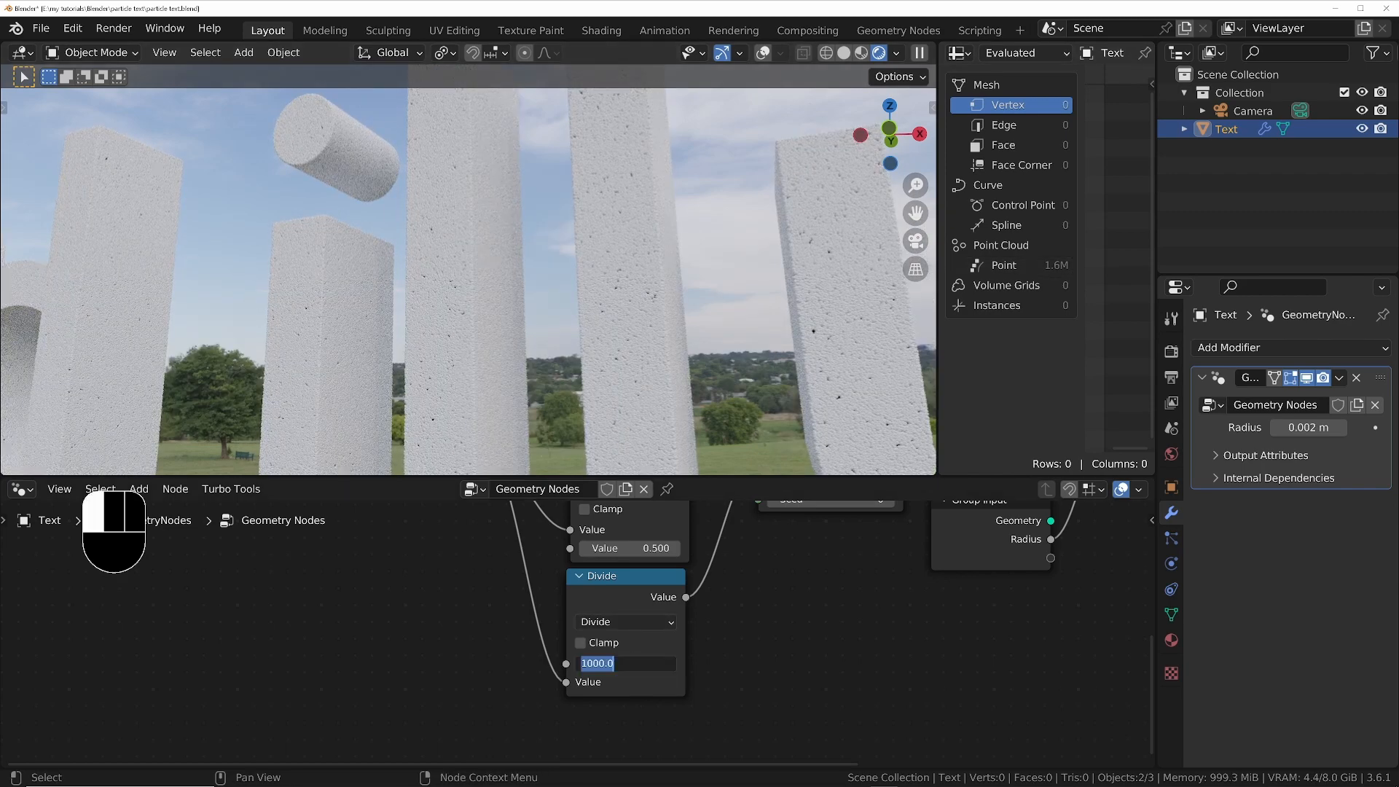
text(1500)
click(1059, 274)
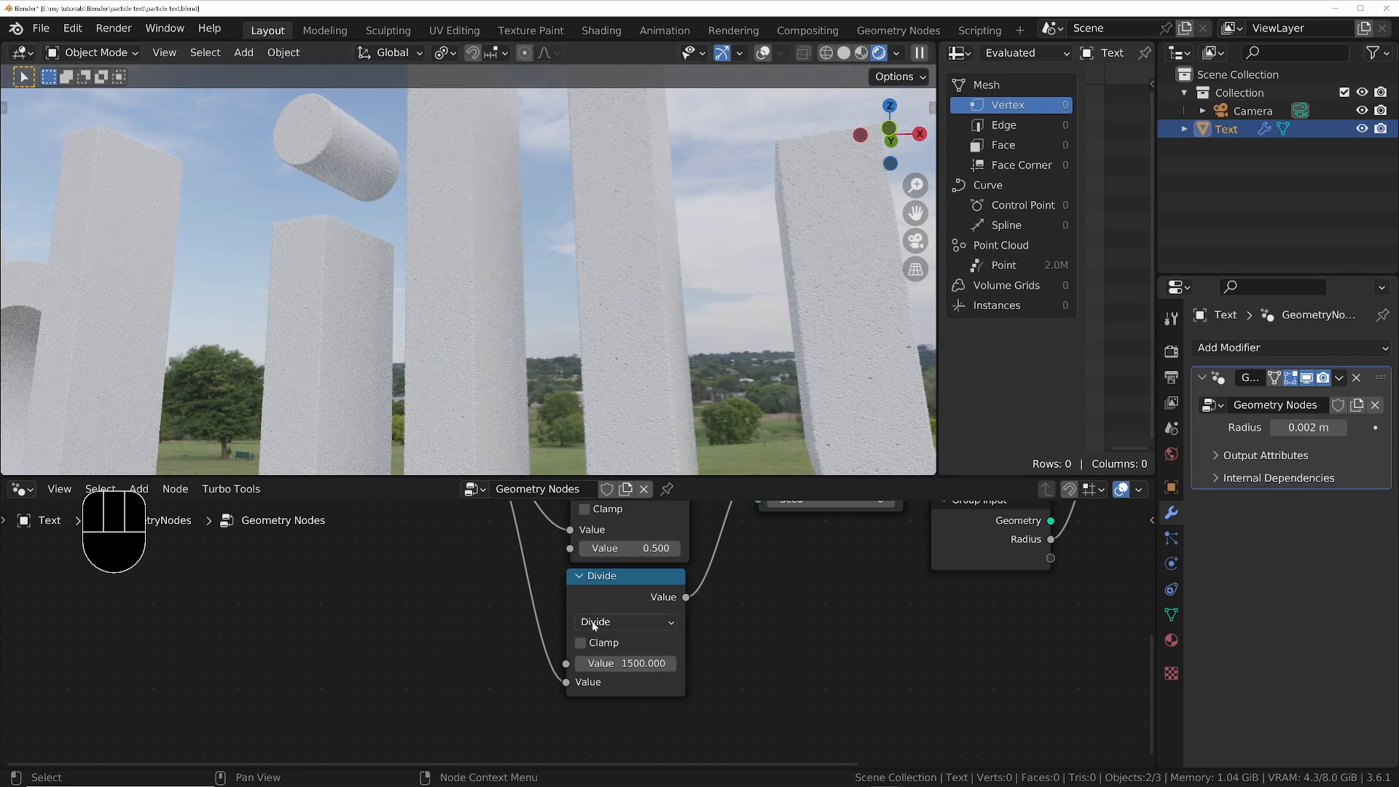
Set the Multiply node's value to 0.3 to tighten the minimum distance between points
middle_drag(629, 552, 616, 657)
scroll(618, 657, up, 4)
click(616, 653)
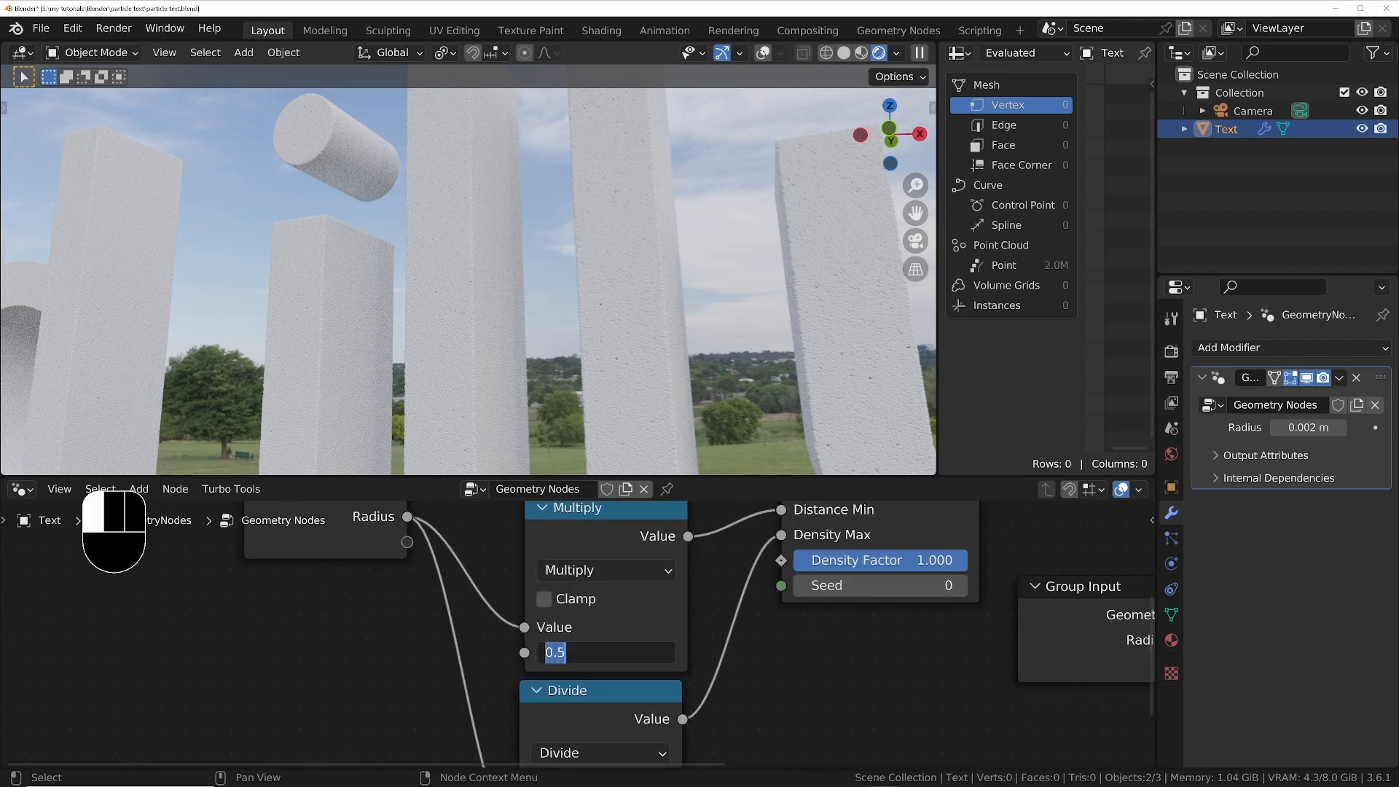
text(.3)
key(Return)
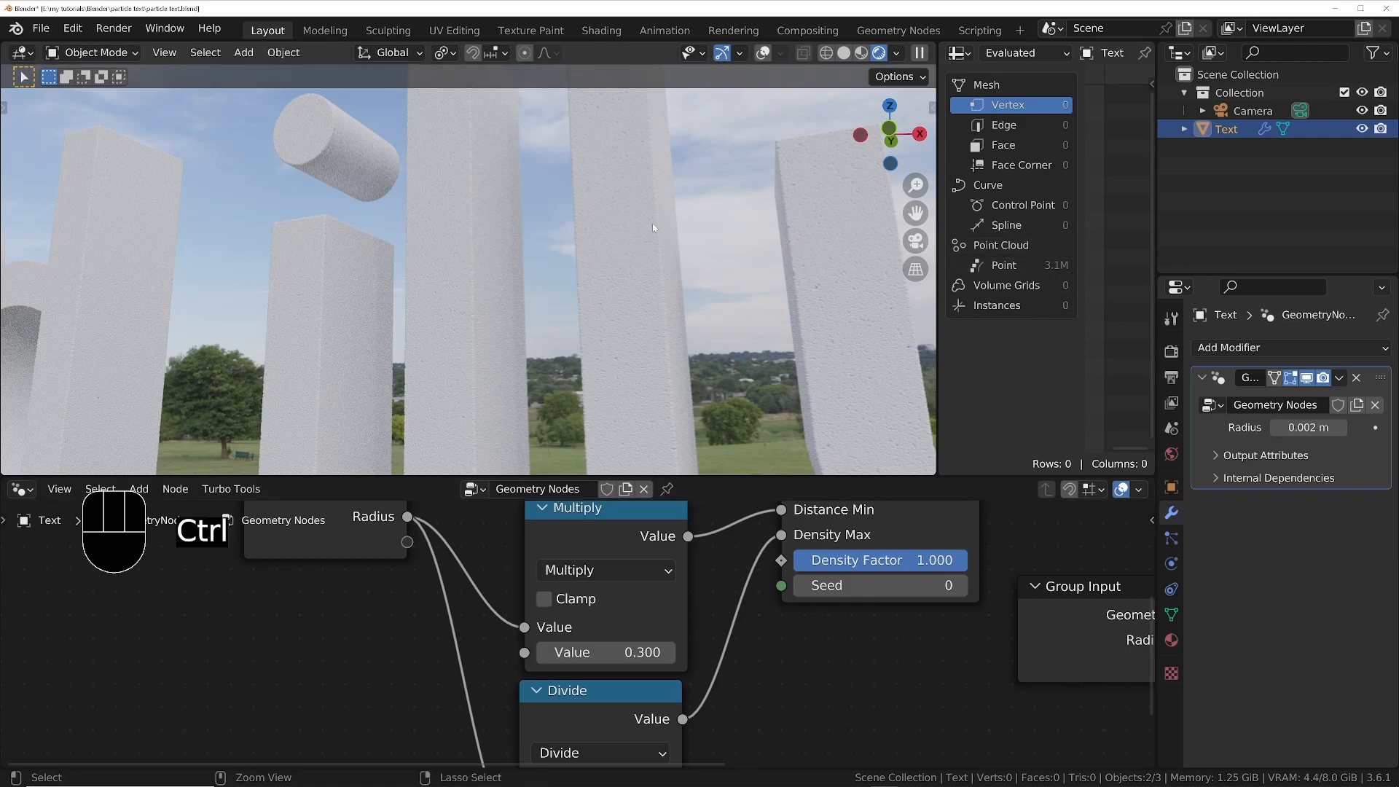
Save the file with the adjusted particle spacing and density
ctrl+middle_drag(653, 223, 627, 365)
ctrl+middle_drag(627, 364, 641, 408)
key(ctrl+s)
middle_drag(685, 344, 776, 366)
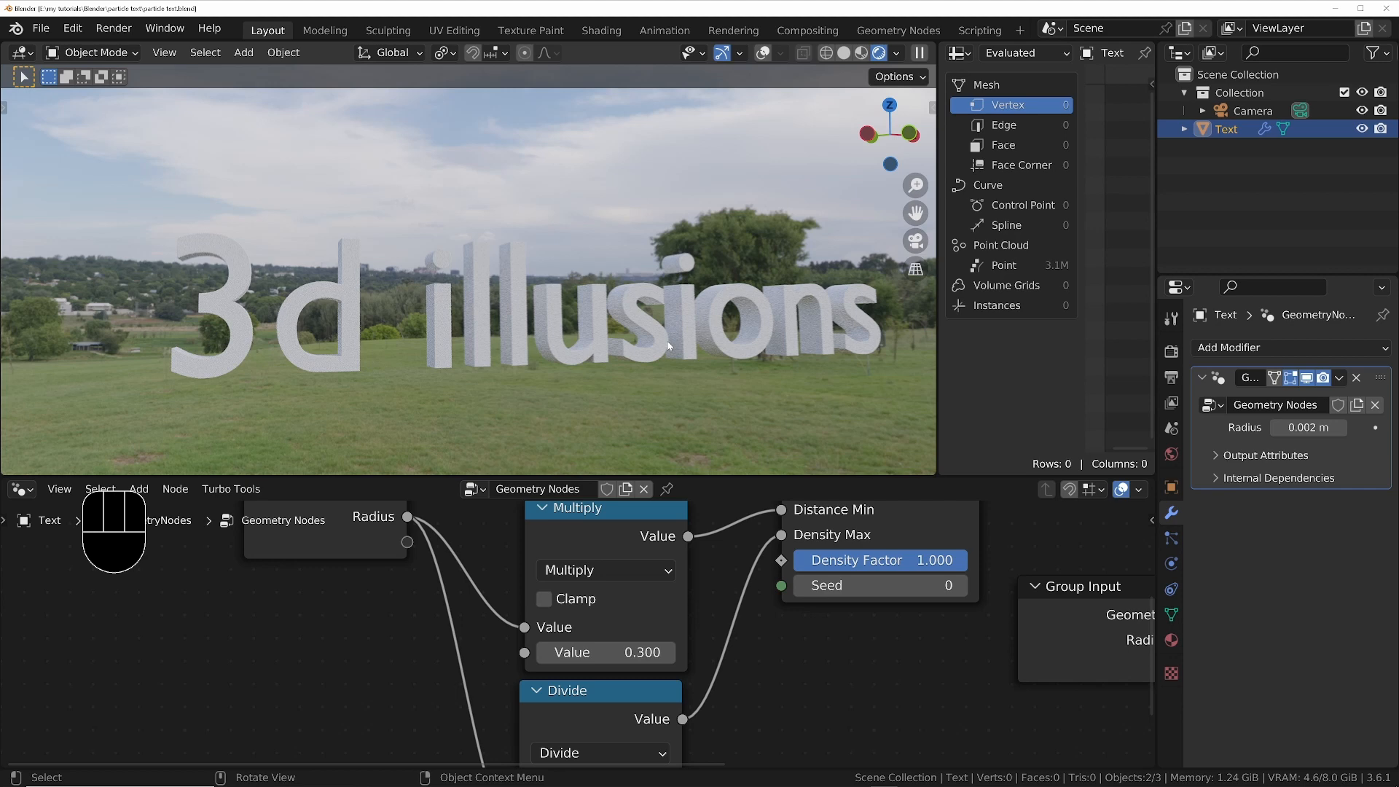
Add an Is Viewport node above the Set Point Radius node in the geometry node tree
scroll(816, 658, down, 5)
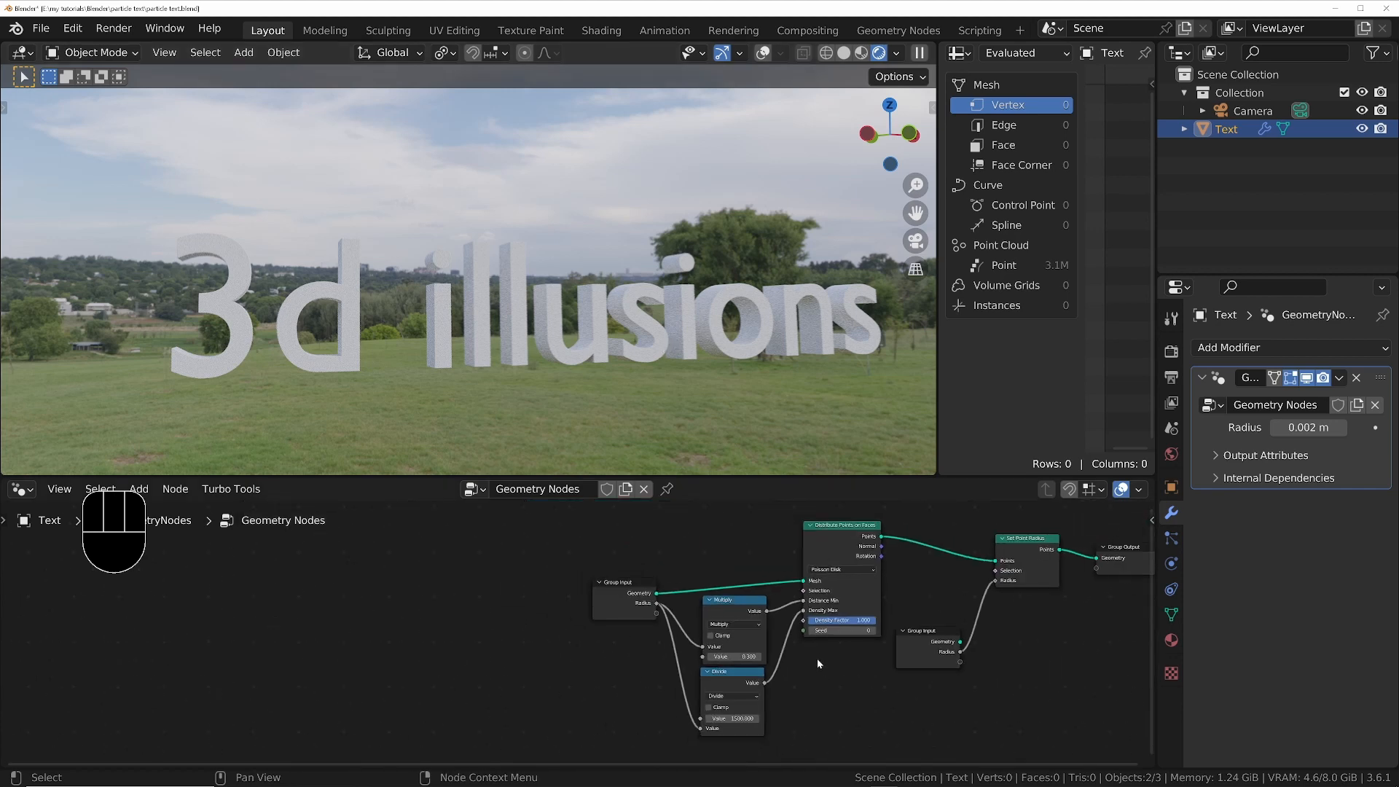
middle_drag(817, 657, 680, 656)
scroll(679, 656, down, 1)
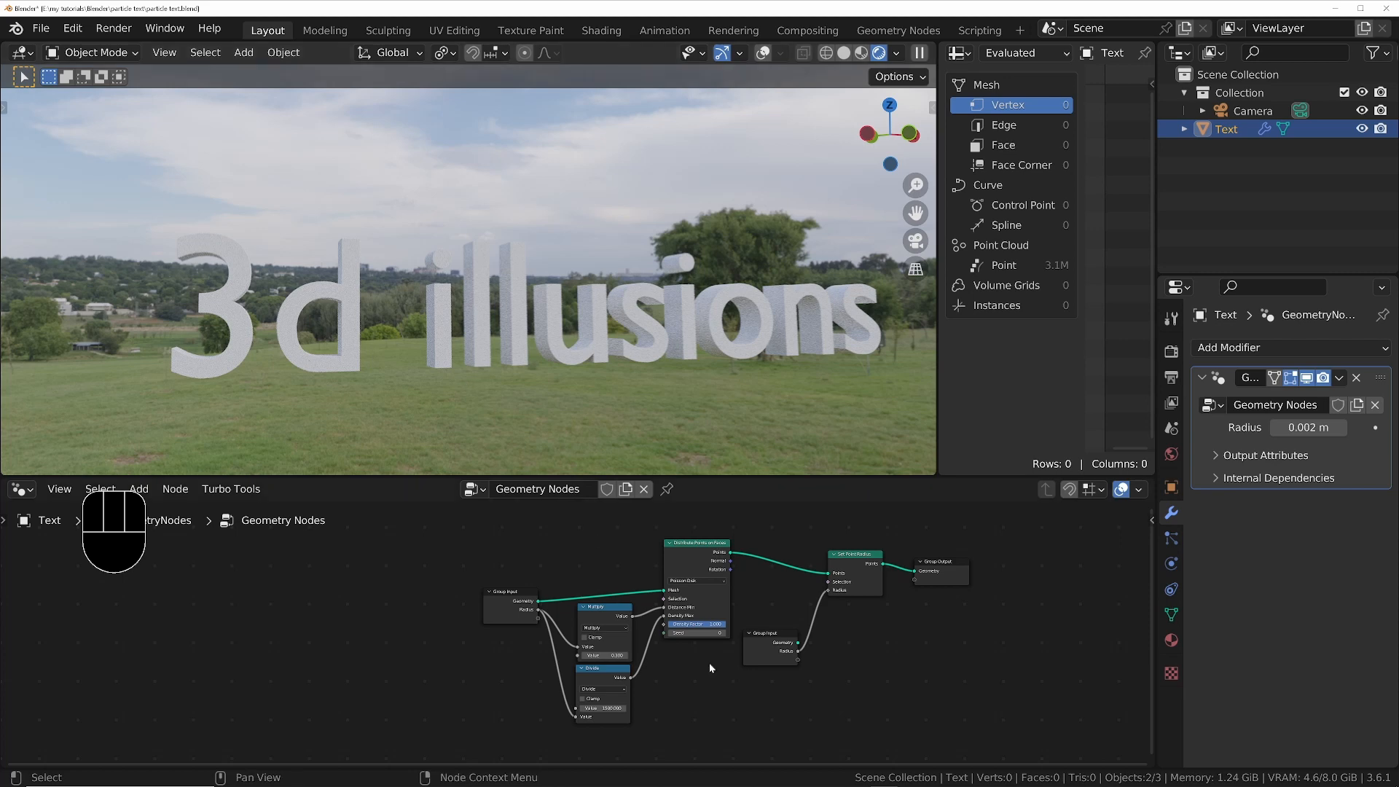
middle_drag(872, 619, 653, 695)
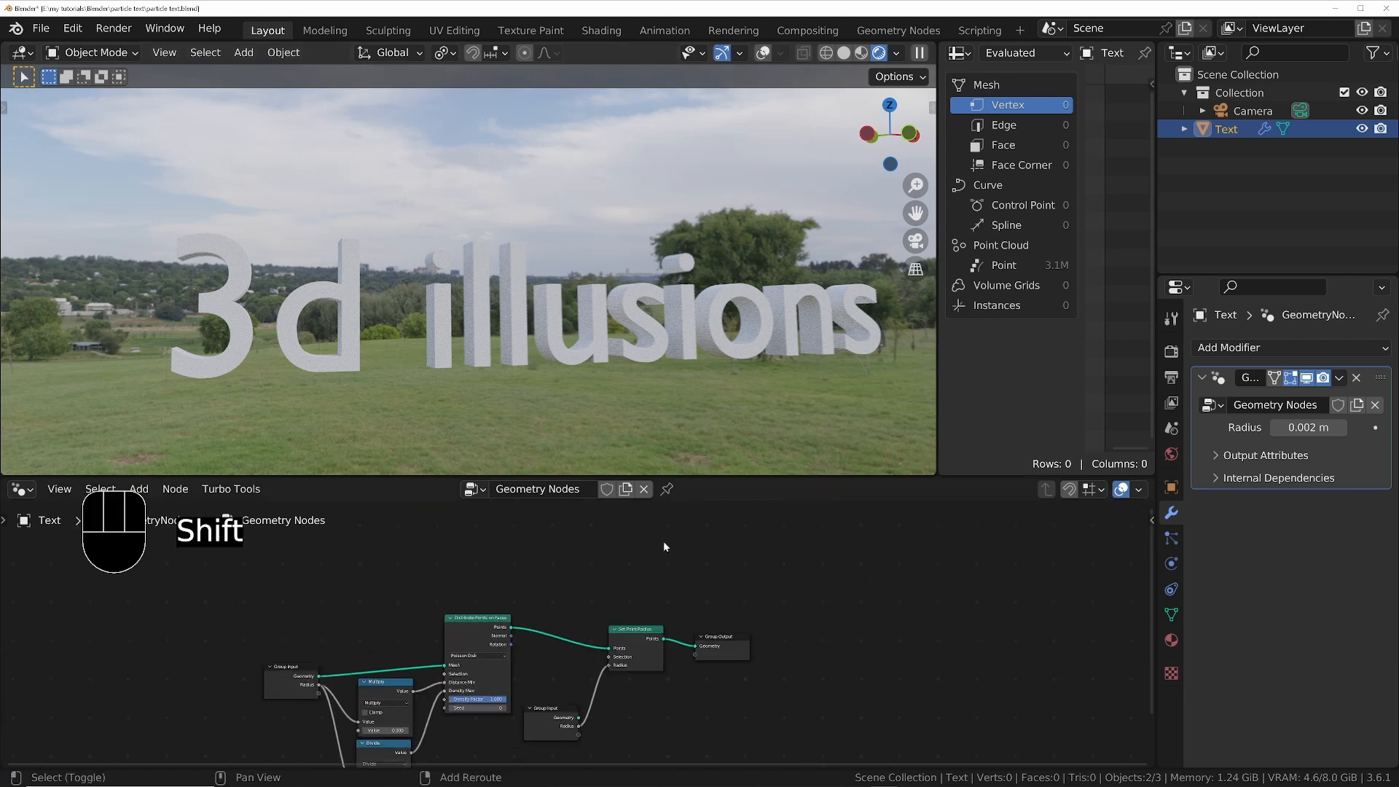
key(shift+a)
text(is vie)
key(Return)
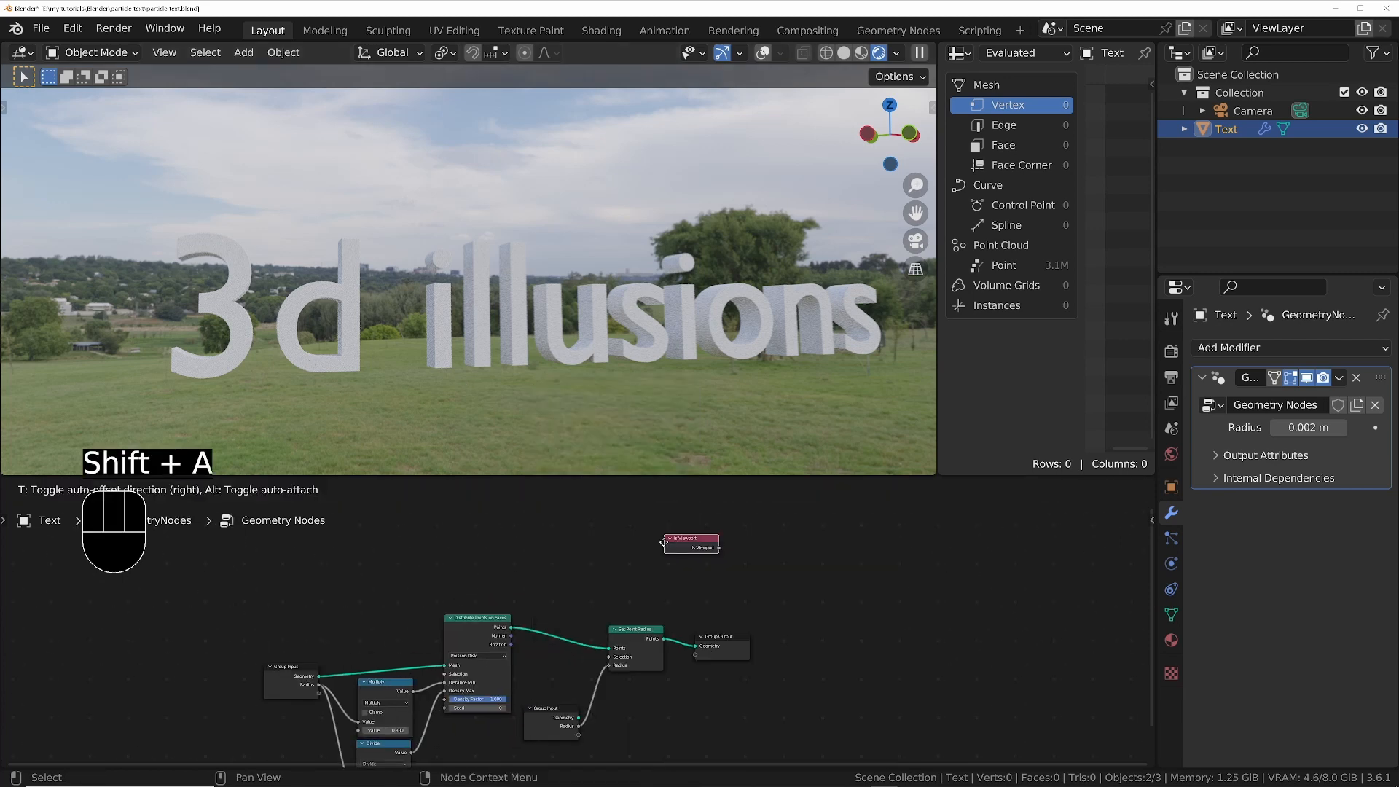
click(629, 577)
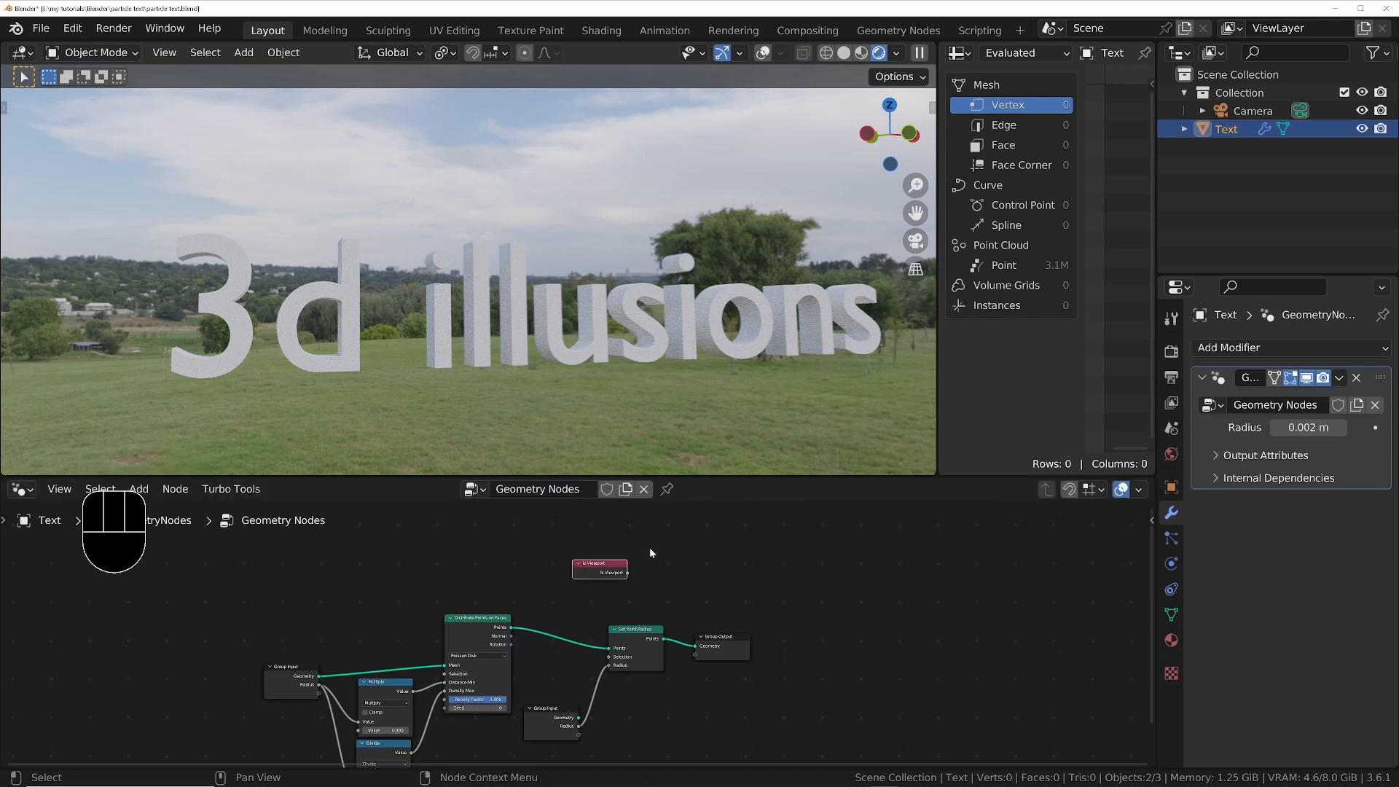
Make room before Group Output and insert a Switch node on the link coming from Set Point Radius
drag(731, 643, 910, 646)
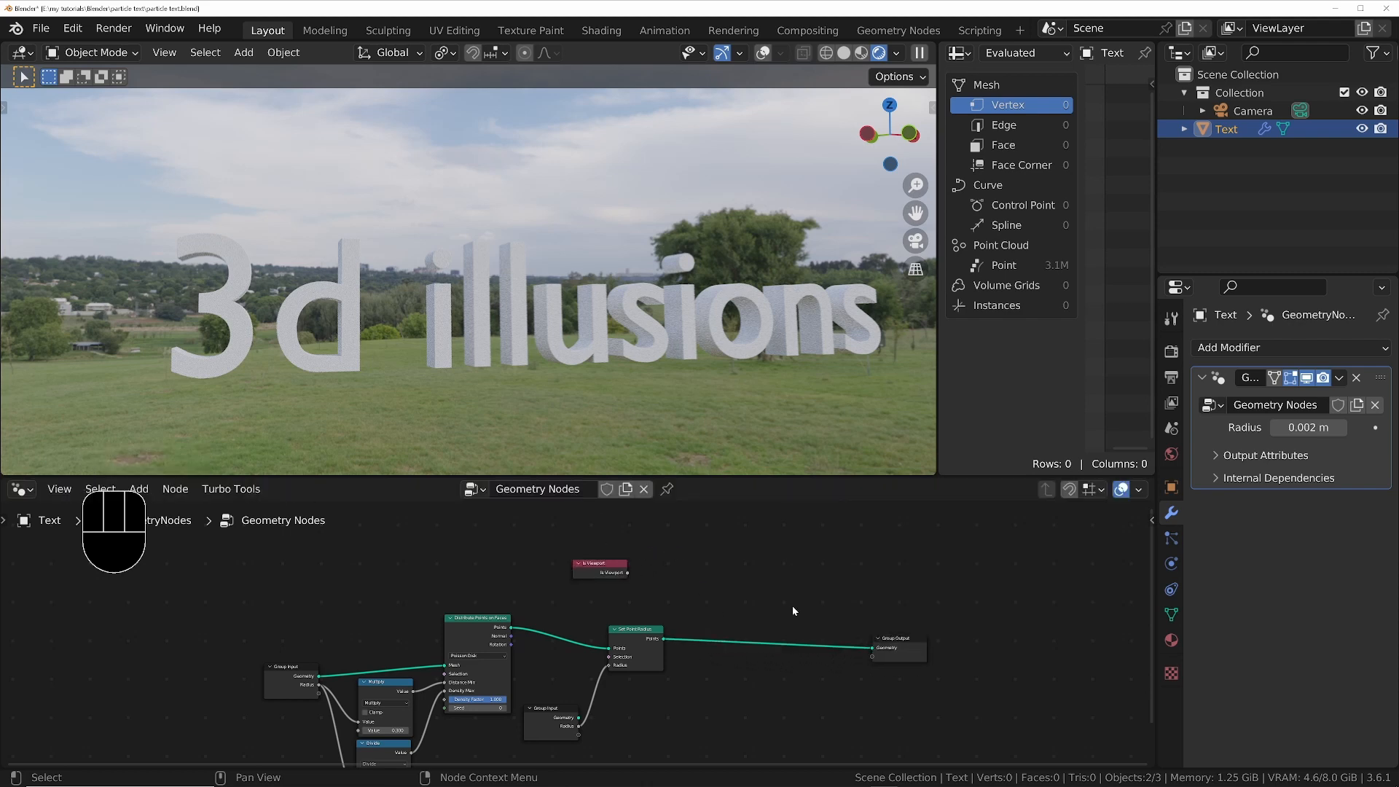
key(shift+a)
text(switch)
key(Return)
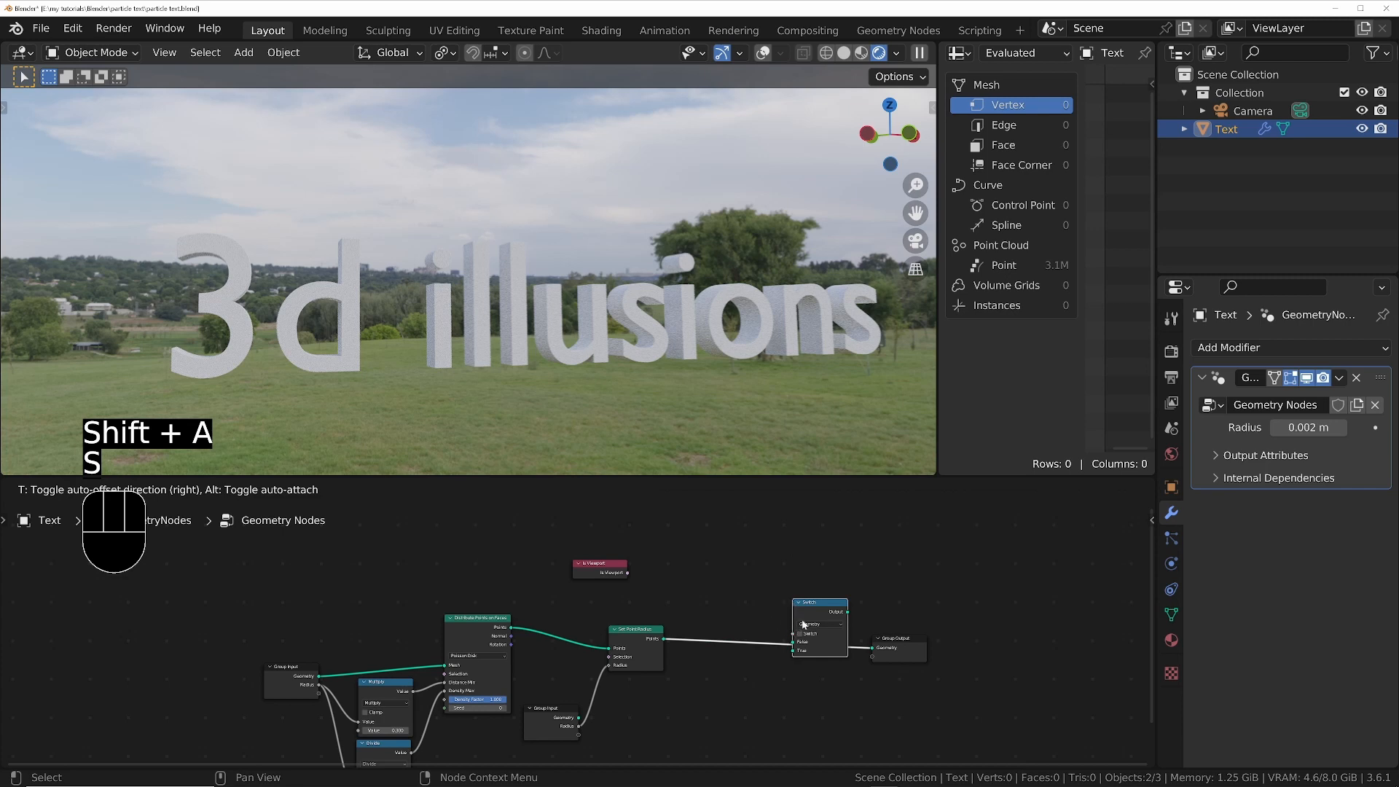
click(823, 614)
Disable the geometry nodes modifier's viewport display and connect Is Viewport to the Switch node's Switch input
click(1307, 378)
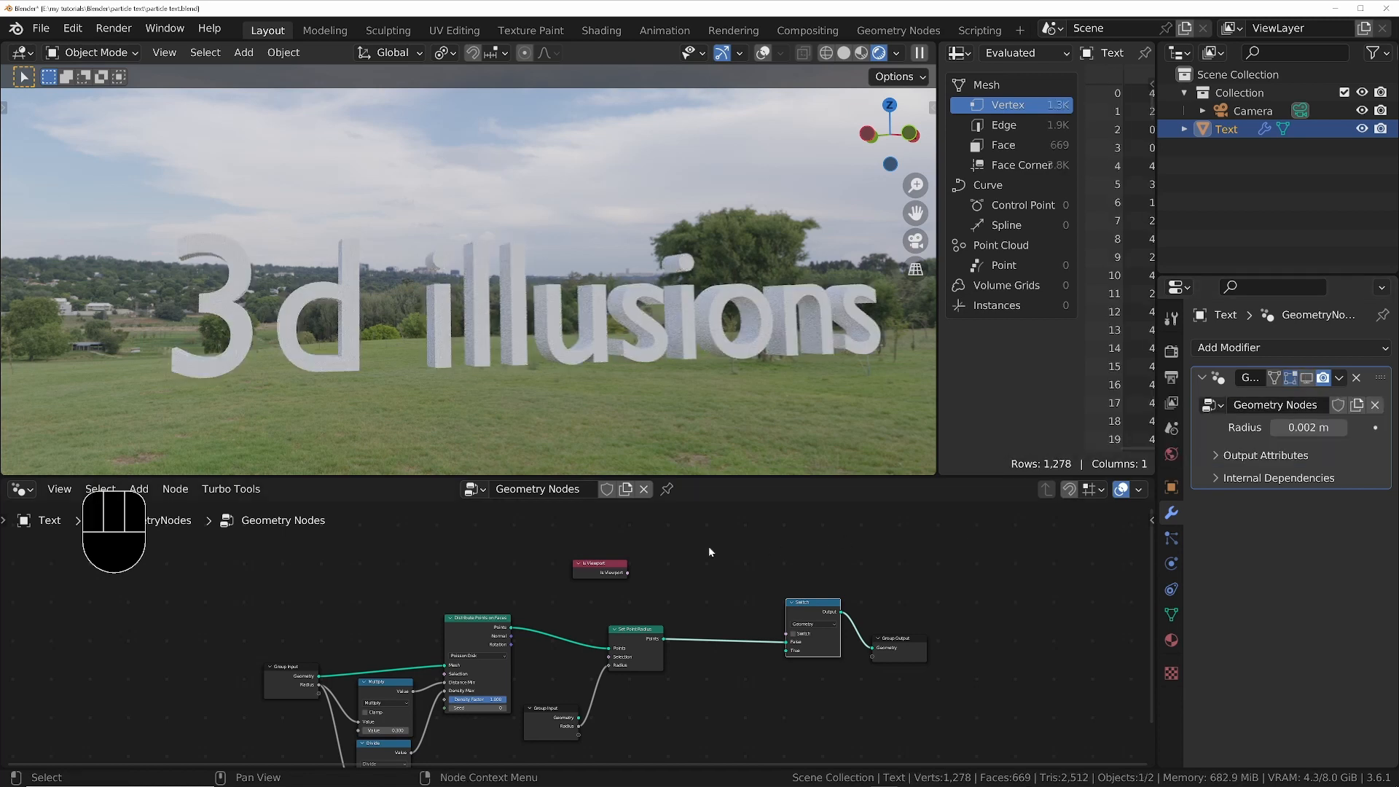
click(624, 578)
scroll(625, 579, up, 3)
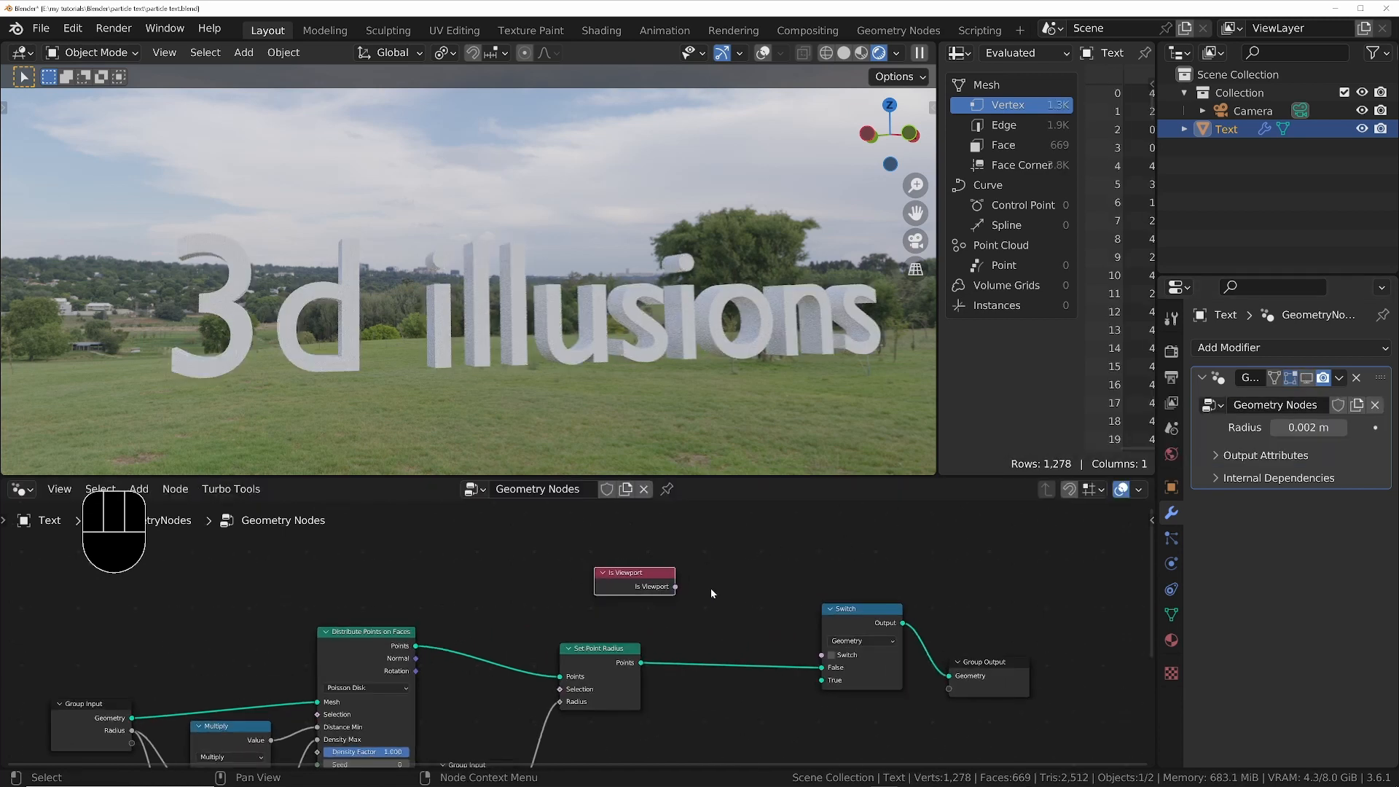
drag(670, 587, 840, 666)
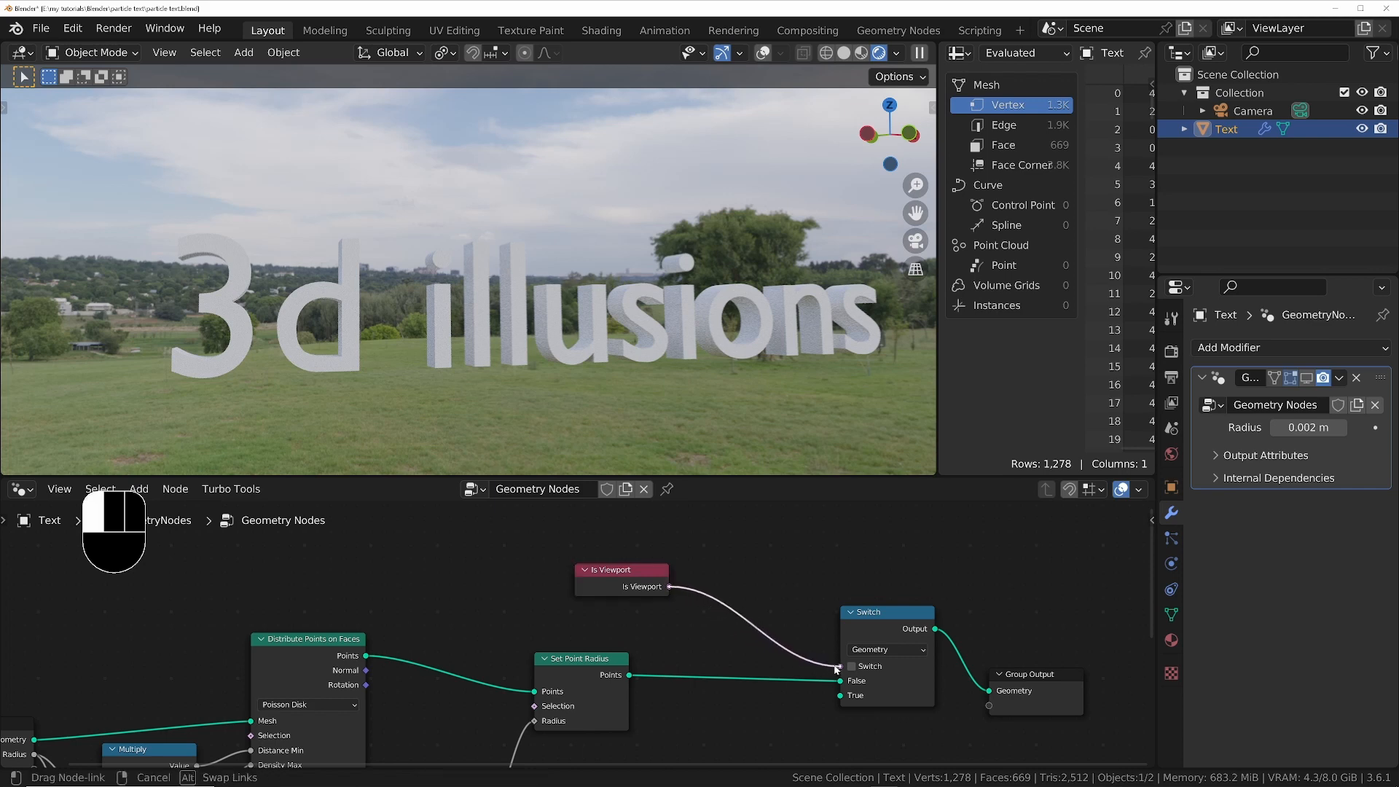
middle_drag(675, 719, 640, 658)
scroll(641, 658, down, 2)
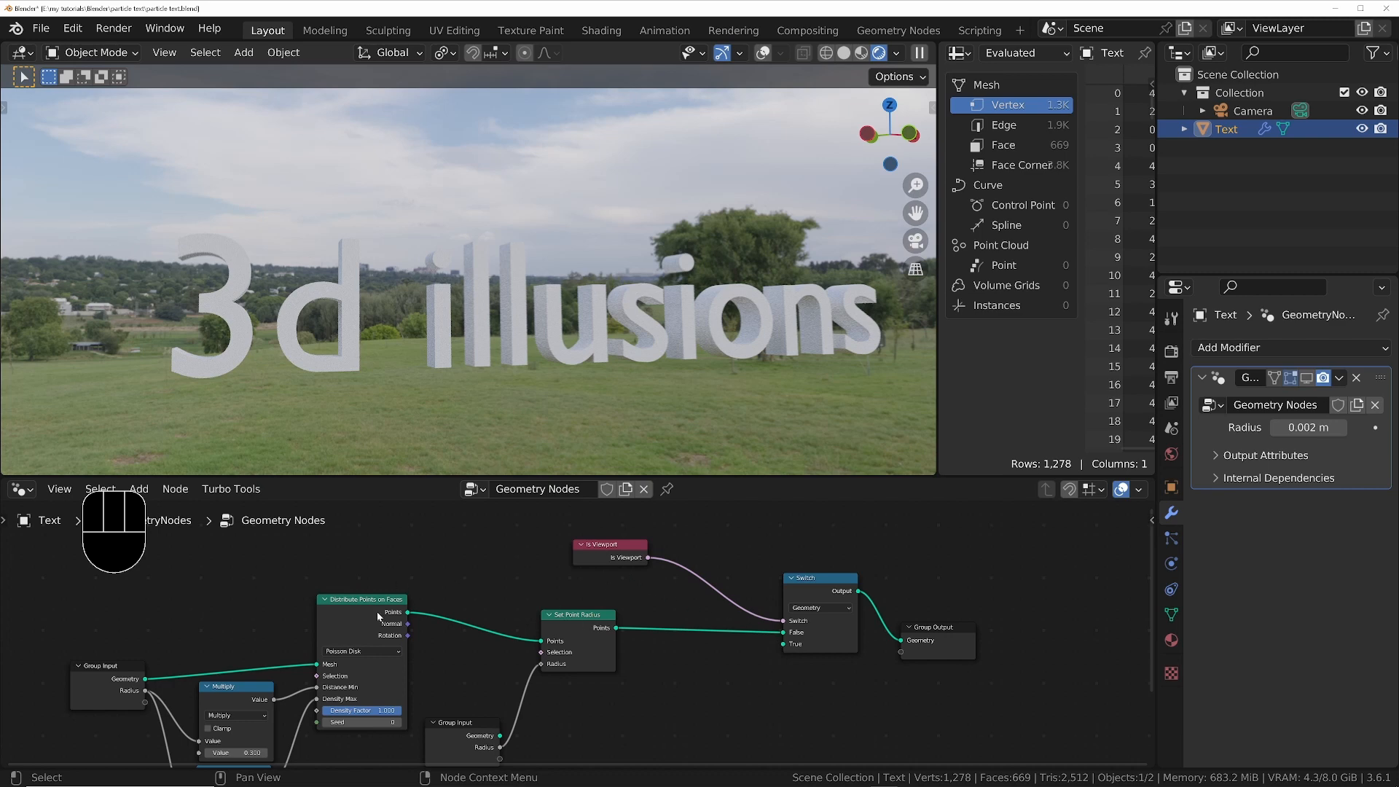
Combine the Multiply, Divide, Distribute Points on Faces and Set Point Radius nodes into one node group
scroll(440, 643, down, 1)
middle_drag(440, 643, 591, 580)
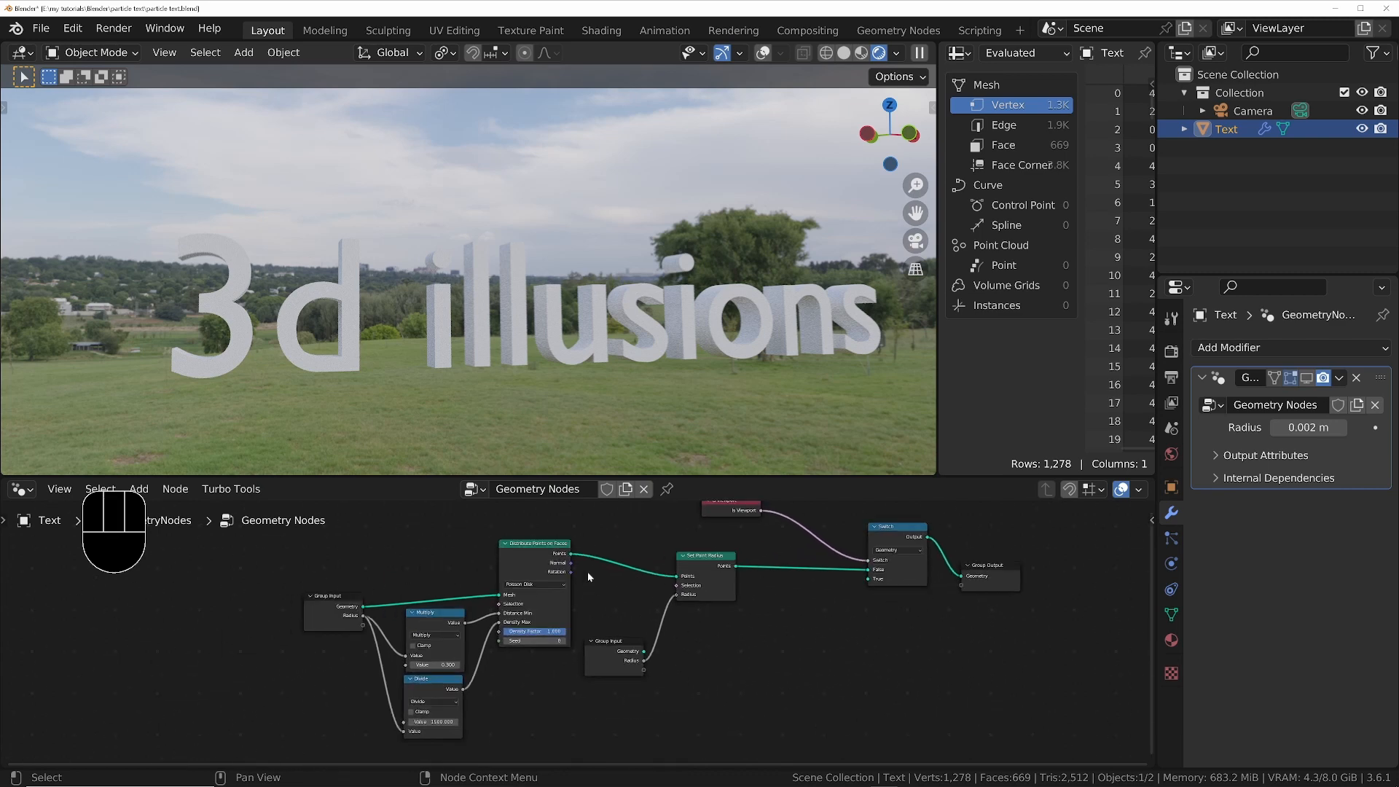
drag(728, 702, 422, 568)
key(ctrl+g)
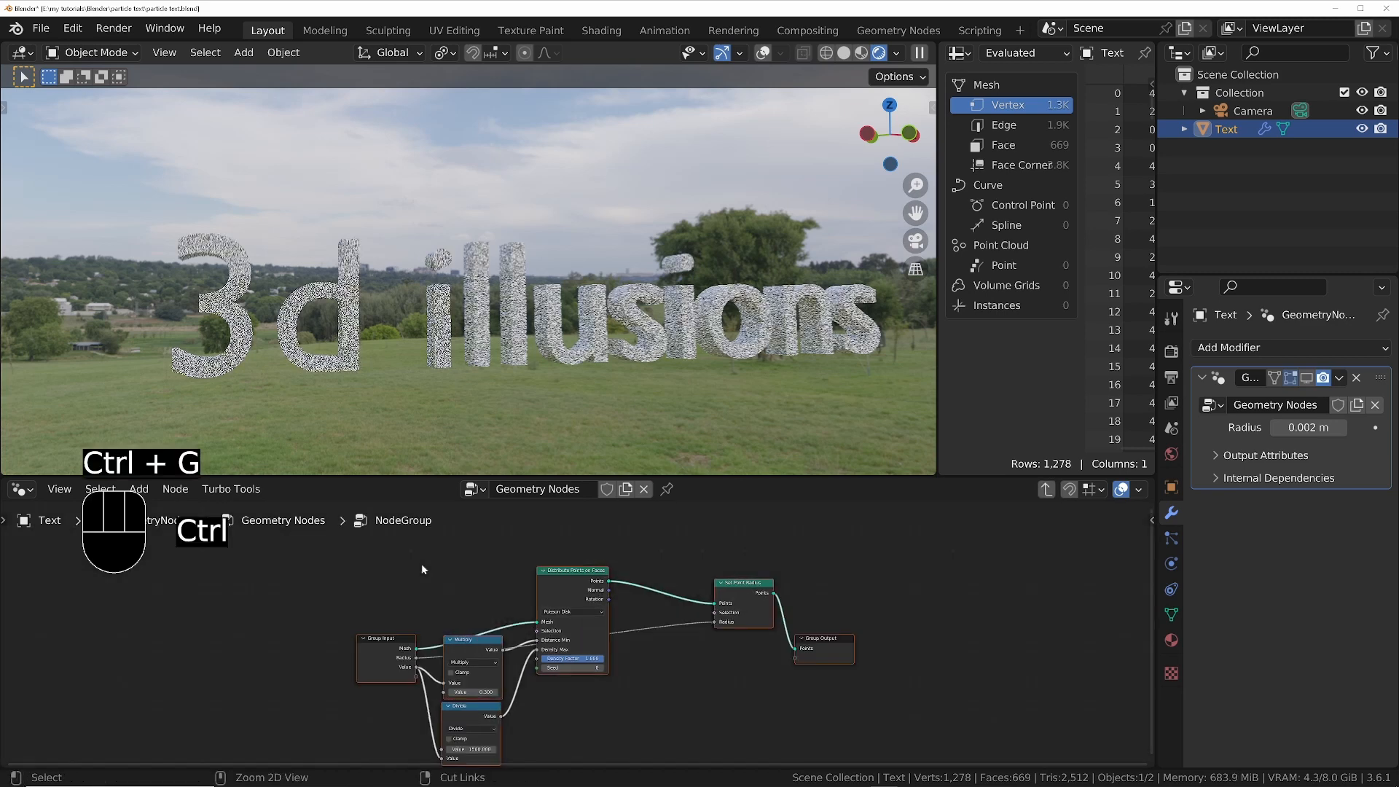
Inside the node group, connect the Group Input's Radius to the Multiply and Divide nodes in place of the Value input
click(255, 666)
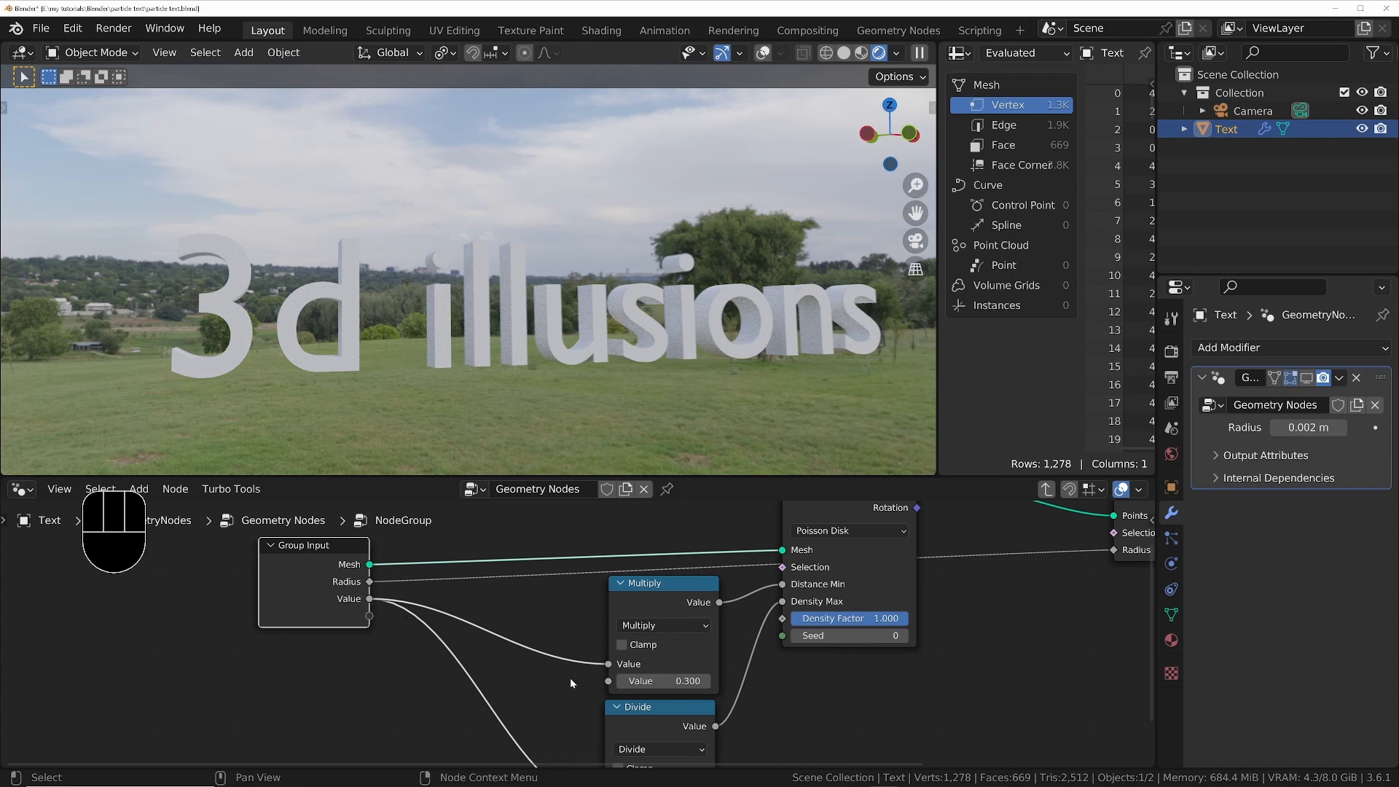
scroll(571, 683, down, 3)
middle_drag(503, 688, 527, 661)
scroll(537, 638, up, 3)
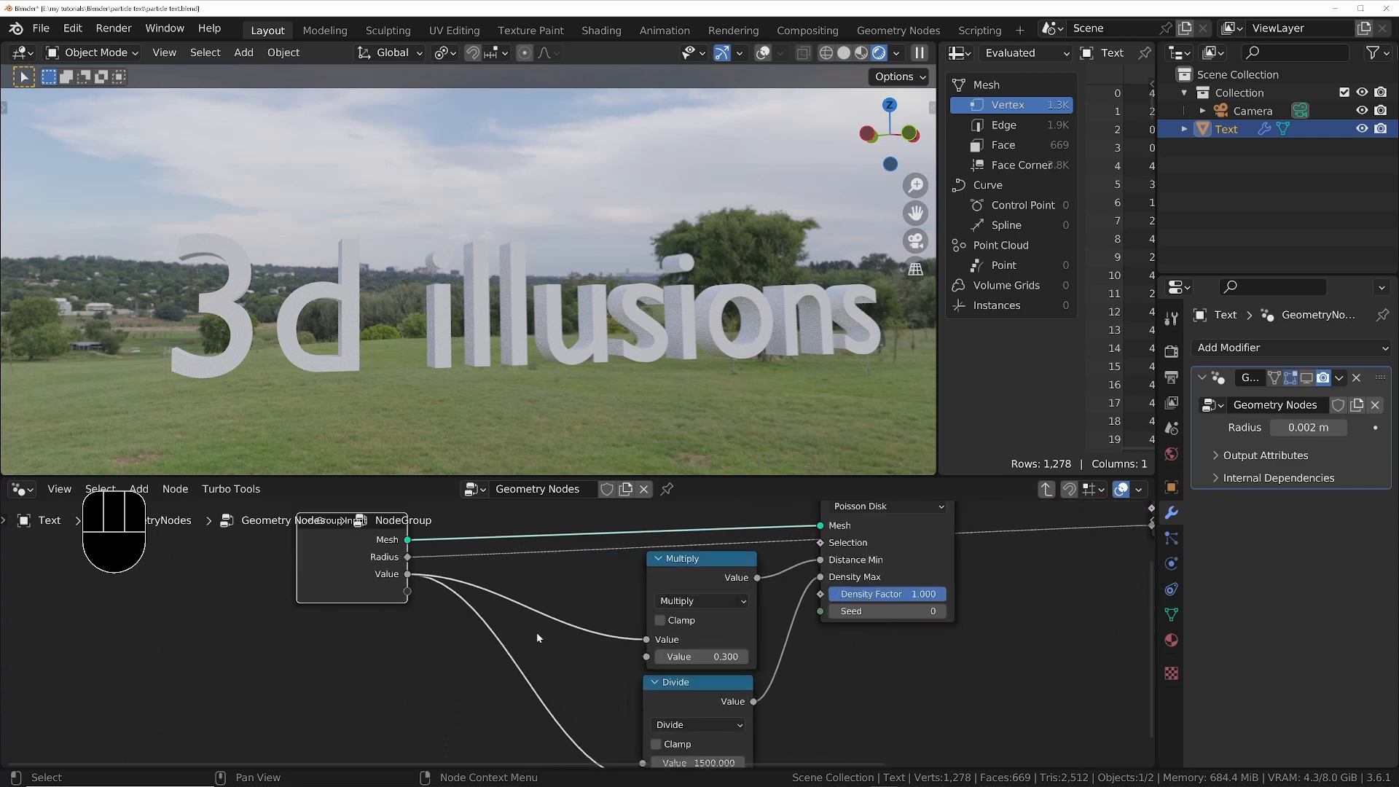
drag(396, 570, 647, 642)
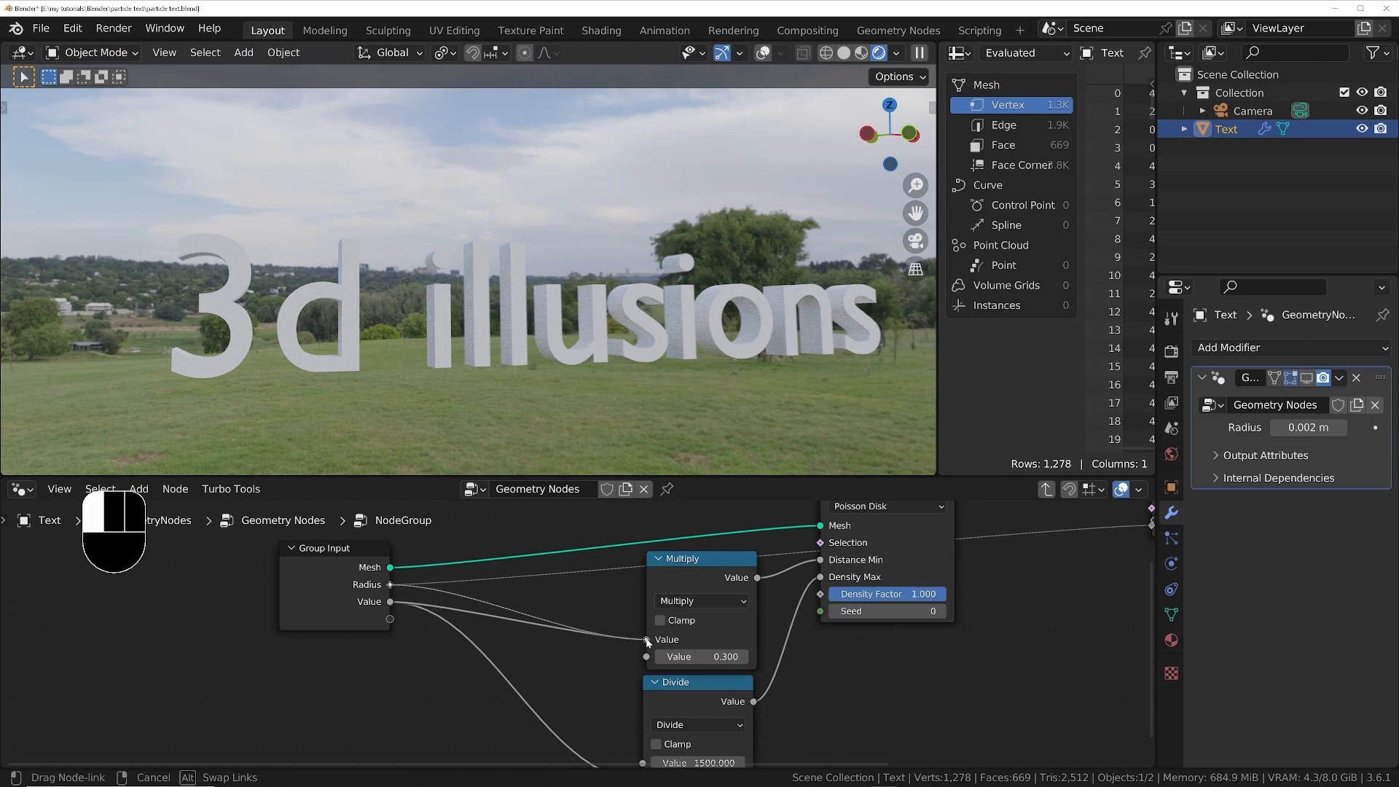
drag(648, 642, 647, 640)
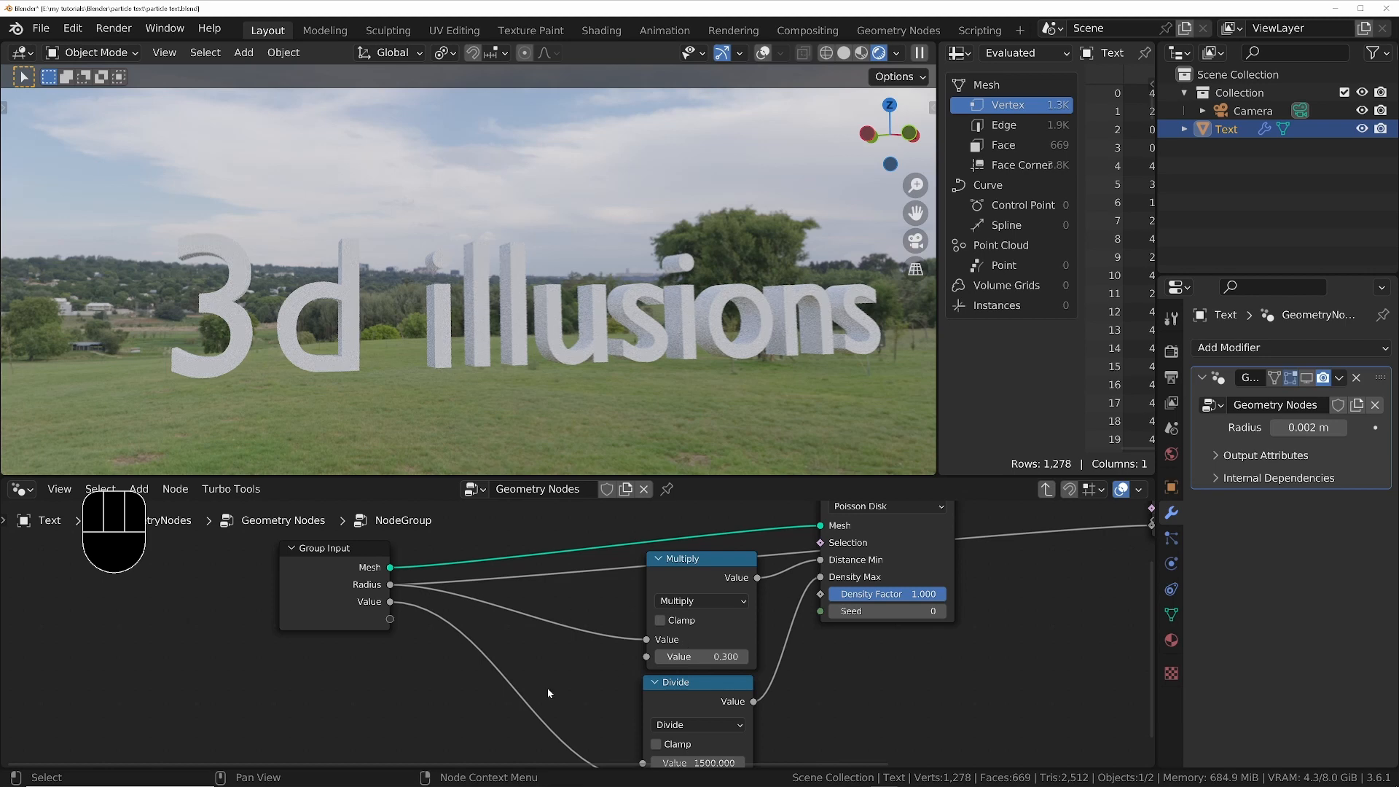
scroll(548, 688, down, 3)
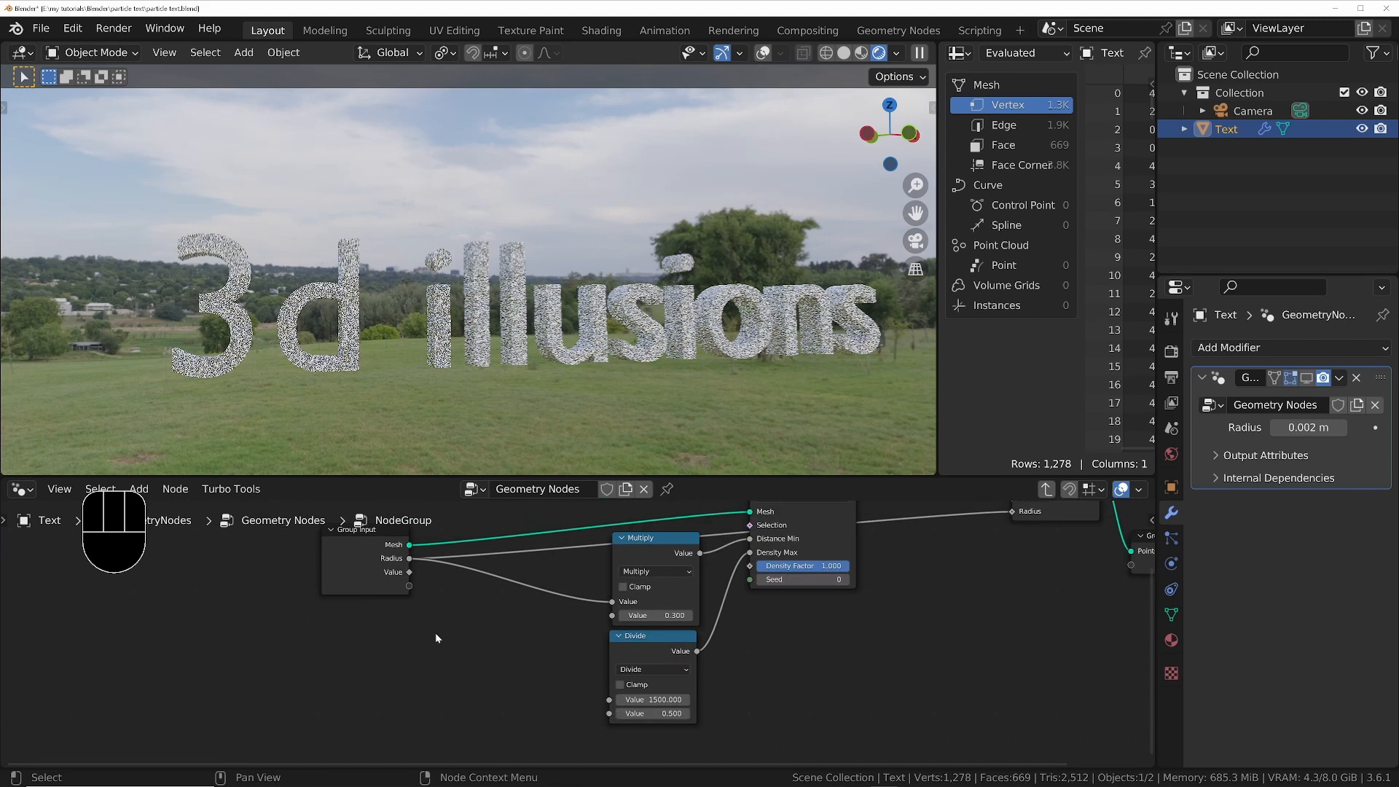
drag(410, 558, 613, 714)
Return to the outer node tree and connect the Group Input's Radius to the NodeGroup's Radius input
key(n)
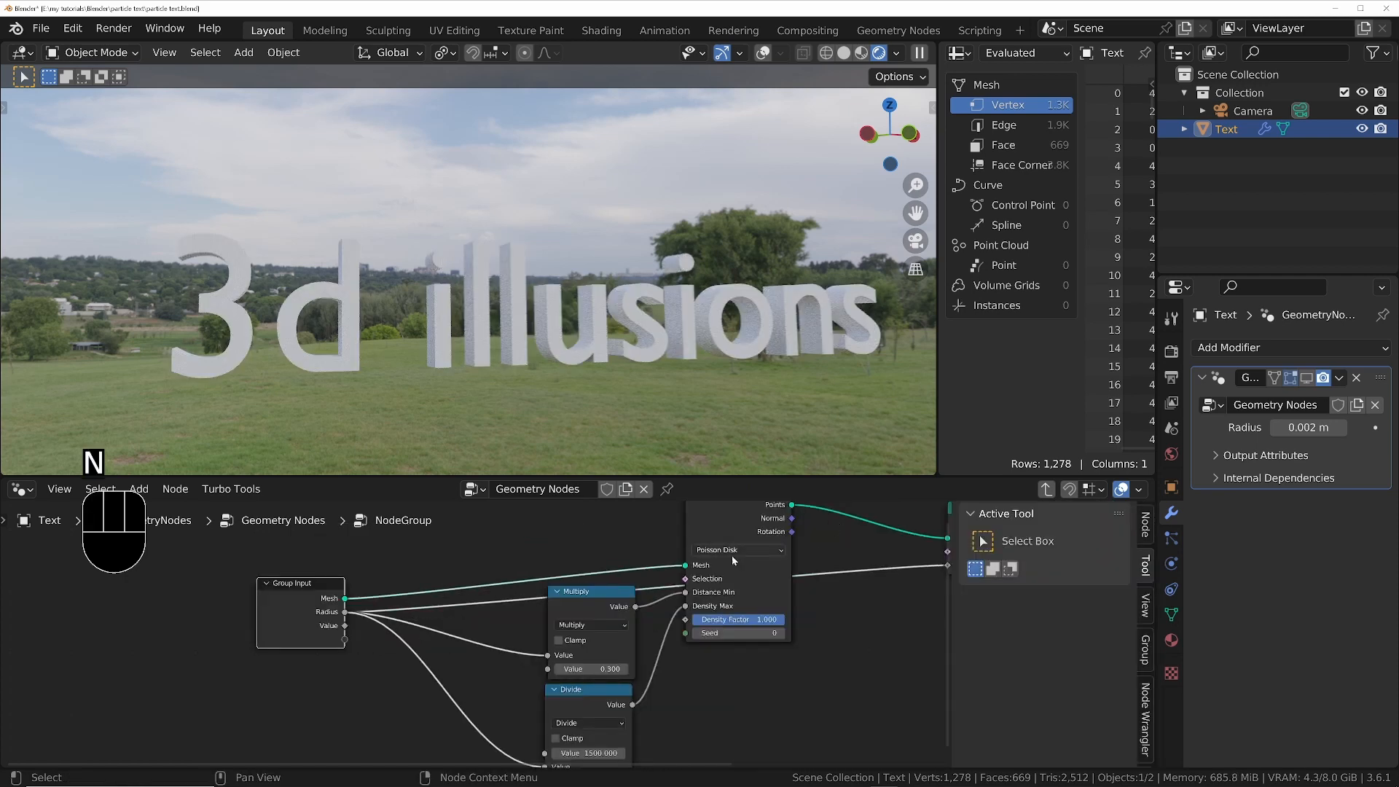
scroll(341, 631, up, 1)
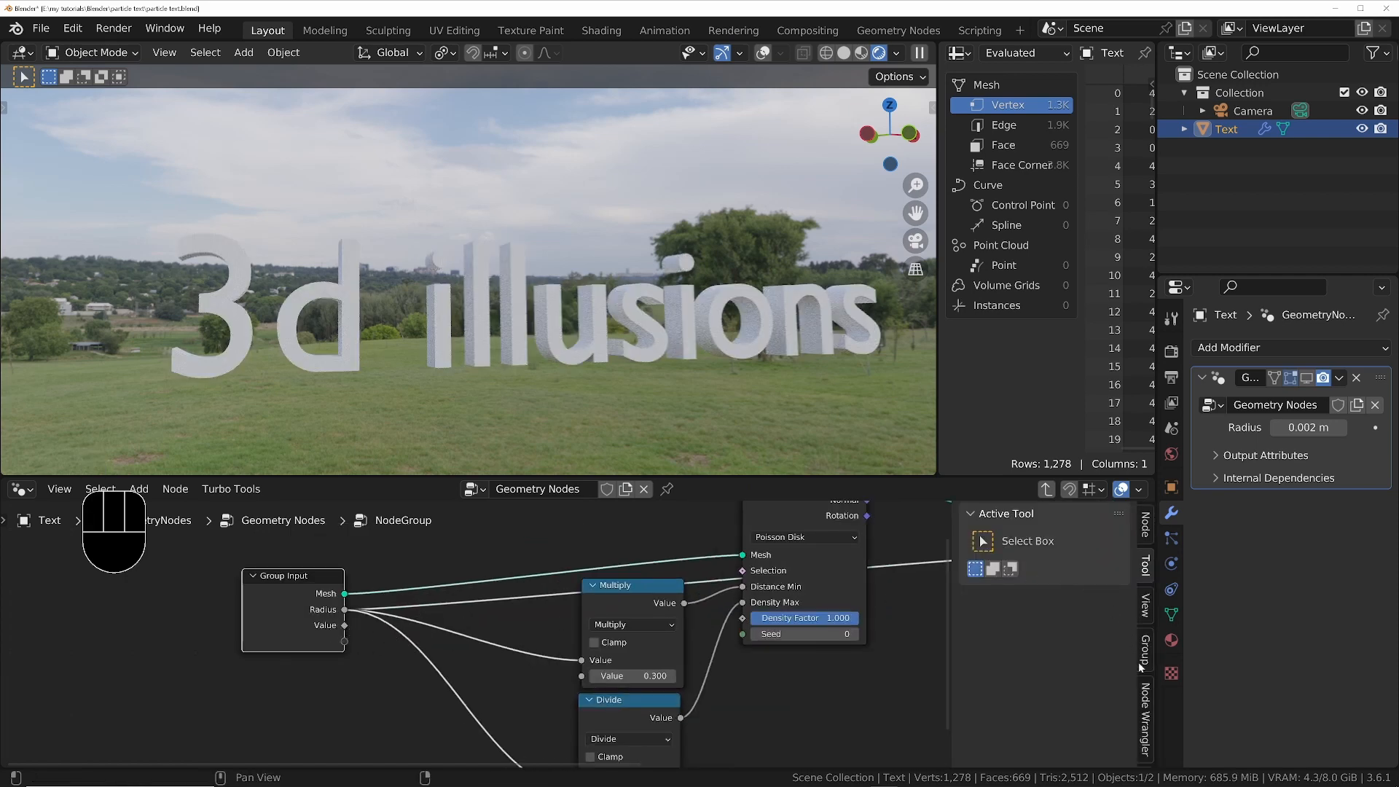
key(Tab)
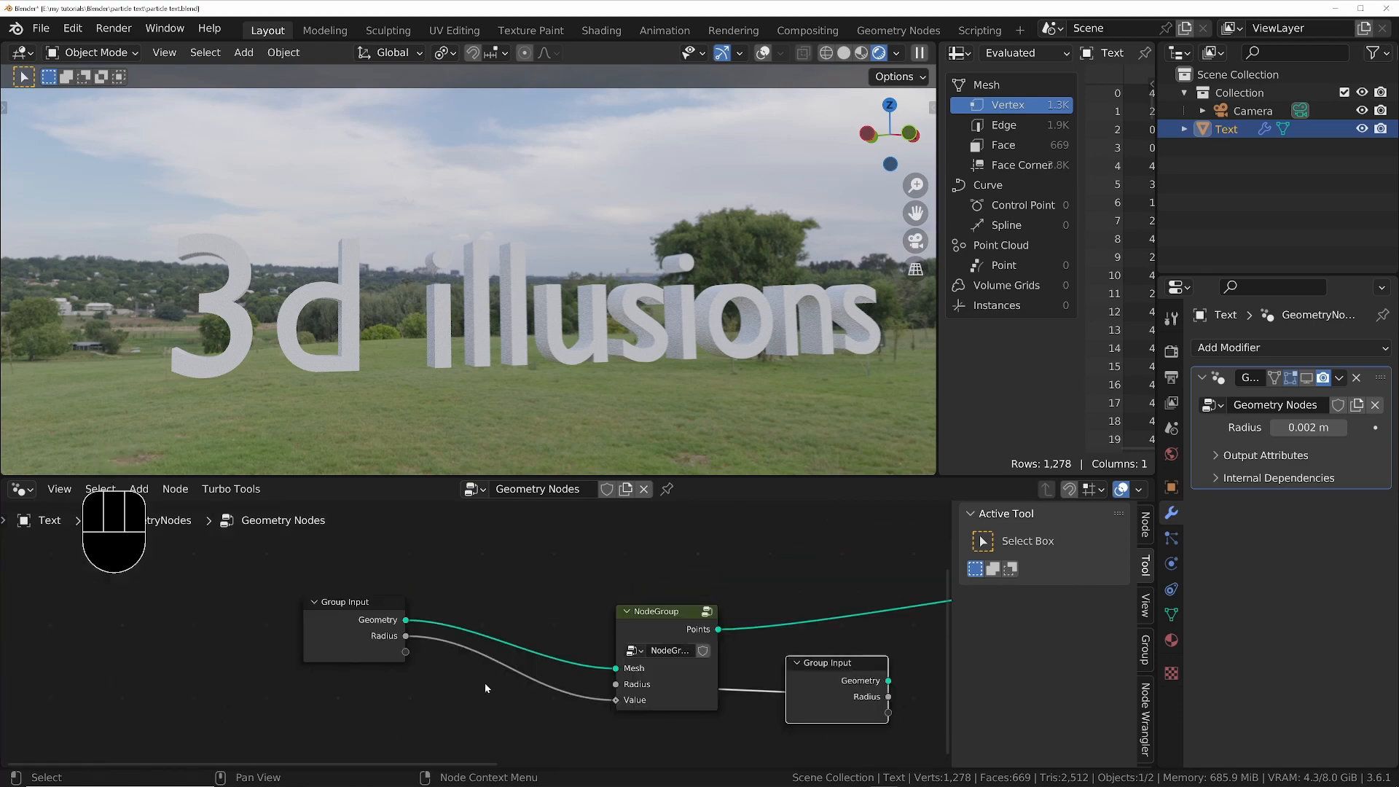
drag(406, 637, 589, 694)
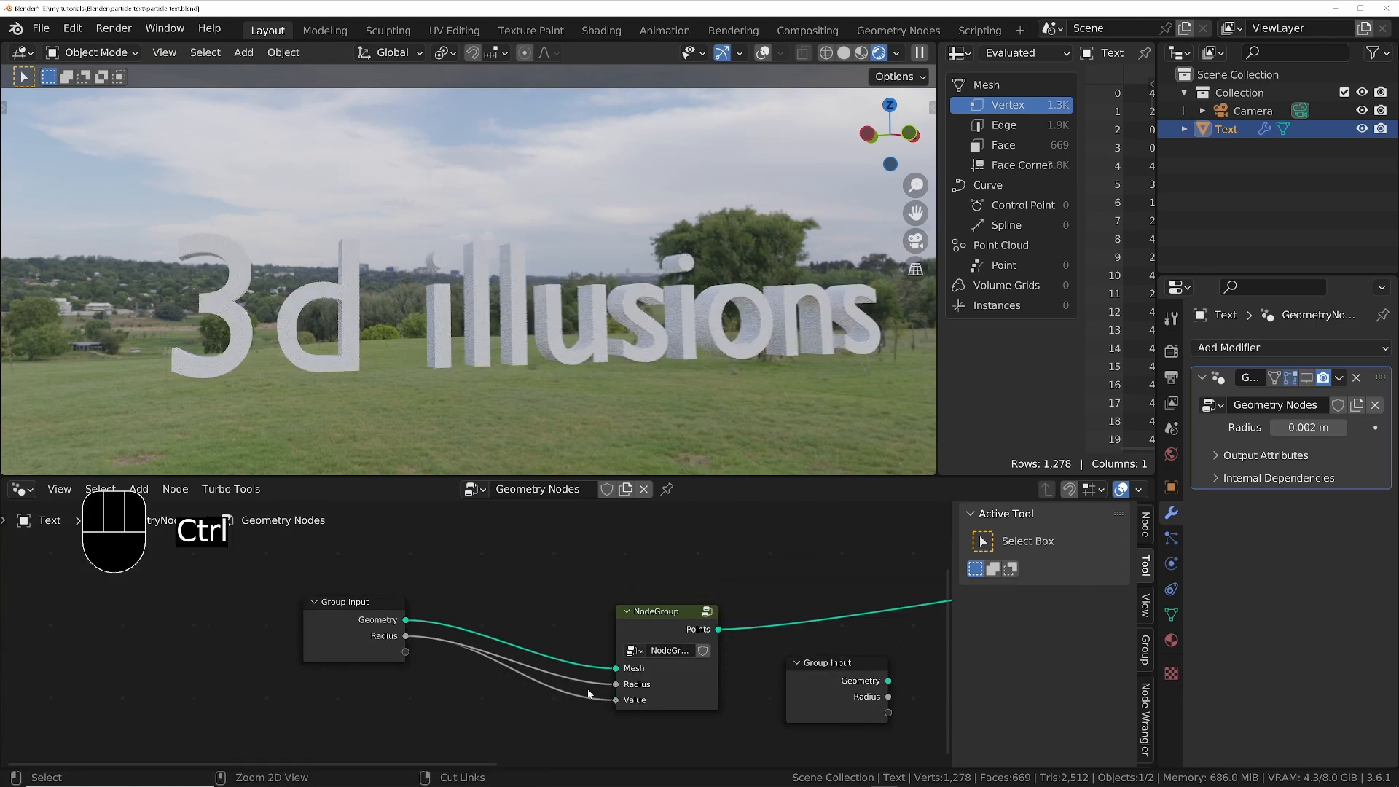
Remove the unused Value input from the node group's interface and return to the outer node tree
click(658, 621)
key(Tab)
middle_drag(461, 678, 468, 608)
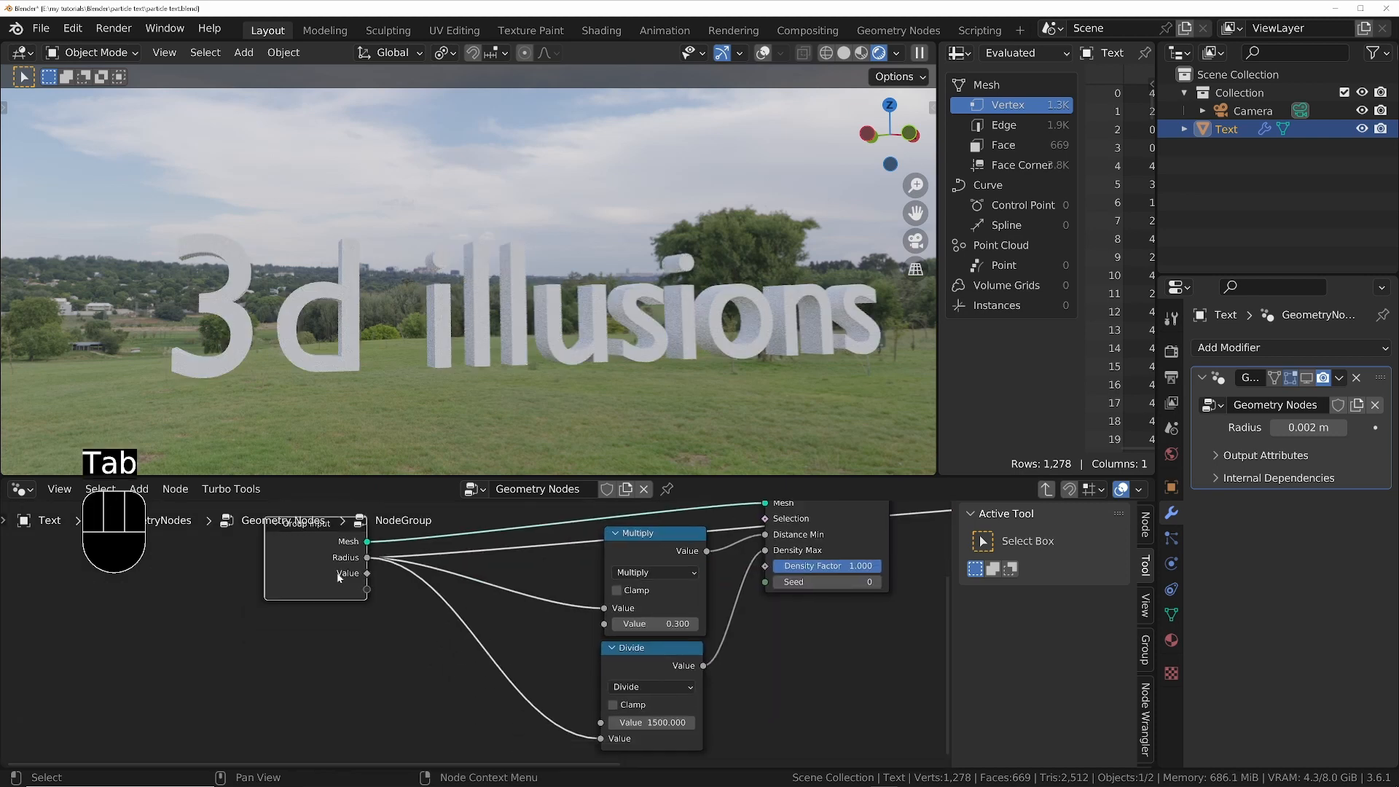
click(1146, 650)
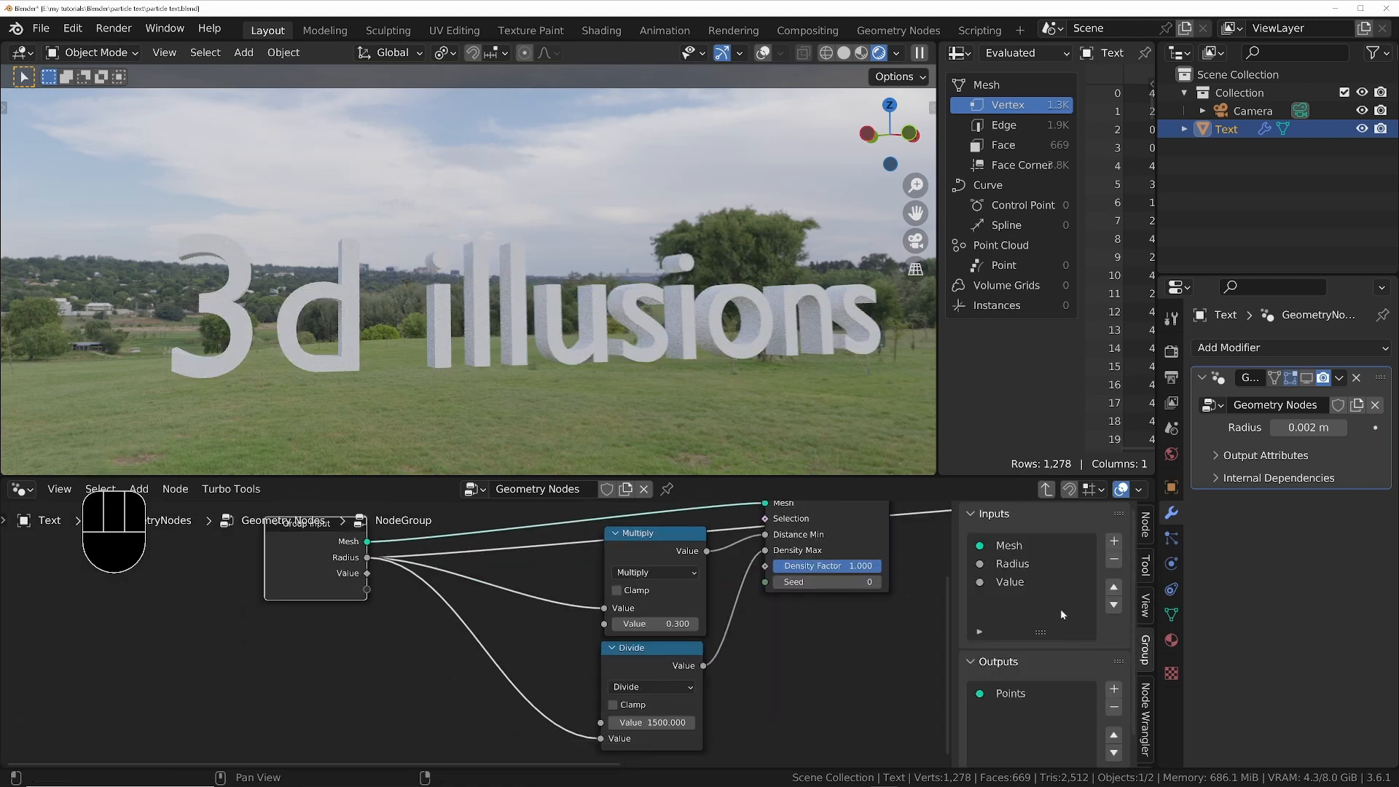
click(1005, 581)
click(1113, 559)
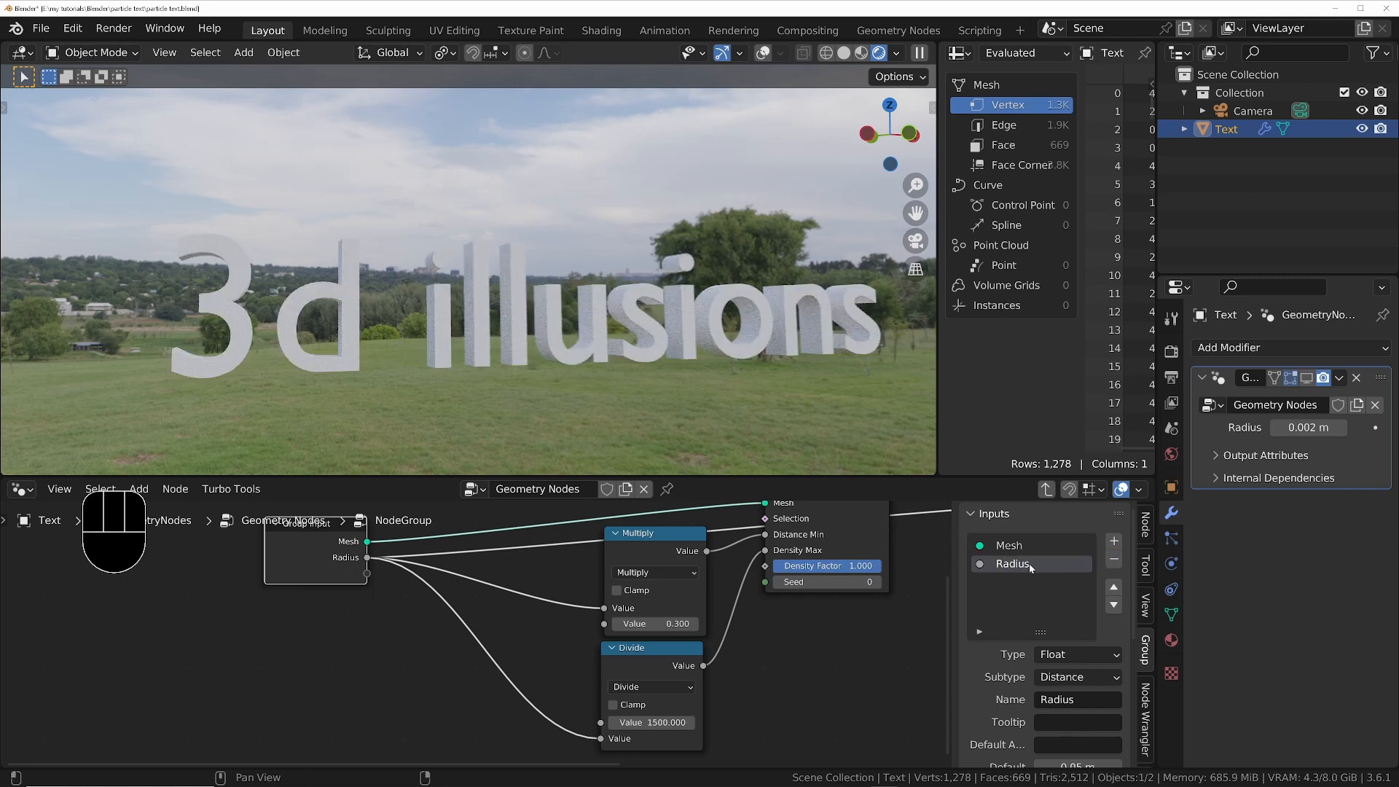
key(Tab)
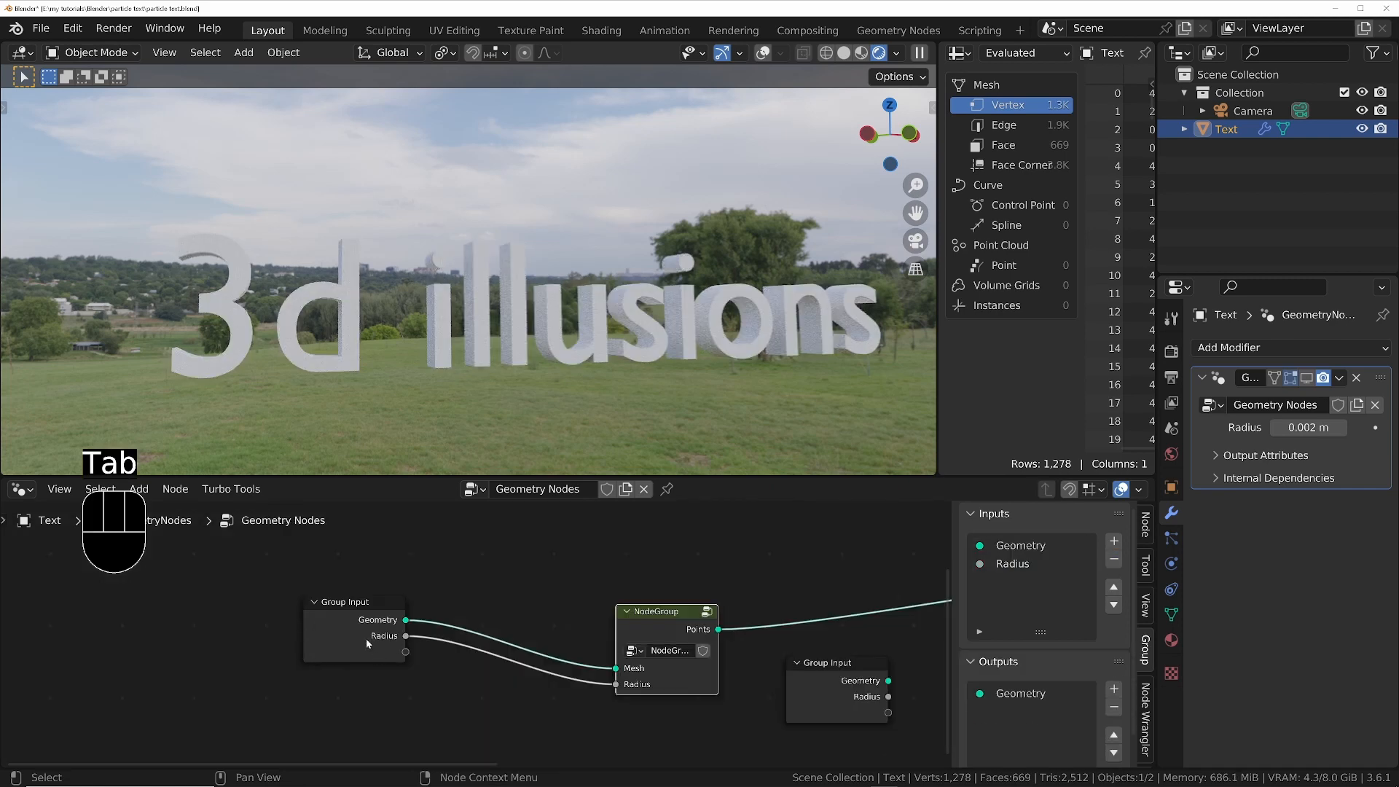
Reopen the node group and examine how its Radius input feeds the Multiply and Divide nodes
key(Tab)
key(Tab)
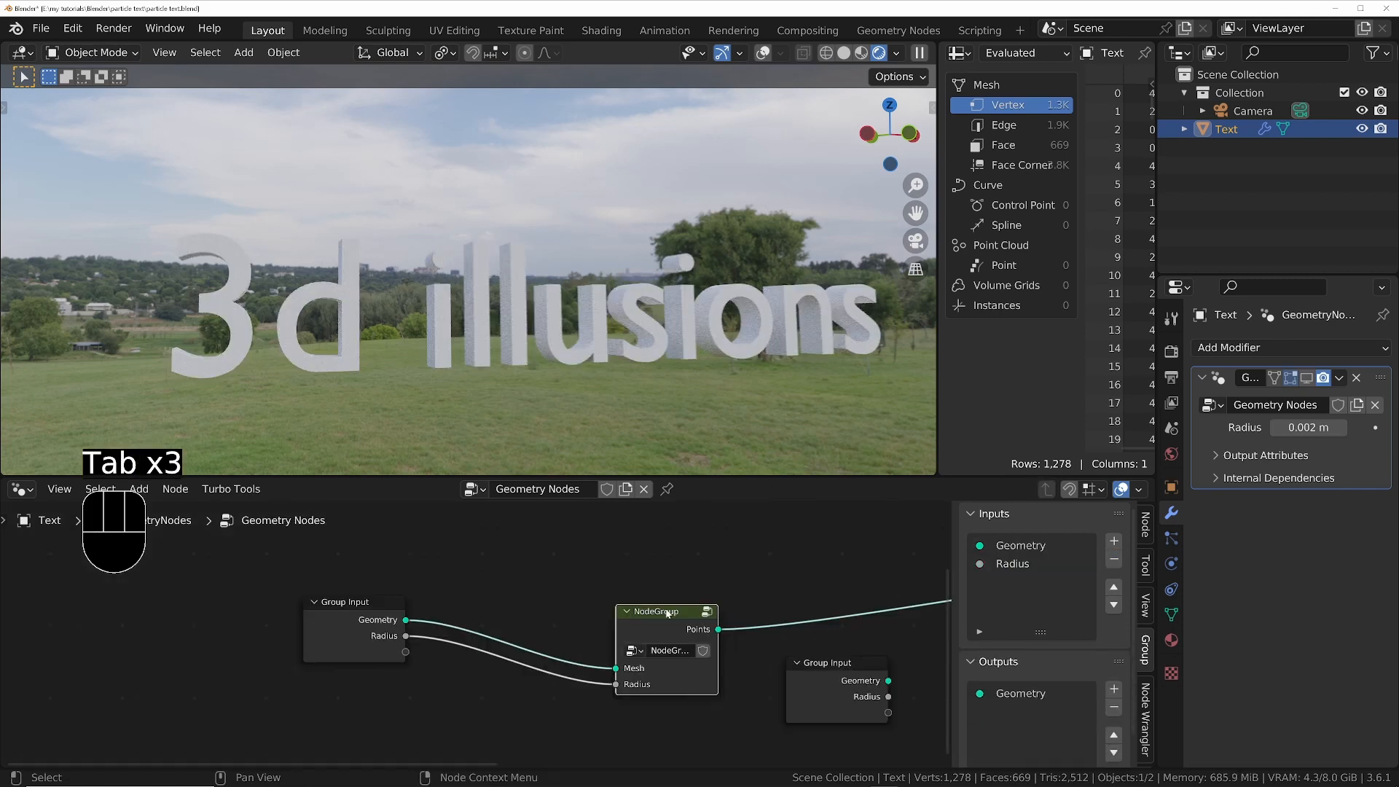
key(Tab)
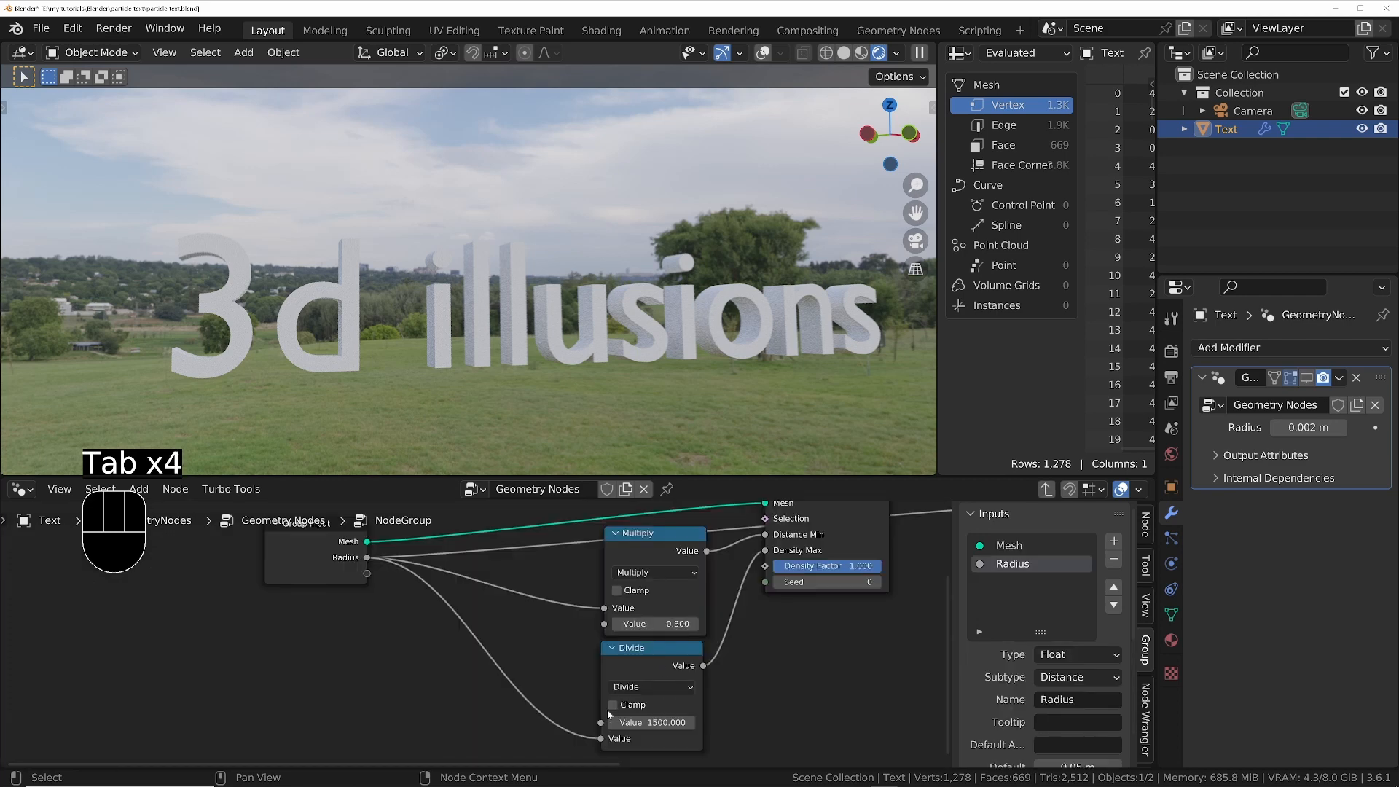
middle_drag(503, 619, 517, 671)
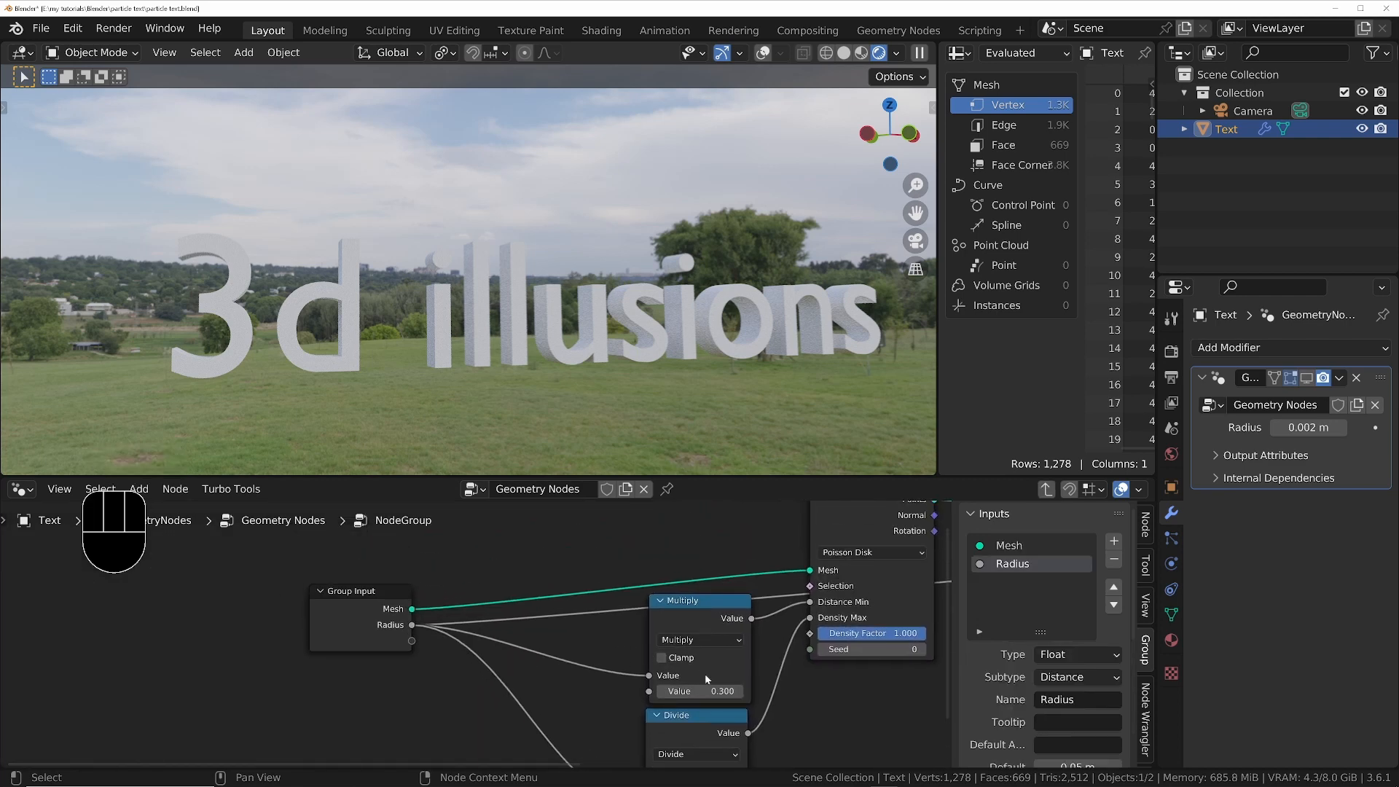
Expose the Multiply node's second value as a group input and name it "min dist mult"
drag(412, 640, 648, 691)
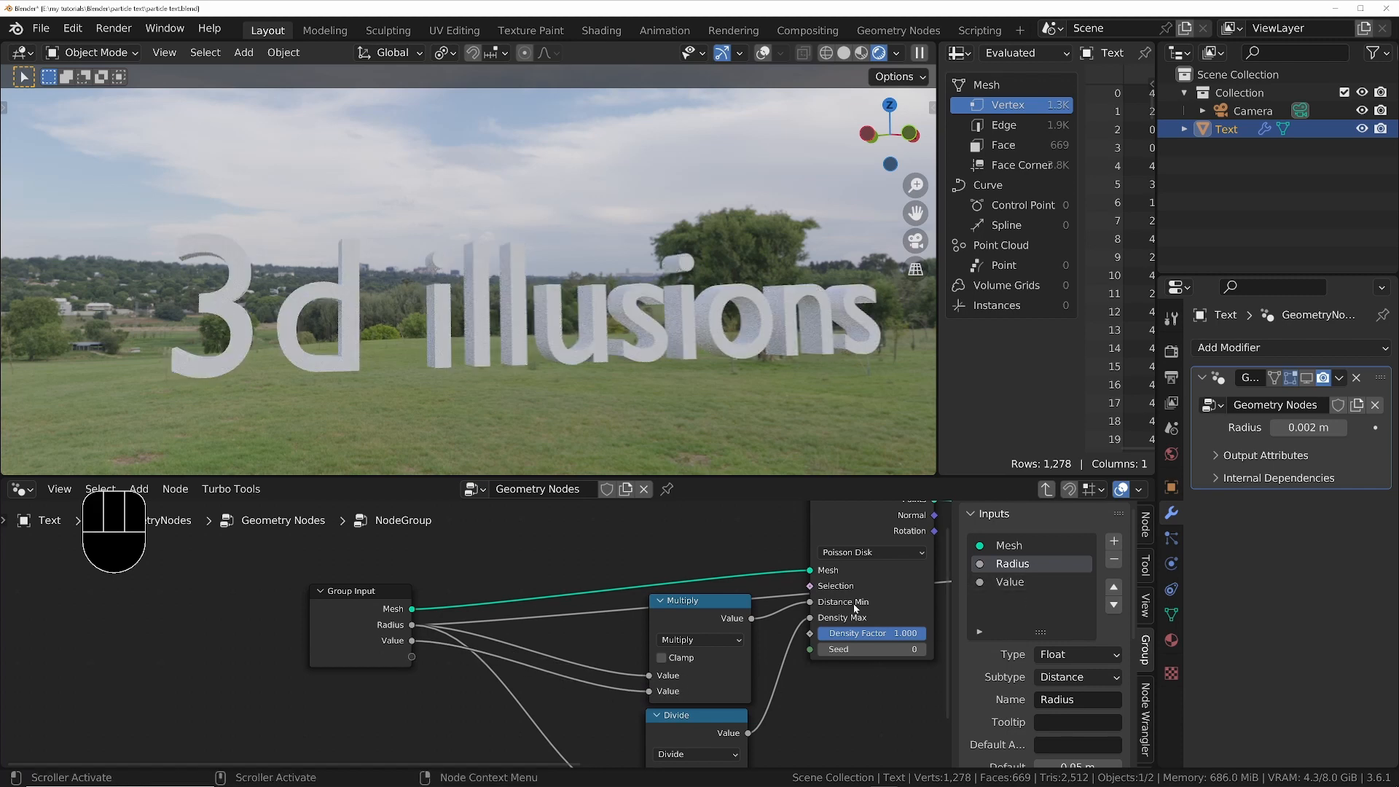
click(1018, 582)
double_click(1018, 582)
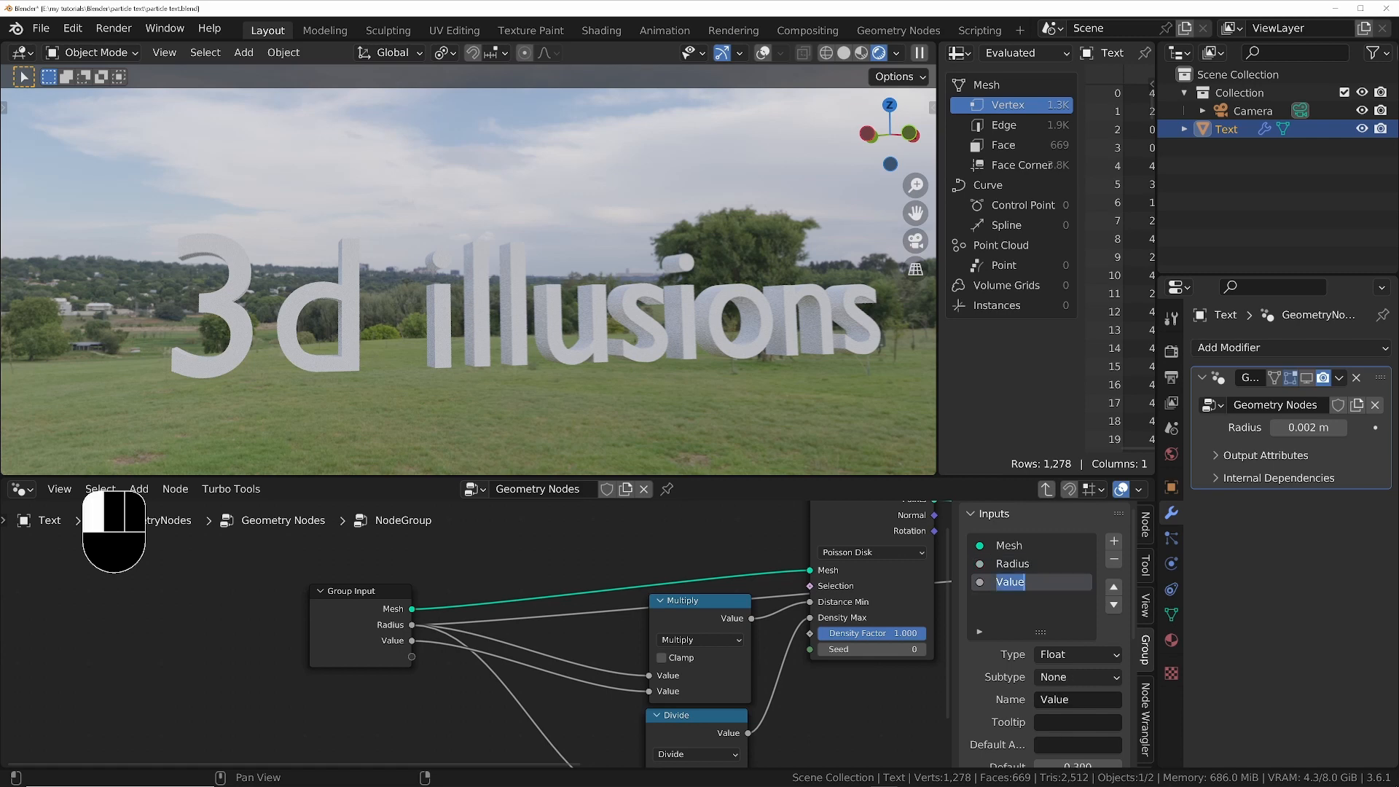
text(min dist mult)
key(Return)
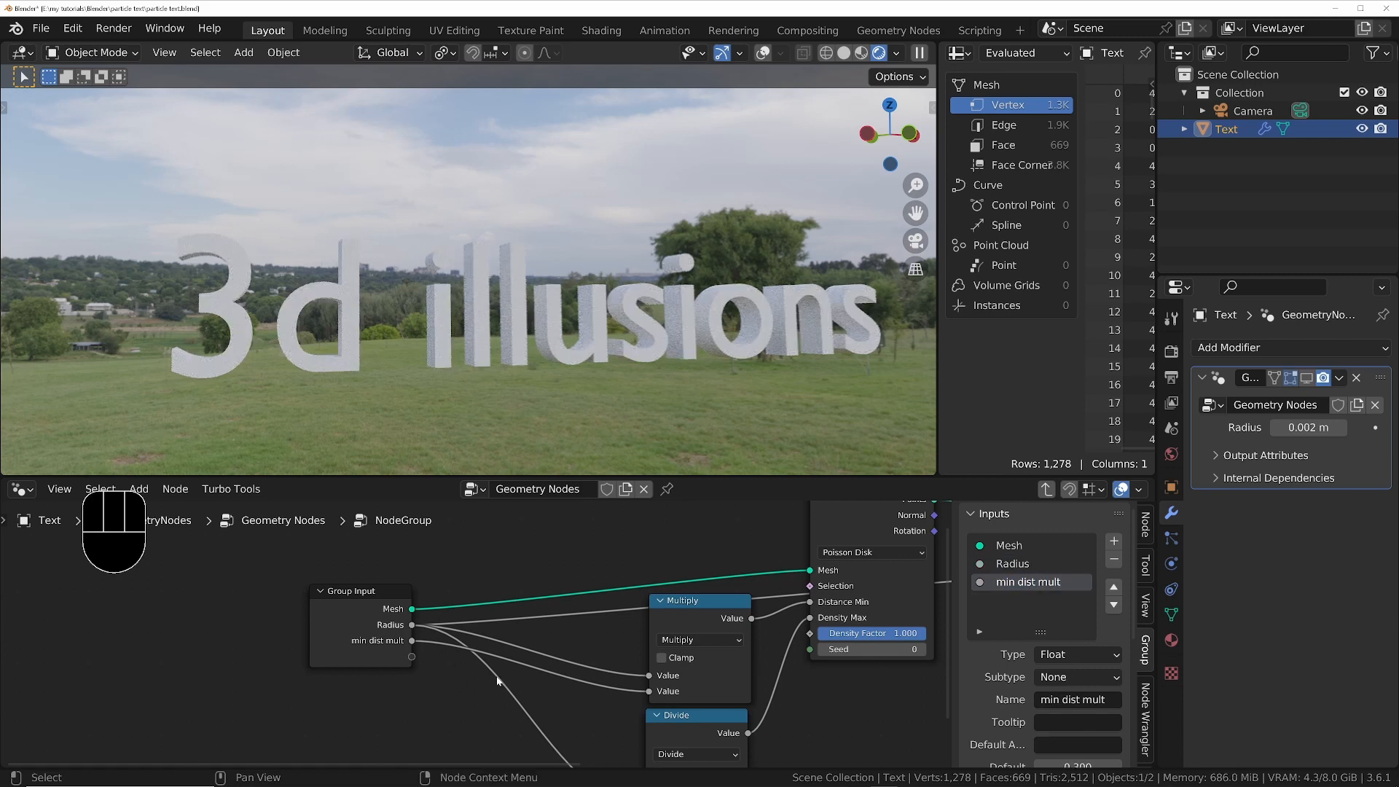
Expose the Divide node's second value as a group input and name it "max density divider"
scroll(497, 680, down, 3)
drag(440, 619, 599, 709)
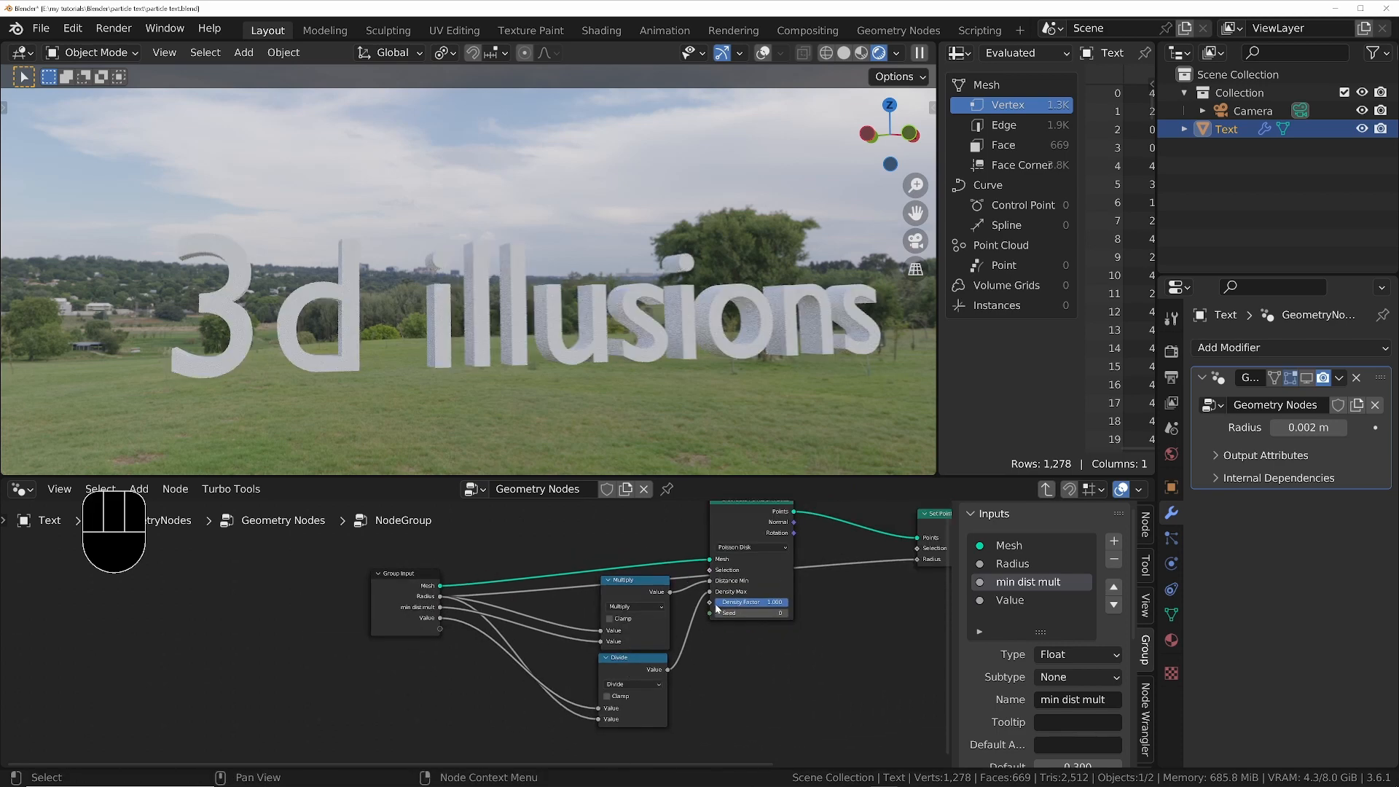
double_click(1010, 599)
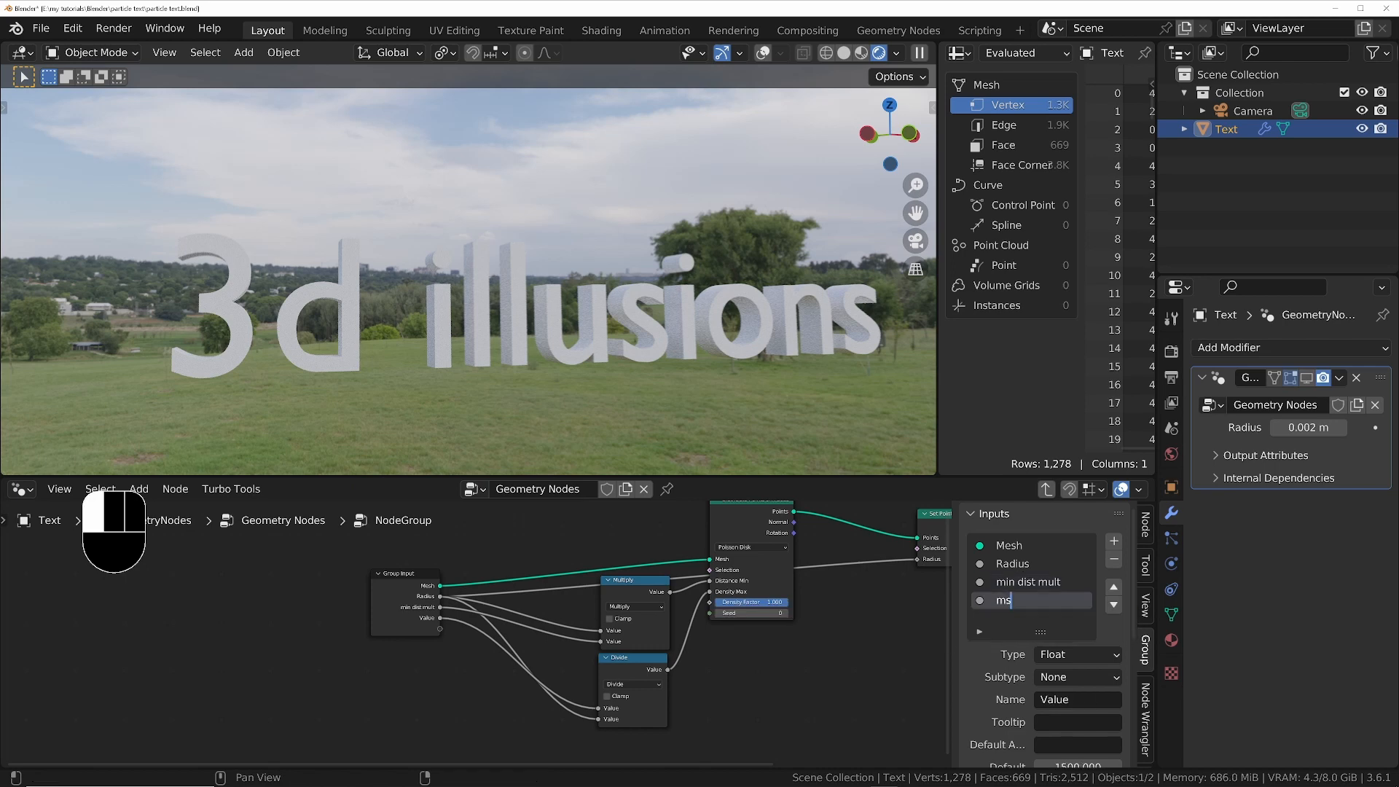
text(max density mul)
key(BackSpace)
key(BackSpace)
key(BackSpace)
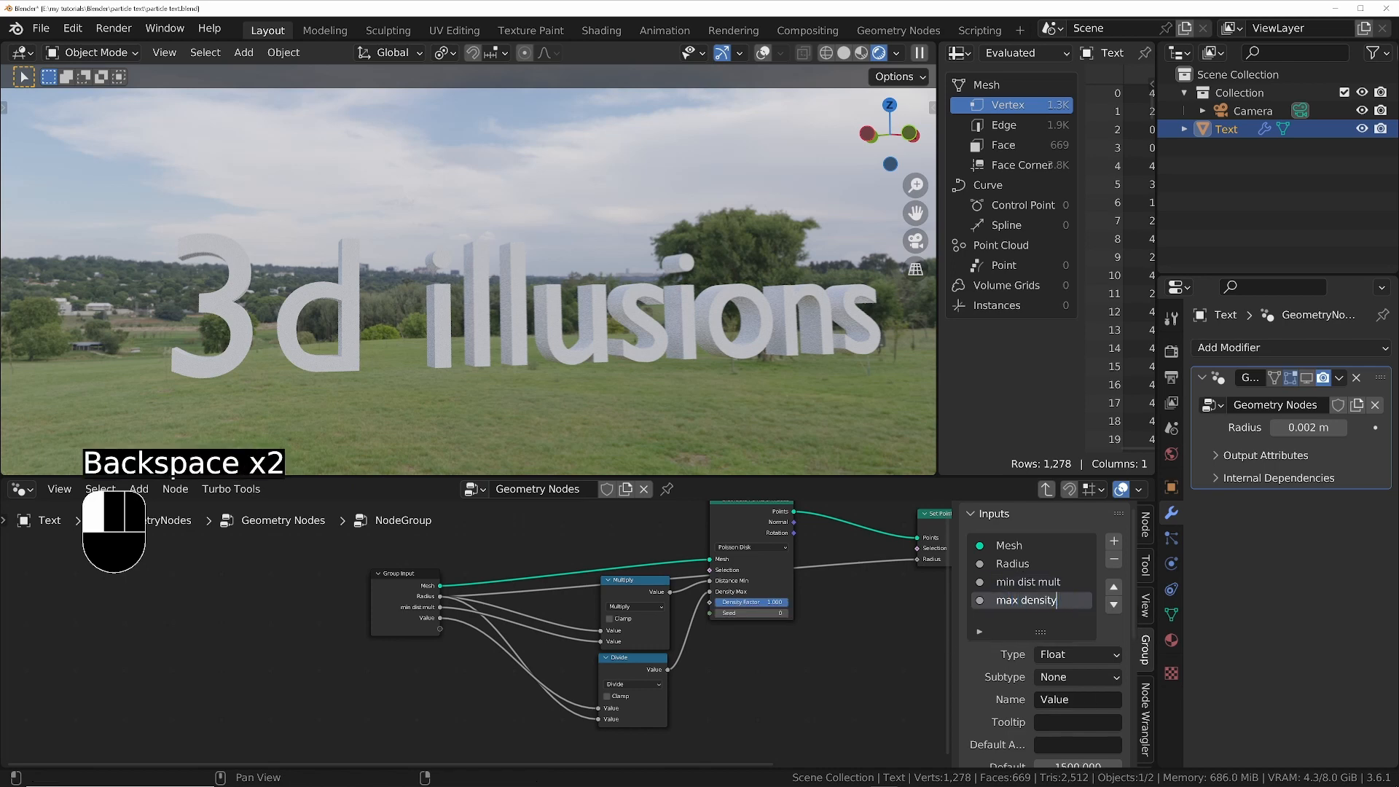
text(divider)
key(Return)
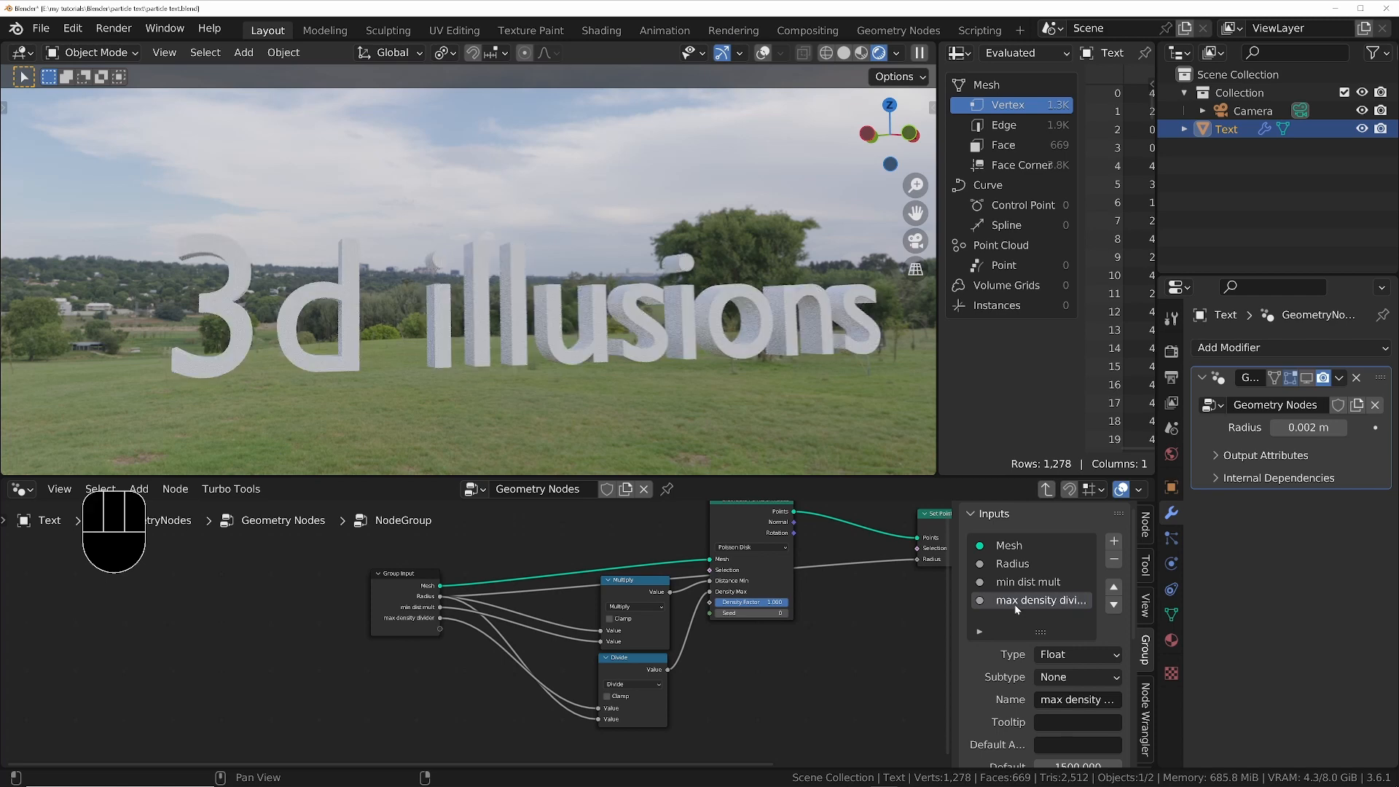
Return to the outer node tree and delete the unconnected Group Input node
key(Tab)
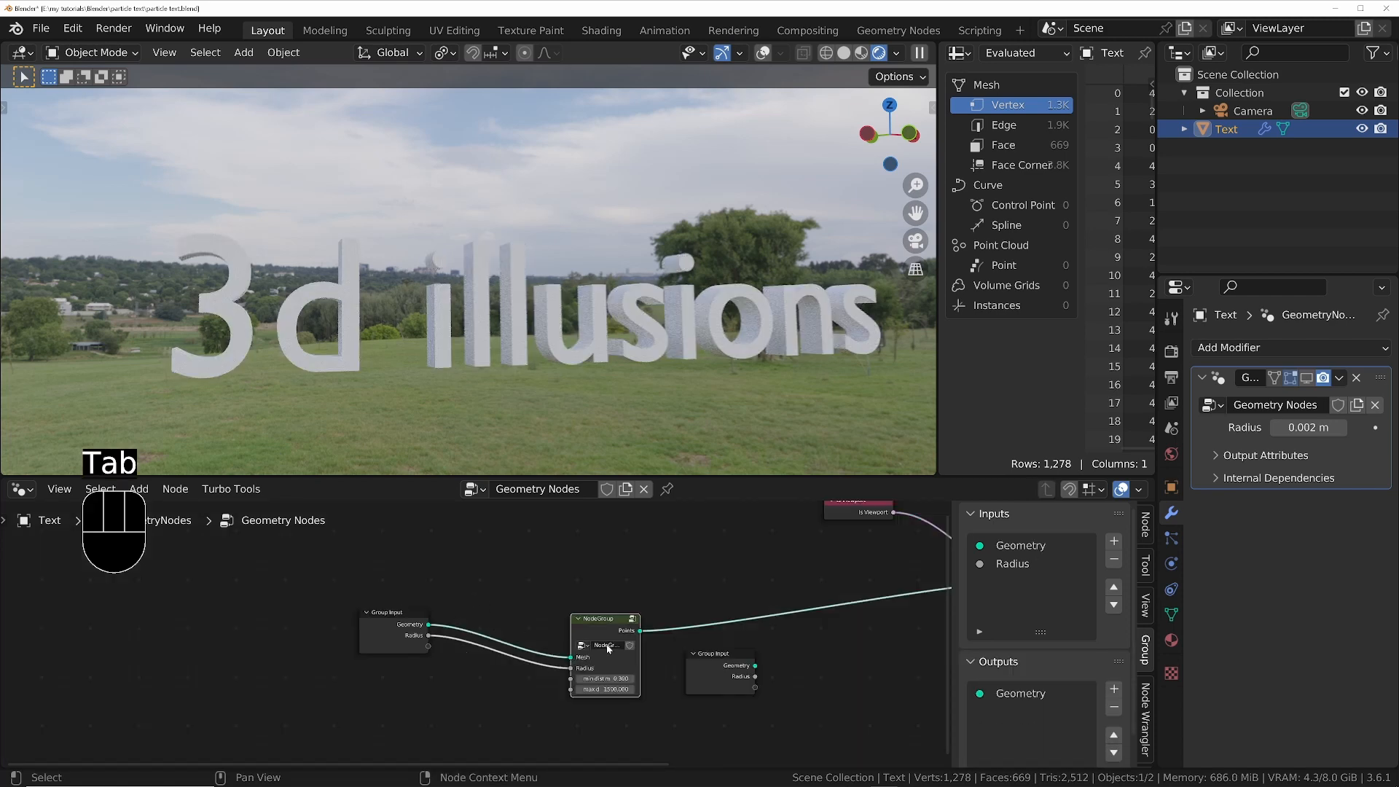
drag(730, 674, 472, 696)
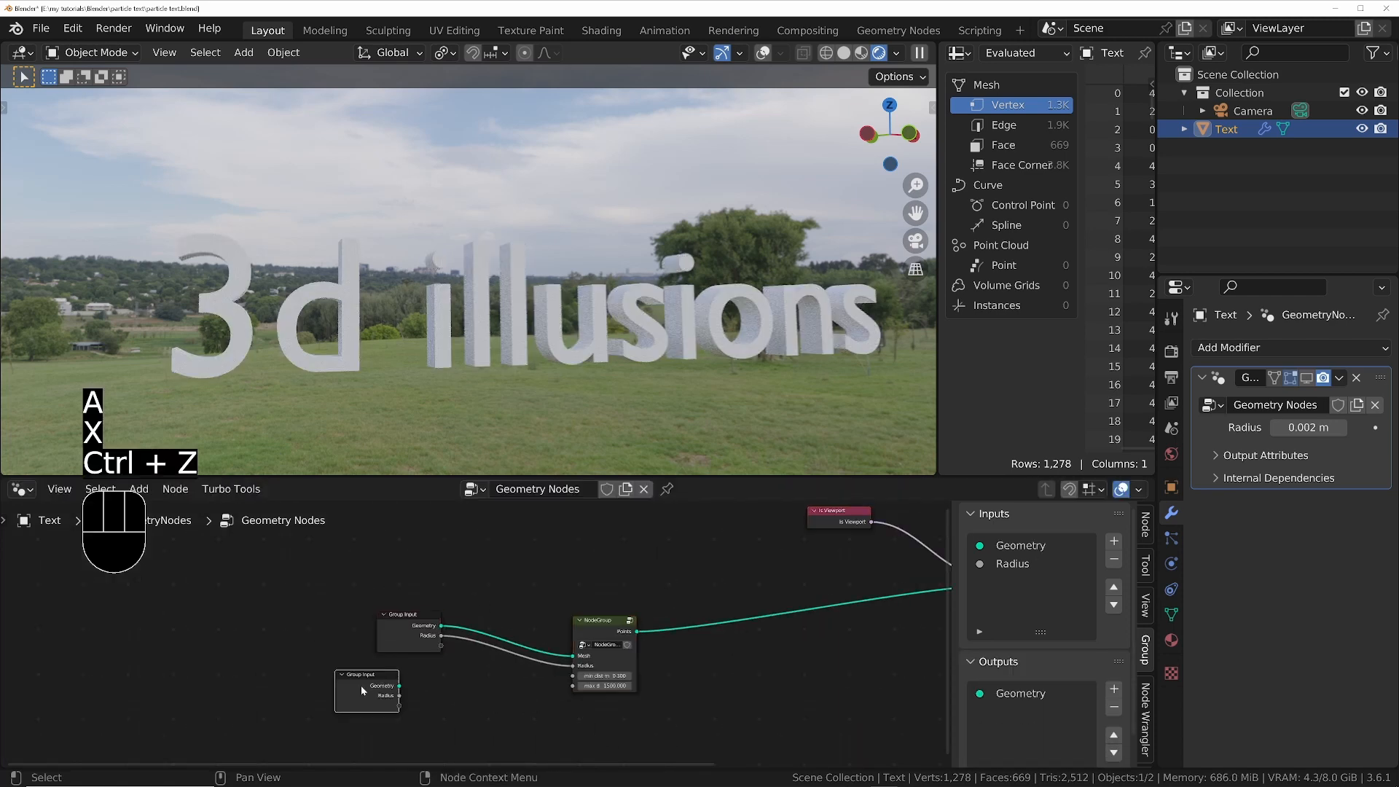
key(x)
scroll(563, 701, down, 2)
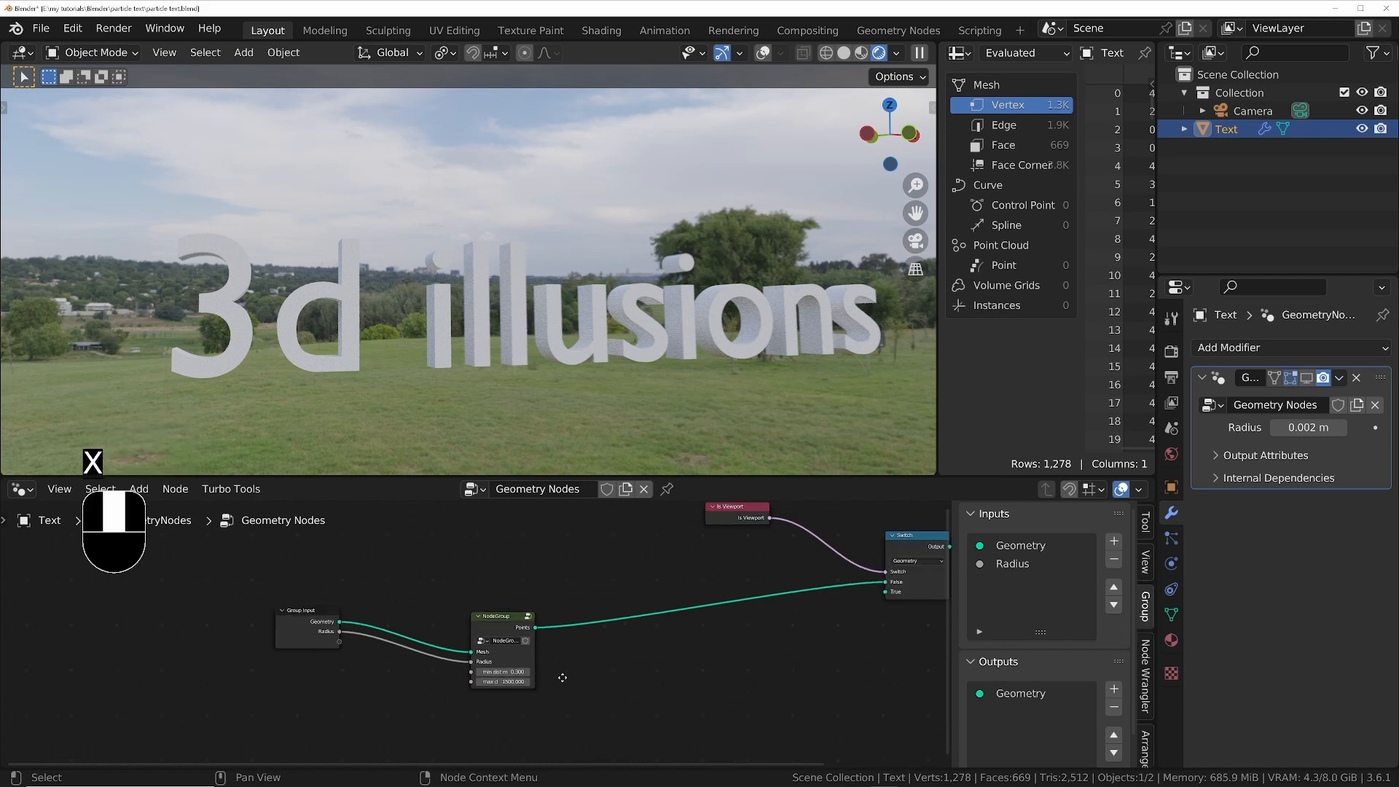
Duplicate the NodeGroup with its Geometry and Radius links kept, placing the copy below the original
drag(486, 634, 495, 613)
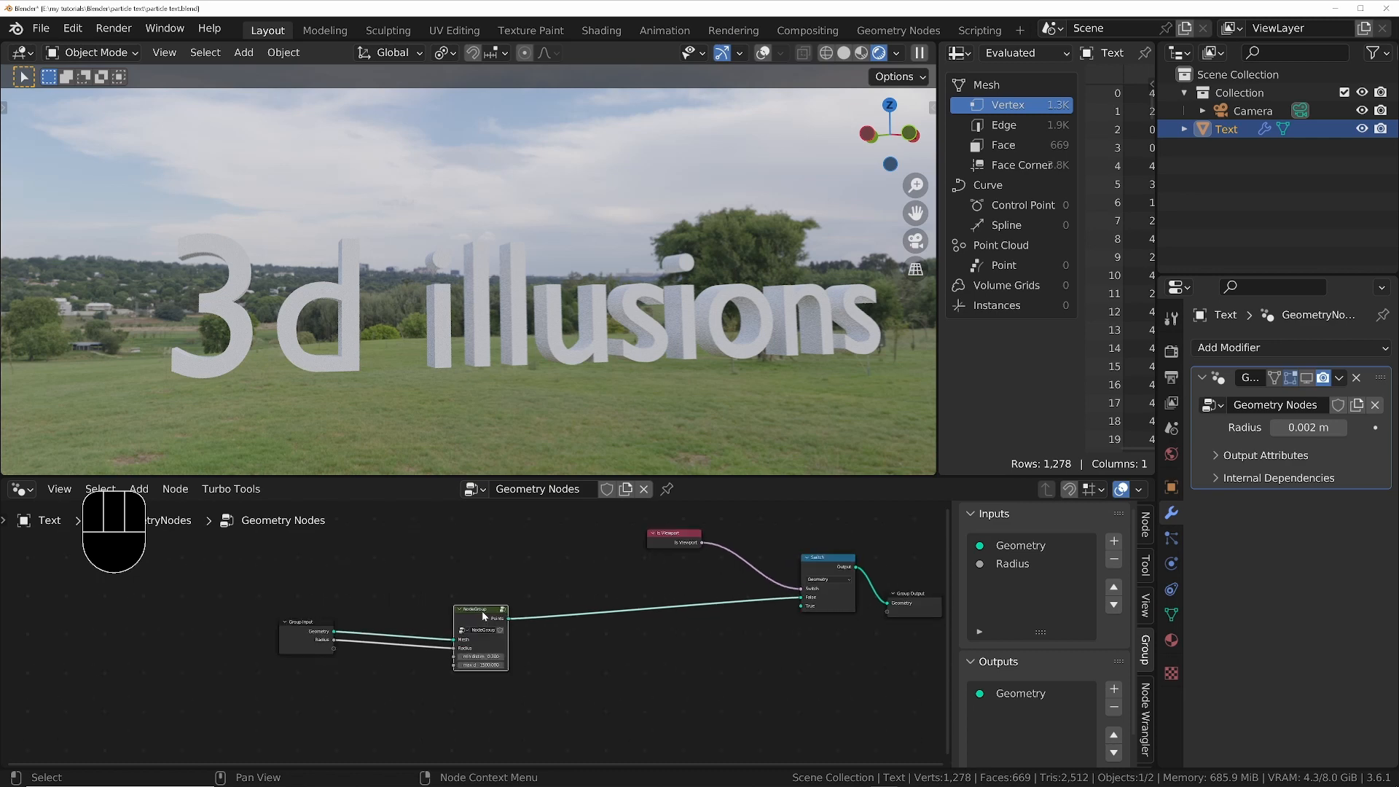
scroll(483, 611, up, 2)
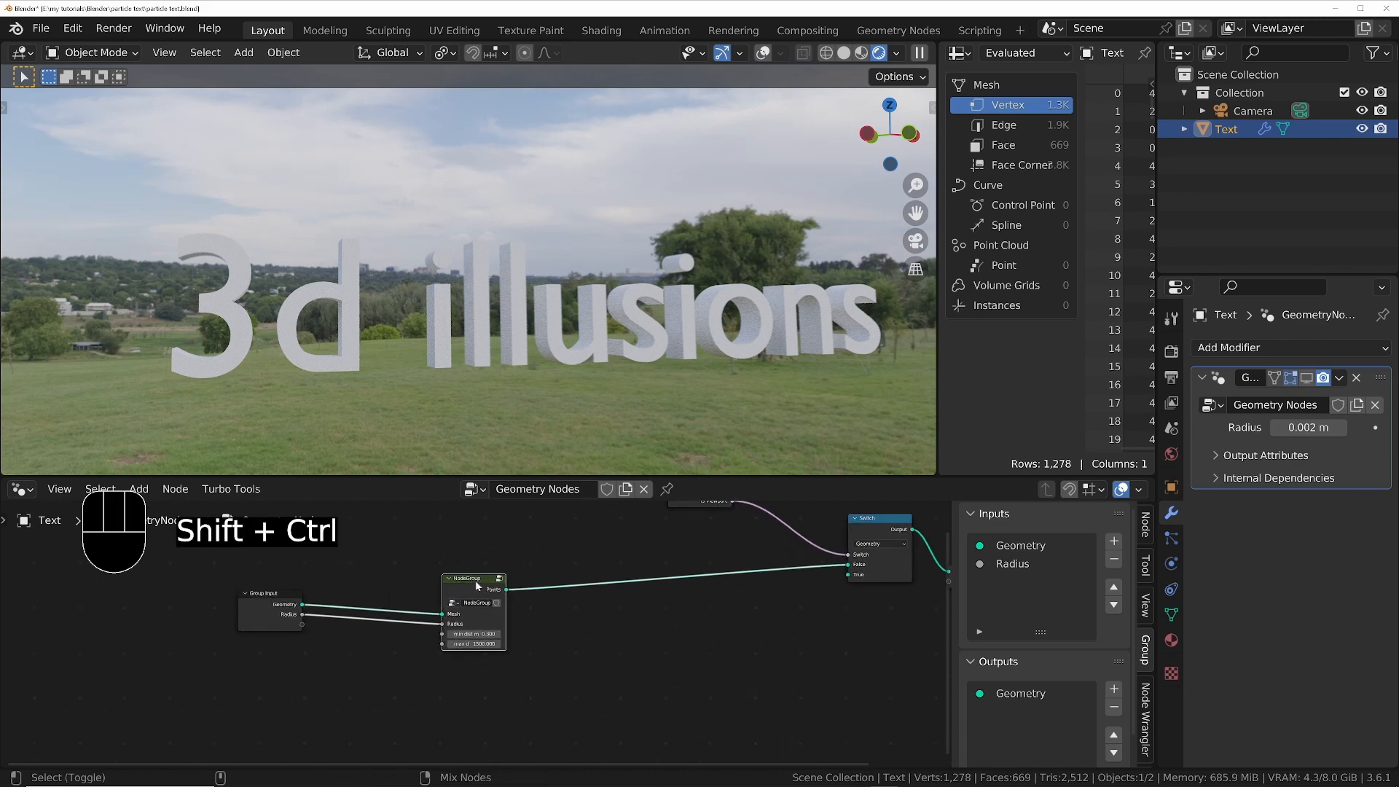
key(ctrl+shift+d)
click(477, 667)
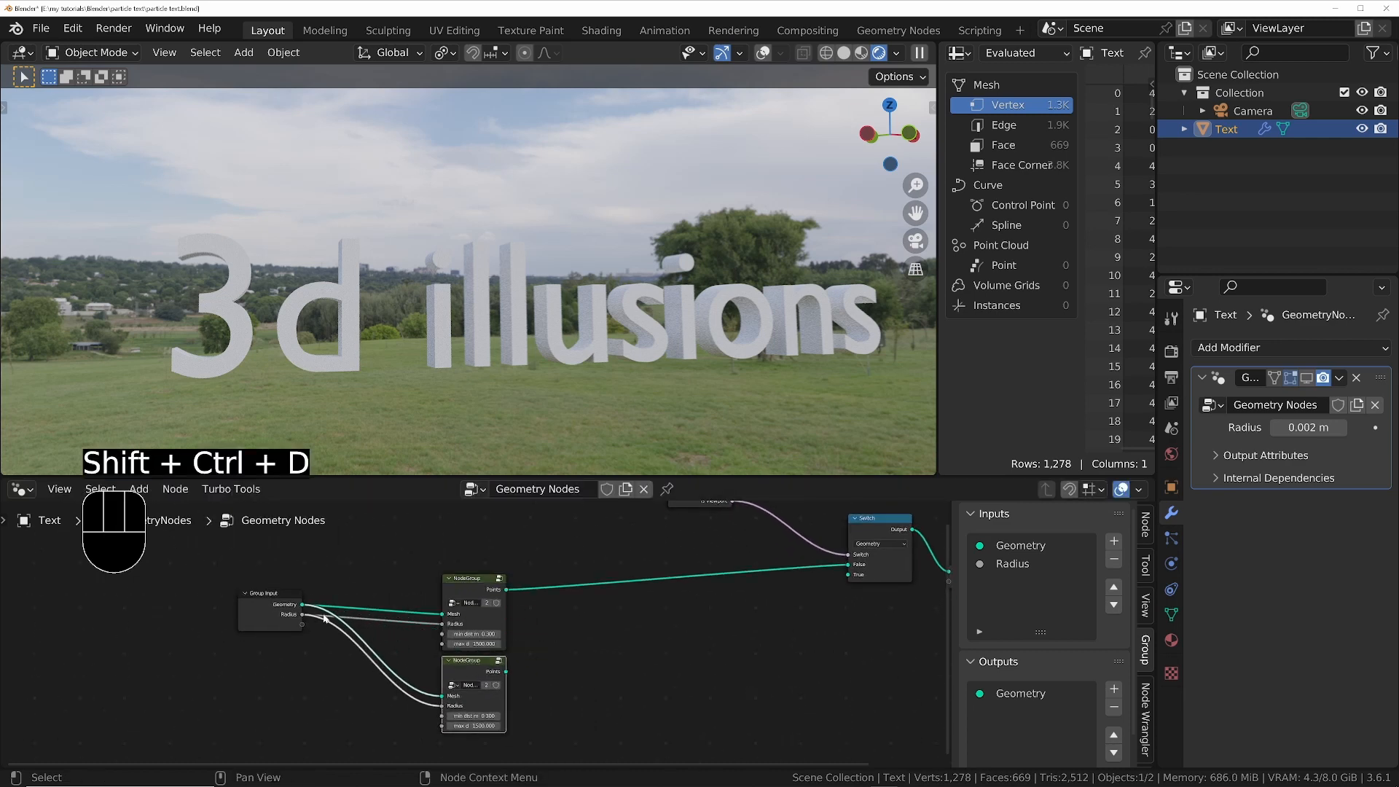
Set the duplicated NodeGroup's max density divider to 500 and connect its Points output to the Switch's True input
scroll(501, 729, up, 3)
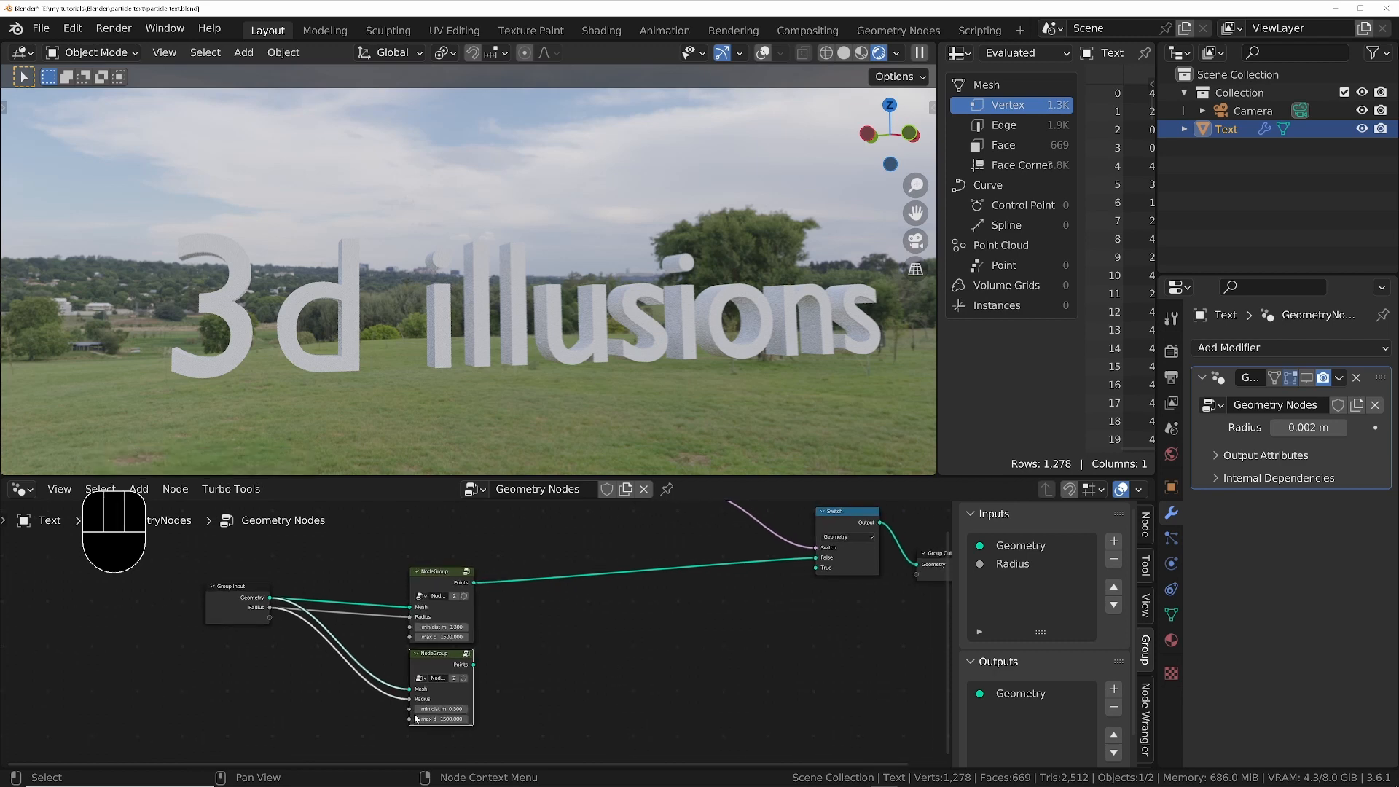
click(459, 726)
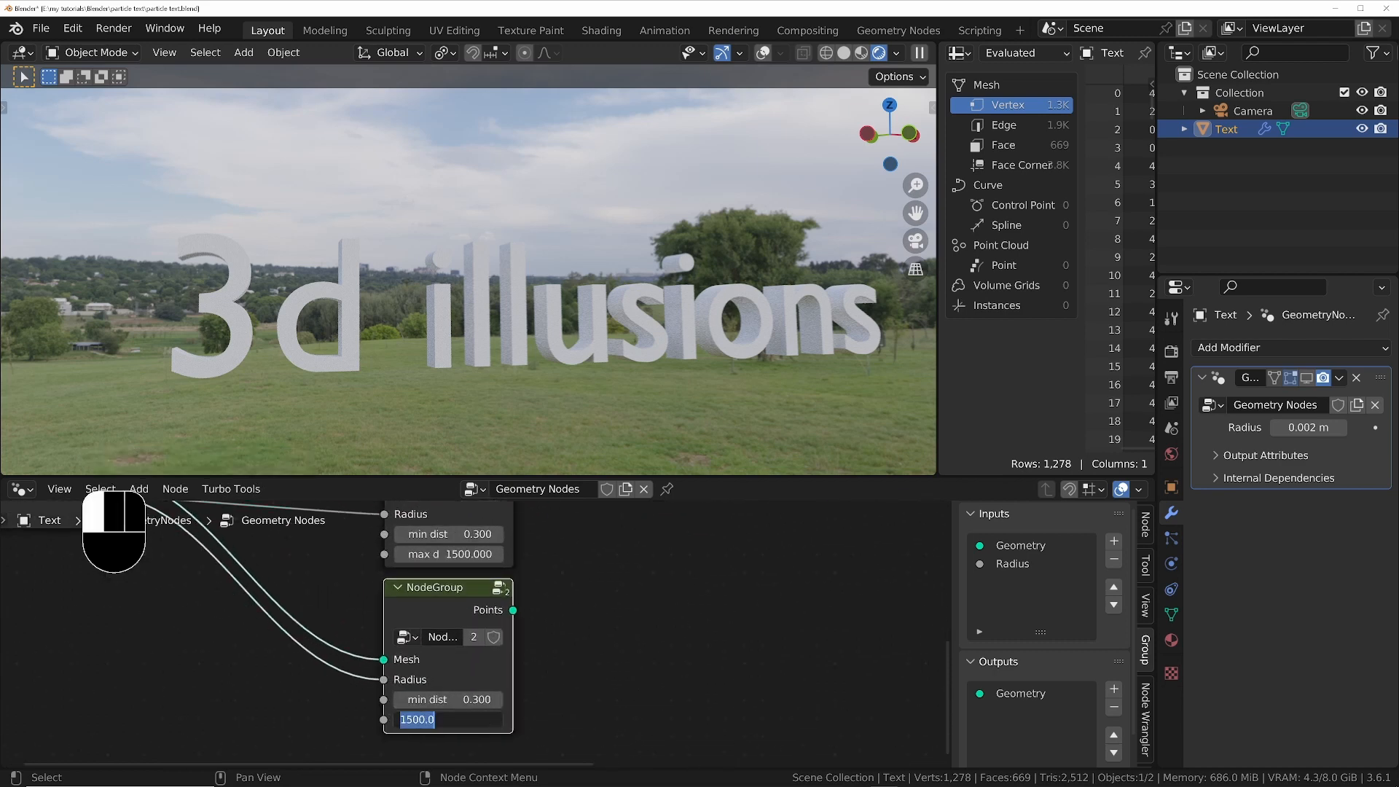
click(446, 719)
text(500)
scroll(718, 662, down, 2)
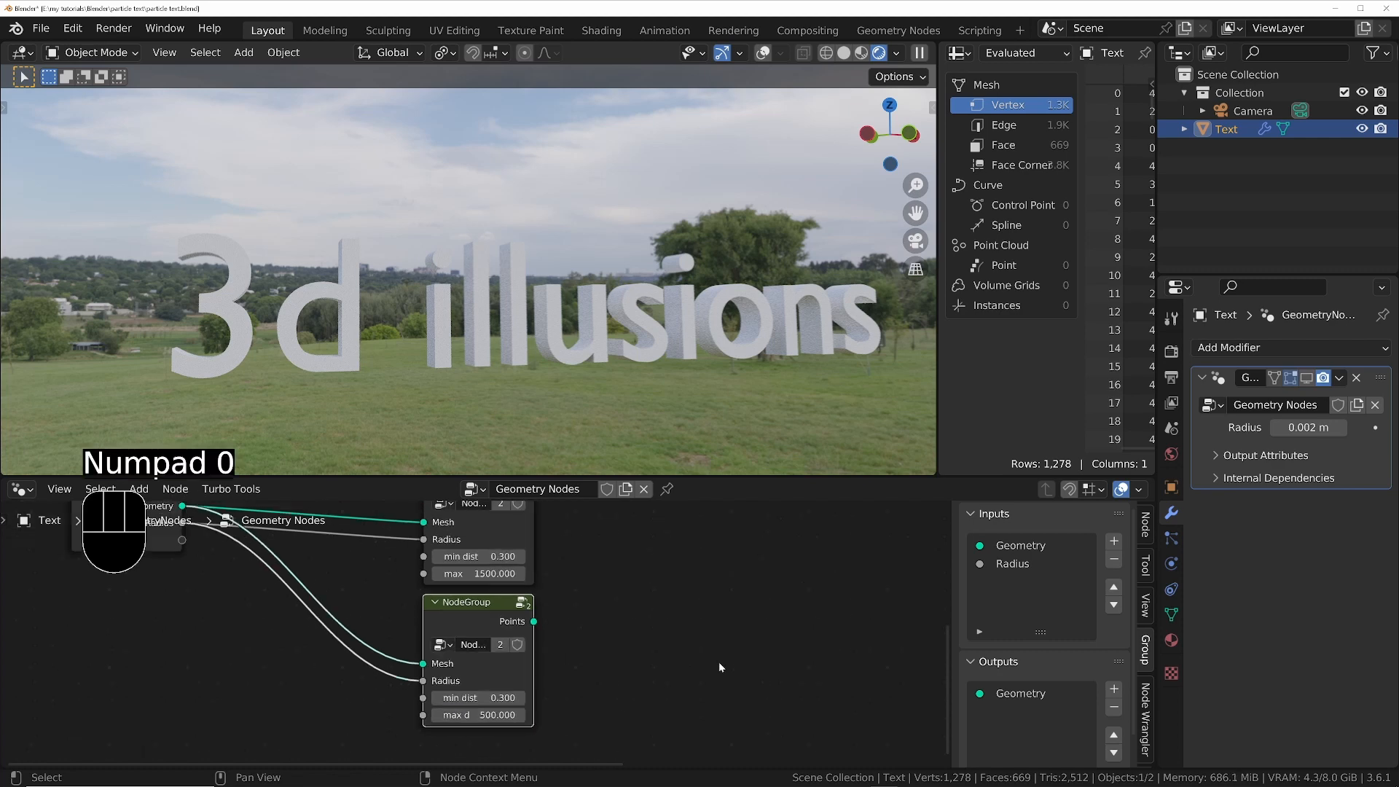
middle_drag(632, 683, 459, 751)
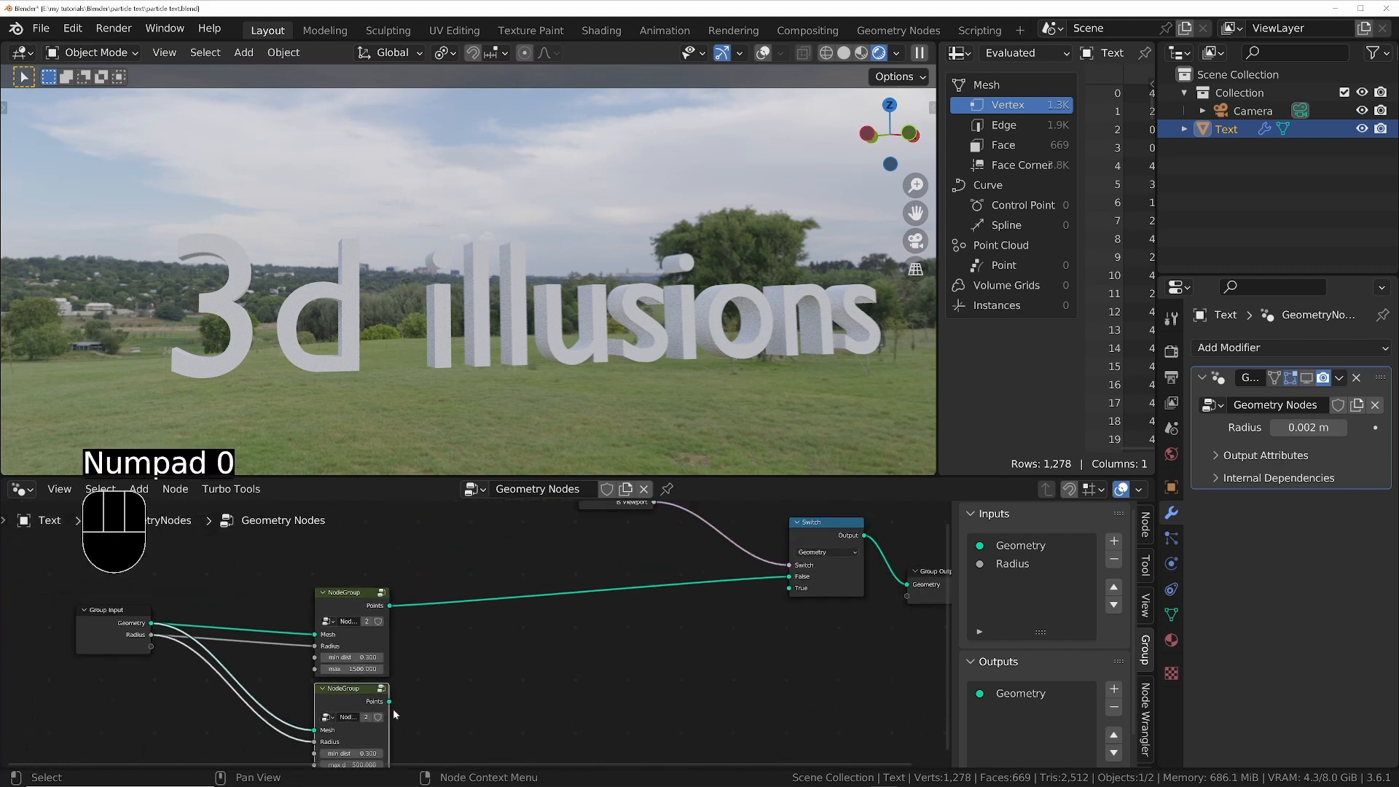
drag(391, 703, 790, 588)
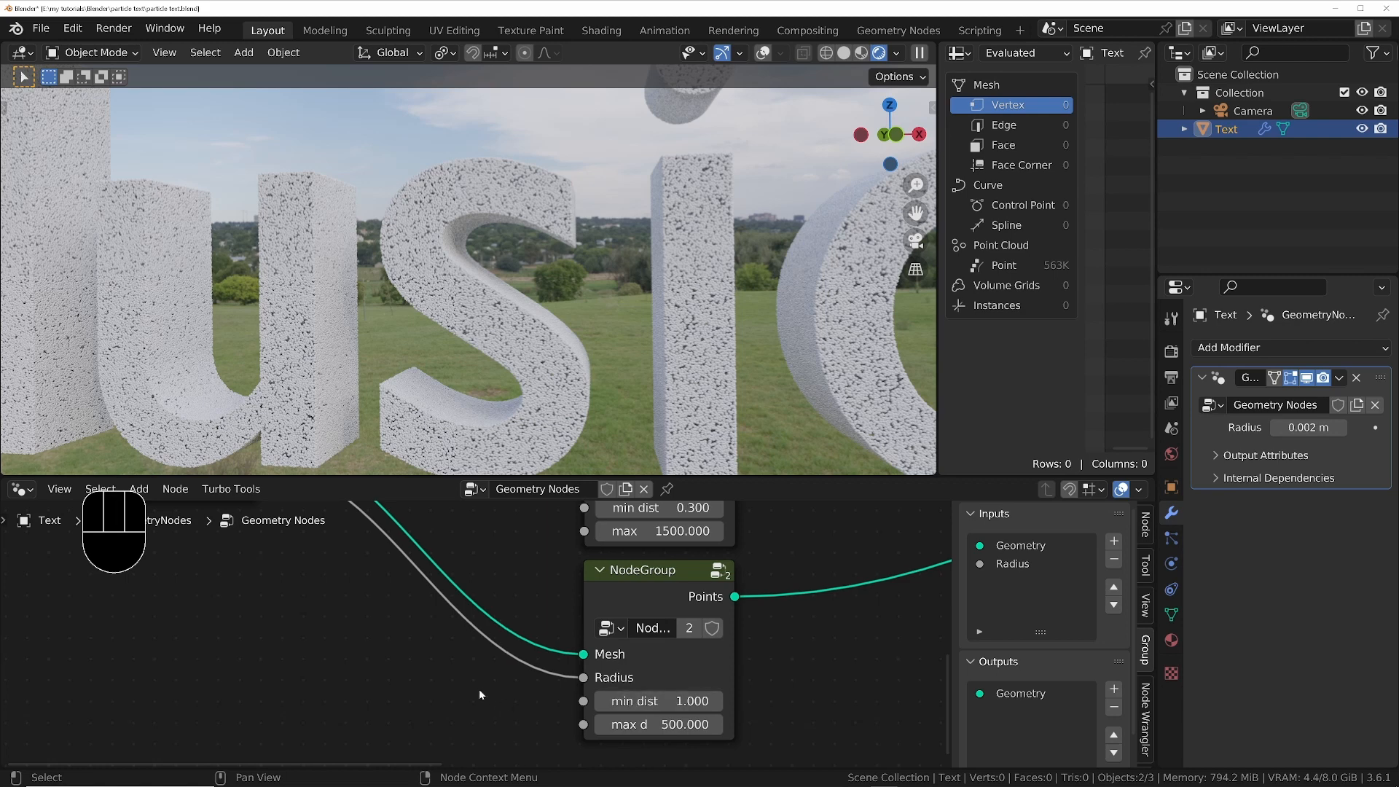
Insert a Math node set to Multiply by 2 between the Group Input's Radius and the duplicated NodeGroup's Radius
click(463, 686)
key(shift+a)
text(math)
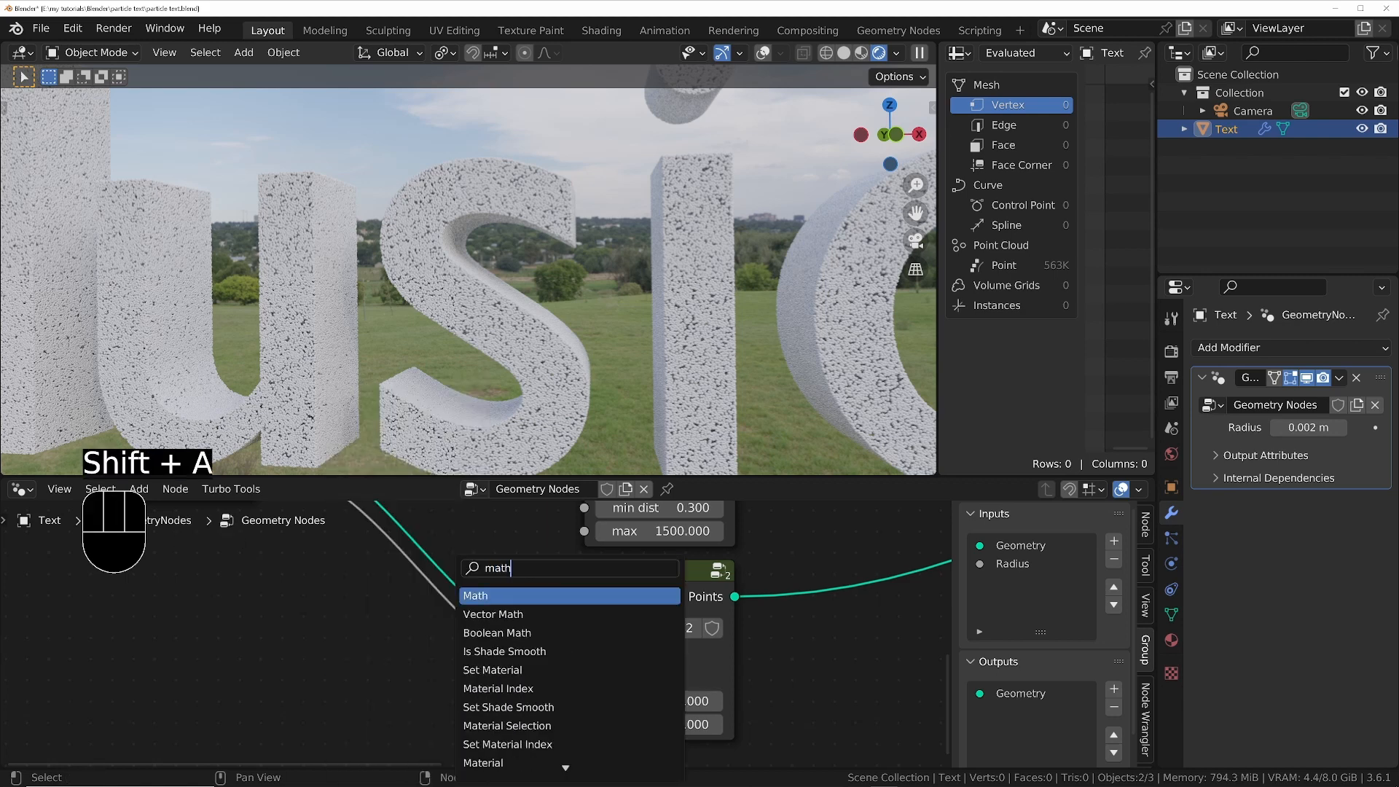
key(Return)
click(176, 640)
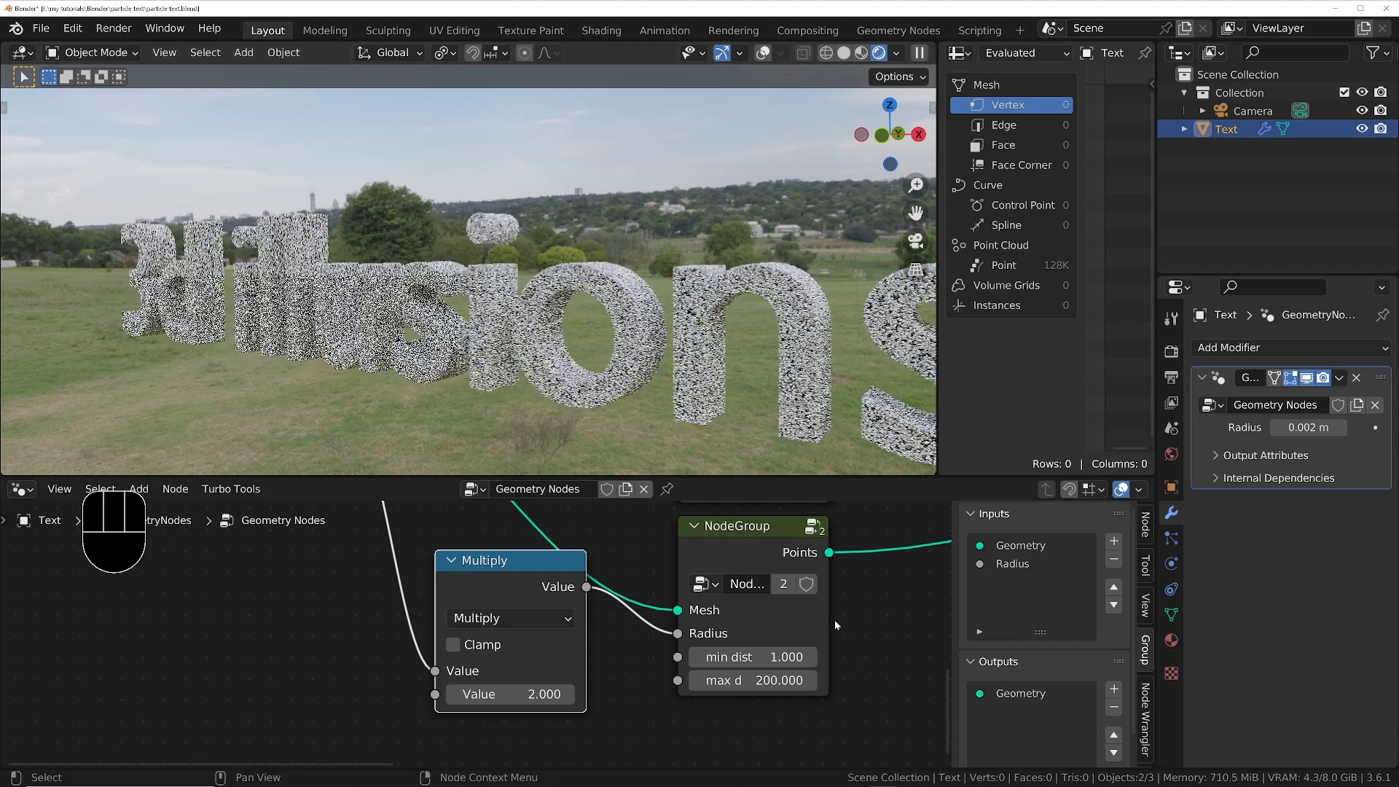
Tidy the positions of the upper NodeGroup and the Is Viewport node, and save the file
scroll(589, 675, down, 5)
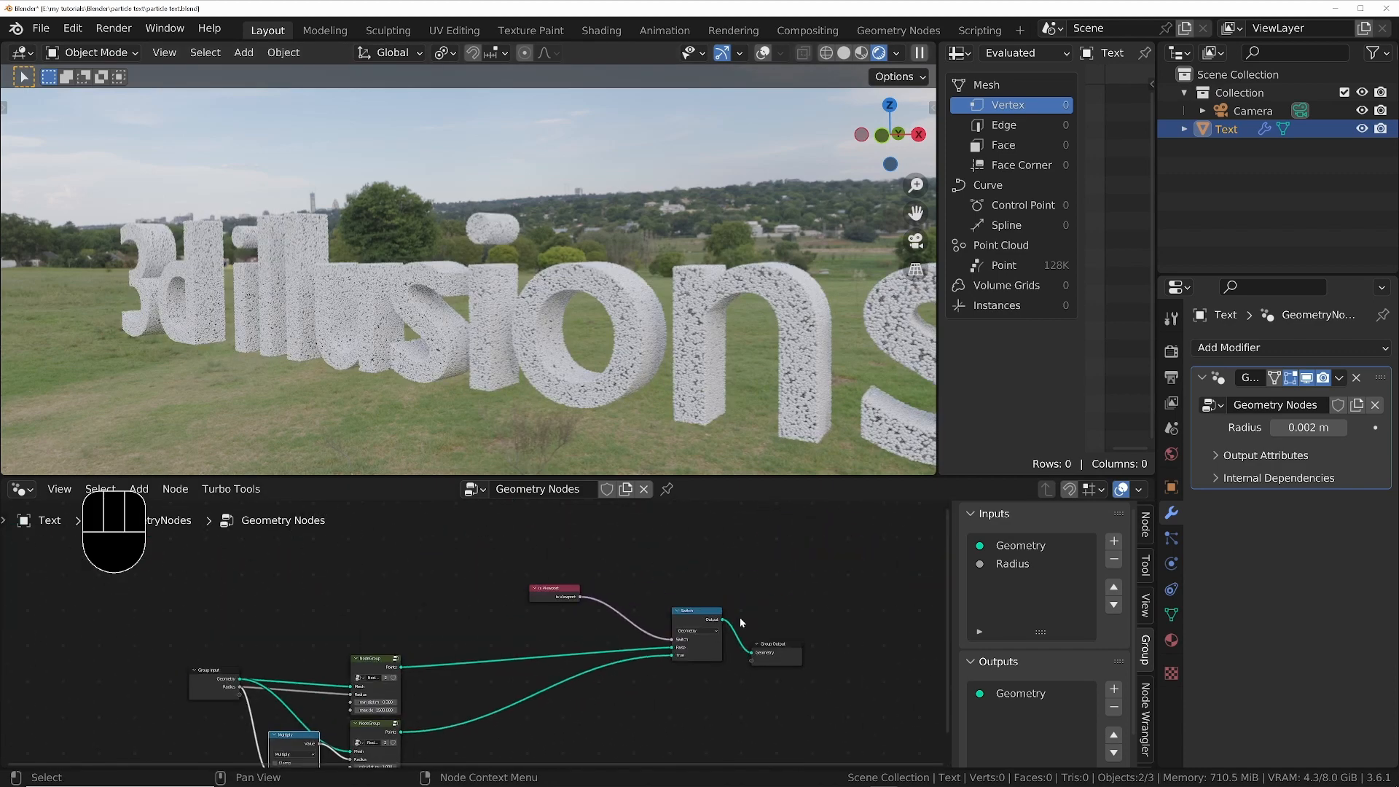
scroll(704, 616, up, 2)
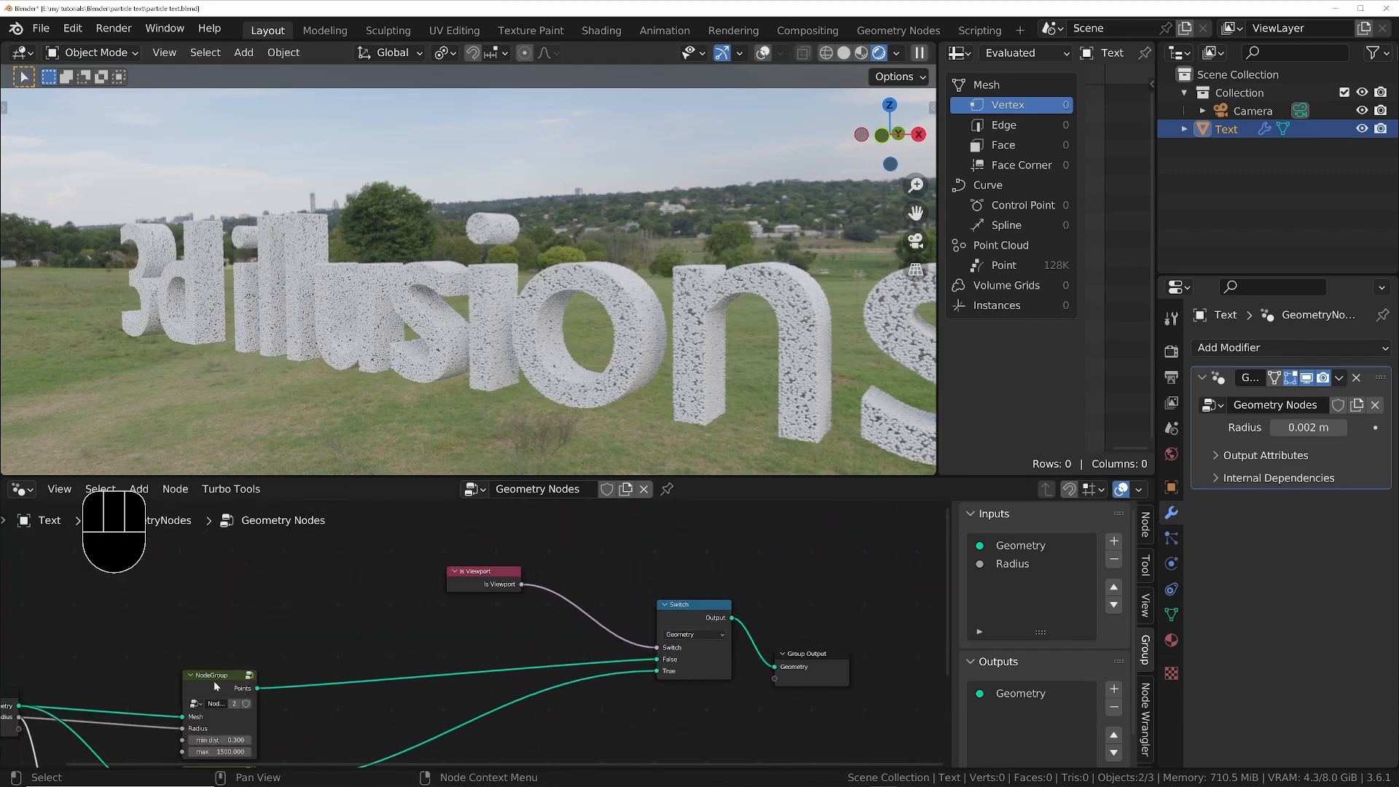
drag(214, 685, 218, 665)
middle_drag(221, 671, 409, 551)
middle_drag(753, 572, 682, 678)
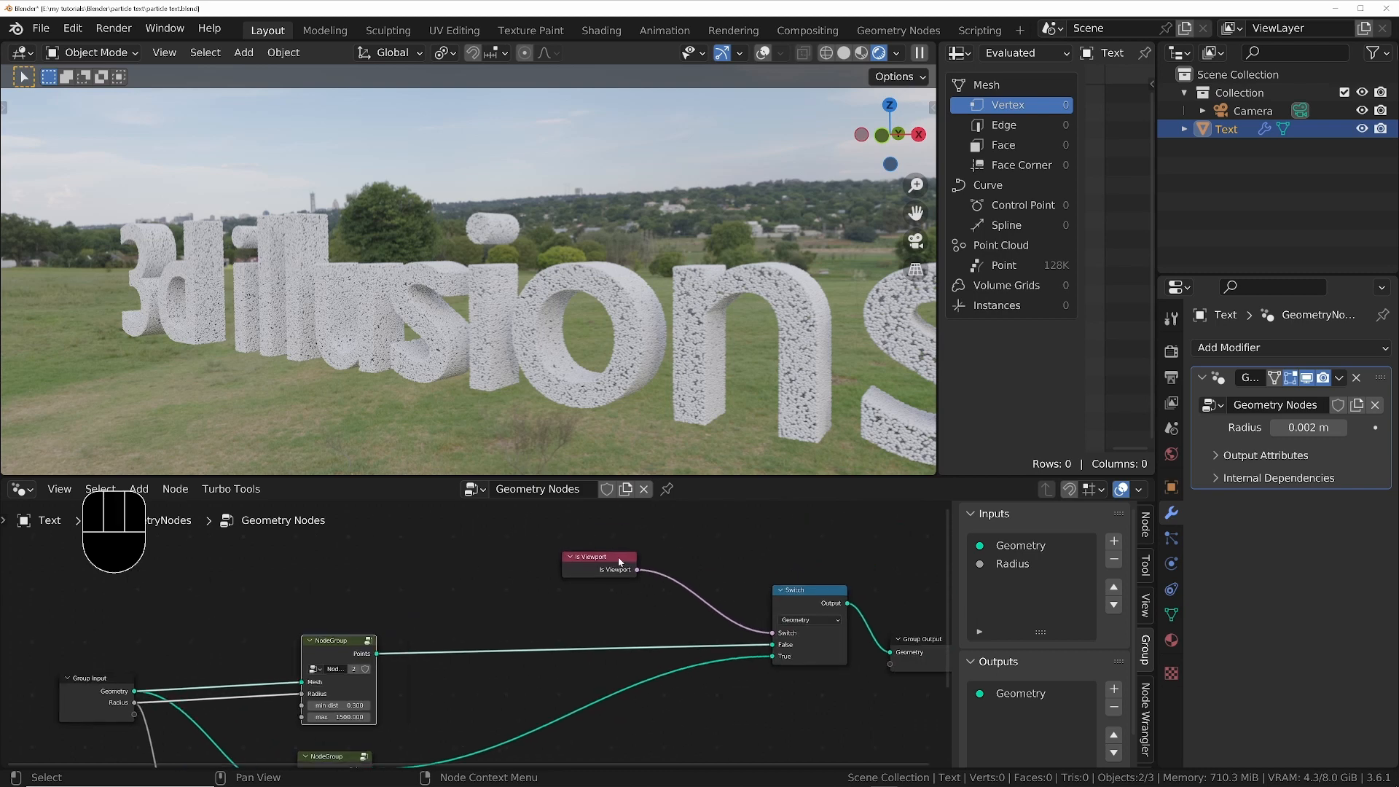
drag(598, 563, 598, 578)
middle_drag(794, 630, 708, 620)
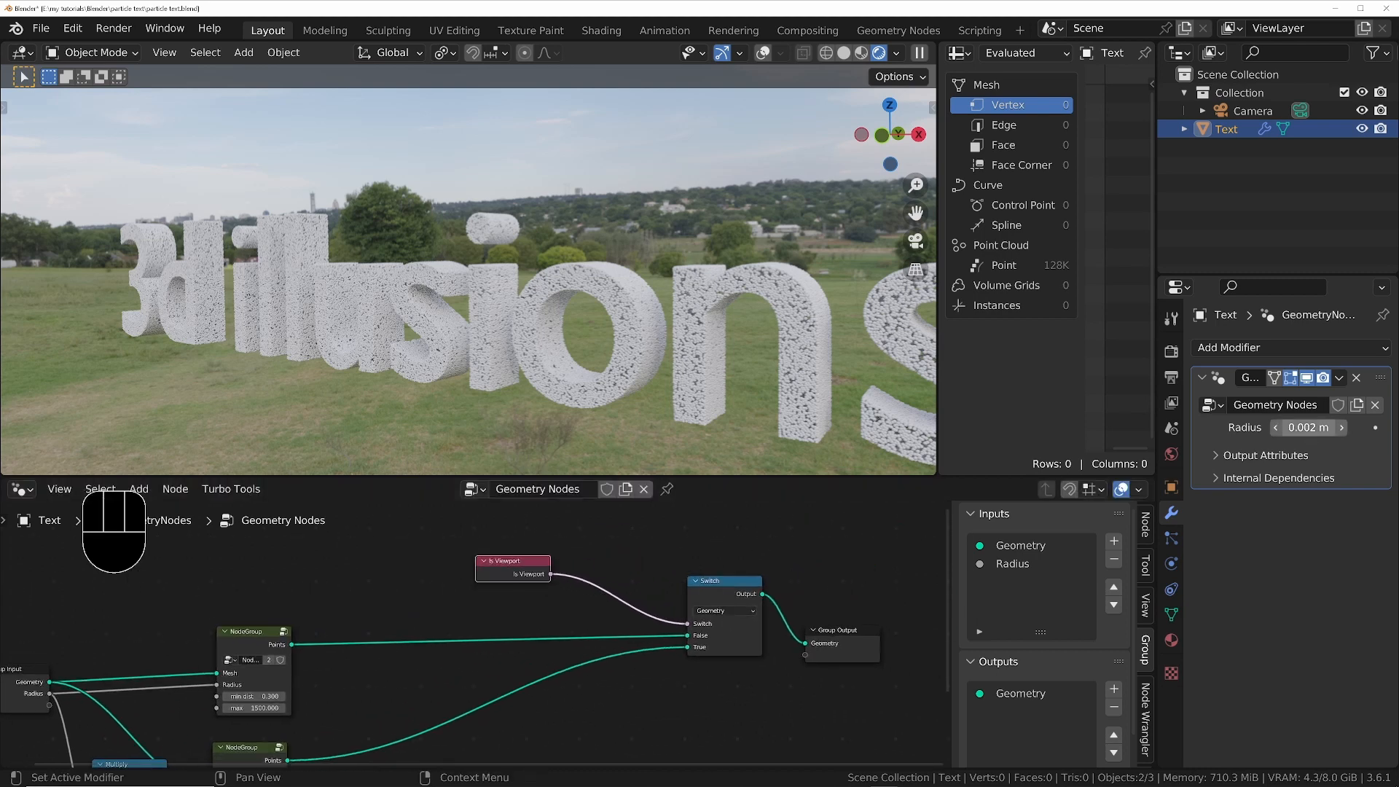
middle_drag(181, 689, 237, 684)
middle_drag(313, 710, 575, 579)
key(ctrl+s)
Try a value of 4 in the Multiply node feeding the lower NodeGroup's Radius
scroll(575, 667, up, 4)
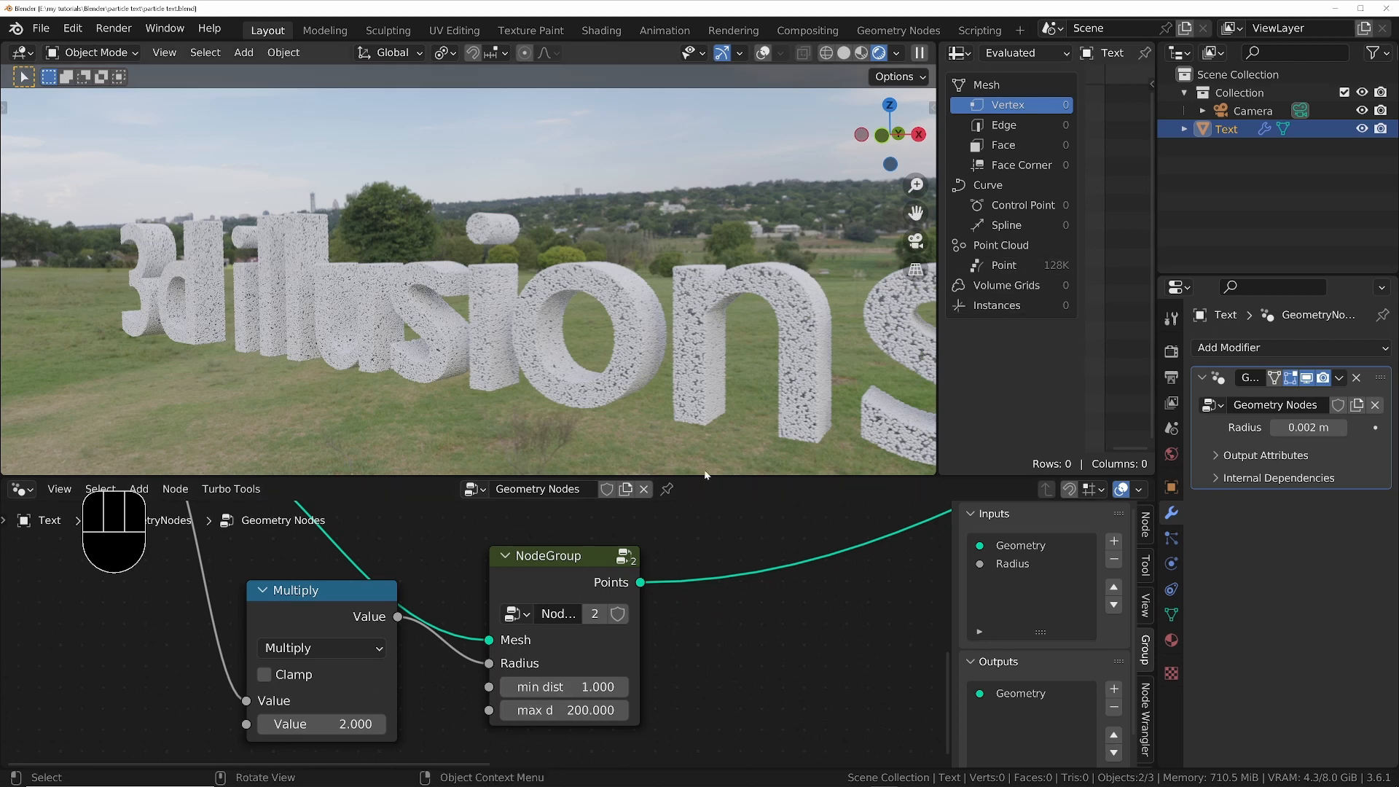
click(321, 724)
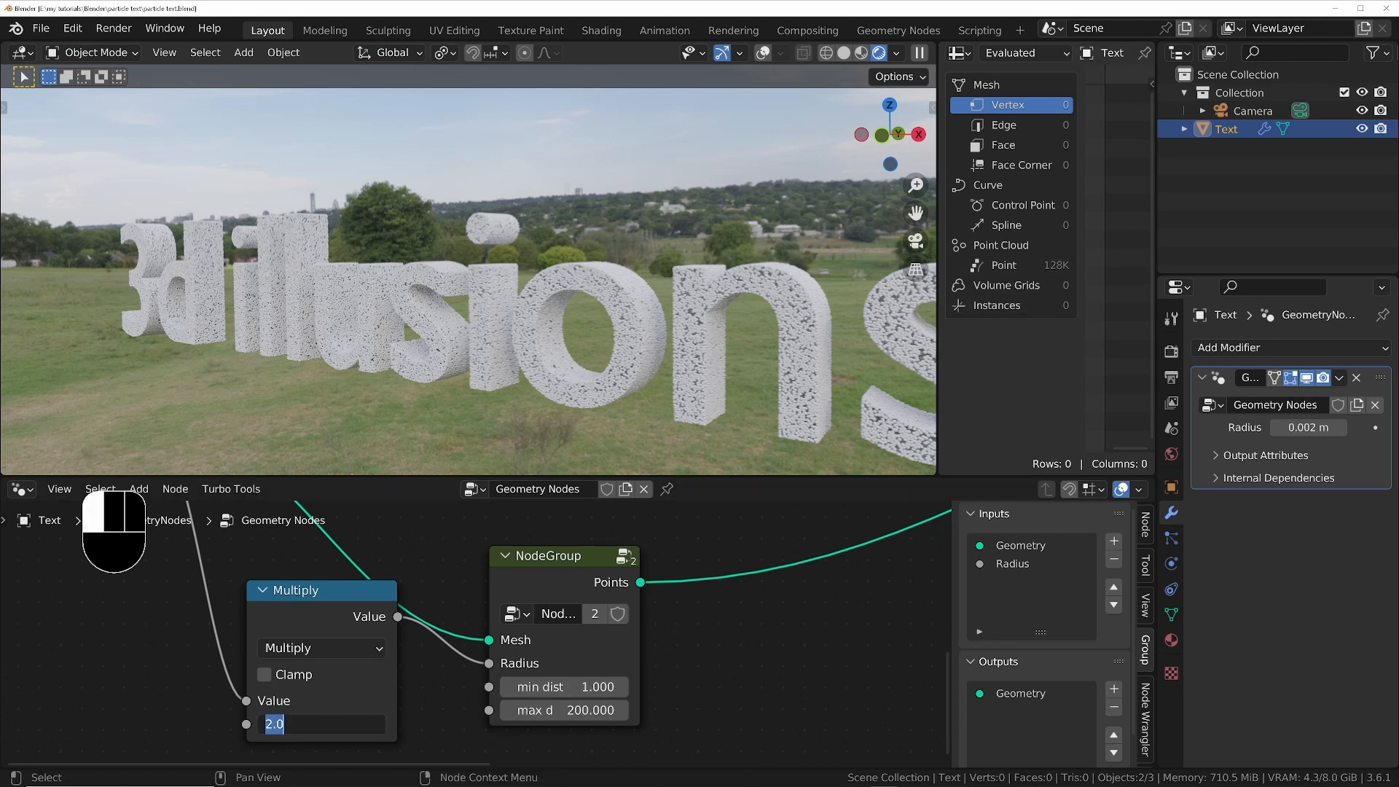
text(4)
key(Return)
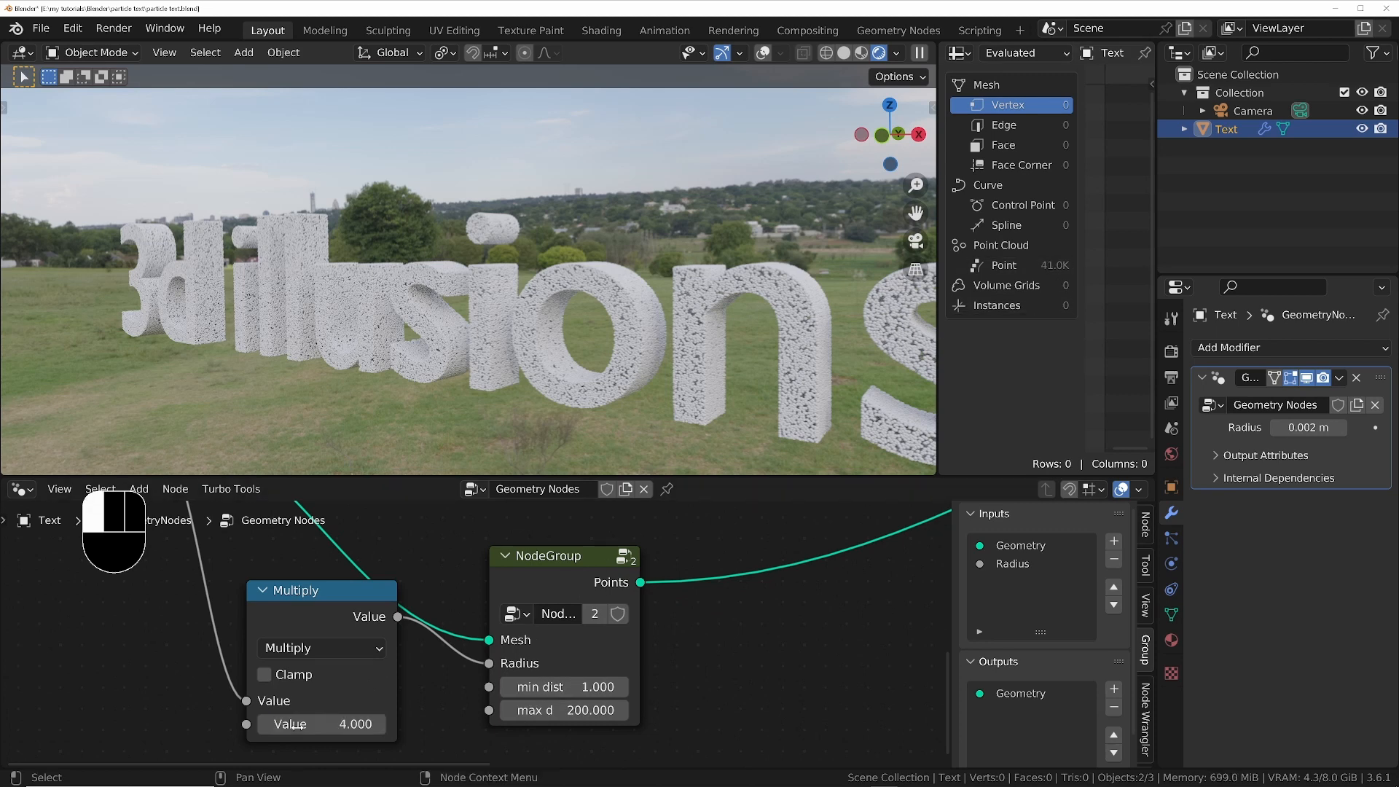
Set the multiplier for the lower NodeGroup's Radius to 10
click(292, 725)
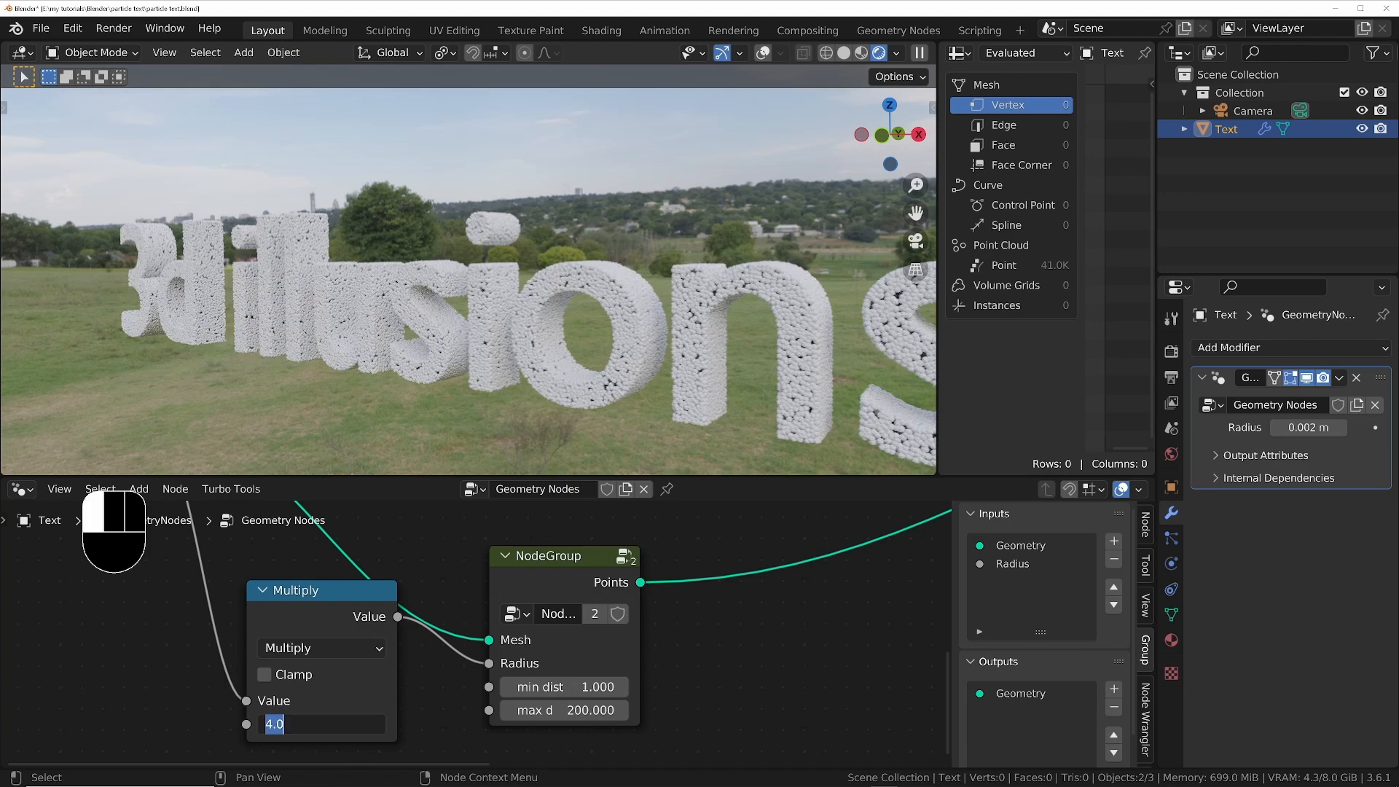
text(10)
key(Return)
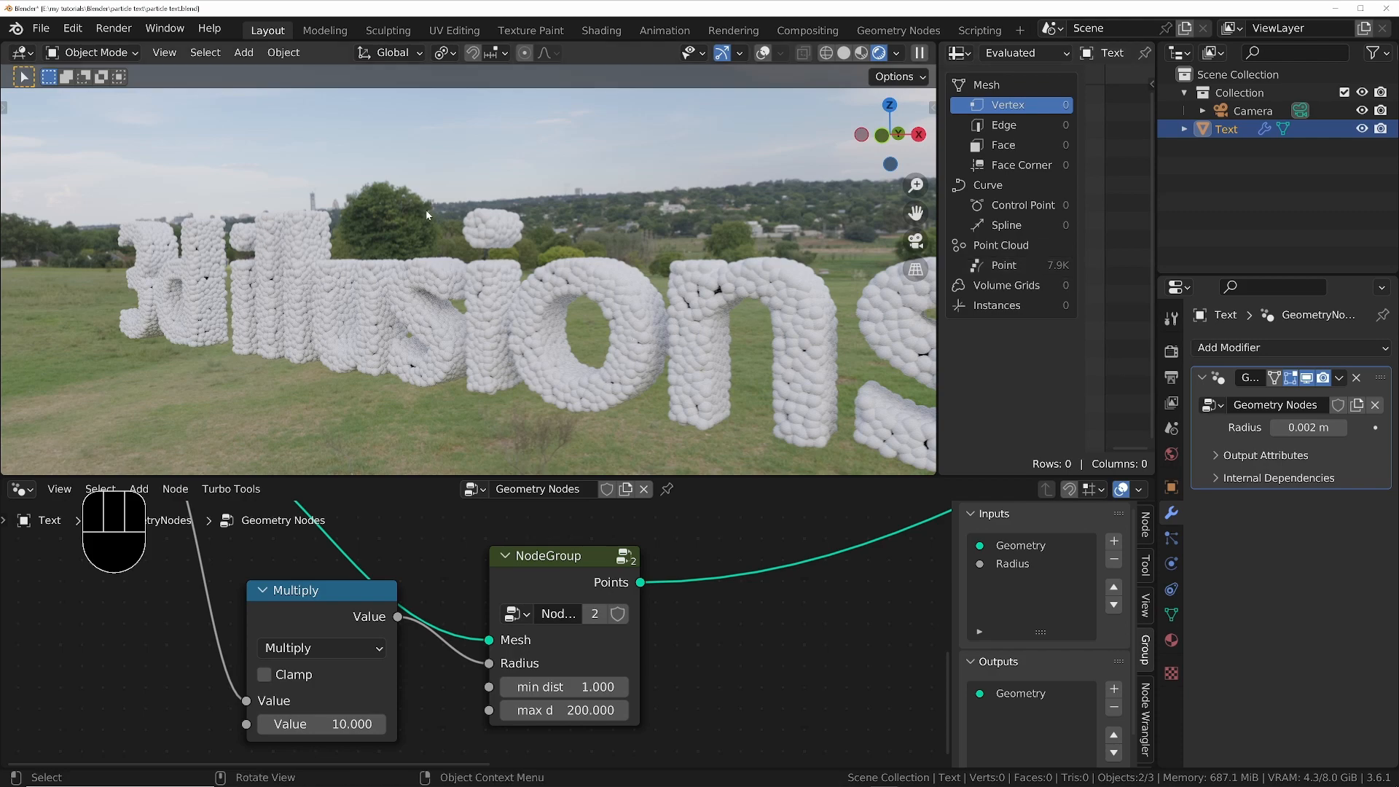
Bring the whole text into view and switch the viewport to Solid shading
ctrl+middle_drag(528, 221, 531, 277)
middle_drag(531, 277, 627, 288)
shift+middle_drag(626, 287, 665, 286)
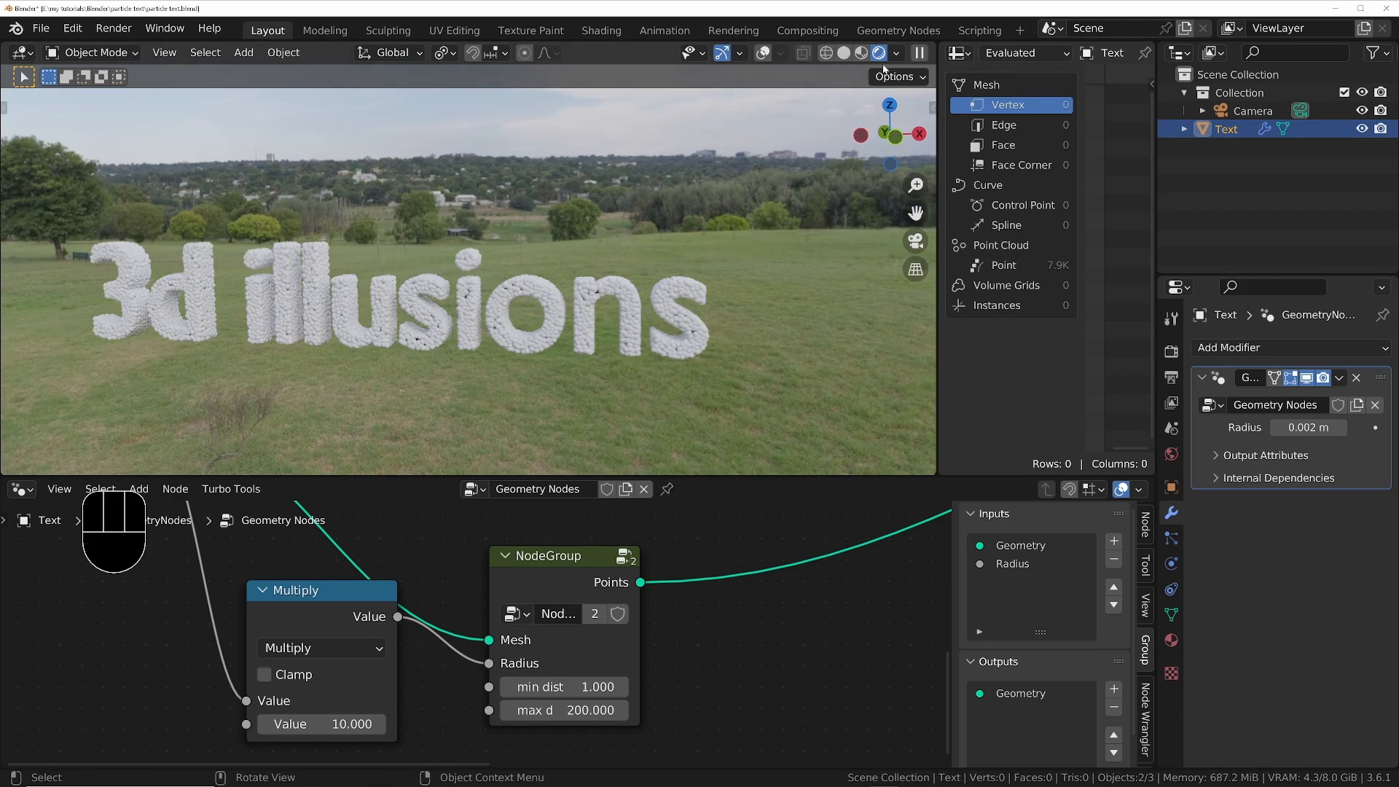
click(844, 54)
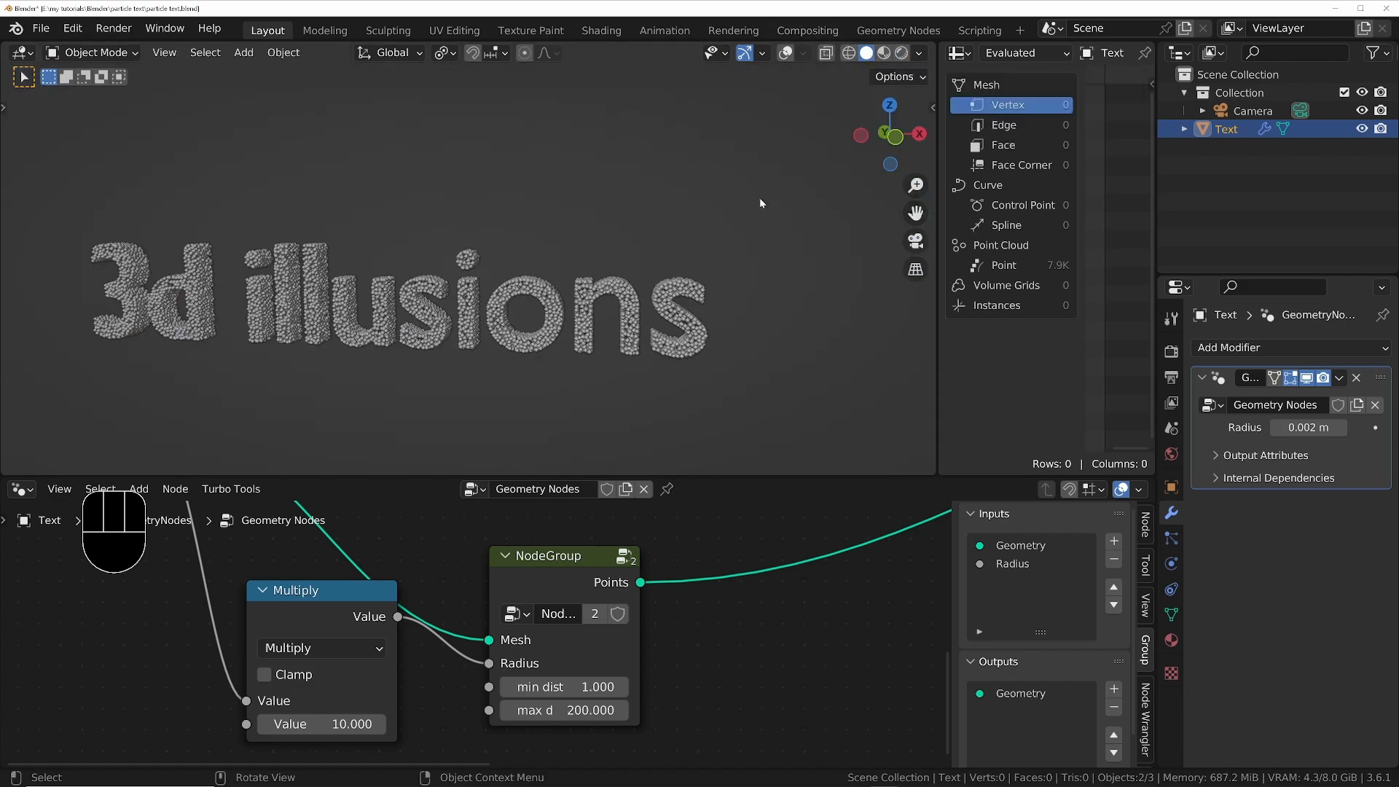
middle_drag(503, 303, 523, 349)
scroll(224, 696, down, 4)
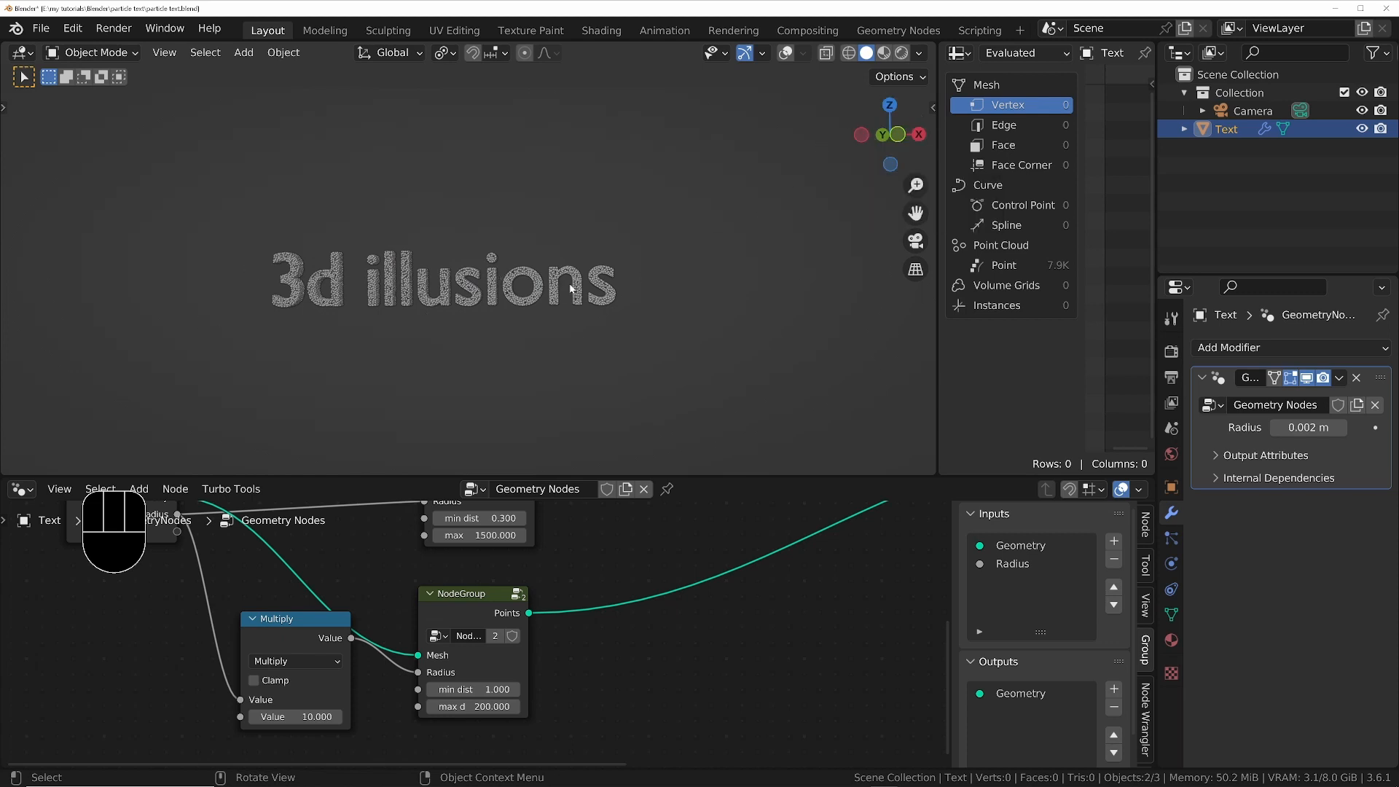
Move the Group Output node farther away from the Switch node to make room between them
middle_drag(775, 573, 345, 702)
scroll(539, 651, down, 8)
drag(635, 637, 846, 608)
scroll(696, 670, up, 4)
middle_drag(697, 670, 570, 687)
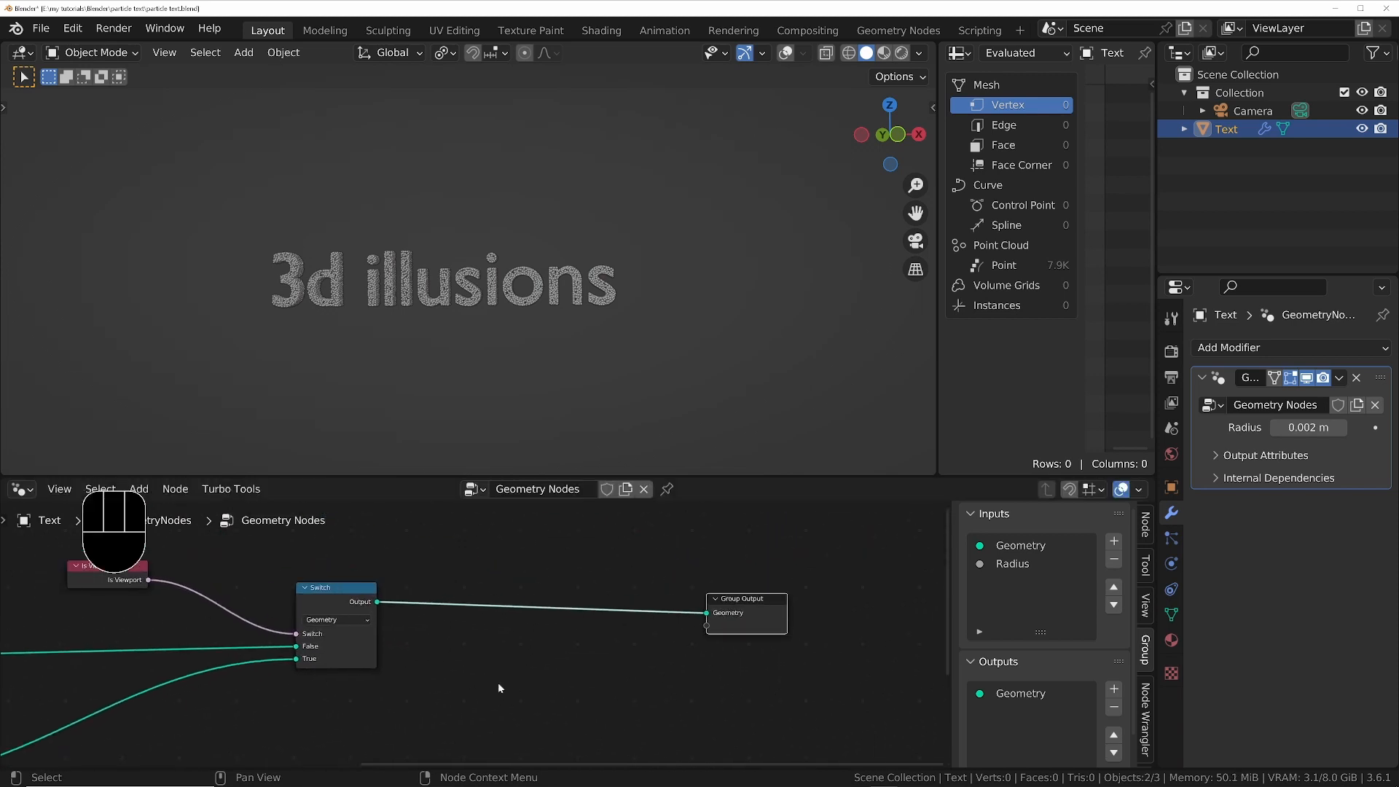
drag(720, 607, 809, 607)
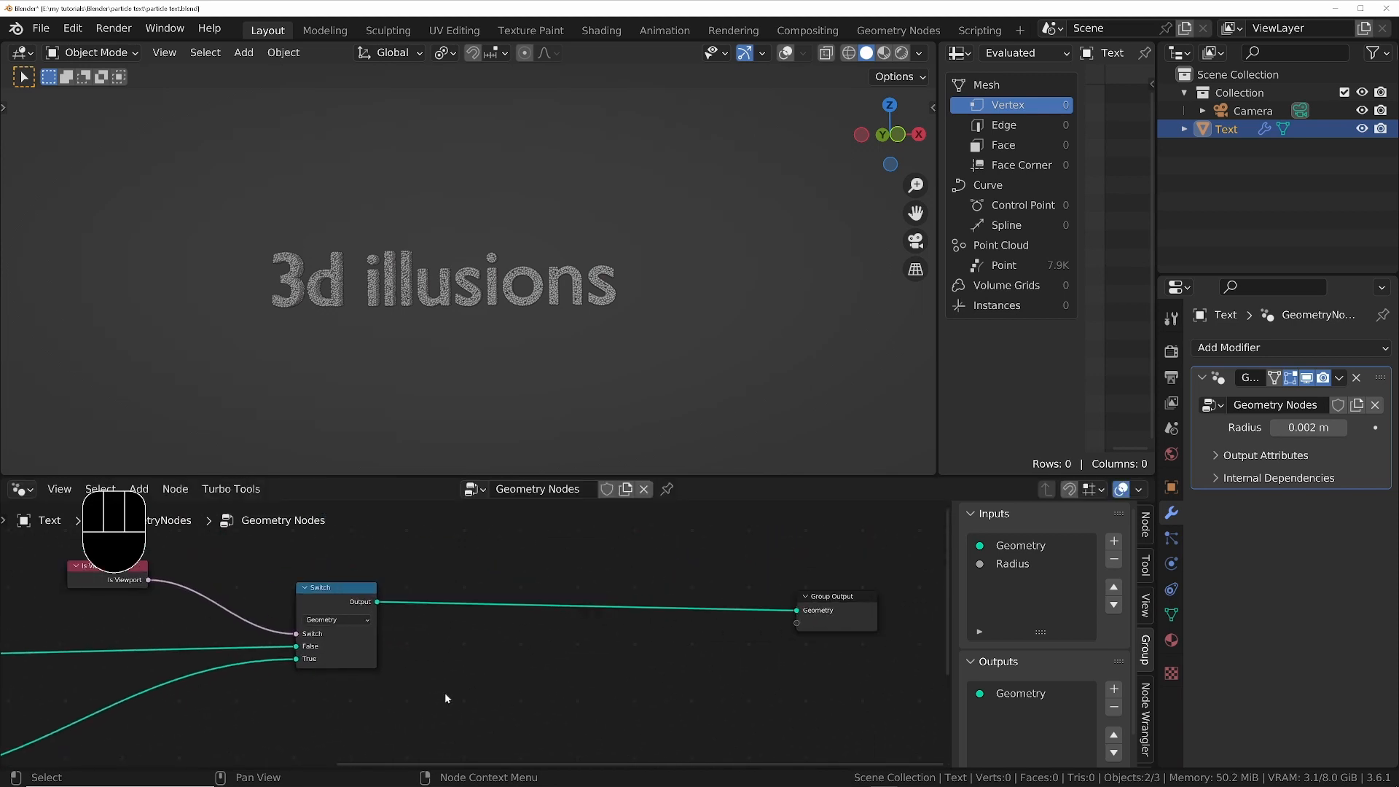
Insert a Set Position node on the link between the Switch and Group Output nodes
key(shift+a)
key(s)
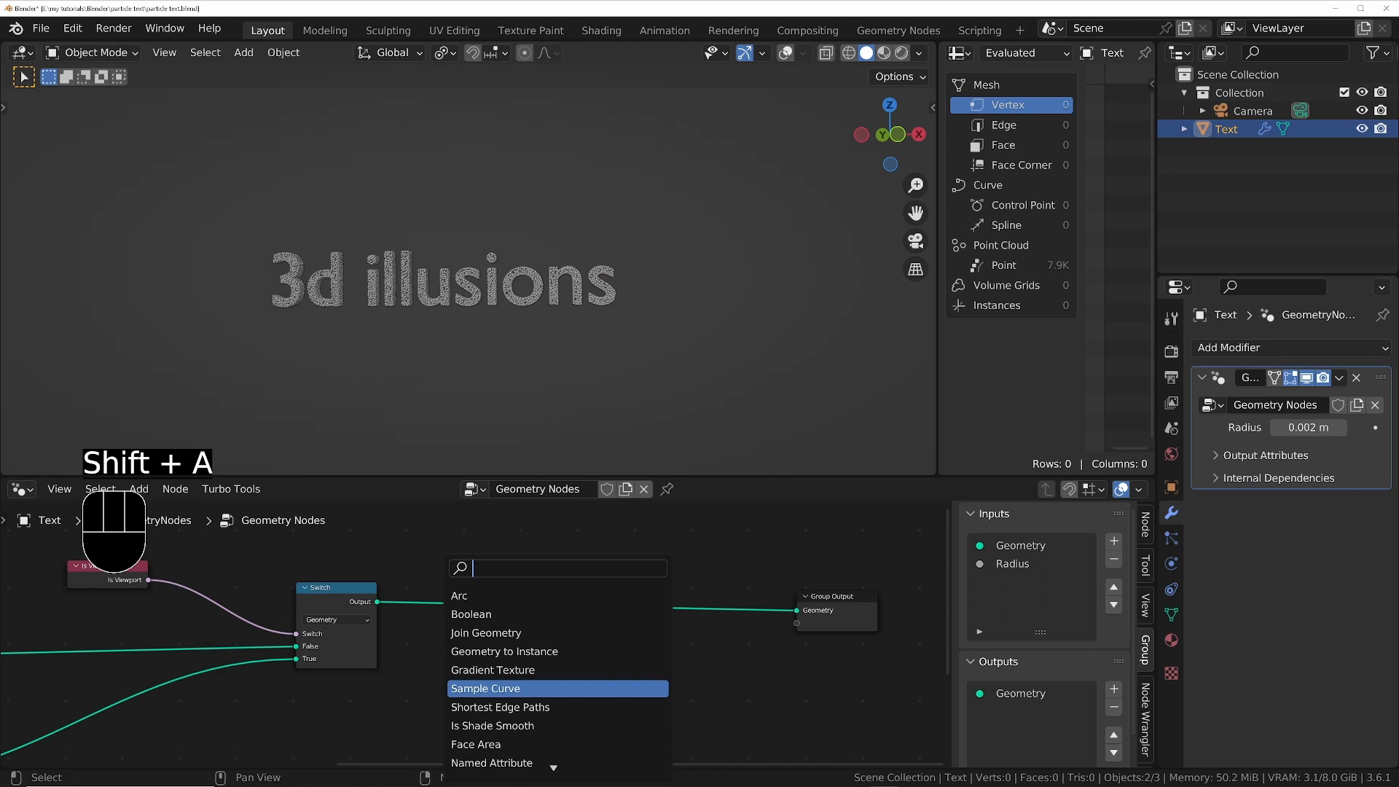
text(posit)
key(Down)
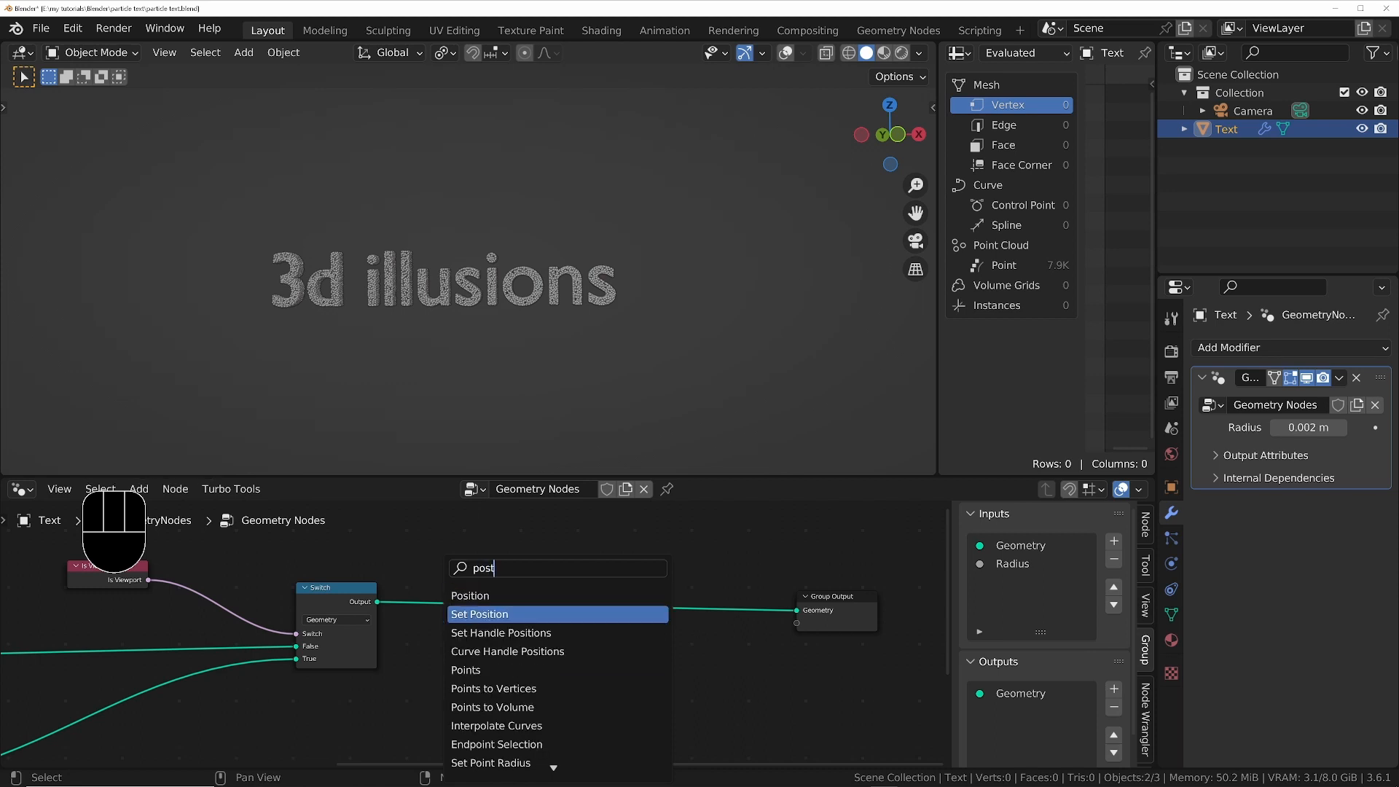
key(Return)
click(606, 583)
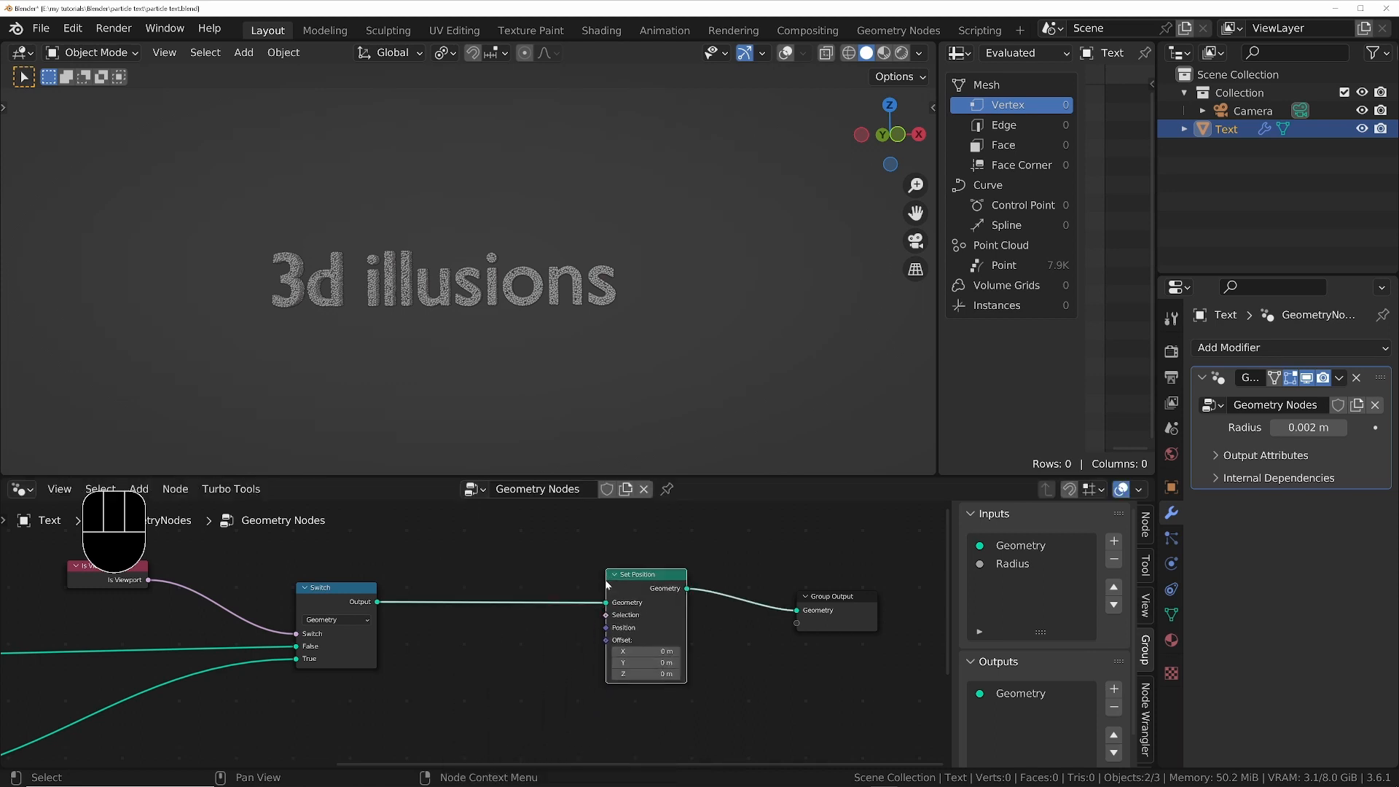
Try shifting the text with the X and Z Offset values of the Set Position node
scroll(444, 648, down, 2)
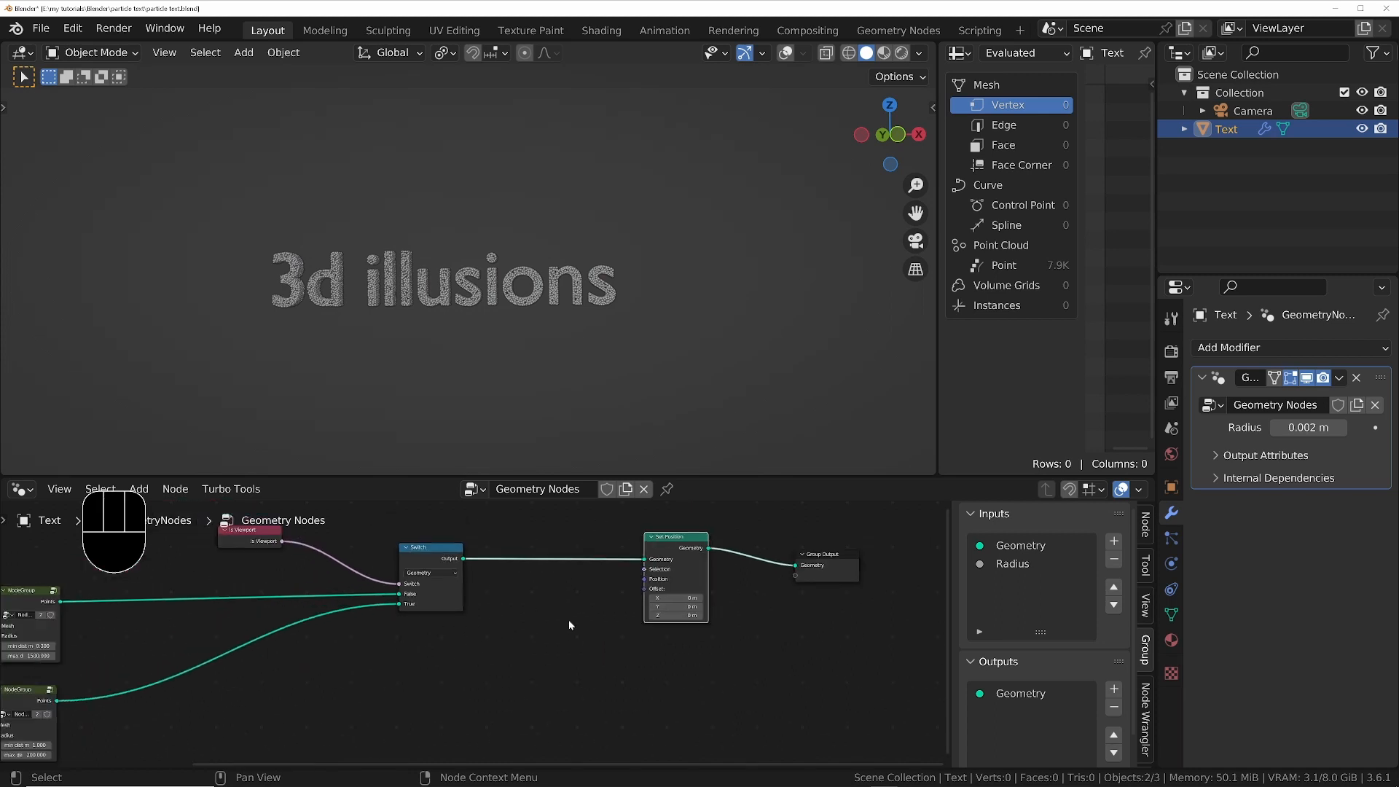
mouse_move(675, 598)
shift+mouse_down()
mouse_move(718, 598)
mouse_move(662, 597)
mouse_move(717, 616)
mouse_move(660, 616)
shift+mouse_up()
right_click(674, 597)
right_click(668, 616)
shift+click(668, 622)
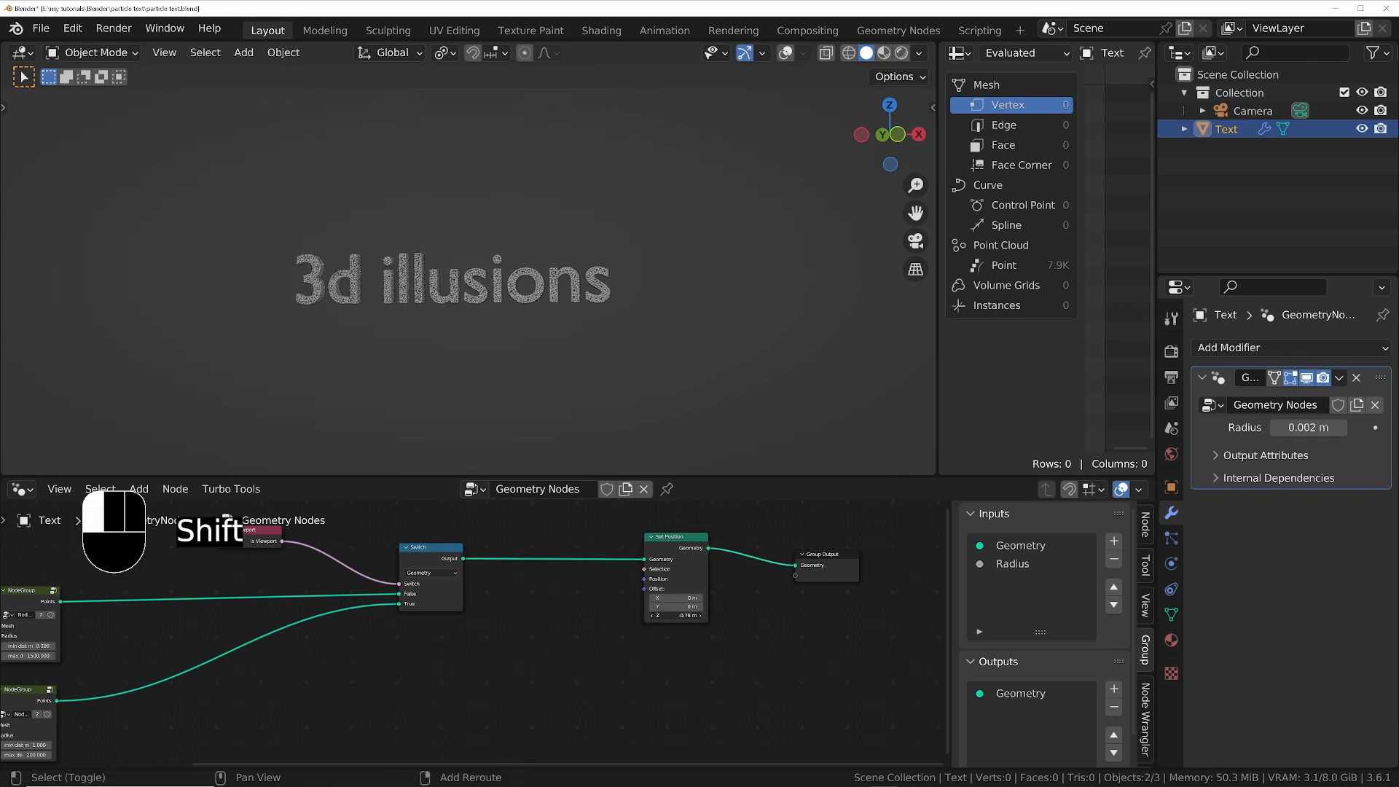
right_click(669, 616)
Add a Noise Texture node below the Switch and connect its Color output to the Set Position node's Offset
middle_drag(515, 635, 619, 625)
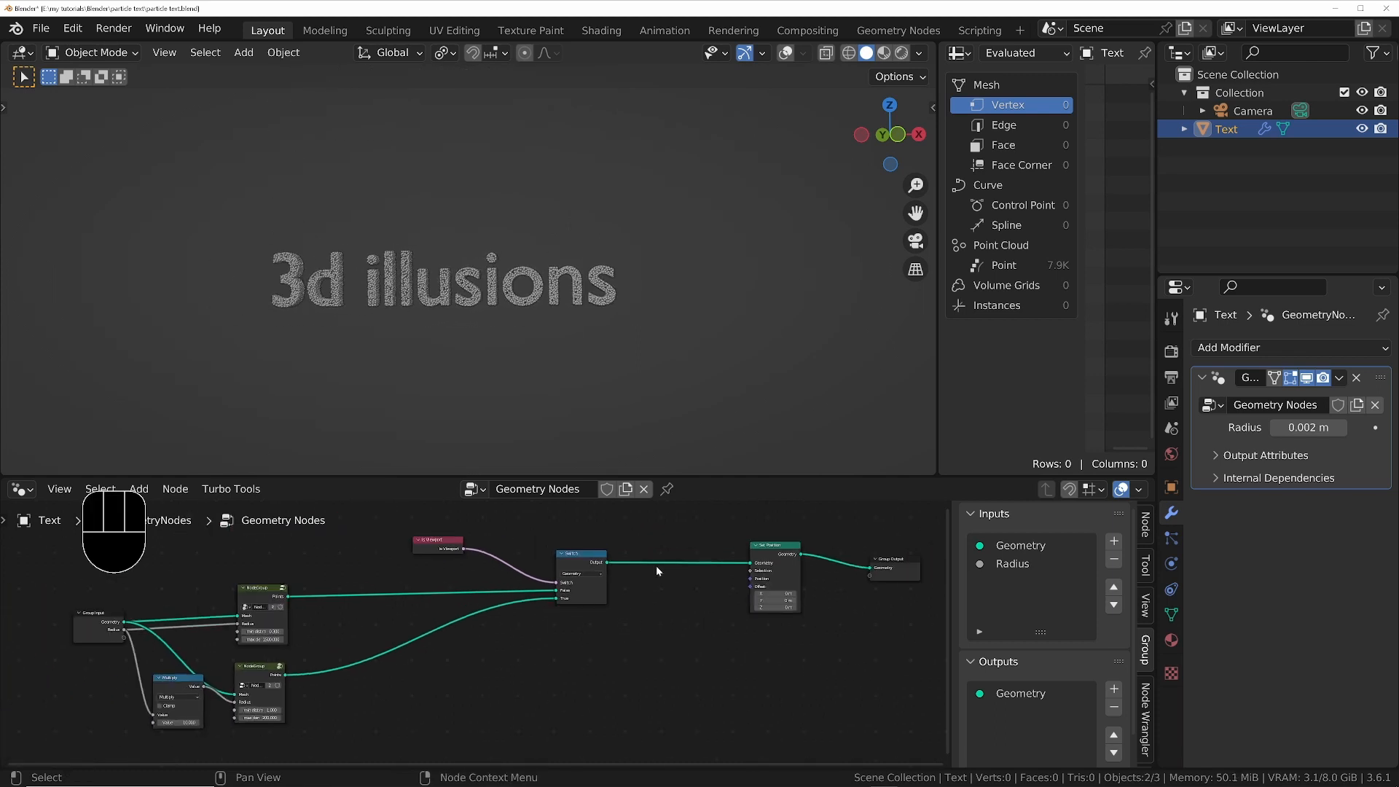
scroll(656, 565, down, 2)
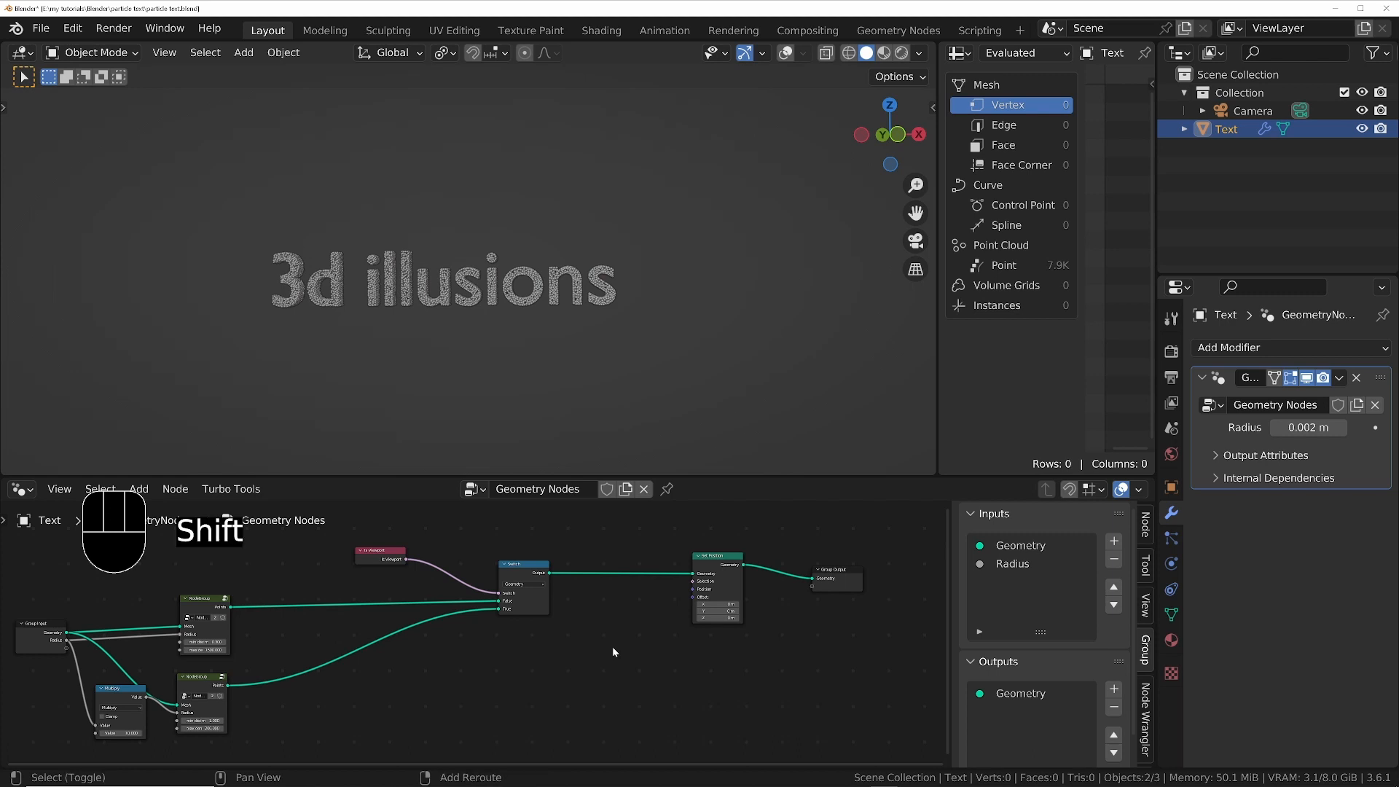
key(shift+a)
text(nosie)
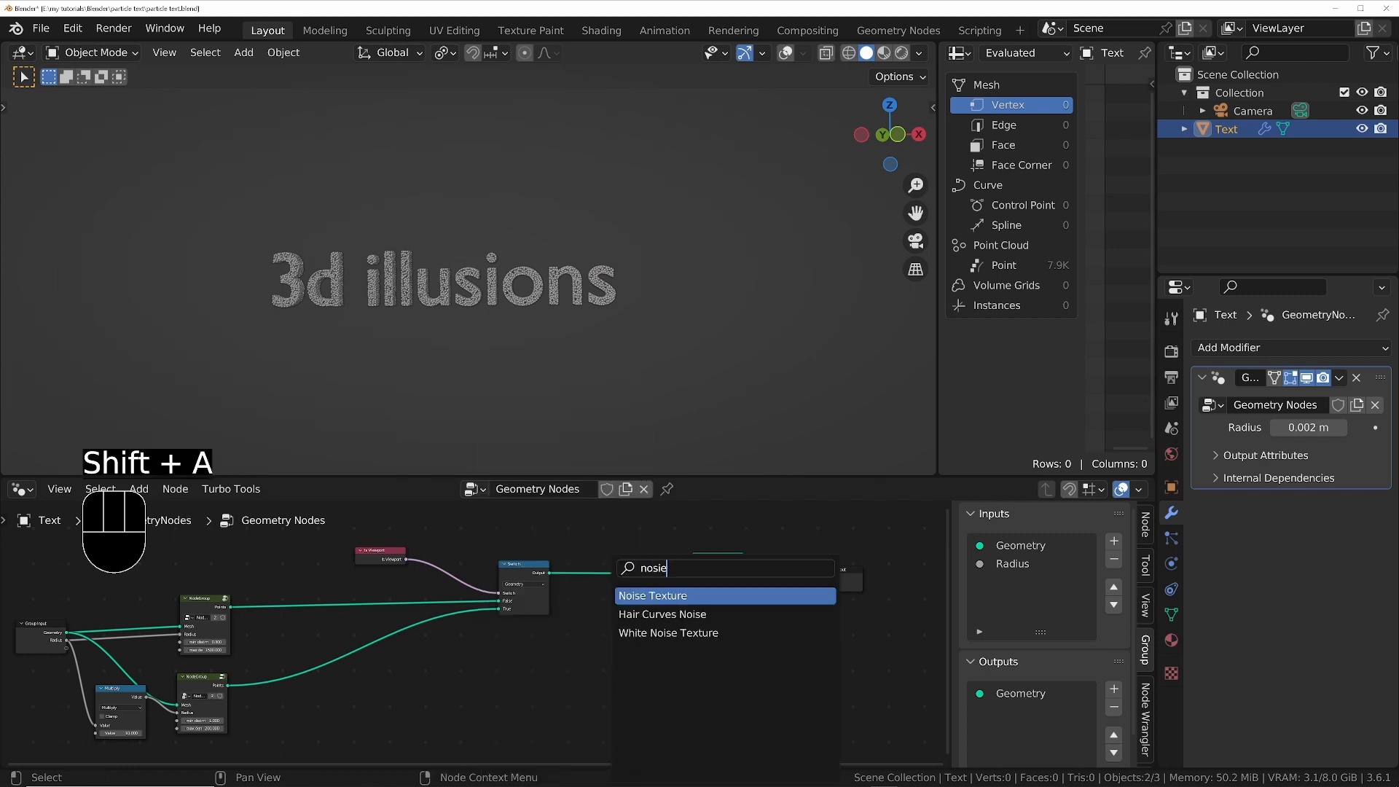
key(Return)
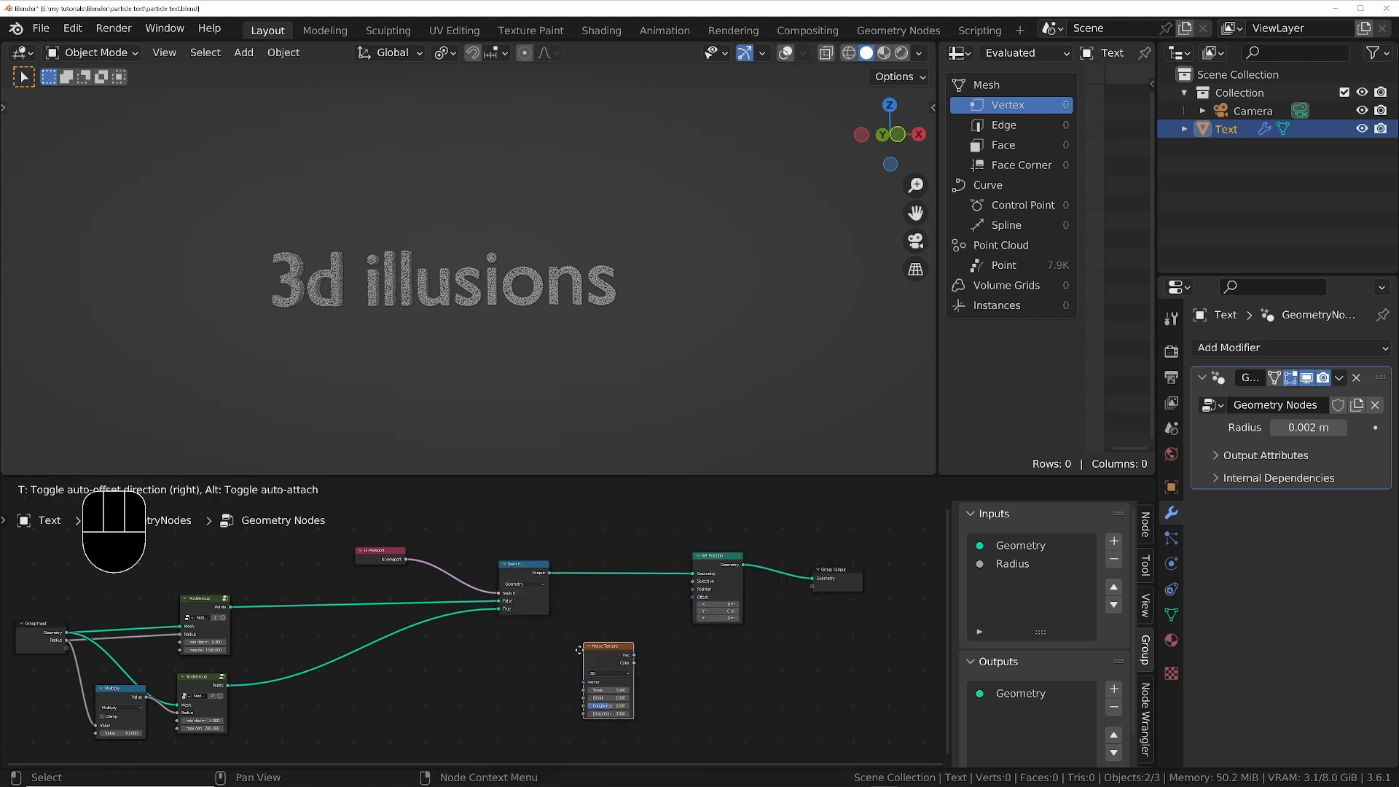
click(523, 654)
scroll(750, 662, up, 1)
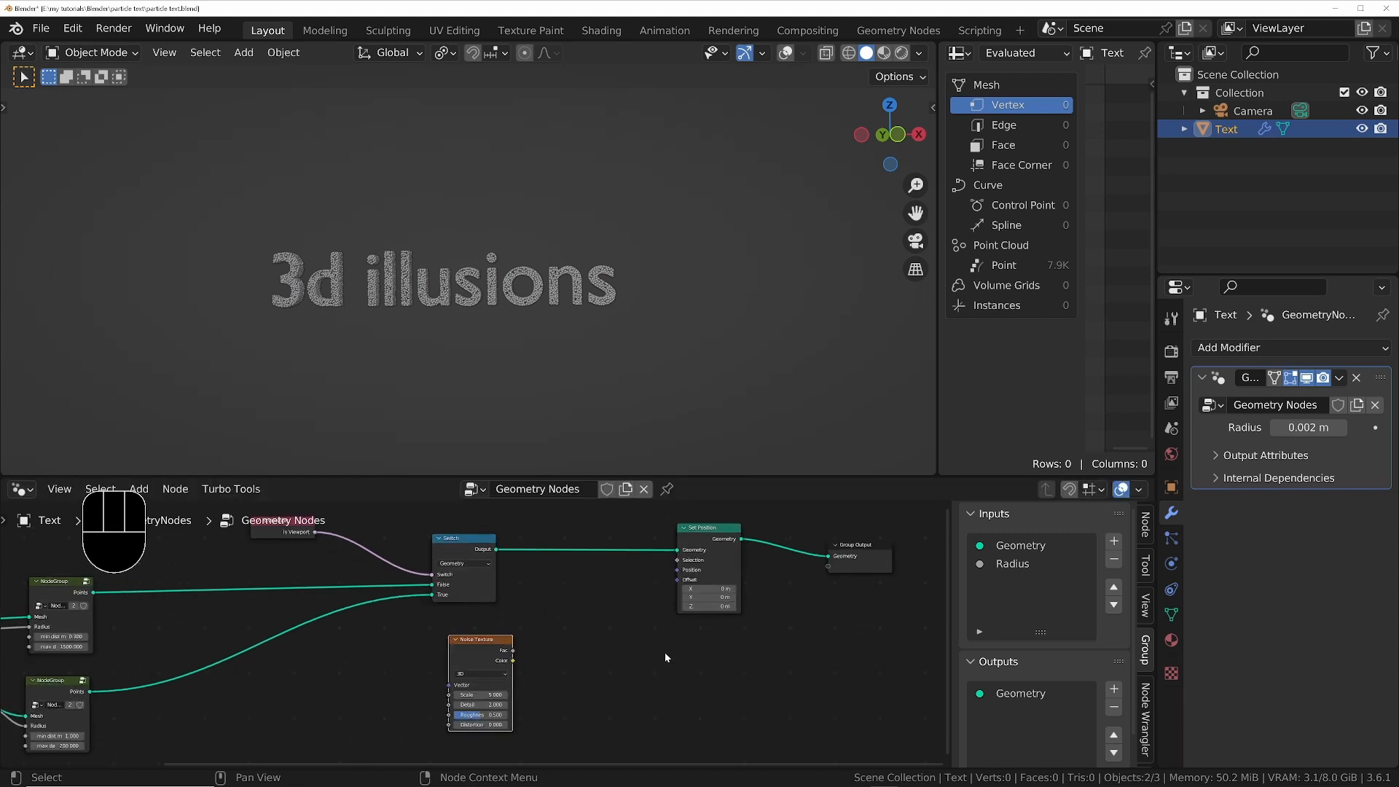
scroll(664, 653, up, 1)
drag(492, 658, 691, 566)
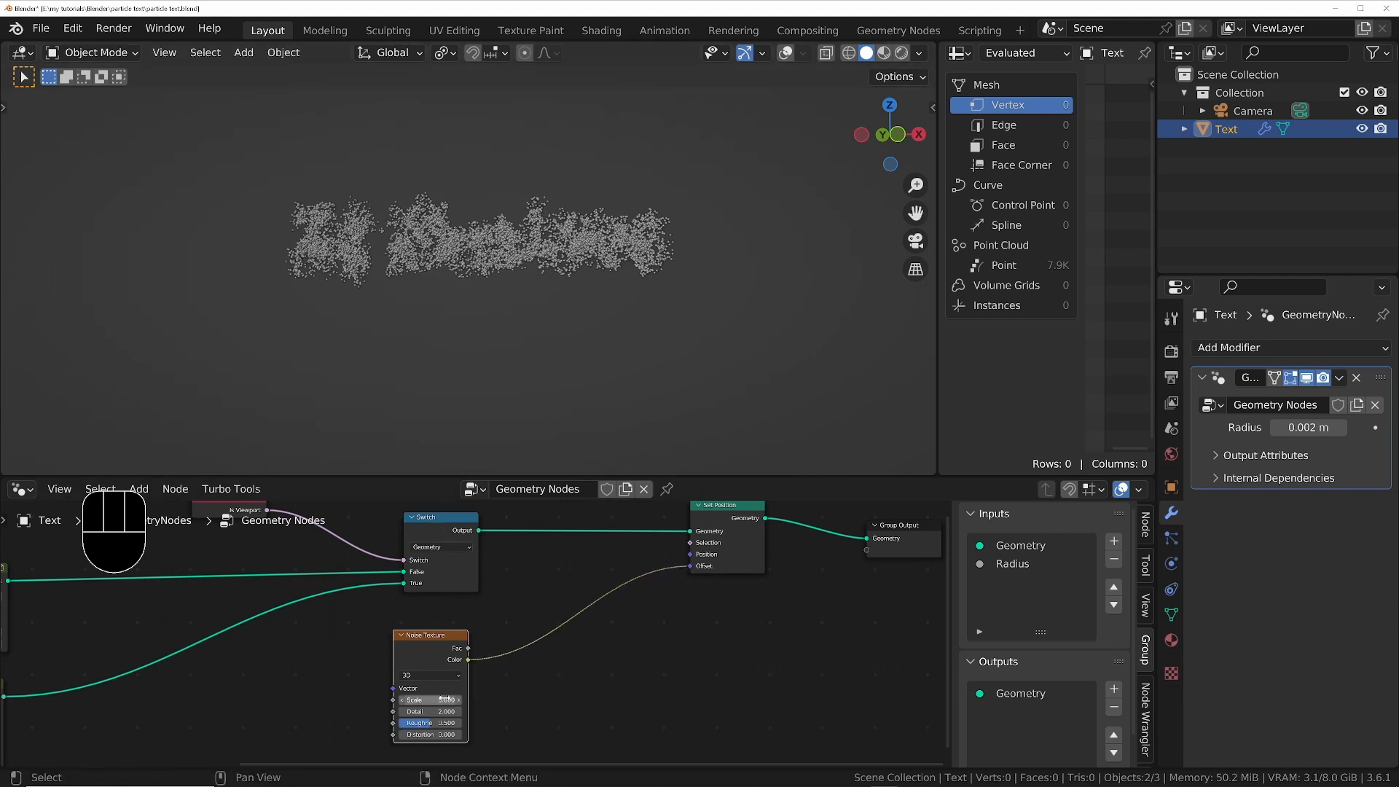
Set the Noise Texture's Scale to 2.9 and check the distorted particles from an angled, closer view
mouse_move(444, 699)
mouse_down()
mouse_move(401, 699)
mouse_move(429, 699)
mouse_up()
scroll(445, 229, up, 3)
middle_drag(447, 229, 503, 249)
middle_drag(475, 742, 544, 677)
scroll(510, 654, up, 2)
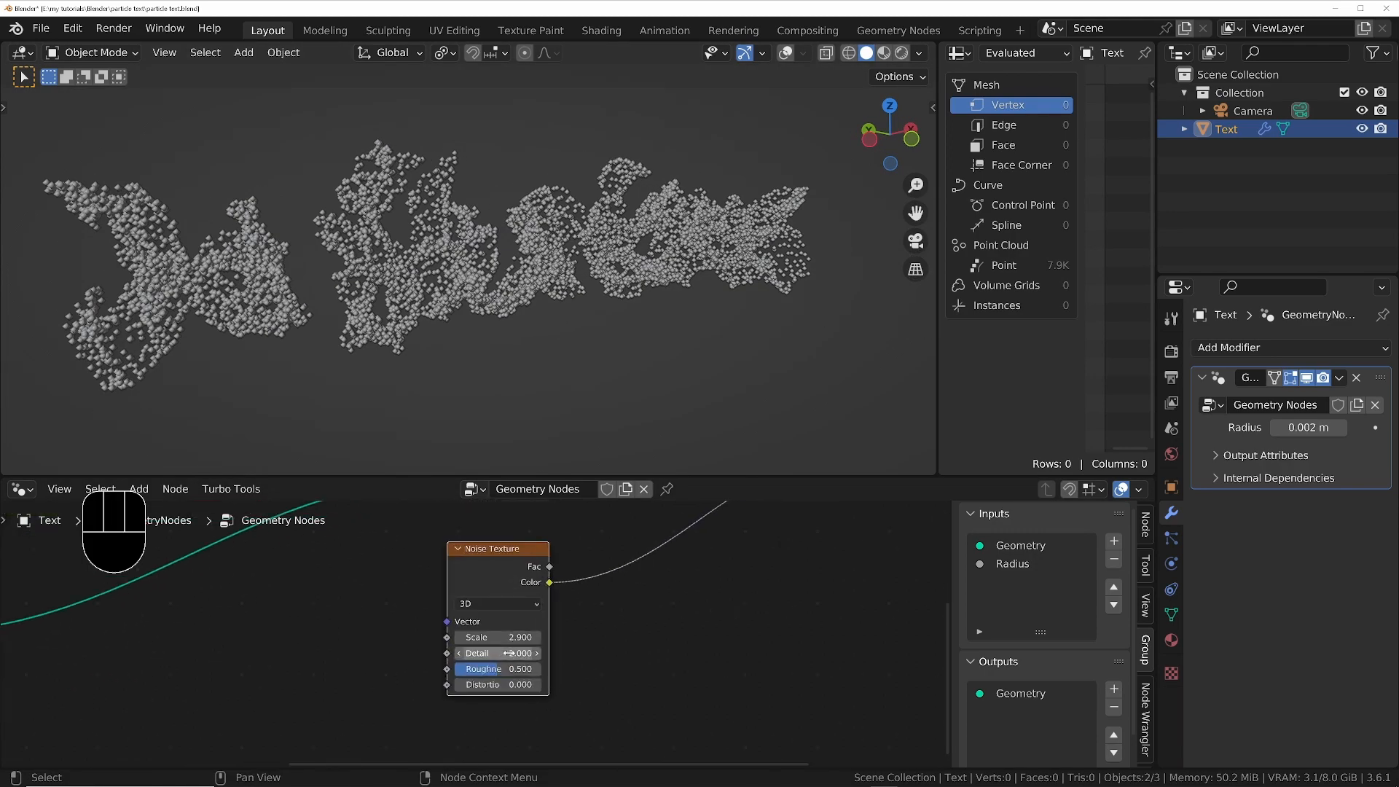
drag(508, 653, 492, 685)
scroll(521, 611, down, 2)
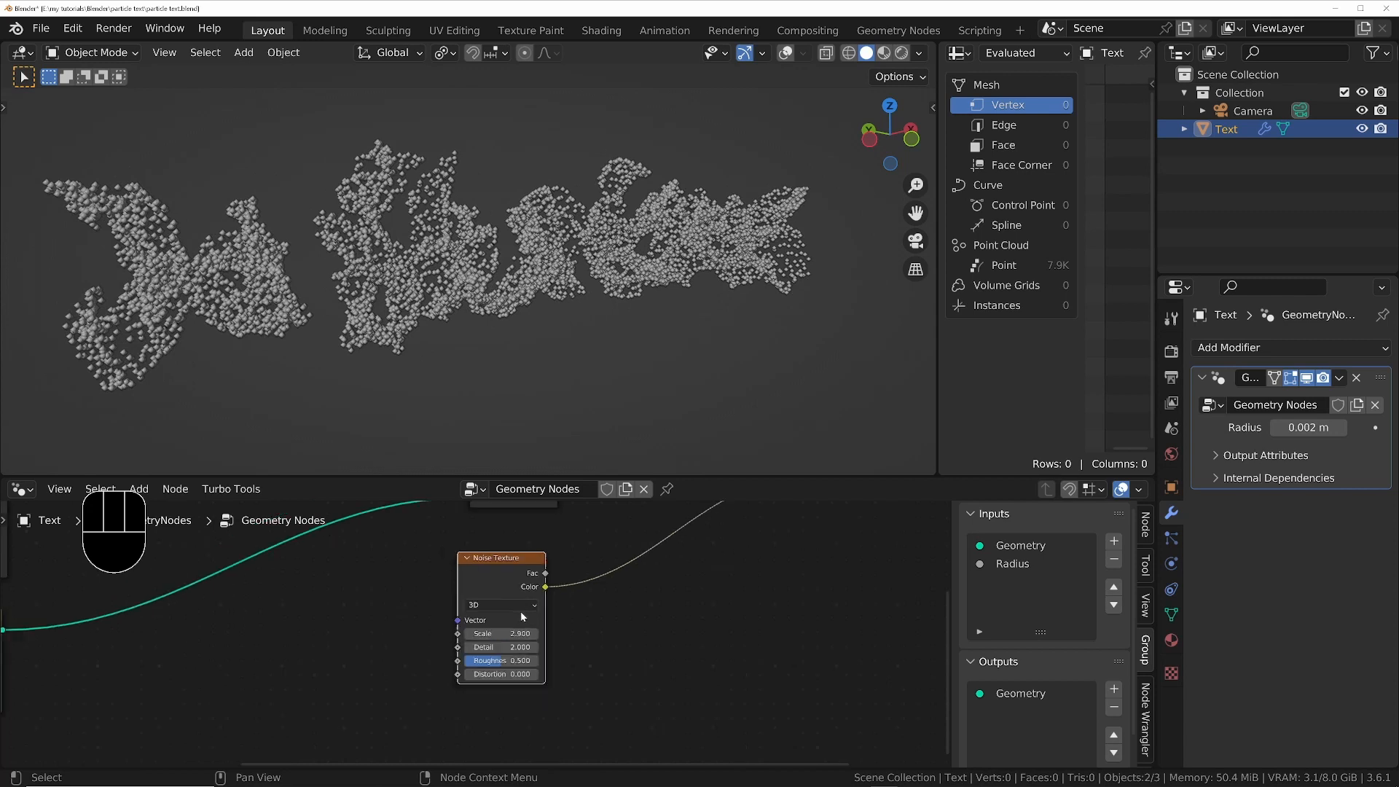
Switch the Noise Texture to 4D and try varying its W value
middle_drag(673, 600, 597, 631)
scroll(596, 631, down, 1)
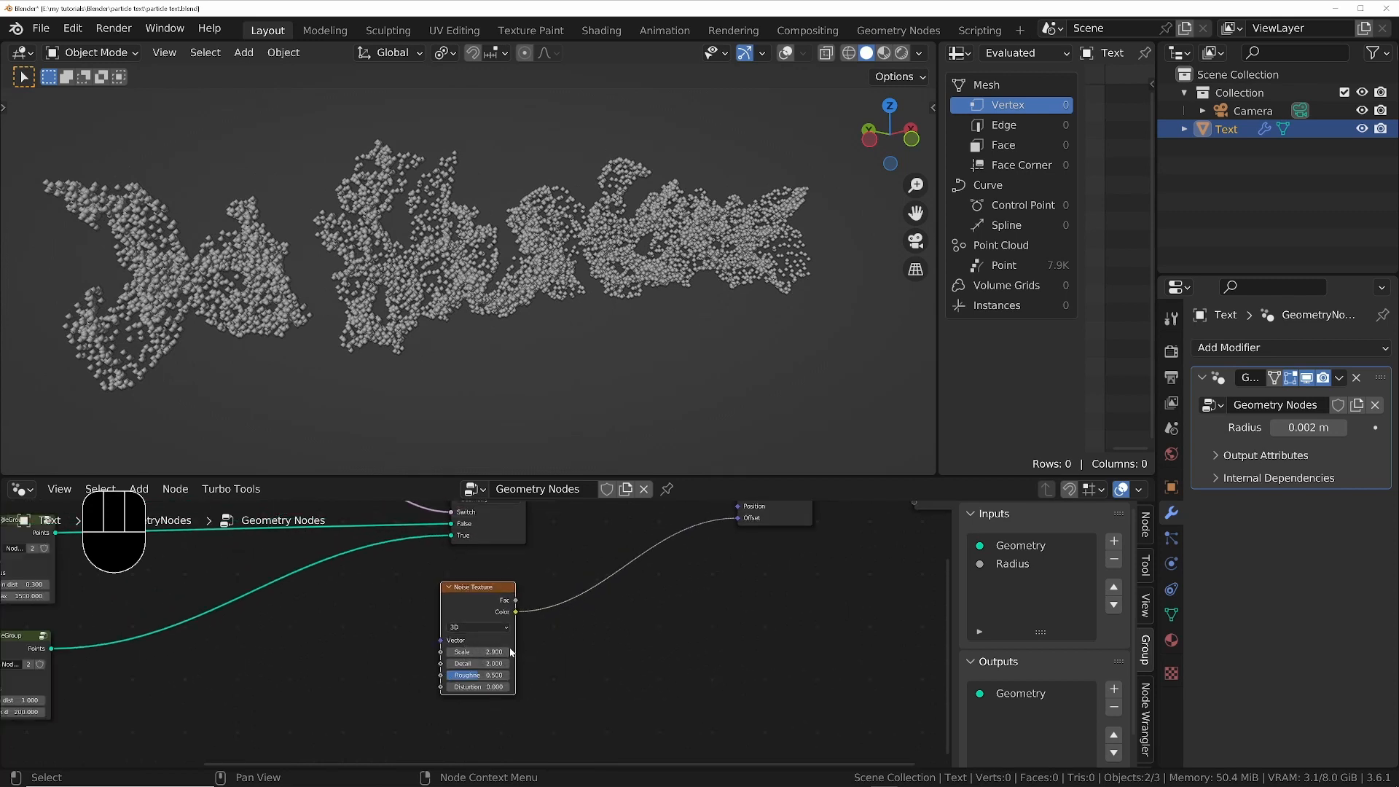
scroll(524, 641, up, 3)
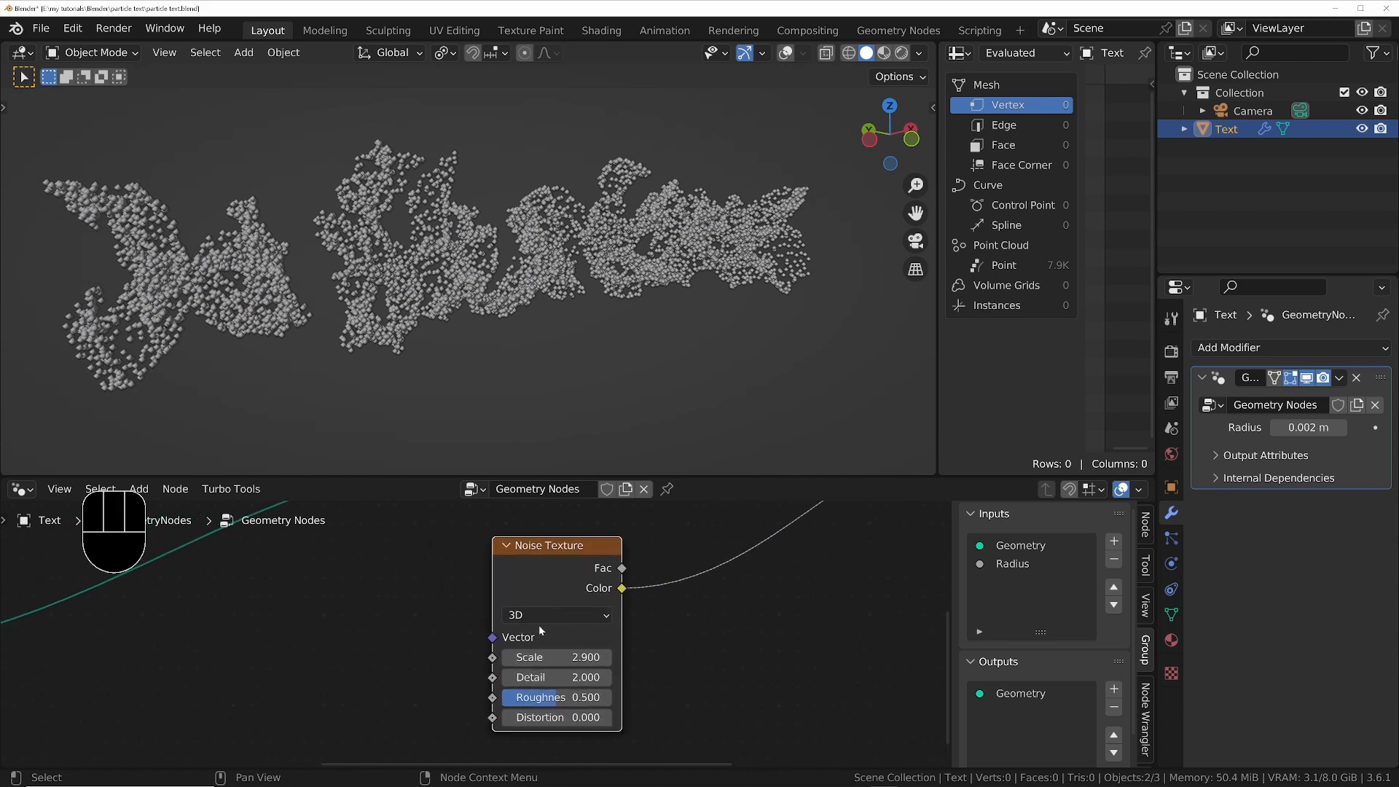
click(532, 615)
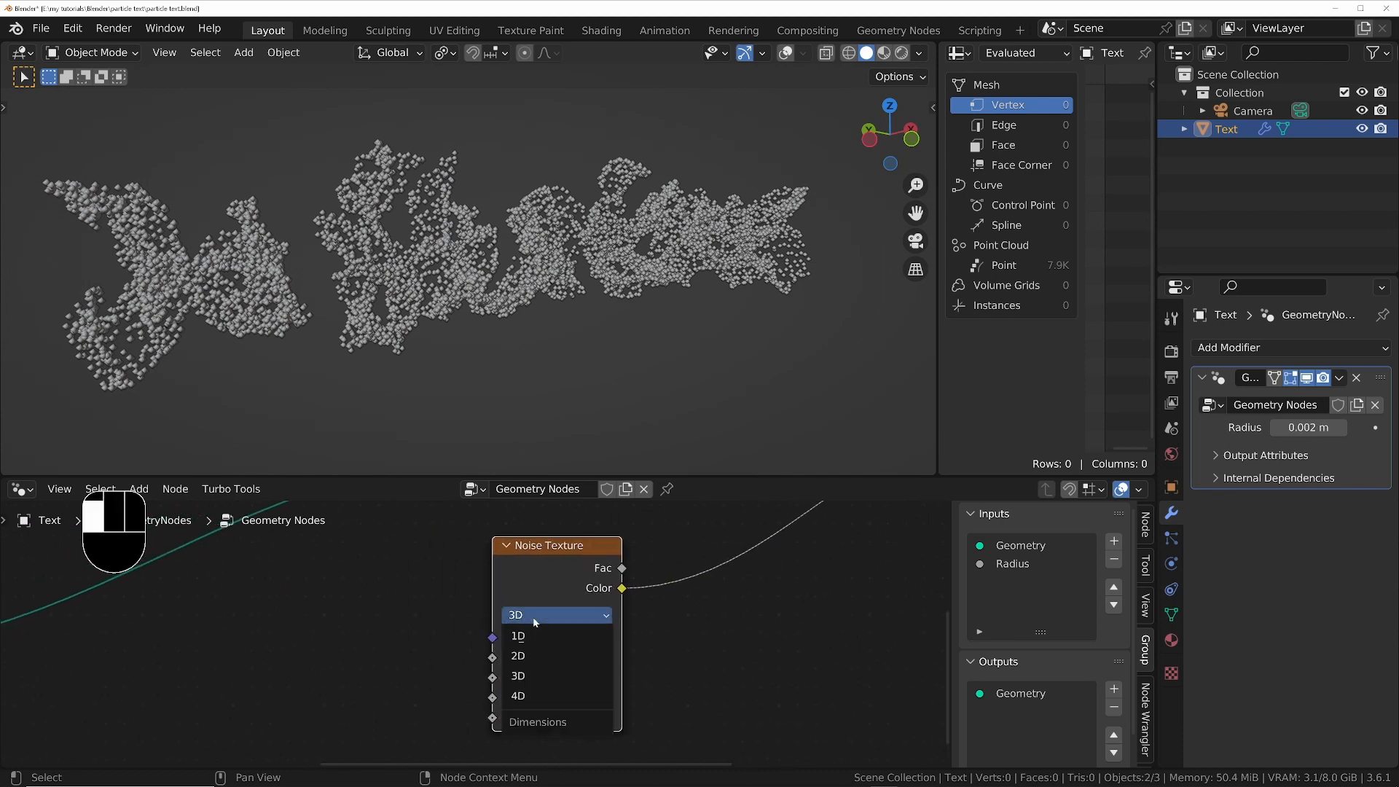
click(523, 698)
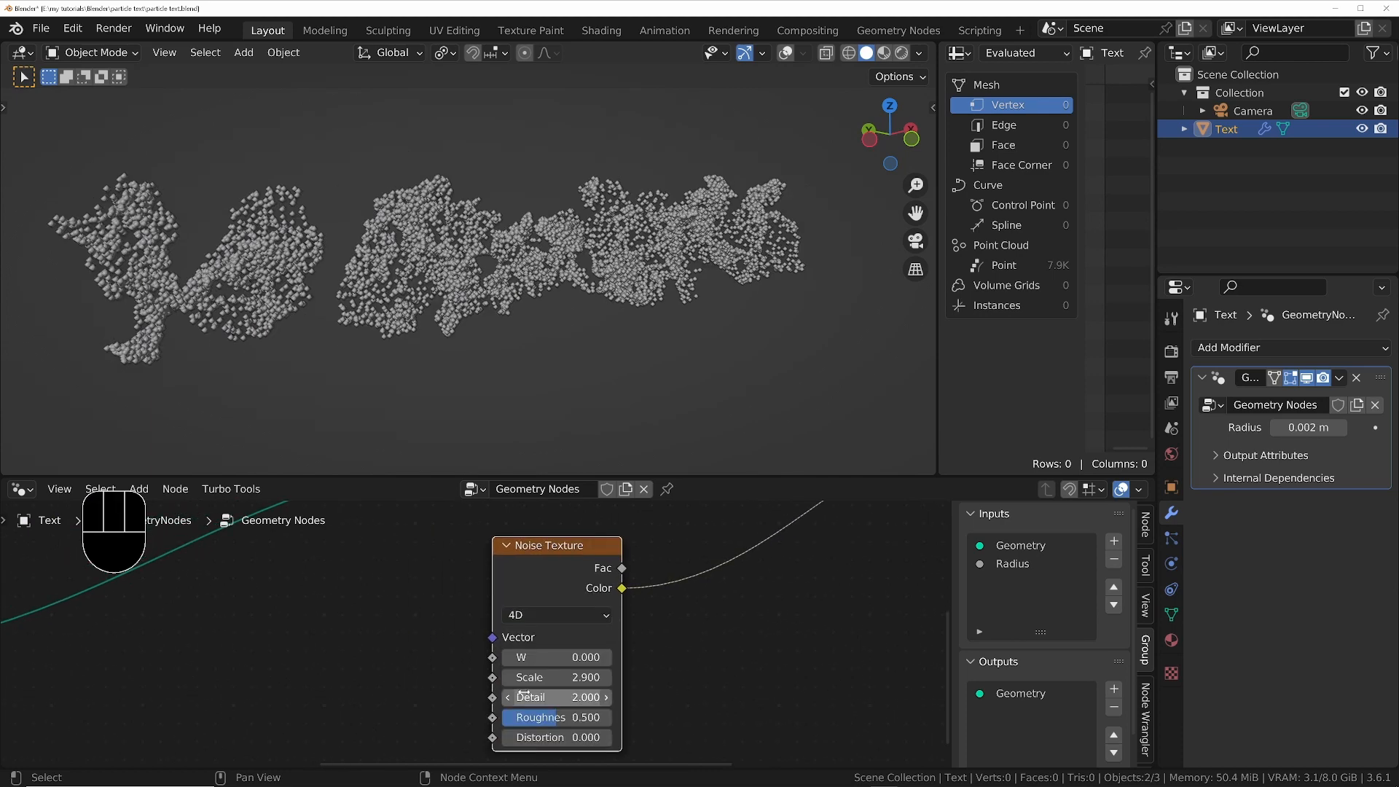
drag(536, 659, 573, 653)
right_click(536, 653)
middle_drag(433, 680, 602, 627)
scroll(602, 627, down, 3)
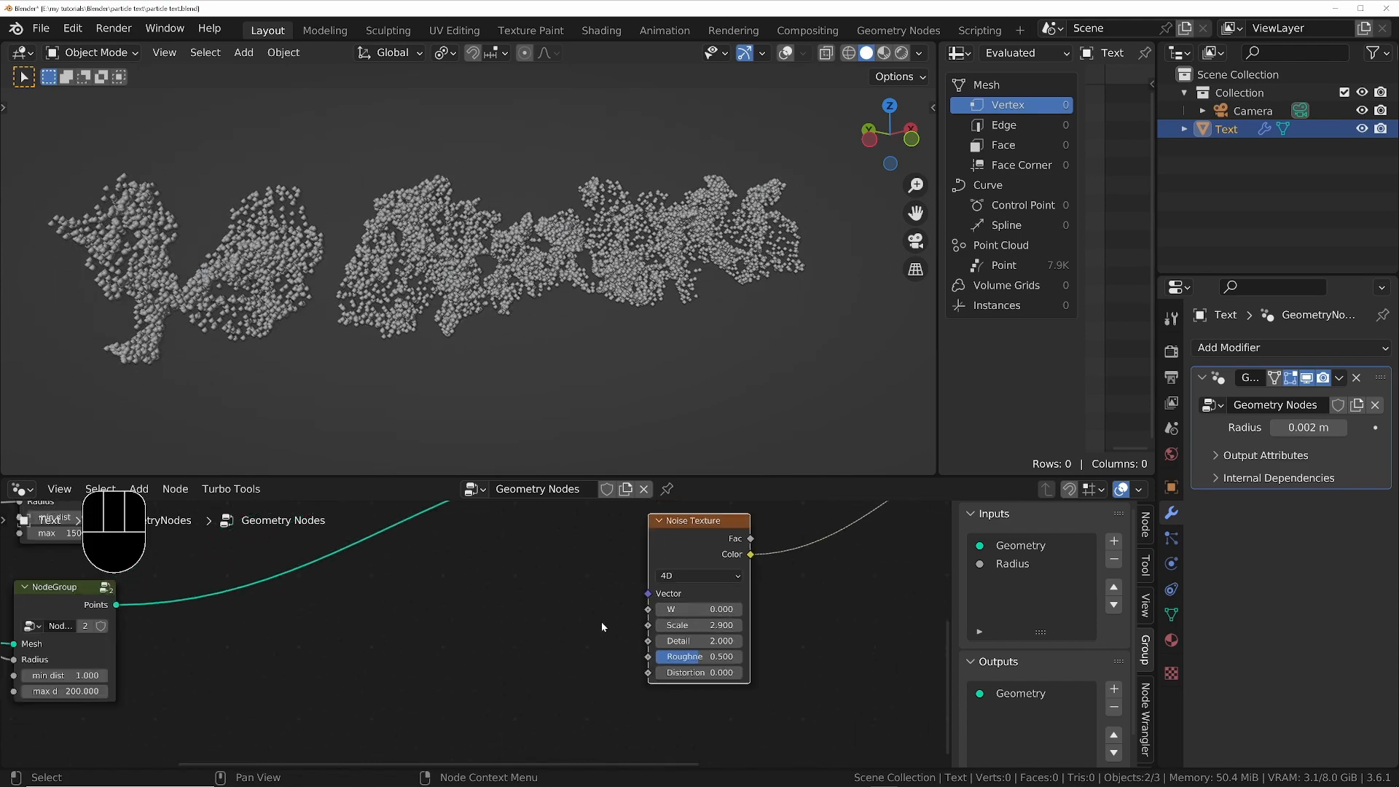
key(shift+a)
text(frame)
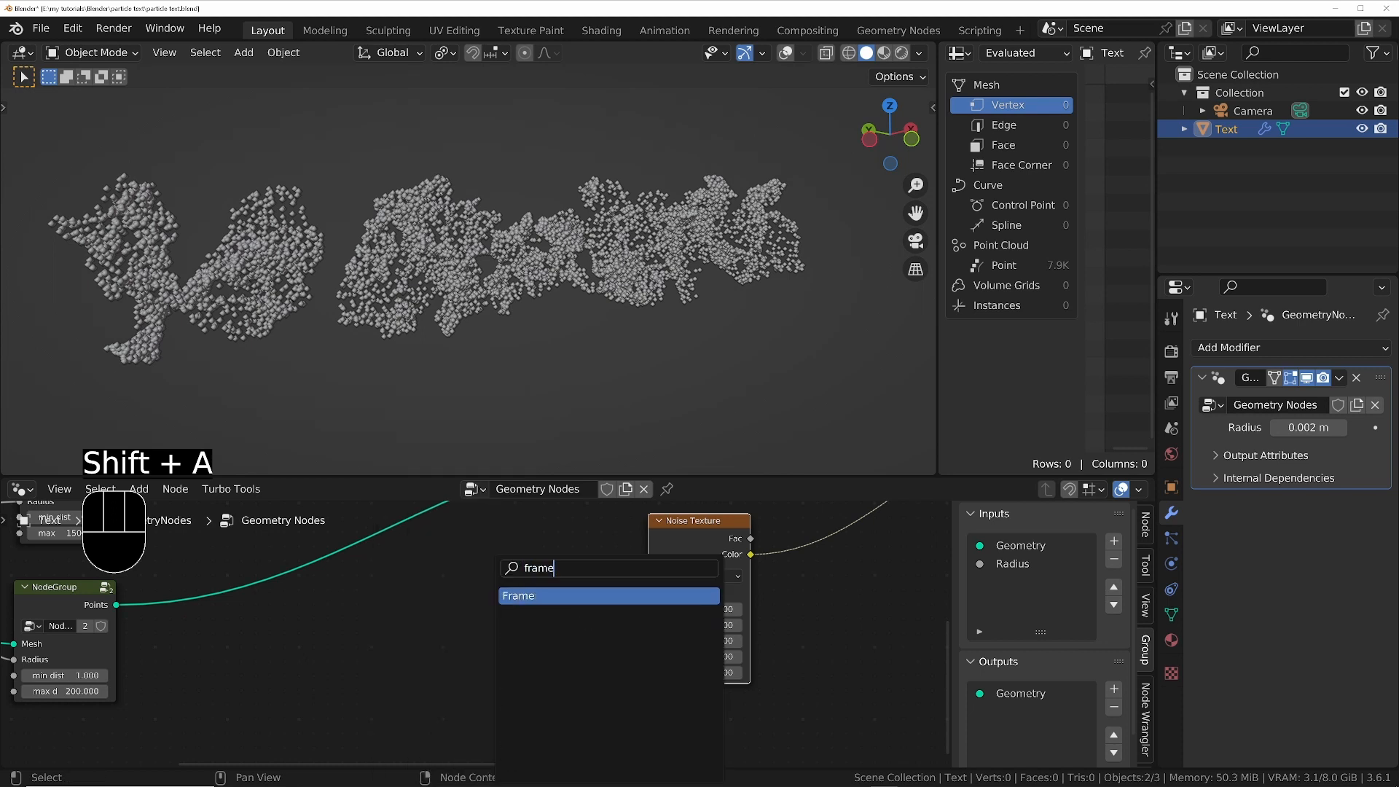
key(Return)
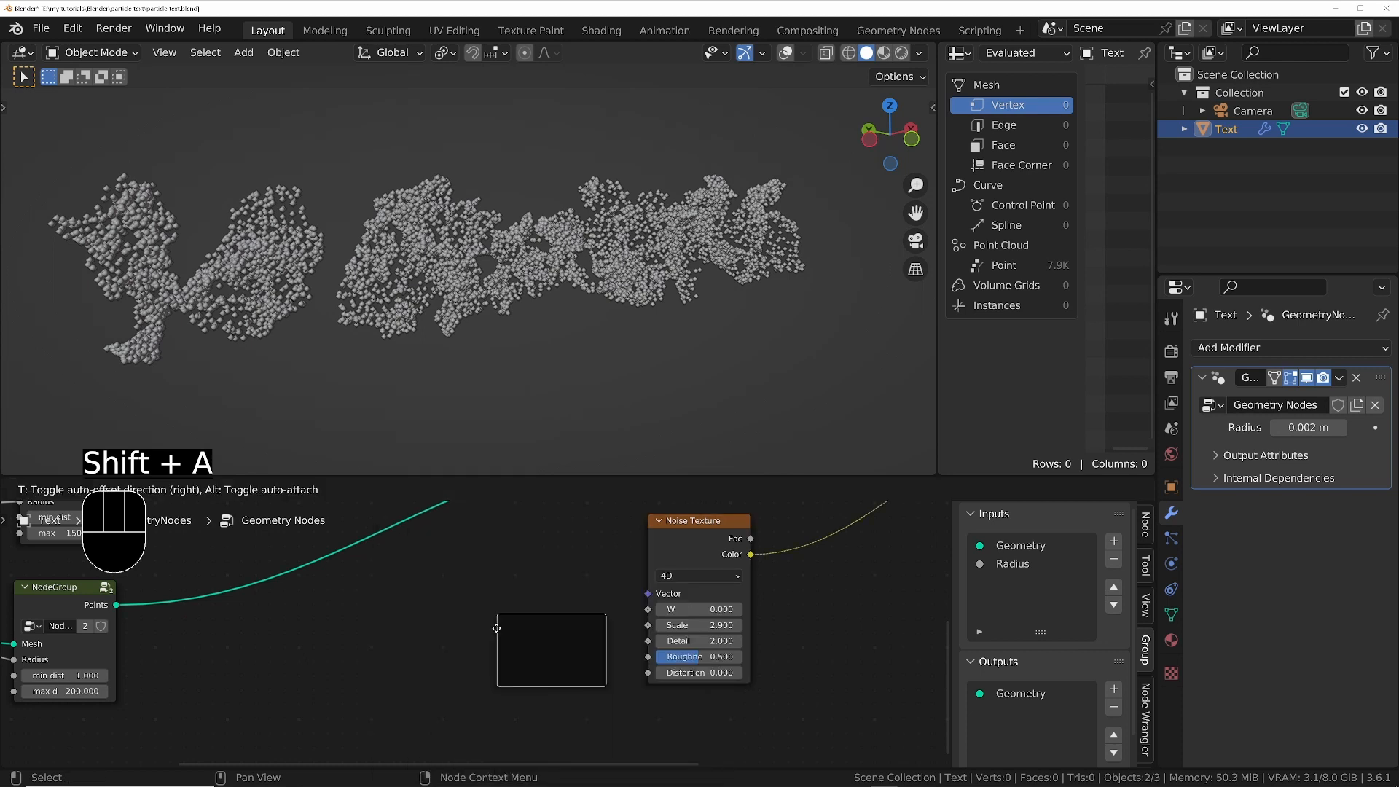
click(496, 627)
Add a Scene Time node and connect its Frame output to the Noise Texture's W input
key(shift+a)
text(time)
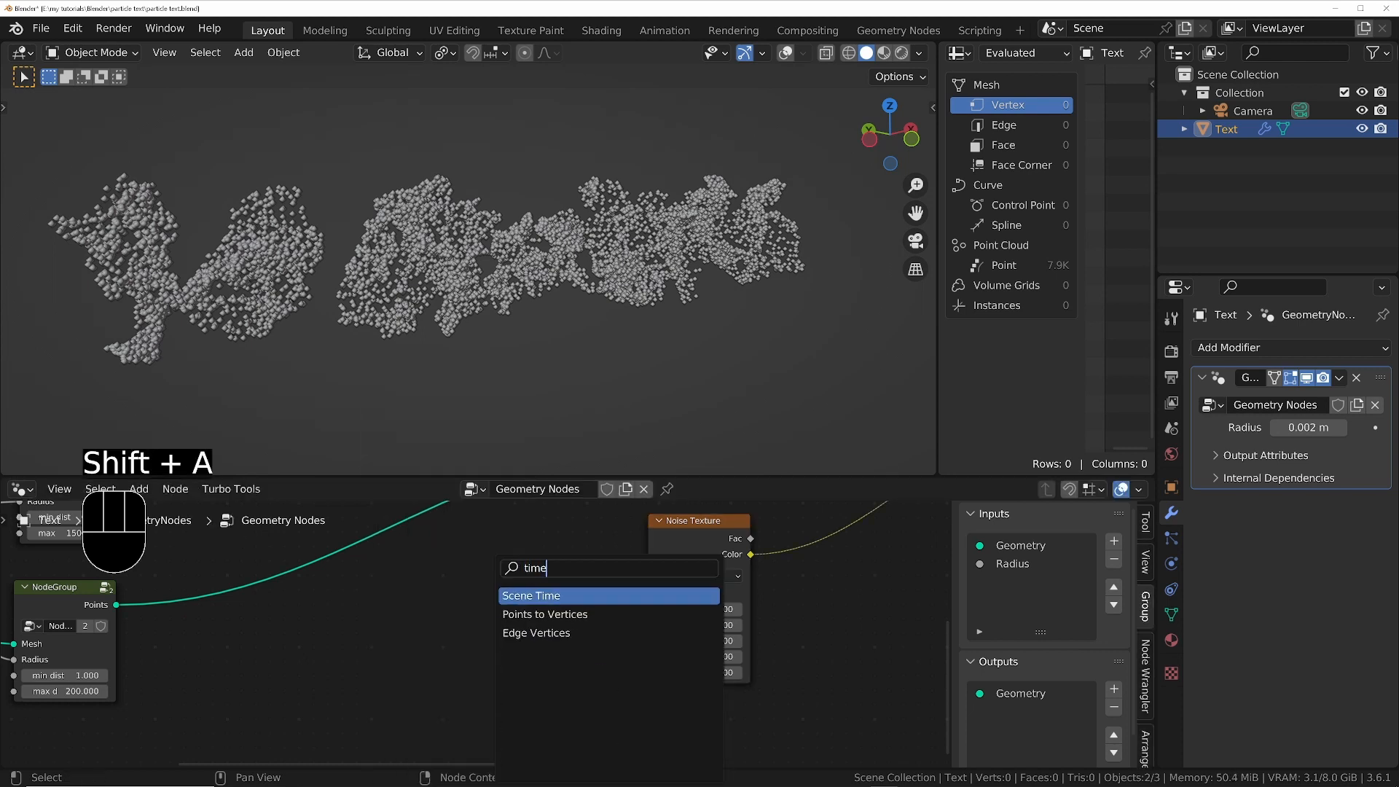
key(Return)
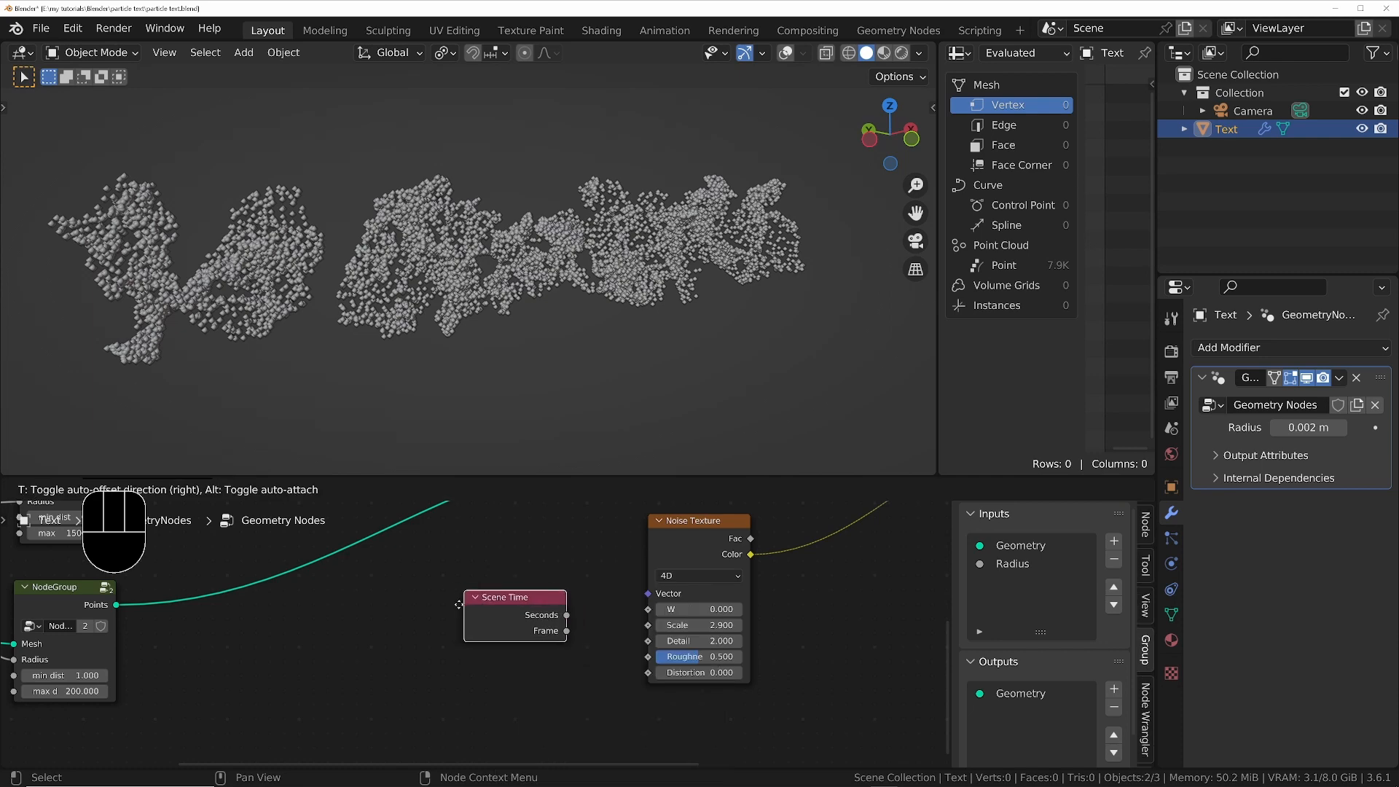
click(452, 600)
drag(555, 629, 648, 610)
Play the animation from the first frame to check the speed of the particle motion
key(shift+Left)
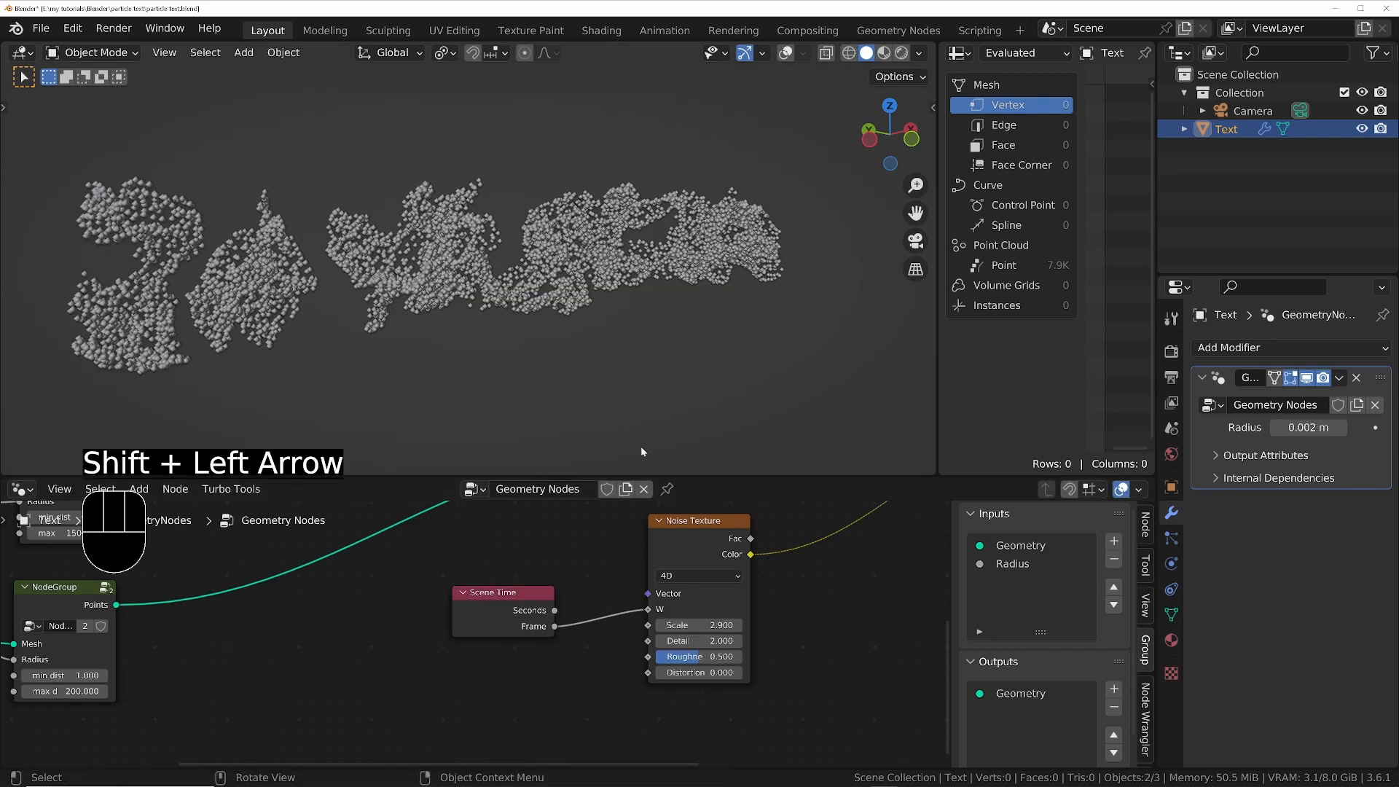
key(space)
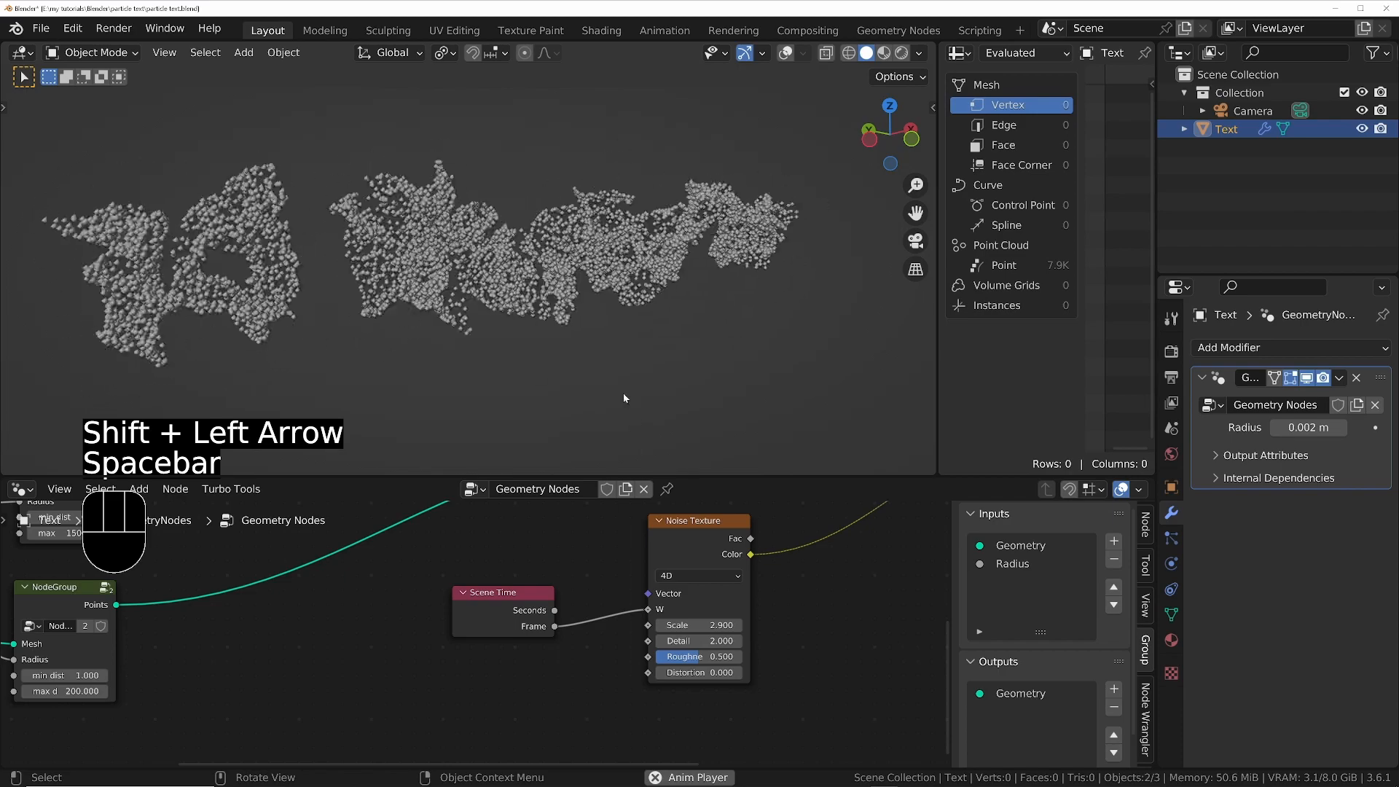
middle_drag(589, 287, 528, 280)
key(space)
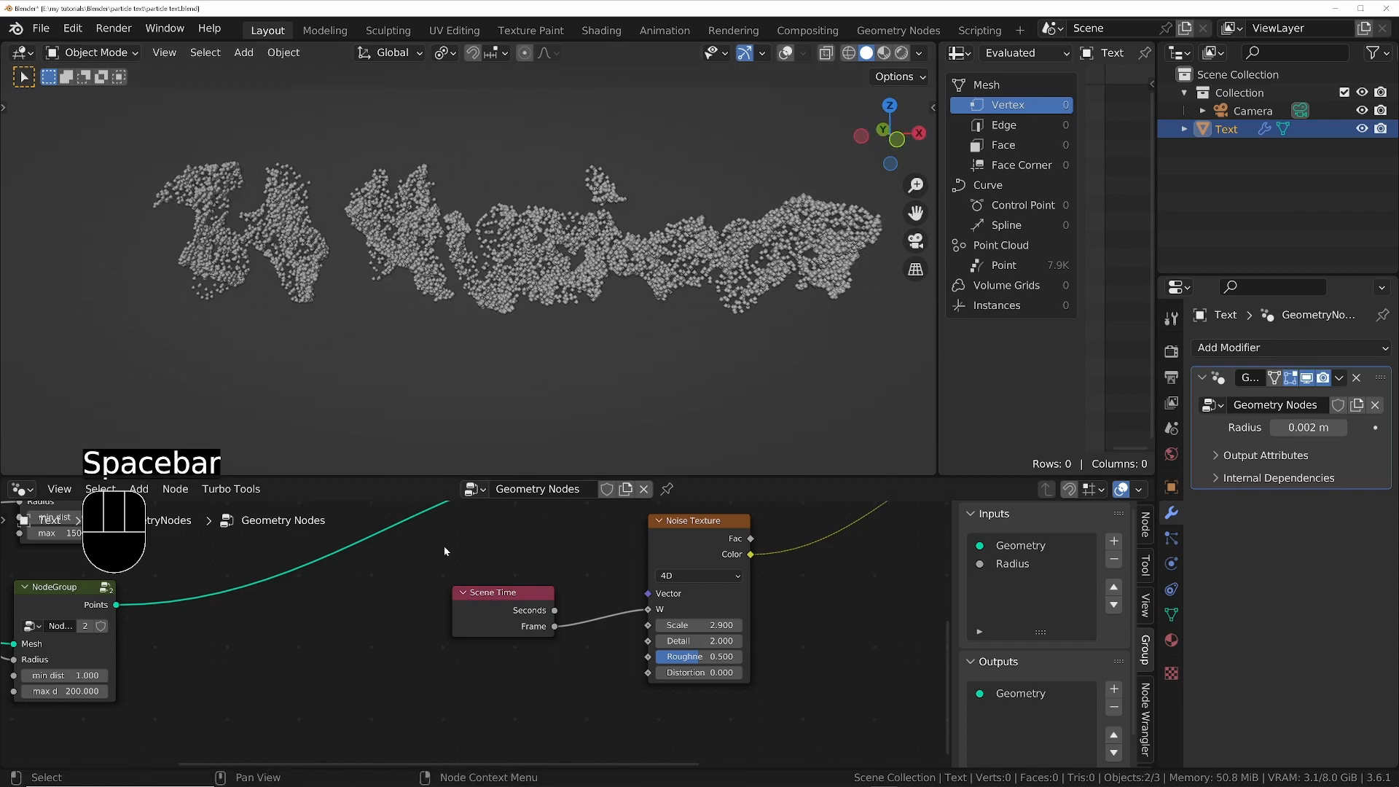
Insert a Math node set to Multiply between Scene Time's Frame output and the Noise Texture's W input
drag(516, 607, 334, 639)
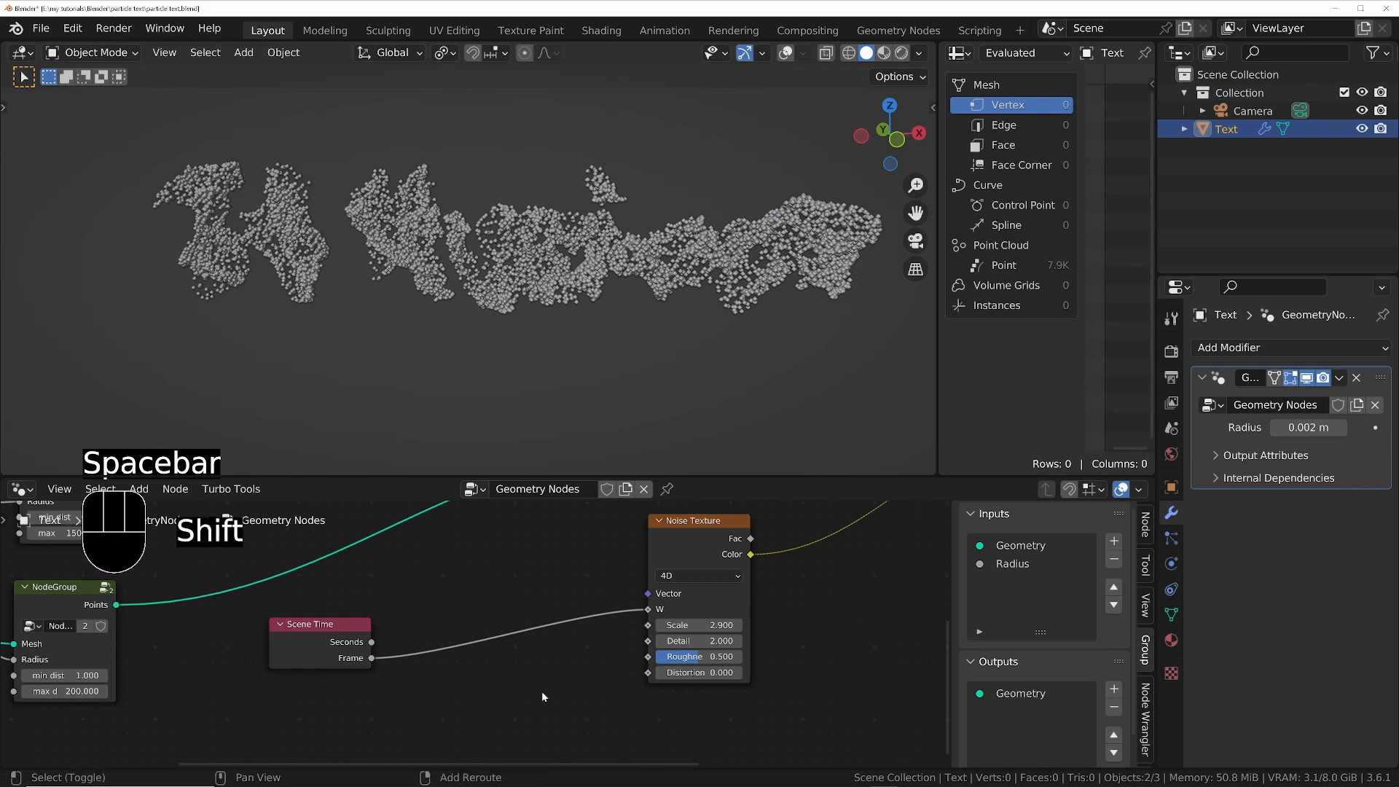
key(shift+a)
text(sadd)
key(Return)
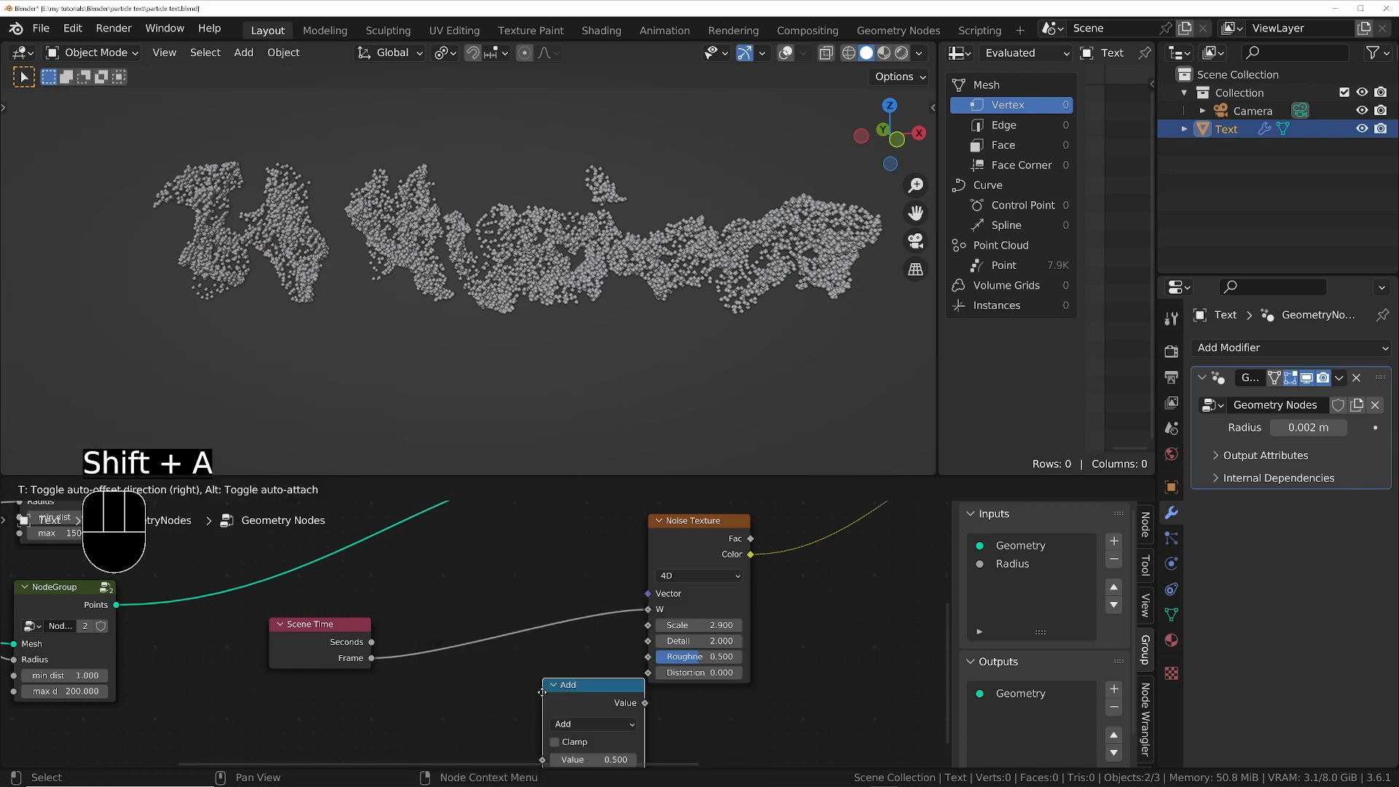
click(473, 572)
click(539, 617)
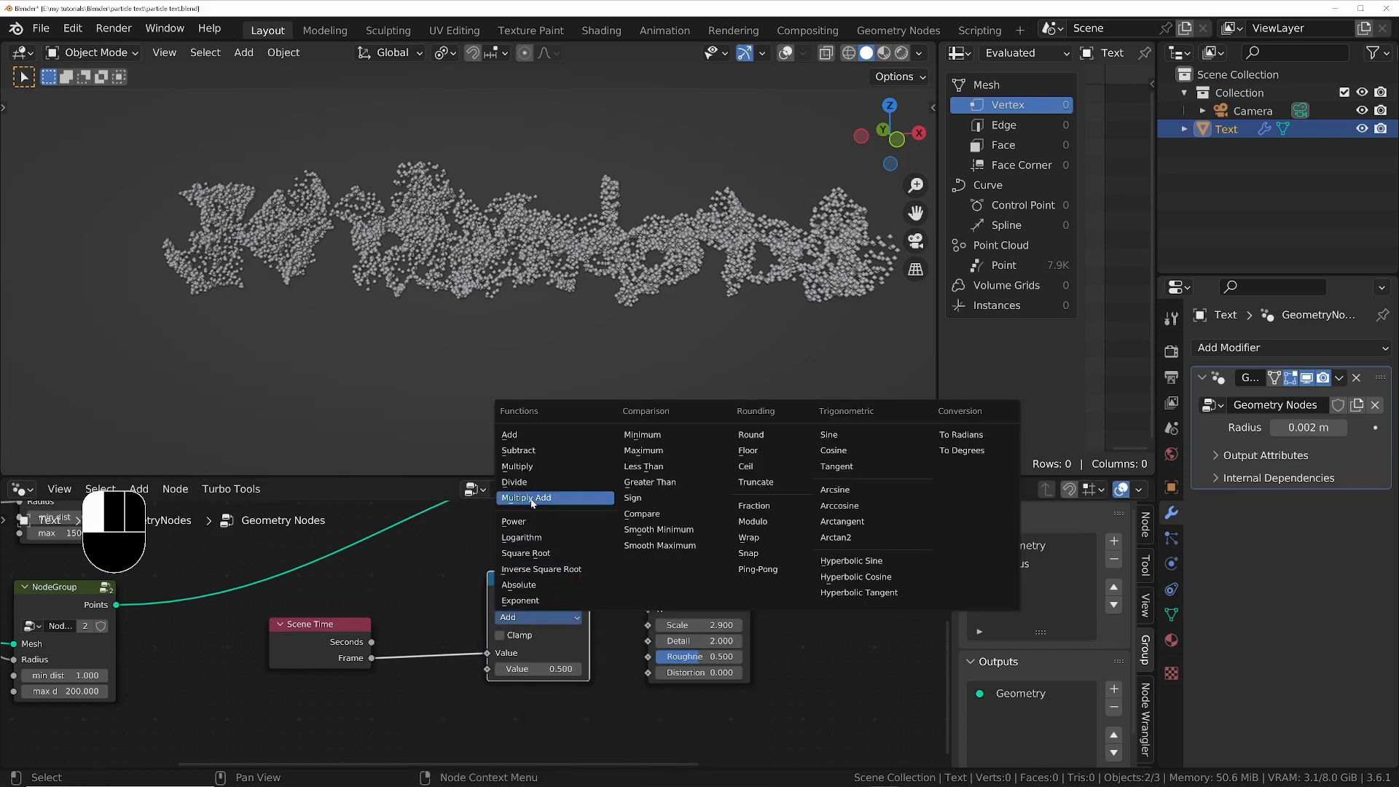
click(530, 467)
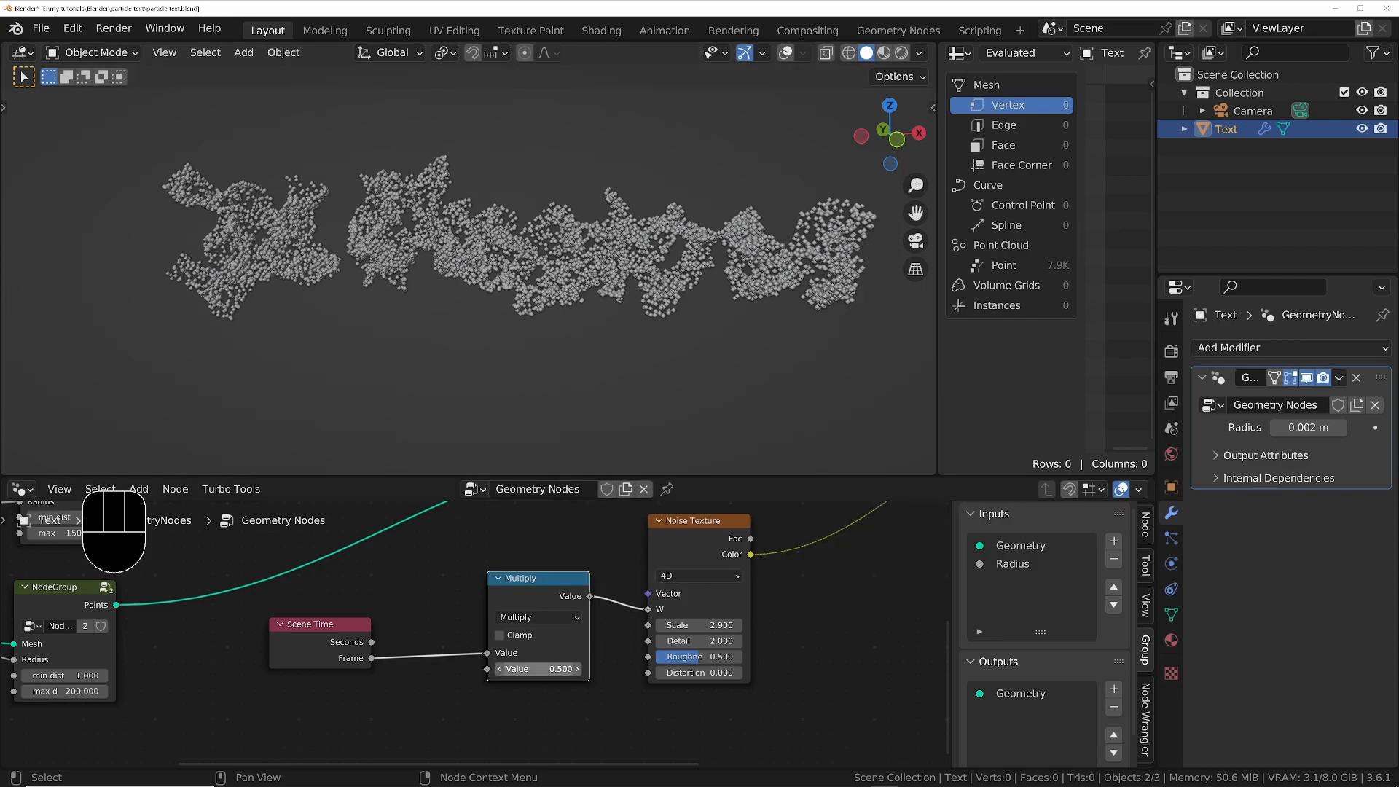
Try a multiplier of 0.2 for the Scene Time frame value and play the animation
click(539, 668)
text(.2)
key(Return)
key(space)
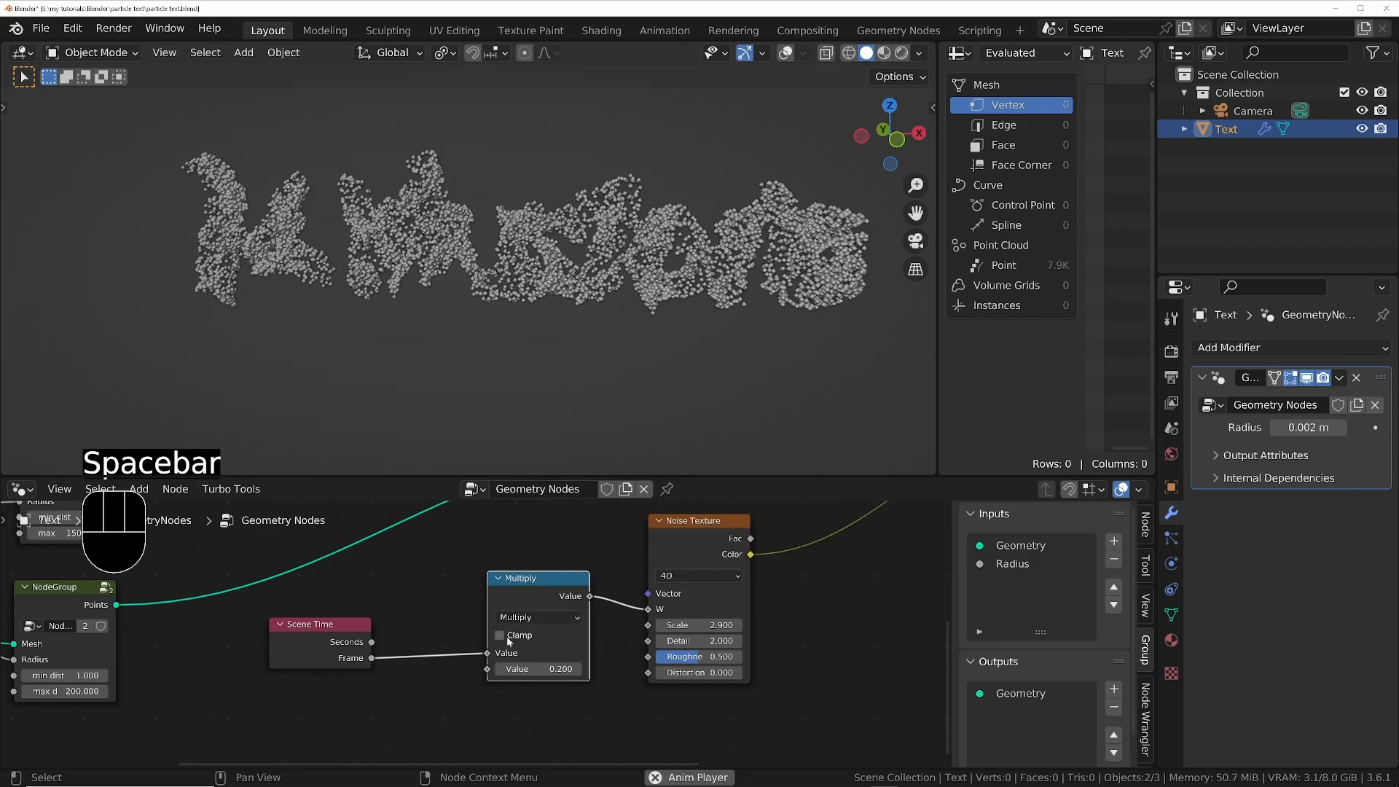
Set the Scene Time multiplier to 0.01 and play back the slower noise animation
click(537, 672)
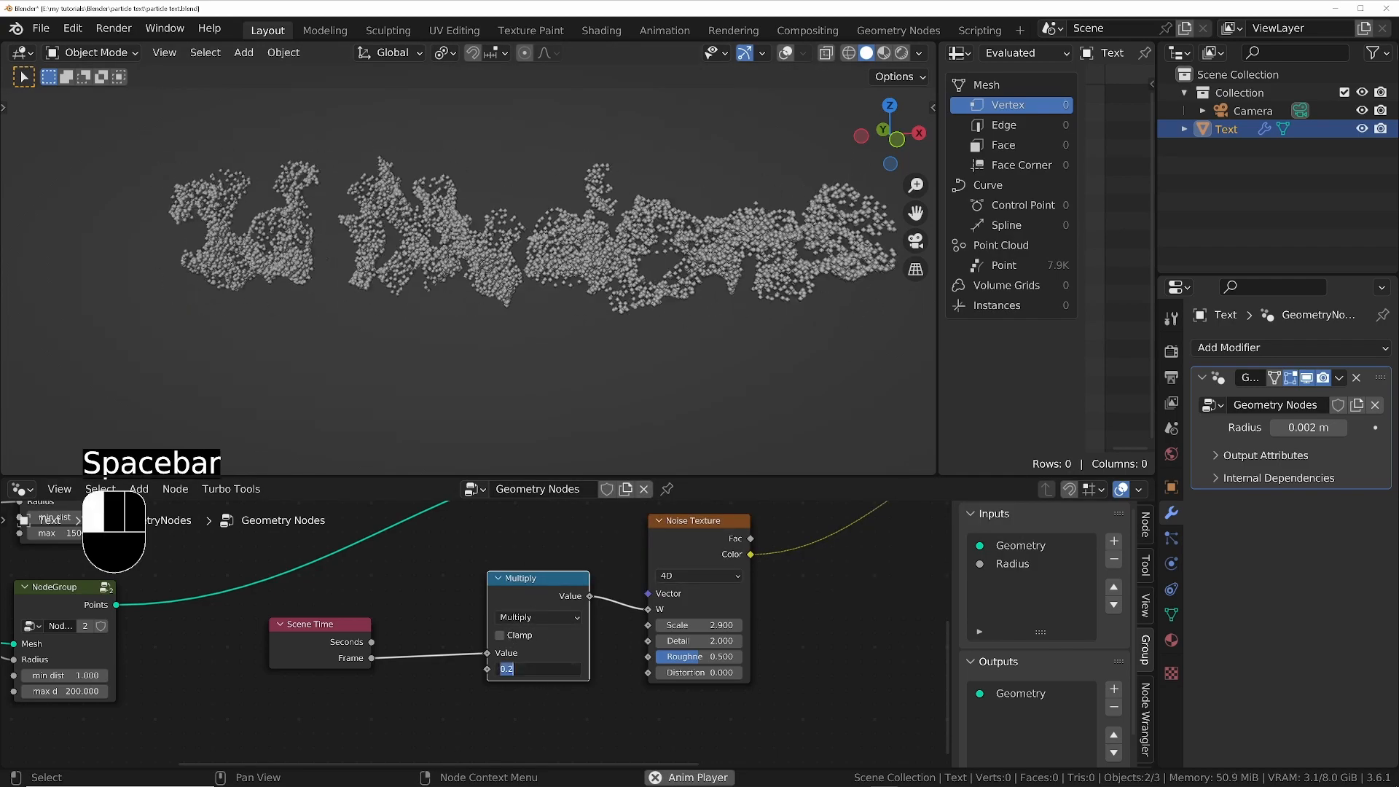
text(.01)
key(KP_Enter)
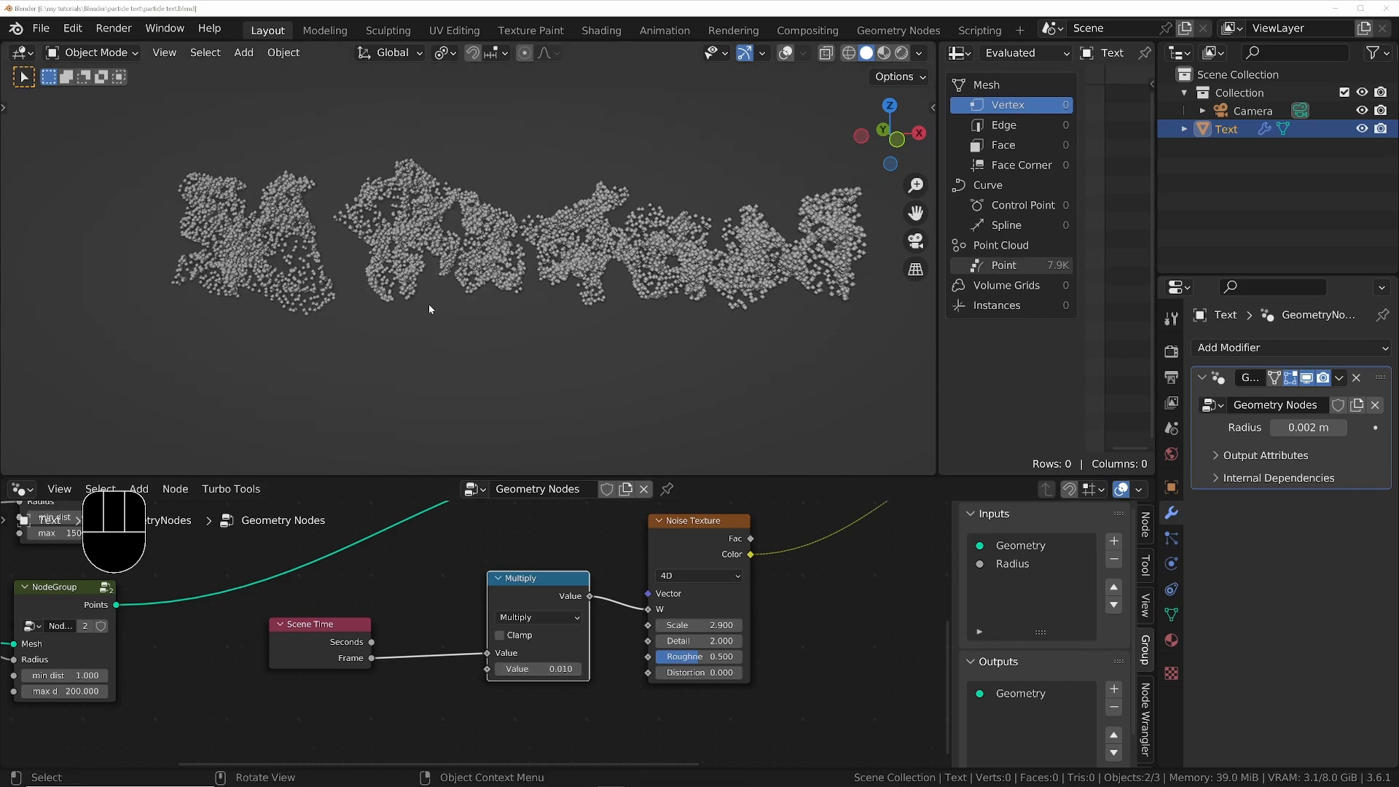
key(space)
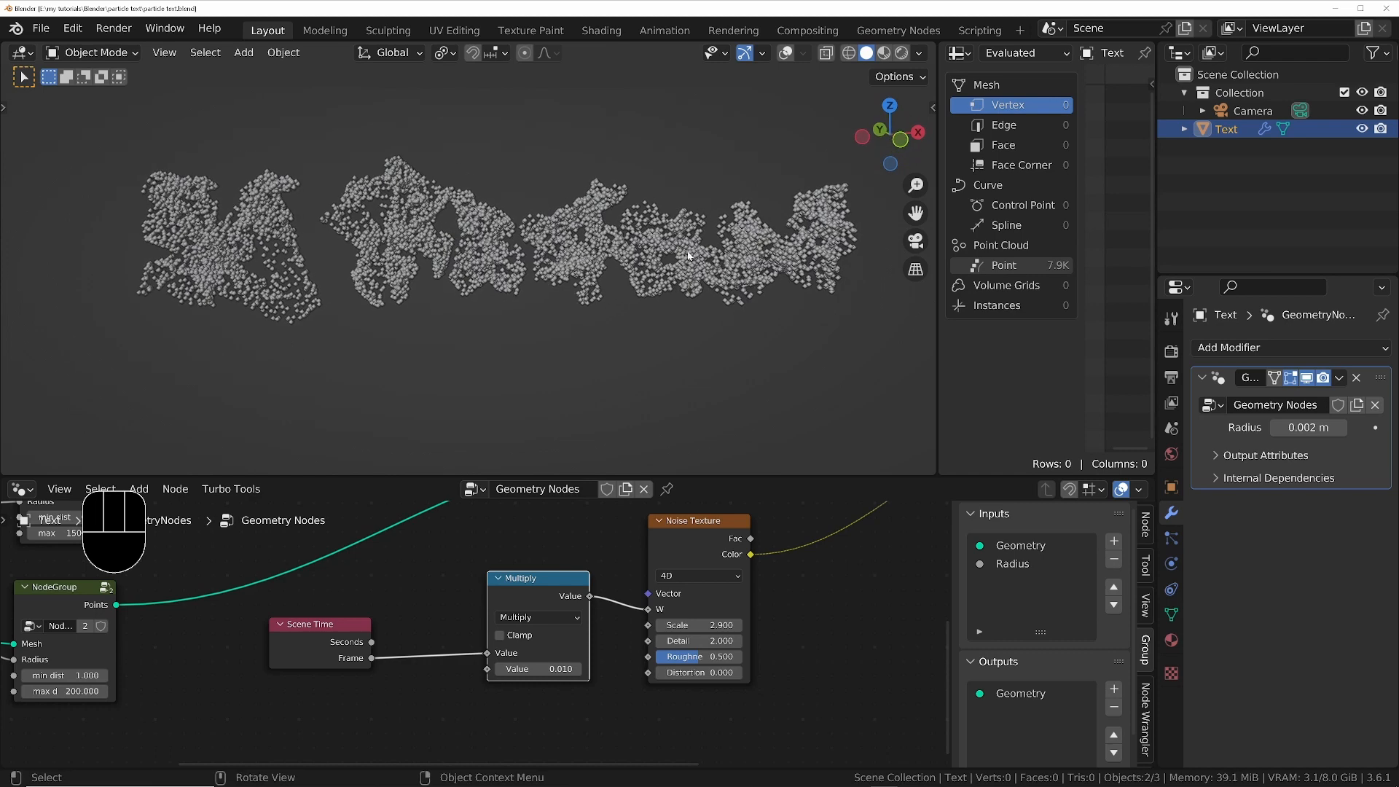
Activate the Annotate tool, sketch a small circle below the particle text, and turn on the viewport overlays
key(t)
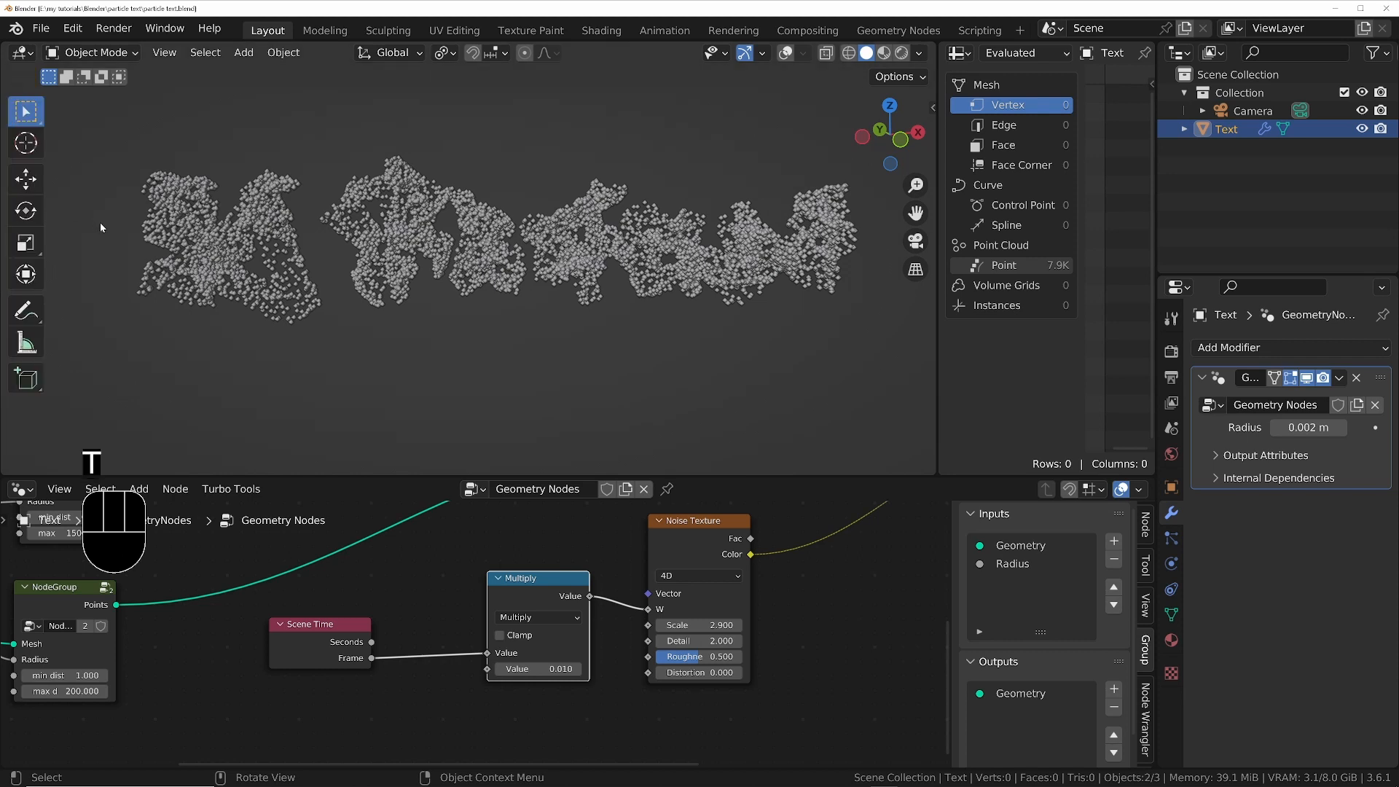
click(25, 311)
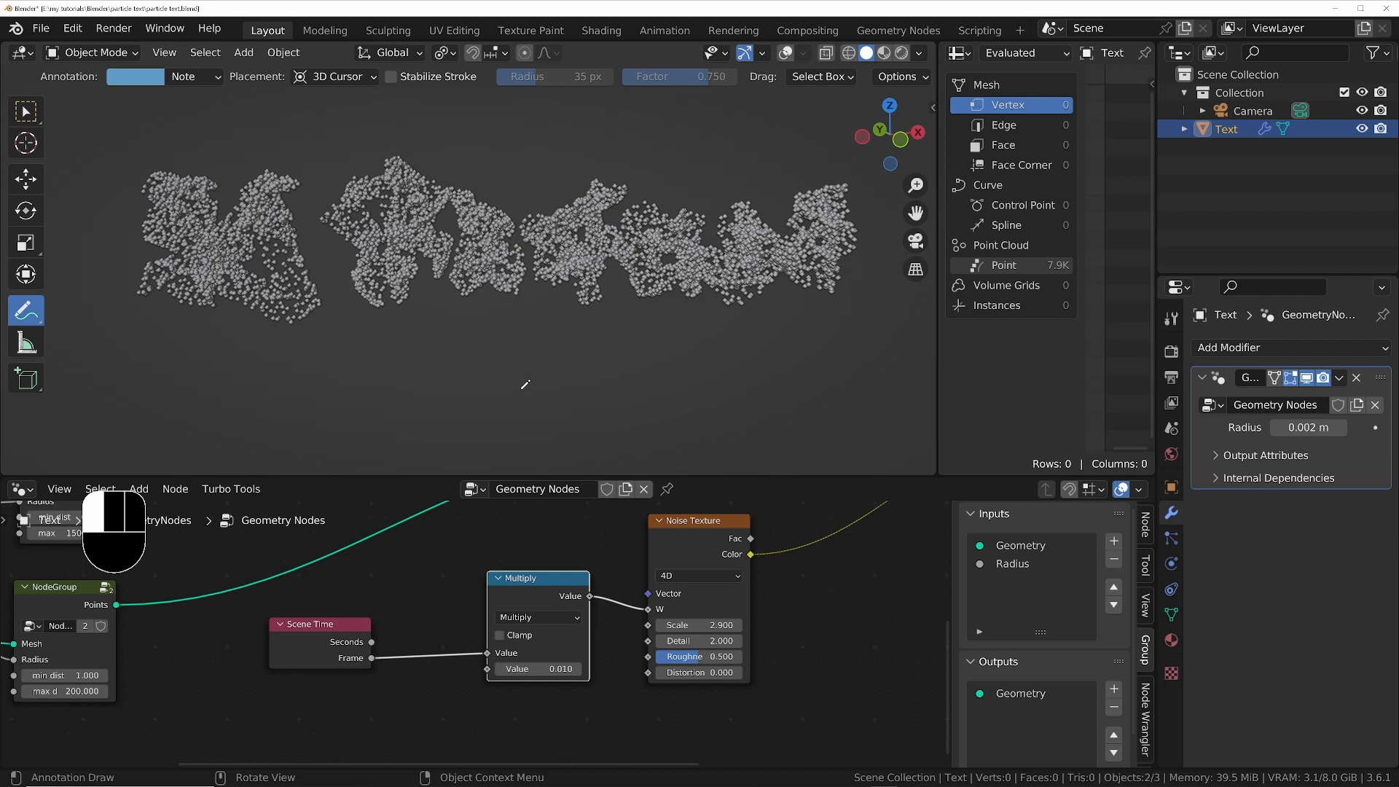
click(525, 385)
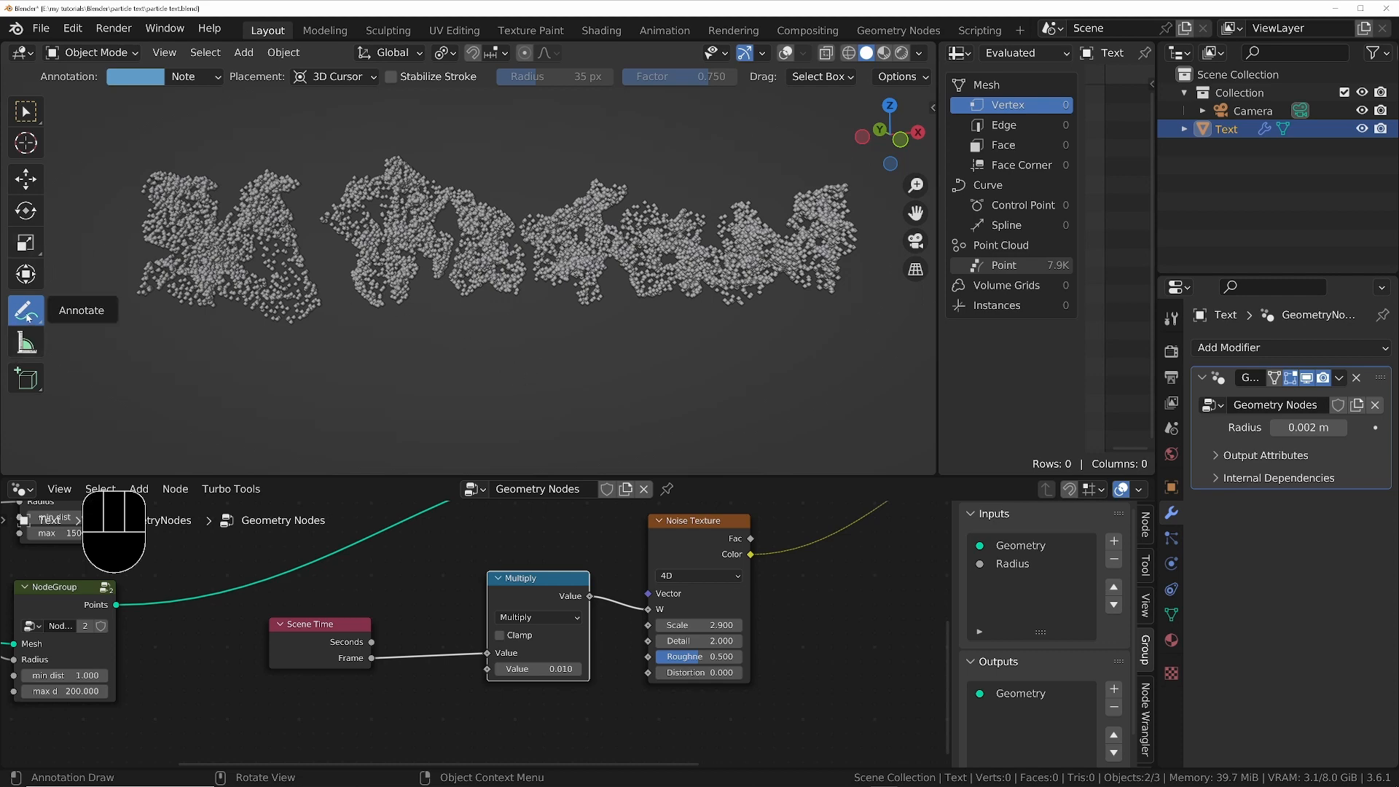
click(786, 53)
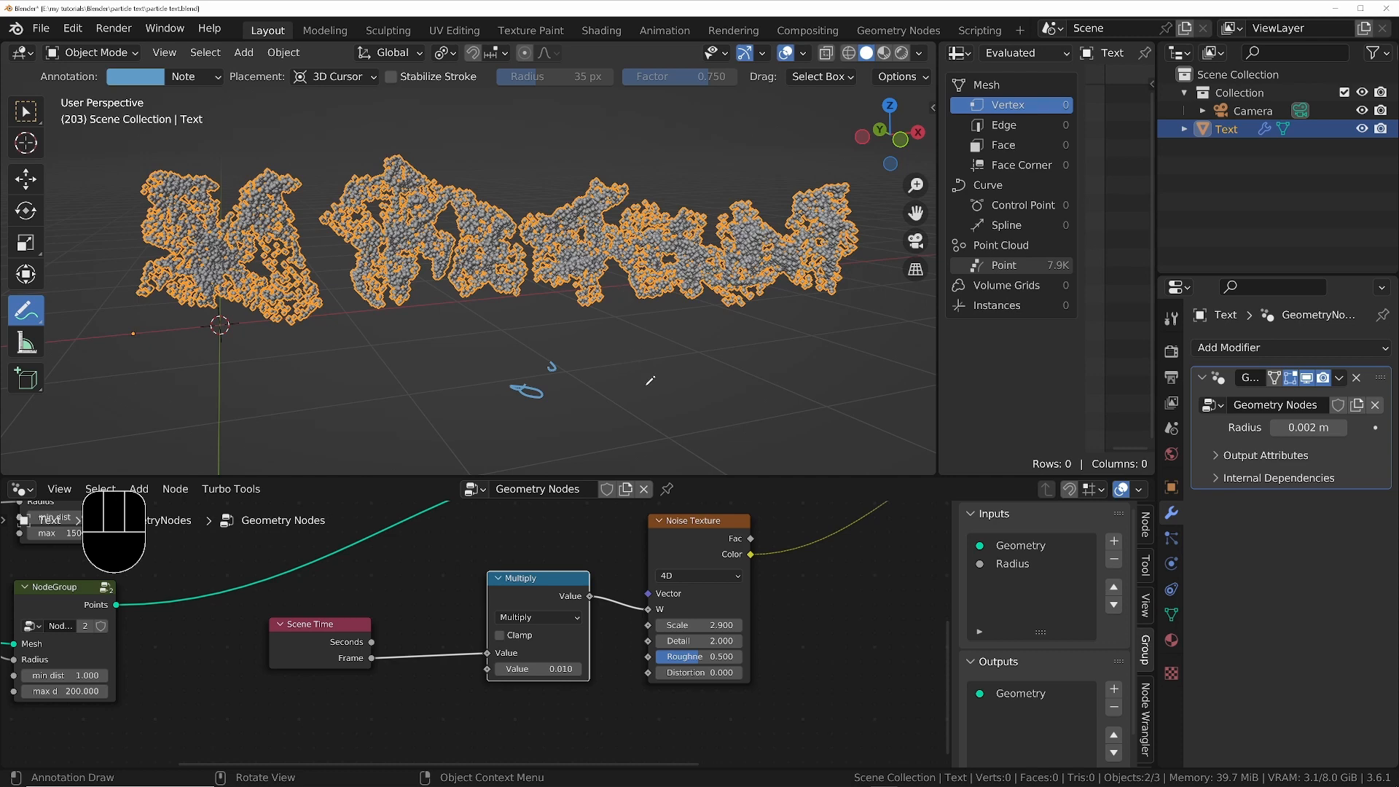
Annotate an axis diagram below the text with a central zero marked X, a minus side and a plus side
shift+middle_drag(648, 380, 611, 325)
mouse_move(616, 363)
mouse_down()
mouse_move(627, 369)
mouse_move(597, 430)
mouse_up()
drag(589, 410, 623, 435)
mouse_move(625, 384)
mouse_down()
mouse_move(624, 365)
mouse_move(571, 389)
mouse_move(514, 389)
mouse_move(538, 376)
mouse_up()
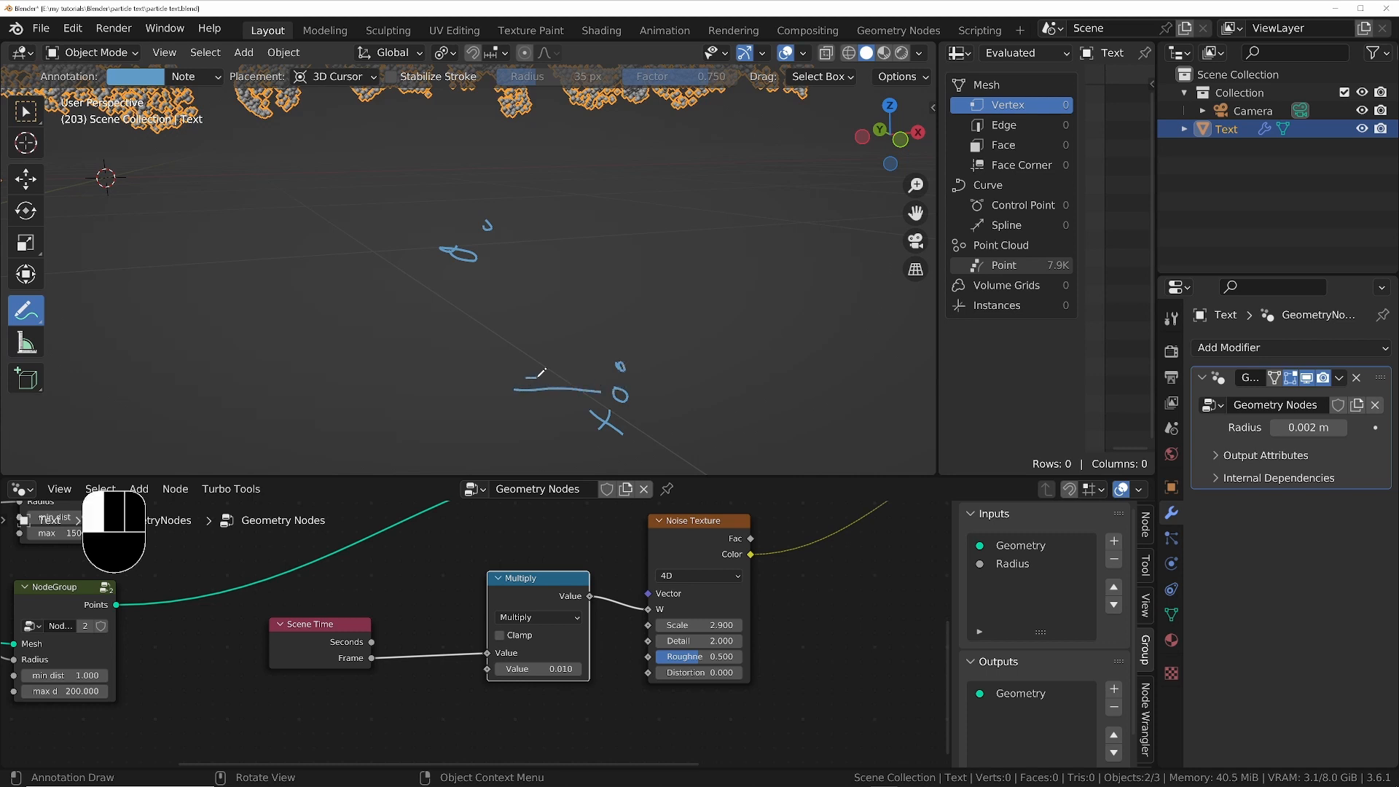
mouse_move(655, 396)
mouse_down()
mouse_move(769, 392)
mouse_move(720, 379)
mouse_move(740, 378)
mouse_up()
Examine the Noise Texture's Color output and the link leading from it to Set Position
middle_drag(747, 573, 646, 614)
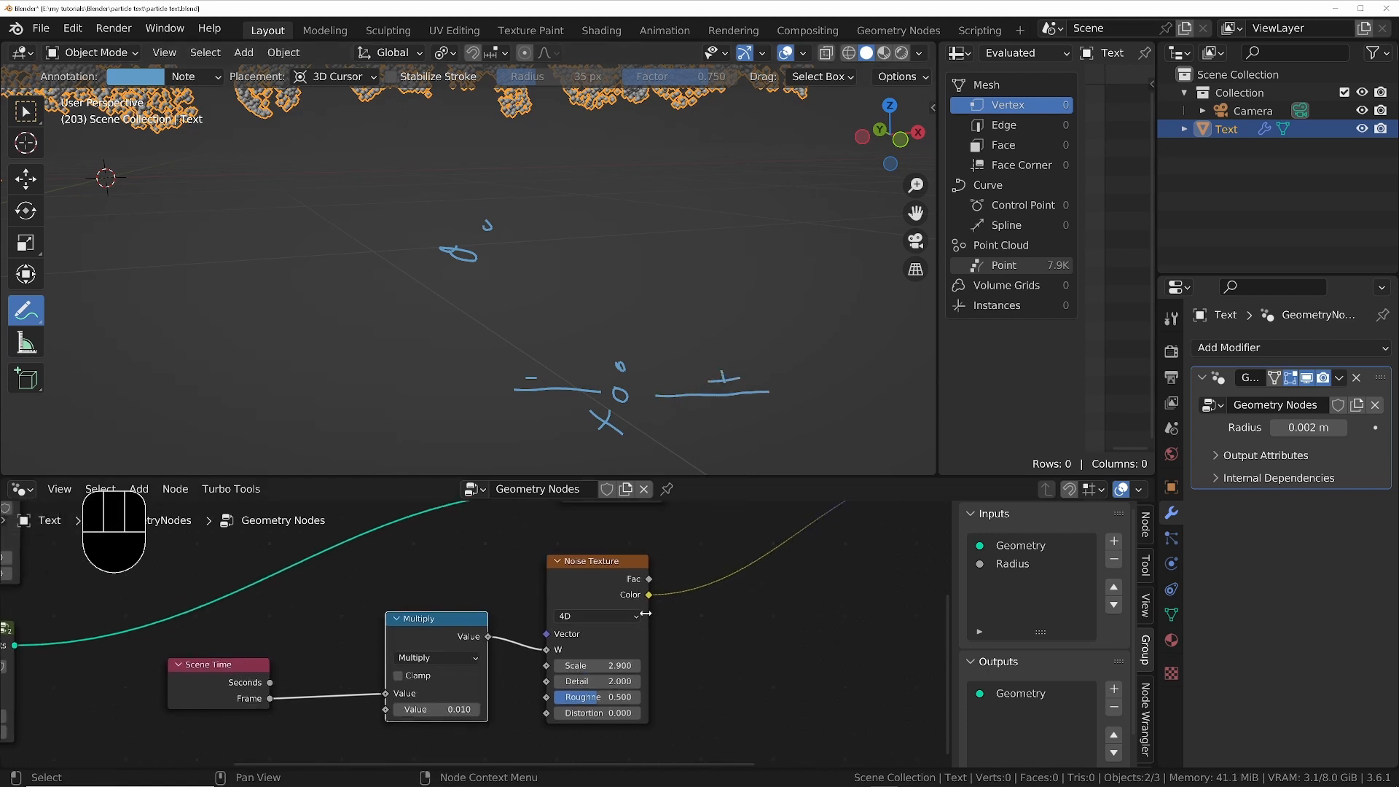
scroll(646, 613, up, 2)
mouse_move(644, 596)
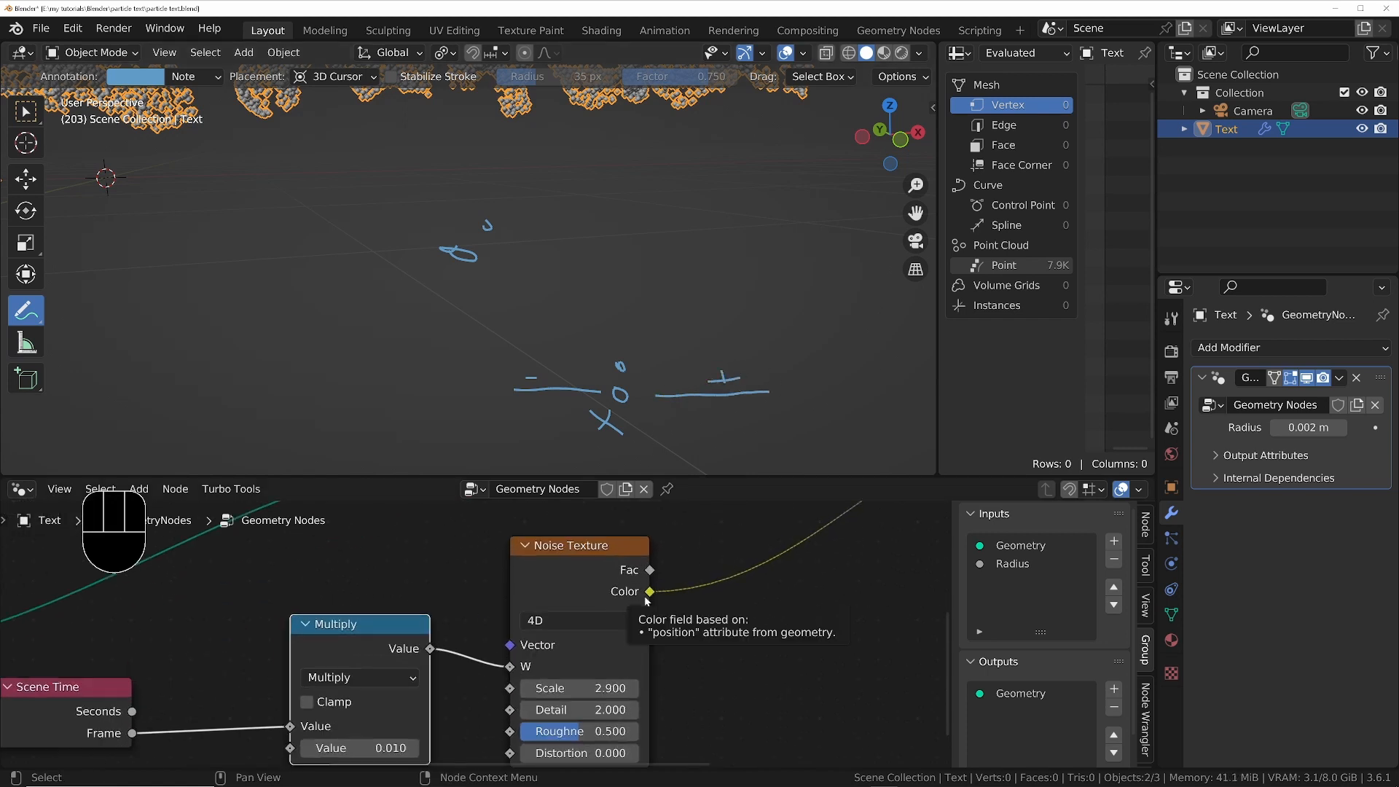
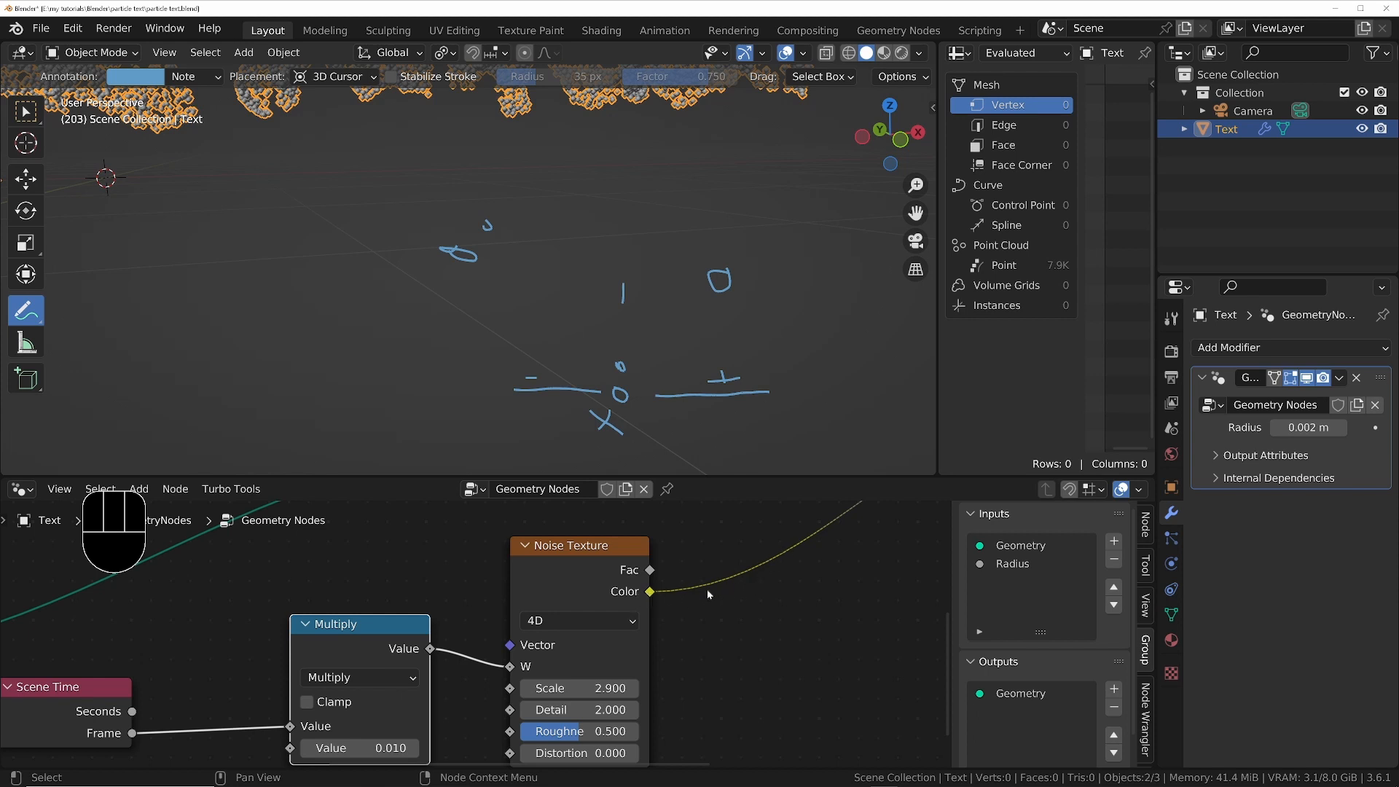
scroll(814, 569, down, 2)
middle_drag(813, 569, 670, 610)
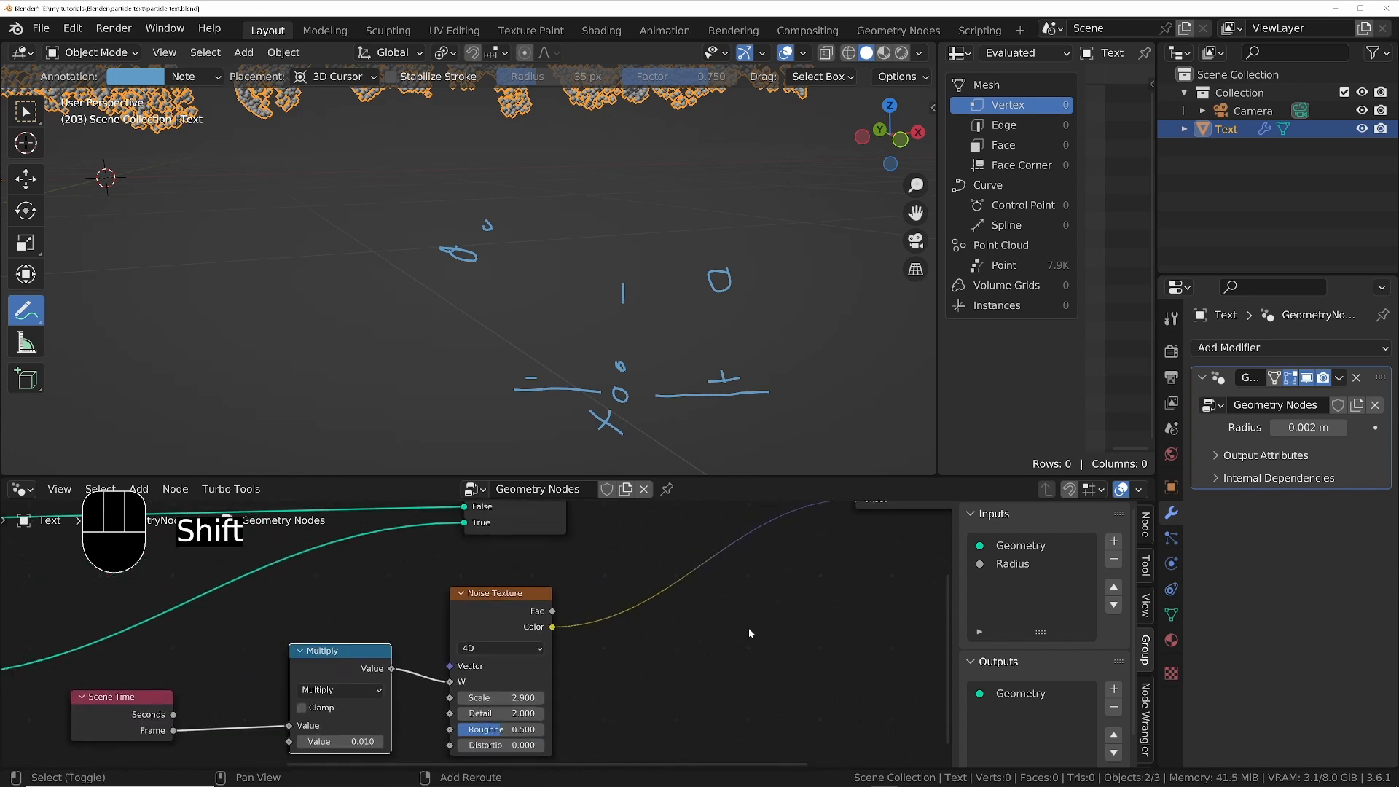
key(shift+a)
text(vect)
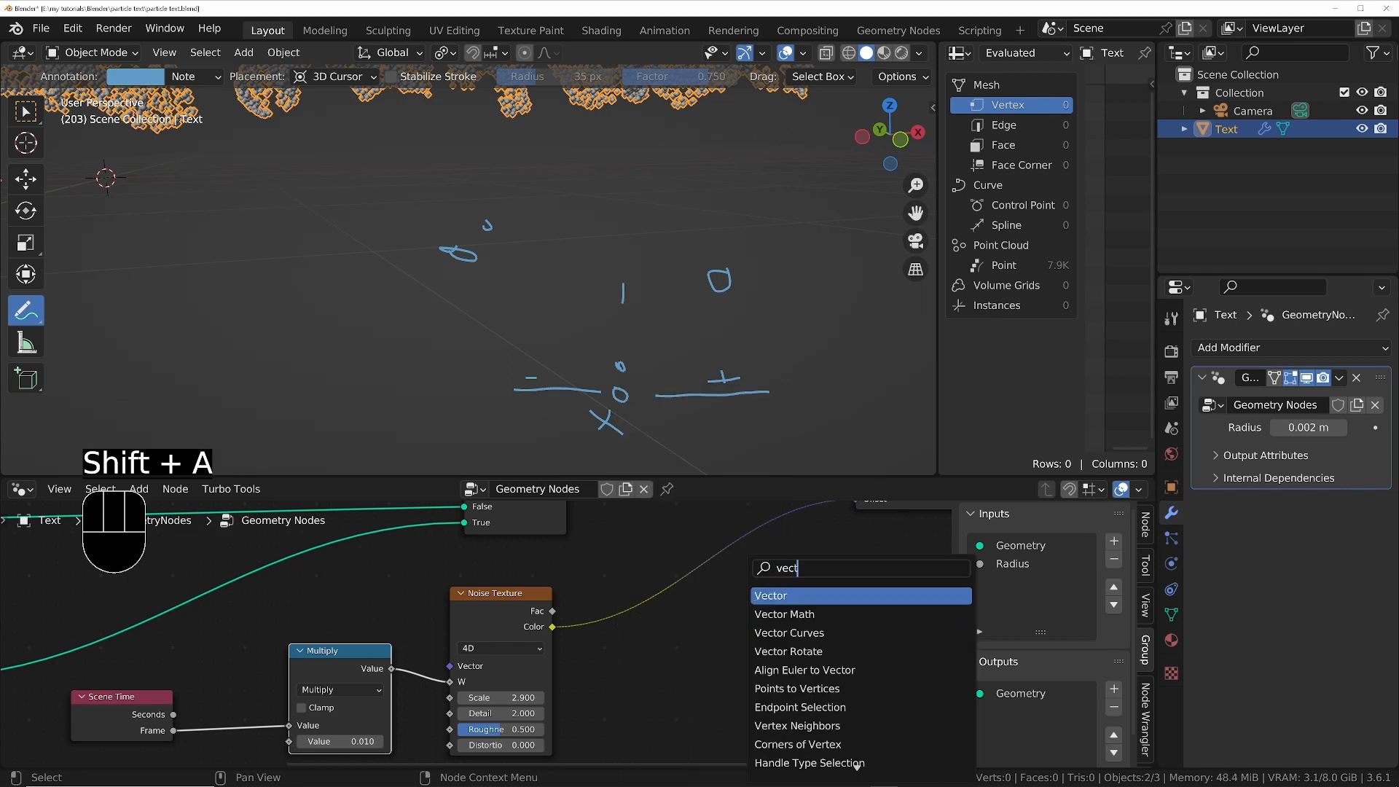
key(Return)
key(Escape)
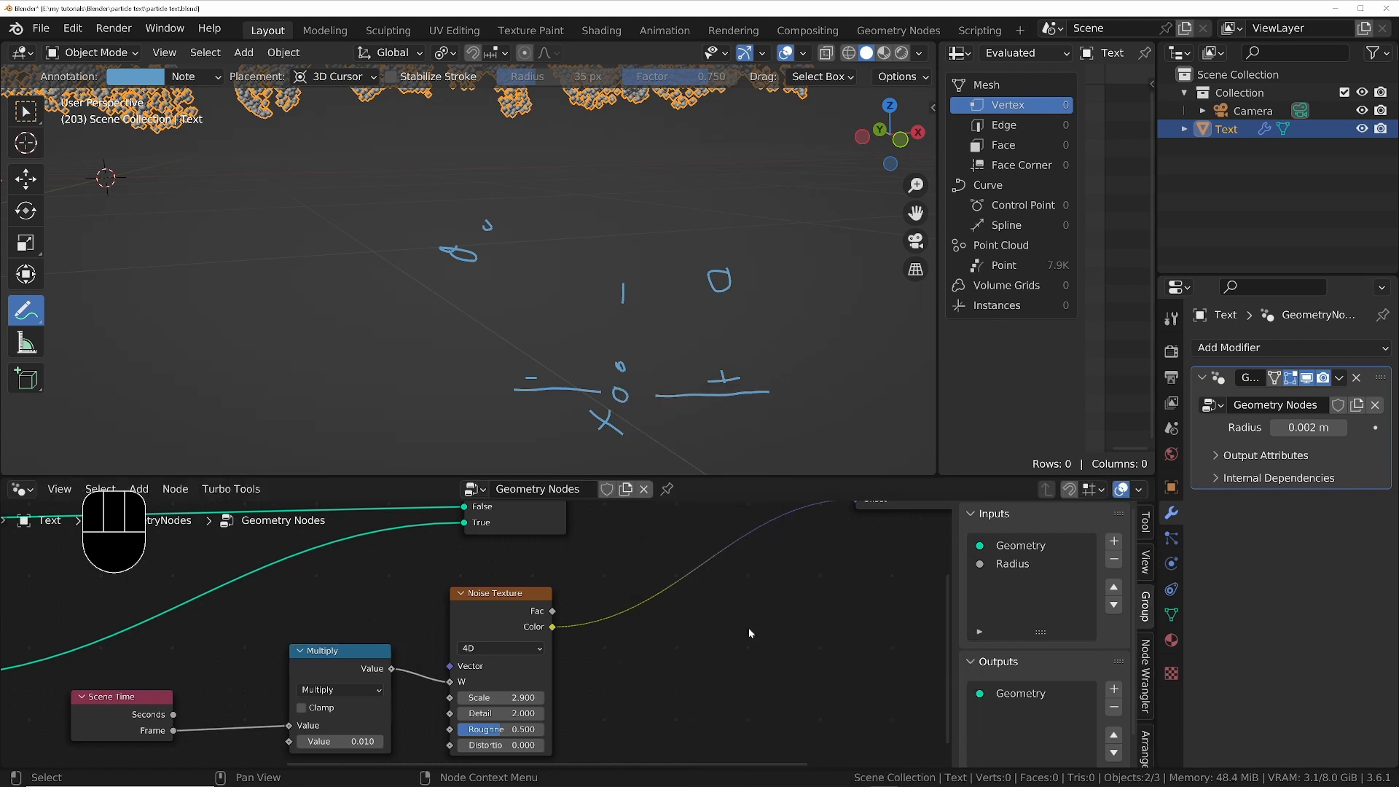
Insert a Vector Math node between the Noise Texture's Color output and Set Position's Offset input
key(shift+a)
text(vecto)
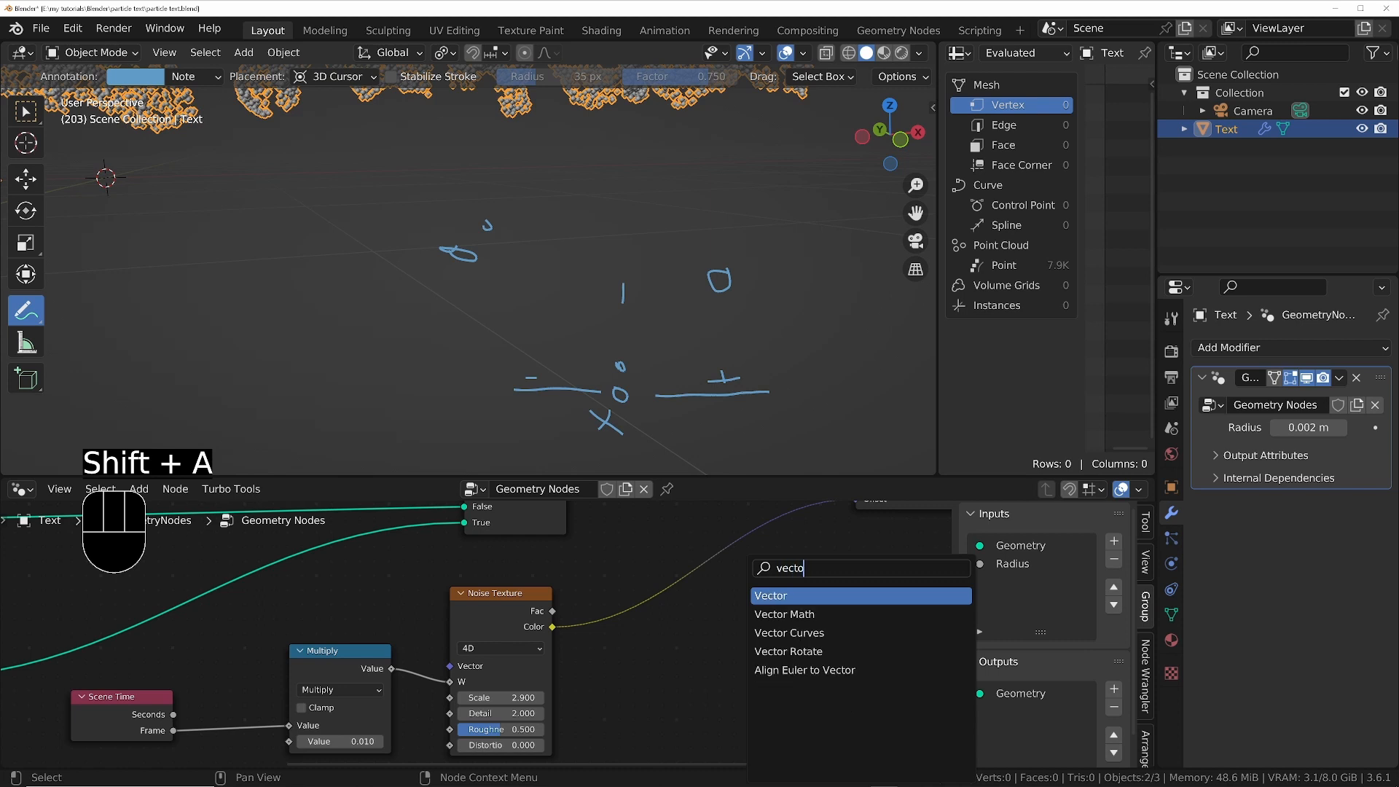
key(Down)
key(Return)
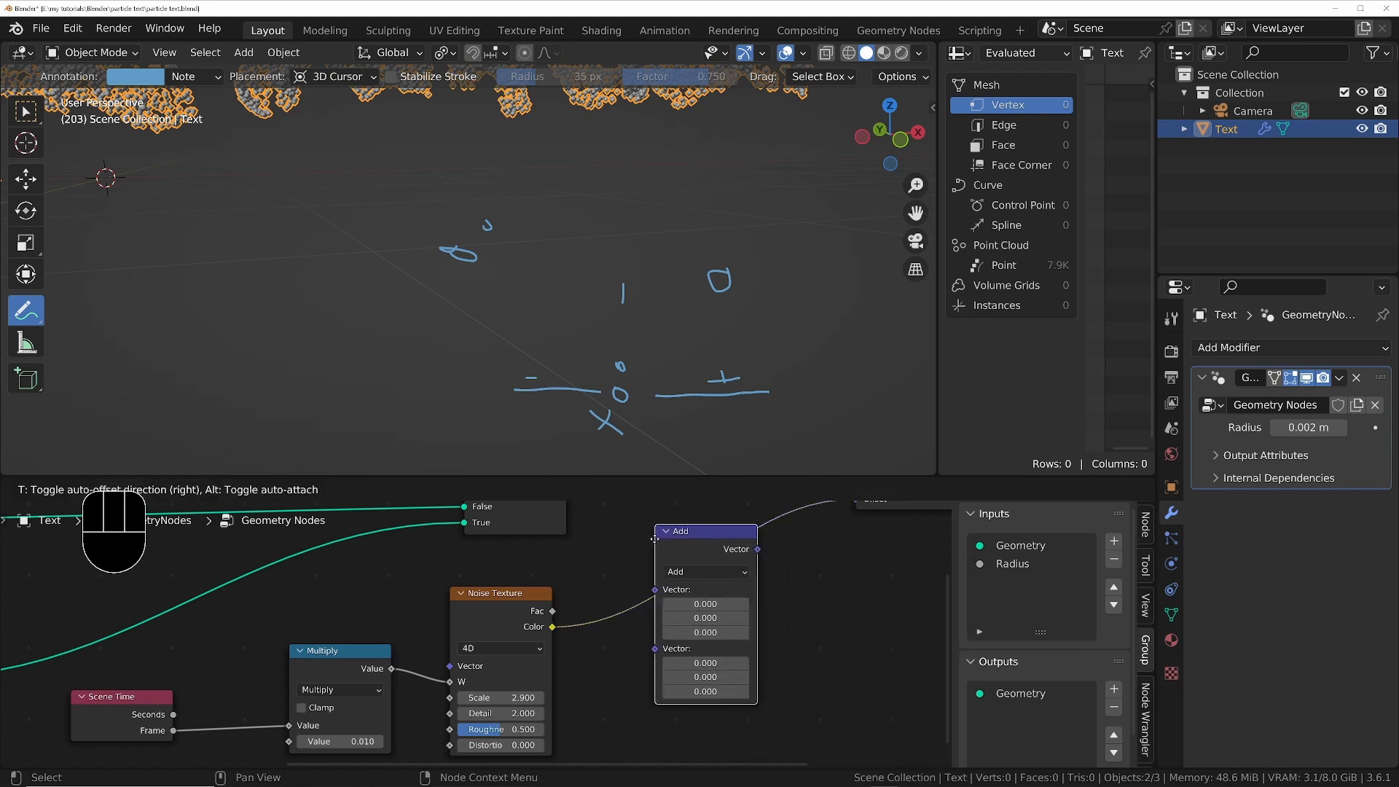
click(655, 544)
Set the new Vector Math node to Subtract with 0.5 in all three components of its second vector
scroll(736, 653, up, 2)
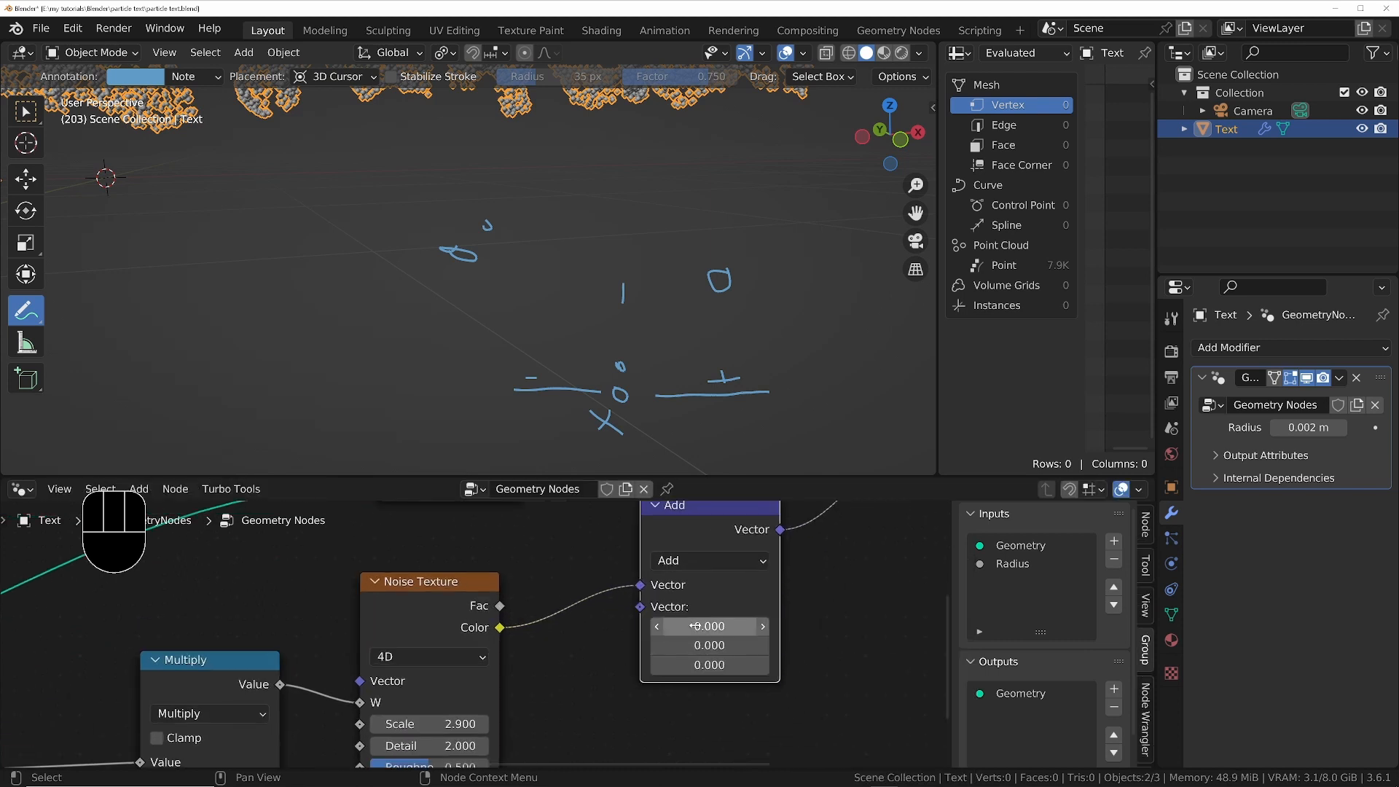
click(700, 565)
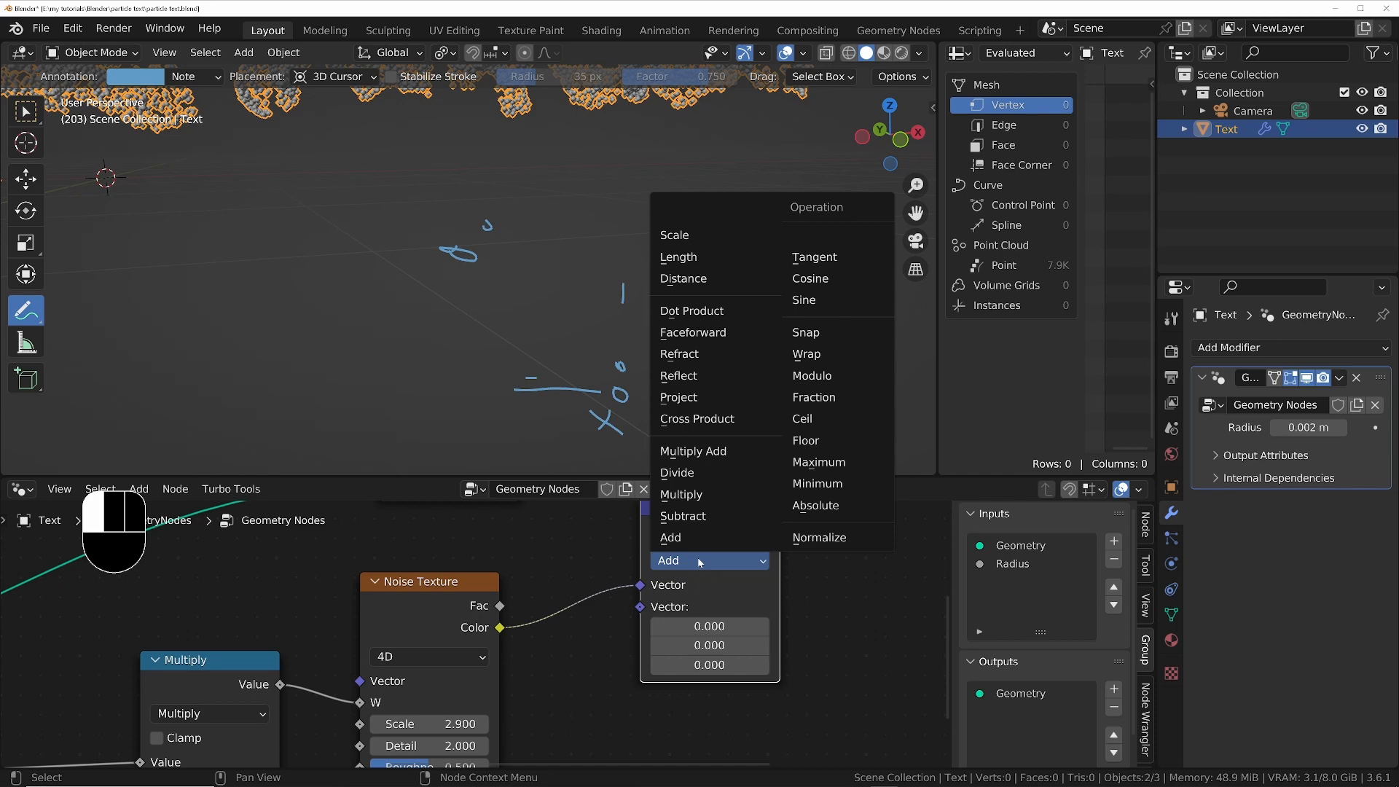
click(683, 516)
click(700, 627)
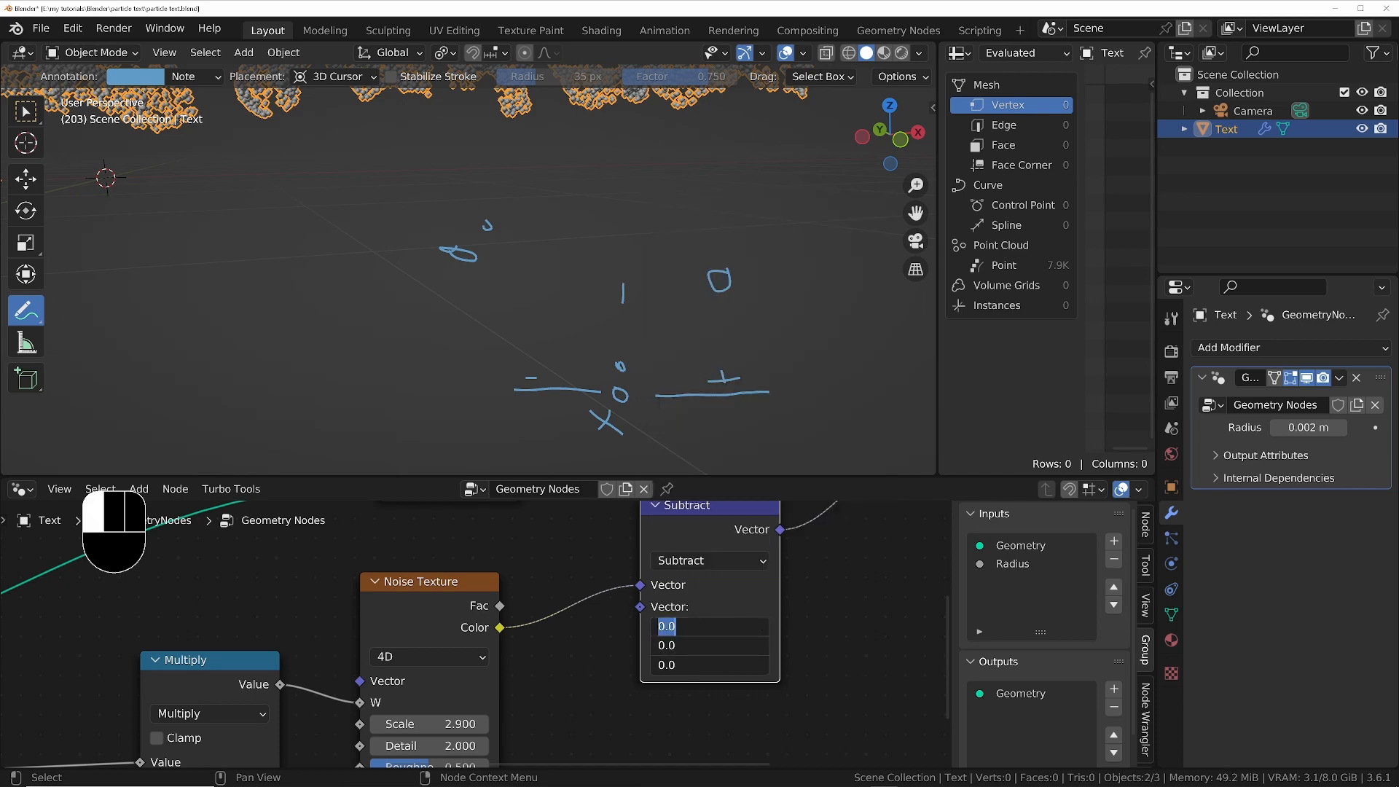
key(Return)
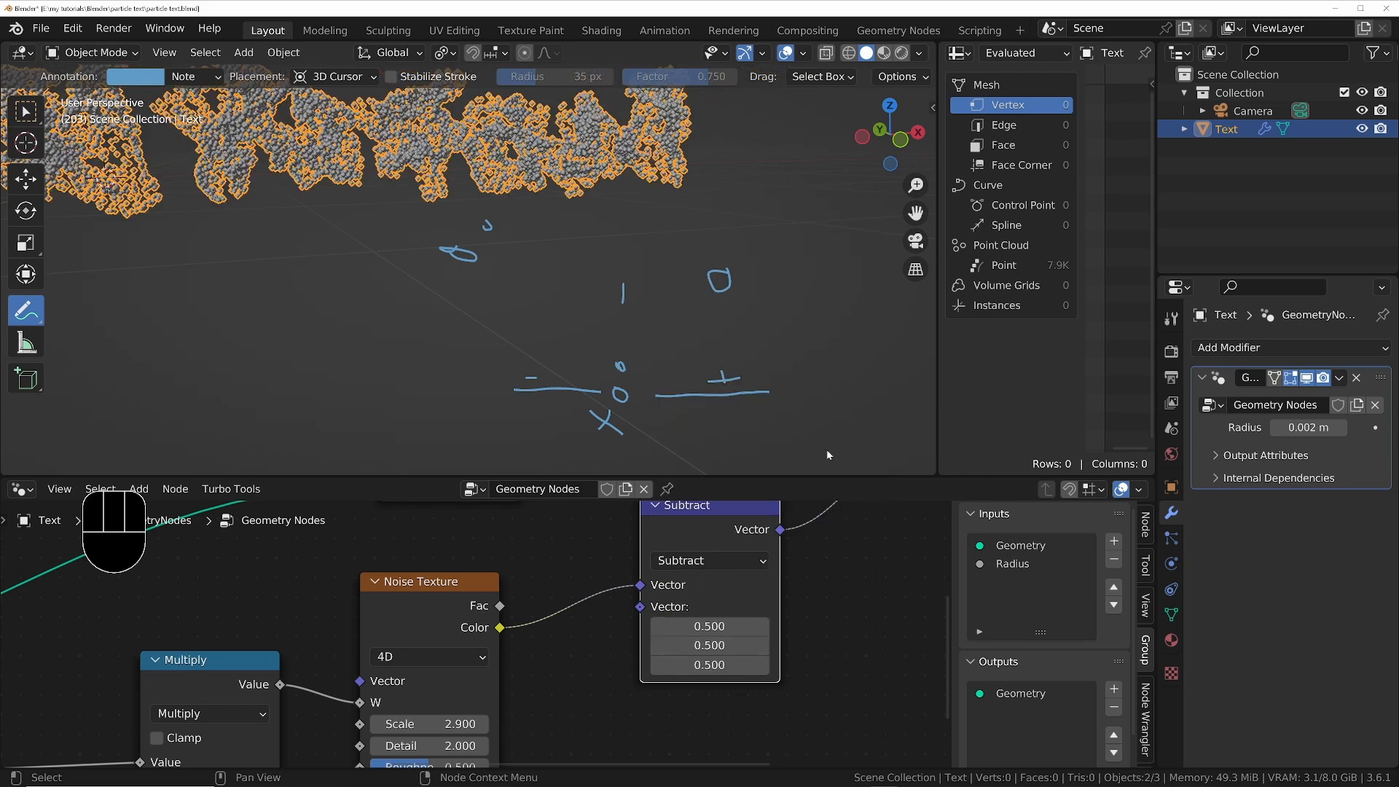
Remove the annotation layer holding the drawn notes and hide the viewport's tool and property regions
ctrl+middle_drag(729, 360, 696, 394)
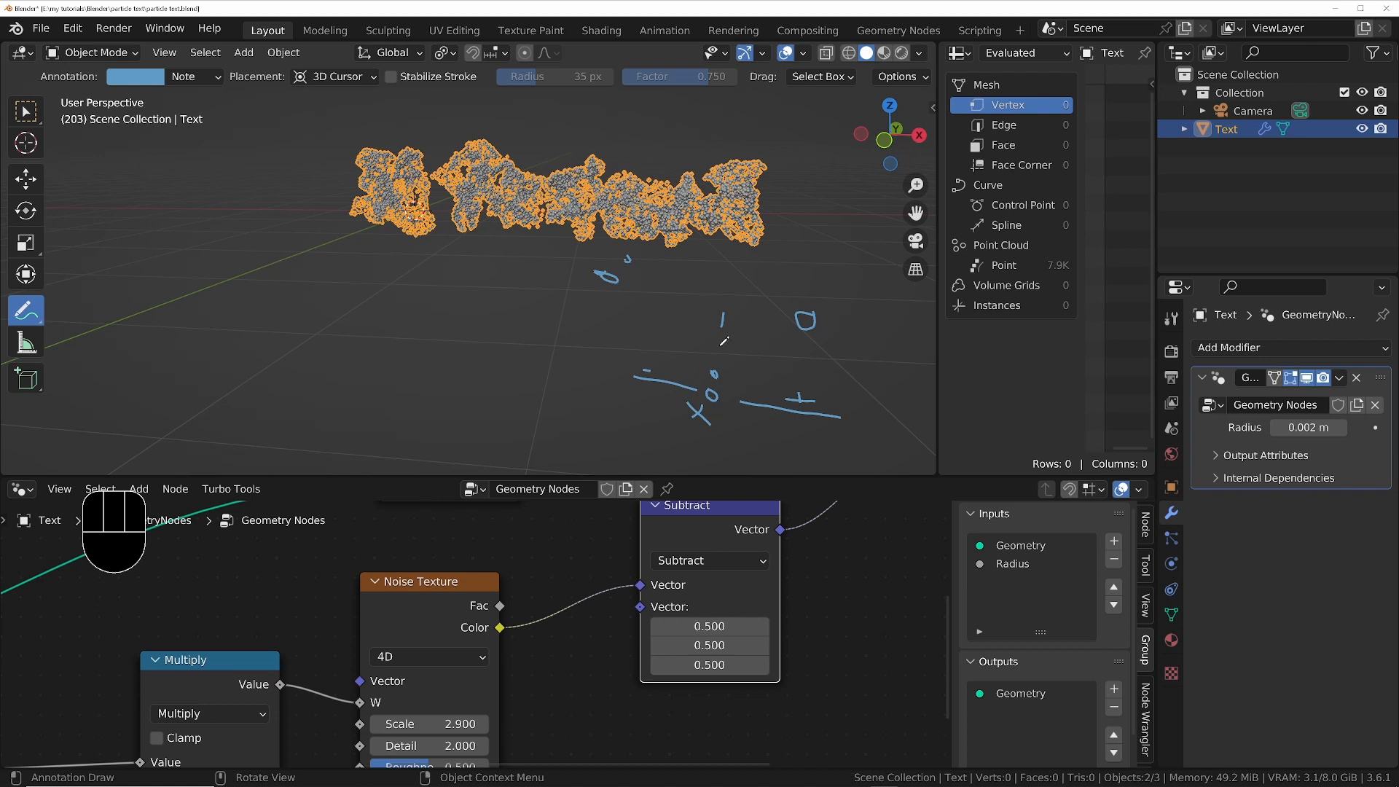
key(b)
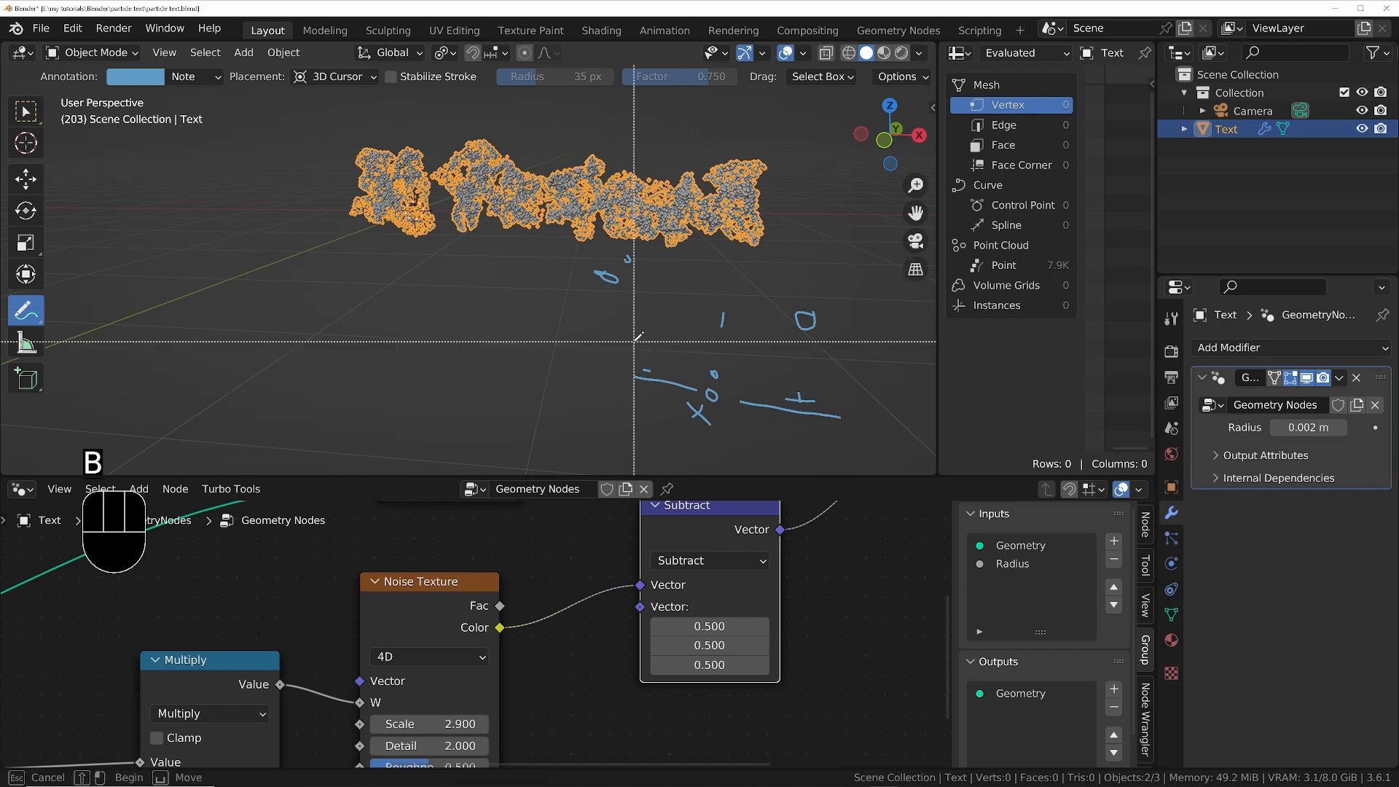
key(n)
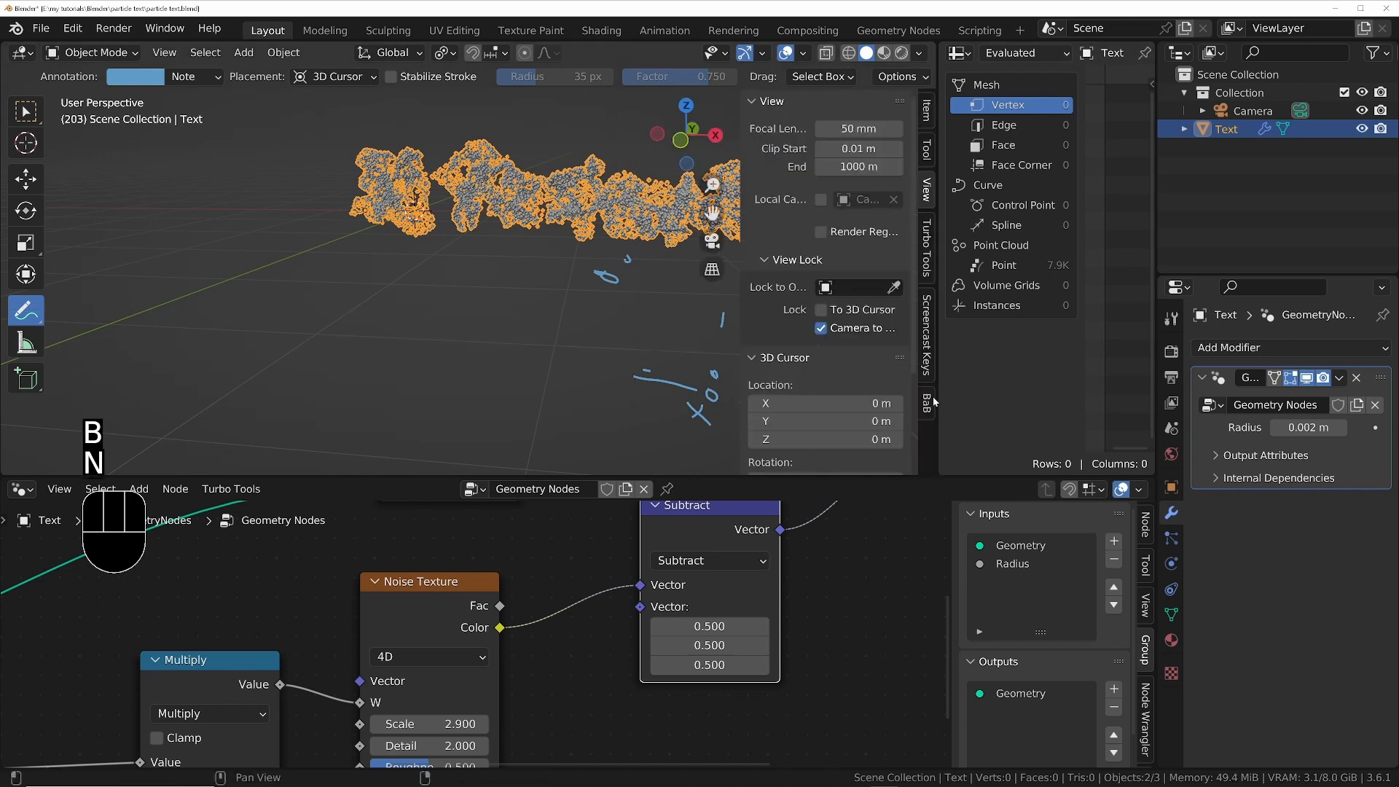
scroll(814, 231, down, 10)
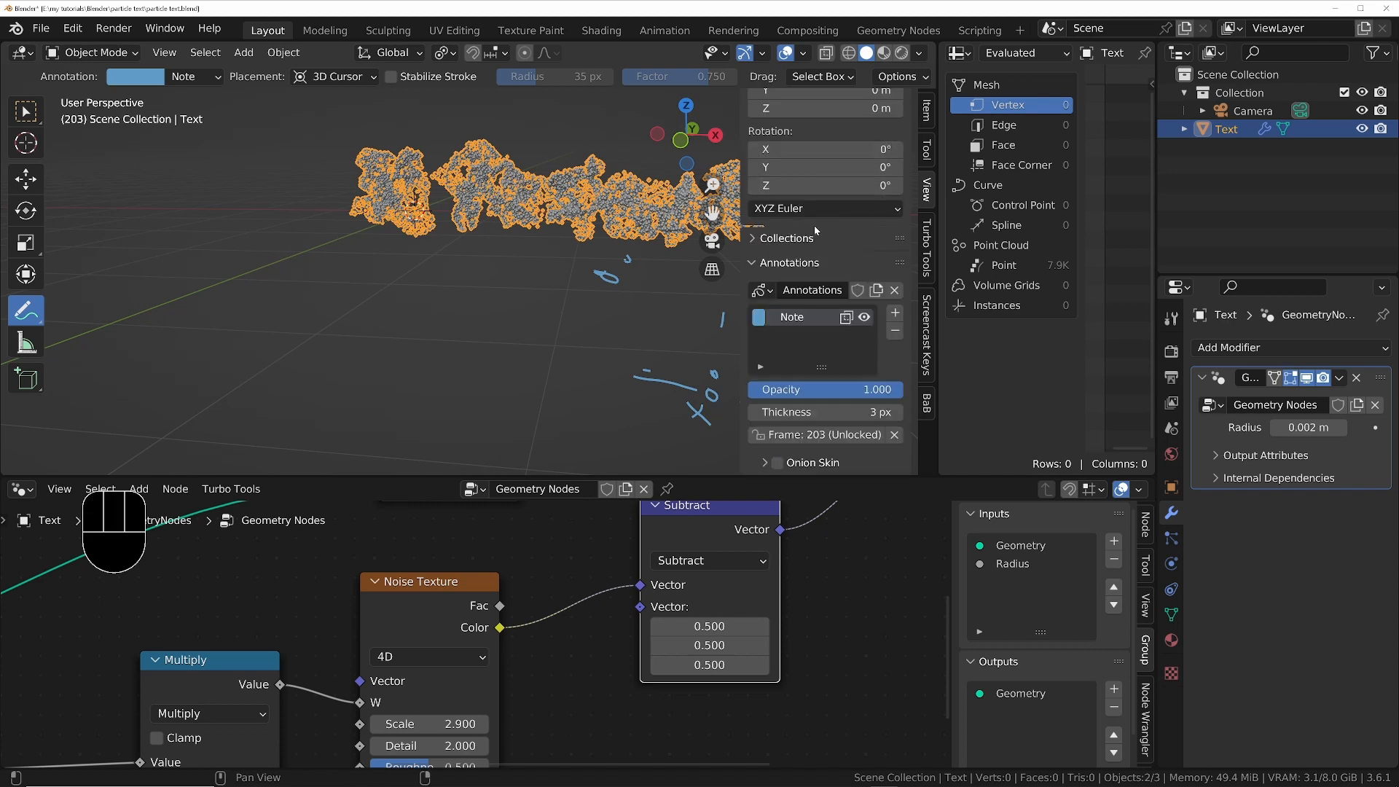
click(898, 333)
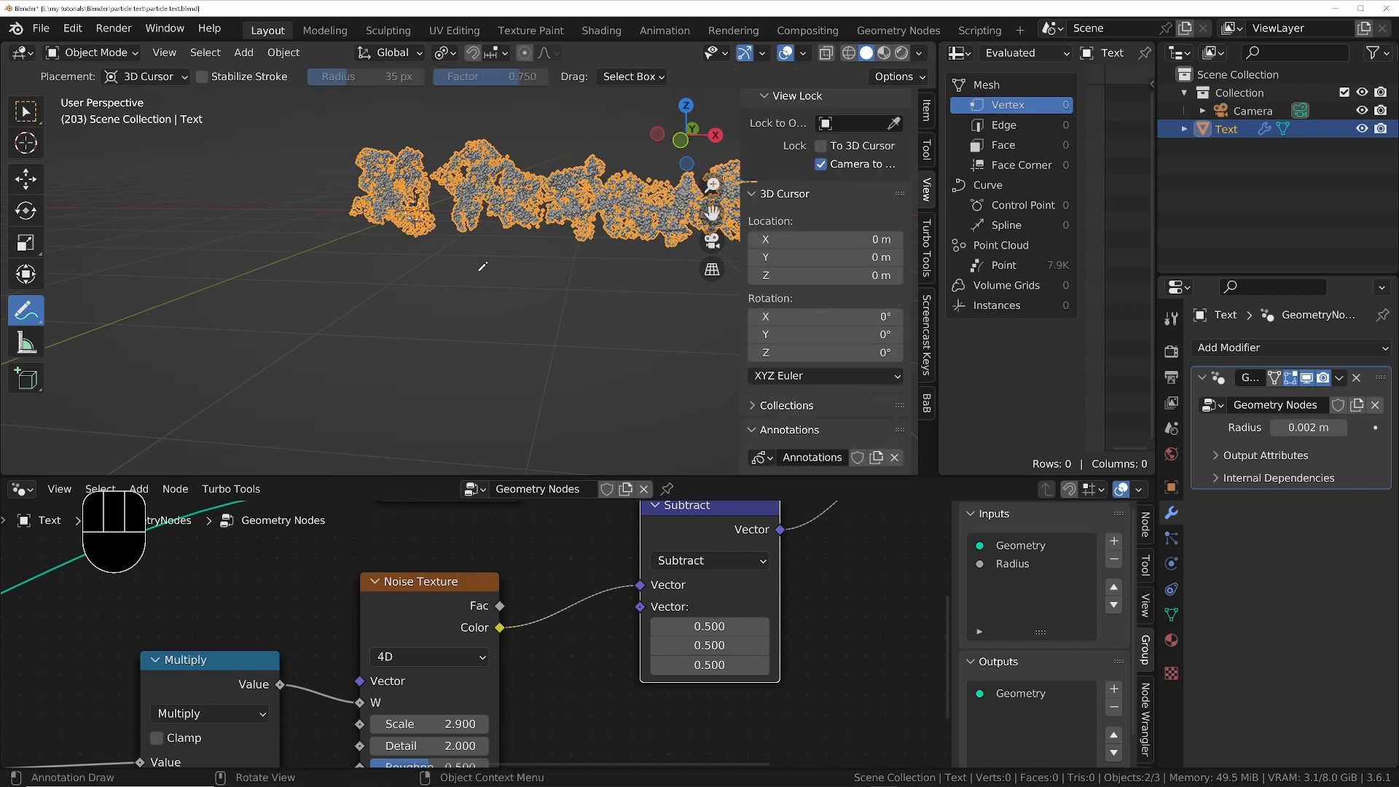
key(n)
key(t)
Move the geometry Switch node farther from Set Position and turn off the viewport overlays
scroll(629, 637, down, 4)
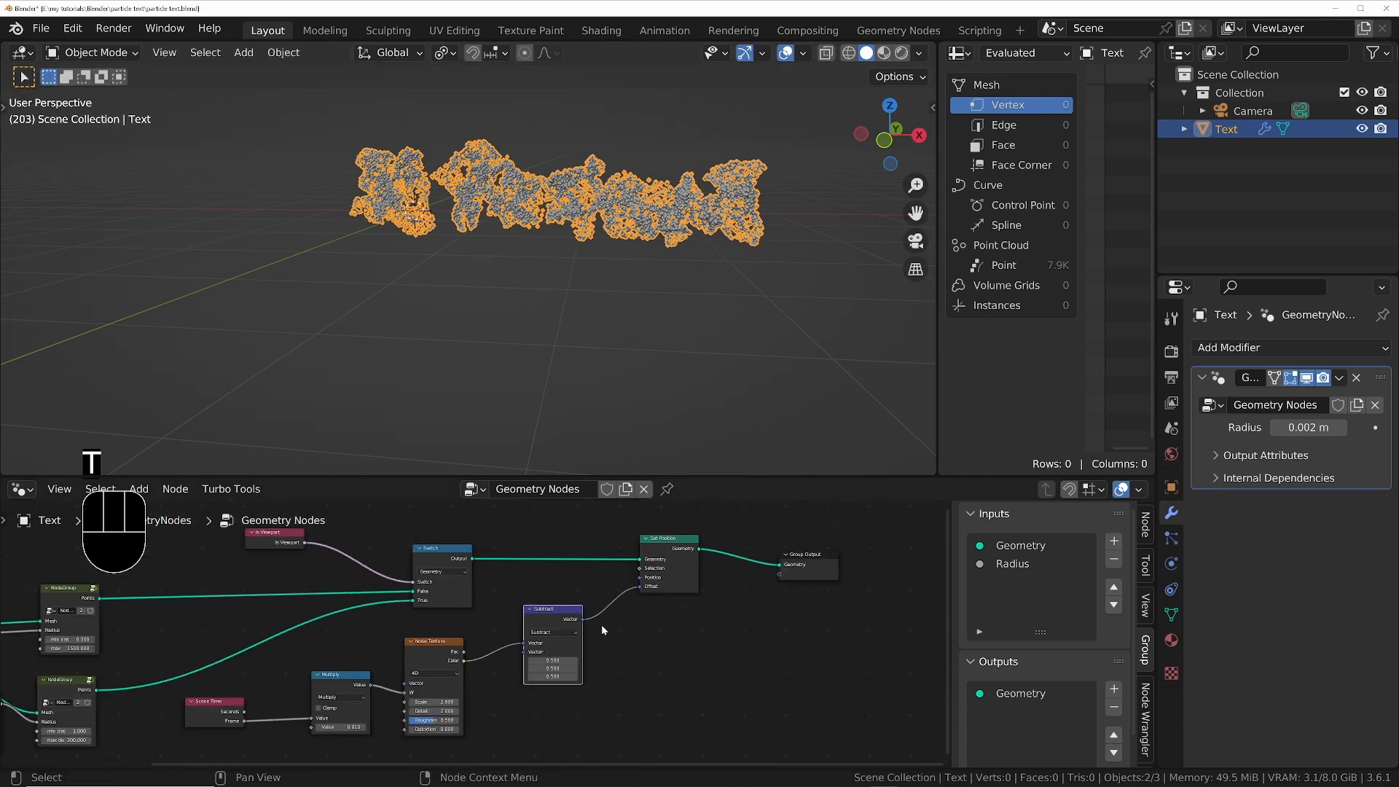
drag(457, 563, 431, 550)
middle_drag(554, 281, 507, 335)
click(786, 52)
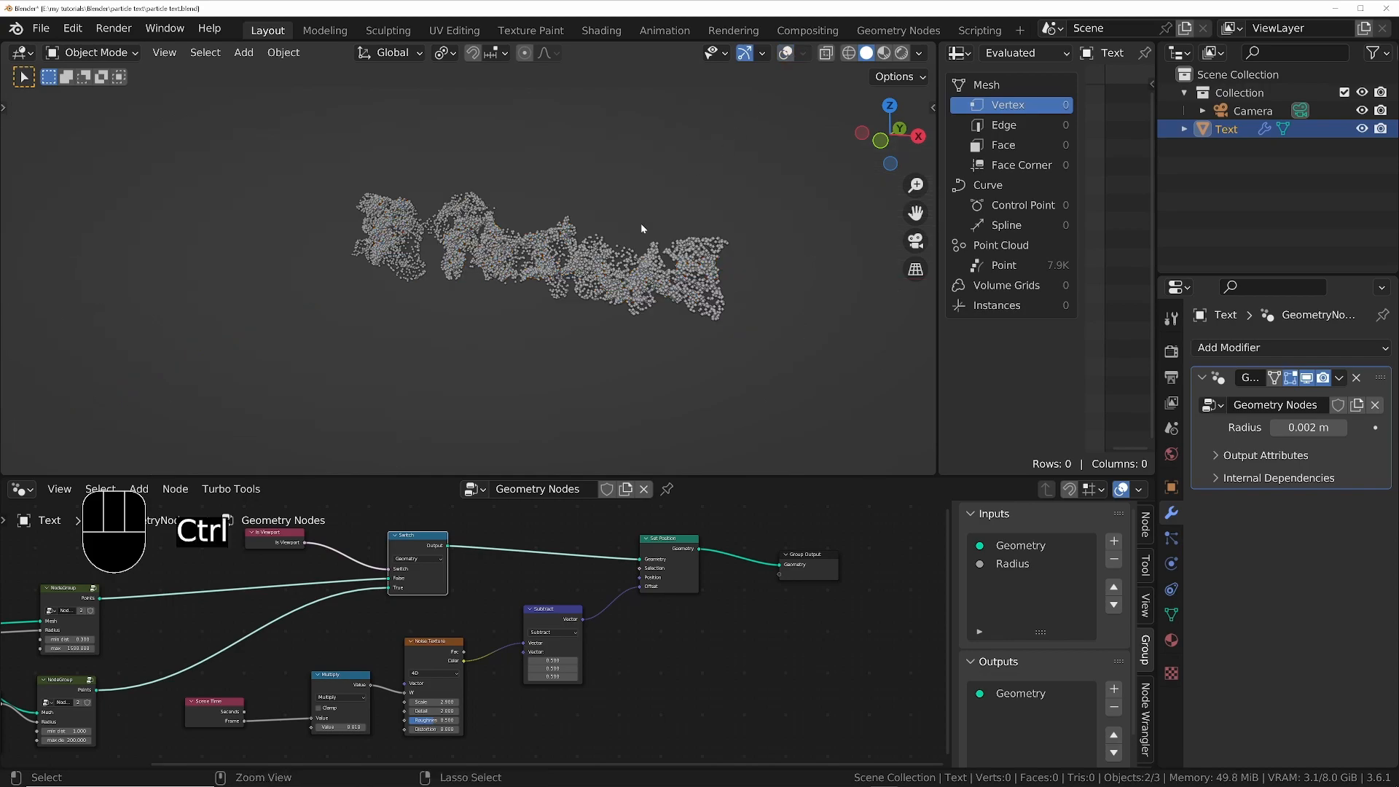
Play the particle animation and lower the Noise Texture's scale to about 2.43
ctrl+middle_drag(640, 223, 650, 176)
key(space)
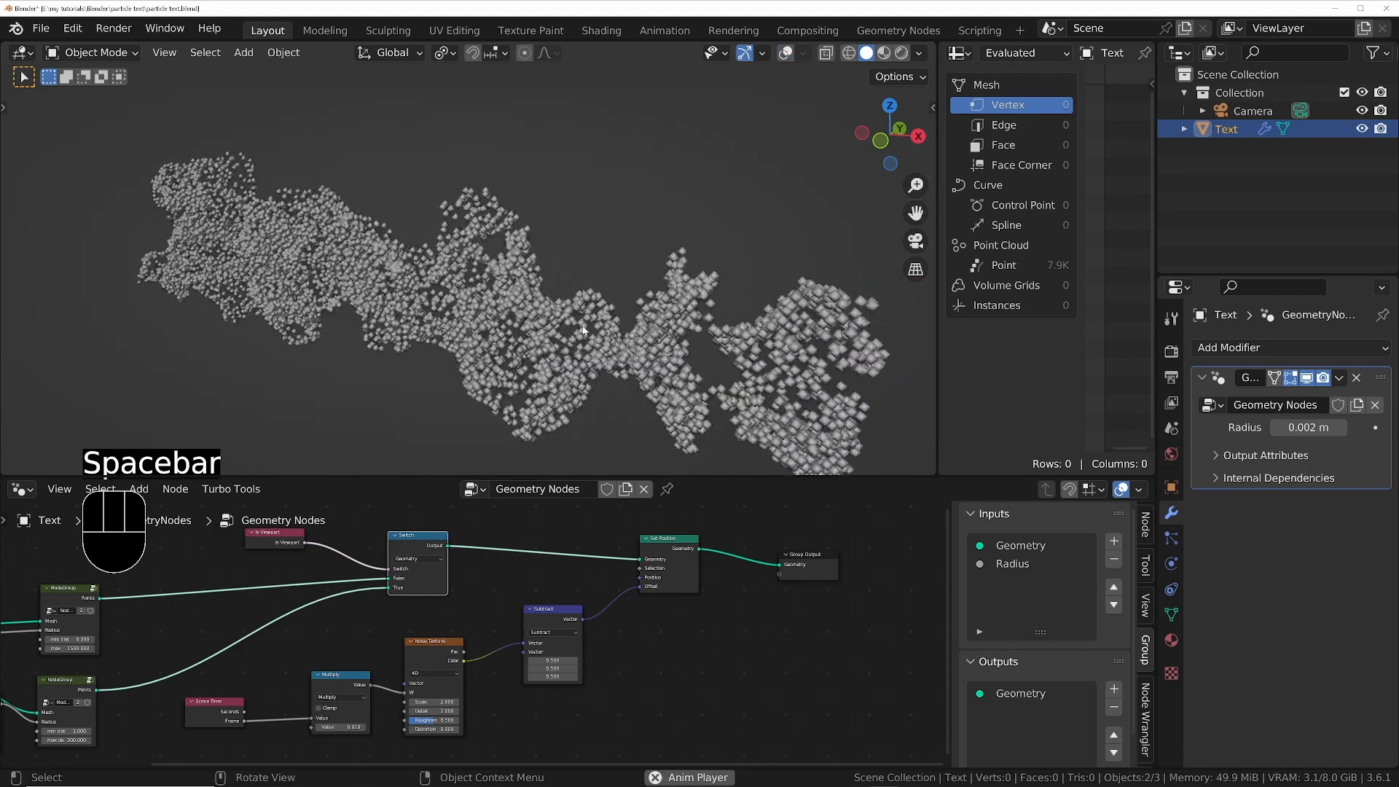
ctrl+middle_drag(583, 332, 635, 430)
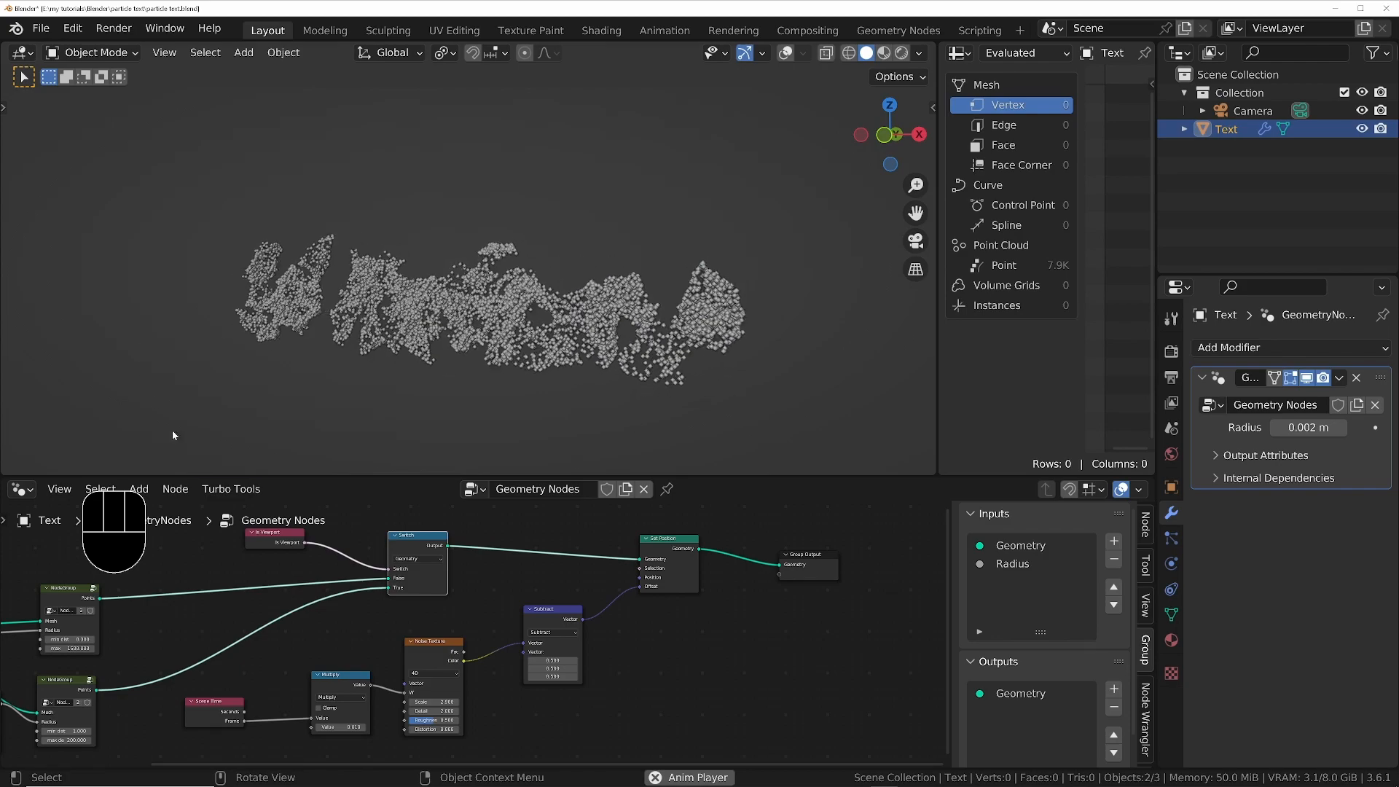
middle_drag(344, 706, 405, 659)
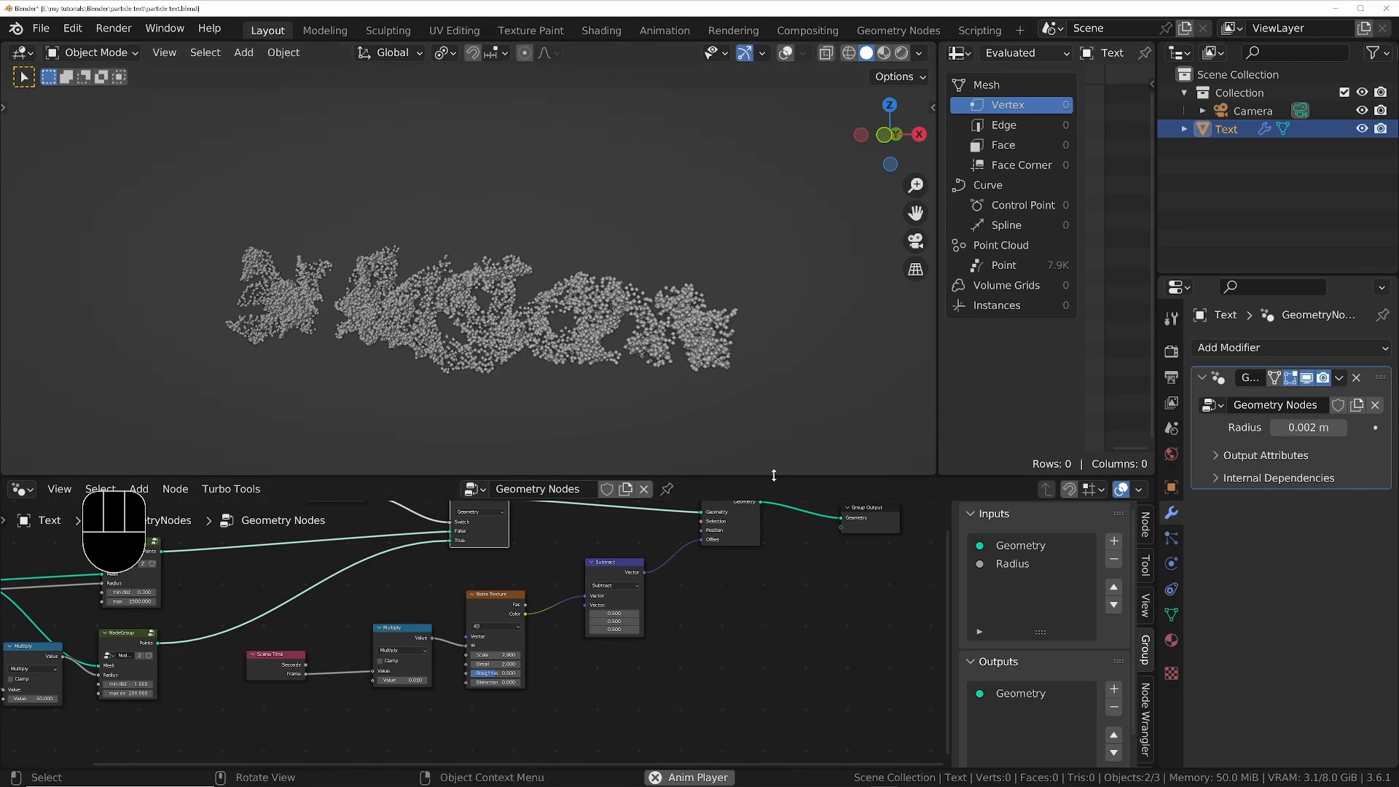
scroll(719, 680, down, 1)
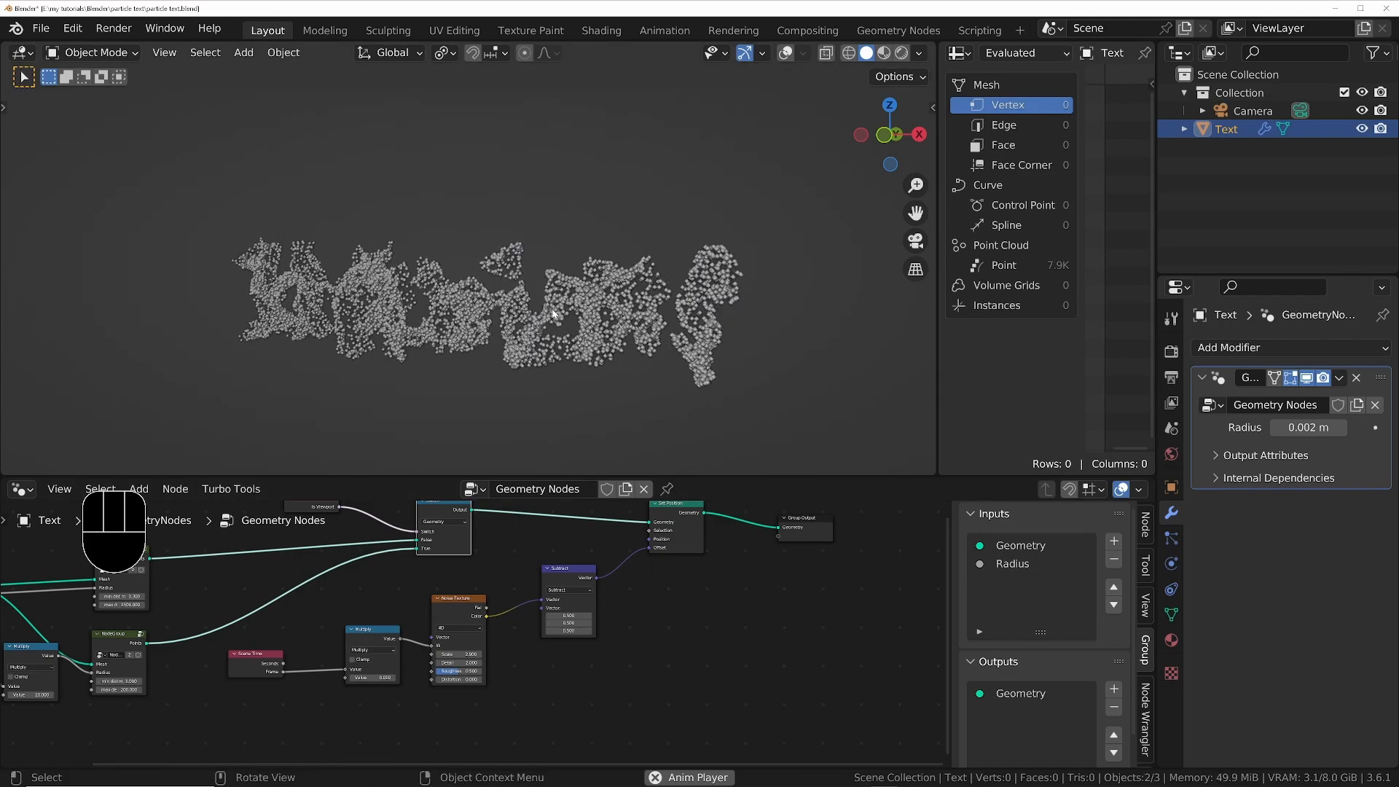
mouse_move(457, 658)
shift+mouse_down()
mouse_move(546, 658)
mouse_move(470, 658)
shift+mouse_up()
Insert a Vector Math node set to Multiply between the Subtract node and Set Position's Offset input
middle_drag(772, 568, 694, 612)
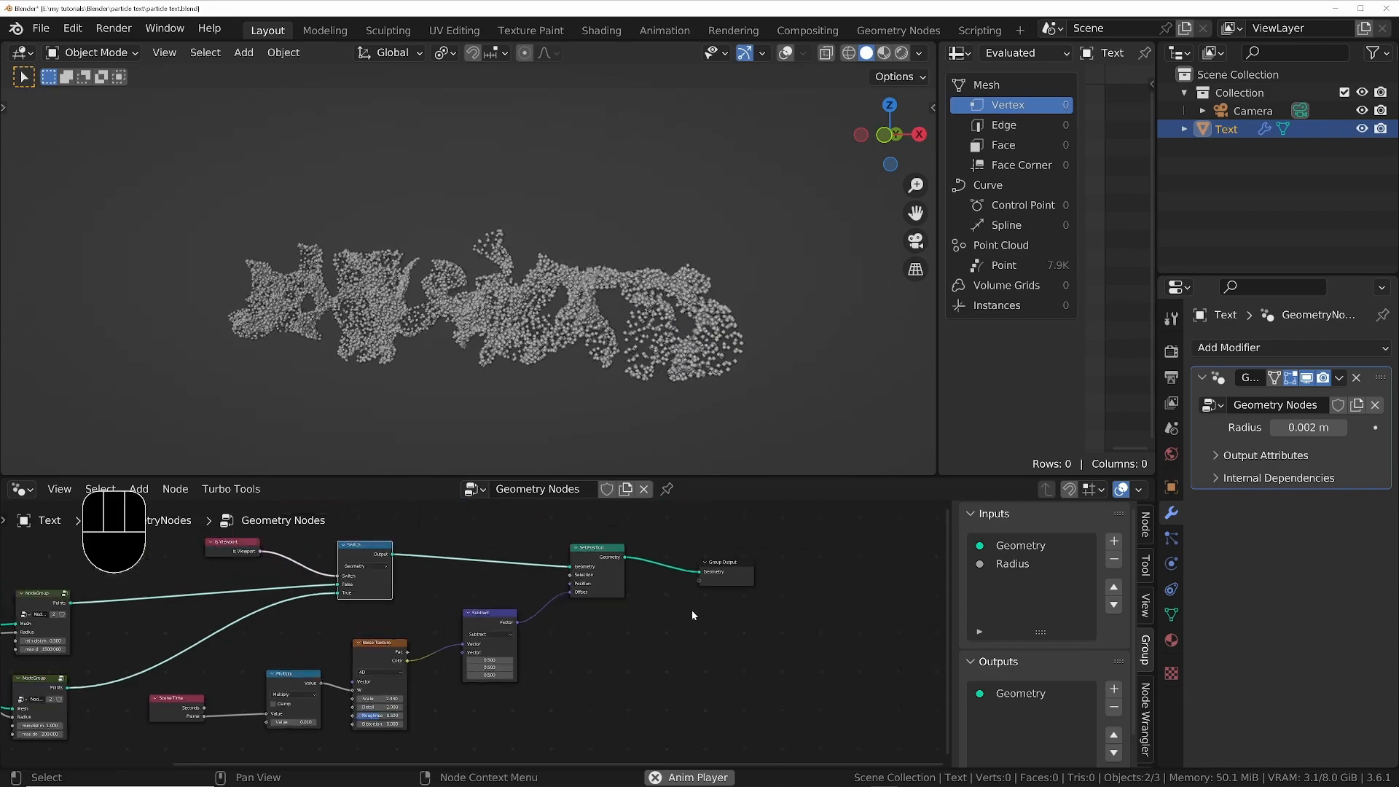
key(shift+a)
text(s)
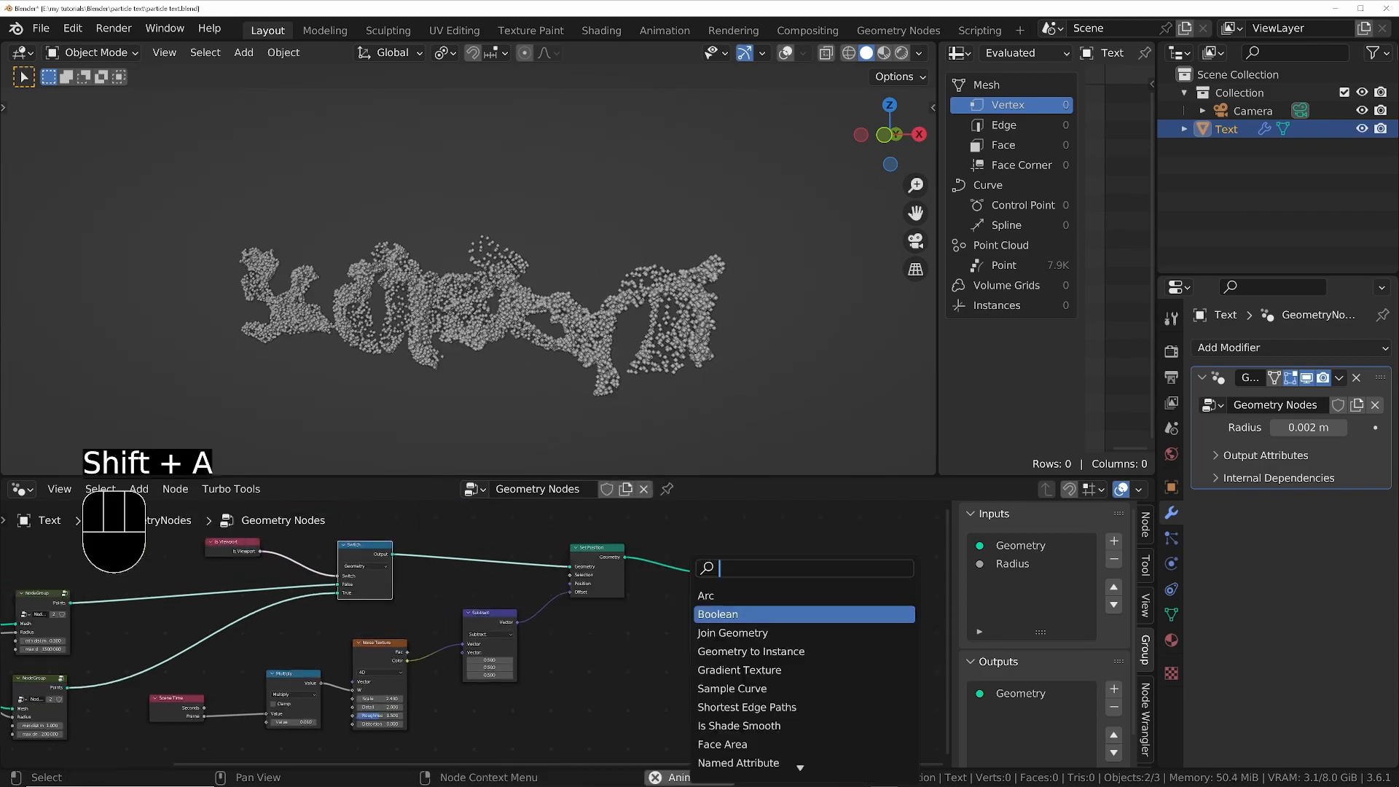
text(vector)
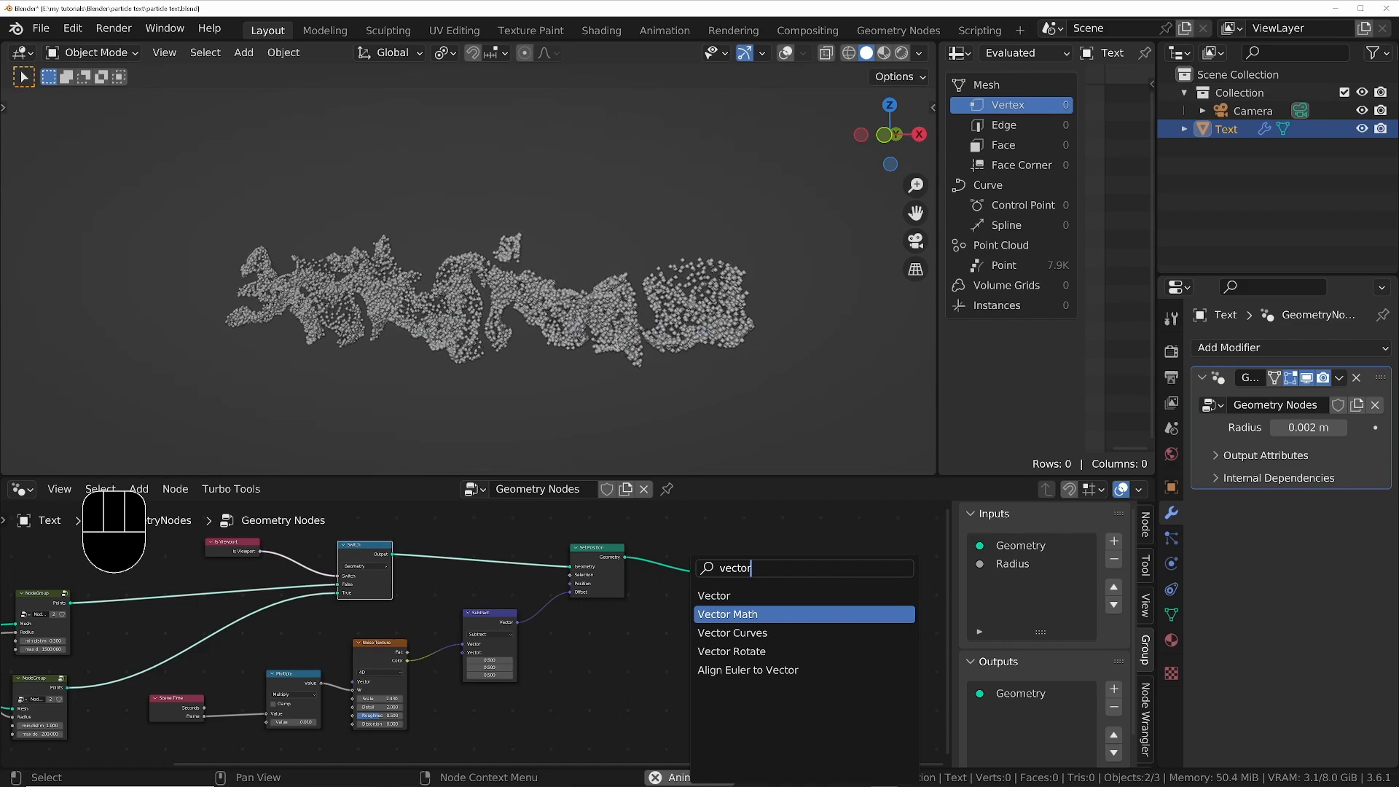
key(Return)
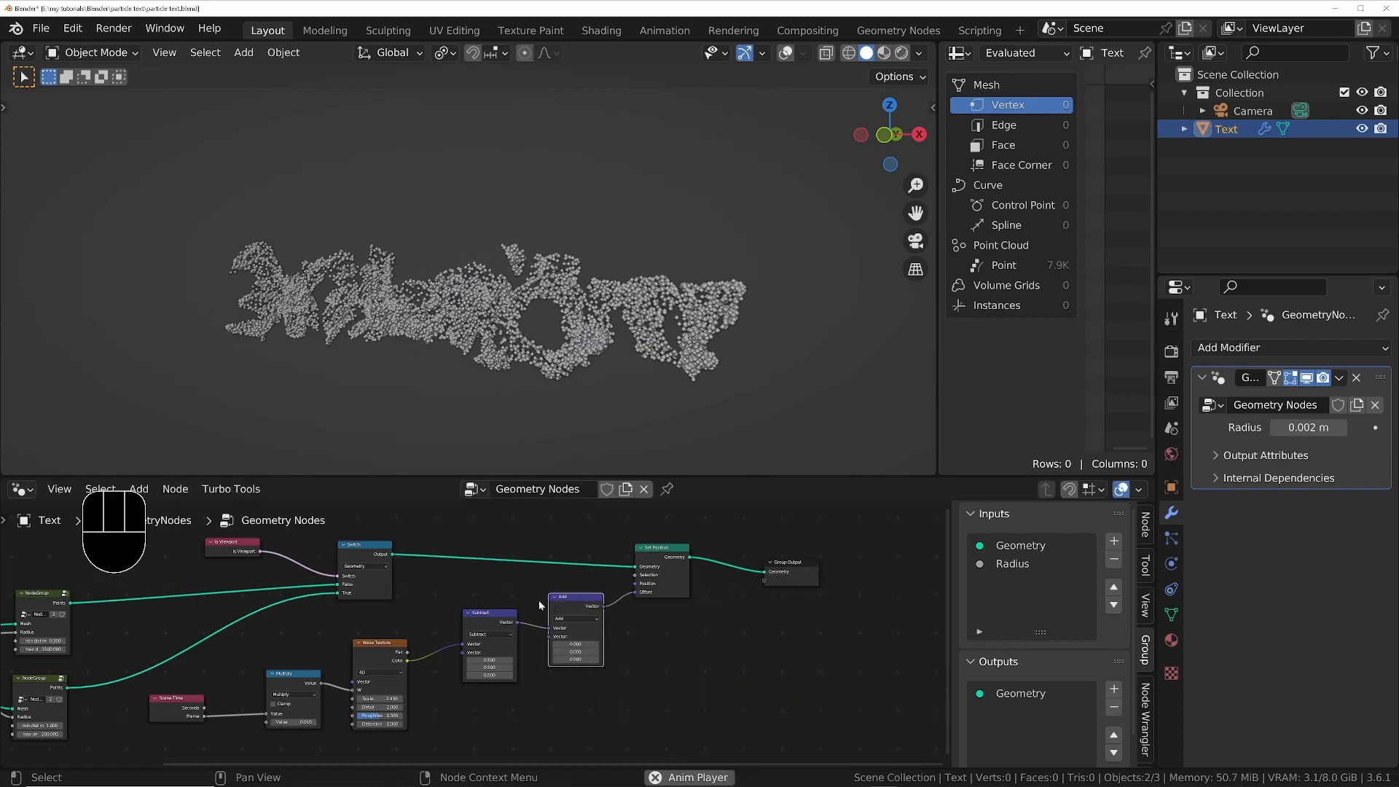
click(539, 601)
scroll(539, 601, up, 2)
click(603, 633)
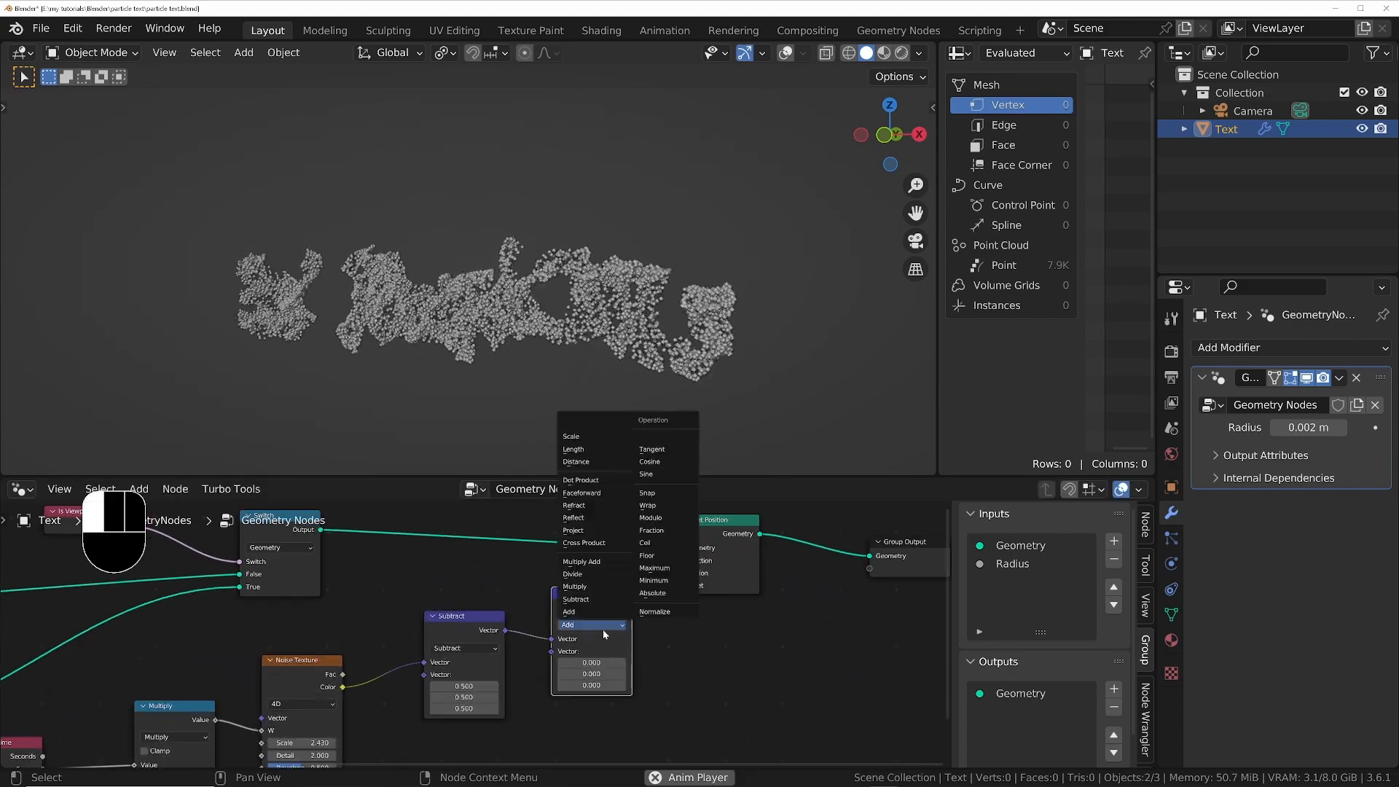
click(602, 587)
scroll(602, 662, down, 2)
click(597, 698)
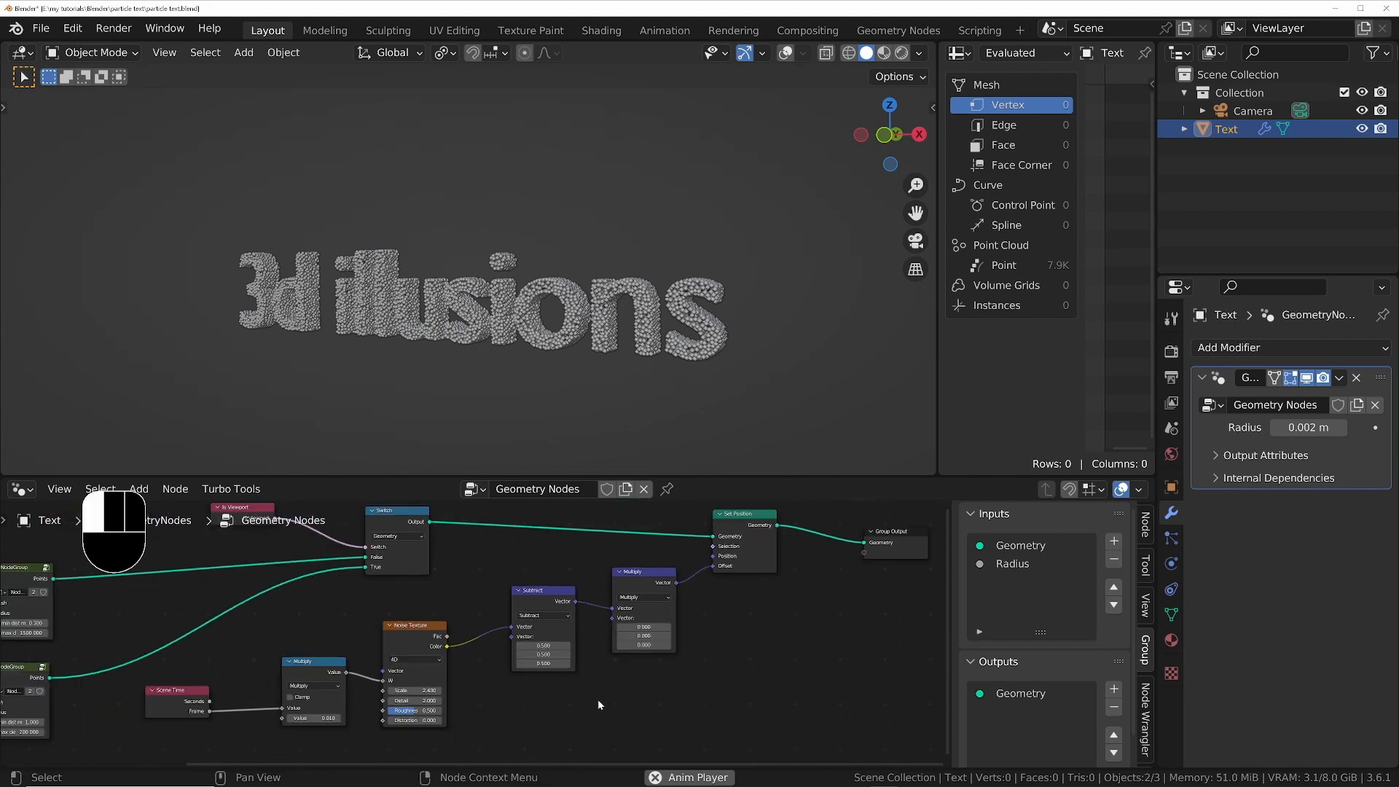
key(shift+a)
text(cv)
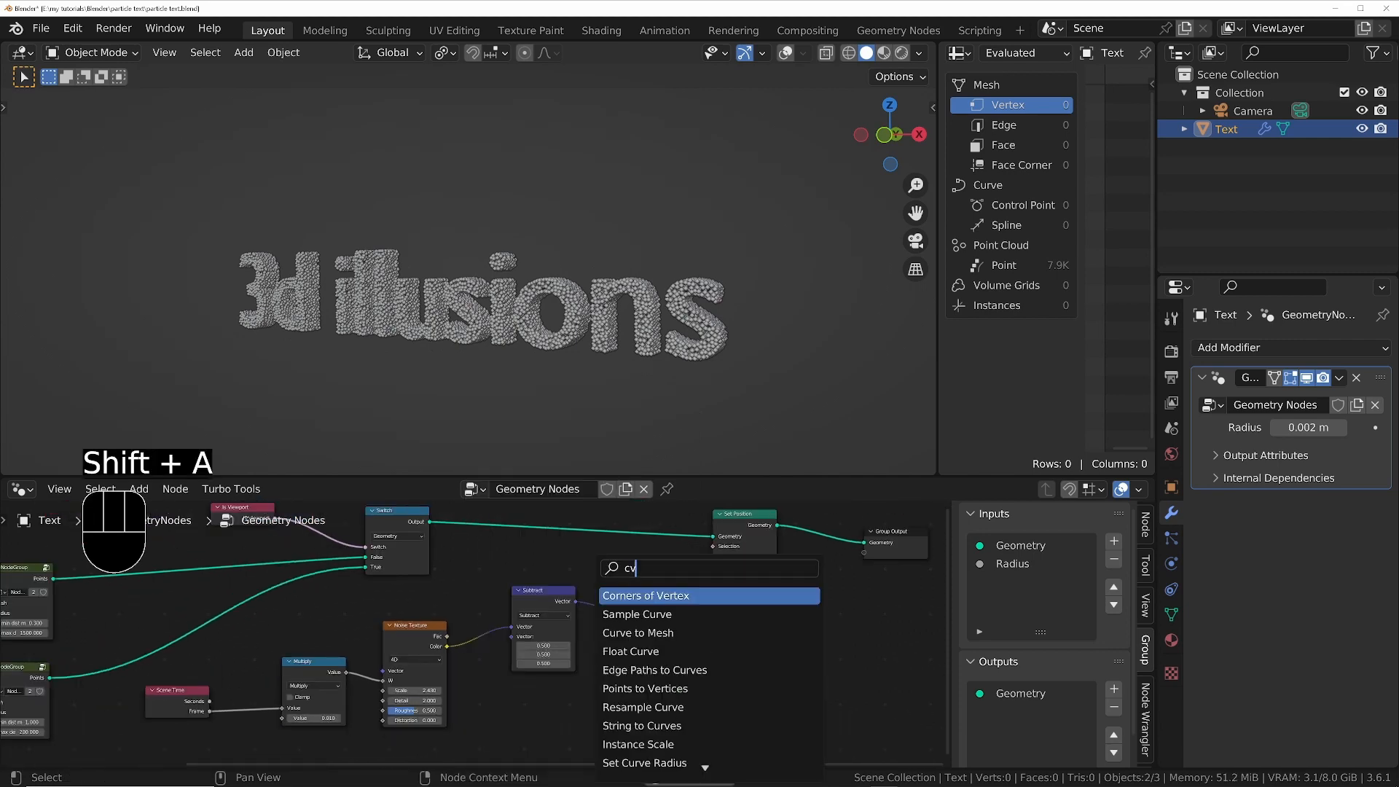
key(BackSpace)
key(BackSpace)
text(val)
key(Escape)
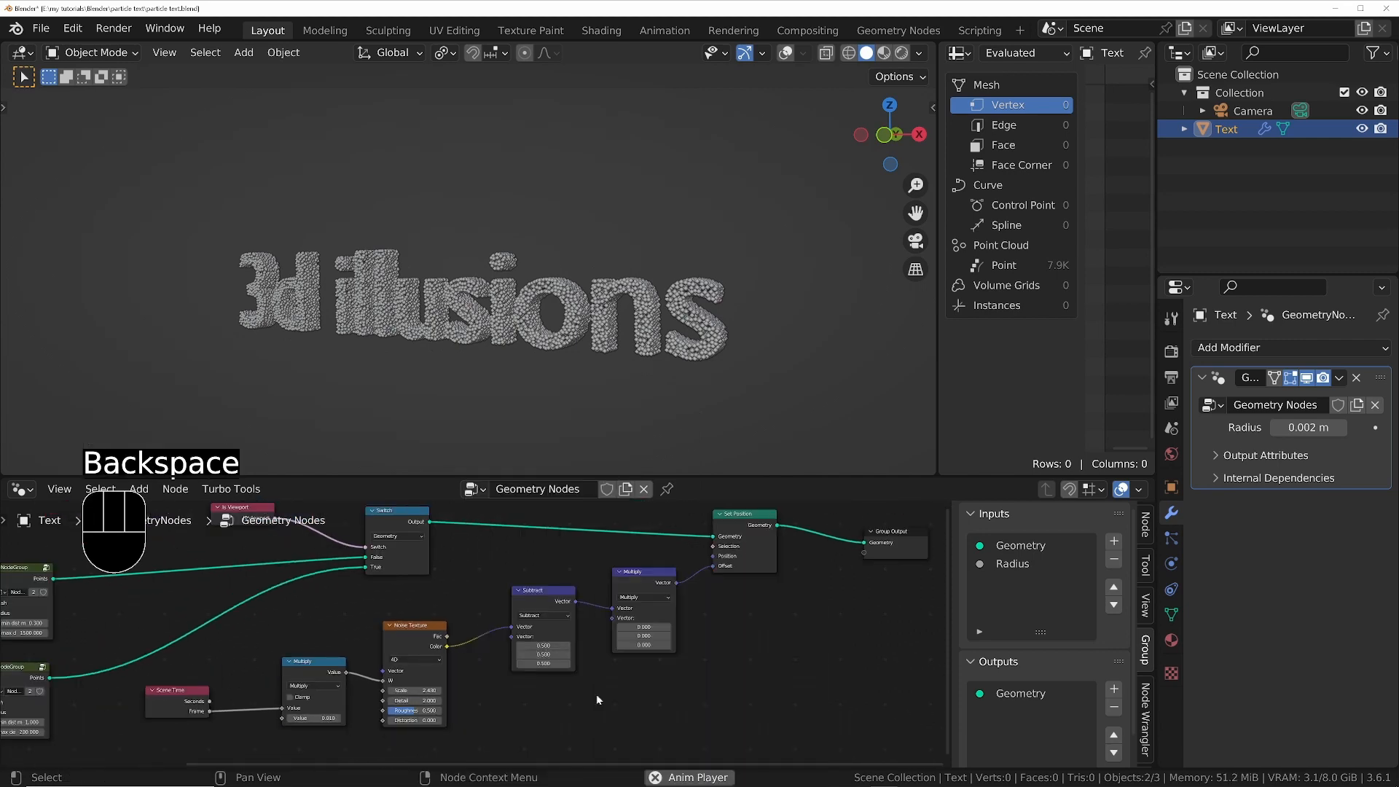
Duplicate the Group Input node beneath the vector Multiply node and connect its empty socket to Multiply's second Vector input
middle_drag(595, 579, 686, 559)
scroll(686, 559, down, 4)
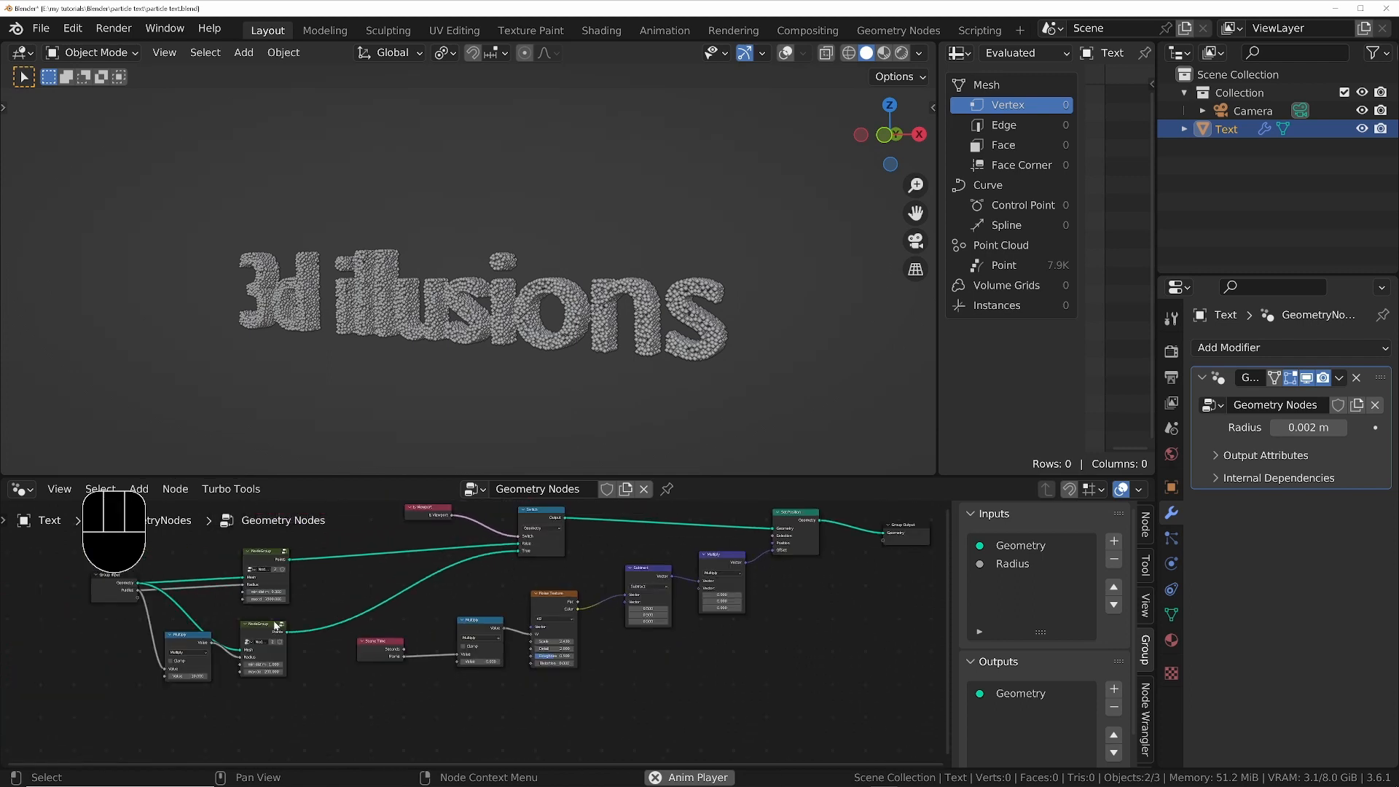
click(116, 588)
key(shift+d)
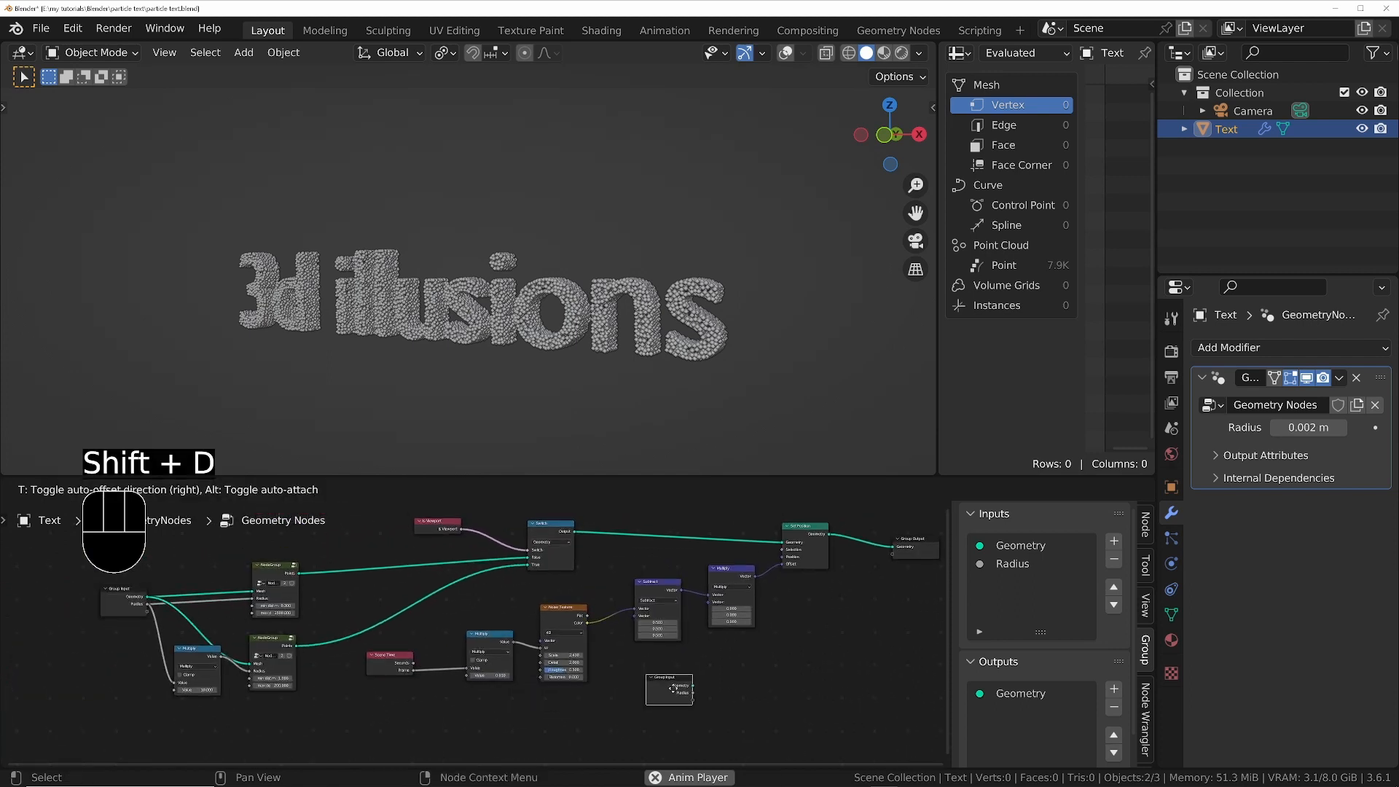
click(693, 678)
scroll(733, 627, up, 3)
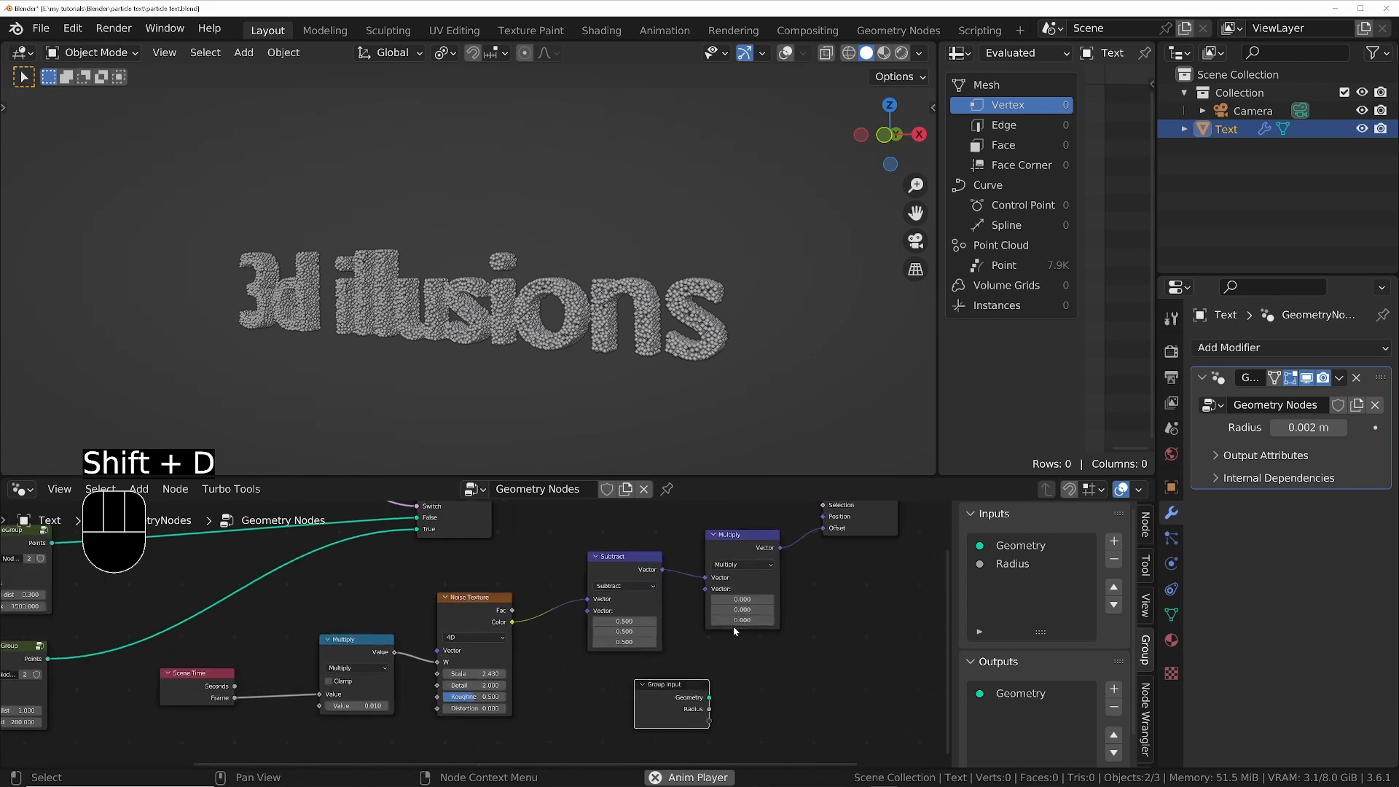
middle_drag(710, 715, 656, 694)
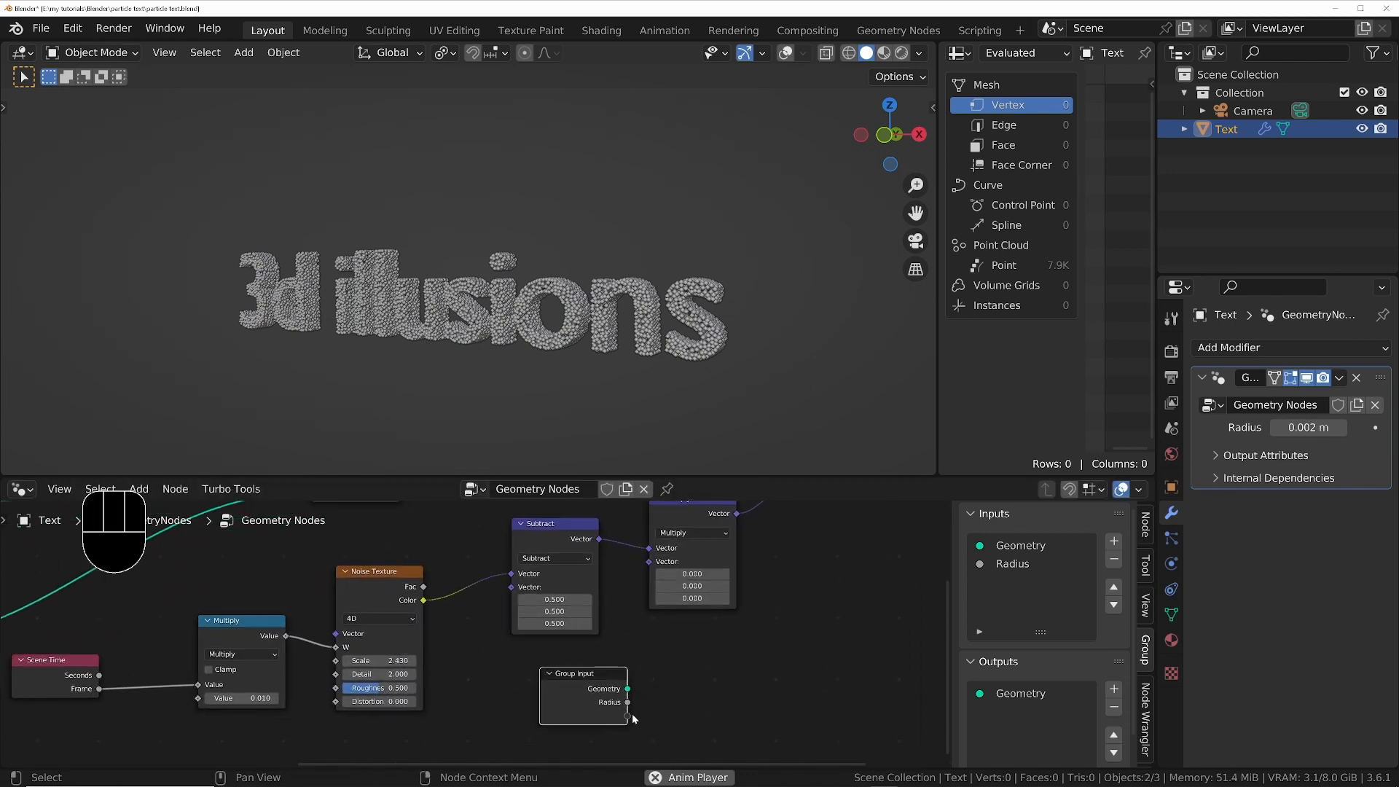
drag(628, 715, 649, 561)
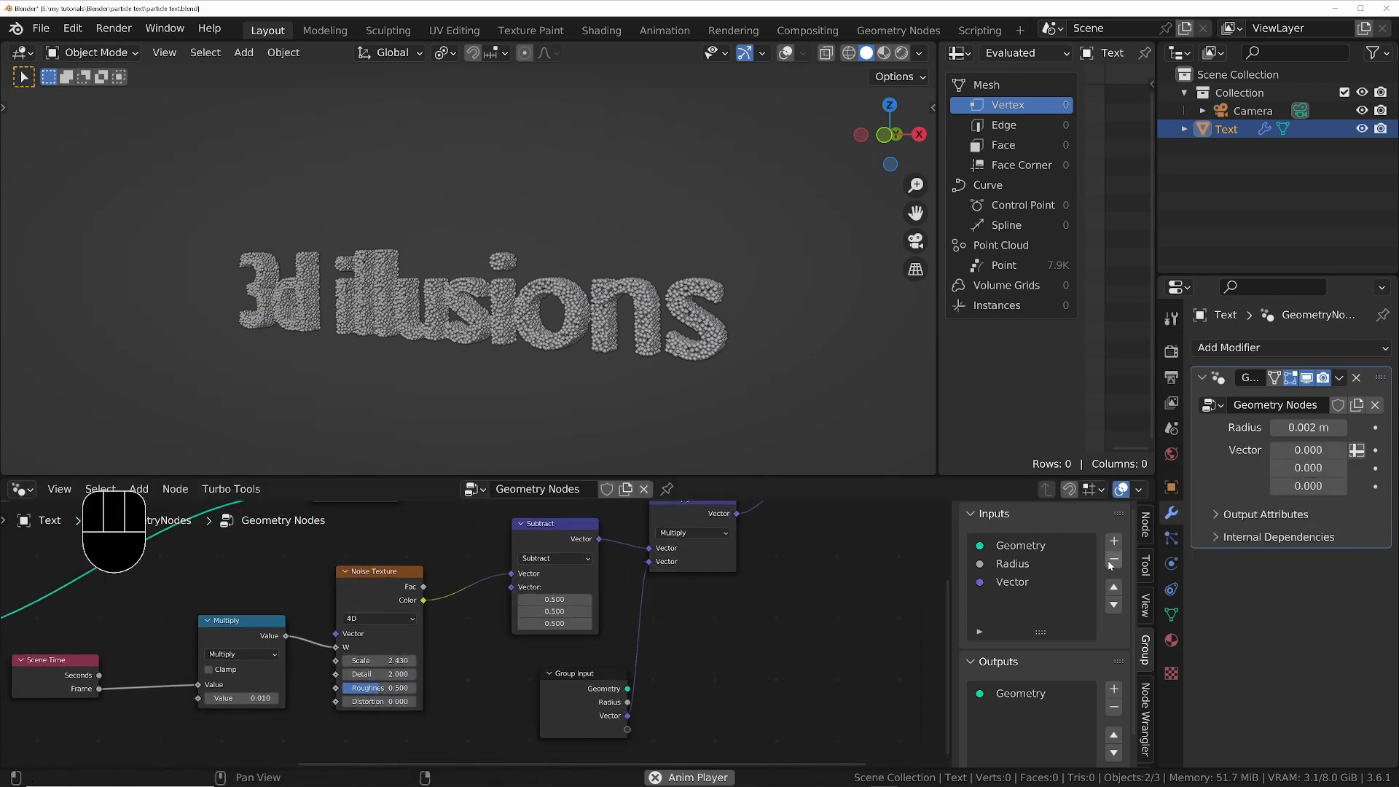
Change the type of the new Vector group input to Float
double_click(1013, 582)
click(586, 715)
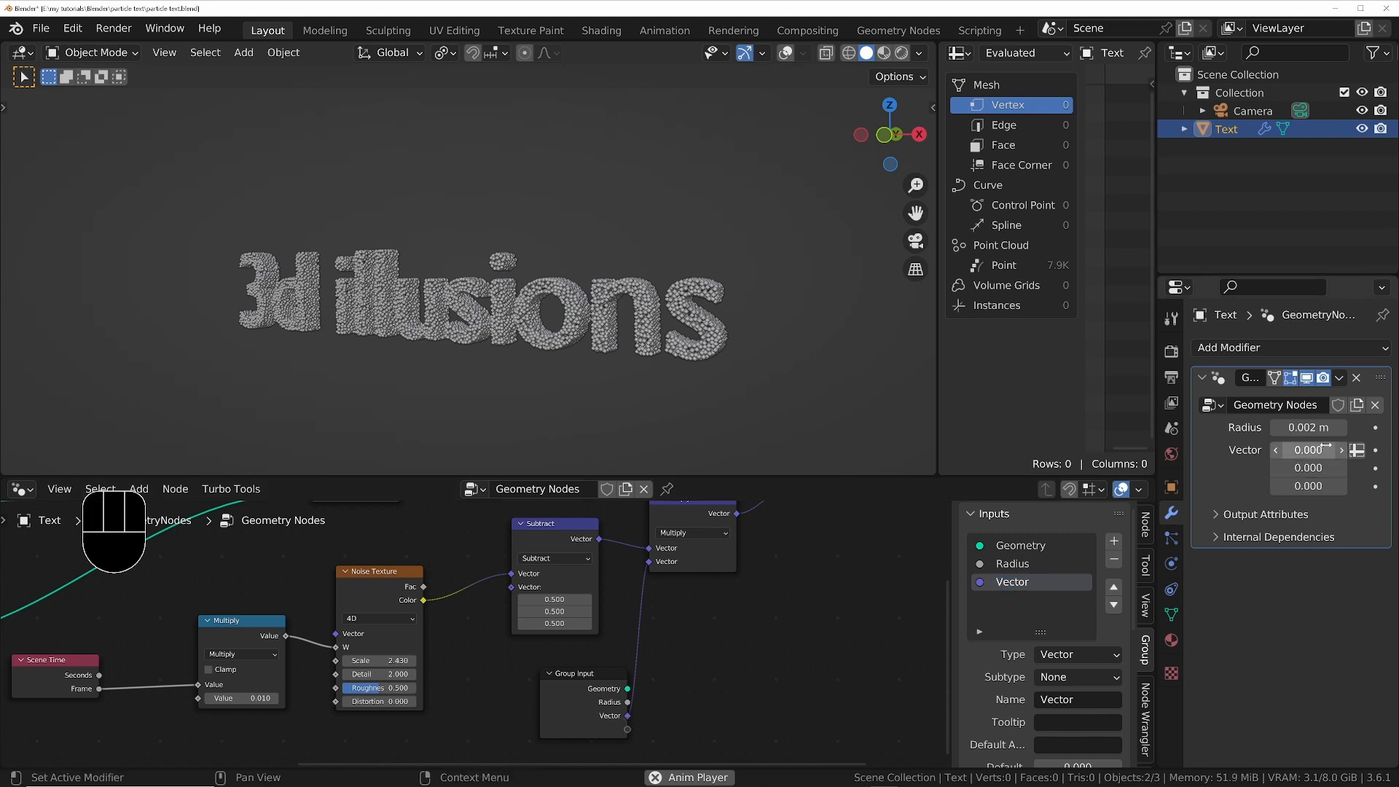
click(1079, 660)
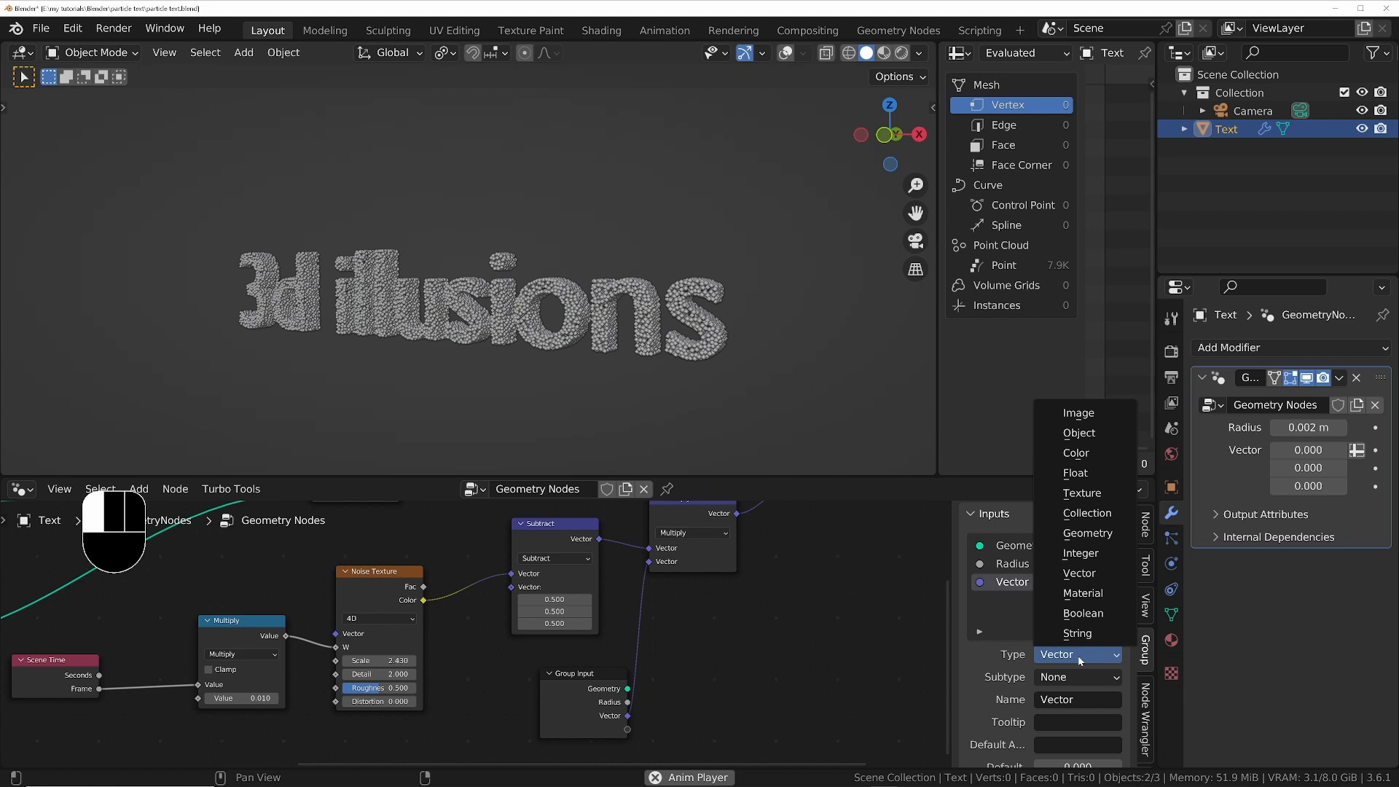
click(1076, 473)
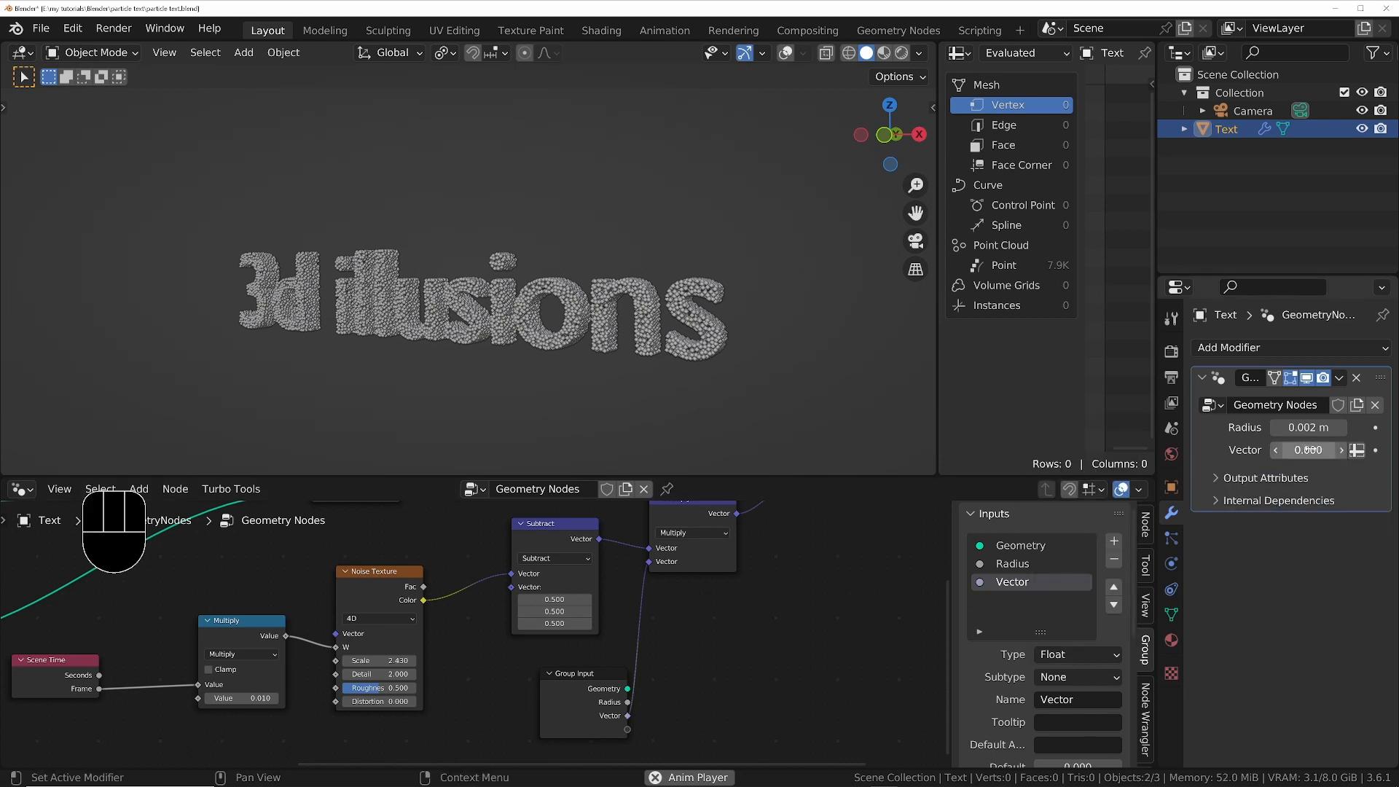
Shift the duplicated Group Input node slightly and rename its new Float input to "noise 1 displacement"
drag(583, 685, 557, 685)
double_click(1013, 582)
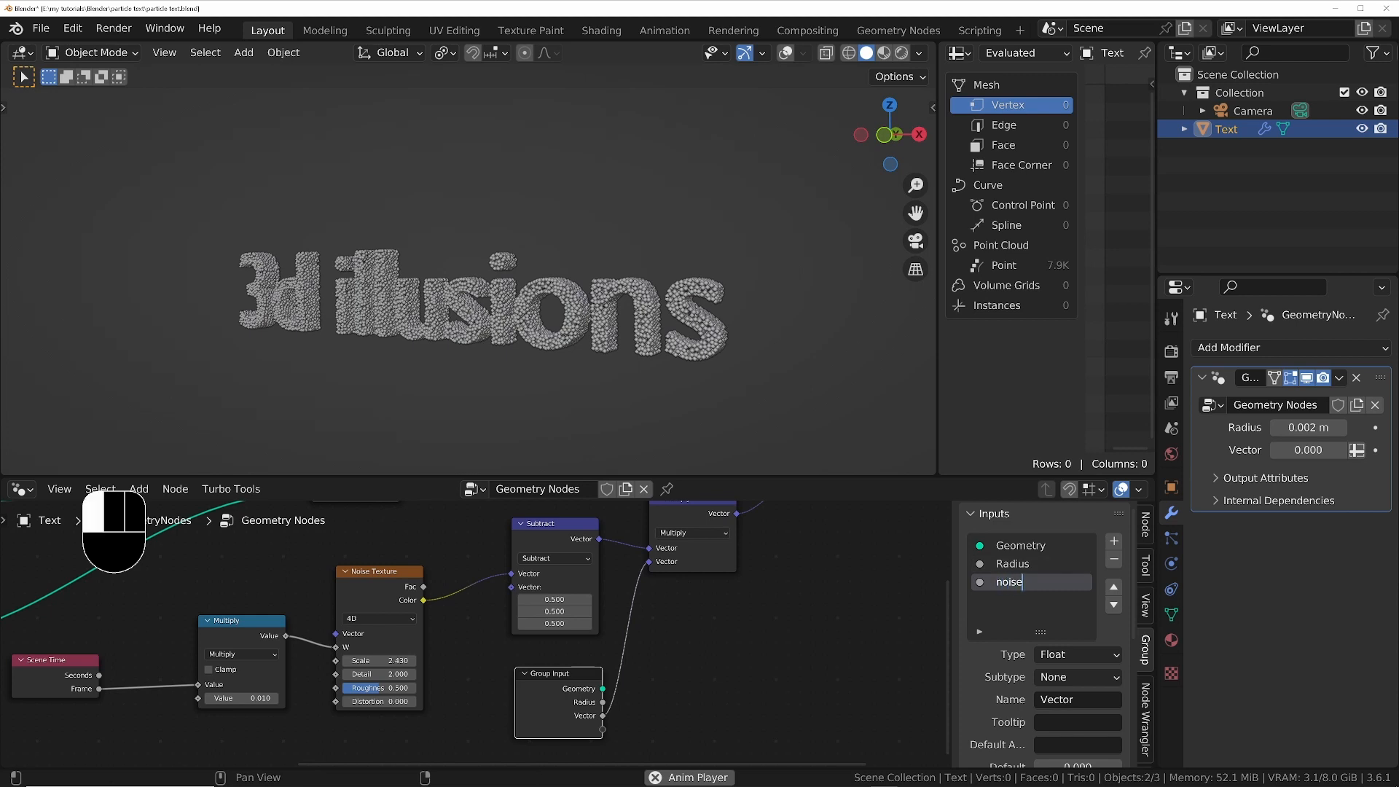
text(noise 1 displaceme)
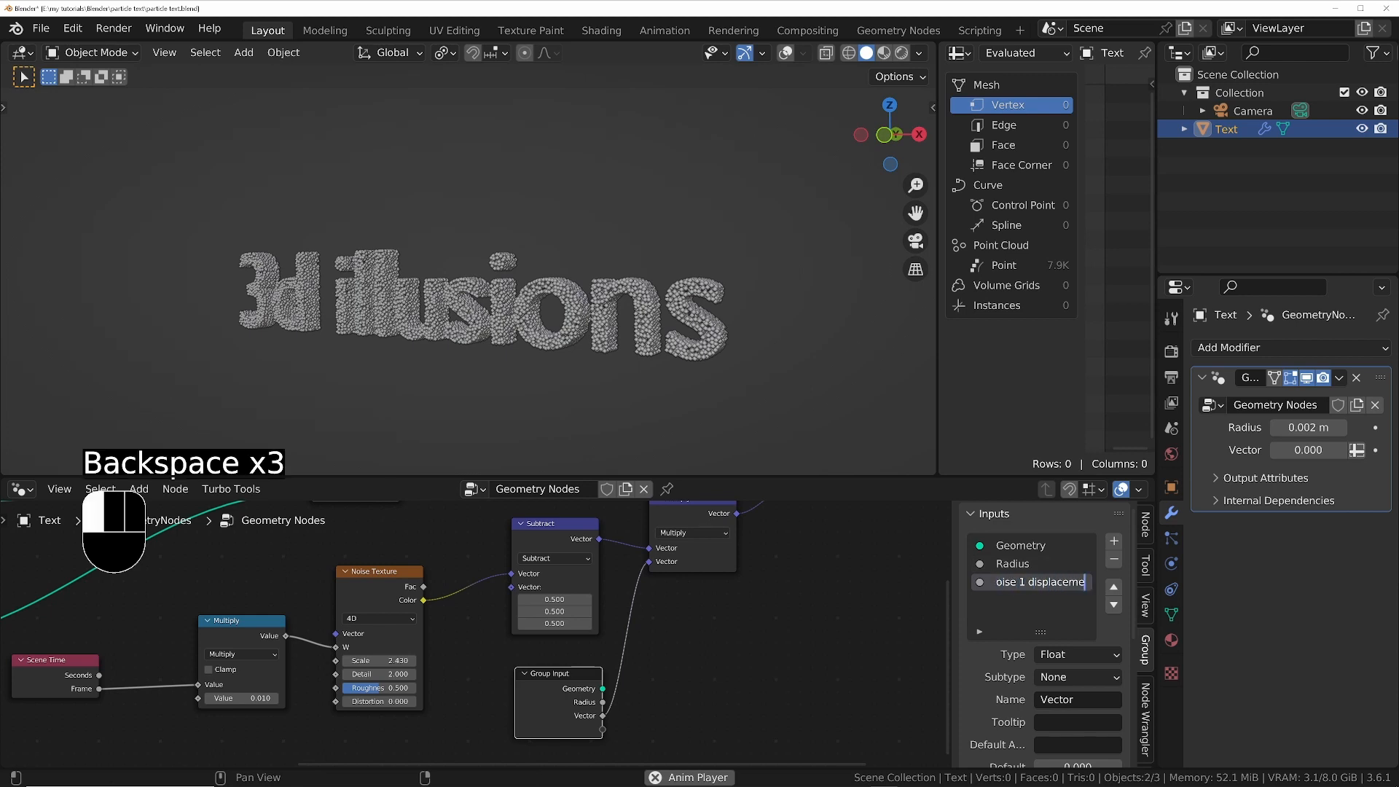
text(nt)
key(Return)
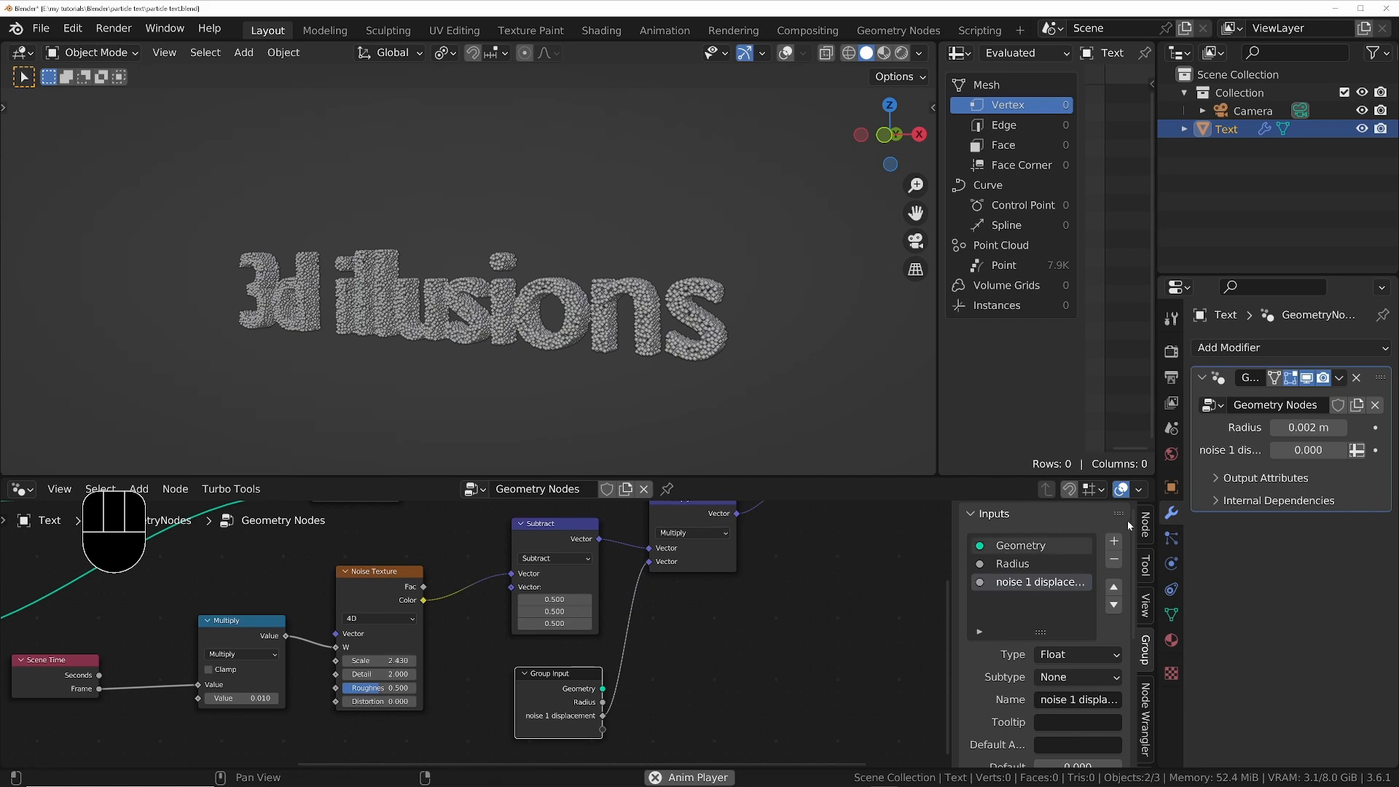
Raise the modifier's noise 1 displacement to about 6.211, stop the animation and return to the first frame
mouse_move(1309, 449)
shift+mouse_down()
mouse_move(1396, 449)
mouse_move(1294, 457)
shift+mouse_up()
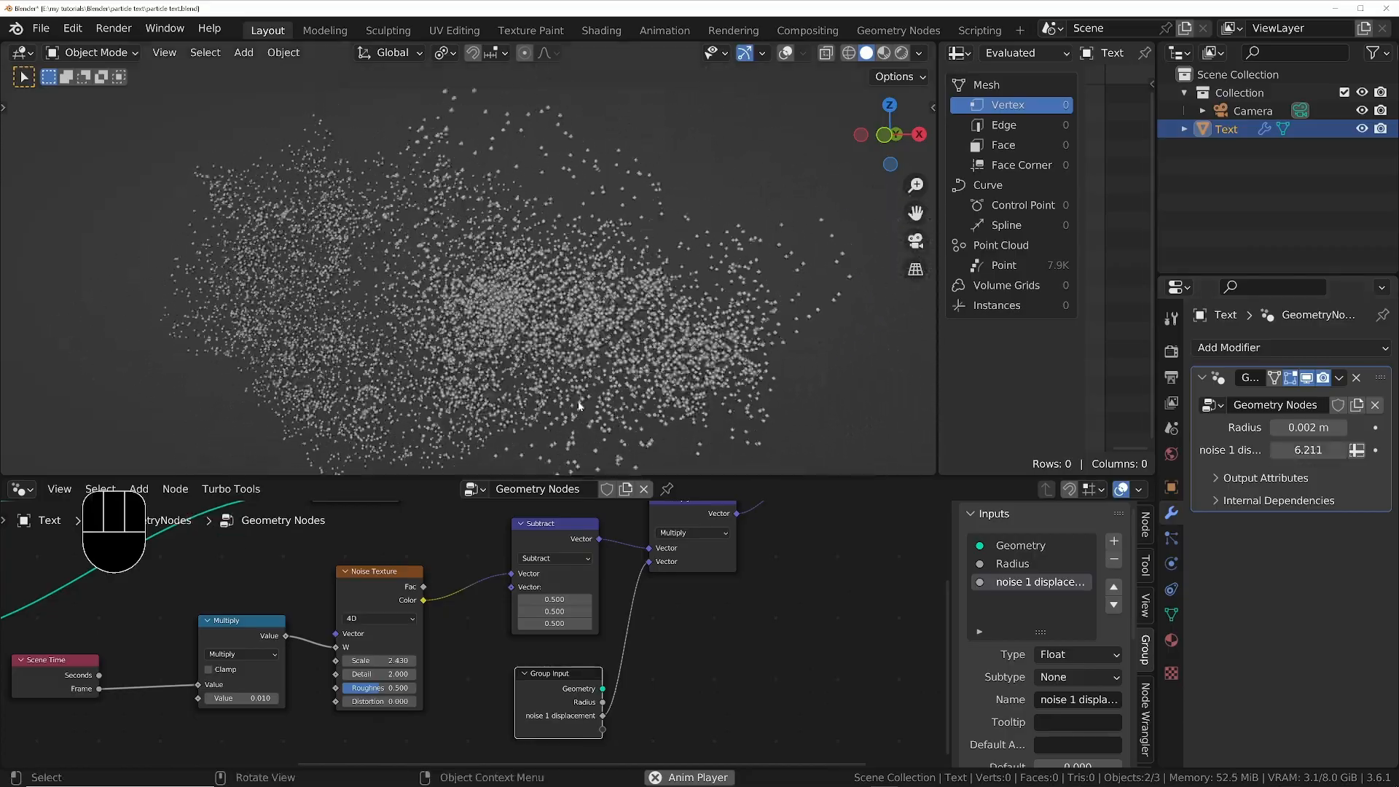
key(space)
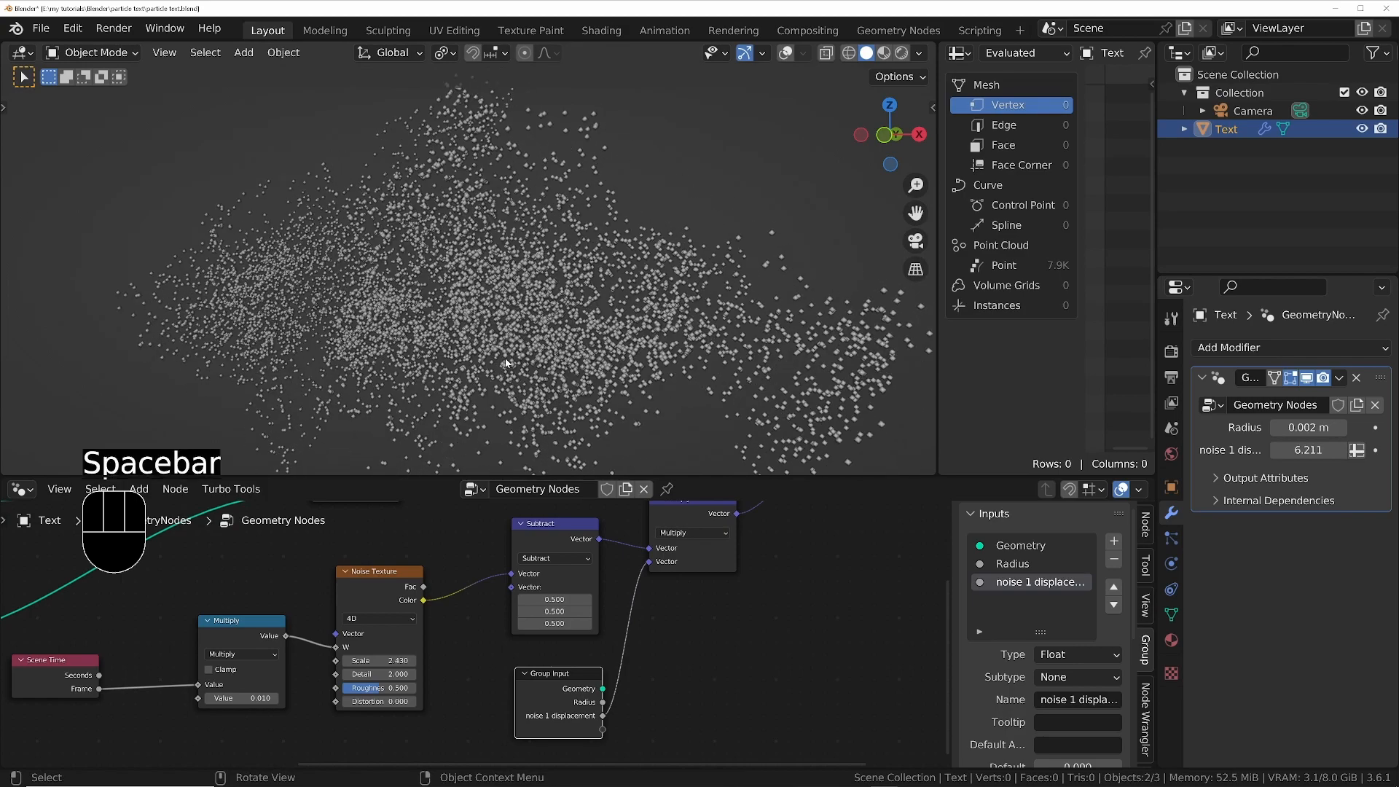
key(shift+Left)
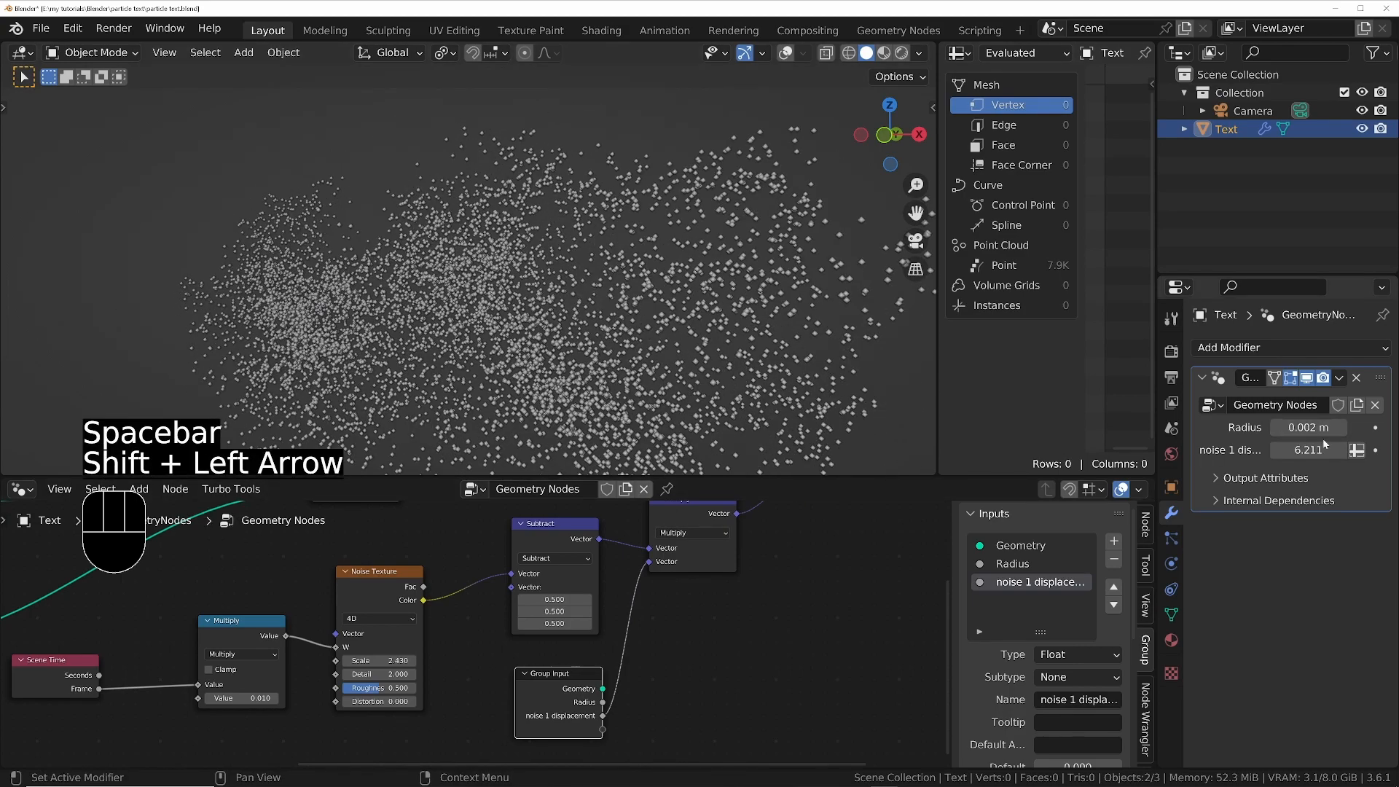
Try noise 1 displacement values of about 0.371 and 2.736 and look at the points from the side
drag(1310, 449, 1230, 450)
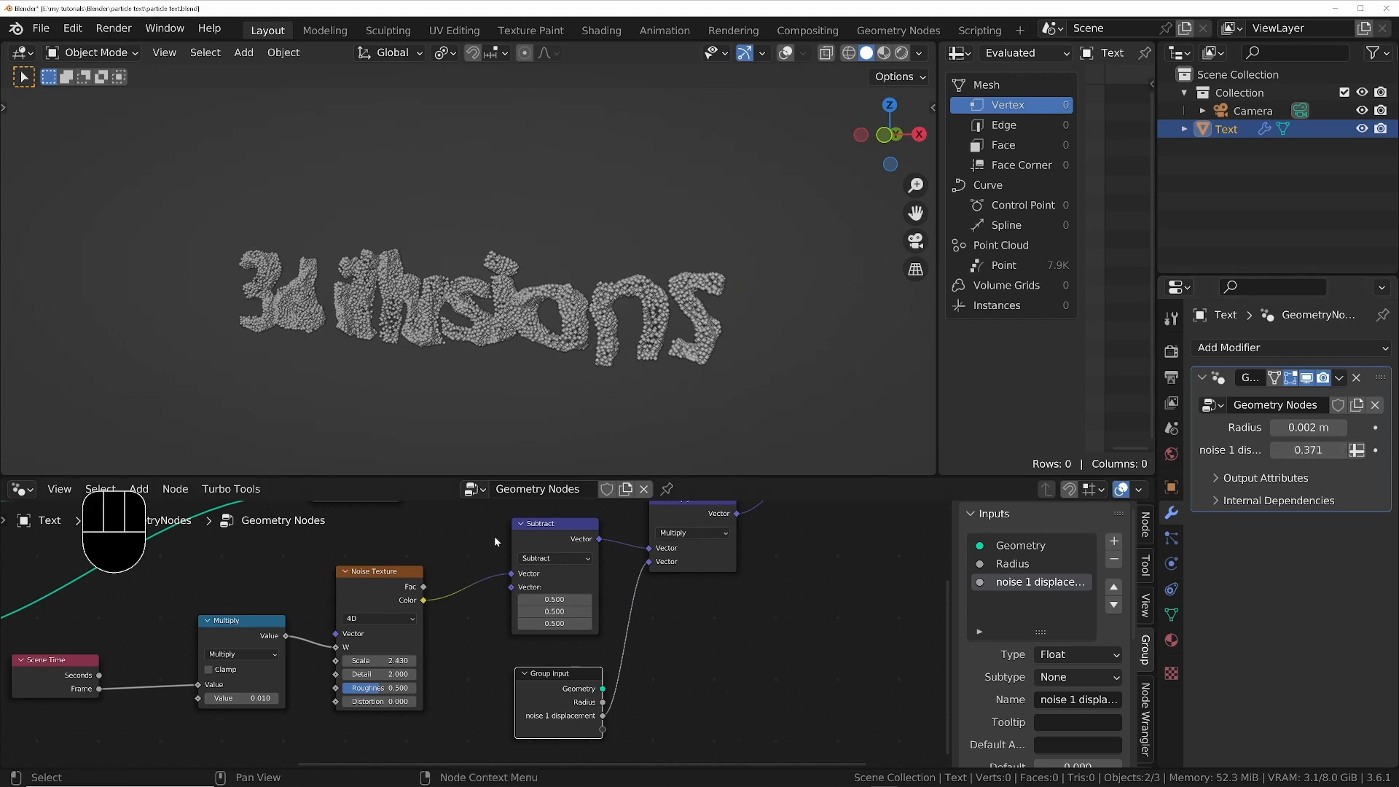
scroll(666, 572, down, 1)
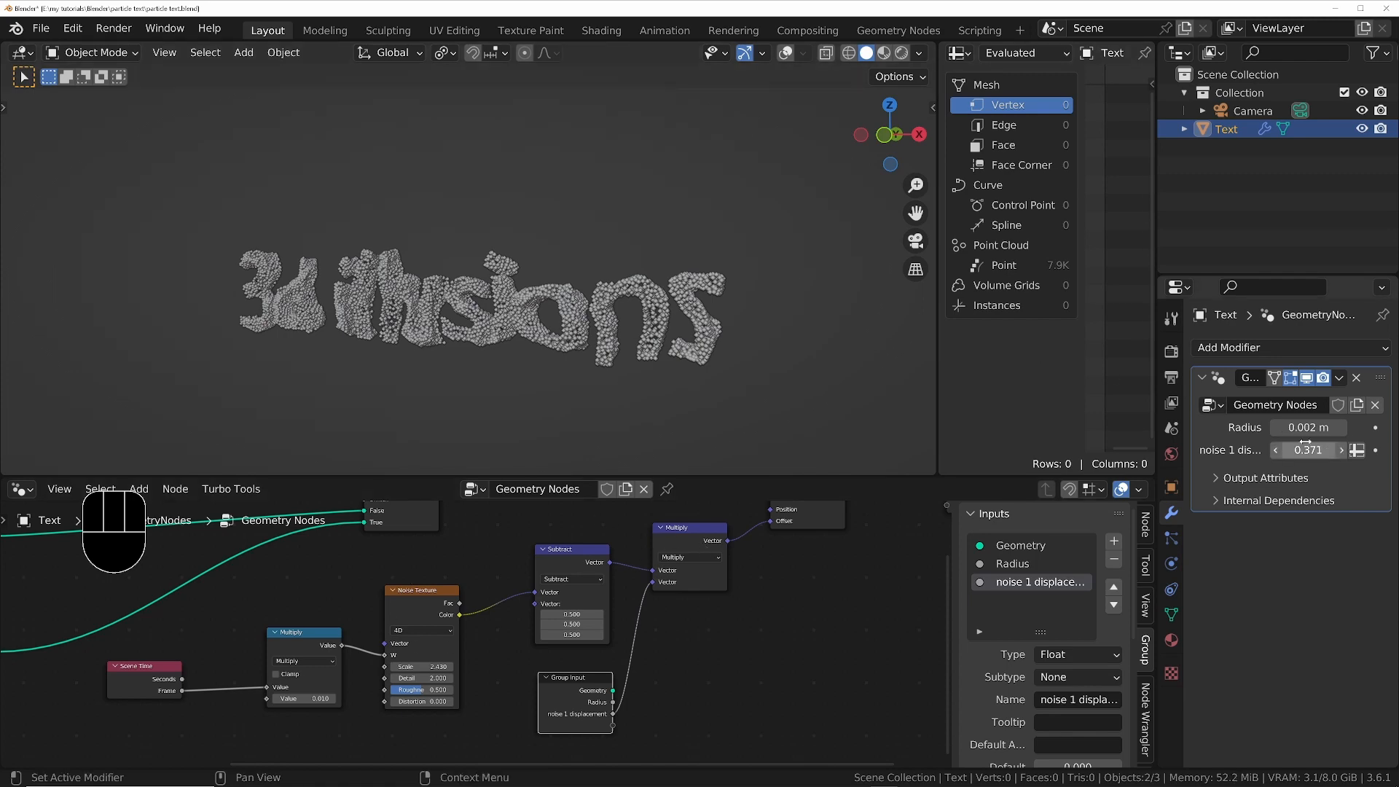
shift+drag(1299, 450, 1373, 450)
middle_drag(720, 308, 532, 301)
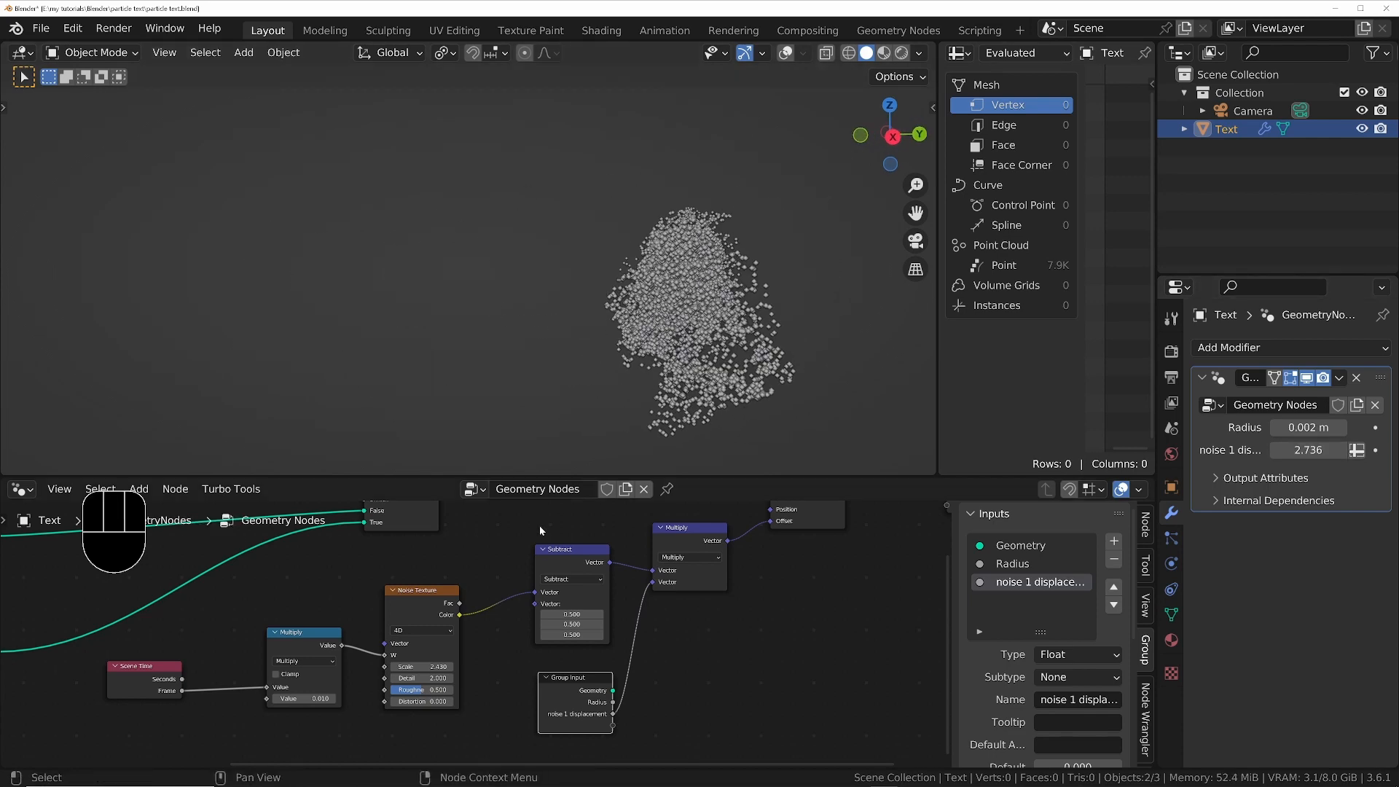
Mute the Subtract node to compare the uncentred displacement from the side, and unmute it again
click(545, 557)
key(m)
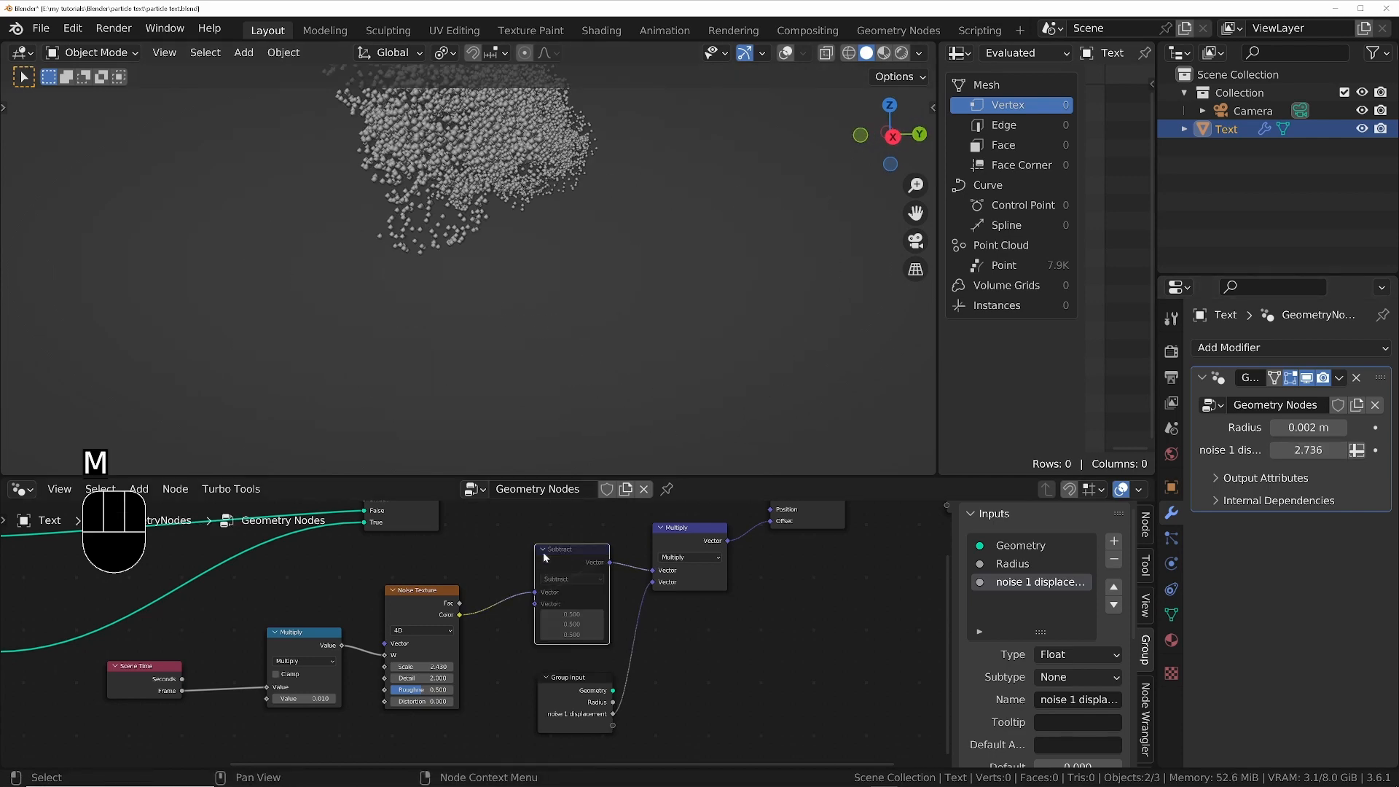
scroll(492, 211, down, 3)
shift+middle_drag(497, 215, 557, 297)
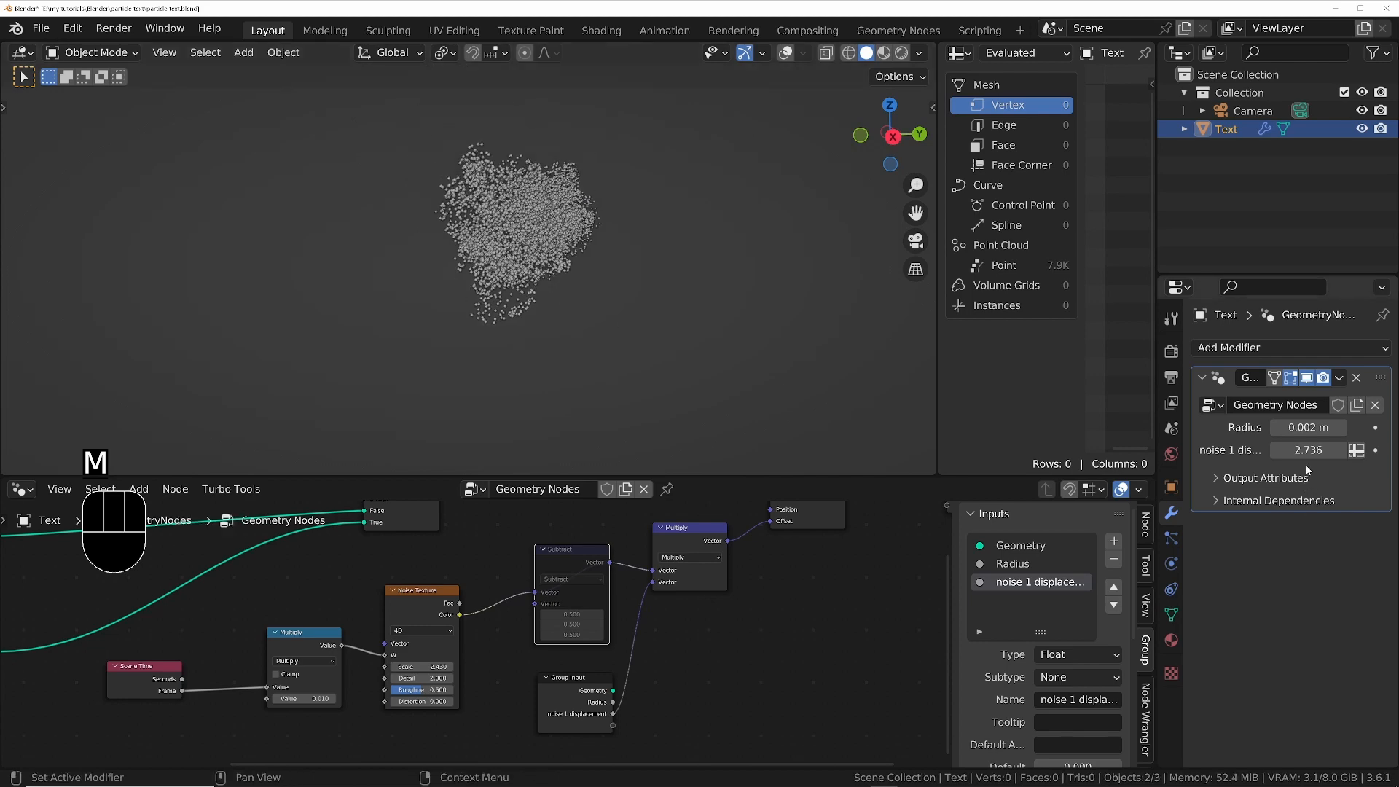
drag(1308, 450, 1345, 450)
right_click(1344, 449)
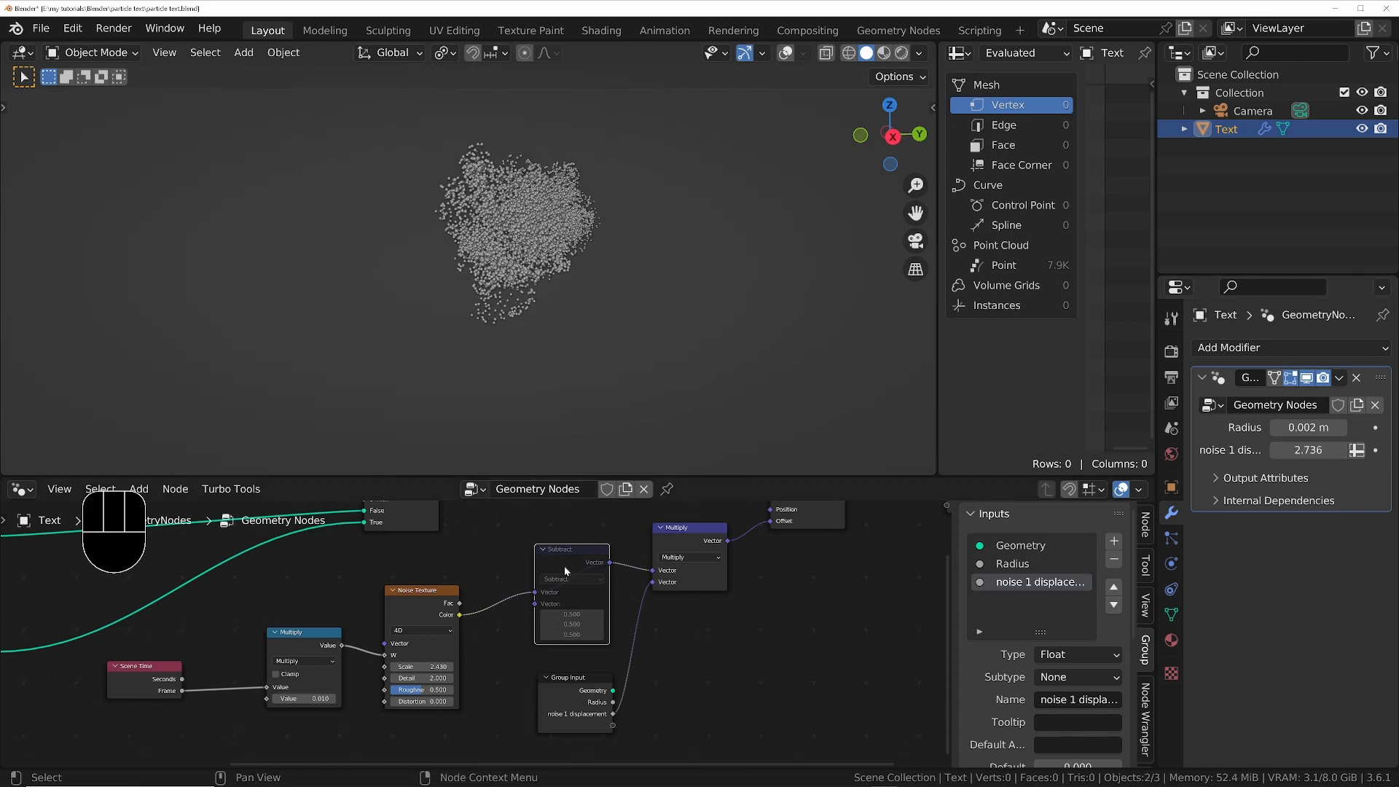
key(m)
Lower the modifier's noise 1 displacement to about 1.646
mouse_move(1312, 451)
mouse_down()
mouse_move(1396, 452)
mouse_move(1320, 452)
mouse_up()
middle_drag(648, 360, 878, 320)
ctrl+middle_drag(486, 392, 500, 313)
scroll(575, 598, down, 3)
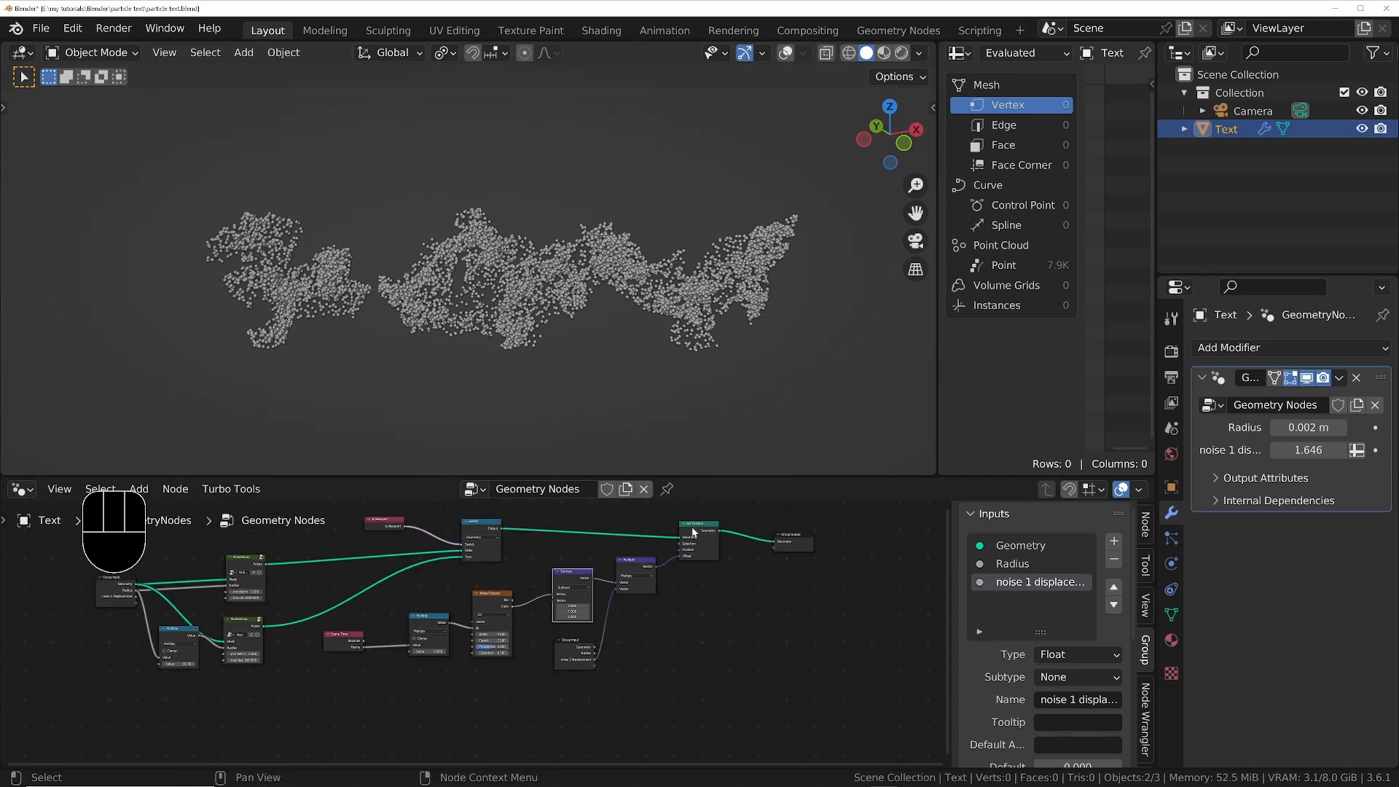
Group the Scene Time, Multiply, Noise Texture, Subtract, vector Multiply and Set Position nodes, and return to the main node tree
drag(693, 523, 689, 527)
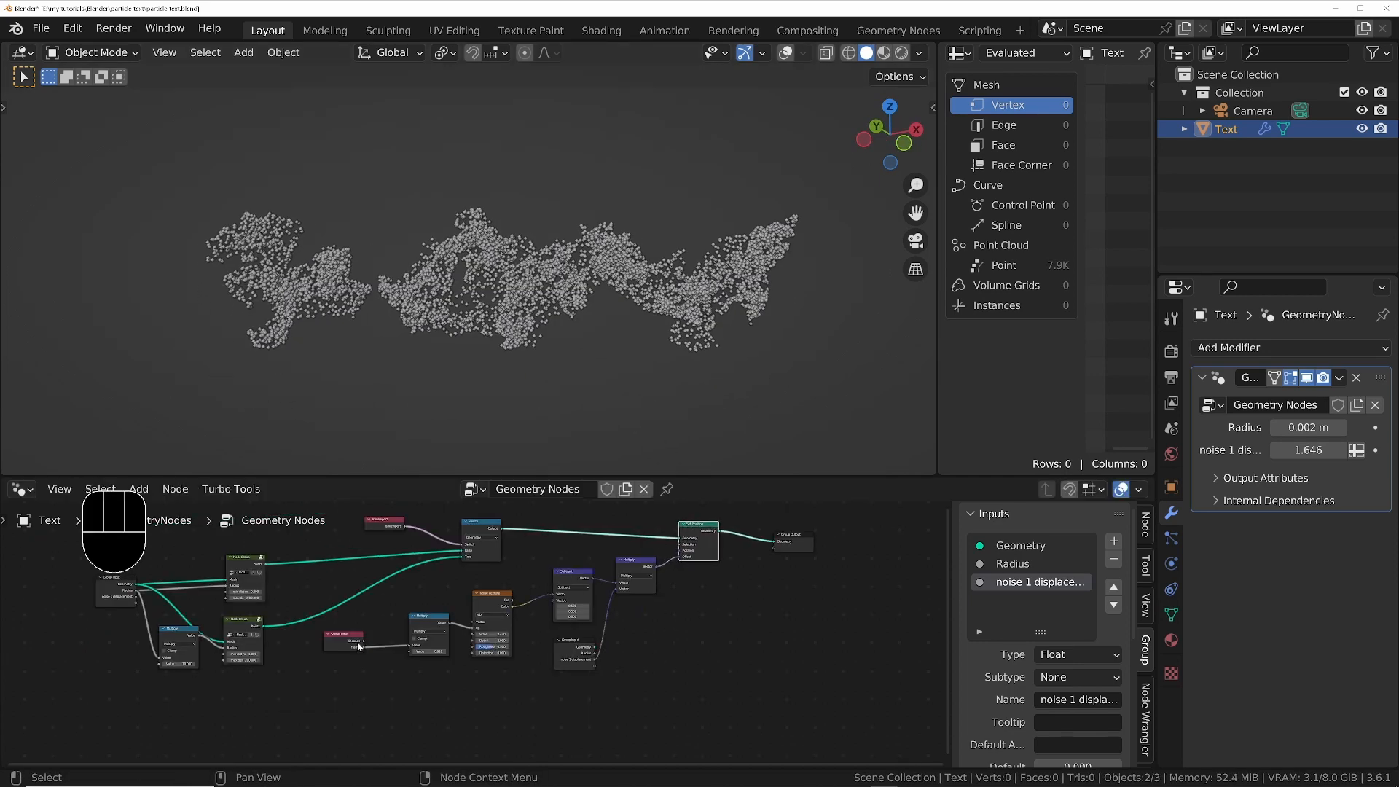
drag(338, 638, 354, 640)
drag(355, 697, 666, 613)
shift+click(689, 529)
key(ctrl+g)
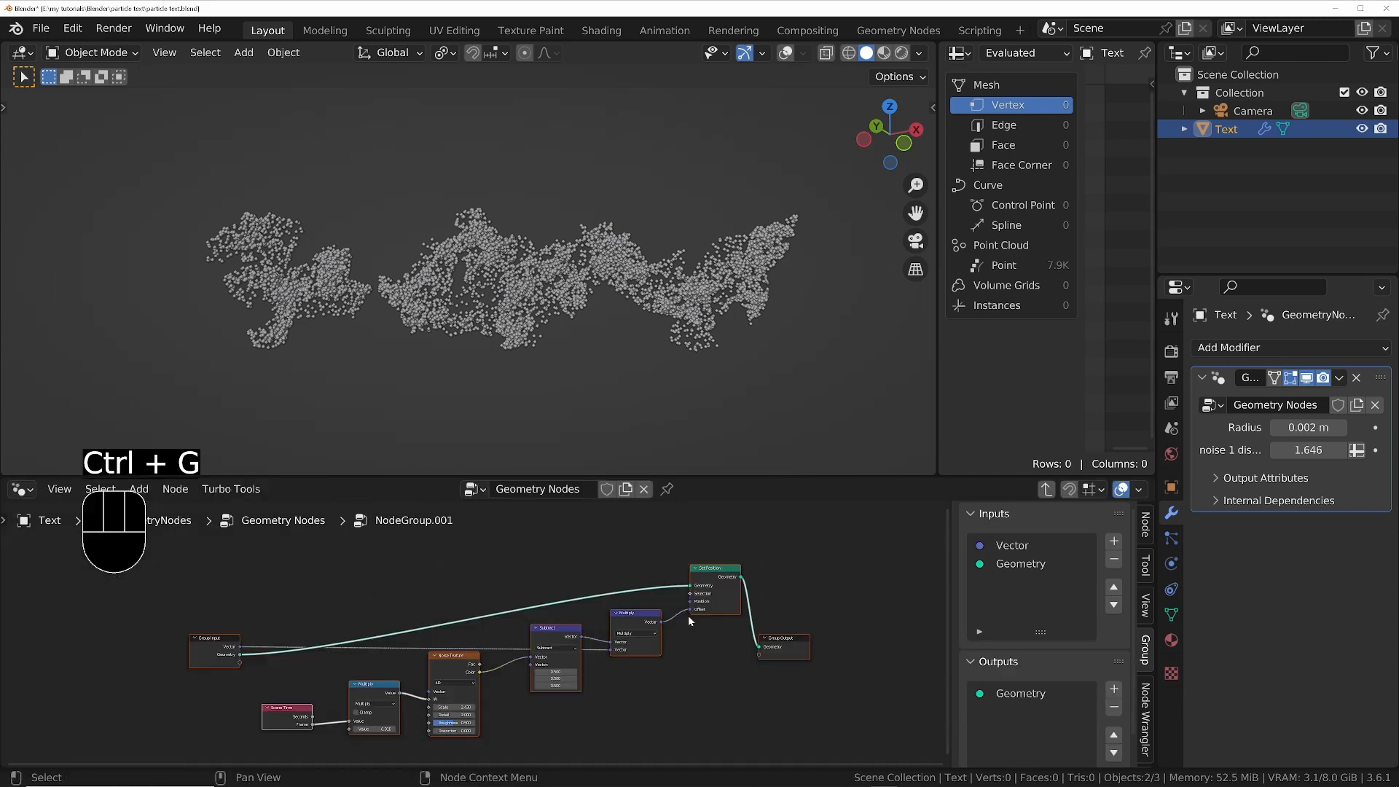
key(Tab)
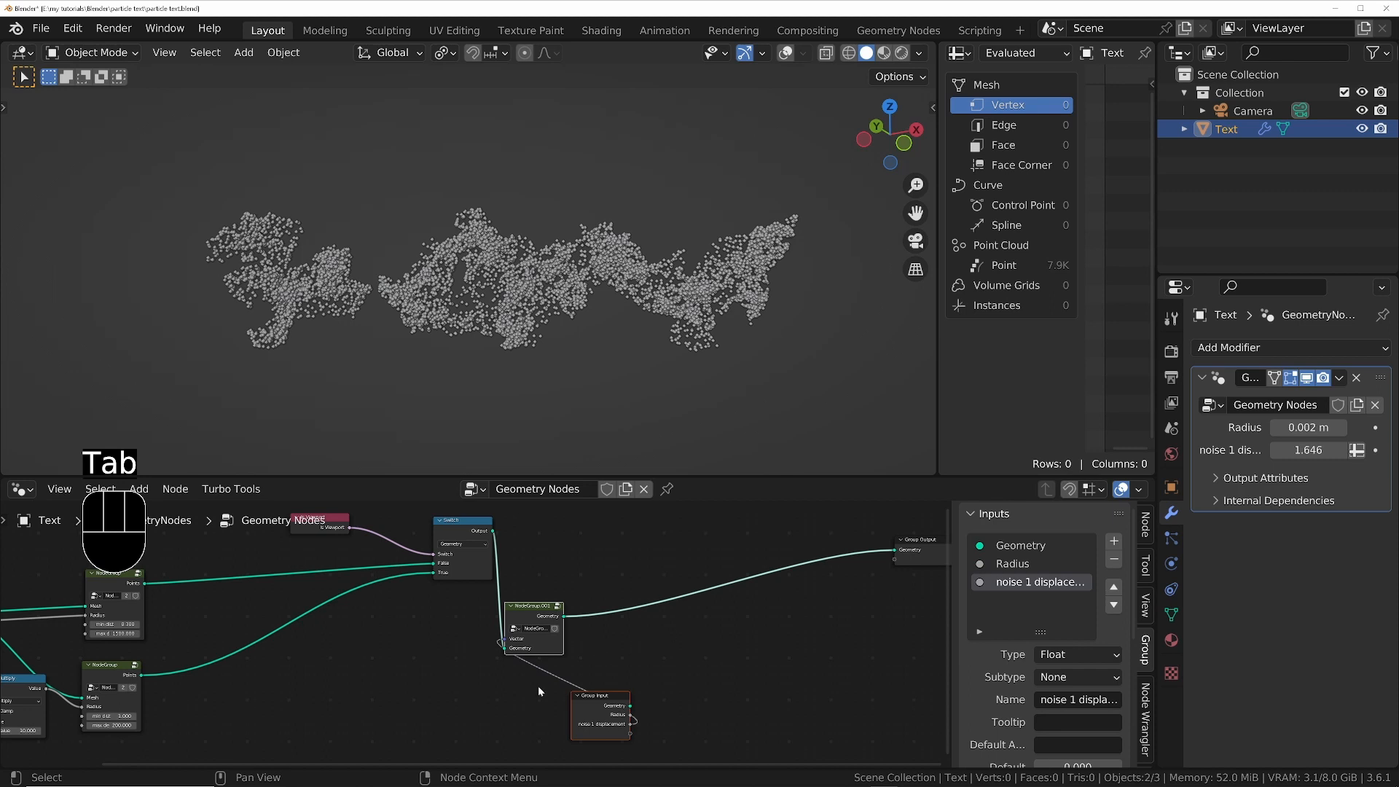
Arrange the new node group between Switch and Group Output with its Group Input beside it, and label the group "noise 1"
drag(594, 712, 711, 697)
drag(718, 696, 556, 645)
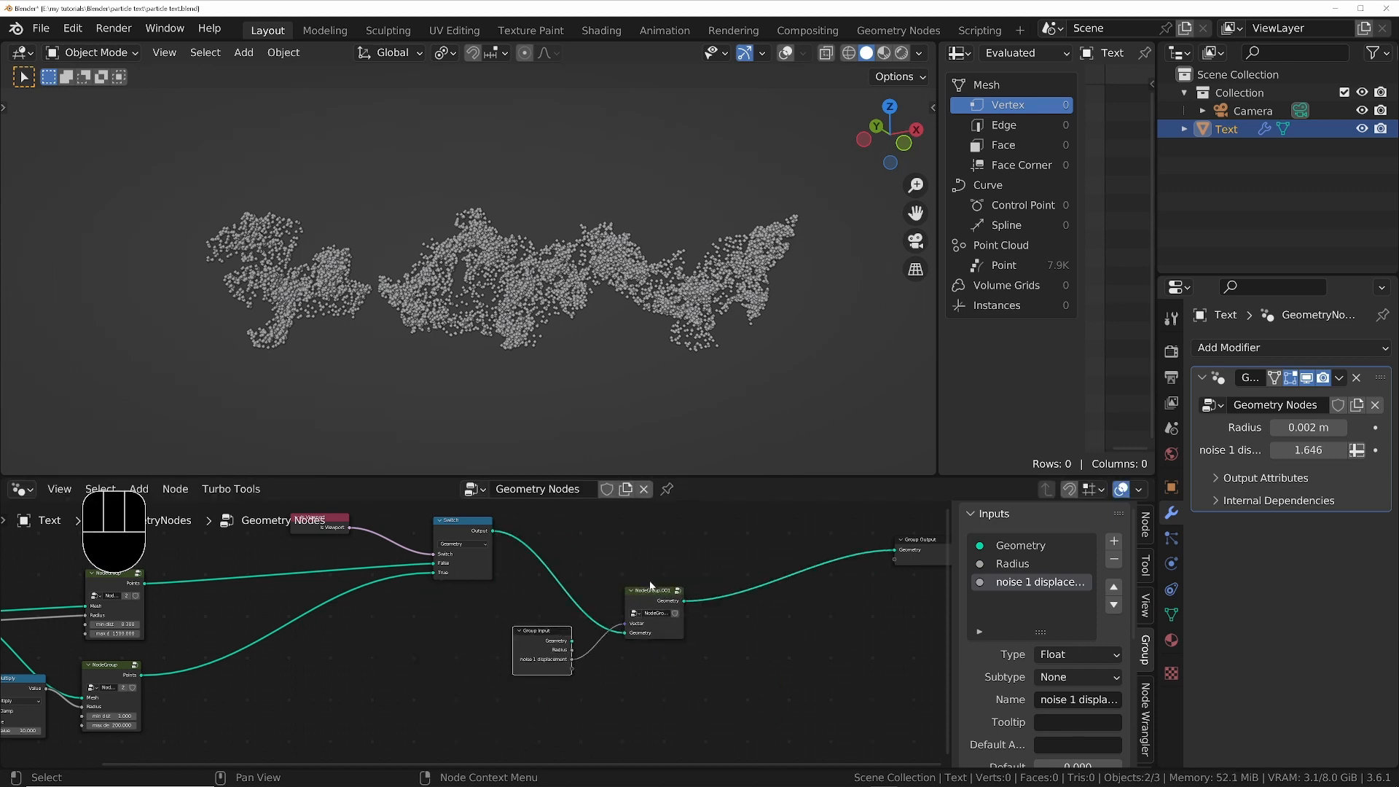
drag(653, 590, 652, 599)
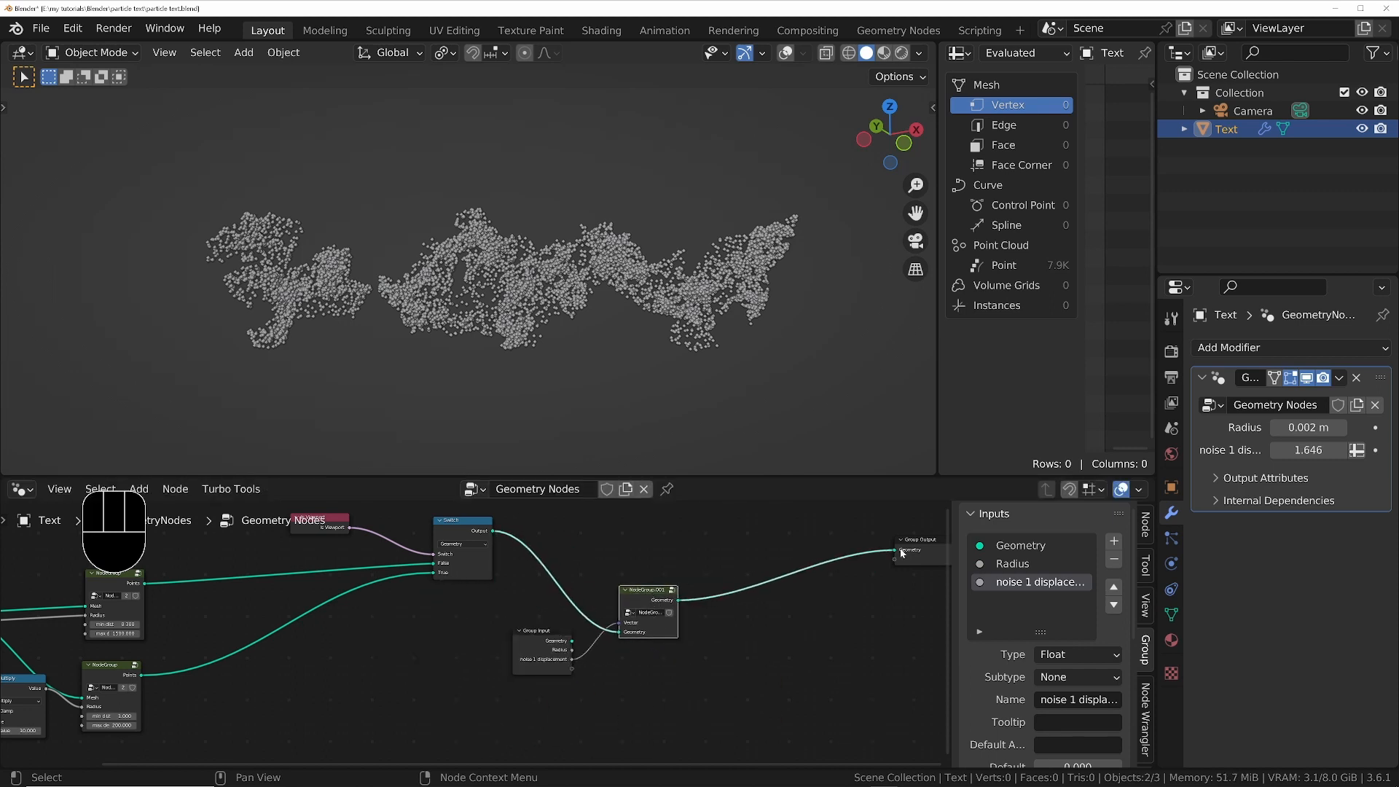
click(1145, 527)
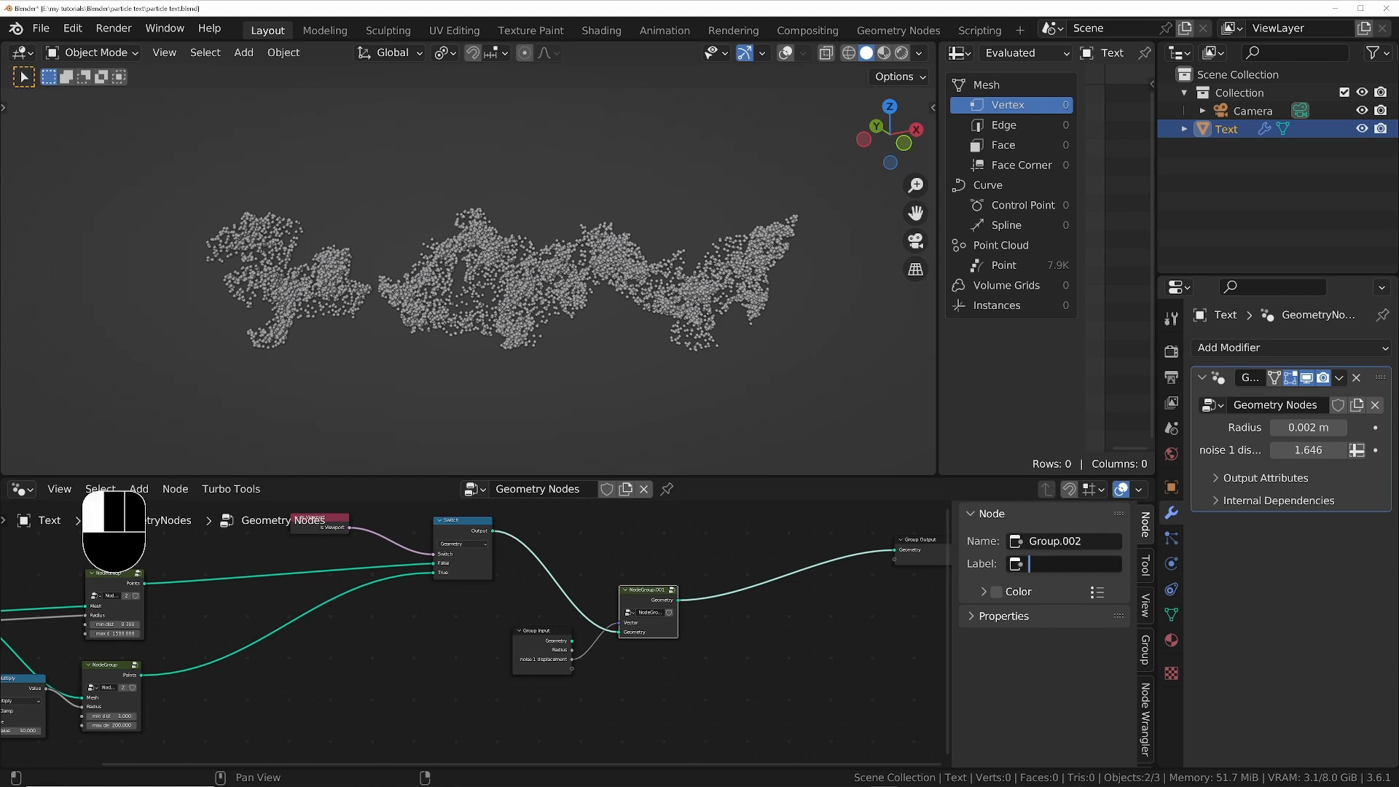
key(Return)
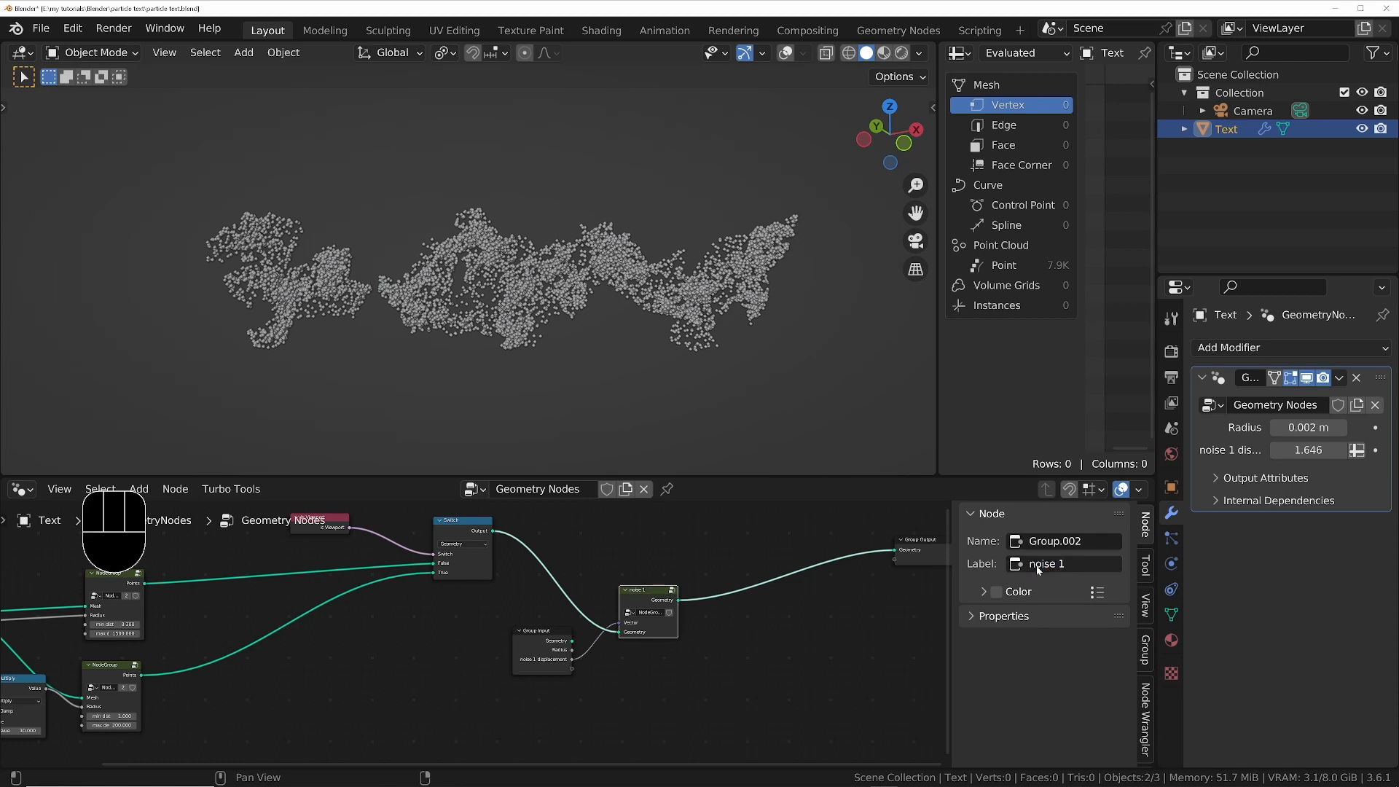
Duplicate the noise 1 group and insert the copy between the original and Group Output
middle_drag(1039, 570, 544, 598)
key(shift+d)
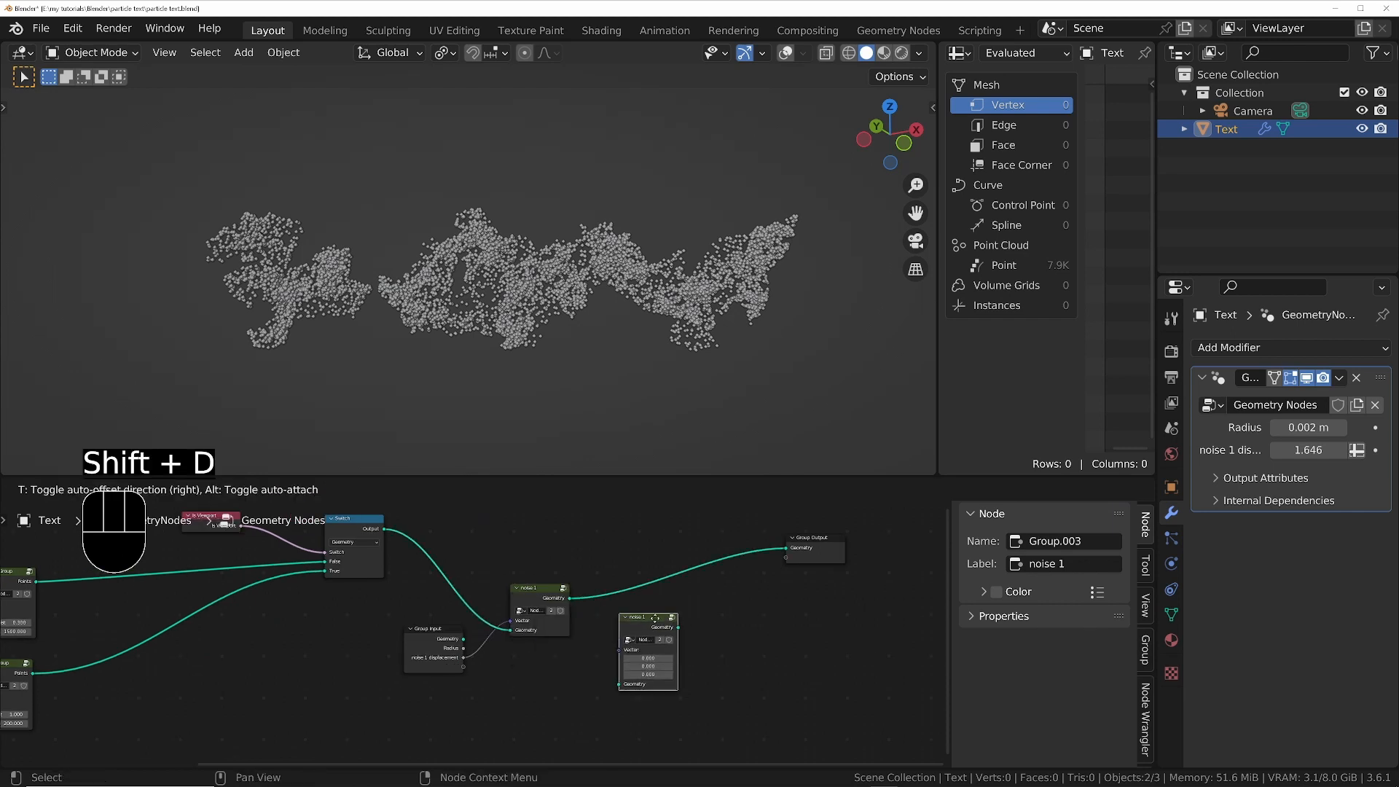
click(667, 581)
scroll(668, 581, up, 2)
Duplicate the Group Input node and connect its empty socket to the Vector input of the second noise 1 group
click(367, 667)
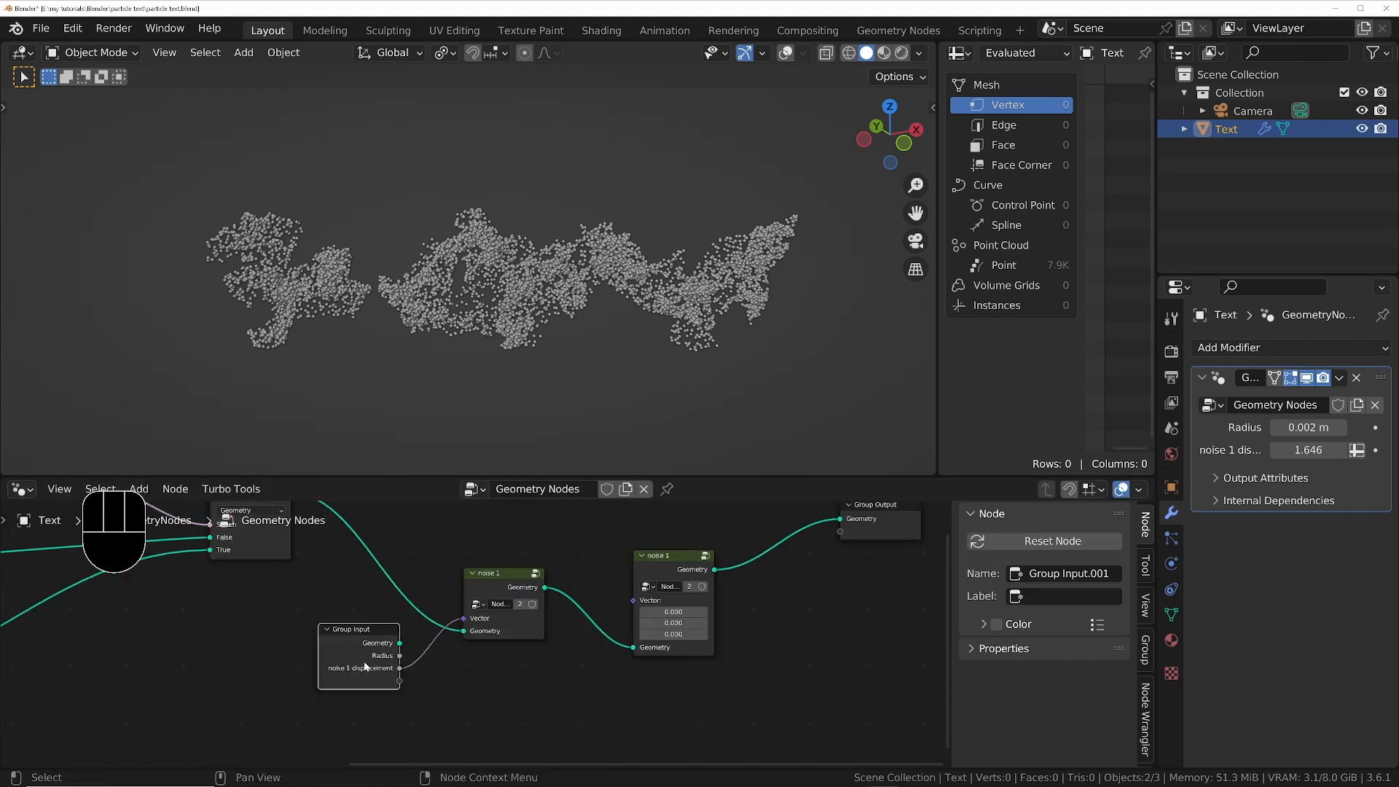
key(shift+d)
click(575, 710)
drag(664, 601, 745, 605)
drag(608, 724, 714, 605)
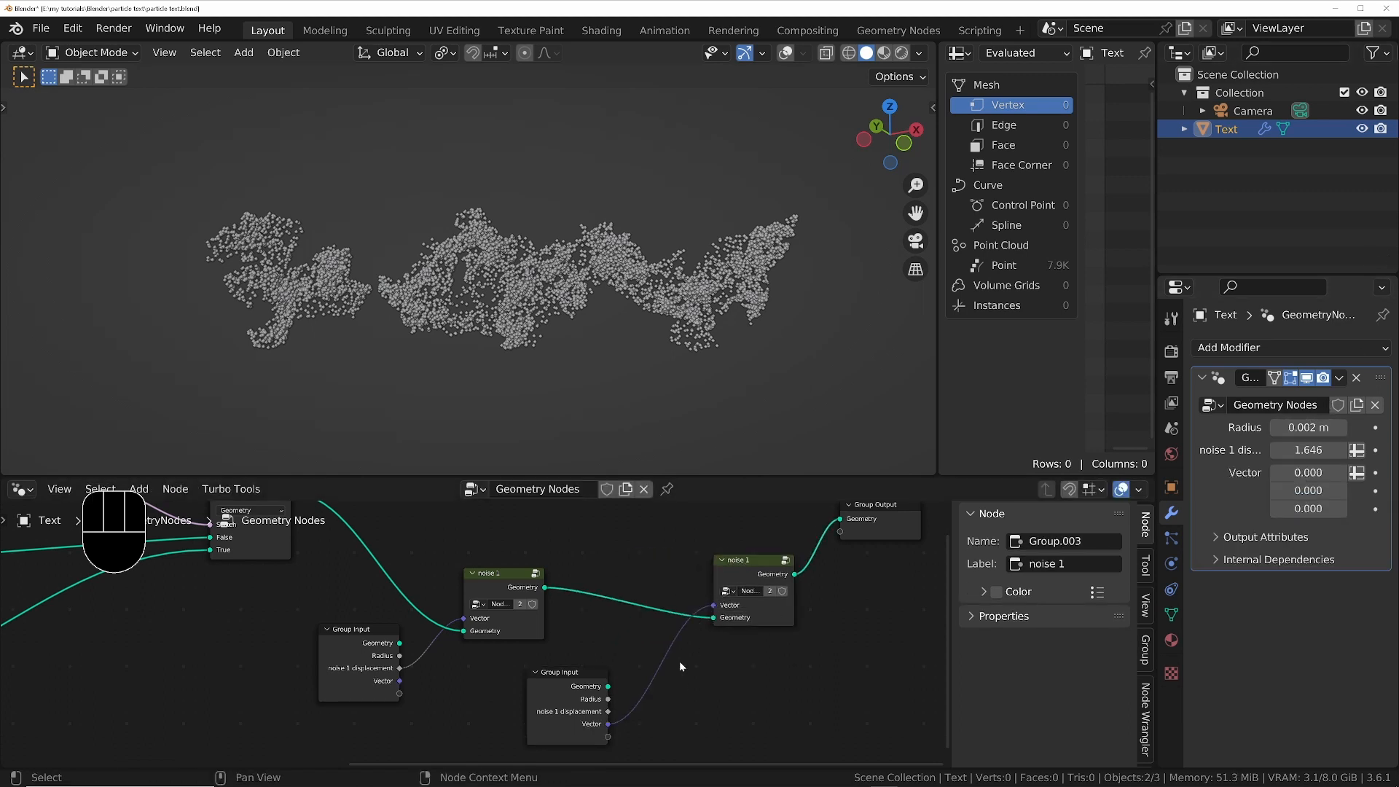
Change the node tree's new Vector input to type Float and rename it "noise 2 disp"
click(1143, 646)
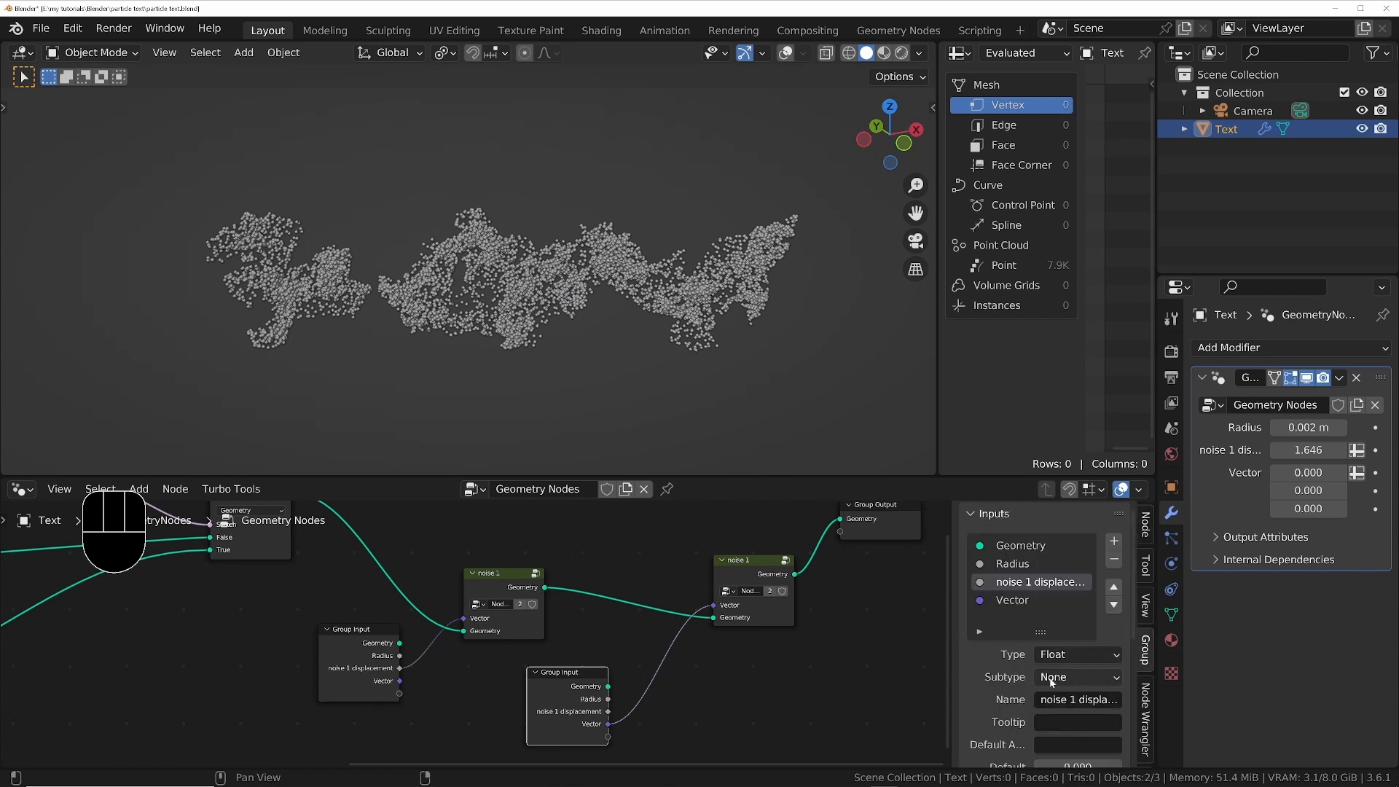
click(1023, 602)
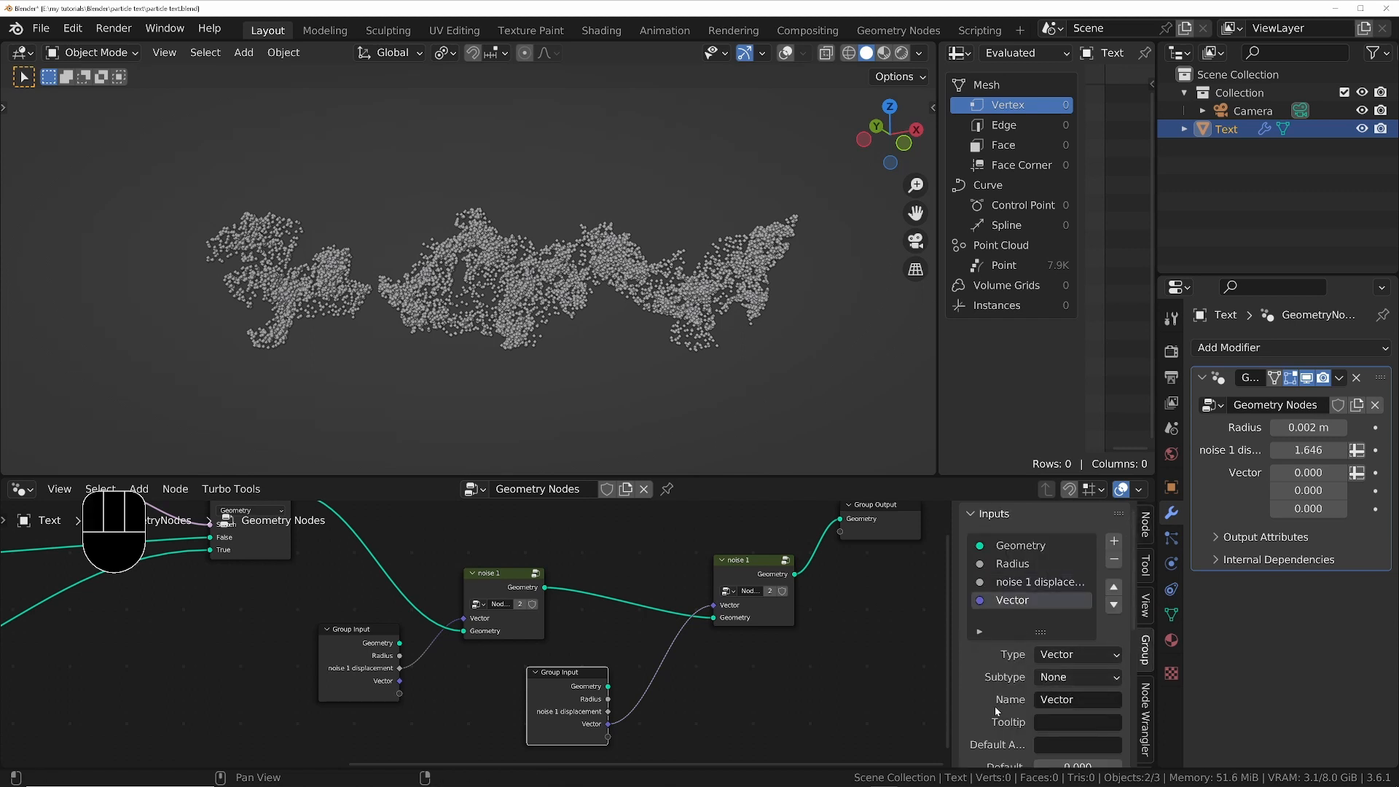
scroll(996, 712, down, 4)
click(1083, 543)
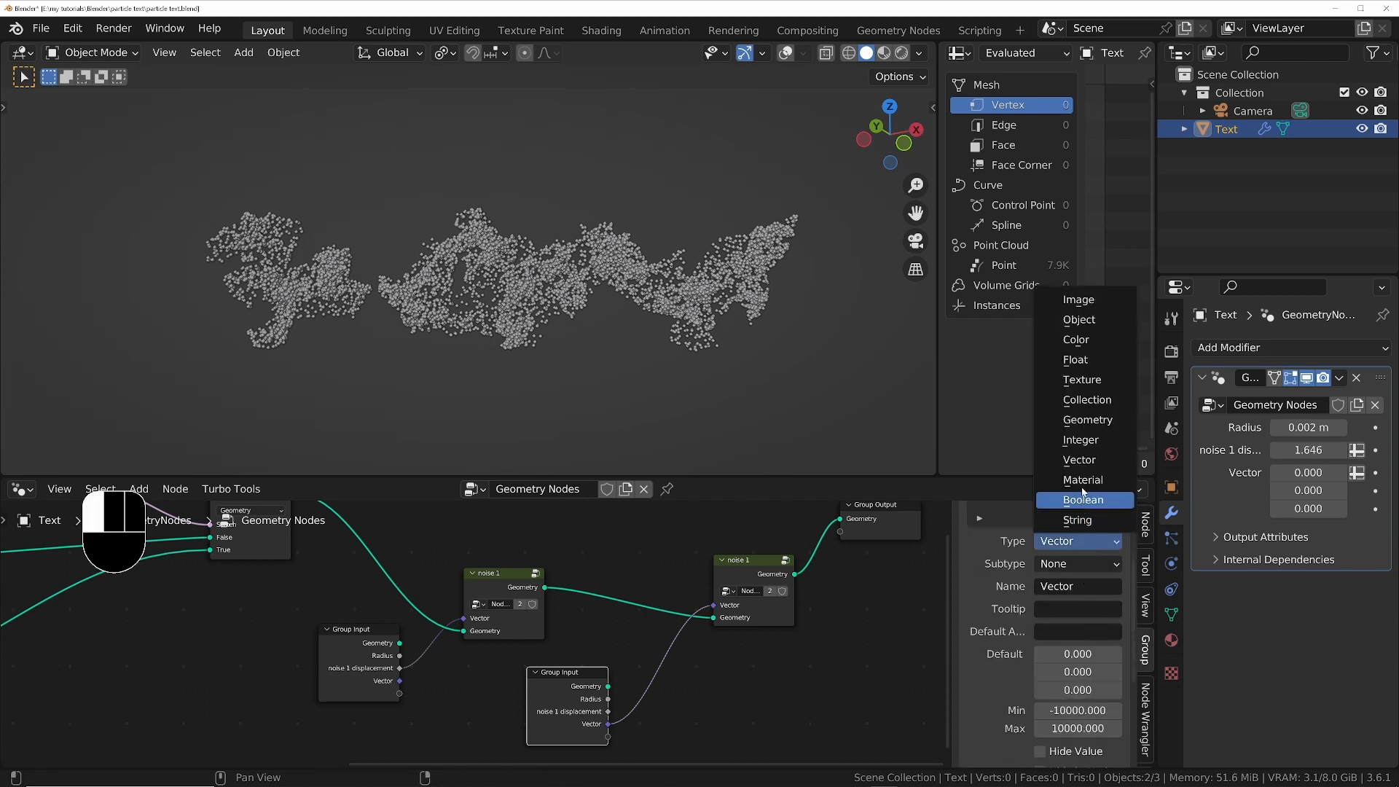
click(1086, 359)
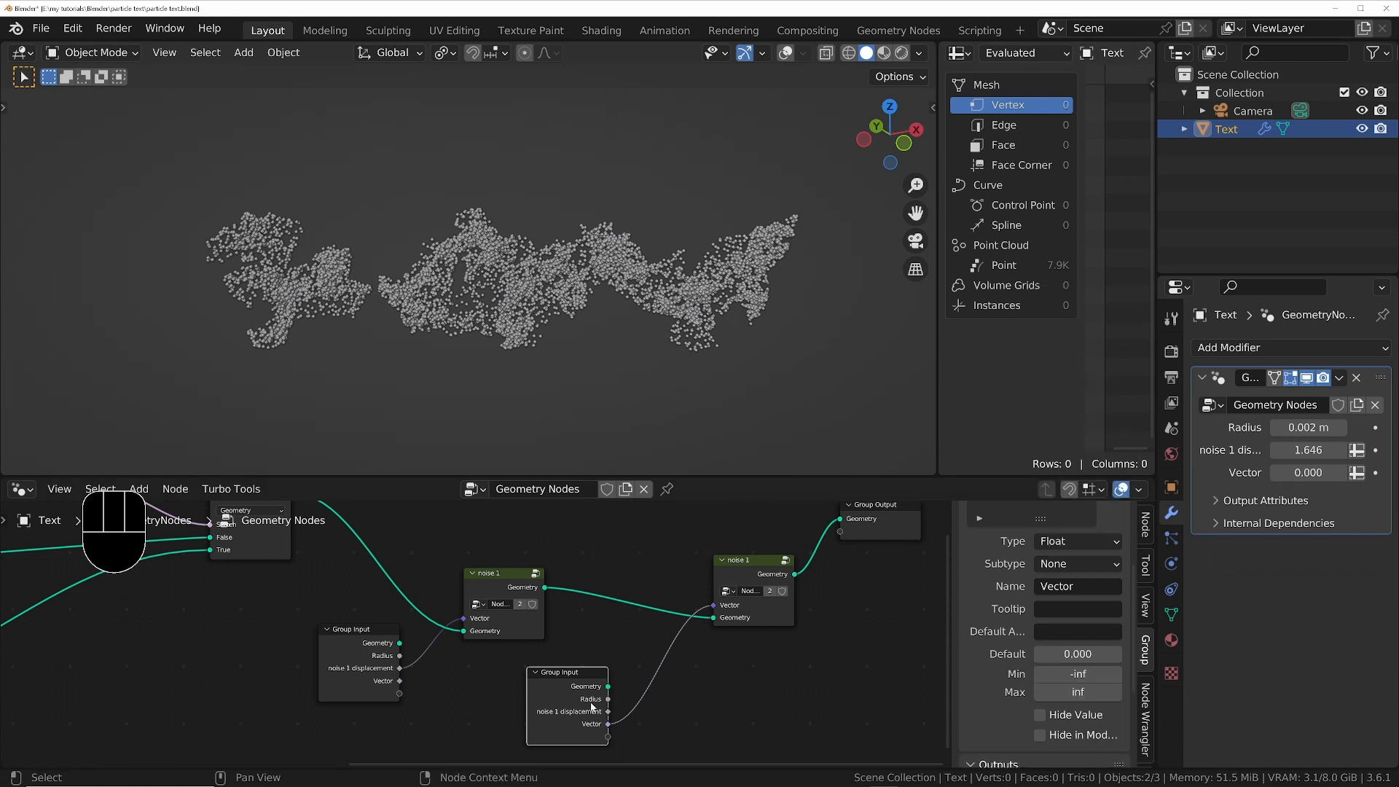
scroll(1059, 577, up, 4)
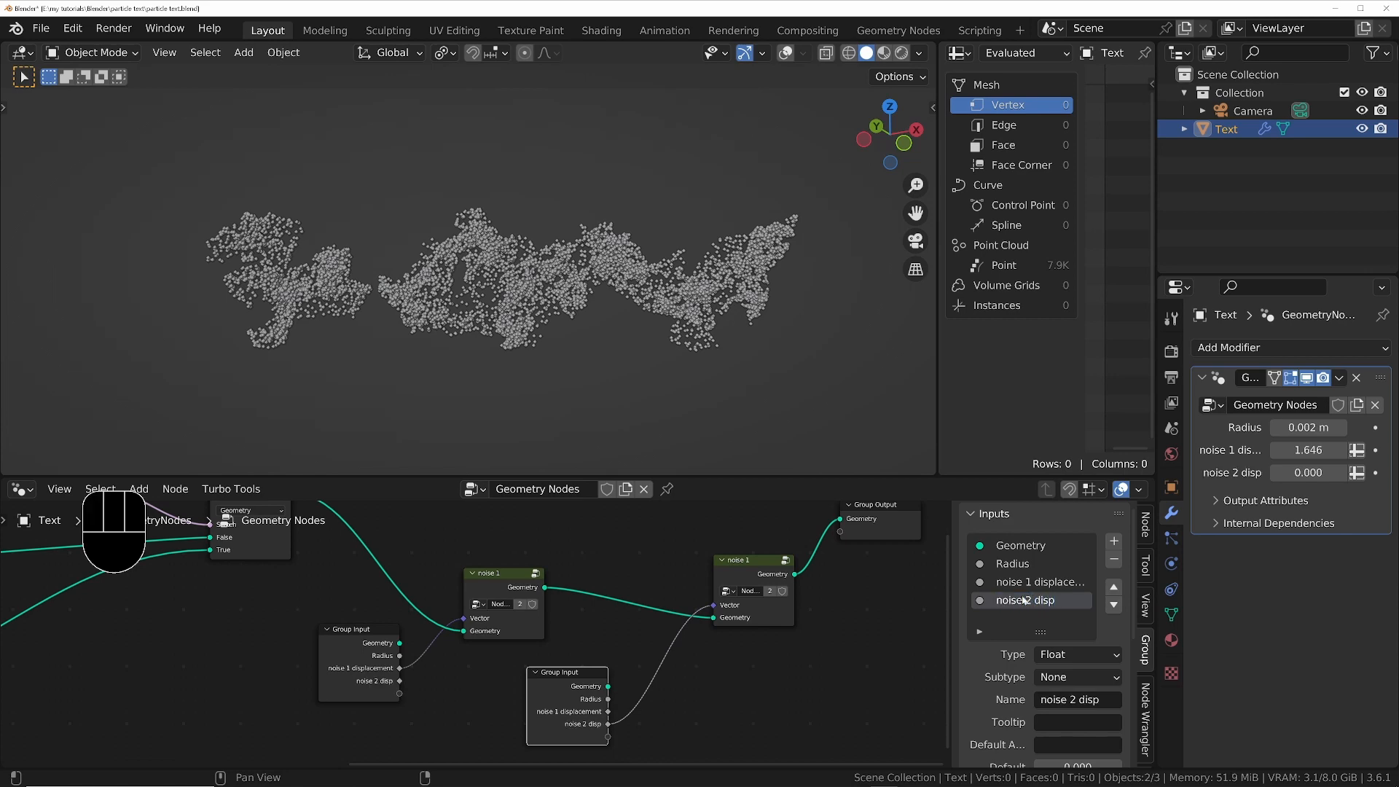
shift+drag(1308, 472, 999, 457)
Inside the second noise 1 group, expose the Noise Texture's Scale and Distortion as new group inputs
key(Tab)
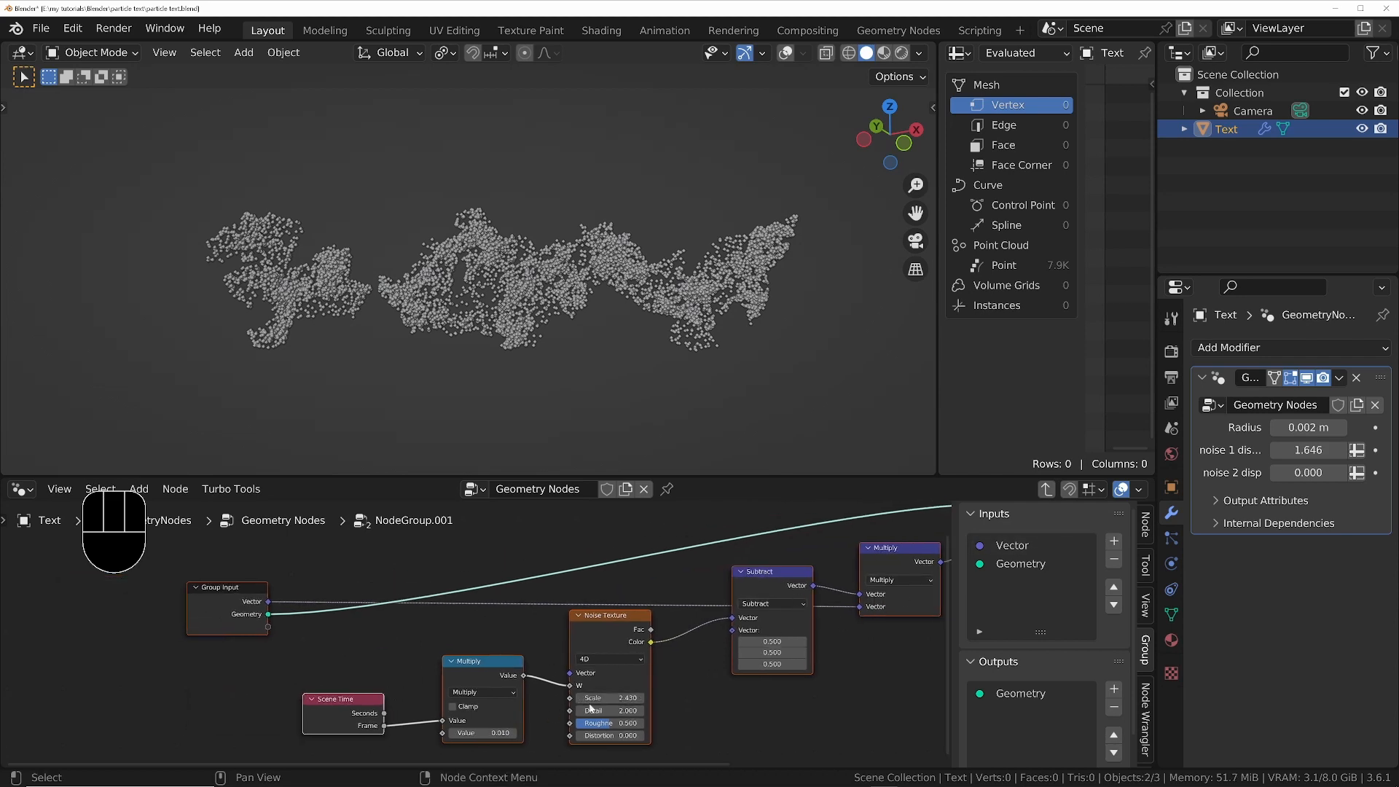
scroll(591, 709, up, 2)
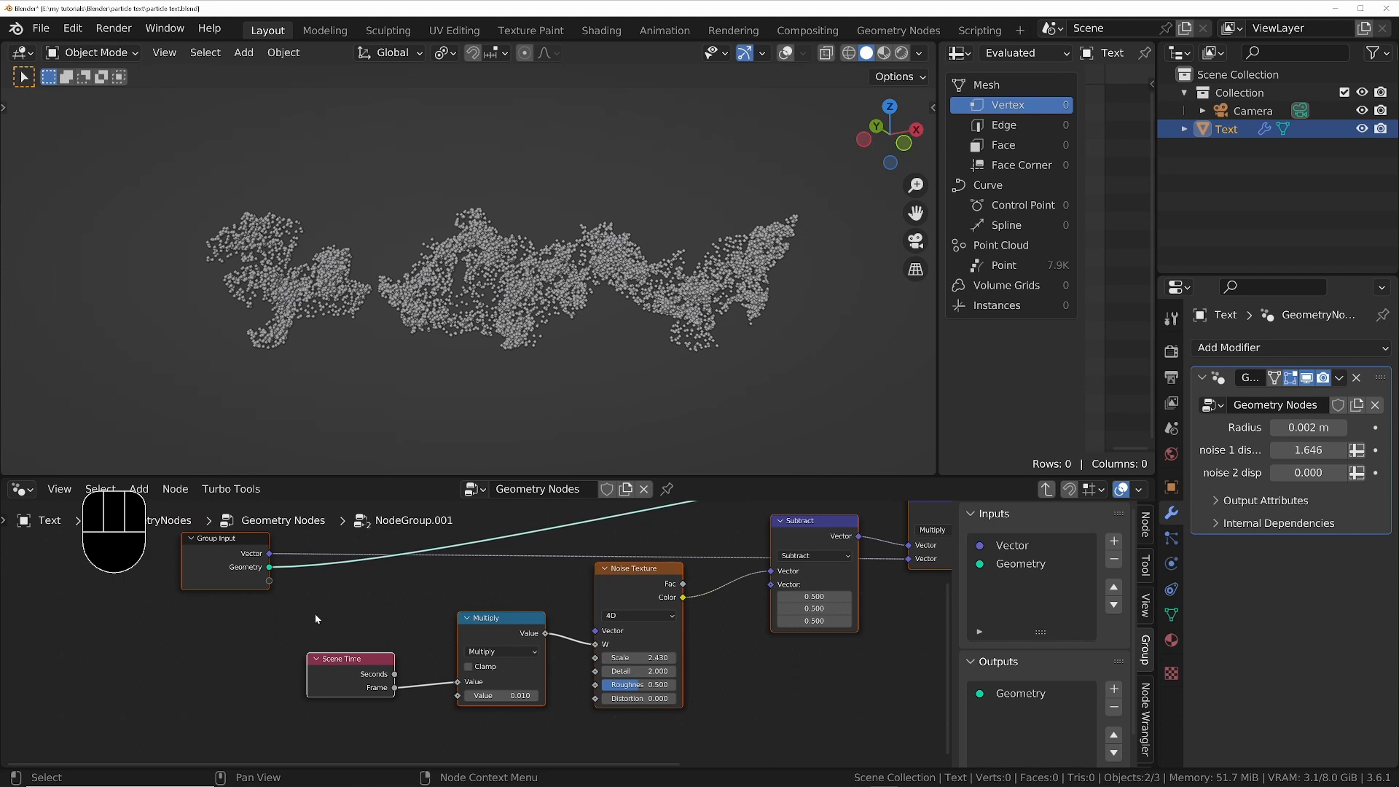
drag(270, 582, 548, 604)
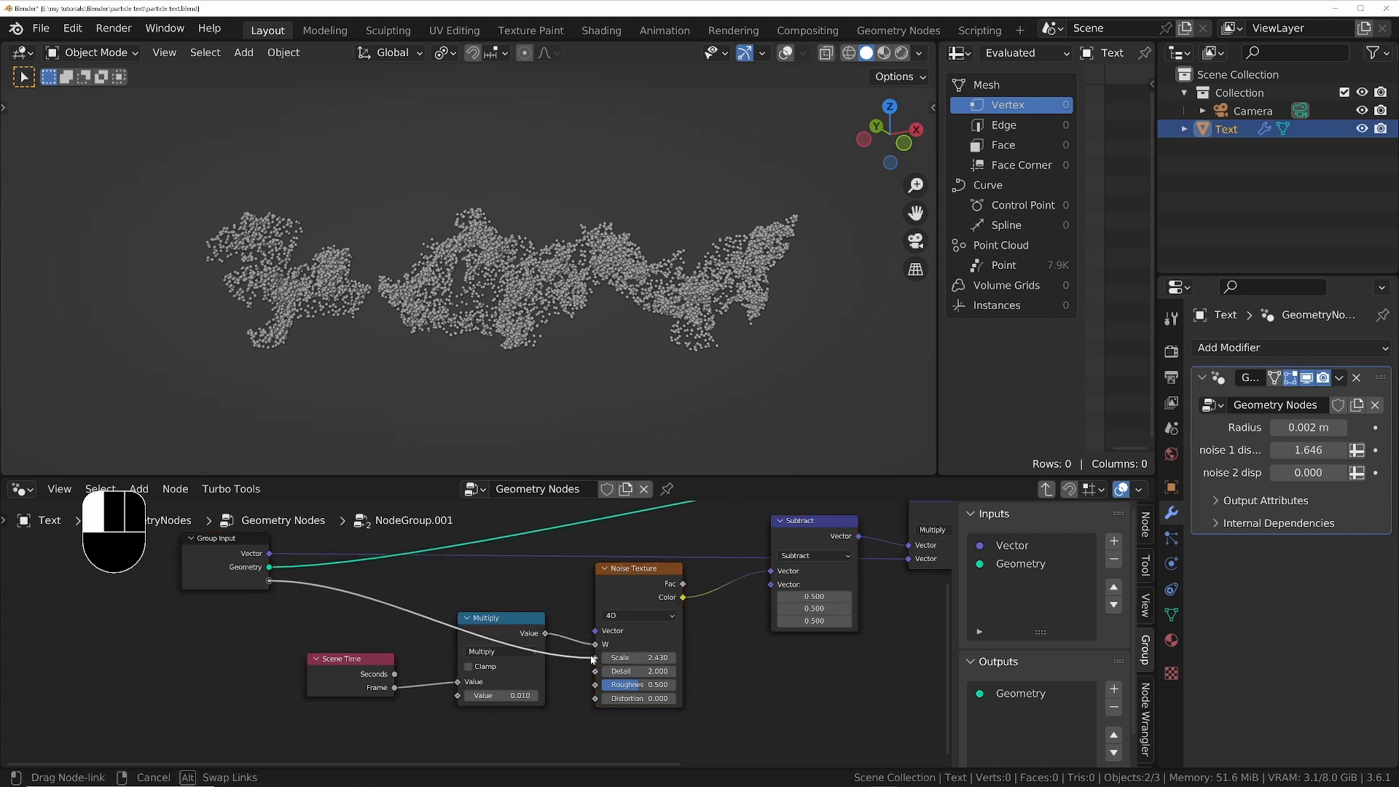
drag(594, 660, 596, 659)
scroll(791, 698, up, 1)
drag(227, 586, 580, 699)
scroll(449, 707, up, 2)
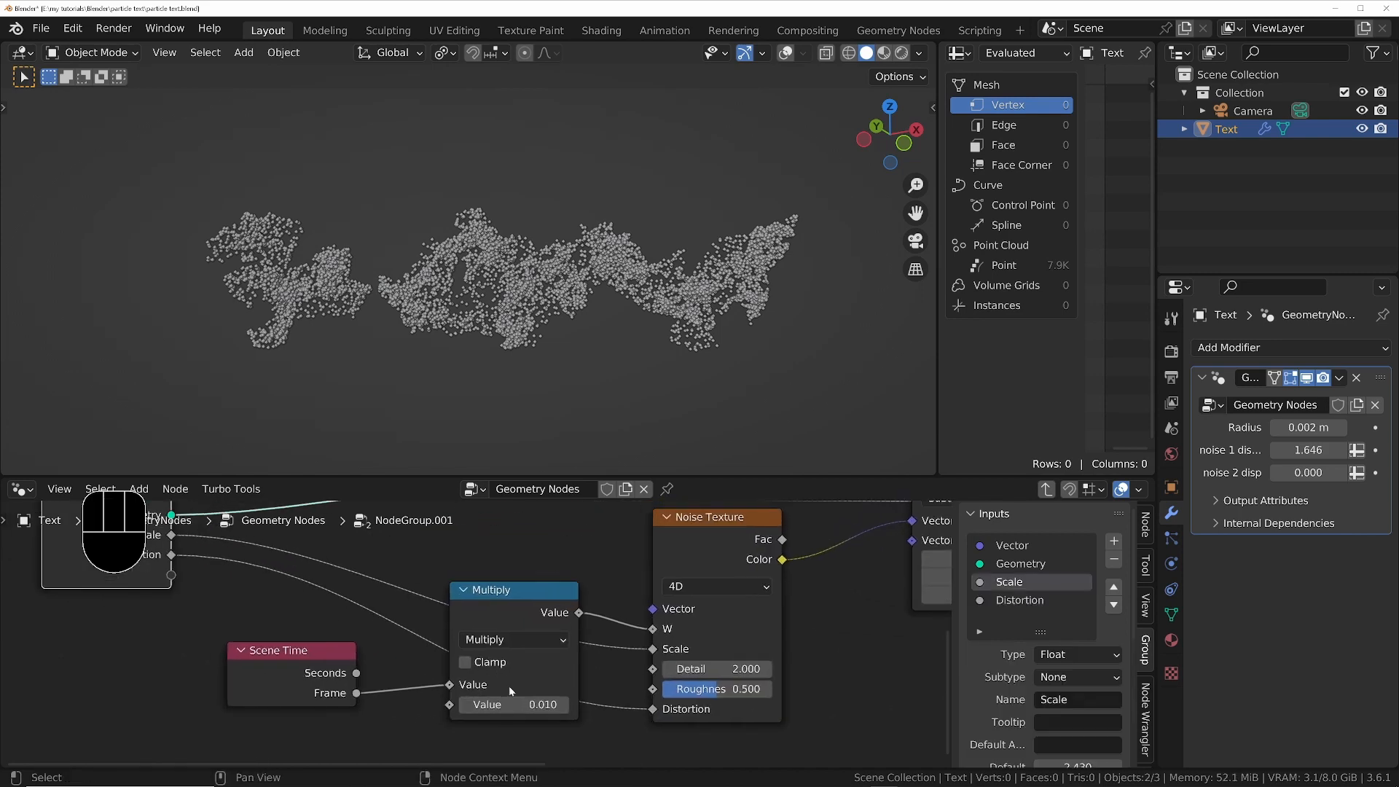
Expose the Multiply node's second value as a group input named "speed" and return to the main node tree
scroll(483, 705, down, 2)
drag(254, 611, 459, 704)
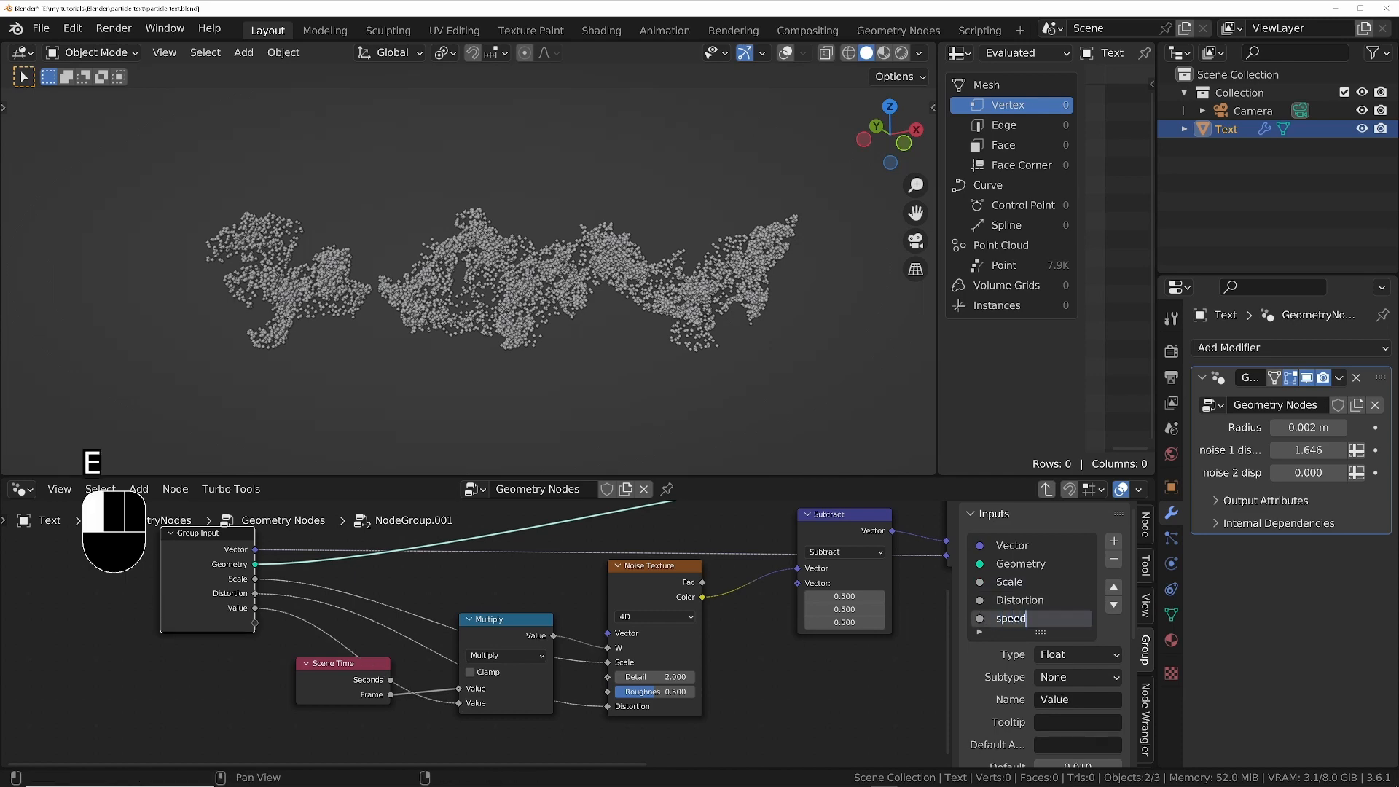
key(Tab)
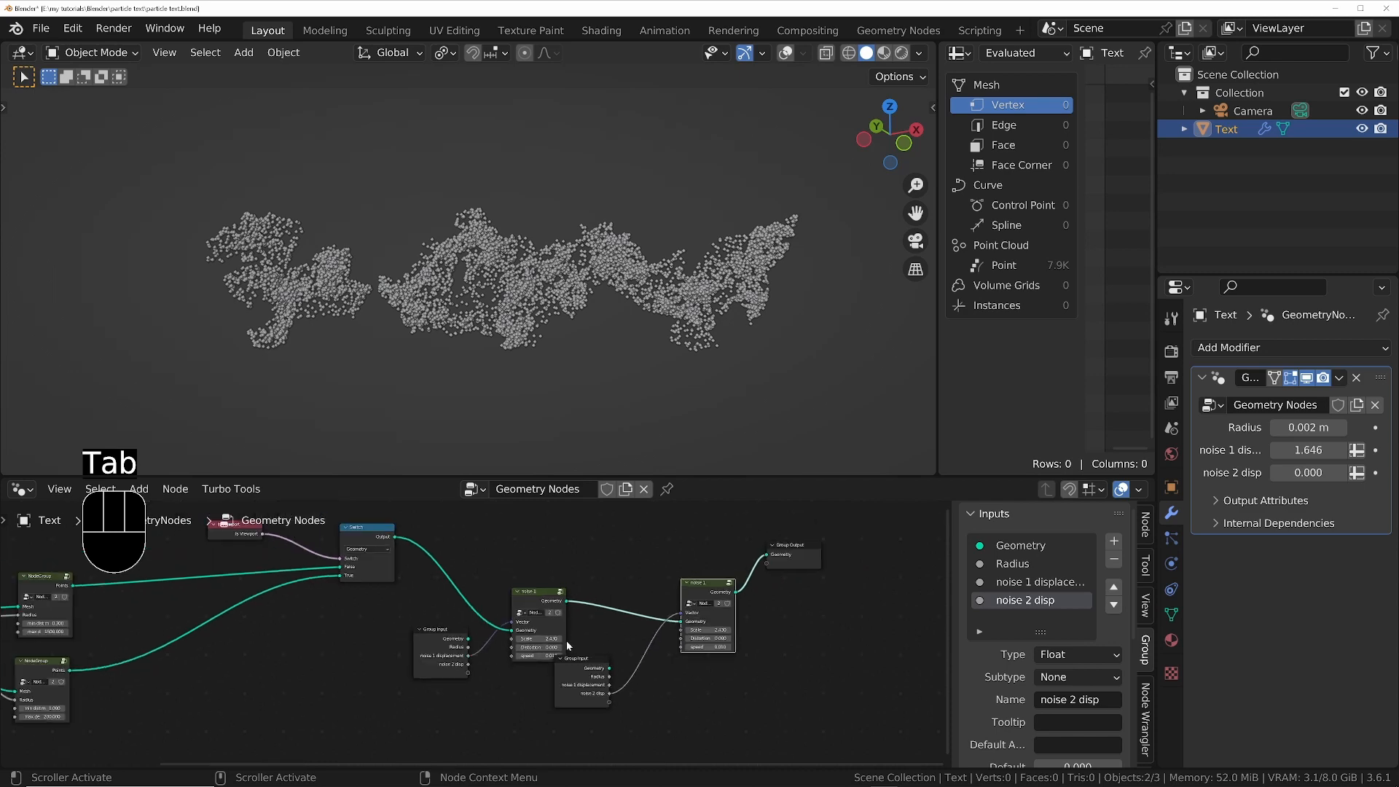
Change the label of the second noise 1 group, before Group Output, to "noise 2"
scroll(692, 621, up, 3)
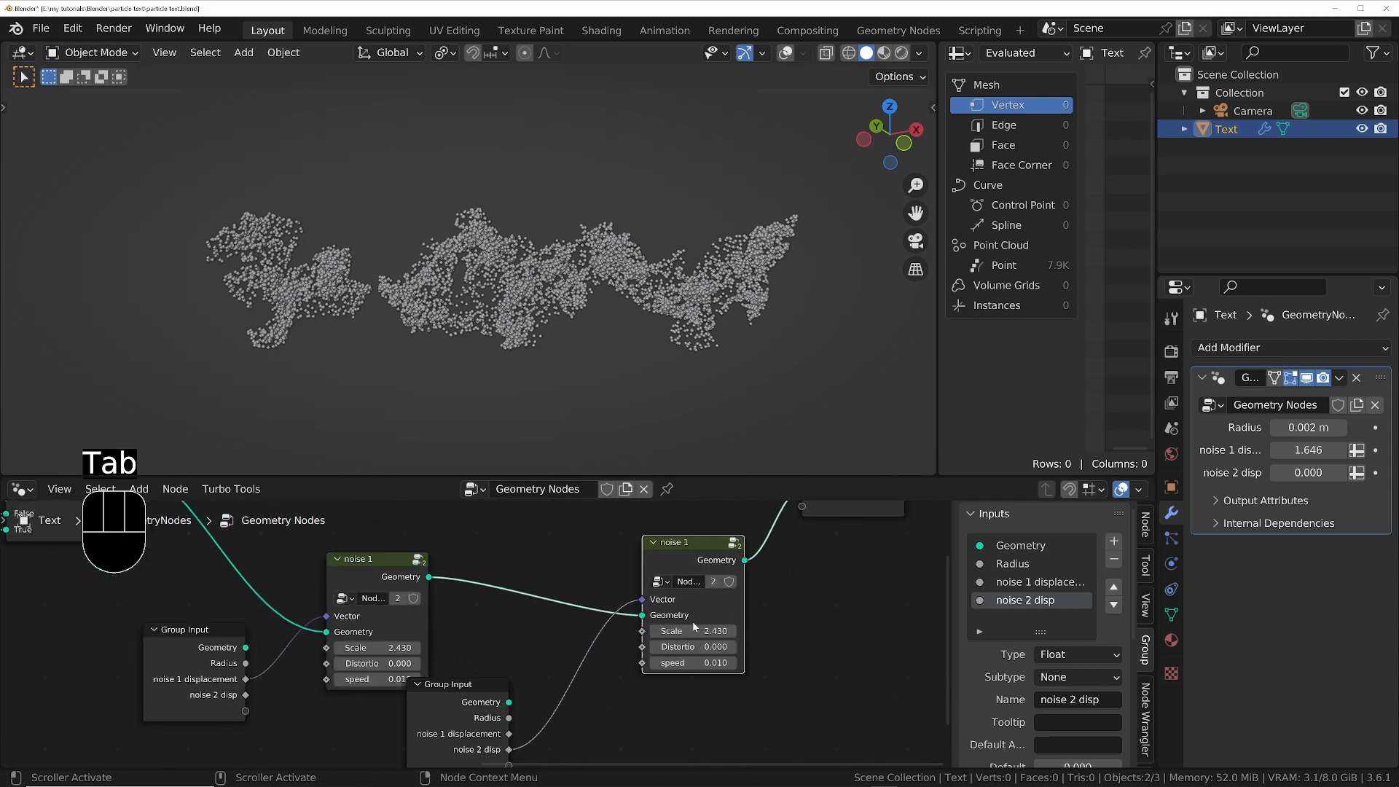
middle_drag(703, 536, 653, 566)
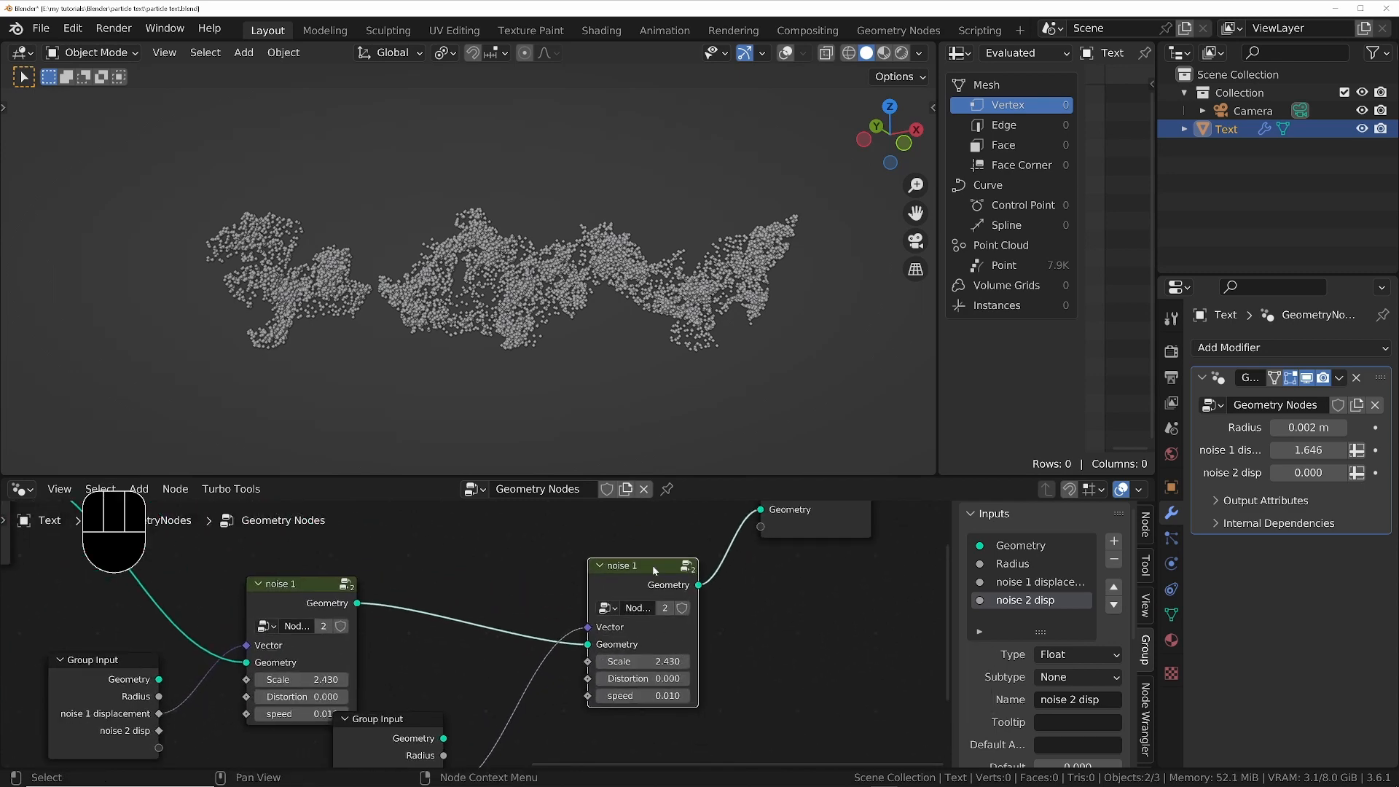
click(1145, 526)
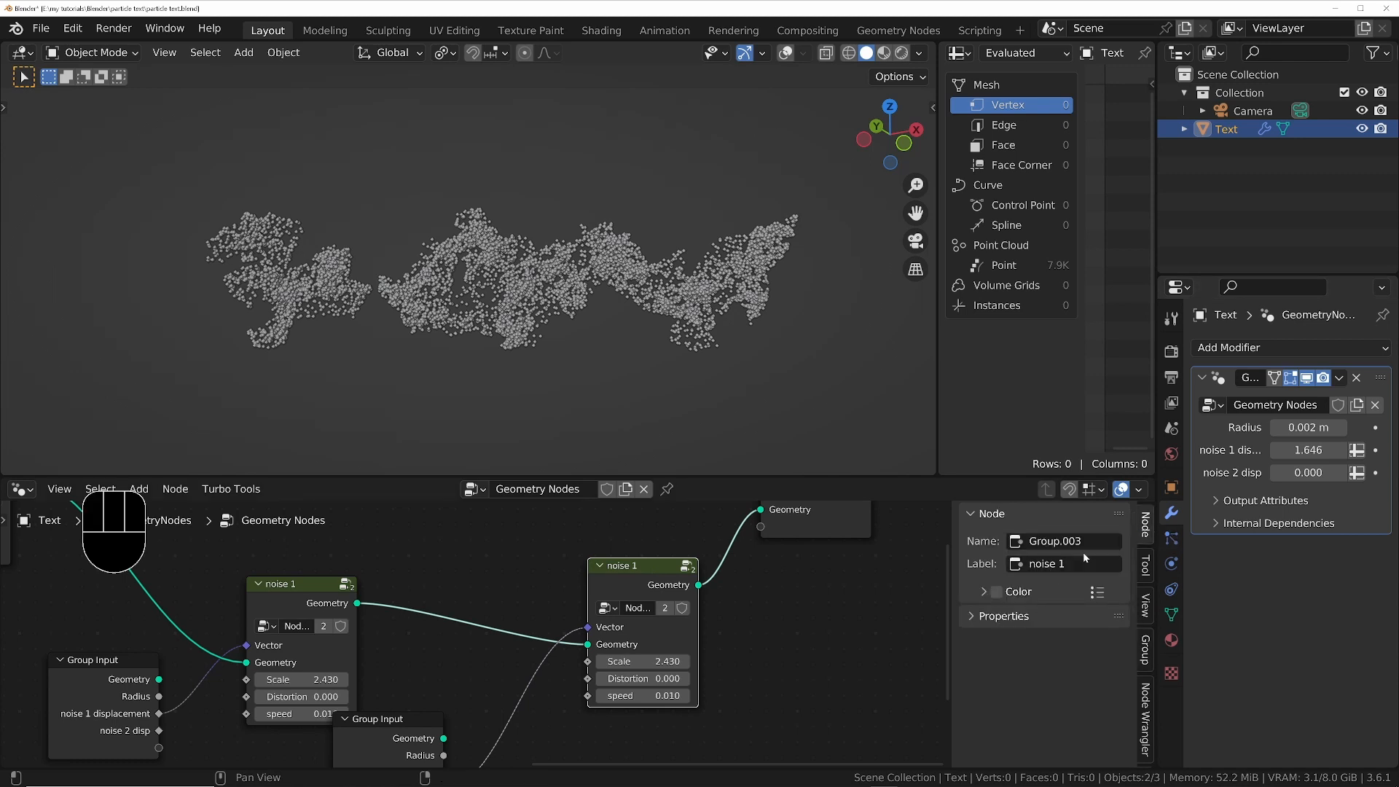
click(1084, 554)
scroll(636, 665, down, 1)
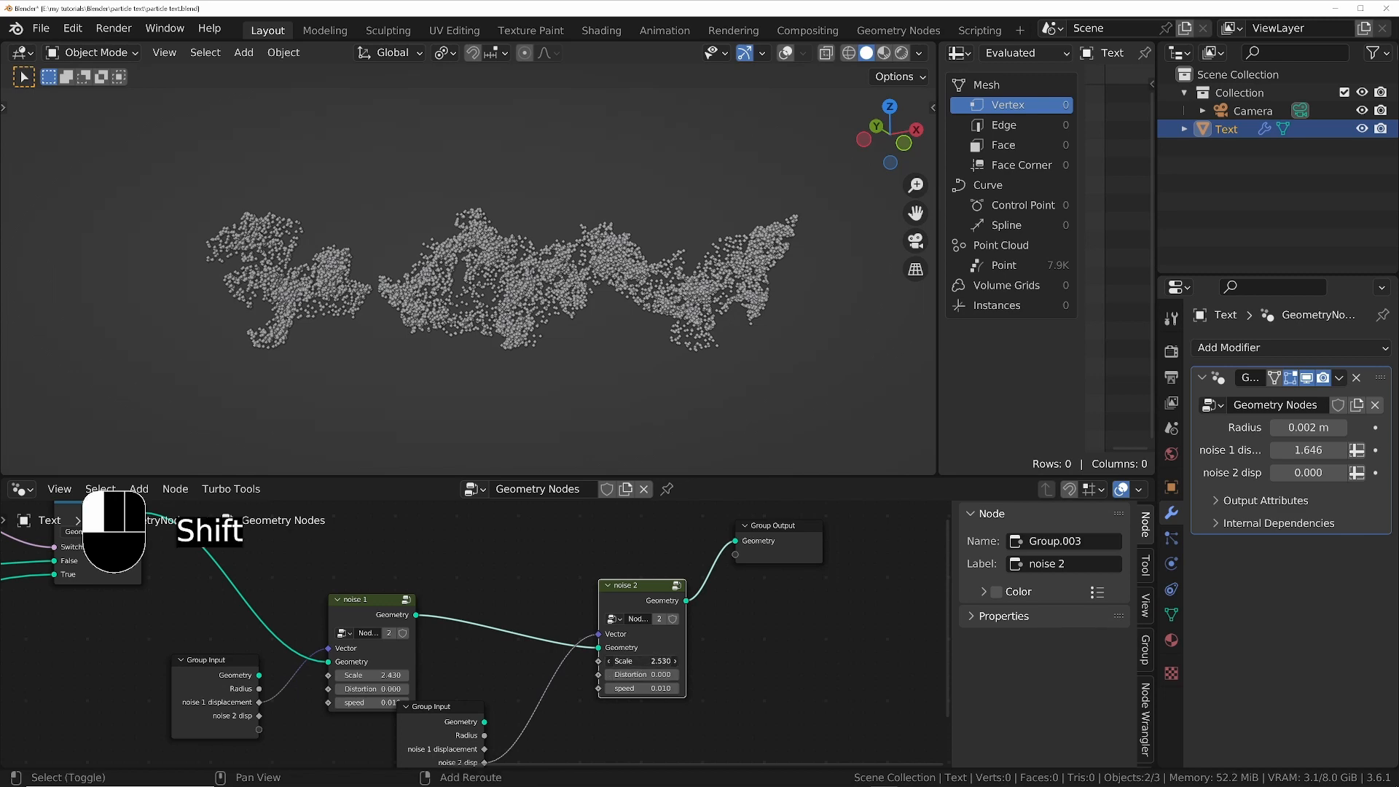
Set the modifier's noise 2 disp to 1 and the noise 2 group's Scale to 0.310
shift+drag(636, 662, 623, 662)
middle_drag(516, 702, 535, 653)
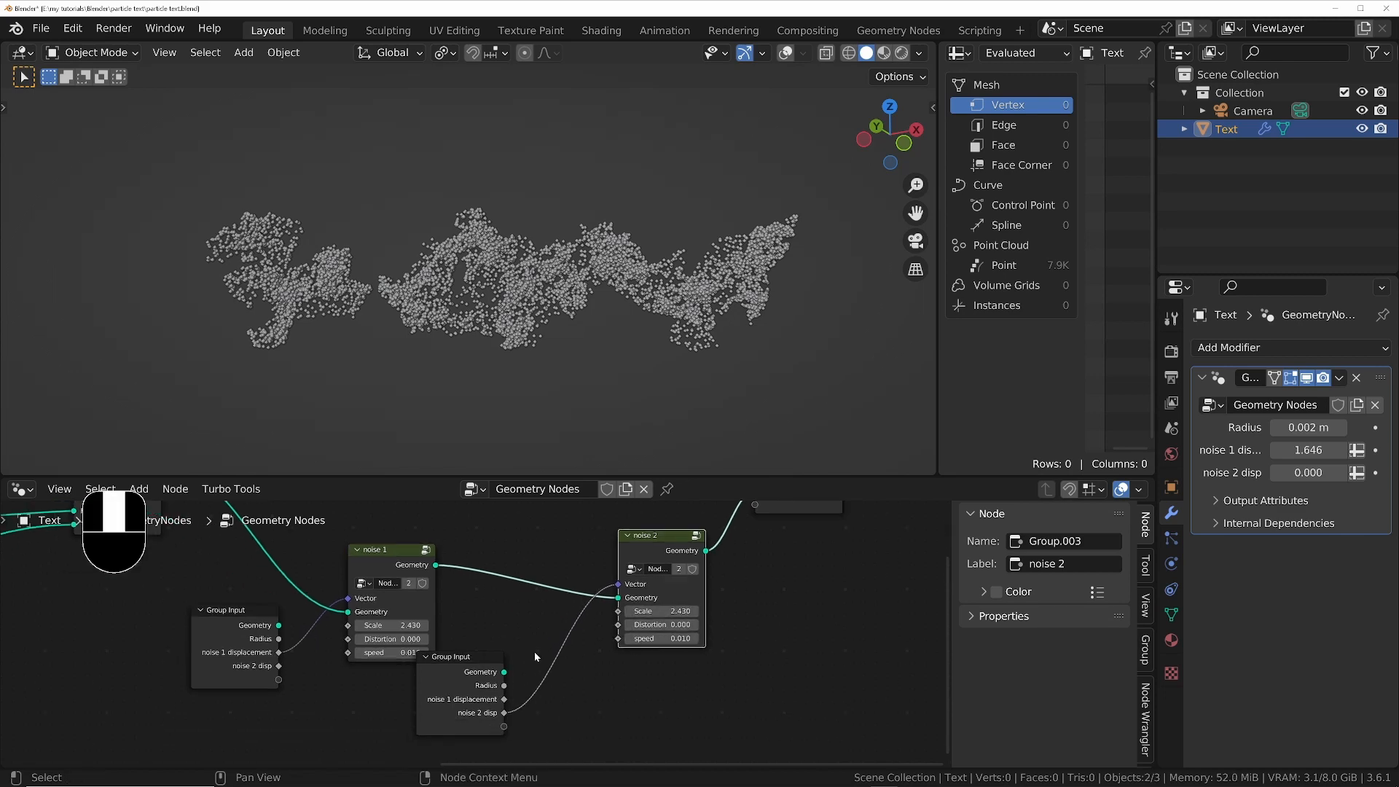
shift+drag(1309, 473, 1370, 473)
click(1308, 473)
text(1)
key(Return)
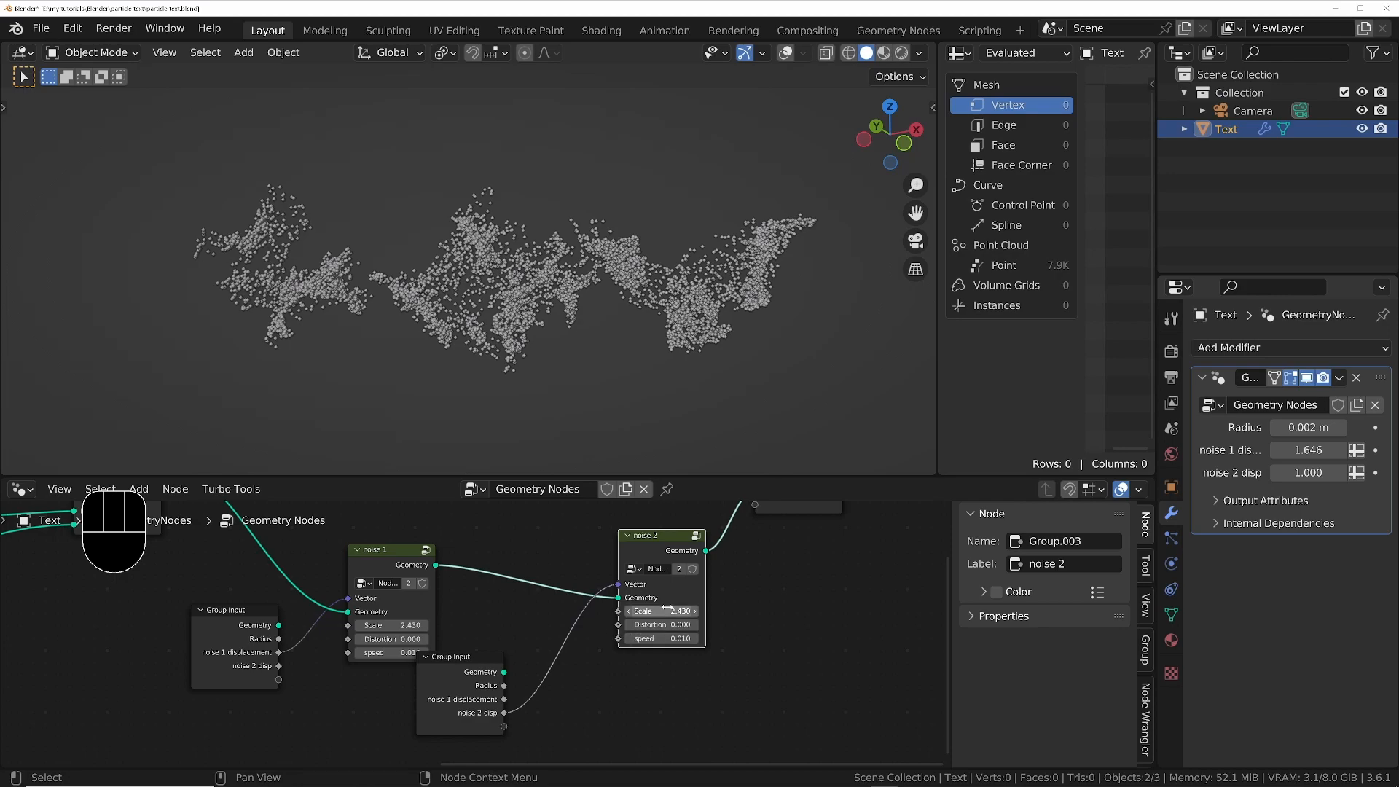
drag(662, 611, 627, 611)
Play the animation and set noise 2 disp to 4.510 and the noise 2 group's Scale to 1.060
key(space)
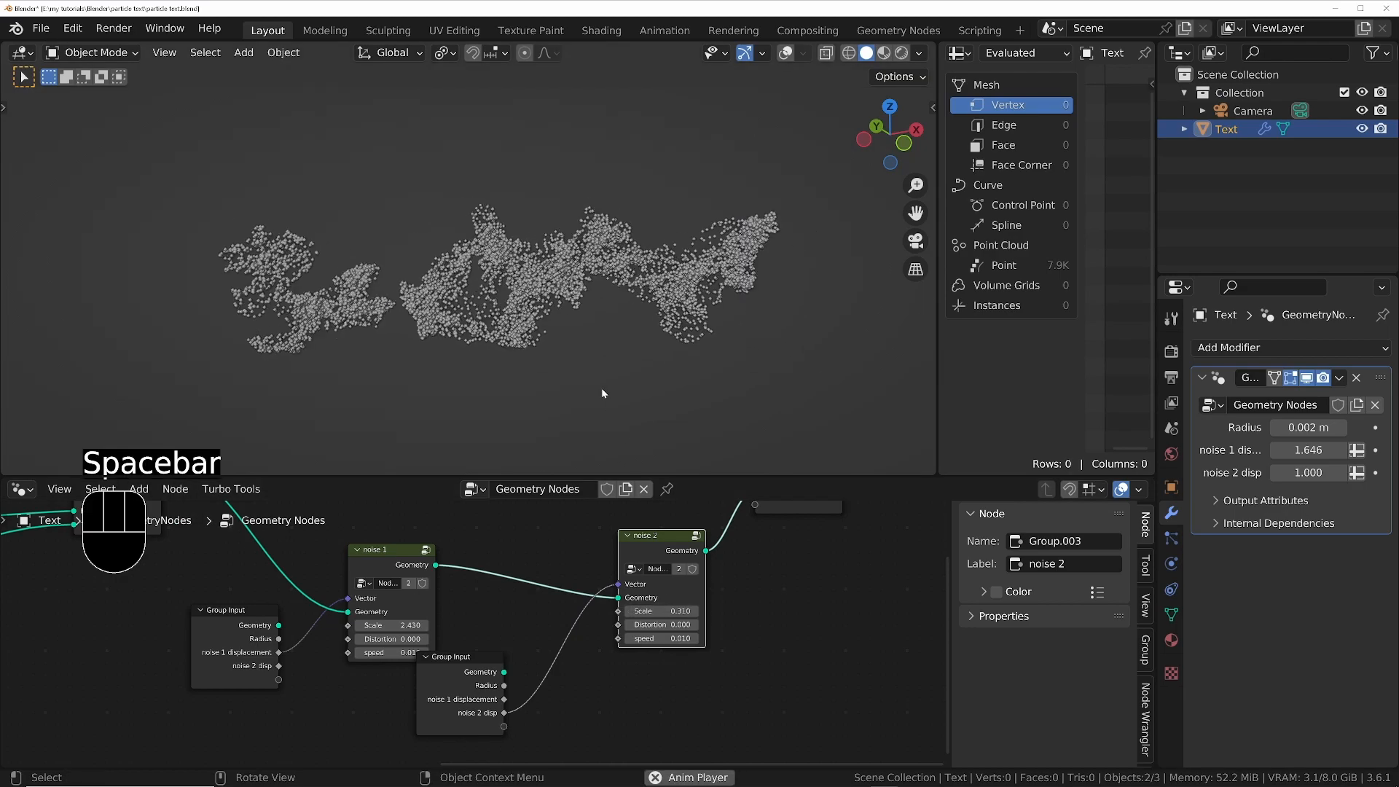
mouse_move(557, 309)
middle_down()
mouse_move(513, 236)
mouse_move(545, 287)
middle_up()
shift+drag(1309, 472, 1352, 473)
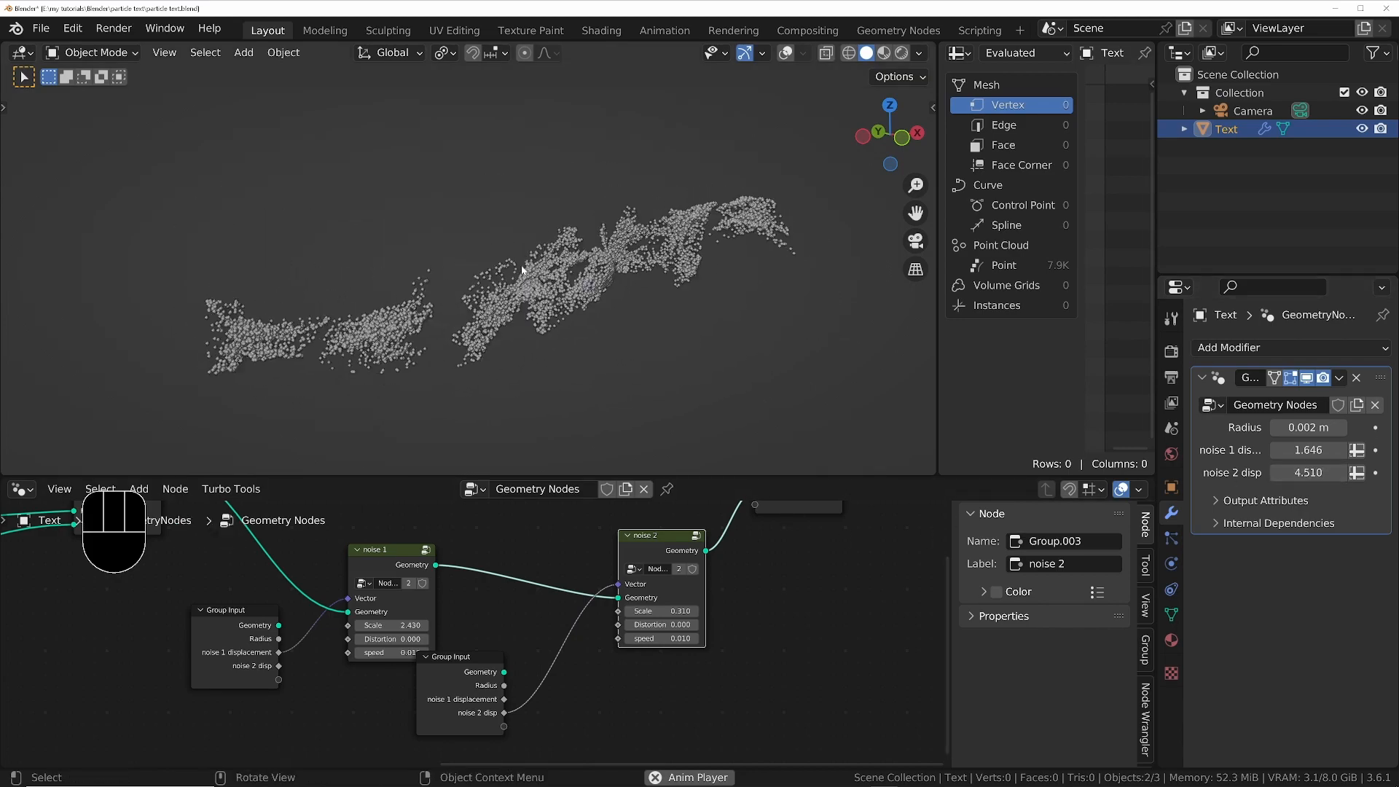
scroll(708, 644, up, 1)
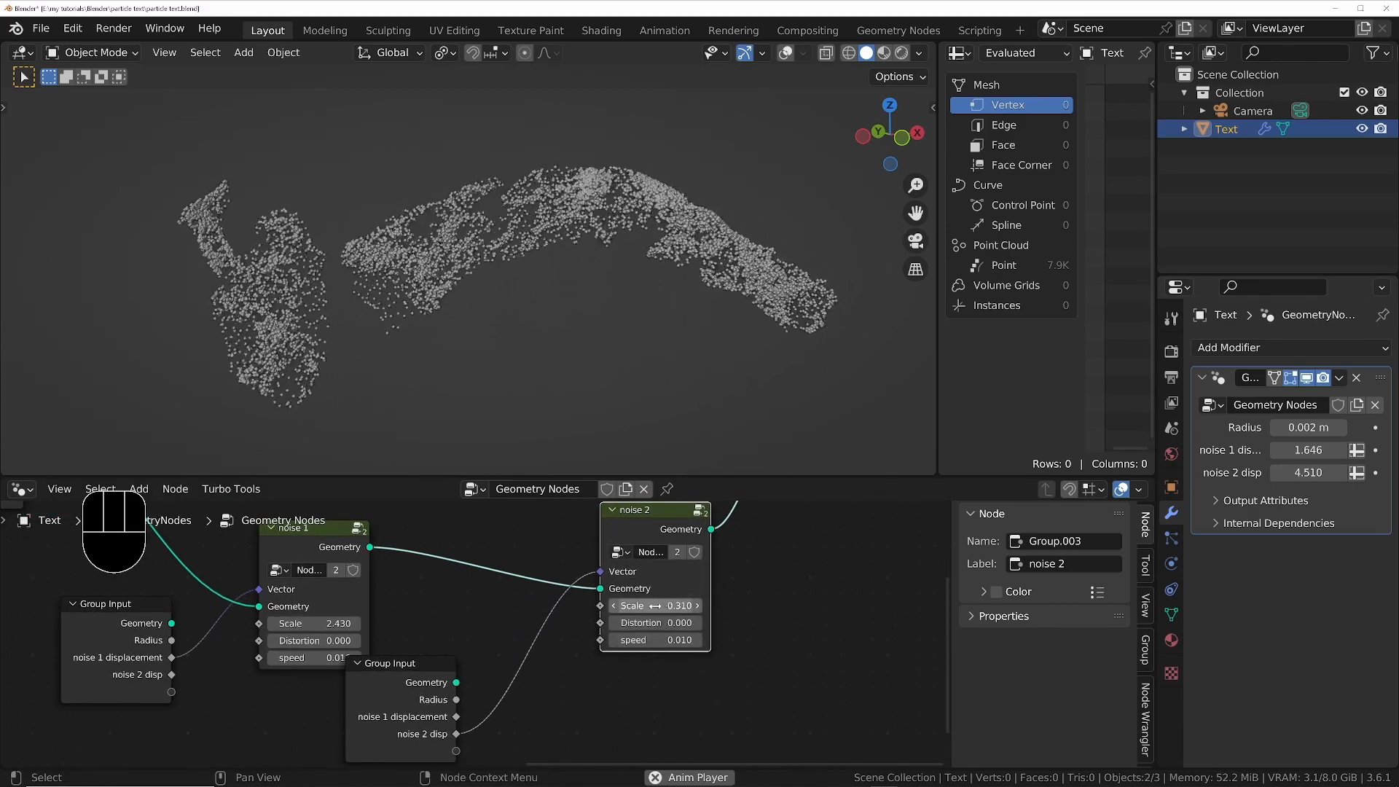
shift+drag(655, 606, 708, 605)
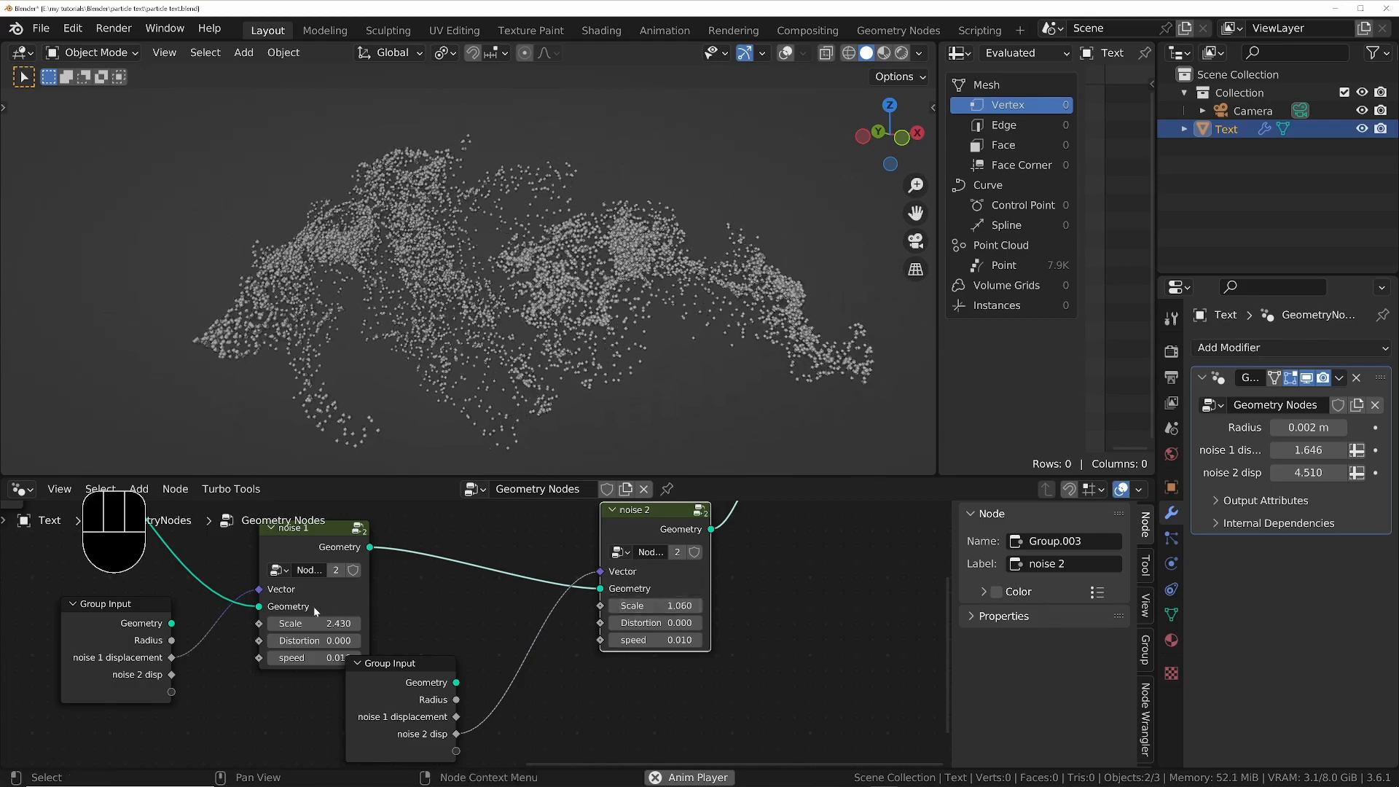
Mute the noise 1 group to preview the noise 2 displacement alone, and unmute it again
middle_drag(364, 639, 448, 666)
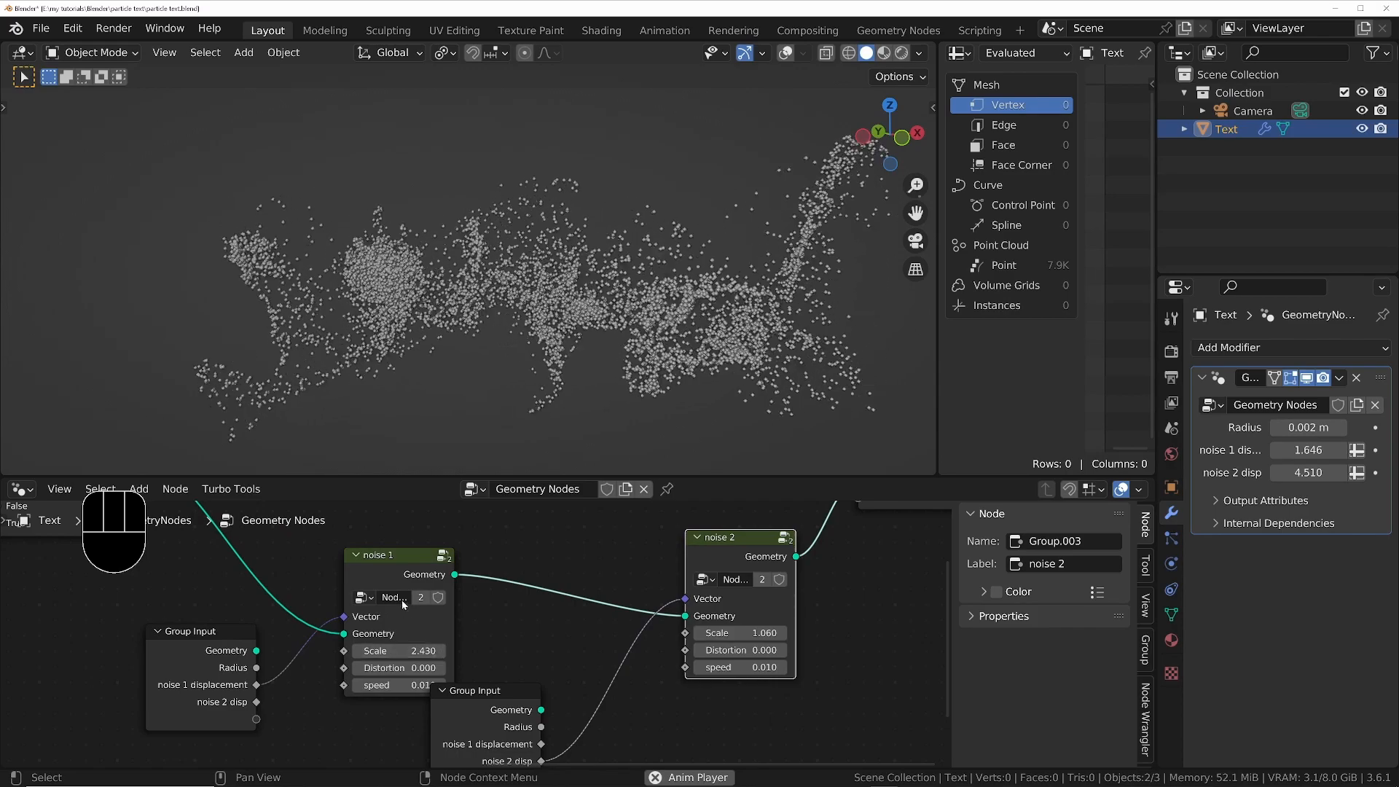
click(395, 562)
key(m)
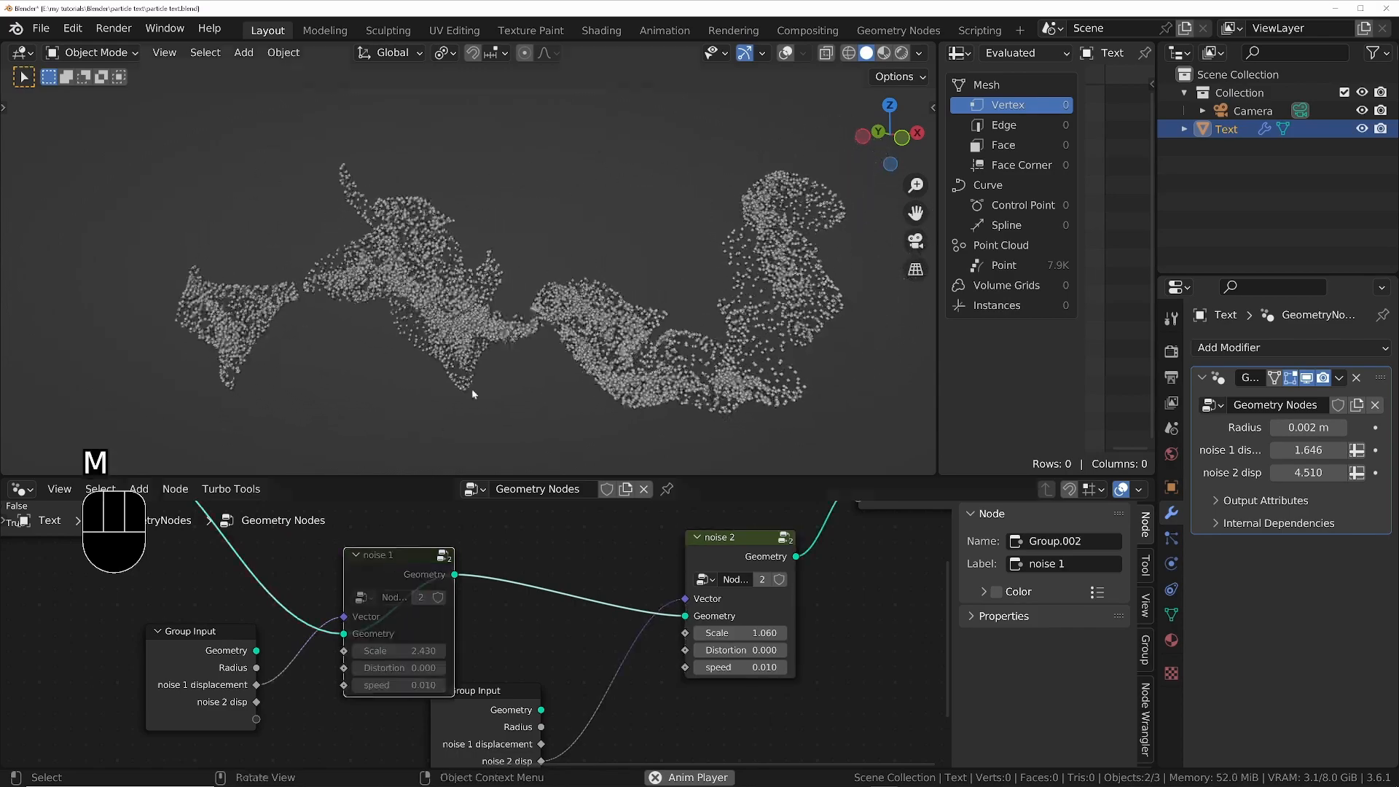
key(m)
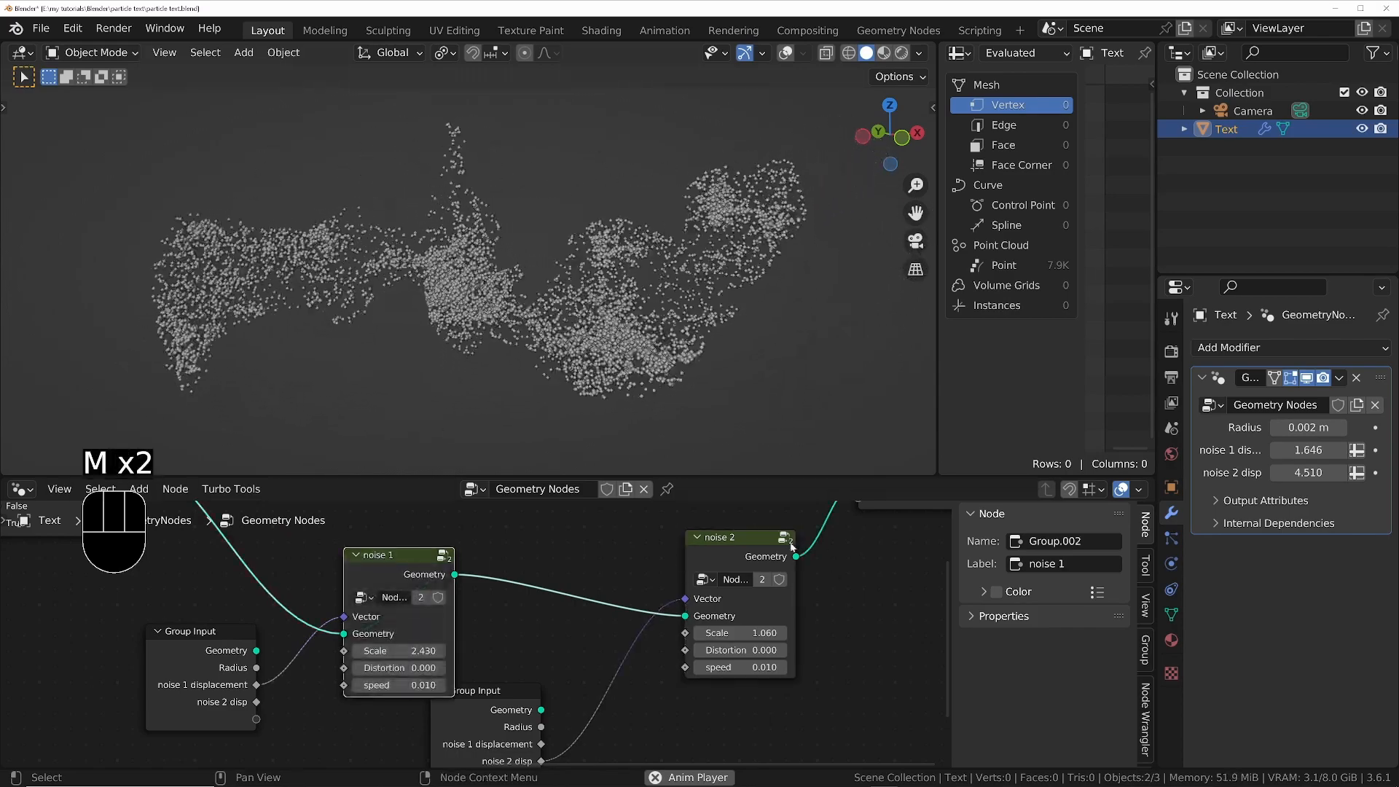
Raise the noise 1 group's Scale to 4.180 while noise 2 is muted, and unmute noise 2
click(747, 540)
key(m)
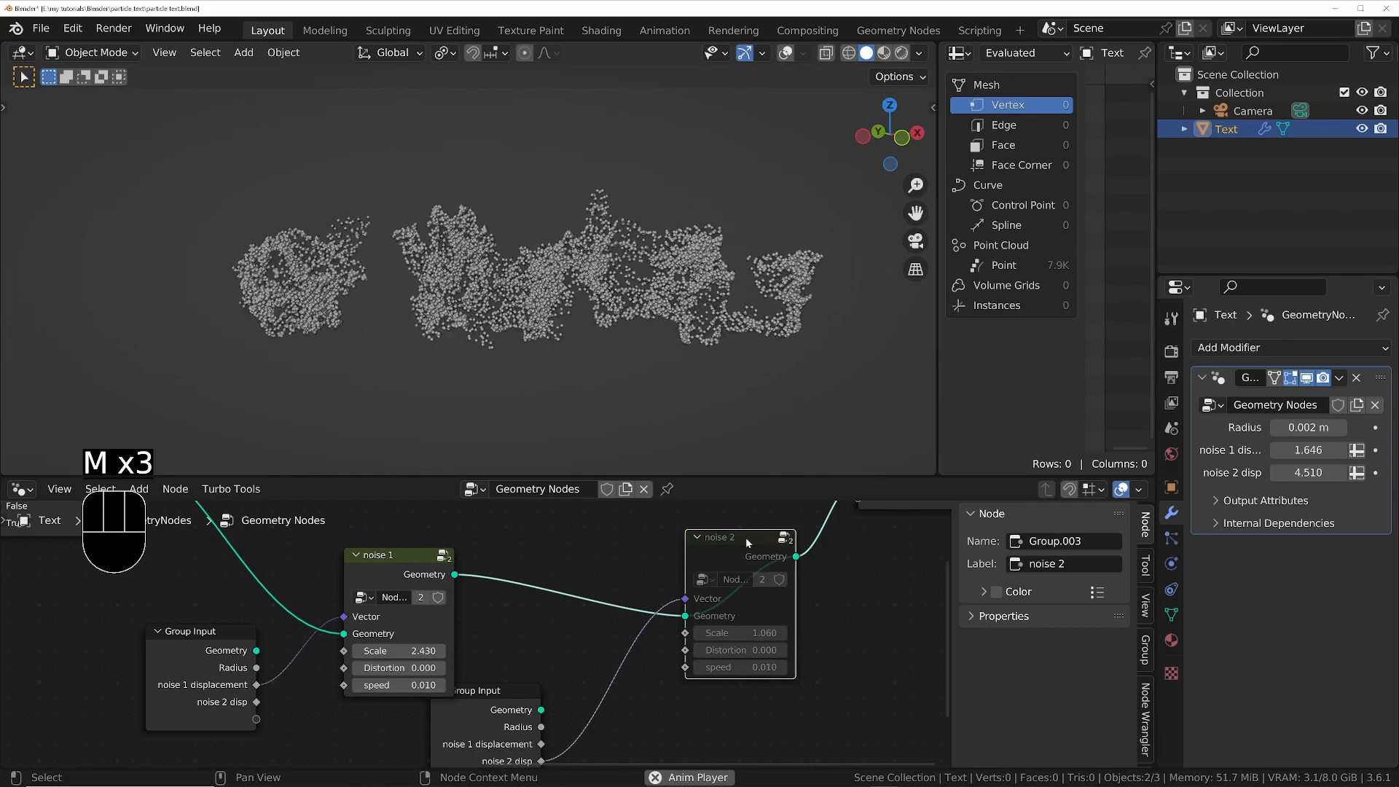
shift+drag(386, 650, 618, 651)
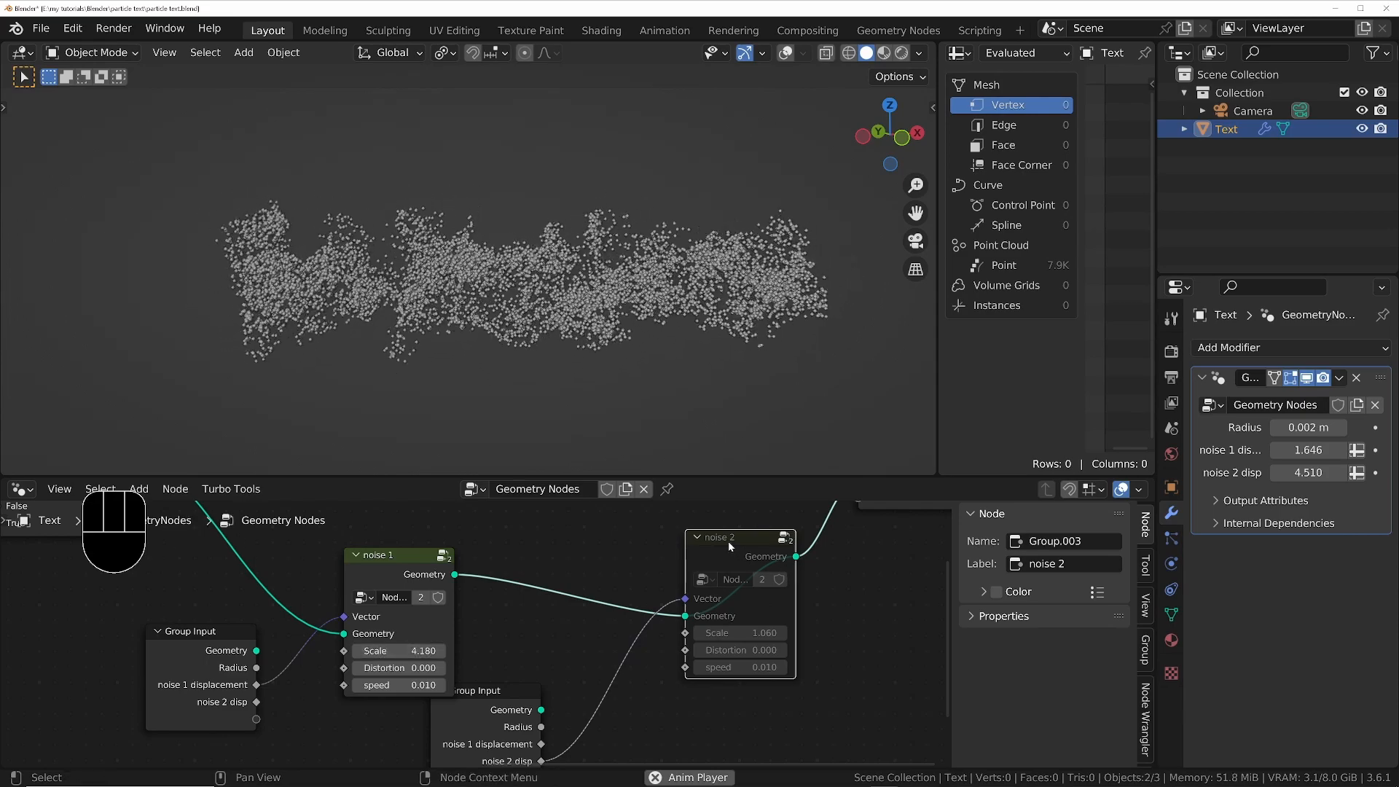
key(m)
Move Group Output farther from noise 2 and place a duplicate of noise 2 and its Group Input in the gap
ctrl+middle_drag(500, 262, 510, 379)
mouse_move(545, 238)
middle_down()
mouse_move(487, 250)
mouse_move(585, 256)
mouse_move(540, 264)
middle_up()
middle_drag(784, 578, 358, 627)
scroll(357, 627, down, 5)
drag(468, 576, 759, 600)
click(338, 598)
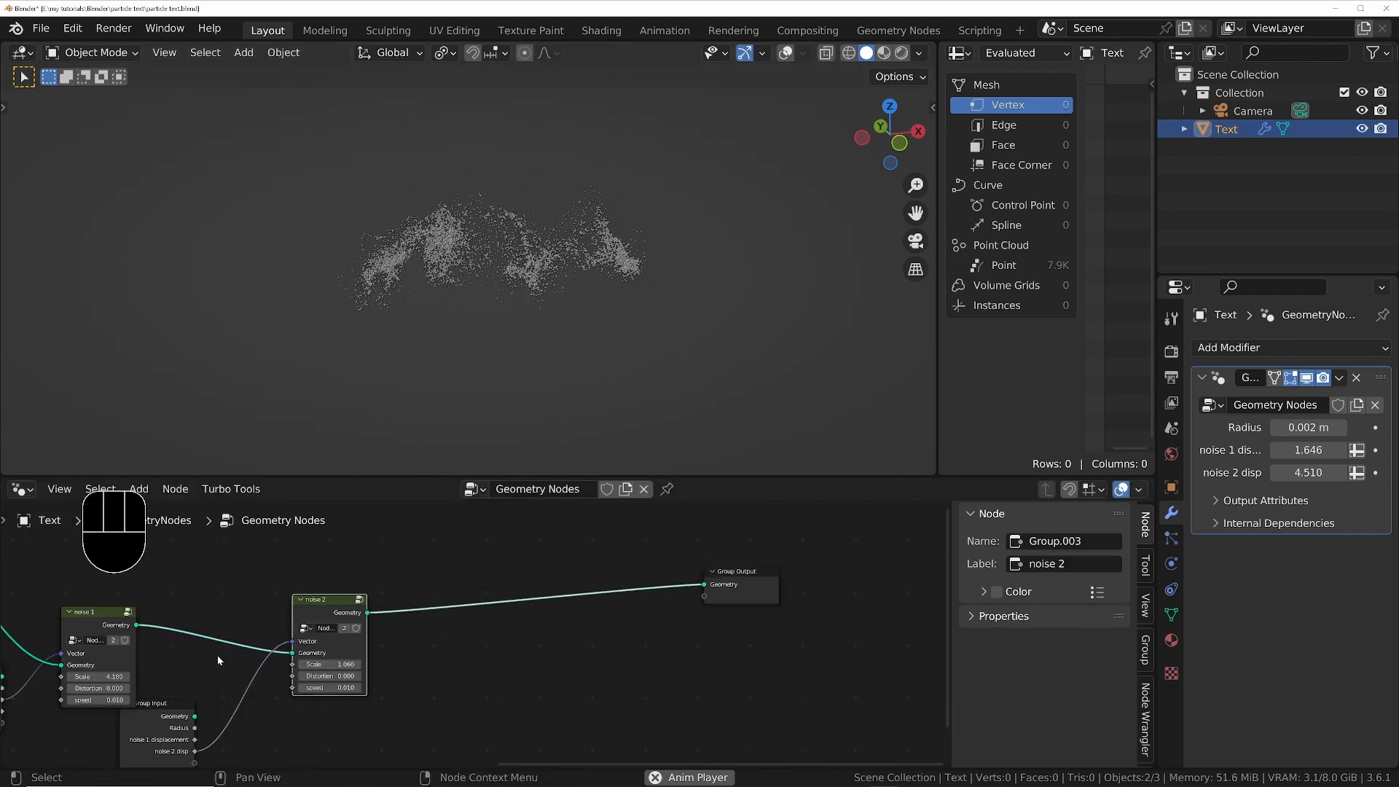
click(167, 709)
middle_drag(168, 710, 233, 636)
shift+click(393, 538)
key(shift+d)
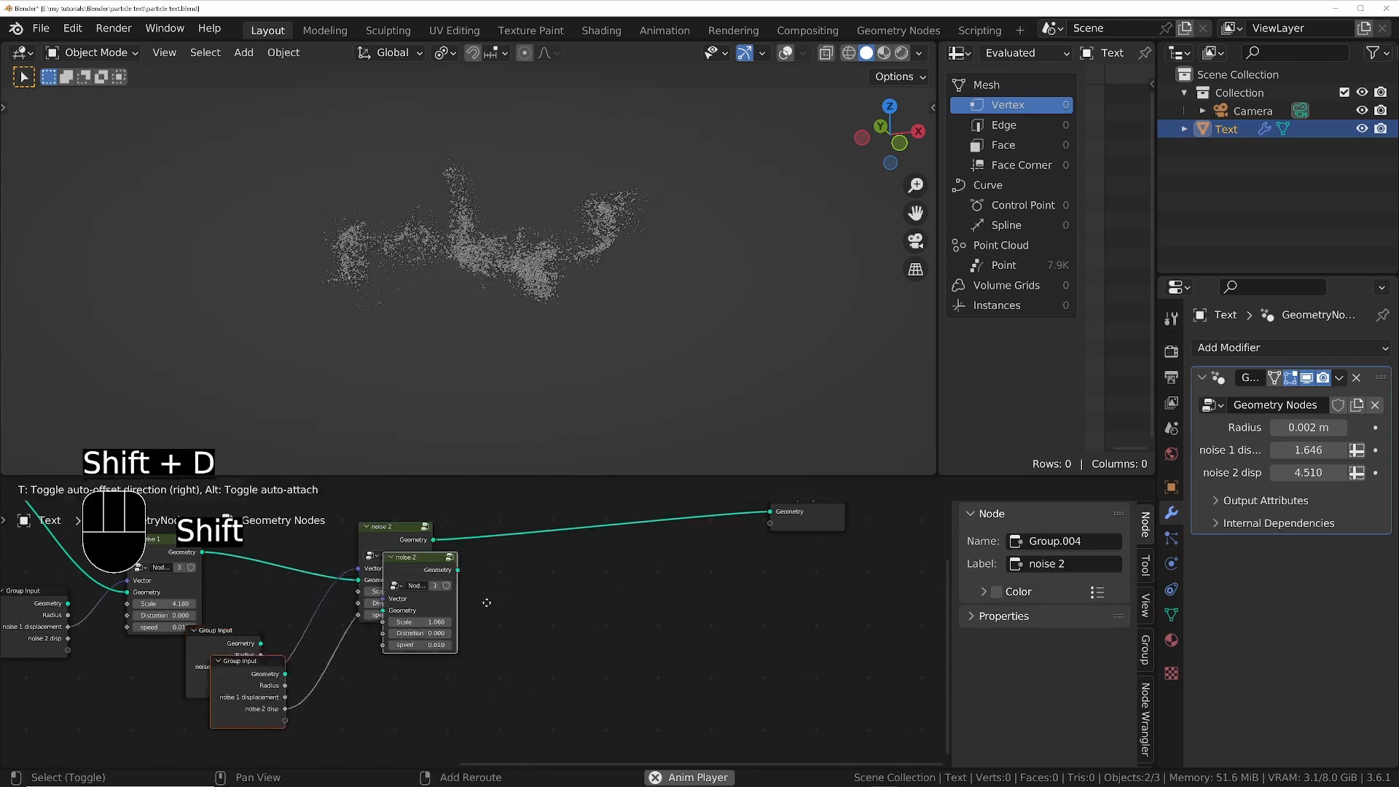
click(631, 559)
Route noise 2's Geometry output through the duplicated group into Group Output, and label the duplicate "noise 3"
drag(433, 540, 589, 611)
drag(663, 572, 766, 538)
middle_drag(767, 537, 750, 645)
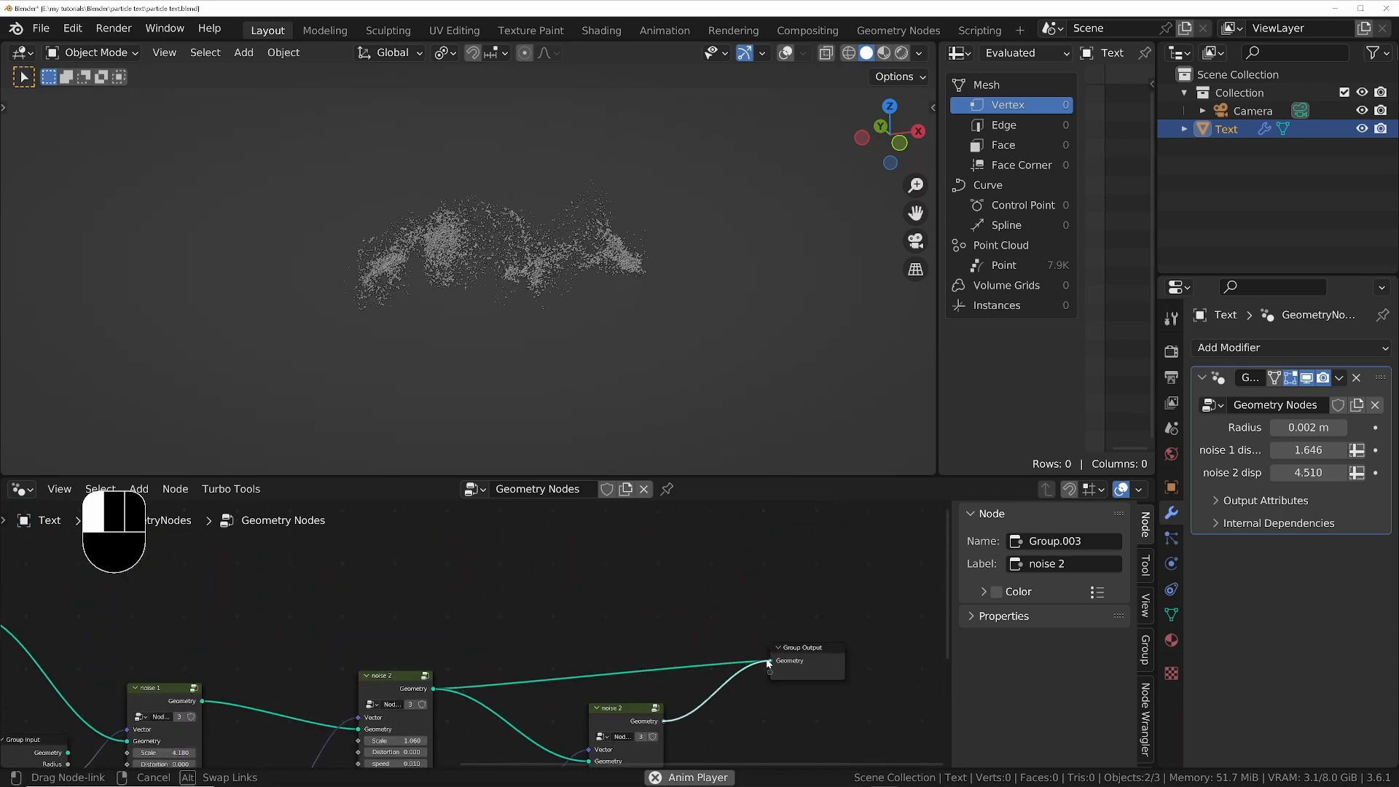
drag(627, 712, 629, 645)
middle_drag(629, 644, 632, 526)
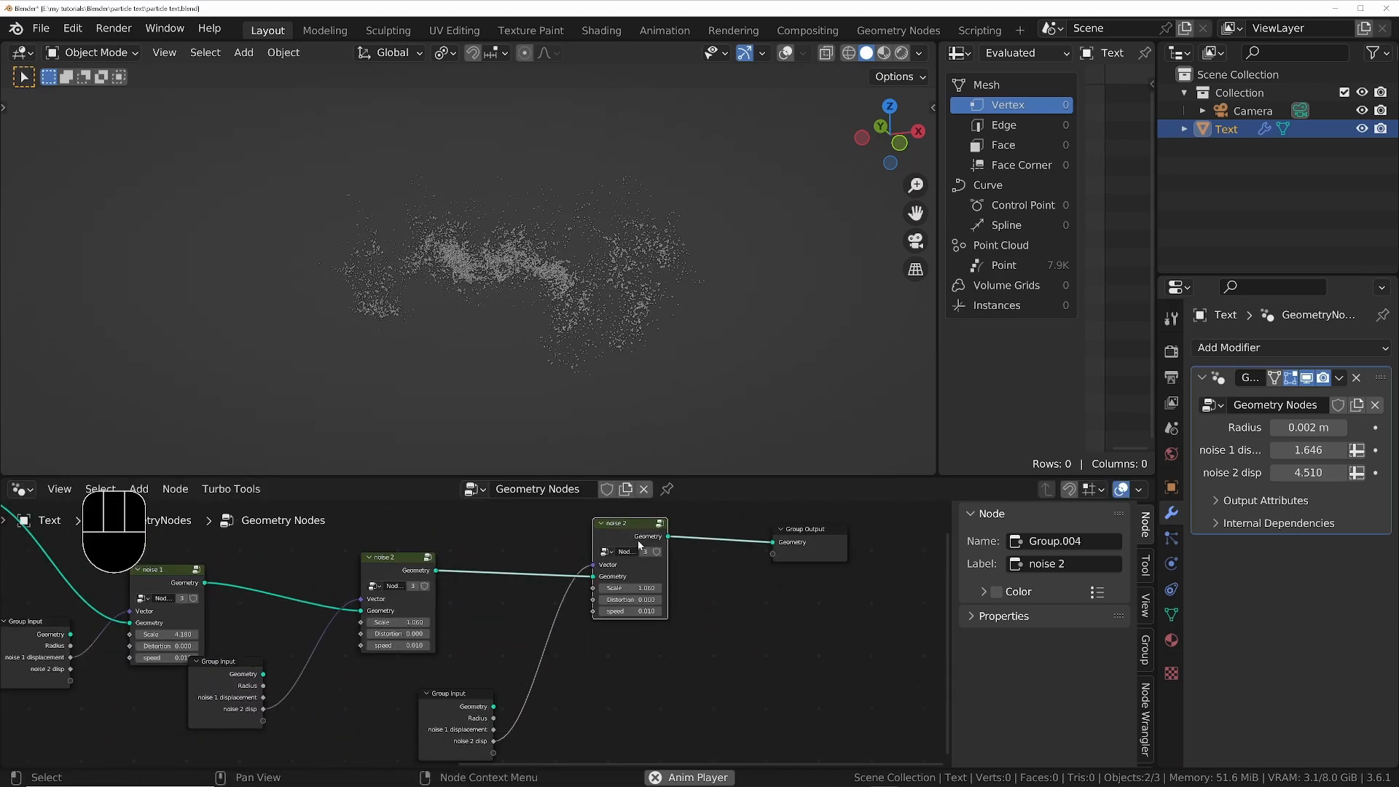
click(1064, 563)
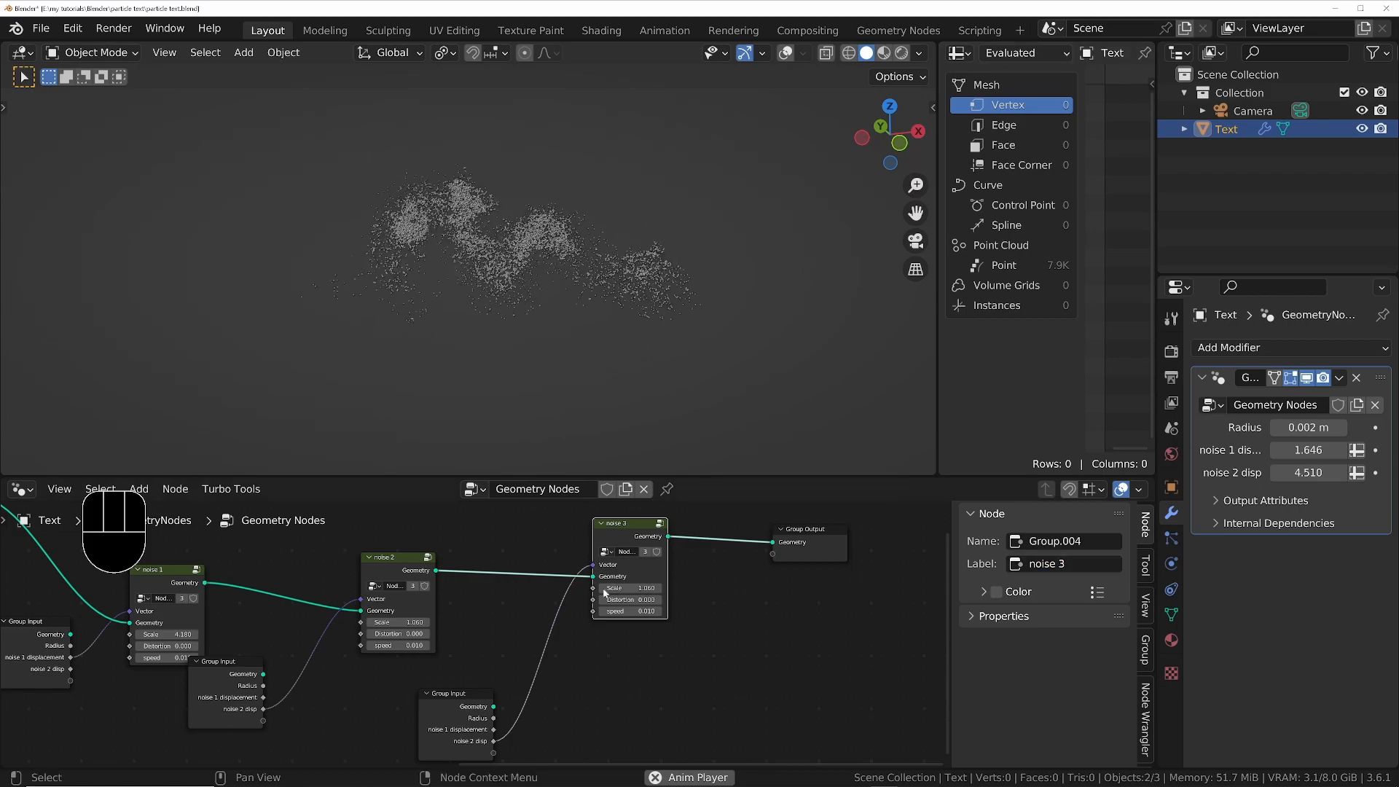
Replace the noise 2 disp link into noise 3's Vector input with one from its Group Input's empty socket
middle_drag(604, 593, 636, 567)
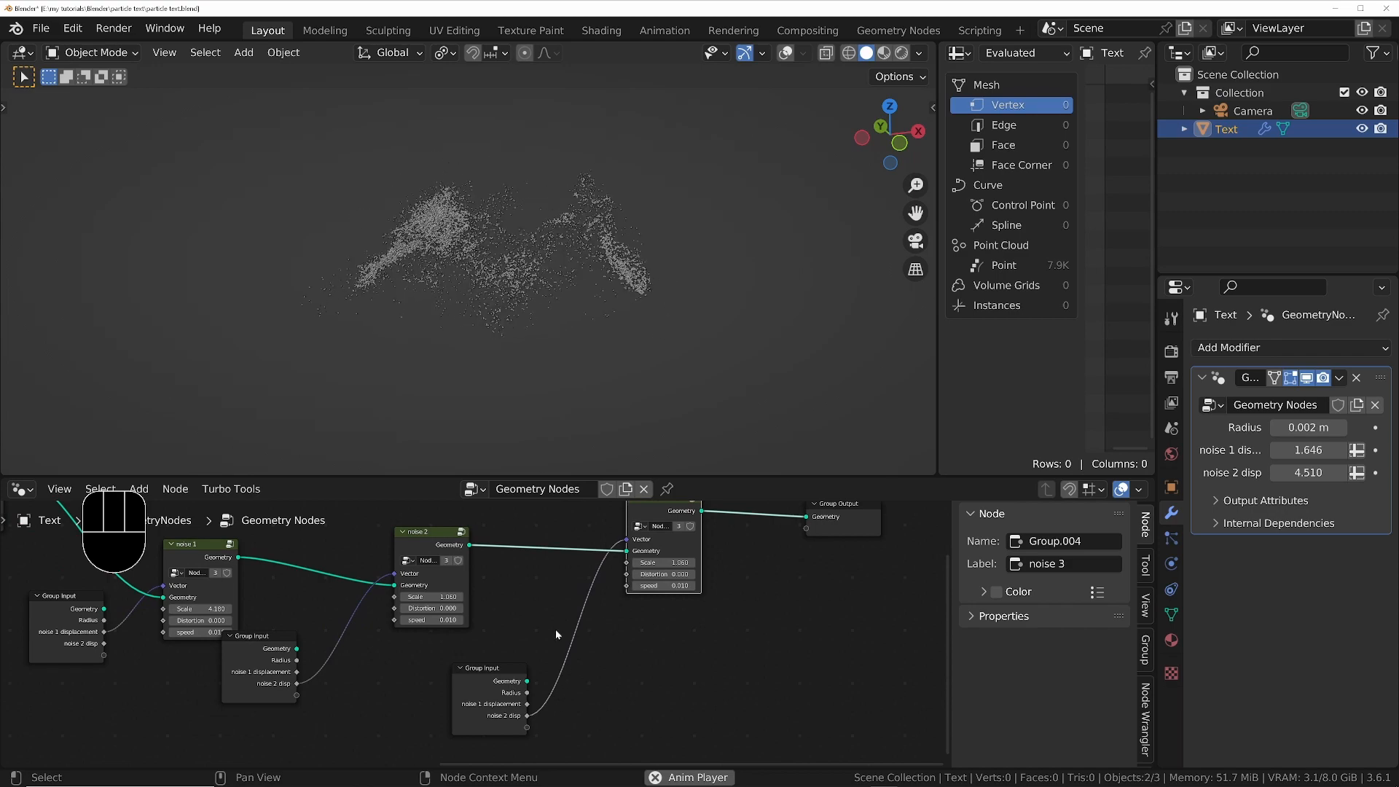
ctrl+right_drag(567, 701, 539, 719)
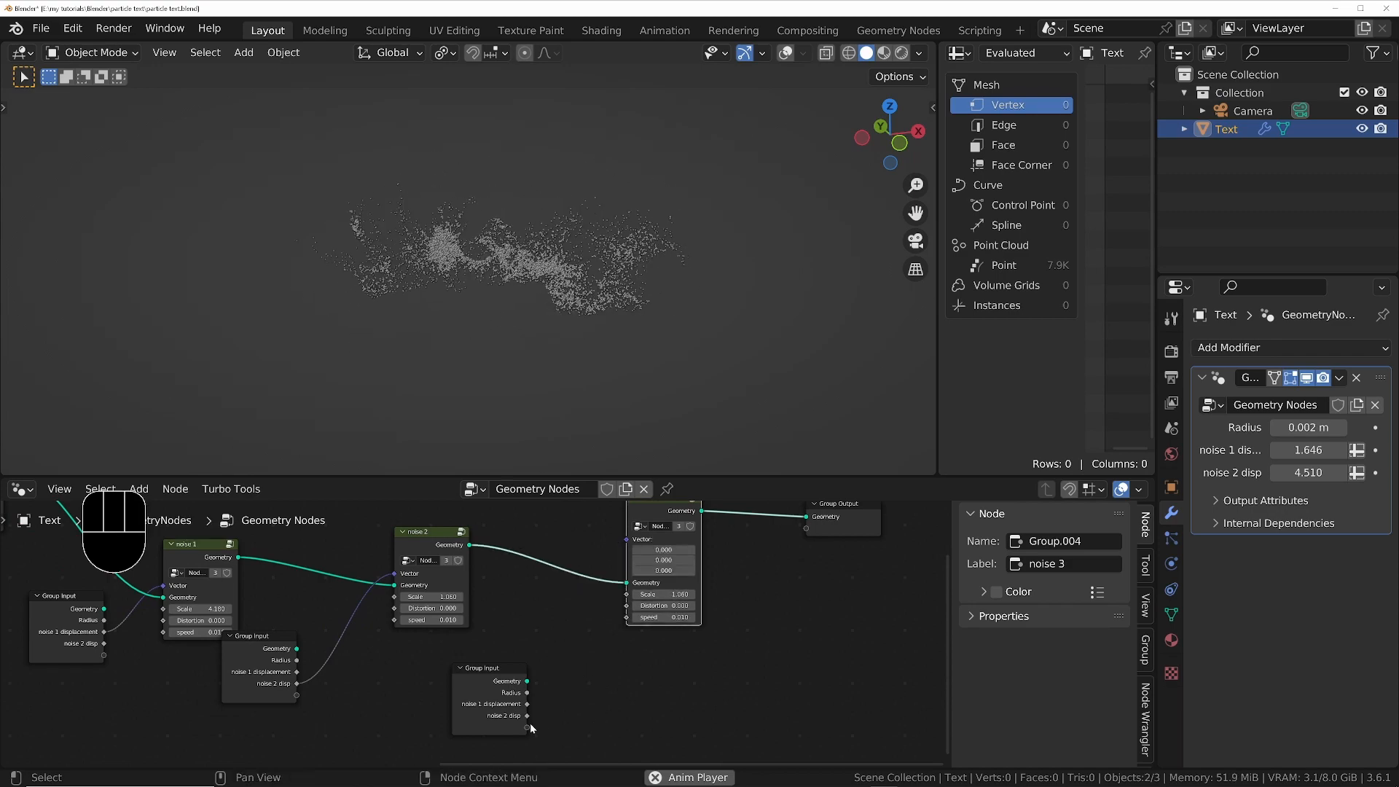
drag(527, 725, 632, 541)
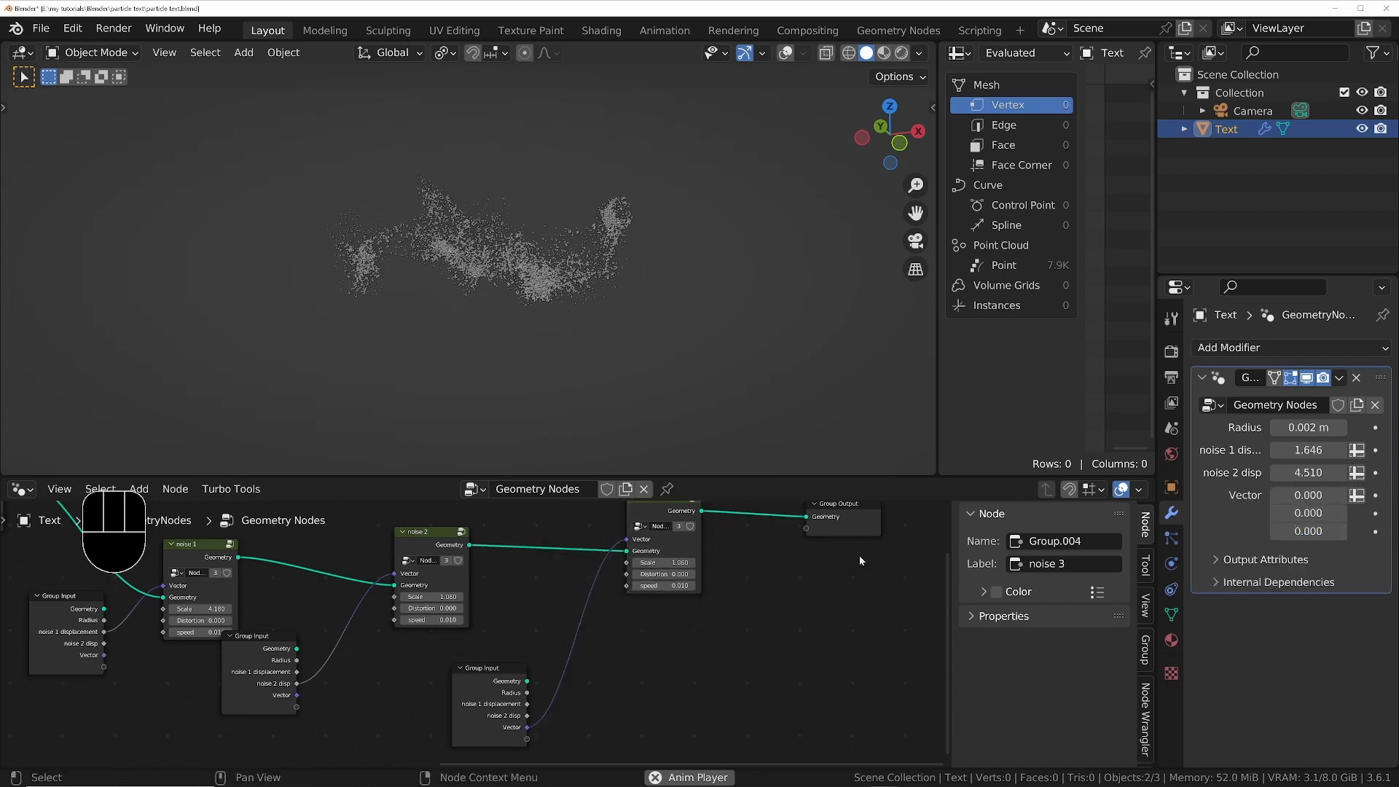
Change the group's new Vector input to type Float and name it "noise 3 disp"
click(1144, 649)
scroll(1072, 632, down, 2)
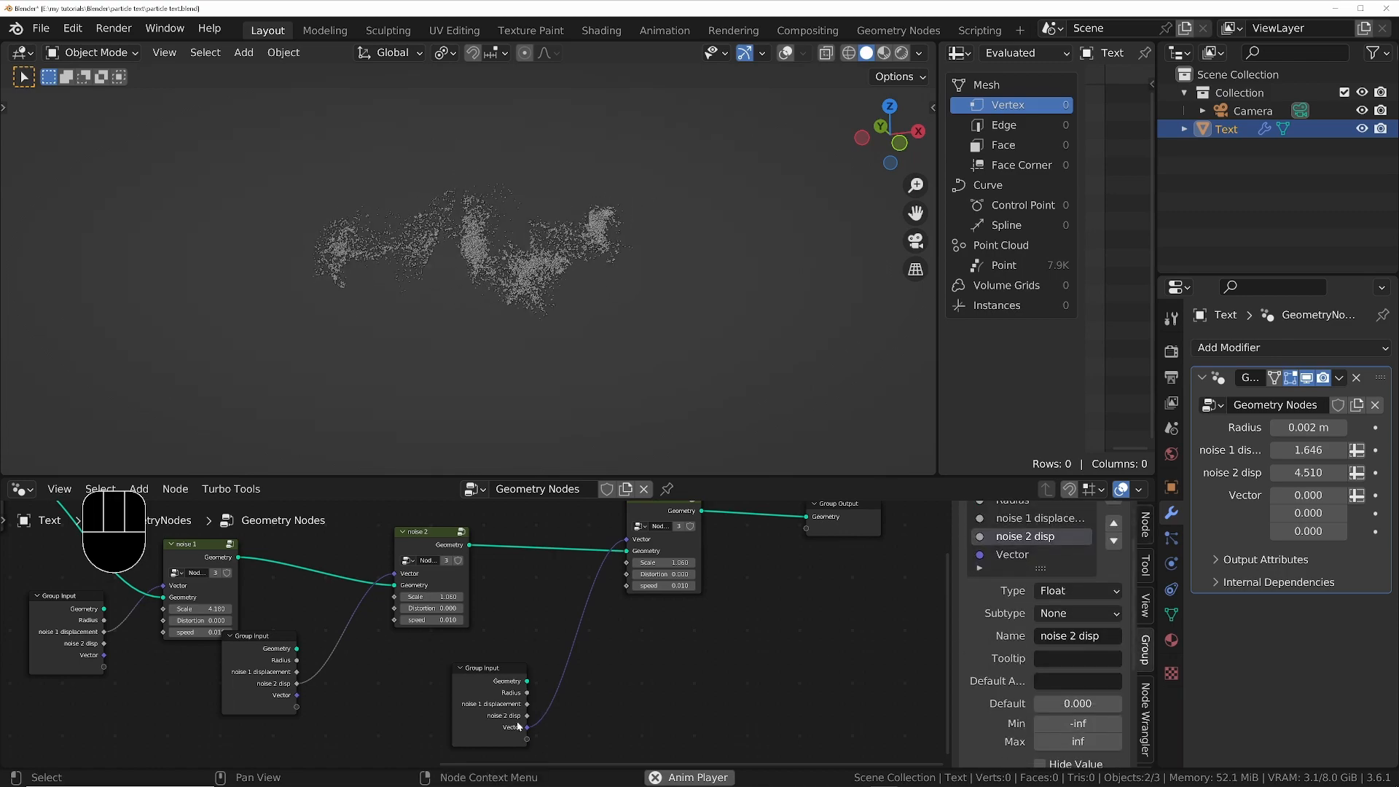
click(1035, 555)
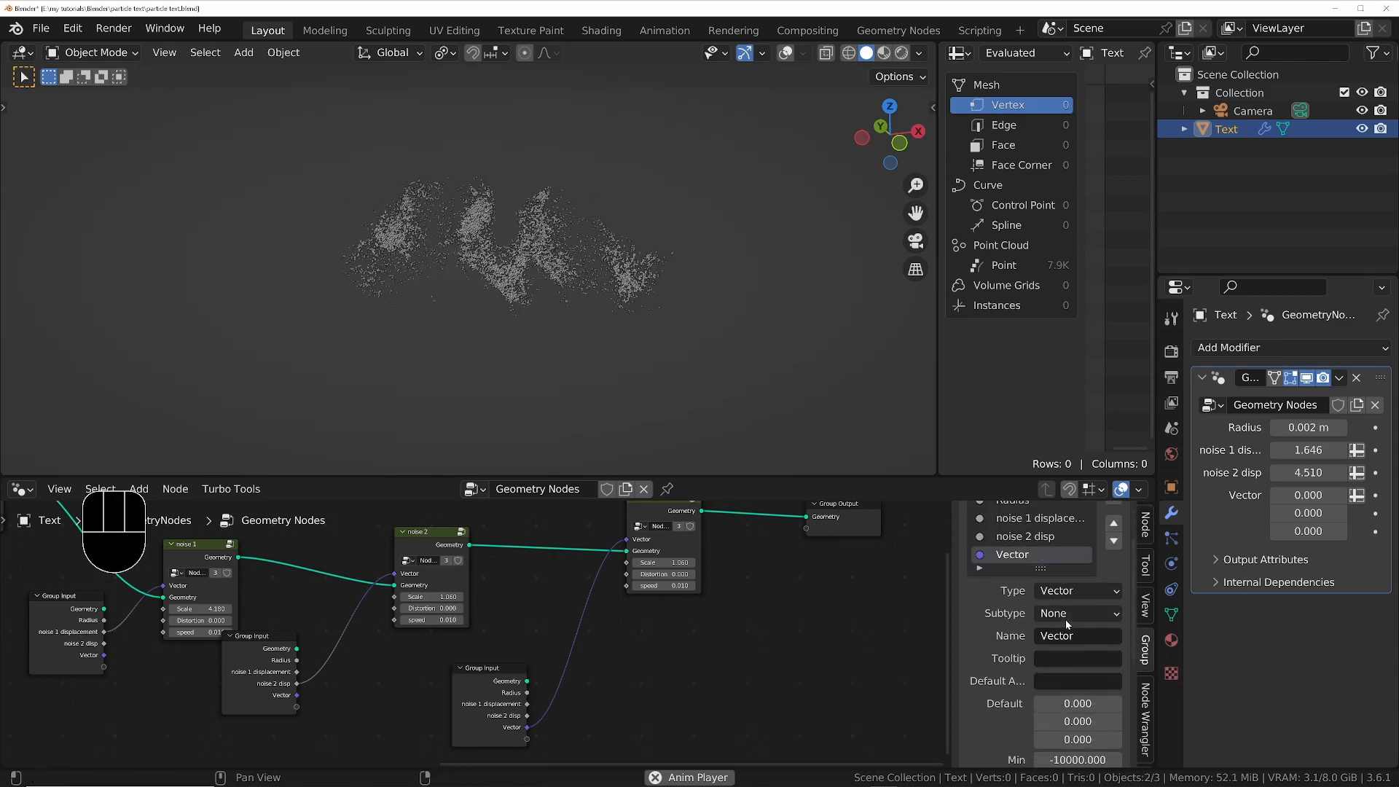
click(1072, 589)
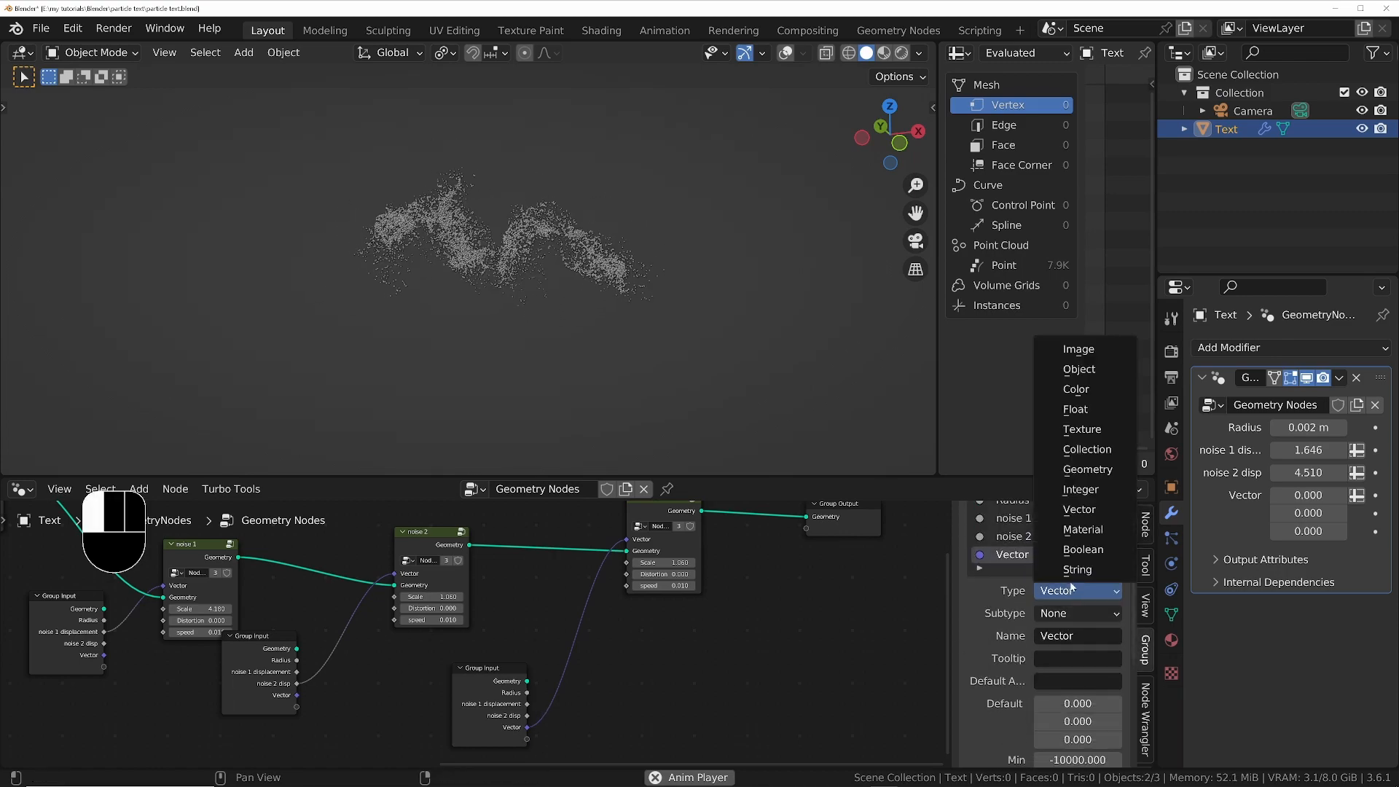
click(1076, 409)
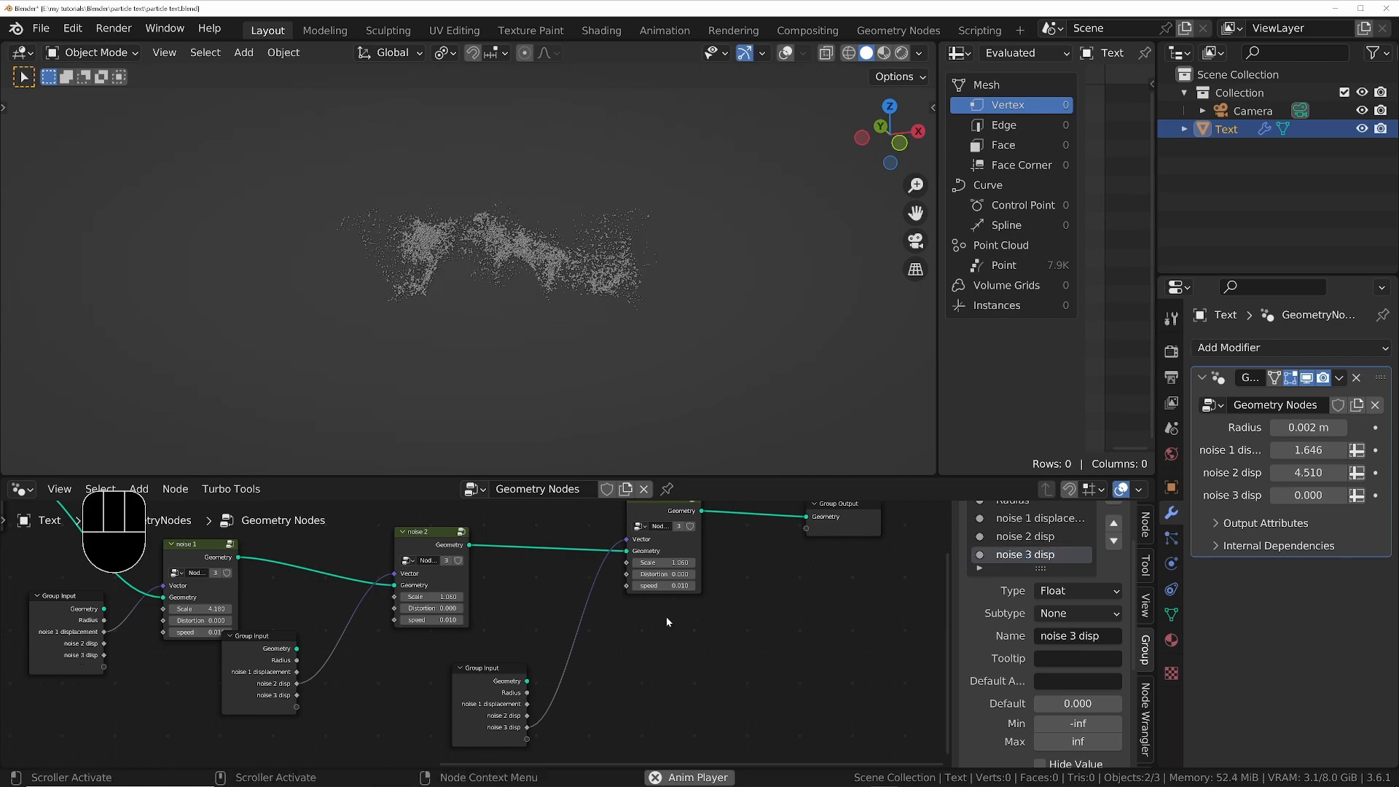
Expose the speed sockets of noise 1, noise 2 and noise 3 as new group inputs from their own Group Input nodes
middle_drag(416, 619, 610, 602)
scroll(610, 602, up, 3)
scroll(610, 603, down, 1)
middle_drag(312, 616, 431, 665)
drag(430, 665, 363, 705)
middle_drag(586, 758, 524, 700)
drag(525, 707, 639, 592)
middle_drag(641, 594, 420, 605)
scroll(421, 605, down, 2)
drag(551, 745, 651, 570)
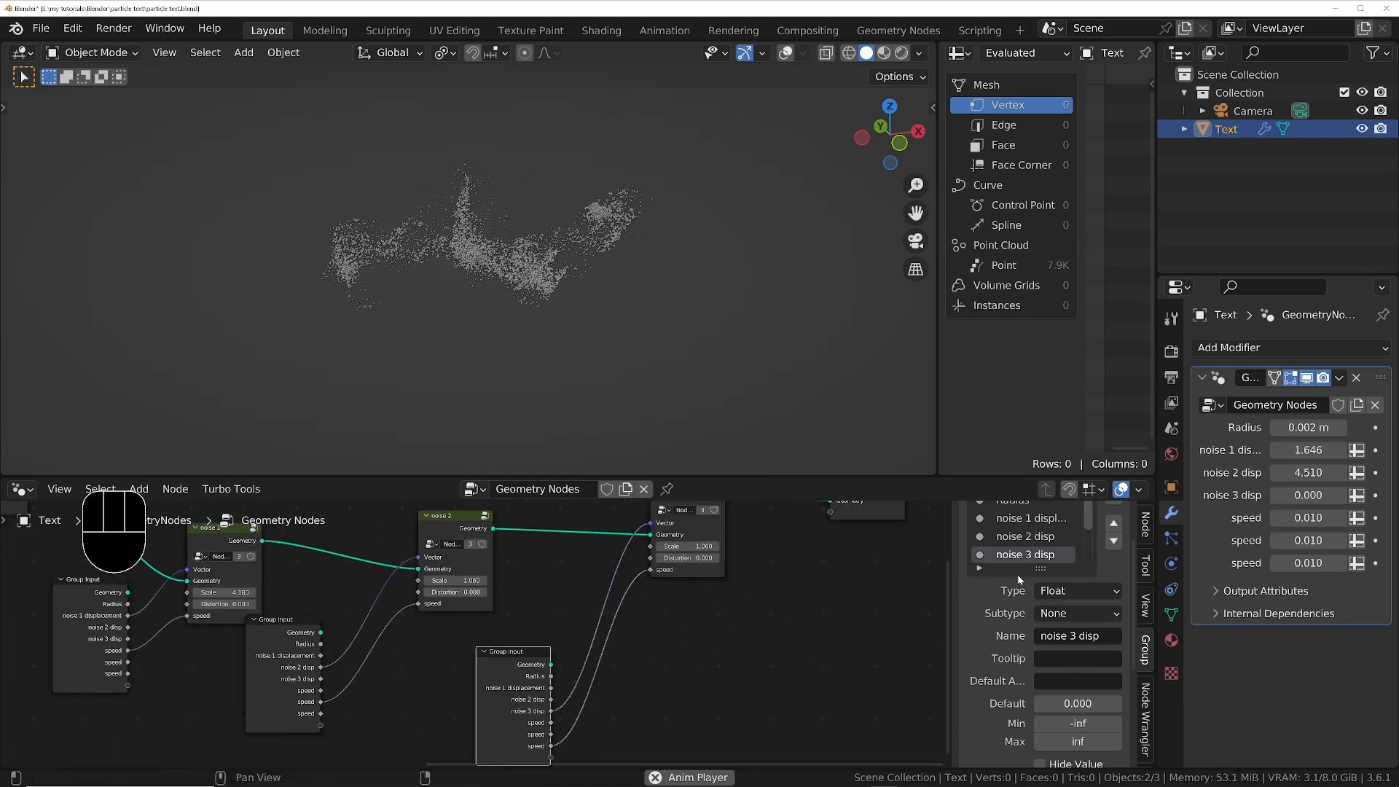
Rename the three new speed group inputs "speed 1", "speed 2" and "speed 3"
drag(1038, 569, 1038, 715)
double_click(1013, 591)
double_click(1038, 573)
text(1)
double_click(1039, 591)
text(2)
double_click(1041, 609)
text(3)
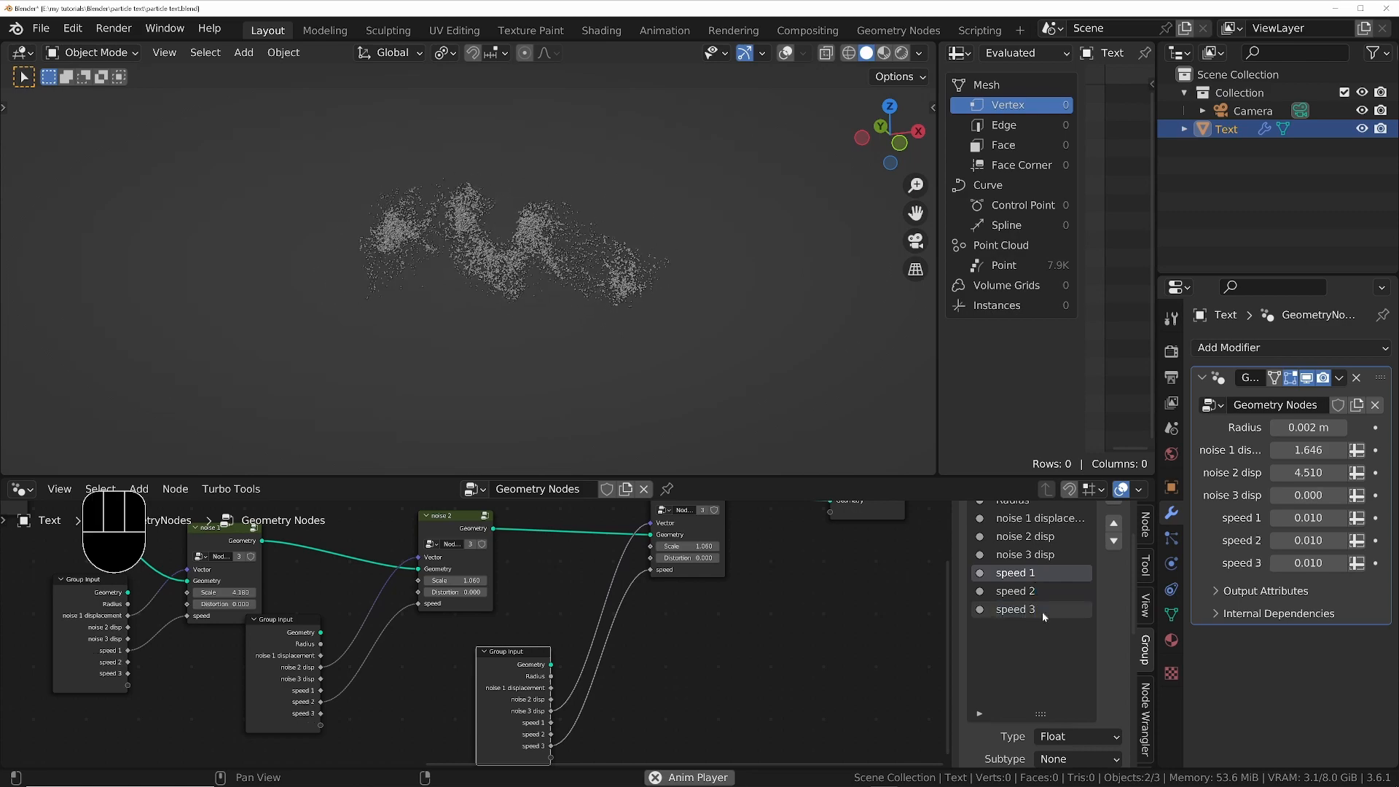
Expose the Scale sockets of all three noise groups as separate inputs, with the node editor maximized
scroll(490, 614, down, 3)
middle_drag(490, 614, 565, 618)
drag(405, 651, 435, 653)
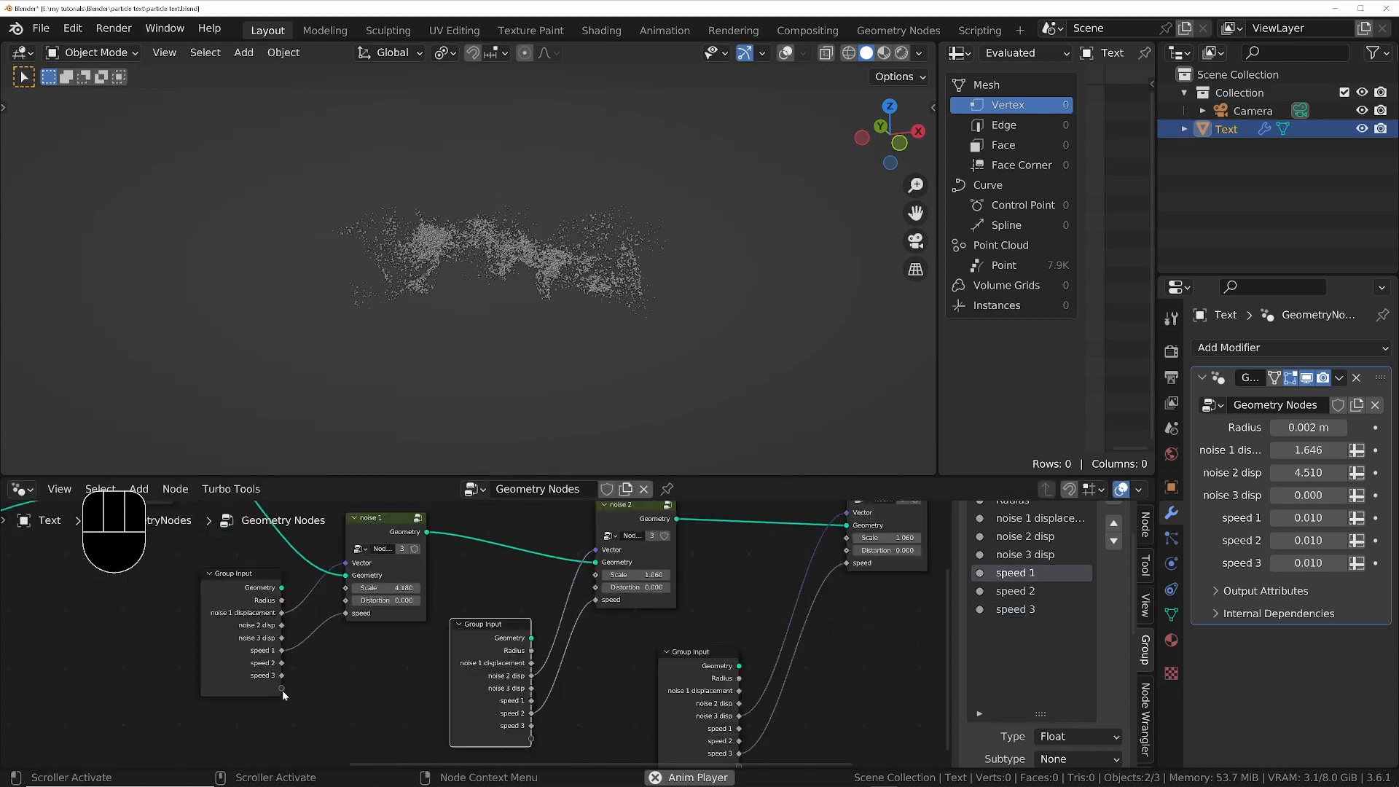
drag(277, 675, 324, 601)
key(ctrl+space)
scroll(825, 374, up, 3)
drag(526, 661, 628, 410)
drag(831, 721, 975, 363)
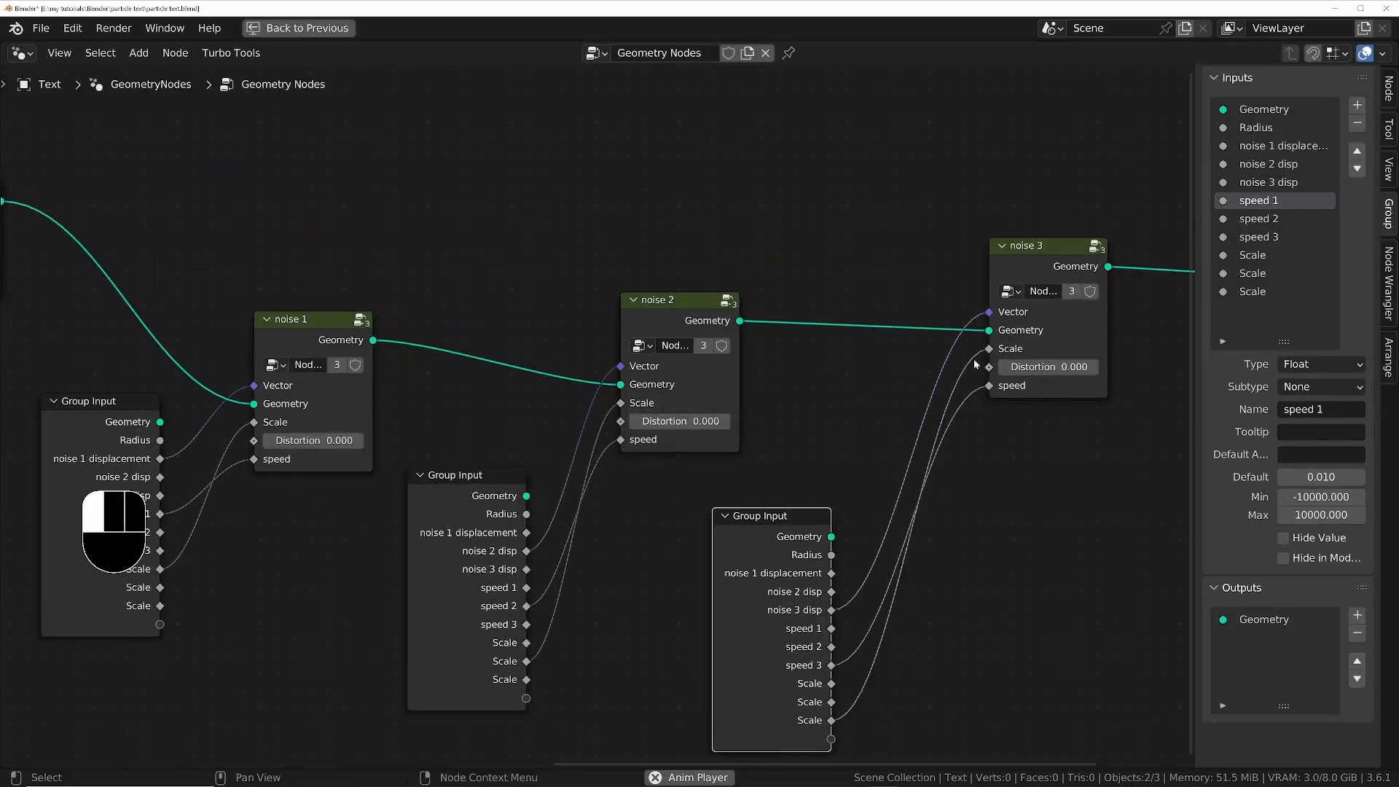
Expose the Distortion sockets of noise 1, noise 2 and noise 3 as separate group inputs
drag(159, 625, 254, 440)
drag(526, 717, 622, 422)
middle_drag(758, 583, 646, 499)
drag(719, 691, 879, 283)
Rename the three Scale group inputs "Scale 1", "Scale 2" and "Scale 3"
double_click(1255, 255)
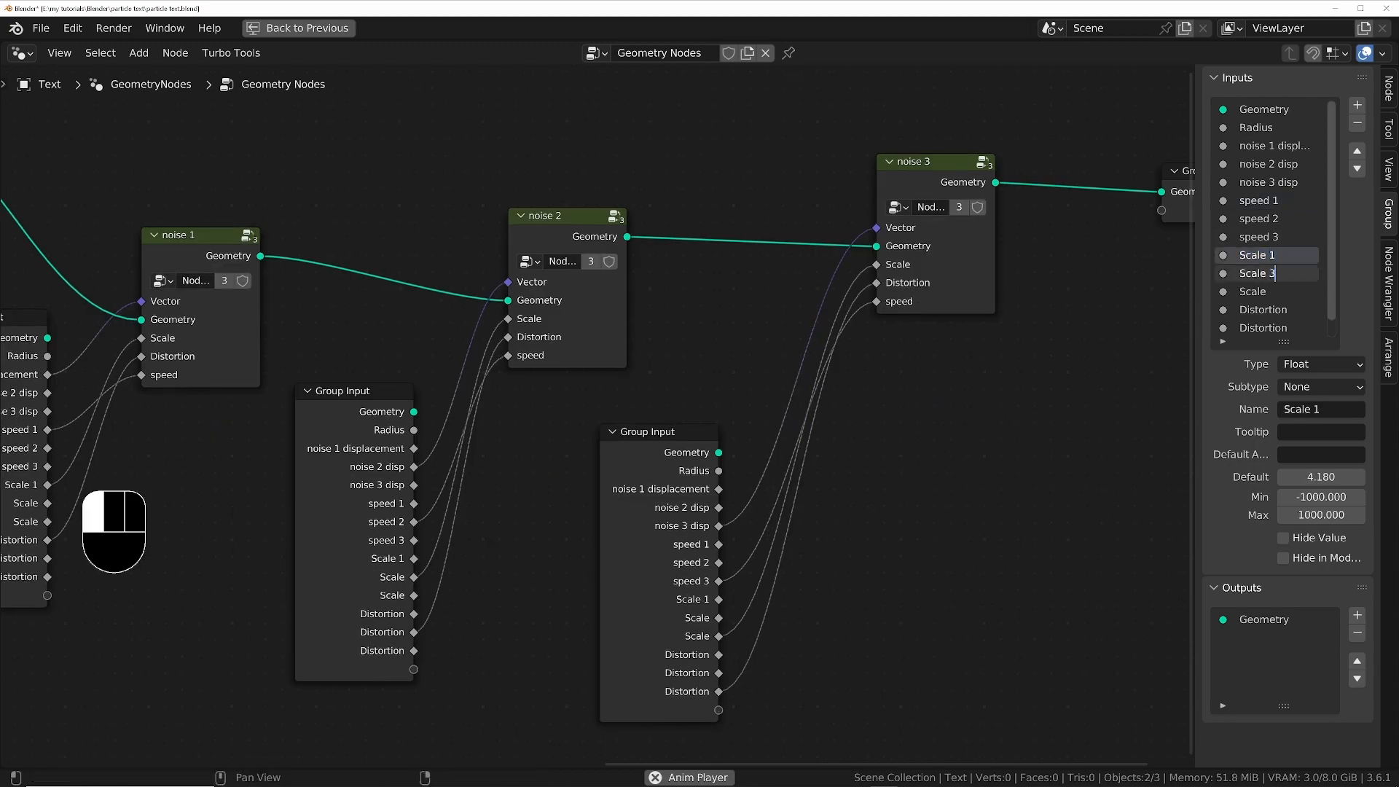
key(BackSpace)
text(2)
double_click(1255, 292)
text(3)
Rename the Distortion group inputs "Distortion 1", "Distortion 2" and "Distortion 3", and restore the full workspace layout
double_click(1263, 310)
text(1)
key(Tab)
text(2)
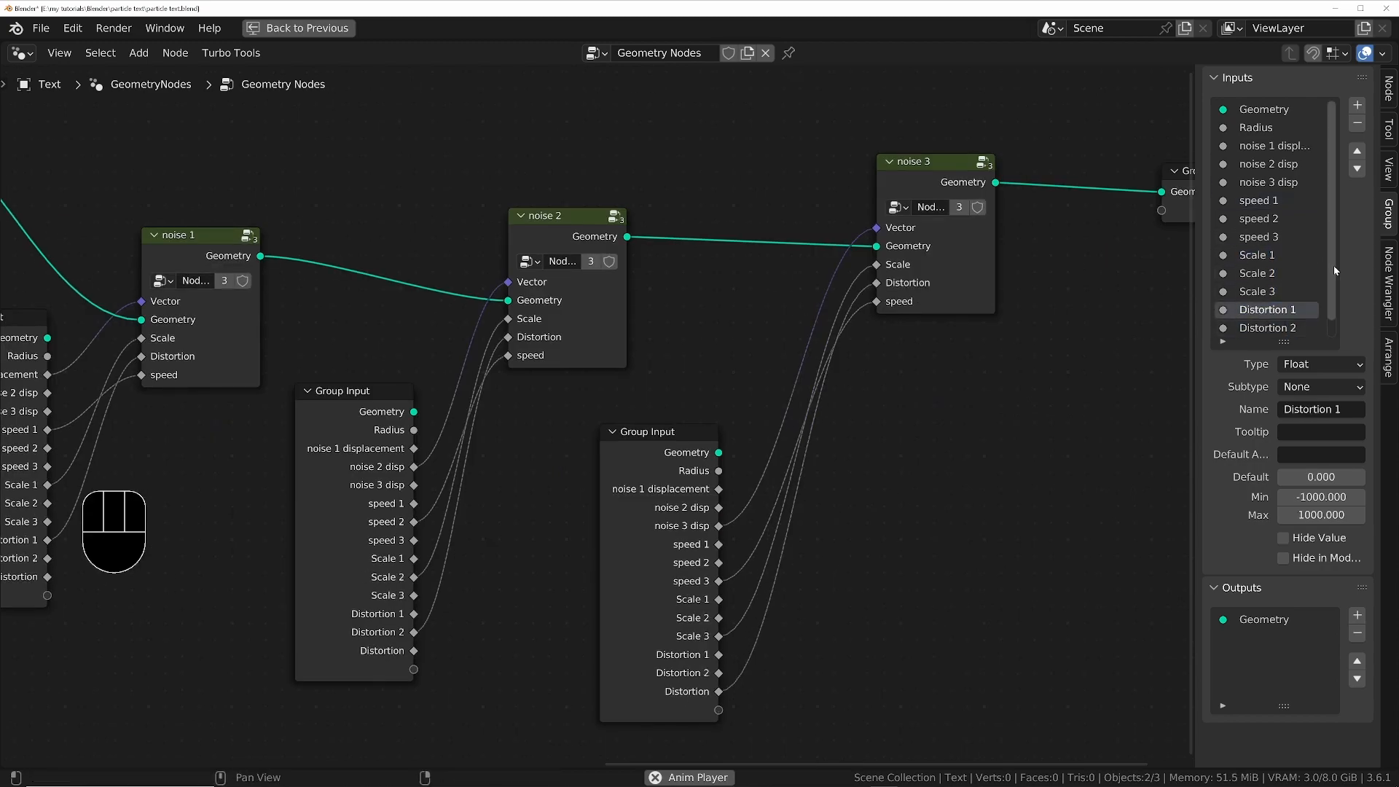
drag(1334, 271, 1334, 288)
double_click(1266, 328)
text(3)
key(Return)
key(ctrl+space)
Set speed 2 to 0.047 and Scale 3 to 0.500 in the modifier
scroll(625, 593, down, 4)
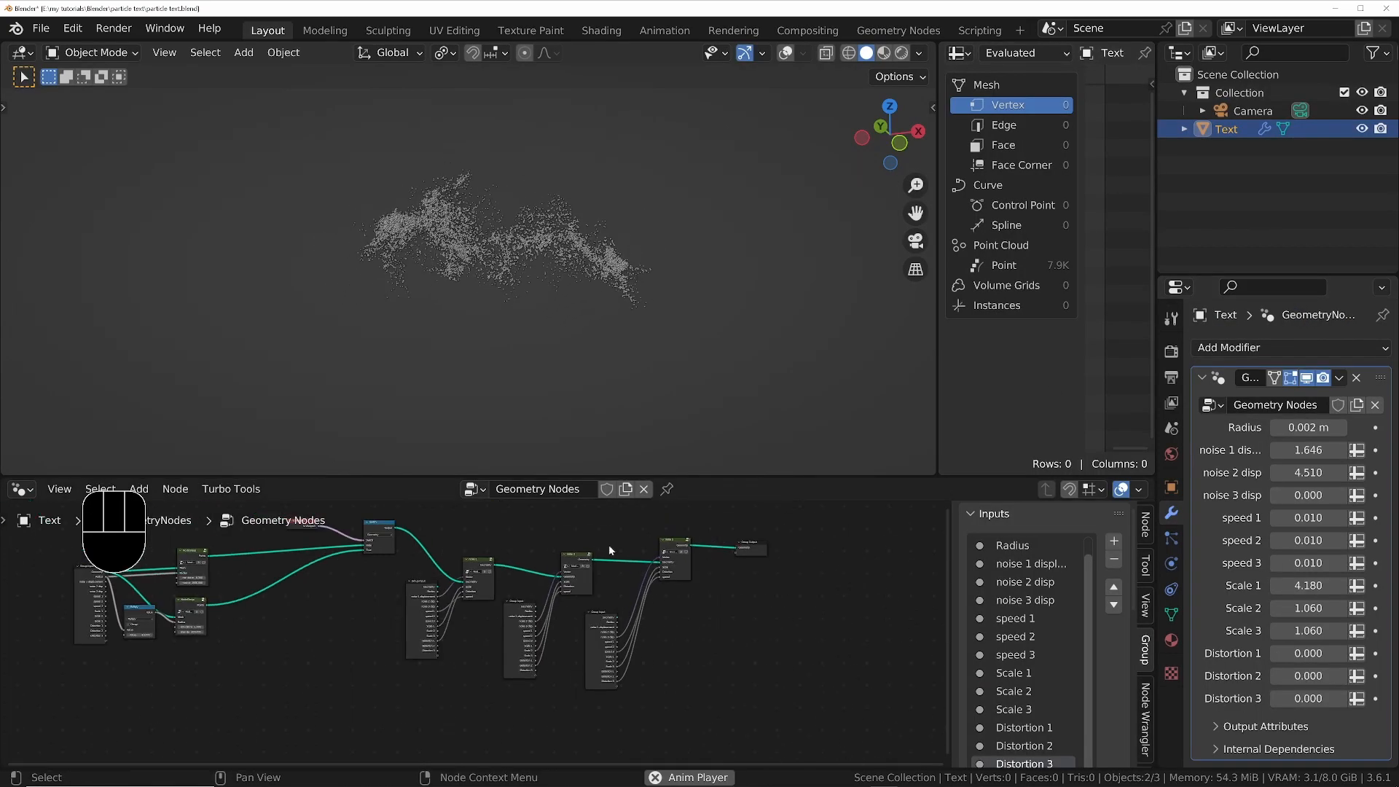
scroll(609, 544, up, 4)
shift+drag(1309, 540, 1312, 540)
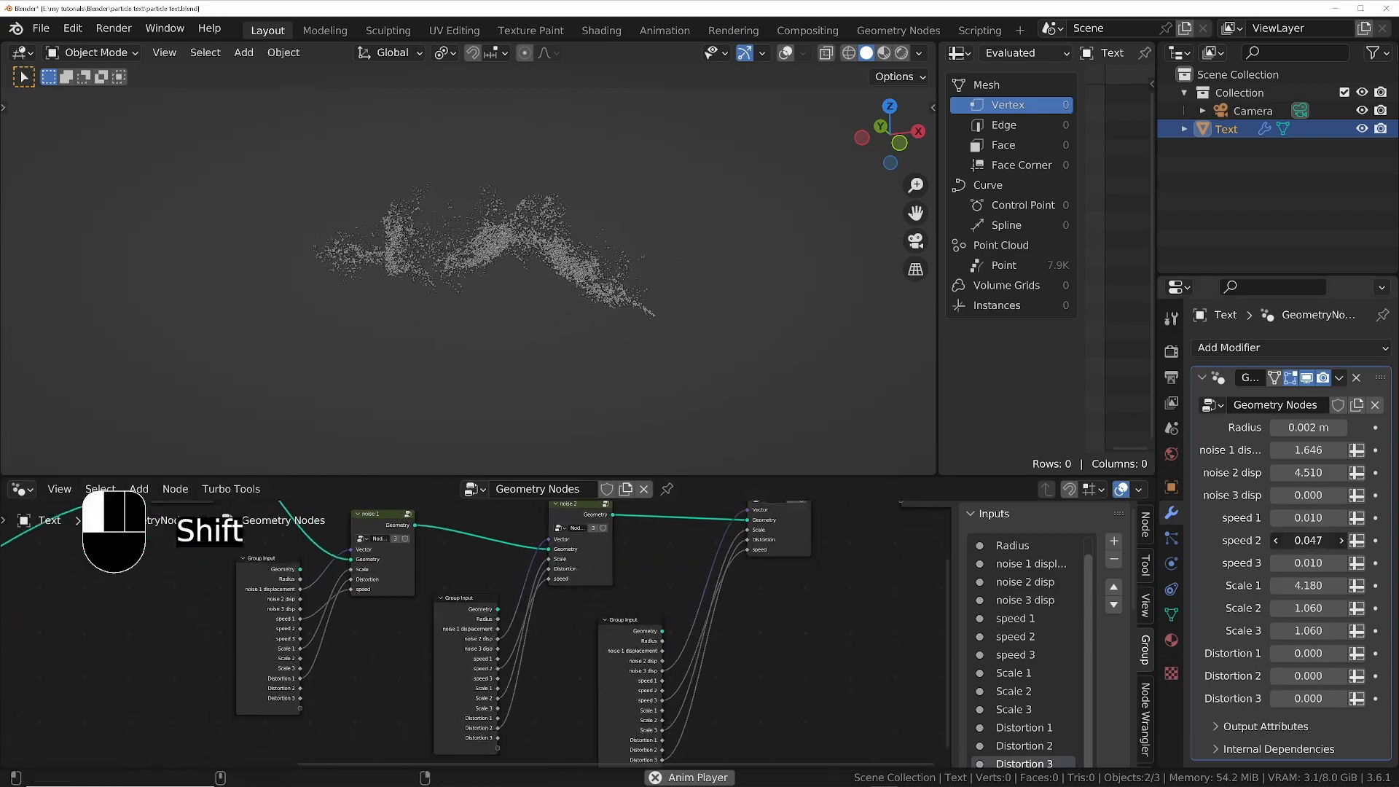
middle_drag(891, 559, 728, 687)
scroll(727, 687, up, 4)
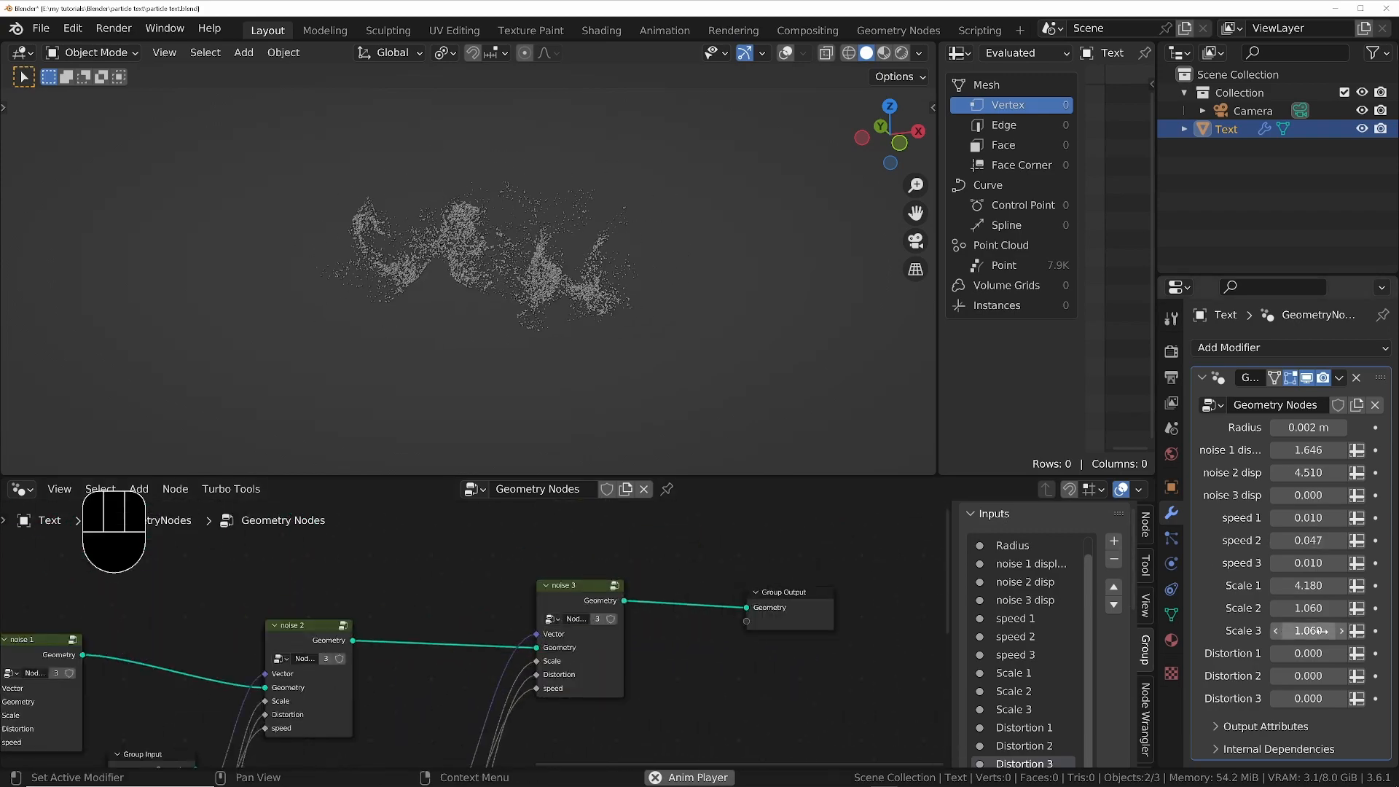
drag(1299, 628, 1253, 629)
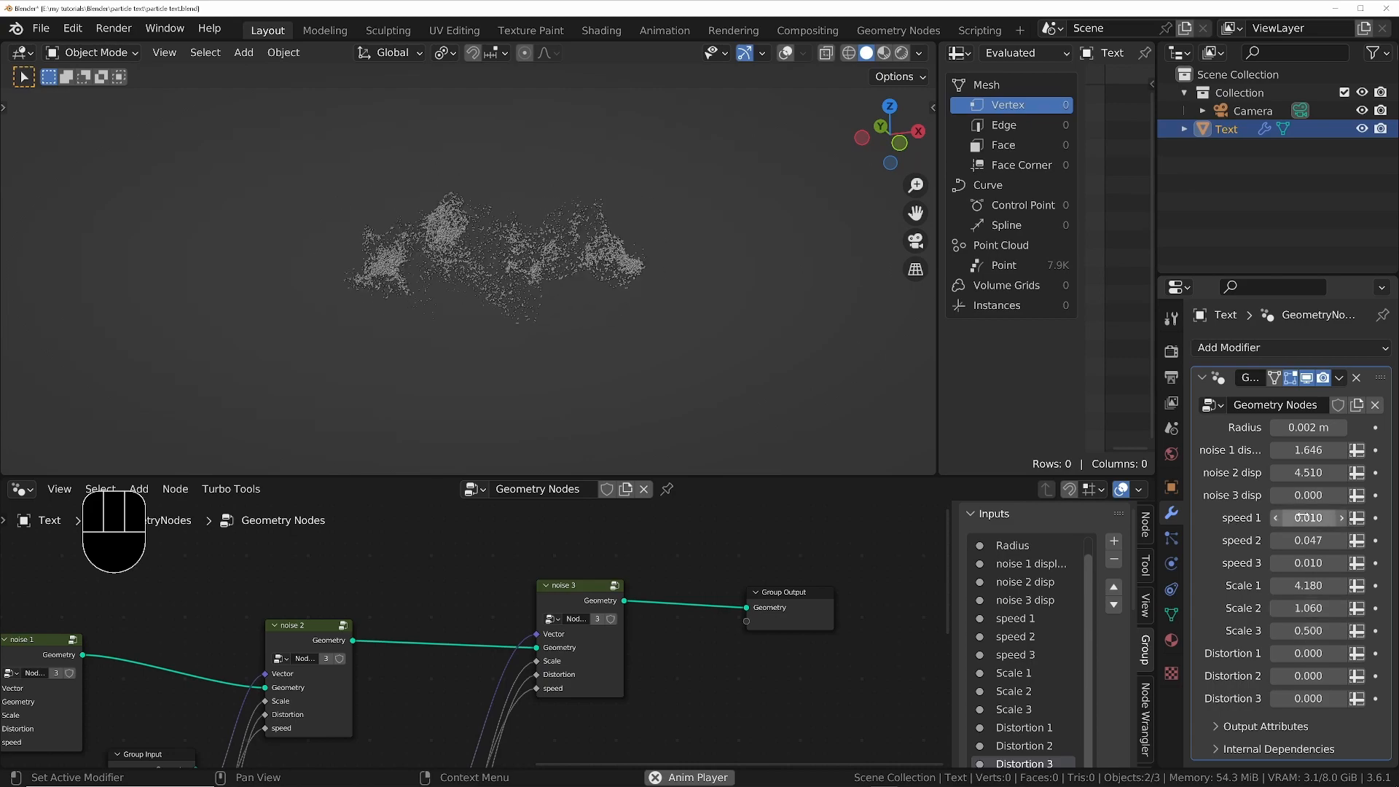
Try noise 3 disp at 1 with speed 3 at 10 and at 1
click(1309, 563)
text(10)
key(Return)
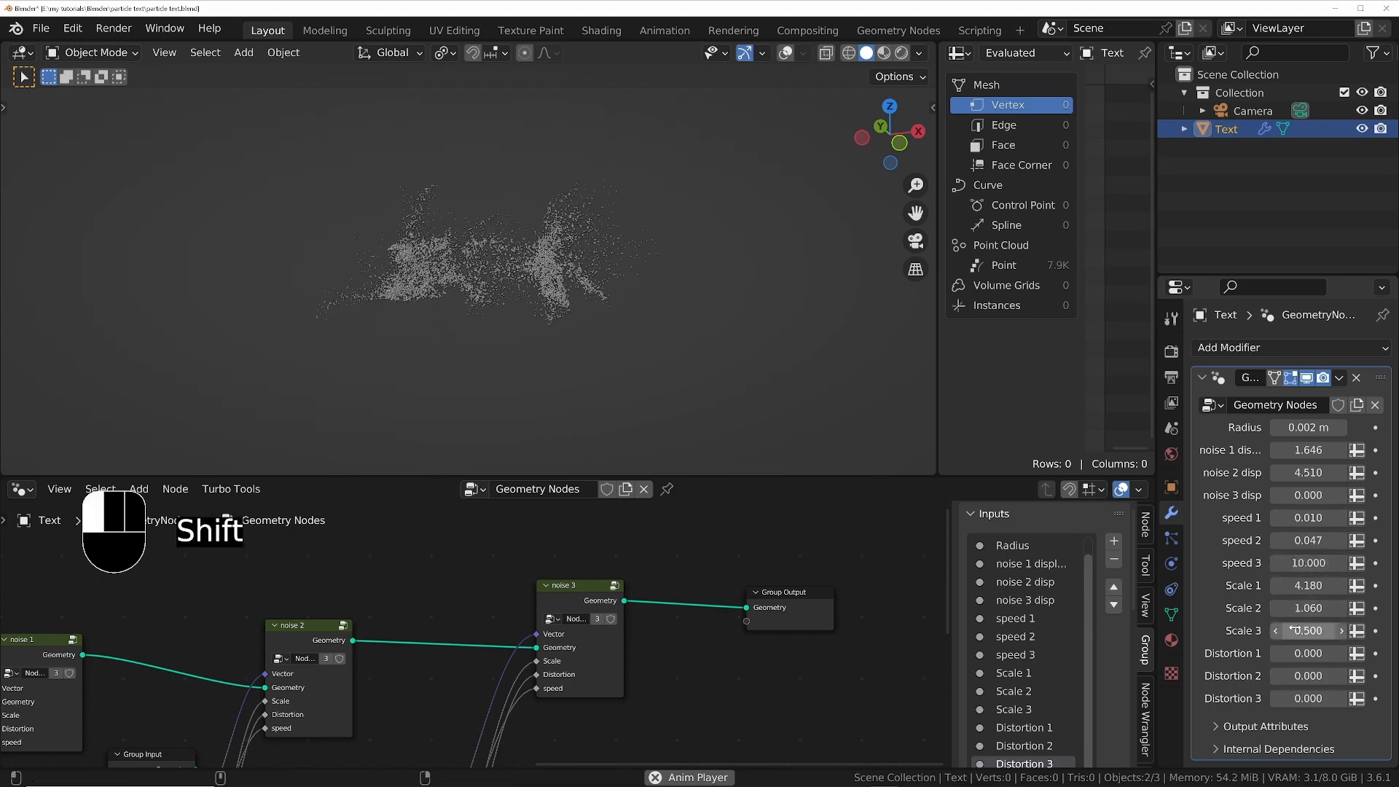
click(1285, 495)
text(1)
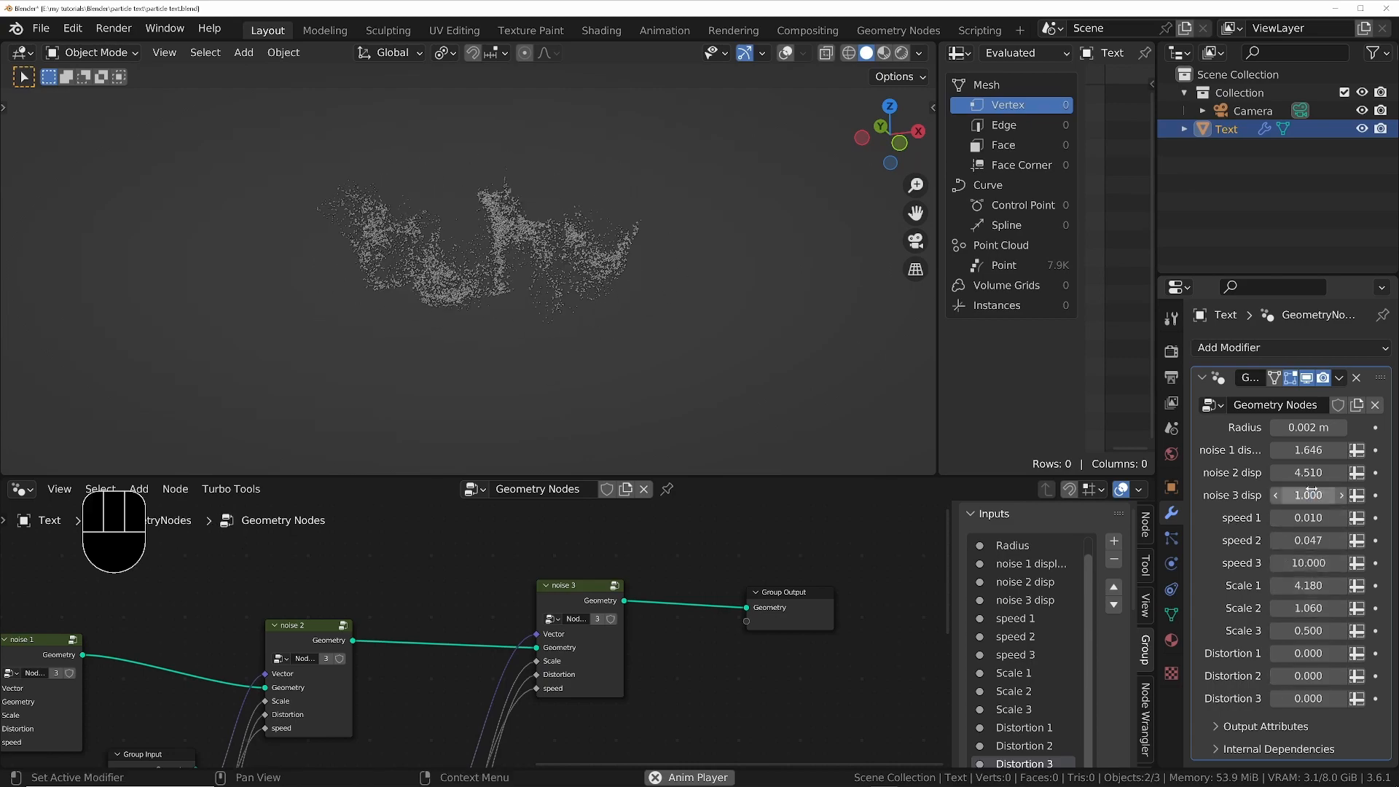
key(Return)
click(1309, 562)
text(1)
key(Return)
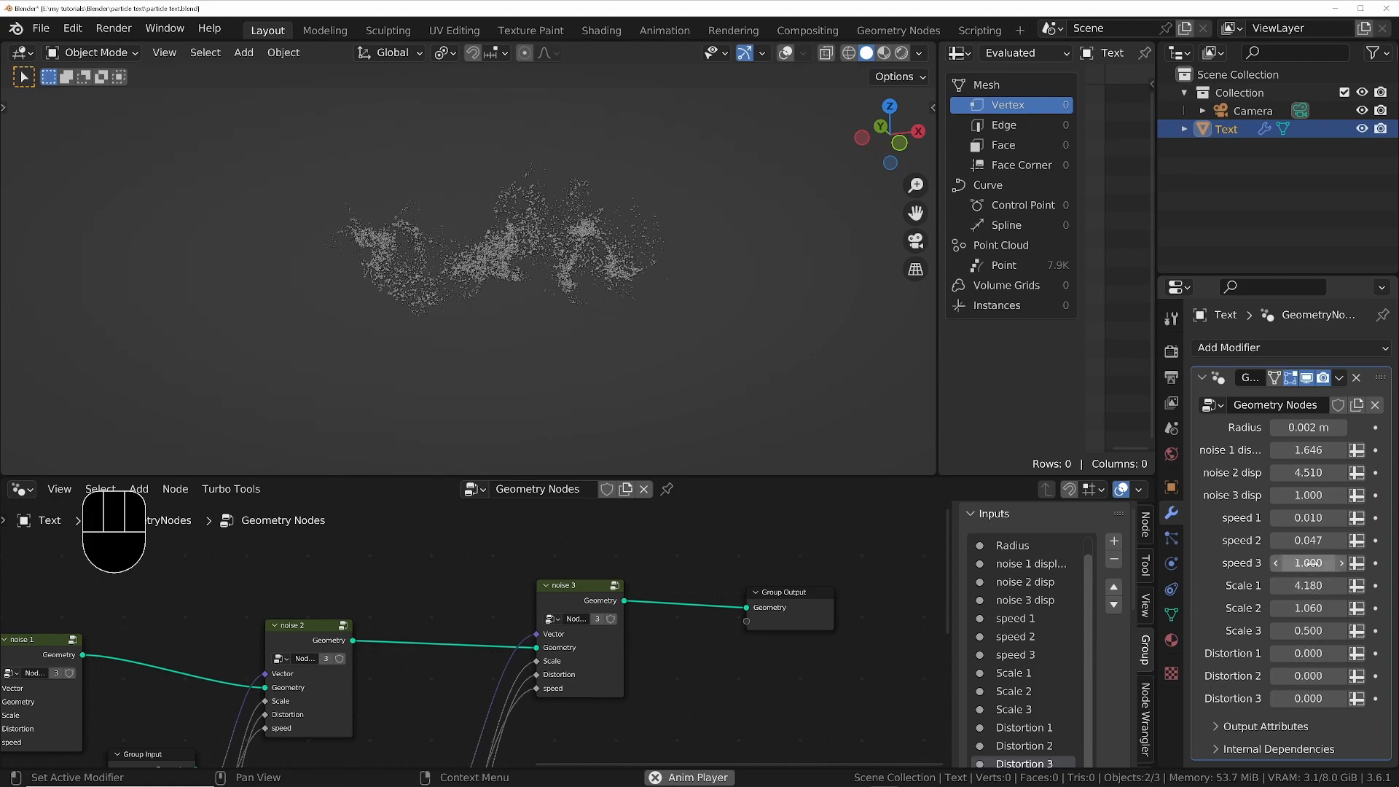
Fine-tune the third noise with Scale 3 at 0.357, noise 3 disp at 2.973 and speed 3 at 0.069
shift+drag(1308, 631, 1317, 632)
shift+drag(1308, 496, 1378, 495)
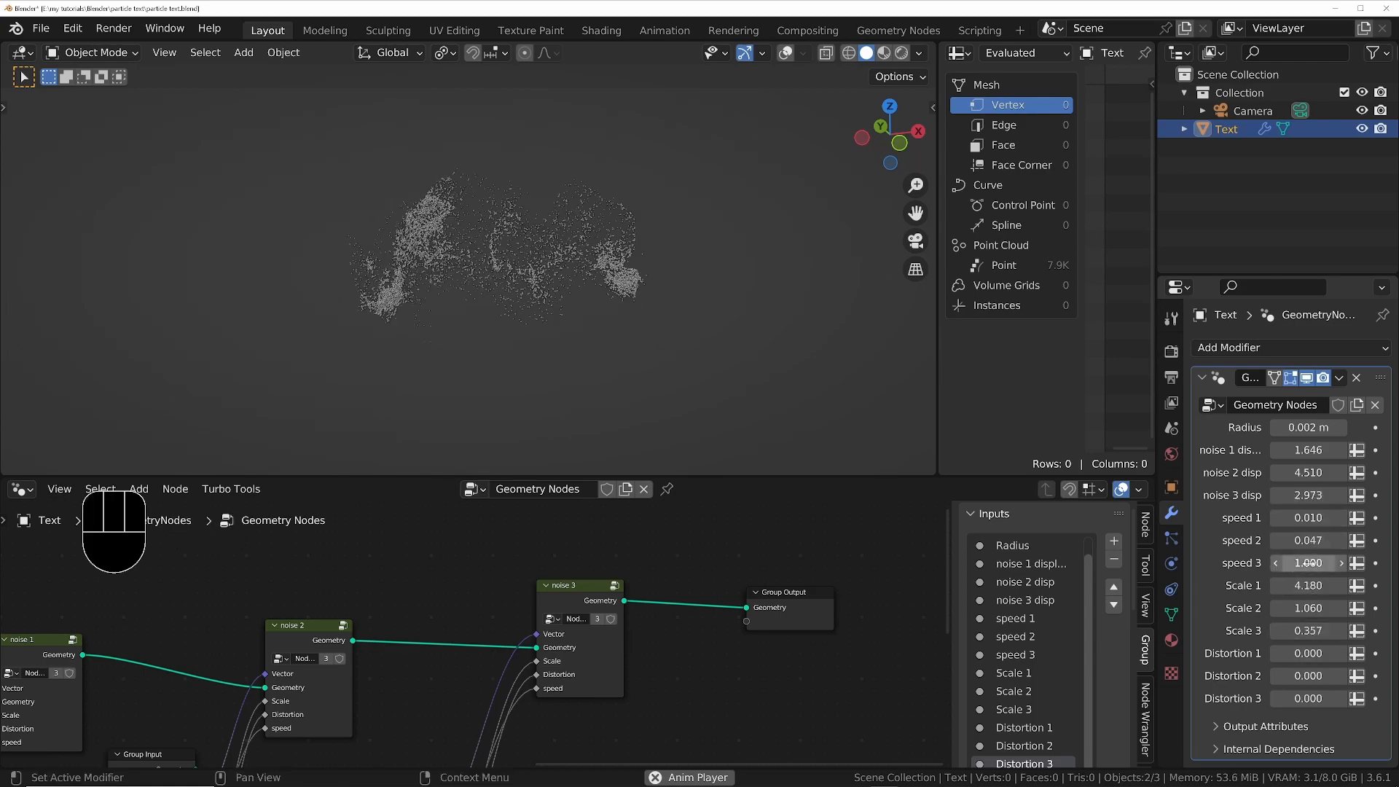
shift+drag(1308, 563, 1261, 563)
Rename the Vector input inside the noise node group "displace amount"
middle_drag(172, 721, 457, 658)
scroll(458, 657, down, 4)
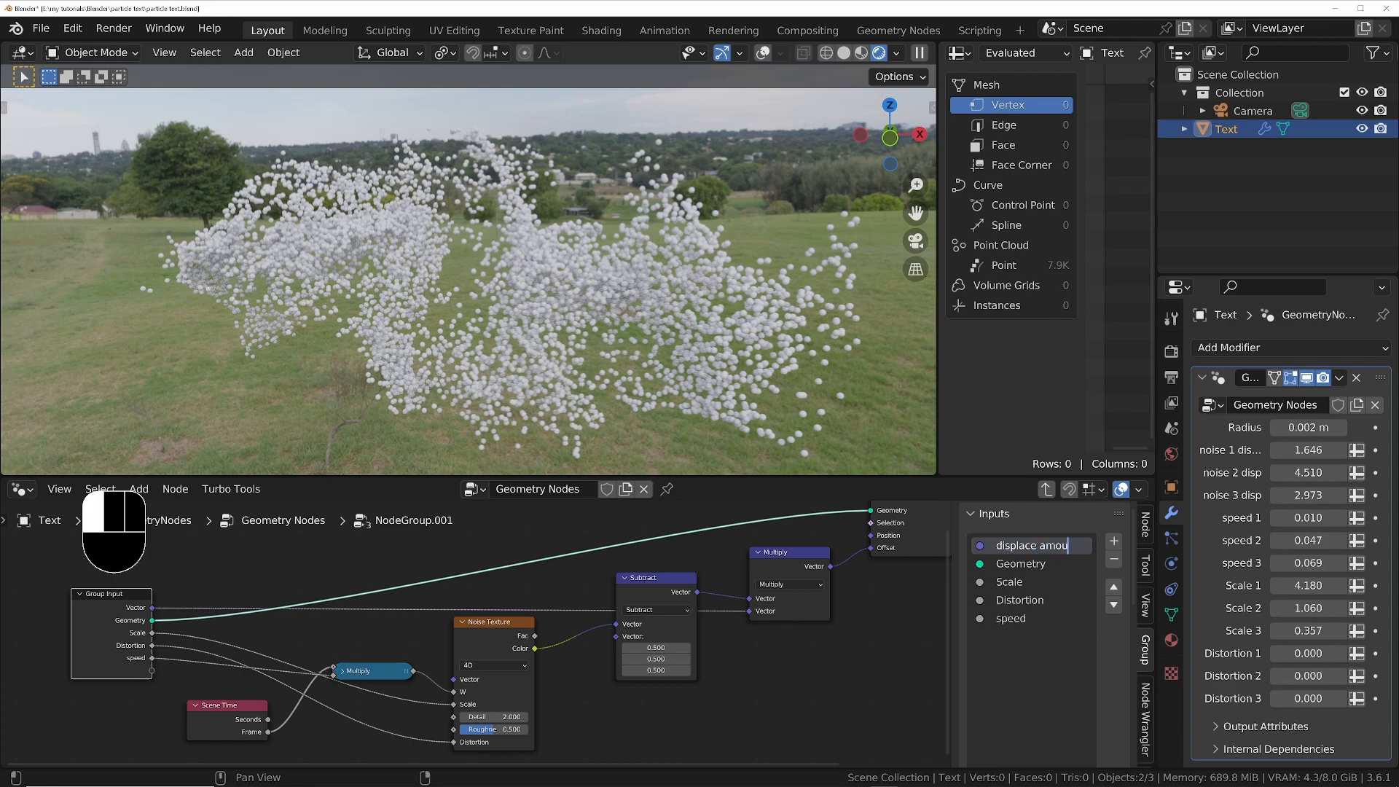
text(nt)
key(Return)
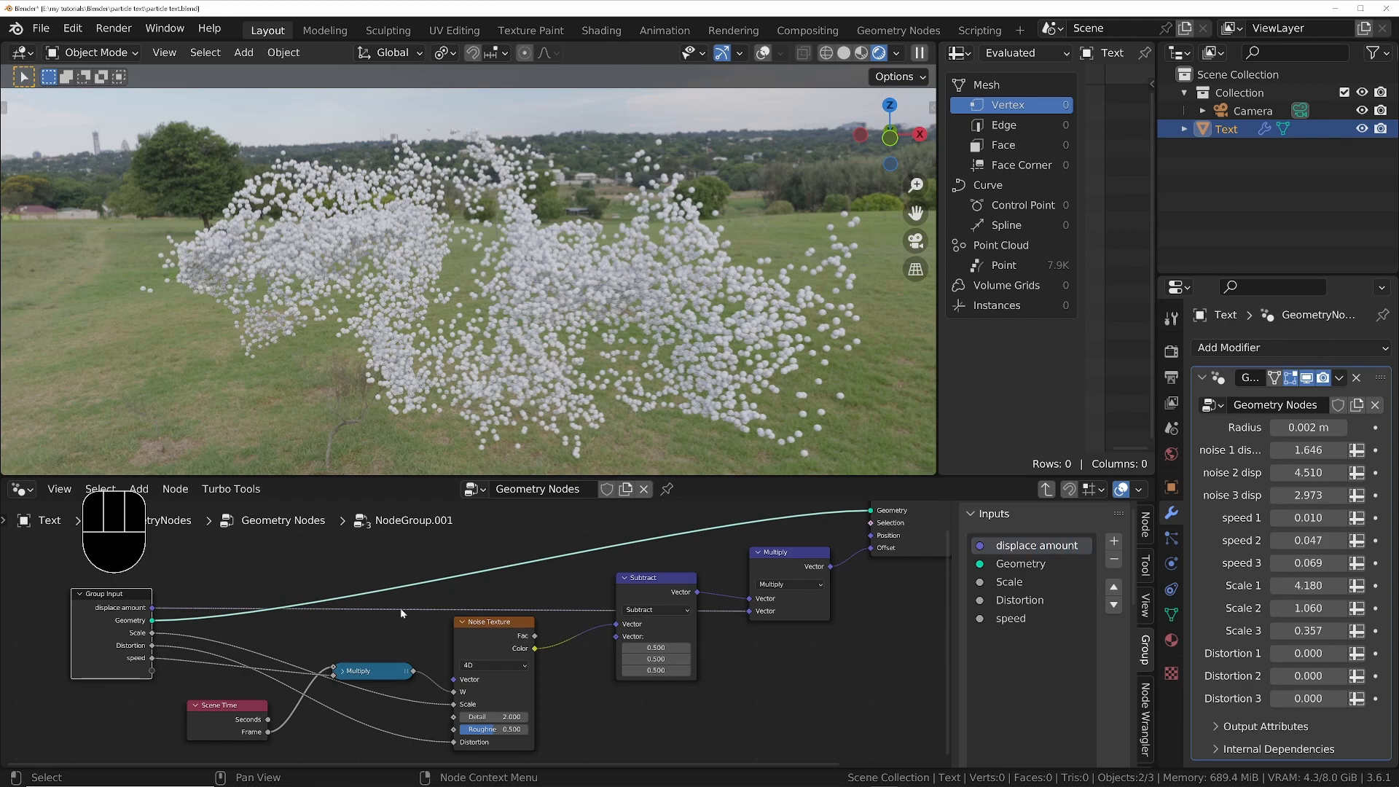
Insert a Vector Math node set to Multiply on the displace amount link
click(408, 631)
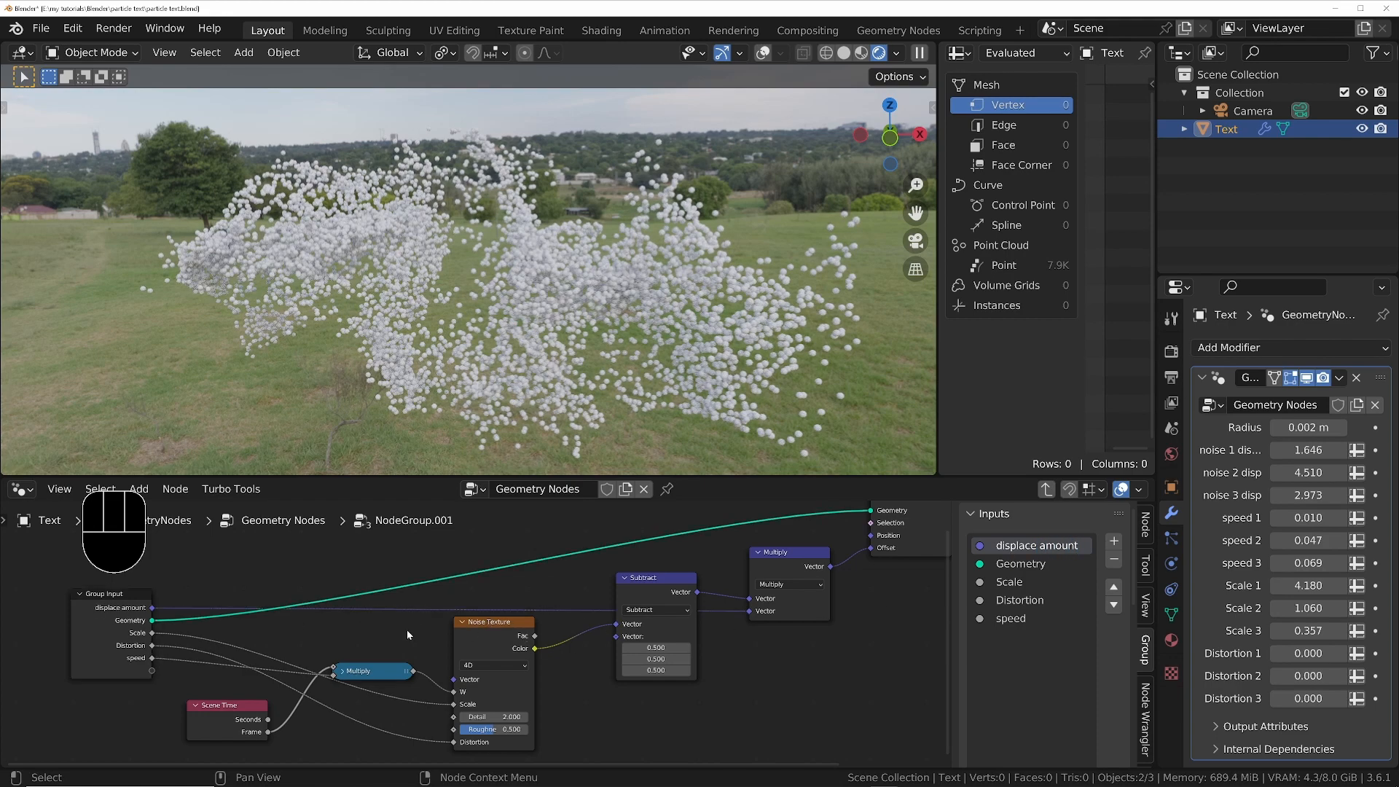
key(shift+a)
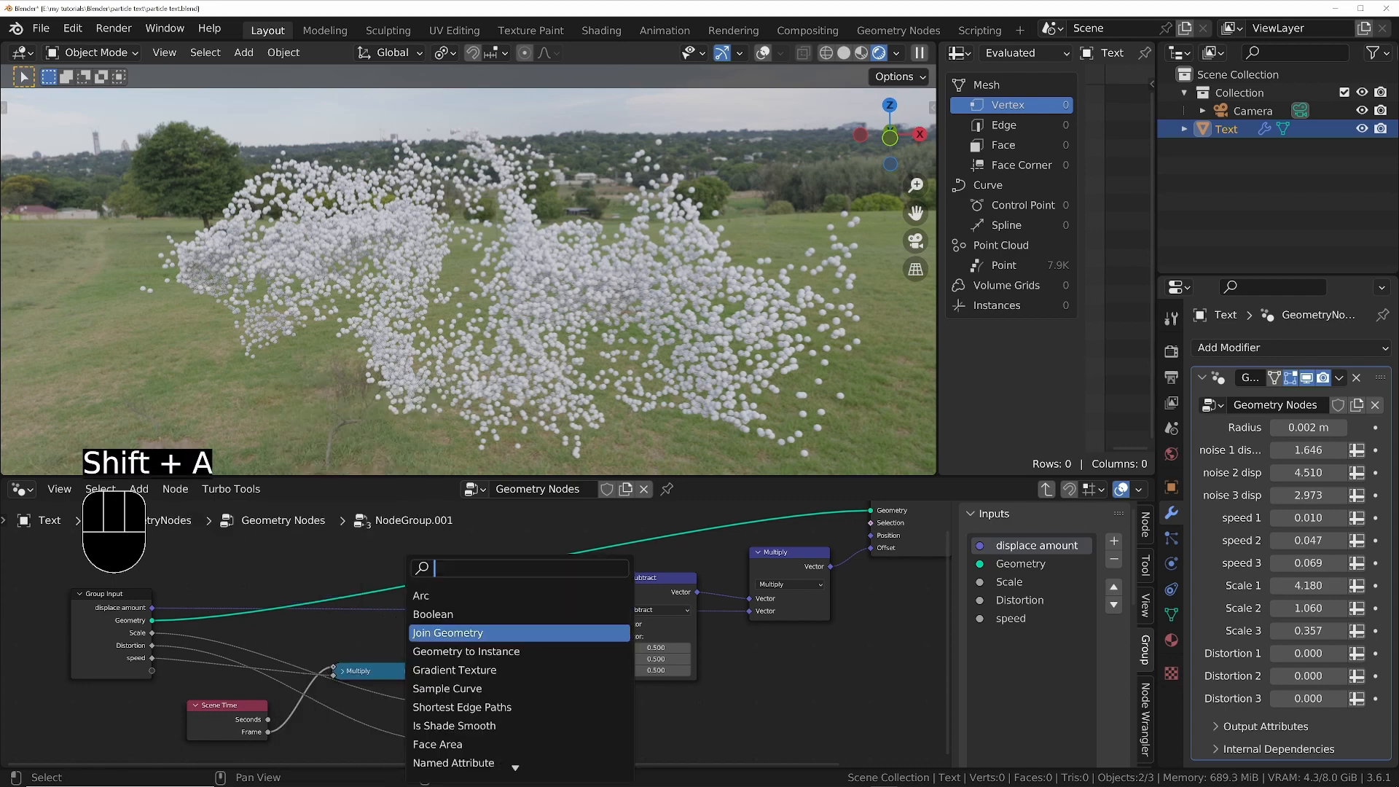
key(BackSpace)
text(vector)
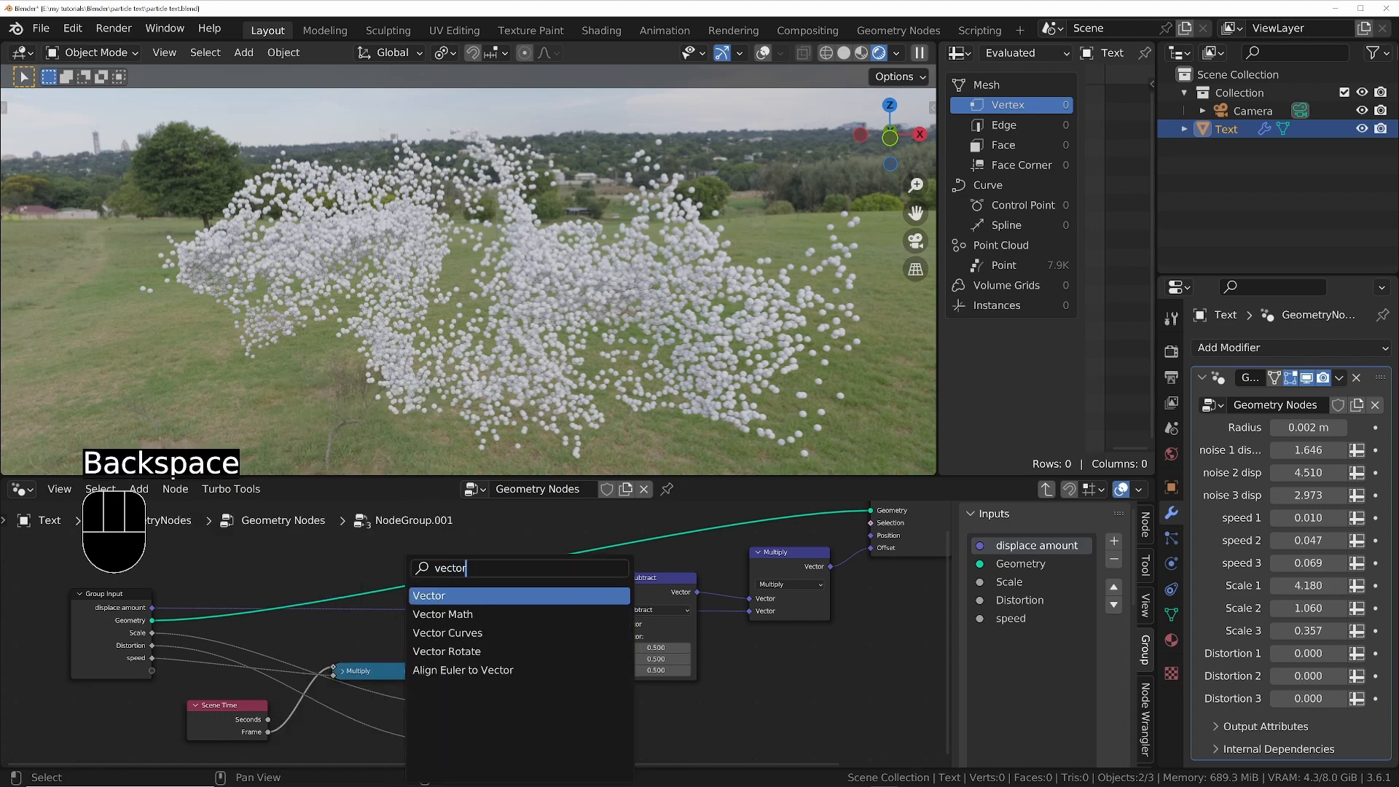
click(414, 617)
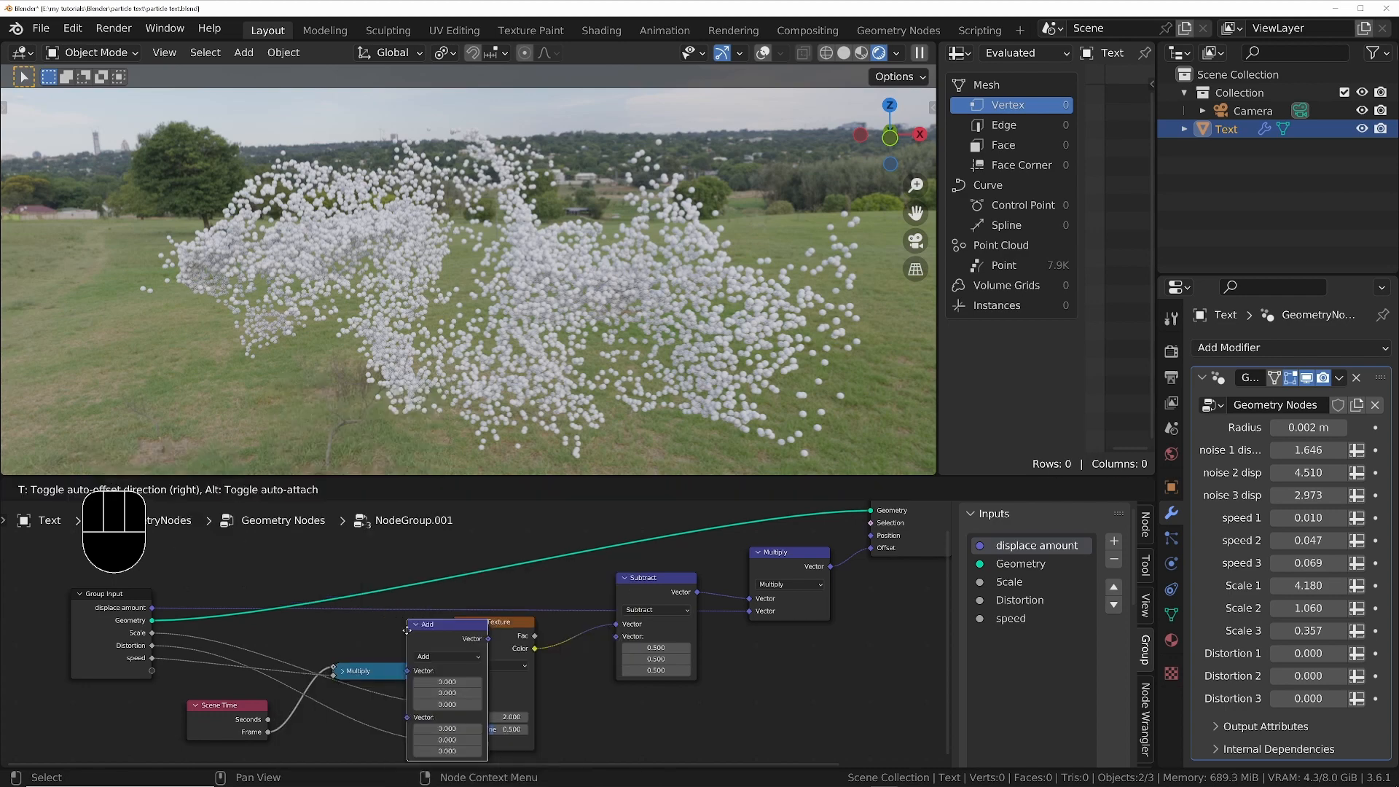
click(398, 609)
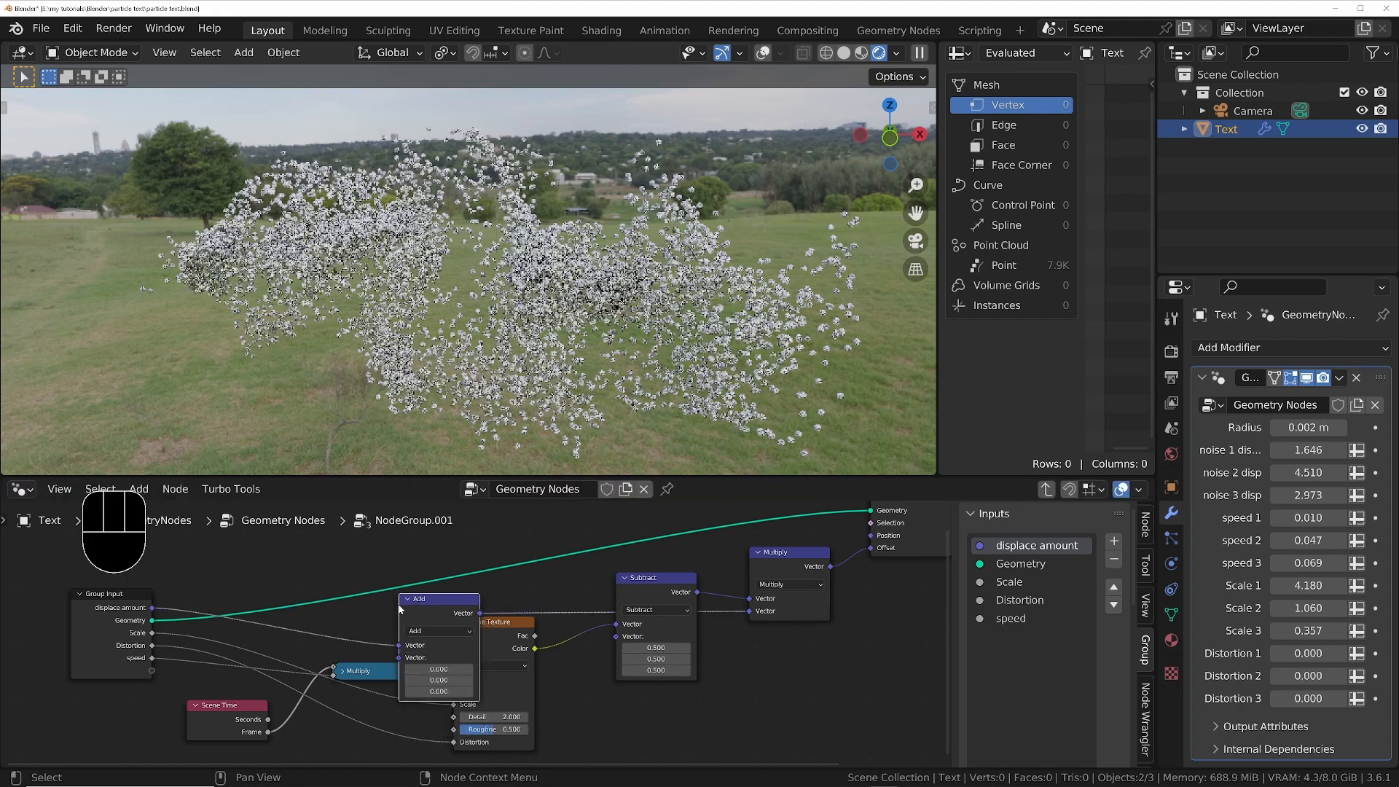
click(438, 631)
click(441, 598)
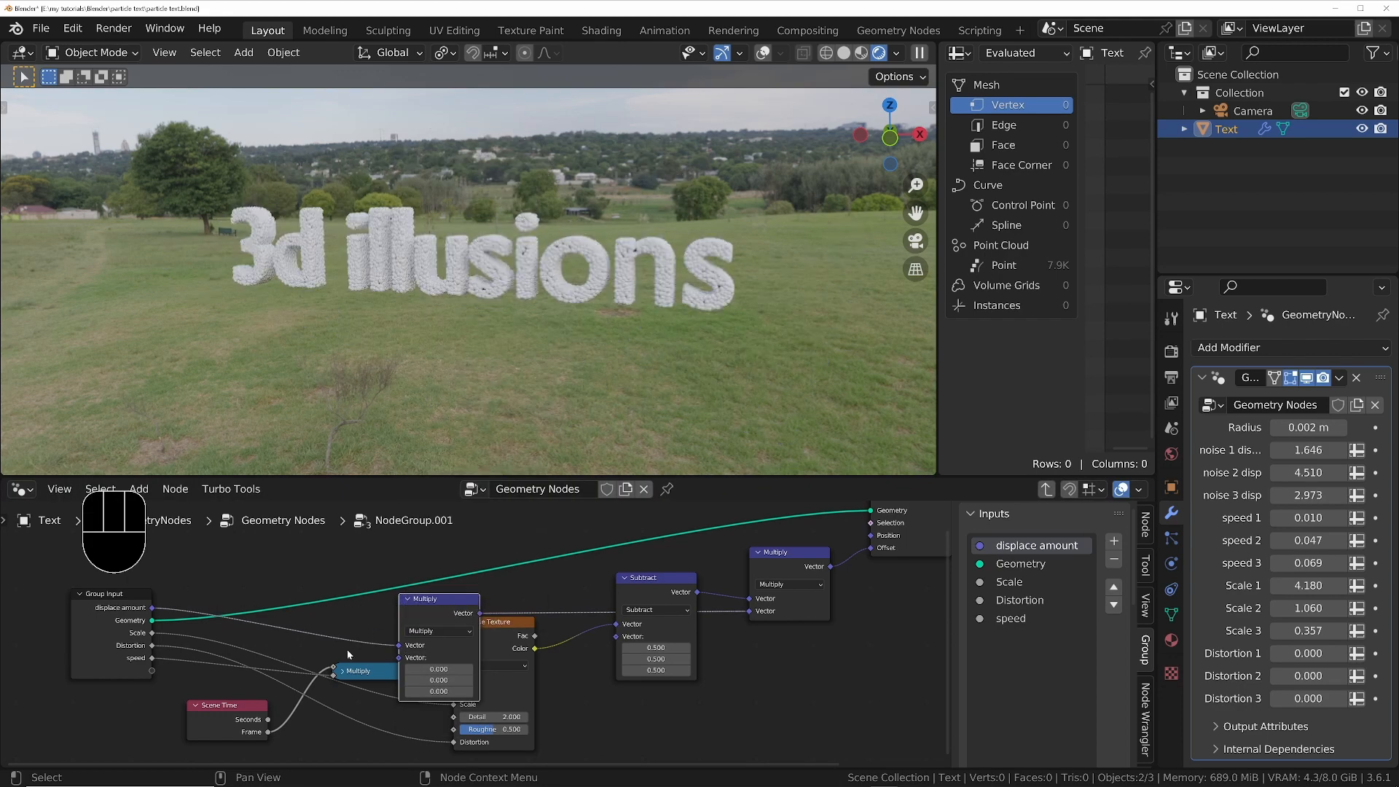
Expose the new Multiply node's second Vector as a Float group input named "master displace"
middle_drag(177, 674, 294, 654)
drag(270, 649, 517, 637)
text(master displace)
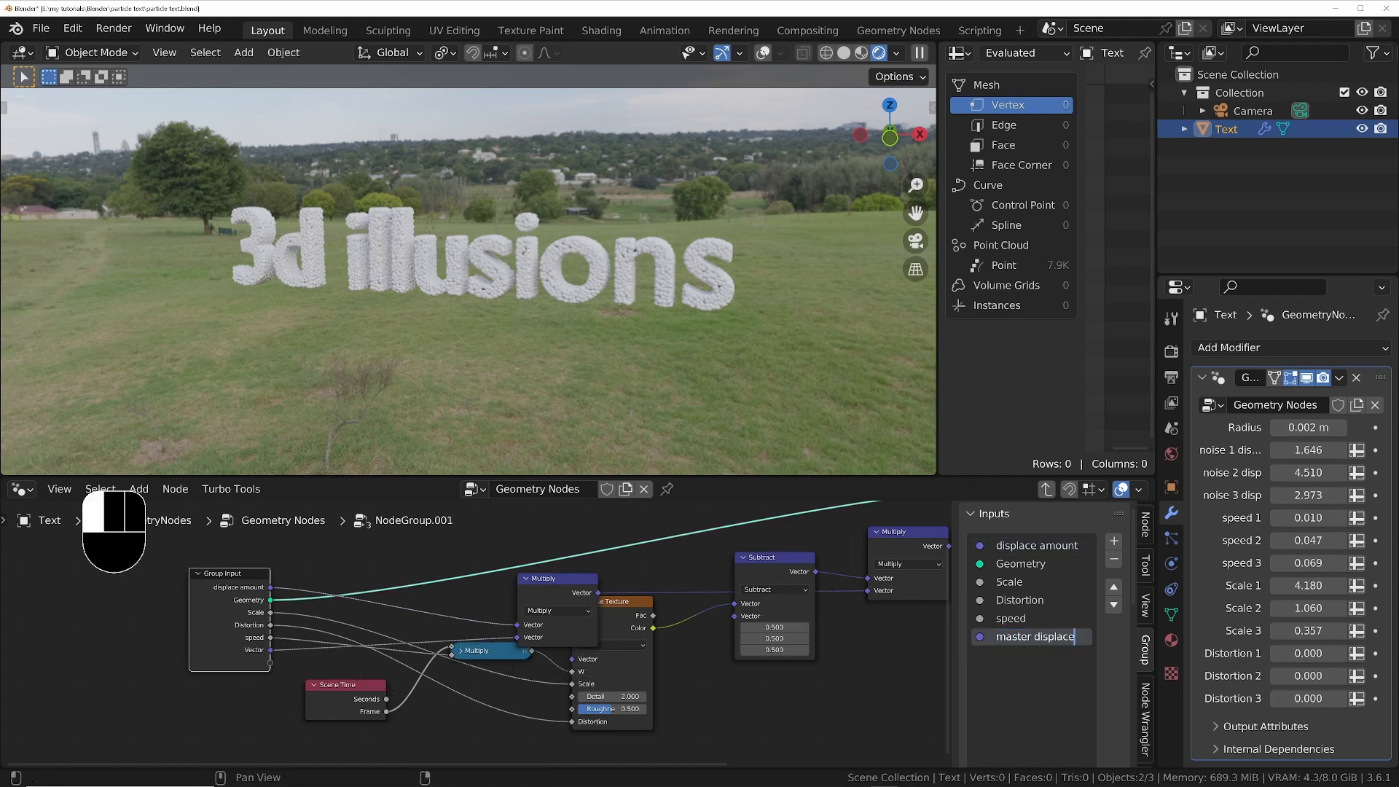
key(Return)
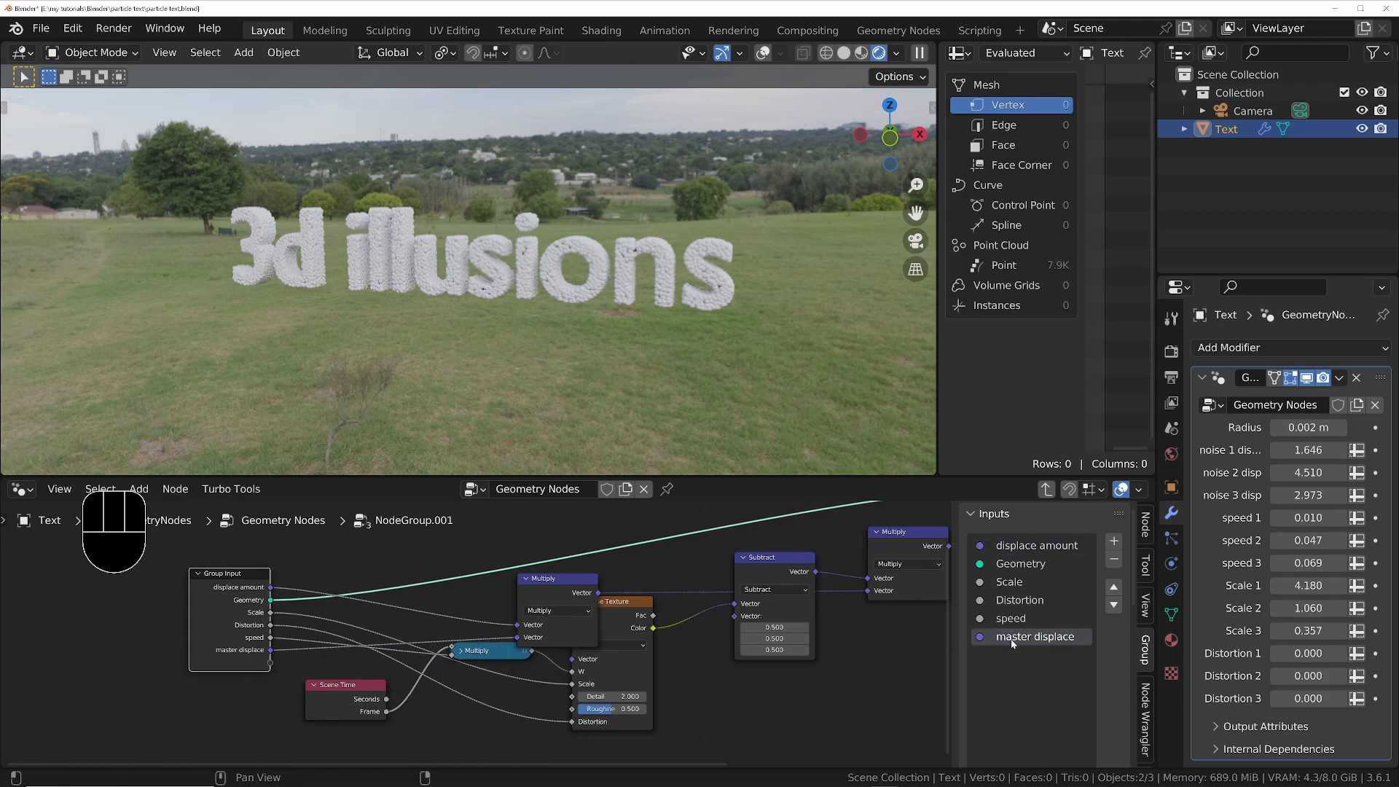
scroll(1057, 622, down, 4)
scroll(1069, 505, down, 1)
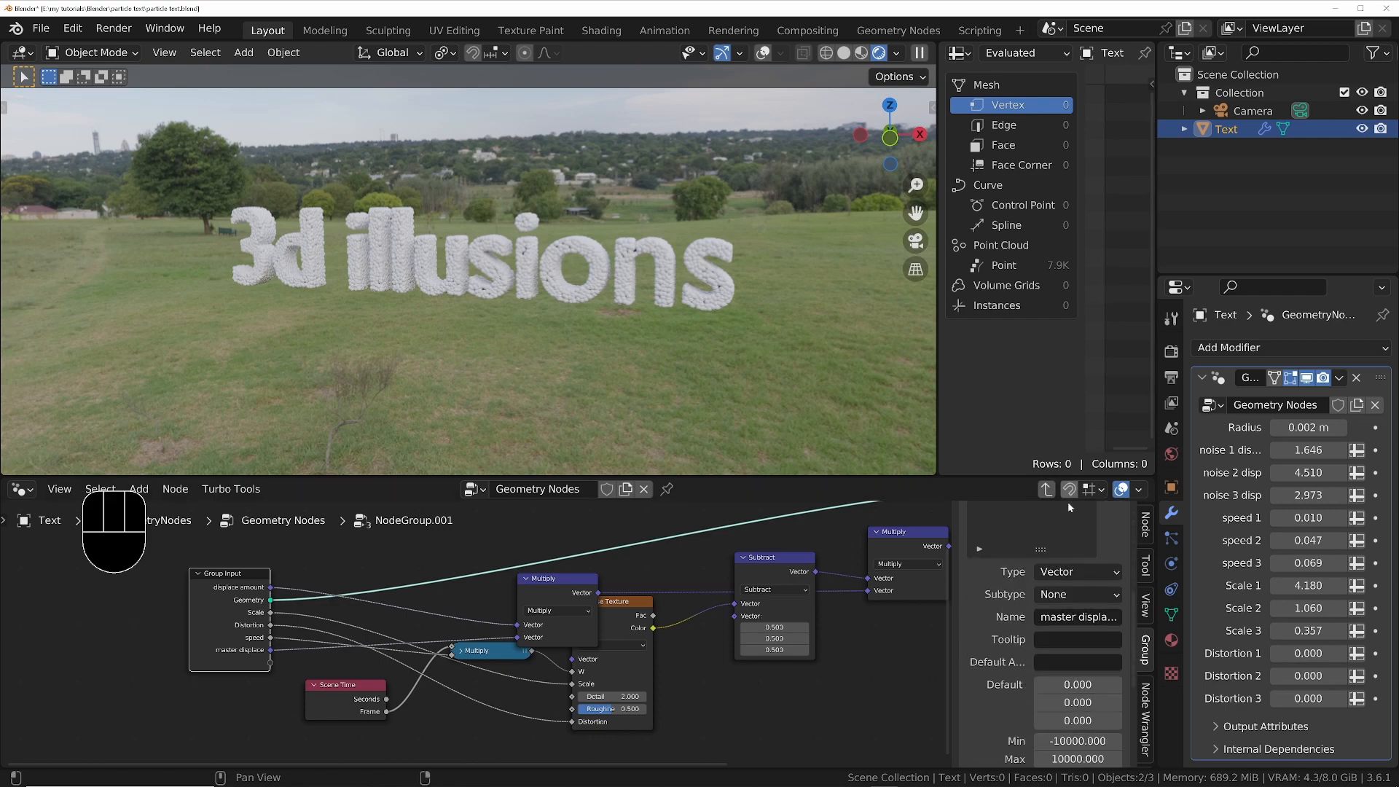
click(1082, 572)
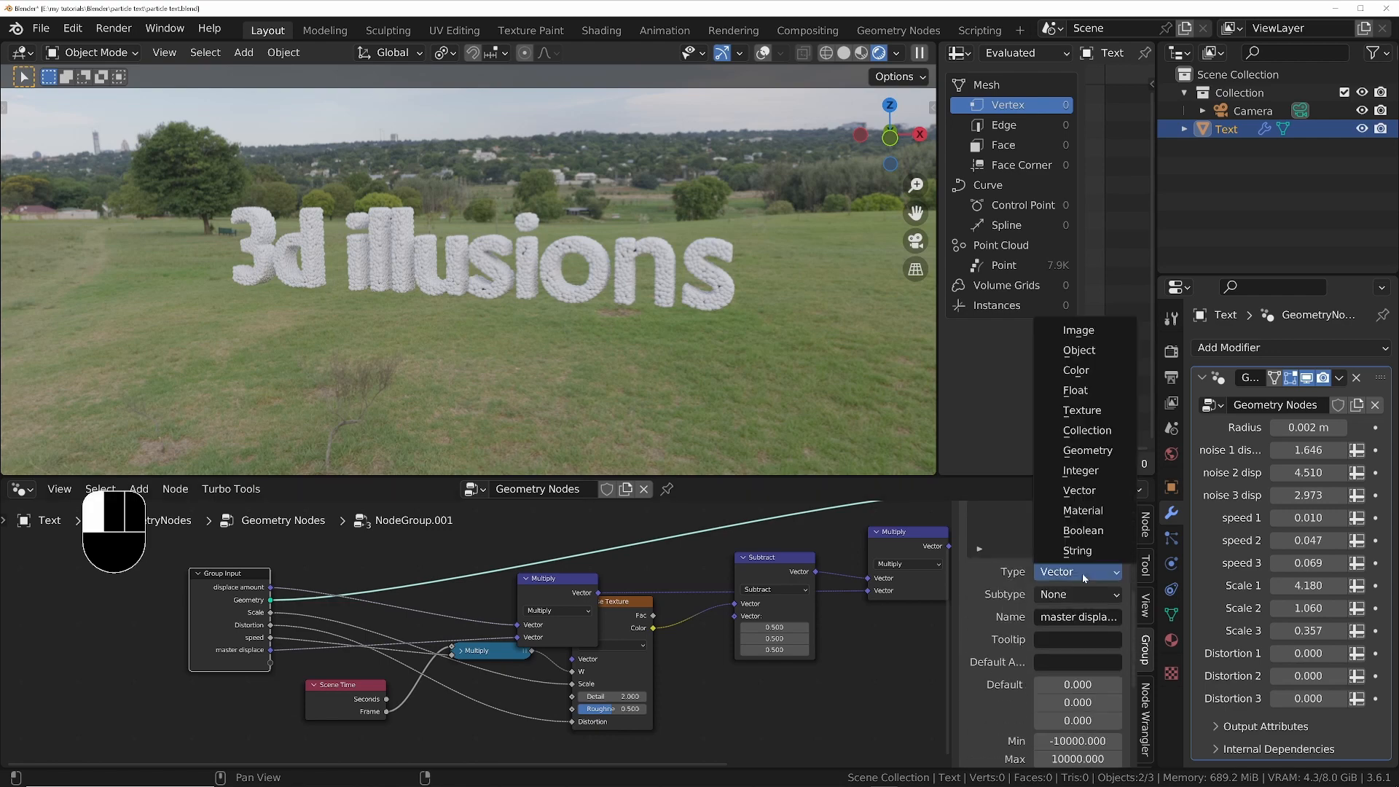
click(1091, 395)
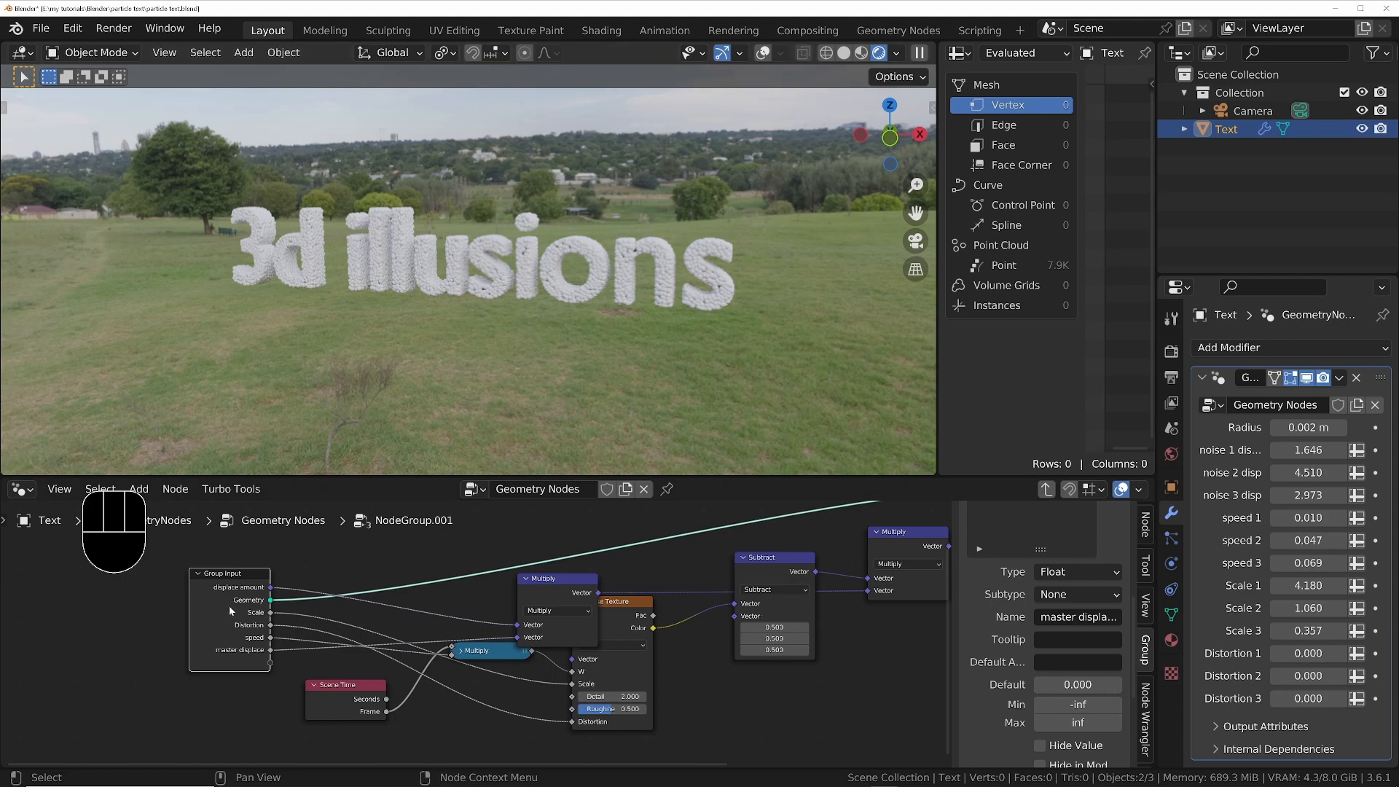
Return to the main node tree and expose noise 1's master displace socket as a new group input
key(Tab)
scroll(567, 662, down, 4)
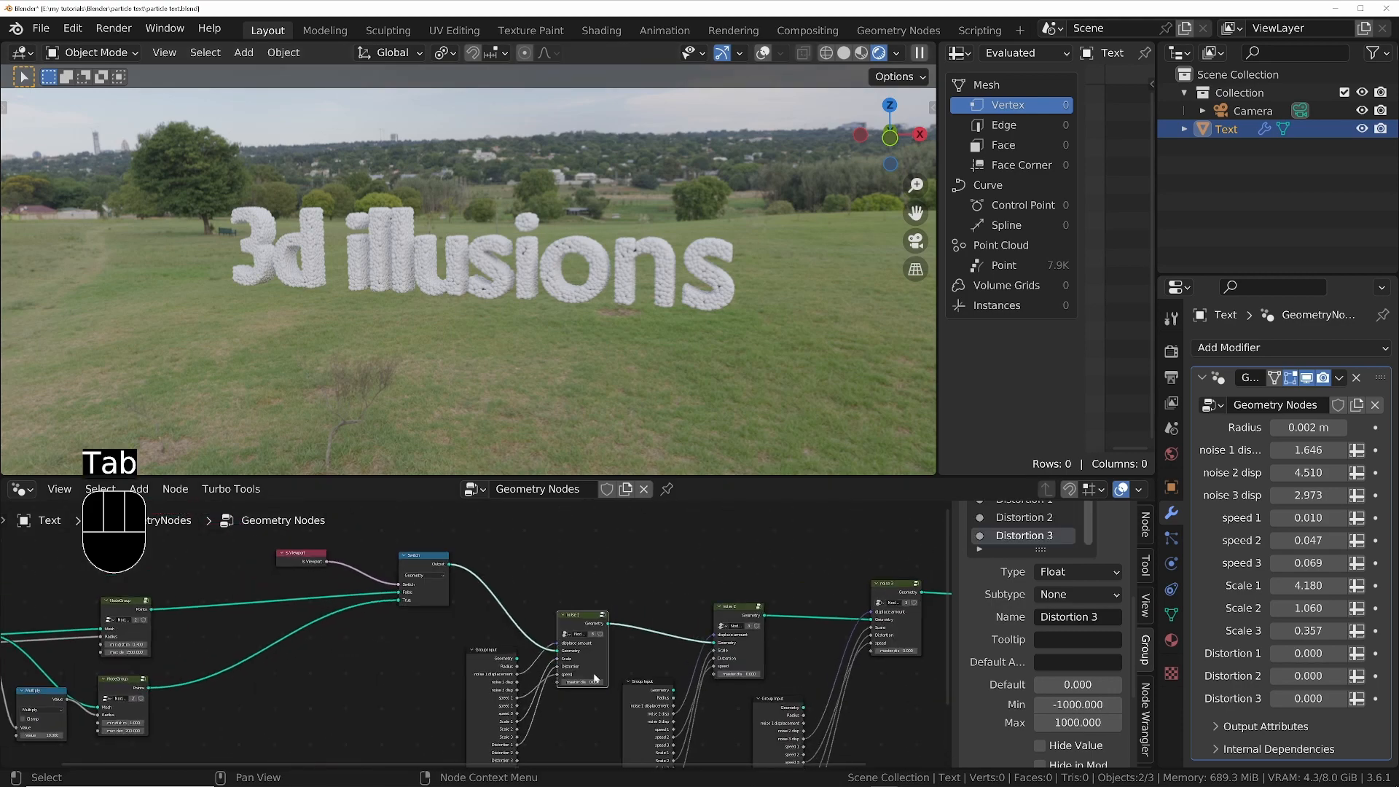
middle_drag(601, 694, 613, 651)
scroll(595, 642, up, 4)
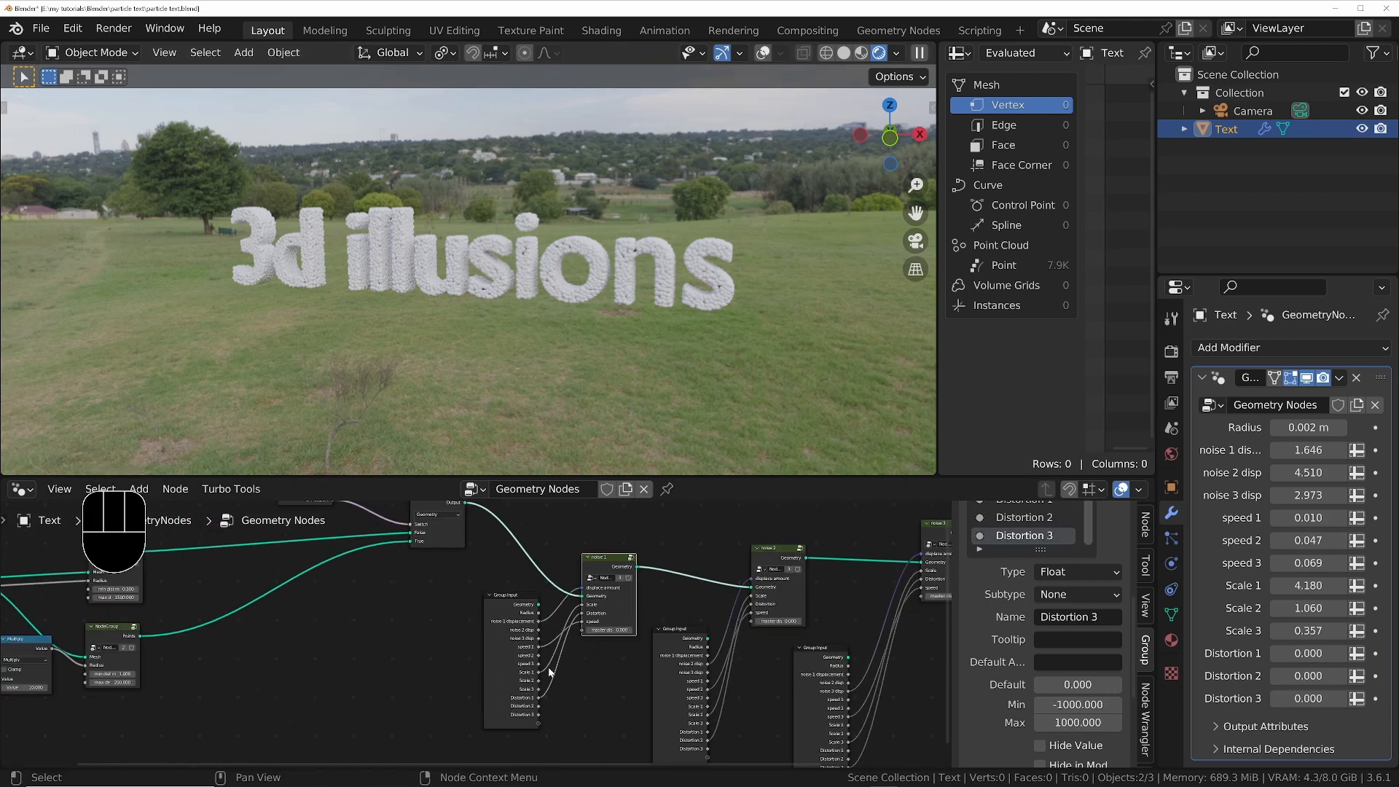
scroll(548, 666, up, 3)
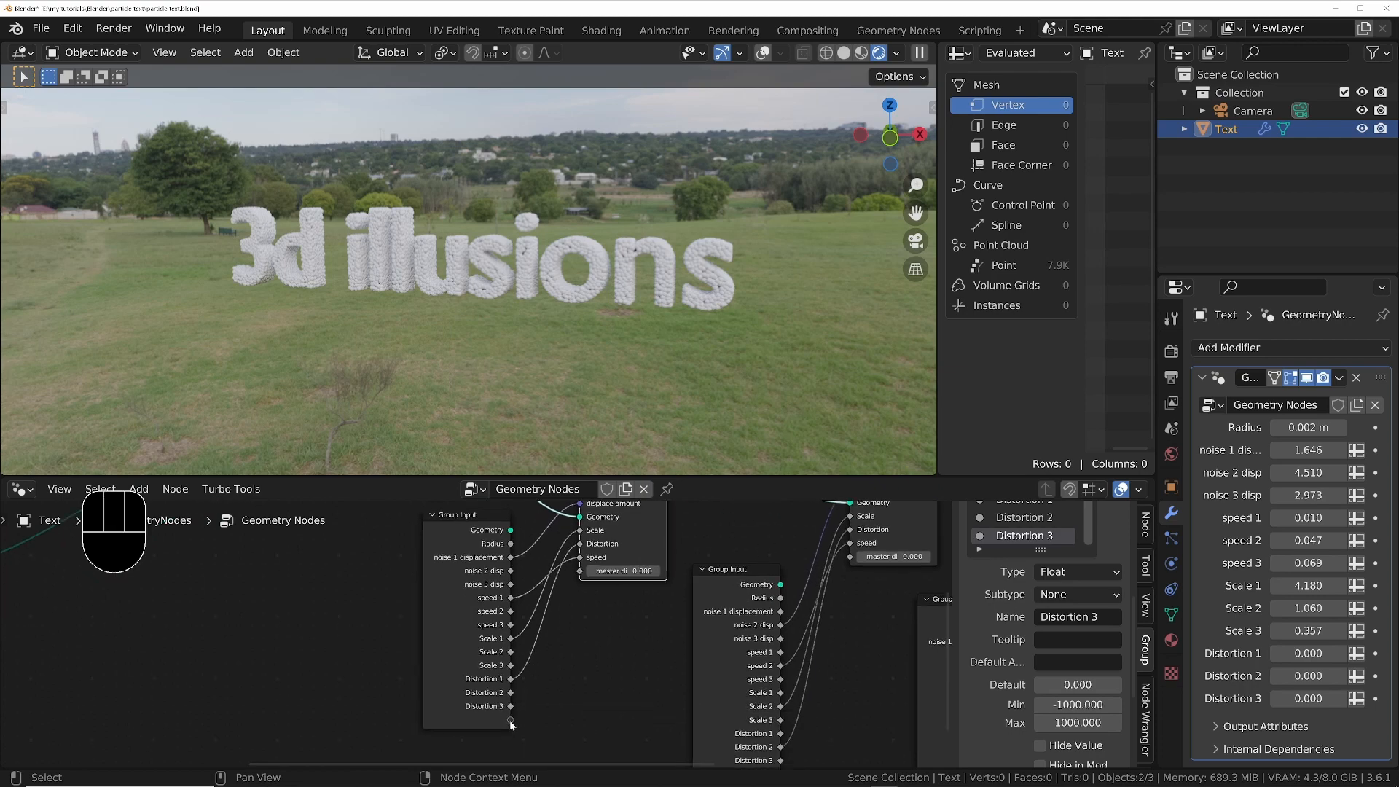
drag(510, 720, 583, 572)
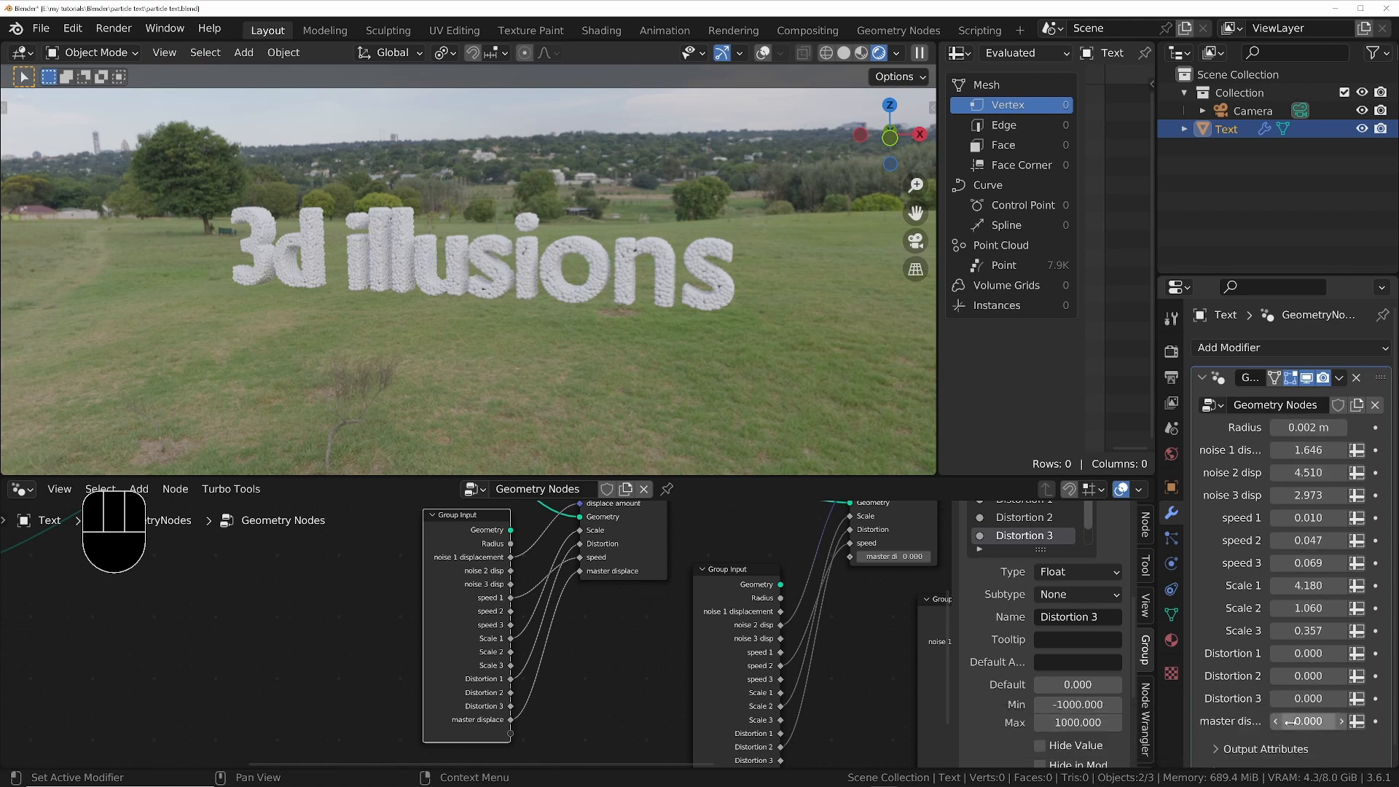
Set the modifier's master displace to 0.031 while previewing the animation in solid shading, and finish back in rendered shading
mouse_move(1302, 724)
shift+mouse_down()
mouse_move(1369, 724)
mouse_move(1303, 723)
shift+mouse_up()
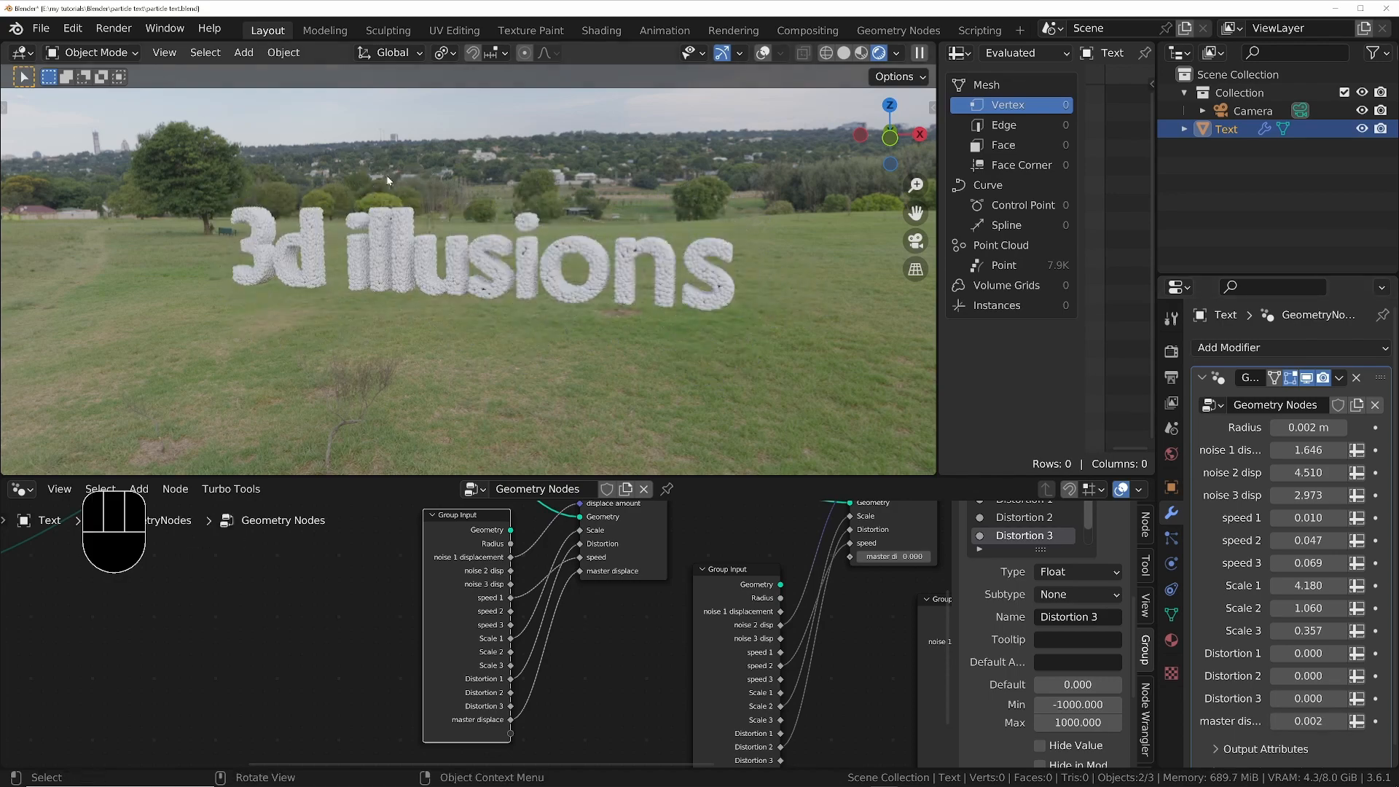
key(space)
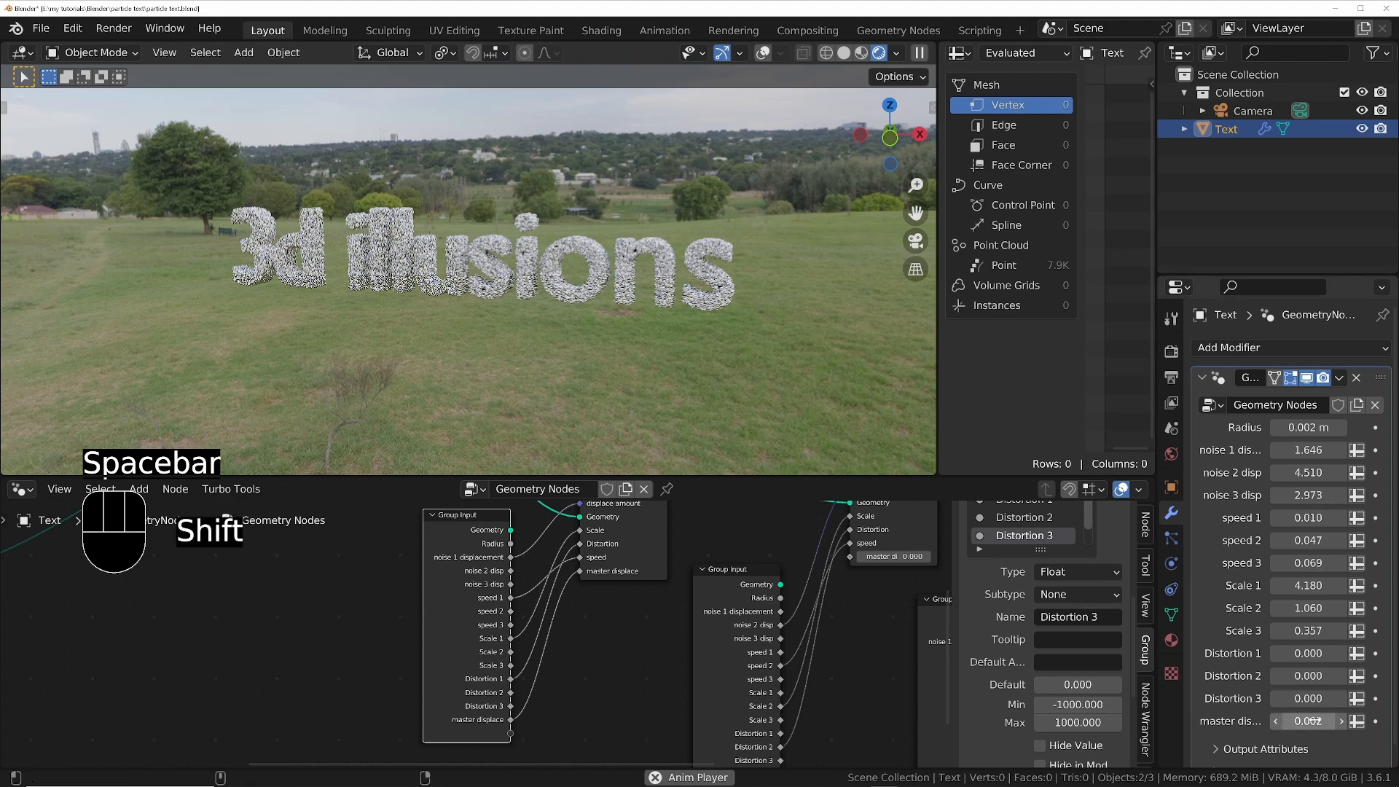
click(844, 52)
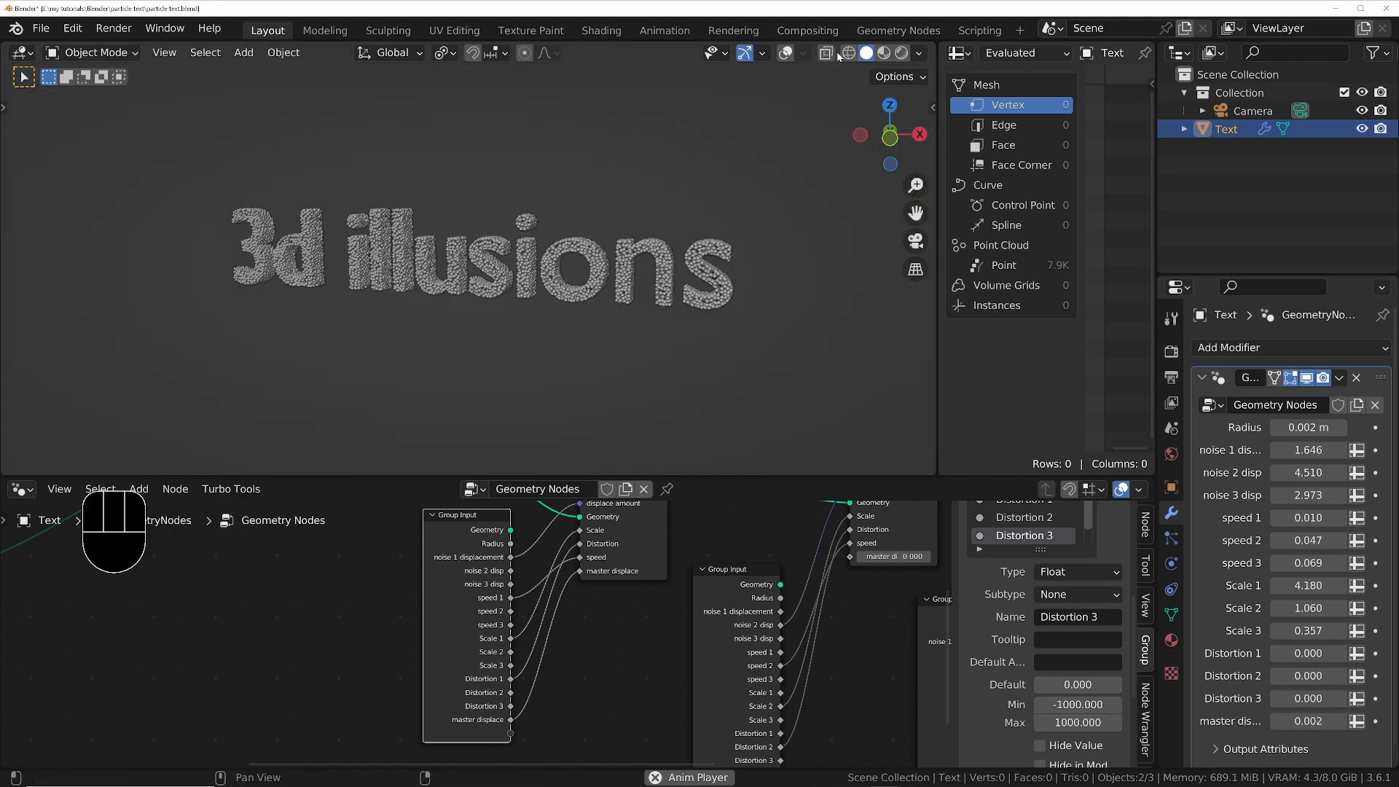
mouse_move(1308, 722)
shift+mouse_down()
mouse_move(1398, 722)
mouse_move(1312, 722)
shift+mouse_up()
key(space)
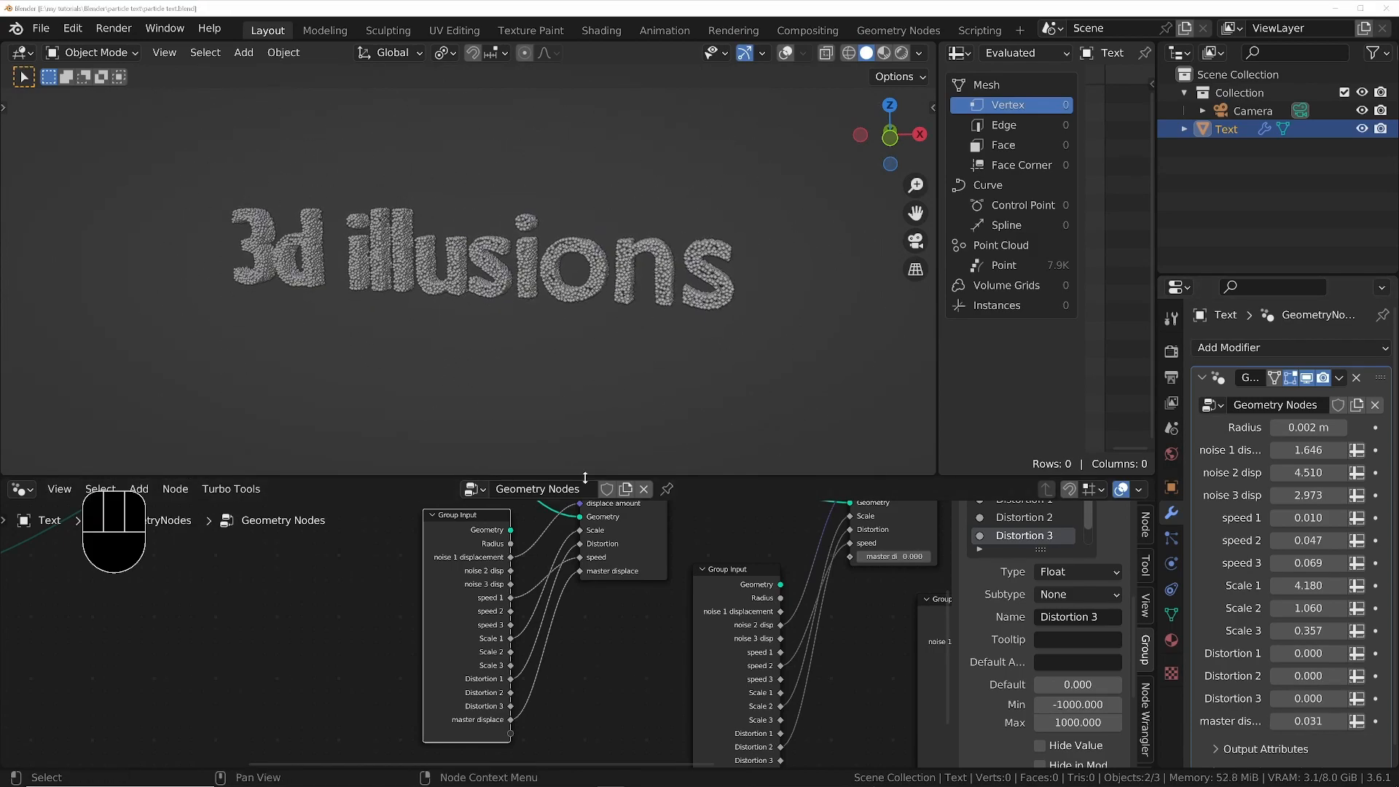
click(902, 53)
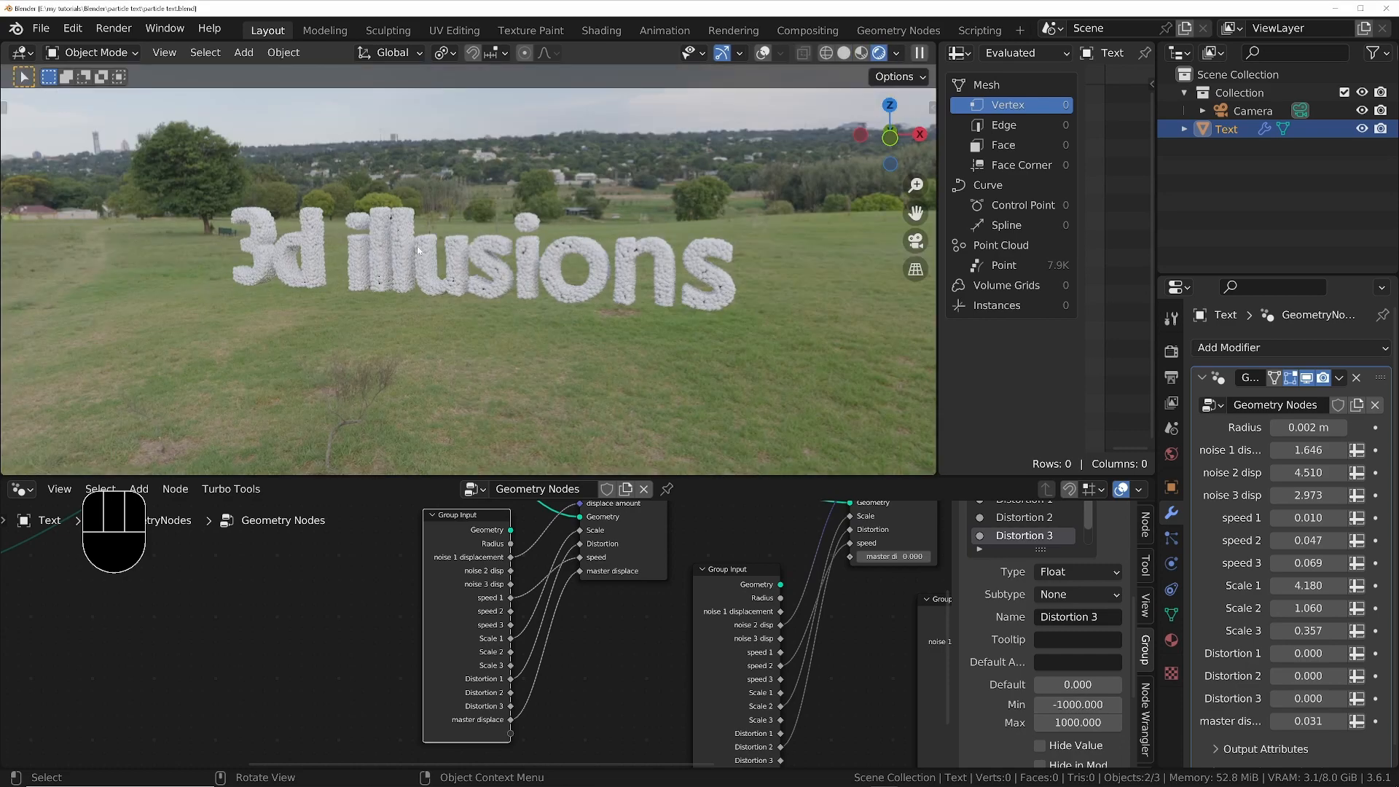
ctrl+middle_drag(417, 251, 516, 286)
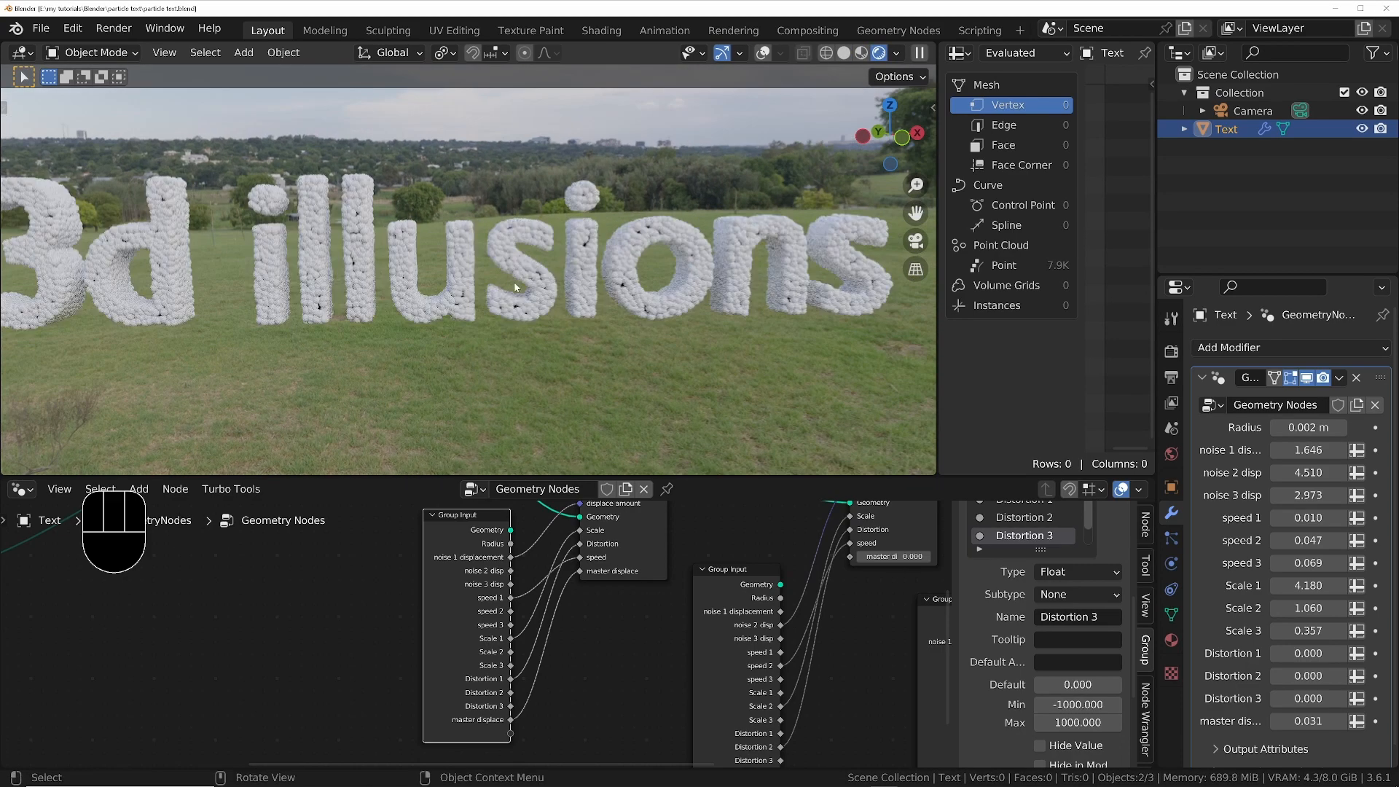
Split the node editor area in two and make the new area a Shader Editor showing the object's material
scroll(596, 605, down, 8)
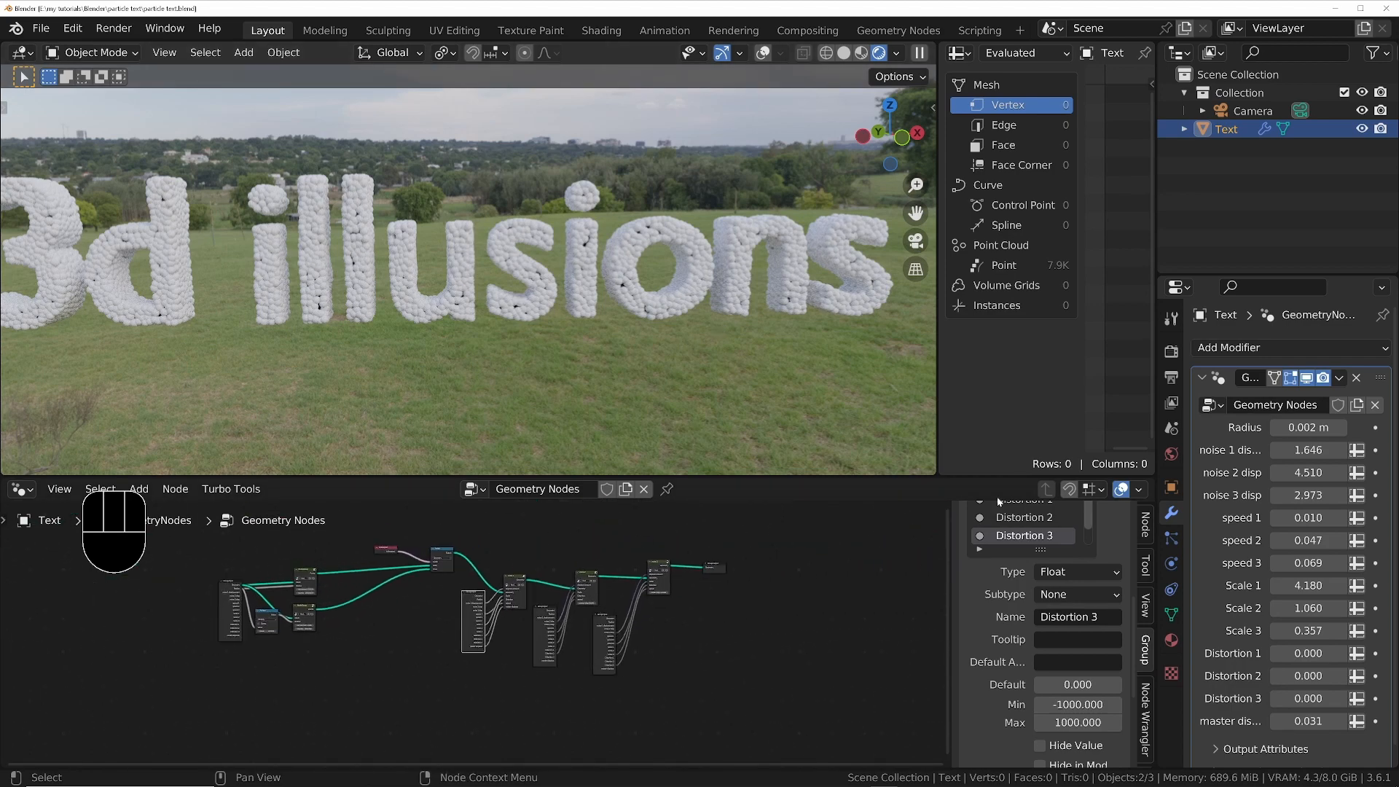
key(n)
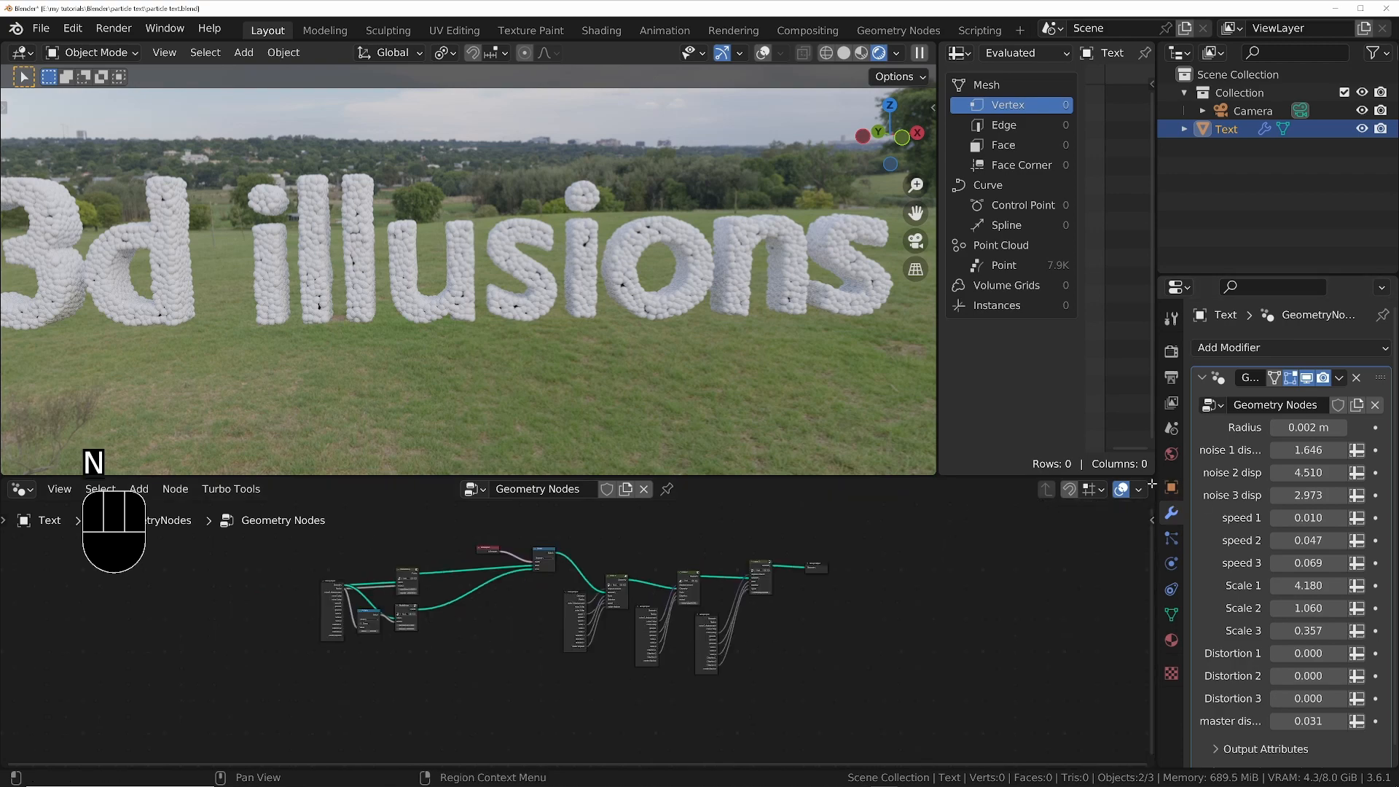
drag(1153, 484, 607, 503)
click(631, 489)
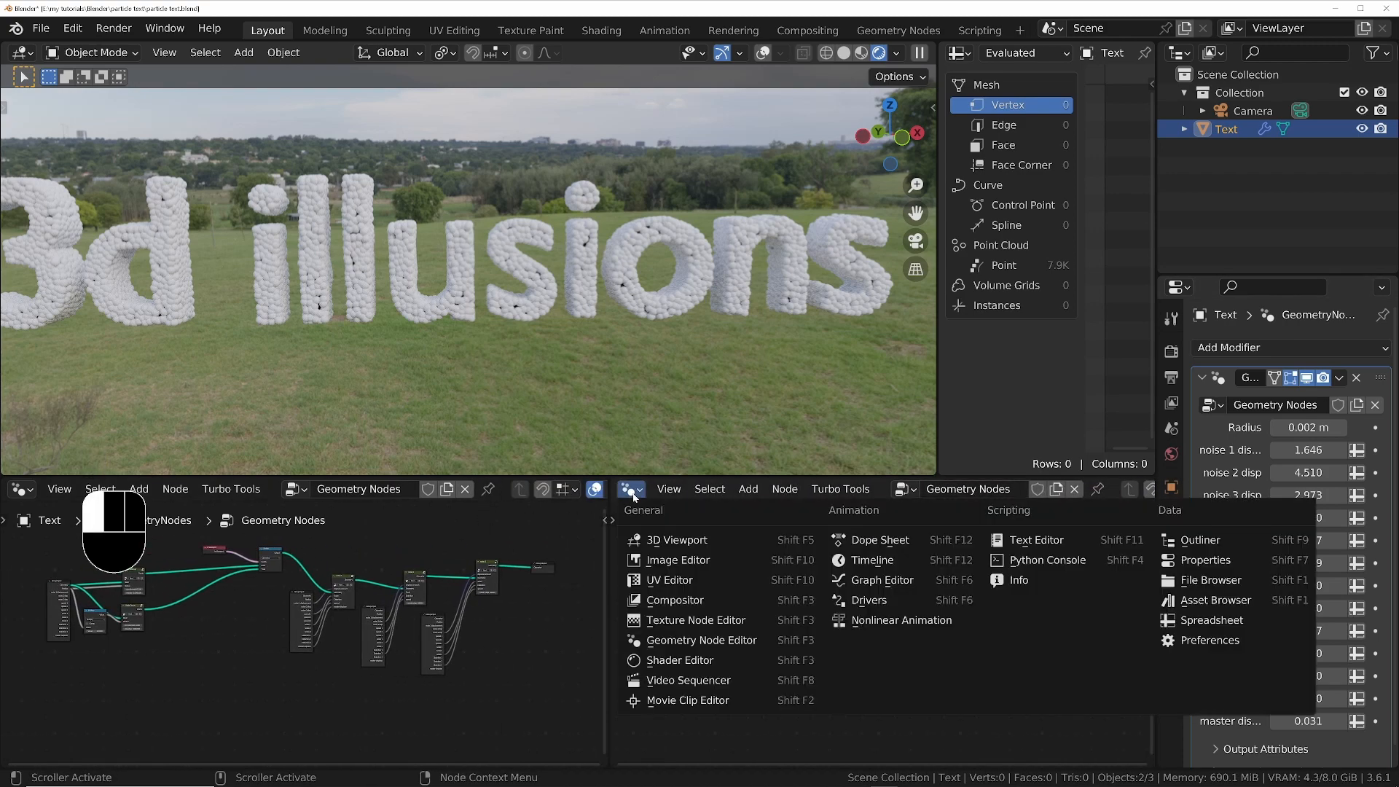
click(674, 660)
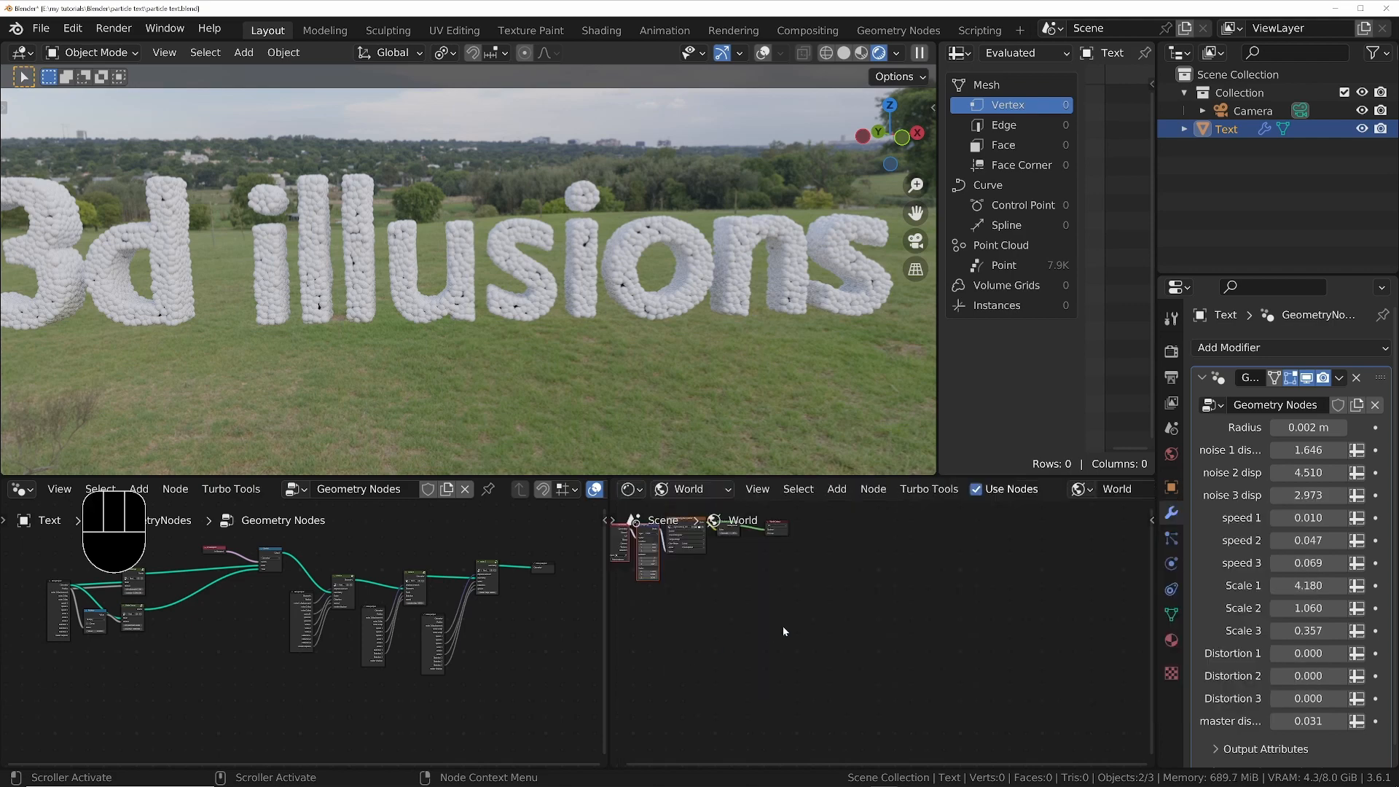
middle_drag(784, 632, 1000, 700)
click(692, 489)
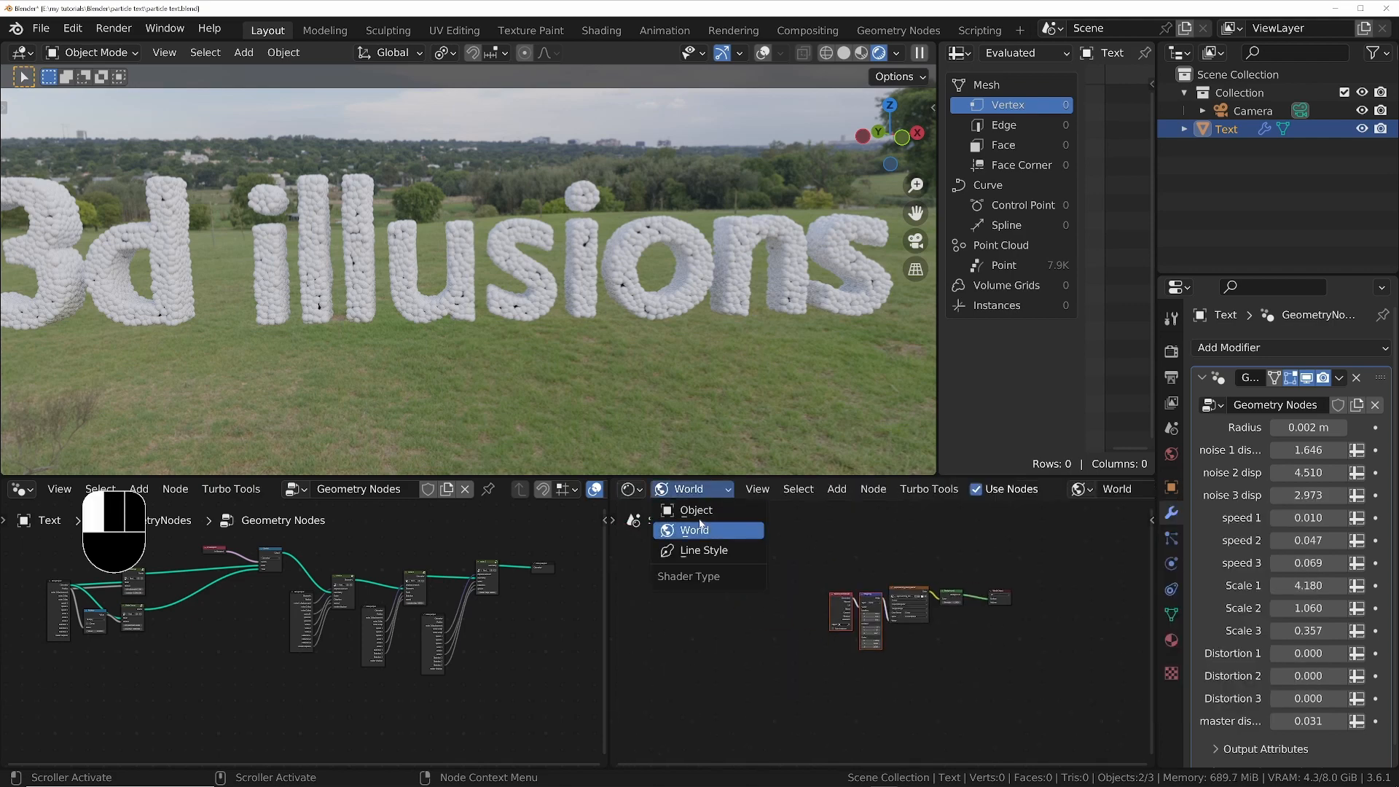
click(697, 511)
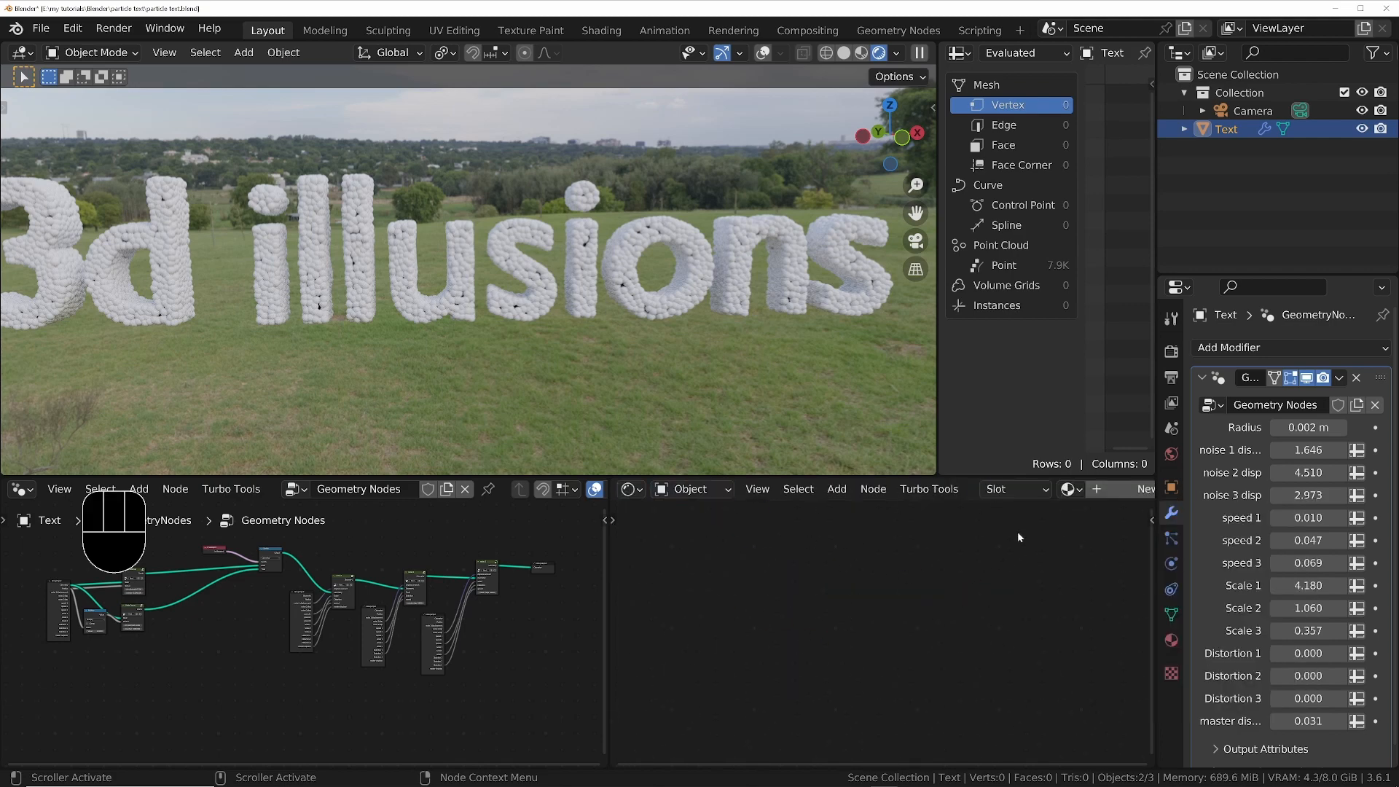
Create a new material for the text and set its Base Color to red
click(1127, 492)
middle_drag(847, 618, 935, 579)
scroll(937, 585, up, 1)
click(936, 599)
drag(945, 551, 946, 558)
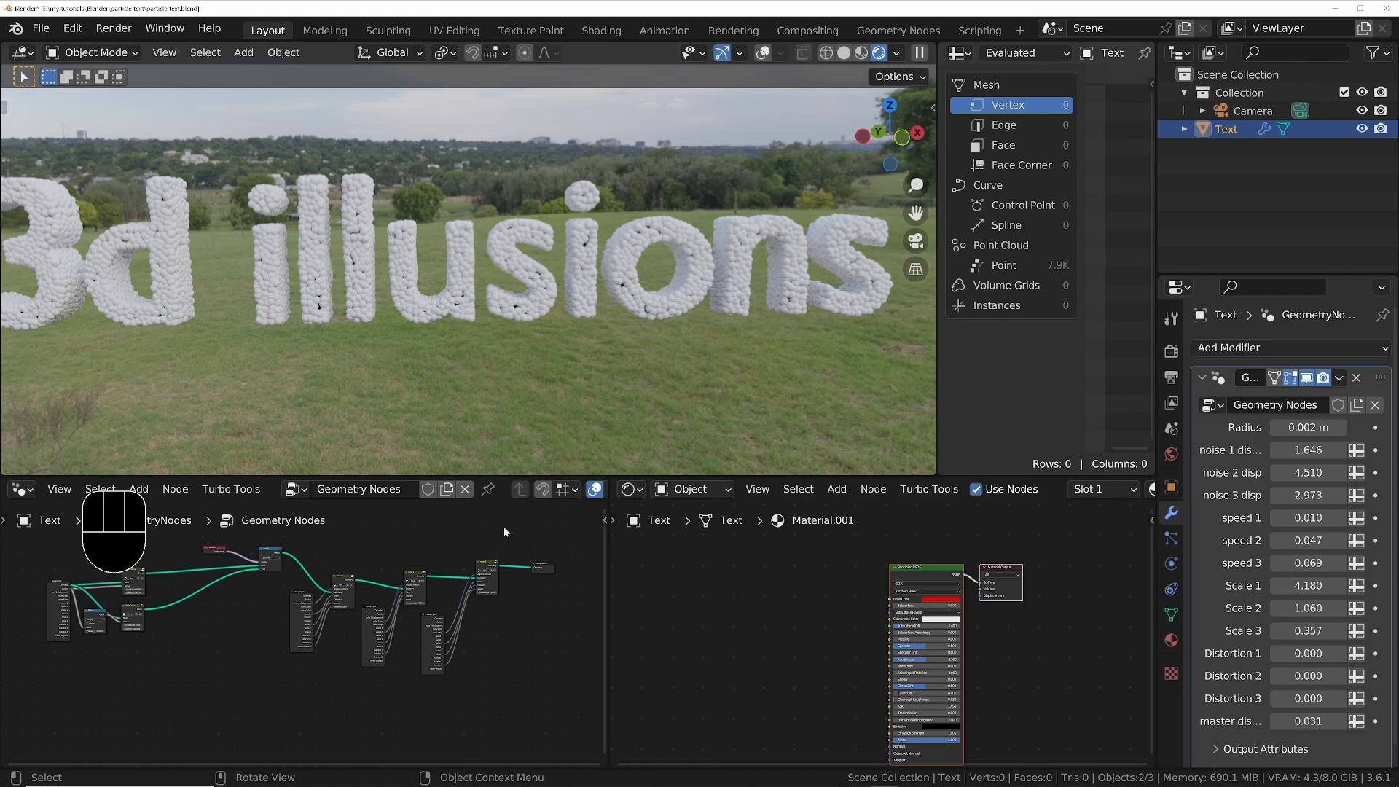
Rename the text's new material "particles"
scroll(535, 576, up, 2)
scroll(475, 585, up, 3)
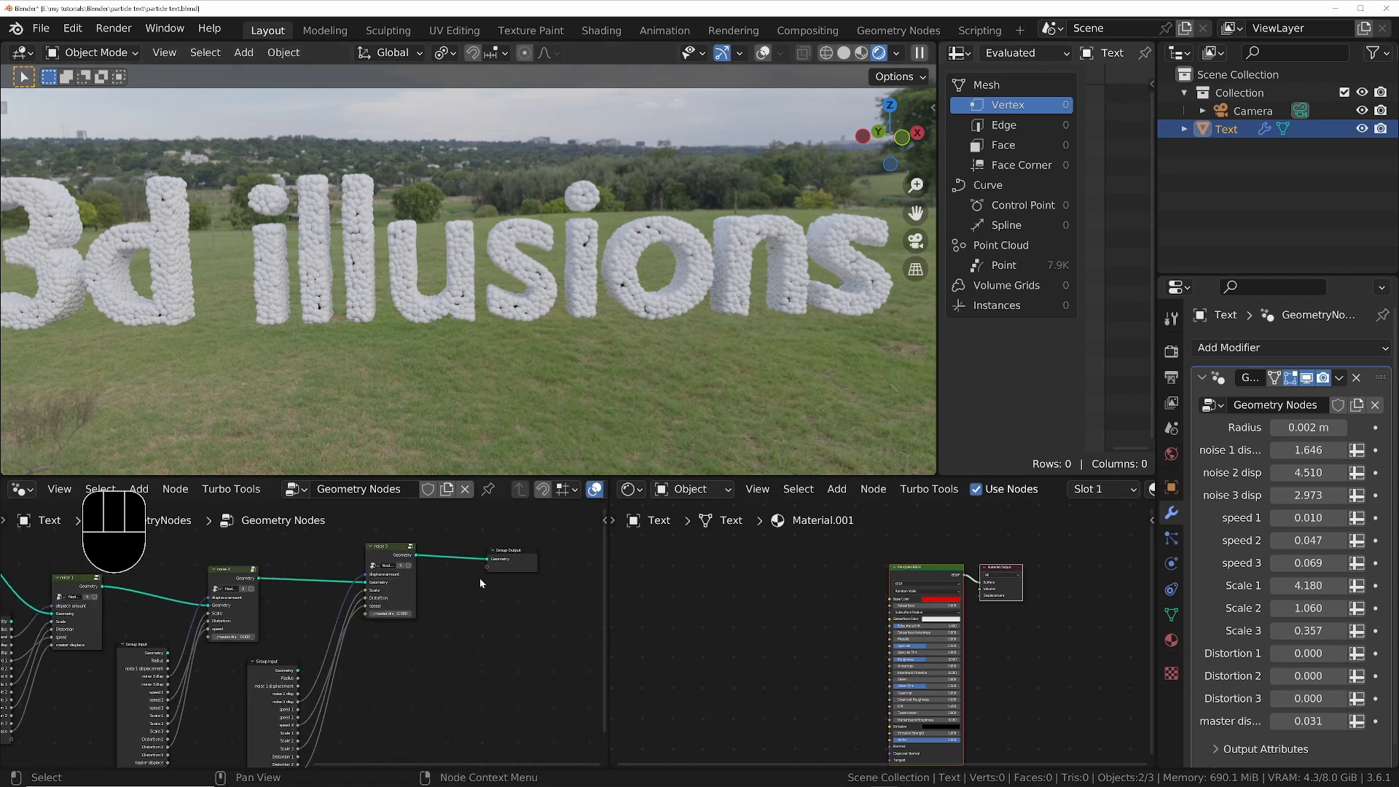
scroll(855, 492, down, 1)
middle_drag(855, 501, 556, 501)
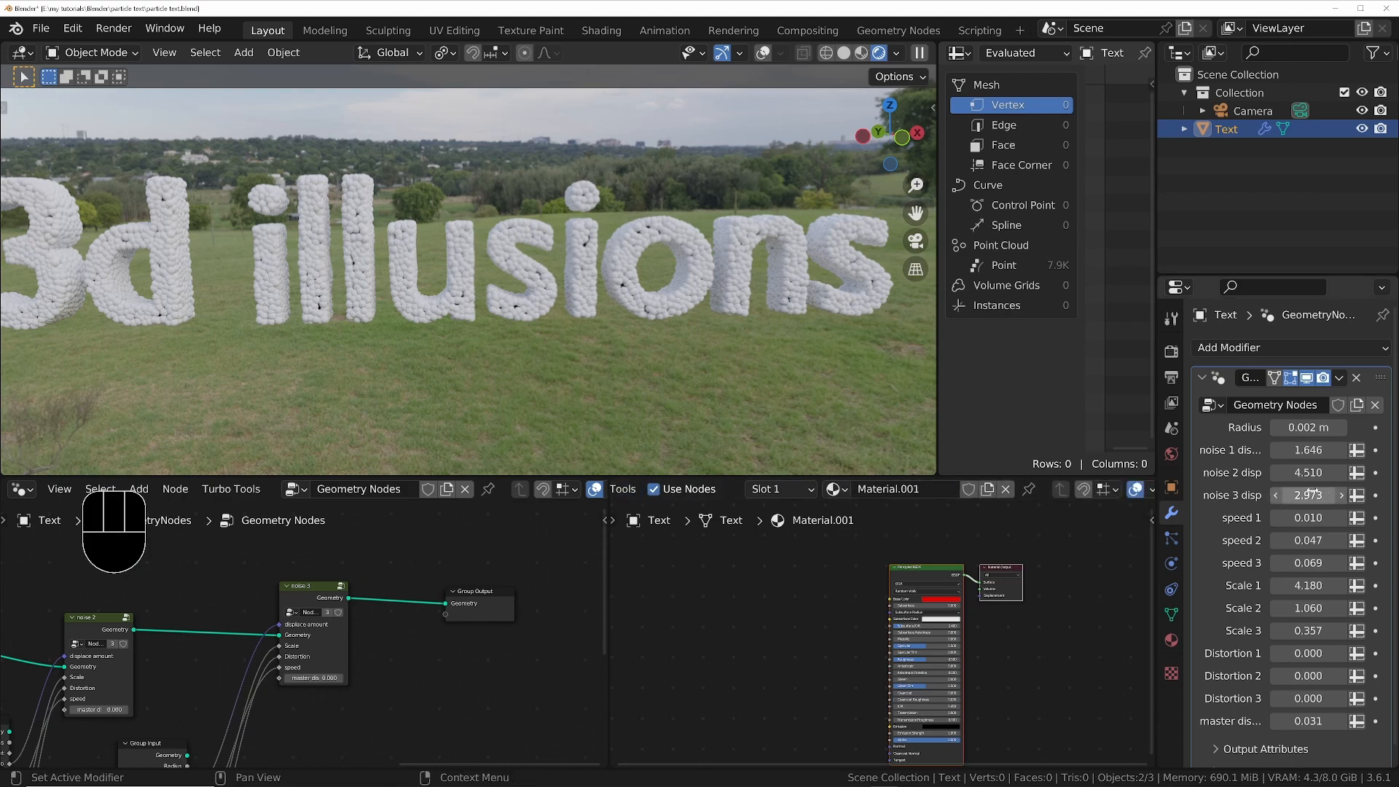
click(895, 489)
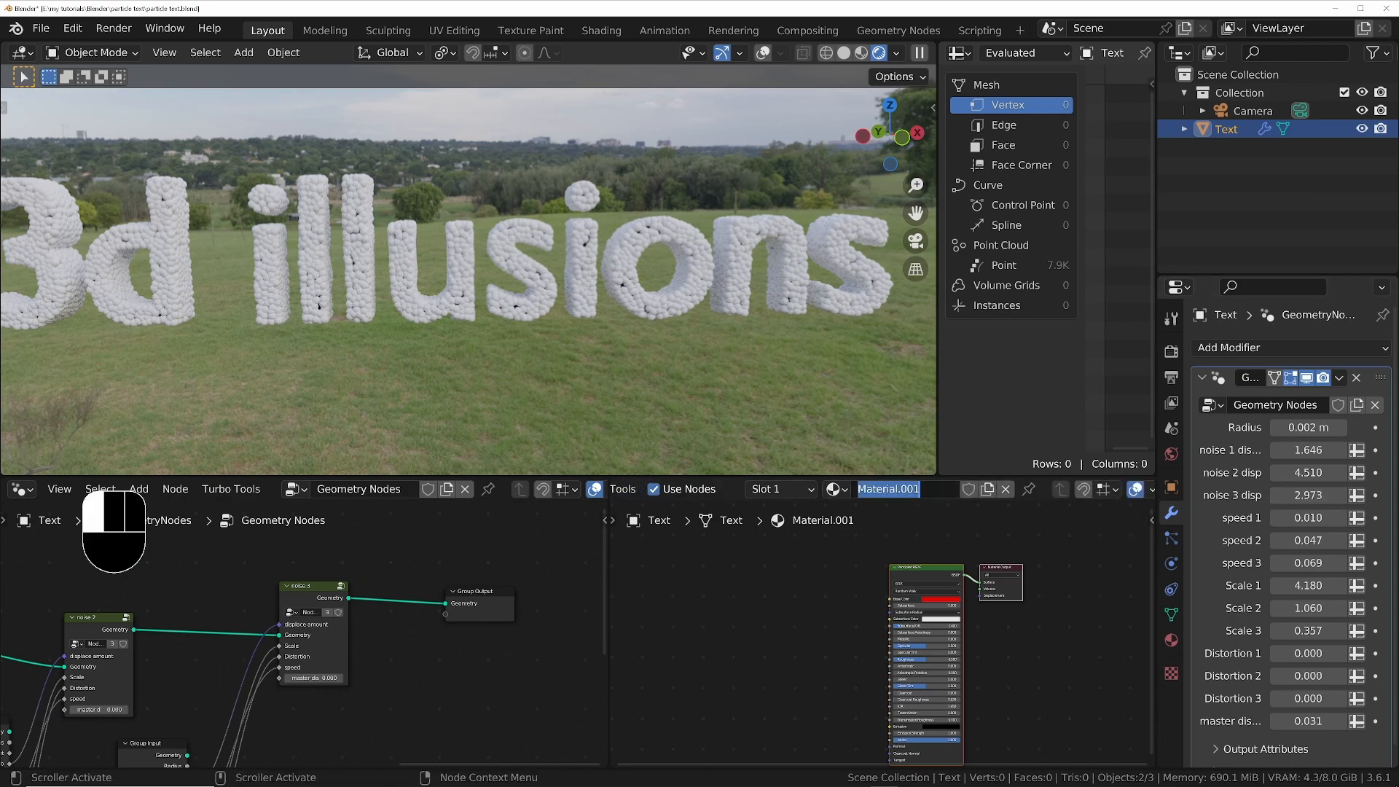
text(particles)
key(Return)
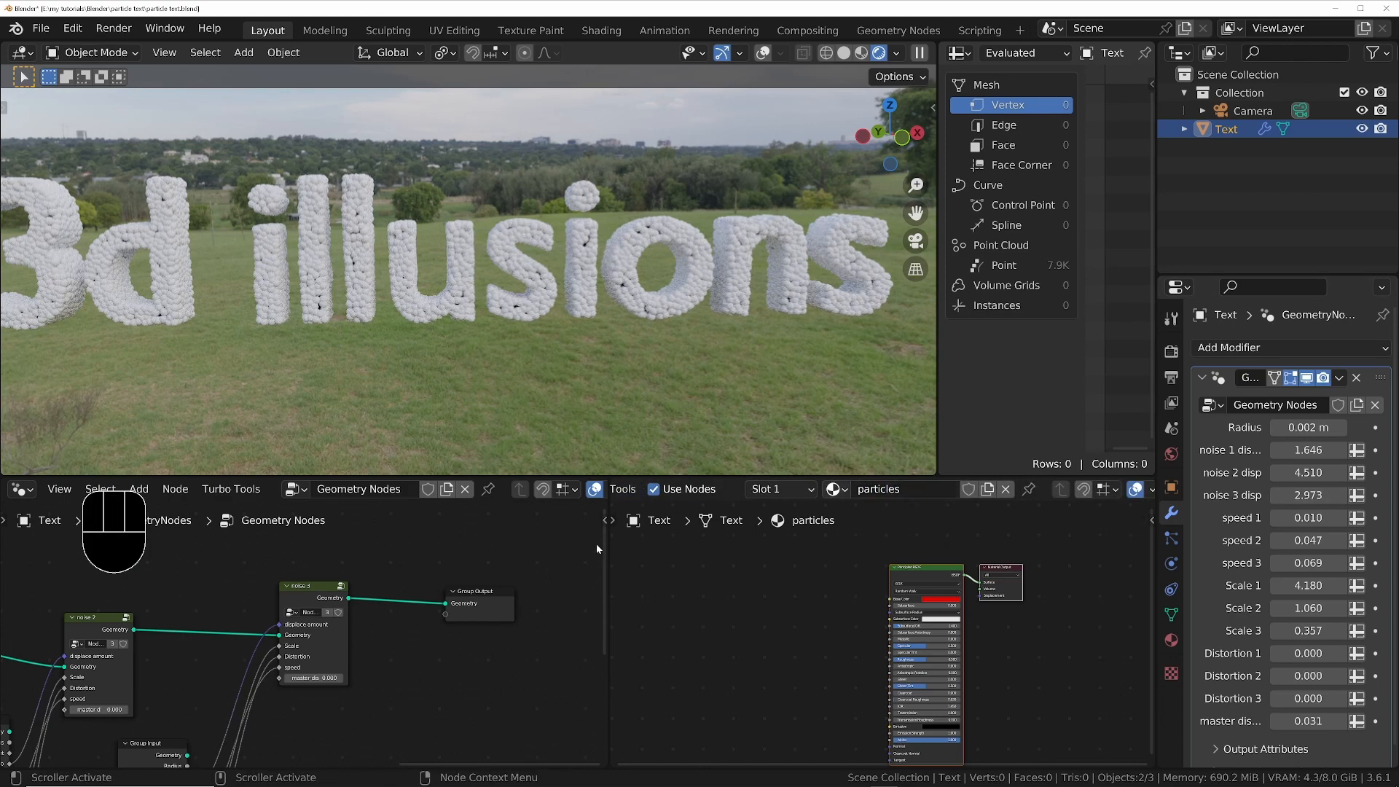
Insert a Set Material node between the last noise group and the Group Output
click(449, 654)
key(shift+a)
text(set)
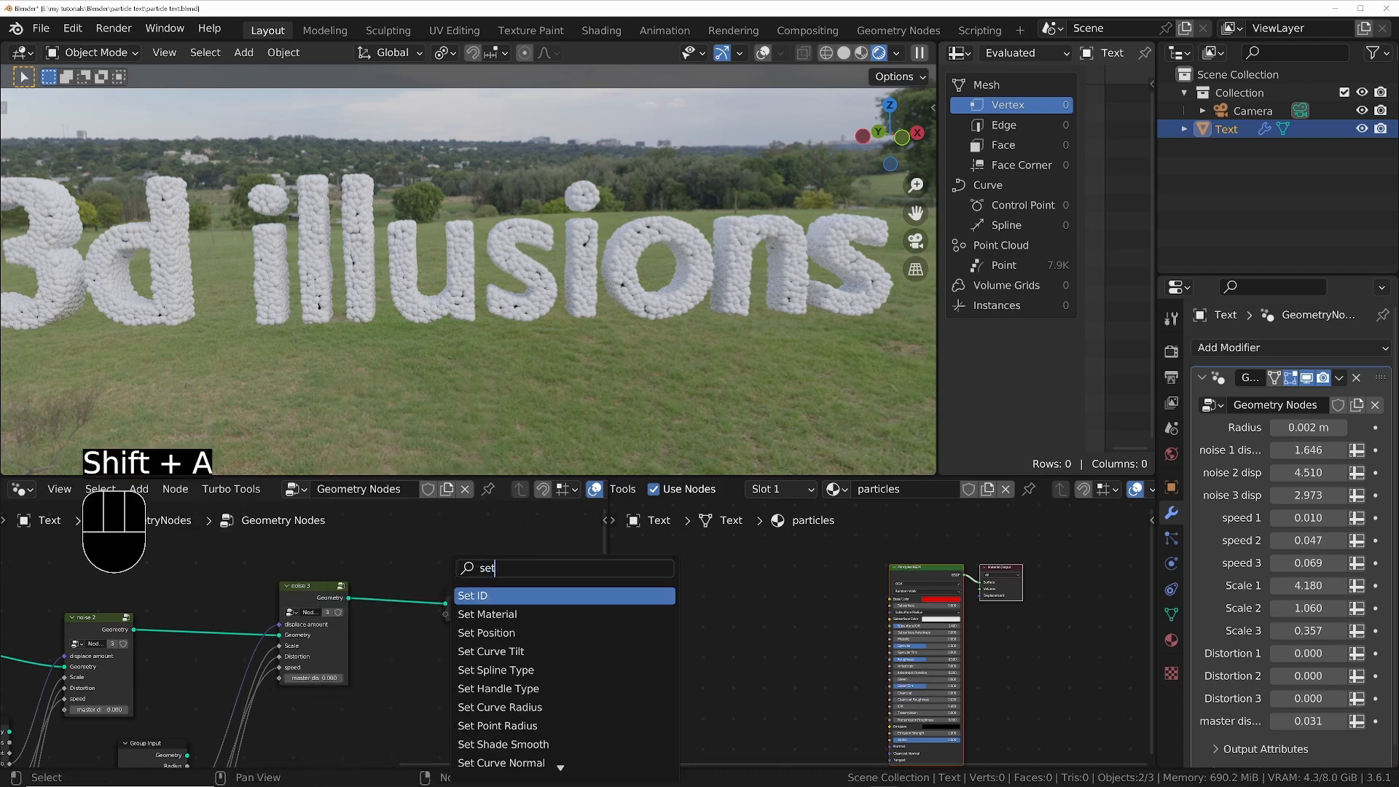
click(495, 615)
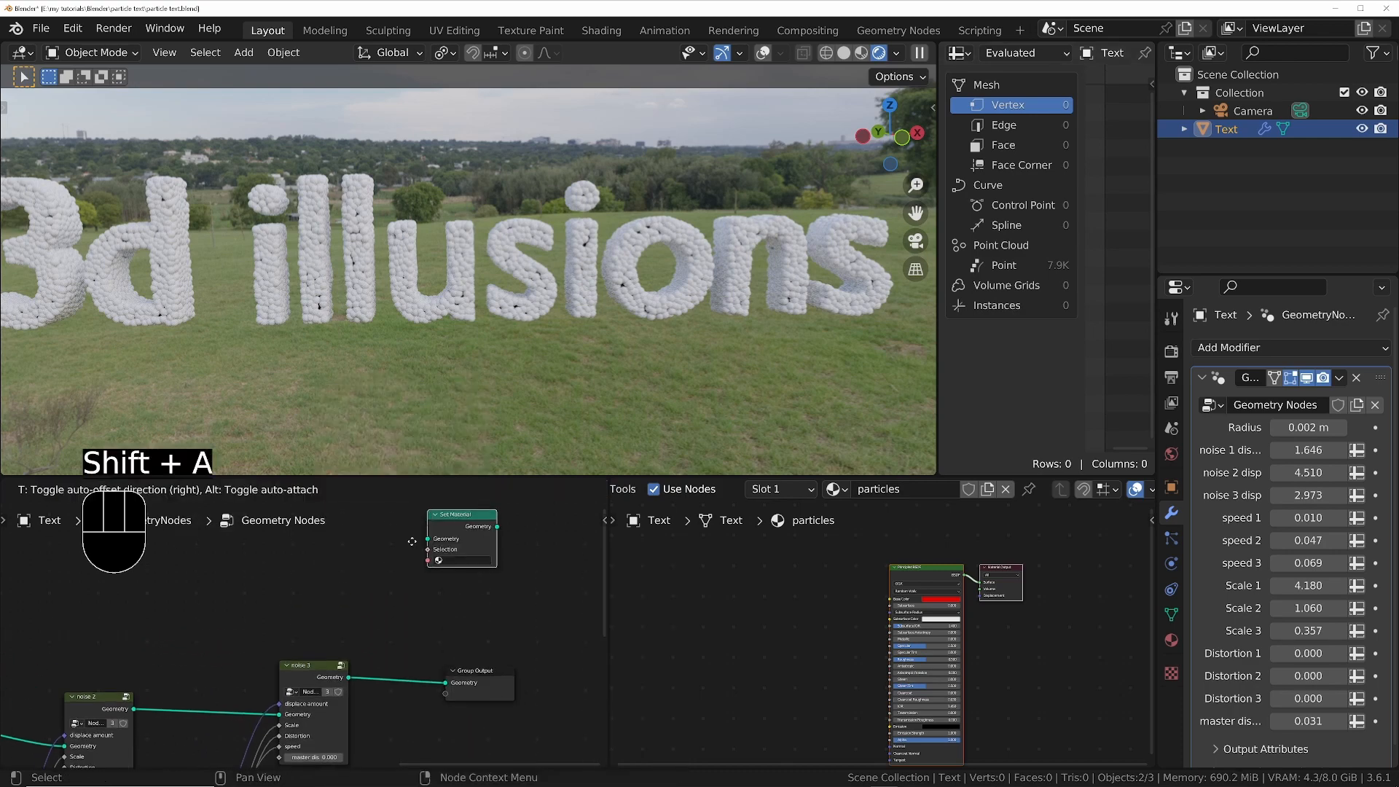
click(402, 696)
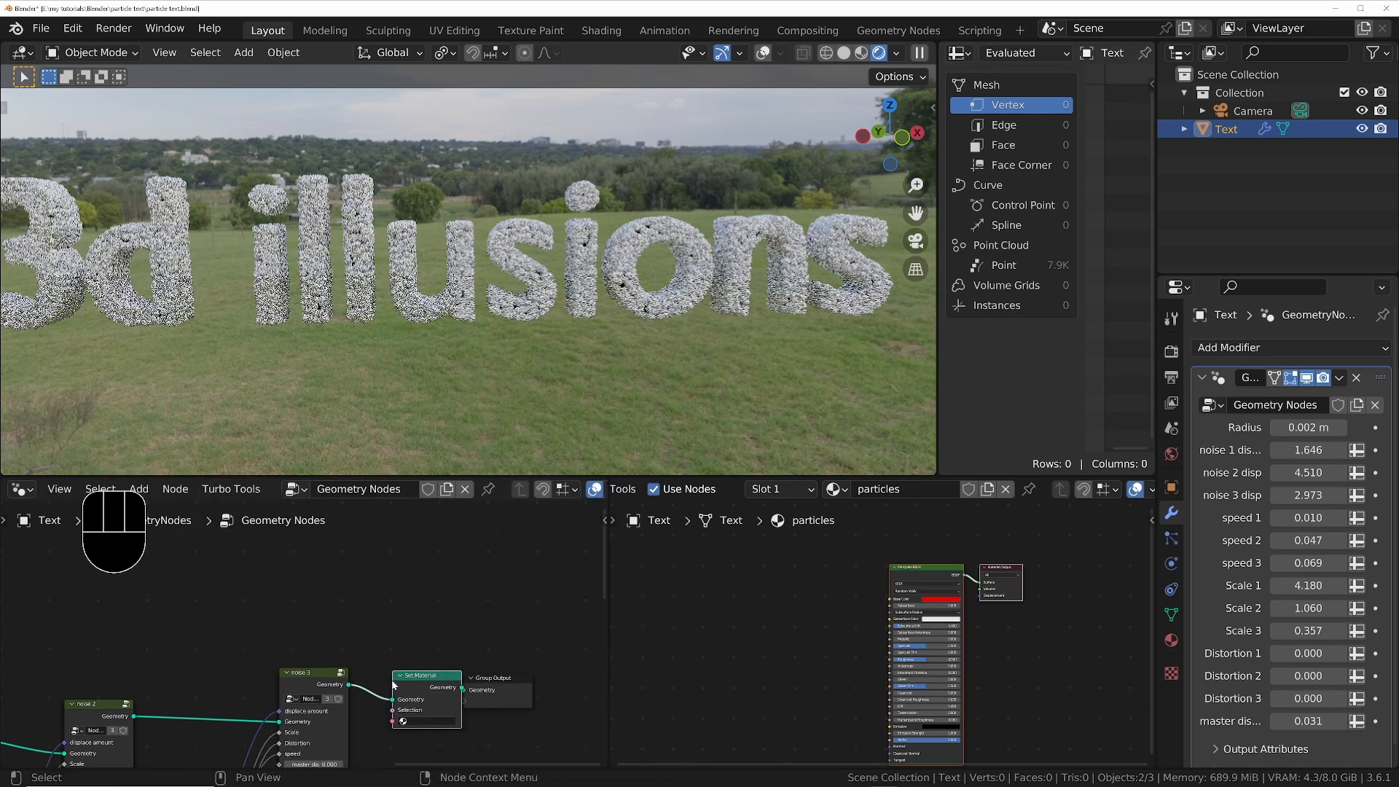
Try to choose a material in the Set Material node
click(435, 722)
key(Return)
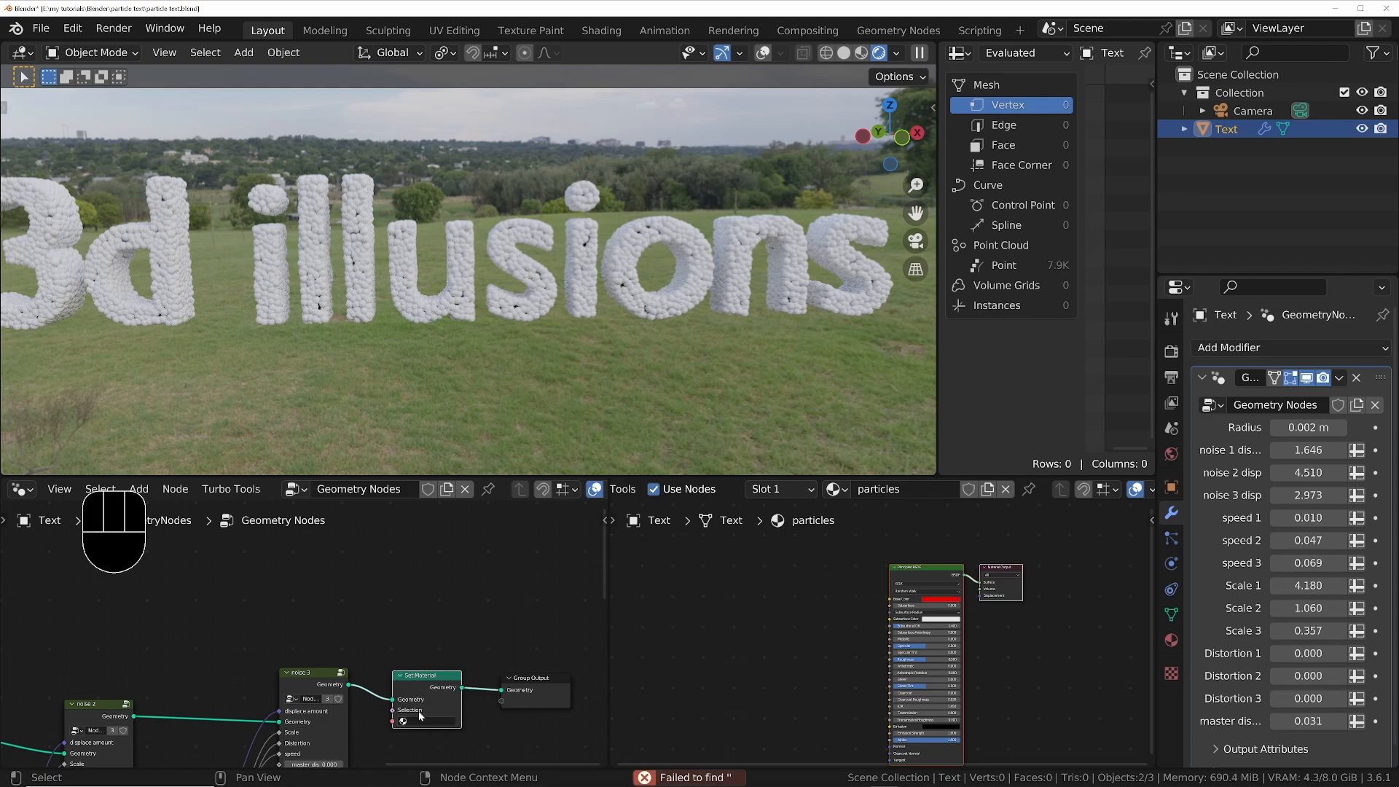
Assign the particles material in the Set Material node and shift the shader's Material Output node farther from the Principled BSDF
click(420, 719)
click(426, 631)
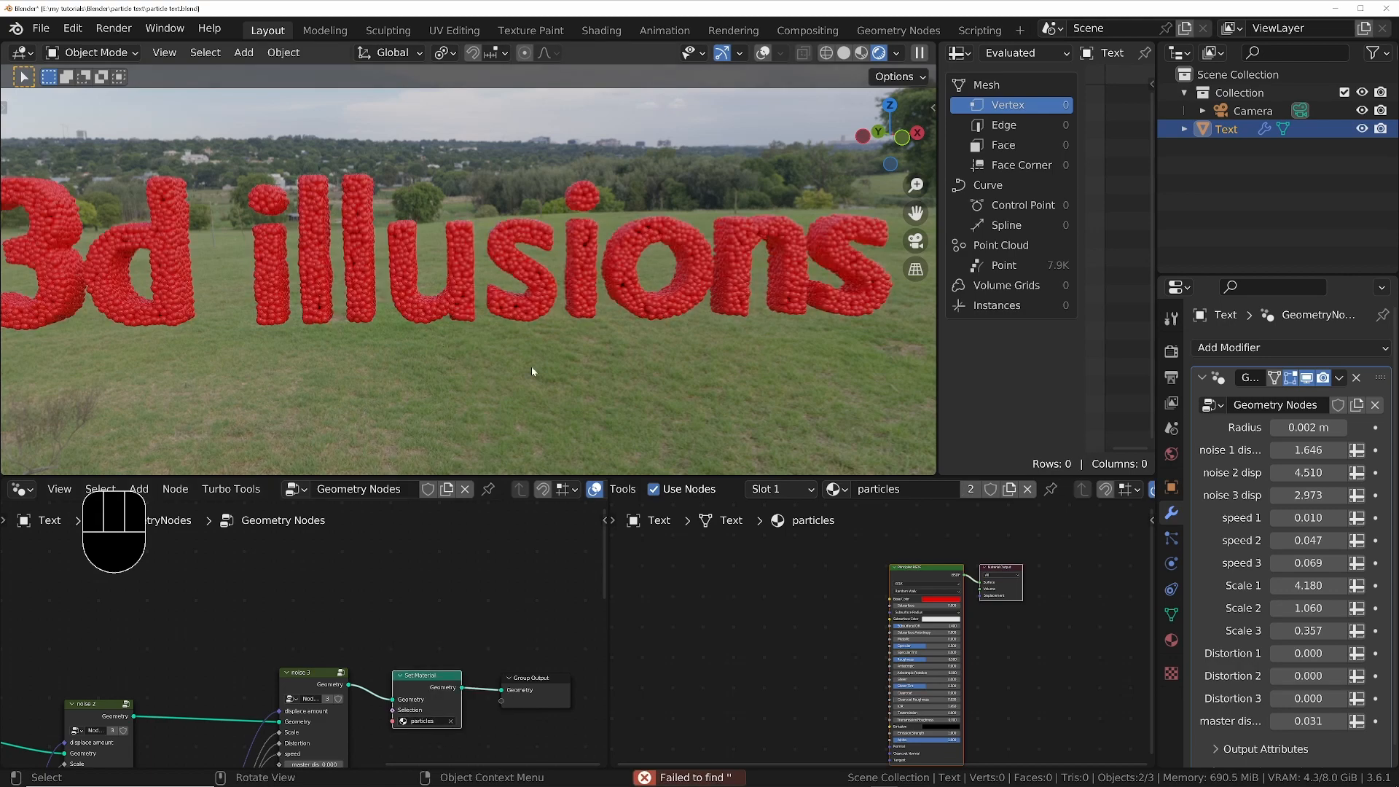
scroll(217, 630, down, 4)
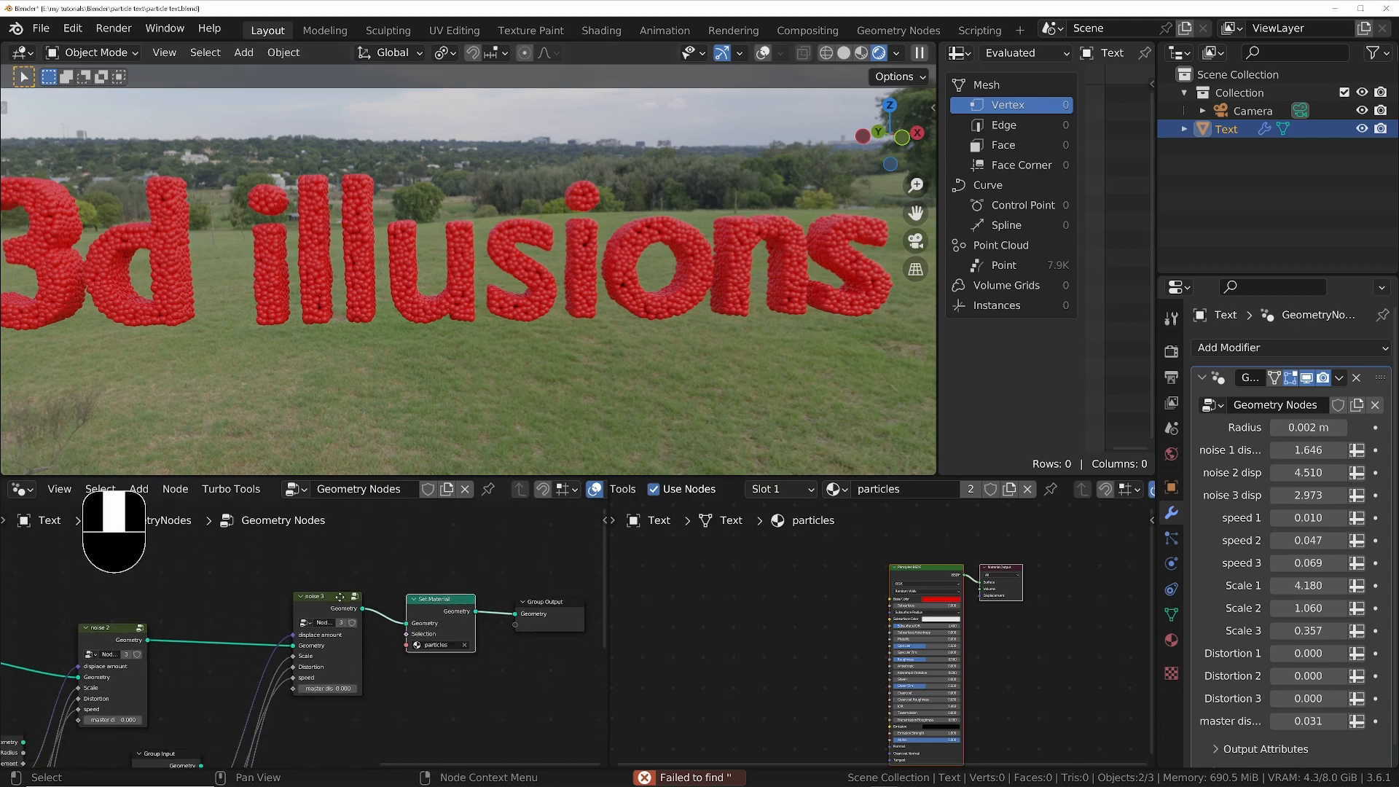
scroll(357, 661, down, 8)
scroll(64, 667, up, 8)
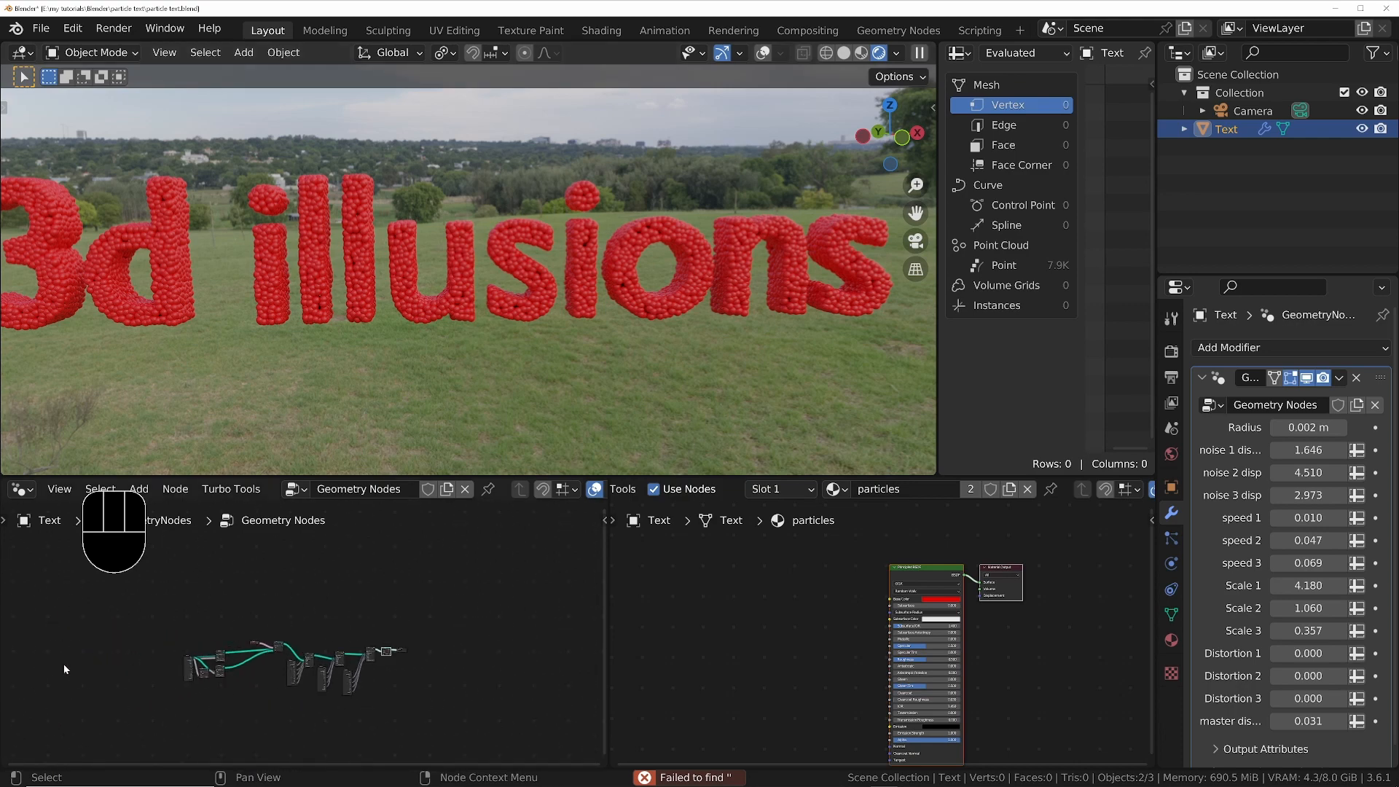
drag(1006, 566, 1036, 567)
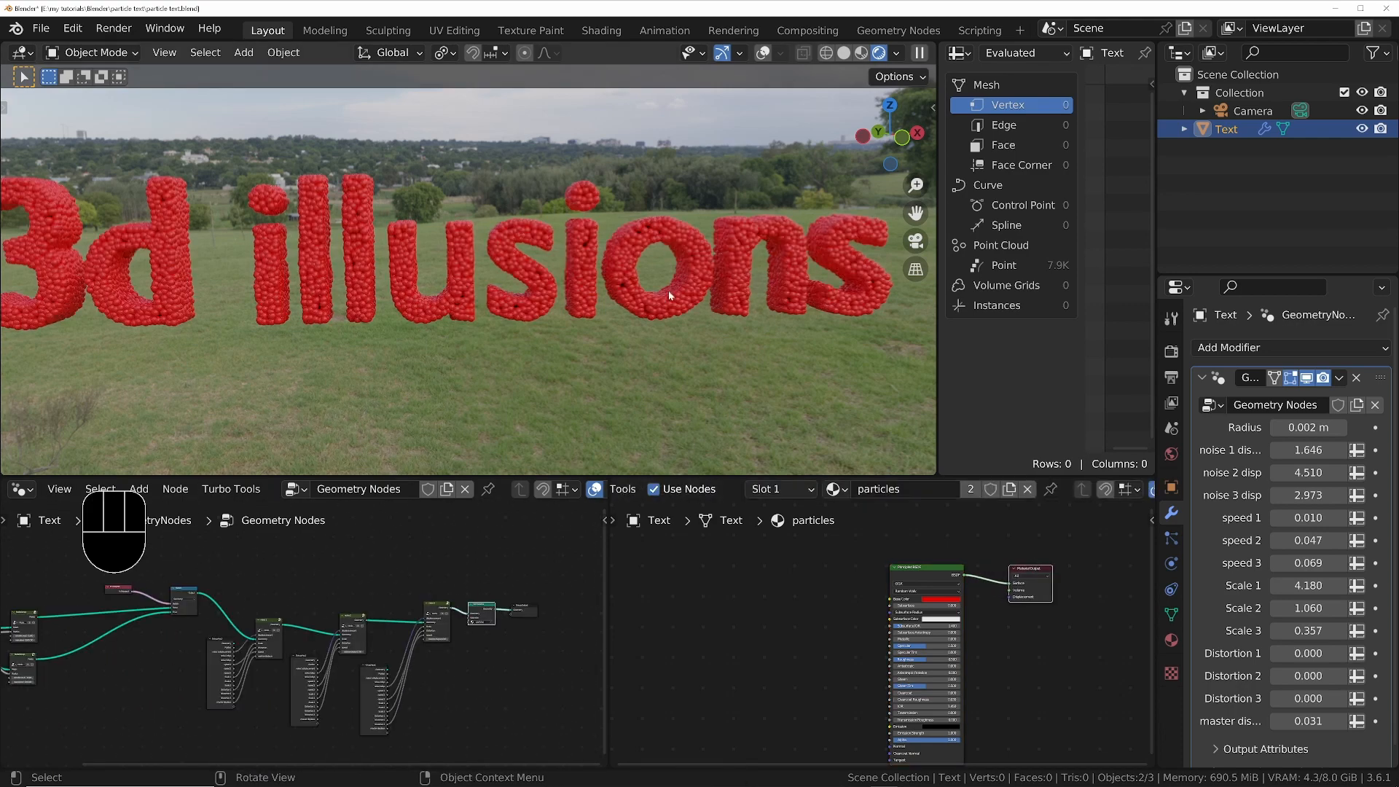
middle_drag(670, 296, 614, 290)
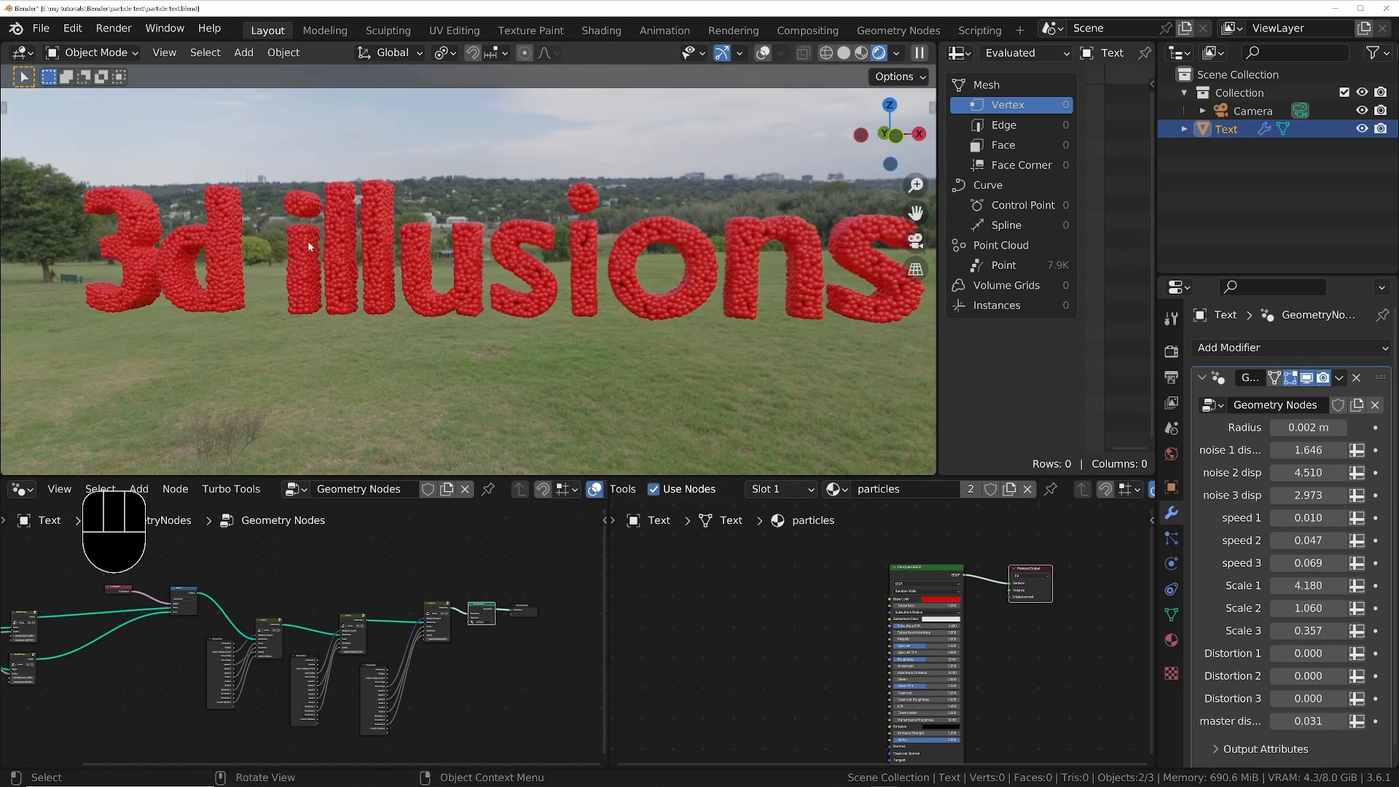
Open the noise 1 node group for editing to reach its Noise Texture and Group Output
scroll(288, 663, up, 2)
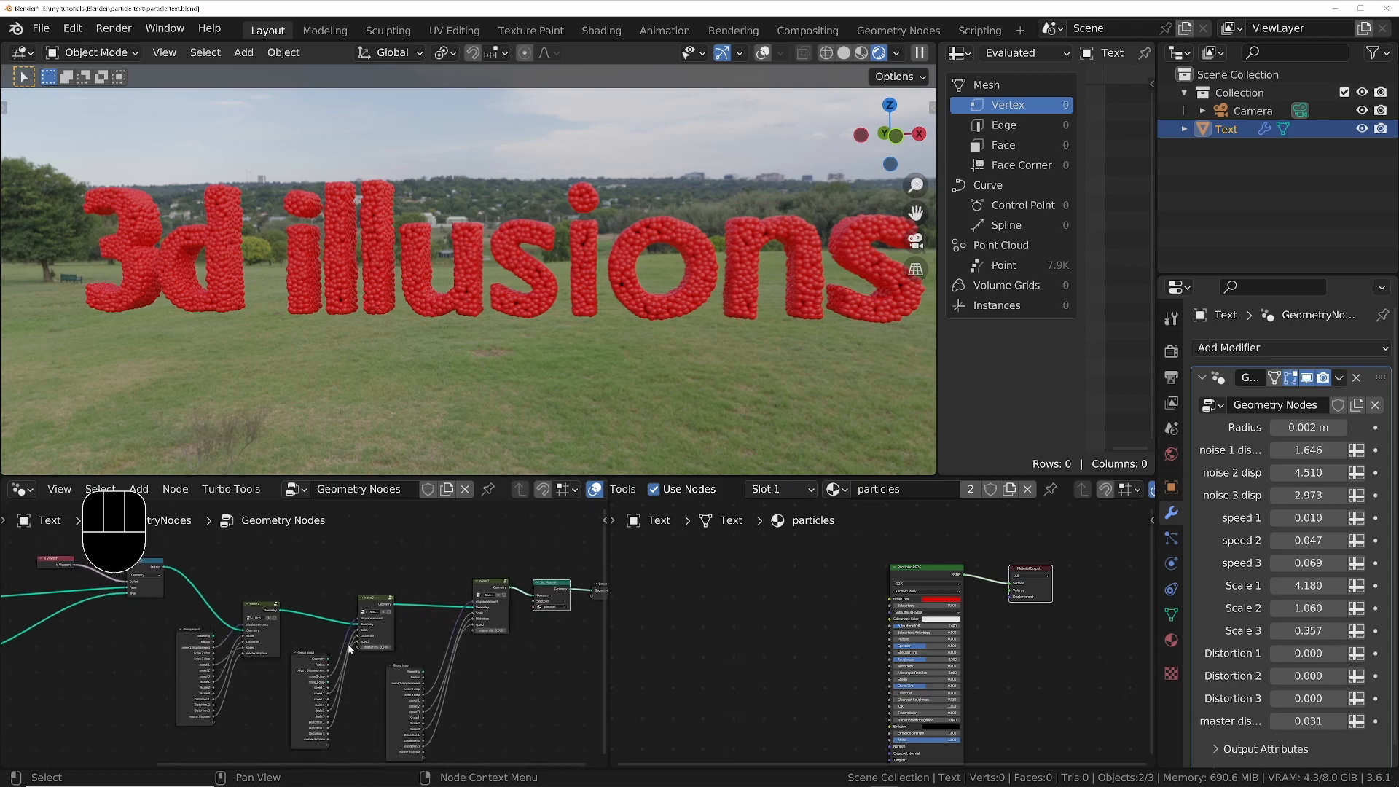
scroll(384, 653, up, 2)
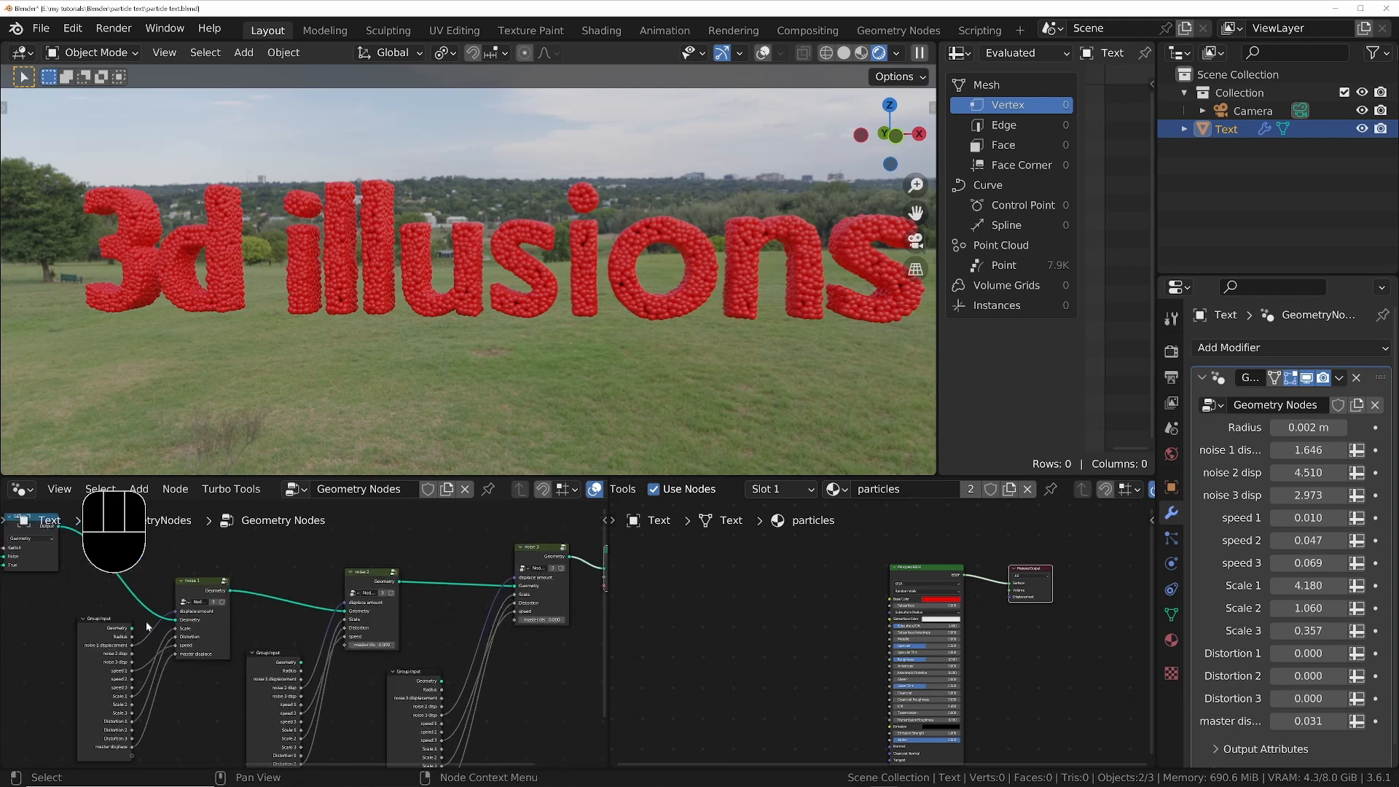
middle_drag(162, 671, 337, 646)
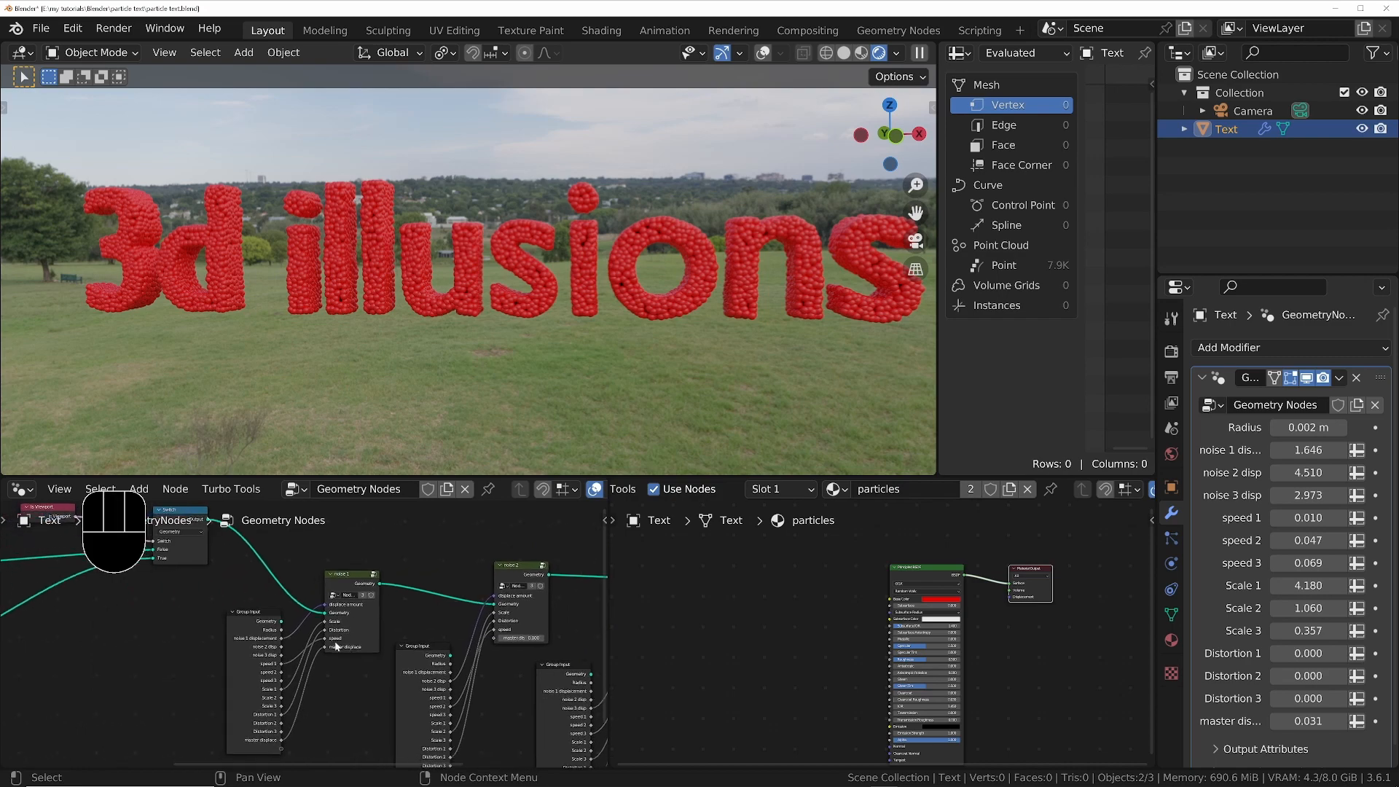
click(349, 571)
key(Tab)
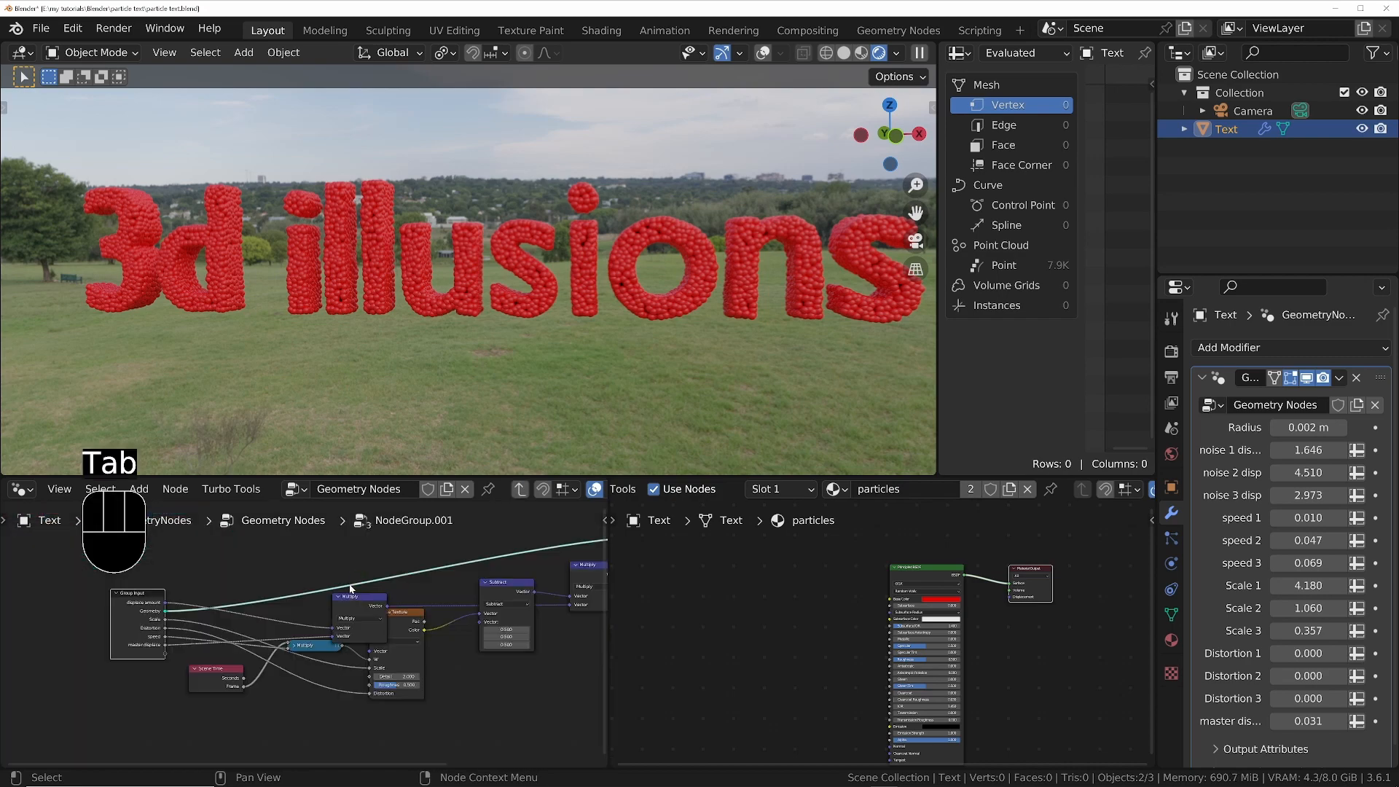
scroll(430, 643, down, 2)
middle_drag(463, 618, 303, 621)
scroll(188, 649, up, 4)
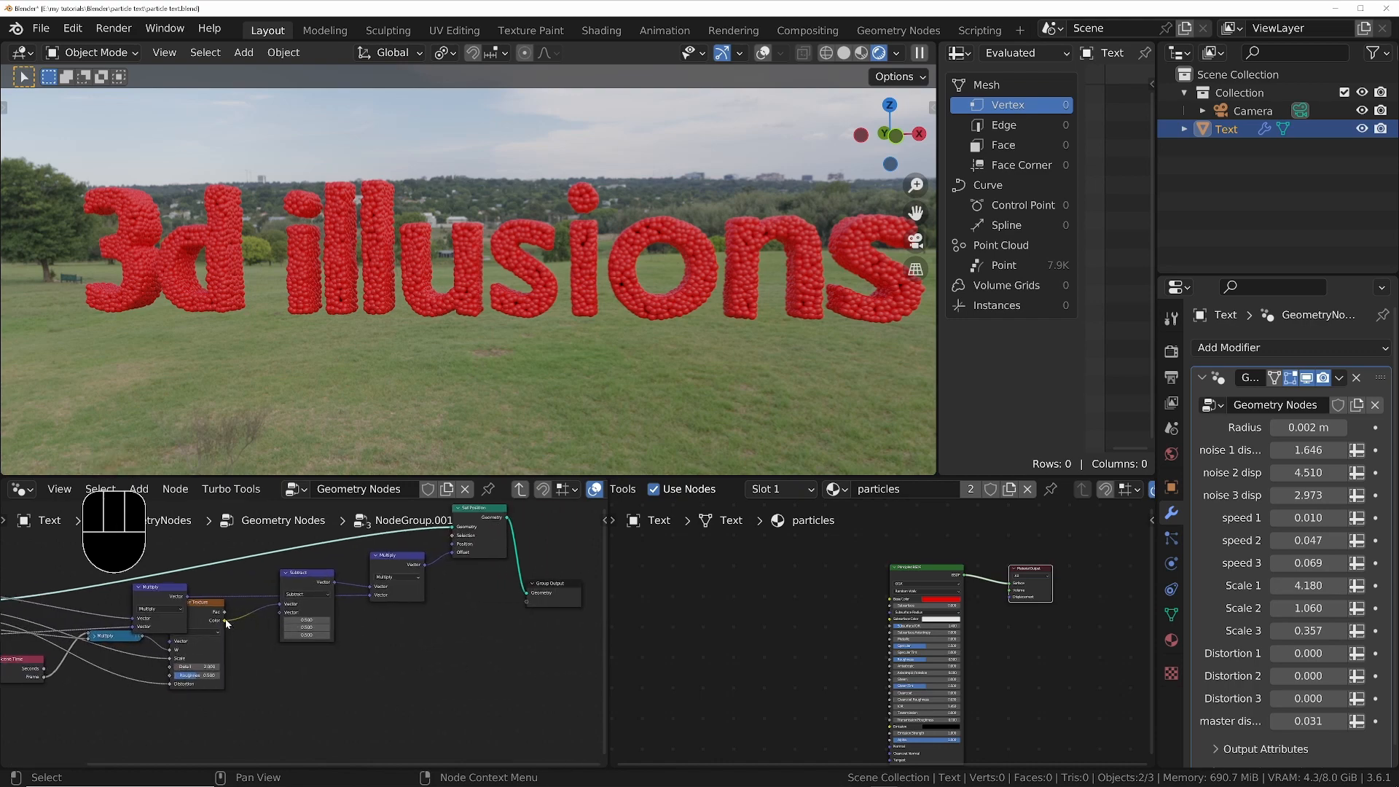
scroll(226, 623, up, 1)
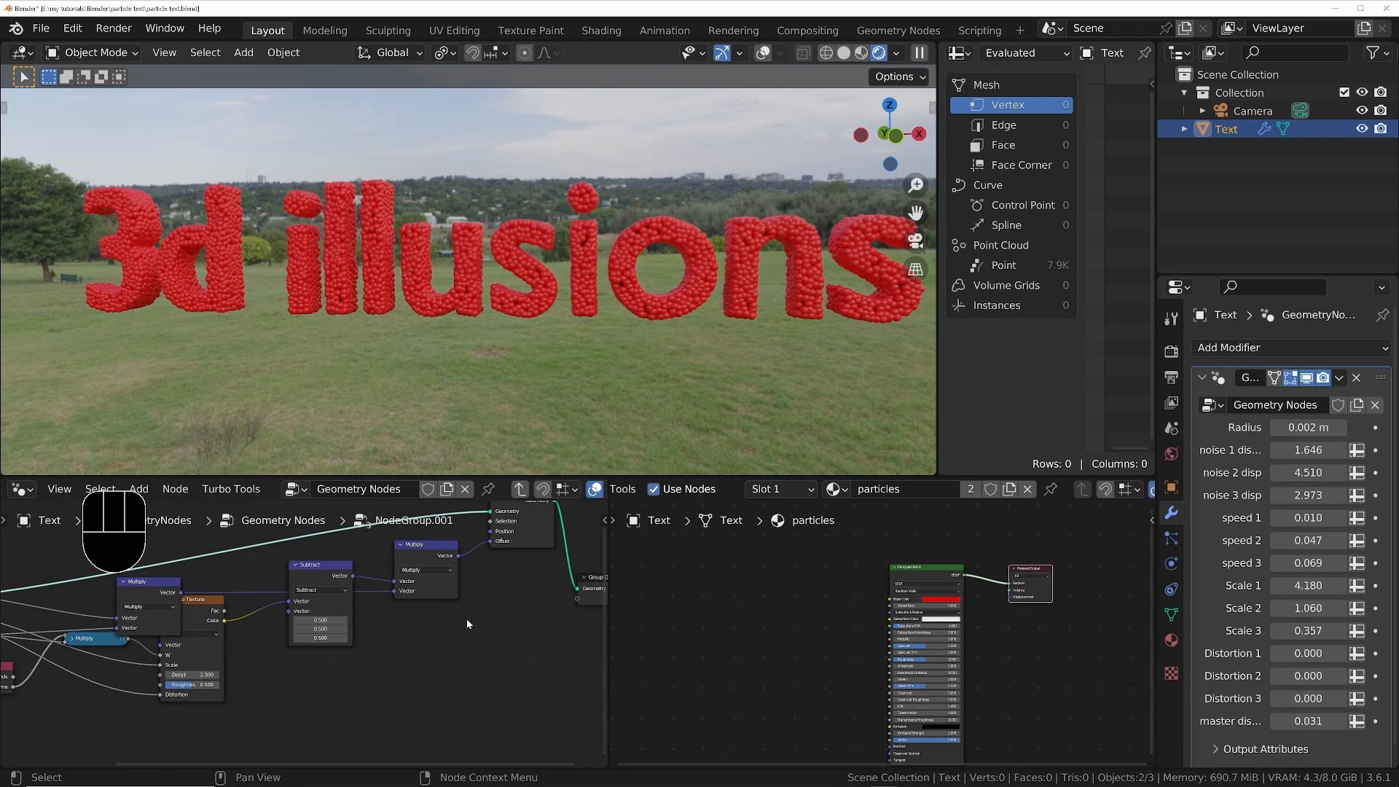
middle_drag(466, 618, 390, 647)
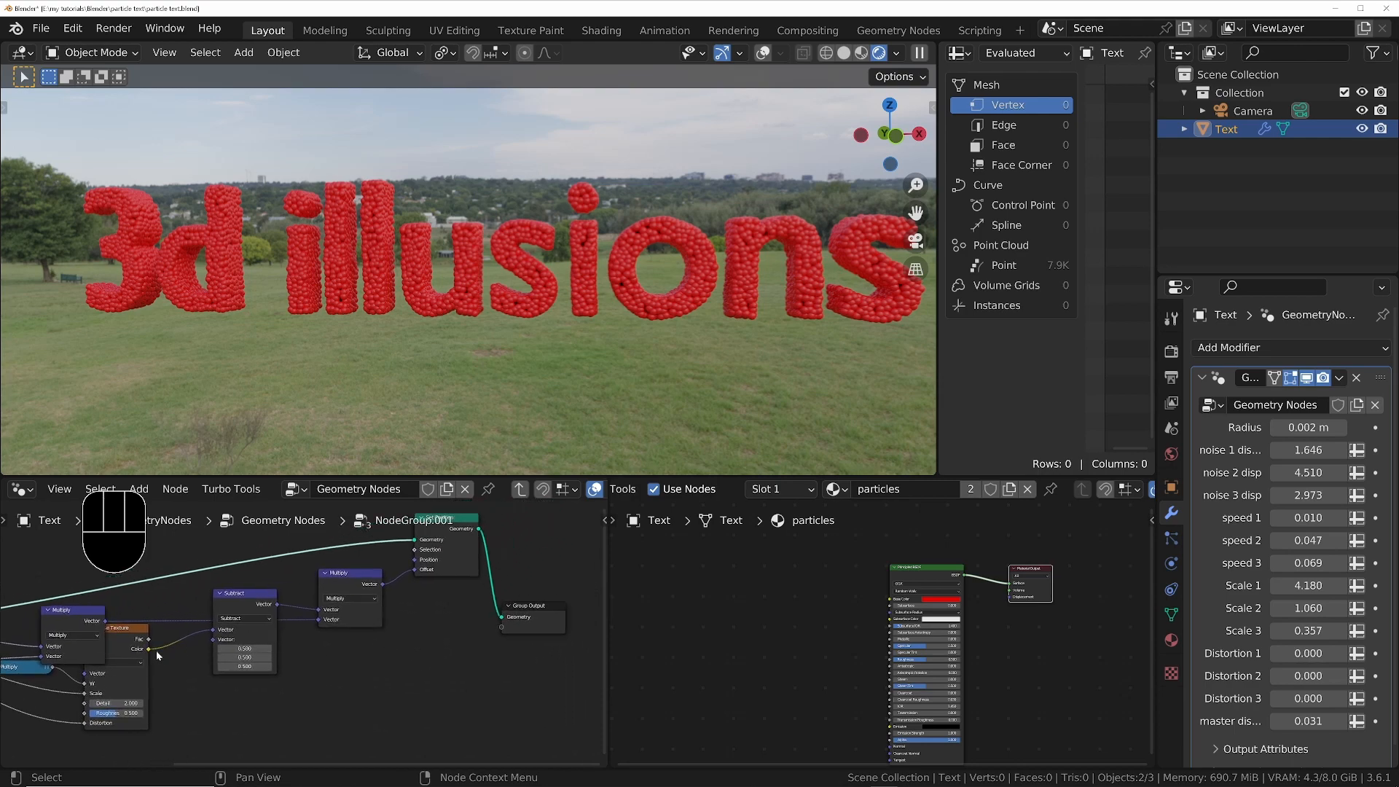
Expose the Noise Texture's Fac as a group output with a reroute below the Subtract node, and return to the parent tree
mouse_move(261, 599)
mouse_down()
mouse_move(257, 612)
mouse_move(268, 602)
mouse_up()
mouse_move(149, 641)
mouse_down()
mouse_move(263, 696)
mouse_move(536, 650)
mouse_move(503, 627)
mouse_up()
shift+right_drag(461, 624, 449, 644)
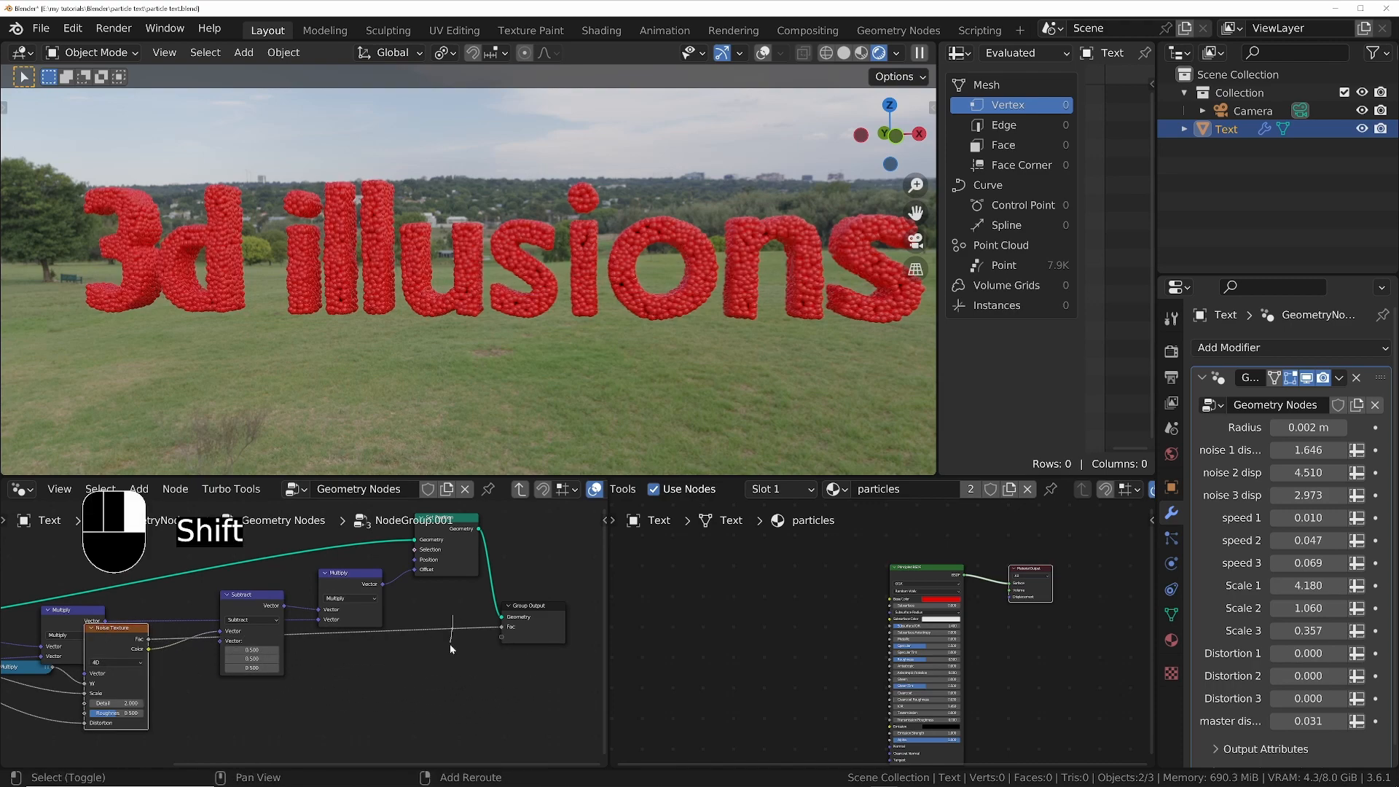
key(g)
click(262, 709)
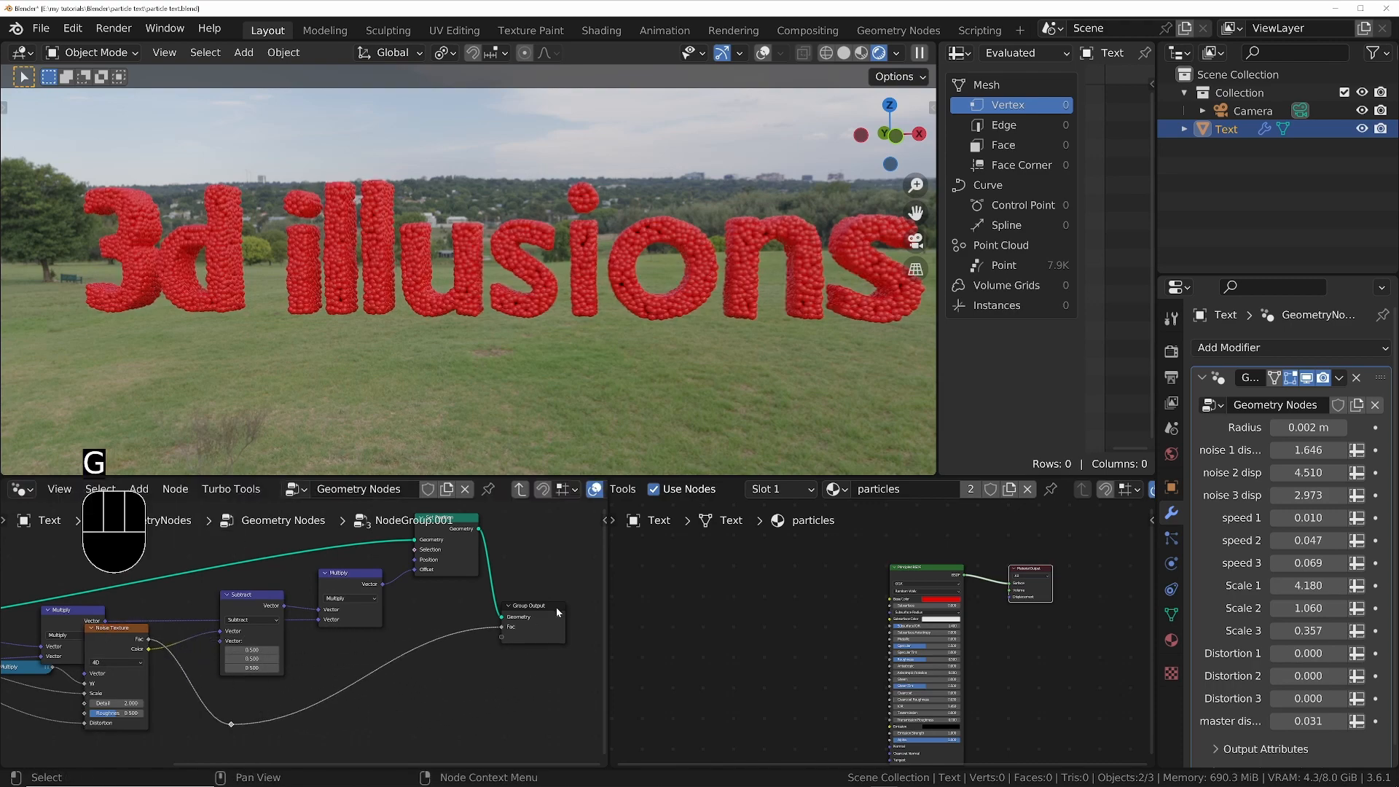
scroll(545, 619, up, 1)
click(533, 612)
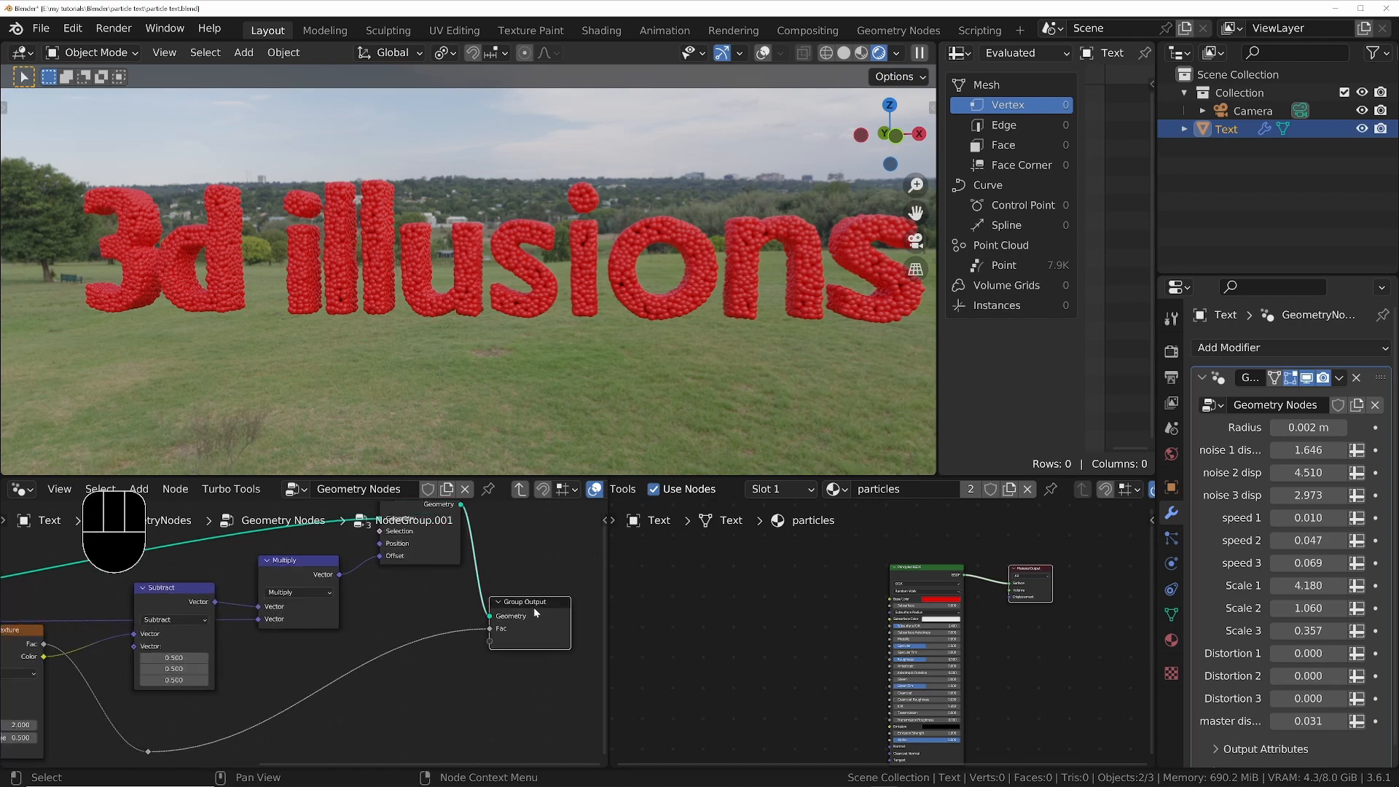
key(Tab)
Insert a Store Named Attribute node on the geometry link between the noise 1 and noise 2 groups
middle_drag(533, 606, 404, 616)
scroll(429, 648, down, 3)
scroll(274, 587, up, 3)
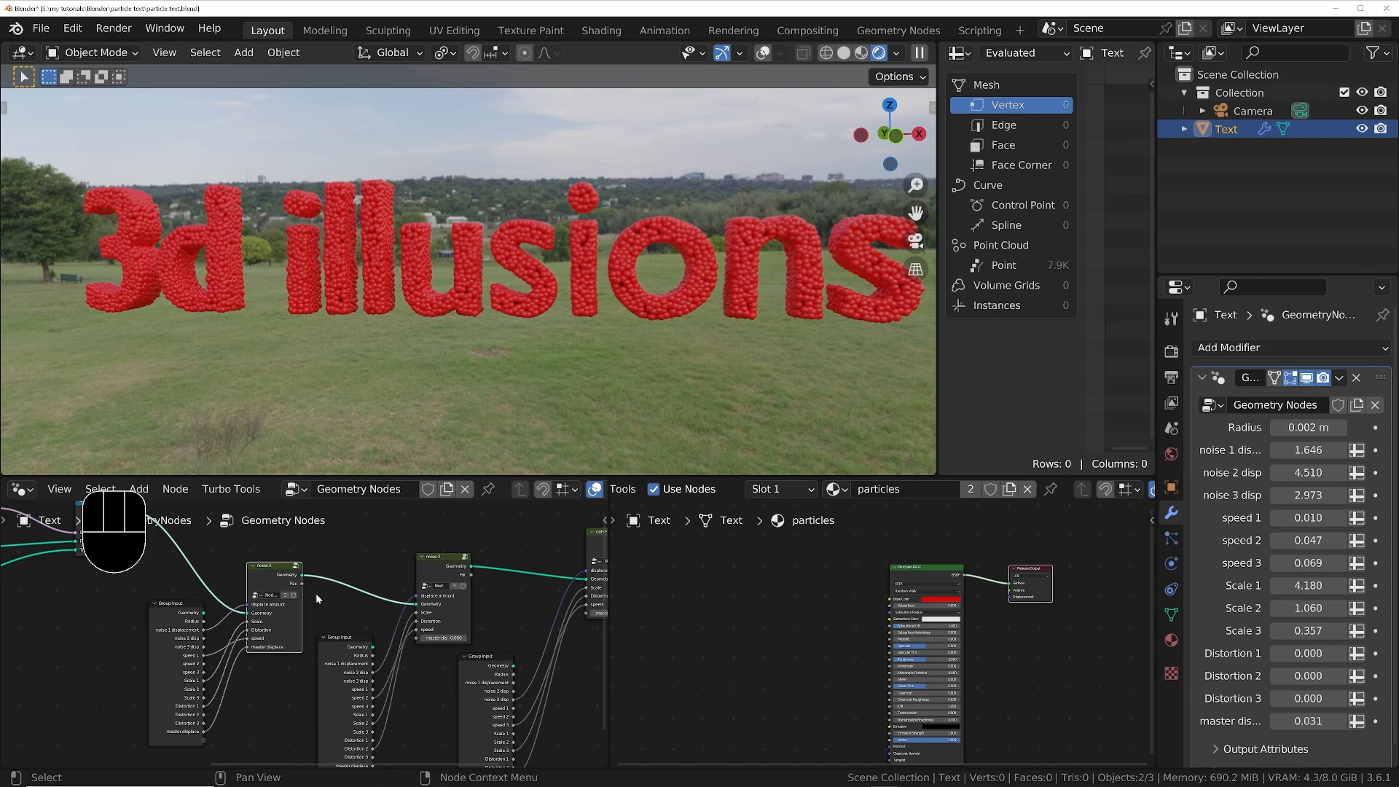
scroll(315, 593, up, 2)
key(shift+a)
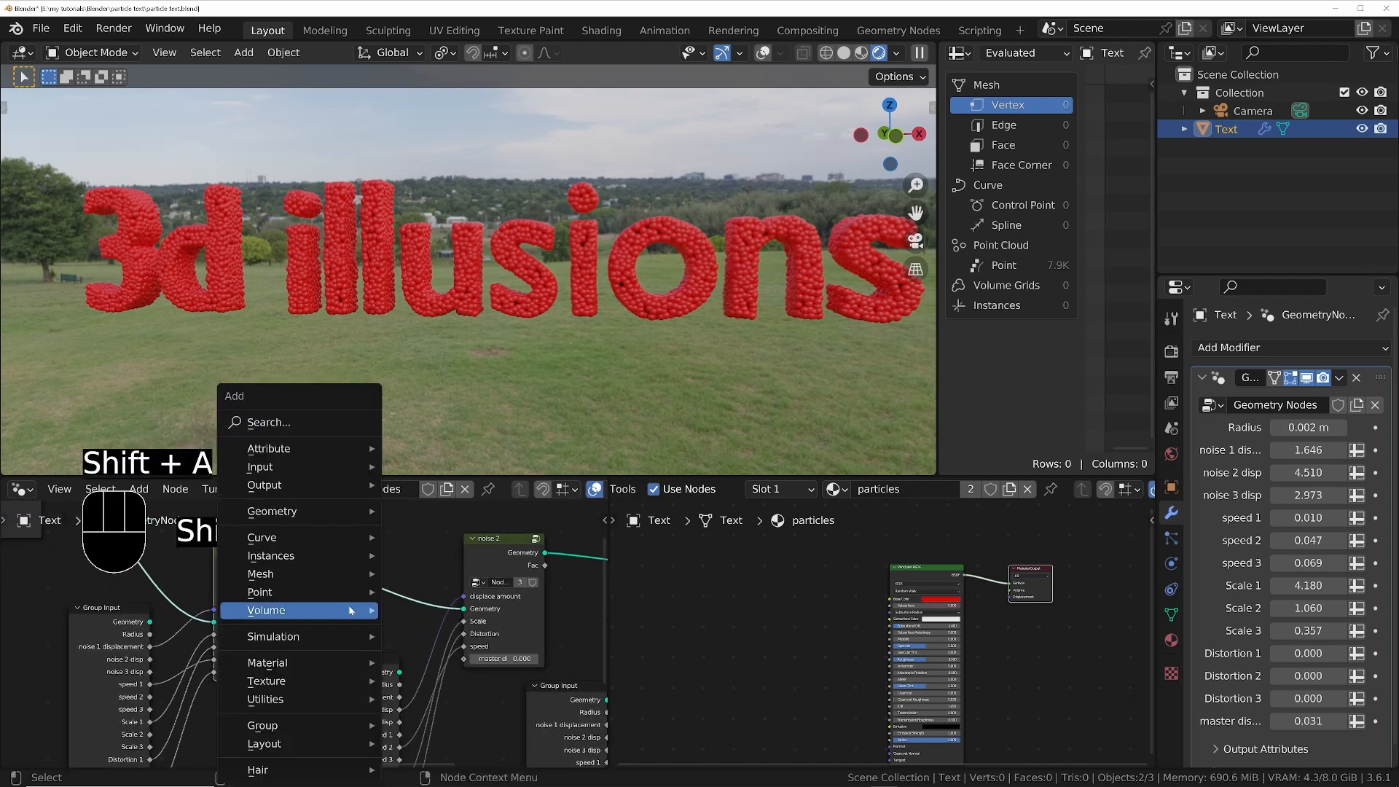
text(s)
text(named)
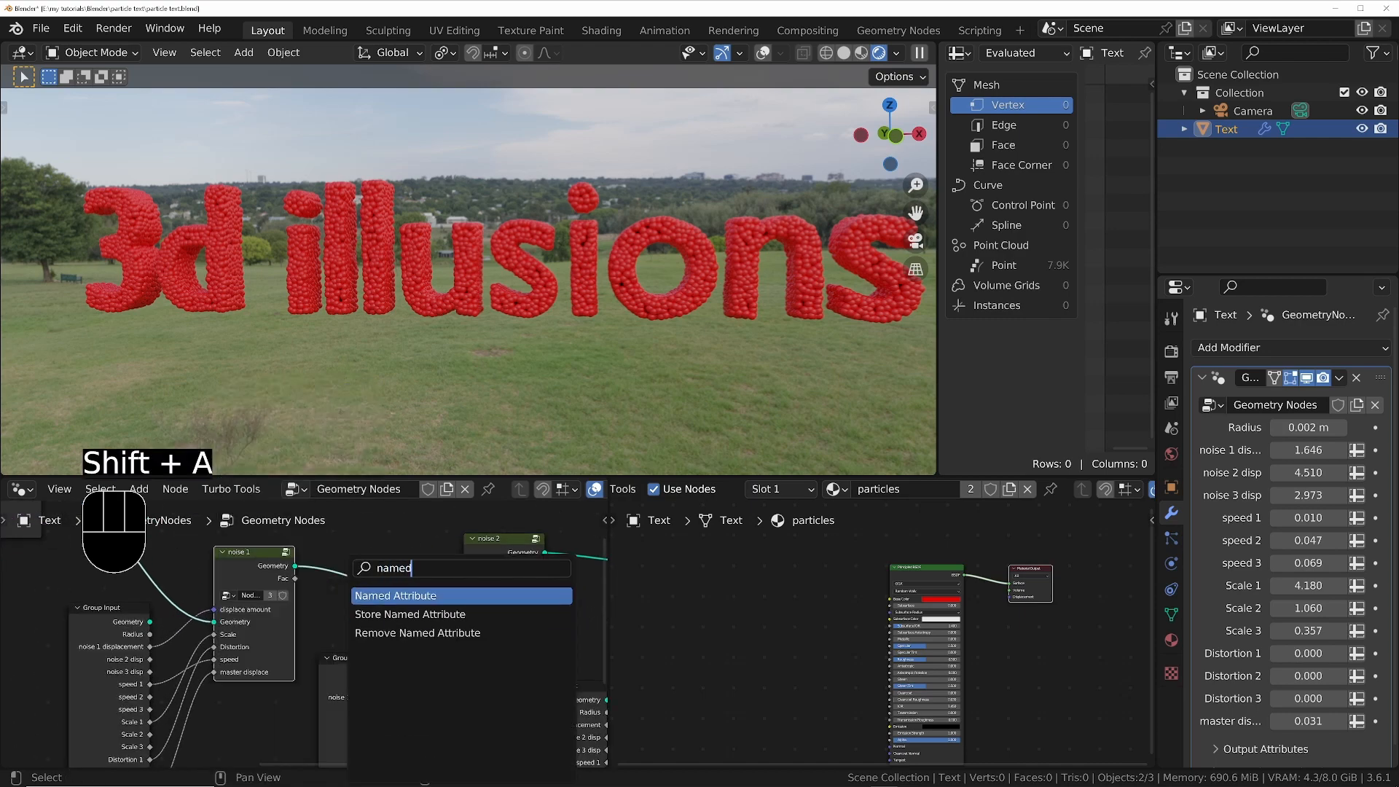
key(Return)
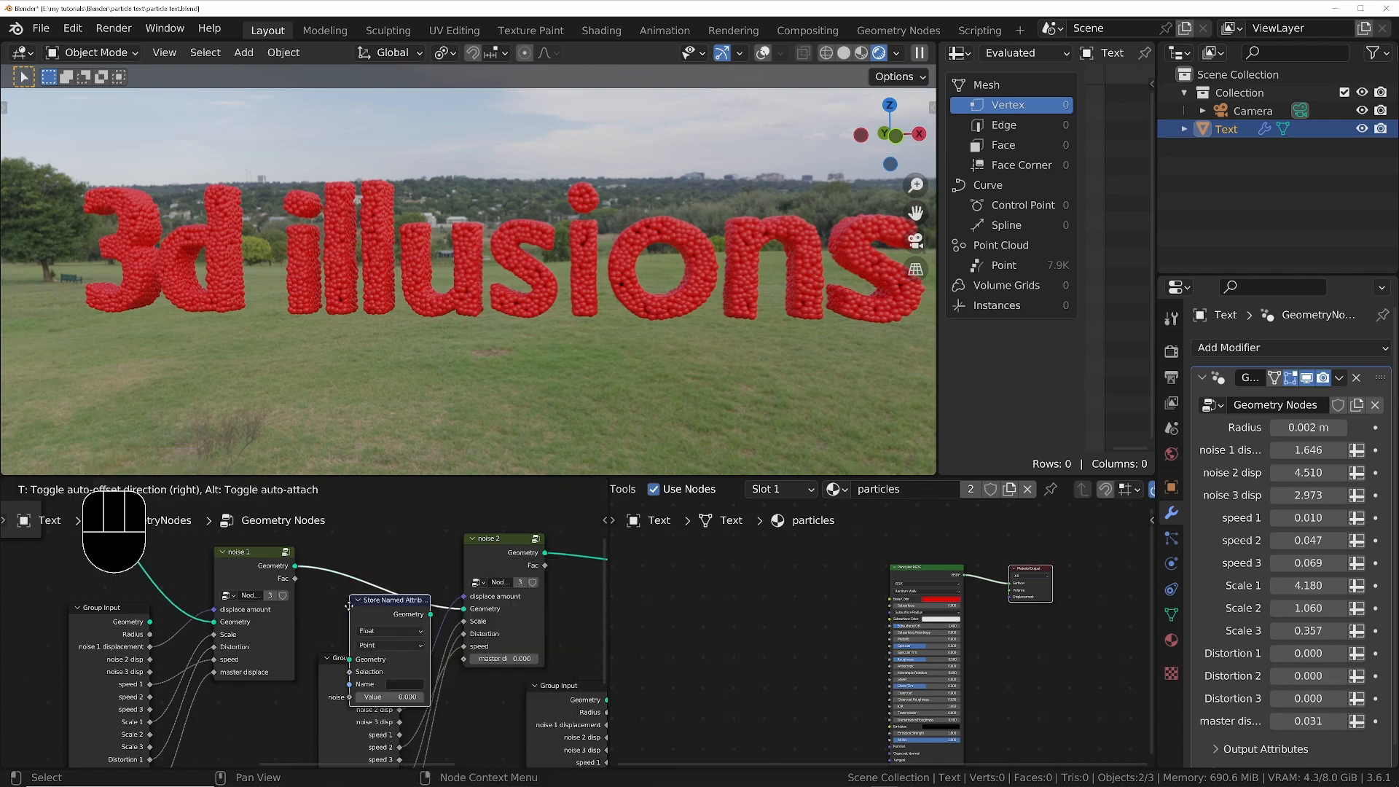
click(340, 547)
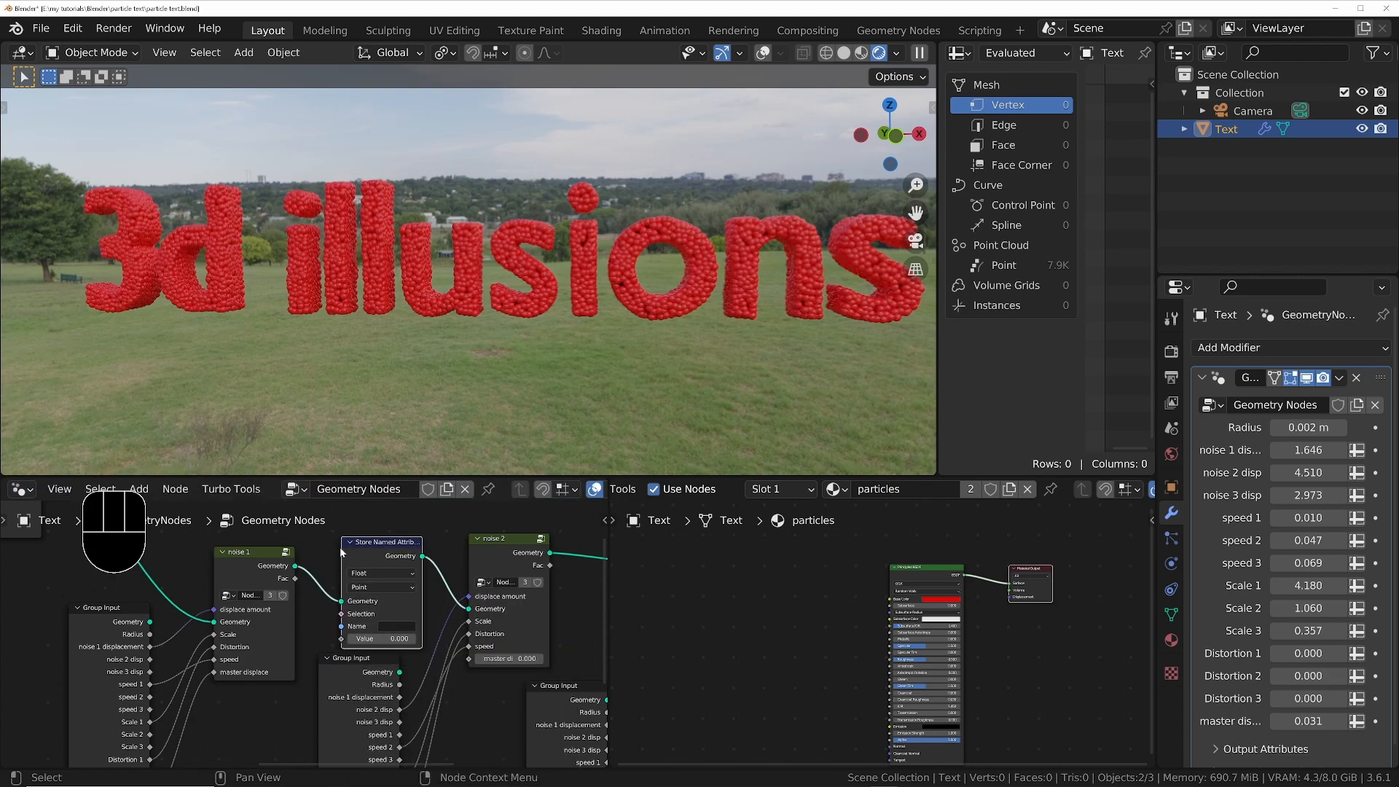
scroll(338, 568, up, 3)
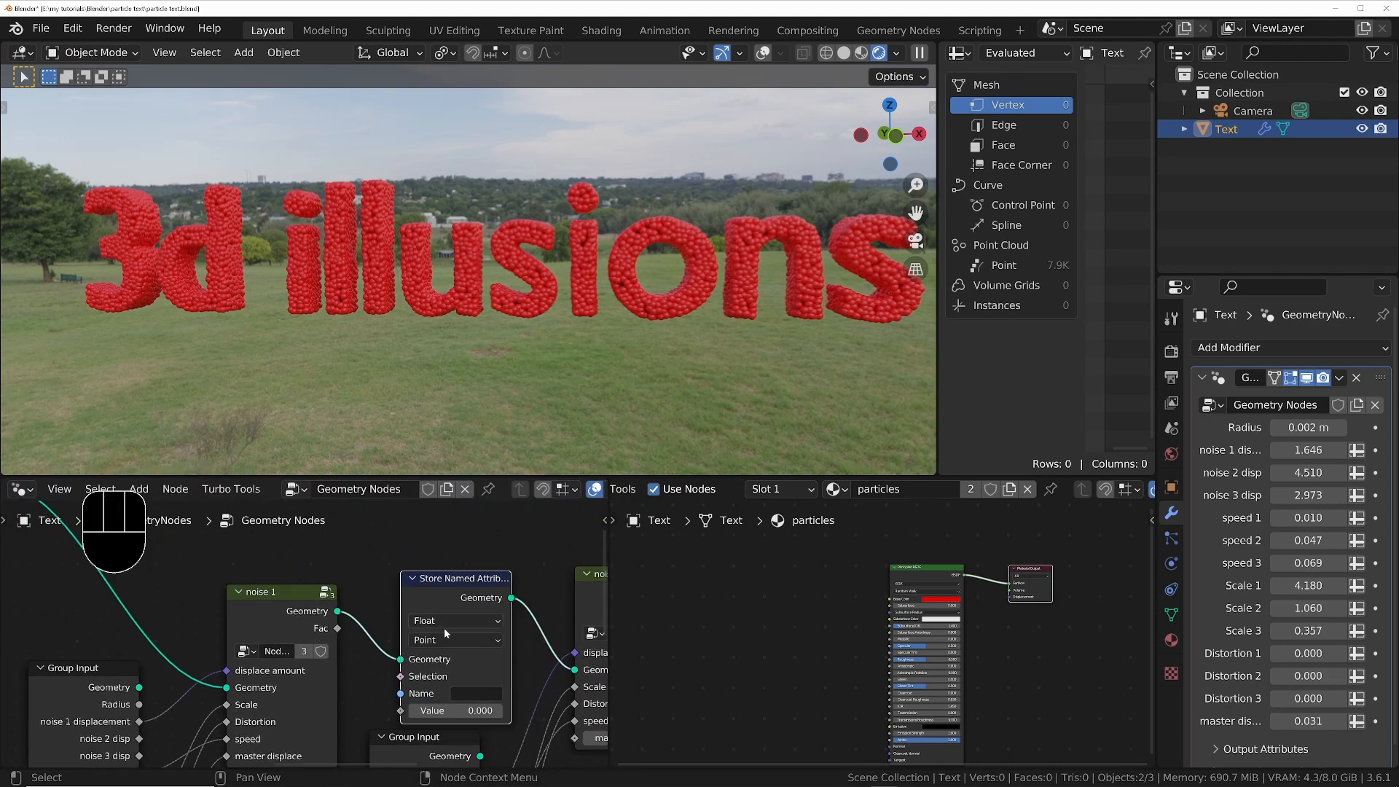
drag(461, 594, 465, 579)
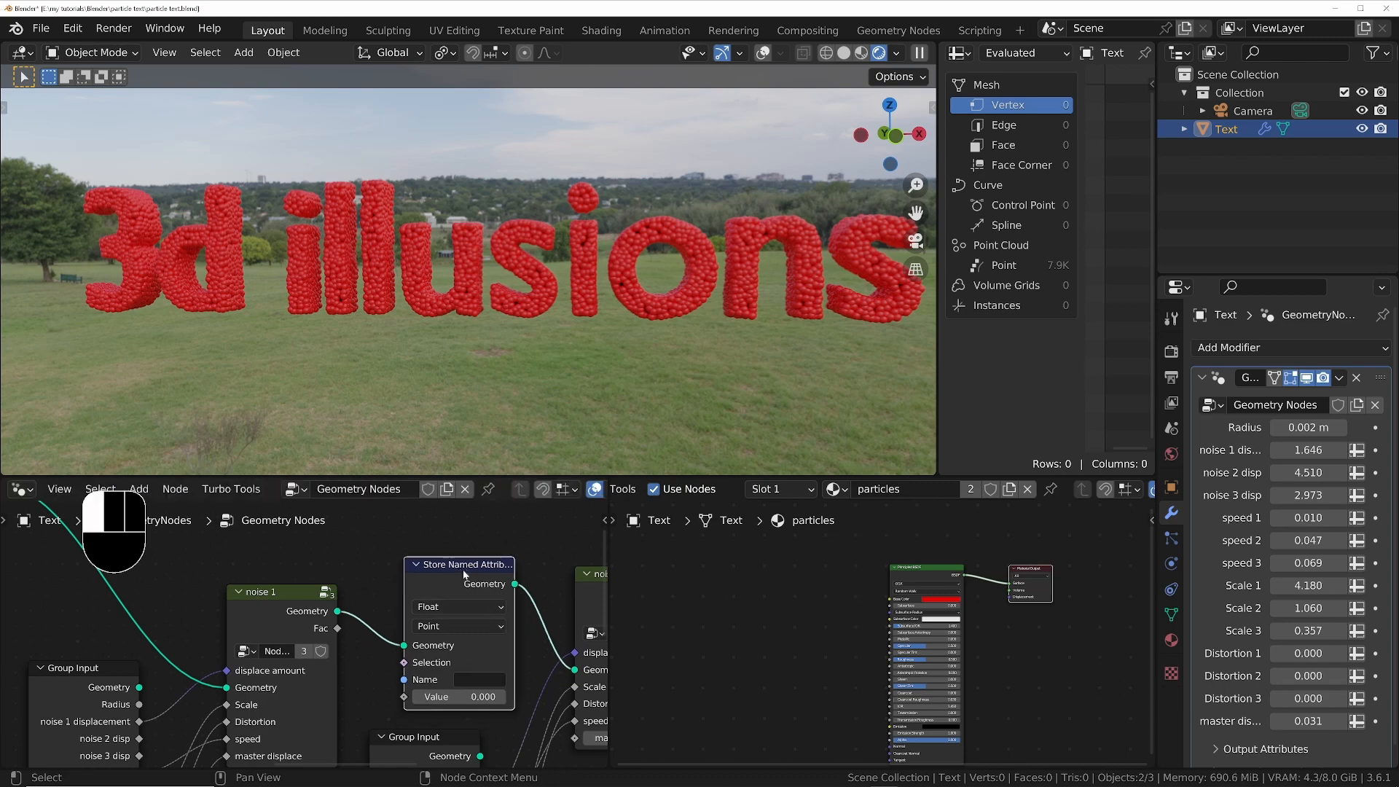
Connect noise 1's Fac to the Store Named Attribute node's Value and name the attribute noise1
click(338, 631)
drag(339, 631, 383, 614)
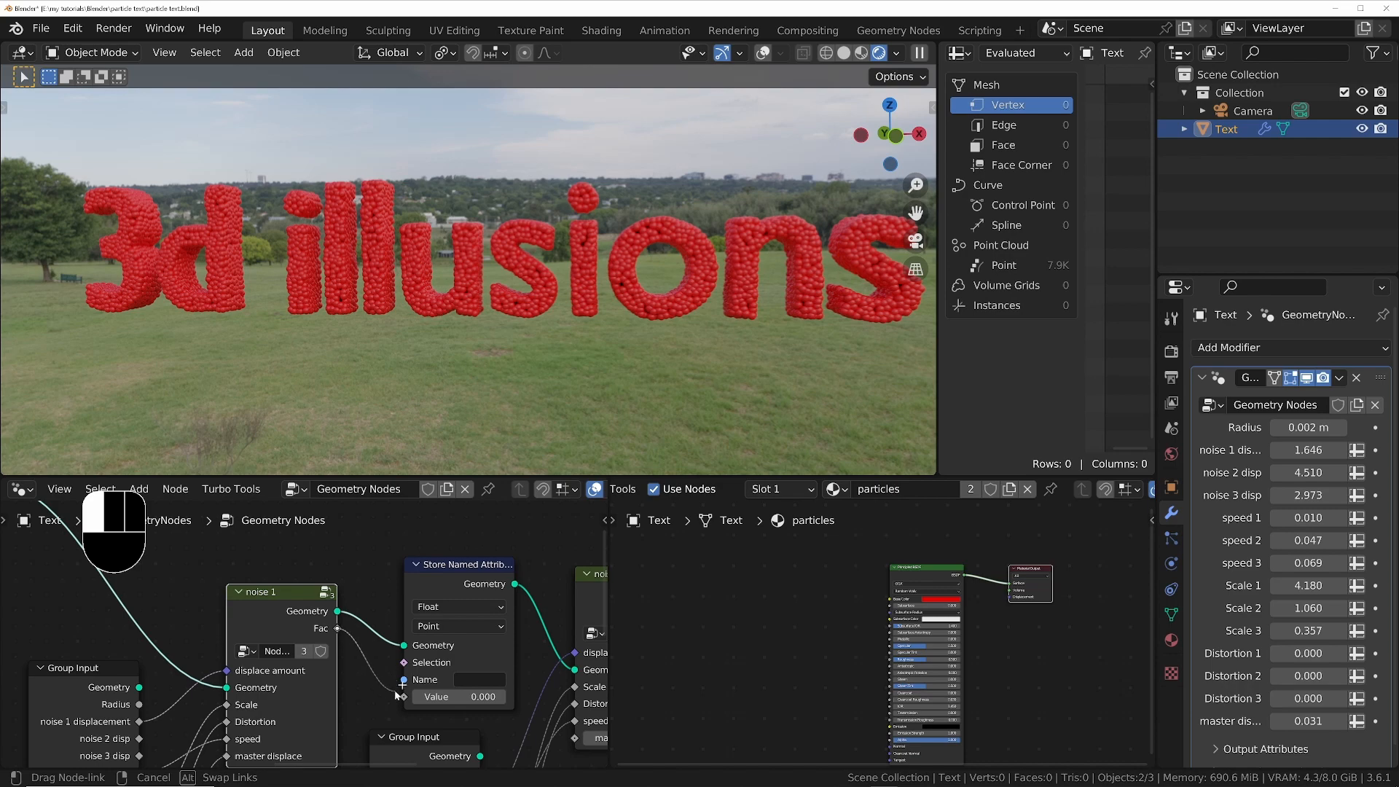
drag(405, 698, 405, 698)
click(479, 681)
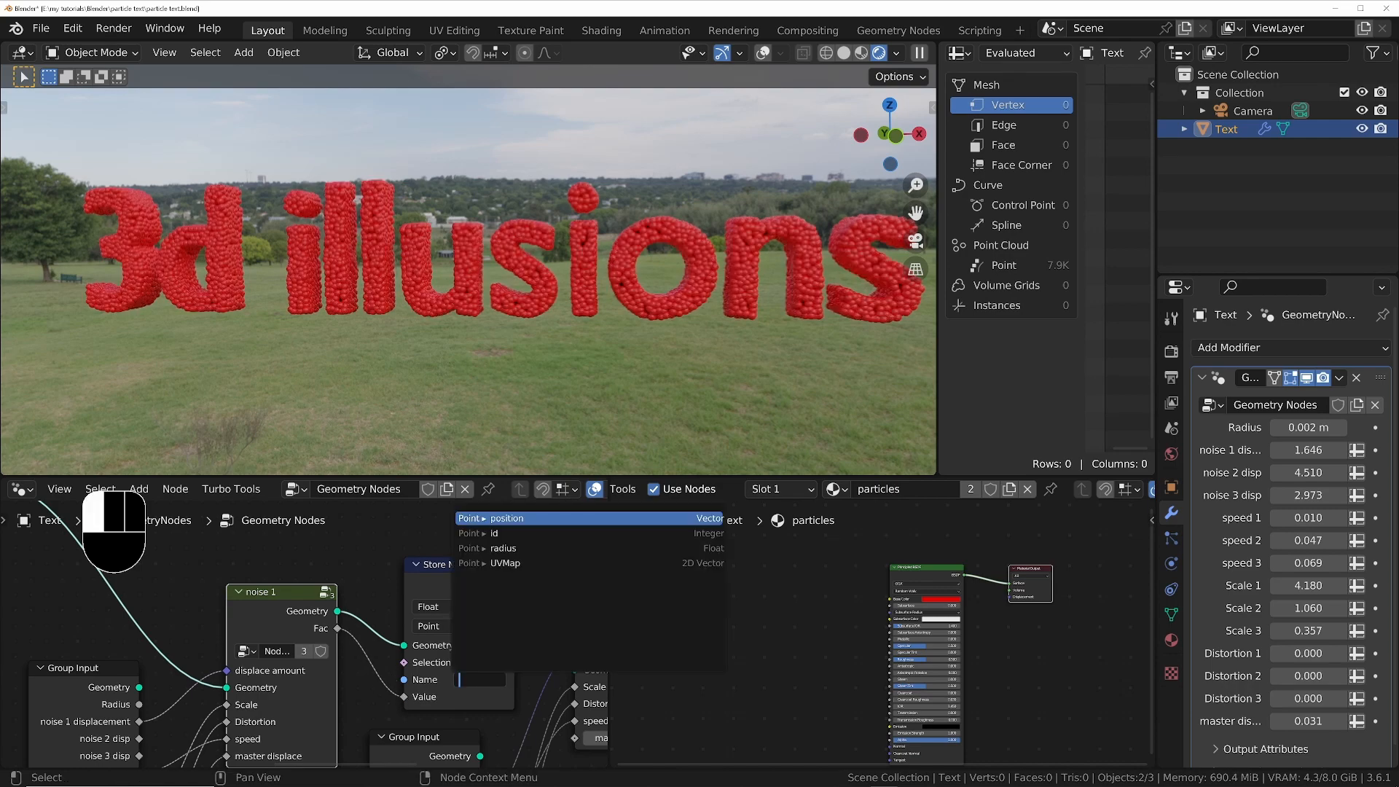
text(noise1)
key(Return)
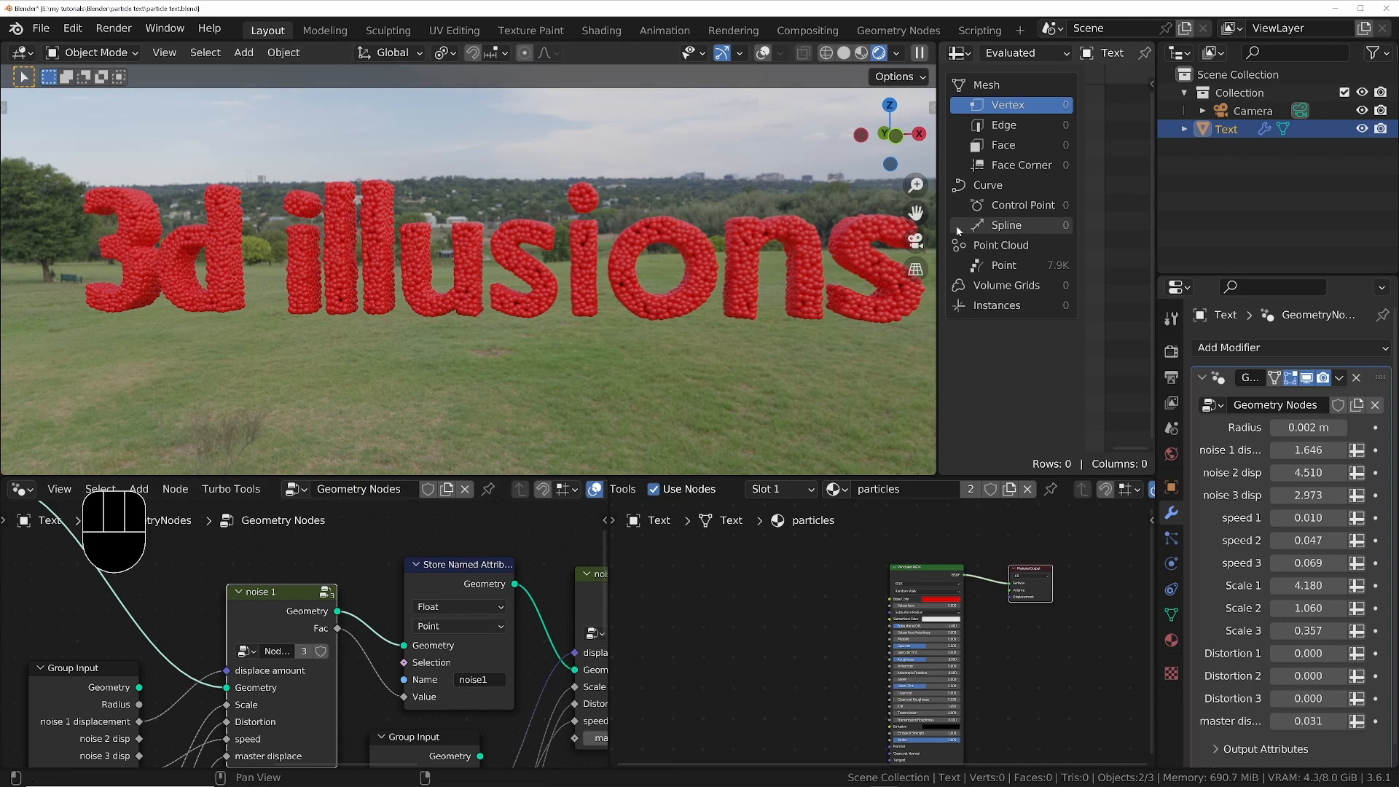
Enlarge the spreadsheet and examine the noise1 column in the point cloud's point data
drag(932, 176, 932, 176)
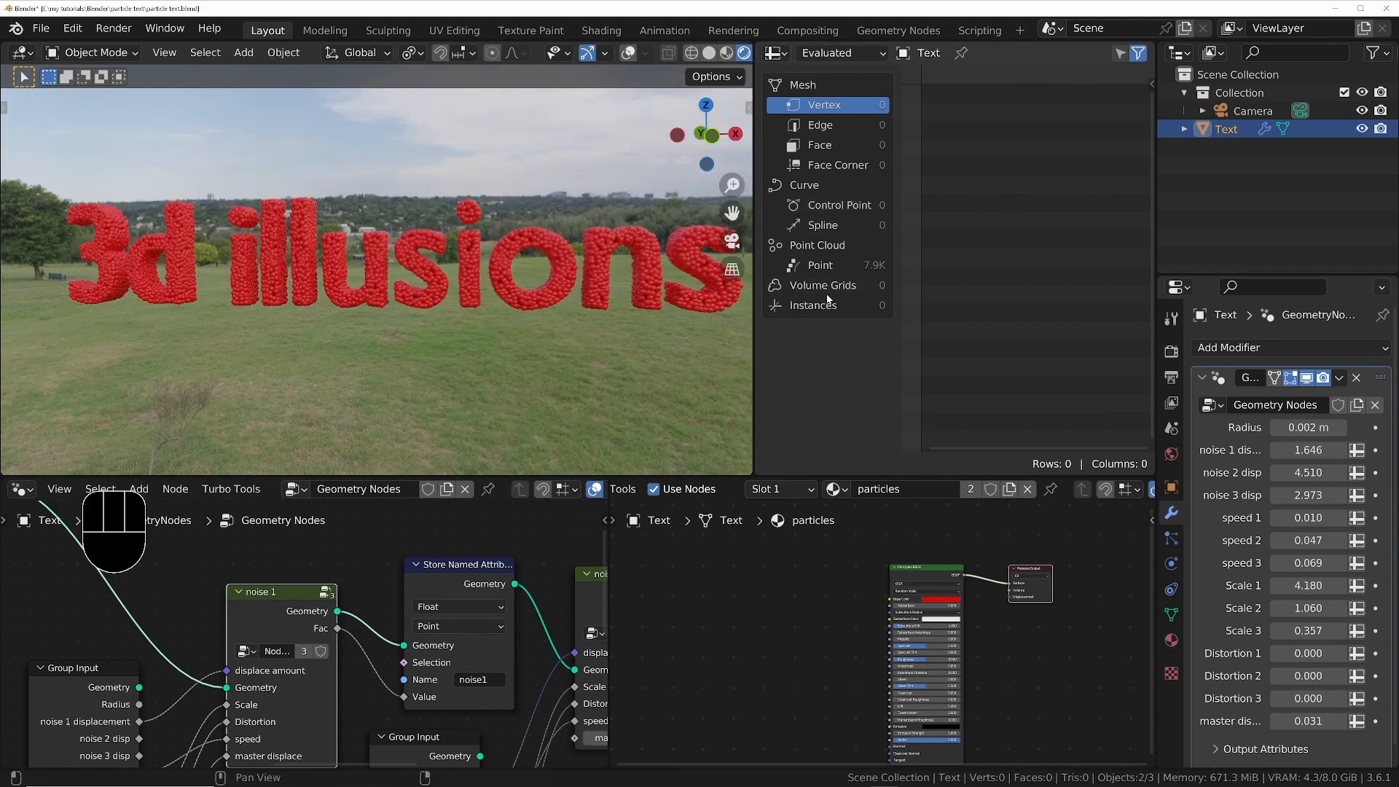
click(829, 270)
ctrl+scroll(1093, 211, right, 5)
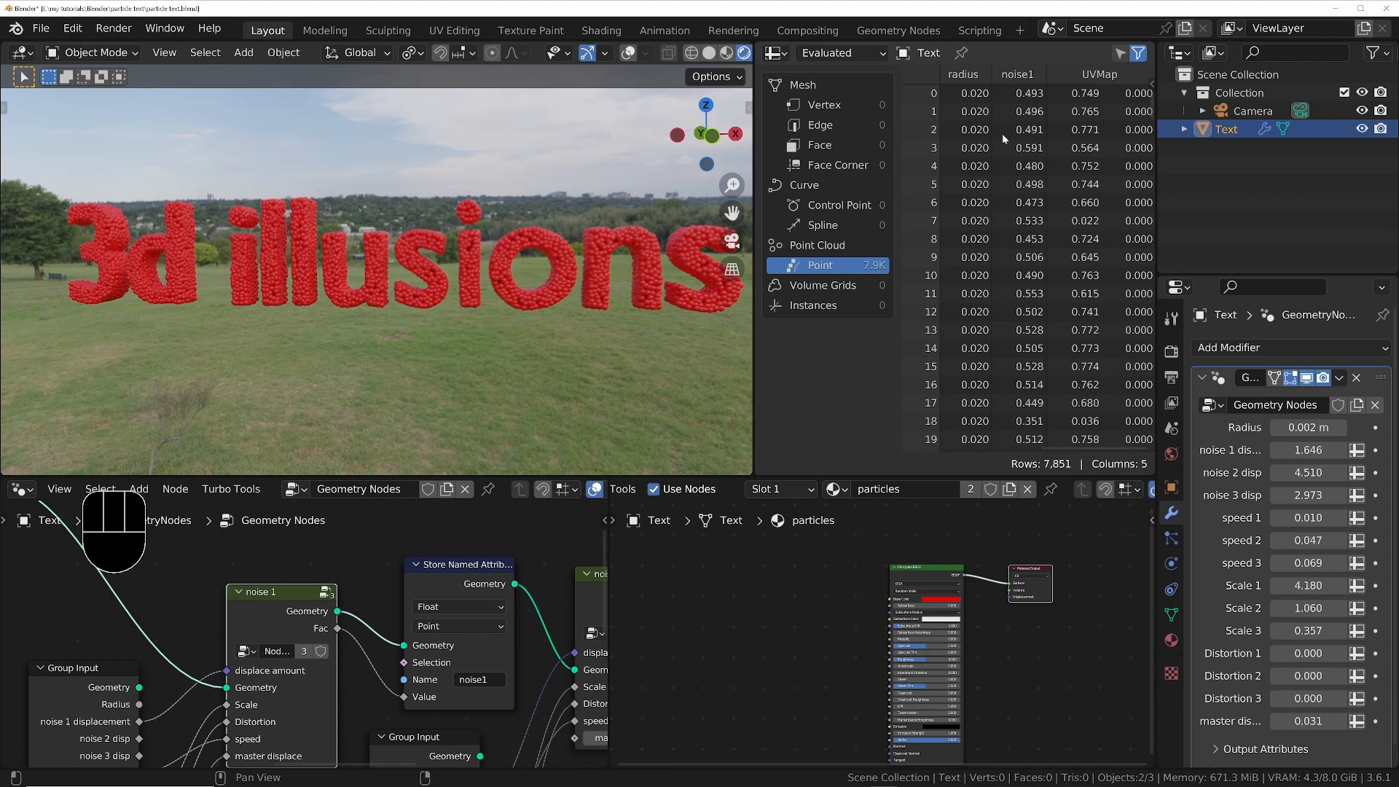
Add an Attribute node to the particles shader and set its name to noise1
middle_drag(729, 659, 794, 641)
key(shift+a)
text(attri)
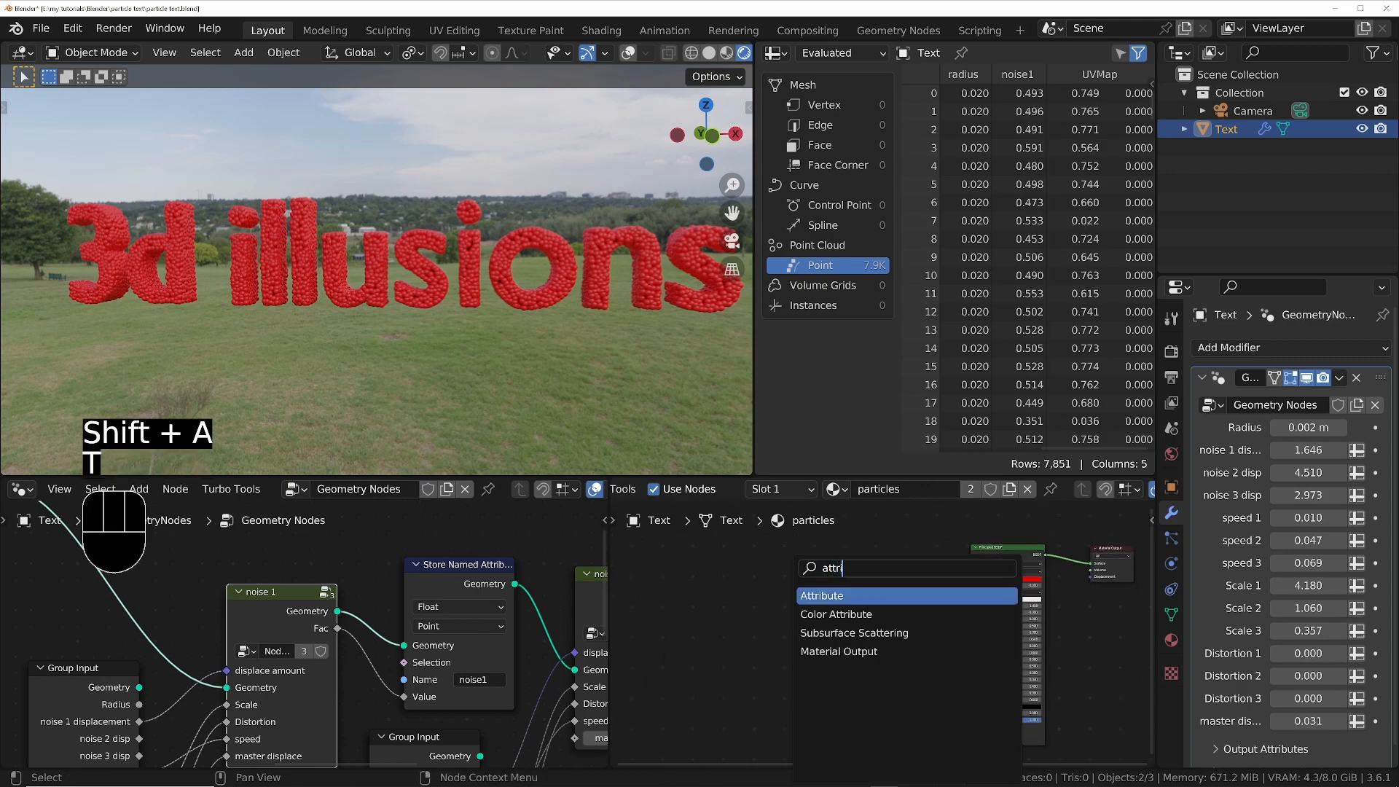
key(Return)
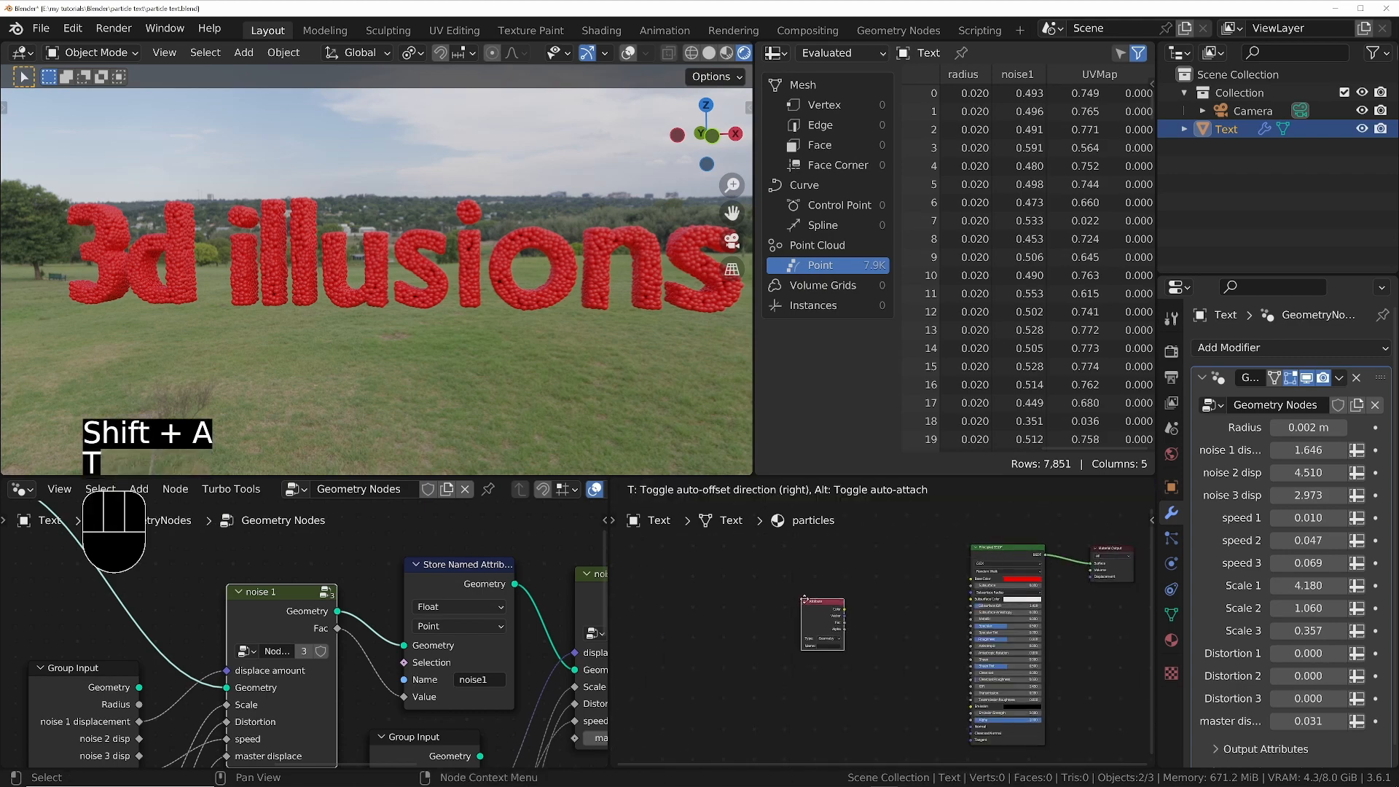
click(826, 672)
scroll(856, 614, up, 5)
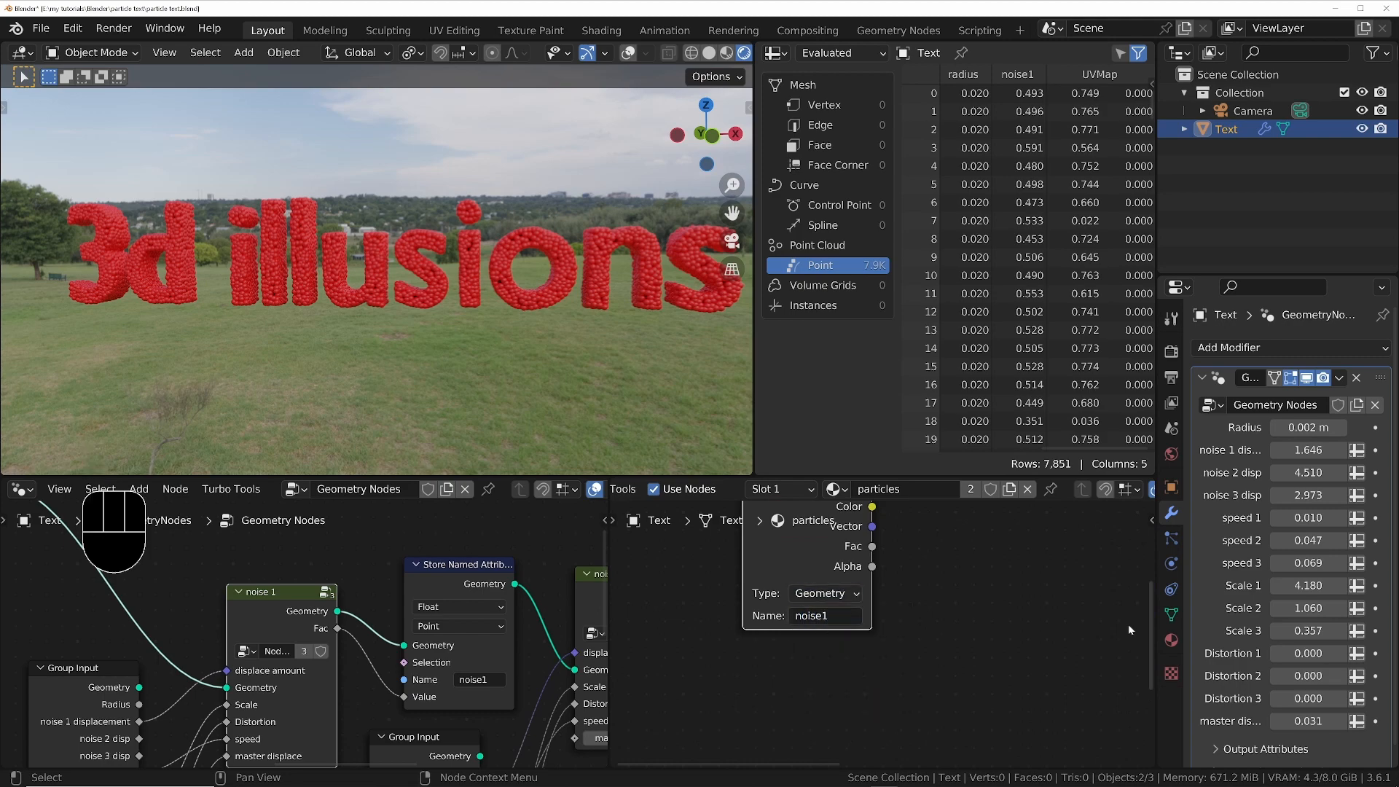
Preview the noise1 Attribute node's Color directly on the particles through the material output
scroll(1129, 629, down, 2)
ctrl+shift+click(845, 594)
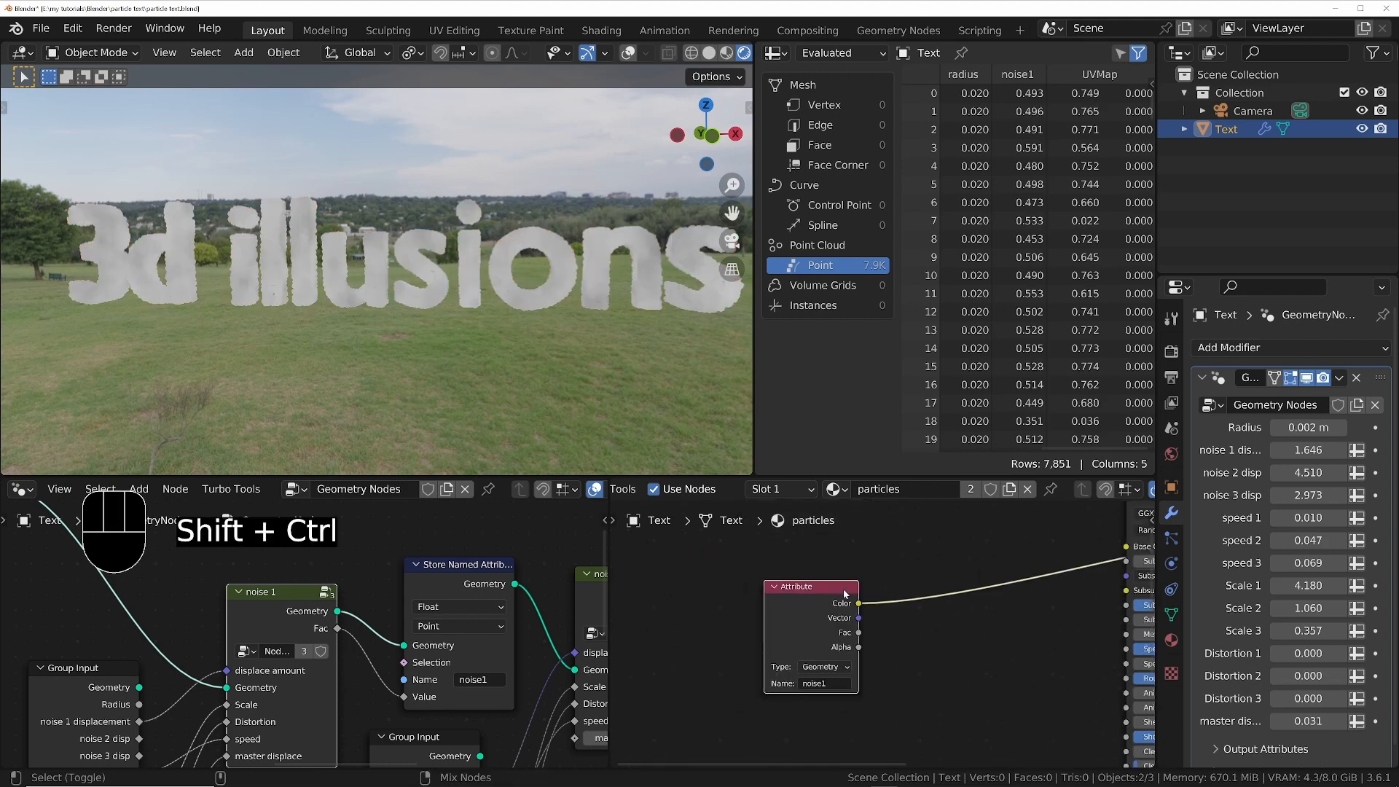
scroll(605, 266, up, 4)
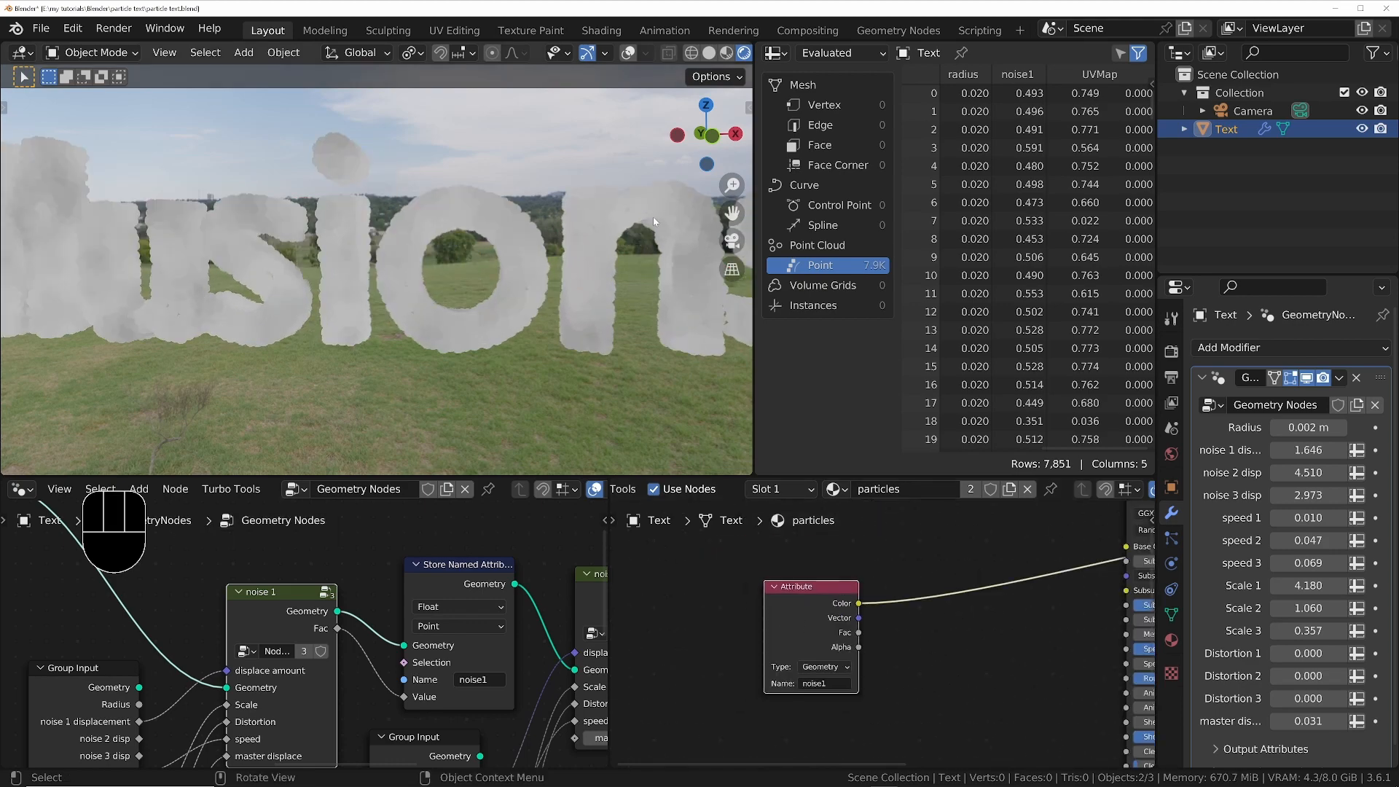
scroll(276, 599, down, 2)
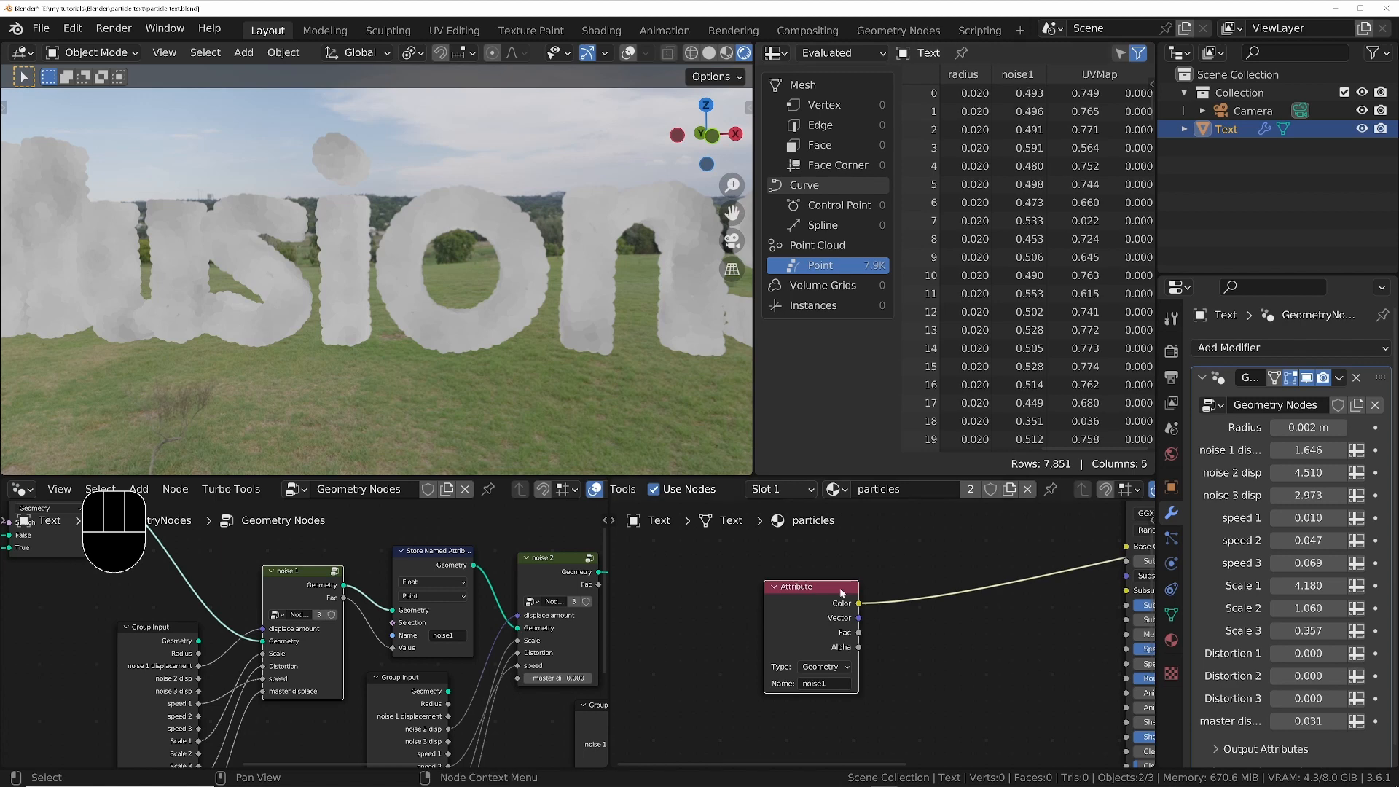
Move the Material Output and Principled BSDF nodes apart to make room beside the Attribute node
middle_drag(827, 597, 641, 693)
scroll(641, 692, down, 4)
drag(1035, 596, 1071, 569)
middle_drag(904, 626, 983, 541)
drag(985, 535, 1020, 576)
Insert a Color Ramp between the noise1 Attribute node and the Material Output, and bring its stops closer together with white at 0.786
click(804, 678)
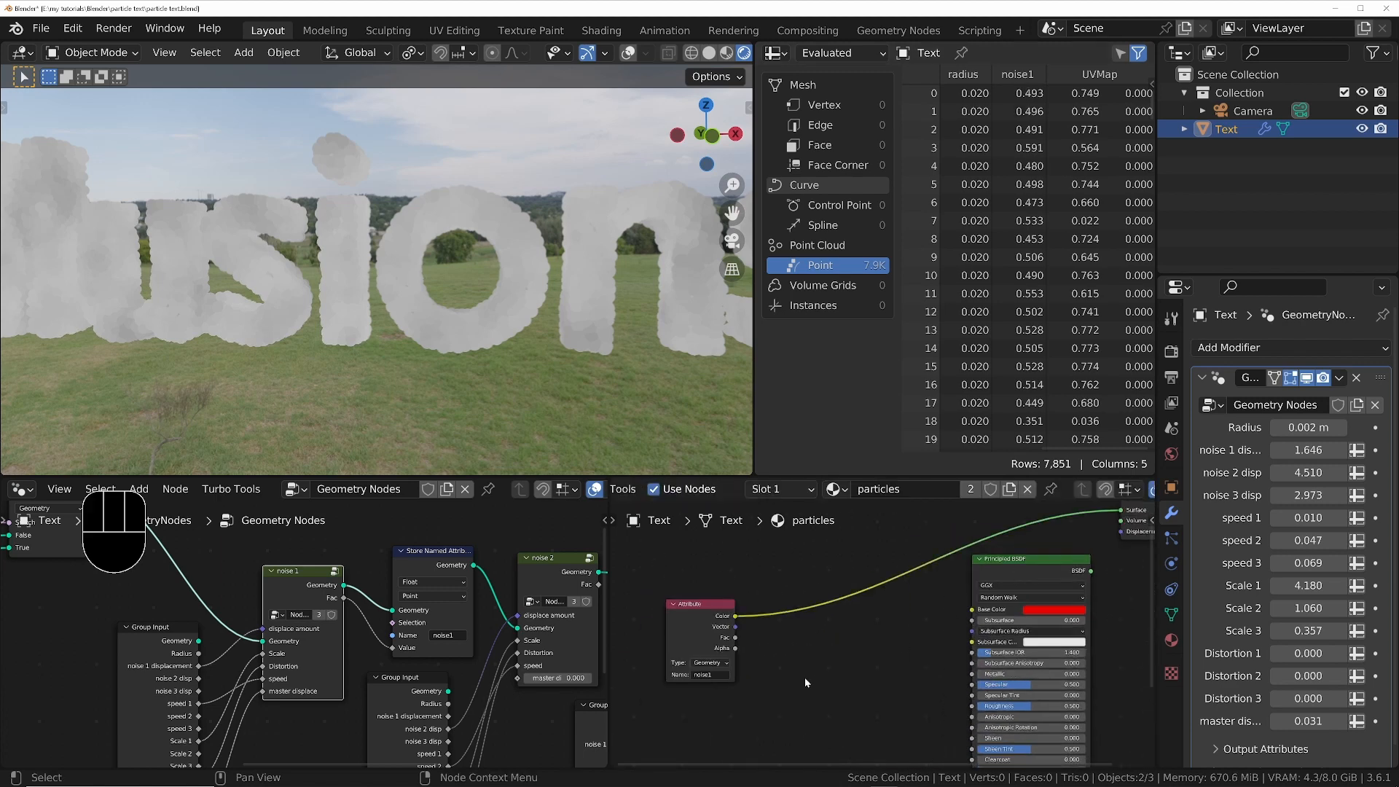
key(shift+a)
text(ramp)
key(Return)
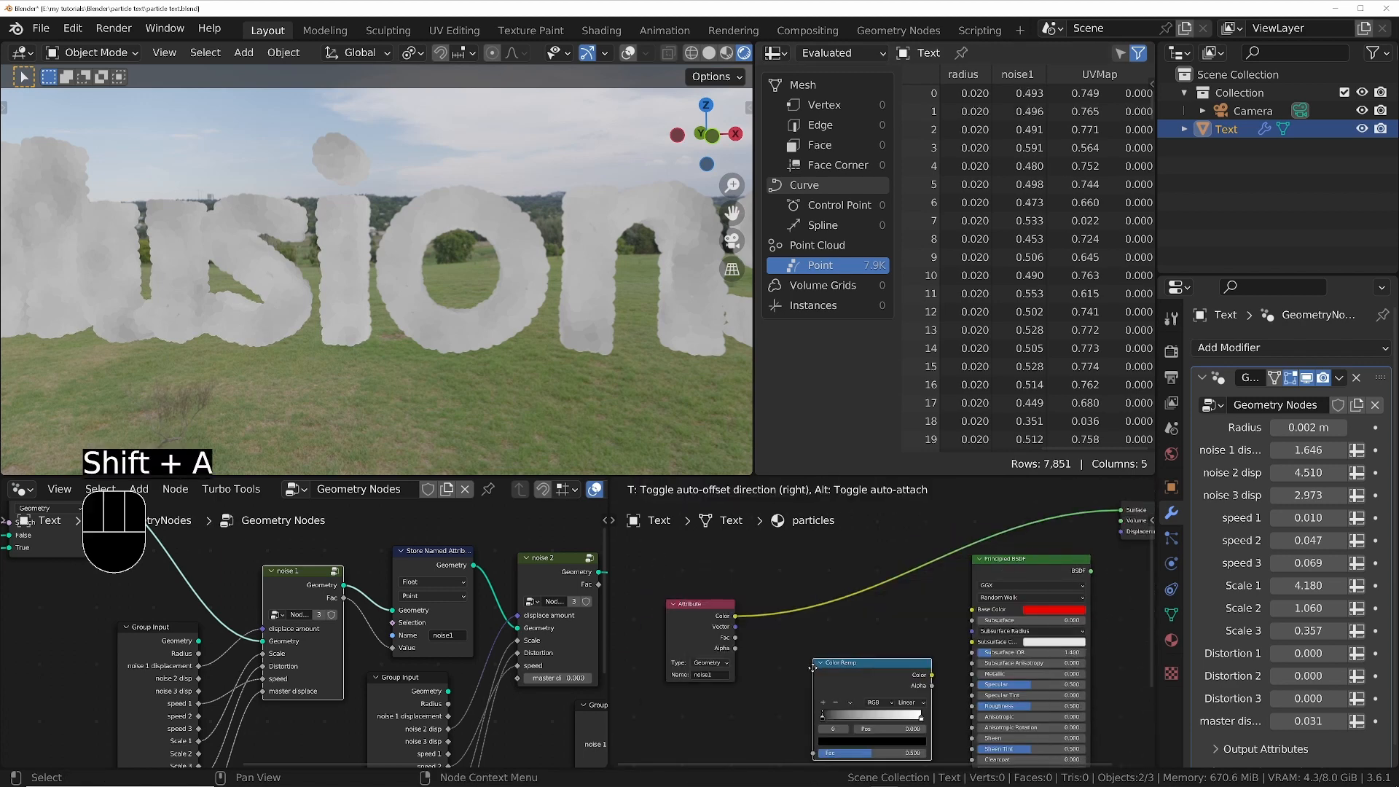
click(775, 625)
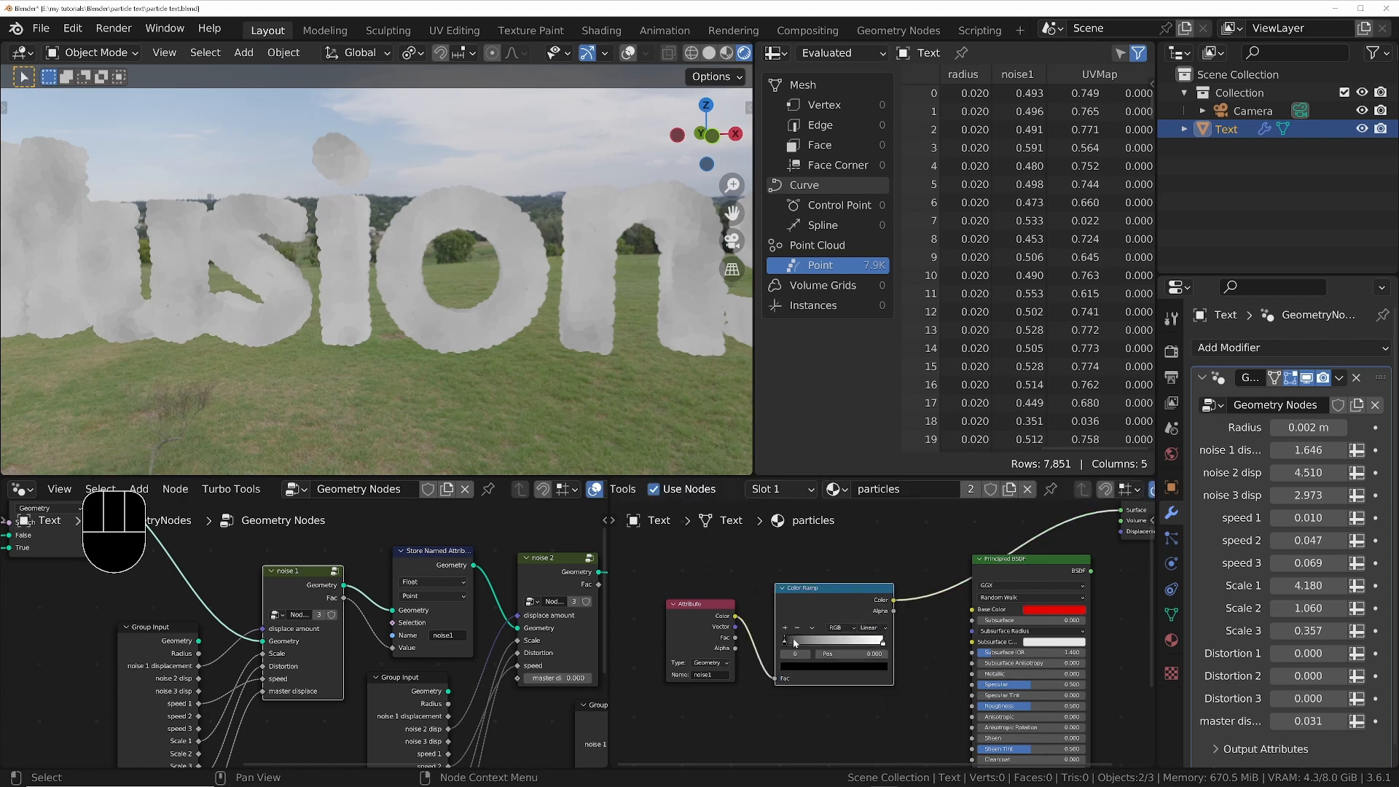
drag(794, 642, 862, 643)
middle_drag(862, 644, 888, 650)
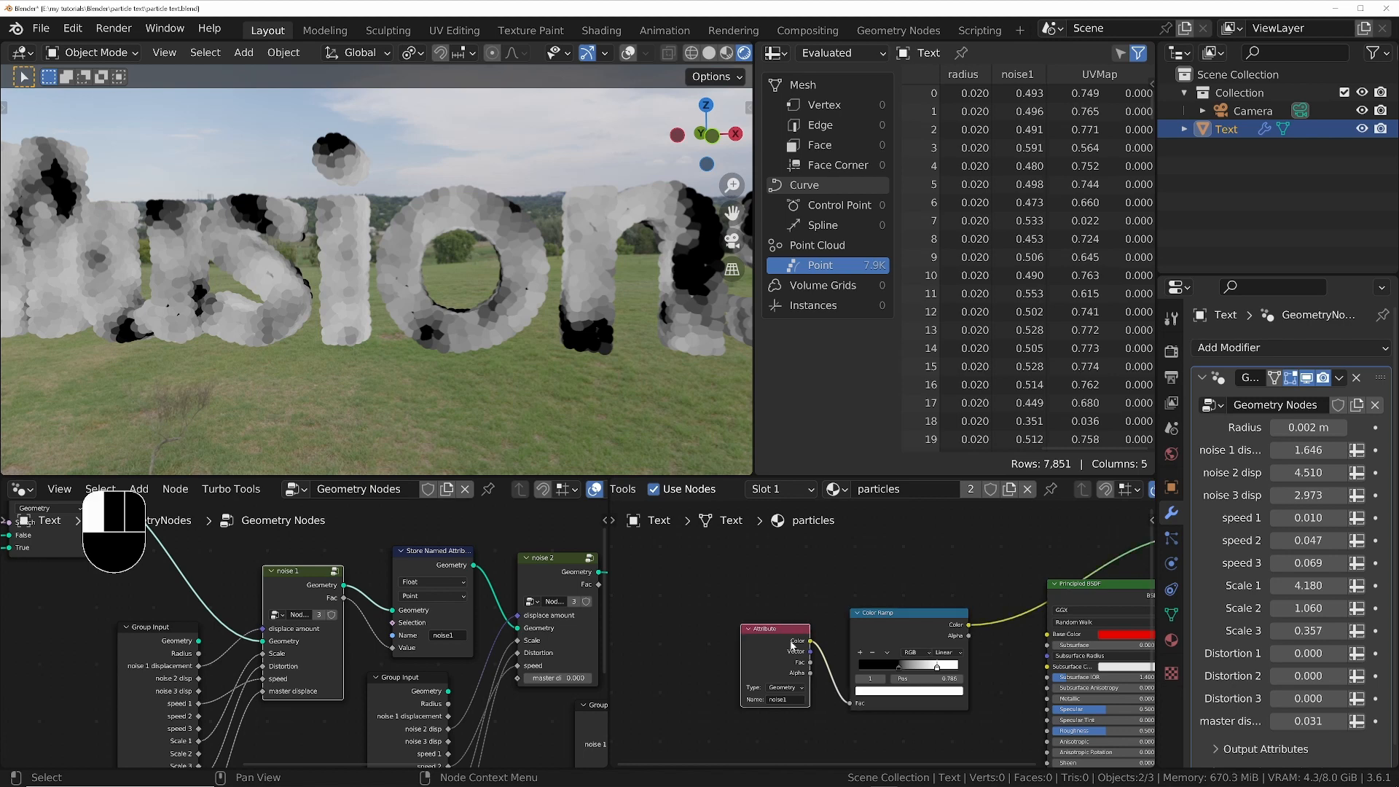
Add a color Mix node between the Color Ramp and the Material Output, with the ramp's Color driving its Factor
middle_drag(792, 645, 722, 614)
key(shift+a)
text(mix)
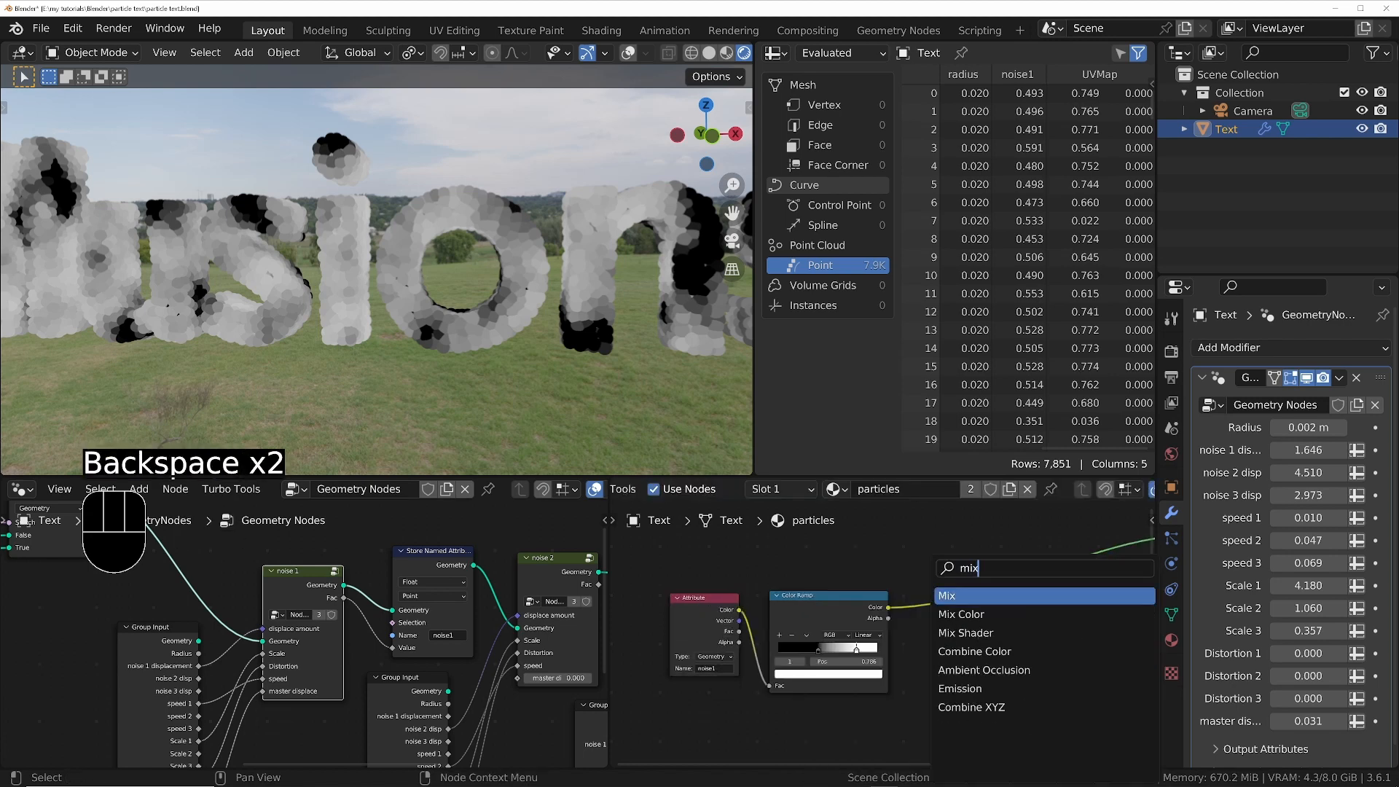
key(Return)
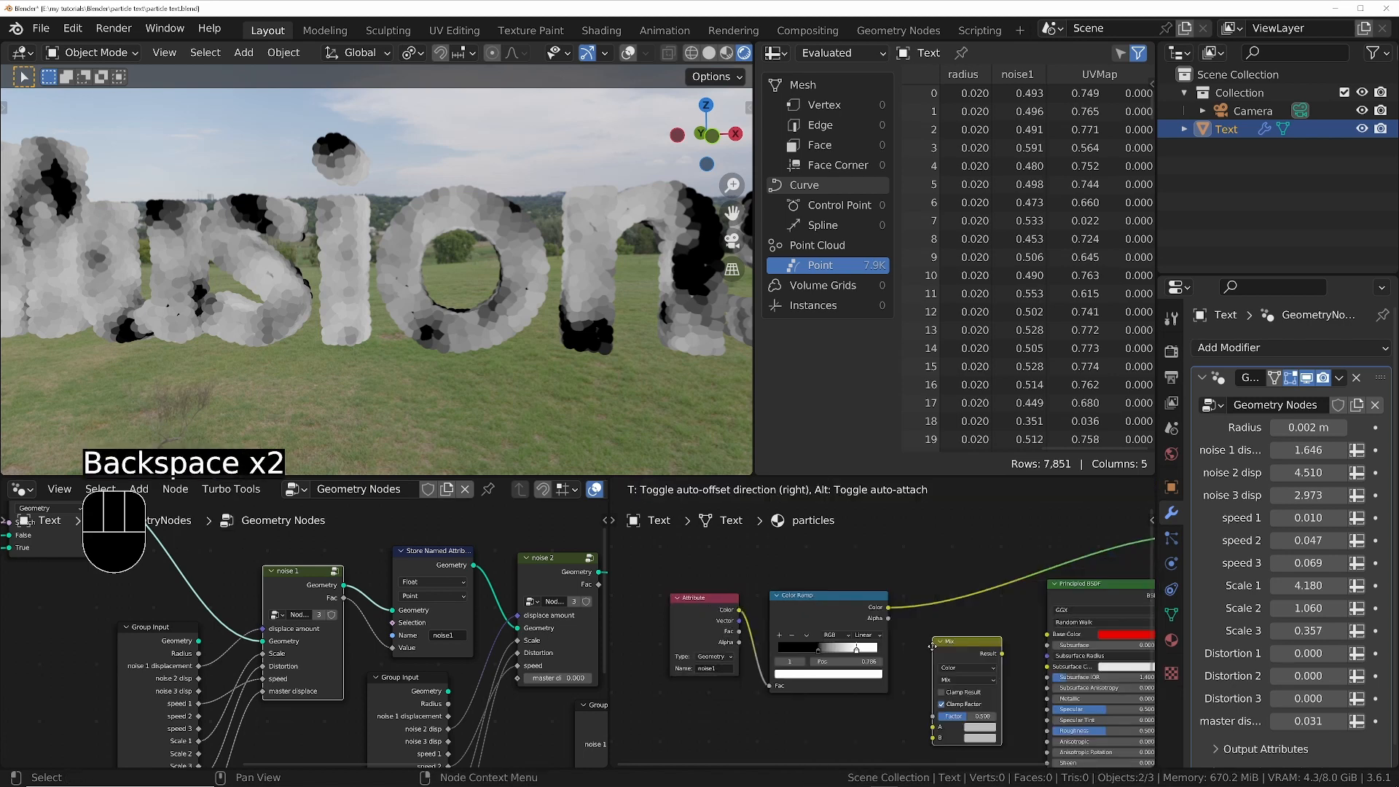
click(933, 646)
scroll(938, 653, up, 3)
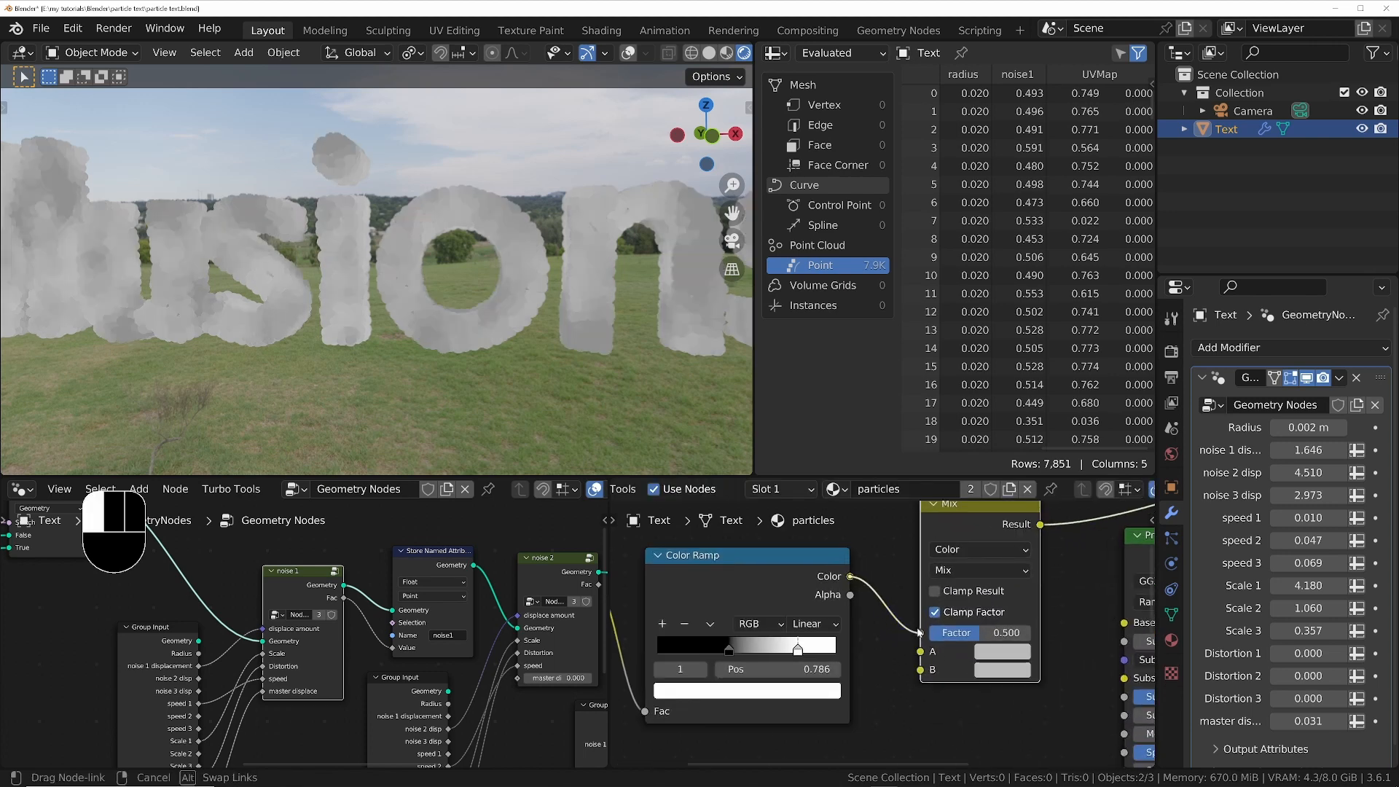
drag(920, 632, 920, 633)
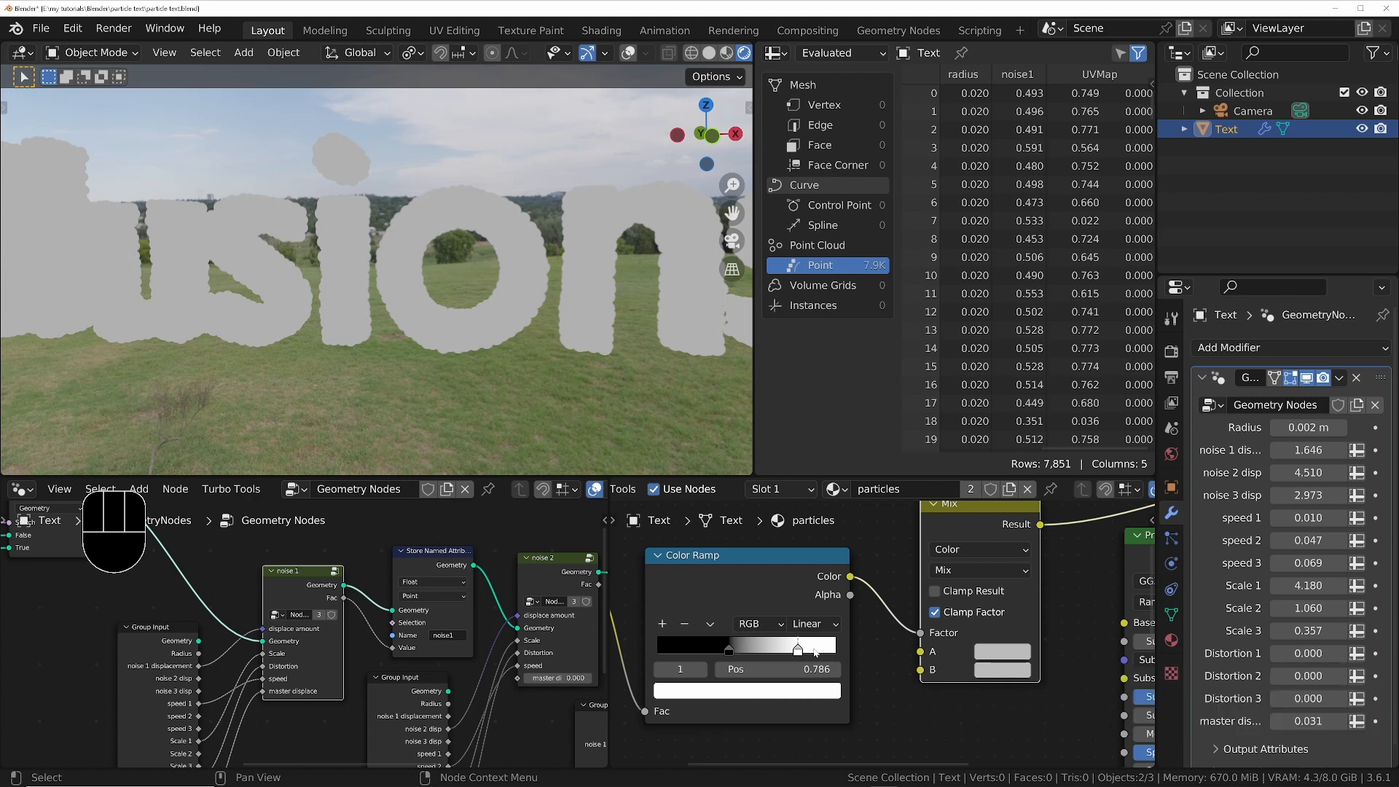
Set the Mix node's color A to red and color B to green
click(1010, 650)
drag(1055, 476, 1046, 534)
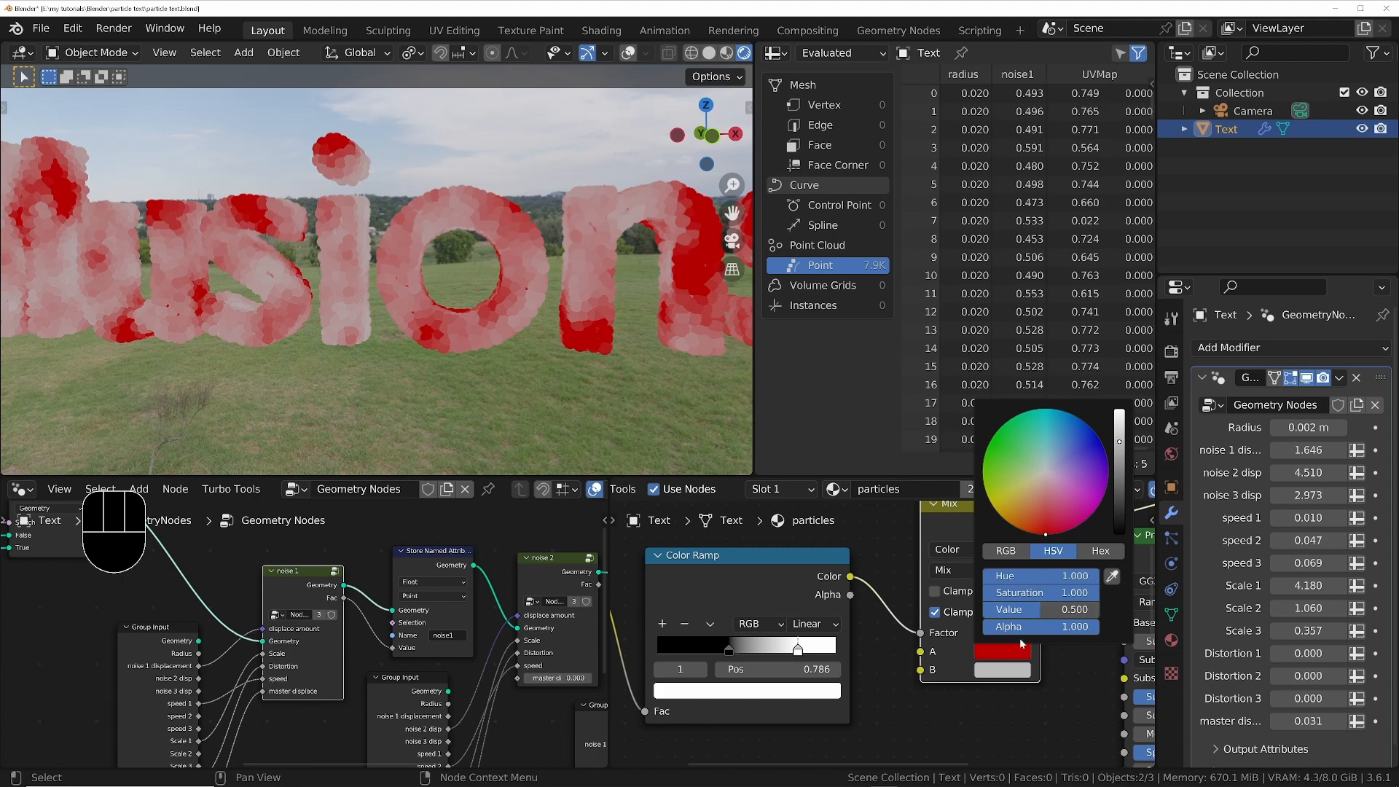
click(1004, 669)
click(985, 474)
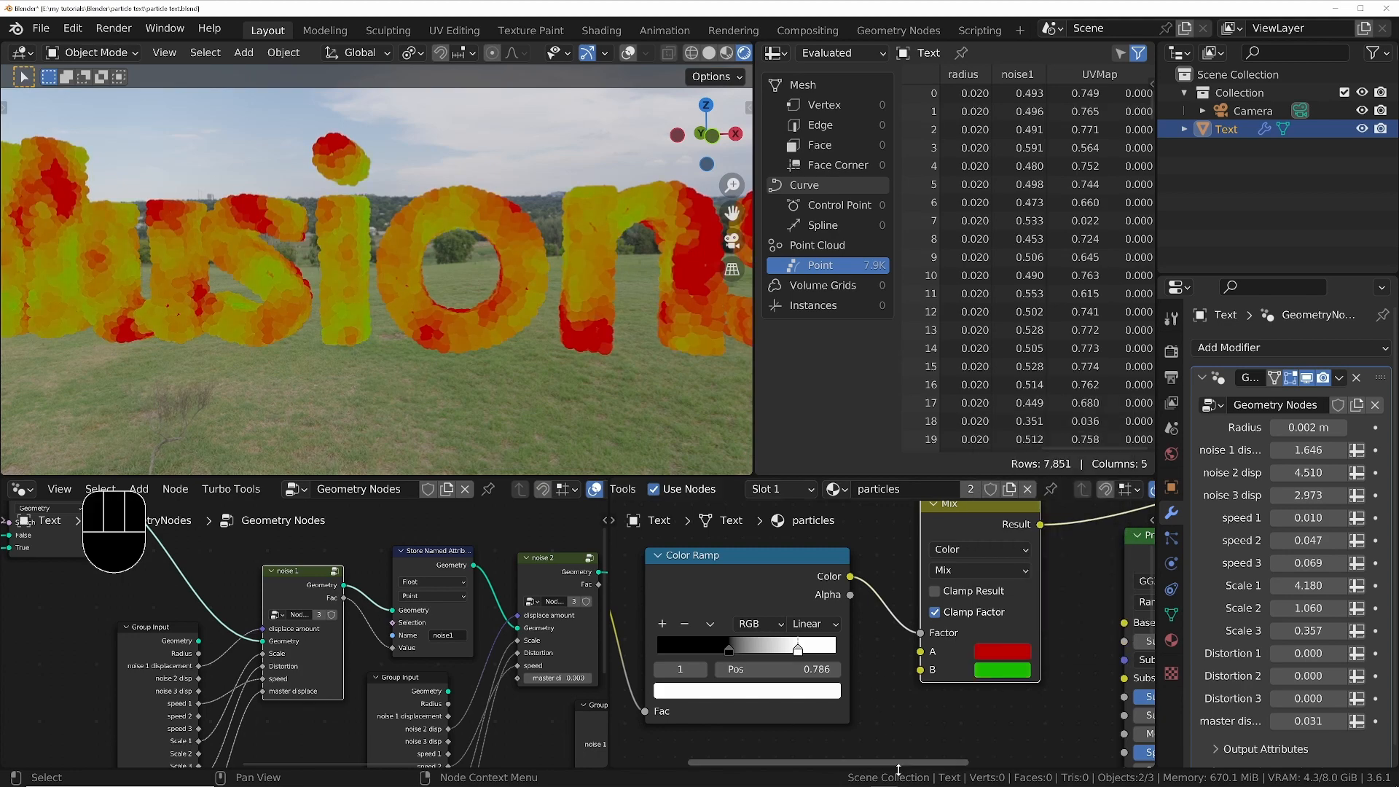
Narrow the Color Ramp's transition by moving both stops toward black, with the black stop at 0.448
middle_drag(965, 679, 921, 661)
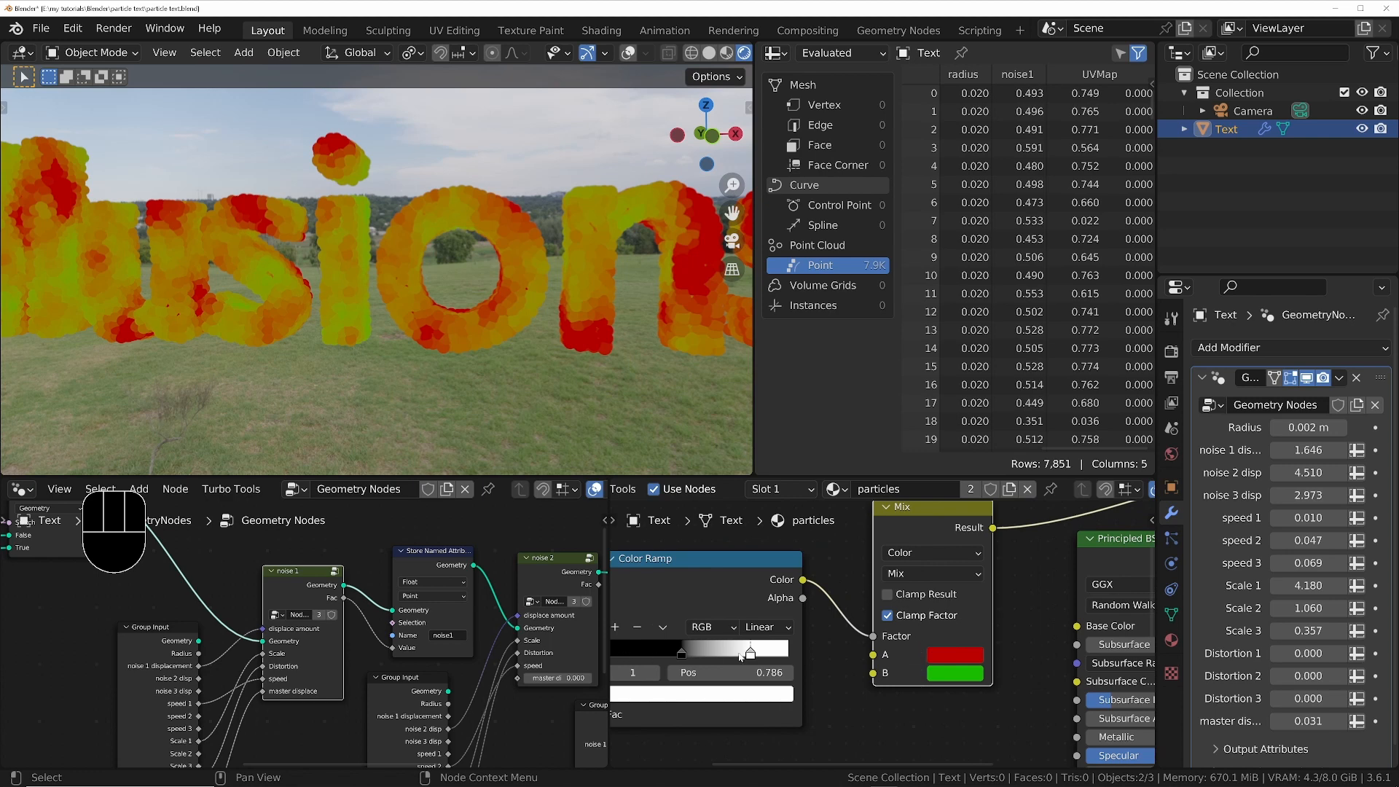
drag(743, 660, 691, 658)
drag(691, 657, 693, 658)
scroll(912, 504, down, 3)
middle_drag(912, 510, 830, 571)
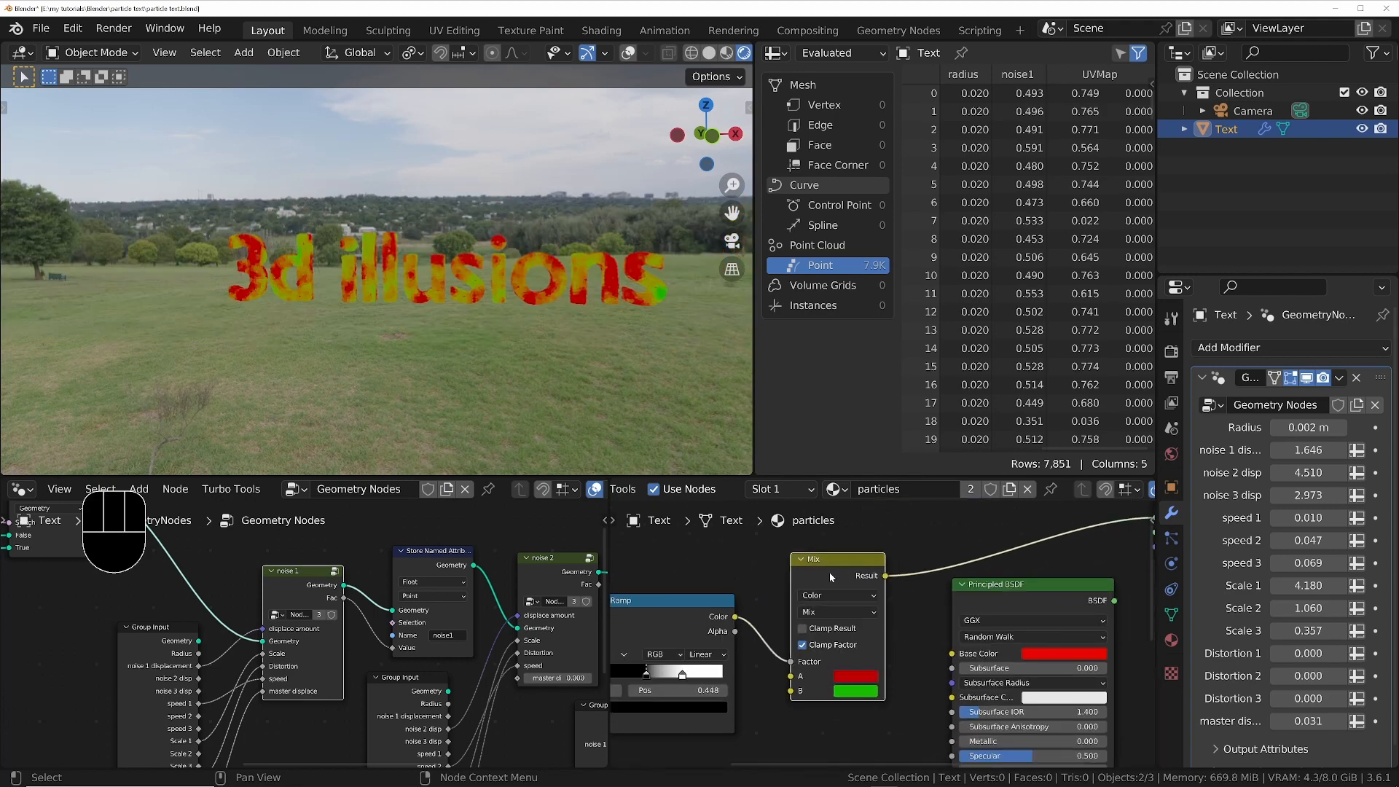
Connect the Mix Result to the Principled BSDF's Base Color, link the BSDF to the Material Output's Surface and move the output aside
middle_drag(965, 600, 769, 586)
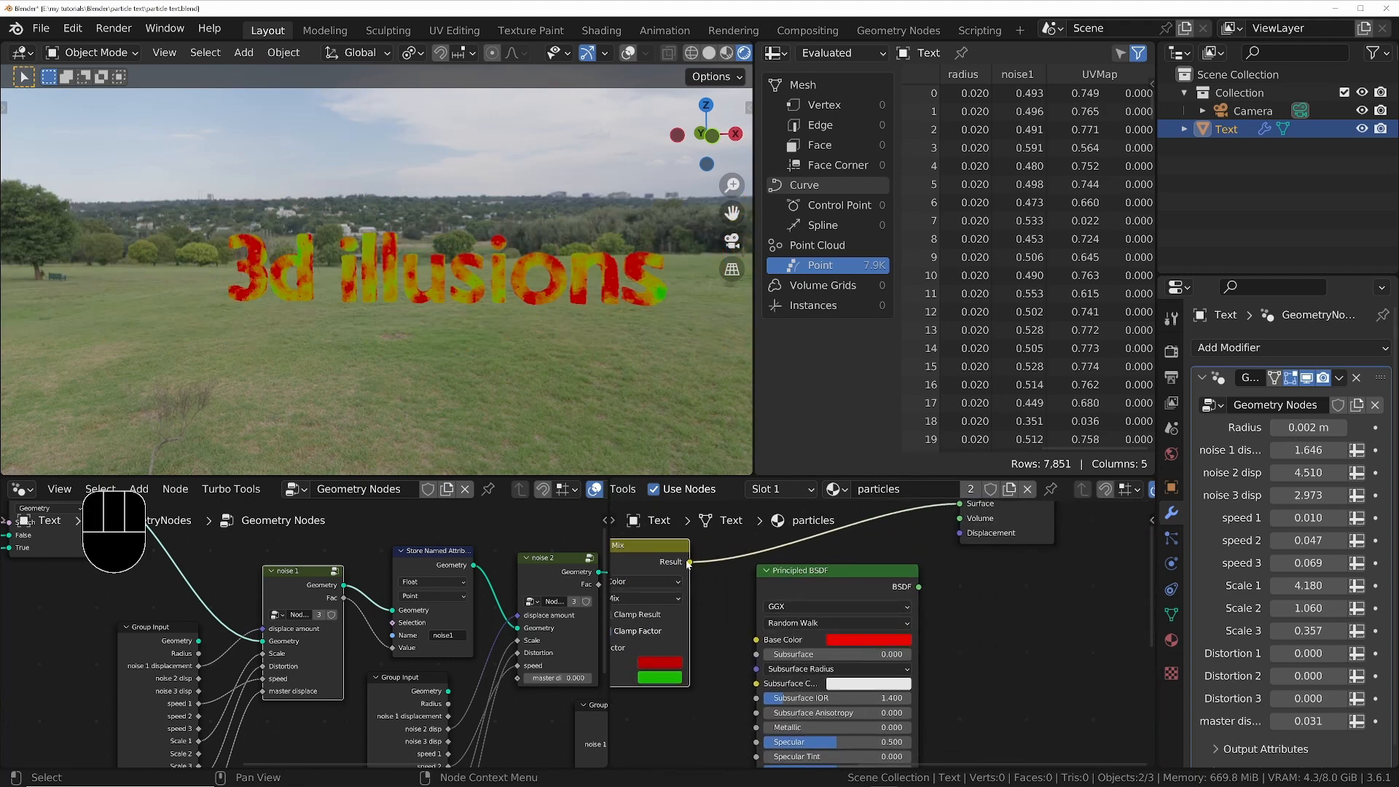
middle_drag(891, 562, 802, 631)
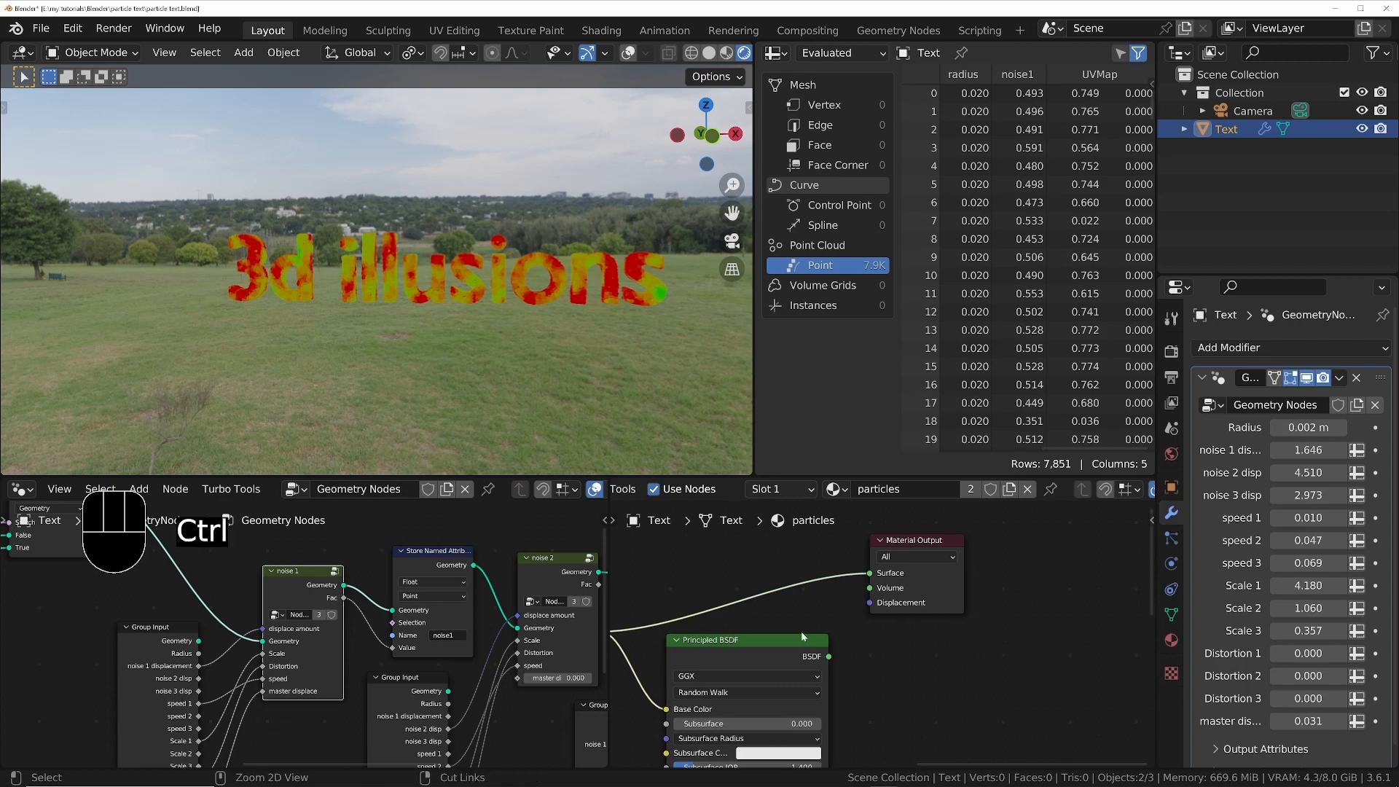
ctrl+shift+click(800, 636)
drag(912, 543, 990, 564)
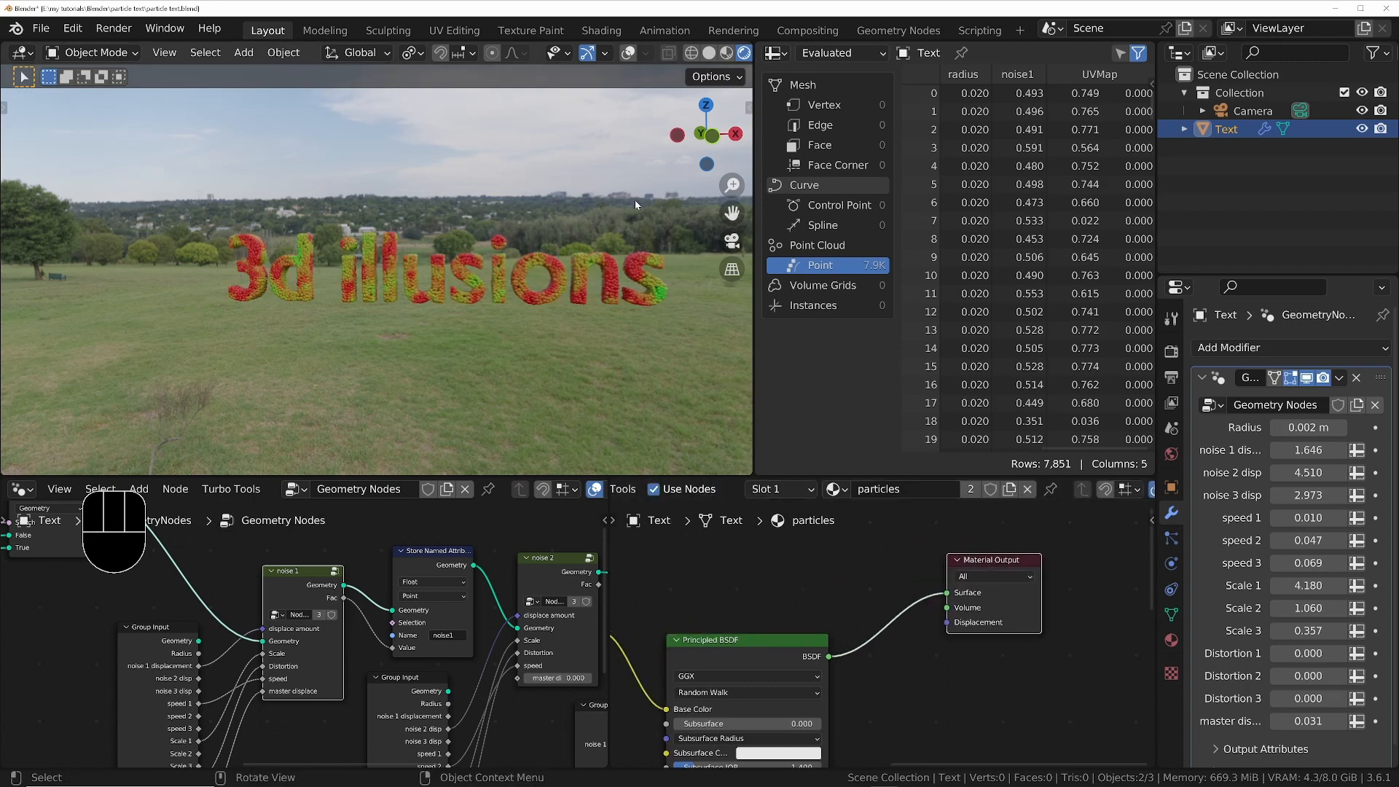
Play the animation and examine the red and green noise coloring on the particle text from an angle
scroll(636, 200, up, 3)
middle_drag(611, 265, 497, 279)
key(space)
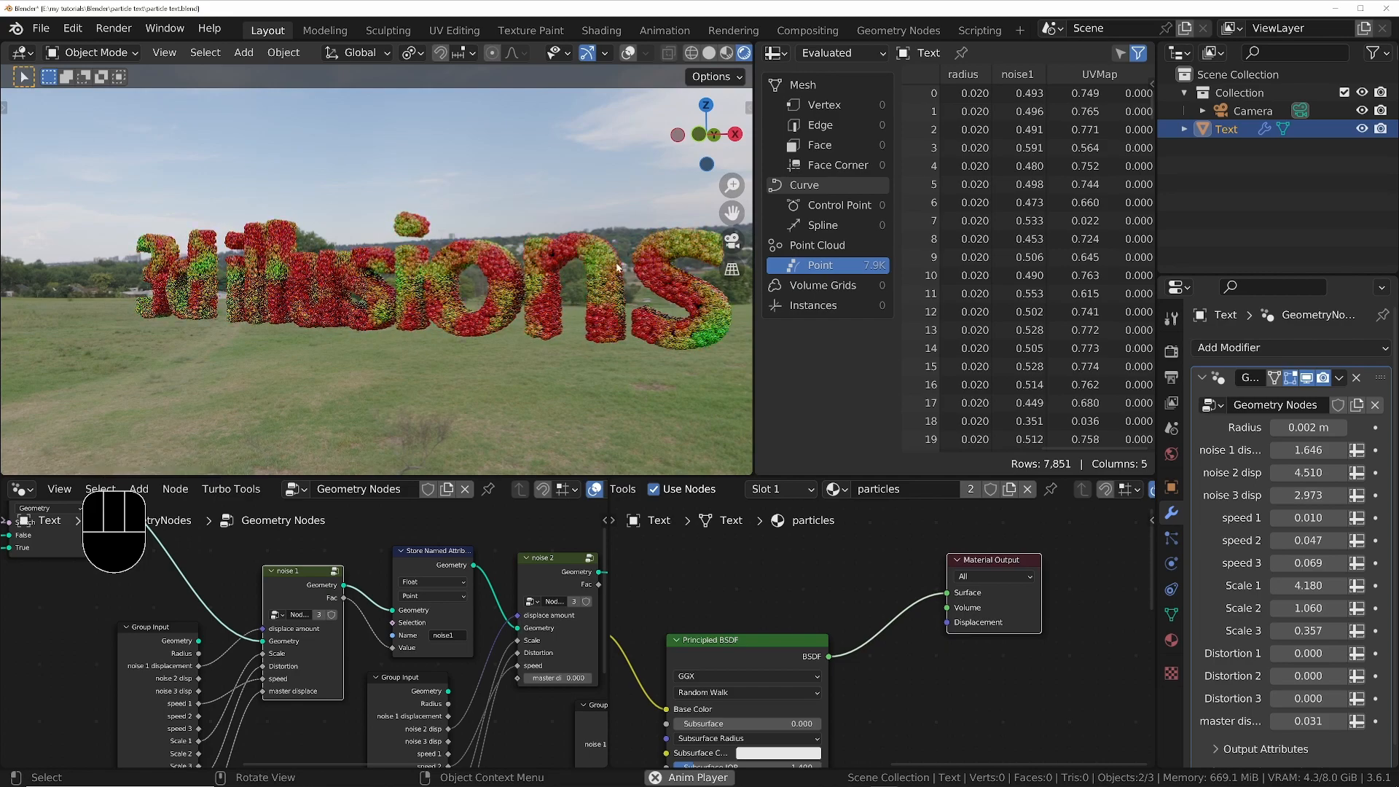
scroll(618, 268, up, 3)
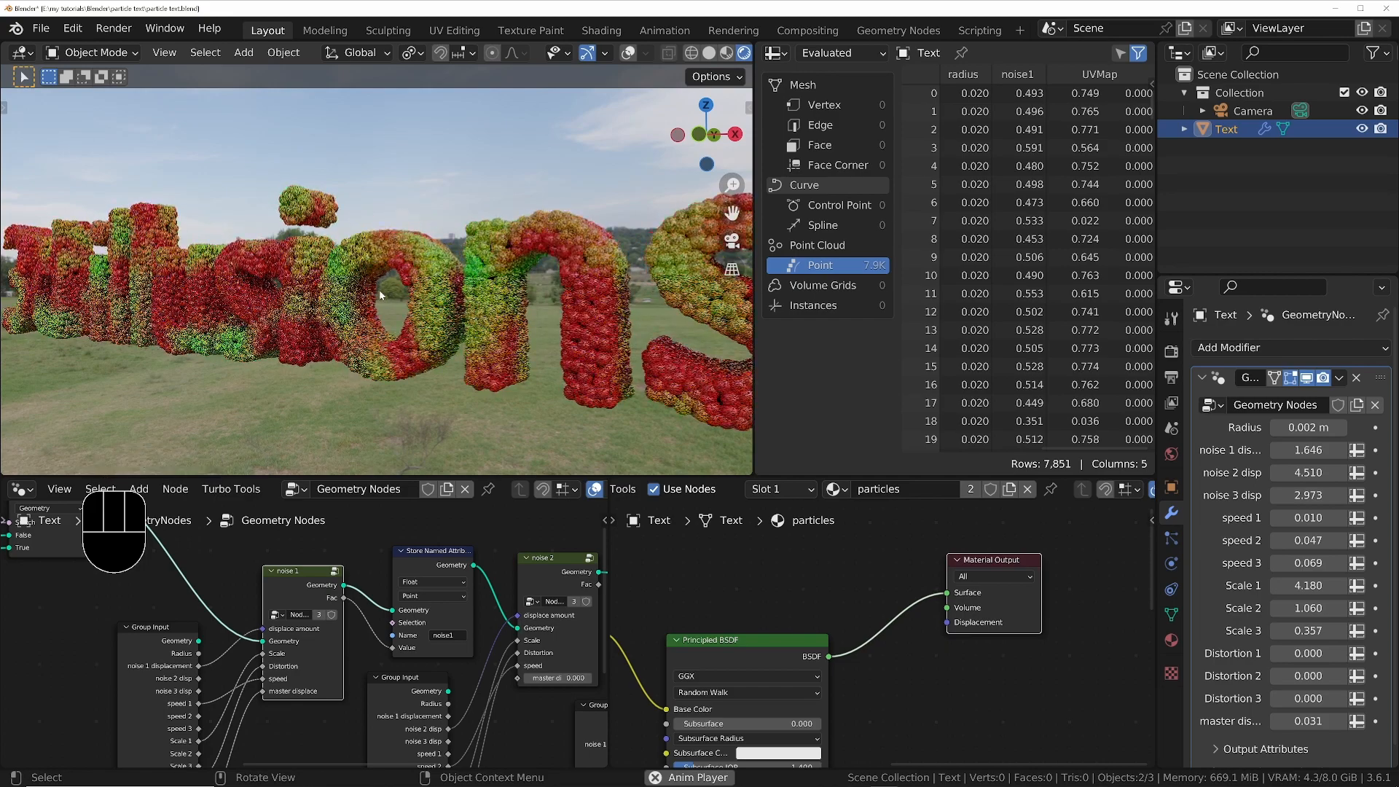
middle_drag(245, 645, 375, 635)
scroll(498, 658, down, 3)
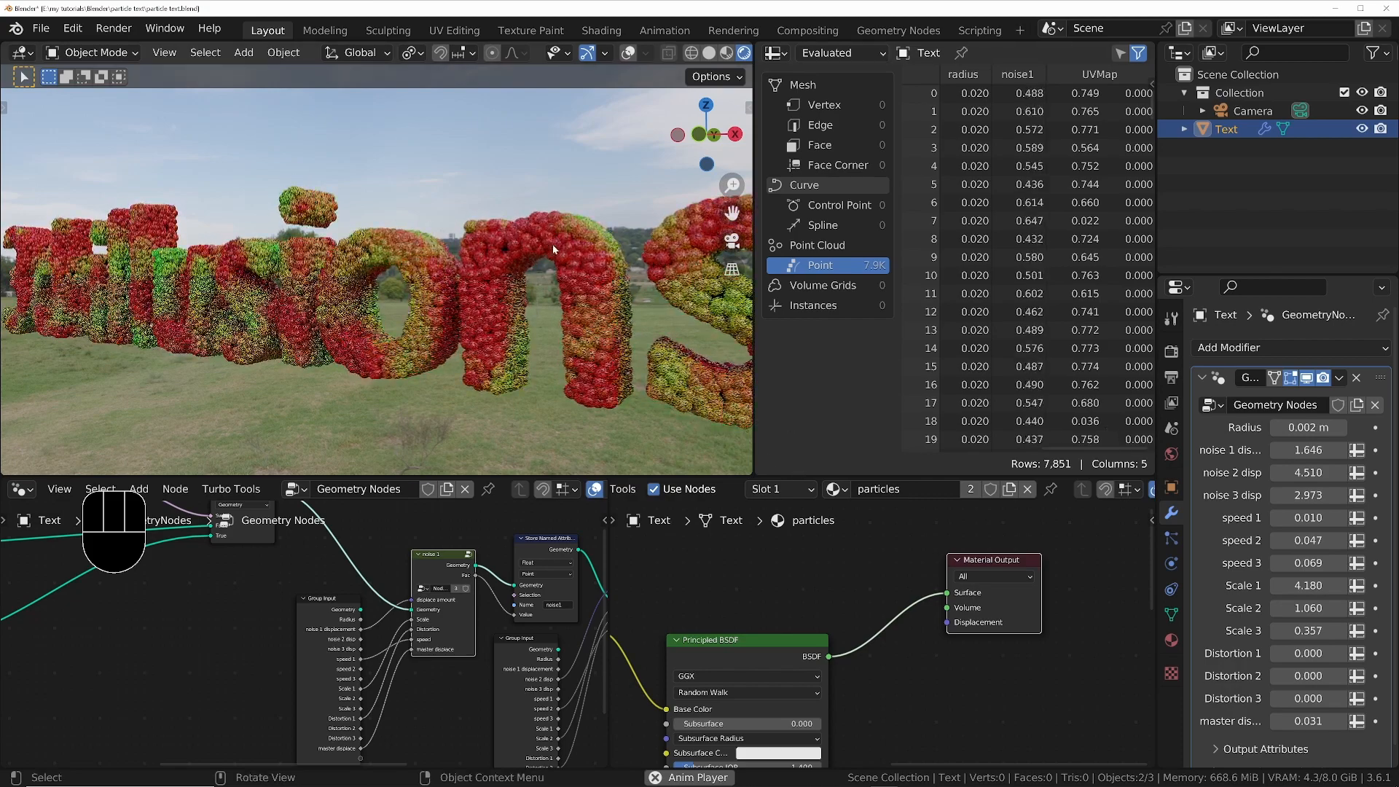
ctrl+middle_drag(556, 248, 592, 399)
shift+middle_drag(540, 276, 562, 315)
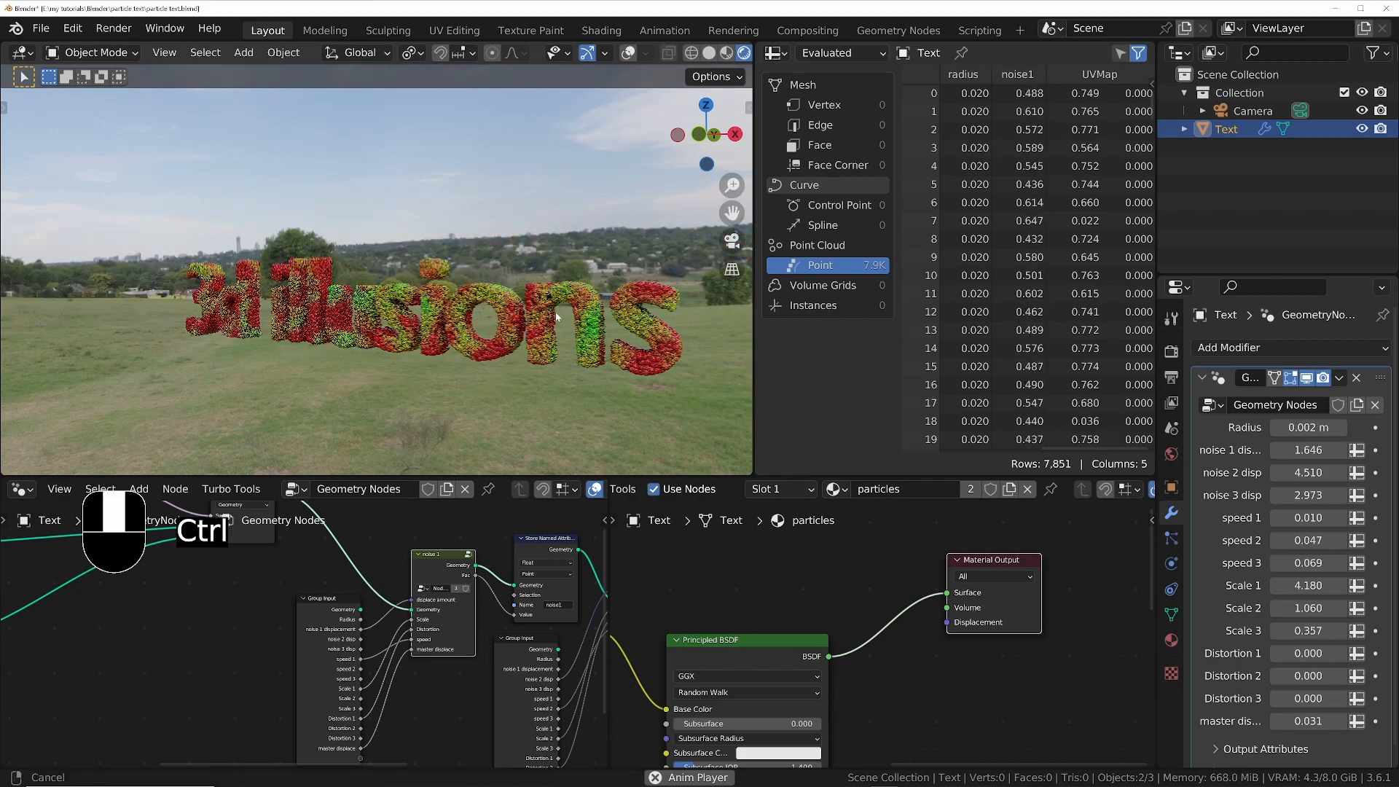
Raise the modifier's master displacement to 0.704 and the noise 3 displacement to 27.553
shift+drag(1307, 722, 1379, 721)
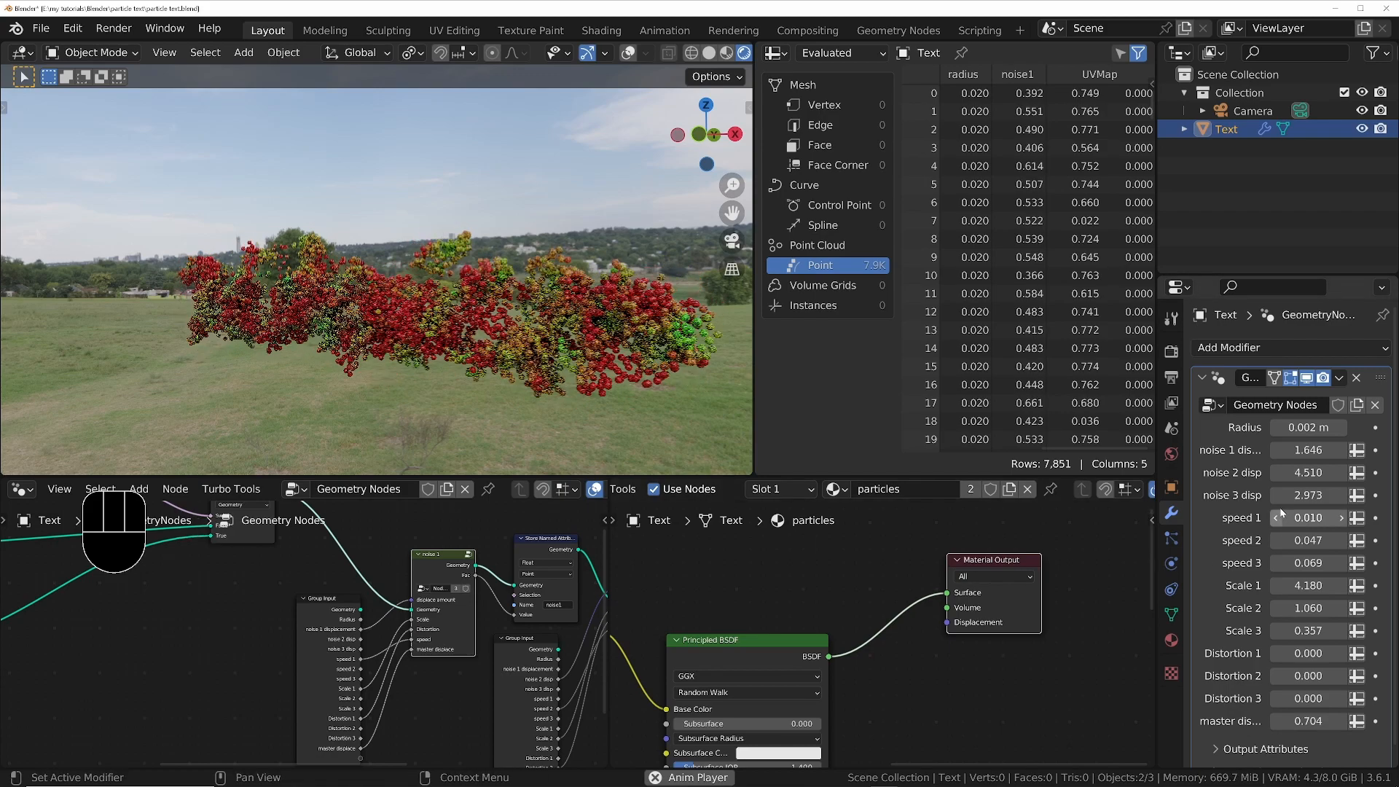
drag(1305, 495, 1359, 495)
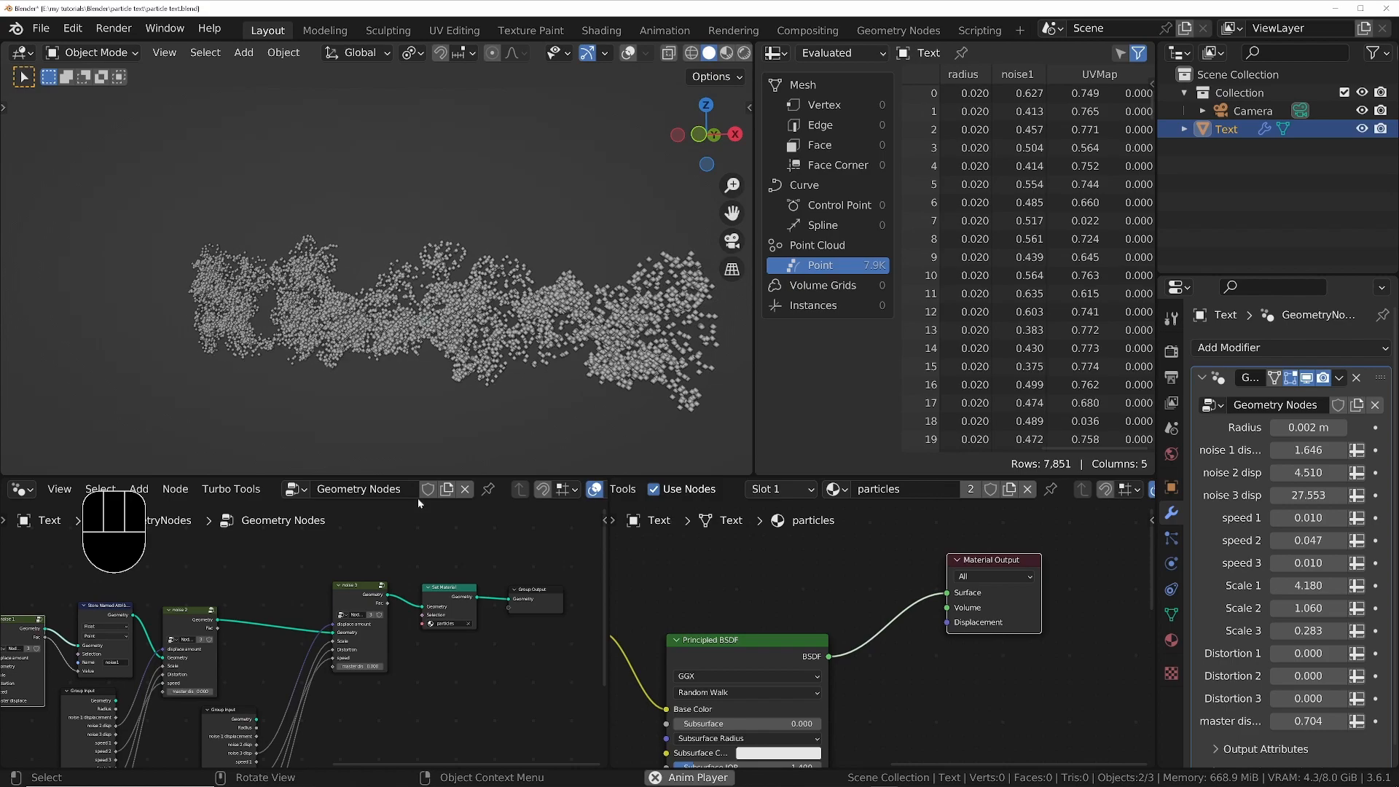
Mute the noise 1 group node and move it slightly up in the geometry node tree
scroll(252, 628, down, 2)
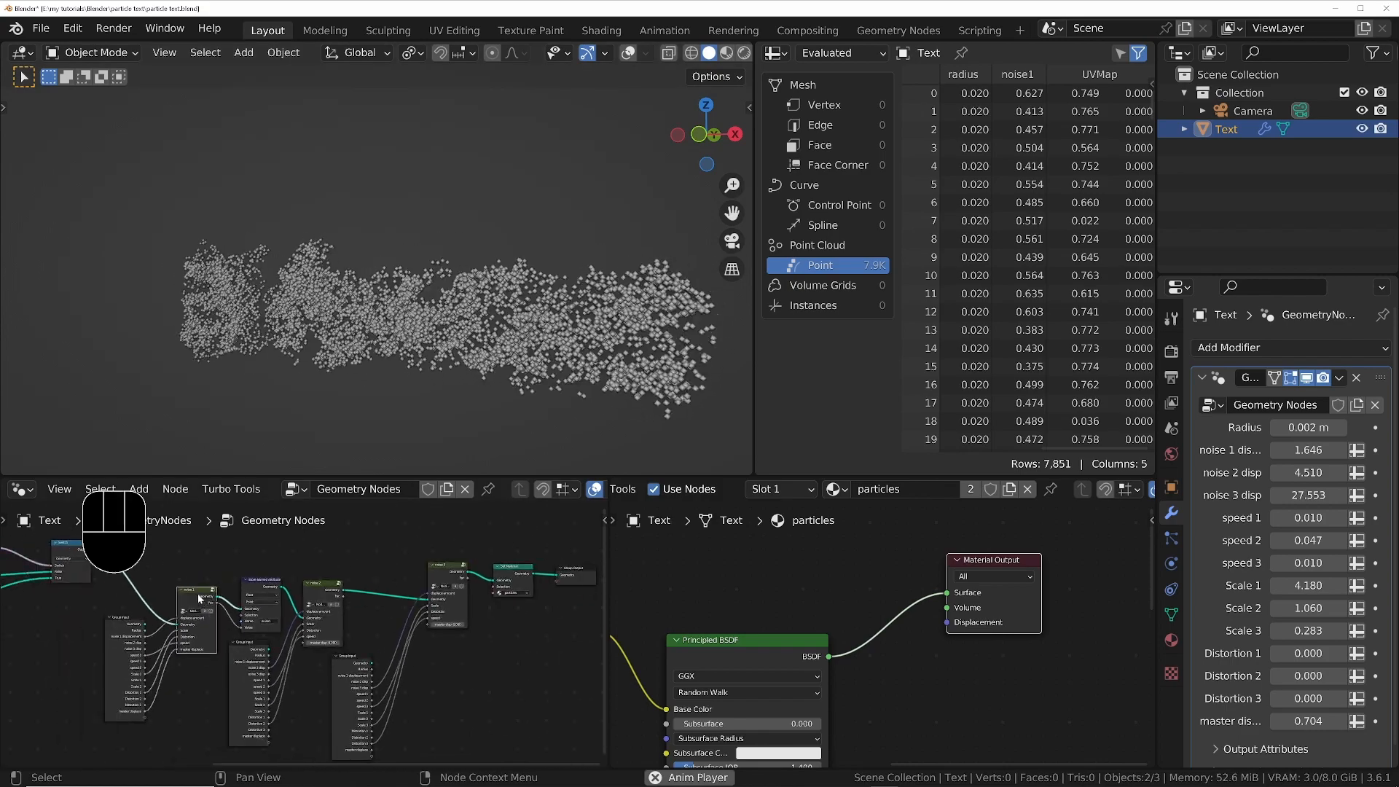
key(m)
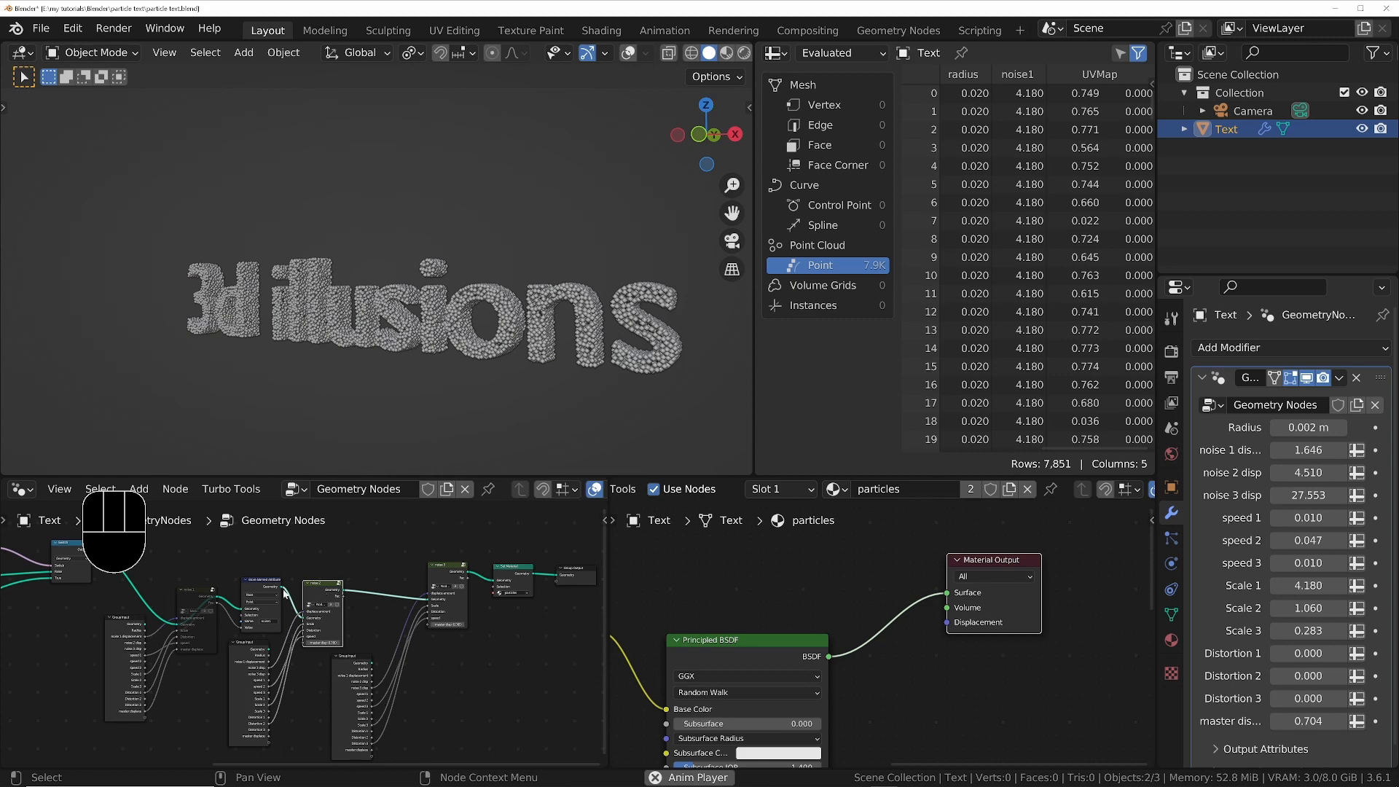
drag(195, 595, 196, 575)
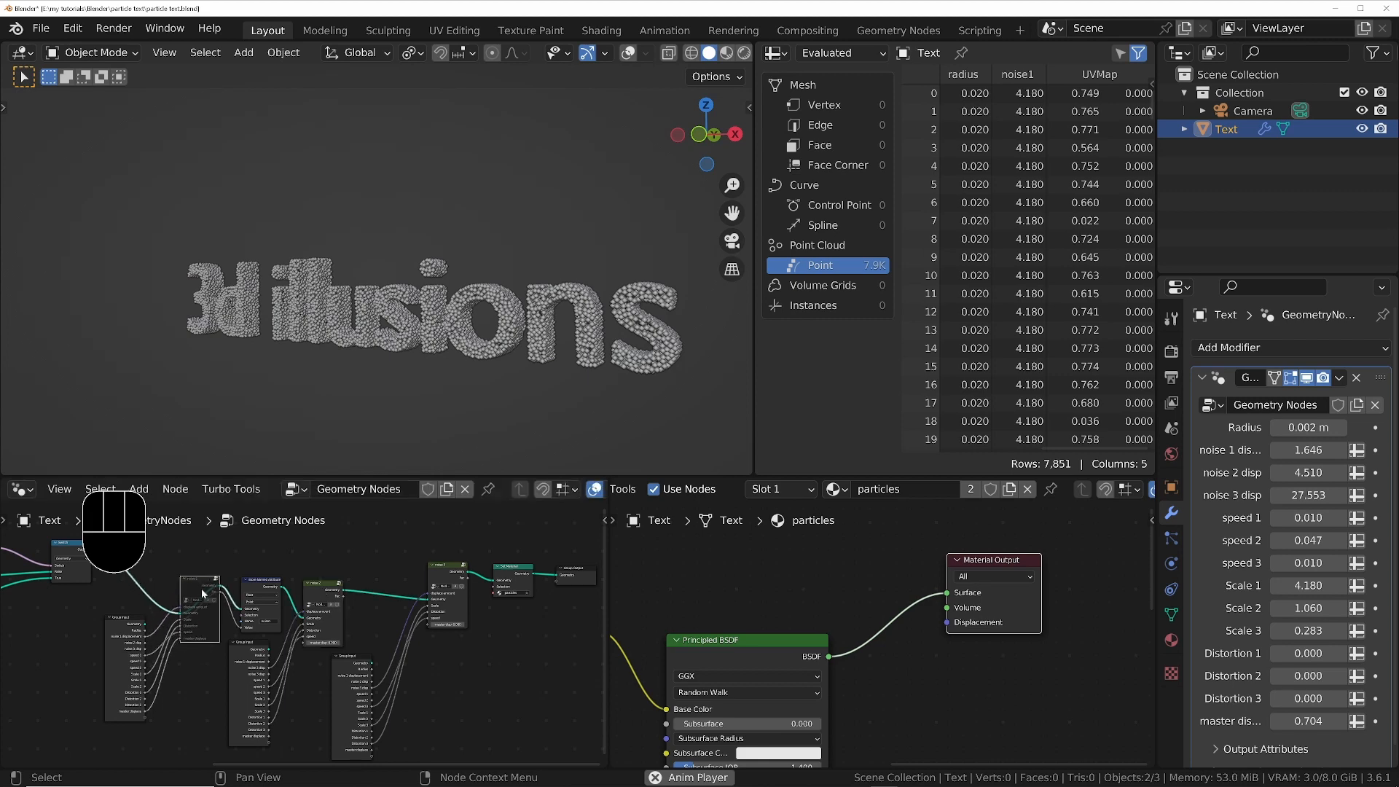
Connect the Group Input master displacement to the master displace sockets of the noise 2 and noise 3 groups
scroll(541, 661, up, 2)
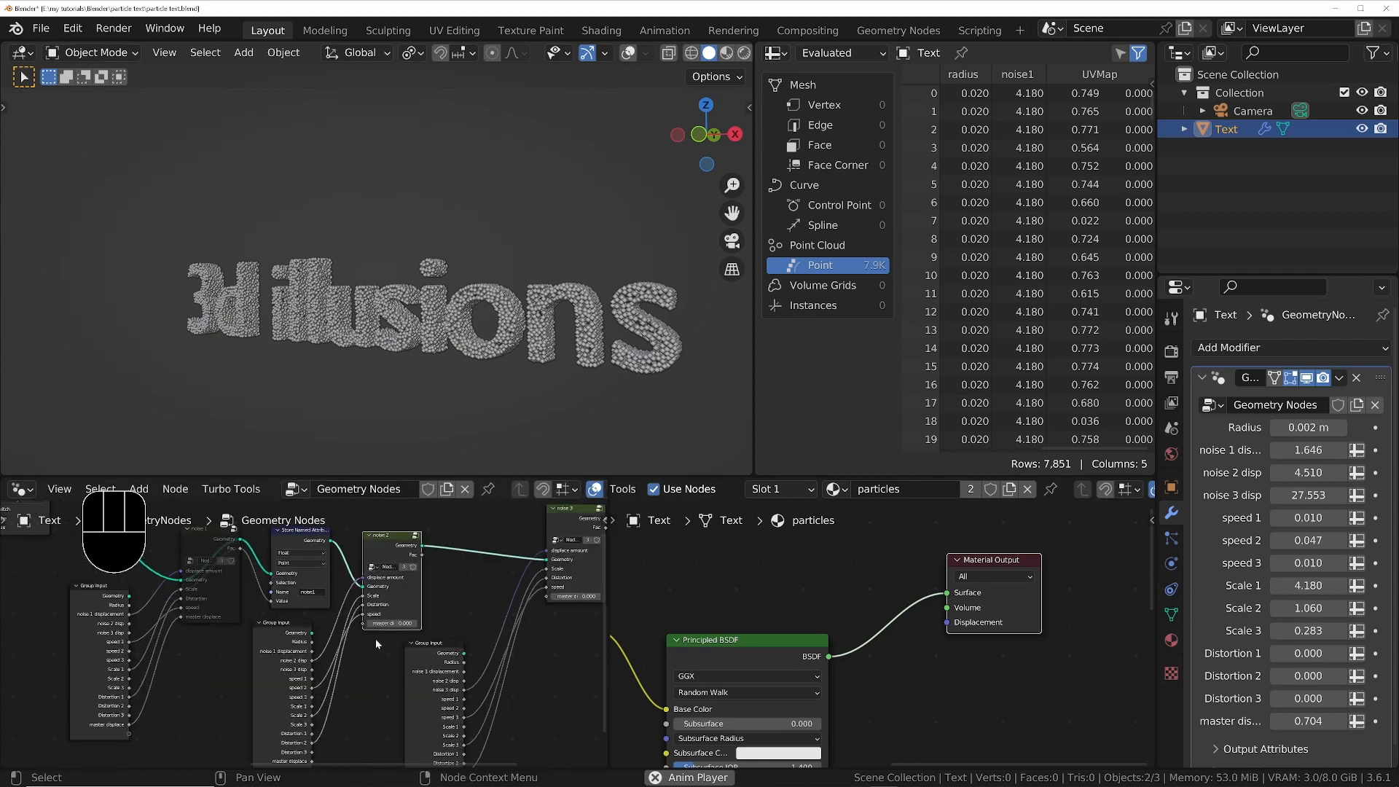
scroll(356, 588, up, 2)
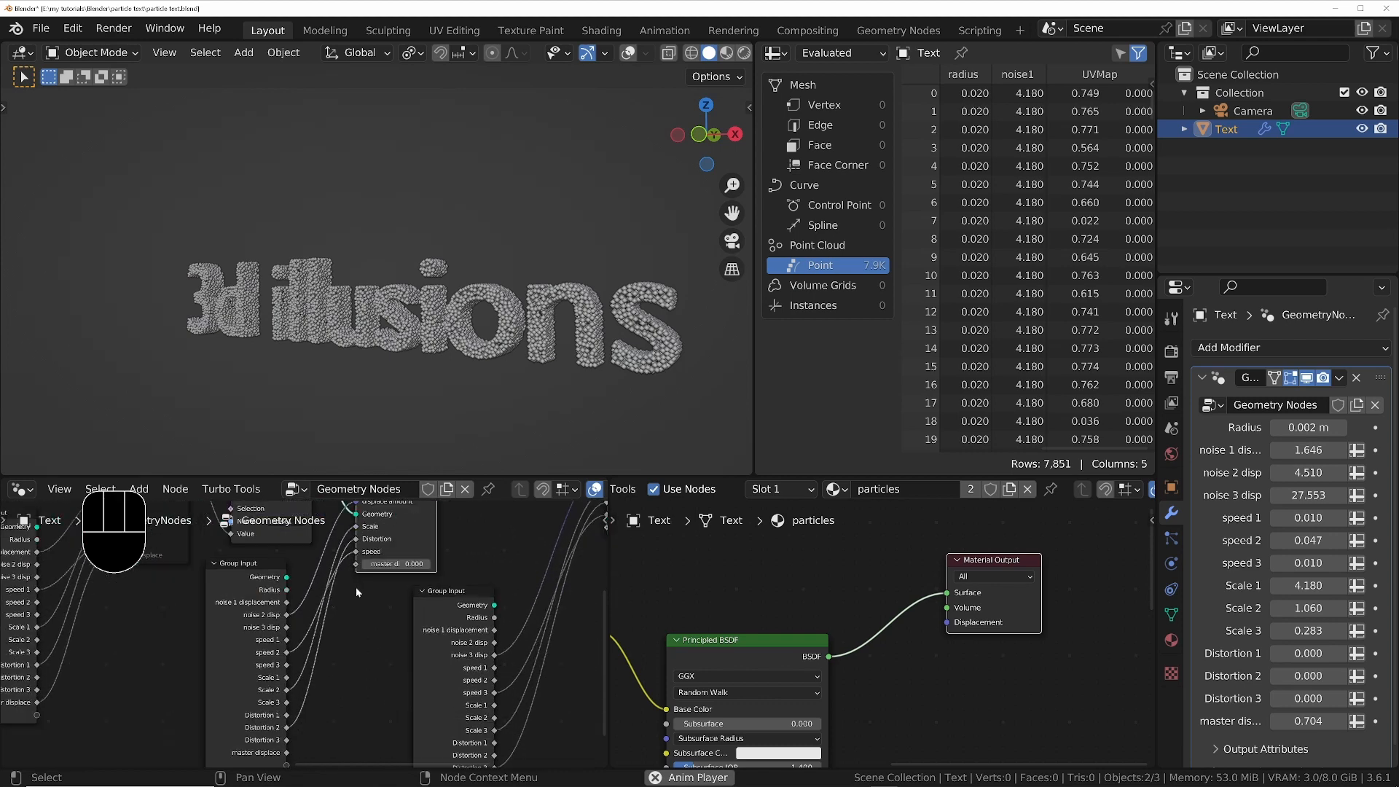
scroll(335, 634, down, 2)
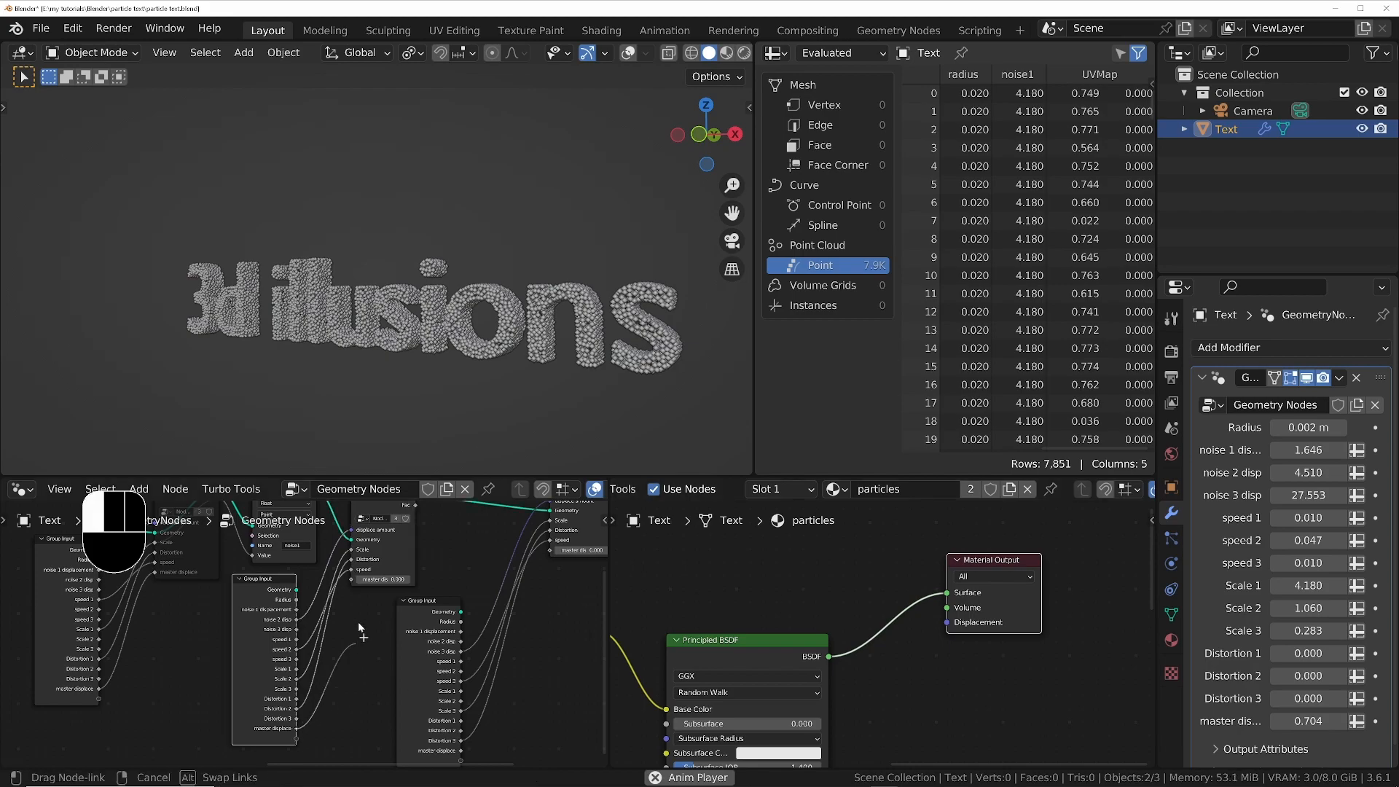
drag(358, 582, 358, 583)
middle_drag(463, 619, 299, 619)
scroll(298, 619, down, 4)
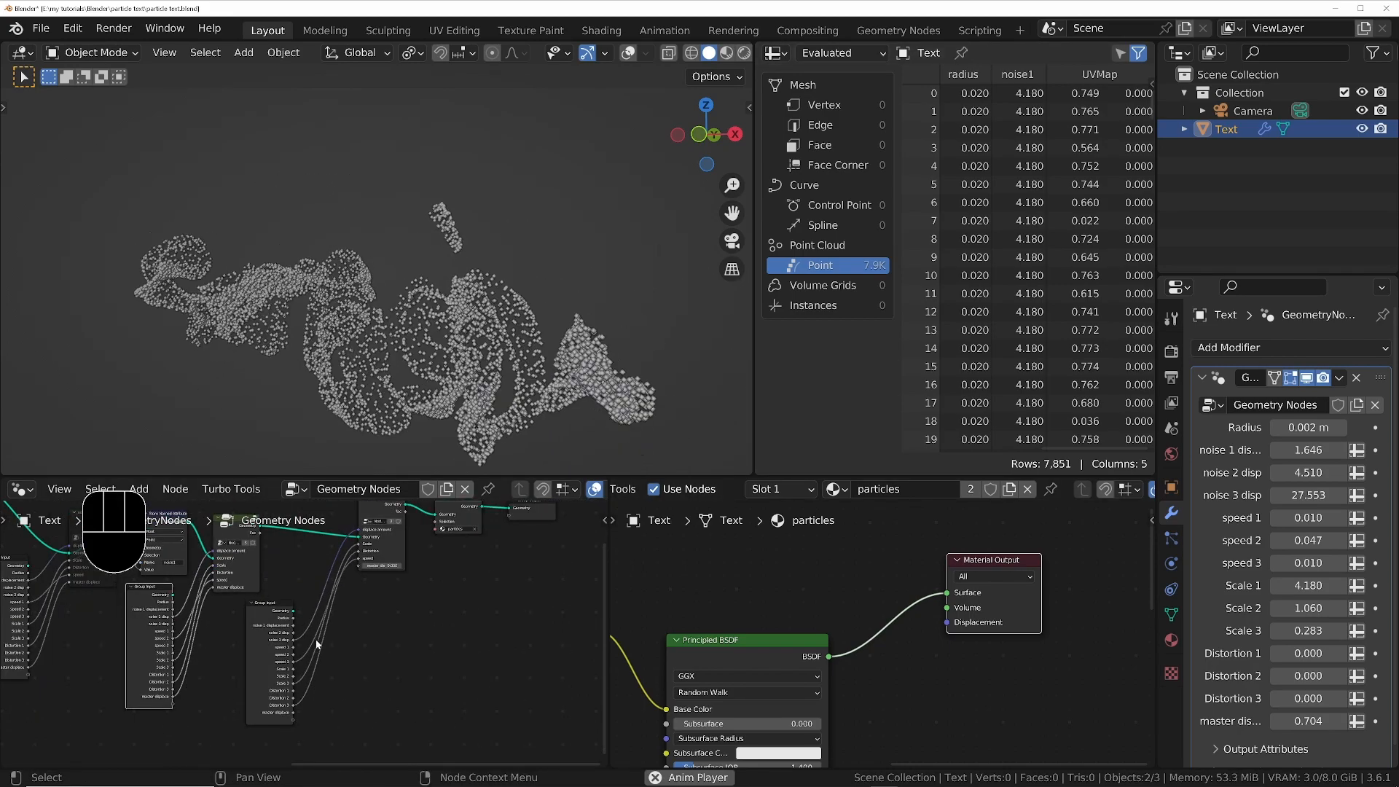
drag(292, 713, 360, 567)
Mute the noise 2 group node so that only noise 3 displaces the particles
middle_drag(300, 558, 344, 606)
scroll(343, 601, down, 4)
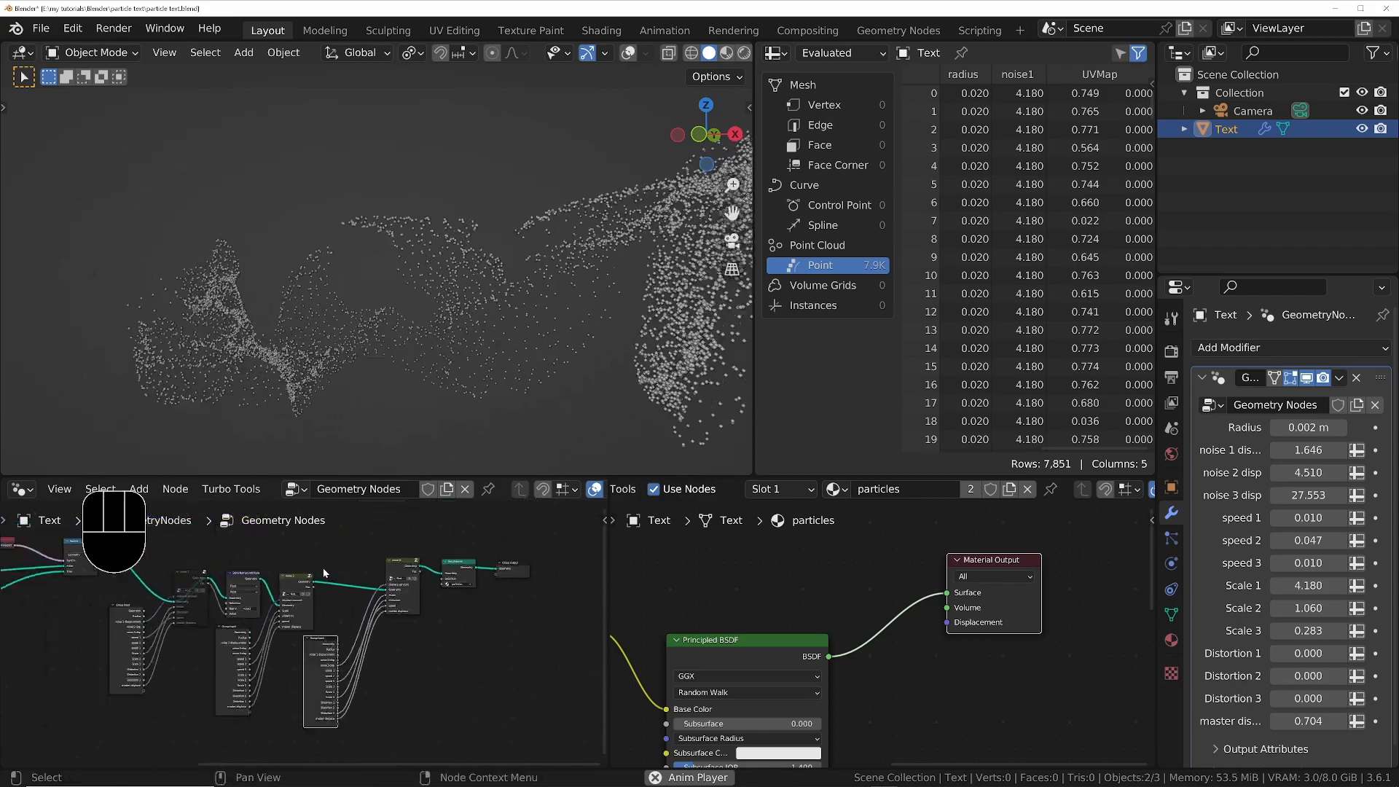
scroll(303, 571, down, 2)
scroll(302, 570, up, 2)
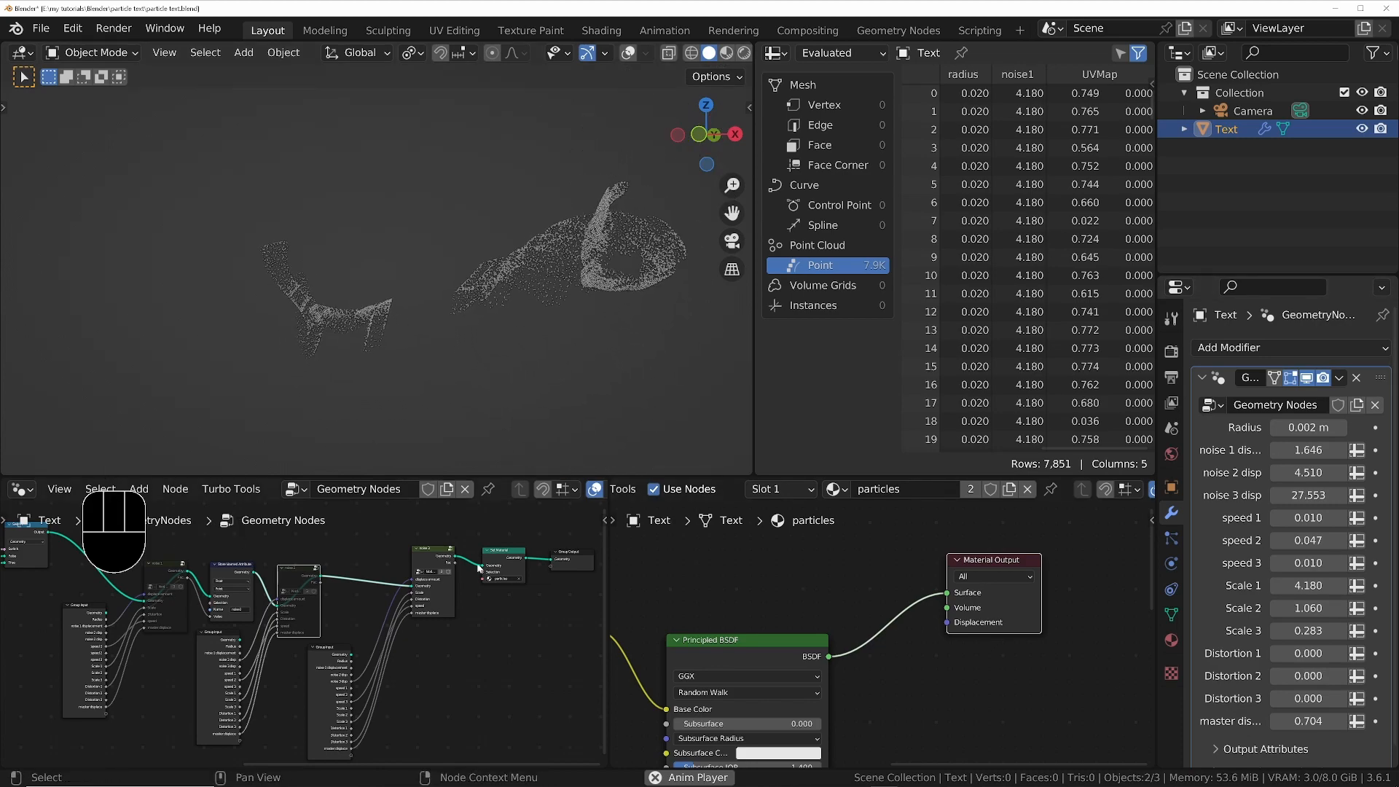
Try lowering the noise 3 displacement to 0
shift+drag(1308, 496, 1272, 495)
click(1308, 496)
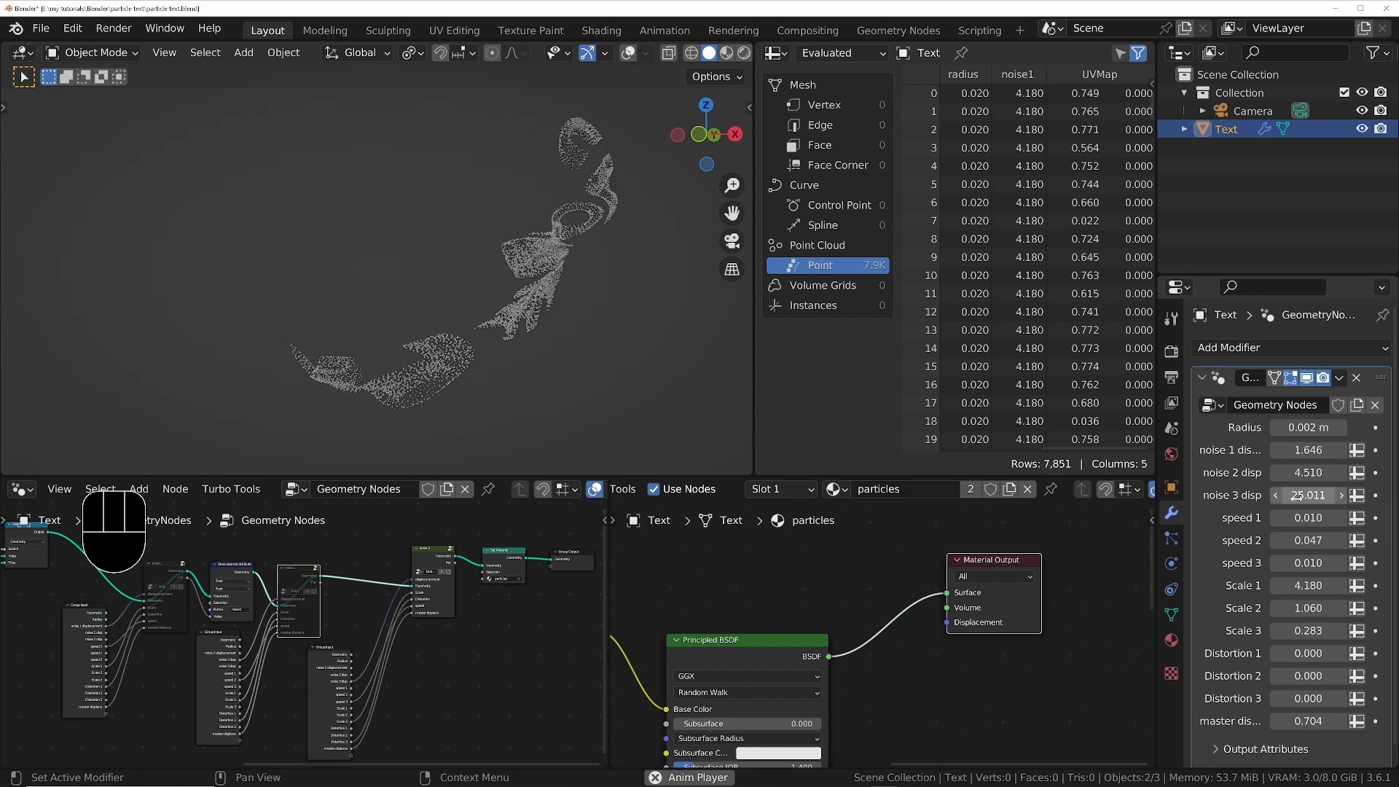
text(0)
key(Return)
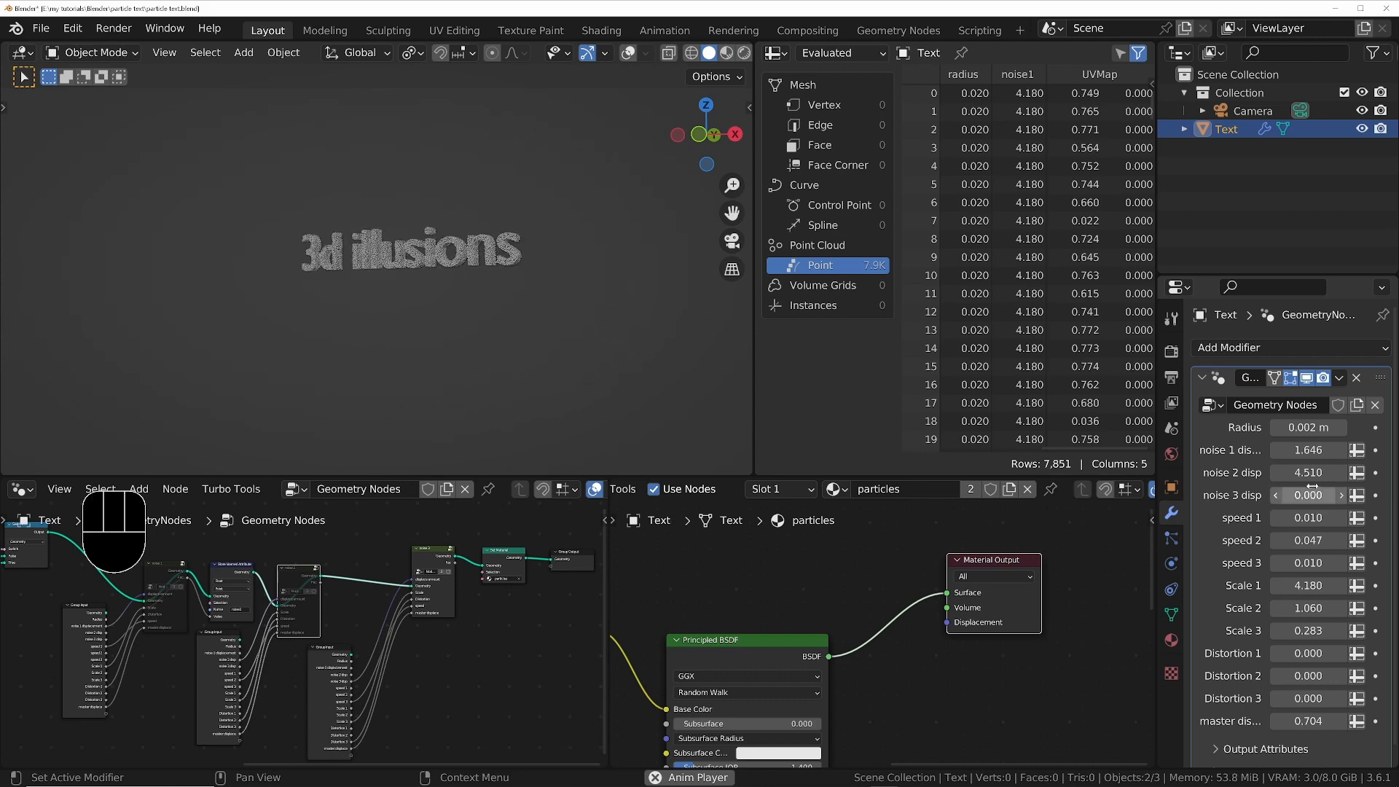
Try a noise 3 displacement of 1, and settle on 50
click(1312, 486)
text(1)
key(KP_Enter)
text(50)
key(KP_Enter)
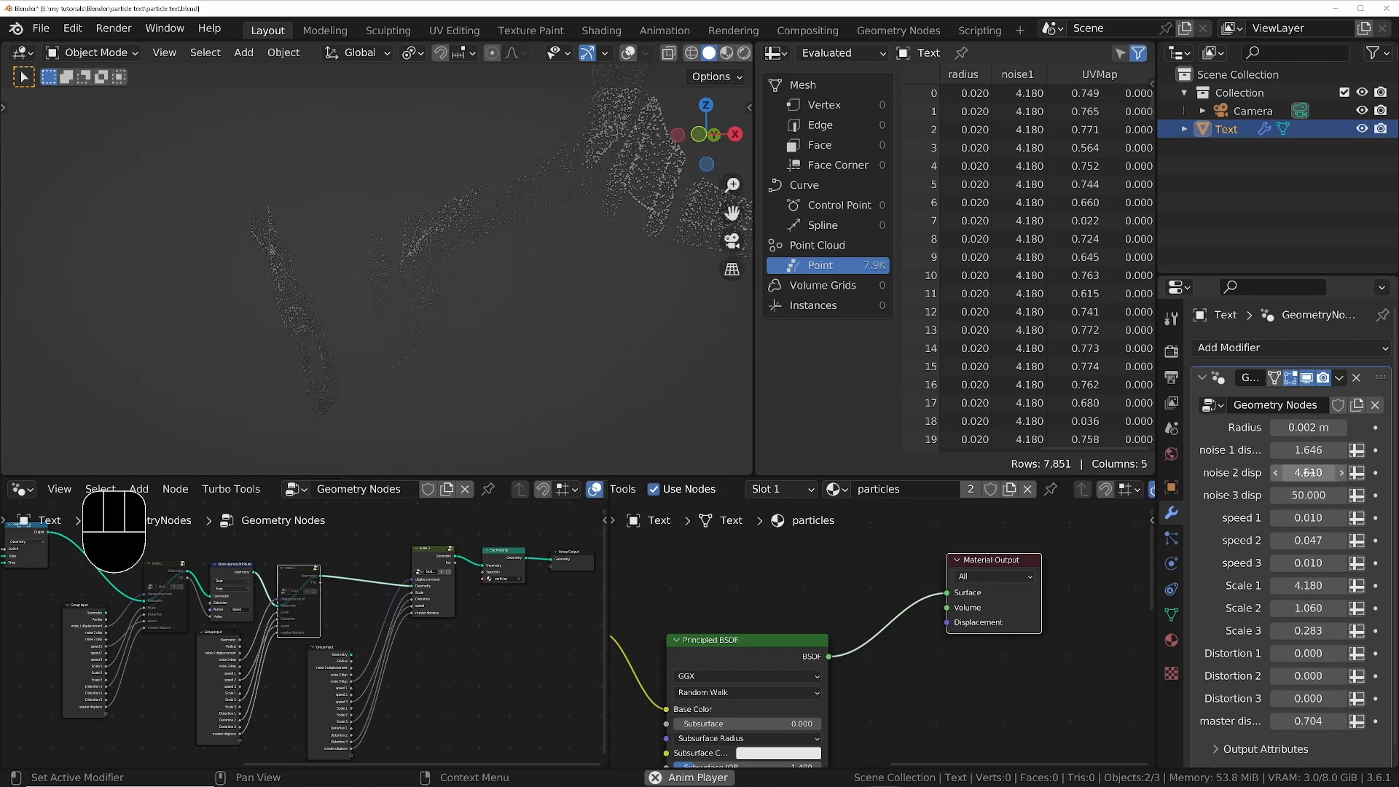
Set the noise 3 speed to 0.1
click(1307, 563)
key(BackSpace)
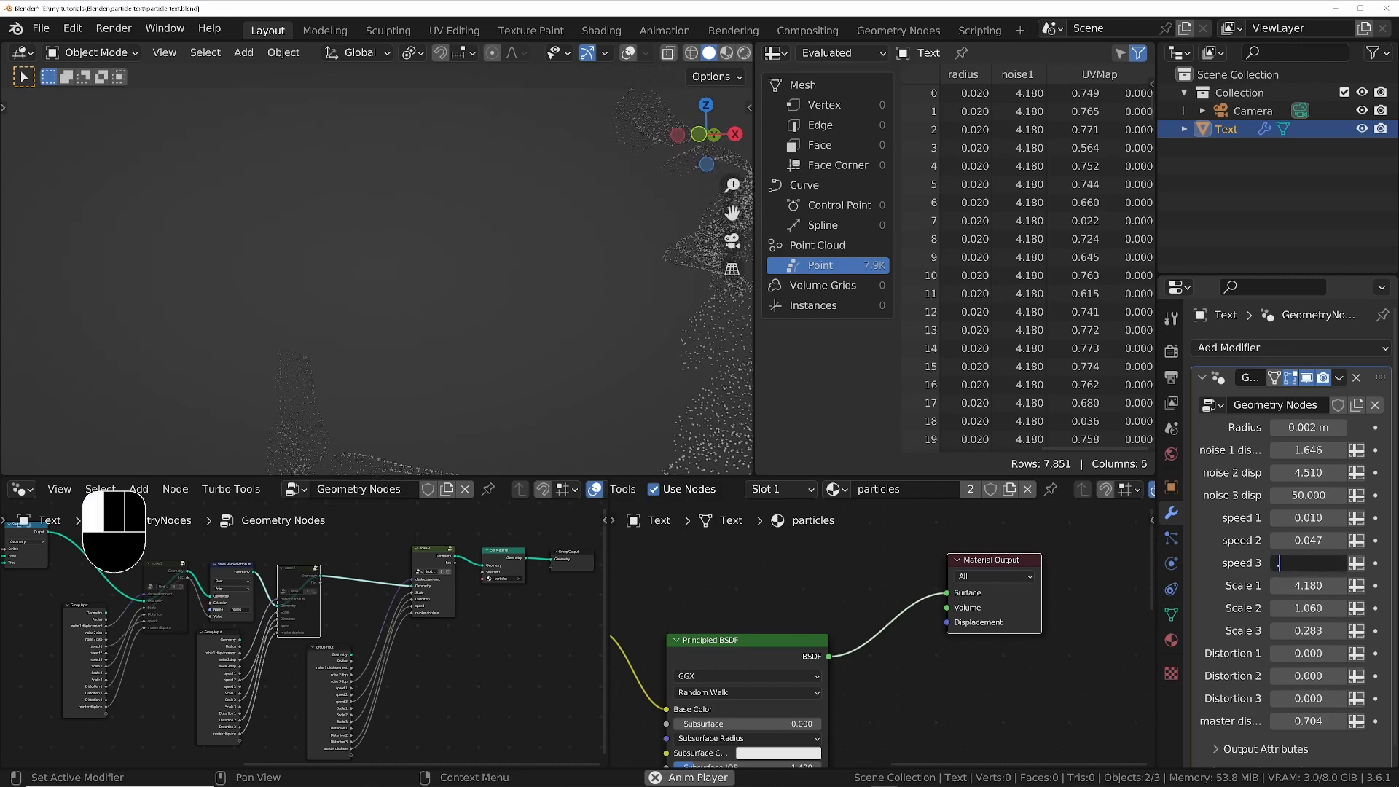
text(0.1)
key(KP_Enter)
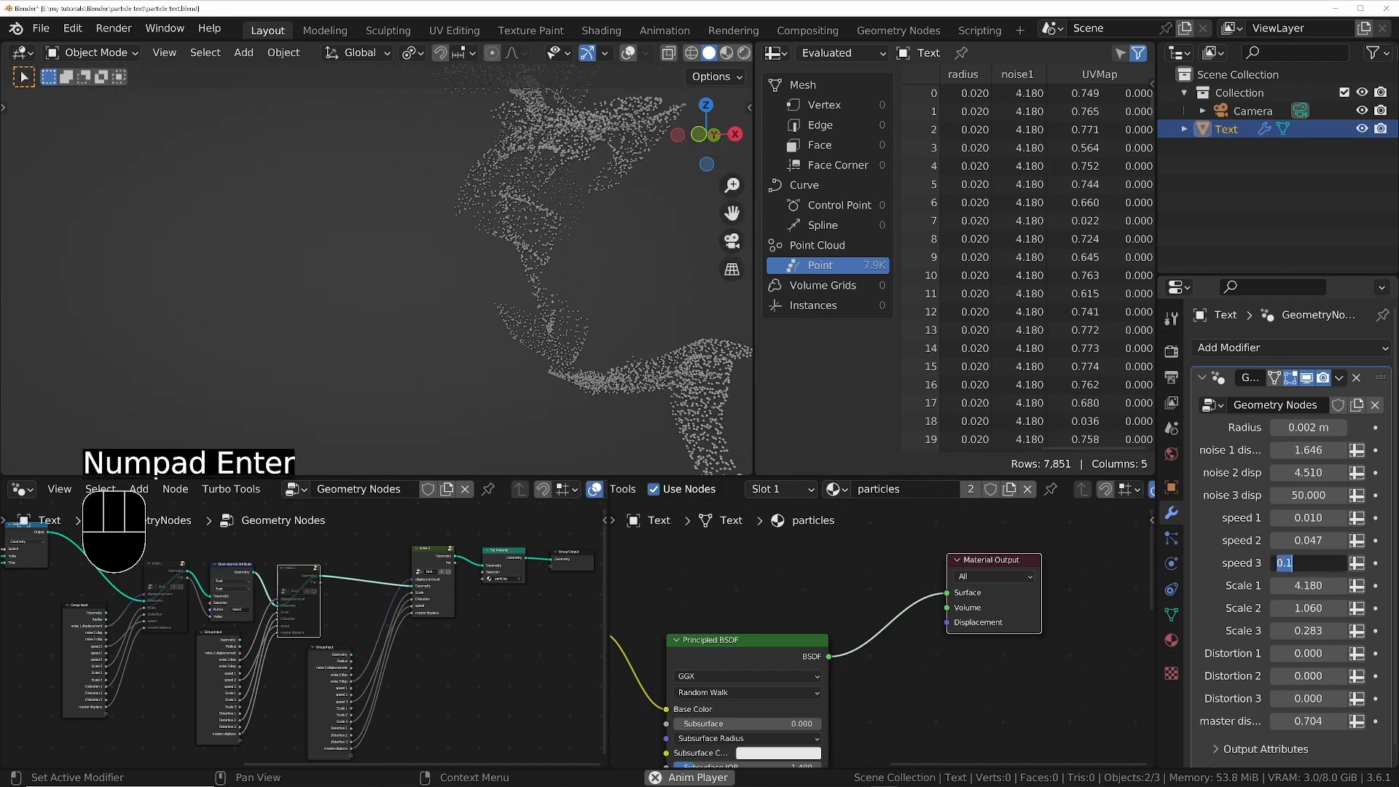
Set the noise 3 speed to 0.05
key(KP_Enter)
key(KP_Enter)
text(.05)
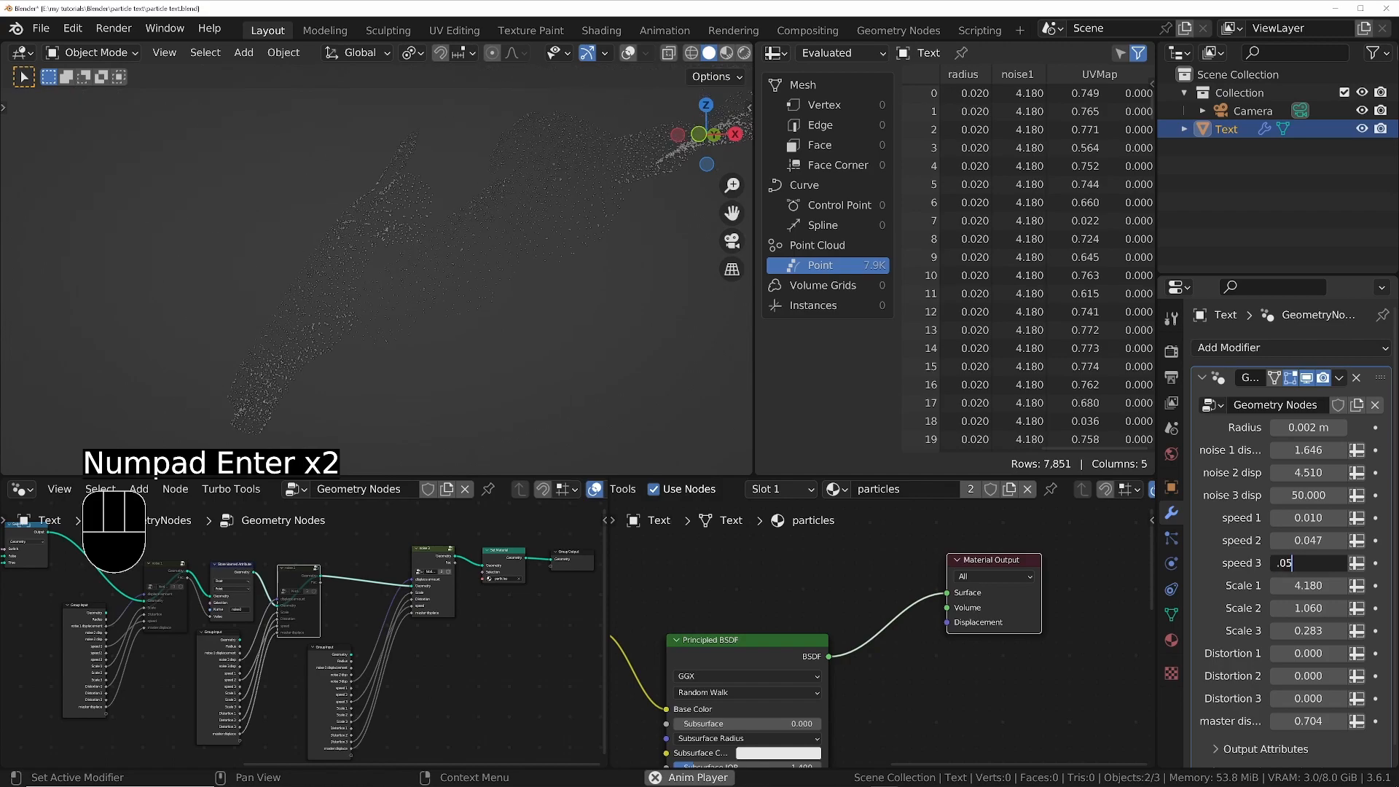
key(KP_Enter)
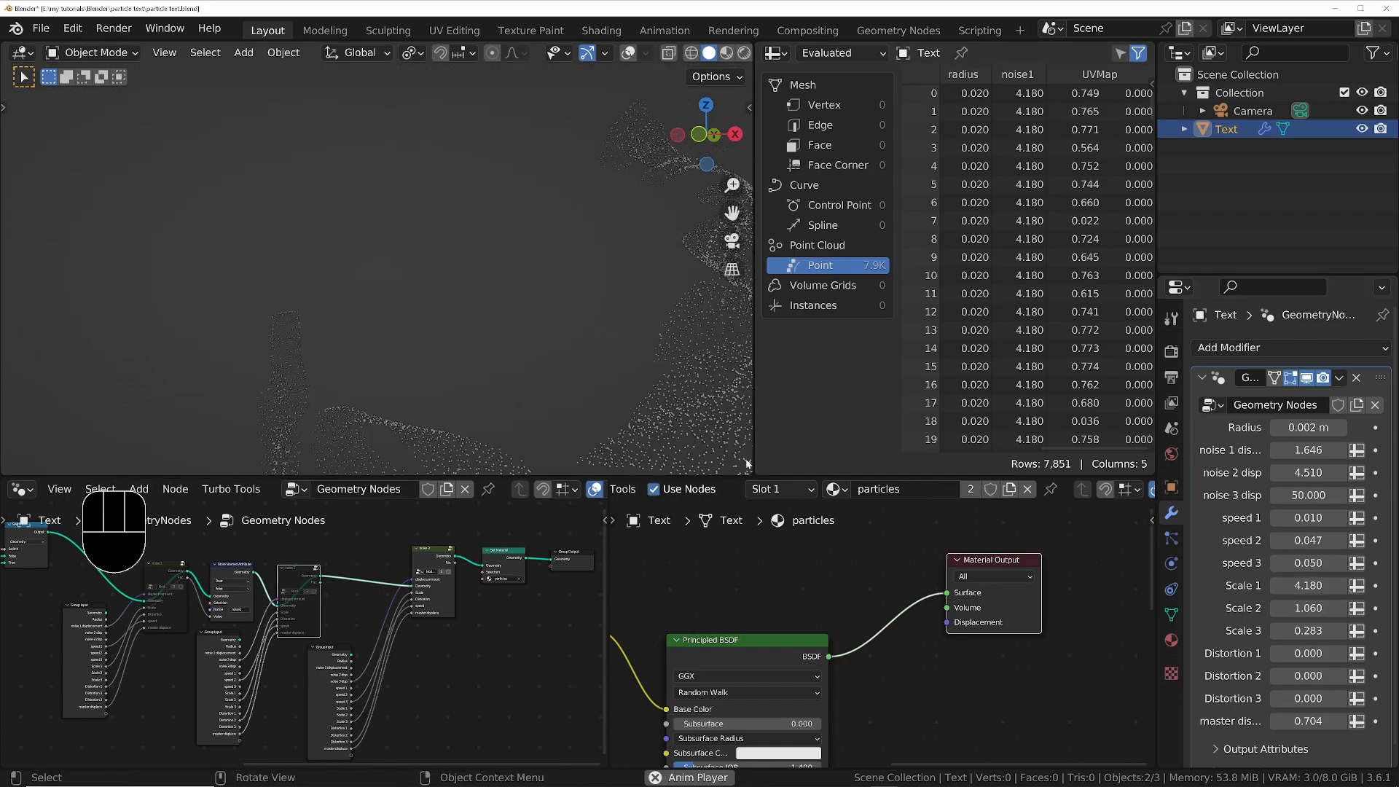
Unmute the noise 1 and noise 2 group nodes so that all three noises displace the particles
click(173, 572)
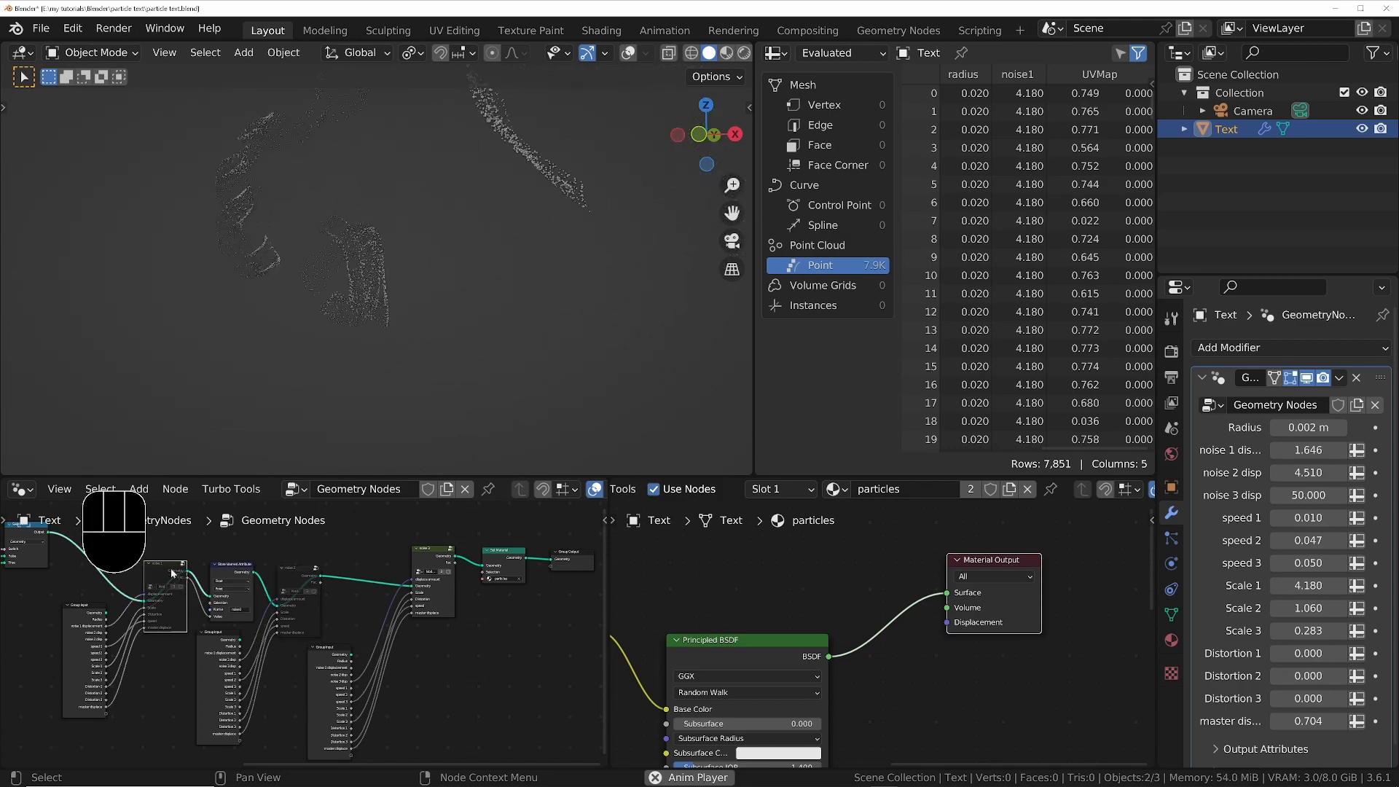
key(m)
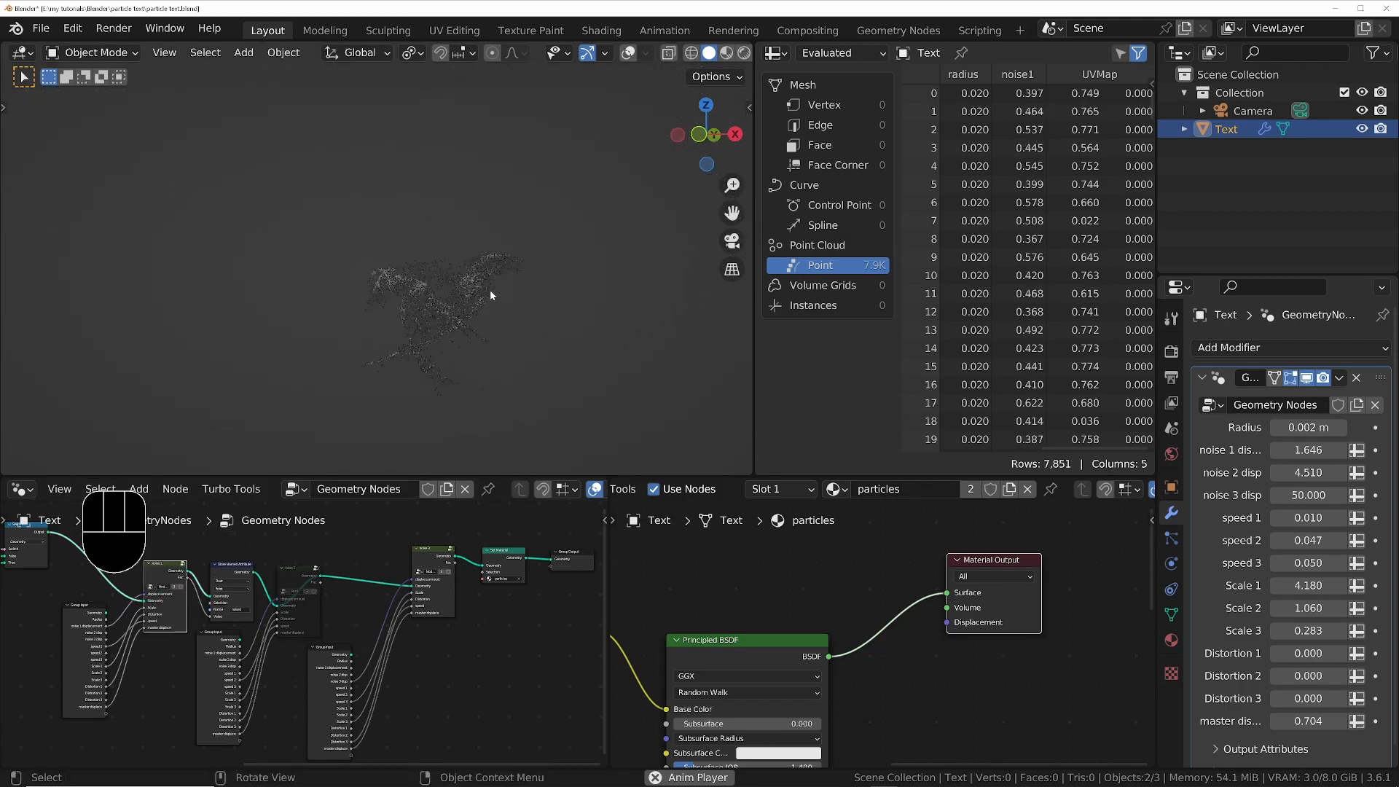
ctrl+middle_drag(466, 371, 514, 287)
shift+middle_drag(442, 348, 362, 443)
ctrl+middle_drag(309, 282, 386, 409)
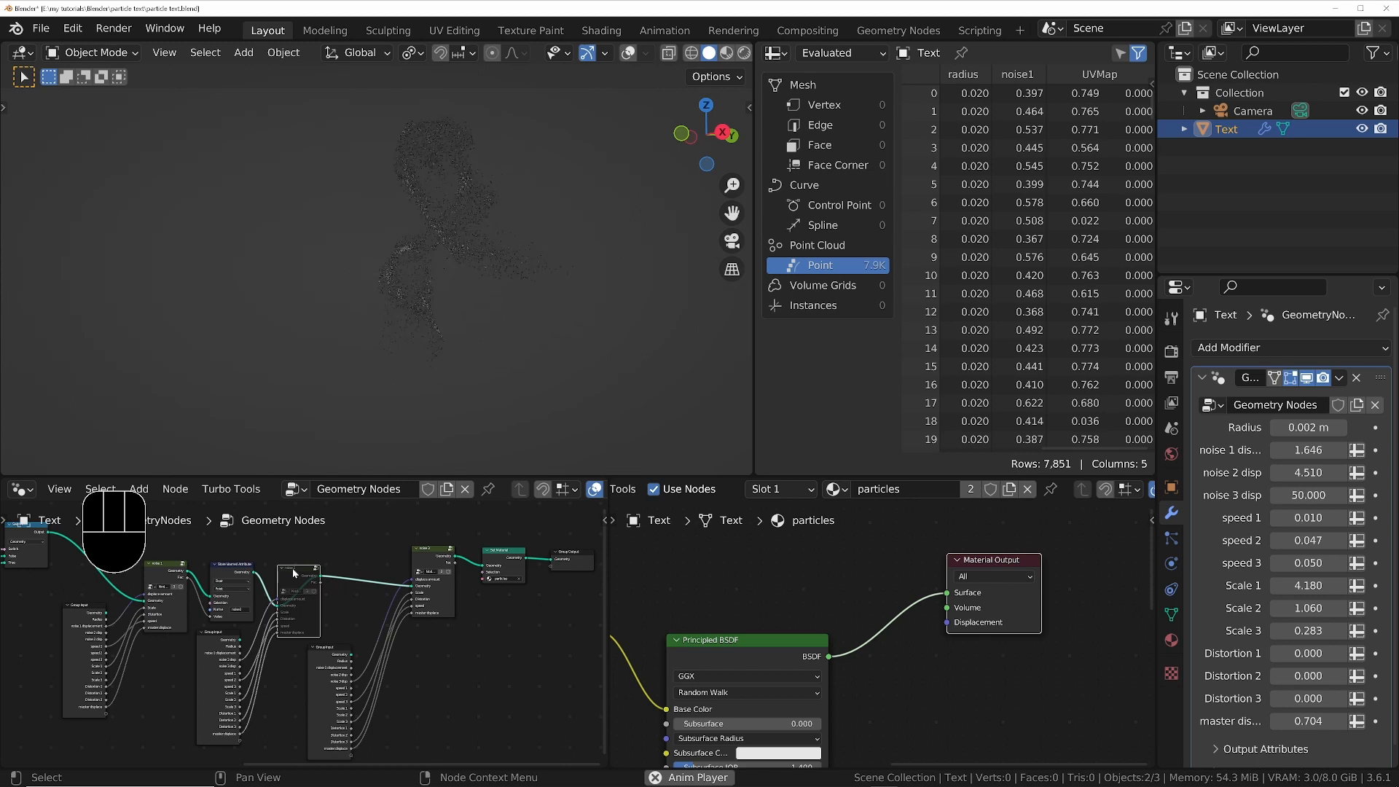
key(m)
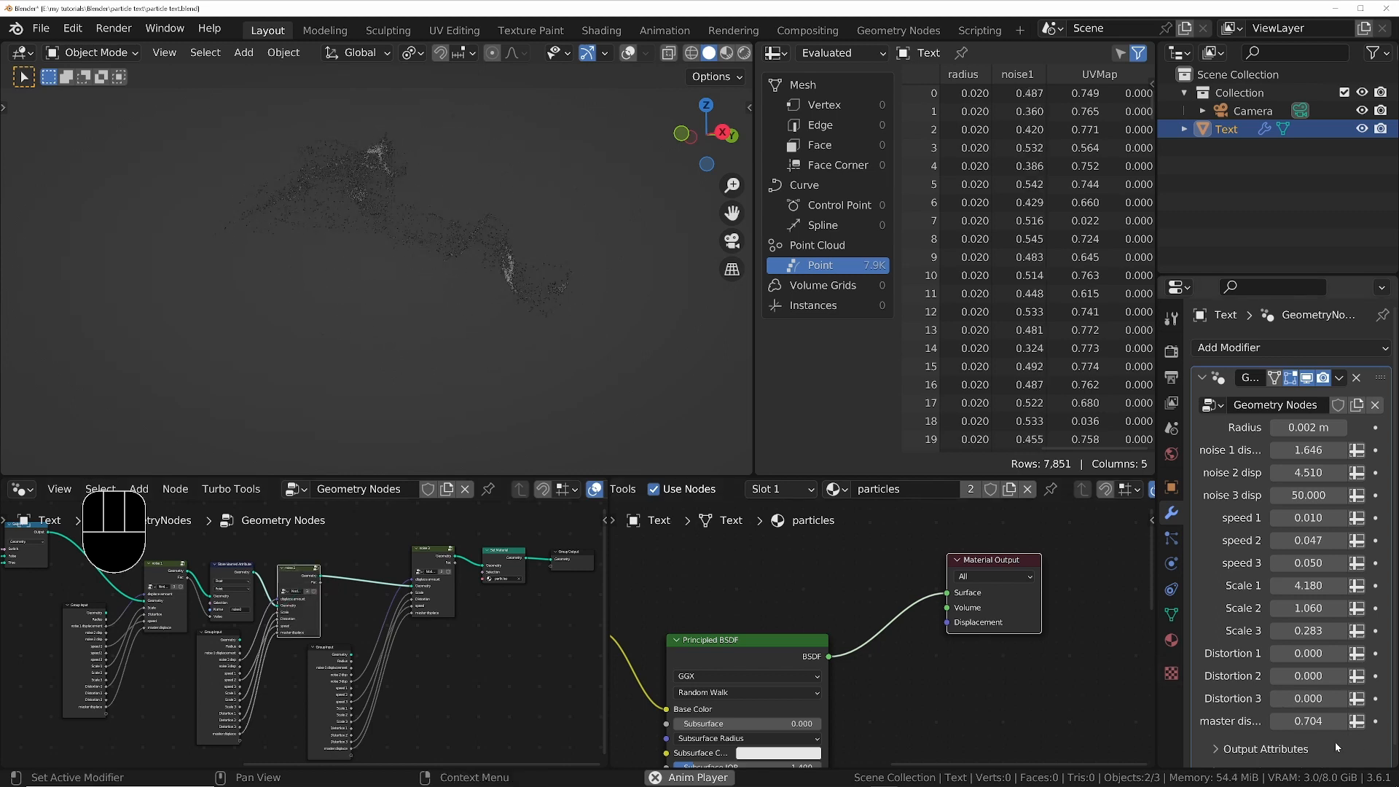
Lower the master displacement to 0.606 and stop the animation playback
drag(1309, 721, 1269, 721)
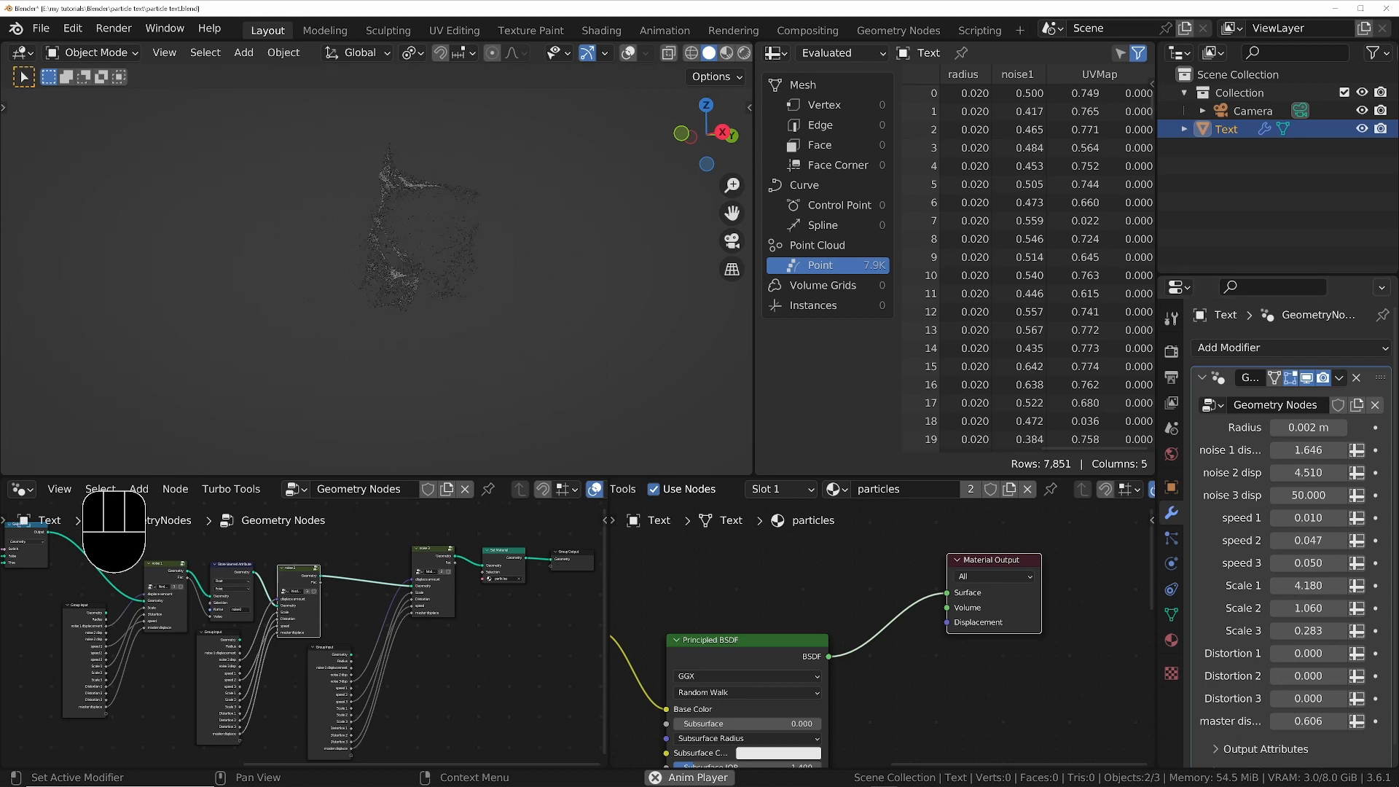
key(space)
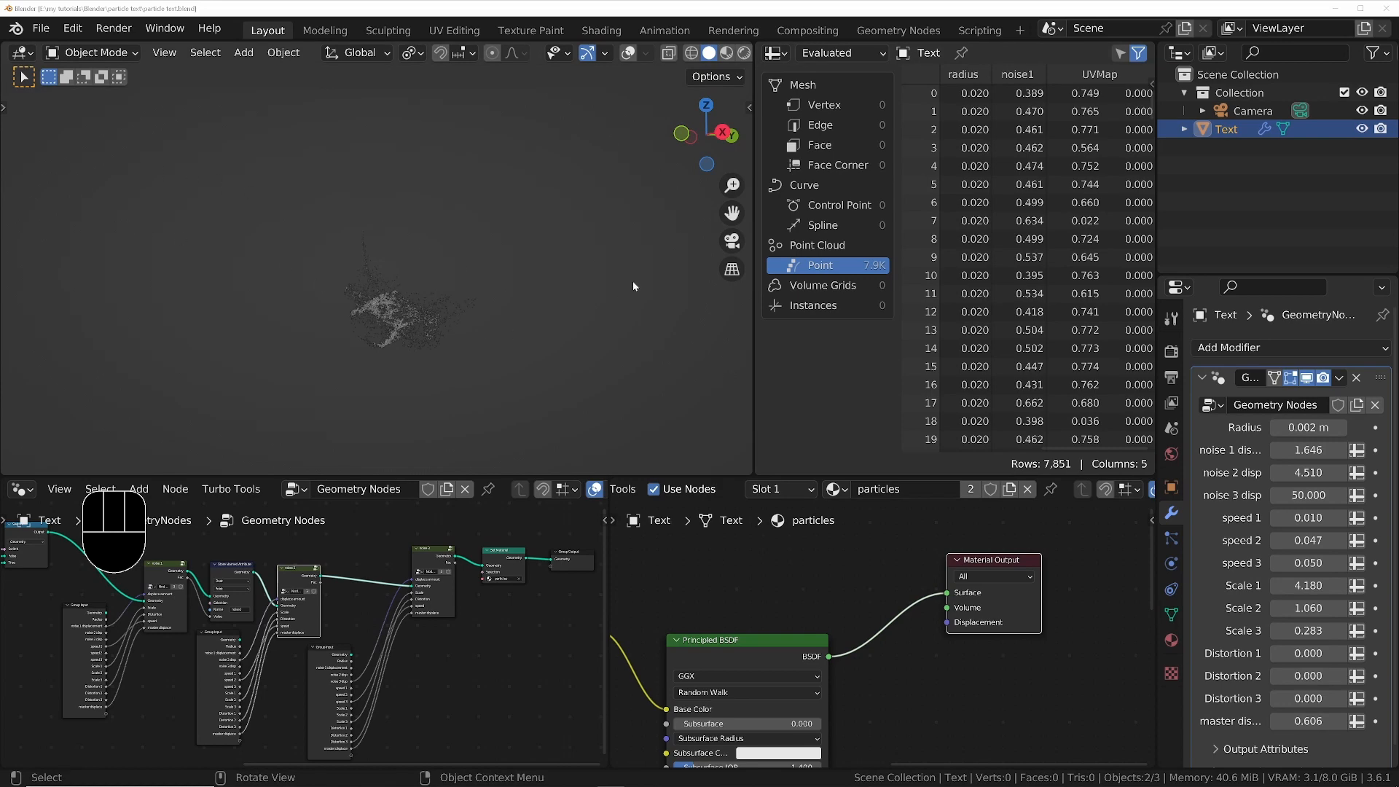
Look through the camera in the Animation workspace and set the text's master displacement to 0
click(693, 30)
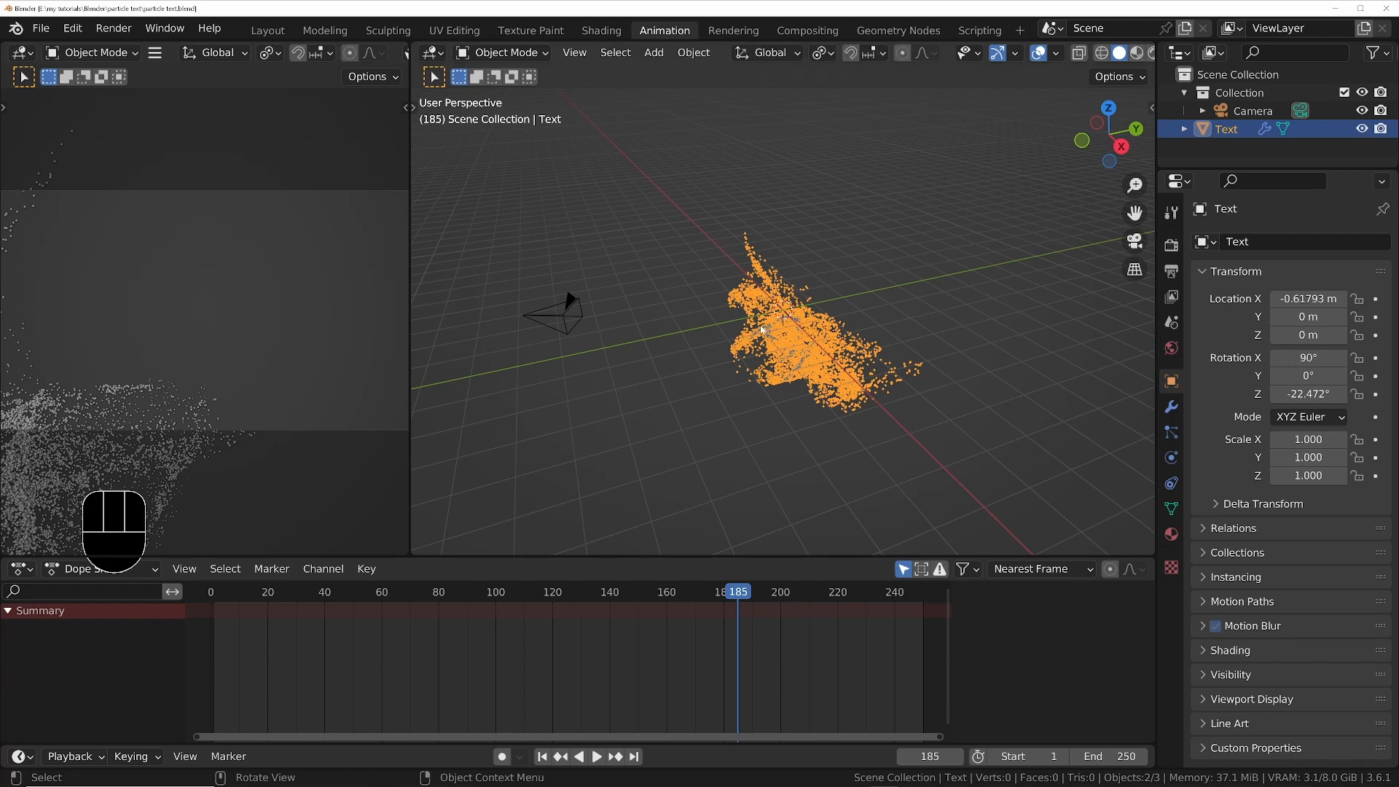
key(KP_0)
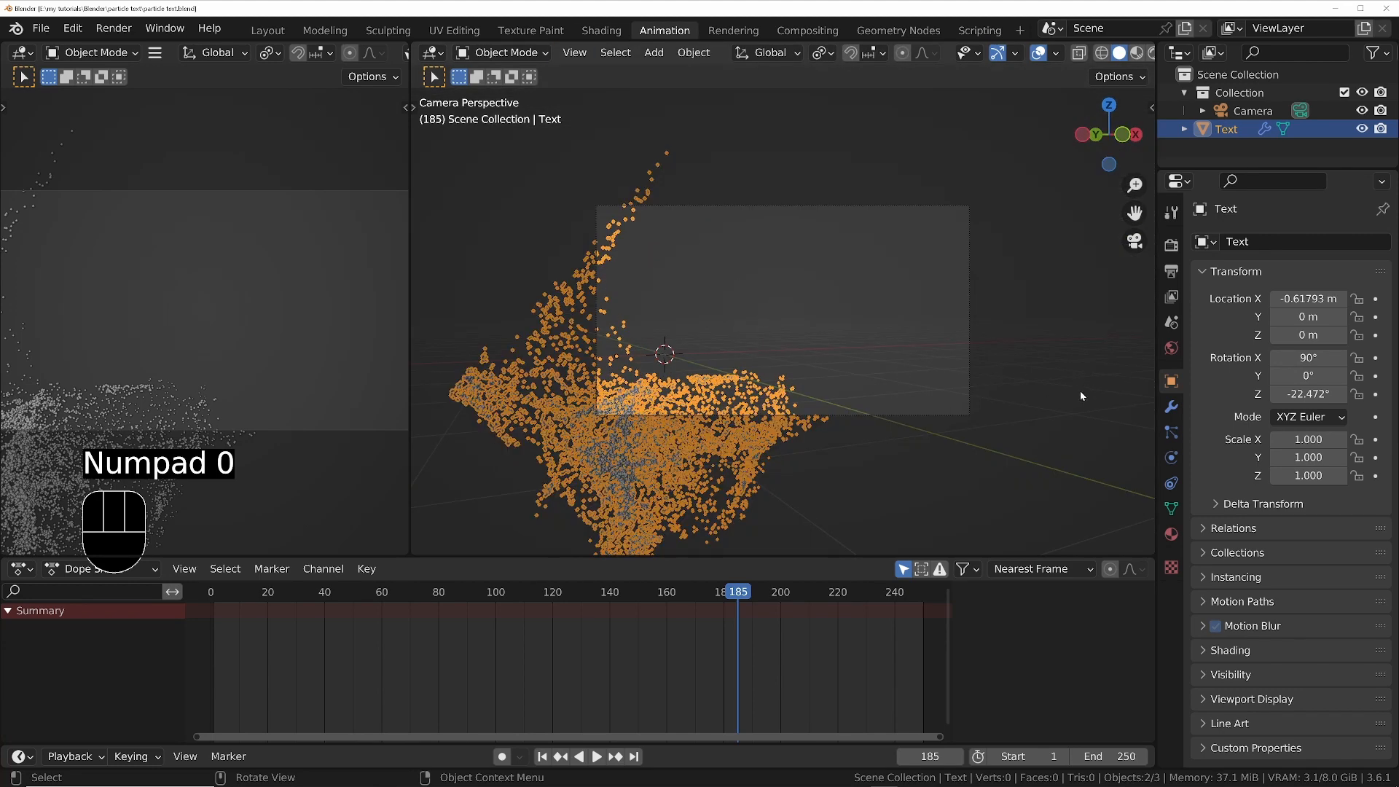
click(1171, 406)
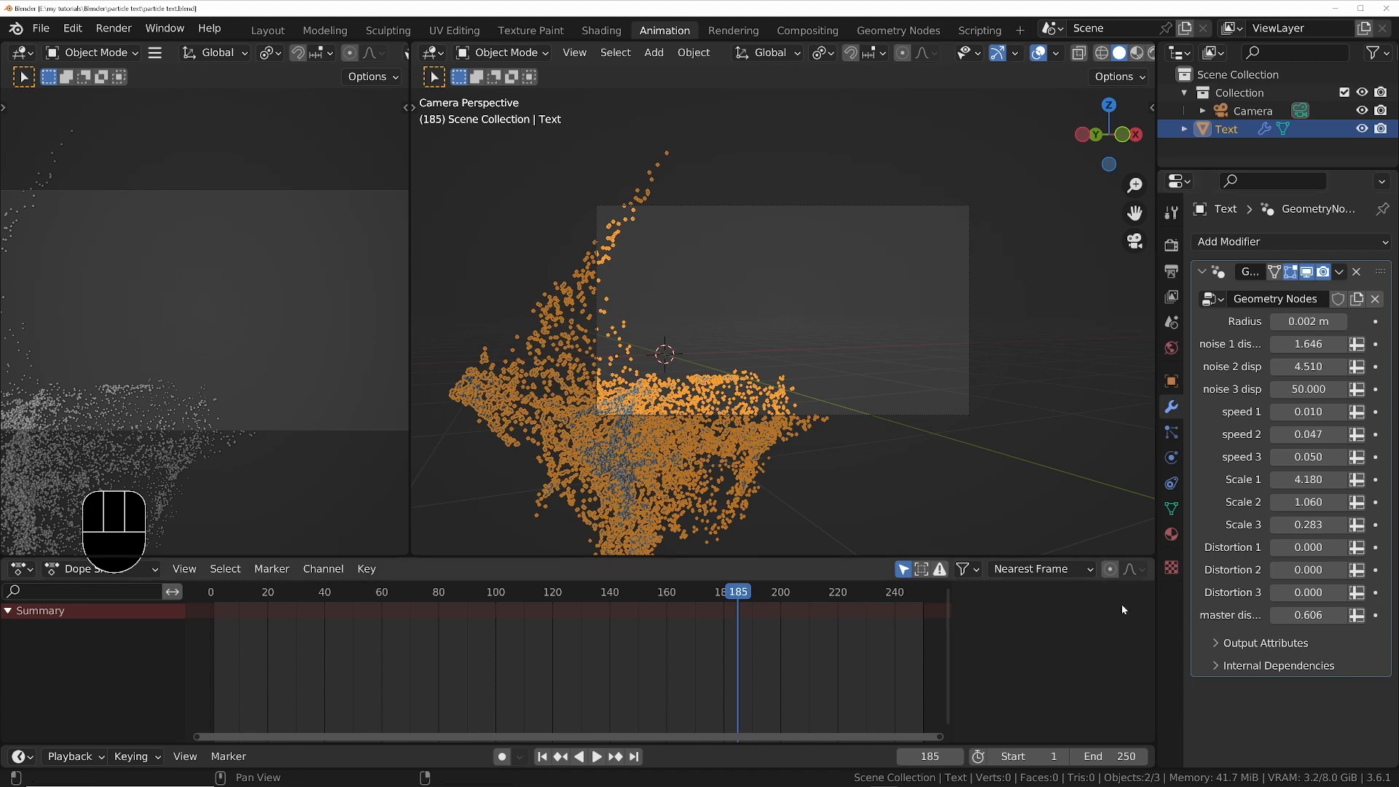
click(1312, 616)
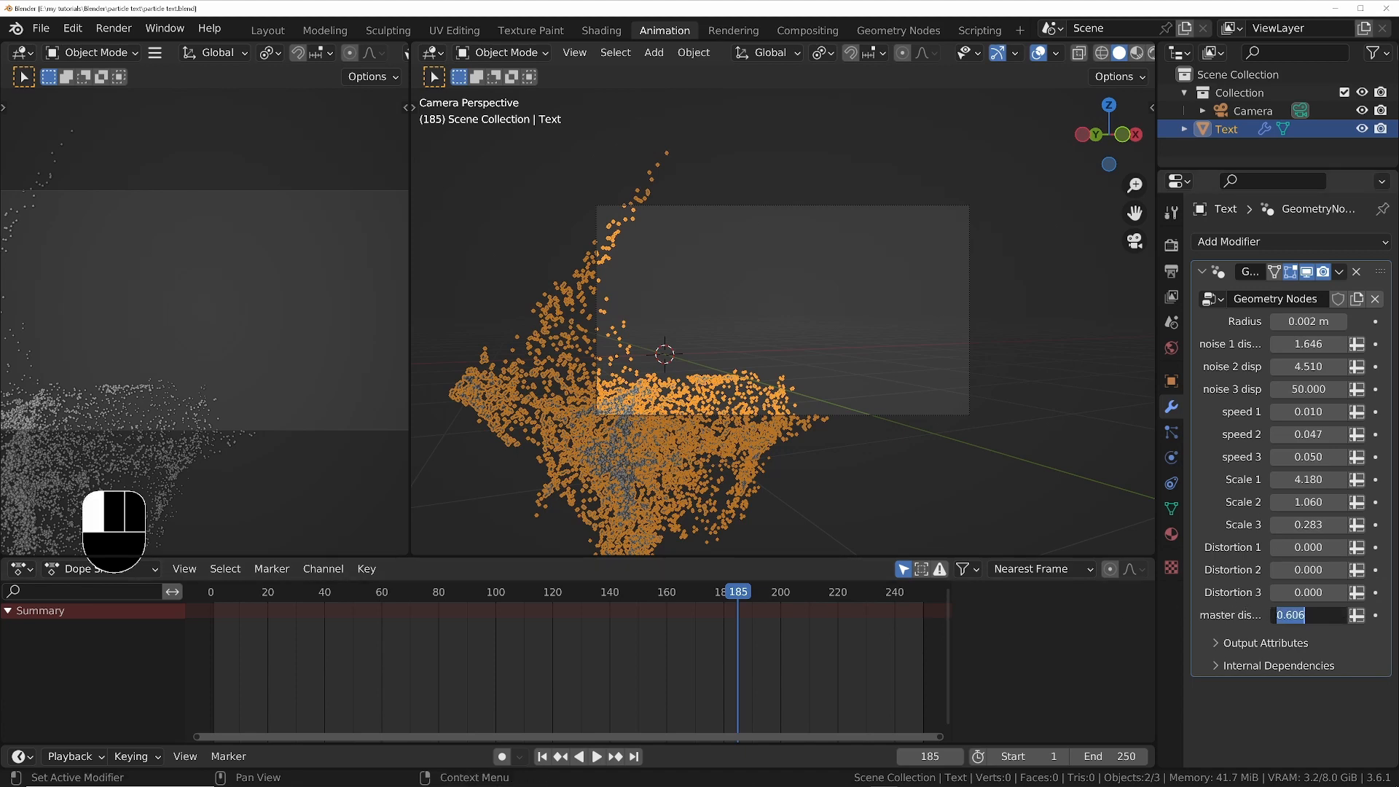
text(0)
key(Return)
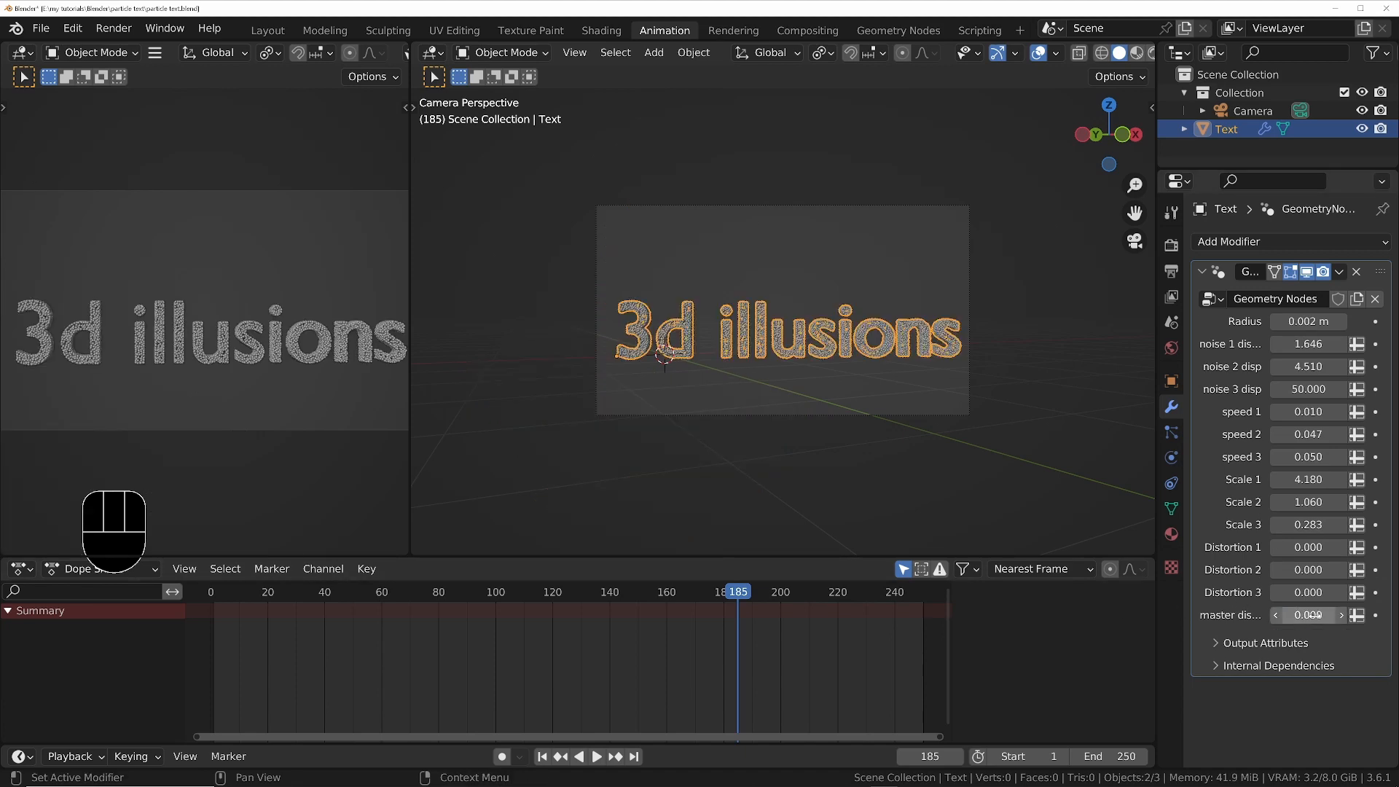
Set the scene's end frame to 90
click(1171, 272)
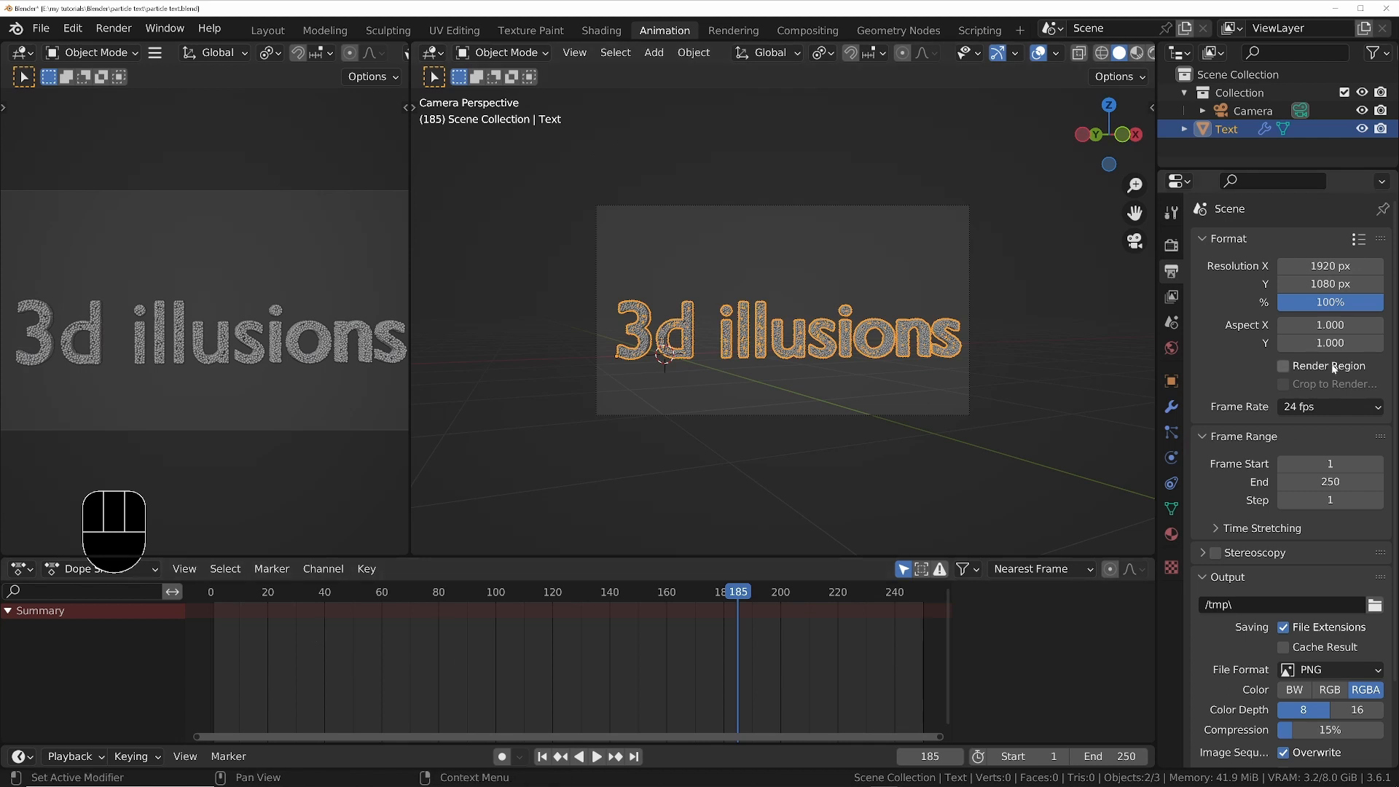
click(1331, 482)
text(90)
key(Return)
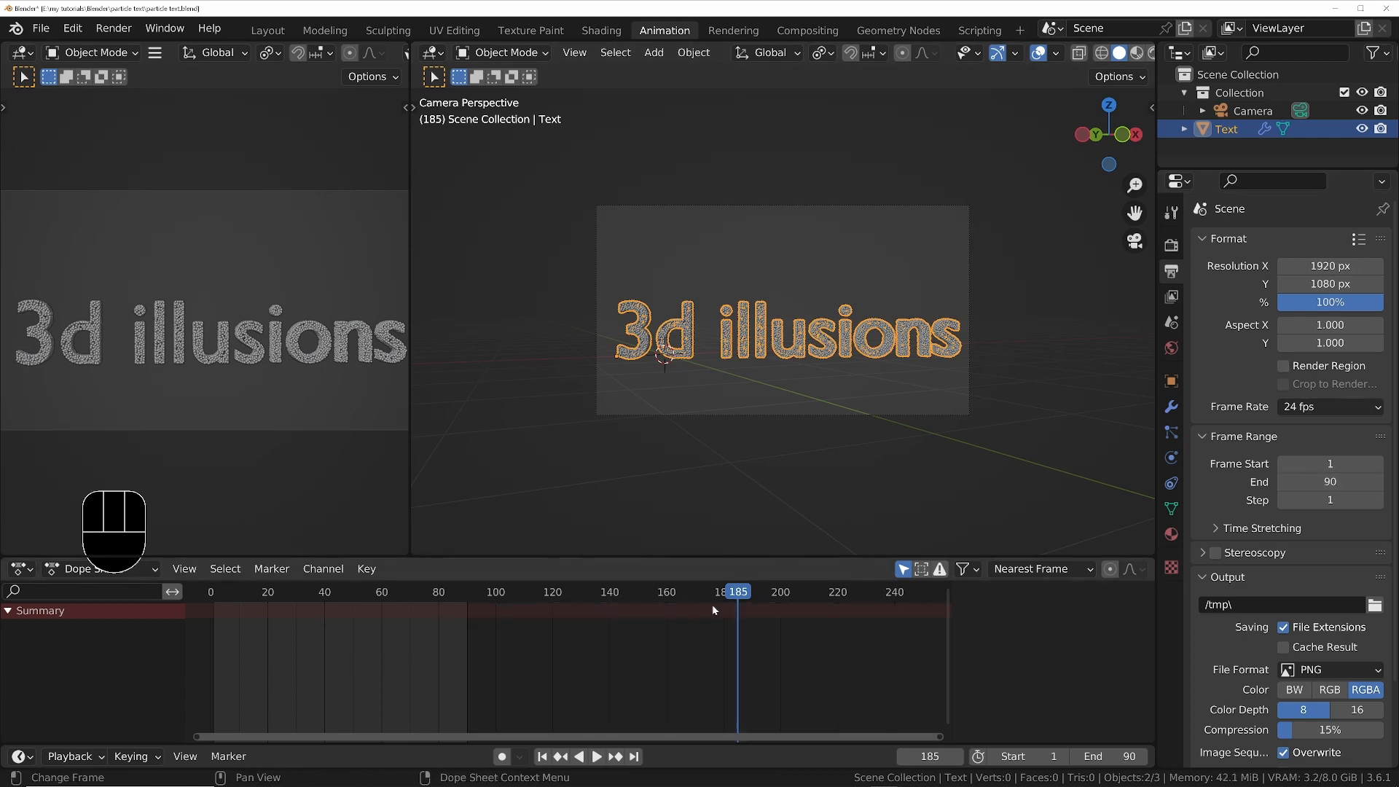
Insert a Rotation keyframe on the camera at frame 90
key(shift+Right)
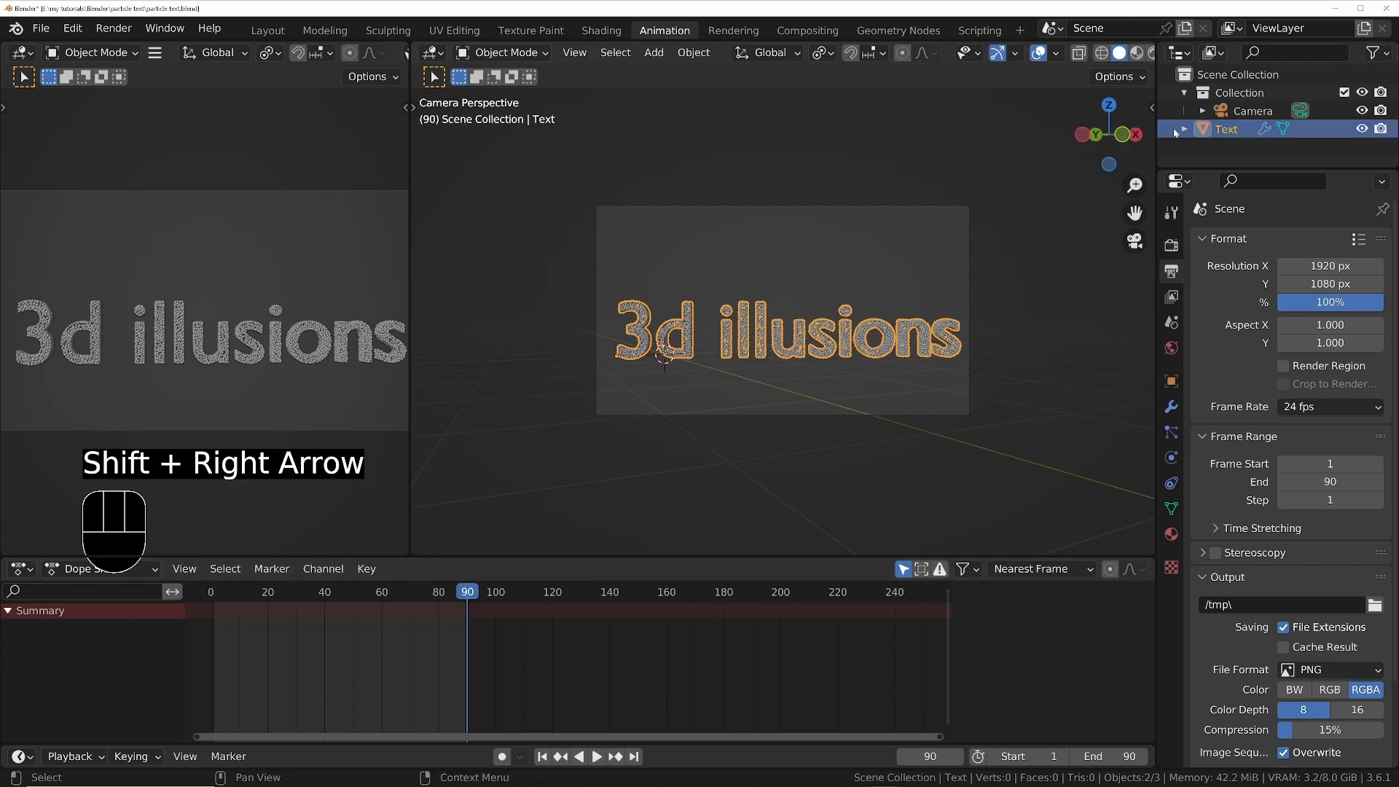
click(1239, 112)
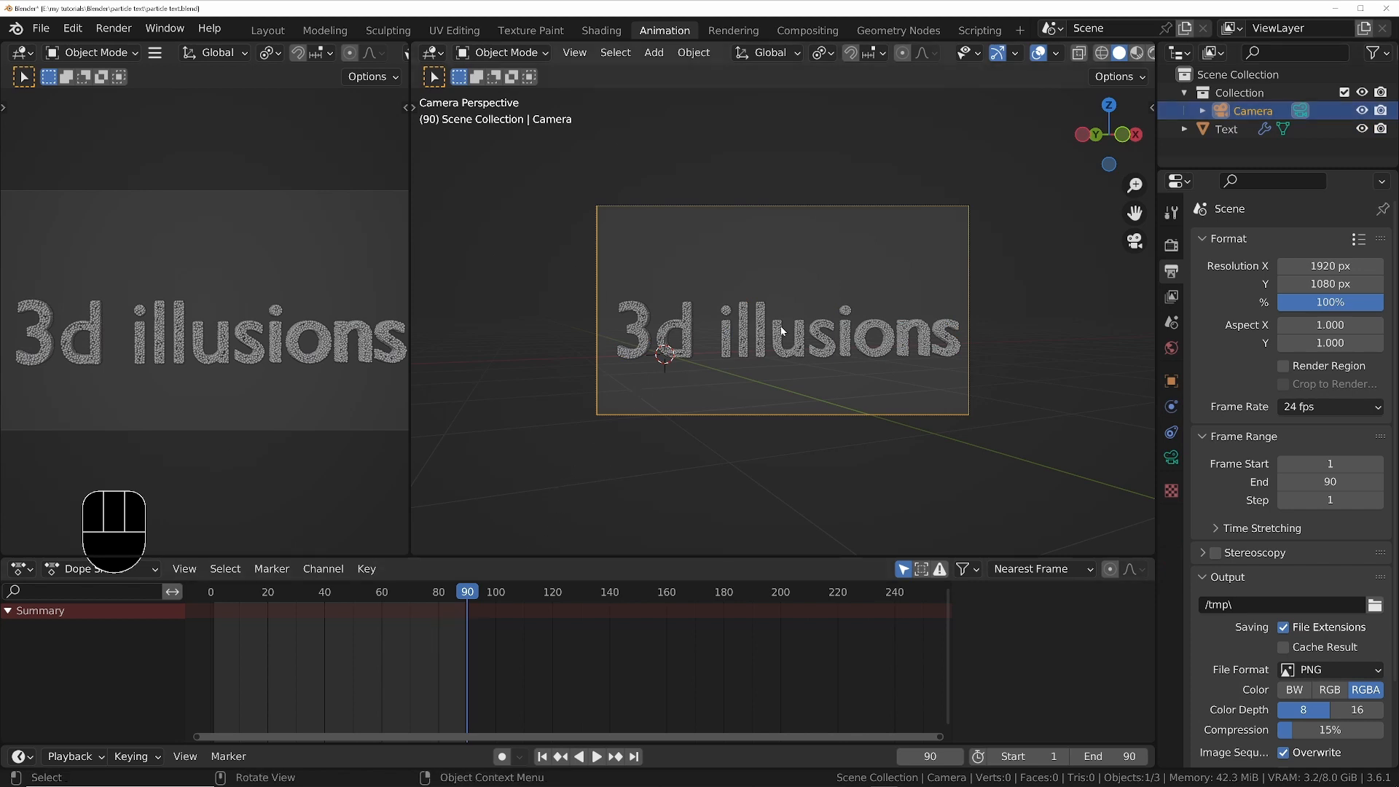
key(i)
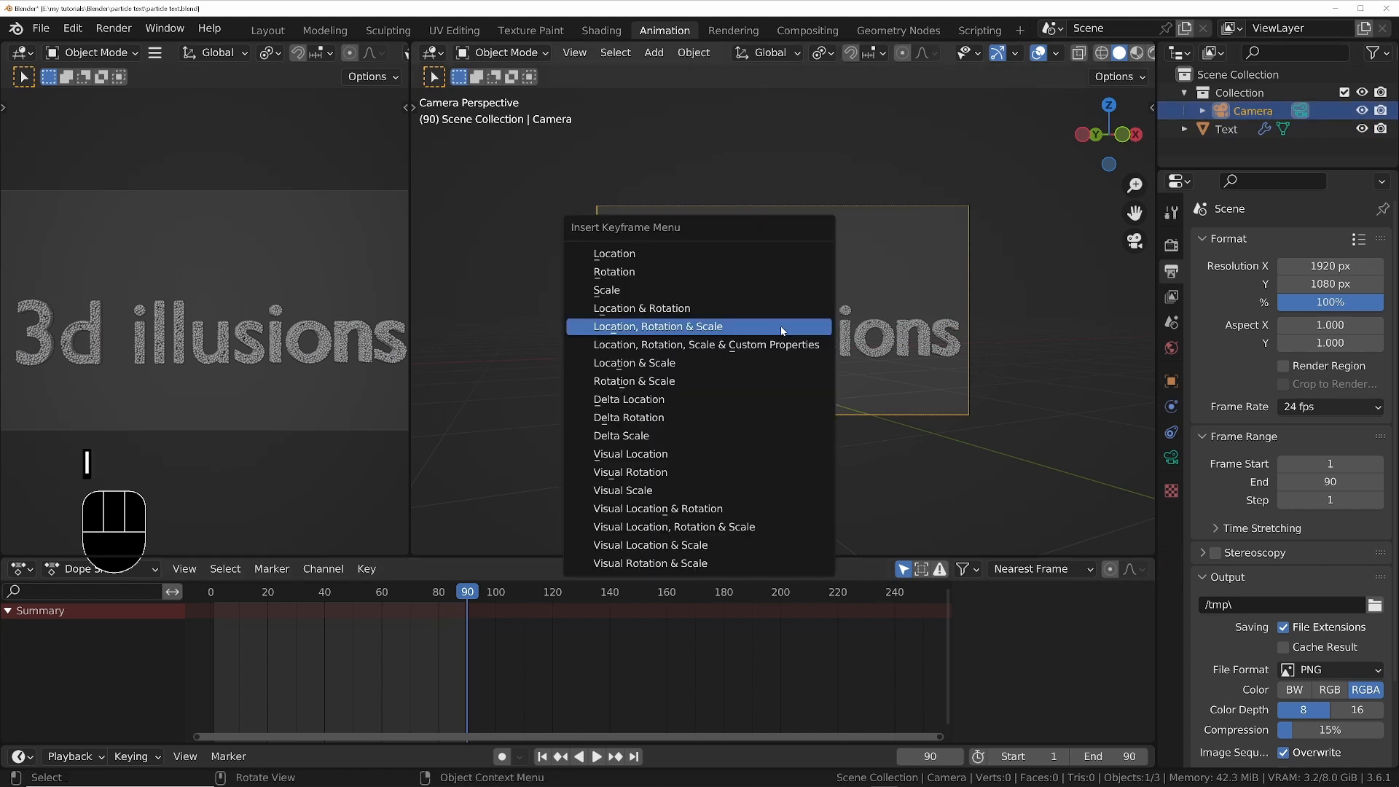
click(640, 275)
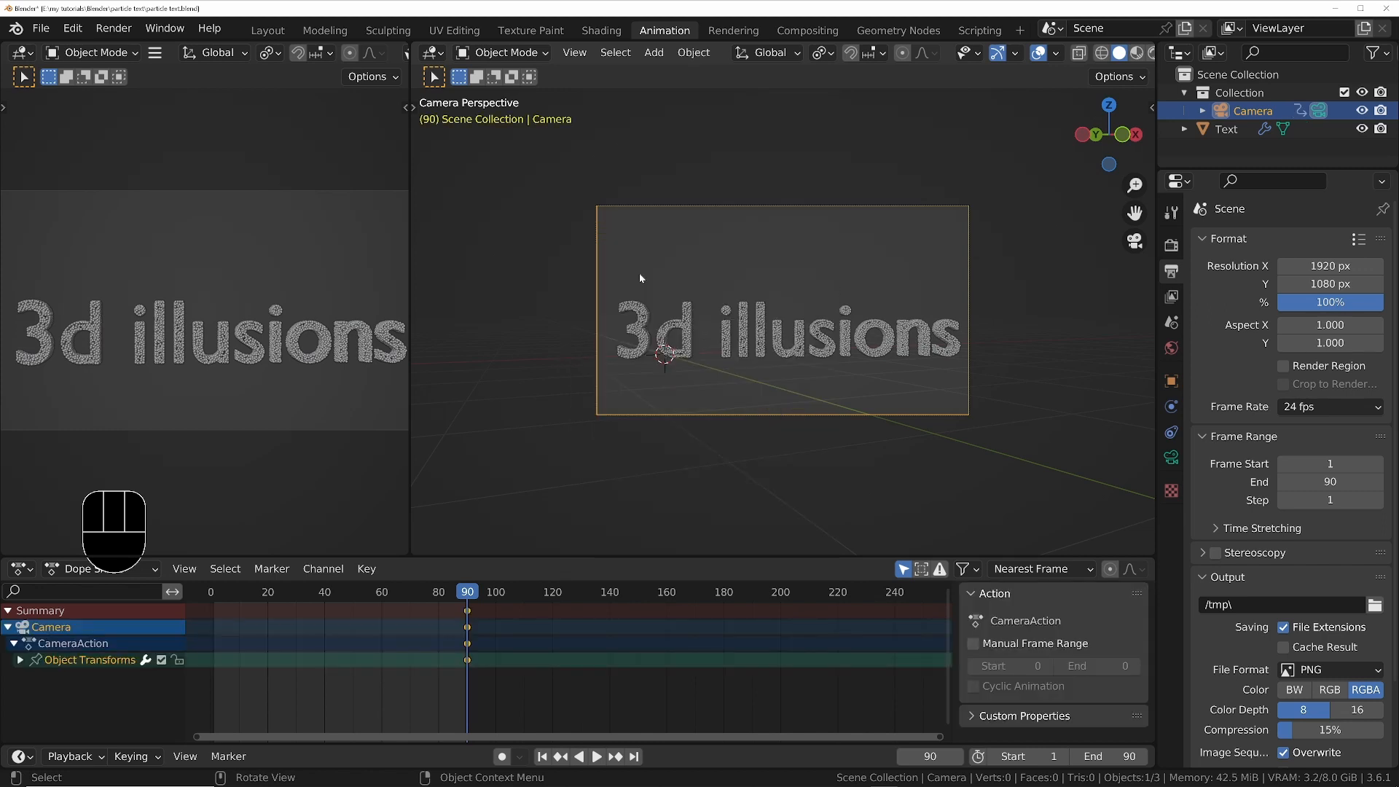
Insert a Location, Rotation & Scale keyframe on the Text object at frame 90
key(shift)
click(1232, 131)
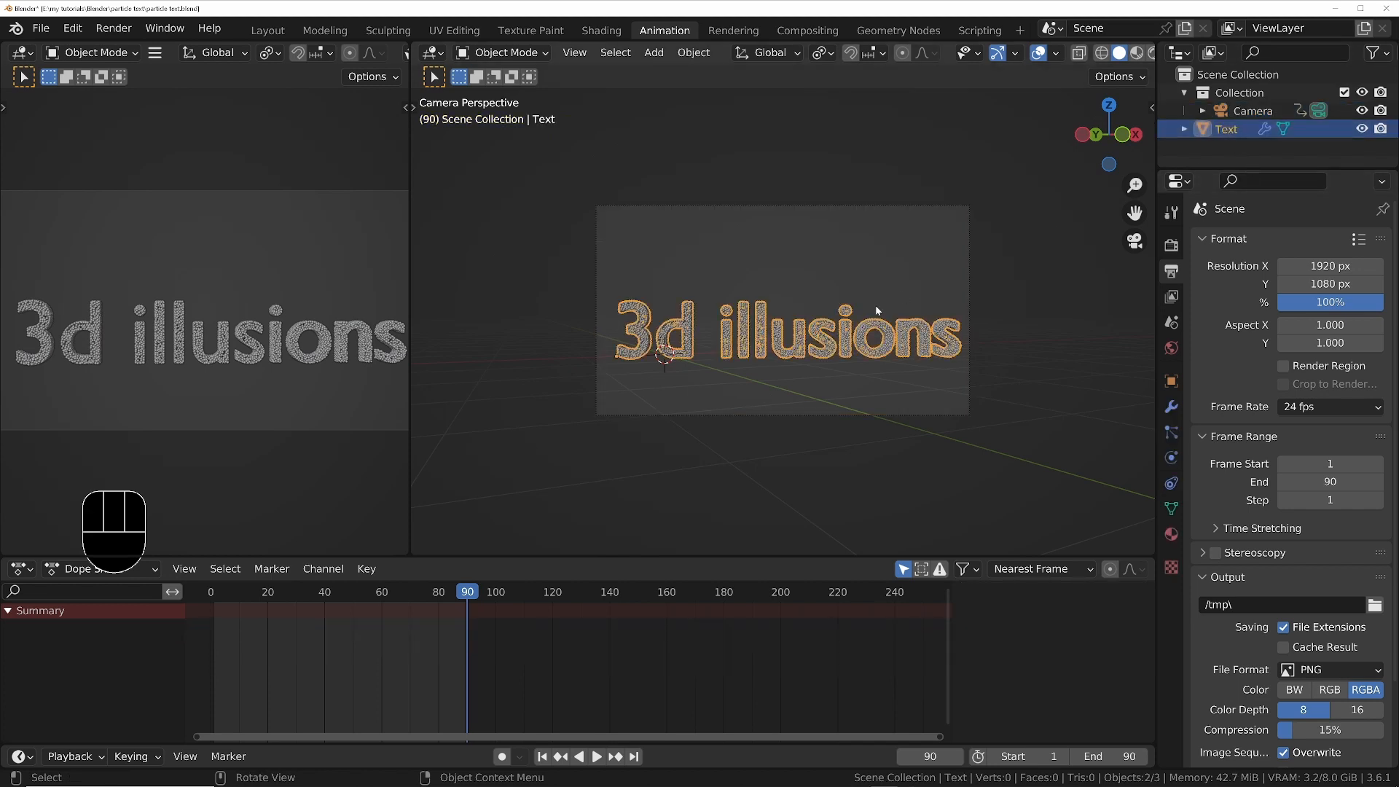
key(i)
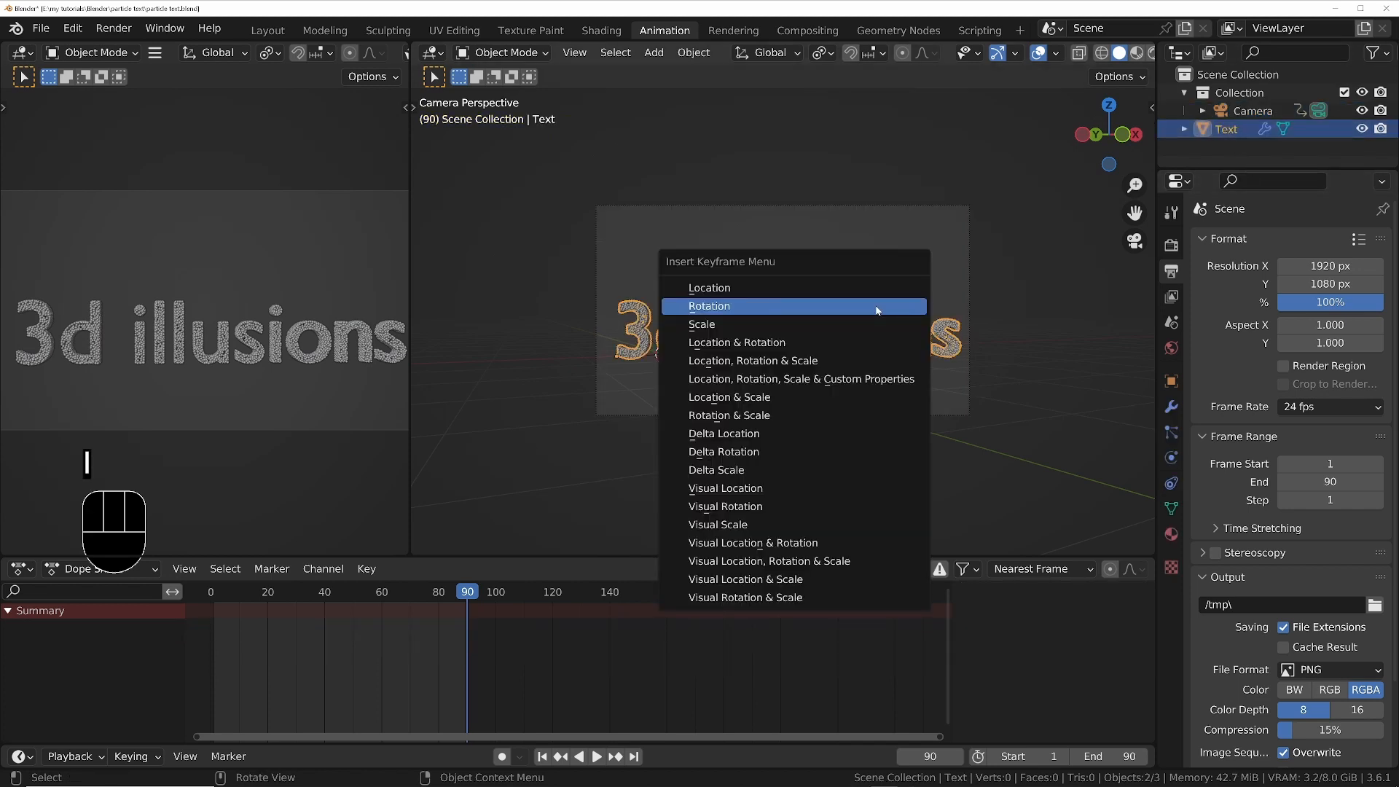
click(793, 362)
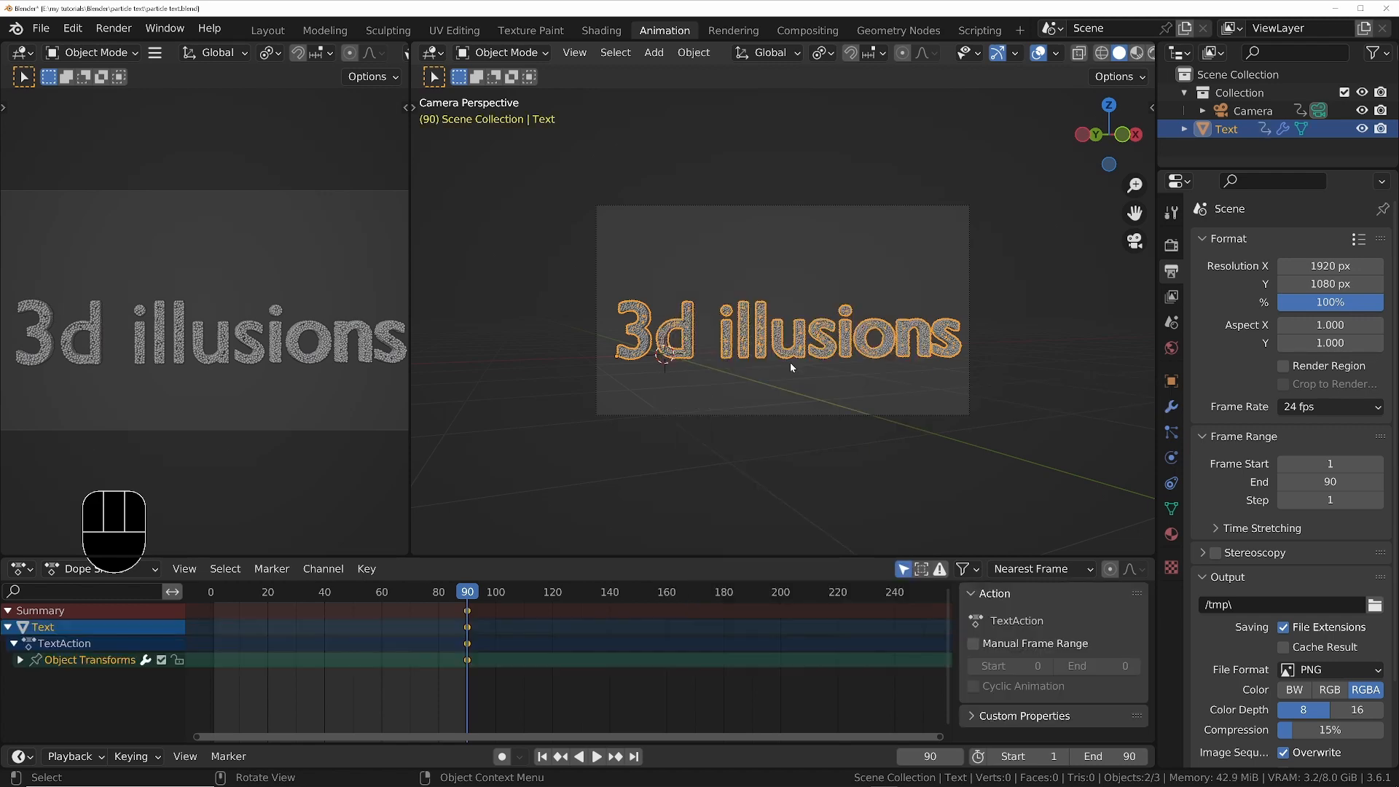
Select the camera, fit its frame to the main viewport, and switch that viewport to rendered shading
click(1247, 111)
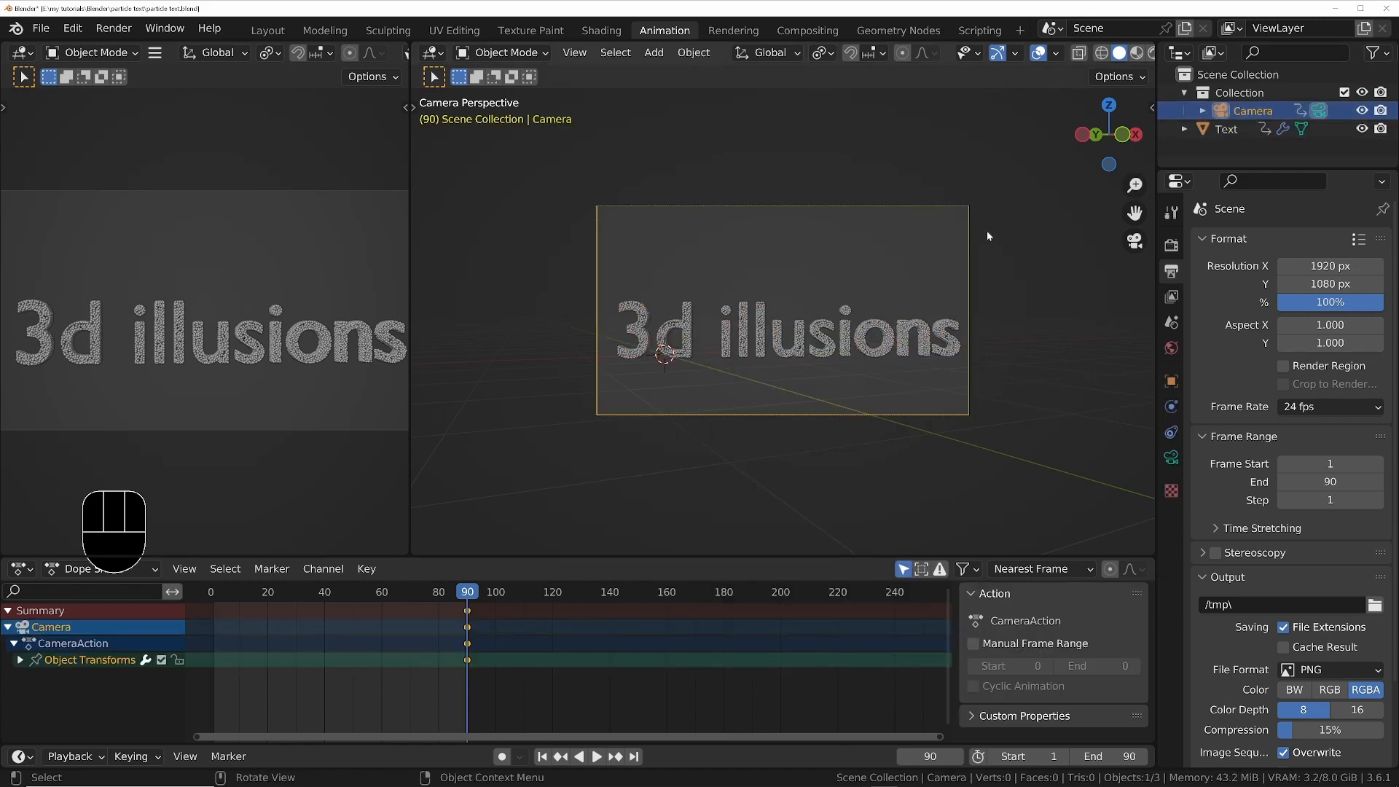
key(Home)
key(n)
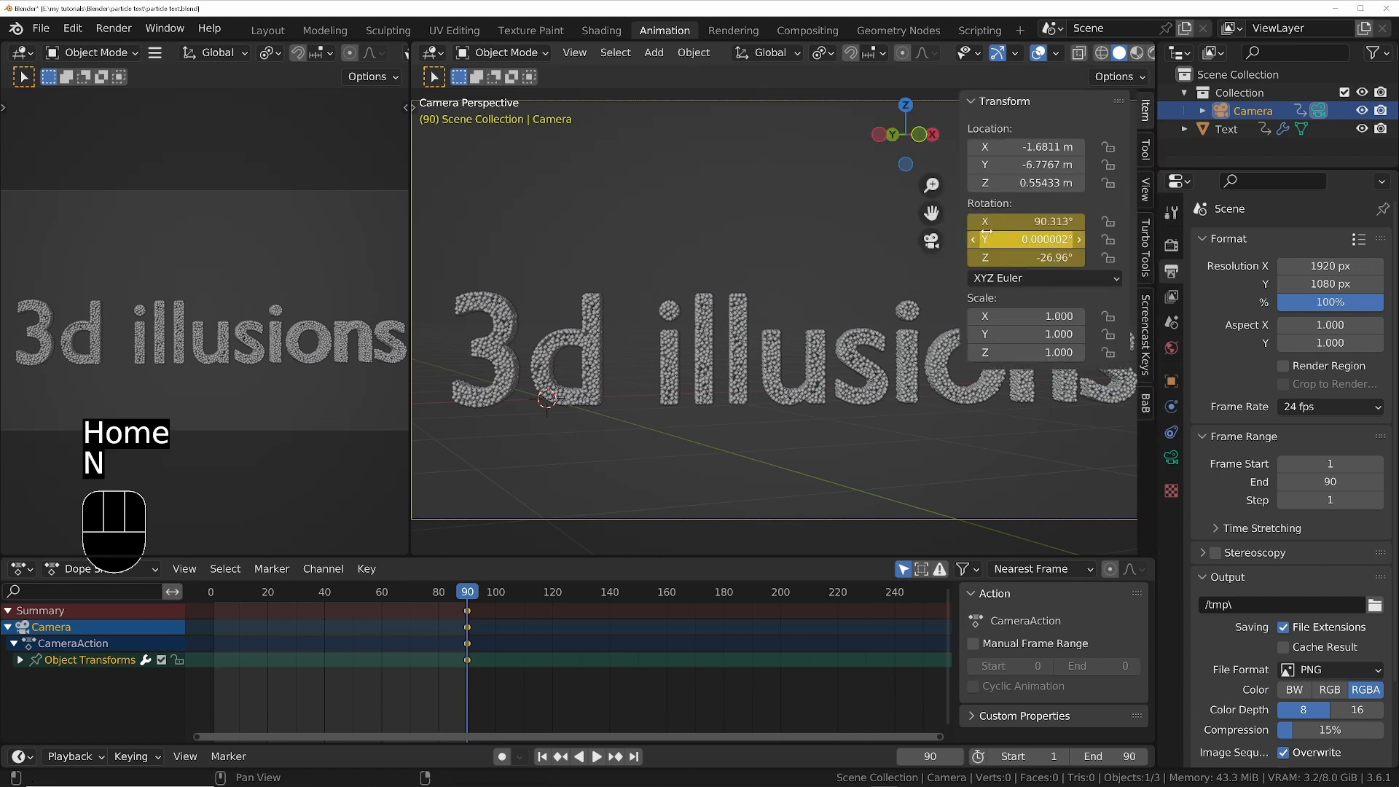
click(1147, 191)
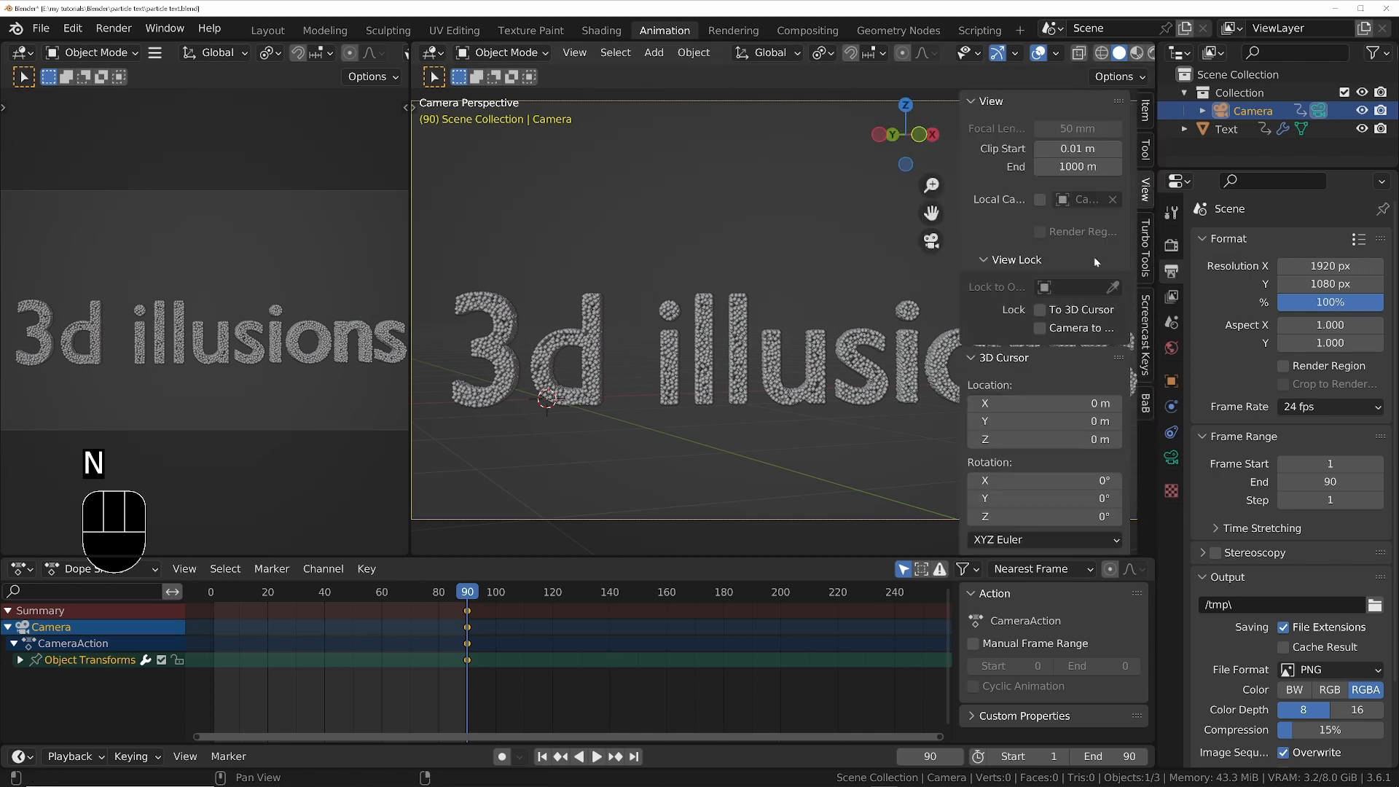
key(n)
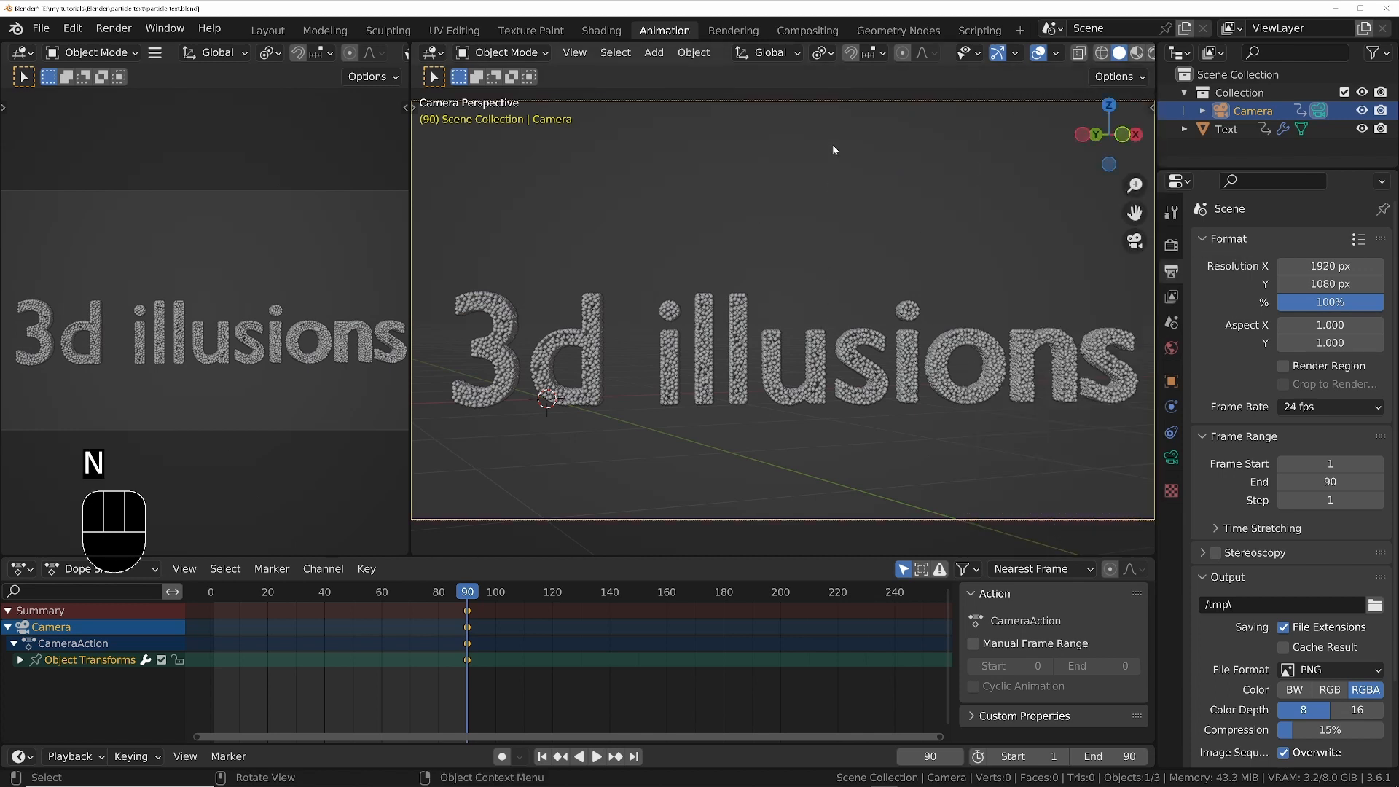
scroll(1102, 52, down, 2)
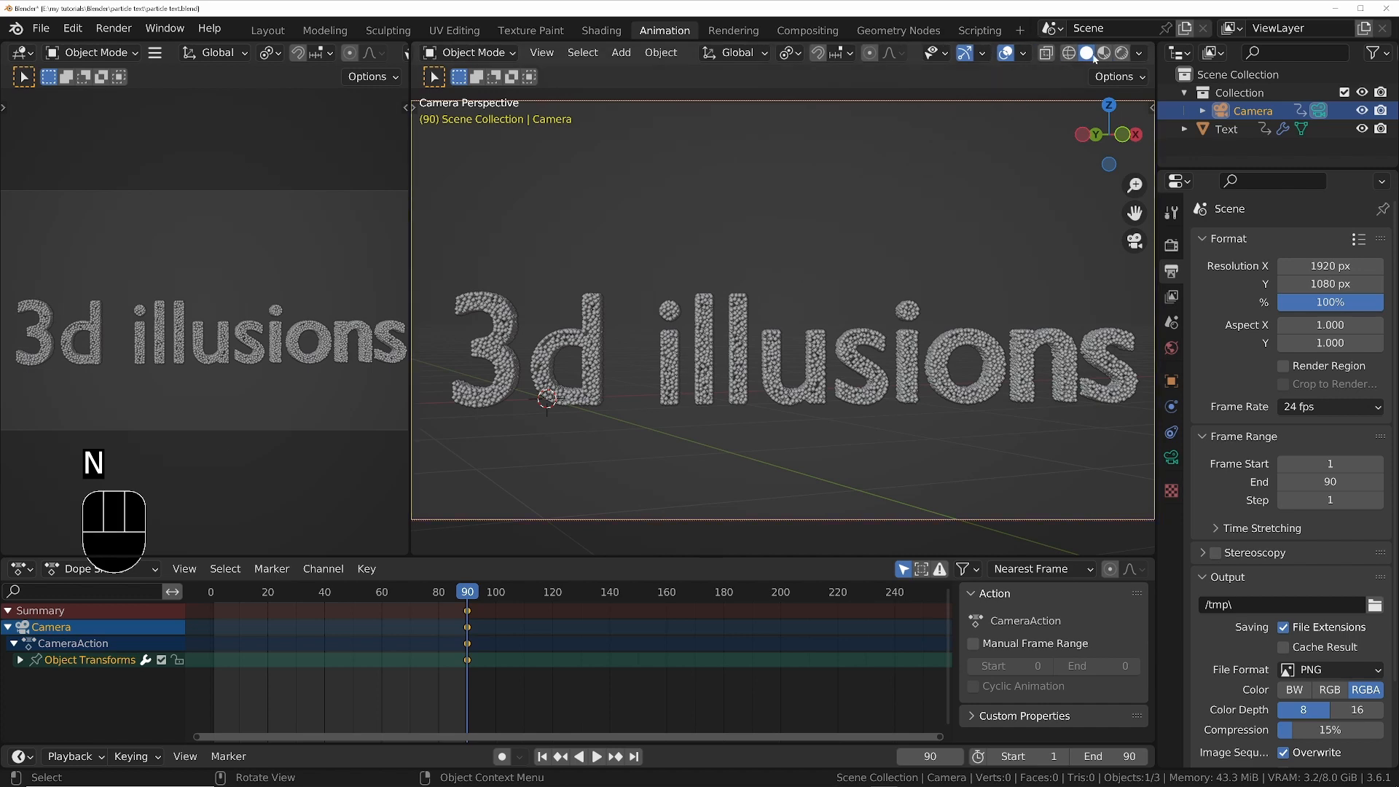
click(1122, 53)
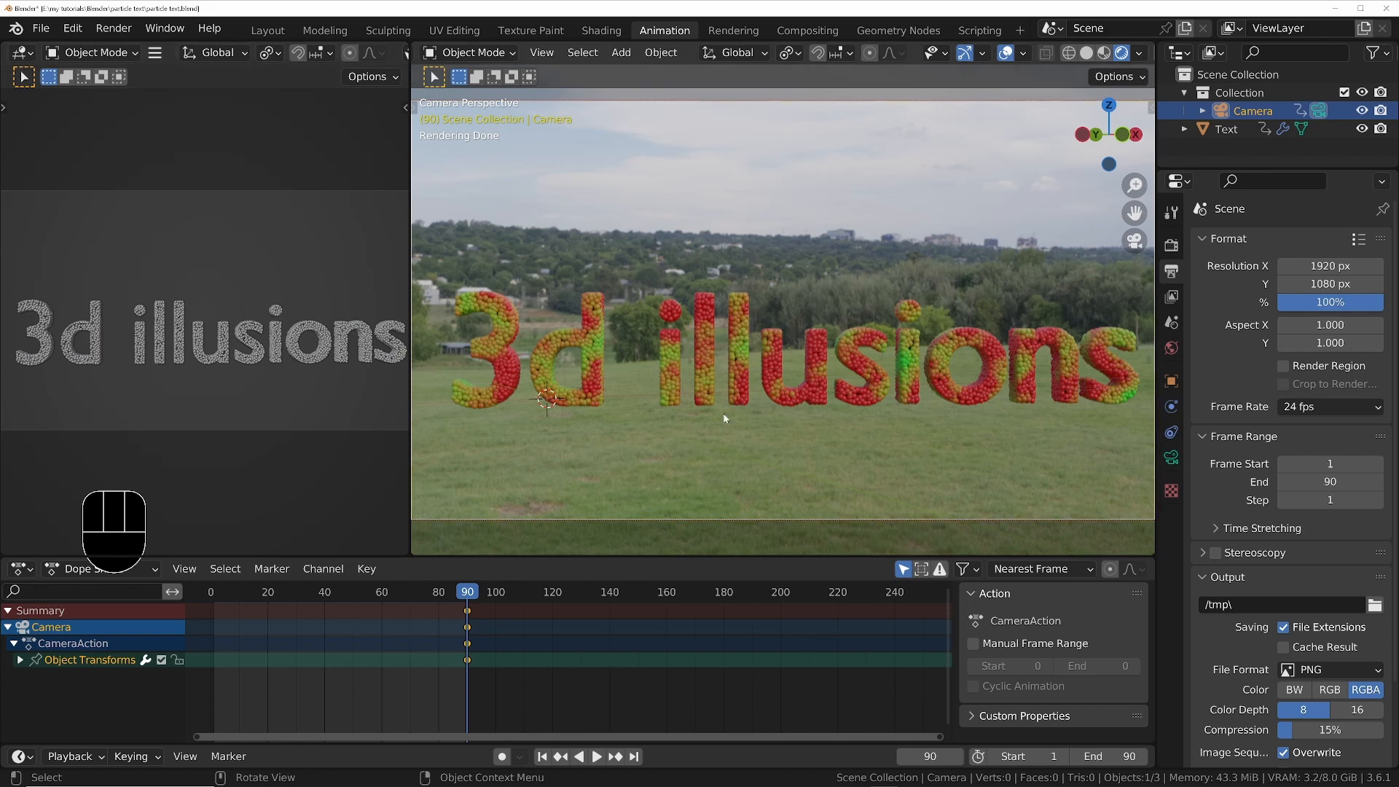
At frame 1, turn the camera away from the text toward the large tree using walk navigation, and insert a Rotation keyframe
key(shift+grave)
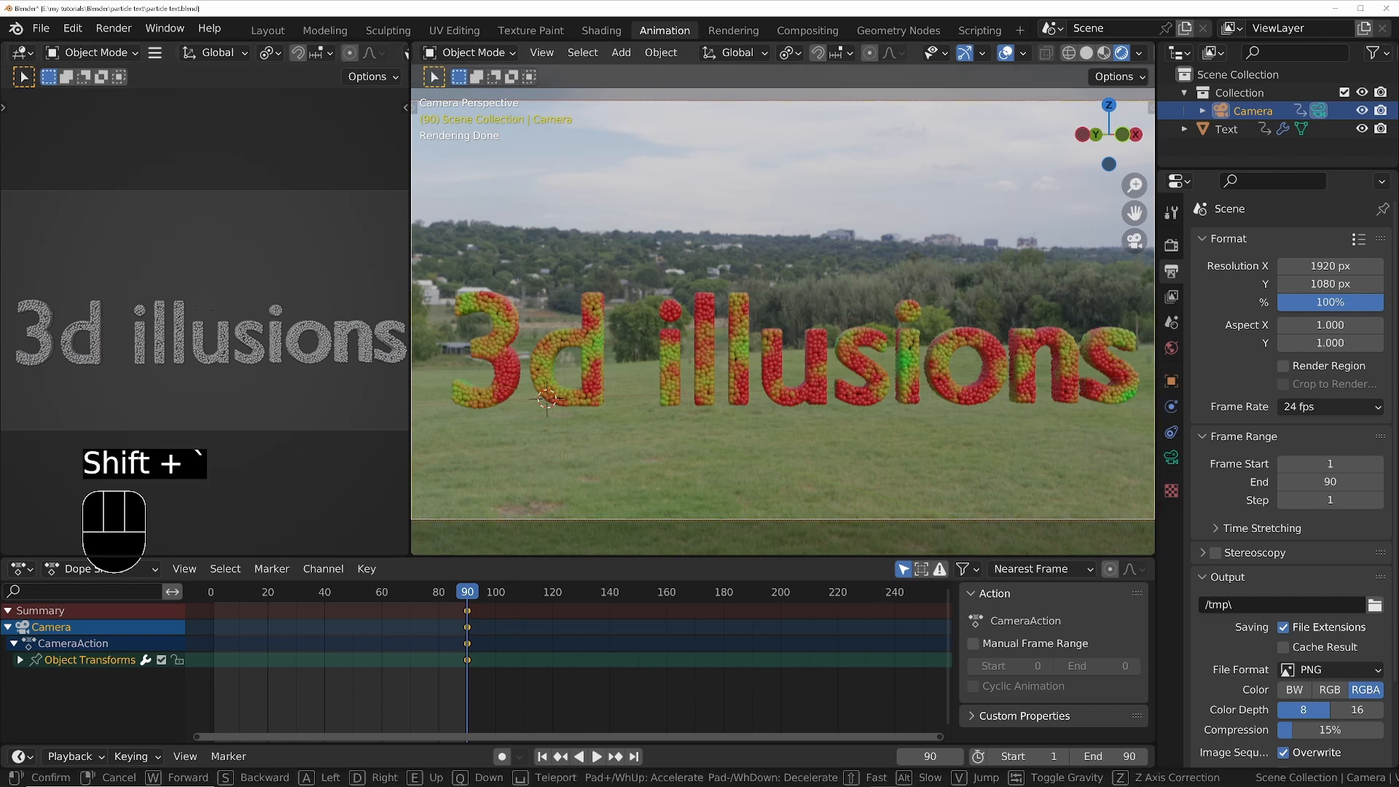
click(758, 410)
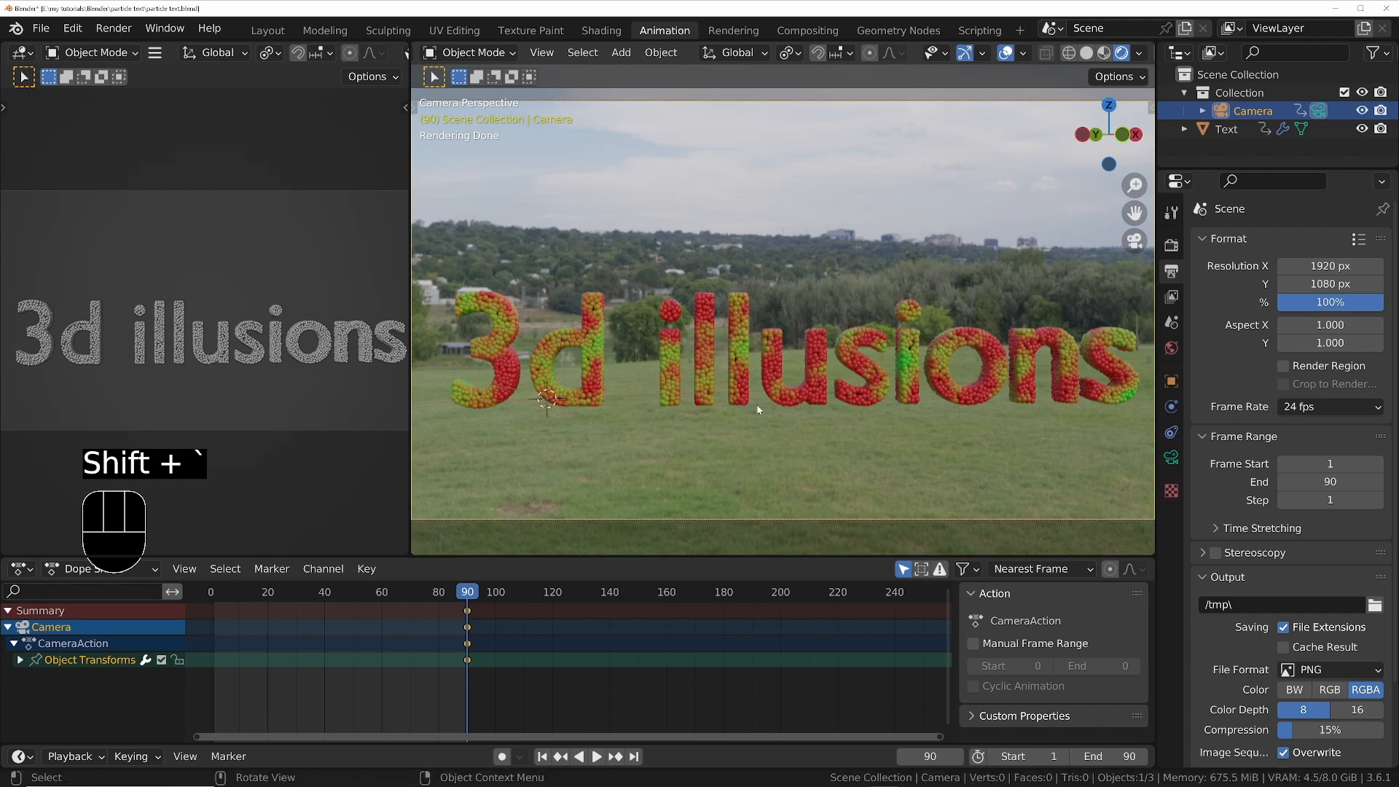
key(shift+Left)
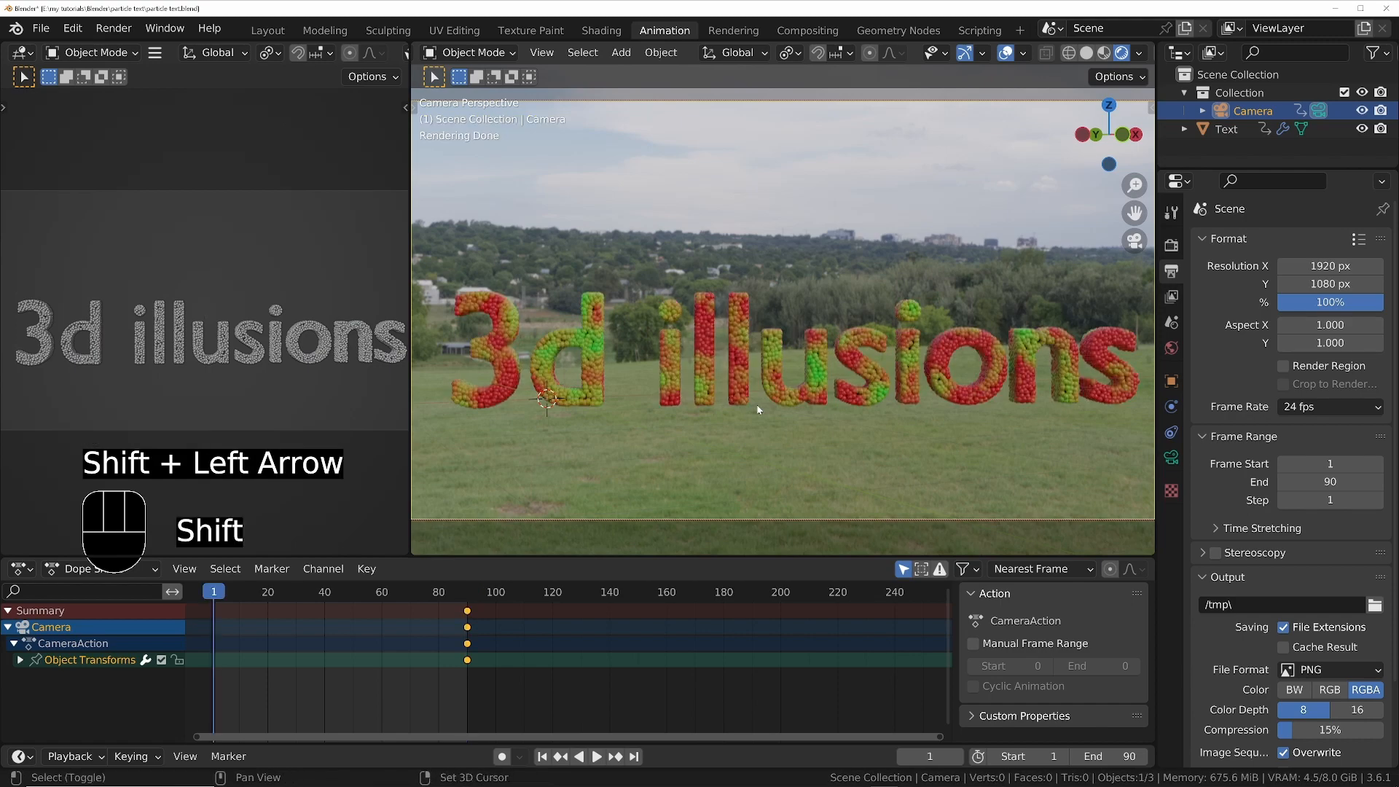
key(shift+grave)
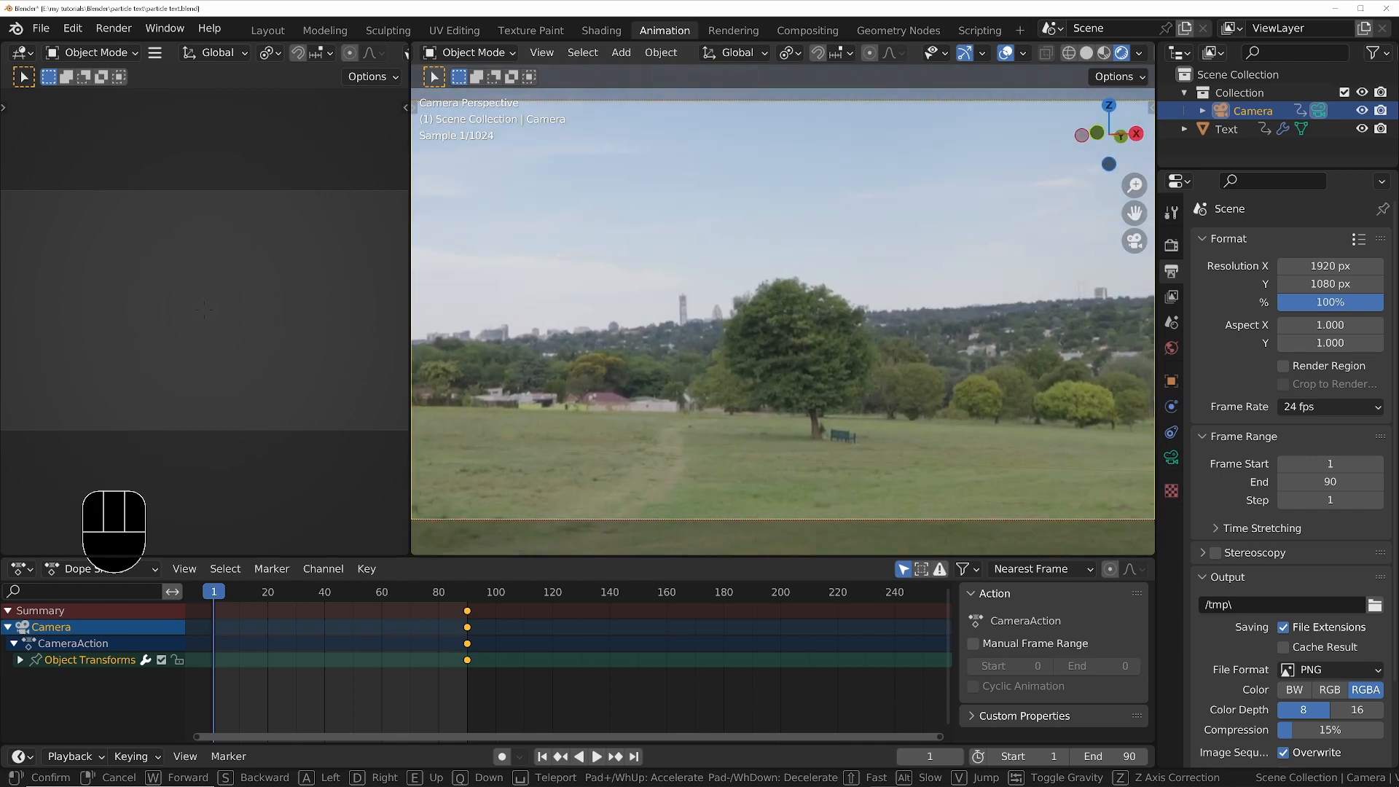
click(757, 409)
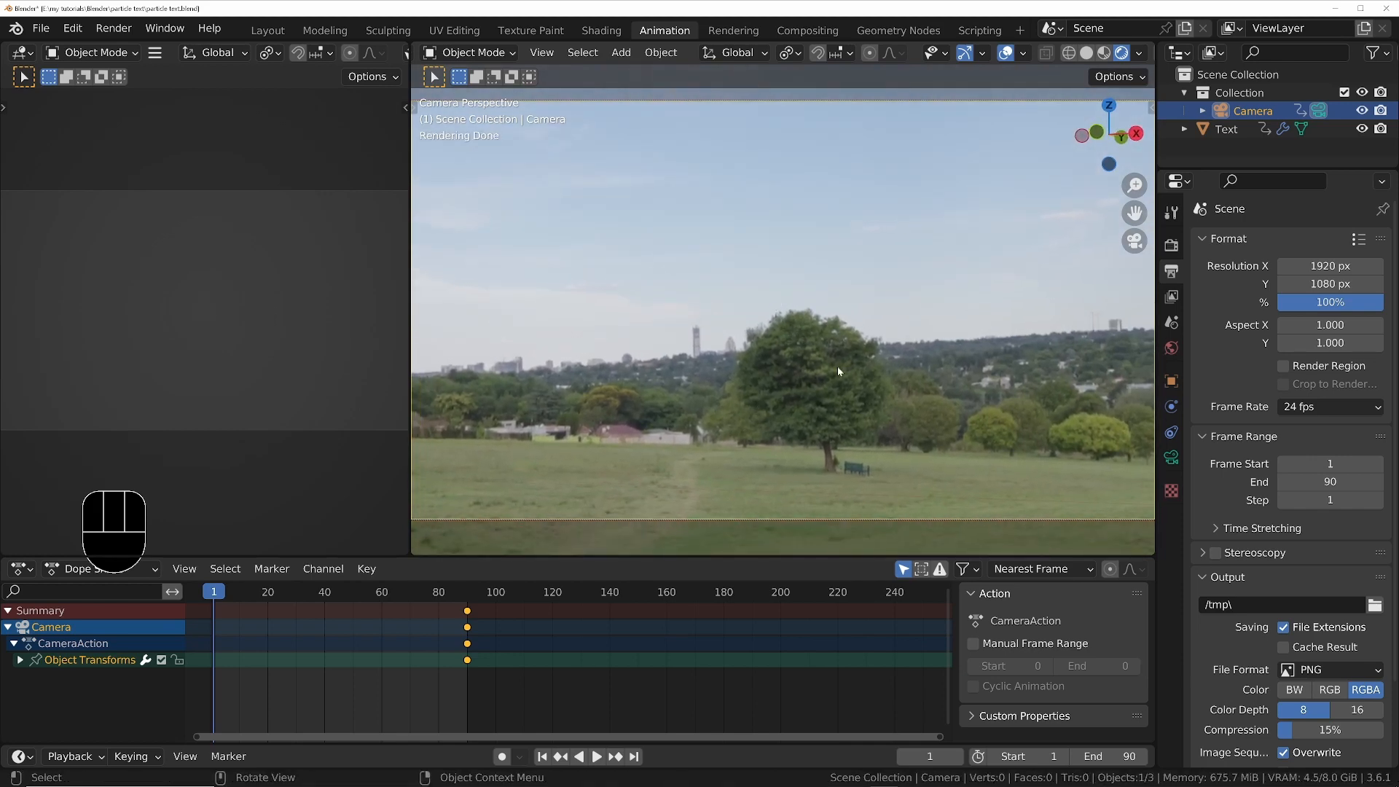
key(i)
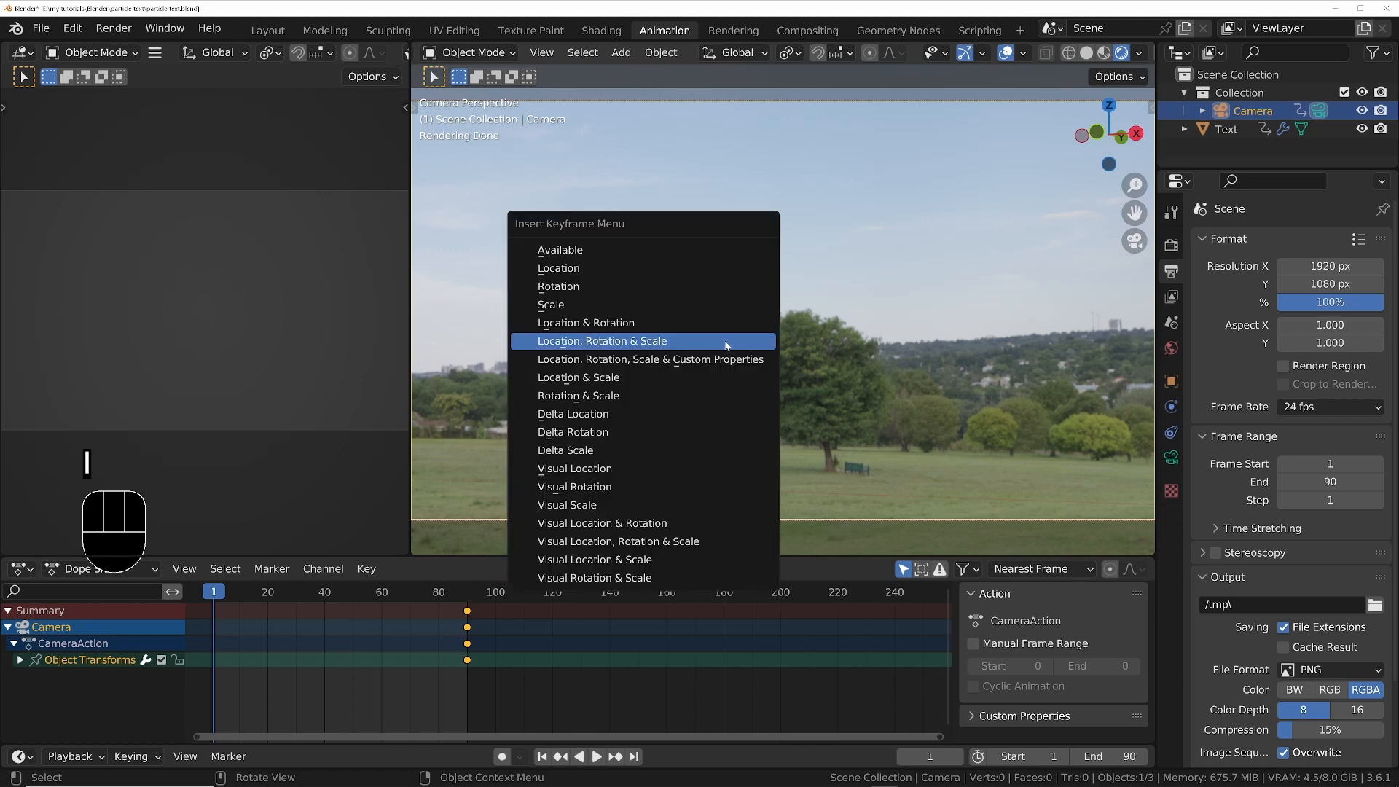
click(666, 290)
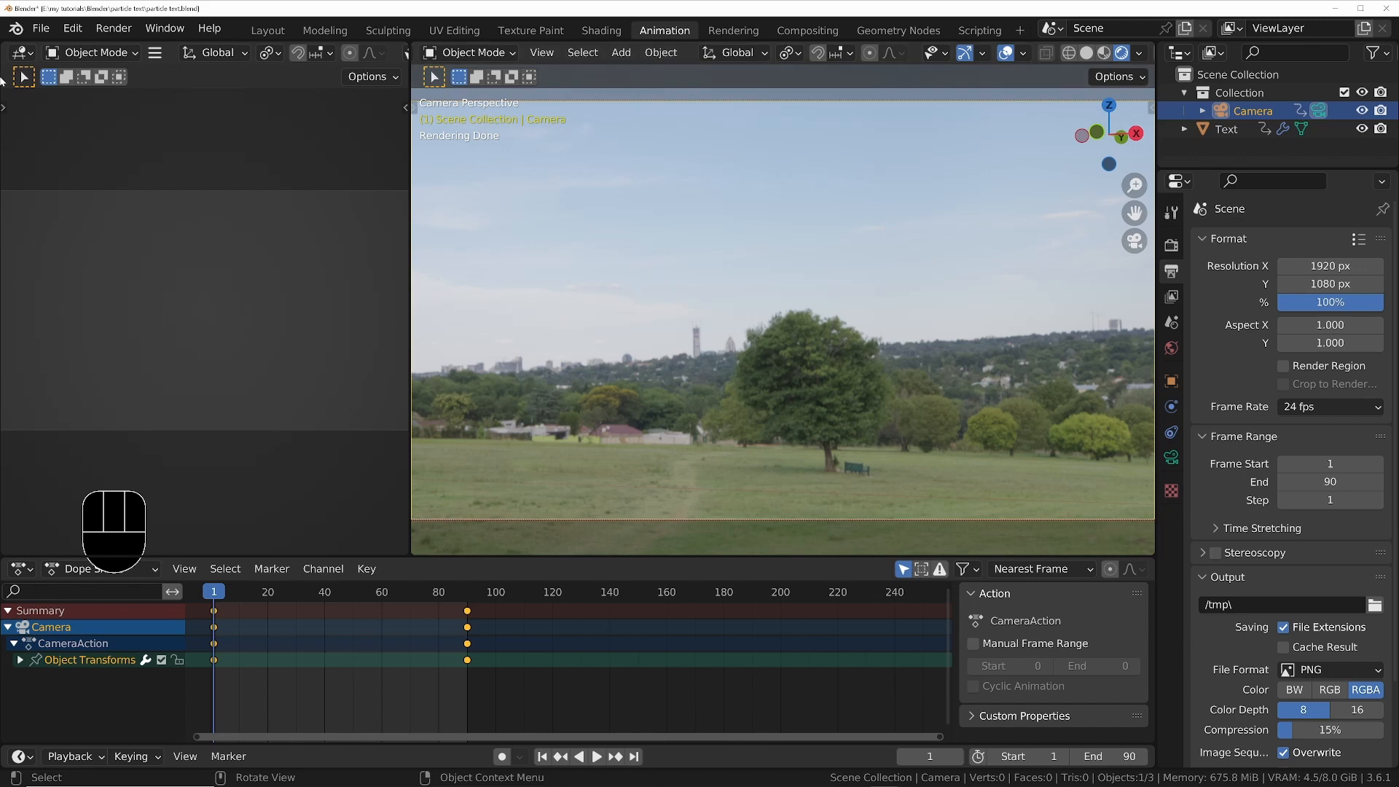
Make the small secondary area a 3D viewport, leave its camera view, and turn on its overlays
click(22, 53)
click(69, 103)
key(KP_0)
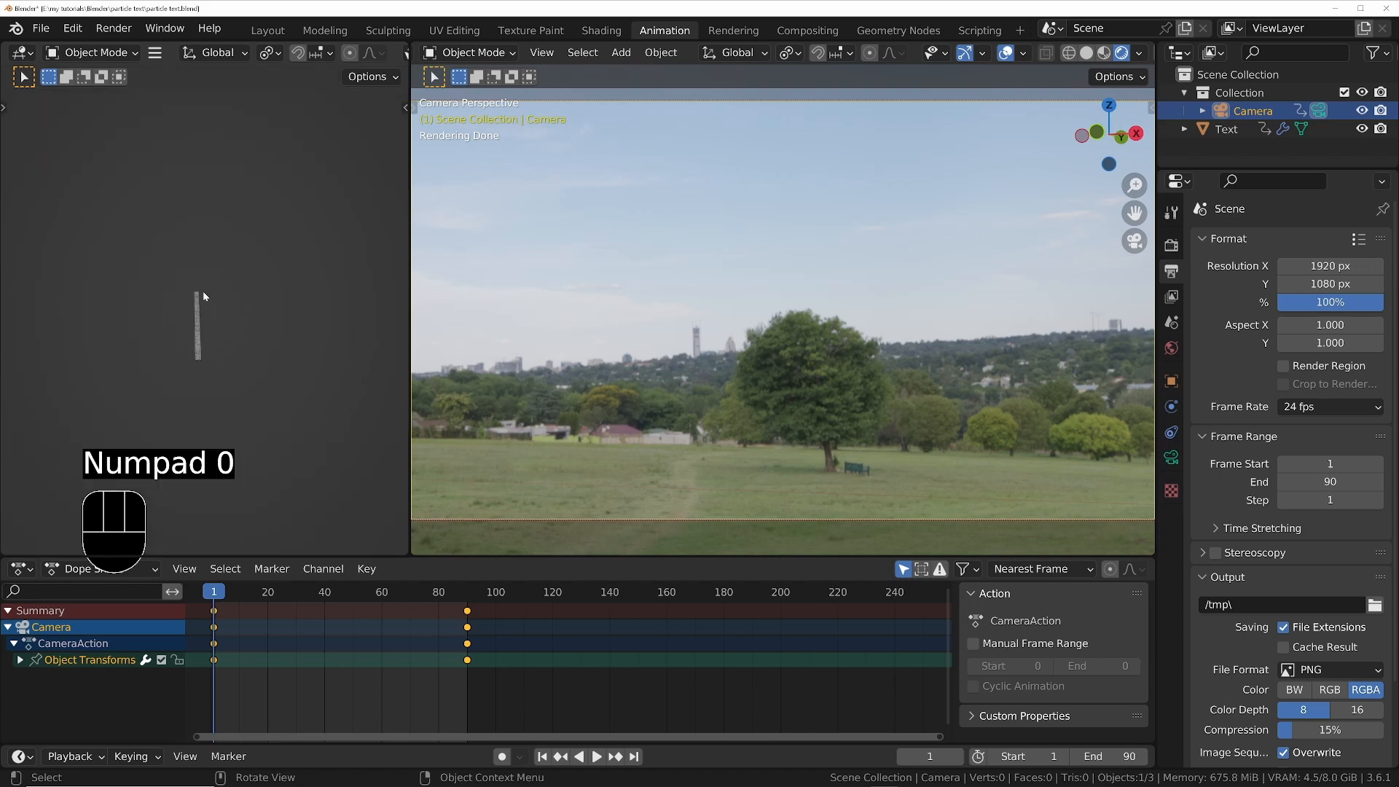
middle_drag(203, 291, 302, 299)
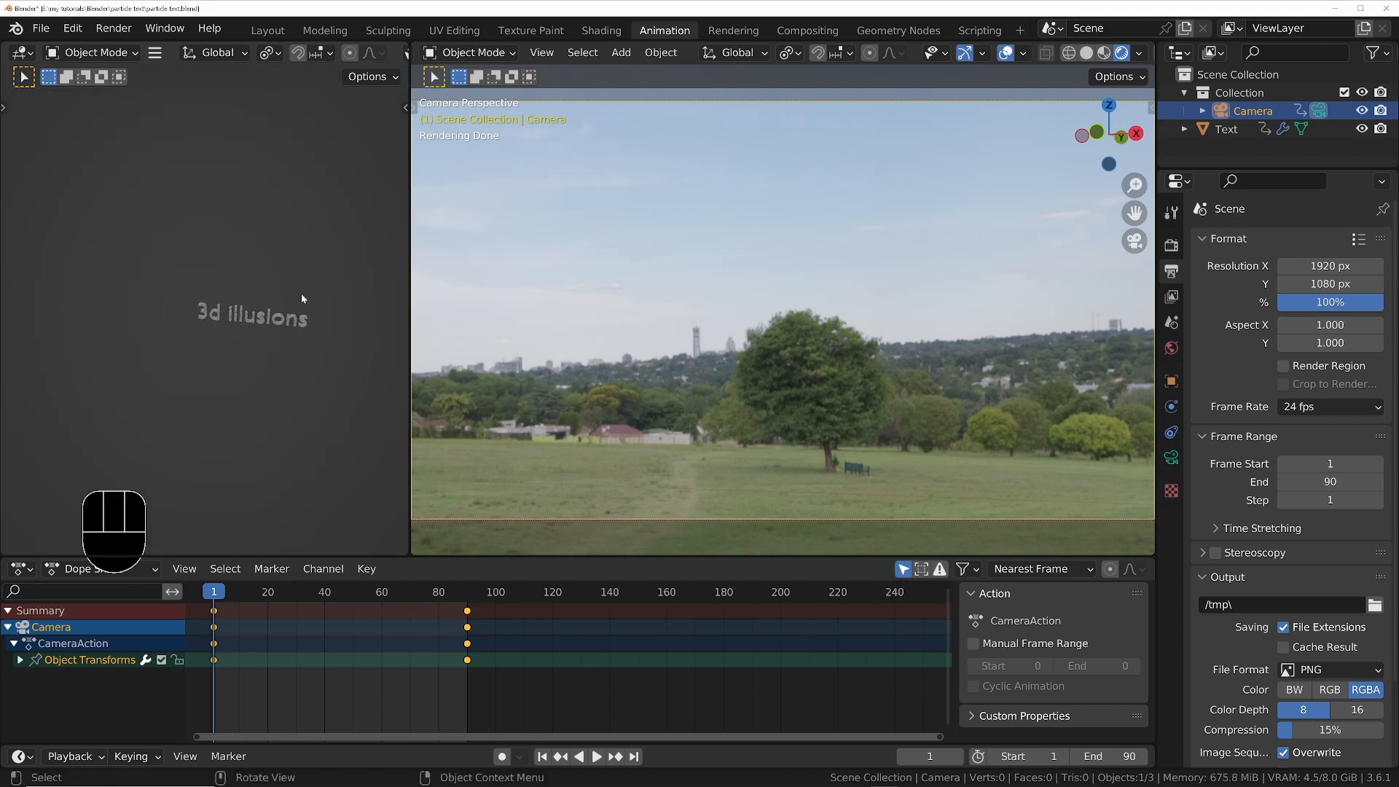
scroll(266, 52, down, 4)
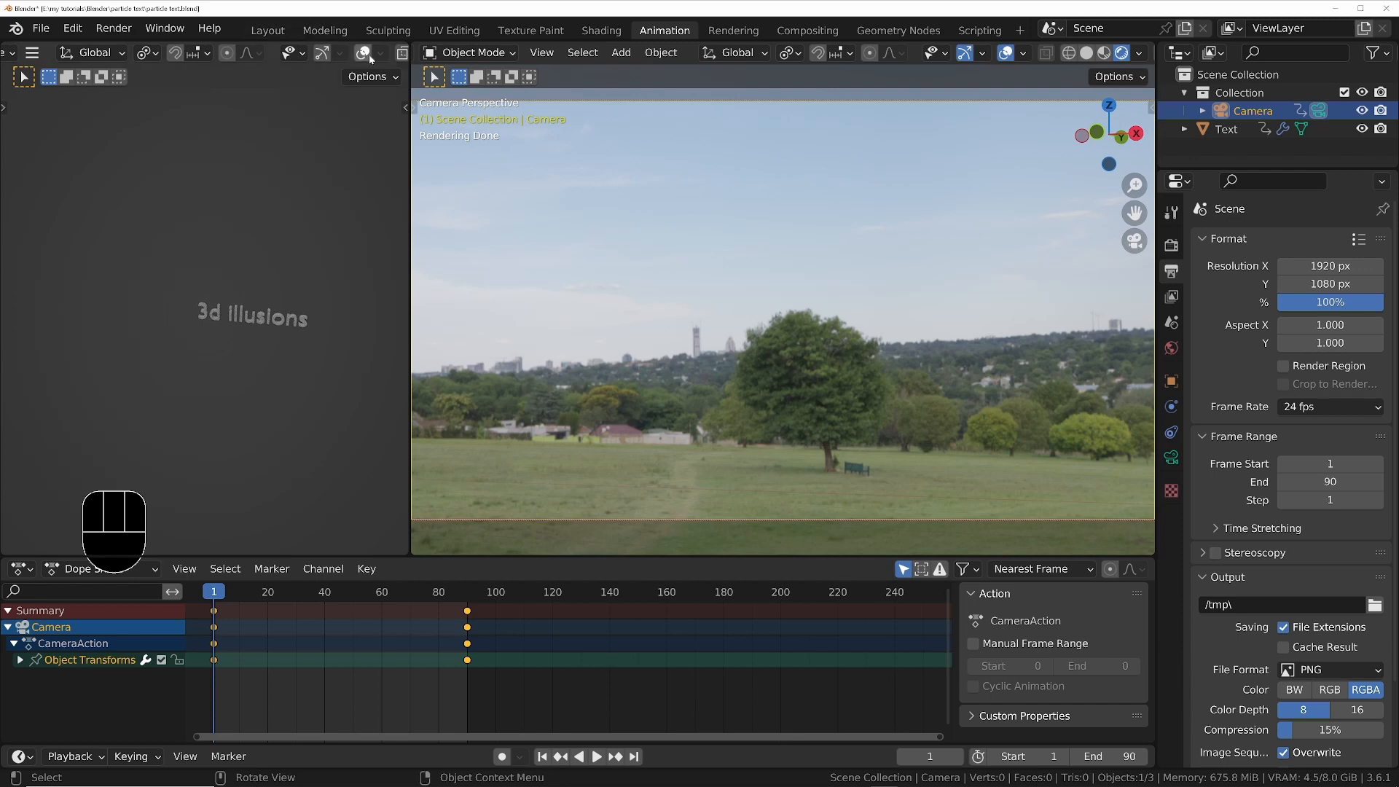
middle_drag(211, 270, 167, 277)
click(293, 53)
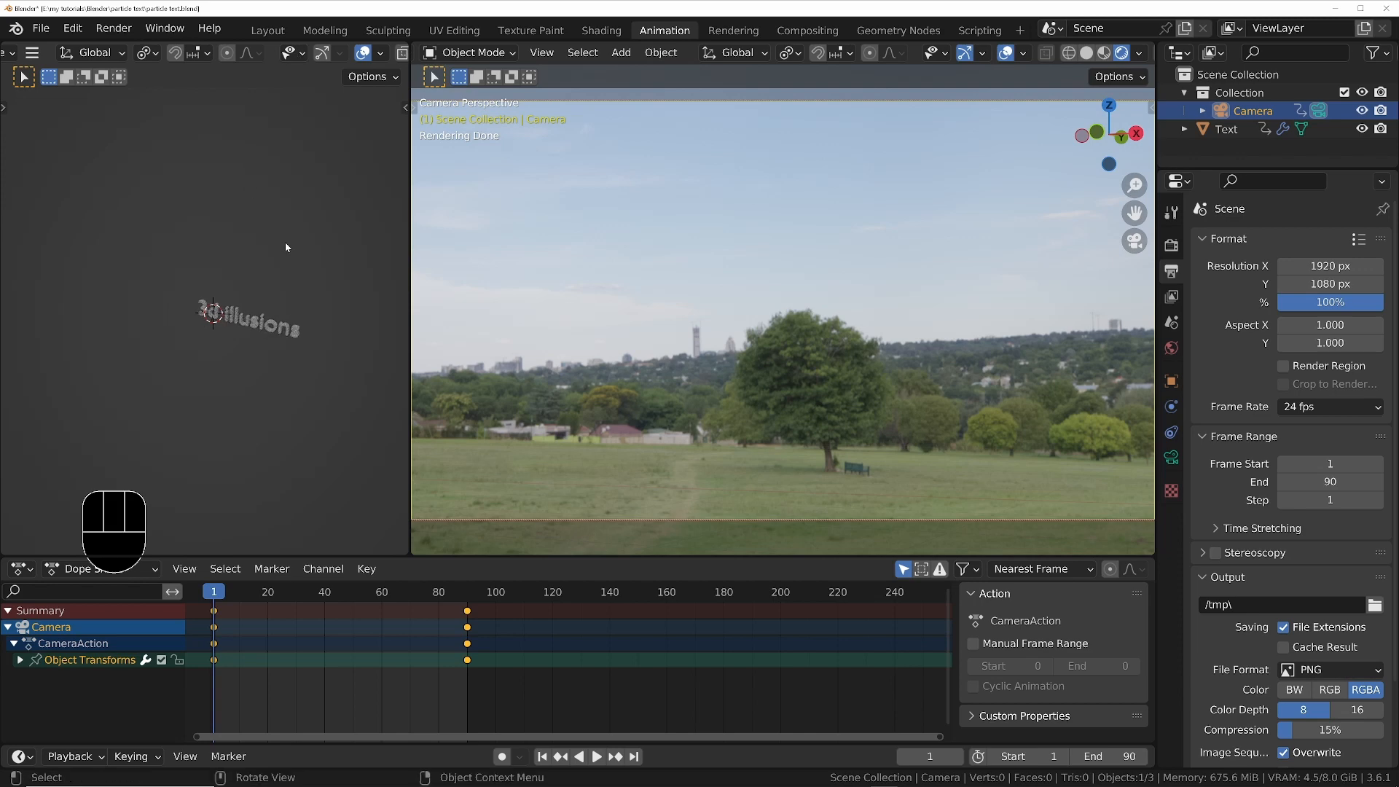
Enable Extras in the small viewport's overlays and frame the camera together with the text
scroll(286, 242, up, 5)
scroll(269, 58, down, 3)
click(270, 61)
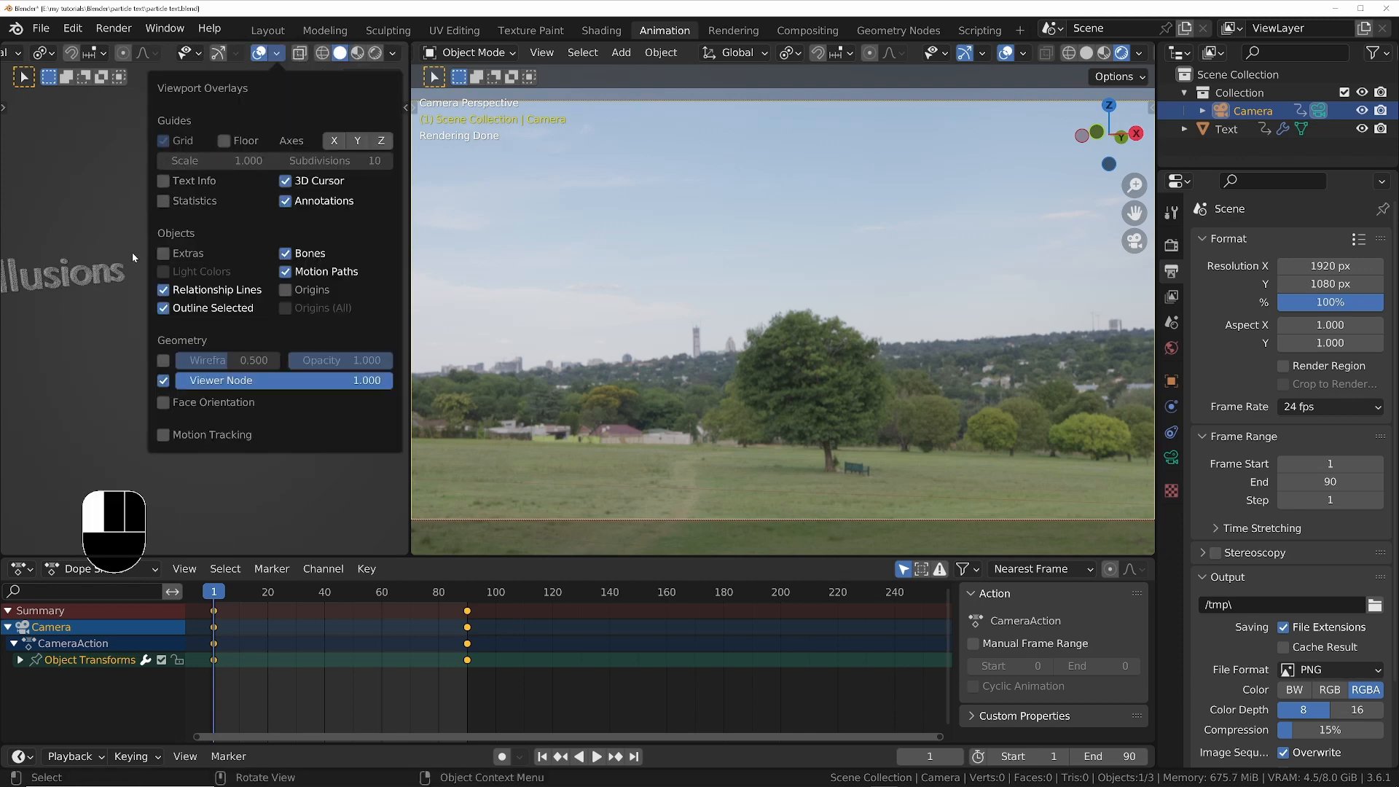
click(166, 257)
middle_drag(81, 361, 191, 295)
ctrl+middle_drag(191, 295, 206, 322)
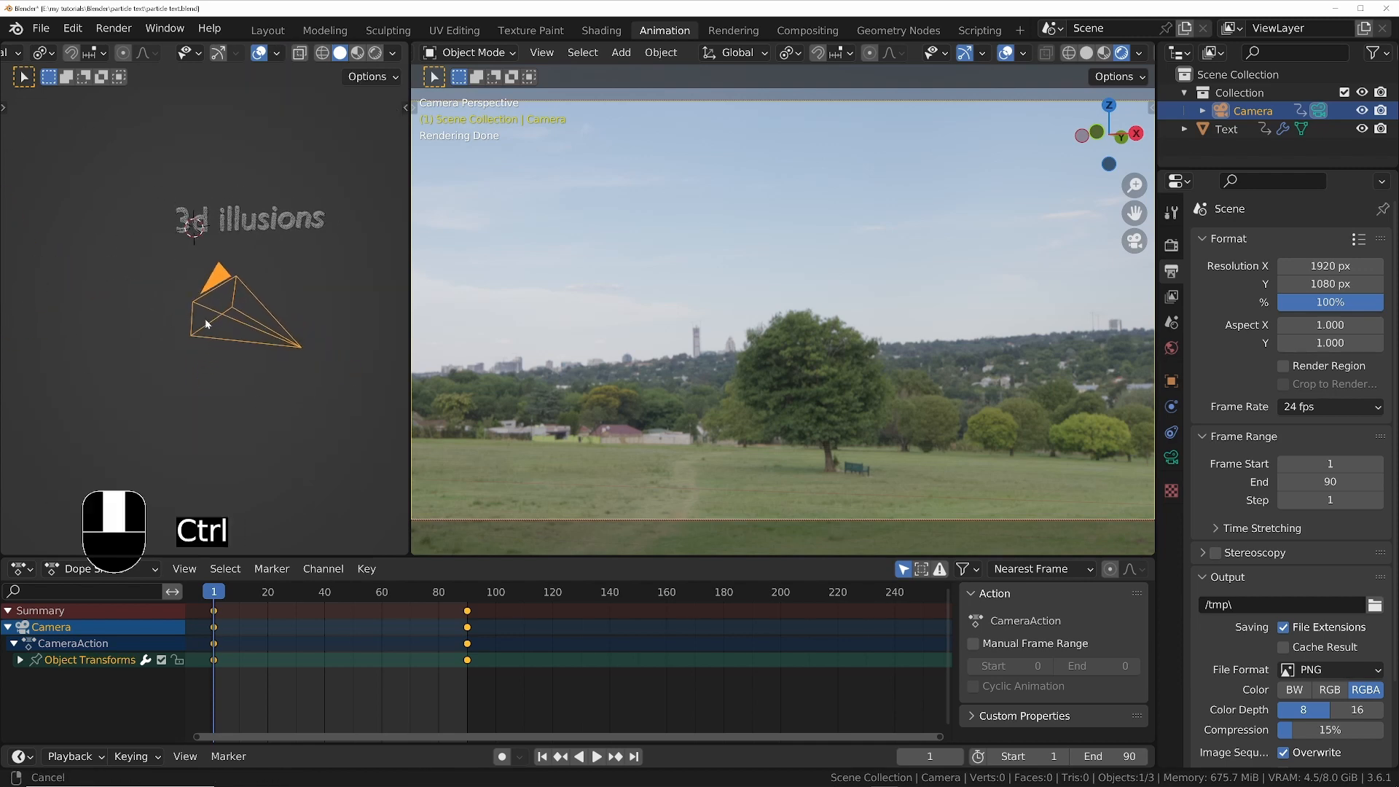
Select the Text object and move it using top and front views until it floats above the skyline, left of the tree, in the camera view
click(266, 230)
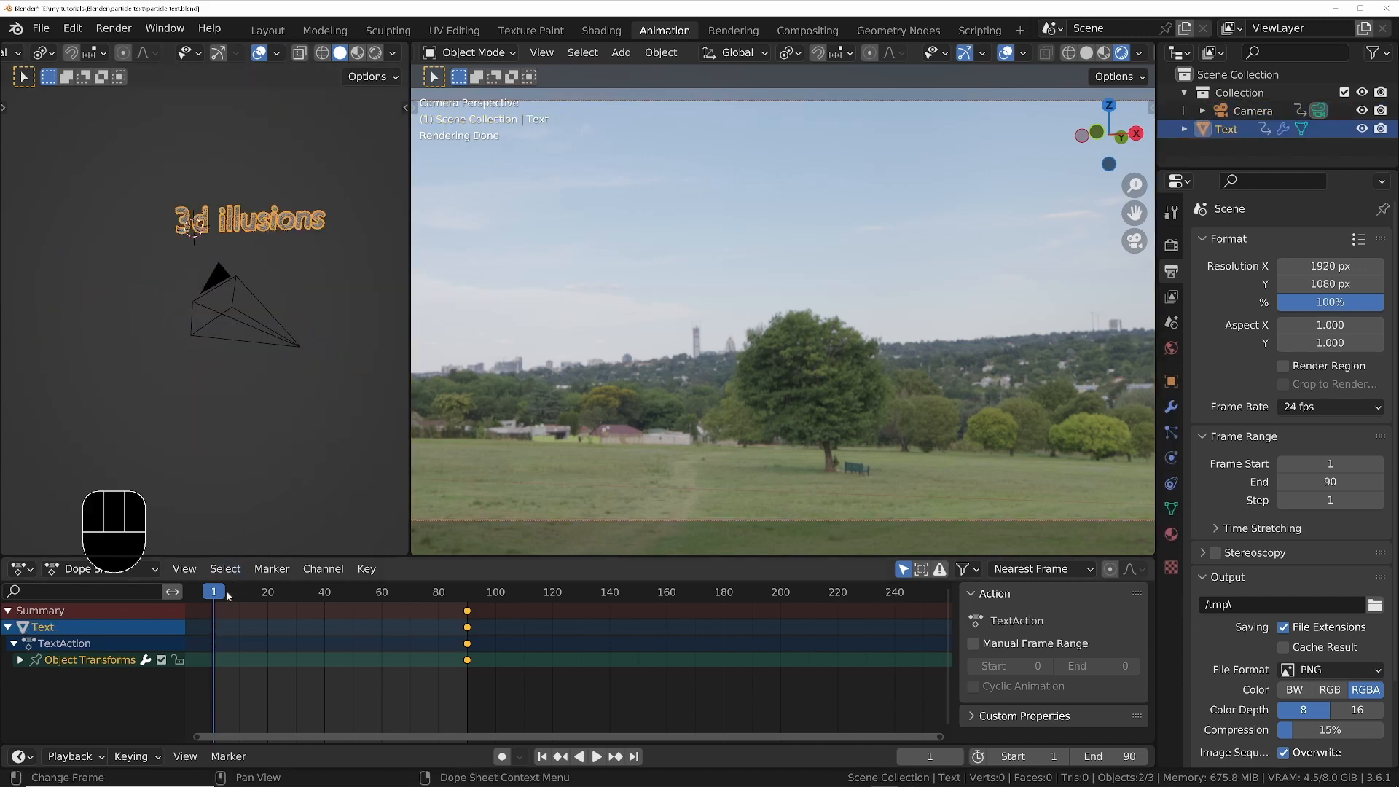
middle_drag(216, 334, 242, 309)
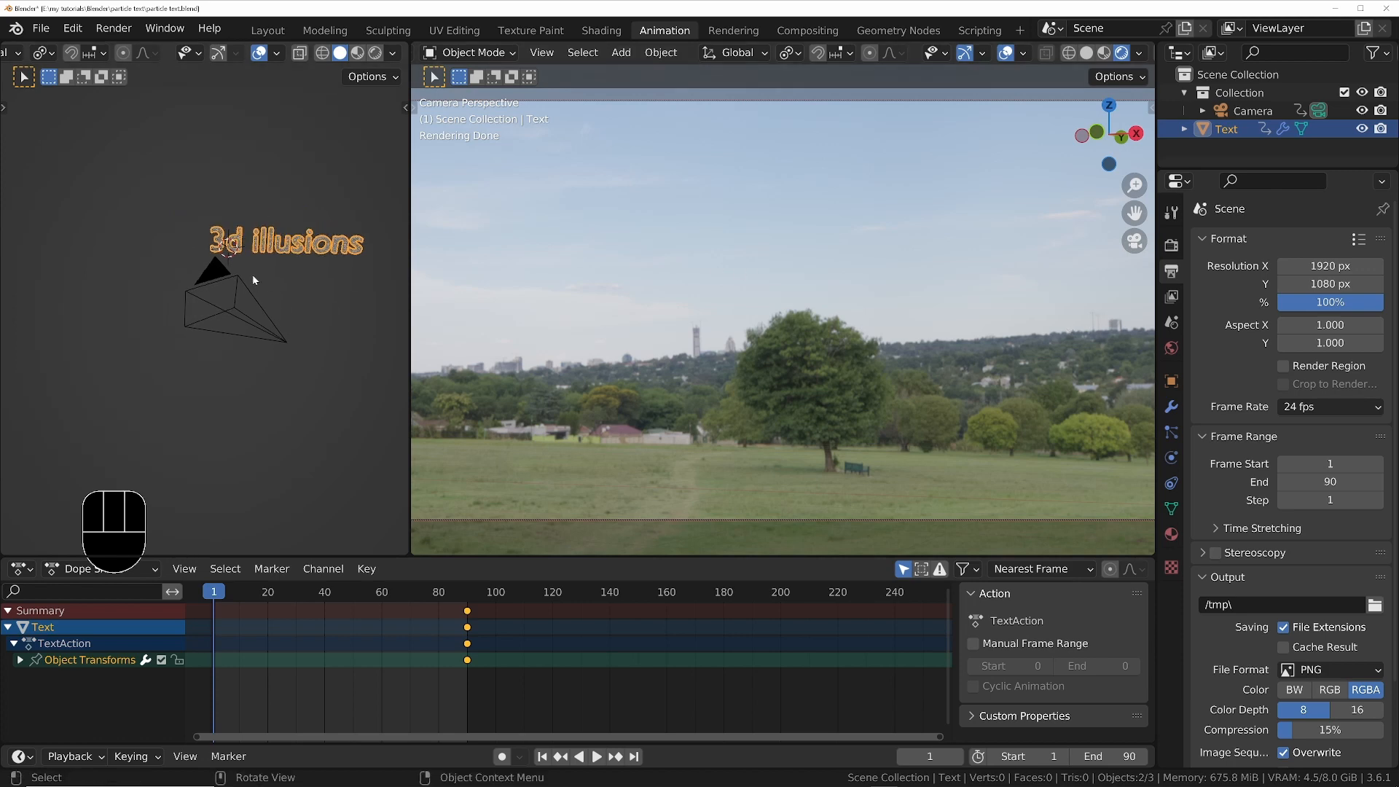
key(KP_7)
scroll(258, 286, down, 4)
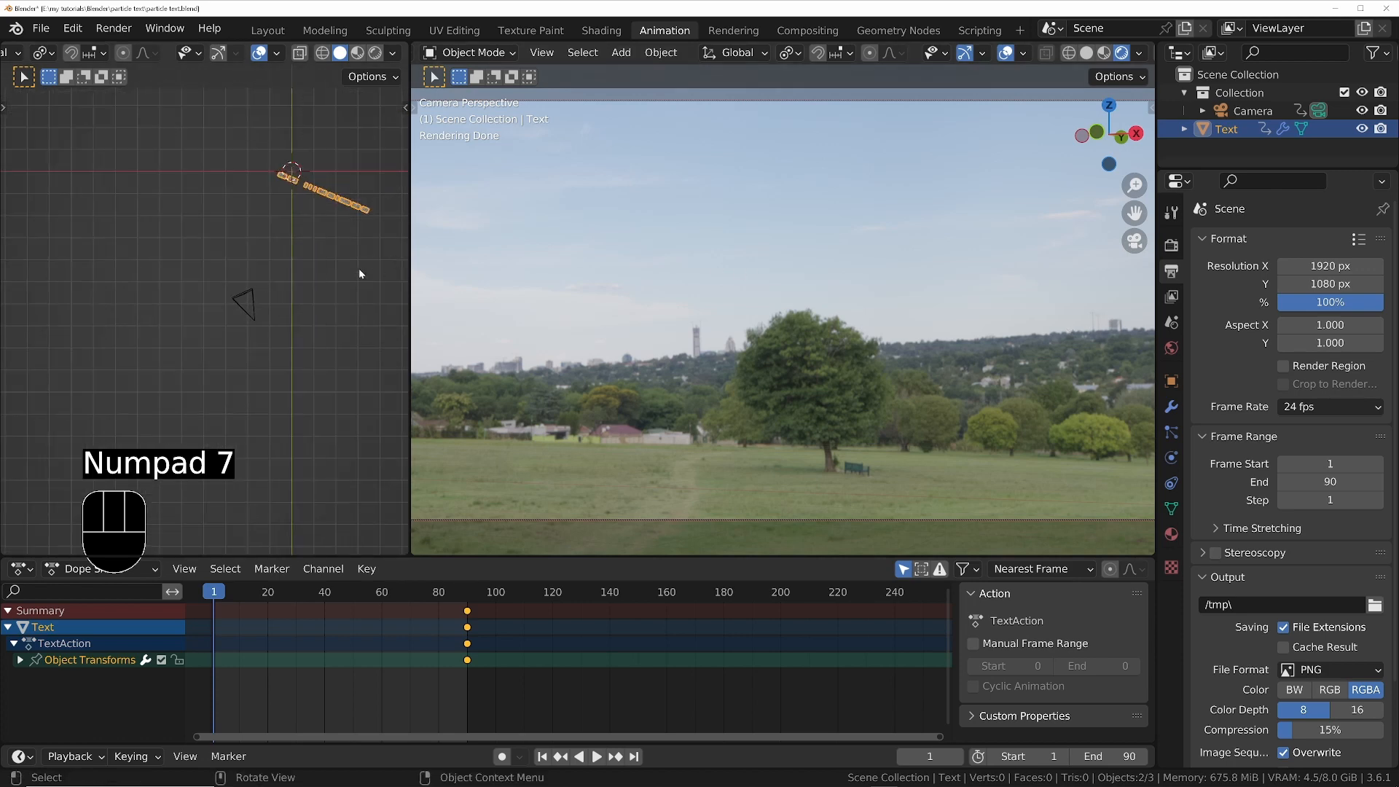
key(g)
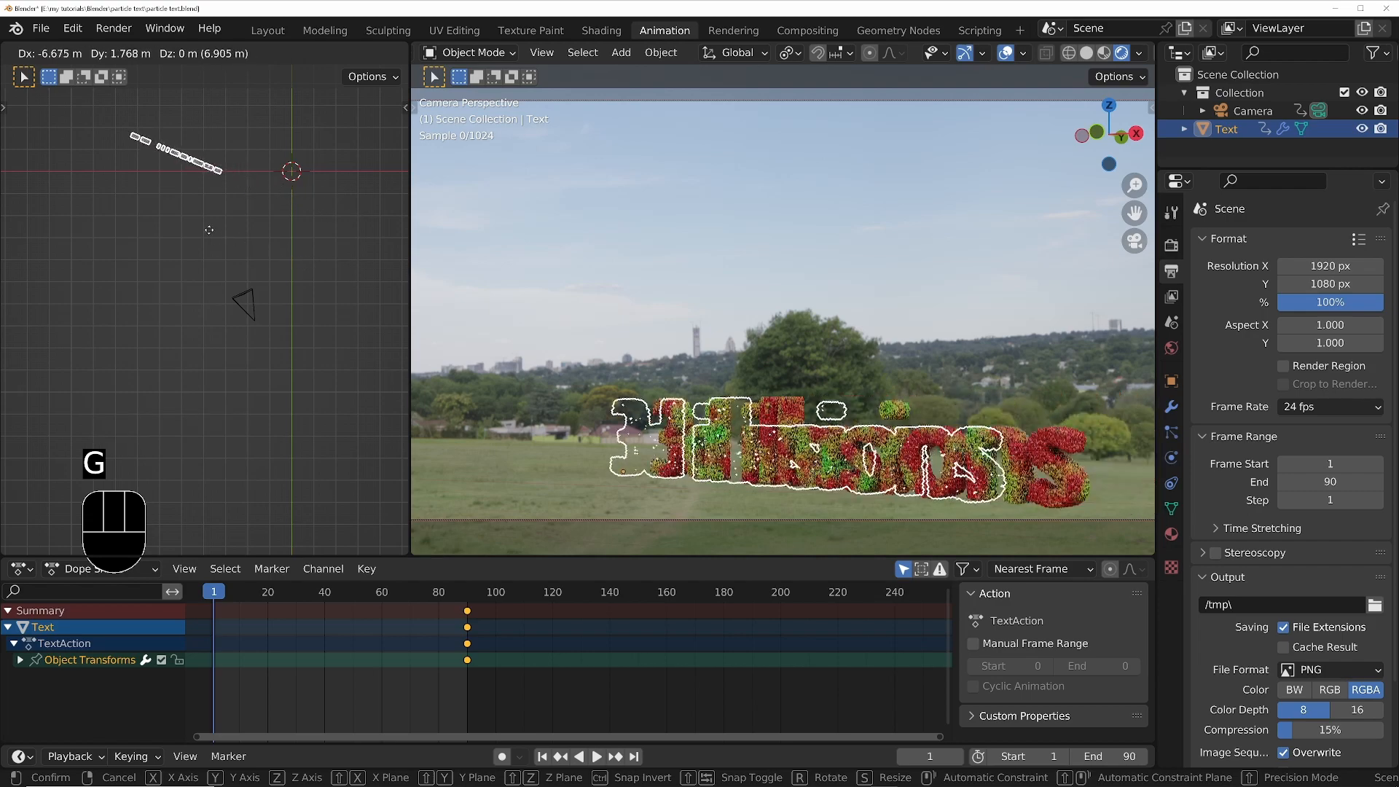
click(184, 228)
key(KP_1)
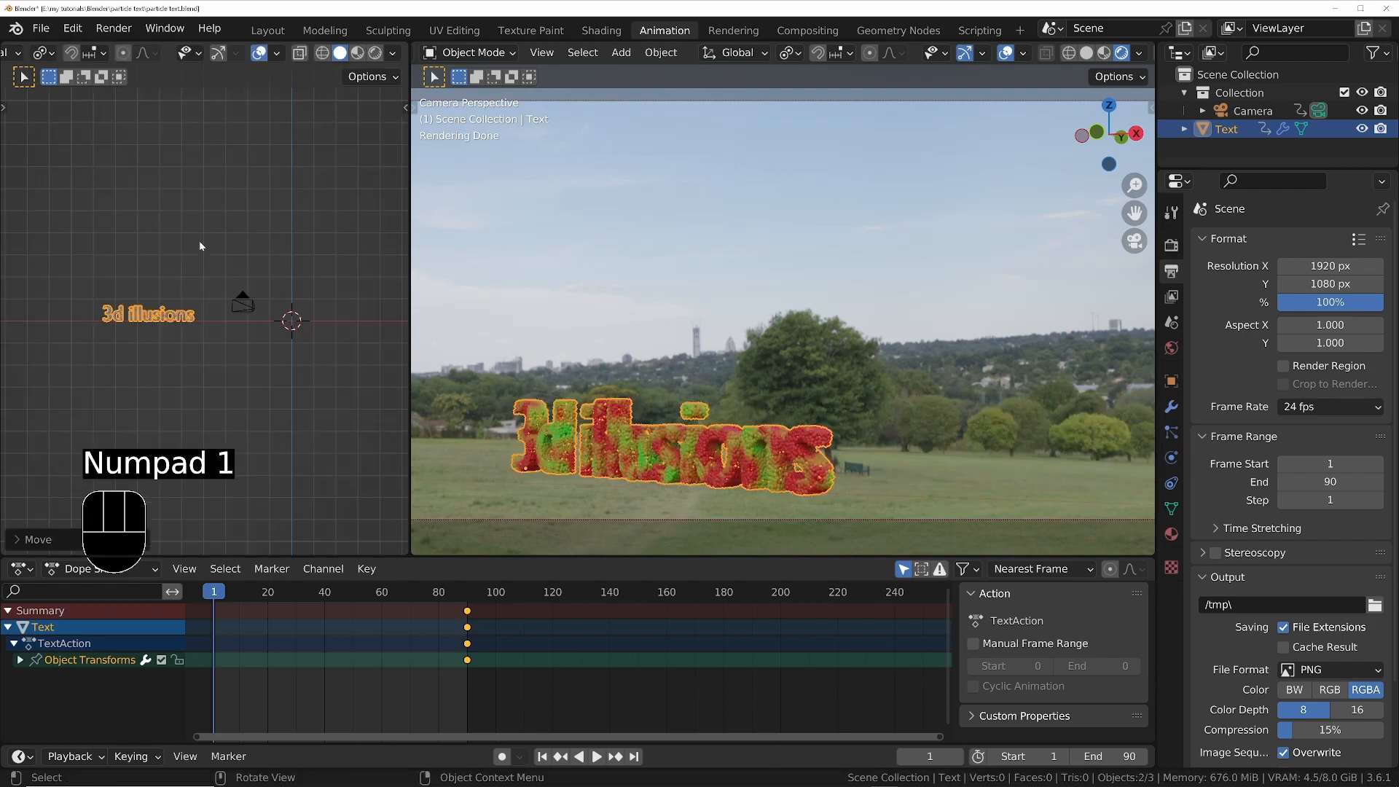
key(g)
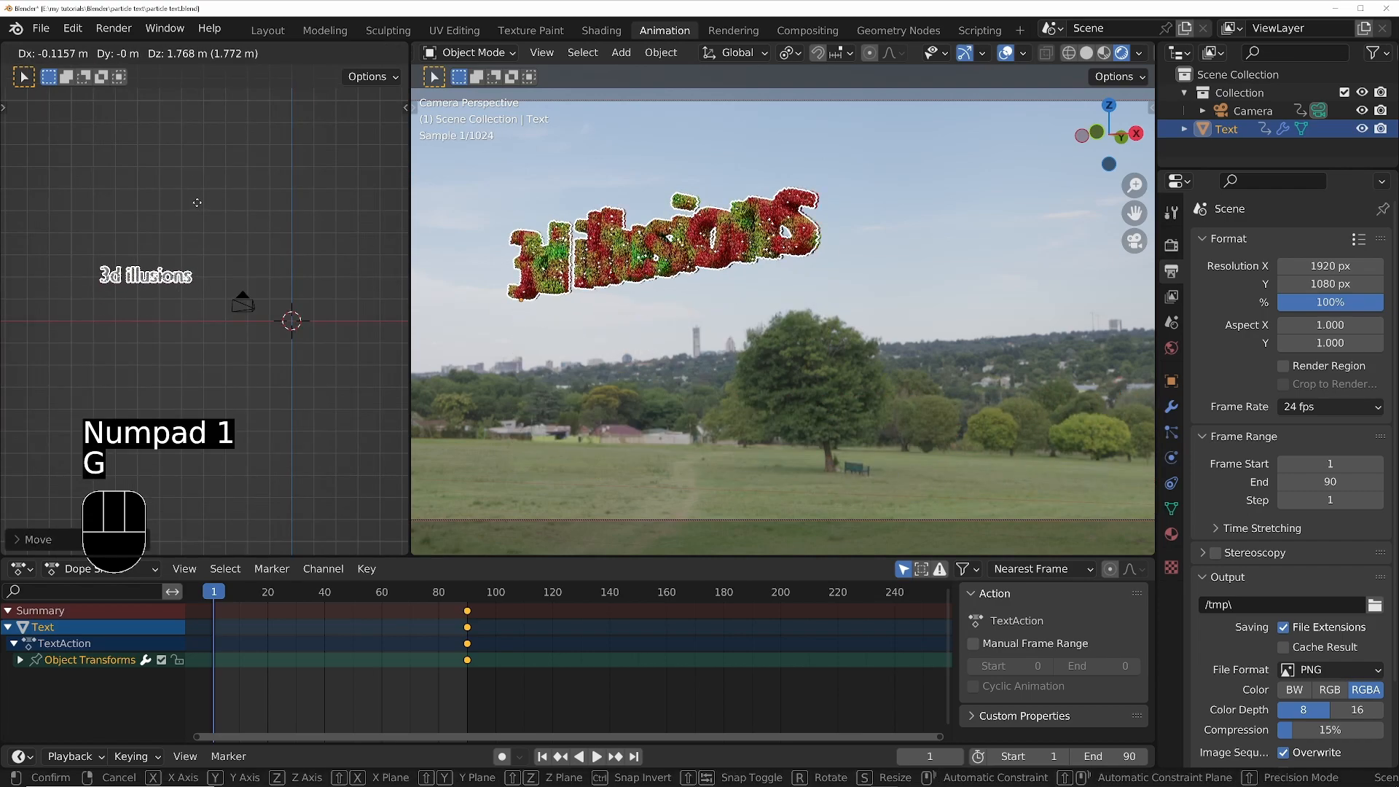
click(183, 209)
Insert a Location, Rotation & Scale keyframe on the Text object at frame 1 and preview the animation
key(i)
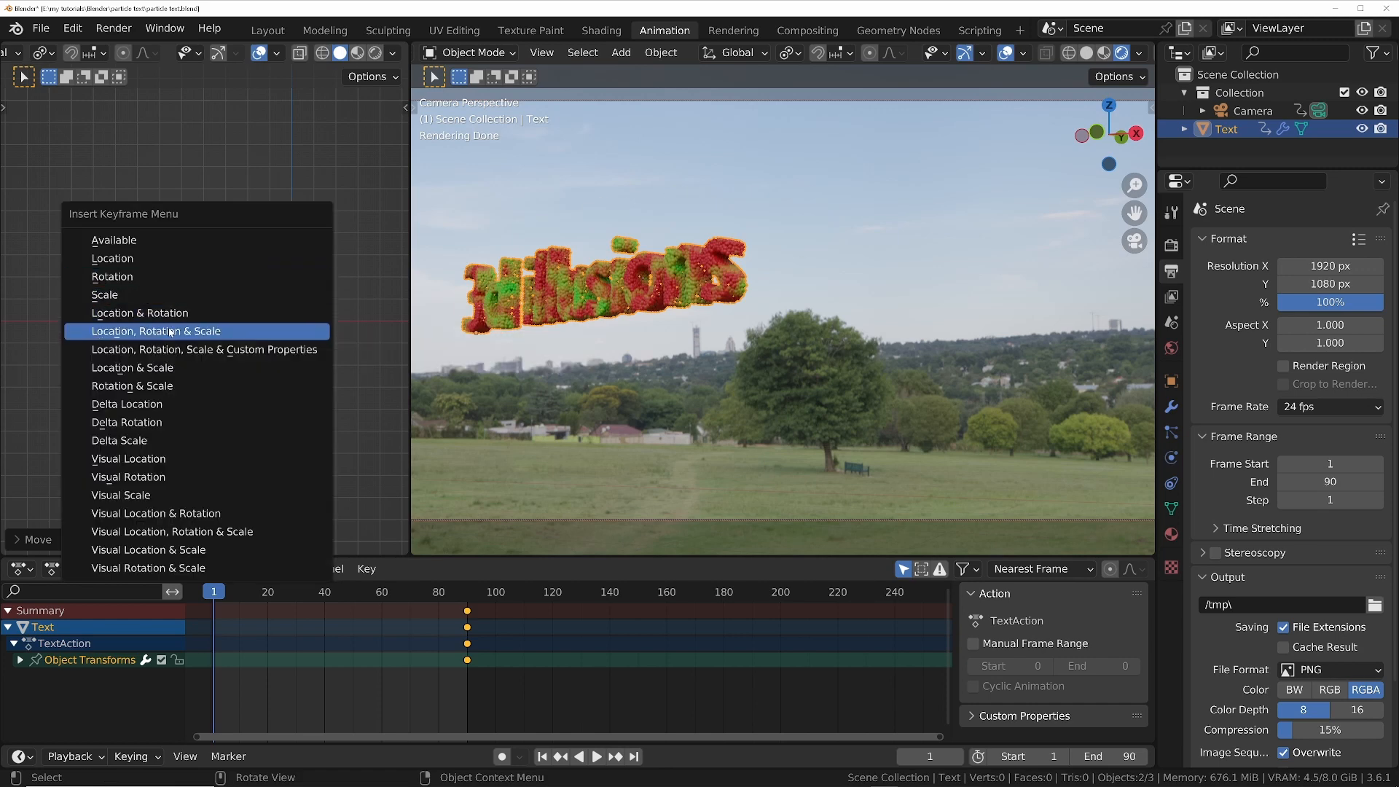
click(169, 331)
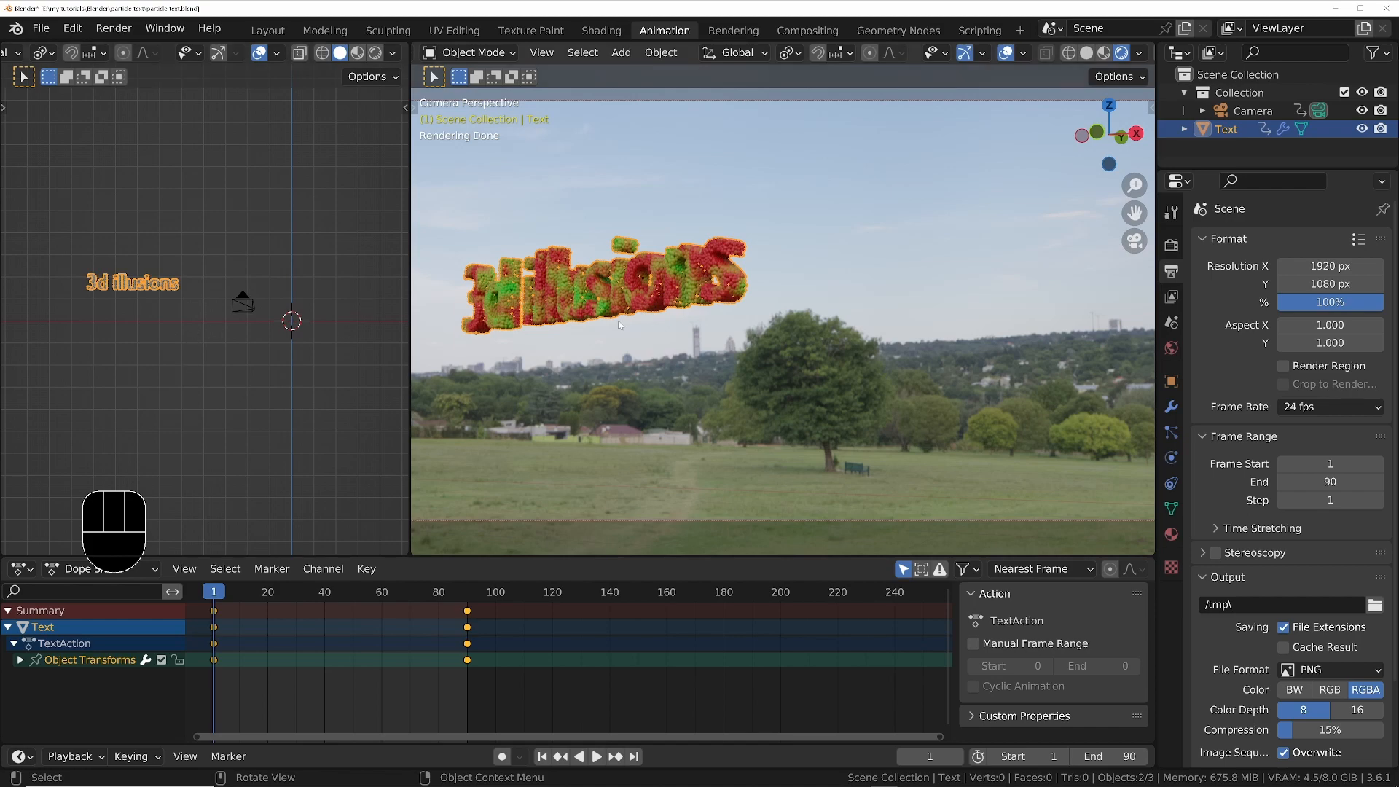
key(space)
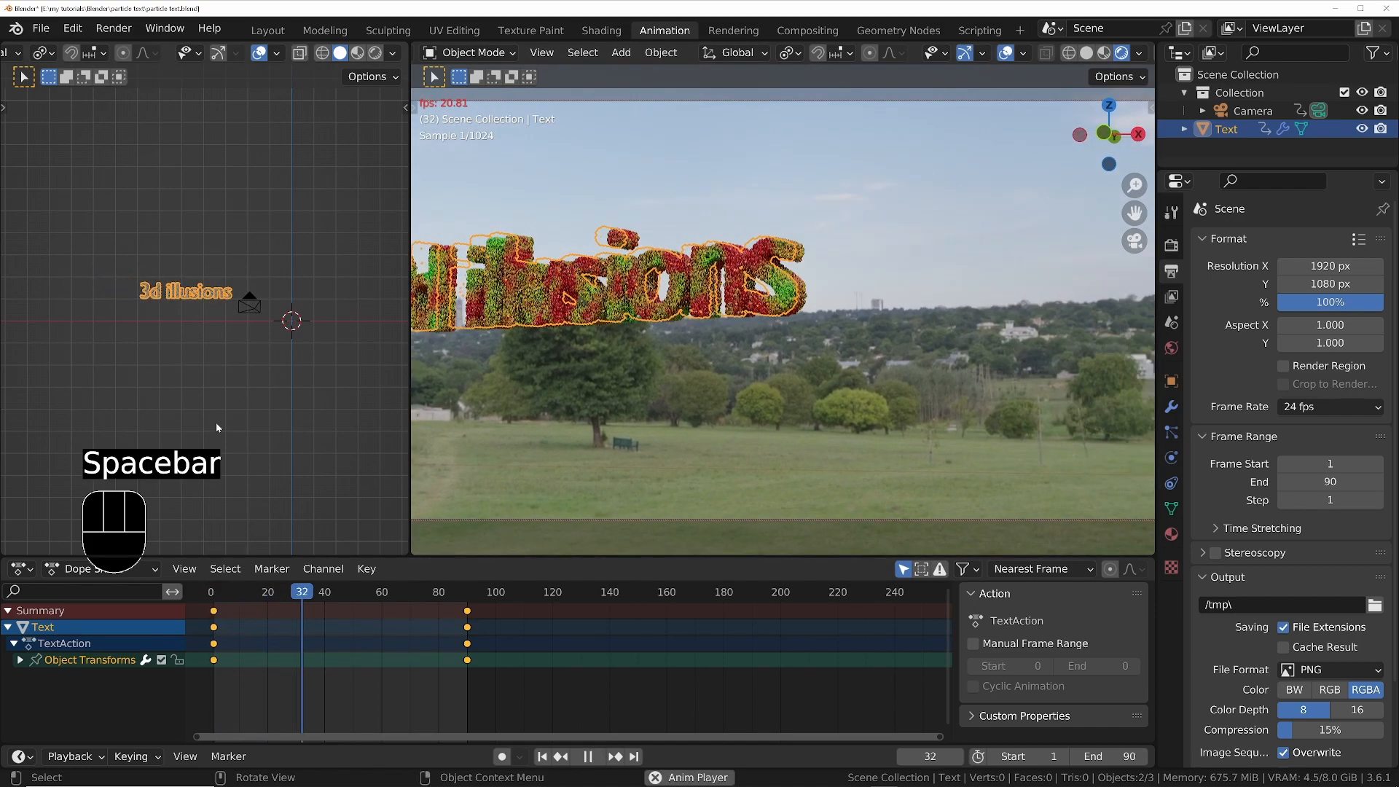
key(space)
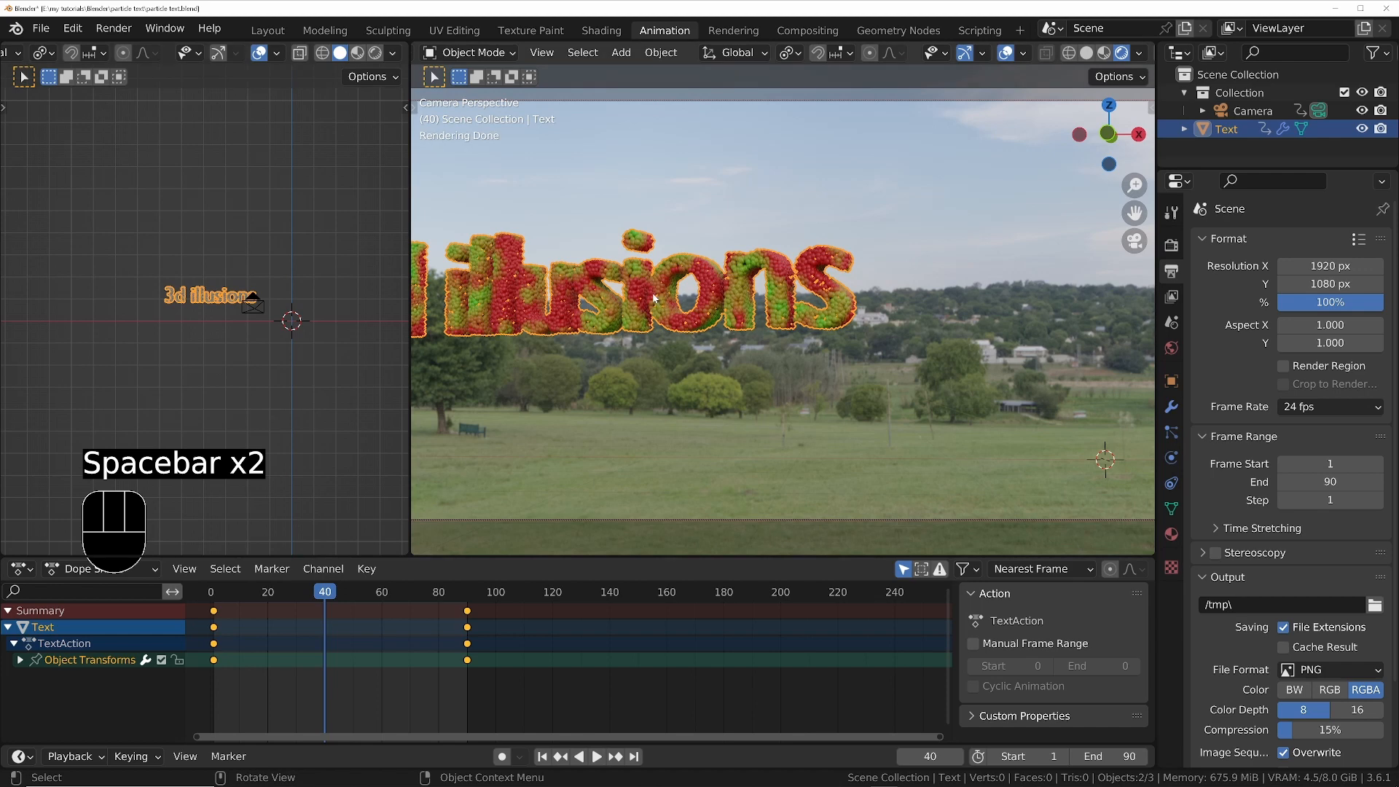
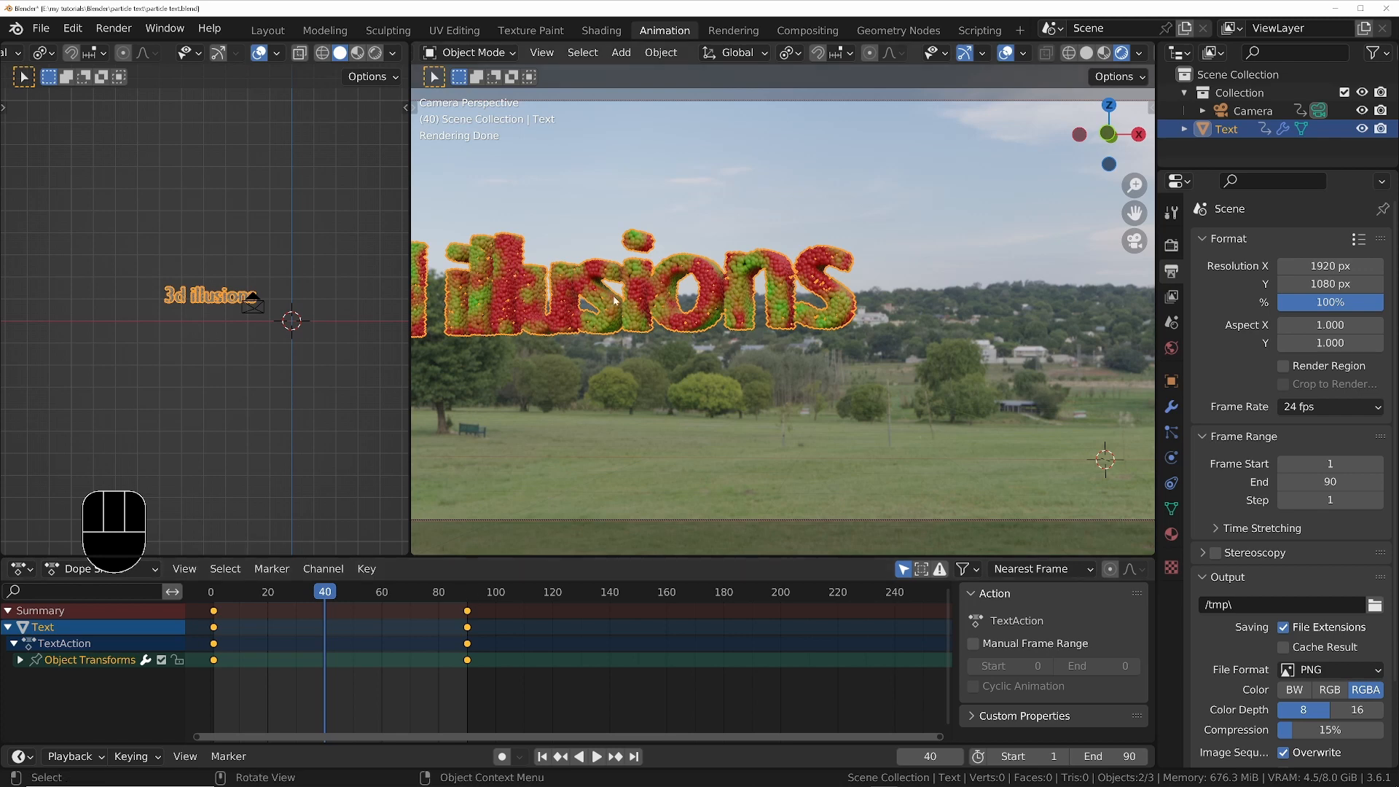
Change the Dope Sheet area to the Graph Editor and show all of the camera's rotation curves
click(60, 573)
click(72, 587)
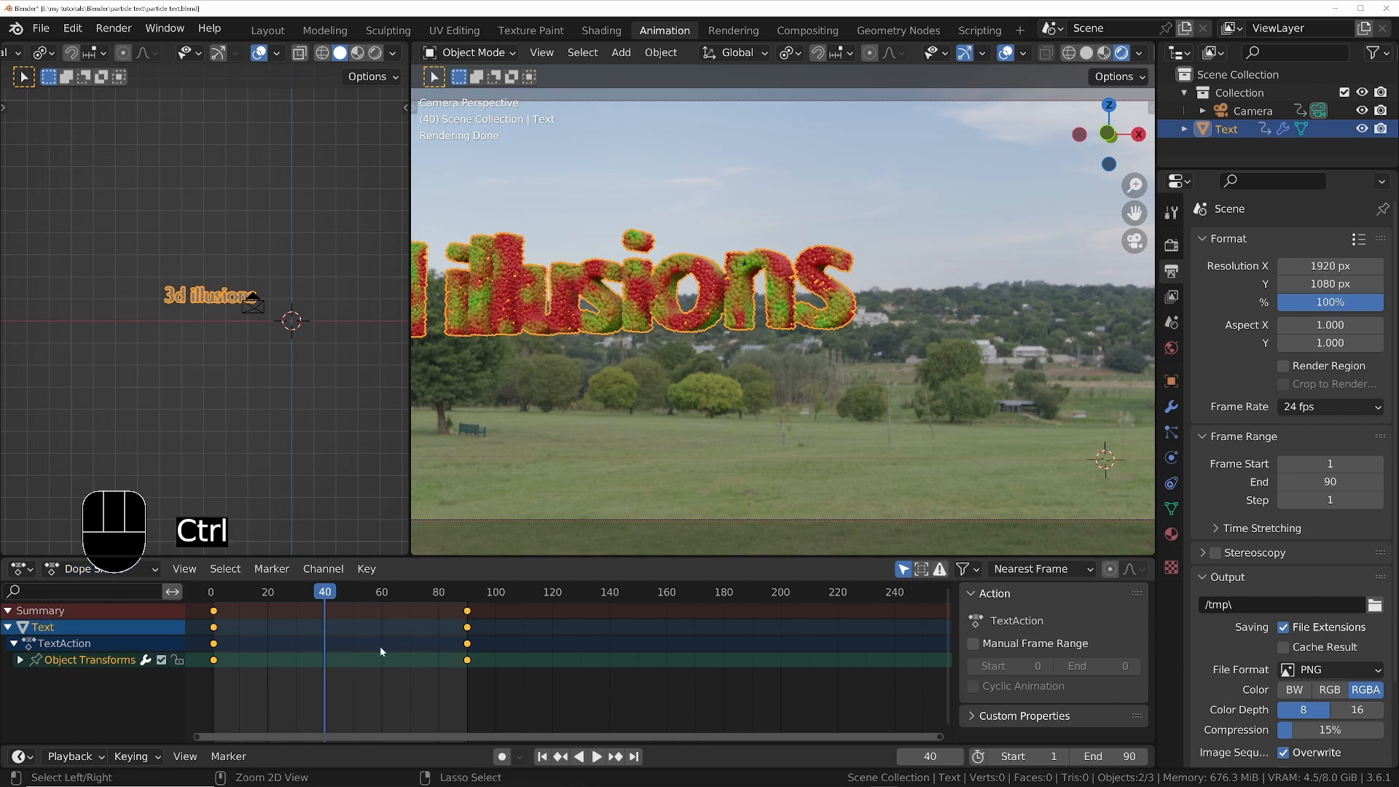
key(ctrl+Tab)
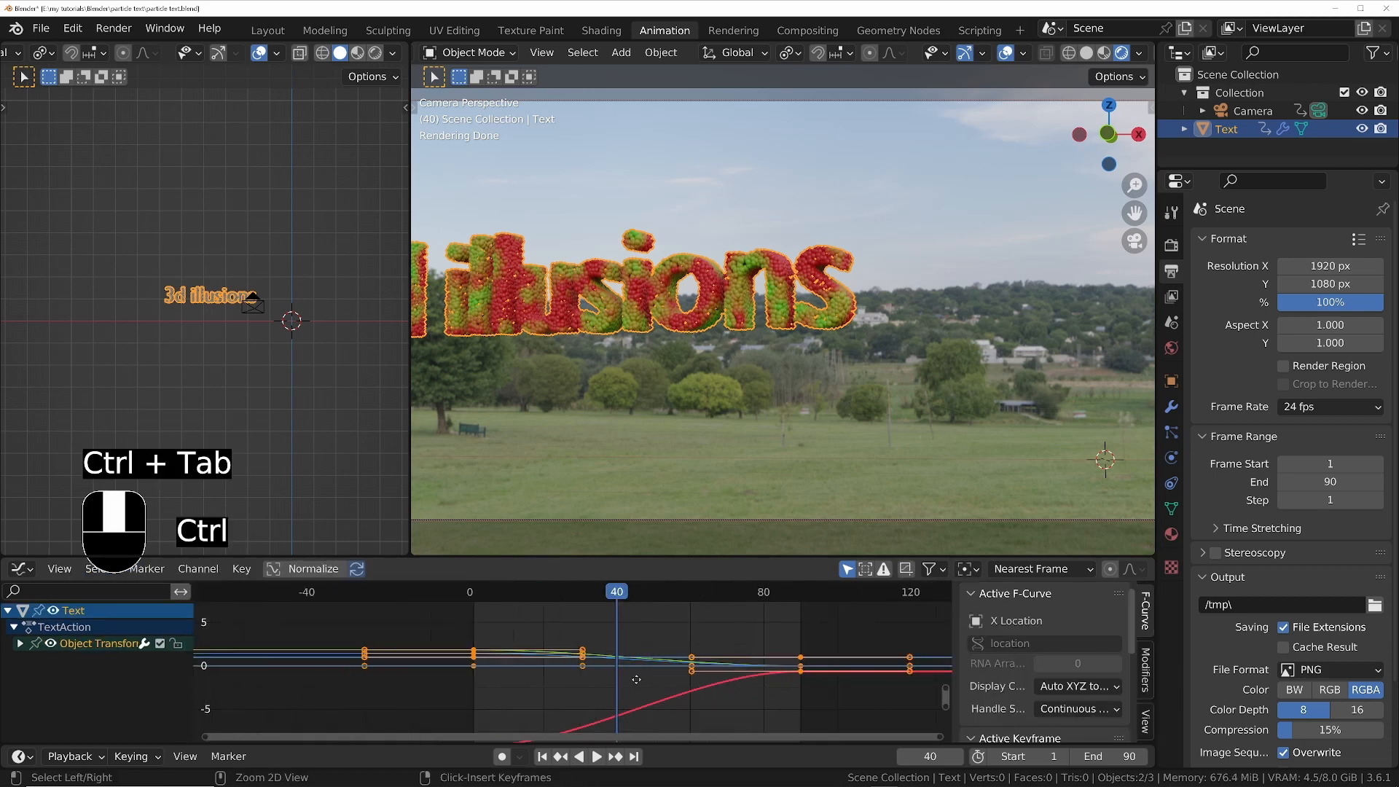
click(1253, 111)
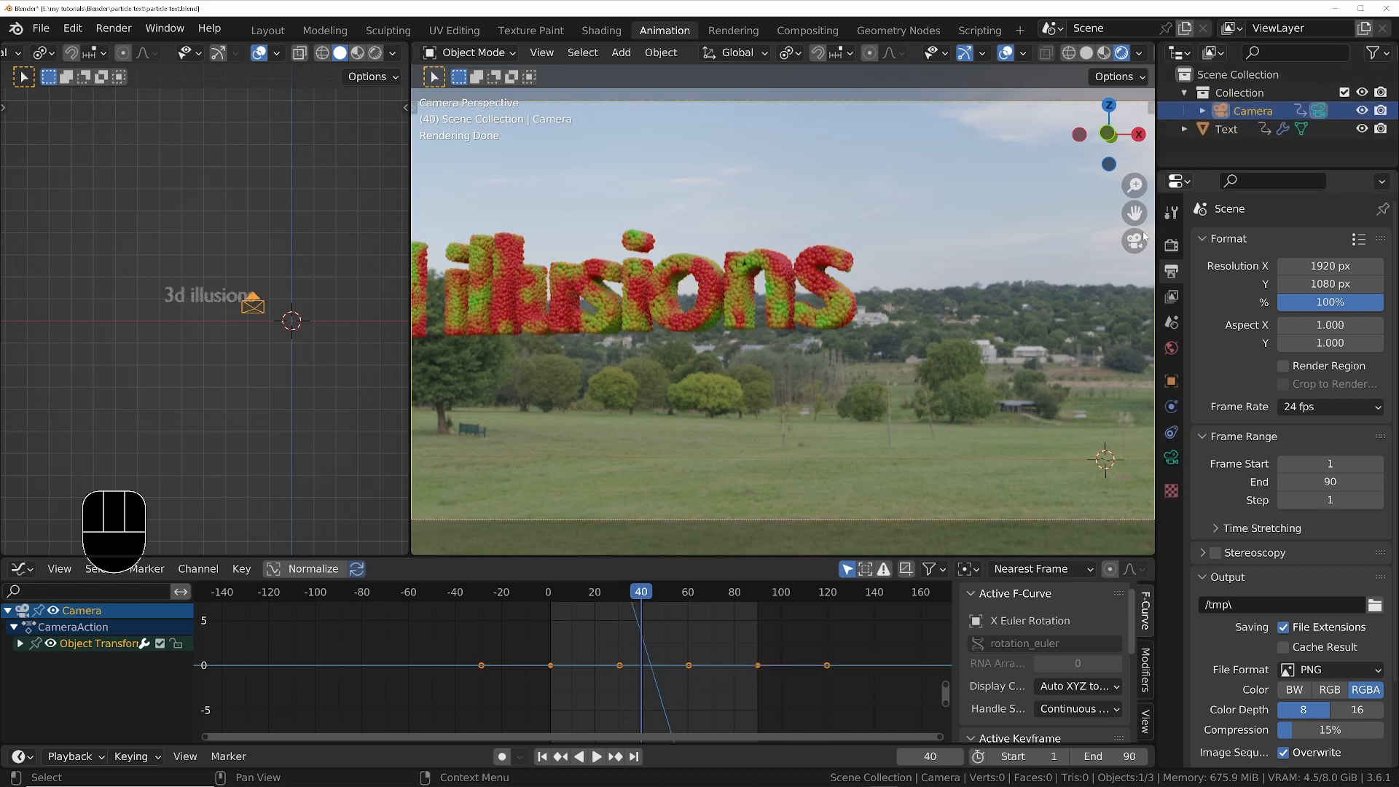
key(Home)
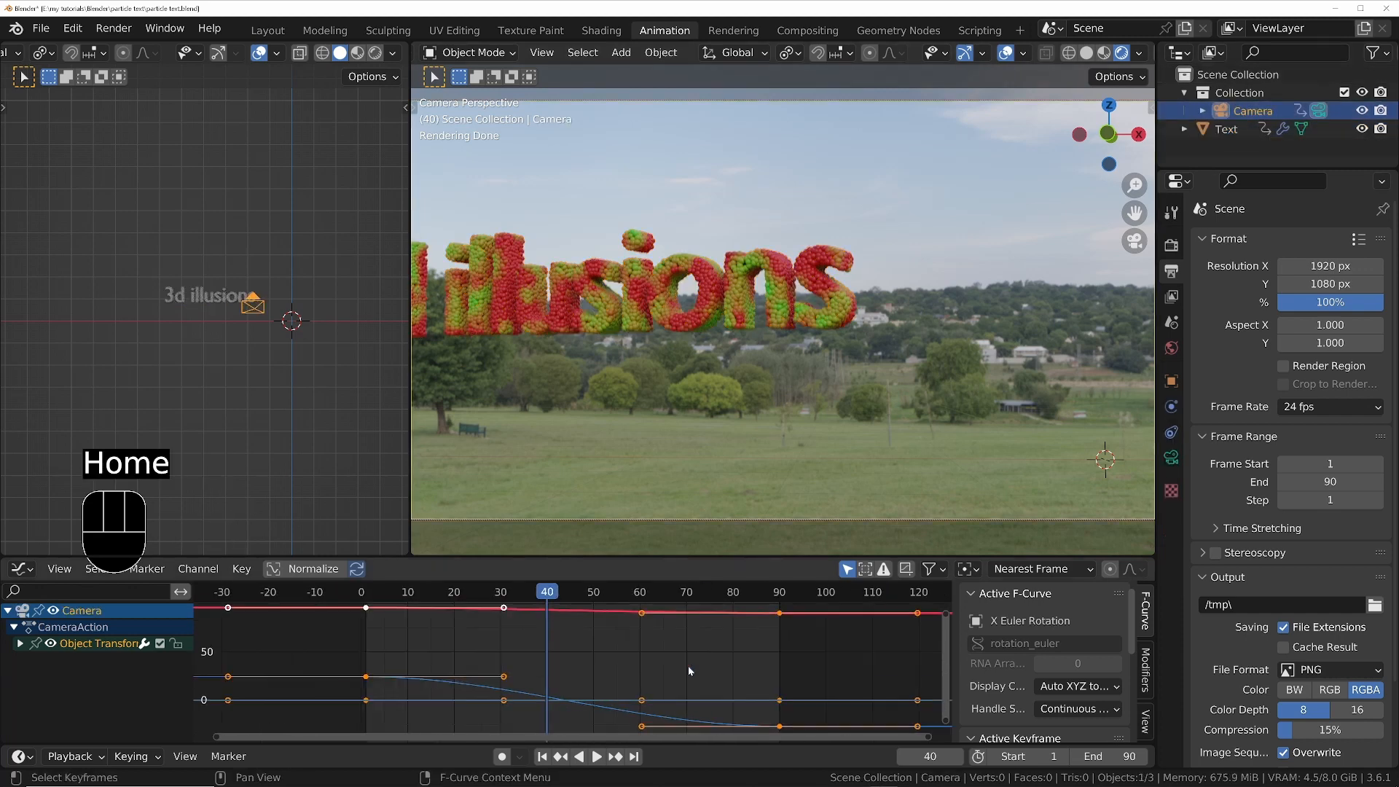
Expand the camera's rotation channels and move the outgoing handles of the frame 1 keyframes about 20 frames forward along X
click(567, 662)
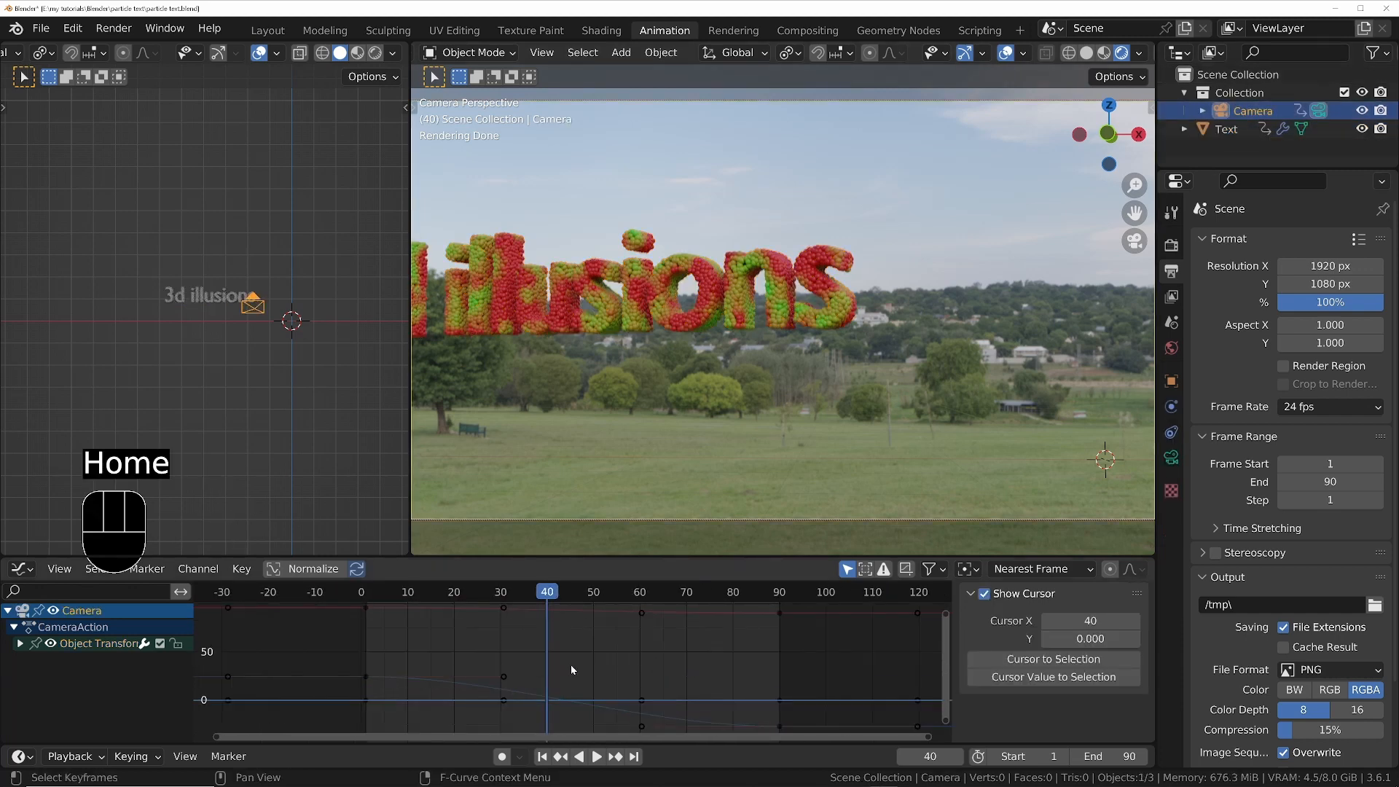
scroll(554, 660, down, 3)
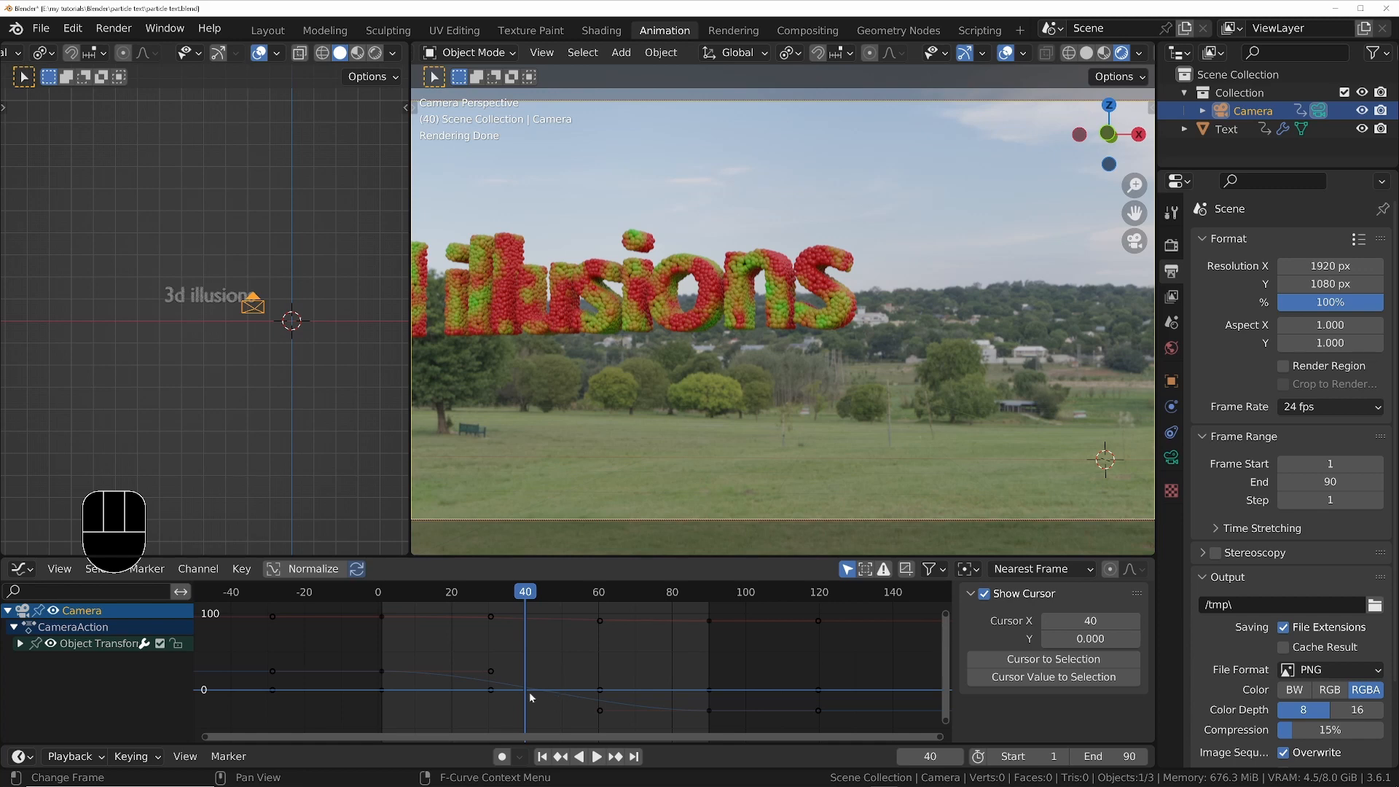
scroll(350, 690, up, 2)
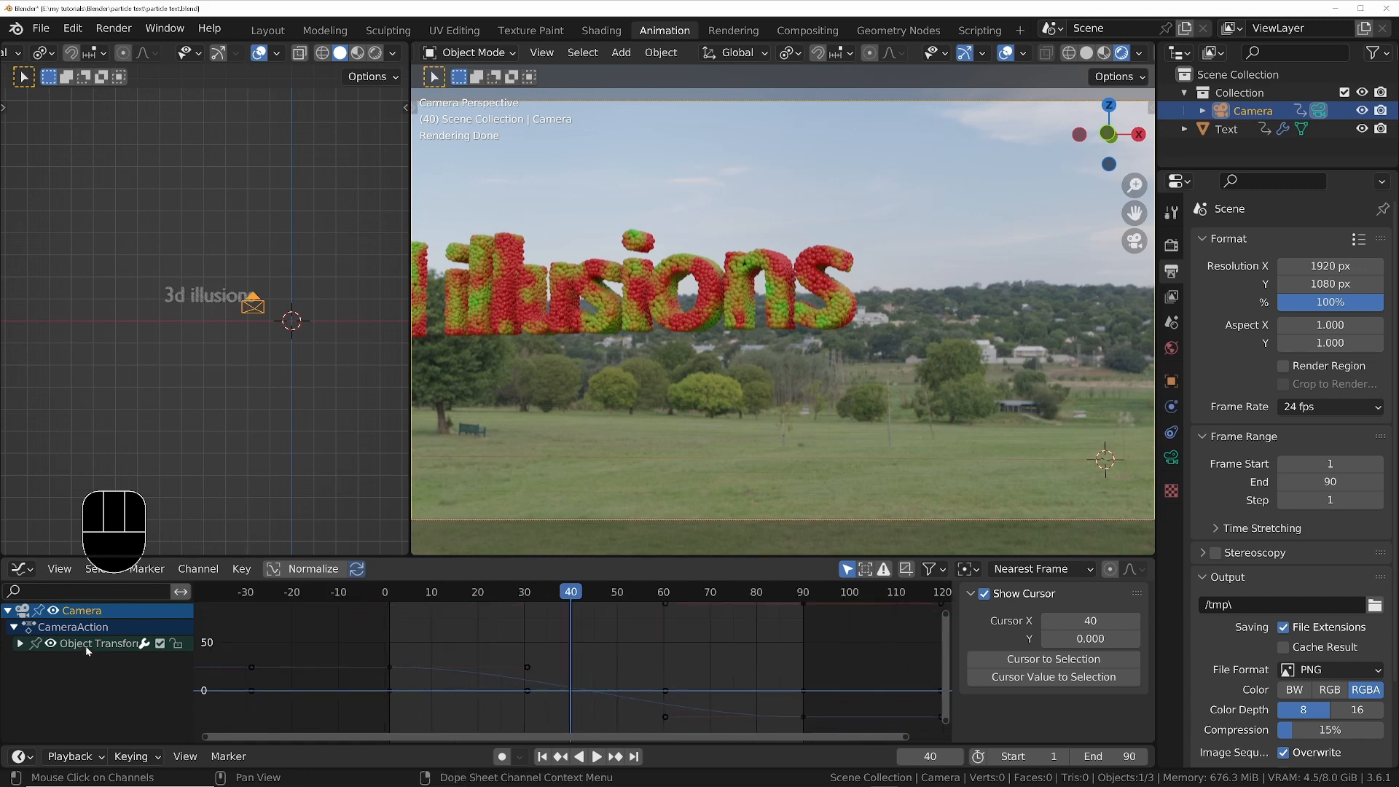
click(22, 644)
scroll(460, 653, down, 5)
ctrl+middle_drag(597, 671, 636, 686)
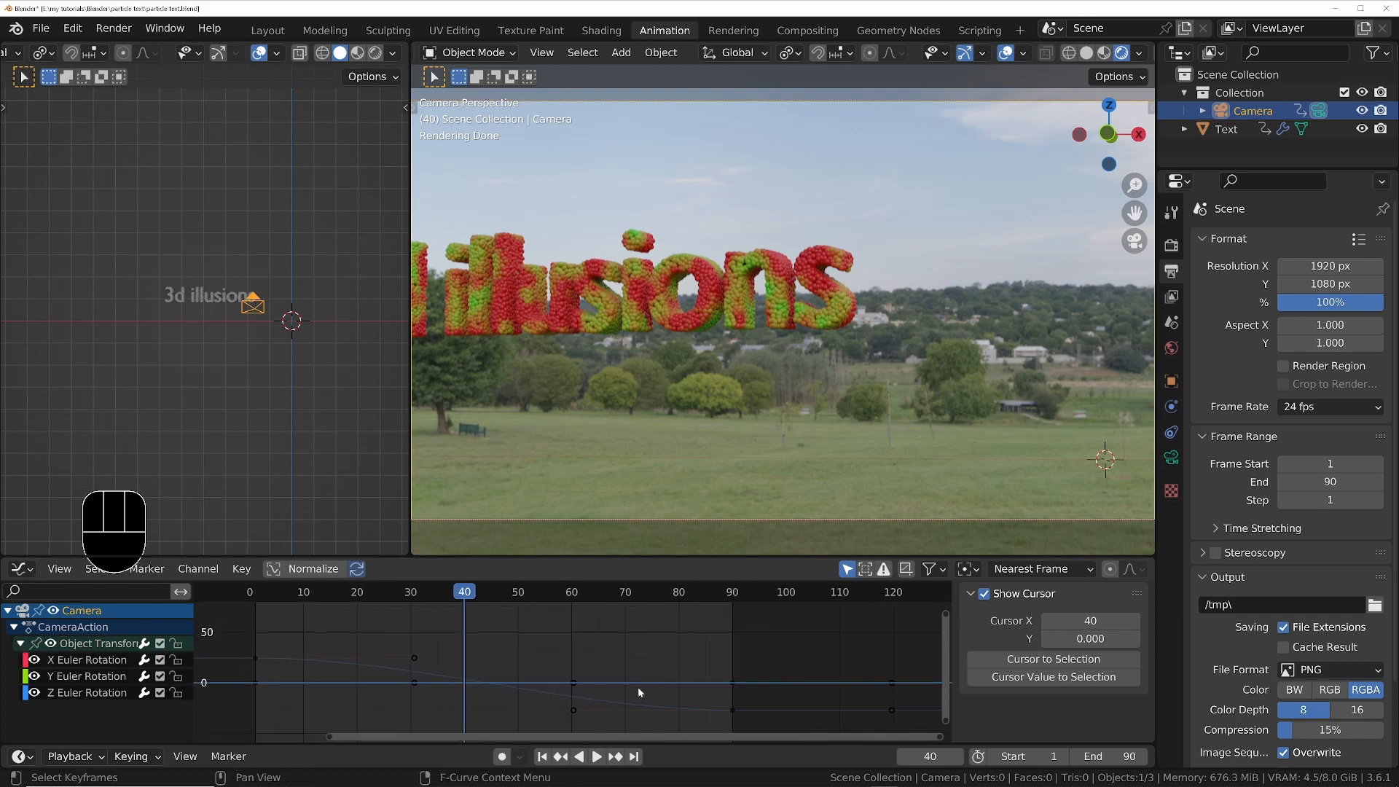
key(a)
click(633, 632)
drag(367, 619, 453, 714)
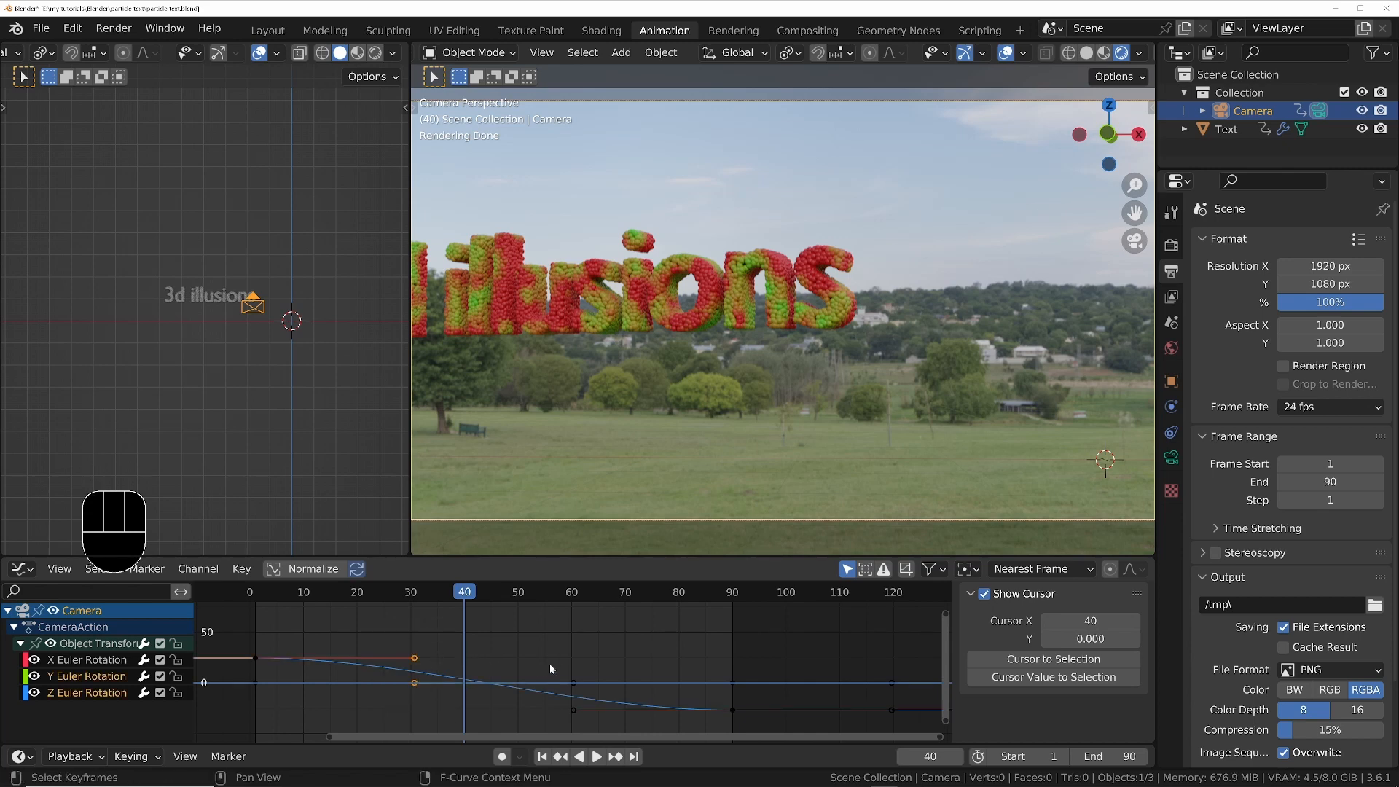
key(g)
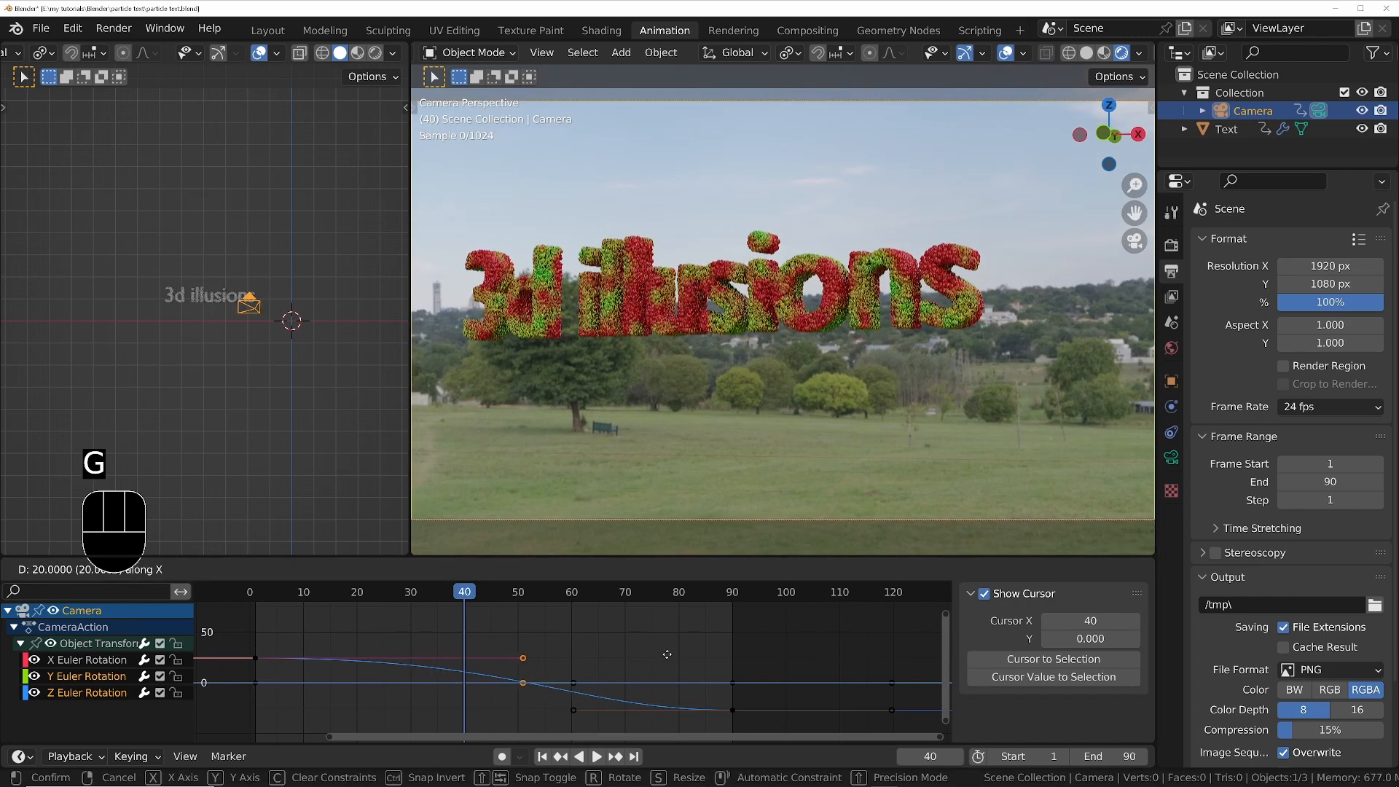
click(668, 655)
Play the animation and step back to frame 59 to check the text's framing during the camera turn
key(space)
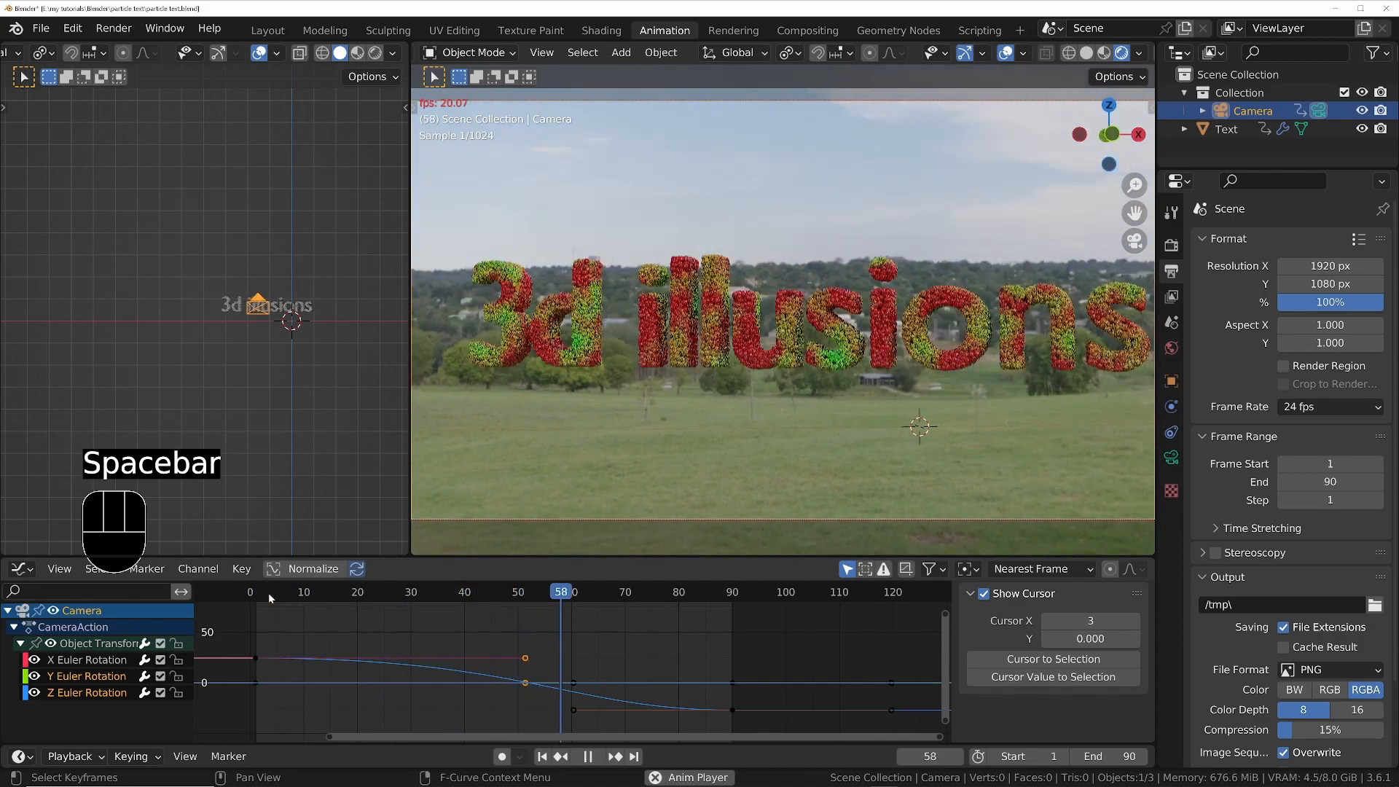
key(space)
key(space)
key(space)
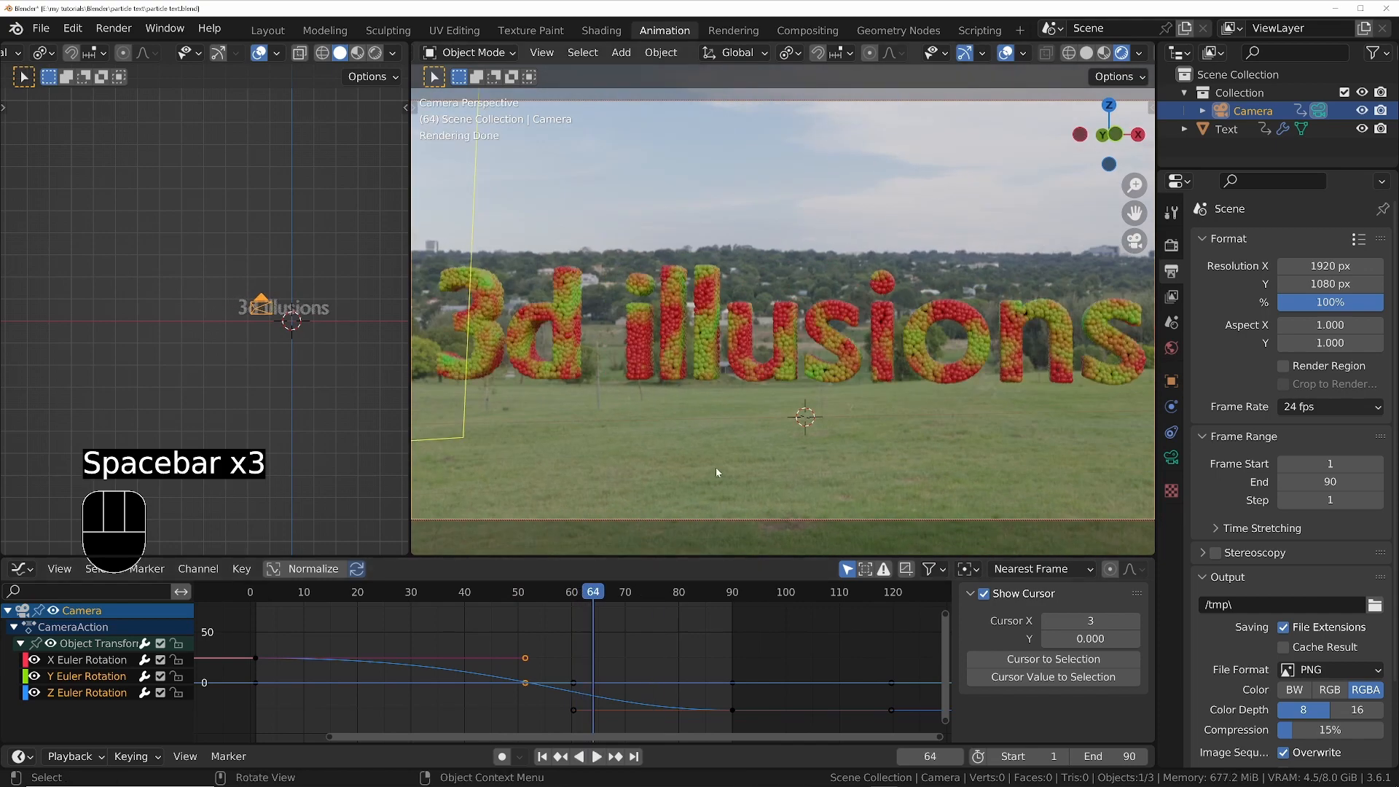
key(Left)
key(Left)
key(Left)
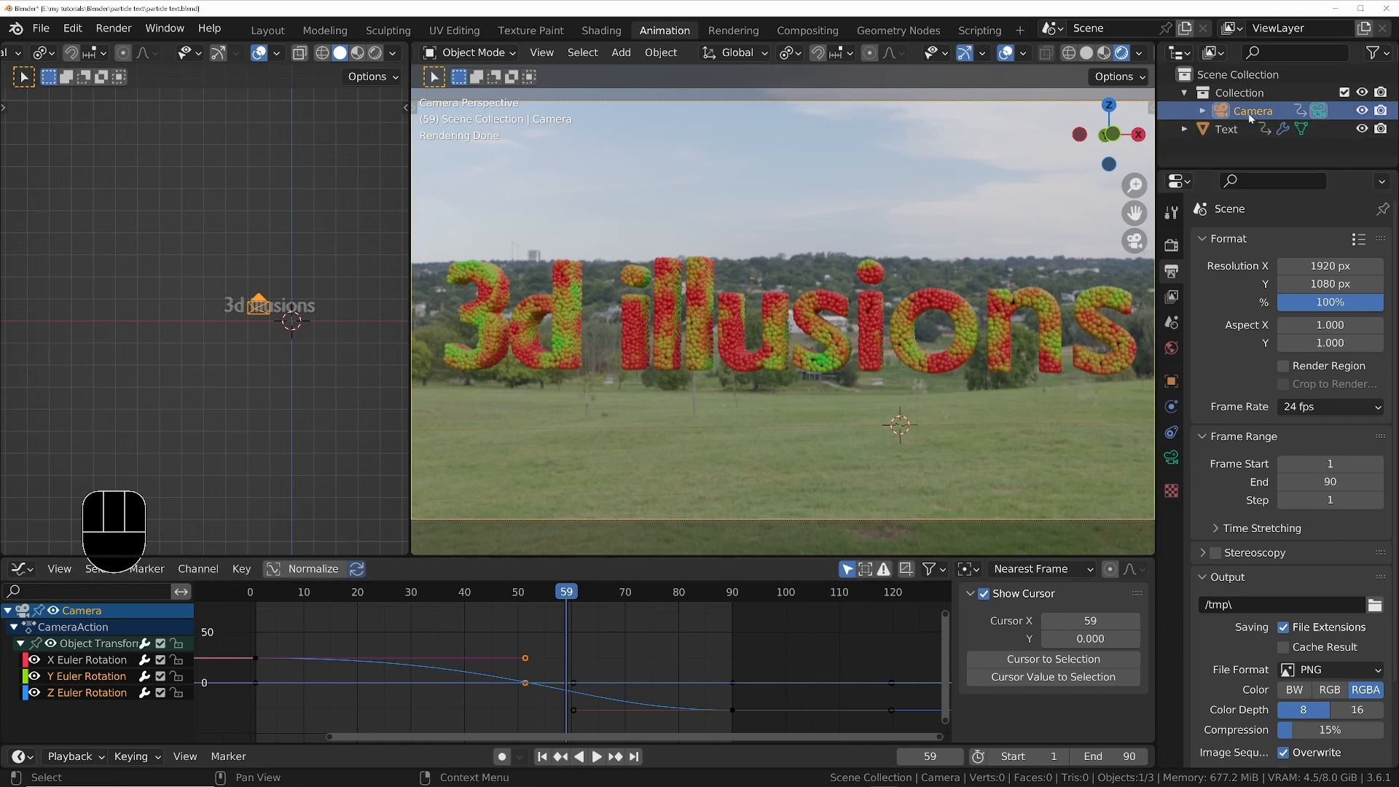
At frame 1, set the camera's focal length to 35.7 mm, keyframe it, and reveal its Focal Length channel with the object transforms collapsed
click(1172, 458)
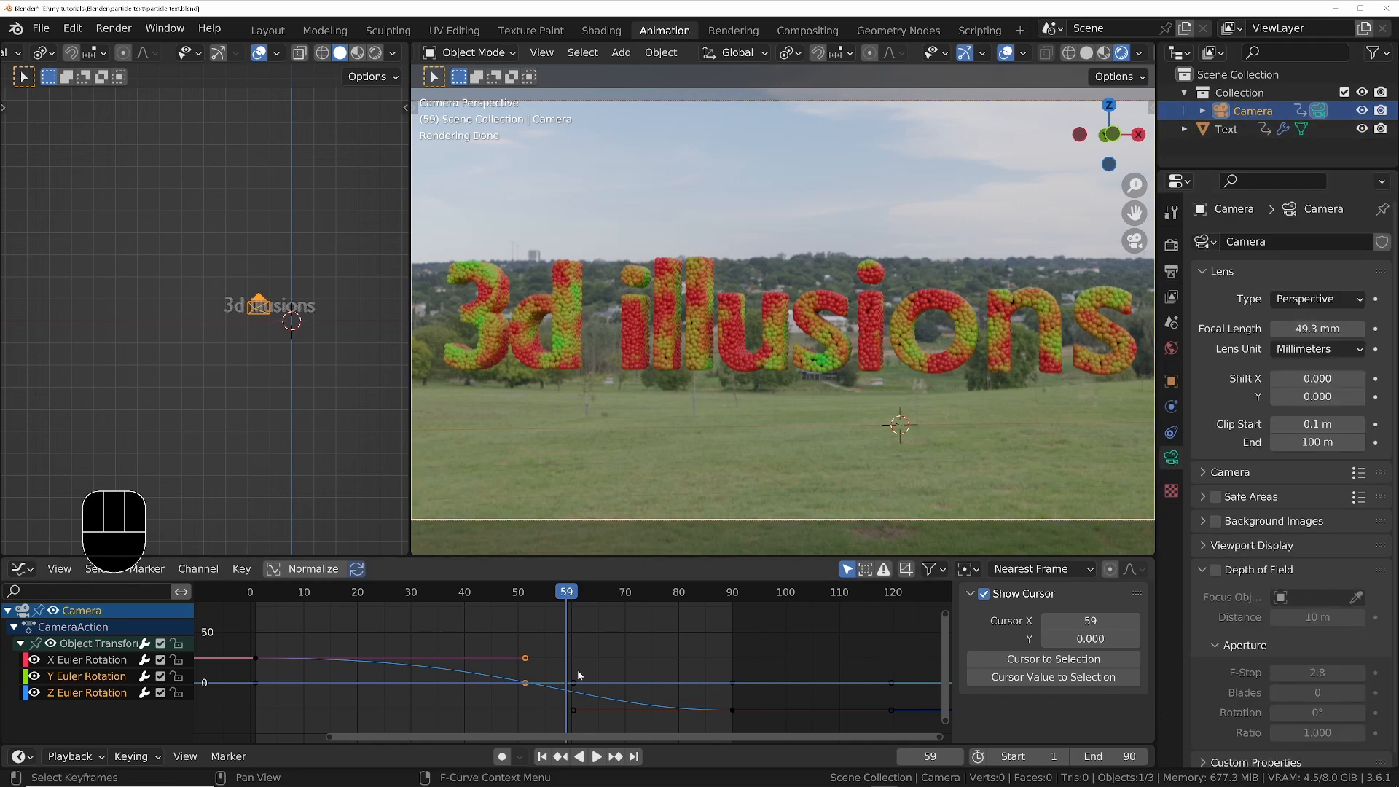
key(shift+Left)
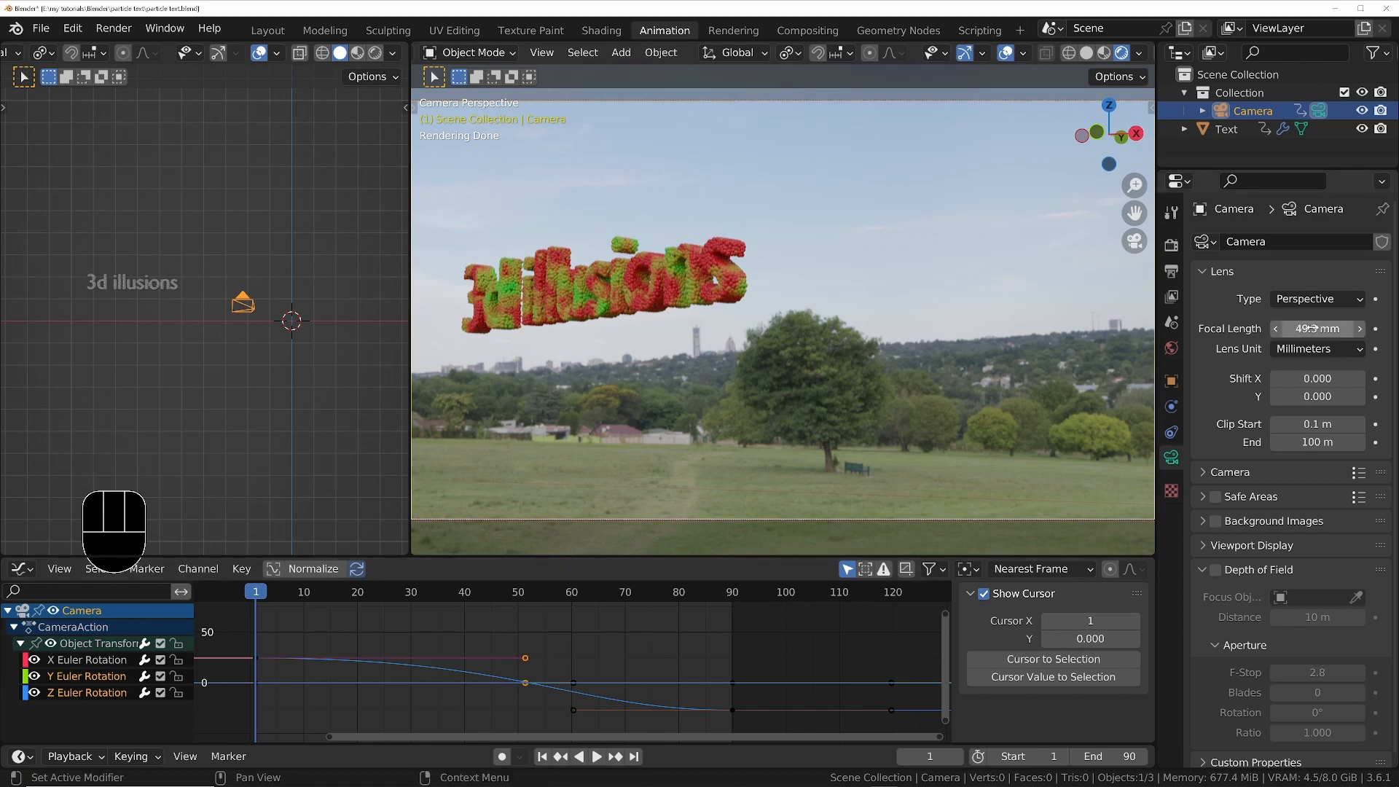
shift+drag(1312, 329, 1257, 329)
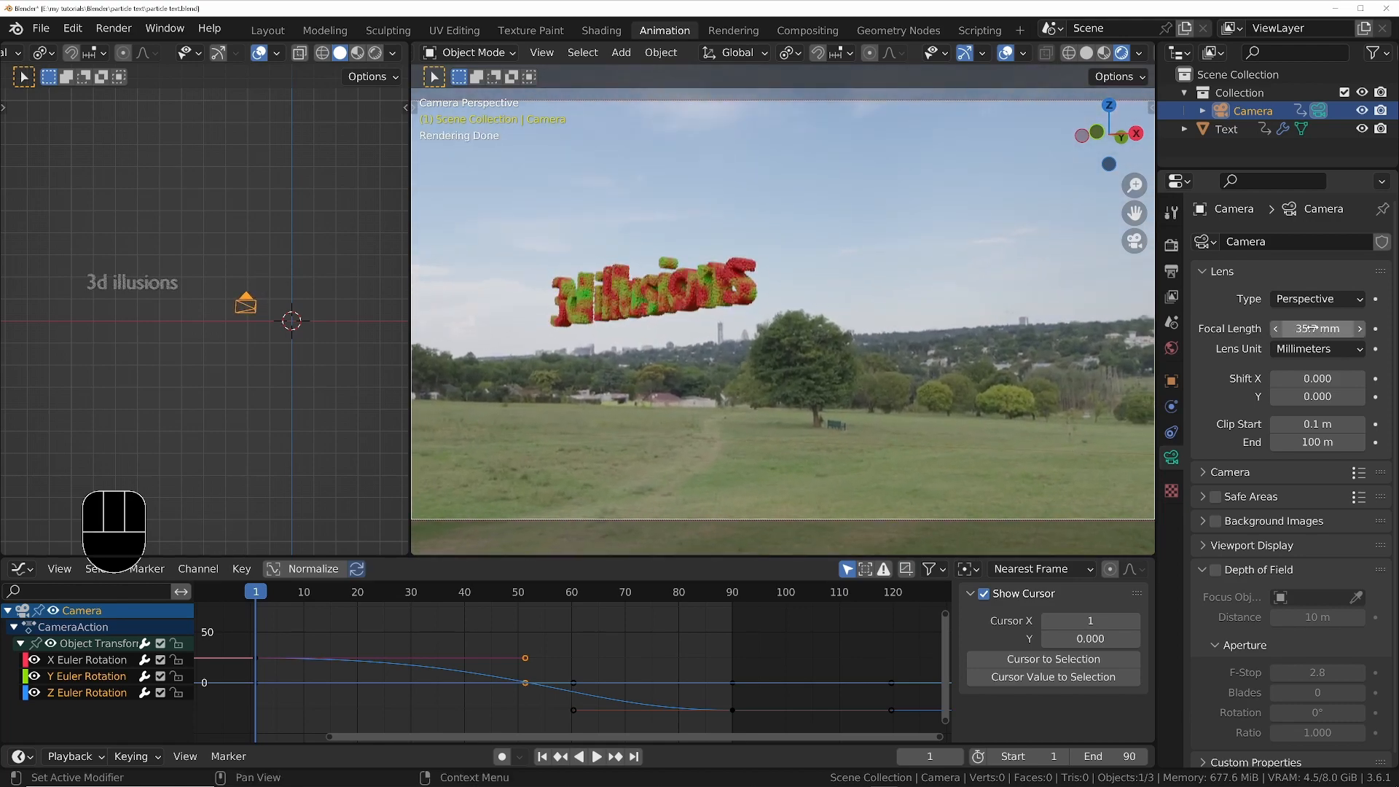
key(i)
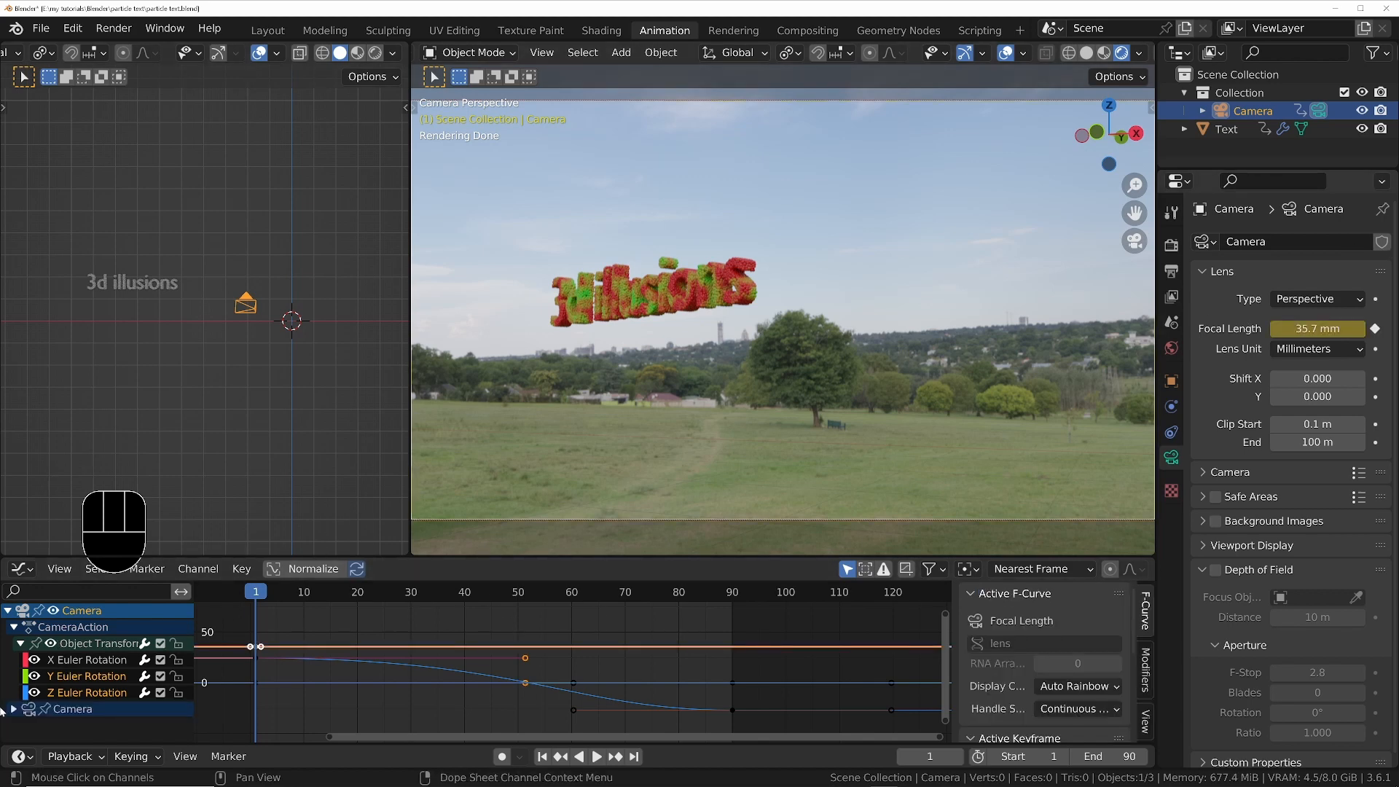
click(20, 644)
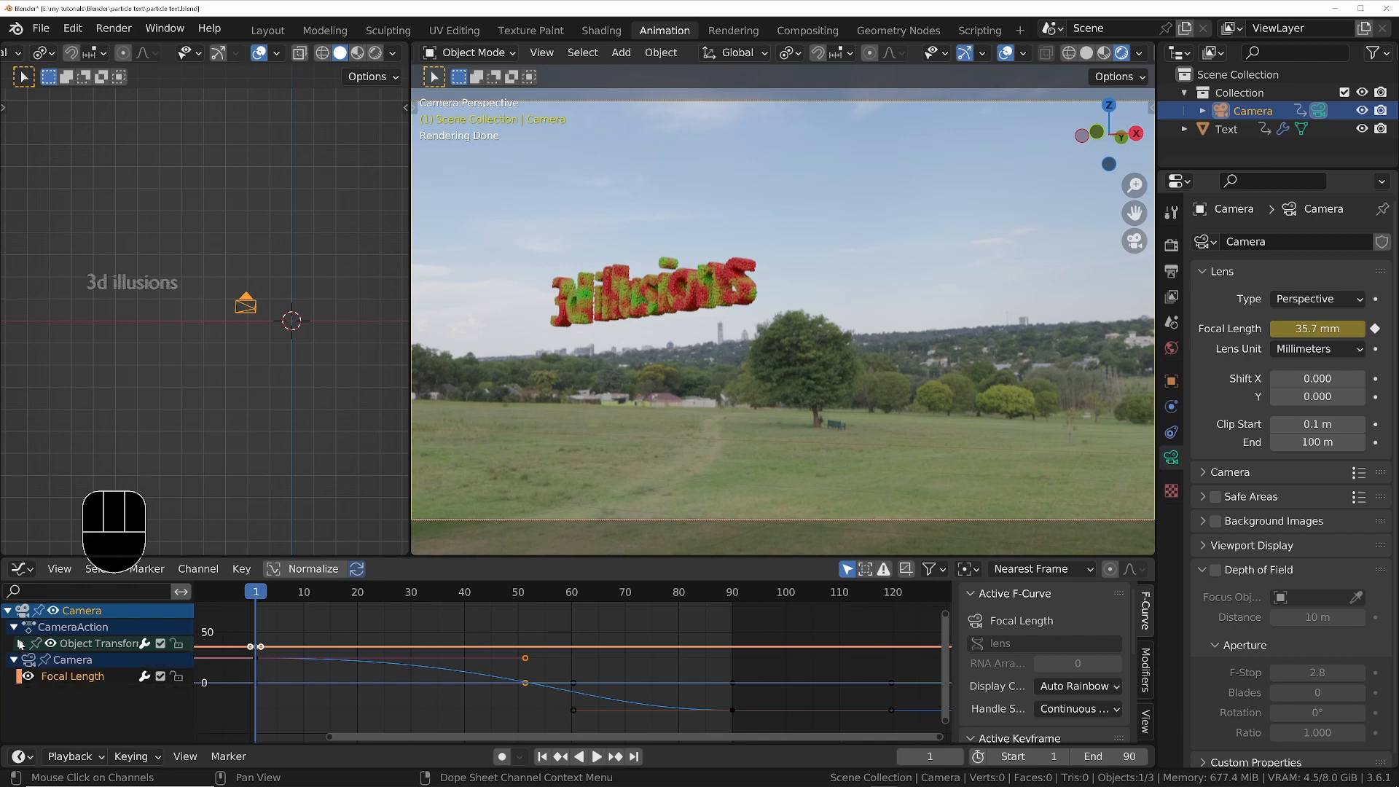
Isolate the camera's Focal Length curve, keyframe a focal length of 43.4 mm at frame 90, and play the animation
click(53, 644)
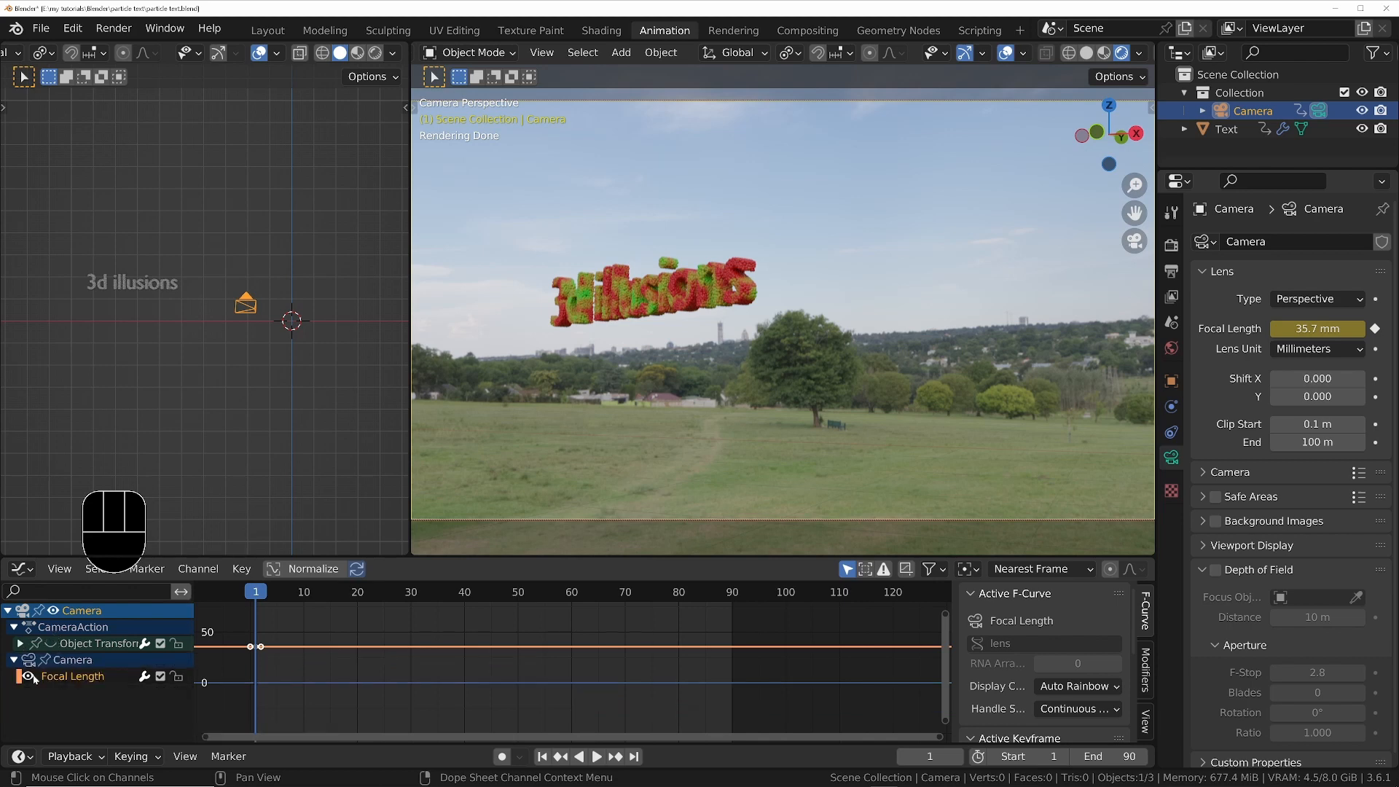
ctrl+middle_drag(301, 656, 305, 652)
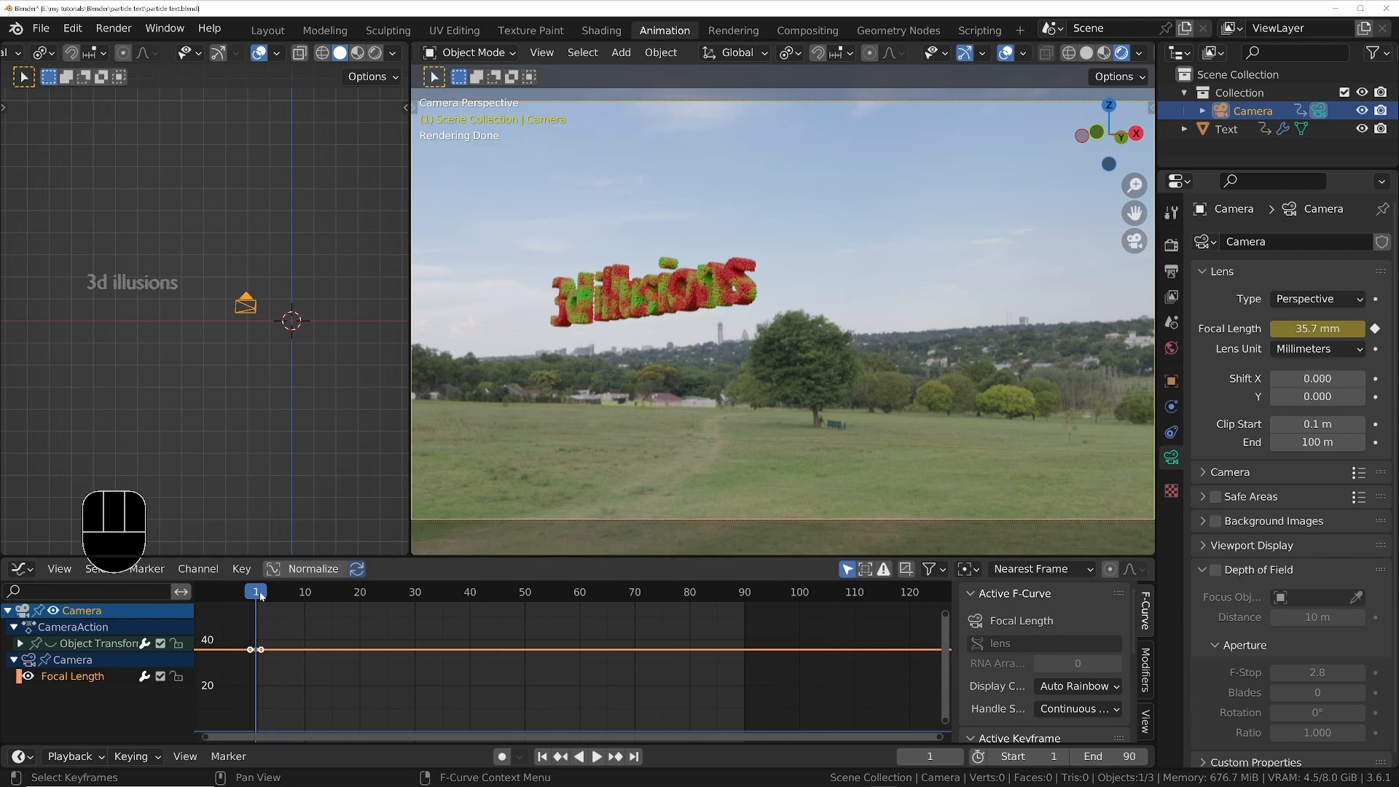
drag(261, 597, 727, 630)
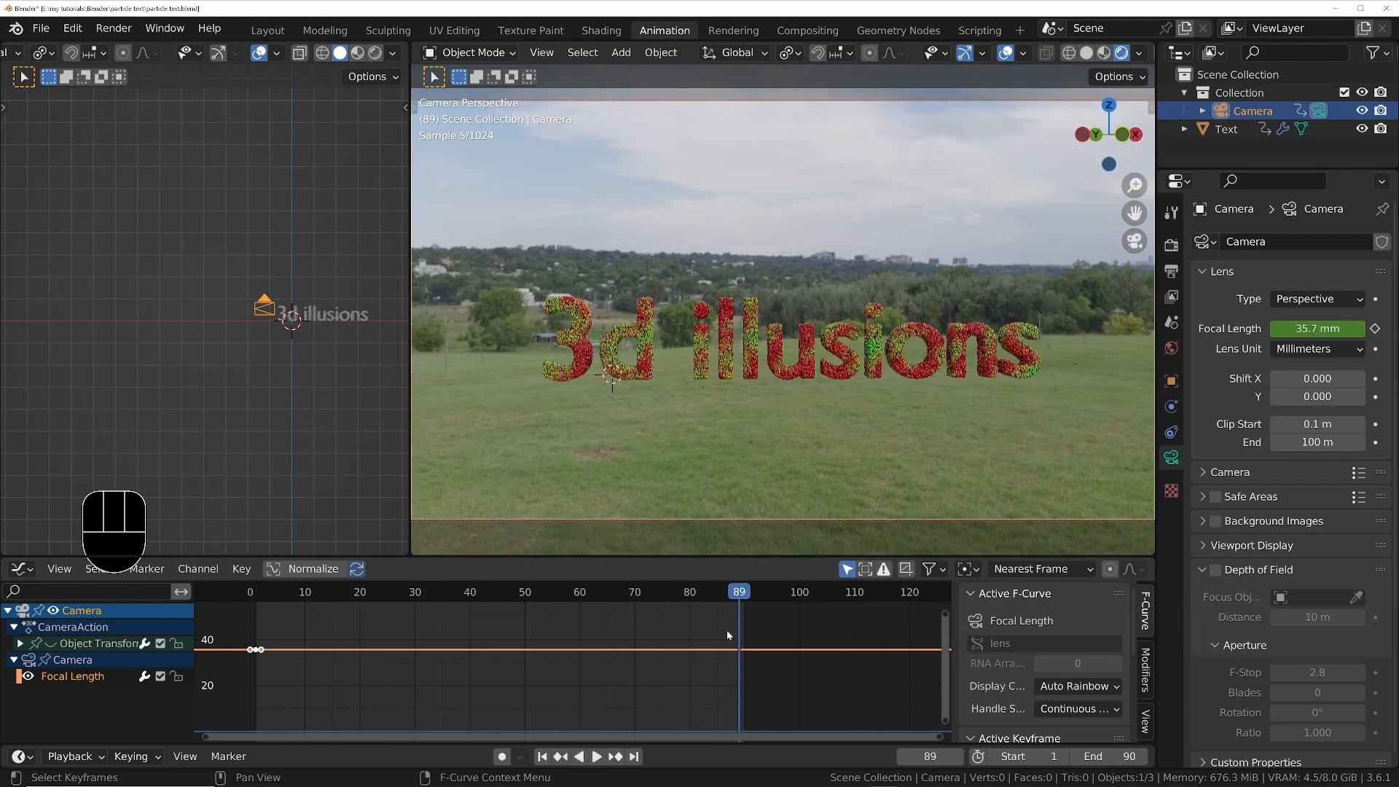
key(shift+Right)
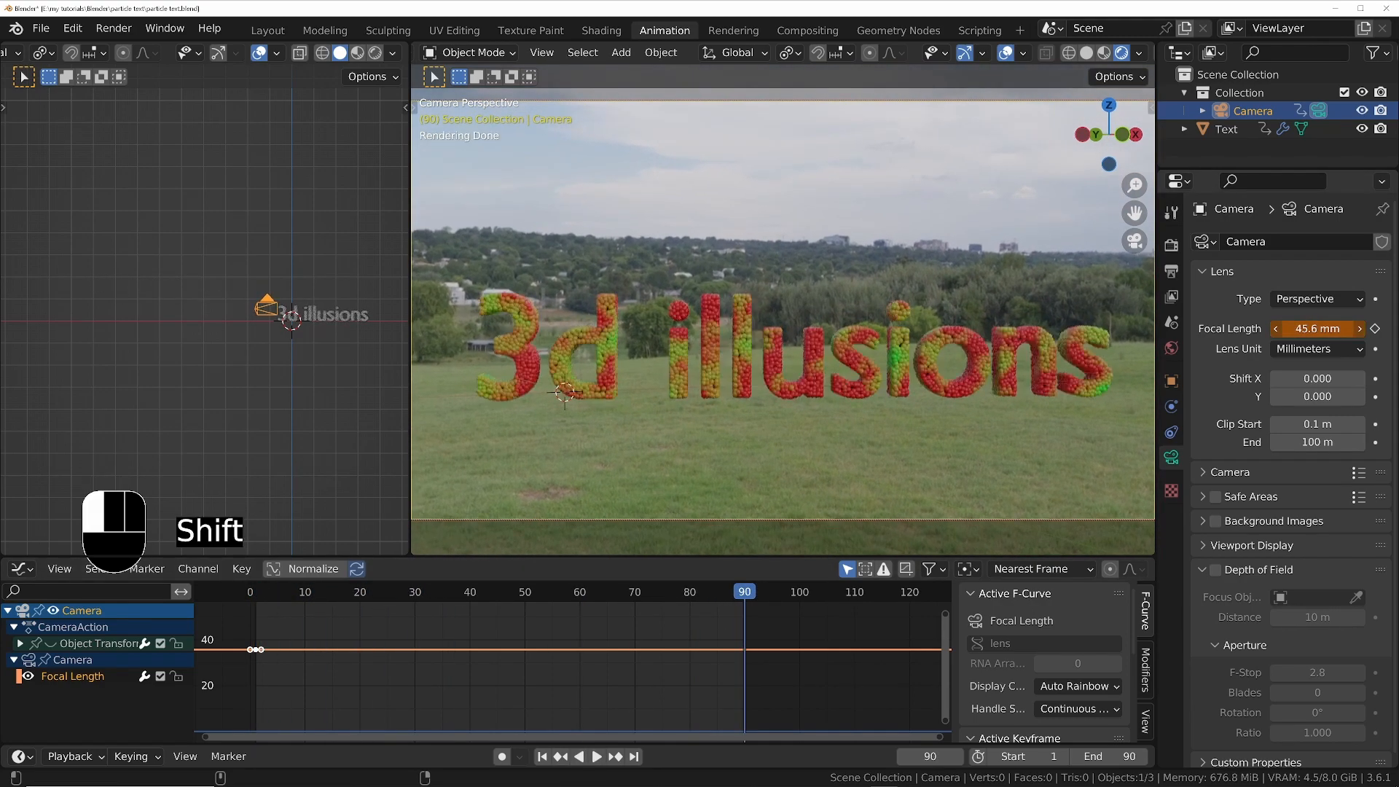
shift+drag(1318, 328, 1305, 328)
key(i)
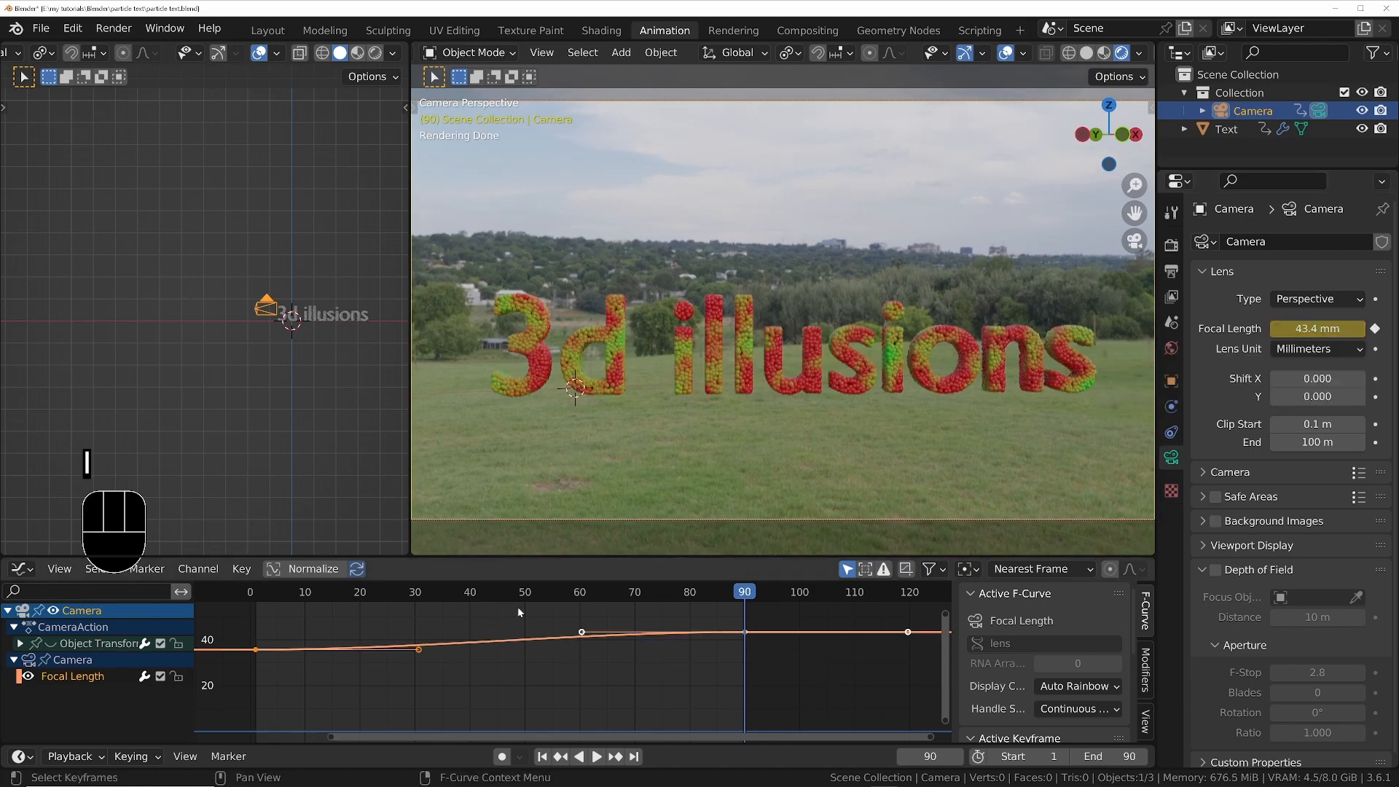
key(space)
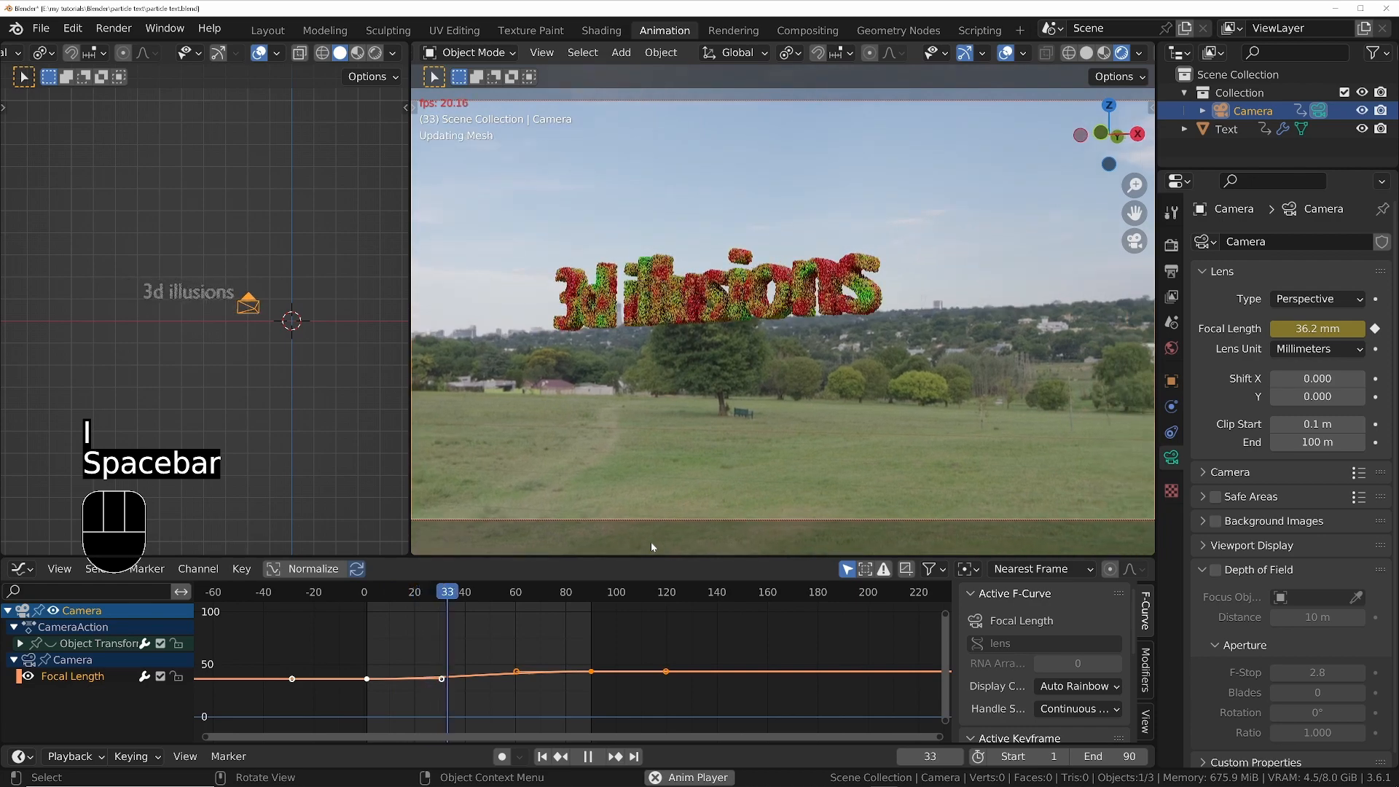
key(space)
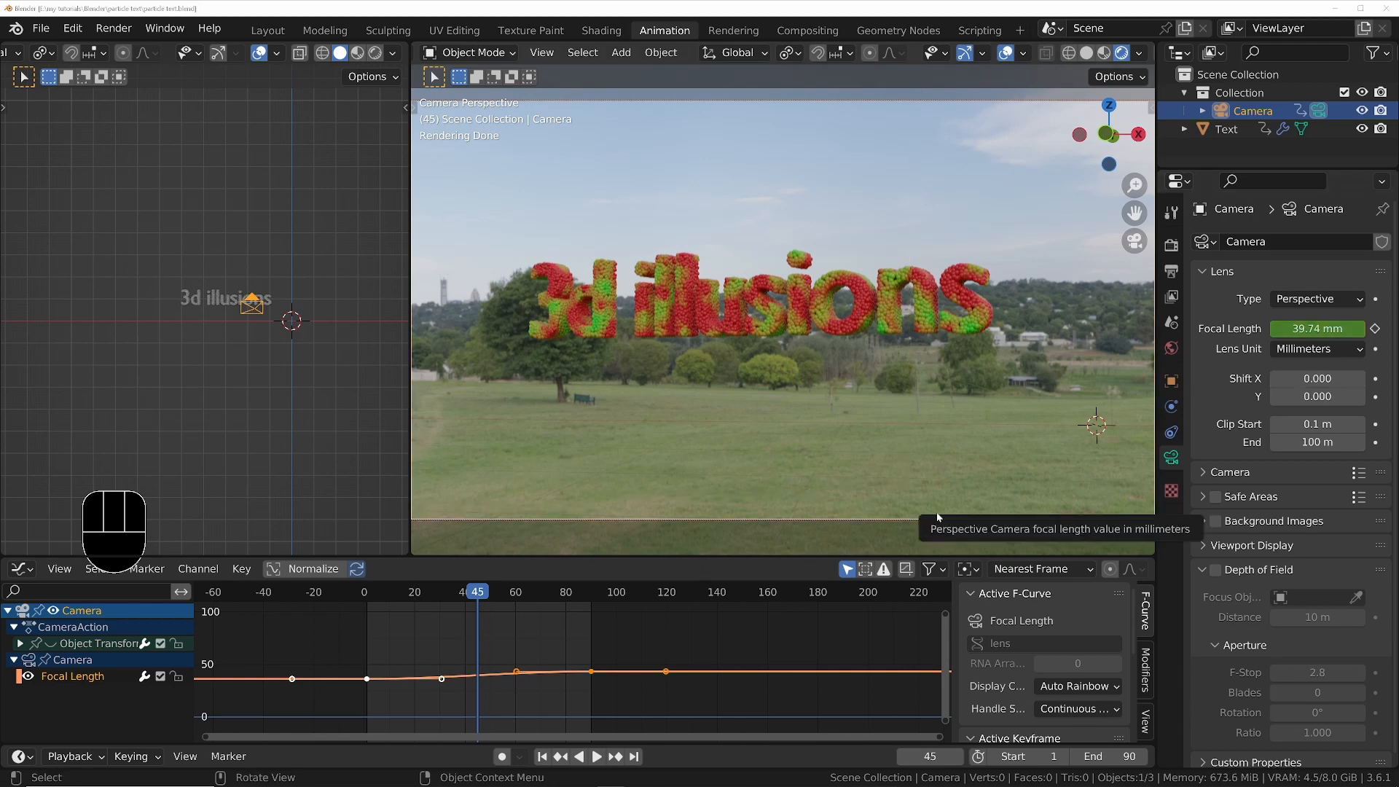
Select the text, show its Geometry Nodes modifier, hide its transform curves and enlarge the Graph Editor
click(913, 325)
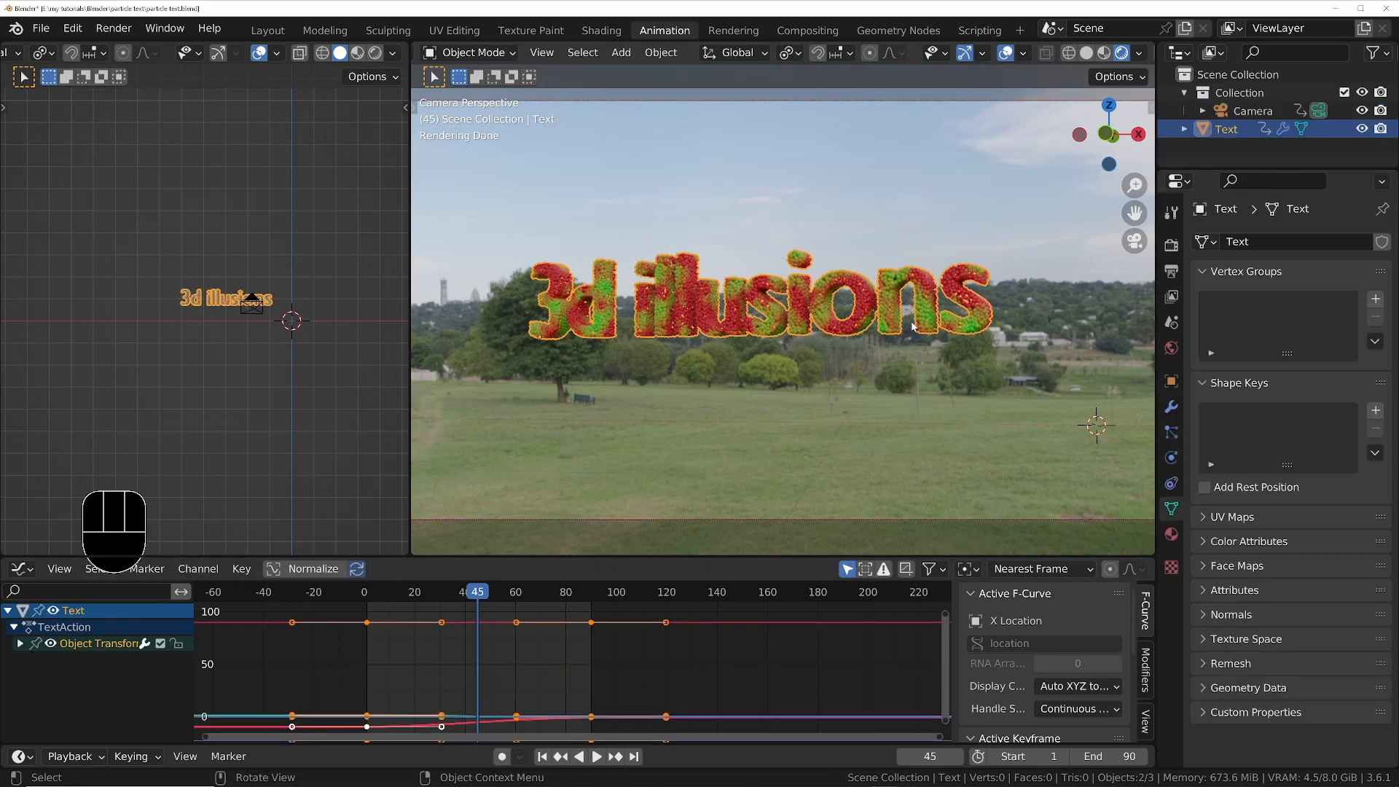
click(1172, 407)
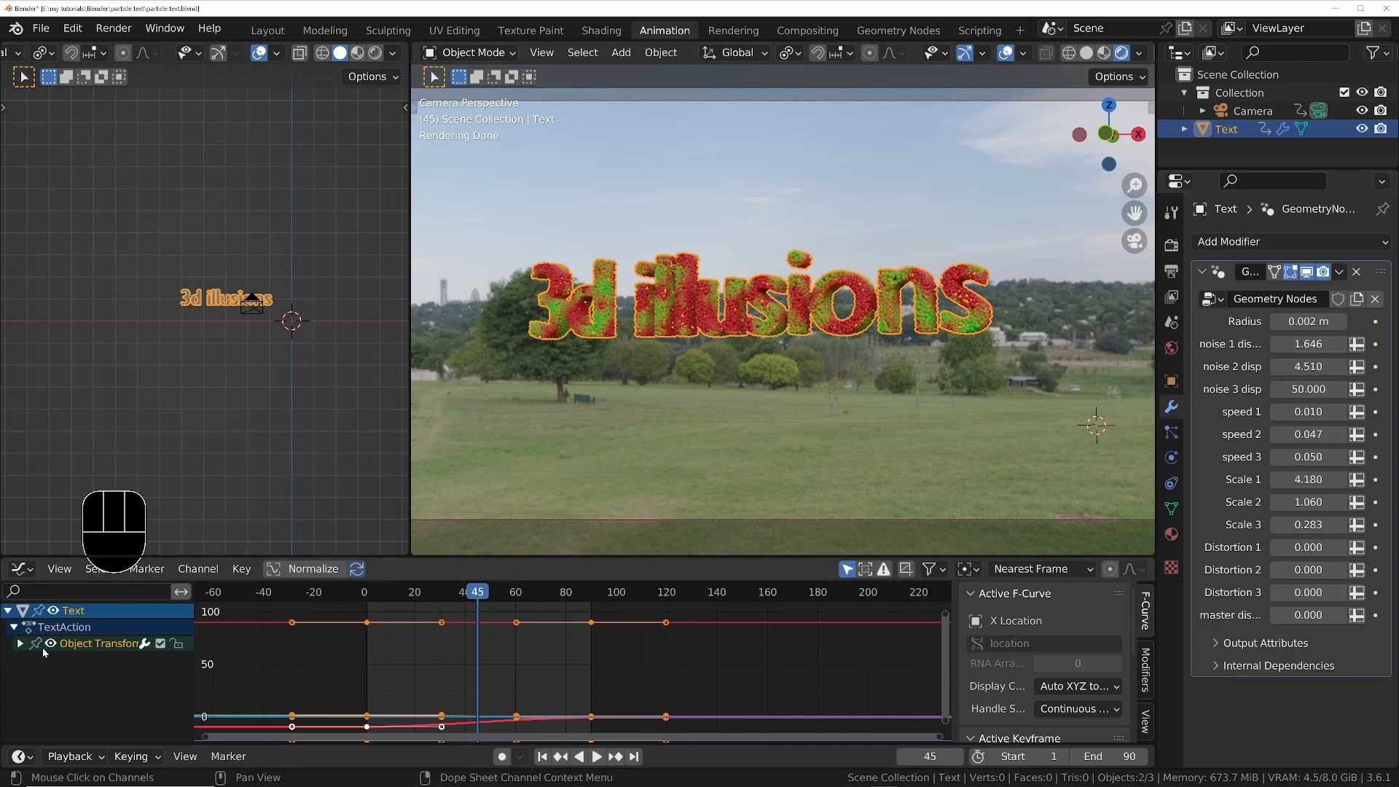
click(50, 643)
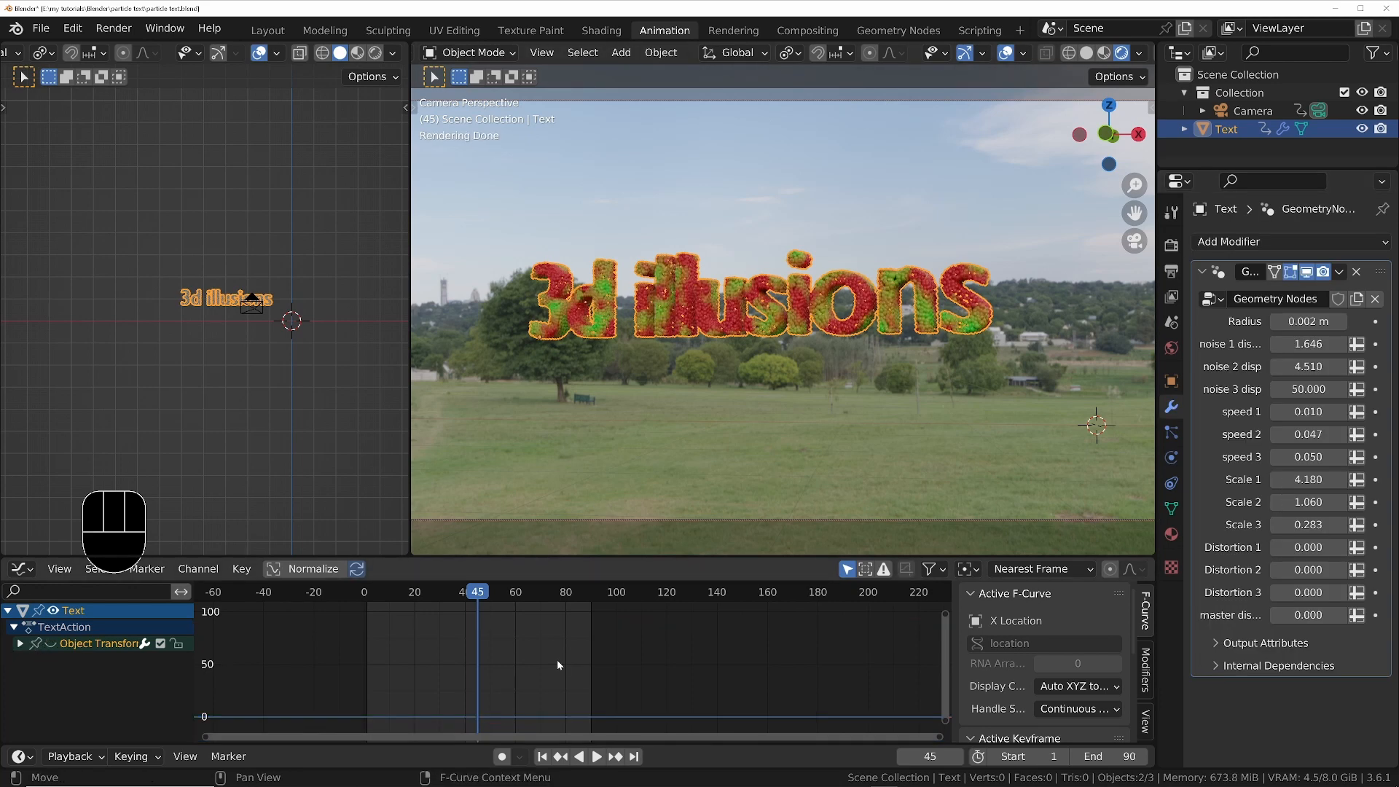
ctrl+middle_drag(557, 659, 646, 679)
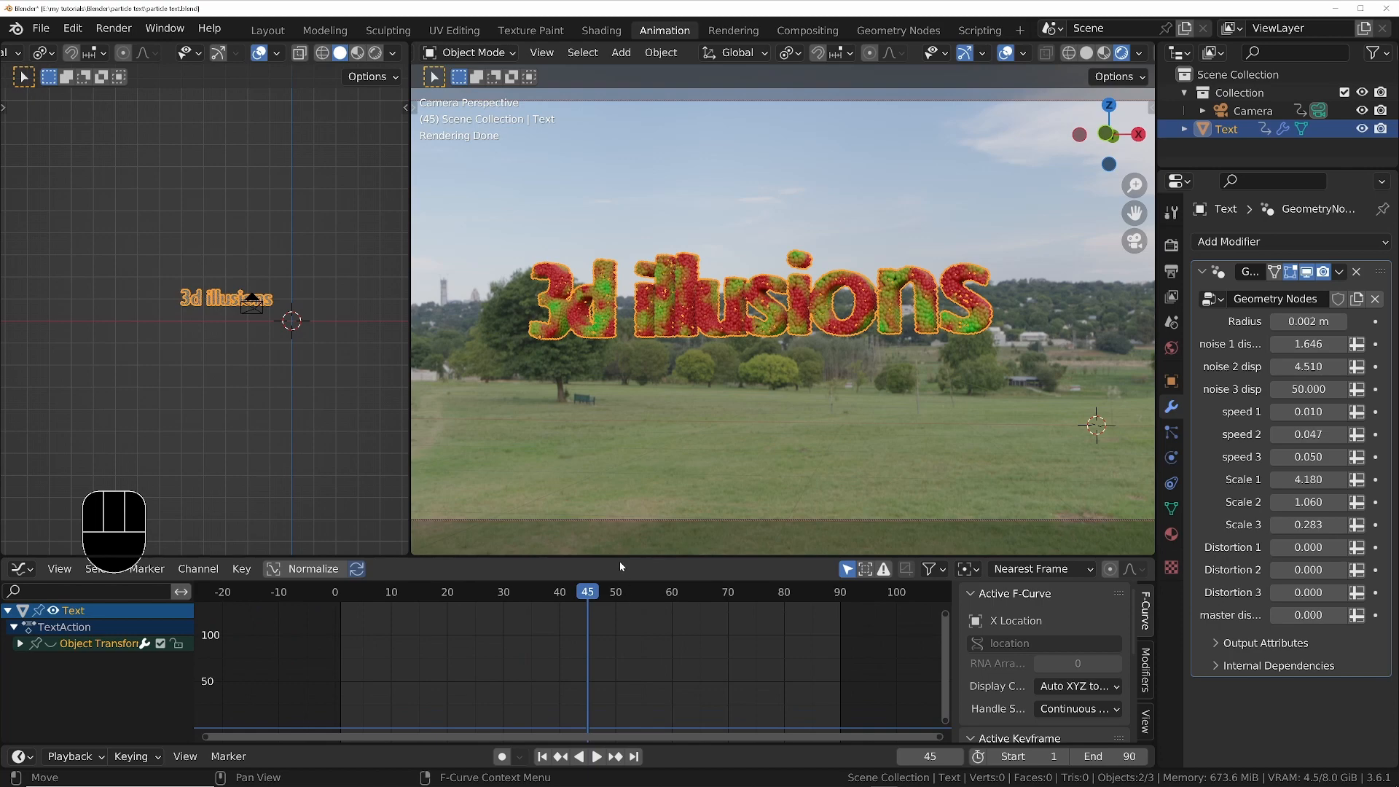
drag(623, 556, 622, 427)
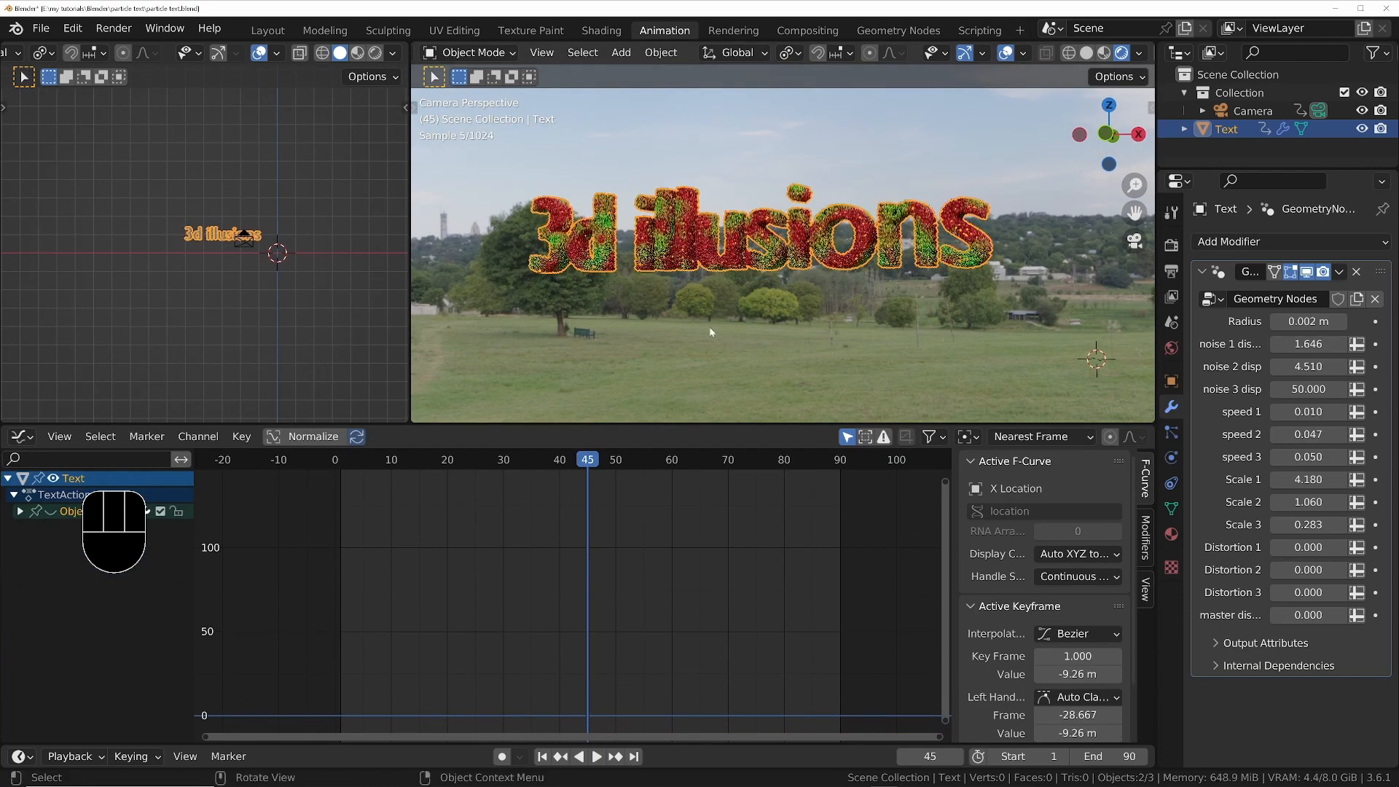
key(Home)
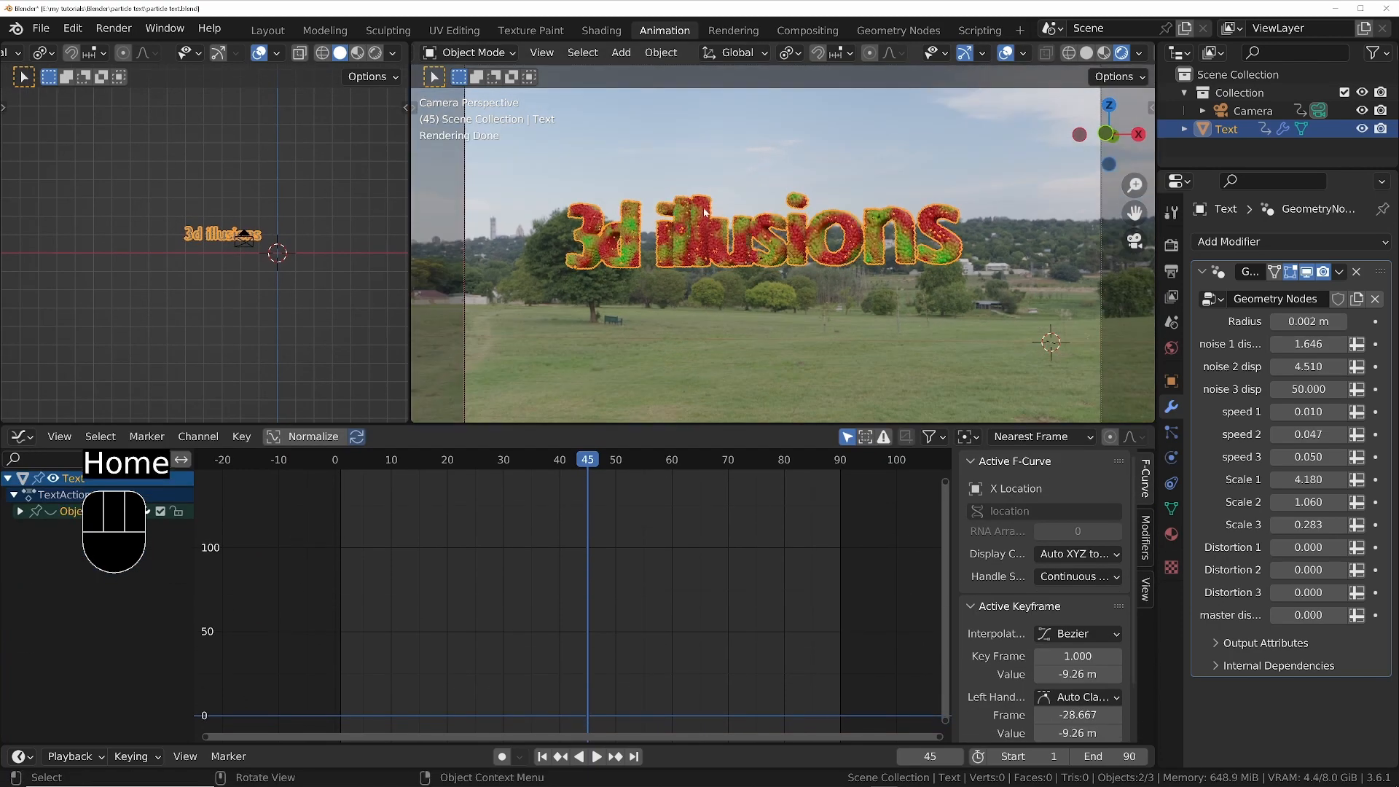
Set the camera's passepartout opacity to 1
click(1171, 246)
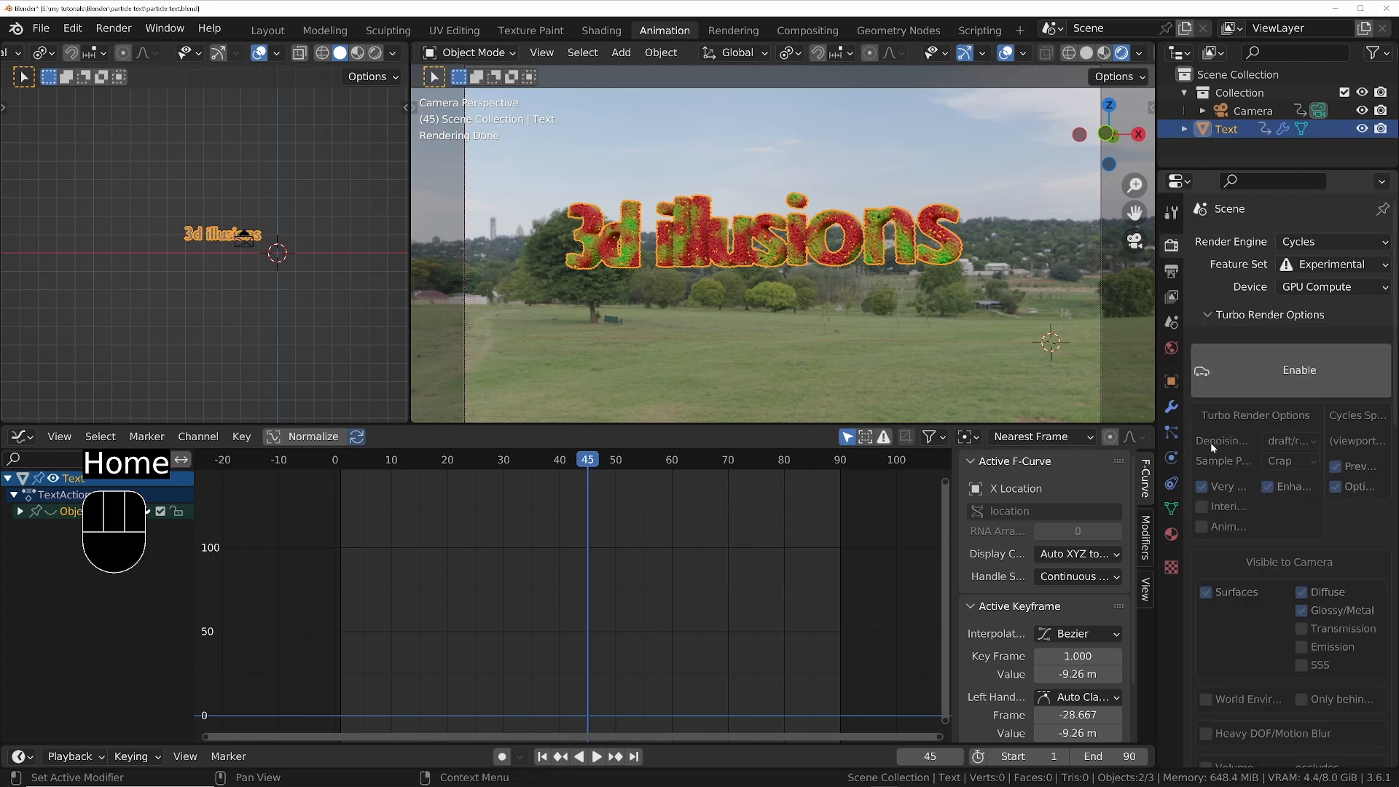
click(1253, 111)
click(1171, 458)
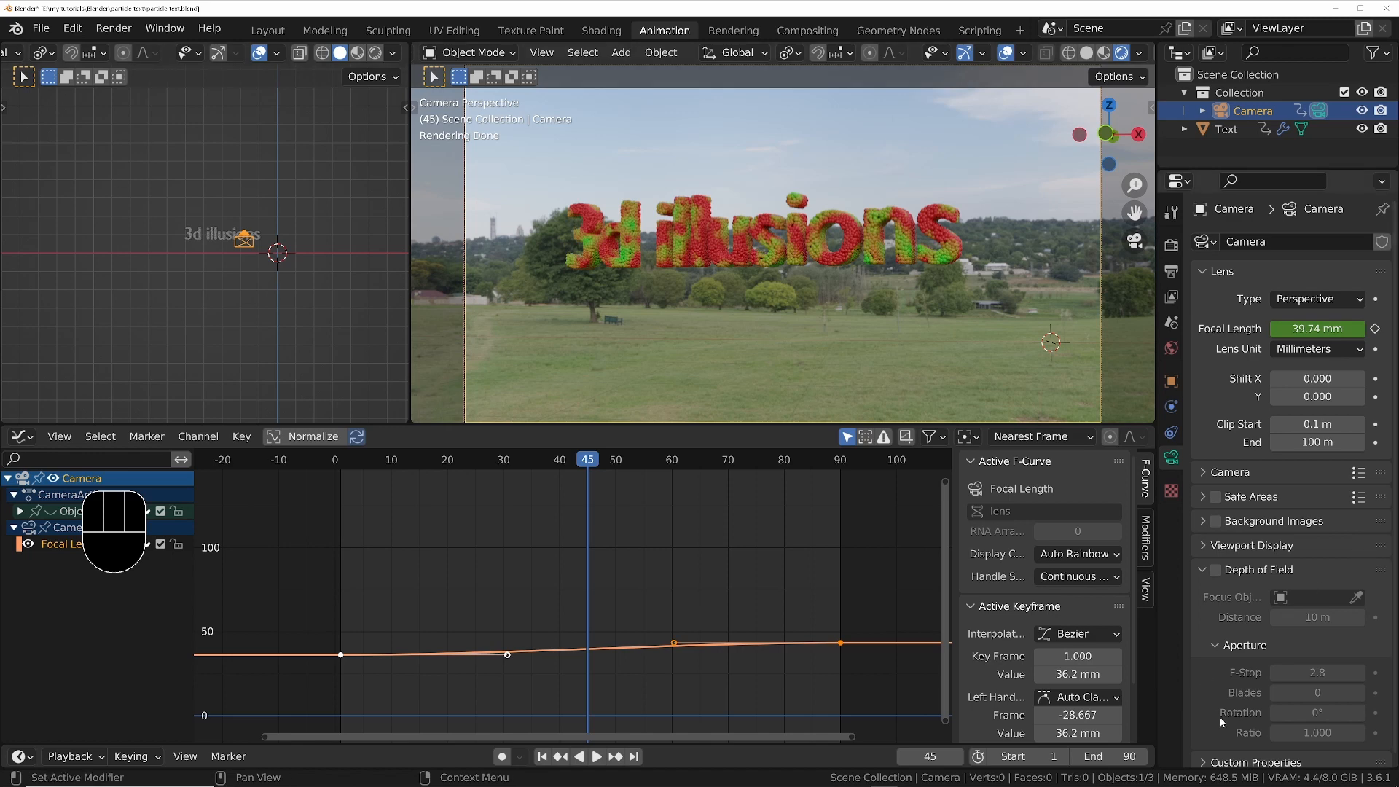
click(1202, 546)
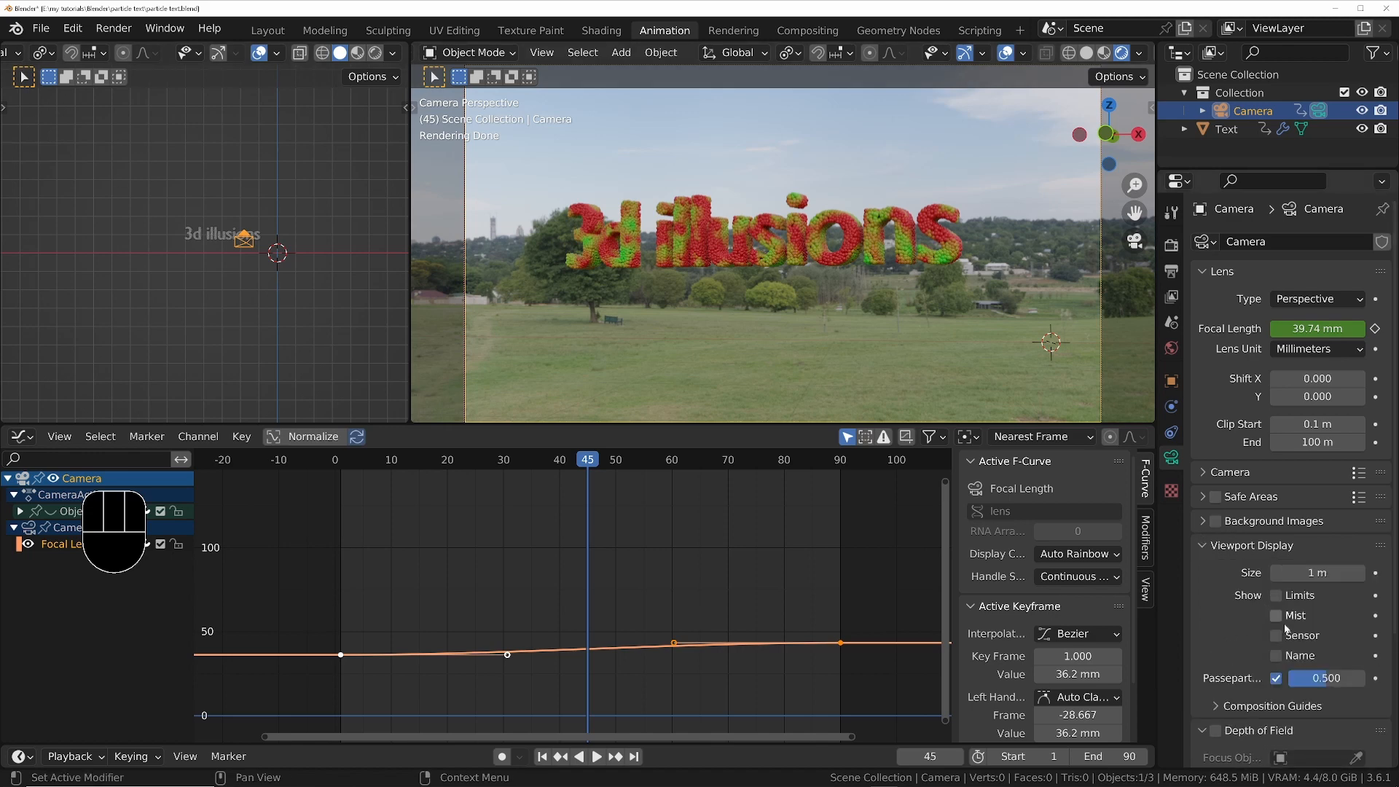
click(1328, 679)
text(1)
key(Return)
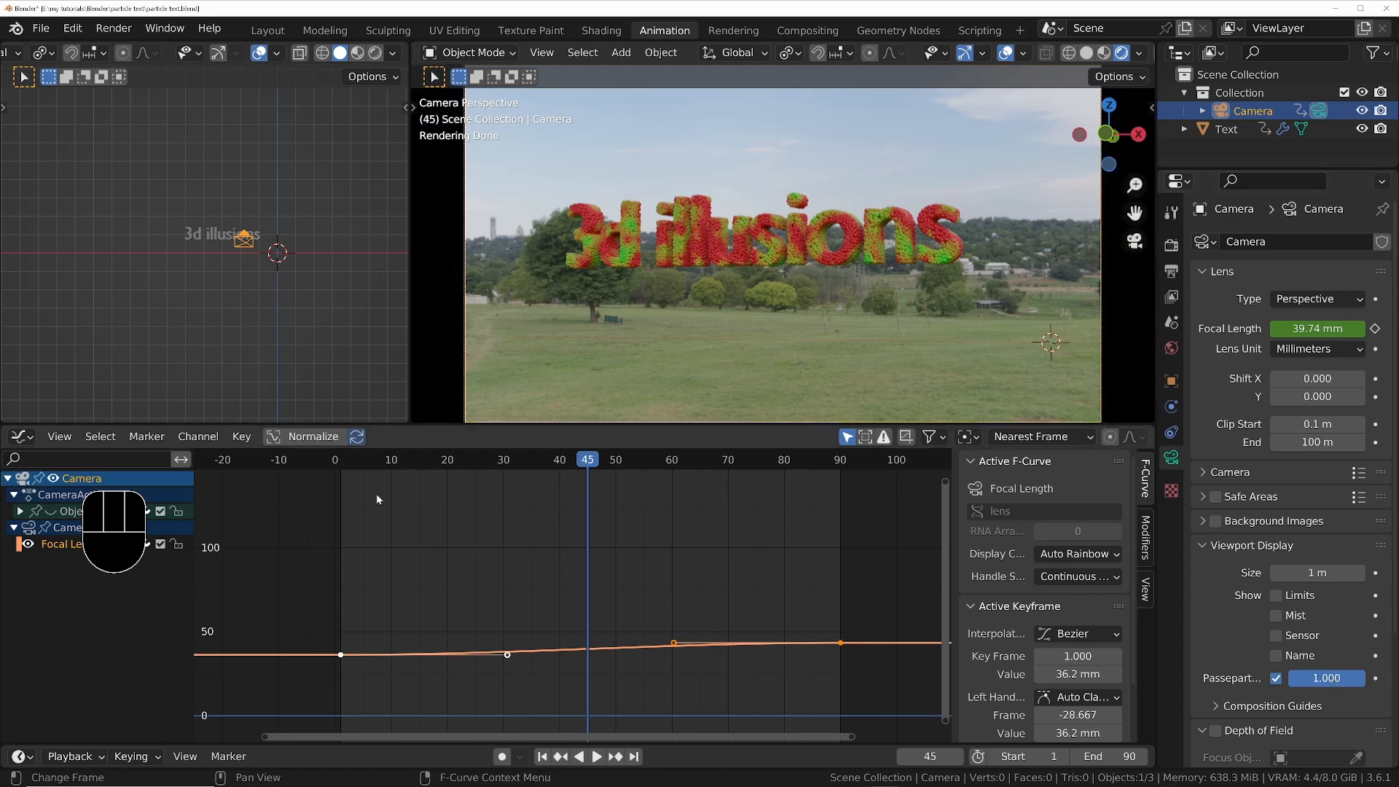
Hide the Focal Length curve, play the animation and scrub to frame 75 to check the text's framing near the end
click(27, 545)
drag(597, 460, 406, 459)
key(space)
key(space)
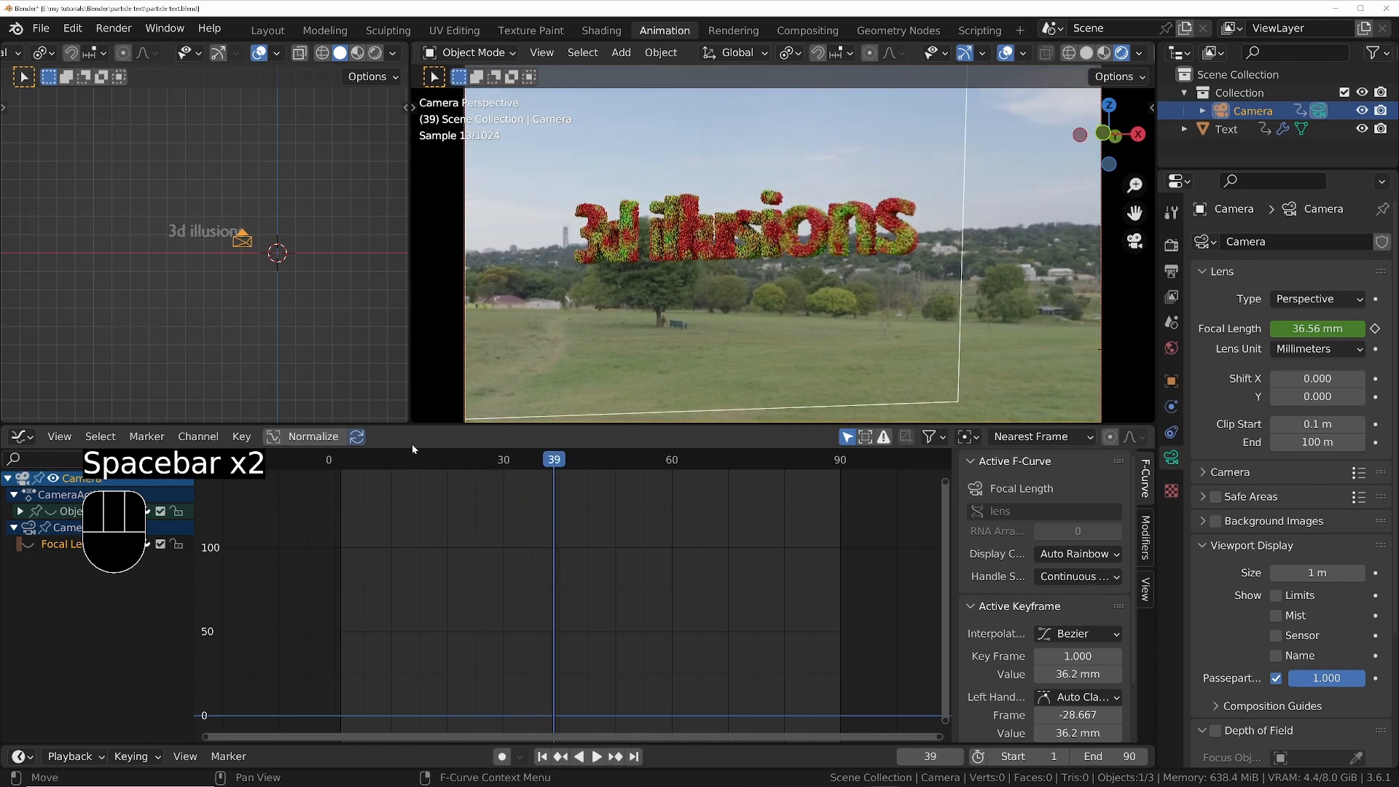
key(shift+Right)
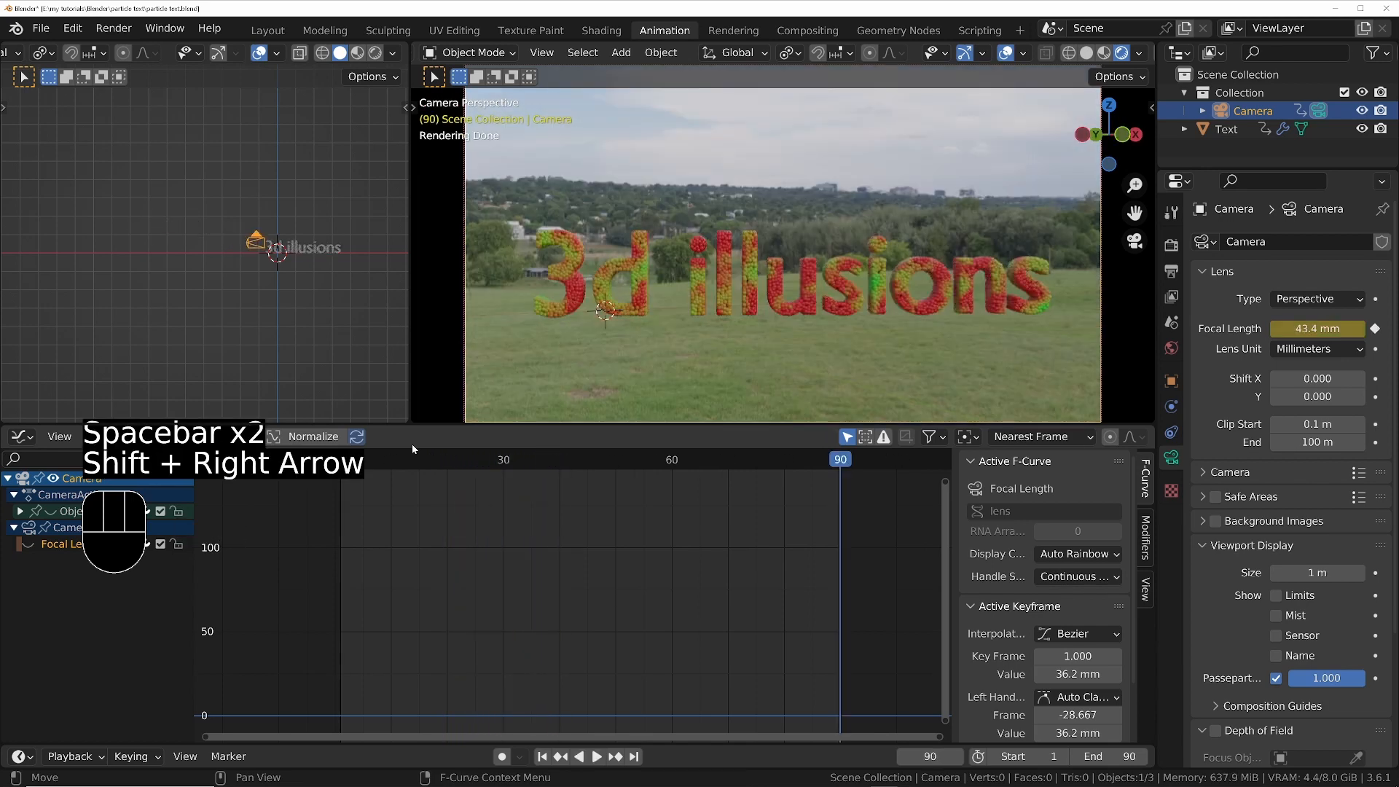
drag(840, 462, 761, 463)
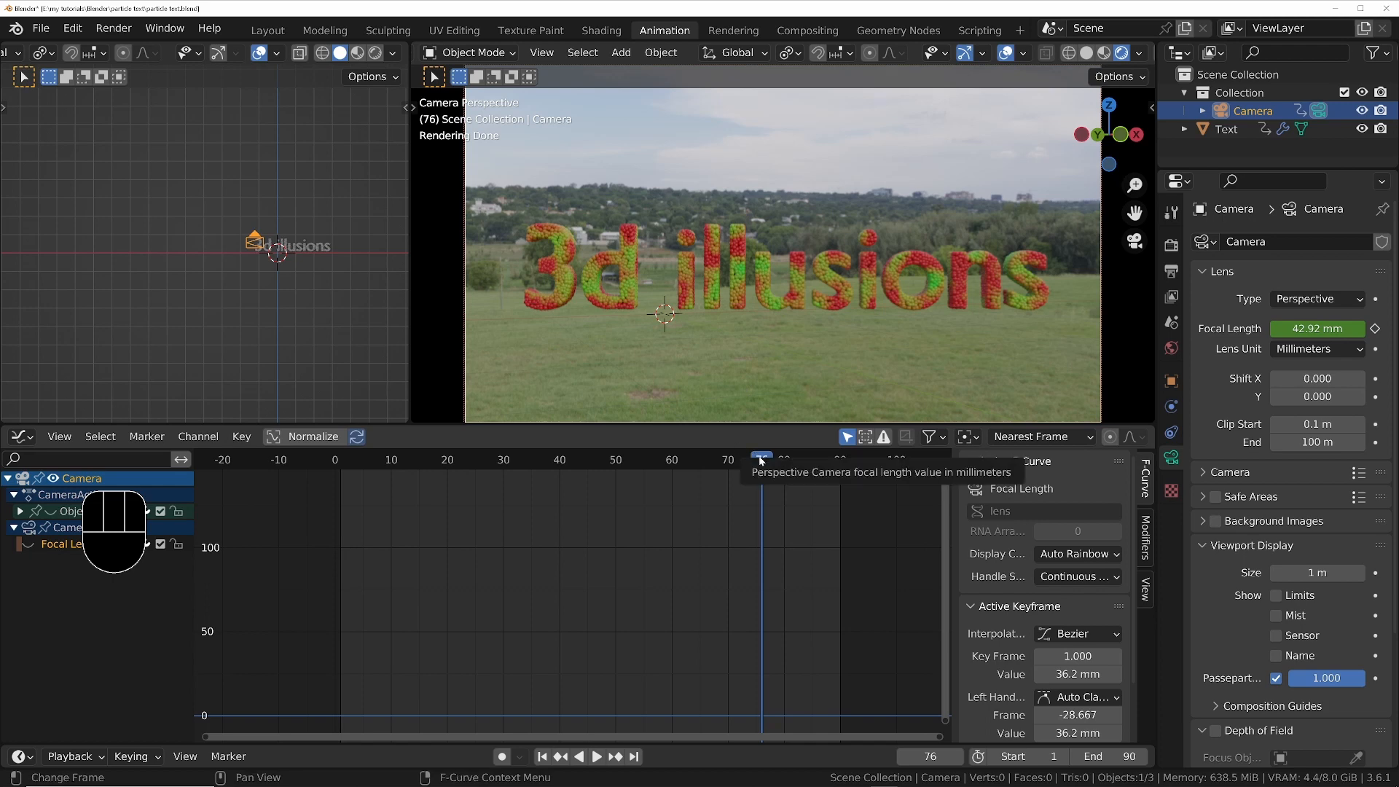
drag(743, 462, 755, 466)
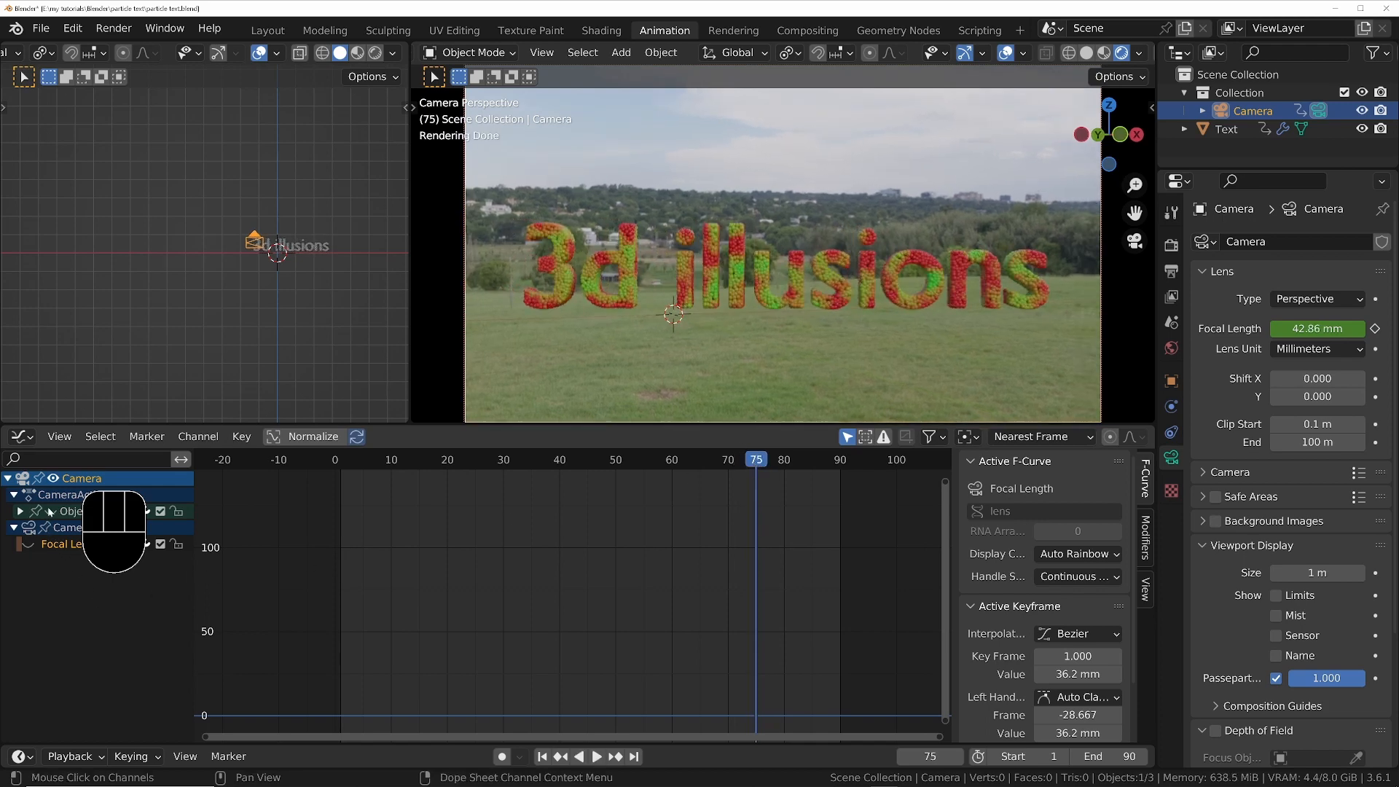
Show the camera's transform curves and move their frame 90 keyframes to frame 75
ctrl+middle_drag(633, 551, 712, 658)
click(820, 558)
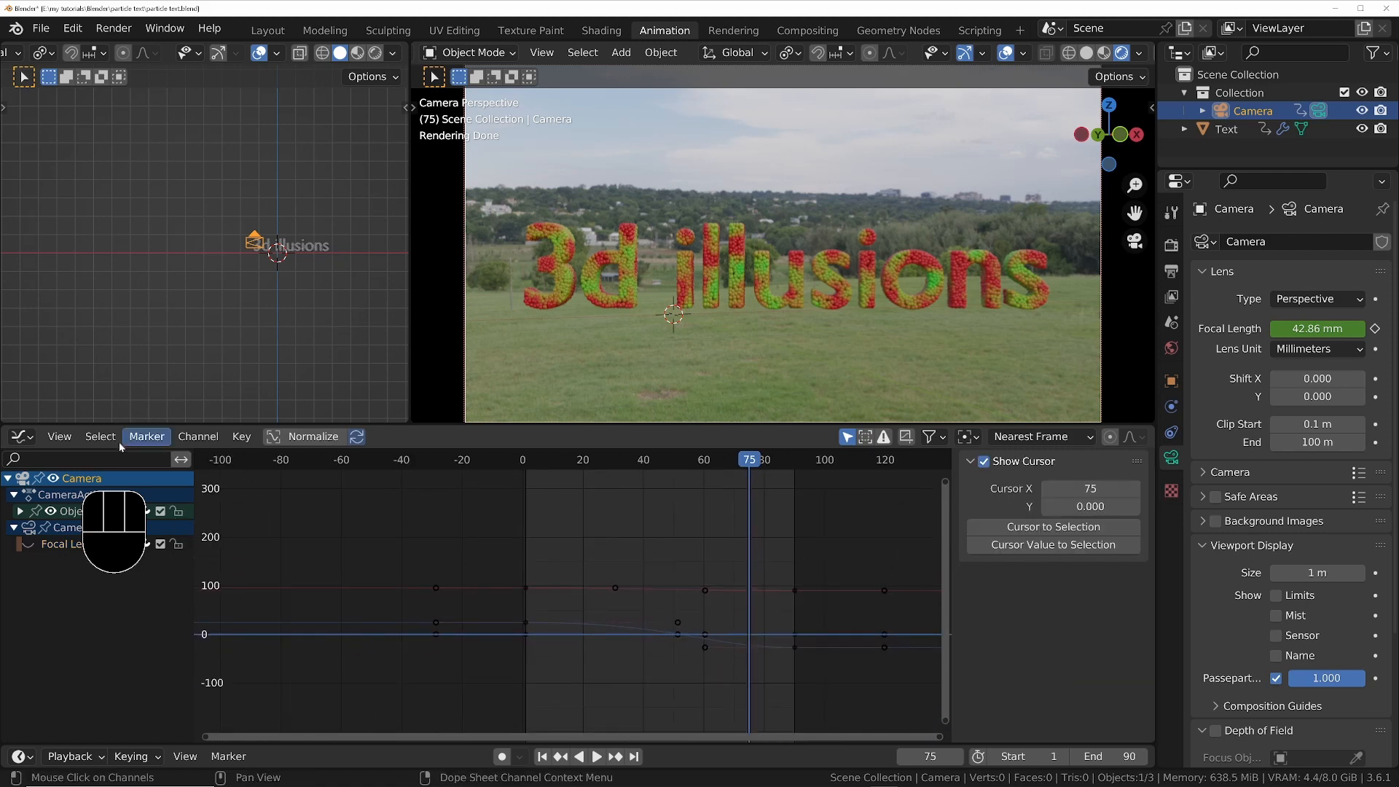
drag(60, 438, 55, 259)
drag(869, 548, 754, 722)
key(g)
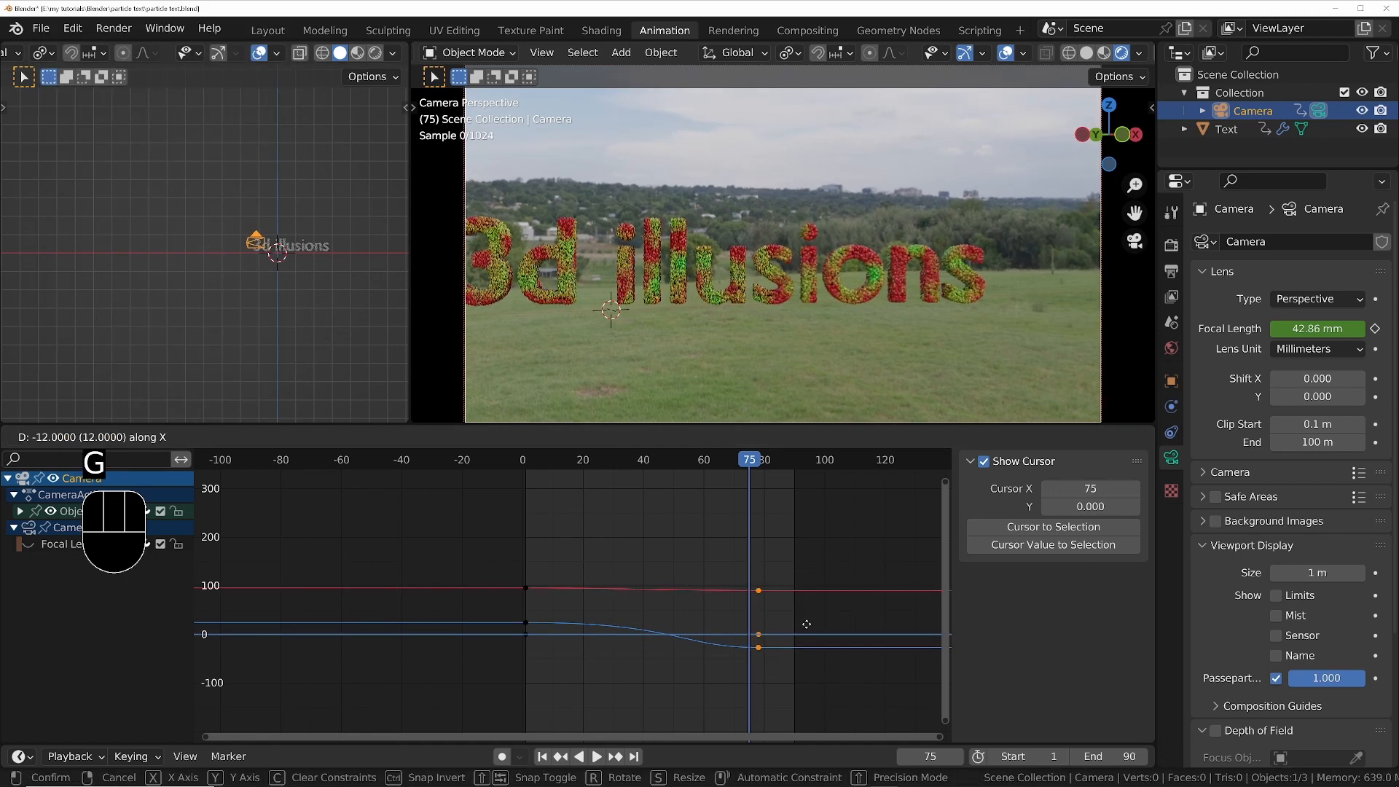
click(798, 628)
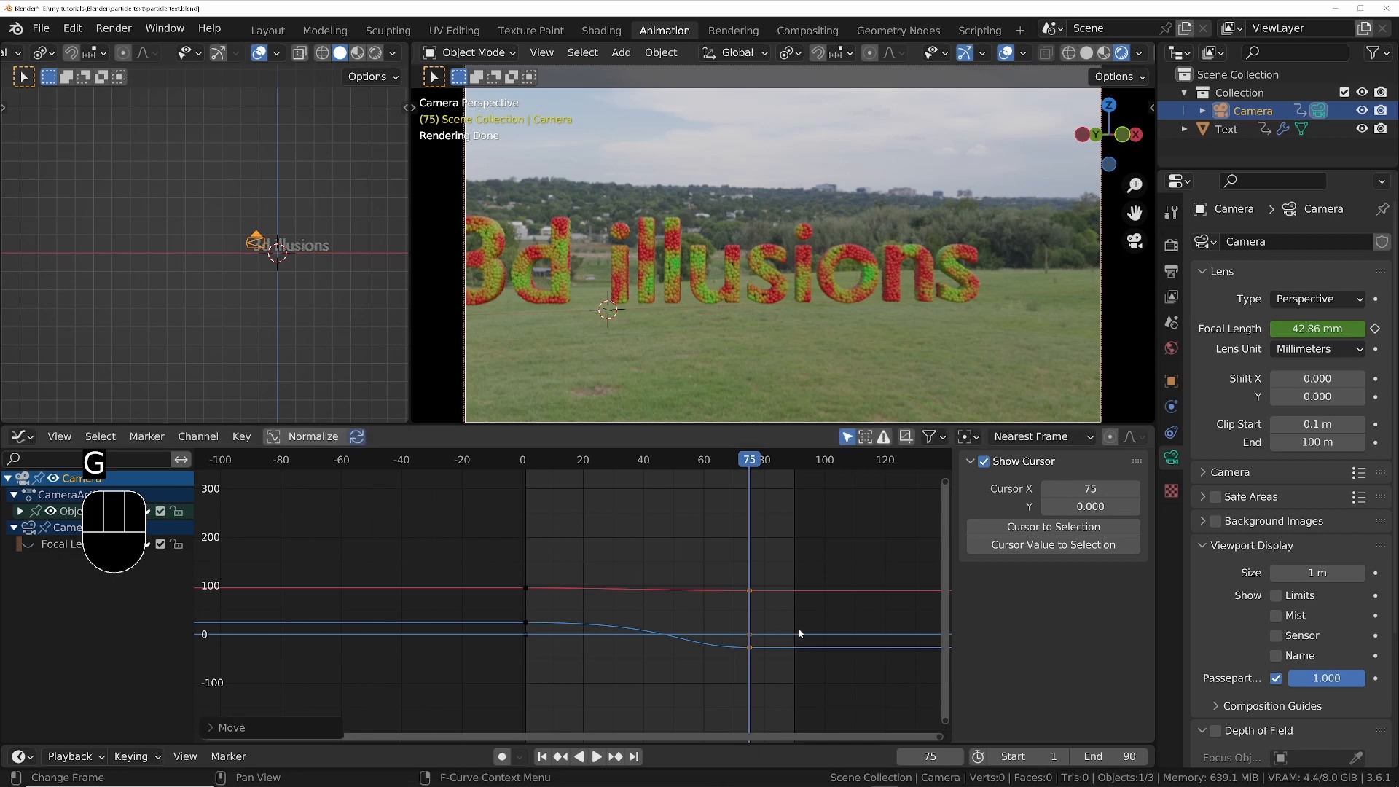
Show the text's transform curves and move their frame 90 keyframes to frame 75
click(1226, 129)
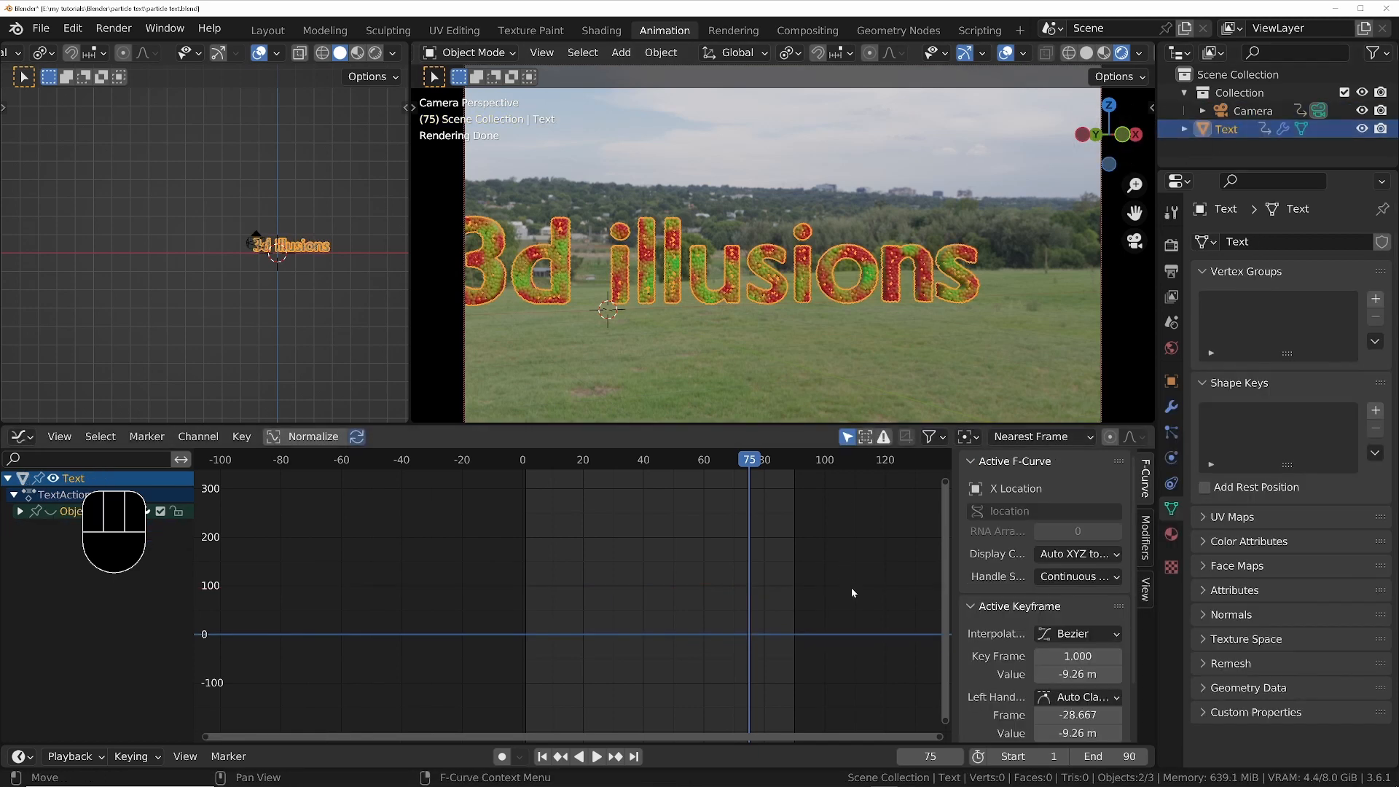
click(51, 511)
drag(765, 556, 866, 645)
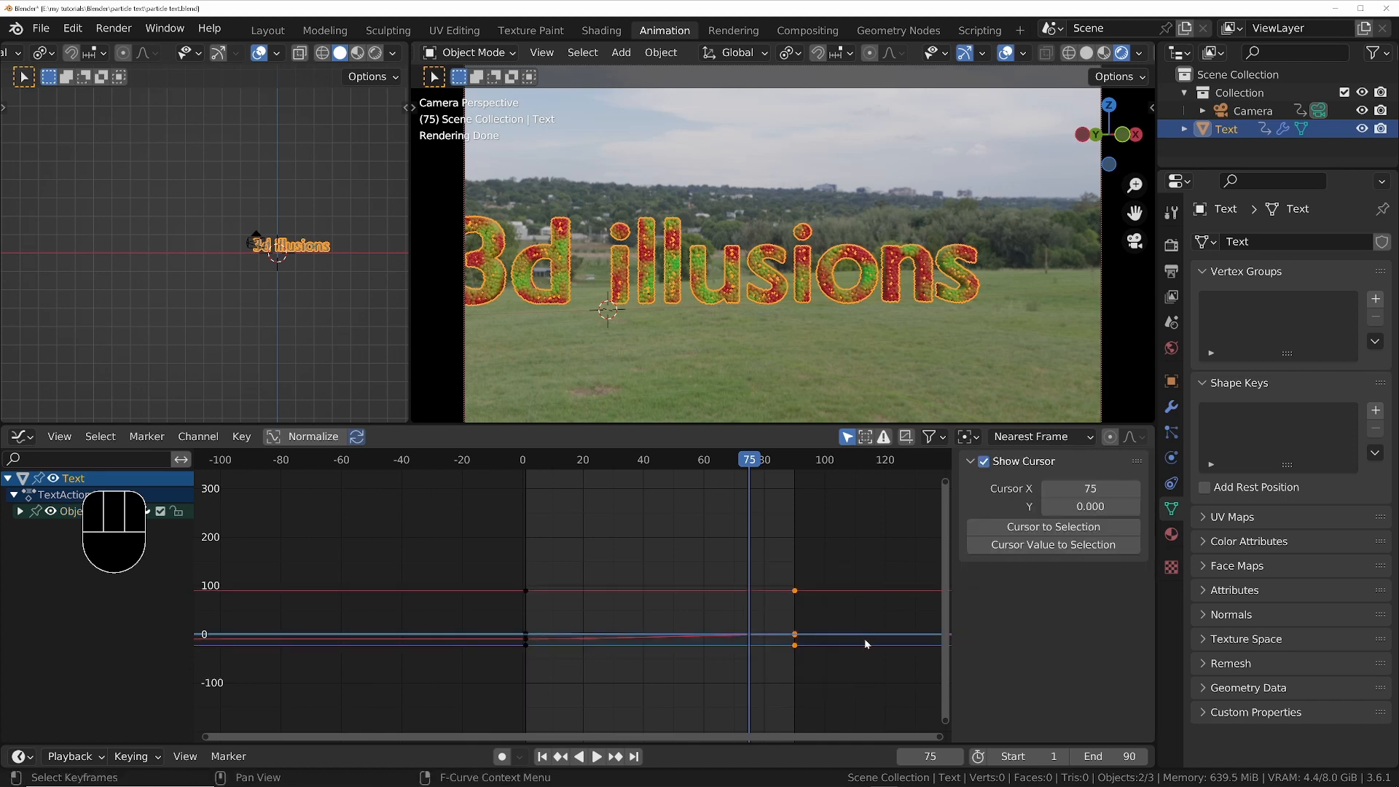
key(g)
click(733, 504)
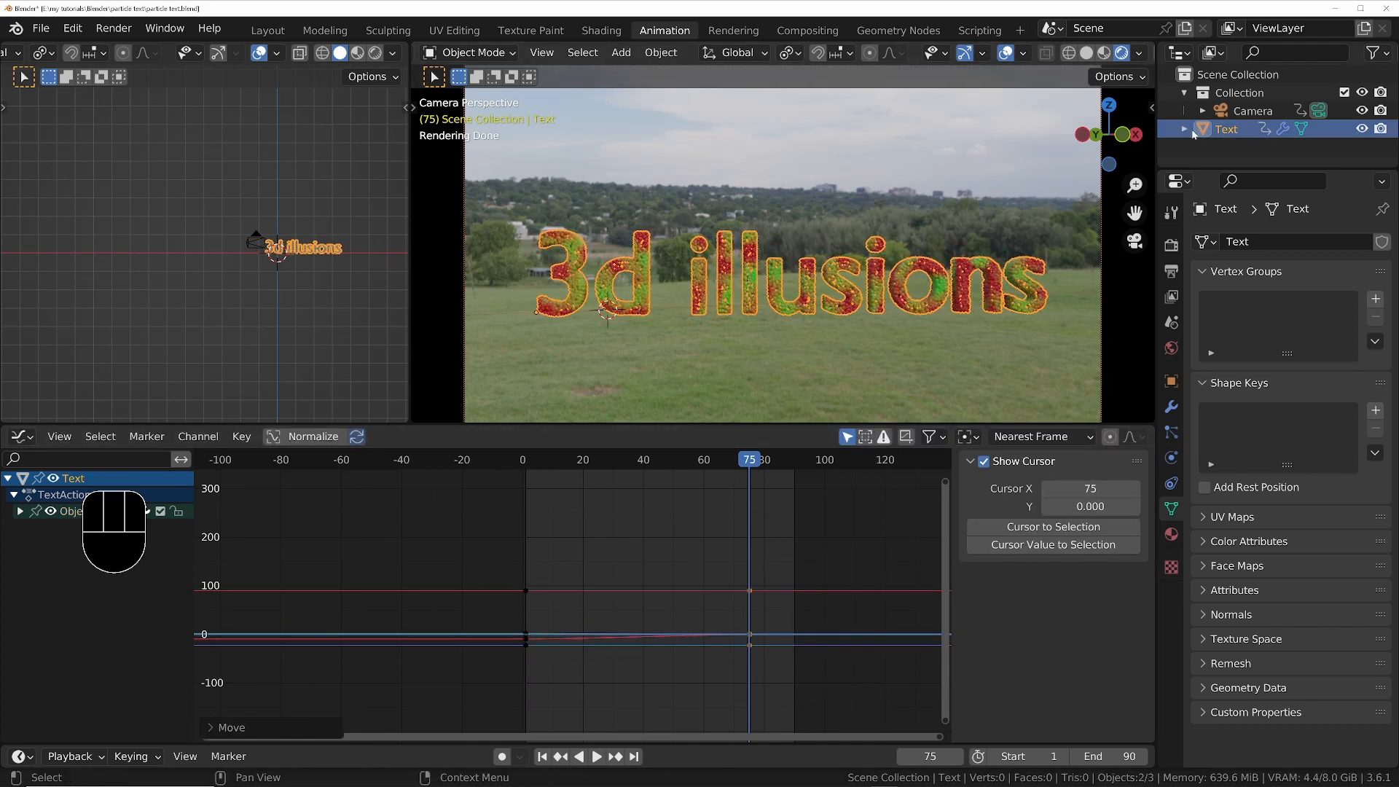
Keyframe the text modifier's "master dis..." value at 0 on frame 75 and hide the object transform curves
click(1252, 112)
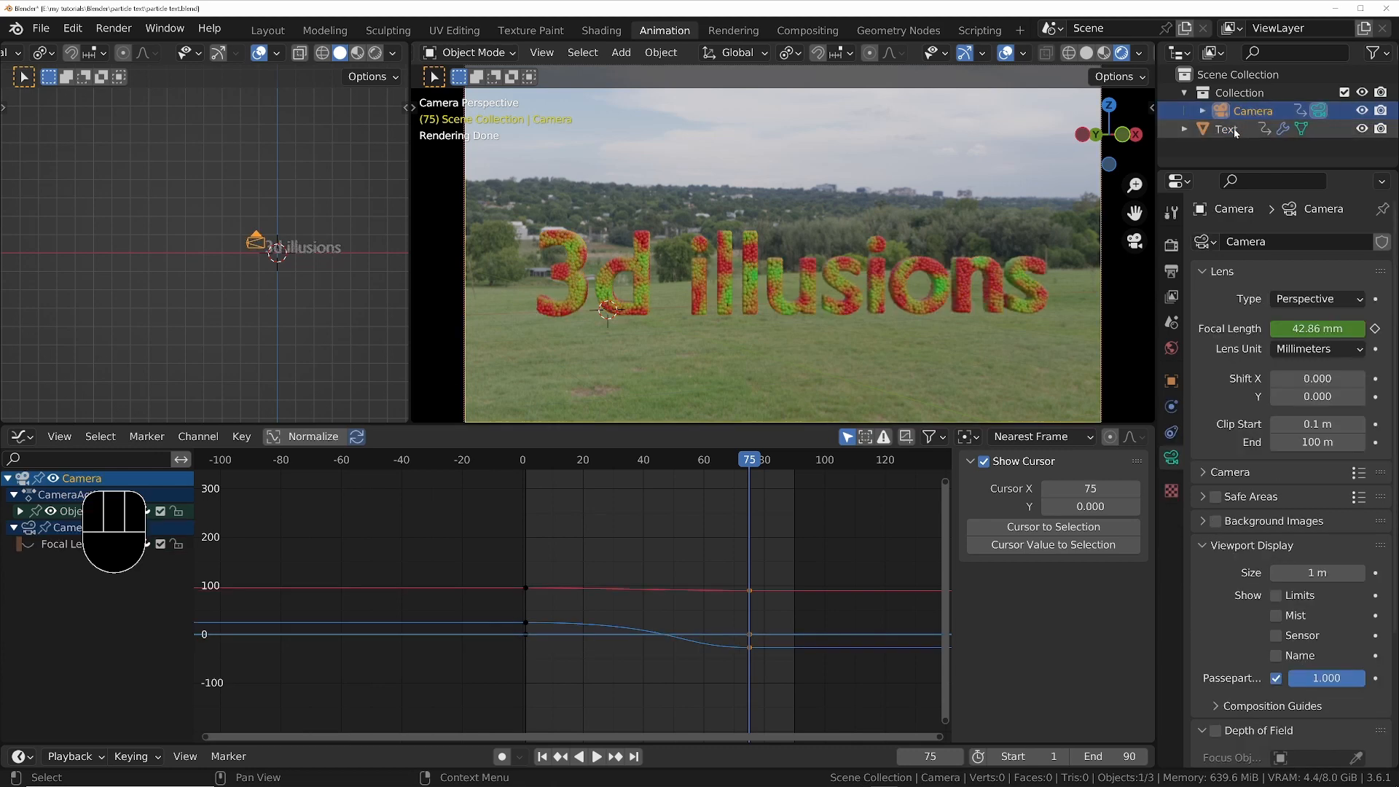
click(1234, 128)
click(1171, 410)
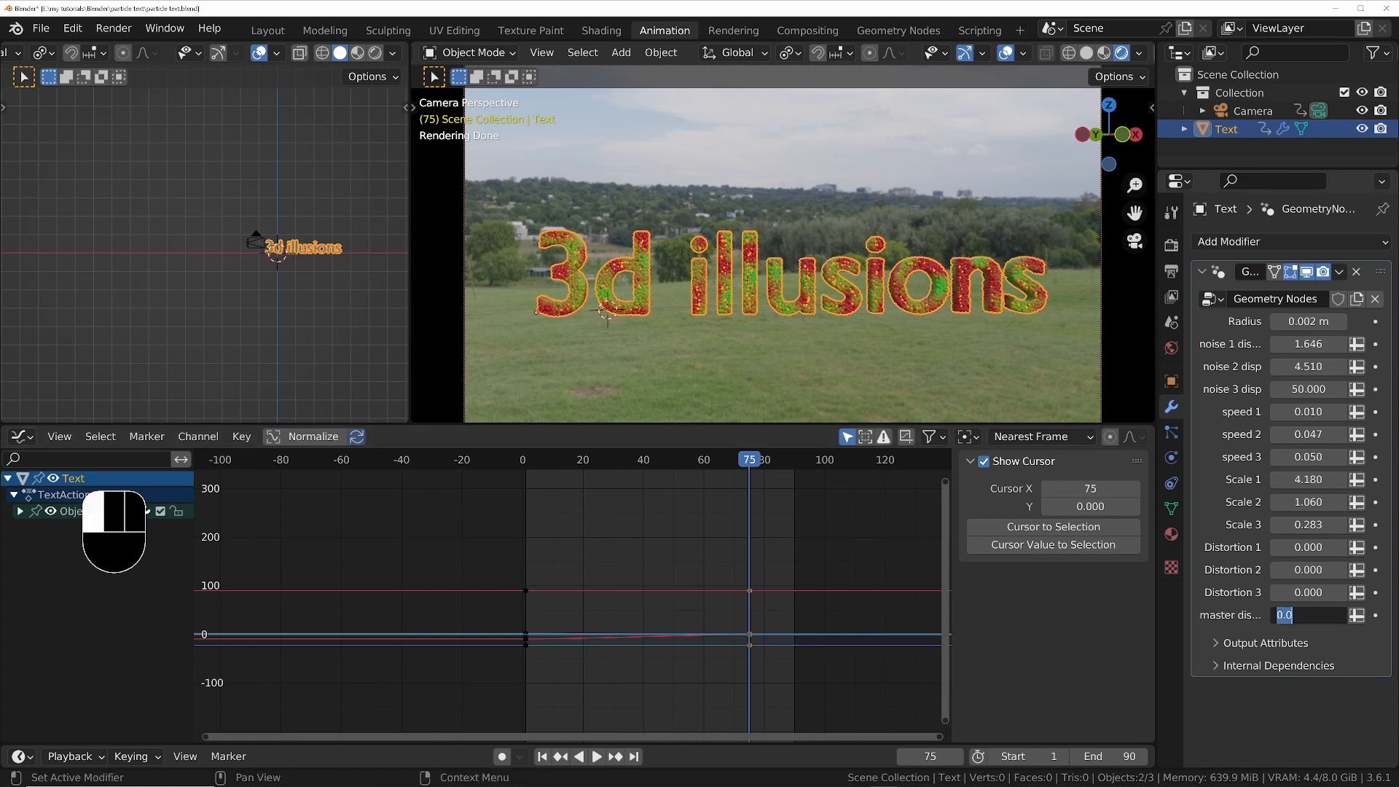
click(1304, 632)
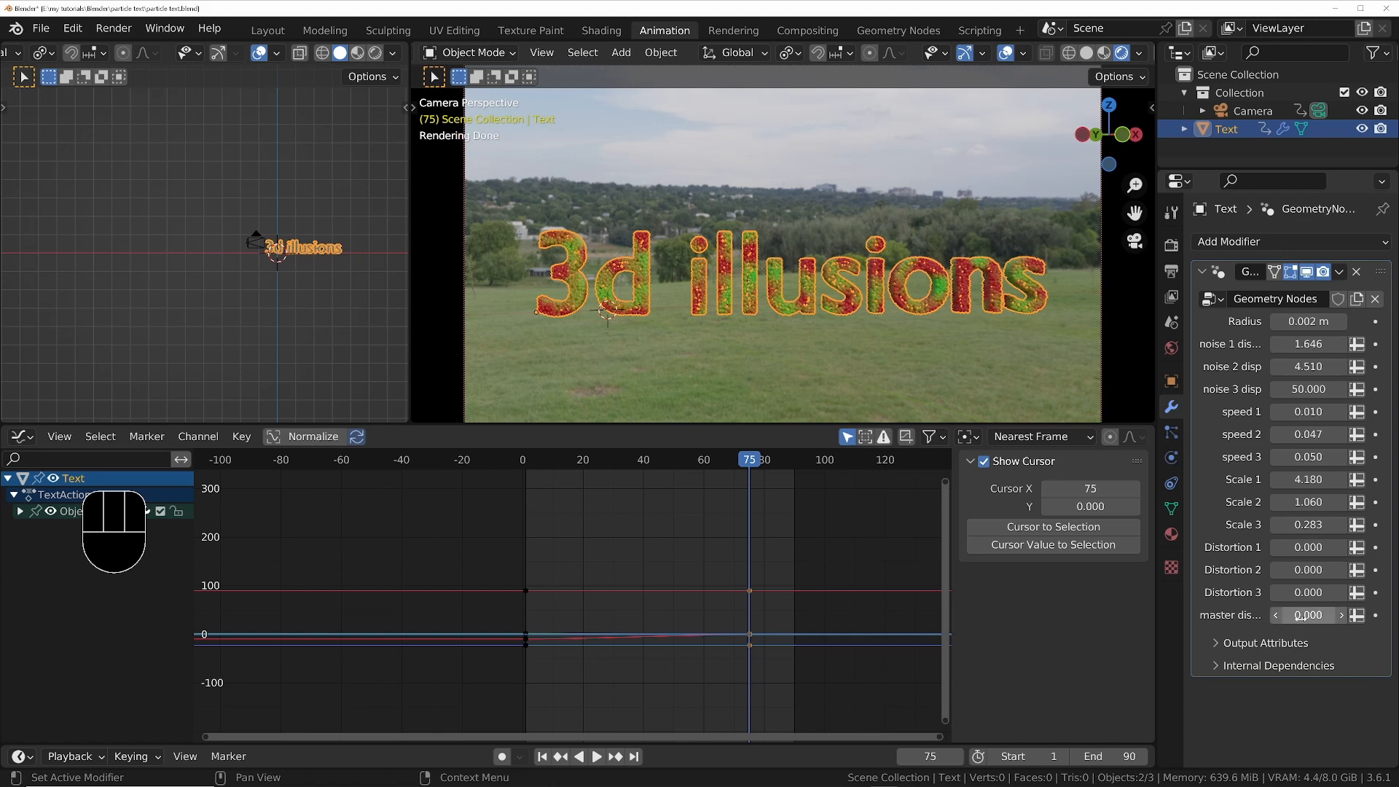
key(i)
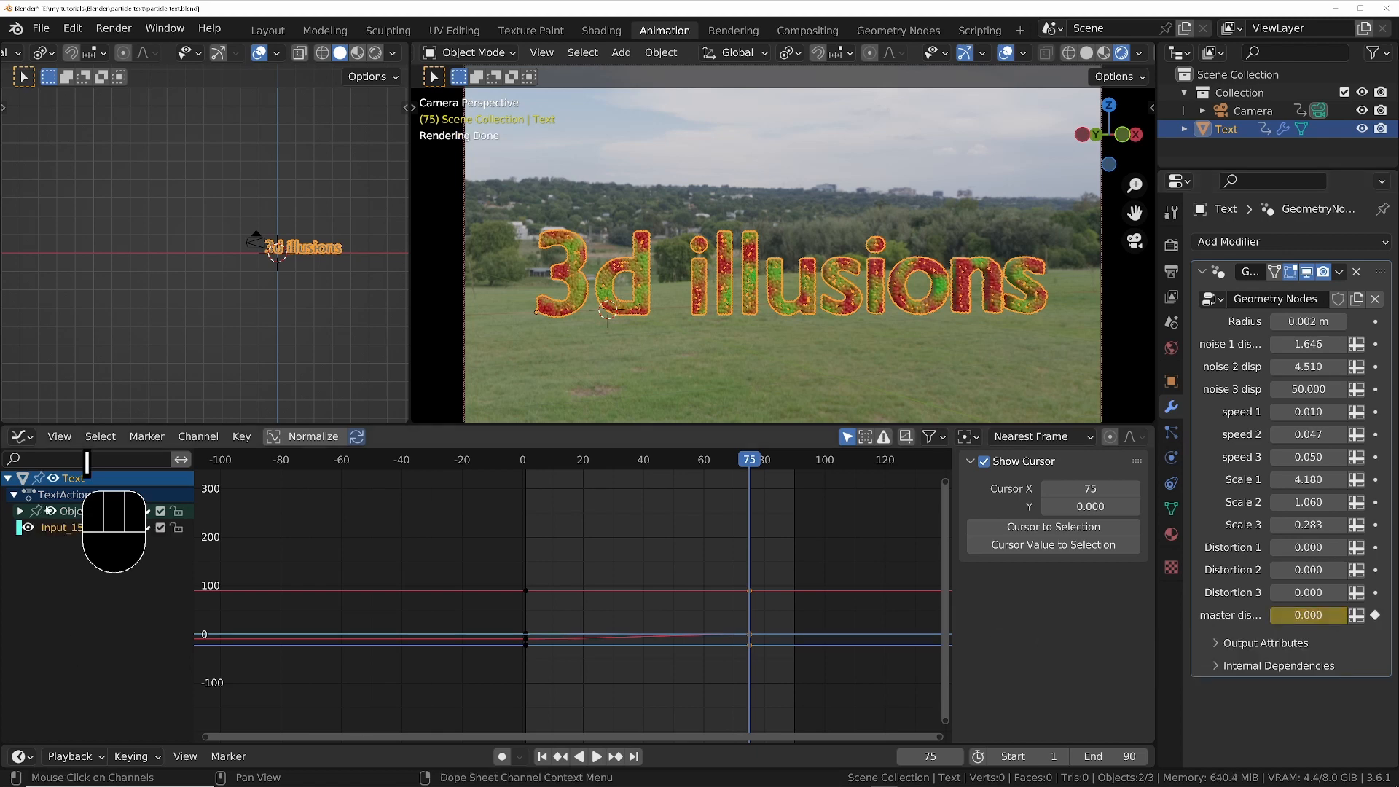
click(49, 512)
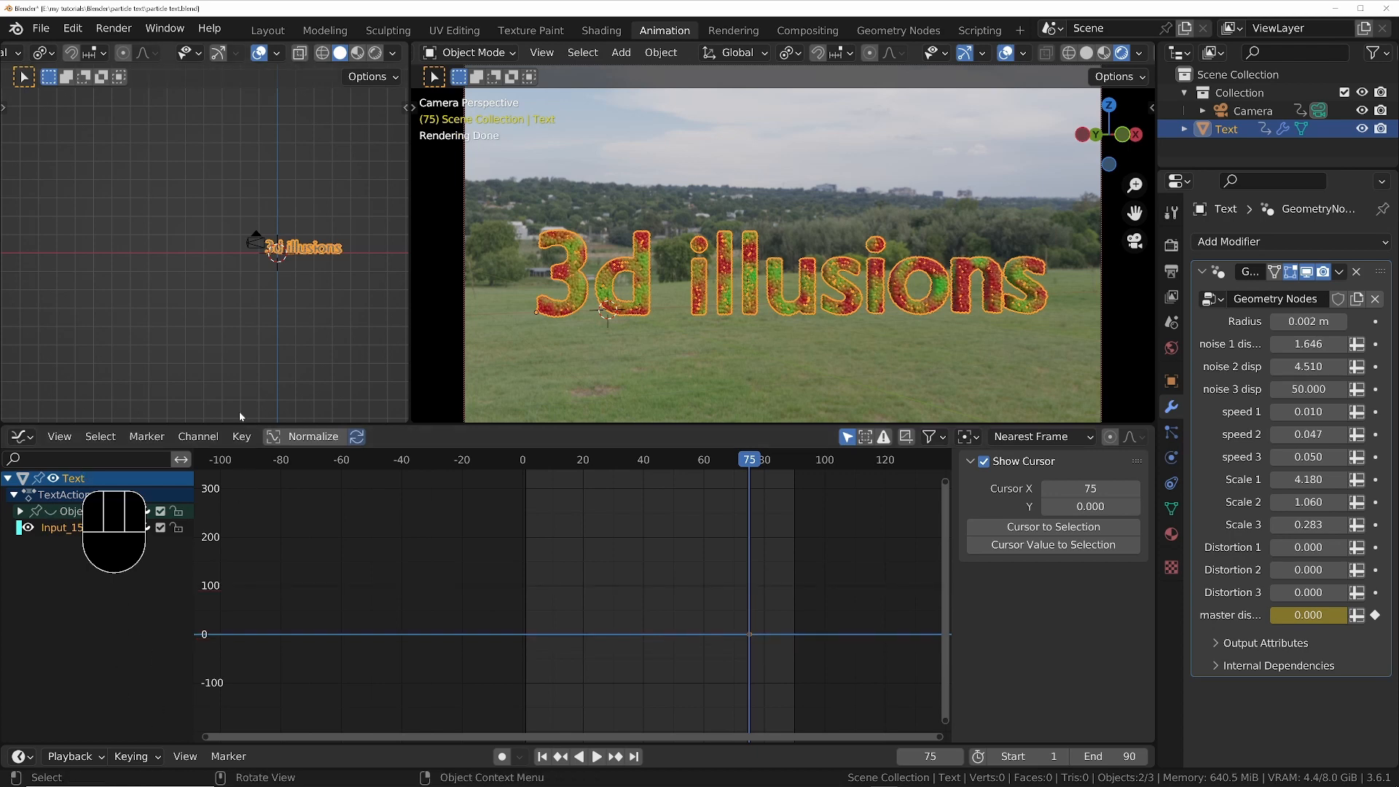
Set the Screencast Keys display's Y offset to 1010
key(n)
click(1145, 328)
scroll(1038, 376, down, 3)
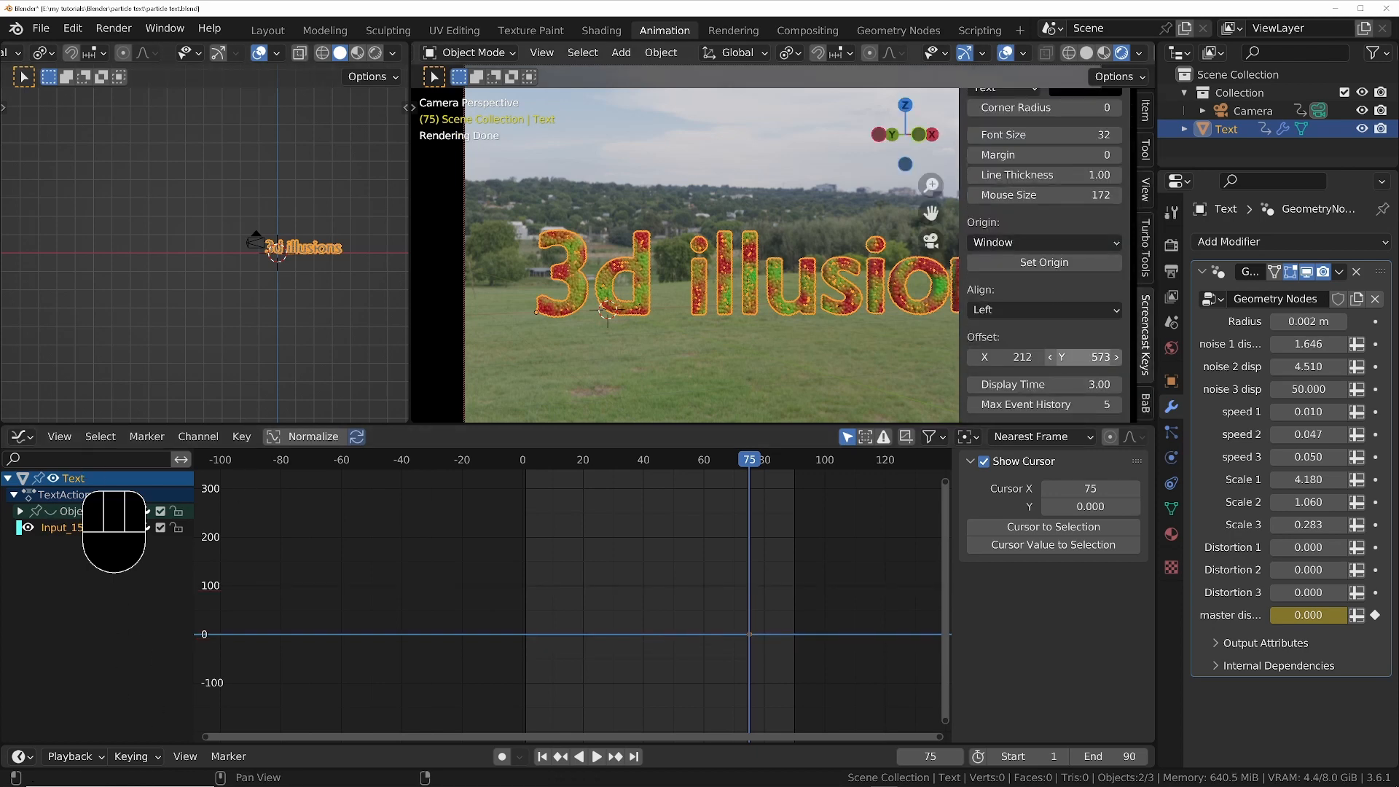
drag(1081, 358, 1137, 357)
drag(747, 488, 532, 497)
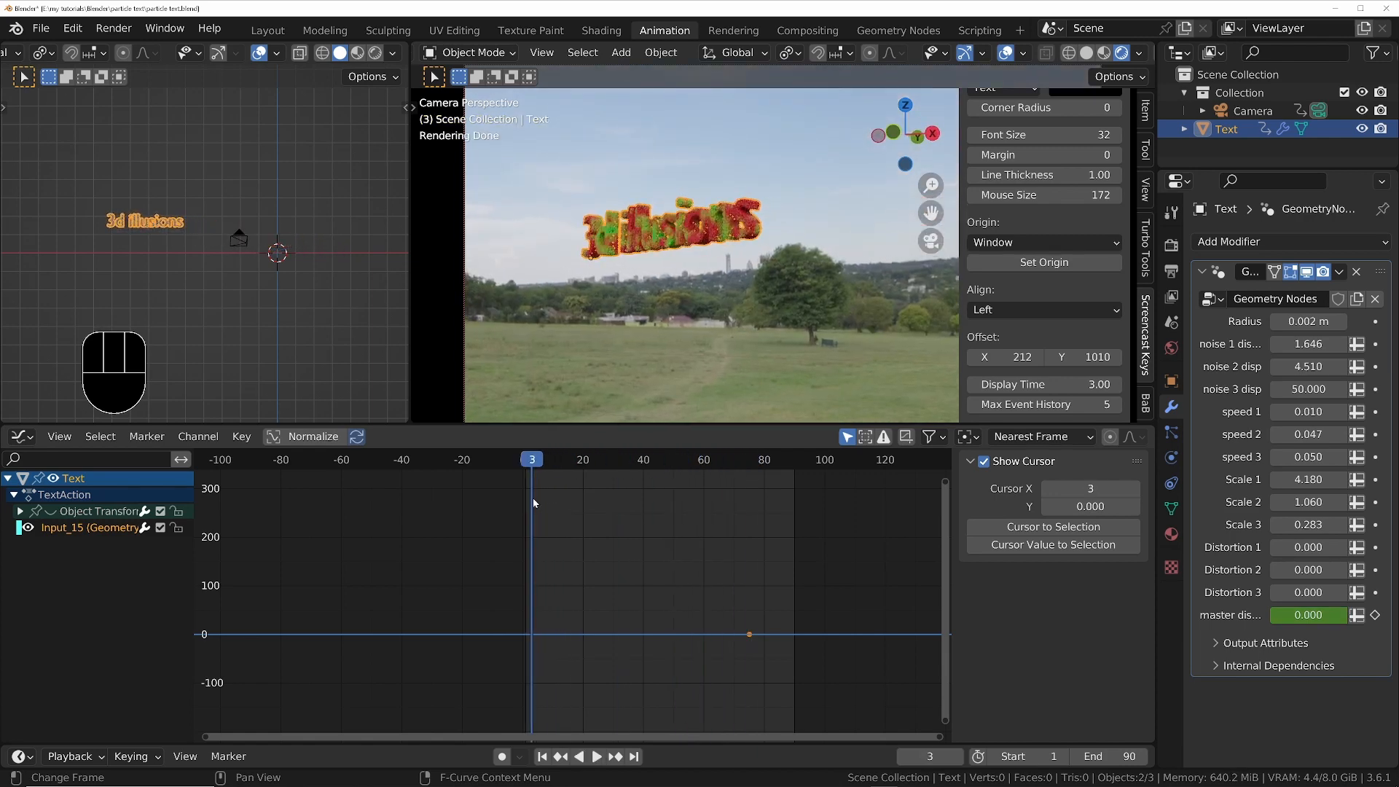
key(shift+Left)
shift+drag(1282, 616, 1310, 617)
key(space)
key(space)
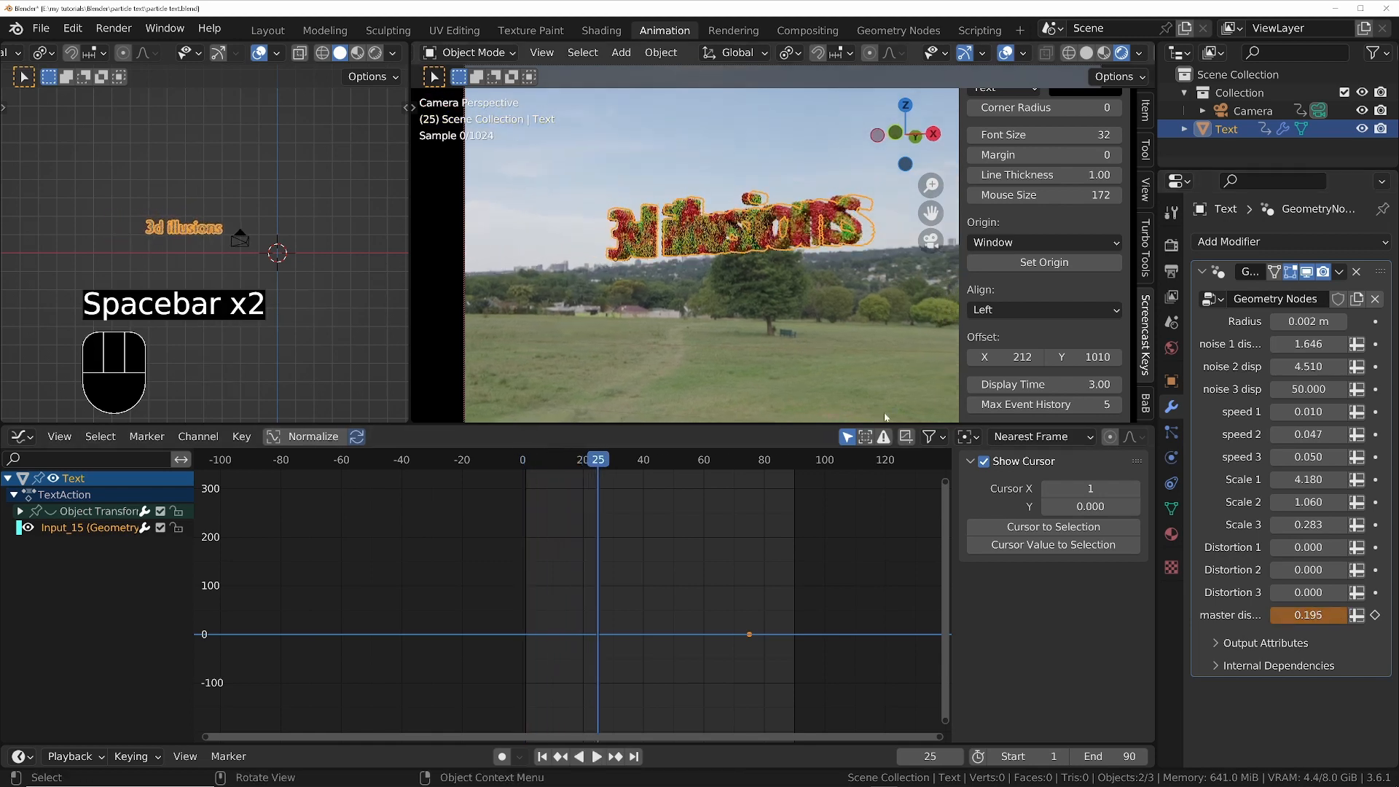
Keyframe the text modifier's "master dis..." value at 0.191 on frame 1 and preview the animation
key(shift+Left)
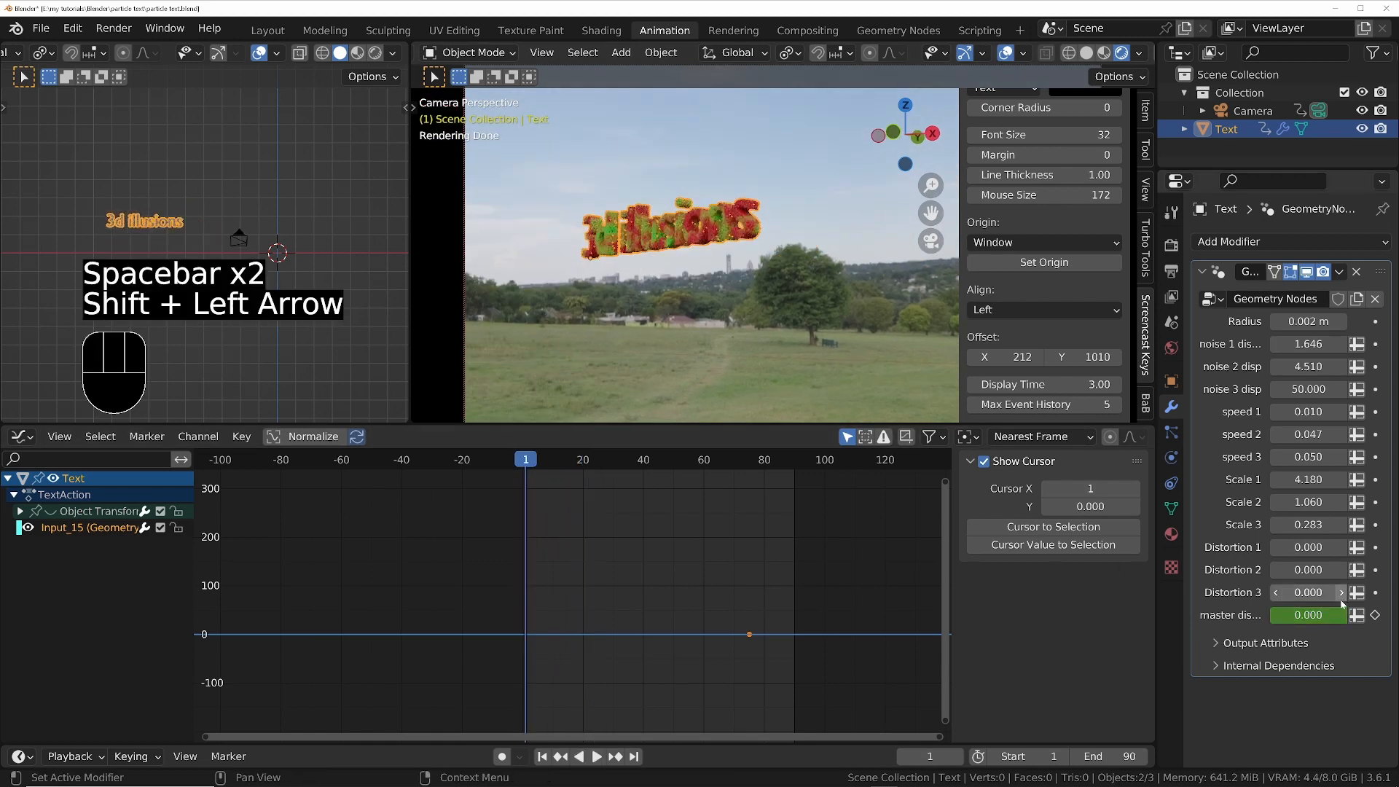
shift+drag(1290, 617, 1320, 620)
key(i)
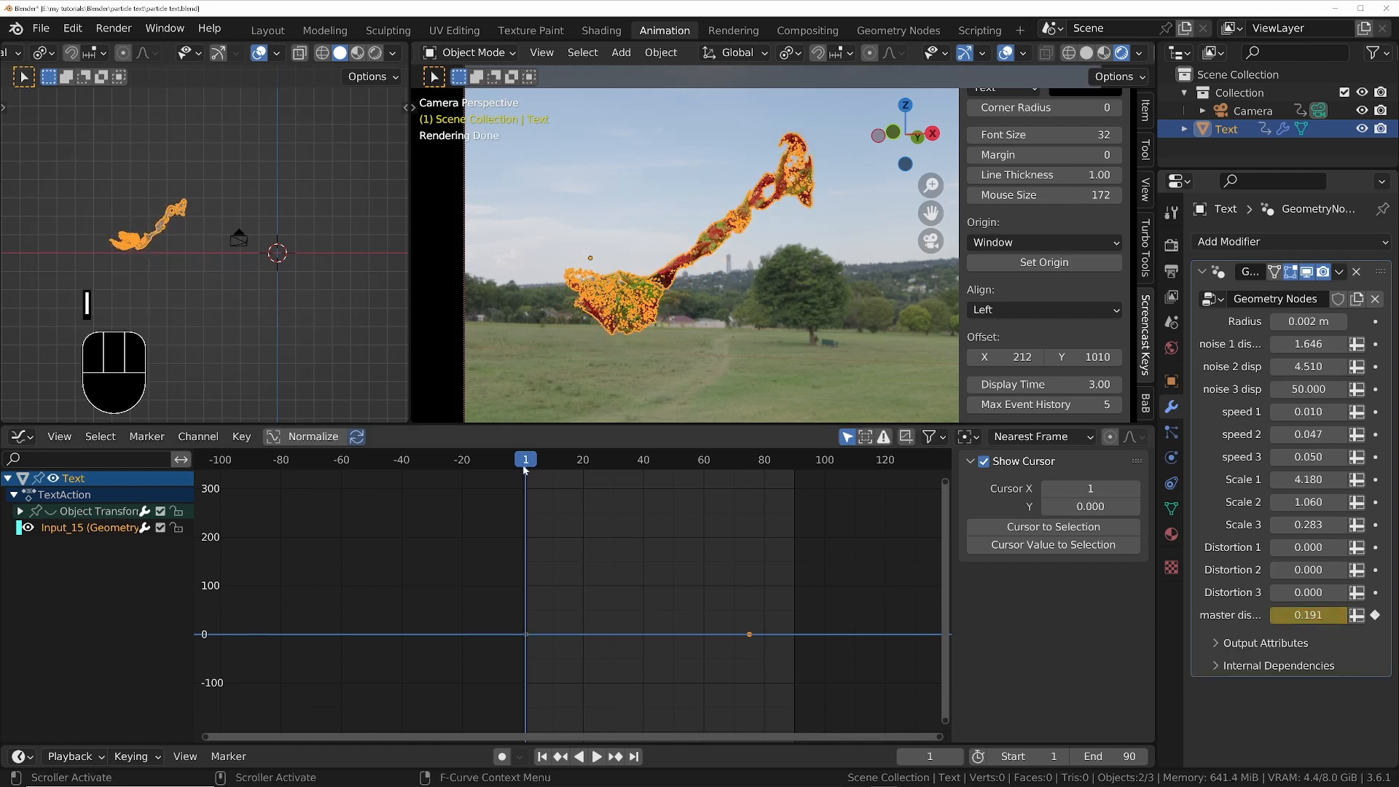
drag(524, 469, 660, 475)
key(space)
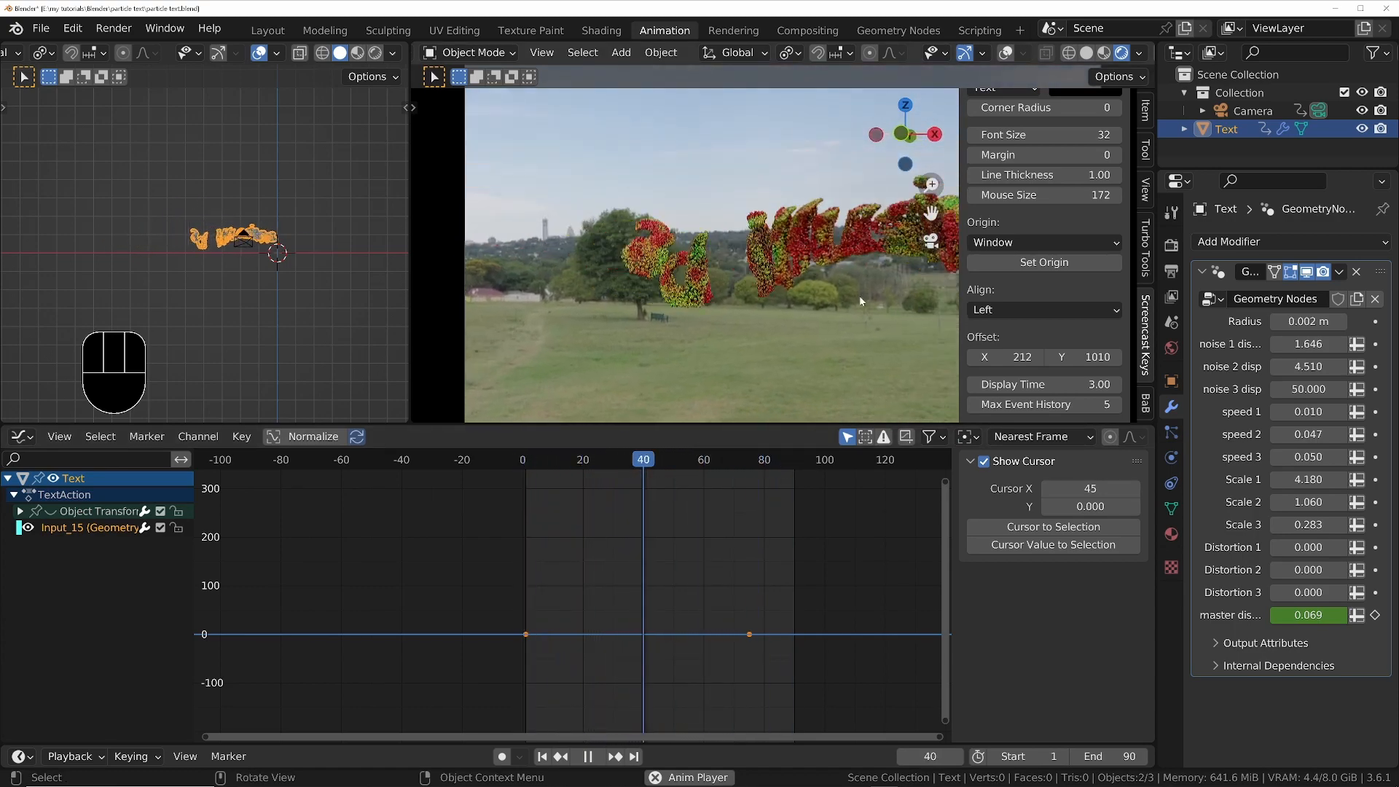
key(space)
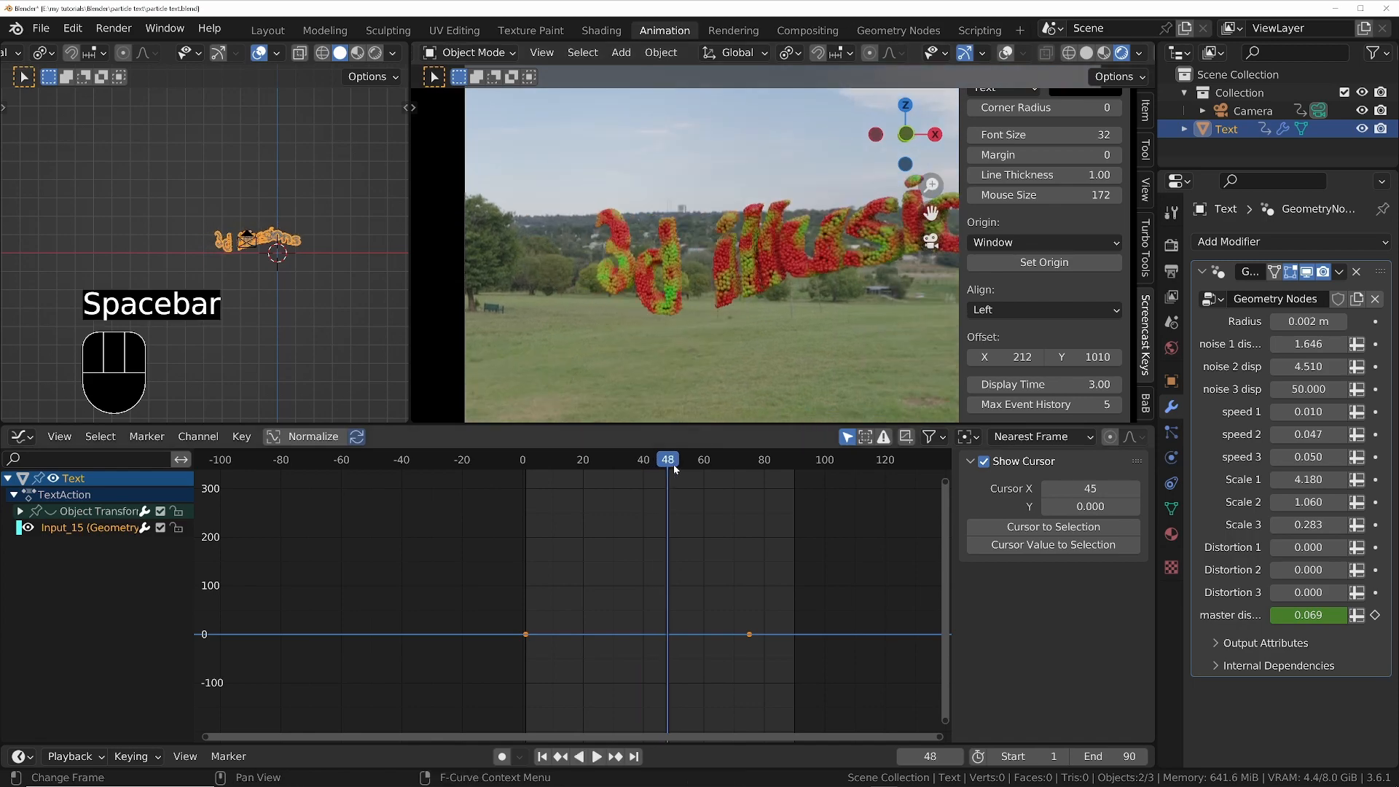
drag(674, 465, 721, 481)
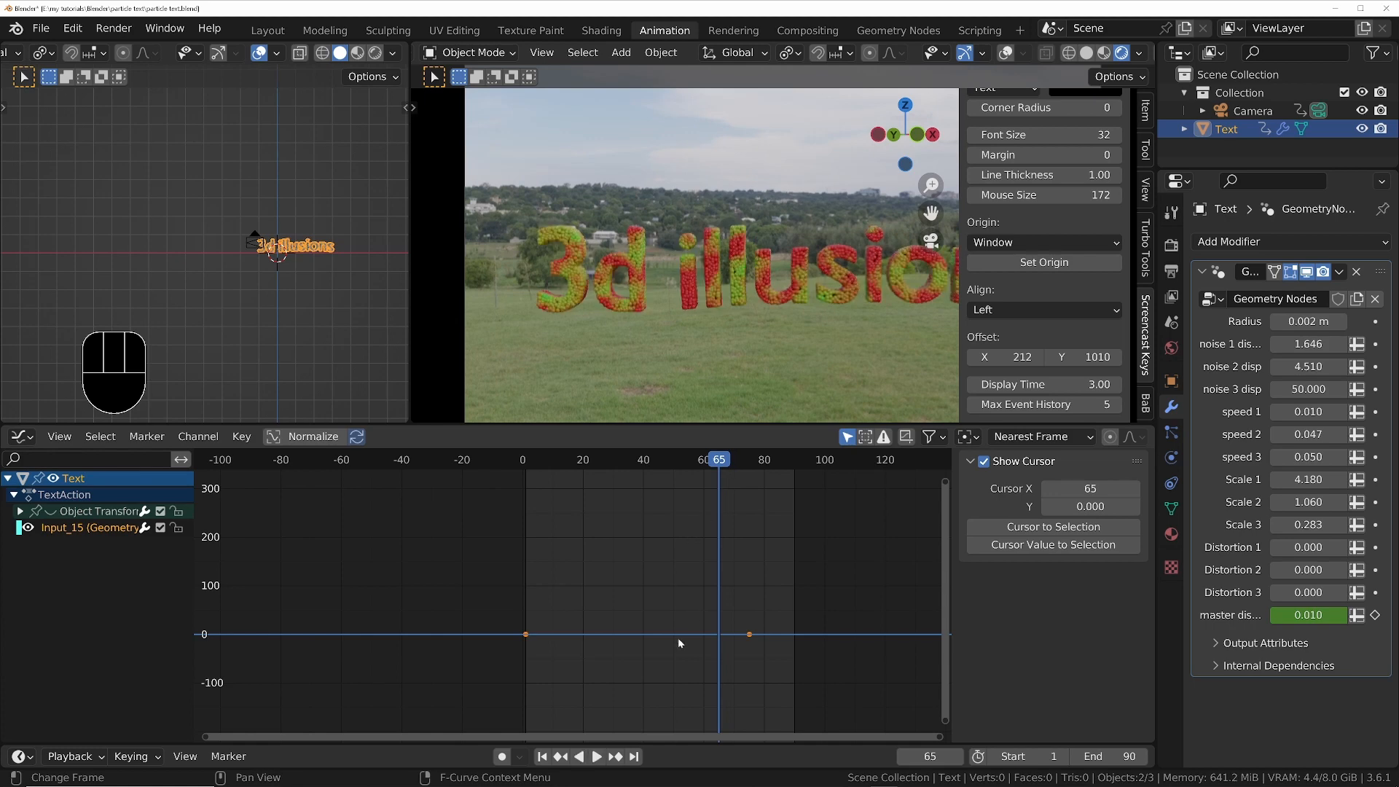
Duplicate the frame 1 keyframe of the distortion curve to about frame 64, keeping the same value
key(Home)
ctrl+middle_drag(678, 639, 600, 601)
drag(429, 552, 449, 518)
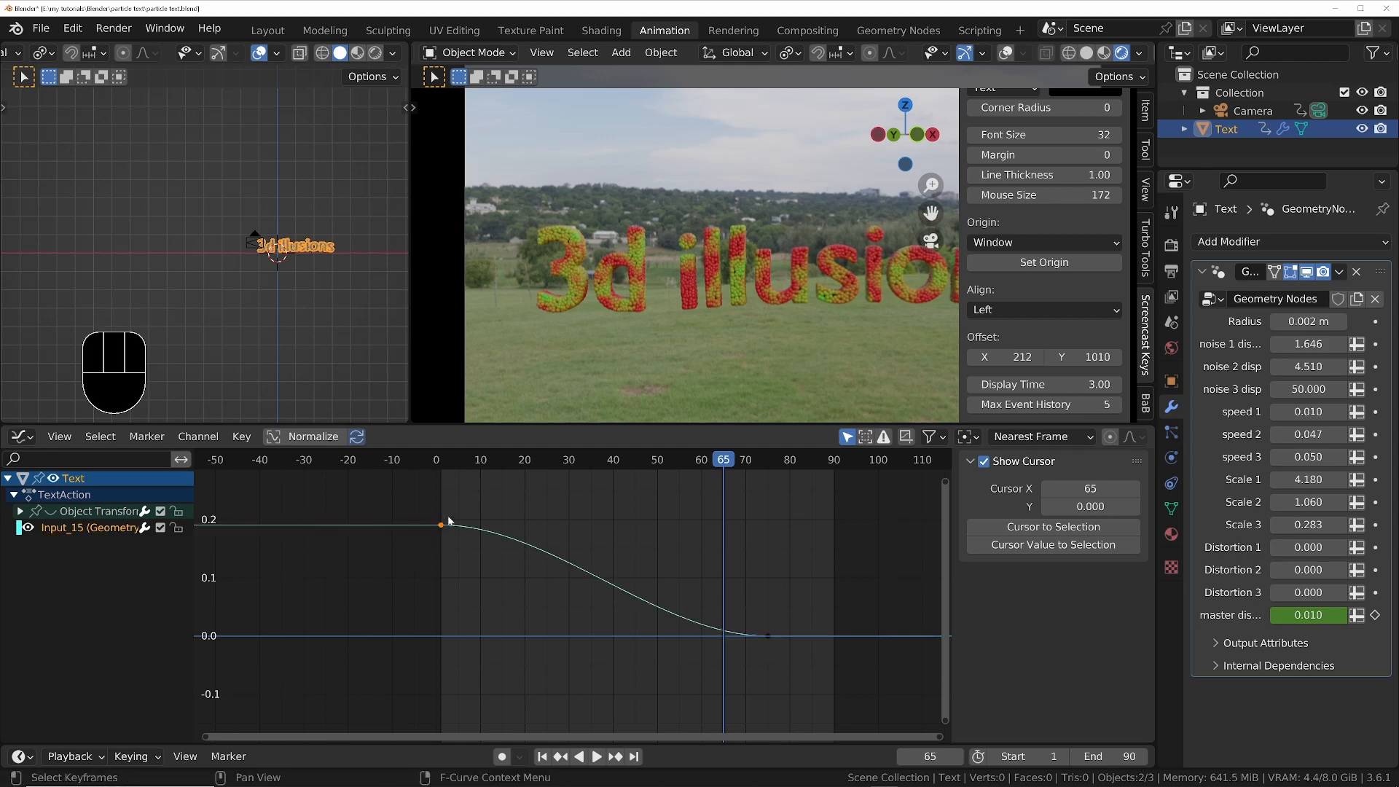
key(shift+d)
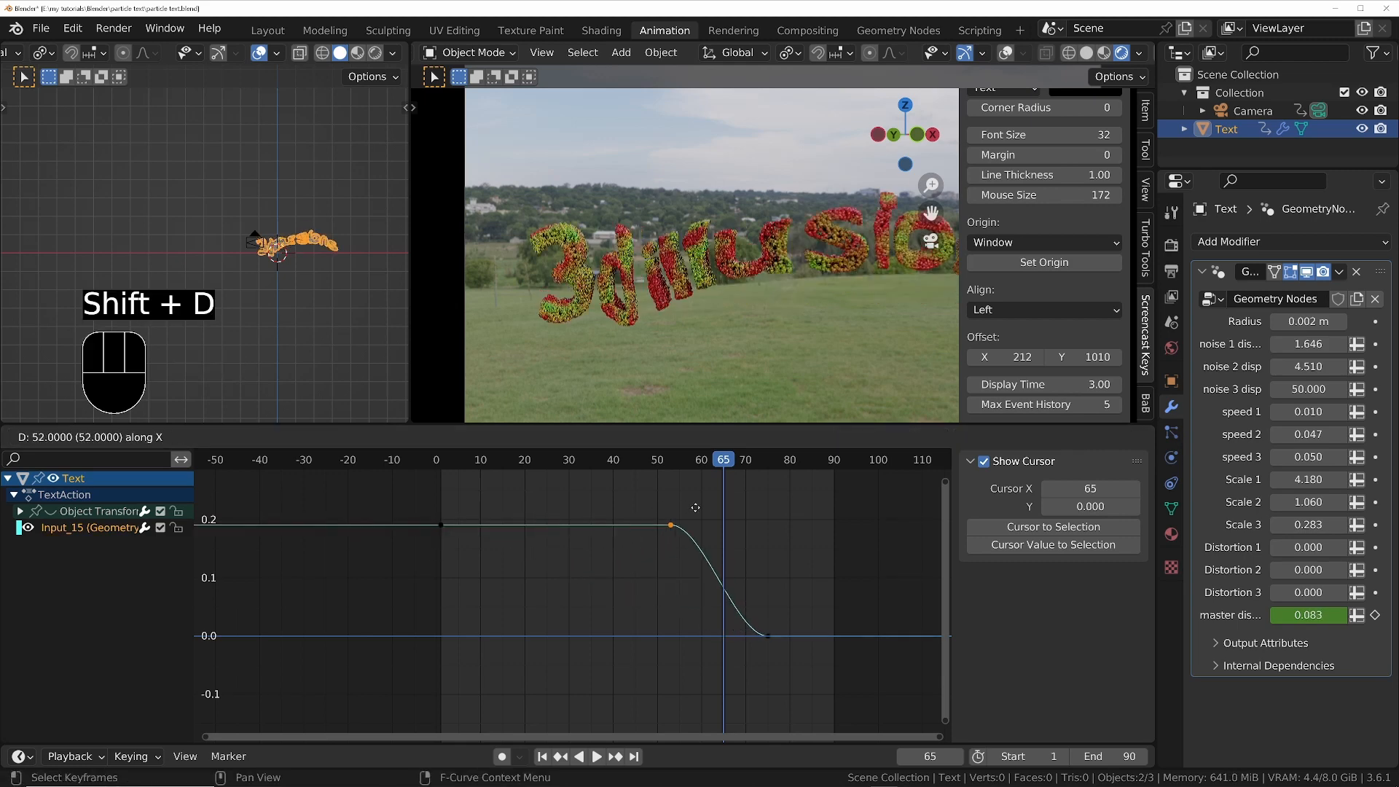
click(693, 464)
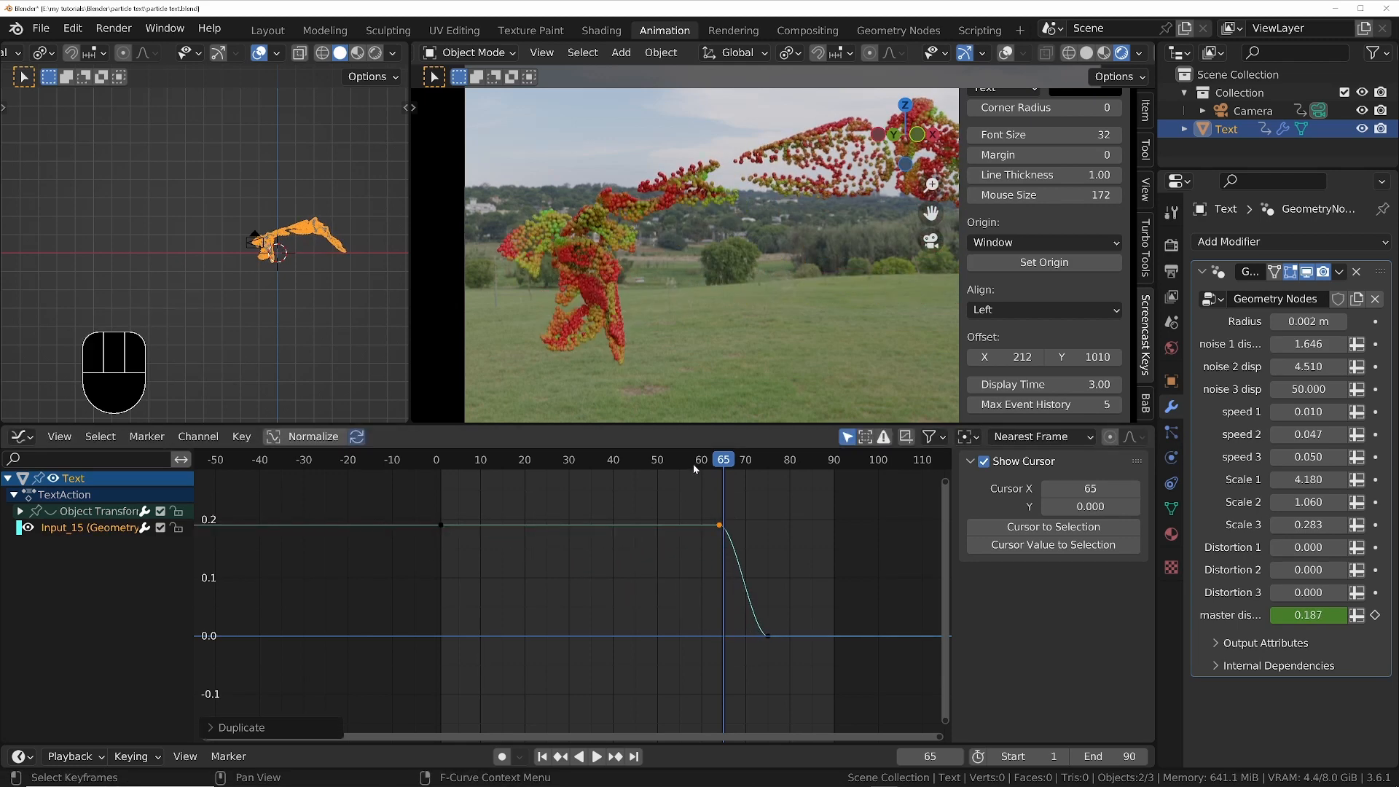
Hide the viewport sidebar and play and scrub the rendered animation to examine how the particles move and form the text
drag(693, 463, 453, 481)
key(space)
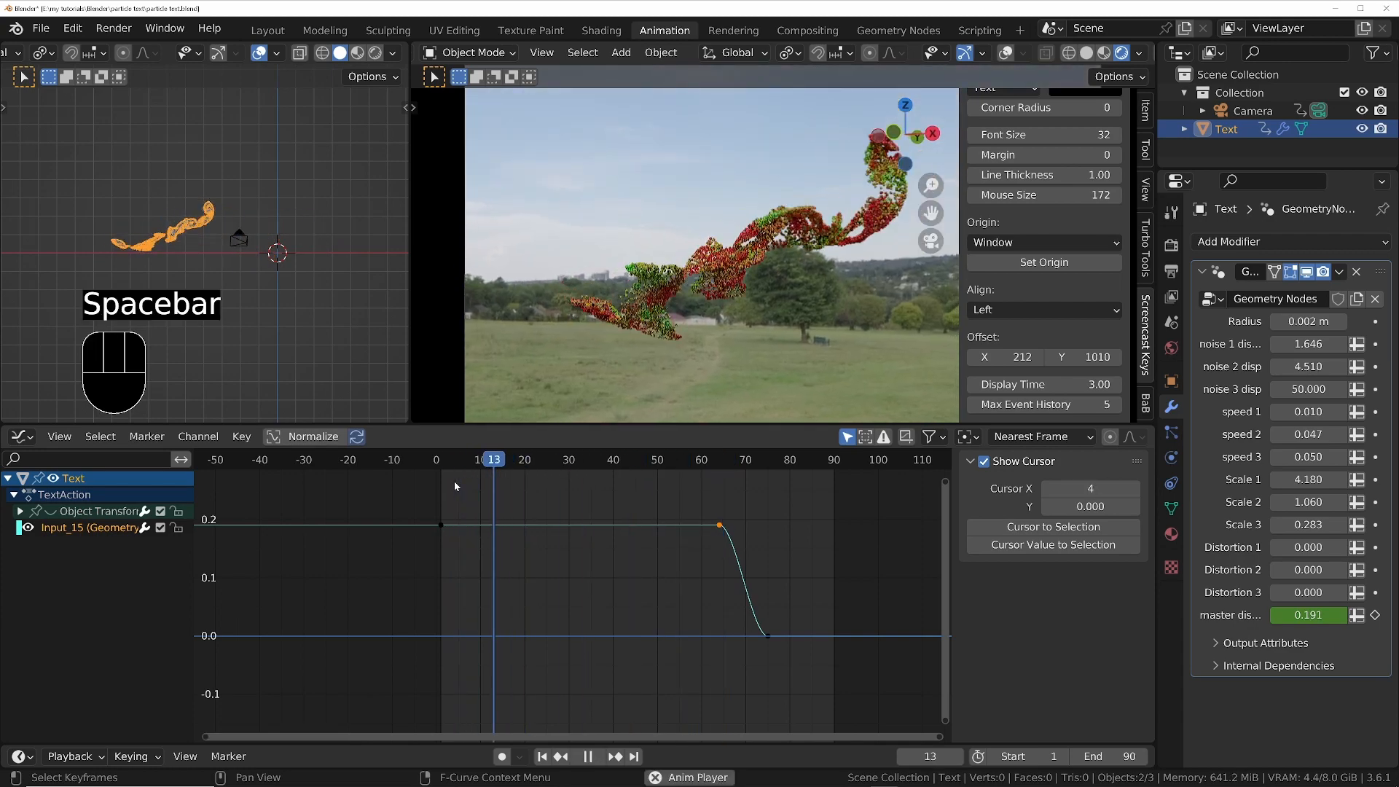
key(n)
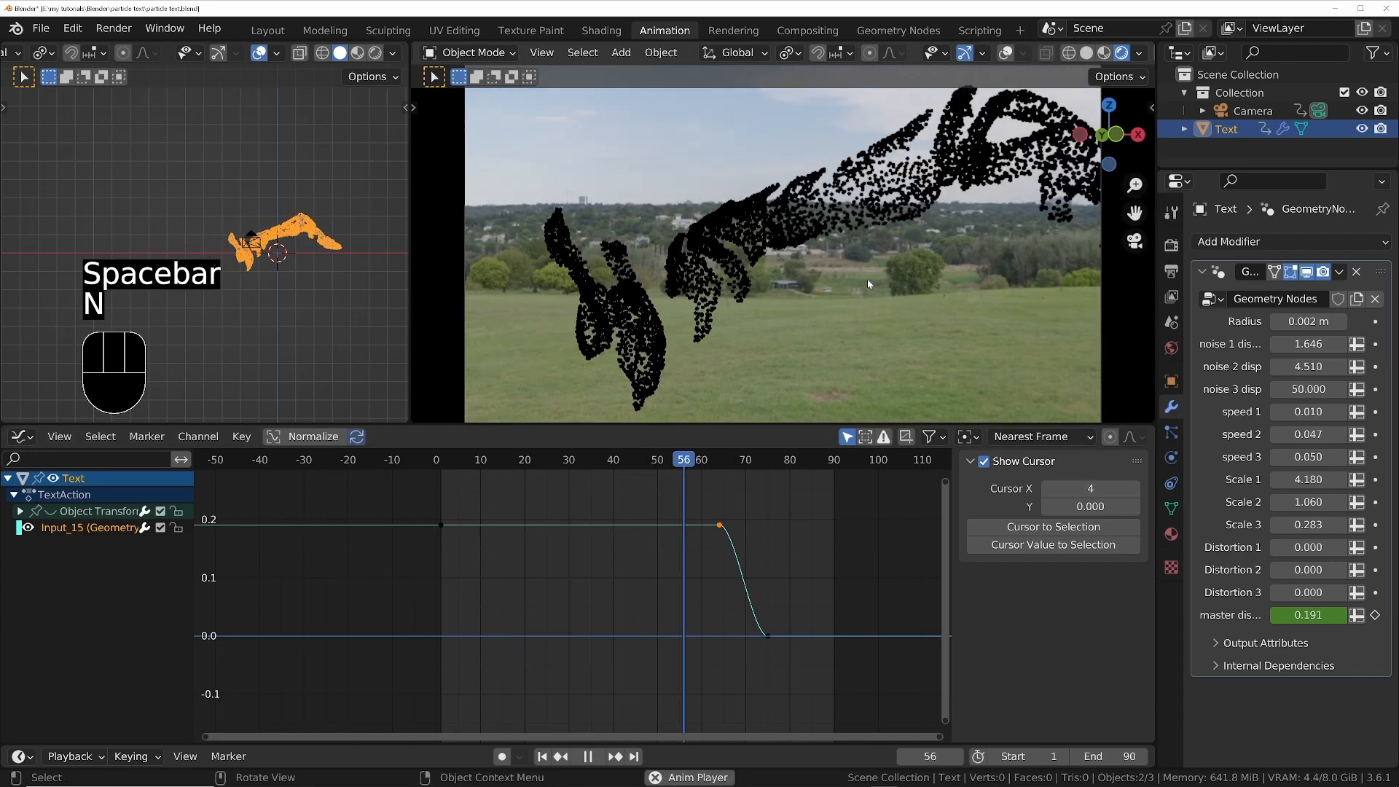
key(space)
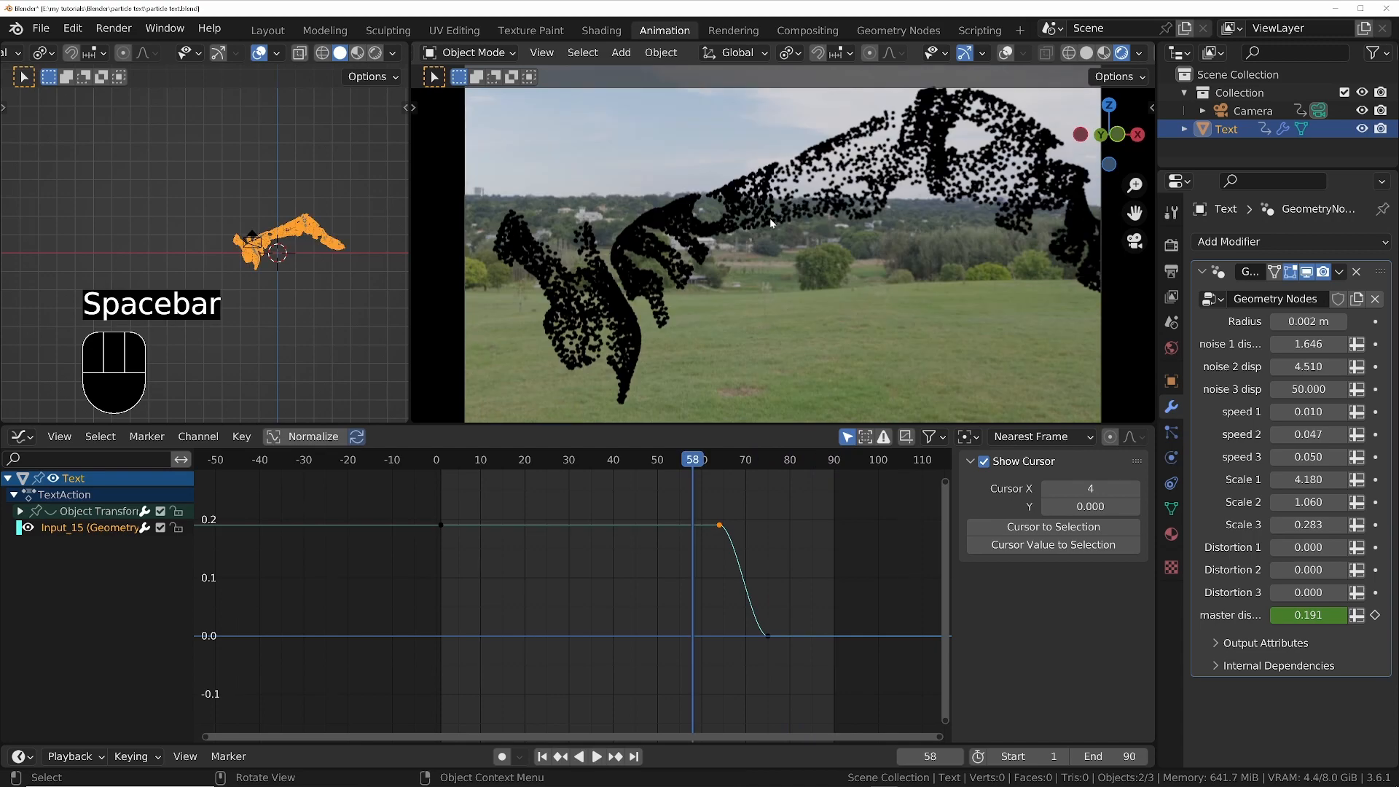
drag(691, 468, 525, 488)
click(1087, 54)
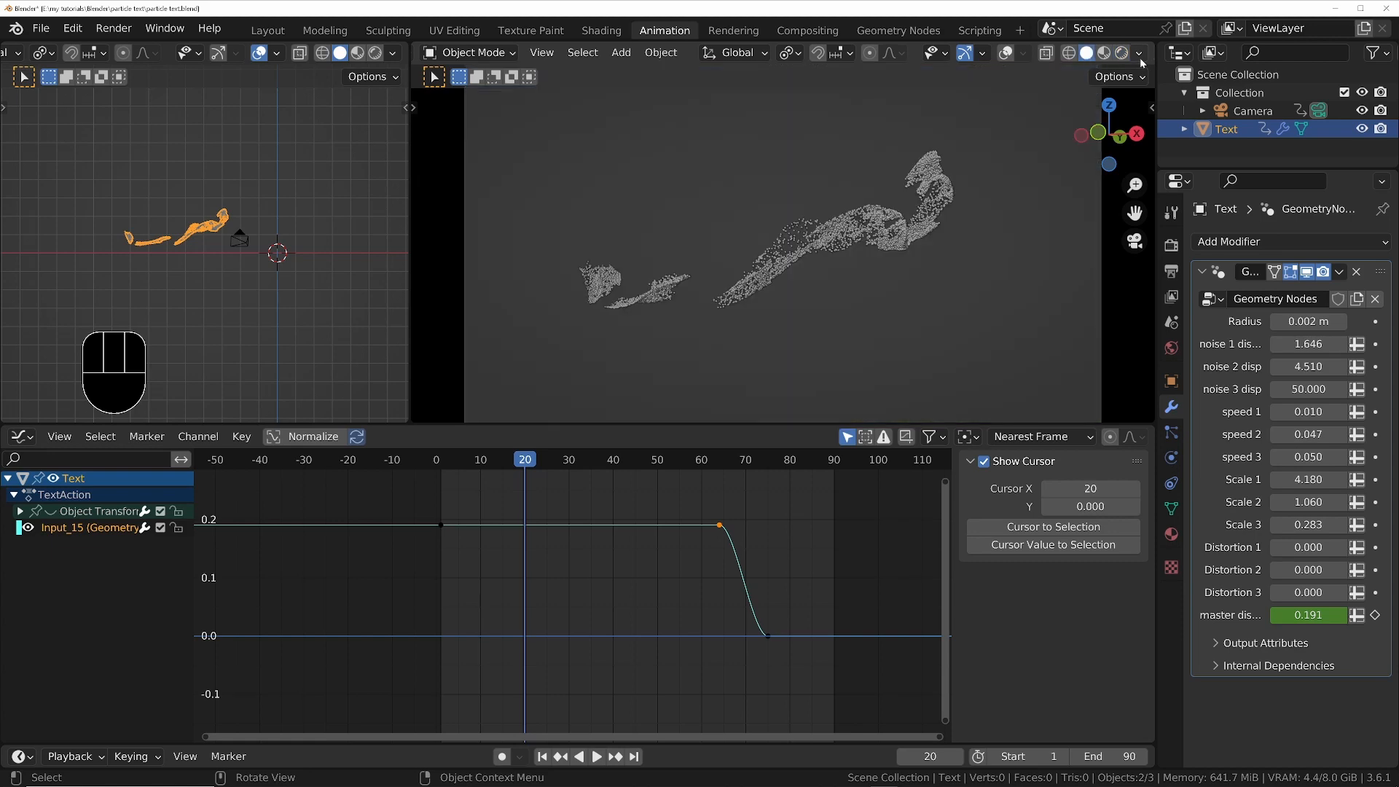
click(1123, 54)
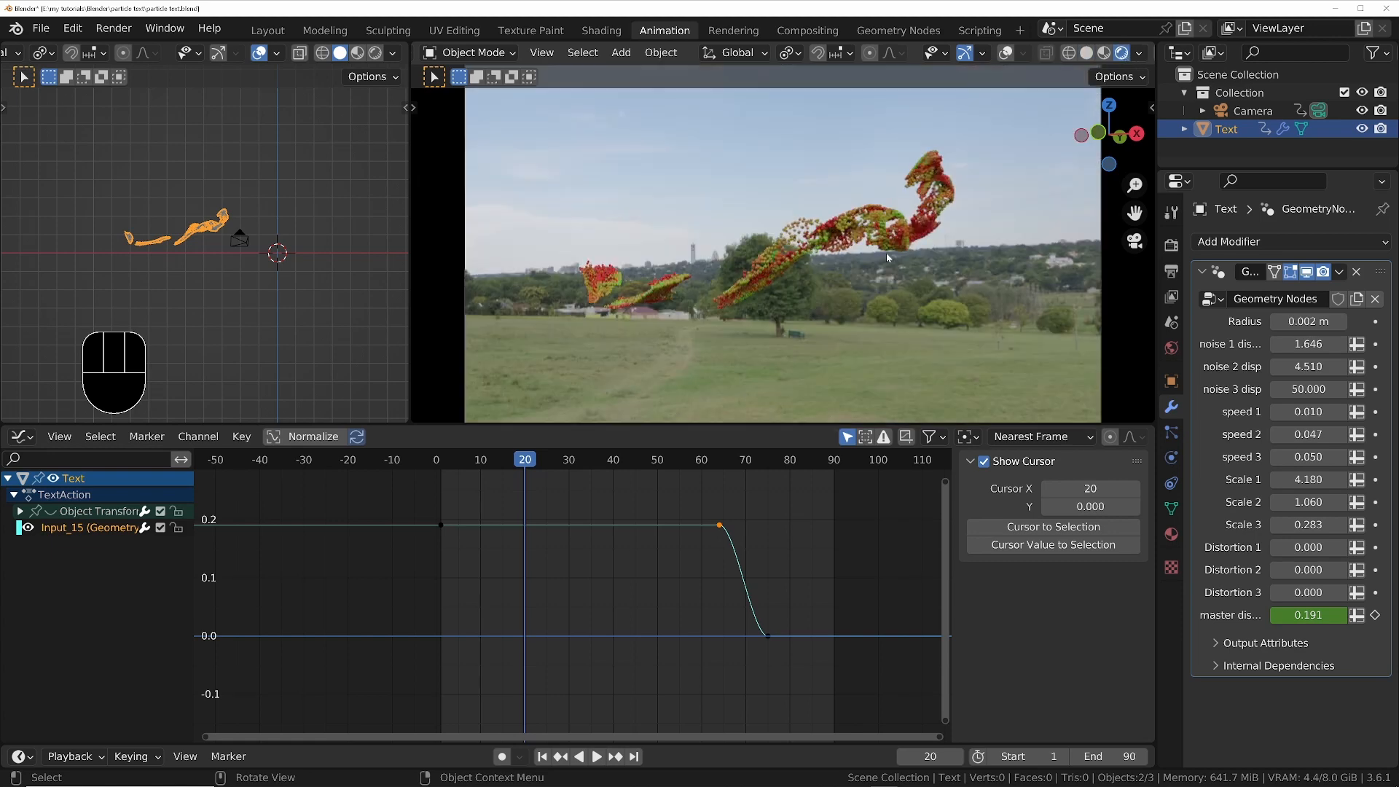
key(space)
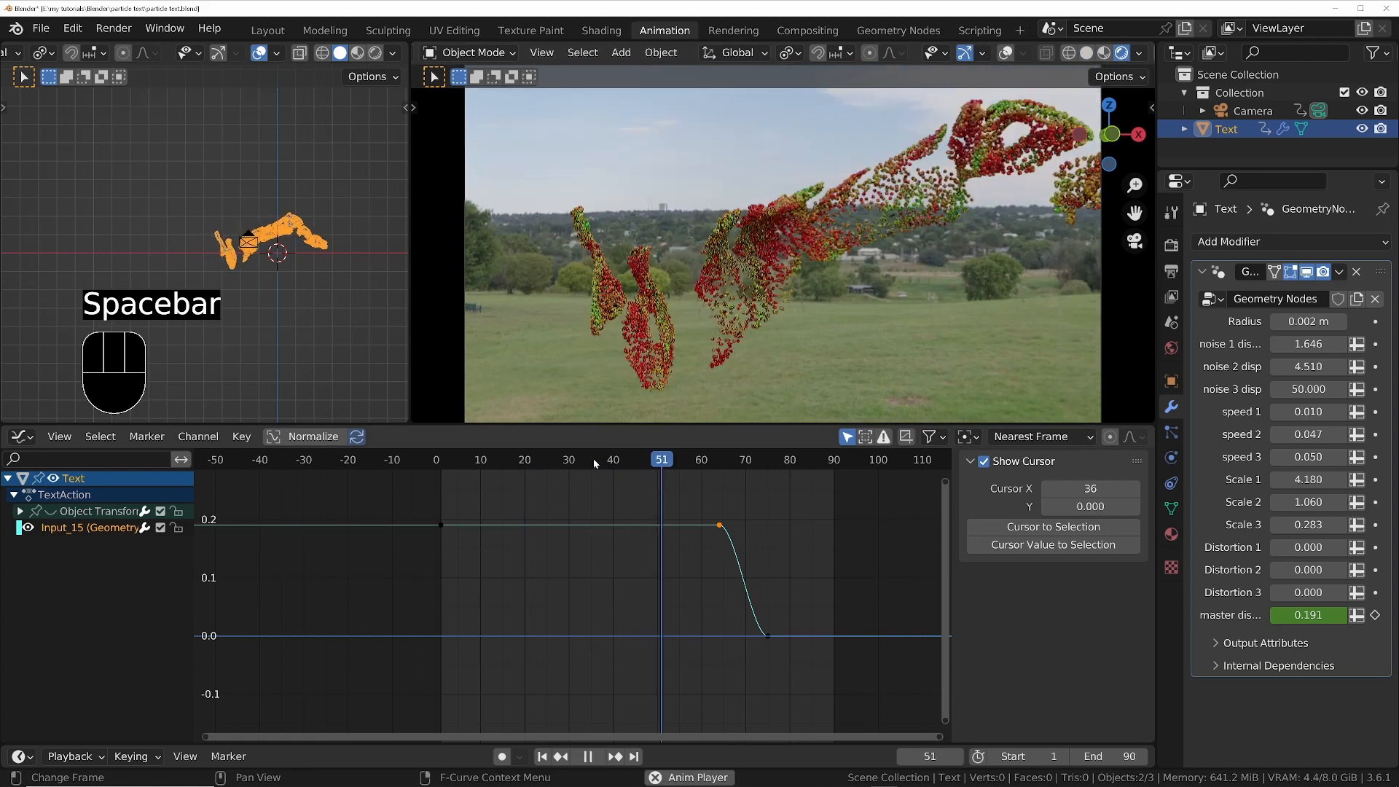
key(space)
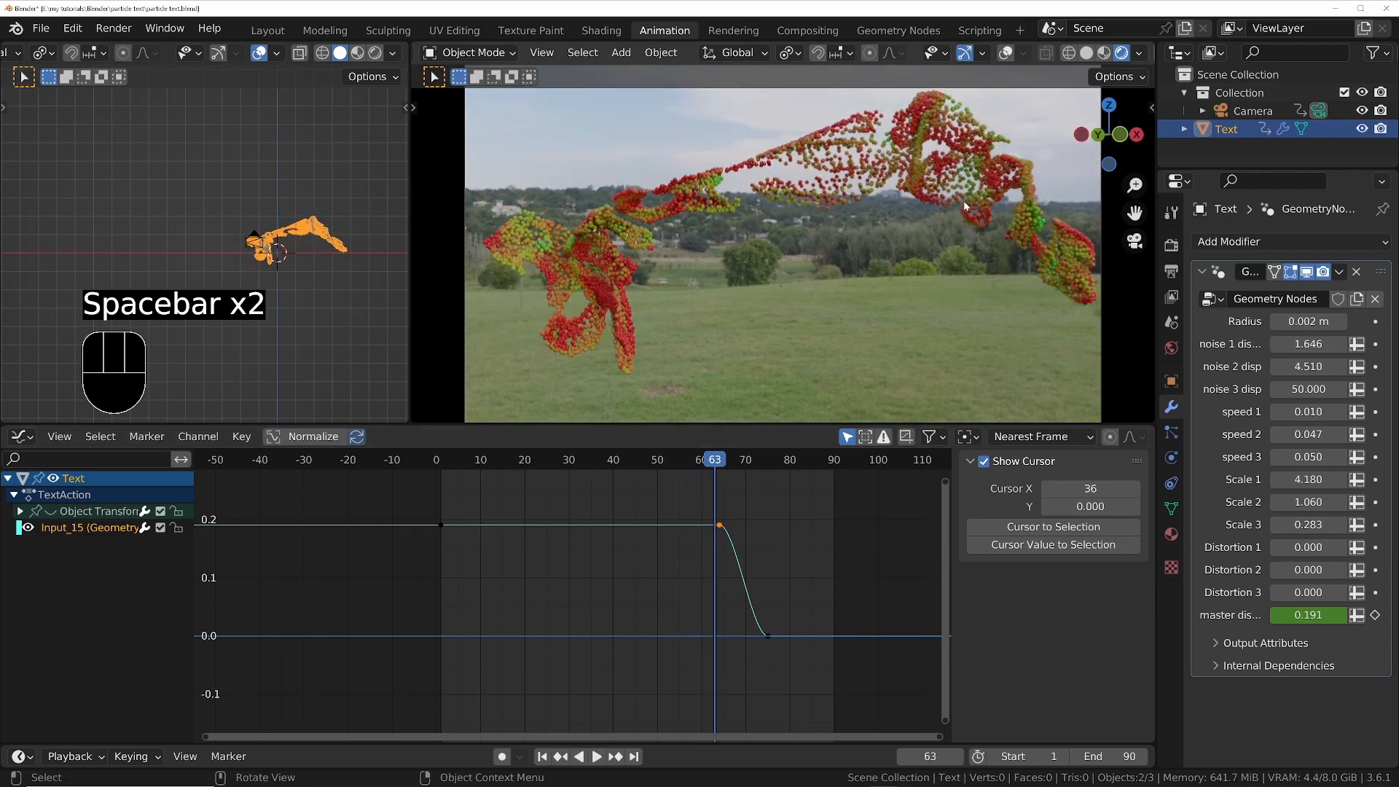
mouse_move(715, 467)
mouse_down()
mouse_move(768, 466)
mouse_move(741, 467)
mouse_up()
drag(721, 473, 639, 479)
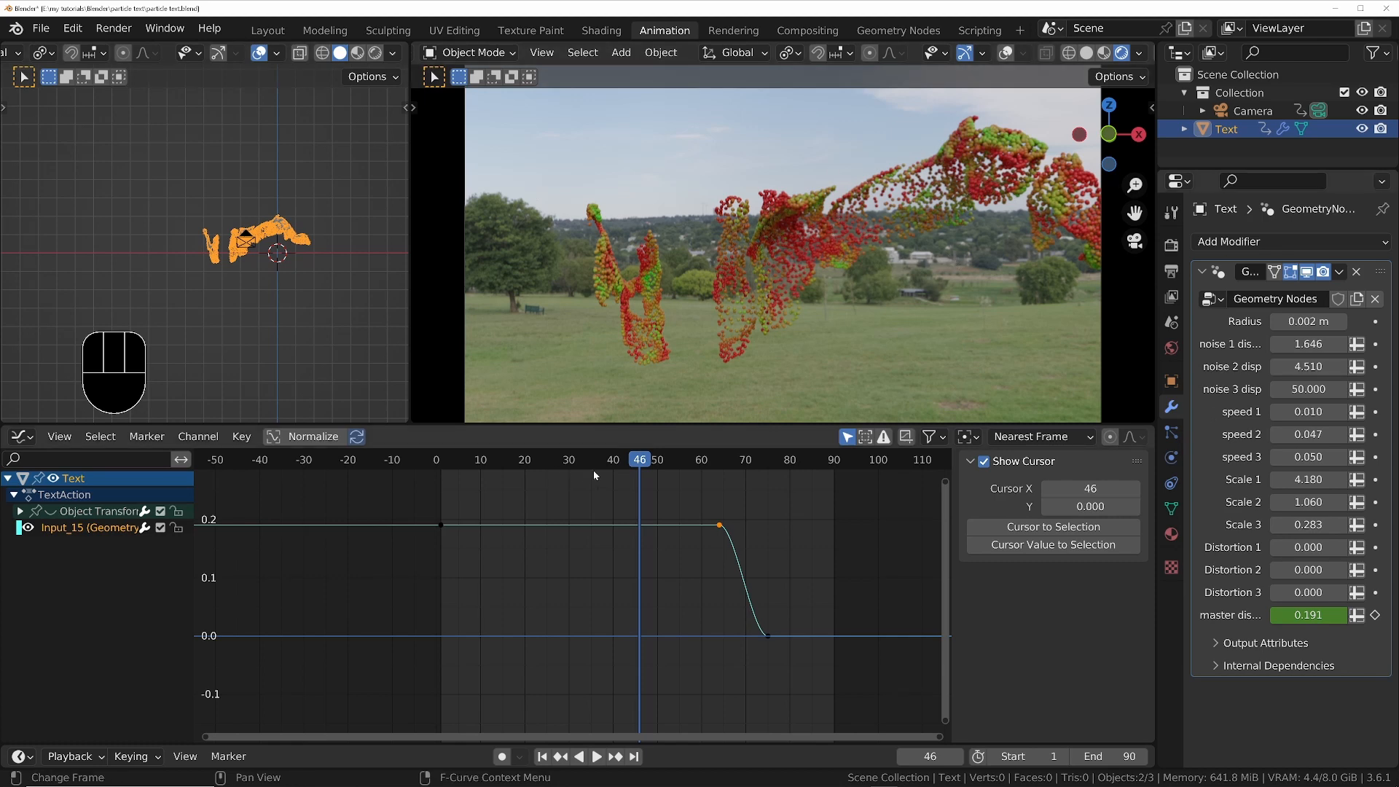
drag(638, 469, 527, 465)
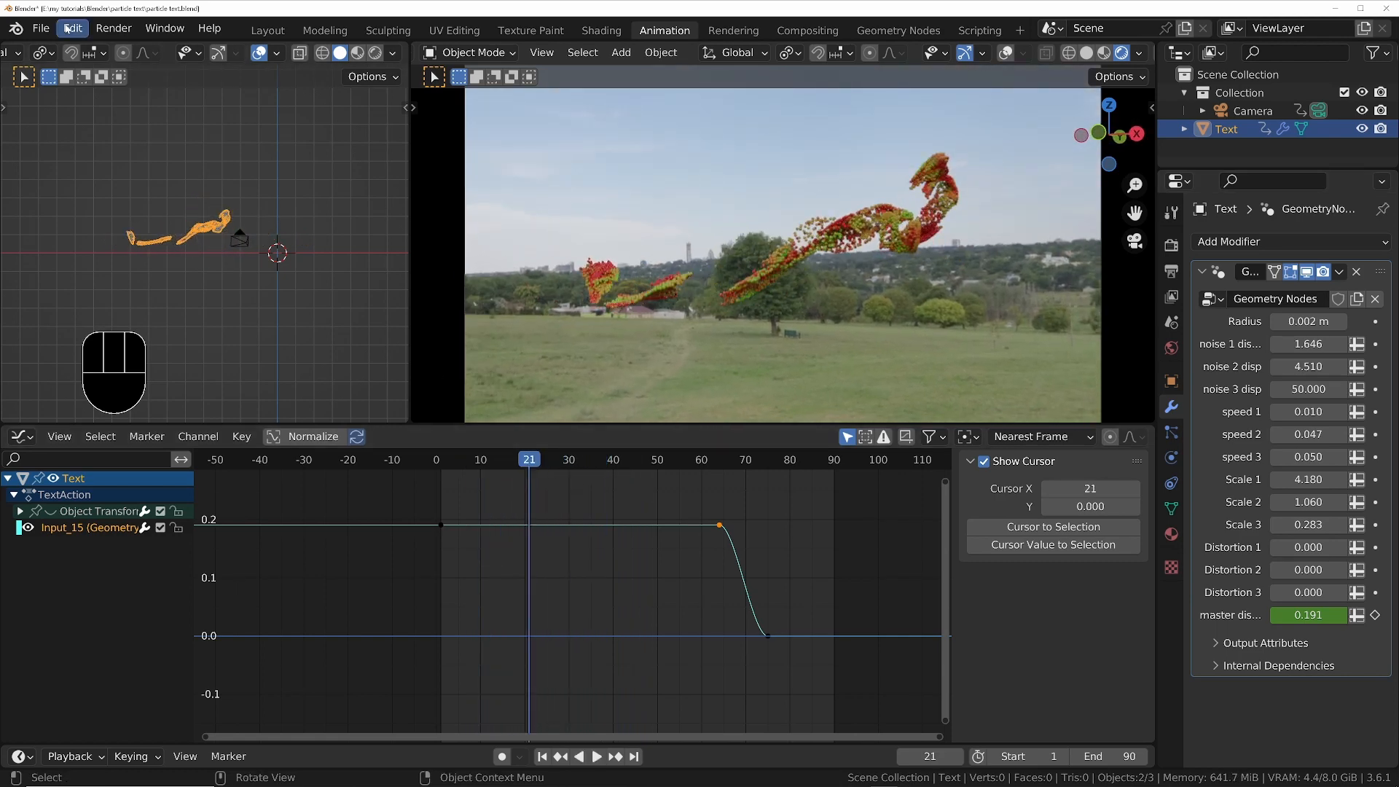
Switch to the Layout workspace and show the camera view fitted to the viewport in rendered shading
click(266, 31)
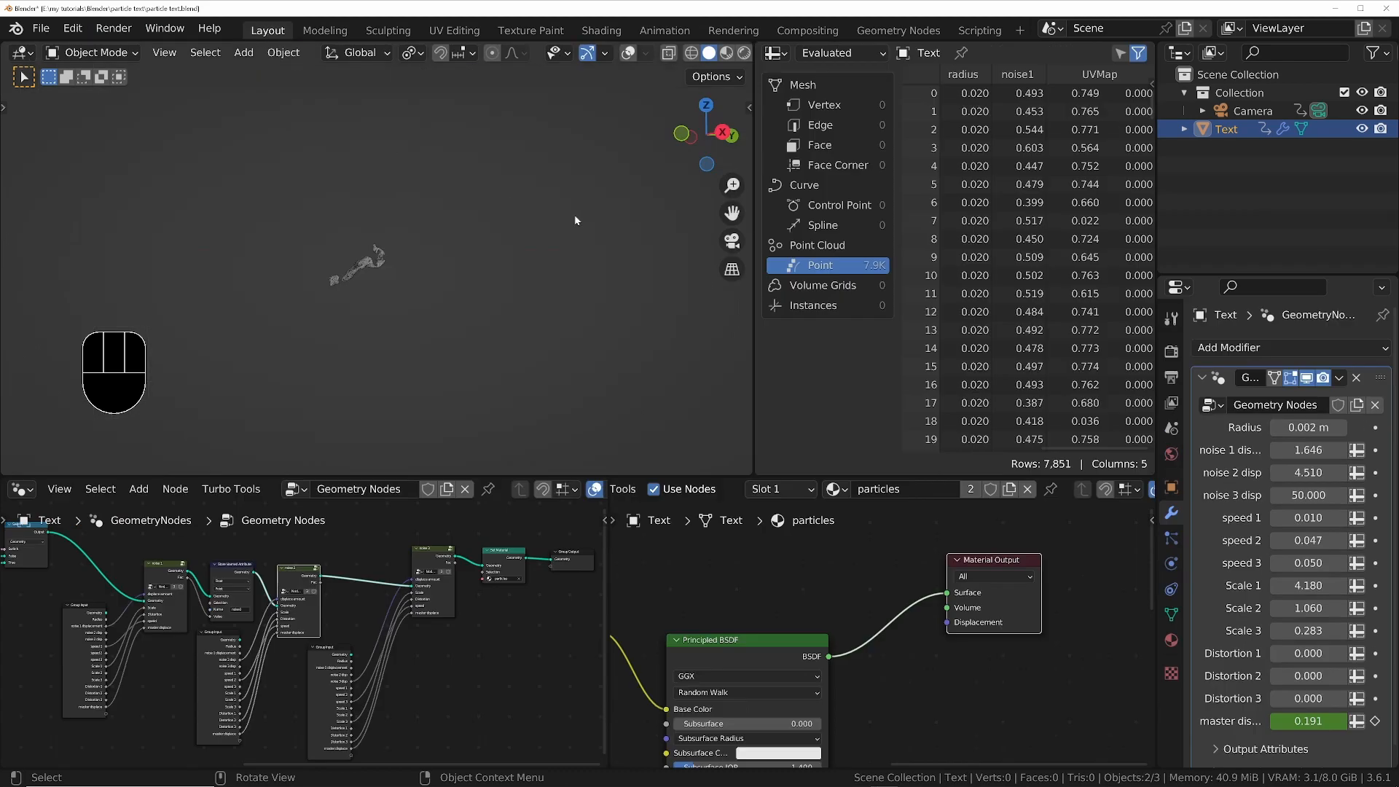
key(KP_0)
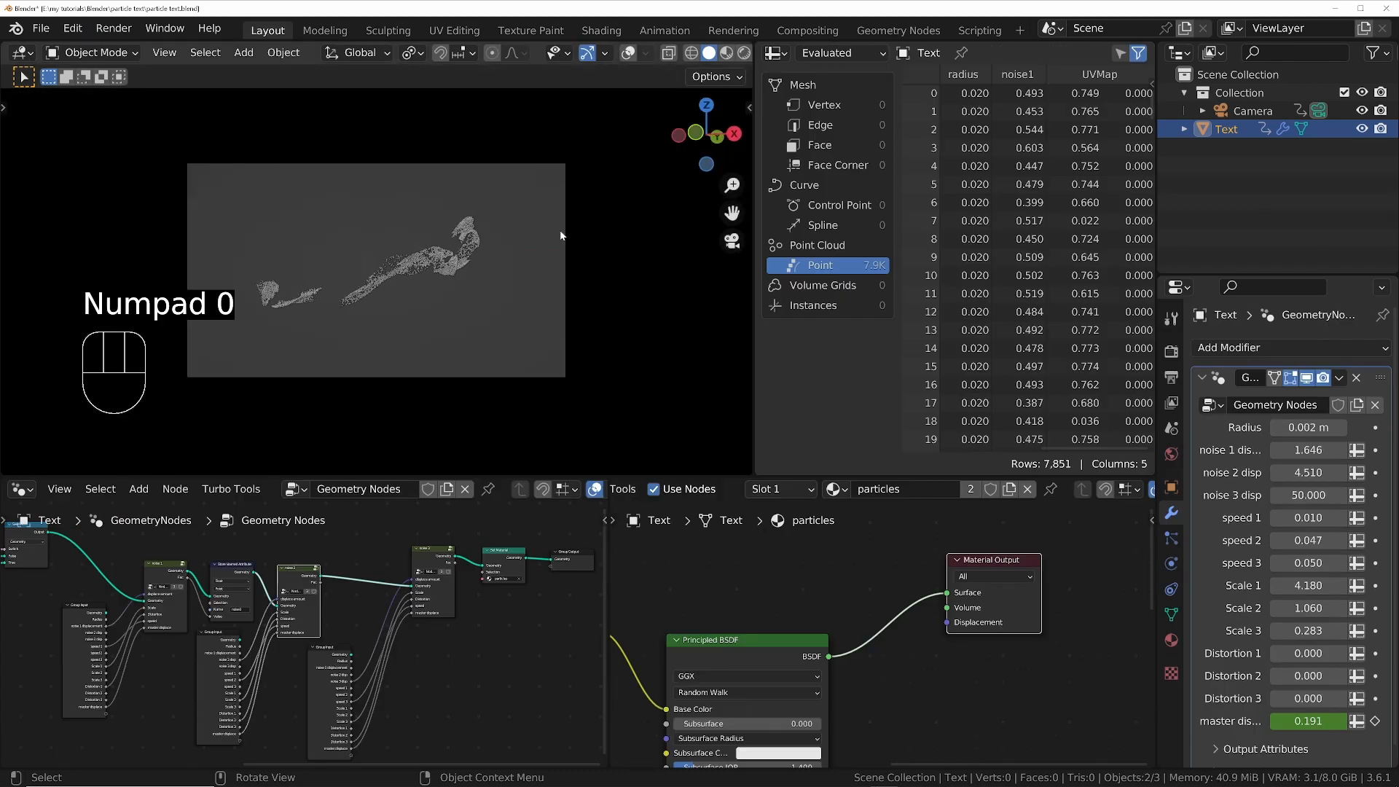
key(Home)
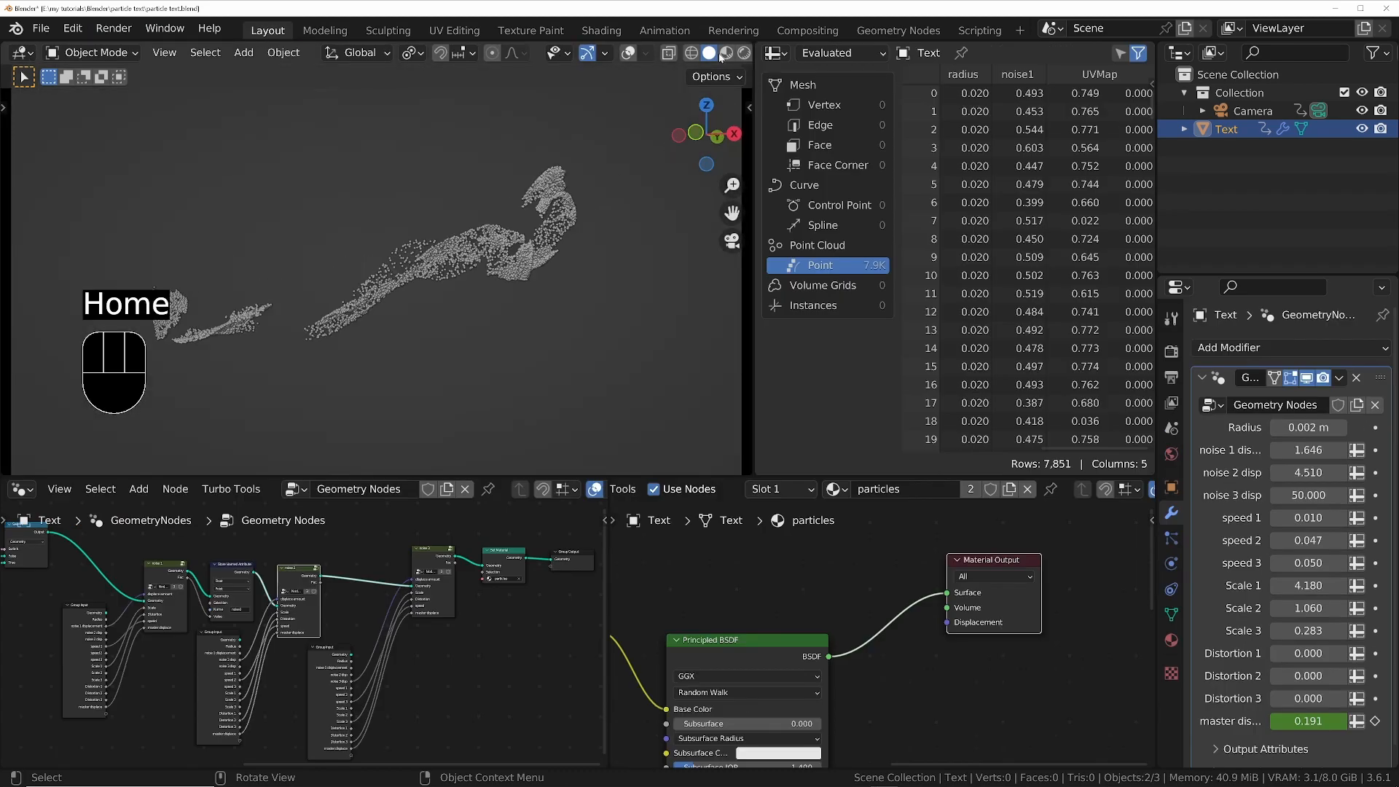
click(744, 52)
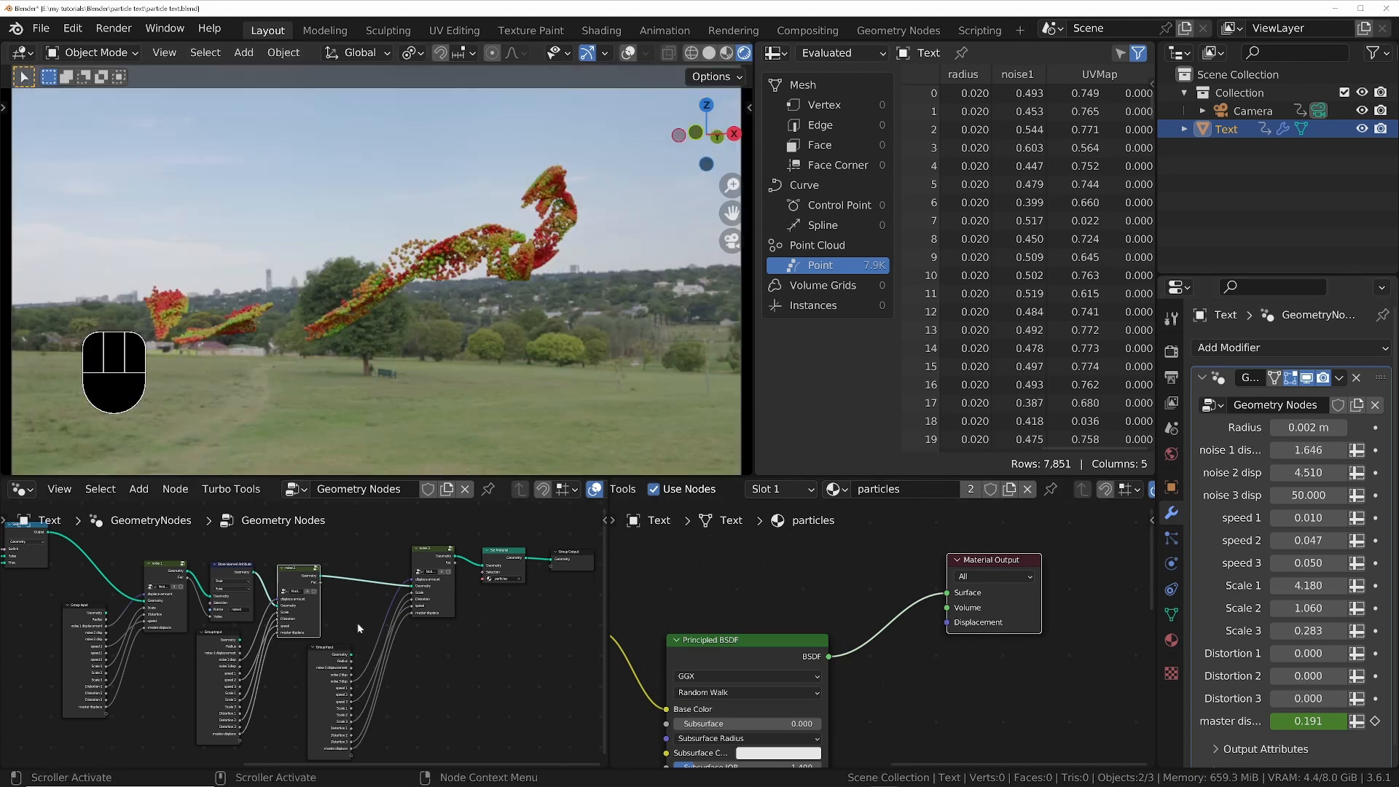
Mute the second and third noise group nodes in the geometry node tree and play the animation briefly
middle_drag(266, 624, 333, 595)
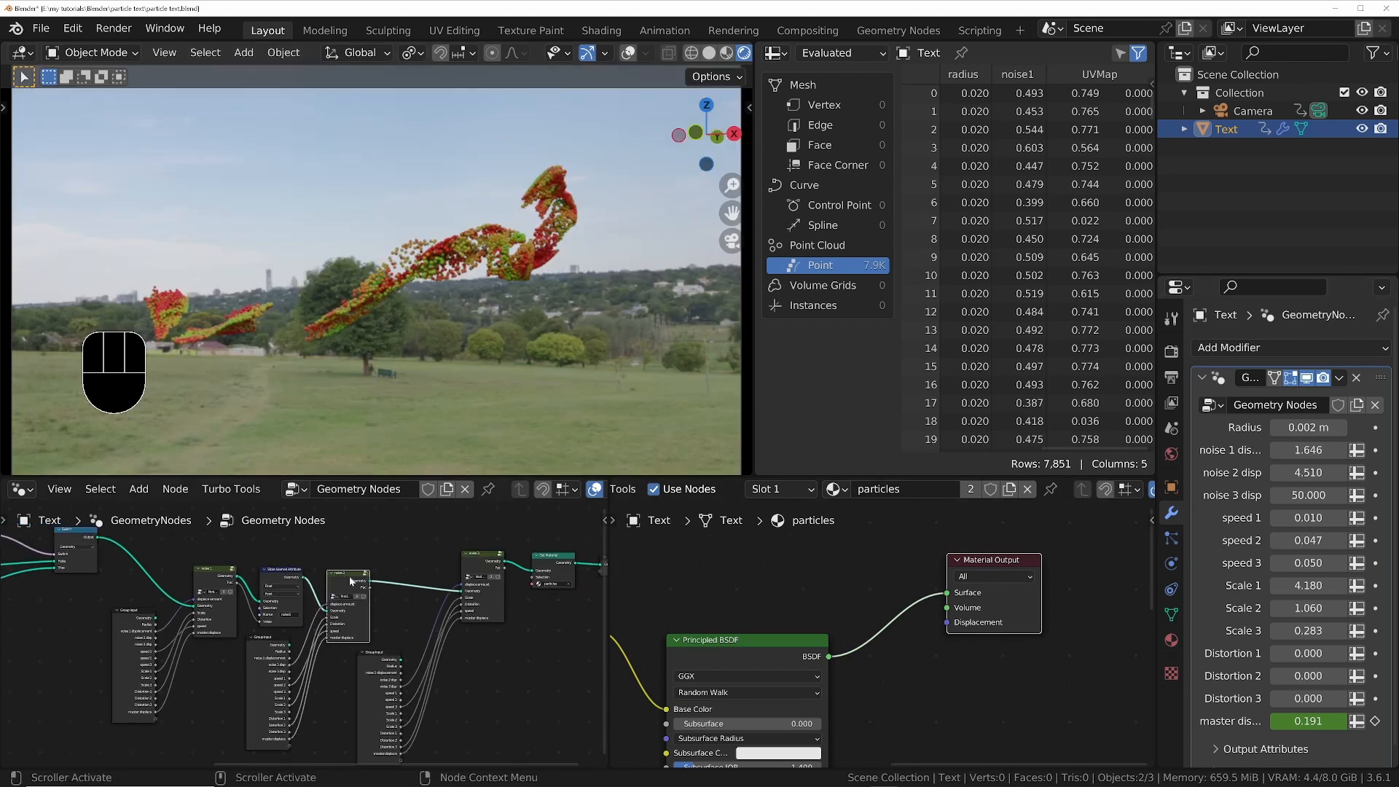
key(m)
key(m)
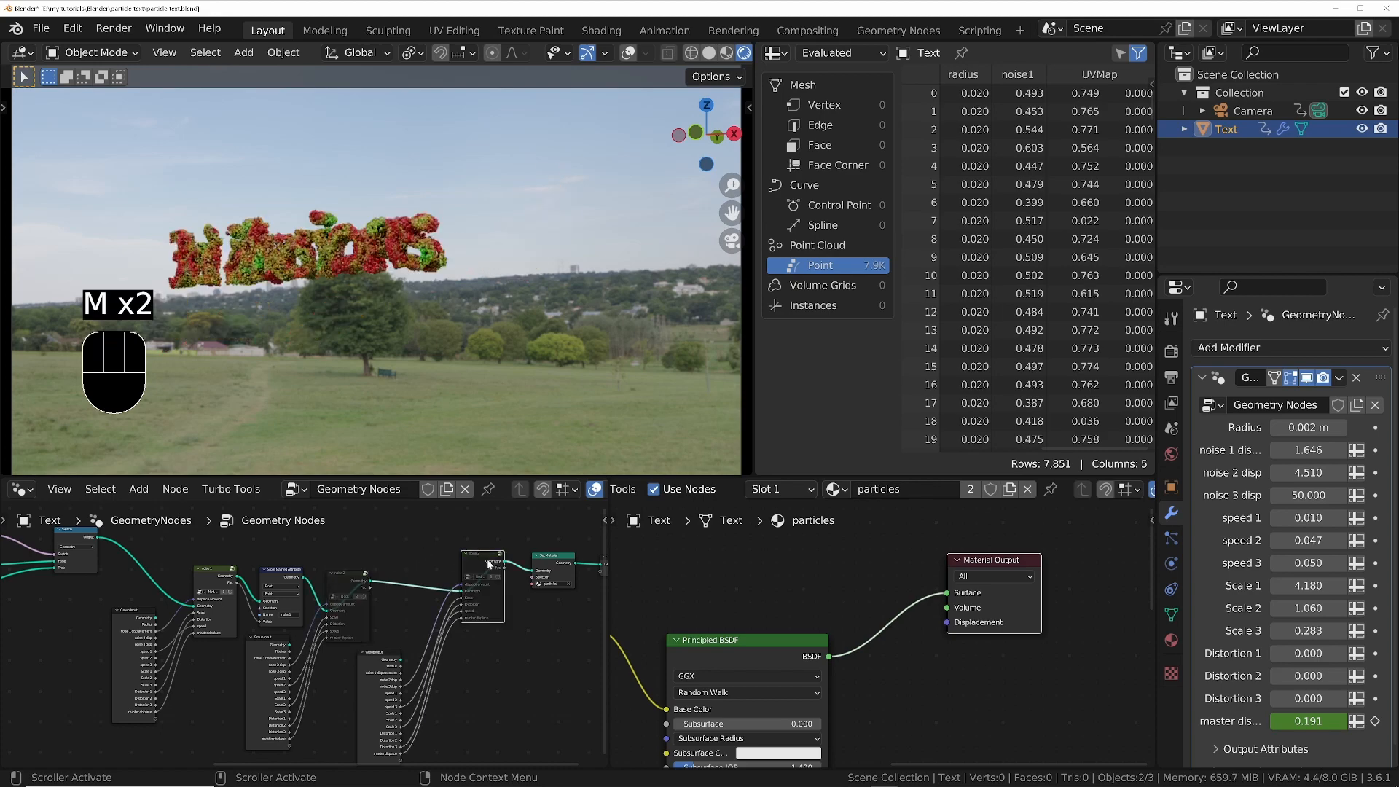
key(space)
key(space)
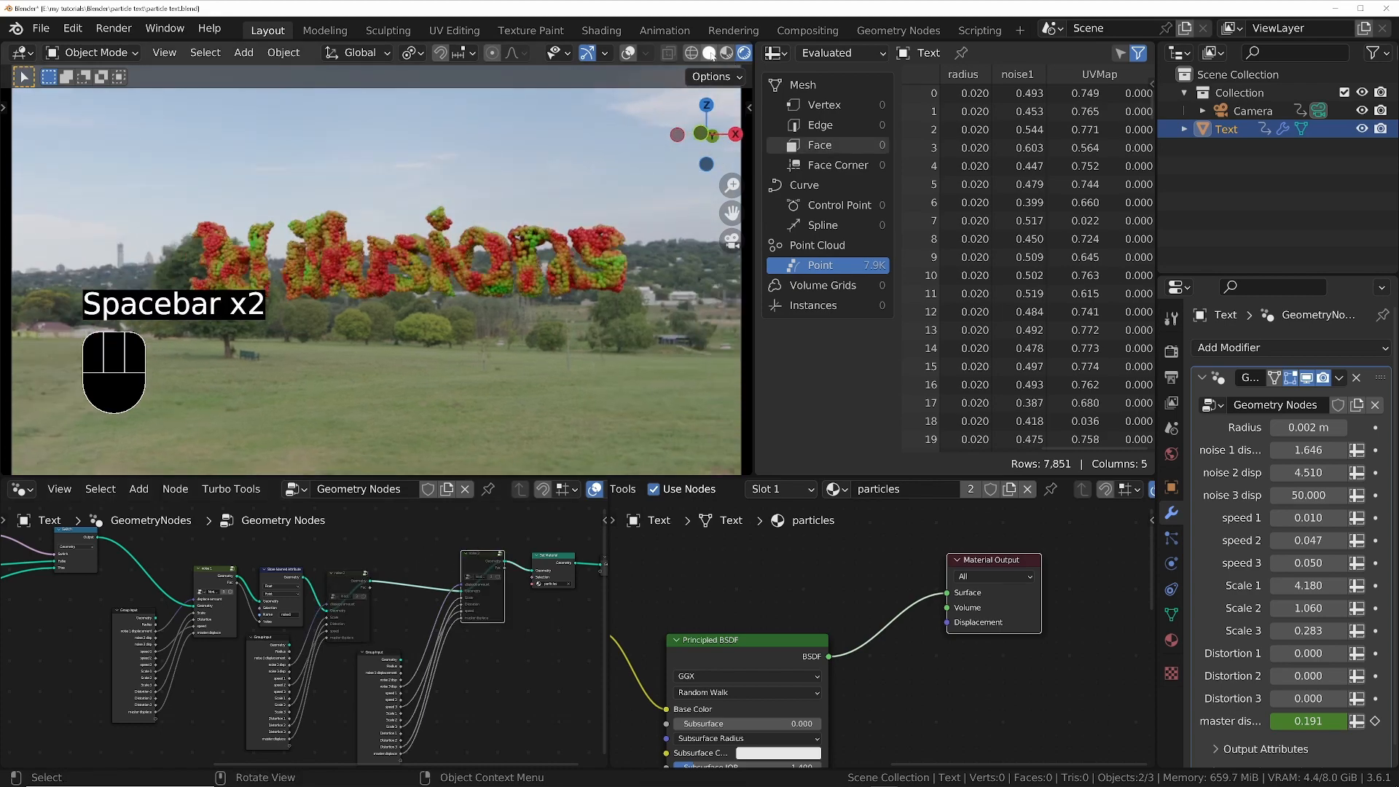
Switch the viewport to solid shading and play the animation to check the first noise displacement alone
click(710, 53)
key(space)
key(n)
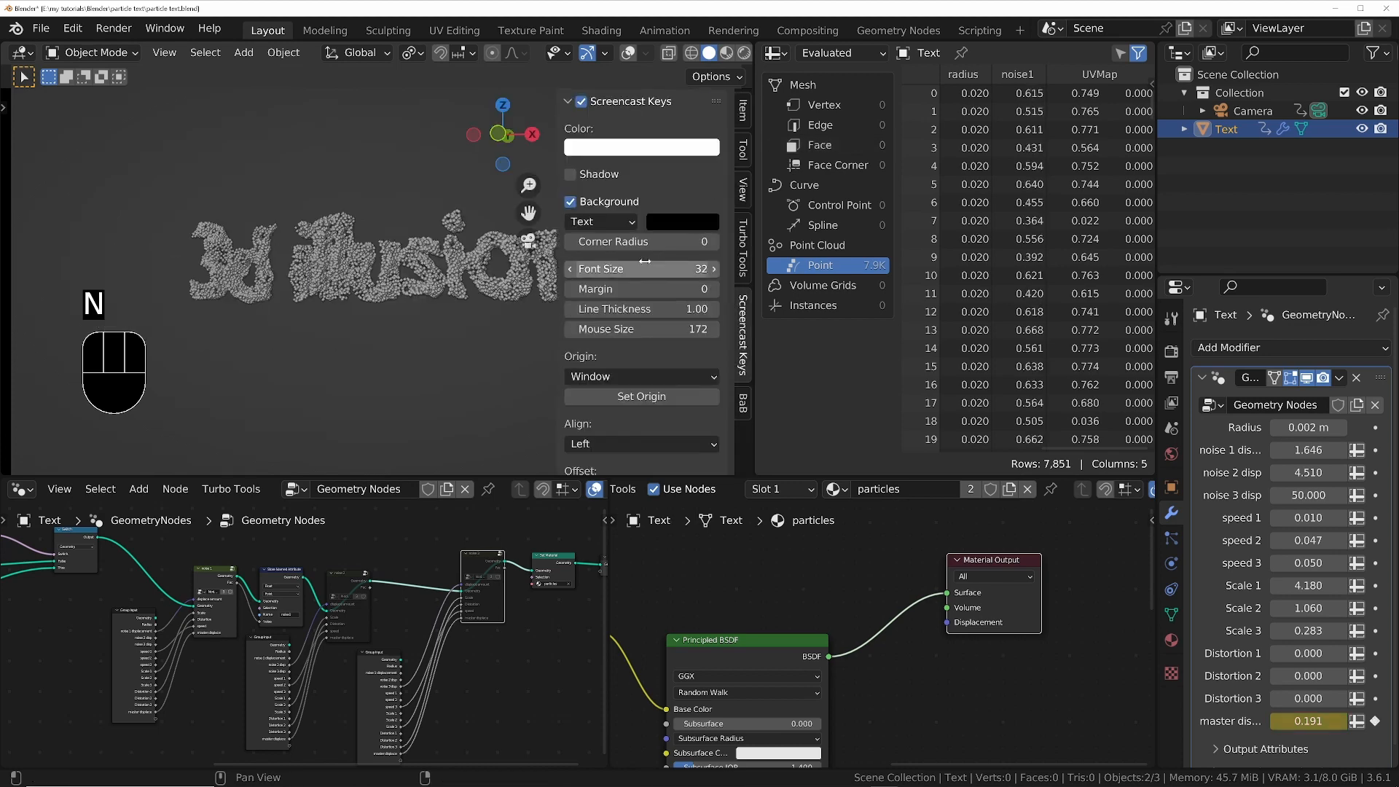
scroll(645, 261, down, 3)
key(n)
key(space)
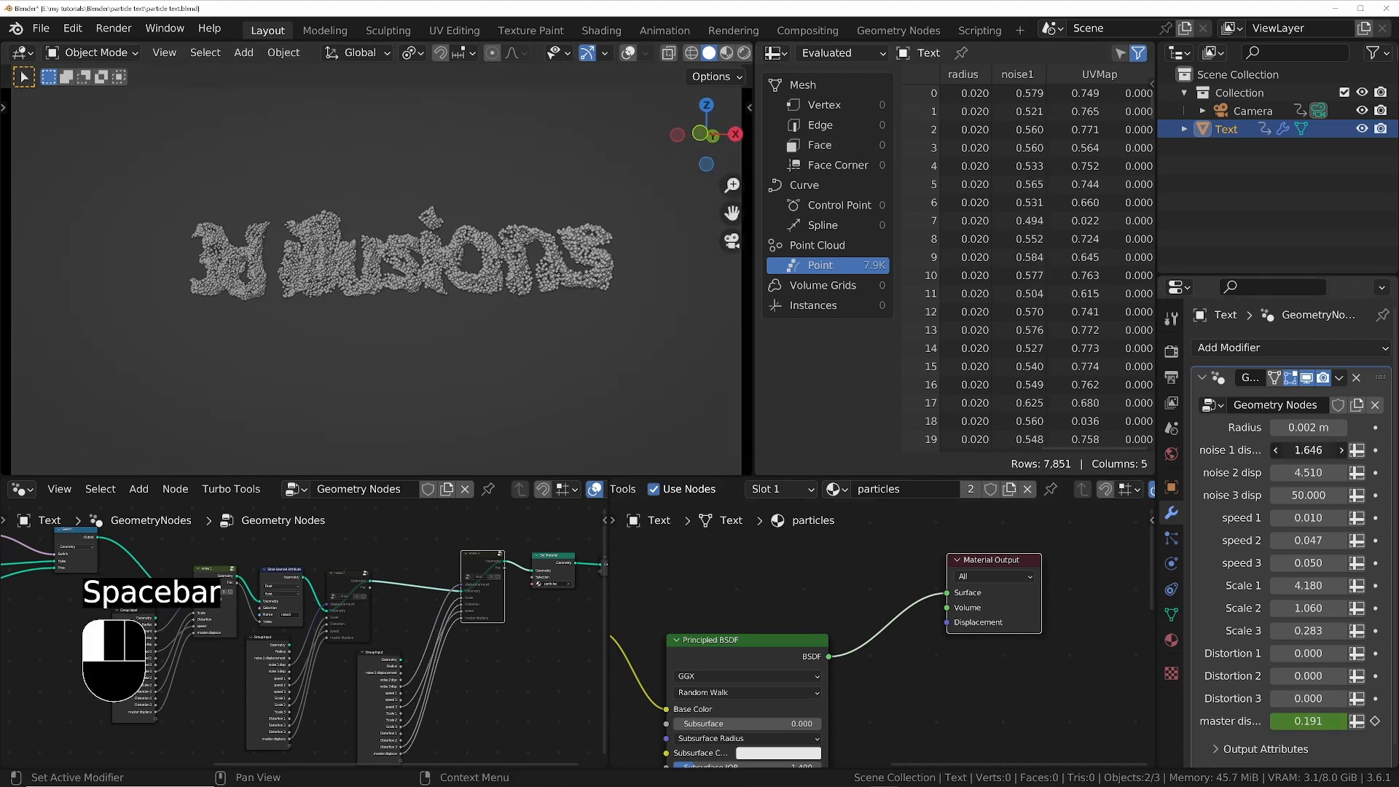
Set "noise 1 dis..." to 3.546 and speed 1 to 0.02, and replay the animation from the first frame
drag(1308, 449, 1320, 519)
click(1310, 519)
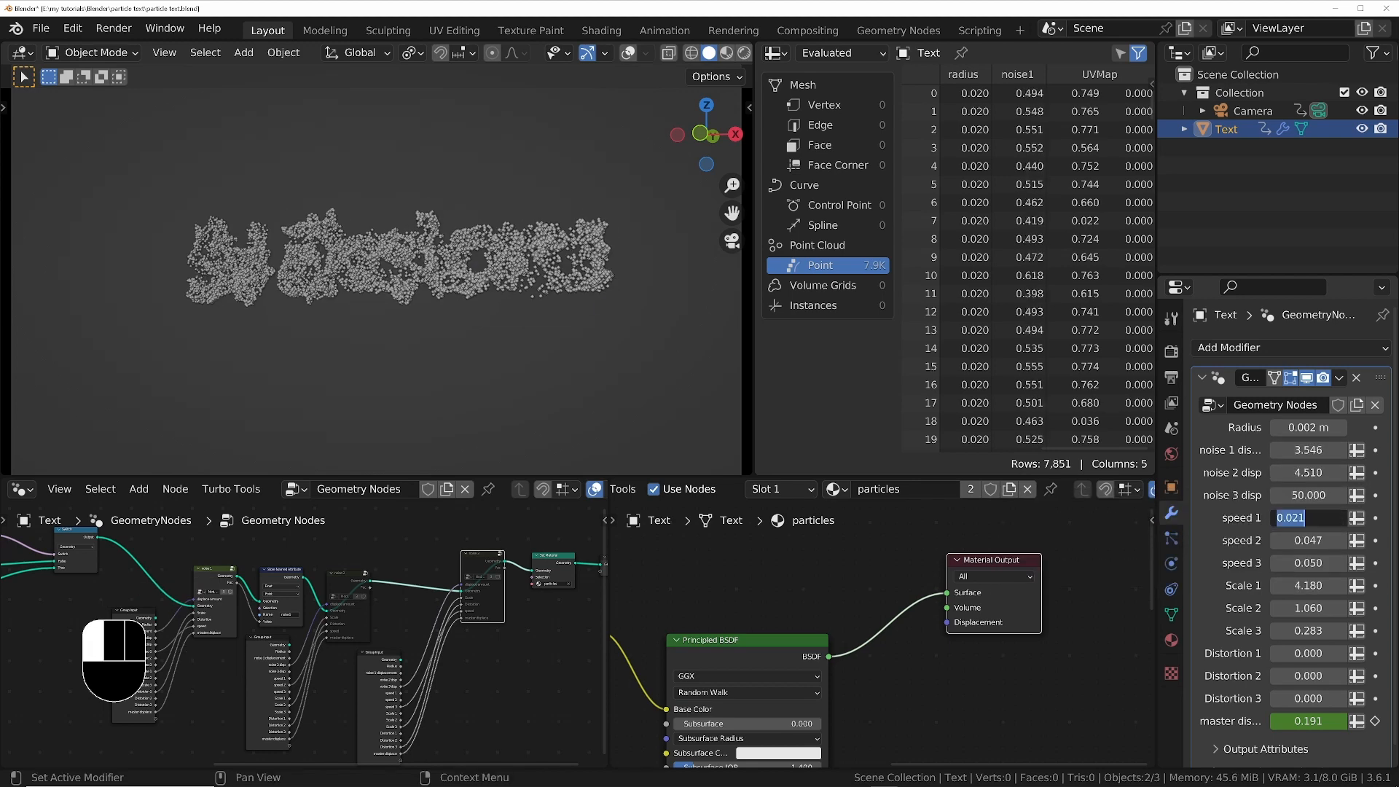
text(0.02)
key(Return)
key(space)
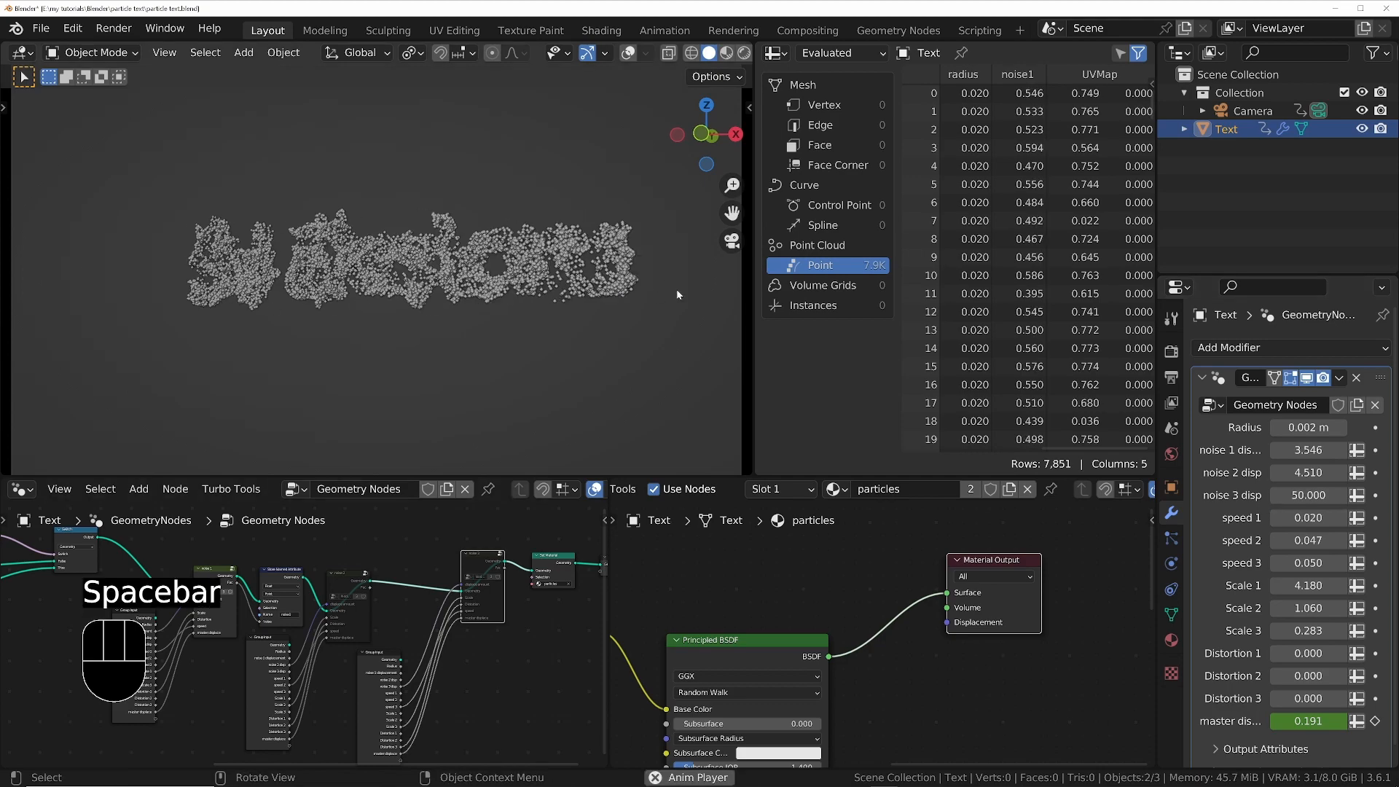
key(space)
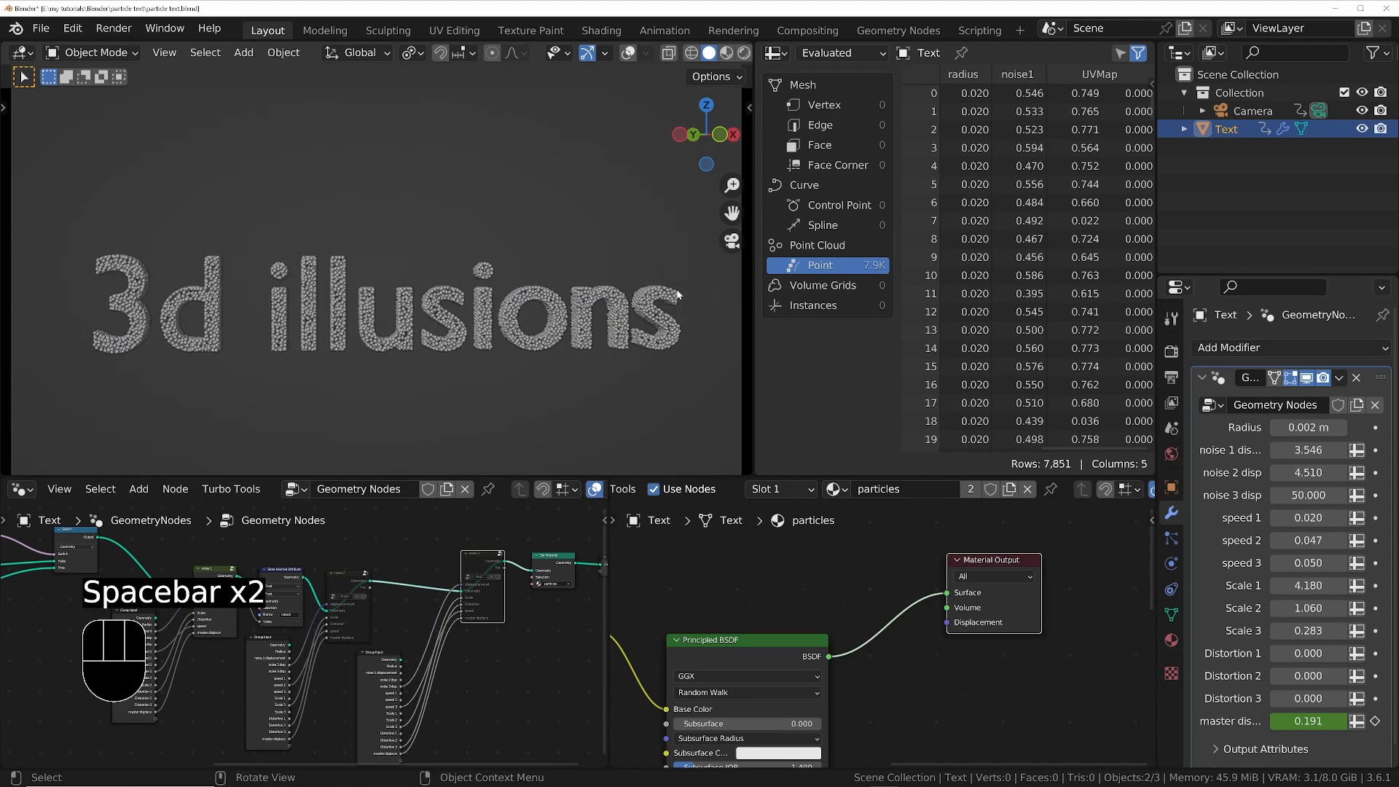
key(shift+Left)
key(space)
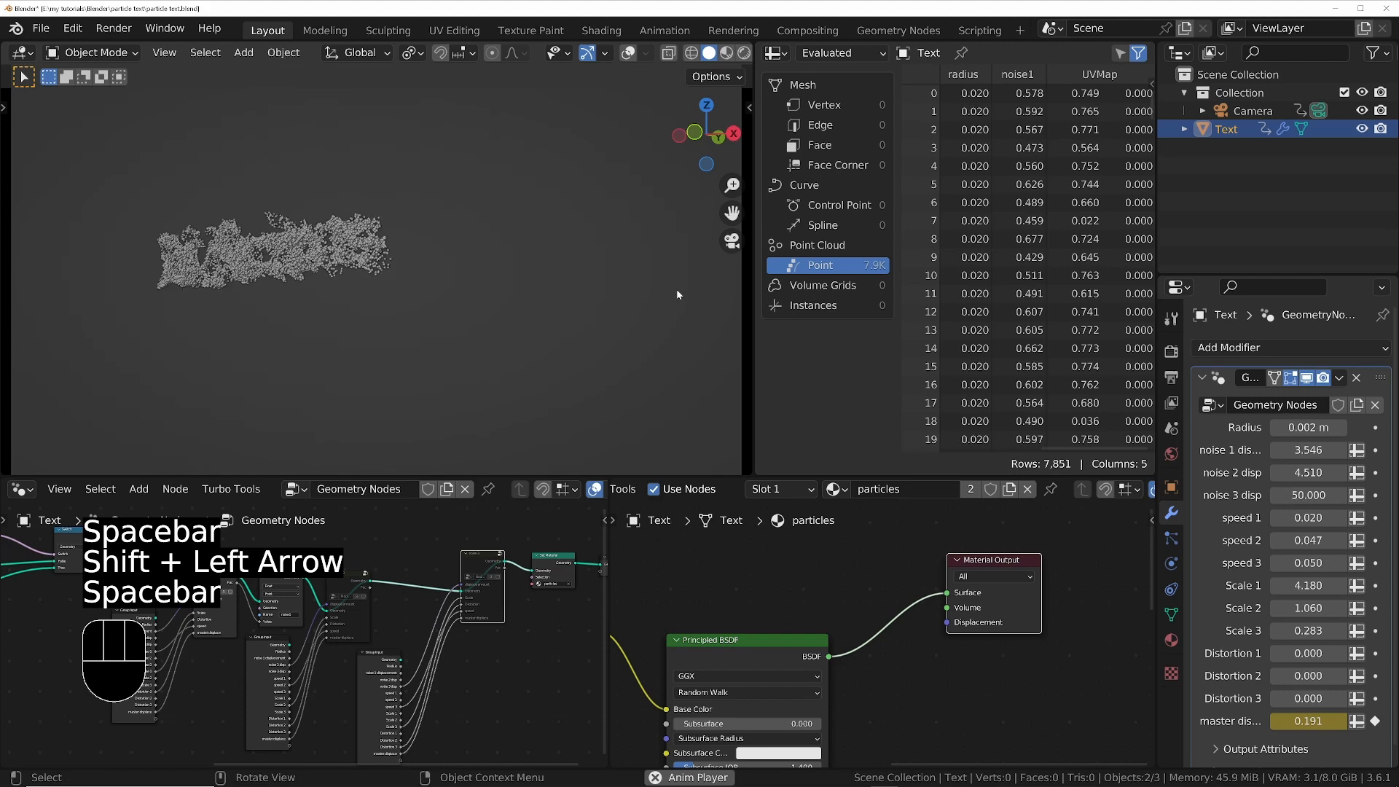
key(space)
key(shift+Left)
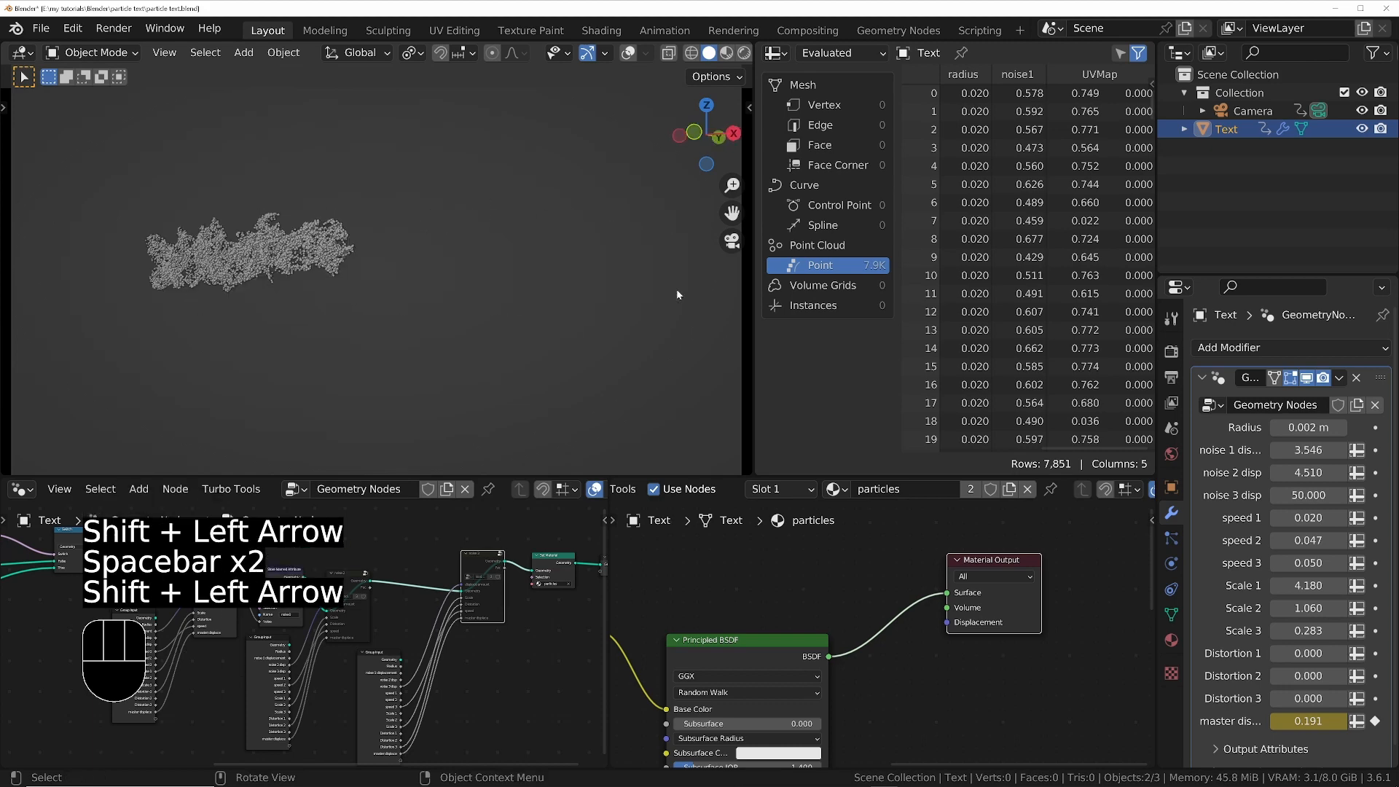
Set Distortion 1 to 0.794 and play the animation
middle_drag(676, 288, 653, 281)
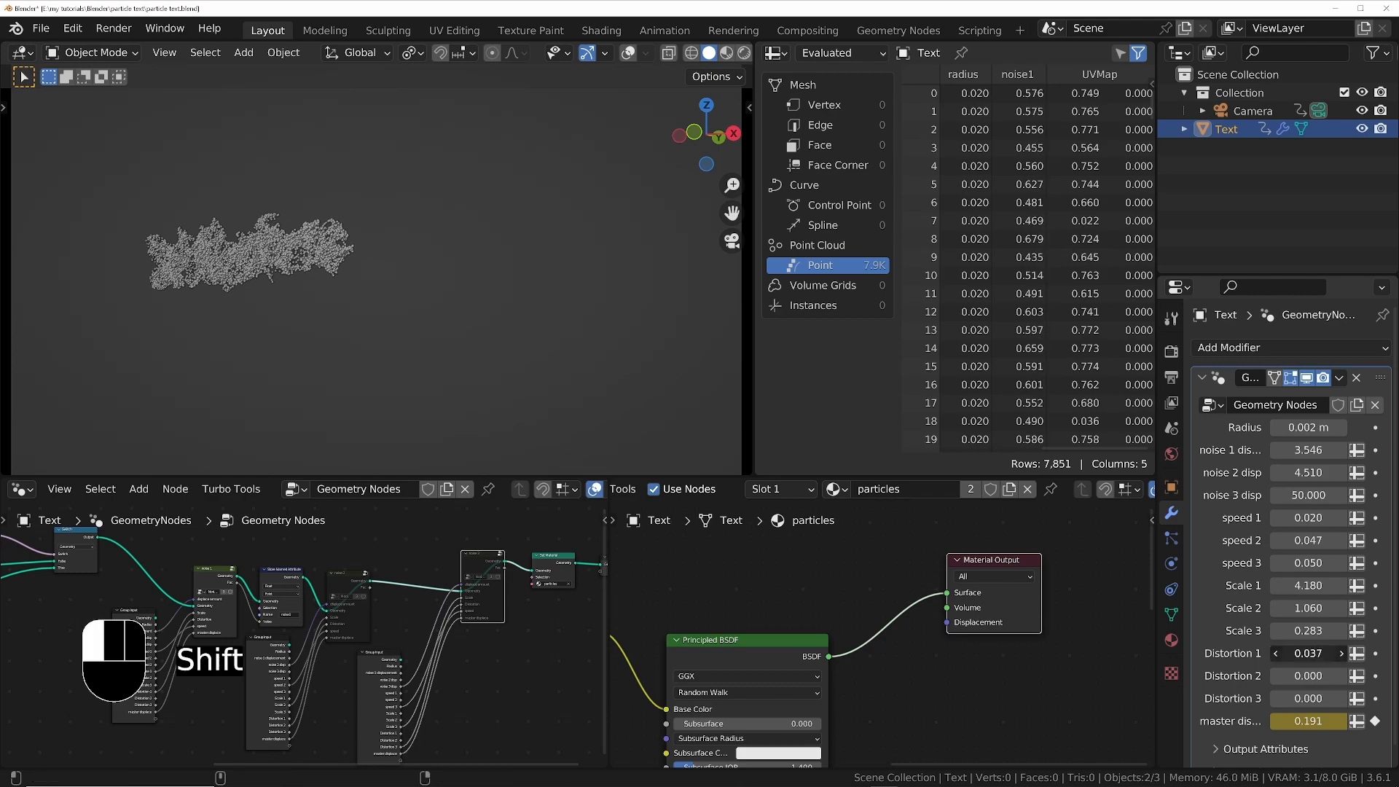
shift+drag(1308, 653, 1355, 653)
key(space)
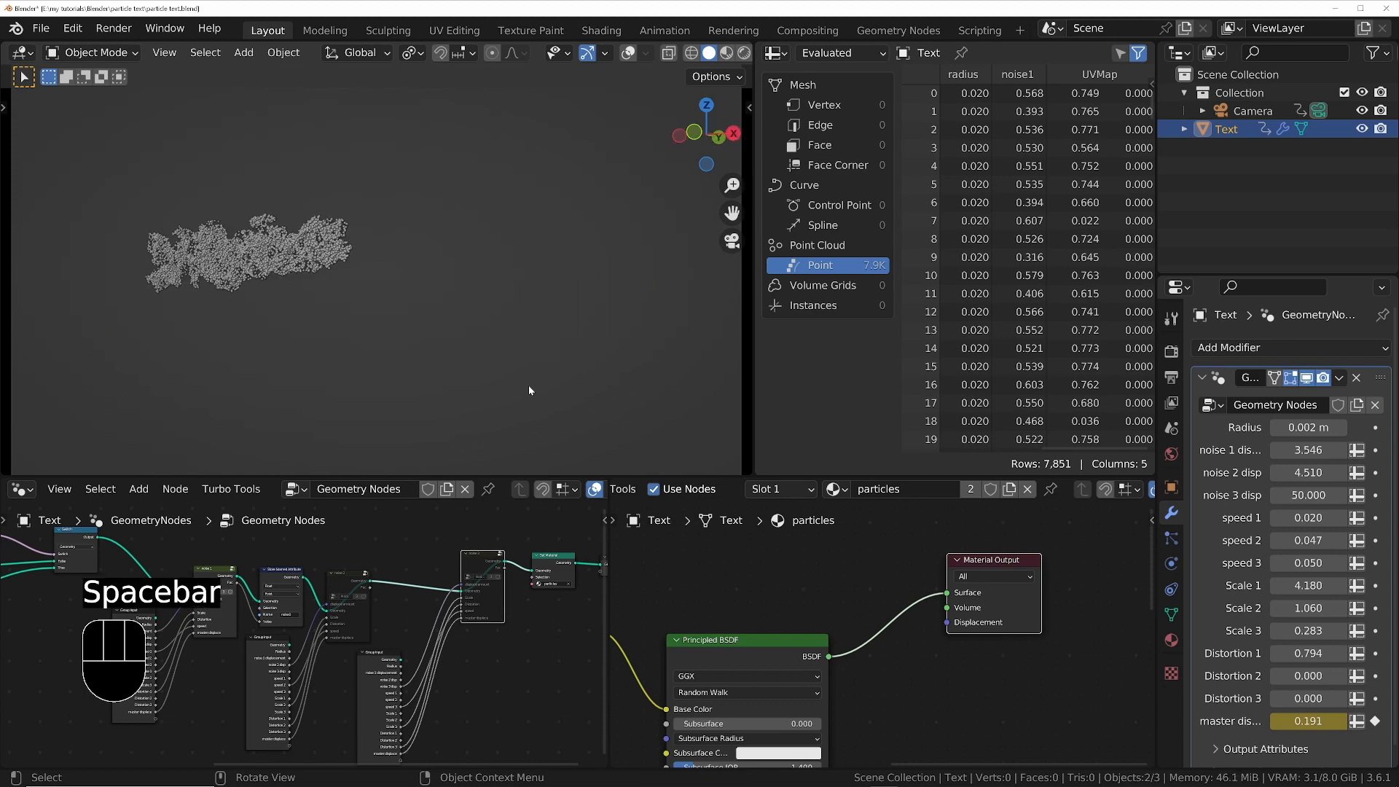
Unmute the second noise group node, mute the first one, and play the animation to check the second noise alone
click(358, 580)
key(m)
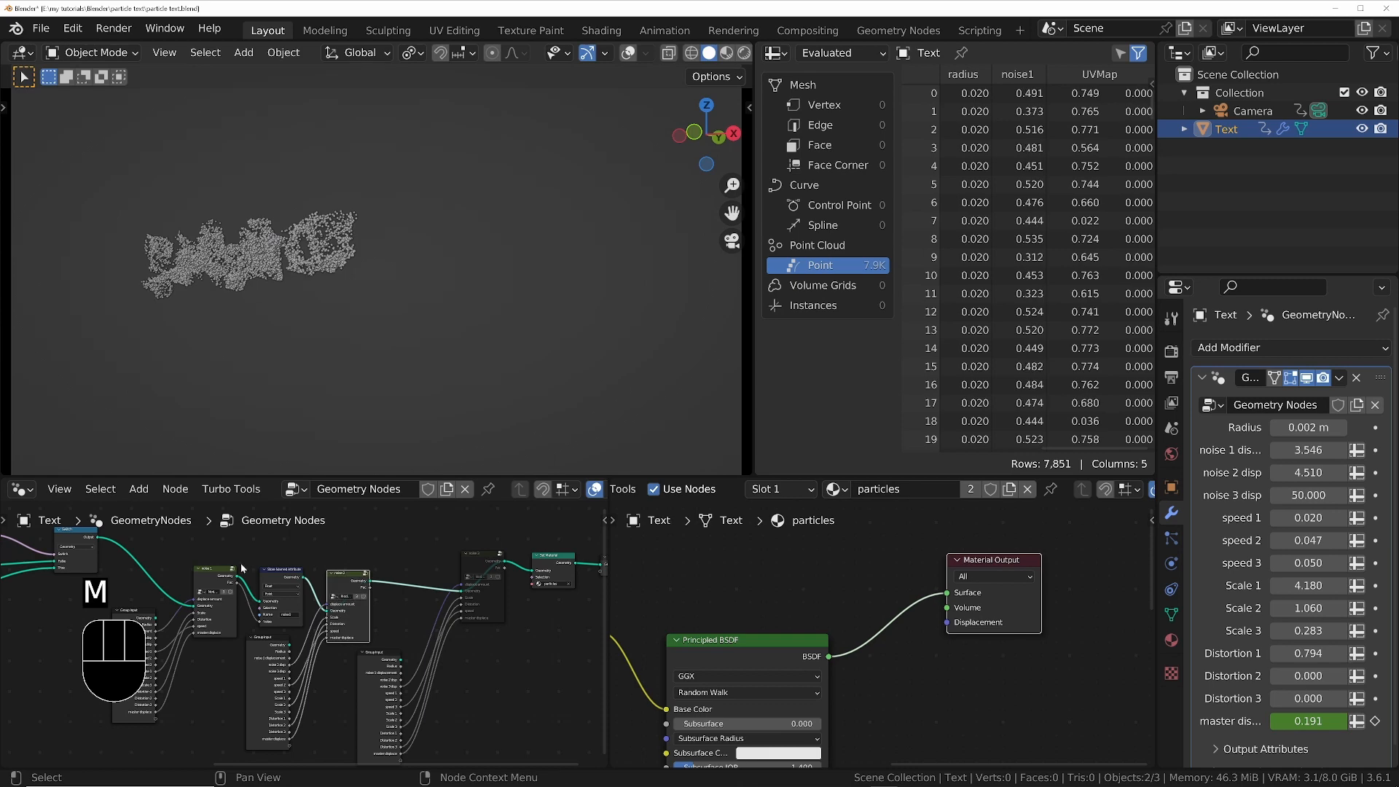
key(m)
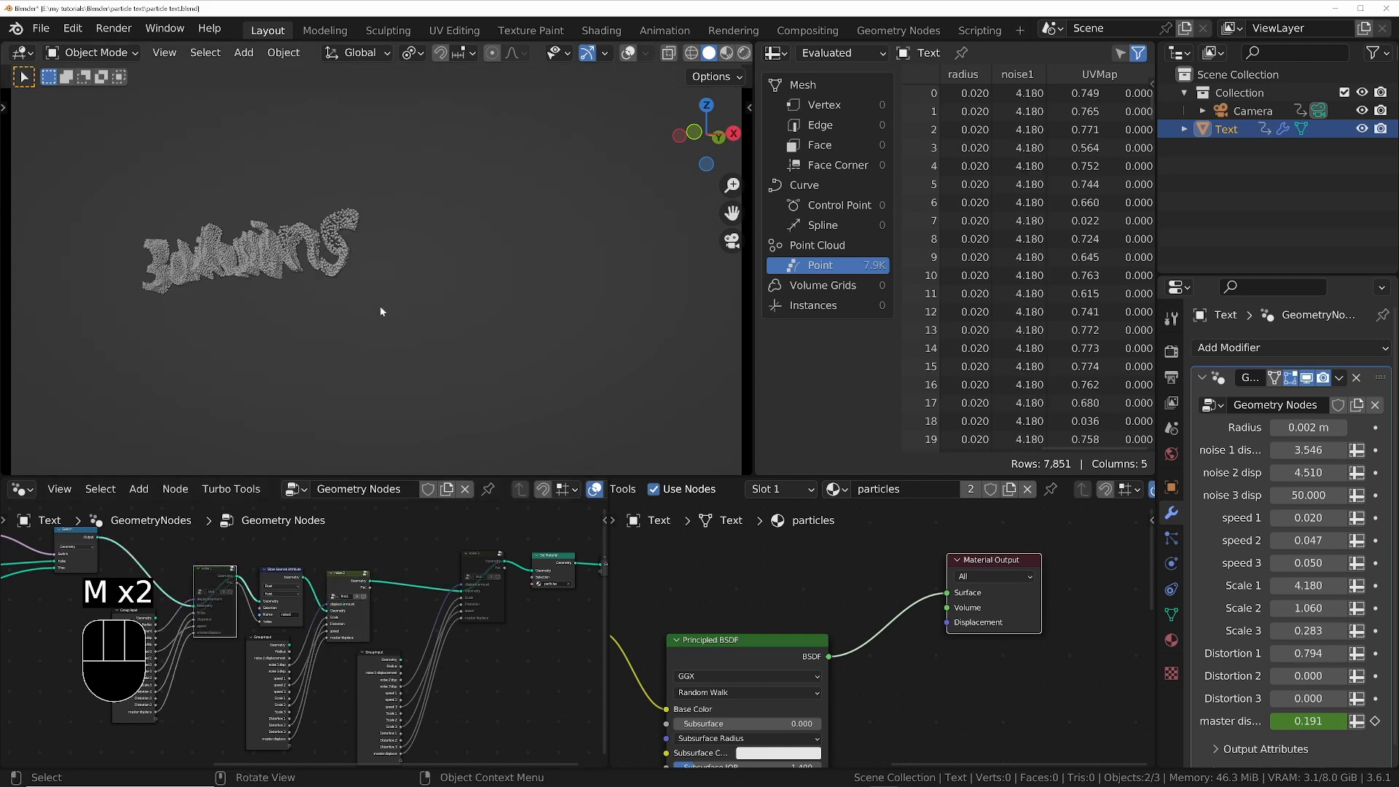
key(space)
key(space)
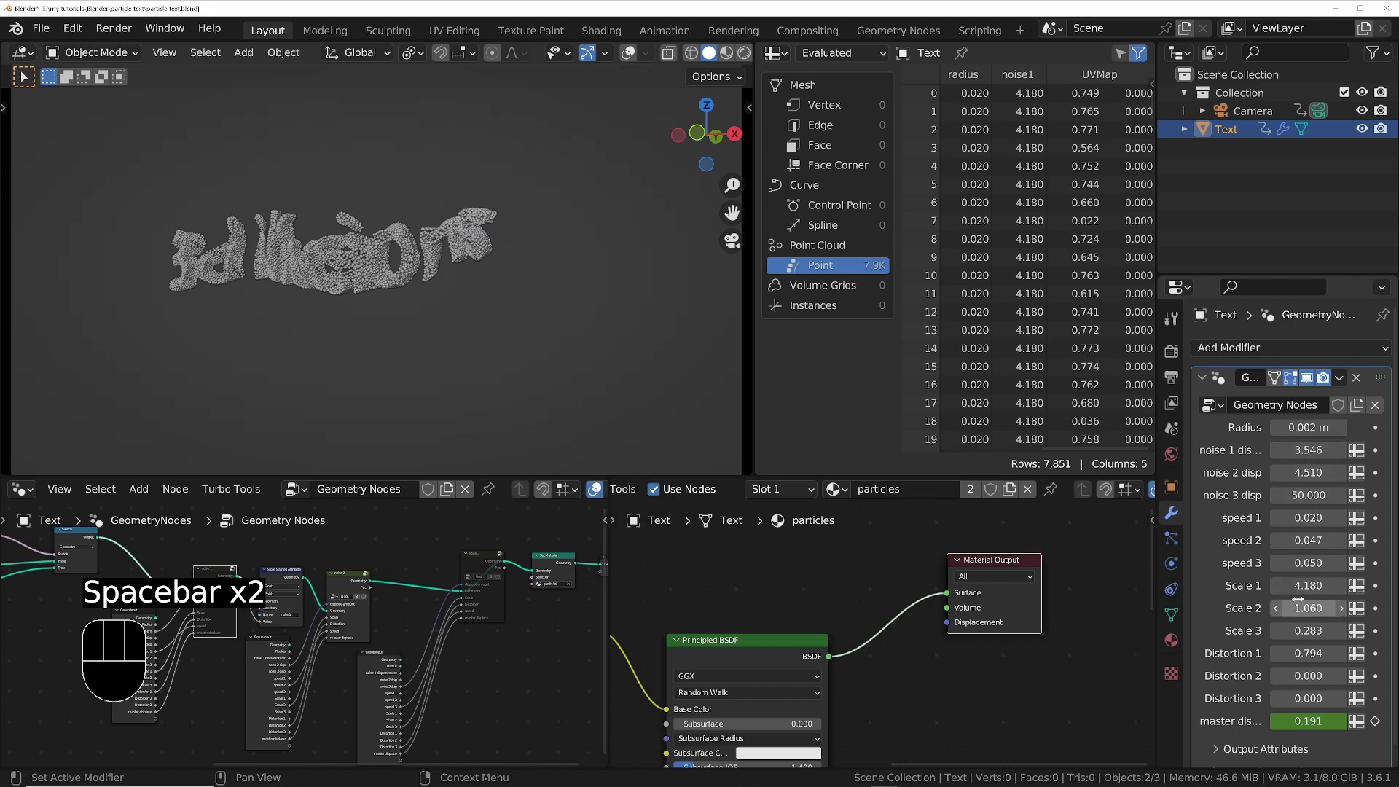
Set speed 2 to 0.1, noise 2 disp to 16.18 and Distortion 2 to 1.13 while the animation plays
click(1312, 540)
text(.1)
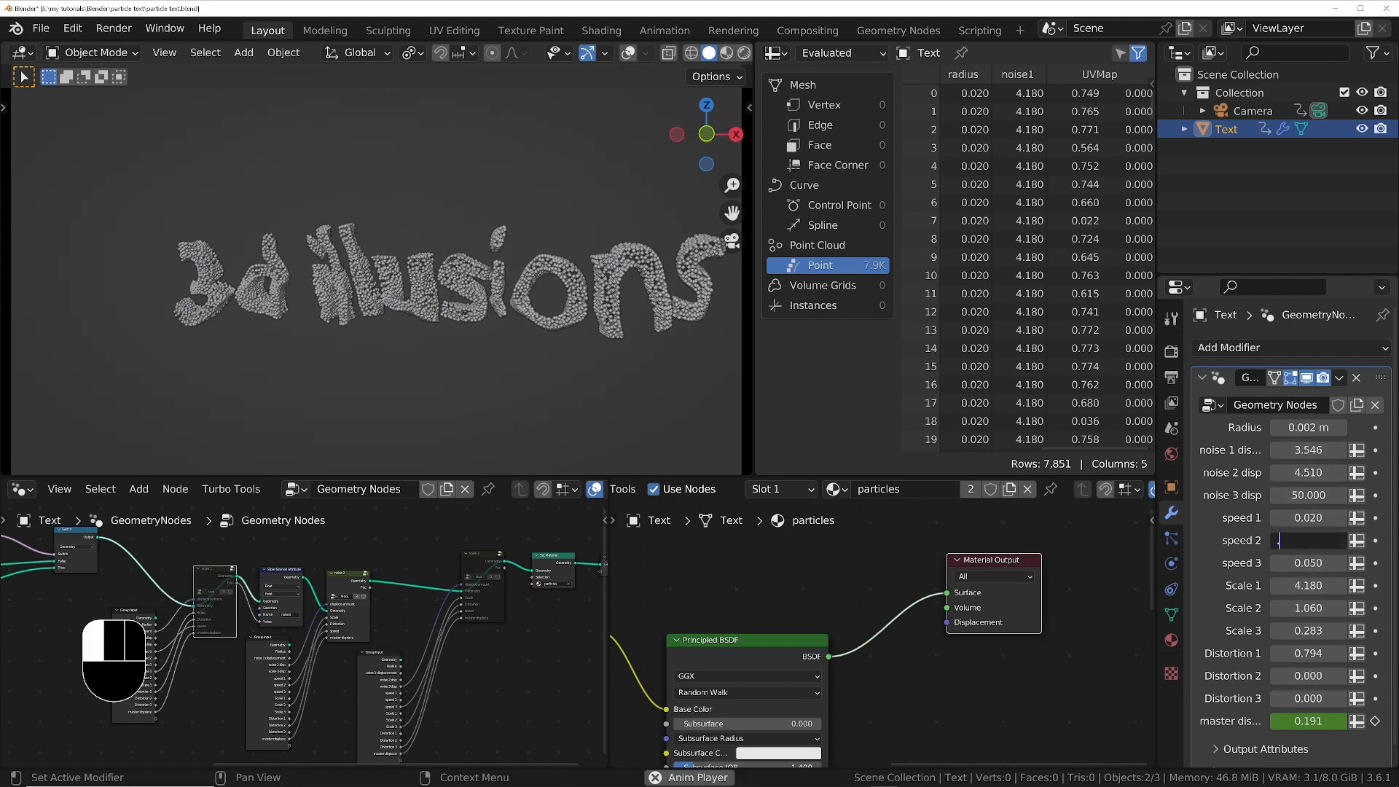
key(Return)
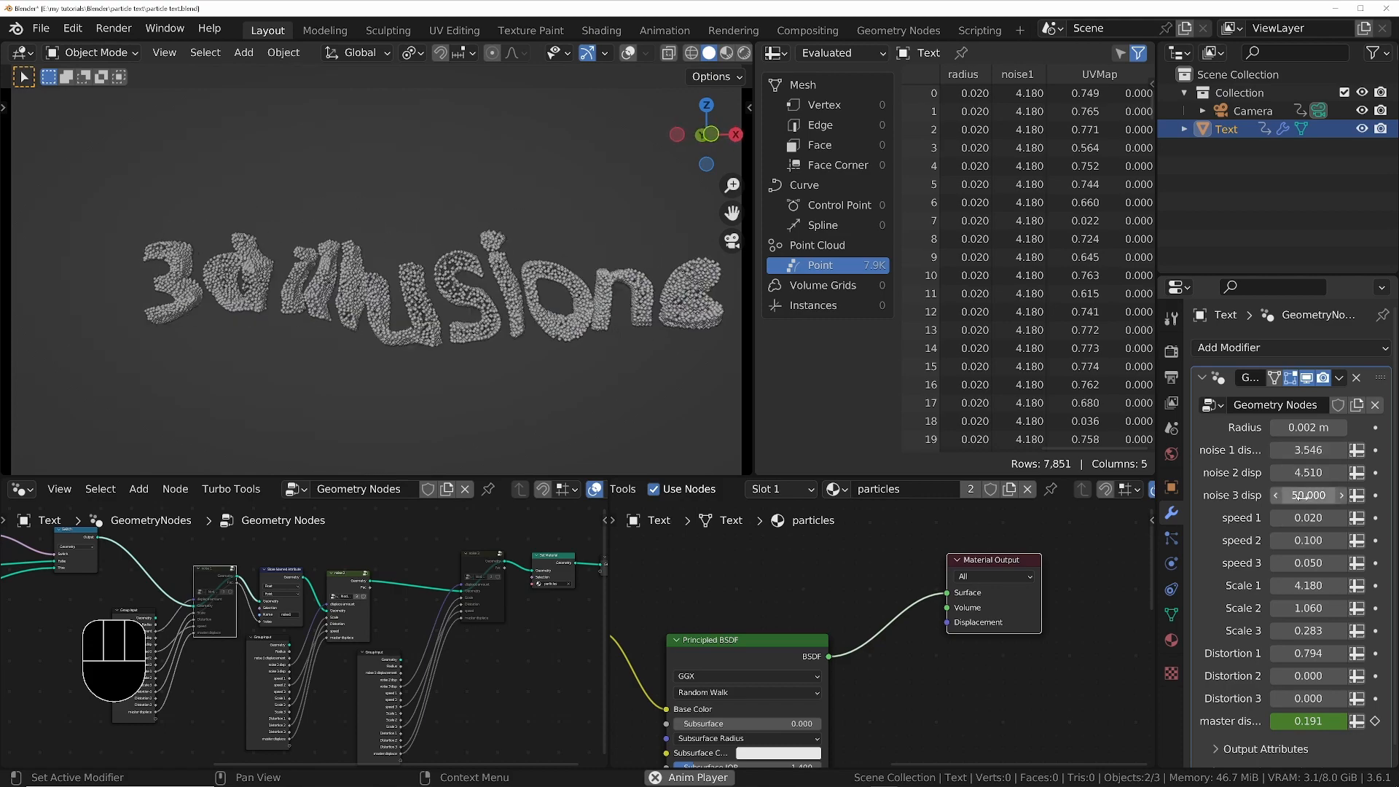
shift+drag(1308, 473, 1384, 473)
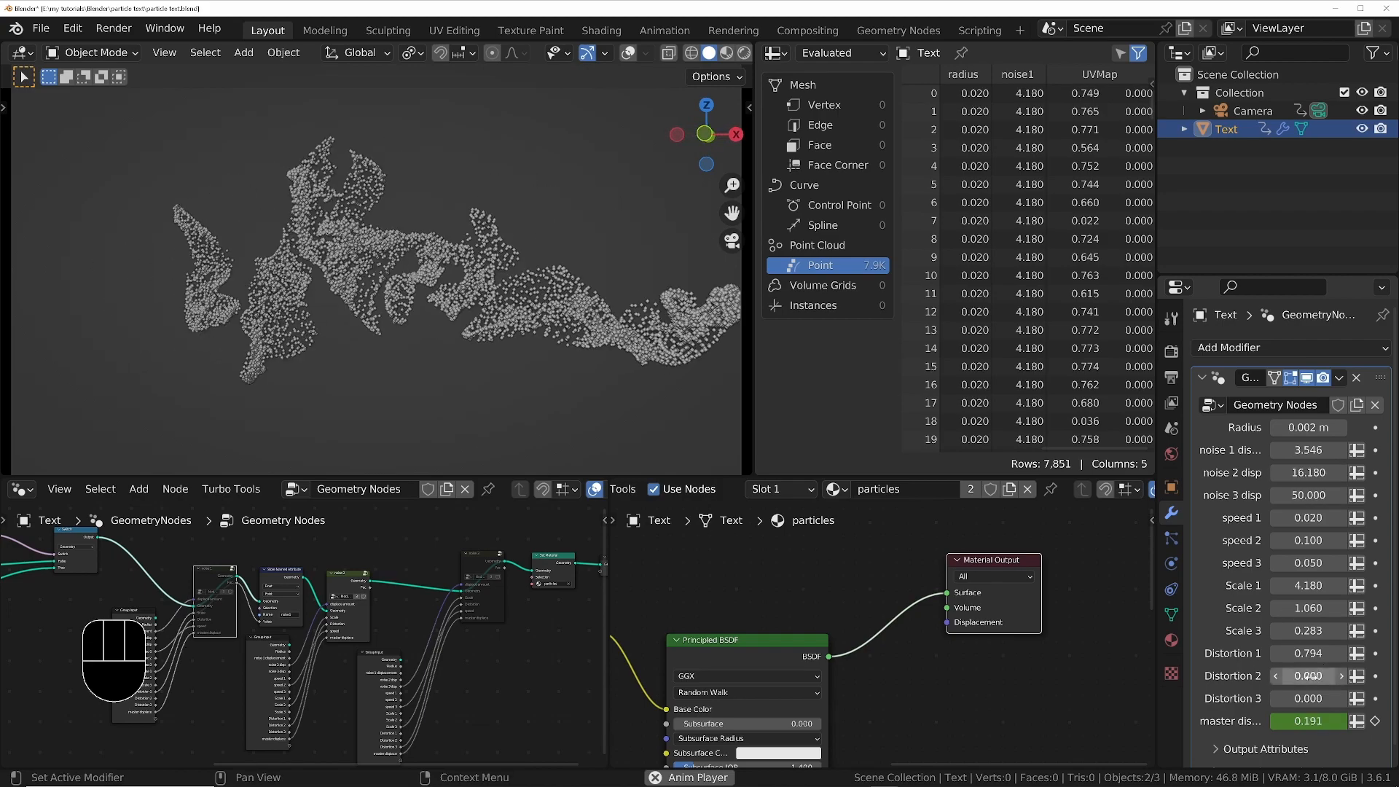
mouse_move(1320, 677)
mouse_down()
mouse_move(1356, 677)
mouse_move(1305, 676)
mouse_up()
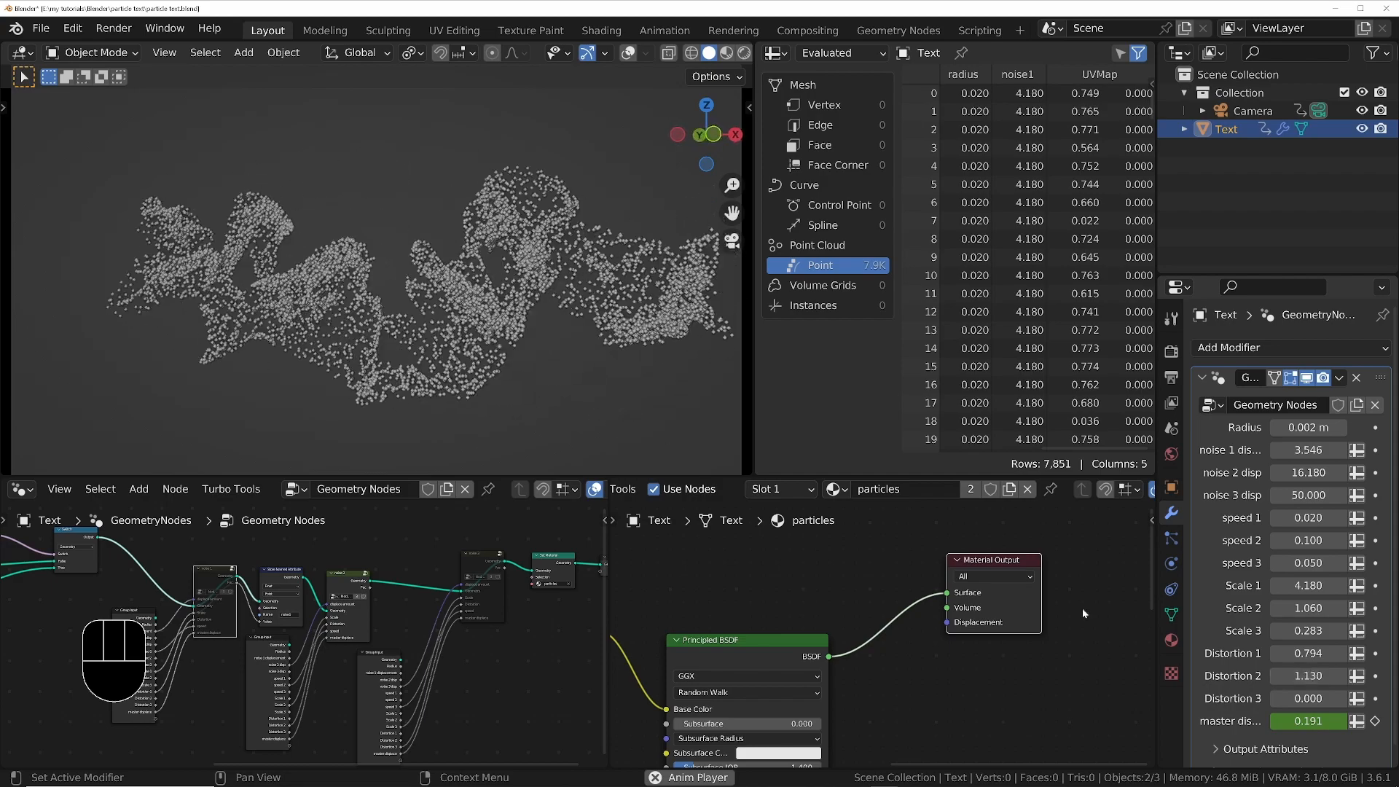
Mute the second noise group node and unmute the third one to preview the third noise alone
click(356, 582)
key(n)
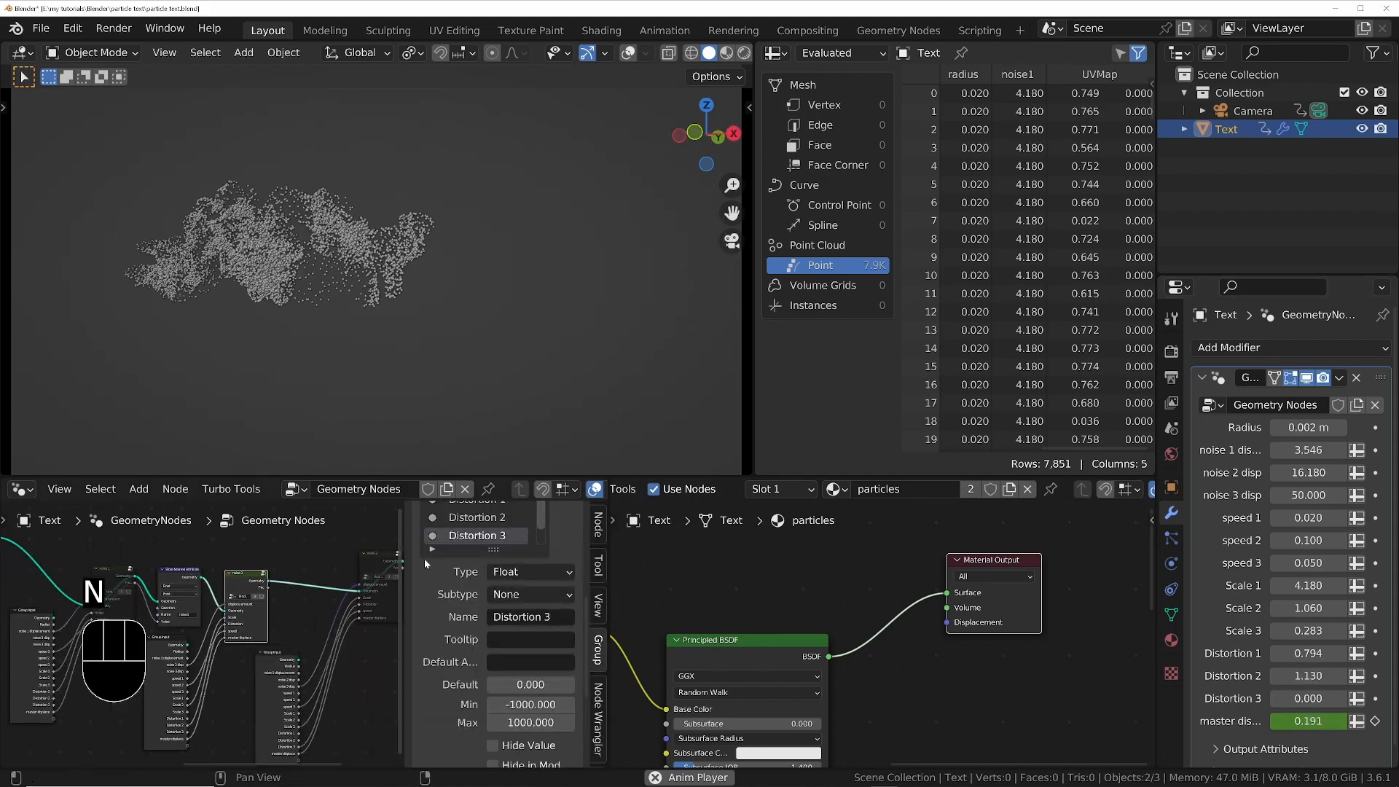
key(n)
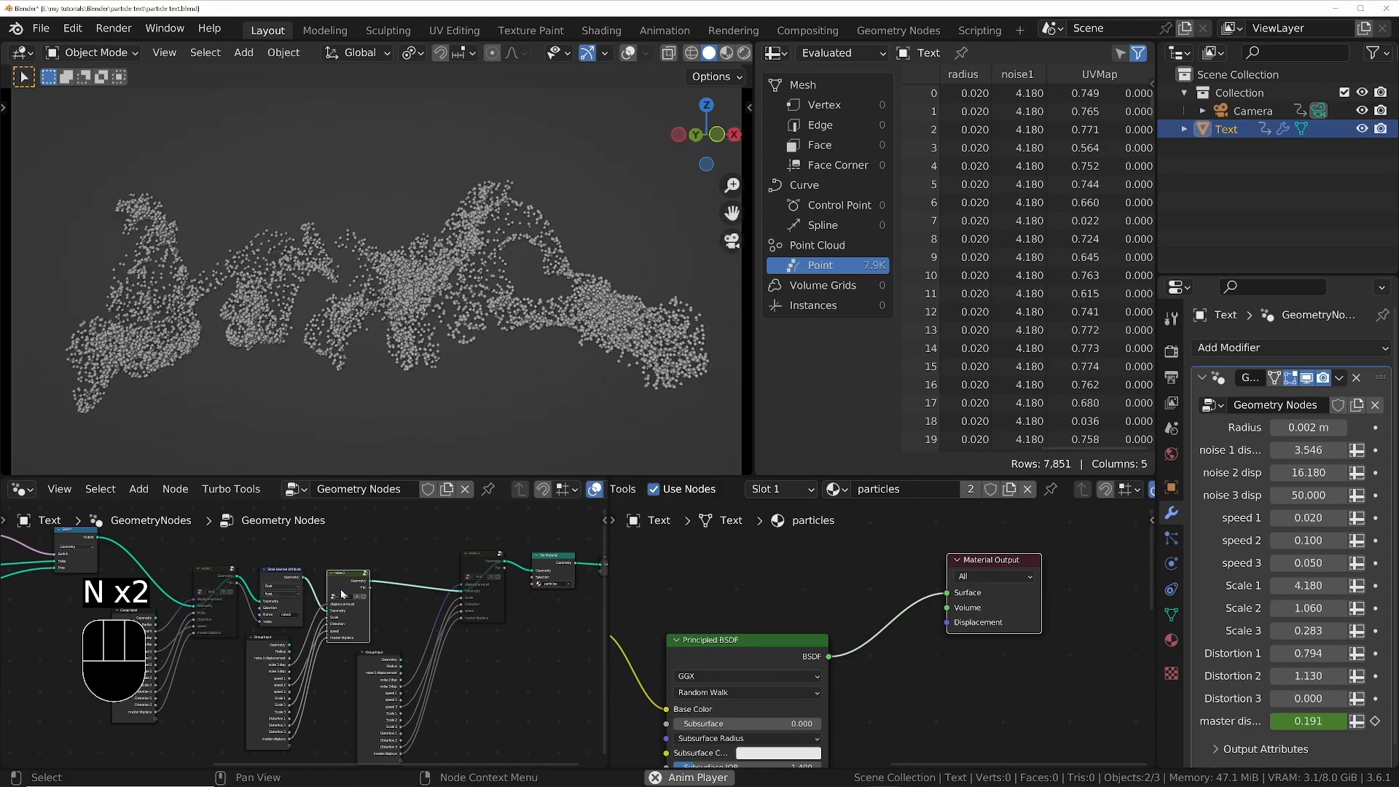
key(m)
click(483, 556)
key(m)
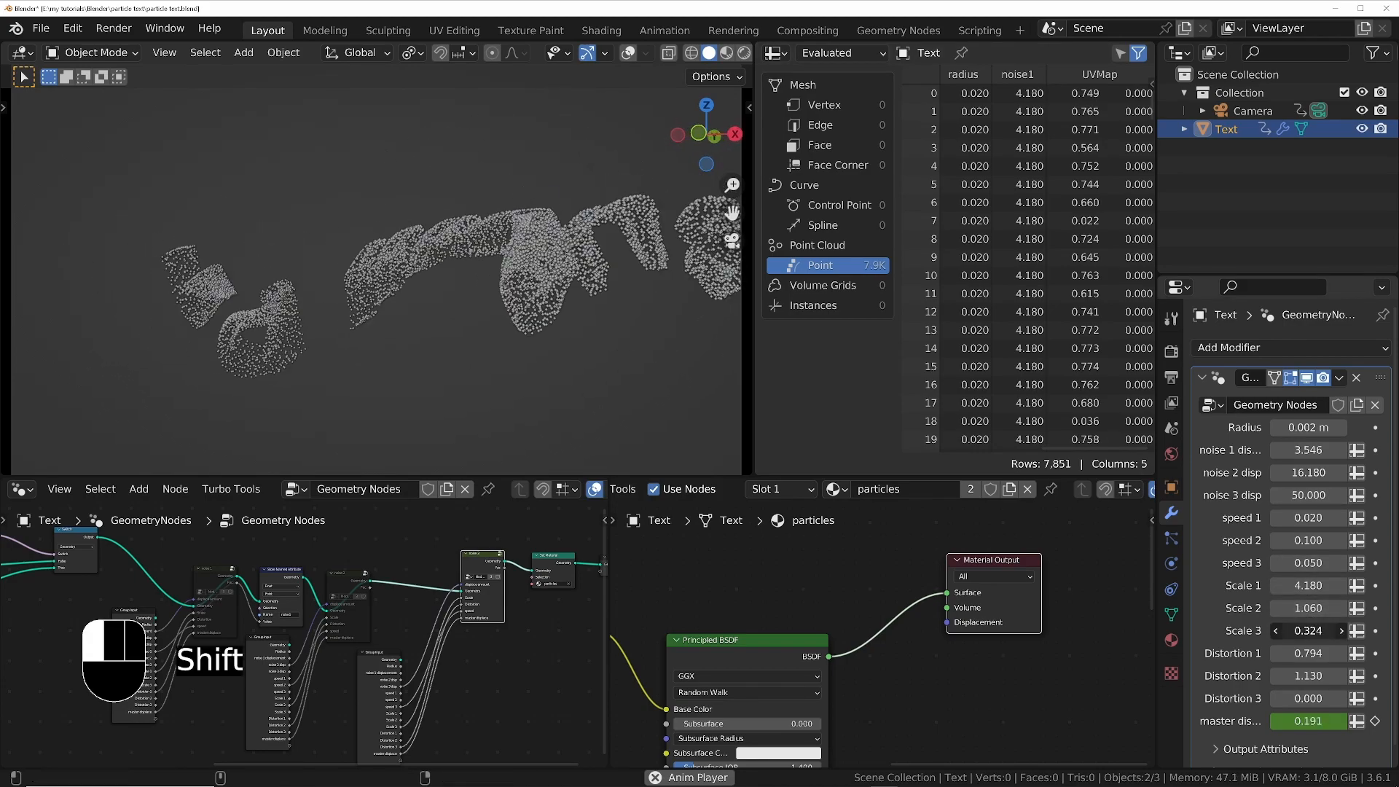
Set Scale 3 to 0.361 and Distortion 3 to 0.98 for the third noise
shift+drag(1309, 631, 1335, 631)
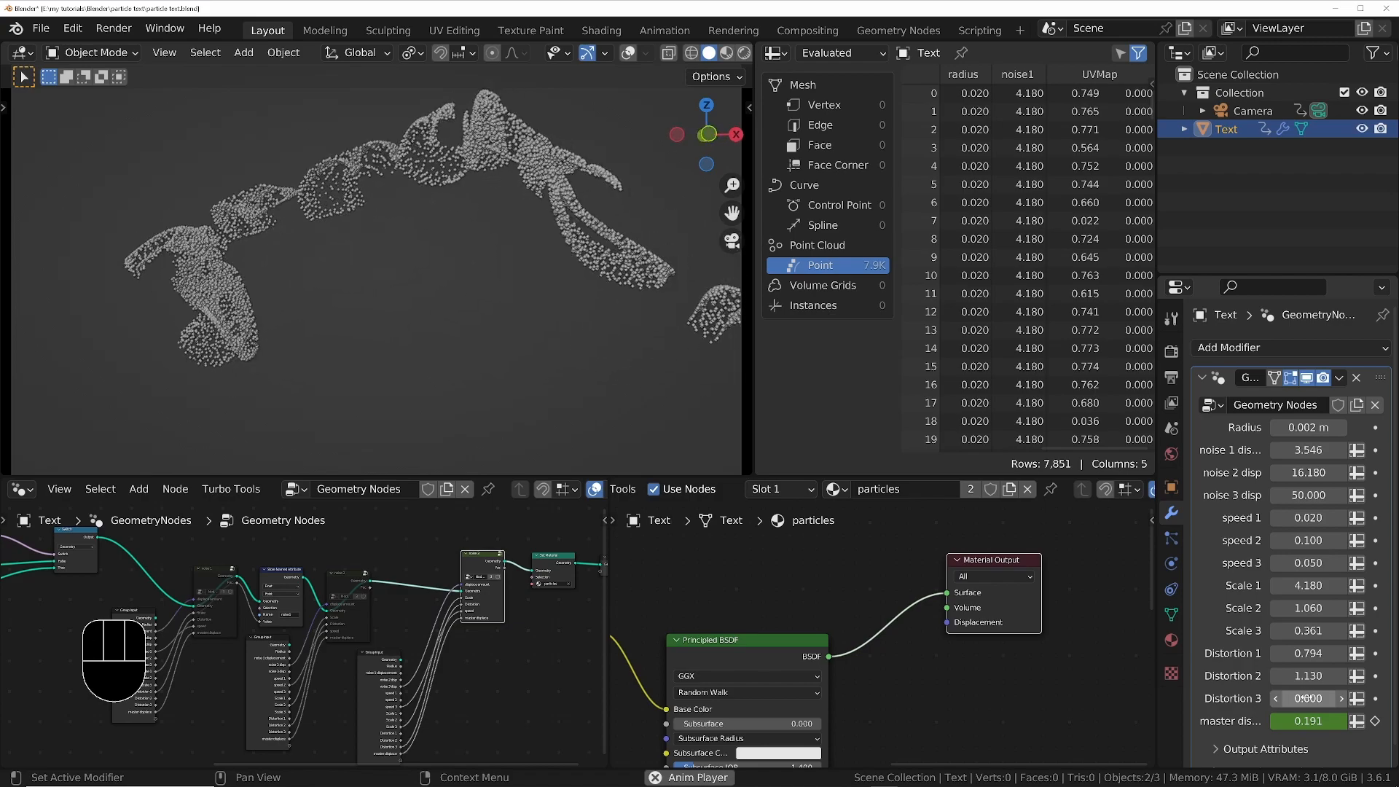
drag(1308, 698, 1368, 697)
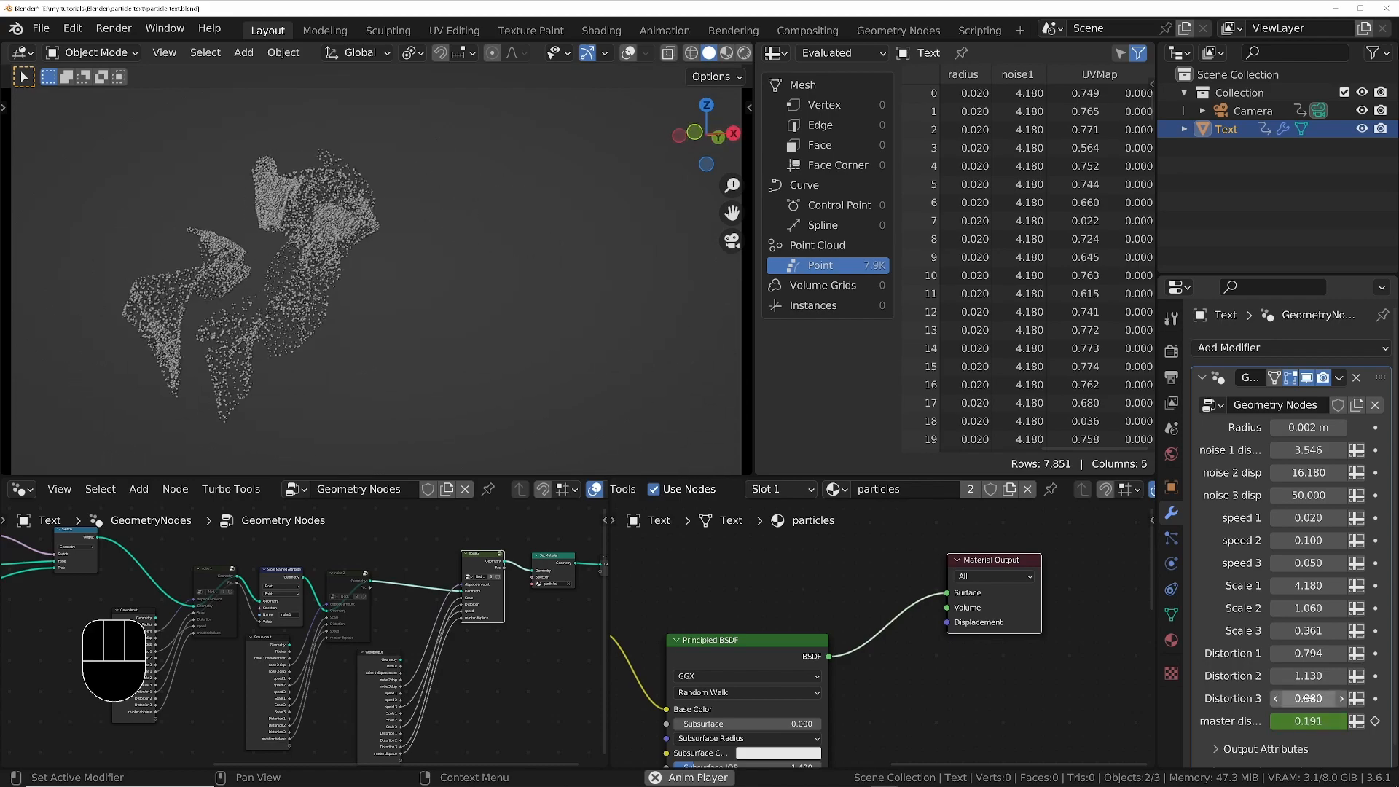
click(749, 571)
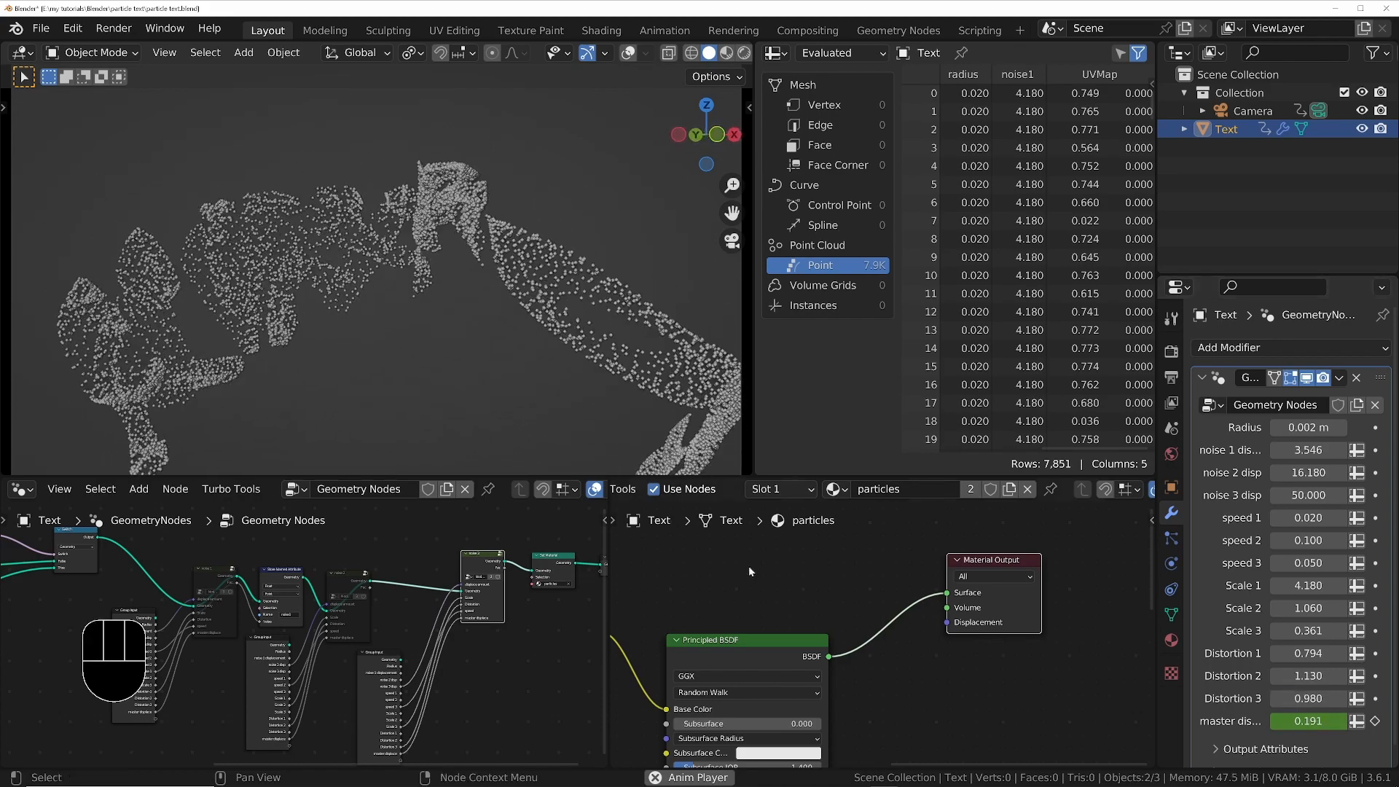
Unmute the first and second noise group nodes and check the animation with all three noises combined
click(210, 580)
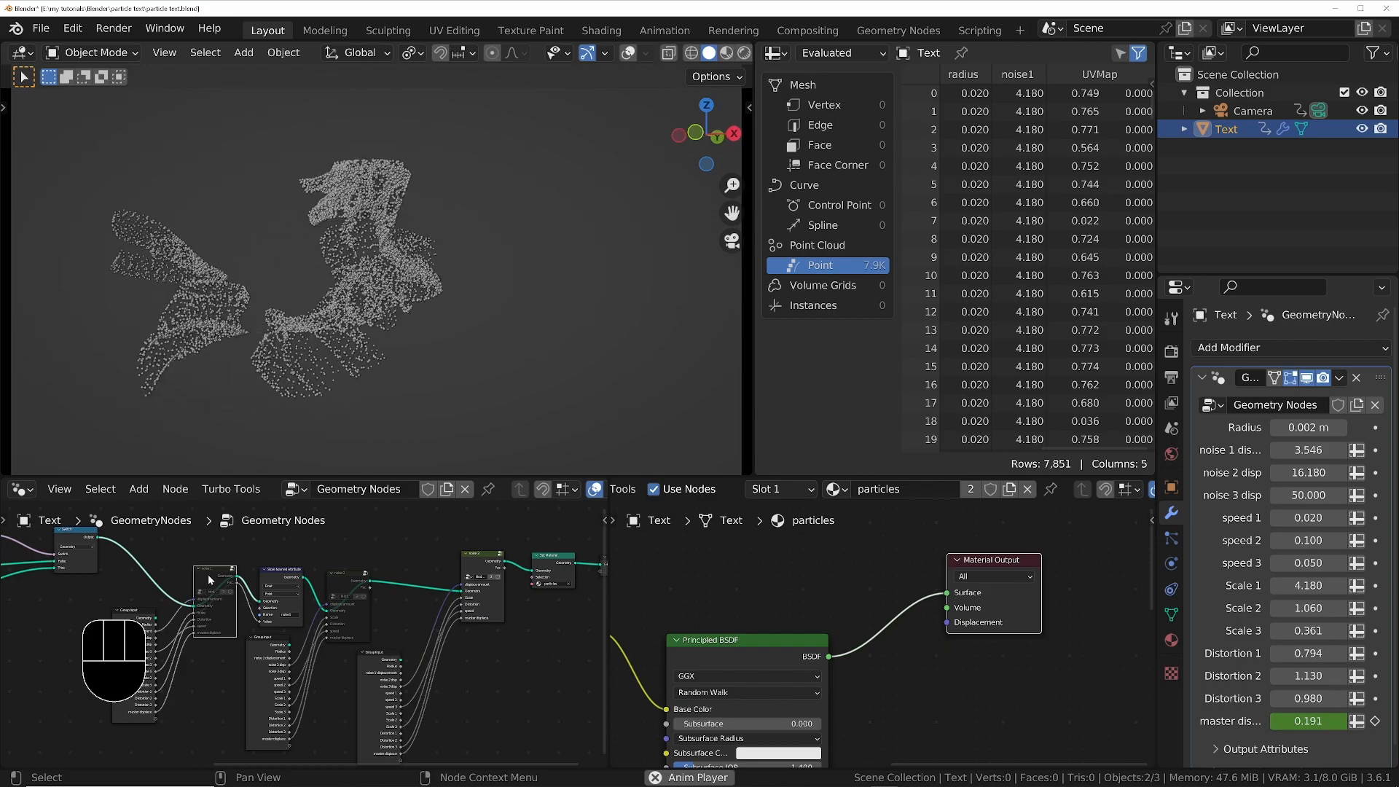
key(m)
click(351, 582)
key(m)
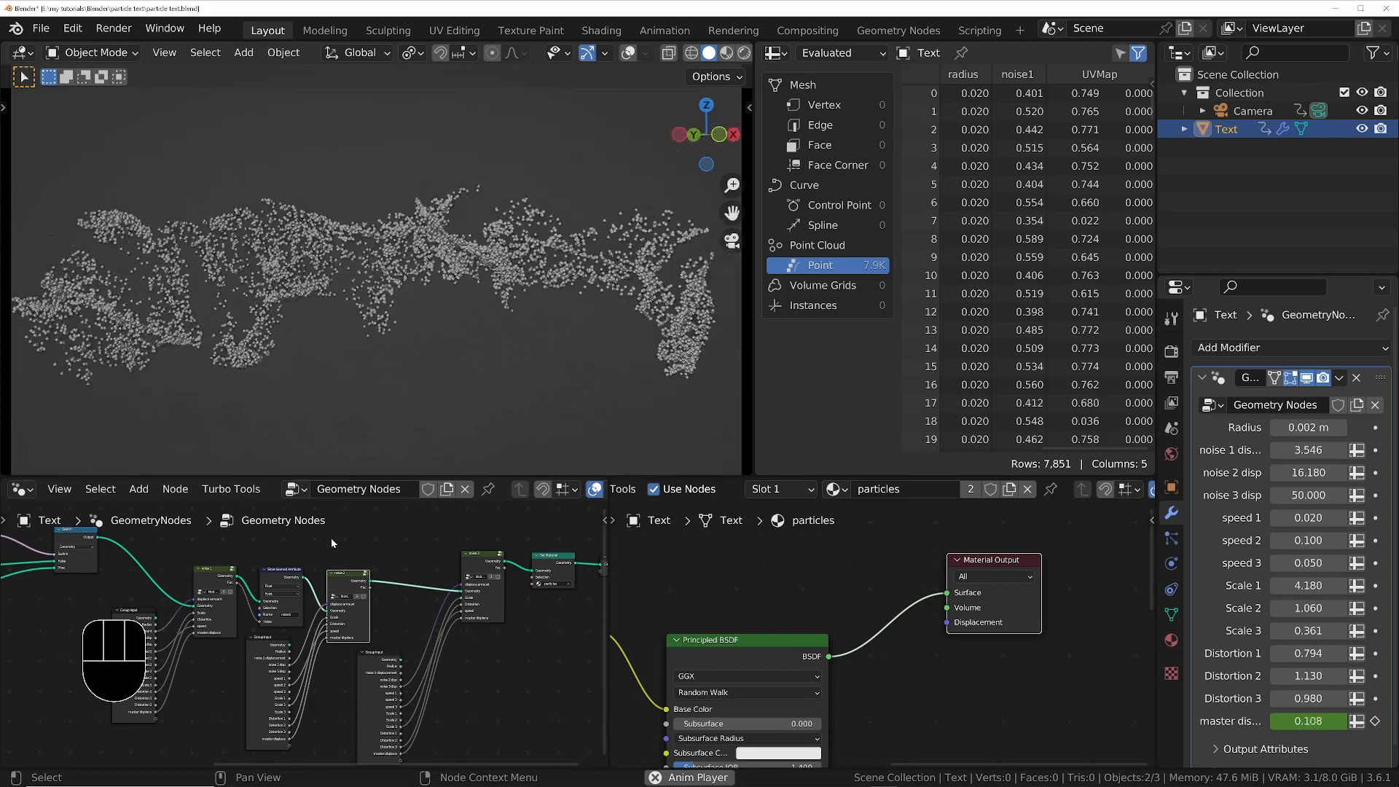
key(space)
key(space)
Mute the third noise group node and, with the animation playing, set Distortion 2 to 0.5 and speed 2 to 0.05
key(m)
key(space)
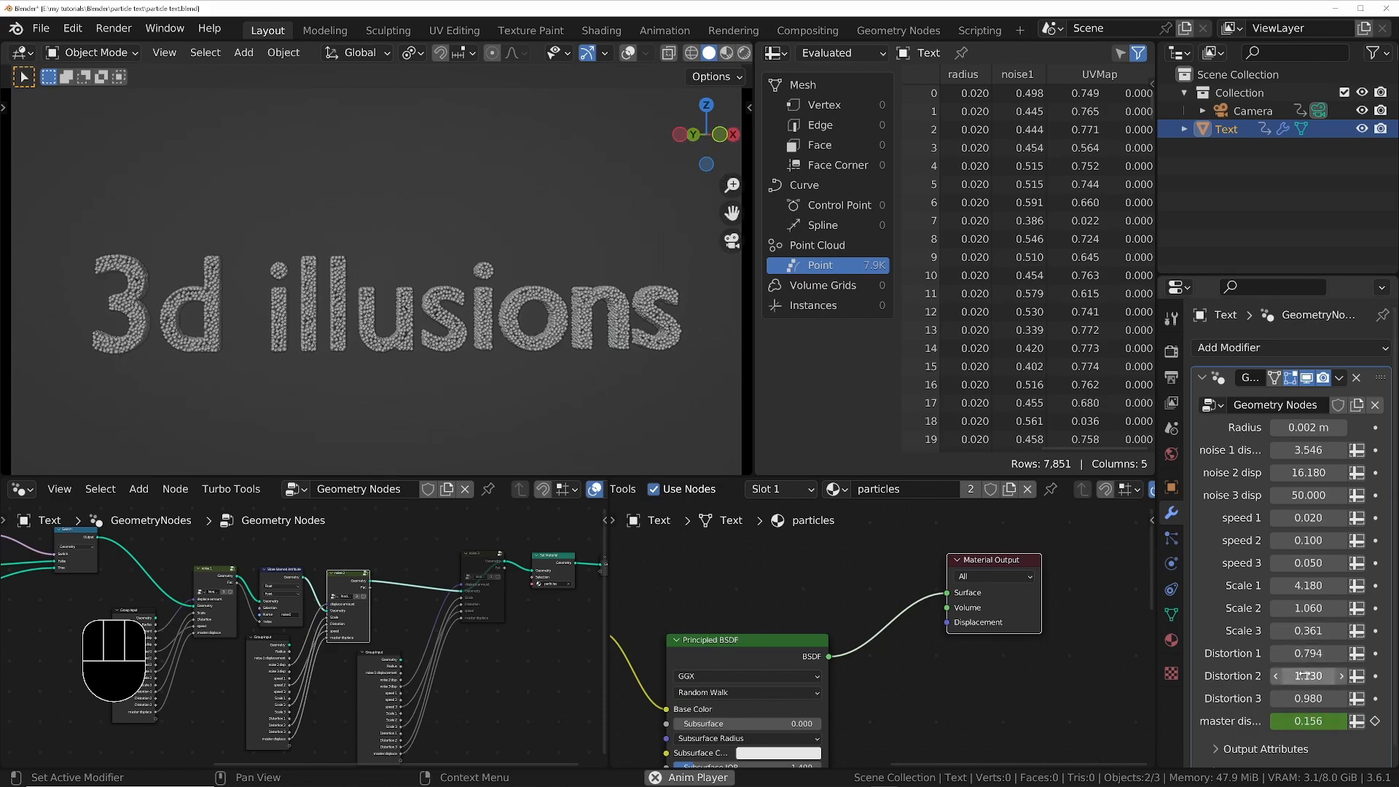
click(1305, 676)
text(0.5)
key(Return)
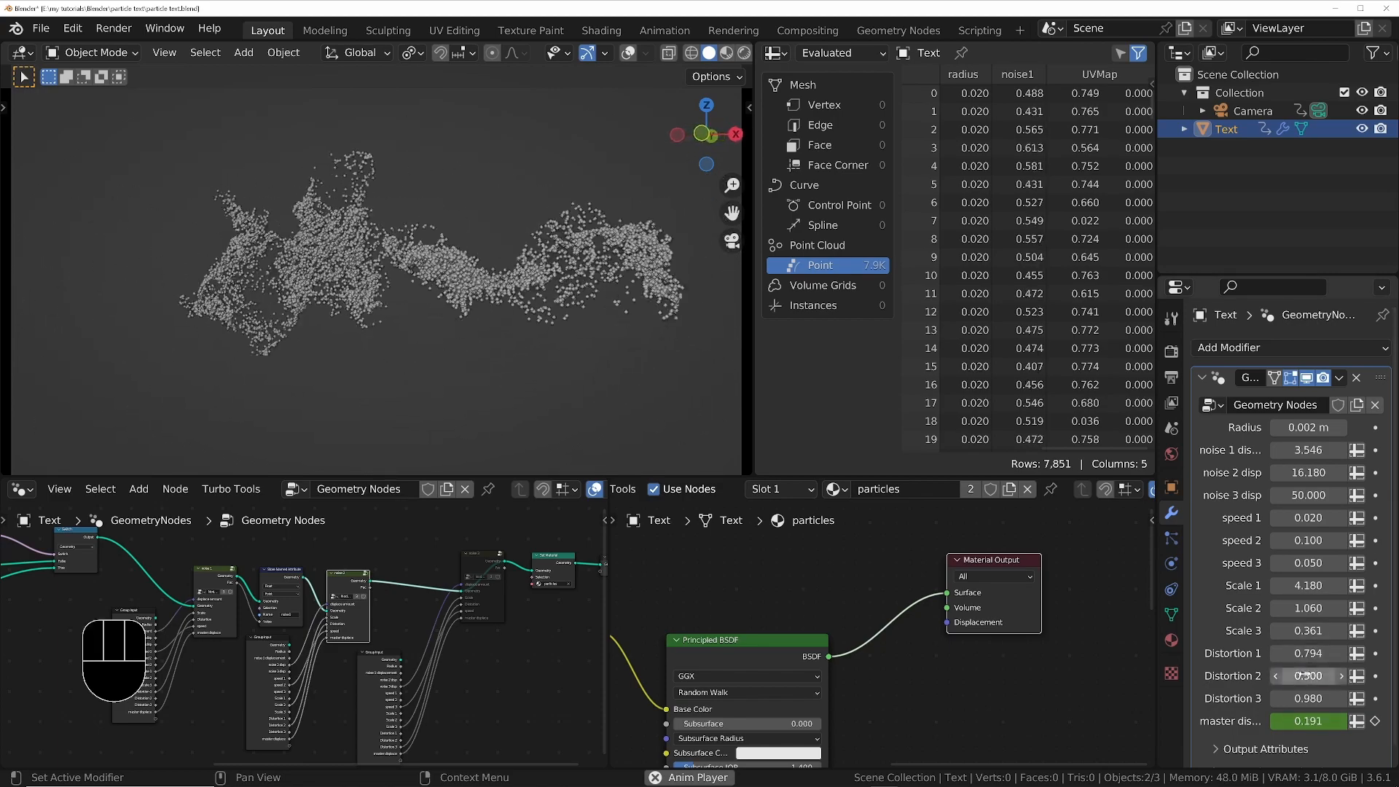
click(1305, 540)
text(0.05)
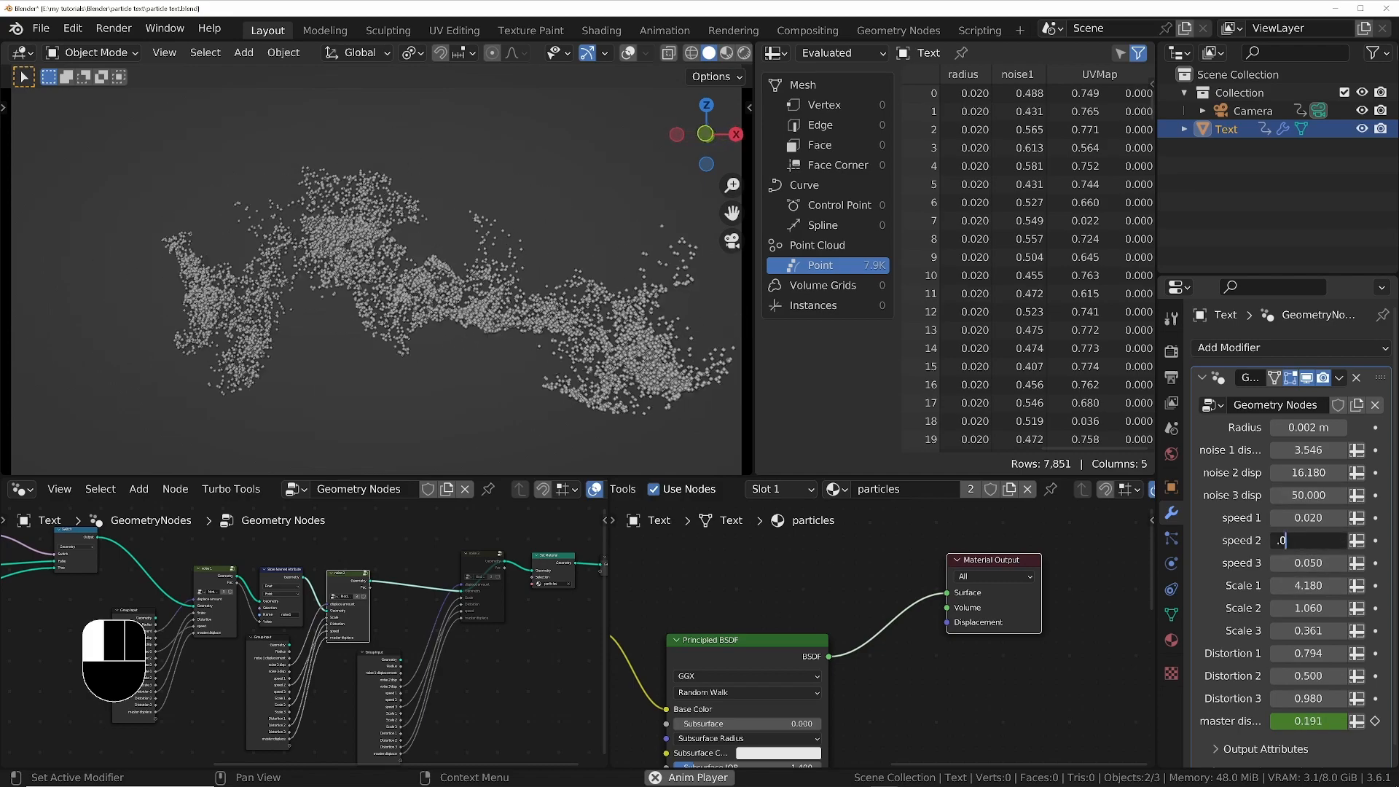
key(Return)
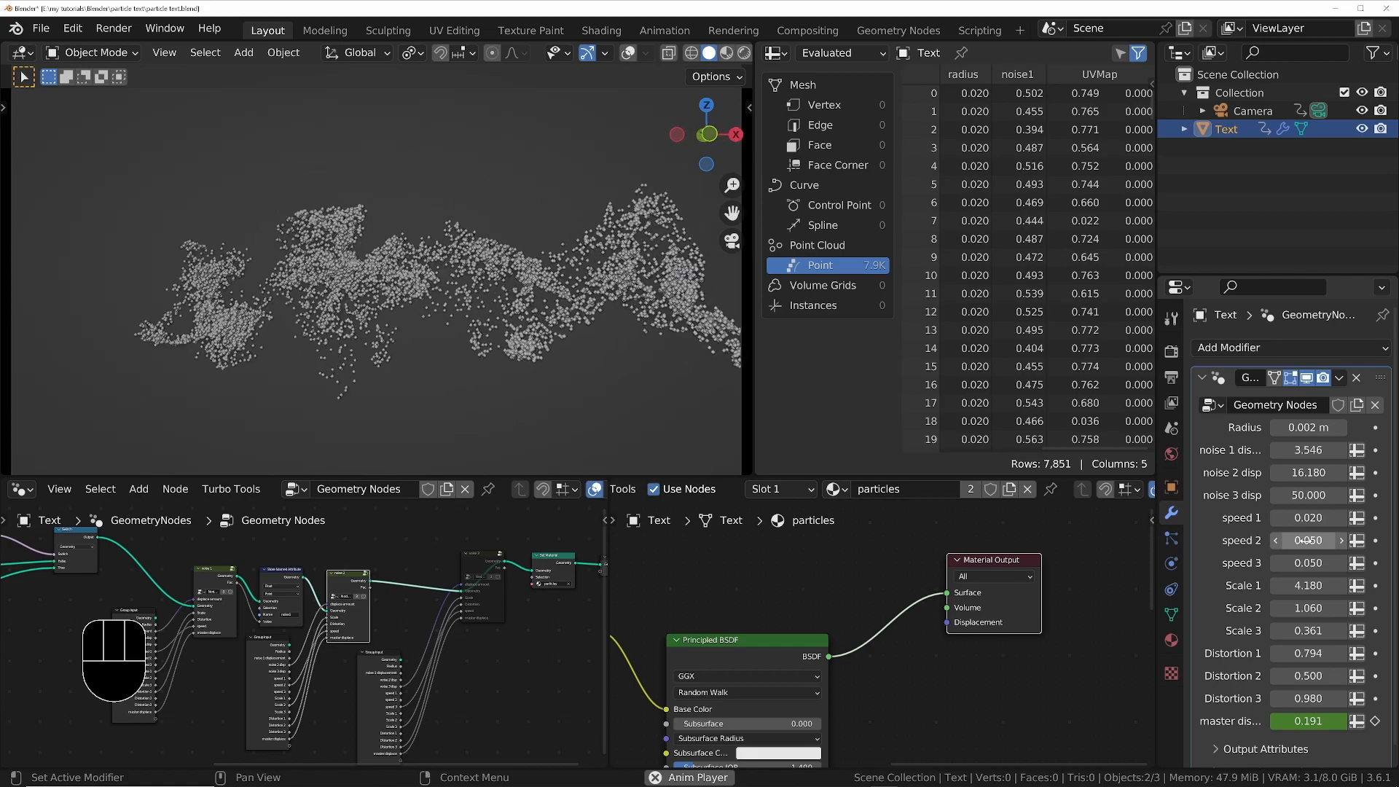
Save the file and play the animation with all three noise group nodes active
key(ctrl+s)
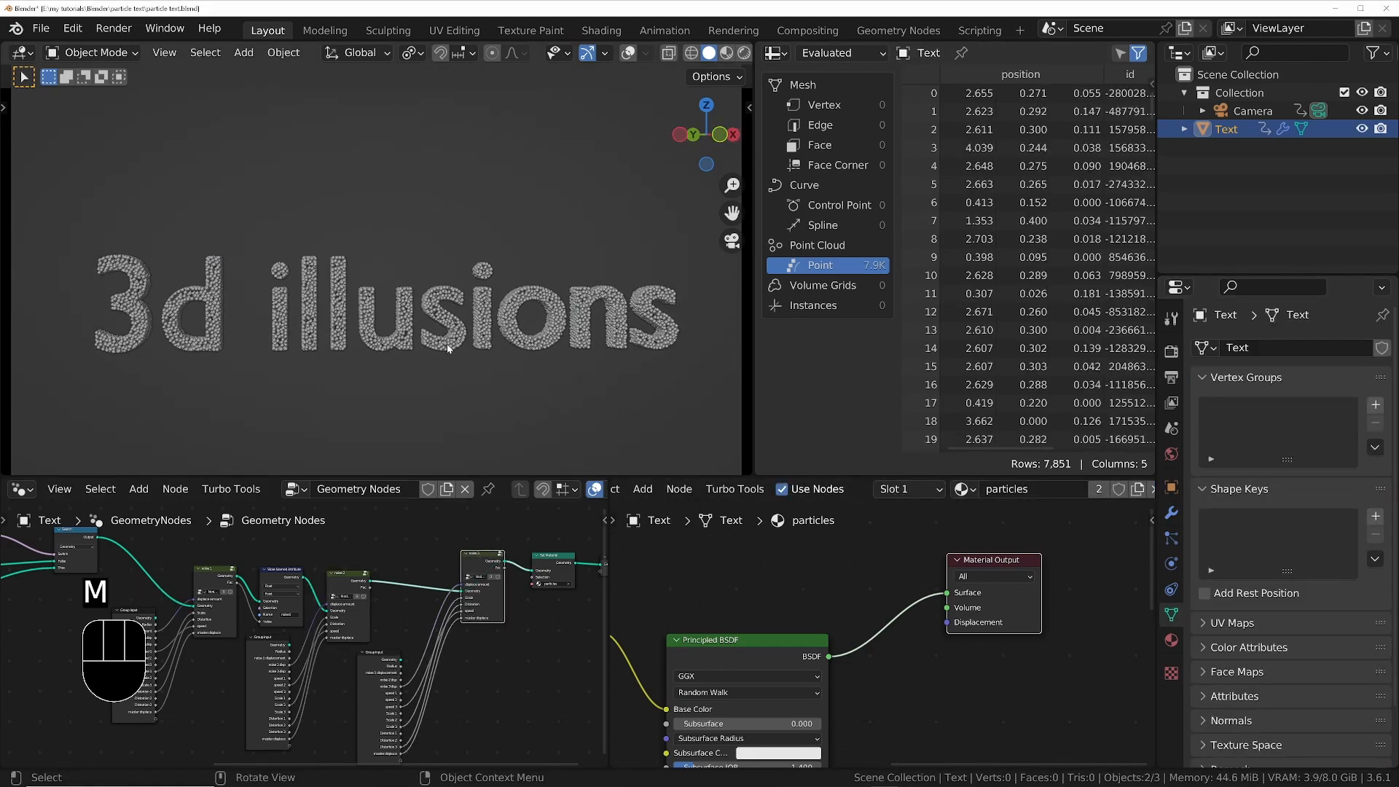
key(space)
key(space)
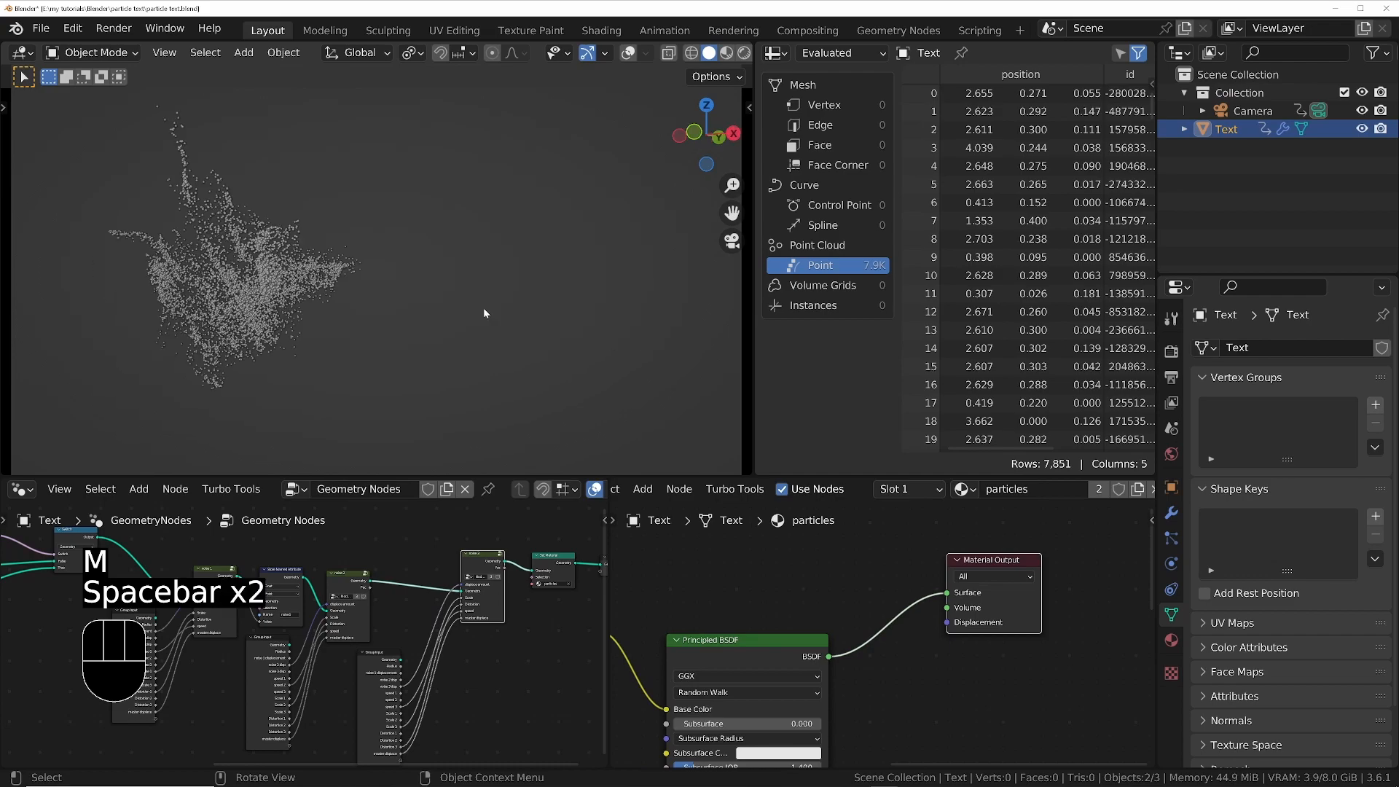
key(space)
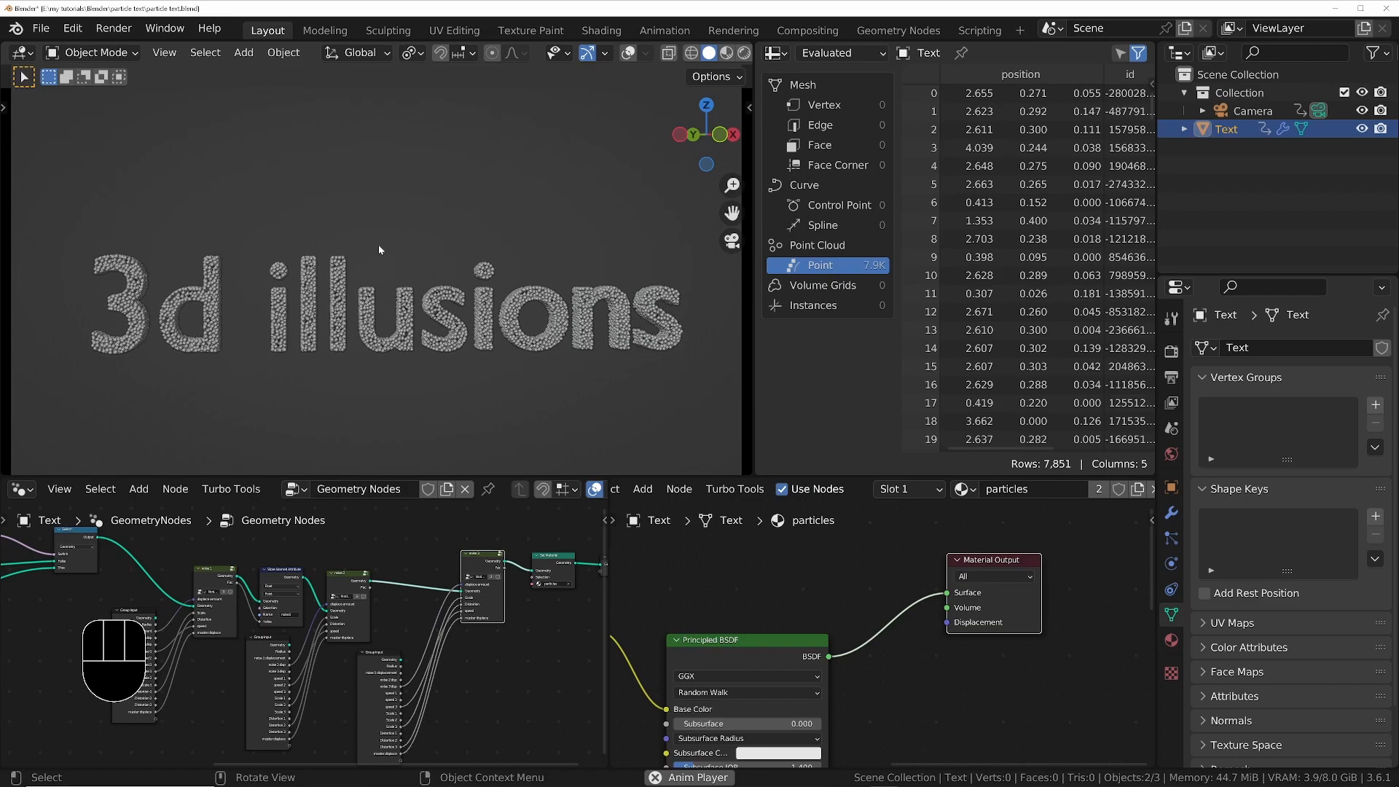
key(Home)
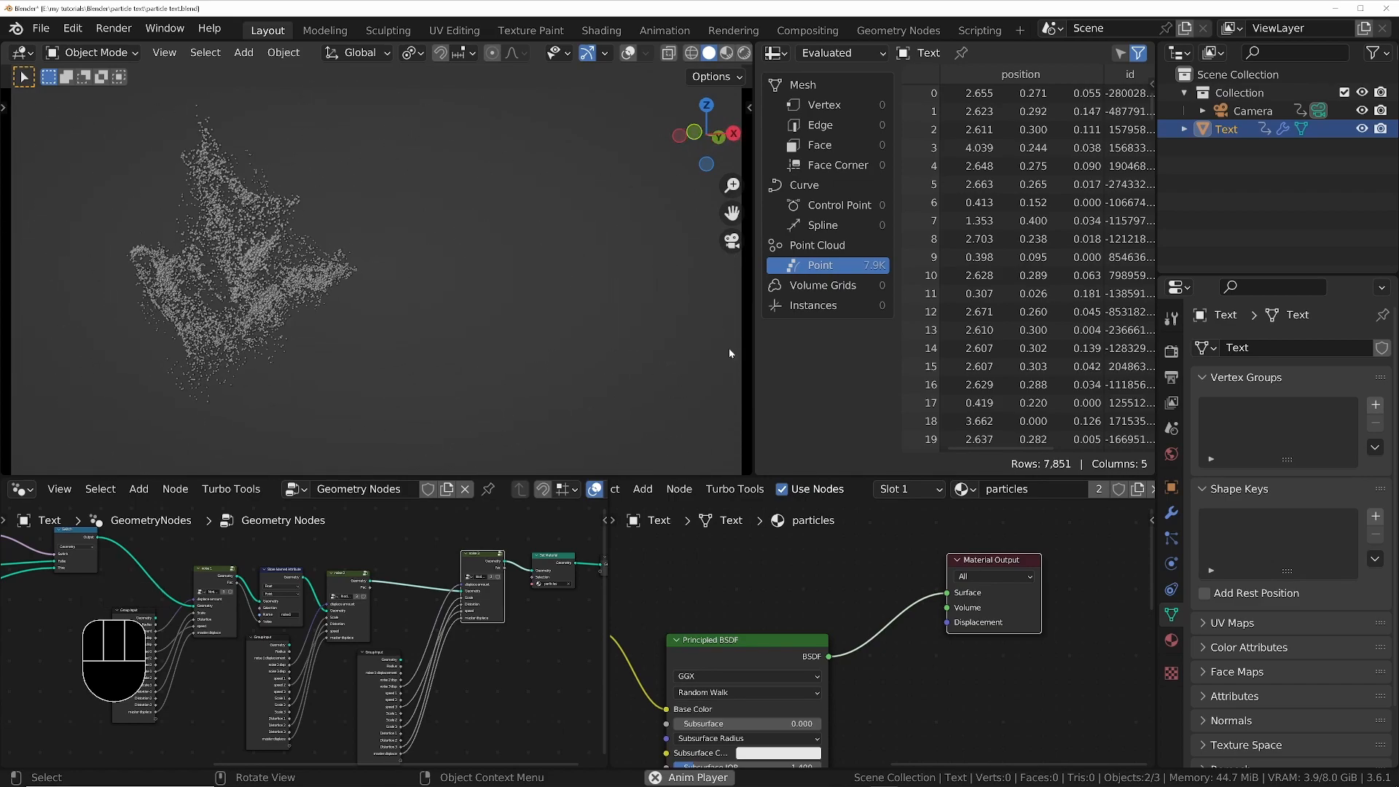
Stop playback, select the camera, and isolate its Focal Length curve in the Animation workspace by hiding the X, Y and Z rotation curves
click(540, 403)
key(space)
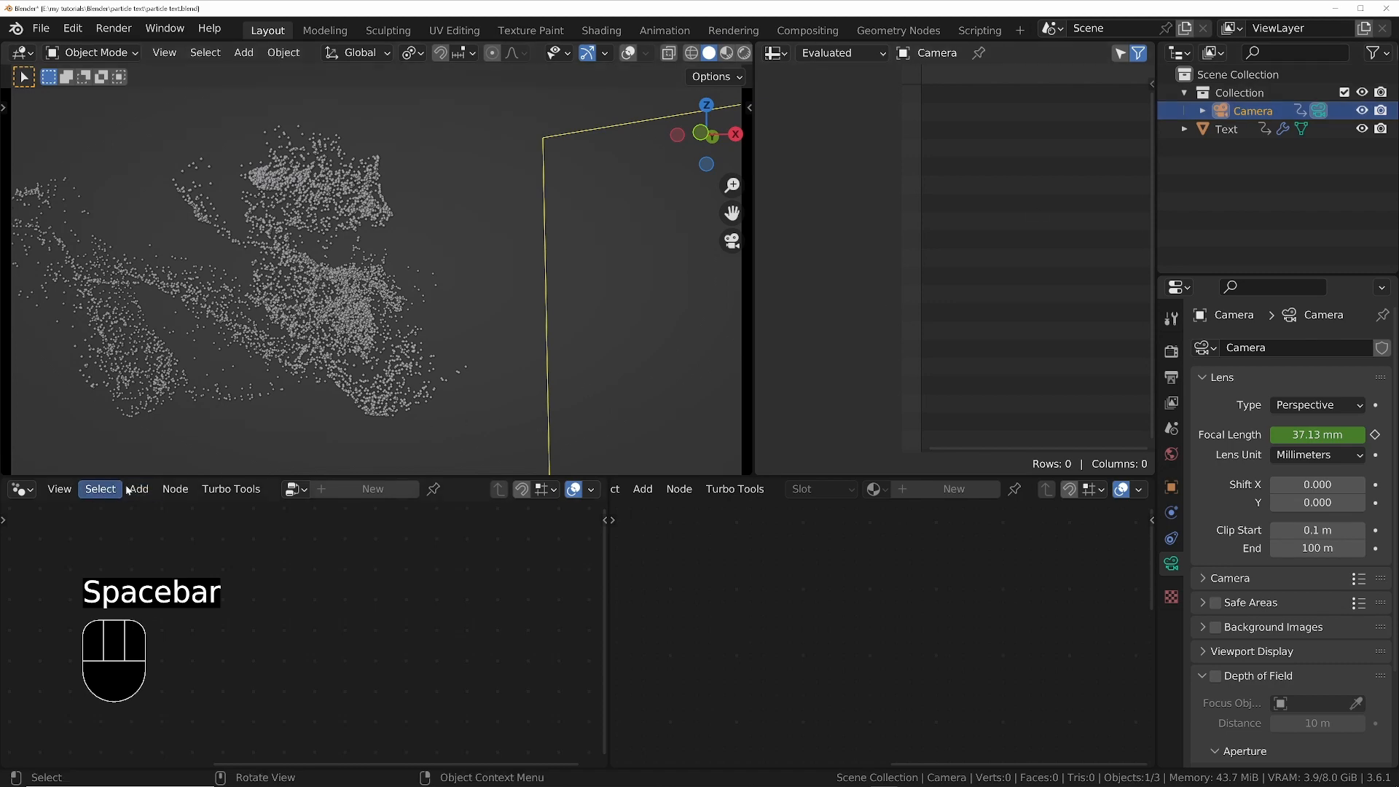
click(663, 31)
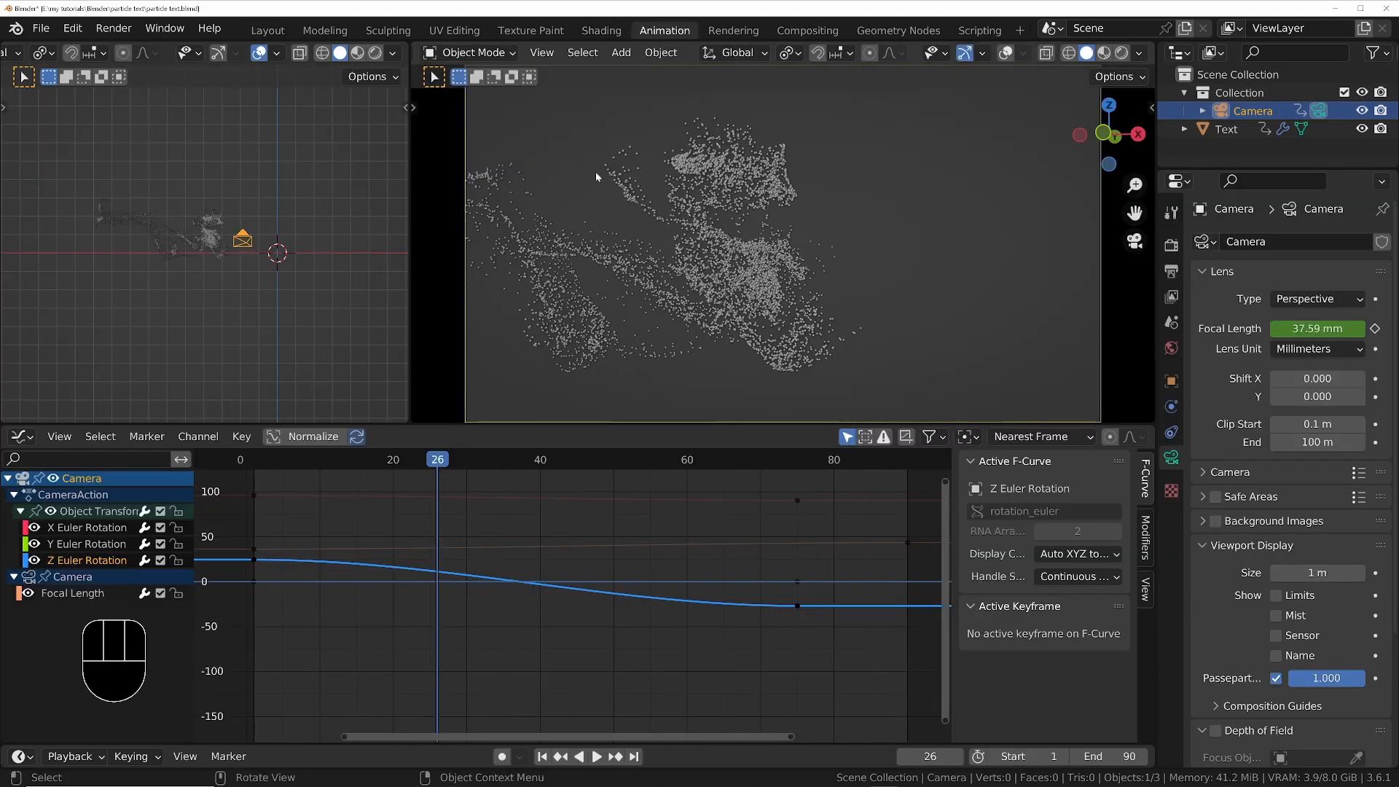
ctrl+middle_drag(689, 549, 668, 553)
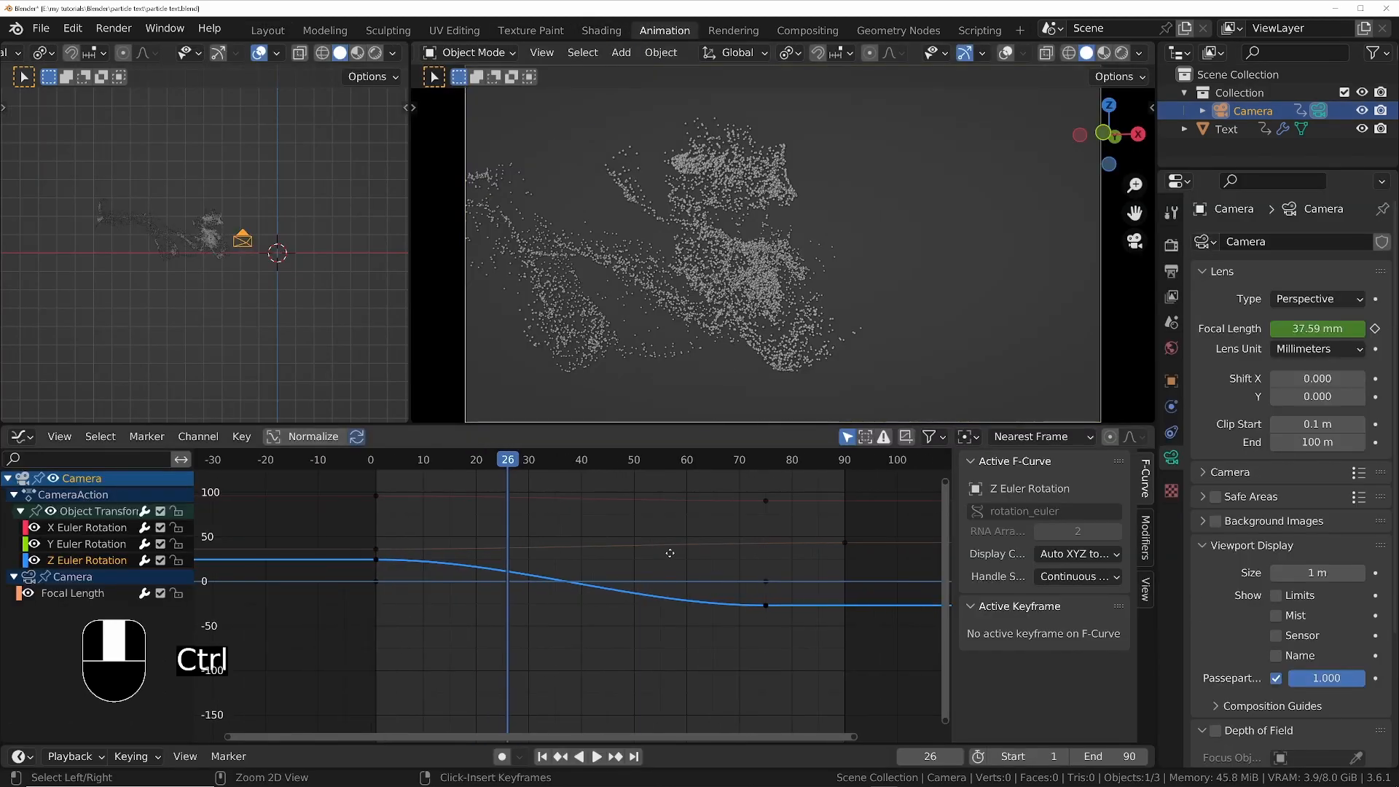
click(69, 594)
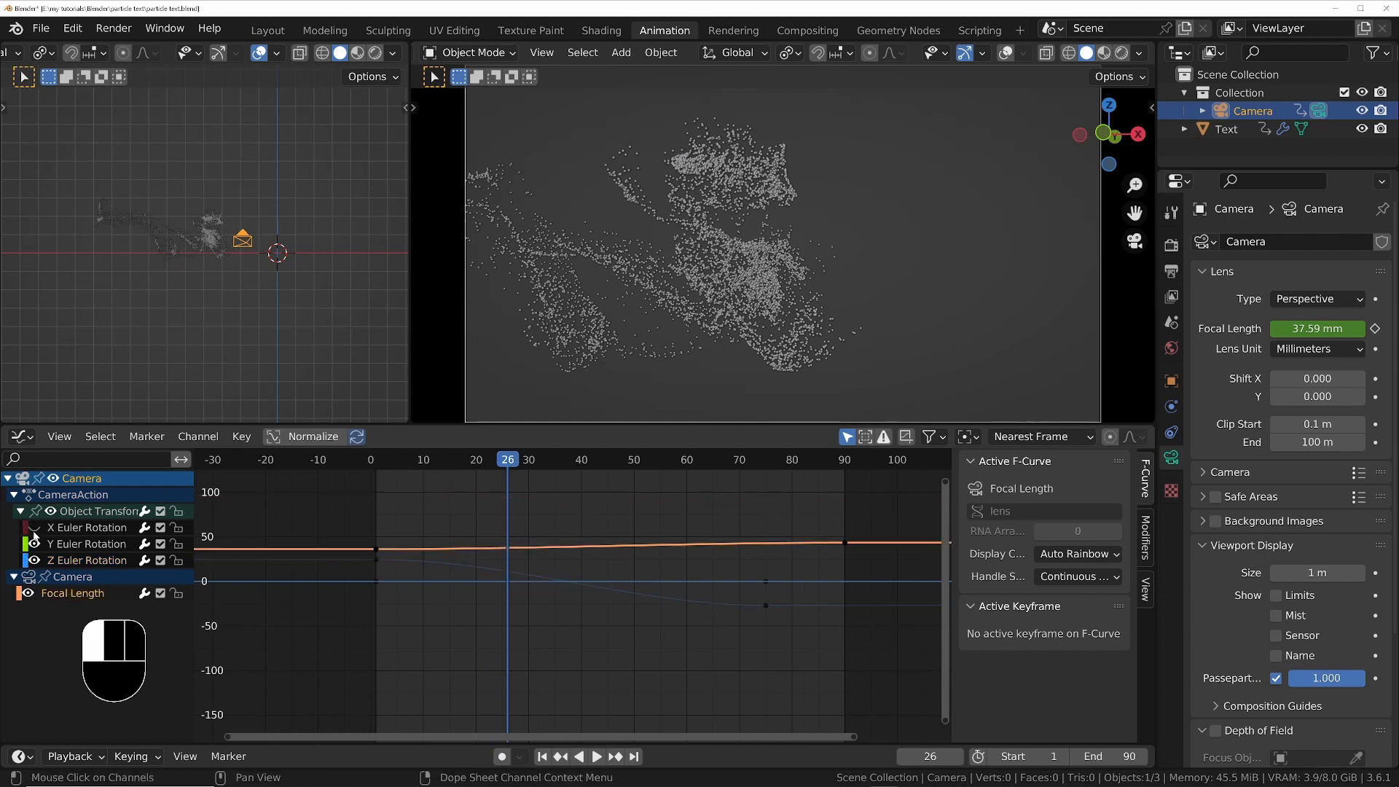
key(Home)
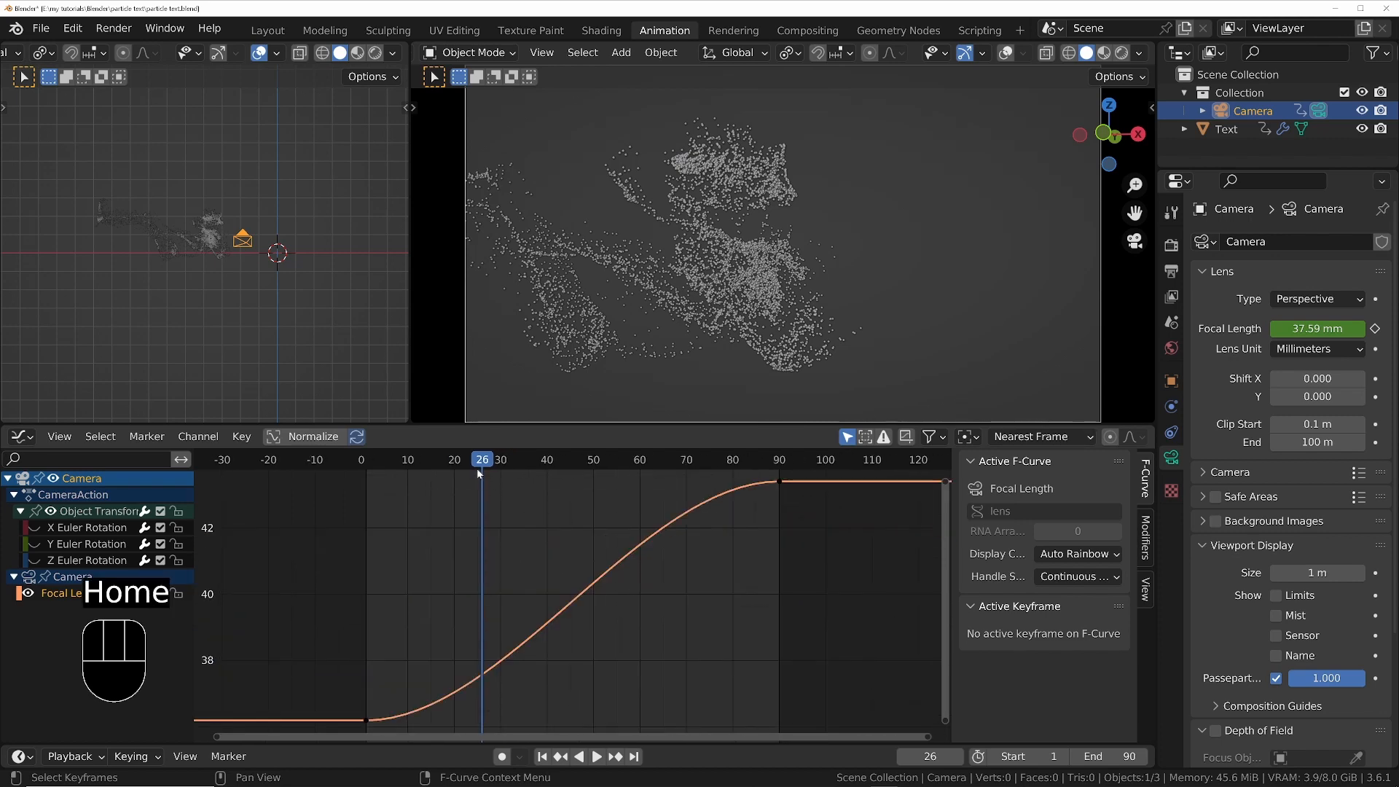
Keyframe the camera's focal length at 31.49 mm on frame 18
drag(485, 467, 445, 465)
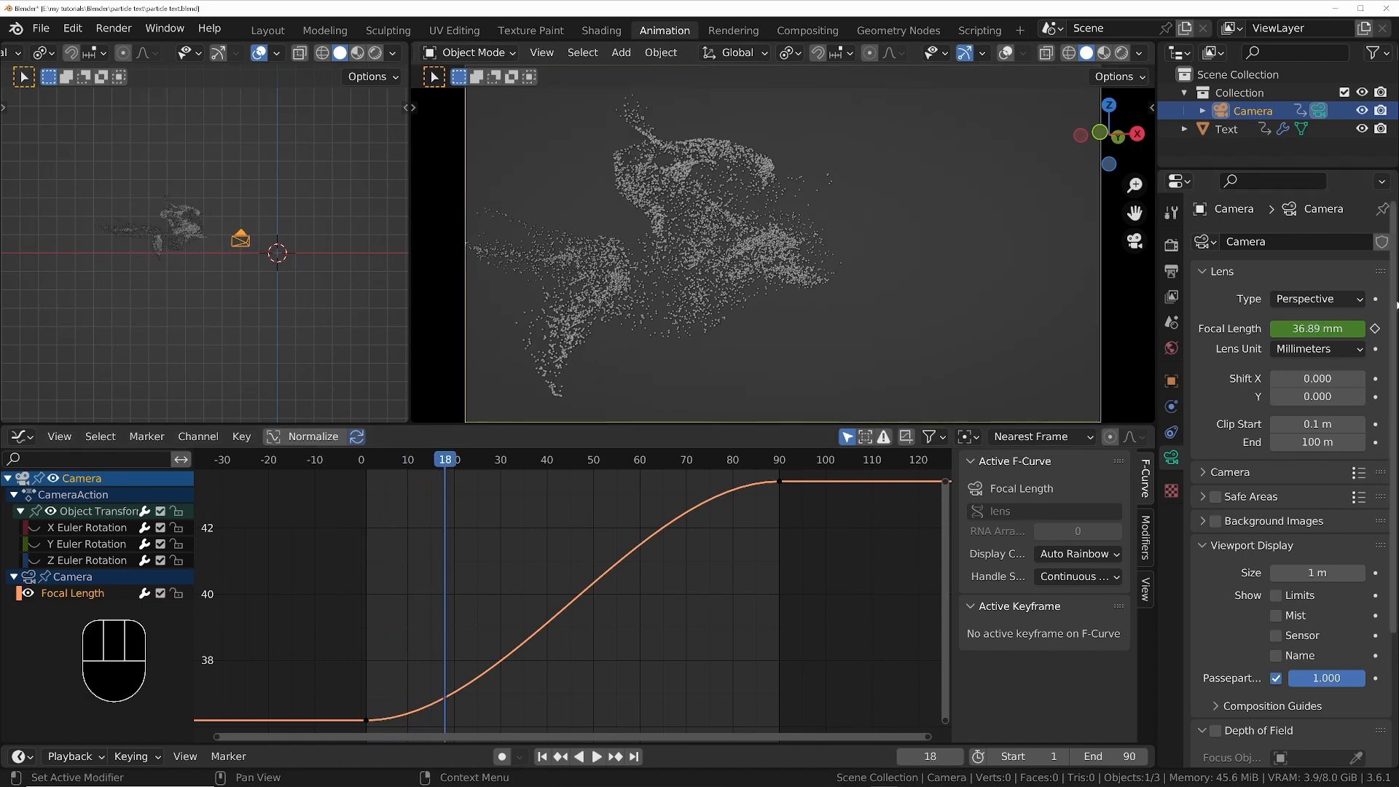
key(shift)
shift+drag(1312, 328, 1239, 329)
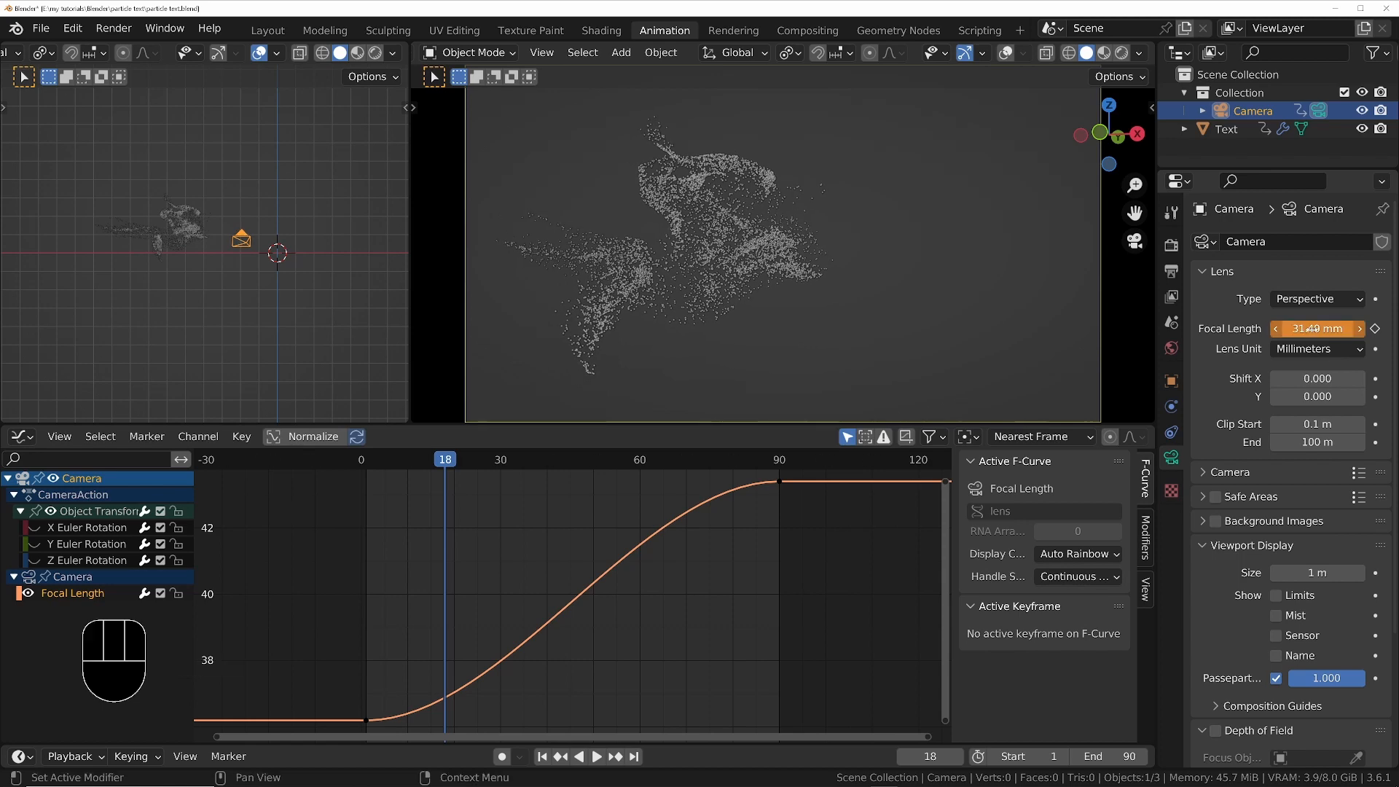
key(i)
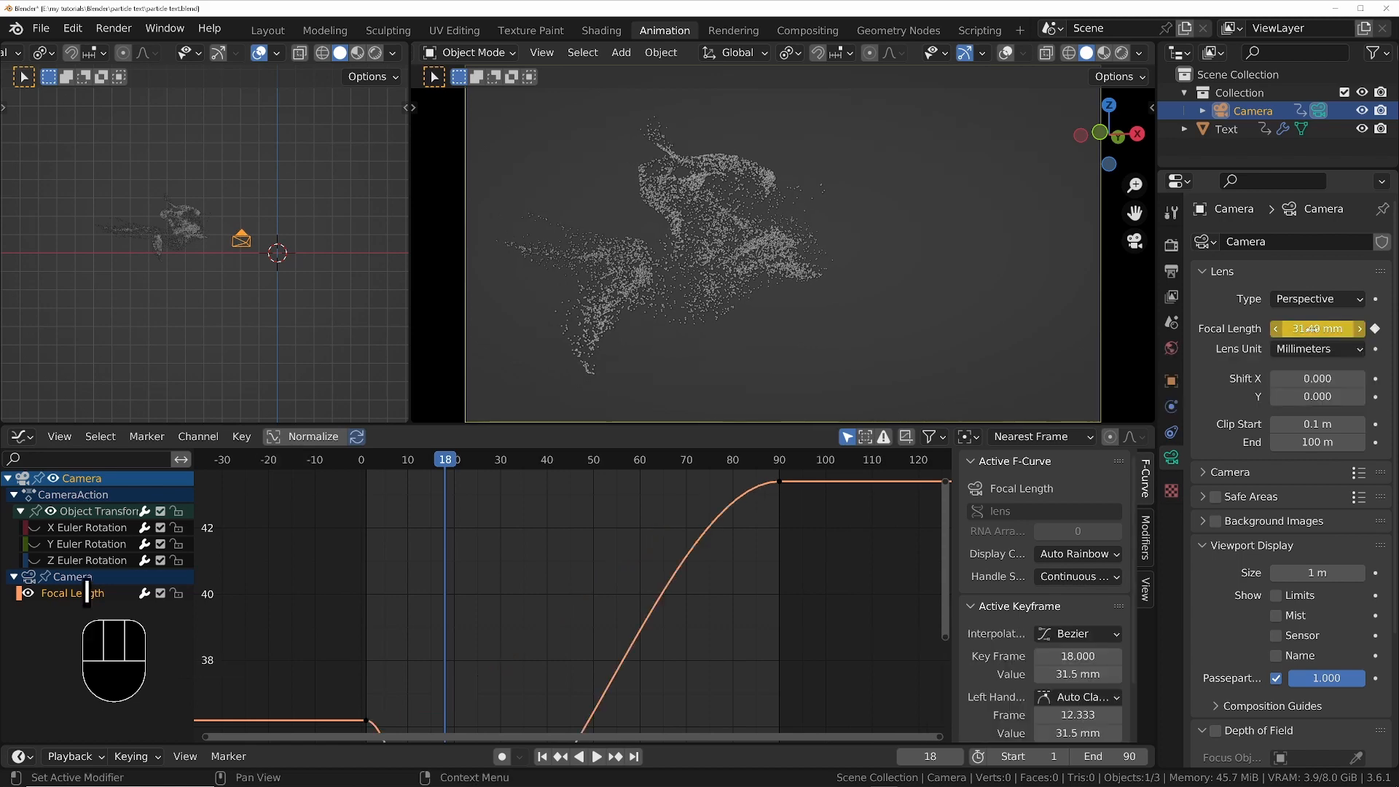
Keyframe the camera's focal length at 29.2 mm on frame 51 and scrub back through the animation
drag(452, 464, 599, 465)
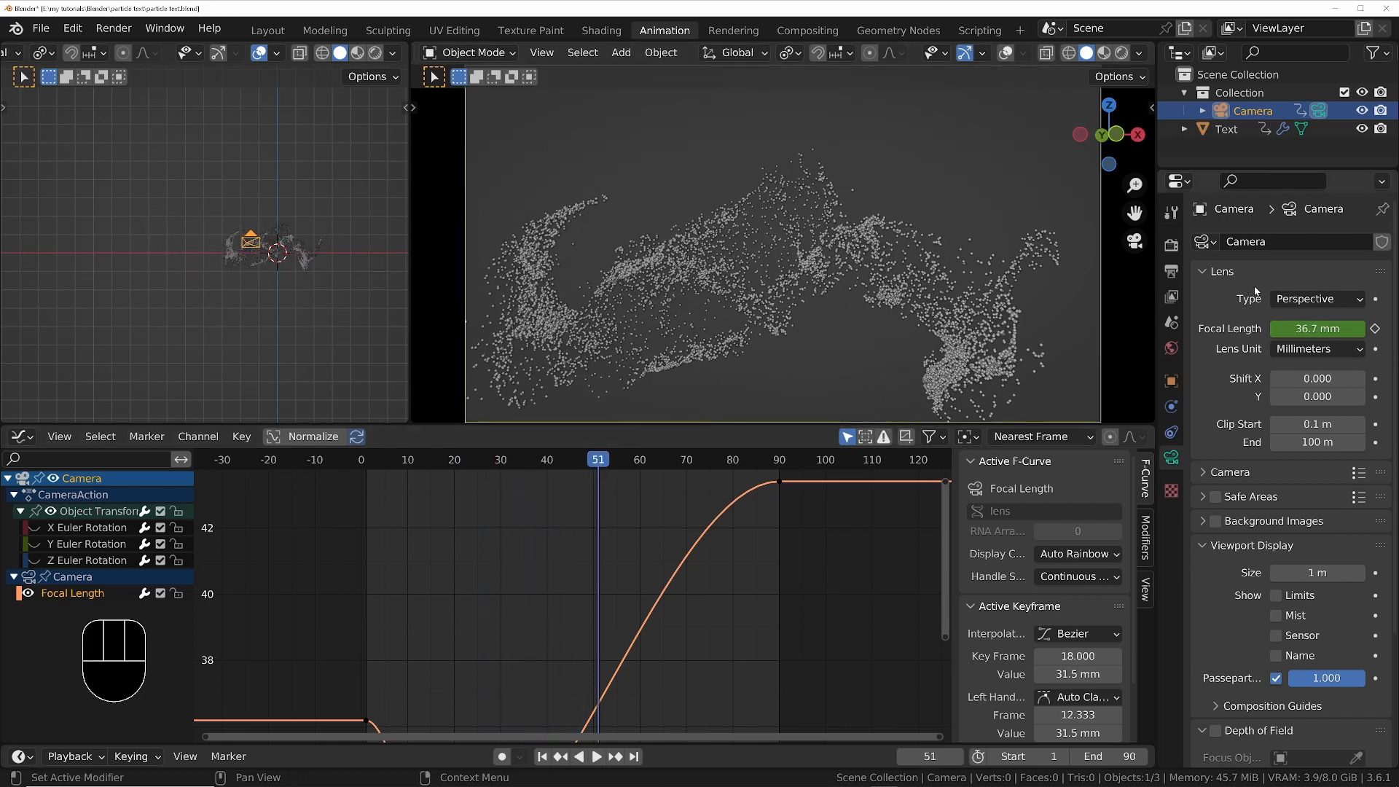
shift+drag(1321, 328, 1322, 328)
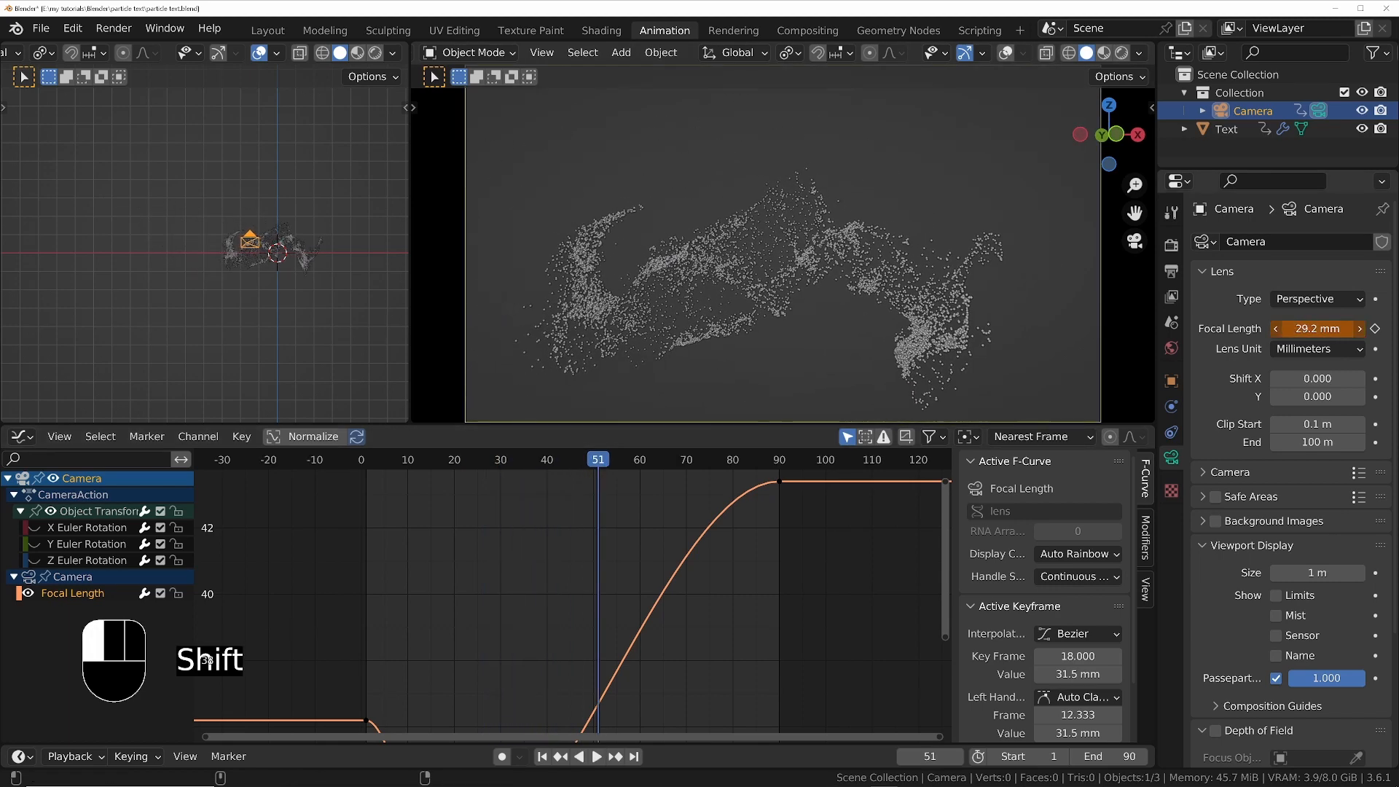
key(i)
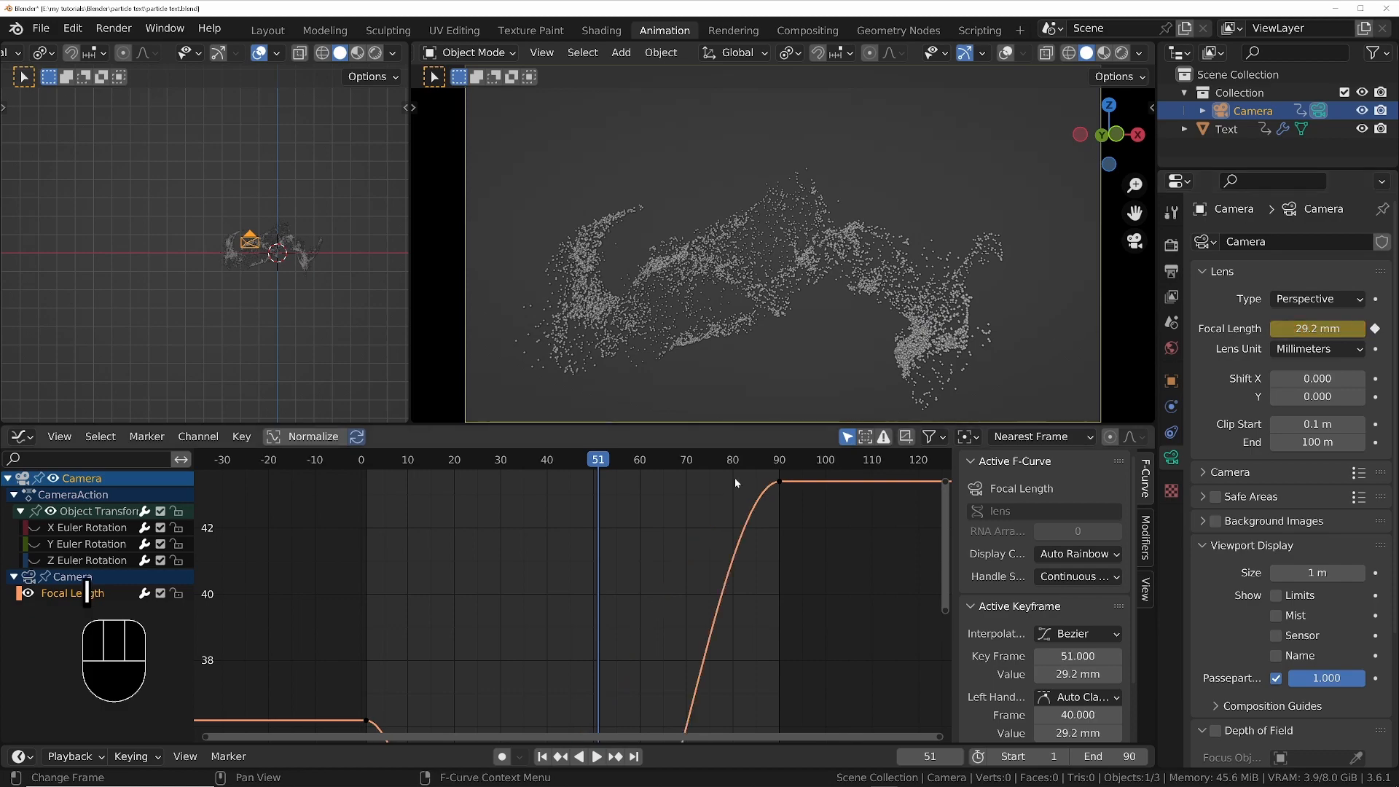
drag(583, 461, 502, 474)
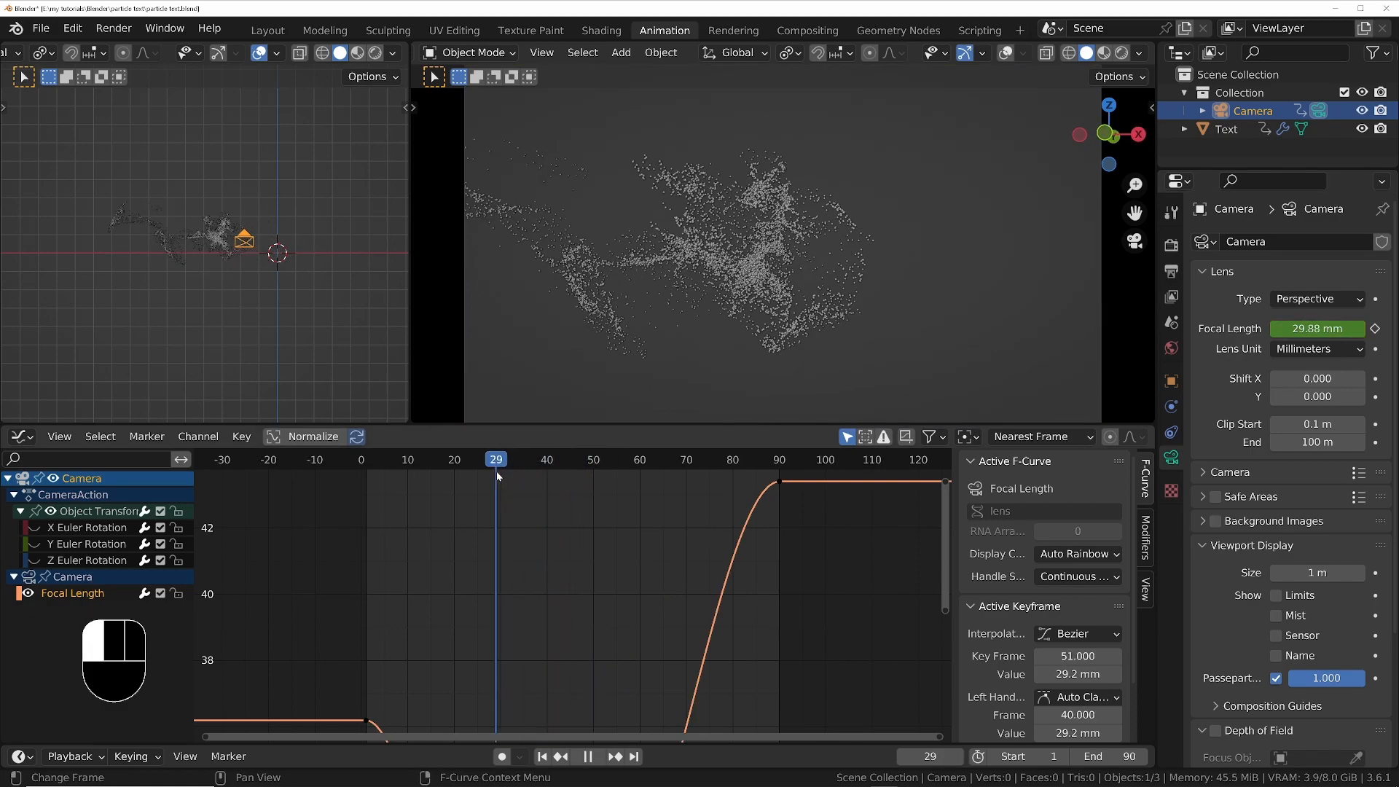
Stop playback and display the camera's Z Euler Rotation curve in the Graph Editor, fitting it to the view
key(space)
ctrl+middle_drag(570, 521, 496, 638)
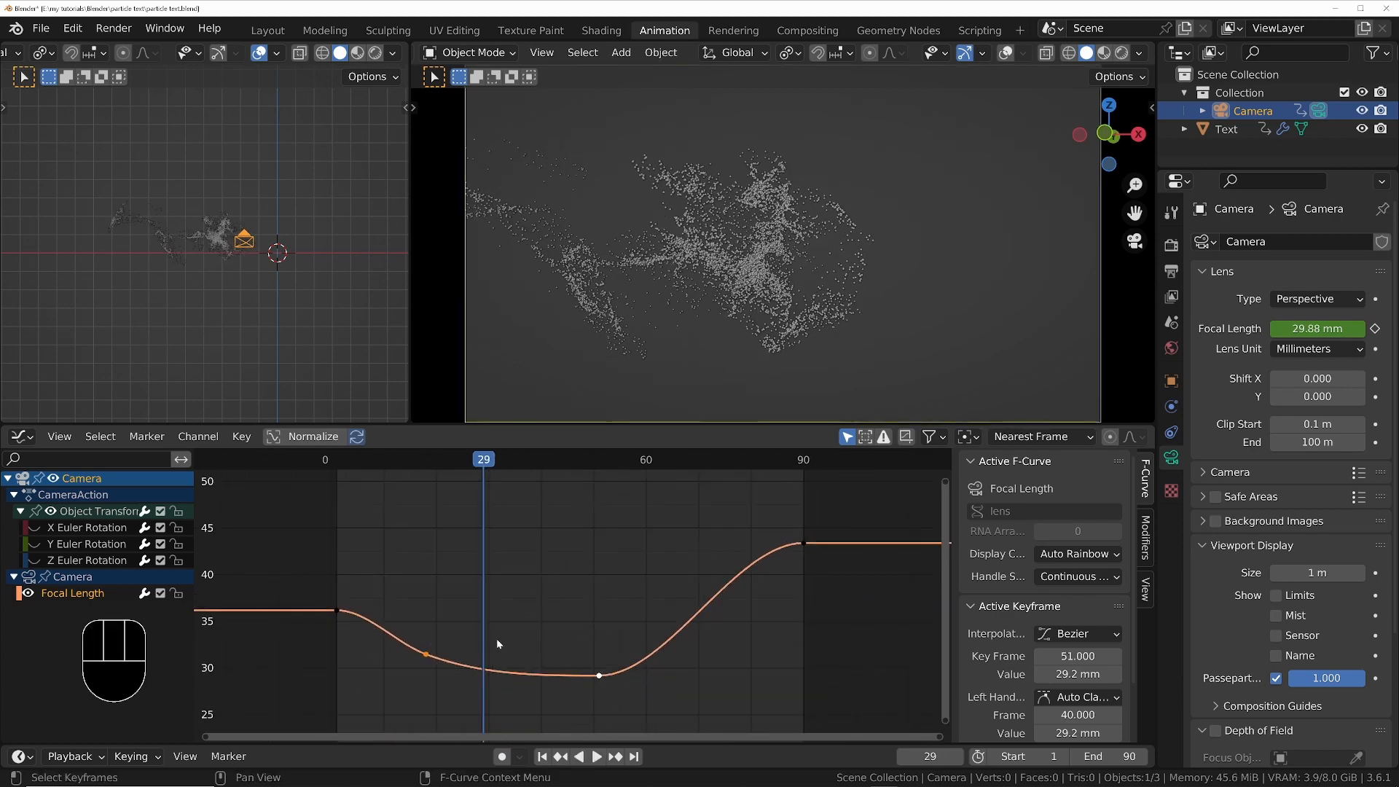
key(ctrl+x)
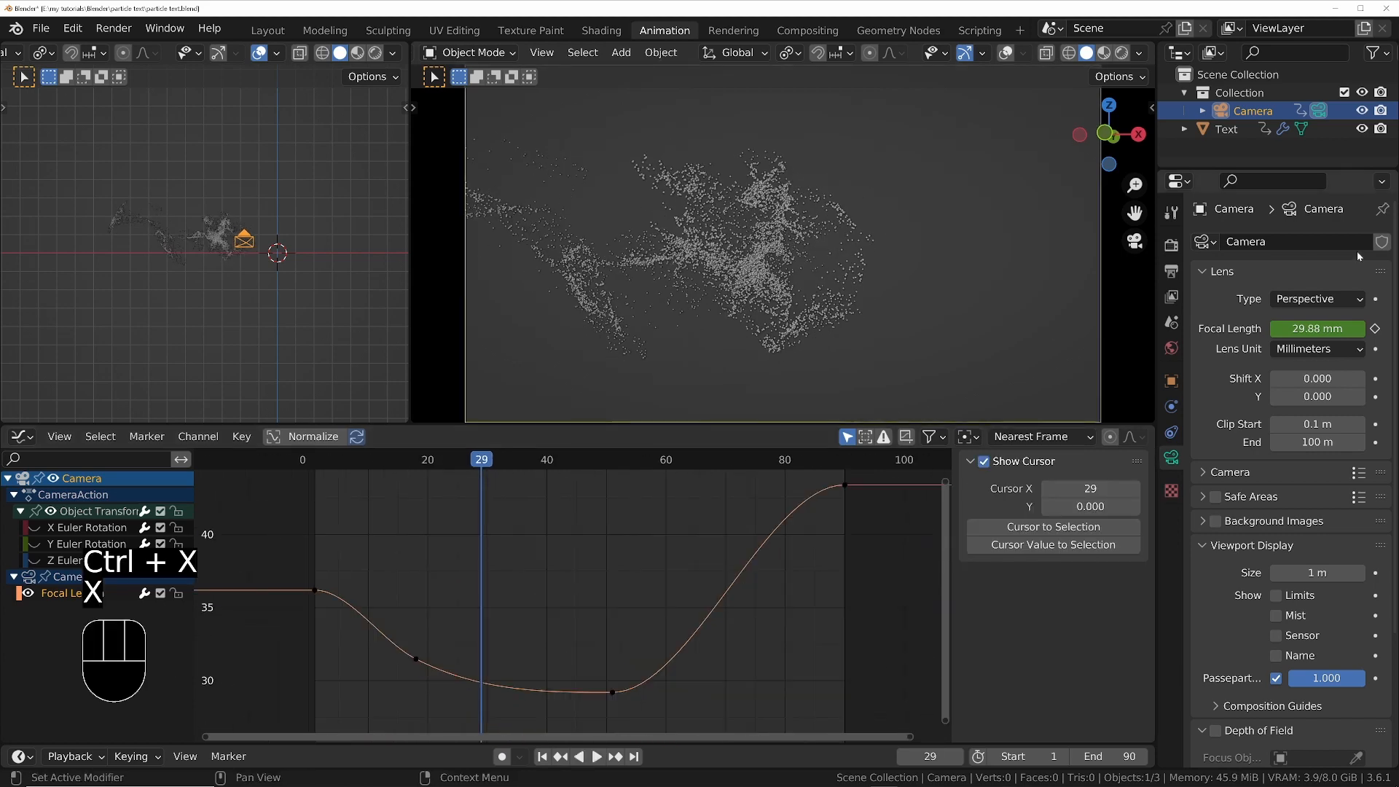
click(35, 561)
click(84, 560)
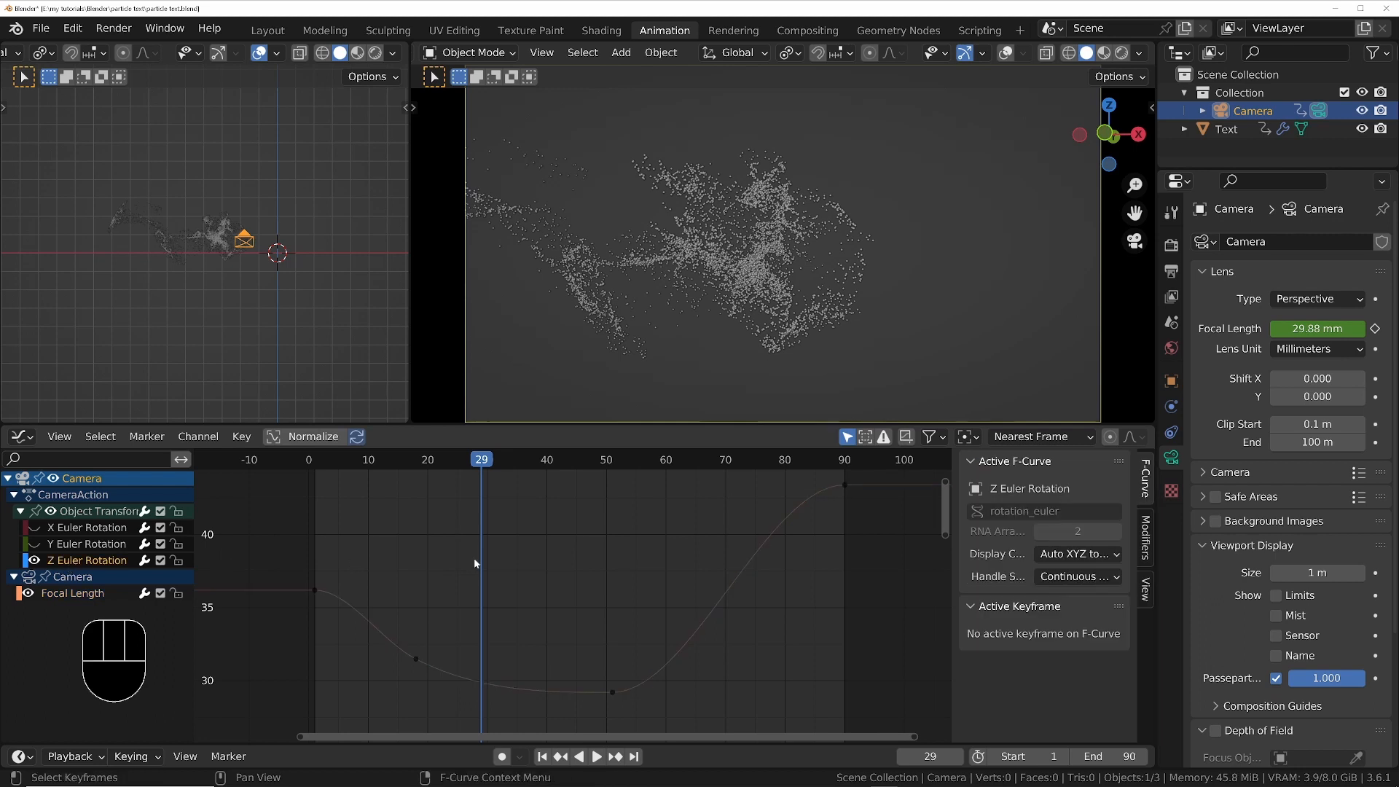
key(Home)
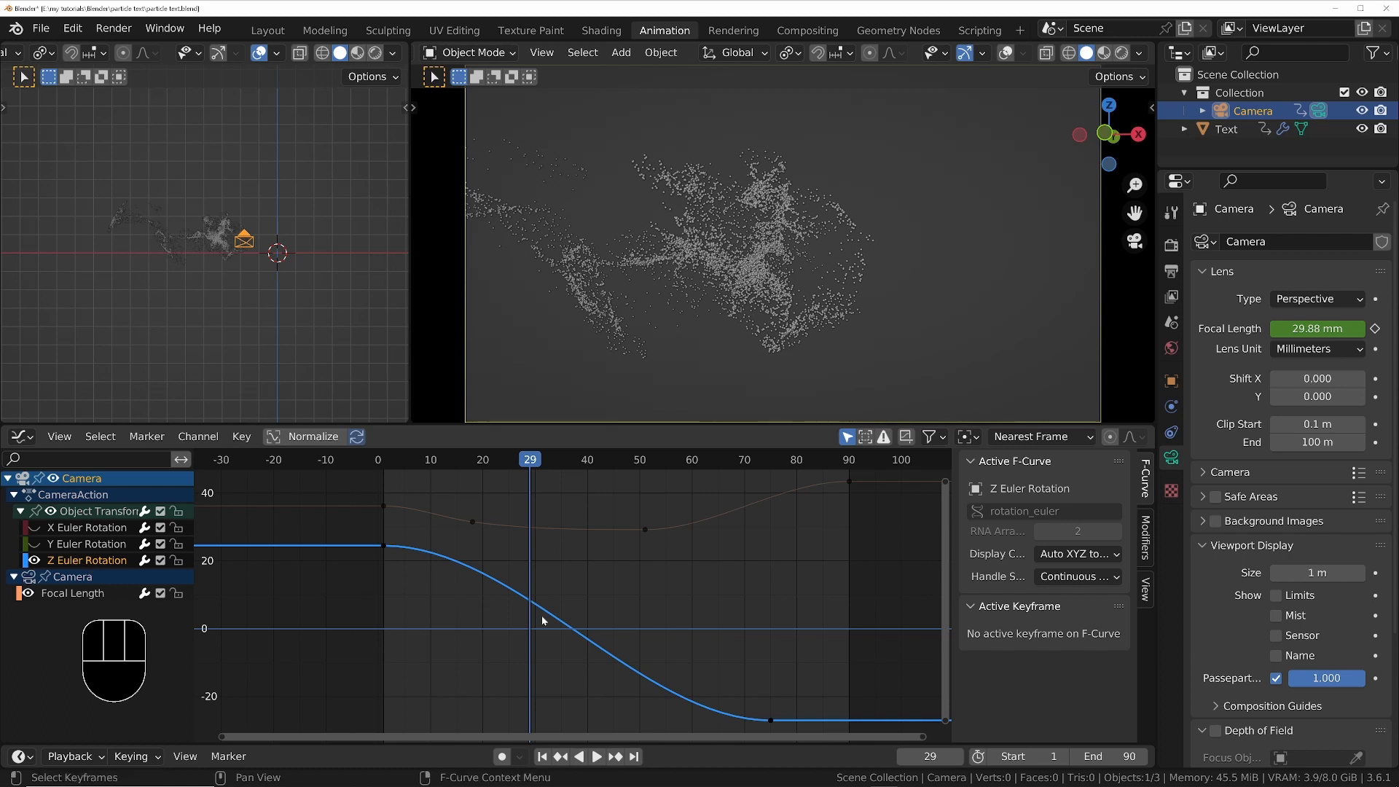
Insert a keyframe on the camera's Z Euler Rotation curve at frame 29 and raise it to 17.8°
key(i)
click(500, 617)
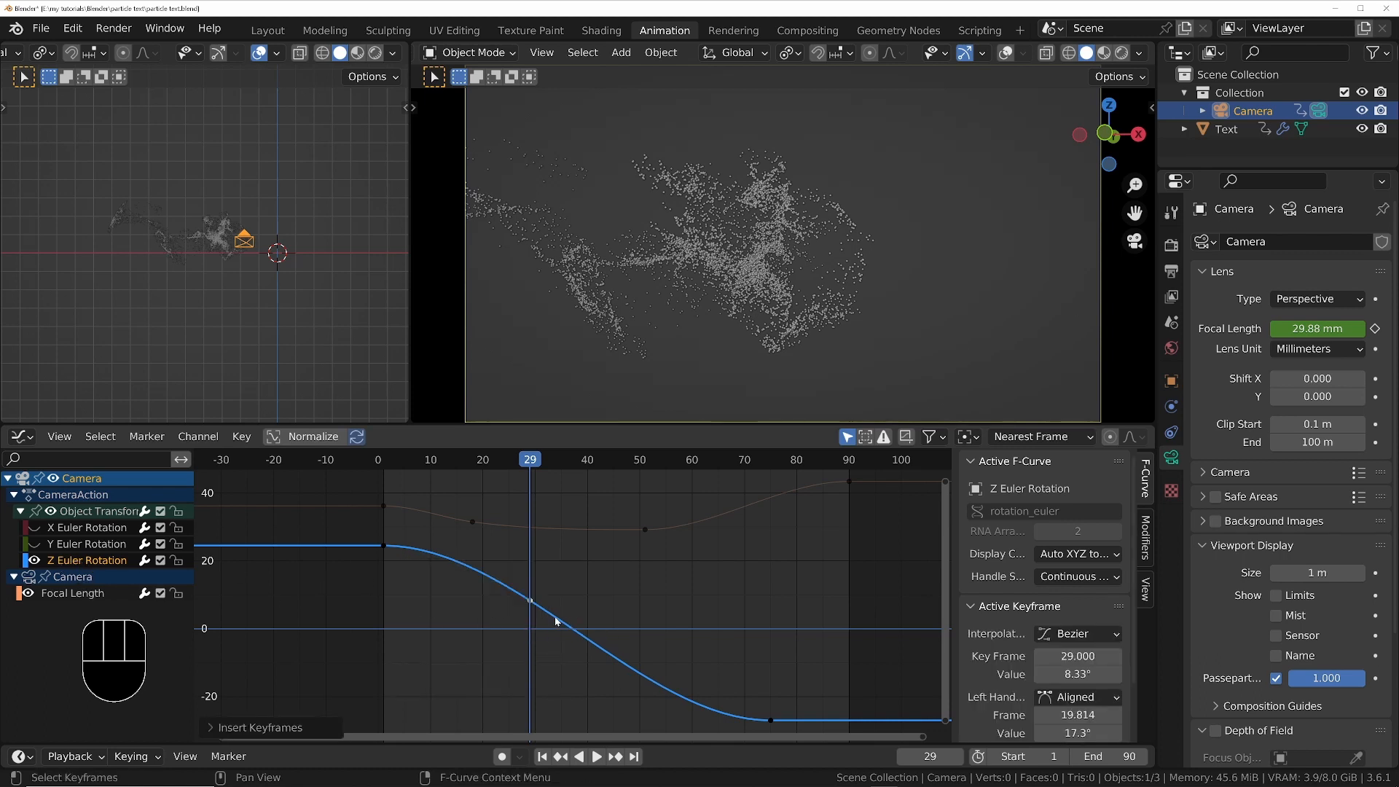
key(g)
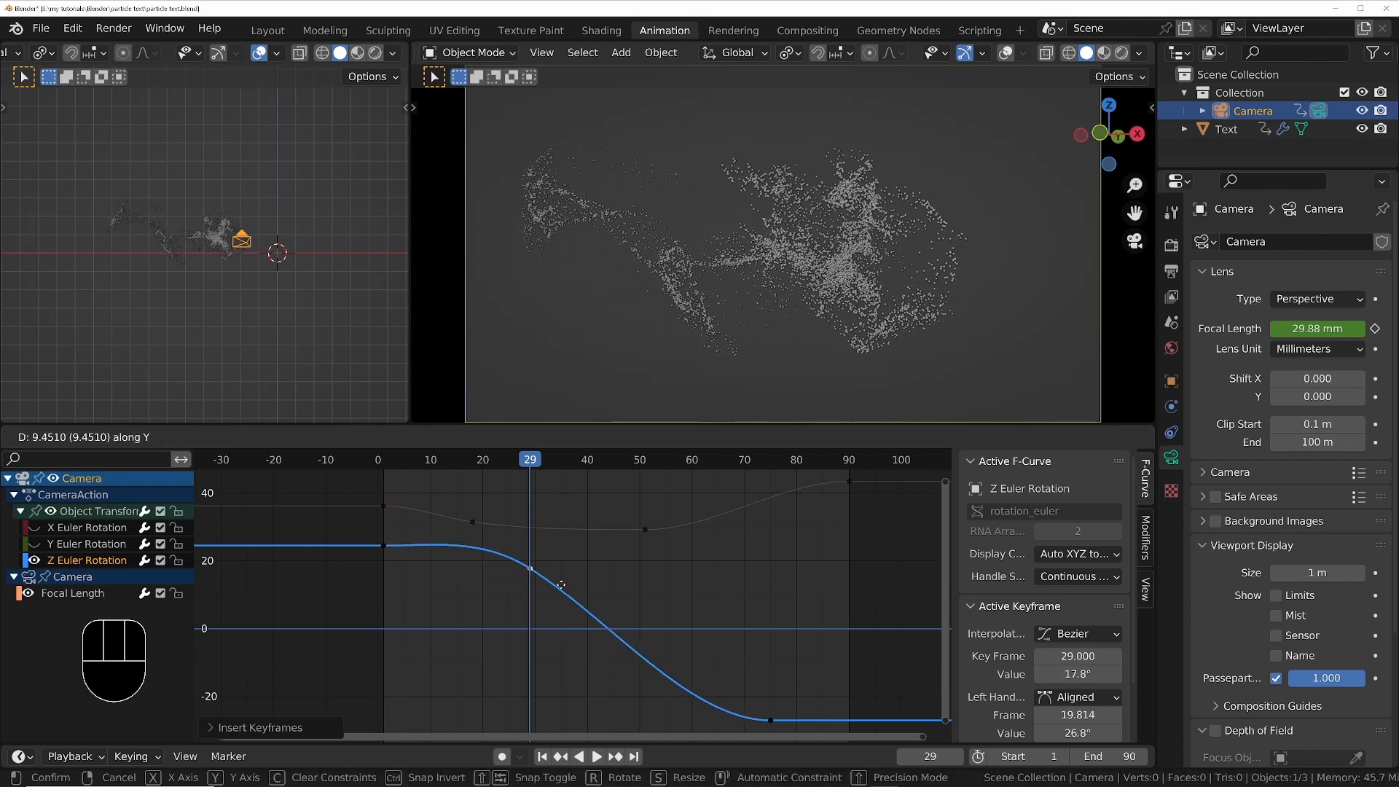
click(561, 585)
Play the animation from frame 1 to check the framing with the adjusted Z rotation
drag(407, 462, 384, 467)
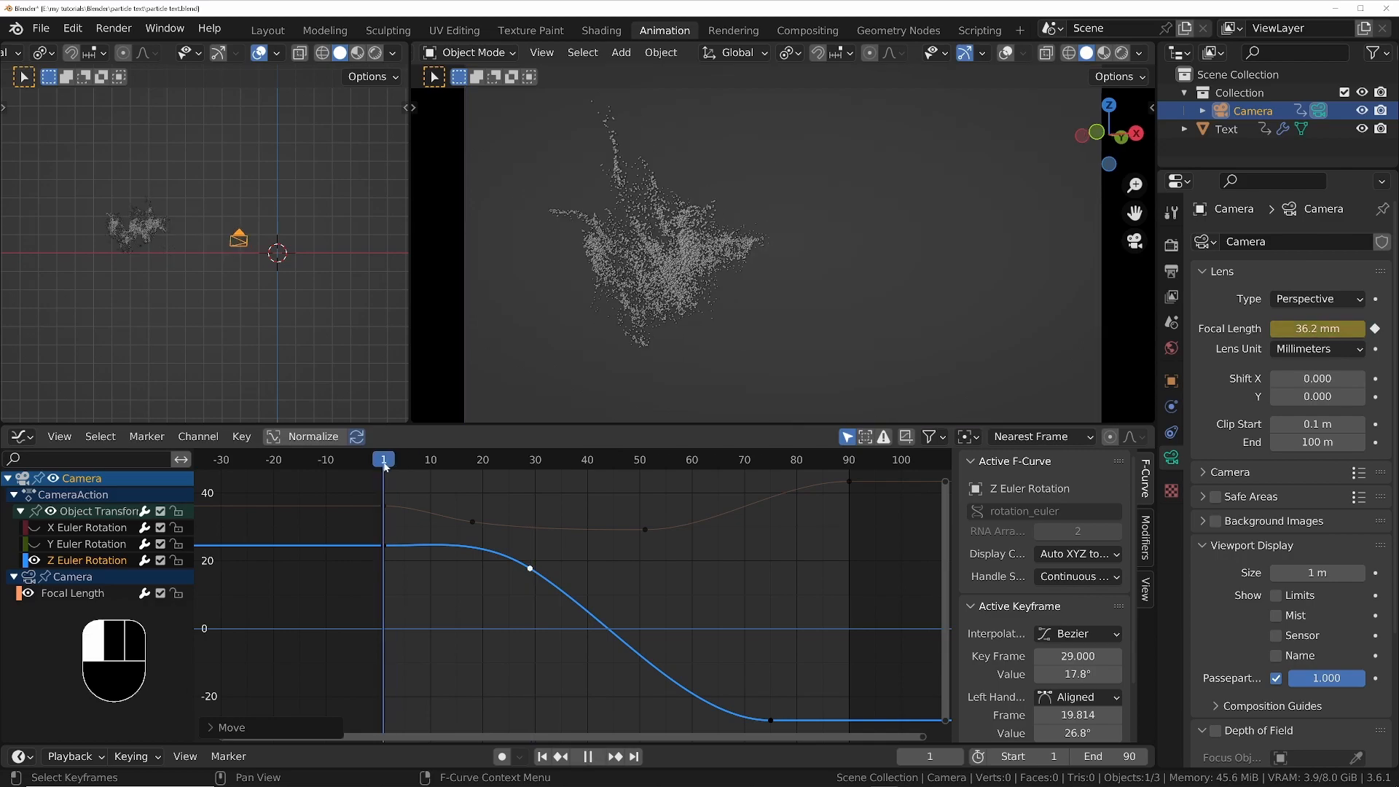
key(space)
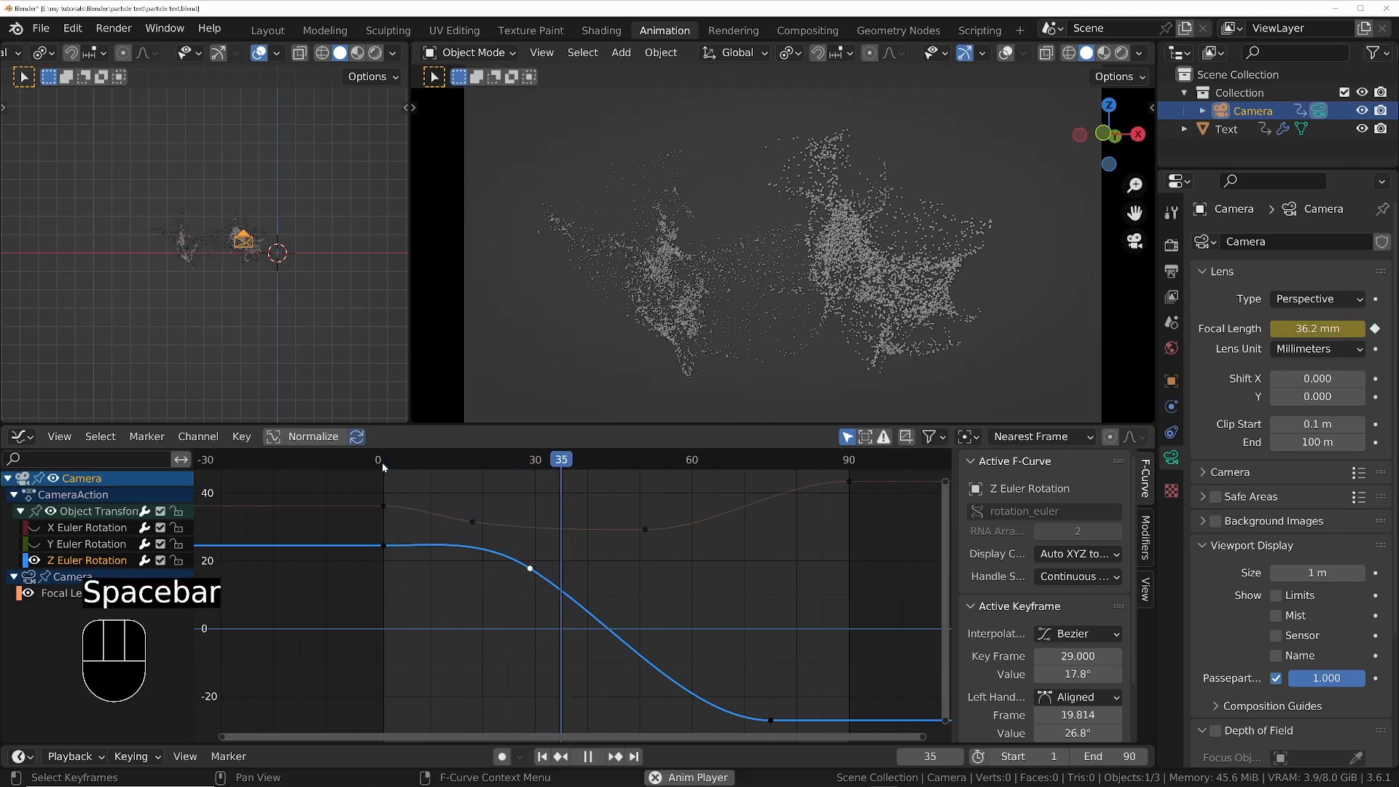
key(space)
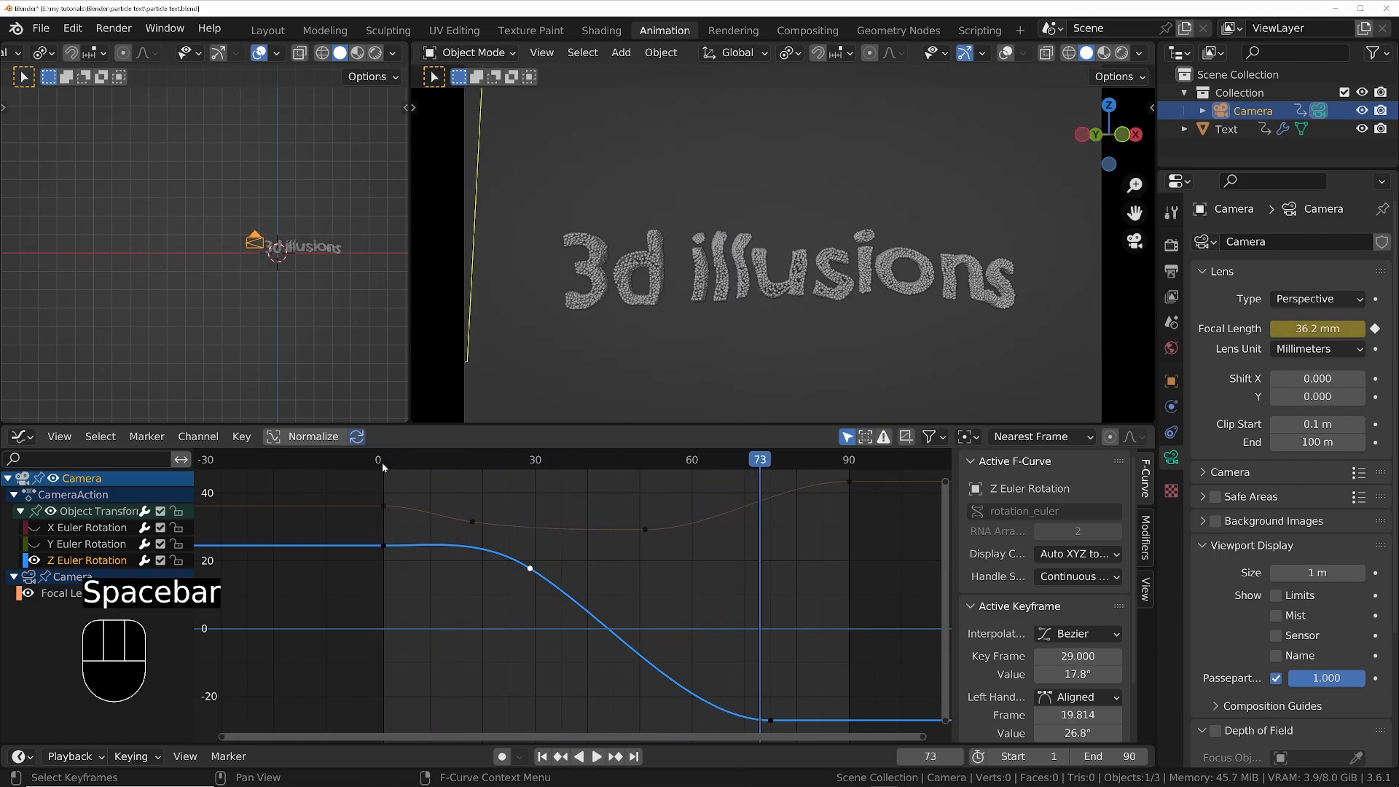
key(space)
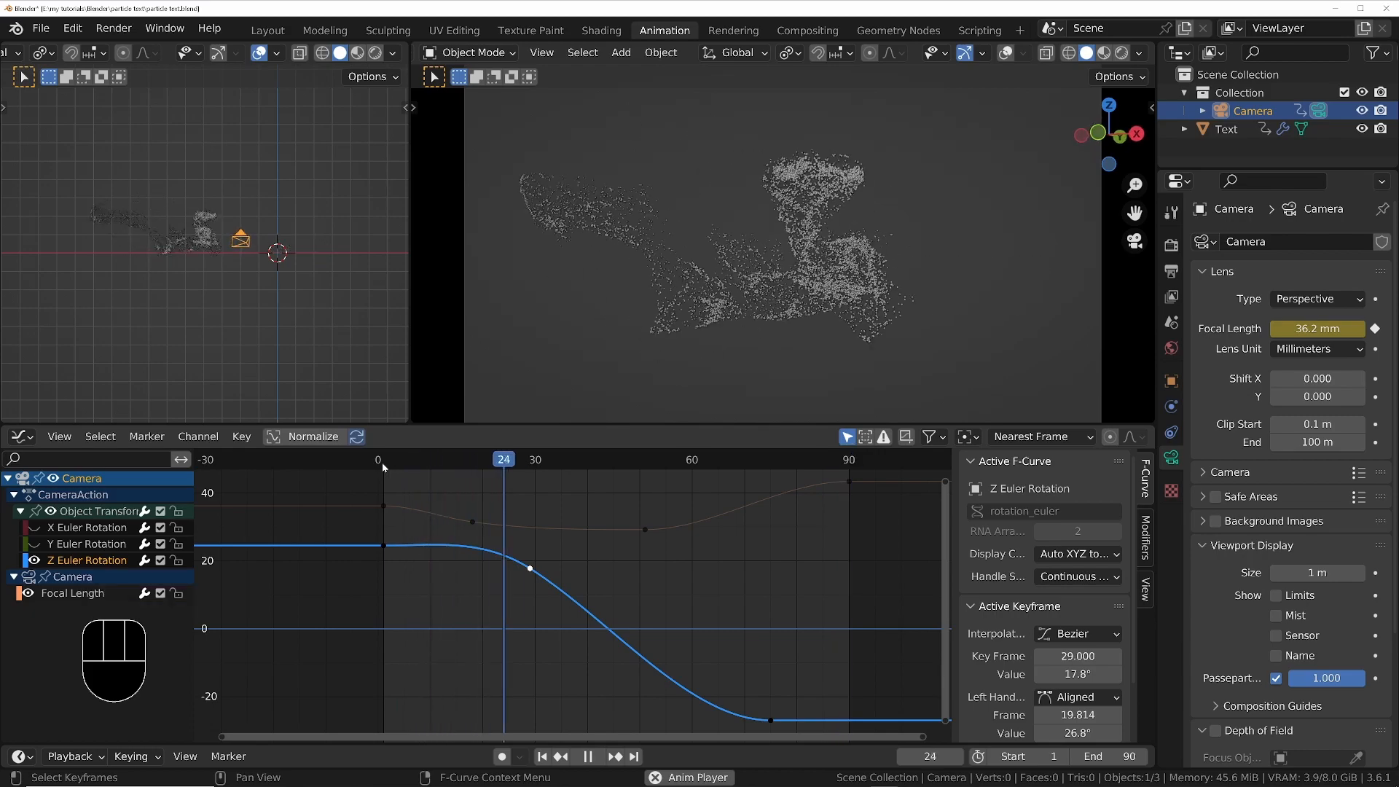
key(space)
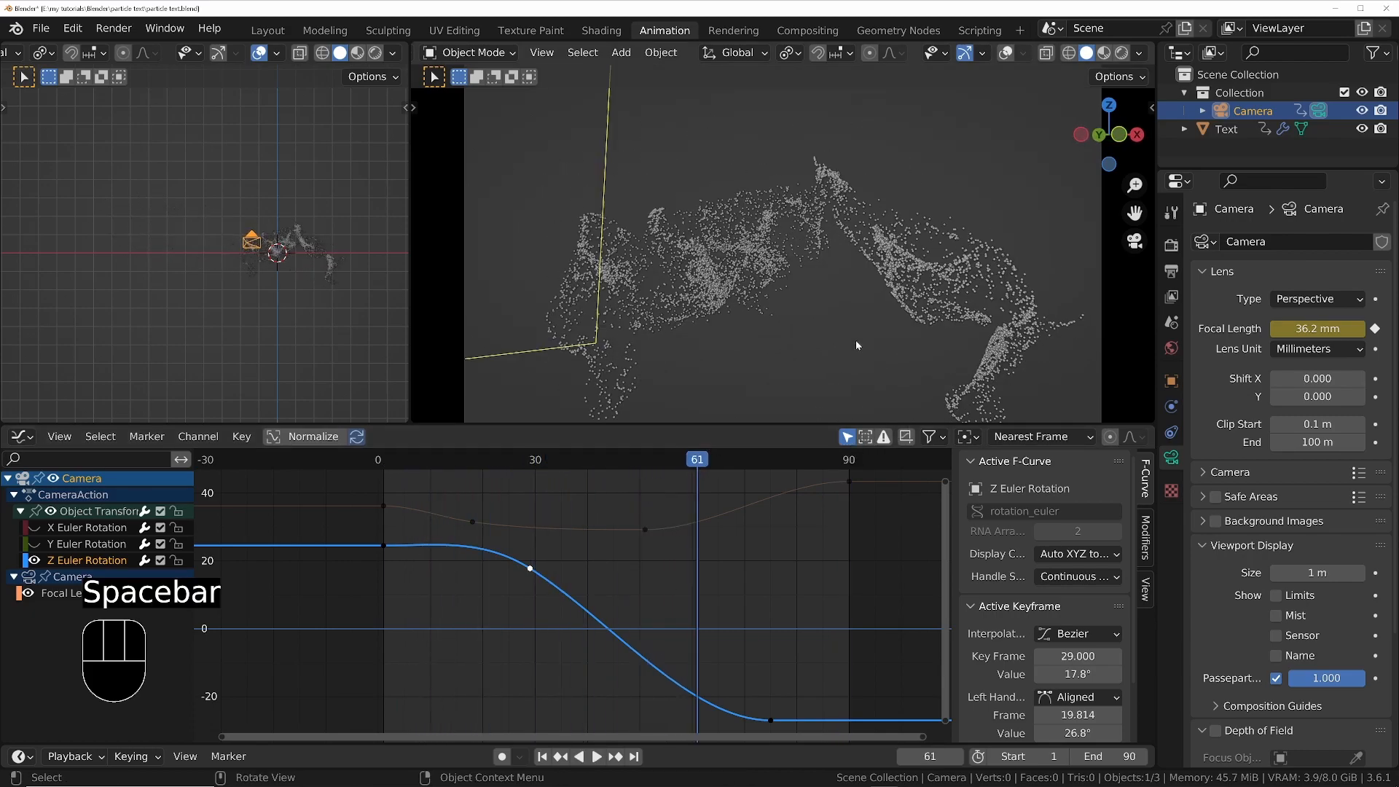
Hide the Z Euler Rotation curve, show the X Euler Rotation curve, and insert a keyframe on it at frame 48
click(34, 560)
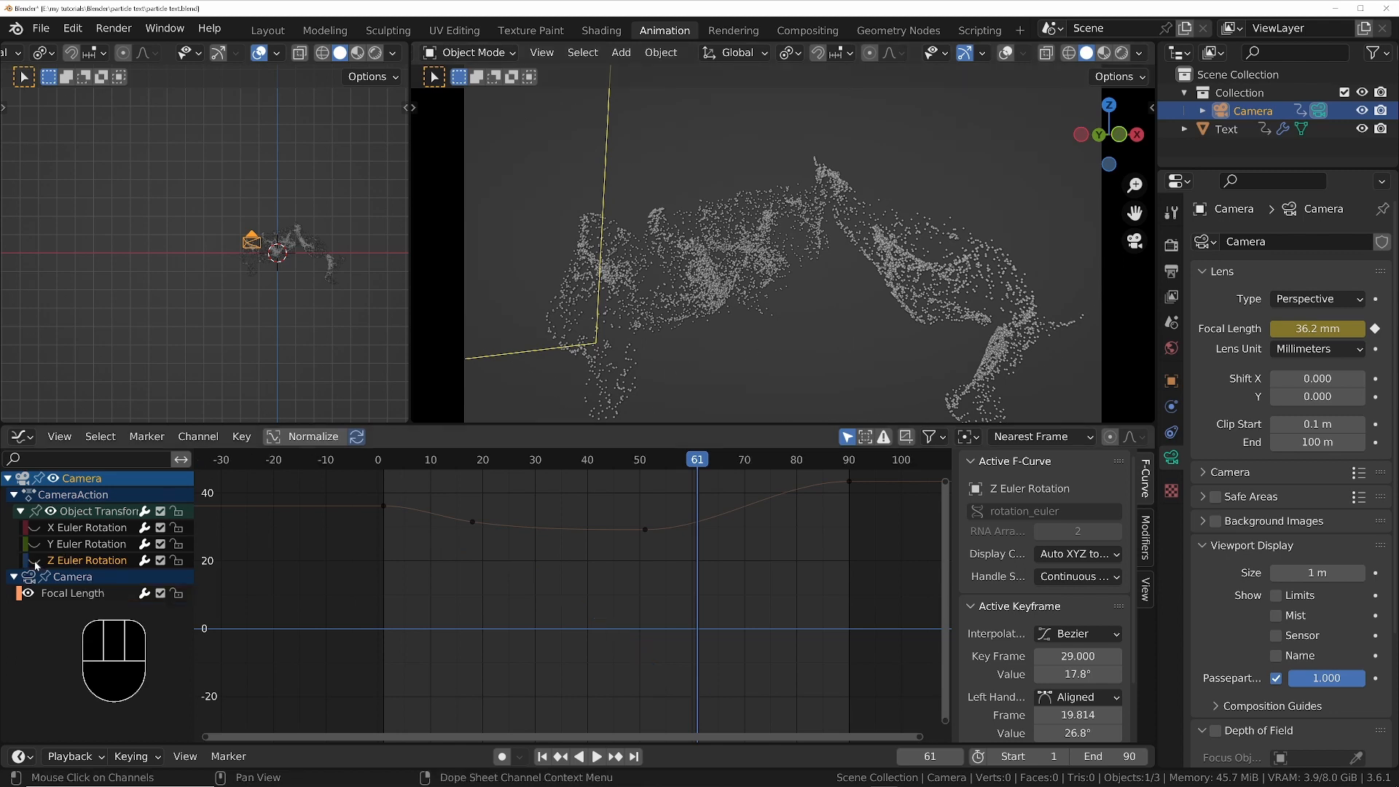
click(78, 529)
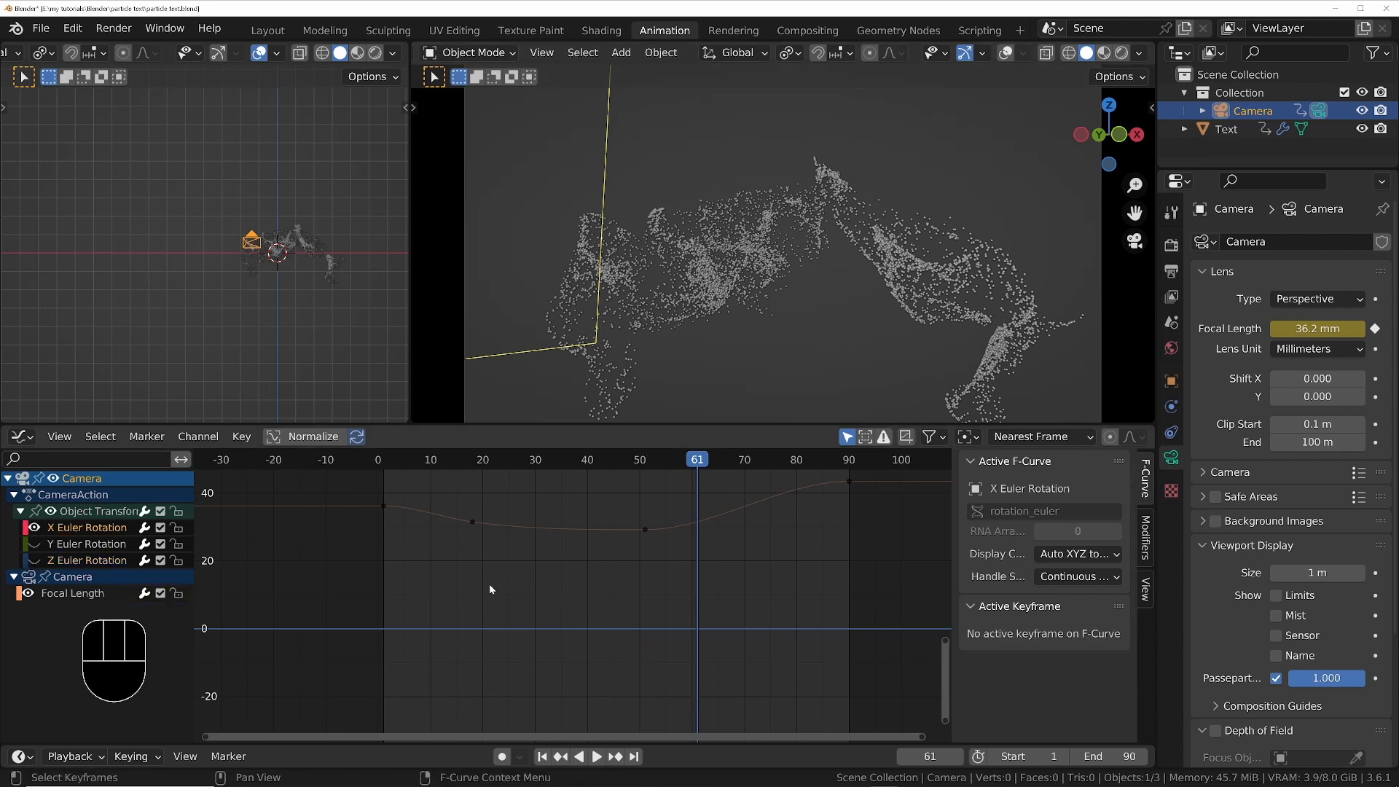
key(Home)
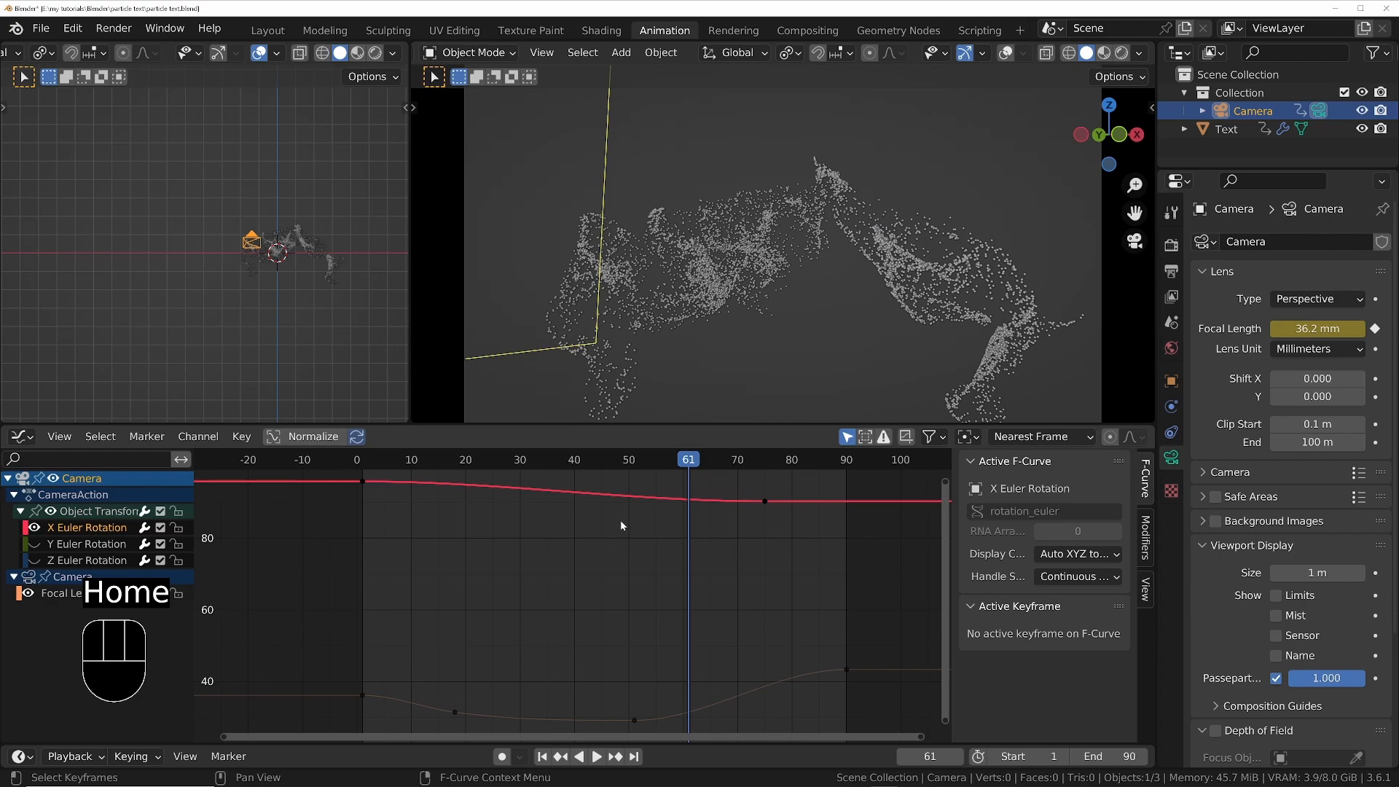
click(764, 501)
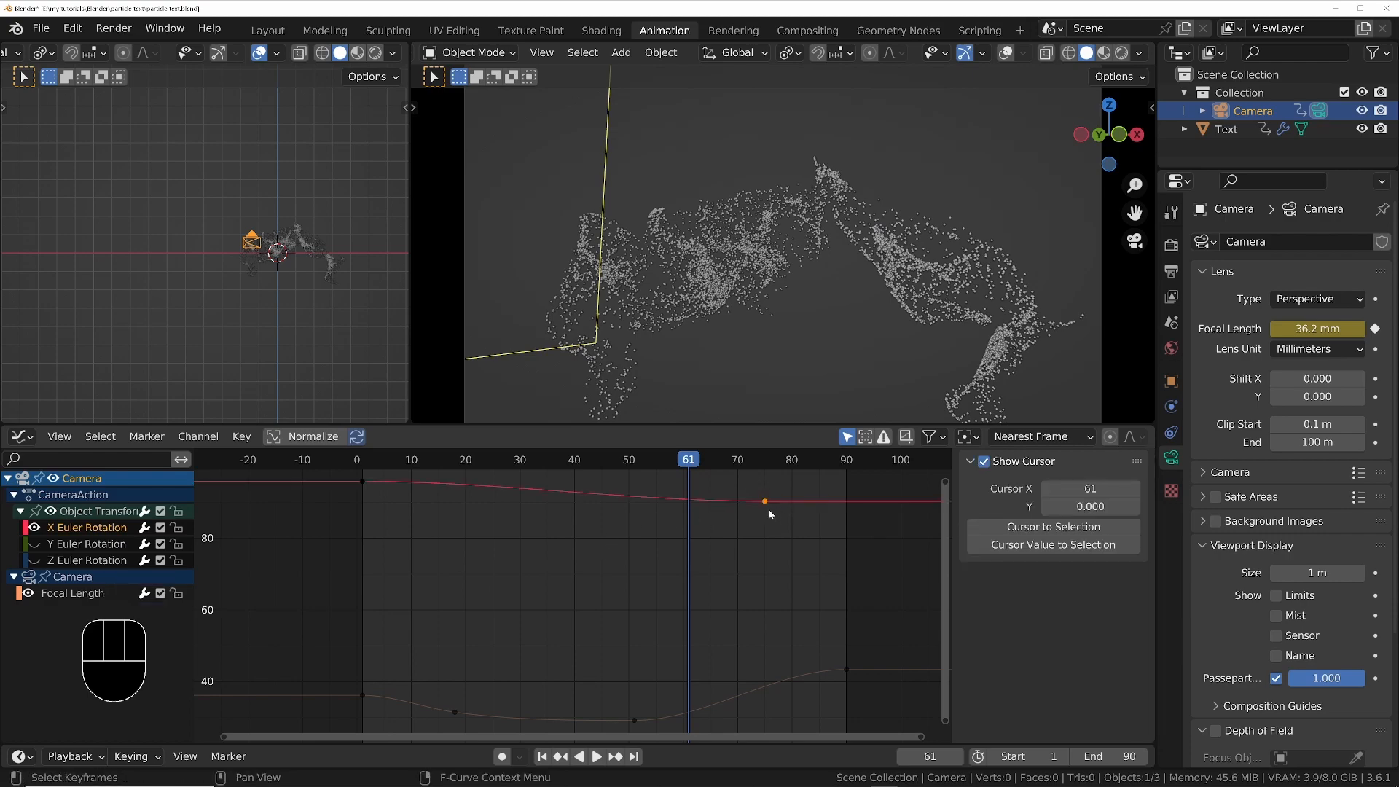
drag(619, 459, 620, 496)
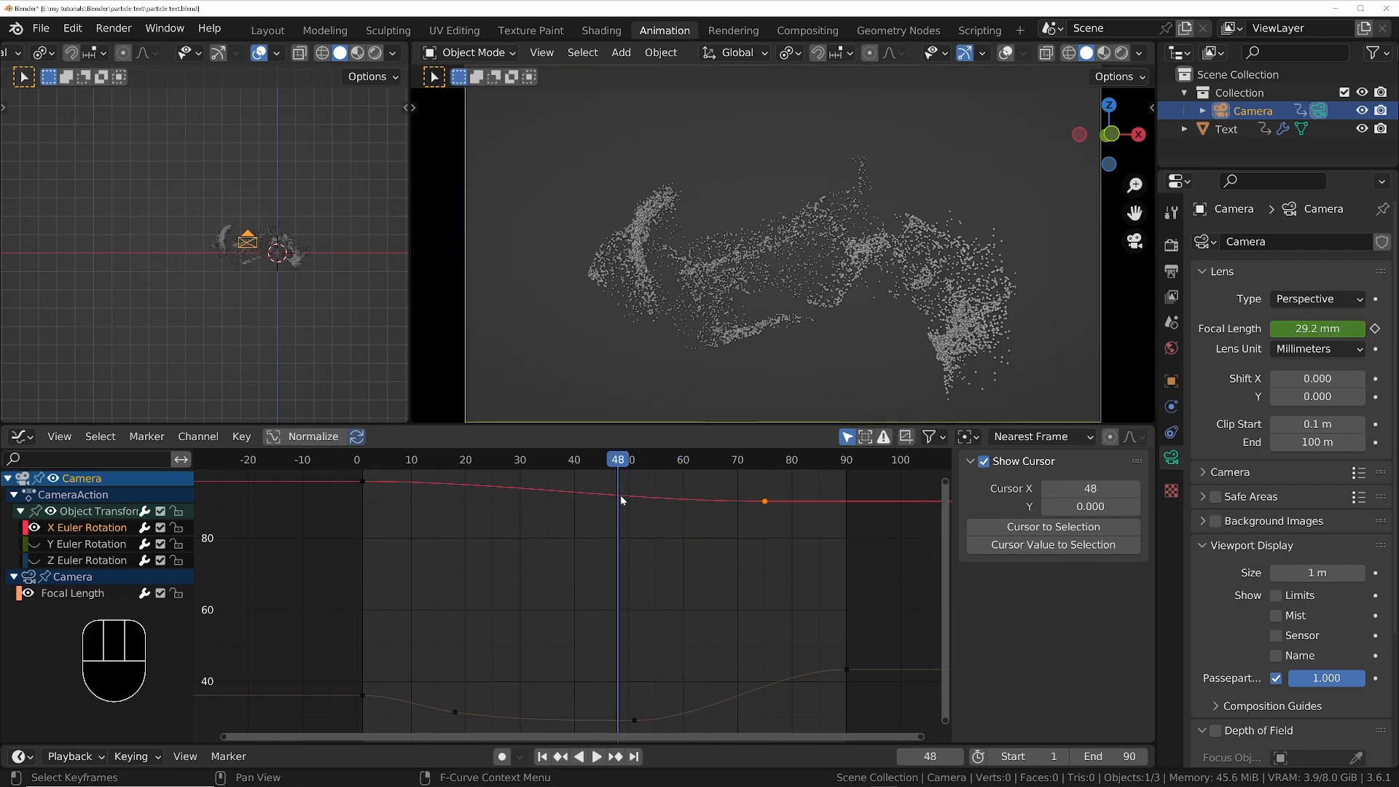
key(i)
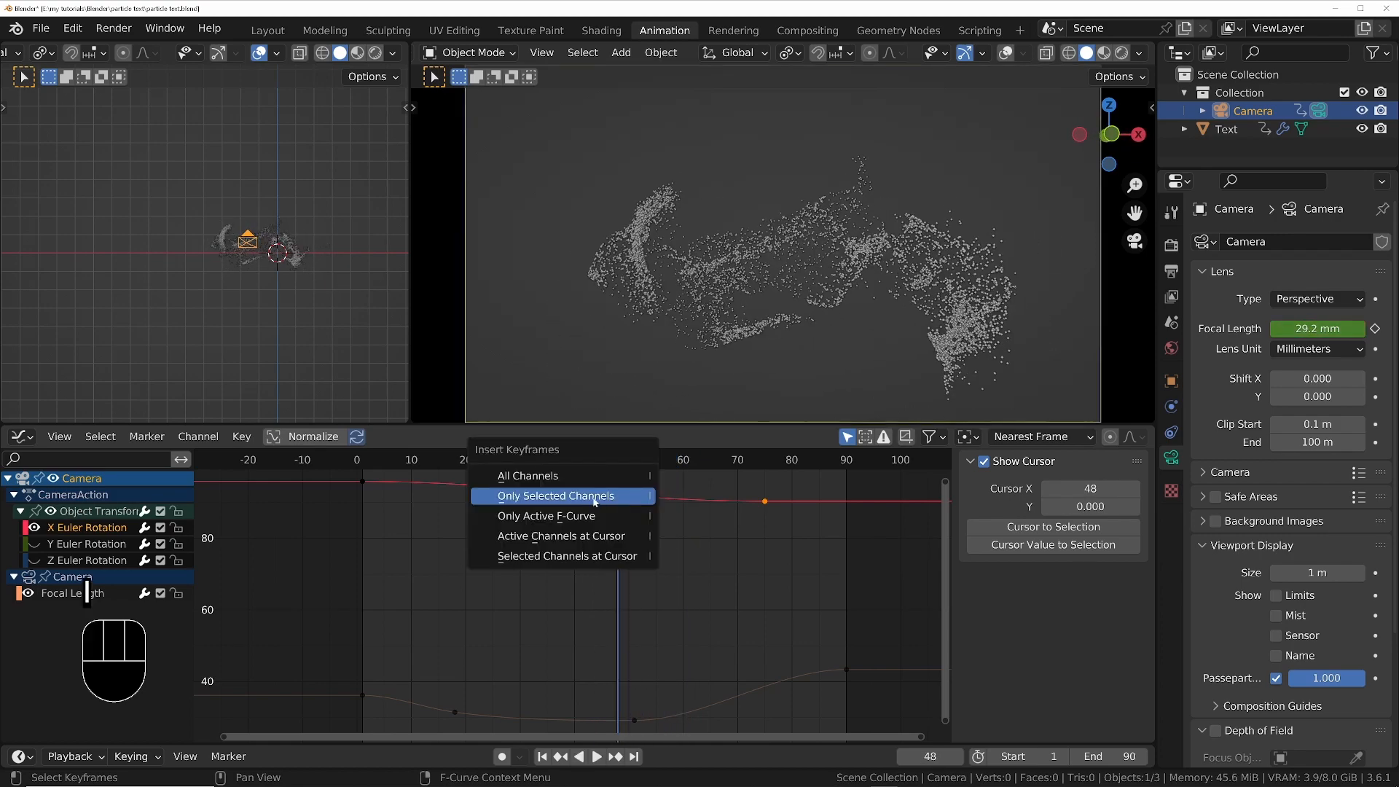
click(595, 498)
Move the X Euler Rotation keyframe from frame 48 to frame 61 and lower it to 86.3°
mouse_move(710, 464)
mouse_down()
mouse_move(743, 466)
mouse_move(688, 470)
mouse_up()
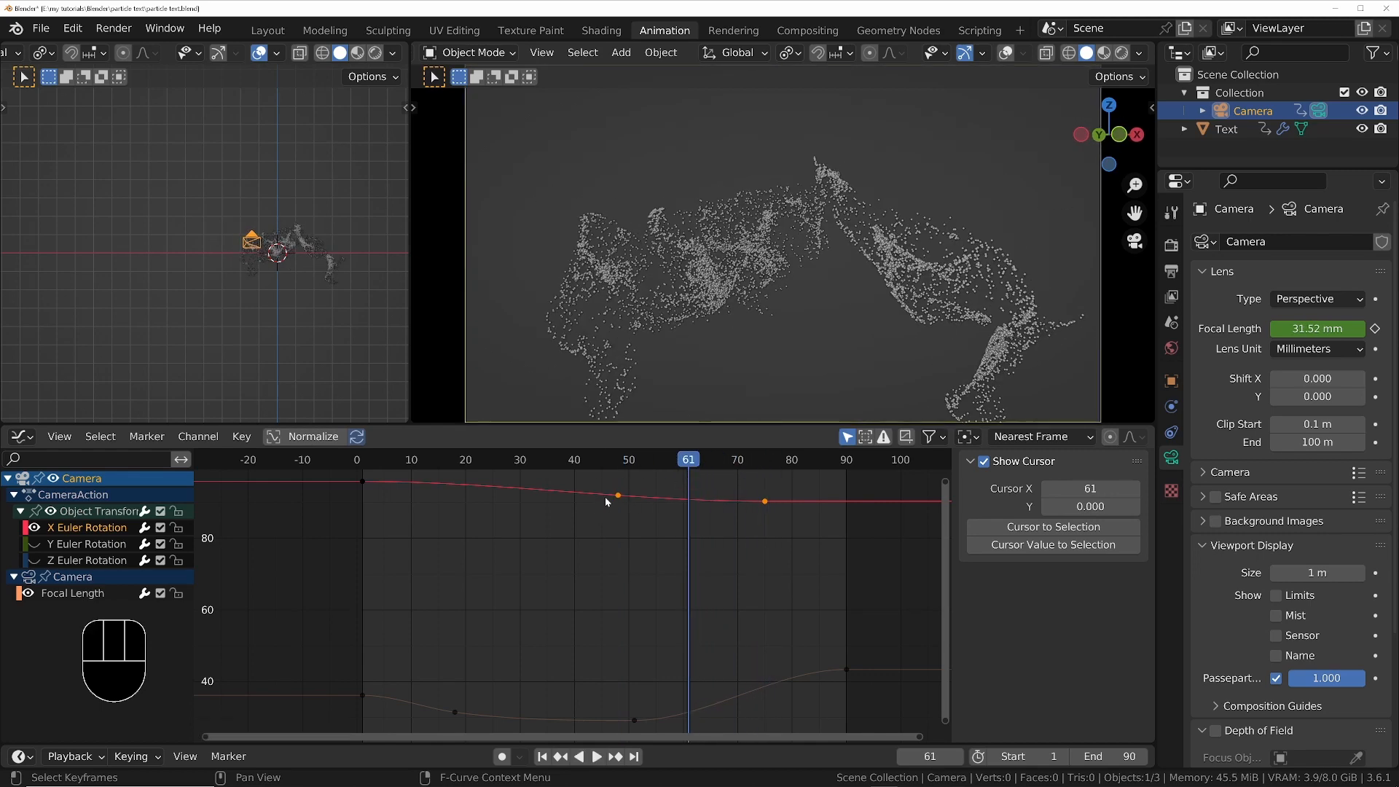
key(g)
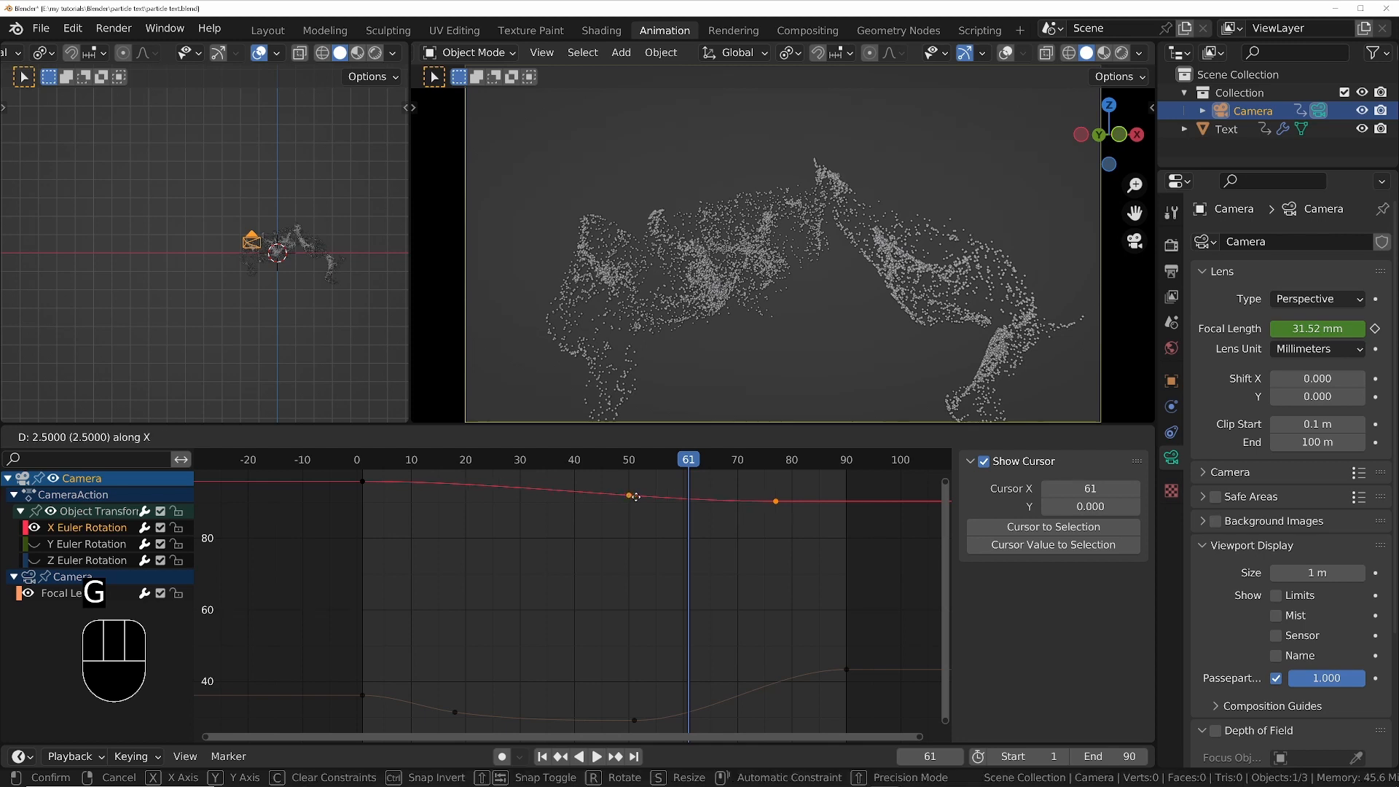
click(620, 495)
click(618, 496)
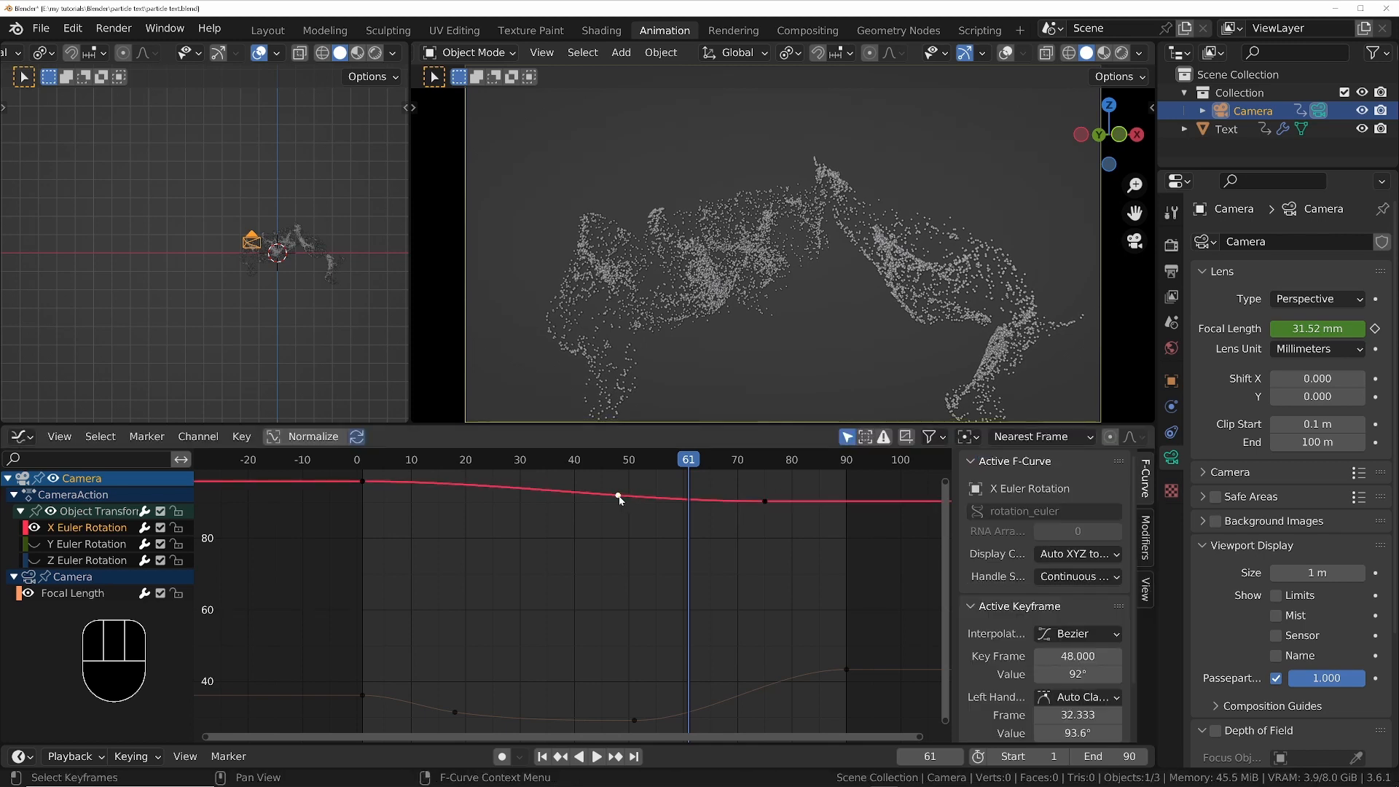
key(g)
key(x)
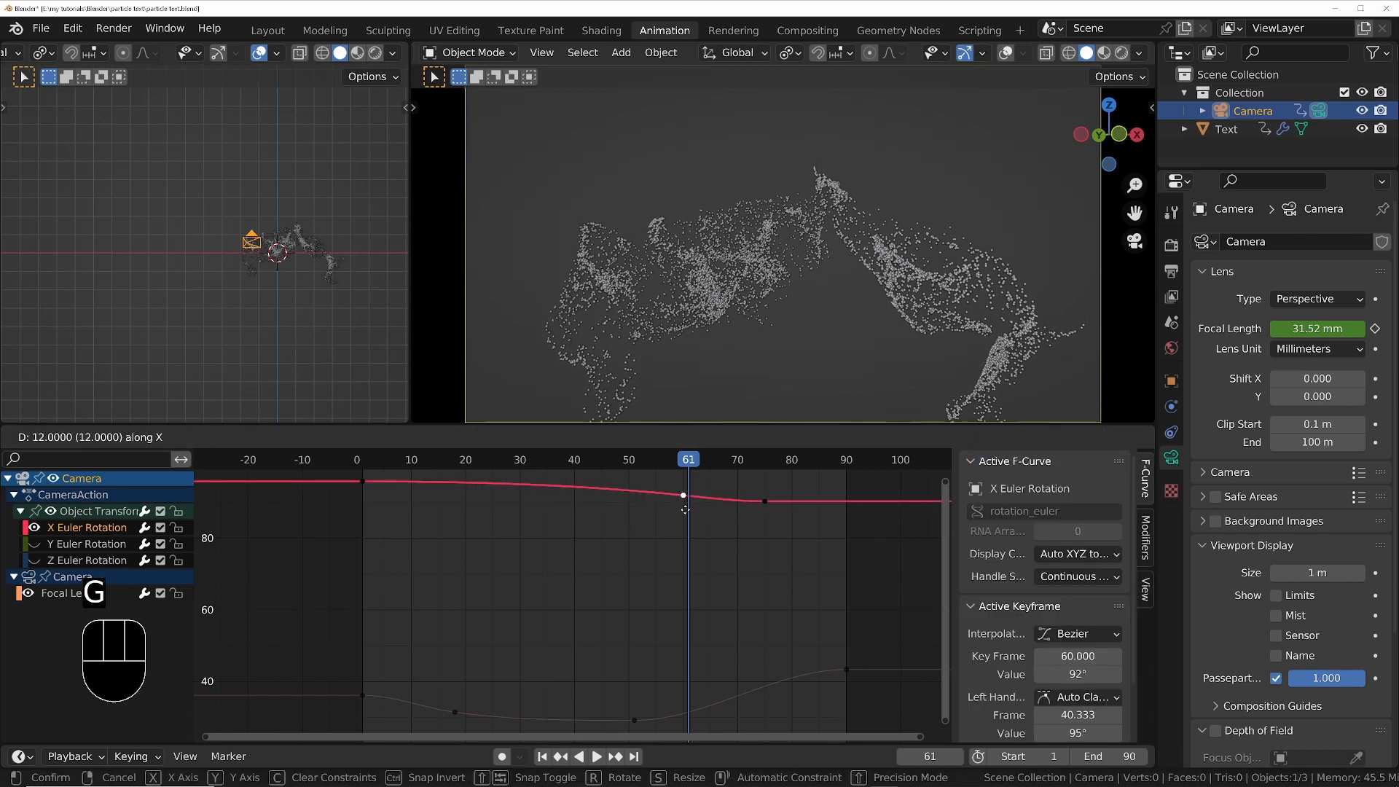
click(689, 534)
key(g)
key(y)
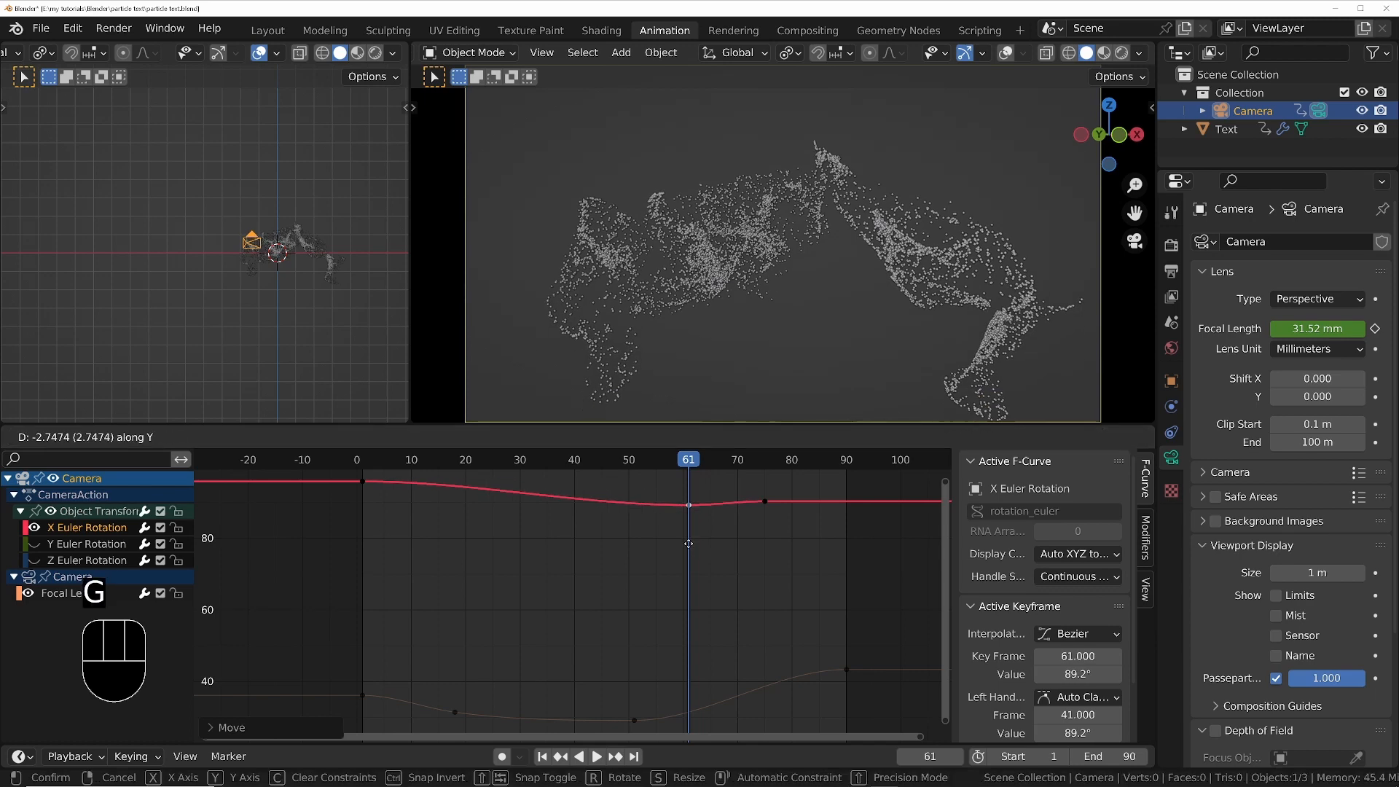
click(690, 559)
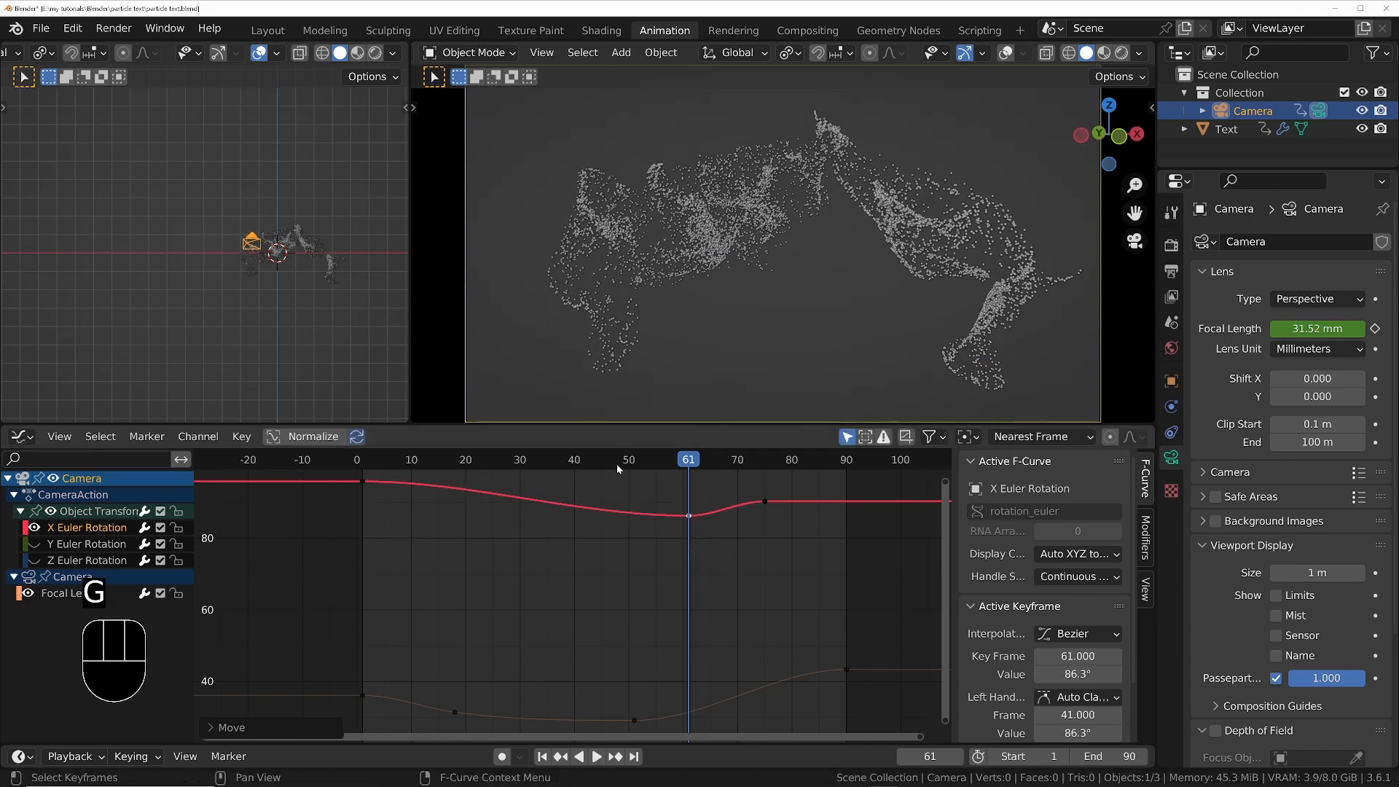
Enlarge the 3D viewports to show the whole camera frame and play the animation to check the X rotation change
drag(617, 463, 558, 464)
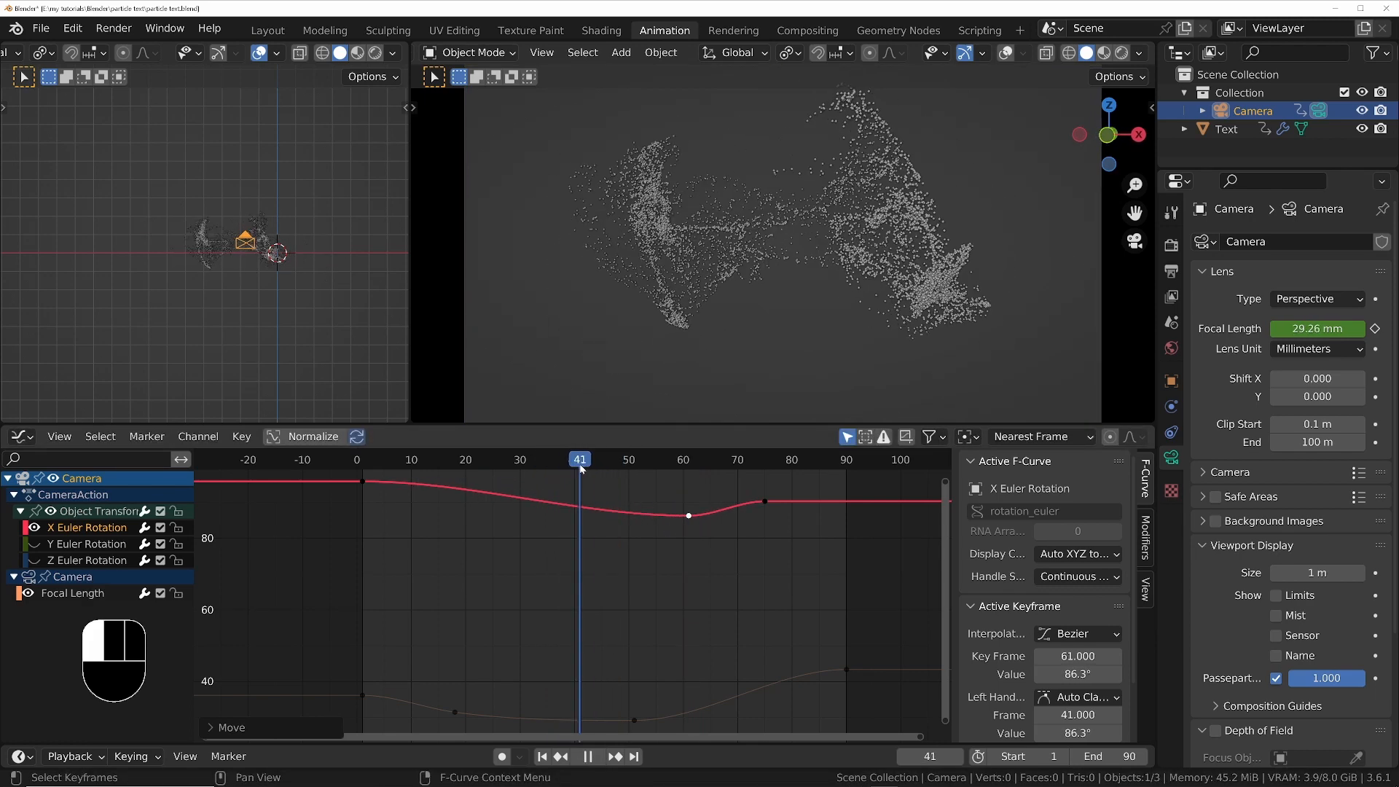
key(space)
drag(656, 421, 663, 490)
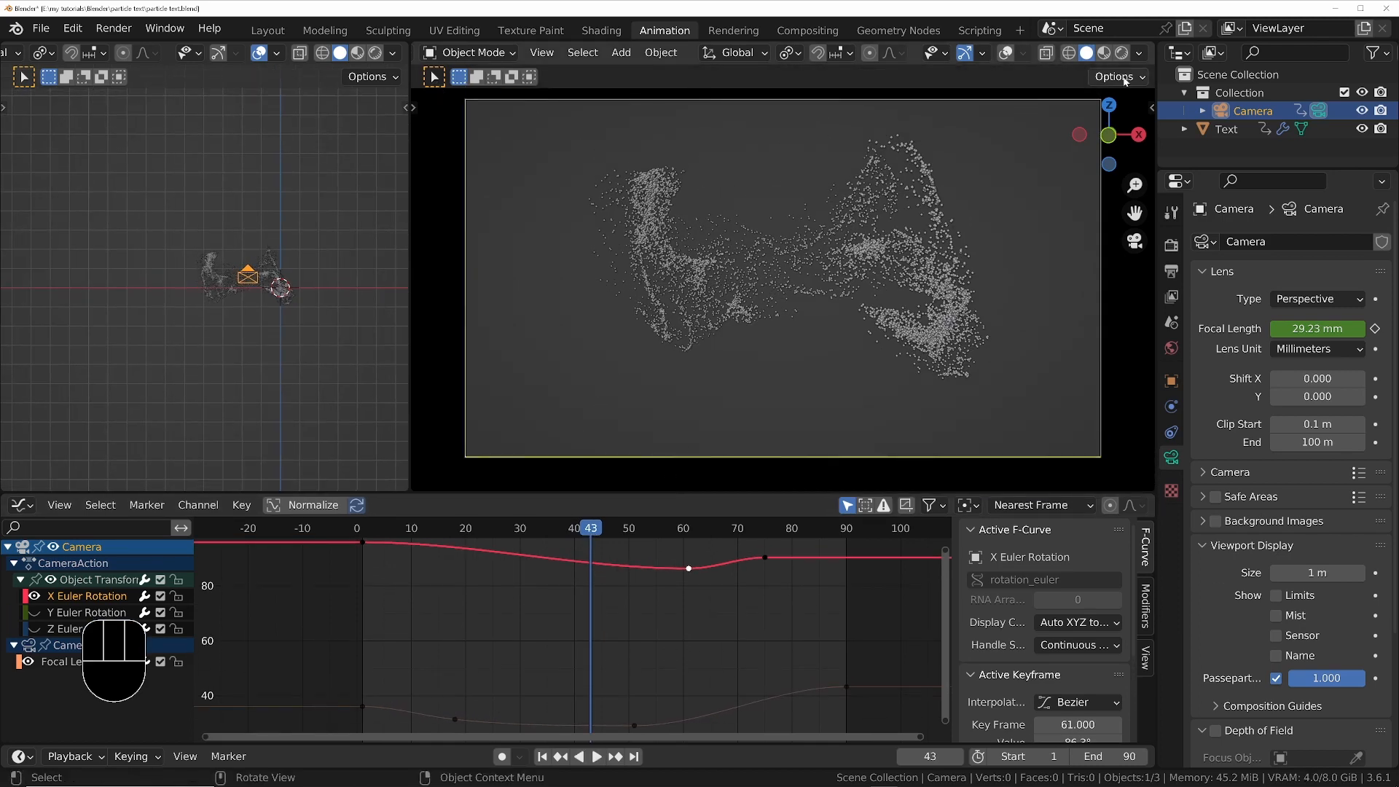
drag(594, 526, 389, 535)
key(space)
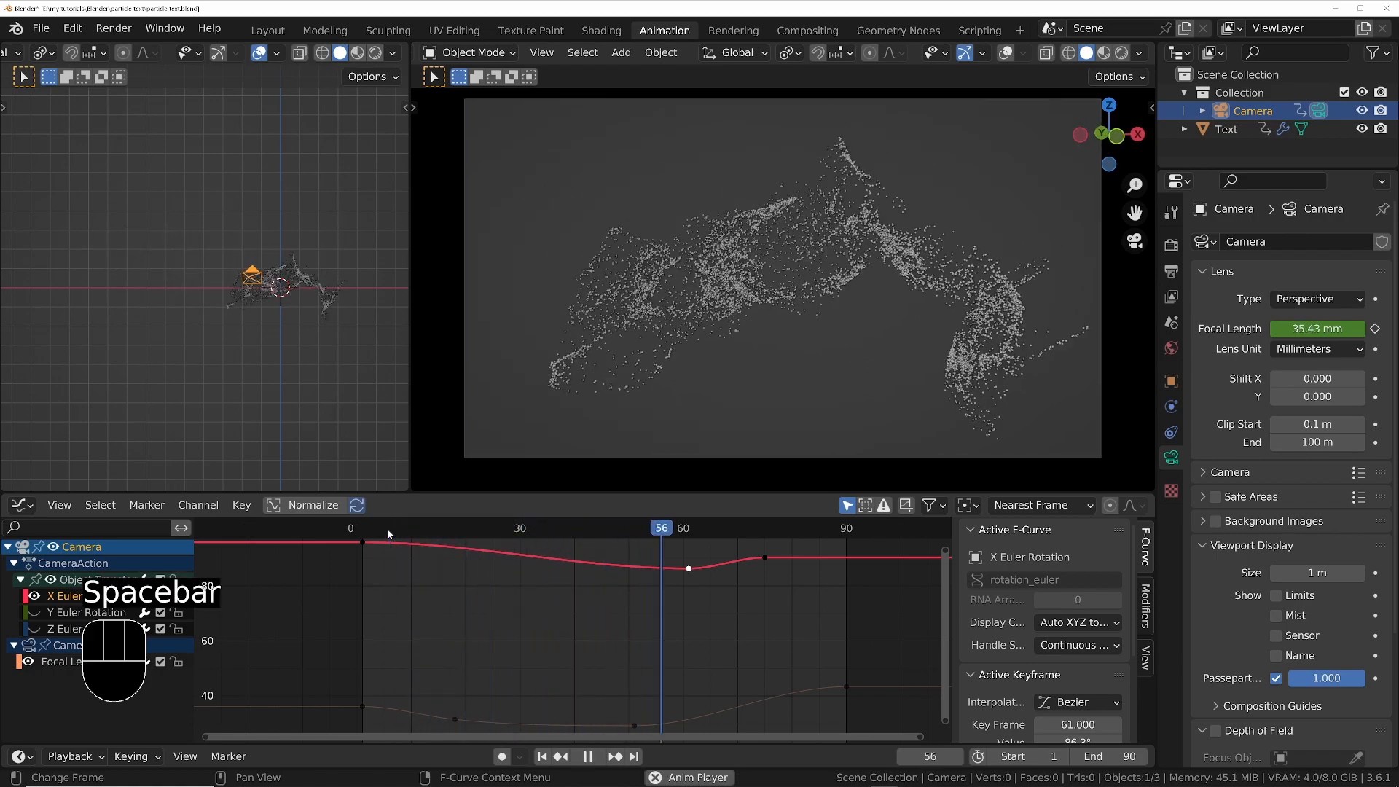
key(space)
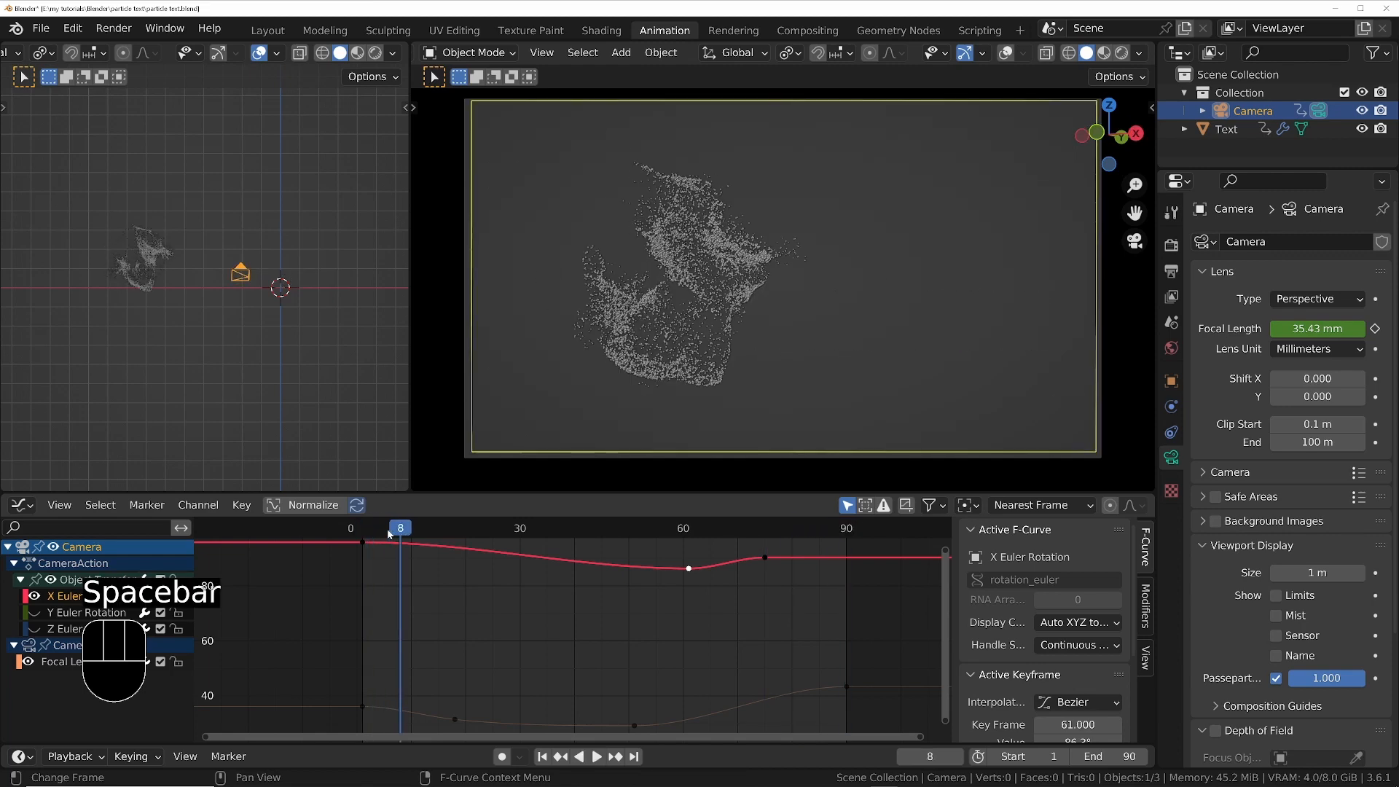
Switch the camera view to rendered shading and play the animation against the field background
click(1121, 55)
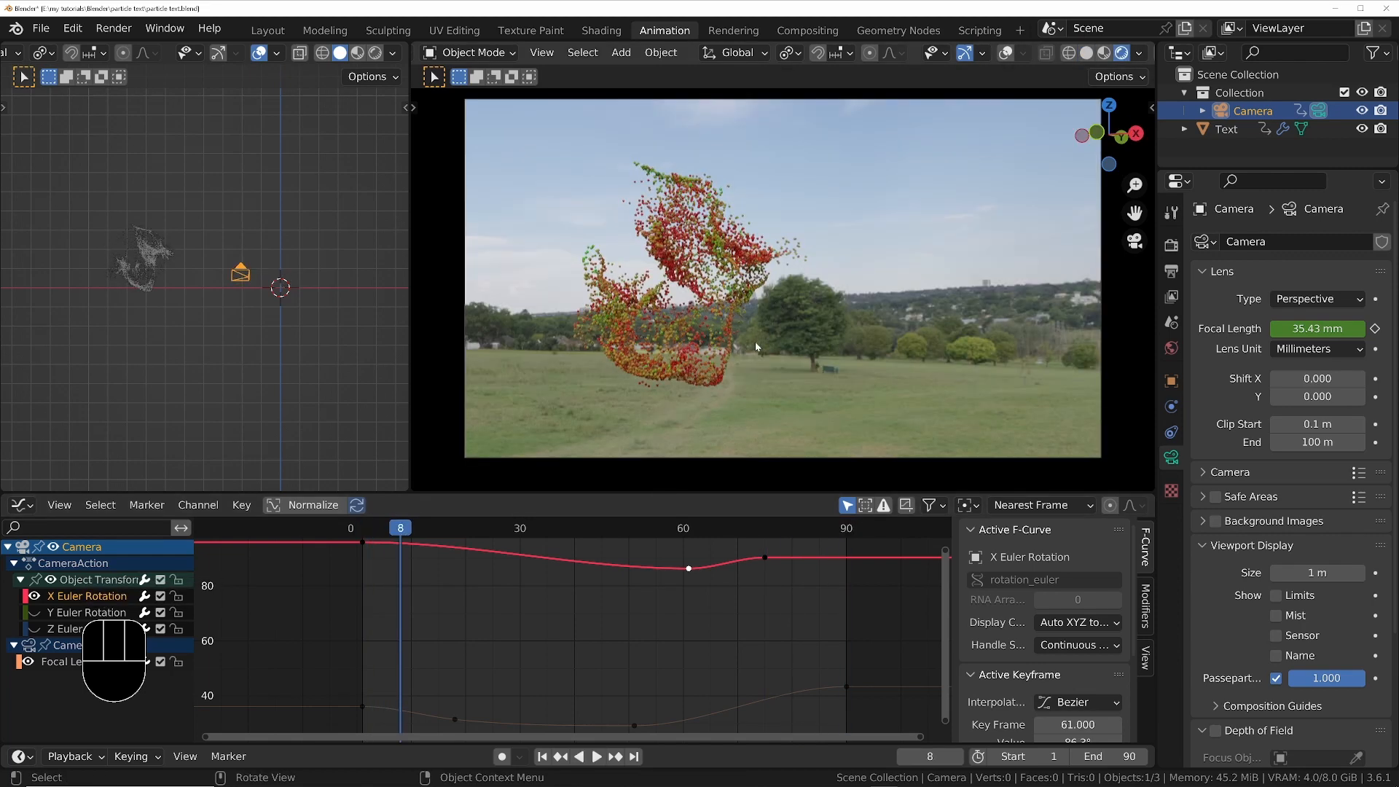
key(space)
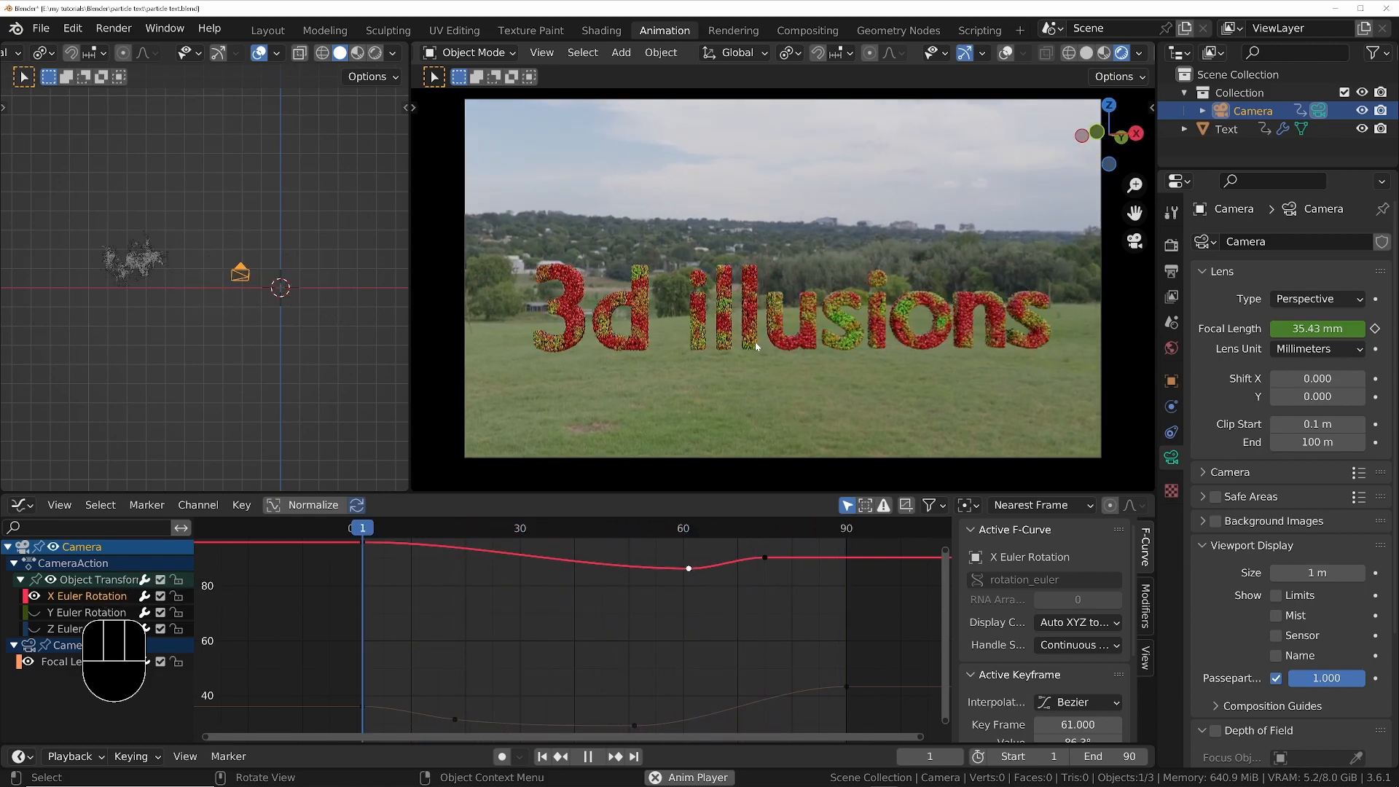
key(space)
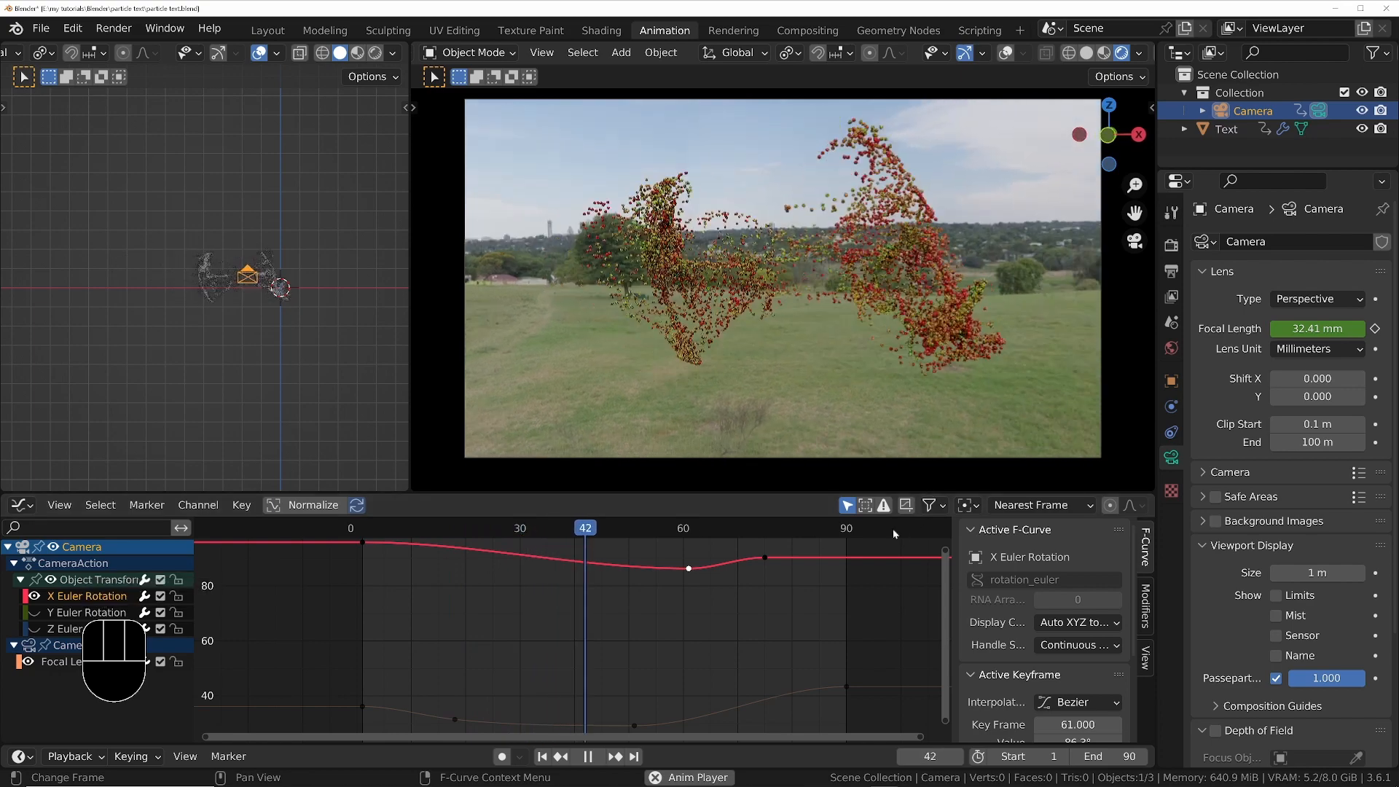
key(space)
Extend the scene's frame range by setting the end frame to 120
mouse_move(729, 634)
ctrl+middle_down()
mouse_move(695, 644)
mouse_move(730, 615)
ctrl+middle_up()
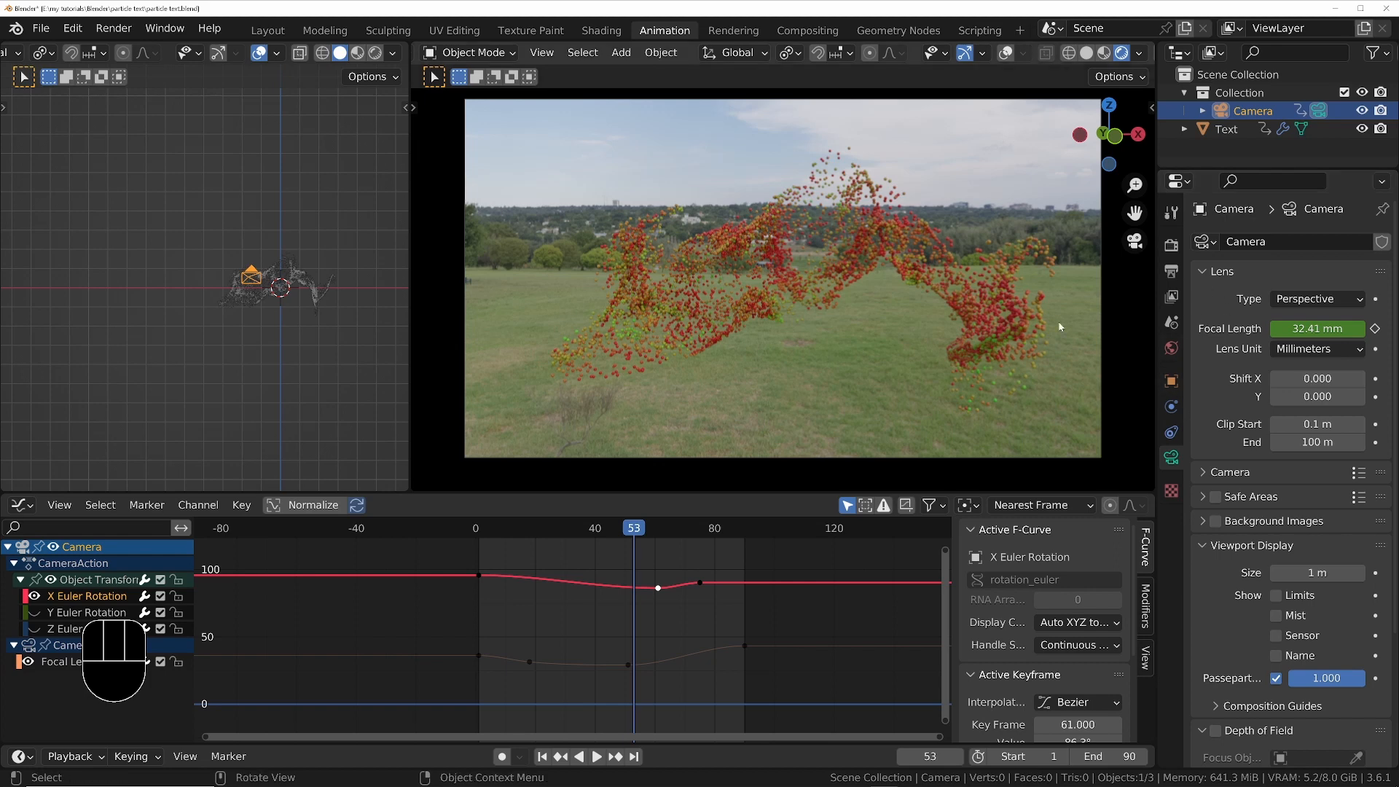
click(1172, 271)
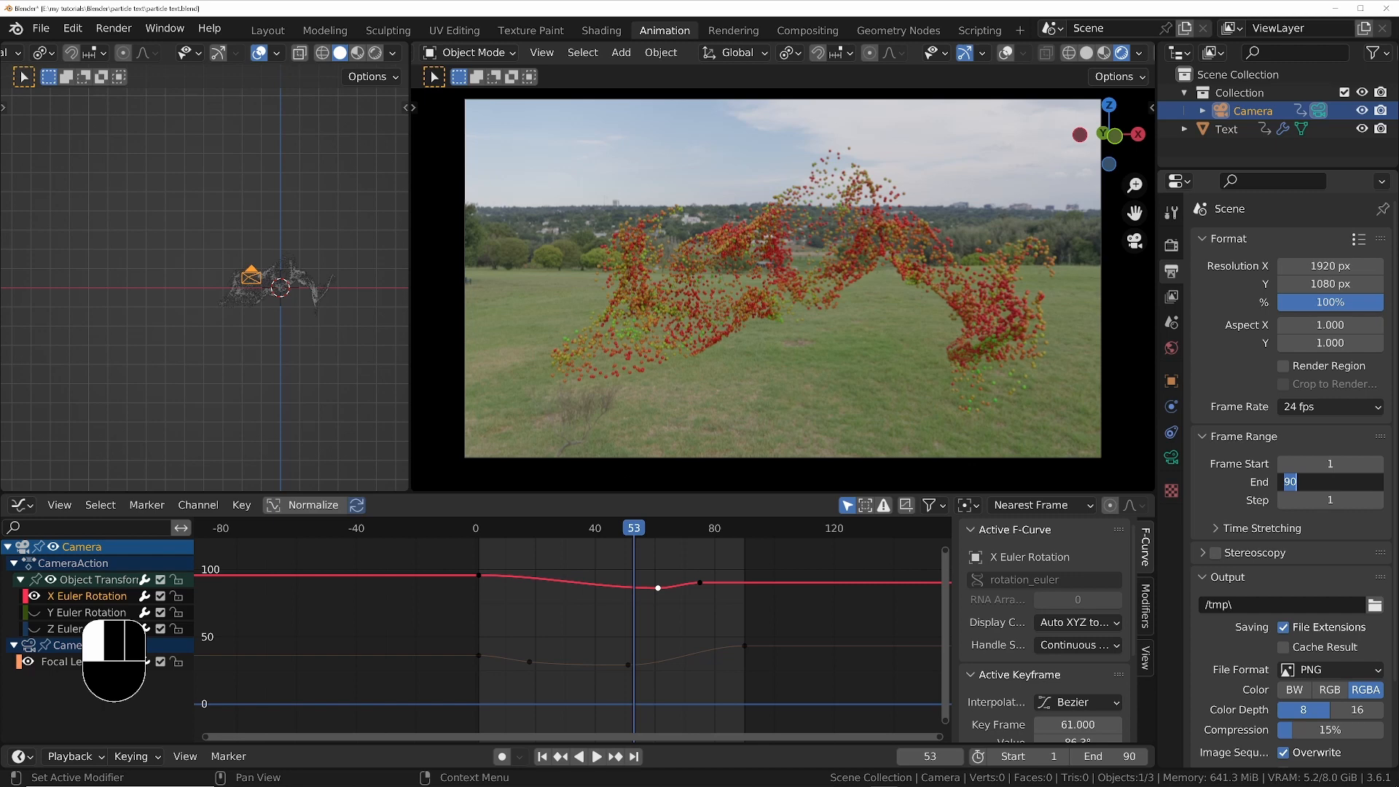
text(120)
key(Return)
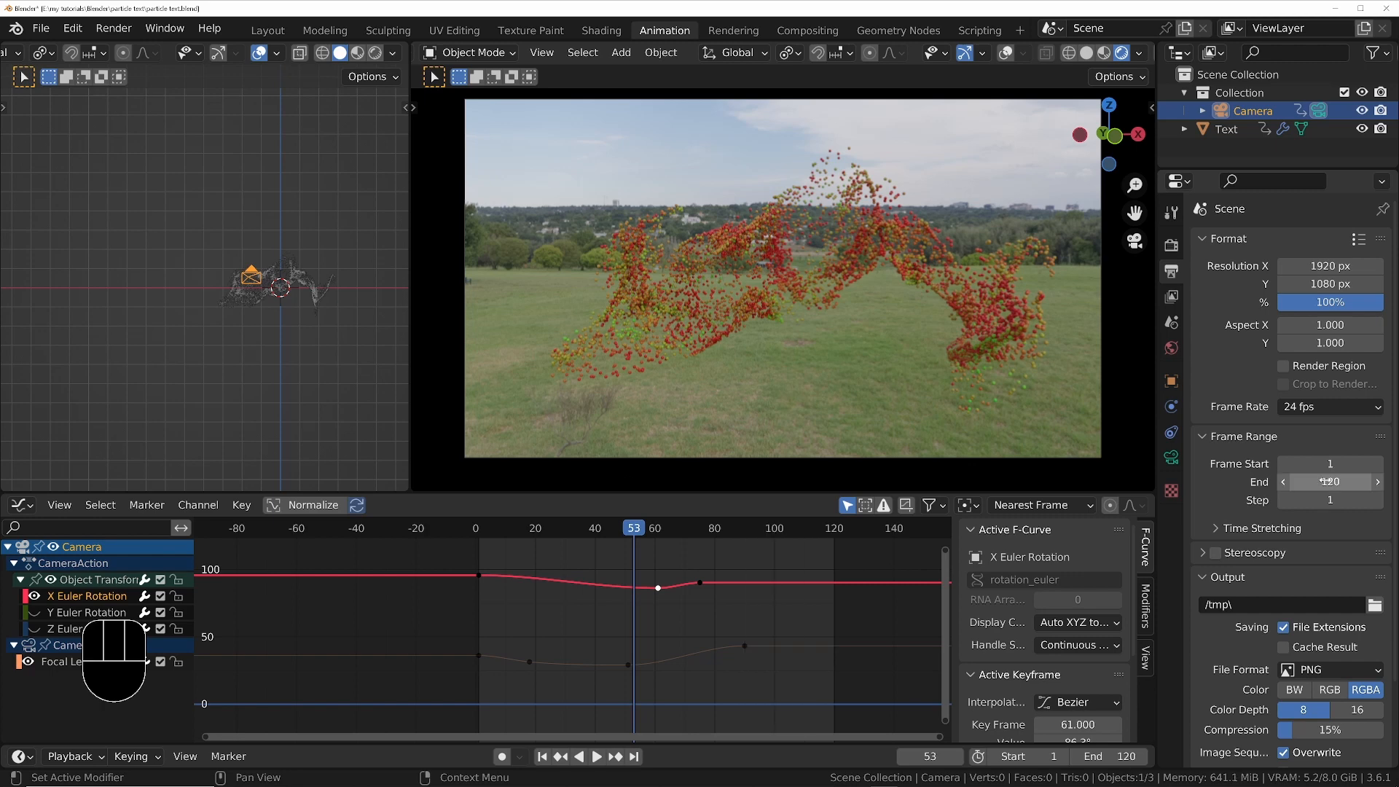
Play the animation over the extended 120-frame range and scrub back to the start to review the playback speed
key(space)
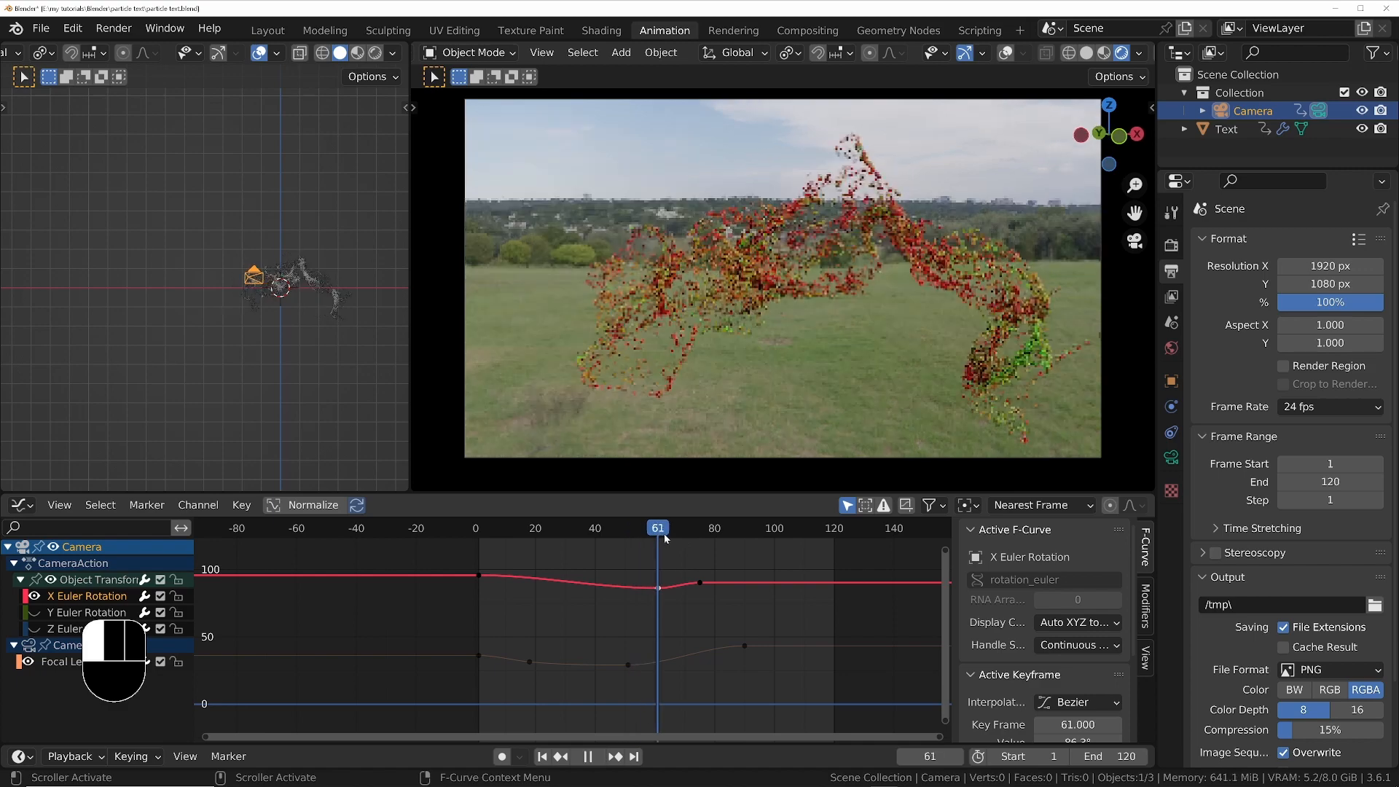
drag(740, 544, 486, 536)
key(space)
key(space)
key(space)
key(space)
Set the playback sync mode to Frame Dropping and play the animation from the start until the text has fully formed
click(91, 757)
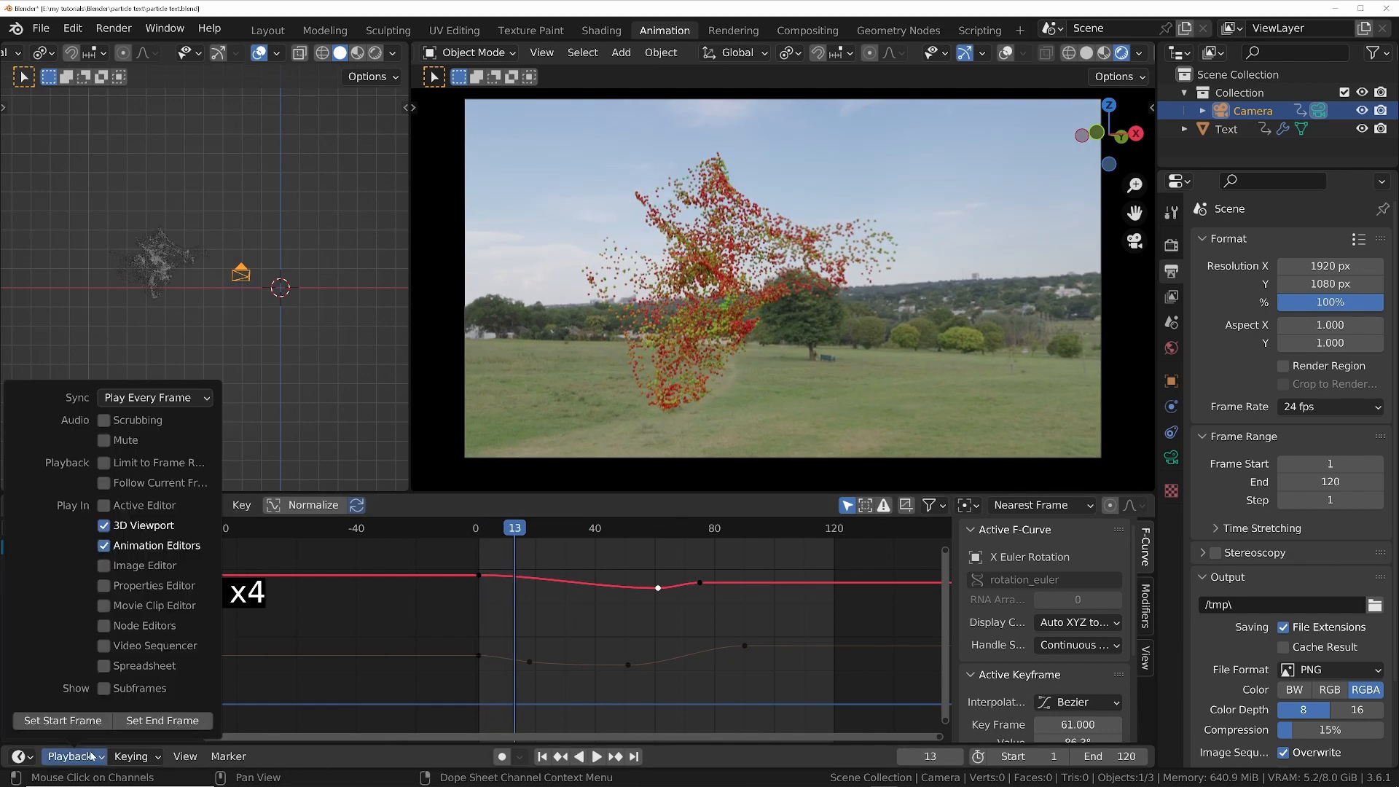
click(163, 400)
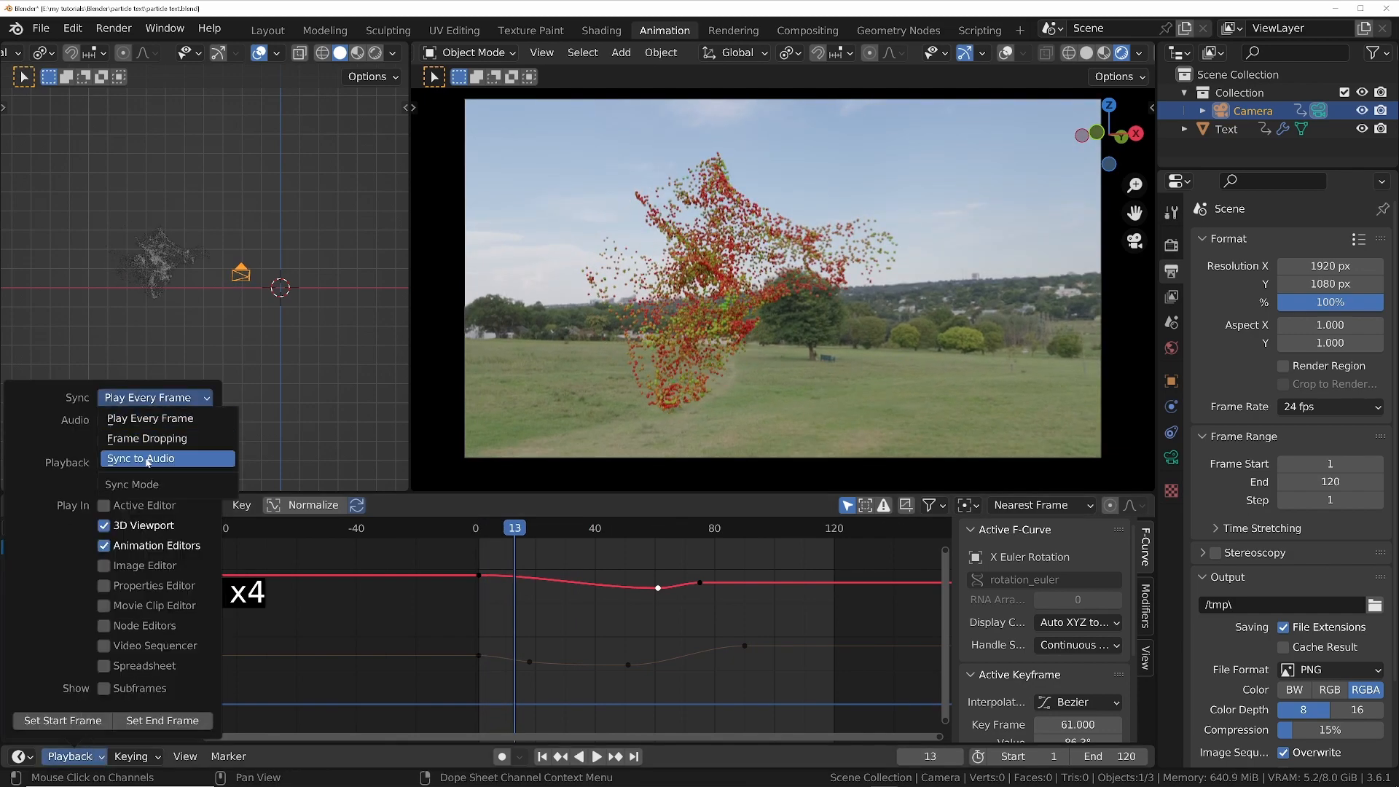
click(138, 438)
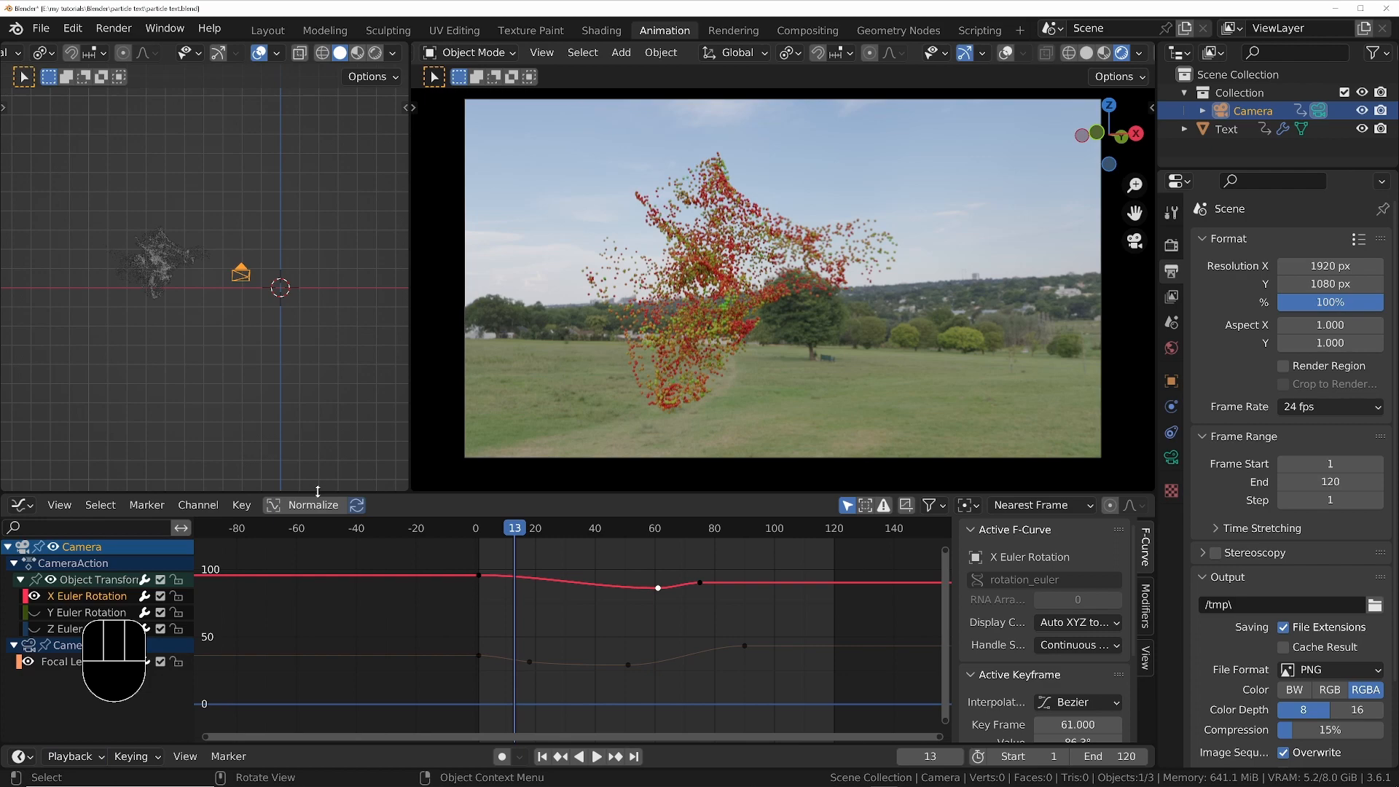
click(486, 532)
key(space)
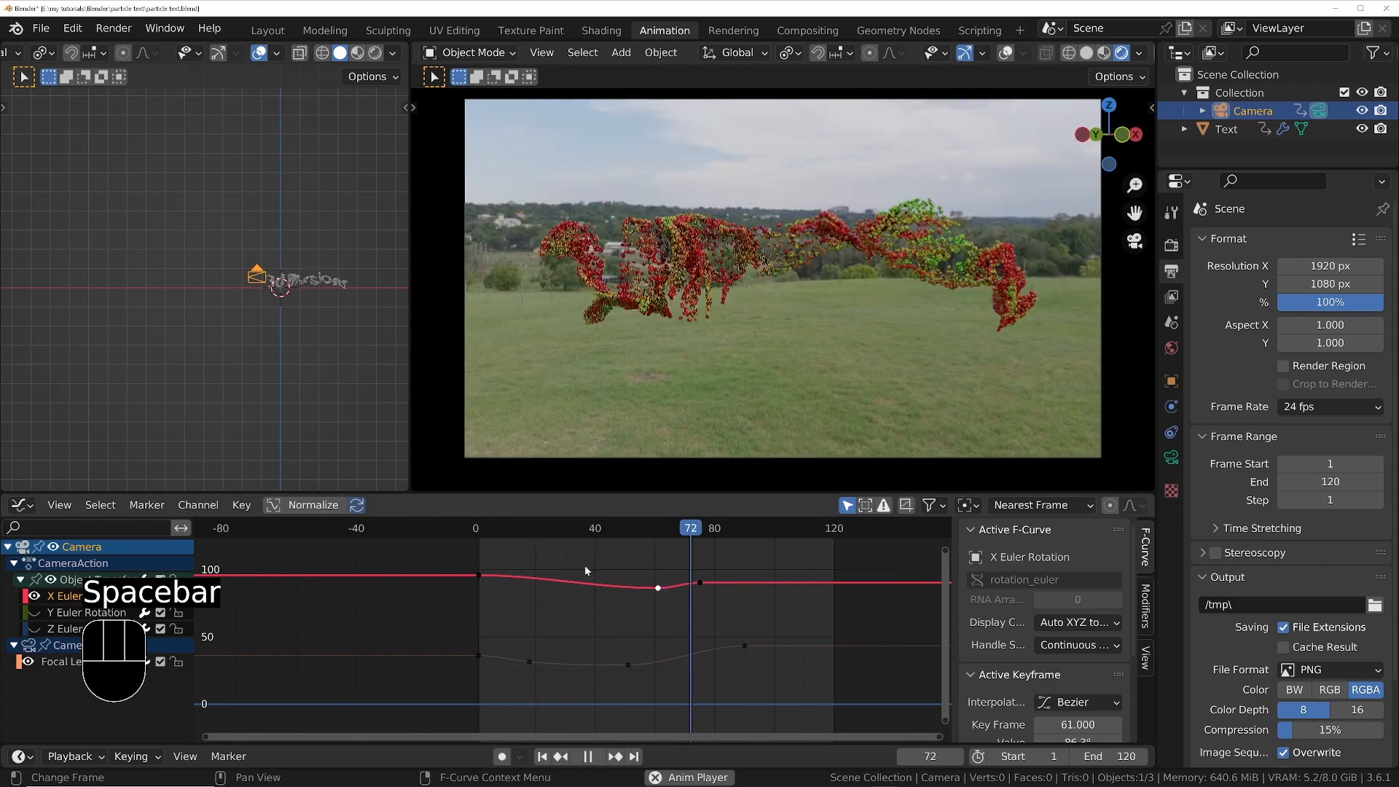
key(space)
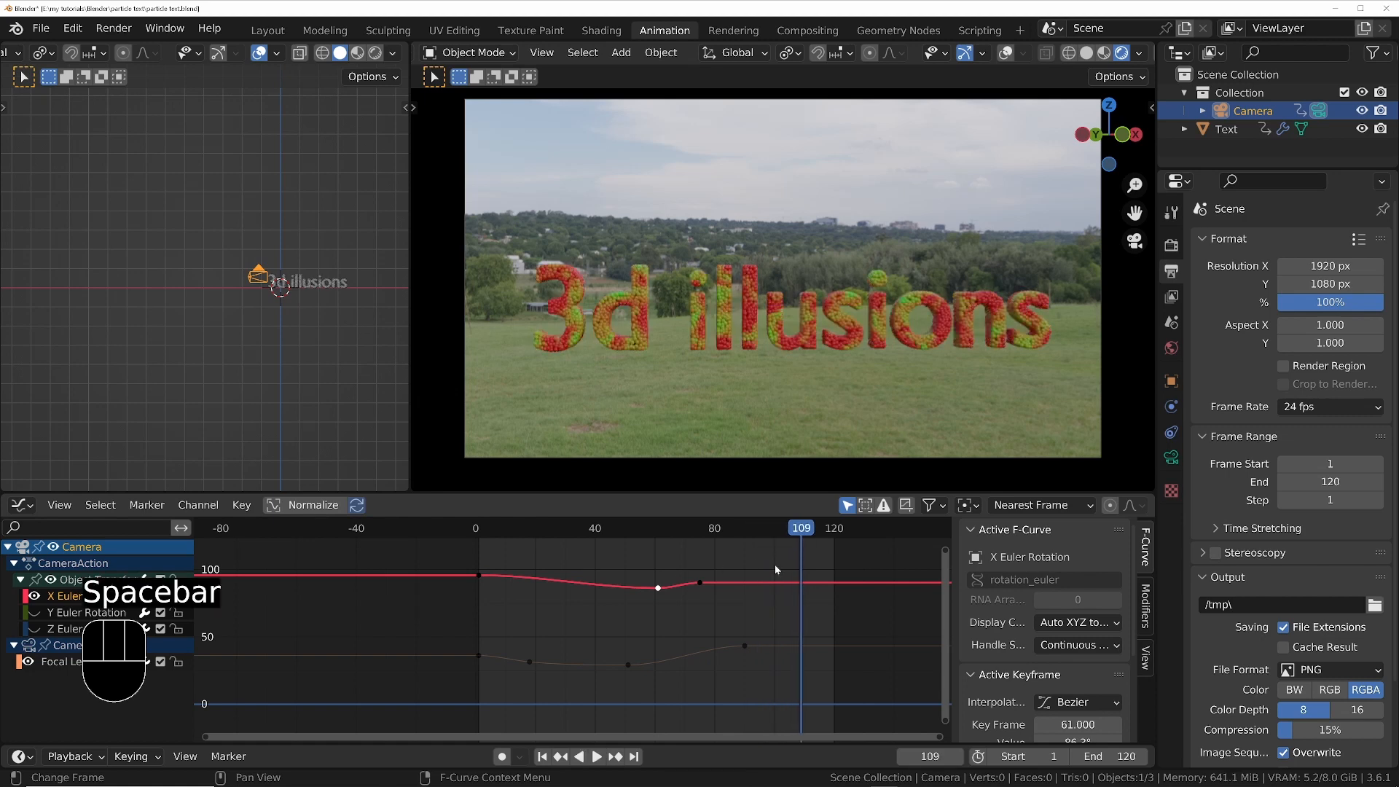
Scrub back through the fully formed text to frame 103 and set the scene's end frame to 103
drag(815, 532, 783, 534)
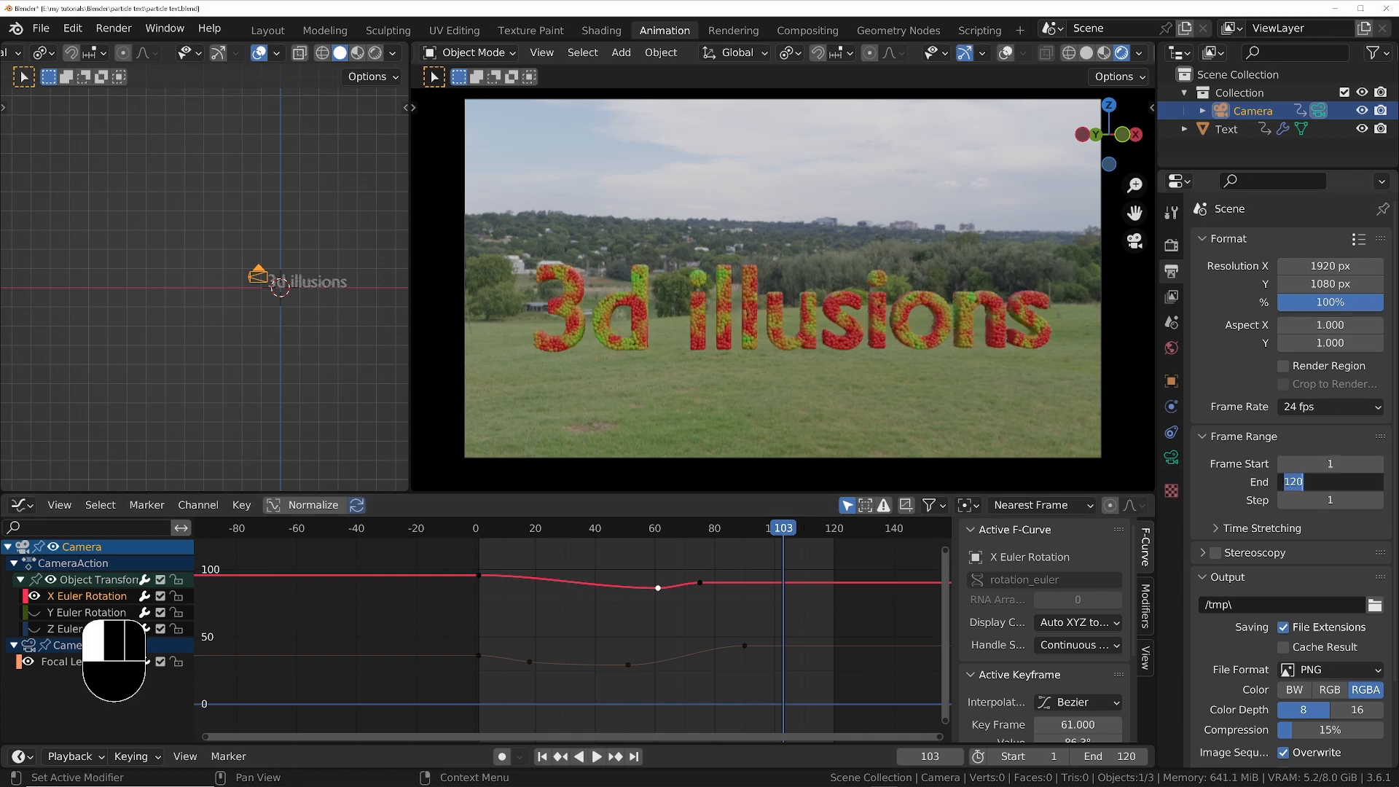
text(103)
key(Return)
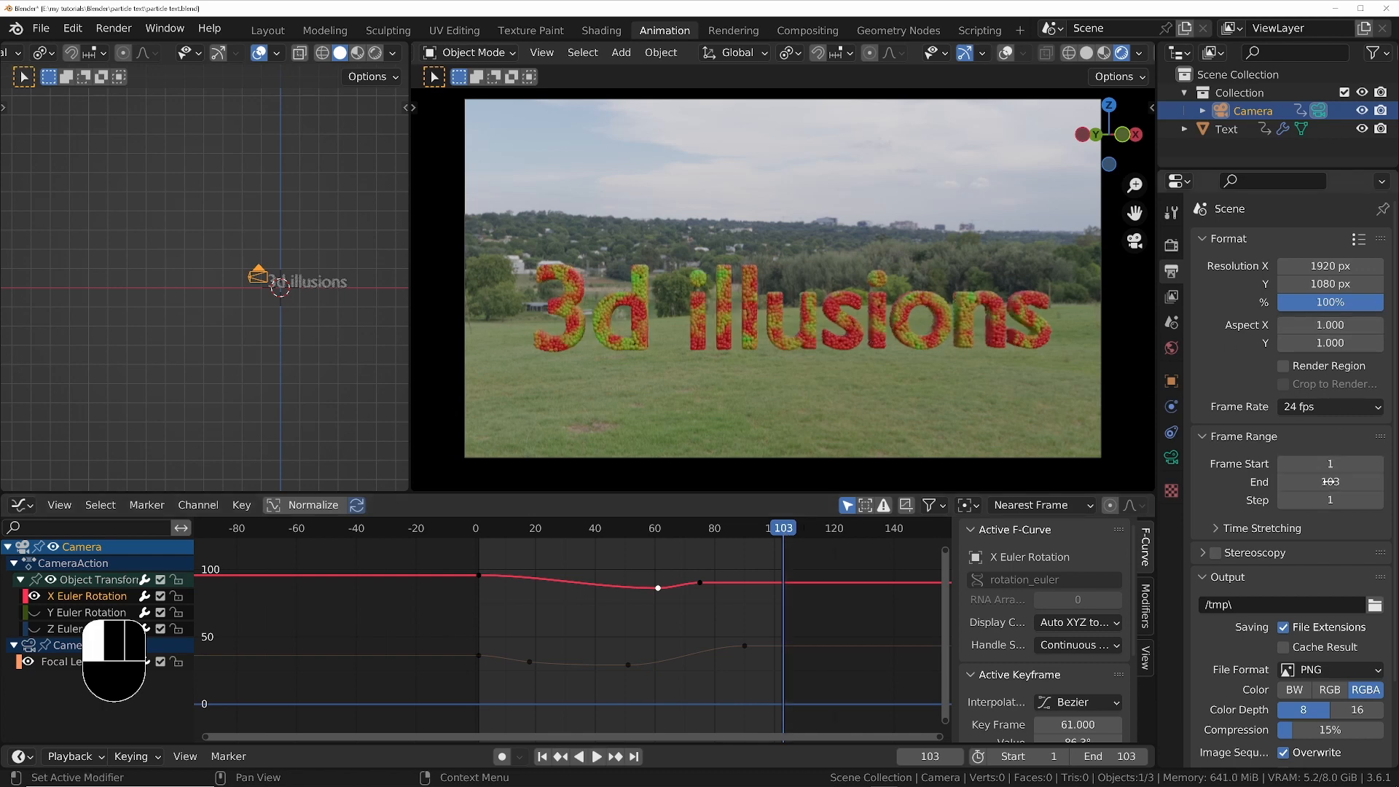
Move the last Focal Length keyframe to the end of the range at frame 103 and play the animation to check the zoom
click(46, 665)
drag(724, 612, 744, 652)
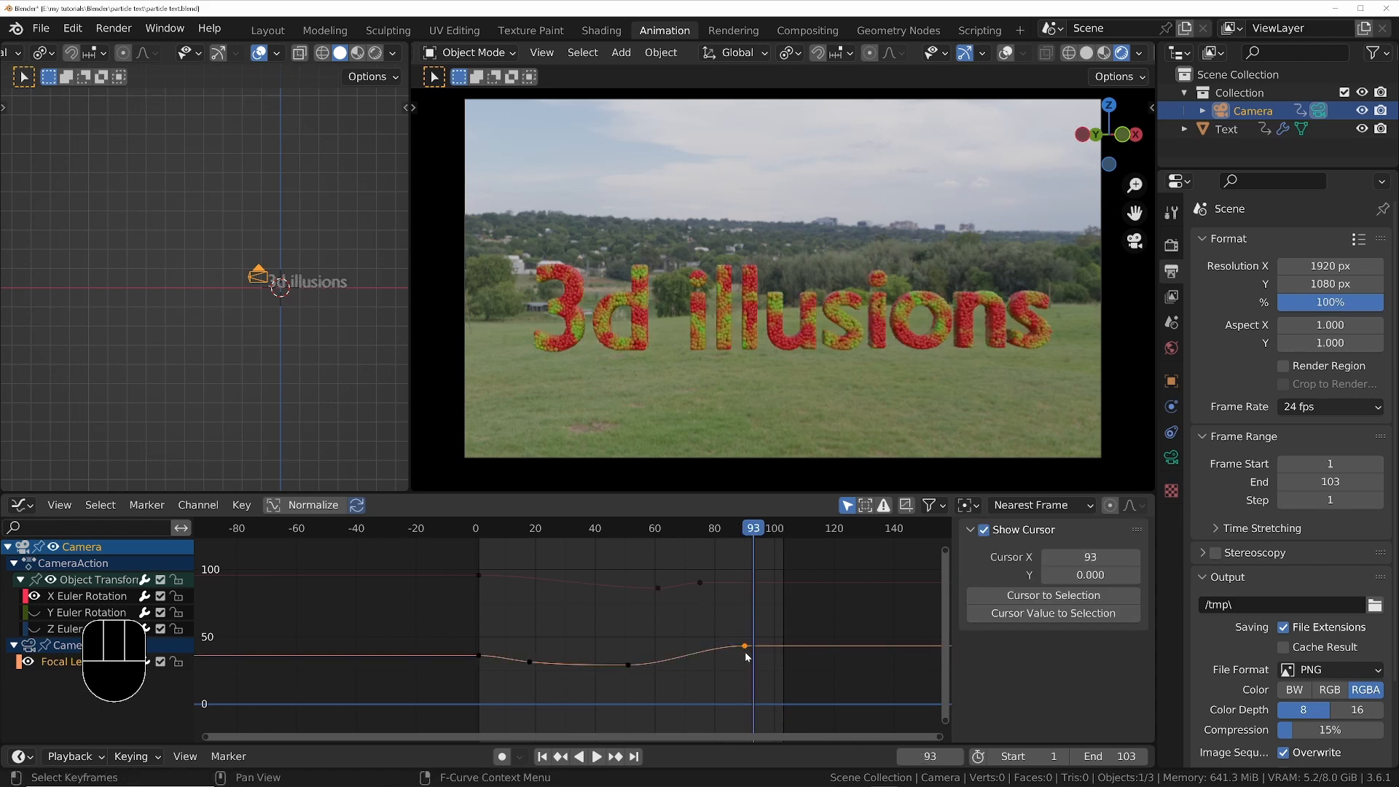
key(g)
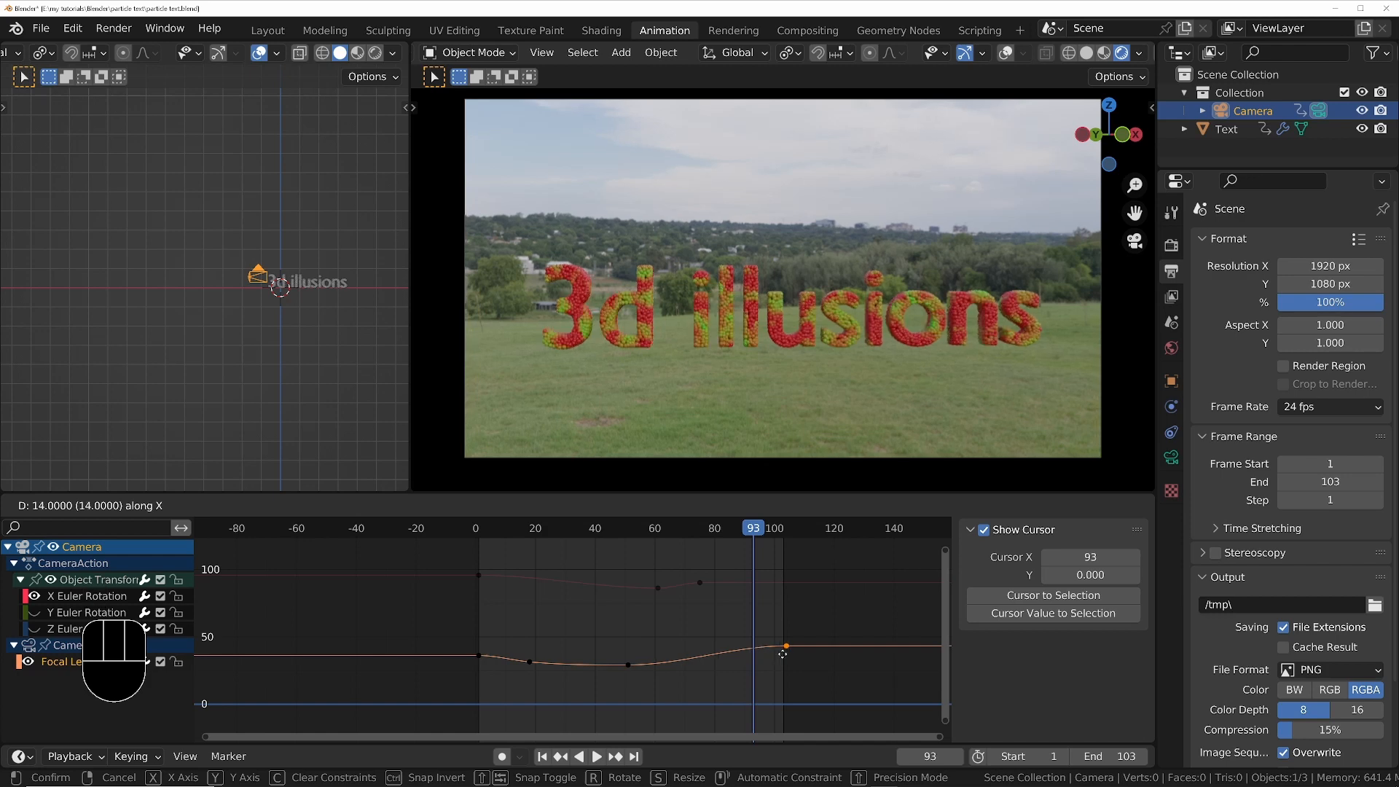
click(780, 653)
drag(758, 535, 567, 567)
key(space)
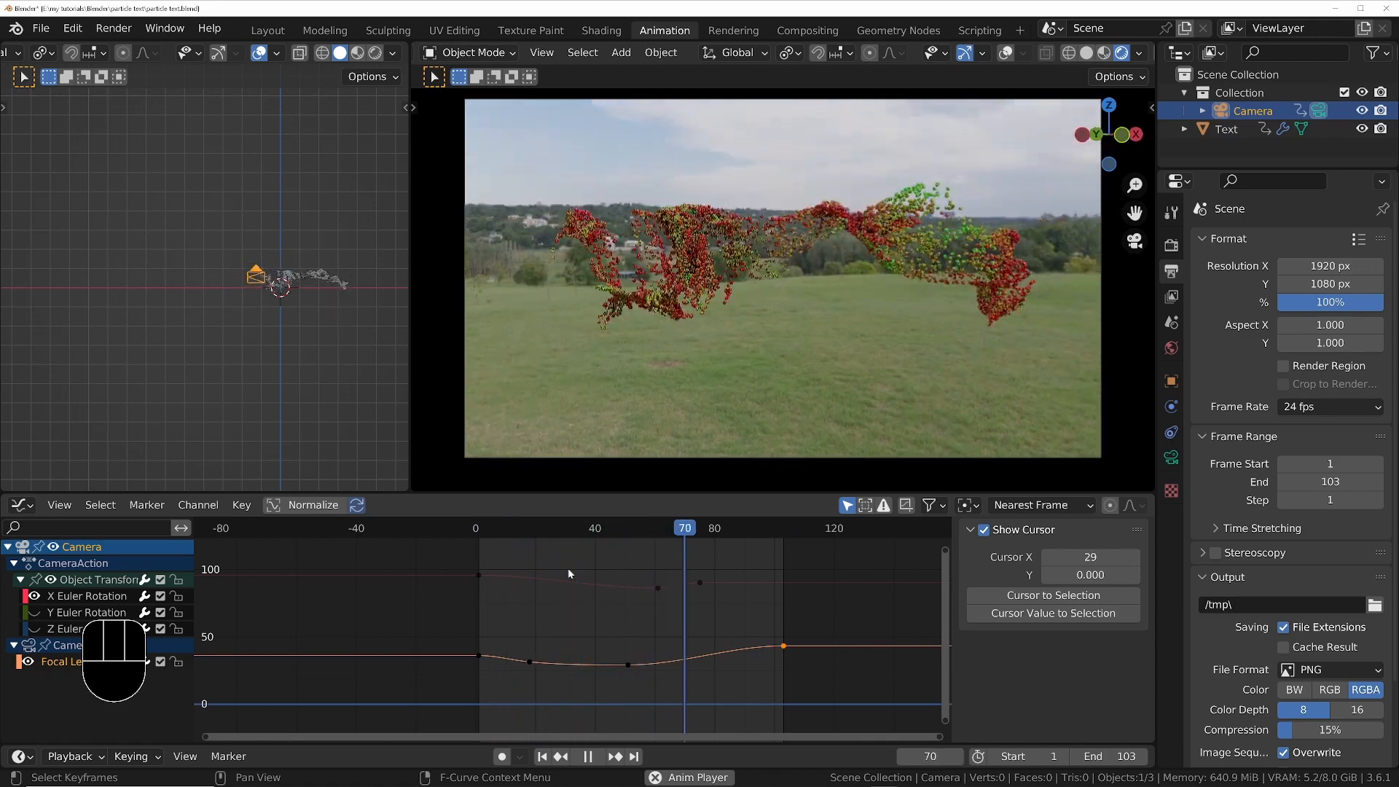
key(space)
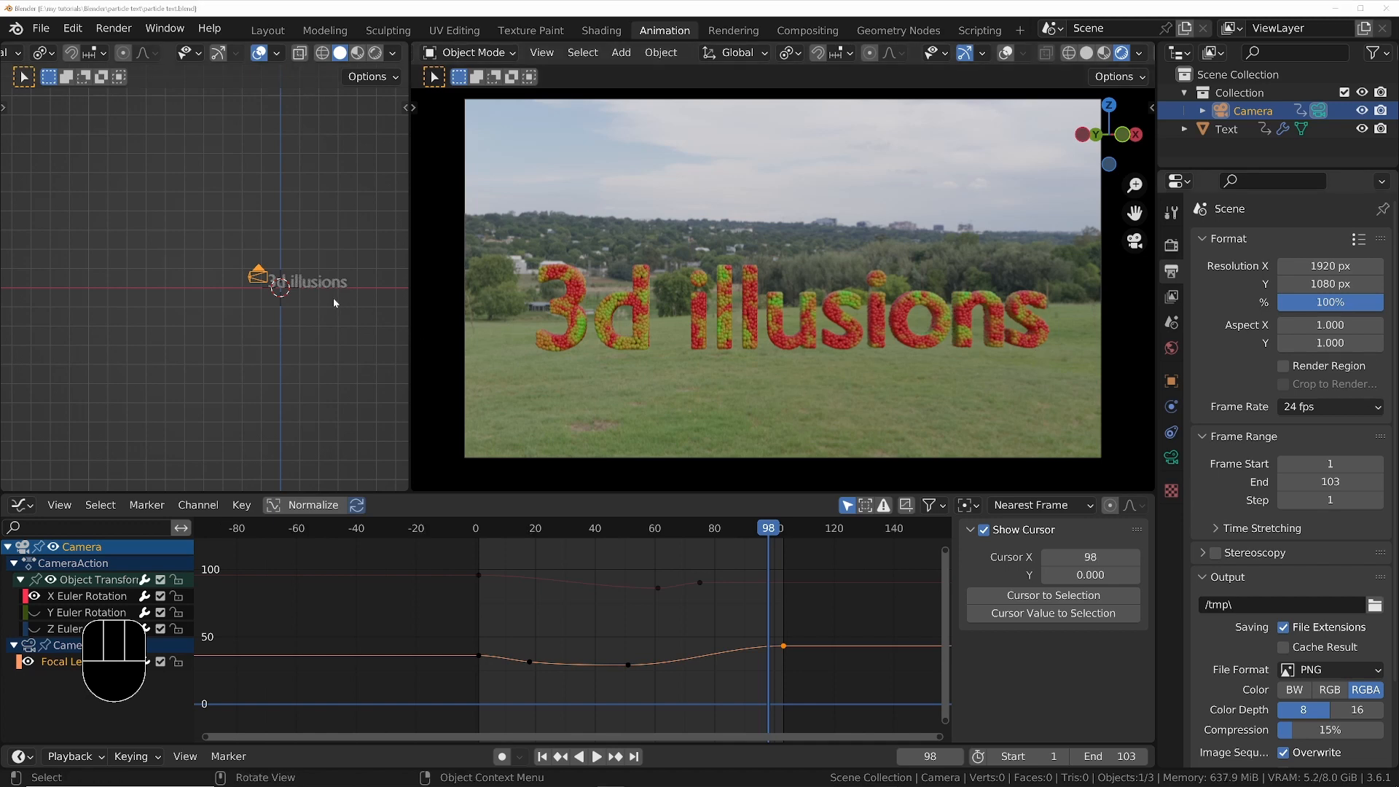
Show the secondary viewport from the top and add a mesh plane at the world origin
mouse_move(334, 300)
middle_down()
mouse_move(327, 339)
mouse_move(325, 300)
mouse_move(322, 324)
middle_up()
shift+middle_drag(277, 223, 331, 370)
key(n)
key(n)
key(KP_7)
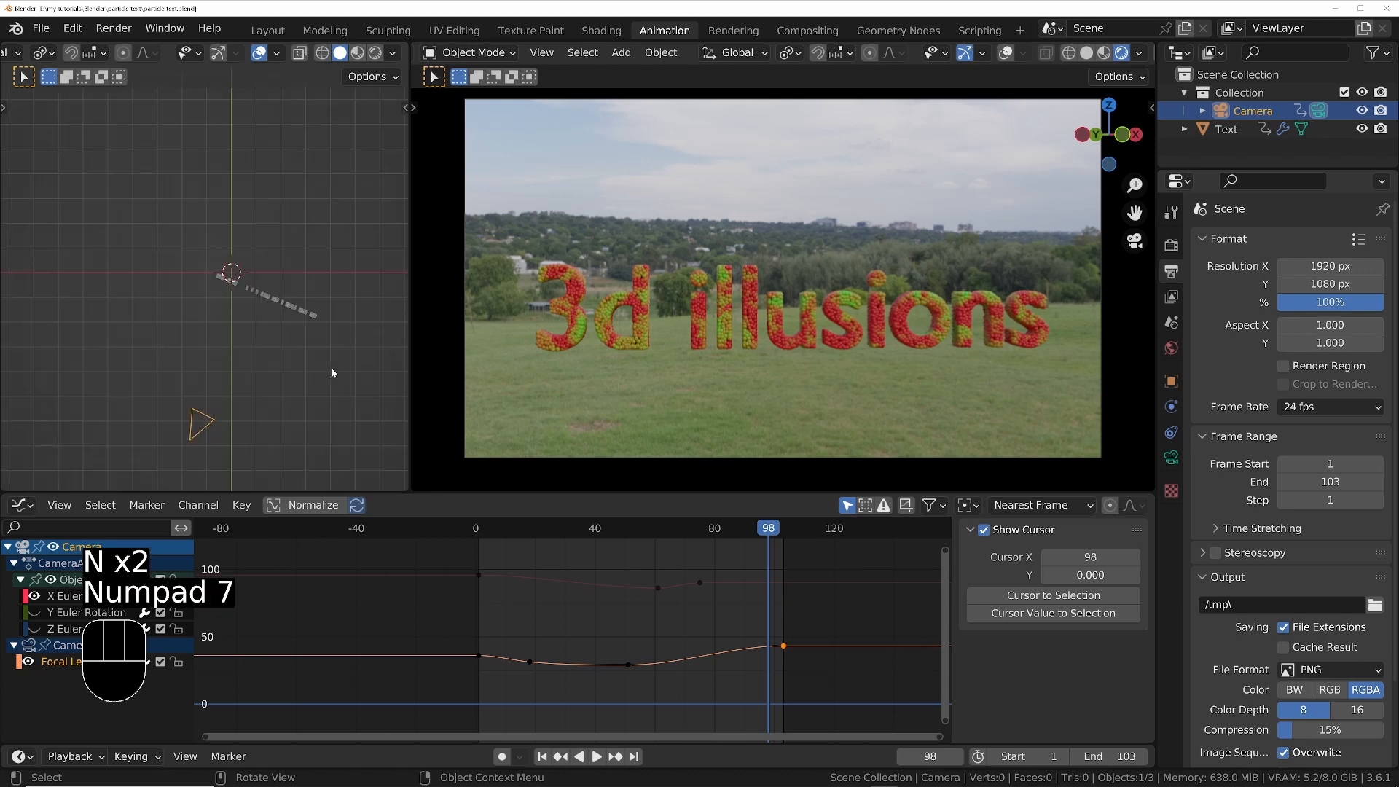
key(shift+a)
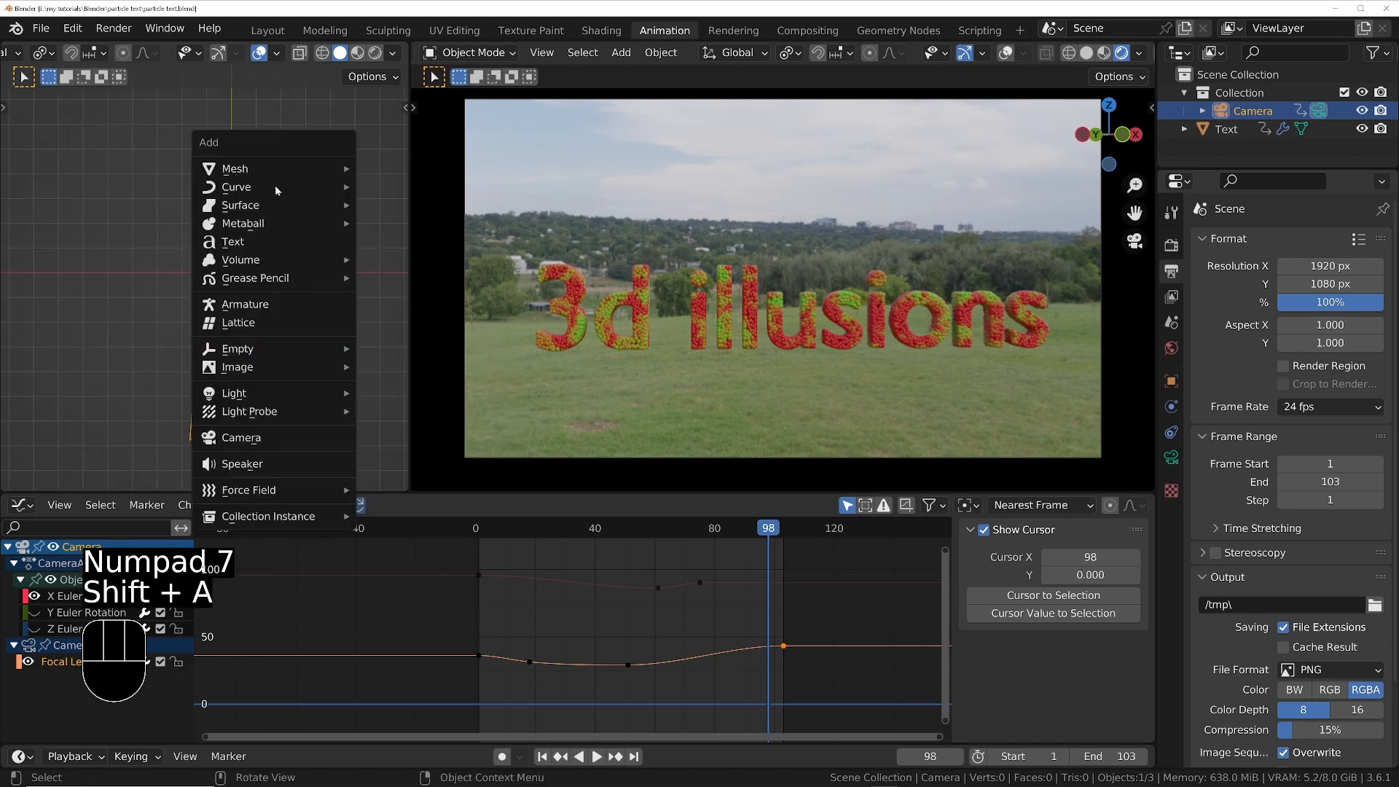
mouse_move(300, 172)
click(391, 170)
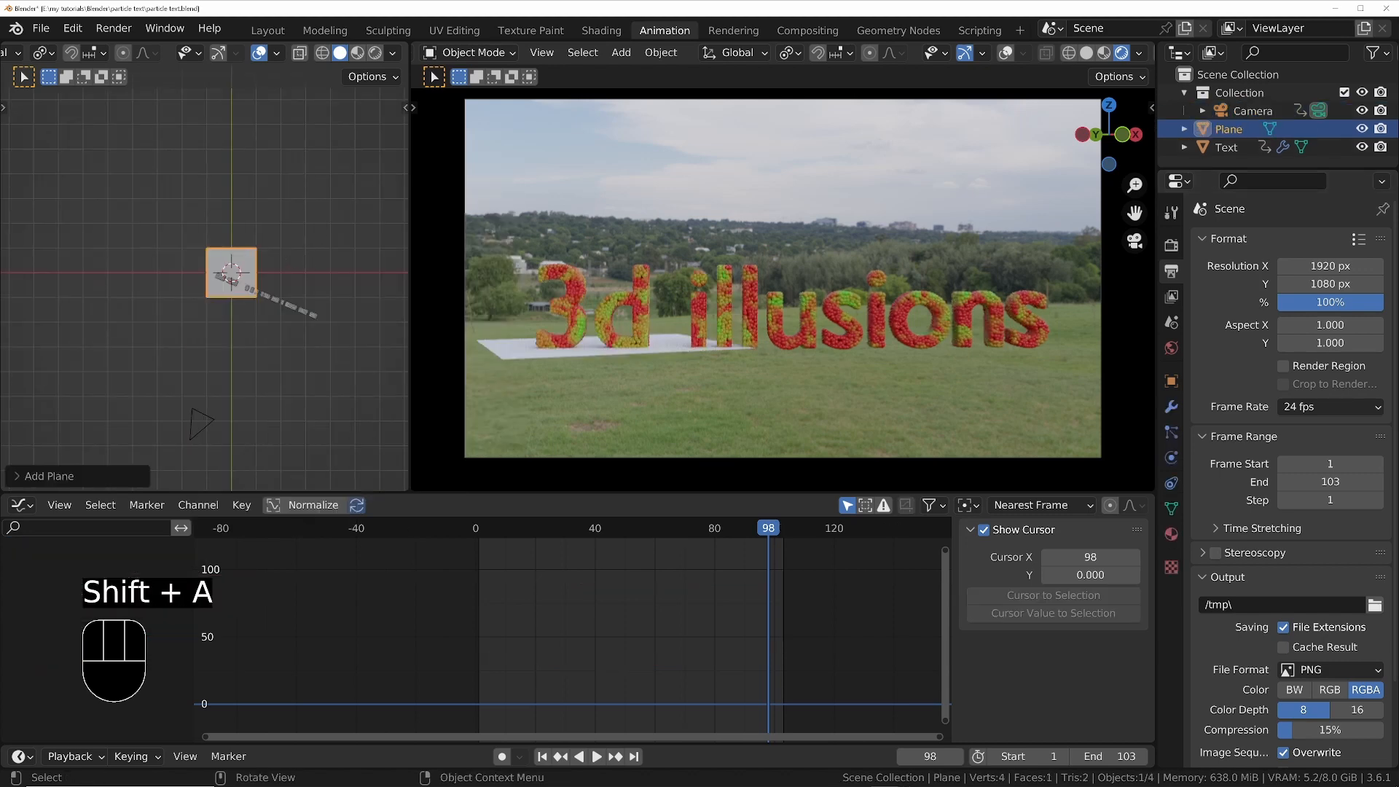
Rotate the plane to line up with the angled text and move it beneath the middle of the letters
key(r)
click(312, 305)
key(g)
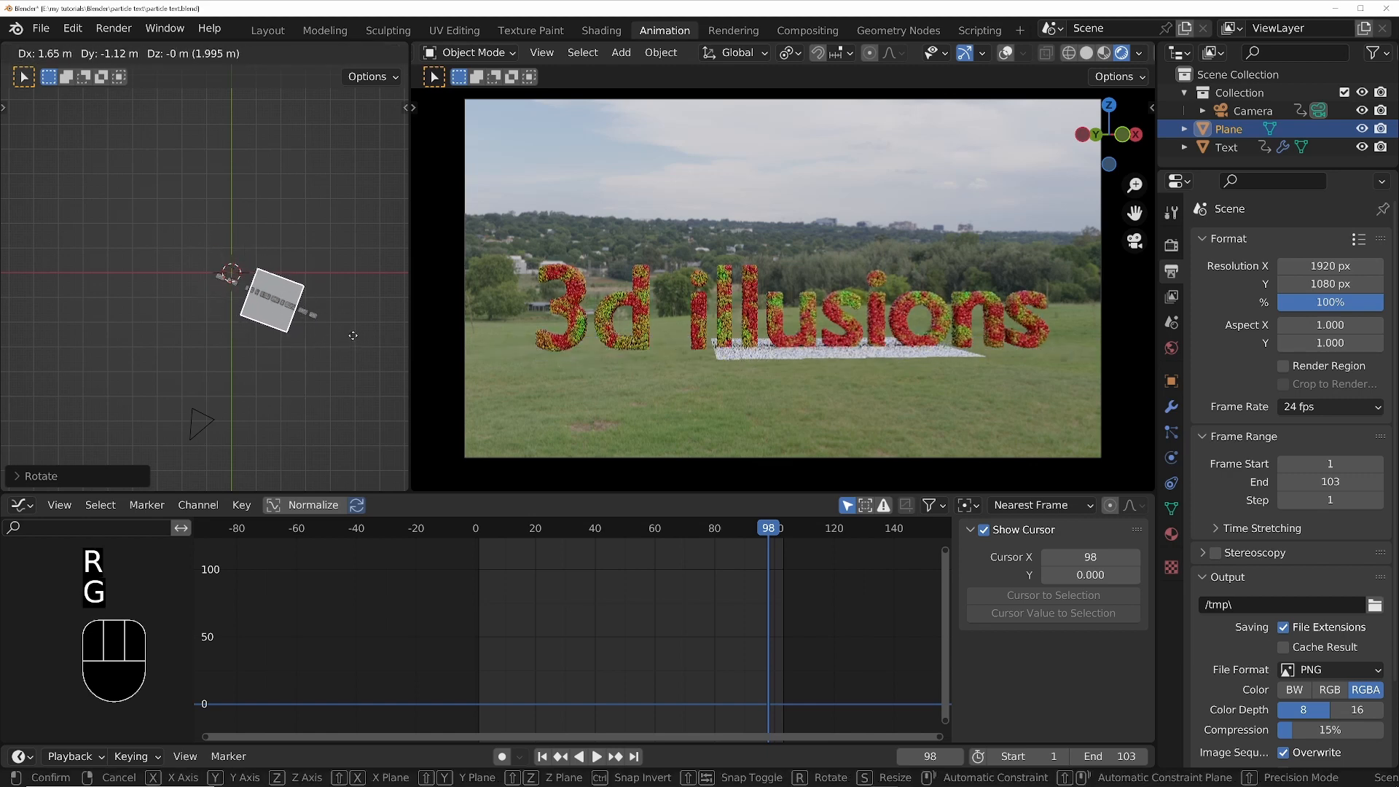
click(343, 324)
key(r)
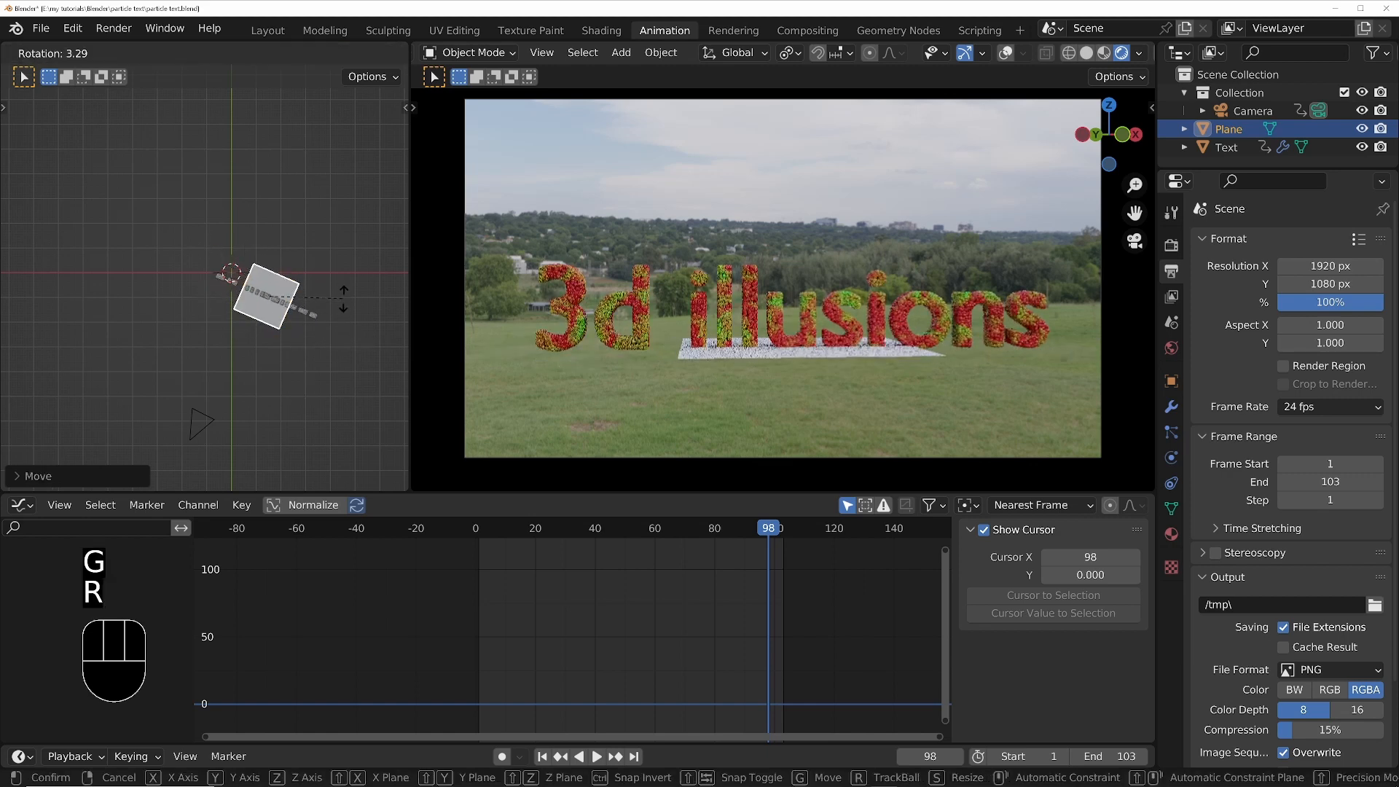
click(343, 299)
Go to the end frame, scale the plane up to more than 10 times its size as a ground surface, and apply its scale
key(shift+Right)
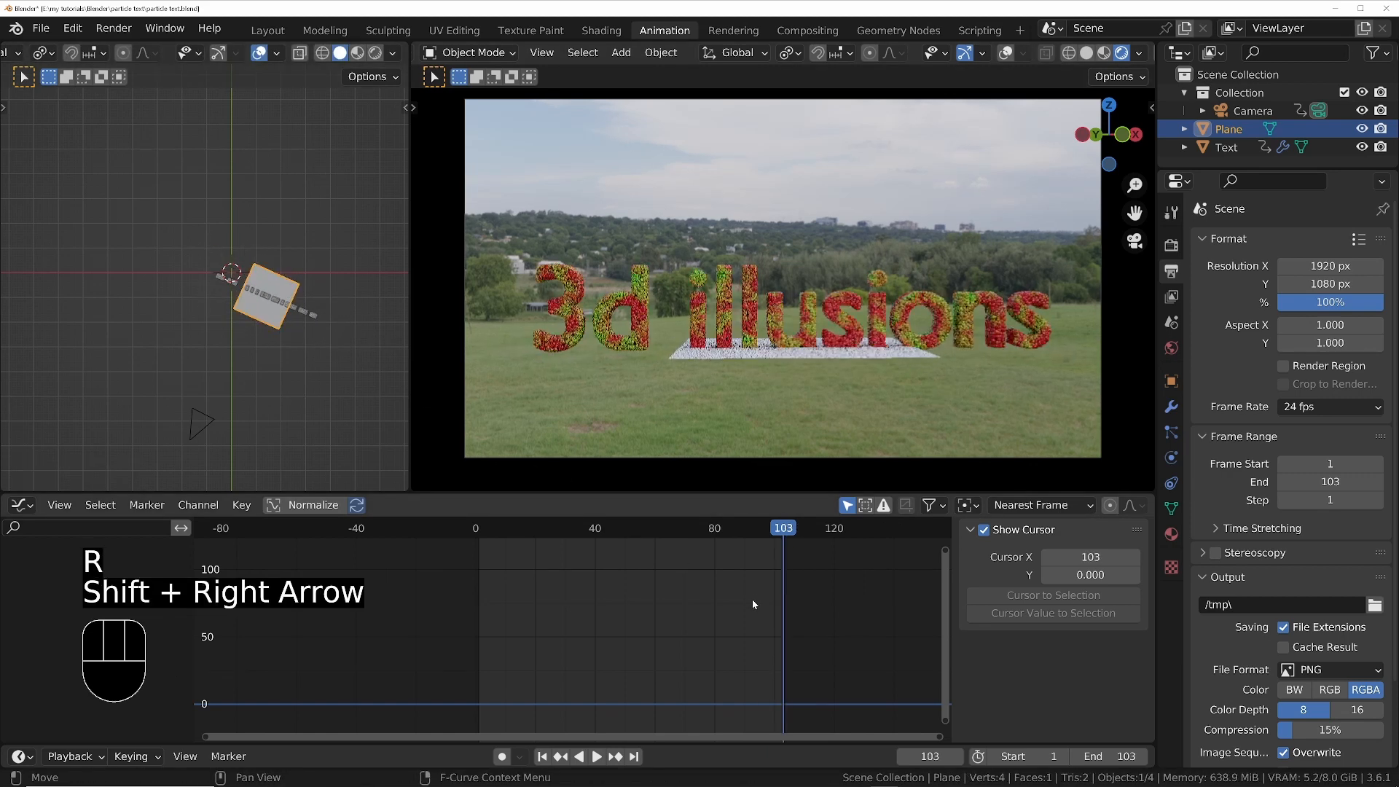
key(s)
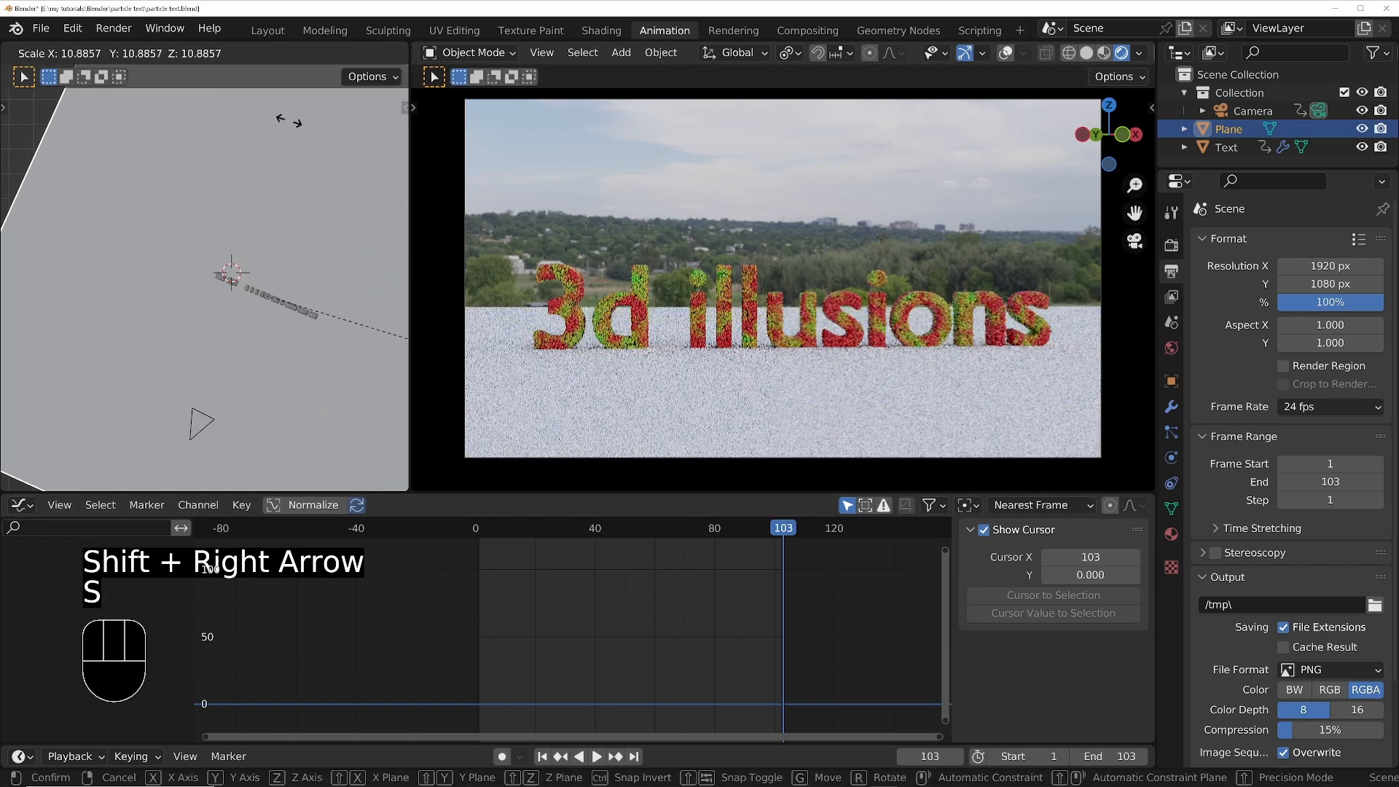
click(339, 265)
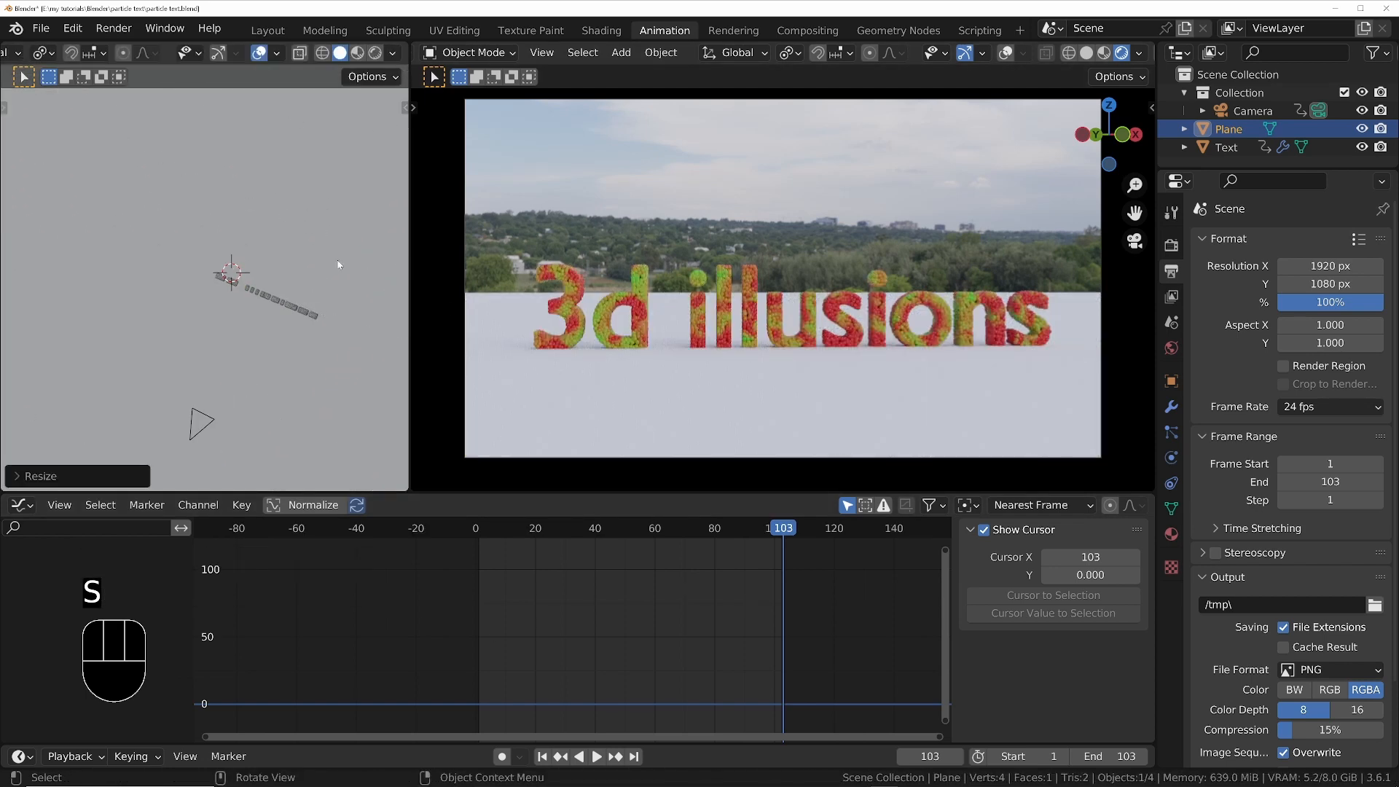
key(ctrl+a)
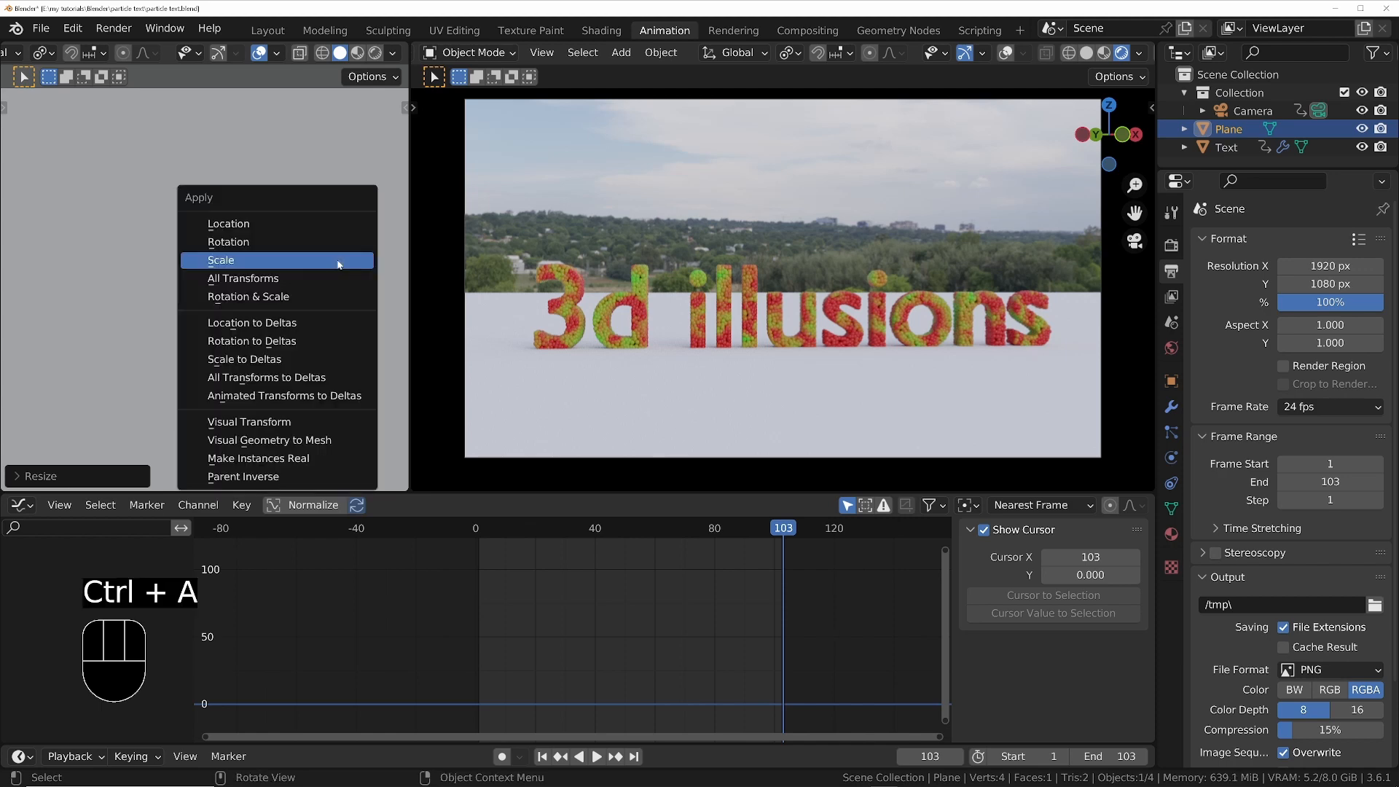
click(331, 259)
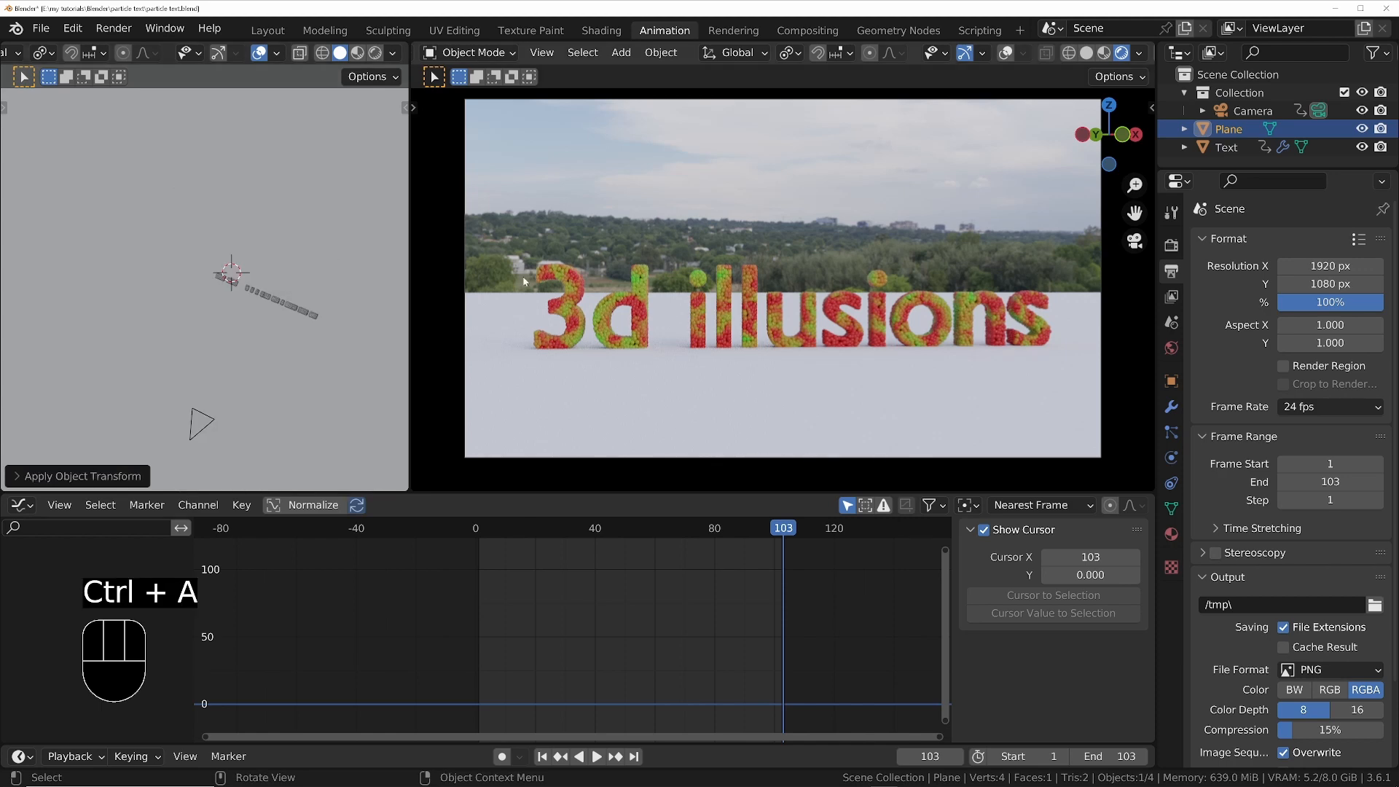
Play the animation from frame 1 and inspect how the particles meet the ground plane in the camera and side views
key(shift+Left)
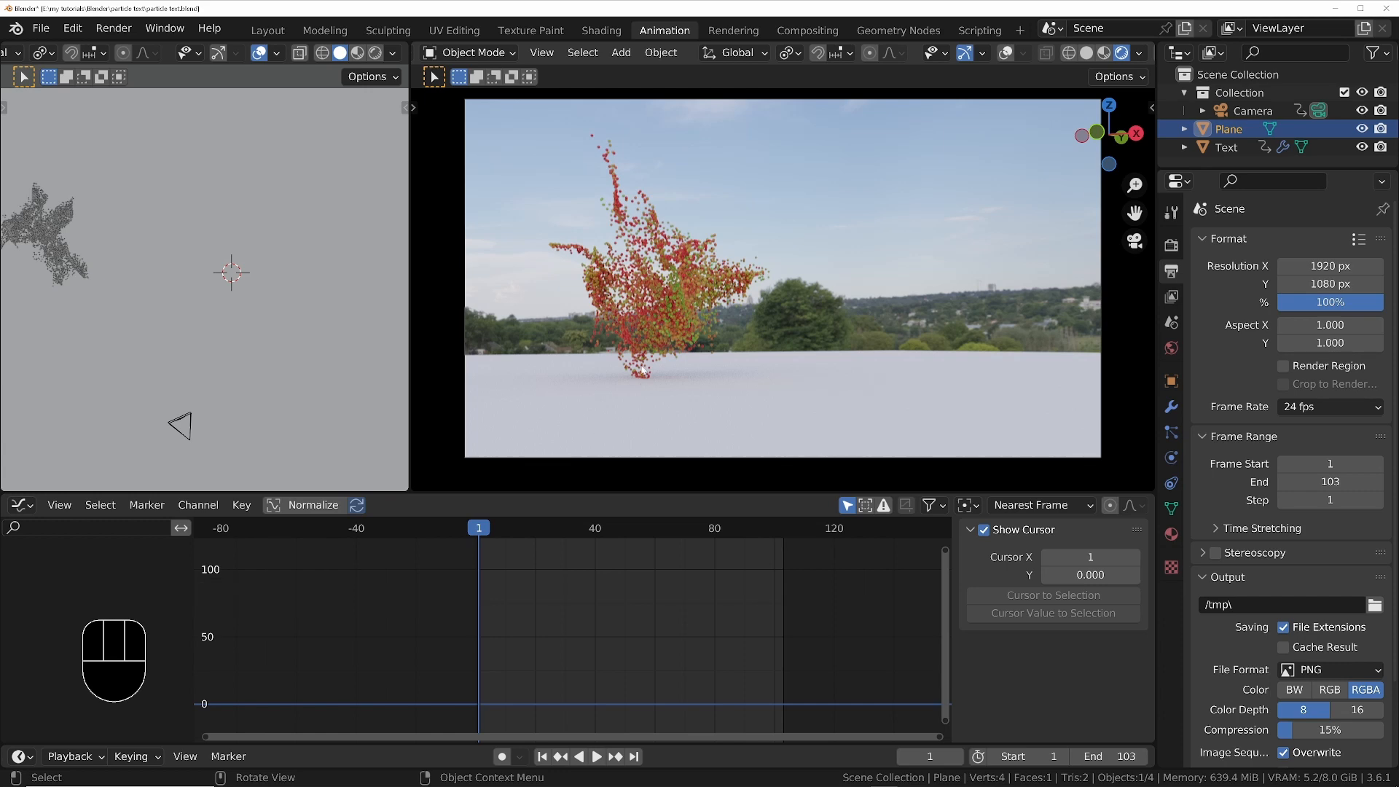
key(space)
key(space)
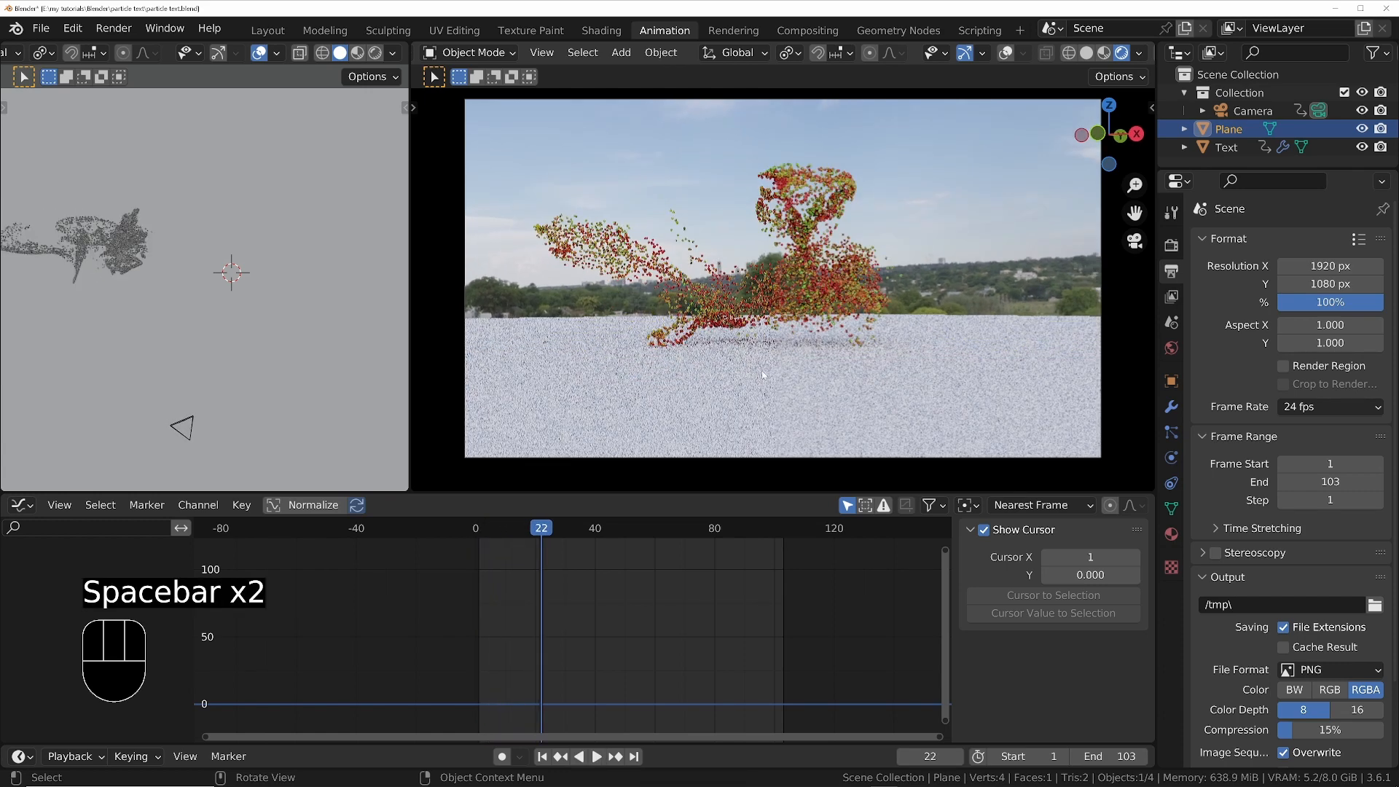
middle_drag(233, 241, 261, 270)
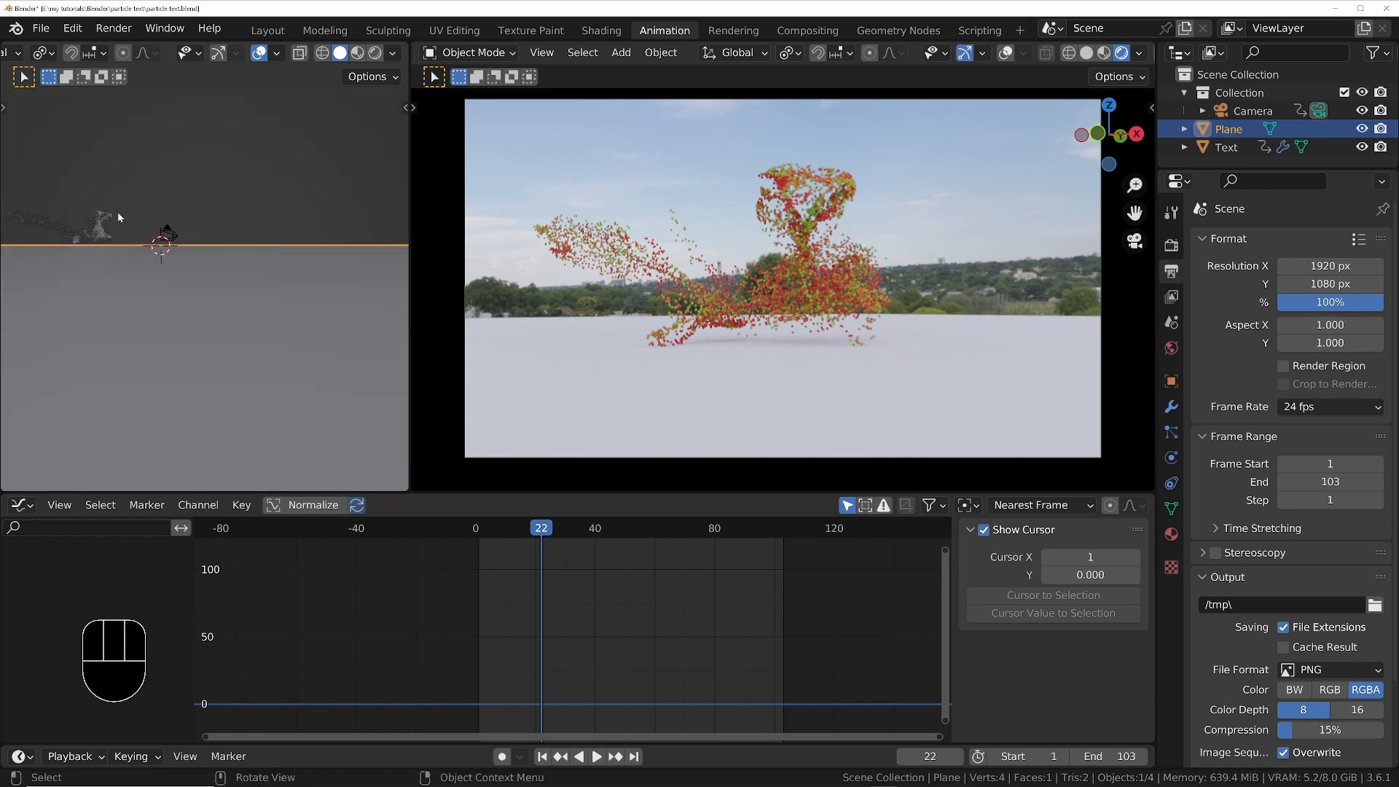
middle_drag(118, 216, 168, 368)
key(space)
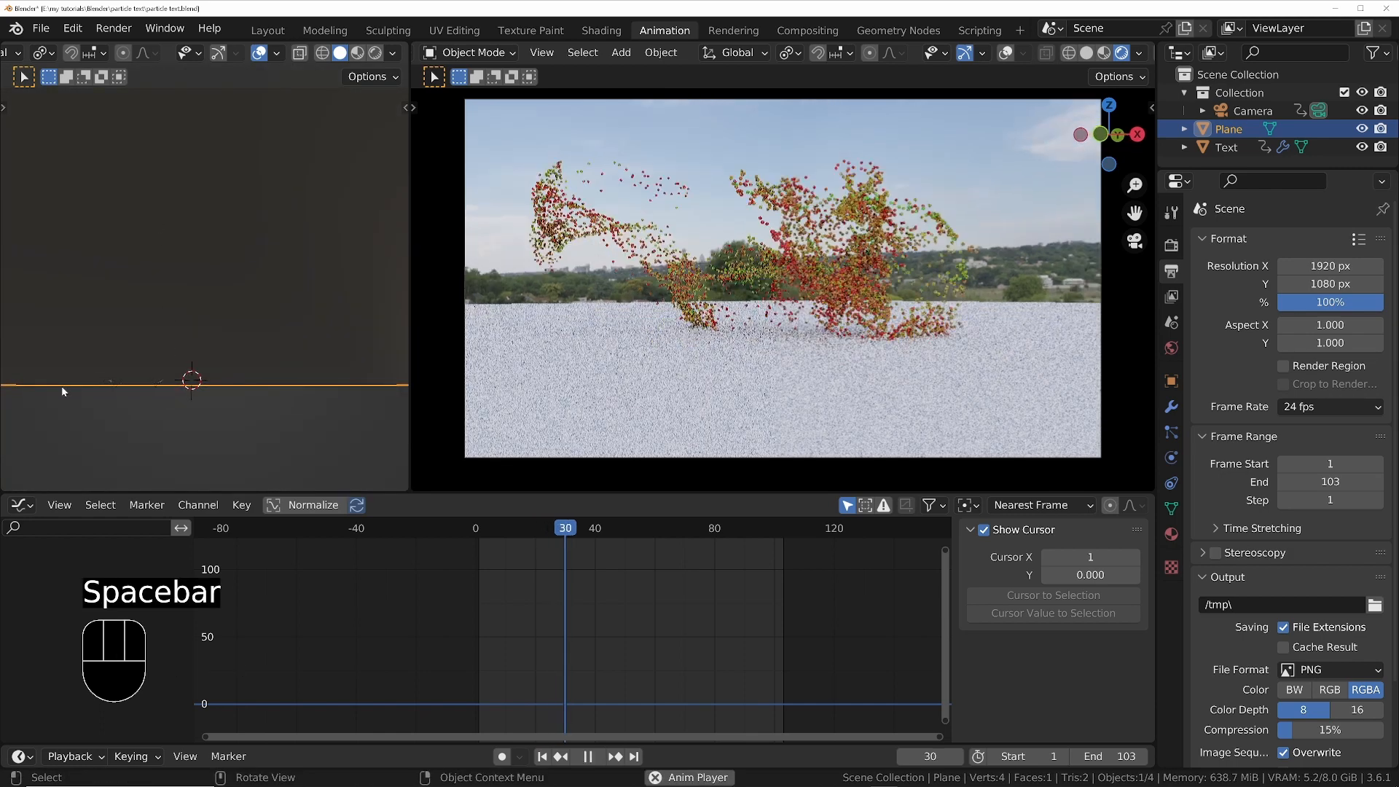
key(space)
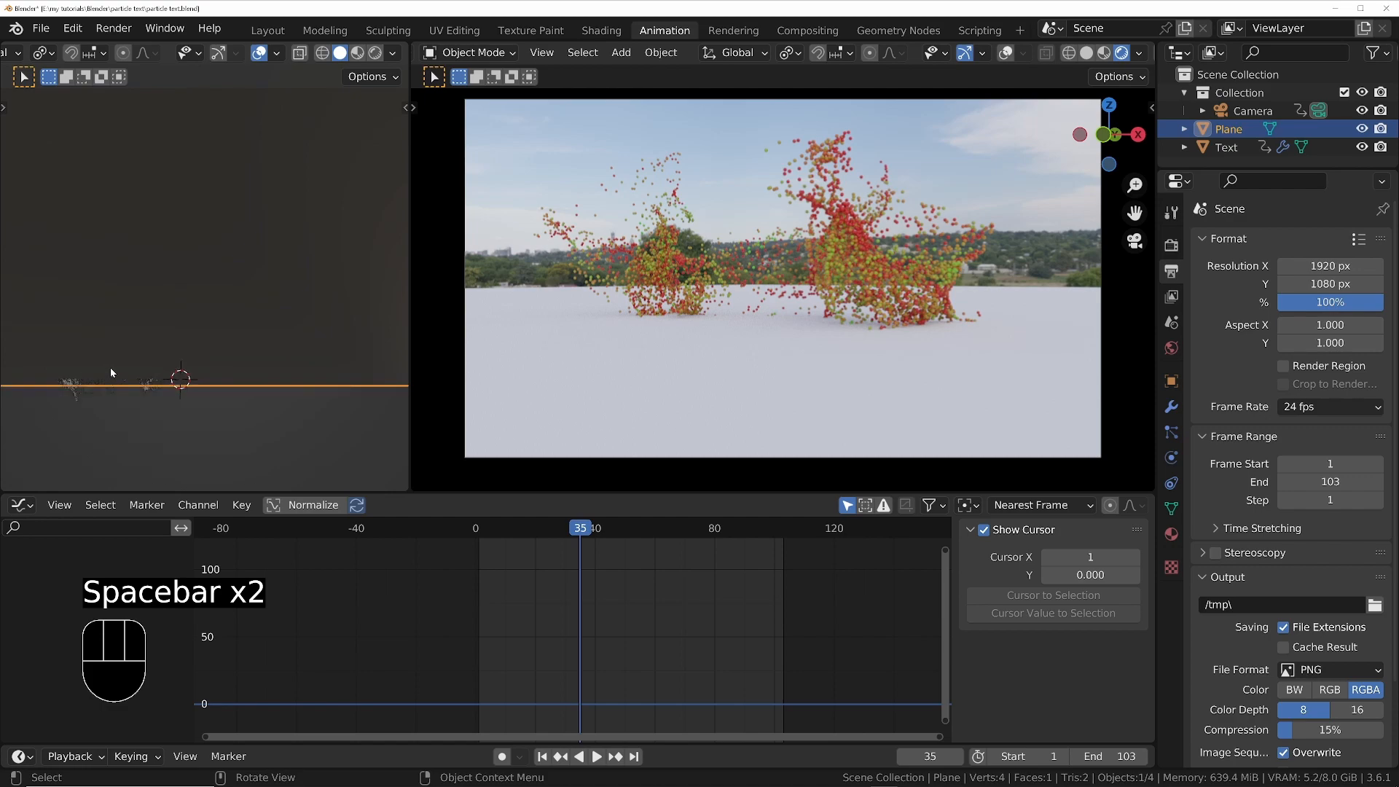
shift+middle_drag(111, 367, 157, 374)
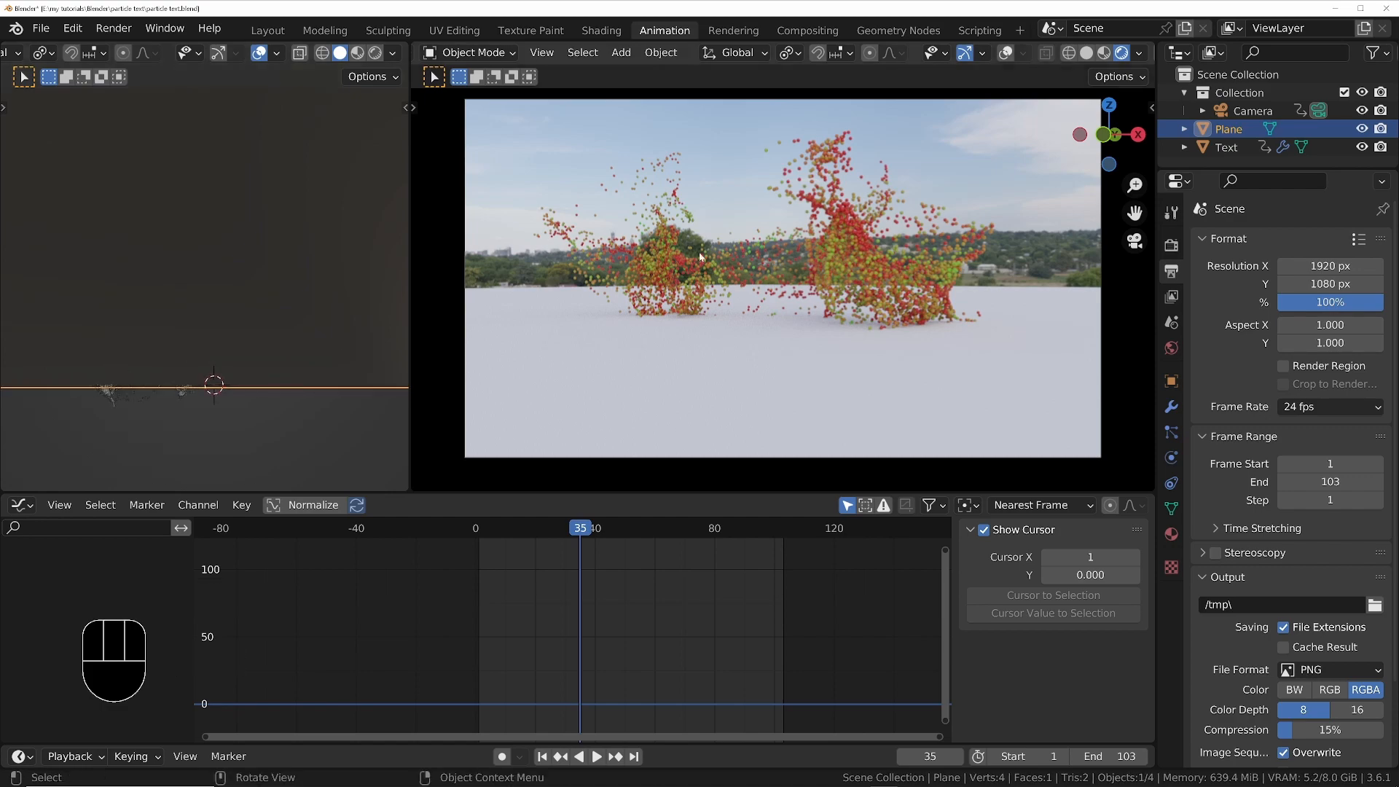
key(space)
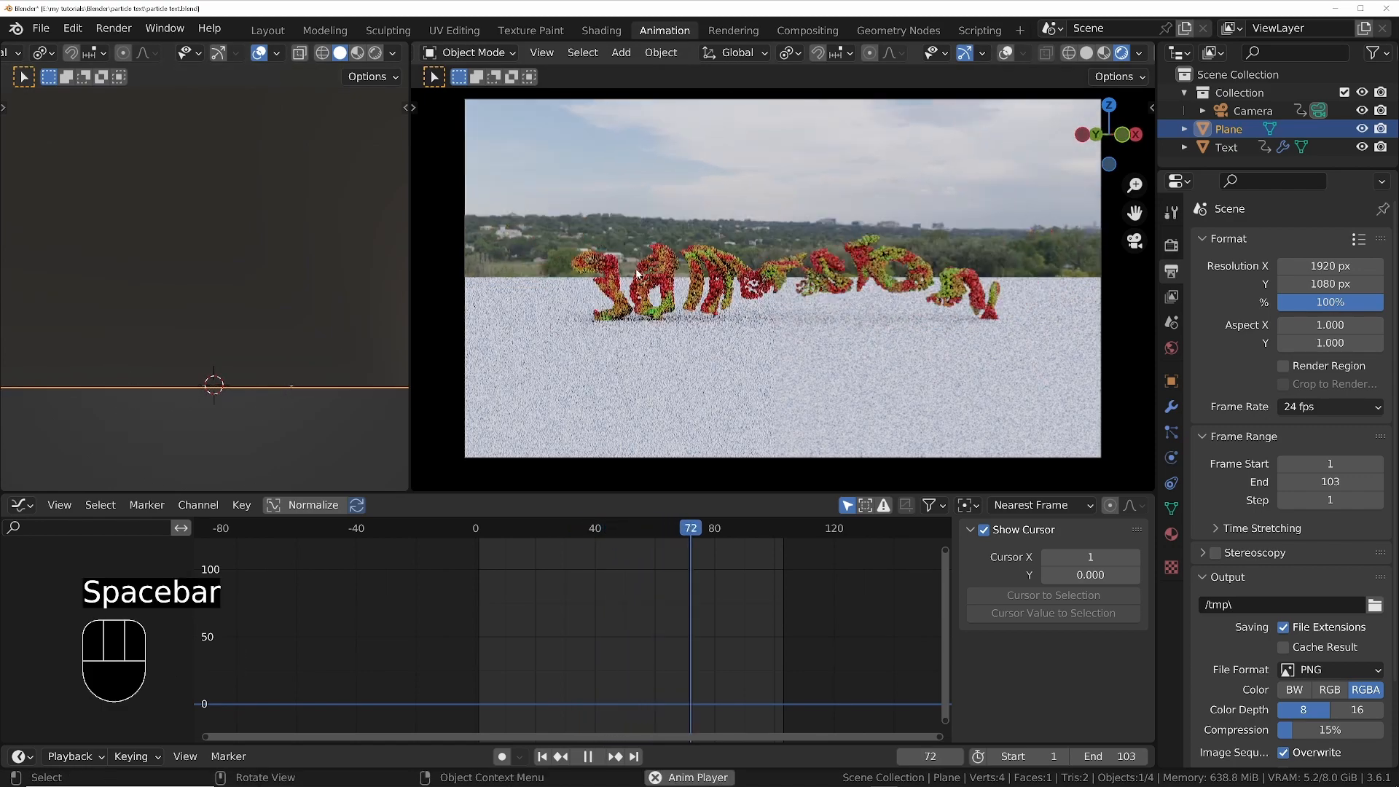
key(space)
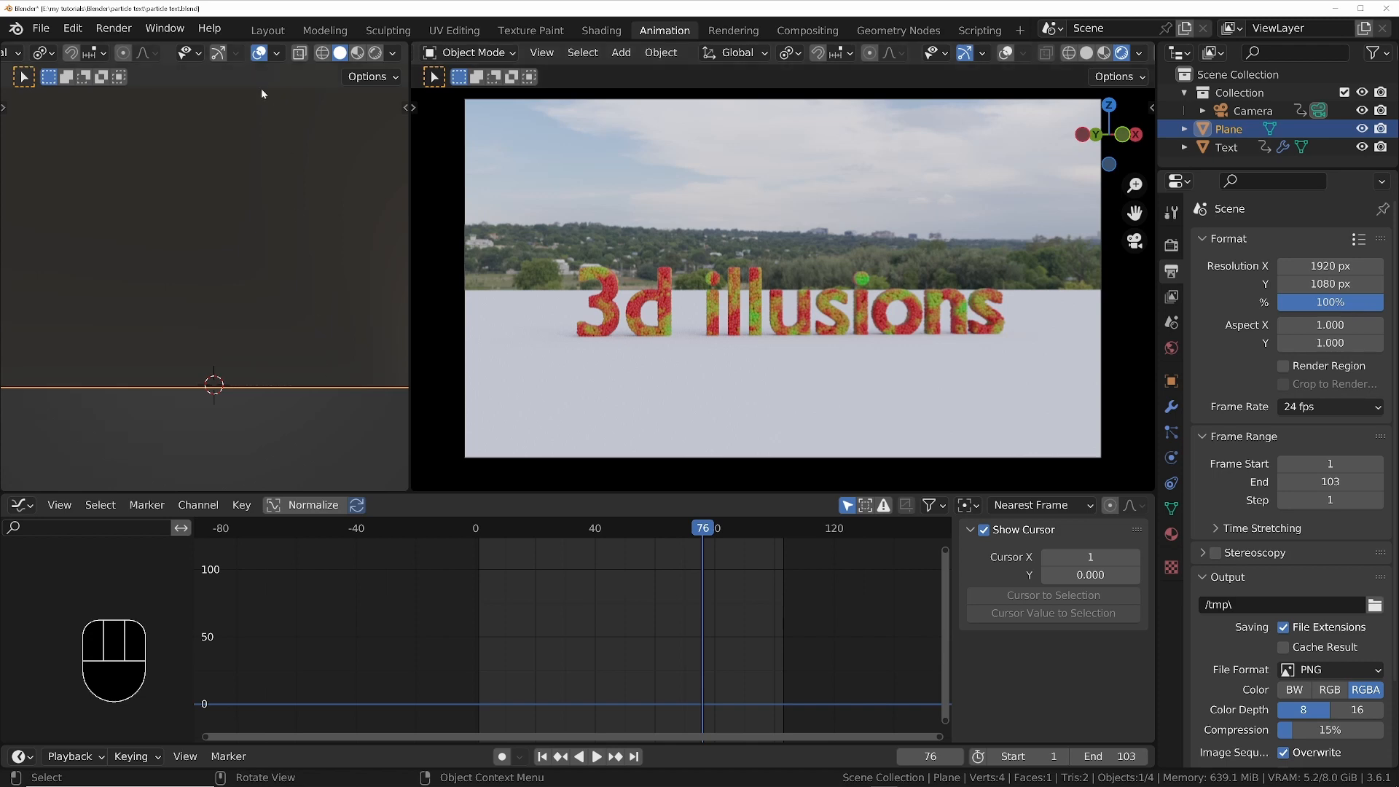
Switch to the Layout workspace with rendered viewport shading and turn the first lower node editor into a shader editor
click(266, 34)
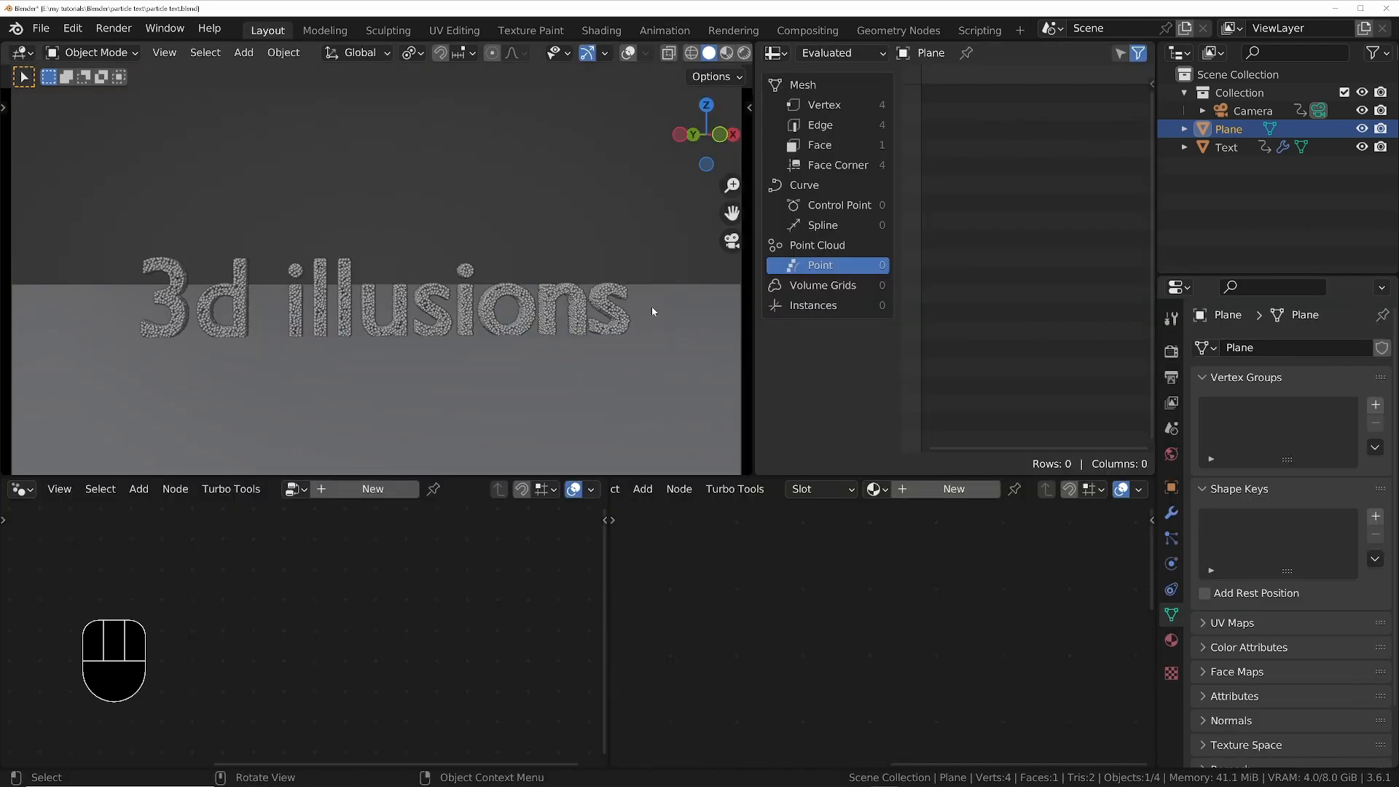
click(744, 53)
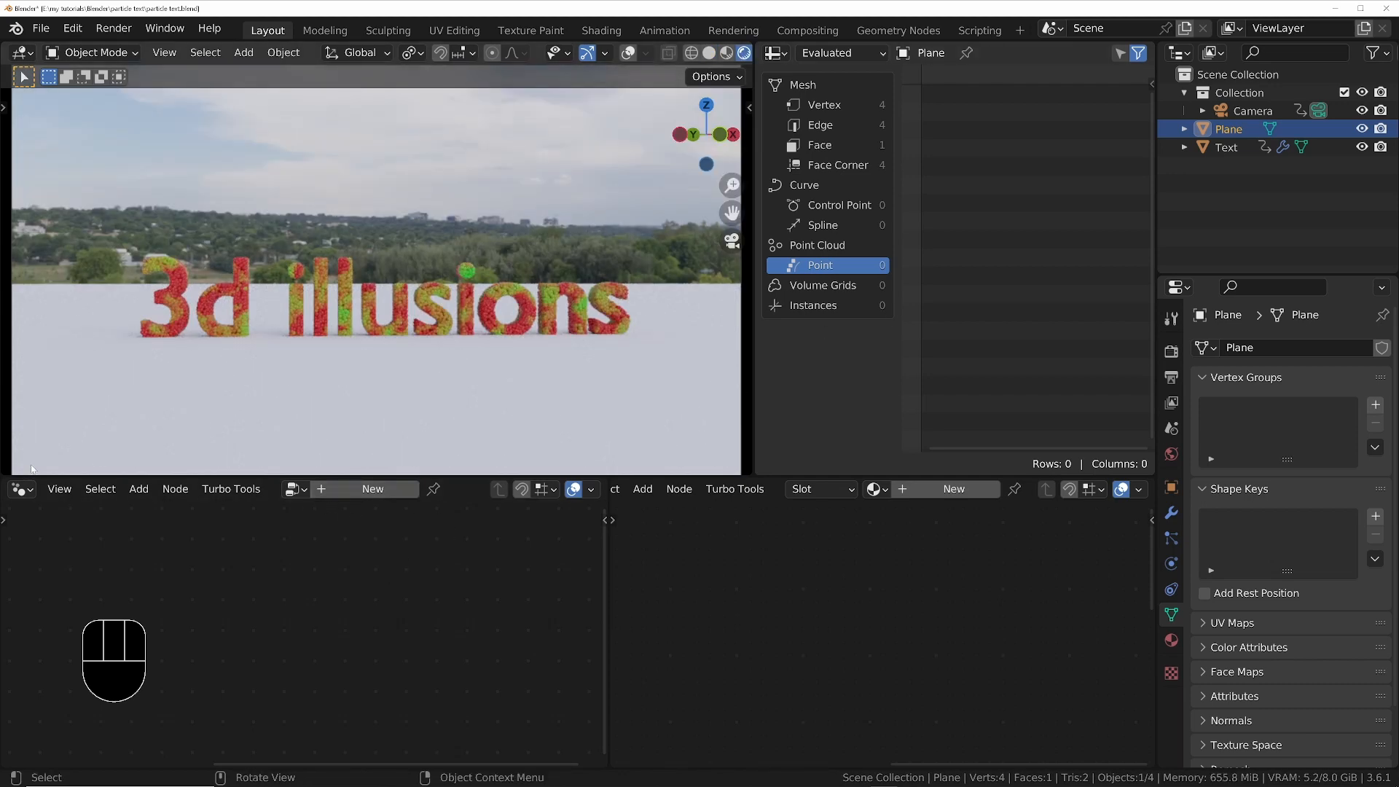
click(22, 489)
click(41, 621)
click(22, 489)
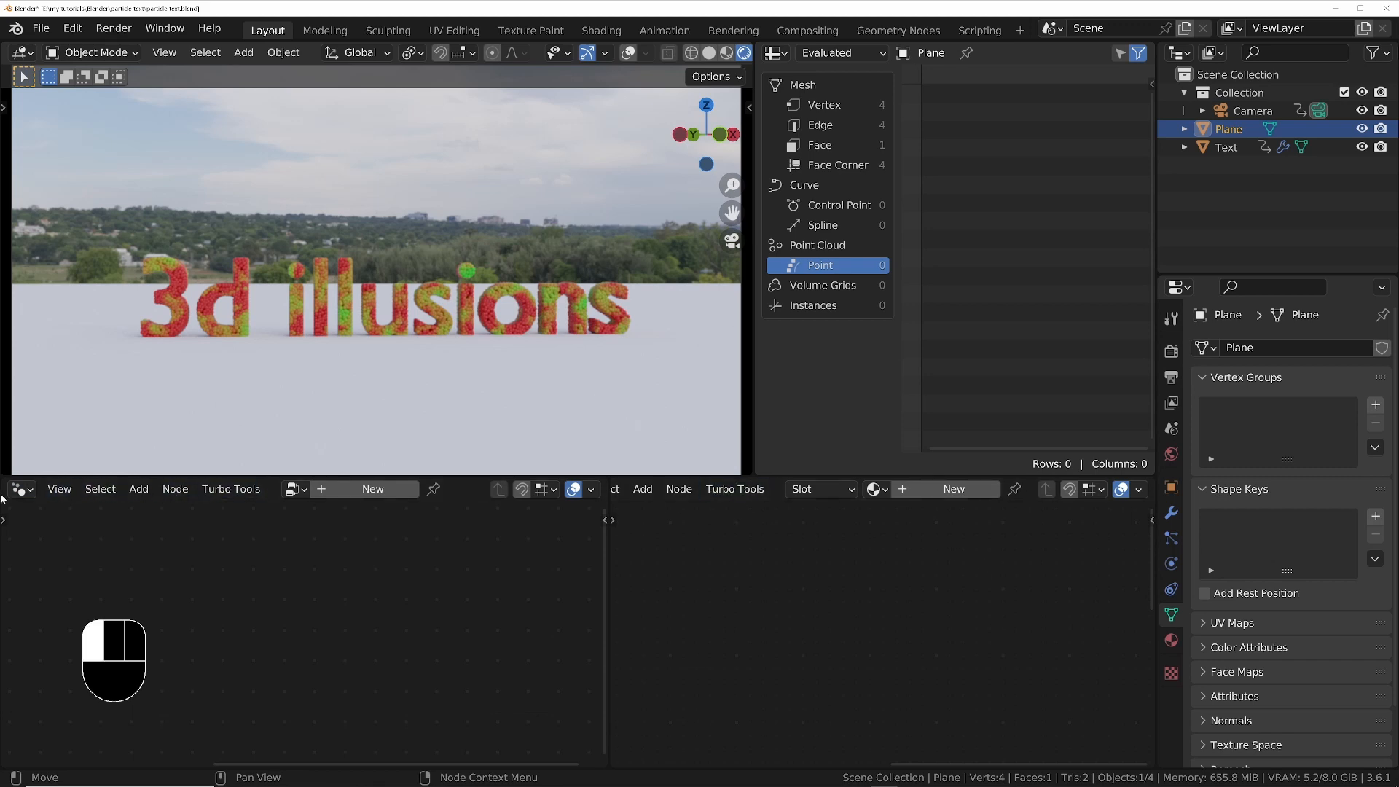
click(70, 659)
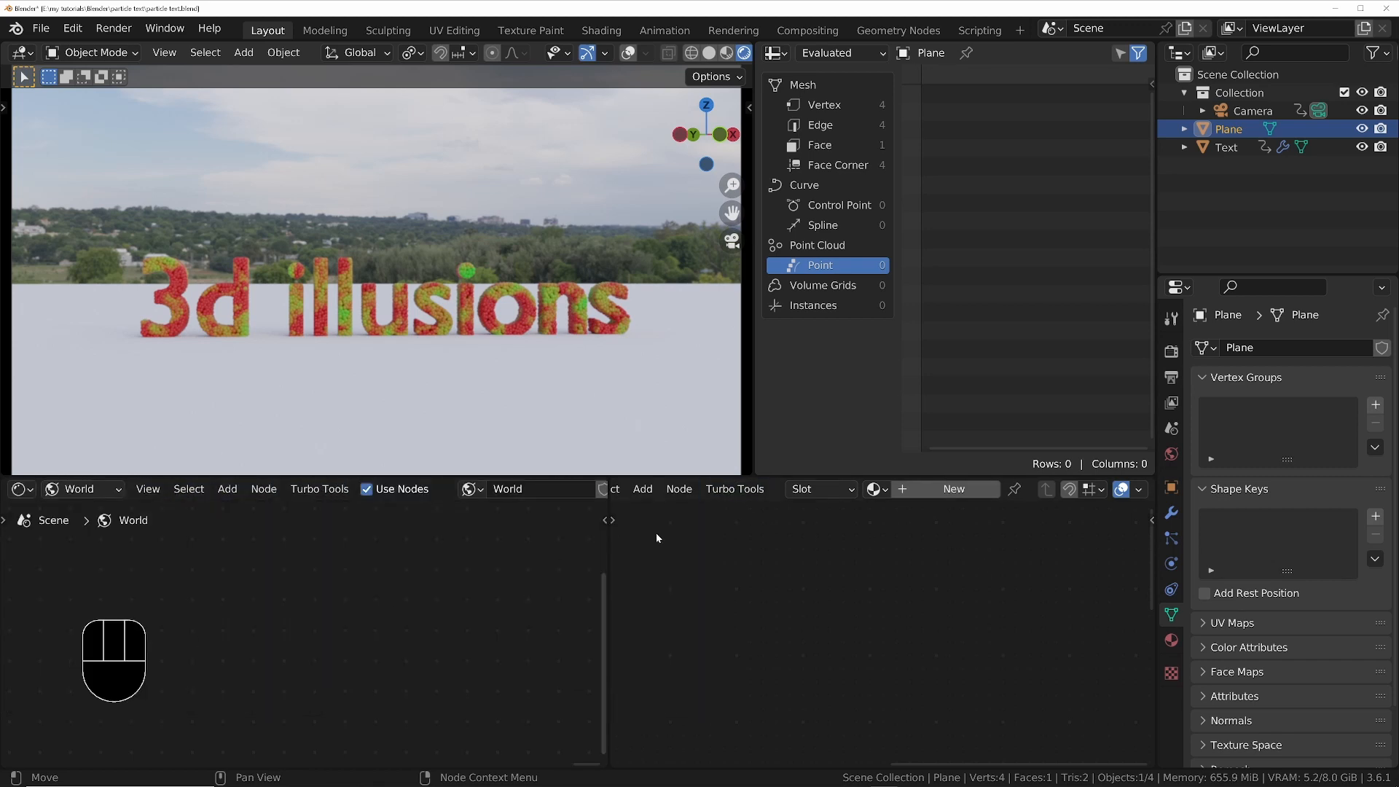
Show the World shader in the second lower node editor and frame all of its nodes
click(692, 489)
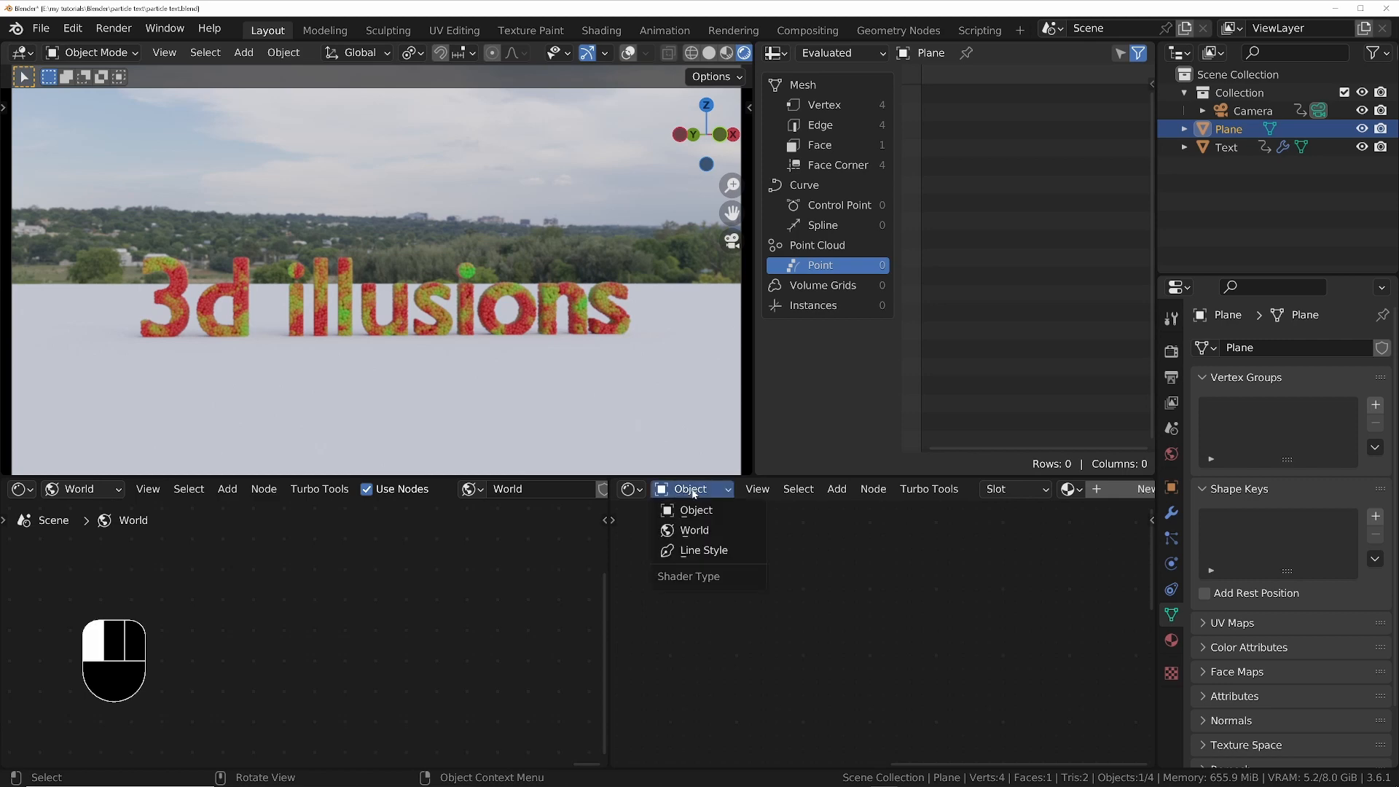
click(682, 519)
key(Home)
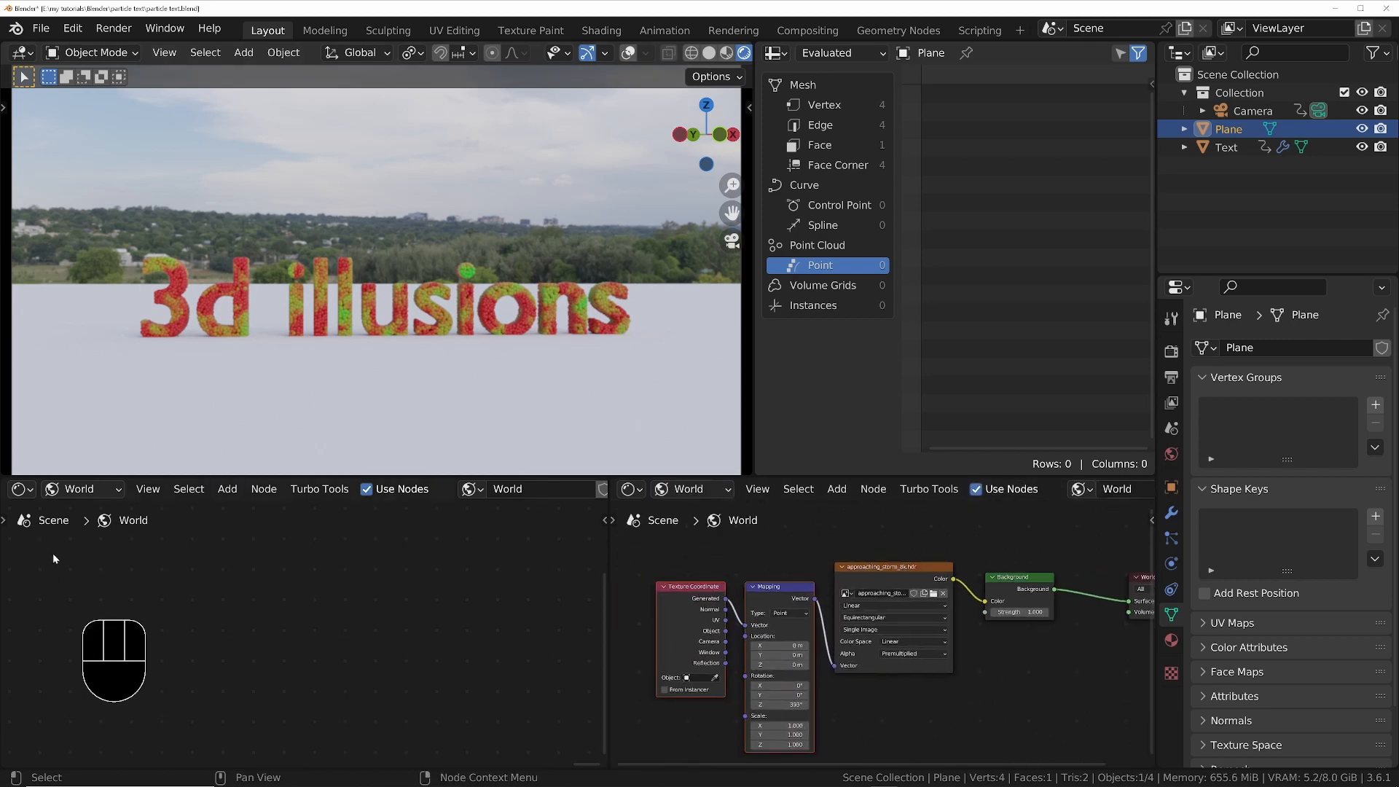
Set the first shader editor to Object shading and create a new material for the ground plane
click(75, 489)
click(91, 510)
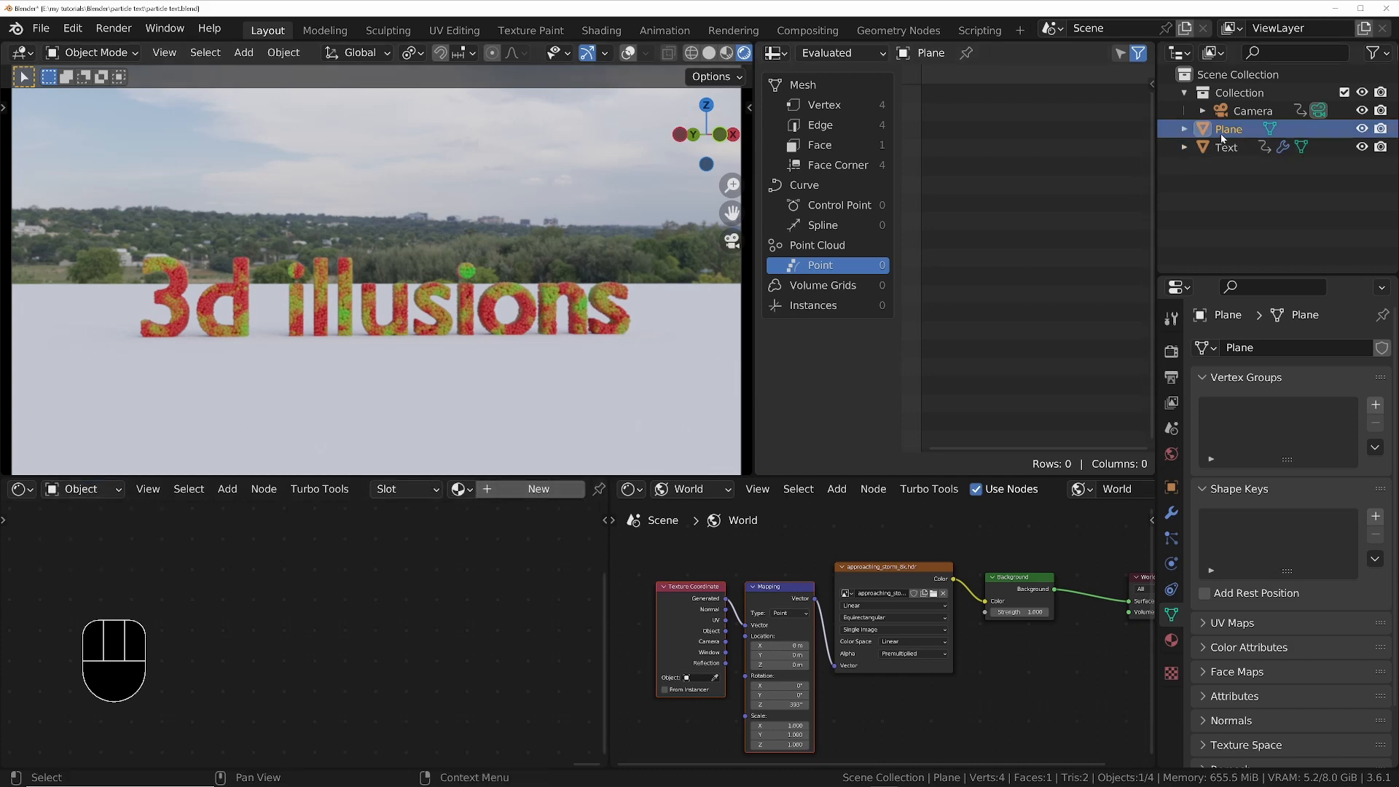
click(532, 489)
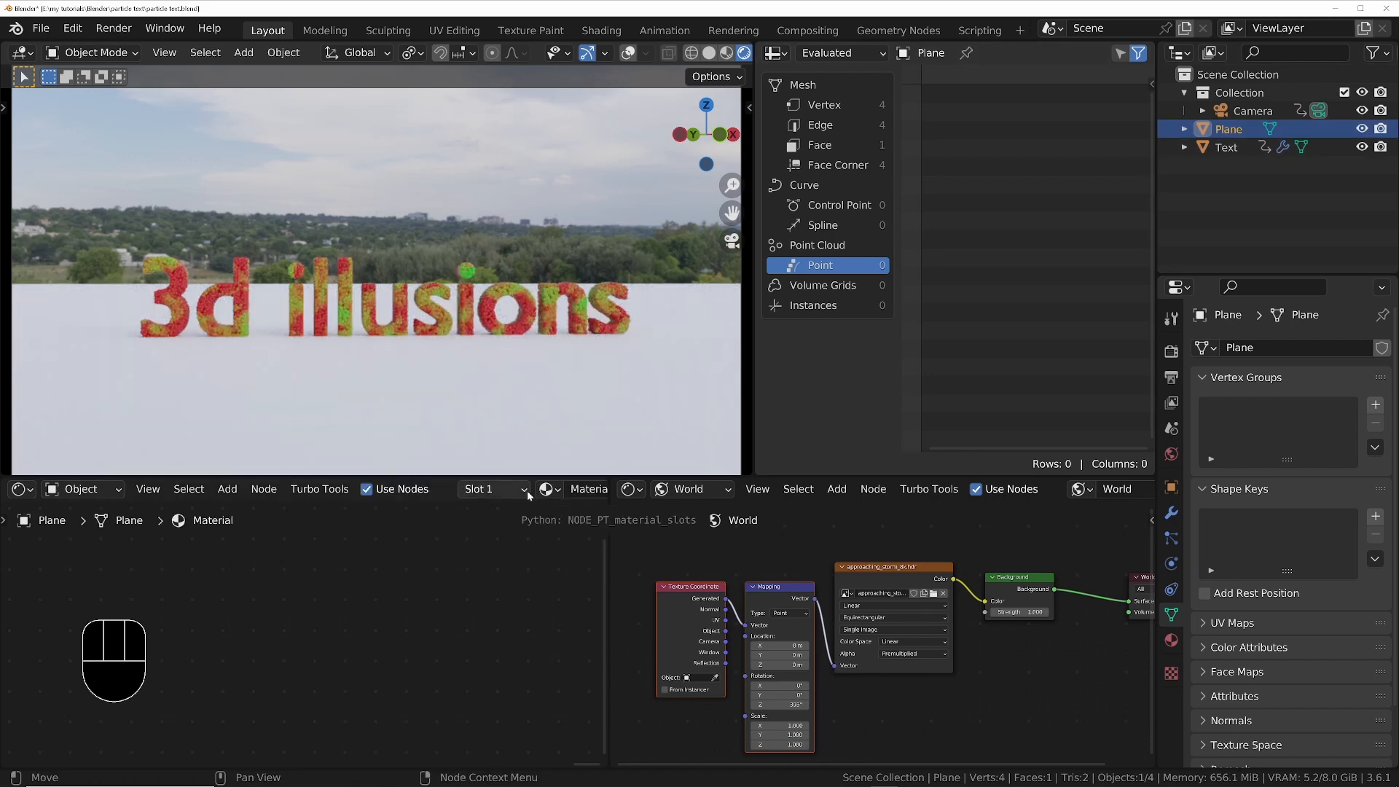
scroll(425, 624, up, 8)
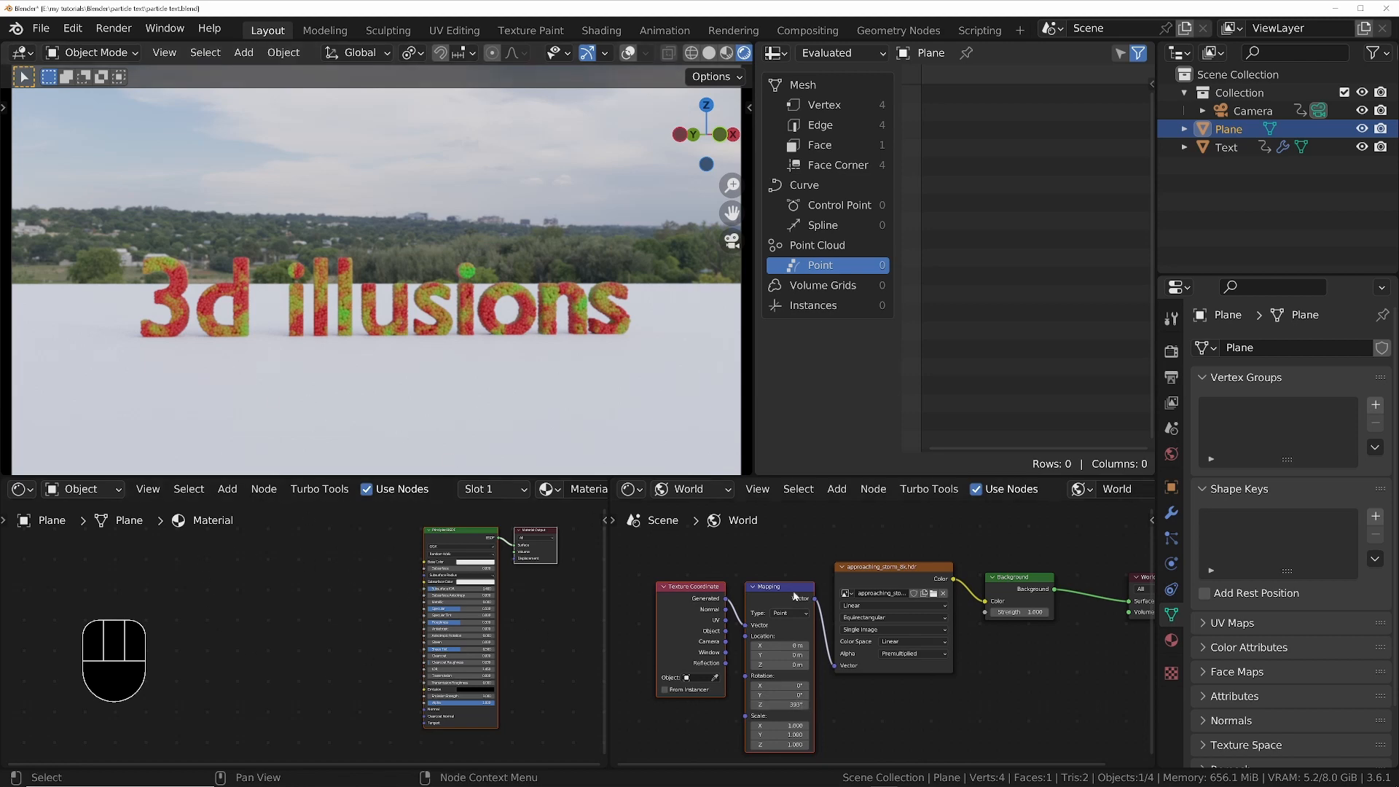
Group the world's Mapping and environment texture nodes and name the group WORLD
drag(771, 541, 896, 657)
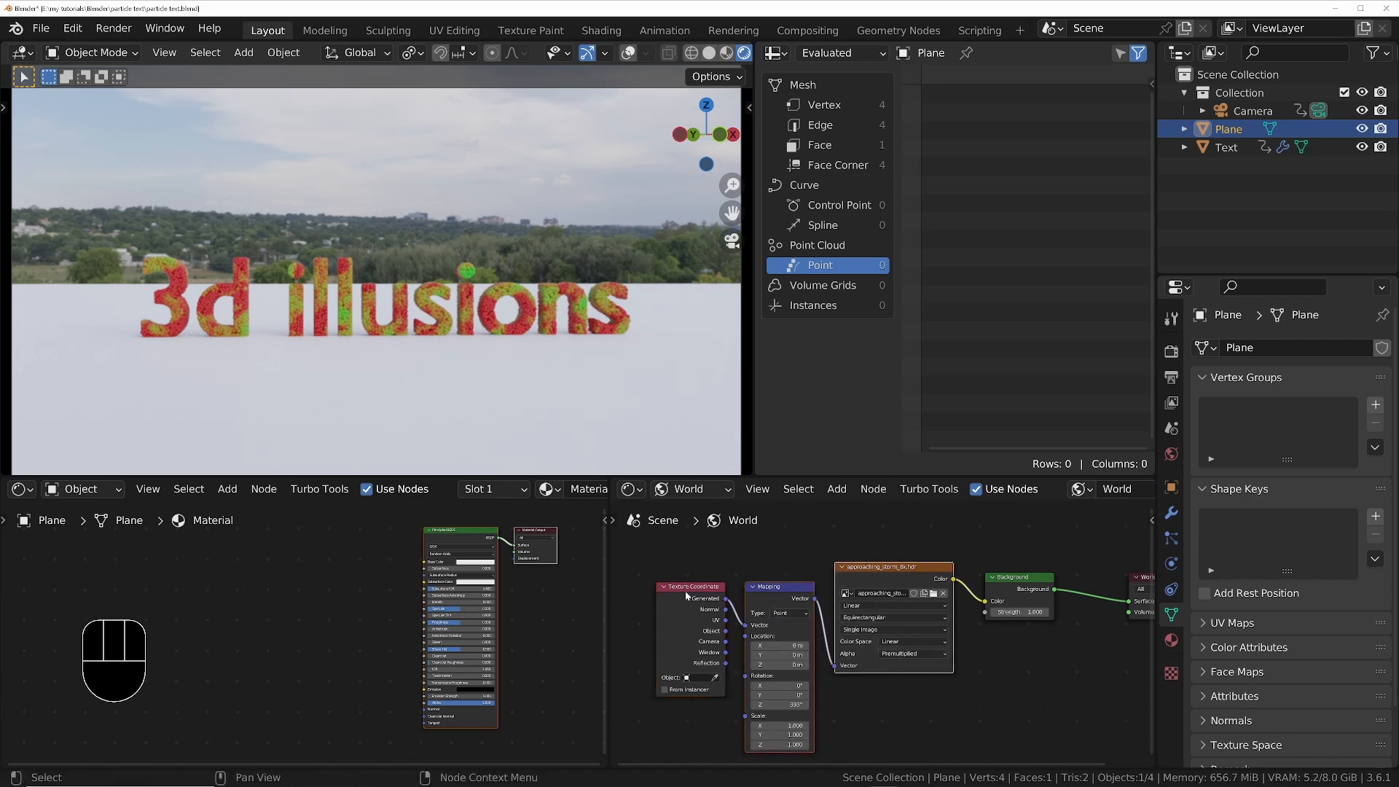
key(ctrl)
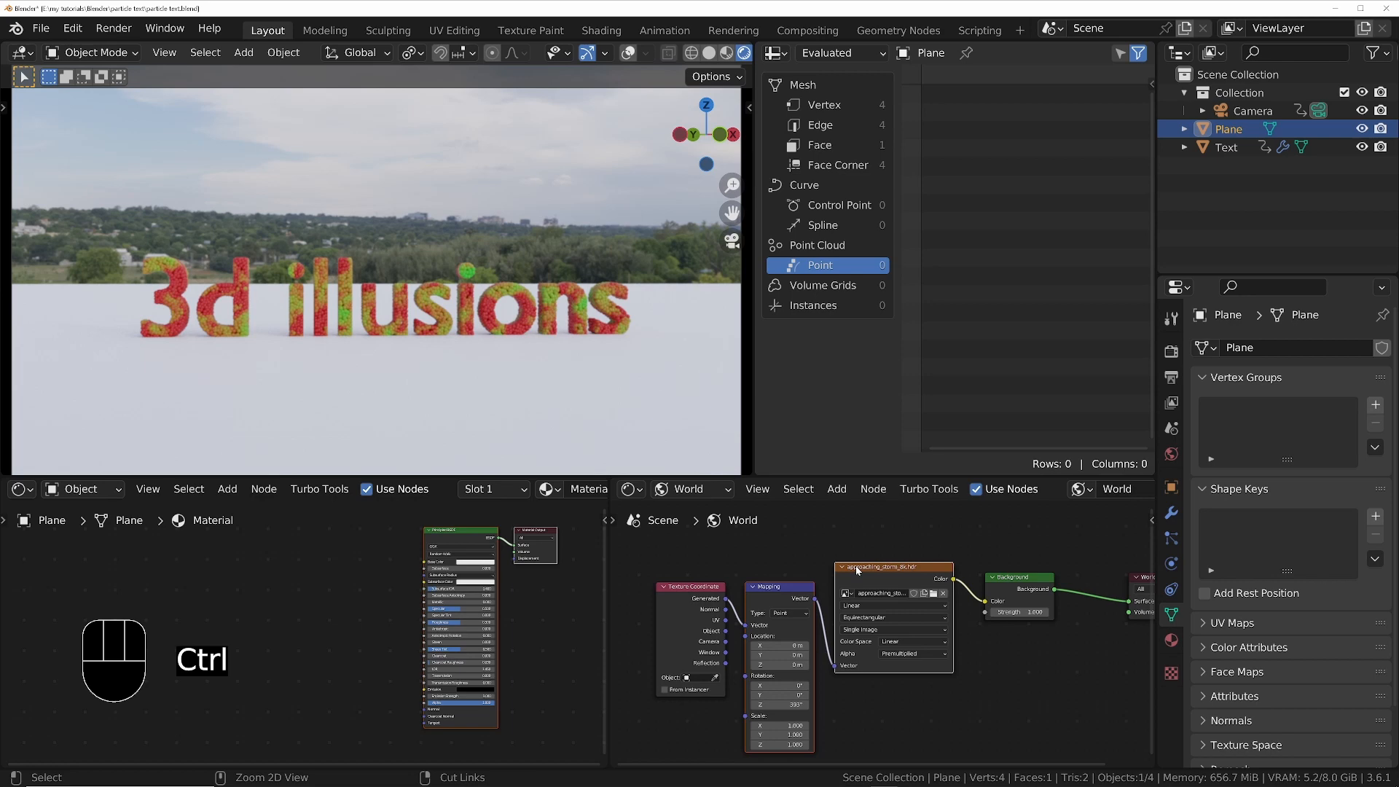
key(ctrl+g)
key(Tab)
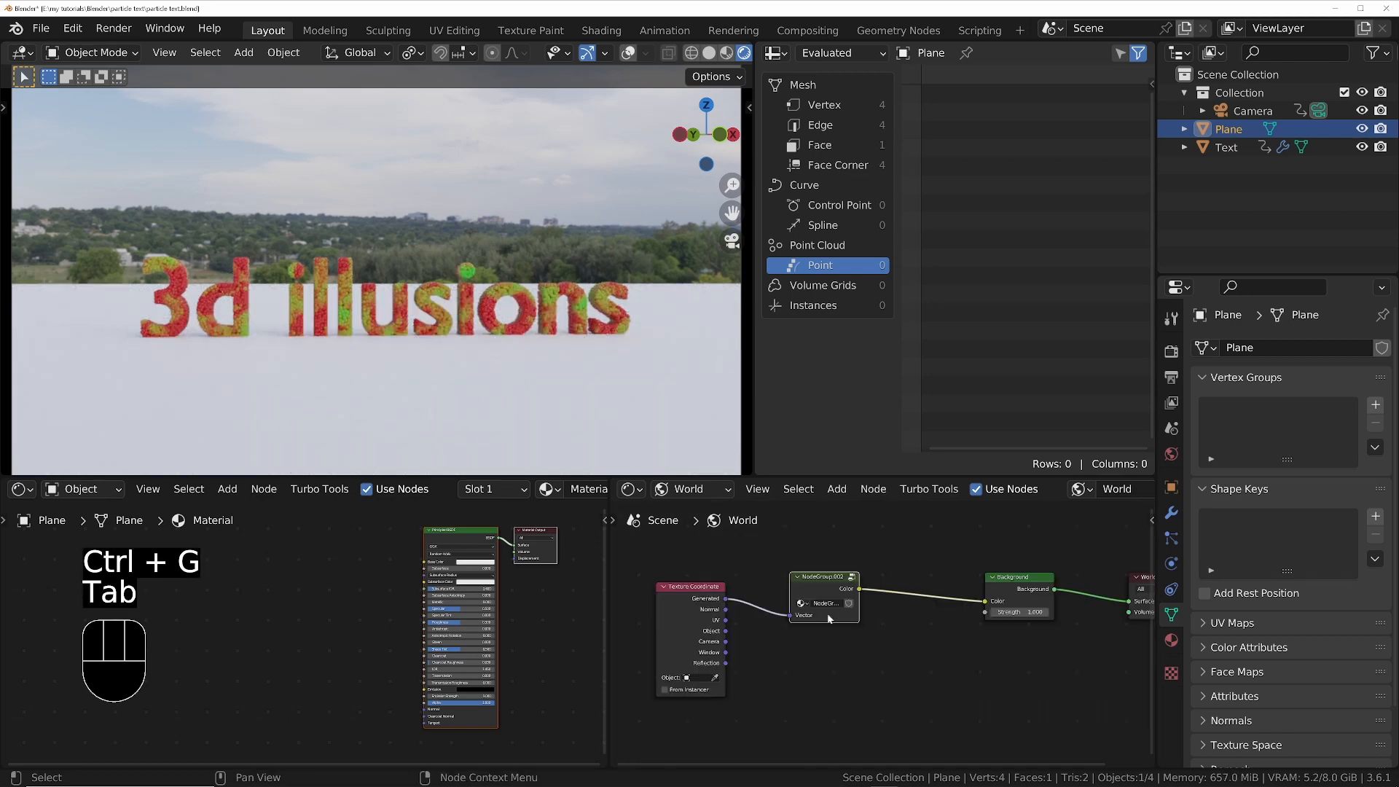
click(860, 612)
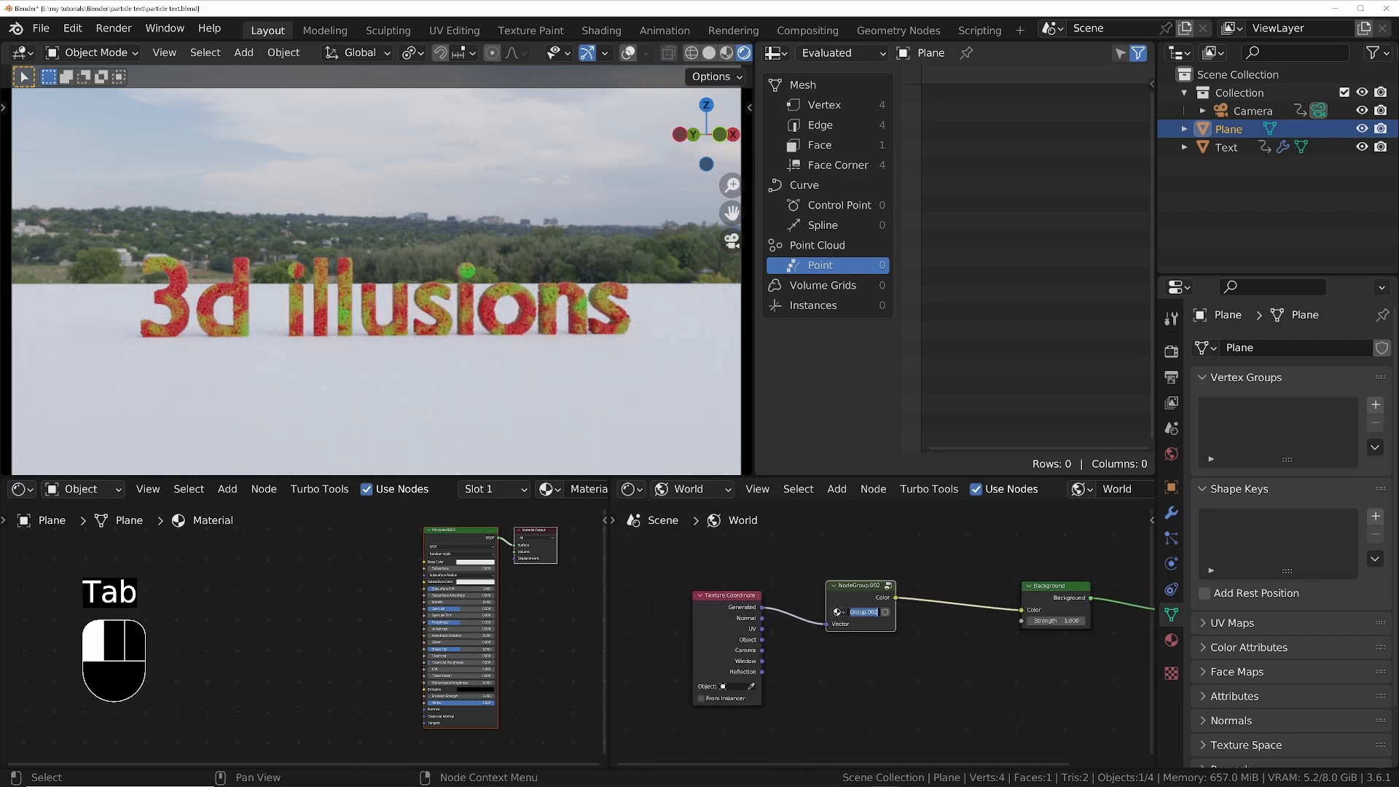
text(WORLD)
key(Return)
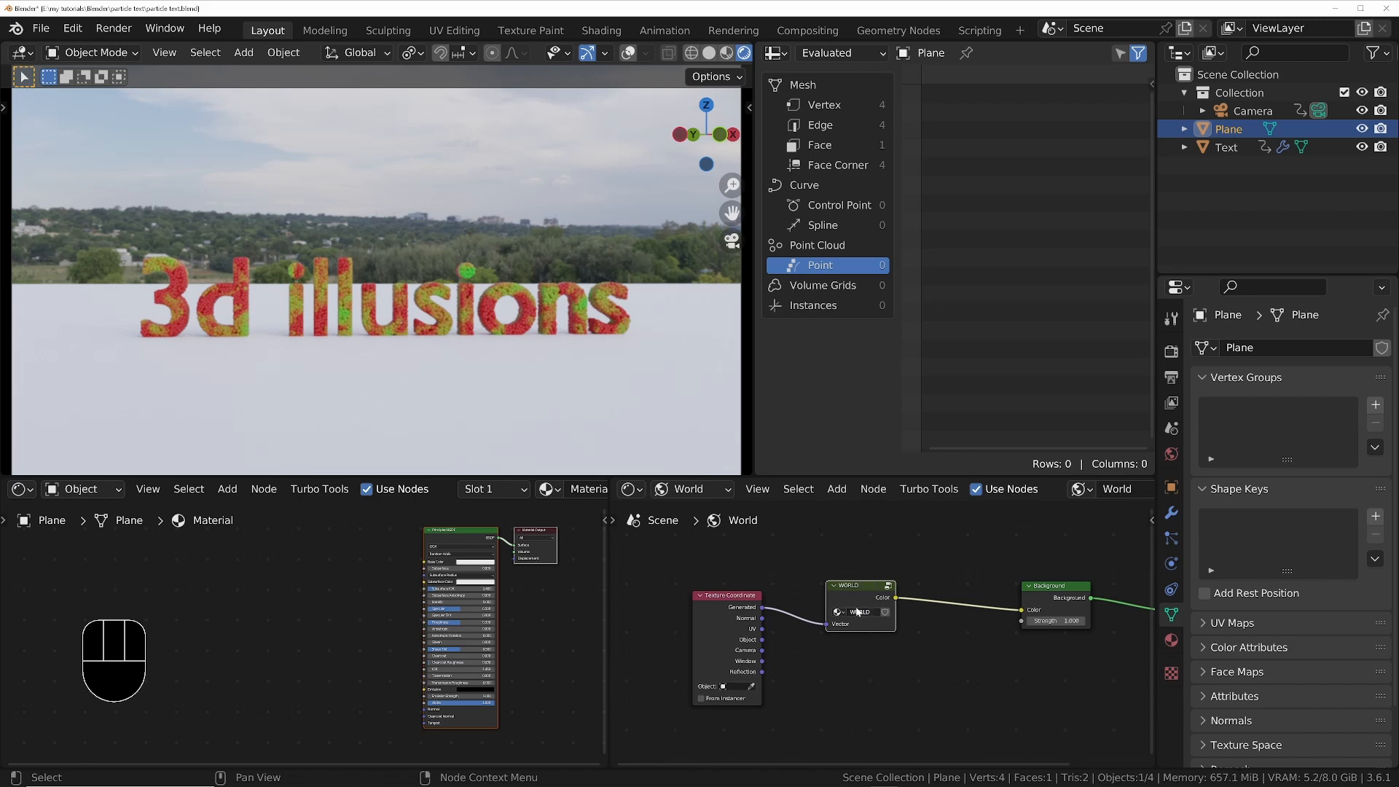
Add the WORLD group to the plane's material and connect its Color output to the Principled BSDF's Base Color
middle_drag(441, 623, 468, 629)
click(374, 584)
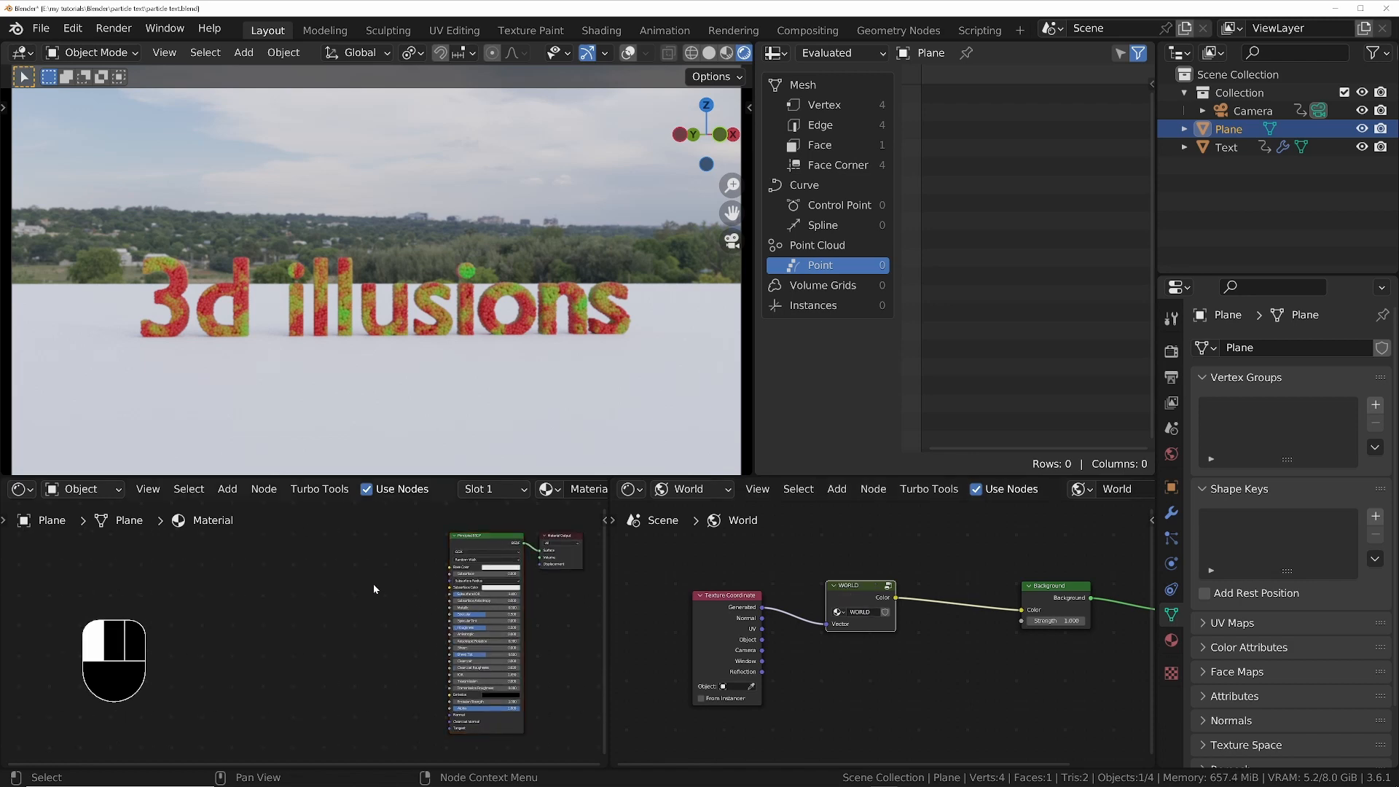
key(shift+a)
mouse_move(343, 751)
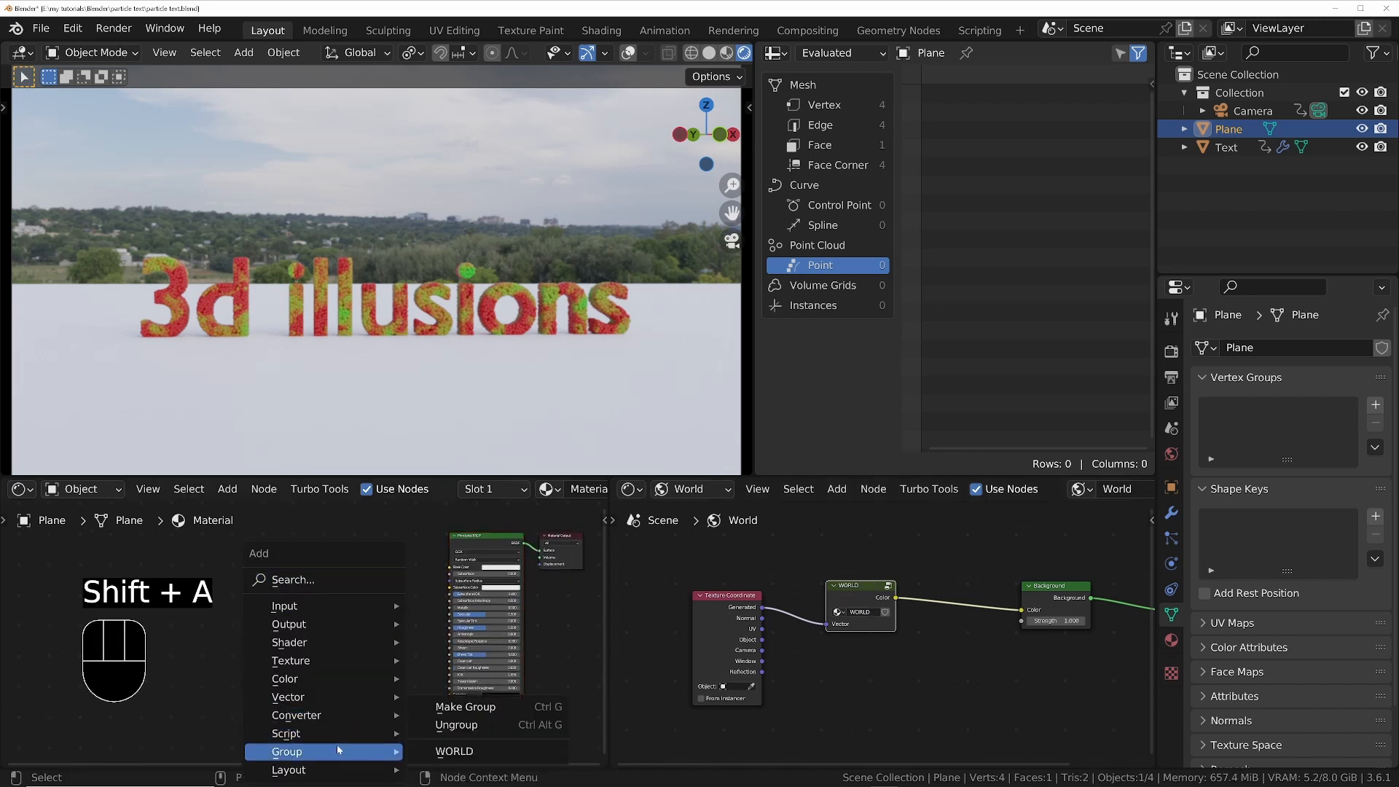
click(456, 750)
click(342, 579)
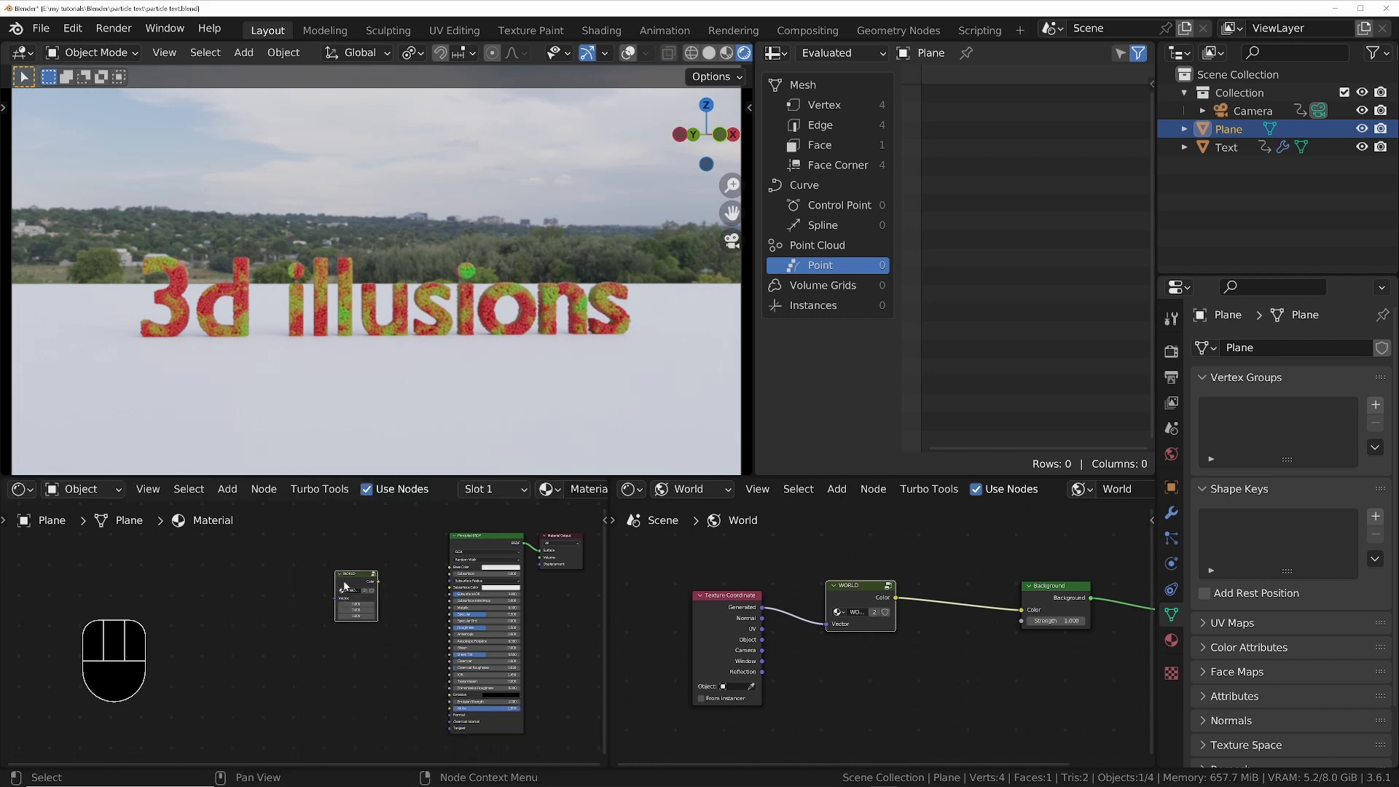
scroll(343, 579, up, 2)
drag(399, 582, 512, 559)
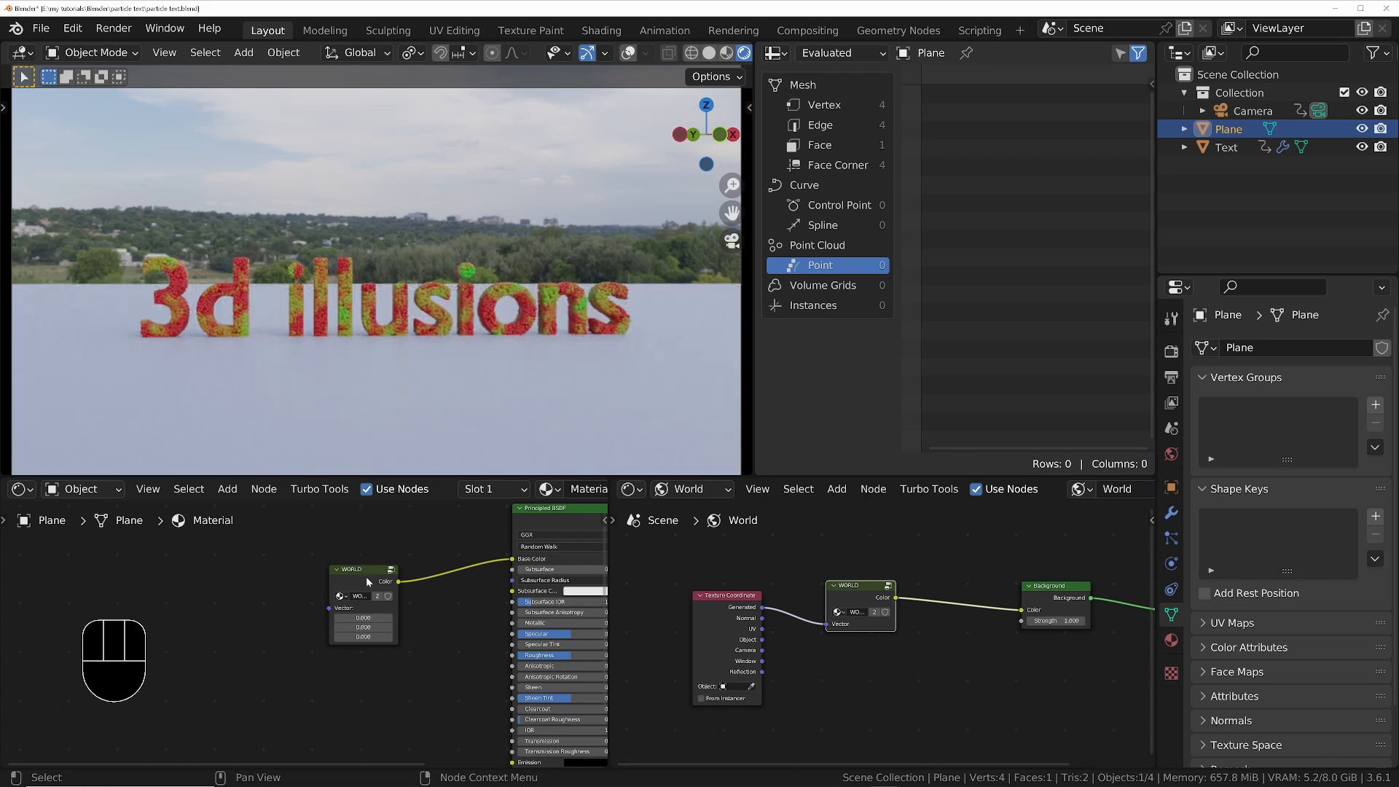
Add a Texture Coordinate node to the plane's material and connect its Object output to the WORLD group's Vector input
middle_drag(365, 572, 349, 613)
scroll(393, 627, down, 1)
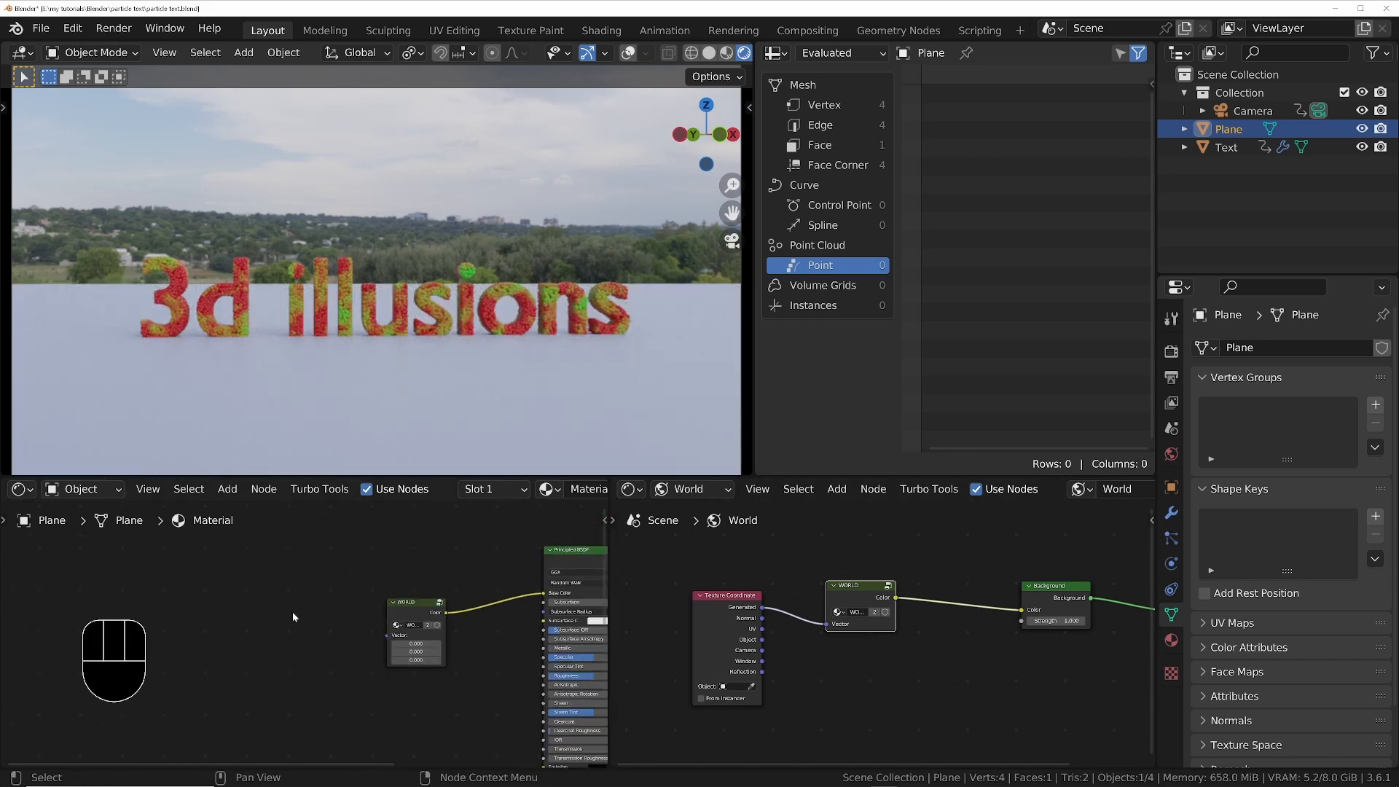
key(shift+a)
mouse_move(294, 618)
text(COOR)
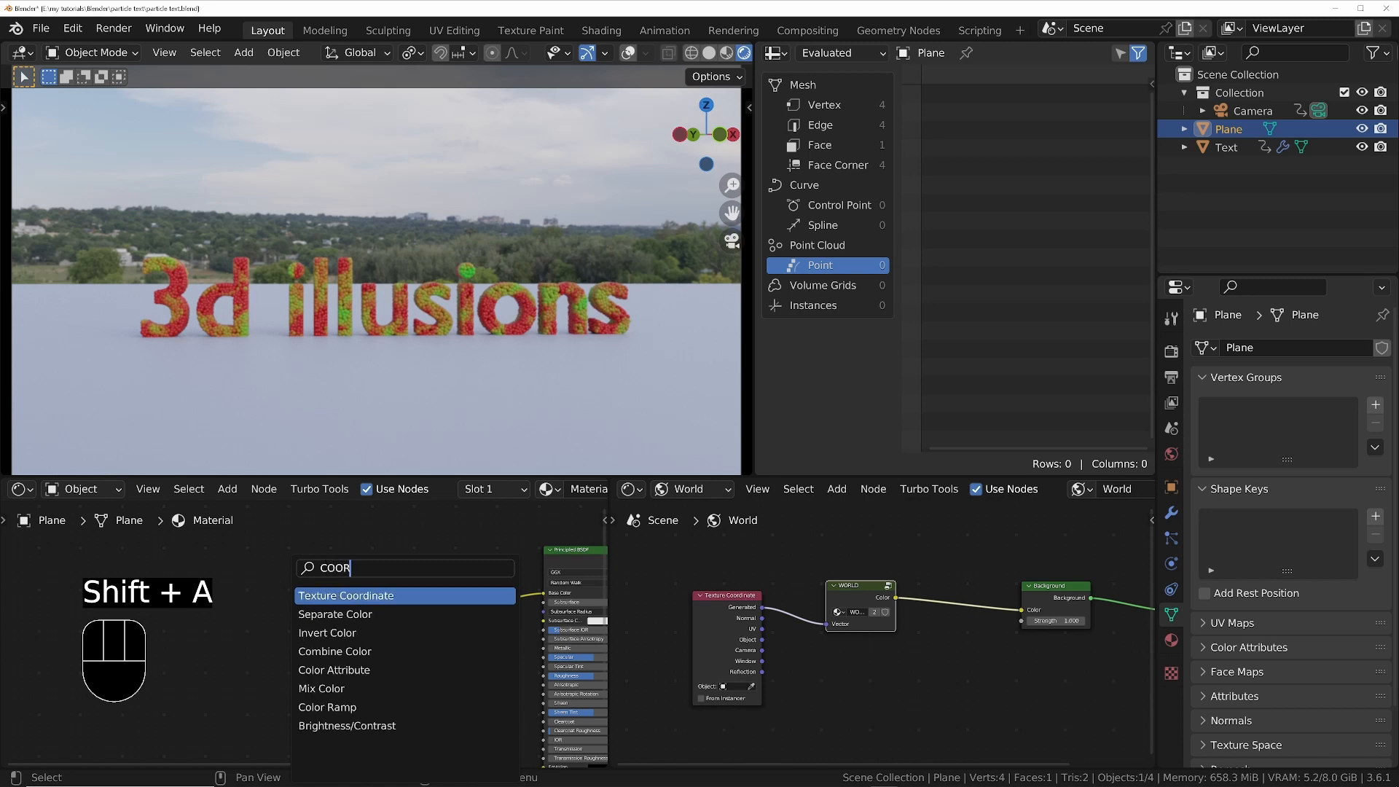
key(Return)
click(351, 654)
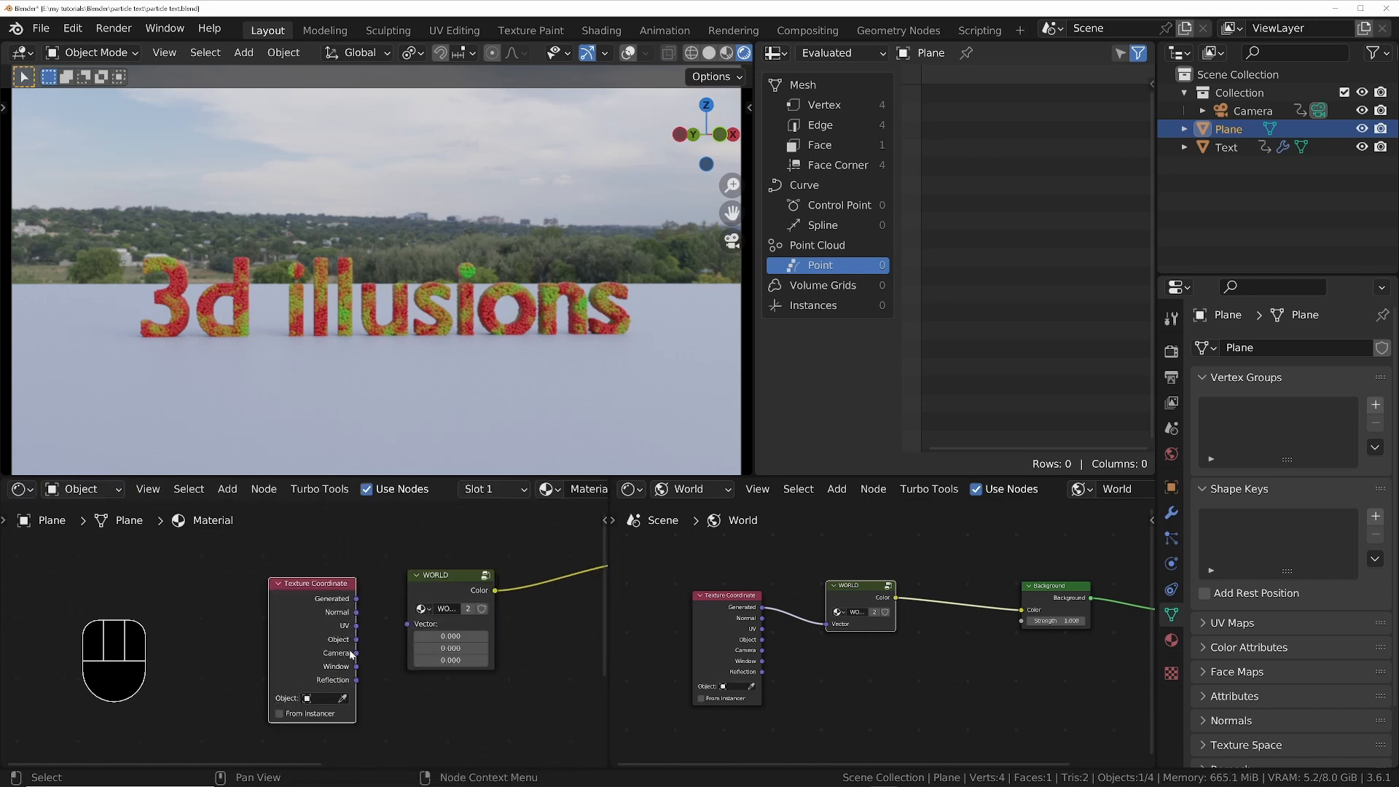
scroll(351, 654, up, 1)
drag(357, 639, 315, 610)
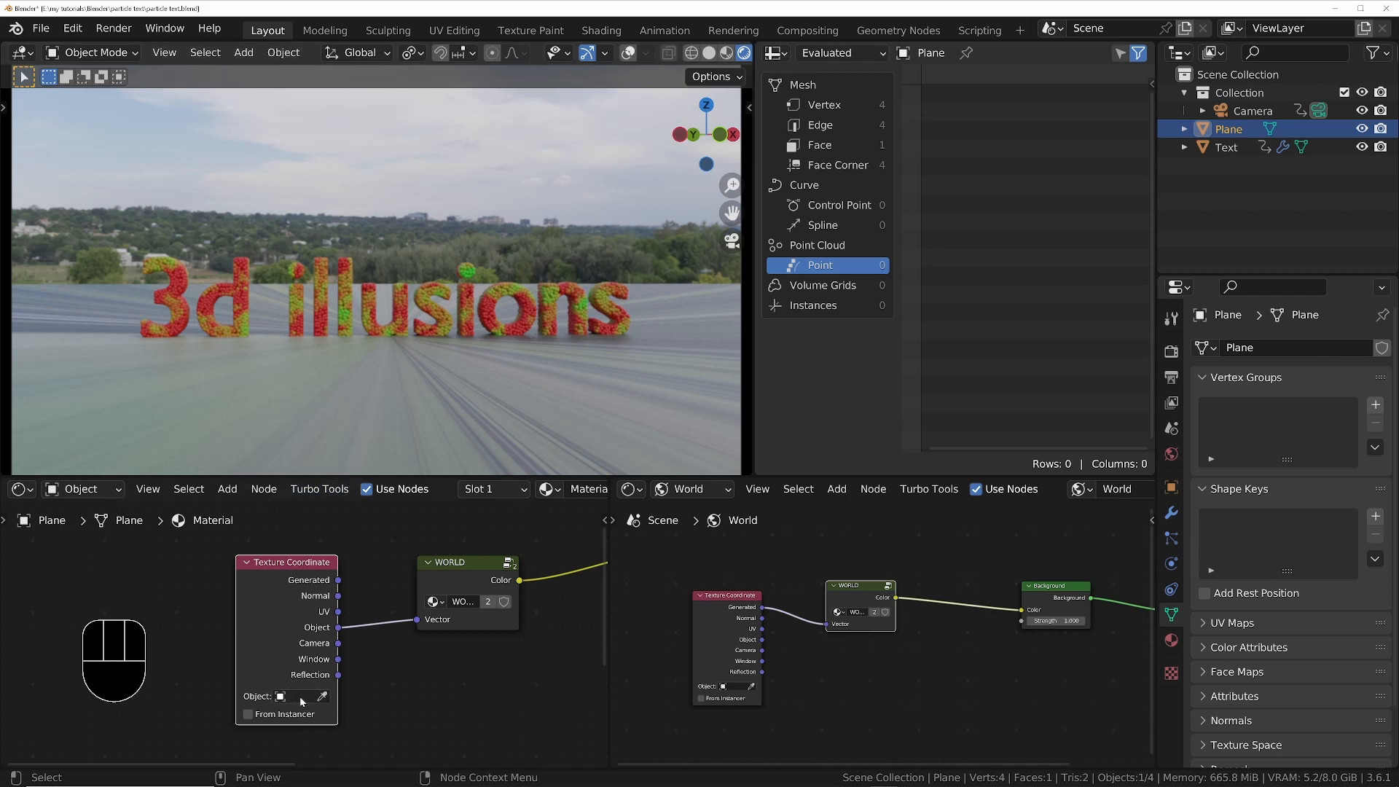
View the text and ground plane from farther out at an angle, with overlays on and solid shading
scroll(271, 701, up, 2)
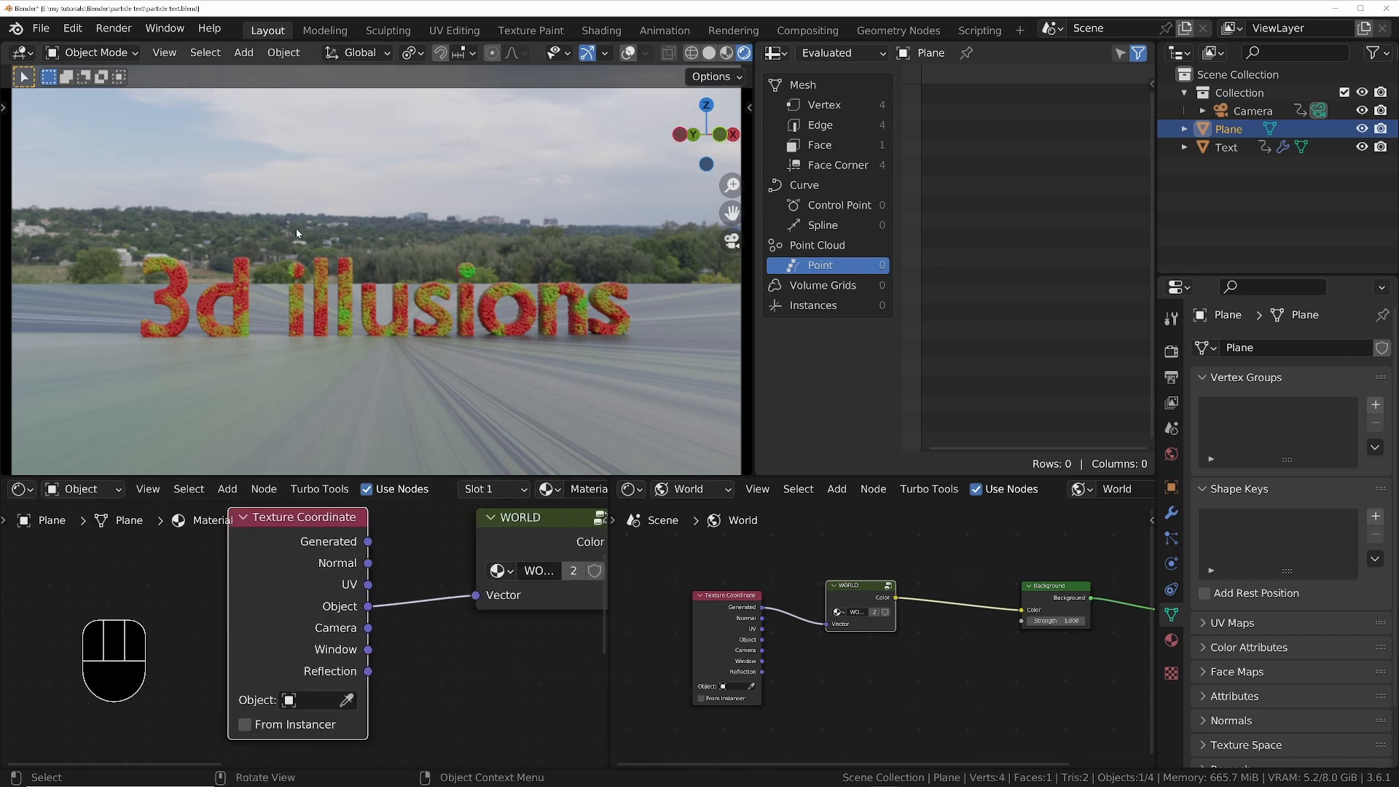
middle_drag(296, 233, 386, 269)
ctrl+middle_drag(426, 182, 443, 339)
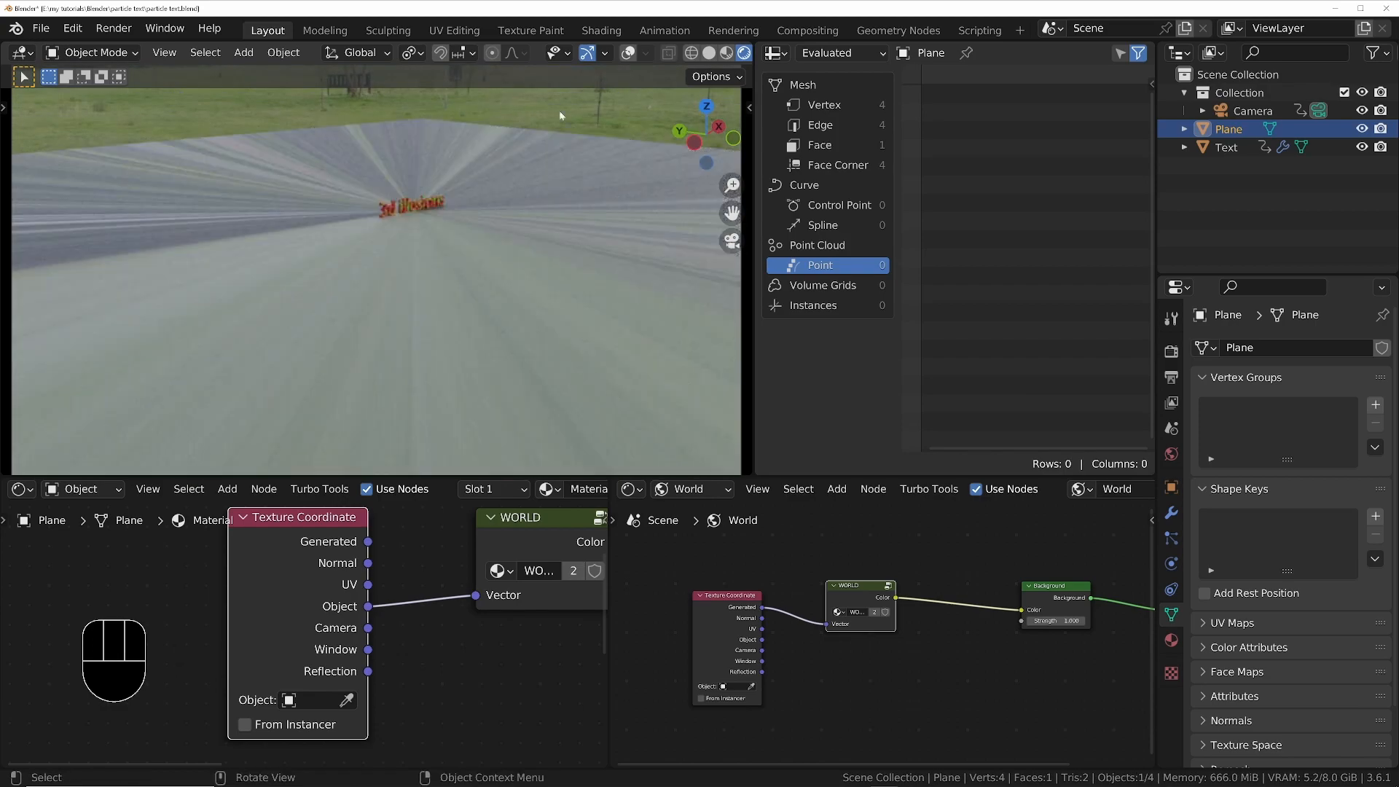
click(628, 53)
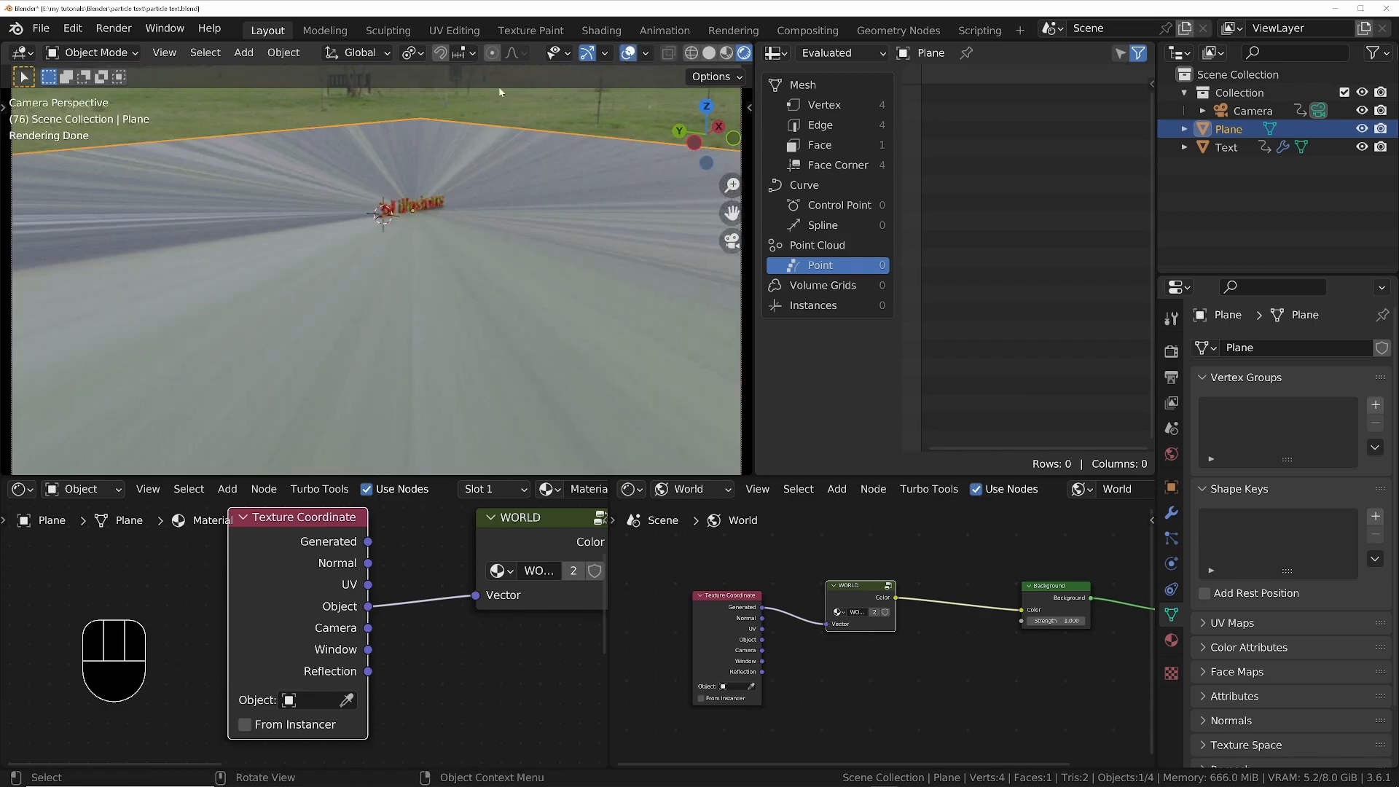
mouse_move(466, 202)
middle_down()
mouse_move(498, 241)
mouse_move(504, 207)
middle_up()
click(709, 53)
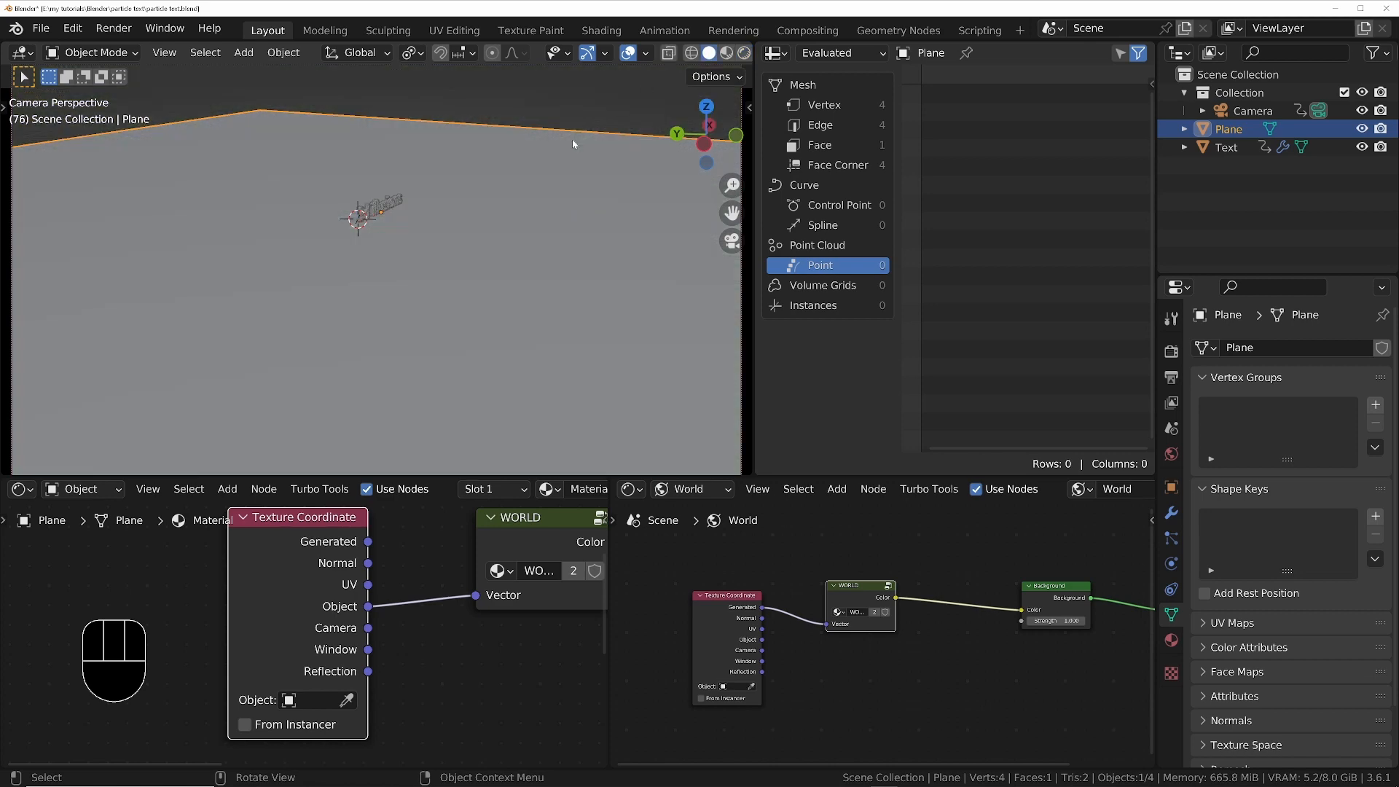
shift+middle_drag(348, 181, 399, 247)
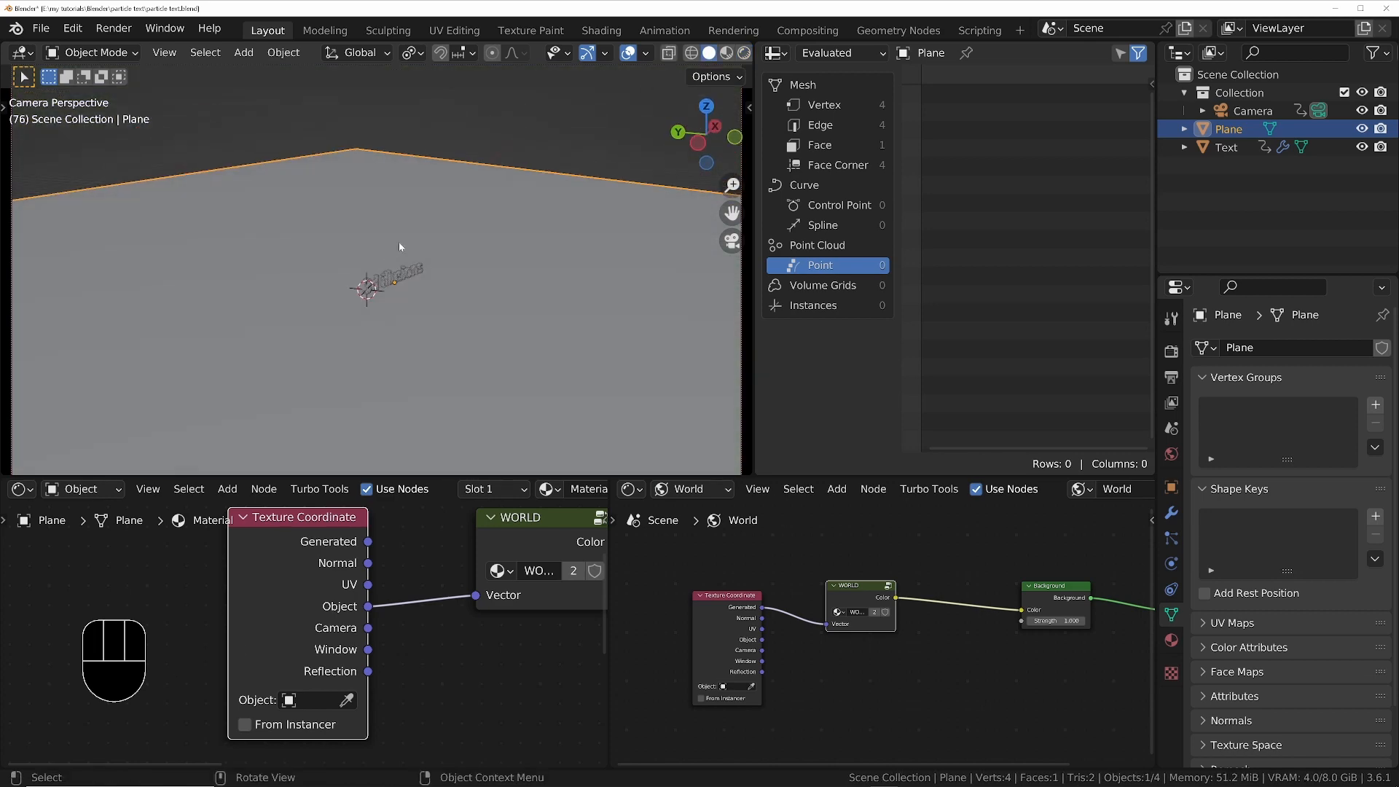
scroll(400, 247, up, 6)
shift+middle_drag(386, 334, 383, 322)
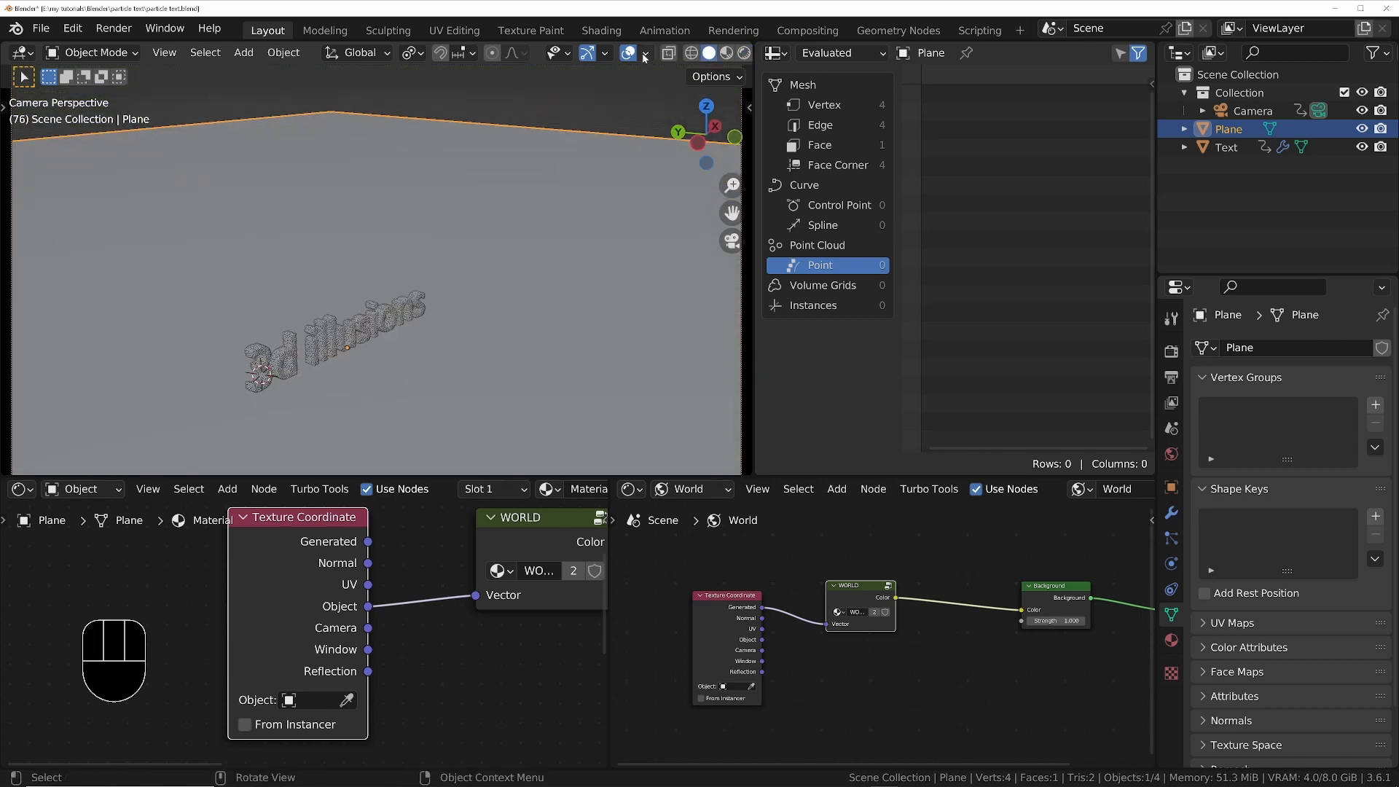
Select the camera and check the viewport's View Lock settings in camera view
click(644, 55)
click(561, 58)
click(1231, 112)
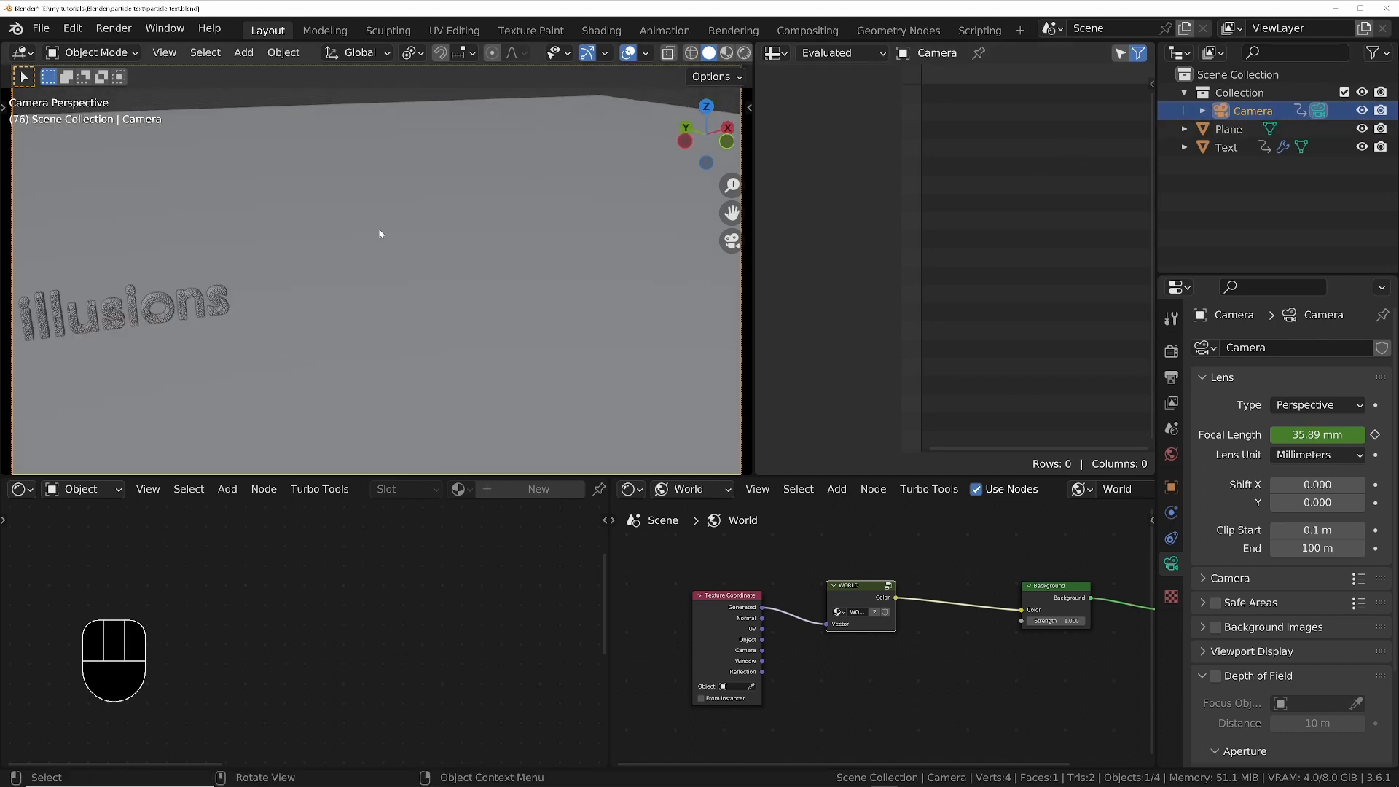
key(KP_0)
key(KP_0)
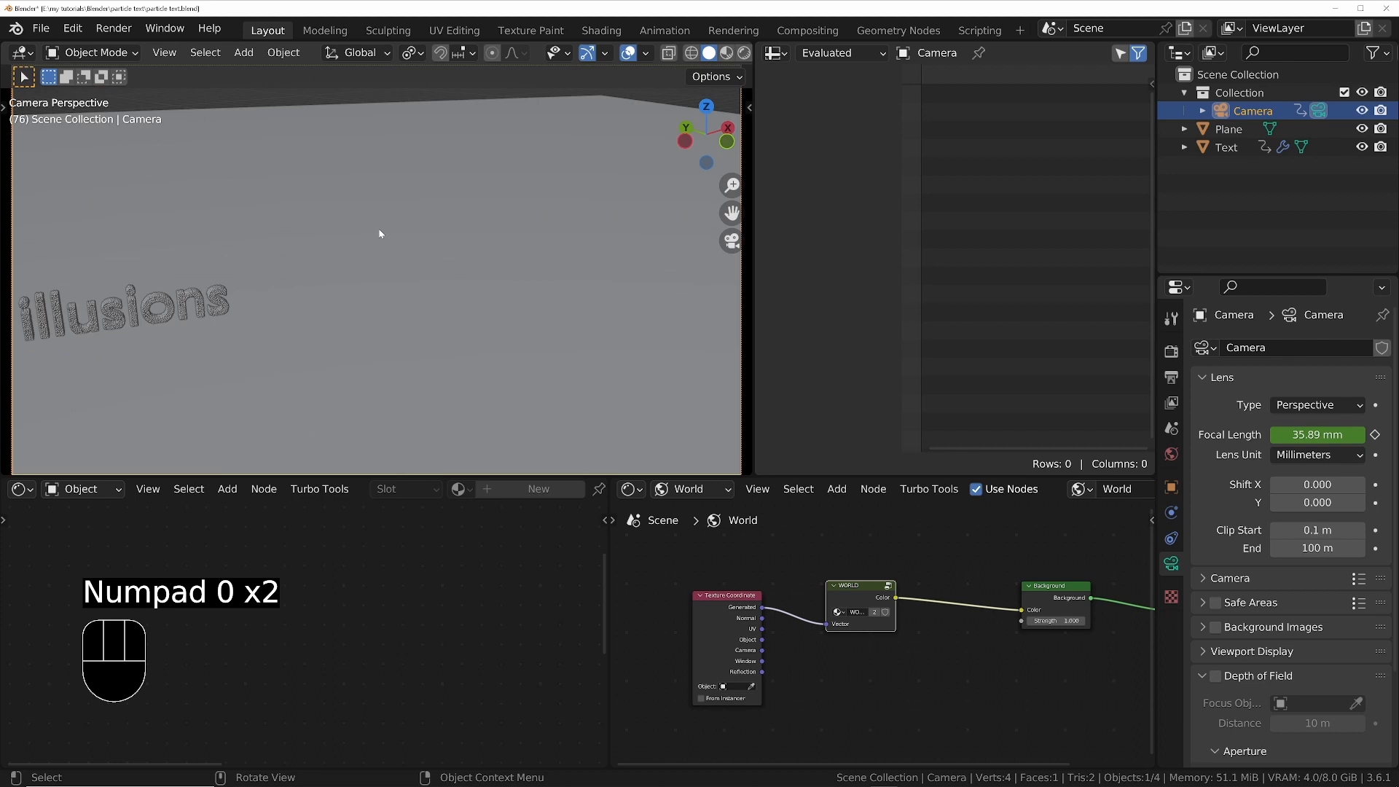
key(n)
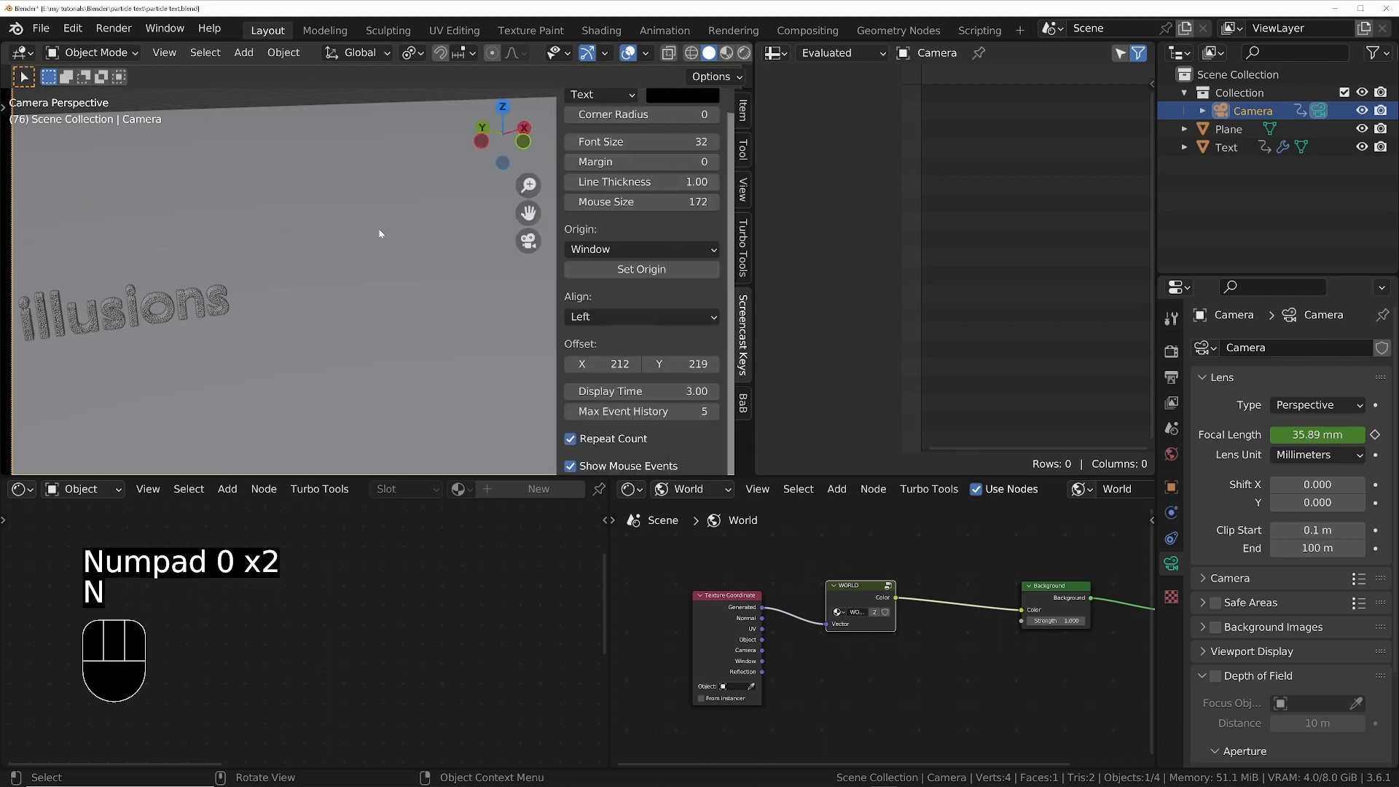
click(742, 190)
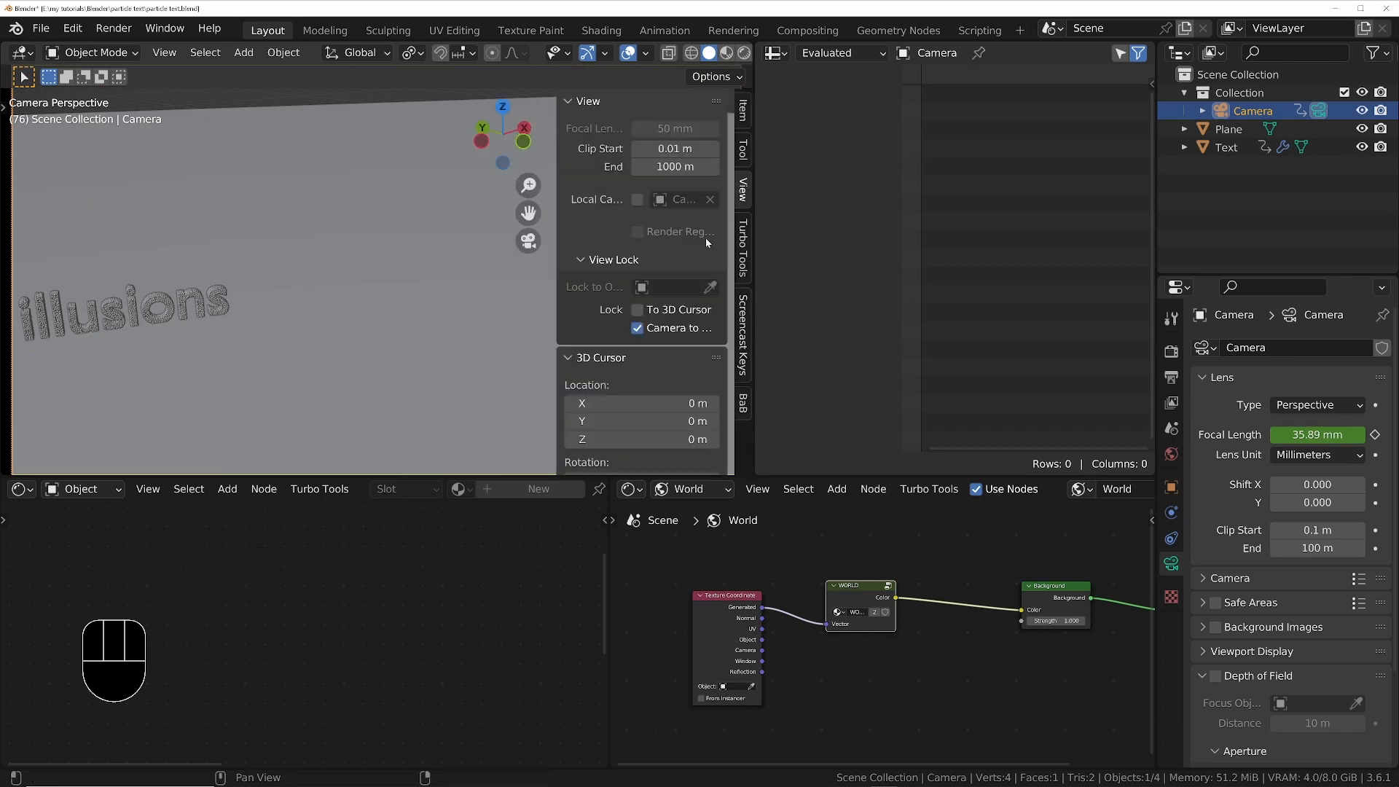
Undo the camera selection and all the camera moves, back to the original front framing of the text
key(ctrl+z)
key(ctrl+z)
key(ctrl+z)
key(ctrl+z)
key(ctrl+z)
key(ctrl+z)
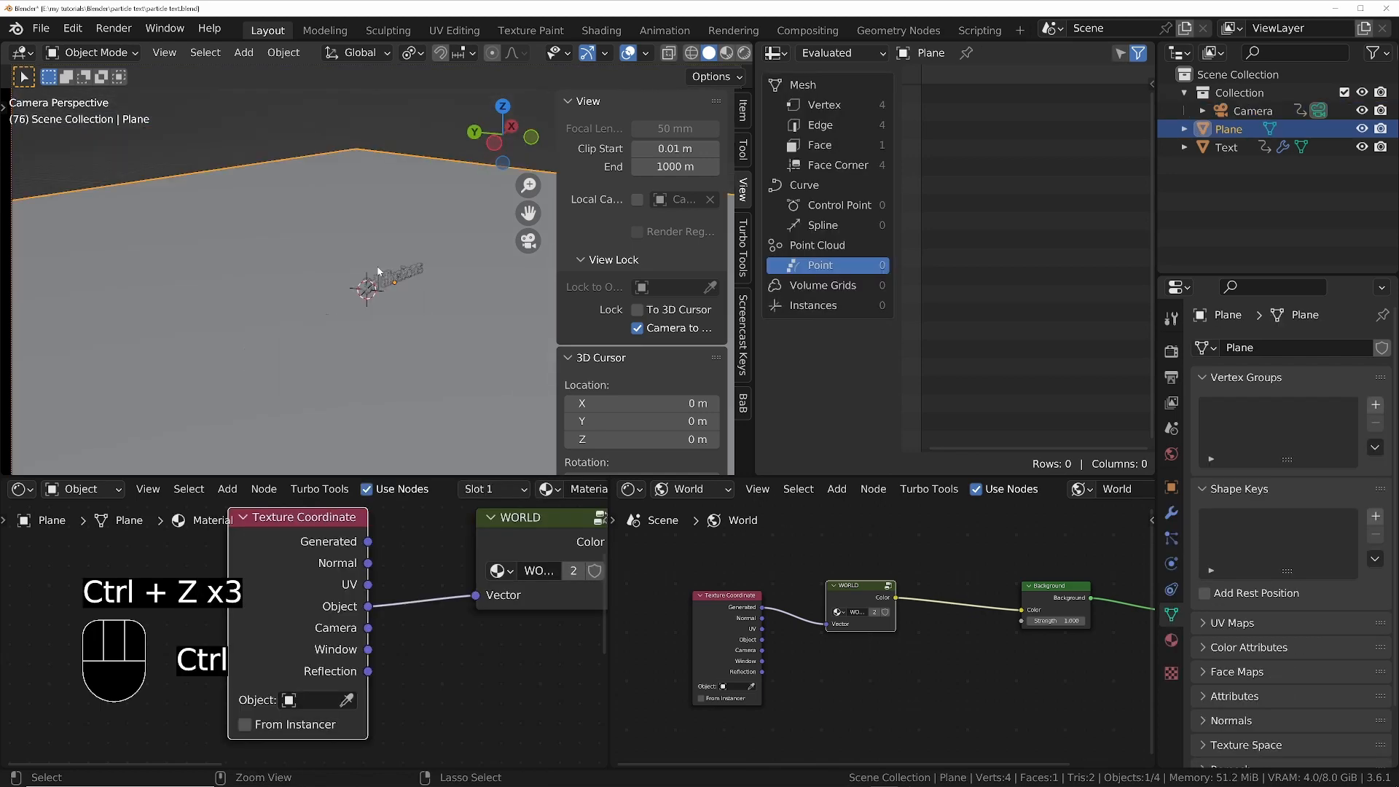
key(ctrl+z)
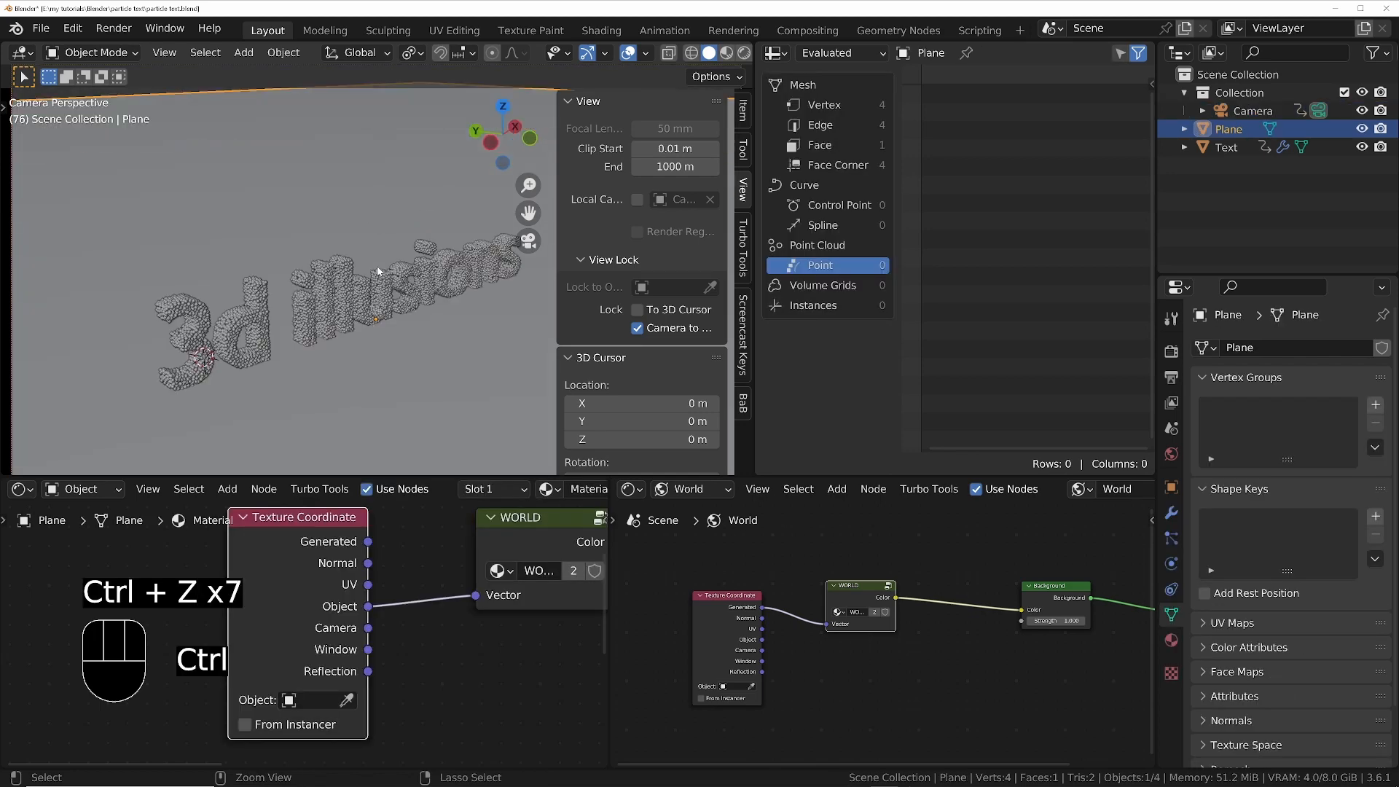
key(ctrl+z)
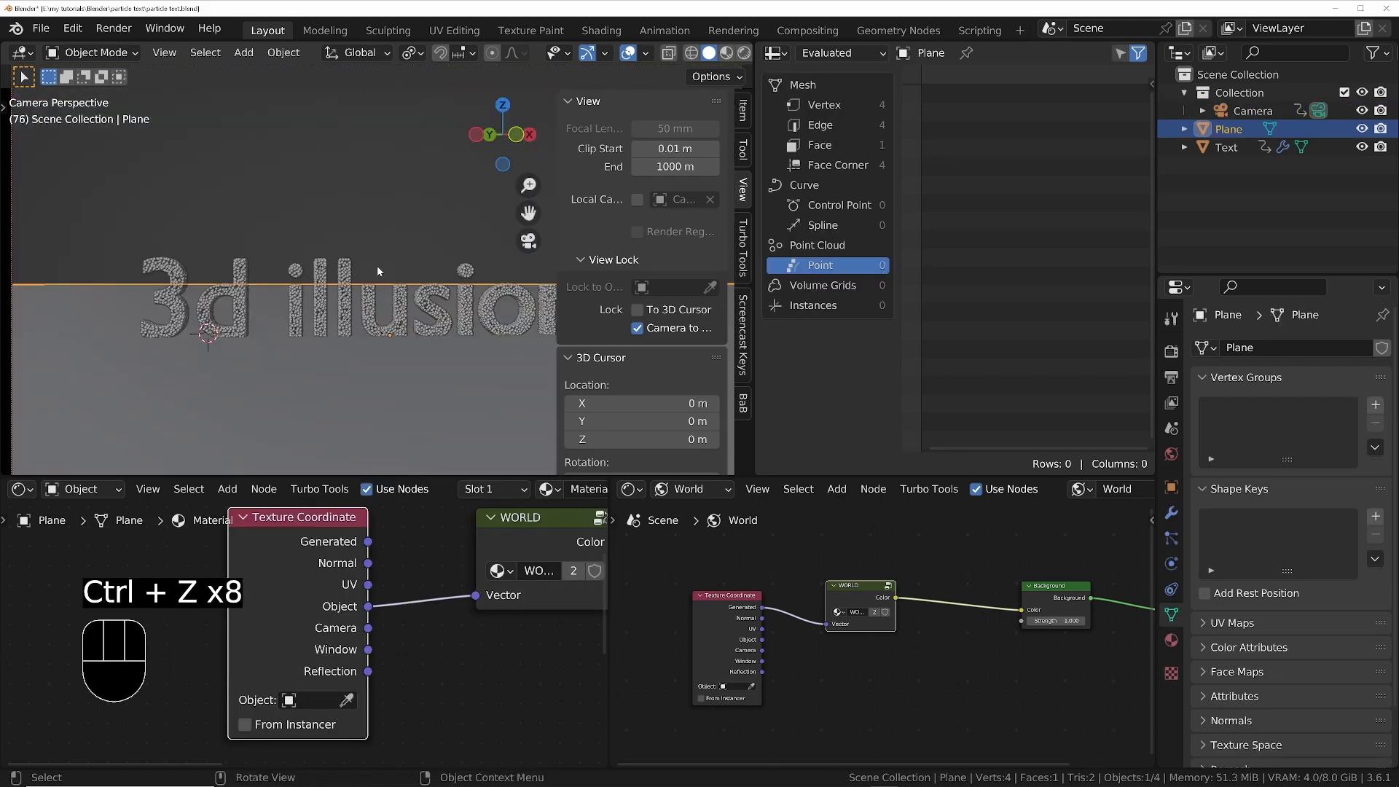
Turn off the Camera to View lock and play the camera and particle animation from the first frame
click(637, 328)
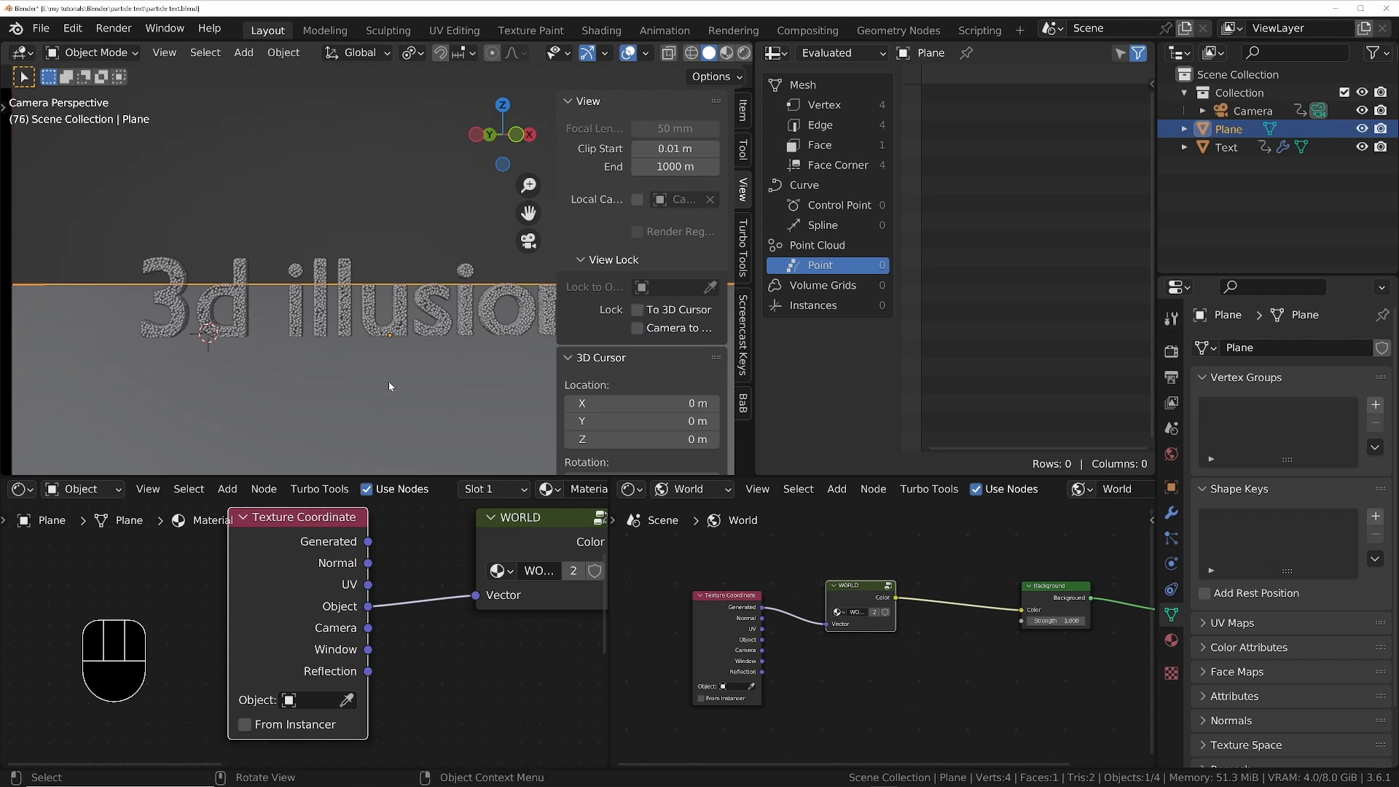
key(n)
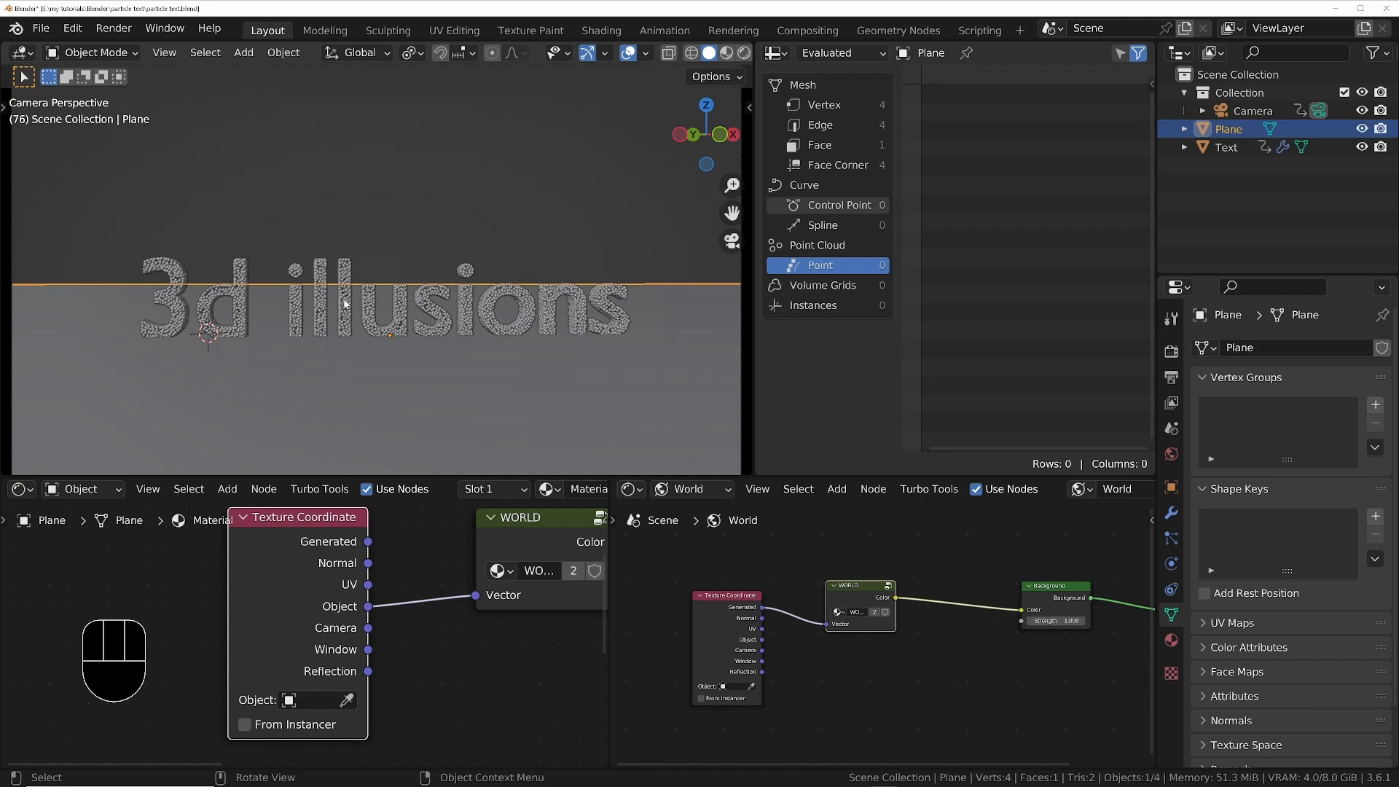
key(space)
key(space)
key(shift+Left)
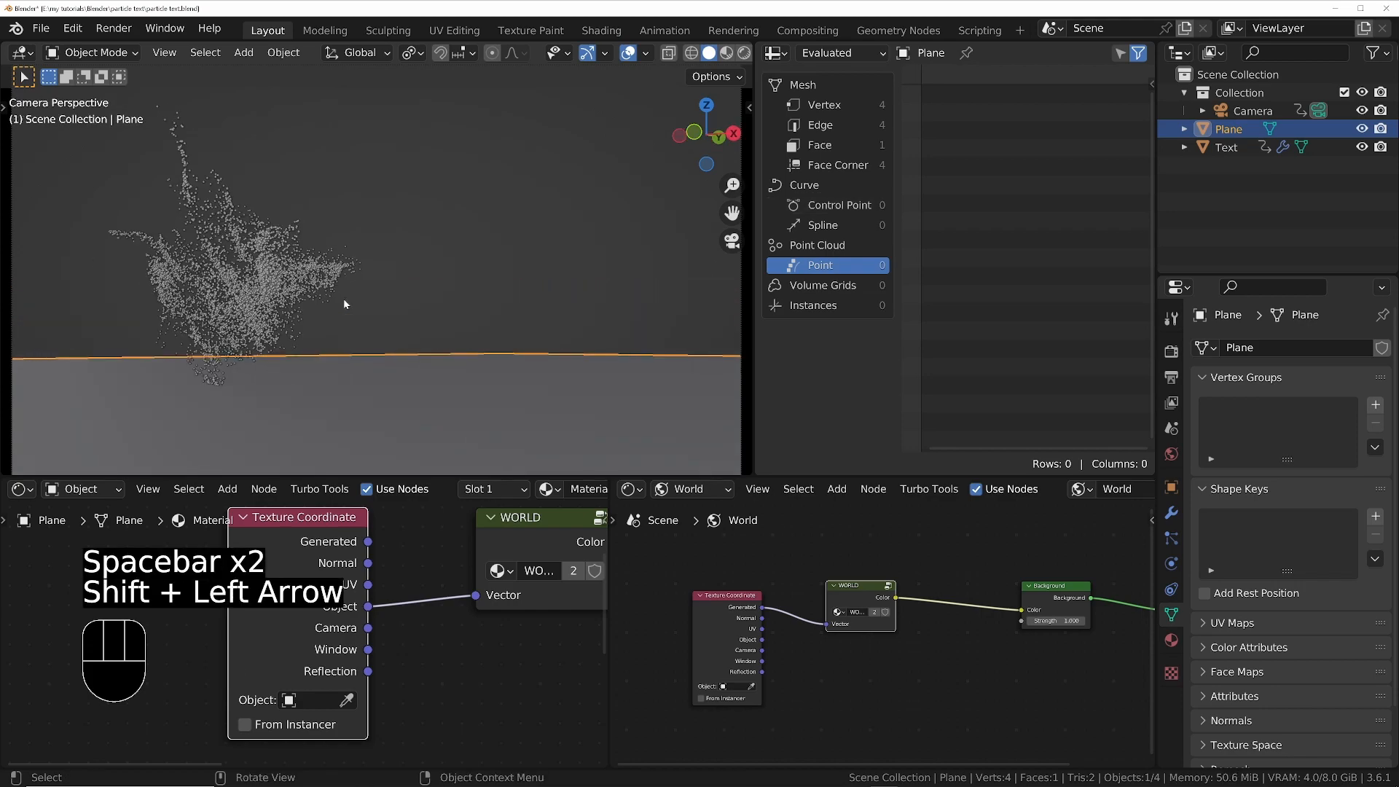
key(space)
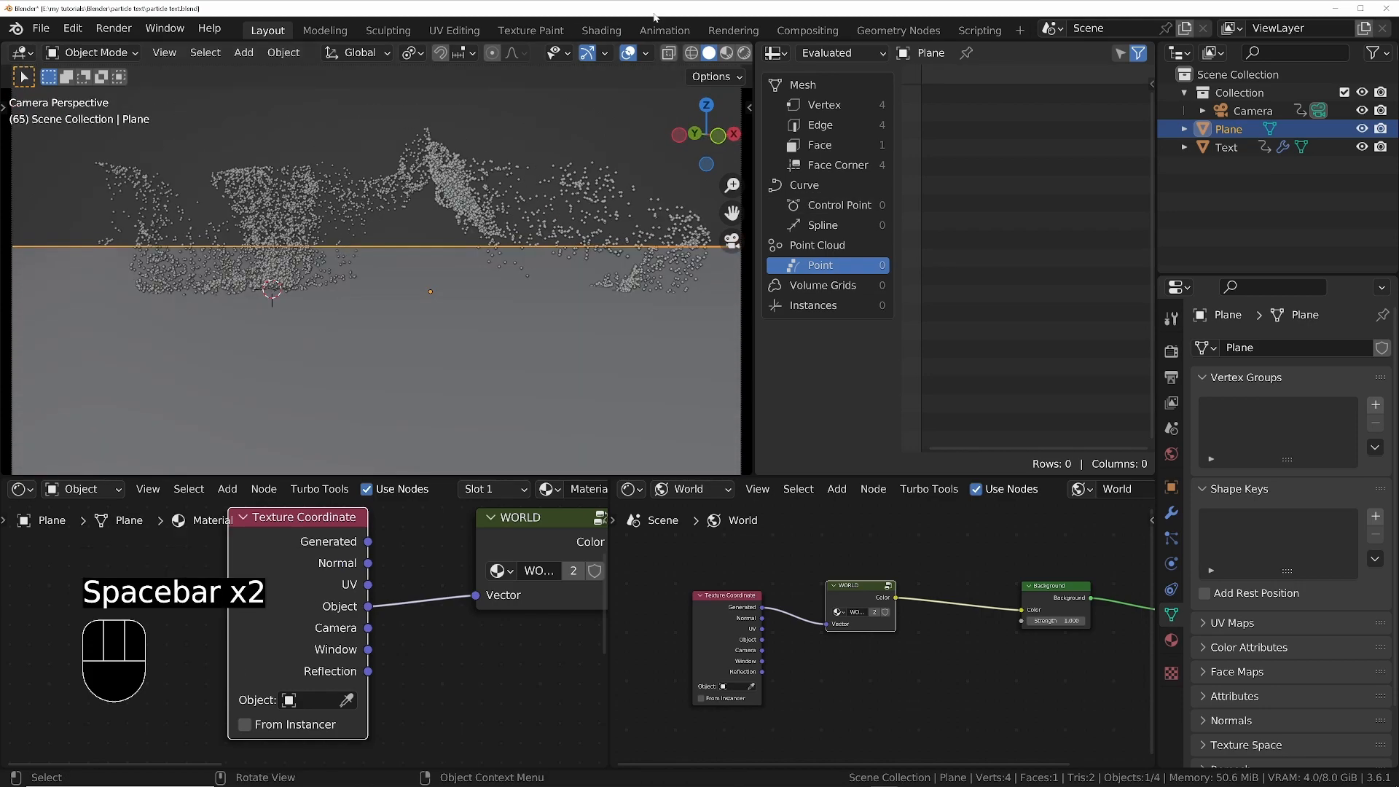
Switch the viewport to rendered shading
click(744, 53)
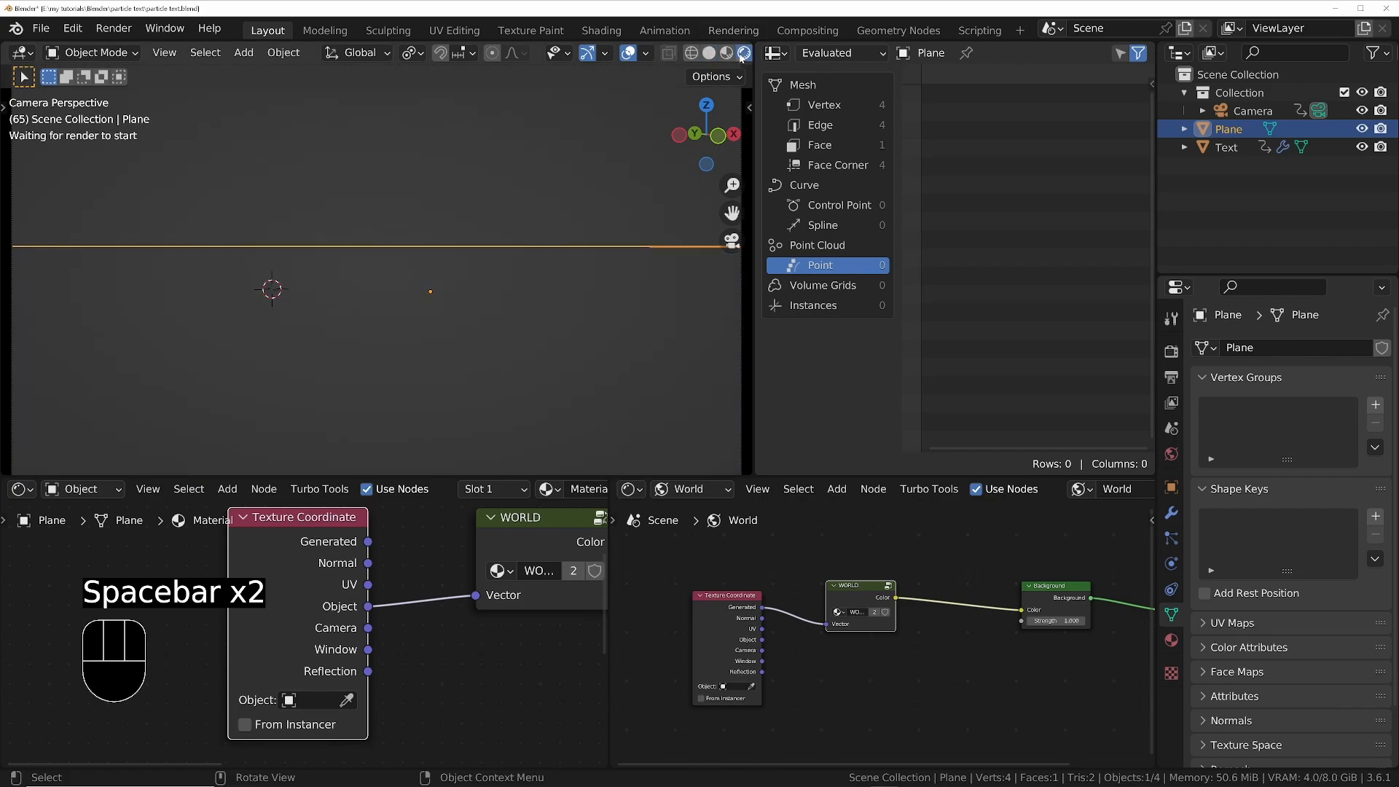
key(n)
key(n)
Select the camera in the scene and snap the 3D cursor to its position
middle_drag(392, 347, 503, 355)
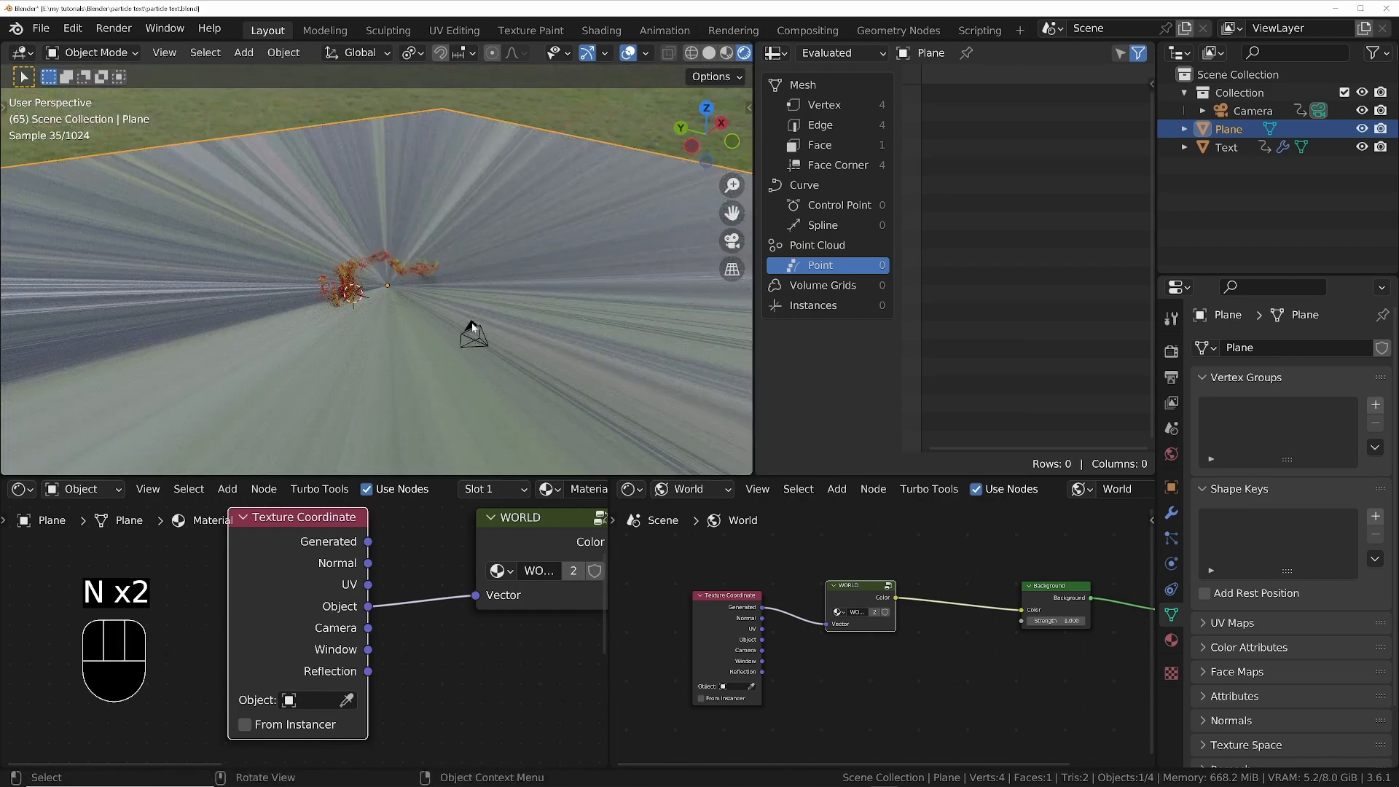
click(472, 332)
key(shift+s)
scroll(482, 348, up, 5)
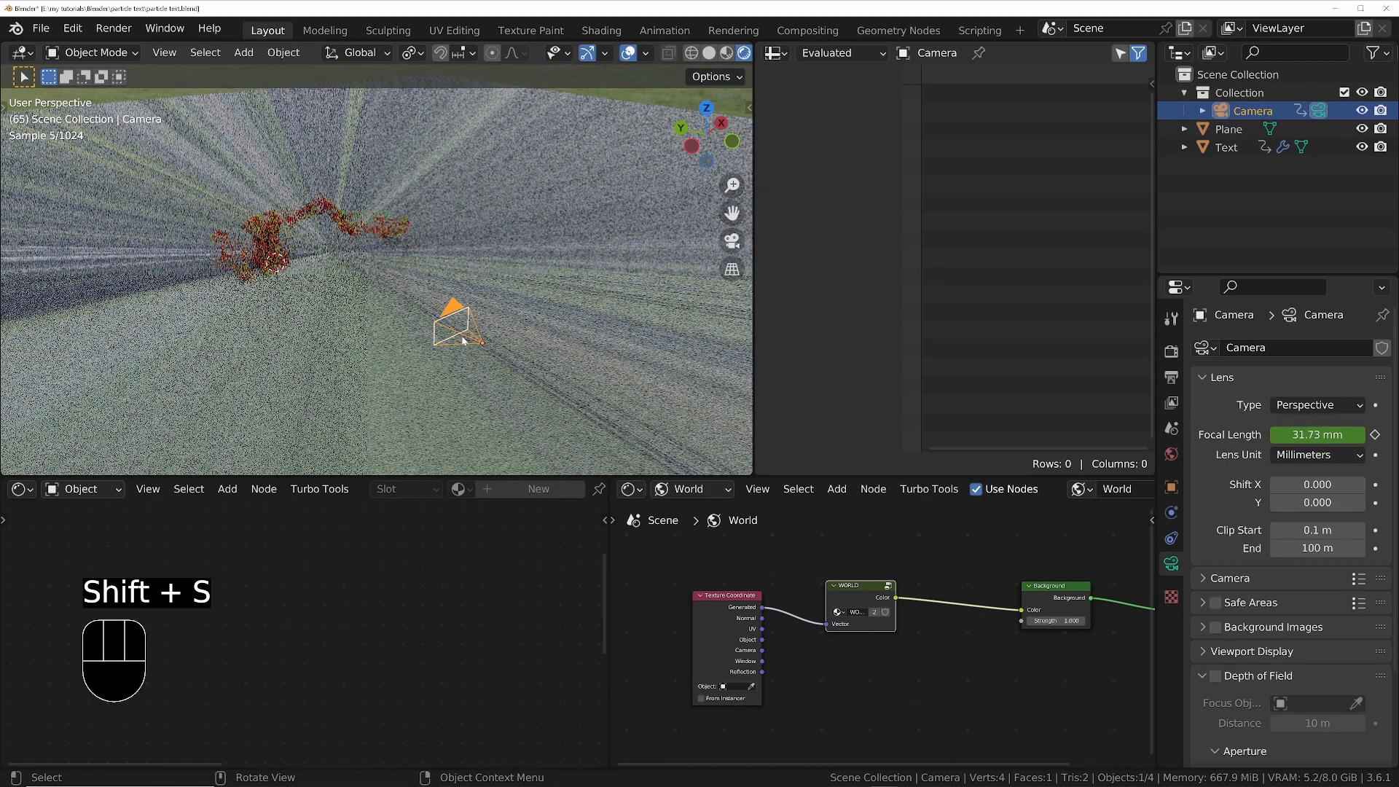
key(shift+s)
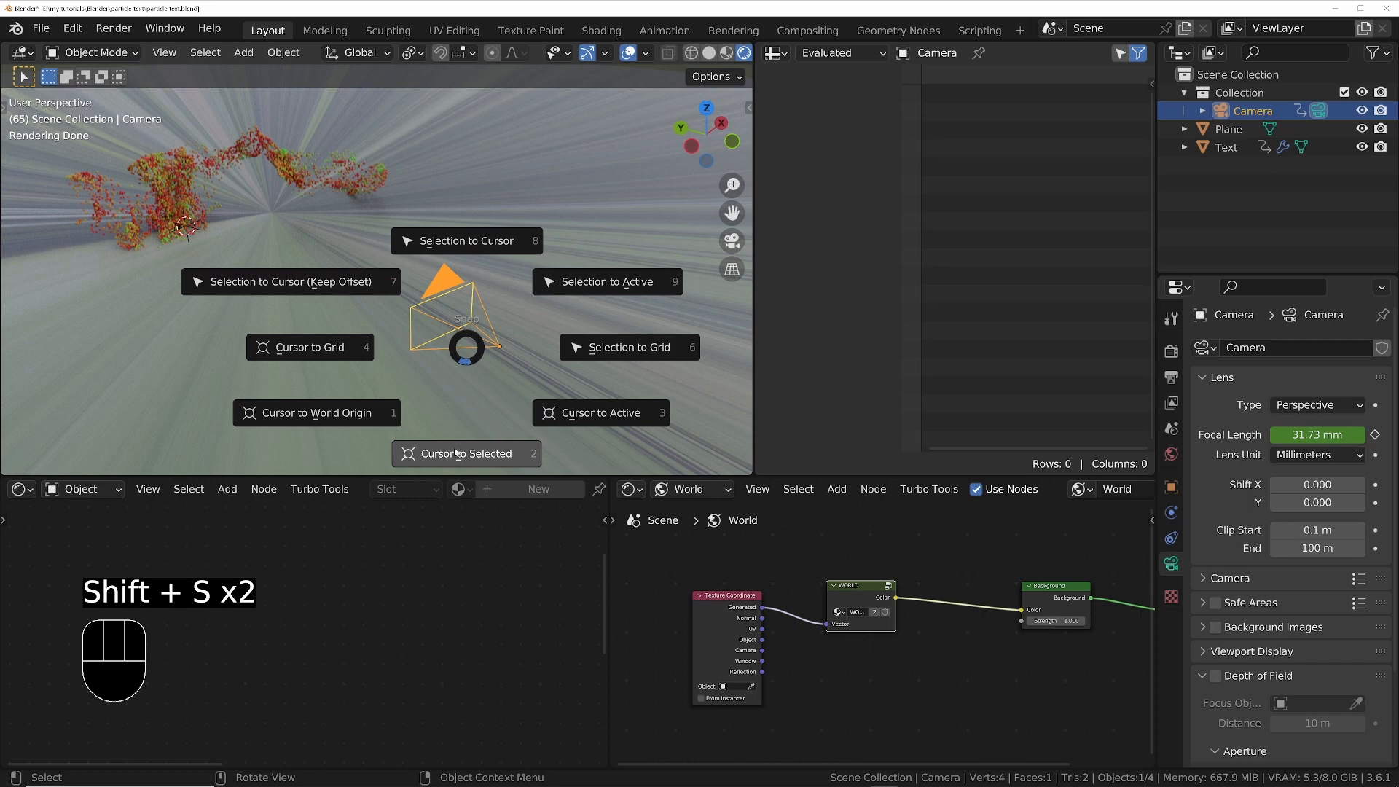
click(453, 448)
Add a sphere empty at the 3D cursor's position on the camera
key(shift+a)
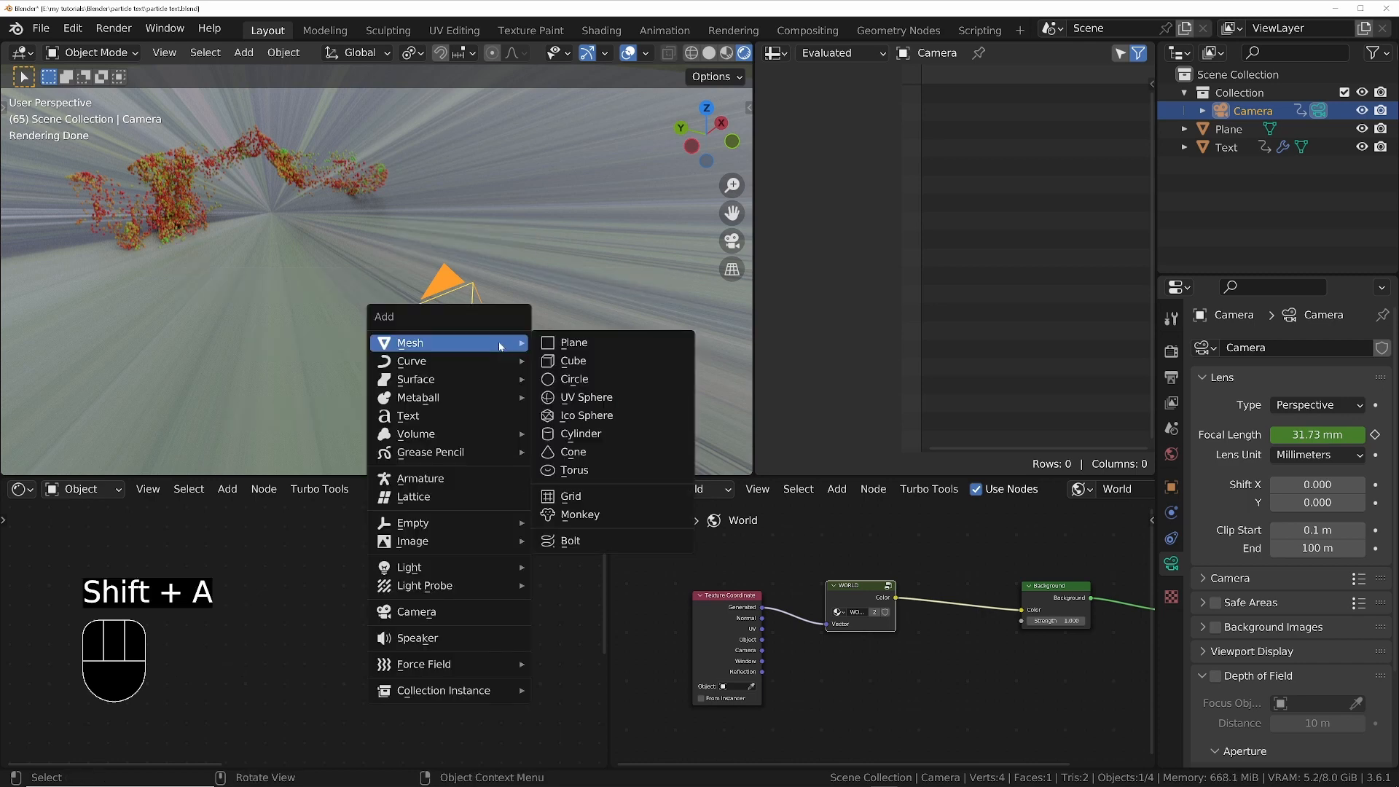
mouse_move(425, 526)
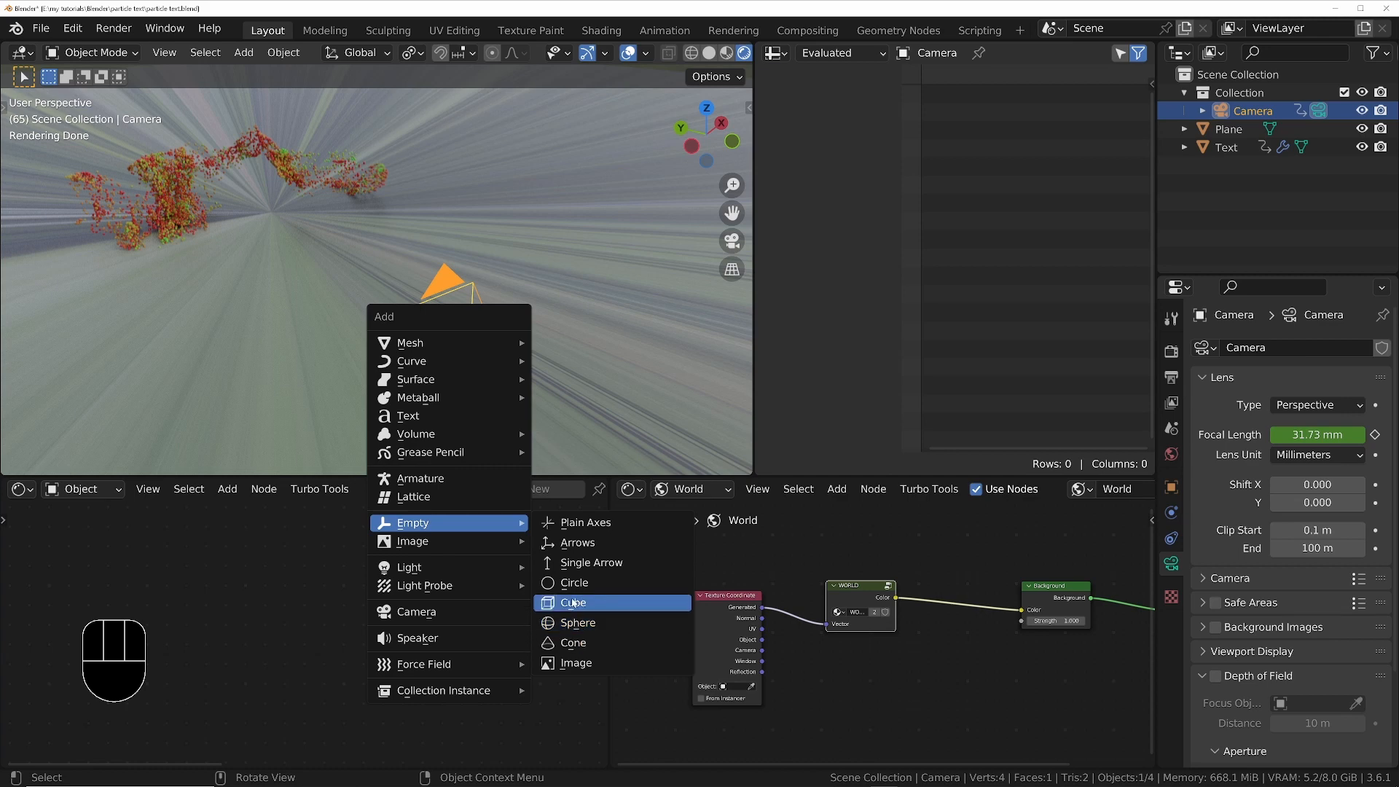
click(577, 625)
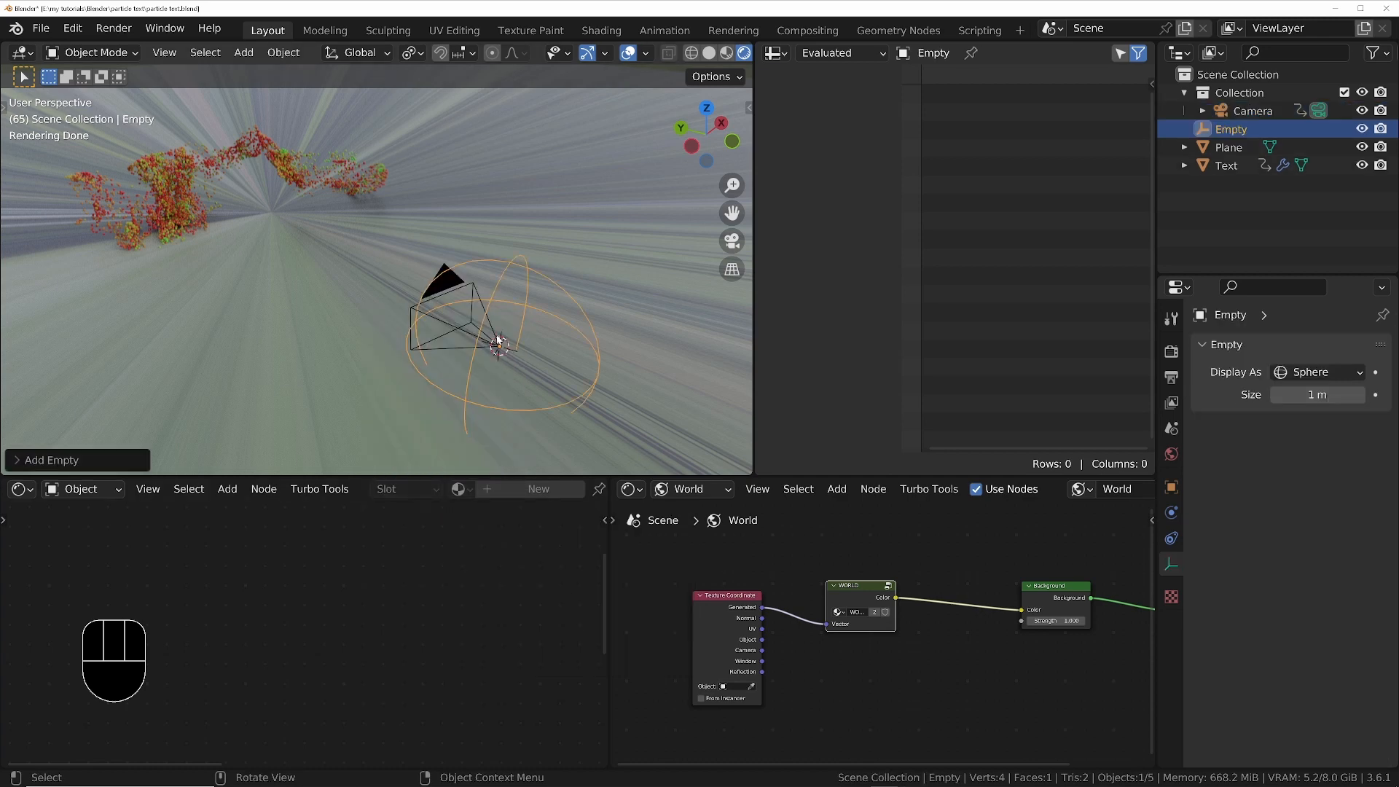
click(1171, 538)
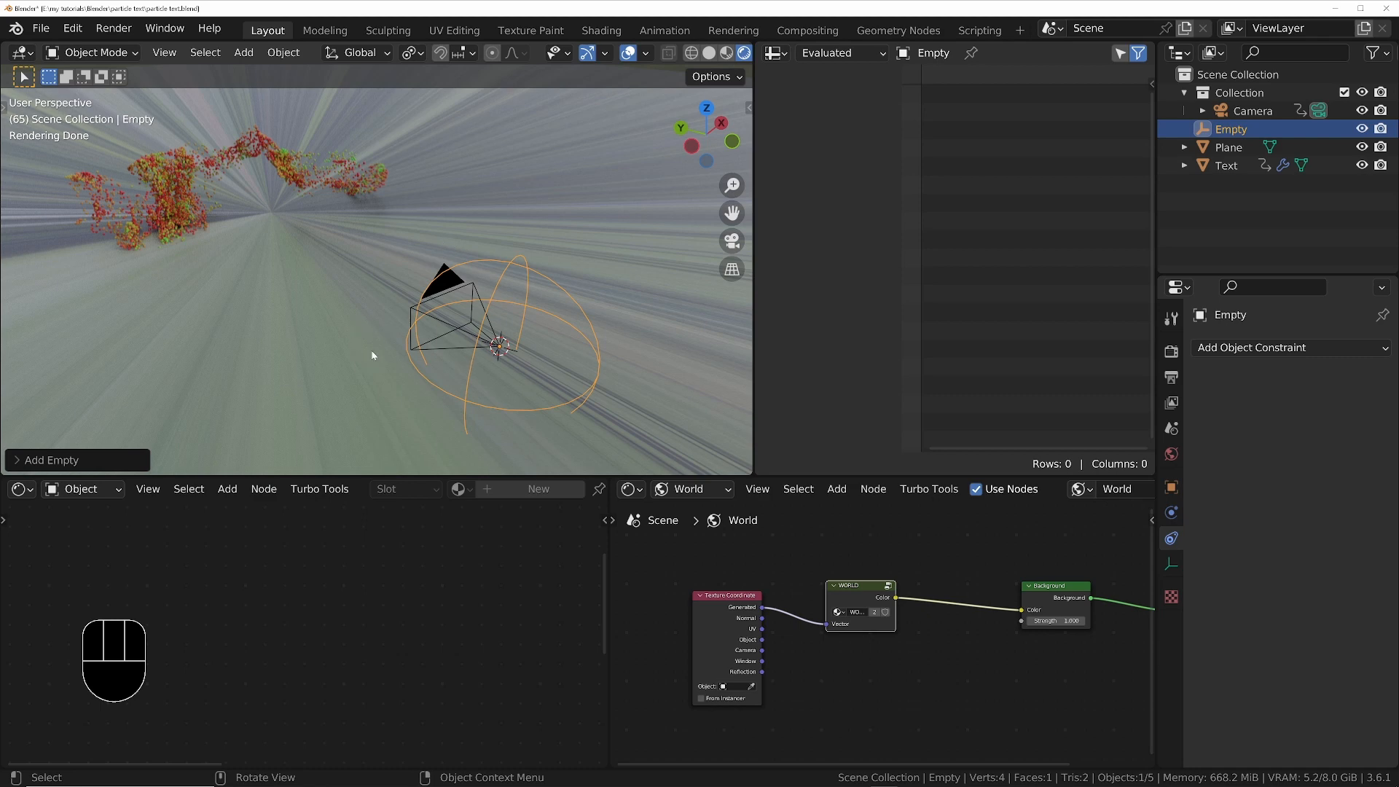
Select the ground plane and set the Object of its material's Texture Coordinate node to Empty
click(320, 329)
click(313, 699)
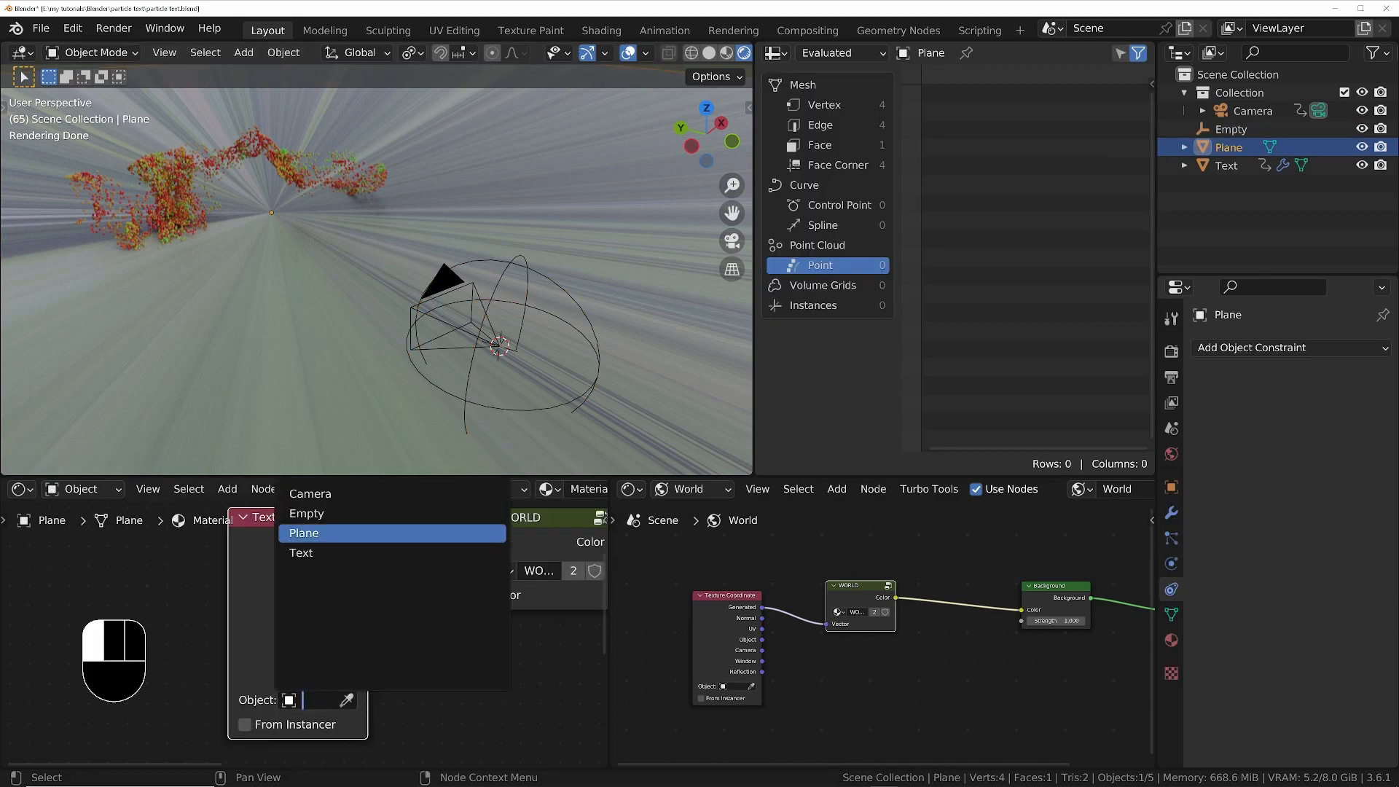
click(309, 517)
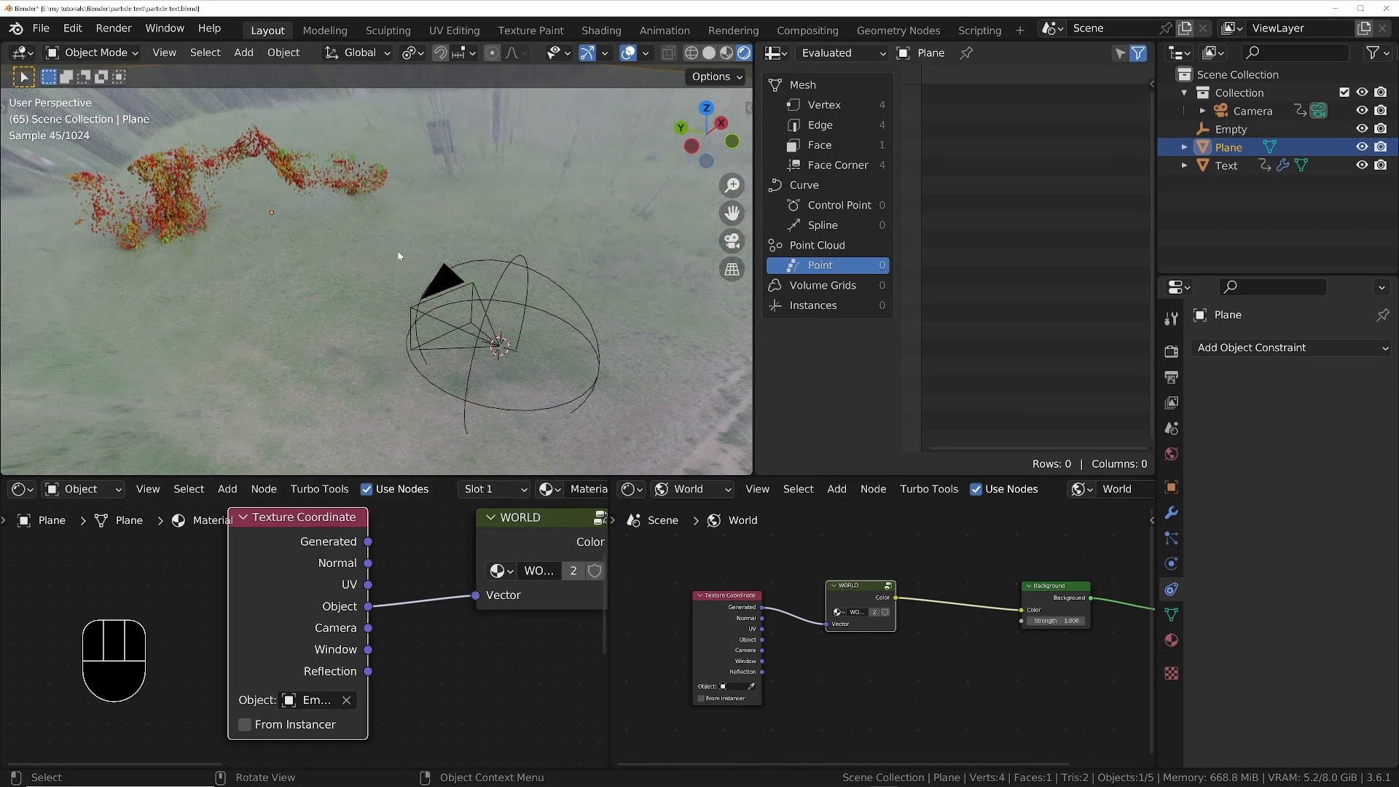
Set the Specular of the plane's material to 0 while viewing the scene through the camera
key(KP_0)
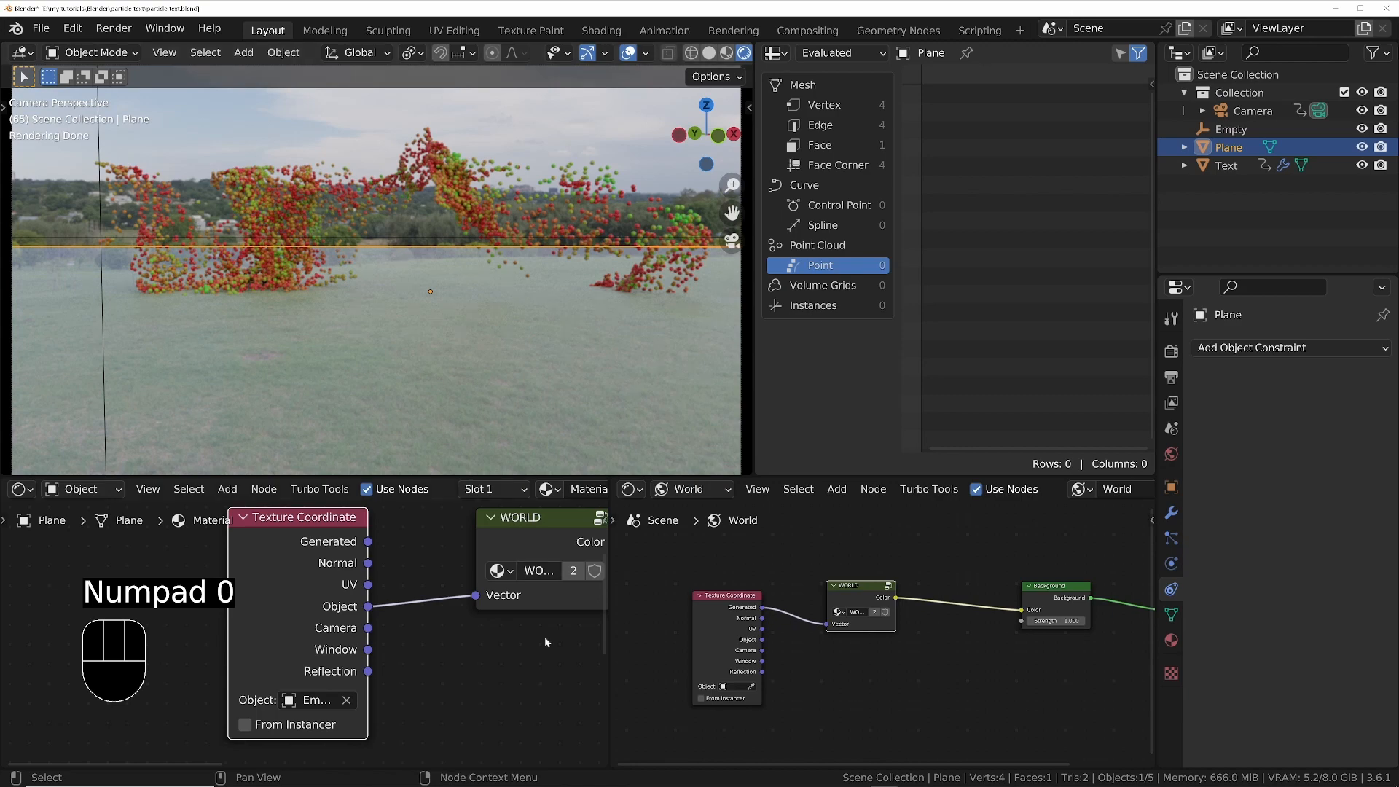
scroll(544, 637, down, 3)
scroll(502, 640, up, 3)
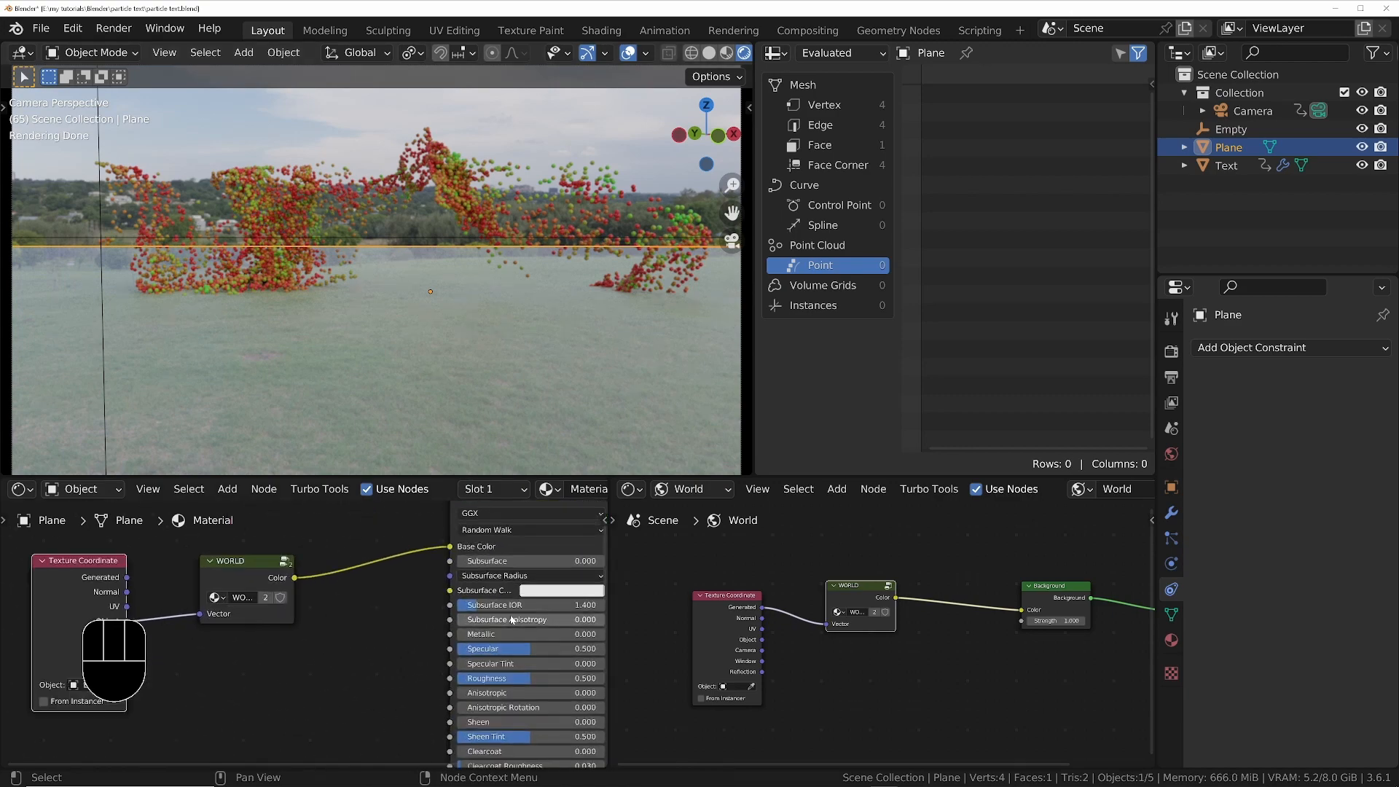
drag(510, 656, 452, 656)
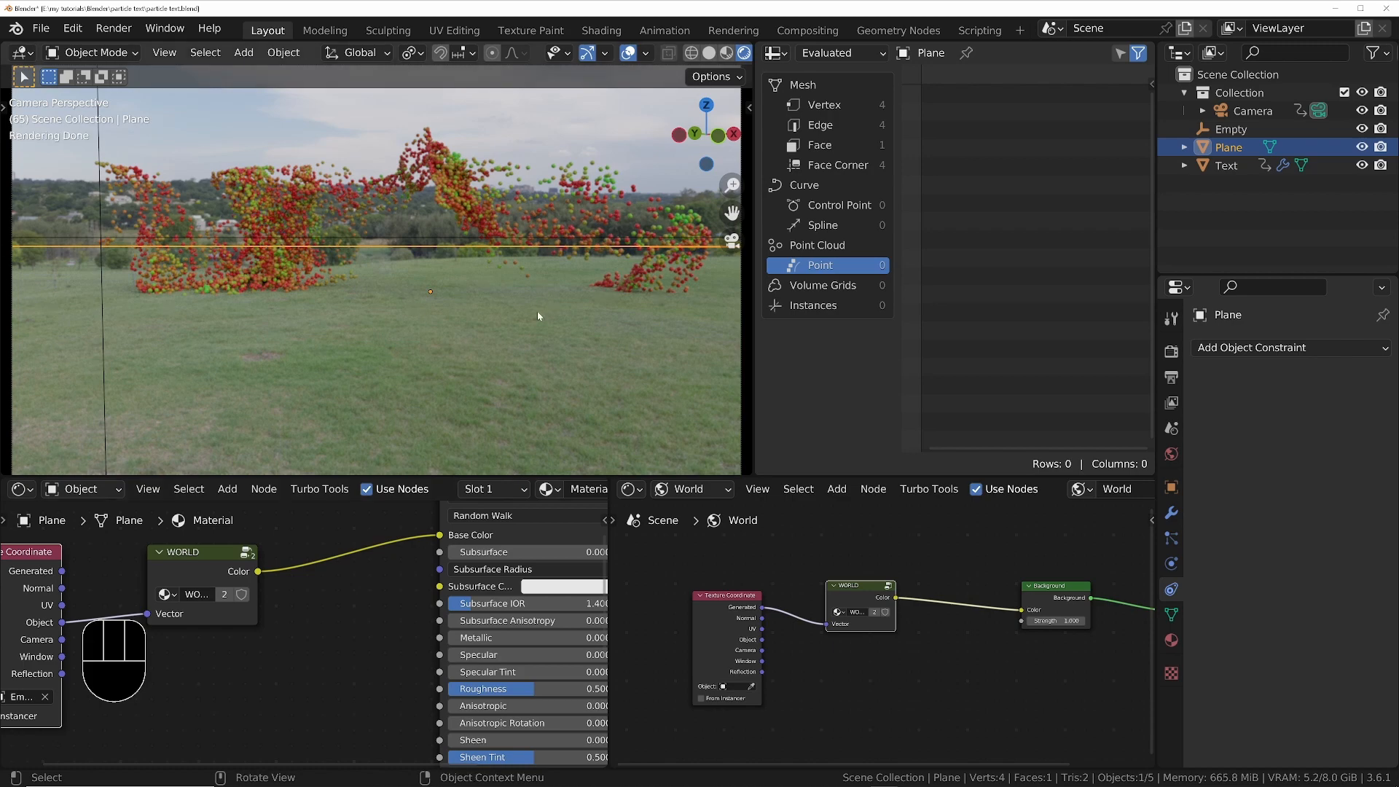
Play the animation in camera view to check how the ground plane blends with the background
key(space)
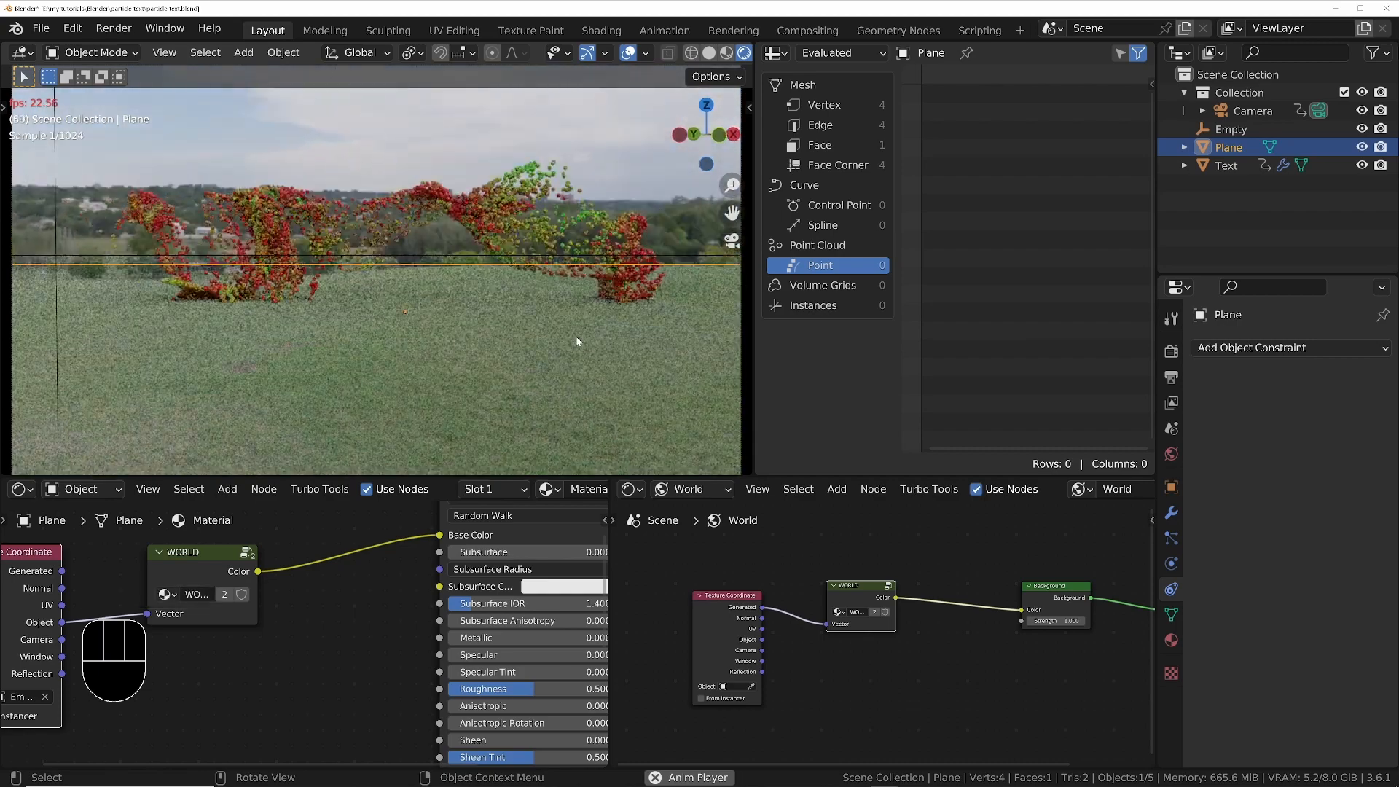
key(space)
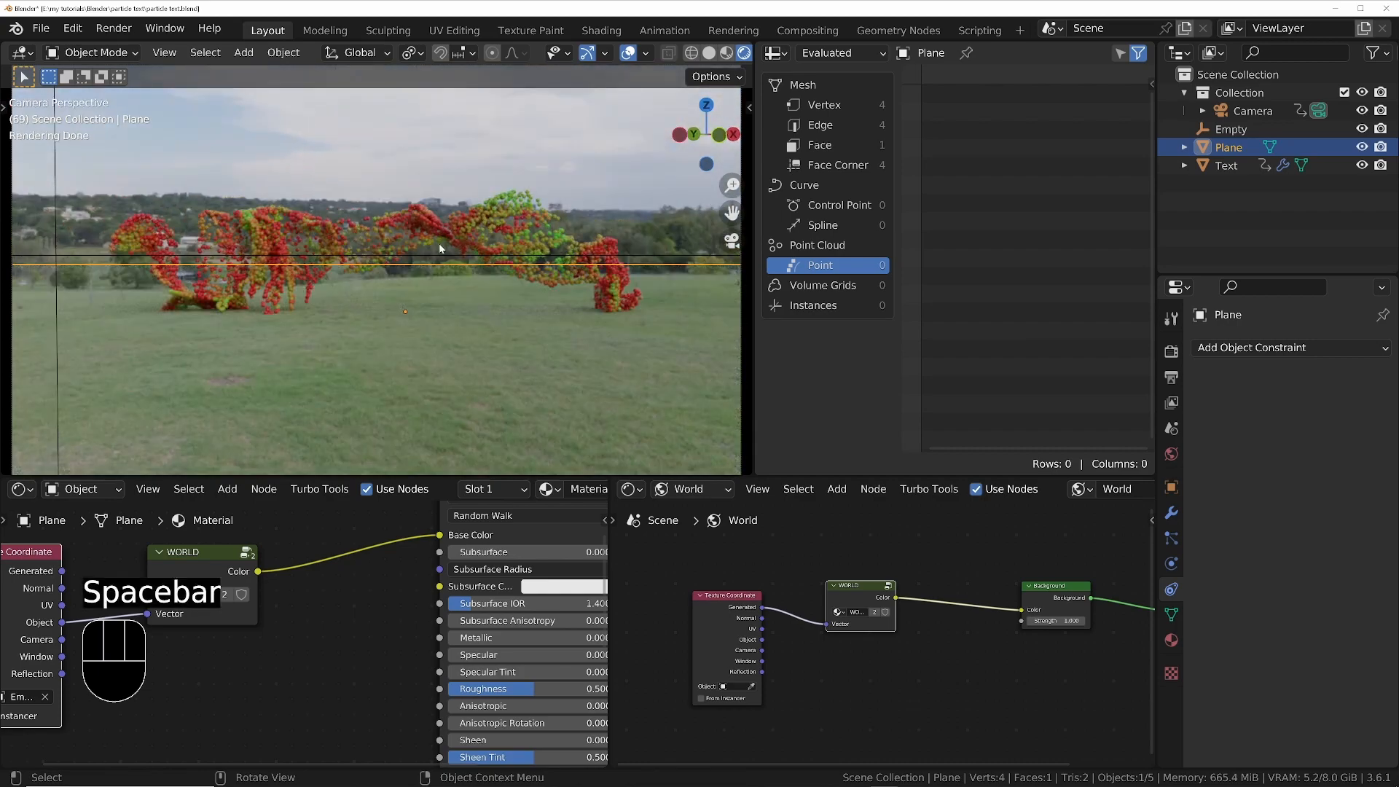
key(space)
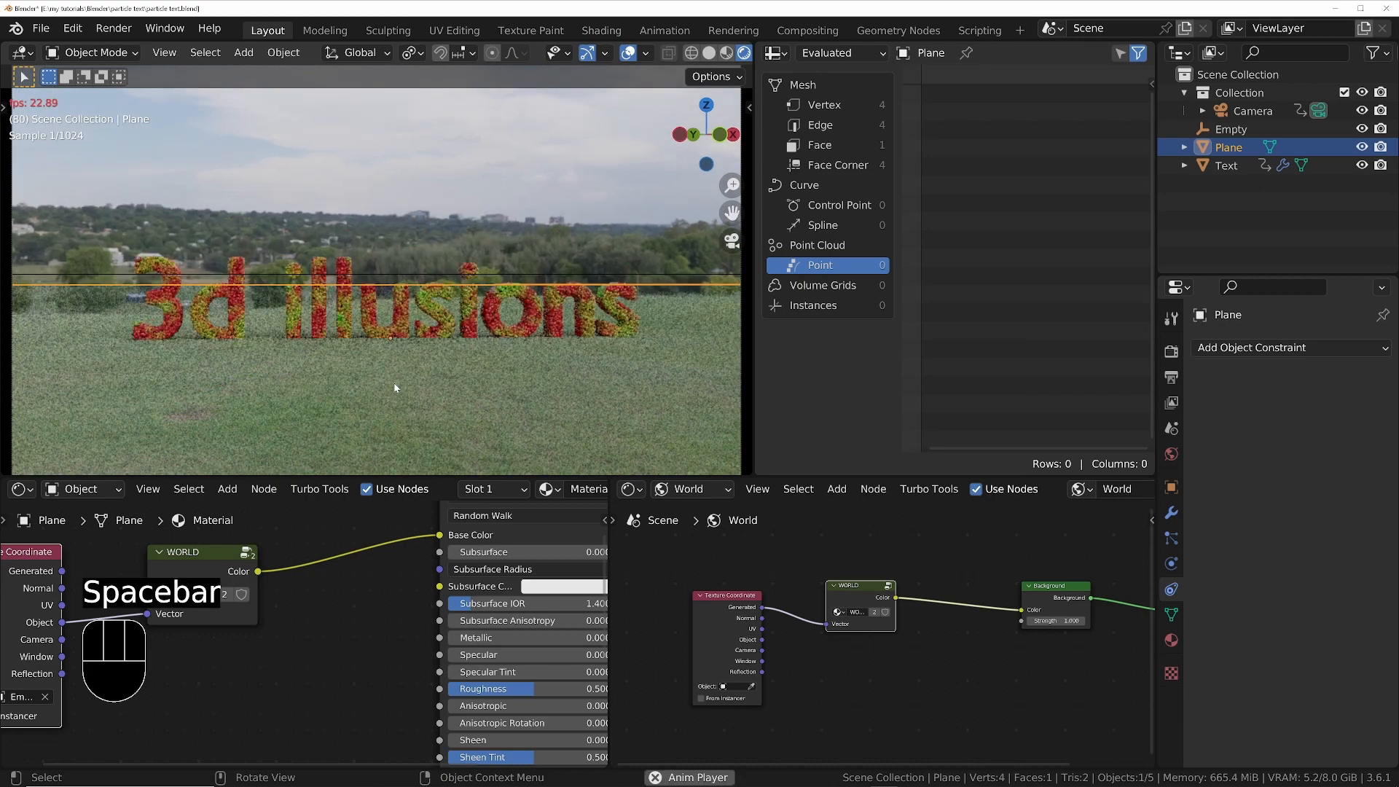
key(space)
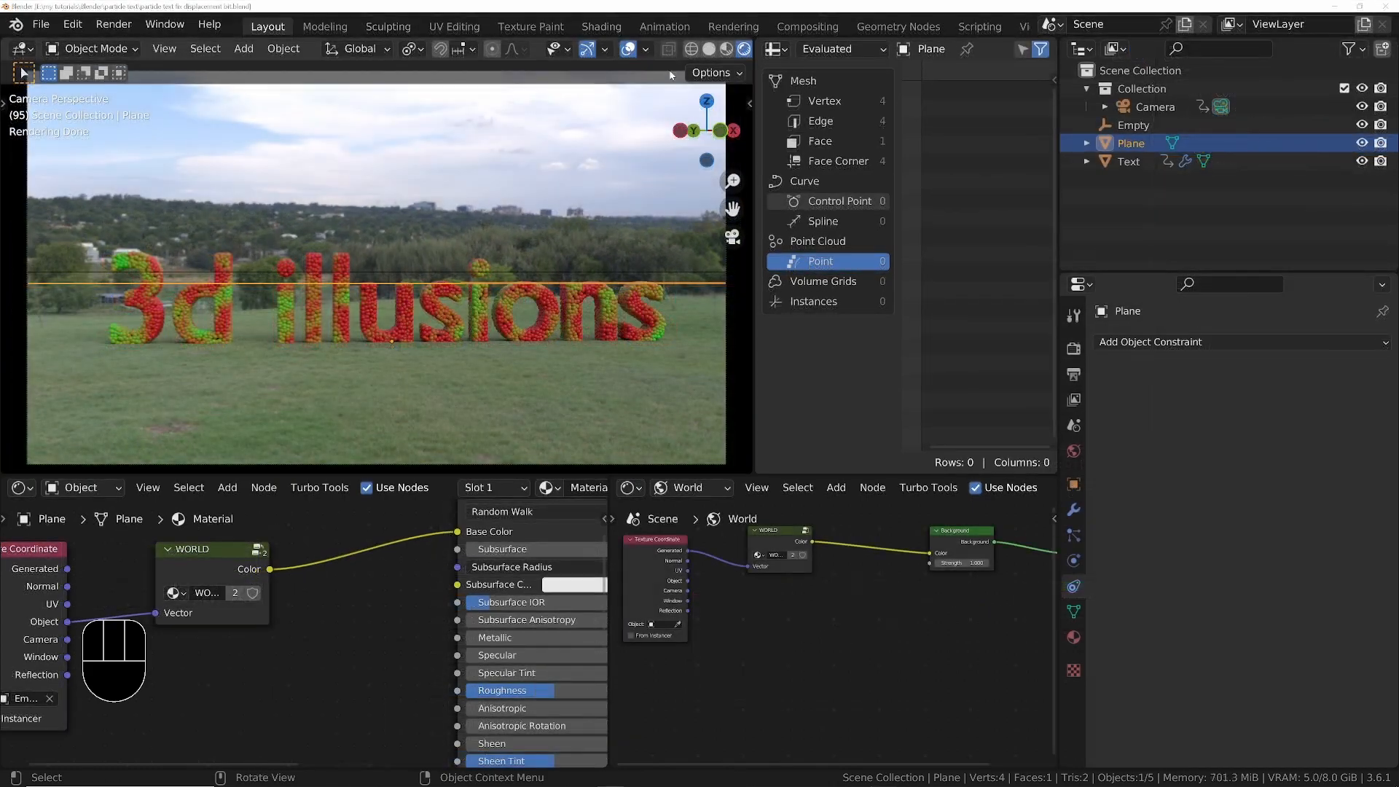
Hide the viewport overlays and limit rendering to a region around the "3d" letters
click(628, 48)
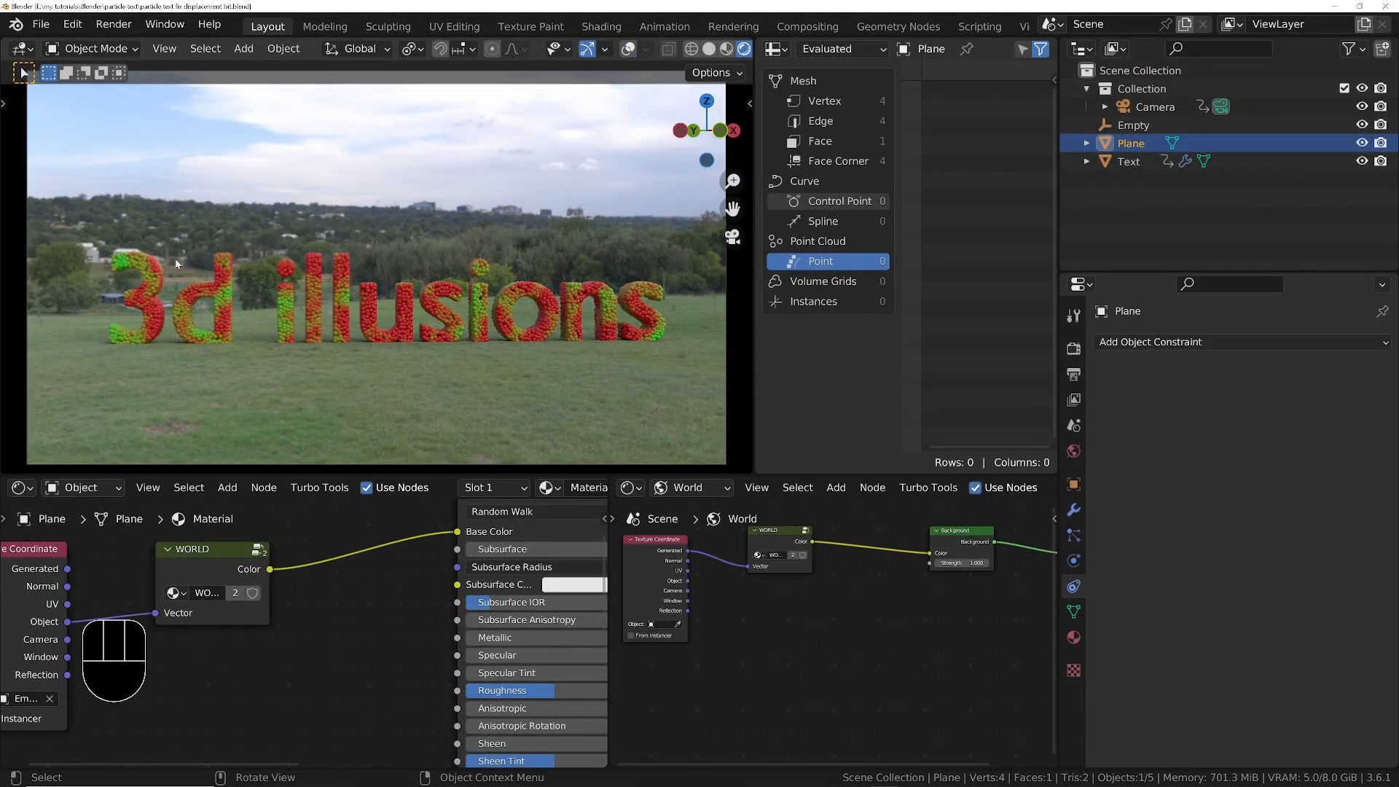
key(ctrl+b)
drag(55, 238, 231, 373)
shift+middle_drag(144, 311, 372, 310)
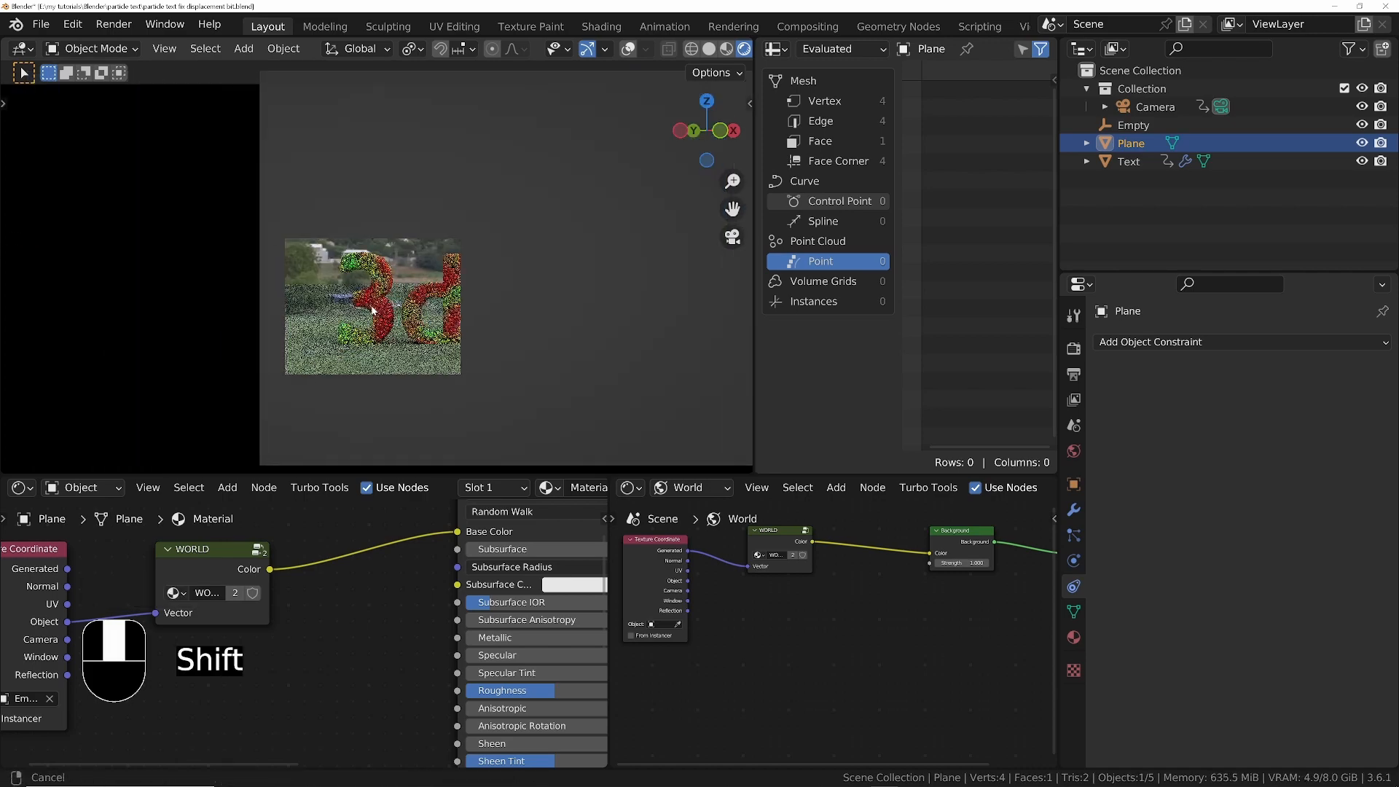
scroll(349, 306, up, 4)
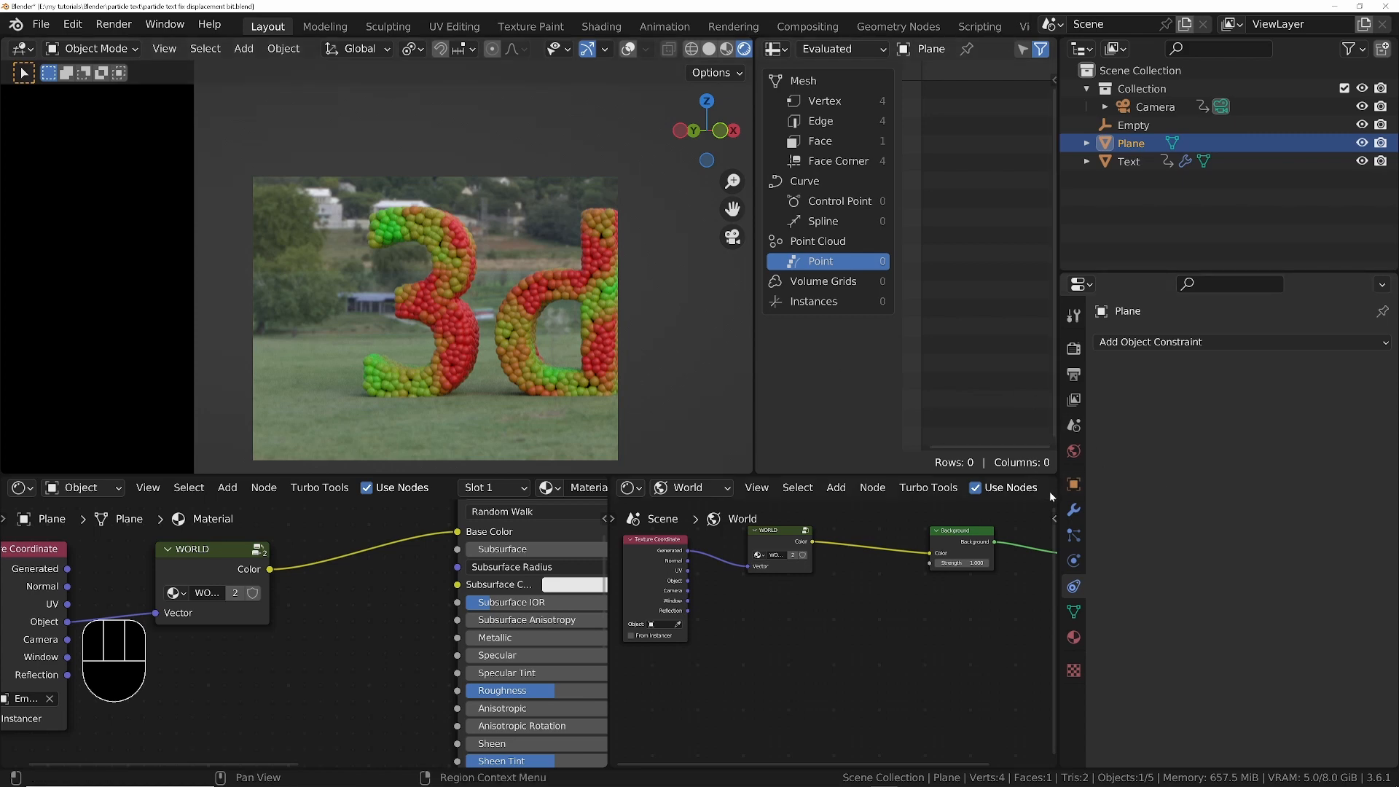
Try the Shadow Catcher mask on the plane and turn it back off
click(1074, 484)
scroll(1165, 656, down, 8)
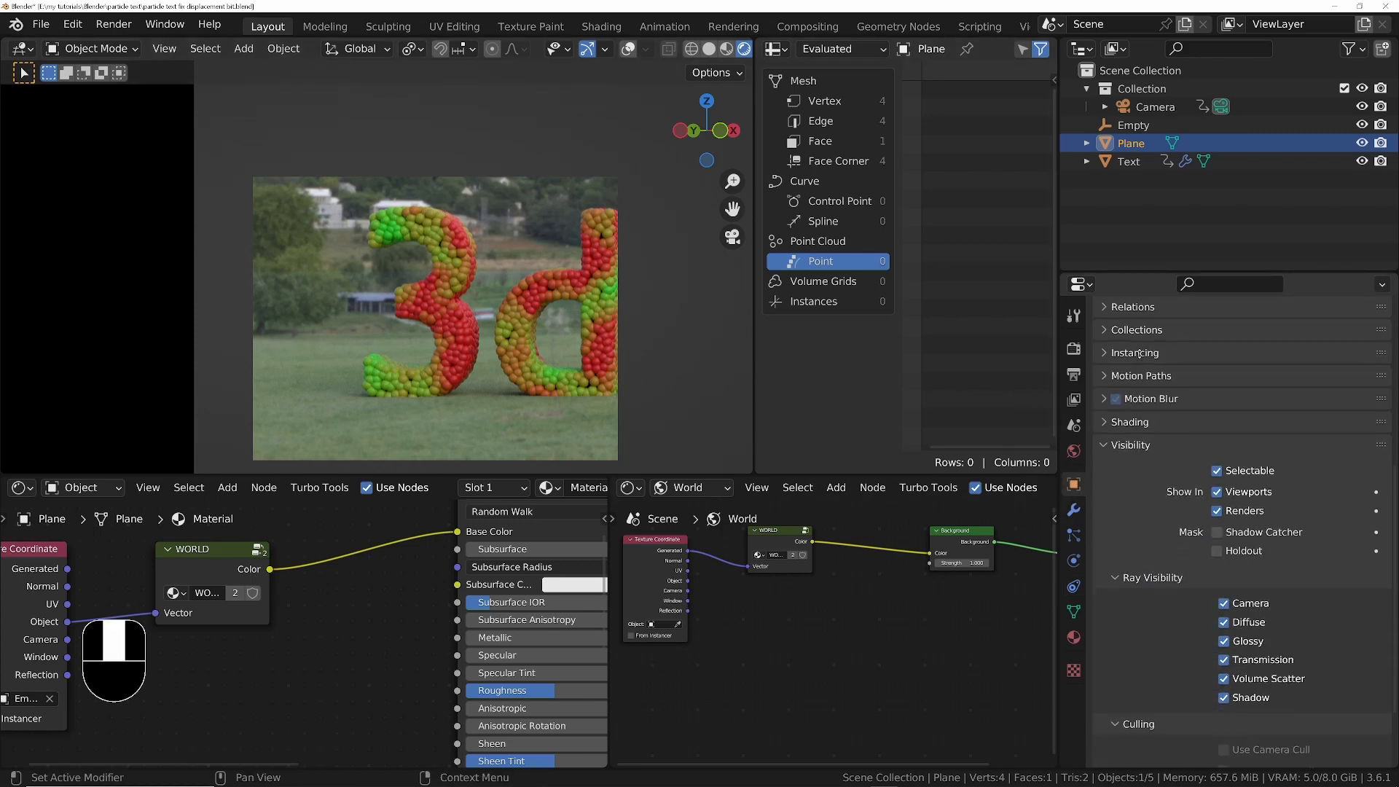
click(1216, 532)
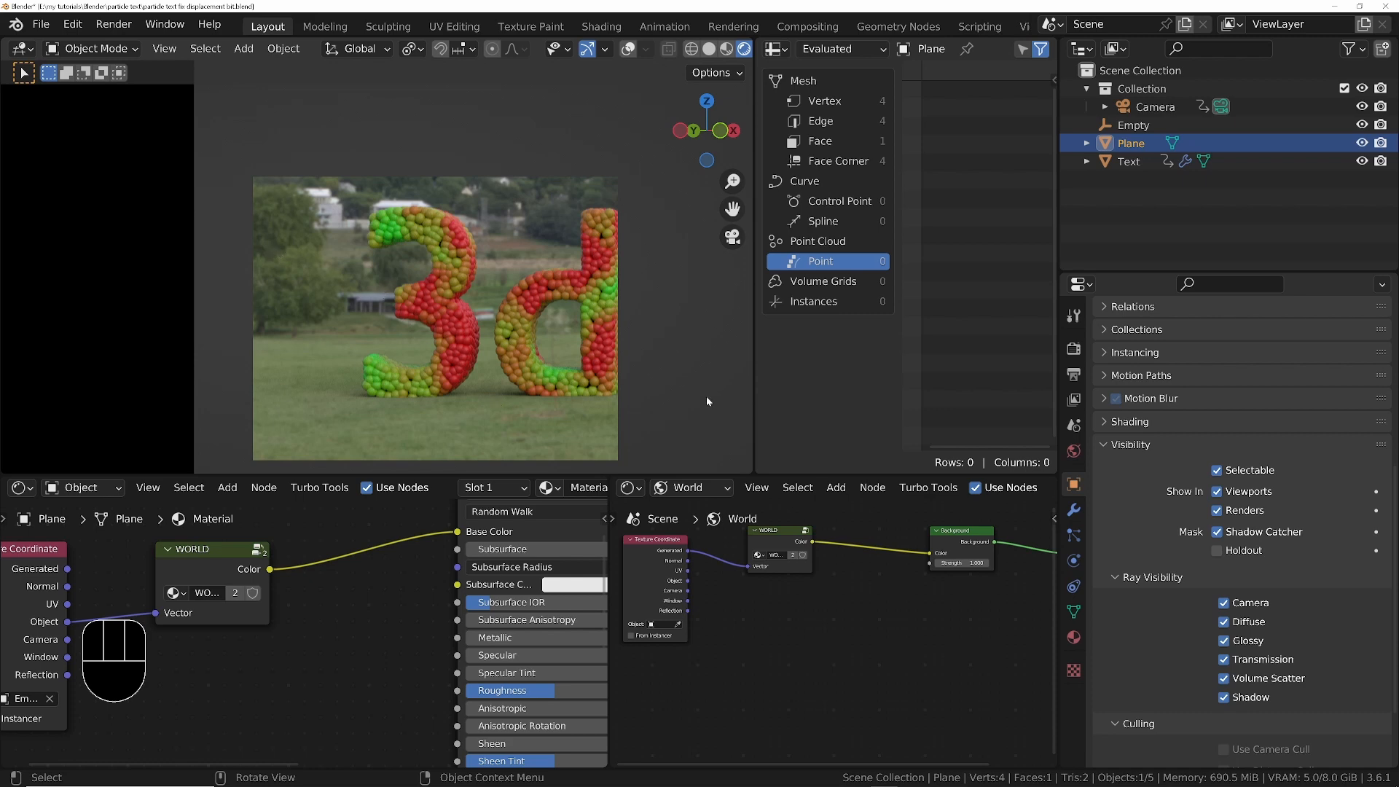
click(1217, 534)
Check that the Cycles feature set is Experimental and add a Subdivision modifier with Adaptive Subdivision to the plane
click(1073, 351)
scroll(1190, 421, up, 10)
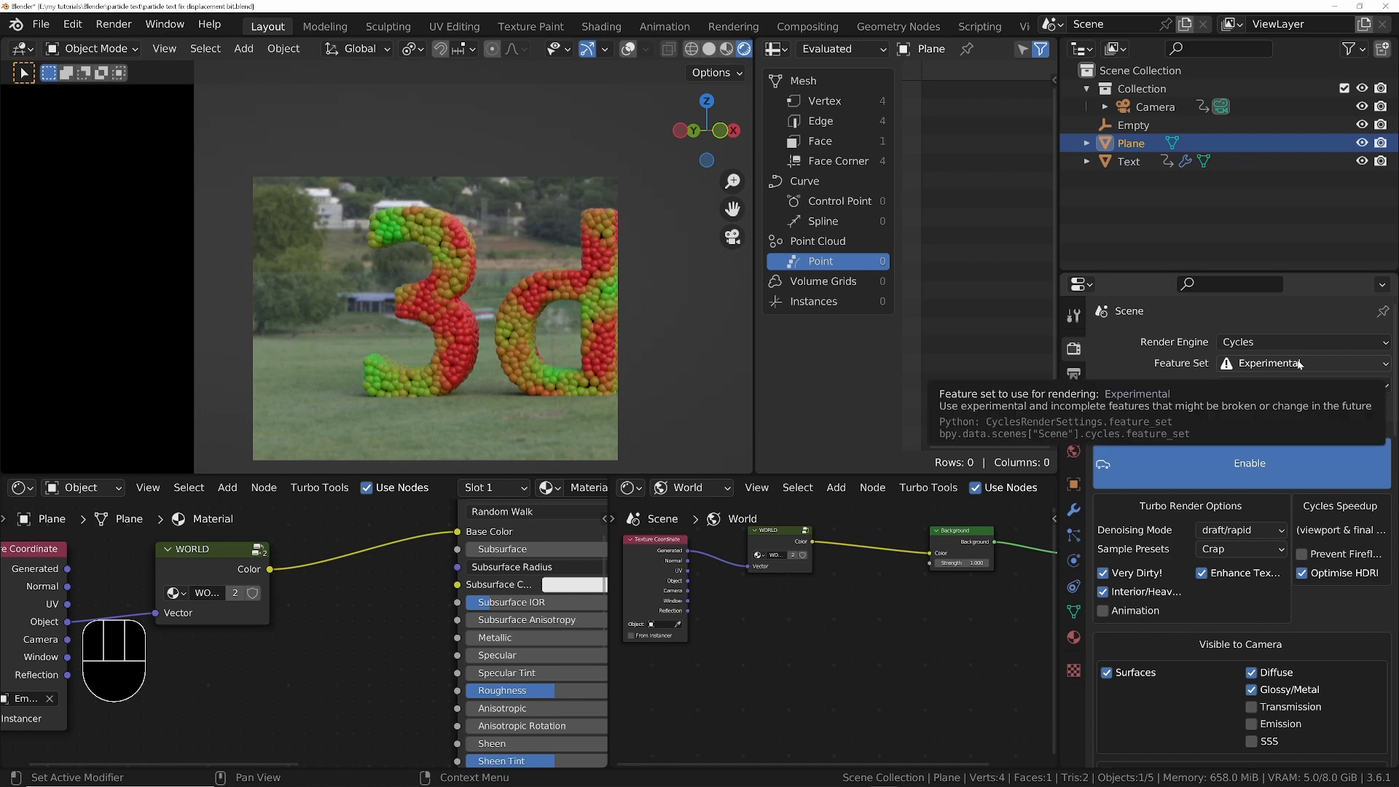
click(1076, 512)
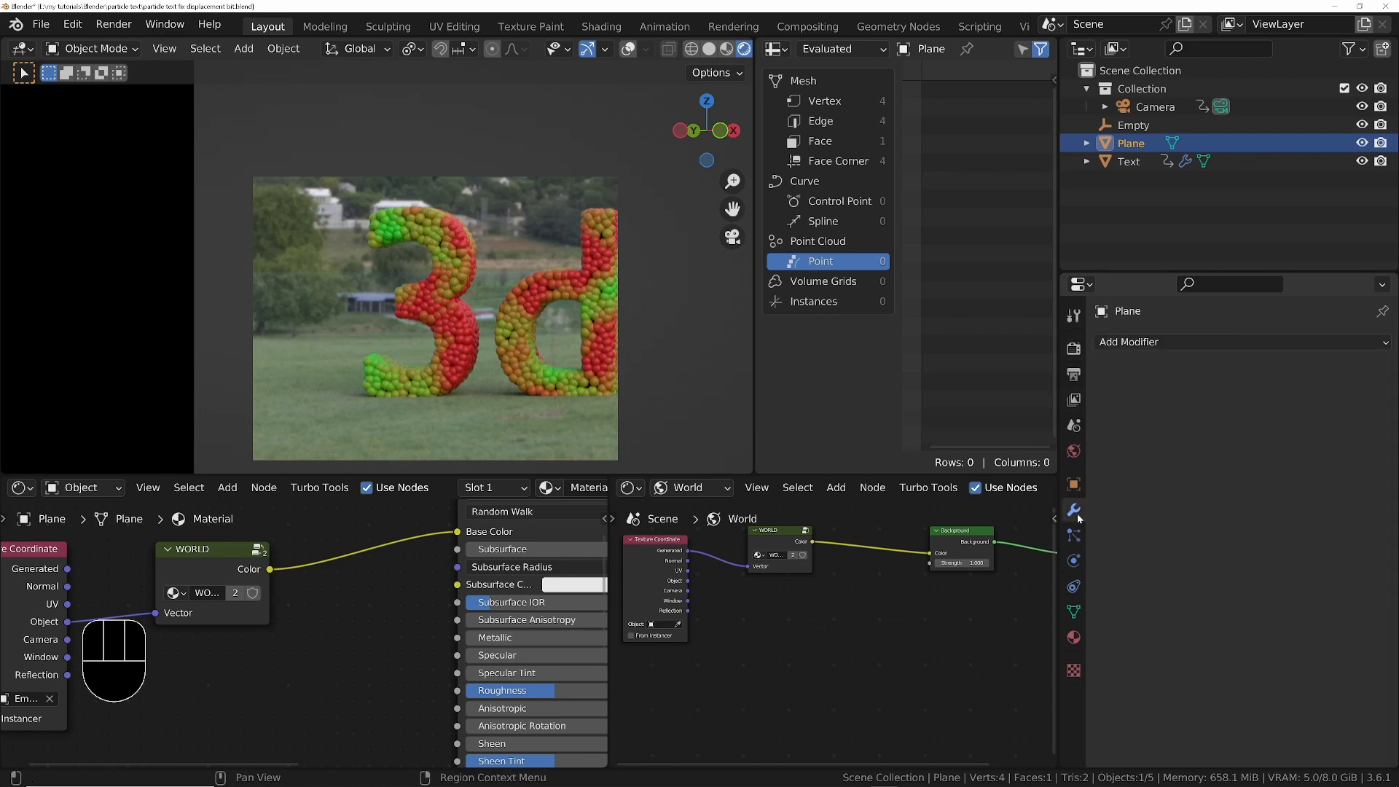
drag(1155, 344, 1073, 655)
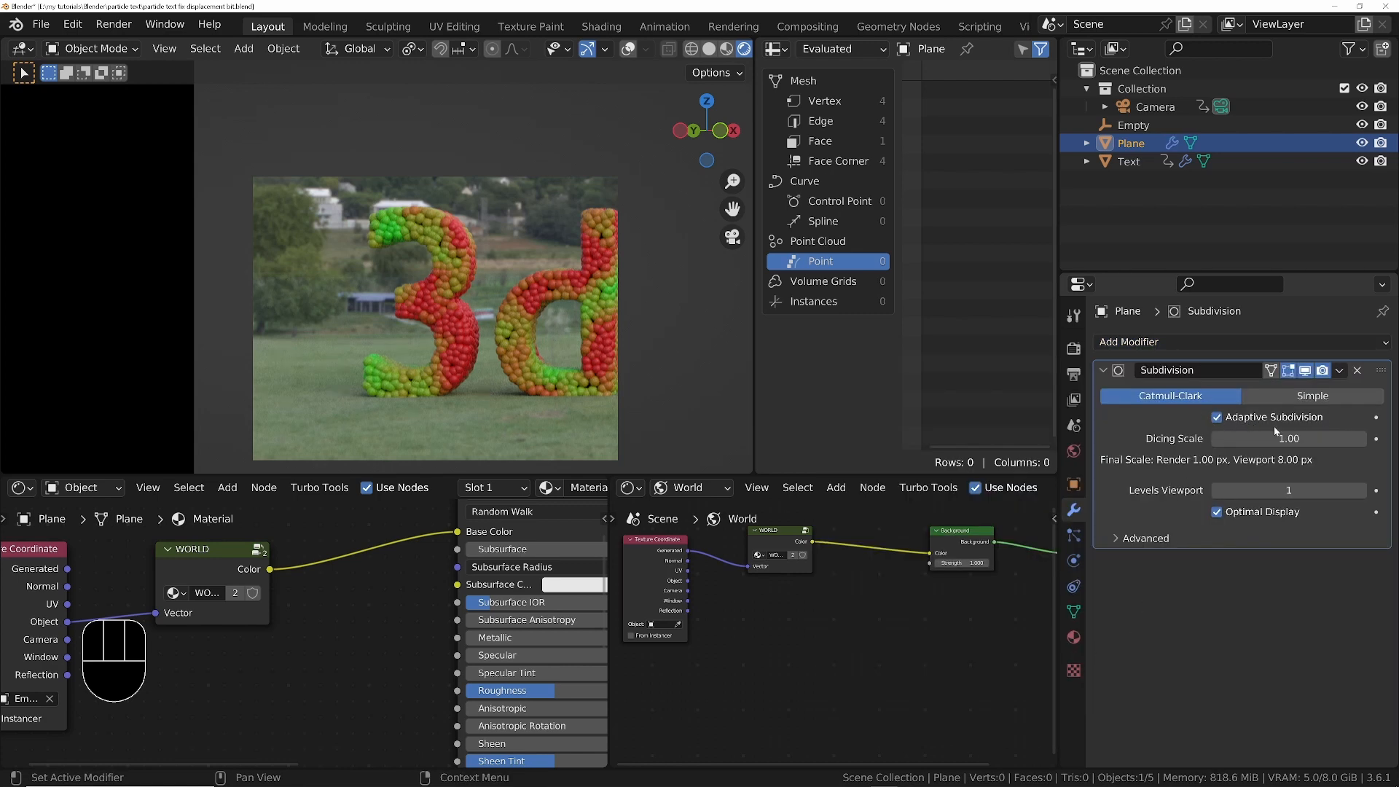
Set the plane's Subdivision modifier to 0 viewport levels and the Simple type
click(1285, 490)
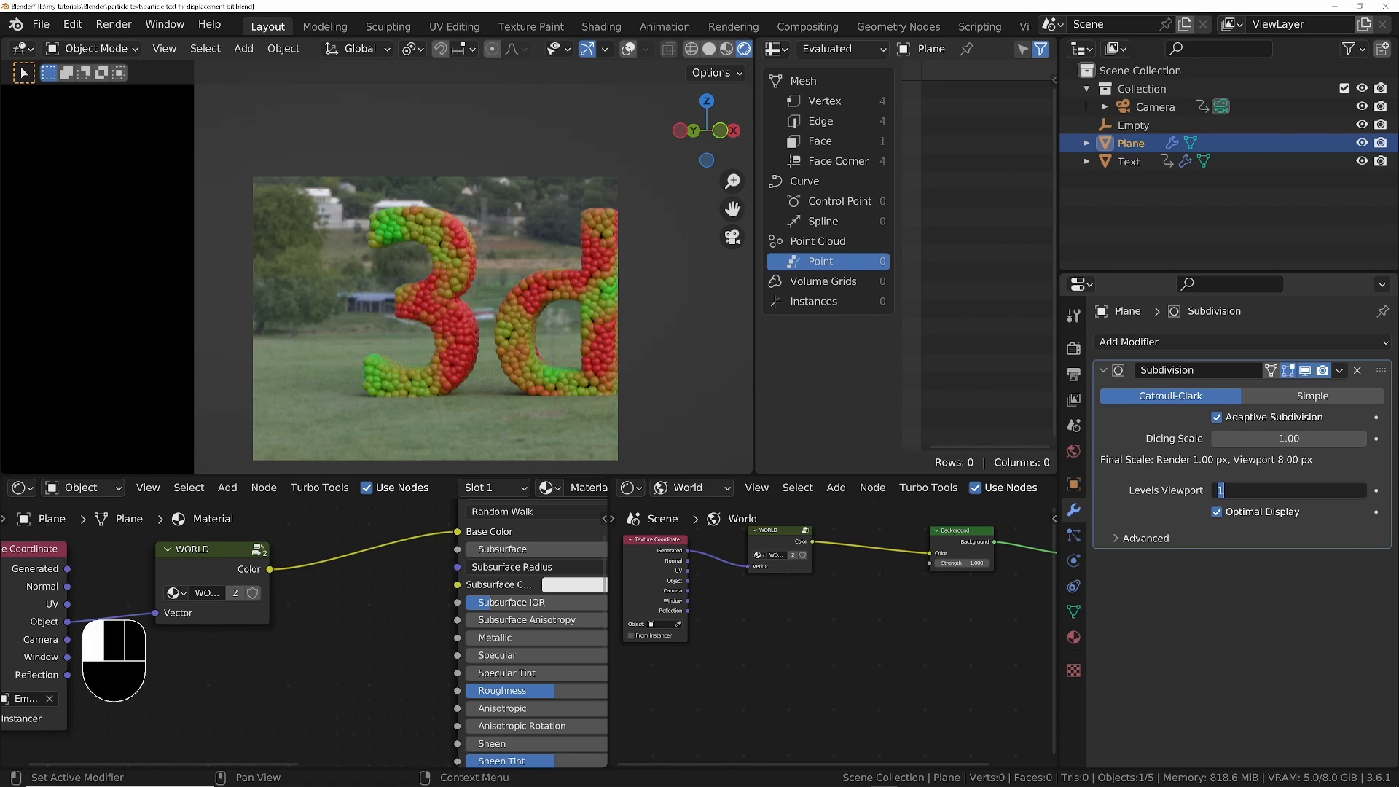
text(0)
key(Return)
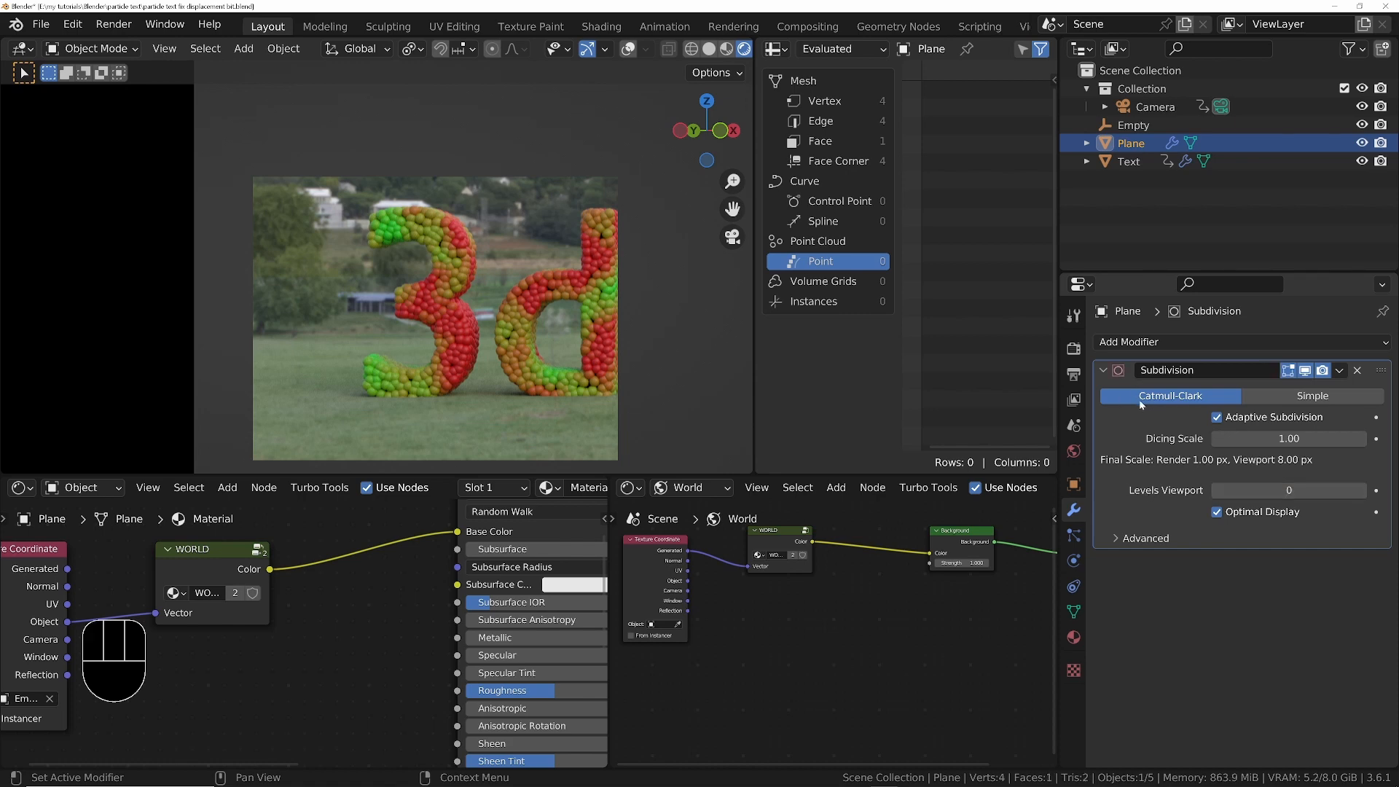
click(1319, 400)
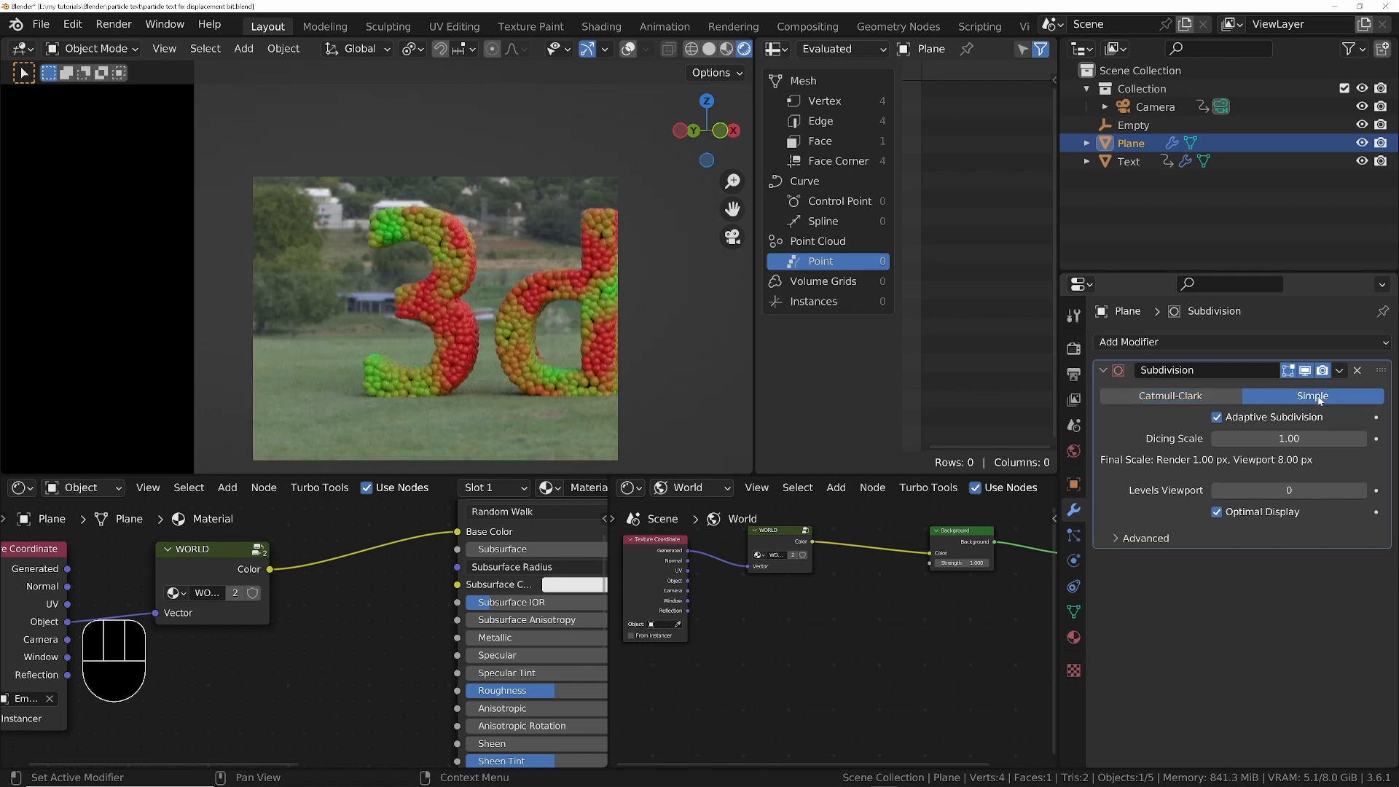
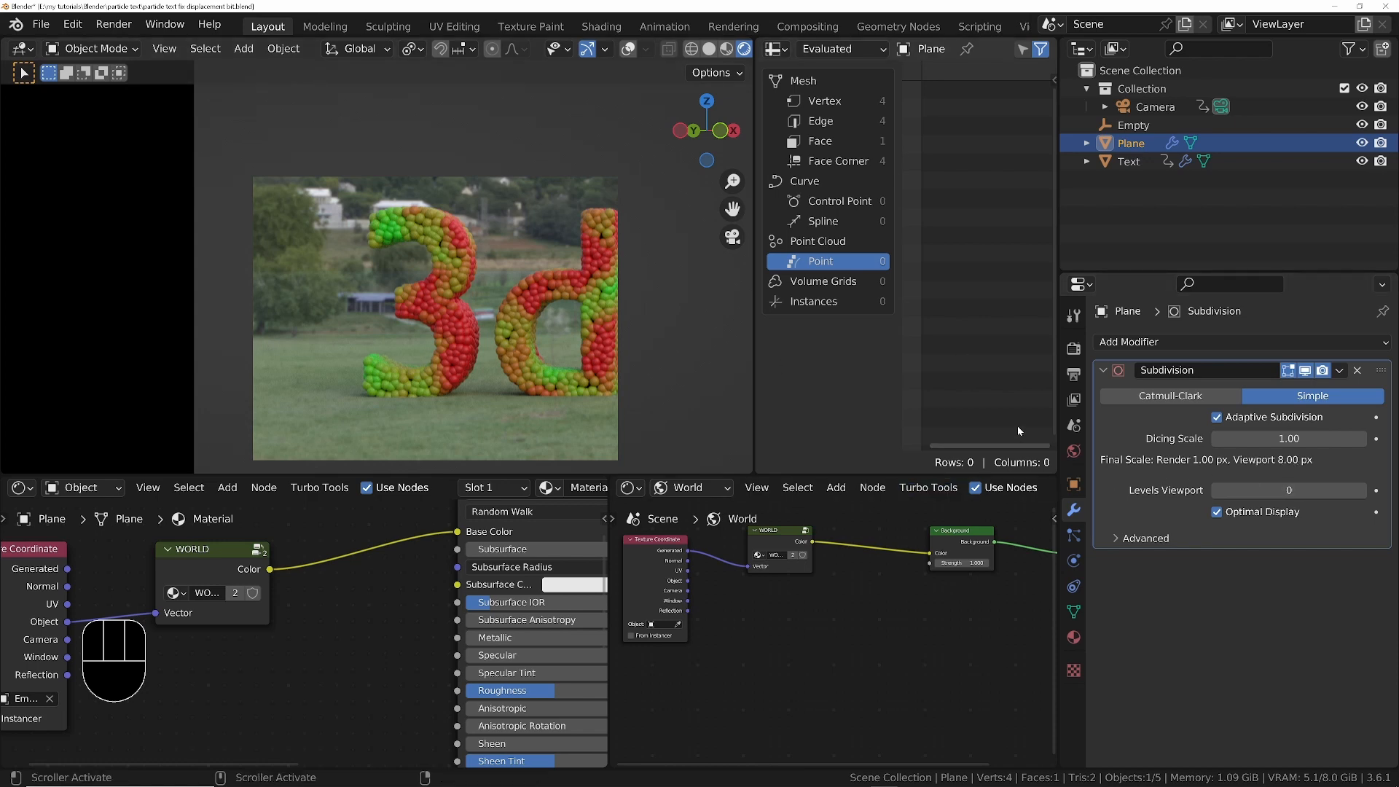
Set both the render and viewport dicing rates to 4 px in the Cycles subdivision settings
click(1073, 351)
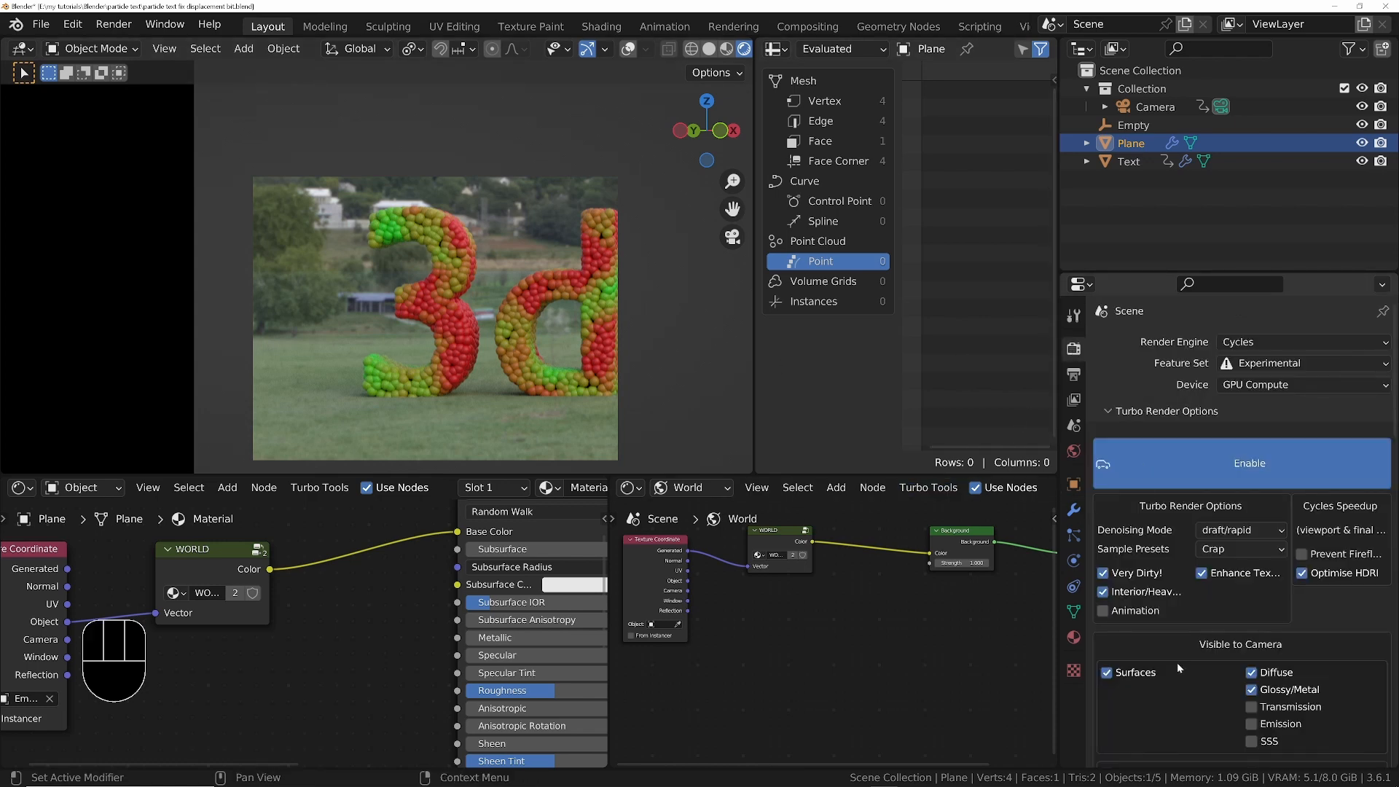
scroll(1178, 662, down, 15)
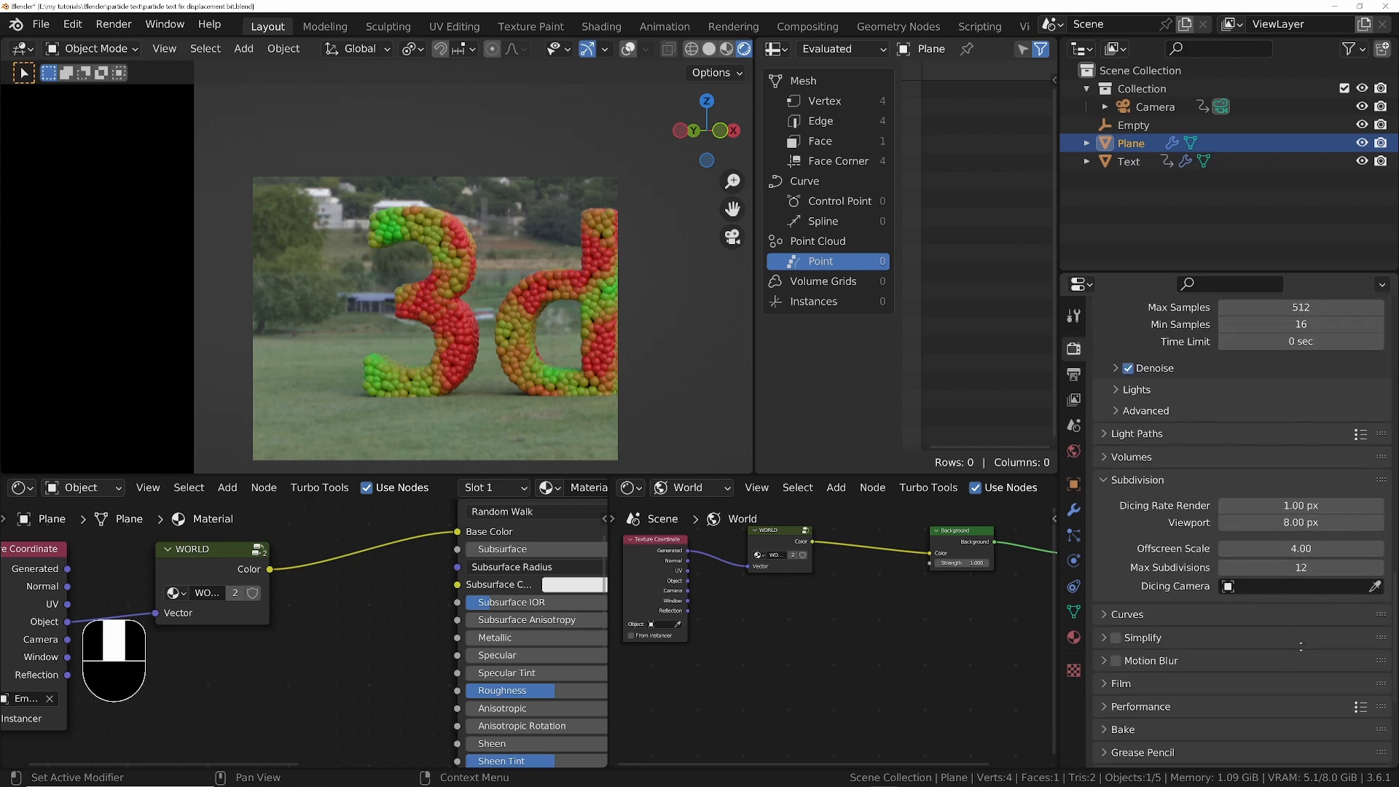
scroll(1301, 646, down, 3)
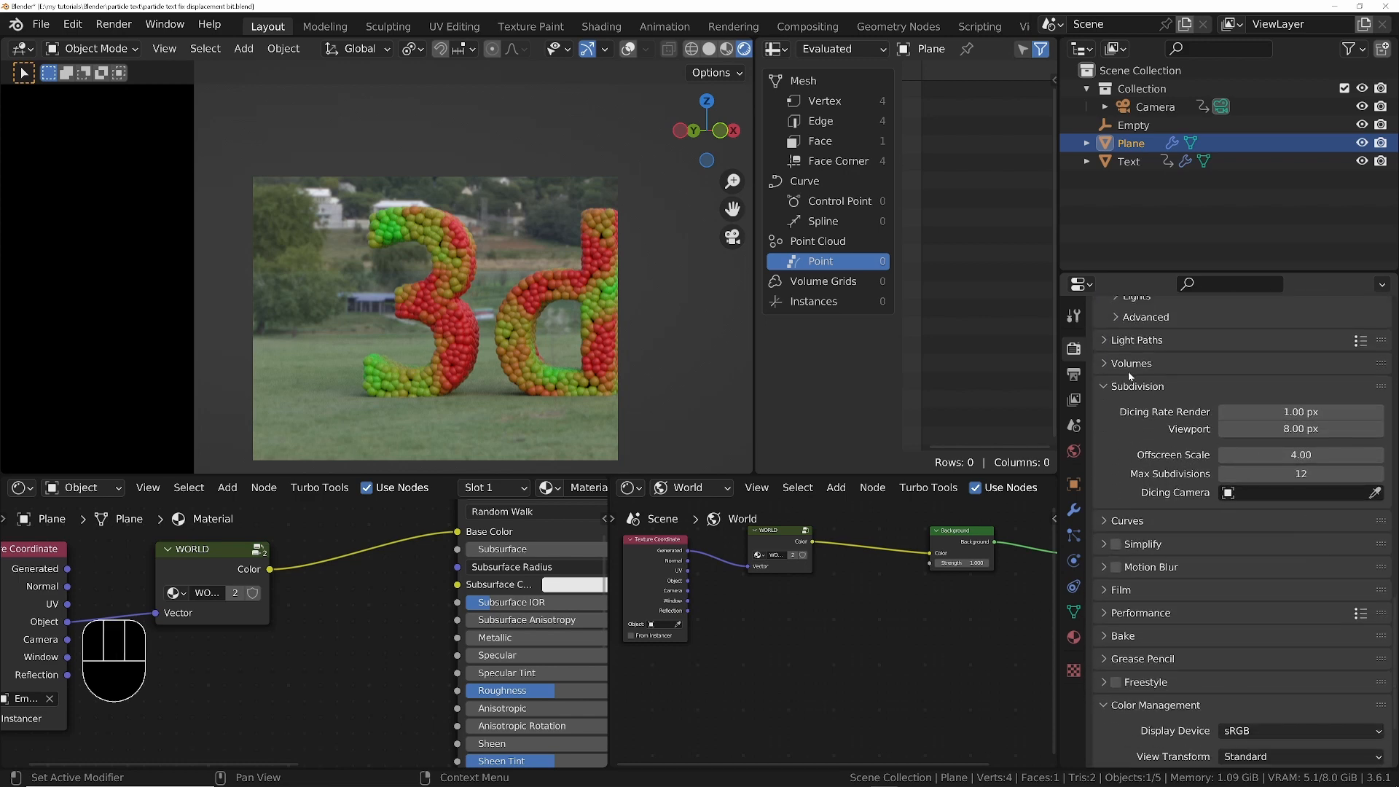
drag(1283, 412, 1283, 430)
text(4)
key(Return)
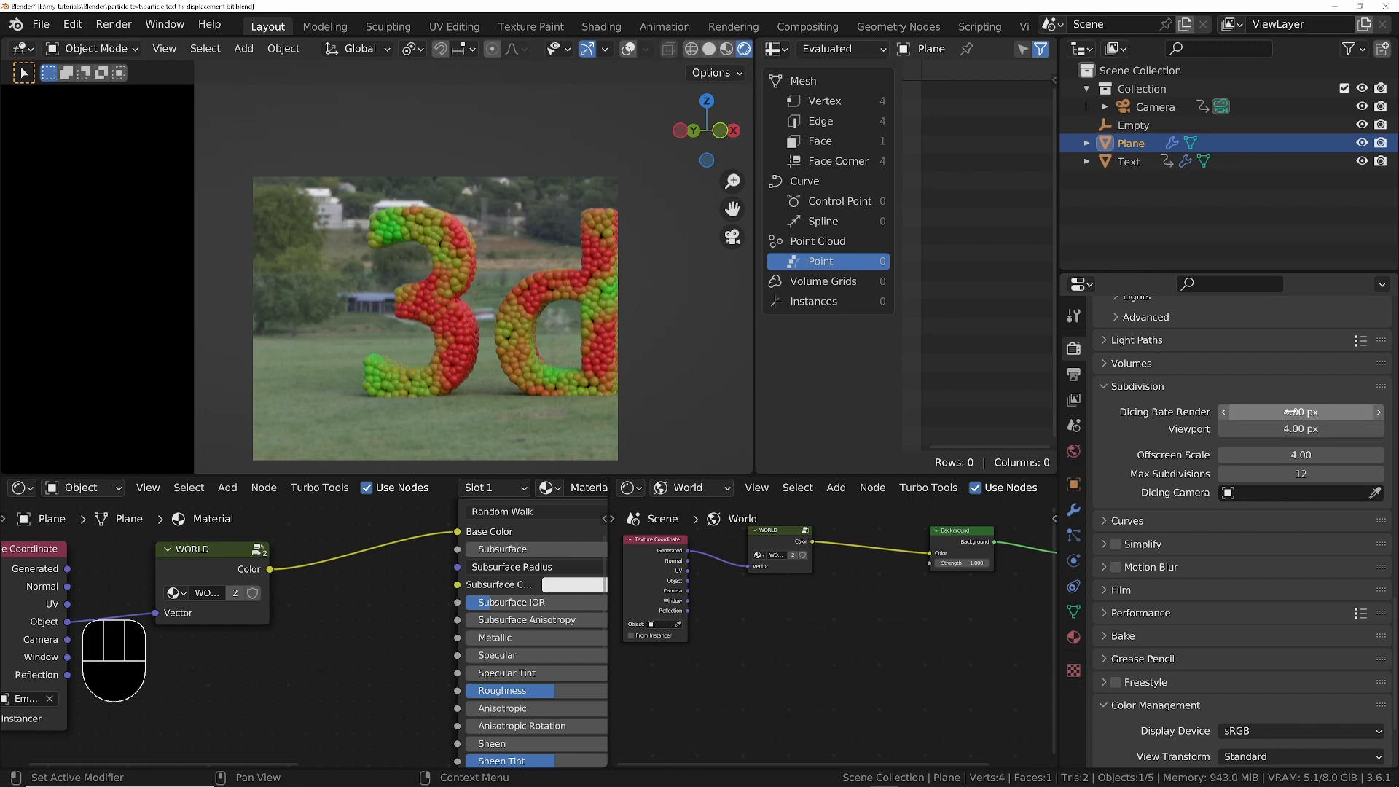
click(1074, 511)
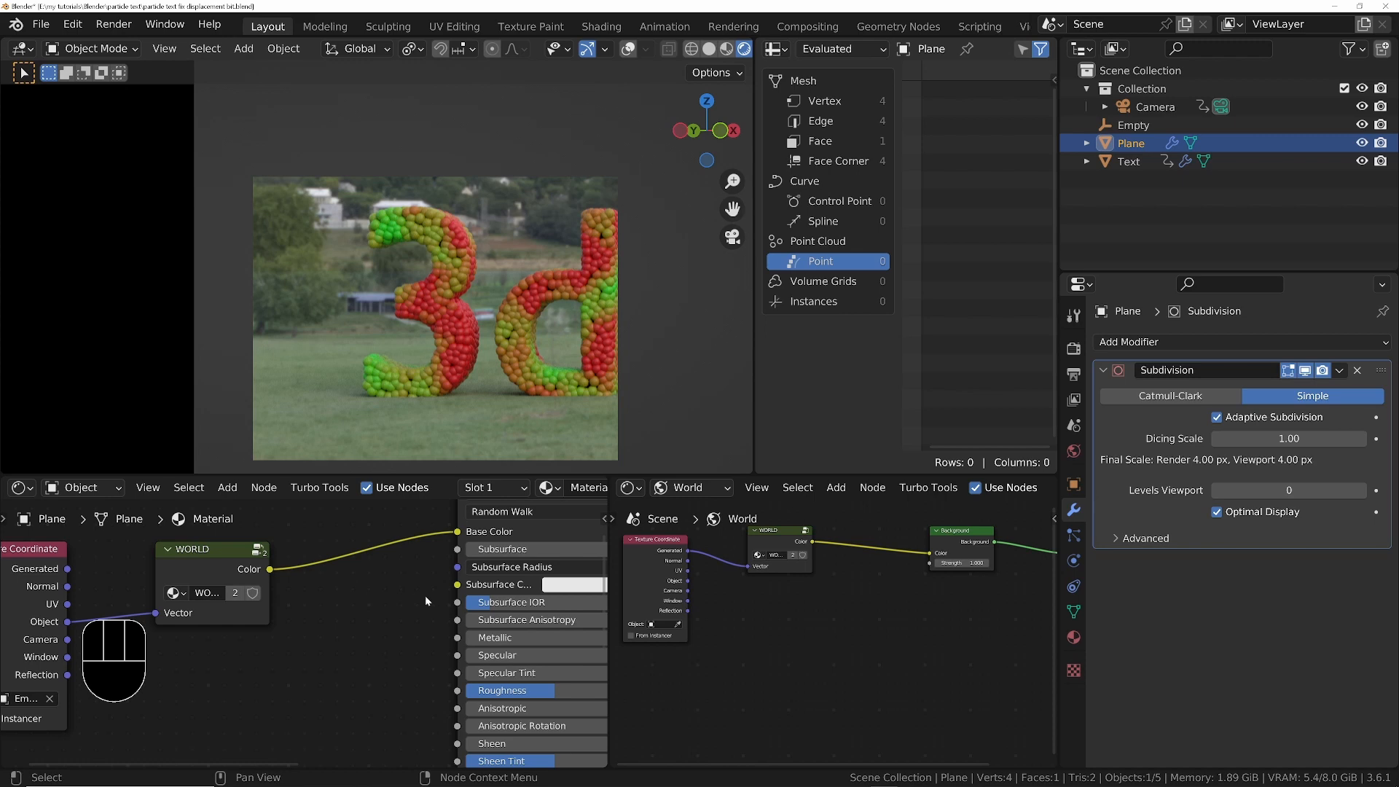
Add a Displacement node to the plane's material, beside the Material Output node
scroll(408, 609, down, 3)
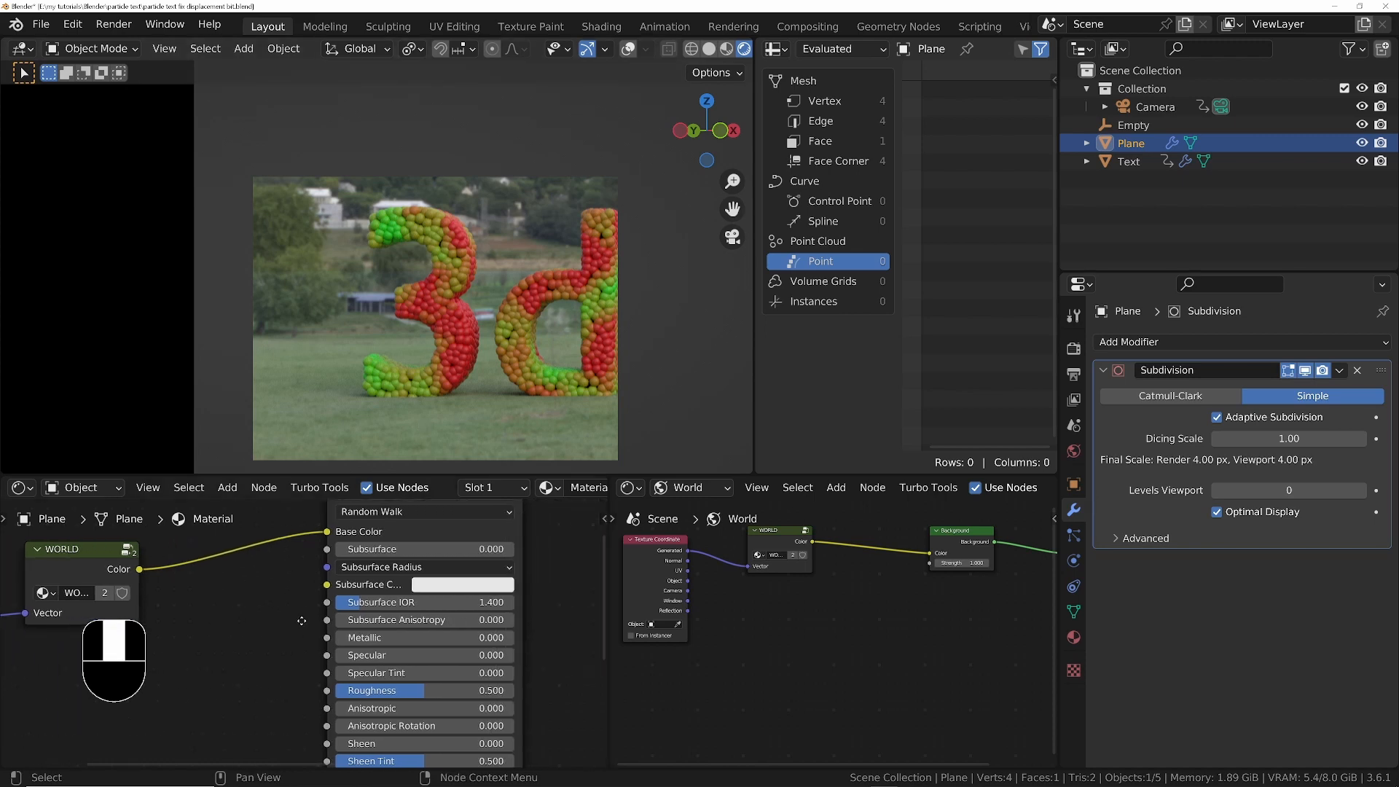
scroll(475, 627, down, 1)
middle_drag(515, 614, 345, 622)
middle_drag(467, 599, 468, 632)
key(shift+a)
text(disp)
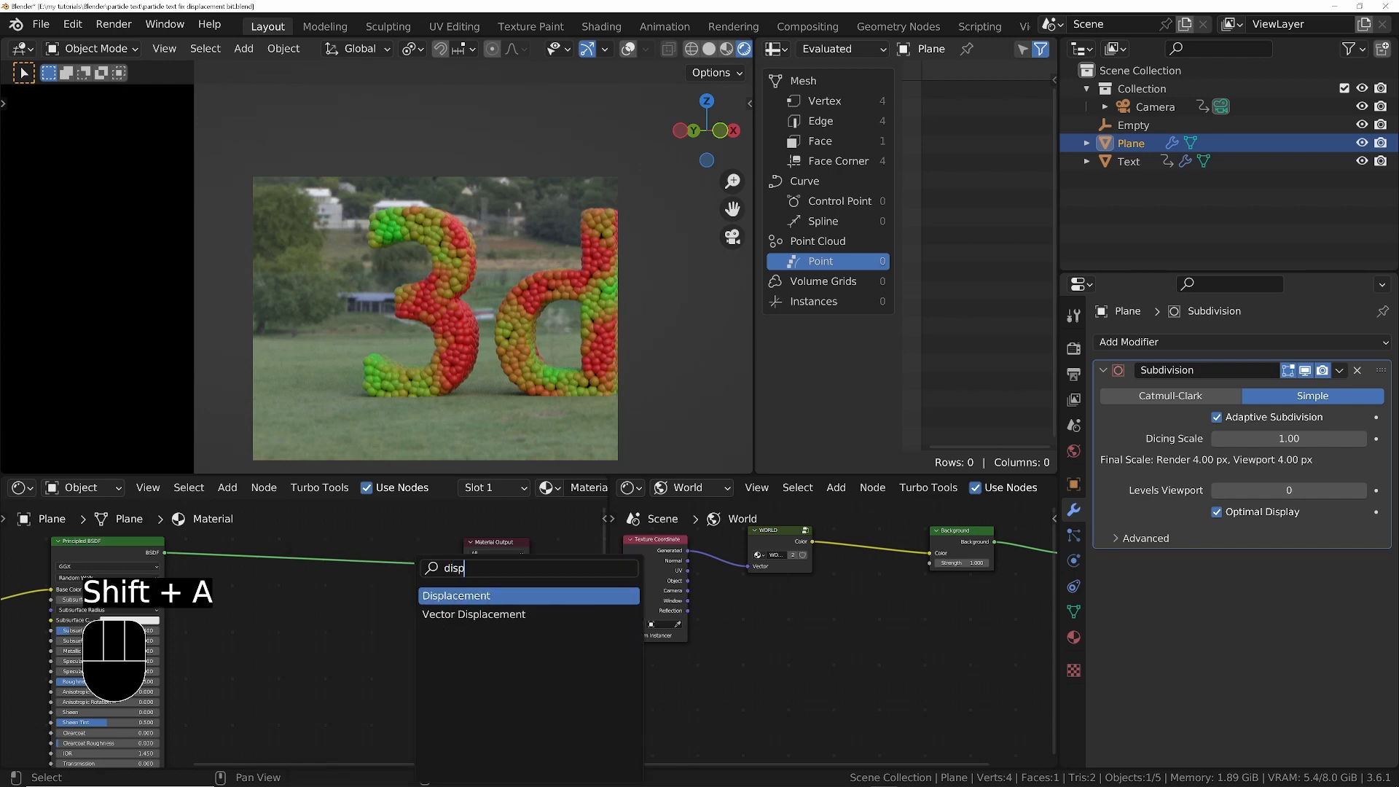
key(Return)
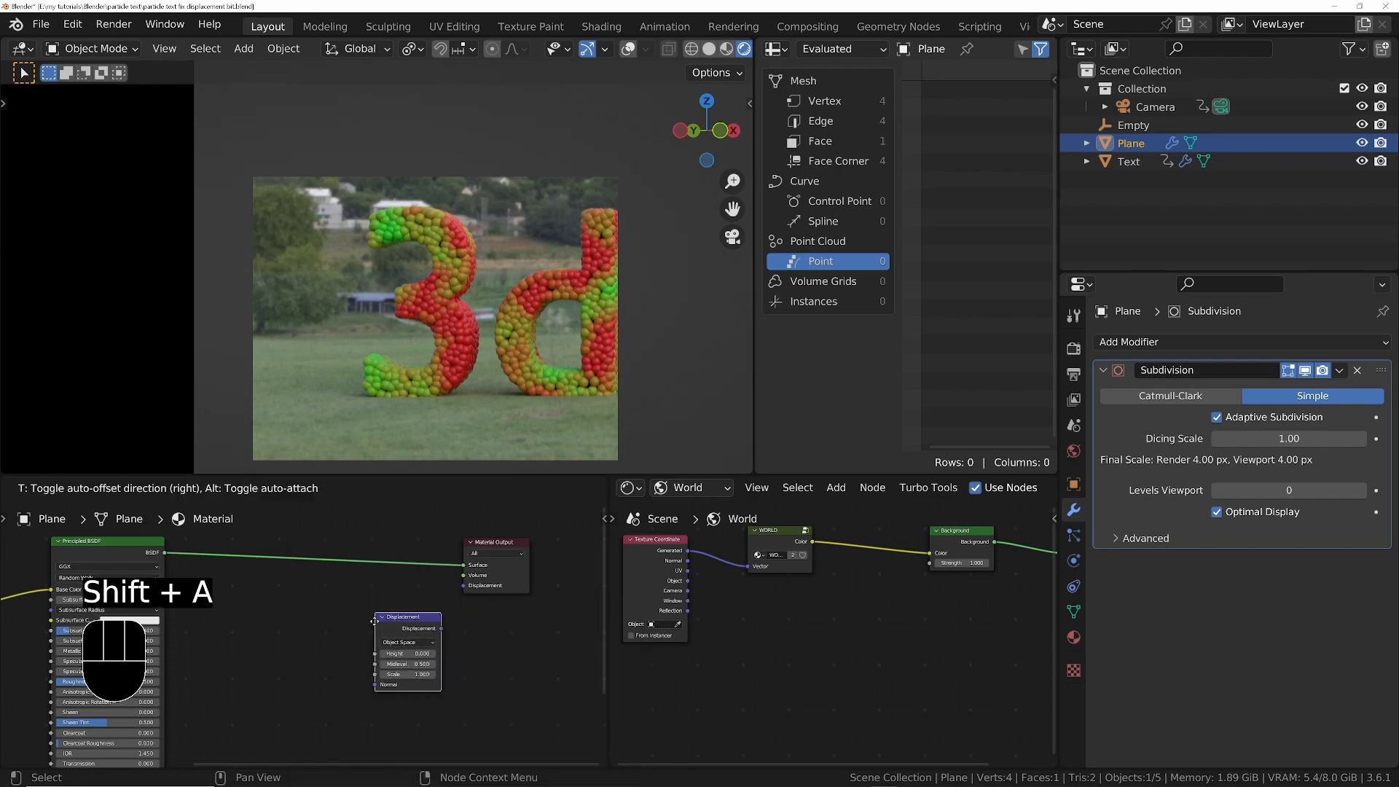
click(365, 599)
Add a Noise Texture node beside the Displacement node in the plane's material
key(shift+a)
text(noise)
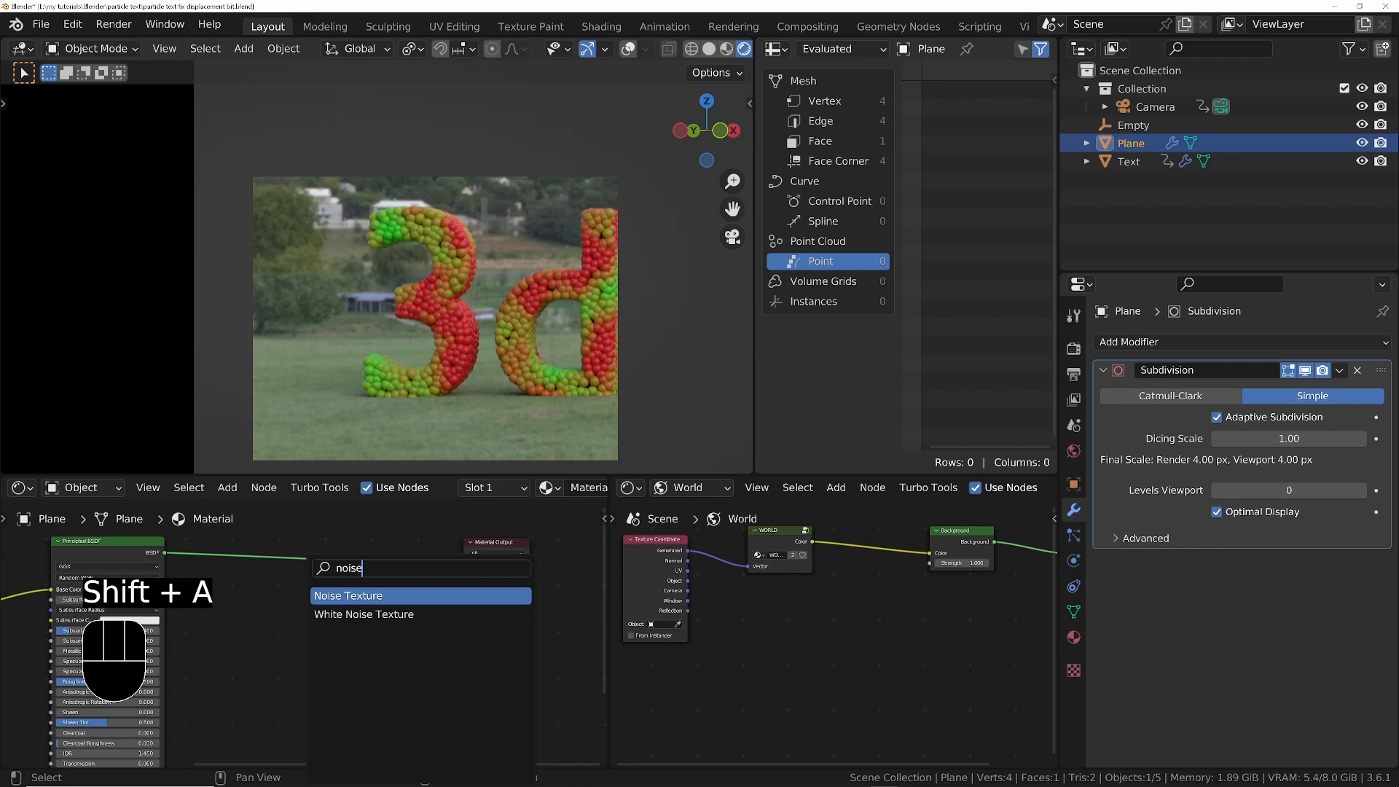
key(Return)
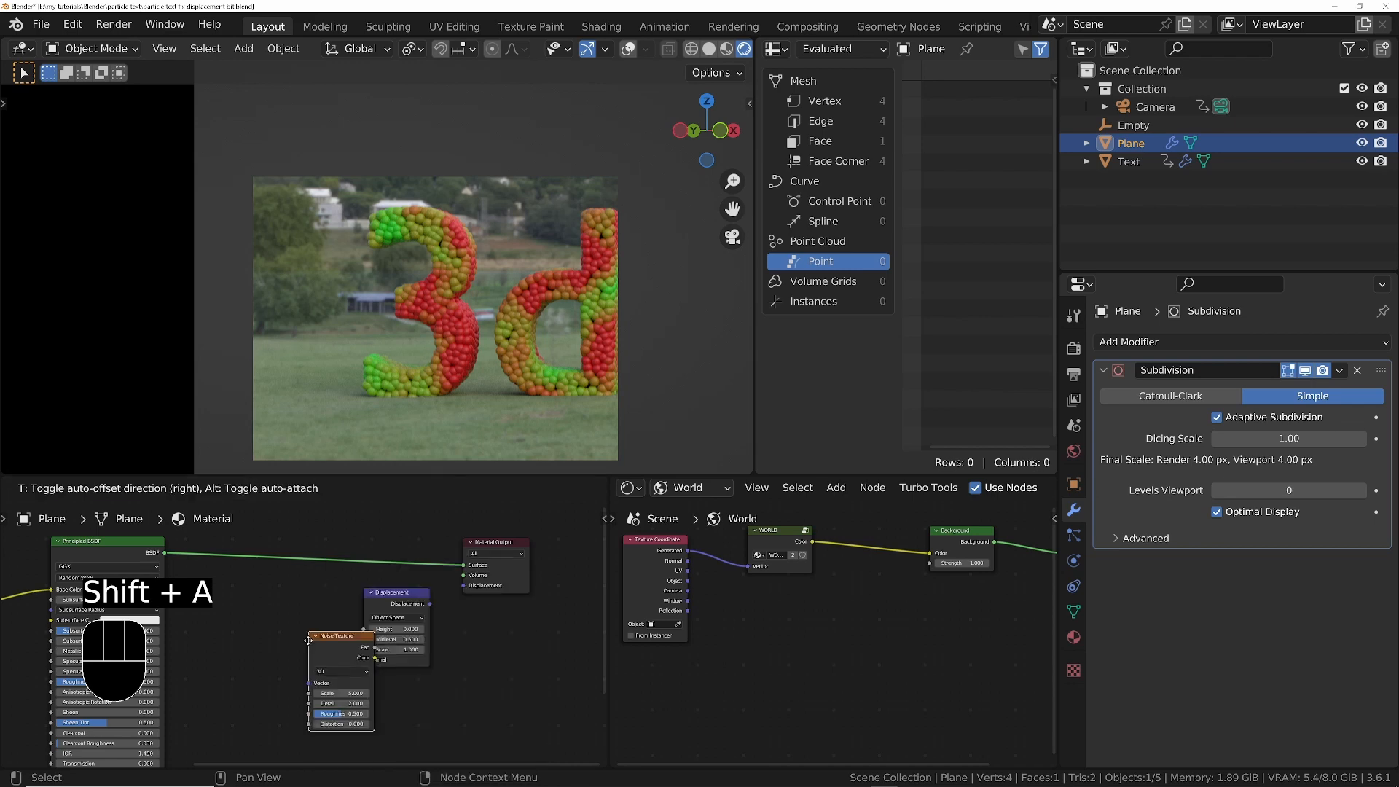
click(314, 623)
scroll(379, 641, up, 2)
middle_drag(396, 639, 390, 633)
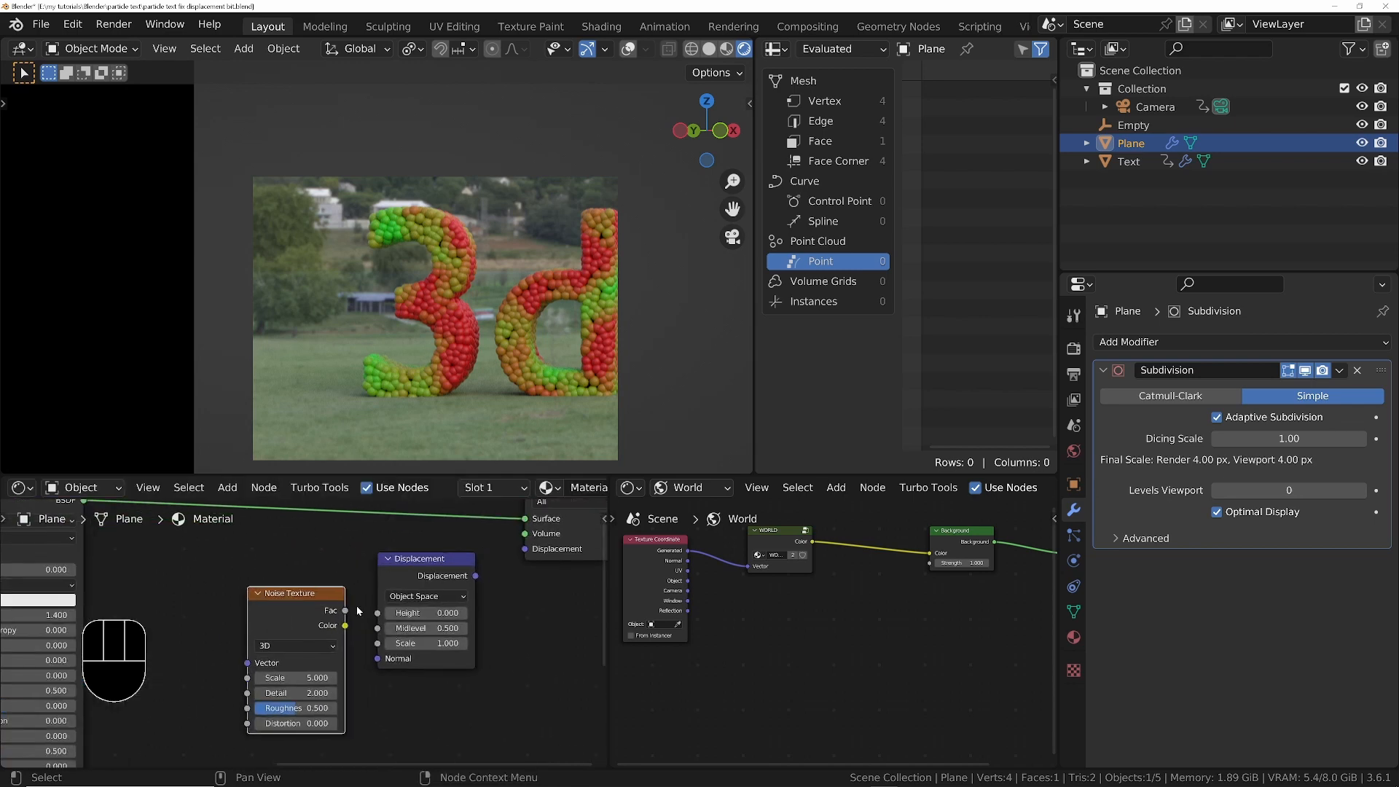
Link the noise Fac to the Displacement node's Height and its output to the Material Output's Displacement
drag(347, 610, 377, 613)
middle_drag(471, 585, 377, 684)
drag(380, 678, 433, 649)
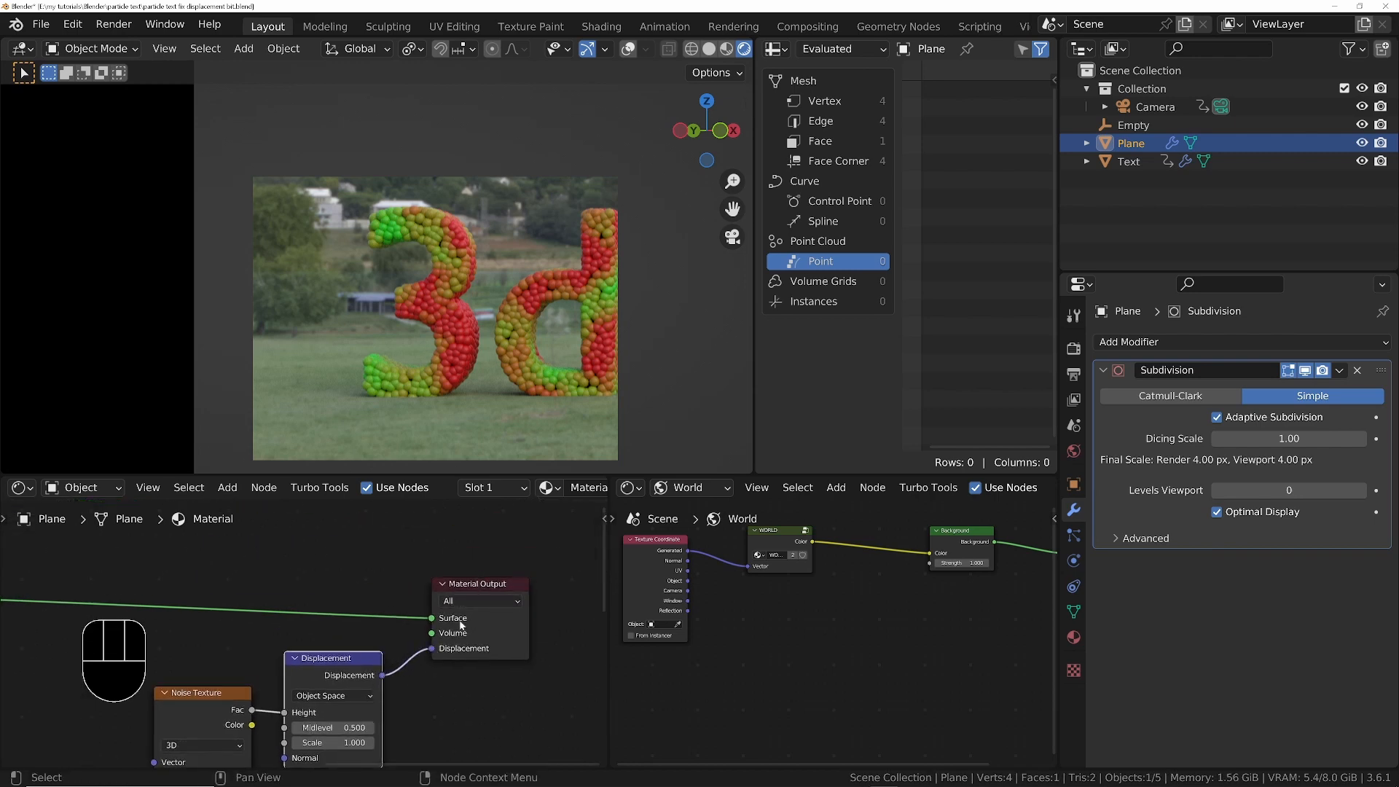
Set the Noise Texture's Scale to 500
middle_drag(461, 625, 511, 532)
scroll(278, 653, up, 3)
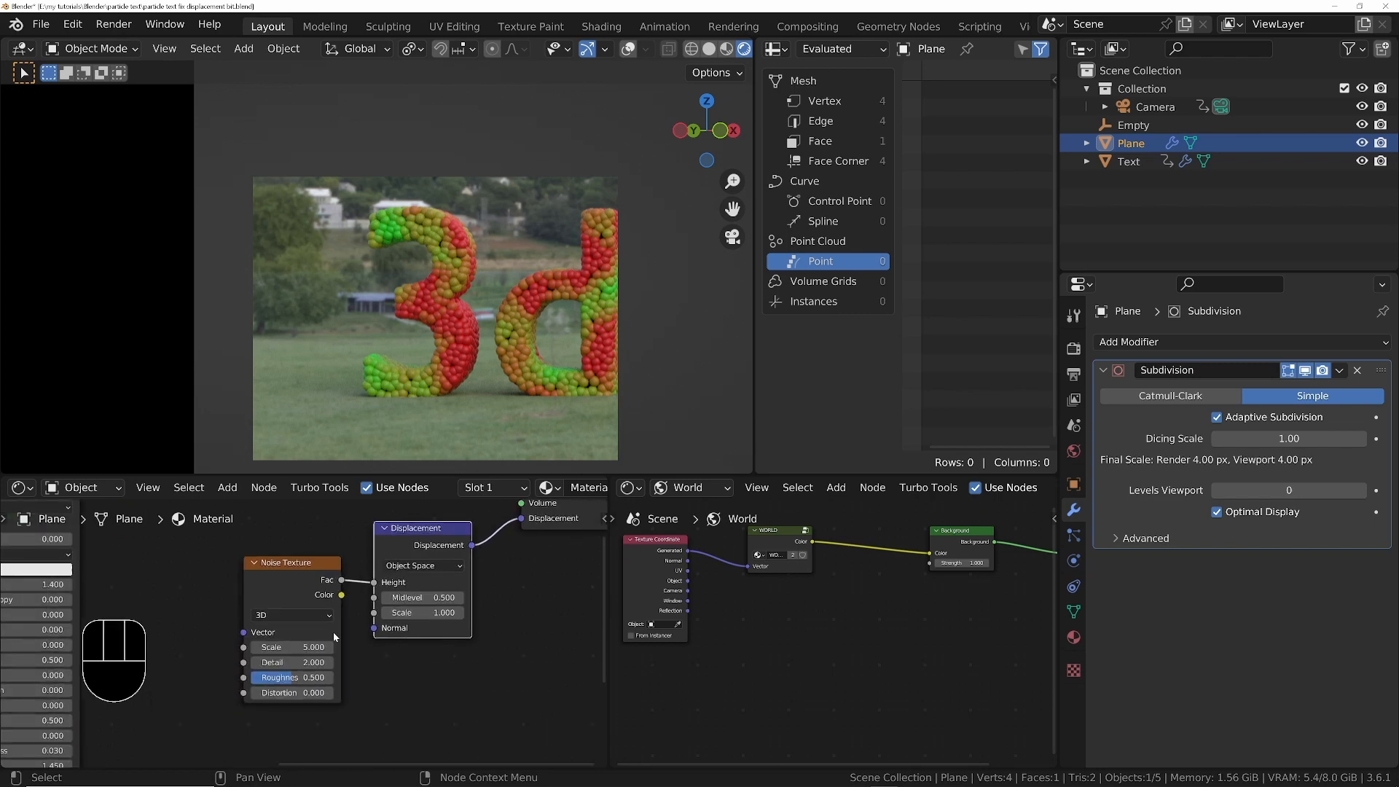
click(279, 653)
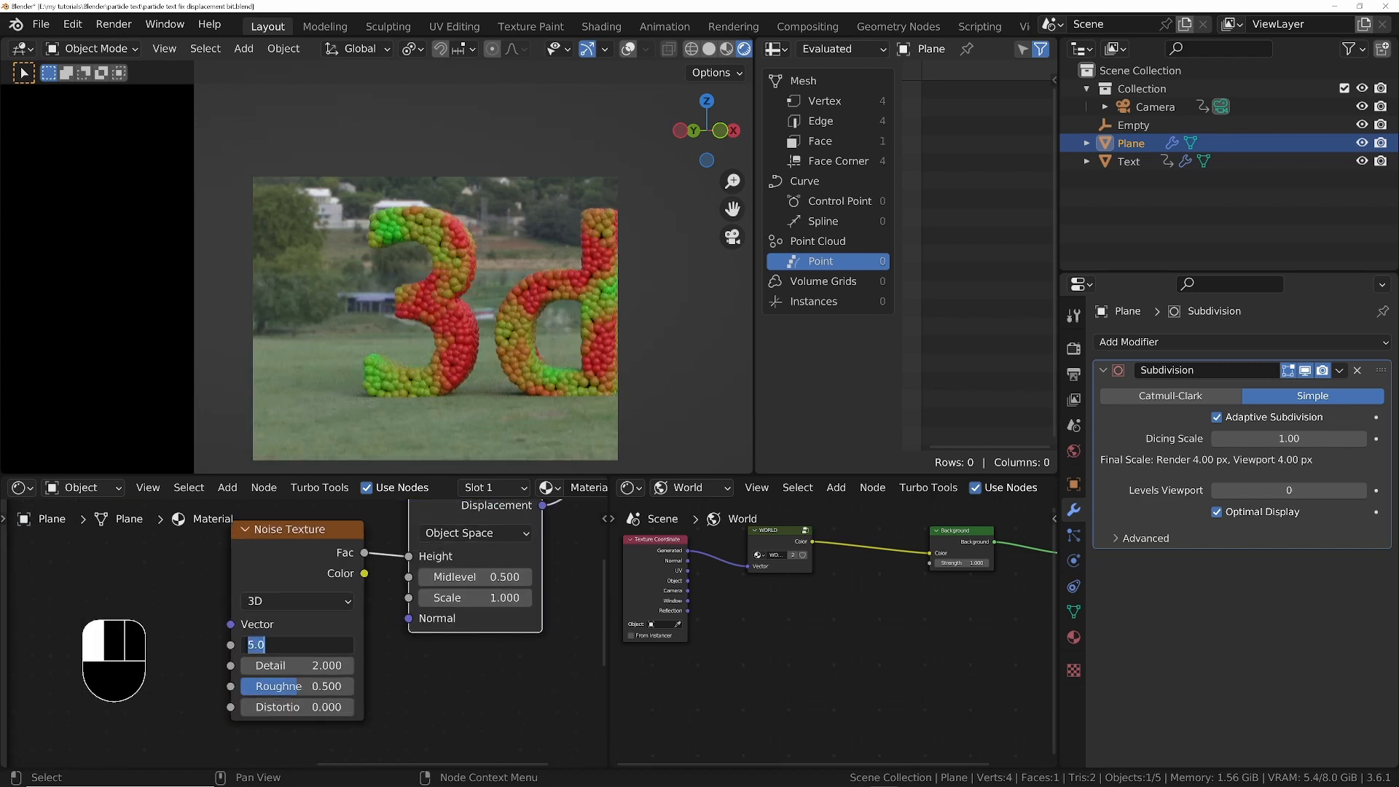
text(500)
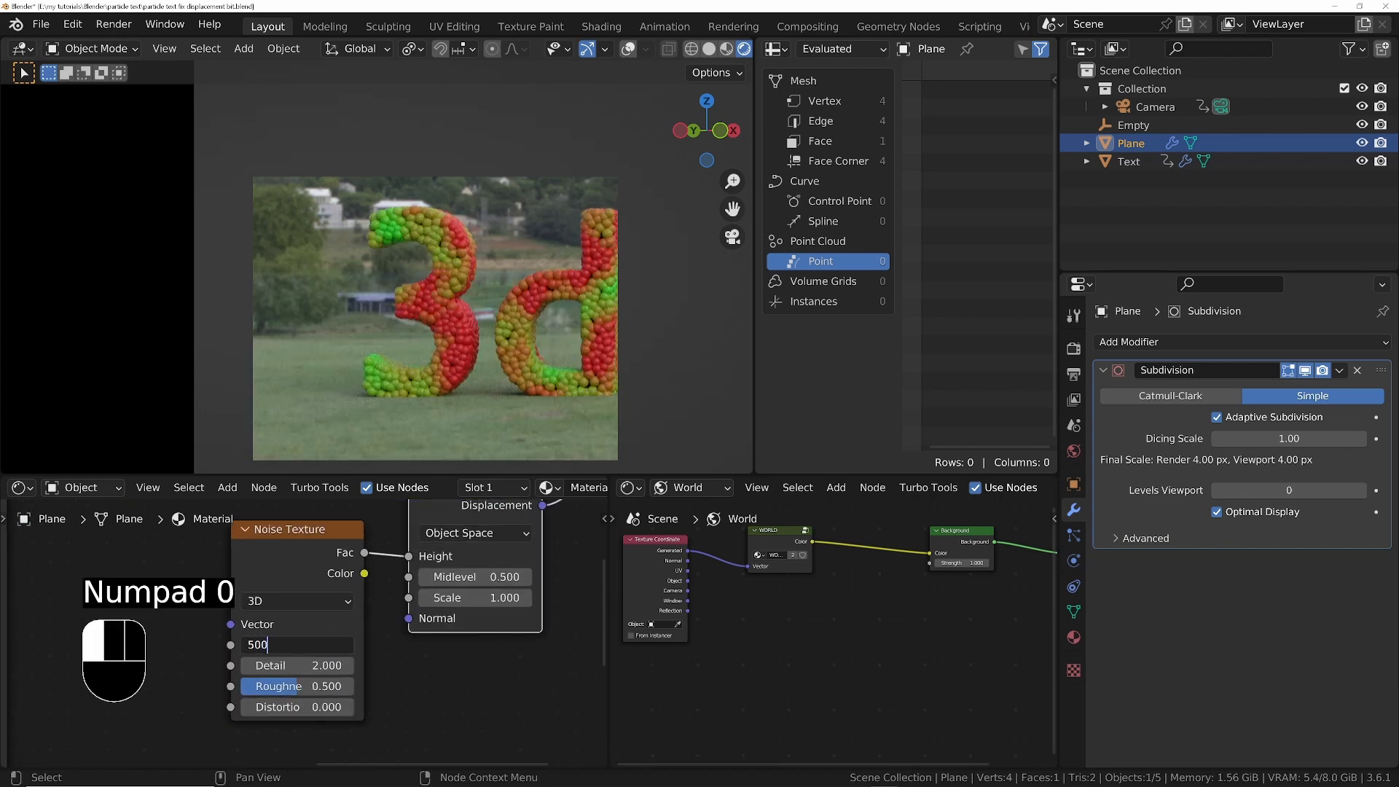
key(Return)
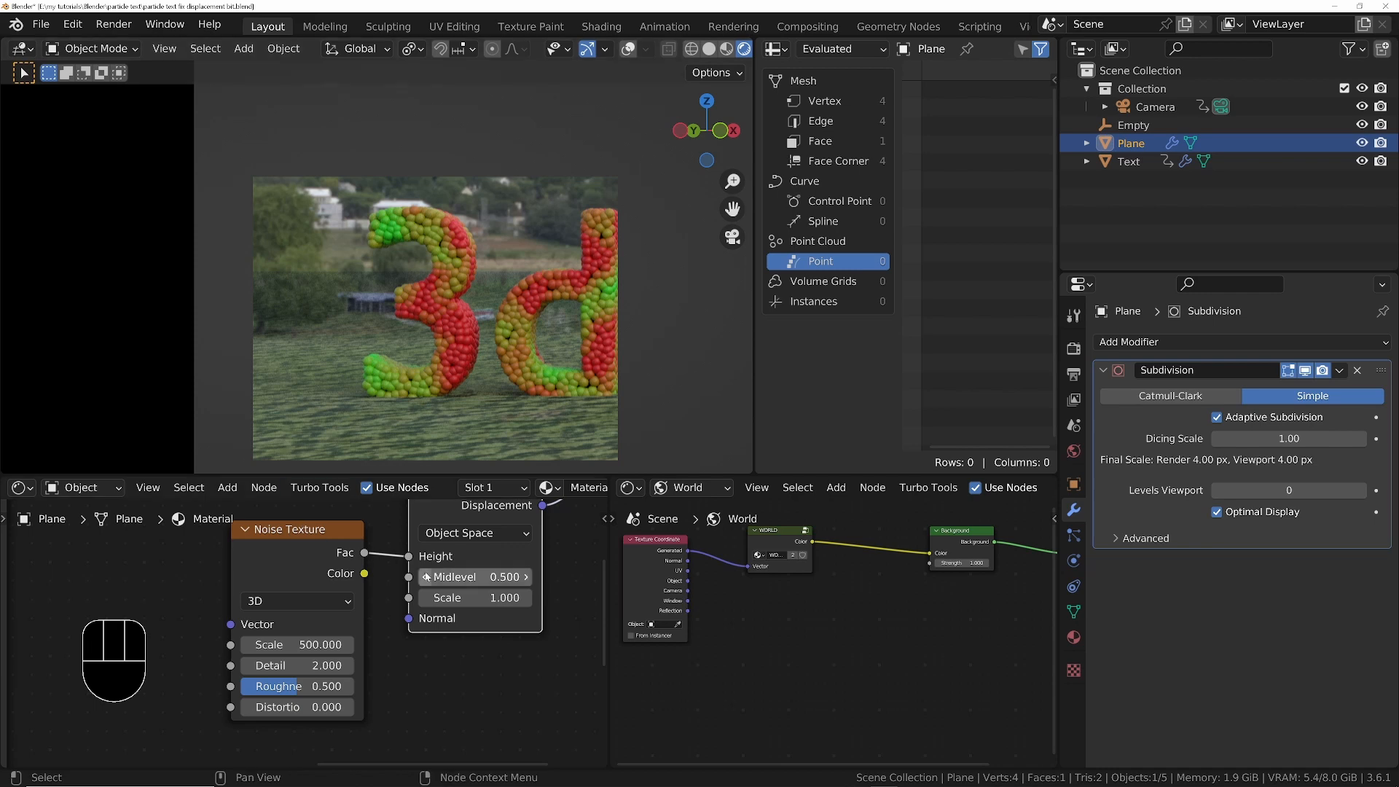
Change the plane material's surface displacement method to Displacement Only
click(1076, 638)
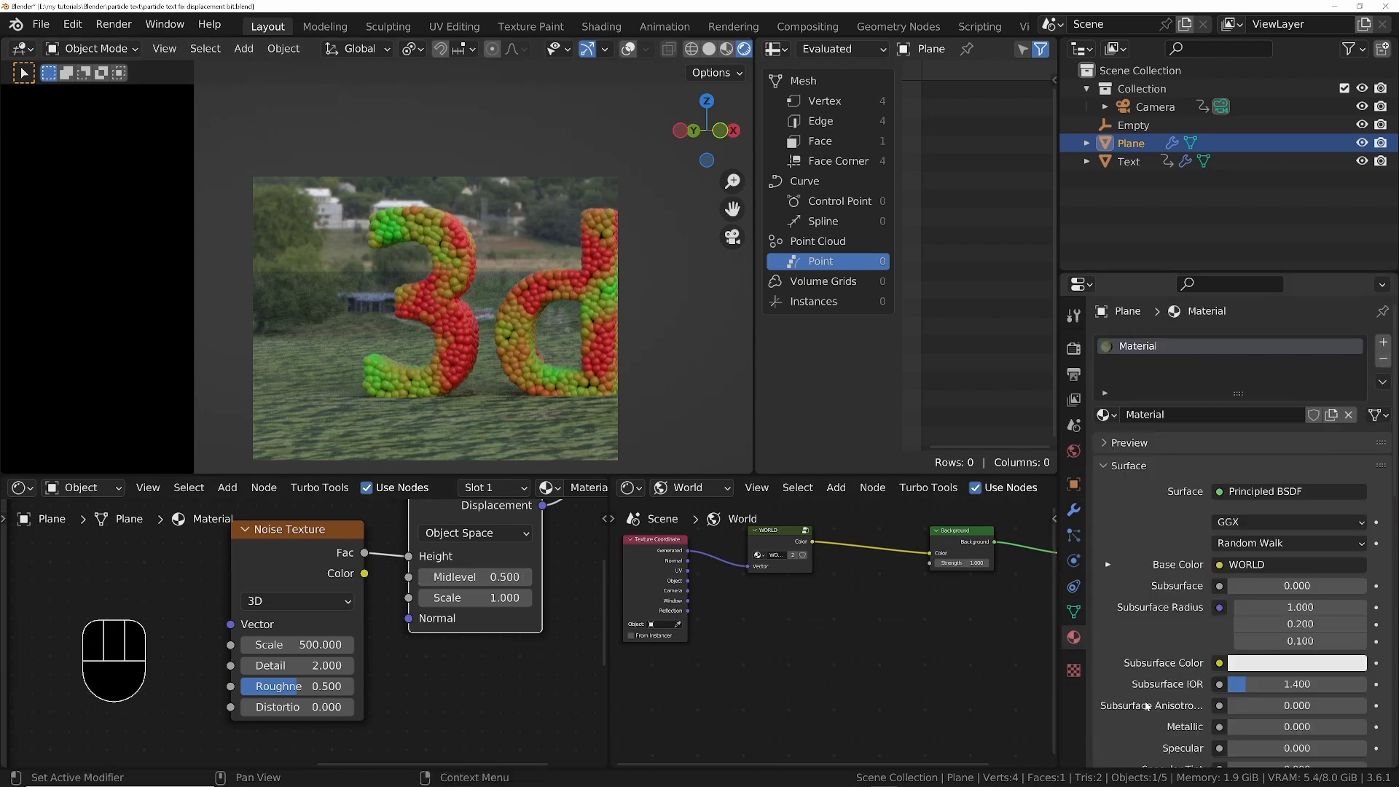
scroll(1103, 613, down, 15)
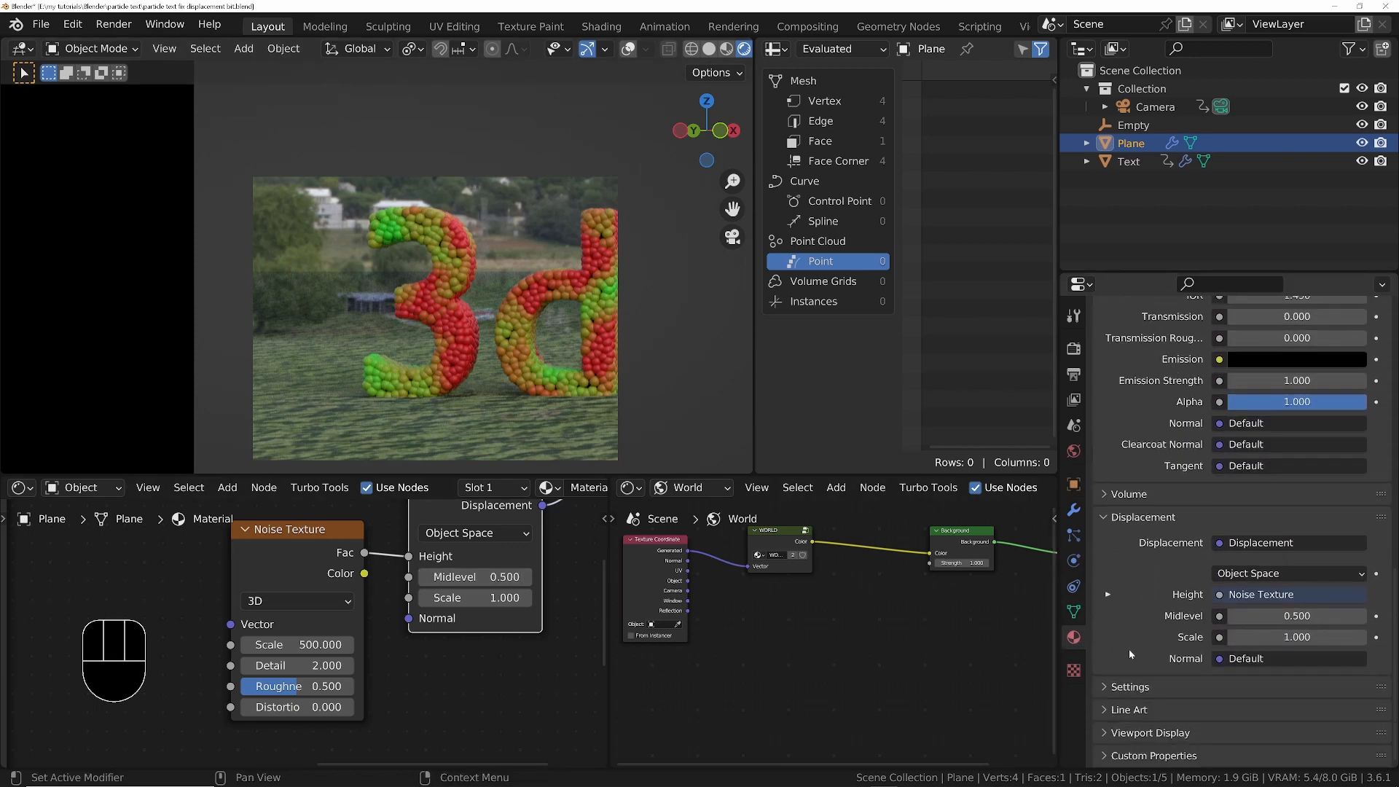
click(1130, 686)
scroll(1144, 525, down, 6)
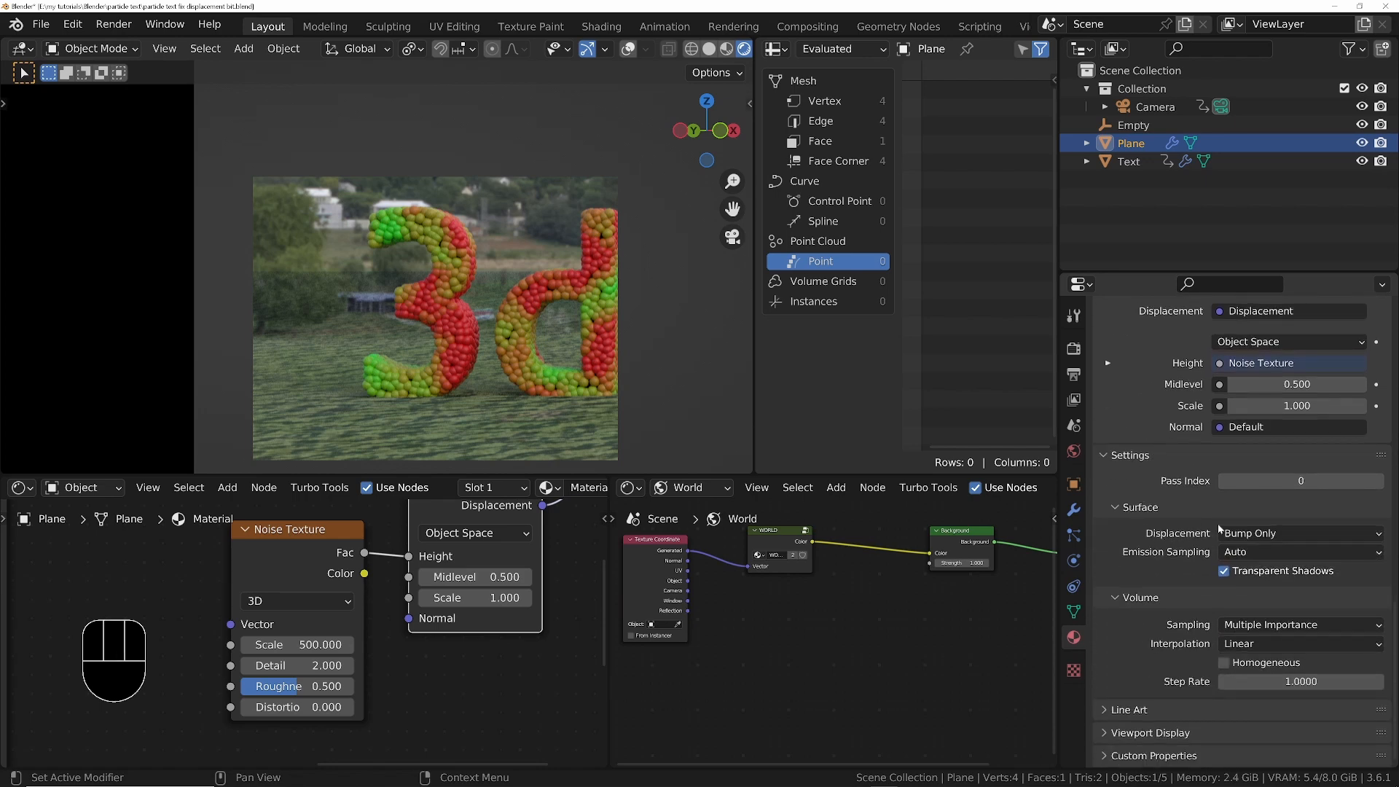
drag(1310, 533, 1287, 573)
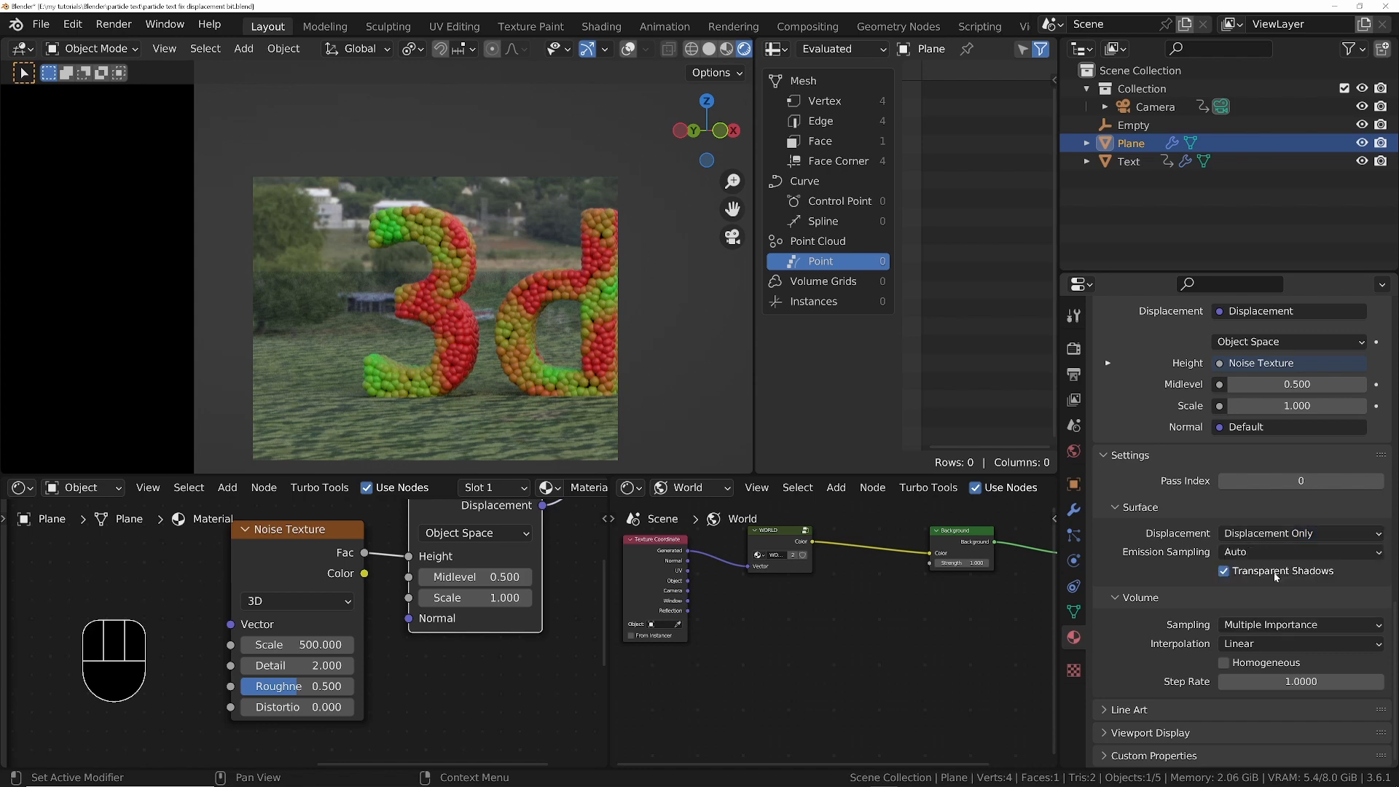
Set the Displacement node's Scale to 0.2
scroll(387, 634, down, 1)
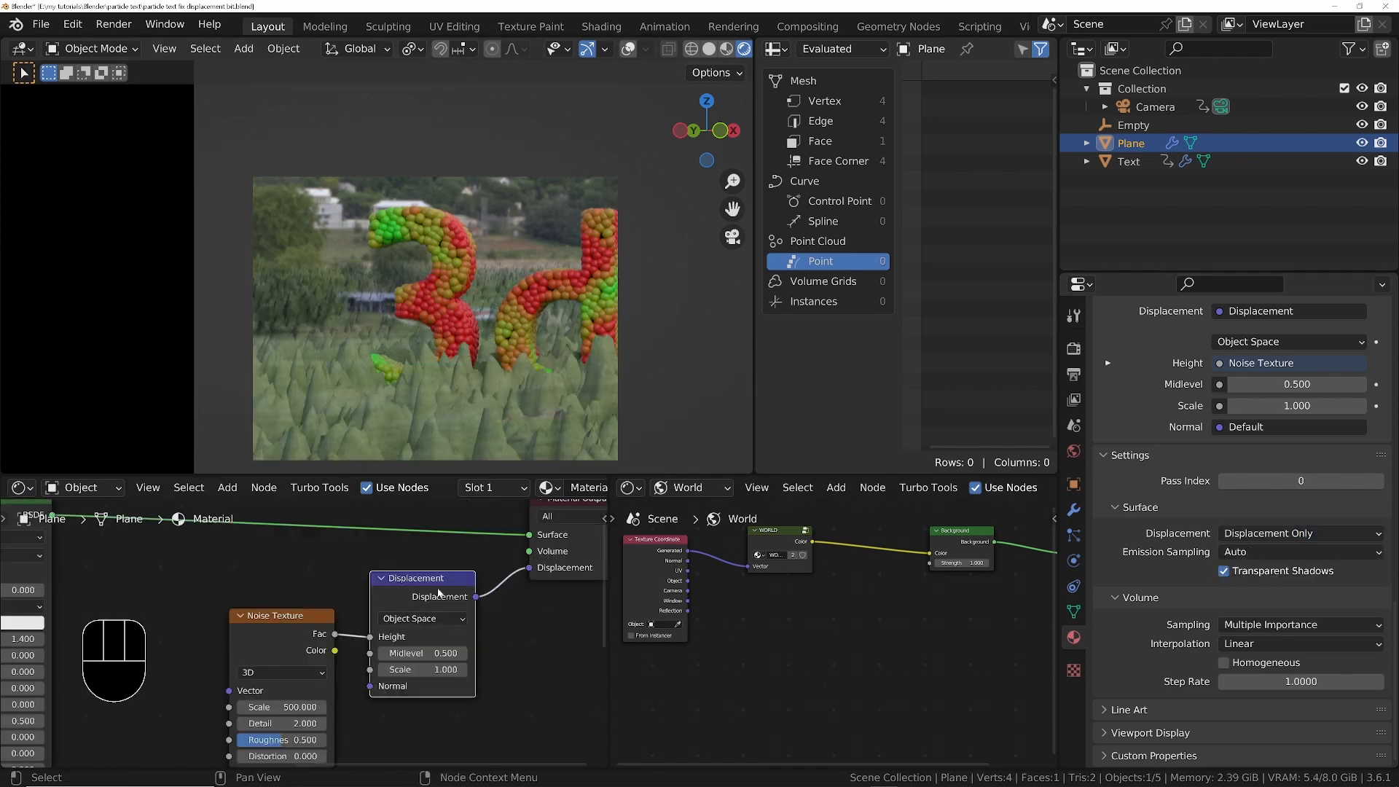
middle_drag(492, 668, 478, 625)
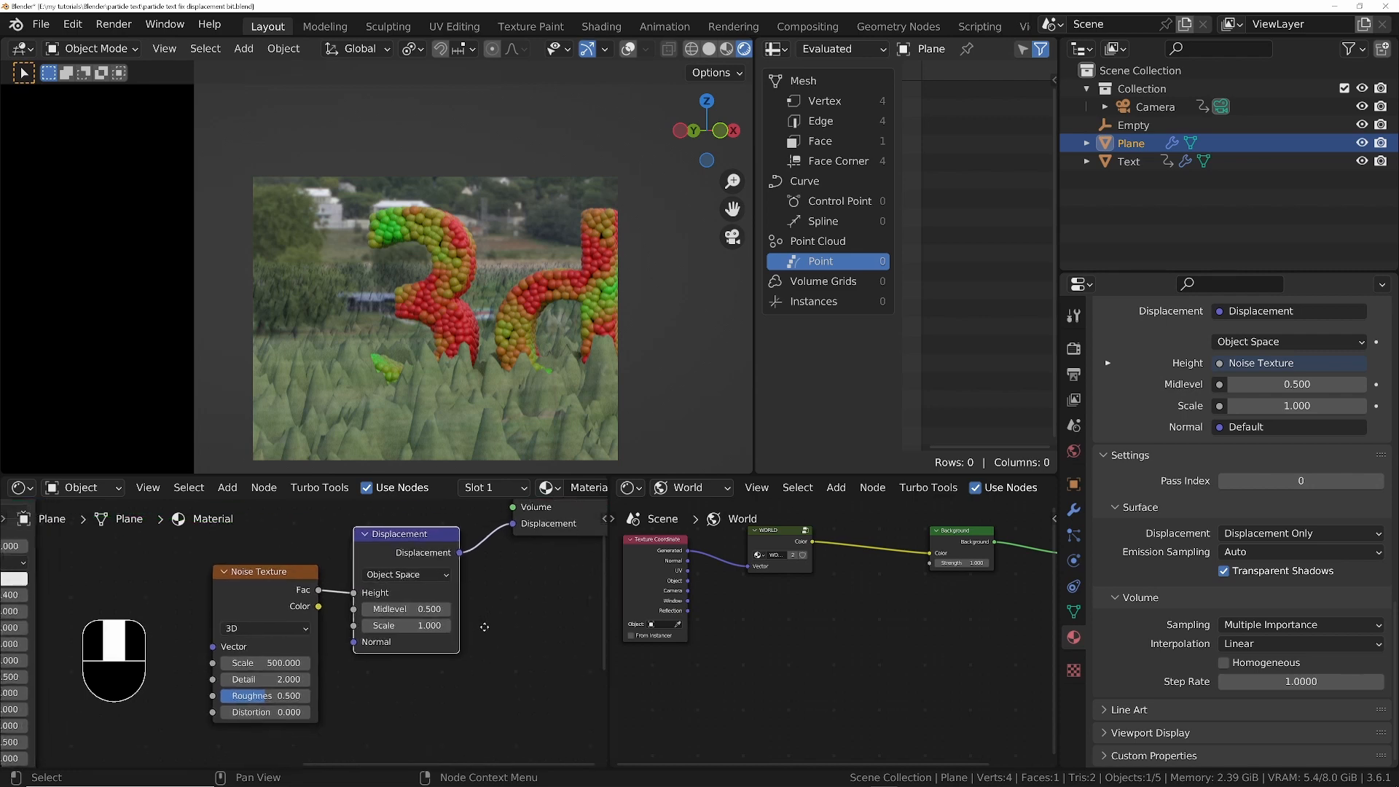
click(408, 626)
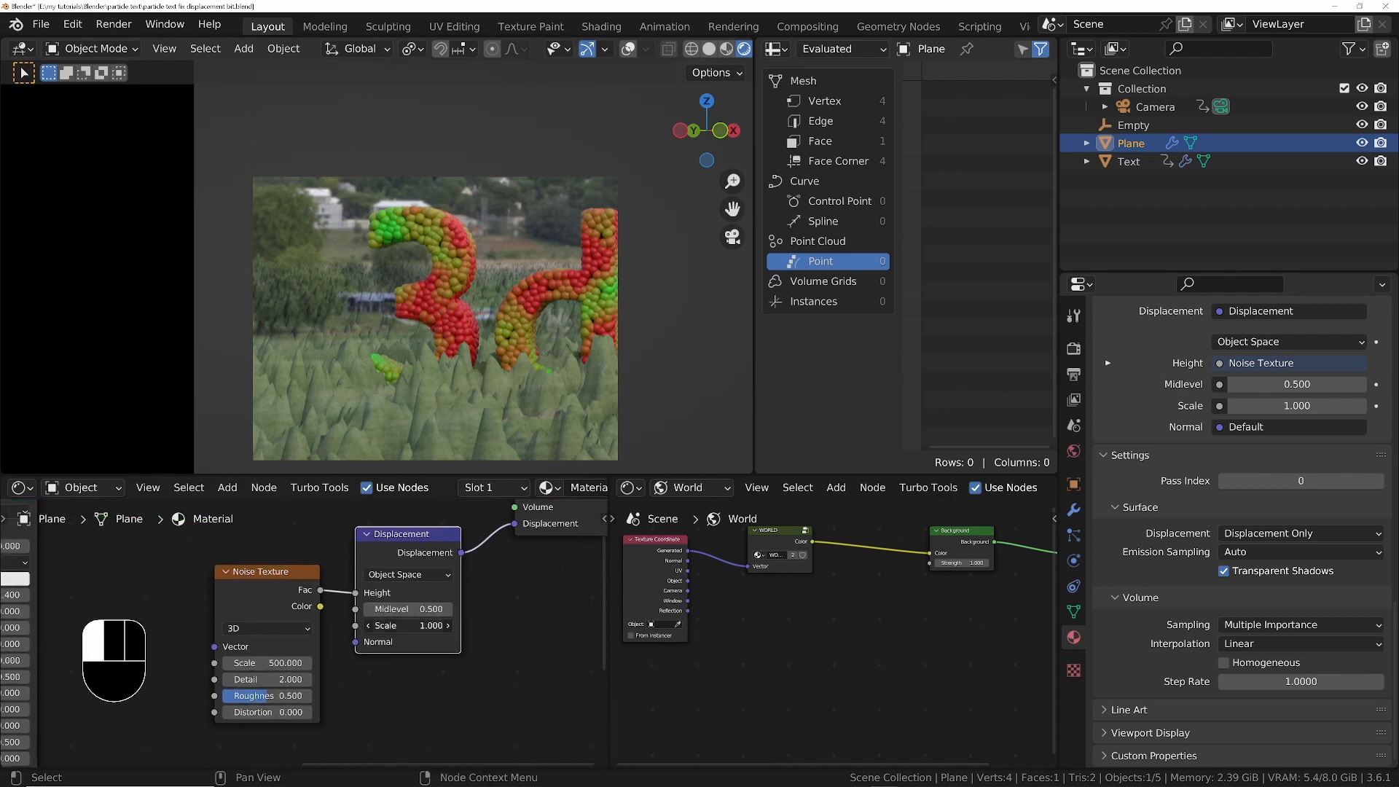
text(0.2)
key(Return)
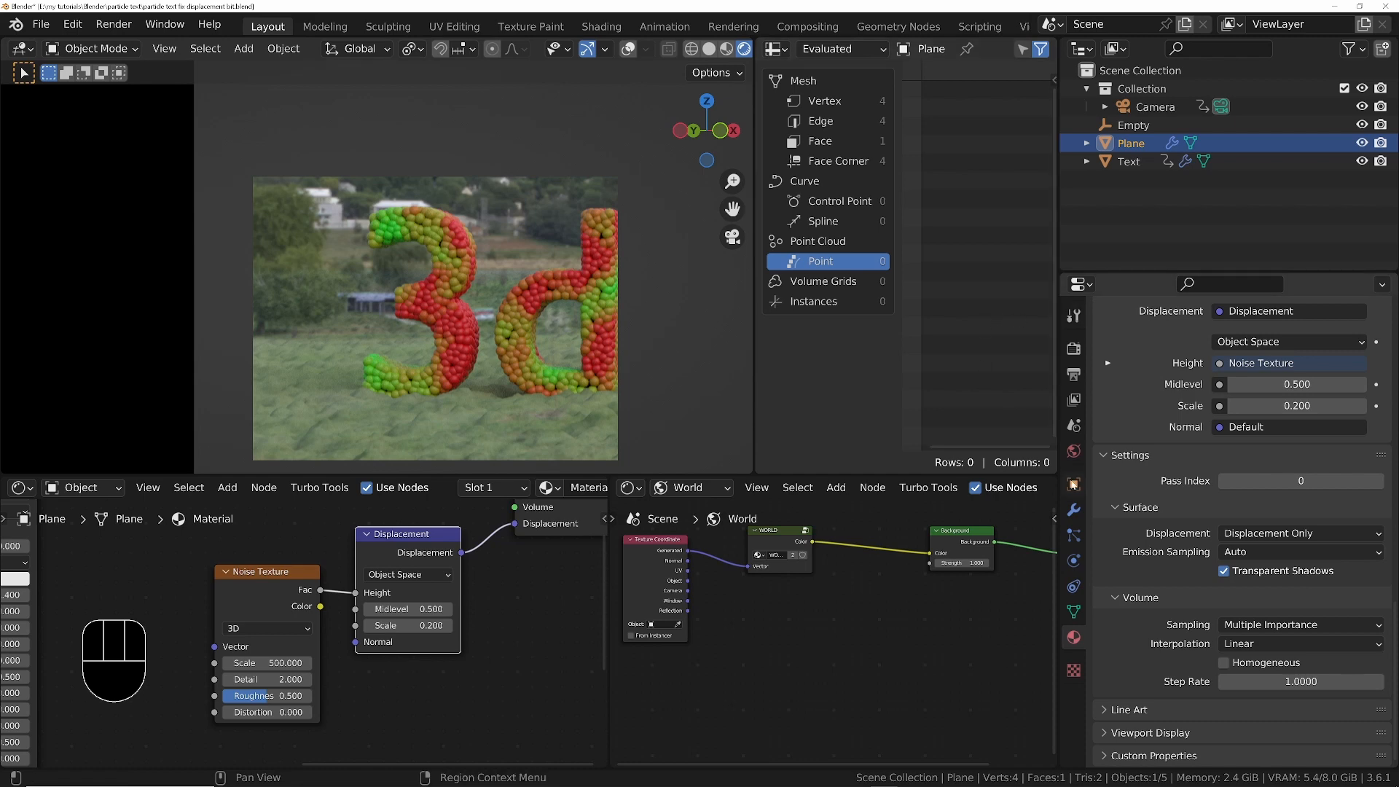
Clear the render region and fit the whole camera frame with the full text in the viewport
click(1074, 510)
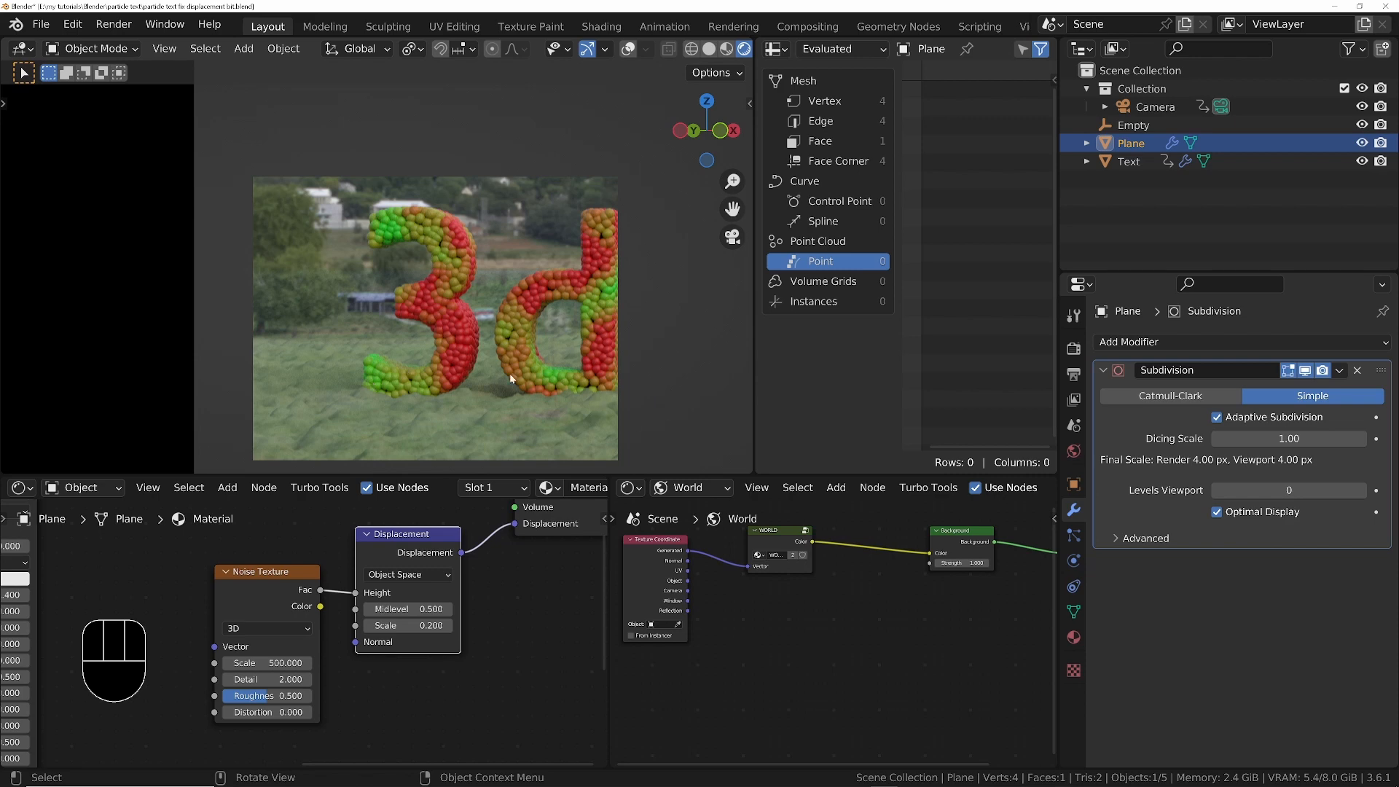
key(ctrl+alt+b)
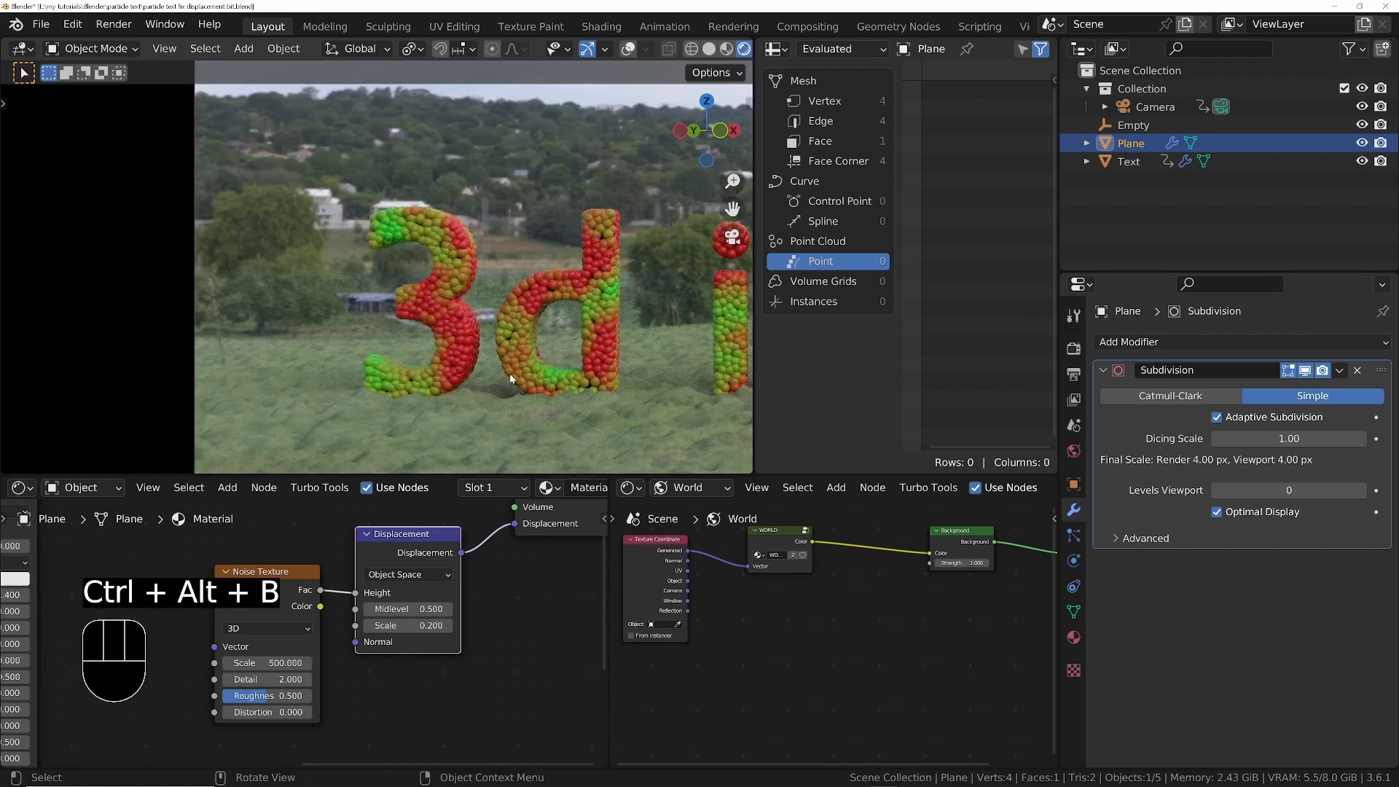
key(Home)
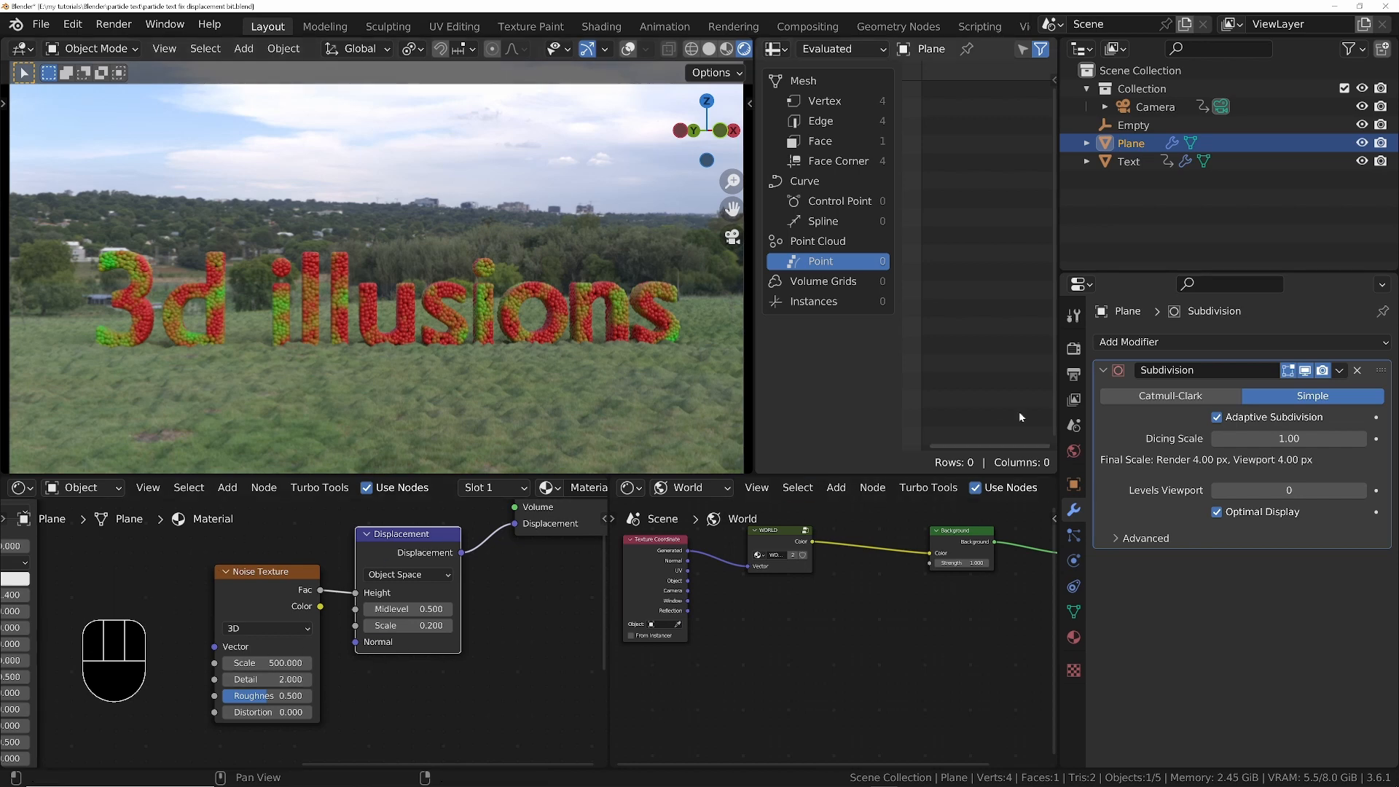
Toggle the plane's adaptive subdivision off and back on, and set the Noise Texture scale to 5000
click(1217, 418)
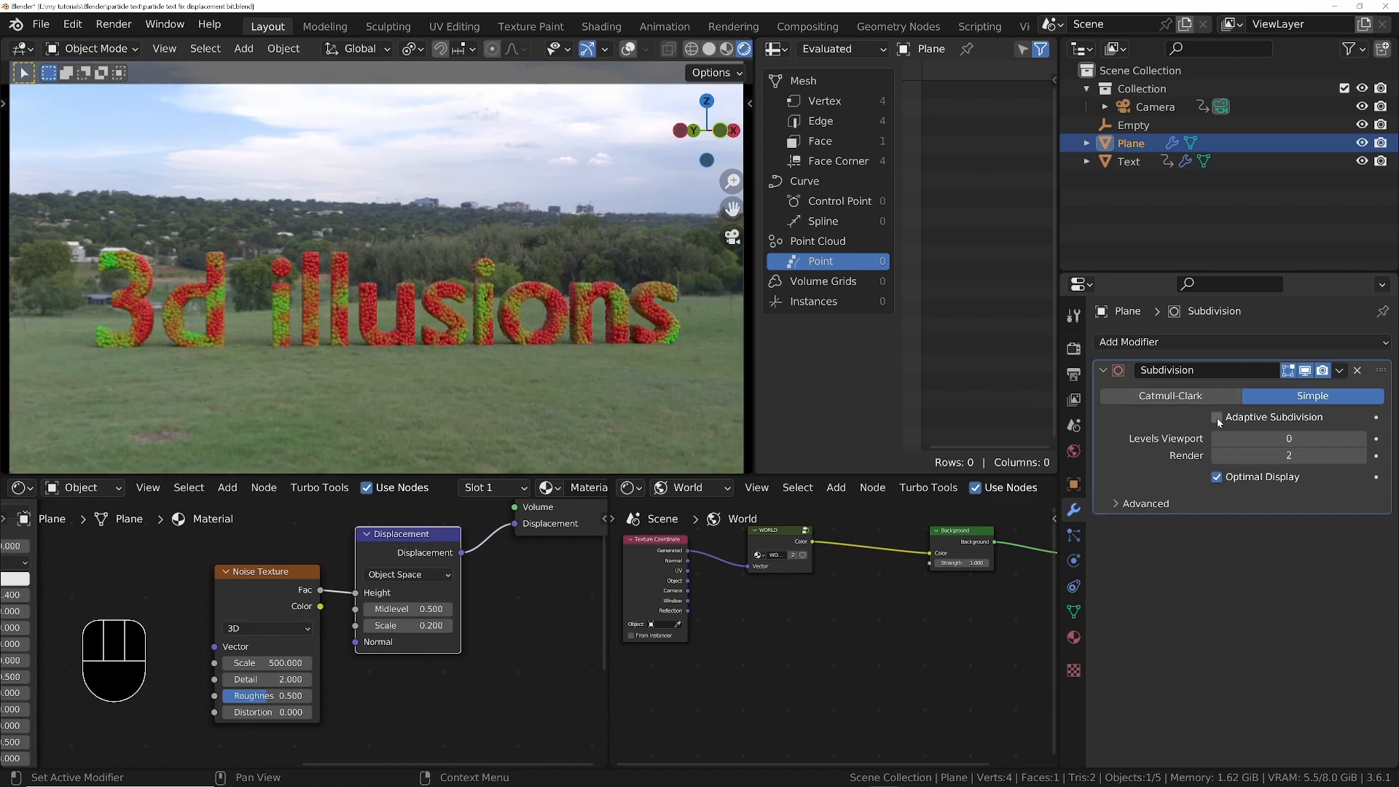
click(1217, 417)
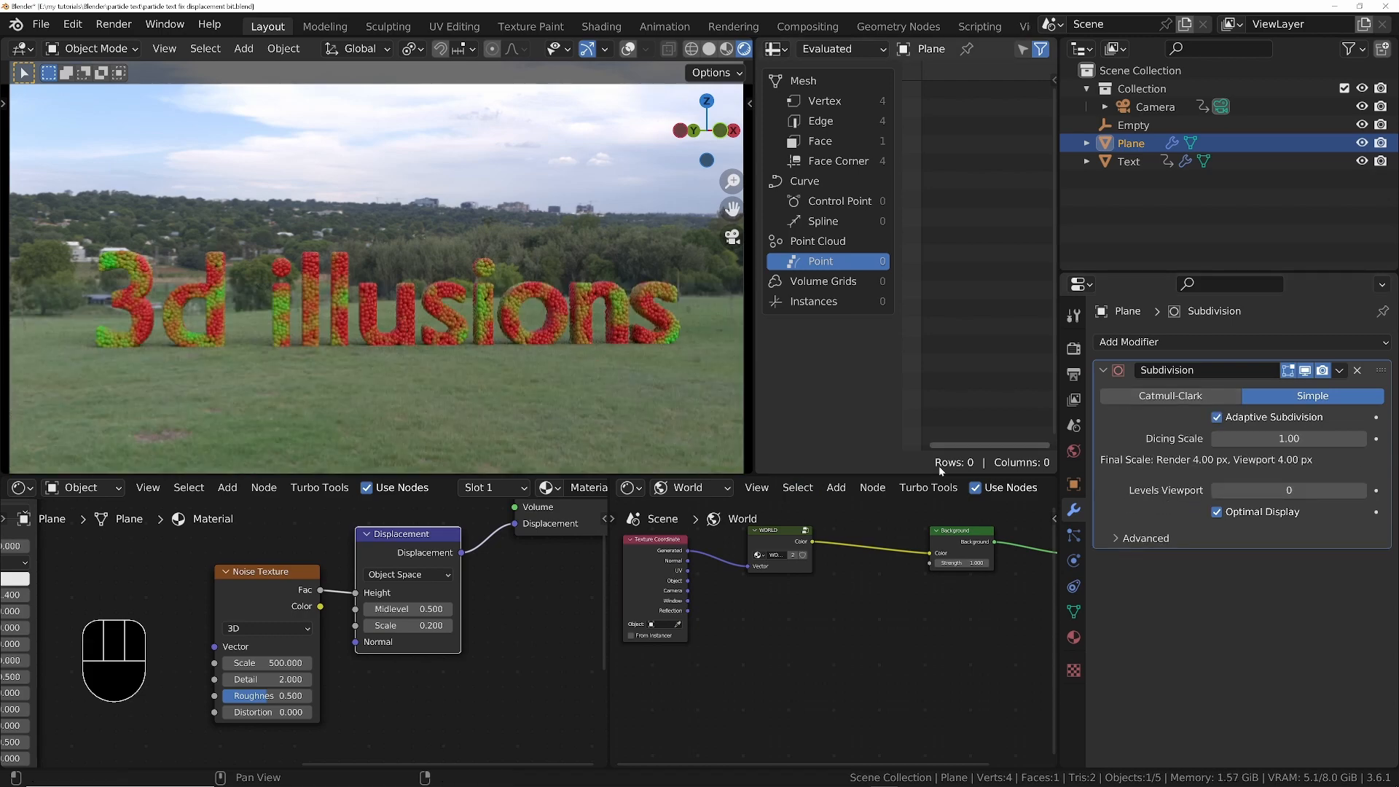
click(276, 662)
text(5000)
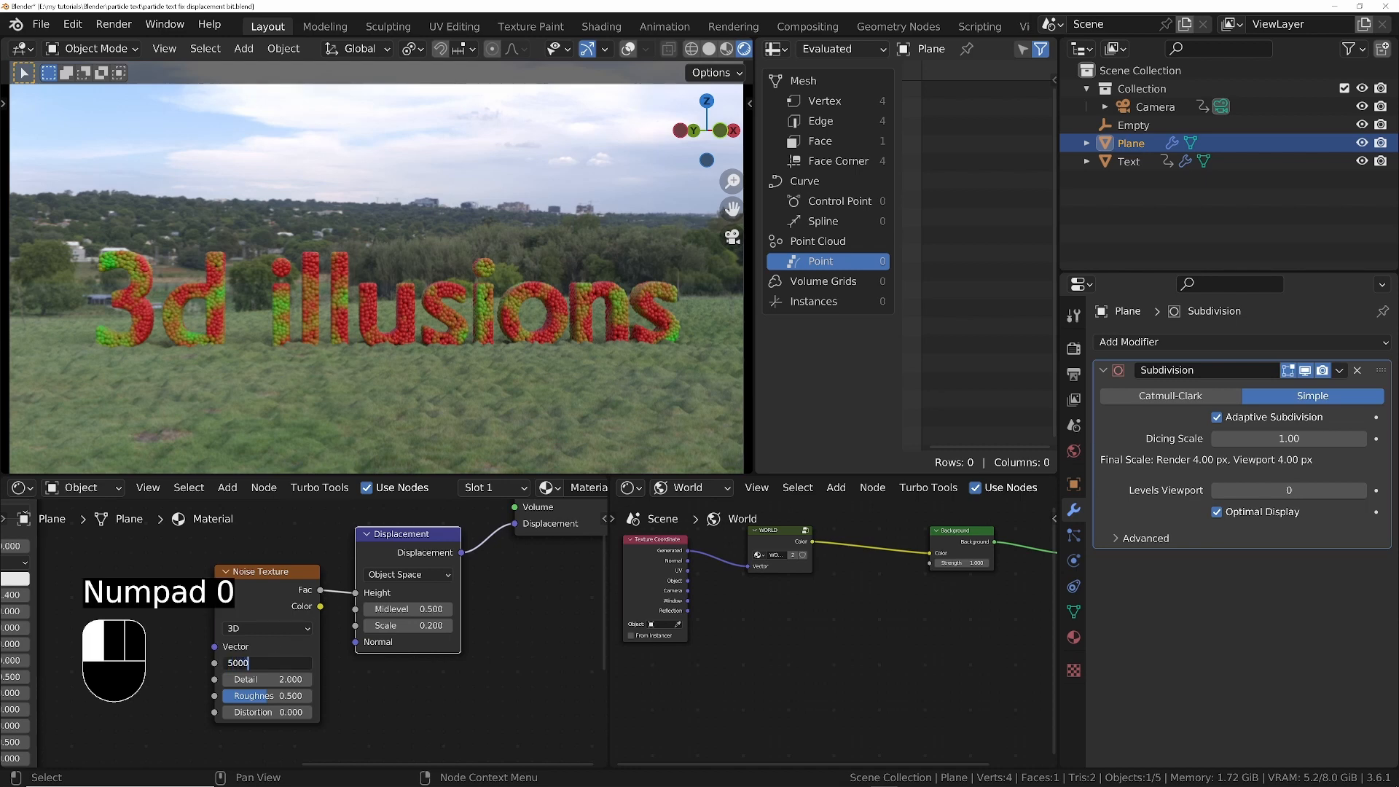
key(Return)
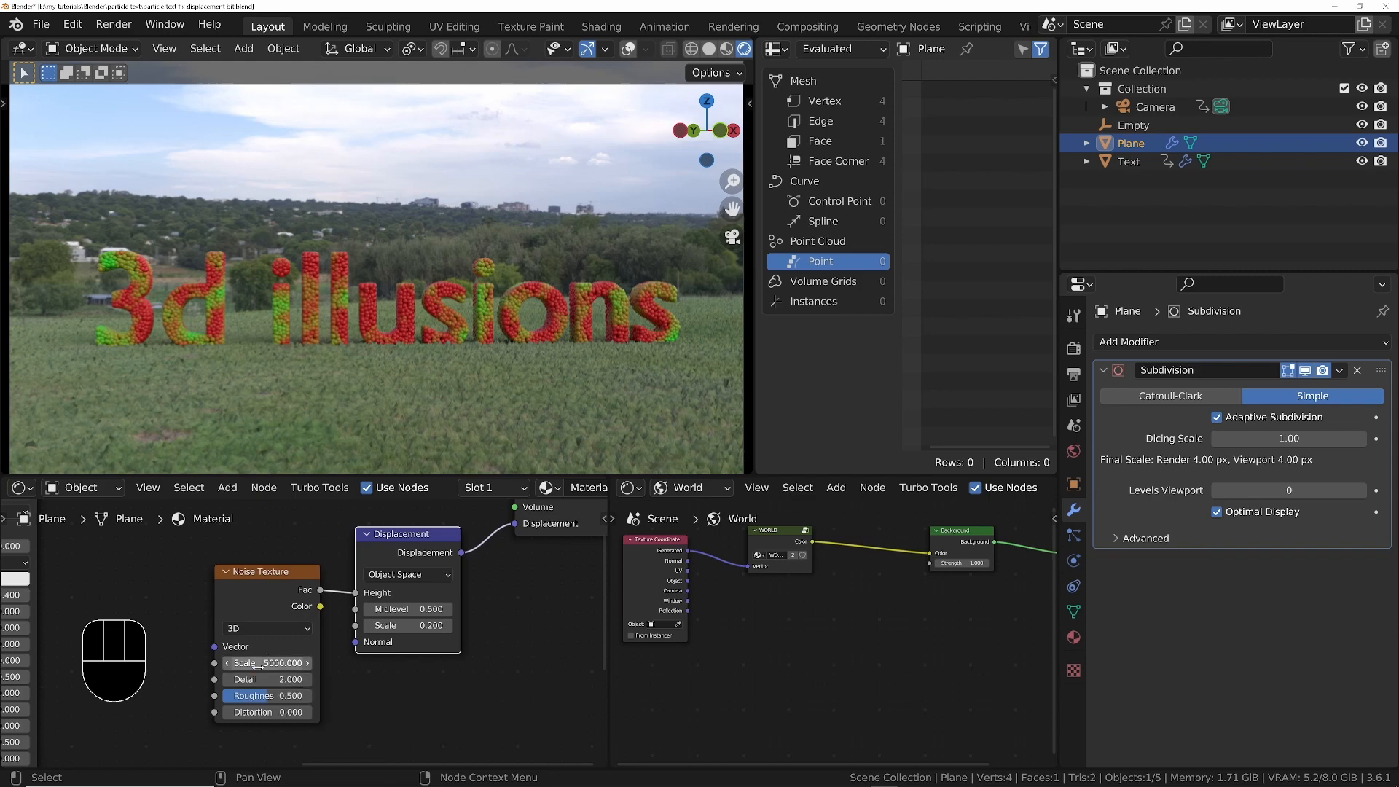
Check the render subdivision settings and make the ground plane a shadow catcher in its object visibility settings
click(1073, 348)
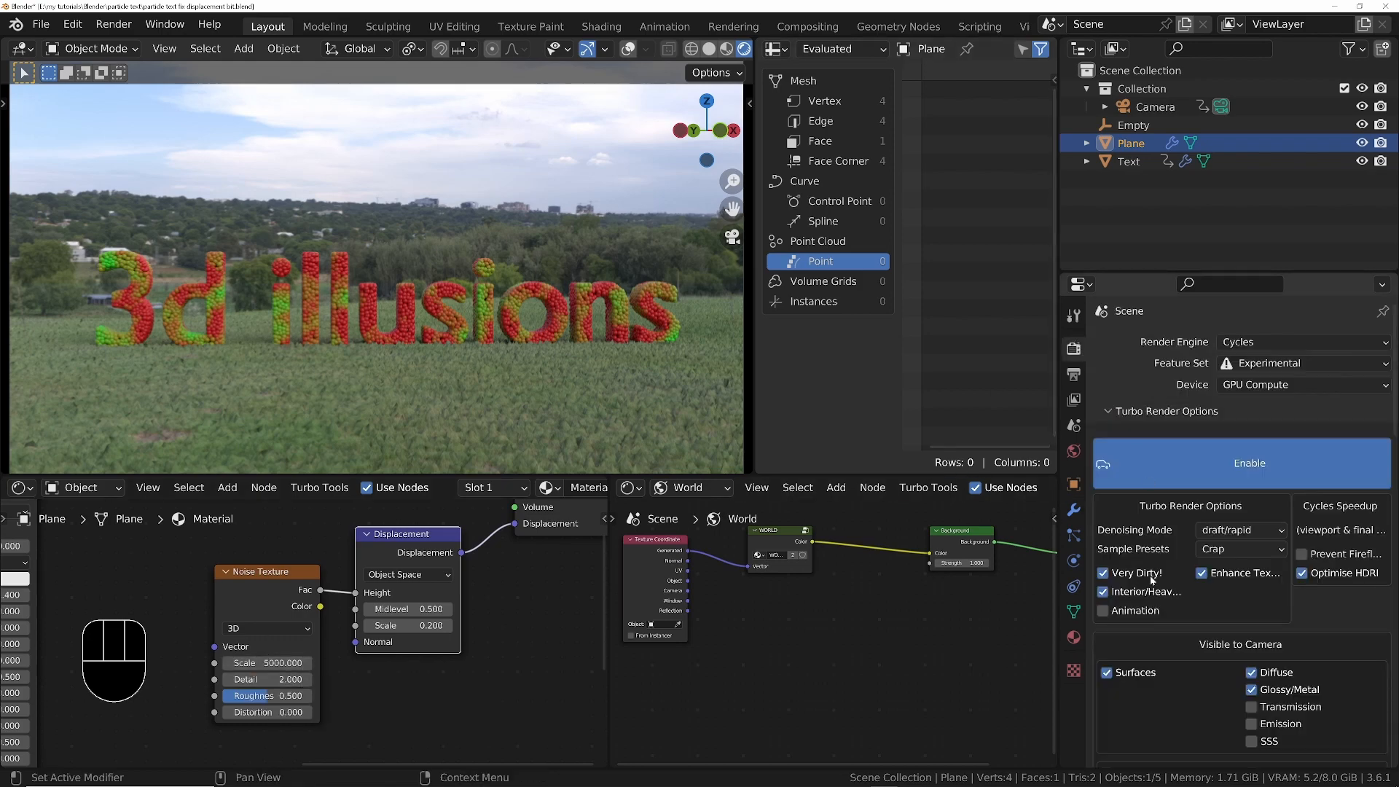
scroll(1187, 497, down, 10)
scroll(1188, 496, down, 10)
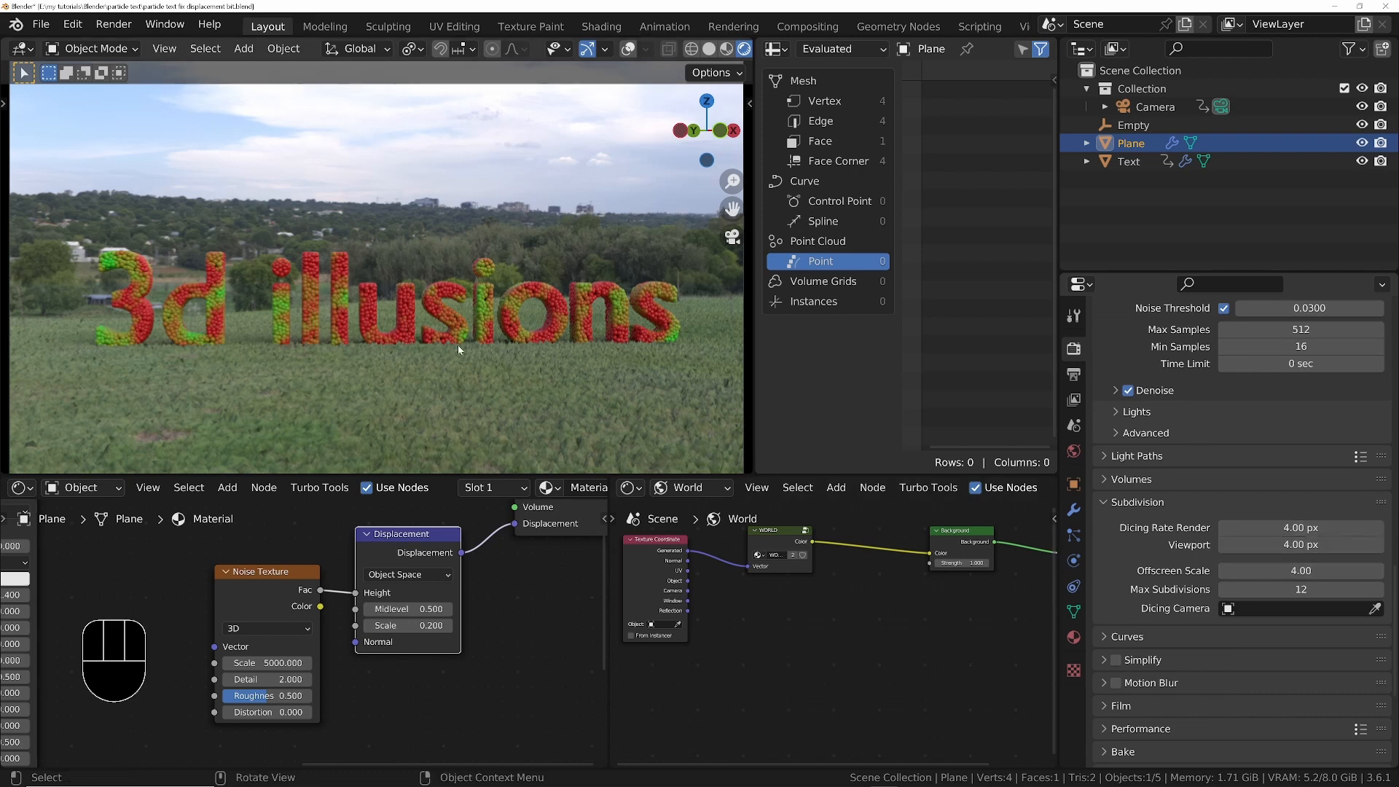
click(1074, 510)
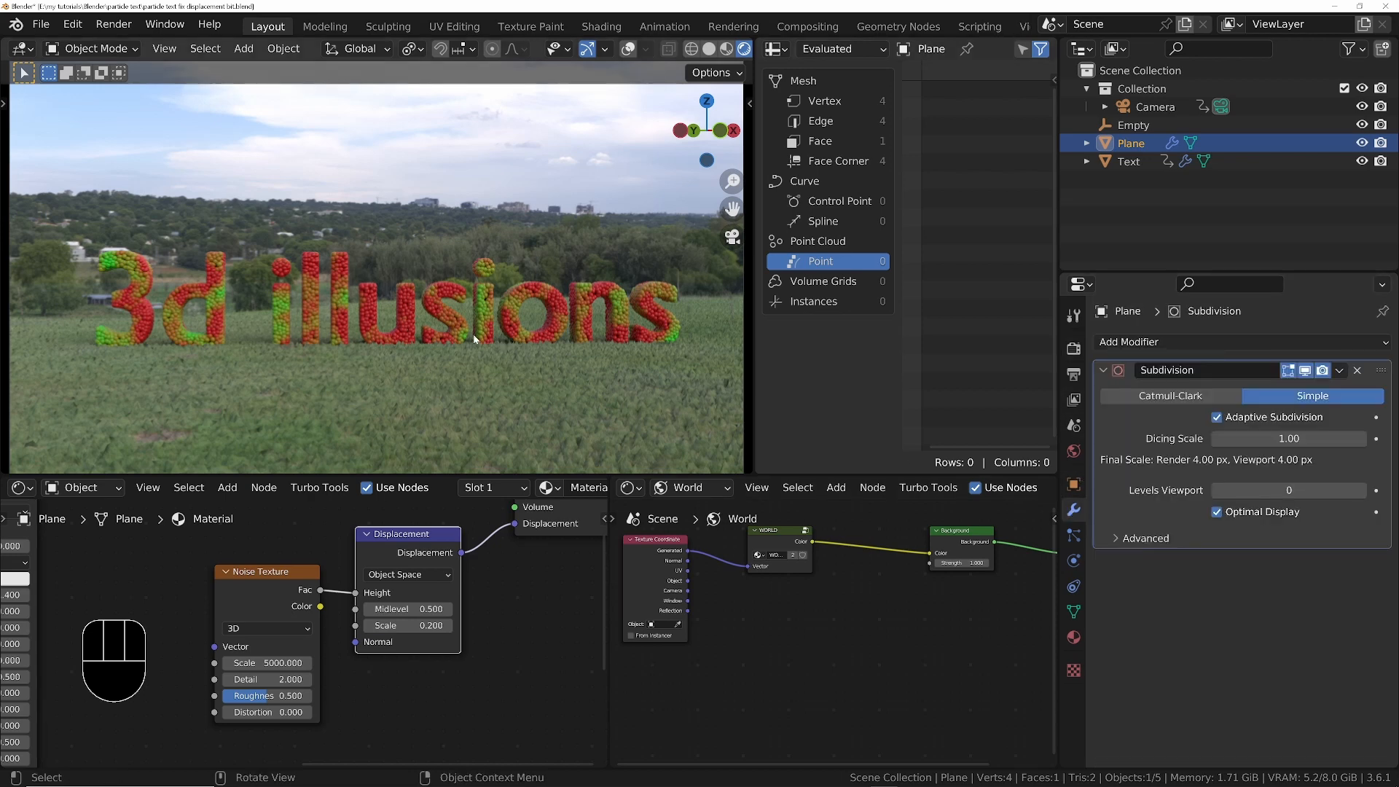
click(1074, 485)
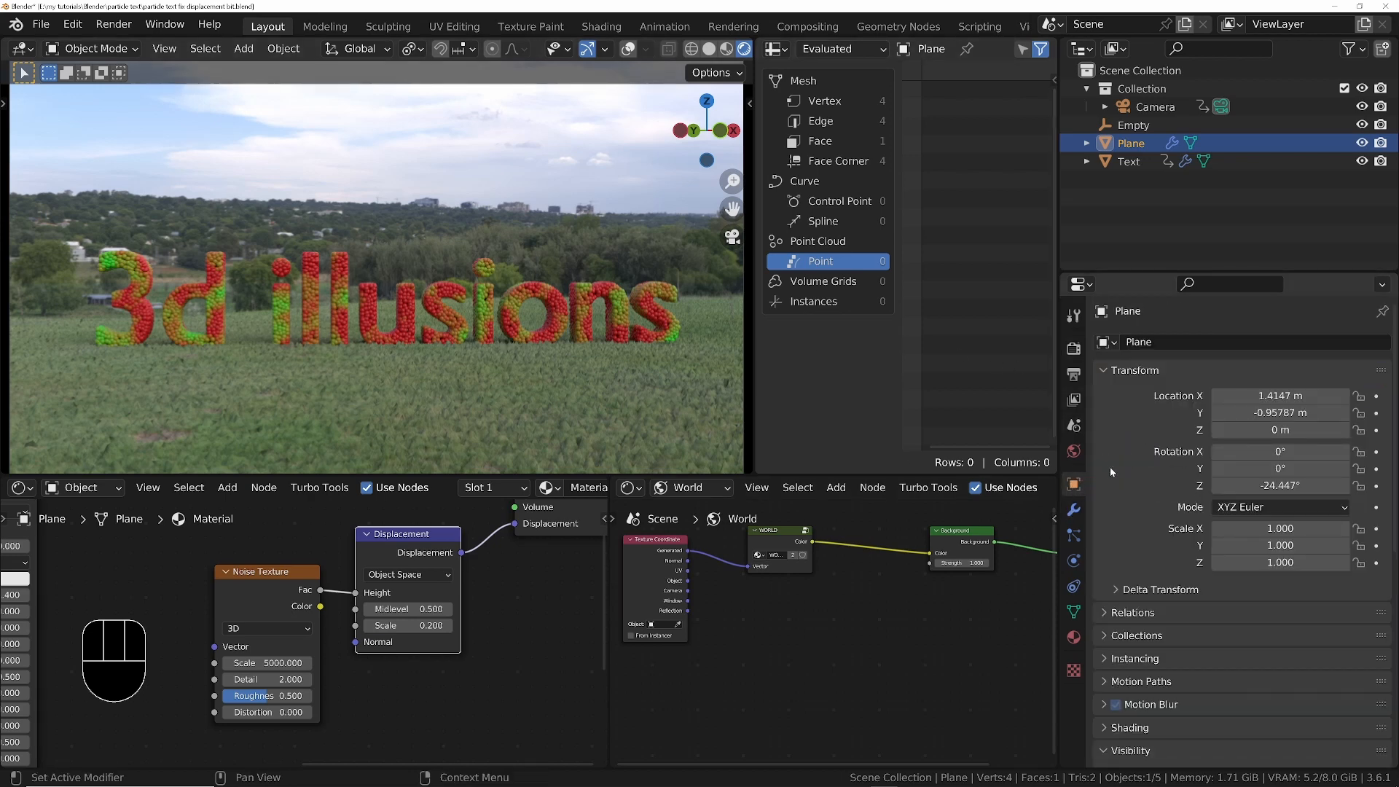
scroll(1135, 621, down, 10)
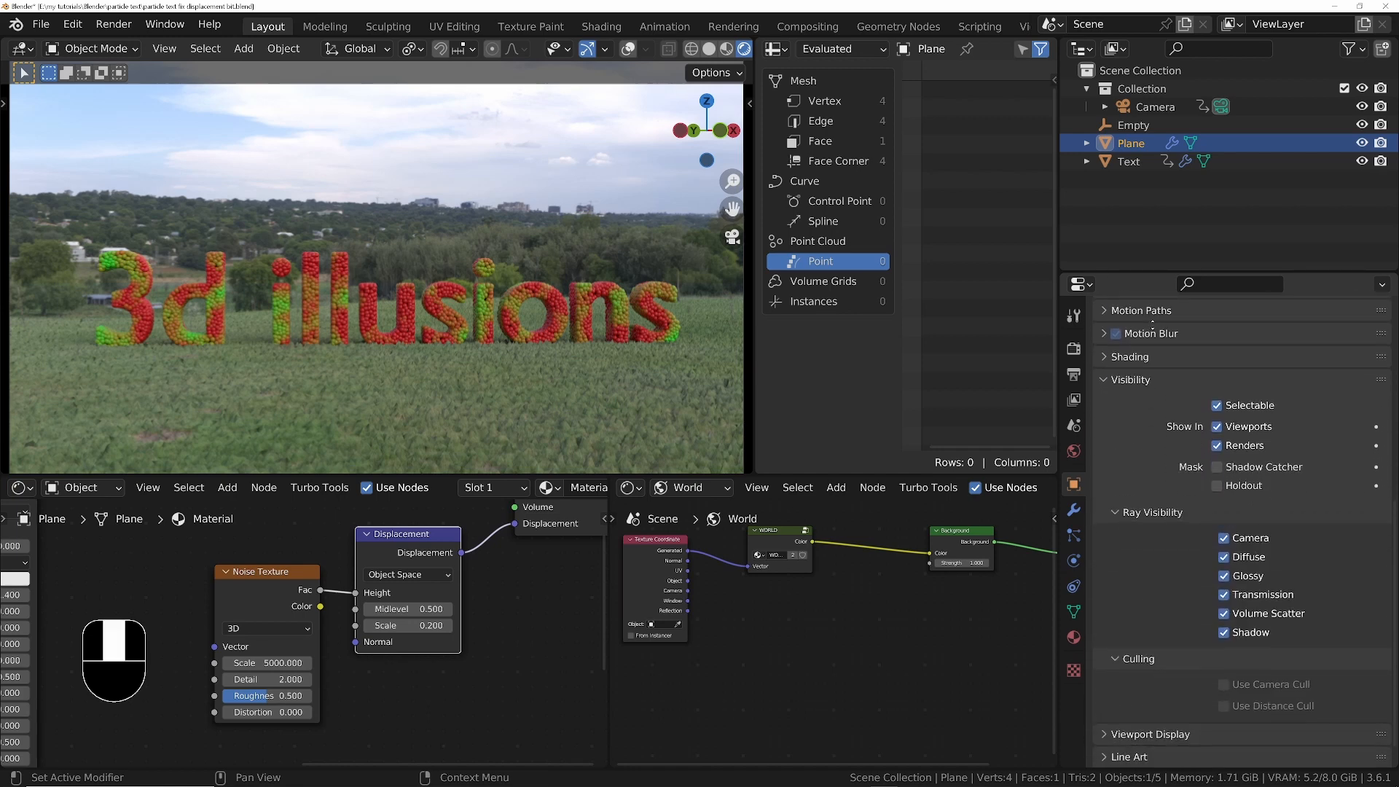
click(1217, 457)
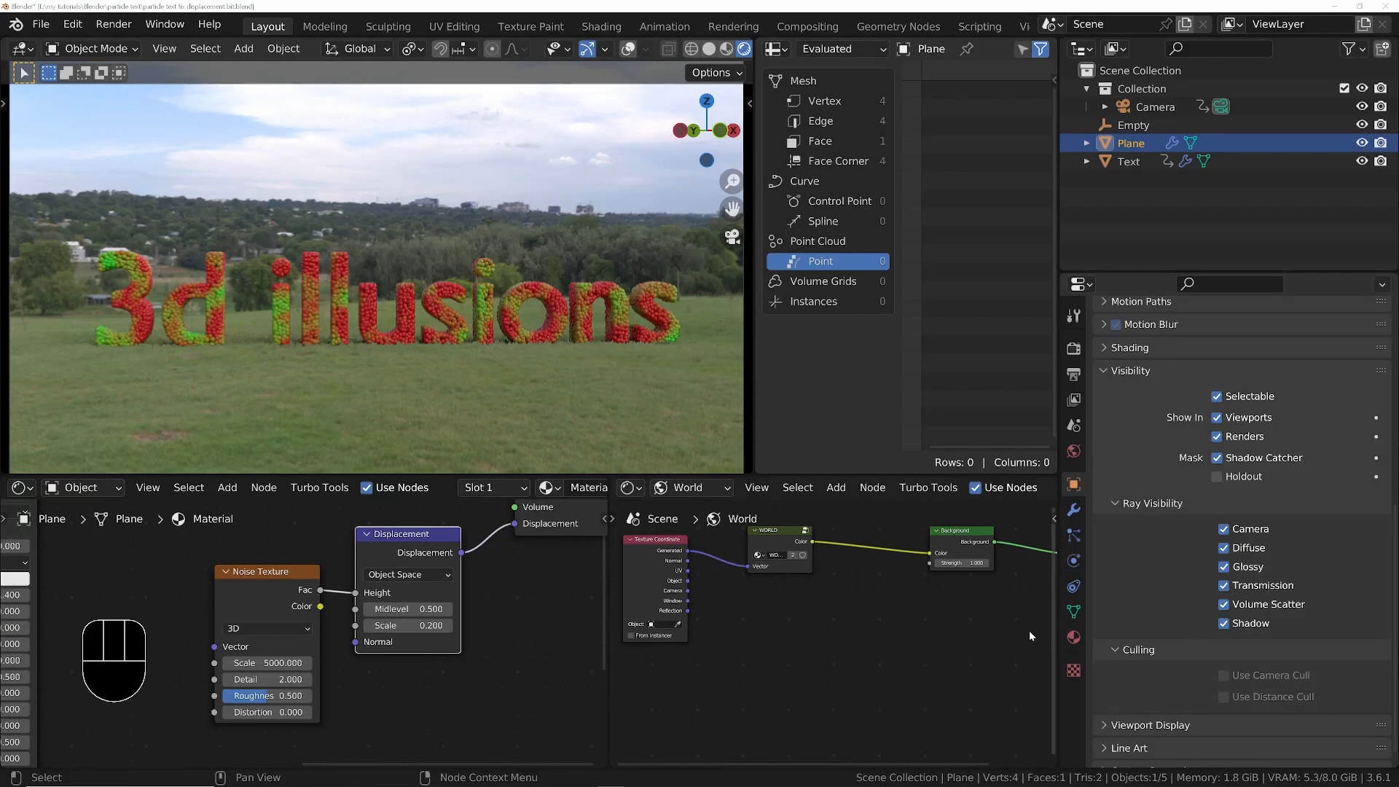
Set the scale of the plane material's Noise Texture to 50000
click(276, 665)
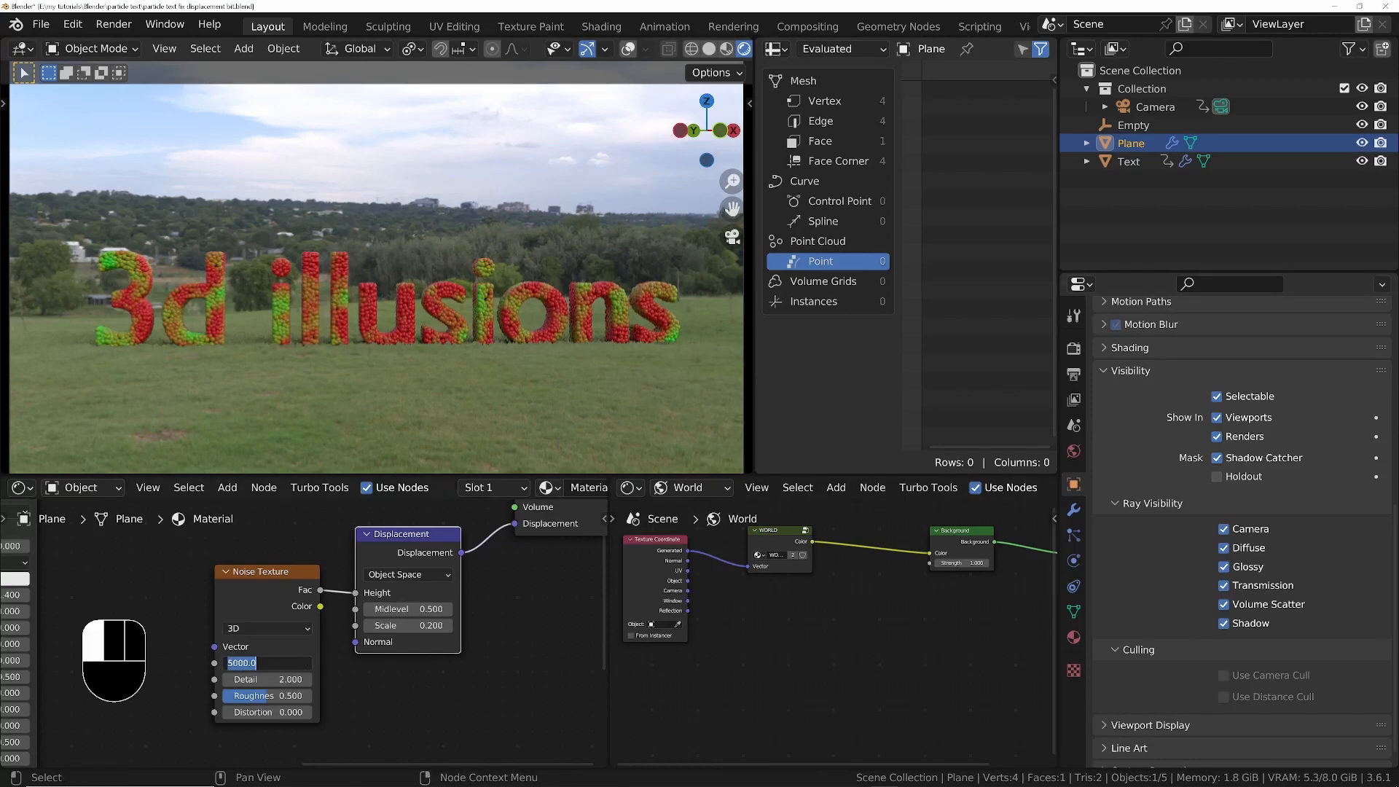
text(50000)
key(Return)
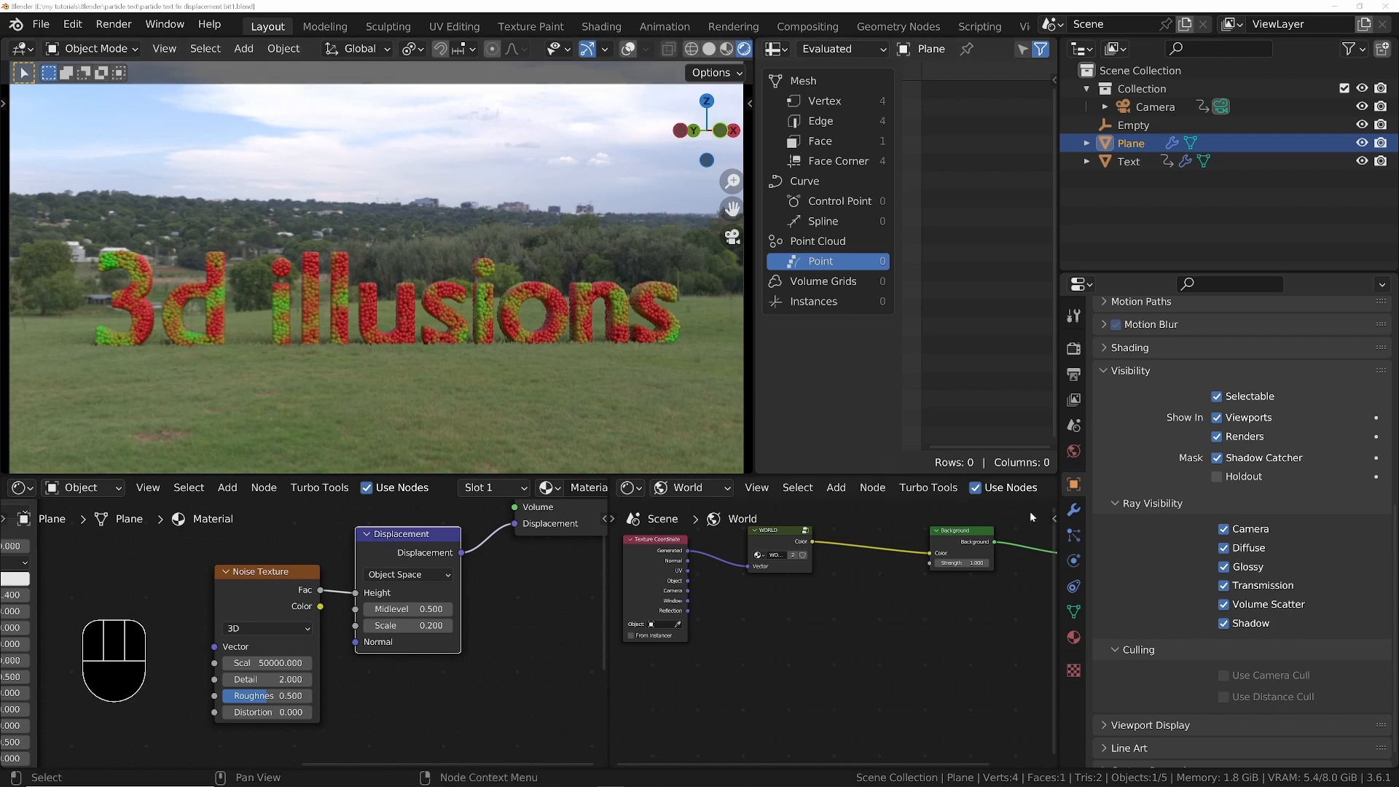
click(1074, 510)
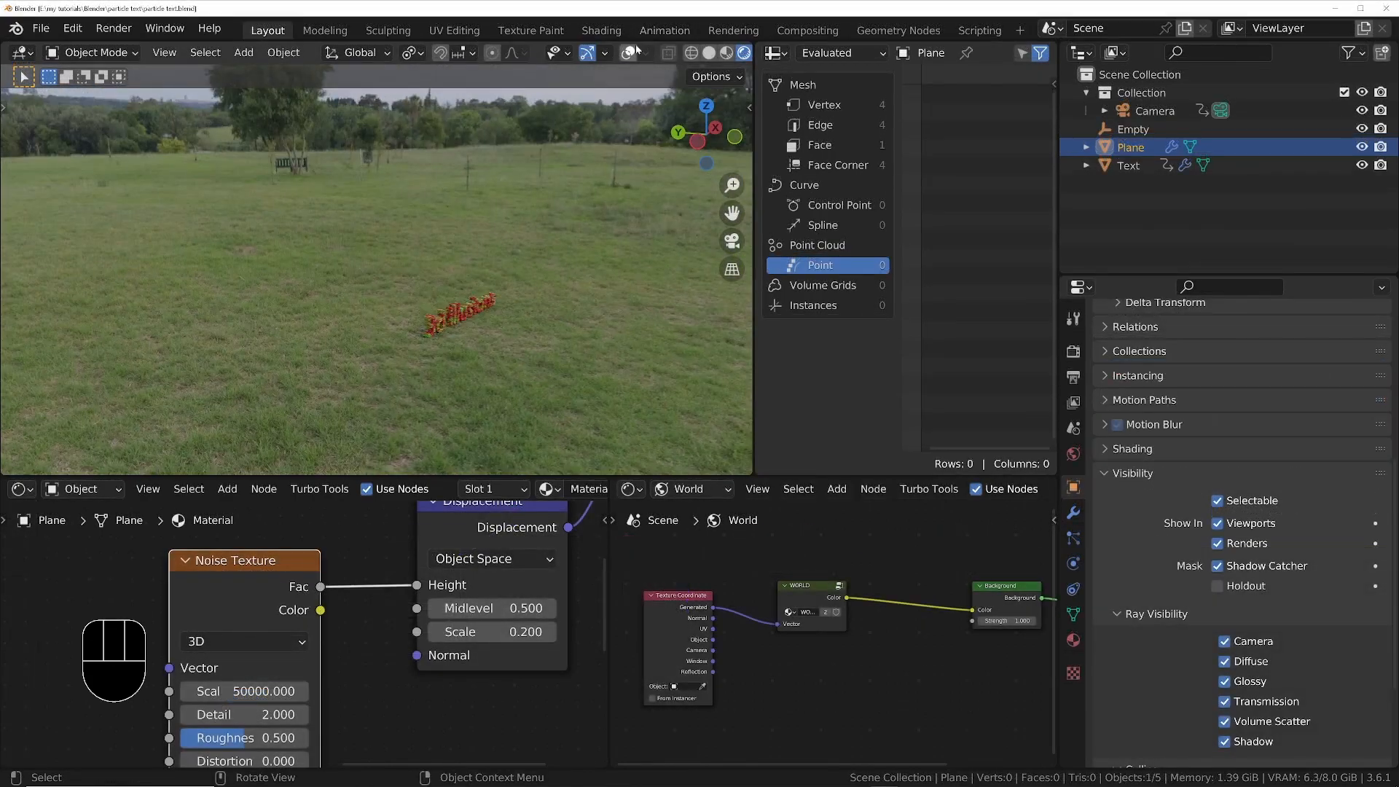
Show the viewport overlays and add a second camera at the position of the existing camera
click(634, 51)
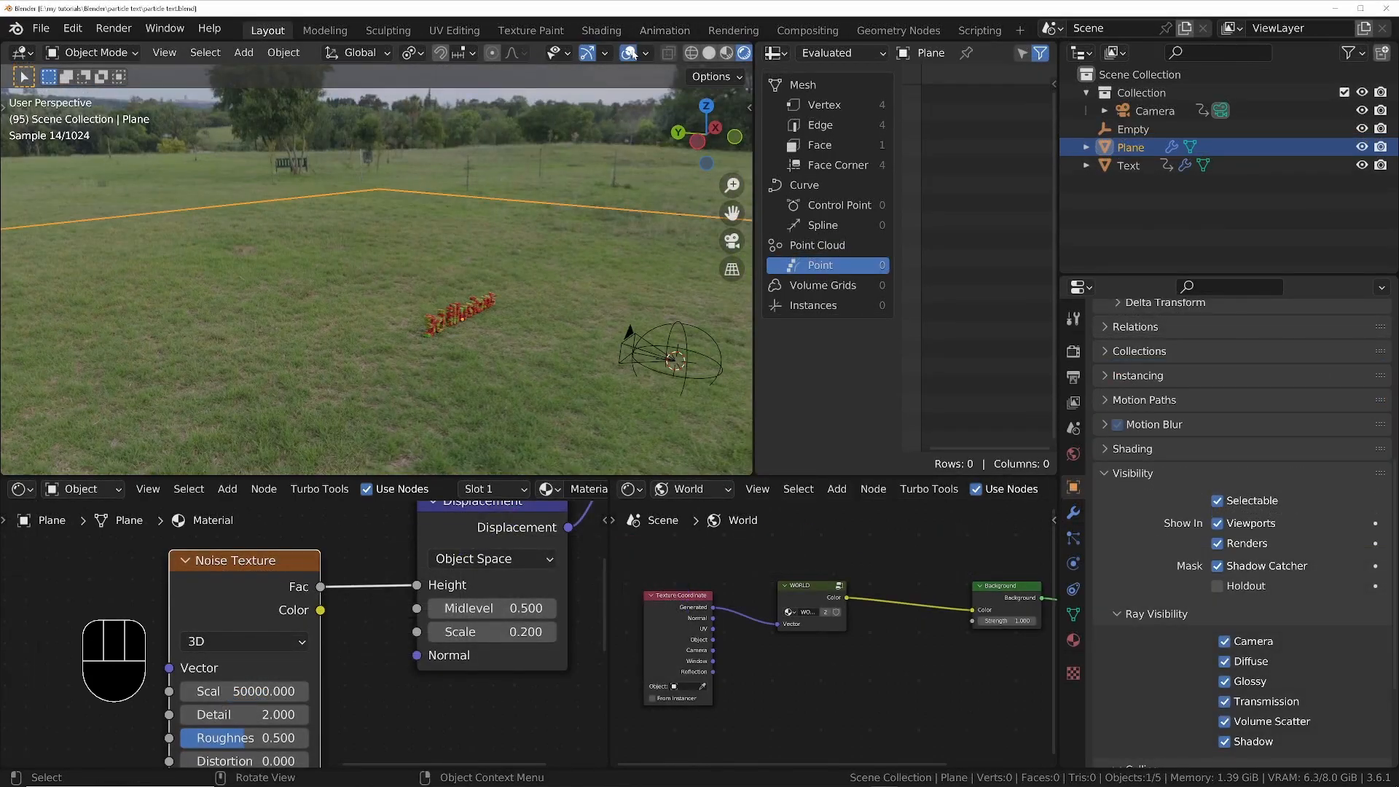
click(637, 330)
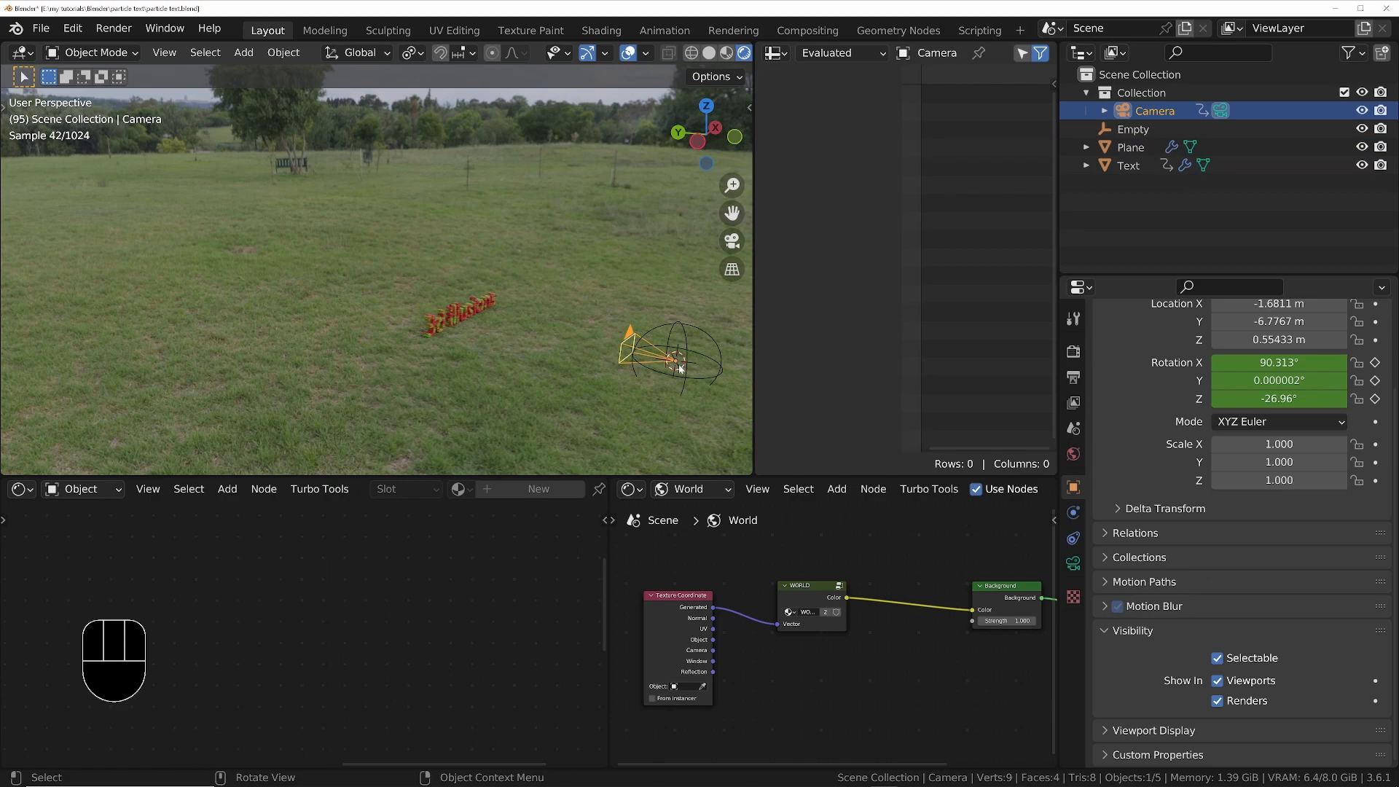
scroll(679, 360, up, 4)
shift+middle_drag(680, 360, 537, 324)
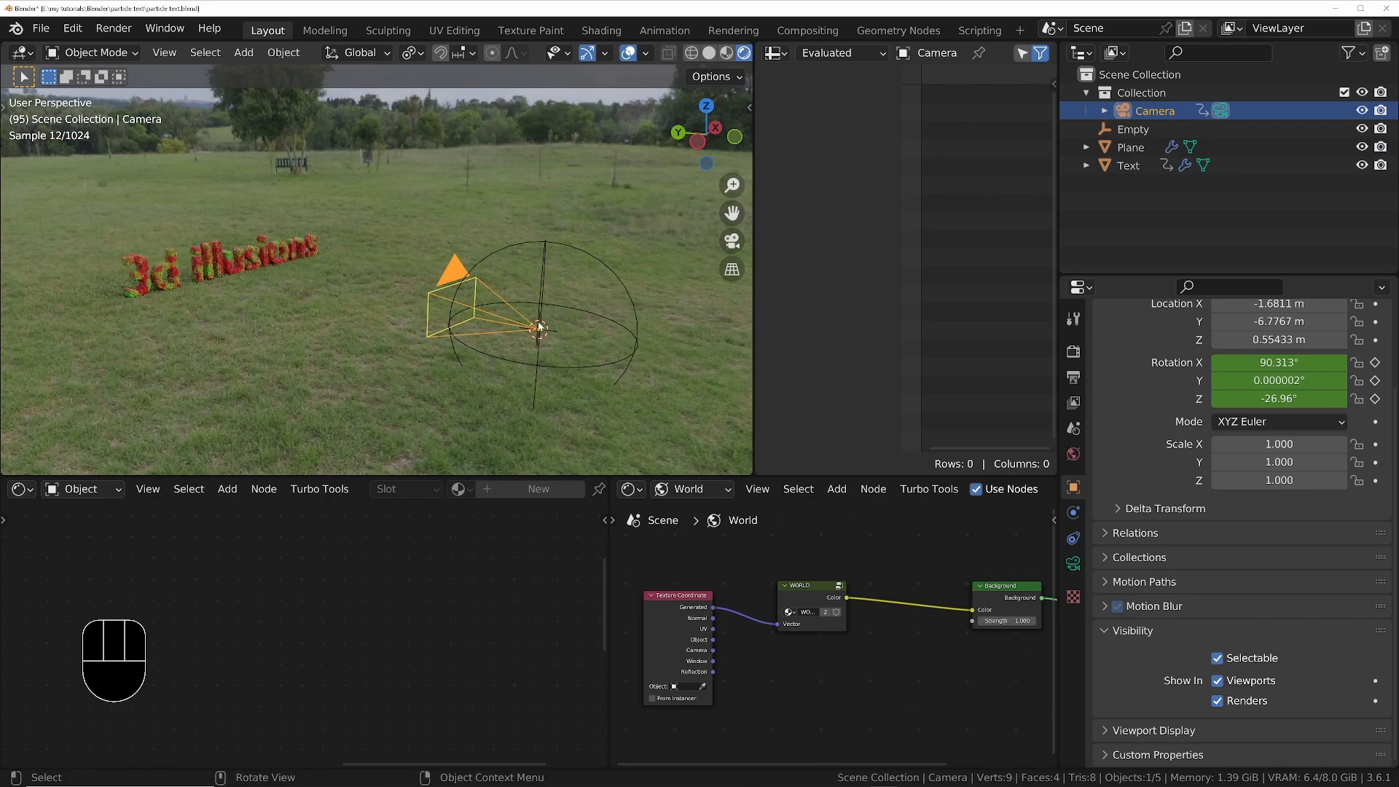
key(shift+a)
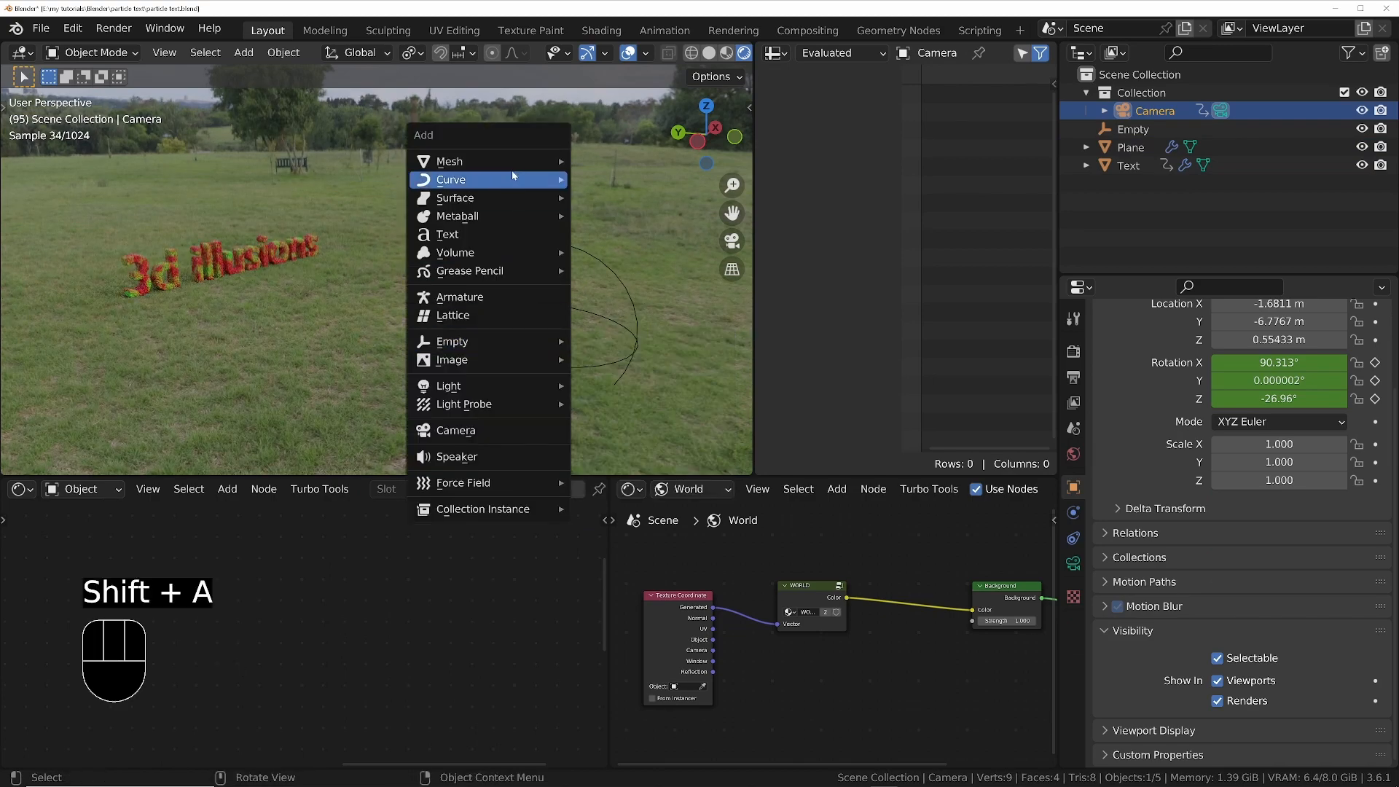
click(484, 431)
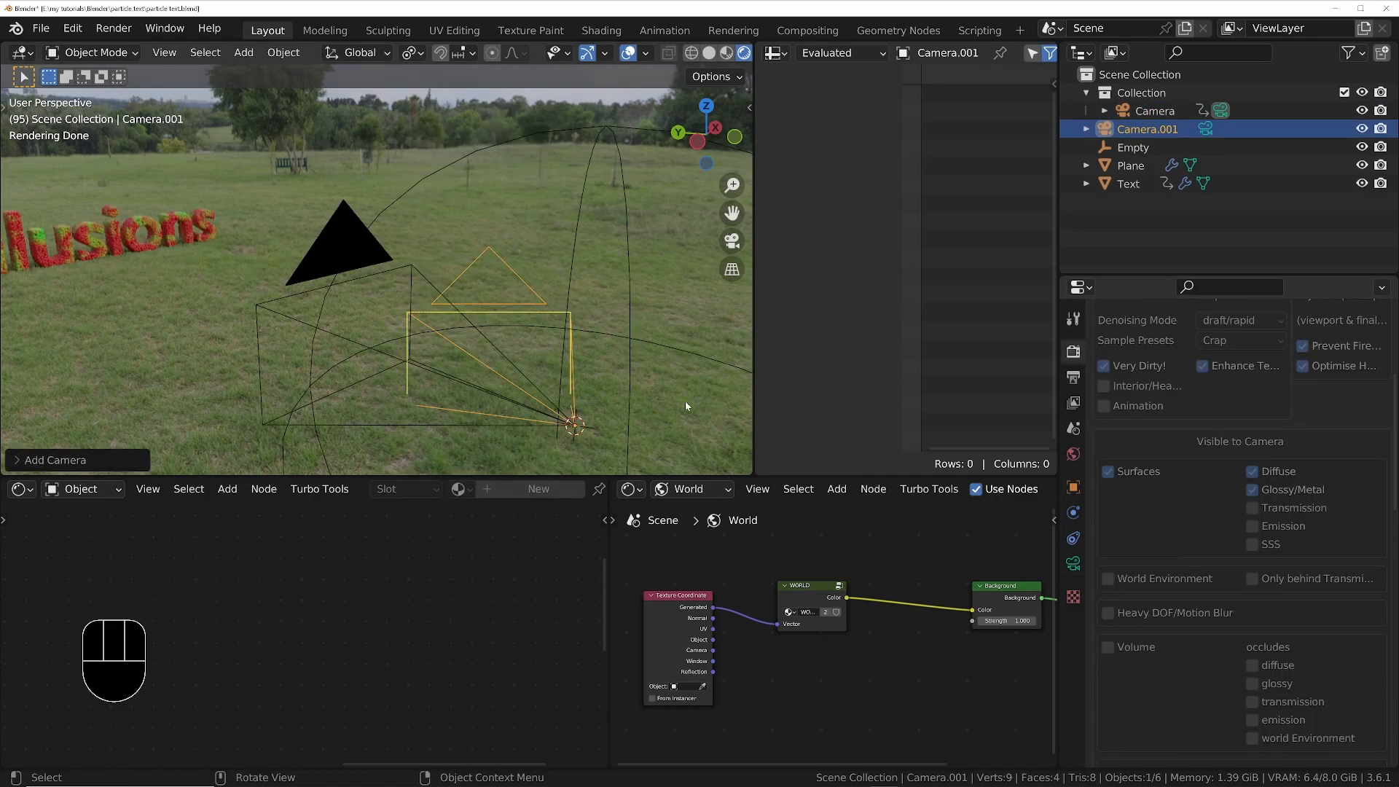
Give Camera.001 a Copy Rotation constraint targeting the original Camera and apply the constraint
middle_drag(544, 287, 482, 332)
scroll(479, 336, up, 2)
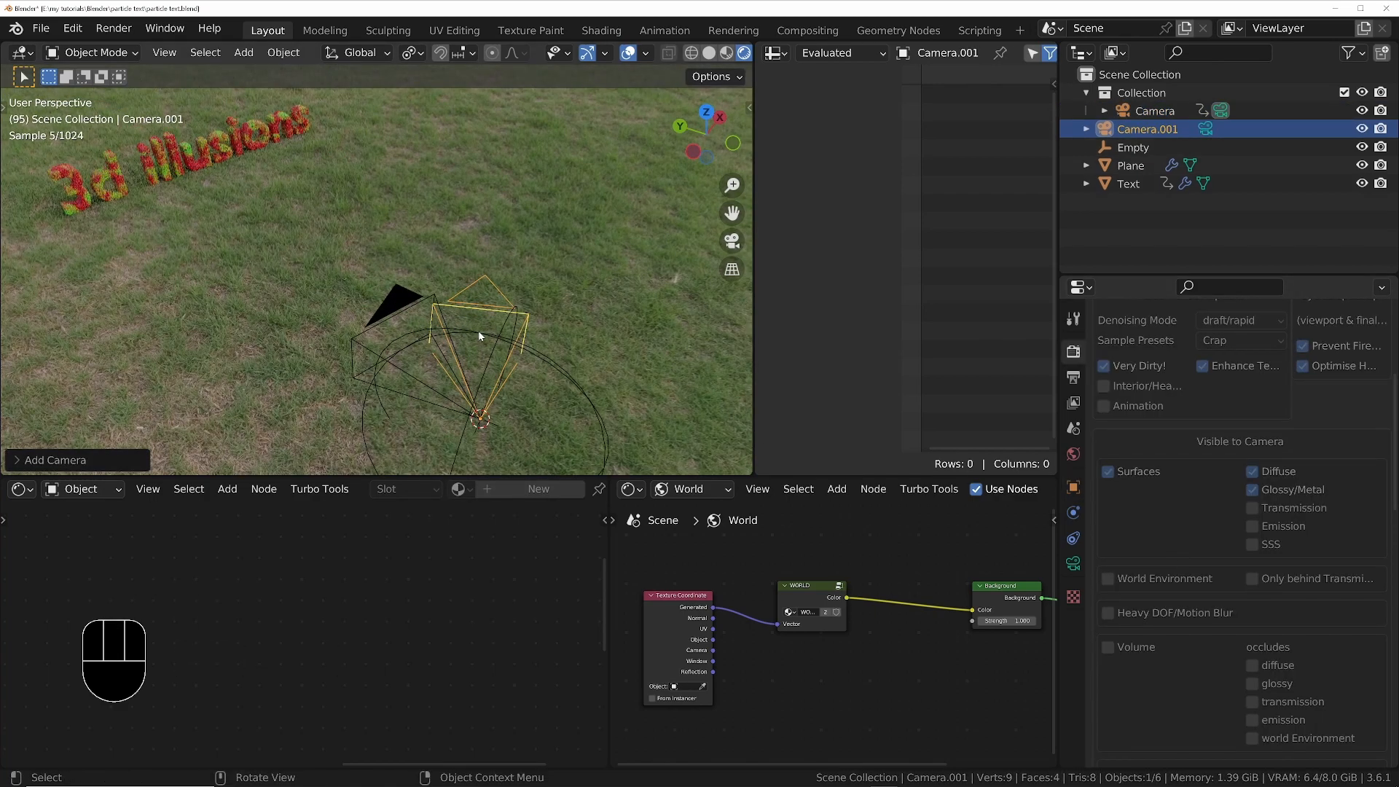
key(KP_7)
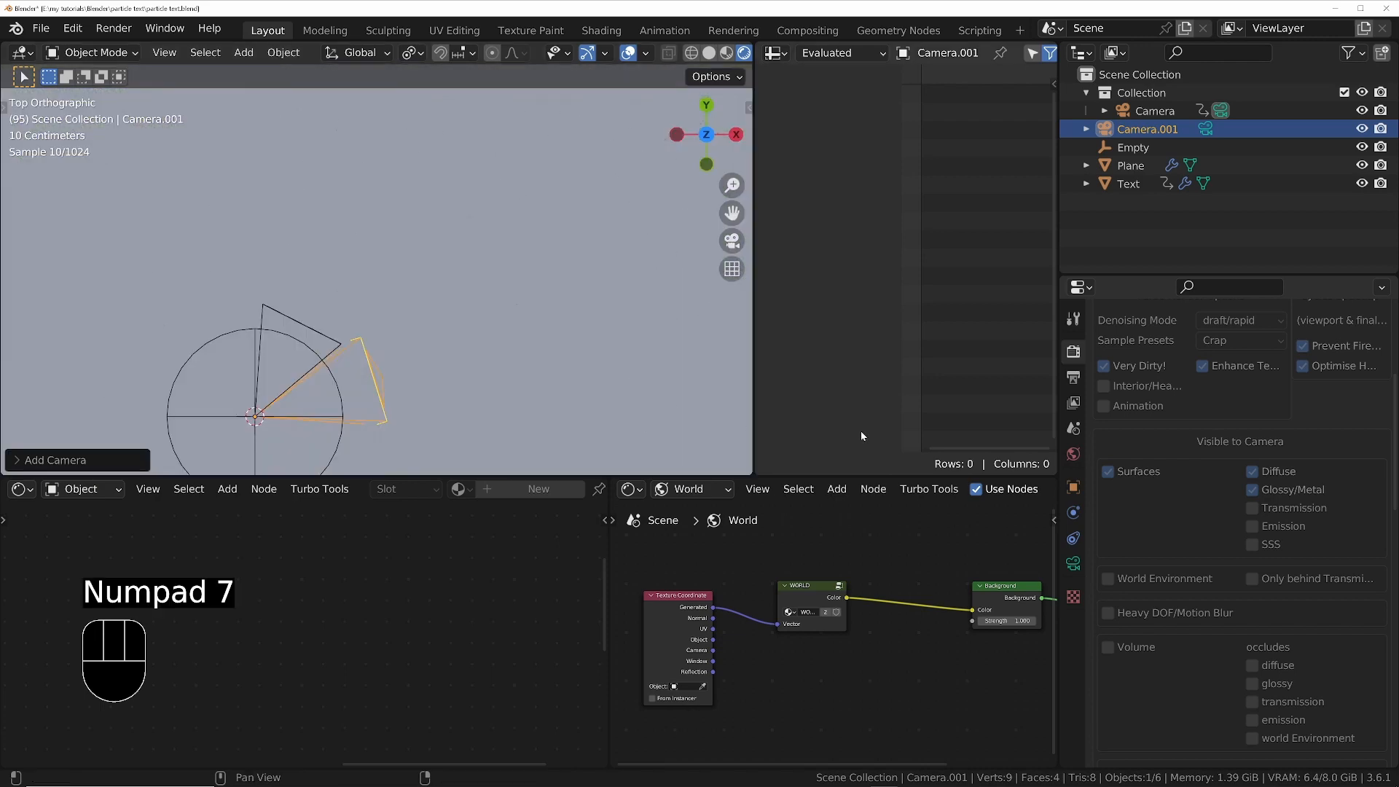
click(1074, 515)
click(1073, 538)
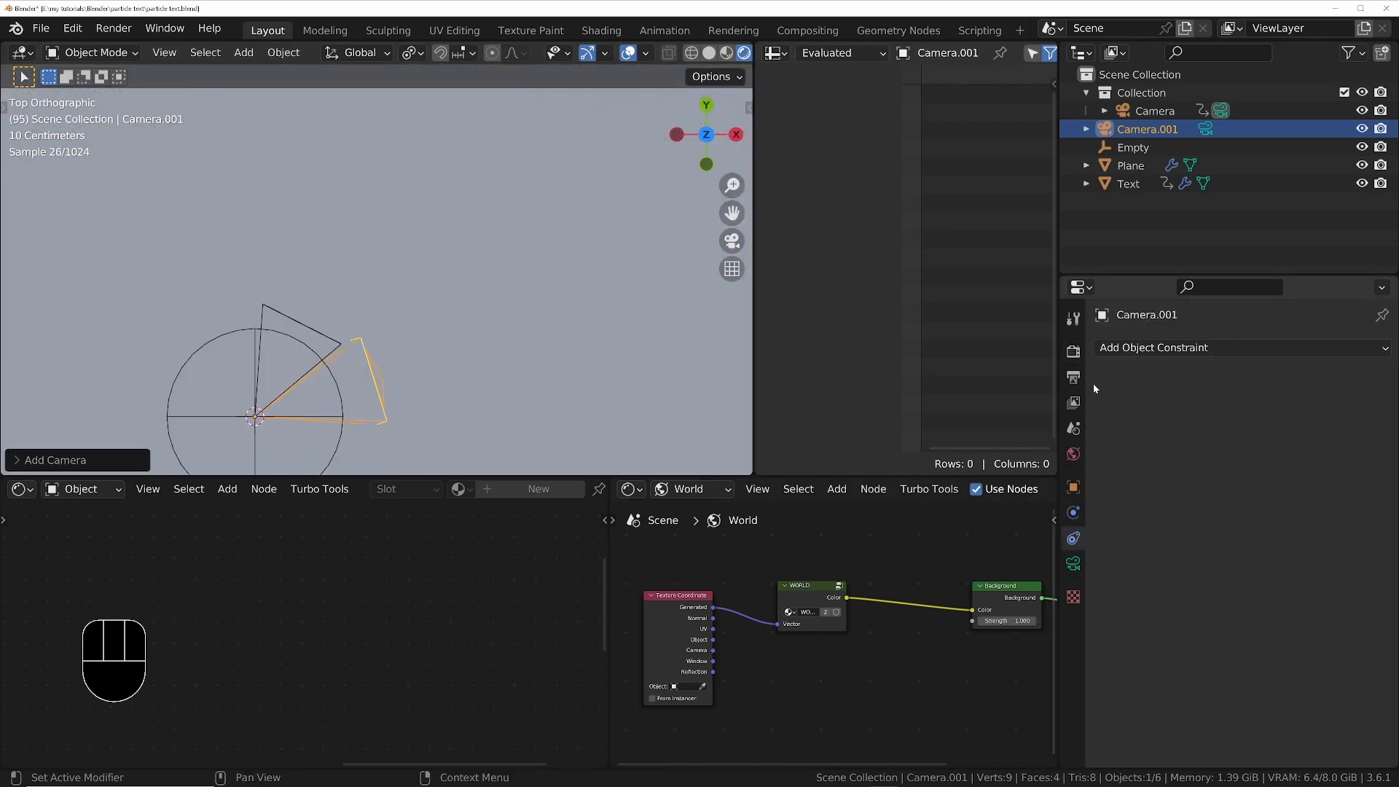
click(1115, 348)
click(1066, 413)
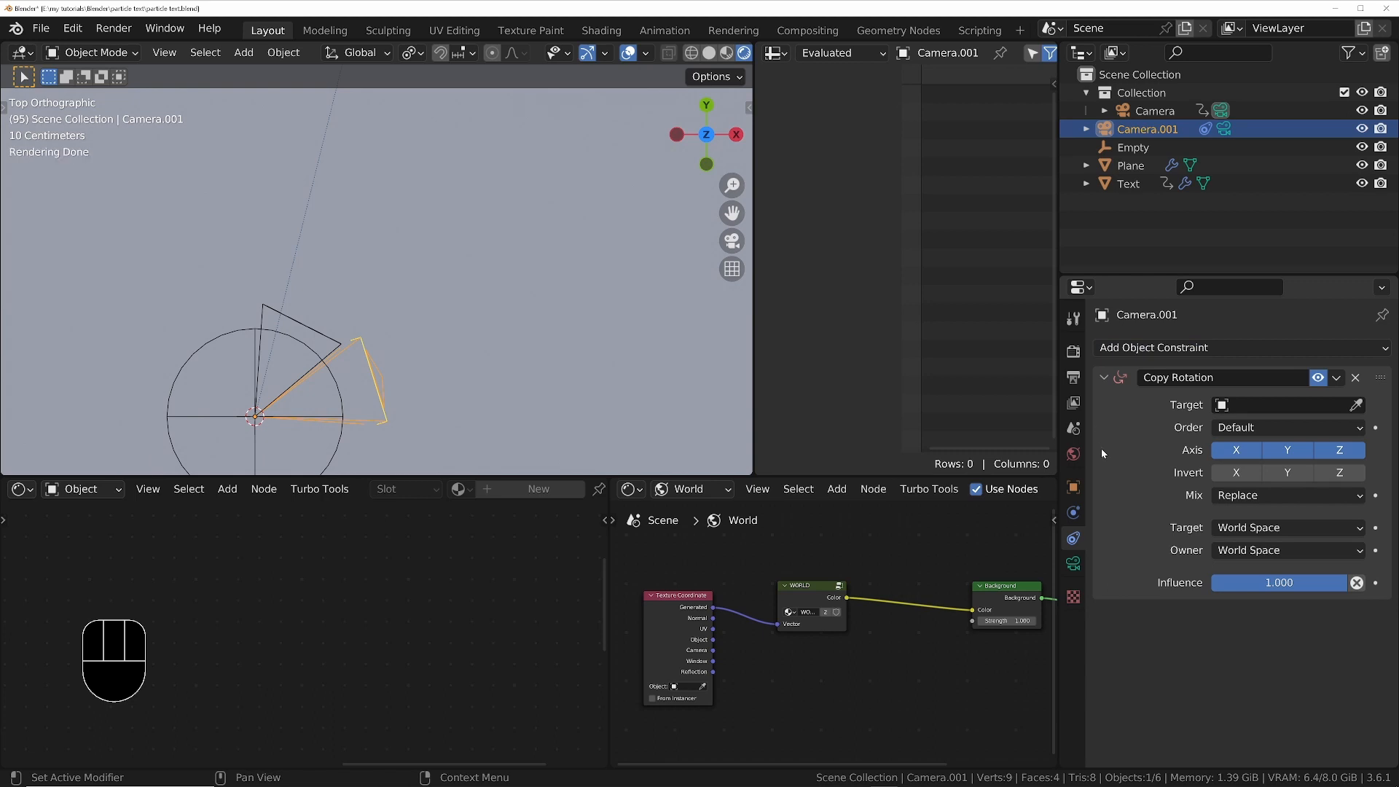
key(e)
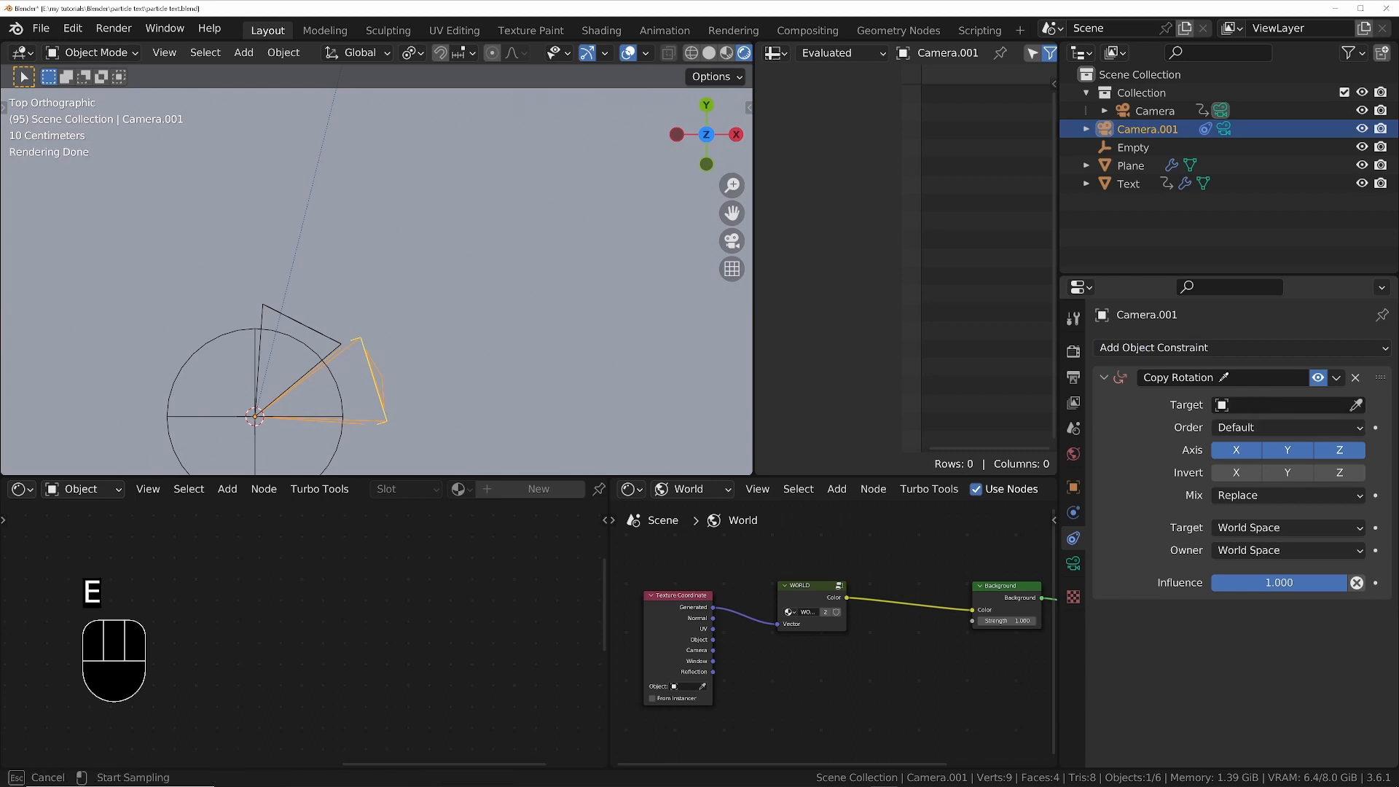
click(1157, 113)
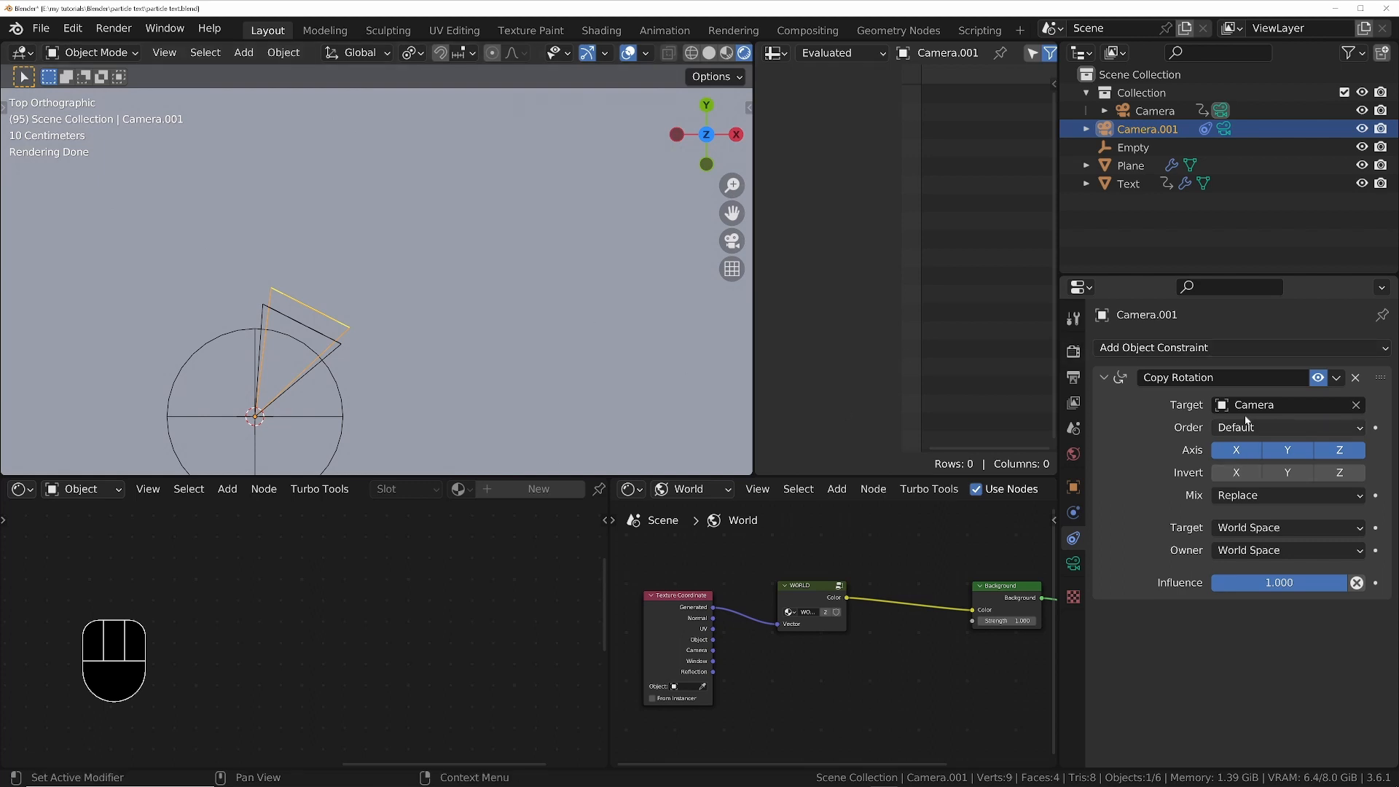
key(ctrl+a)
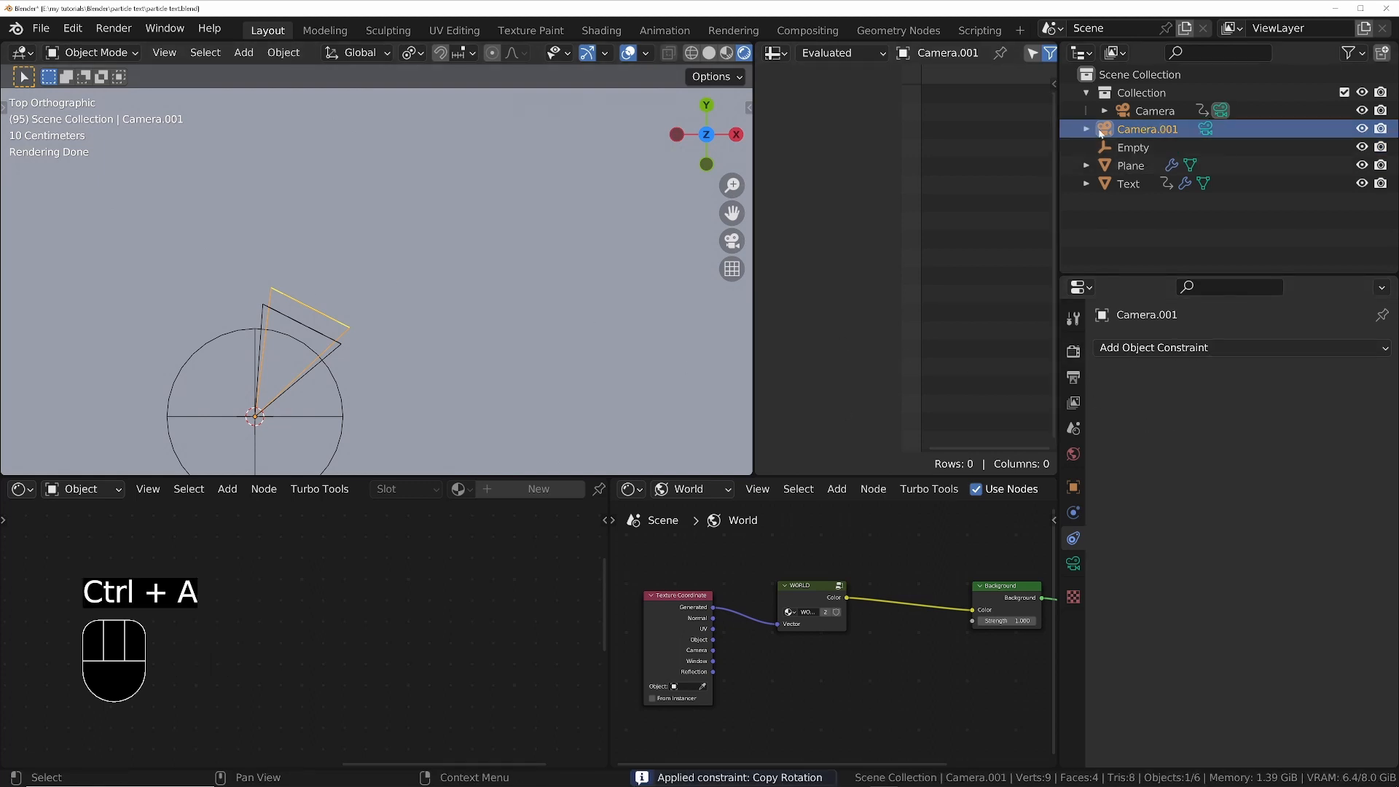
Return to the camera view and set Camera.001 as the dicing camera in the render Subdivision settings
key(KP_0)
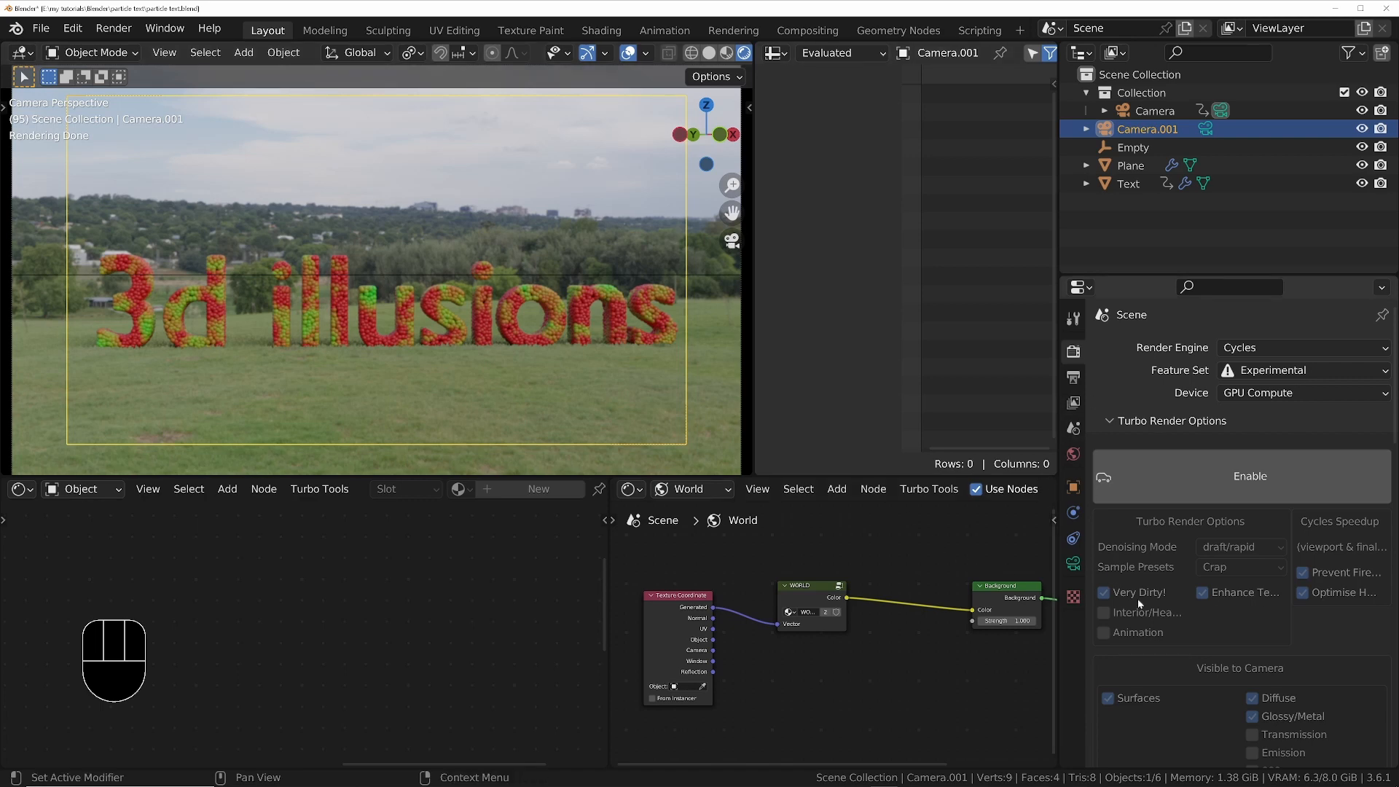
scroll(1169, 379, down, 8)
scroll(1169, 379, down, 10)
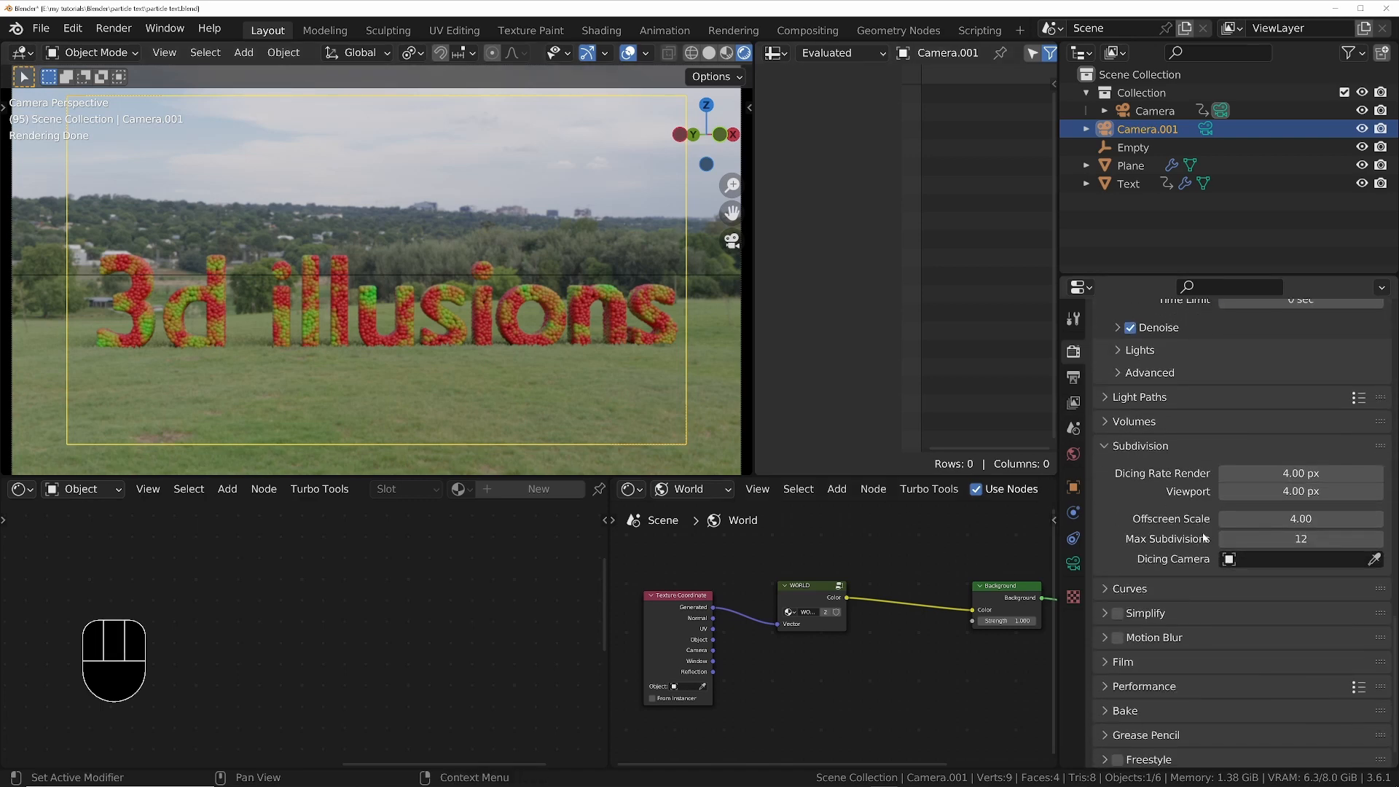
click(1280, 558)
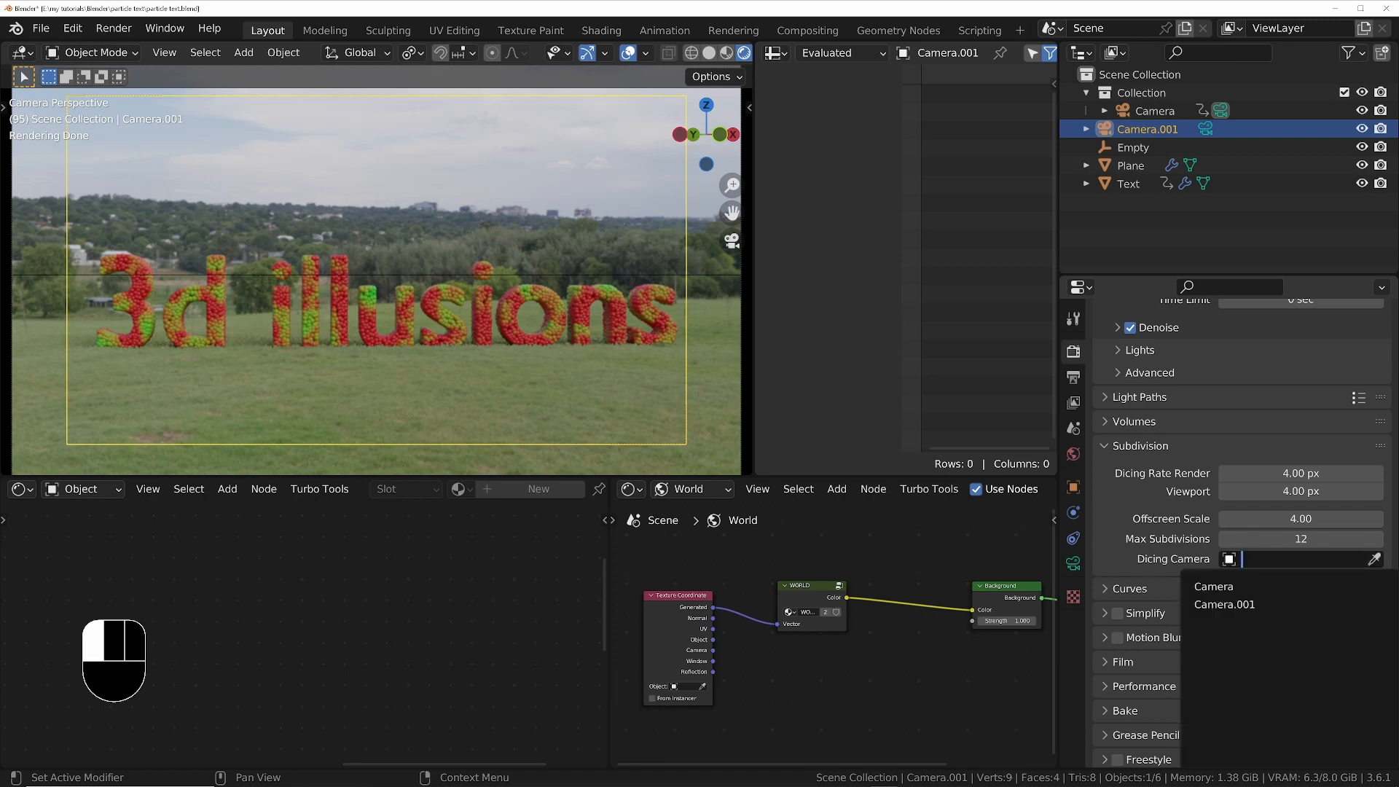
click(1237, 605)
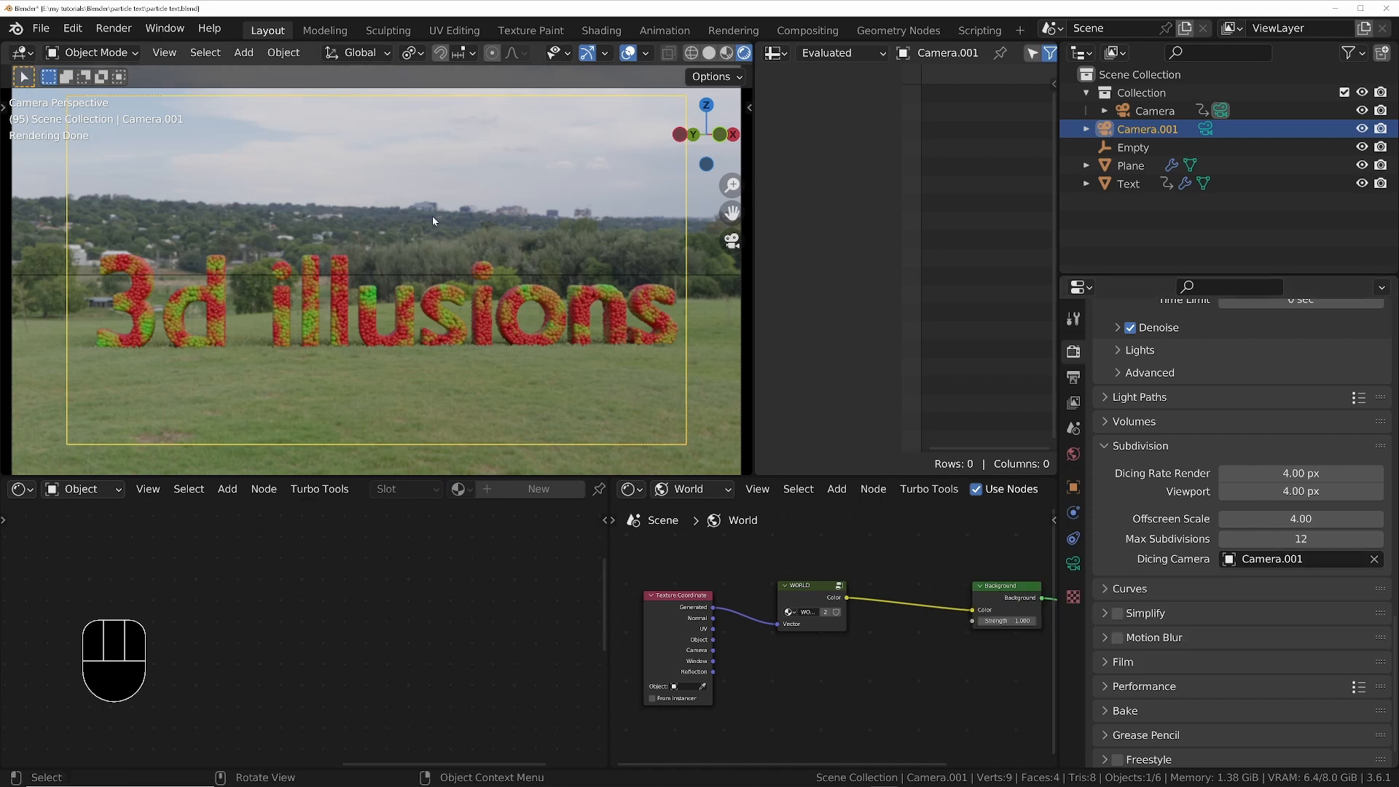
Play back the animation briefly and jump to its first and last frames
key(space)
key(space)
key(space)
key(space)
key(shift+Left)
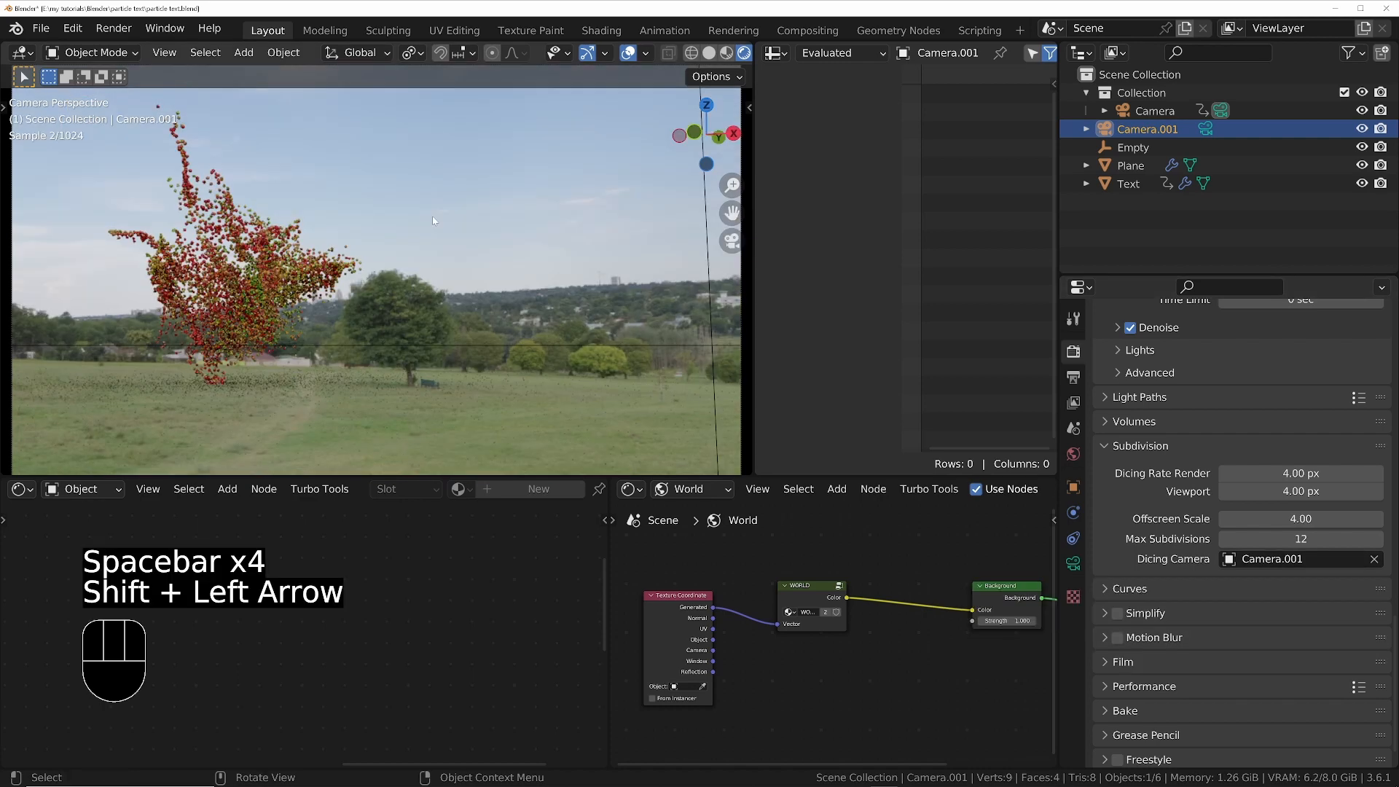
key(shift+Right)
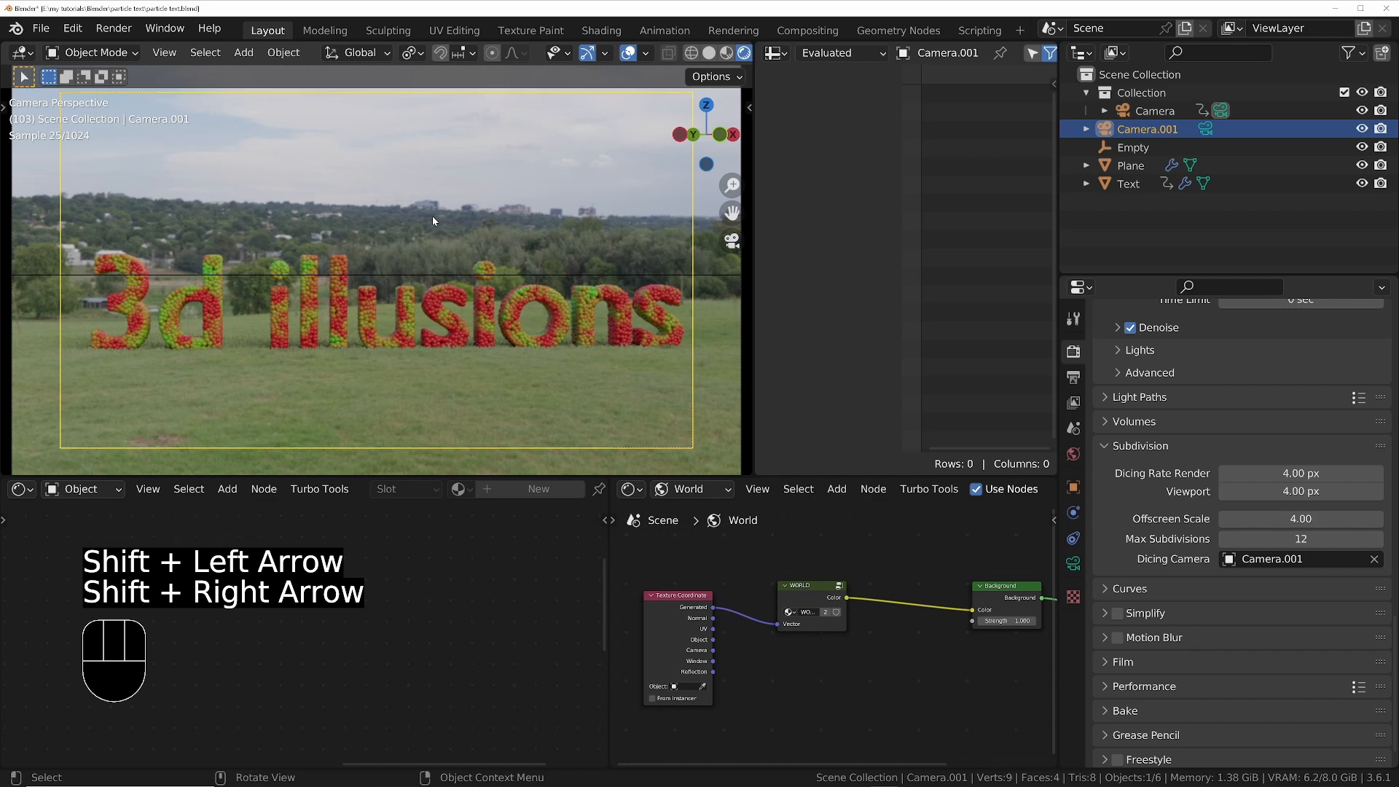
Limit the camera-view render to a small region around the letter "s" and the grass at its base
key(ctrl+b)
drag(378, 267, 484, 363)
scroll(454, 352, up, 3)
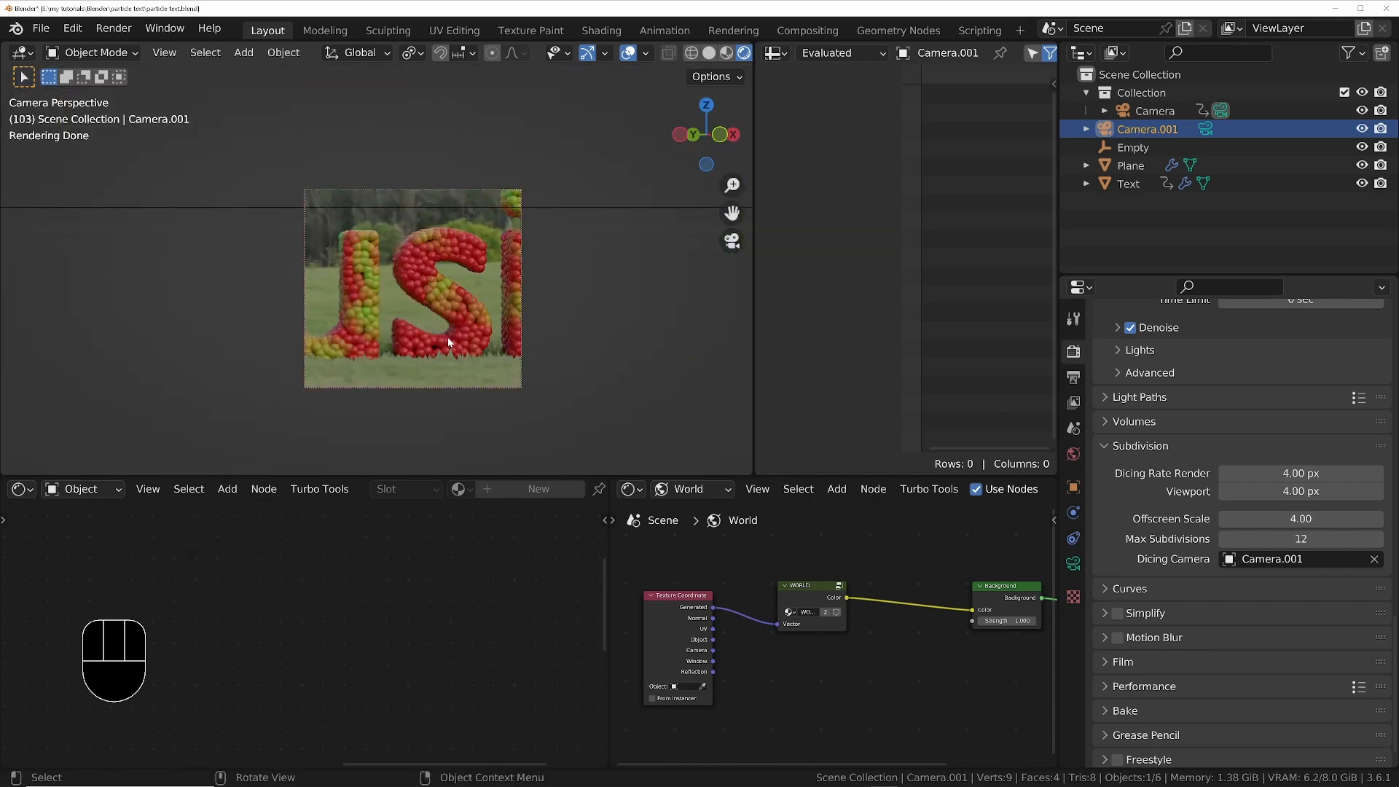
Step backward frame by frame to frame 93 to examine the grass within the render region
key(Left)
key(Left)
key(Left)
key(Left)
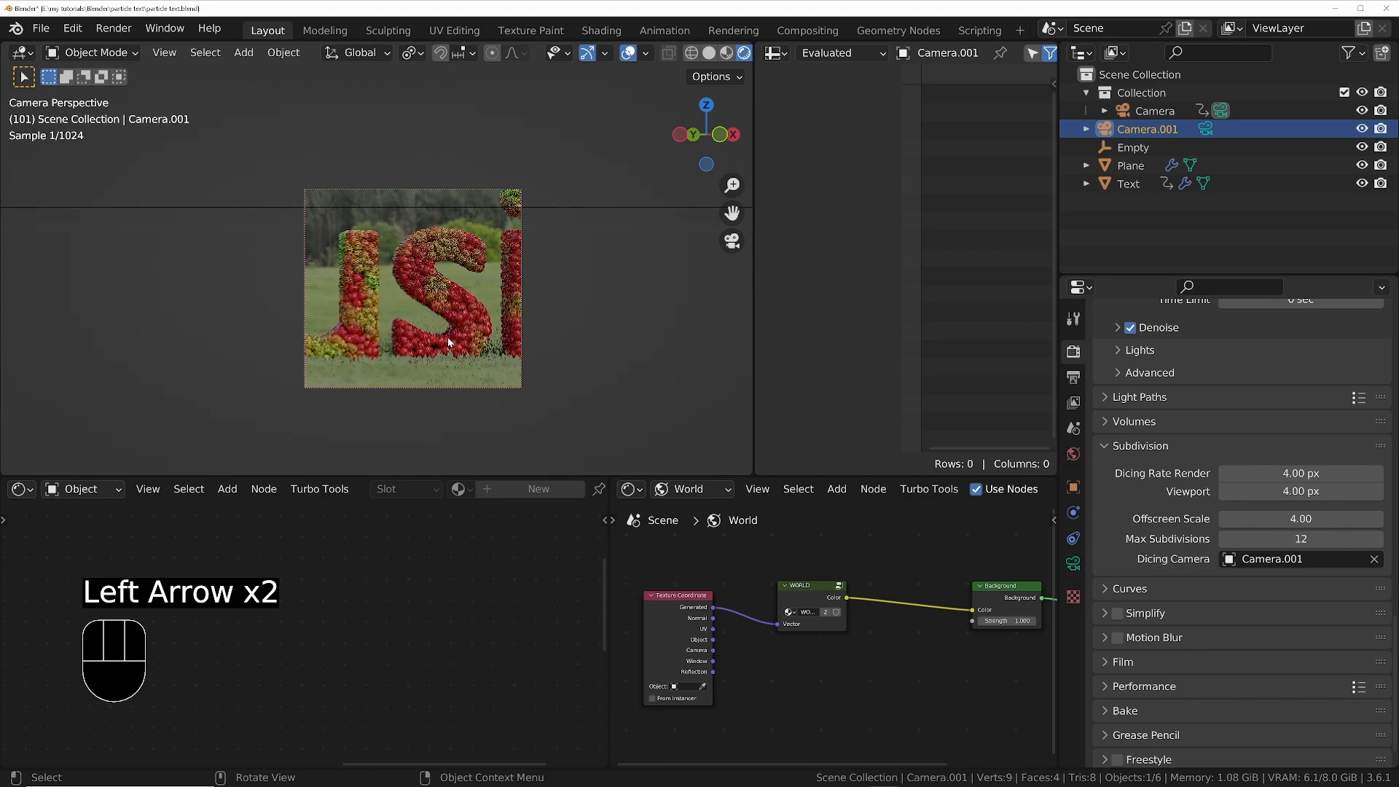
key(Left)
key(Left)
key(Left)
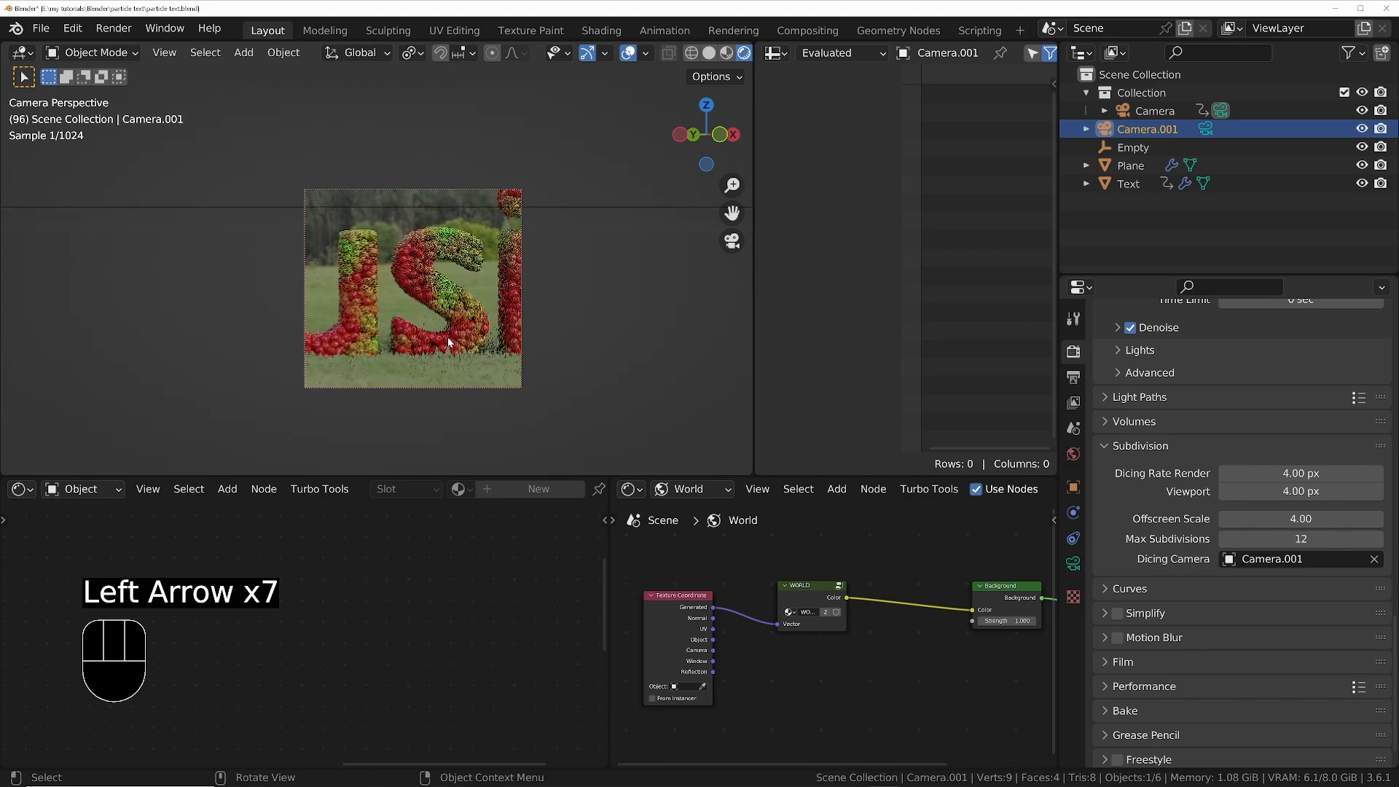
key(Left)
key(Left)
key(Left)
key(Left)
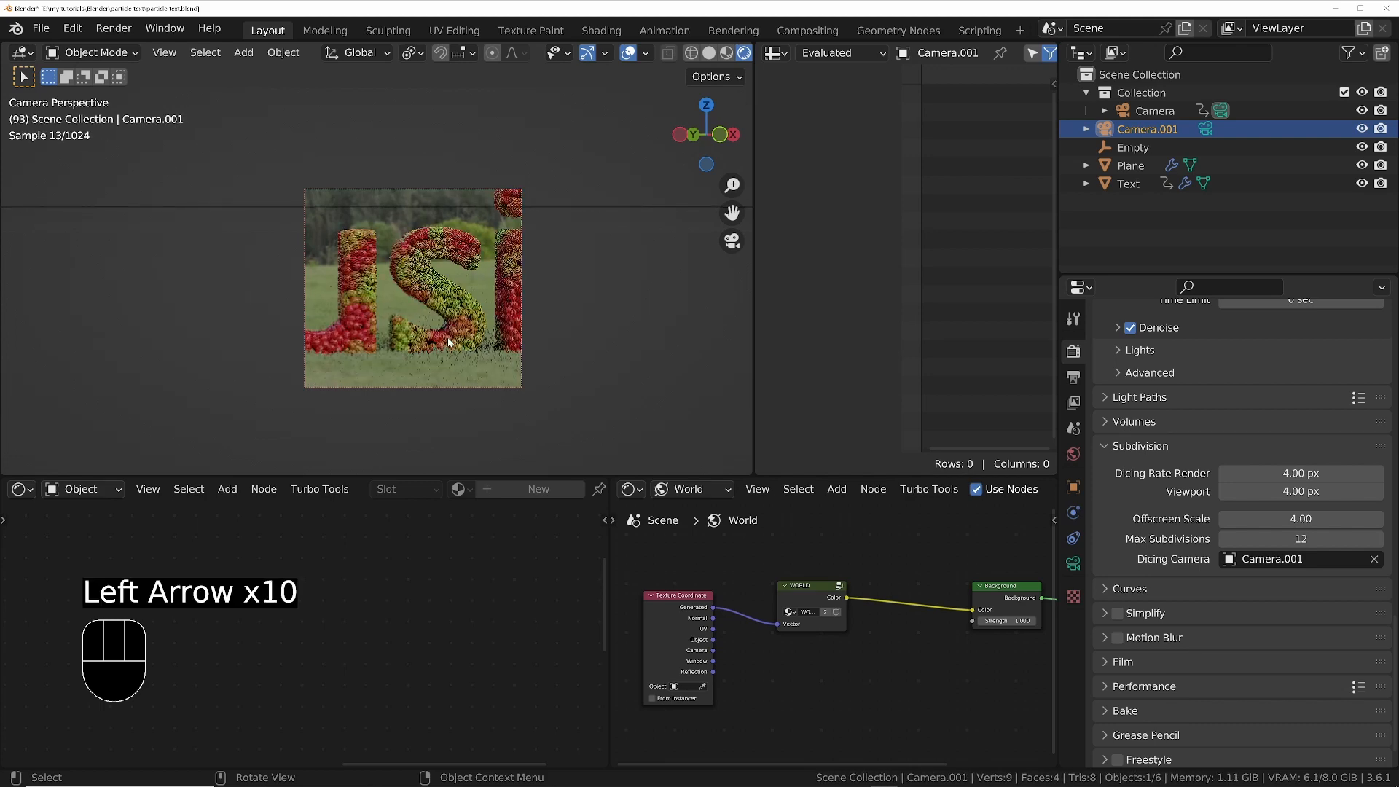
Step backward frame by frame to frame 70 to examine the letters and their contact with the grass within the render region
key(Left)
key(Left)
key(Left)
key(Left)
key(Left)
key(Left)
key(Left)
key(Left)
key(Left)
key(Left)
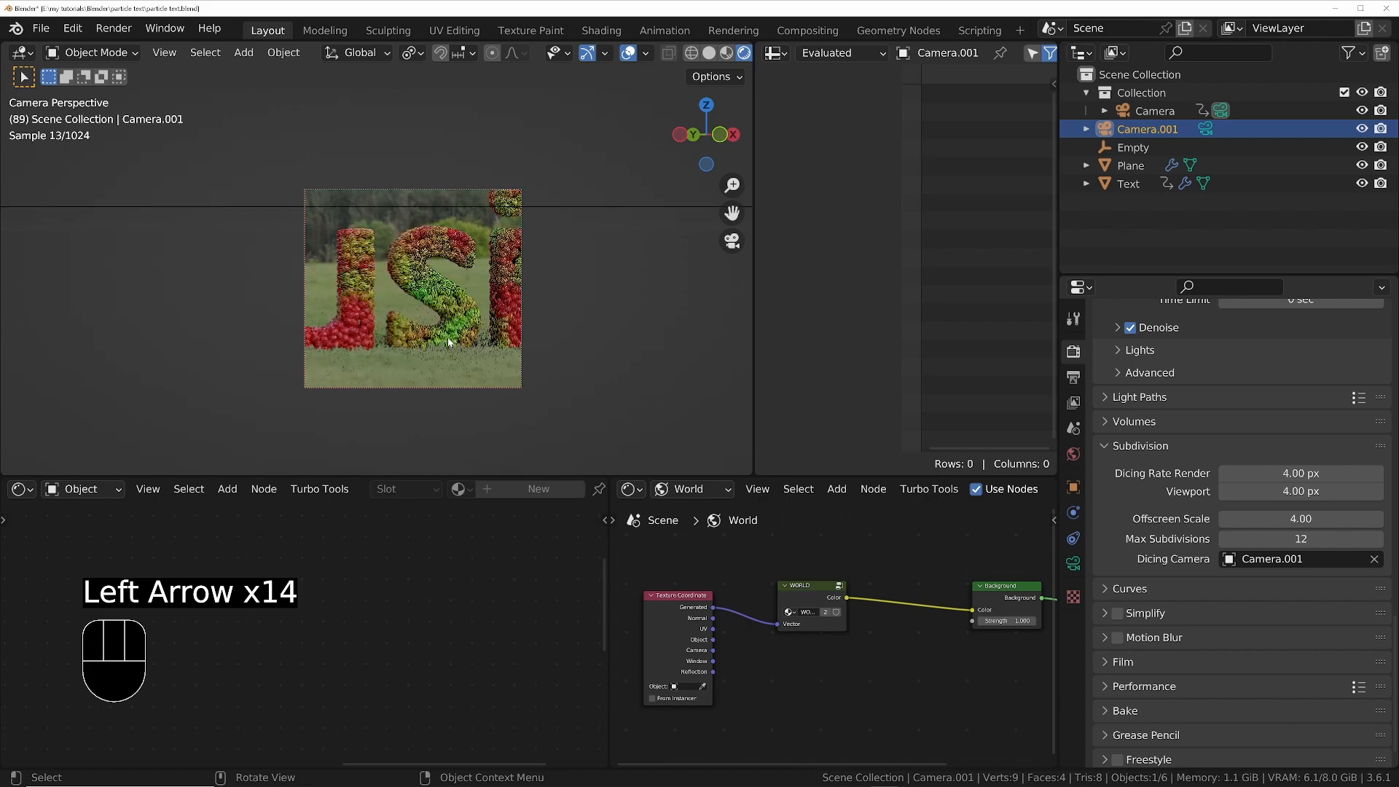
key(Left)
key(Left)
key(Left)
key(Left)
key(Left)
key(Left)
key(Left)
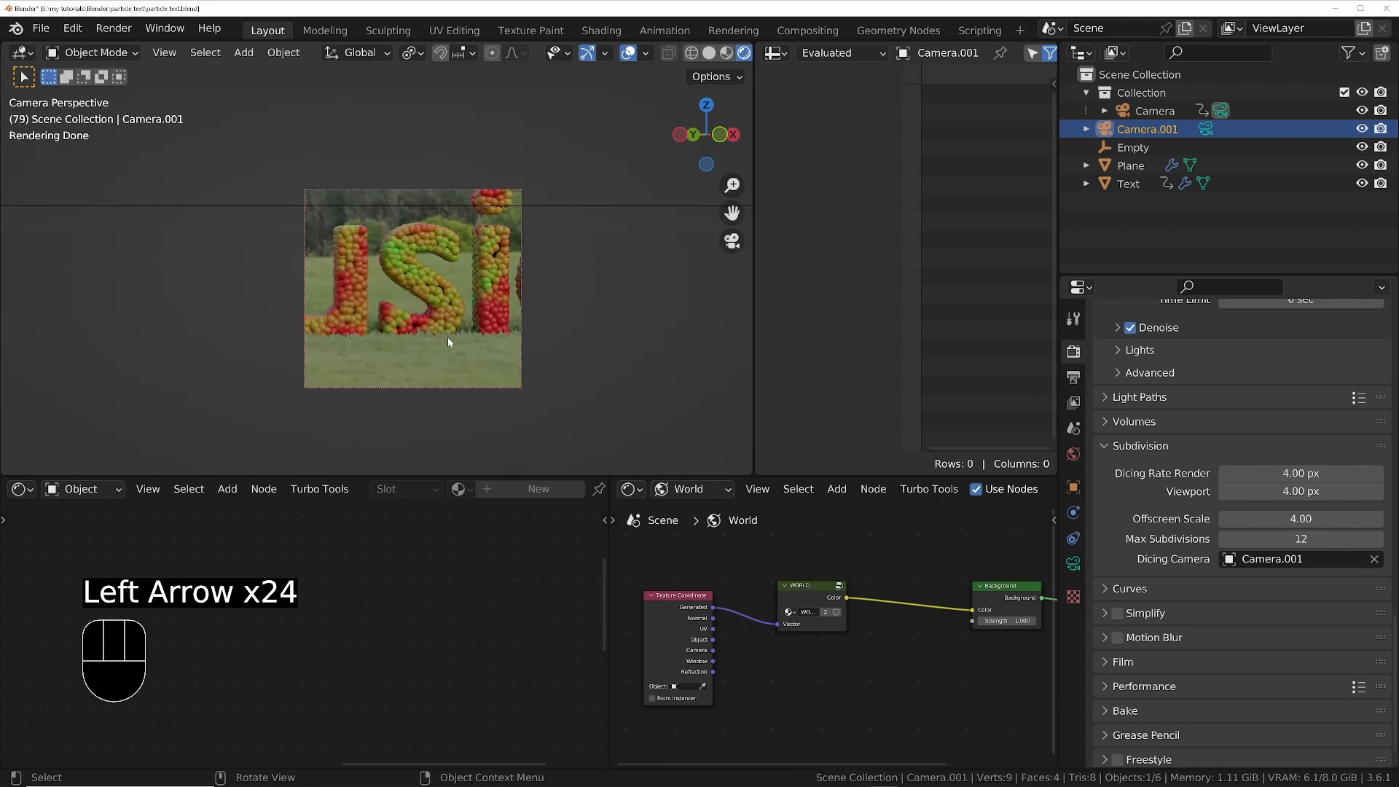
key(Left)
key(Right)
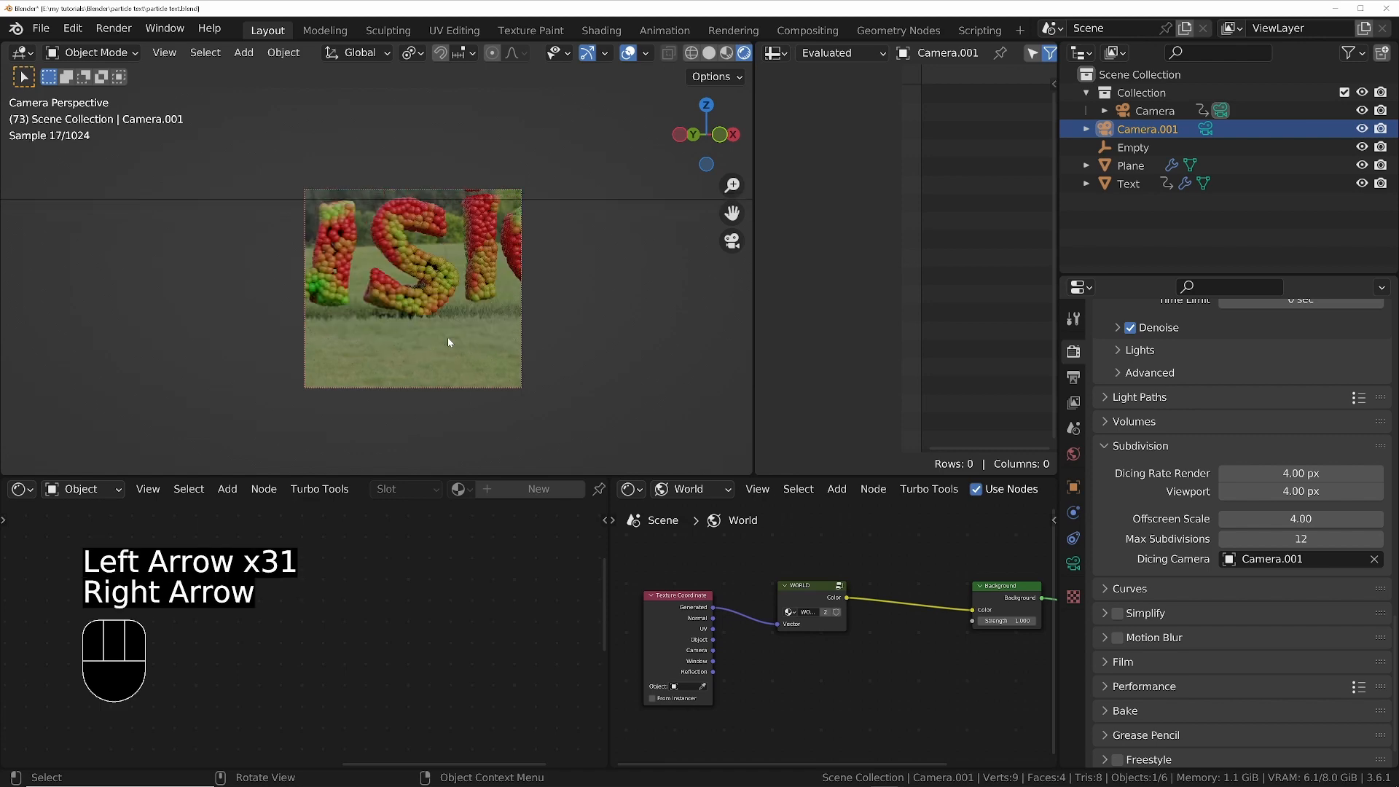
key(Left)
key(Left)
key(Left)
Clear the viewport render region to show the full camera frame, and save the file
key(ctrl+alt+b)
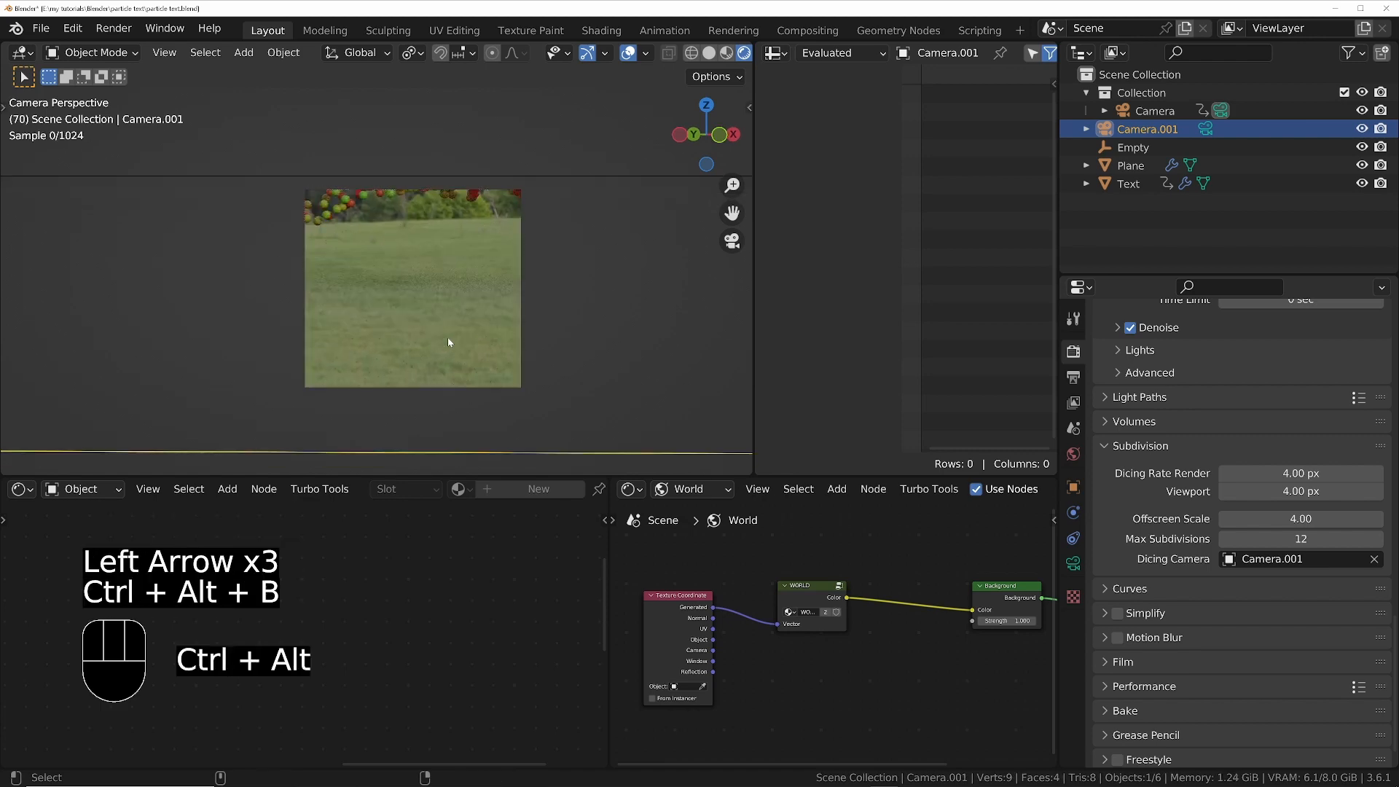
key(Home)
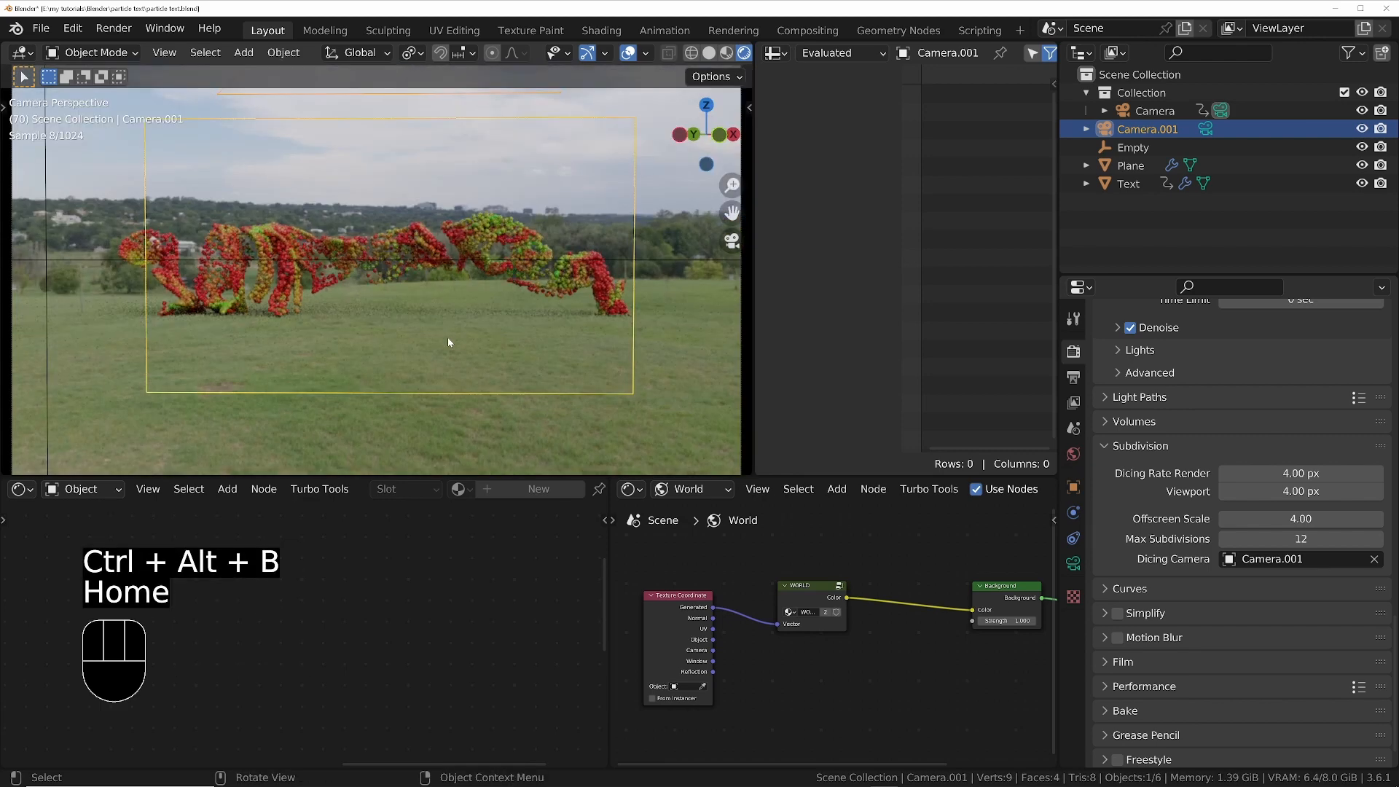
key(ctrl+s)
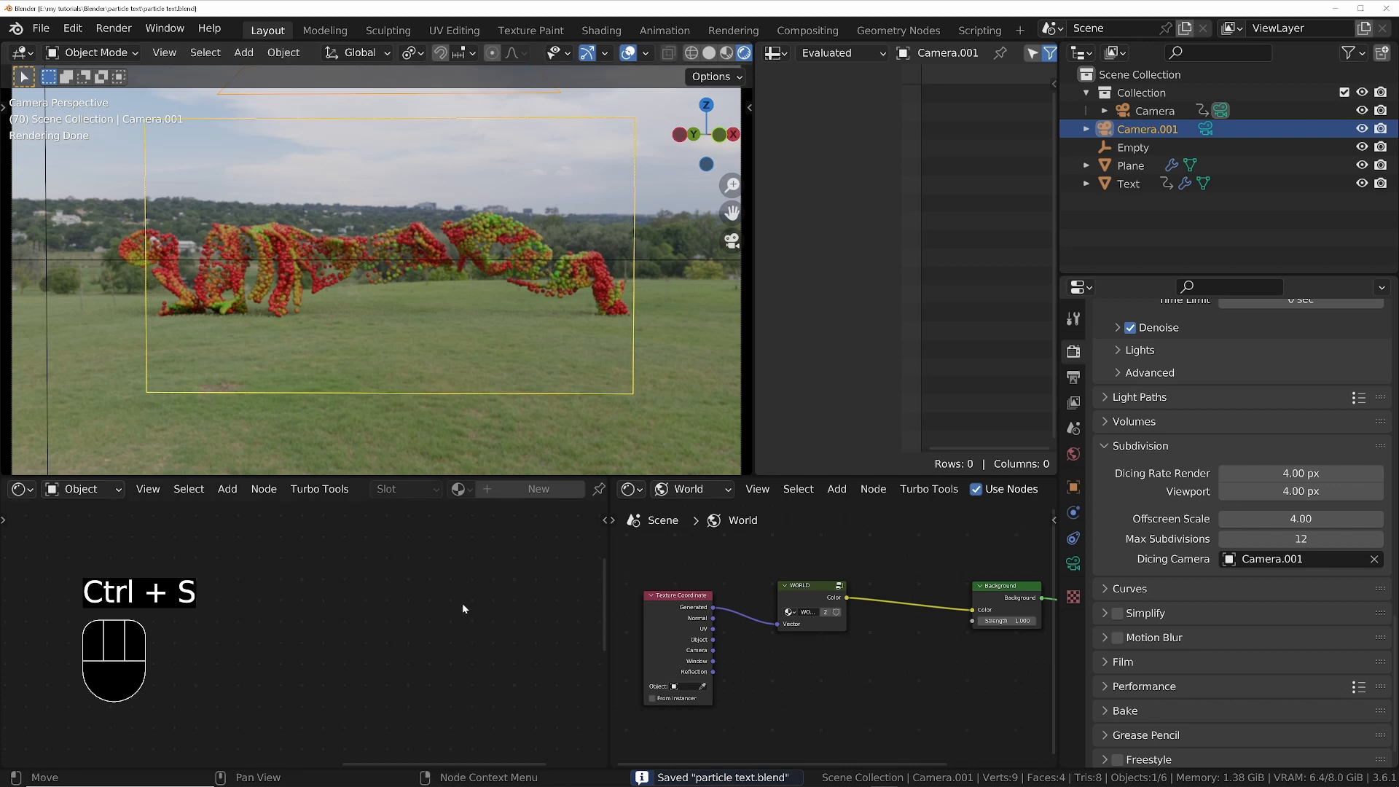
Select the particle text and display its geometry node tree in place of the object shader nodes
click(298, 285)
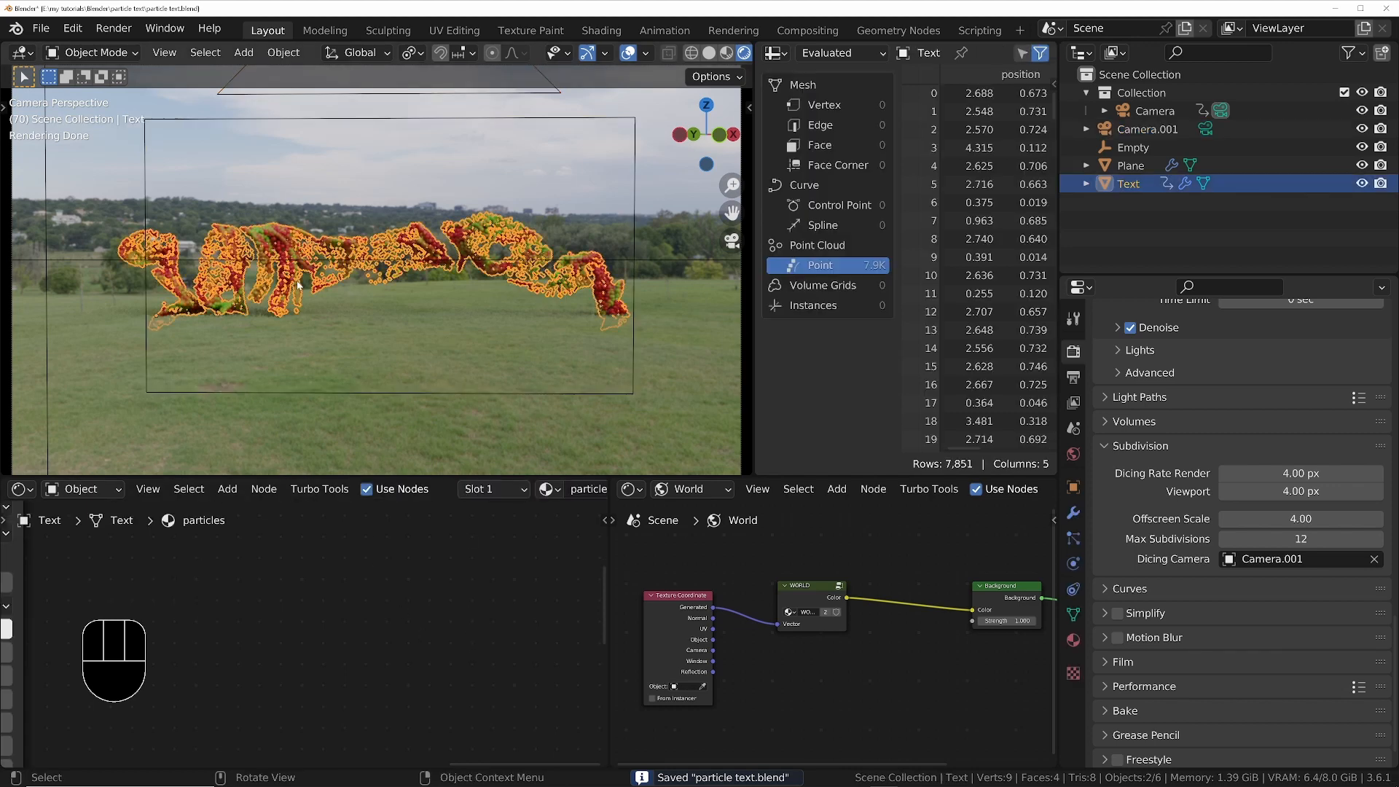
middle_drag(256, 584, 469, 624)
scroll(395, 609, down, 8)
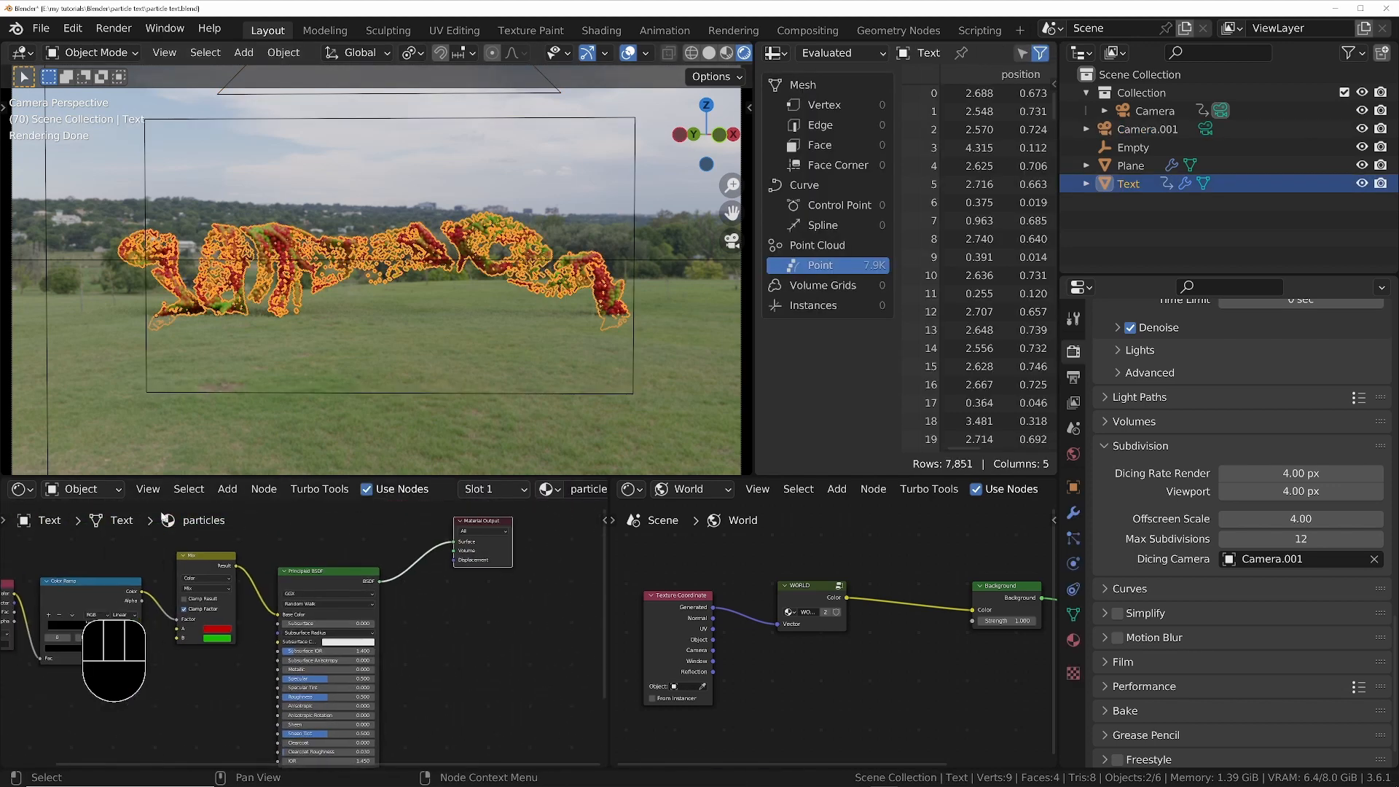
click(22, 489)
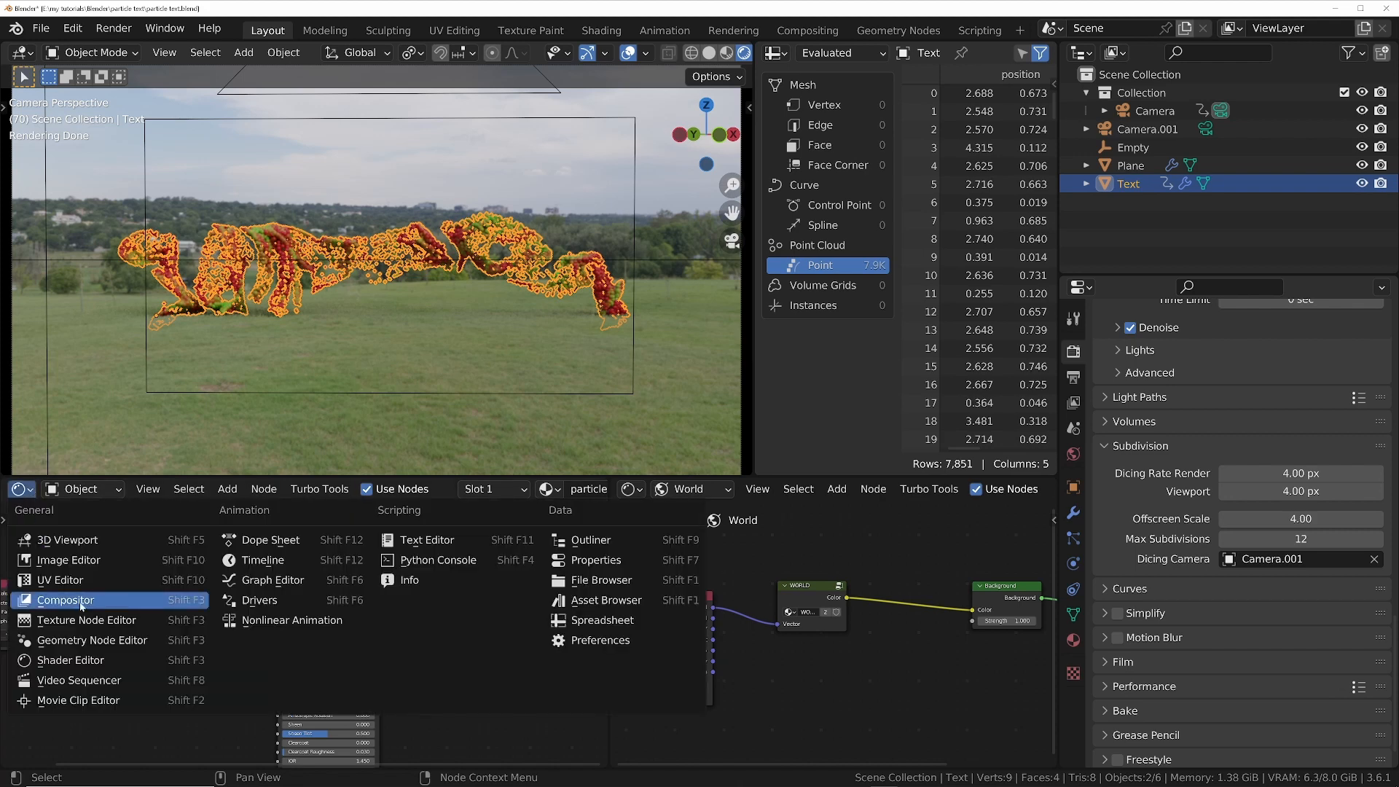
click(87, 640)
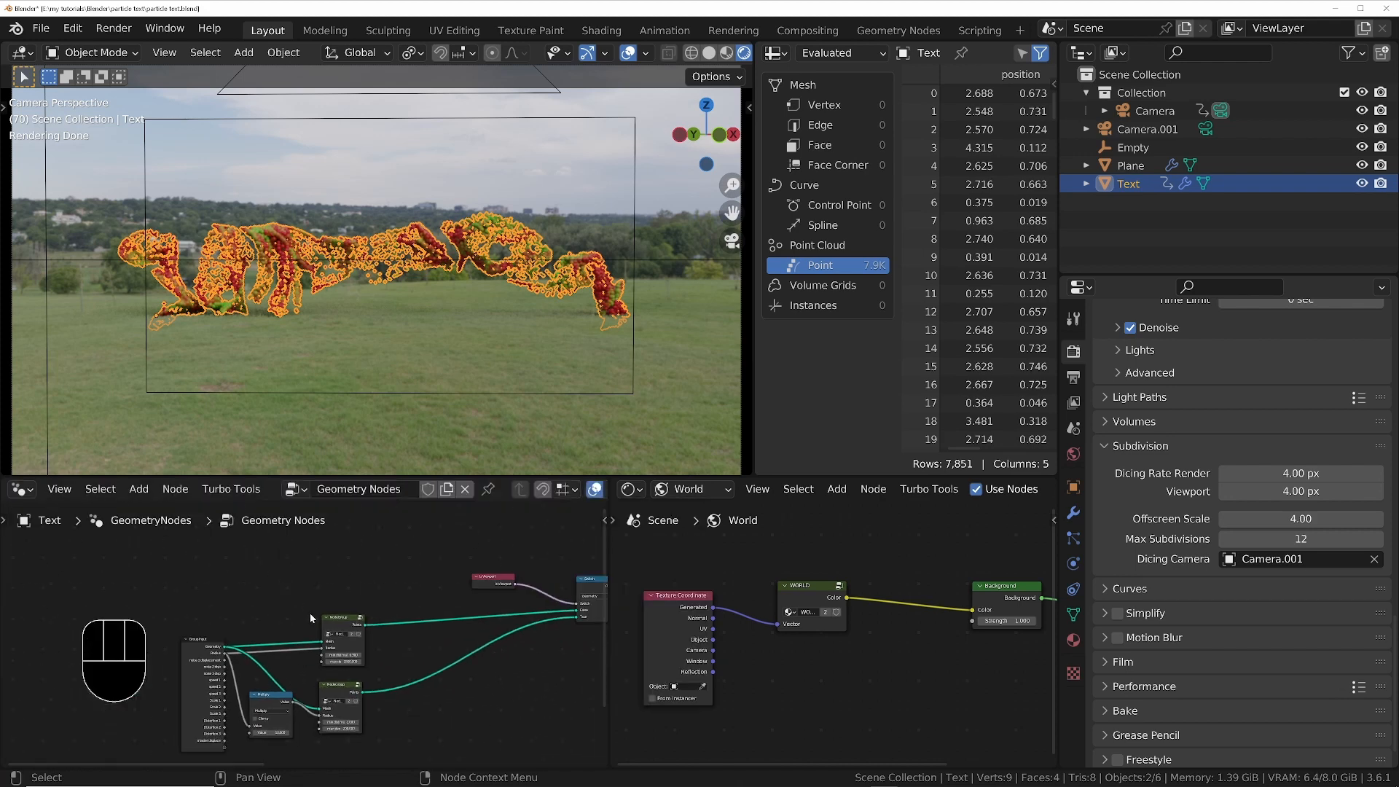
scroll(310, 614, down, 2)
scroll(472, 598, up, 4)
middle_drag(321, 684, 487, 595)
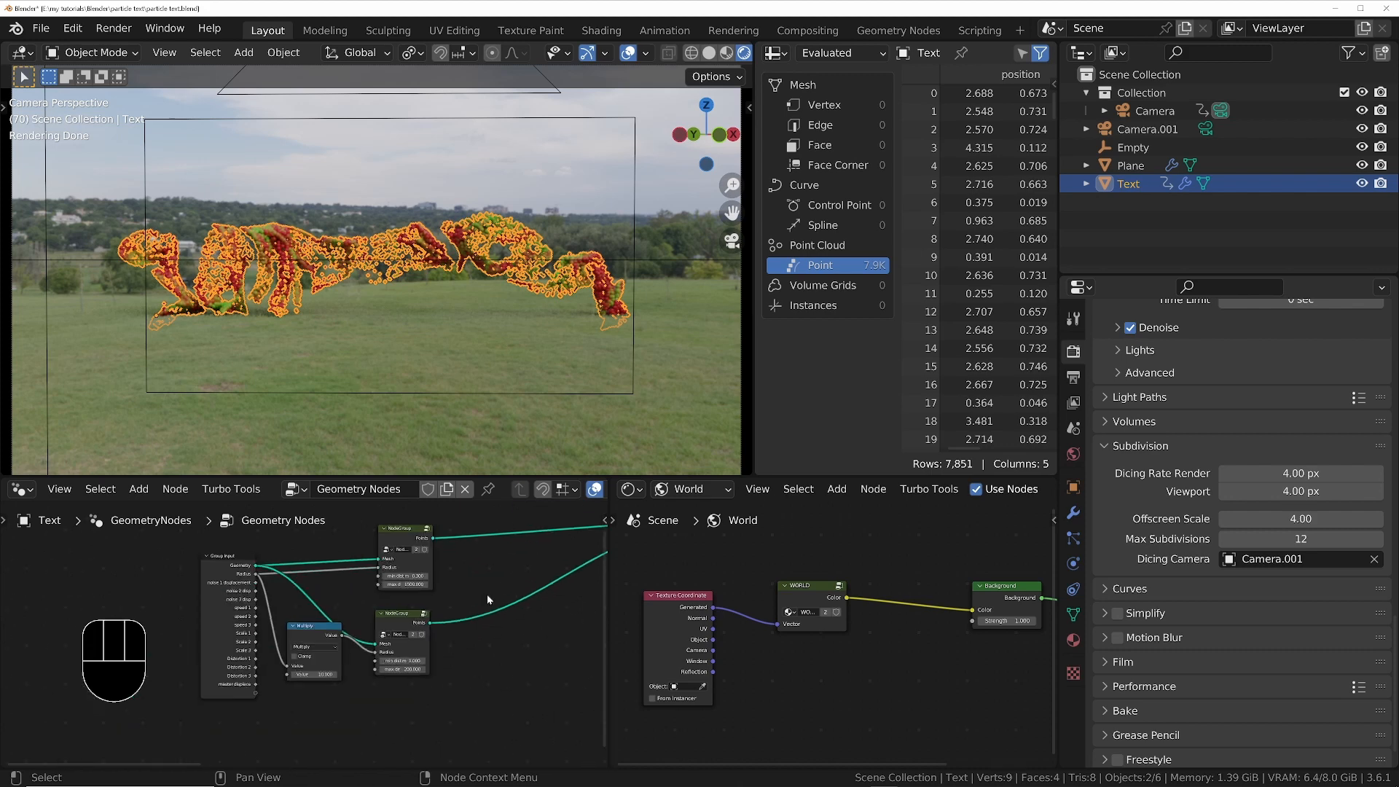
scroll(397, 593, up, 1)
scroll(431, 593, up, 3)
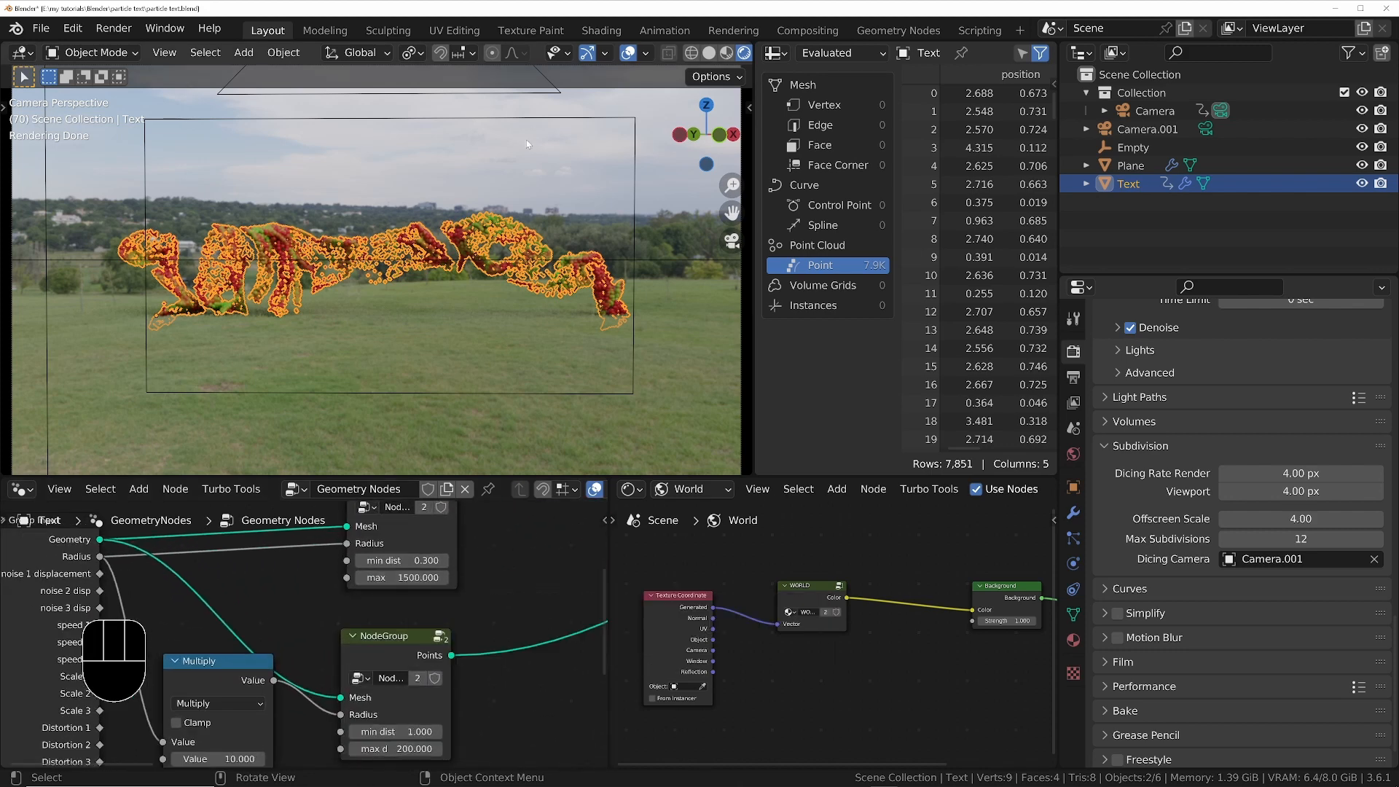
Hide the viewport overlays and save the file
key(shift+alt+z)
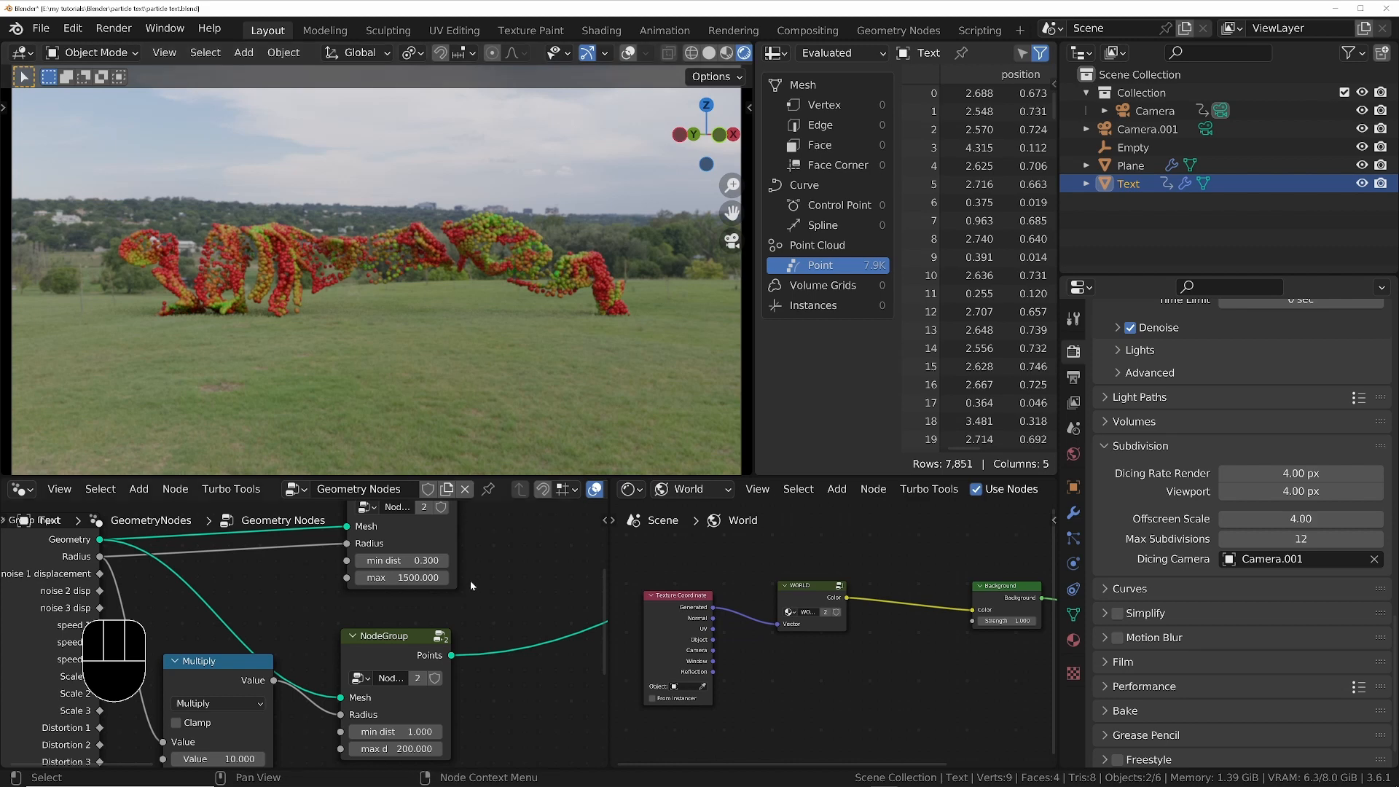
middle_drag(404, 700, 419, 663)
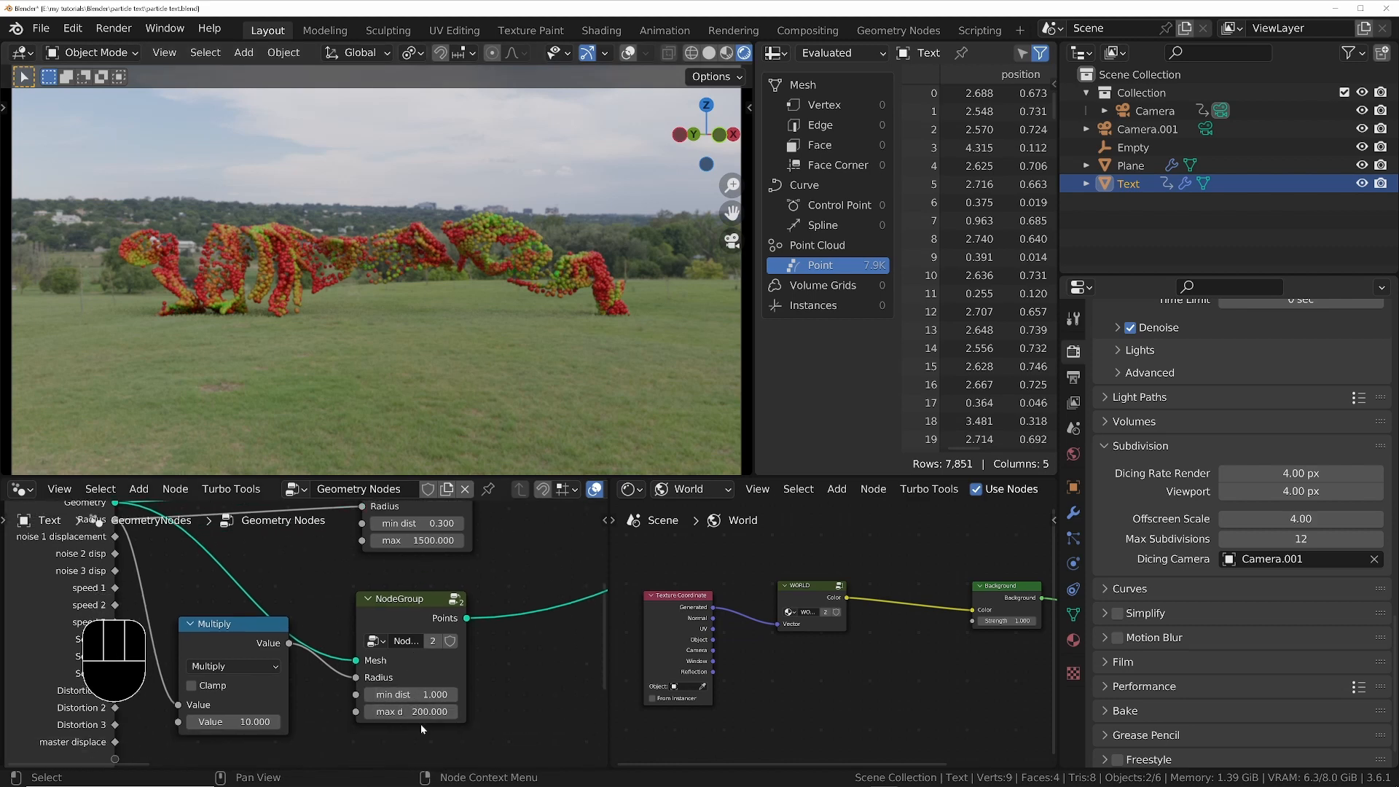
click(513, 717)
key(ctrl+s)
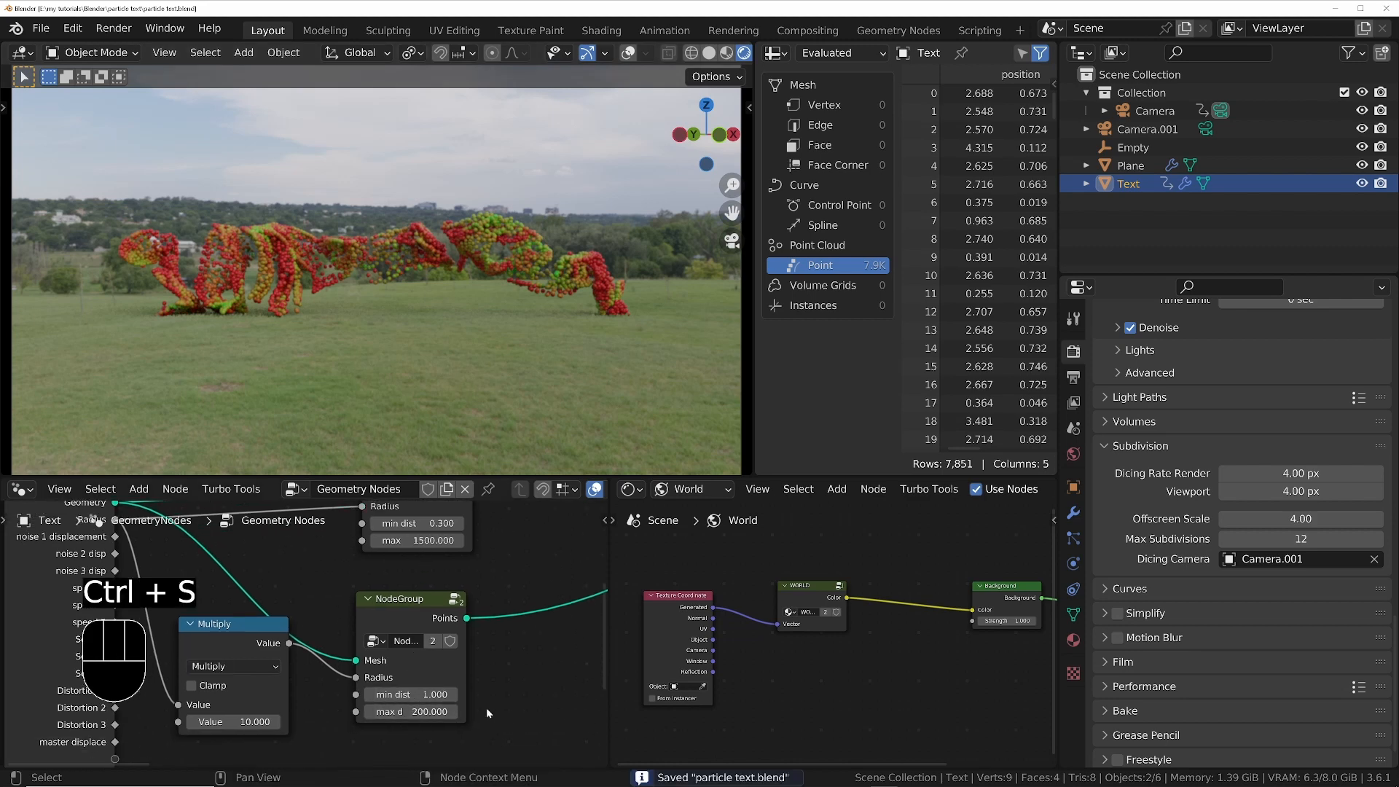
Set the minimum distance multiplier of the lower NodeGroup to 0.3
scroll(409, 726, up, 2)
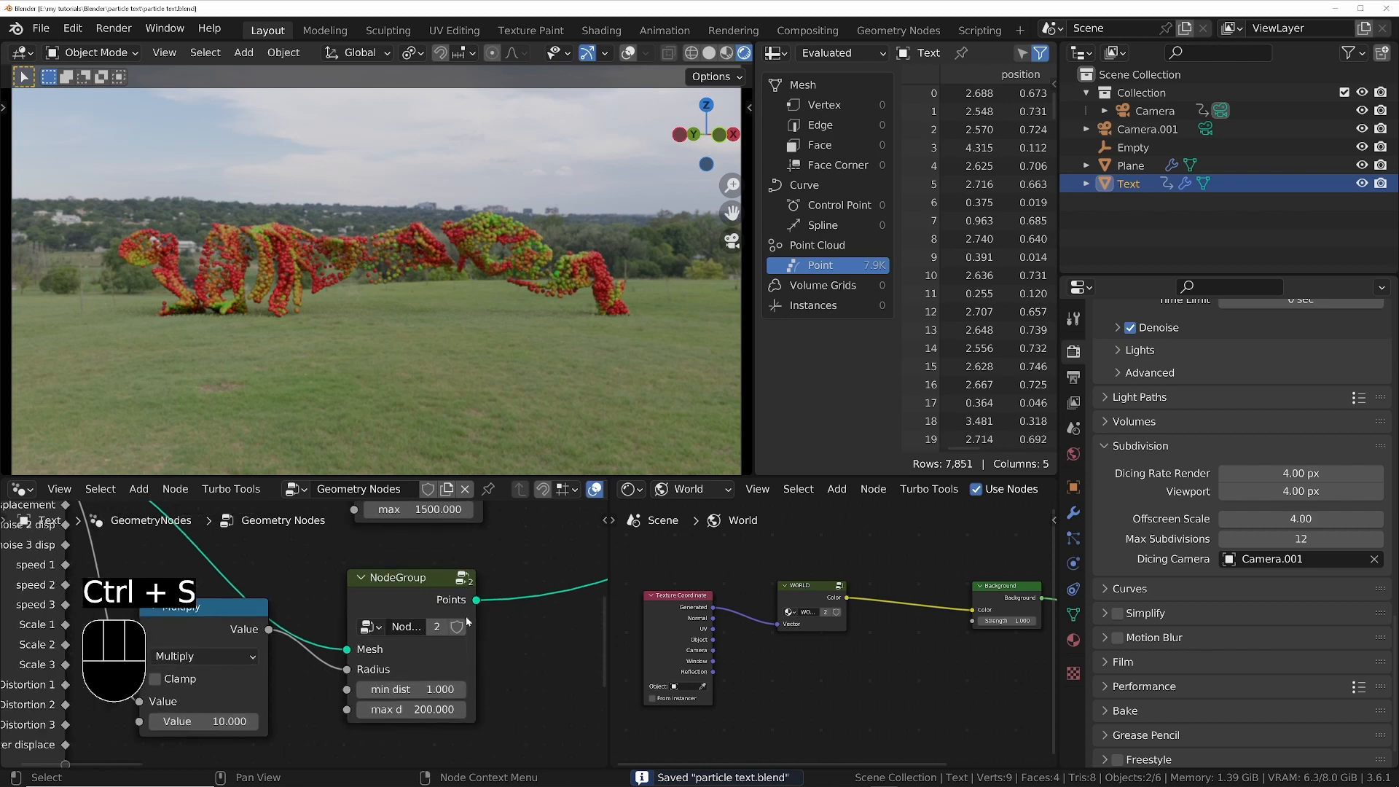
middle_drag(467, 622, 449, 672)
scroll(449, 671, down, 1)
scroll(450, 671, down, 1)
click(400, 729)
text(0)
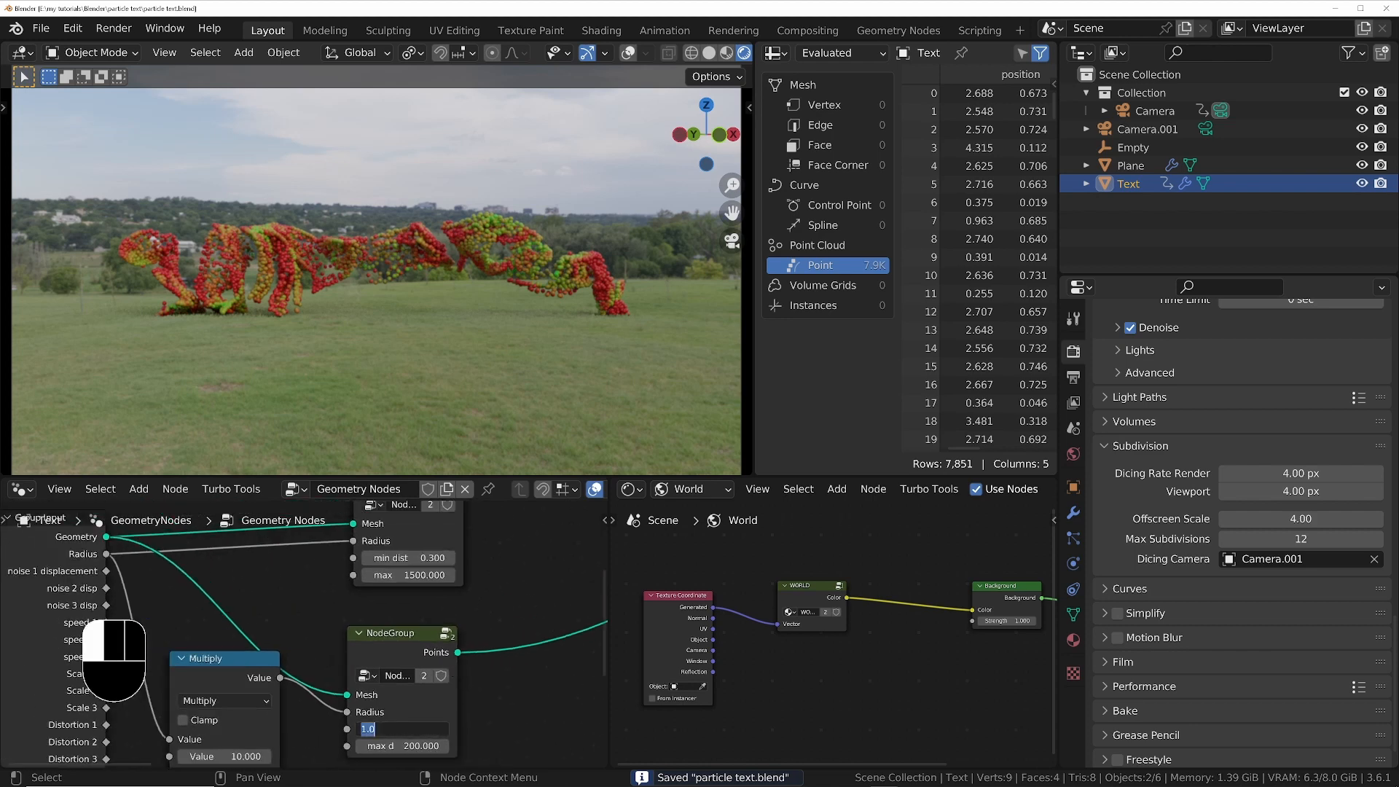
text(.3)
key(Return)
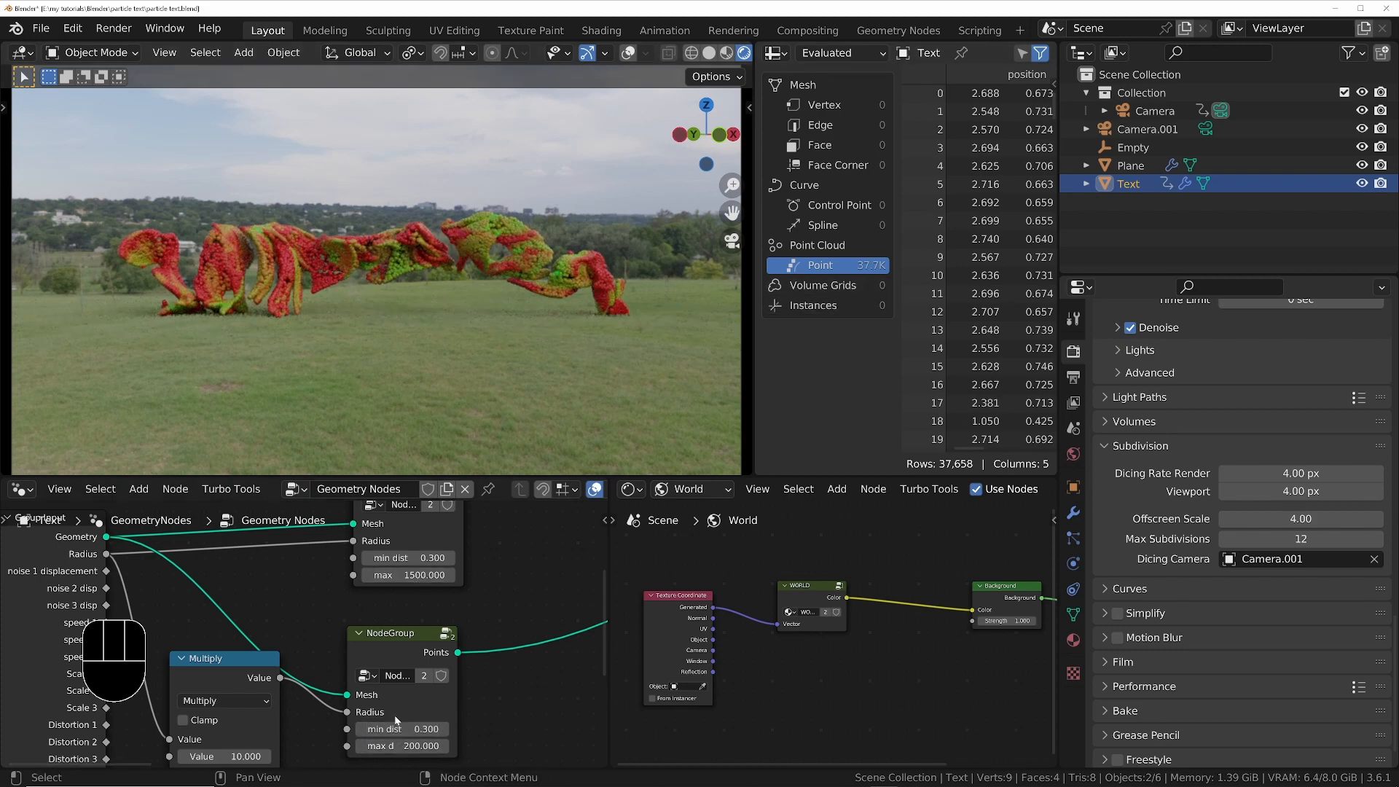
Set the value of the Multiply node feeding the lower NodeGroup's radius to 1
middle_drag(282, 728, 357, 660)
click(319, 690)
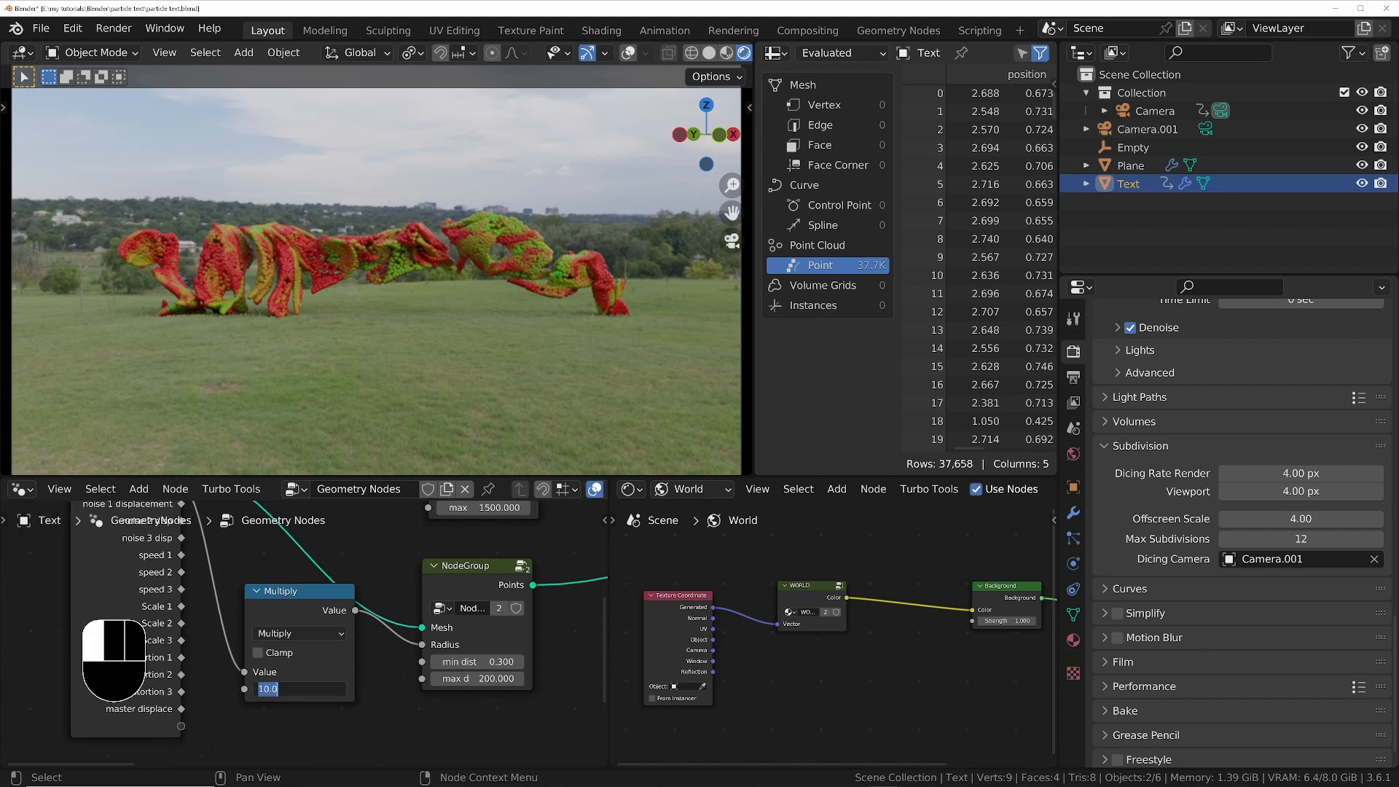
text(1)
key(Return)
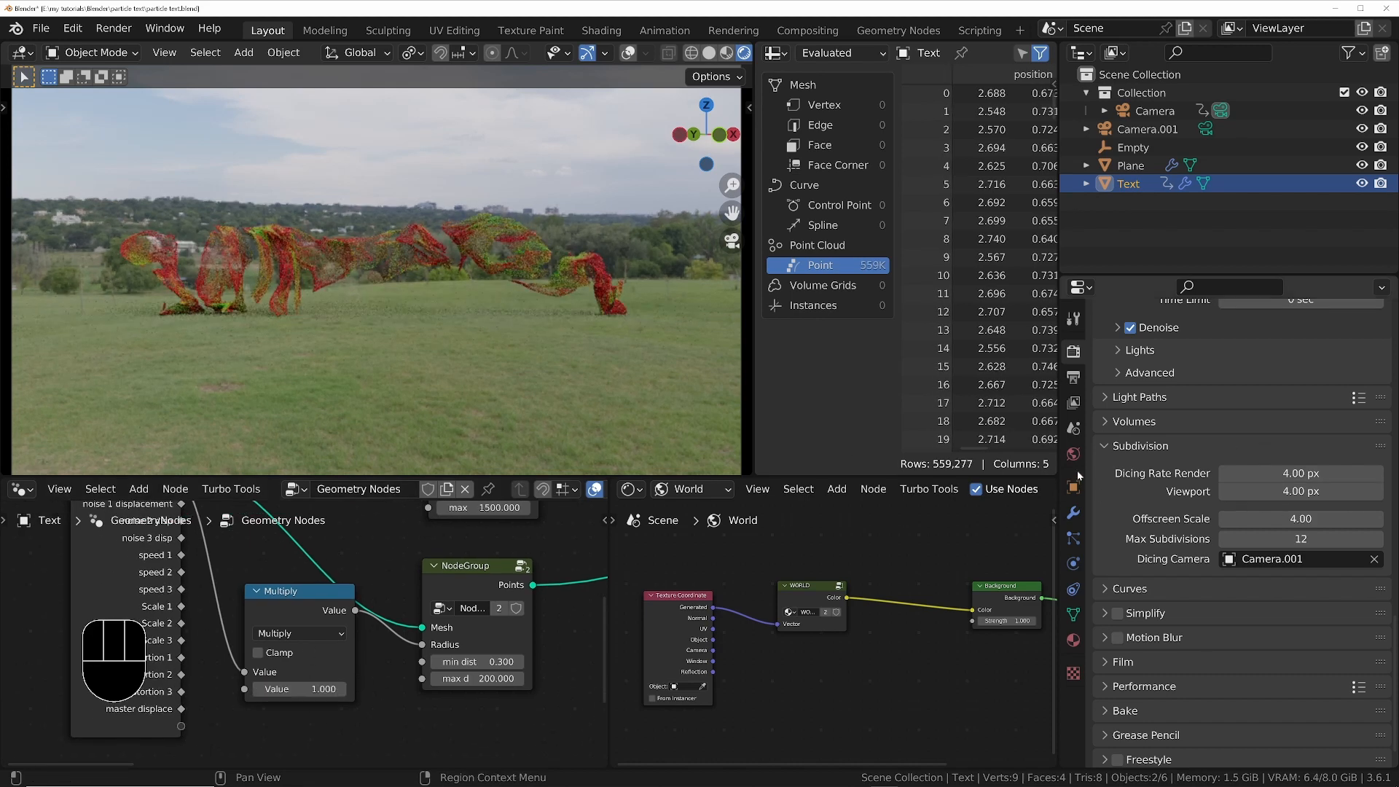
Show the text's modifier properties and set the lower NodeGroup's max density to 1500
click(1074, 512)
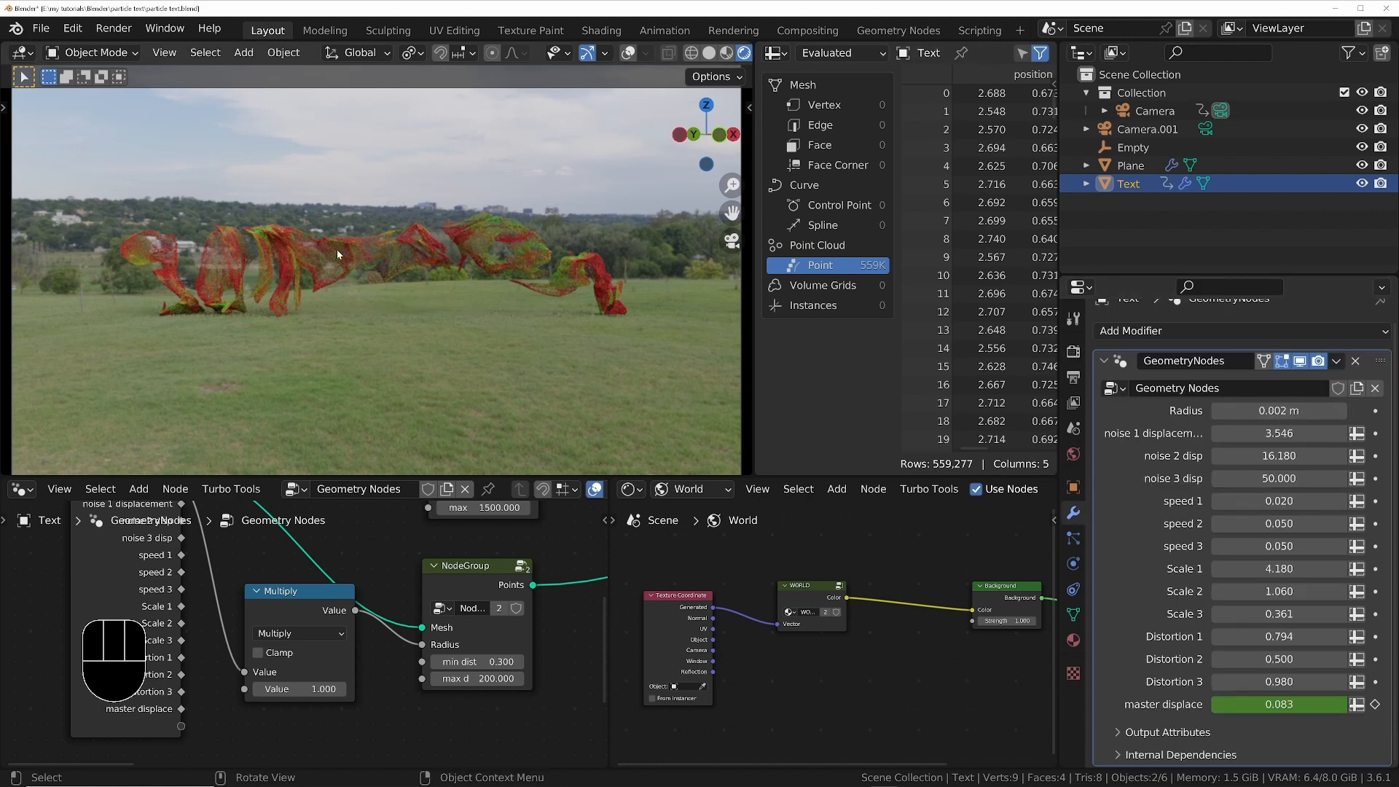
middle_drag(487, 677, 446, 681)
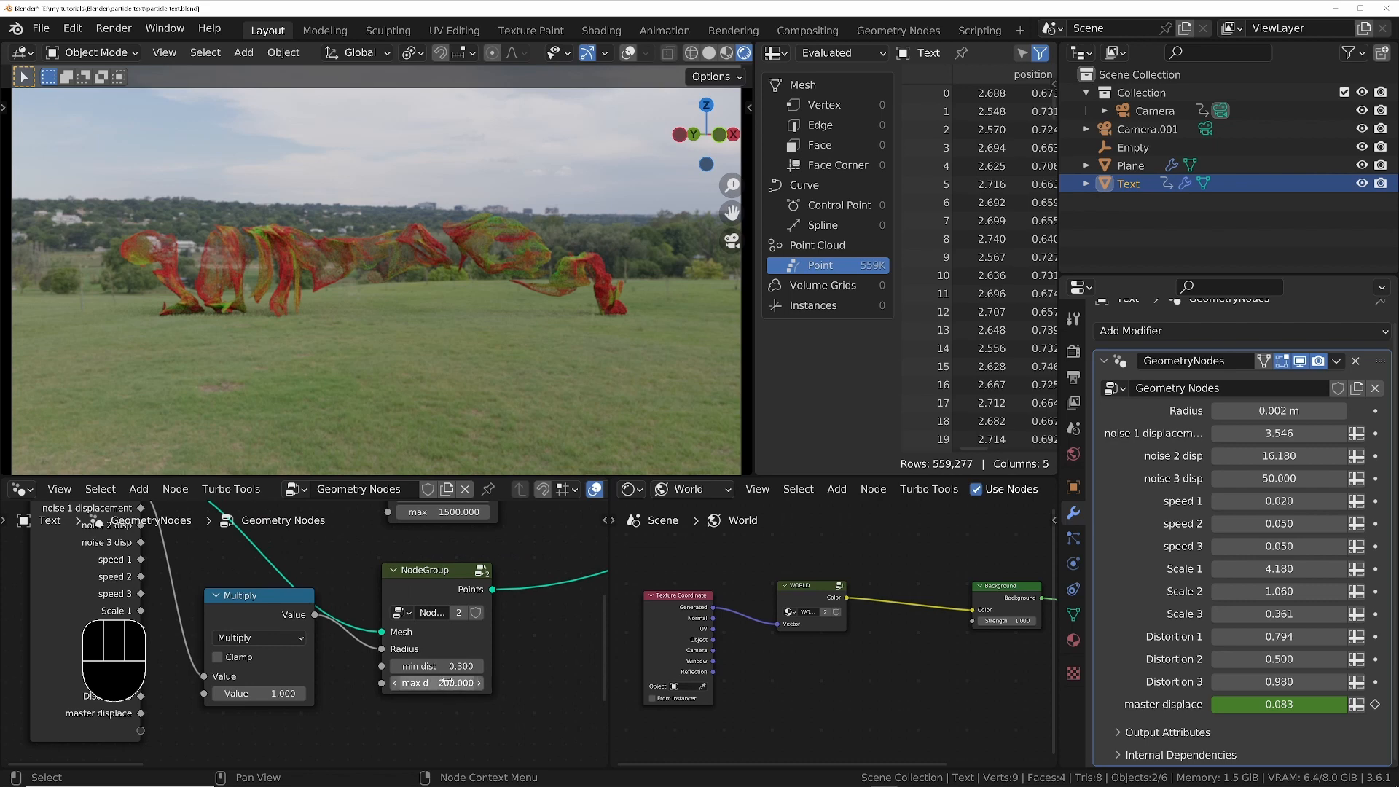
double_click(446, 682)
text(1500)
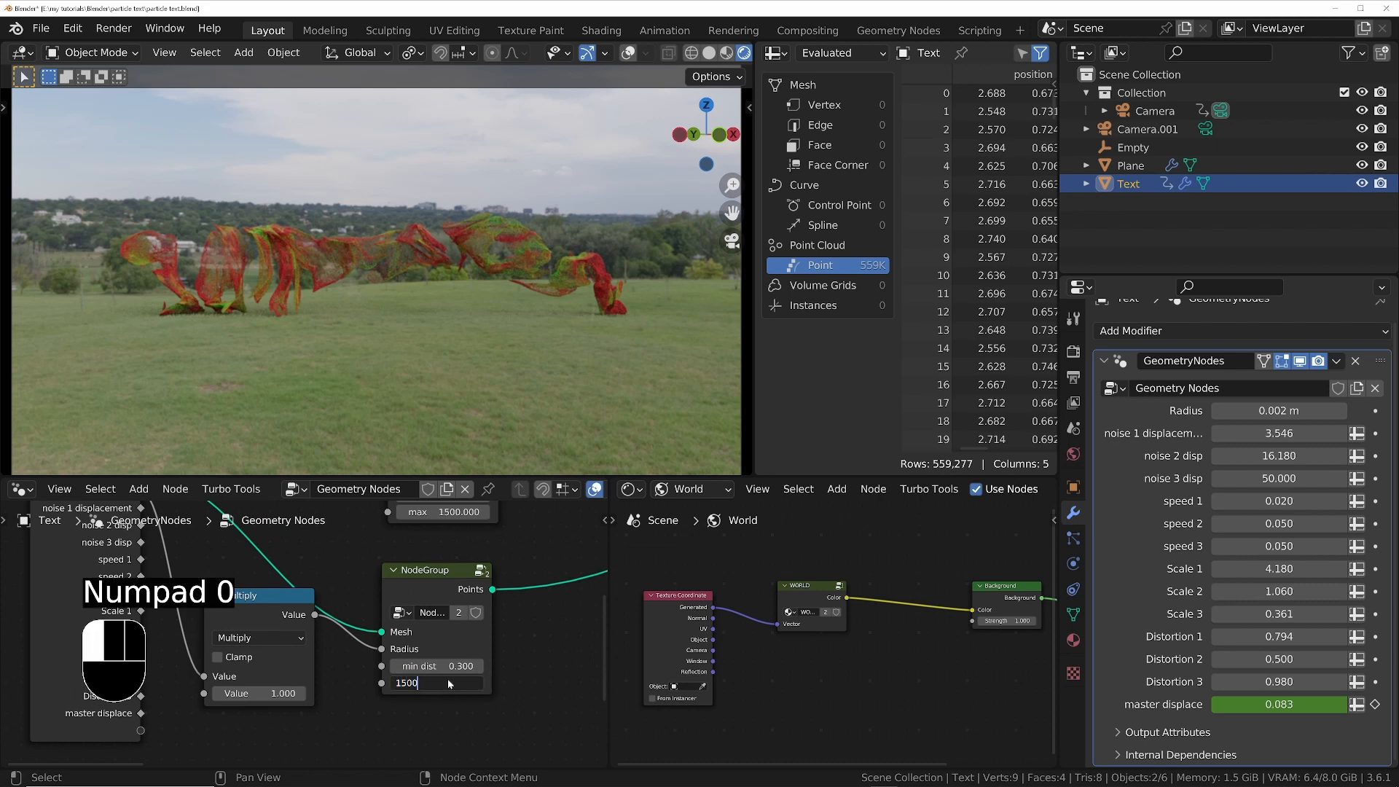
key(Return)
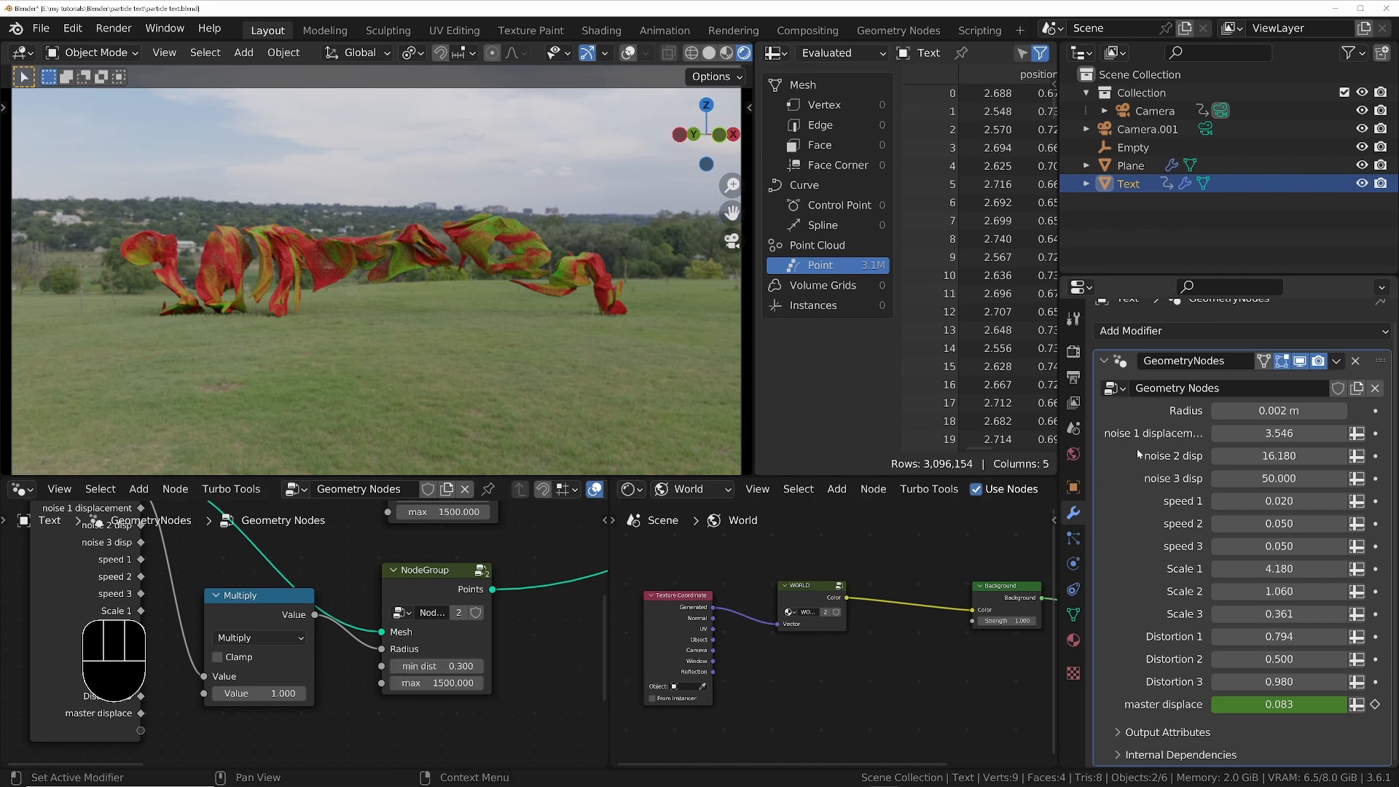
Set the Radius of the text's GeometryNodes modifier to 0.008 m
scroll(1166, 434, up, 1)
click(1254, 427)
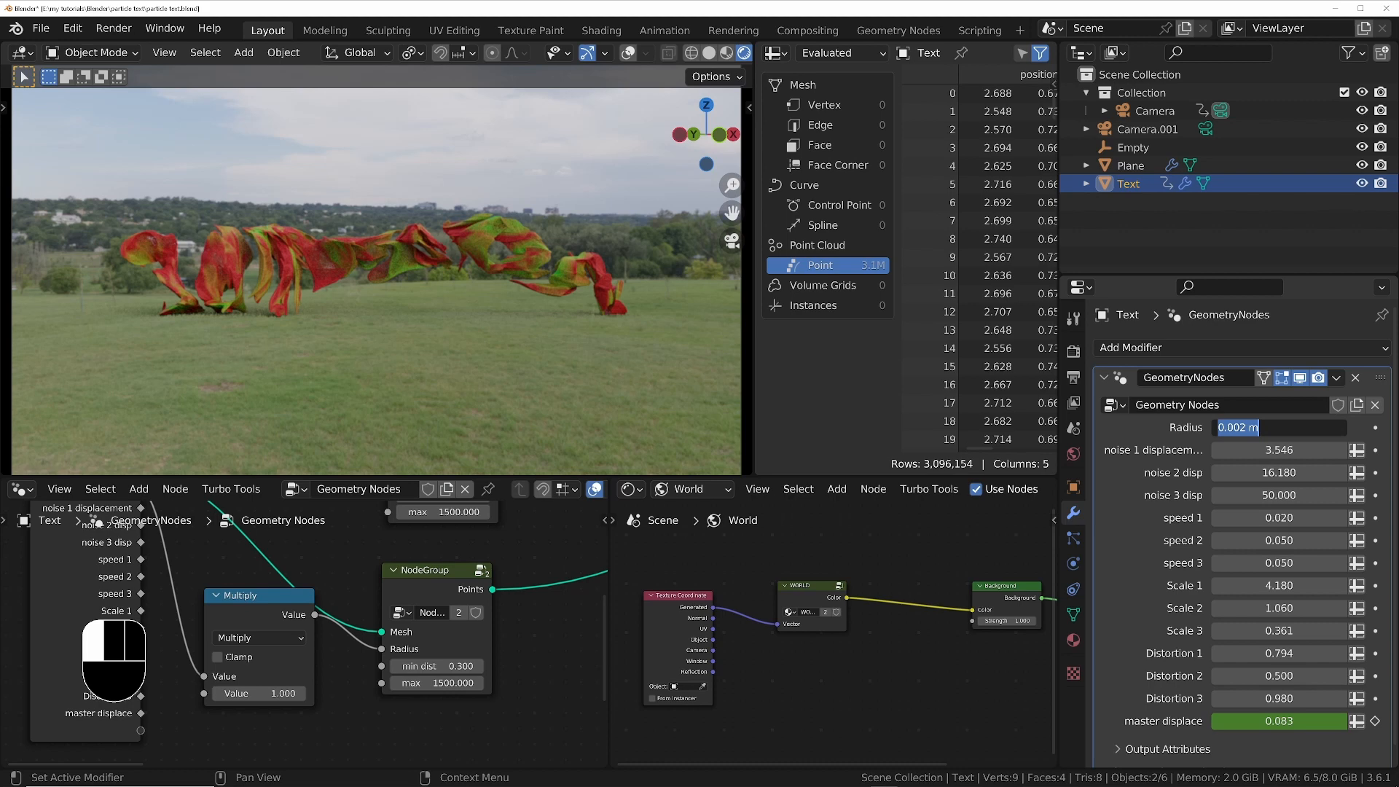
text(.008)
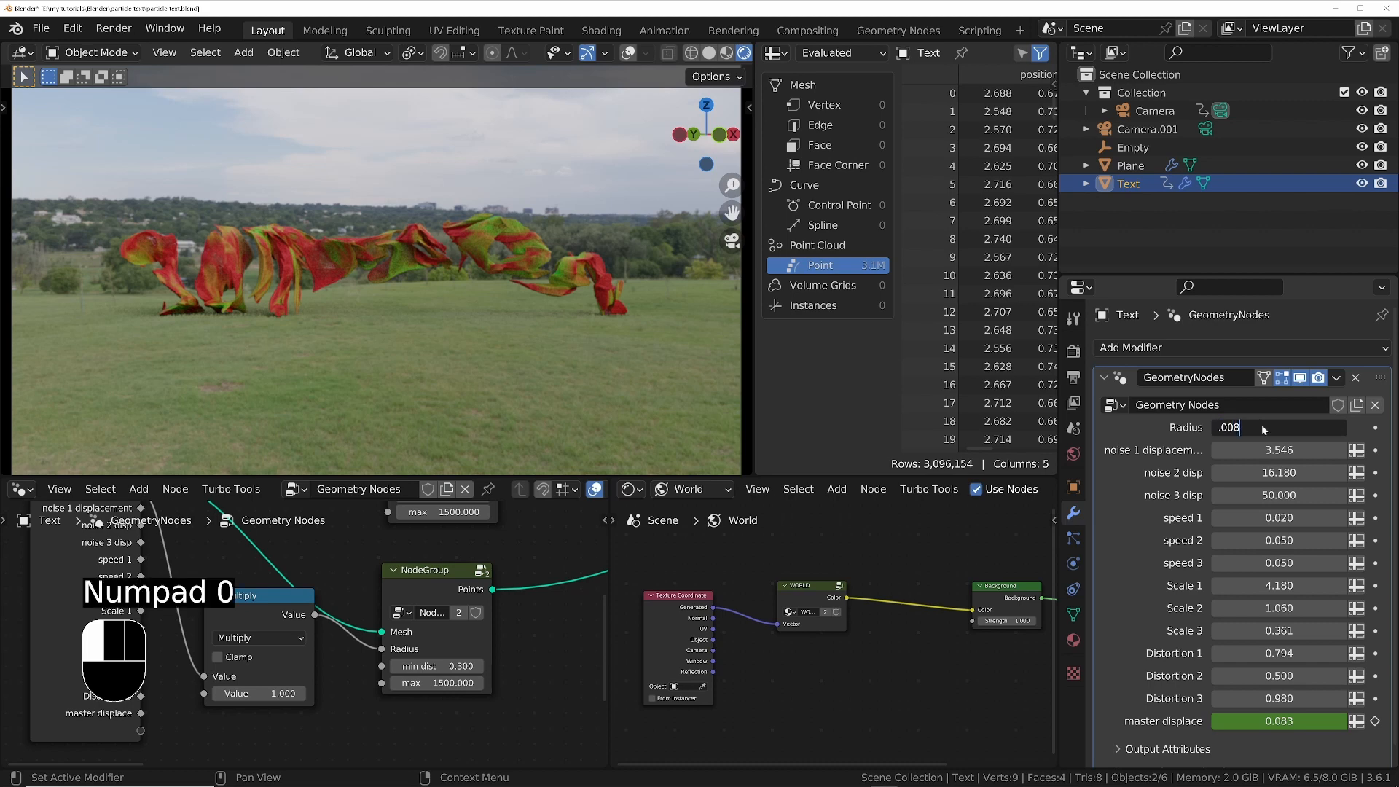
key(Return)
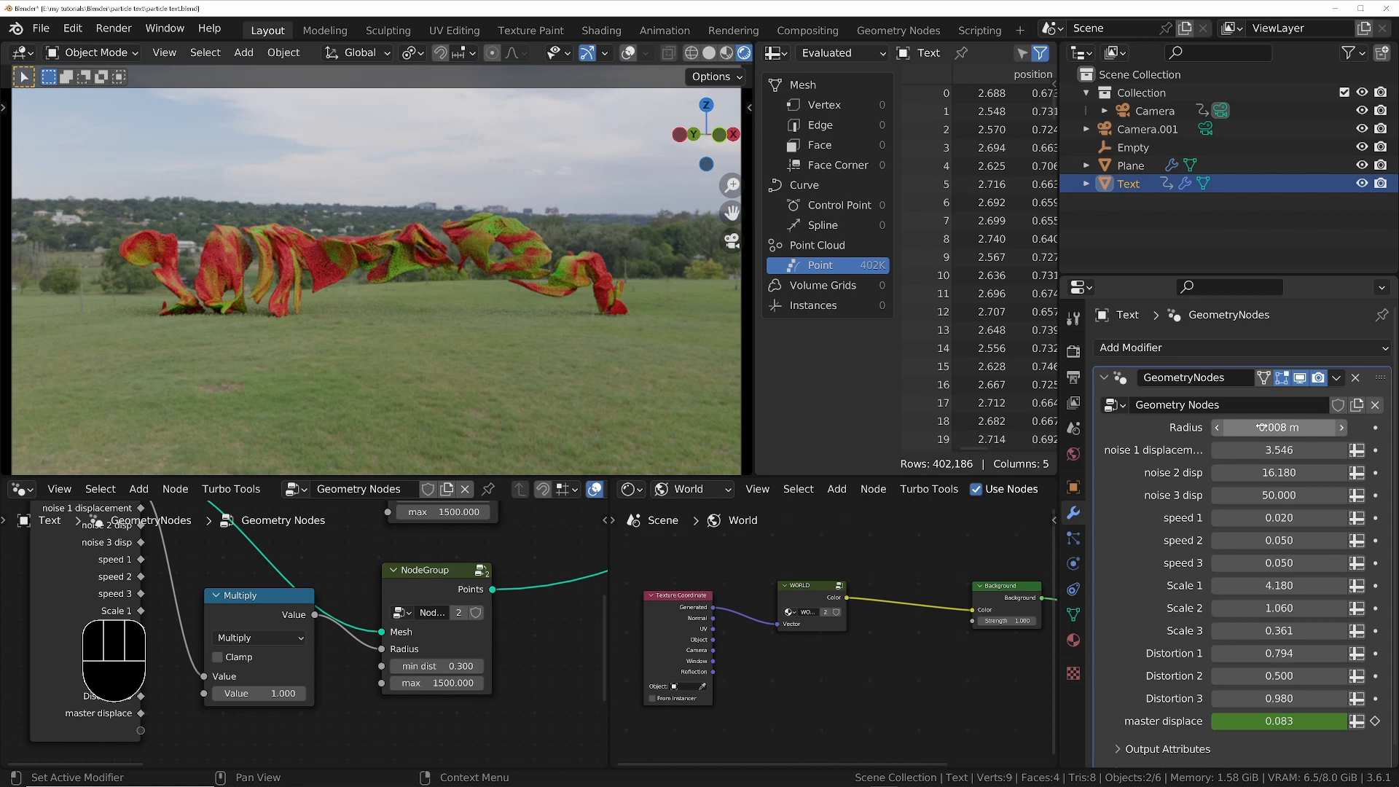
Replace the world shader editor with a Timeline and move the current frame to 62 and on to 41
scroll(462, 621, down, 1)
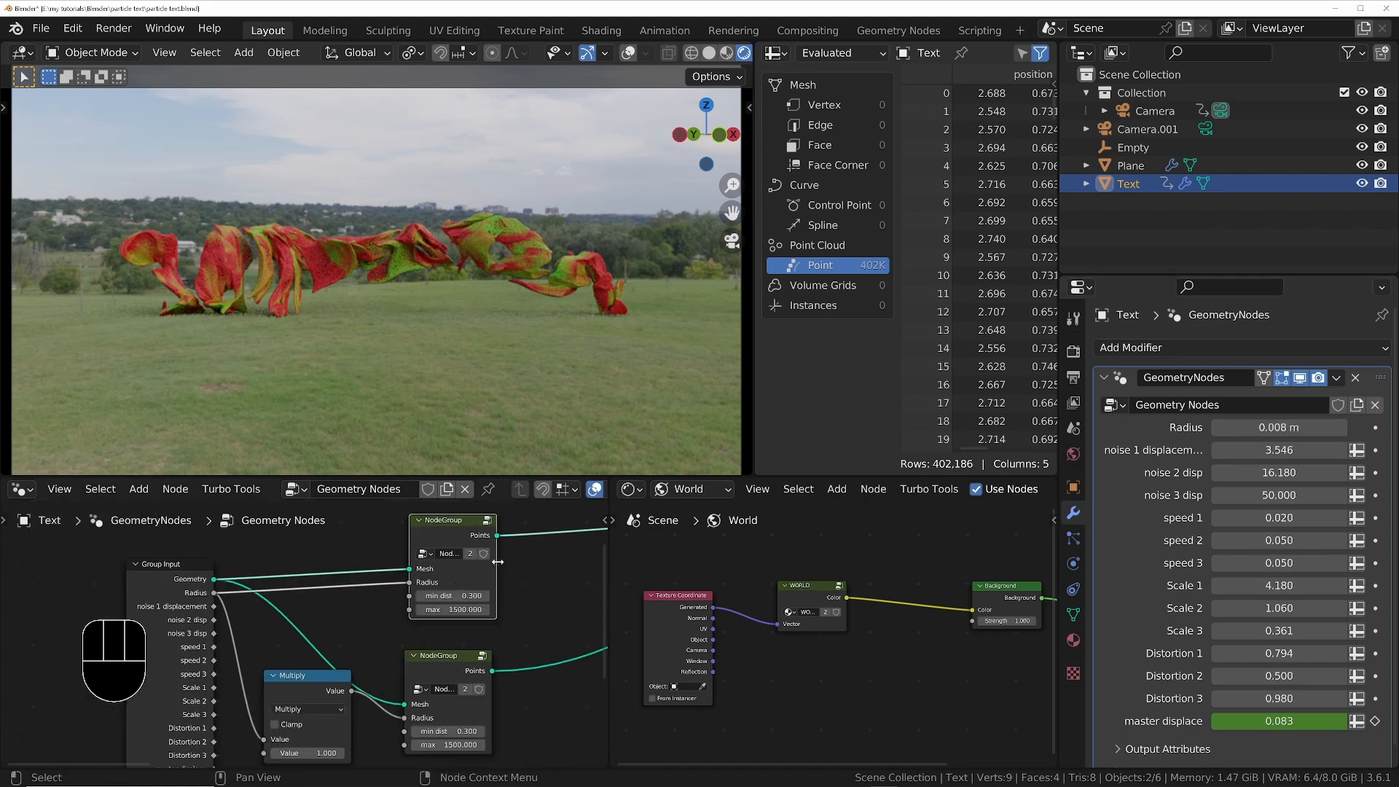
key(Left)
click(631, 489)
click(867, 561)
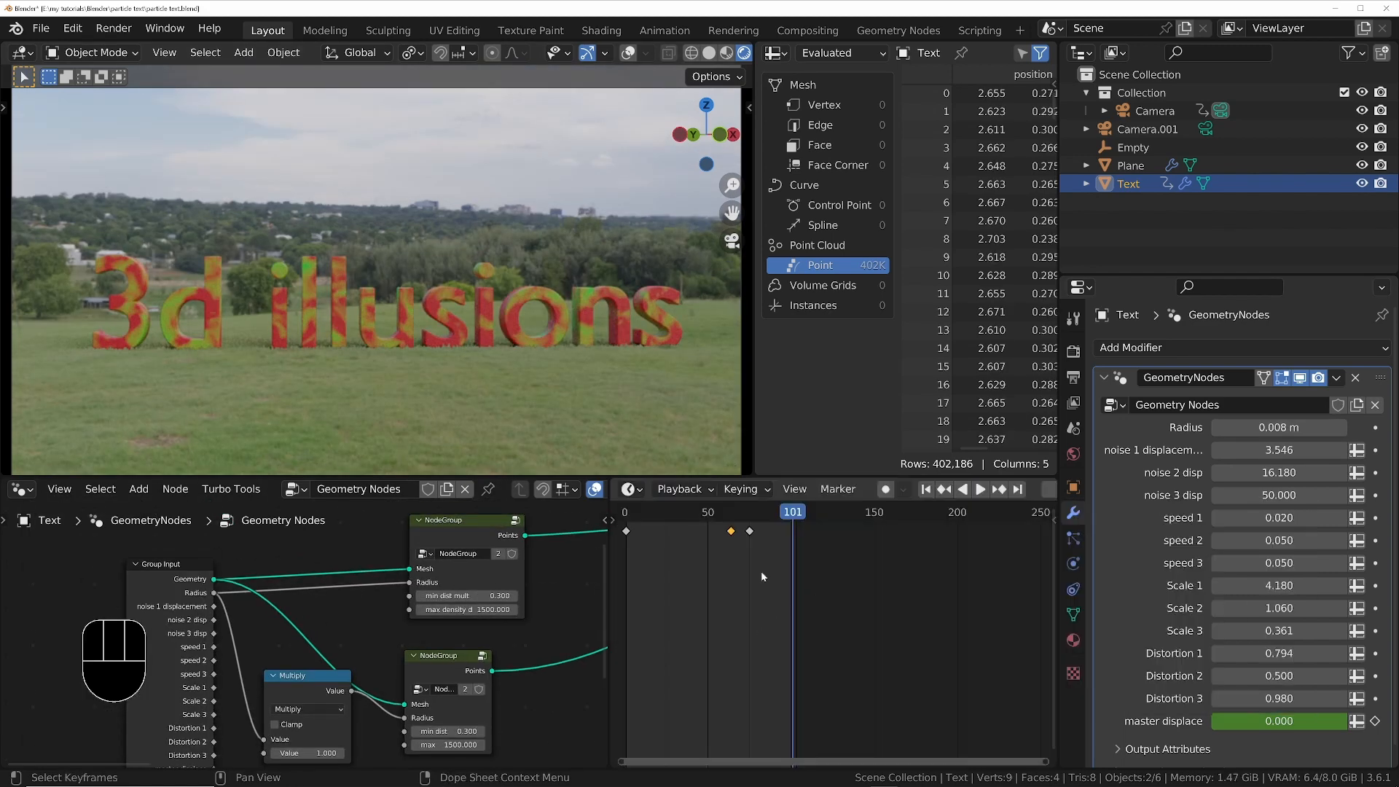
click(778, 514)
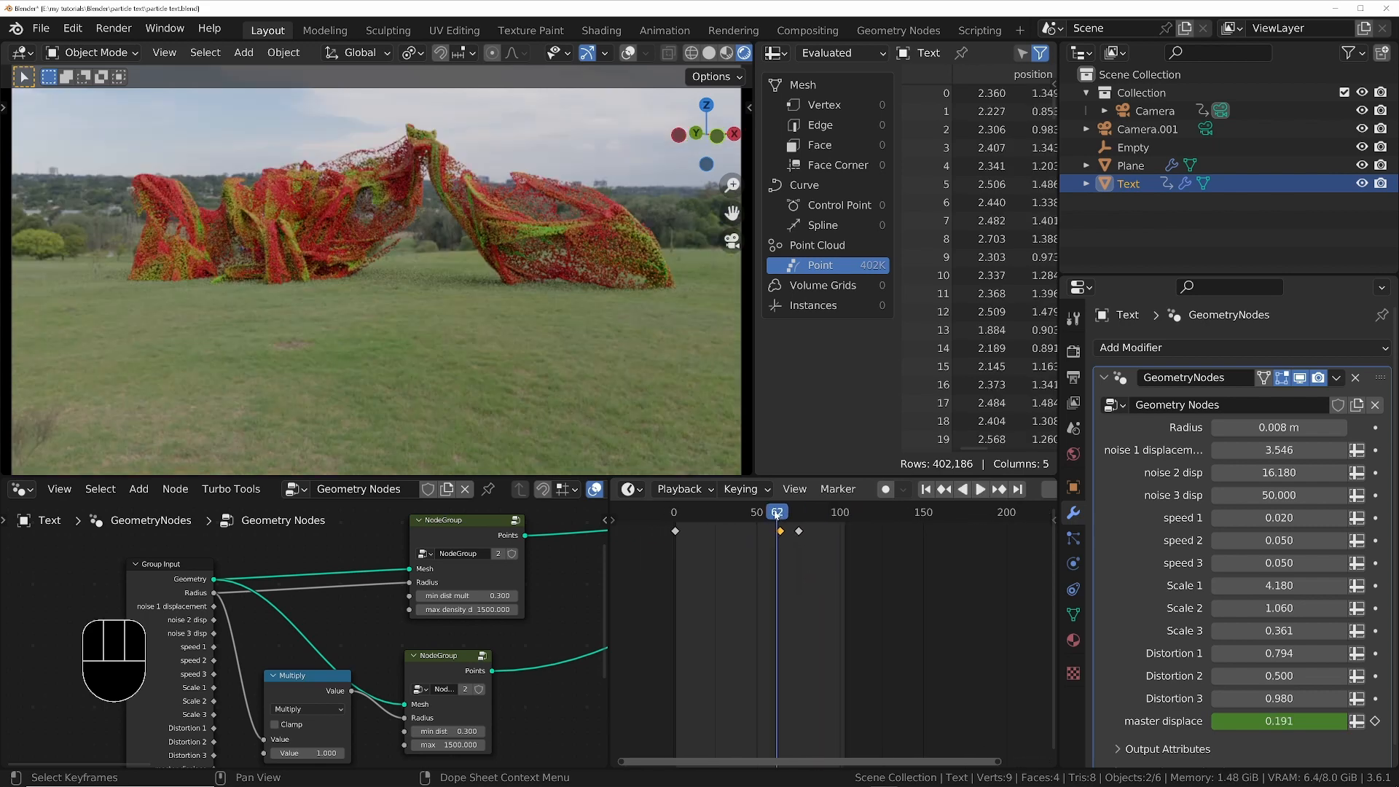
click(742, 513)
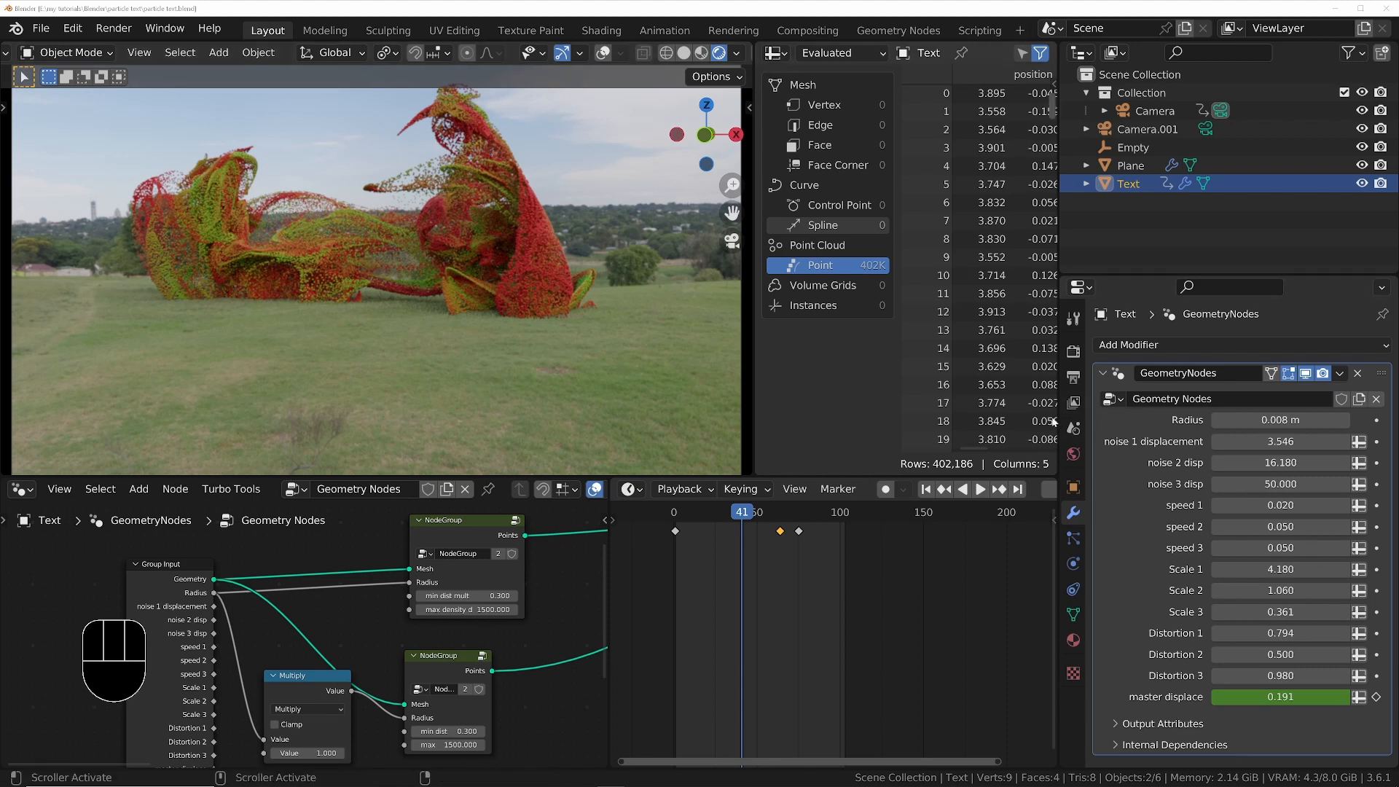
Enable the Shadow Catcher and Environment light passes in the view layer settings
click(1073, 402)
scroll(1169, 613, down, 10)
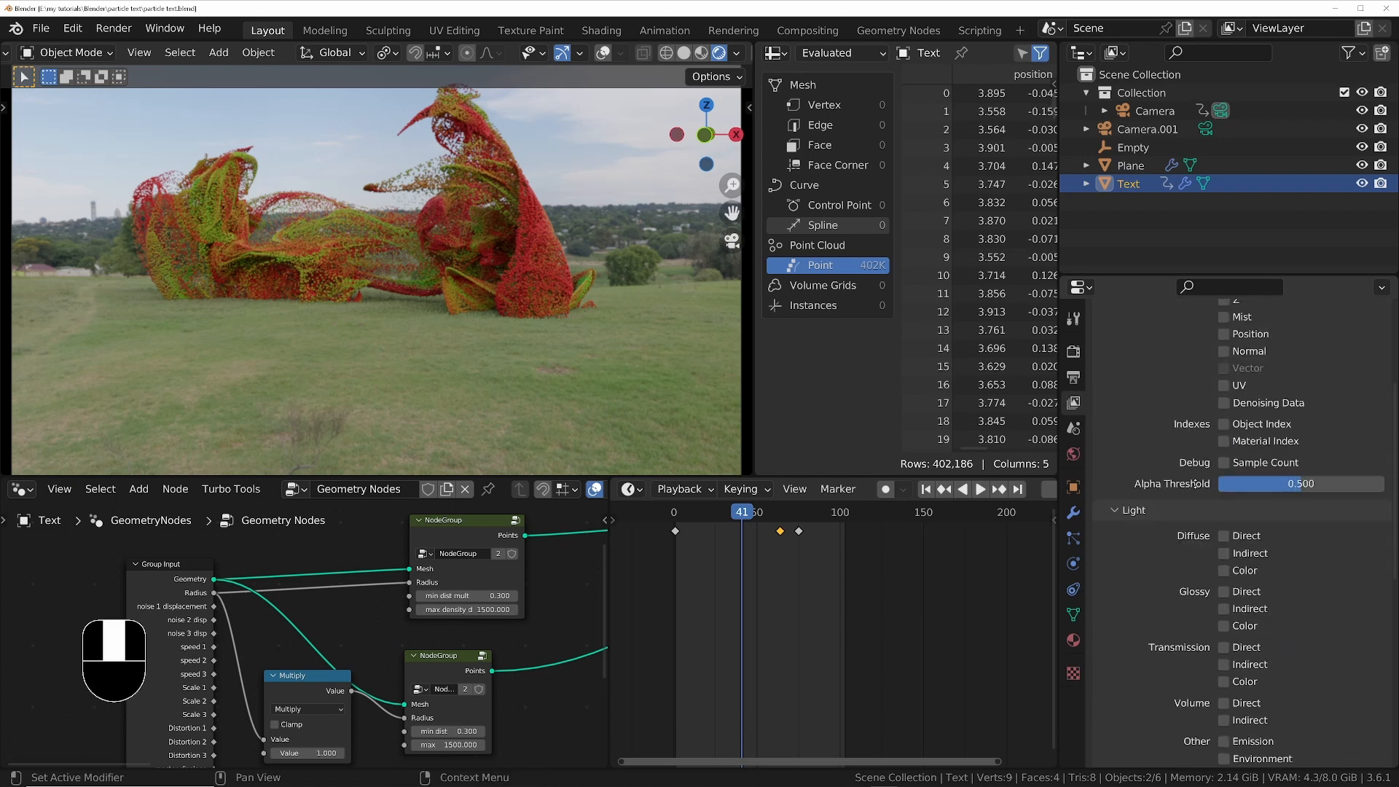
click(1224, 618)
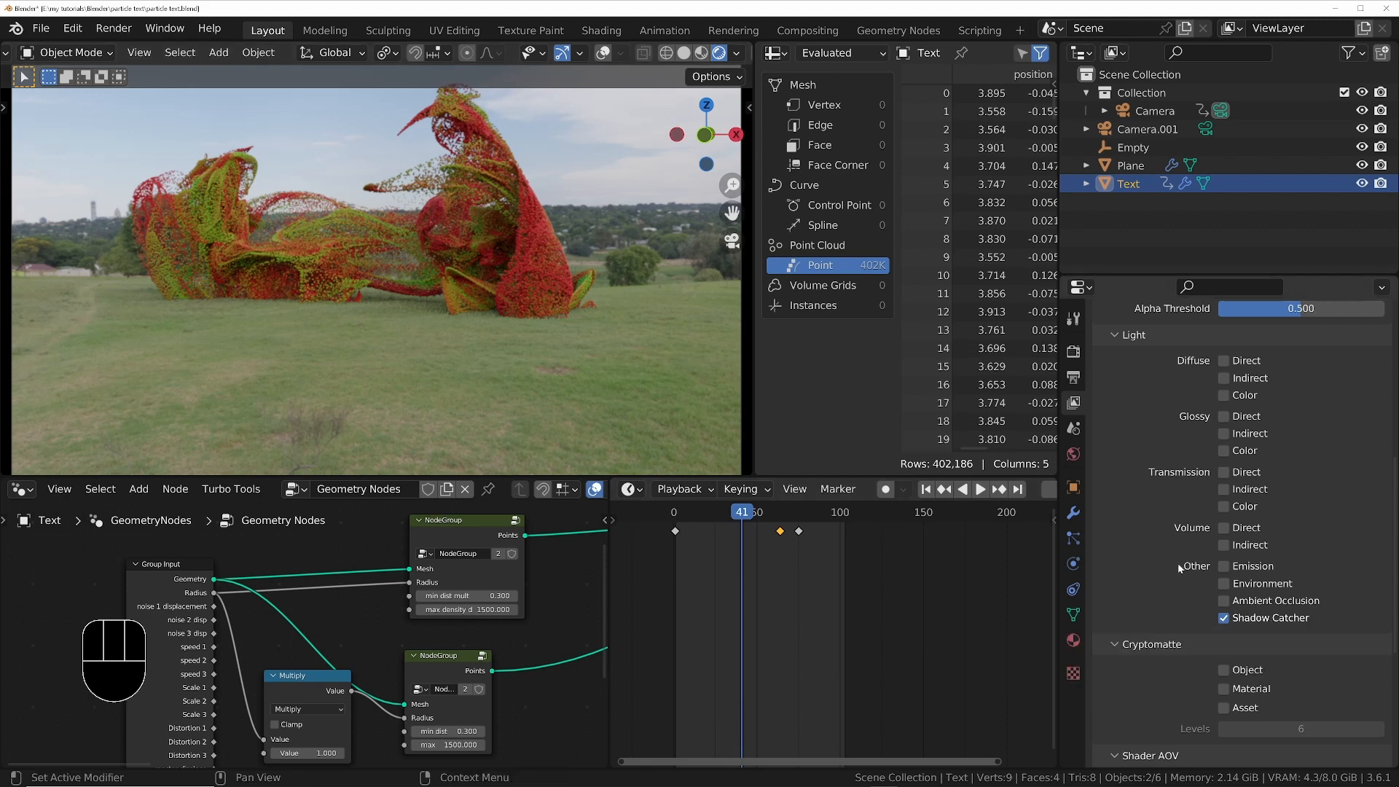
scroll(1196, 576, up, 1)
click(1226, 602)
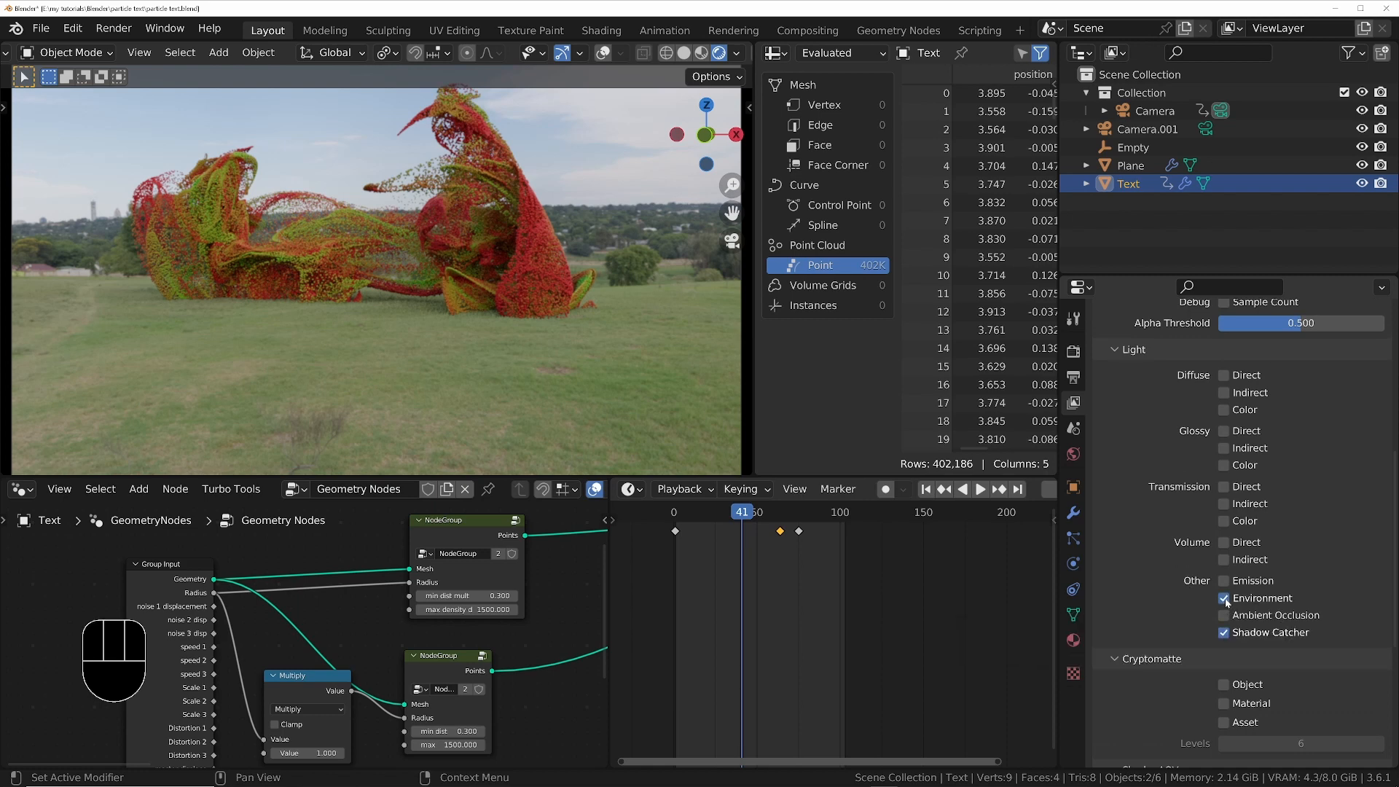
middle_drag(1171, 394, 1192, 673)
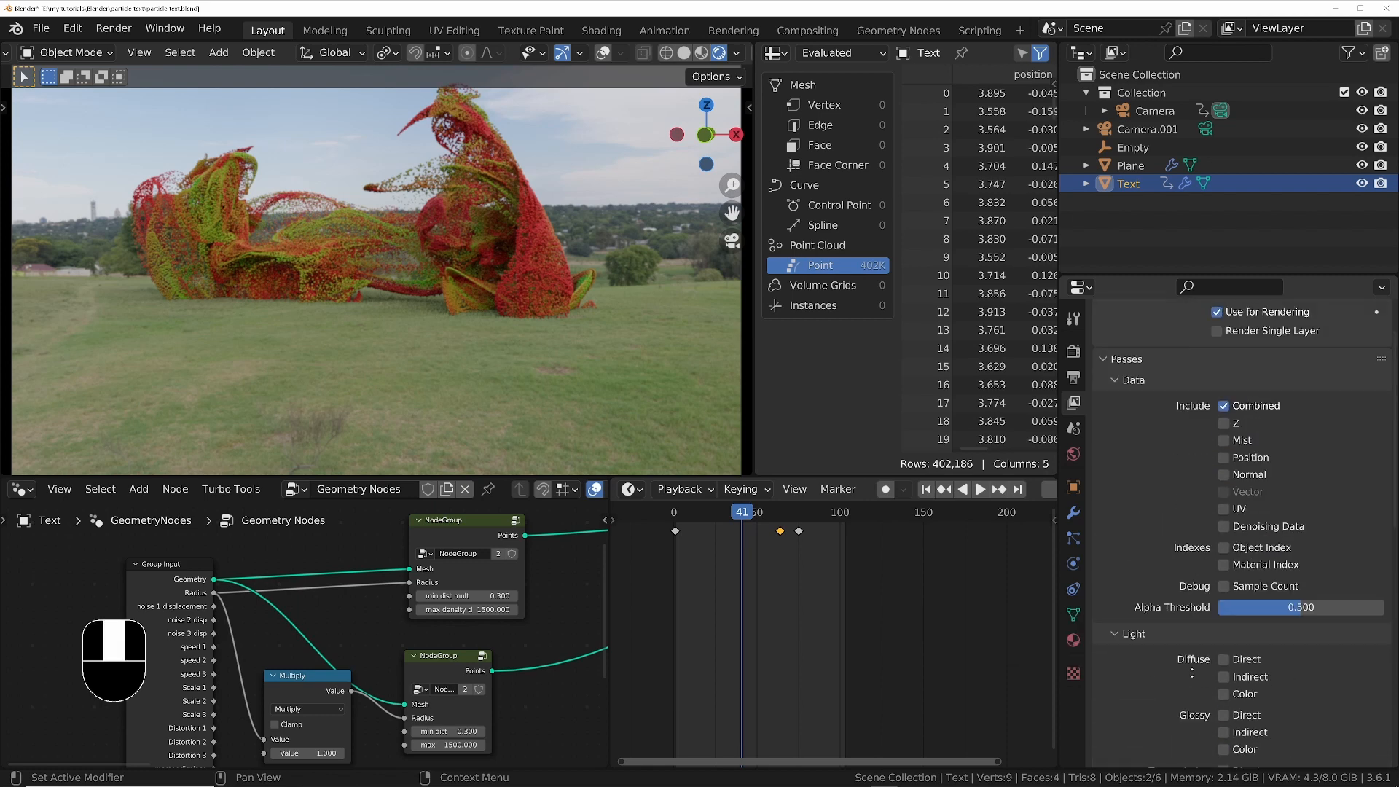
Enable the Denoising Data pass for the view layer
click(1224, 526)
middle_drag(1194, 687, 1192, 505)
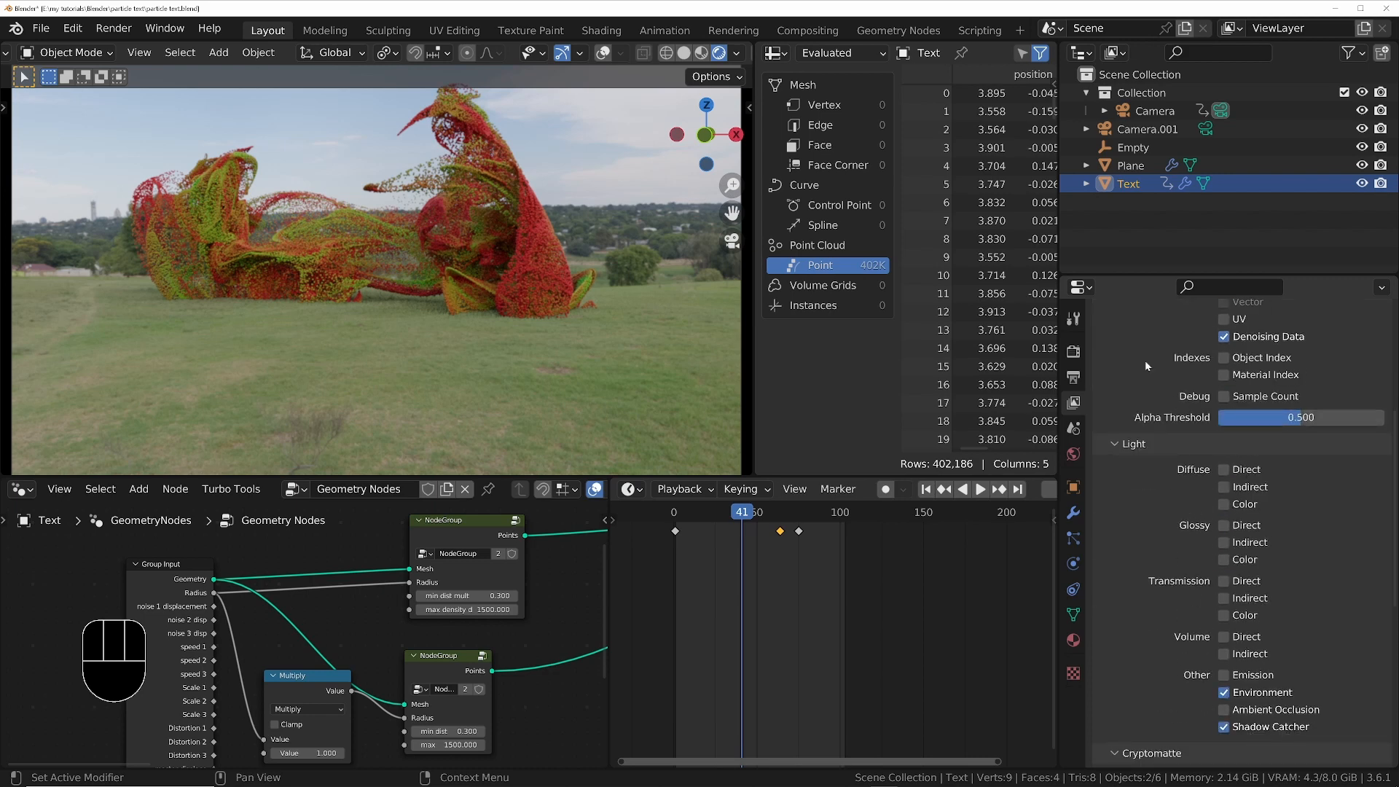
scroll(1148, 360, up, 8)
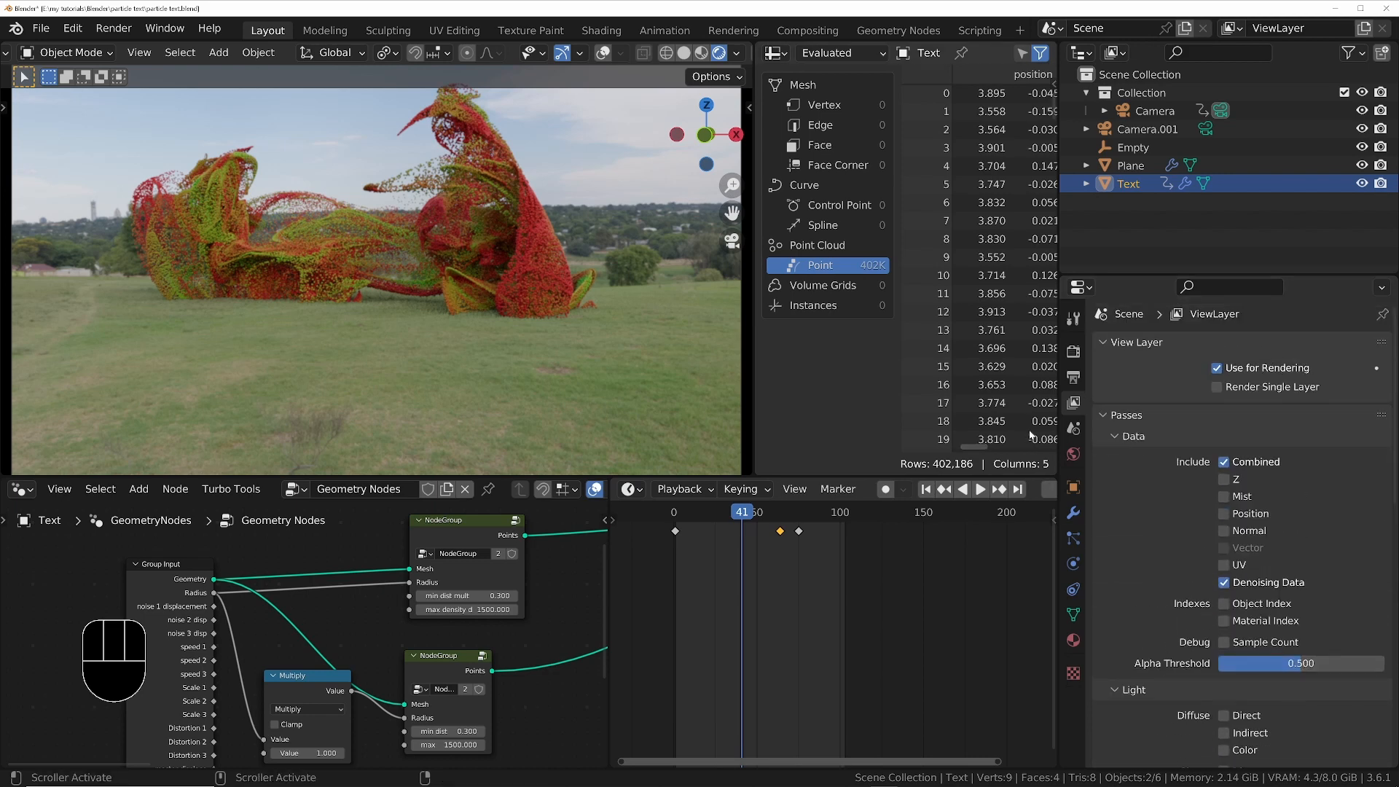
Set the final render's noise threshold to 0.03 and its minimum samples to 16
click(1074, 353)
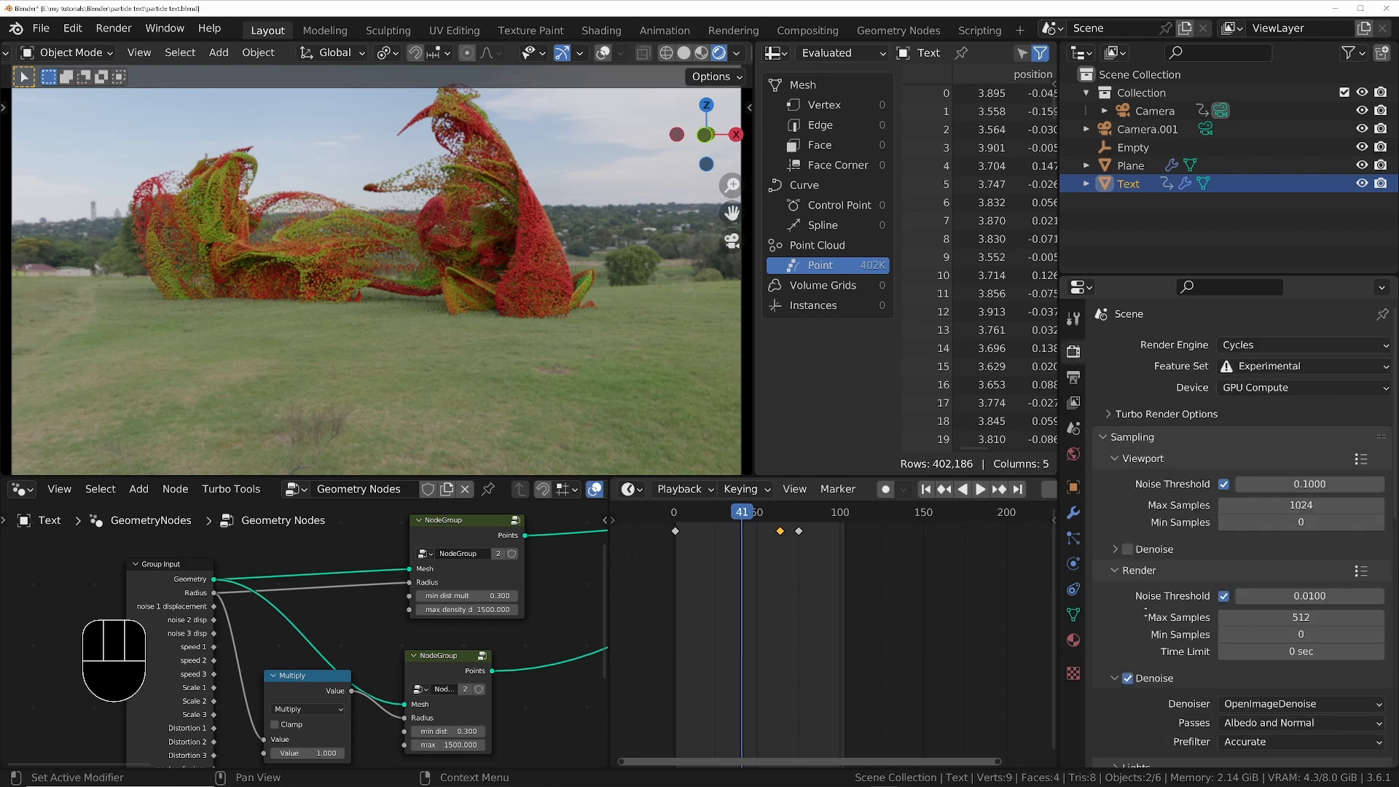
scroll(1160, 524, down, 1)
scroll(1160, 521, down, 1)
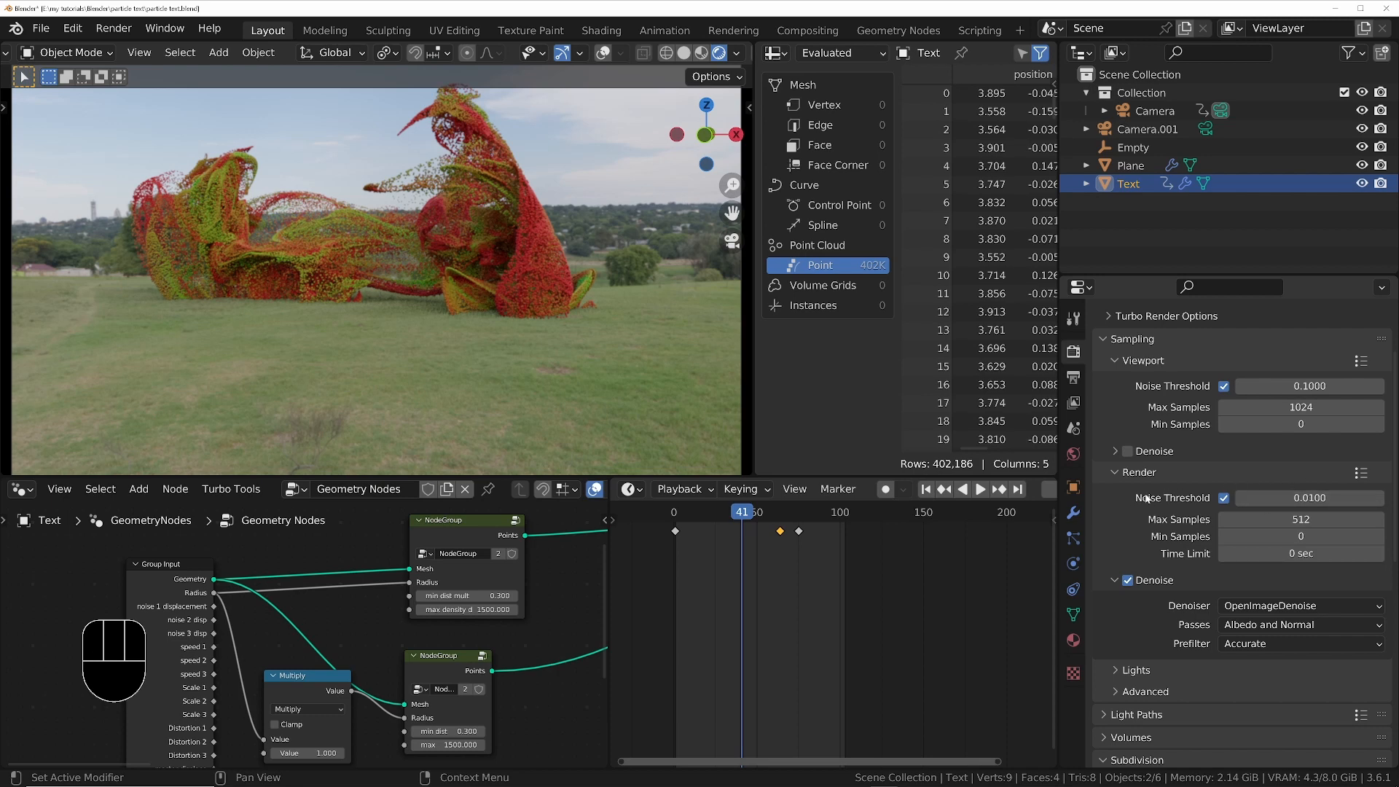
click(1282, 498)
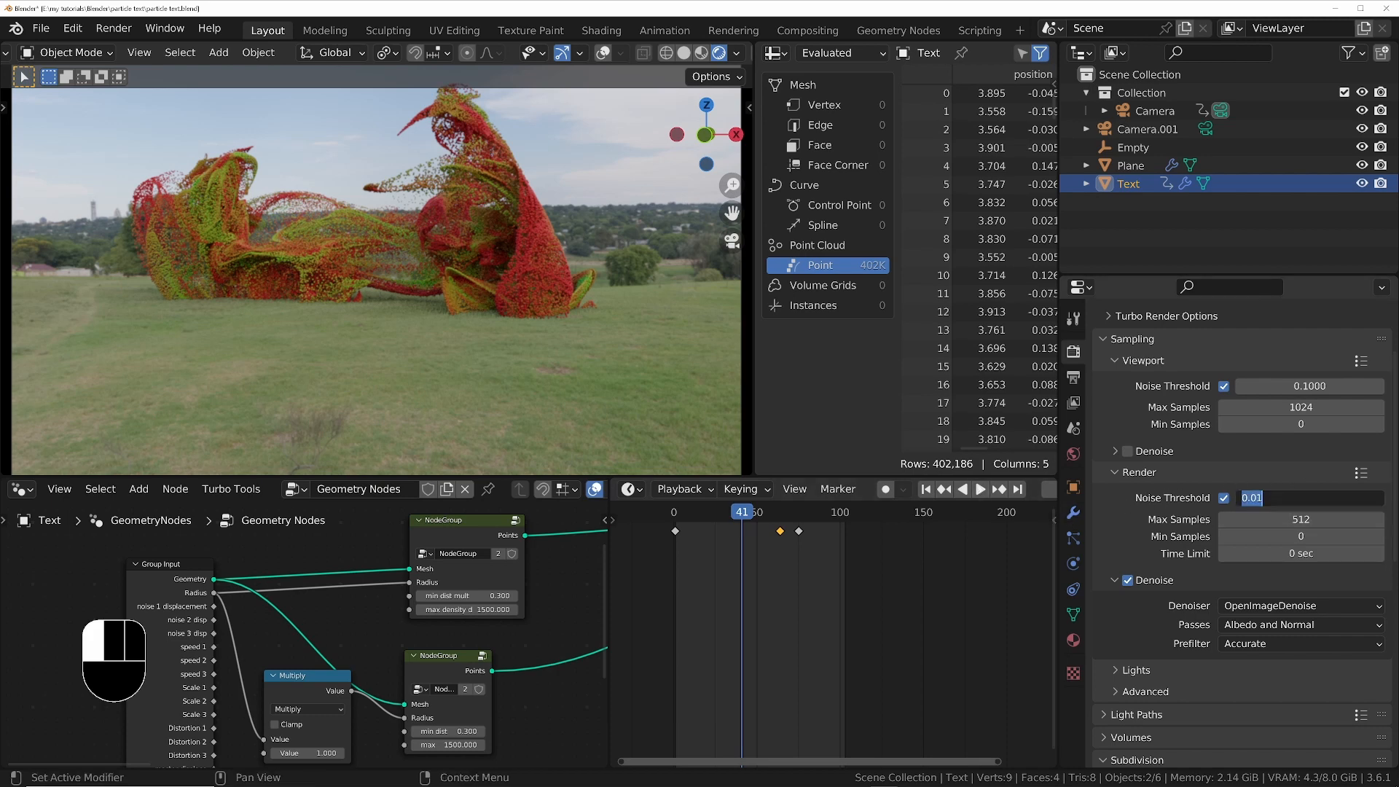
text(.03)
key(Return)
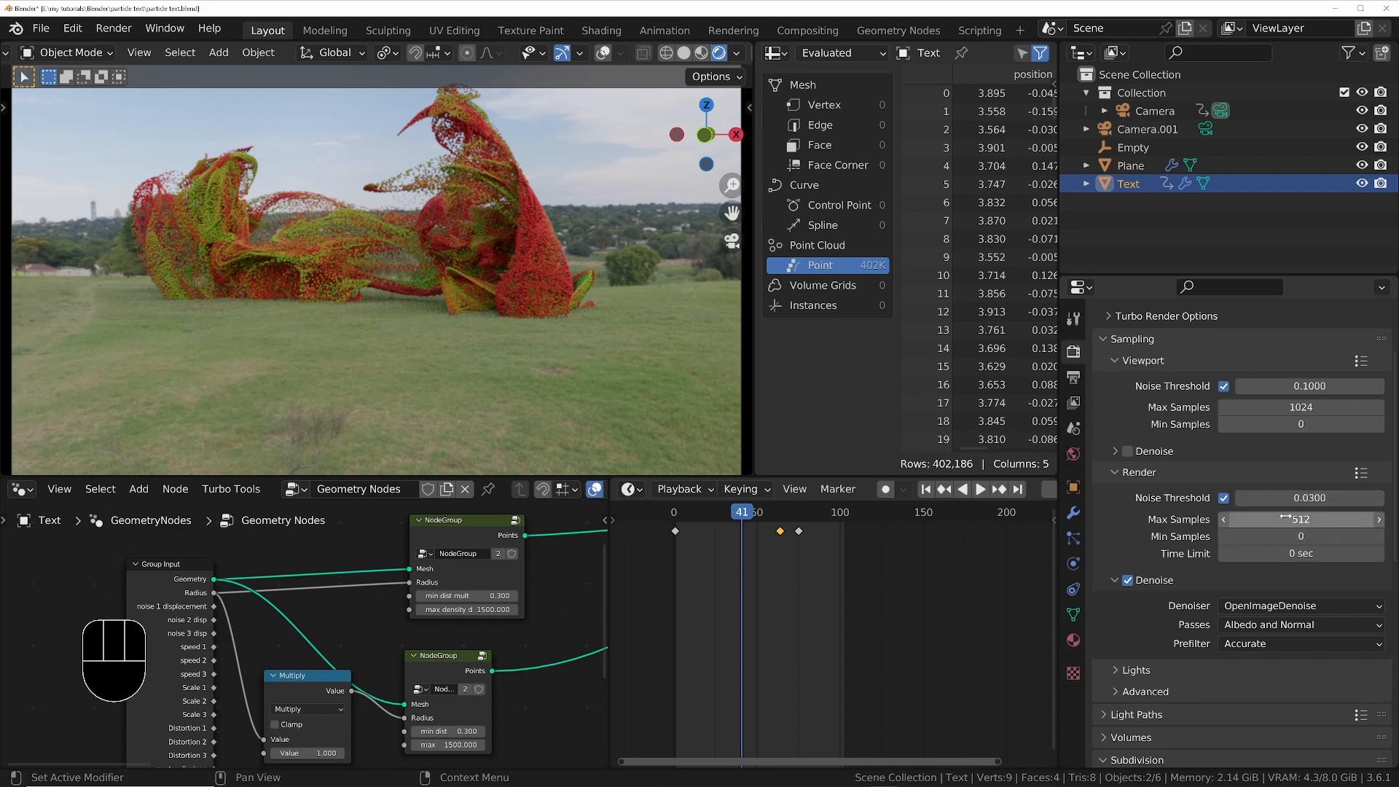
click(1300, 536)
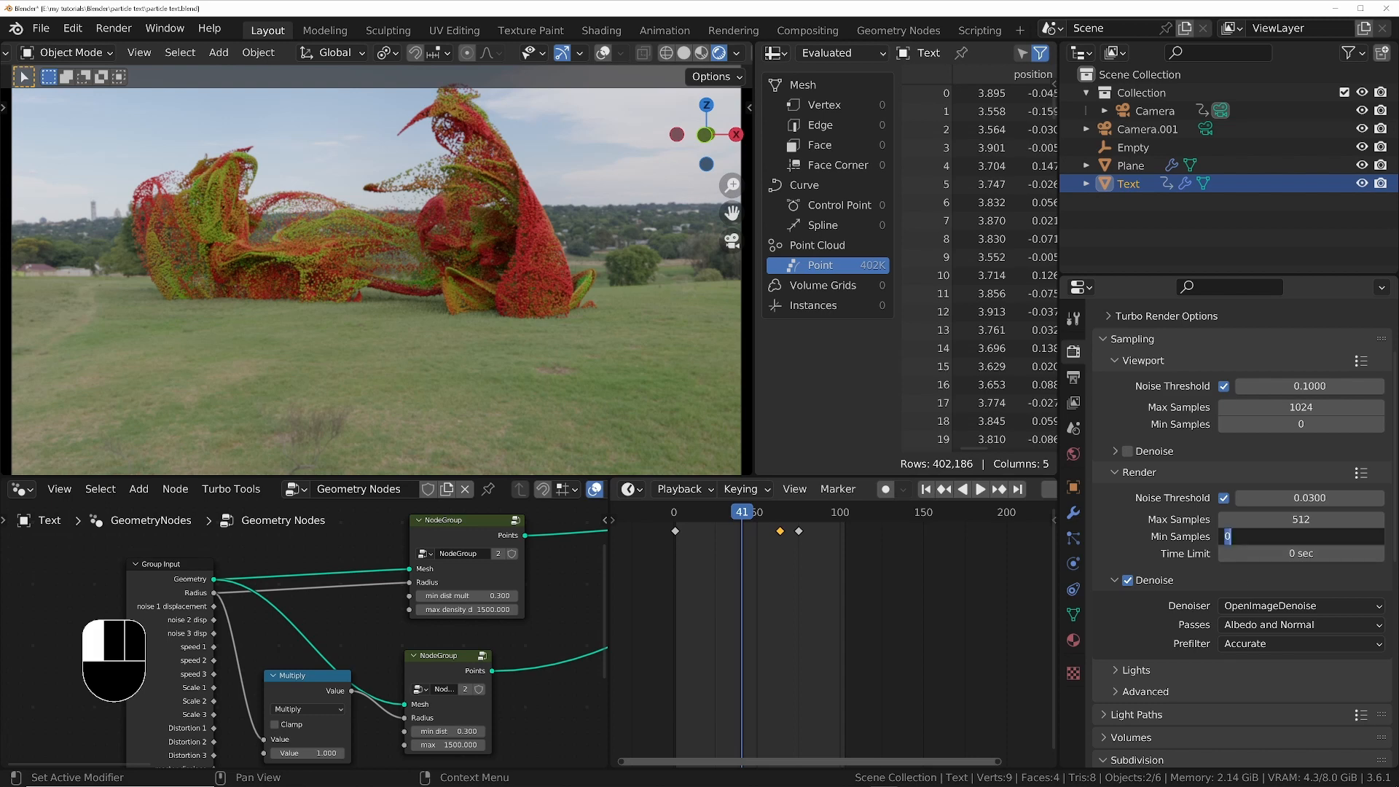
text(16)
key(Return)
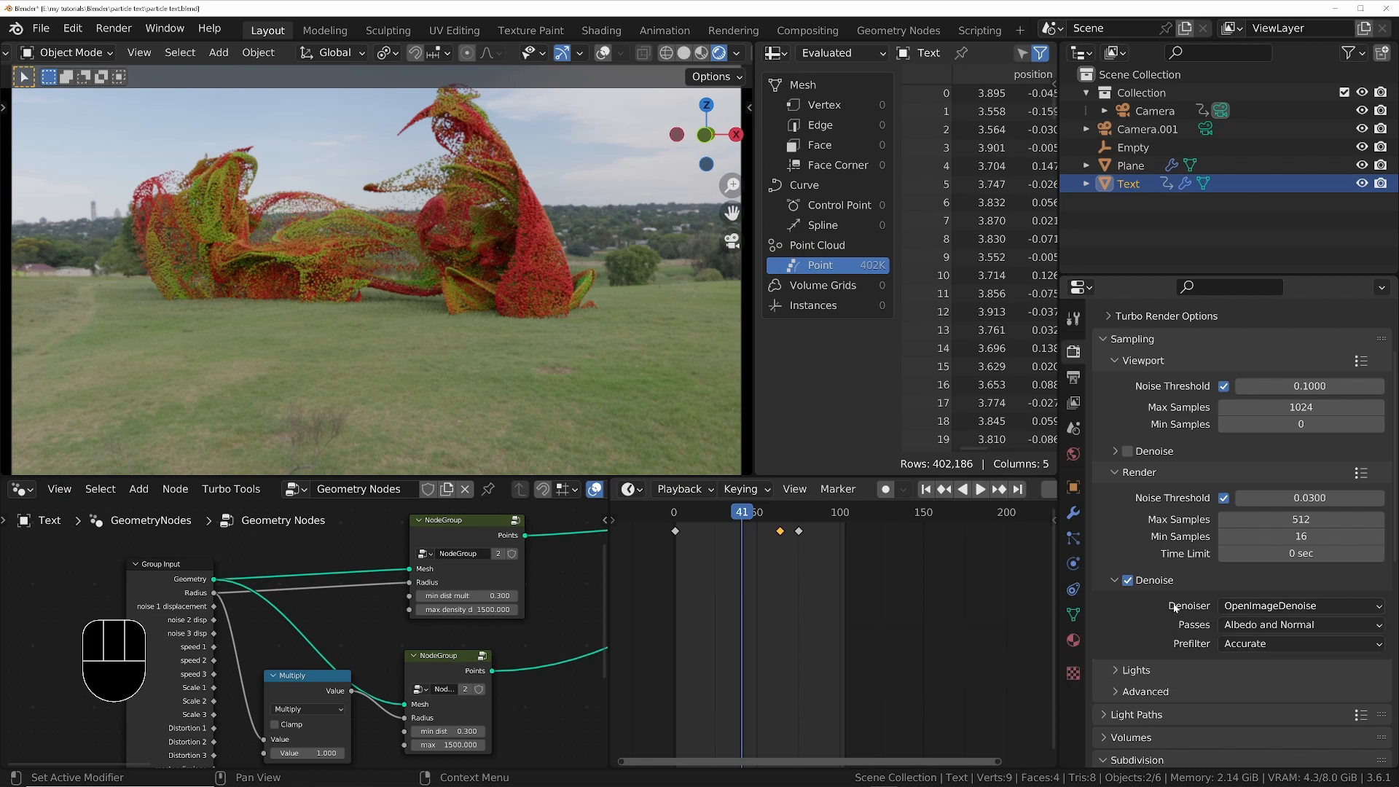
Enable Turbo Render for the scene and turn on its Interior/Heavy option
scroll(1137, 616, up, 3)
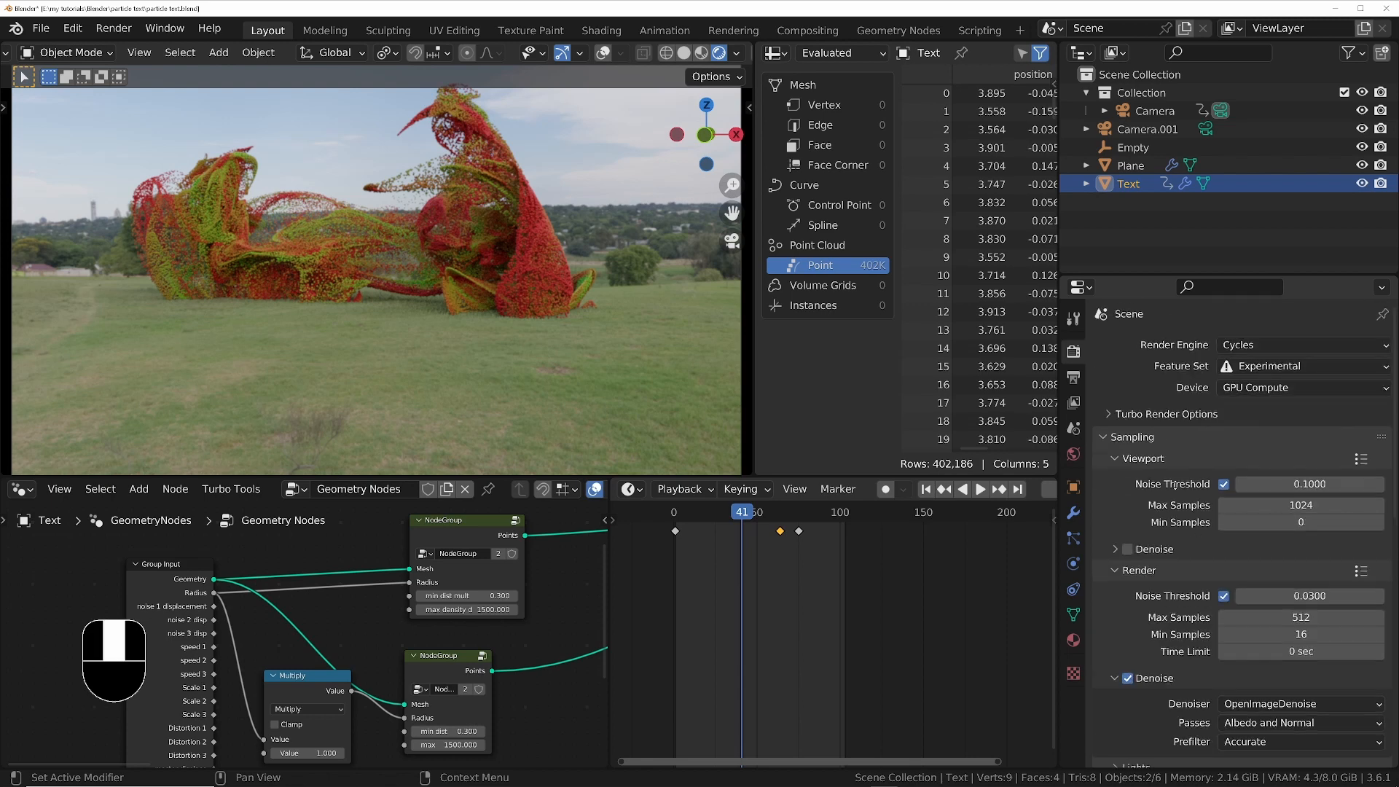
click(1112, 679)
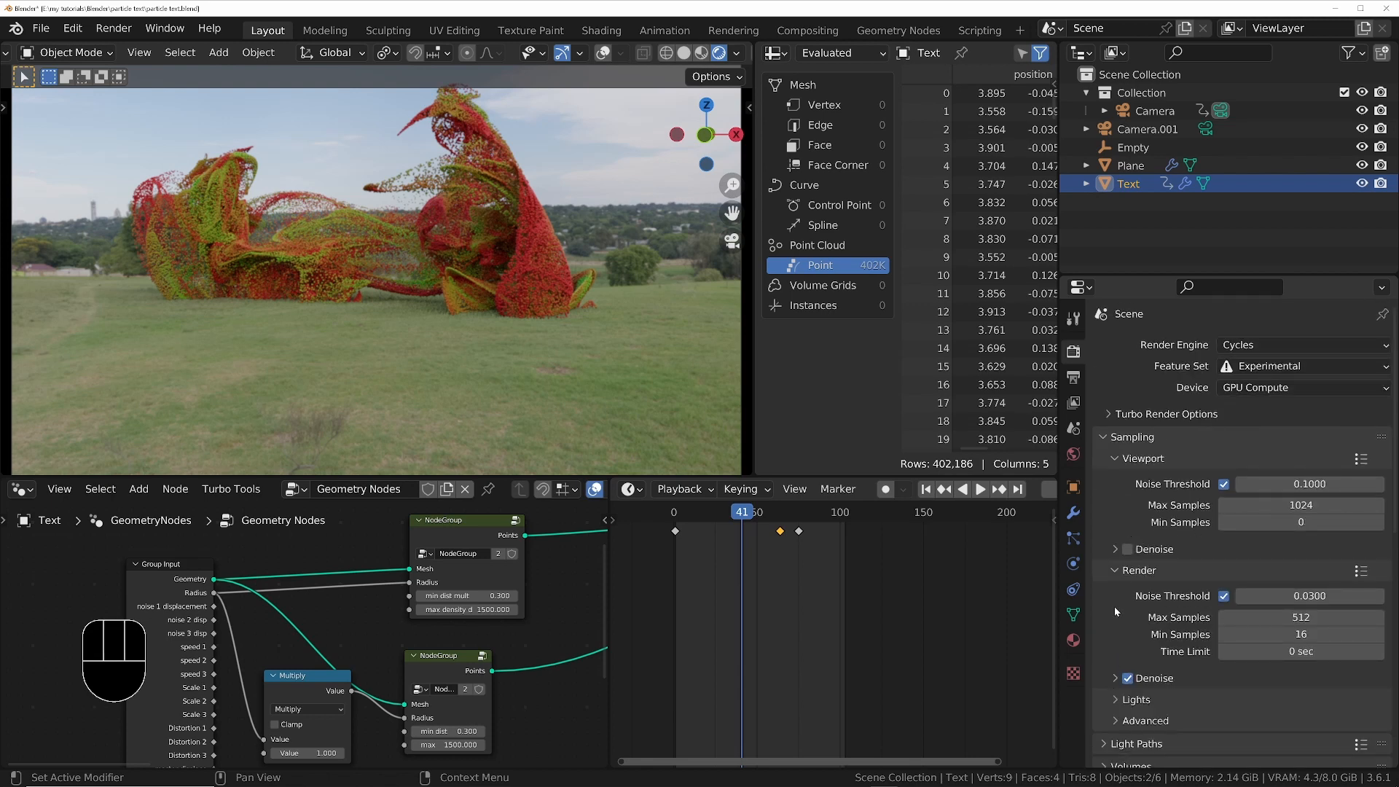
click(1103, 414)
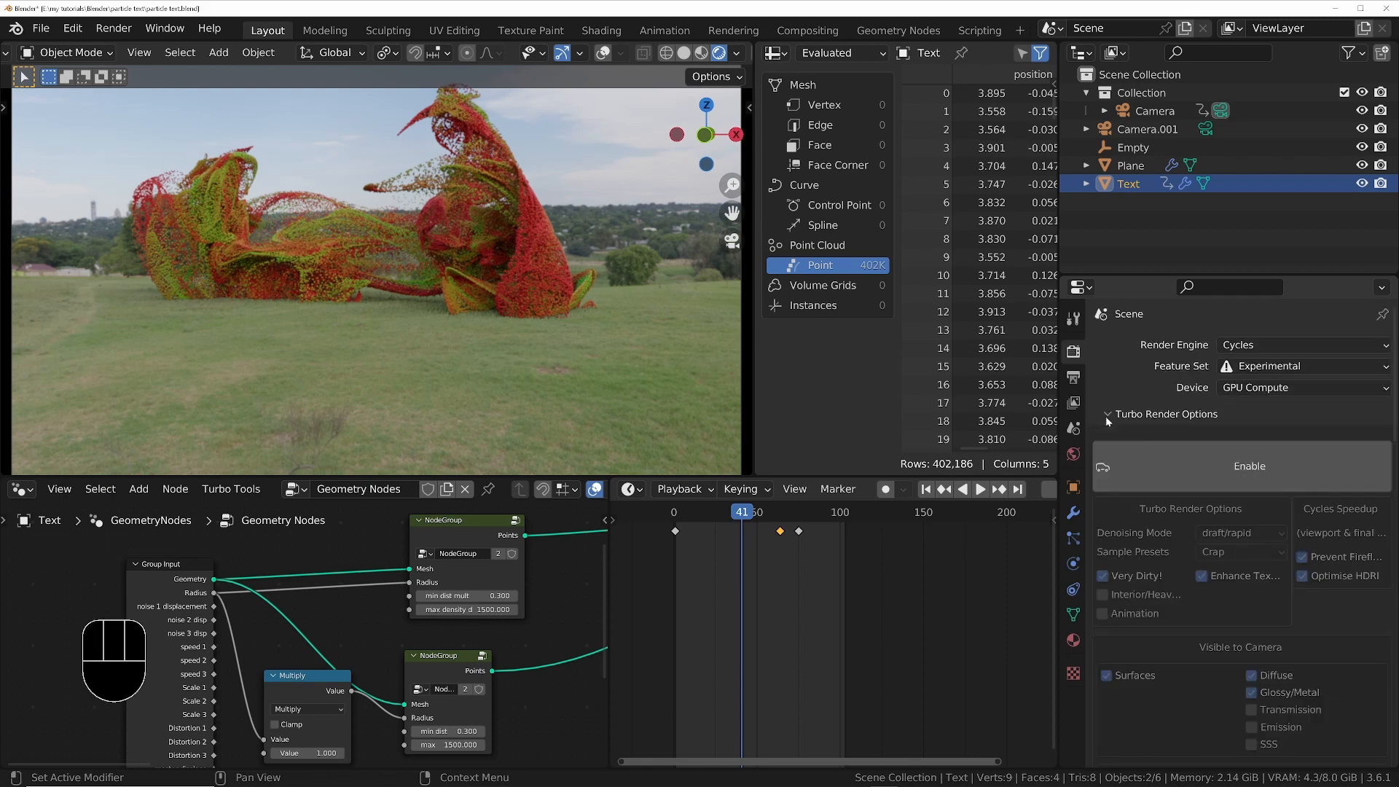
click(1232, 466)
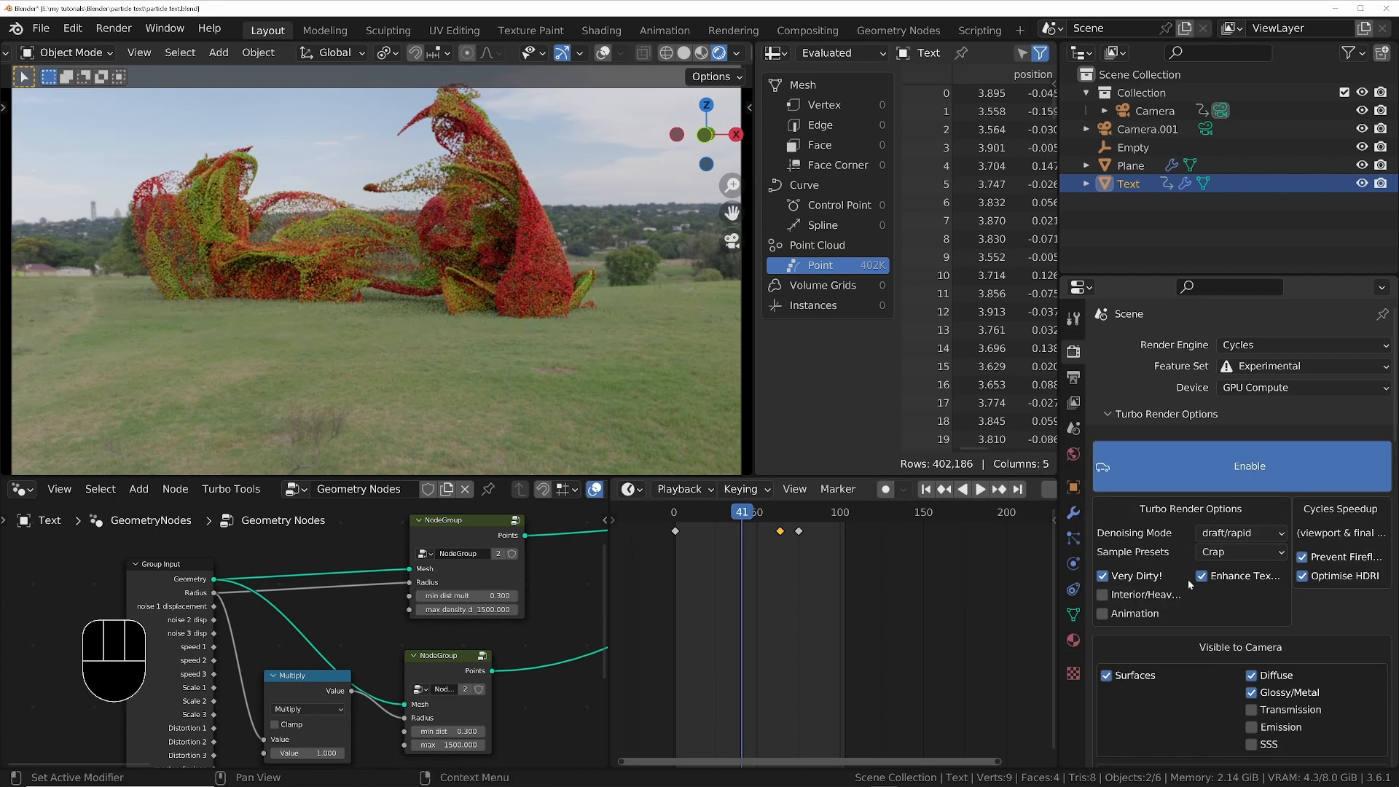
scroll(1188, 579, down, 3)
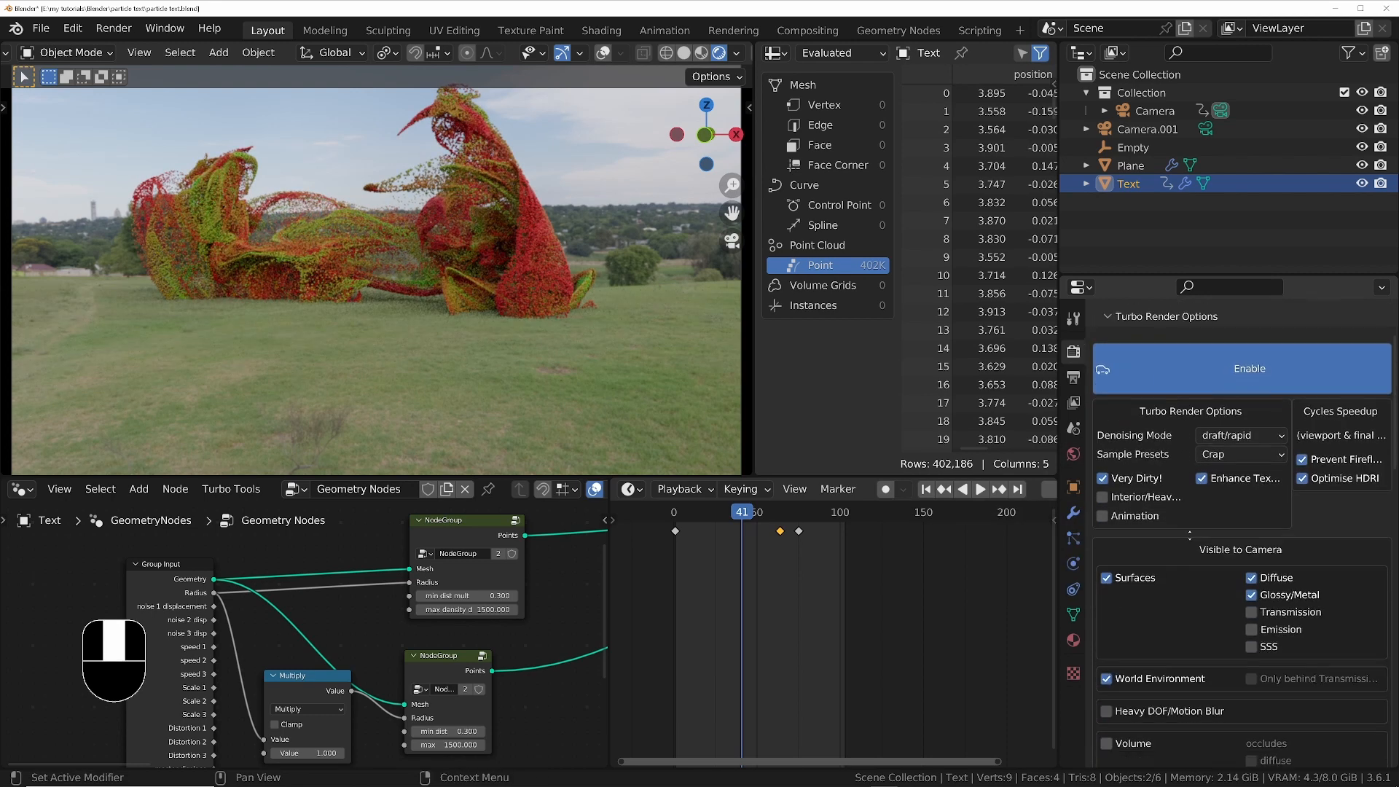
click(1112, 499)
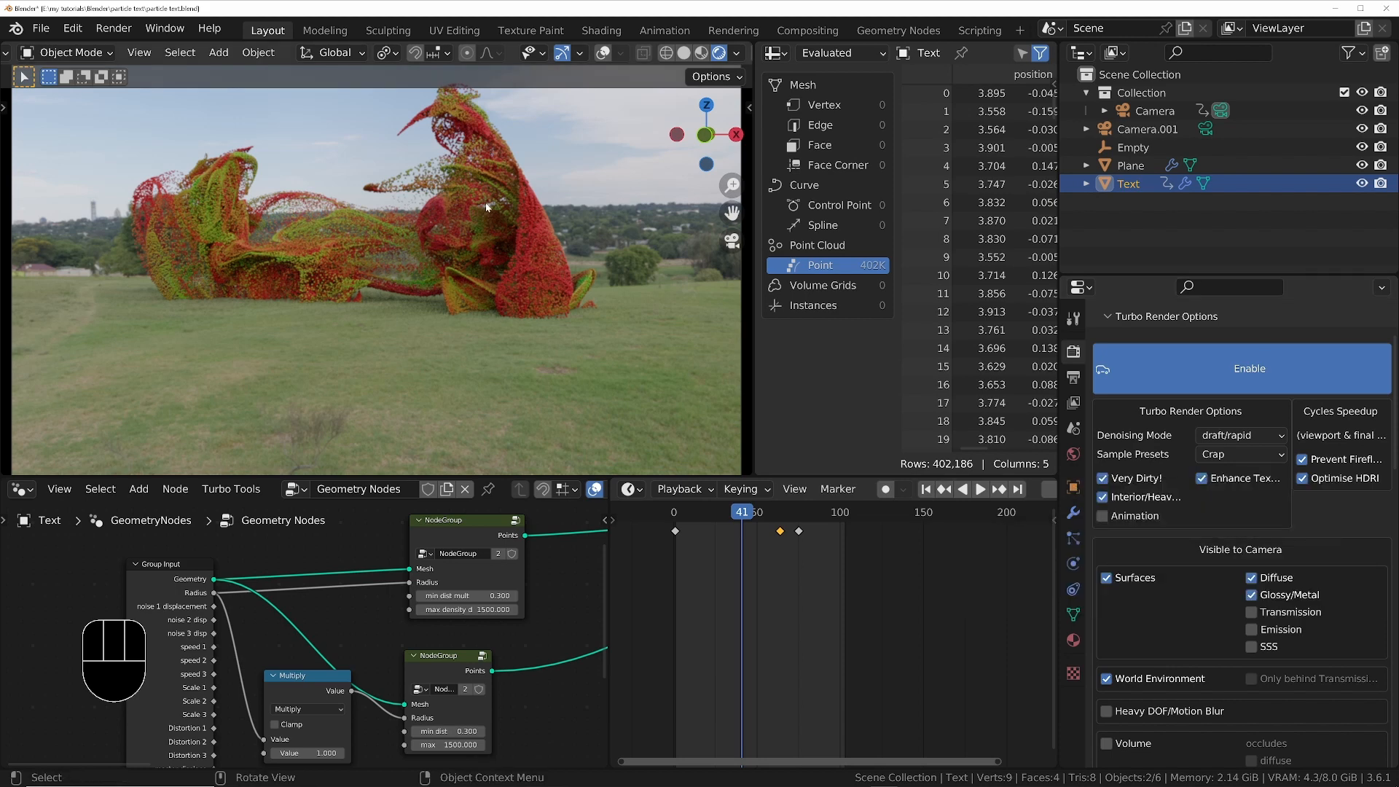
Choose the draft/rapid denoising mode and the Crap sample preset for Turbo Render
click(1218, 436)
click(1237, 437)
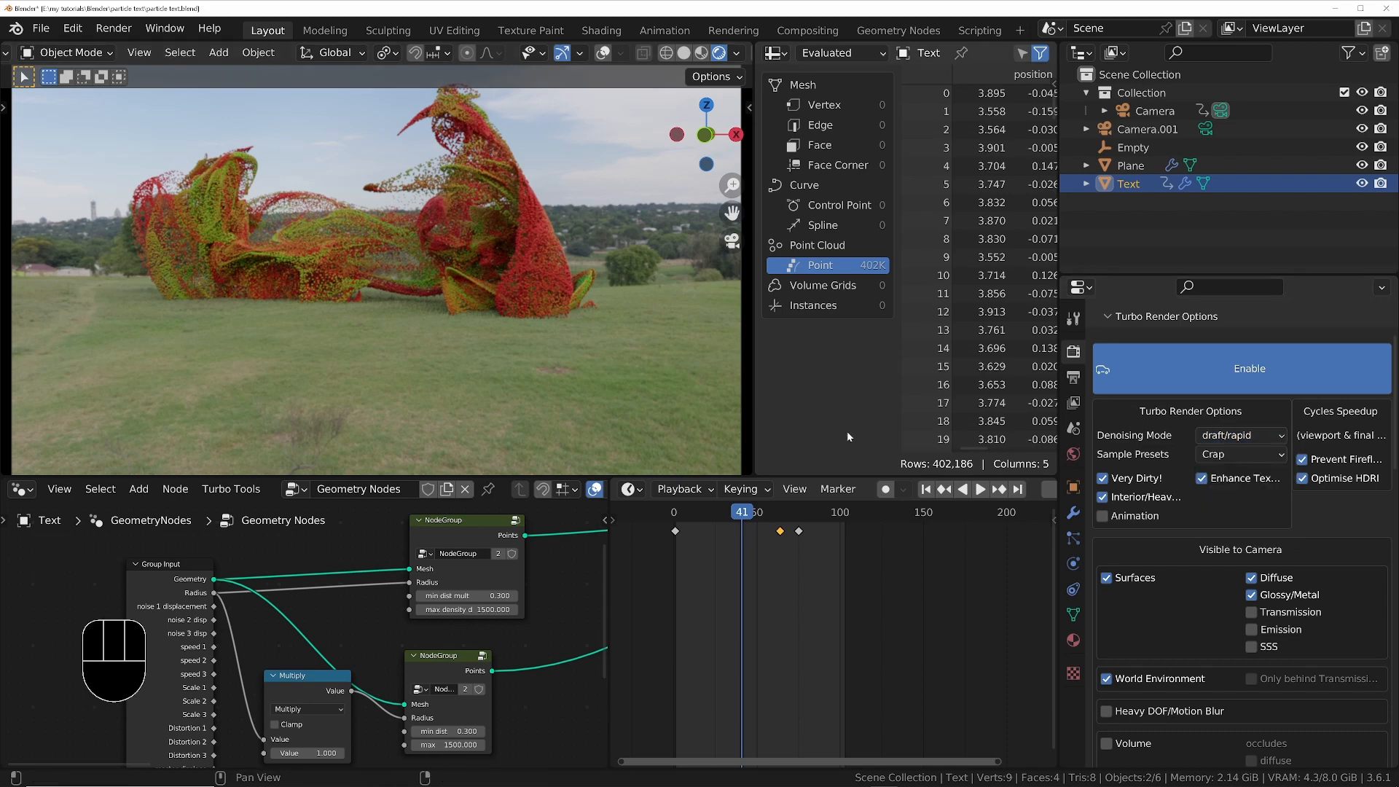
click(1232, 455)
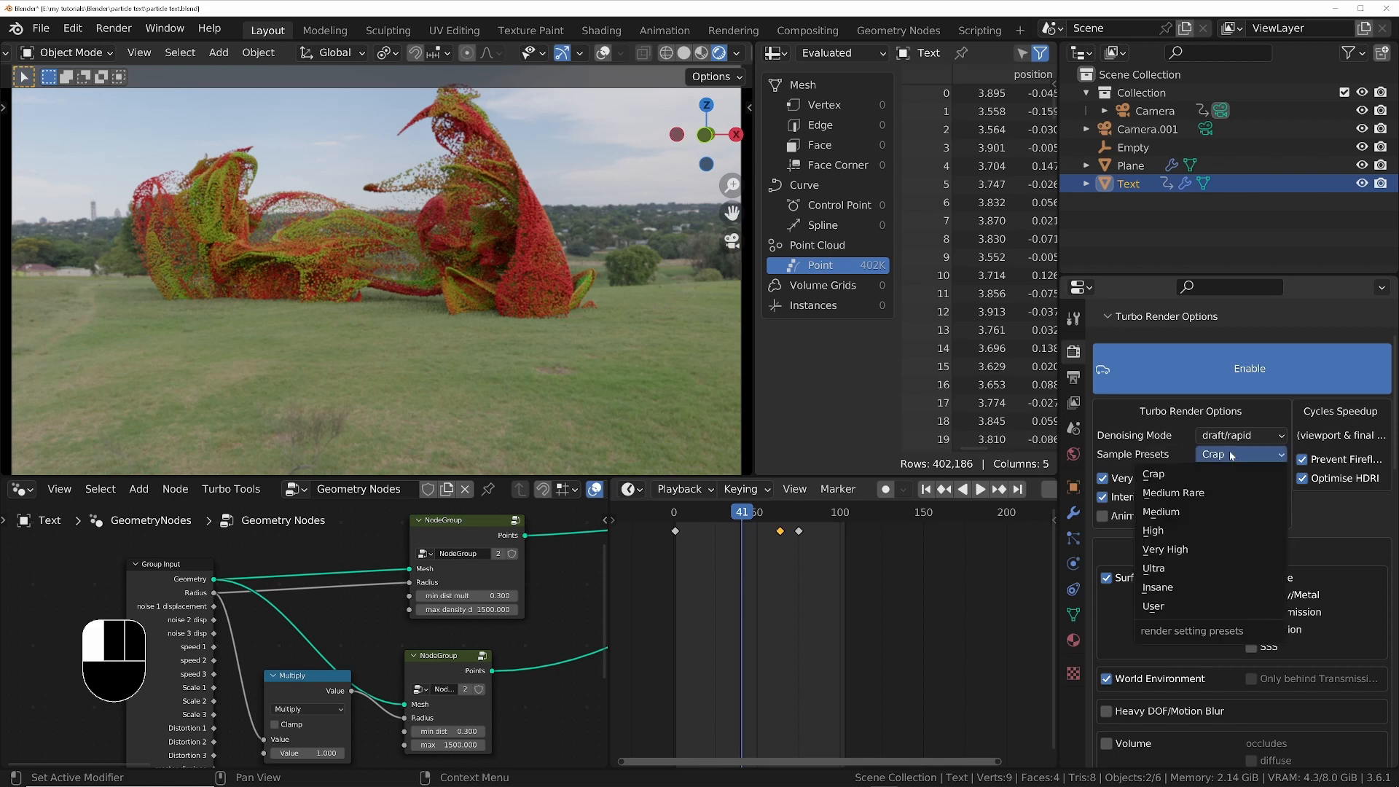
click(1161, 475)
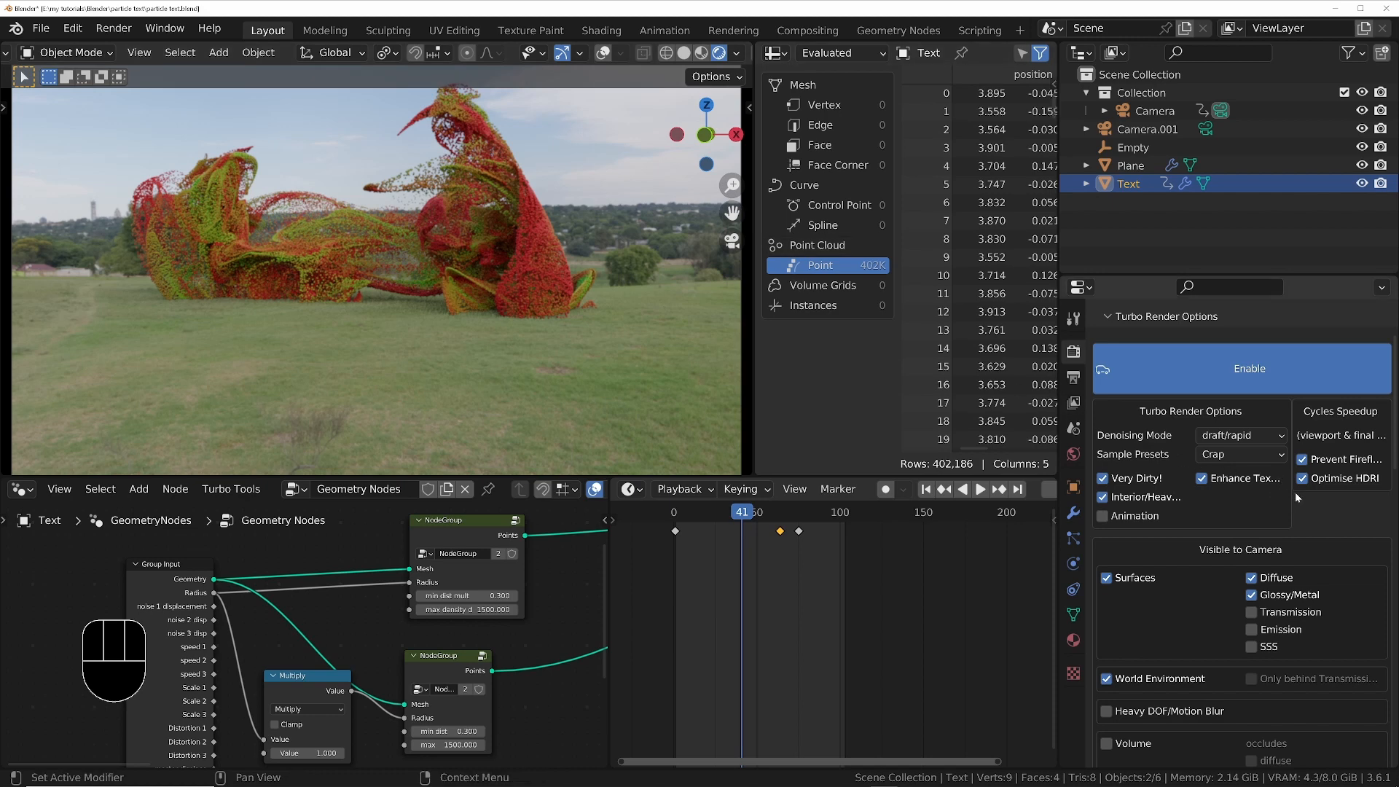
Turn off the Prevent Fireflies option in Turbo Render's Cycles speedup settings
click(1302, 460)
mouse_move(1327, 477)
scroll(1162, 624, down, 3)
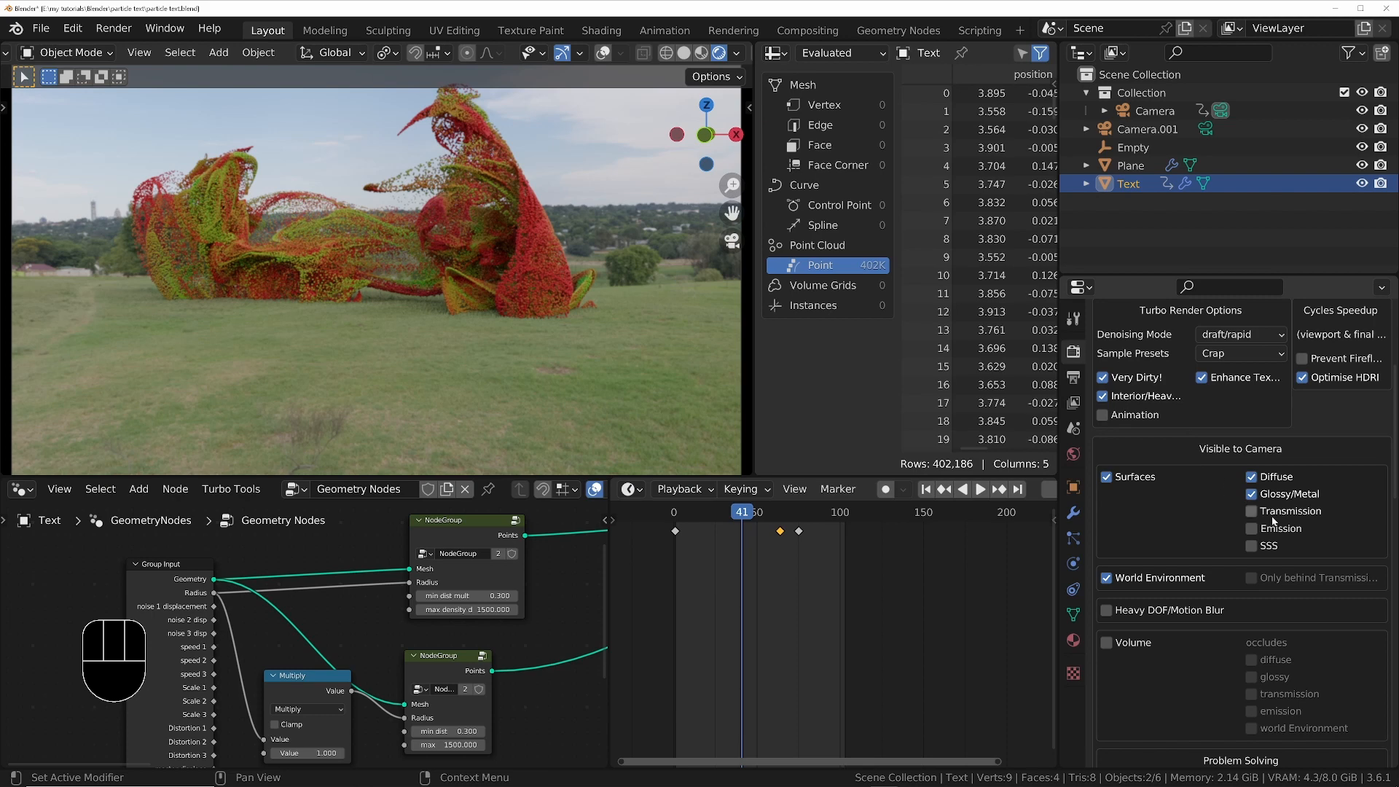
Check the path set as Turbo Render's scene cache folder
scroll(1119, 527, down, 3)
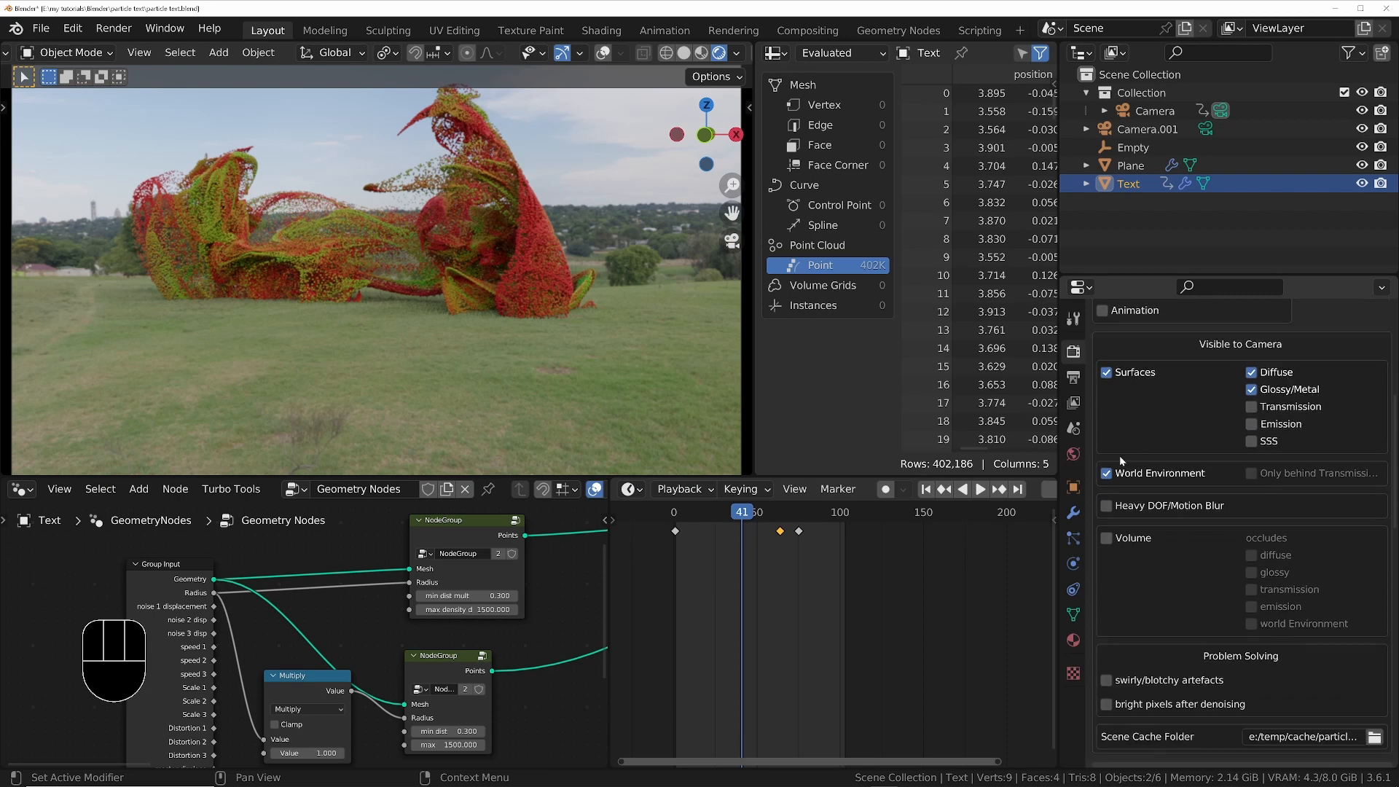
scroll(1143, 627, down, 4)
click(1344, 612)
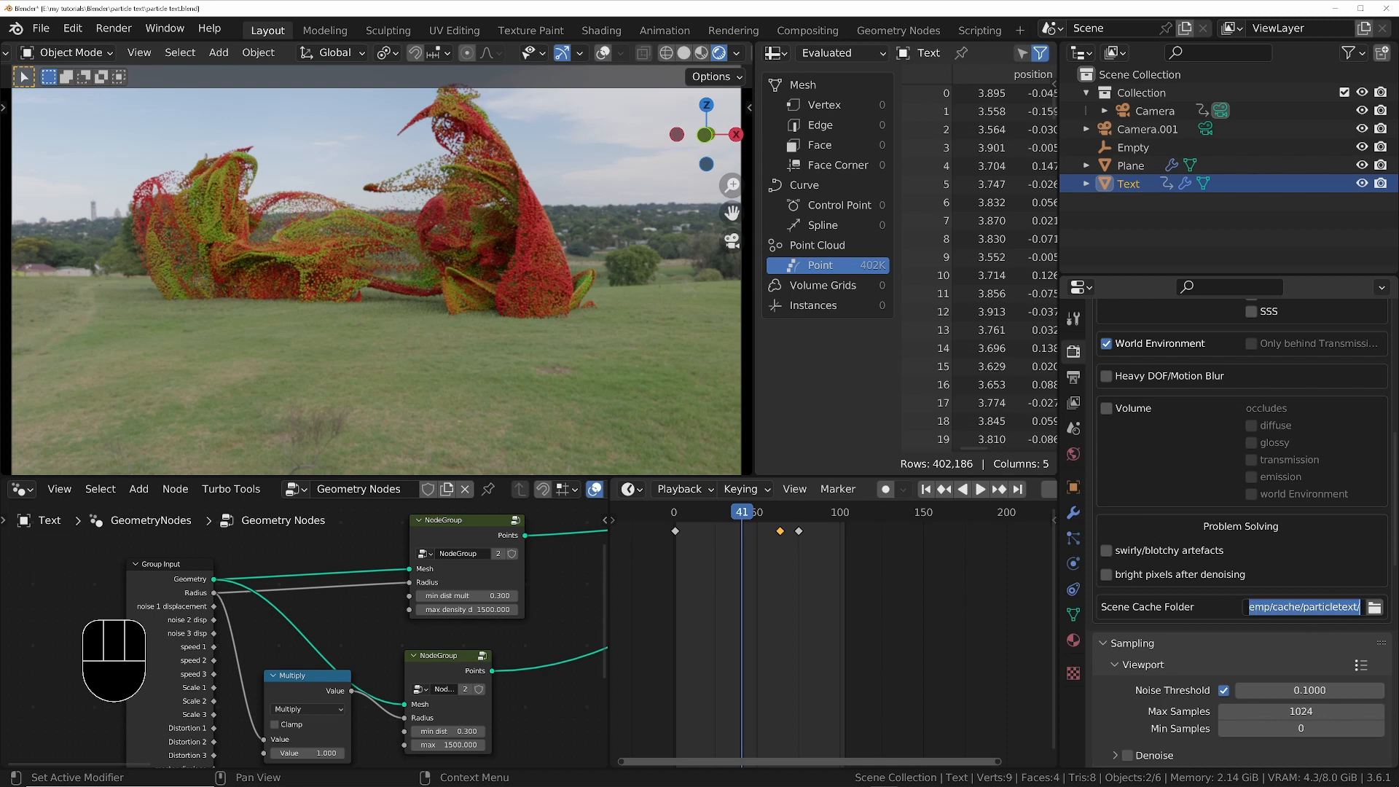
click(1345, 612)
key(Return)
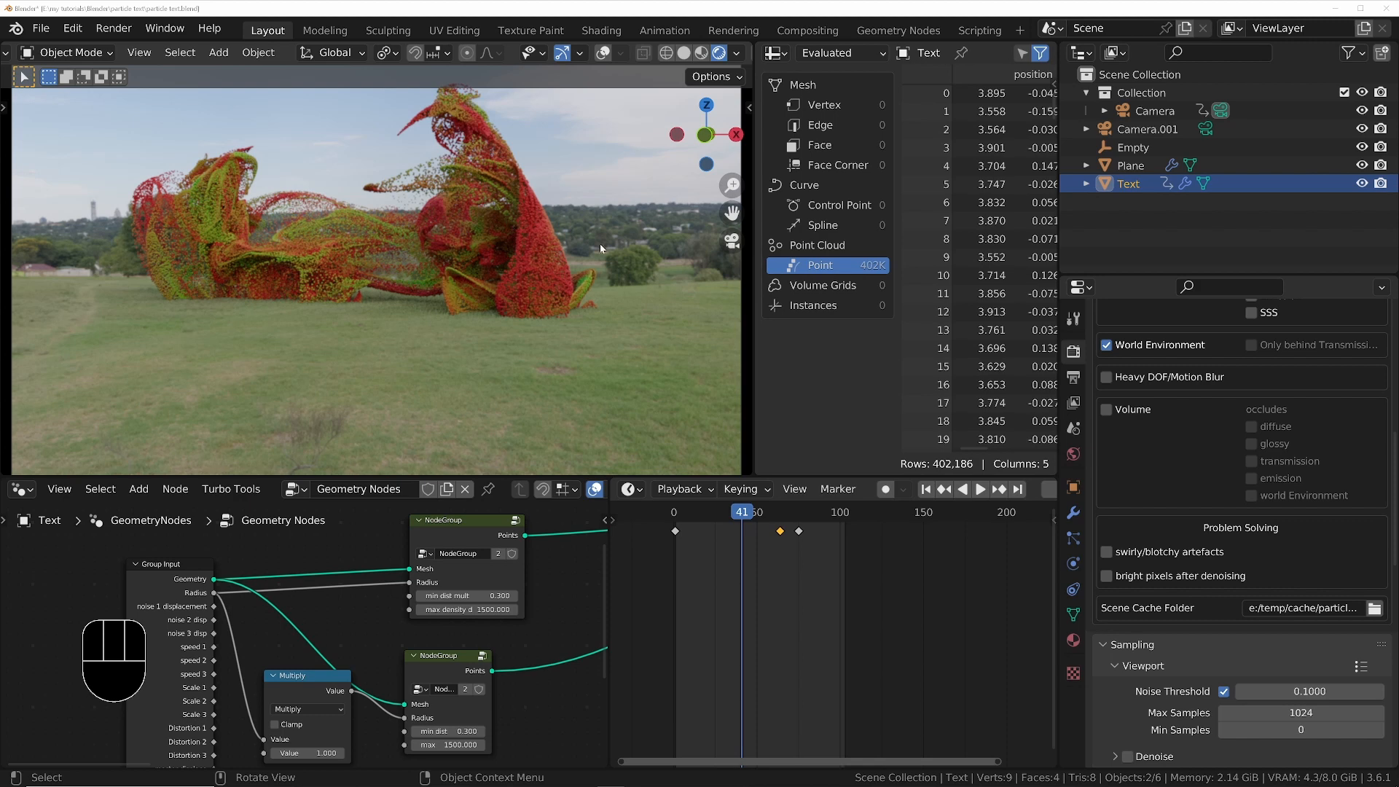
Review the view layer's Vector pass and enable Motion Blur in the render settings
click(1077, 410)
middle_drag(1157, 457, 1166, 329)
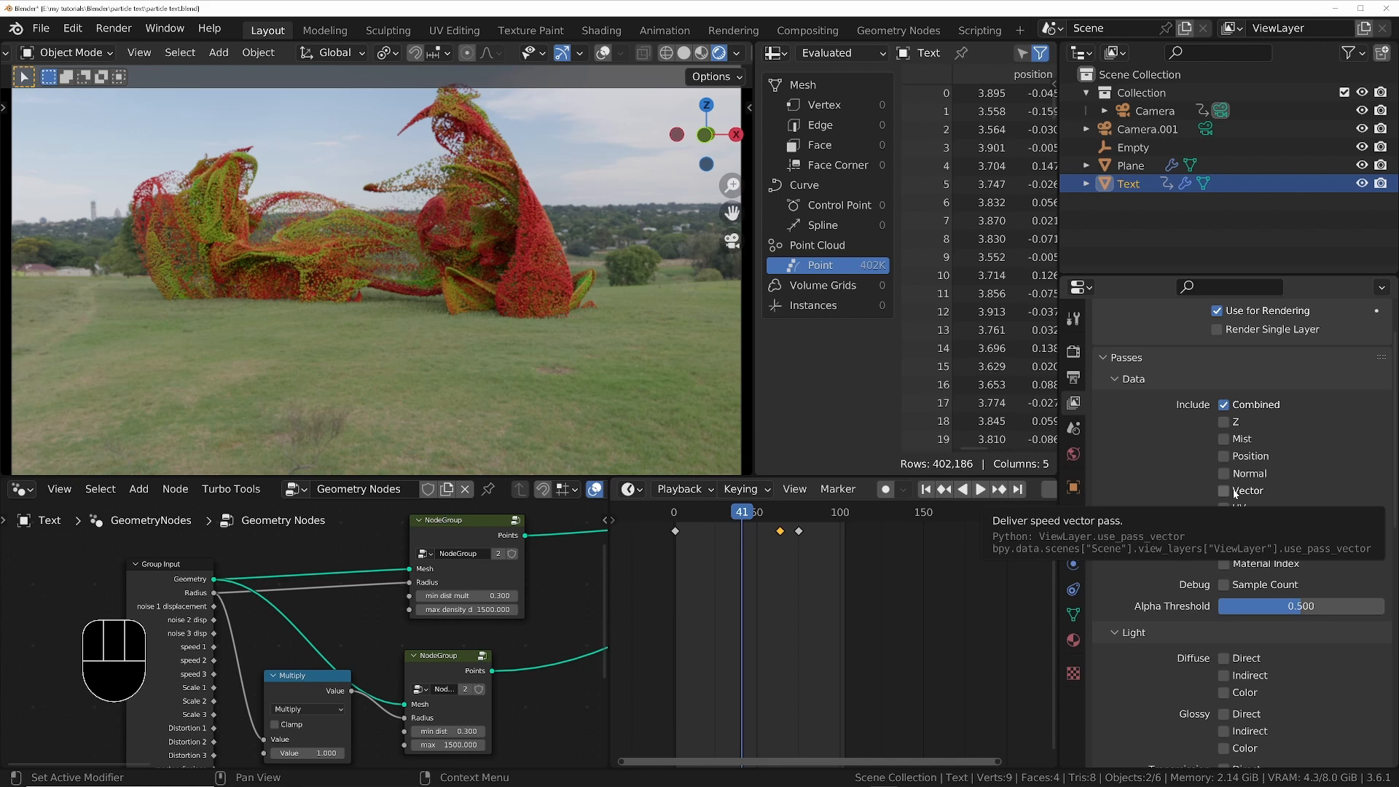
click(1074, 351)
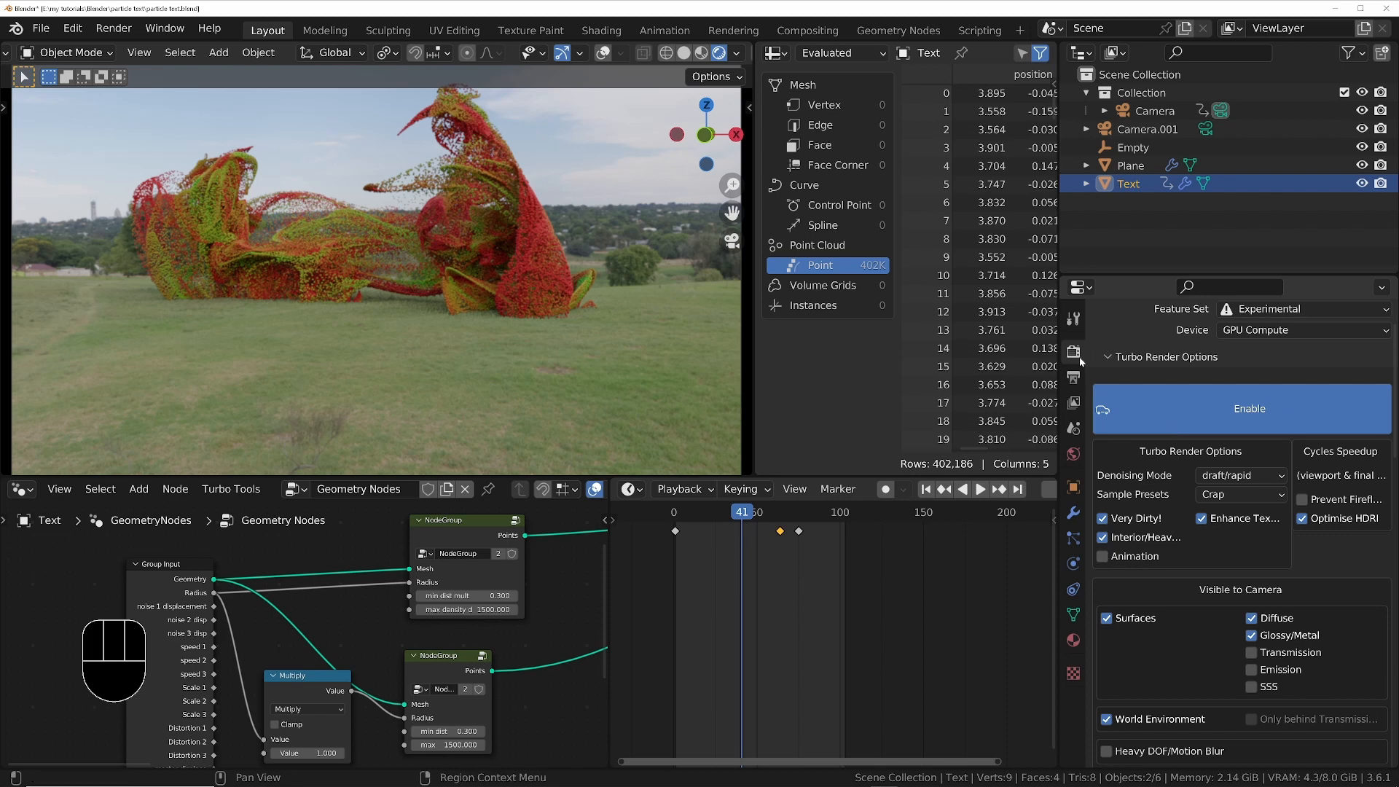
scroll(1210, 703, down, 15)
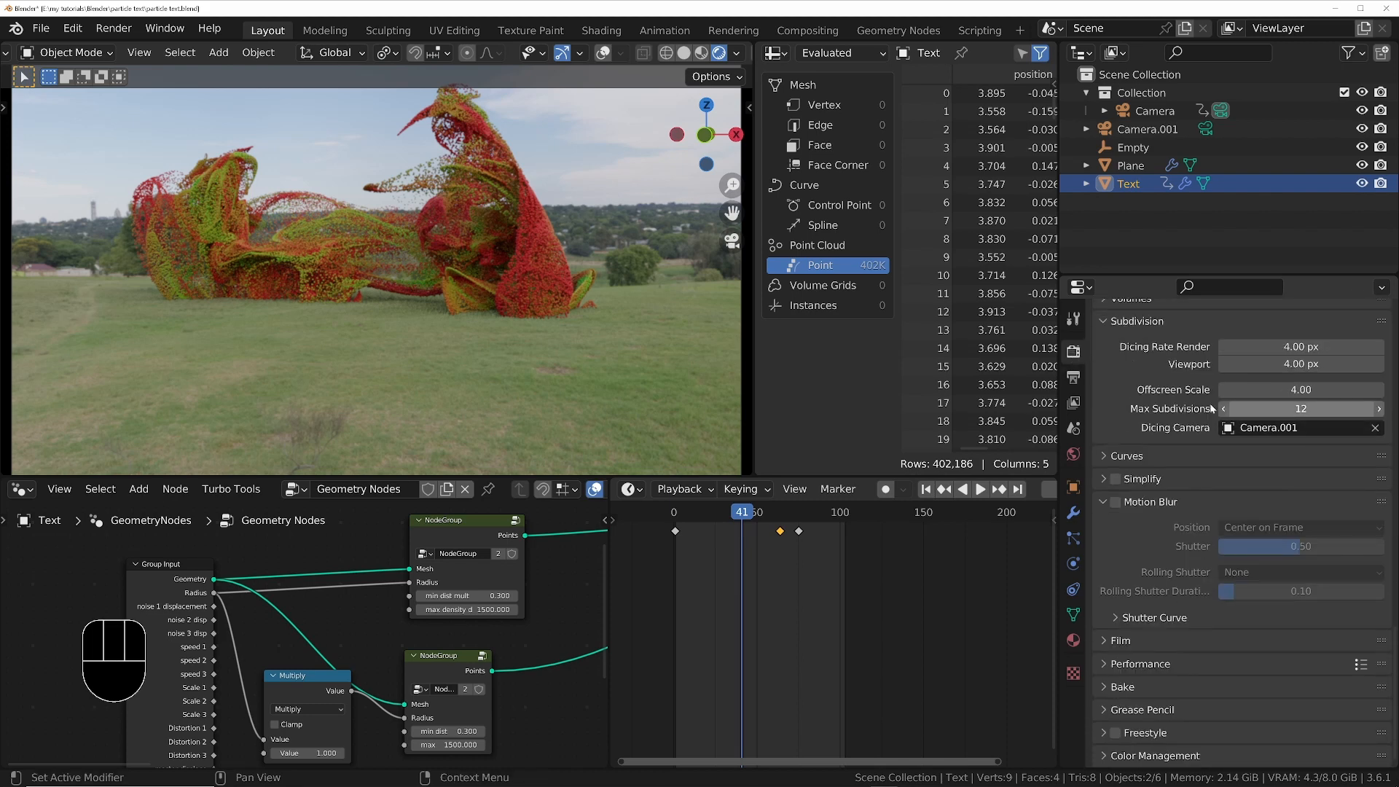
click(1115, 502)
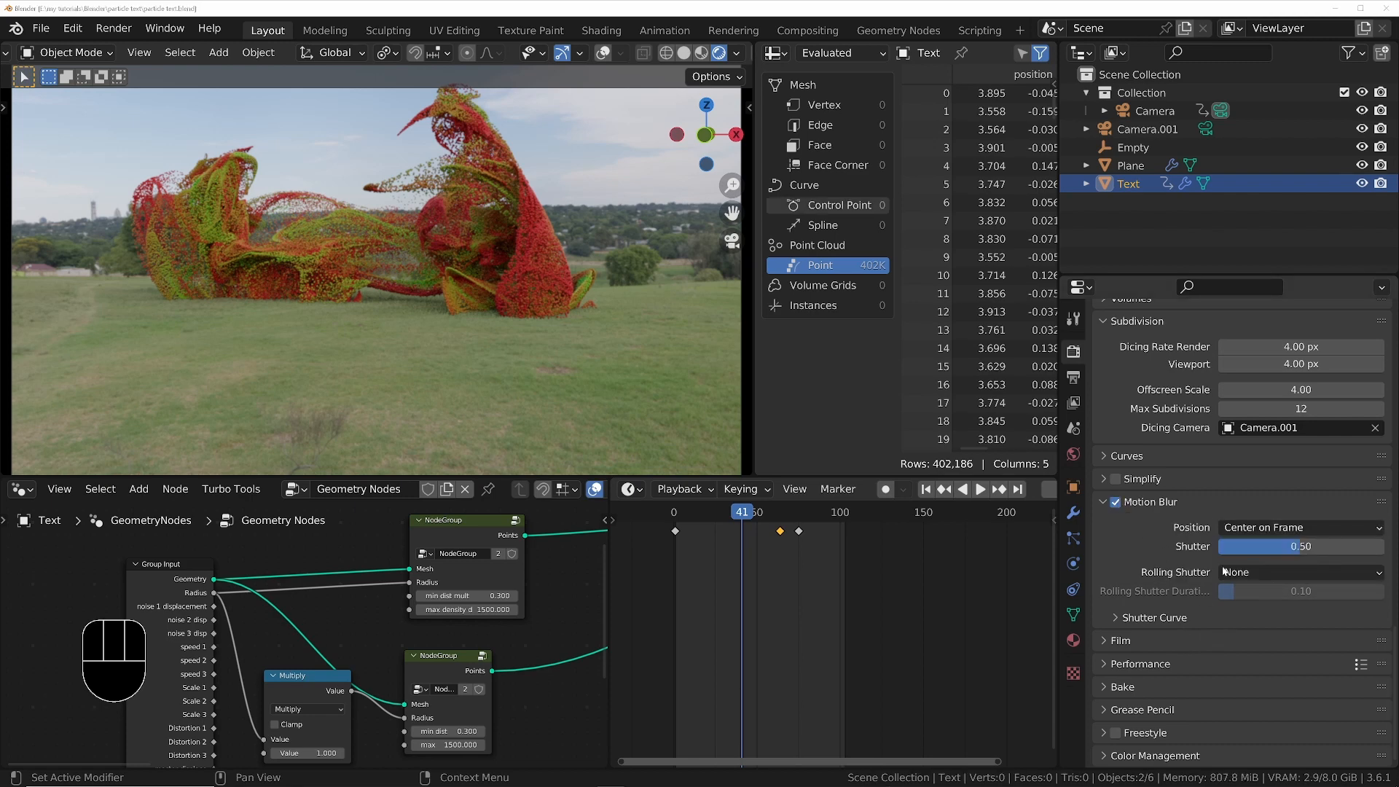
Set the colour management view transform to Standard
click(1135, 756)
scroll(1135, 757, down, 5)
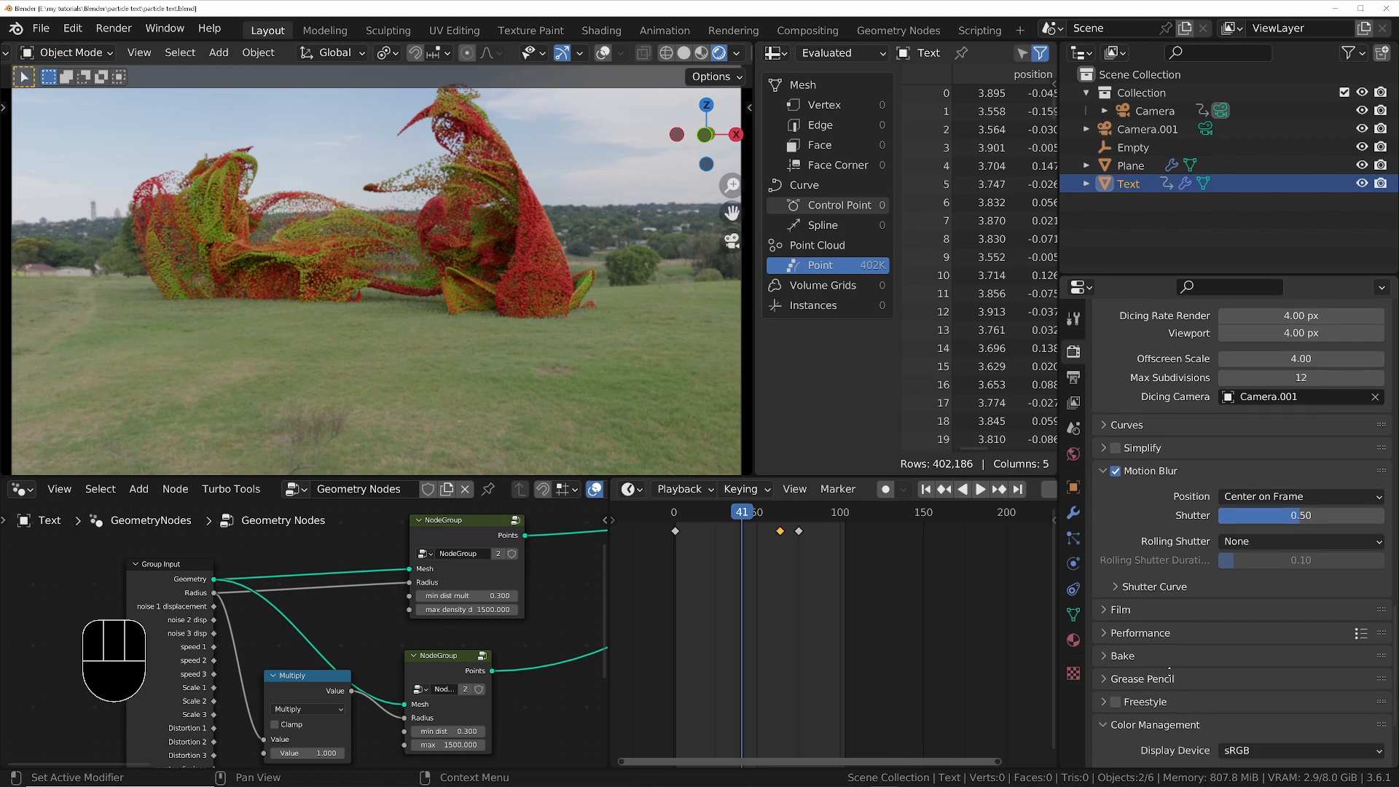
drag(1225, 639, 1245, 665)
click(1244, 669)
click(1244, 646)
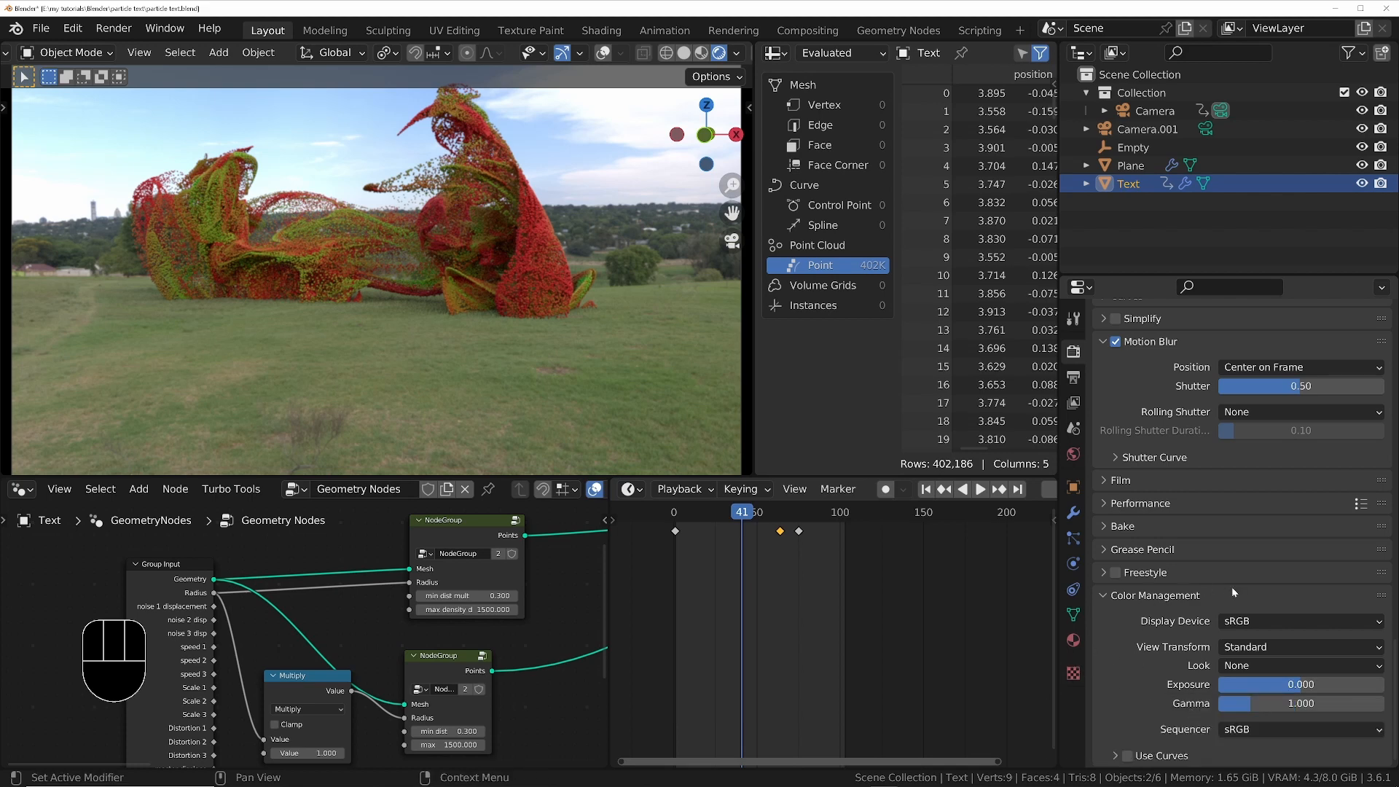
Set the render output file format to FFmpeg Video
click(1074, 378)
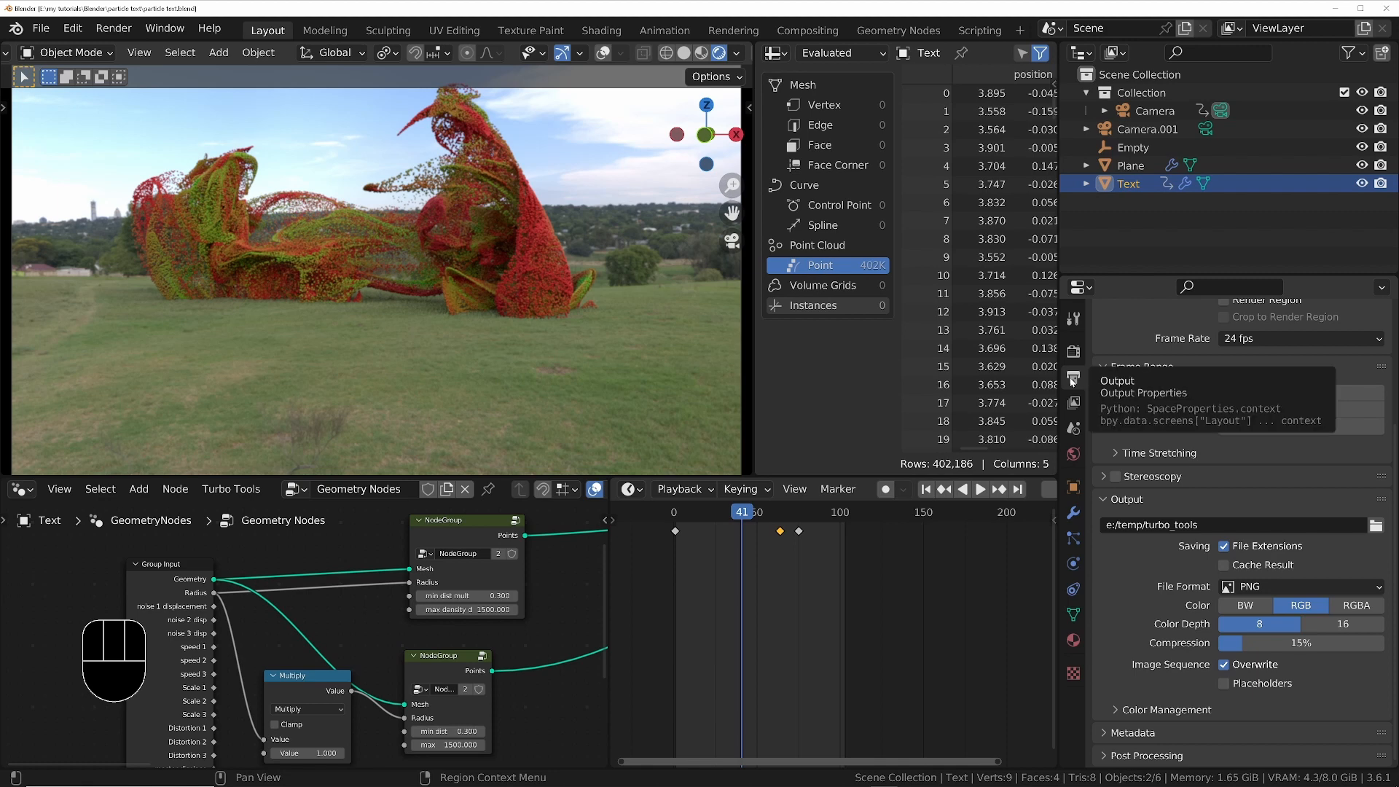
click(1300, 590)
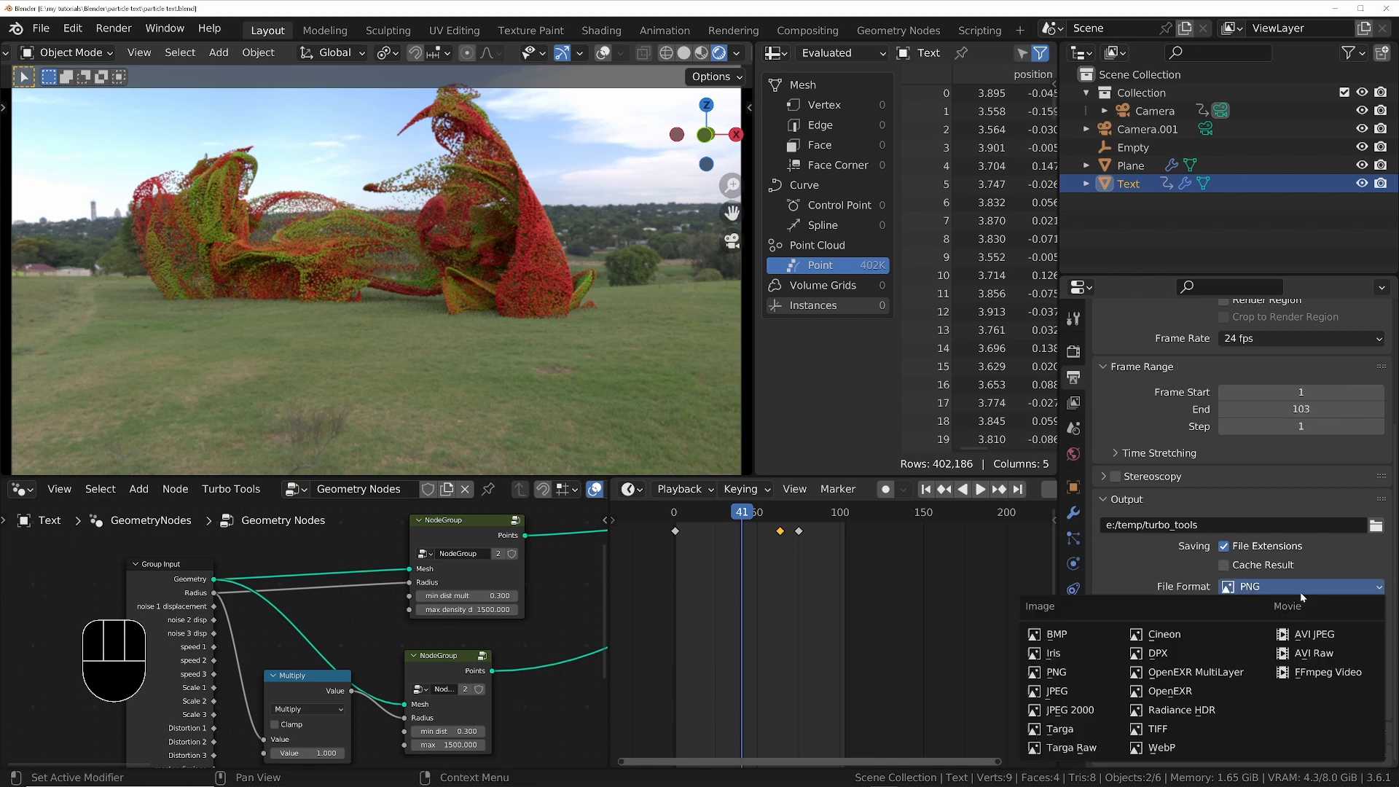
click(1304, 673)
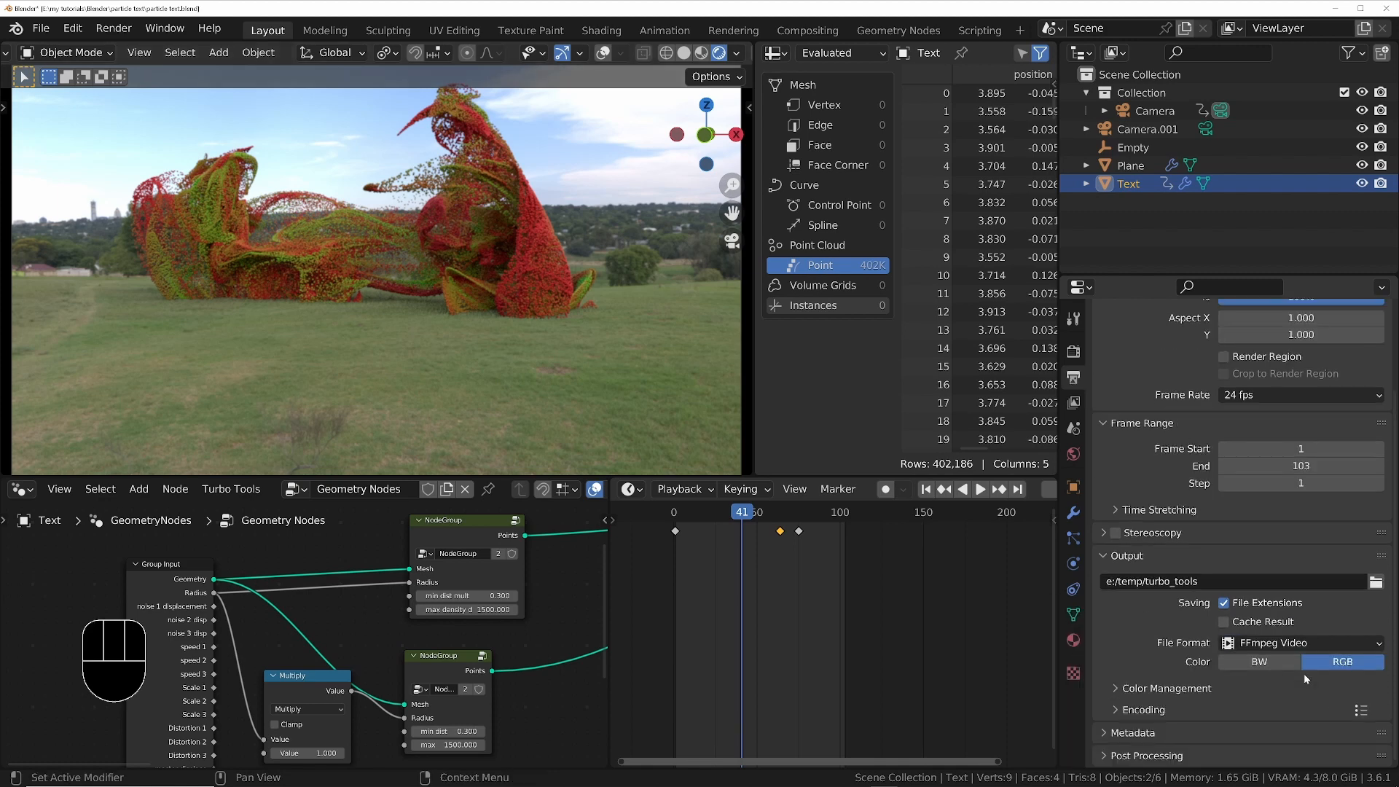
Set the render output path to //renderoutput/tutorial_render and review the output resolution and frame range
click(1166, 581)
text(//)
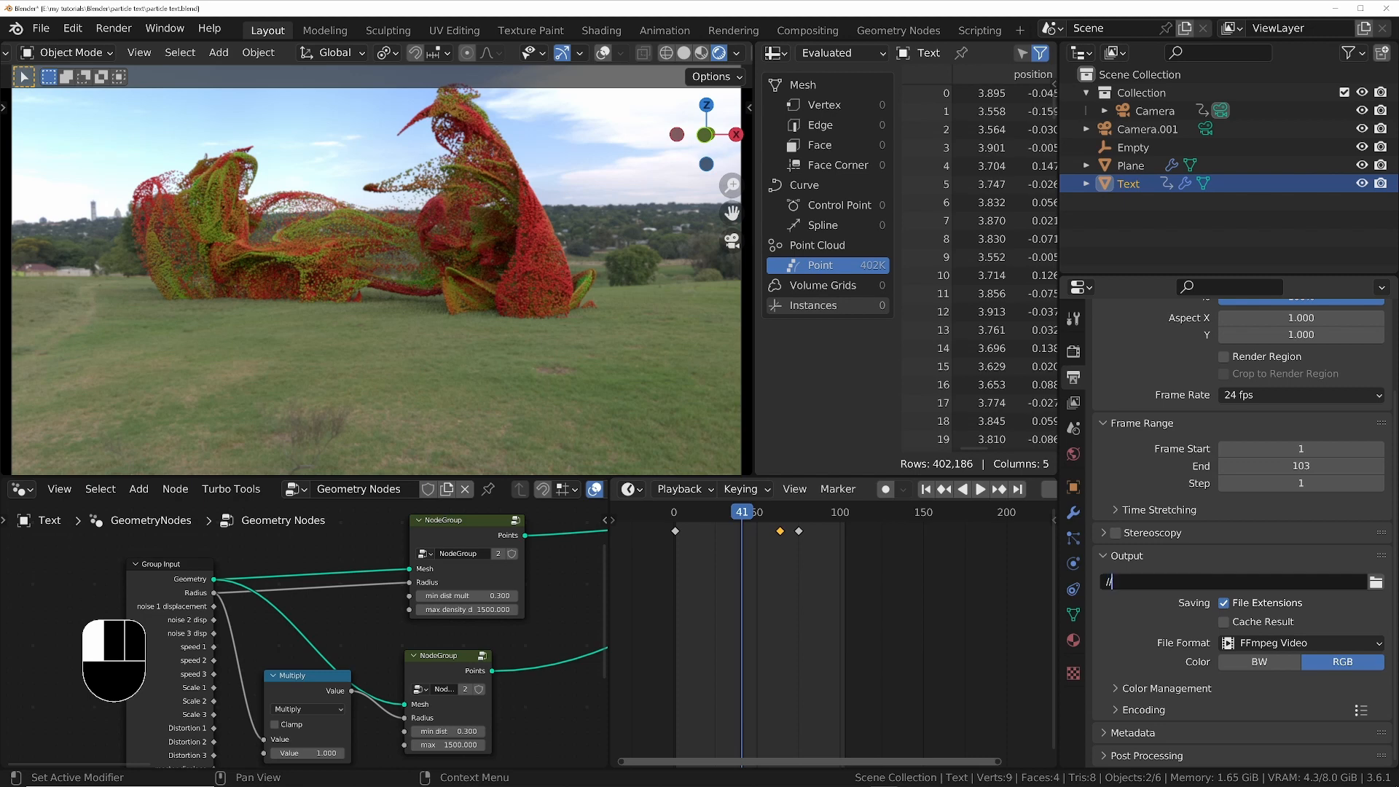
text(renderoutput/tutorial_render)
key(Return)
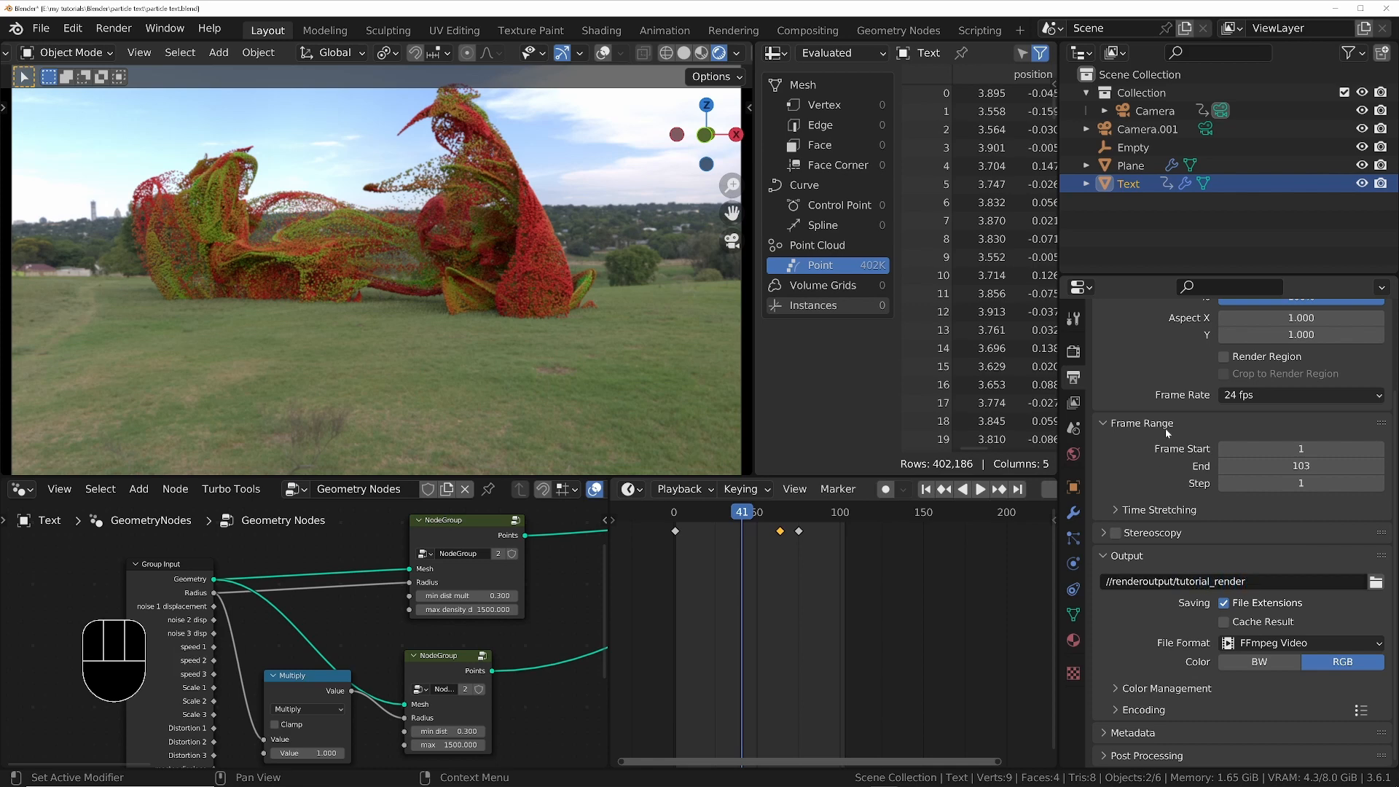
middle_drag(1168, 430, 1202, 538)
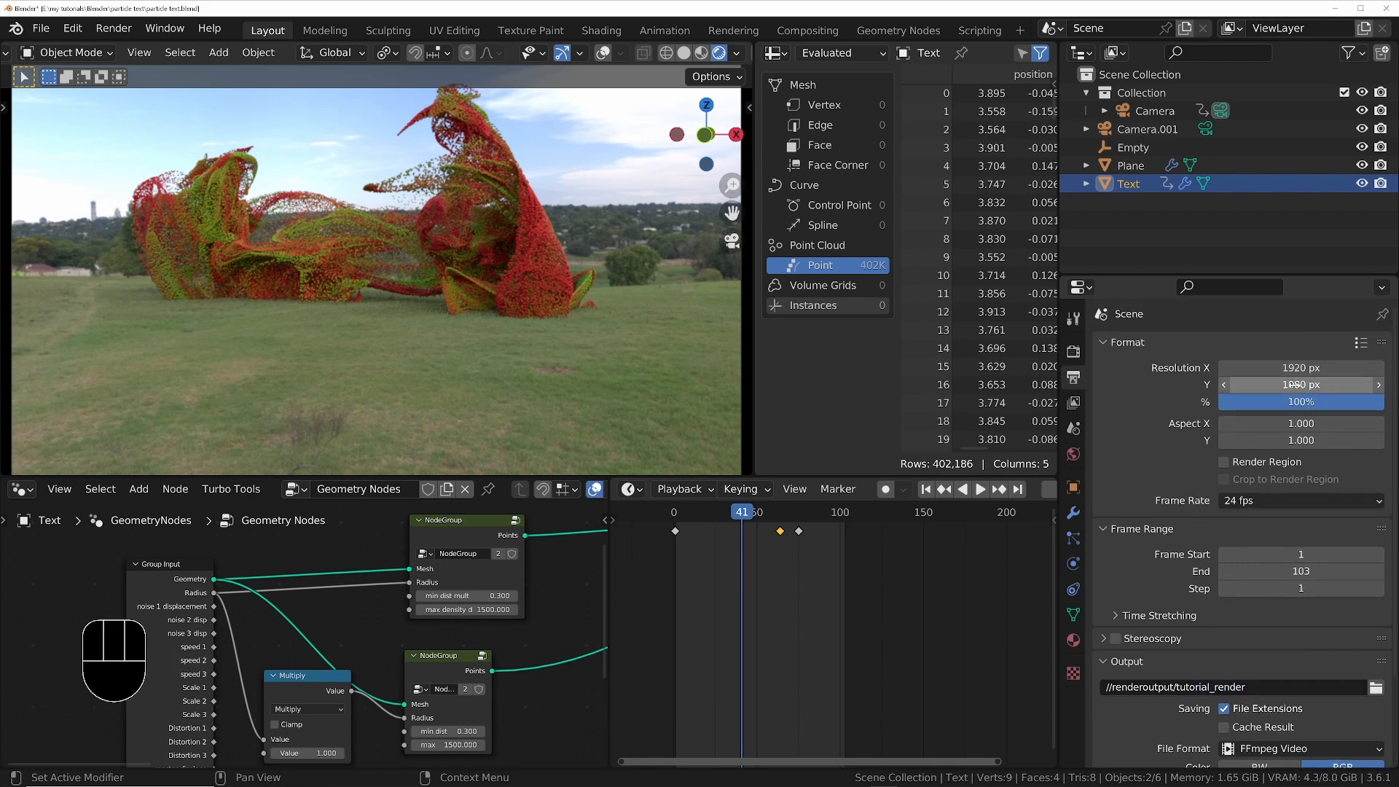
scroll(1169, 506, down, 4)
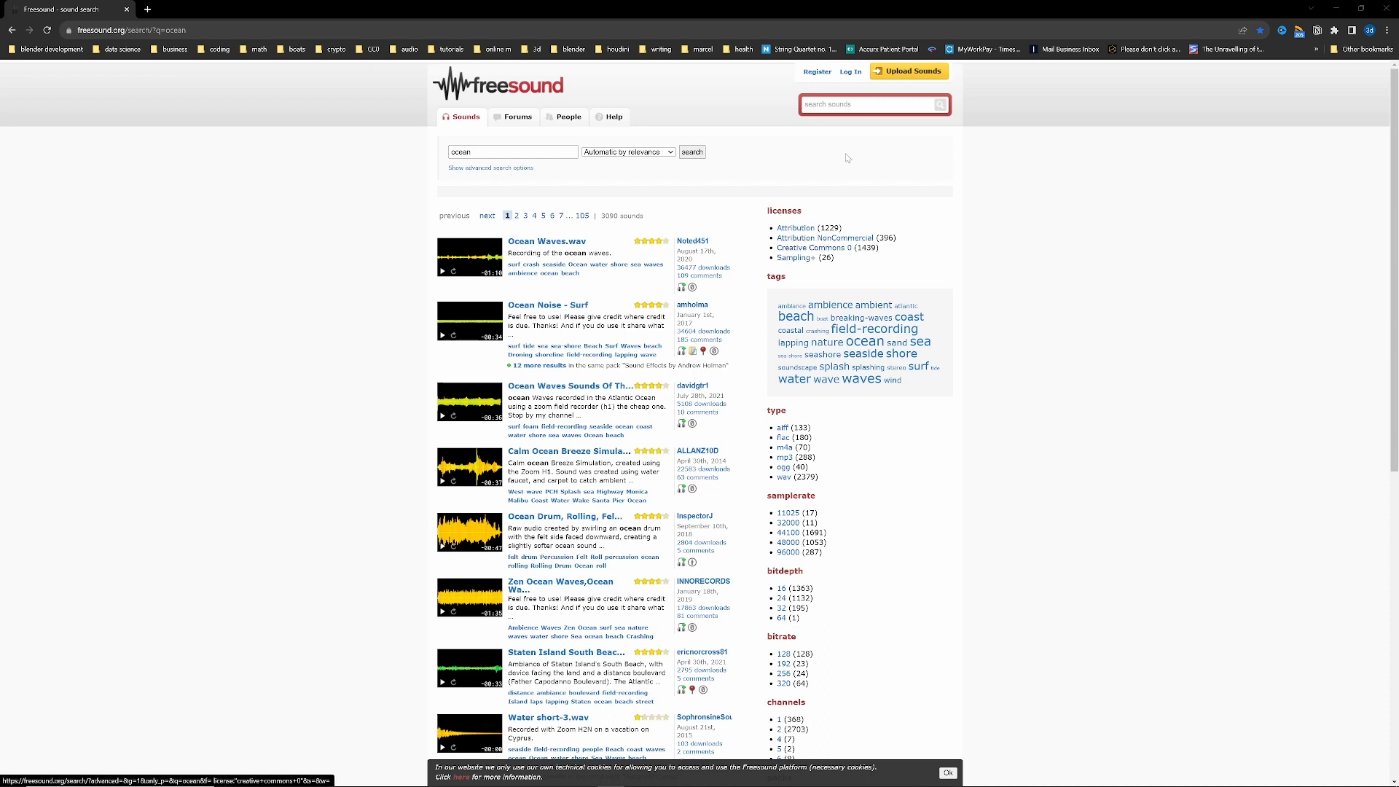
Search Freesound for "park" and filter the results to the Creative Commons 0 license
click(867, 104)
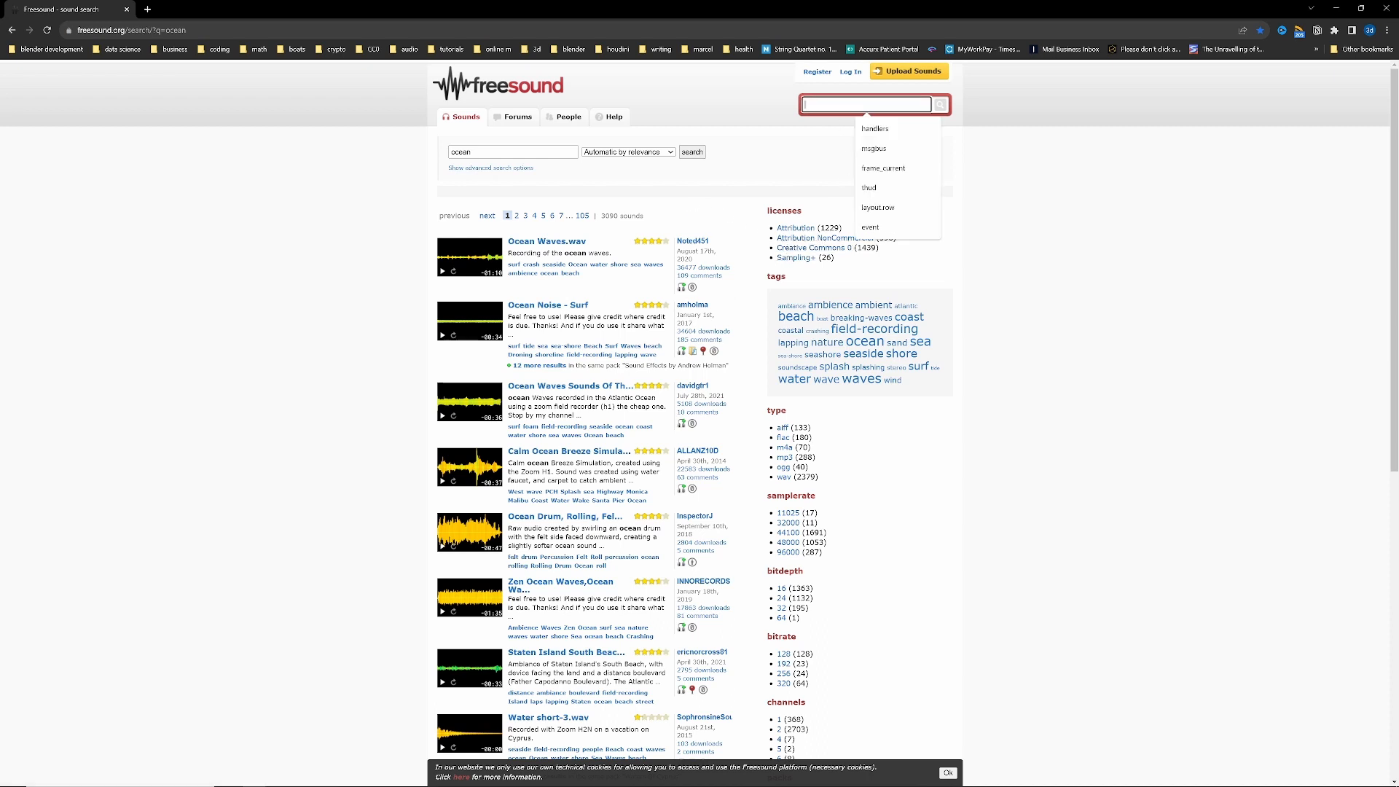
text(park)
key(Return)
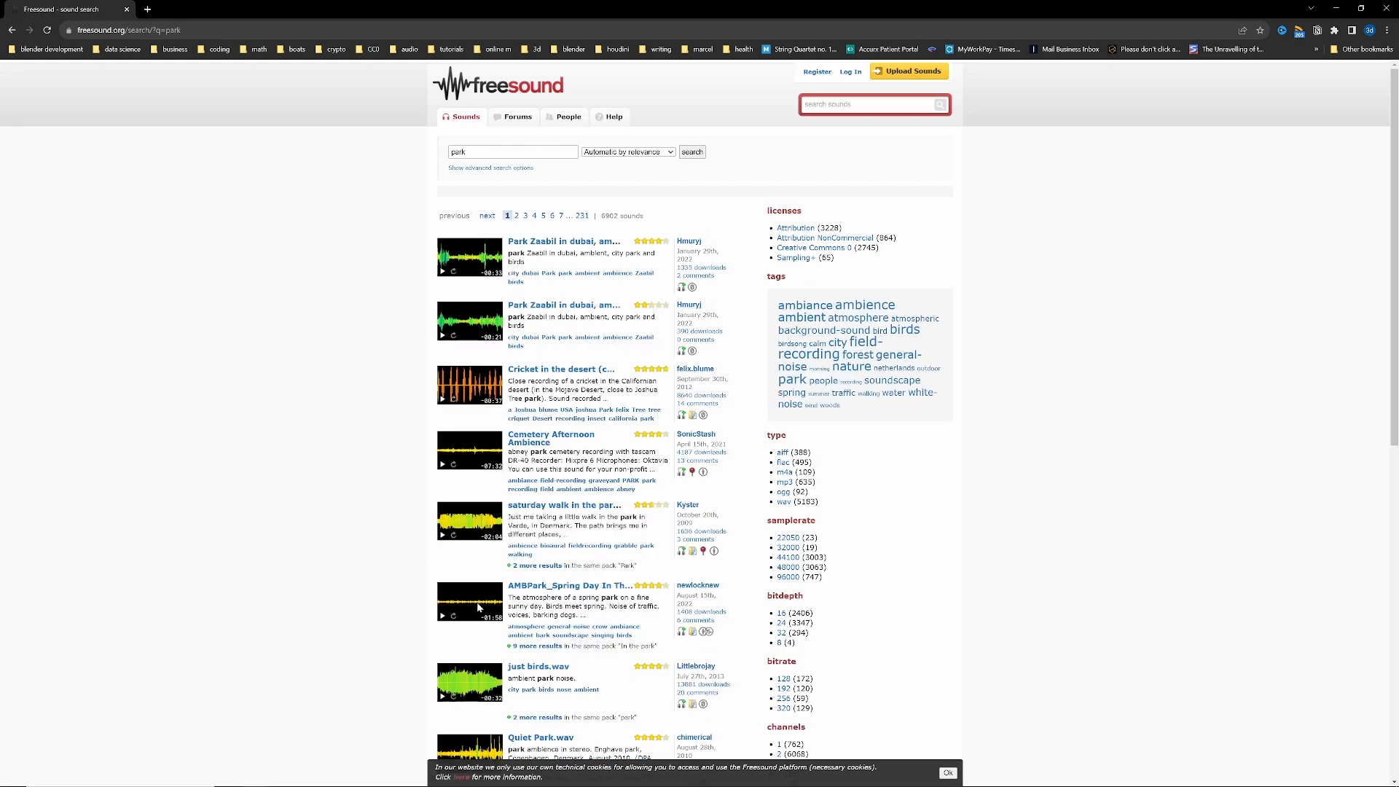
click(844, 248)
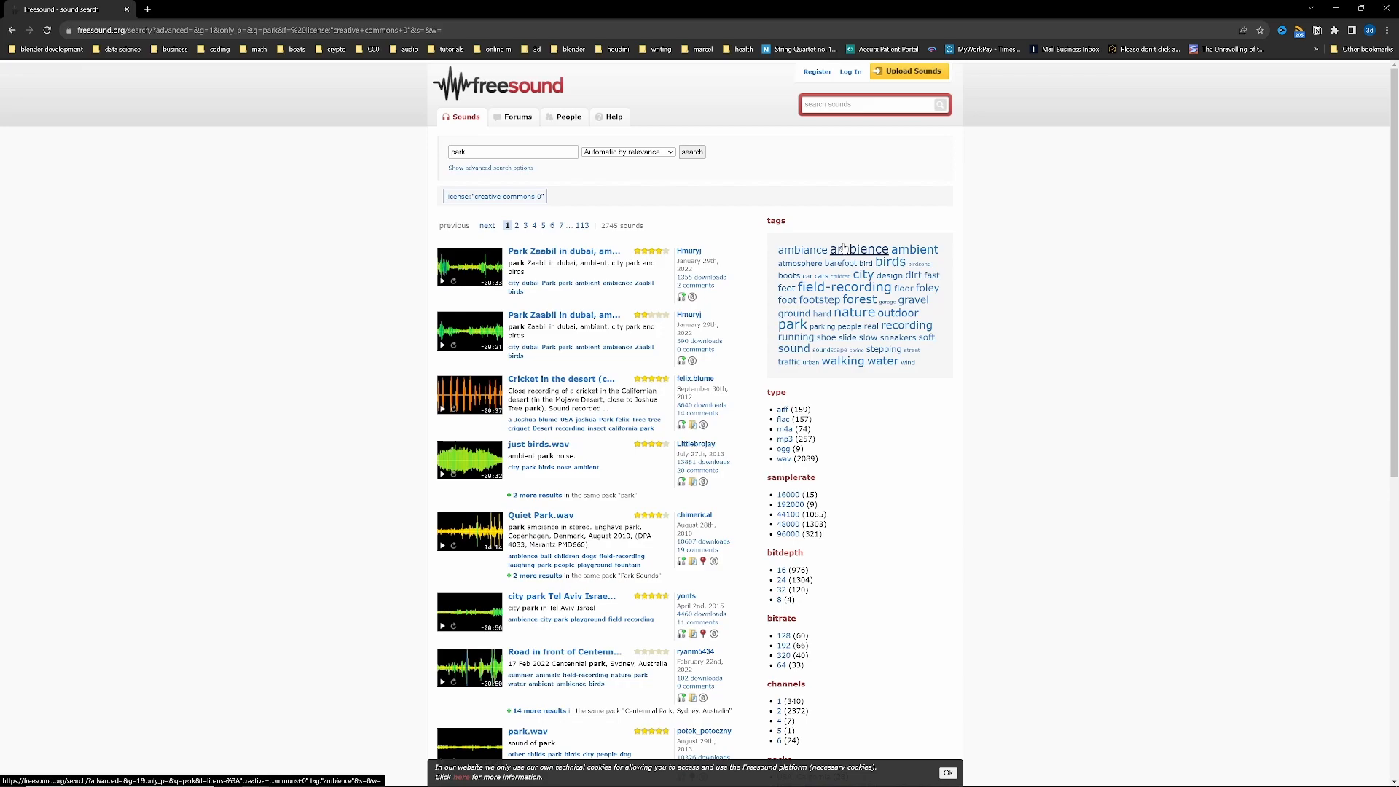
Preview several park recordings in the filtered results and open the Park tone sound
scroll(332, 346, down, 8)
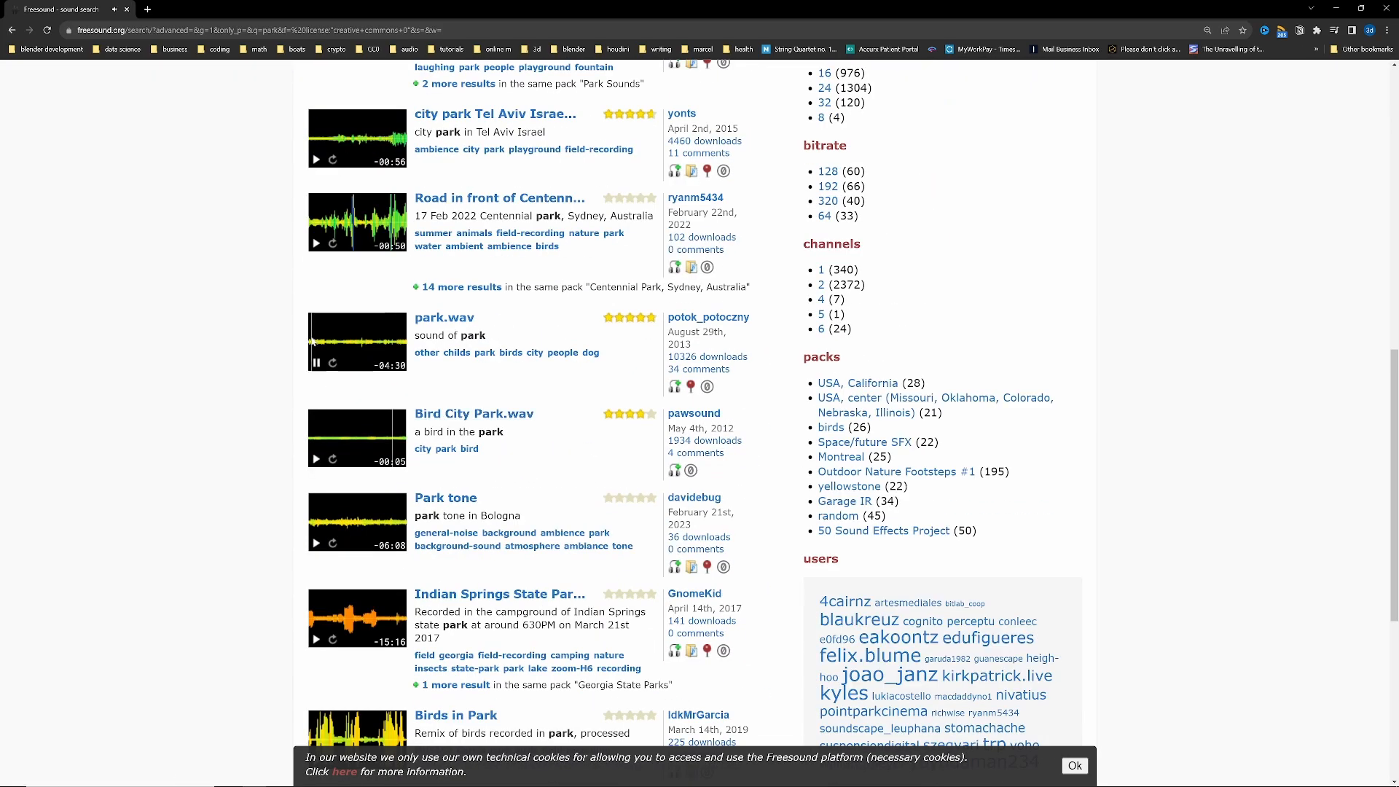
ctrl+scroll(428, 659, up, 3)
scroll(320, 305, up, 11)
scroll(320, 305, down, 9)
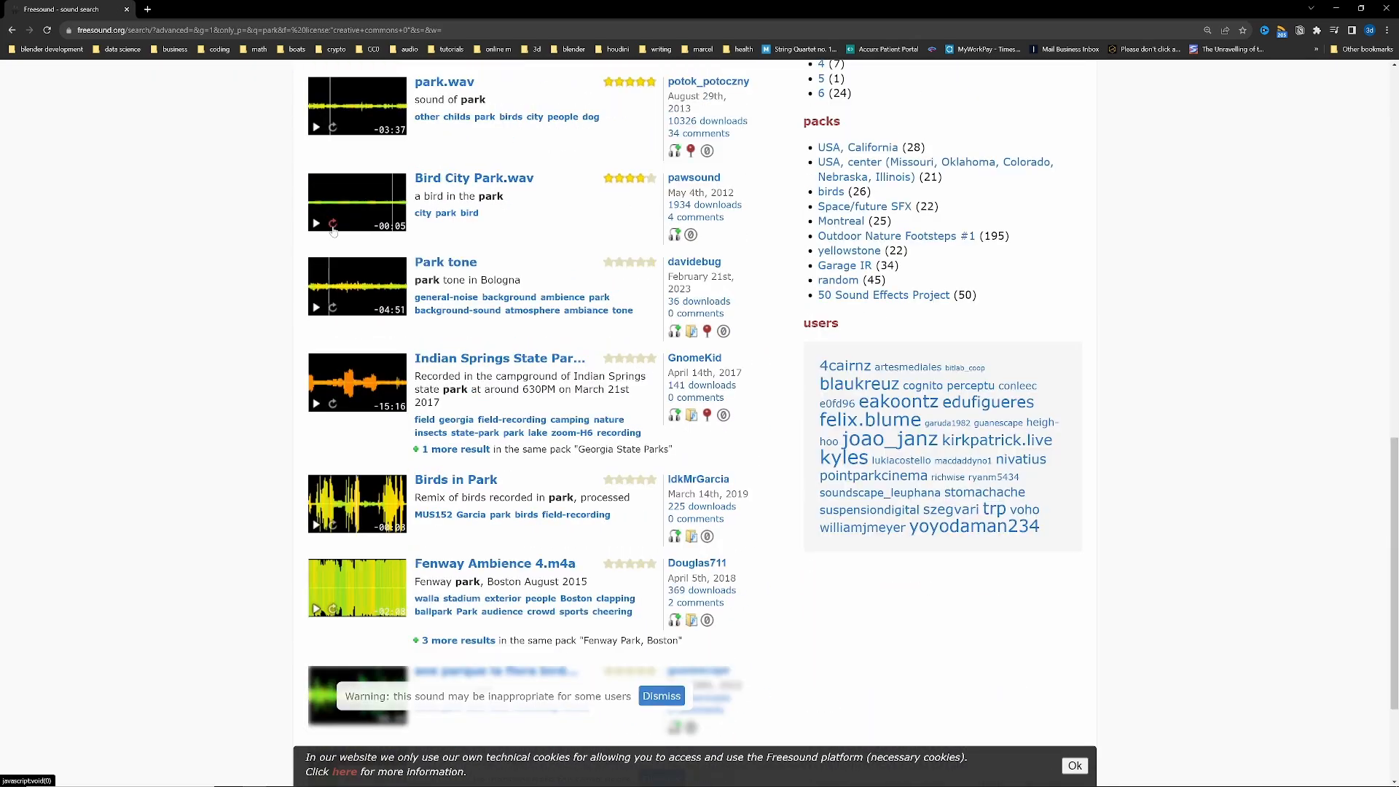
click(446, 262)
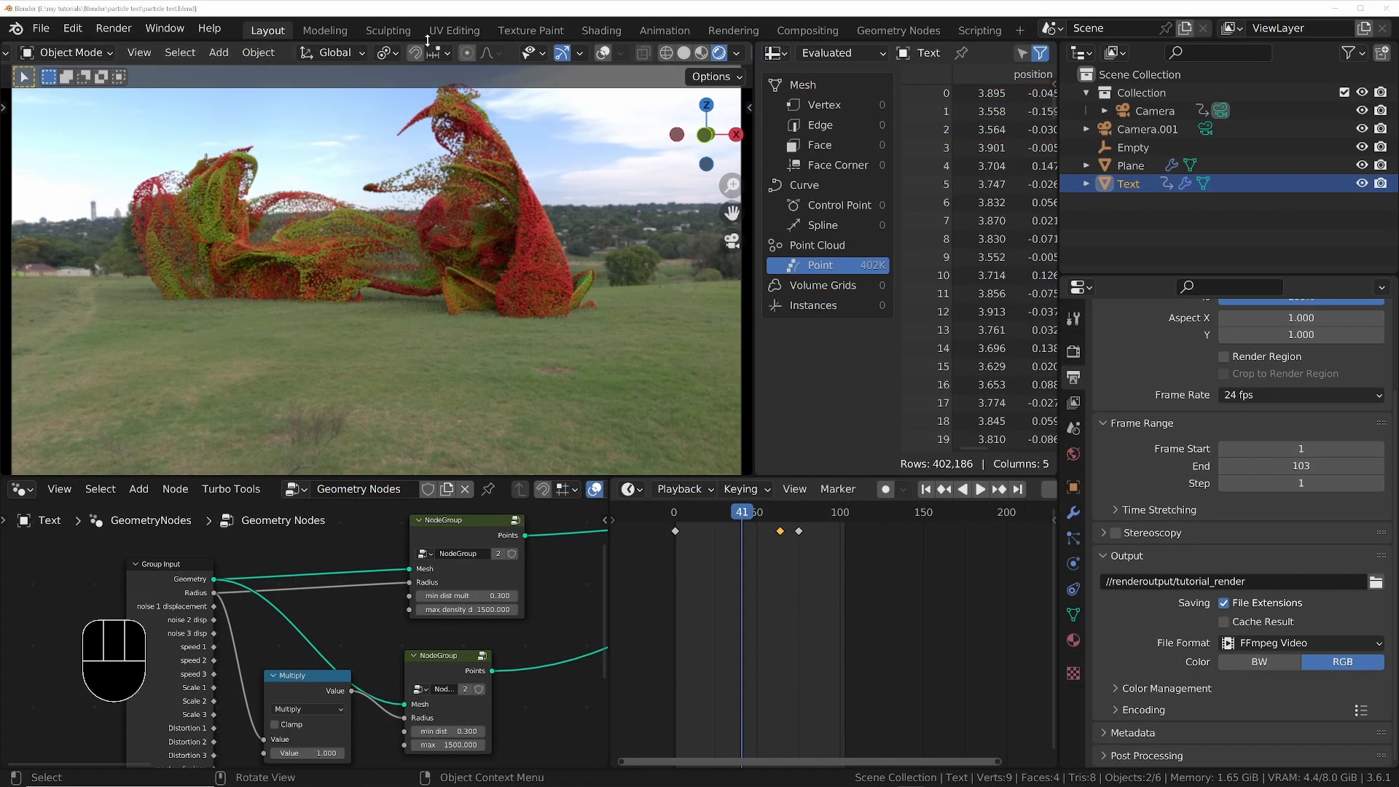
Switch to Blender and add a Video Editing workspace
scroll(893, 31, down, 1)
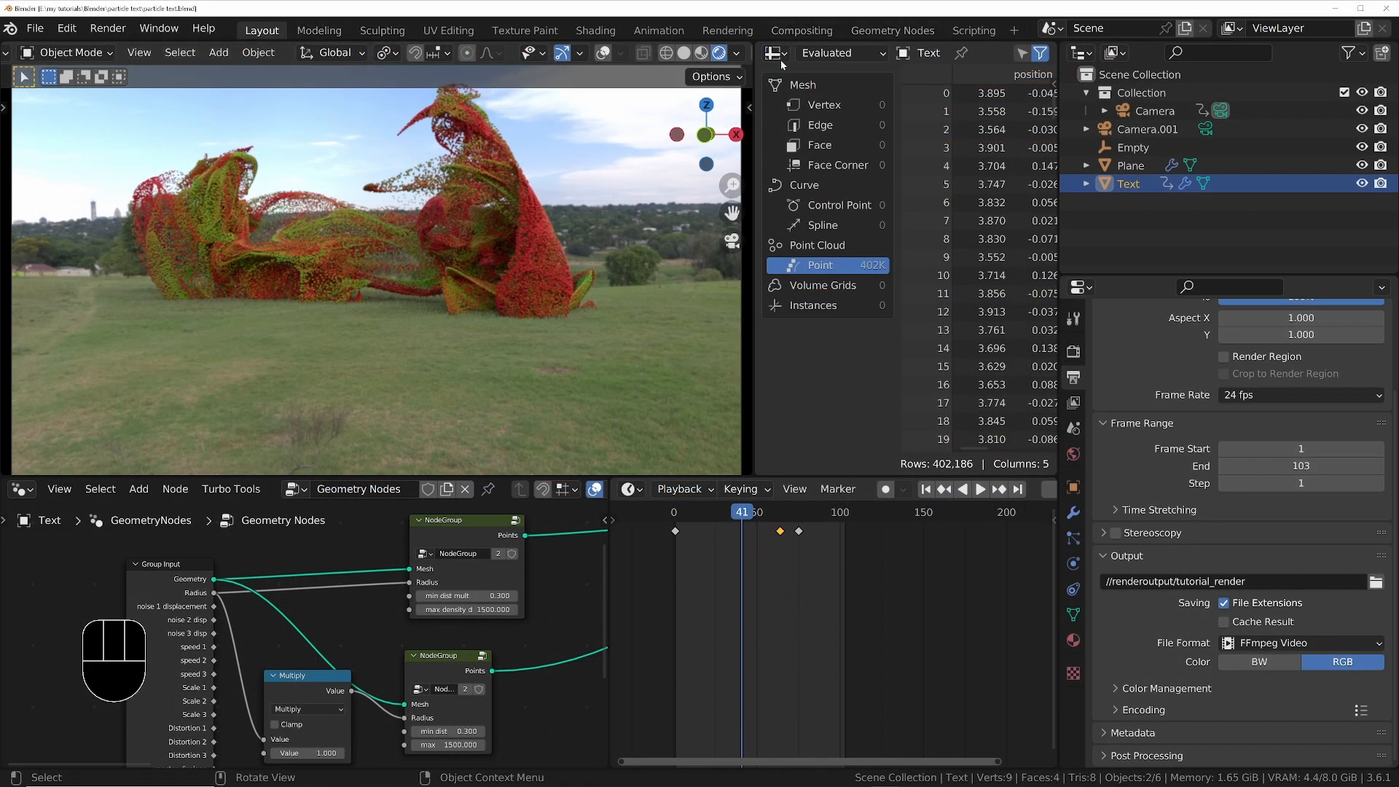
click(1013, 32)
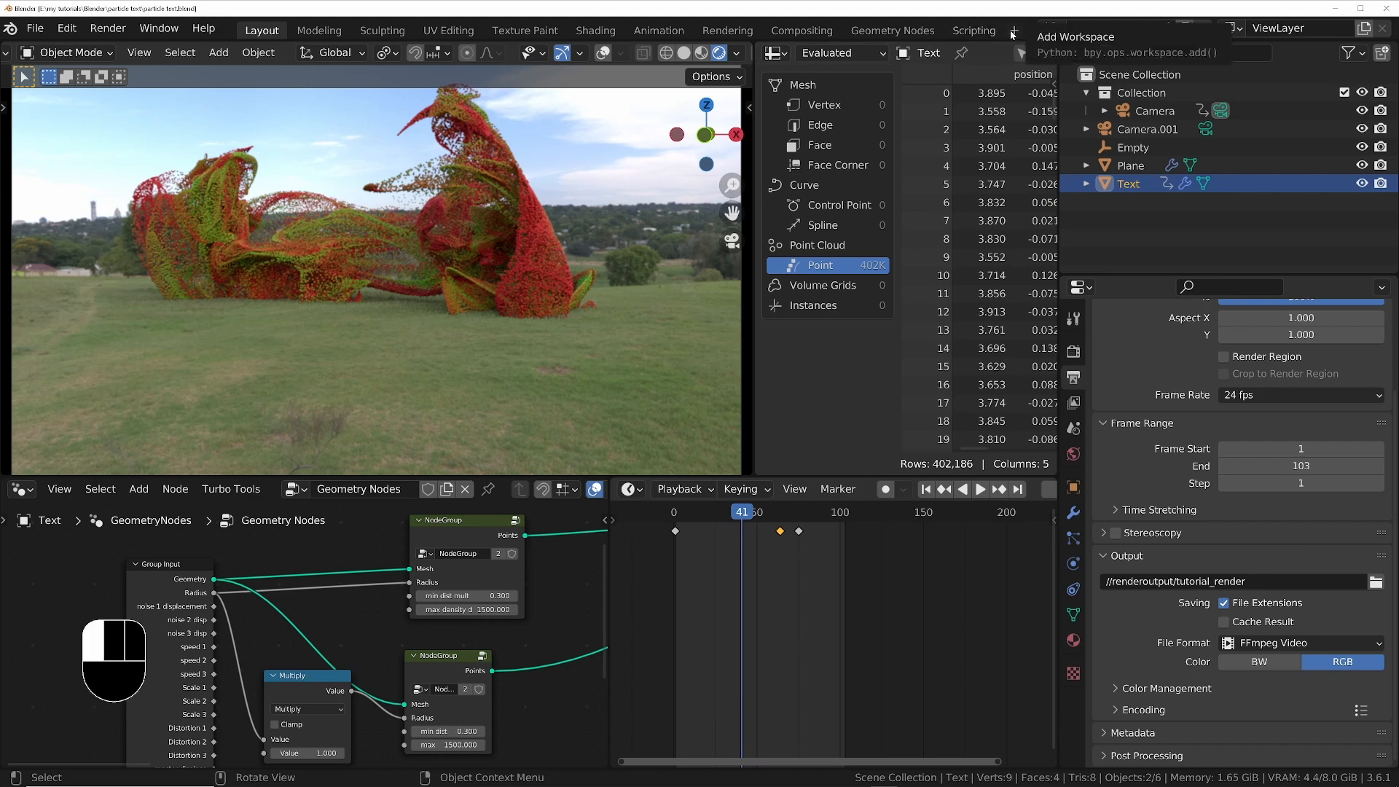
mouse_move(945, 161)
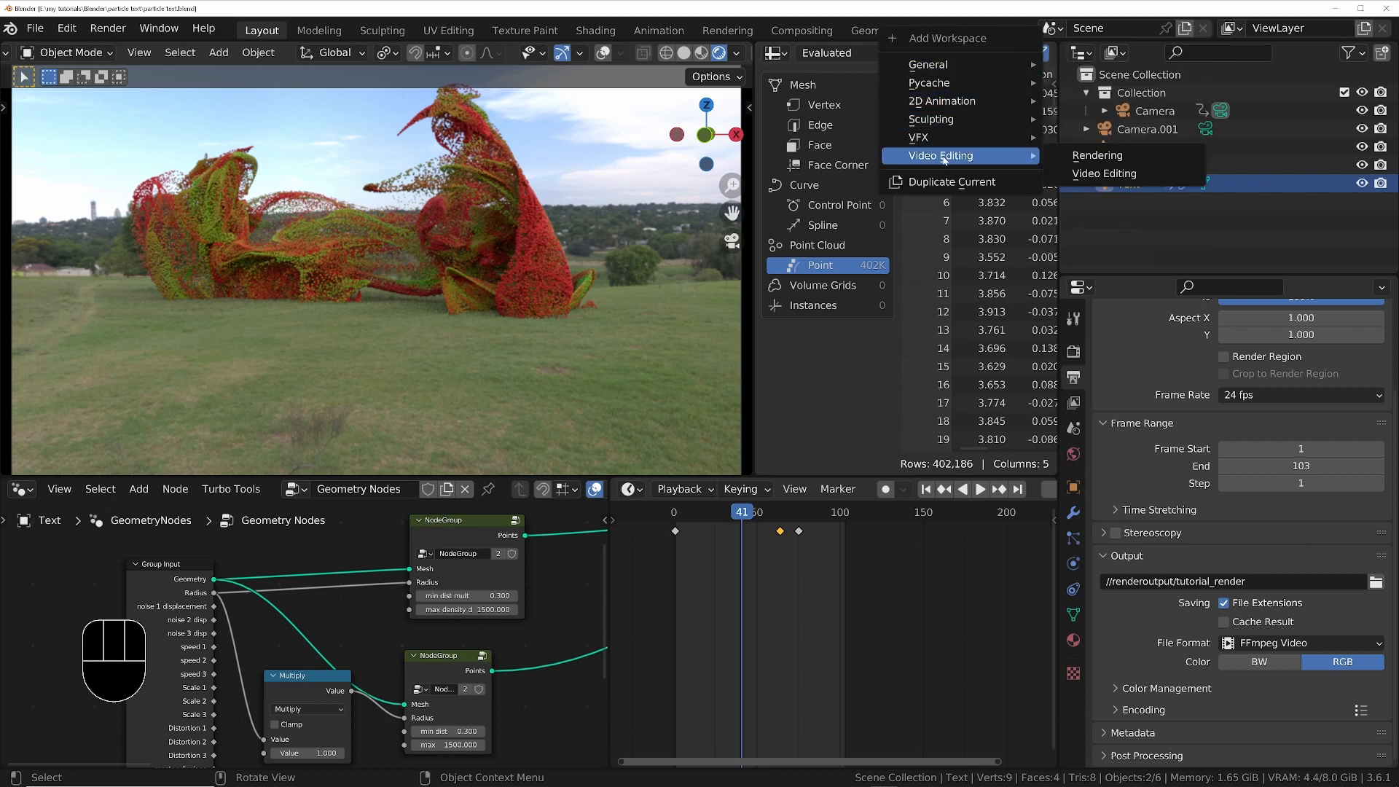
click(1104, 173)
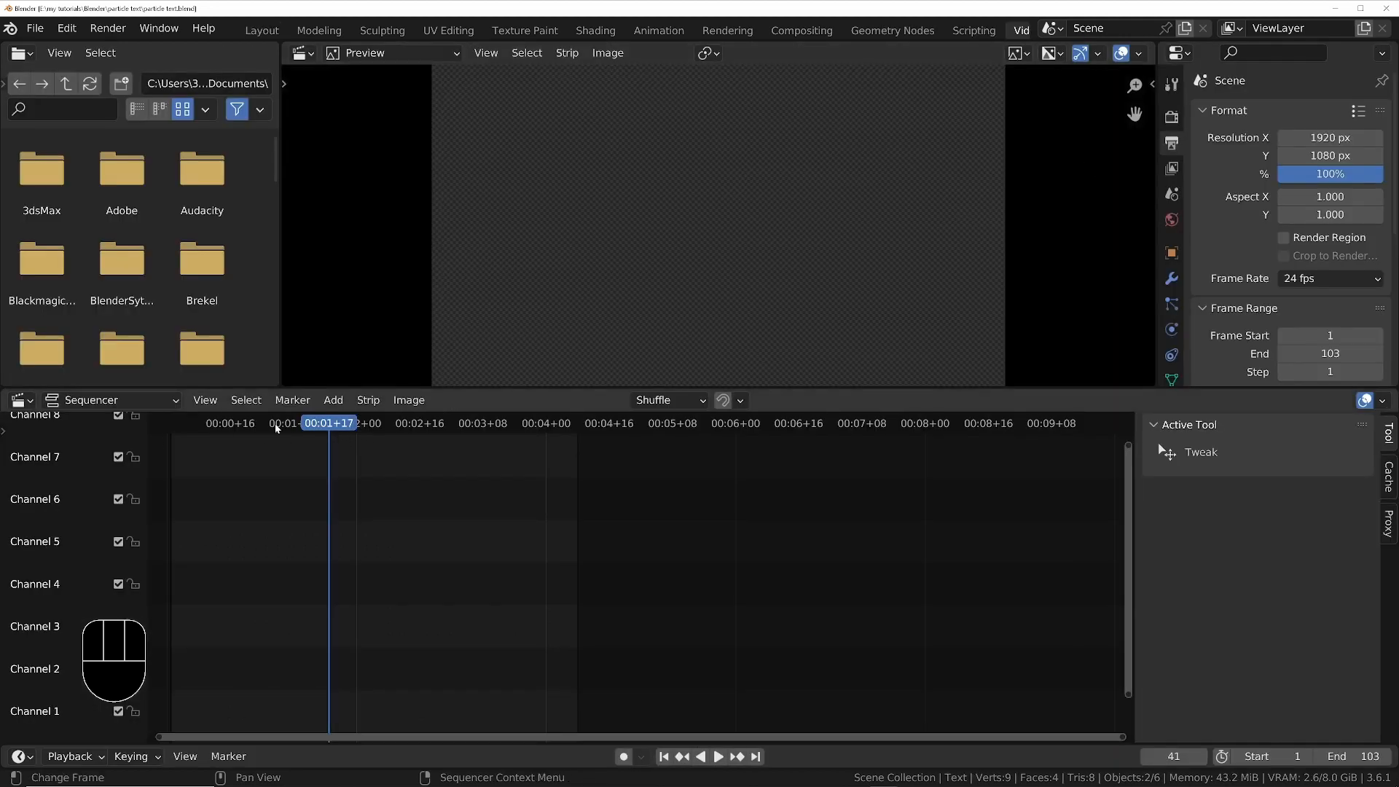
Turn off Show Seconds in the Sequencer so the timeline is numbered in frames
click(205, 400)
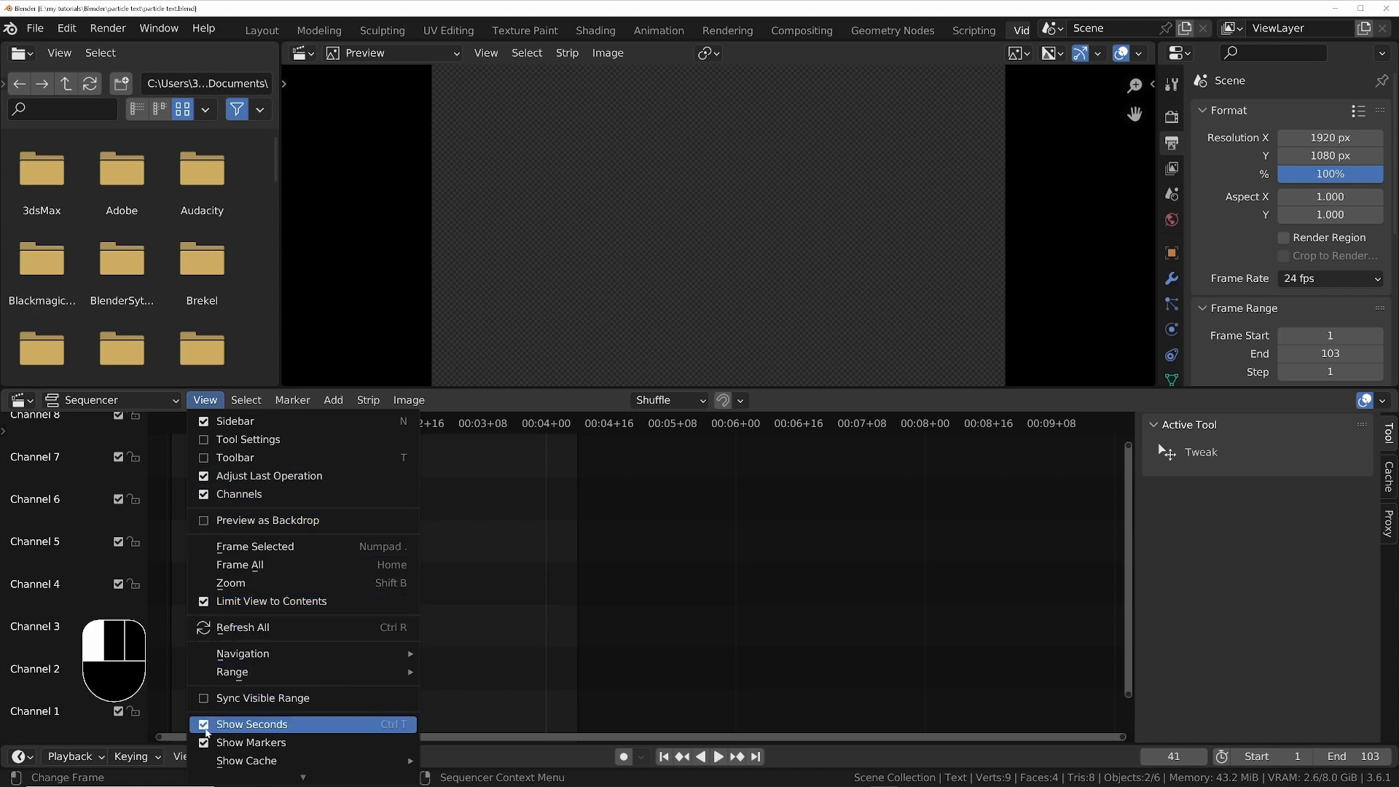
click(205, 730)
middle_drag(367, 436, 723, 514)
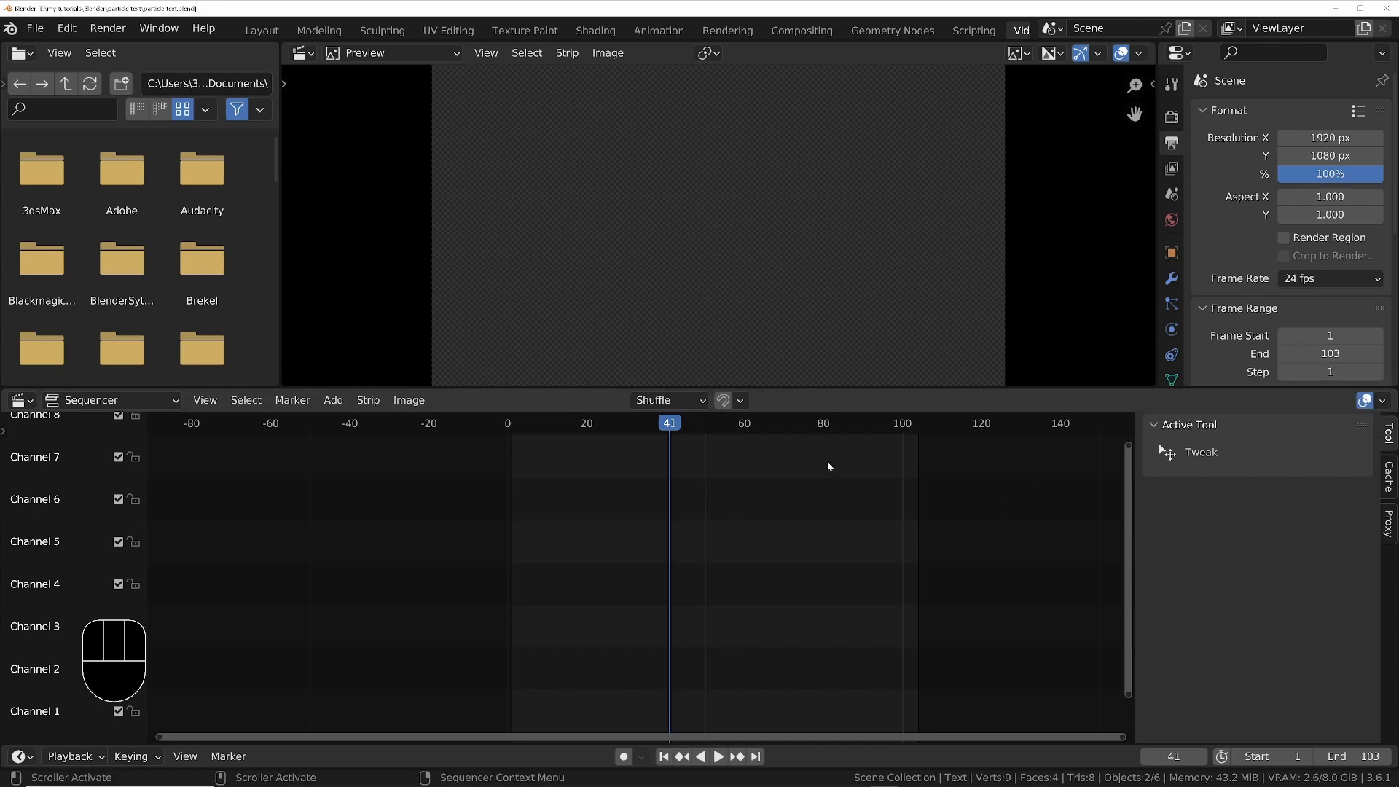
Add the park-tone.wav sound strip to channel 6 starting at about frame 0 and enable Display Waveform
click(719, 756)
drag(612, 554, 640, 575)
drag(776, 572, 648, 484)
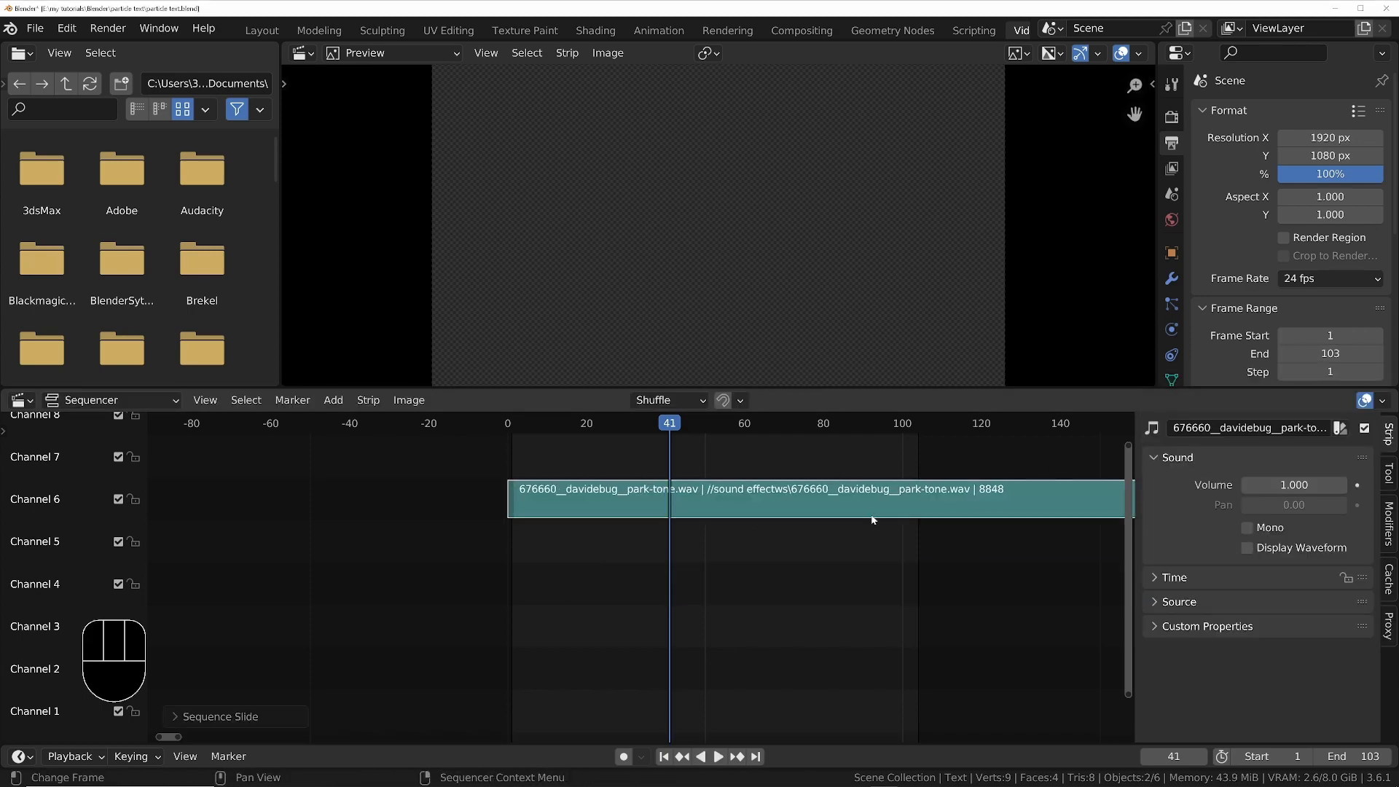
click(1250, 549)
scroll(812, 523, up, 4)
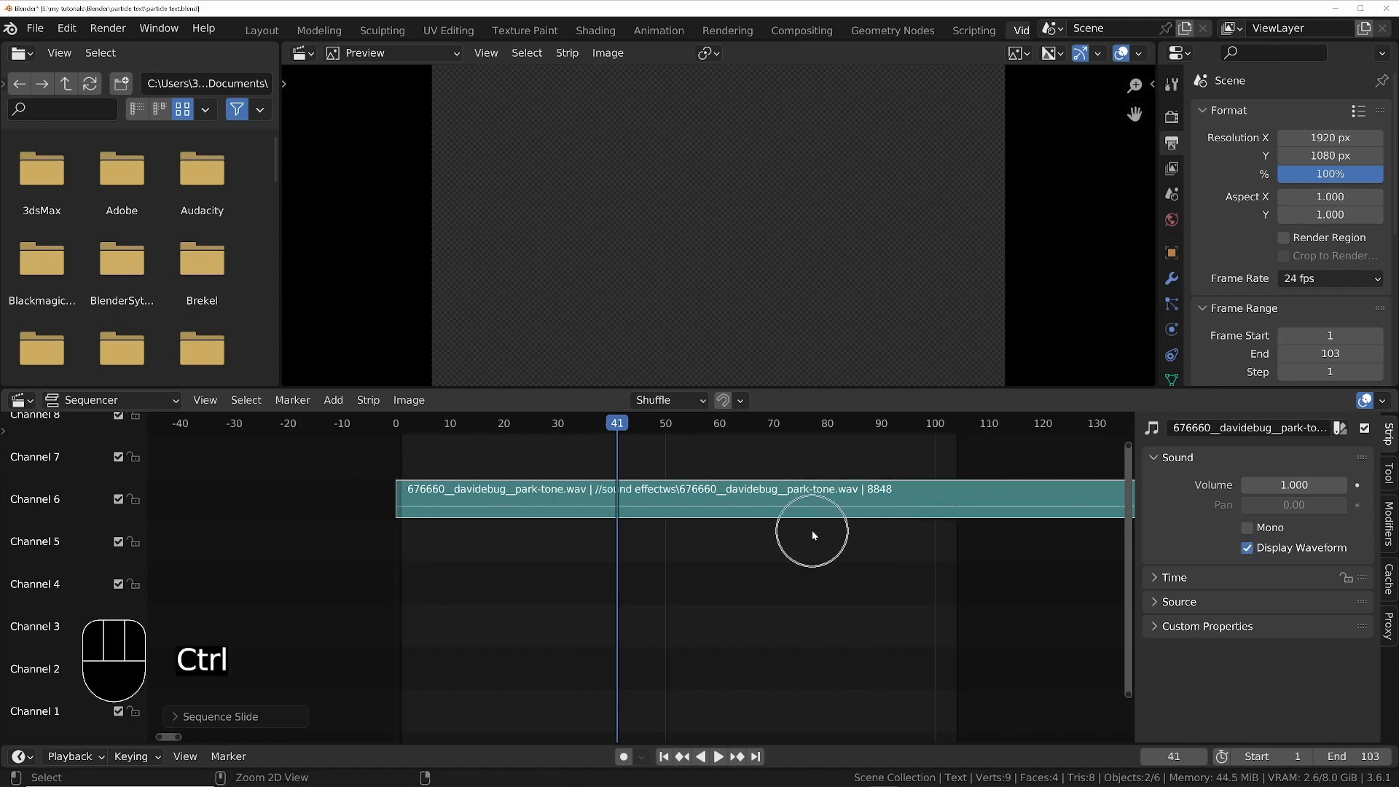
Slide the park-tone strip earlier on channel 6 so that it starts well before frame 0
drag(830, 513, 575, 508)
ctrl+scroll(672, 551, down, 1)
scroll(676, 546, down, 1)
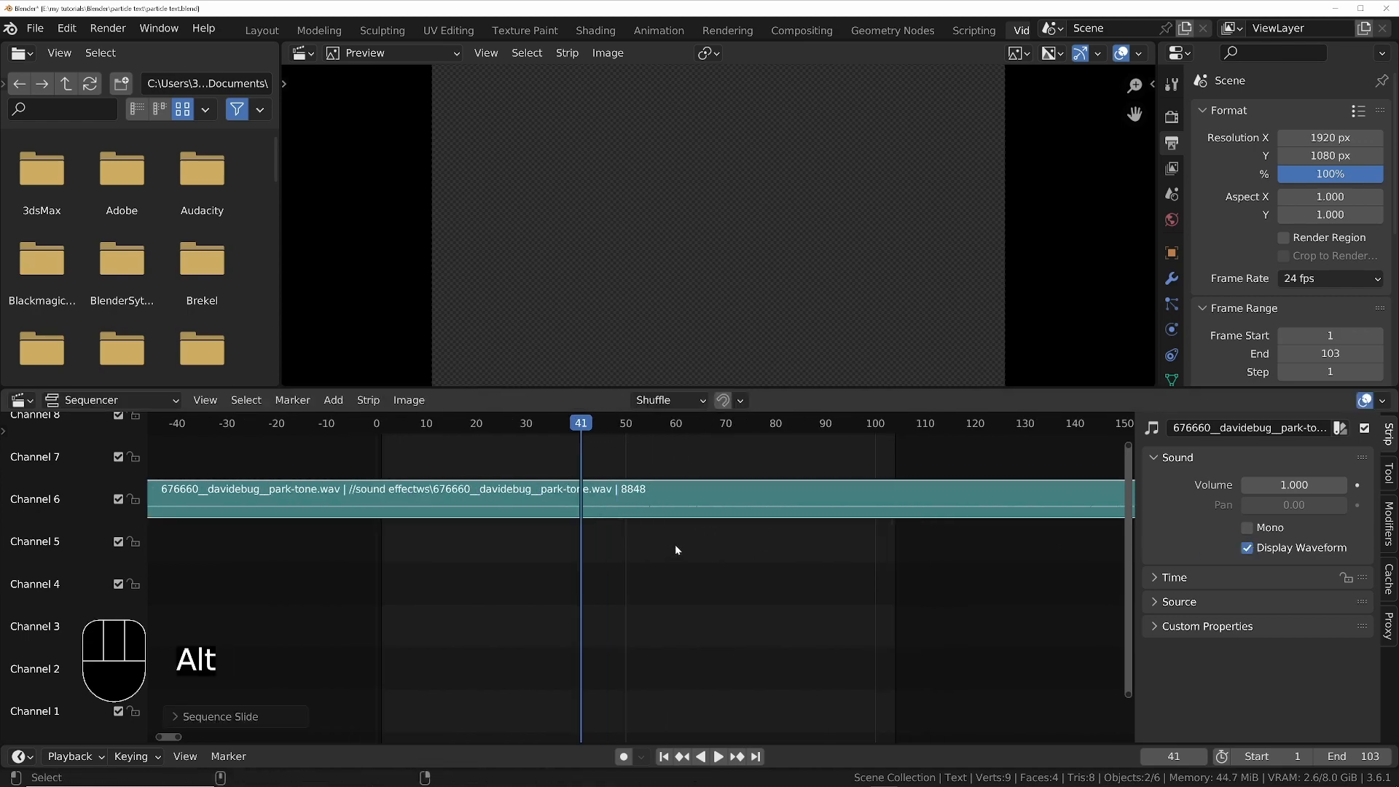
alt+scroll(674, 433, down, 1)
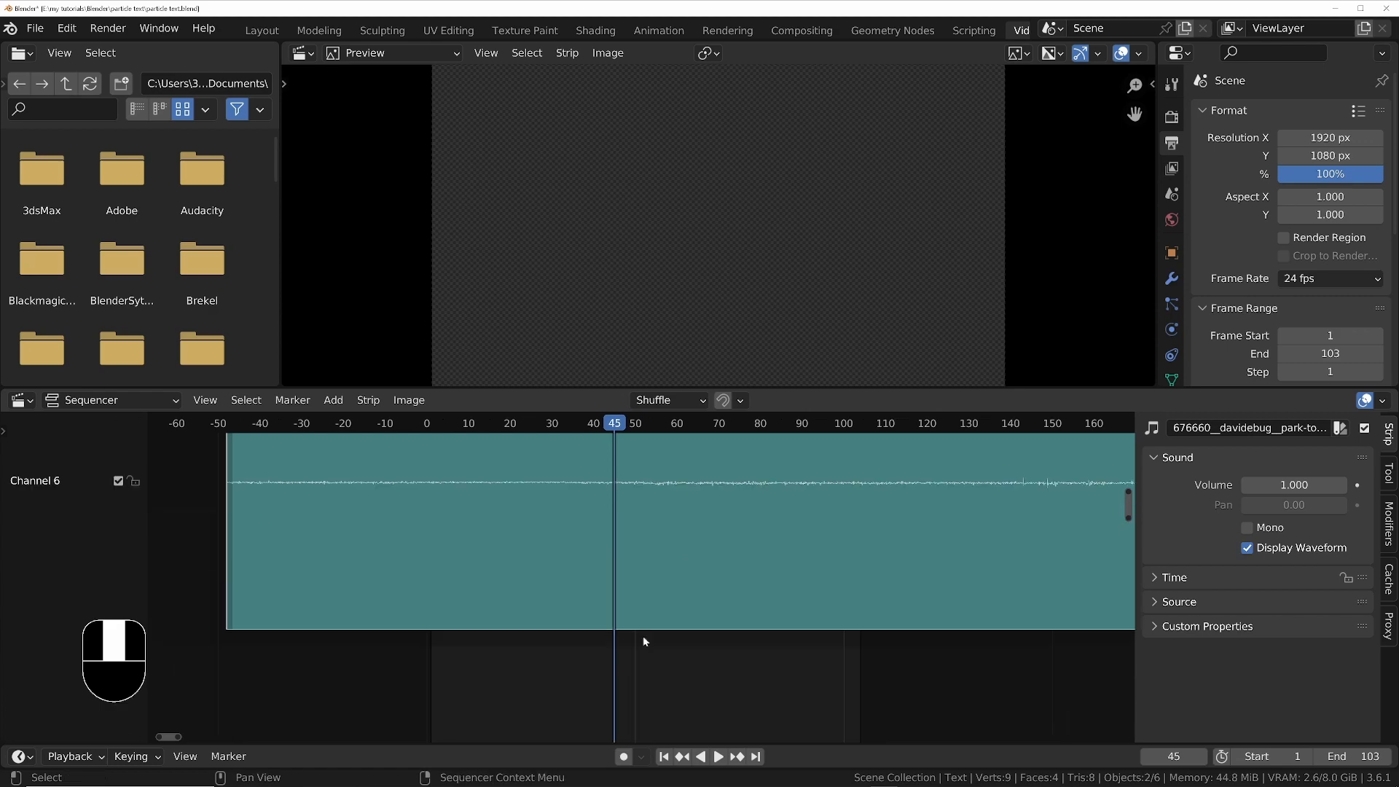
middle_drag(644, 637, 674, 726)
scroll(674, 619, down, 10)
drag(780, 572, 641, 572)
ctrl+middle_drag(645, 572, 690, 547)
Play back the park-tone audio and slide the strip further back to place another section within the frame range
click(591, 478)
key(space)
click(514, 427)
drag(645, 579, 558, 579)
key(space)
key(Escape)
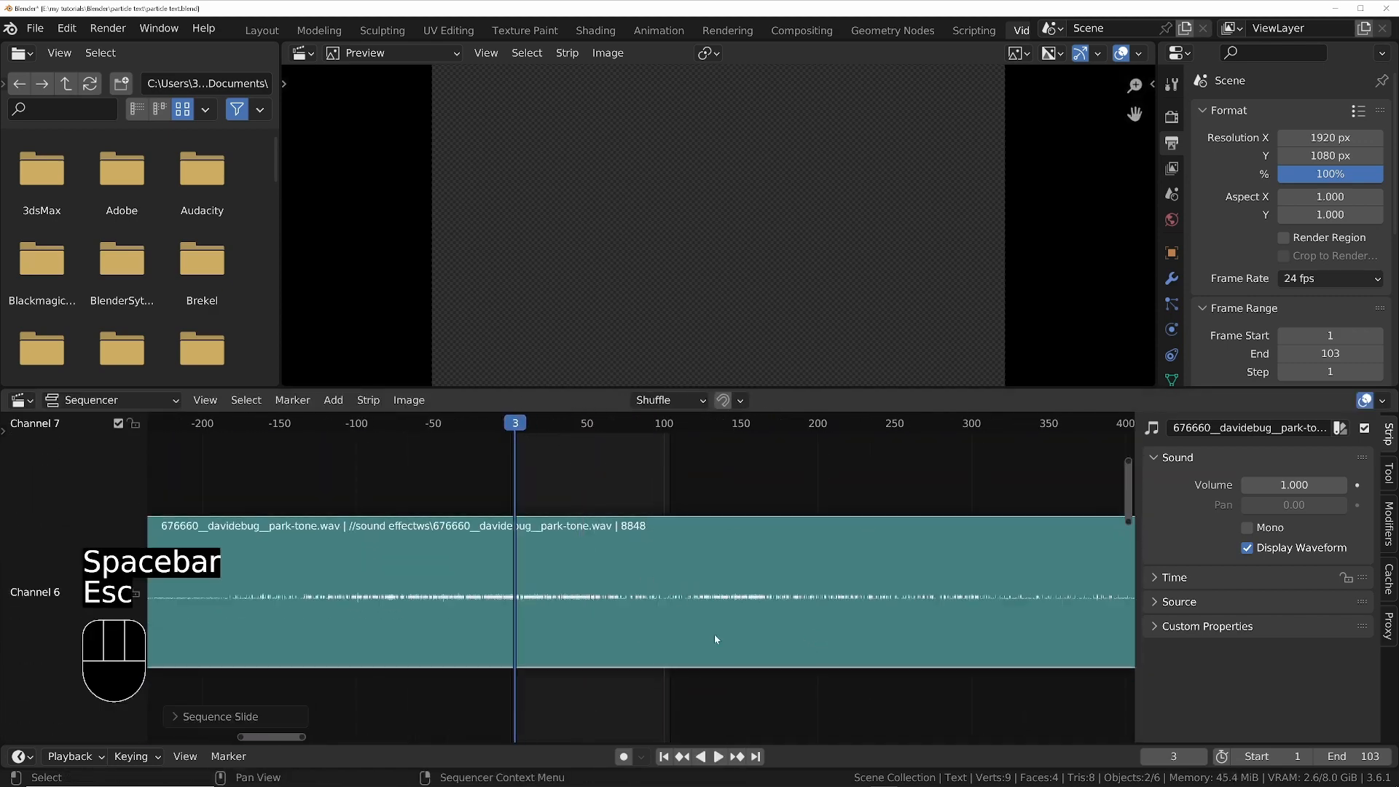
drag(715, 640, 349, 634)
key(space)
key(space)
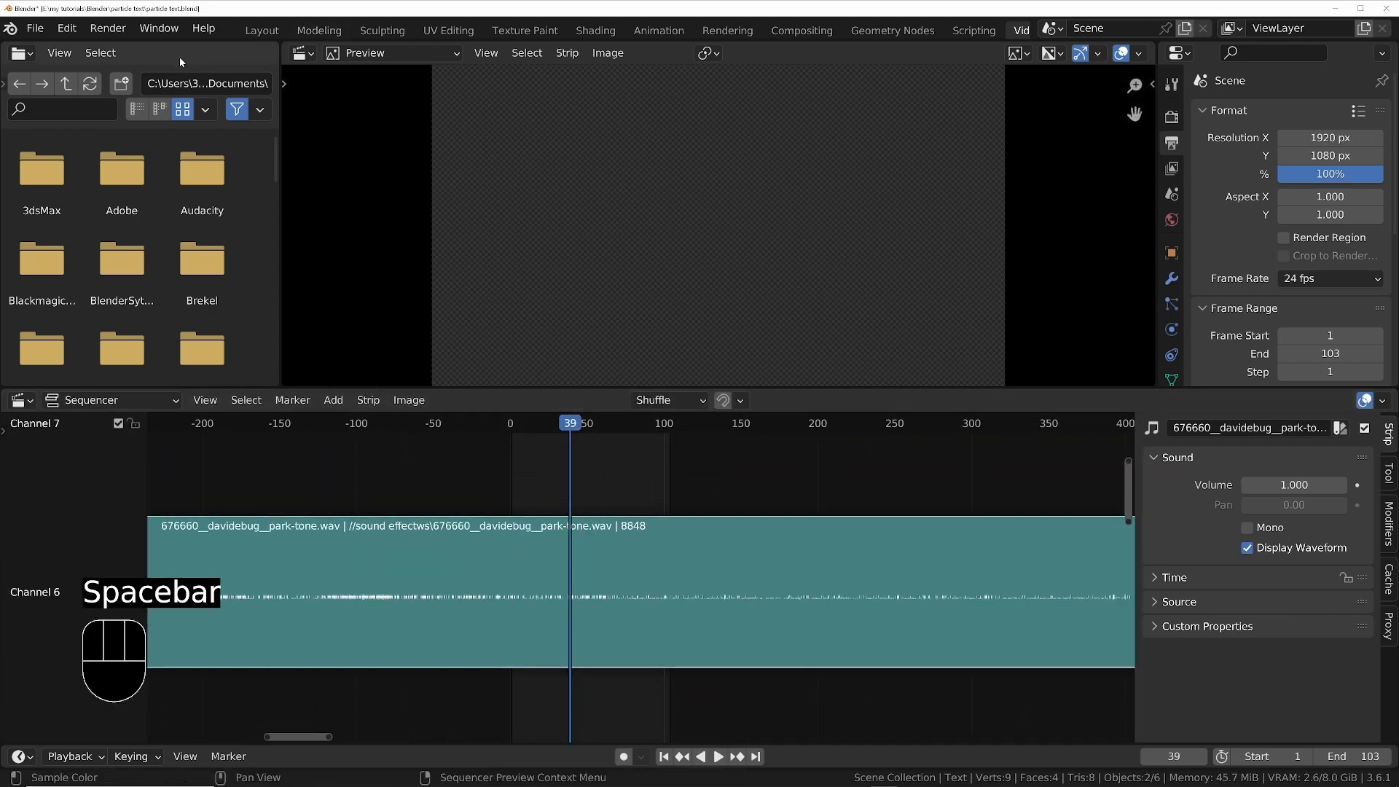
Disable the viewport display of the Text object's GeometryNodes modifier in the Layout workspace
click(261, 30)
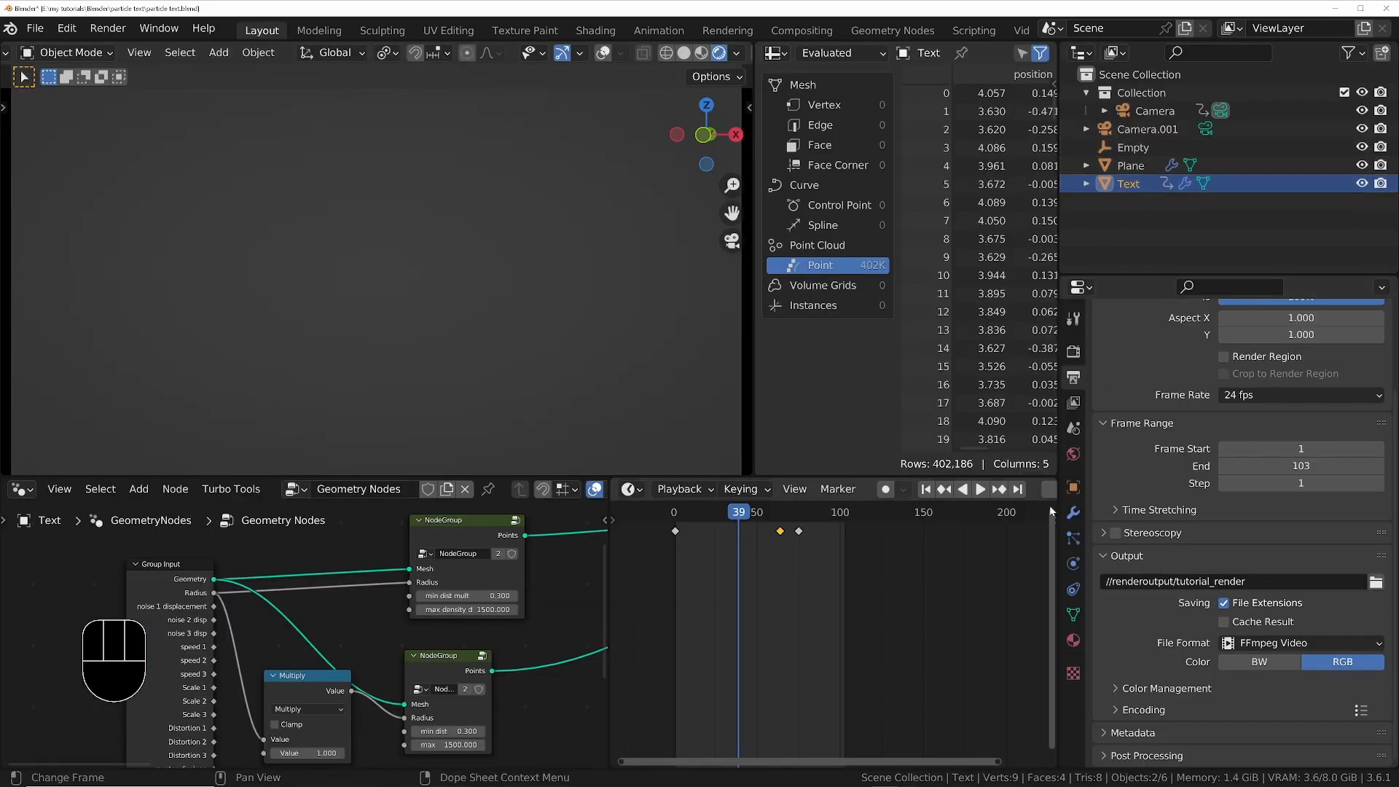
click(1074, 512)
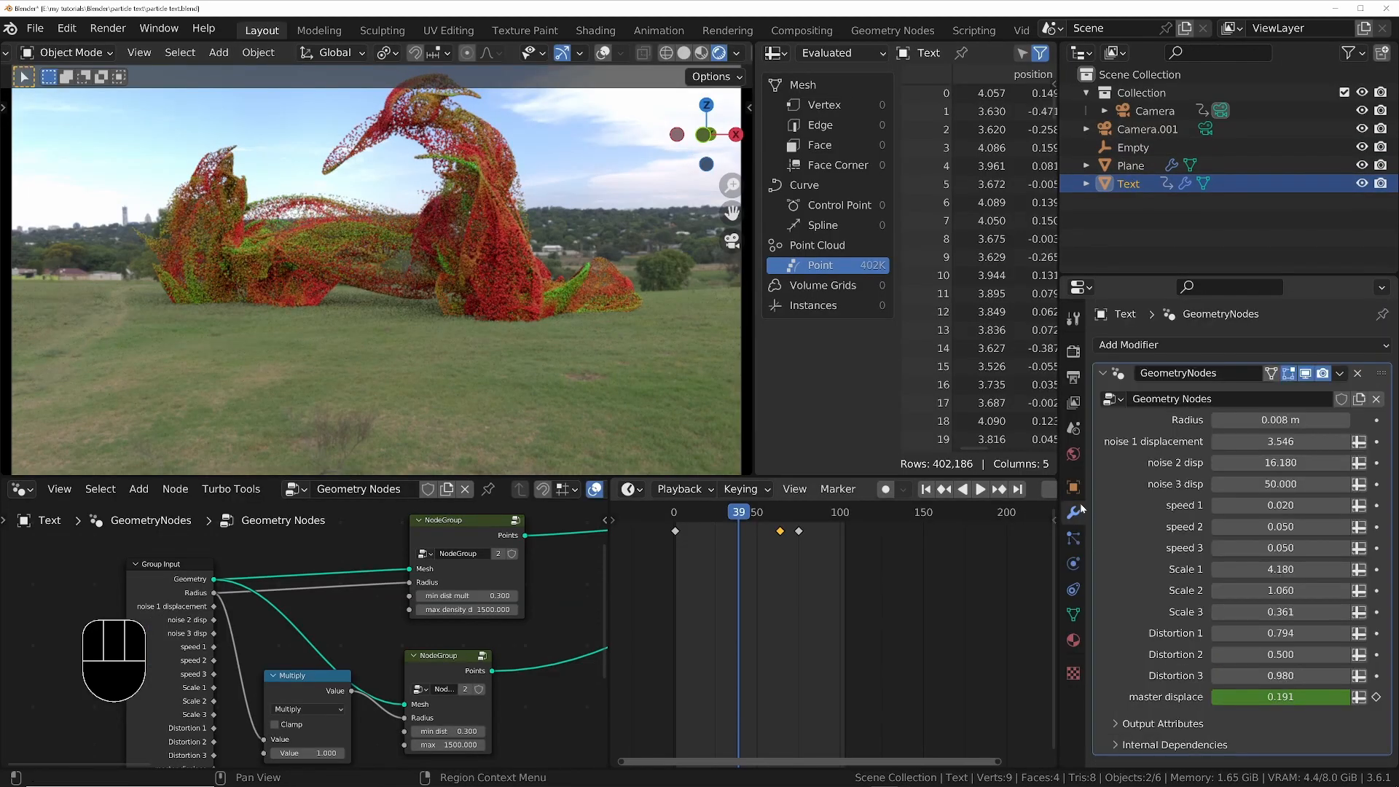
click(1306, 374)
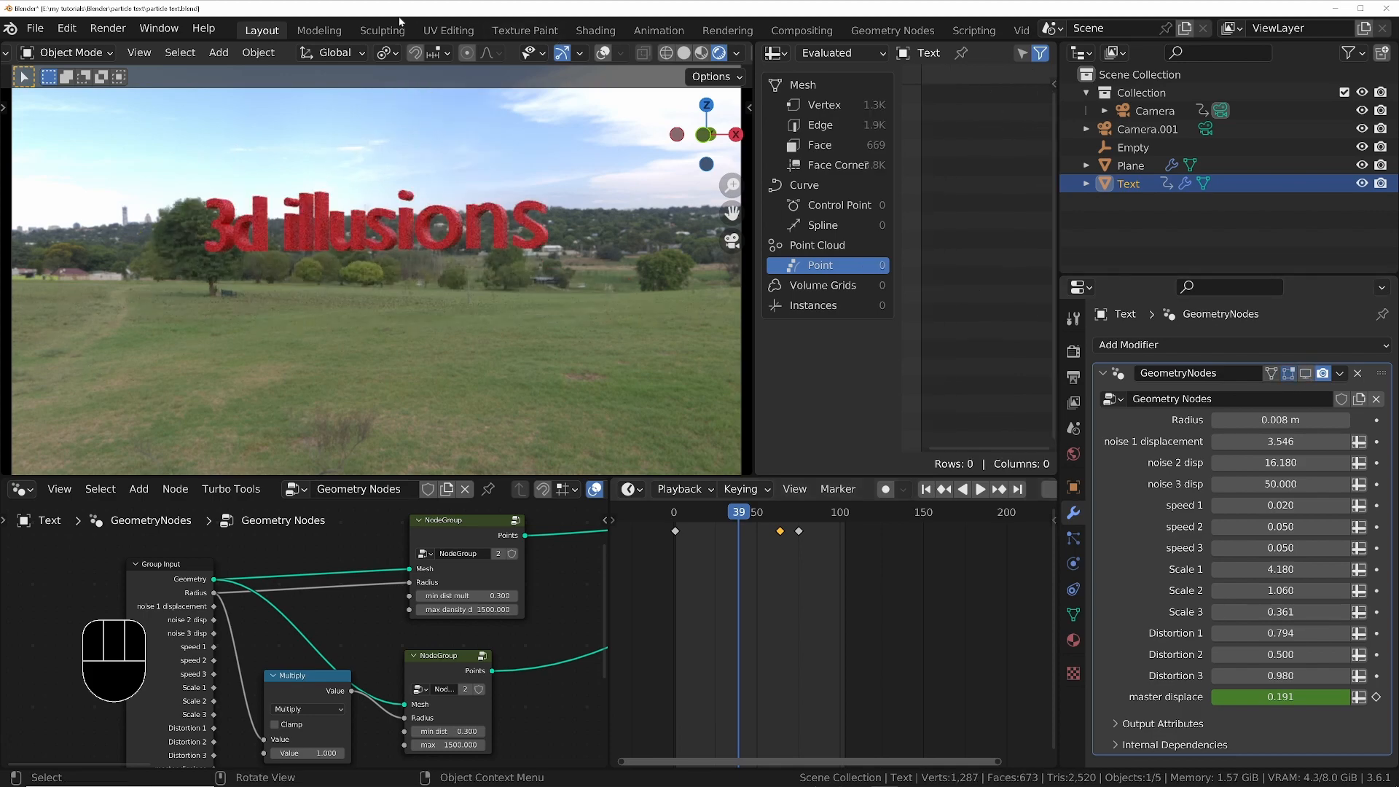
scroll(764, 32, down, 2)
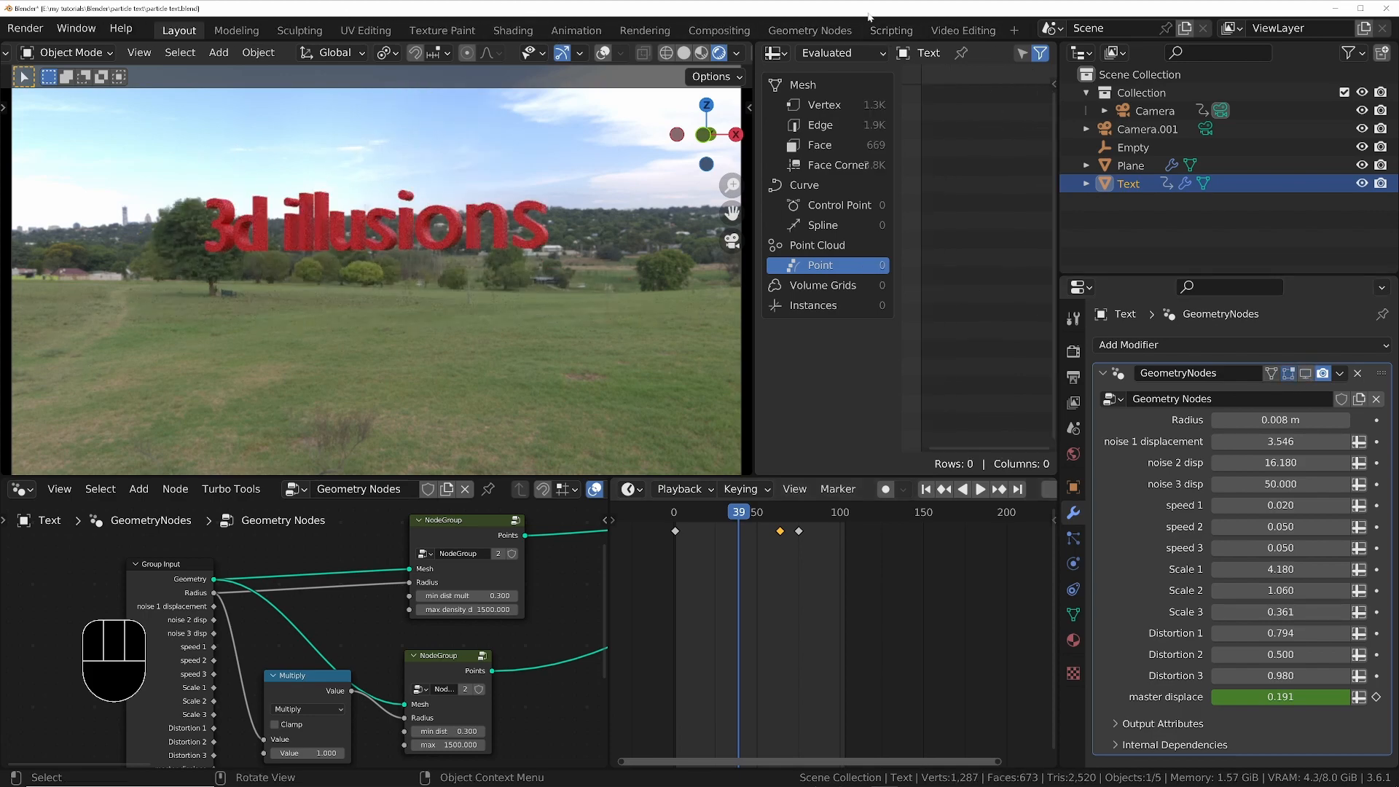
Play the audio in the Video Editing workspace, reposition the park-tone strip, and set its volume to 1.100
click(966, 30)
key(space)
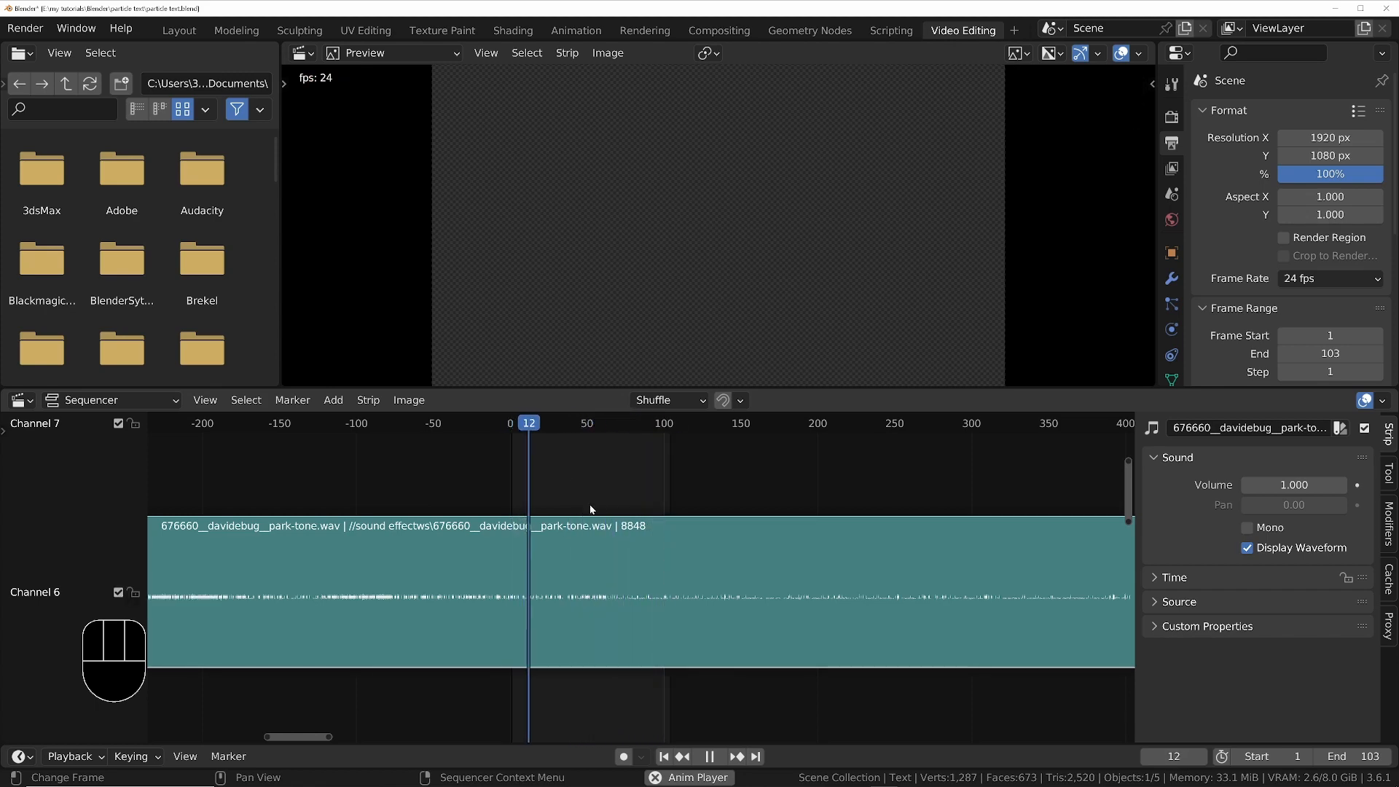
ctrl+middle_drag(736, 619, 684, 578)
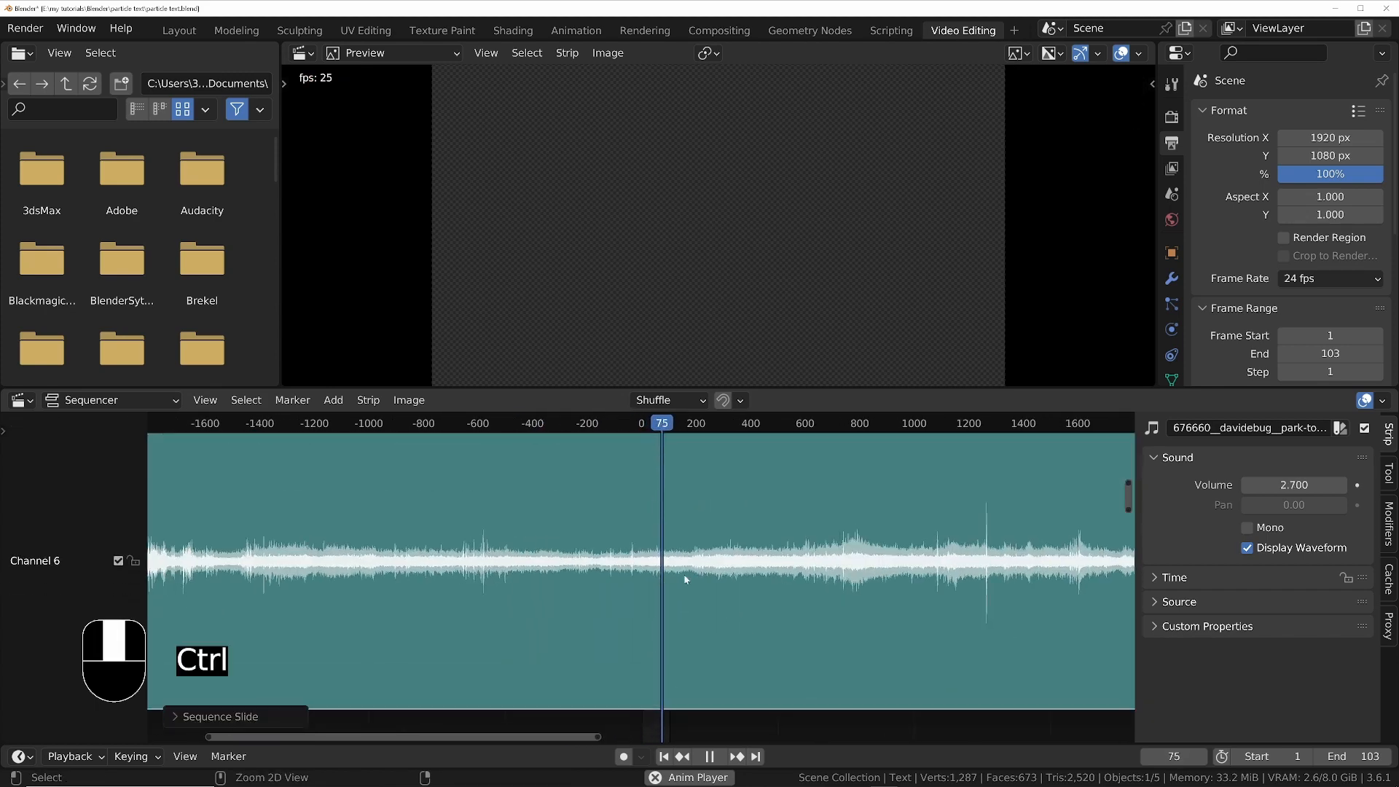
drag(684, 578, 780, 656)
drag(1294, 484, 1239, 485)
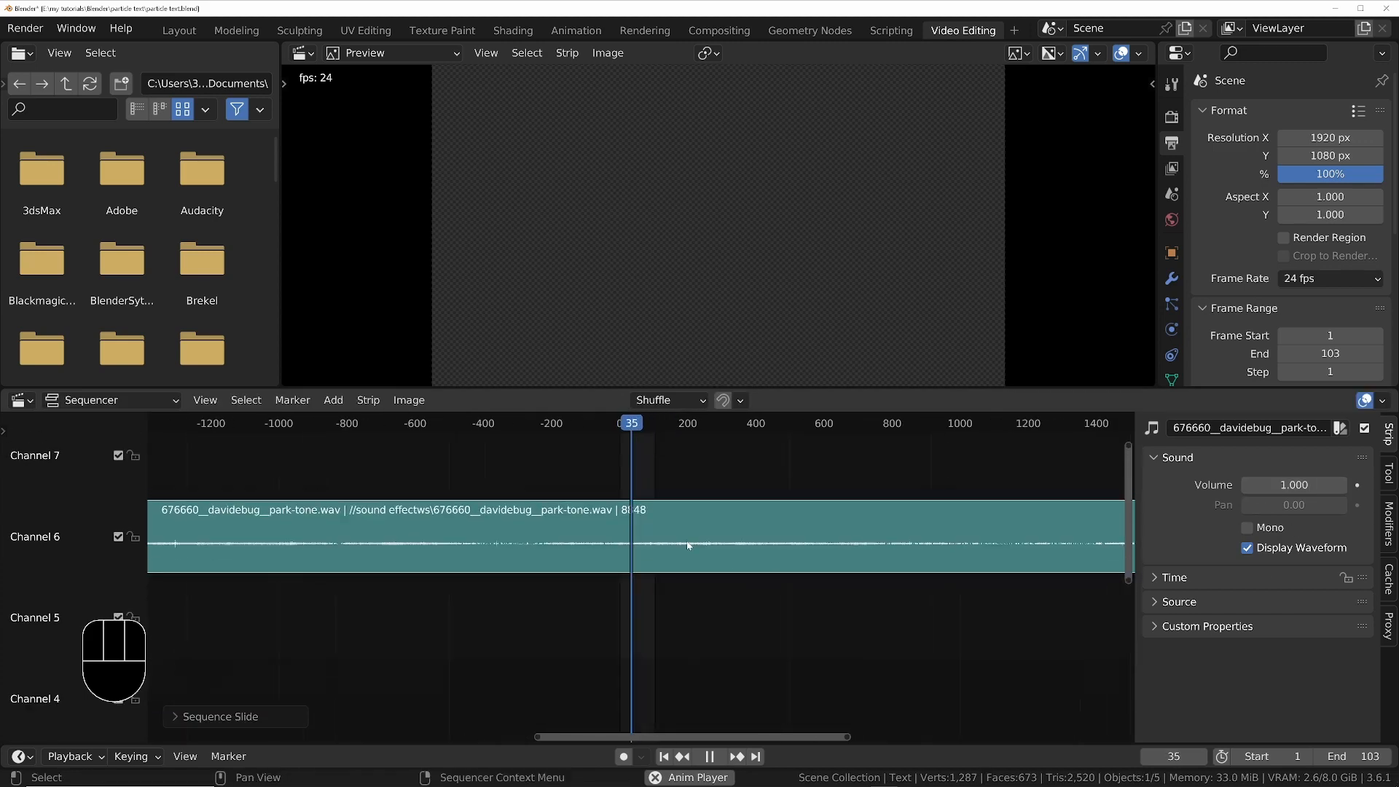
drag(1239, 485, 1255, 485)
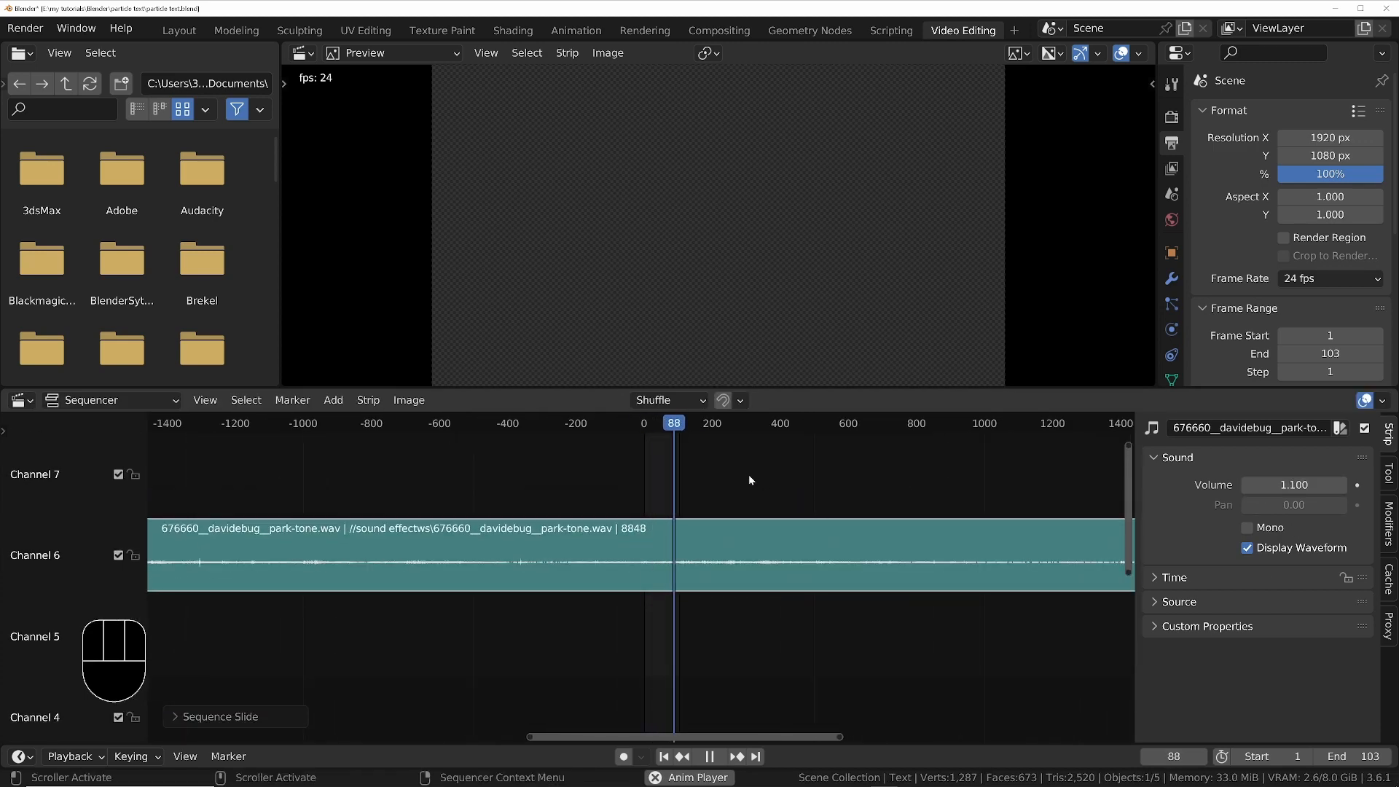
ctrl+middle_drag(790, 535, 739, 545)
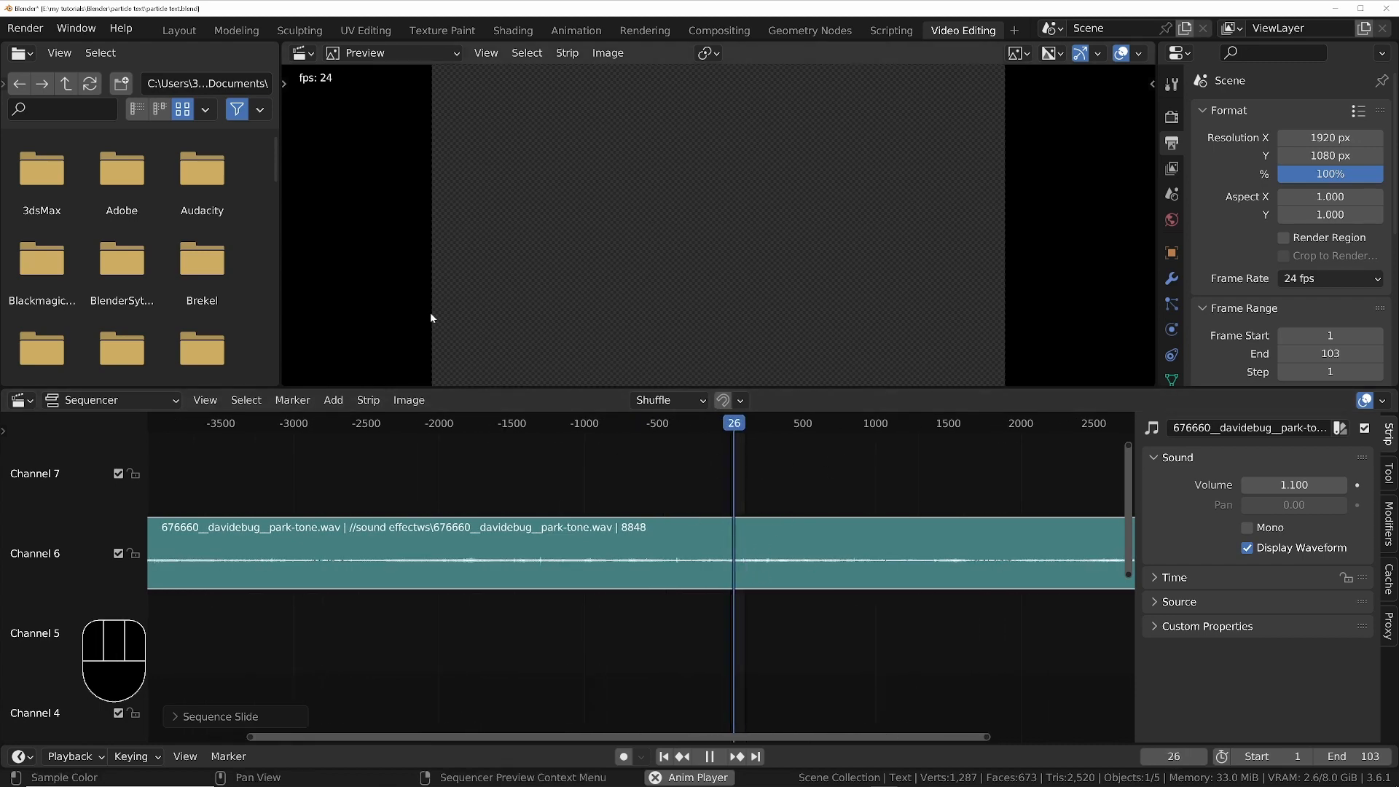
Show the output encoding settings in the Layout workspace, then stop the playback and switch the viewport to solid shading
click(179, 29)
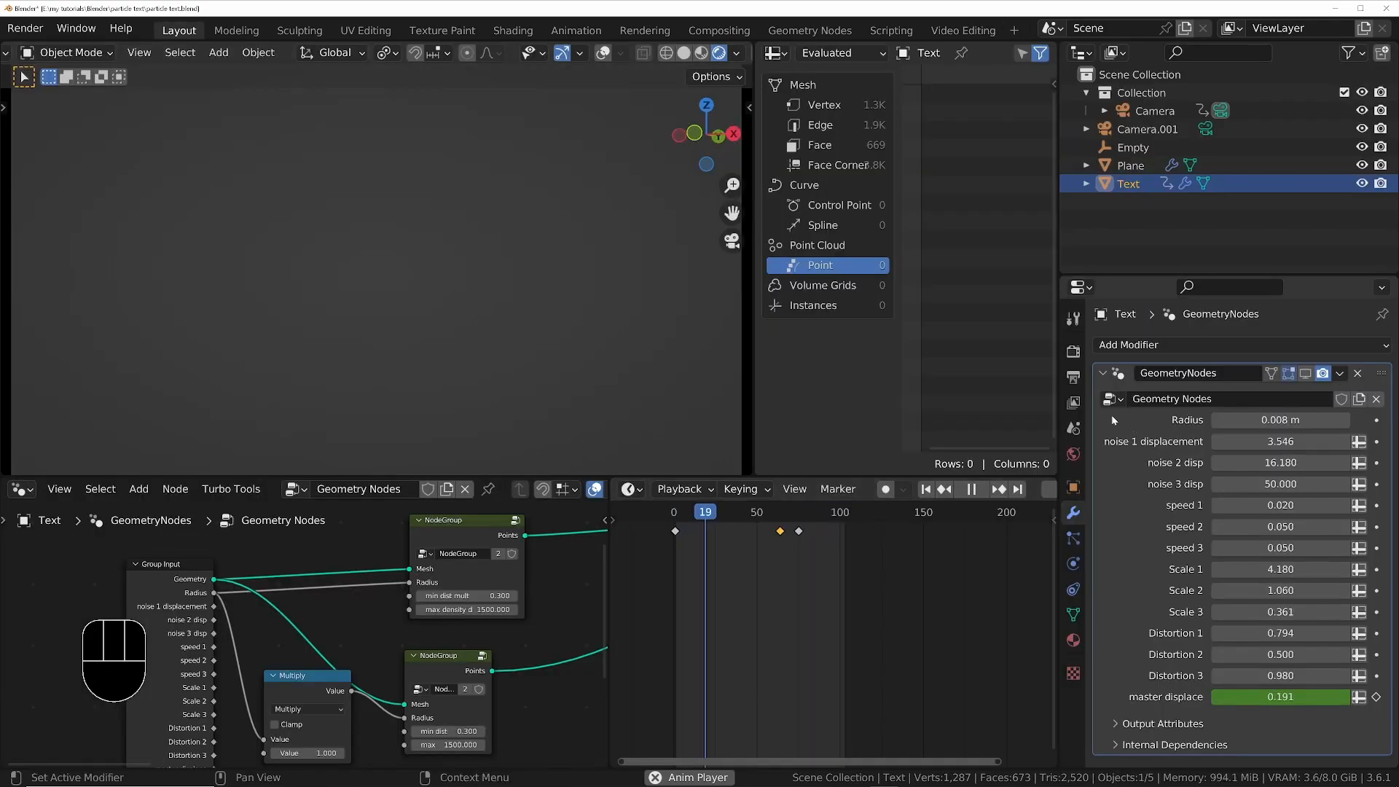
click(1074, 377)
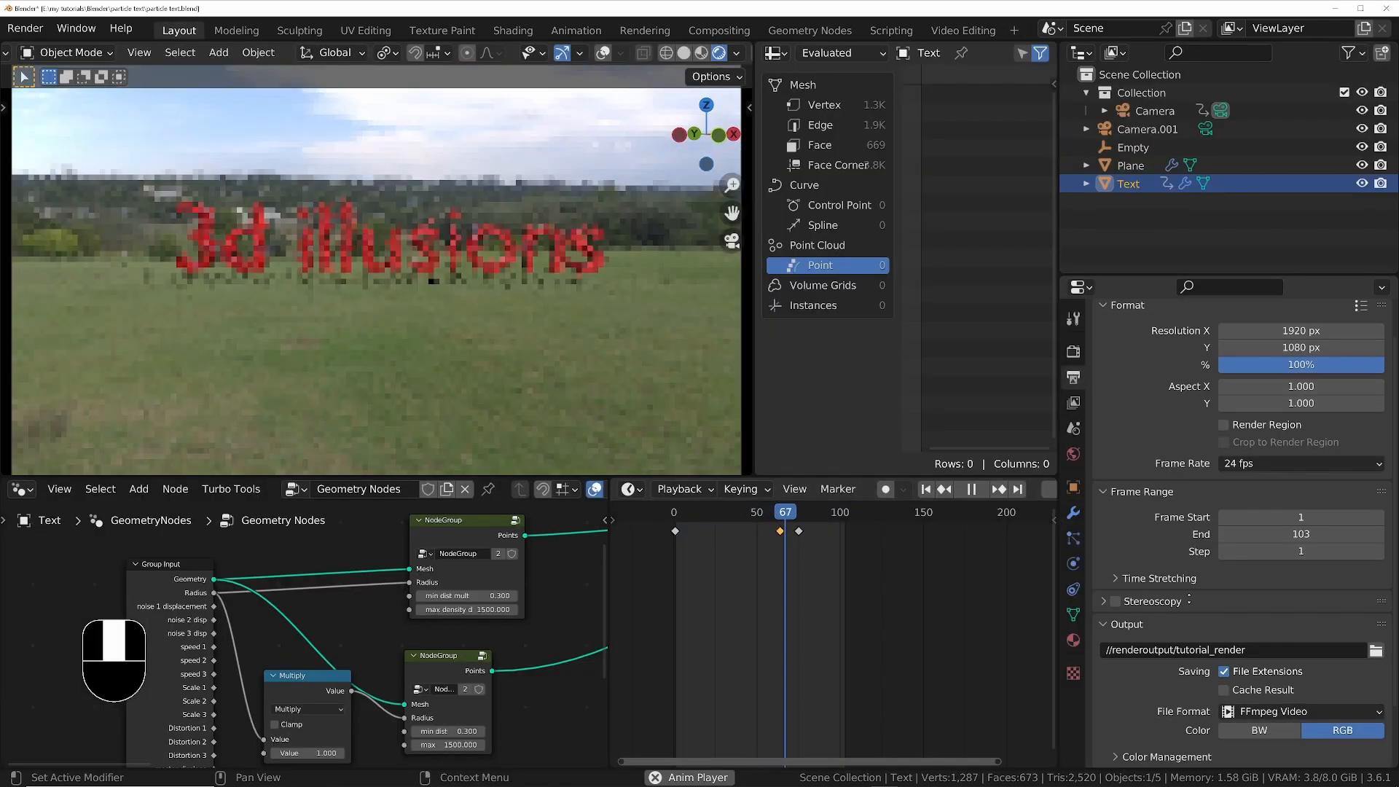
scroll(1184, 655, down, 3)
scroll(1188, 698, down, 7)
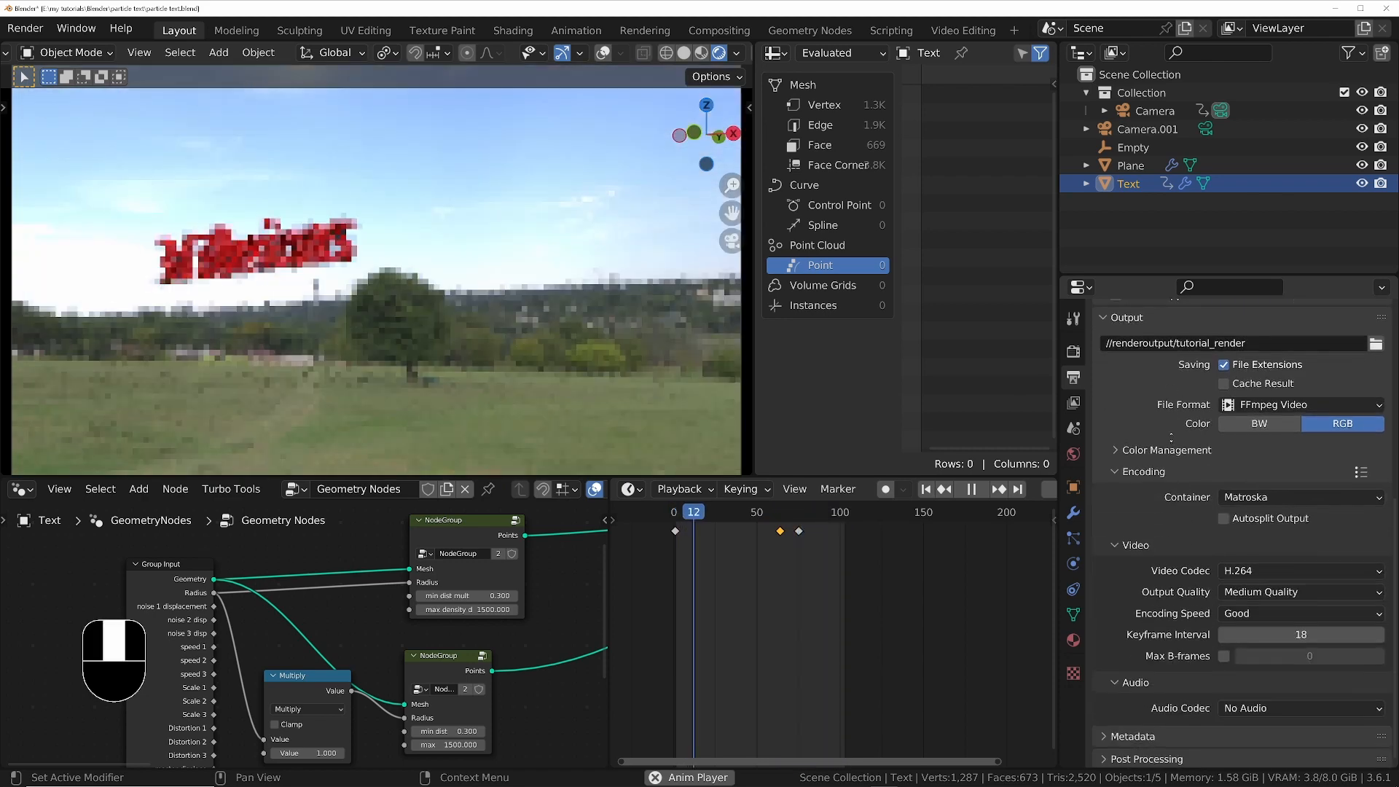
key(space)
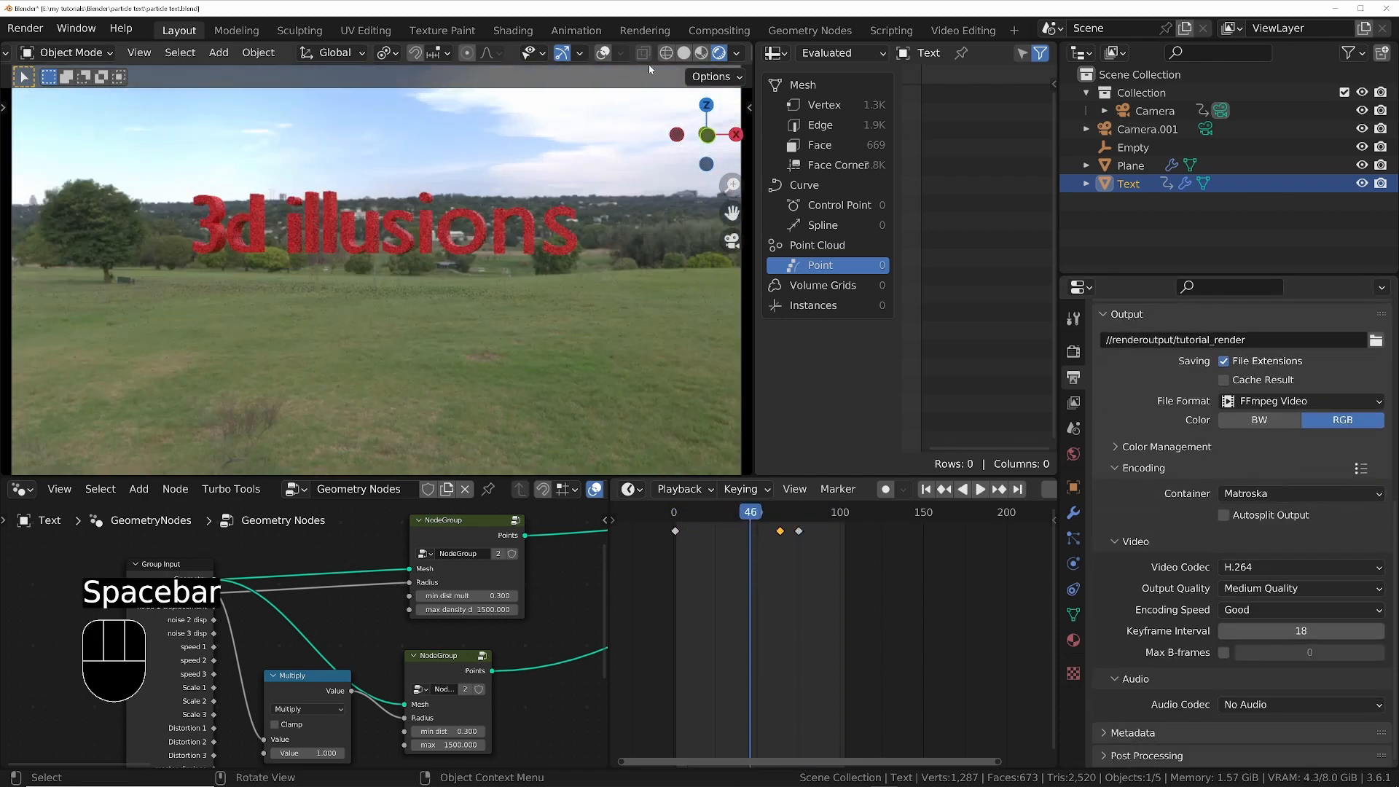
click(681, 55)
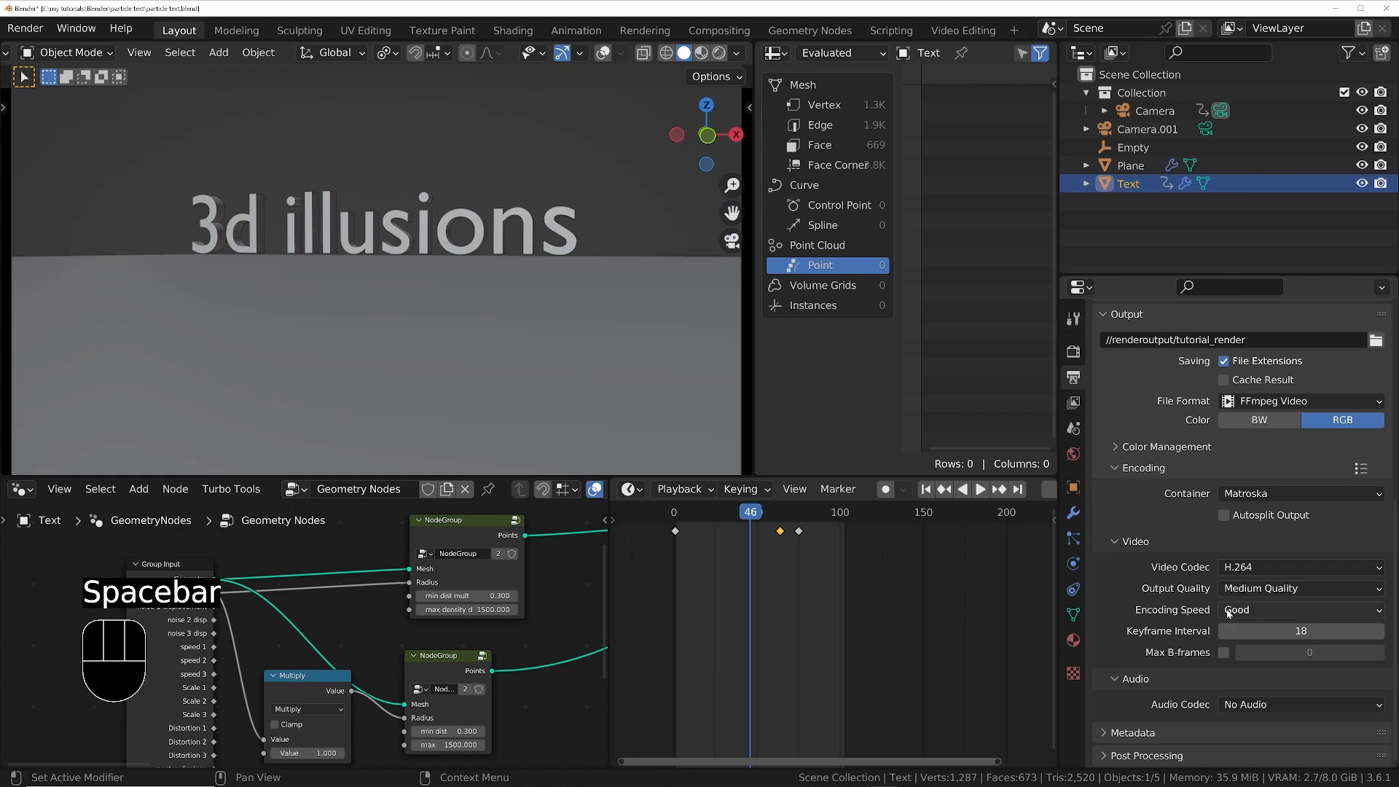
Set the output's audio codec to AAC and its container to MPEG-4
click(1265, 705)
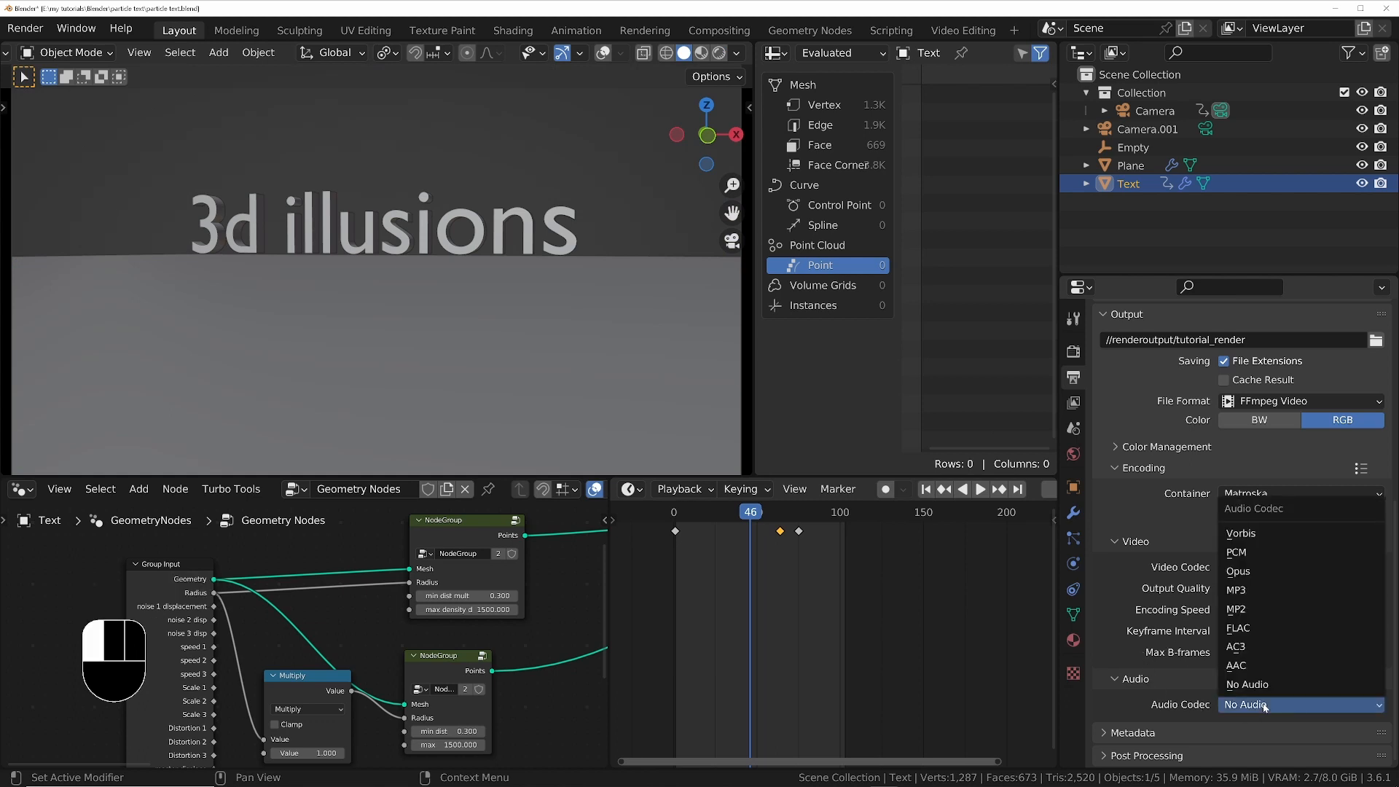
click(1243, 666)
scroll(1249, 598, up, 5)
click(1253, 594)
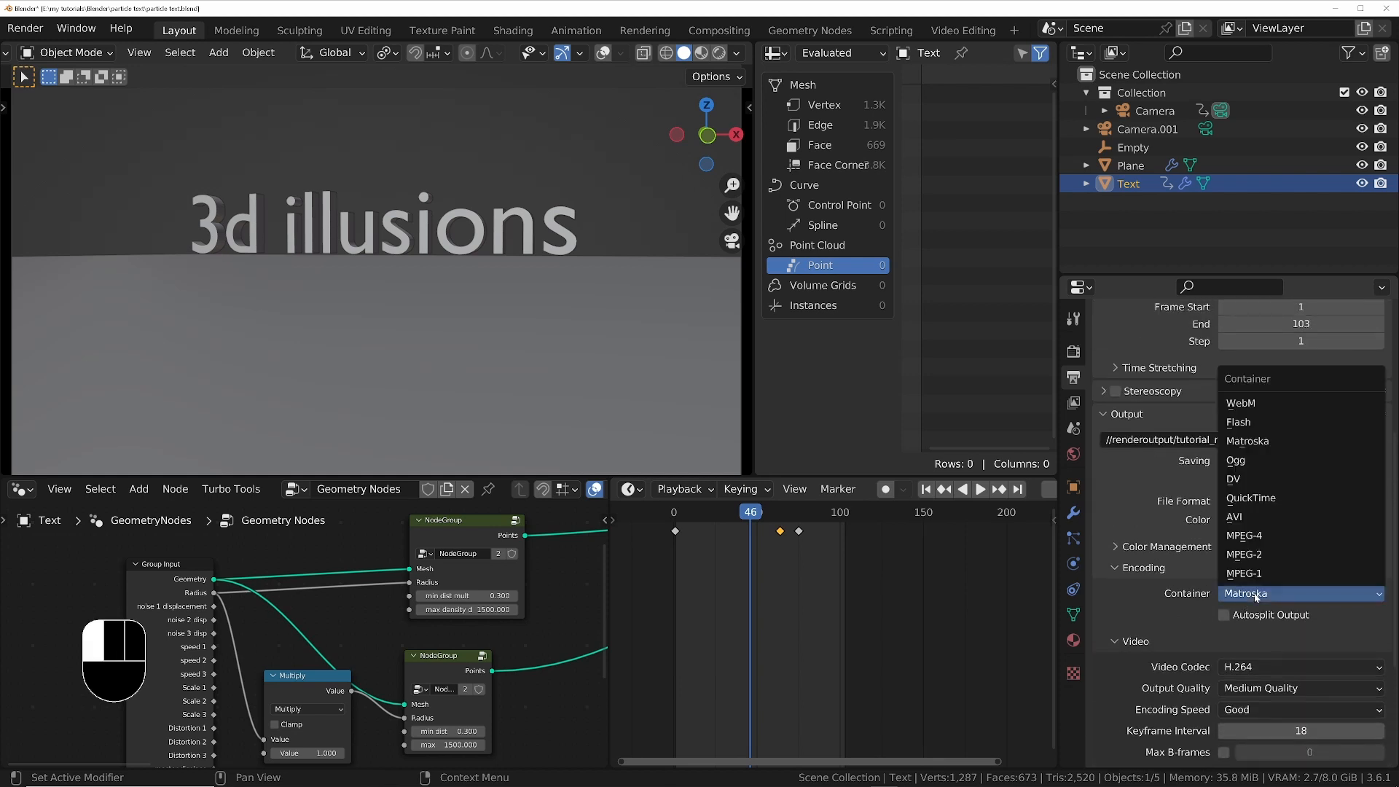
click(1251, 536)
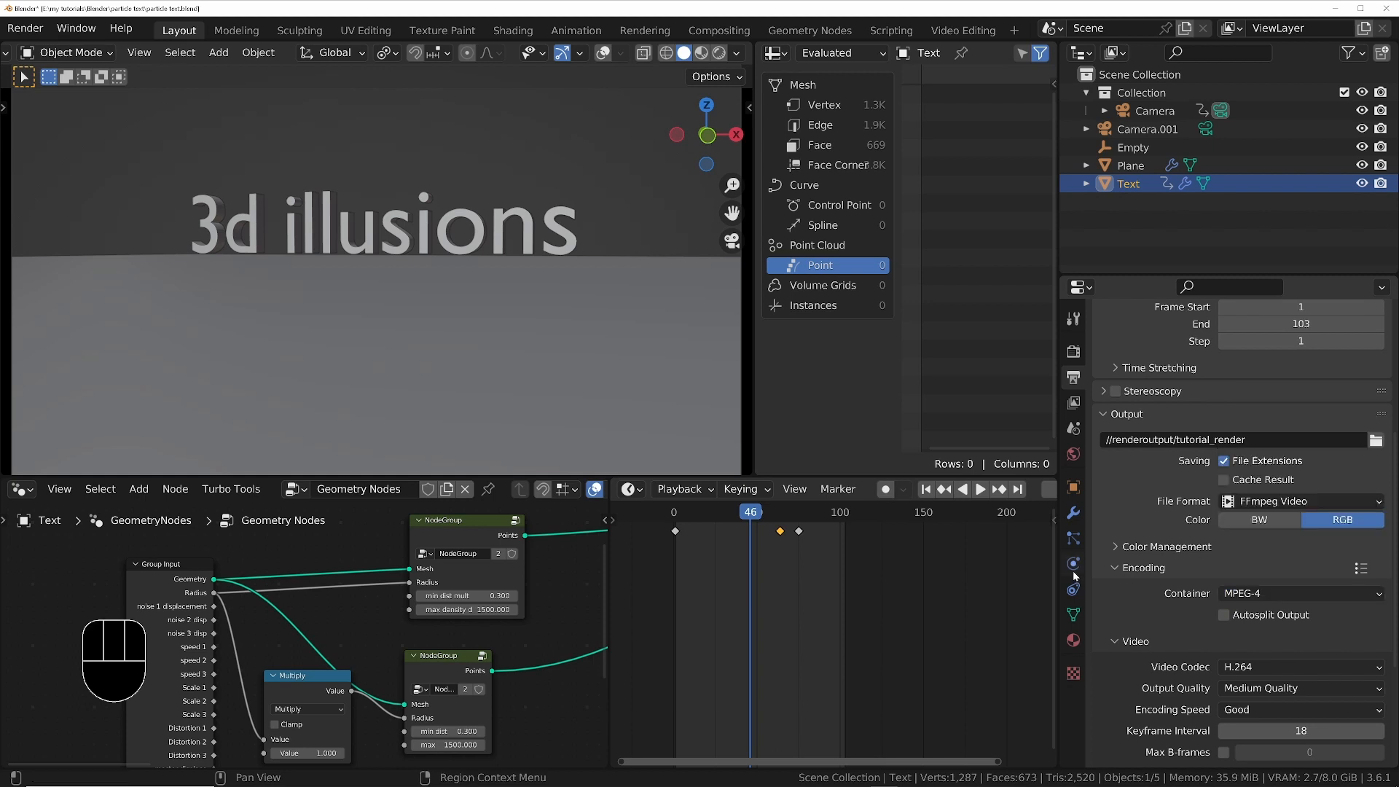
Enable the viewport display of the Text object's GeometryNodes modifier, then save the file from the Compositing workspace
click(1073, 515)
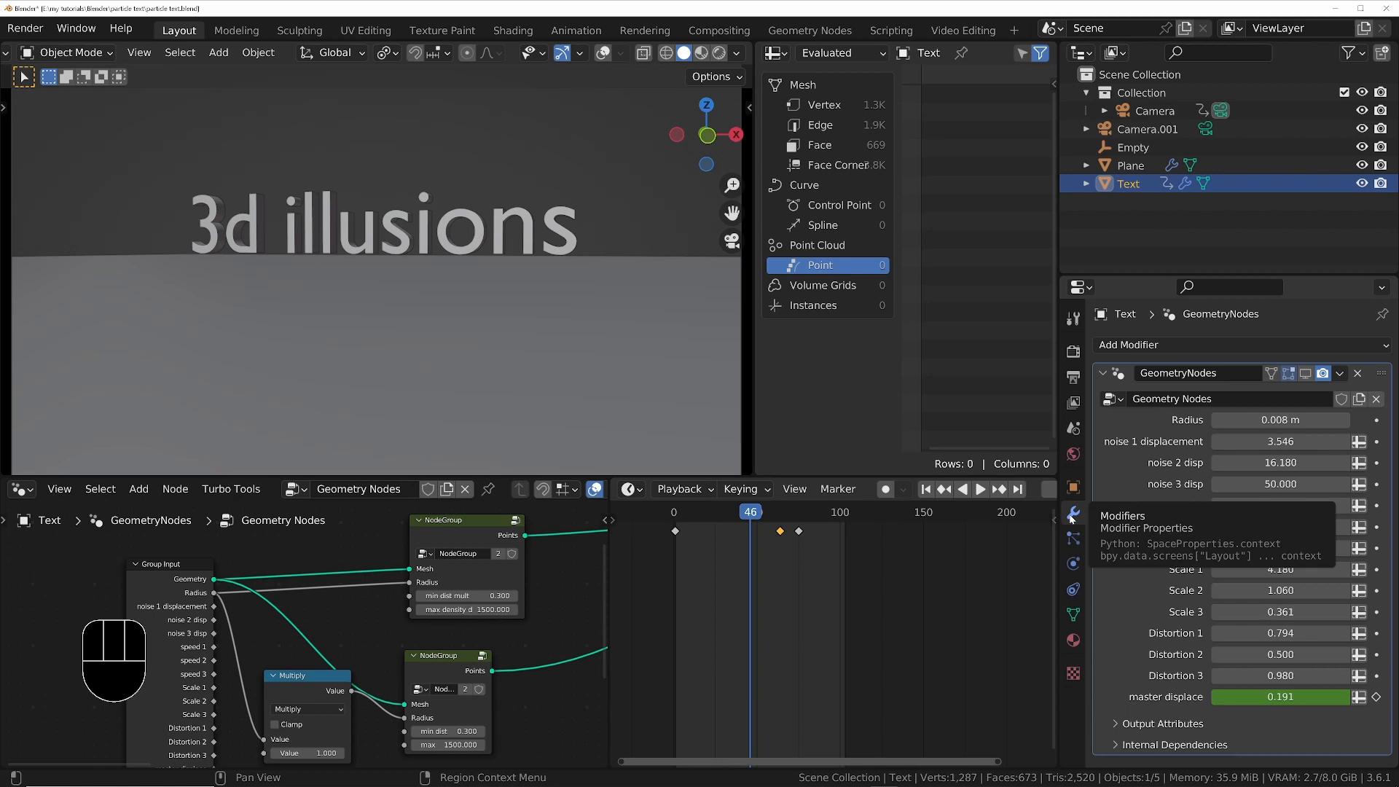
click(1305, 374)
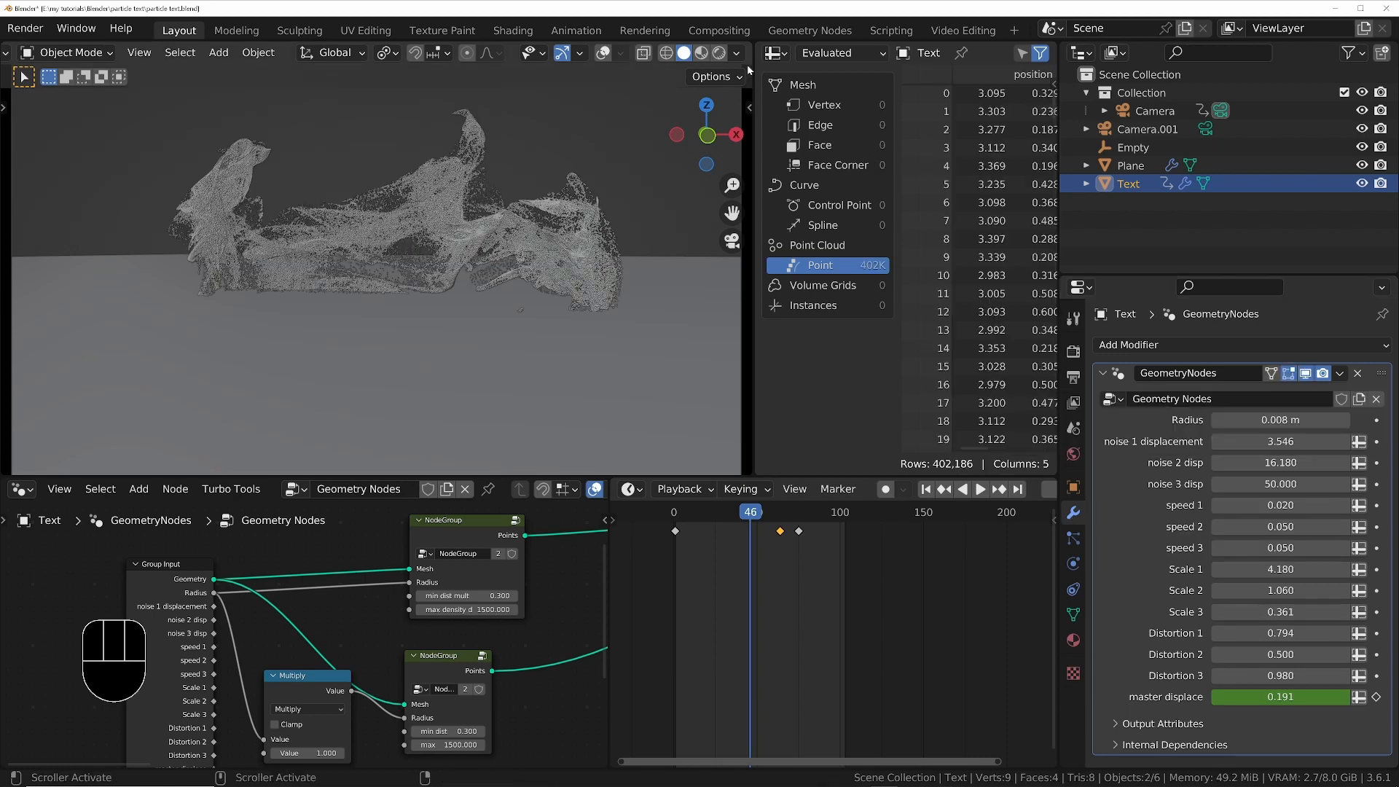
click(704, 32)
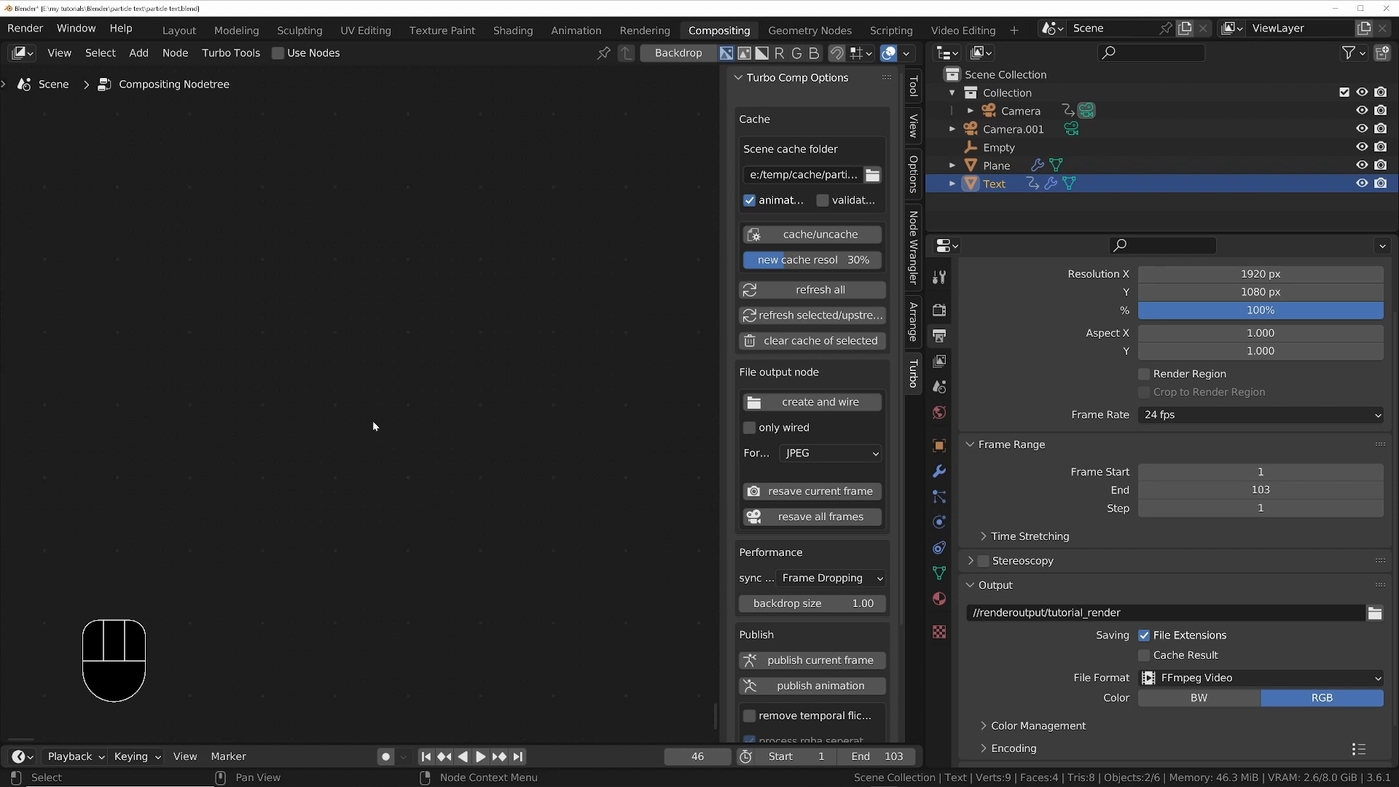
key(ctrl+s)
Enable node use for the scene's compositing and add a Render Layers node to the empty node tree
click(277, 53)
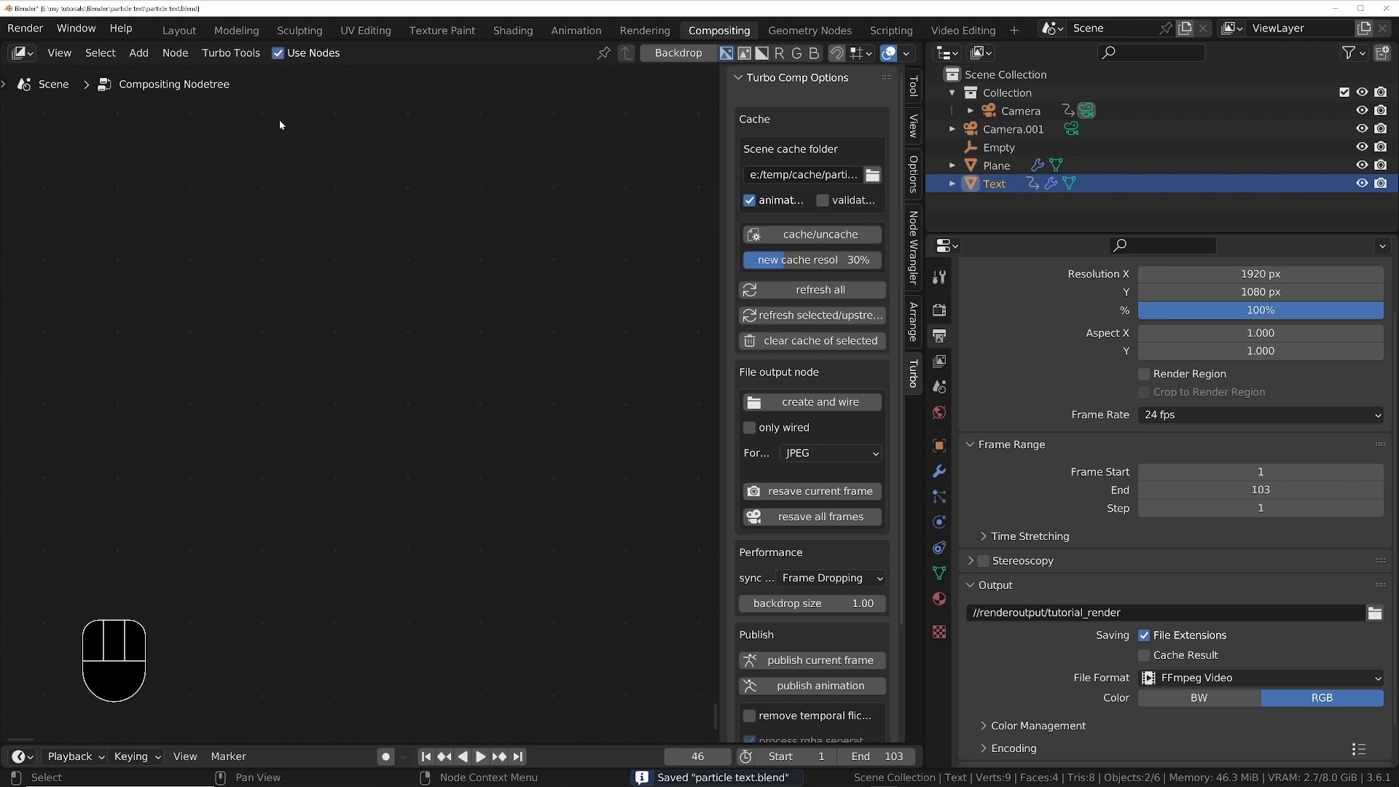
middle_drag(361, 321, 353, 255)
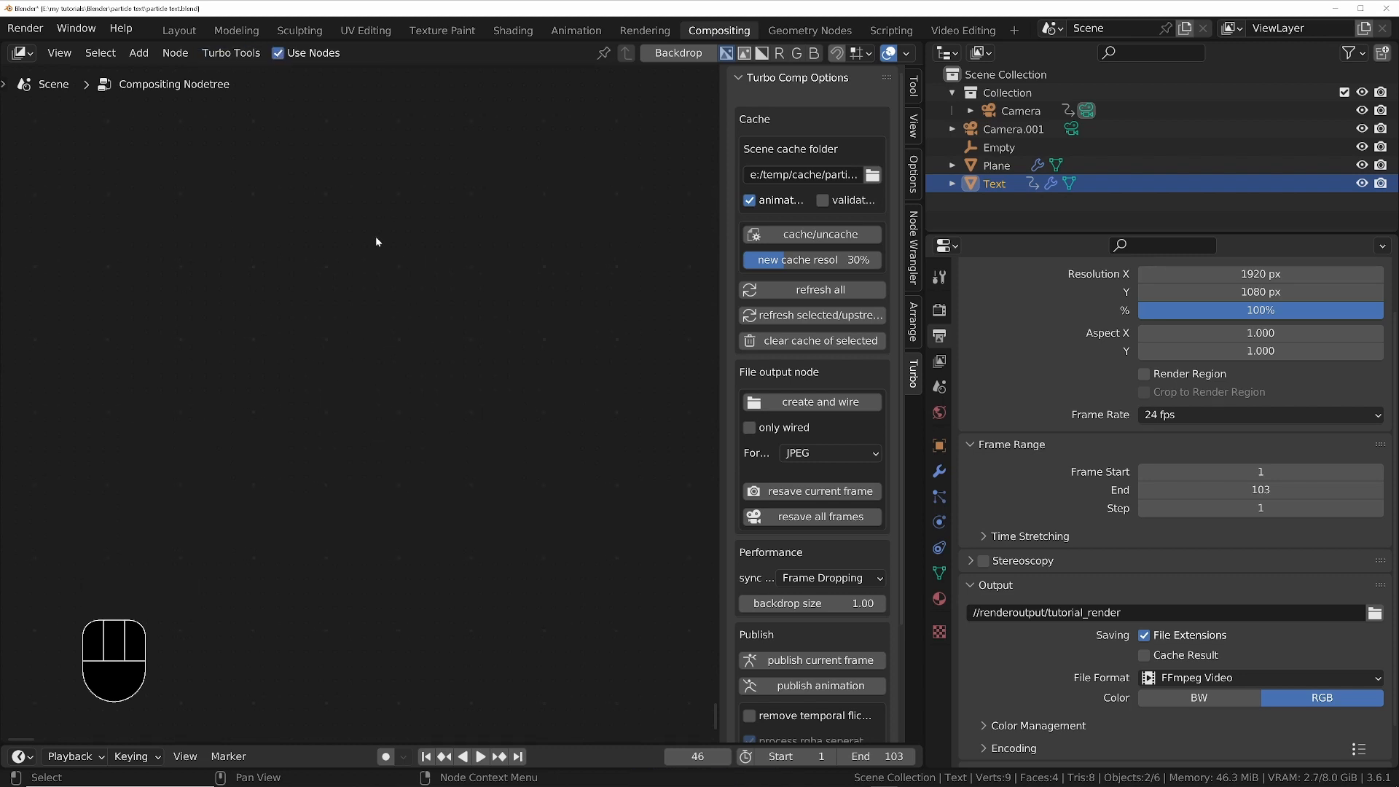
key(shift+a)
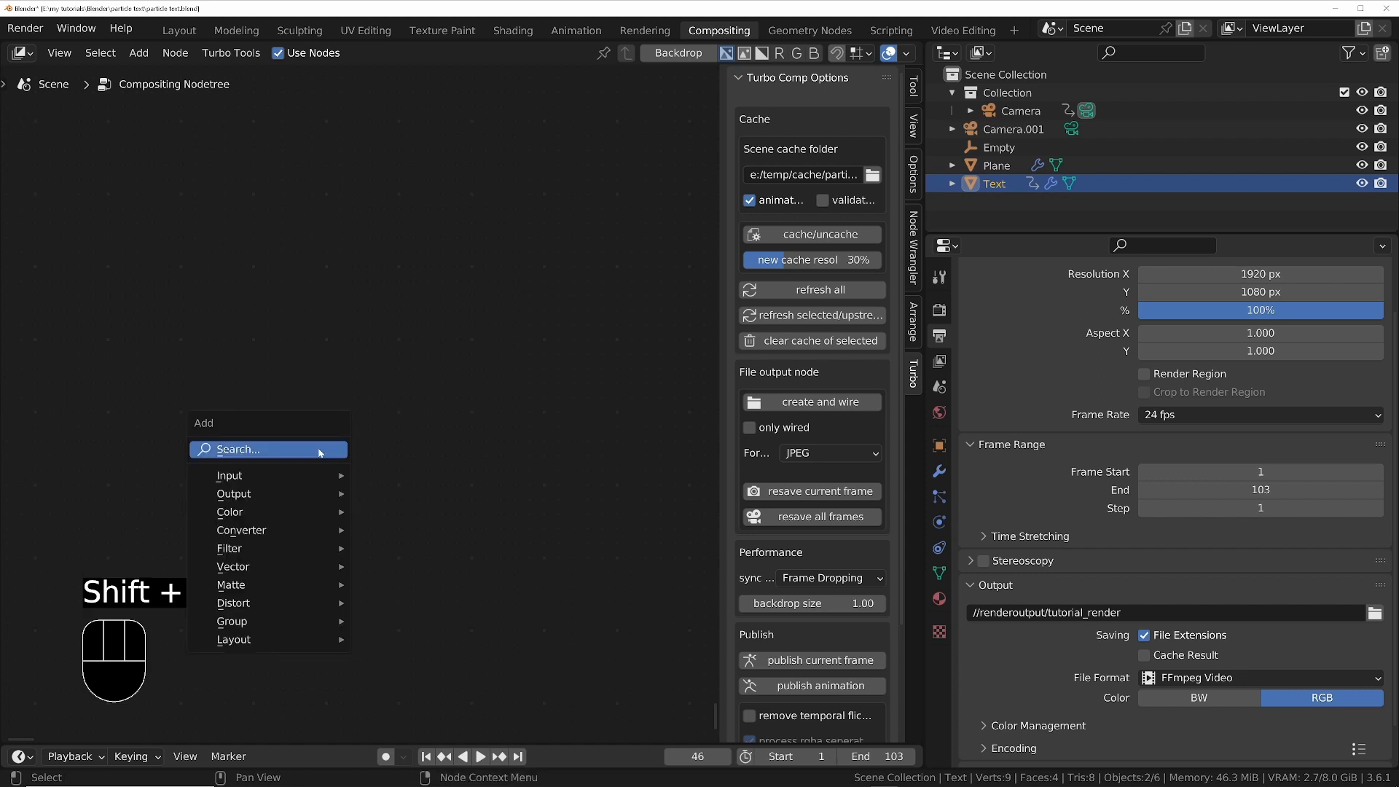
mouse_move(335, 477)
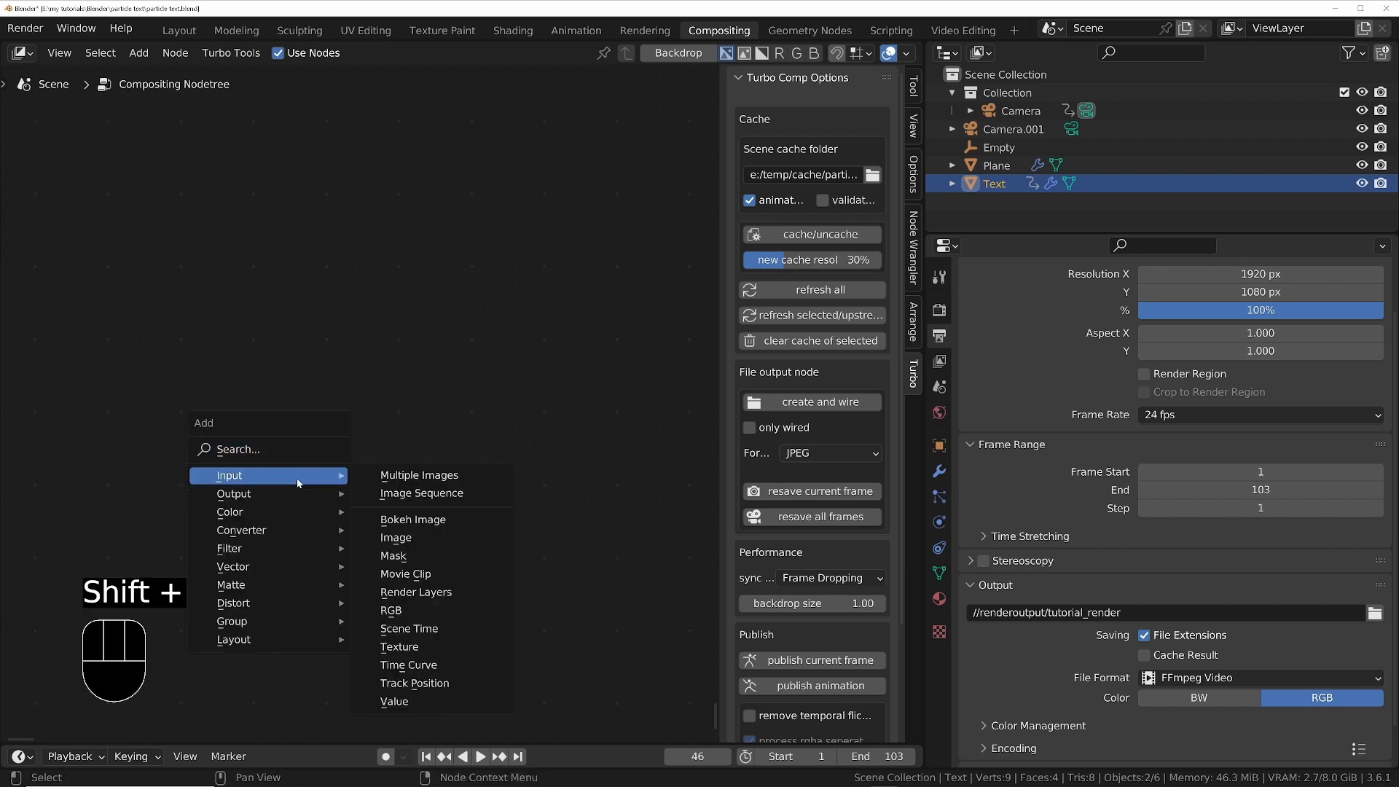
click(273, 449)
text(render)
key(Return)
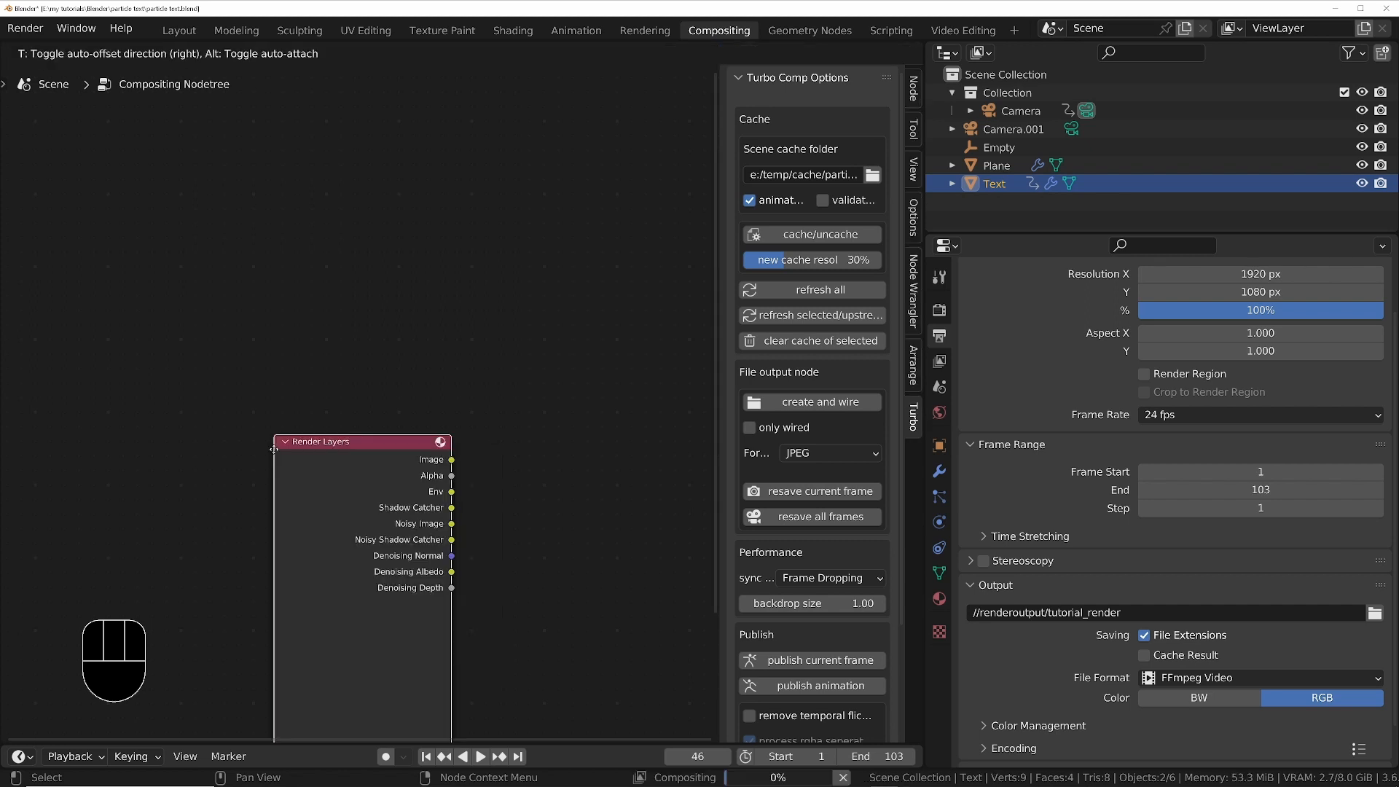
click(146, 208)
click(544, 391)
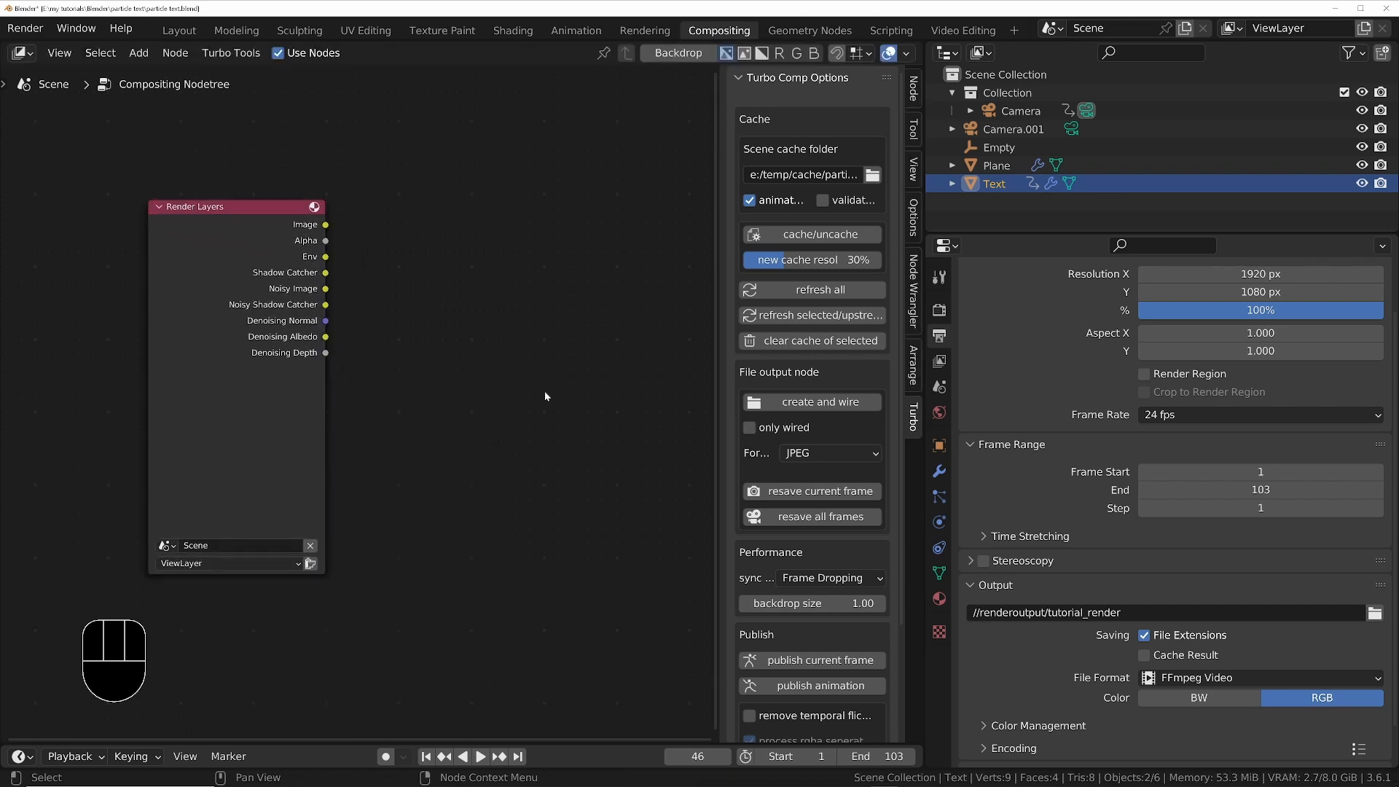
Add a Composite node beside the Render Layers node and feed it the Render Layers Image output
key(shift+a)
click(544, 391)
text(compo)
key(Return)
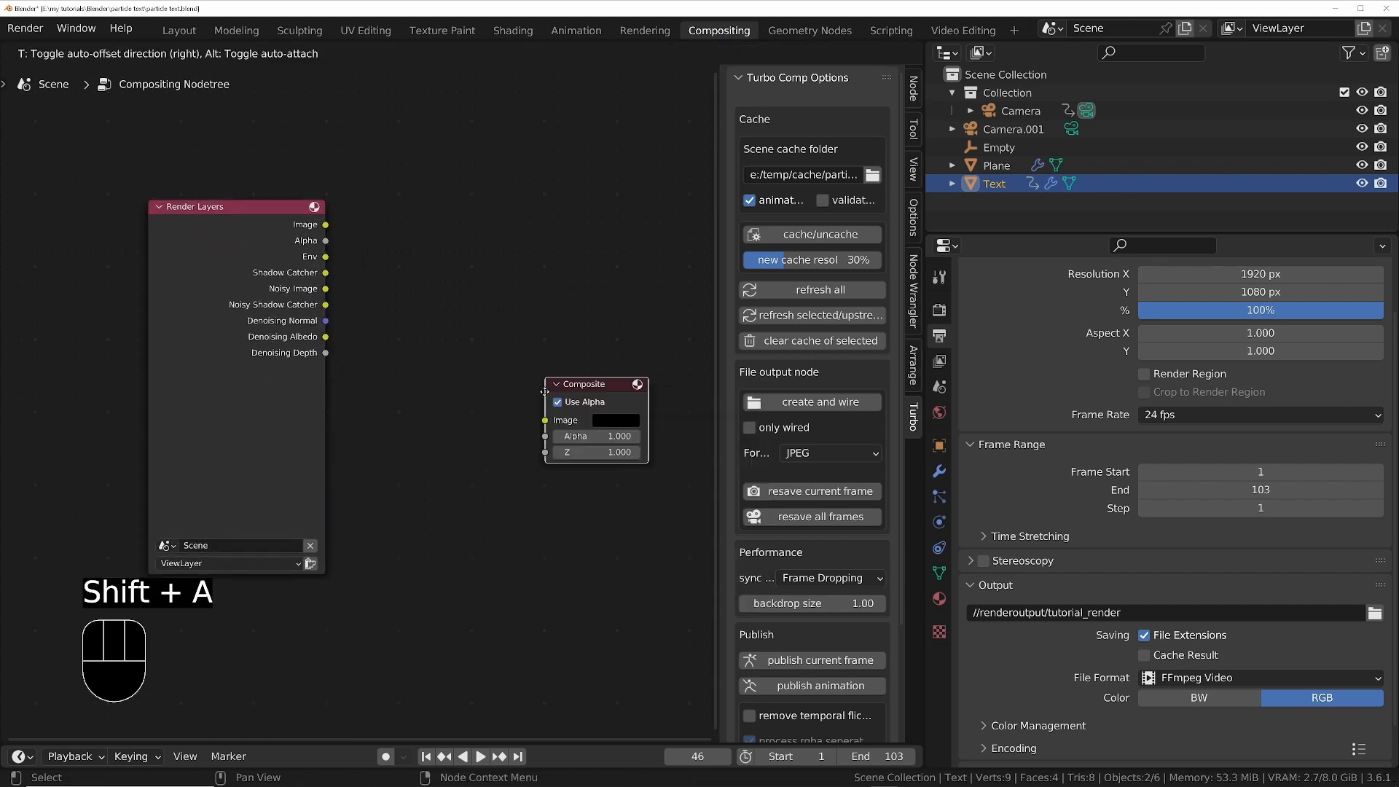
click(502, 234)
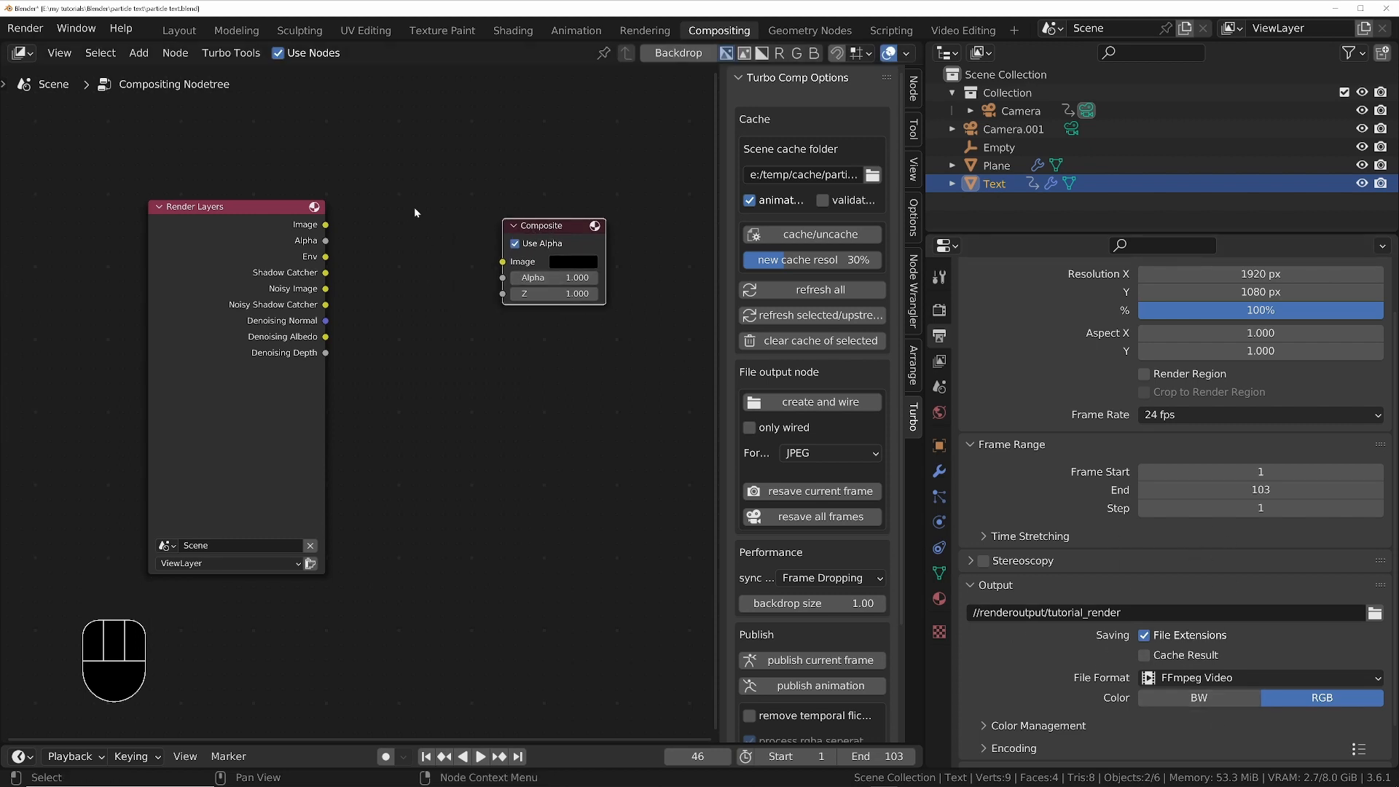
drag(325, 229, 503, 261)
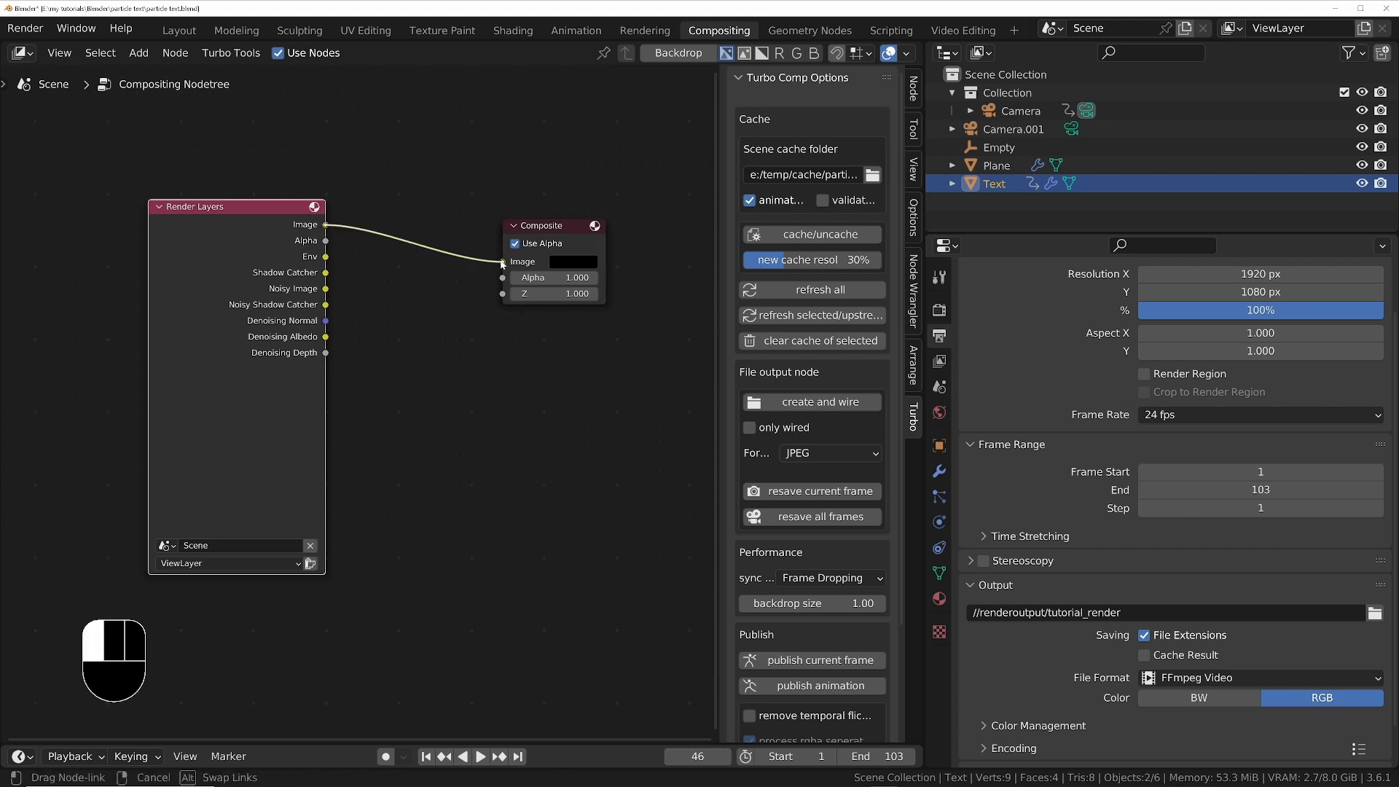
Add a Viewer node for Render Layers, place it below Composite, and route both Image links through a shared reroute point
ctrl+shift+click(225, 211)
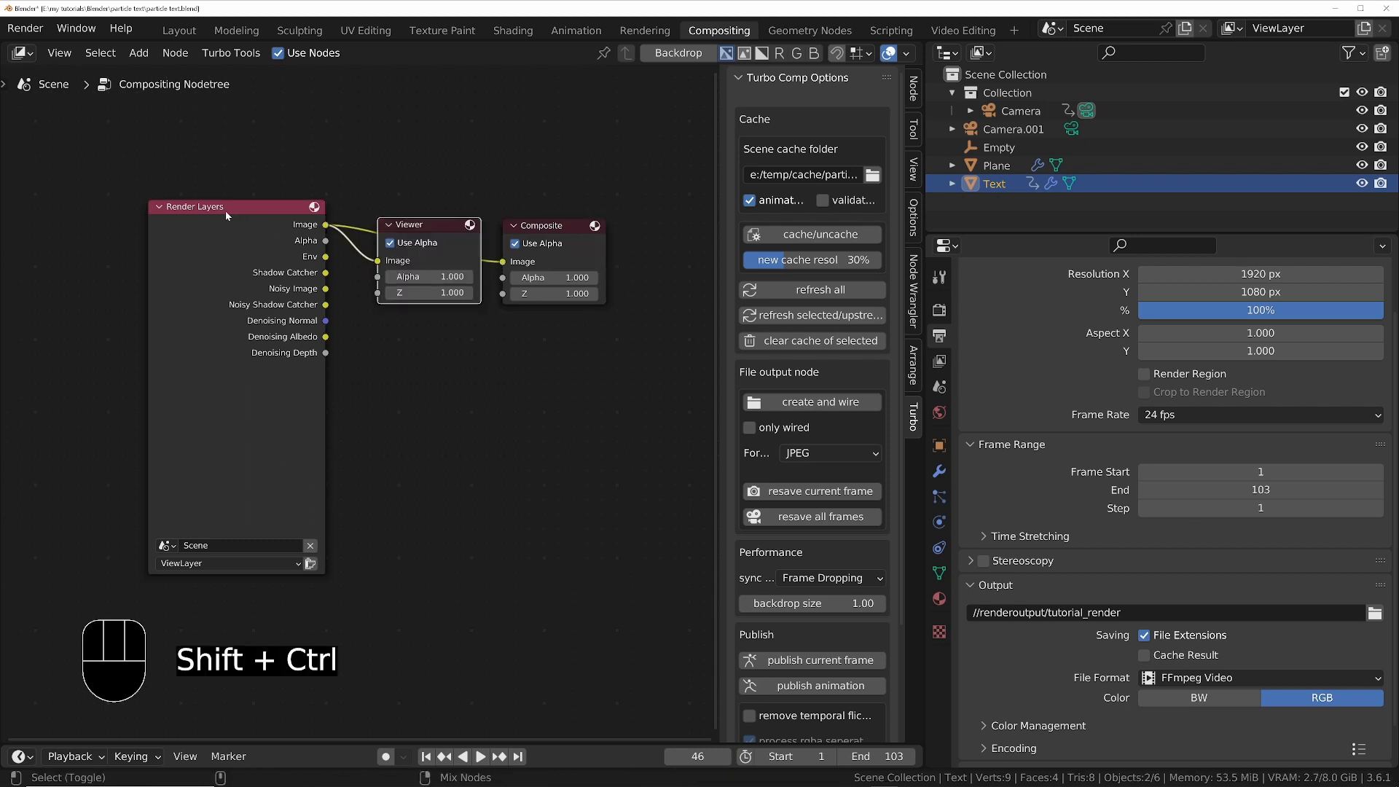
drag(444, 223, 561, 351)
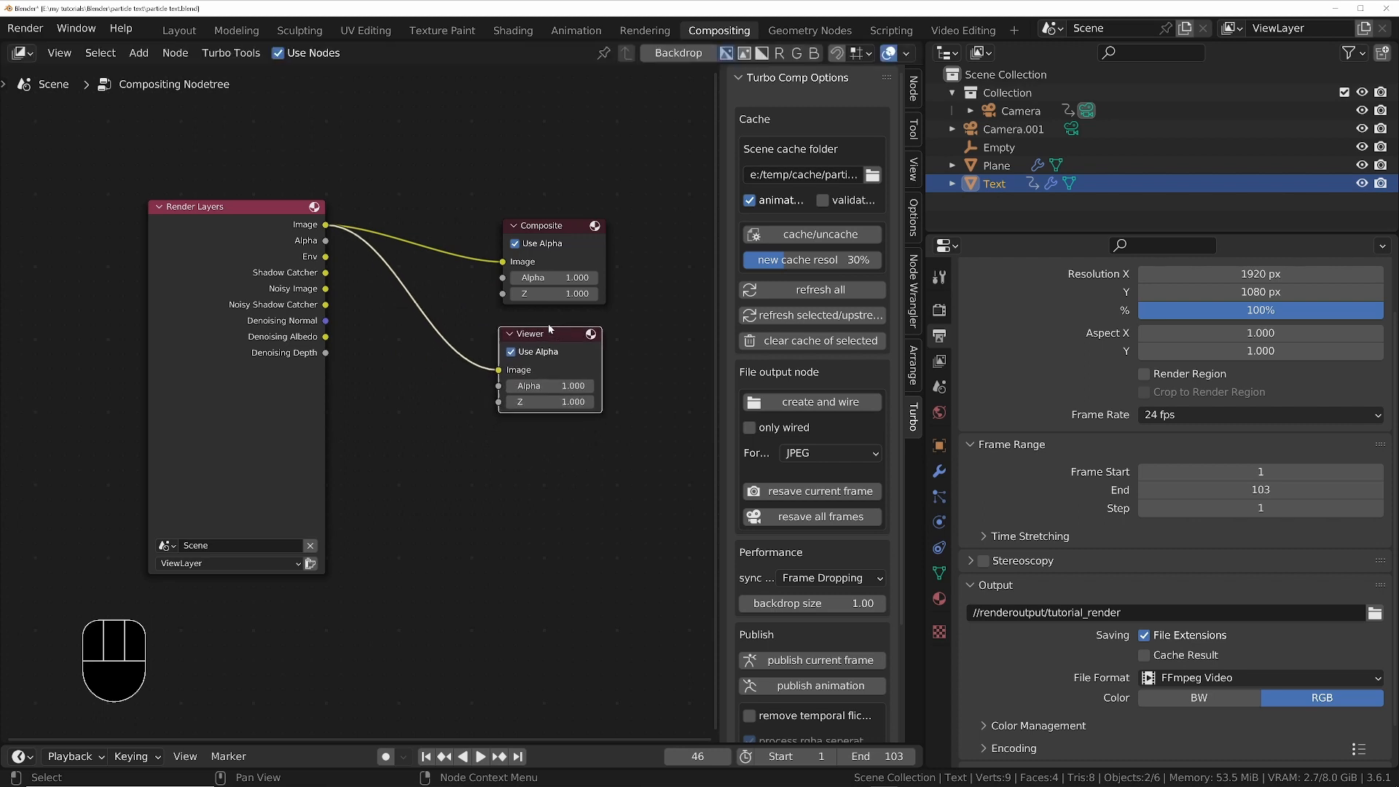
shift+right_drag(450, 183, 456, 435)
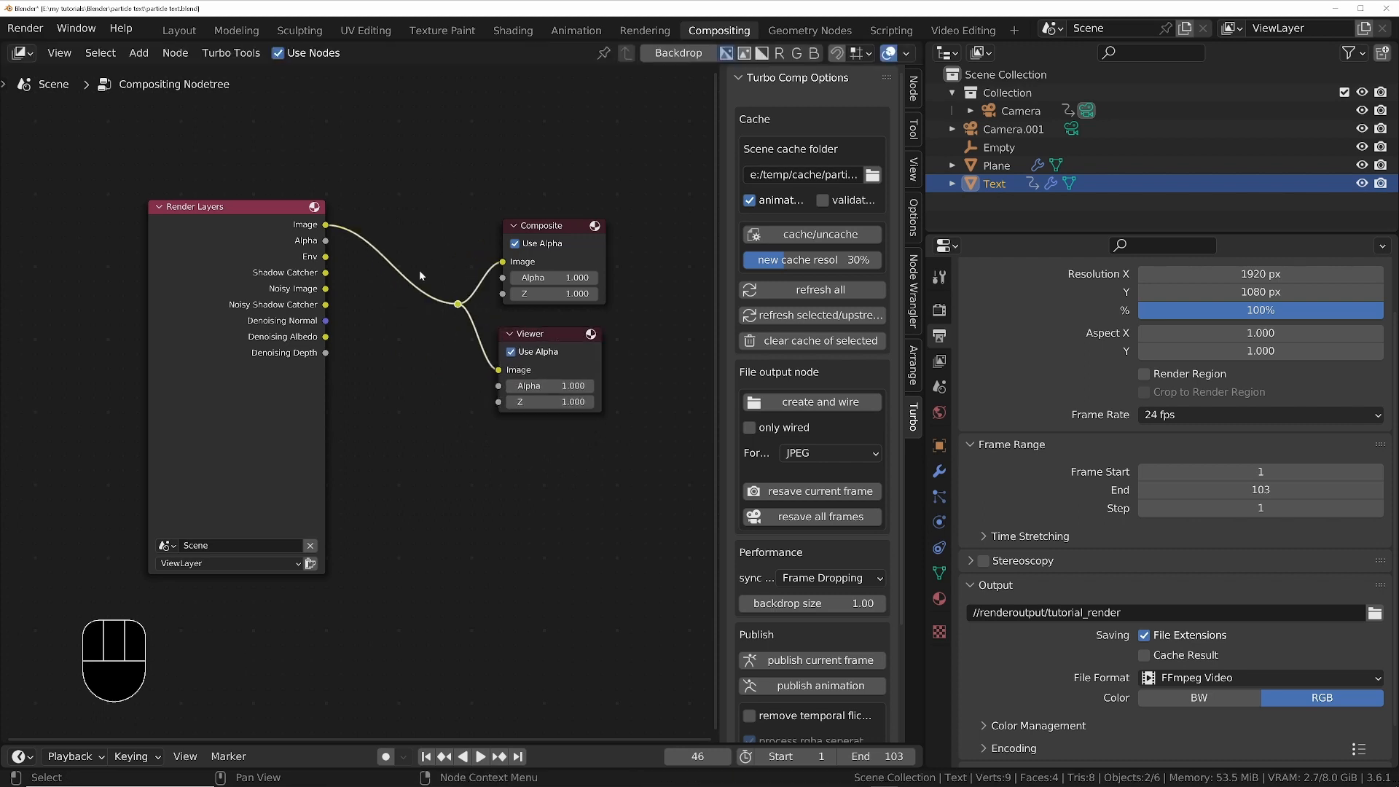
drag(288, 225, 232, 286)
Turn on the compositor backdrop and select the Viewer node, keeping the node tree clear below the backdrop frame
click(663, 54)
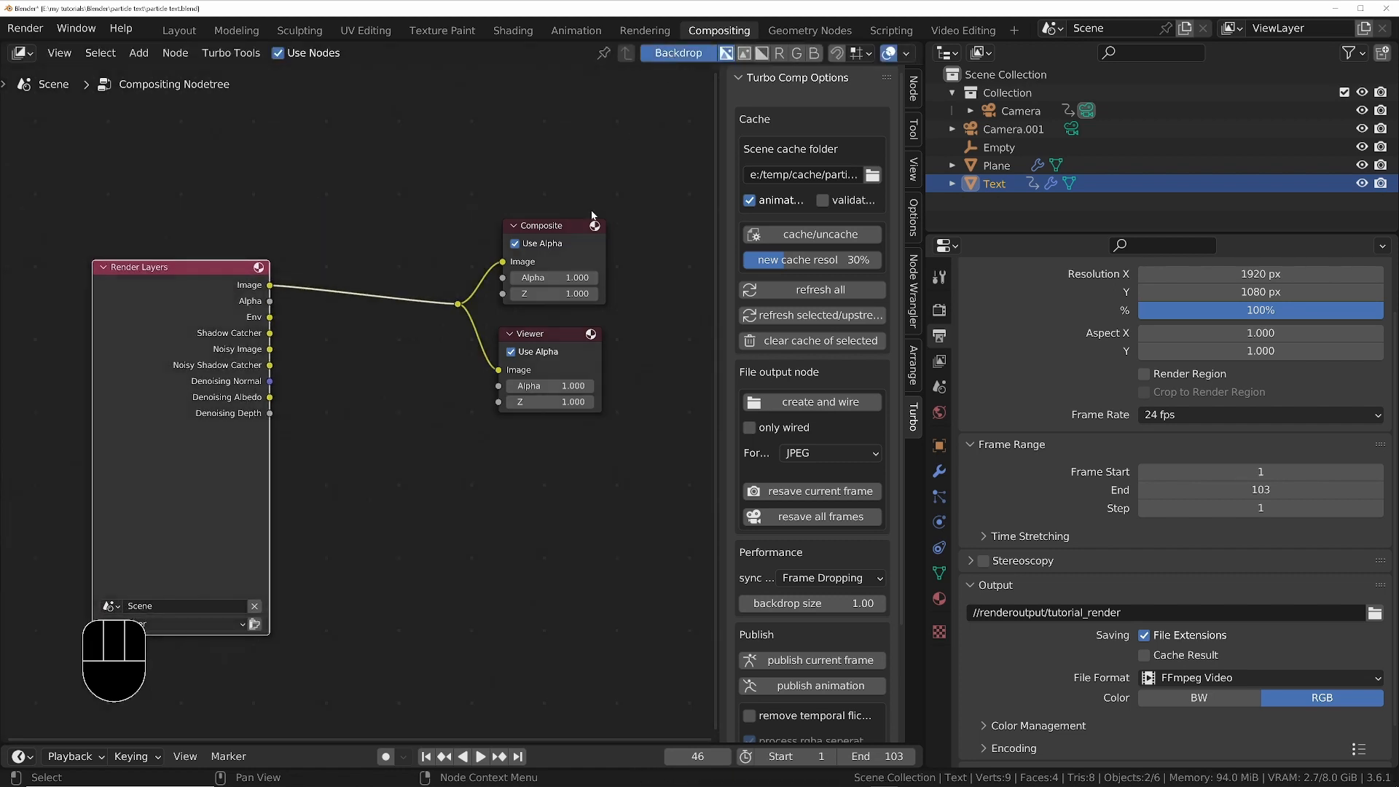
scroll(522, 423, down, 3)
scroll(522, 423, down, 1)
click(501, 500)
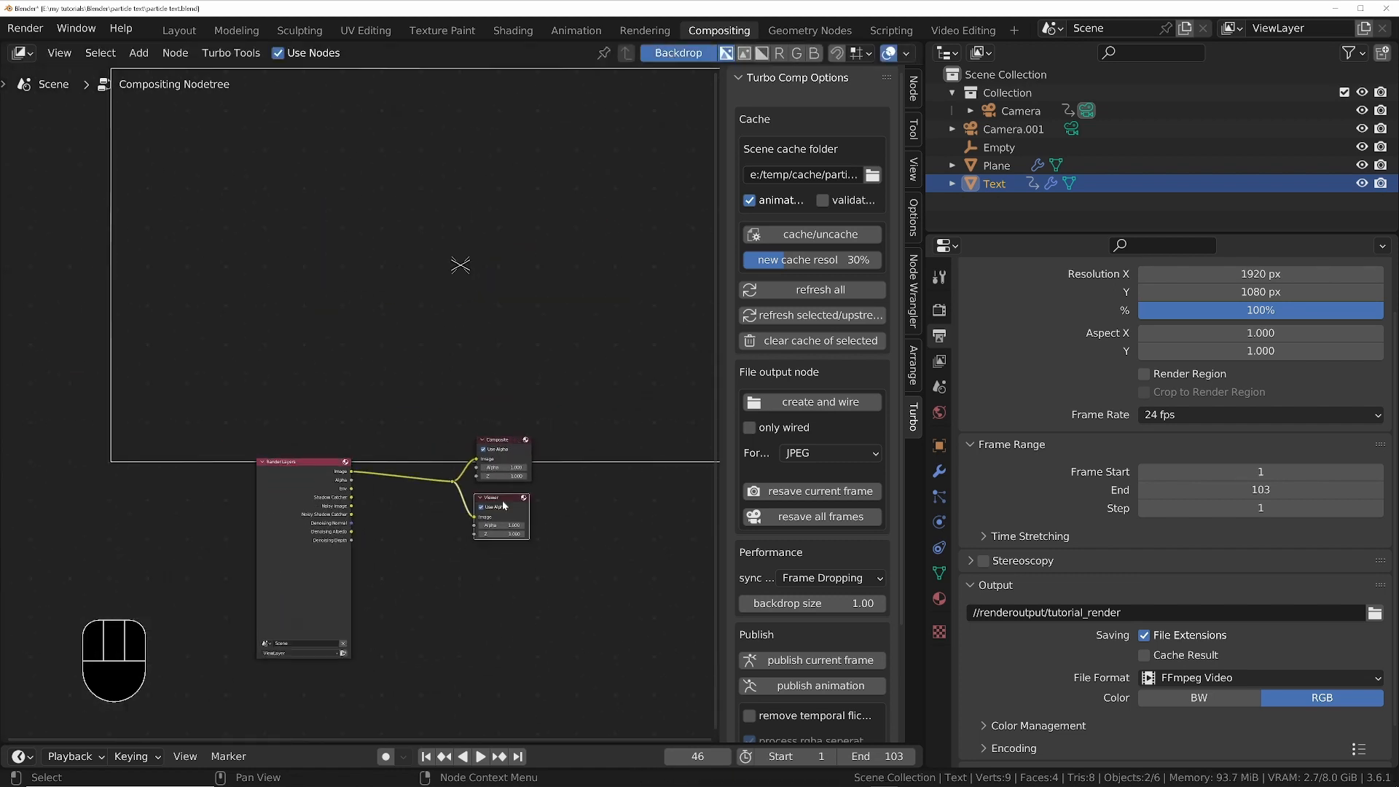
middle_drag(610, 483, 551, 537)
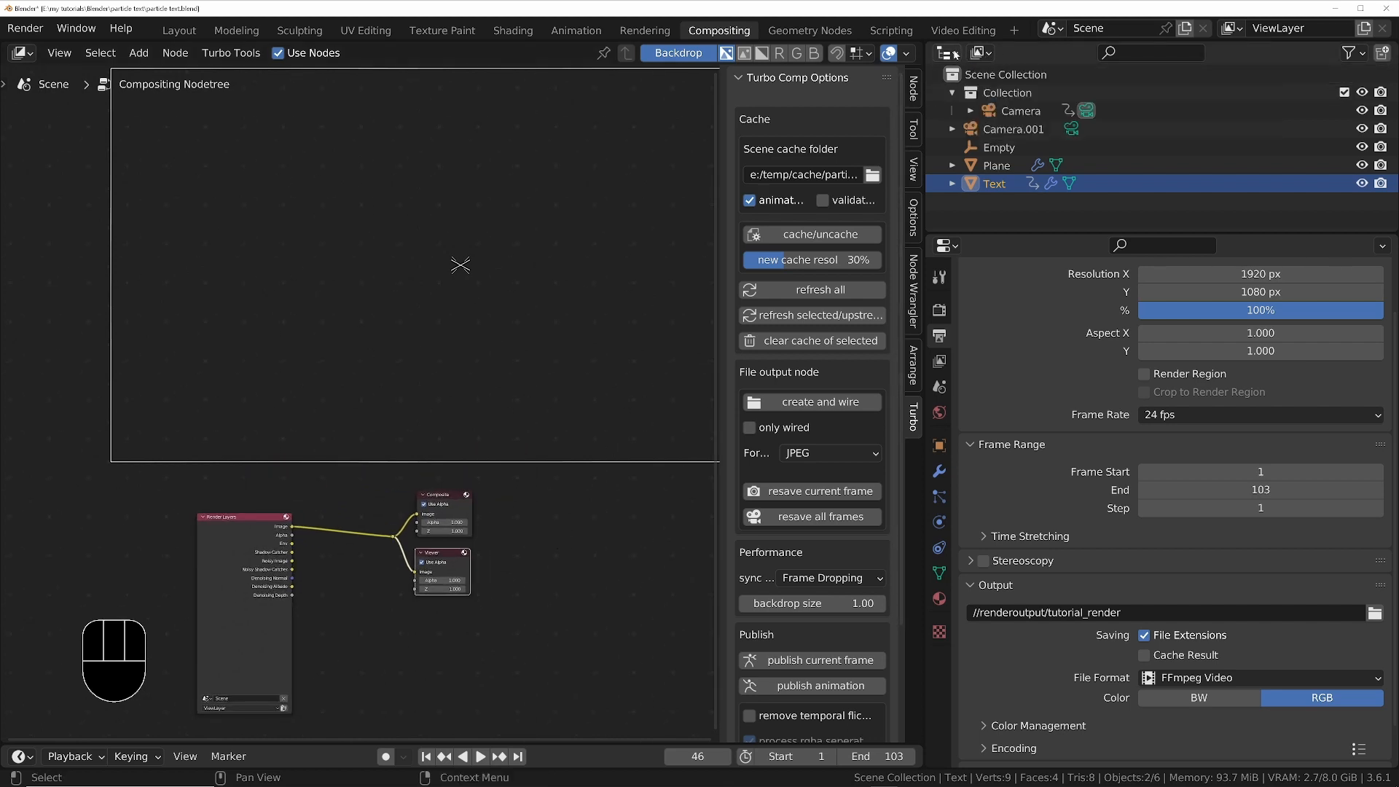
Replace the Outliner with an Image Editor showing the Render Result and enlarge that area
drag(946, 52, 321, 123)
click(1140, 54)
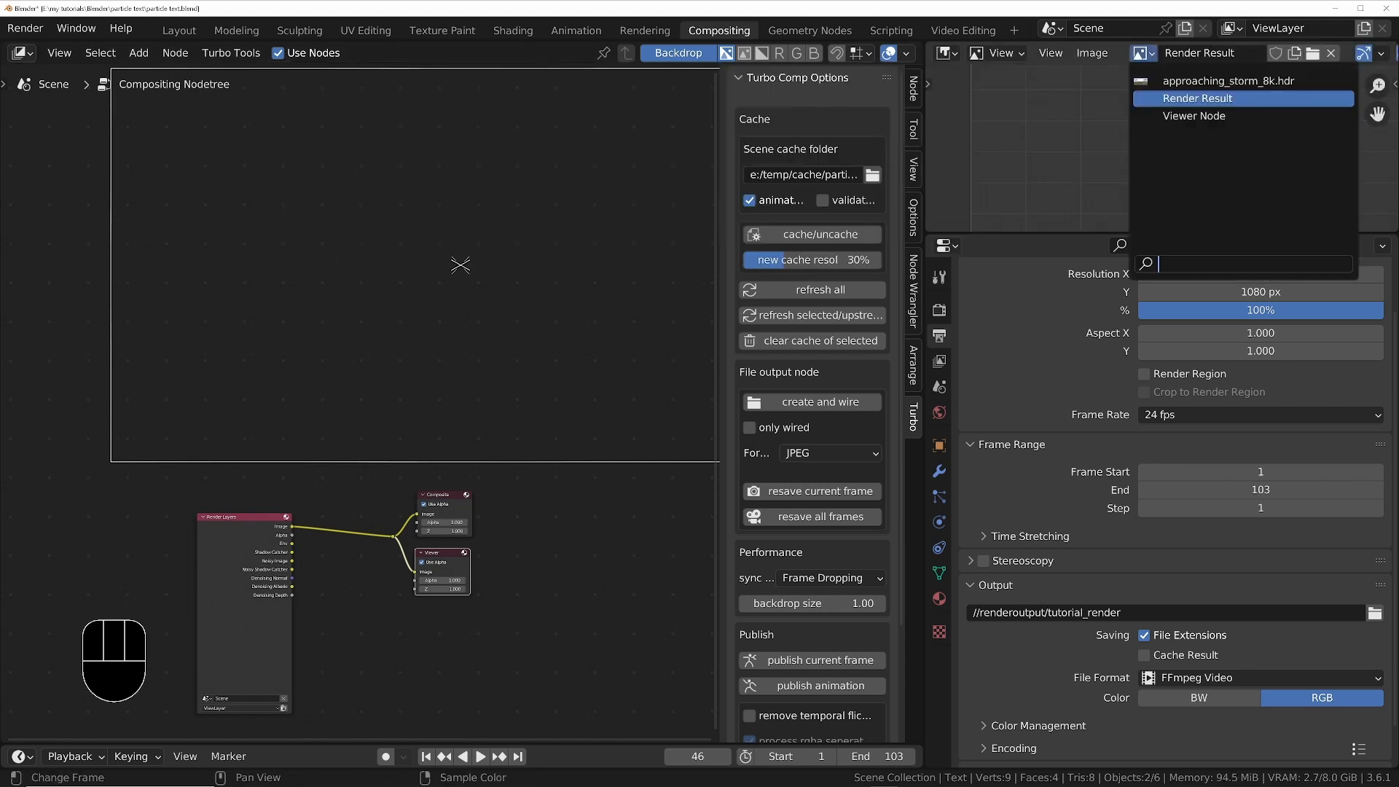
click(1197, 99)
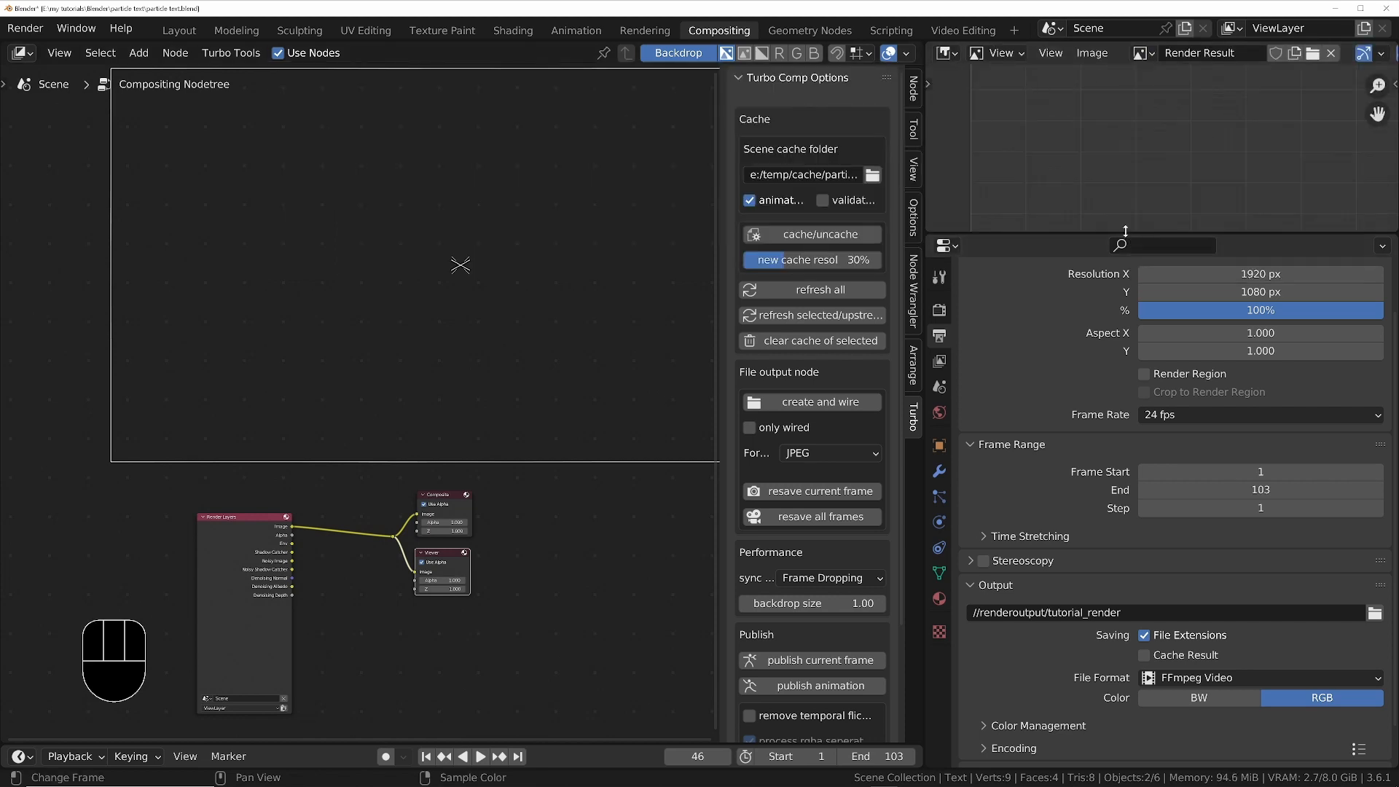
drag(1124, 232, 1134, 526)
middle_drag(1226, 315, 1182, 315)
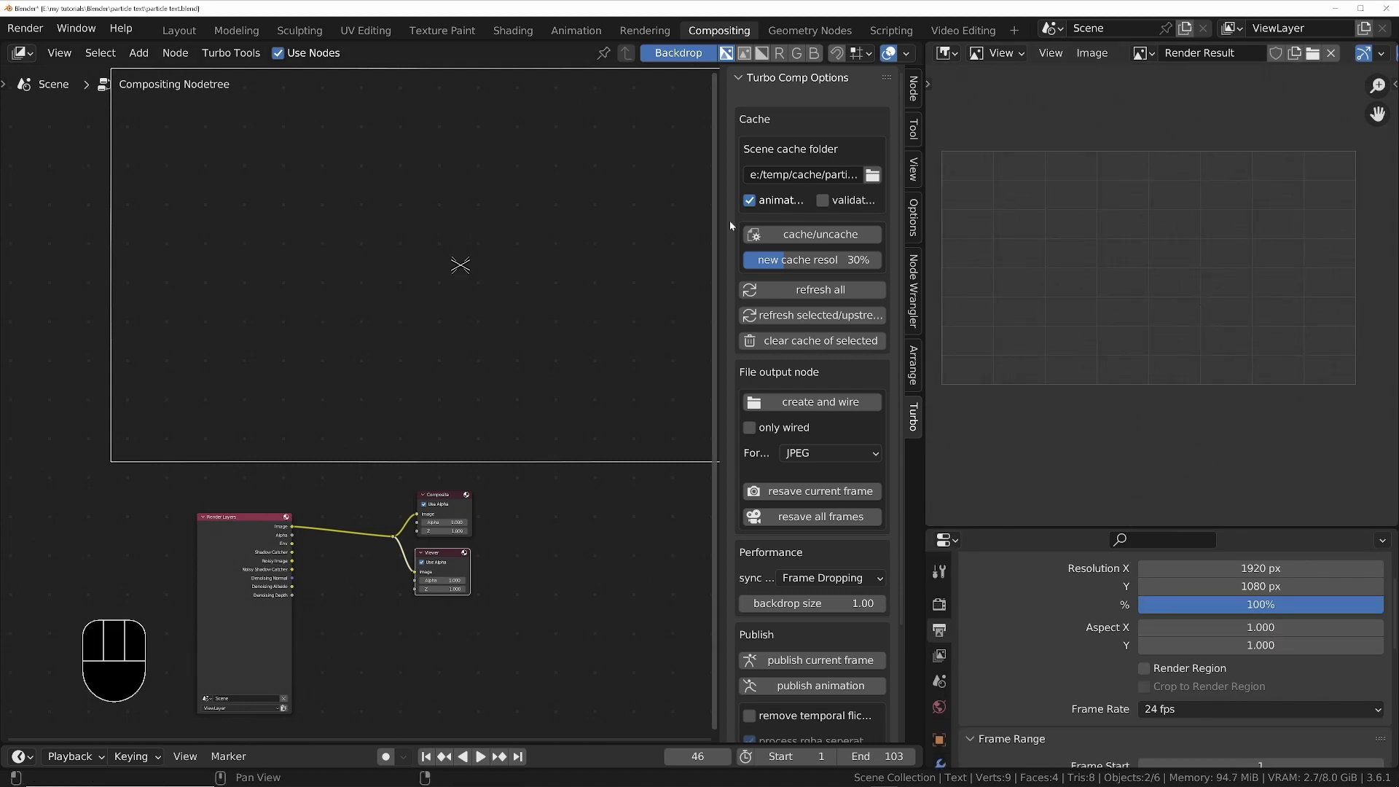
Render frame 46 and cache the render layers with the Turbo Comp cache function
click(758, 234)
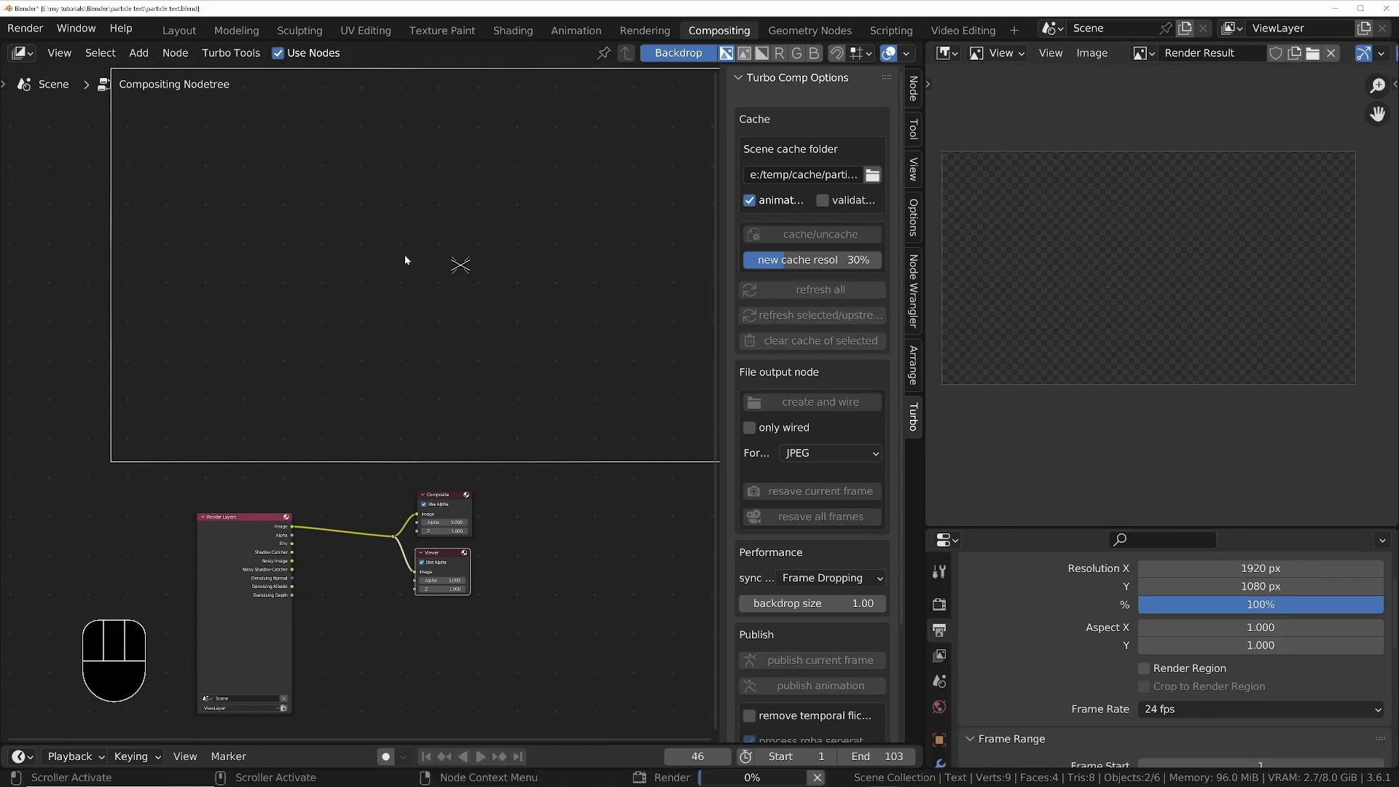
key(F12)
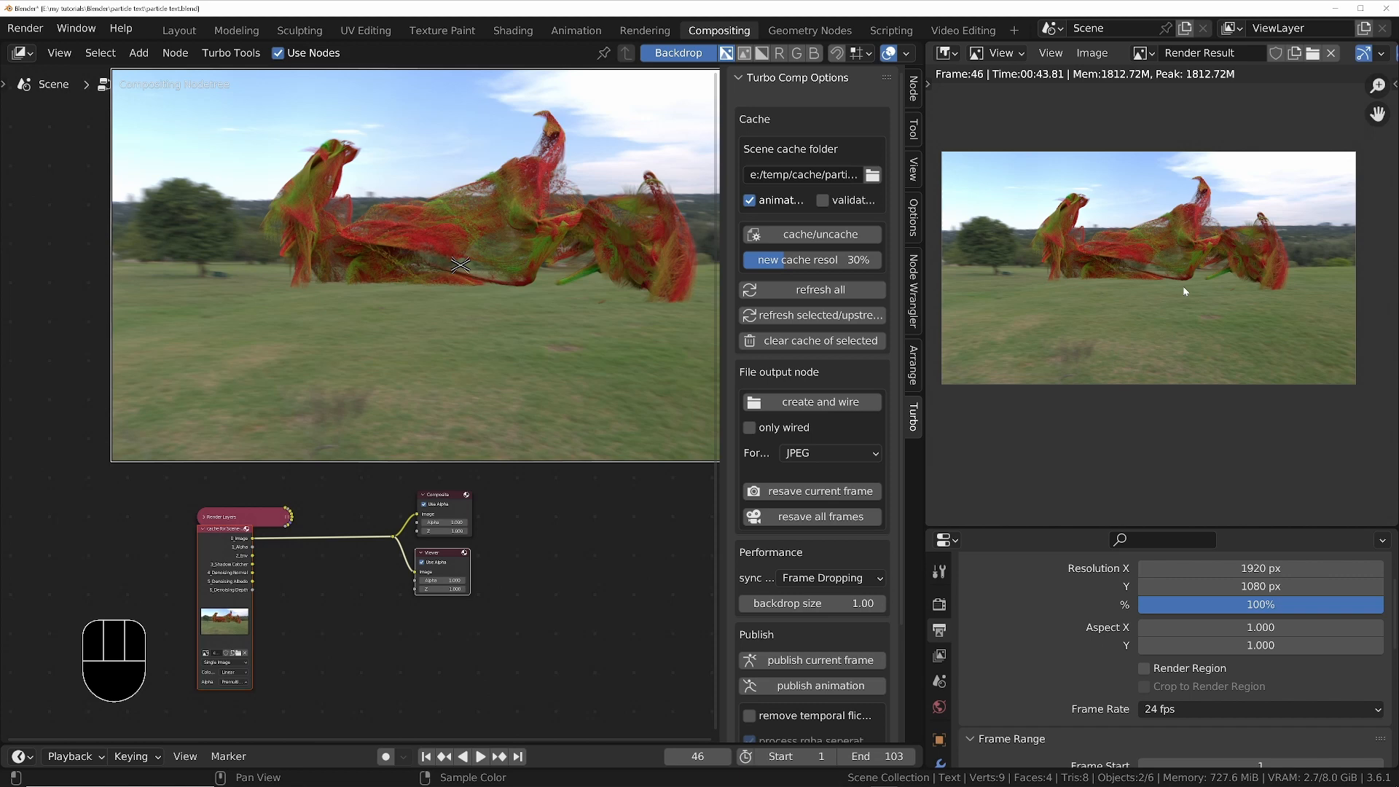
Expand the Render Layers node, separate it from the cache node, and uncache it so it feeds the outputs directly
middle_drag(491, 483, 548, 502)
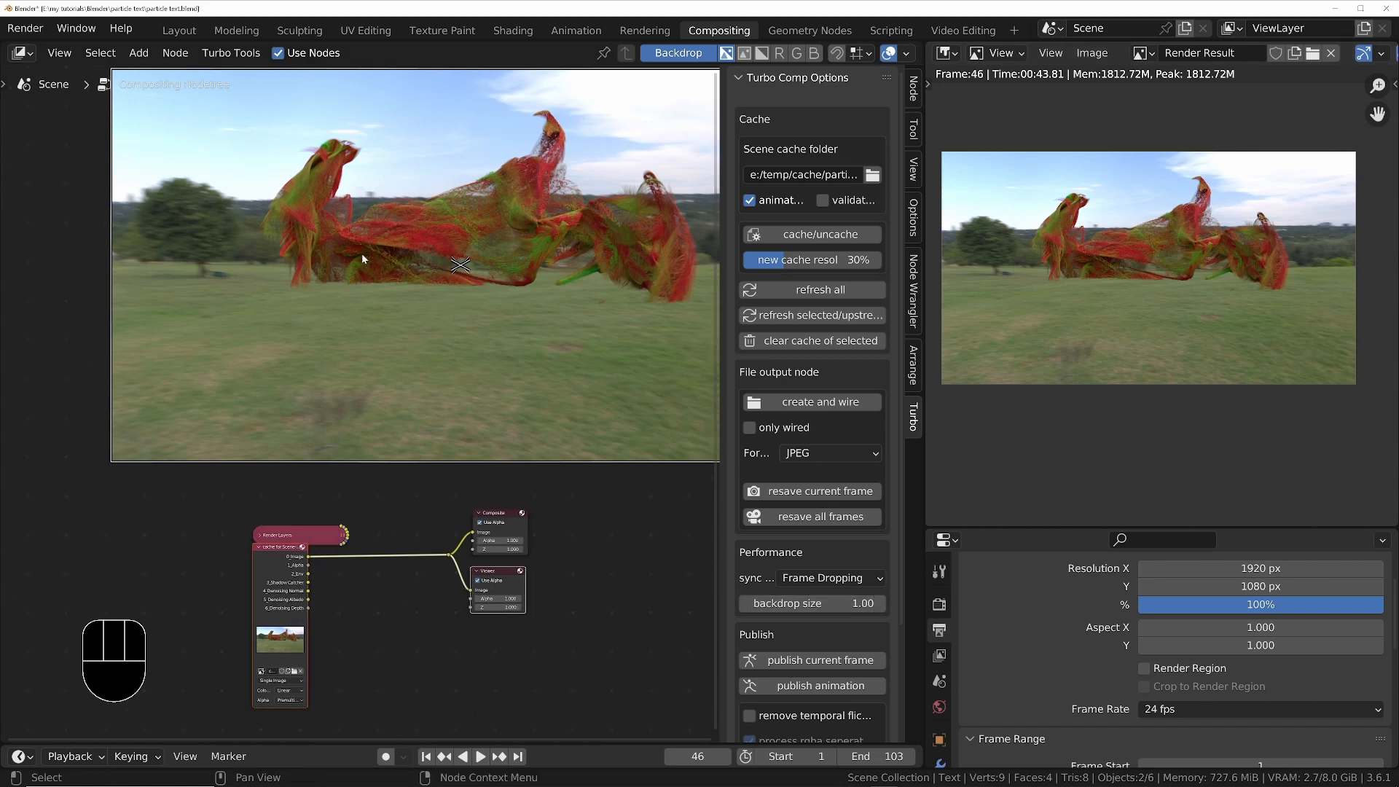
scroll(282, 567, up, 4)
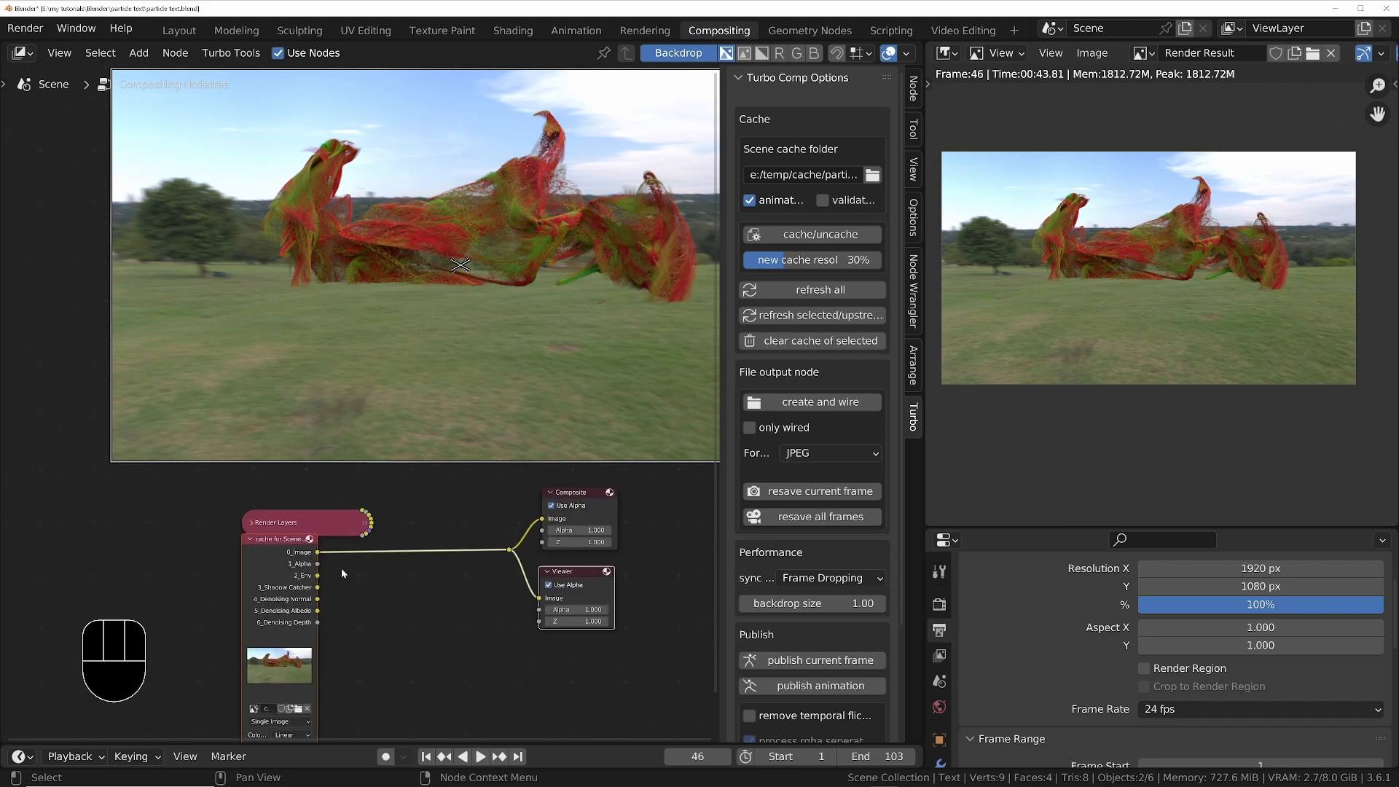
drag(331, 526, 219, 498)
click(140, 497)
middle_drag(300, 489, 581, 327)
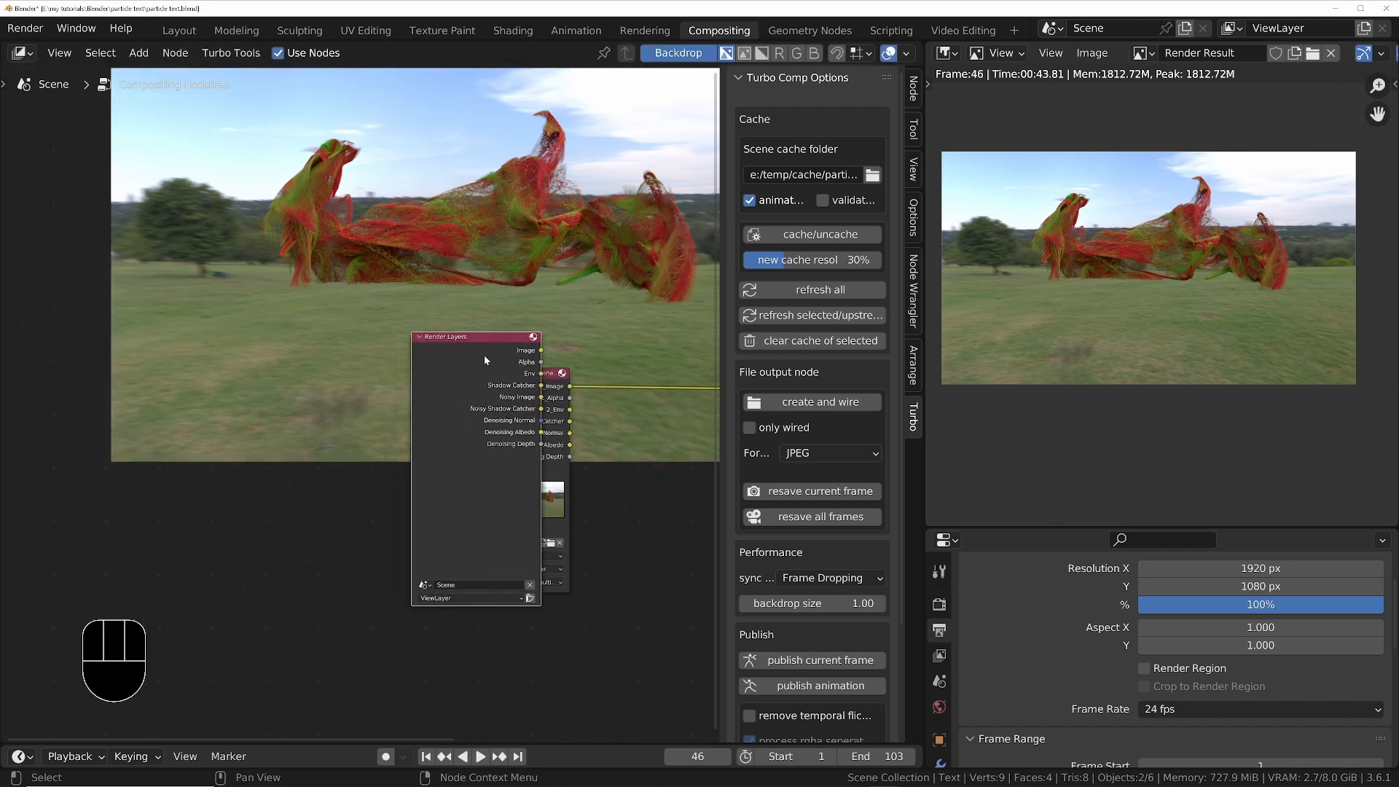
drag(481, 357, 373, 372)
middle_drag(531, 387, 453, 495)
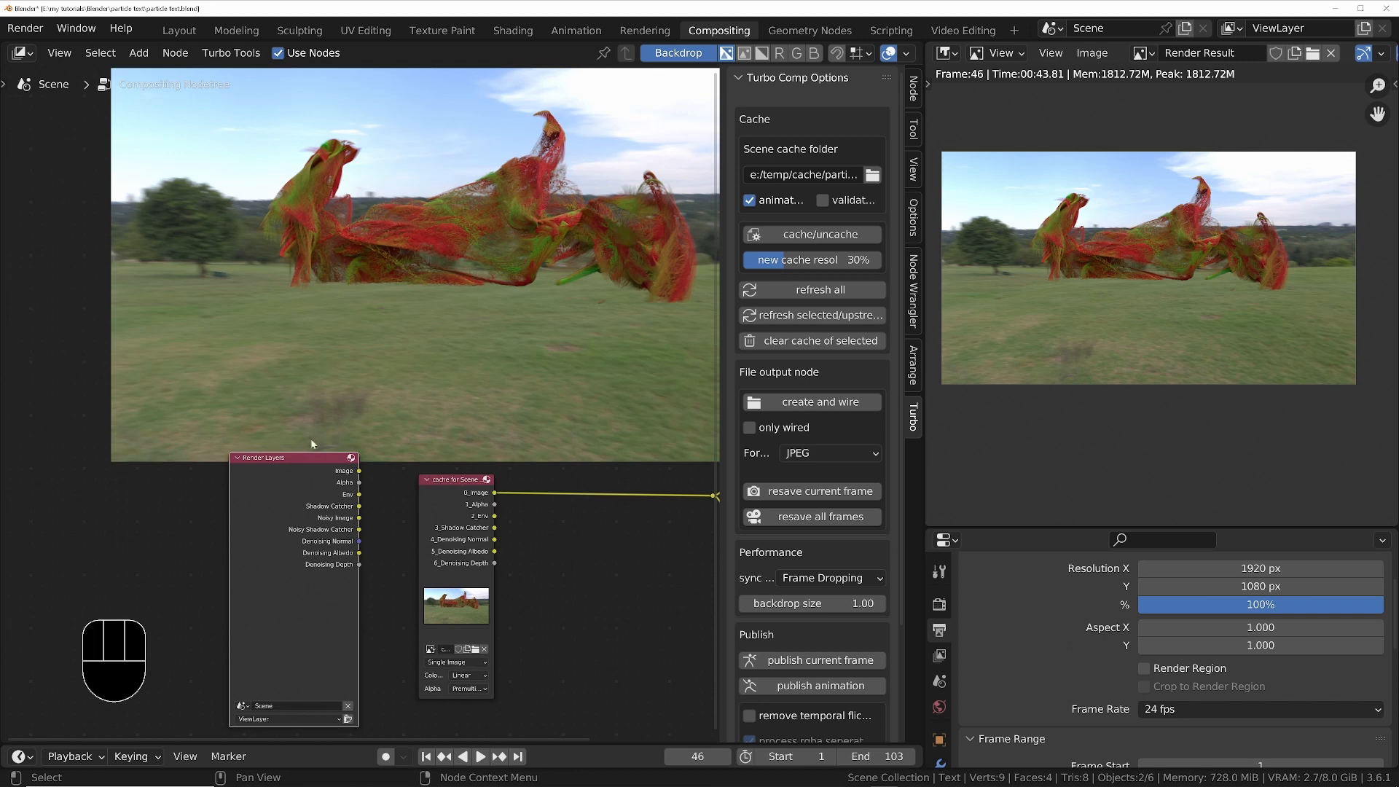
scroll(583, 553, down, 3)
middle_drag(583, 552, 502, 551)
drag(406, 505, 447, 536)
drag(283, 494, 268, 497)
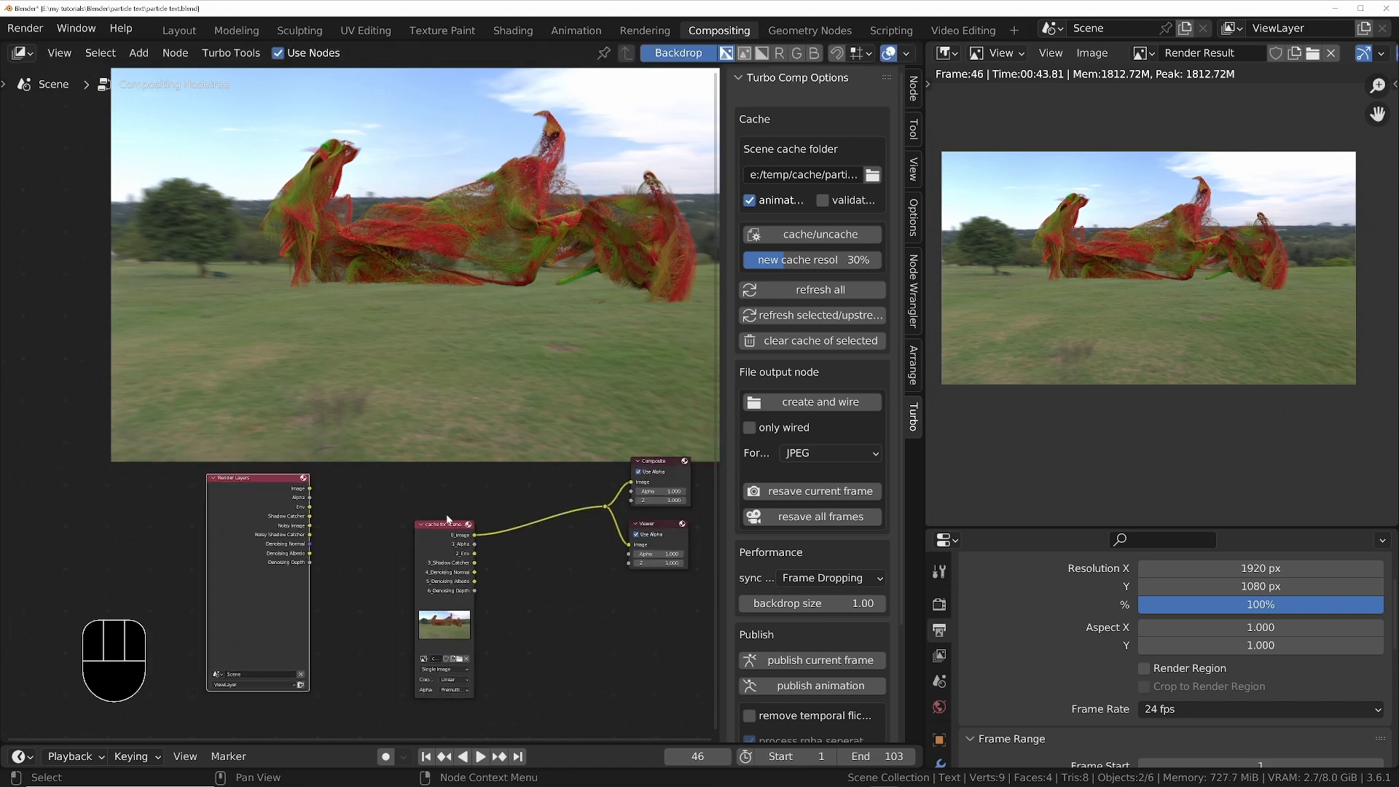
click(796, 238)
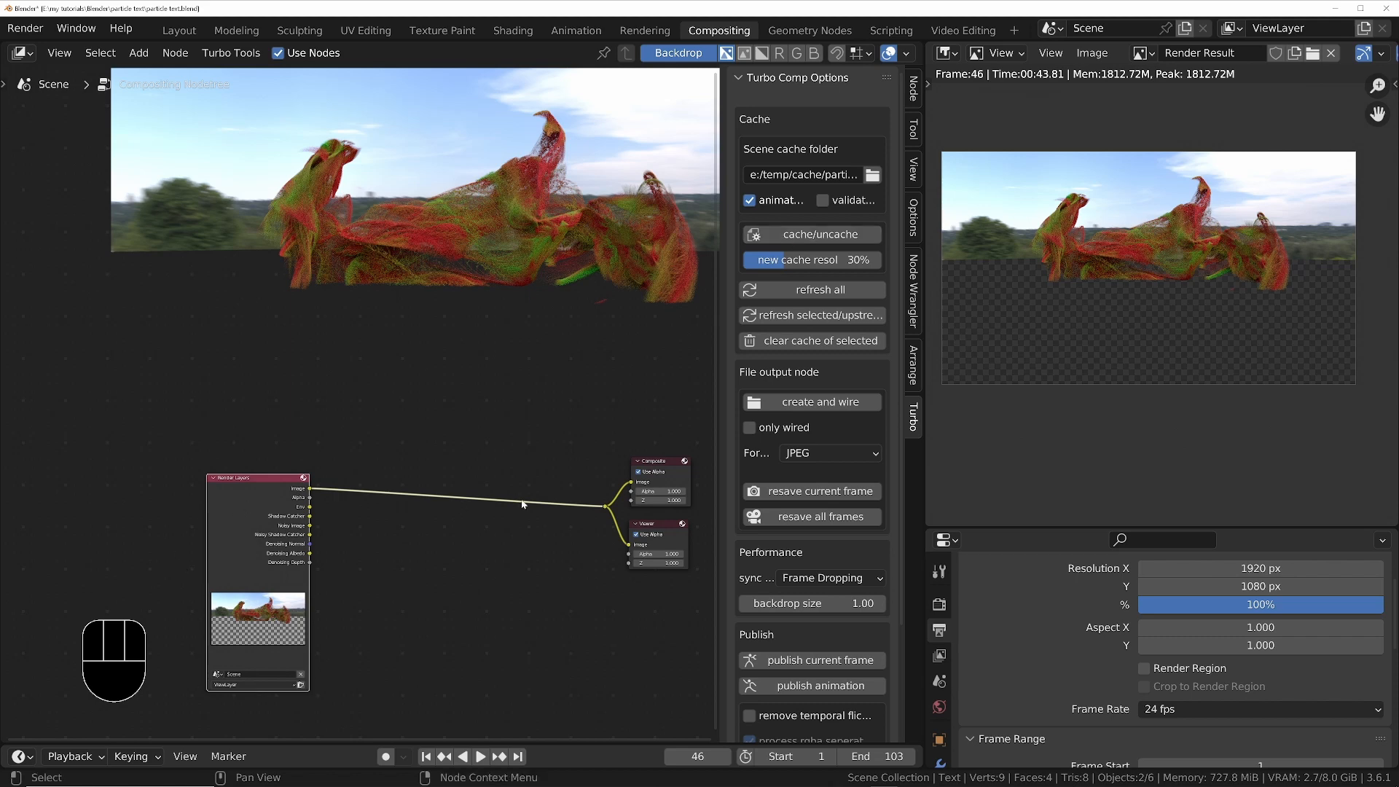
Add a Mix node to the compositor node tree and set its blending mode to Multiply
middle_drag(403, 501, 359, 430)
scroll(260, 437, up, 1)
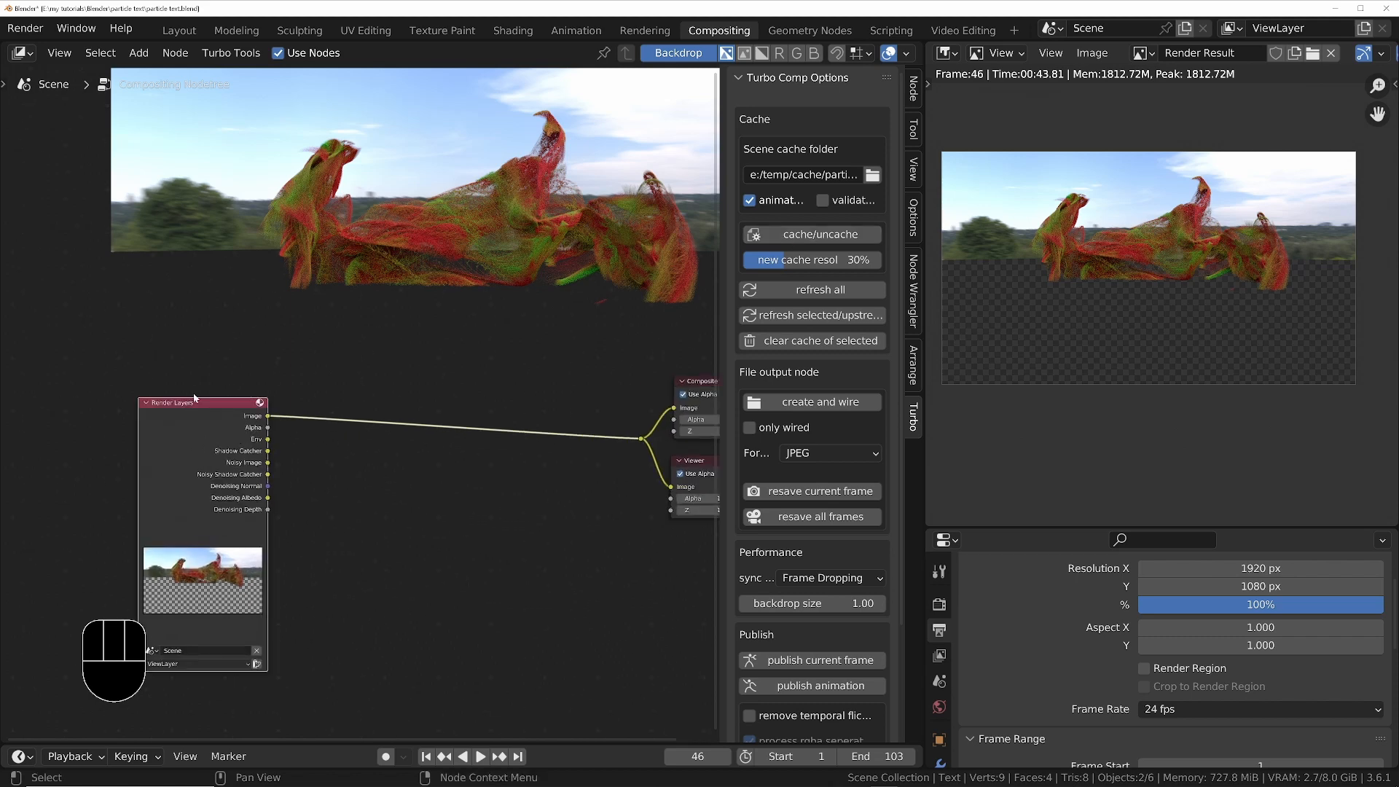
middle_drag(481, 487, 424, 489)
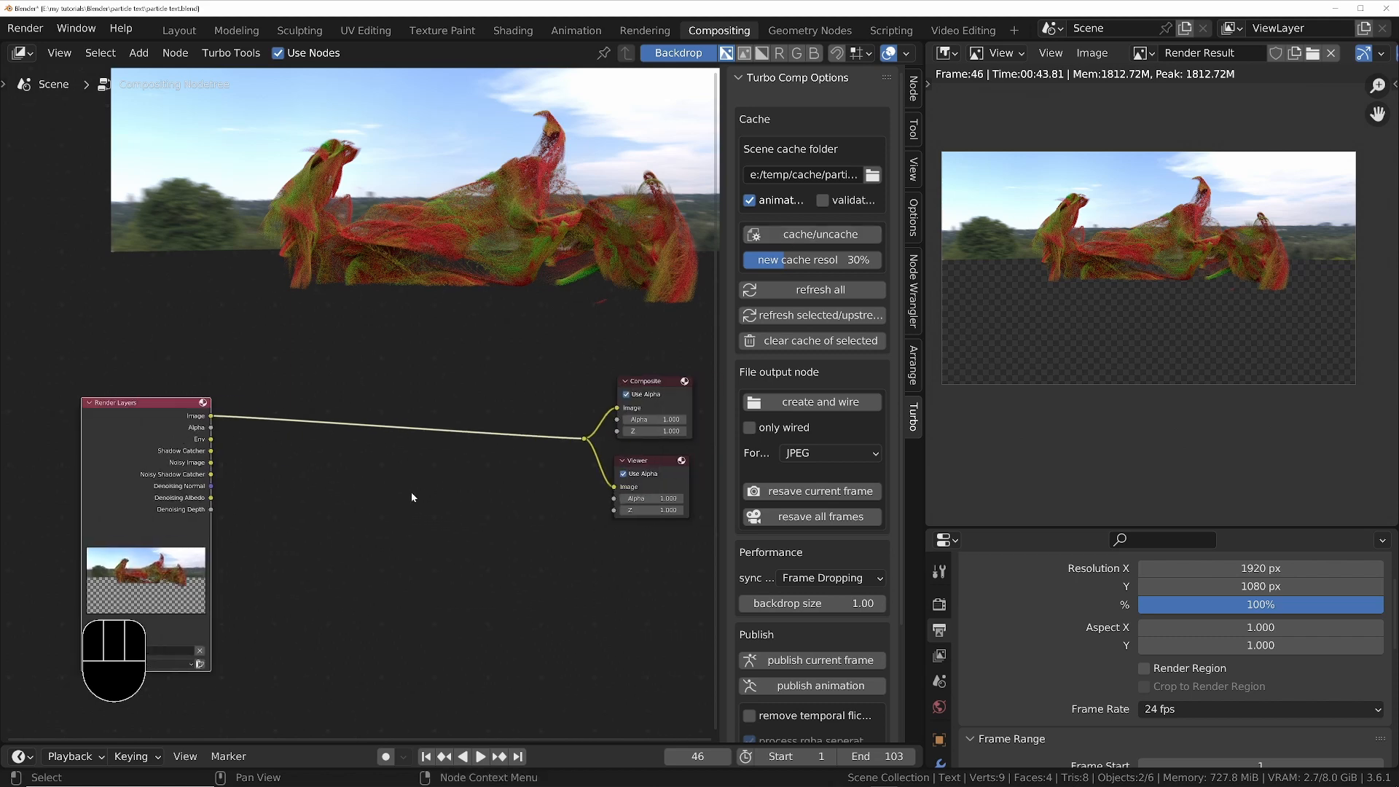
middle_drag(286, 488, 281, 482)
key(shift+a)
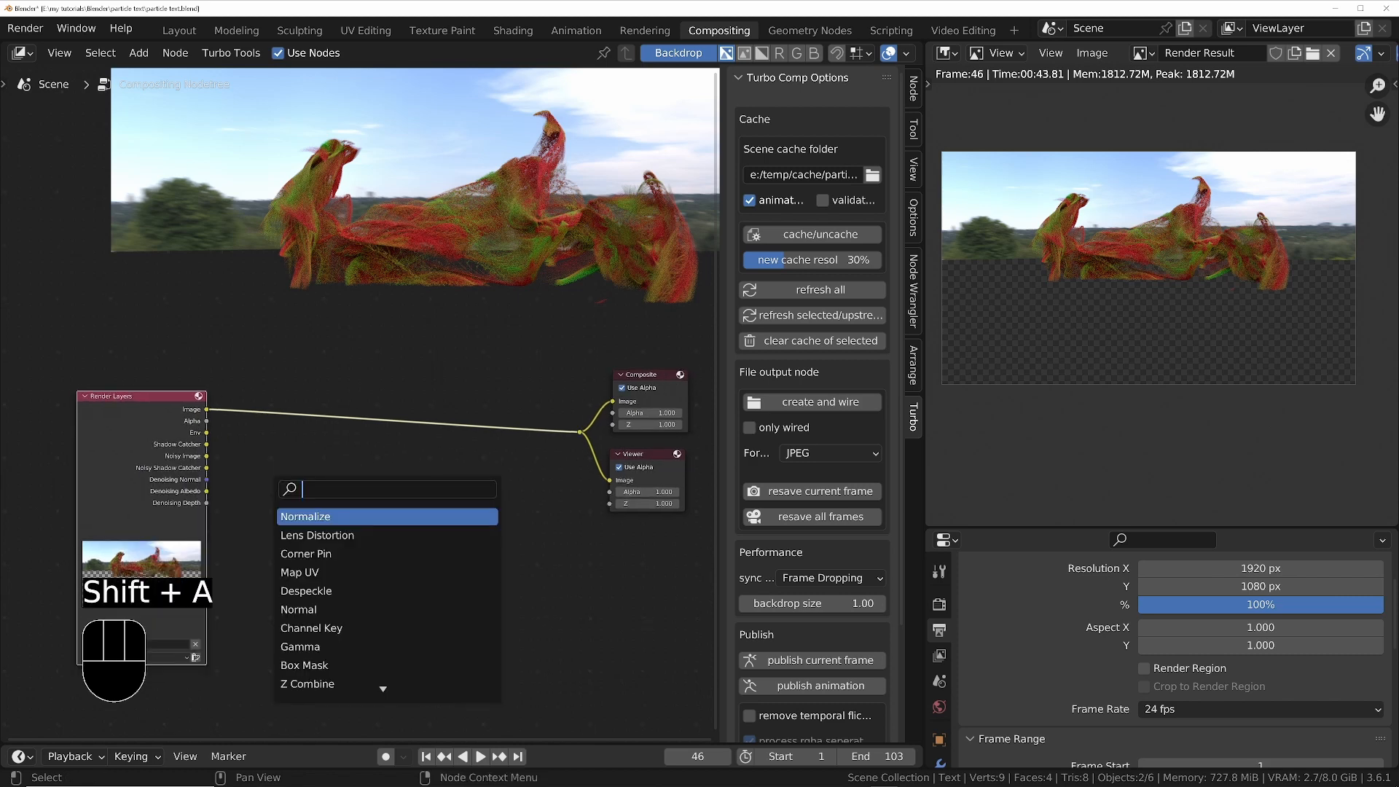
text(MIX)
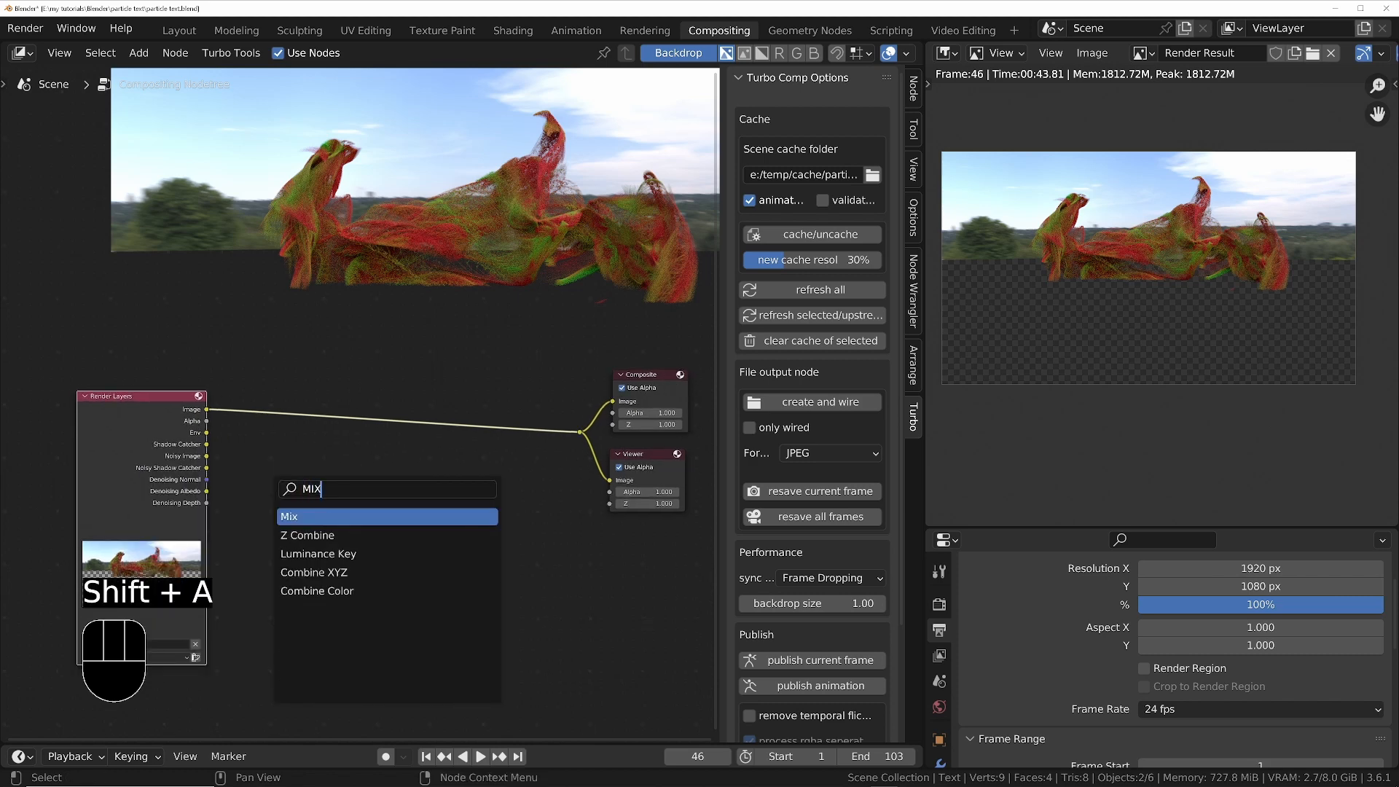
key(Return)
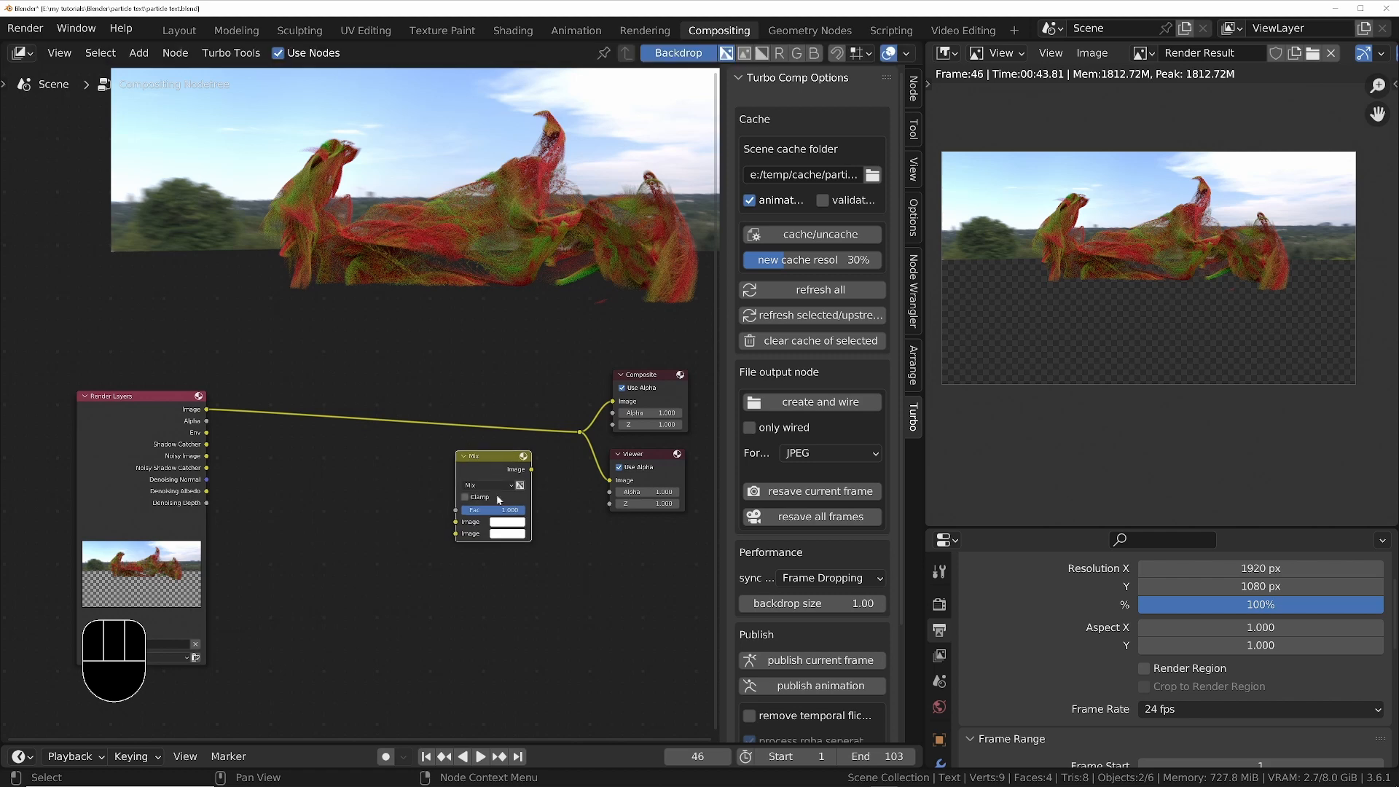
click(491, 485)
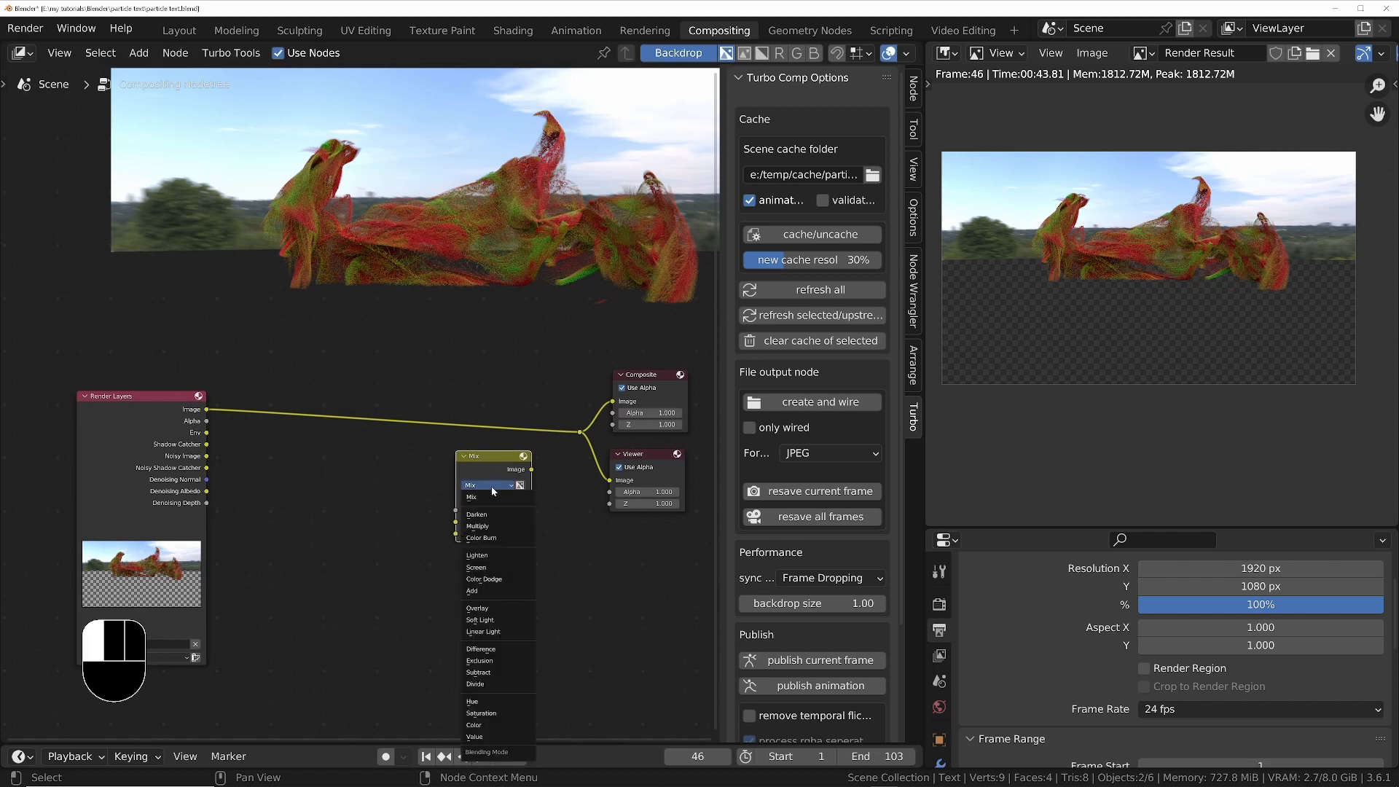
click(478, 526)
Add an Alpha Over node onto the link between the Render Layers node and the outputs
key(shift+a)
click(353, 513)
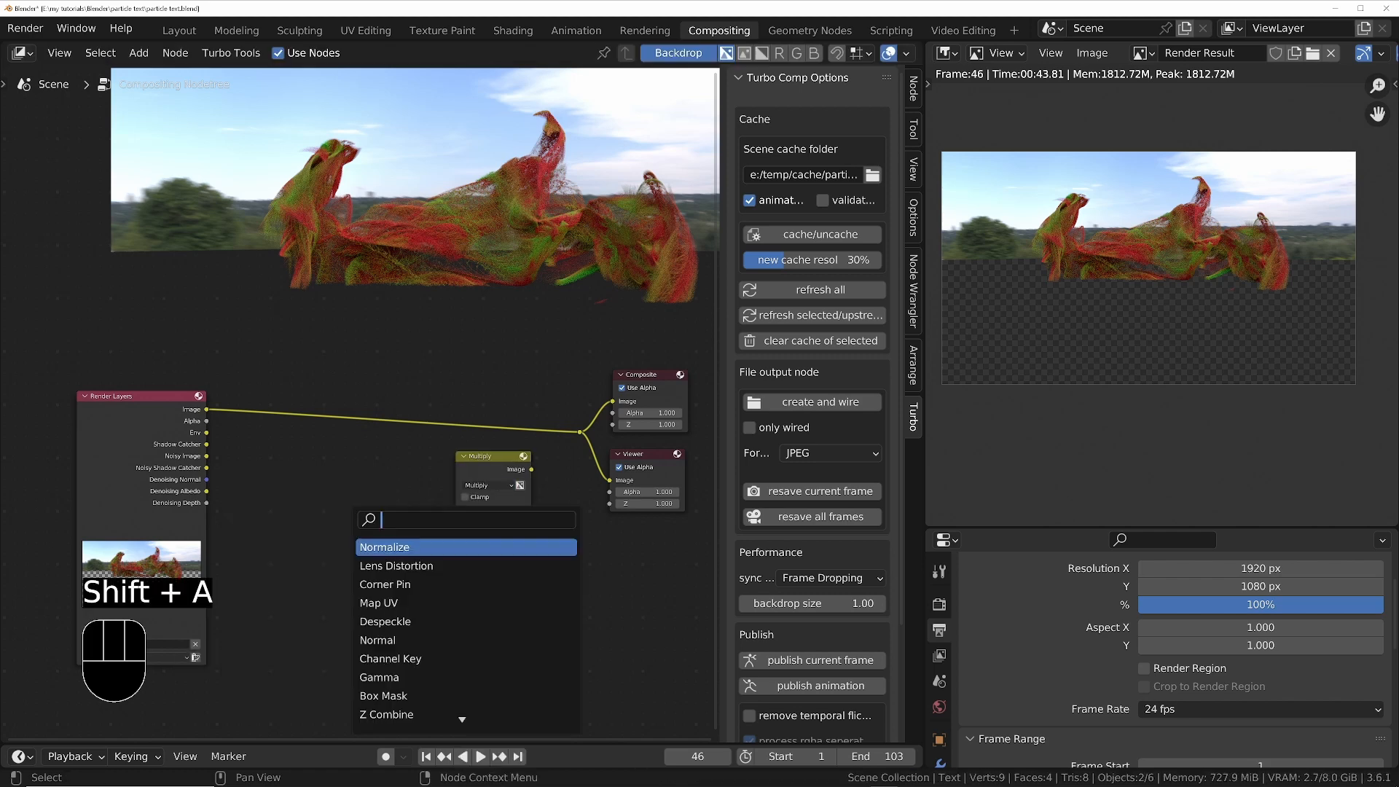
text(ALPHA)
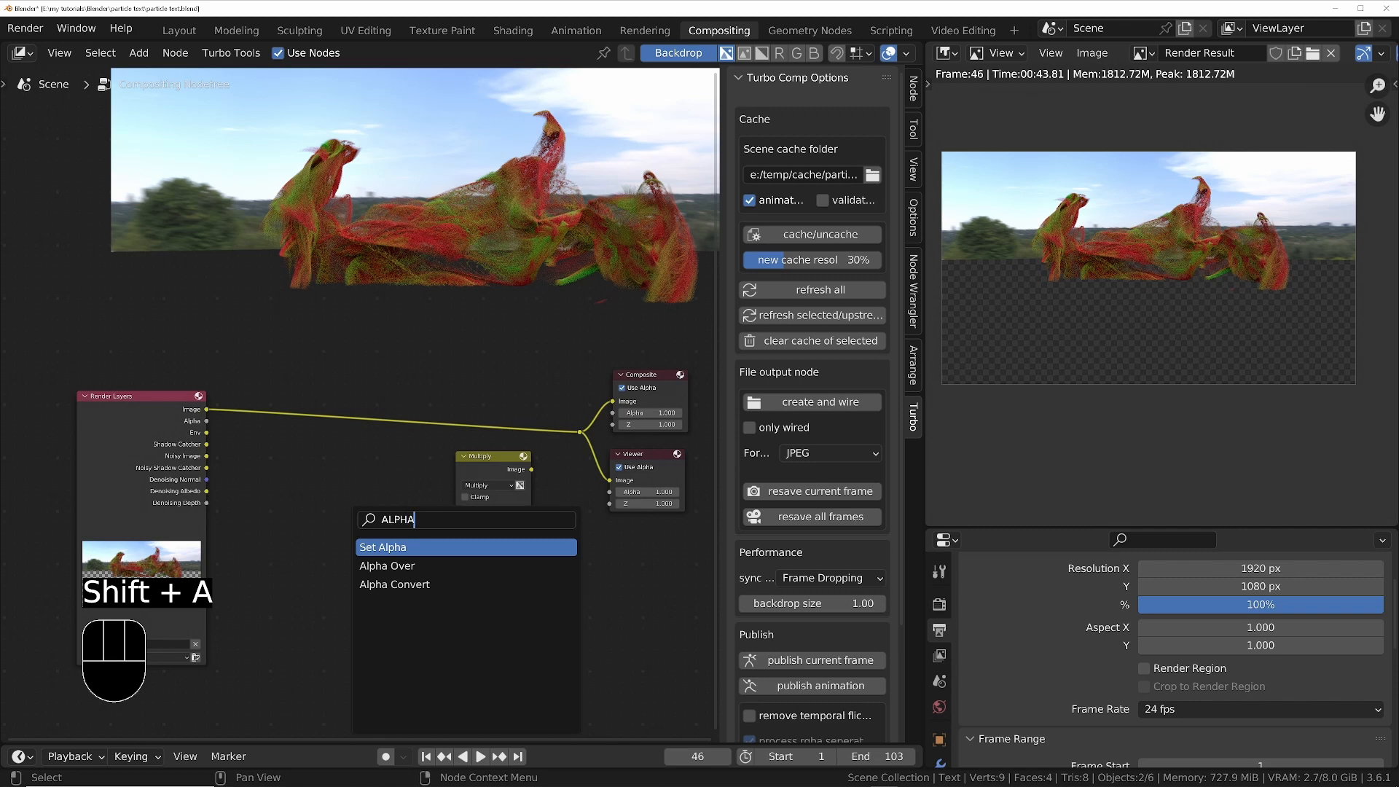
click(387, 566)
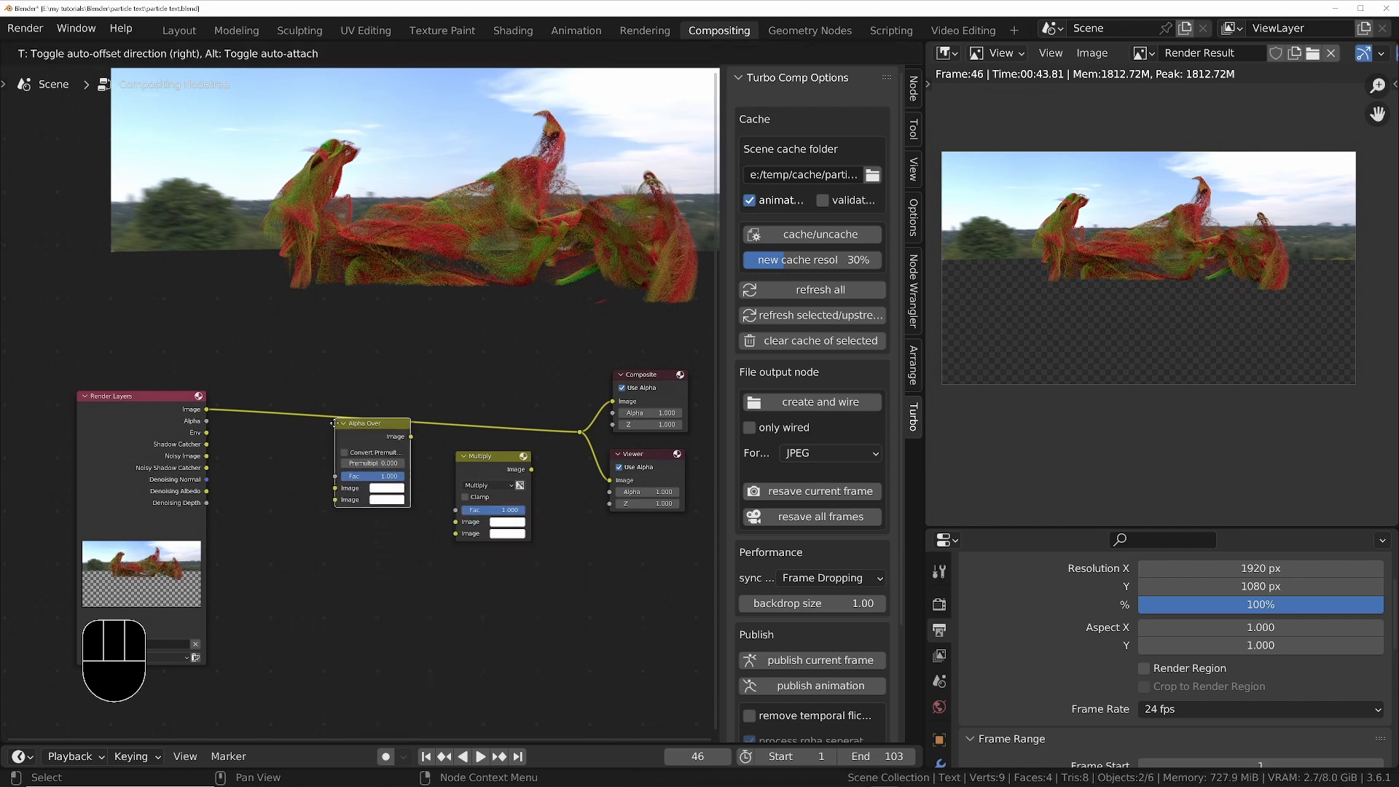
click(335, 422)
scroll(388, 430, up, 3)
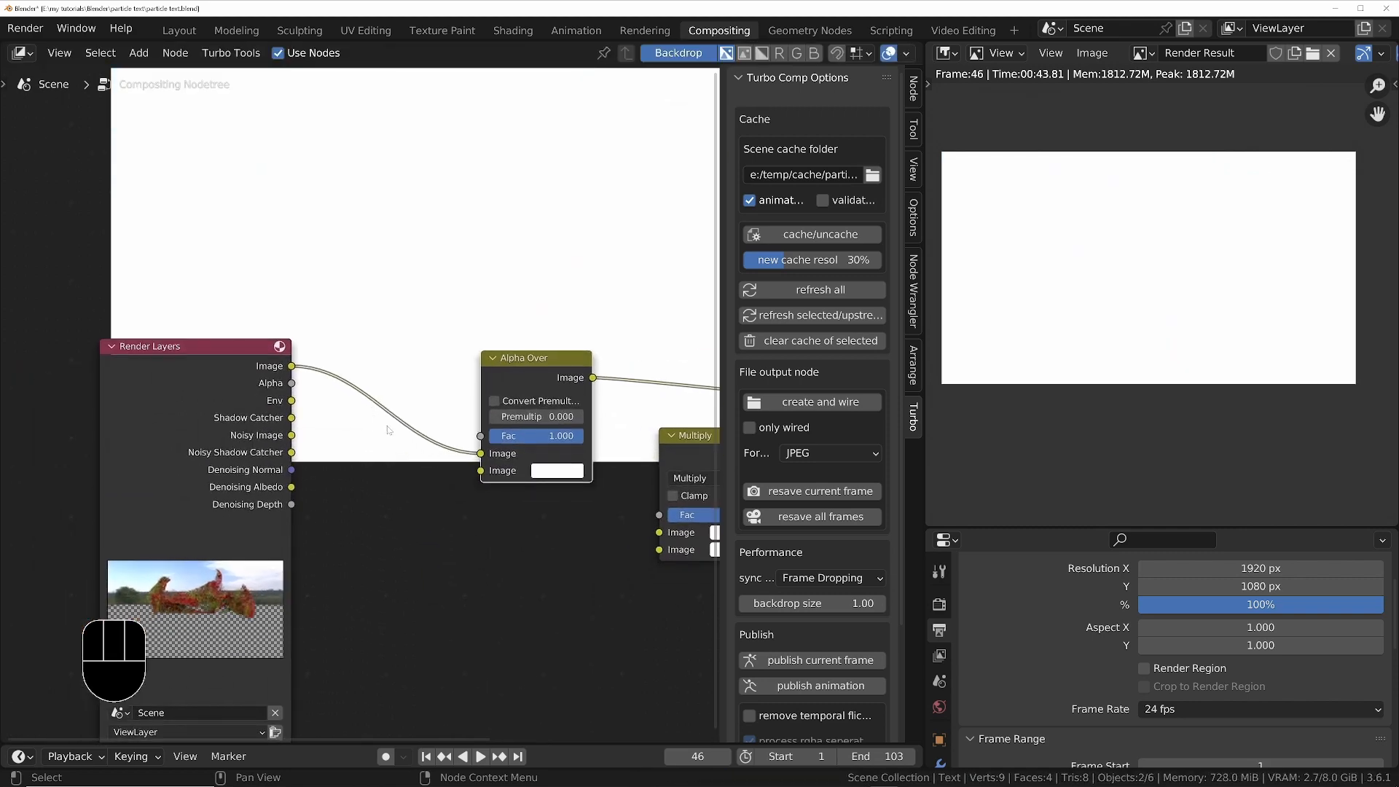
Wire the Alpha Over inputs with the Env pass as the first image and the render Image as the second
drag(480, 454, 481, 470)
middle_drag(505, 285, 517, 315)
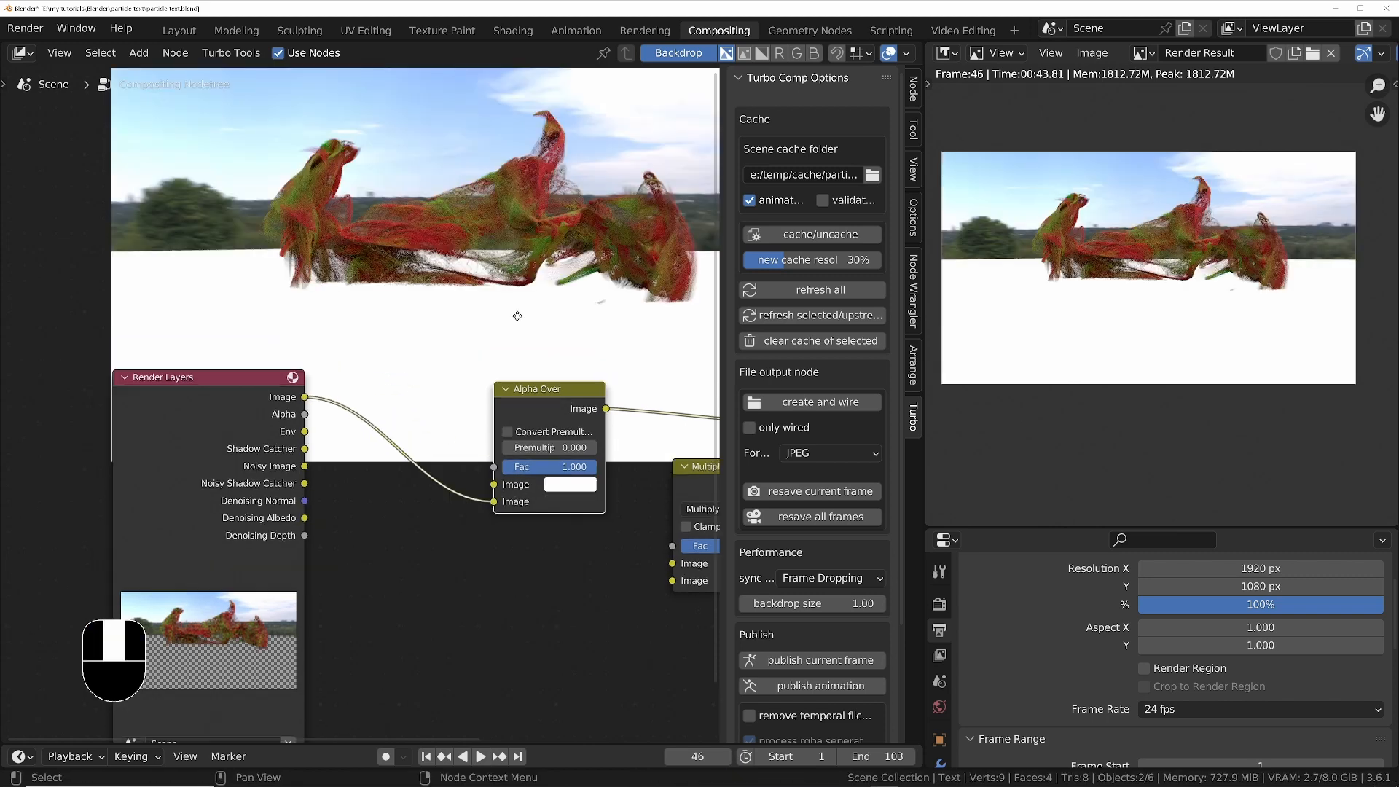
middle_drag(322, 511, 264, 530)
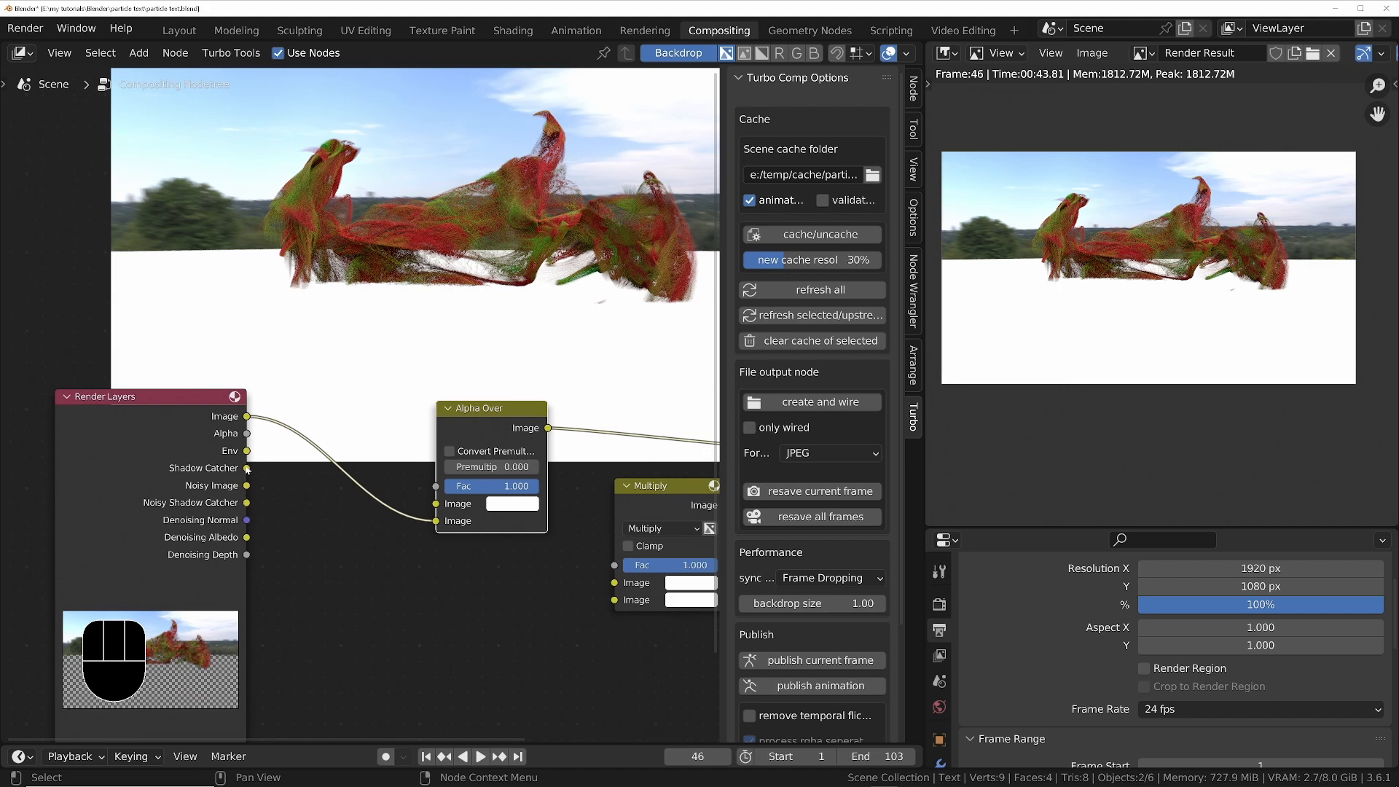
drag(247, 451, 438, 508)
key(Home)
middle_drag(541, 497, 468, 532)
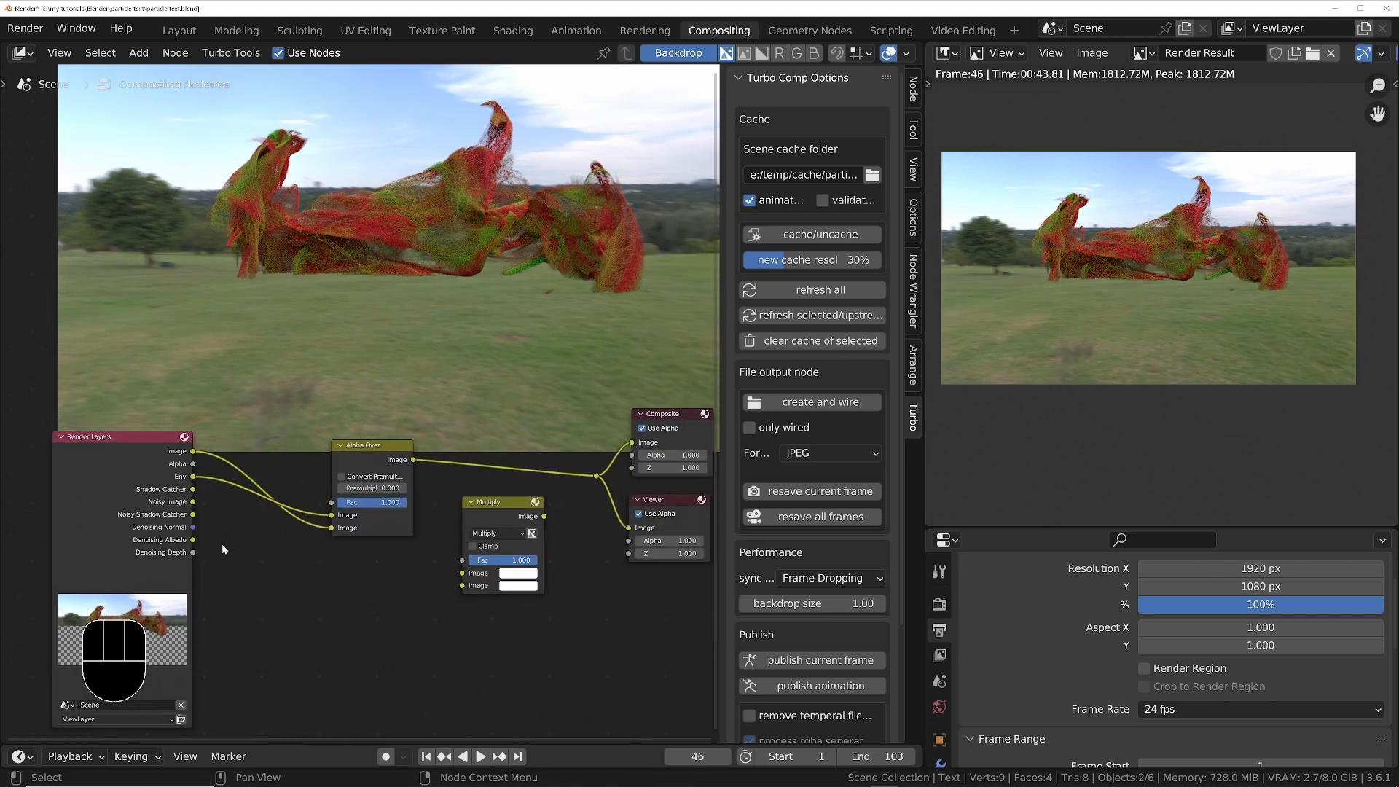
Insert the Multiply node after Alpha Over, feed Shadow Catcher into its second image input, and collapse the Alpha Over node
drag(494, 516, 498, 479)
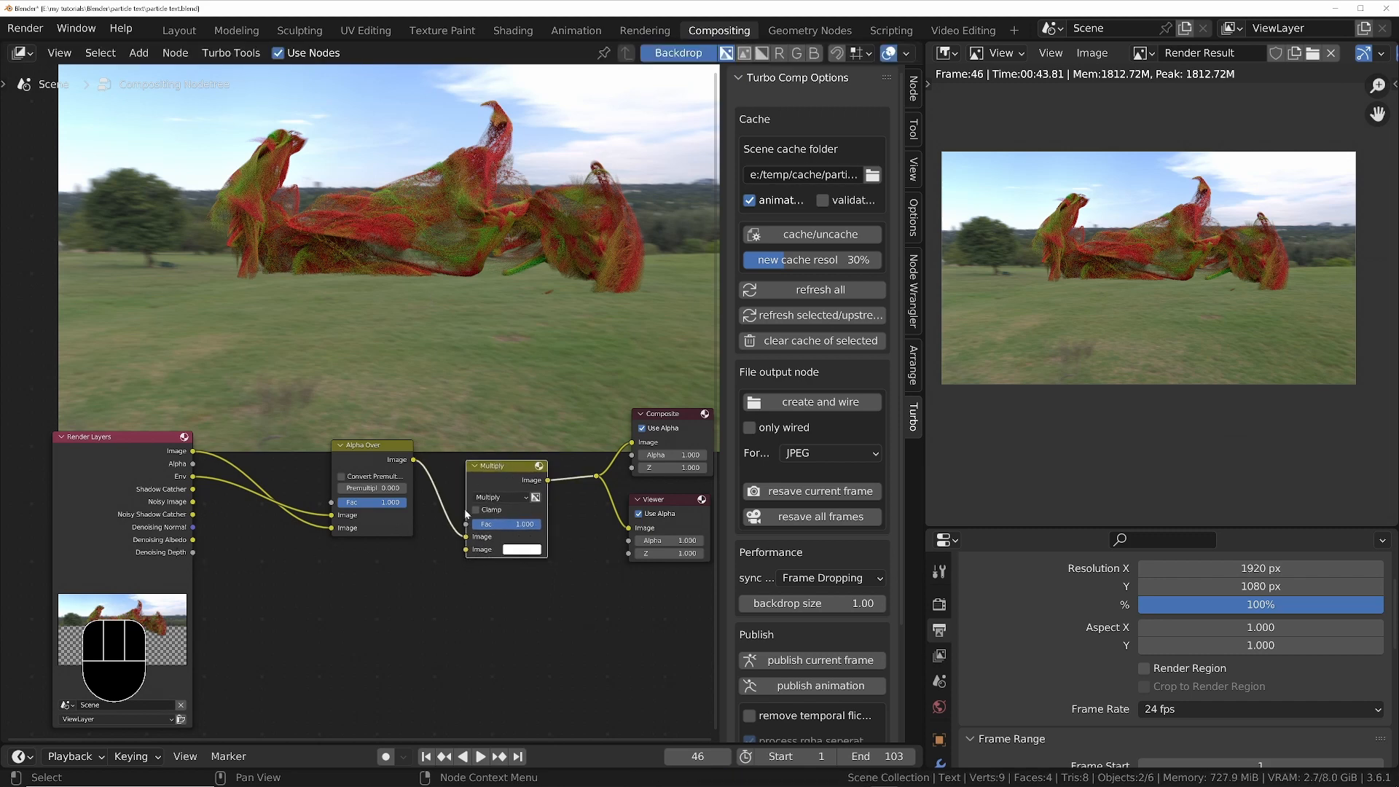
drag(192, 489, 470, 552)
drag(392, 446, 398, 427)
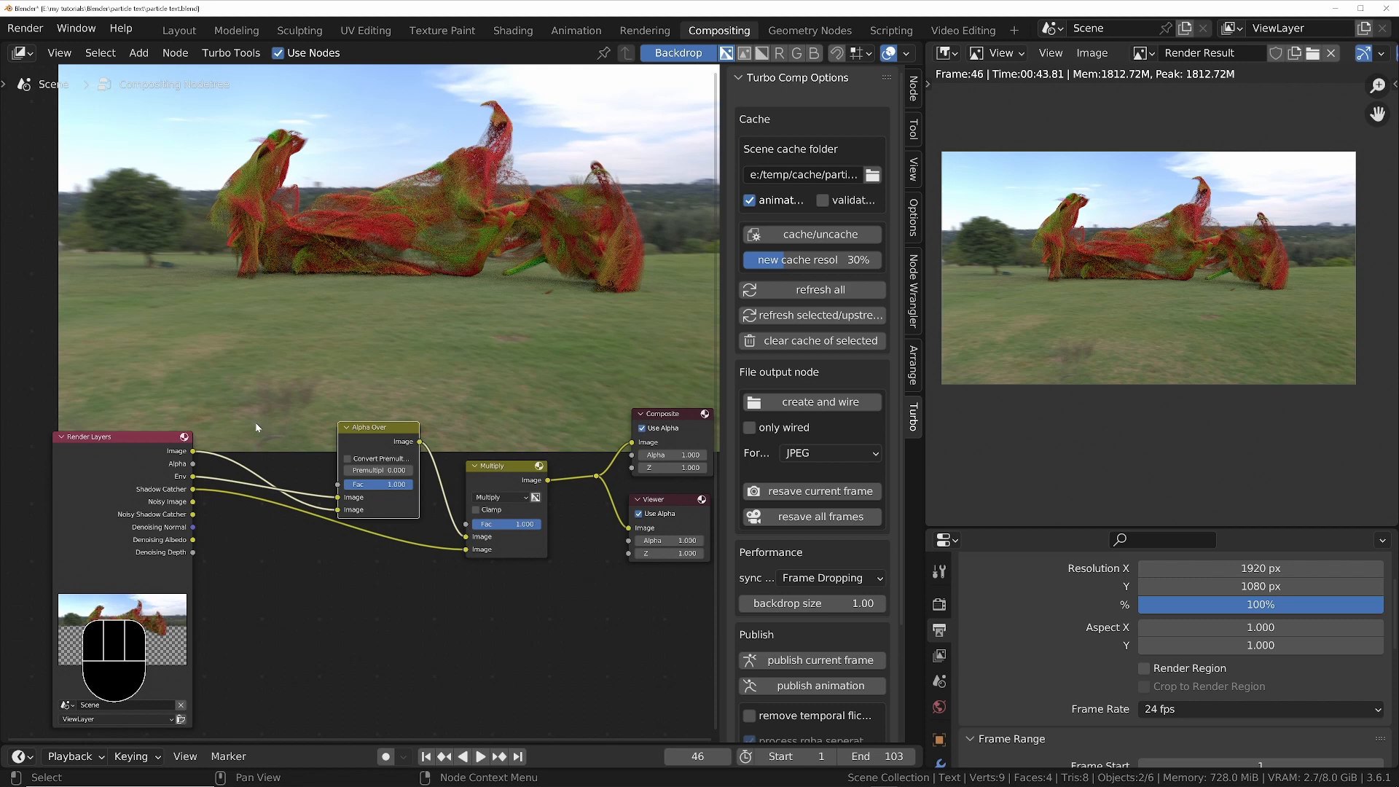
click(347, 427)
drag(355, 434, 360, 487)
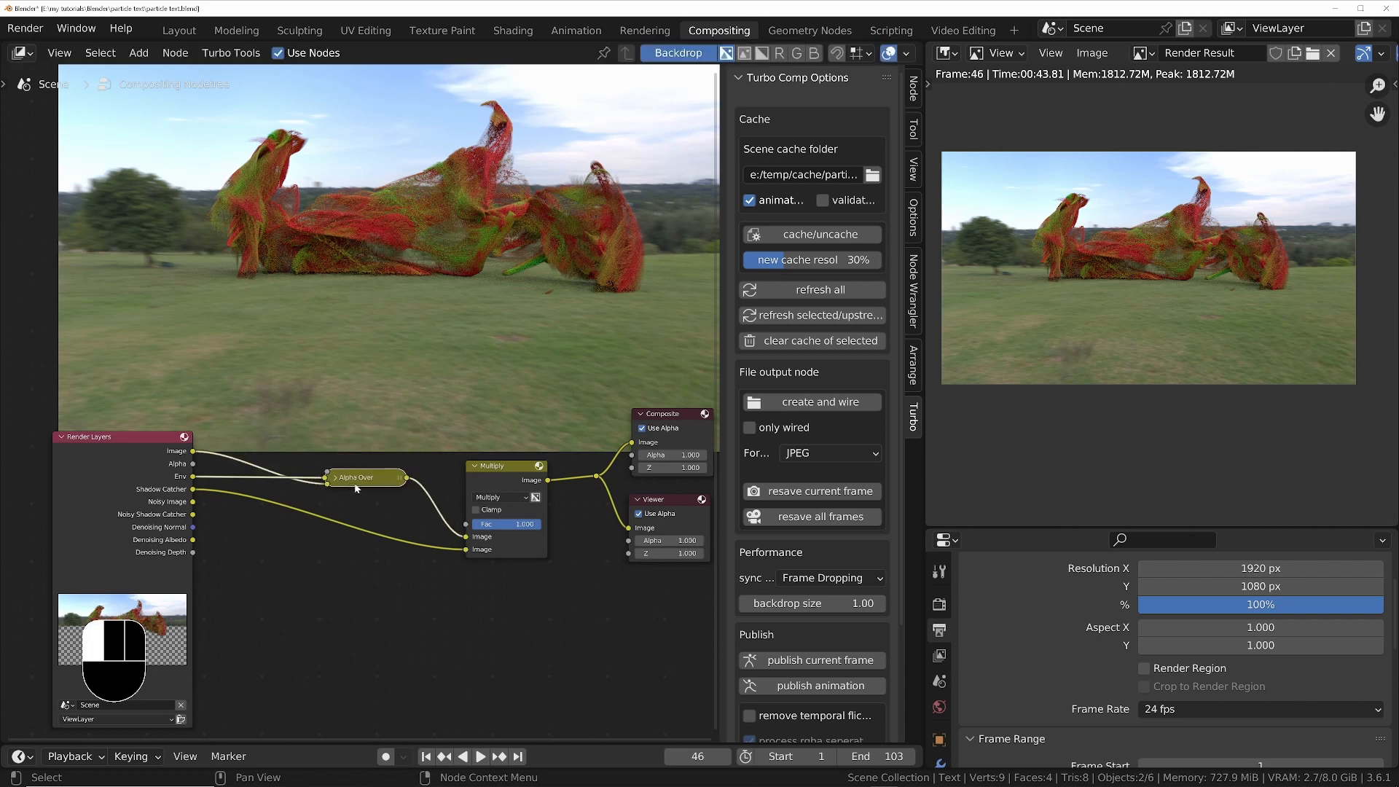
Add a Denoise node with its prefilter set to None and insert it between Shadow Catcher and Multiply
key(shift+a)
click(343, 618)
text(denoi)
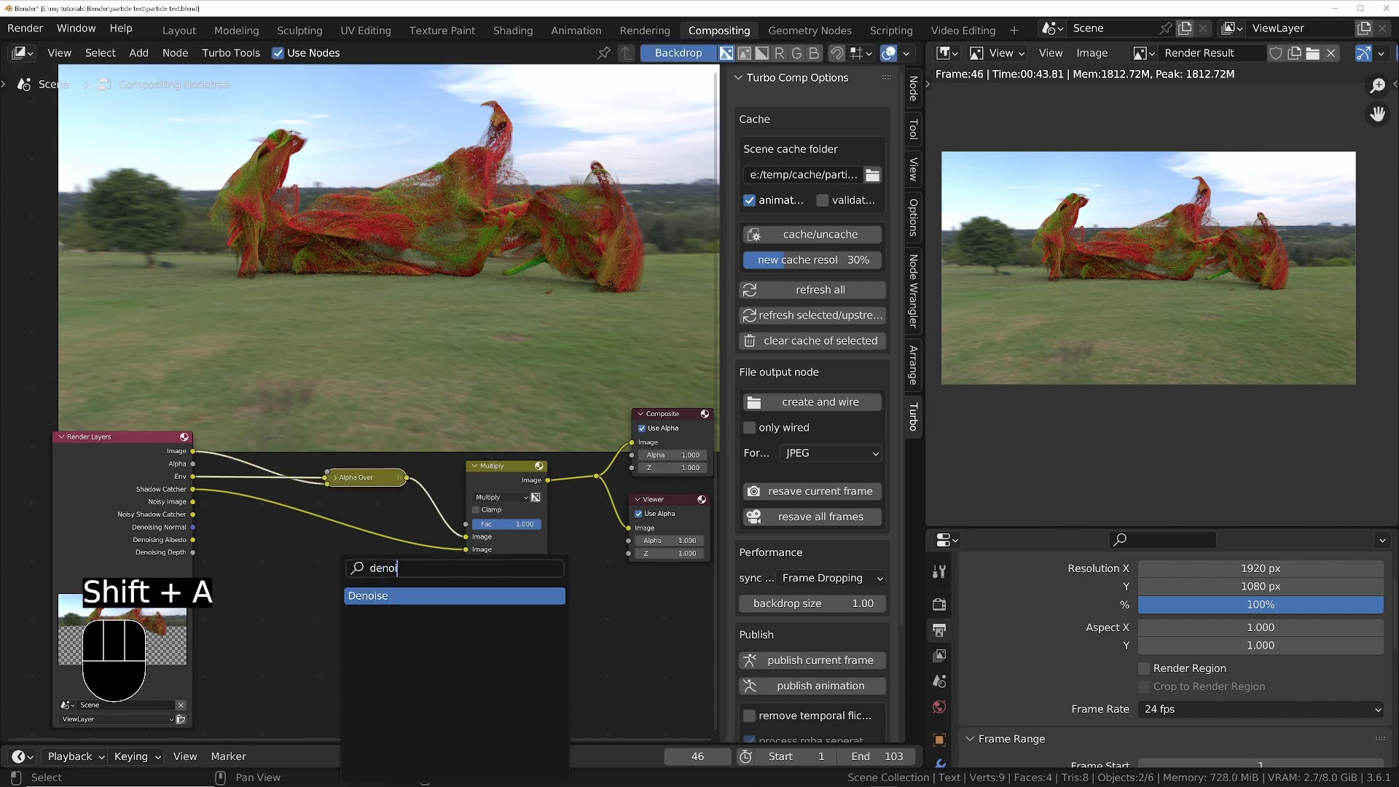
key(Return)
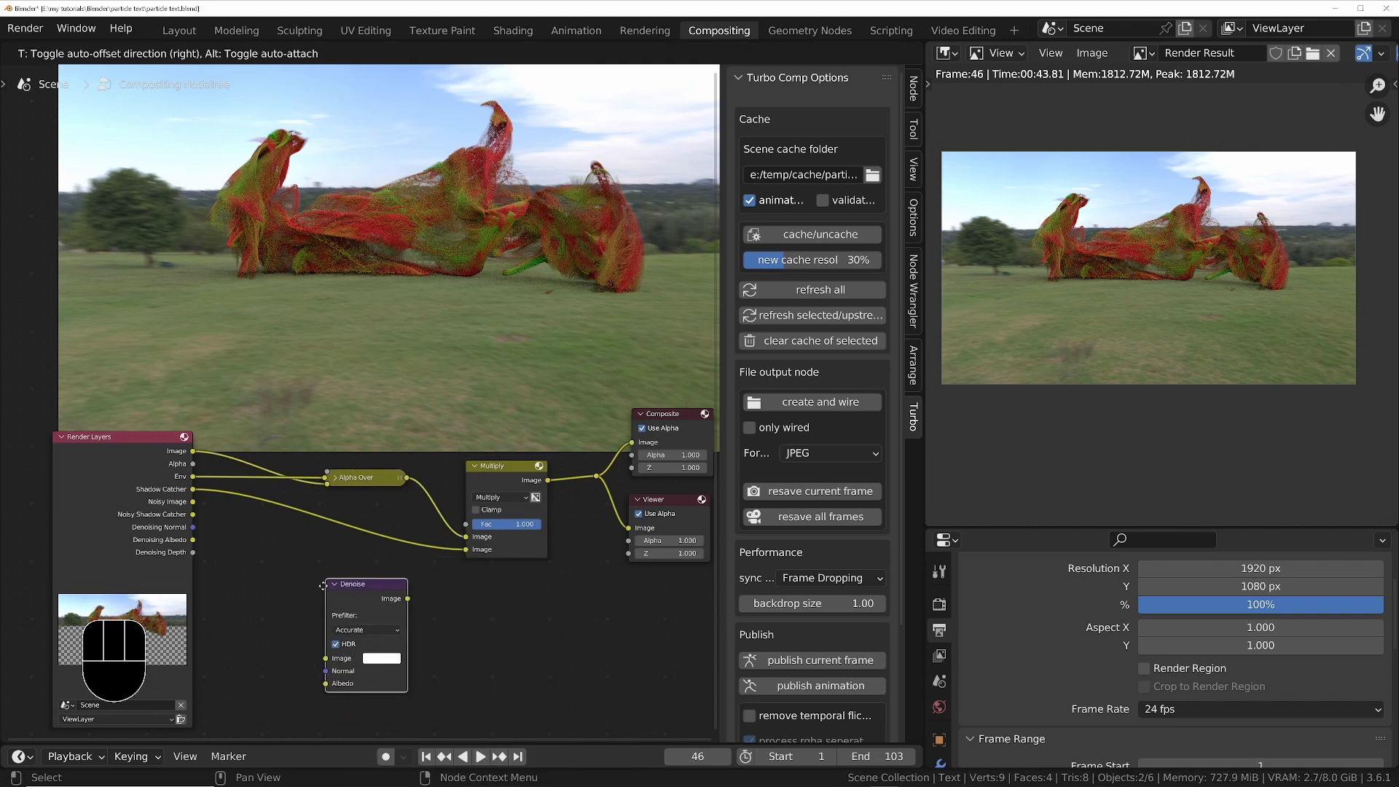
click(335, 611)
click(361, 623)
click(358, 638)
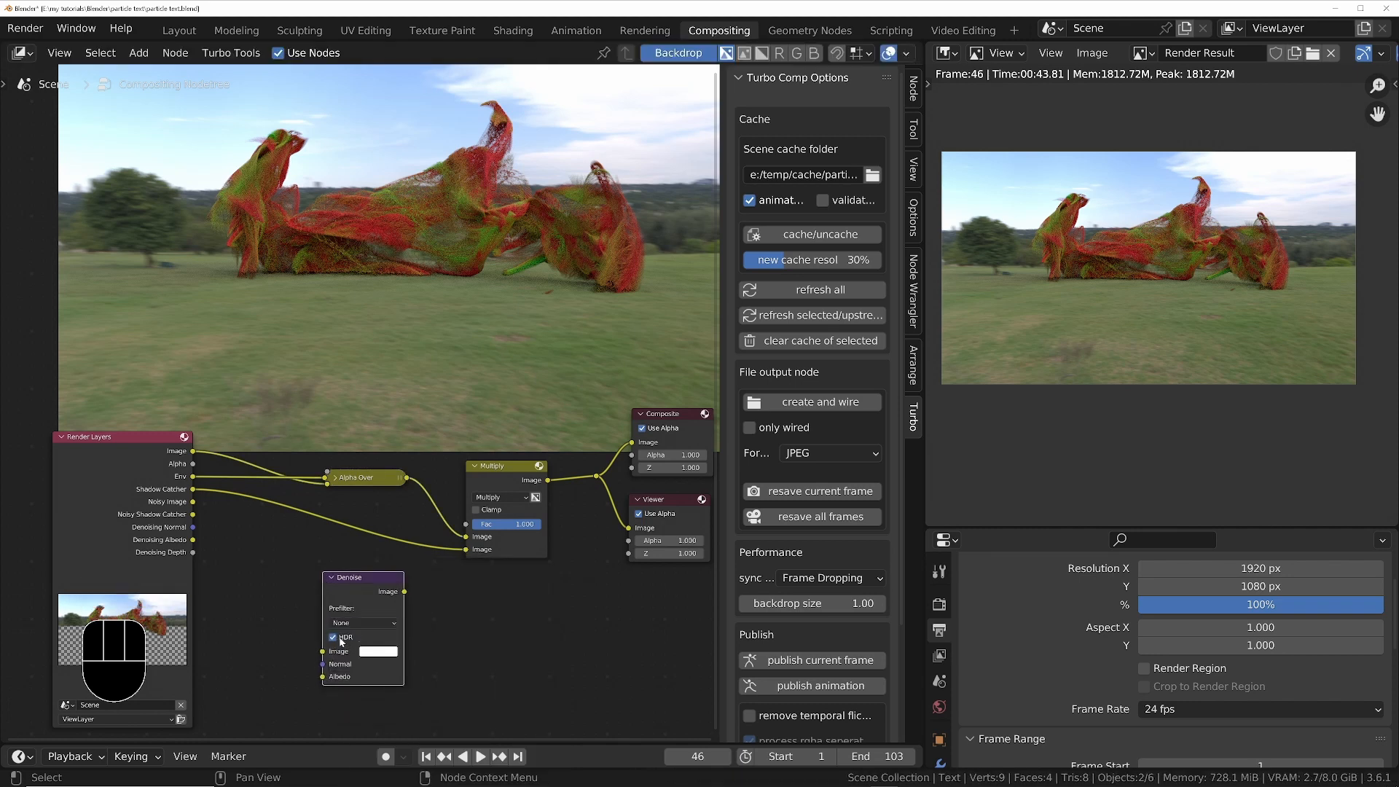
drag(354, 586, 353, 524)
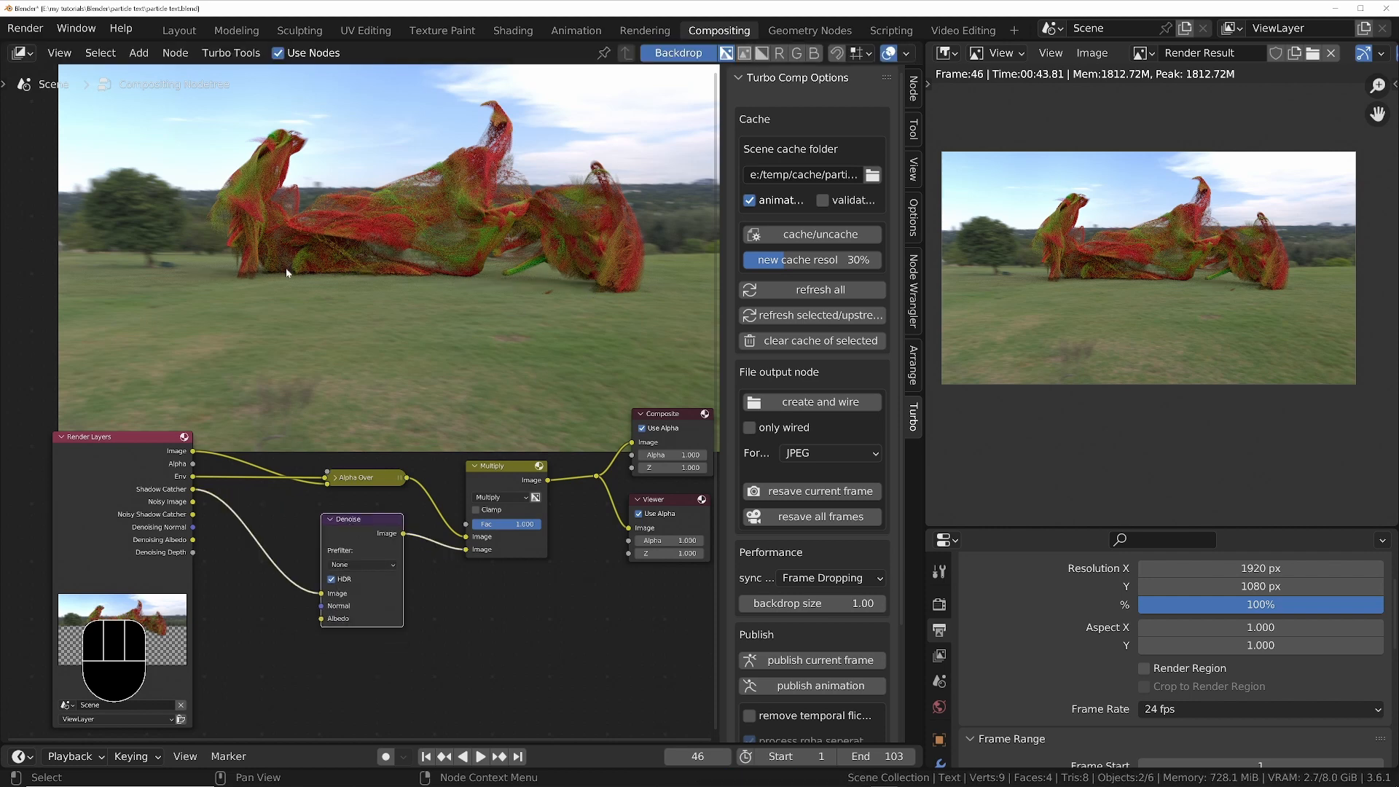
Refresh all Turbo Comp caches so the node tree is fed by the cached render layers
middle_drag(364, 538, 367, 491)
scroll(366, 491, down, 1)
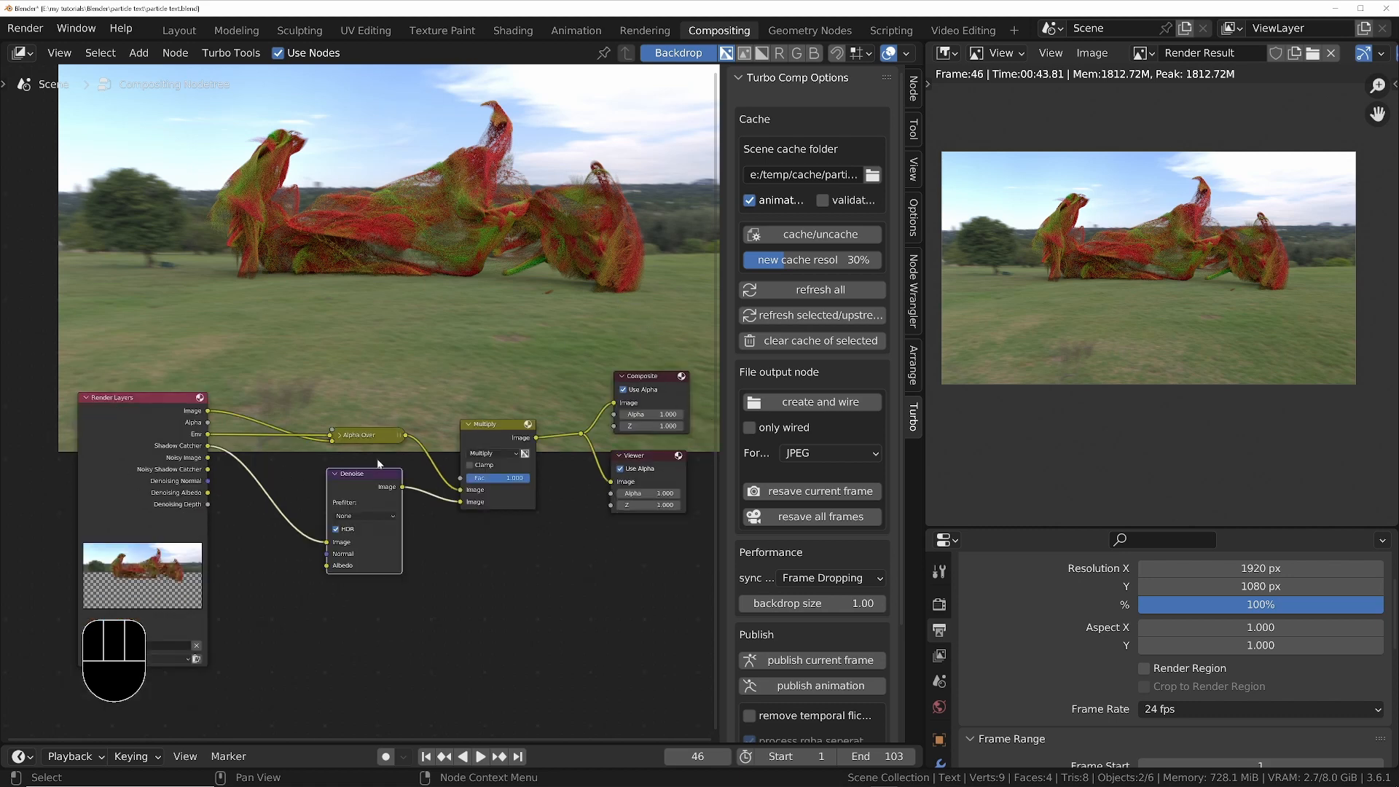
click(802, 291)
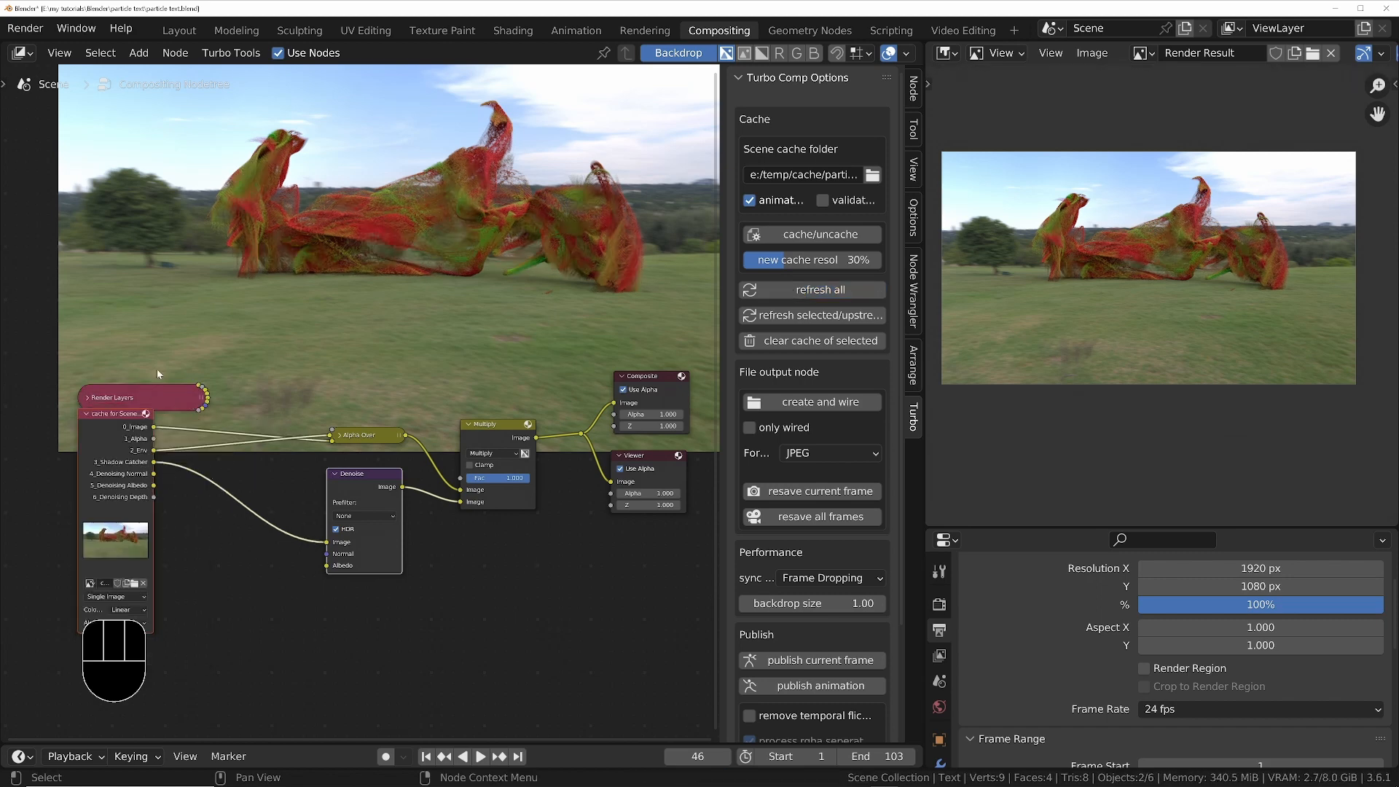
middle_drag(282, 387, 306, 400)
scroll(478, 274, up, 2)
scroll(475, 288, down, 1)
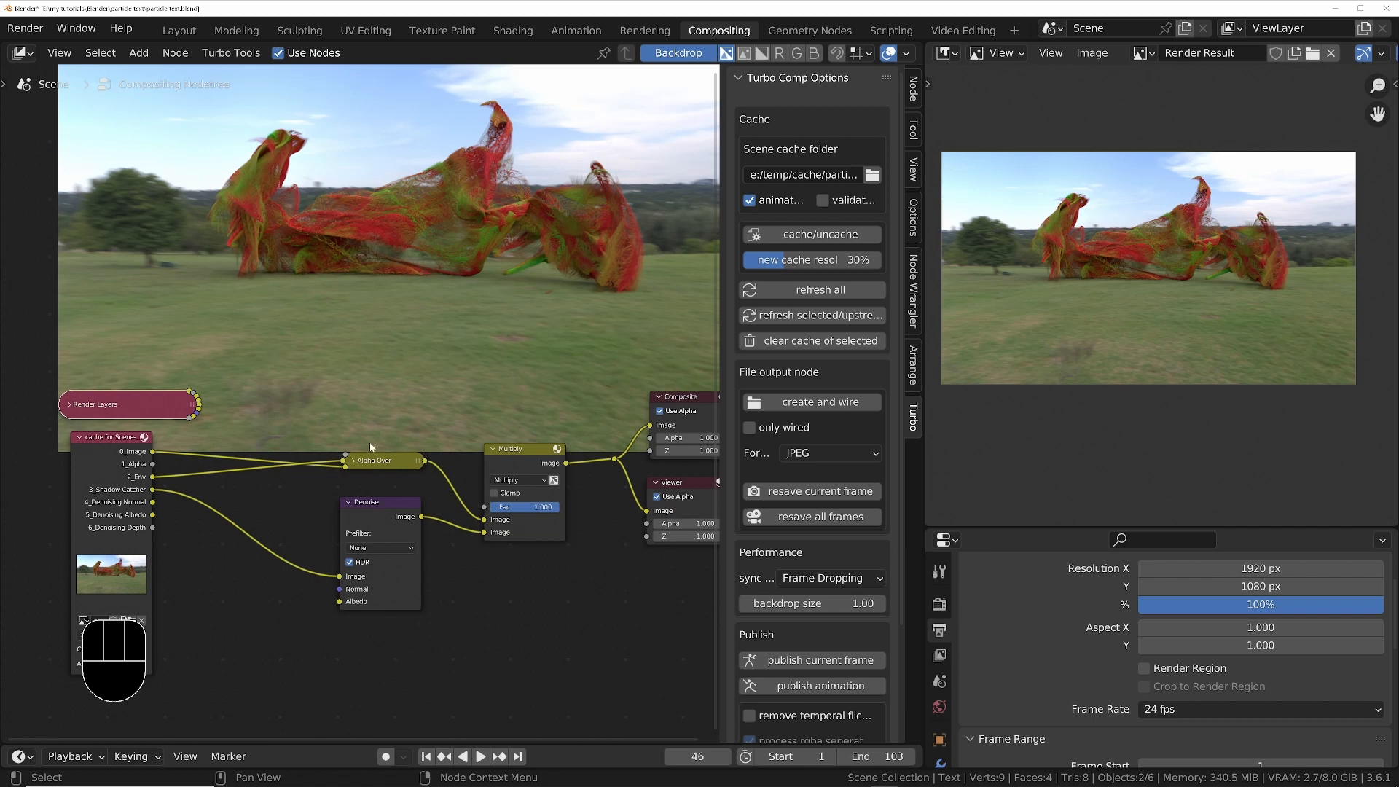
Delete the Alpha Over node, connect the cached 0_Image output to Multiply's first image input, and reposition the Denoise node
scroll(354, 464, up, 4)
drag(396, 460, 362, 452)
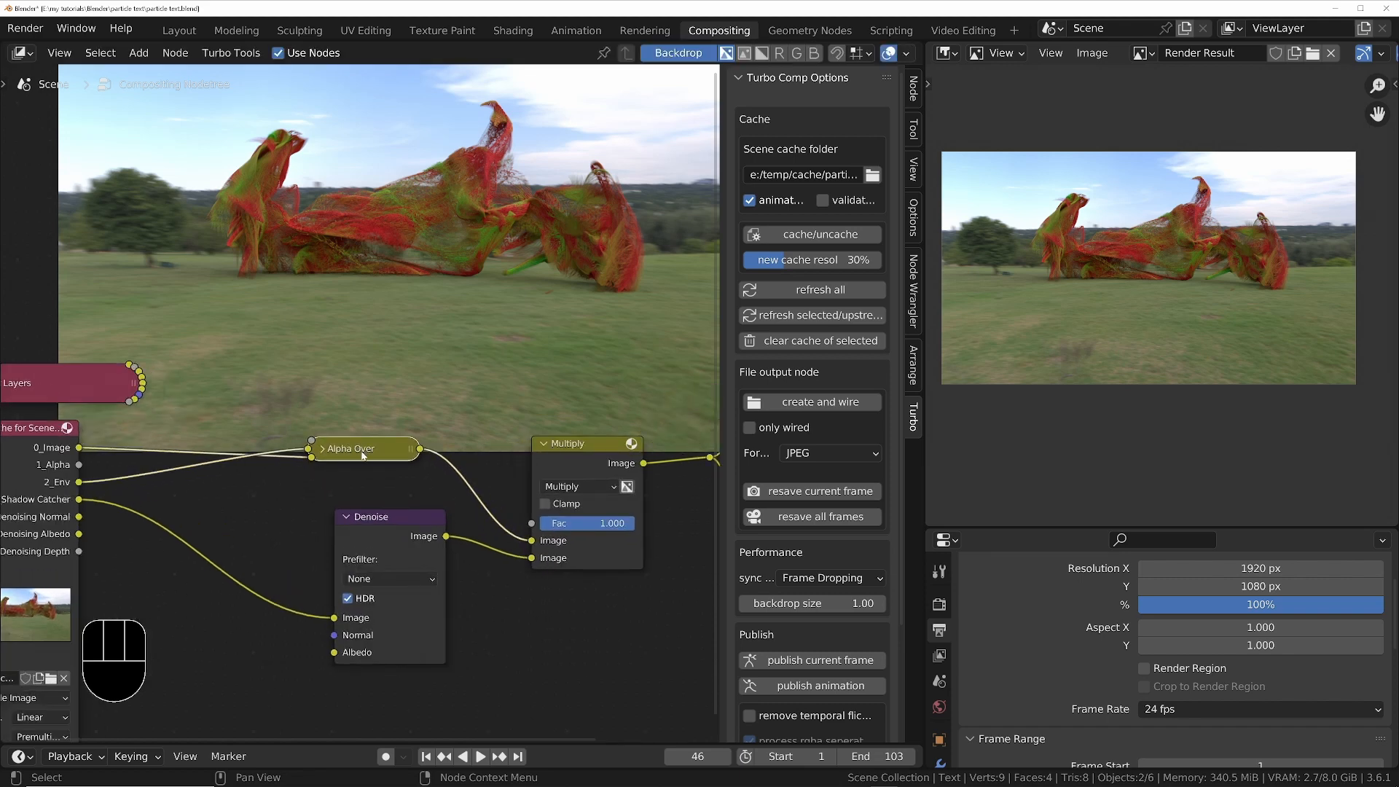
key(x)
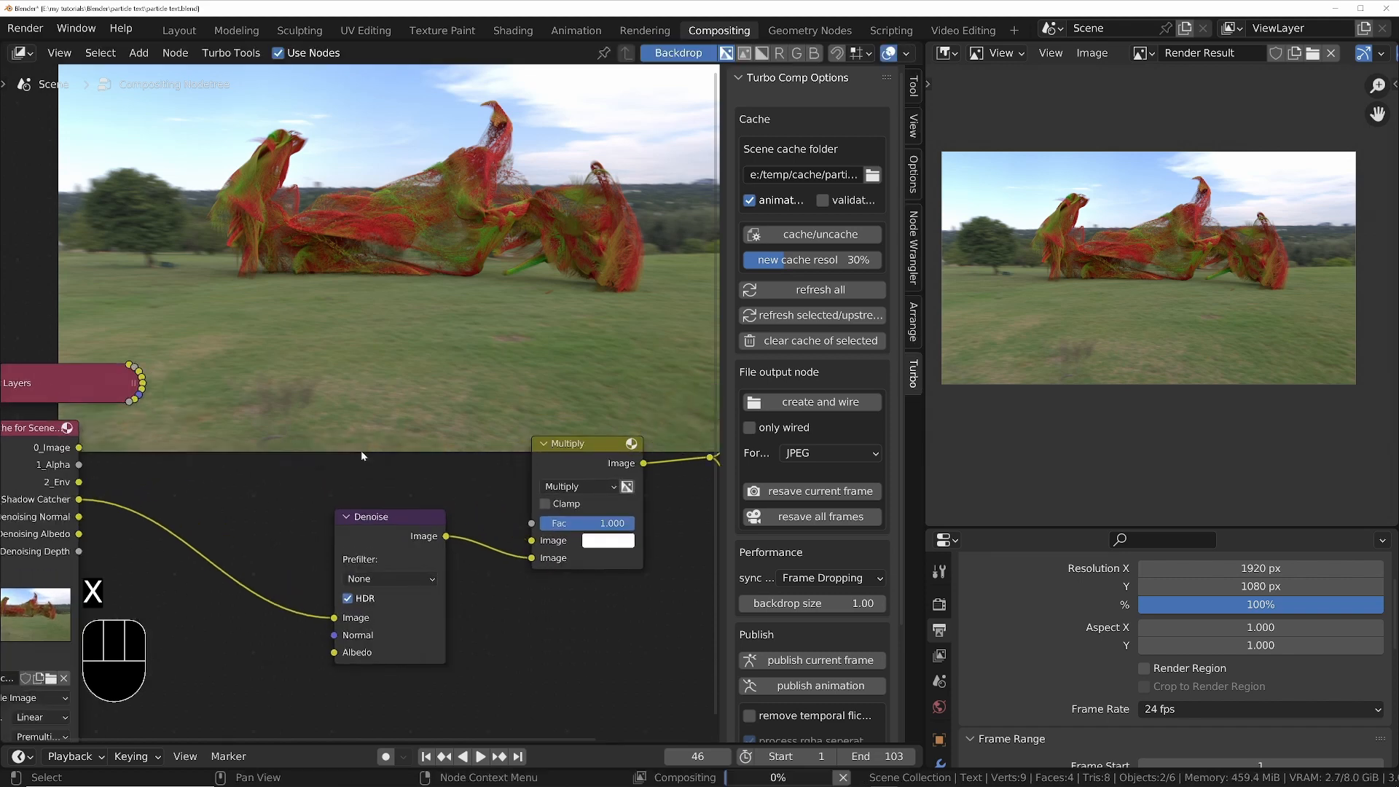
drag(78, 448, 541, 542)
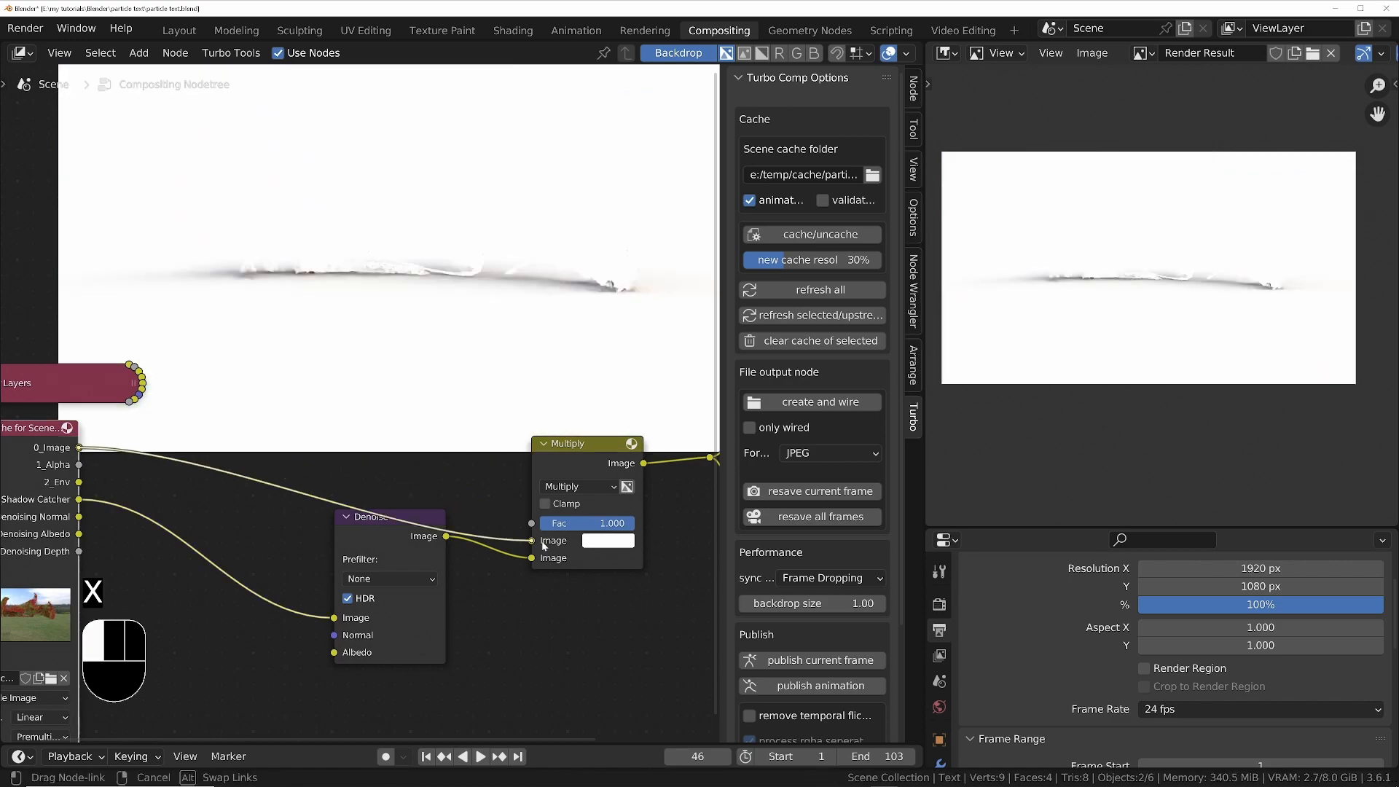
drag(398, 525, 365, 574)
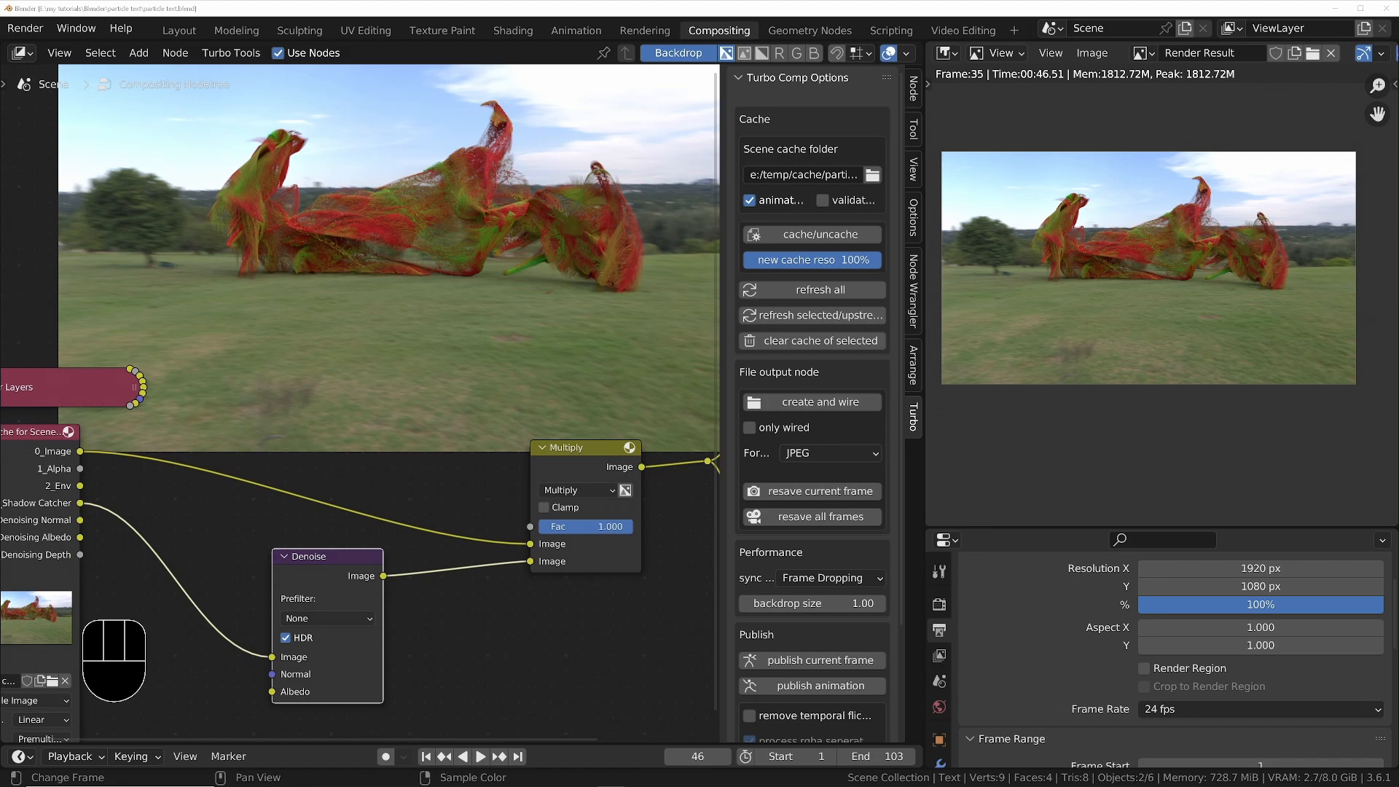
Move the Composite and Viewer nodes away from the Multiply node to make room for more nodes
scroll(288, 521, down, 4)
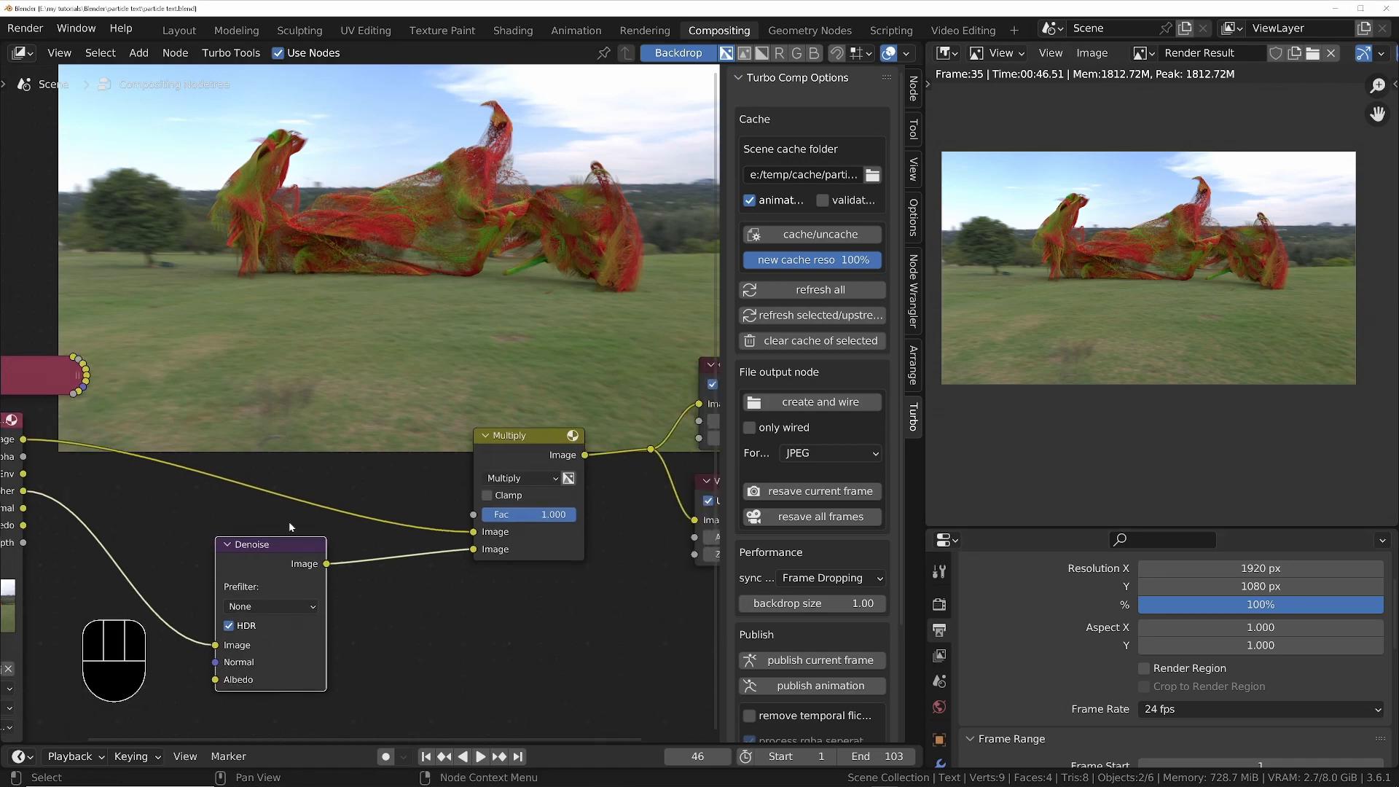
drag(410, 400, 535, 553)
key(g)
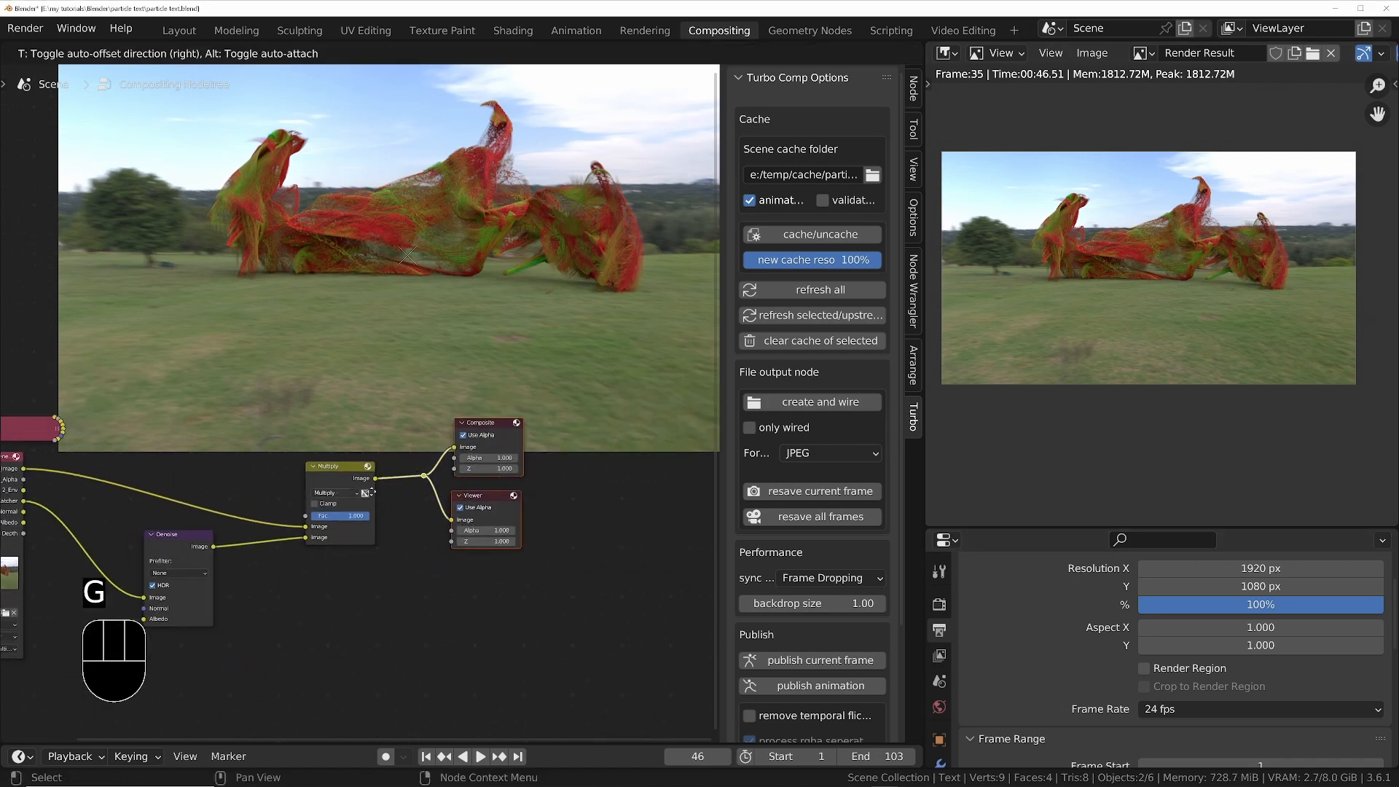
click(560, 488)
shift+middle_drag(559, 488, 498, 591)
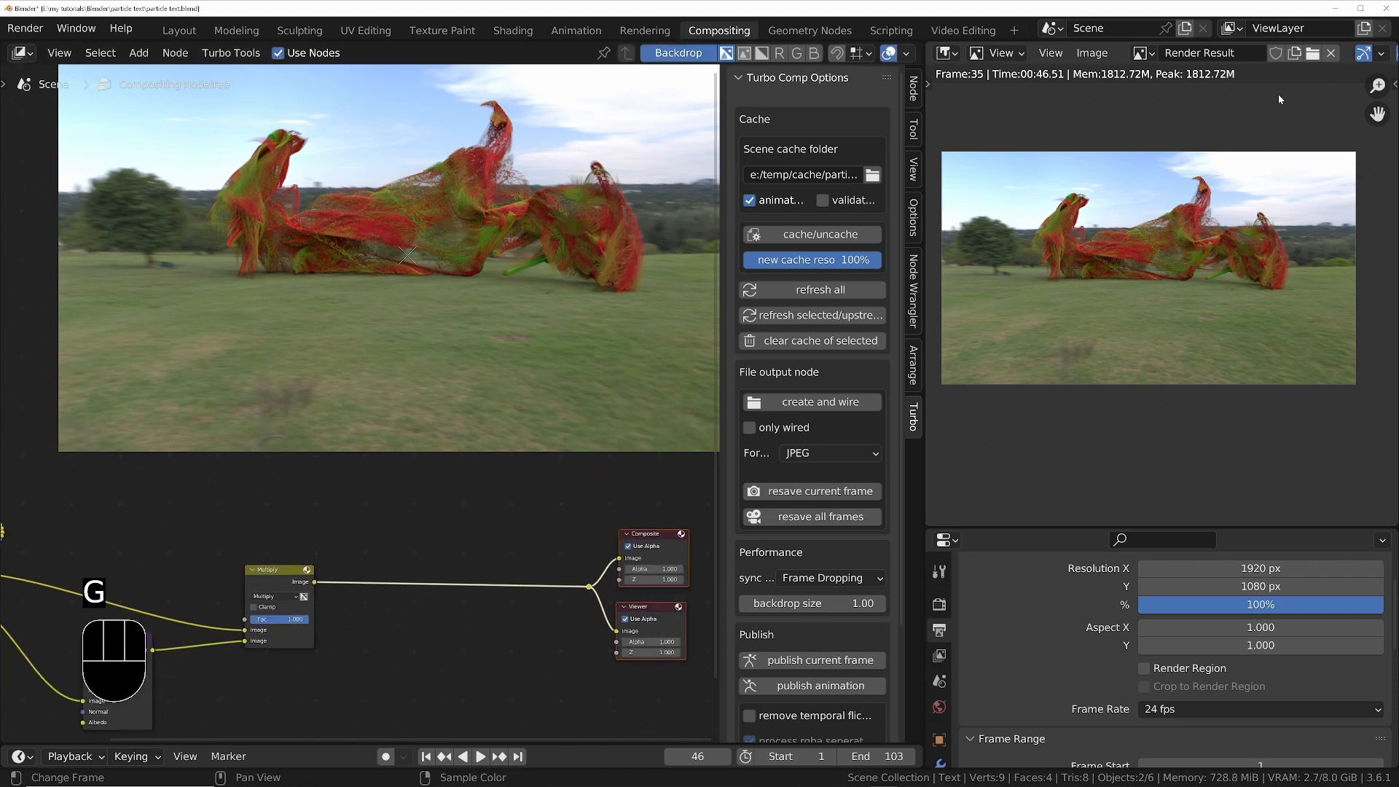
Show the scopes in the Image Editor, enlarge the waveform, set it to Parade, and widen the sidebar
key(n)
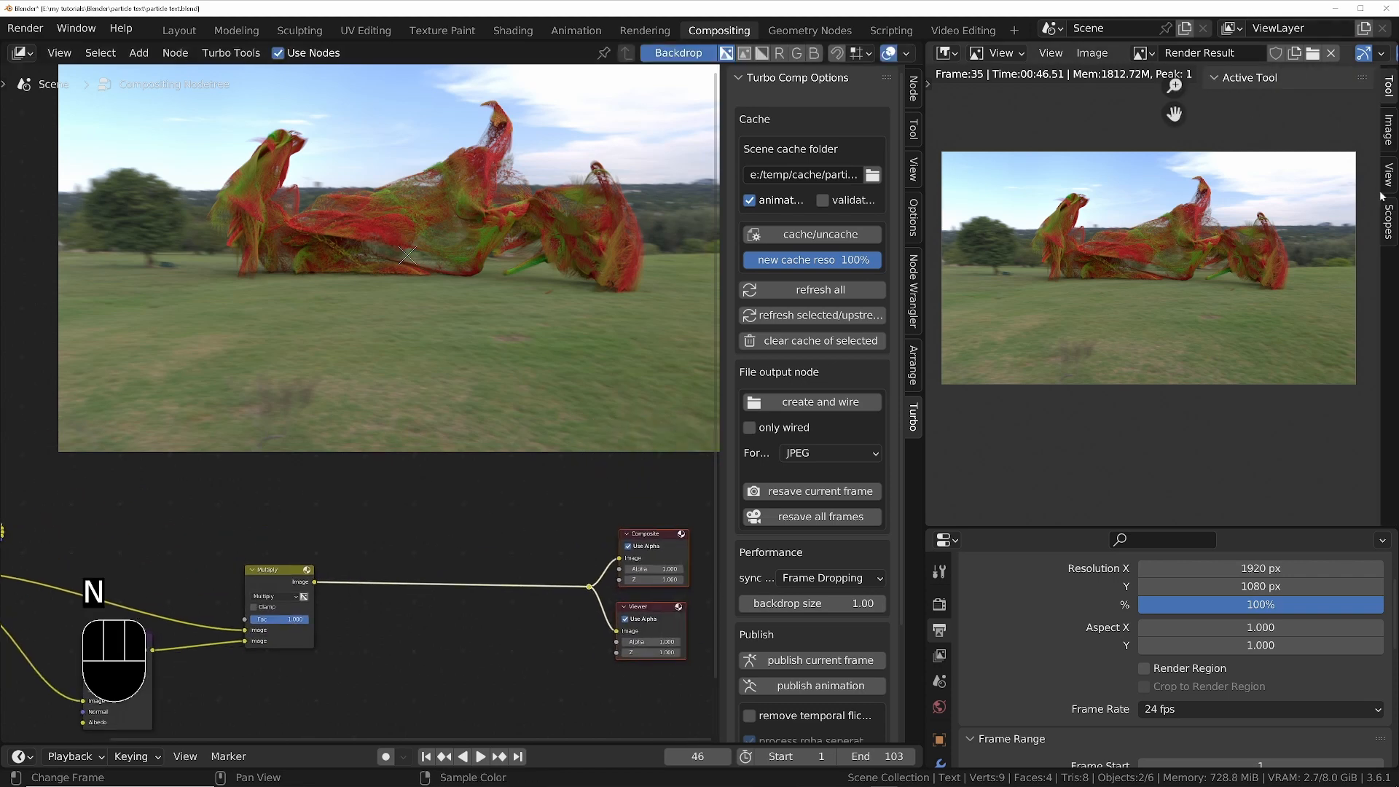
click(1386, 215)
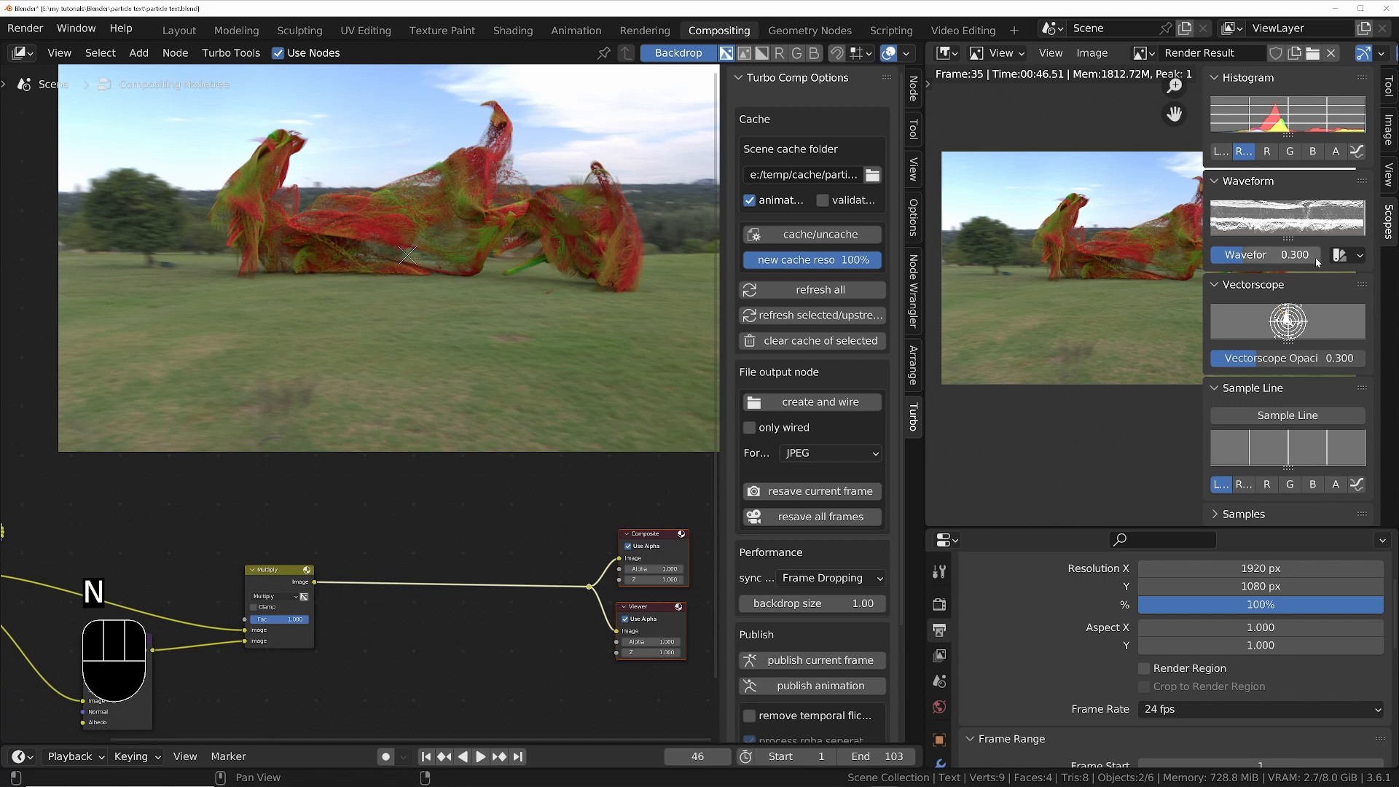
drag(1288, 238, 1288, 414)
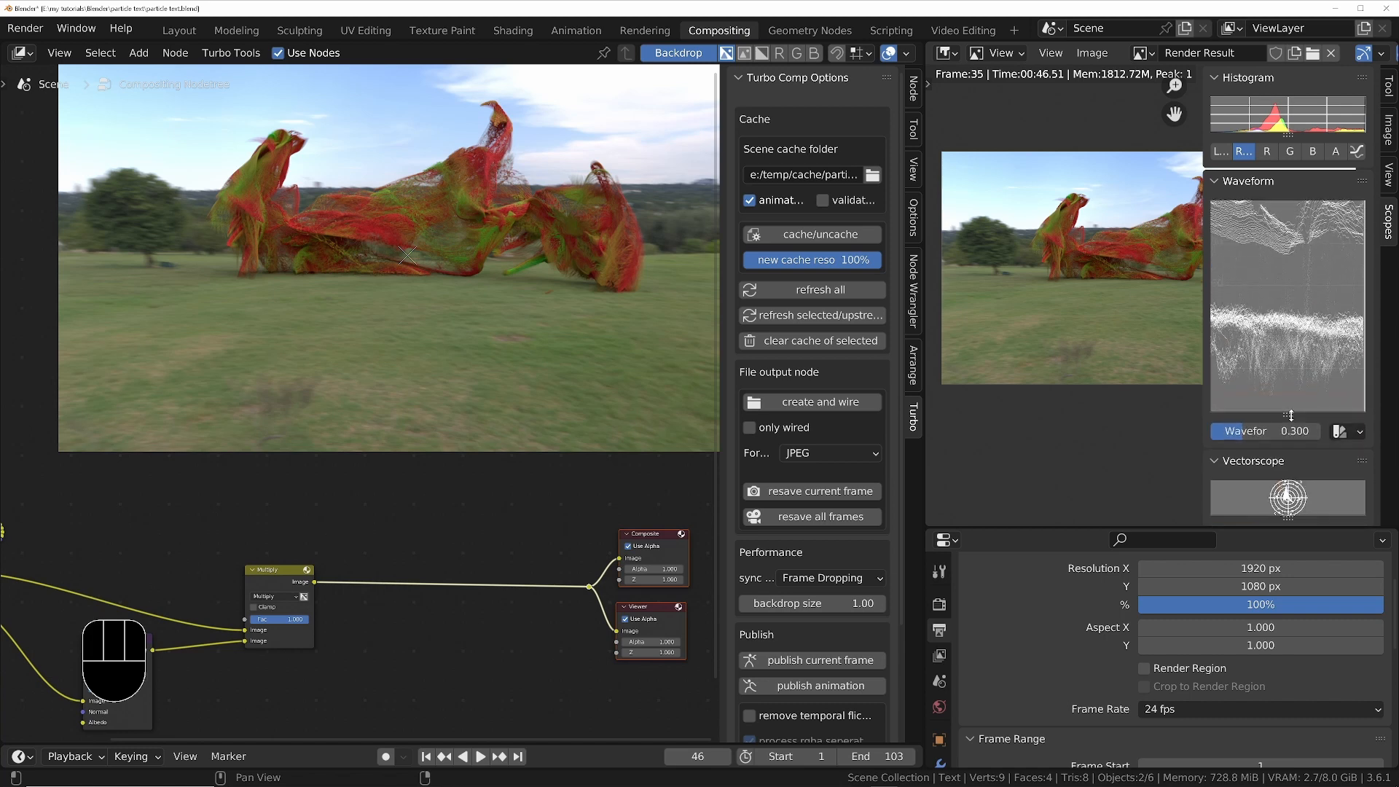
click(1352, 436)
click(1258, 475)
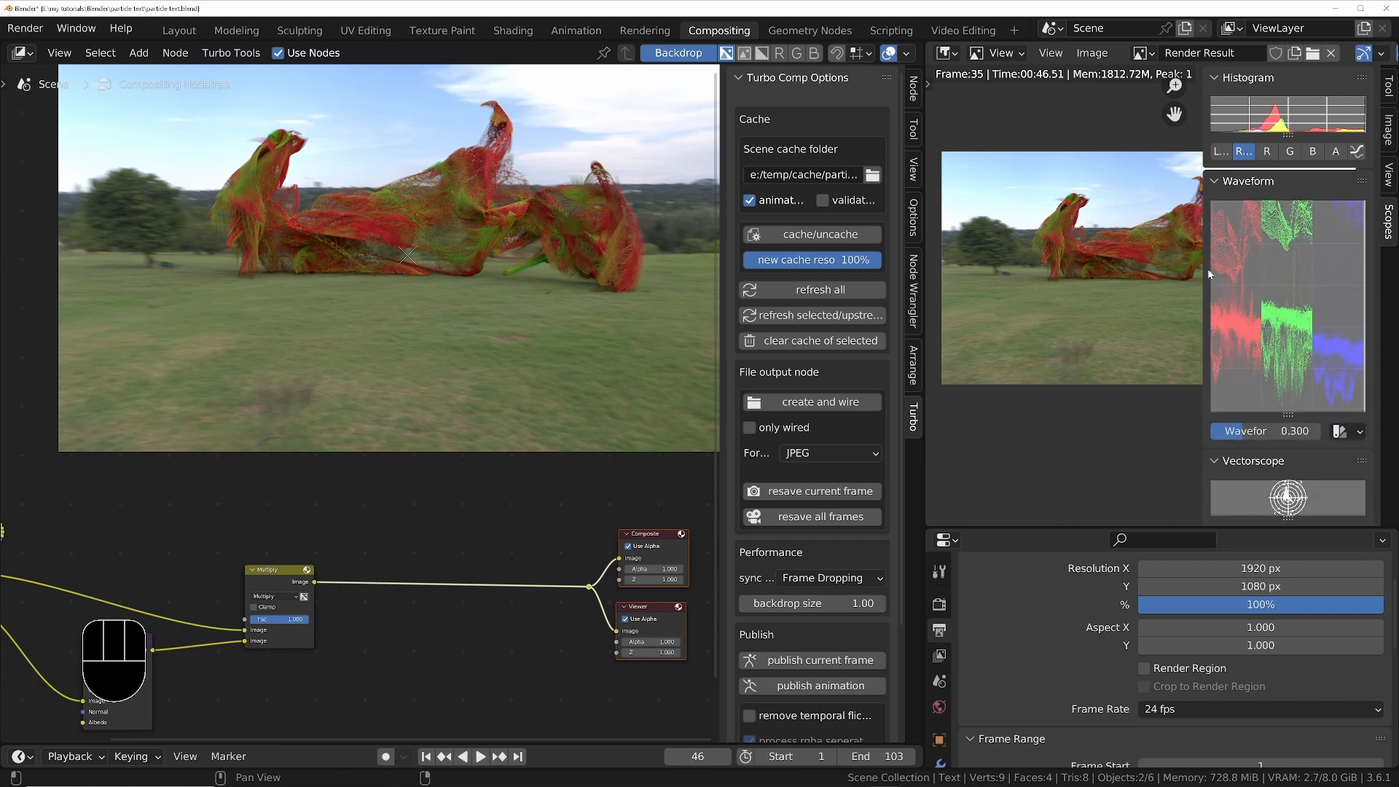
drag(1209, 274, 944, 274)
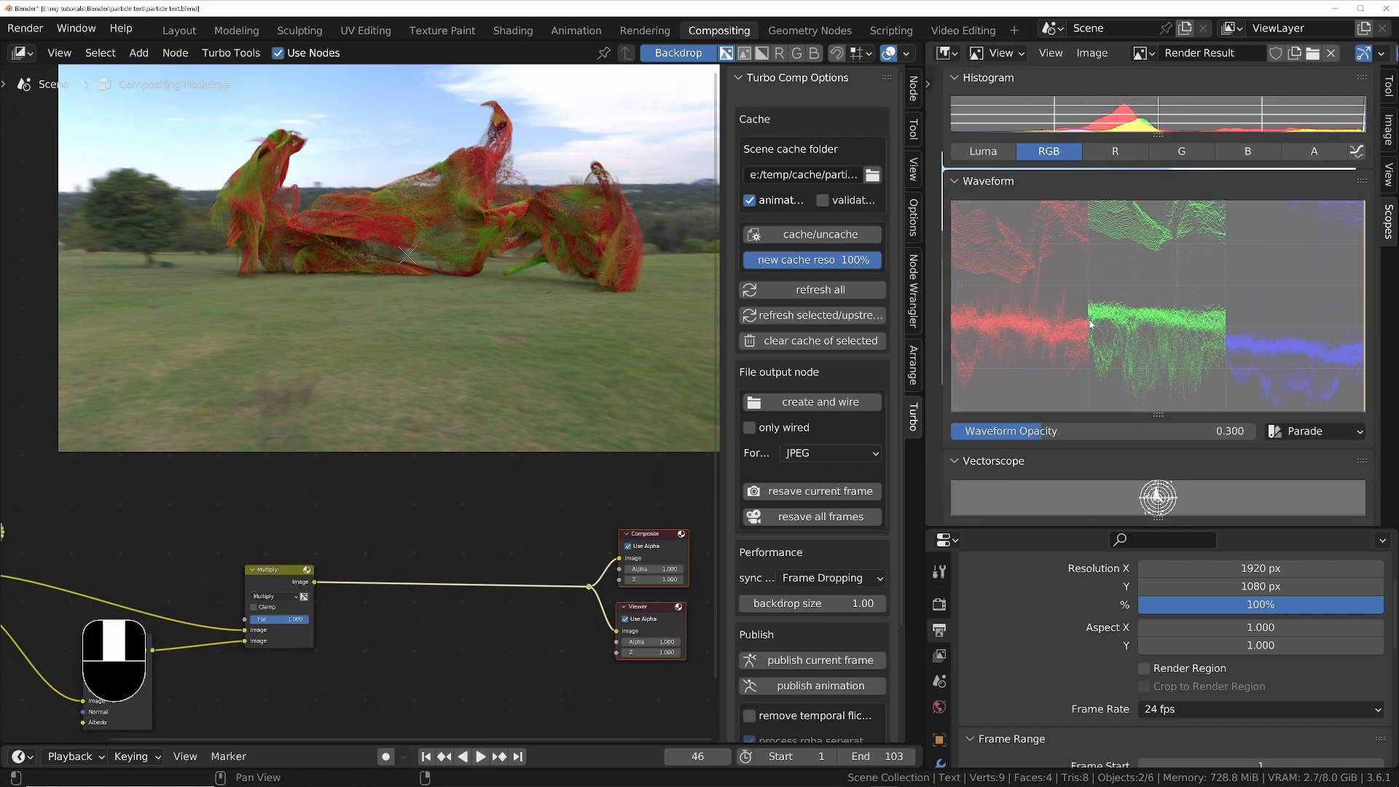
Enlarge the waveform scope and the Image Editor area, and raise the waveform opacity to 0.682
drag(1158, 414, 1159, 518)
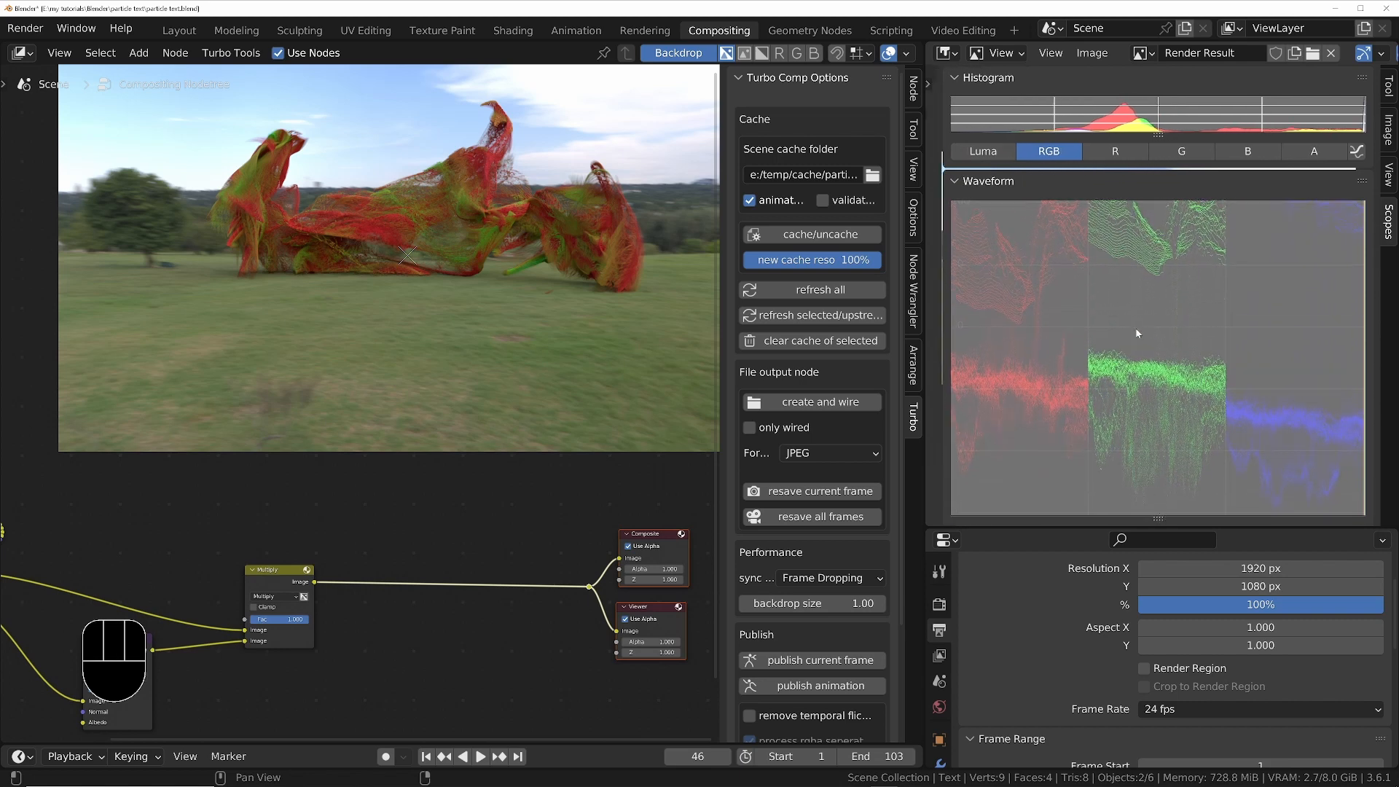
drag(1137, 331, 1144, 403)
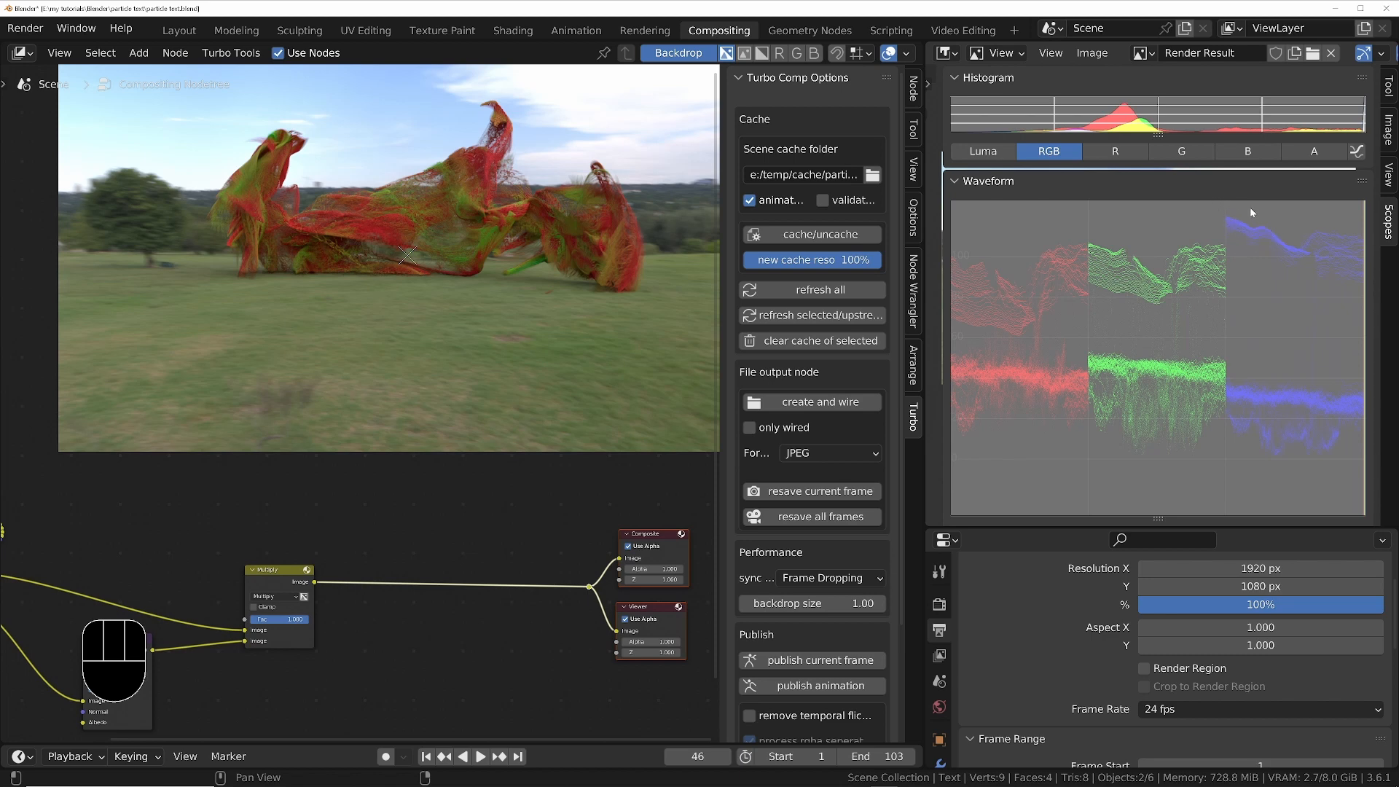
mouse_move(624, 269)
alt+middle_down()
mouse_move(585, 305)
mouse_move(584, 291)
alt+middle_up()
drag(1158, 519, 1167, 629)
drag(1164, 526, 1163, 660)
drag(1156, 375, 1155, 395)
drag(1026, 585, 1142, 584)
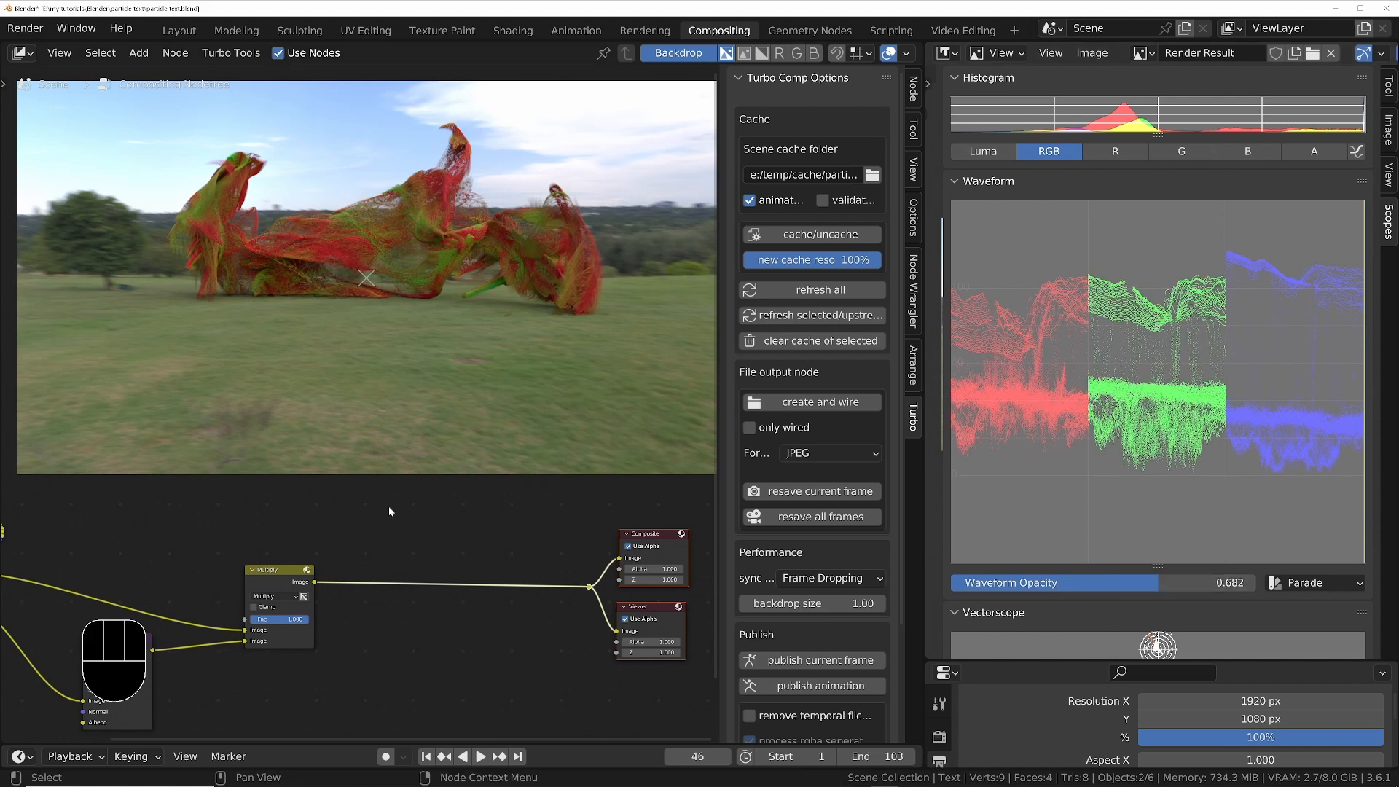
Add an RGB Curves node on the link between the Multiply node and the output nodes
middle_drag(438, 704, 444, 651)
key(shift+a)
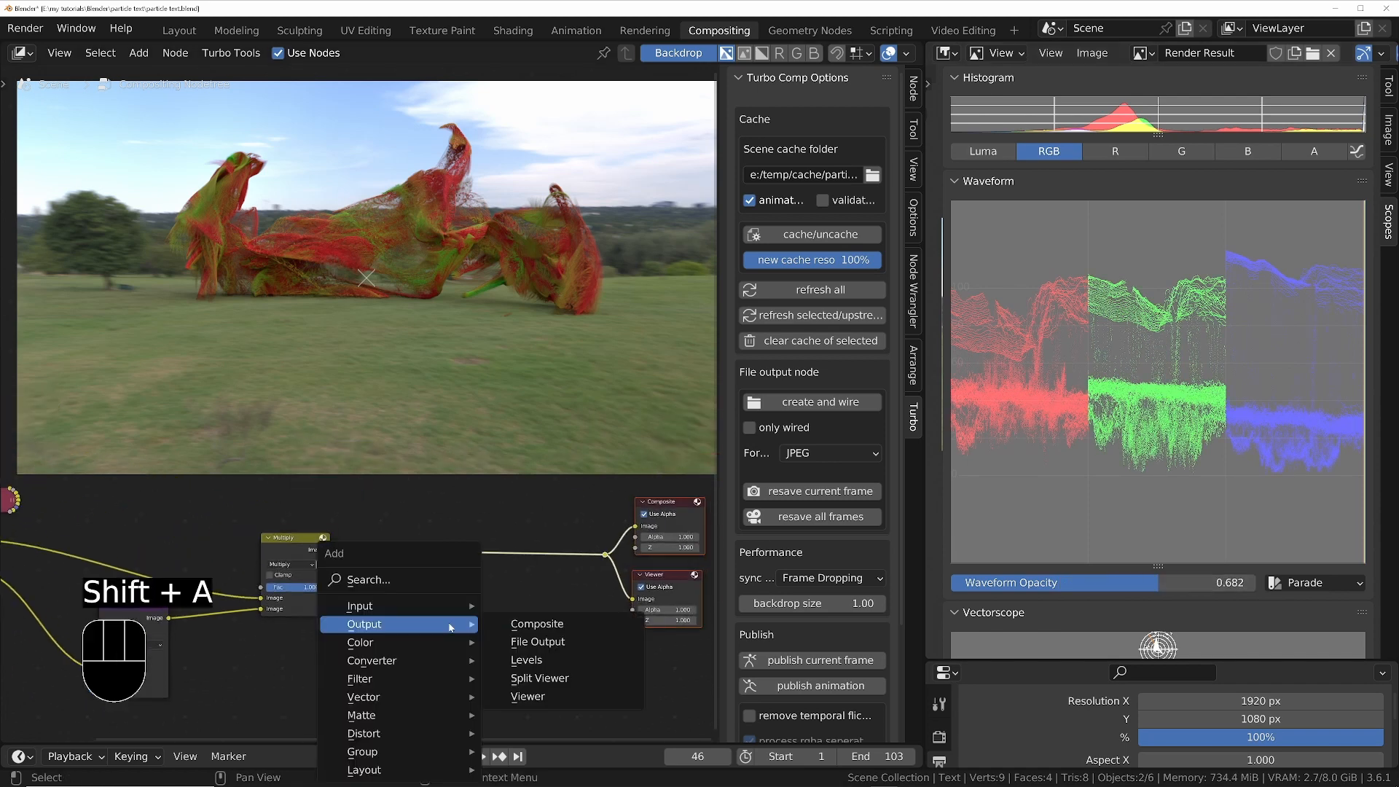
click(438, 577)
text(rgb)
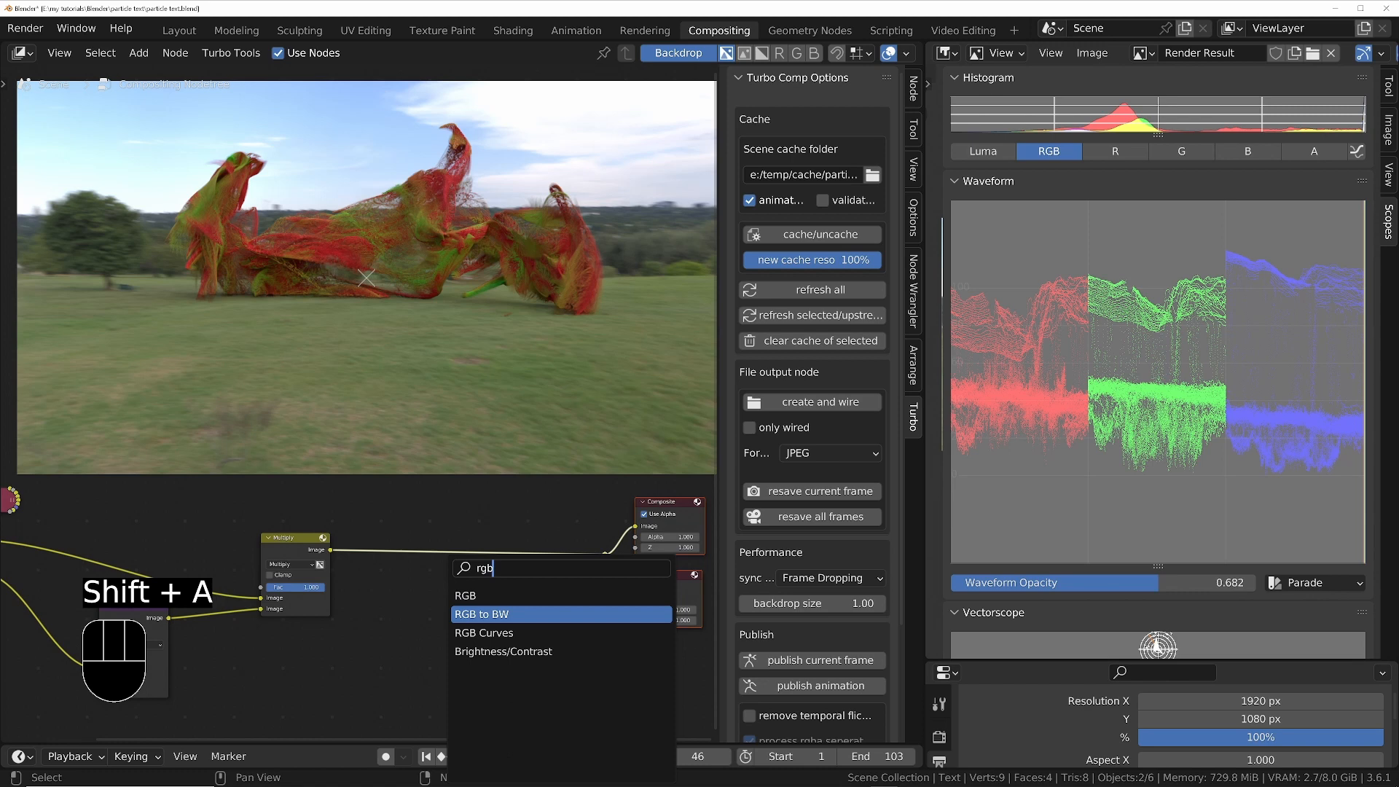
key(Down)
key(Return)
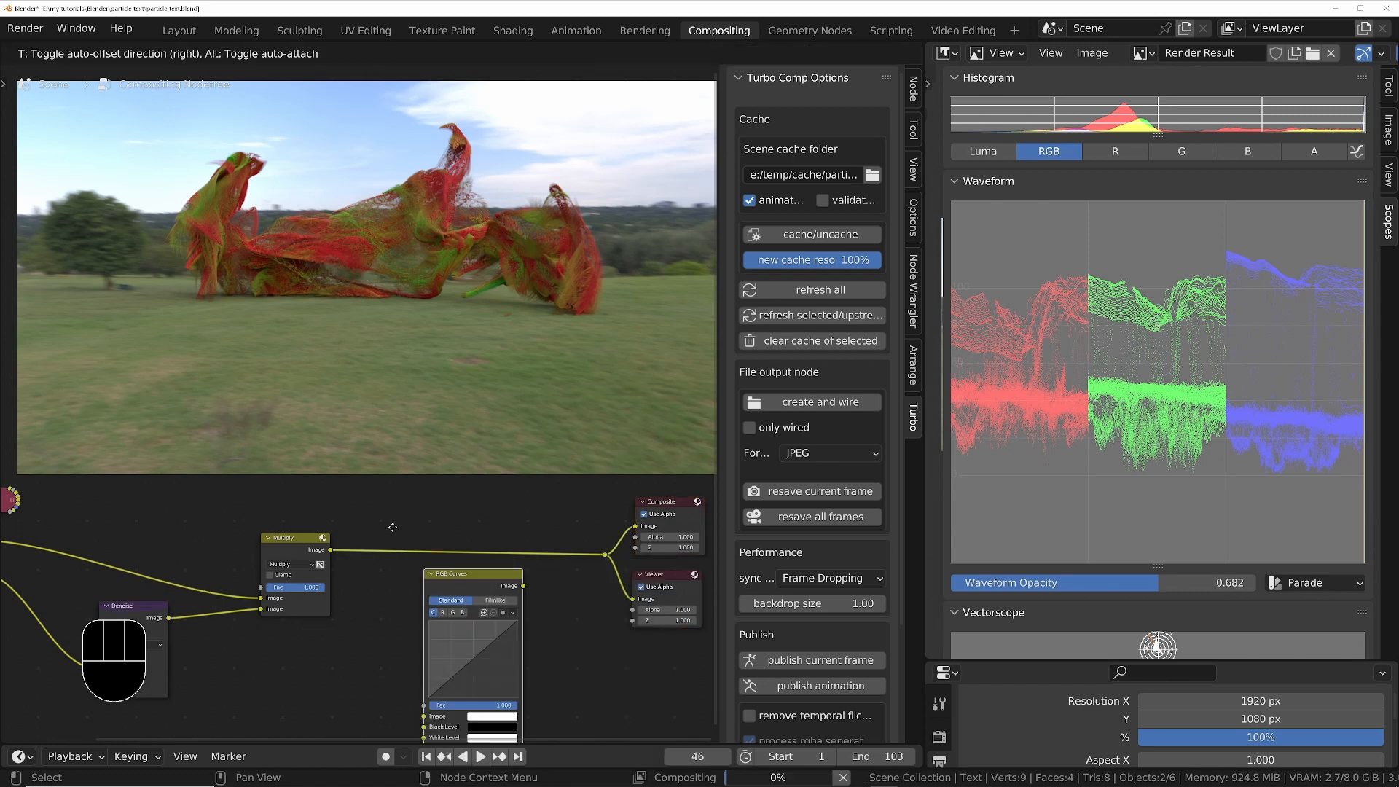
click(383, 514)
Move the Composite and Viewer nodes further from the RGB Curves node to leave space for more nodes
middle_drag(476, 562, 318, 569)
drag(403, 506, 592, 687)
key(g)
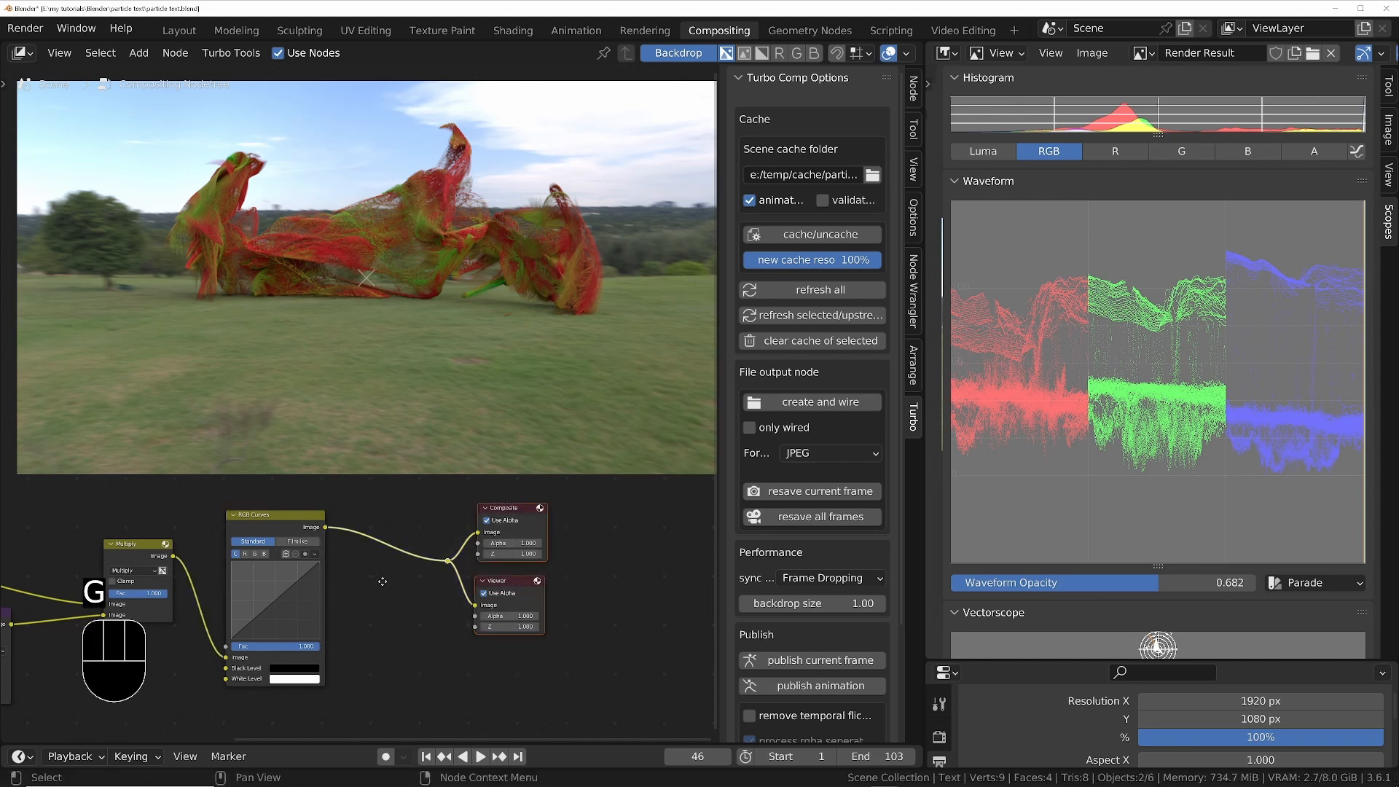
click(568, 566)
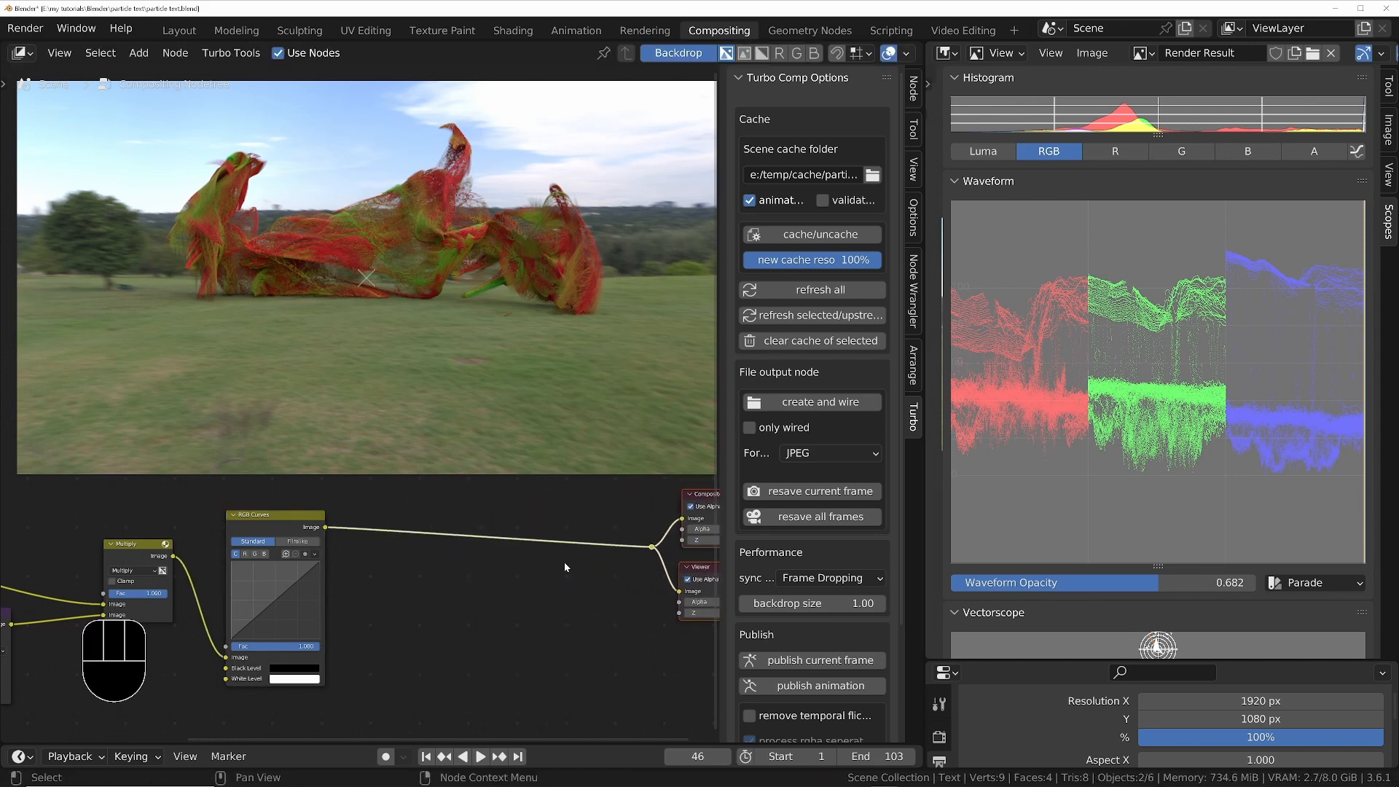
middle_drag(408, 615, 349, 593)
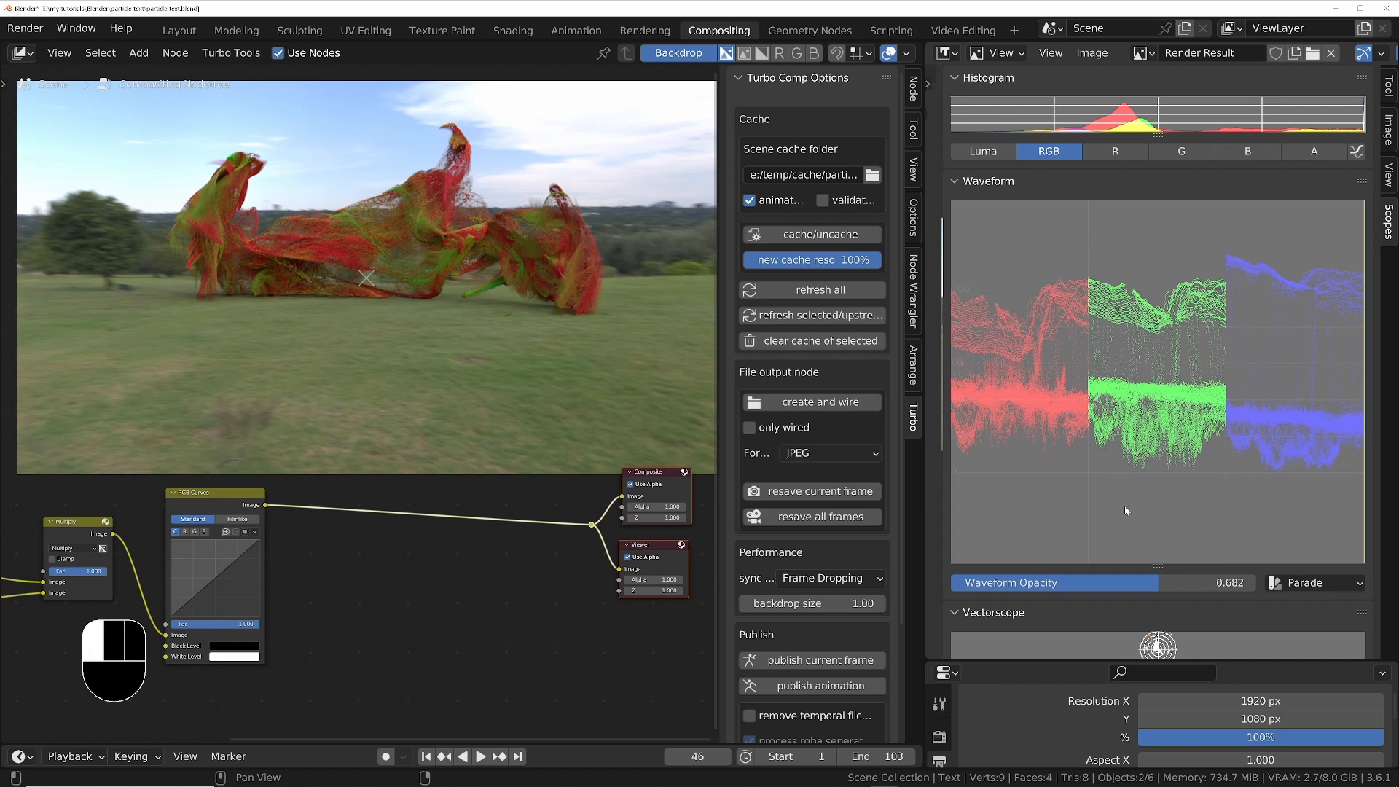
Duplicate the RGB Curves node twice and insert both copies in series before the output nodes
scroll(1113, 491, down, 2)
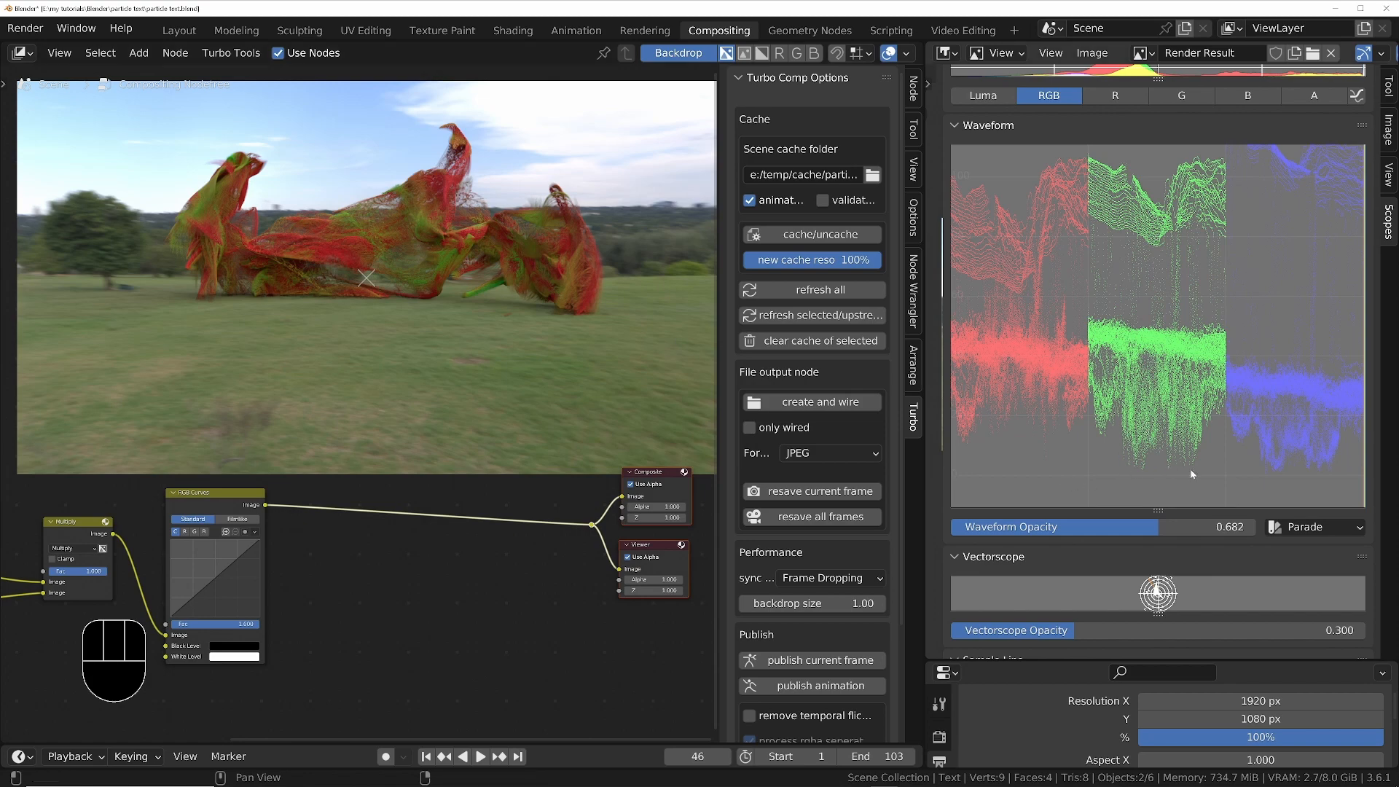
click(220, 496)
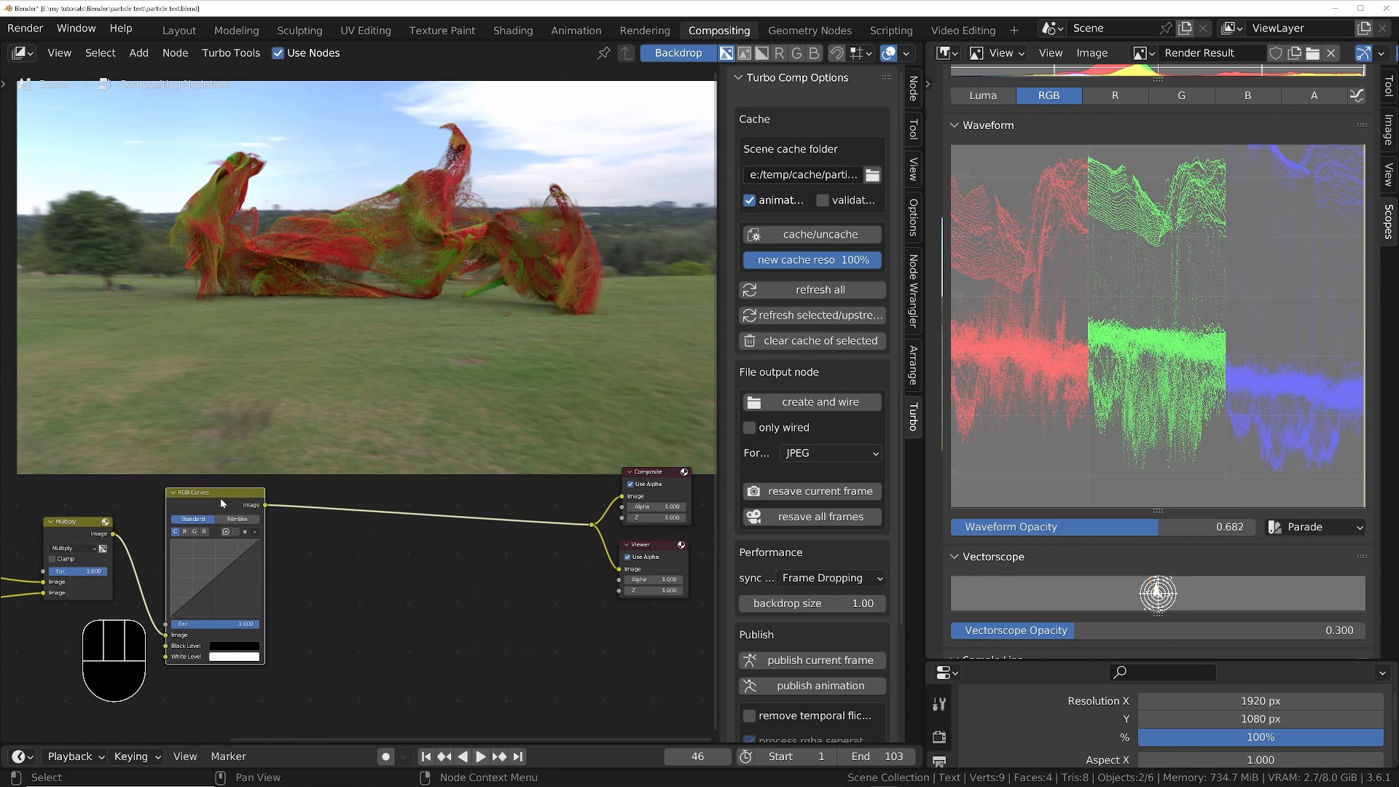
key(shift+d)
click(351, 524)
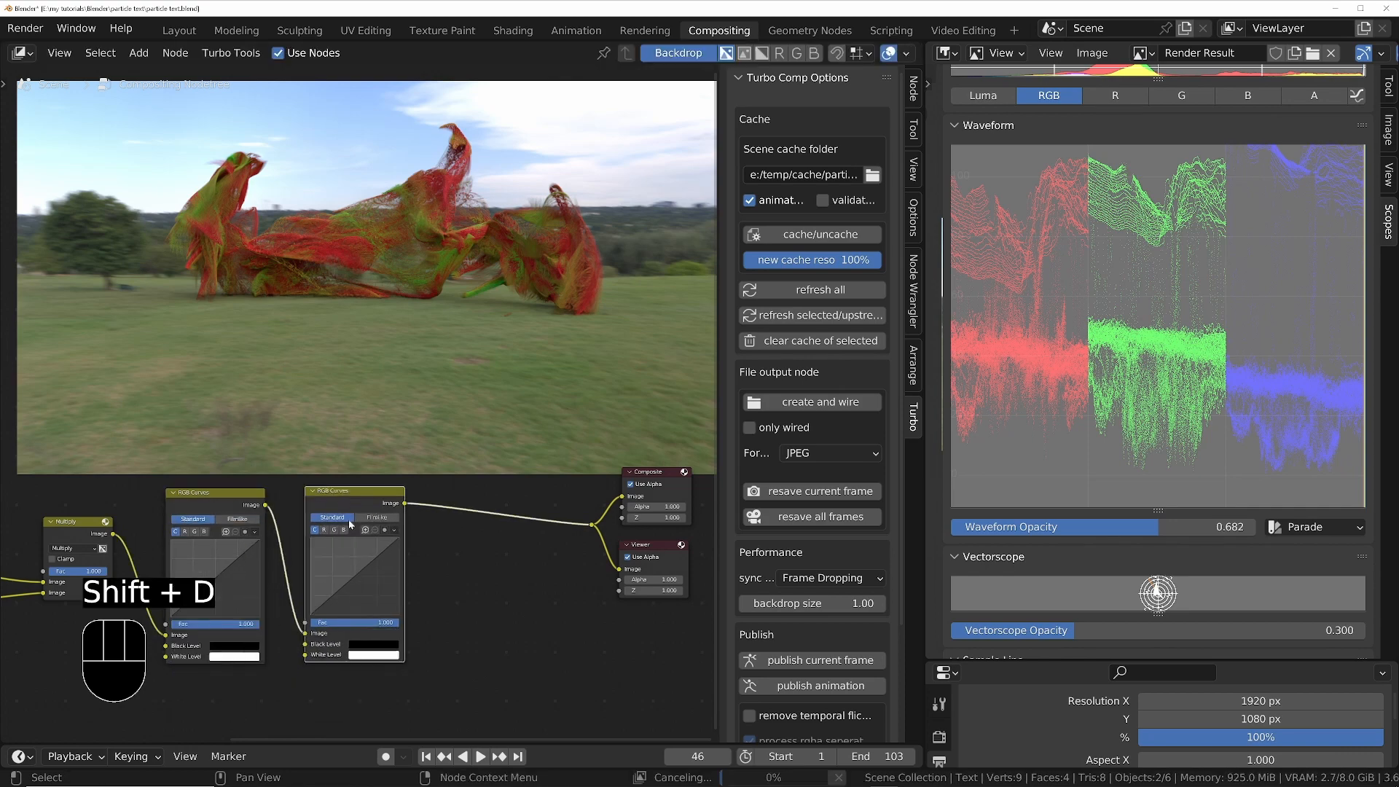
key(shift+d)
click(456, 520)
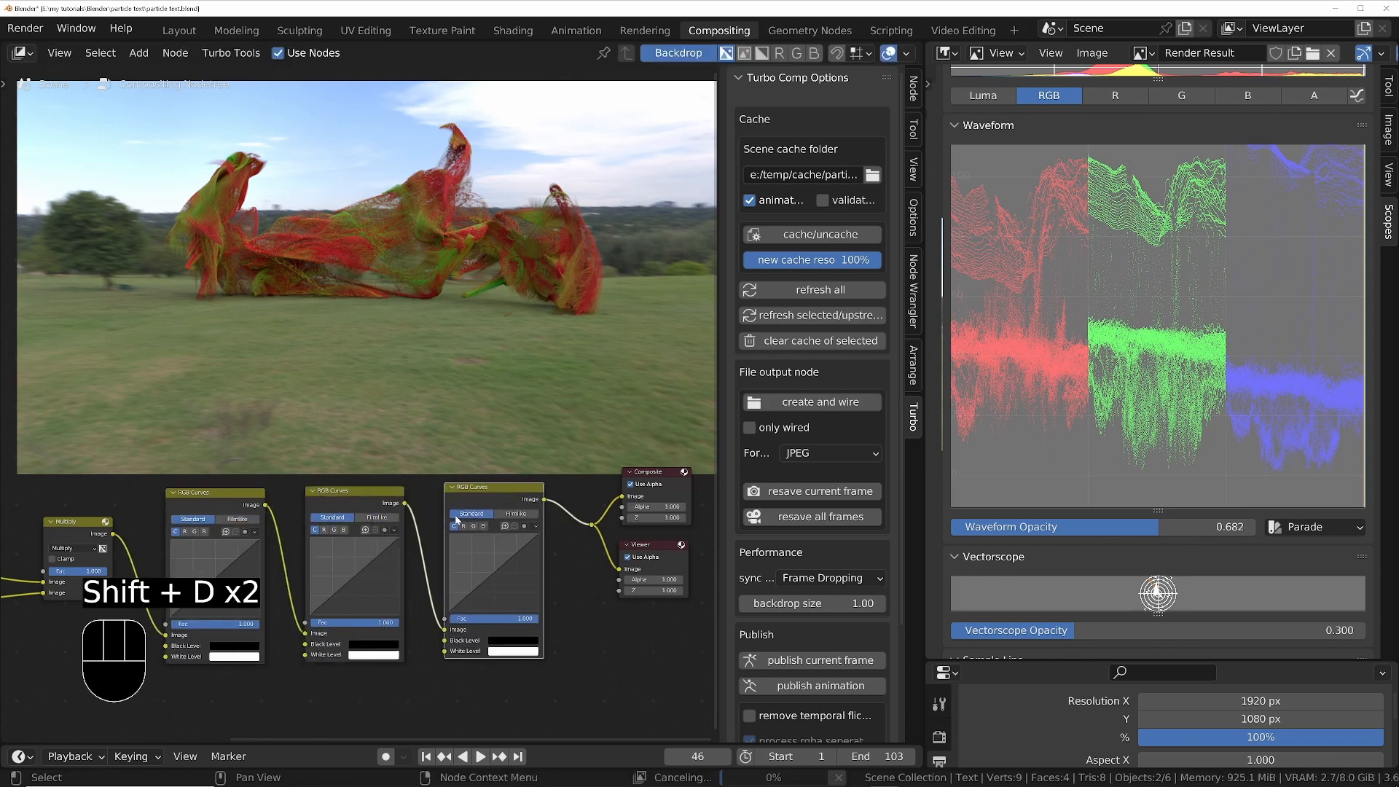
Lower the white end point of the combined curve in the first RGB Curves node to about 0.8
middle_drag(261, 568, 377, 523)
scroll(377, 523, down, 1)
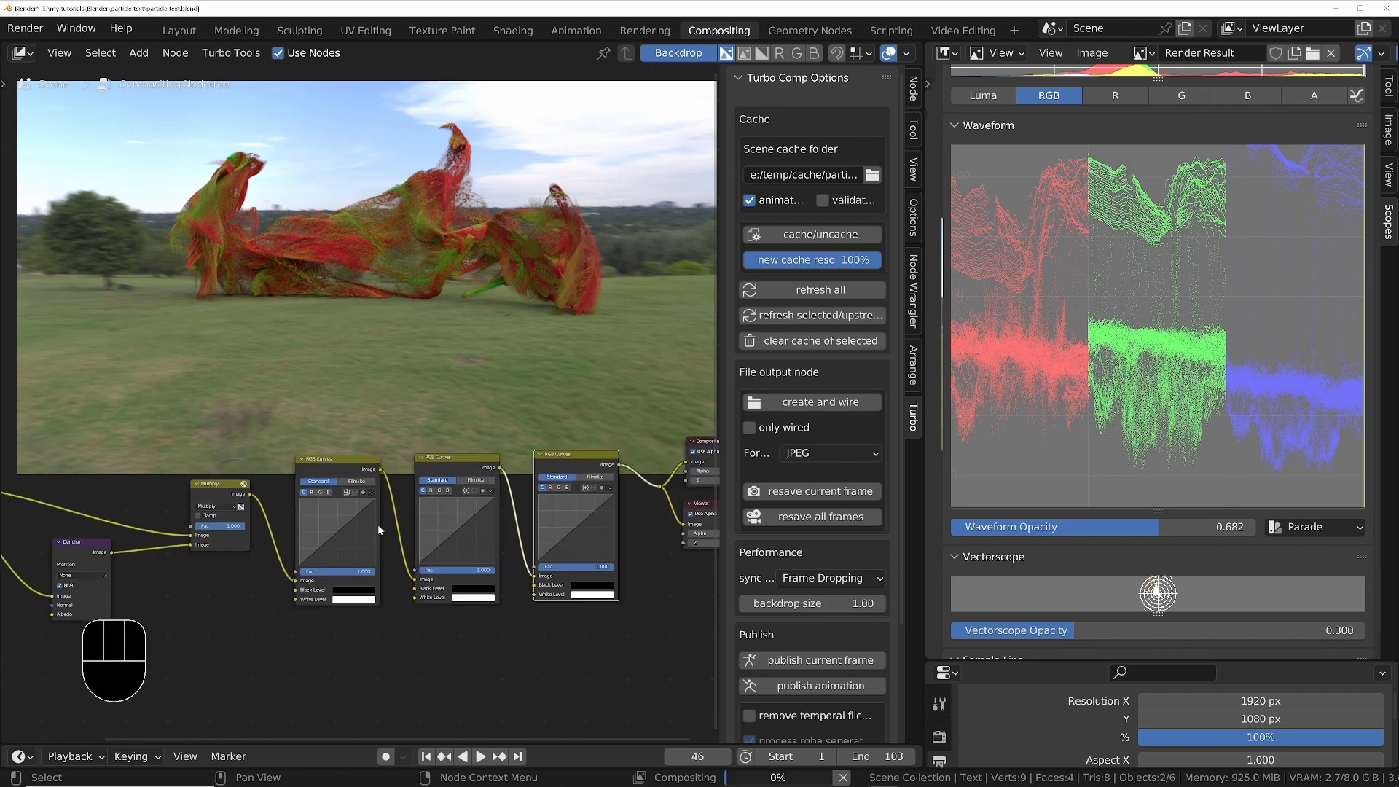
scroll(347, 541, up, 1)
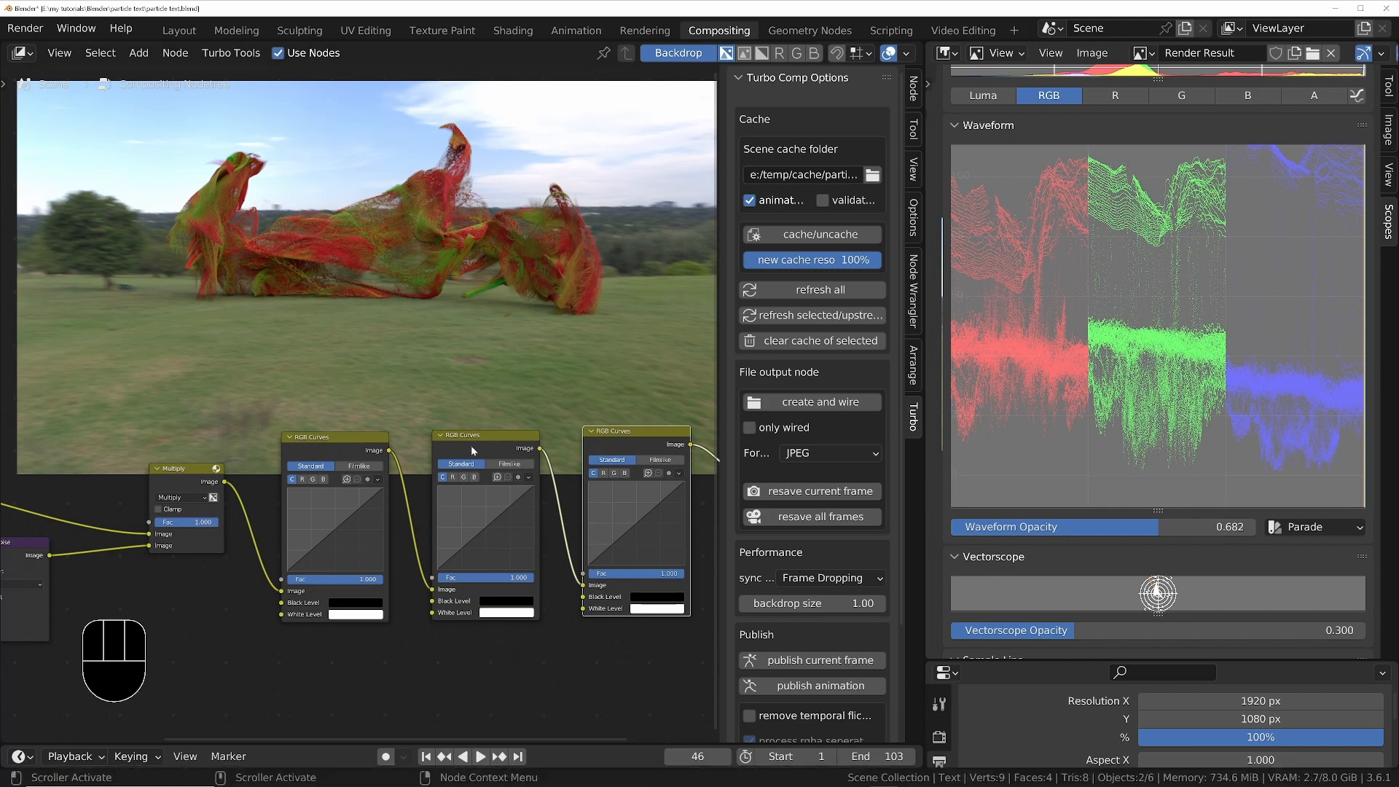
middle_drag(423, 551, 390, 553)
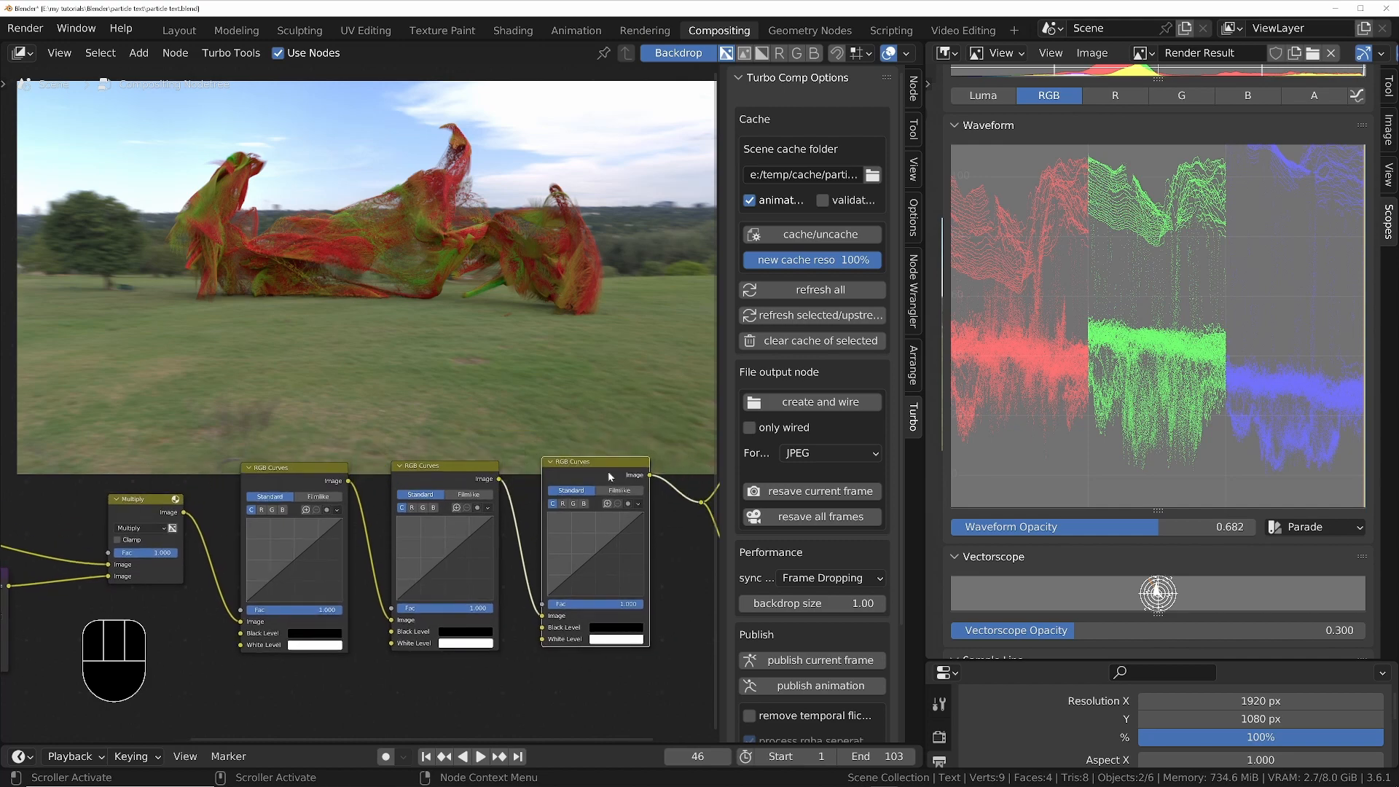
scroll(326, 527, up, 1)
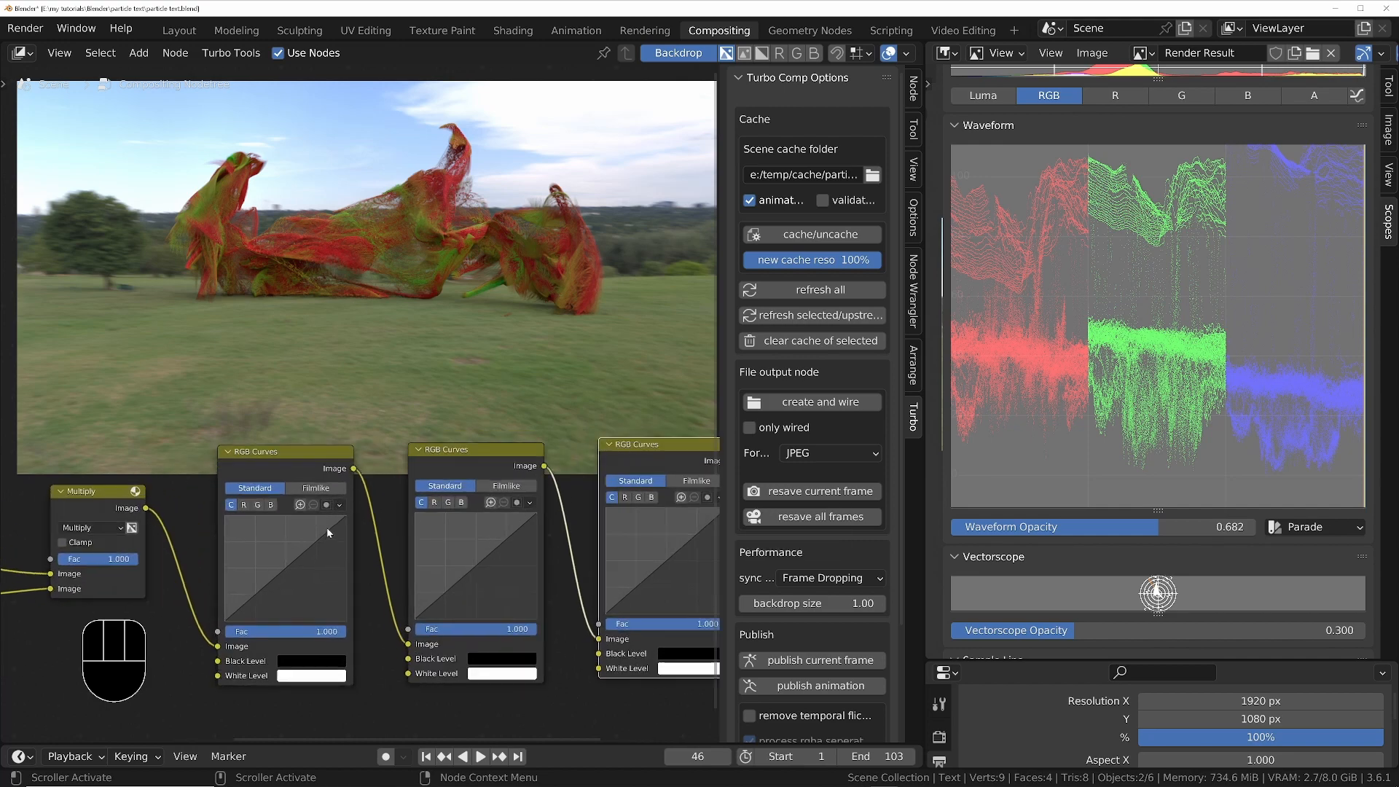
middle_drag(359, 536, 388, 536)
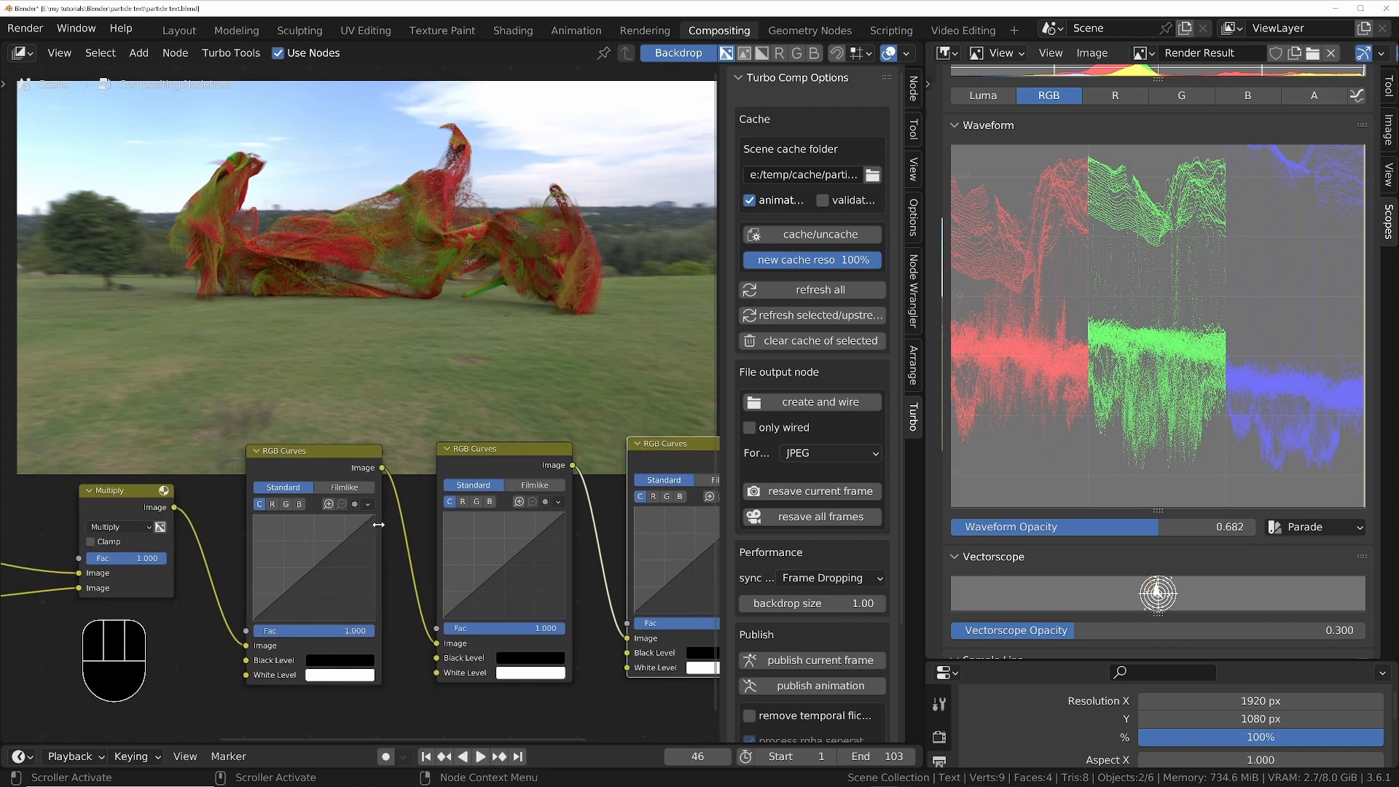
drag(371, 516, 373, 527)
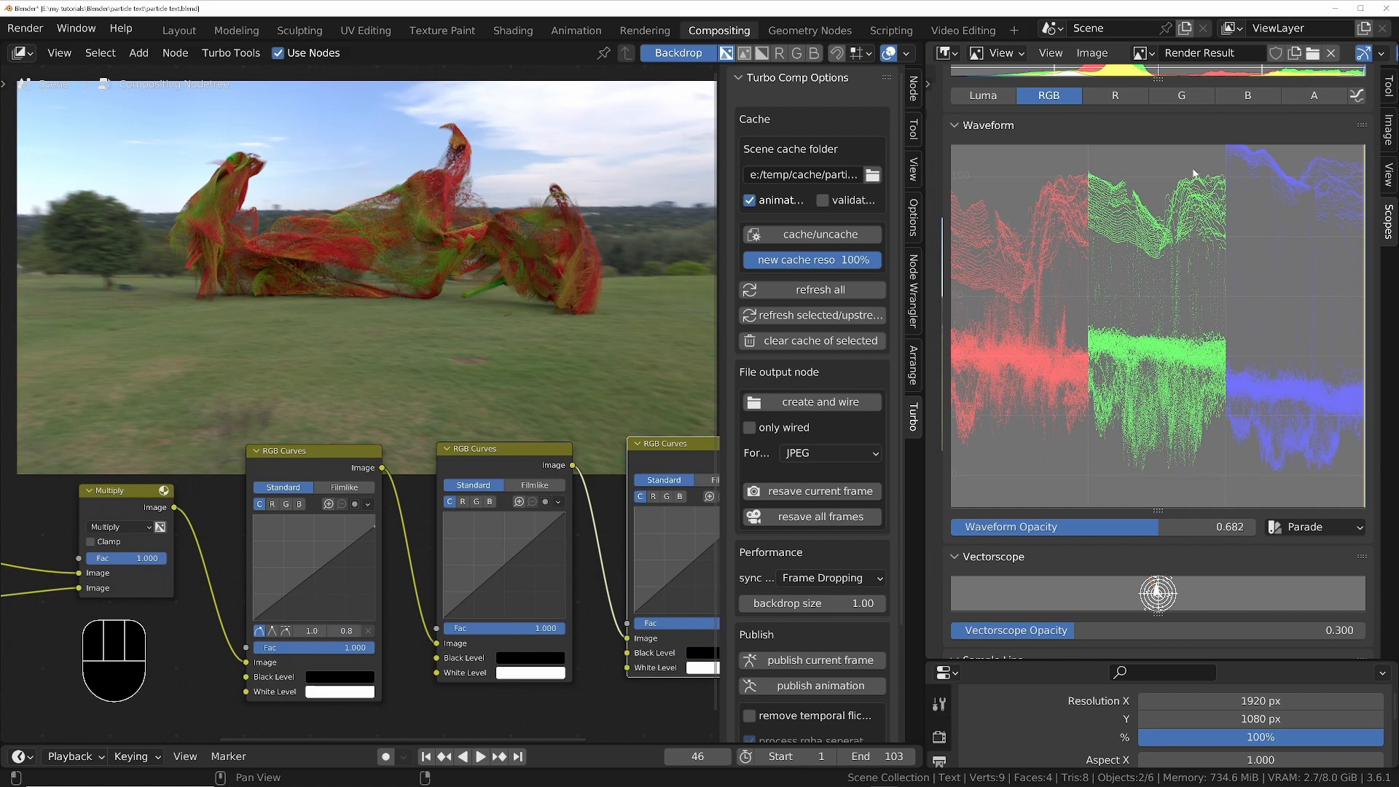
Mute and unmute the Denoise node to compare its effect on the shadow in the backdrop
middle_drag(212, 575, 329, 461)
click(341, 474)
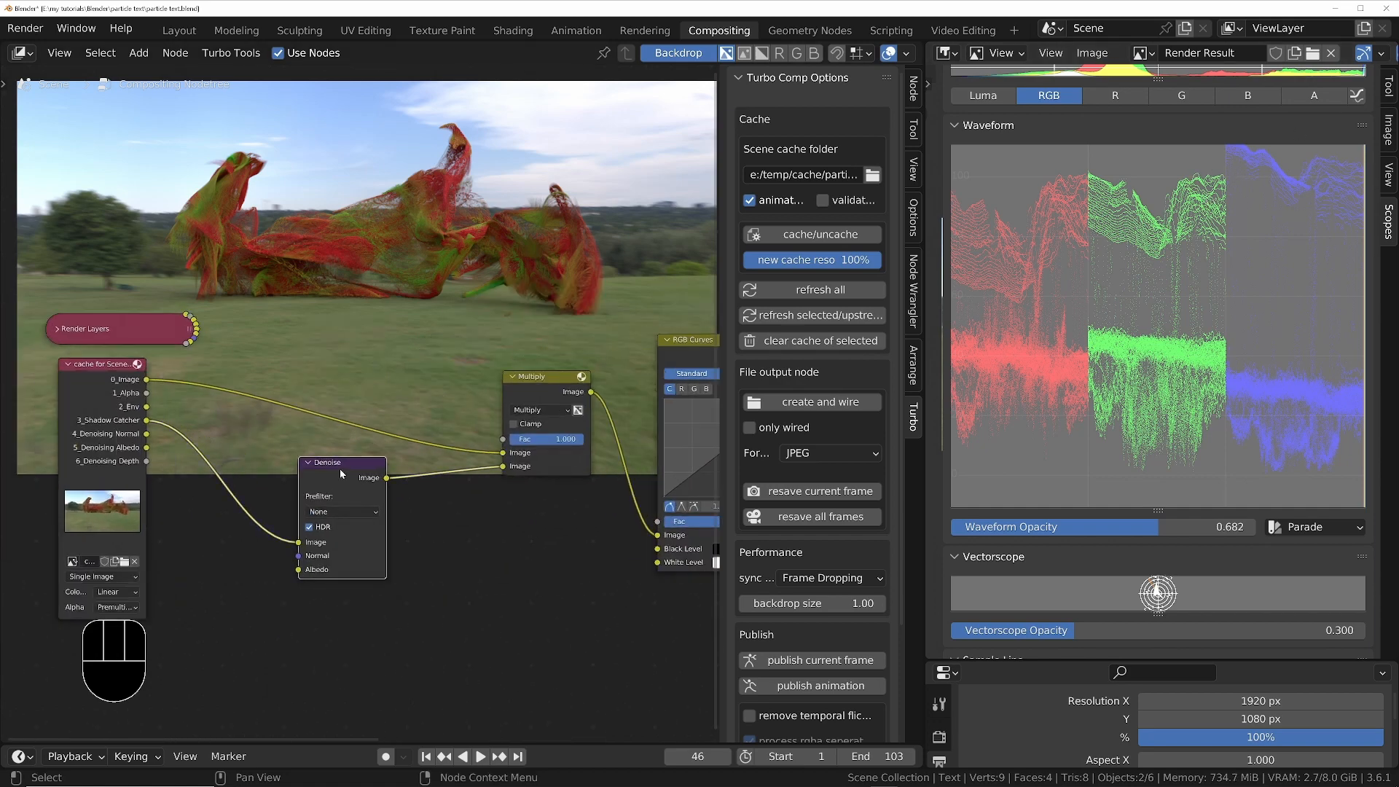
key(m)
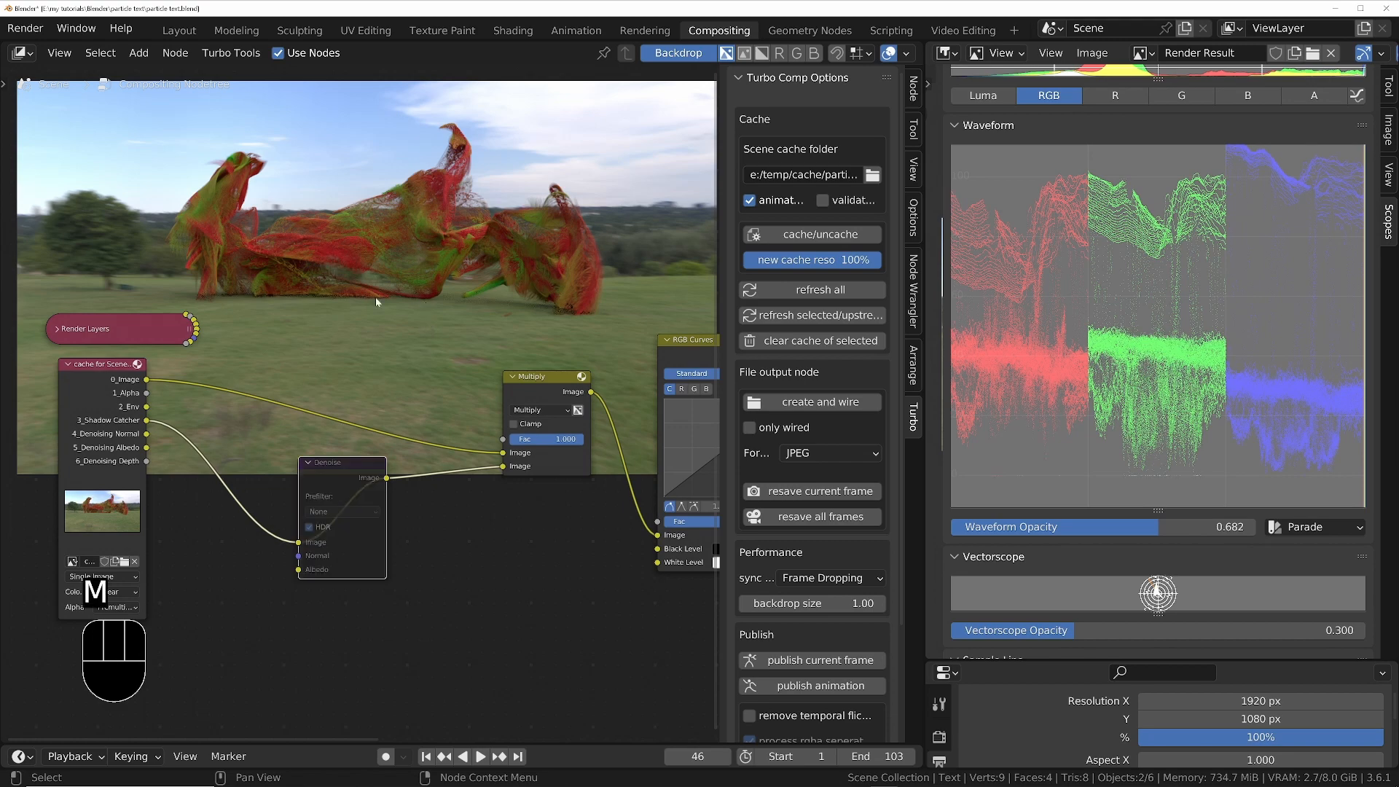
key(m)
Cache the Denoise node's output with Turbo Comp and move the Denoise and cache nodes down below the 0_Image link
middle_drag(416, 431, 422, 494)
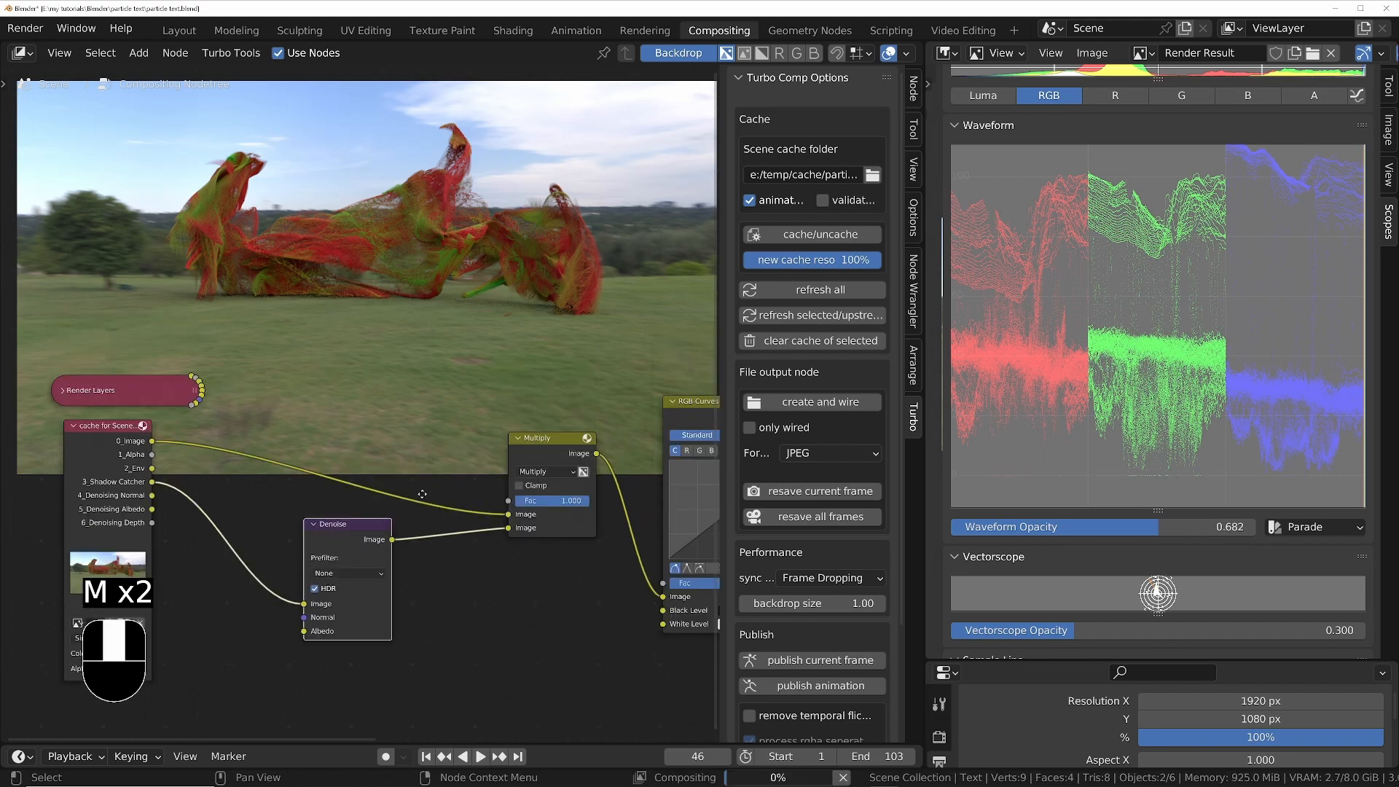
drag(346, 528, 296, 548)
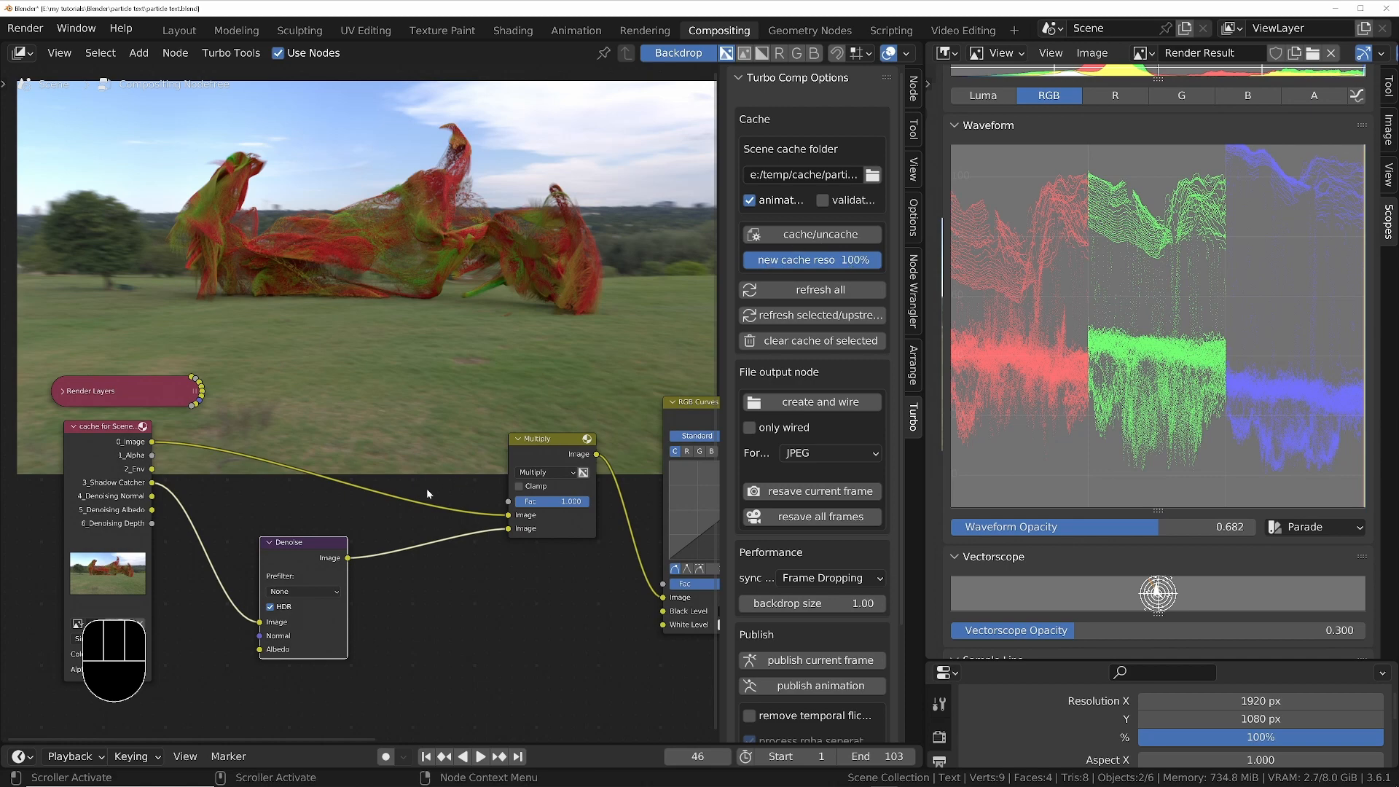
click(820, 235)
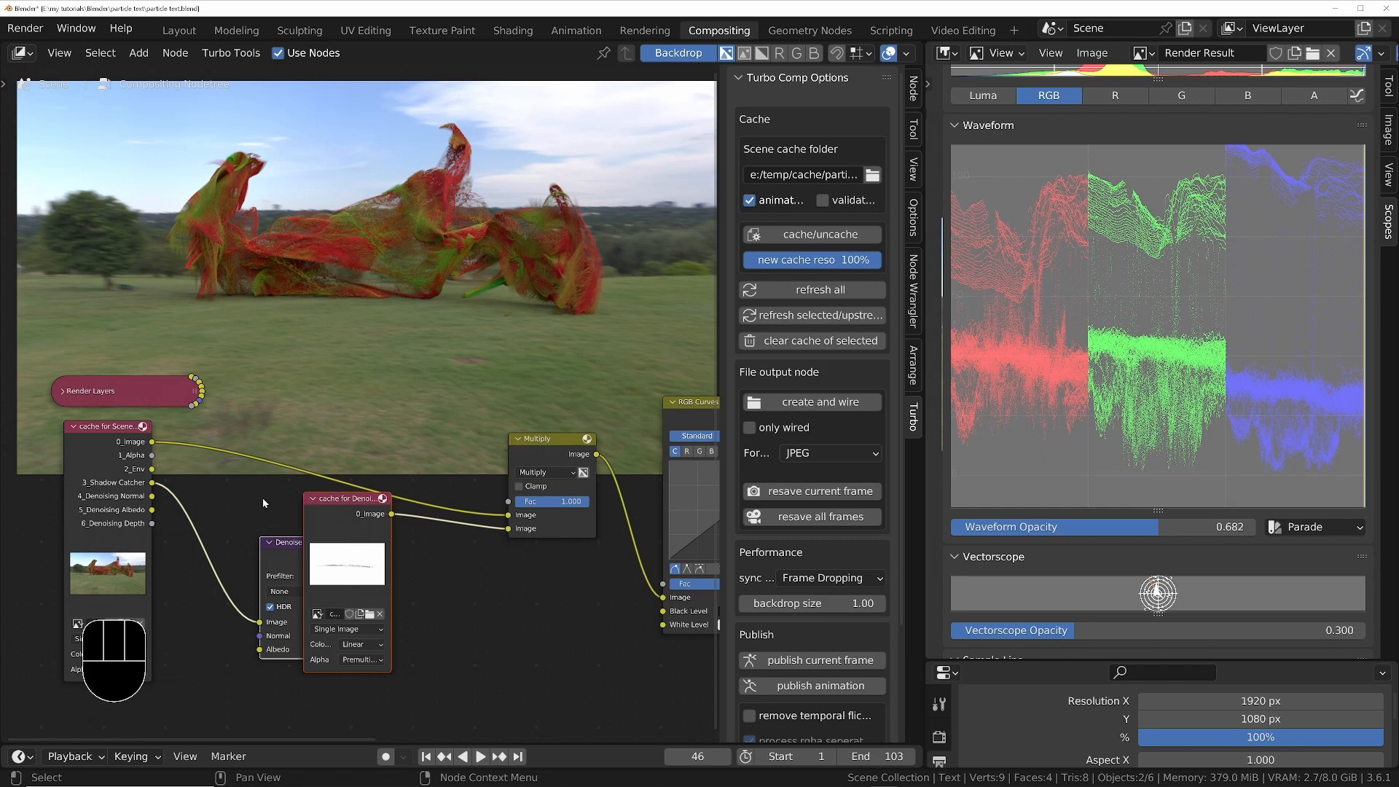
drag(265, 501, 348, 618)
key(g)
click(337, 585)
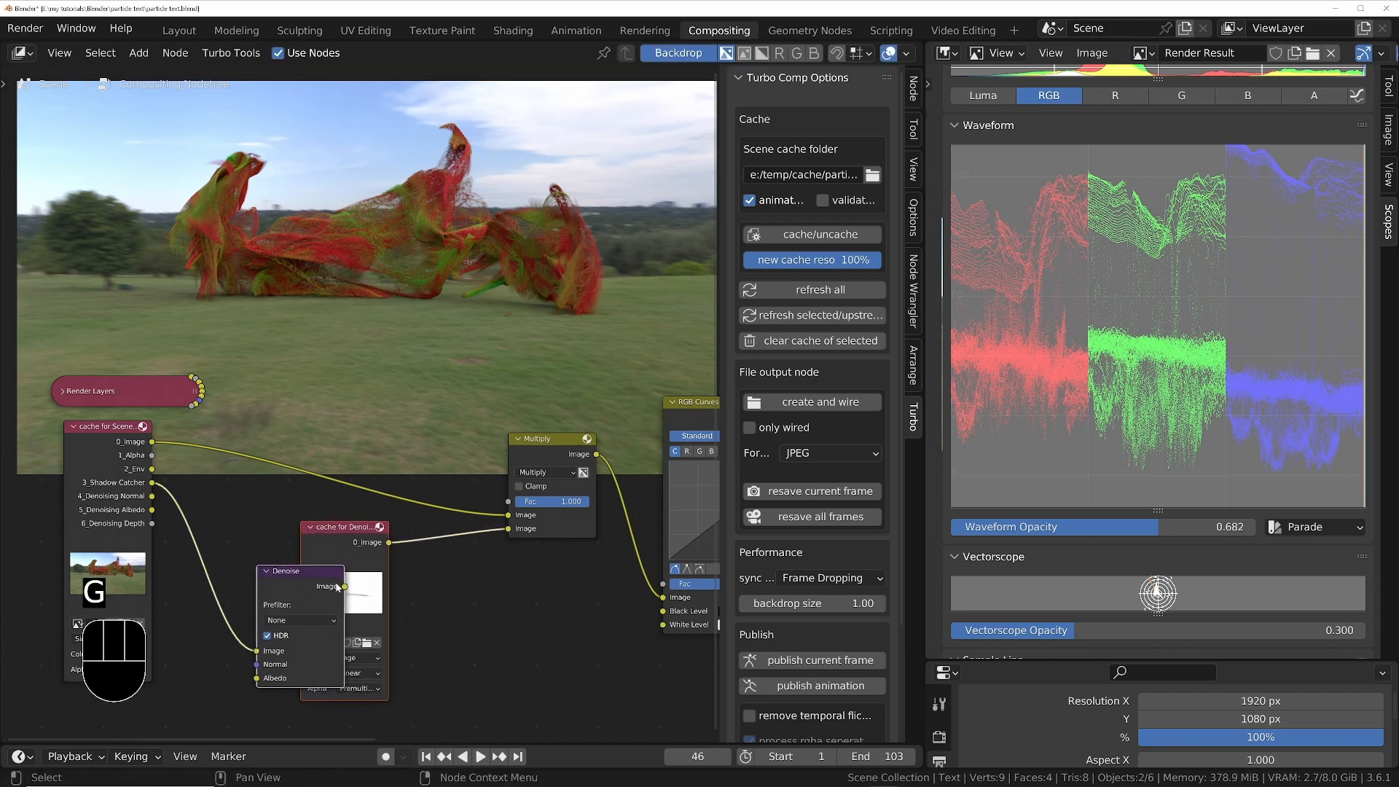
click(375, 512)
click(362, 534)
Lower the white end point of the combined curve in the first RGB Curves node to 0.6
middle_drag(641, 503, 315, 506)
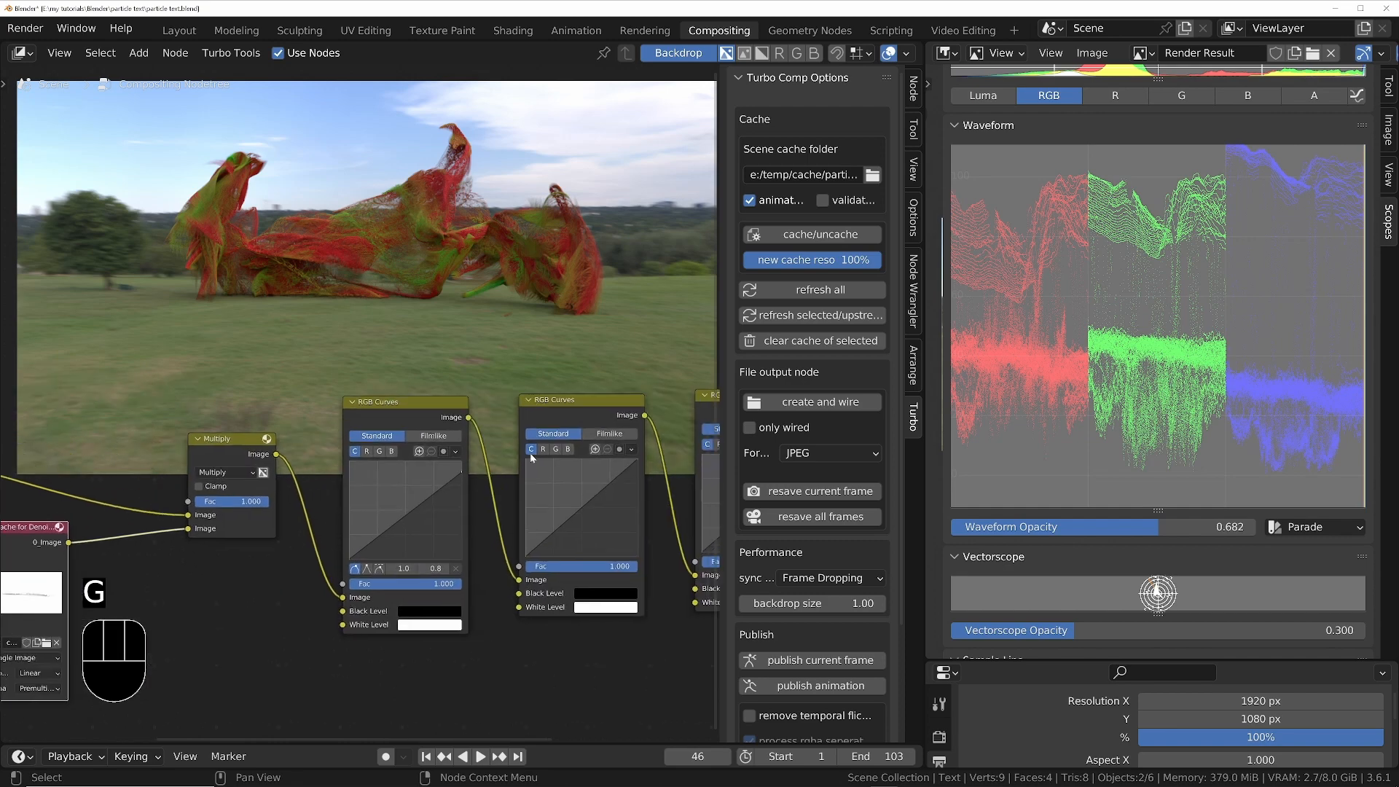
middle_drag(516, 477, 488, 479)
scroll(426, 477, up, 2)
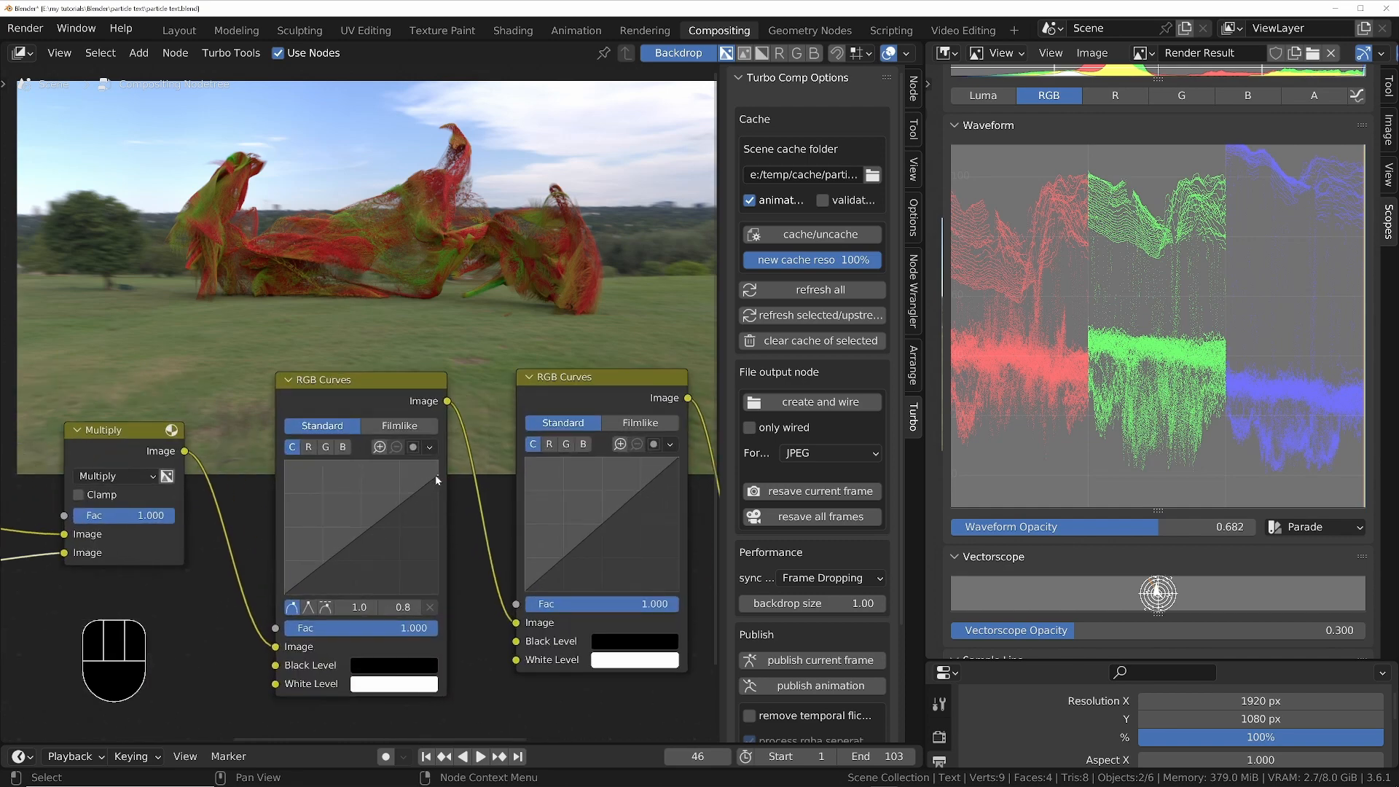
drag(435, 476, 438, 509)
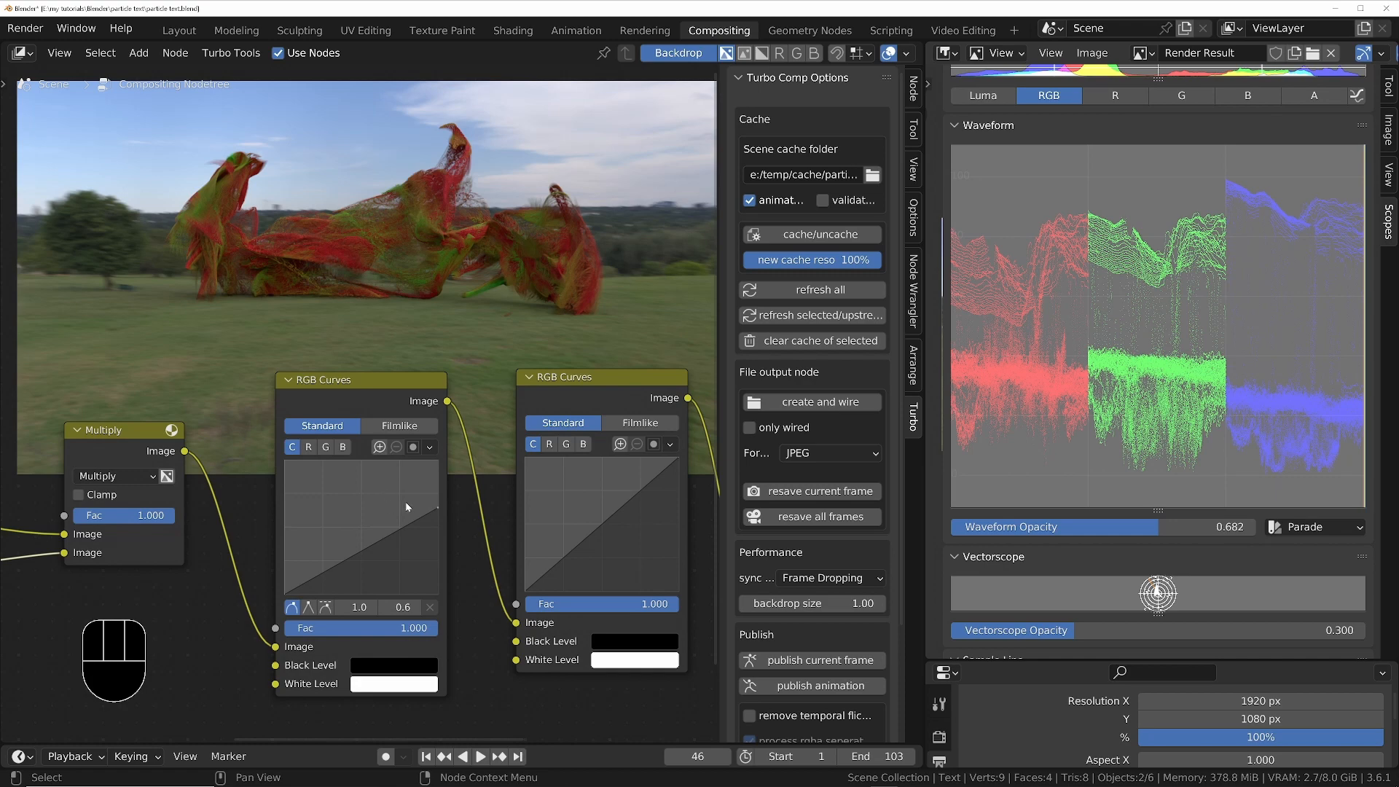
Toggle the first RGB Curves node's mute repeatedly to compare the backdrop and waveform, leaving the node enabled
click(383, 388)
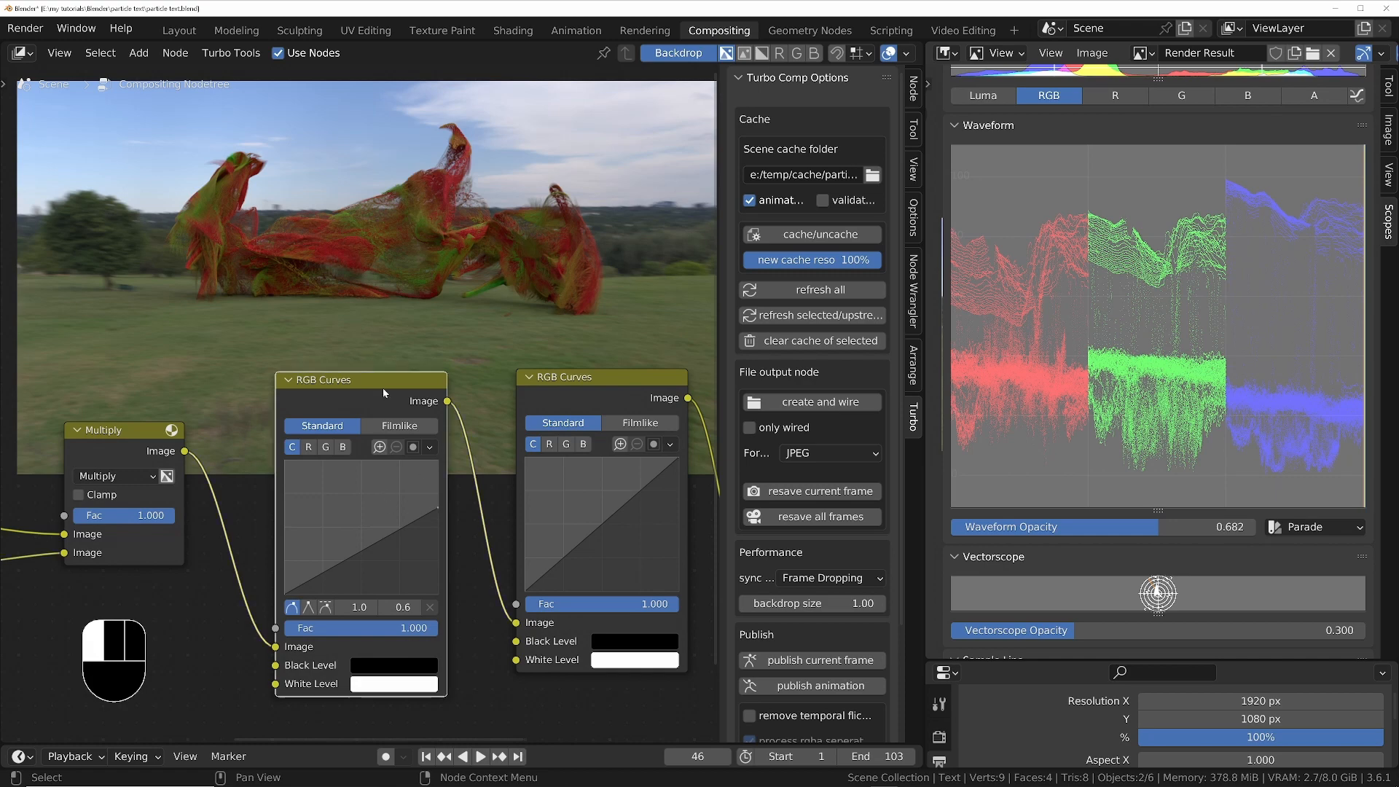
key(m)
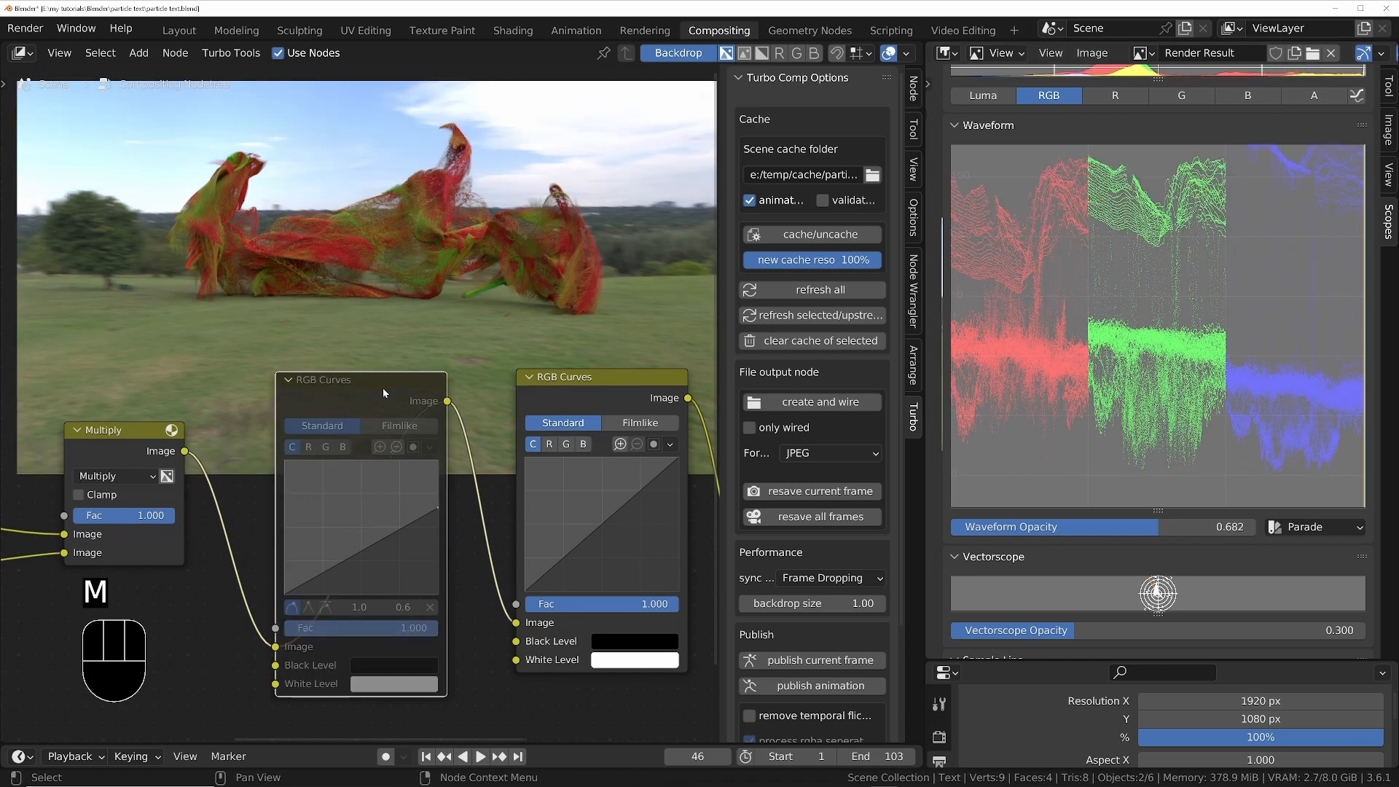
key(m)
key(m)
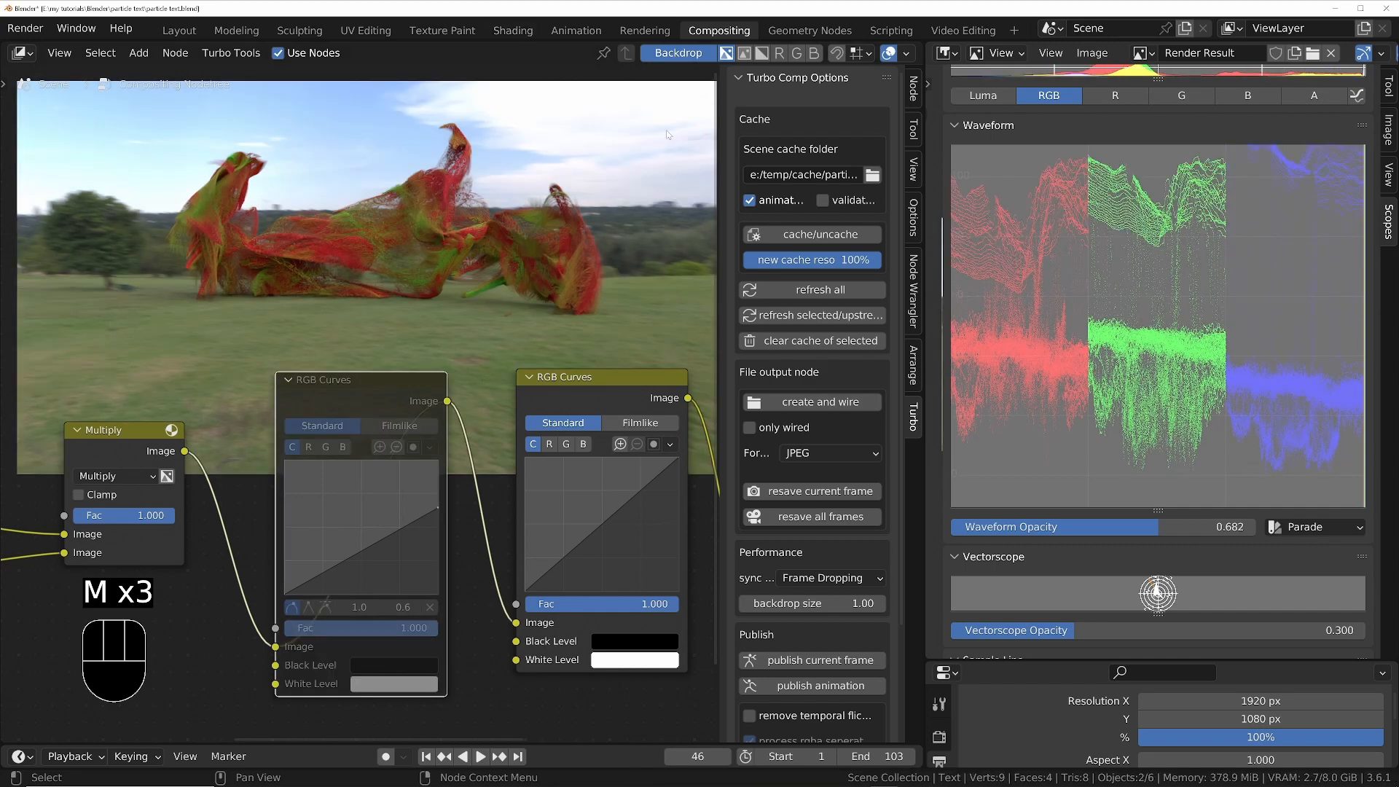
key(m)
key(m)
key(m)
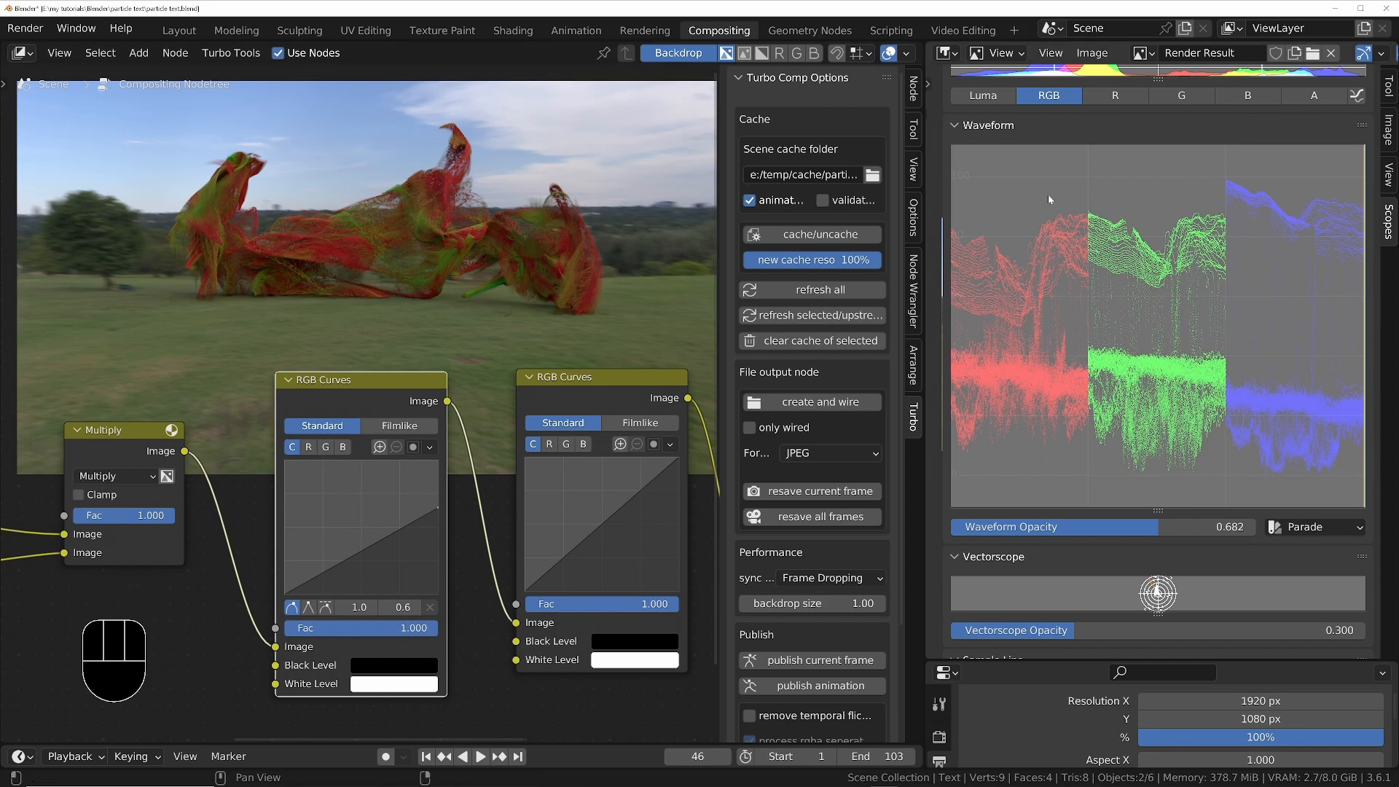
Add a point at 0.5, 0.8 to the second RGB Curves node's combined curve to brighten the midtones
middle_drag(642, 501, 495, 510)
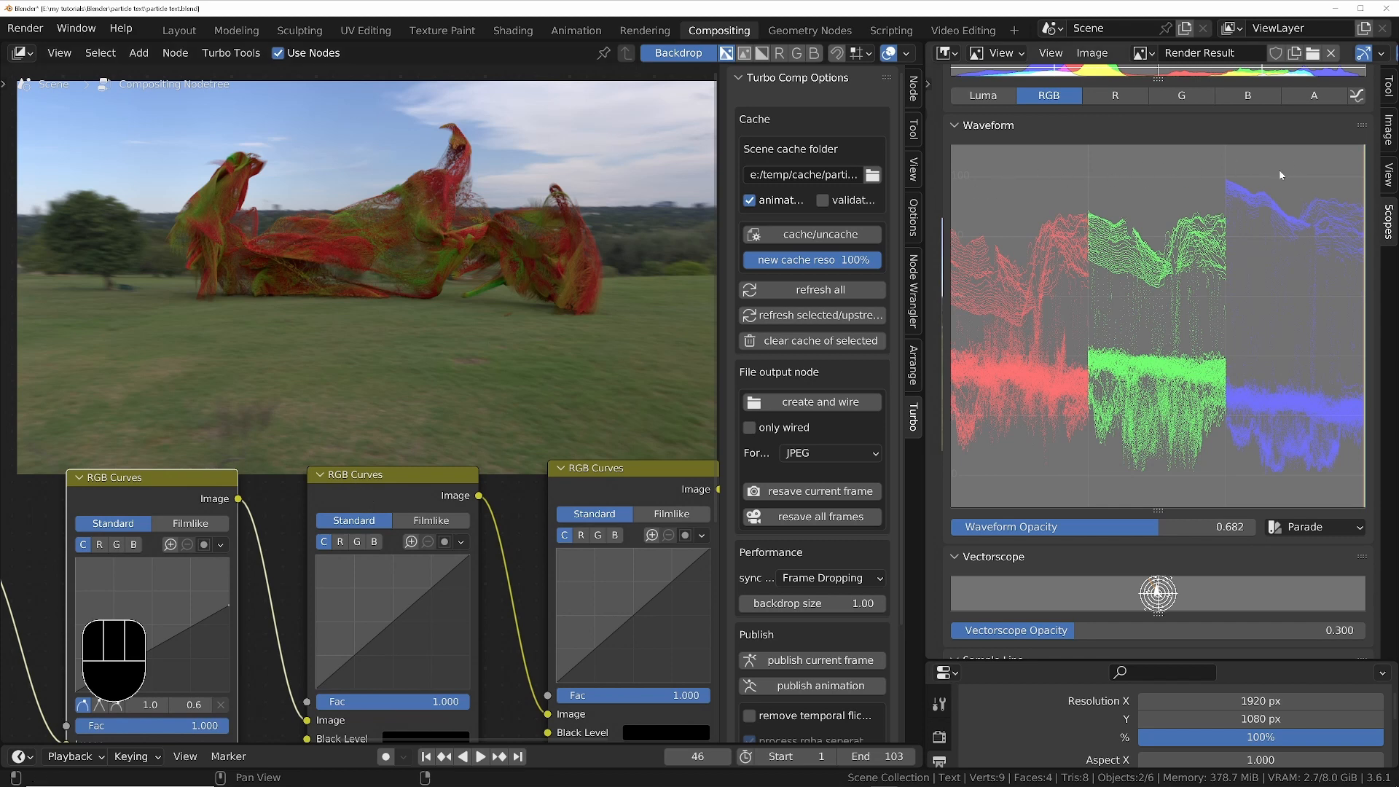
drag(392, 621, 400, 577)
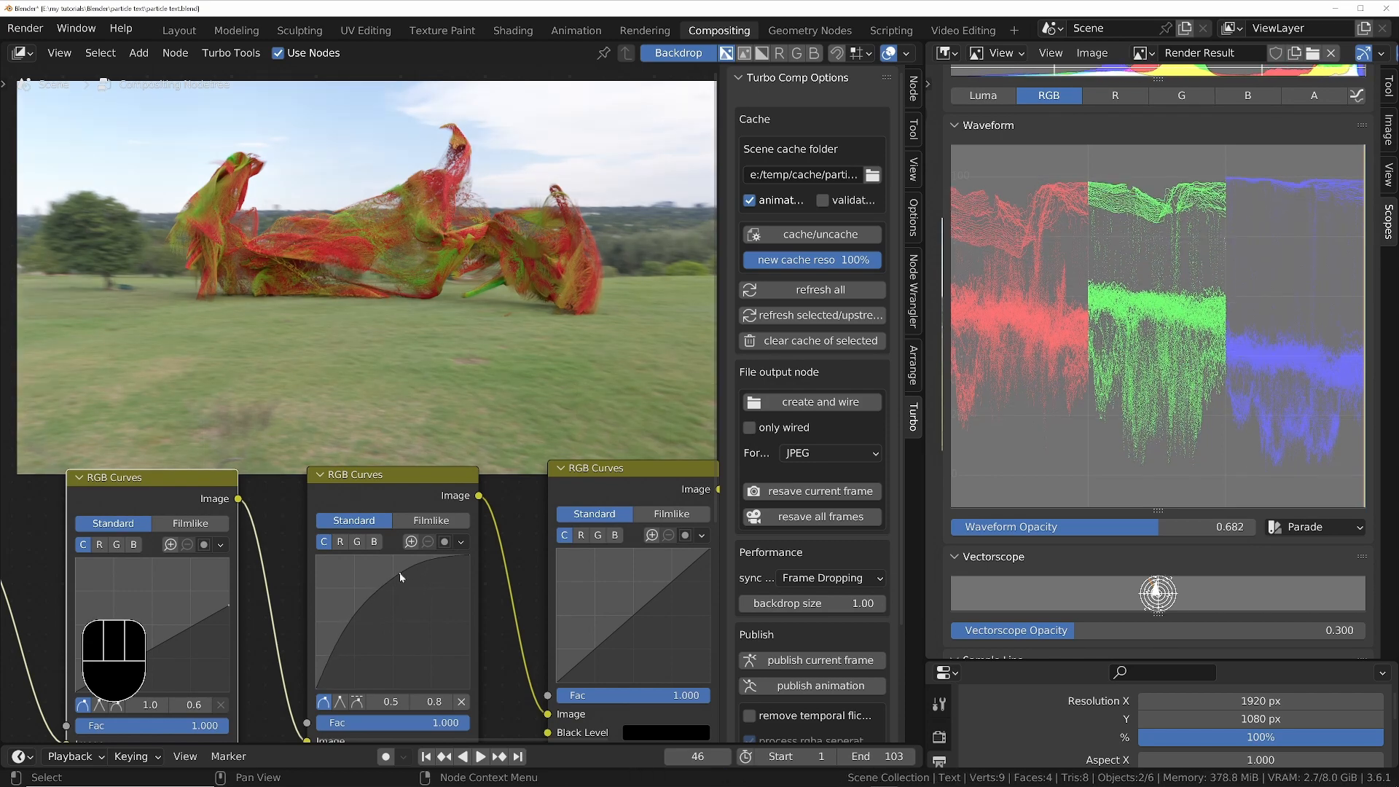
middle_drag(457, 571, 341, 552)
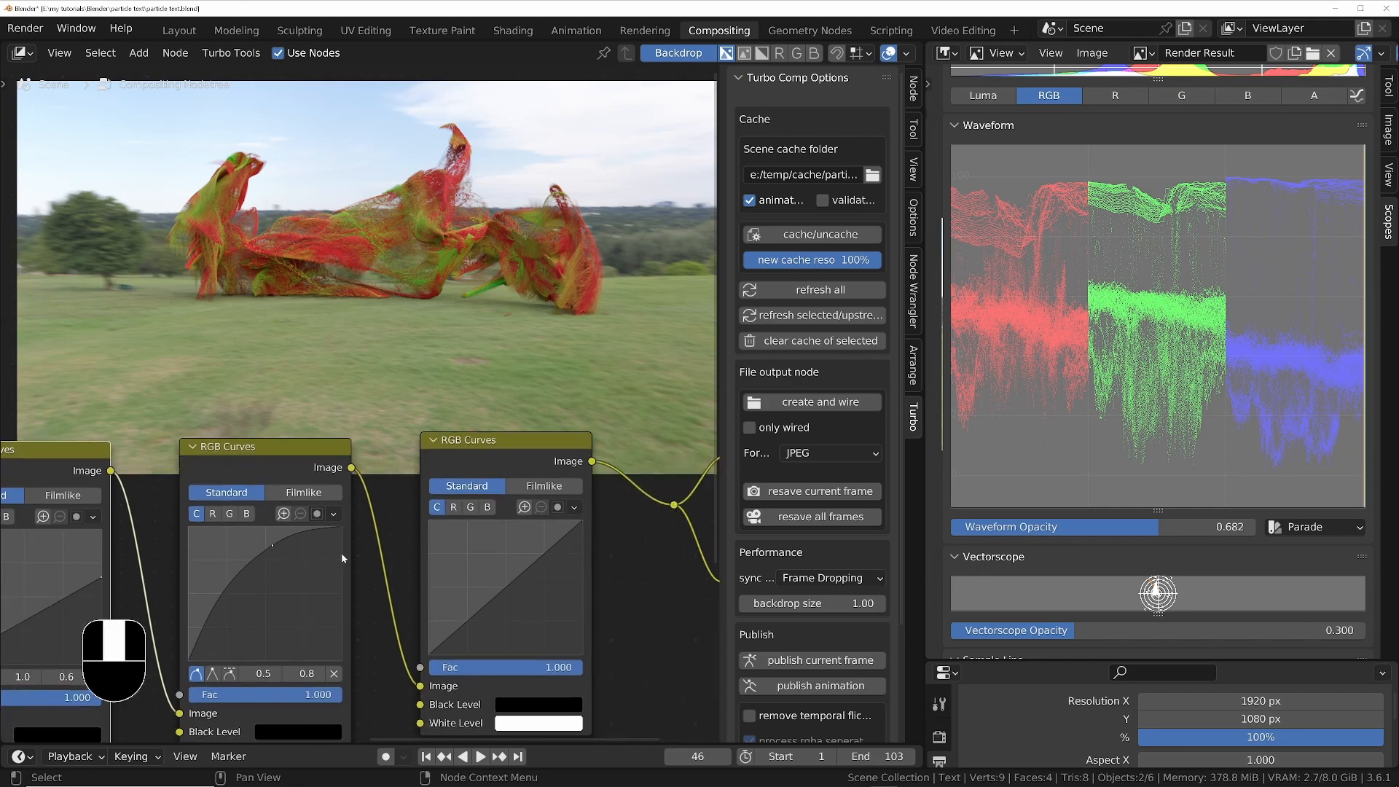
Shape the third RGB Curves node's combined curve into a gentle S, with a low point at 0.2, 0.2 and raised highlights
drag(468, 622, 468, 626)
drag(544, 559, 541, 548)
mouse_move(467, 626)
mouse_down()
mouse_move(453, 644)
mouse_move(465, 626)
mouse_up()
middle_drag(475, 613, 480, 542)
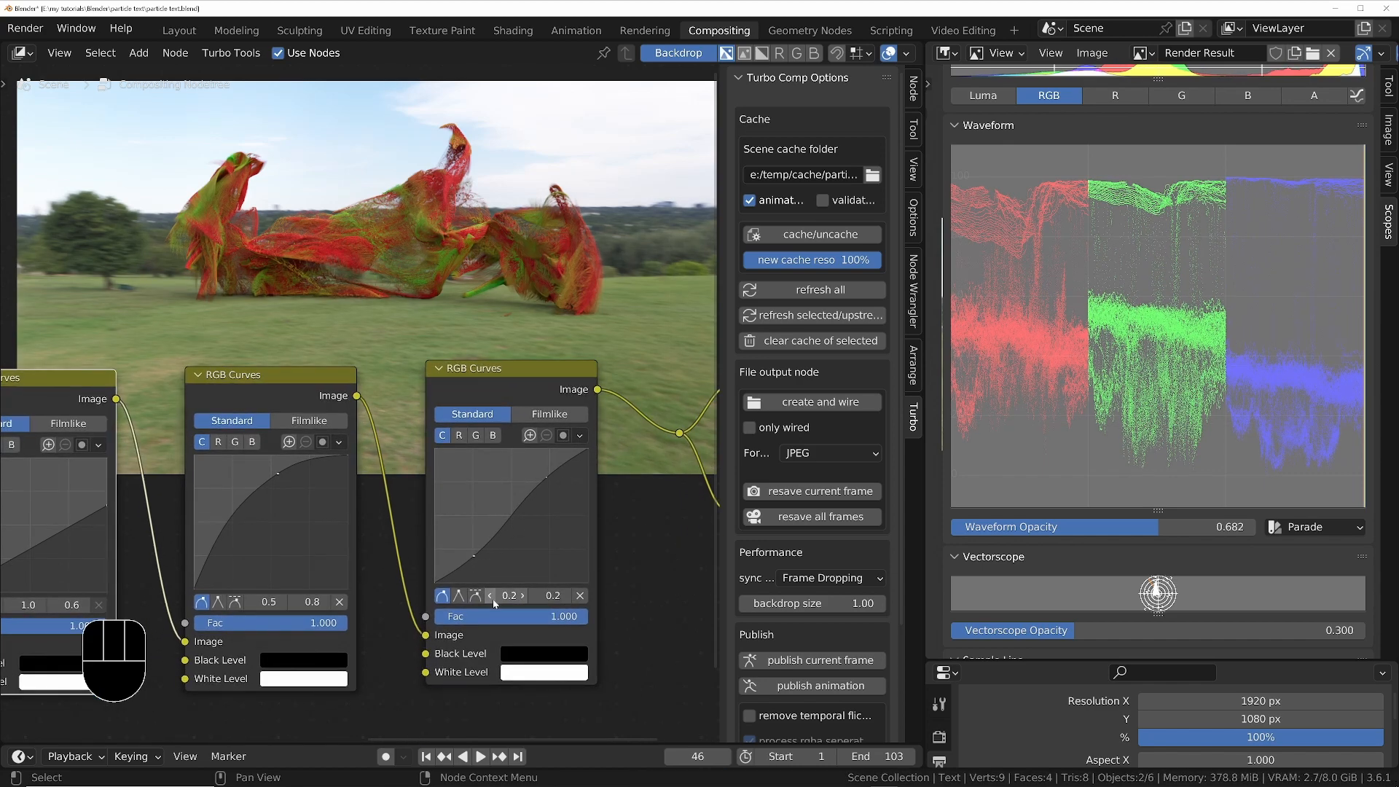
Try Fac values of 0.5 and 0.8 on the third RGB Curves node, and settle on 0.6
scroll(521, 576, up, 3)
scroll(537, 621, down, 2)
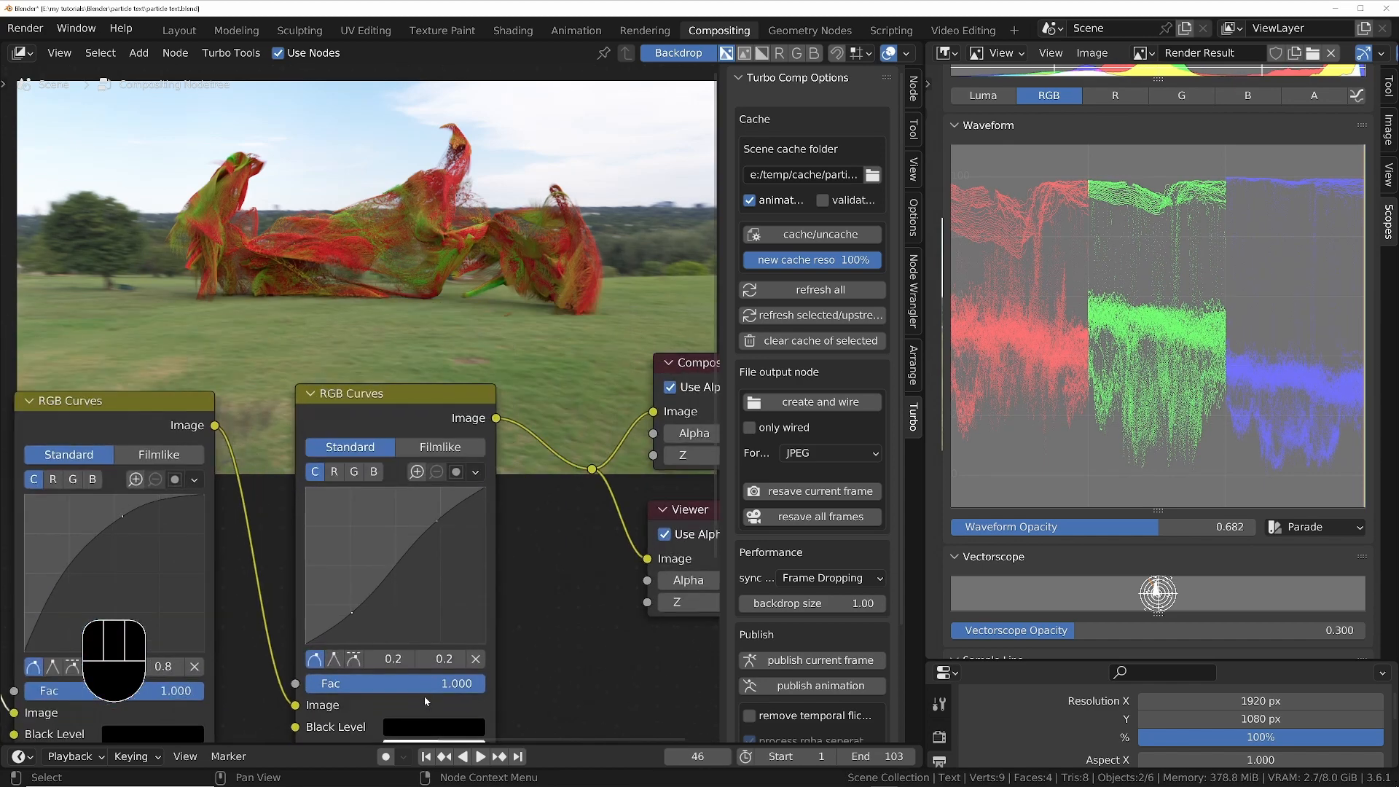
click(415, 684)
text(0.5)
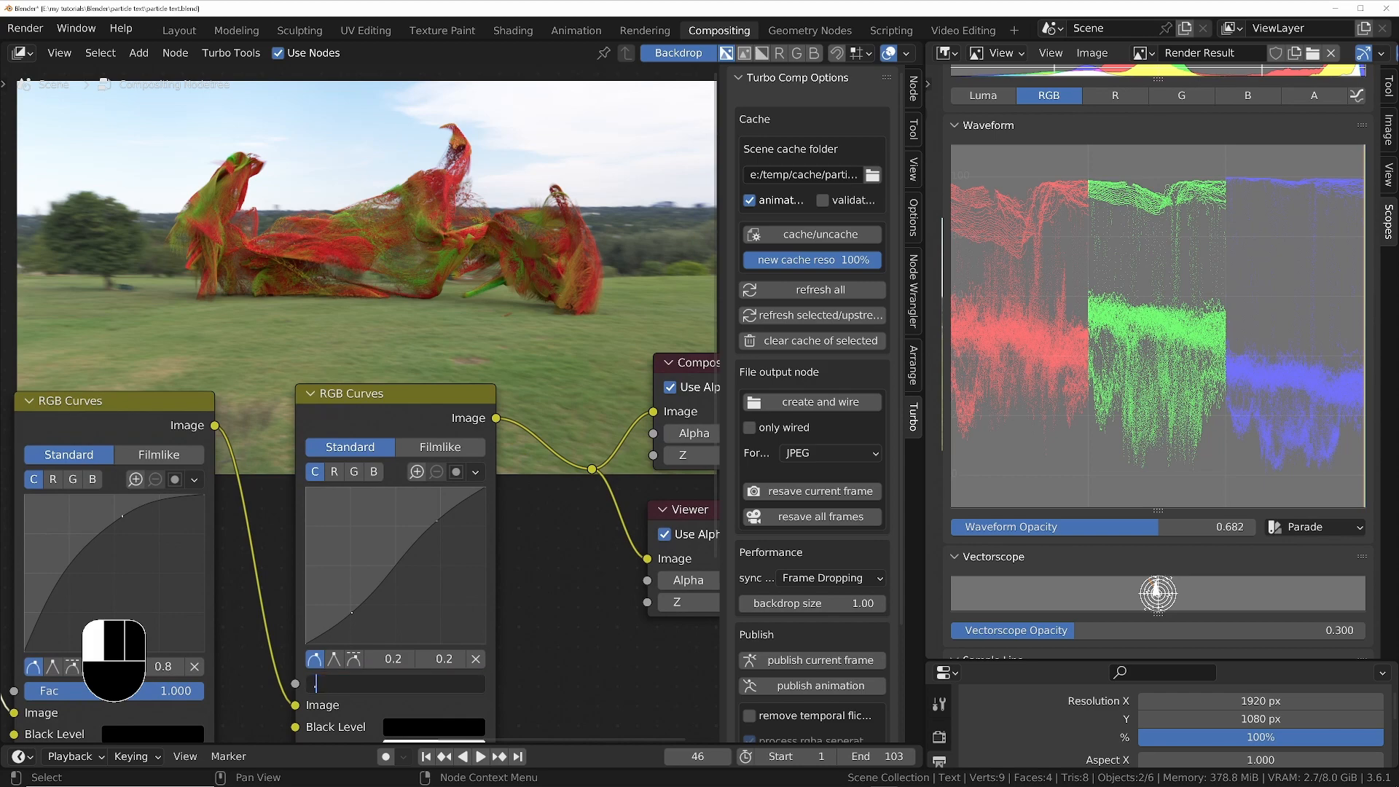
key(Return)
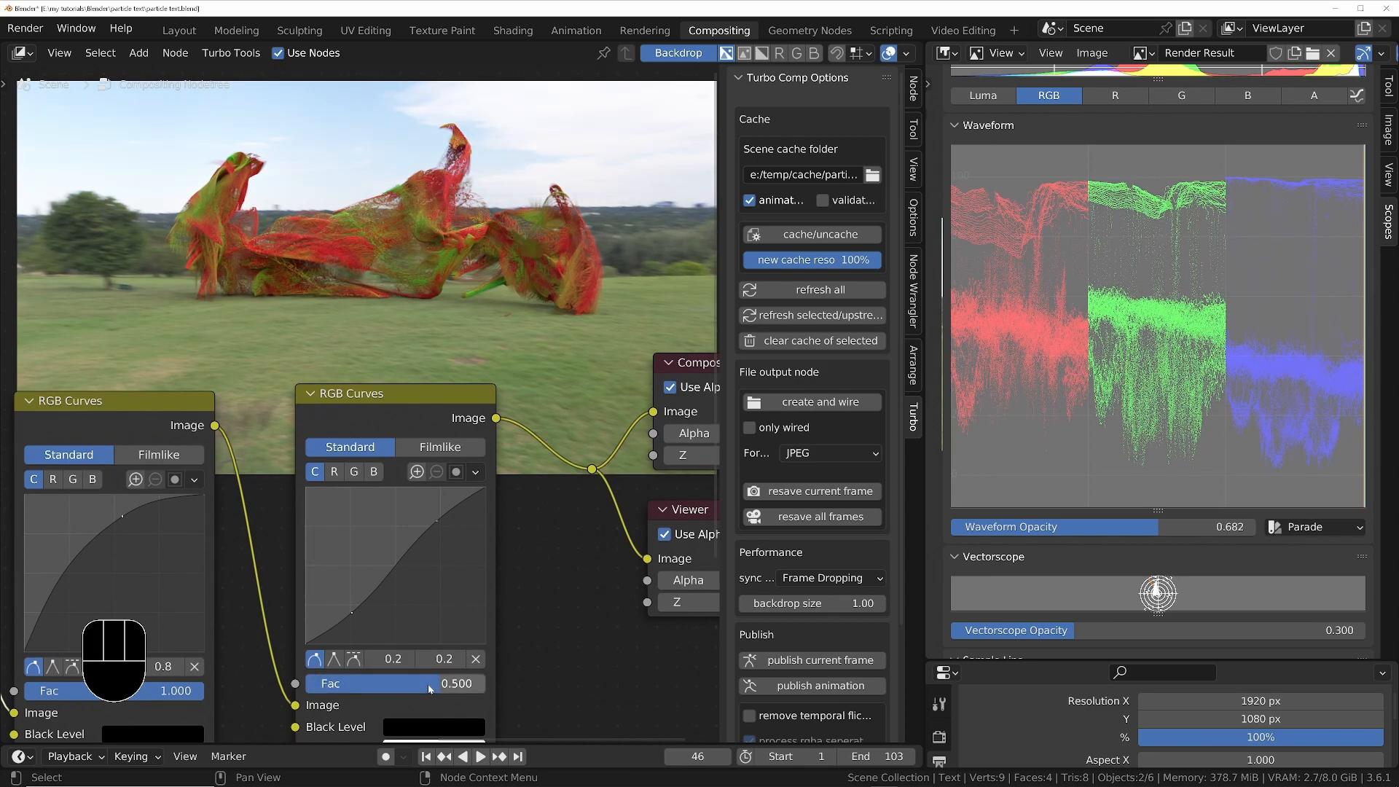
key(KP_Enter)
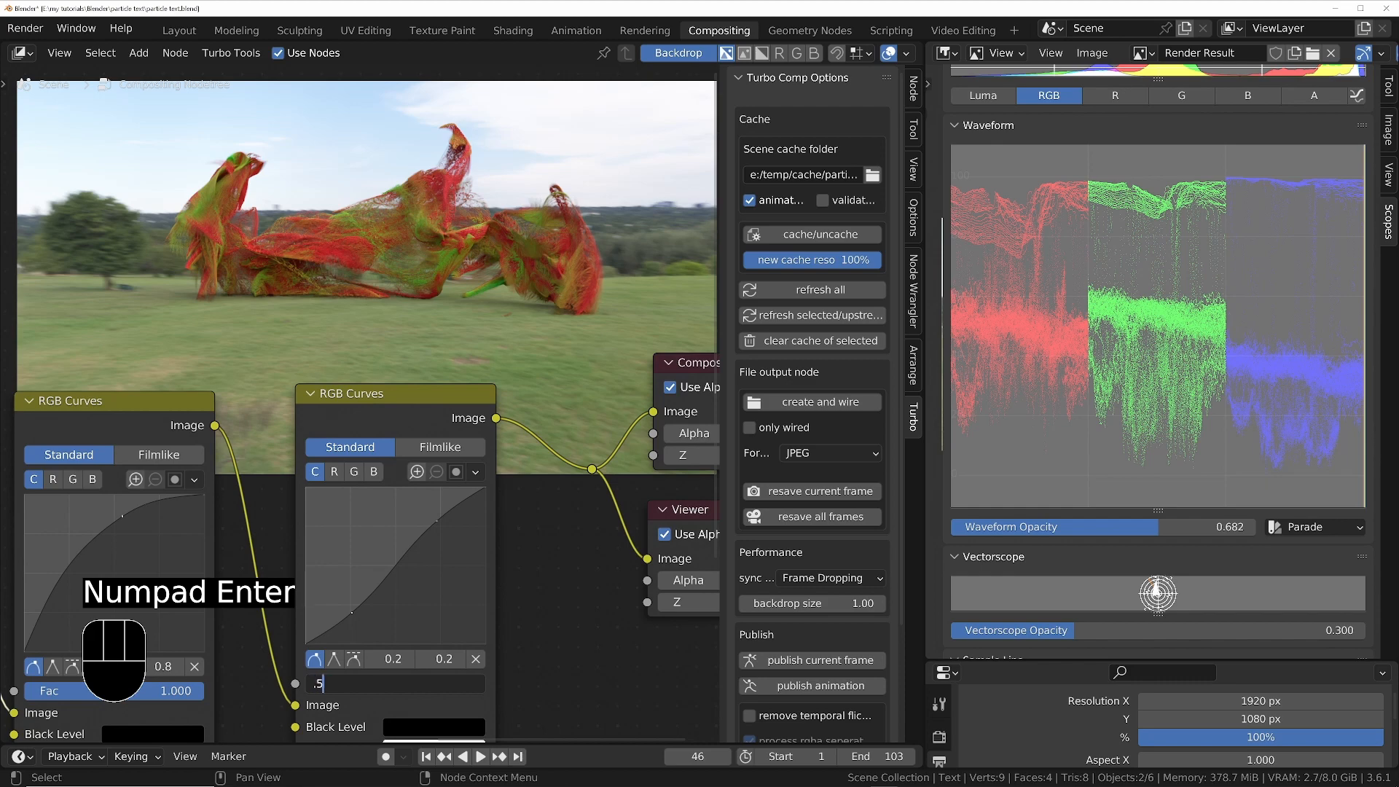
key(KP_Enter)
text(.8)
key(KP_Enter)
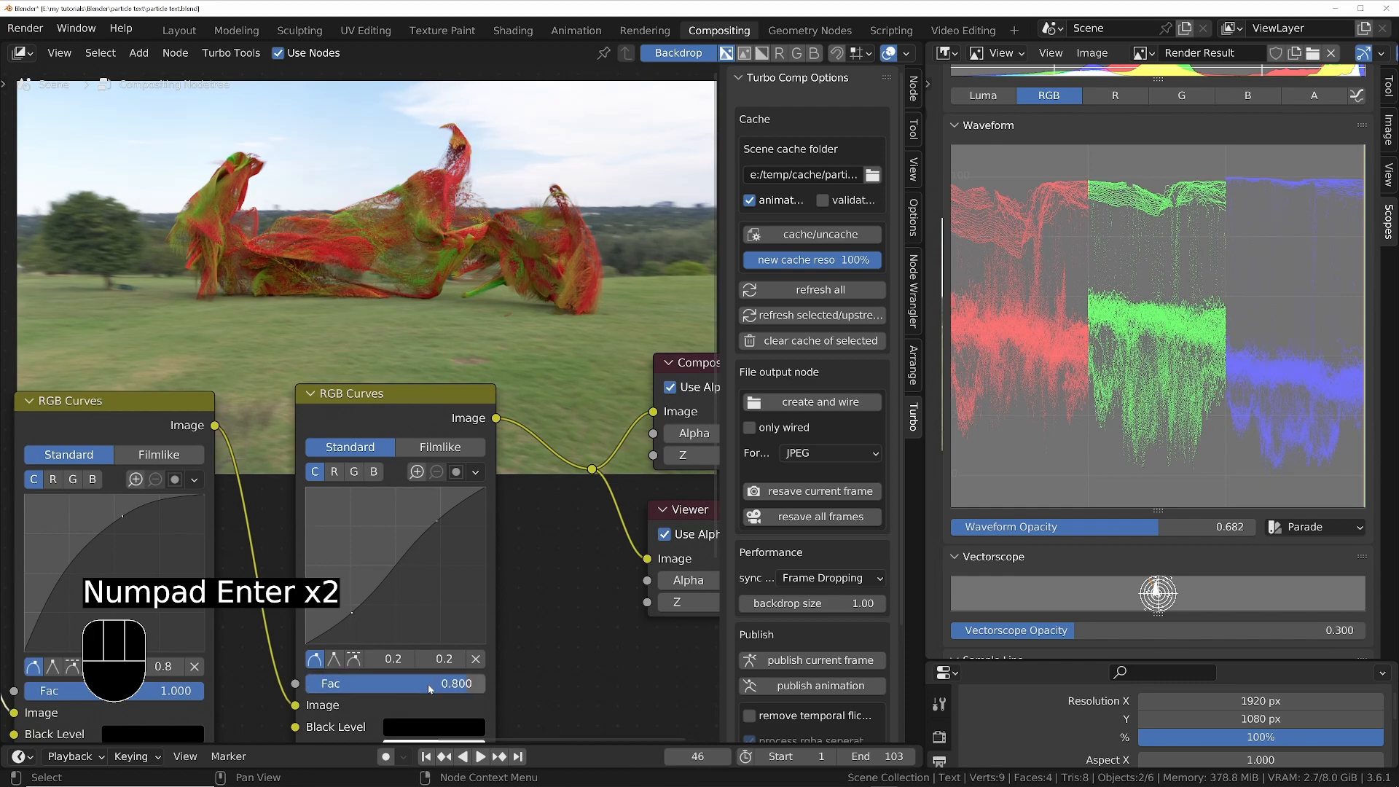
key(KP_Enter)
text(.6)
key(KP_Enter)
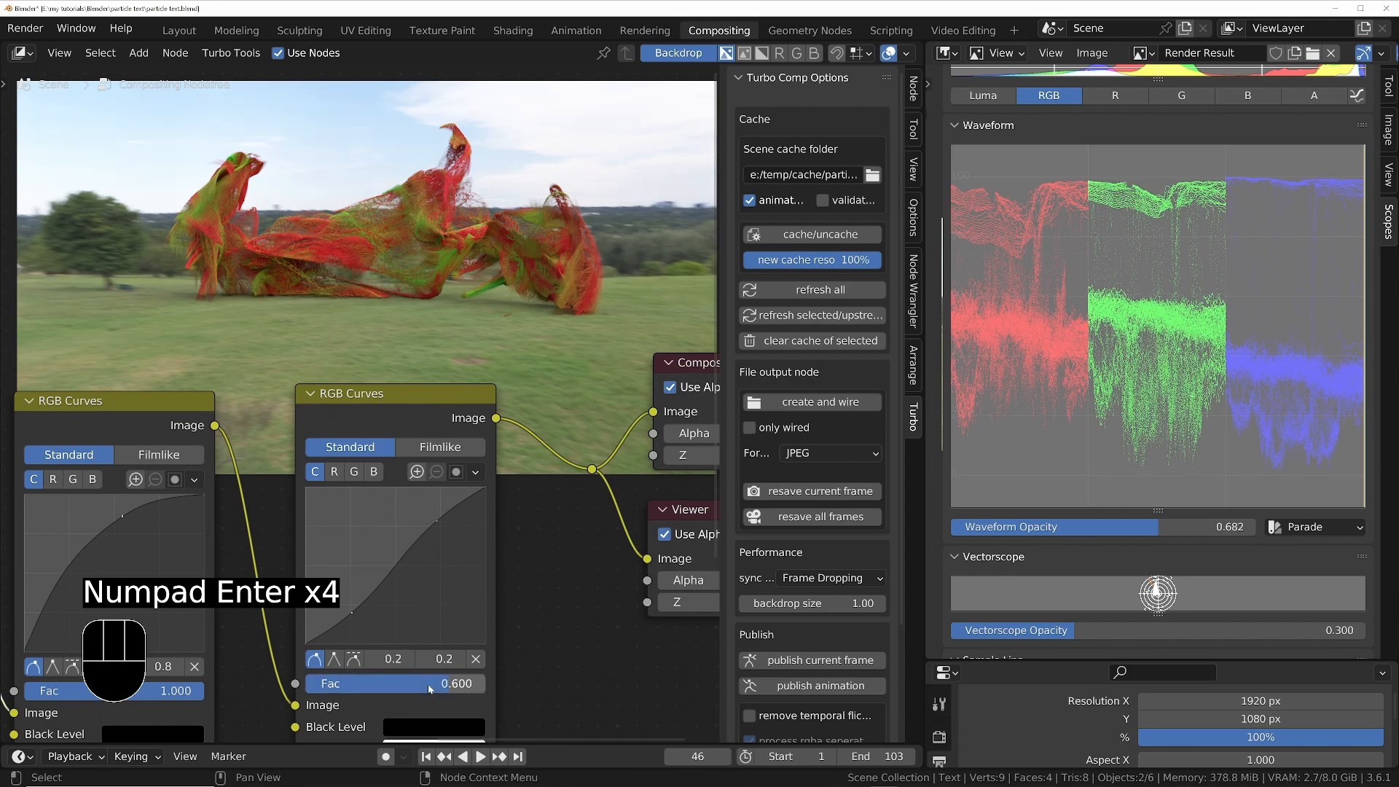
Duplicate the first RGB Curves node onto the link after Multiply and reset the copy's white end point to 1.0
scroll(394, 652, down, 5)
middle_drag(292, 590, 612, 528)
scroll(539, 504, down, 2)
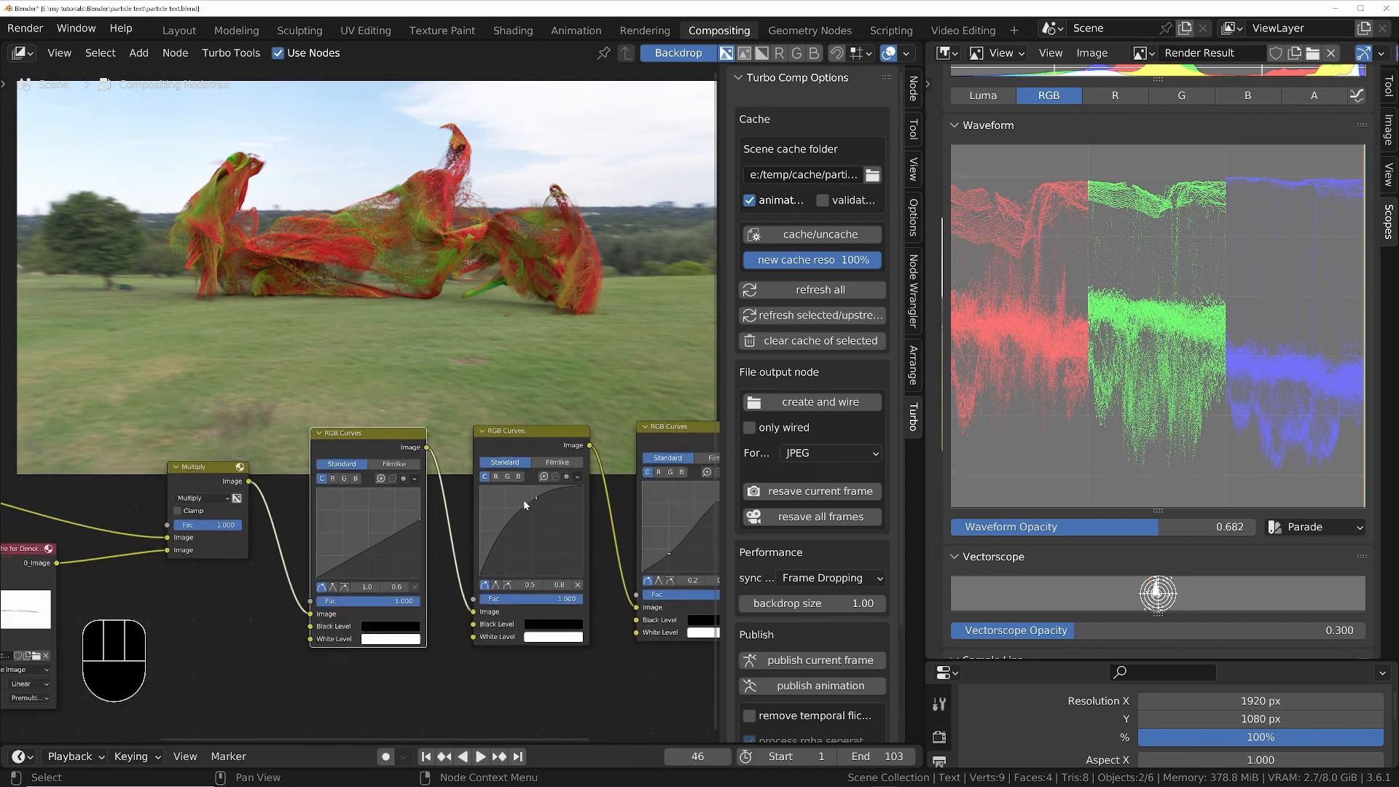
scroll(462, 495, up, 2)
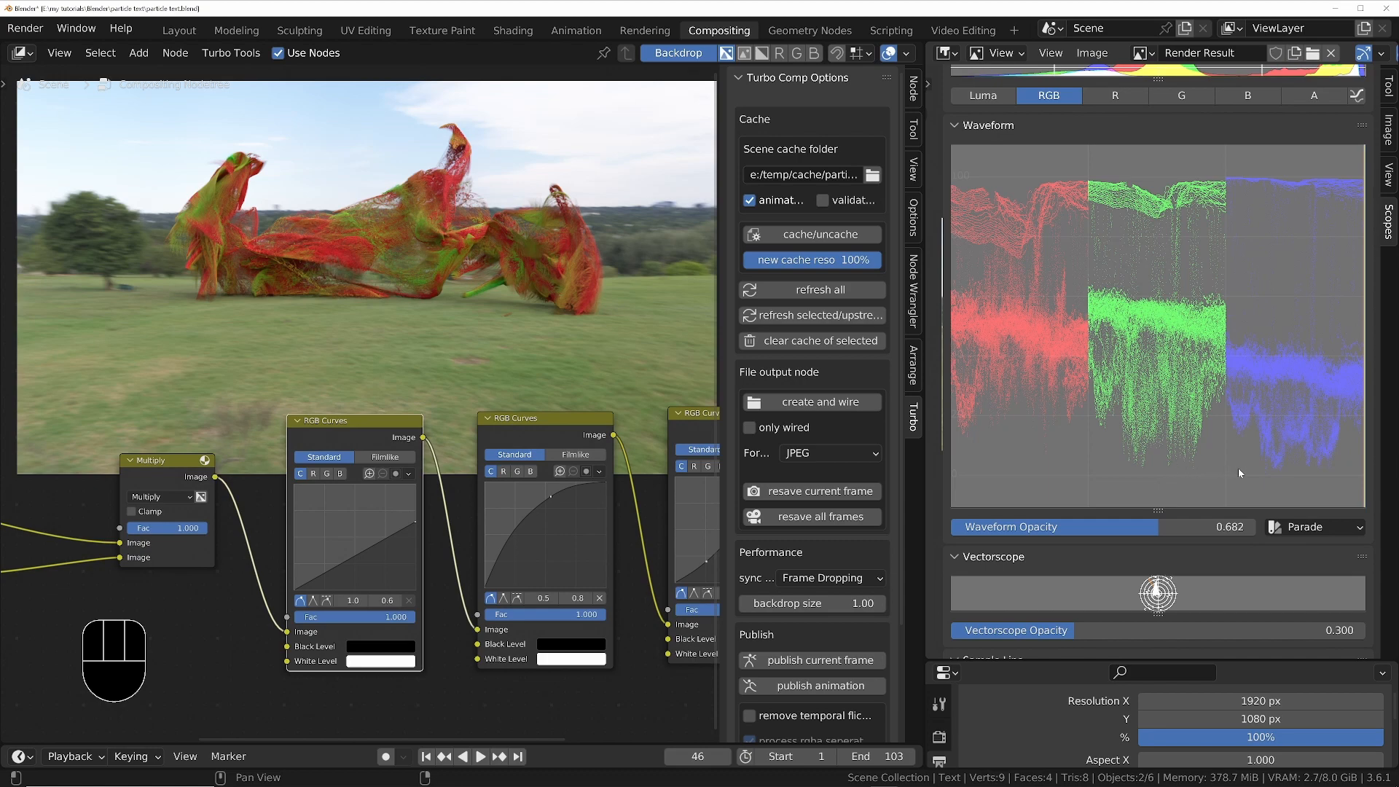
scroll(1276, 473, up, 2)
scroll(1274, 474, down, 2)
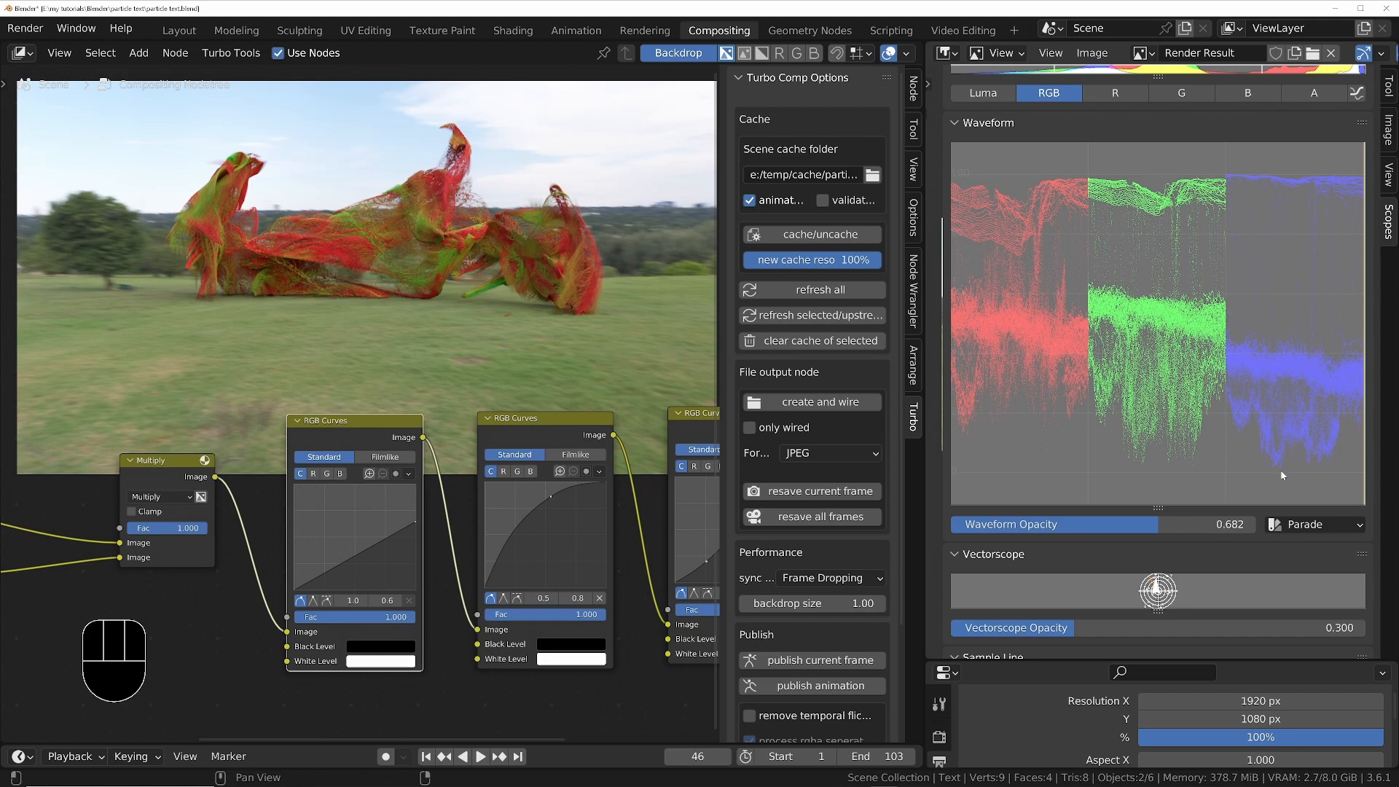
click(490, 426)
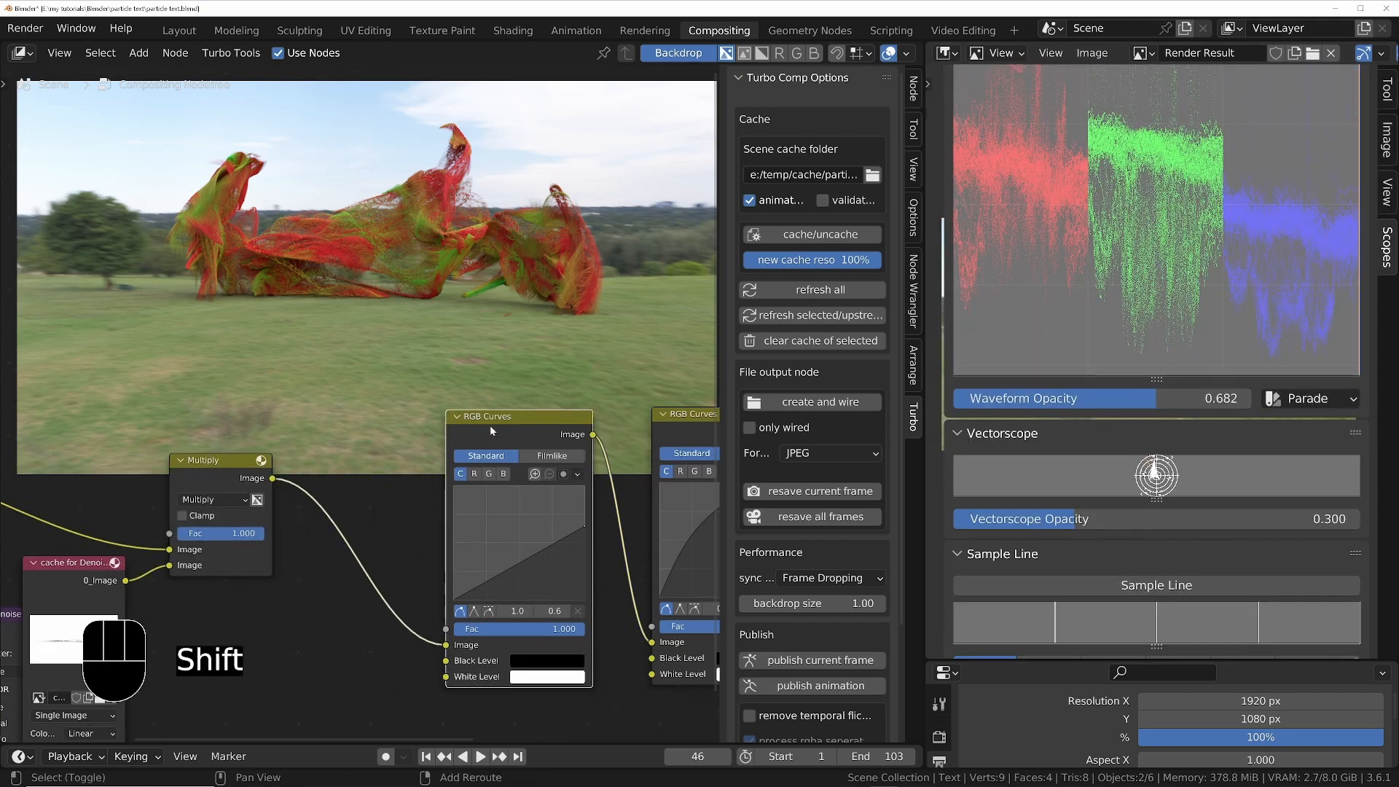
key(shift+d)
click(384, 435)
drag(477, 537, 477, 496)
scroll(336, 640, up, 2)
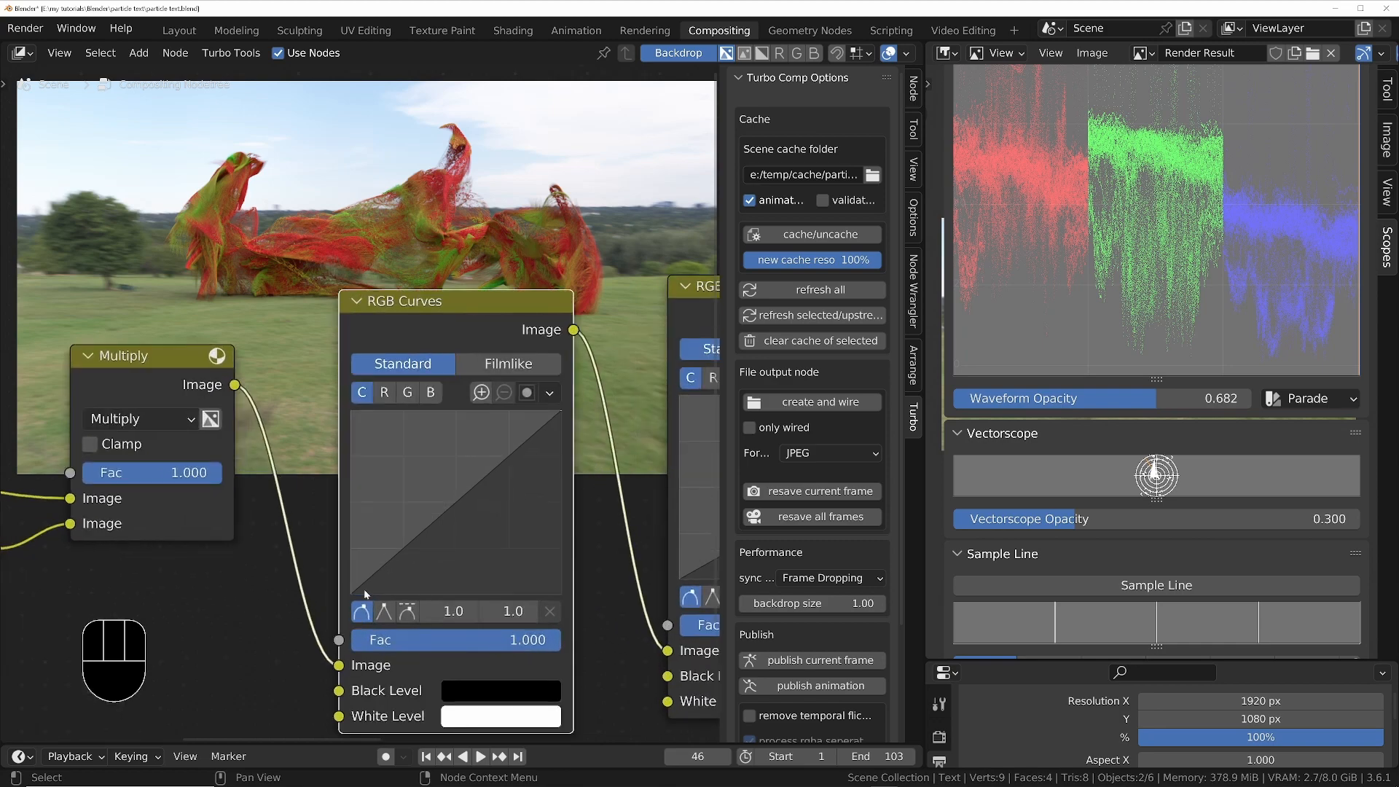
Shift the black end point of the duplicated node's combined curve slightly inward along the zero line to crush the shadows
scroll(364, 559, up, 2)
middle_drag(364, 560, 462, 594)
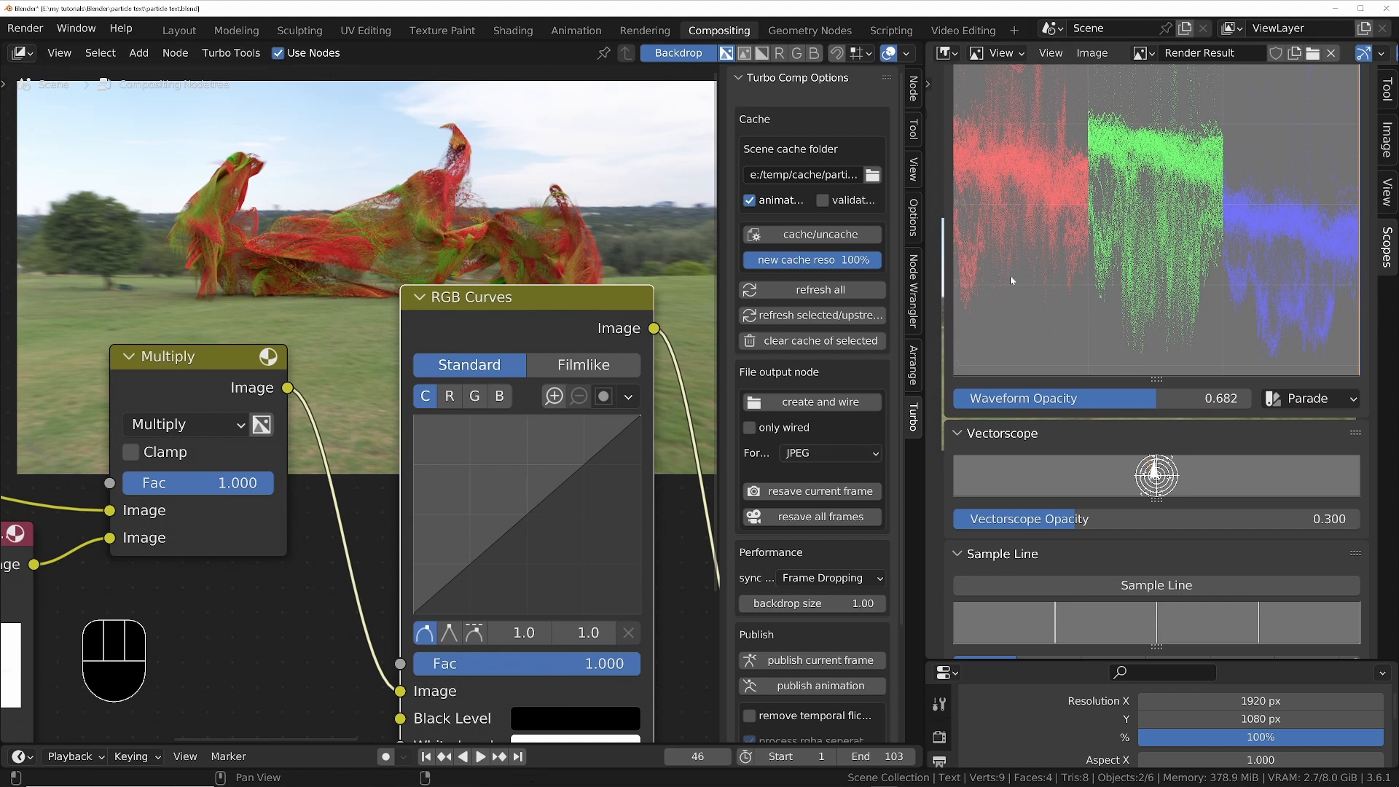
scroll(438, 619, up, 2)
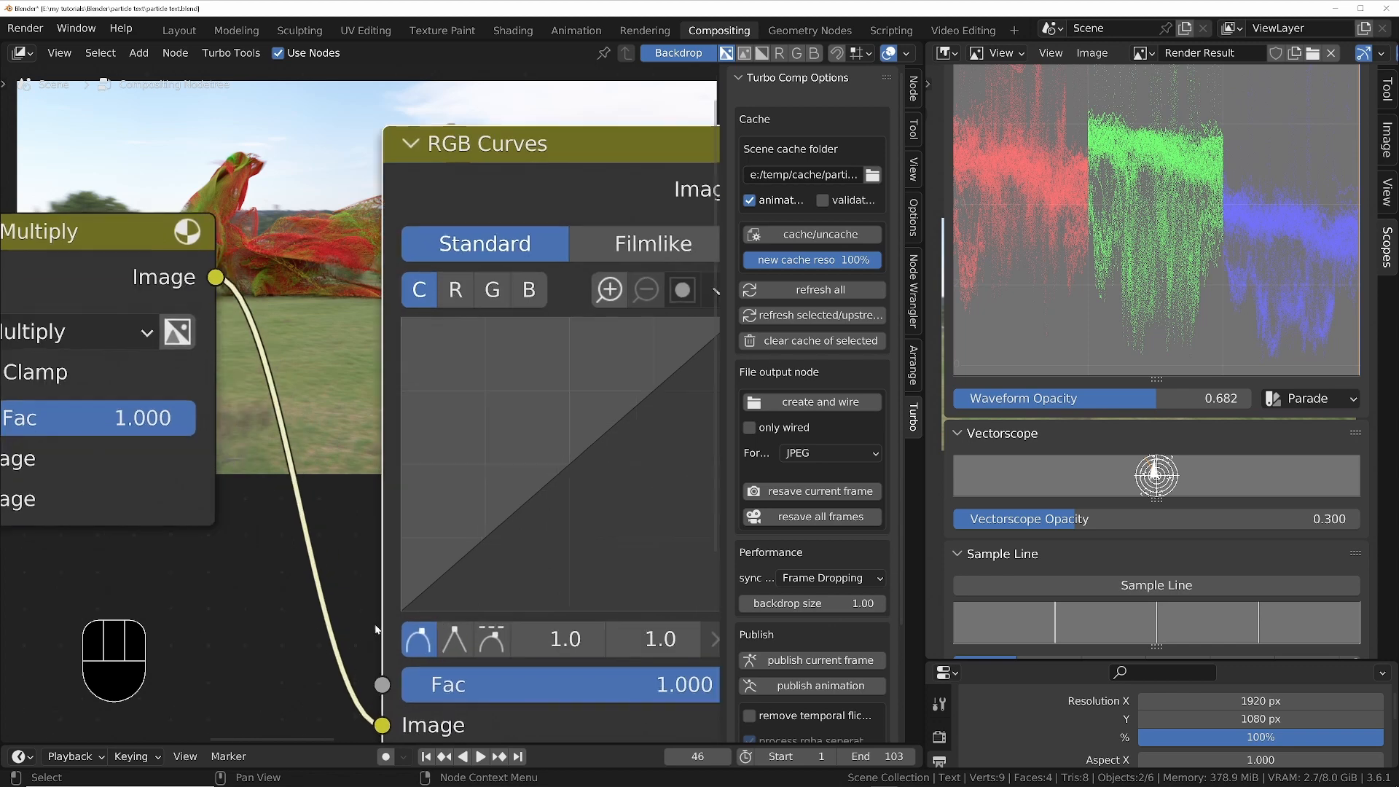
drag(400, 609, 419, 611)
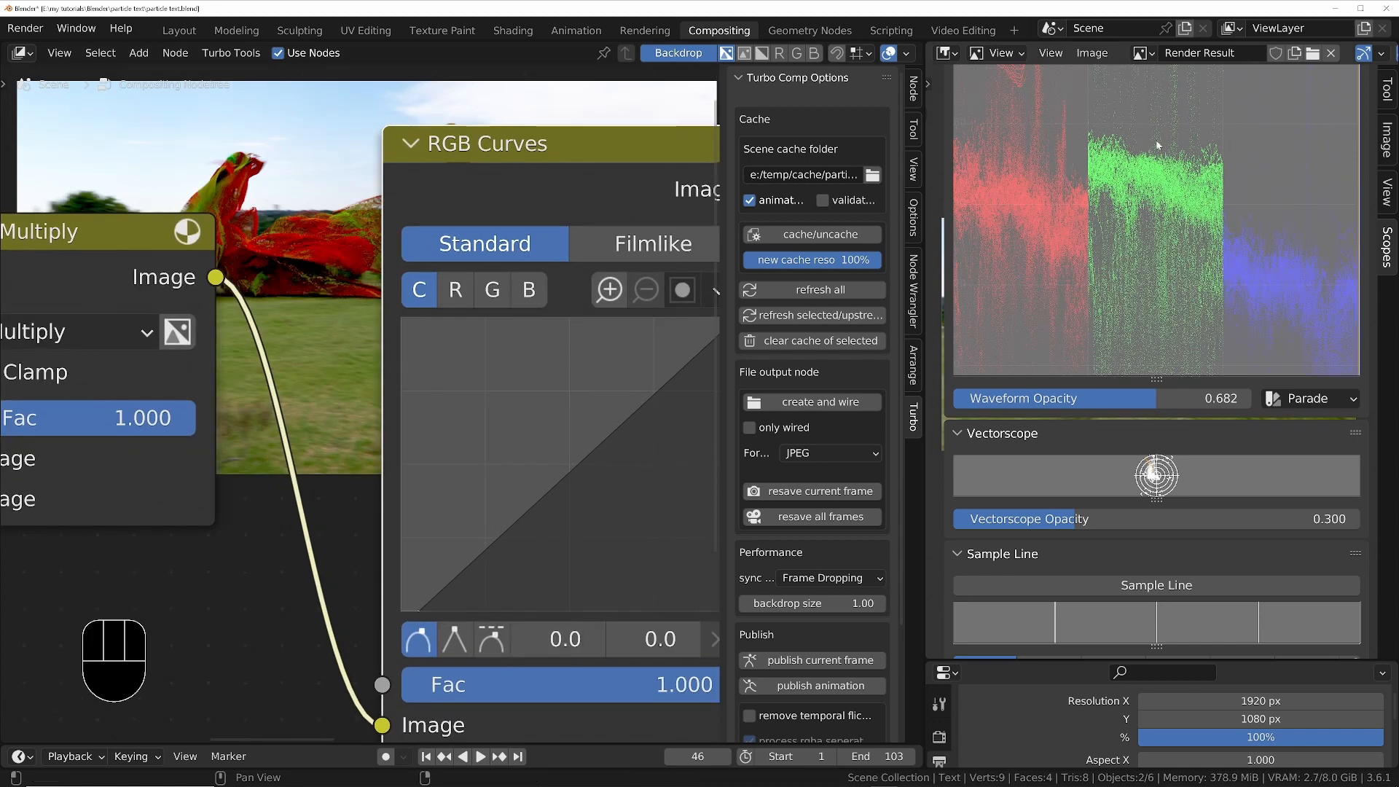
Try Fac values of 0, 0.1 and 0.01 on the duplicated RGB Curves node to test the shadow adjustment's strength
scroll(426, 507, down, 3)
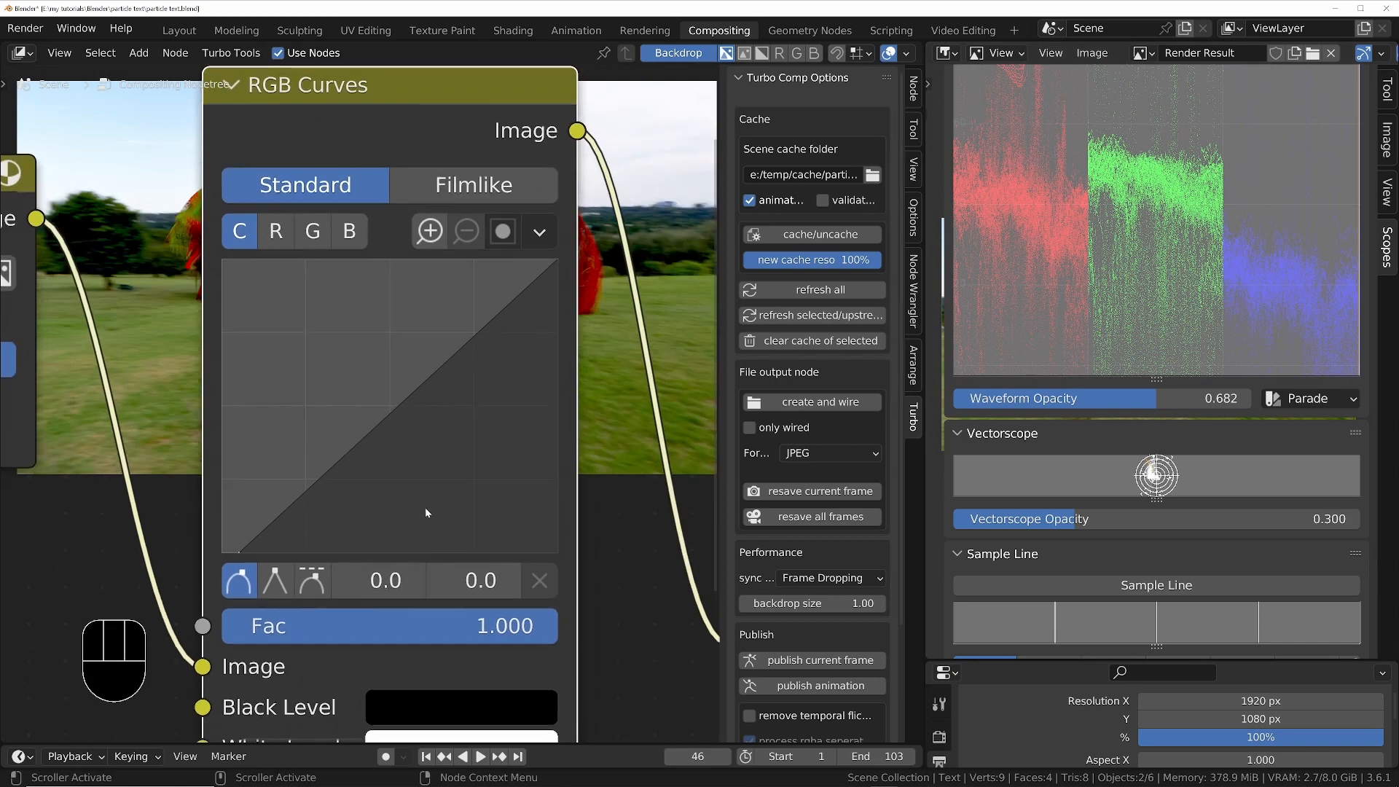
middle_drag(430, 540, 445, 576)
click(483, 637)
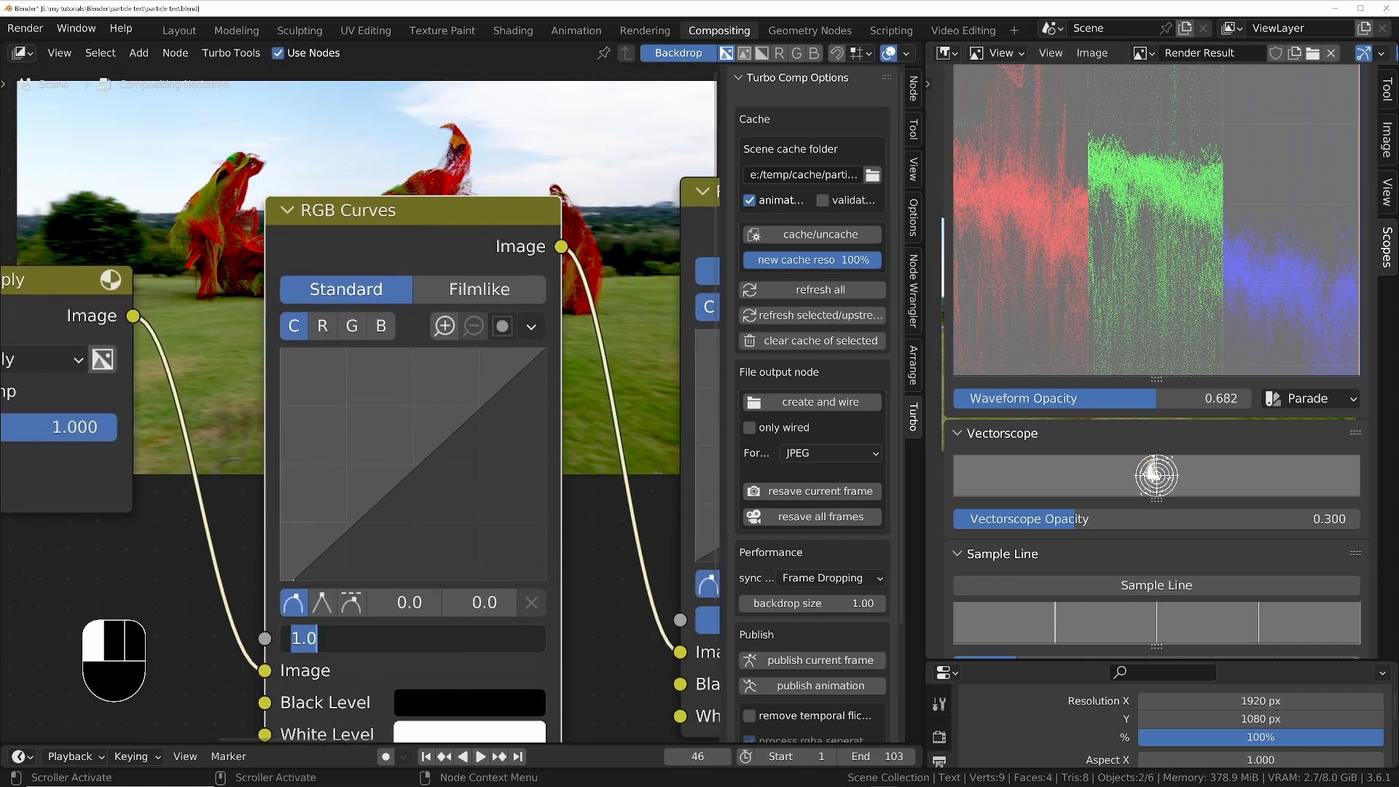
text(0)
key(Return)
key(KP_Enter)
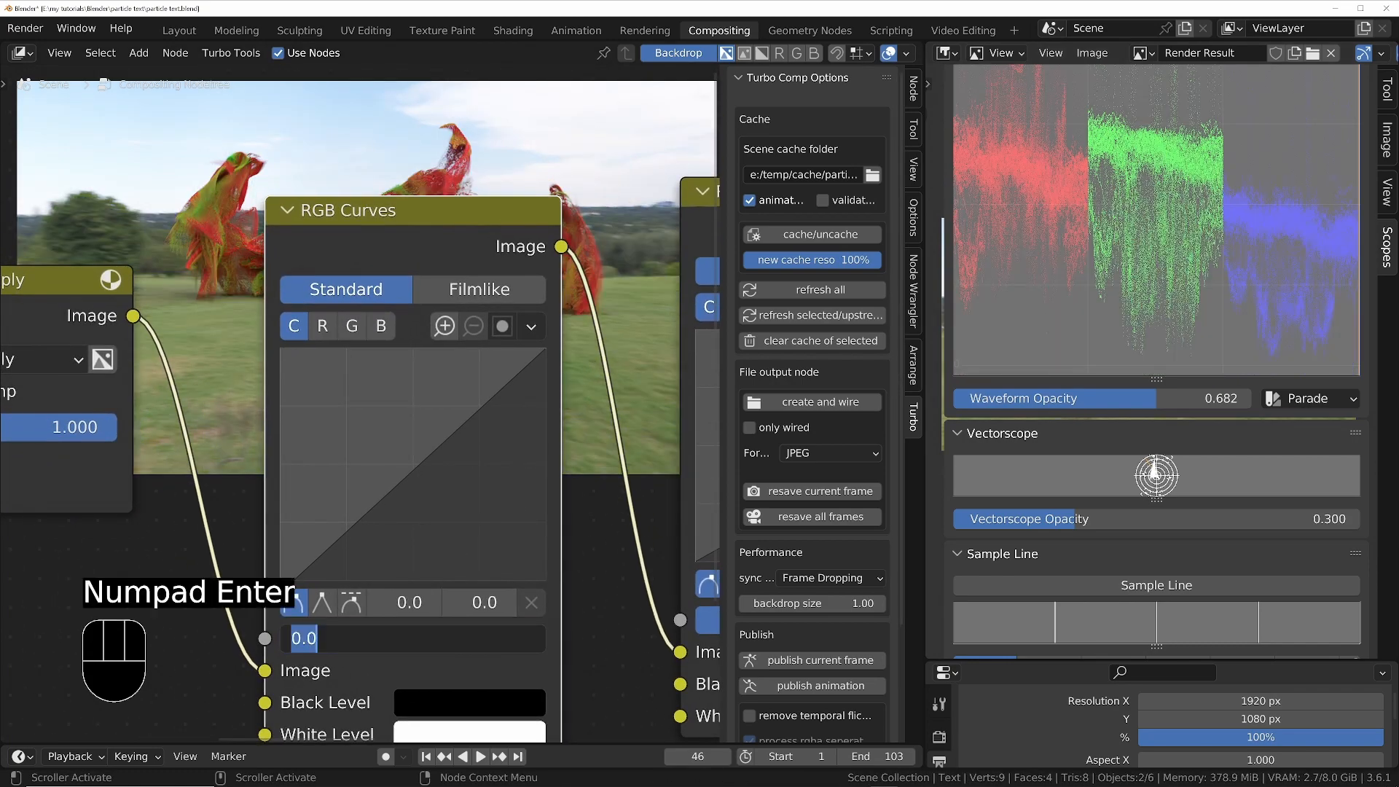
text(0.1)
key(Return)
key(KP_Enter)
text(0.01)
key(Return)
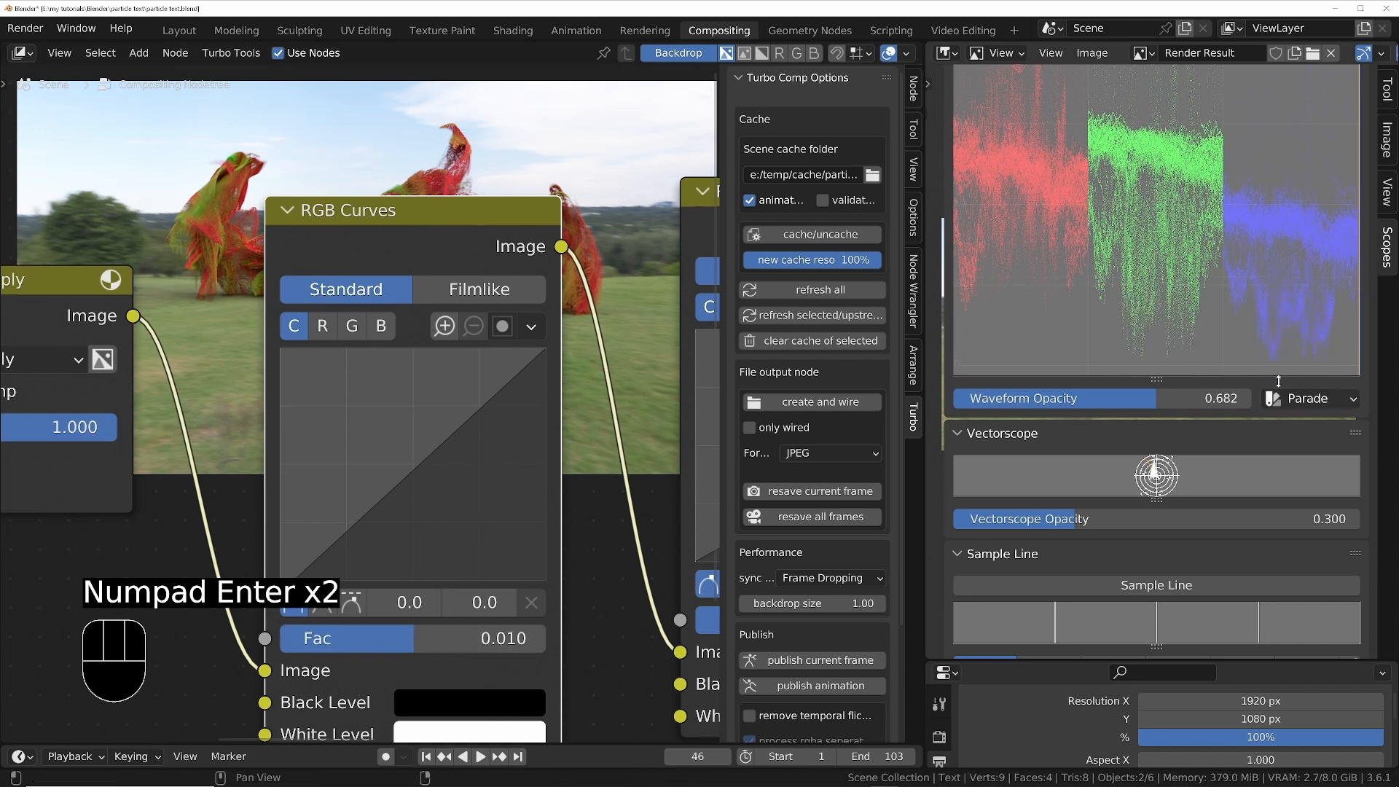
Drop the duplicated RGB Curves node's Fac to 0 and raise it back to 1.000
click(419, 648)
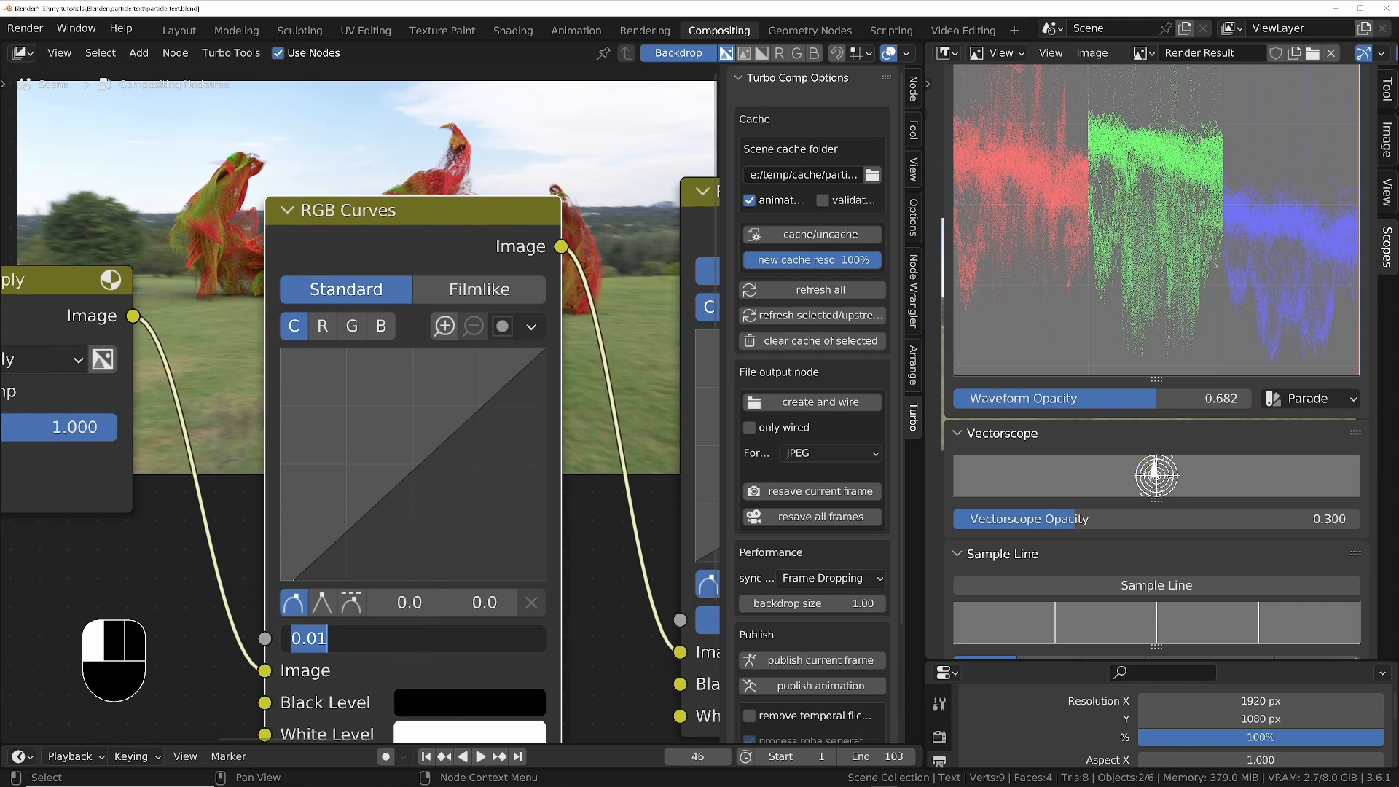
text(0000)
key(KP_Enter)
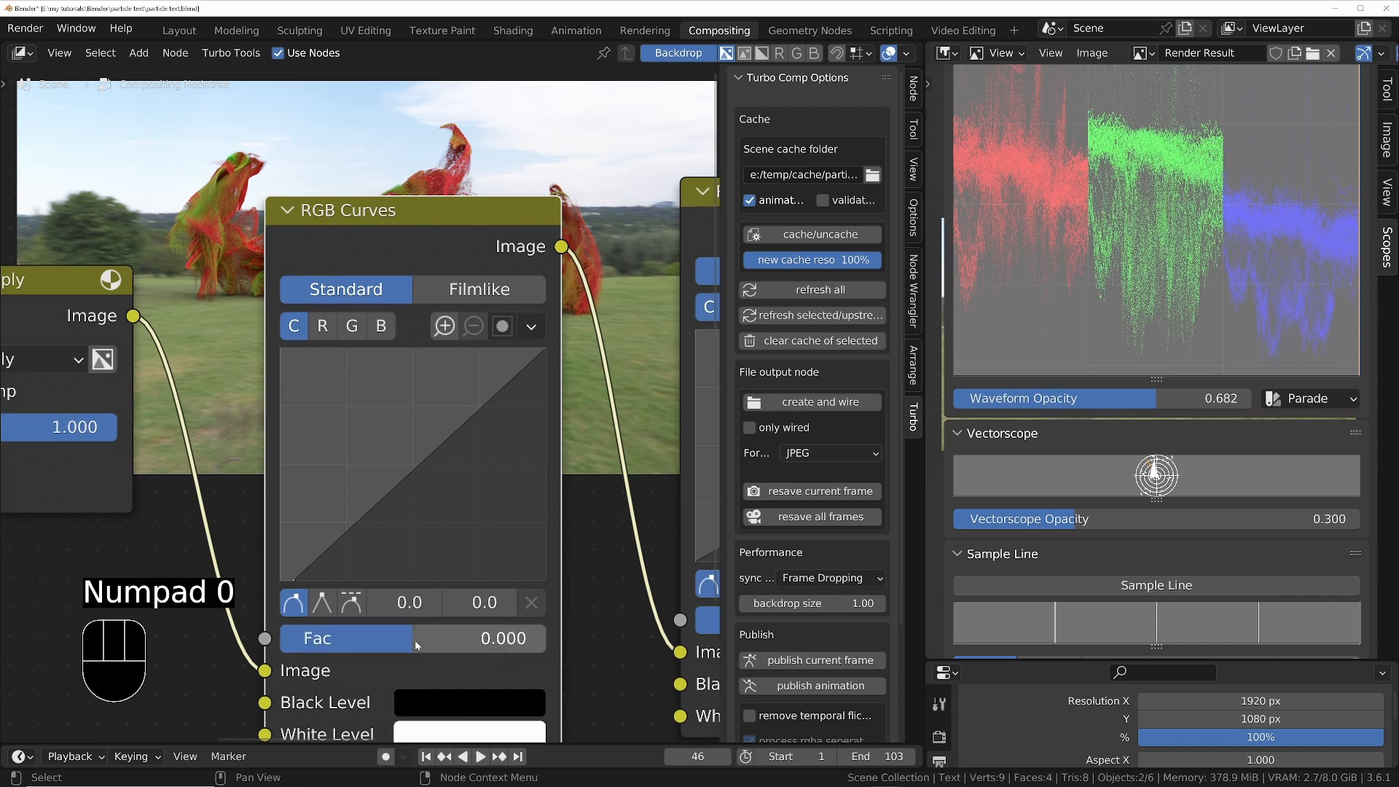
drag(414, 640, 547, 640)
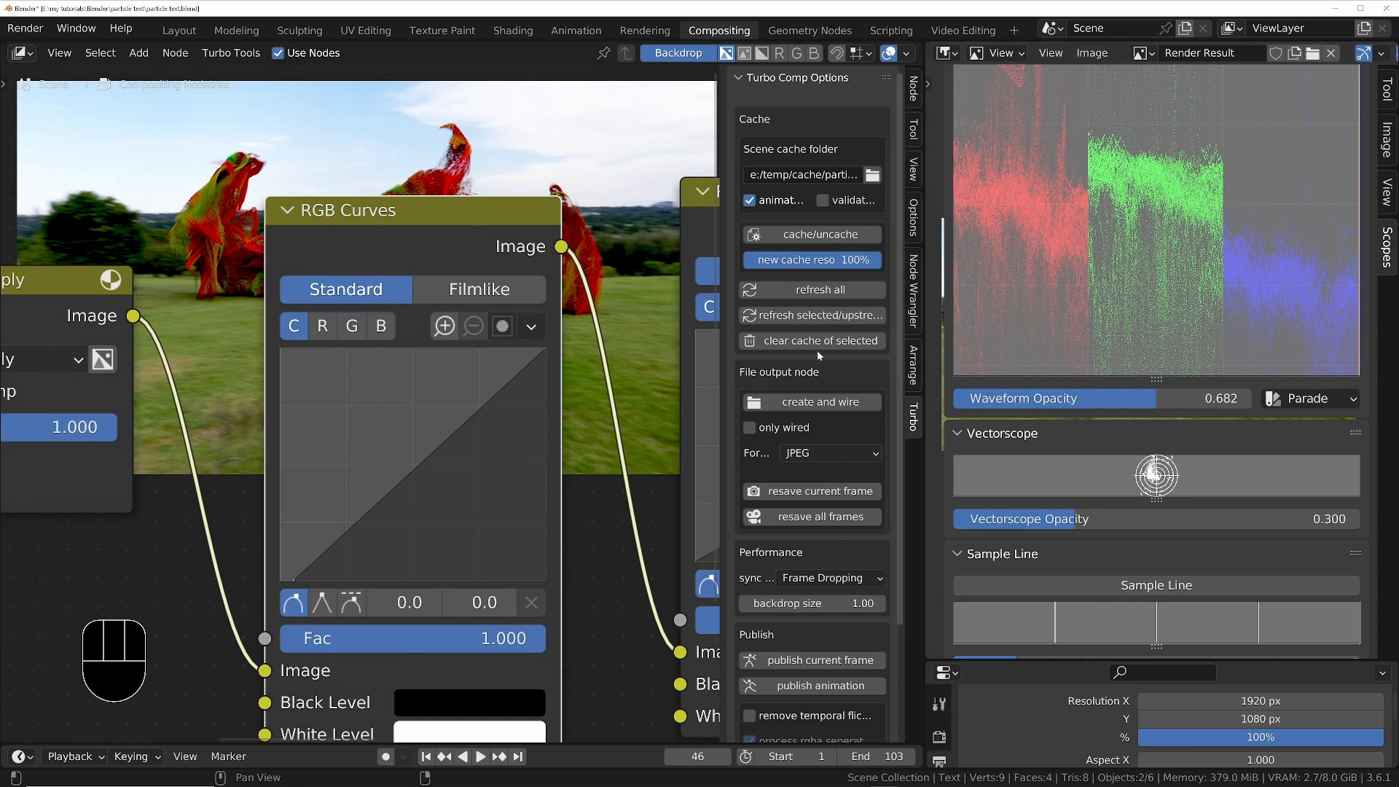
Duplicate the shadow-crushing RGB Curves node and insert the copy directly after it in the node chain
middle_drag(583, 340, 483, 326)
scroll(482, 326, down, 2)
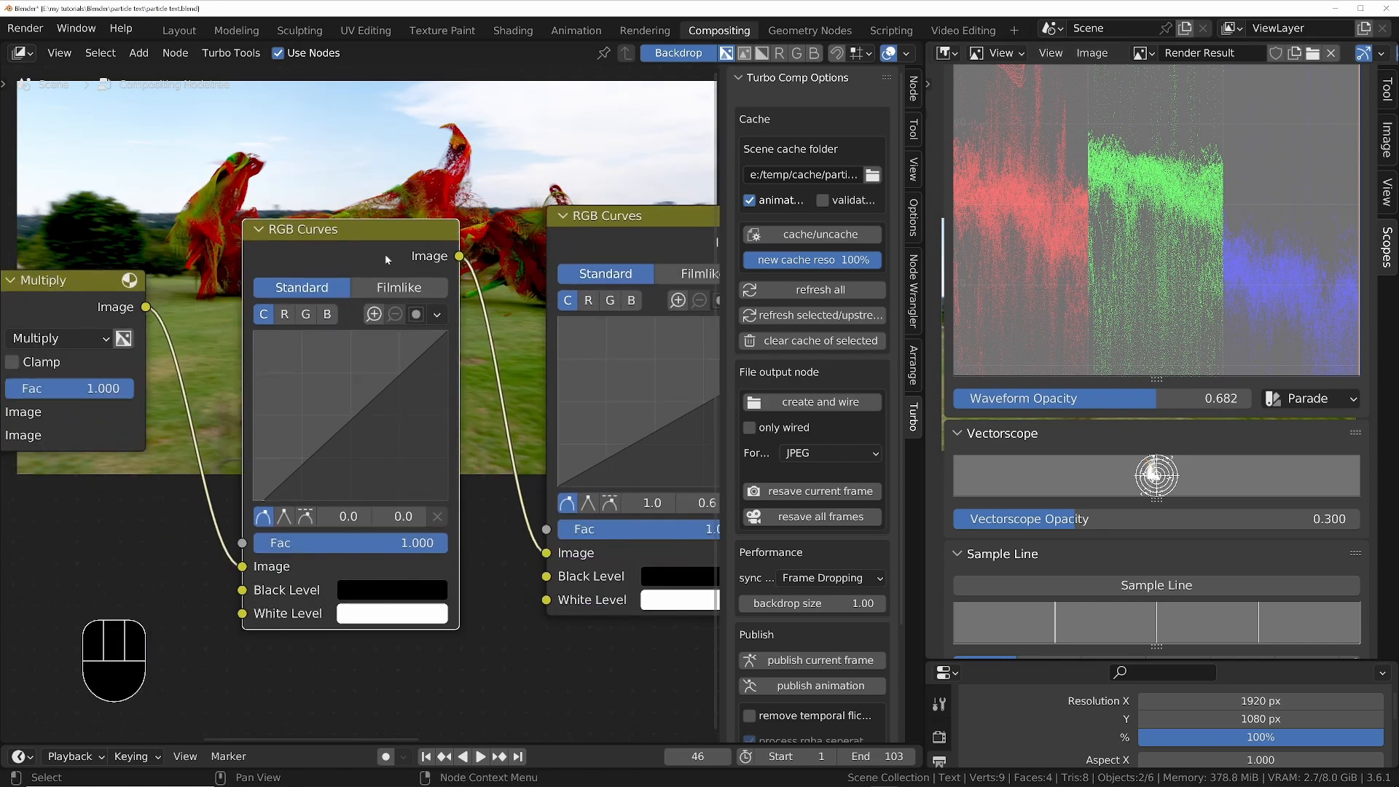
key(shift+d)
click(471, 286)
middle_drag(607, 420, 422, 417)
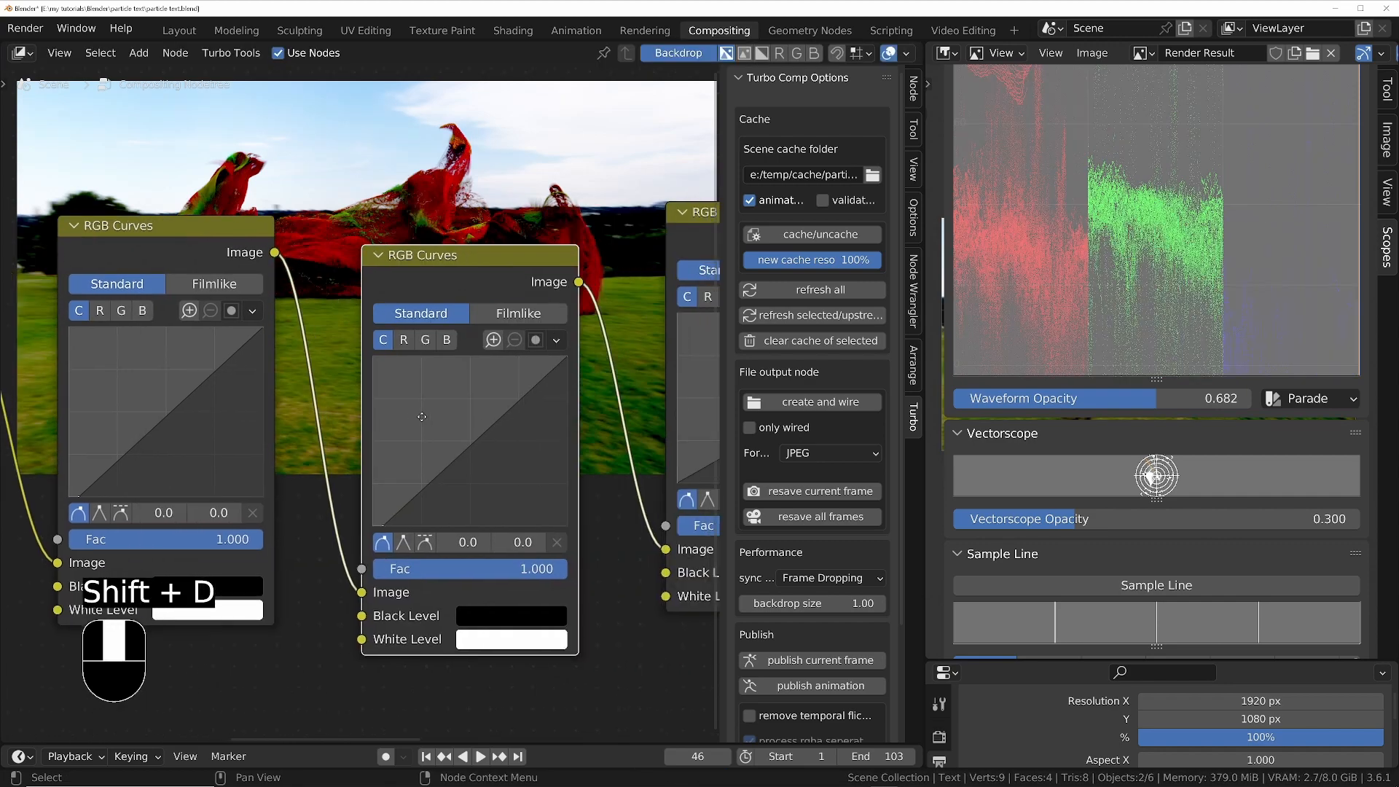
Raise the second copy's black end point slightly to counteract the crushed shadows, and set its Fac to 0.99
scroll(391, 510, up, 4)
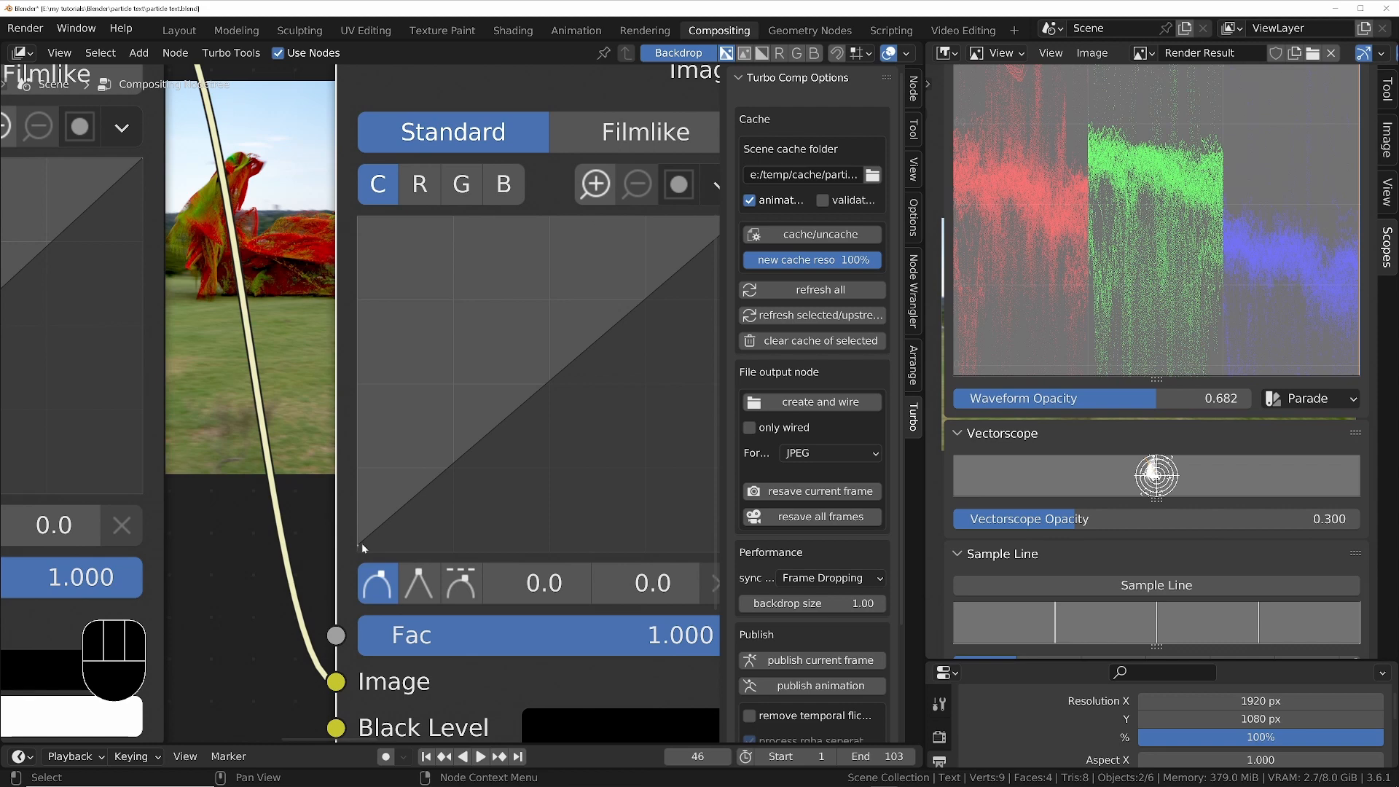
drag(362, 544, 357, 537)
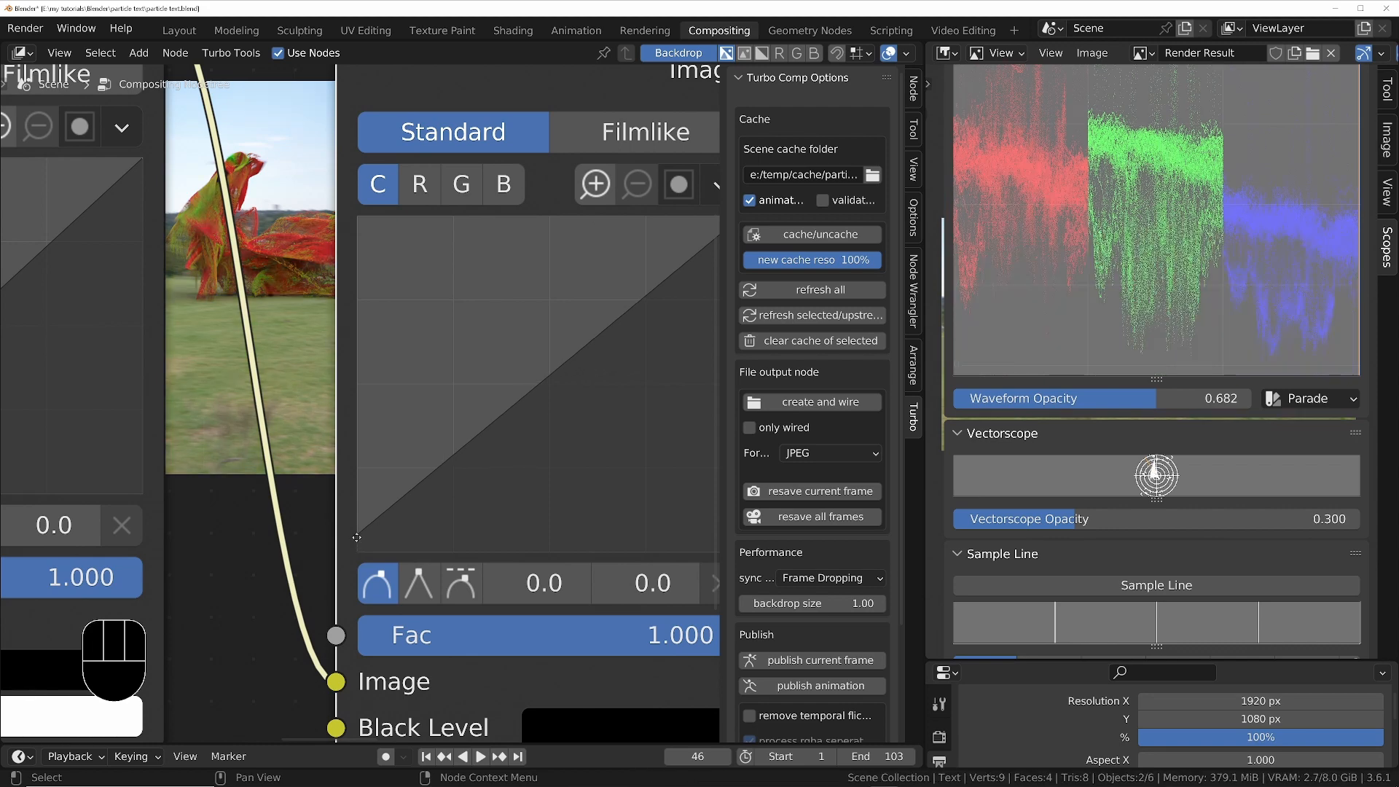
middle_drag(518, 526, 309, 486)
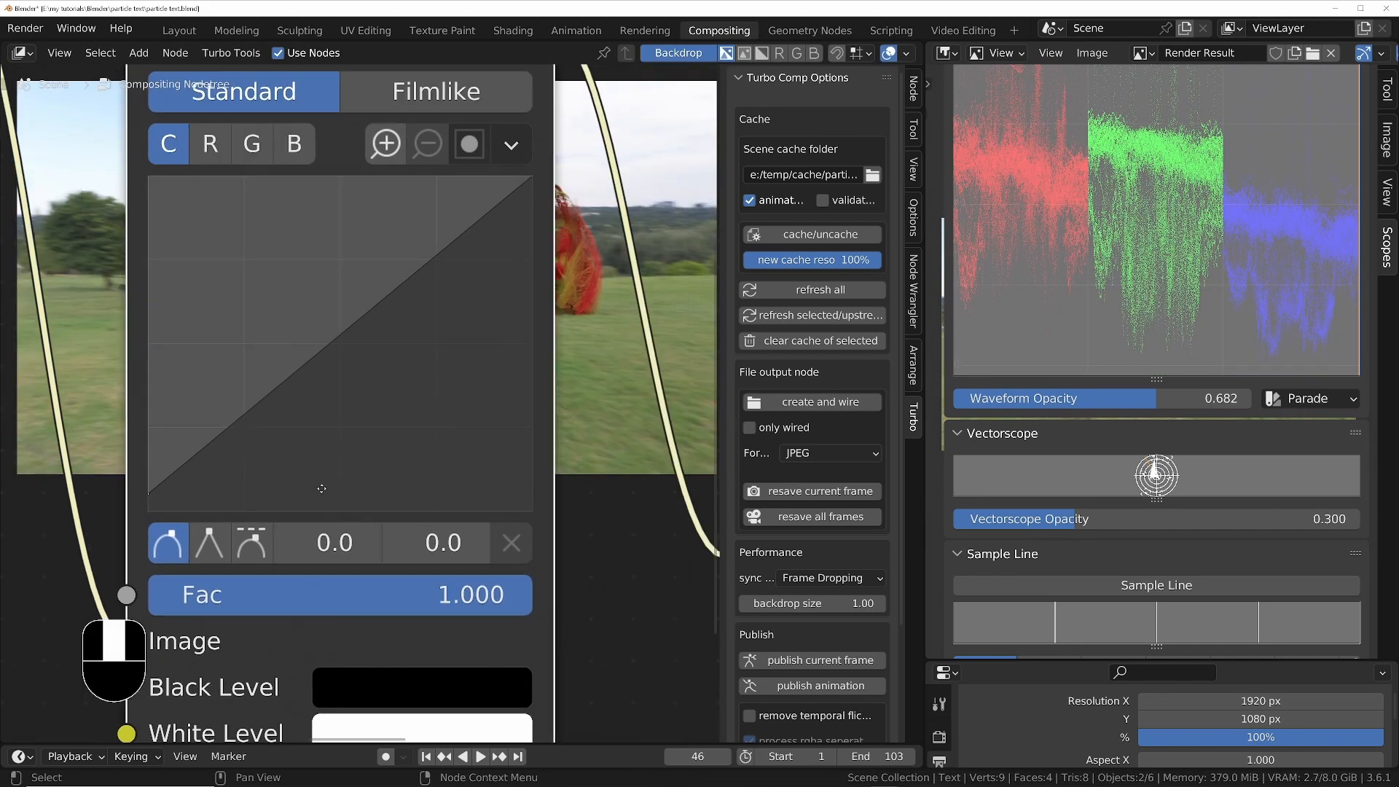
click(465, 599)
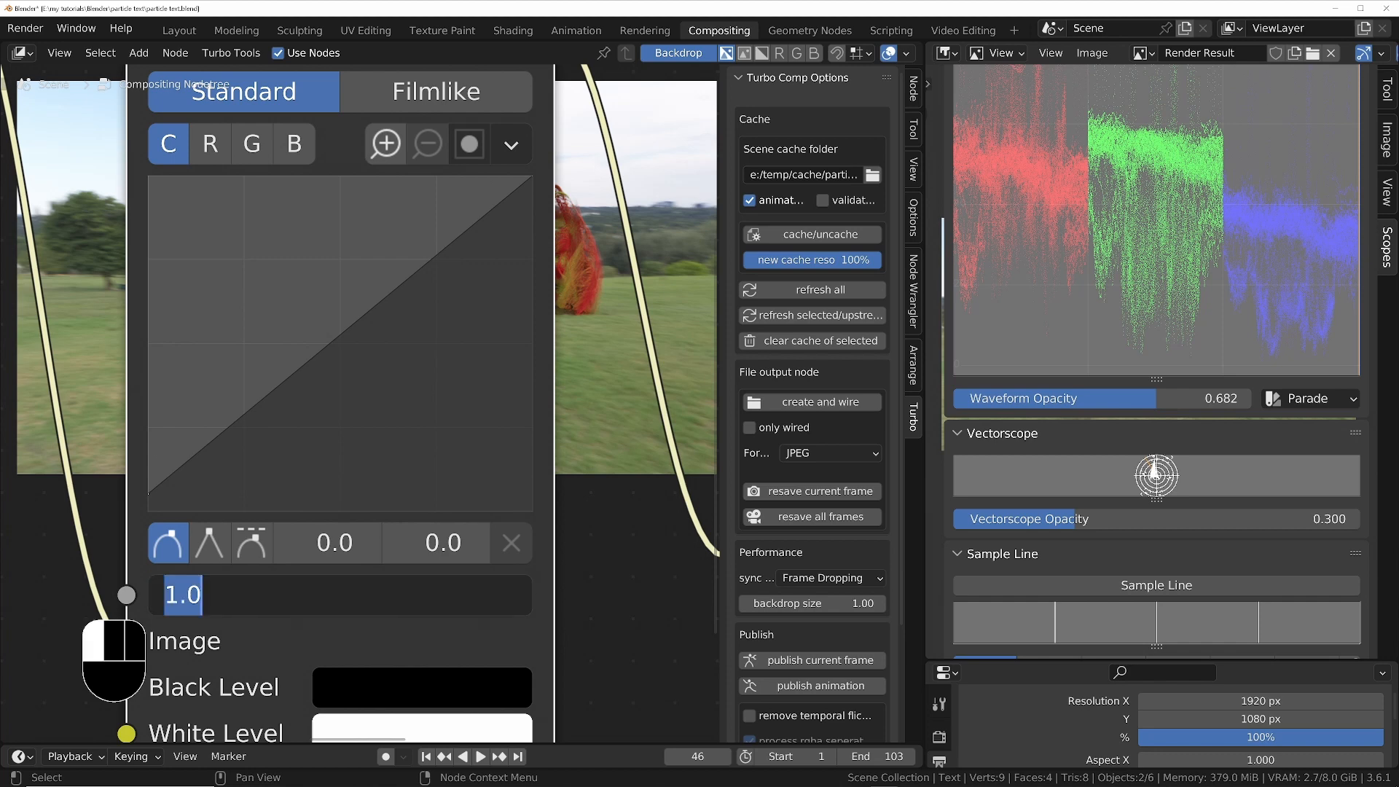
text(.99)
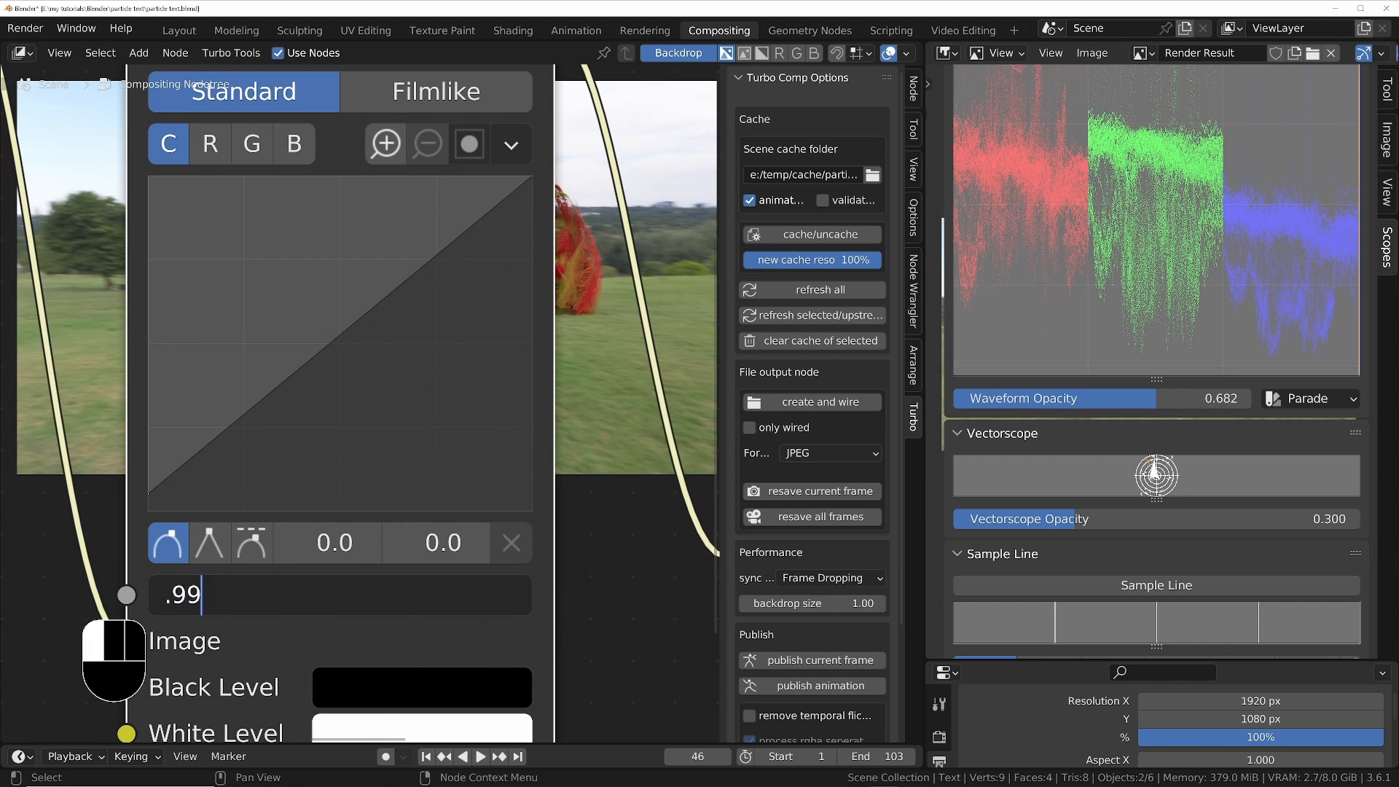
key(Return)
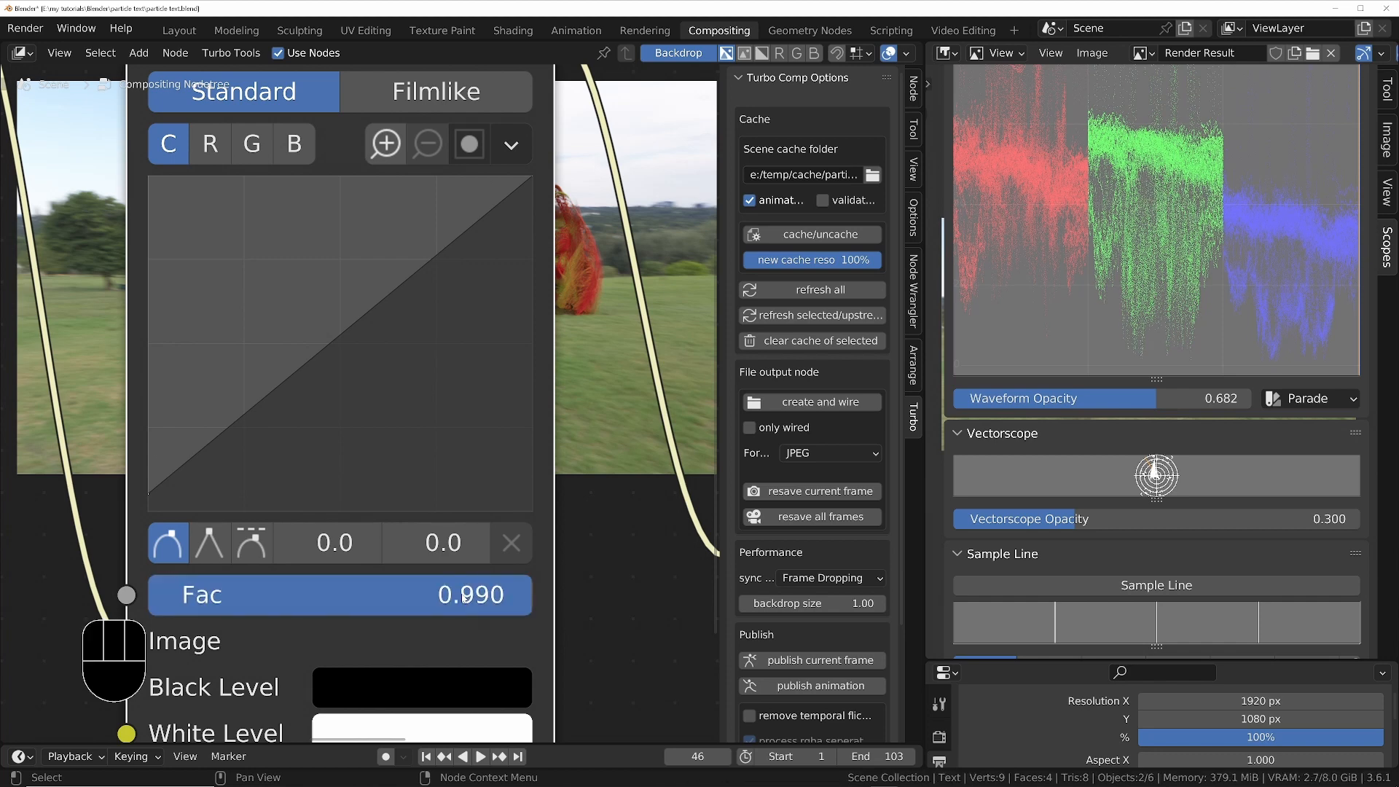
Delete both extra RGB Curves nodes while keeping Multiply linked to the original RGB Curves chain
scroll(465, 597, down, 5)
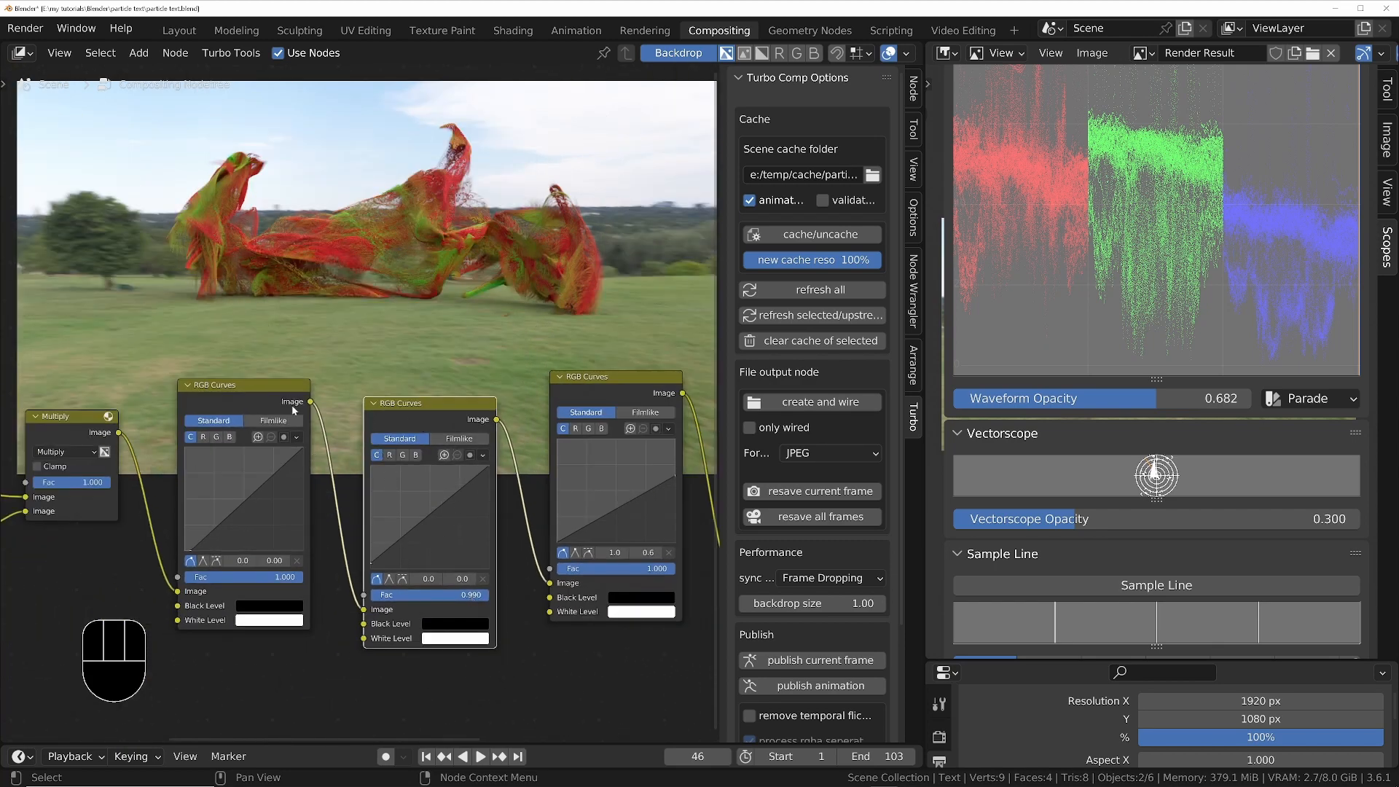
scroll(248, 467, up, 1)
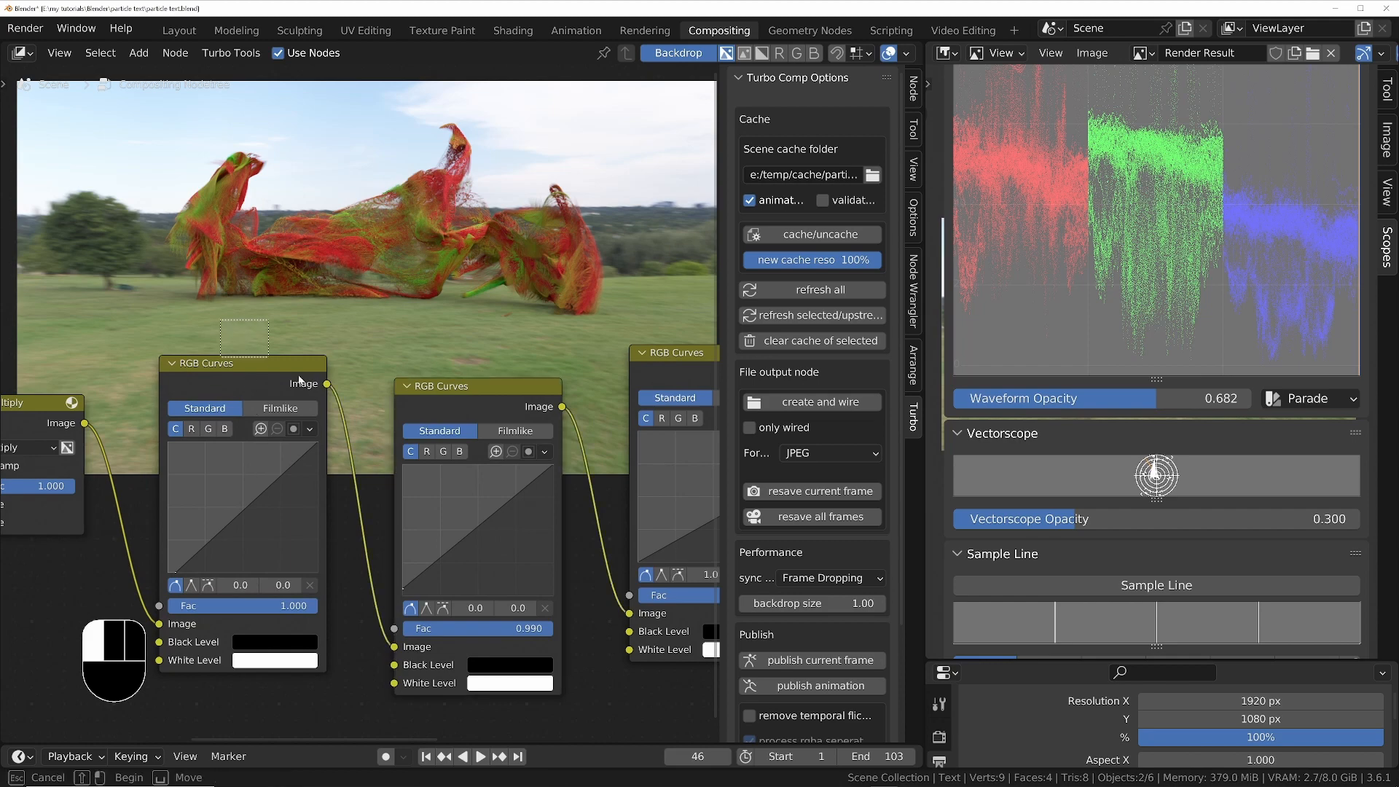
key(ctrl+x)
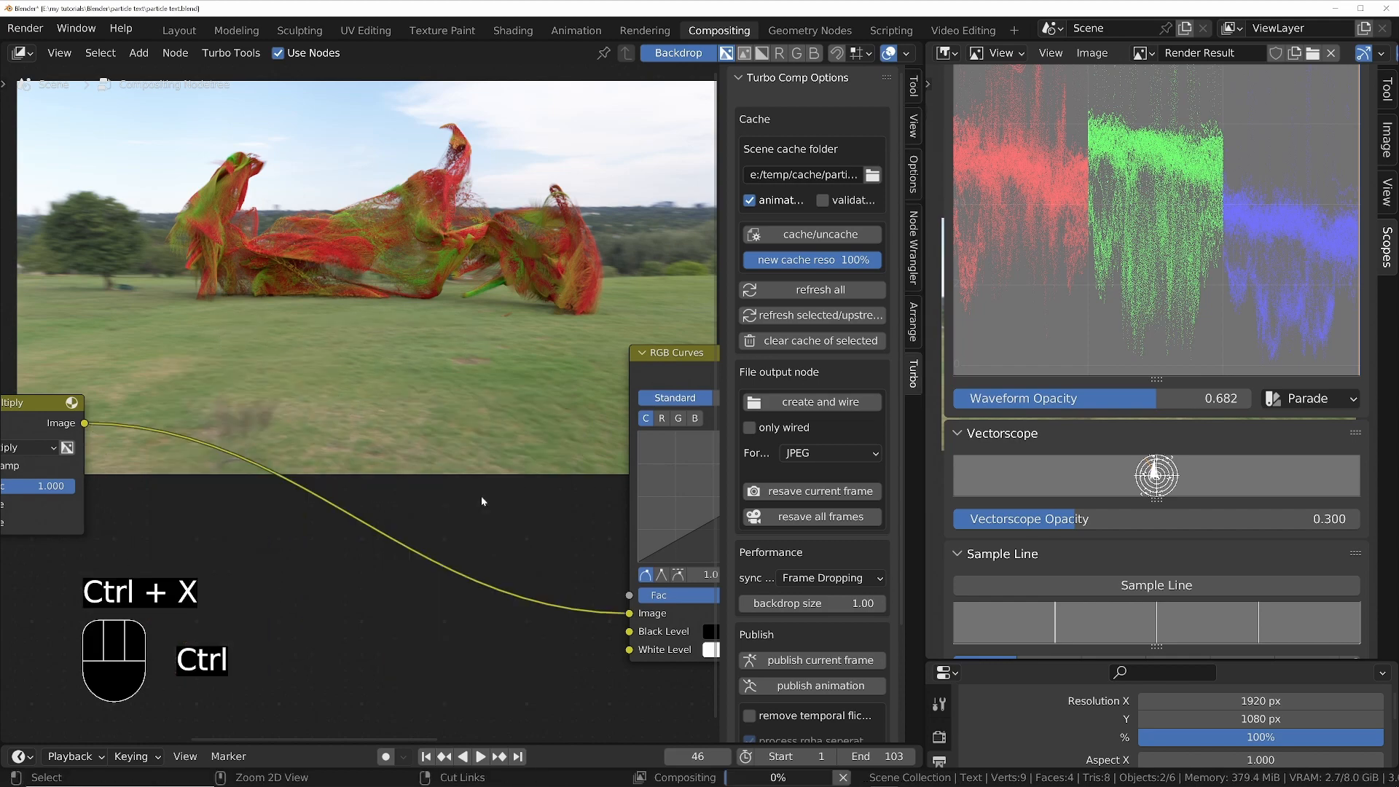
middle_drag(614, 330, 410, 434)
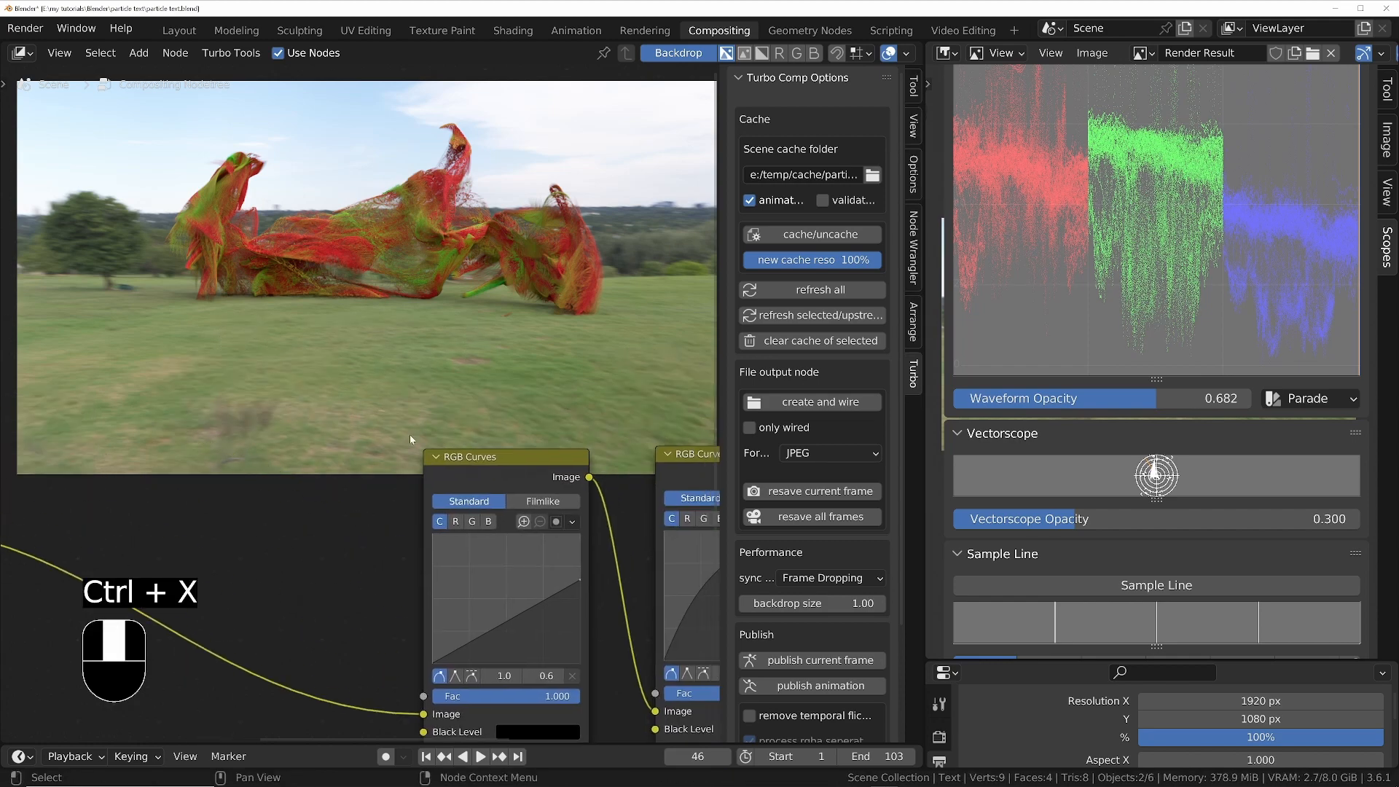
ctrl+middle_drag(466, 379, 502, 437)
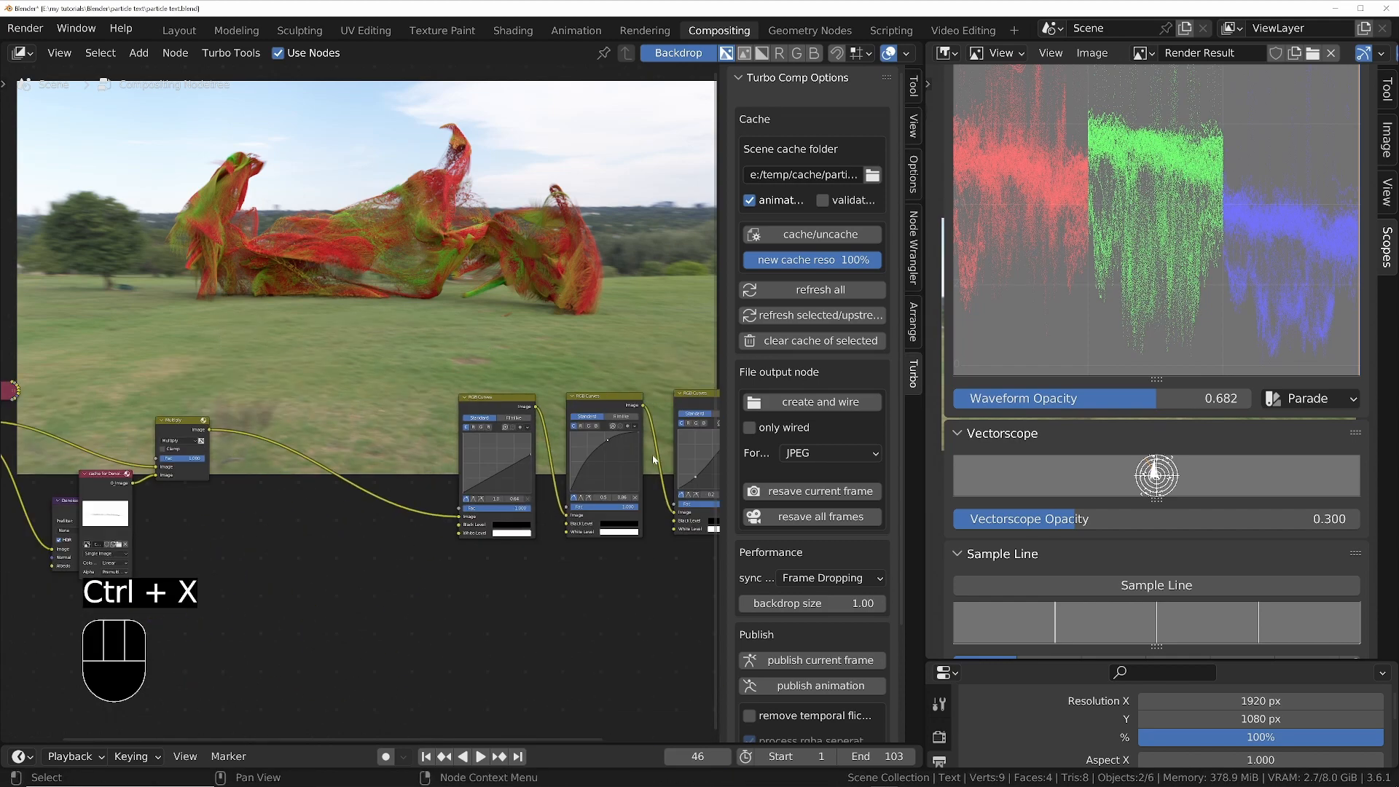
Move the three RGB Curves nodes together with the Composite and Viewer nodes closer to the Multiply node
middle_drag(653, 458, 506, 619)
drag(250, 478, 633, 628)
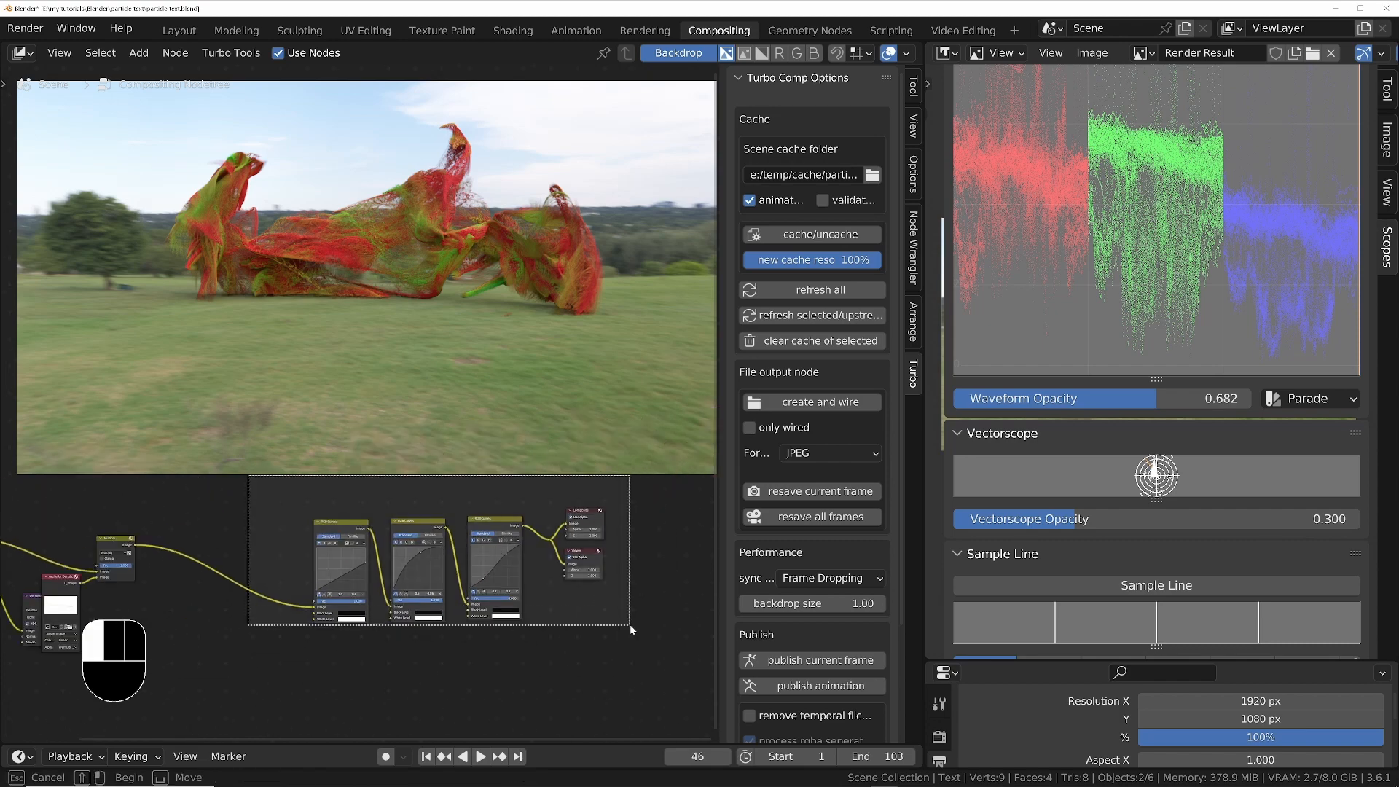
key(g)
click(495, 627)
middle_drag(276, 626, 611, 612)
middle_drag(607, 548, 471, 515)
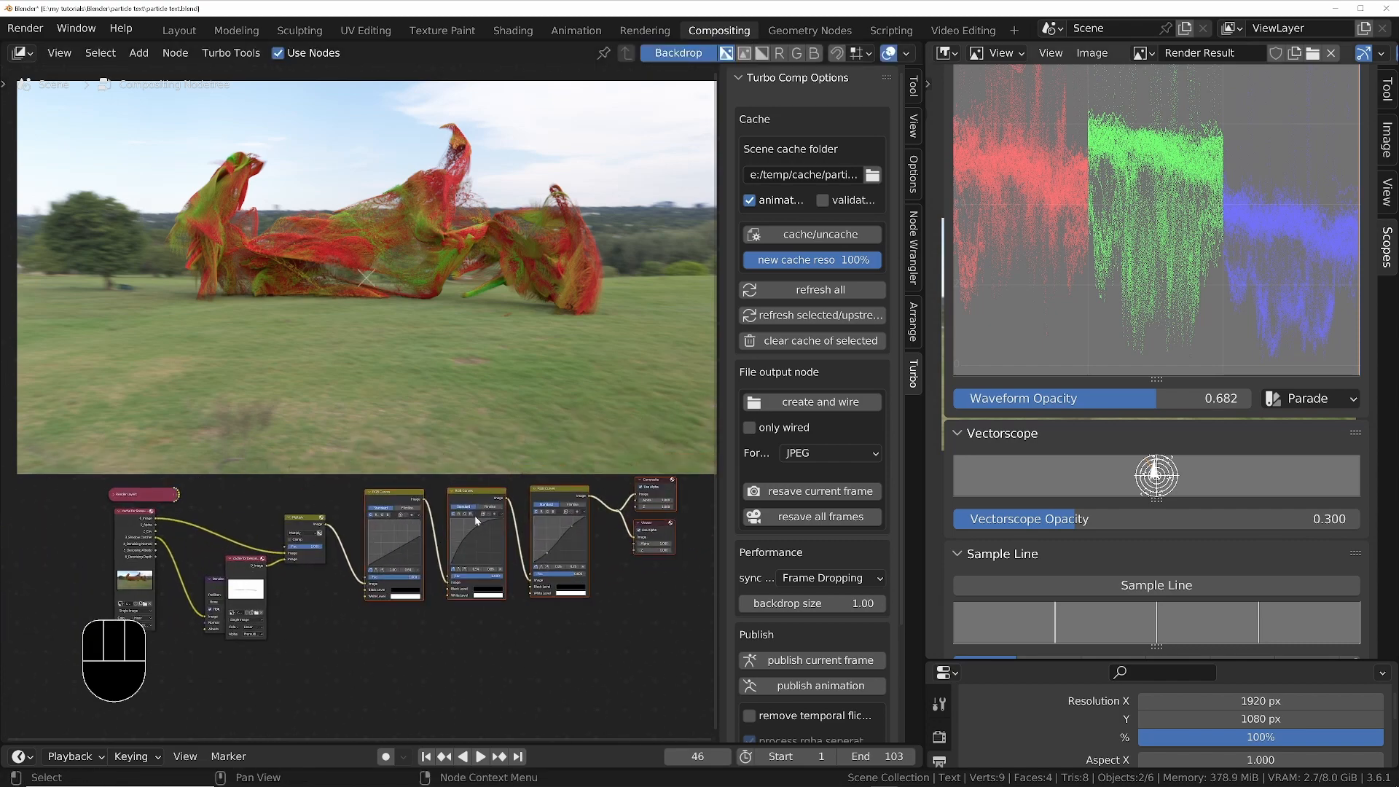
Move the Composite and Viewer nodes away from the last RGB Curves node to make room in the chain
scroll(241, 579, up, 3)
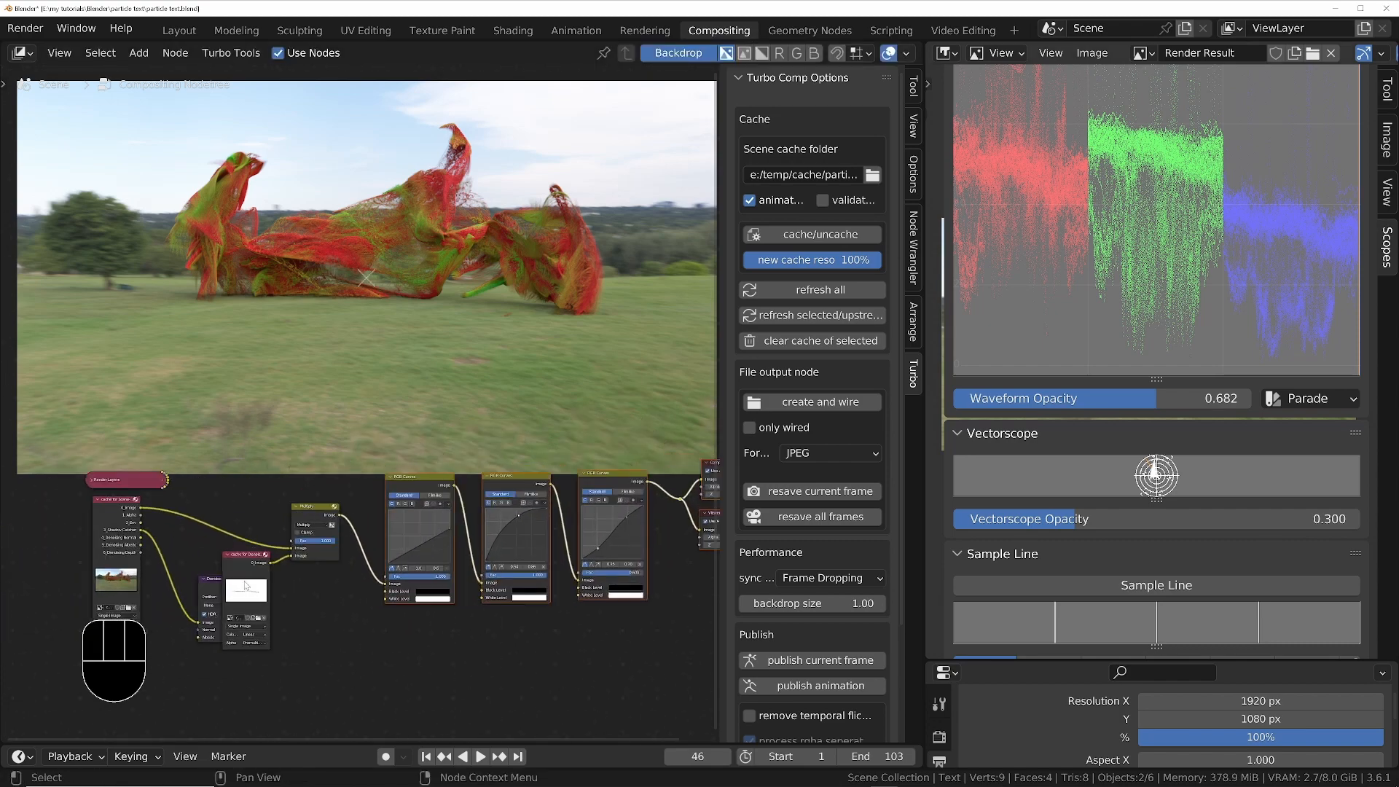
scroll(175, 583, up, 2)
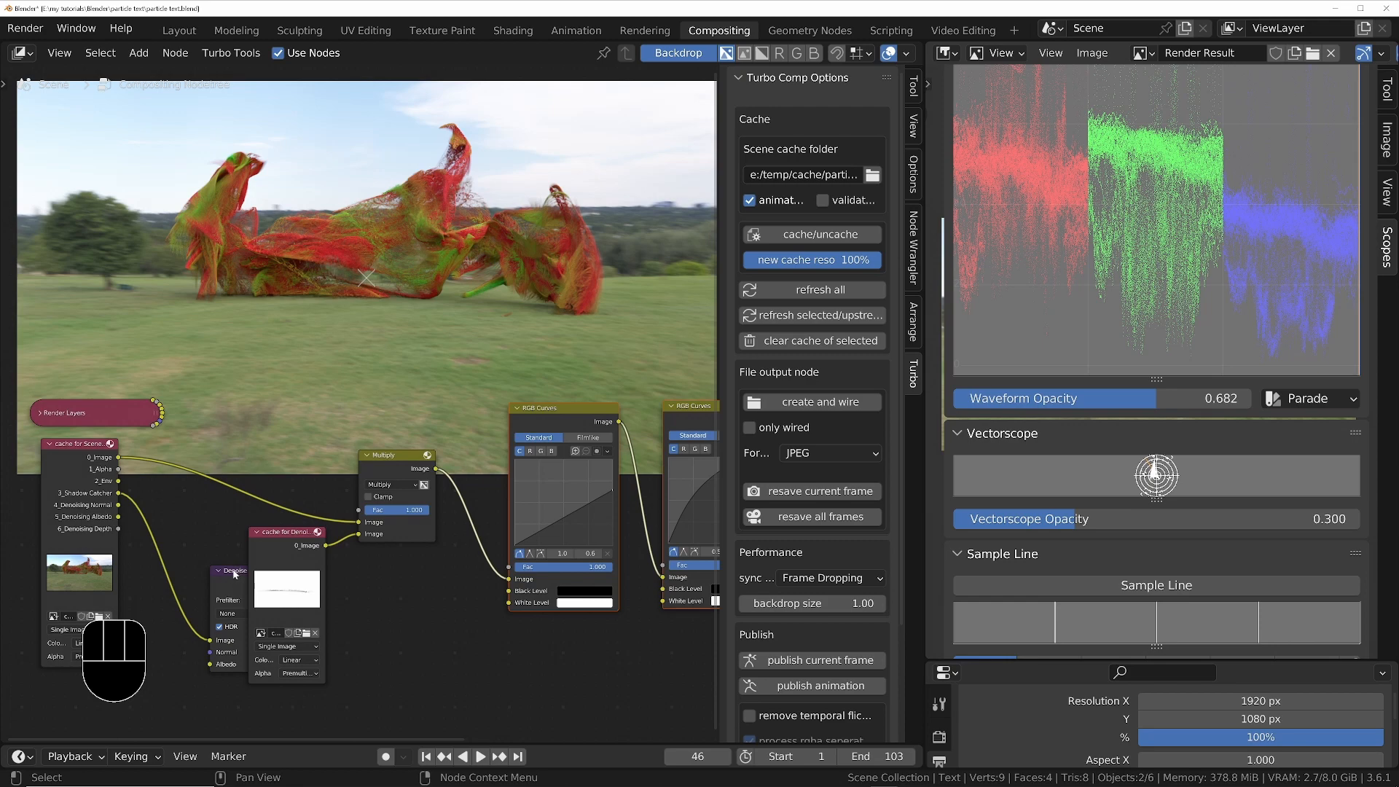
middle_drag(636, 421, 546, 427)
ctrl+middle_drag(546, 427, 436, 406)
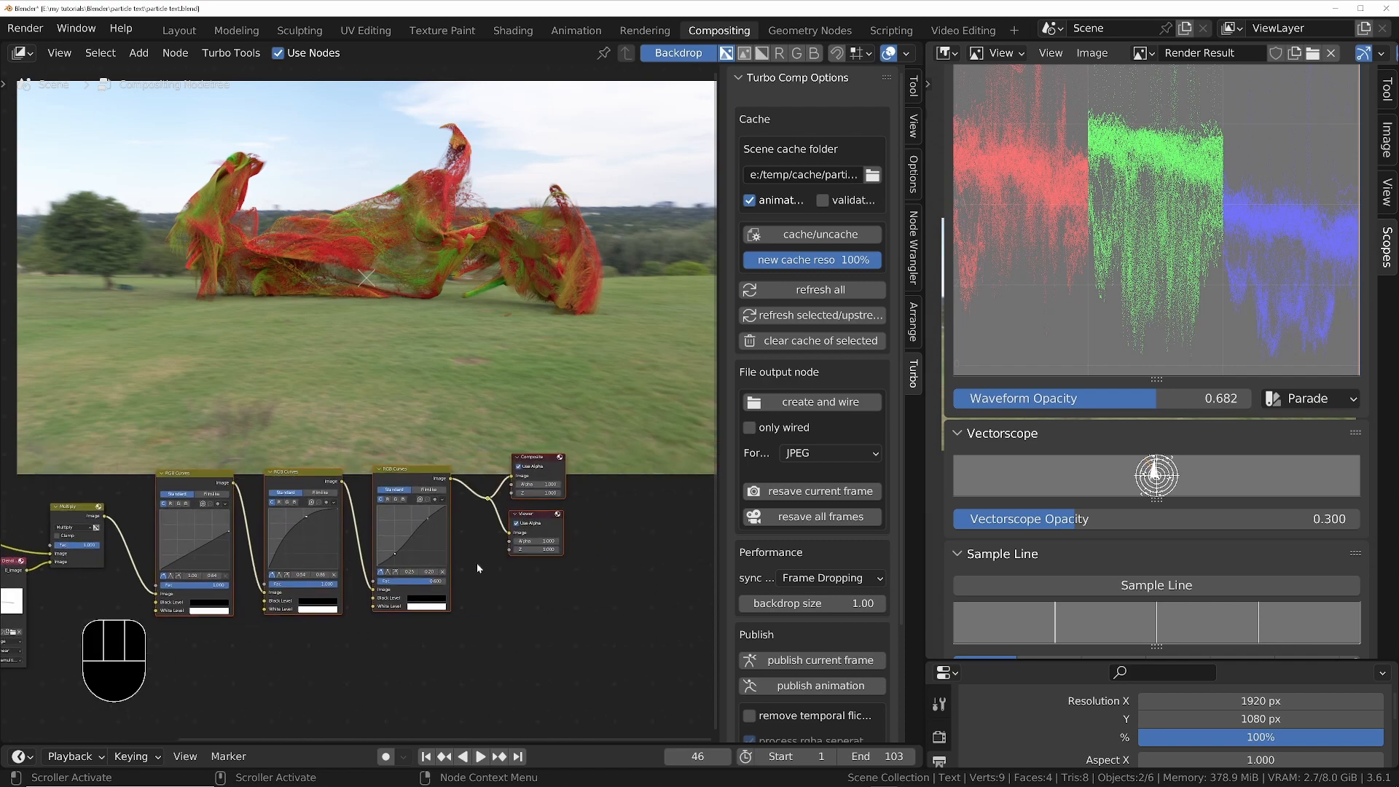
drag(469, 430, 625, 606)
key(g)
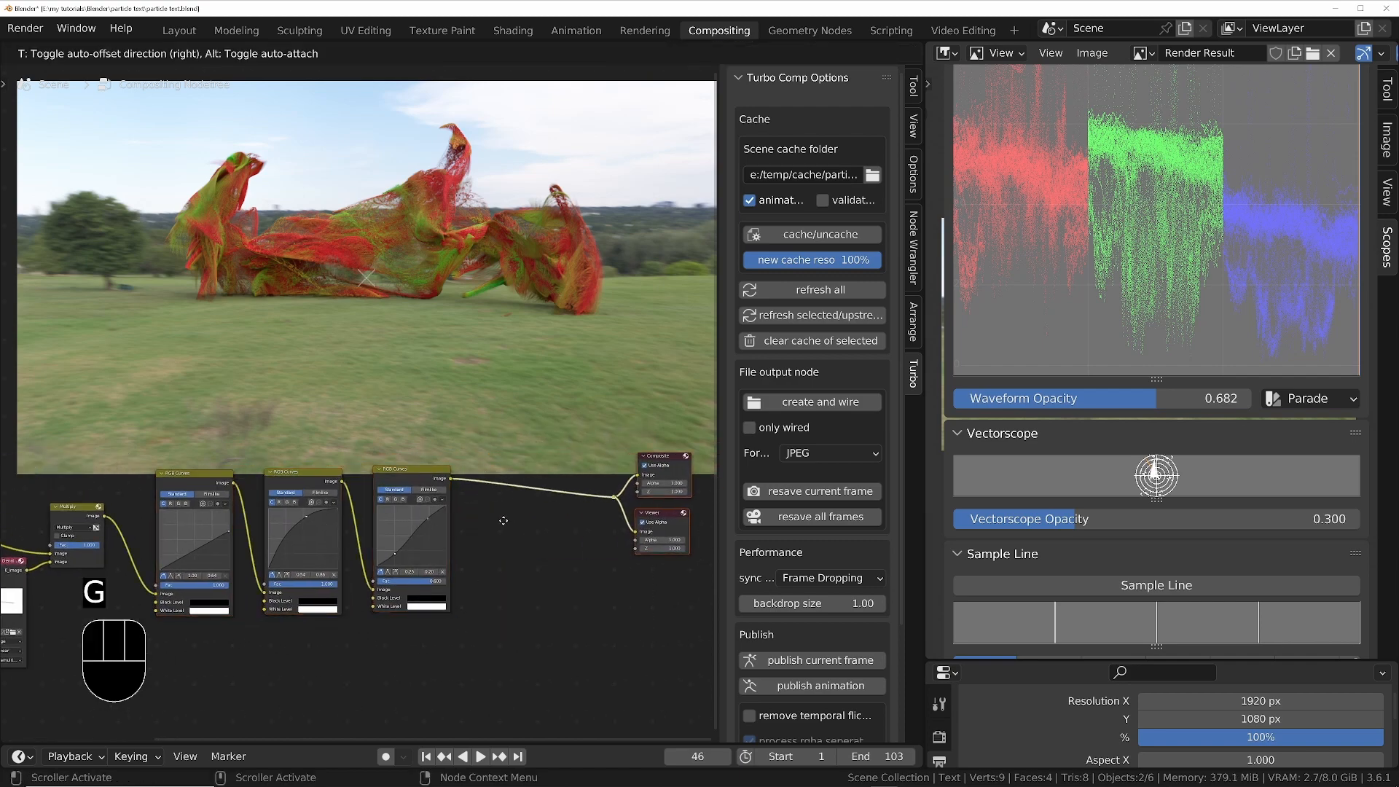
click(539, 511)
middle_drag(571, 479, 398, 587)
scroll(390, 615, up, 3)
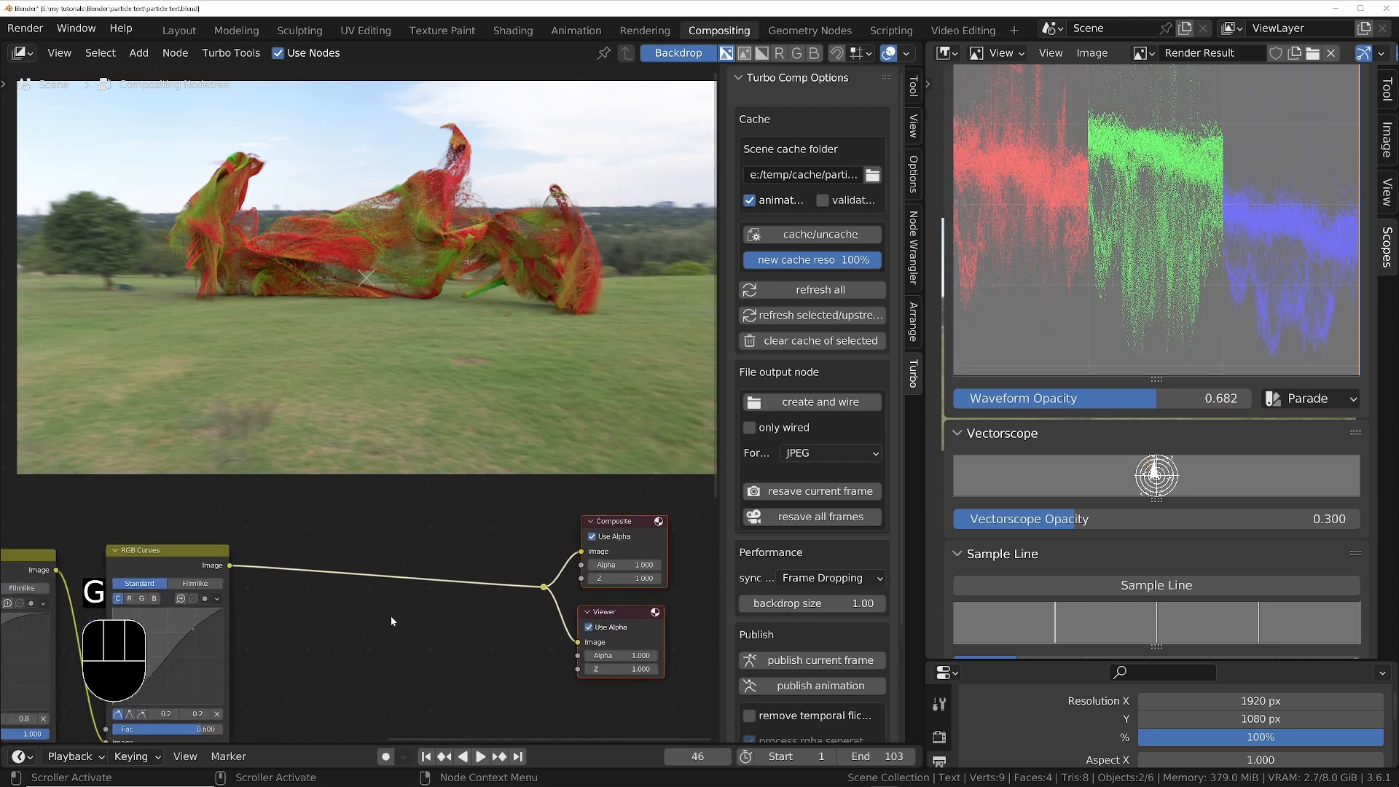
Insert a Lens Distortion node between the last RGB Curves node and the outputs, and set its Dispersion to 0.01
key(shift+a)
text(lens)
key(Return)
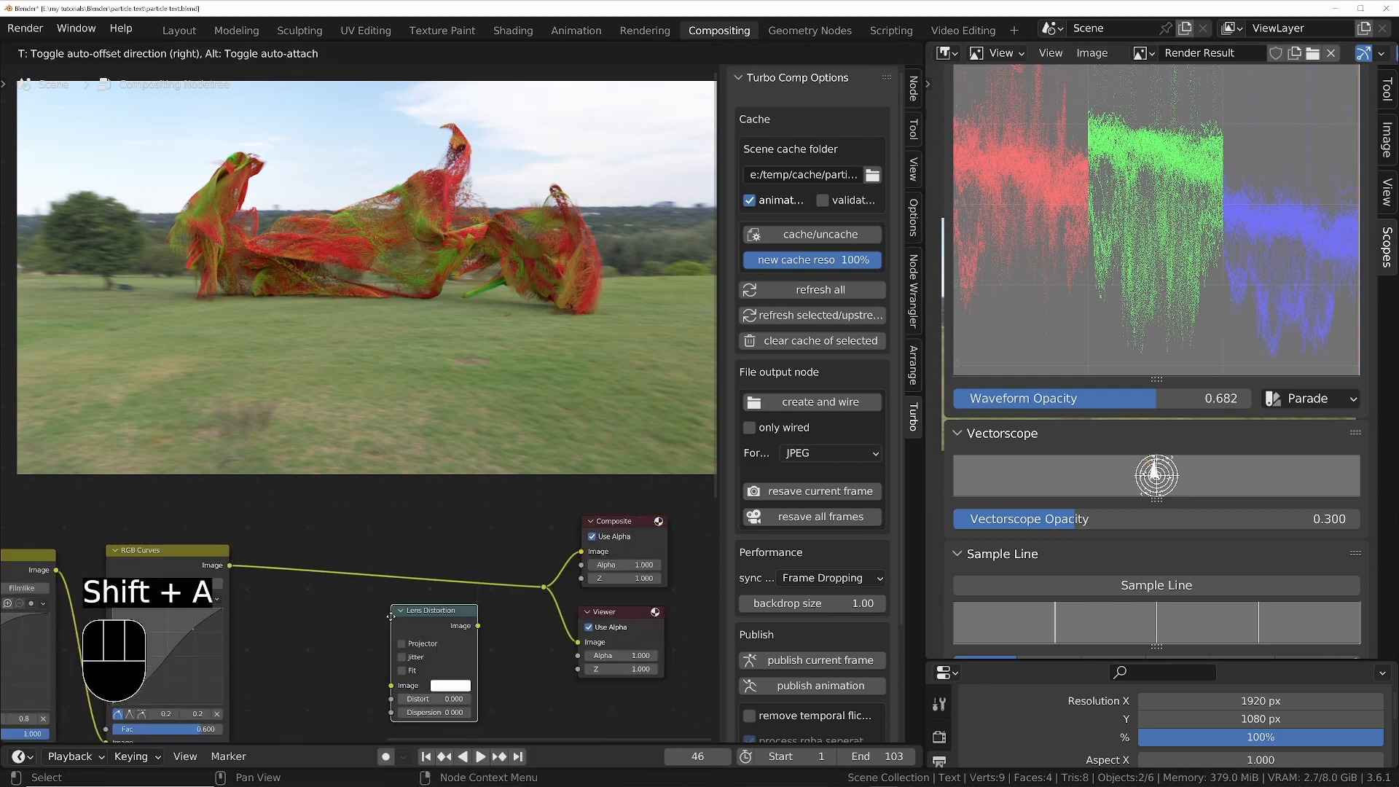
click(364, 557)
click(404, 653)
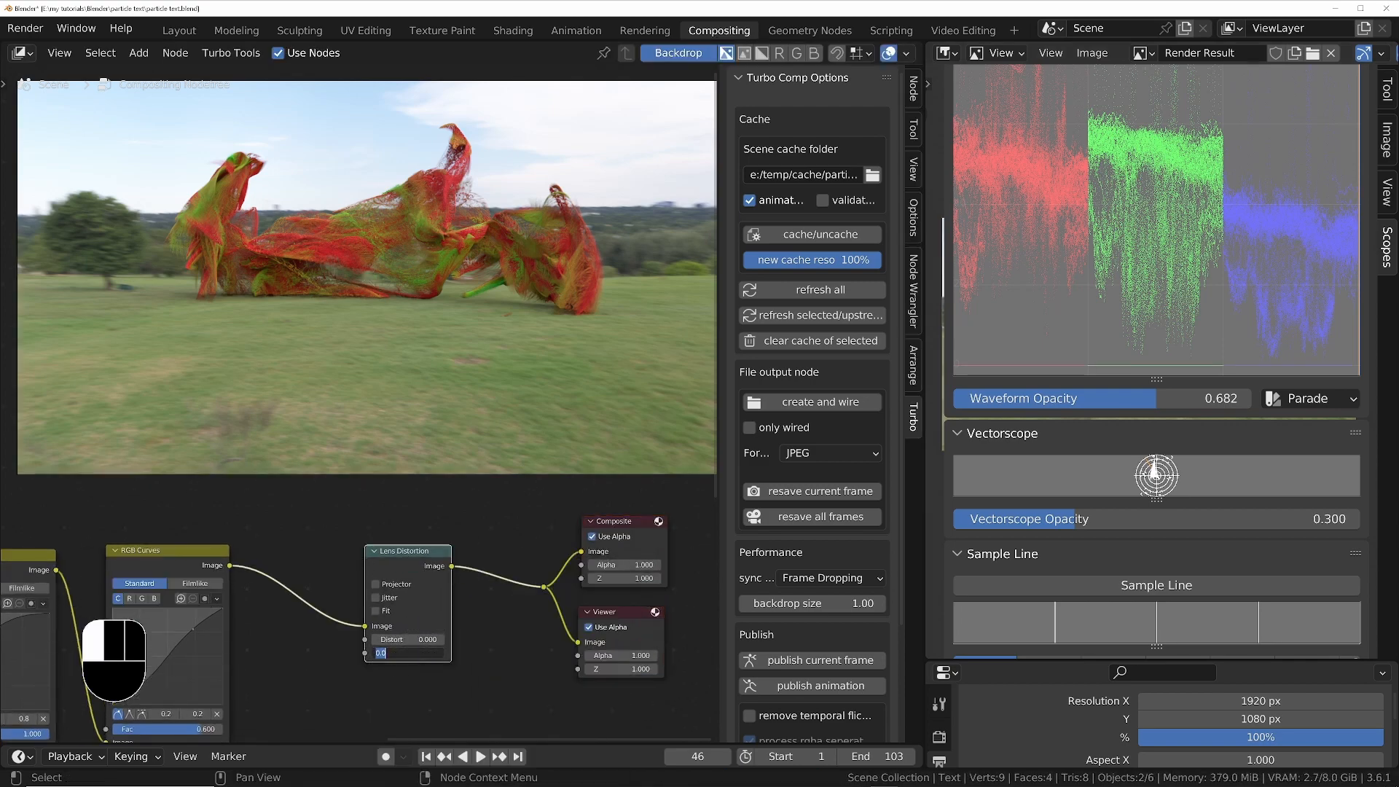
text(.01)
key(Return)
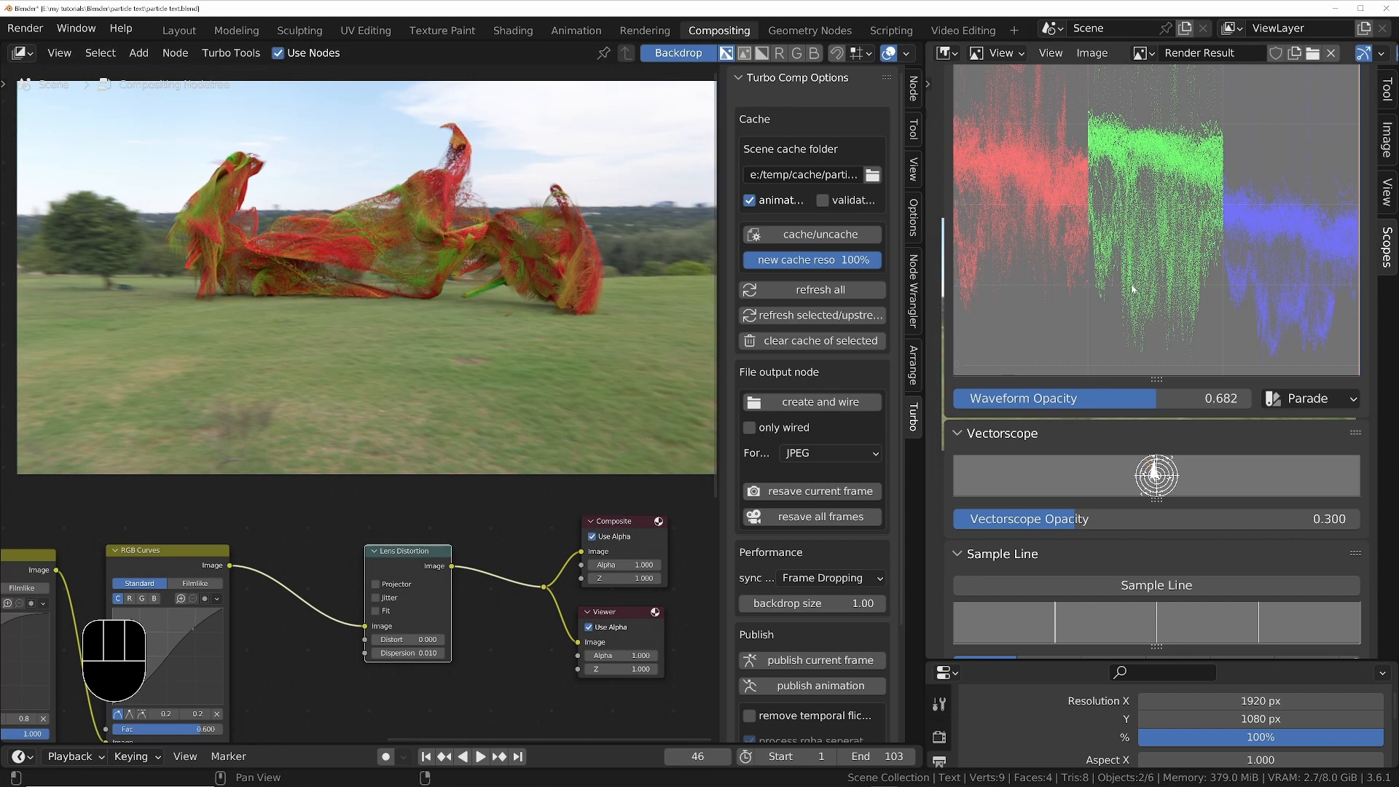
Hide the scopes sidebar and examine the color dispersion along the edges of the rendered image
key(n)
scroll(1206, 411, up, 5)
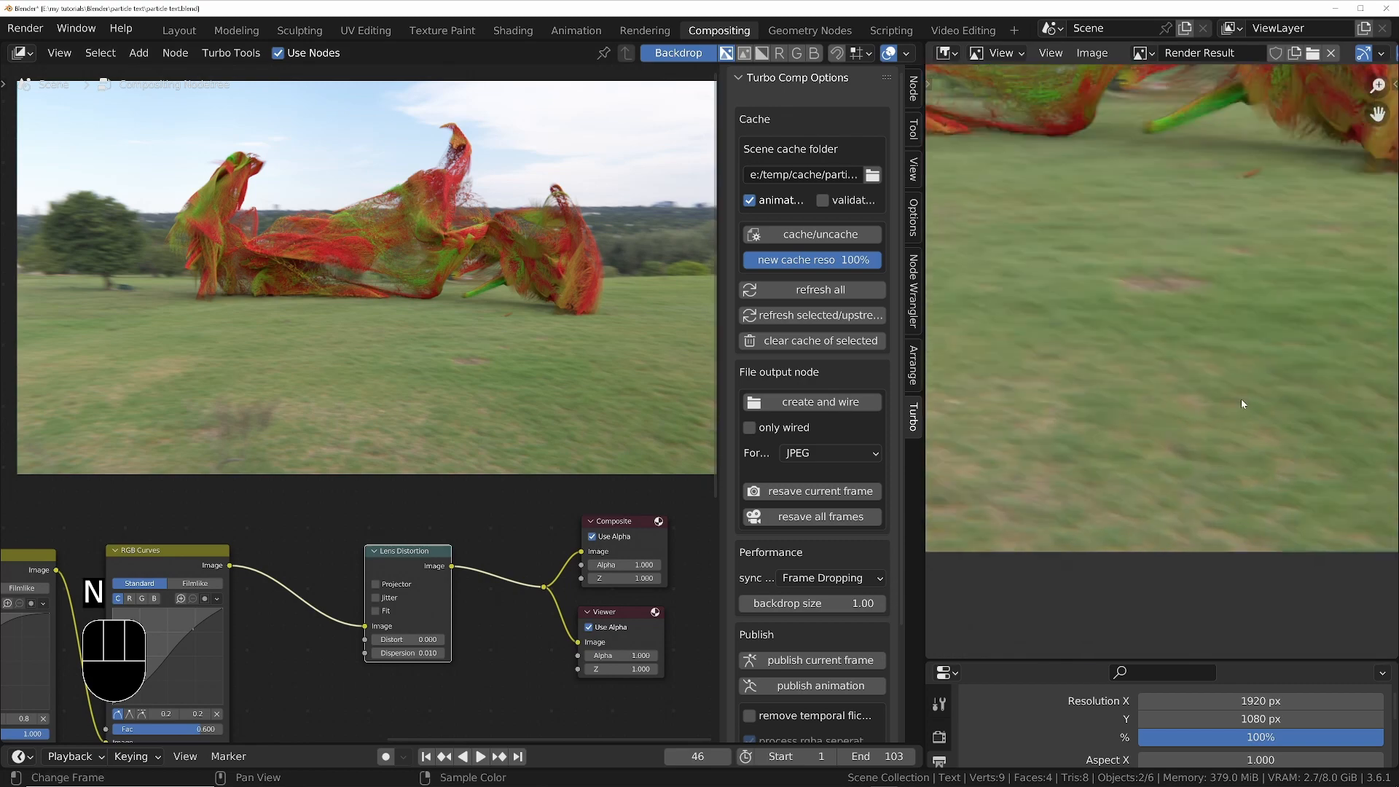
scroll(1168, 443, down, 3)
scroll(1145, 371, up, 2)
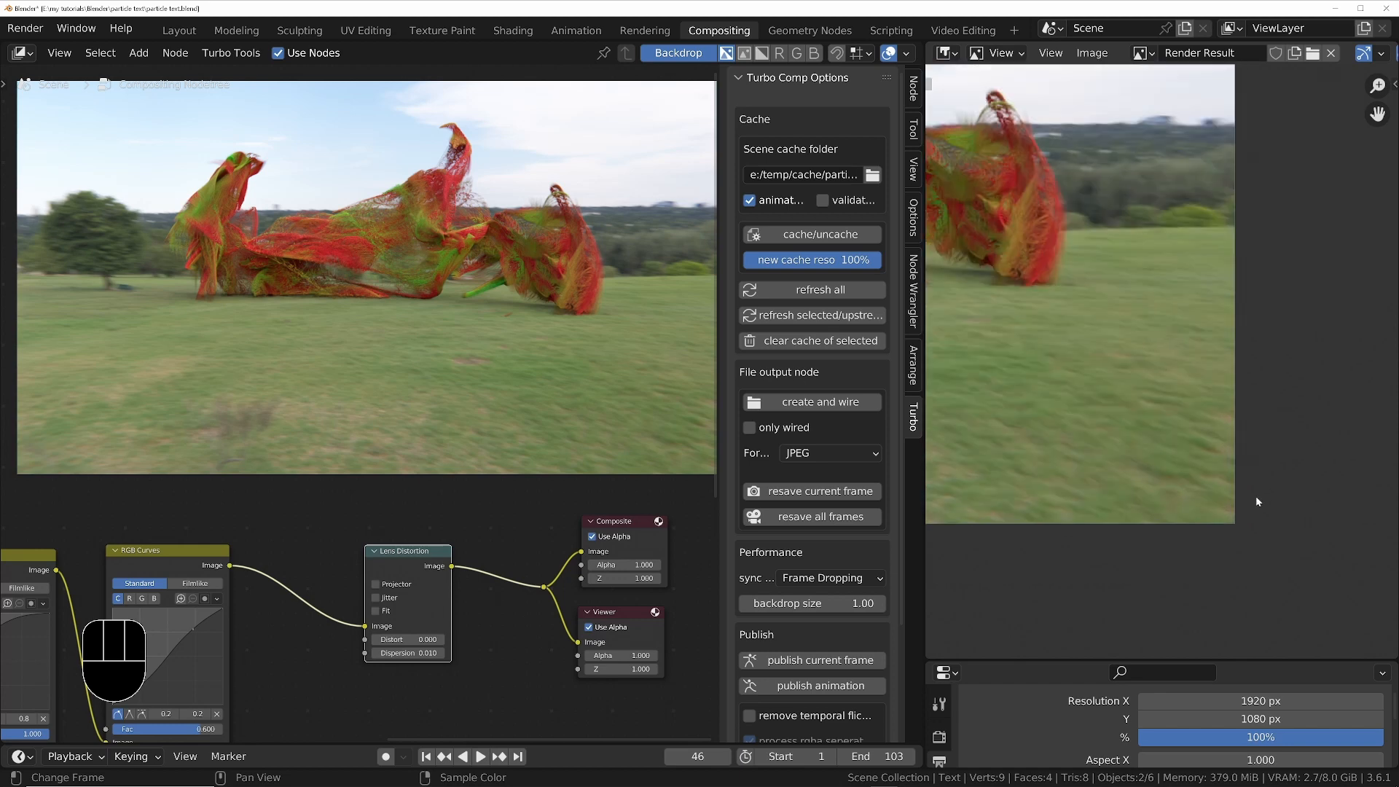
scroll(1254, 500, up, 4)
middle_drag(1150, 385, 1184, 403)
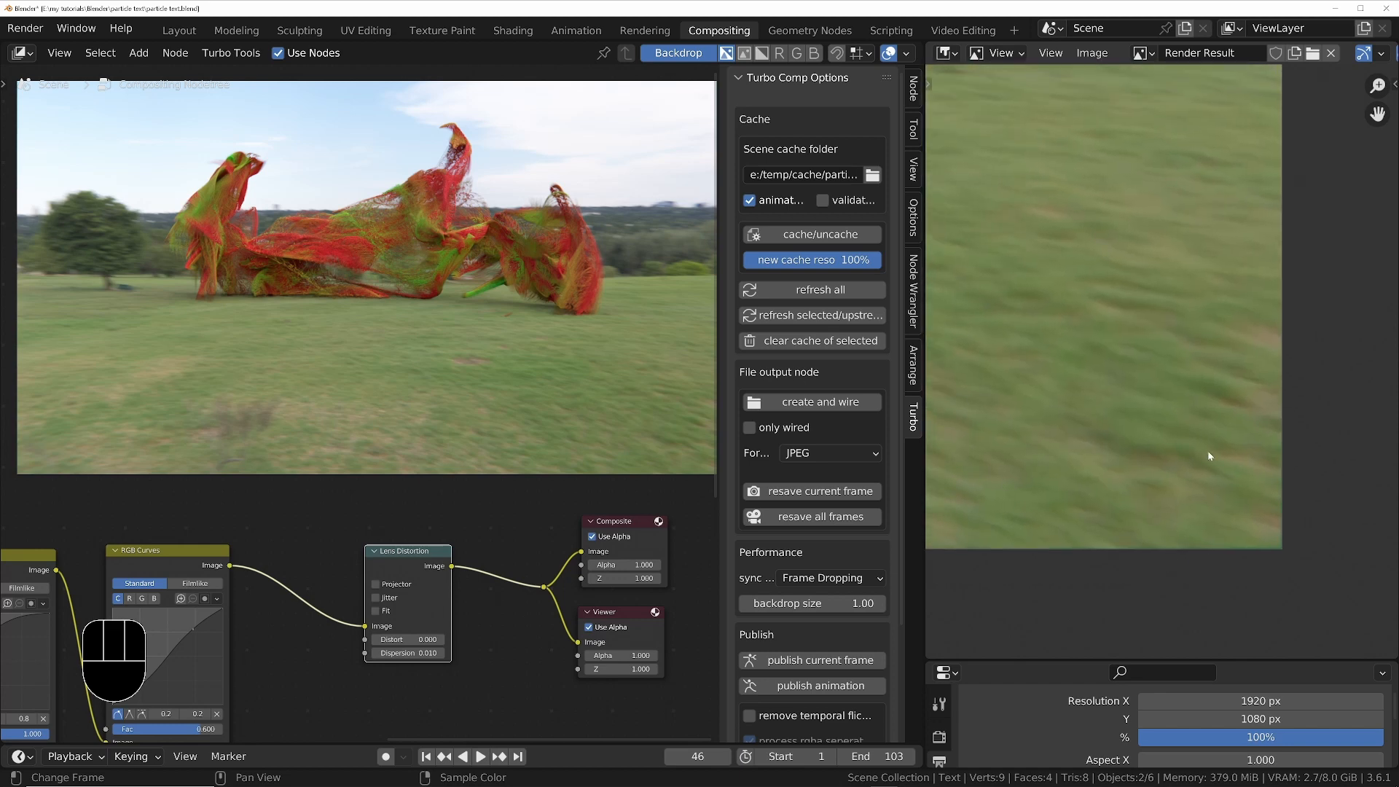
scroll(1147, 514, down, 4)
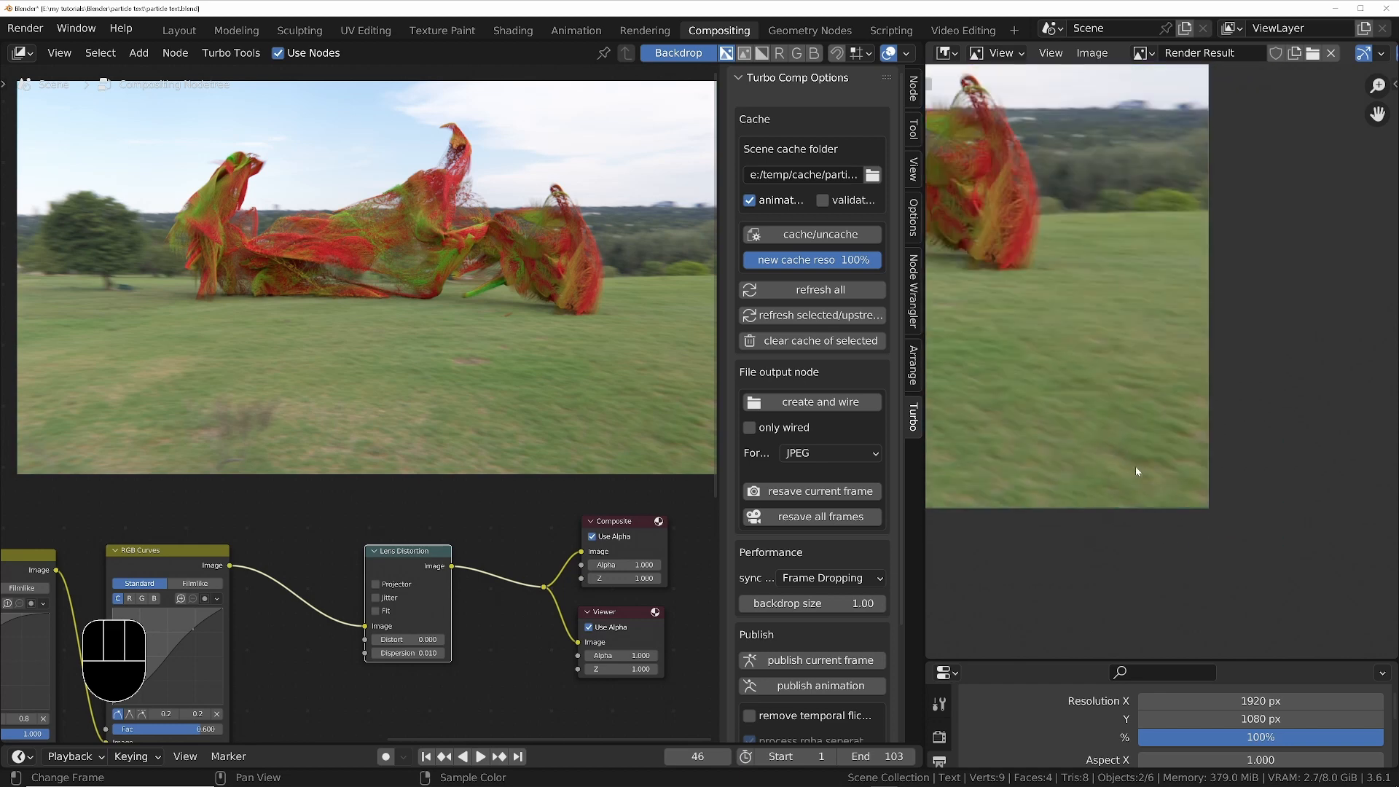
scroll(1239, 368, up, 3)
scroll(1231, 367, down, 1)
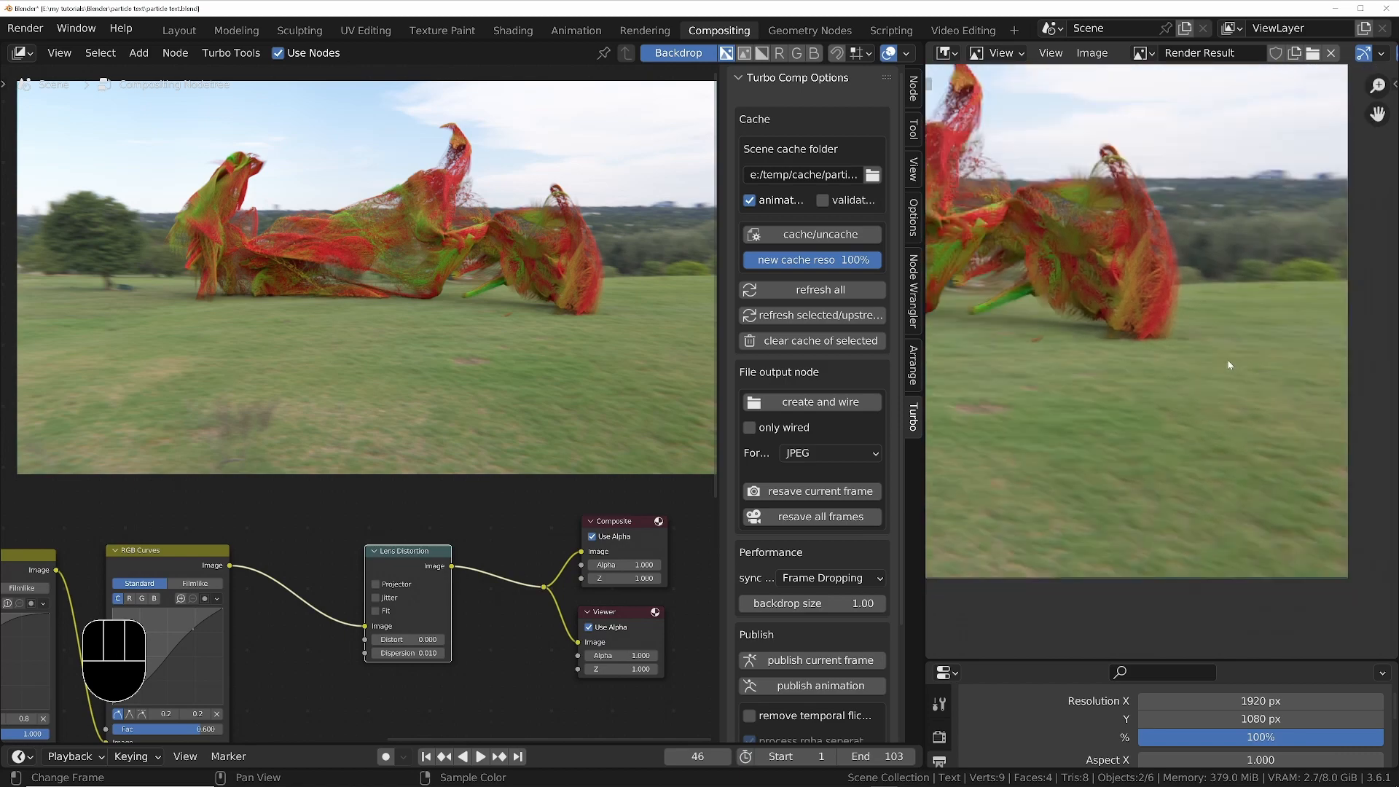
scroll(278, 586, up, 3)
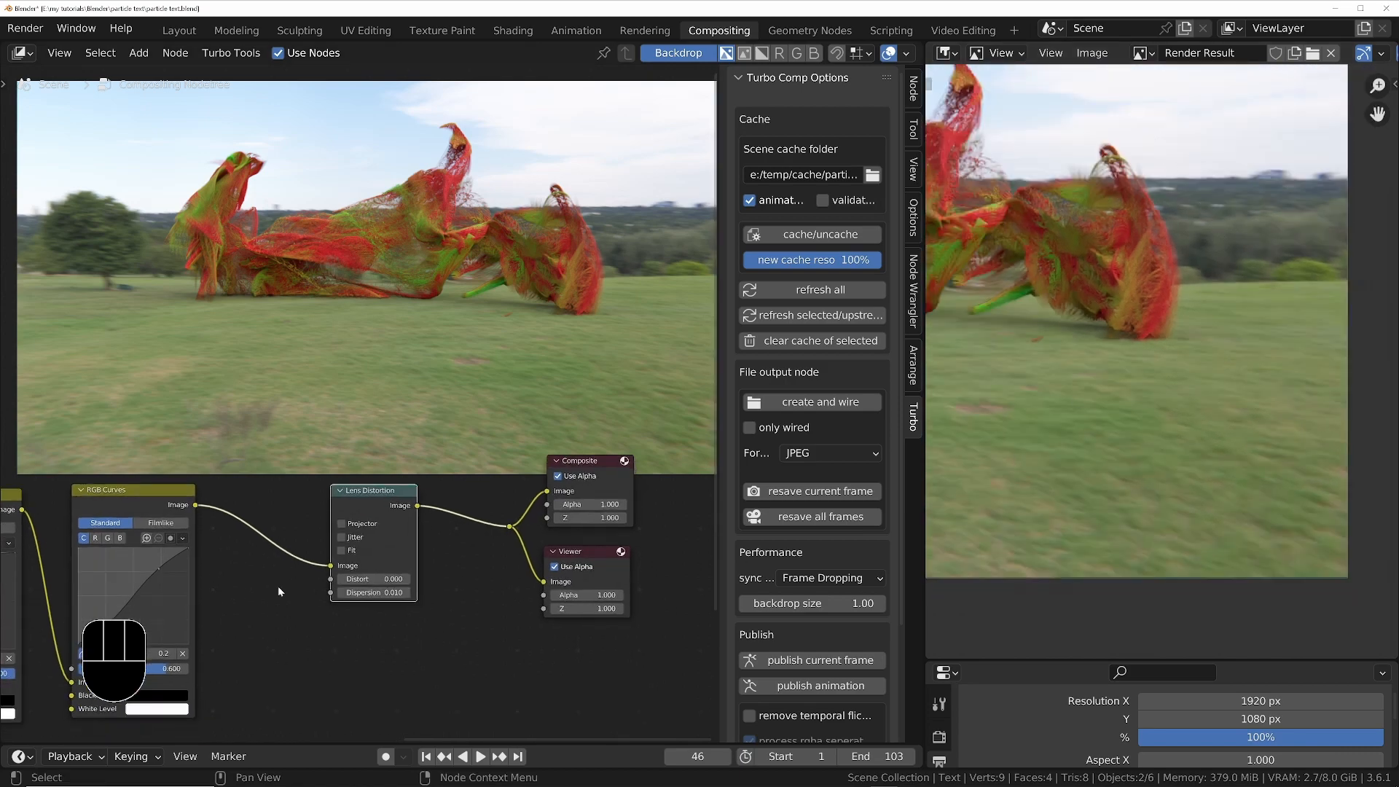
Exaggerate the Lens Distortion node's Dispersion to 0.2 and inspect the corners of the rendered image
middle_drag(464, 543, 456, 602)
click(400, 653)
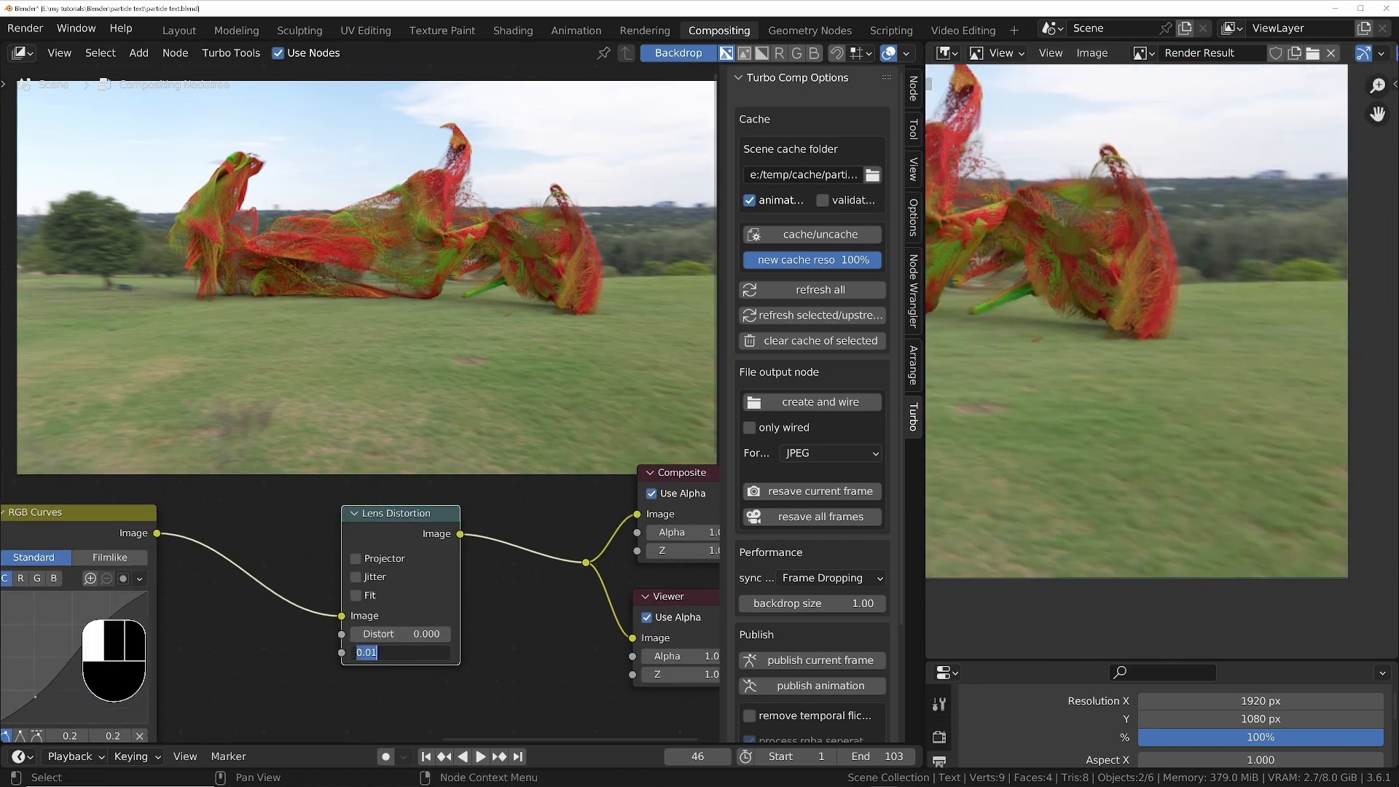
text(0.2)
key(Return)
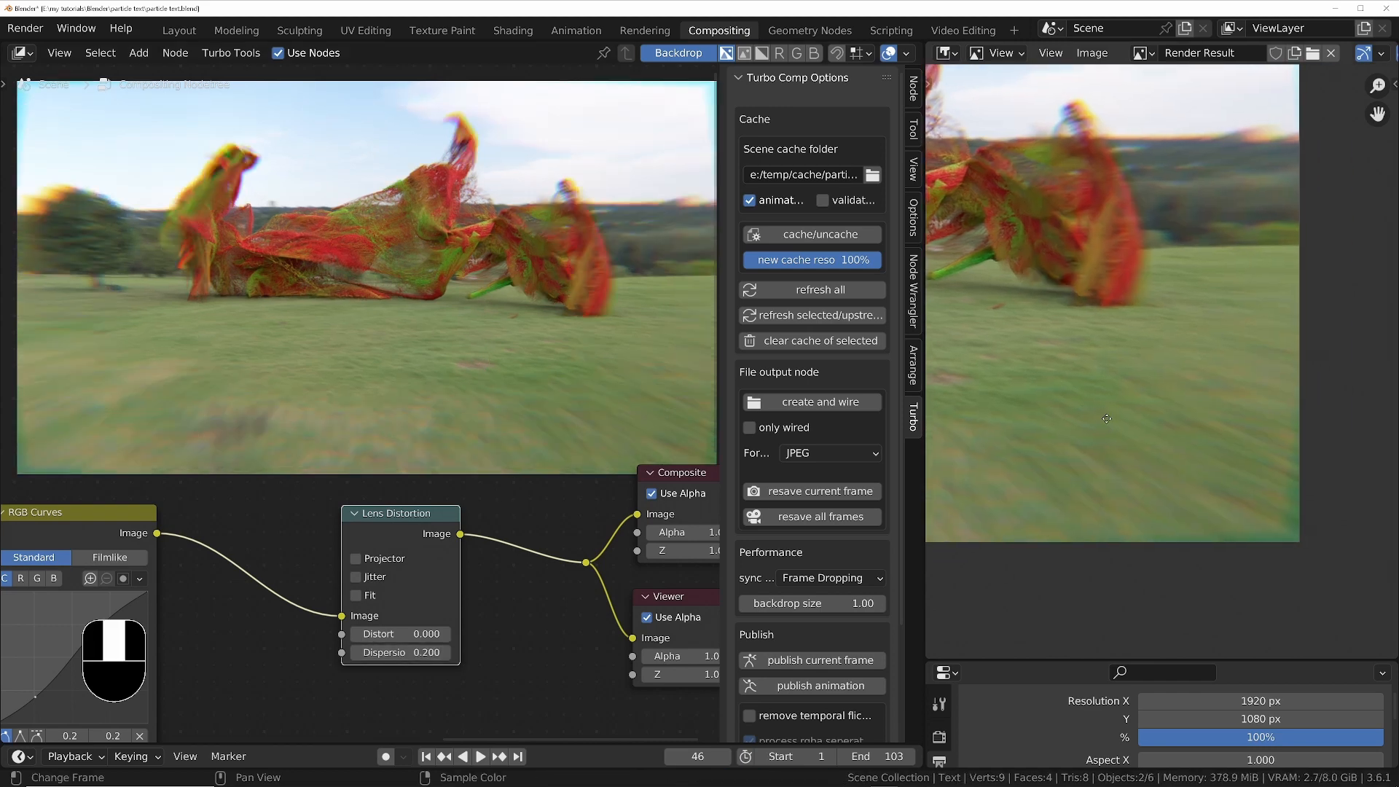
scroll(1258, 193, up, 2)
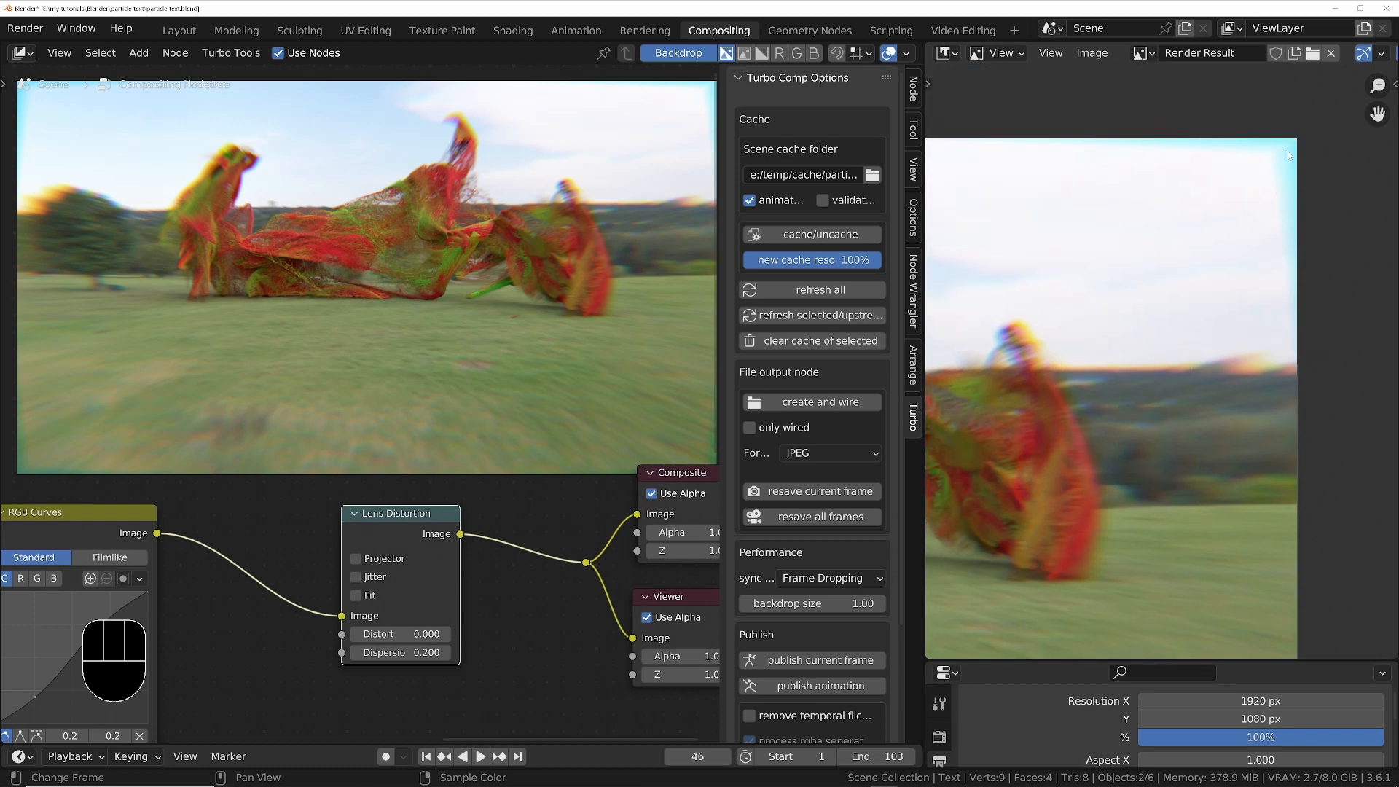
middle_drag(1199, 561, 1201, 215)
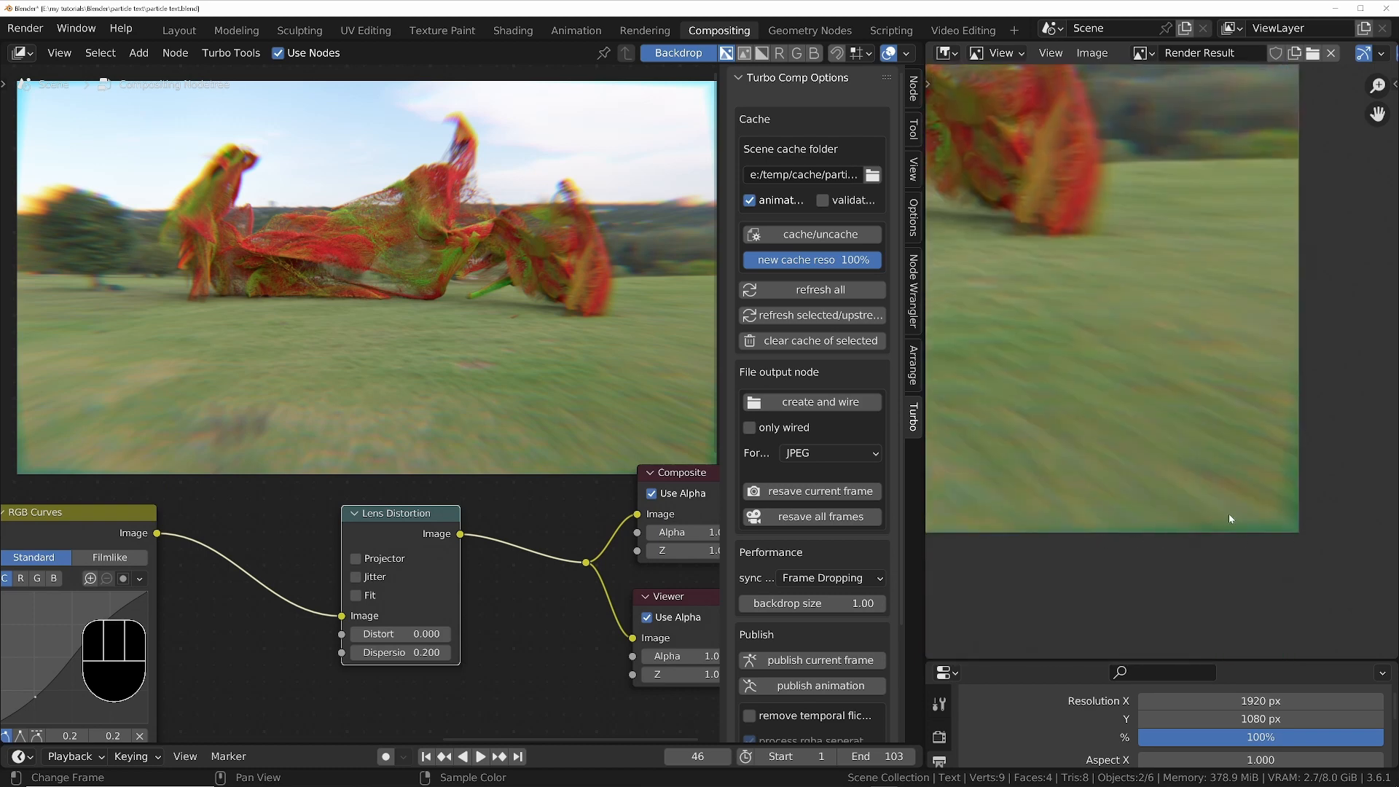
scroll(1227, 503, down, 2)
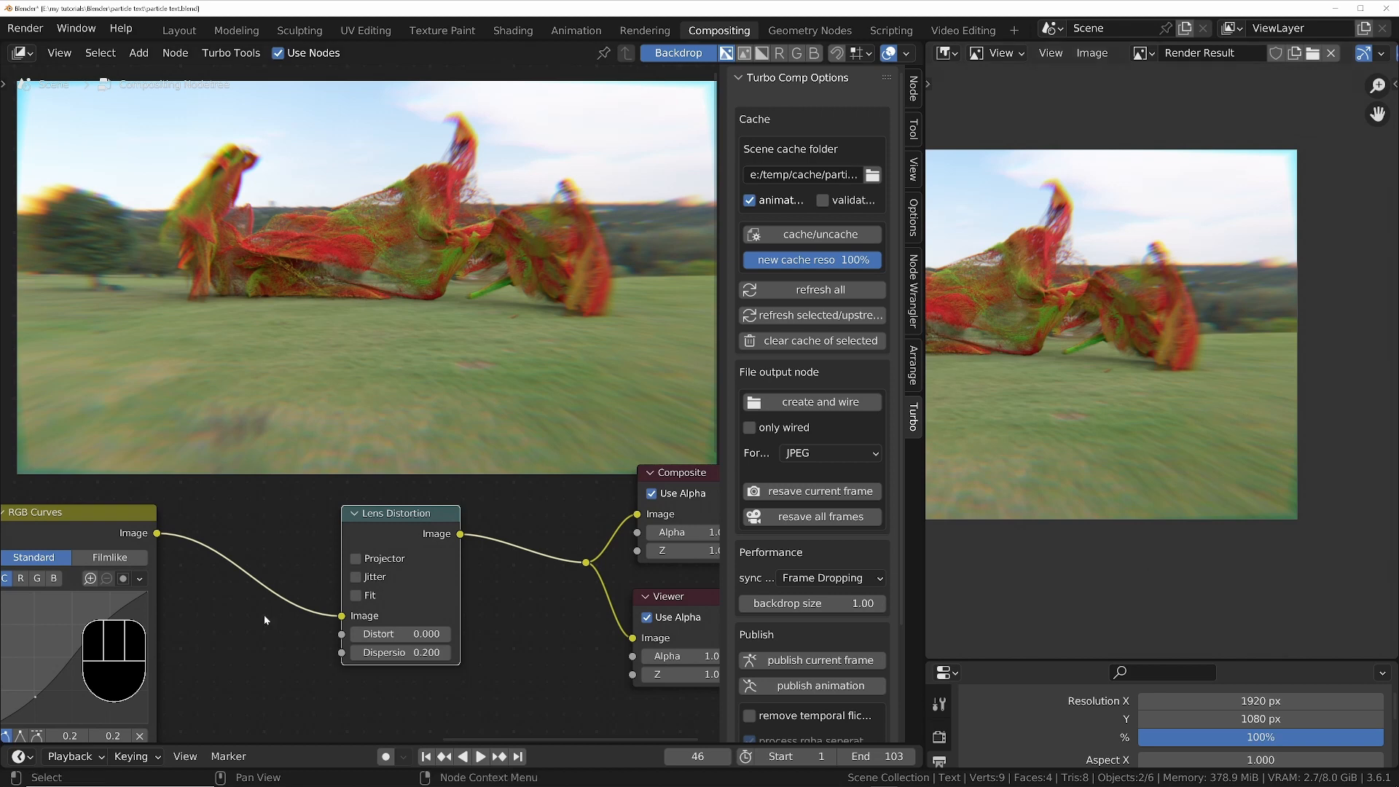
Enable Fit on the Lens Distortion node and set its Dispersion to 0.05
click(355, 595)
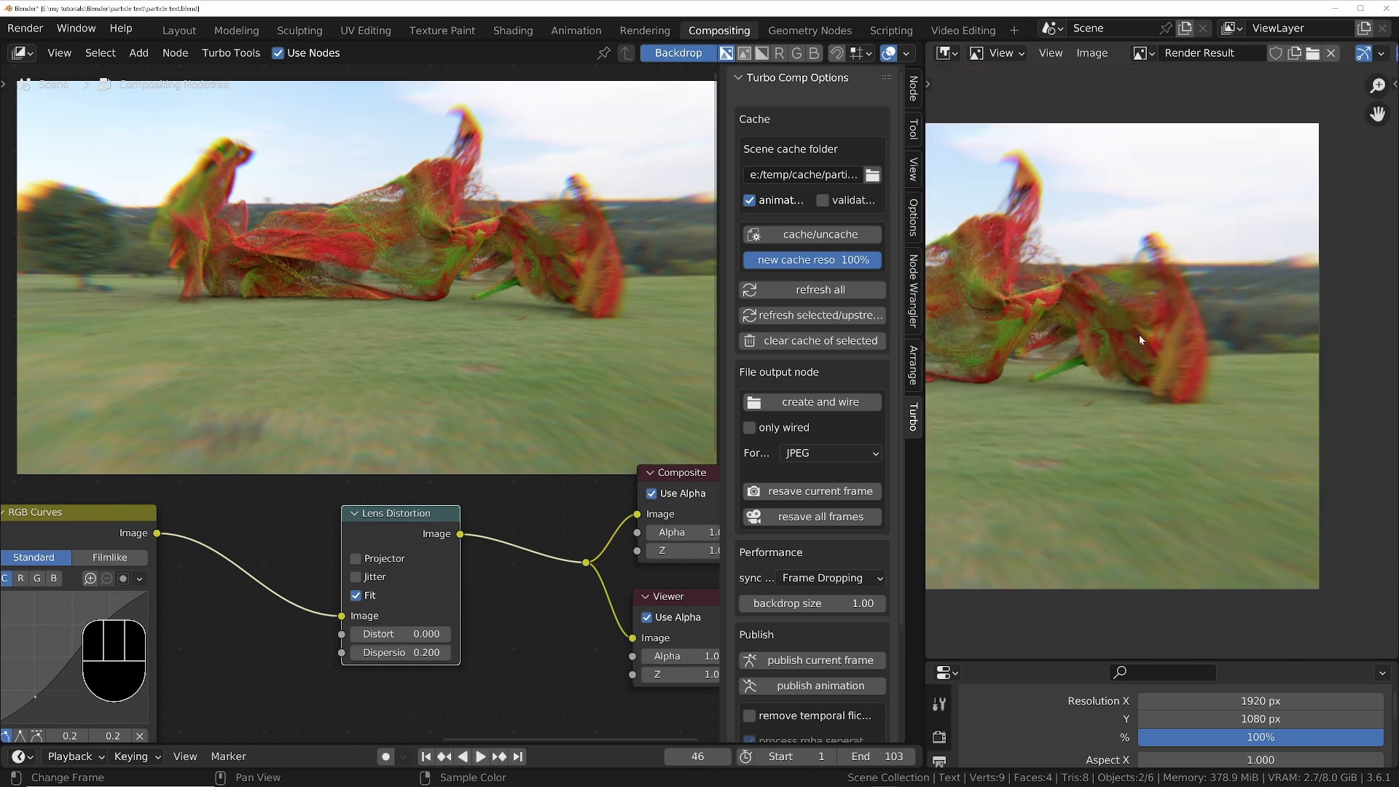
scroll(1115, 333, down, 1)
click(398, 652)
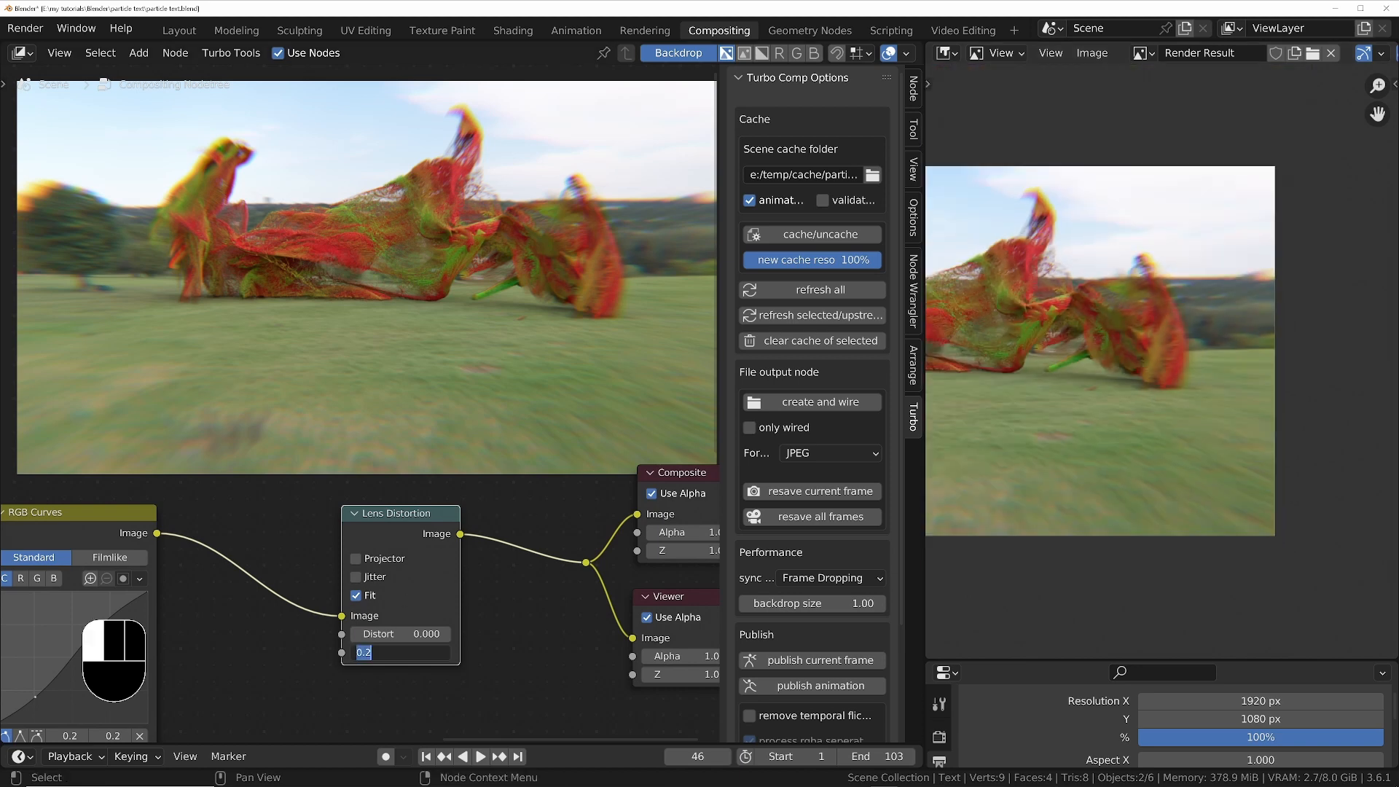
text(0.05)
key(Return)
scroll(424, 658, up, 1)
scroll(484, 570, down, 2)
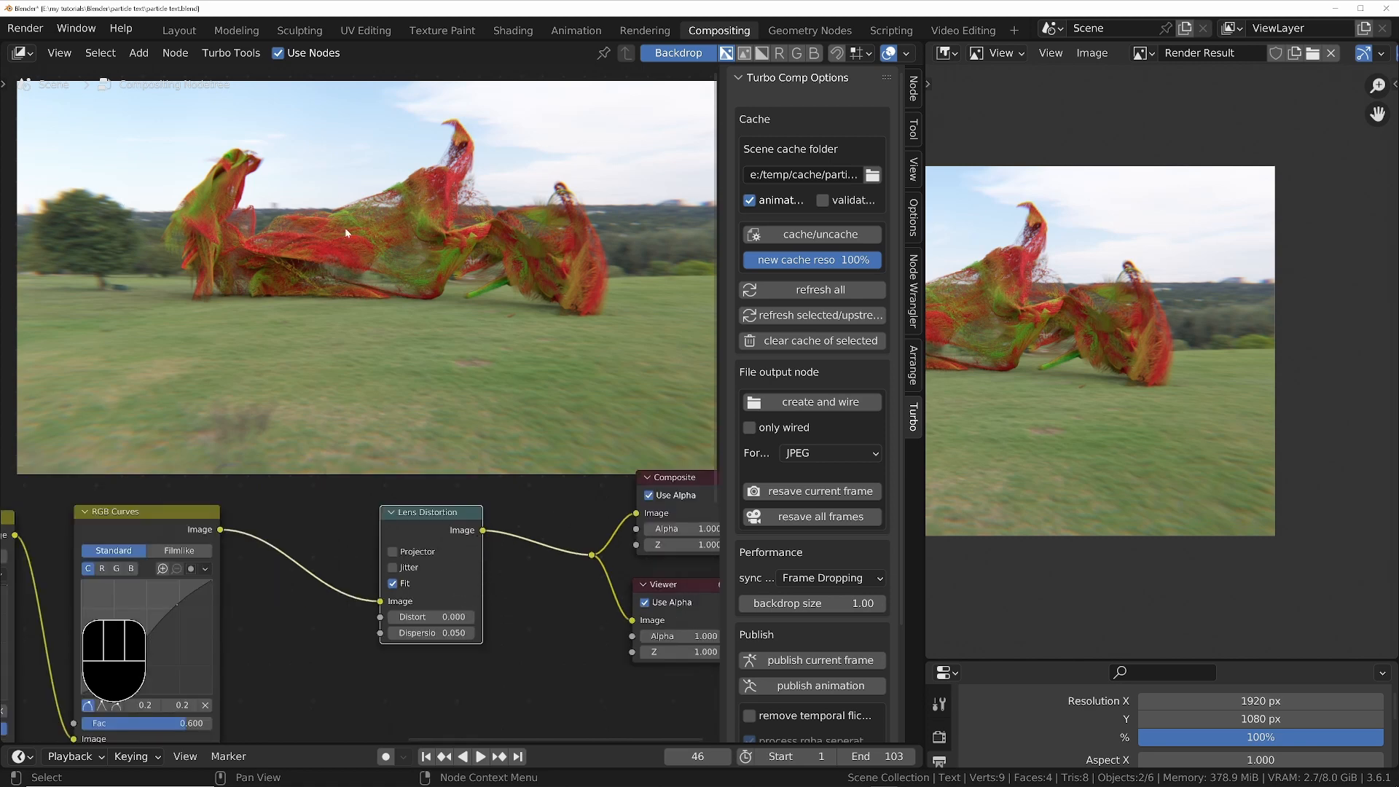
scroll(313, 595, down, 2)
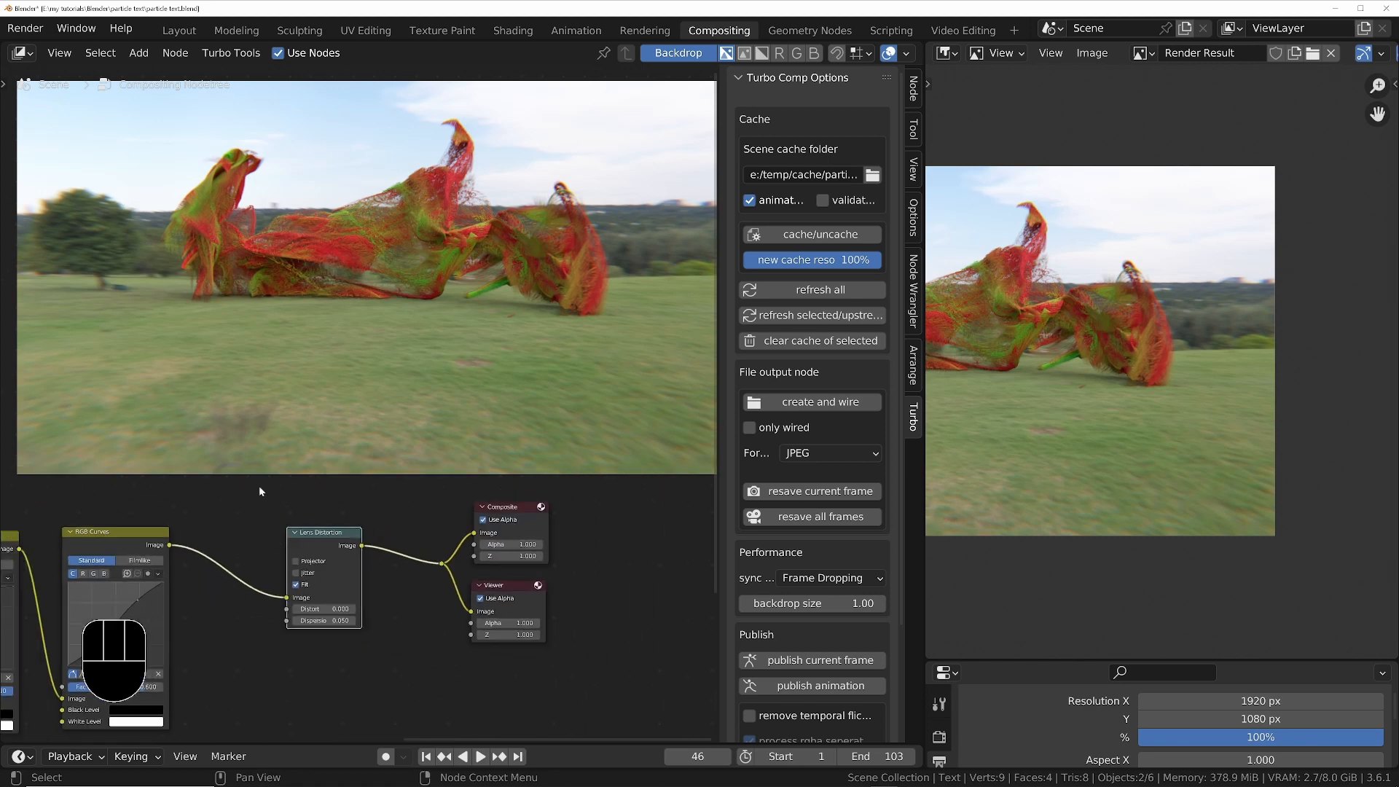
Move the Lens Distortion and output nodes further from the last RGB Curves node, and mute Lens Distortion
drag(261, 501, 649, 722)
key(g)
click(630, 531)
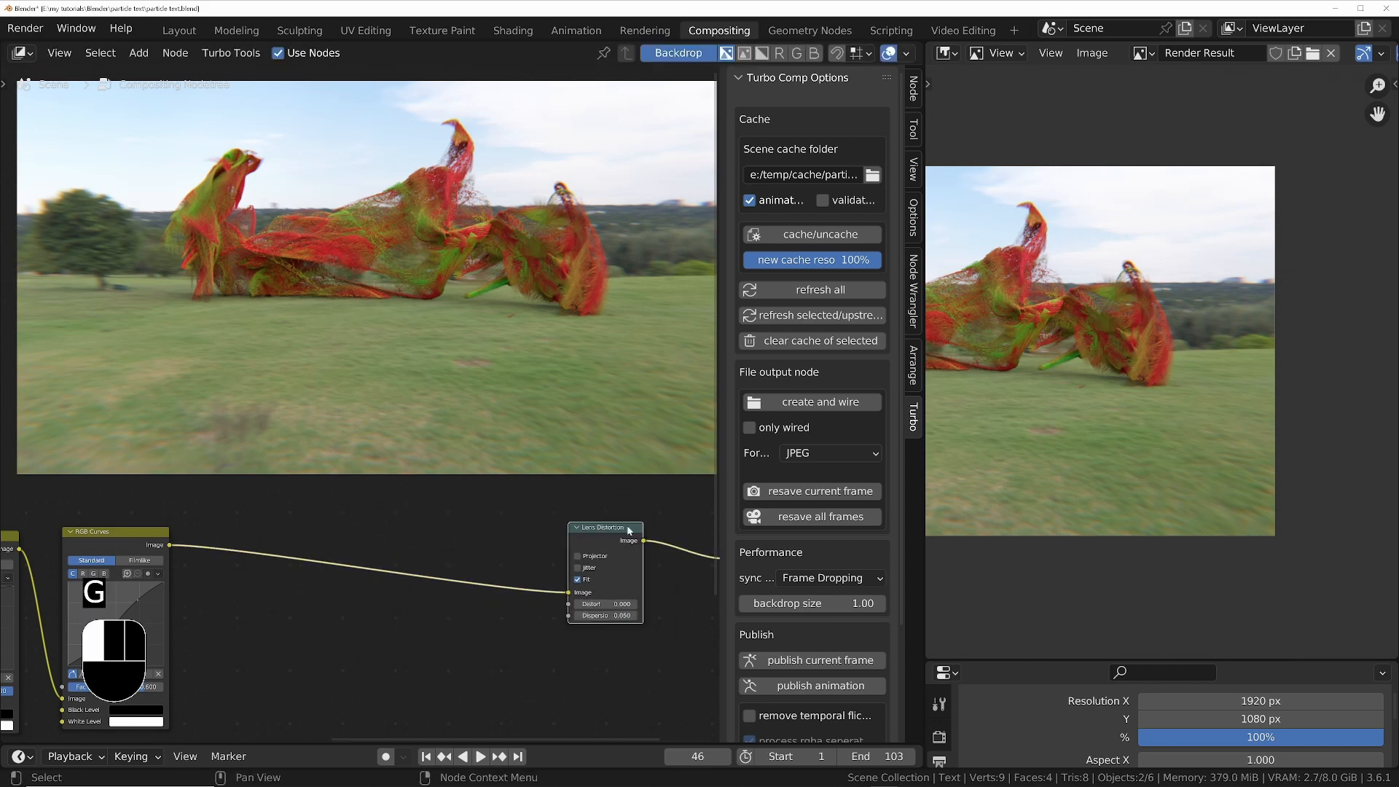
key(m)
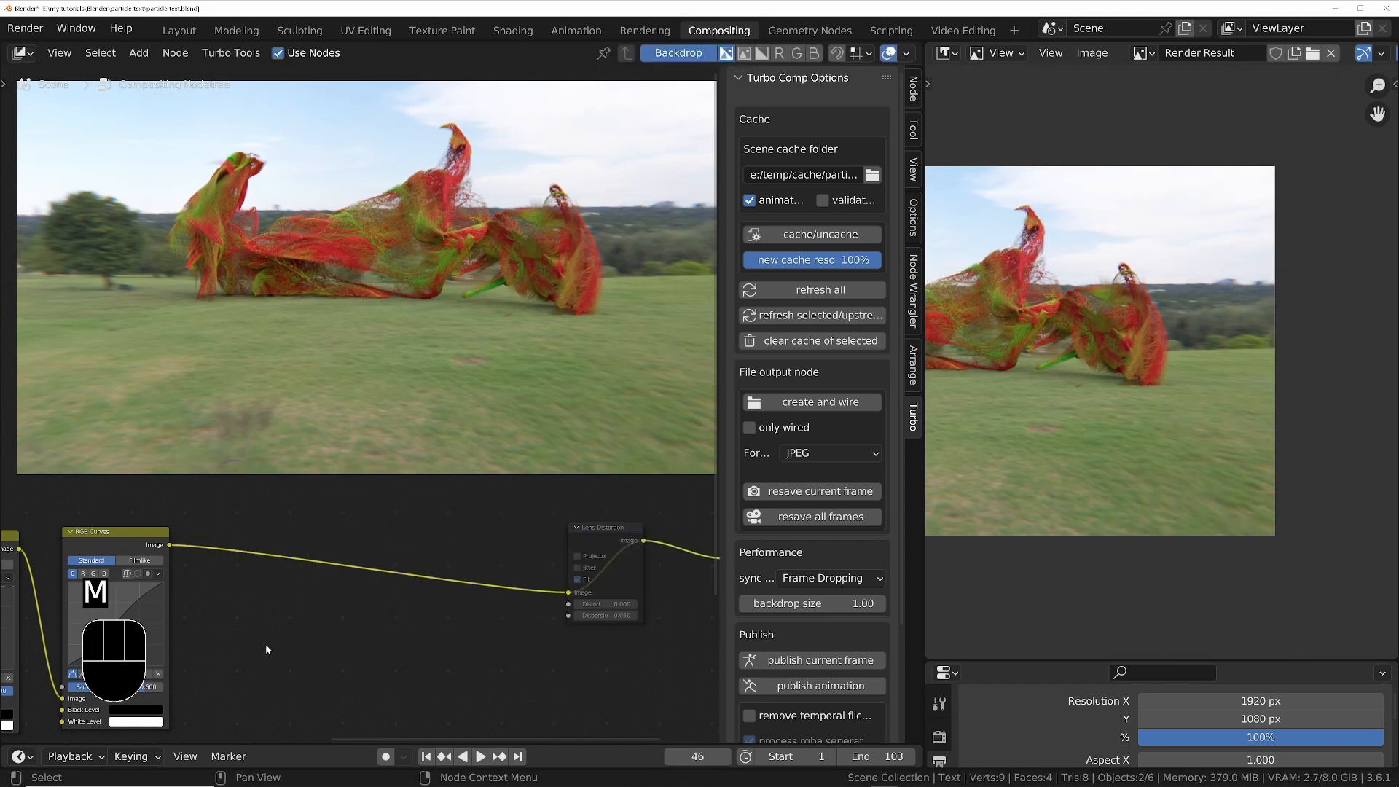
Add a Mix node before Lens Distortion and link the last RGB Curves output to its first Image input
key(shift+a)
text(mix)
key(Return)
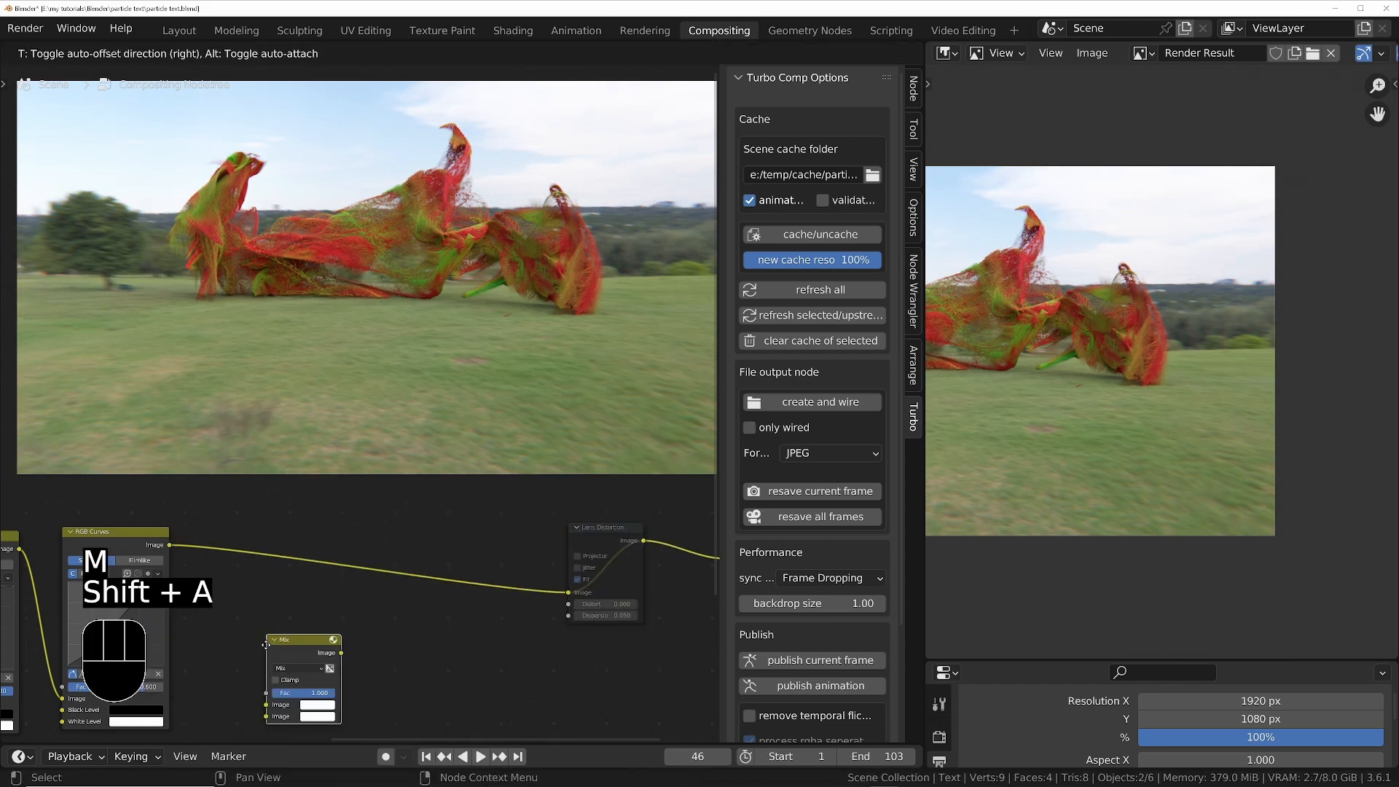
click(367, 610)
middle_drag(269, 579, 357, 497)
drag(257, 463, 454, 587)
Add an RGB to BW node, feed it from the last RGB Curves node, and link it to Mix's second Image input
key(shift+a)
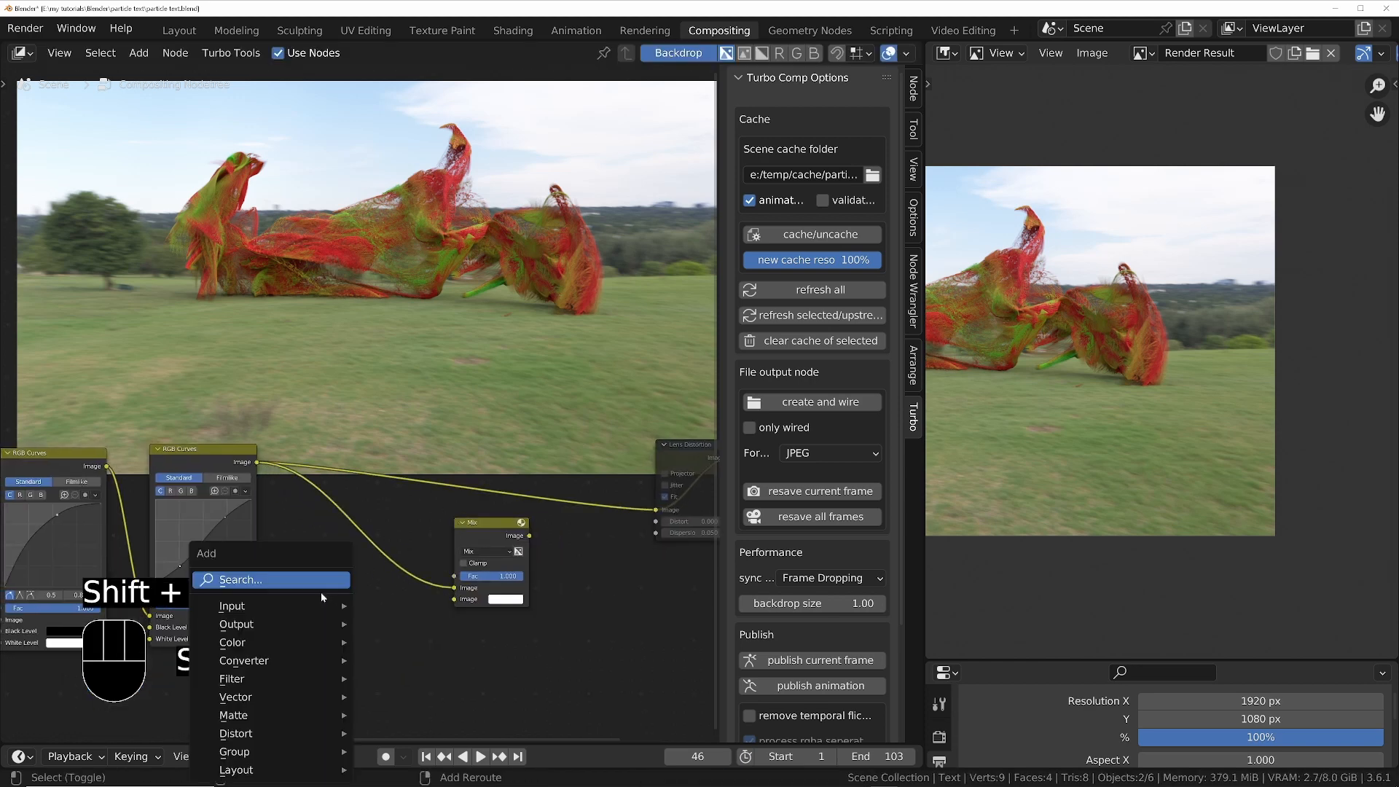
text(b)
text(lau)
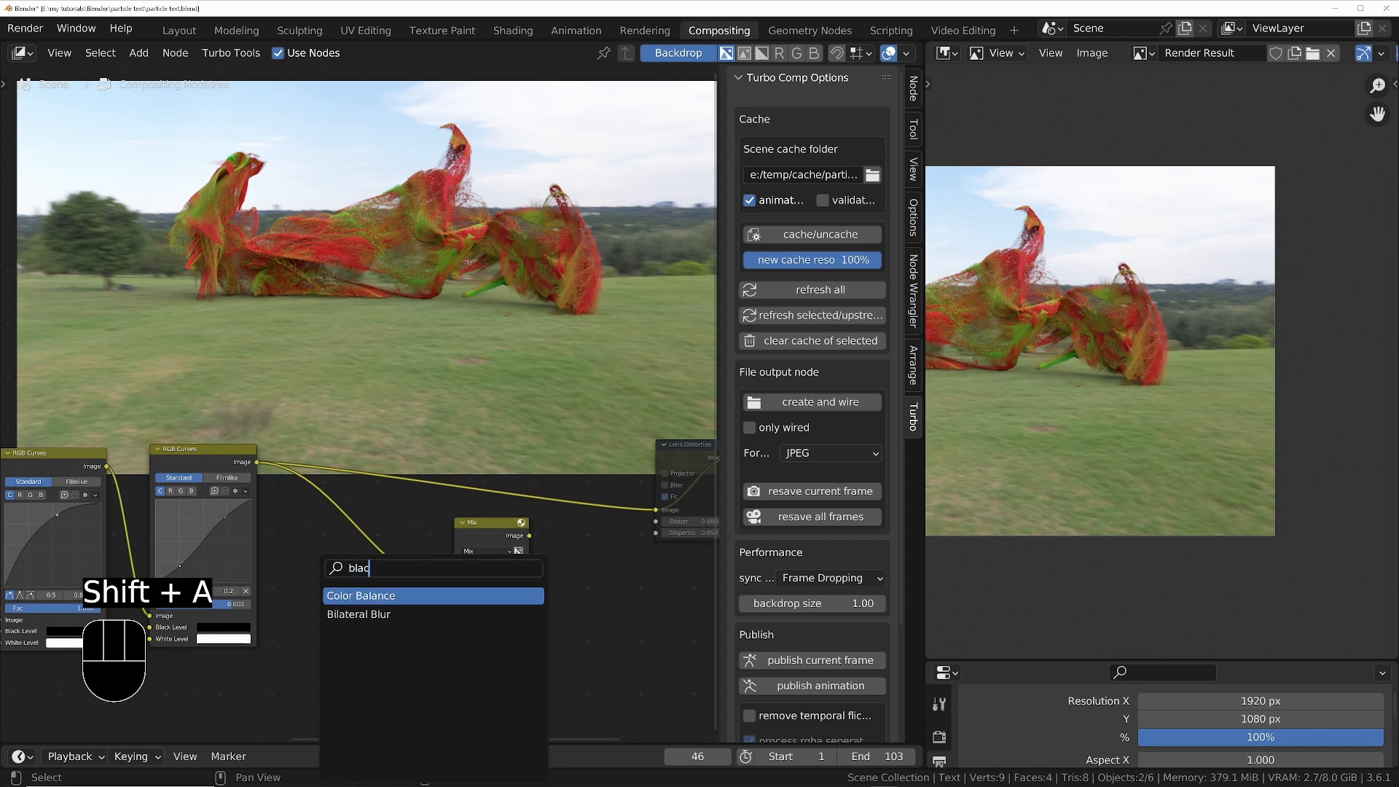
key(BackSpace)
key(BackSpace)
key(BackSpace)
text(w)
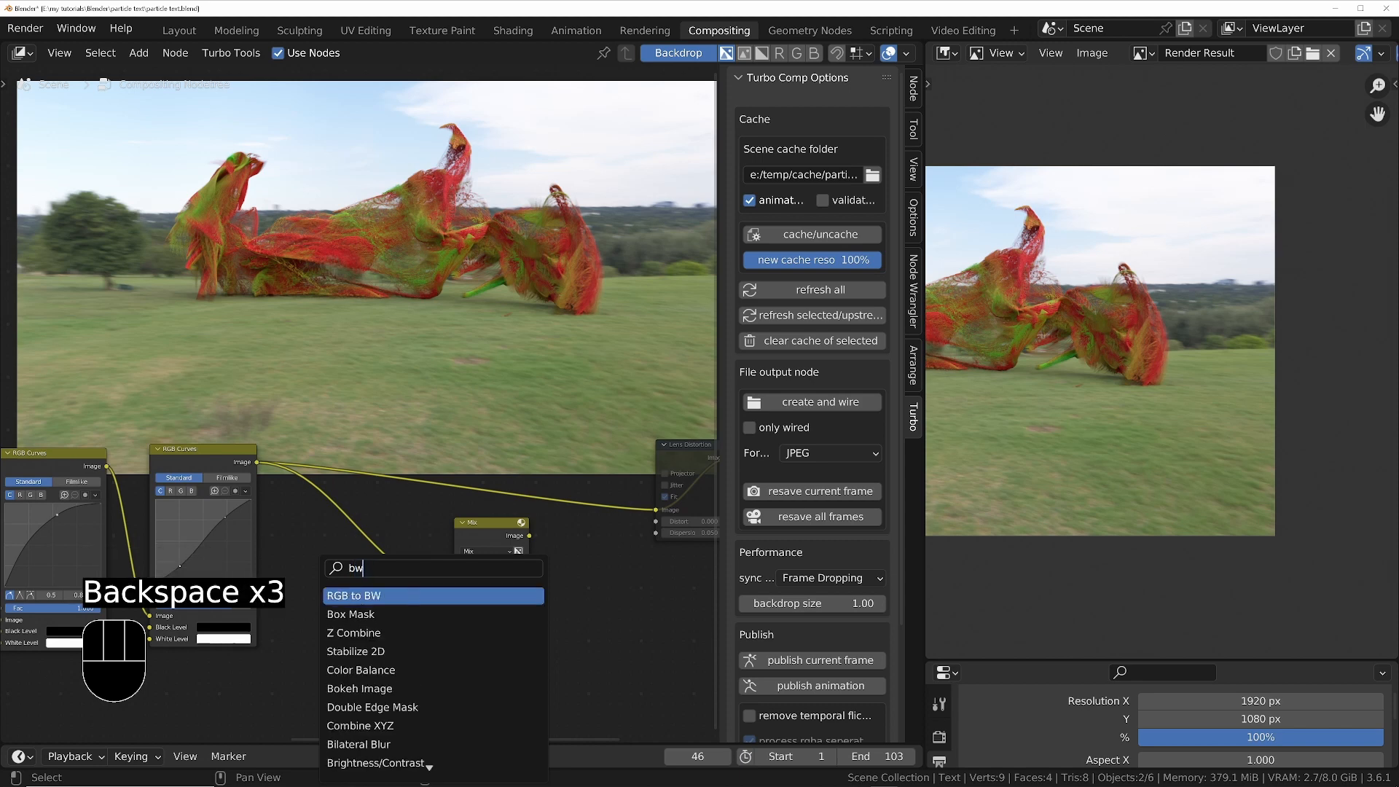
key(Return)
click(321, 583)
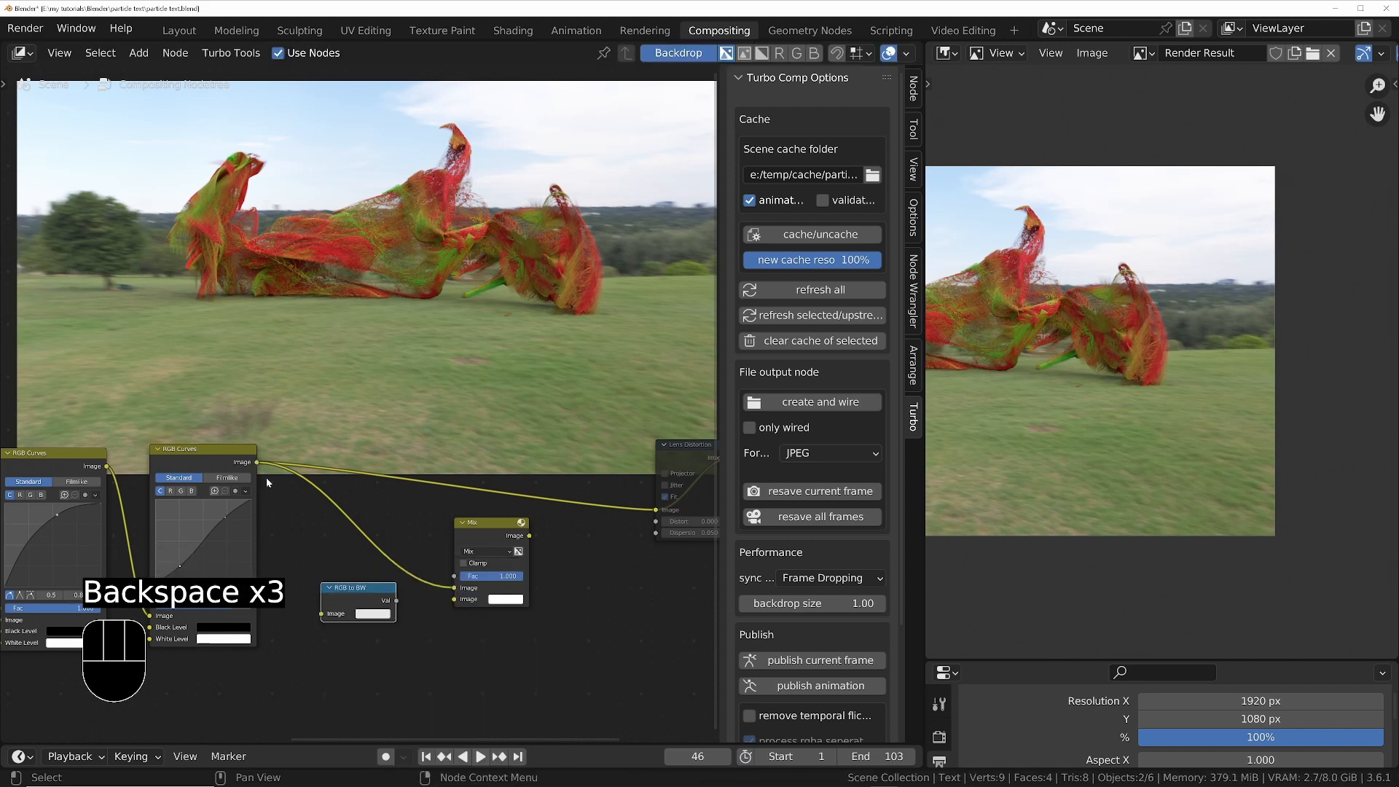
middle_drag(265, 478, 348, 400)
drag(340, 382, 537, 521)
Link the Mix node's Image output to the Image input of the muted Lens Distortion node
middle_drag(619, 418, 579, 515)
scroll(580, 537, down, 2)
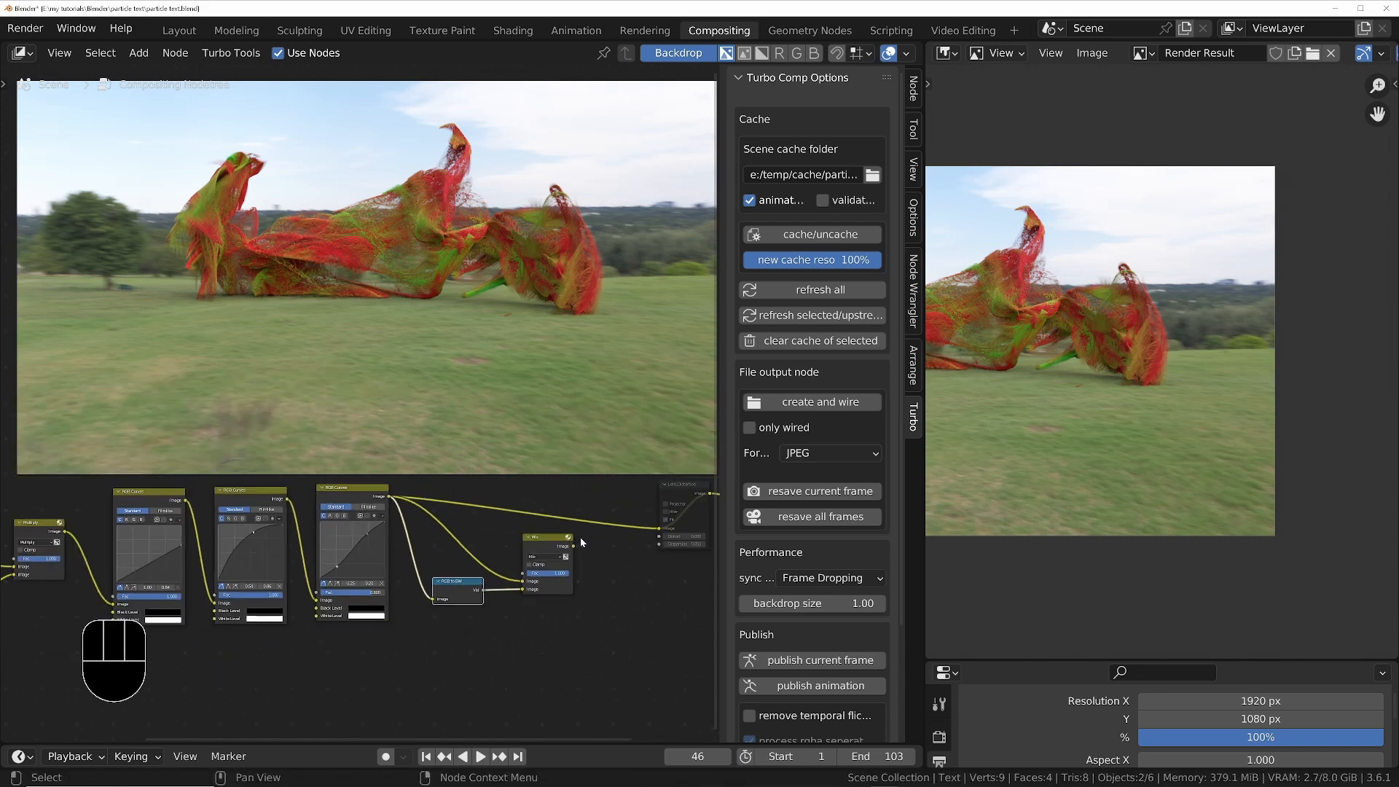
drag(574, 546, 662, 532)
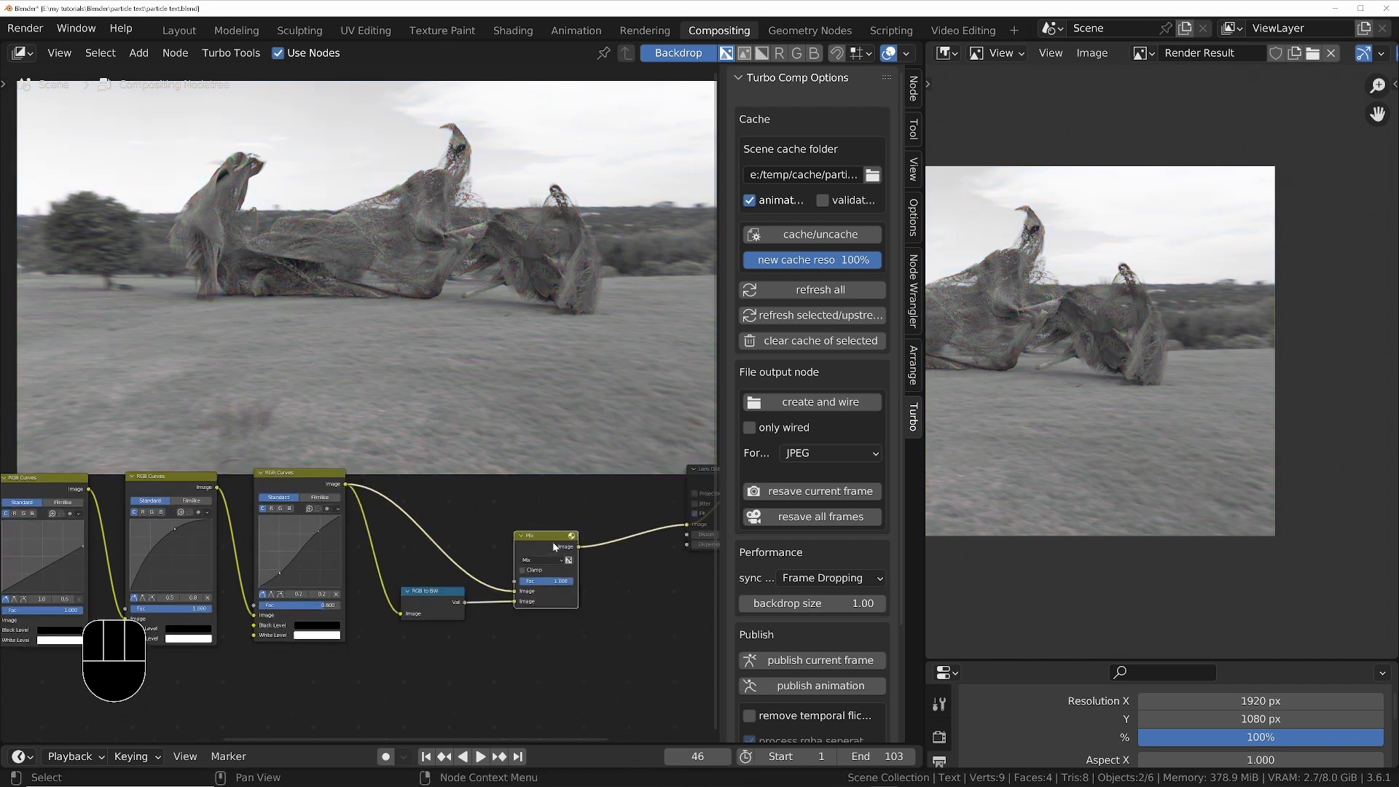
scroll(494, 543, up, 1)
scroll(494, 543, up, 2)
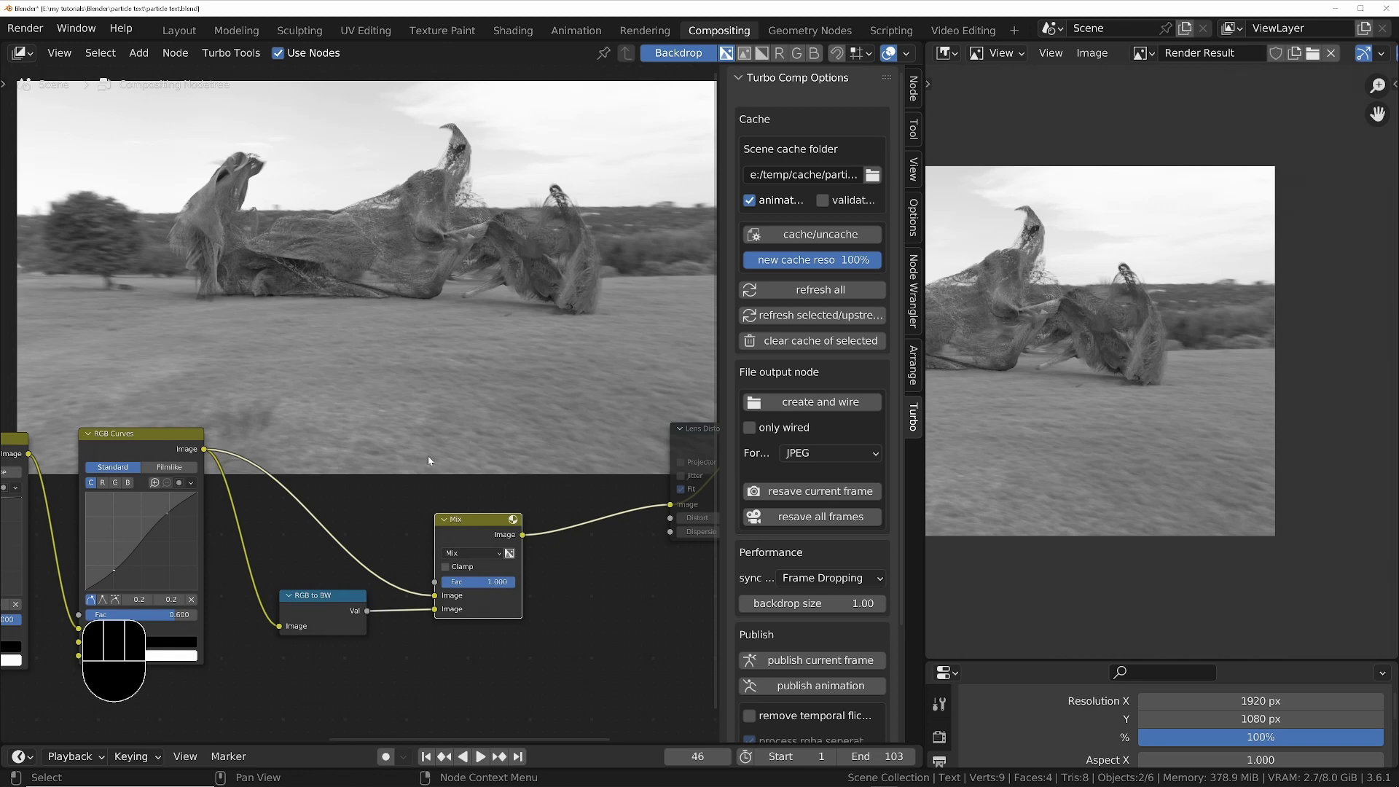
Add a Hue/Saturation/Value node above the Mix node and feed its Image input from the last RGB Curves node
middle_drag(464, 493, 434, 521)
key(shift+a)
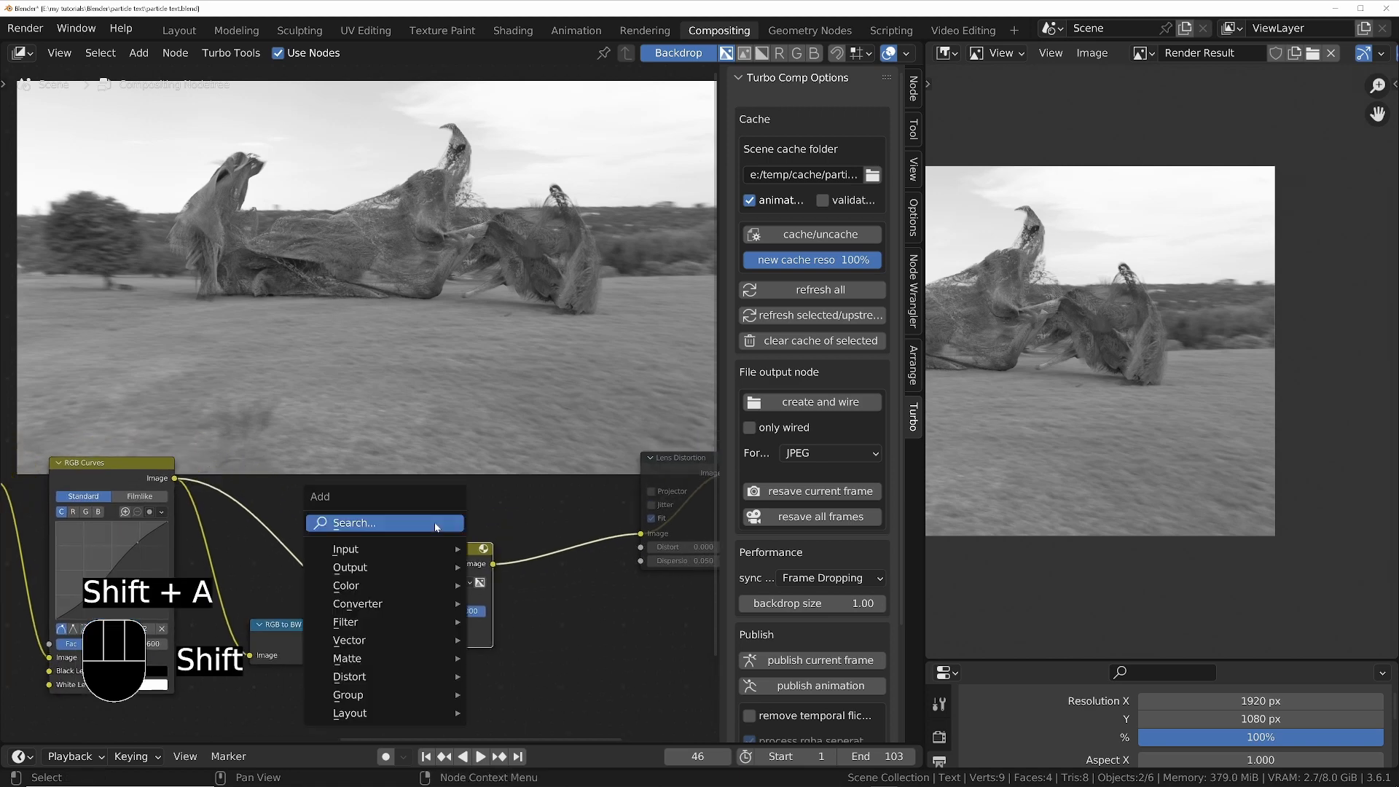
text(sat)
key(Return)
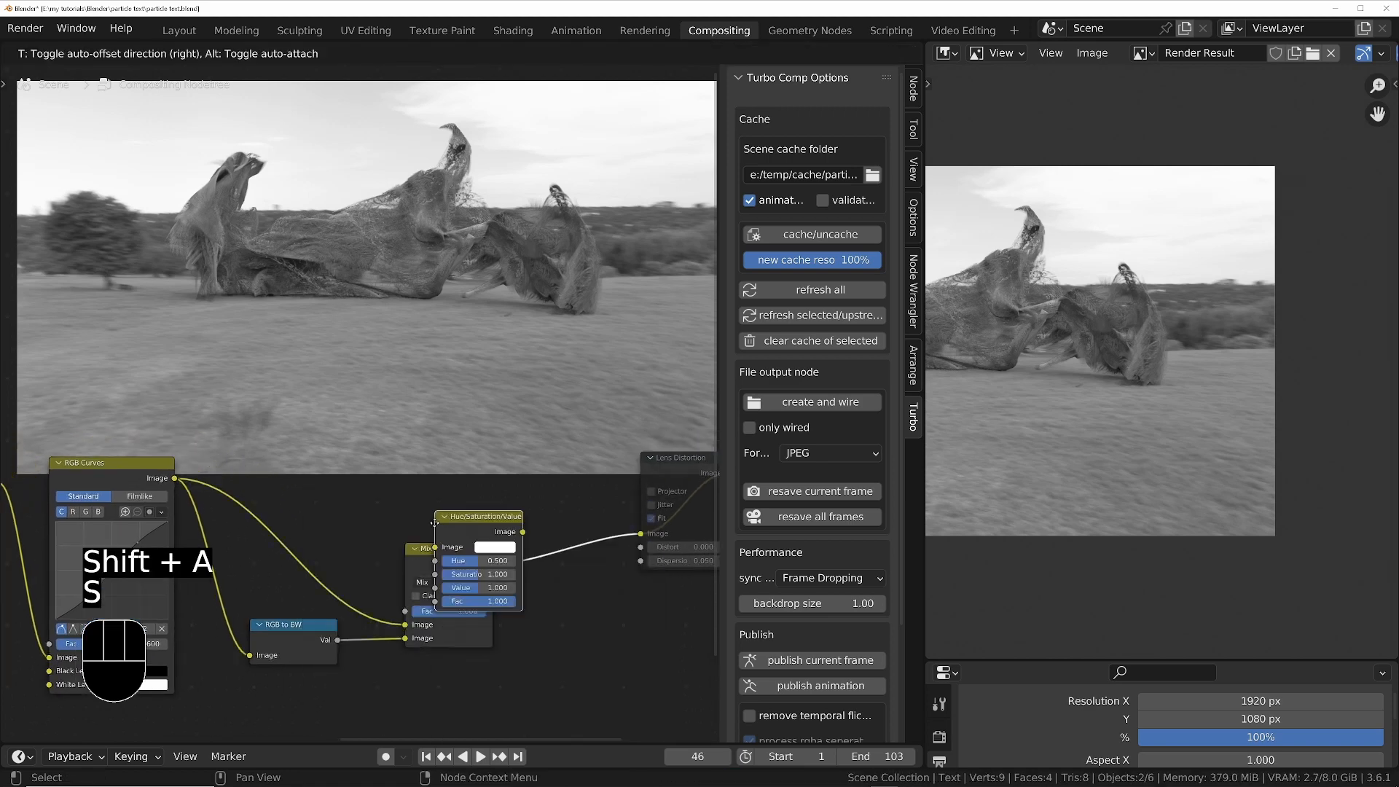
click(415, 444)
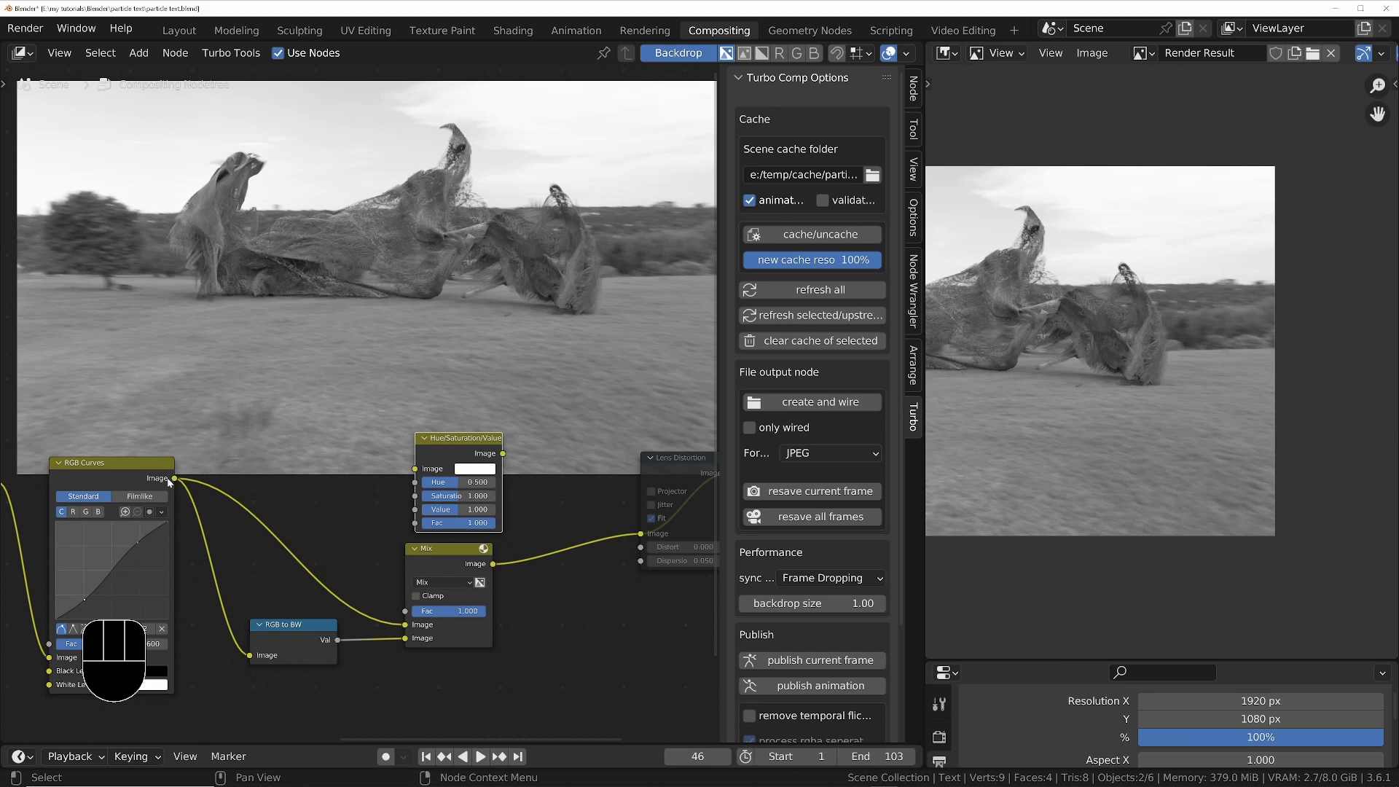
drag(167, 478, 414, 469)
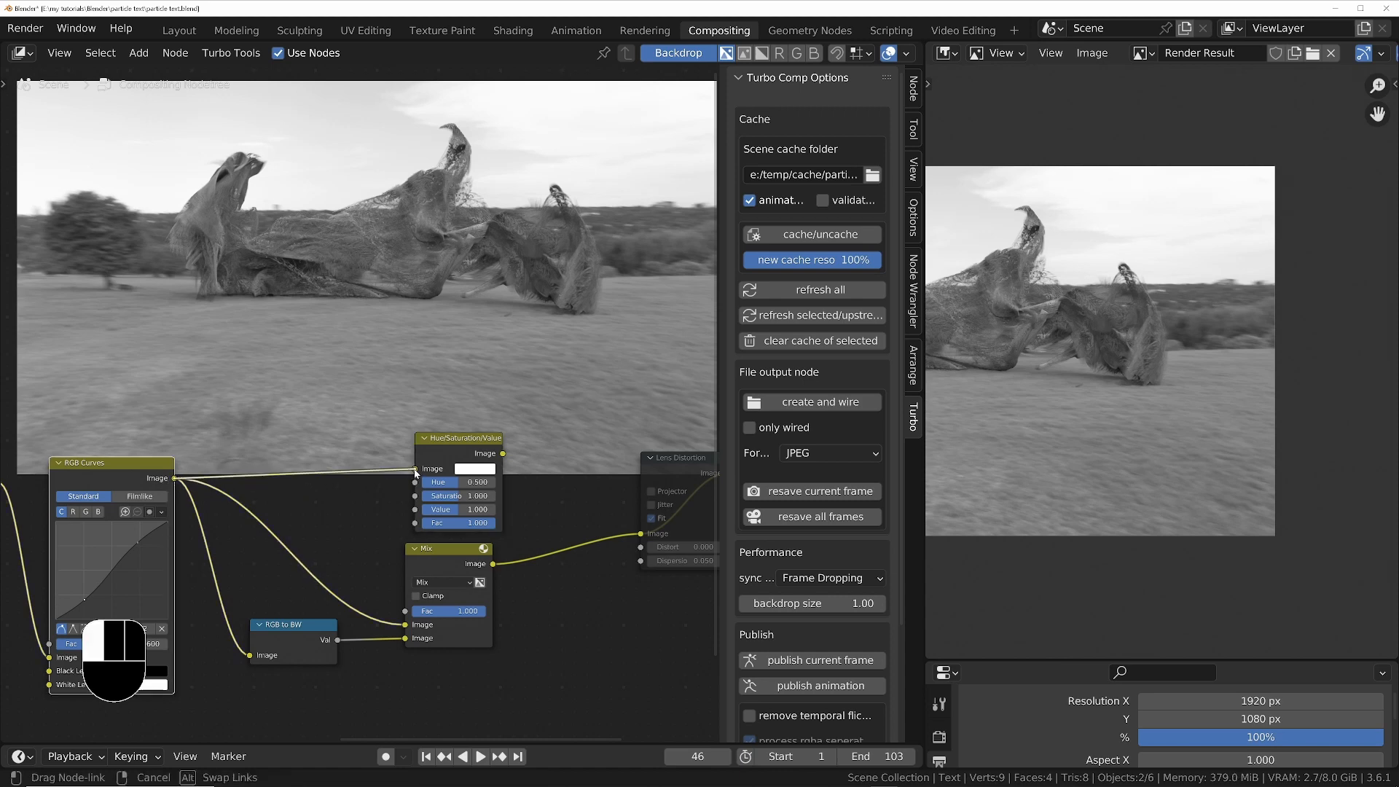
Preview the Hue/Saturation/Value node in the backdrop and set its Saturation to 0
ctrl+shift+click(480, 447)
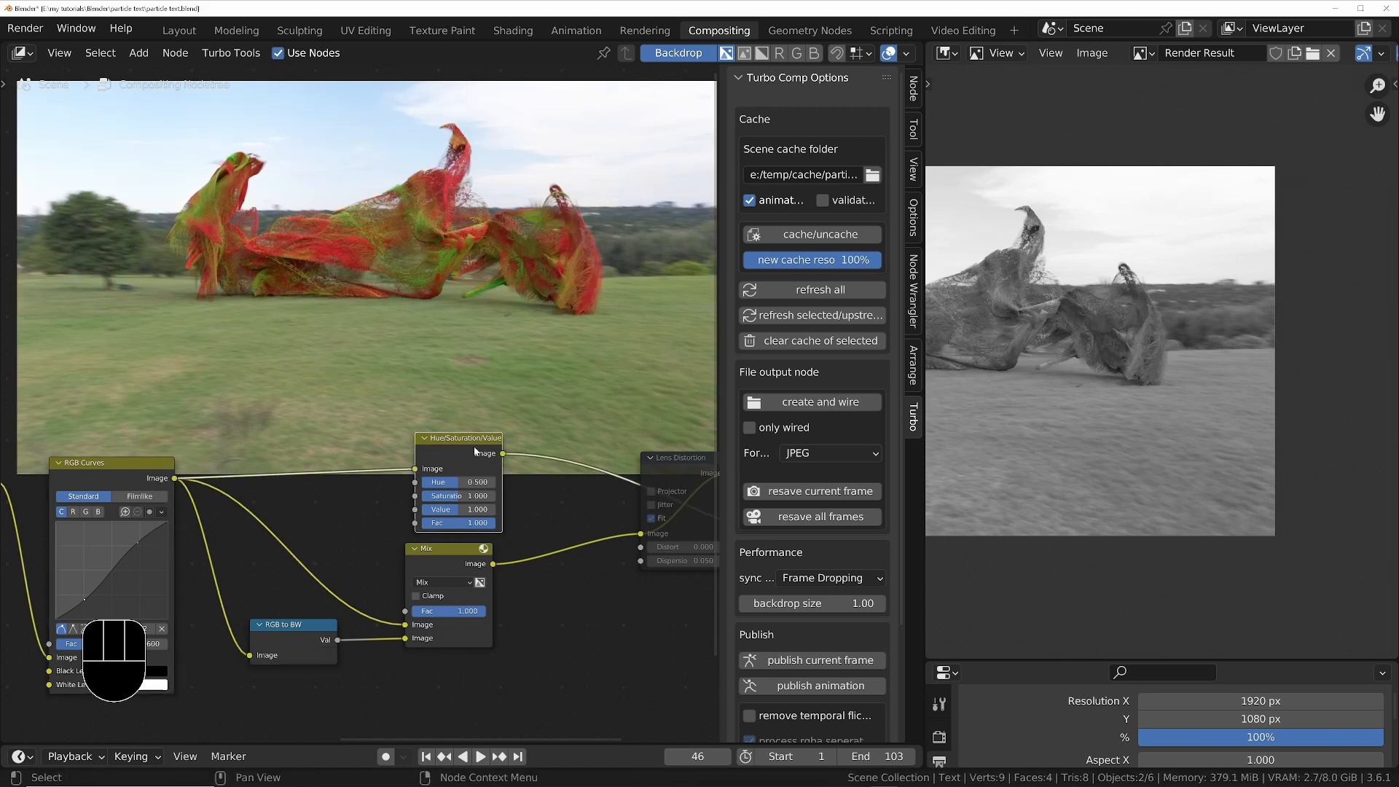
click(457, 496)
text(0)
key(Return)
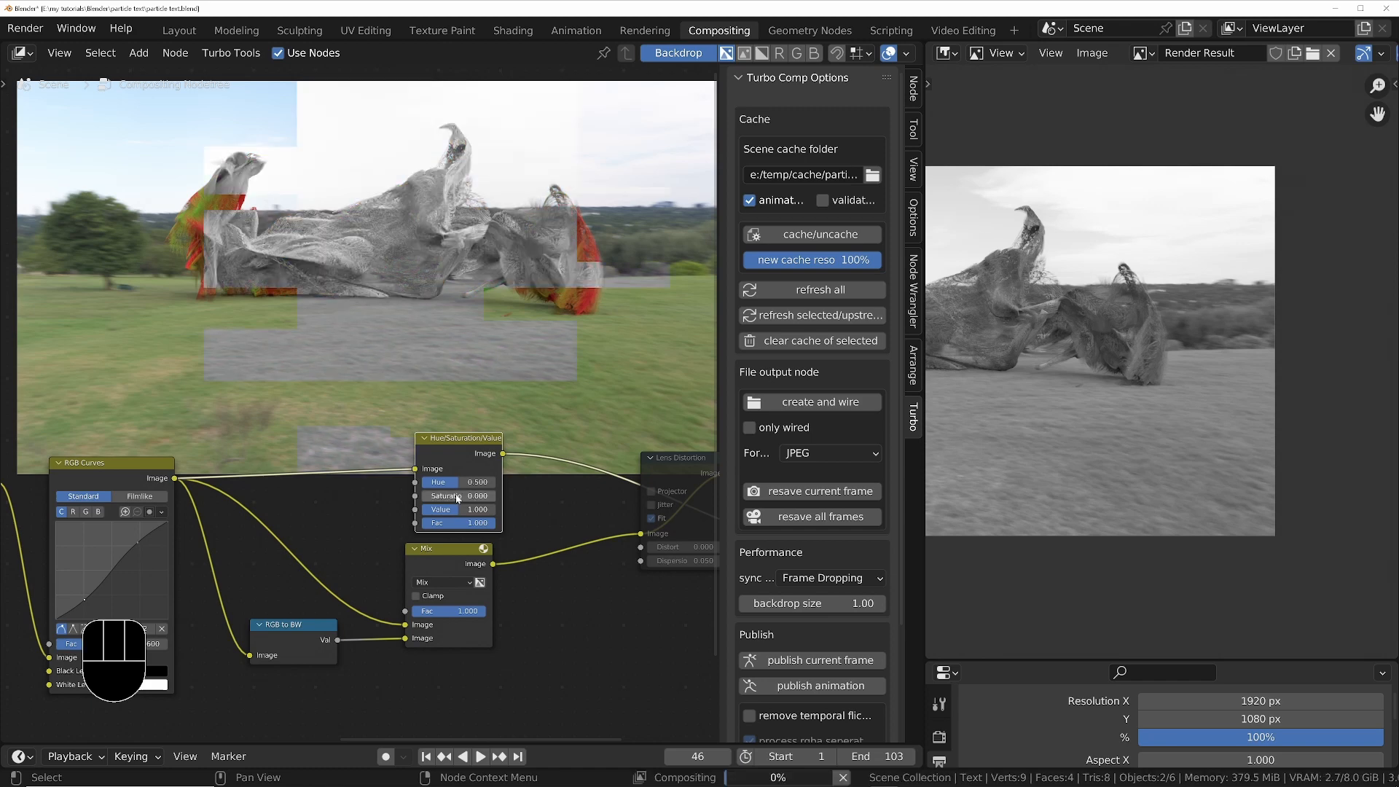
Compare the Mix, Hue/Saturation/Value and last RGB Curves outputs in the backdrop, and delete the Hue/Saturation/Value node
key(ctrl+shift)
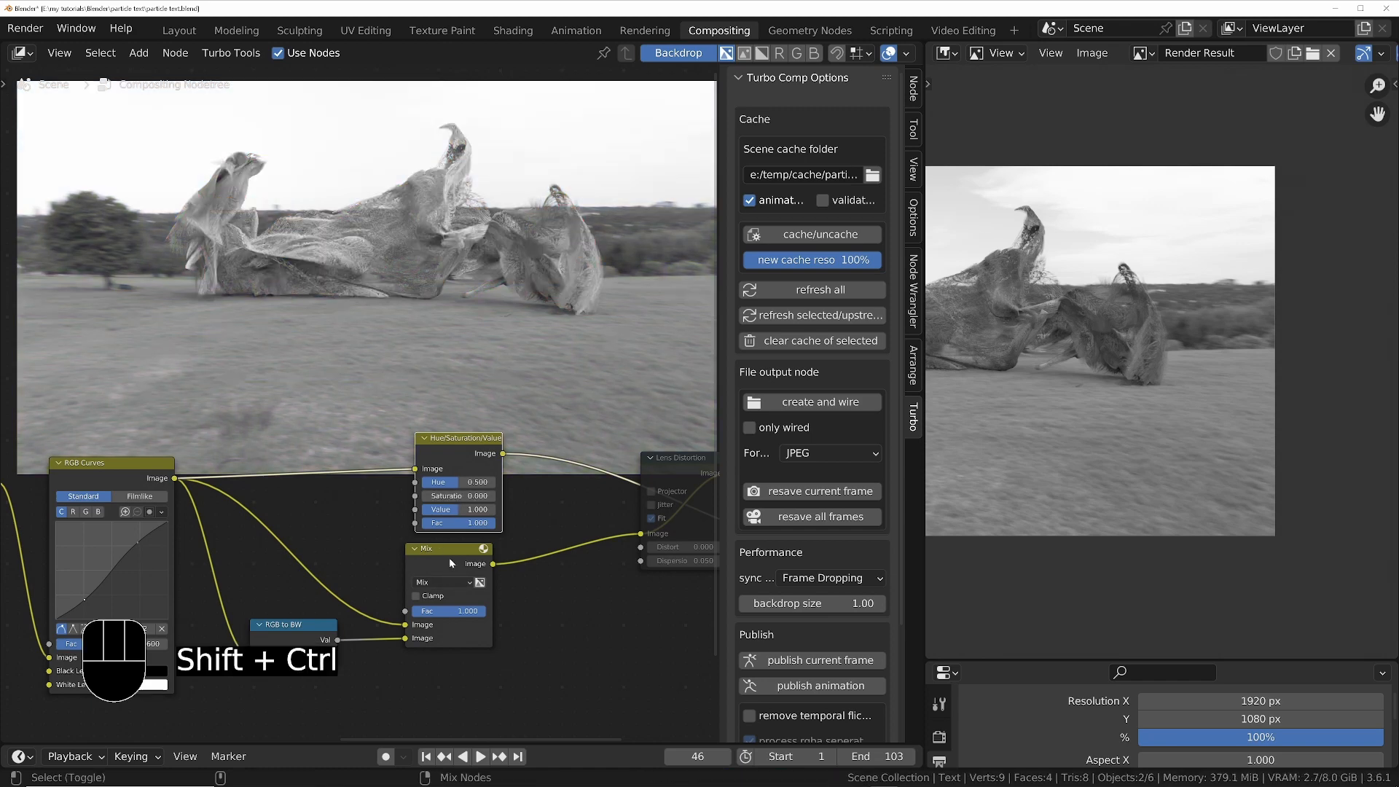
ctrl+shift+click(449, 557)
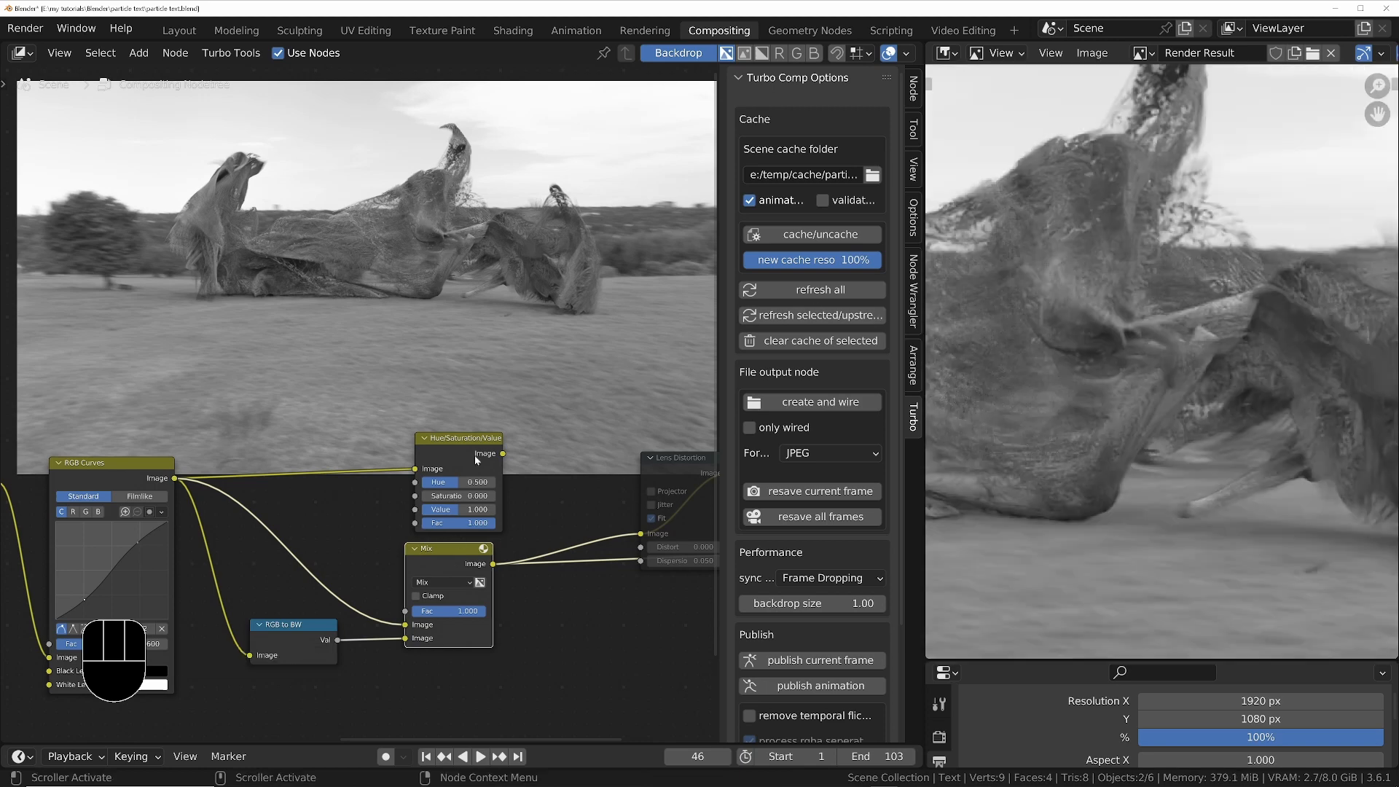
middle_drag(474, 460, 453, 495)
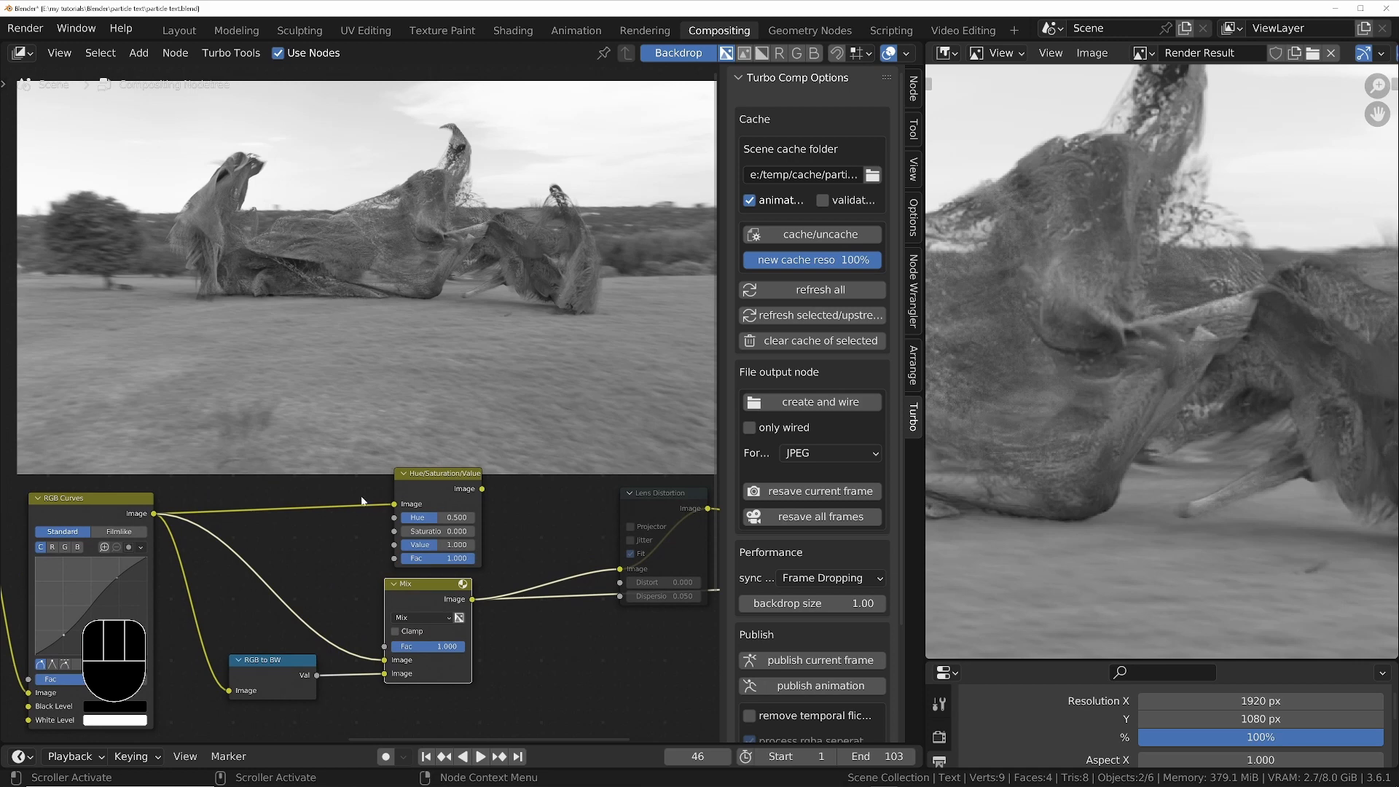
ctrl+shift+click(447, 479)
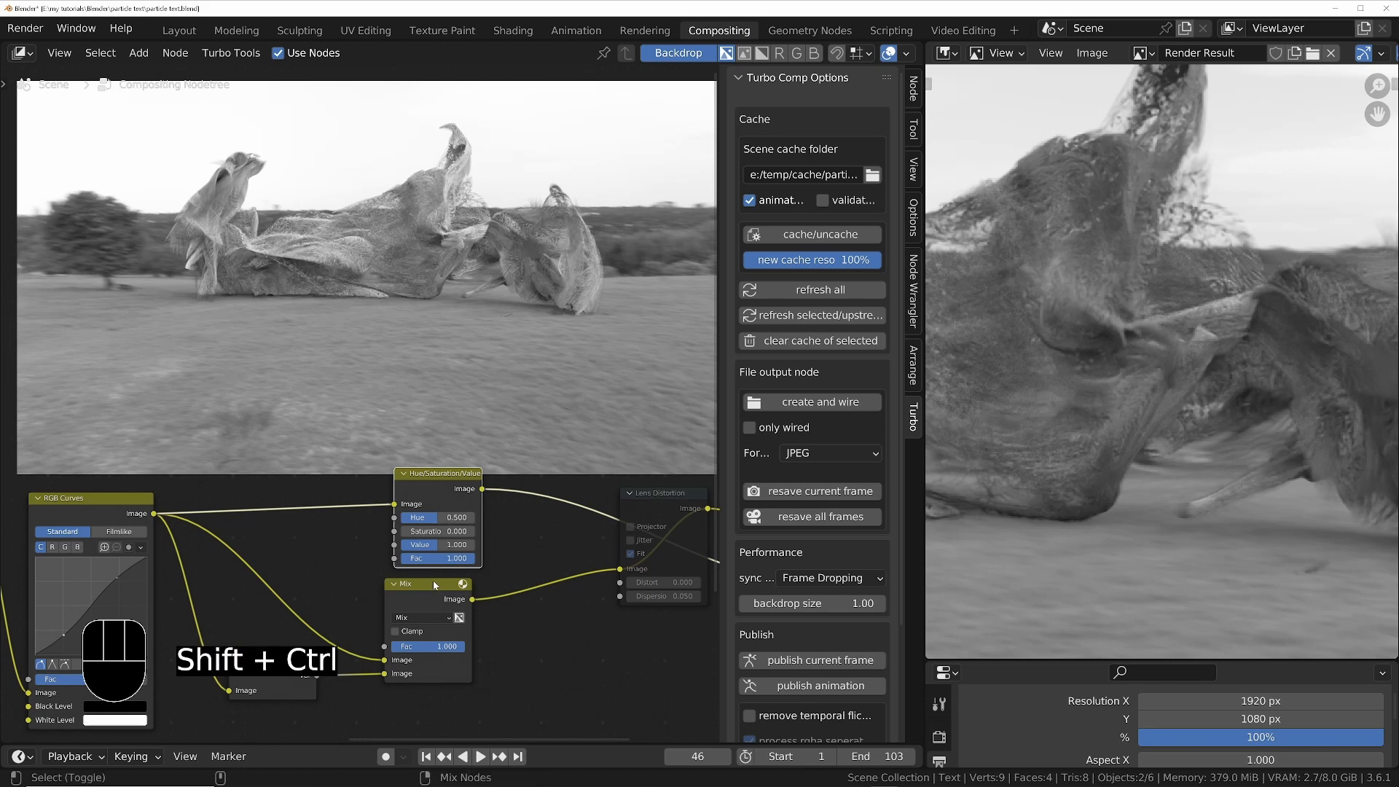
ctrl+shift+click(111, 498)
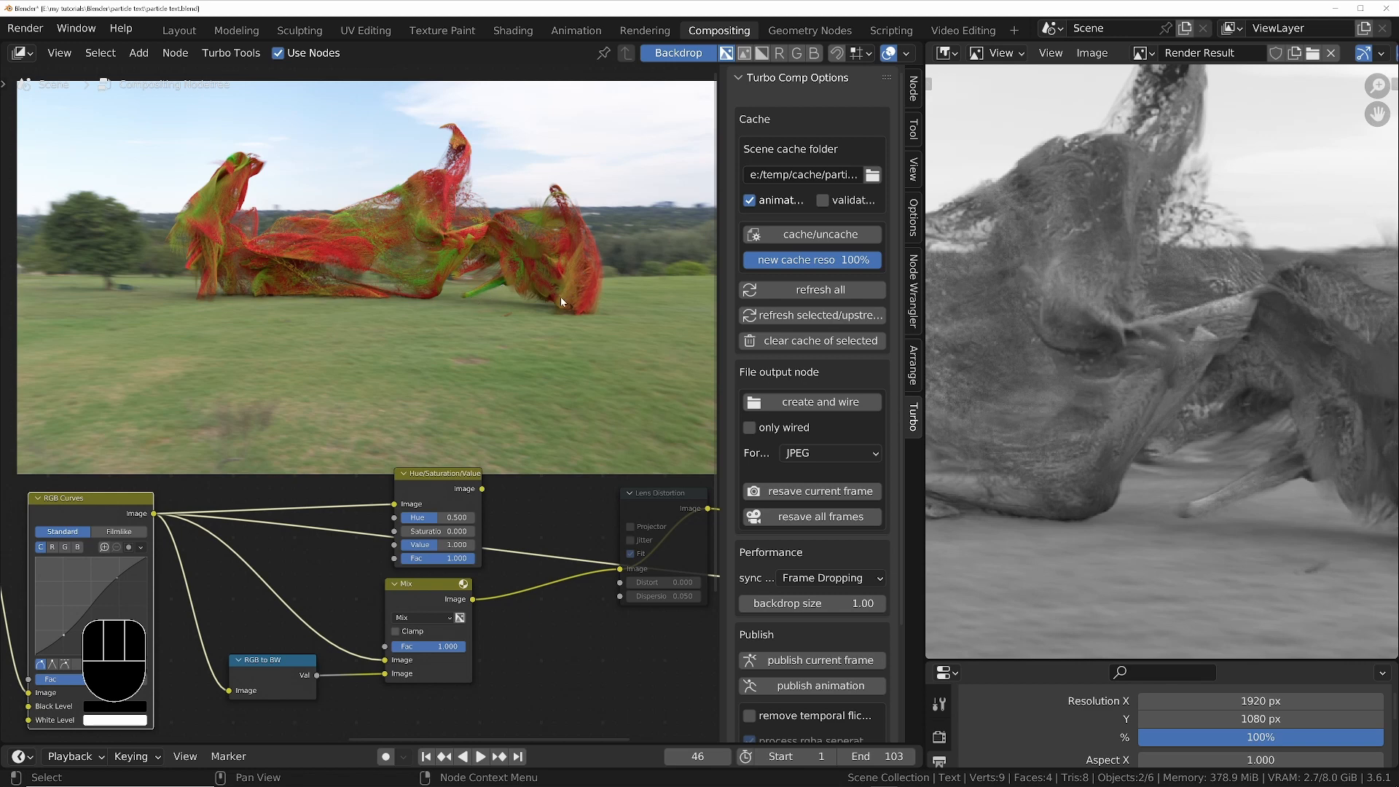
ctrl+shift+click(437, 474)
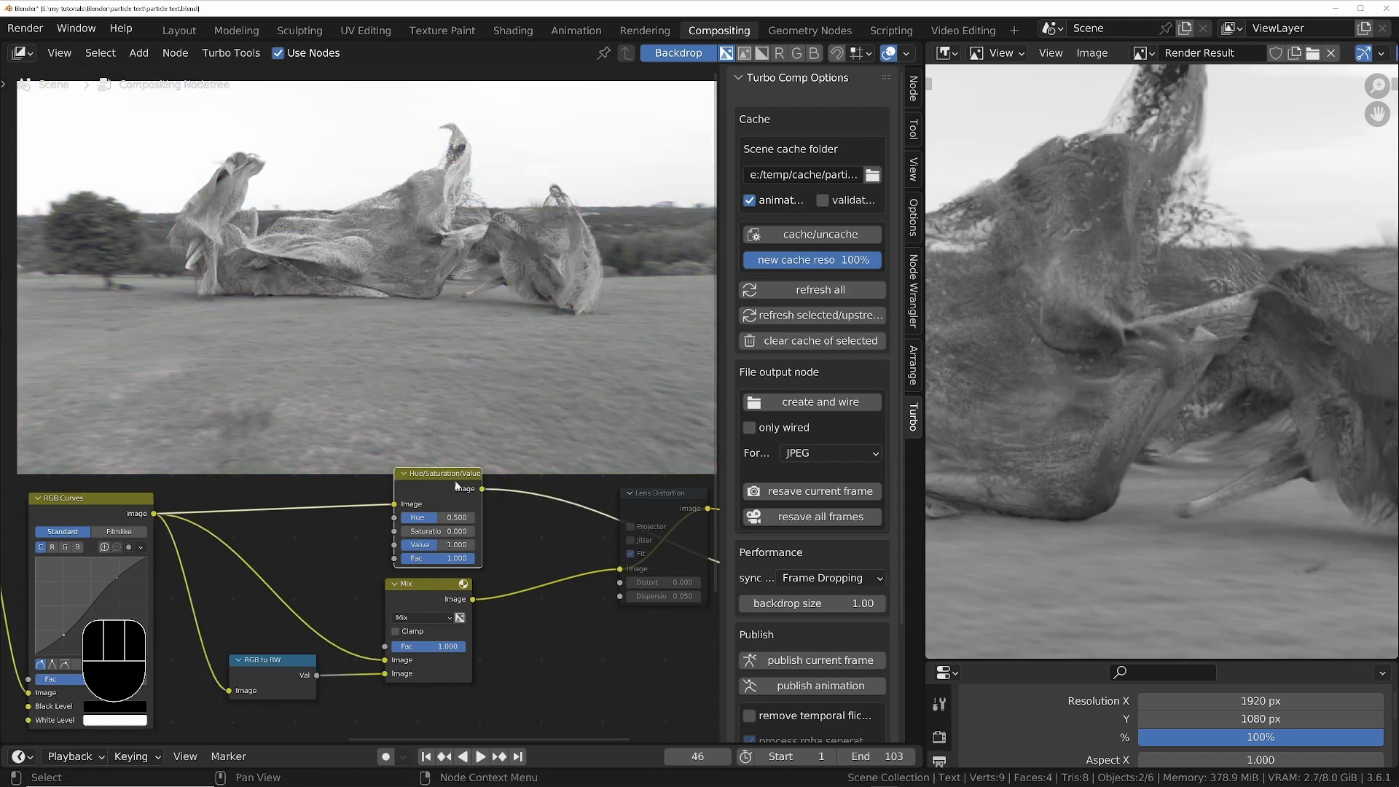
ctrl+shift+click(423, 584)
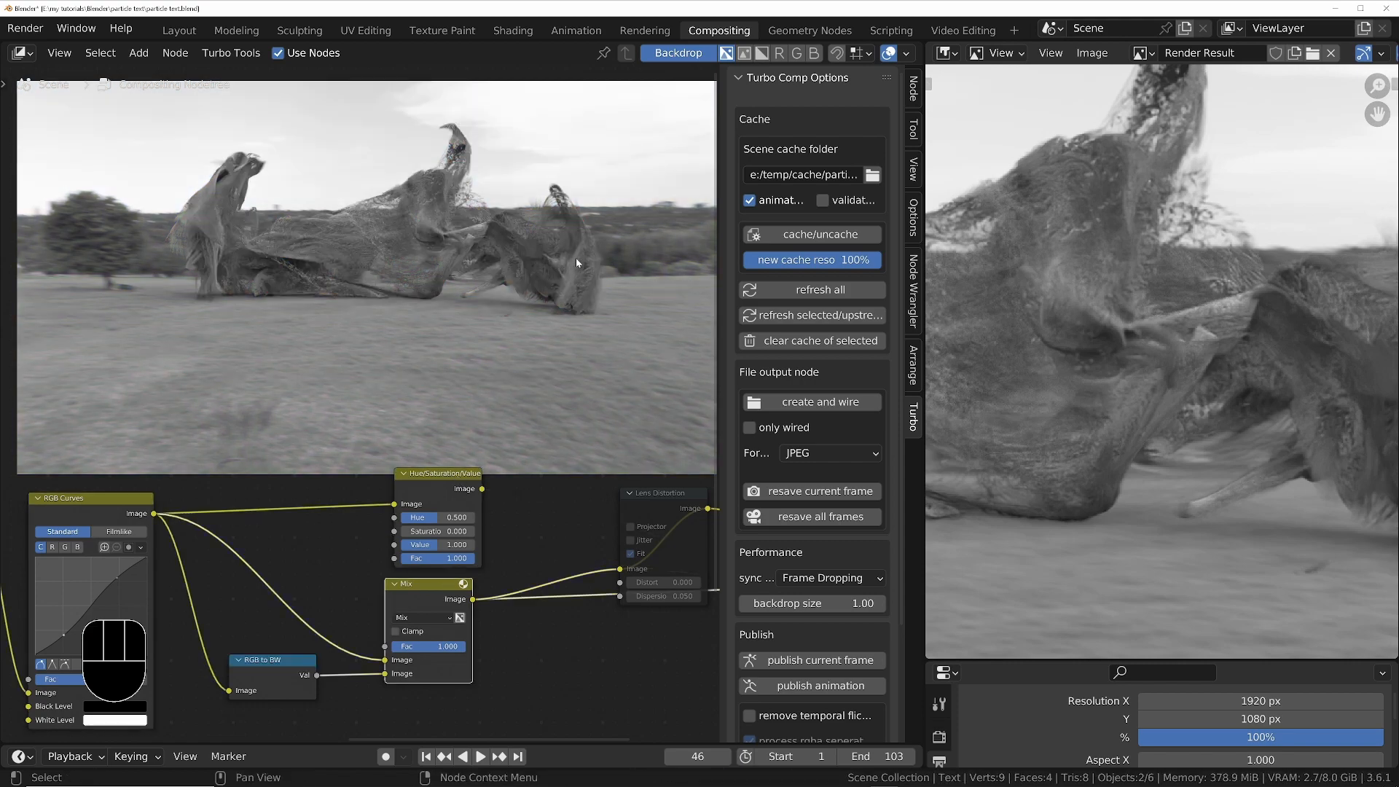
click(443, 485)
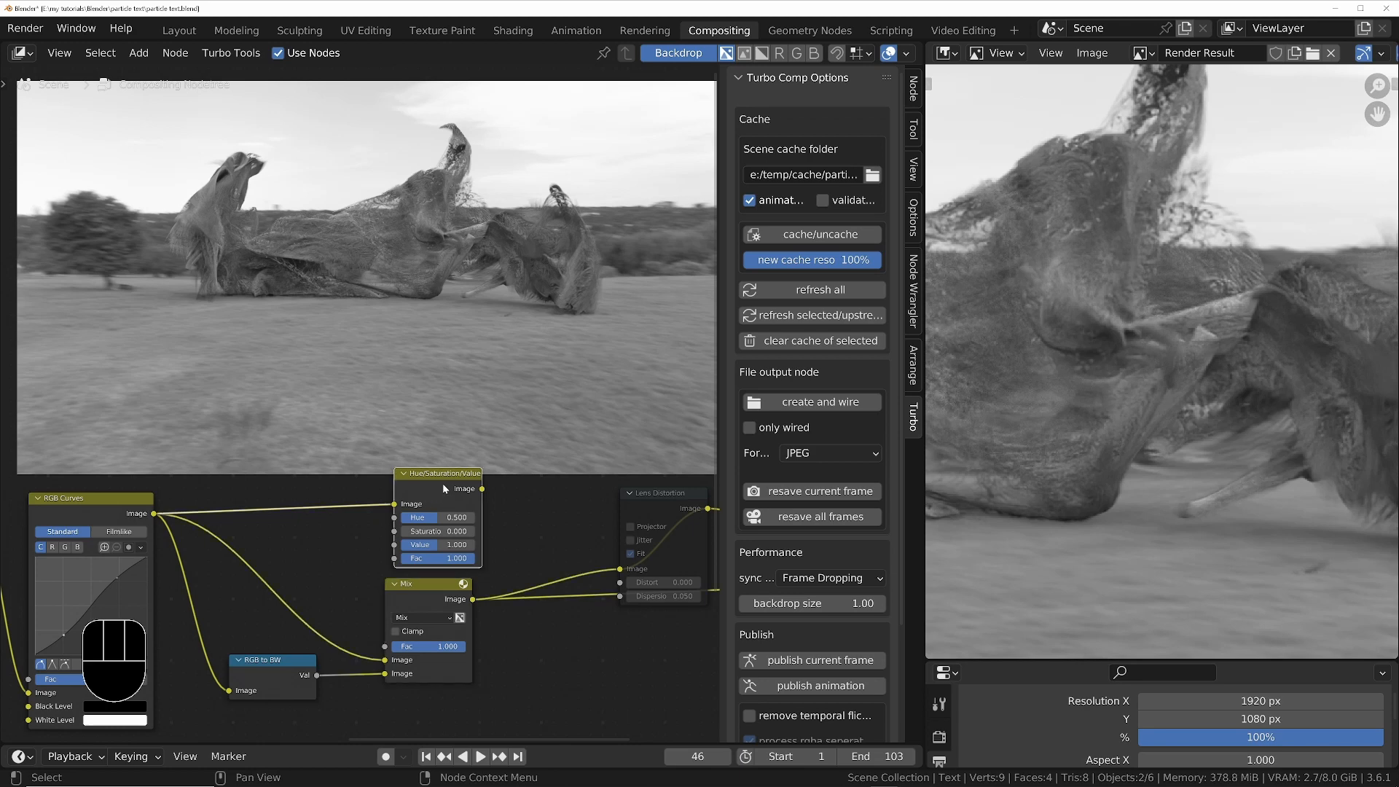
key(x)
Try factors of 0.2 and 0 on the Mix node that blends in the black-and-white image
middle_drag(586, 504, 455, 511)
scroll(453, 512, down, 1)
scroll(297, 649, up, 3)
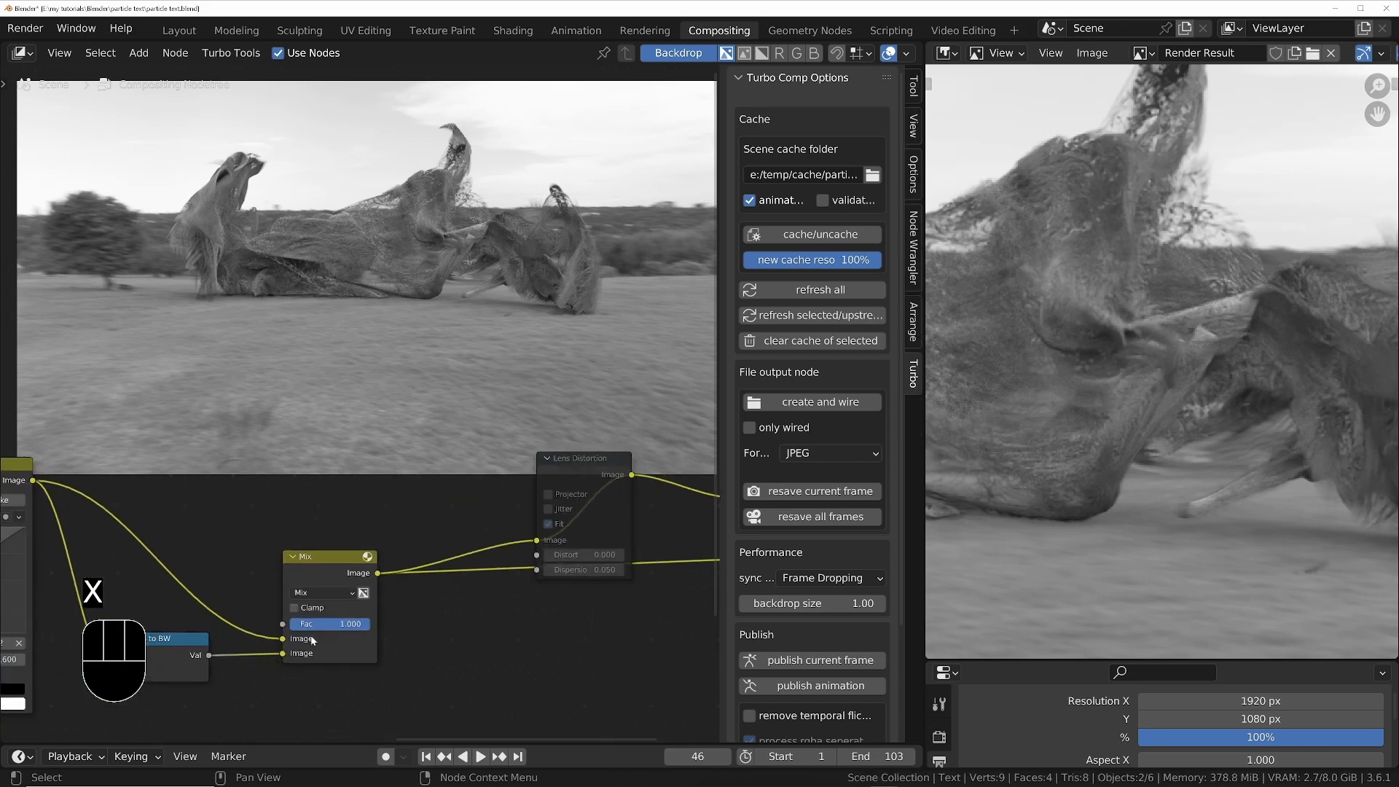
middle_drag(303, 638, 379, 637)
double_click(400, 630)
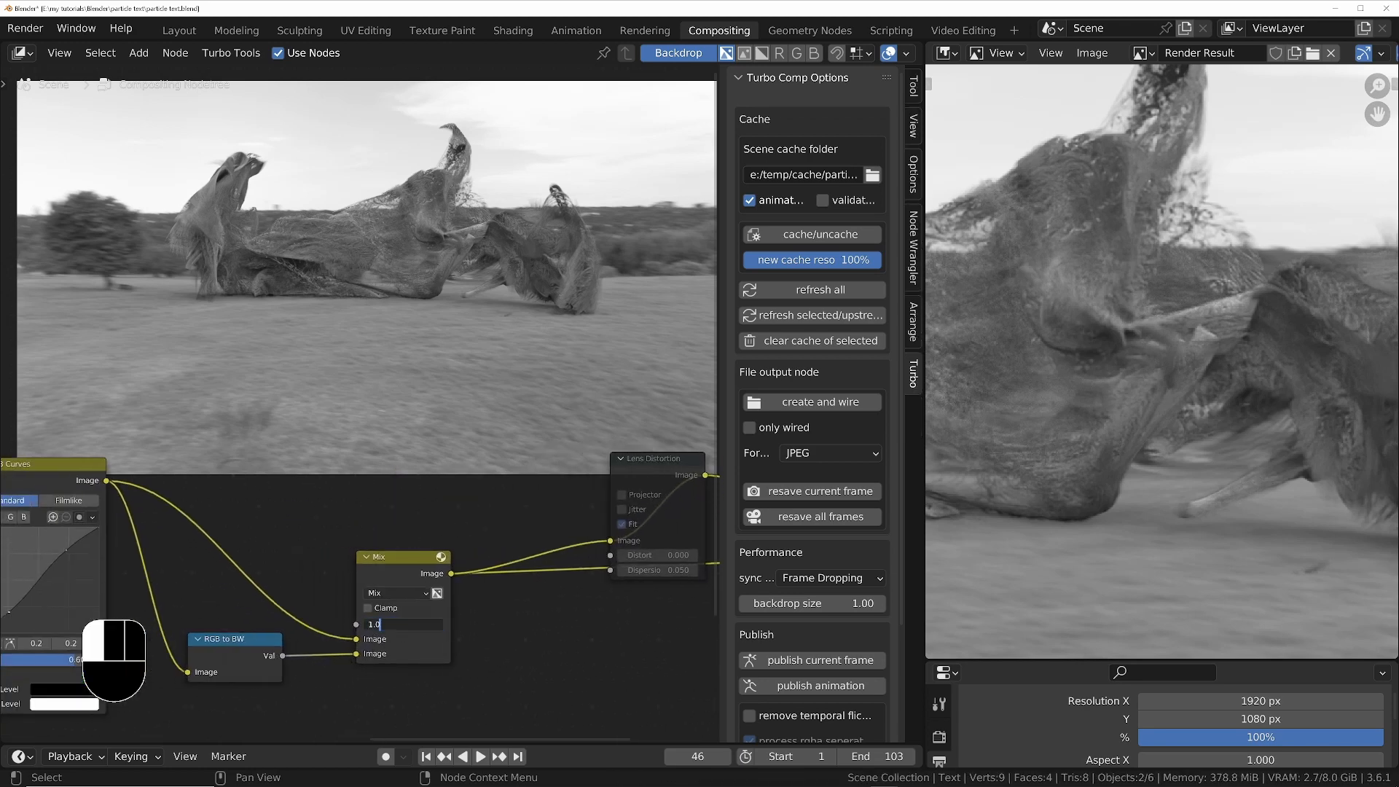
key(BackSpace)
key(BackSpace)
text(0.2)
key(KP_Enter)
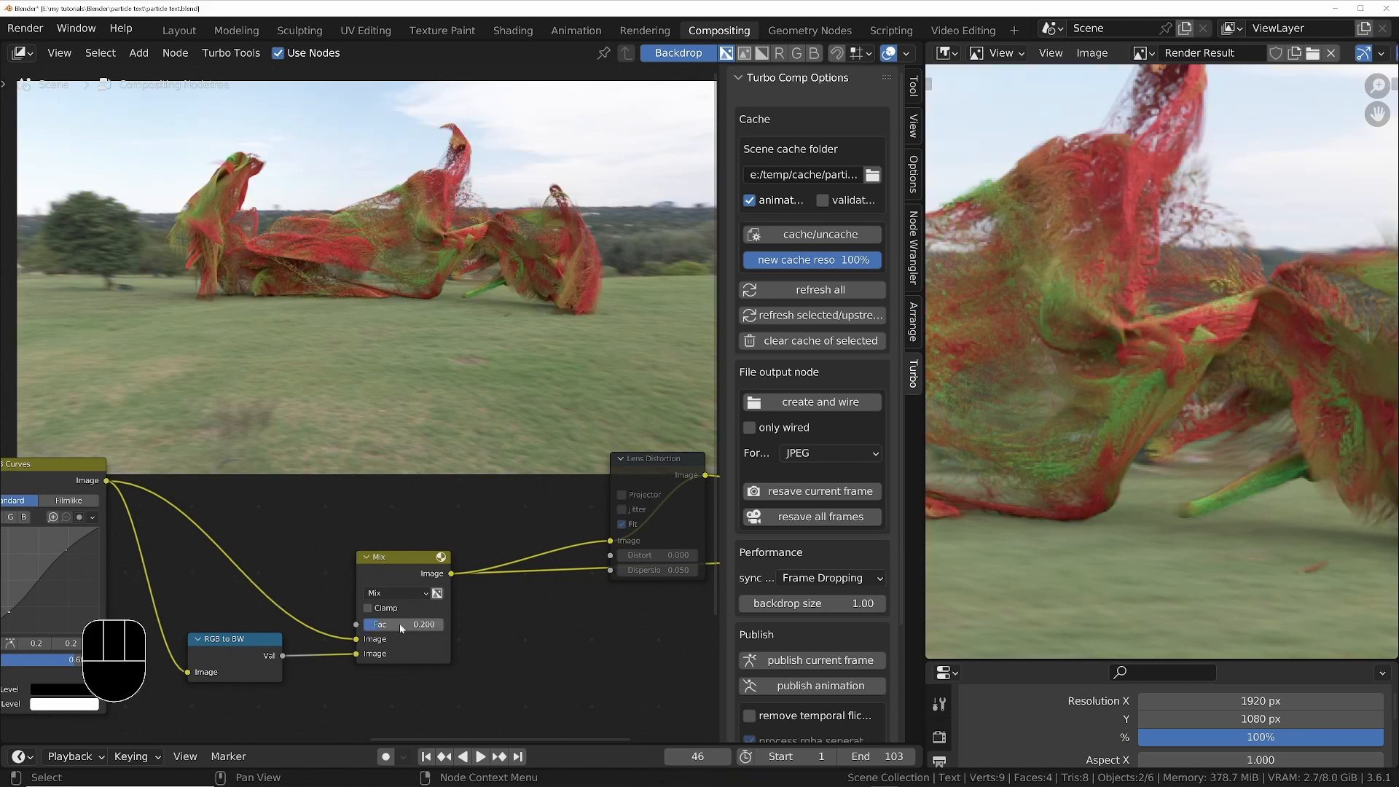
key(KP_Enter)
text(0)
key(KP_Enter)
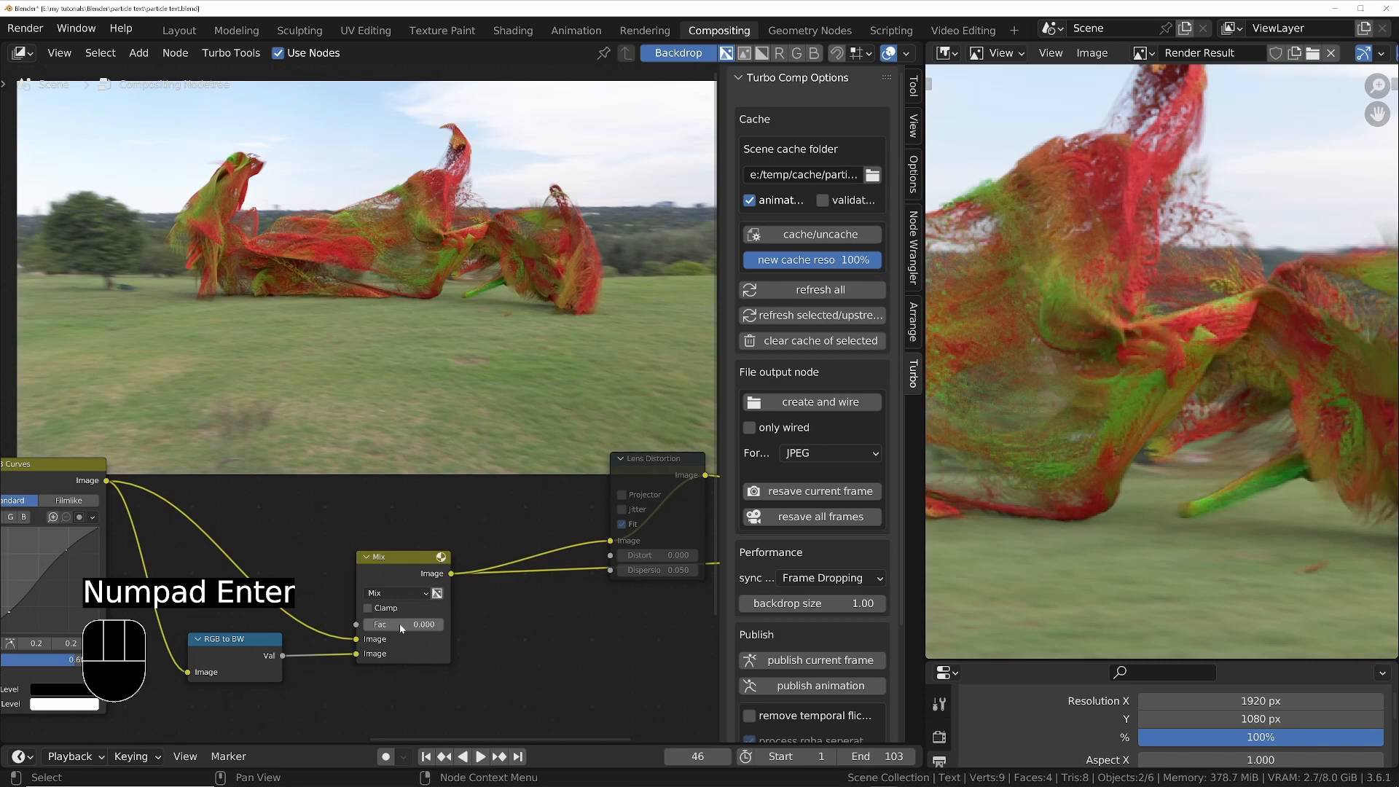
Set the Mix node's Fac to 0.1
key(KP_Enter)
text(0.1)
key(KP_Enter)
Link the Viewer back to the reroute point after Lens Distortion, and unmute the Lens Distortion node
ctrl+middle_drag(400, 628, 397, 700)
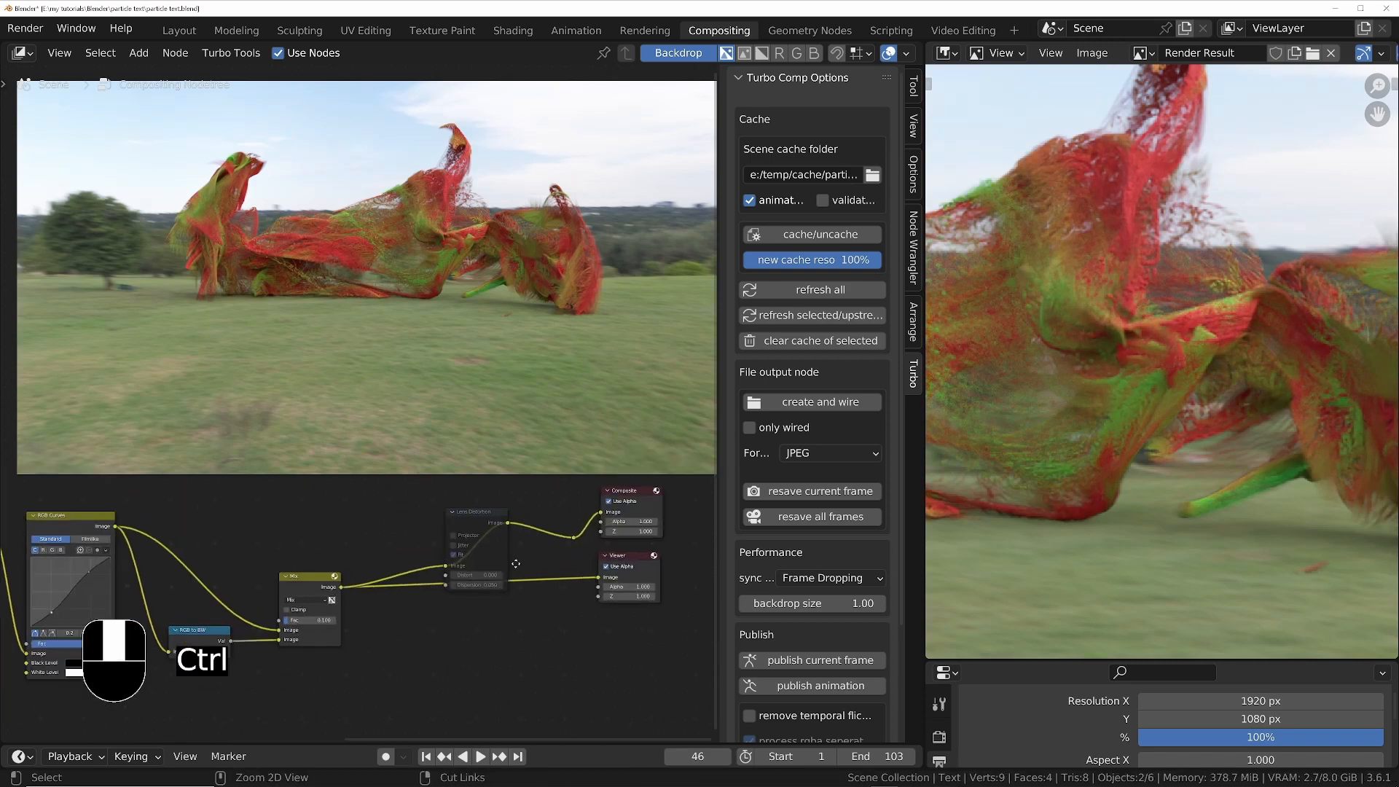
ctrl+middle_drag(576, 627, 553, 574)
ctrl+shift+click(552, 574)
click(395, 537)
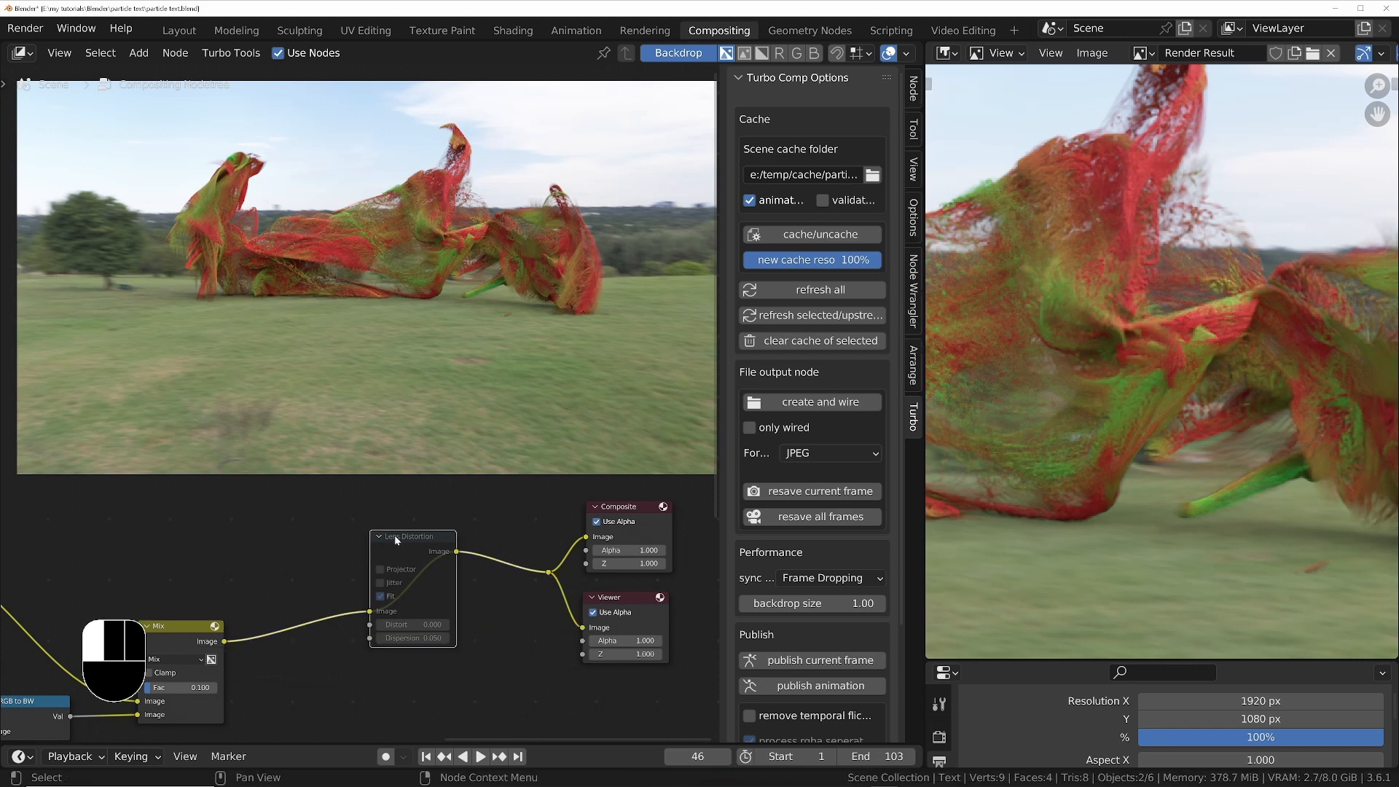
key(m)
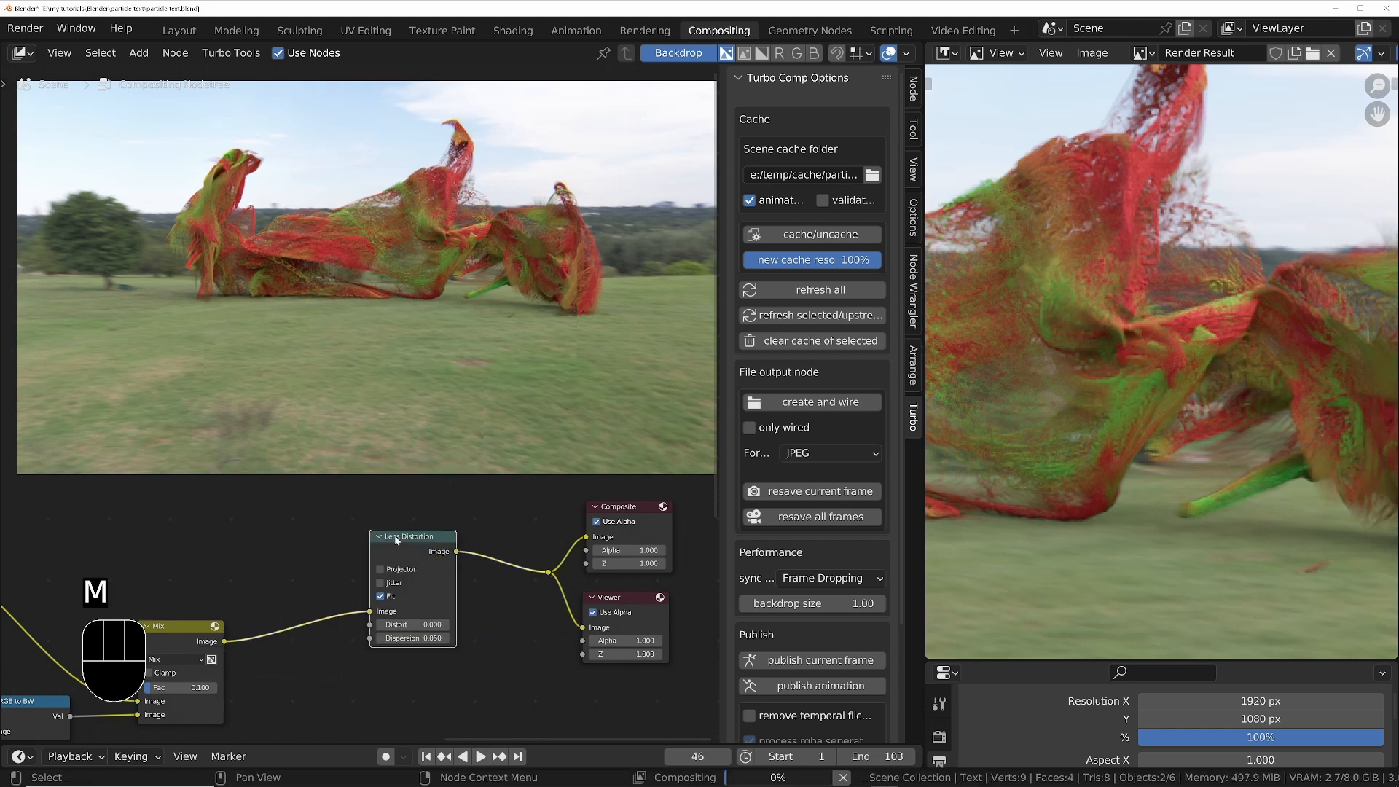
Save the blend file and render the full animation
scroll(505, 638, down, 8)
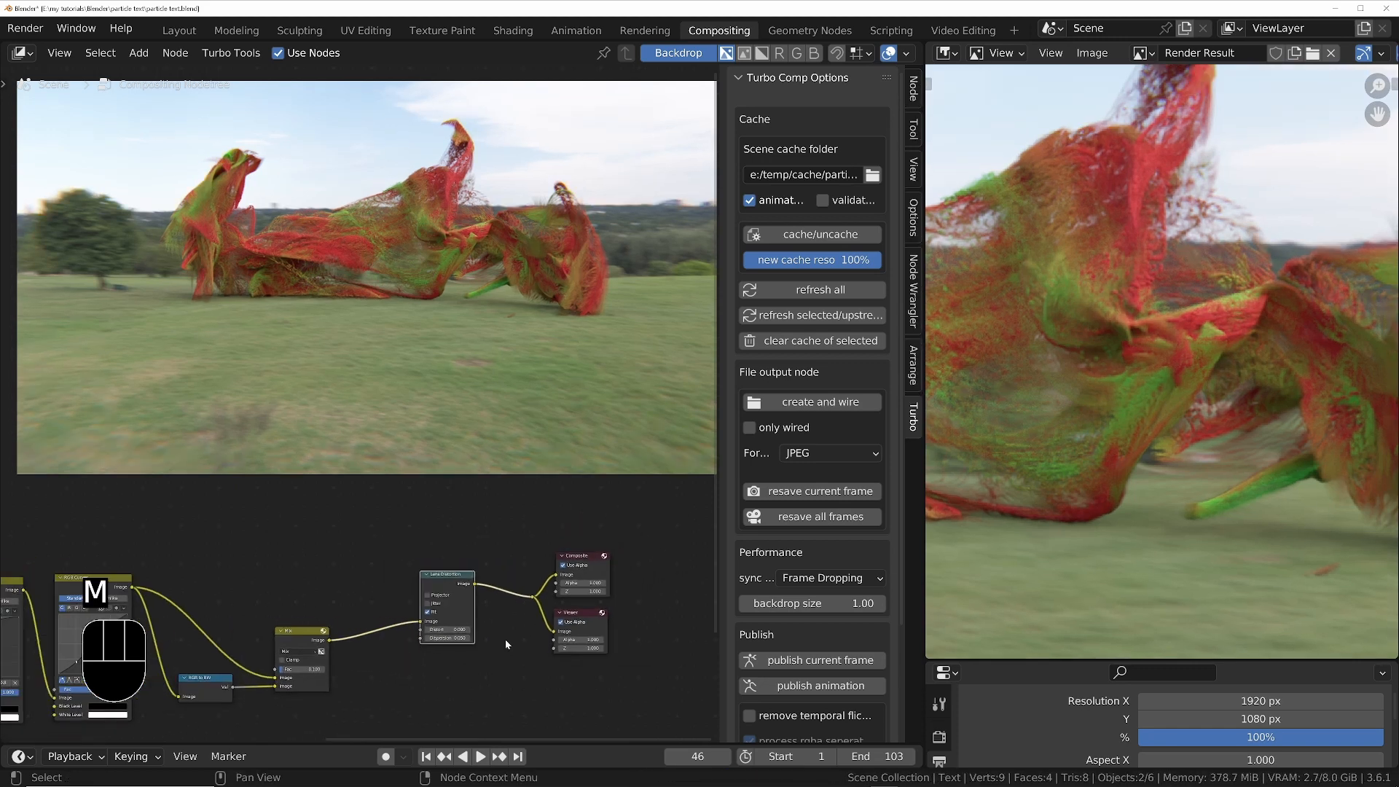
middle_drag(309, 679, 485, 598)
scroll(485, 597, down, 2)
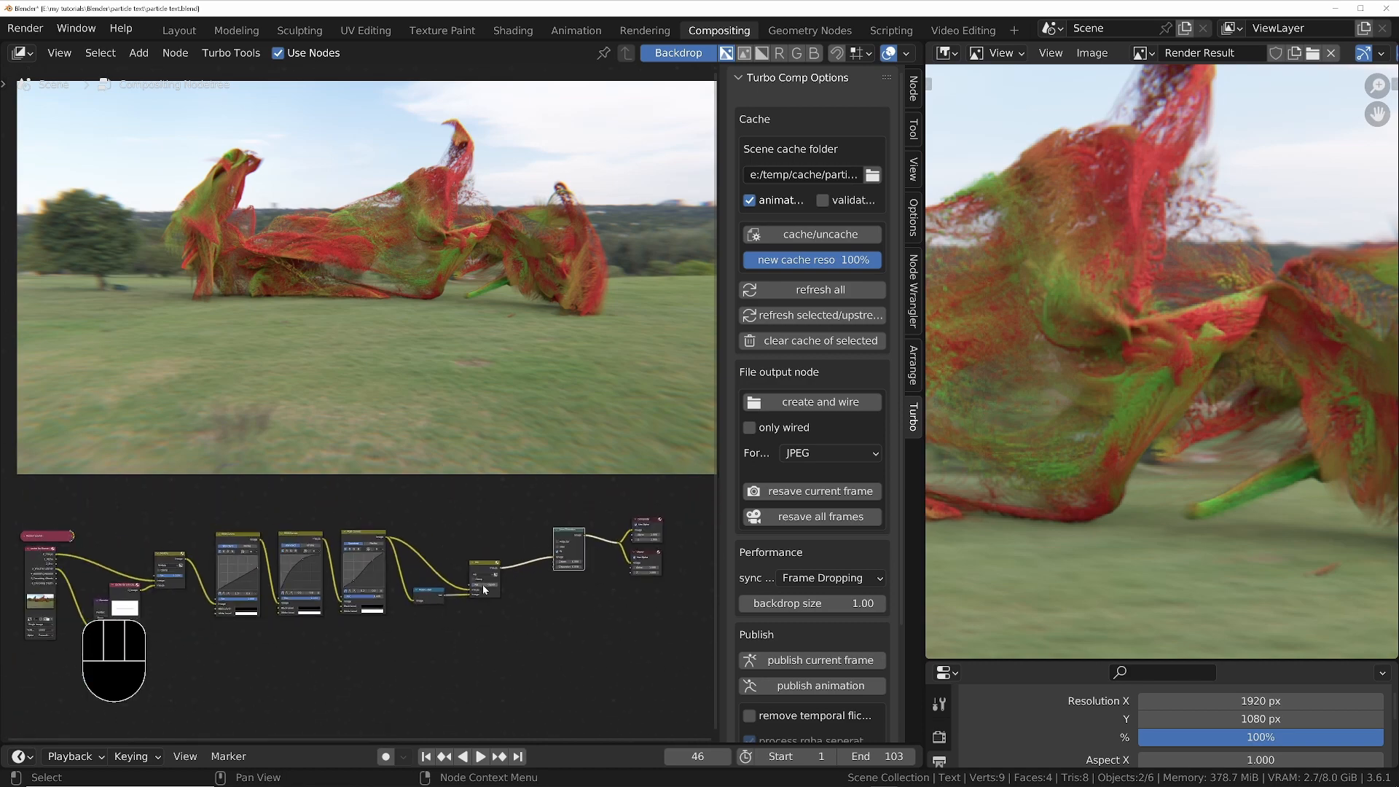
scroll(1244, 394, down, 4)
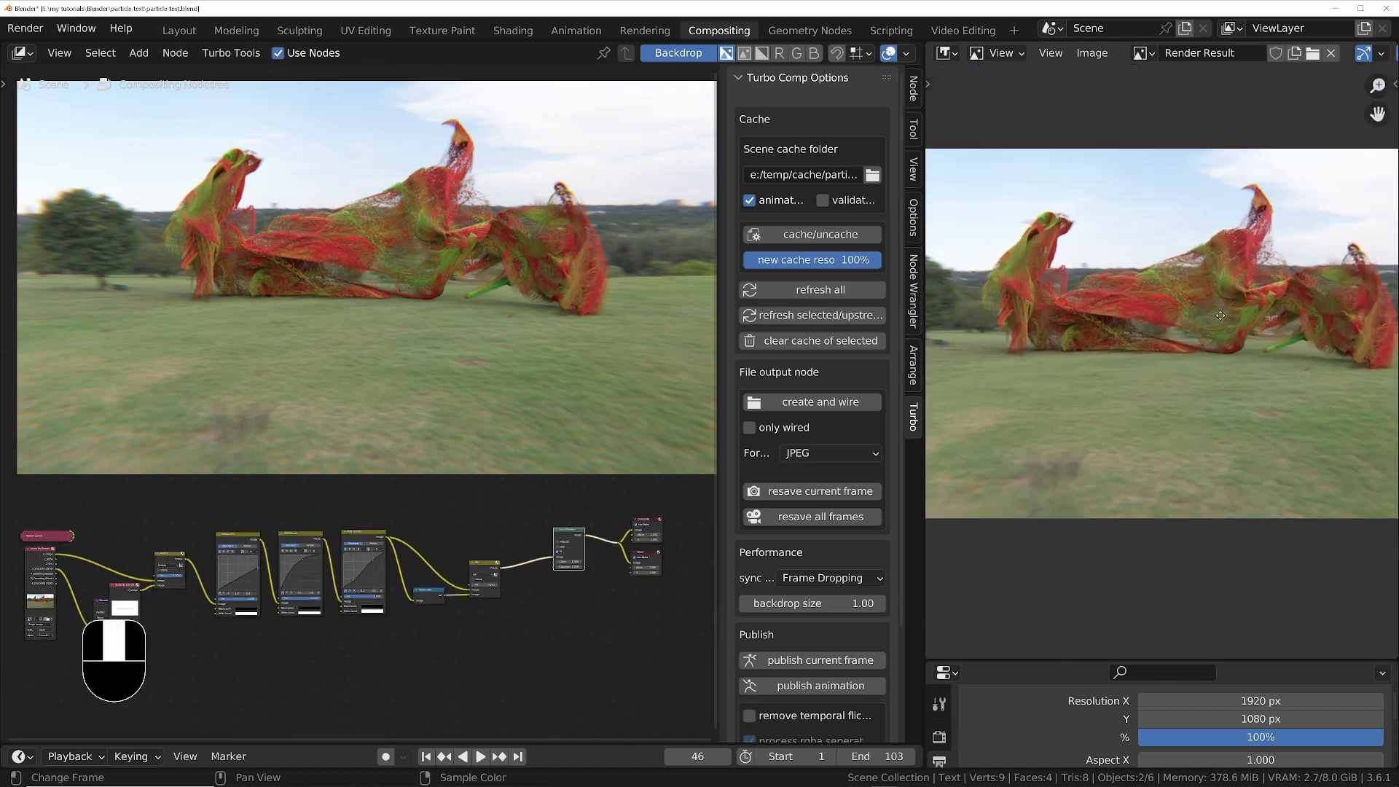
scroll(1221, 315, down, 1)
middle_drag(1201, 296, 1201, 251)
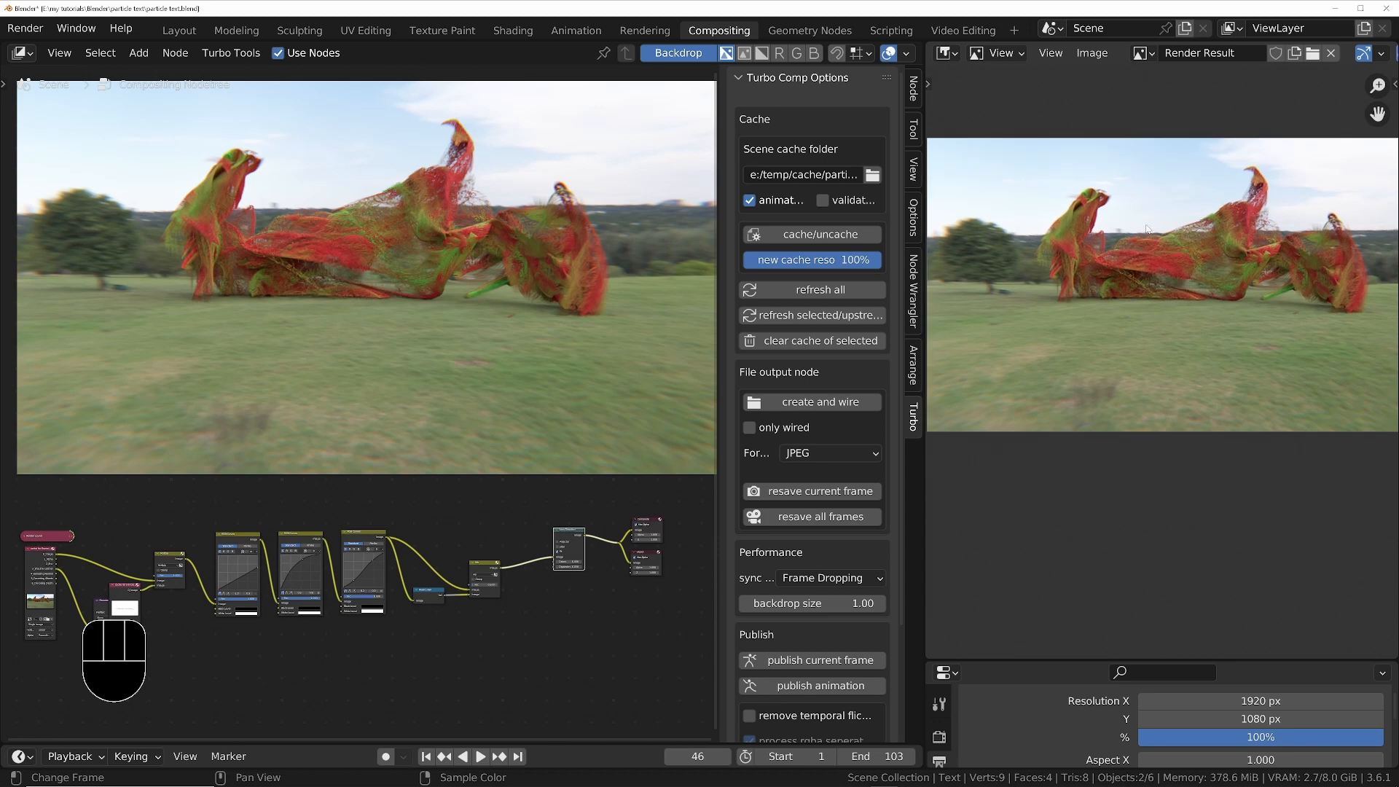
click(453, 689)
key(ctrl+s)
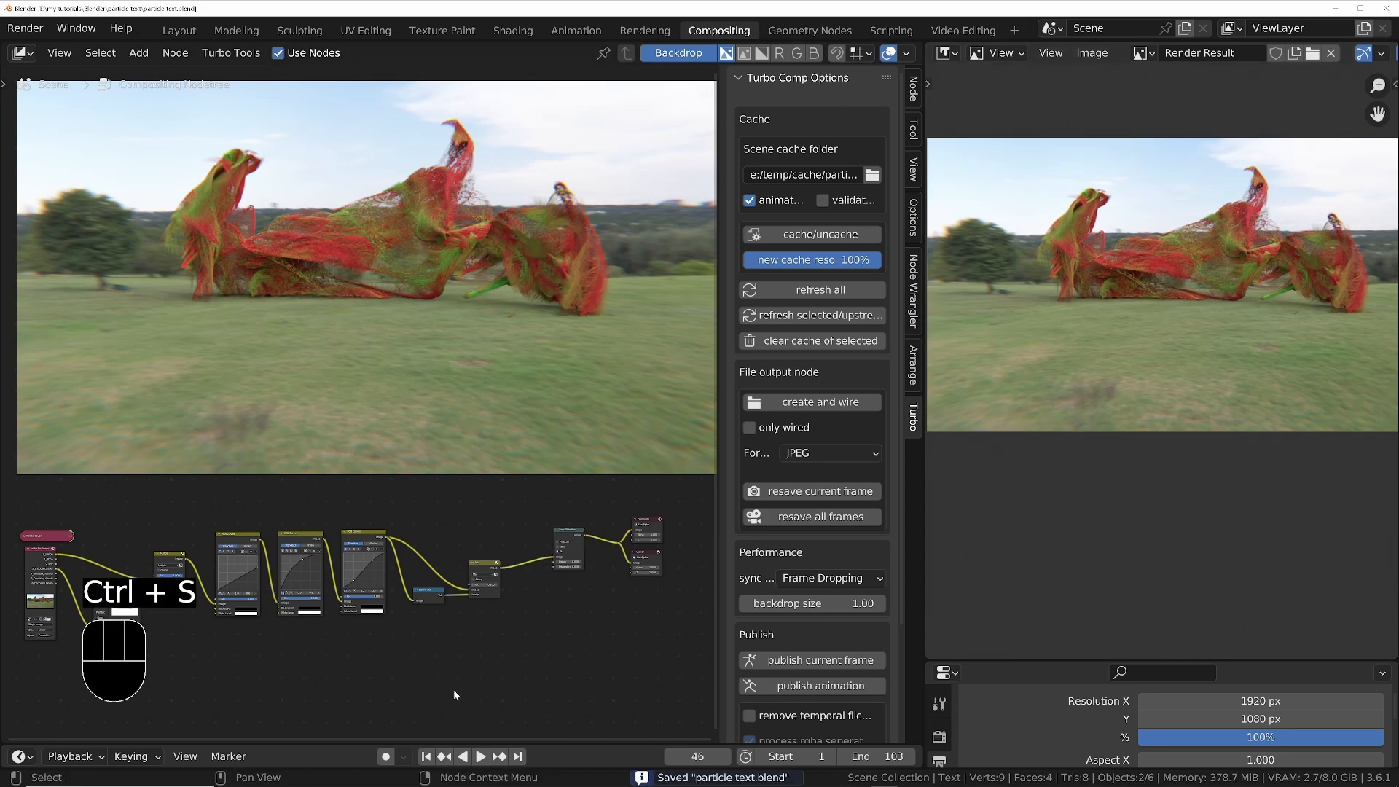
middle_drag(454, 690, 462, 627)
key(ctrl+F12)
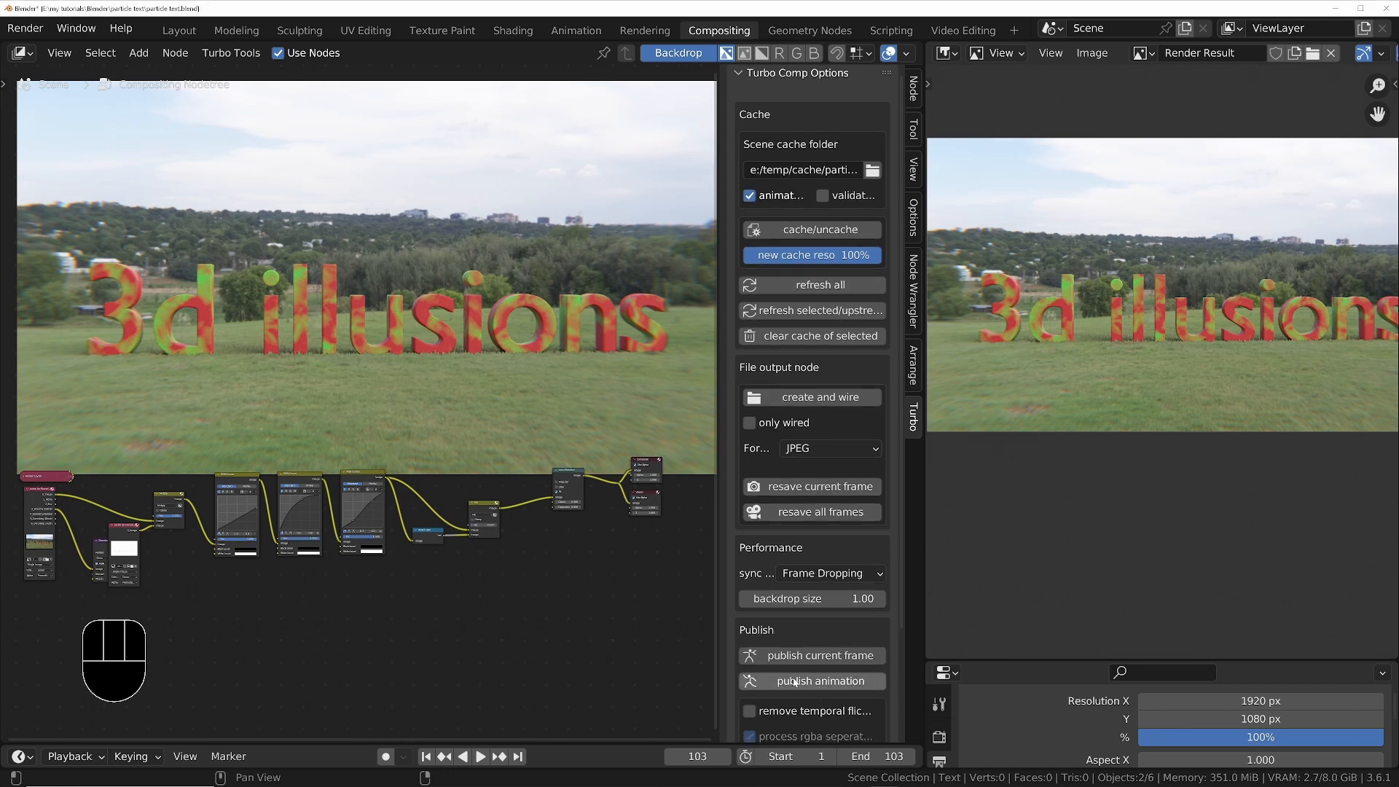
Play back the rendered animation in a player window over the node editor, and close the player after watching
scroll(808, 598, down, 2)
scroll(807, 598, down, 3)
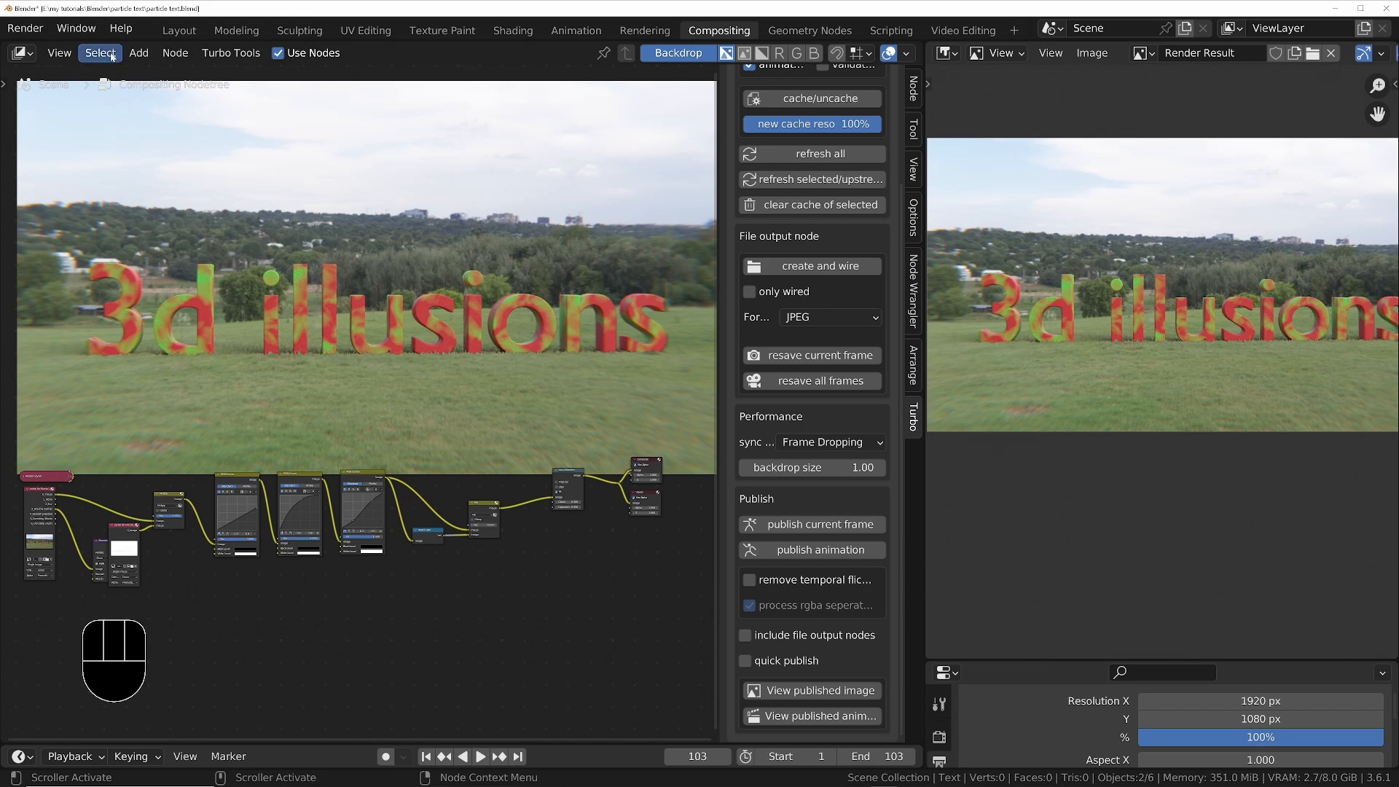
middle_drag(85, 29, 349, 10)
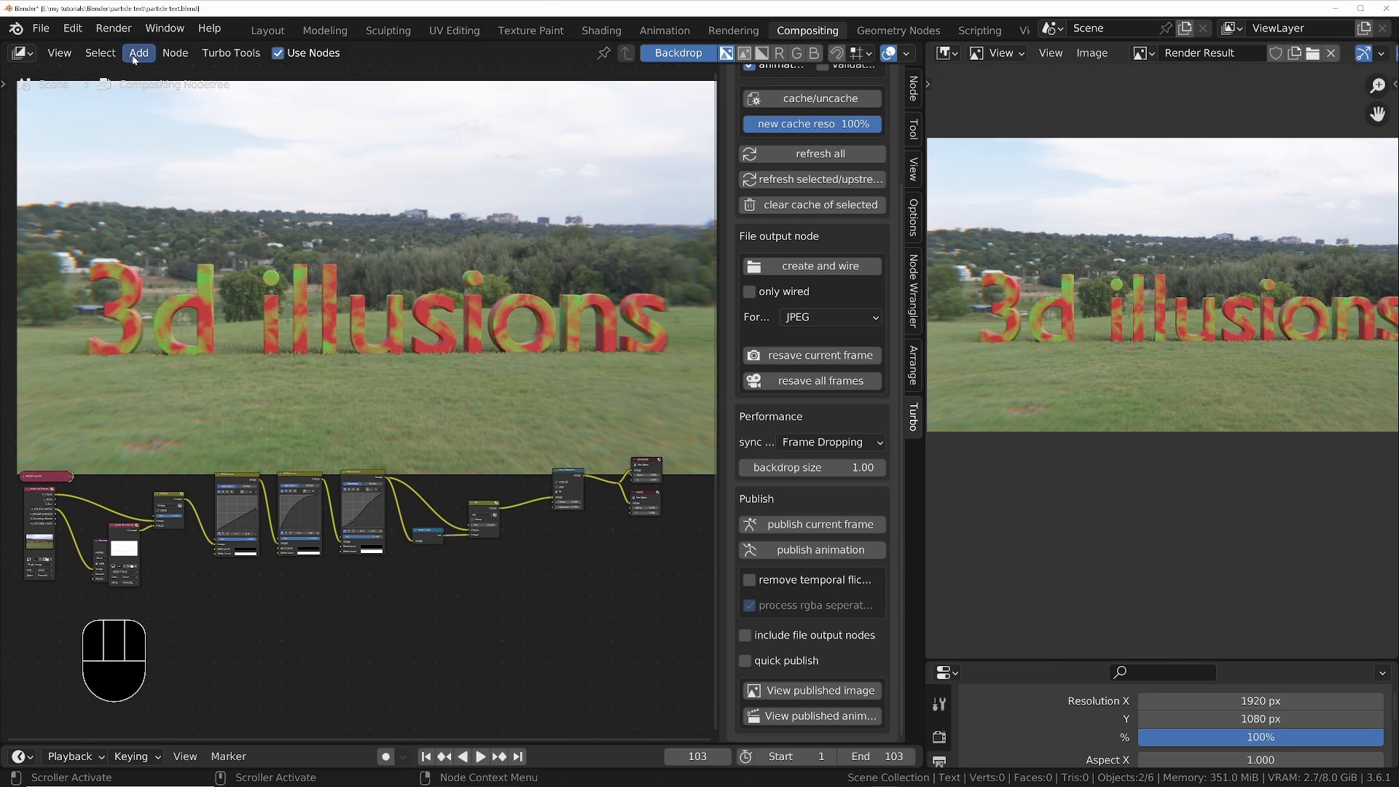
click(103, 31)
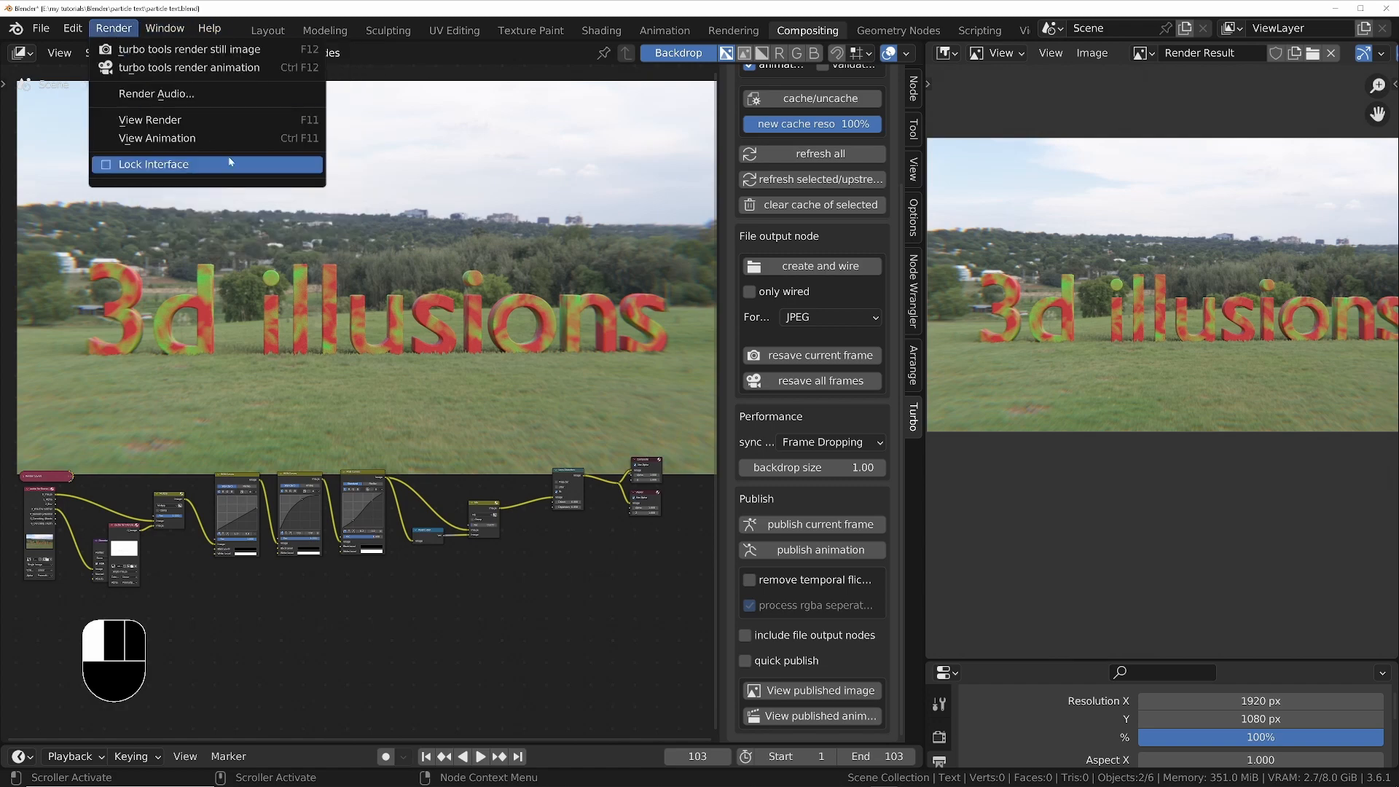
click(177, 143)
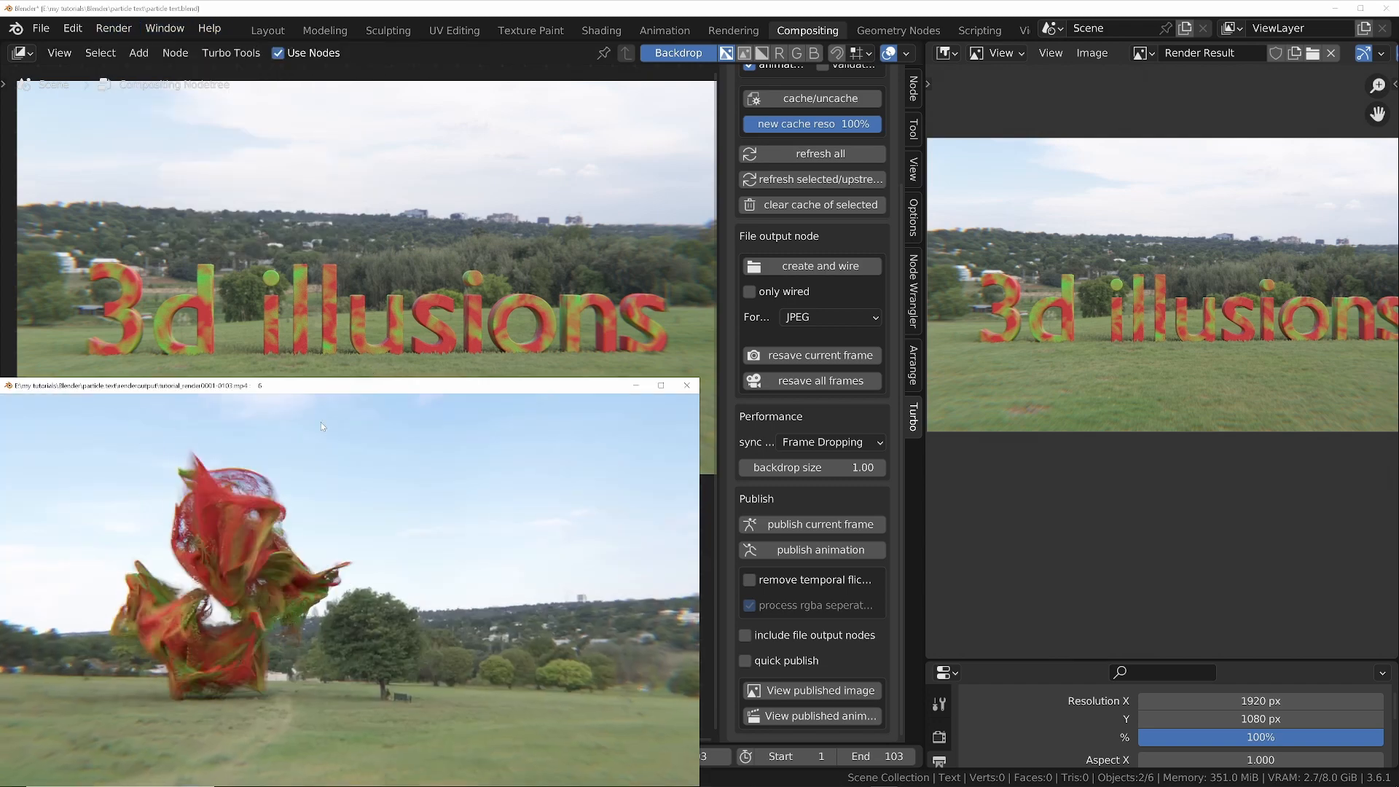
drag(310, 387, 501, 148)
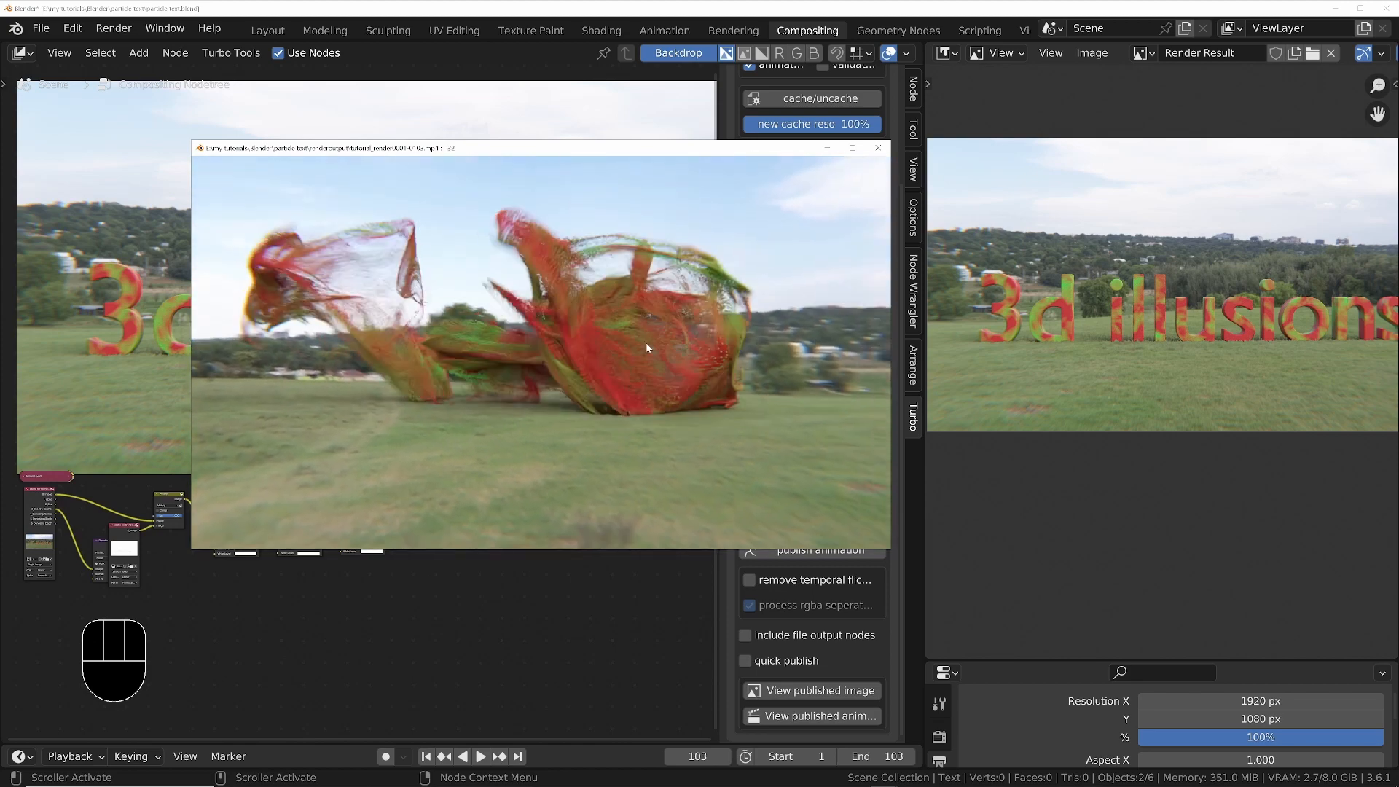
key(Escape)
click(323, 707)
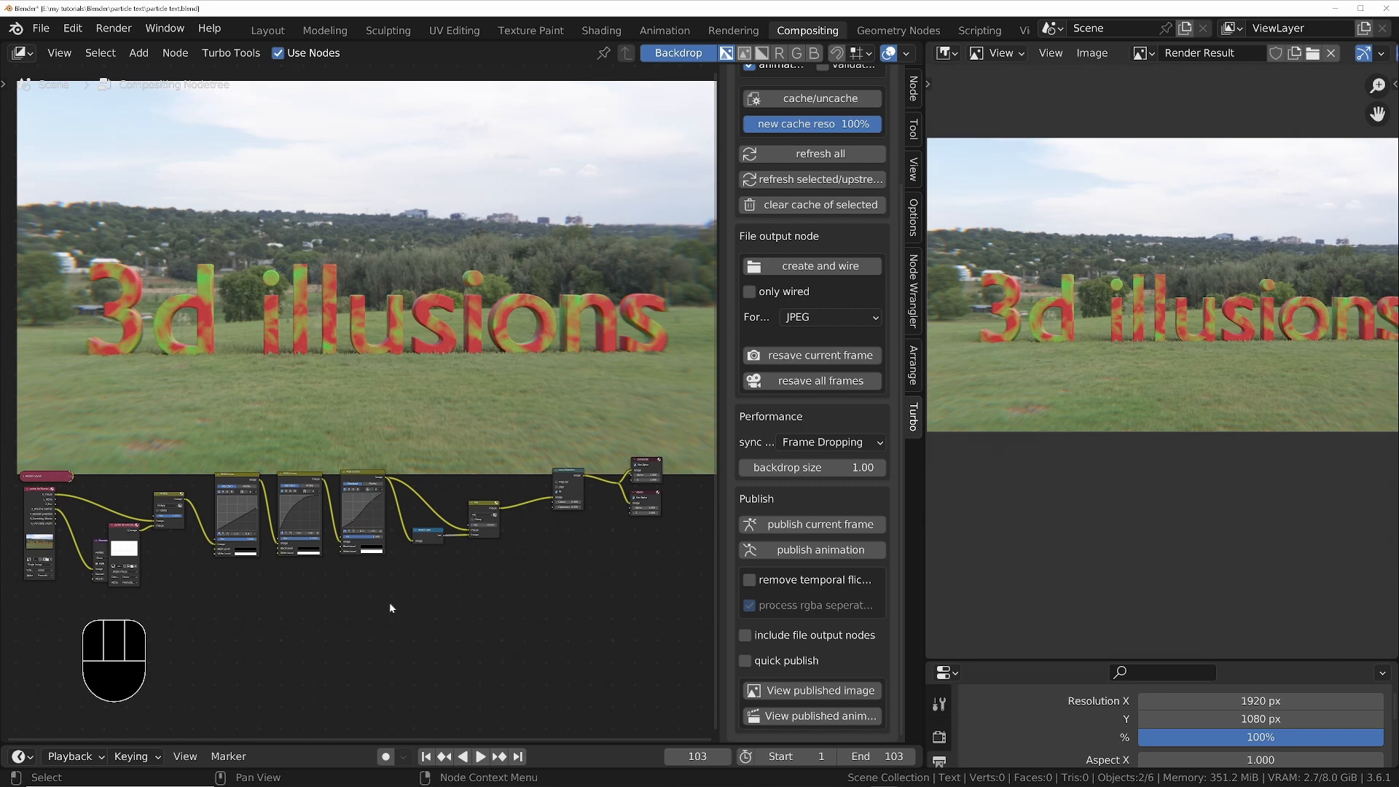
middle_drag(293, 558, 359, 587)
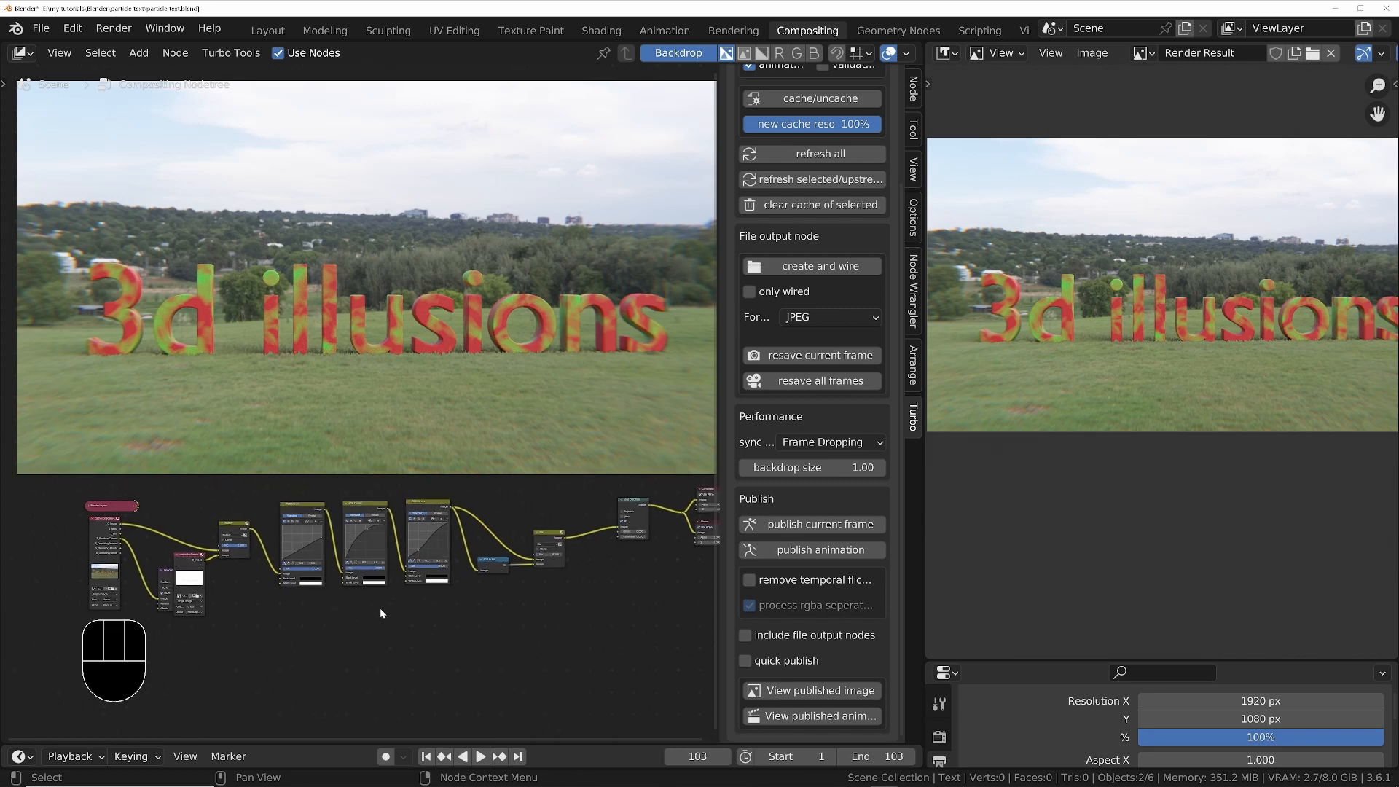
middle_drag(433, 561, 429, 551)
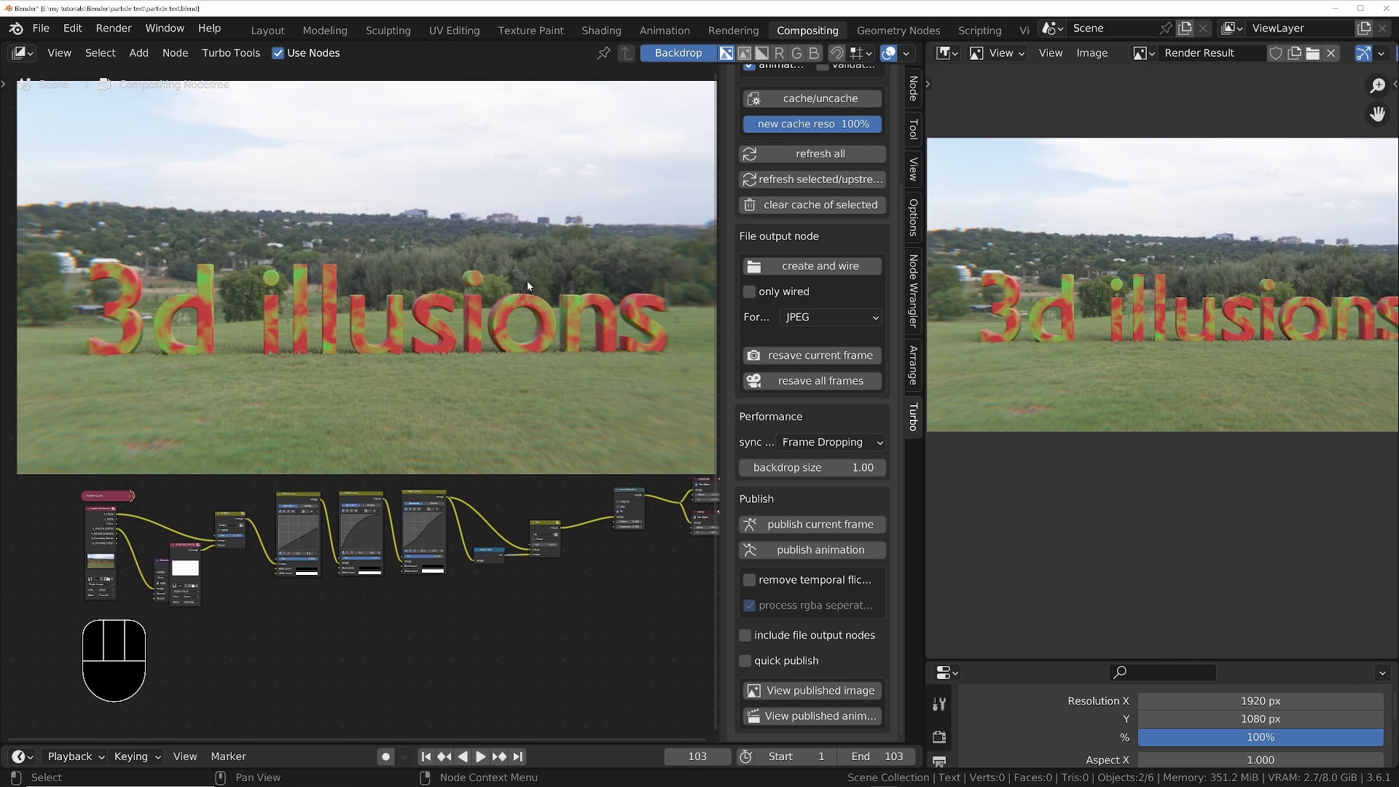
Select the Plane object in the Layout workspace and return to the Compositing workspace
scroll(527, 281, up, 2)
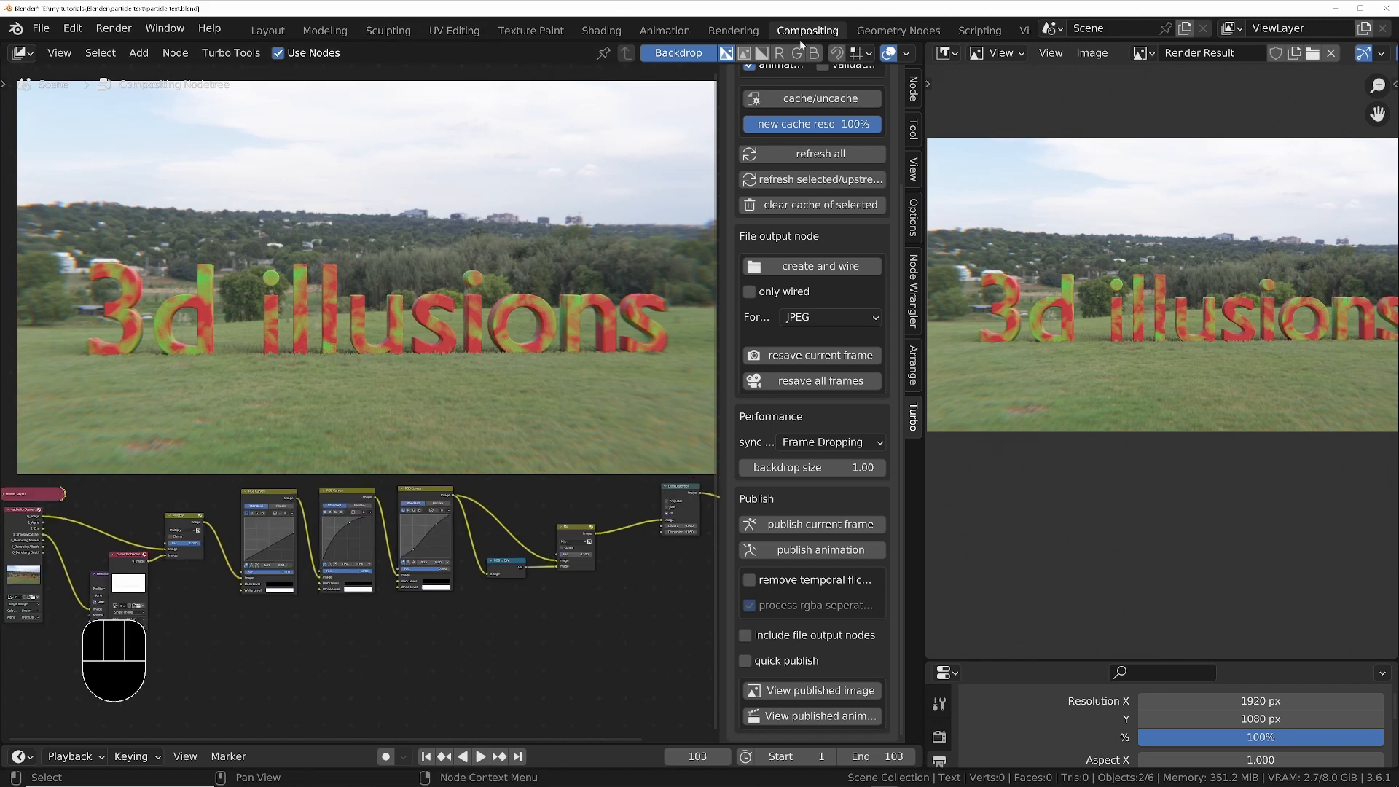
click(267, 31)
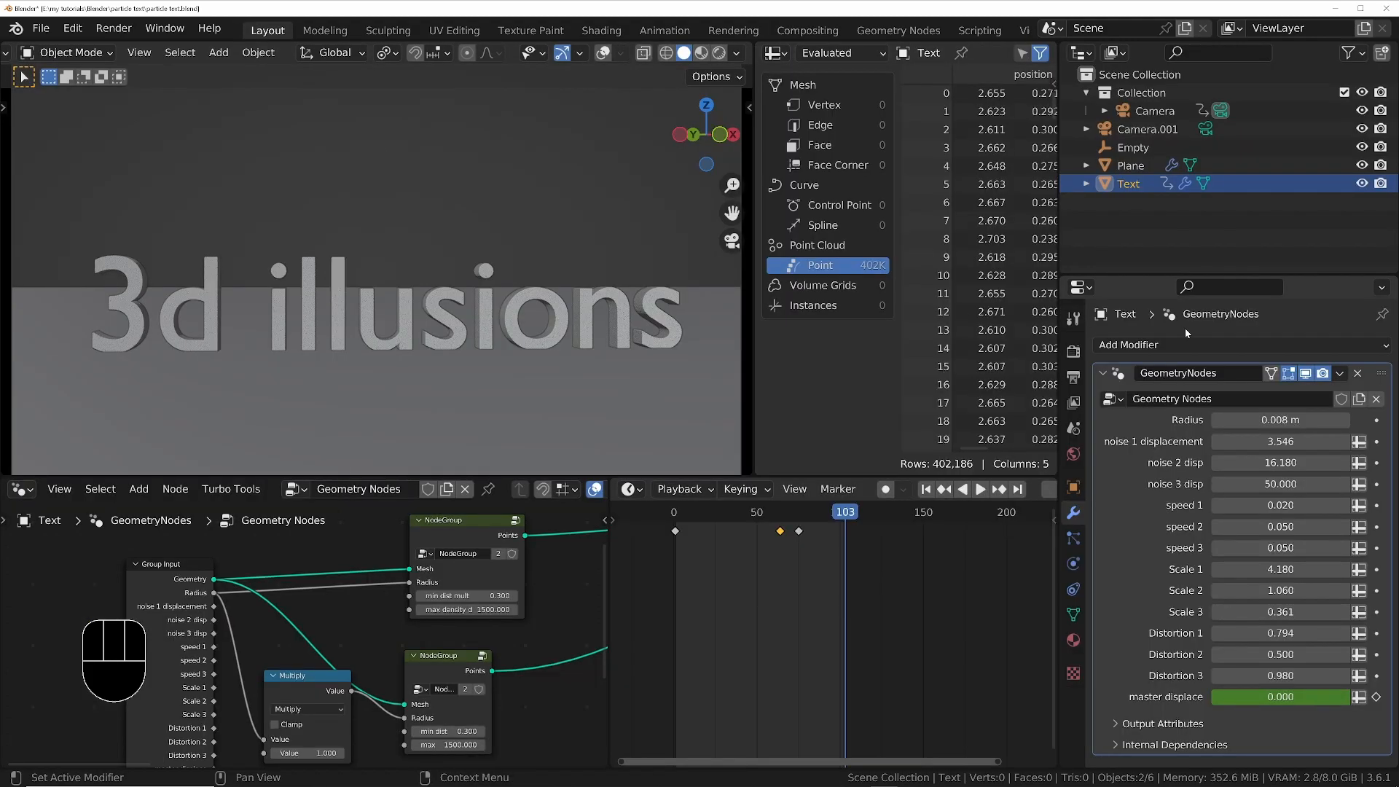
click(1166, 166)
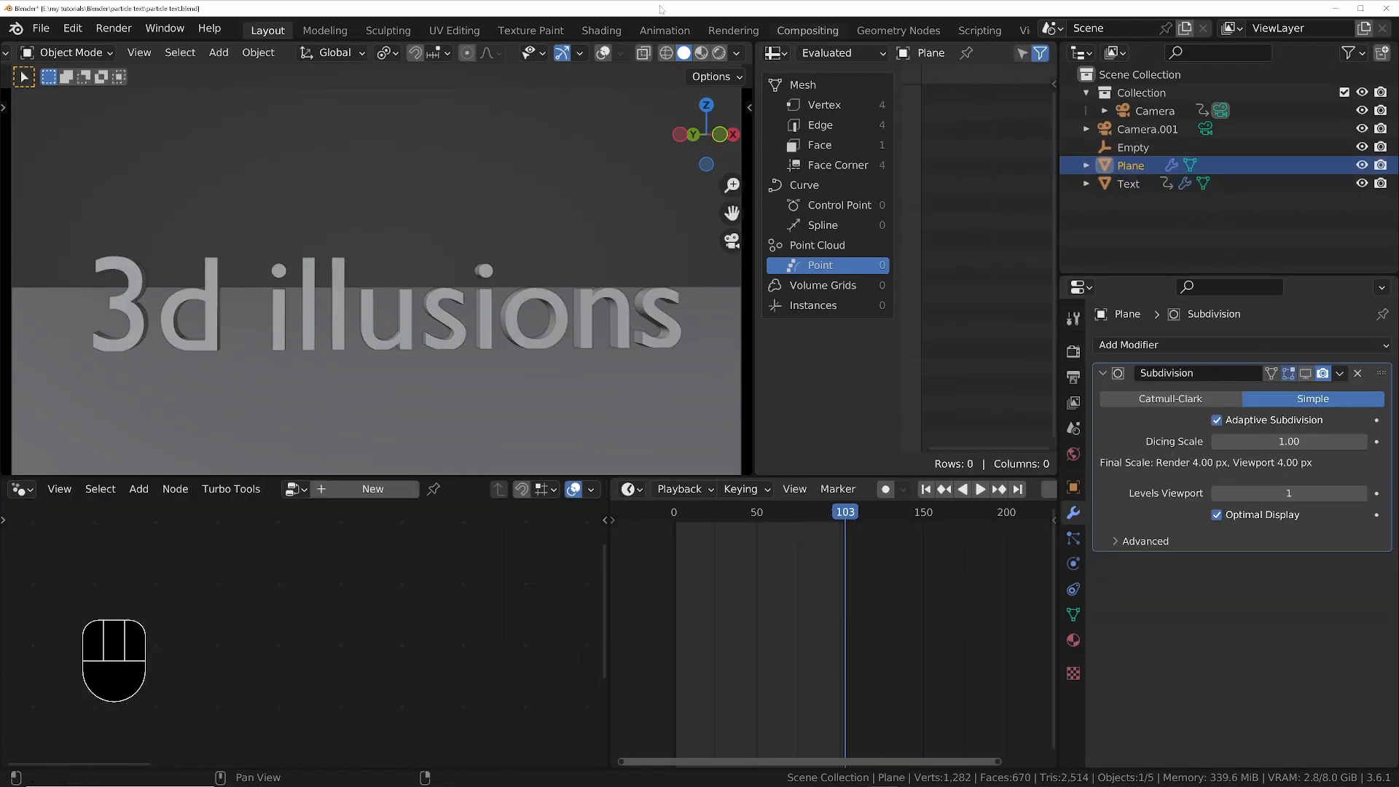
click(808, 30)
middle_drag(511, 590, 479, 601)
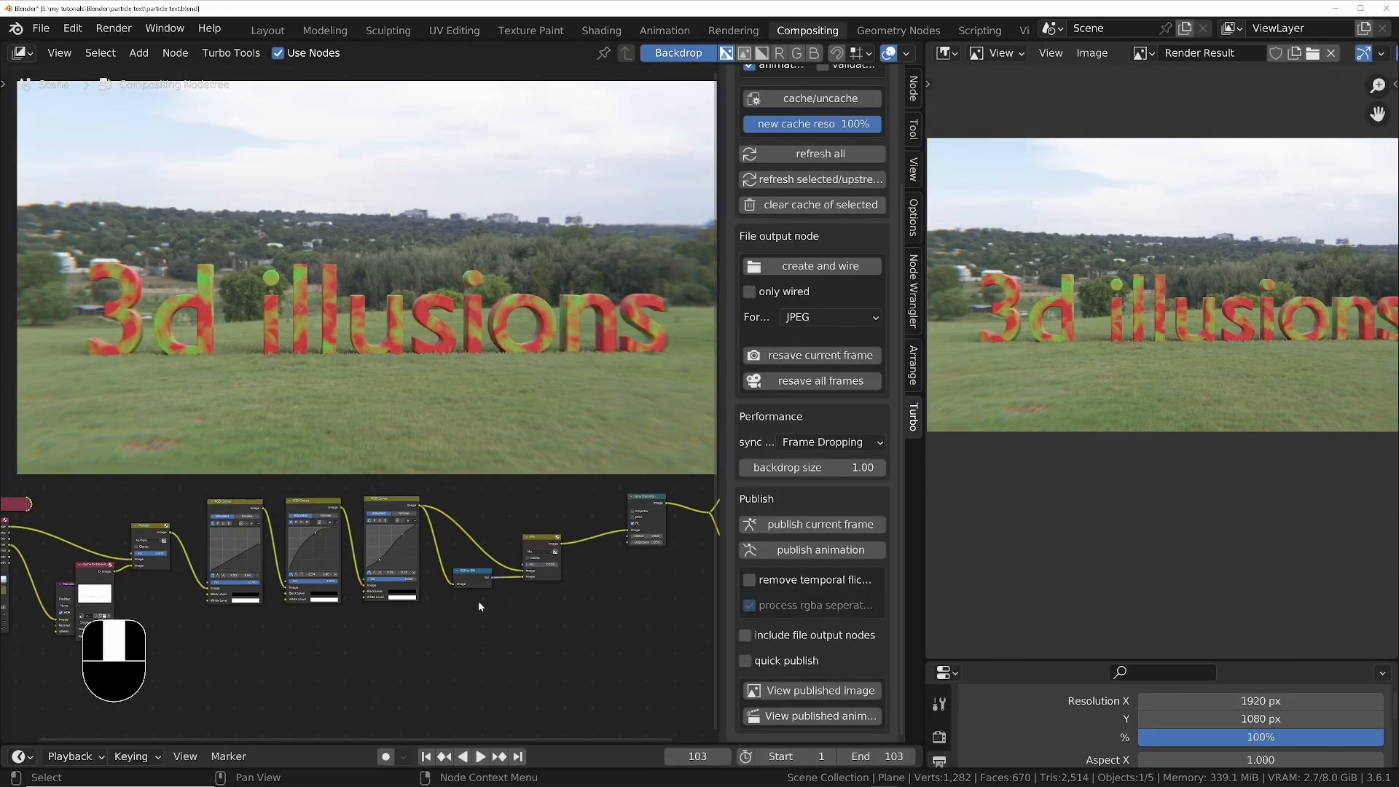
Mute the Lens Distortion node in the compositor
middle_drag(613, 533, 555, 547)
scroll(586, 509, up, 4)
click(580, 514)
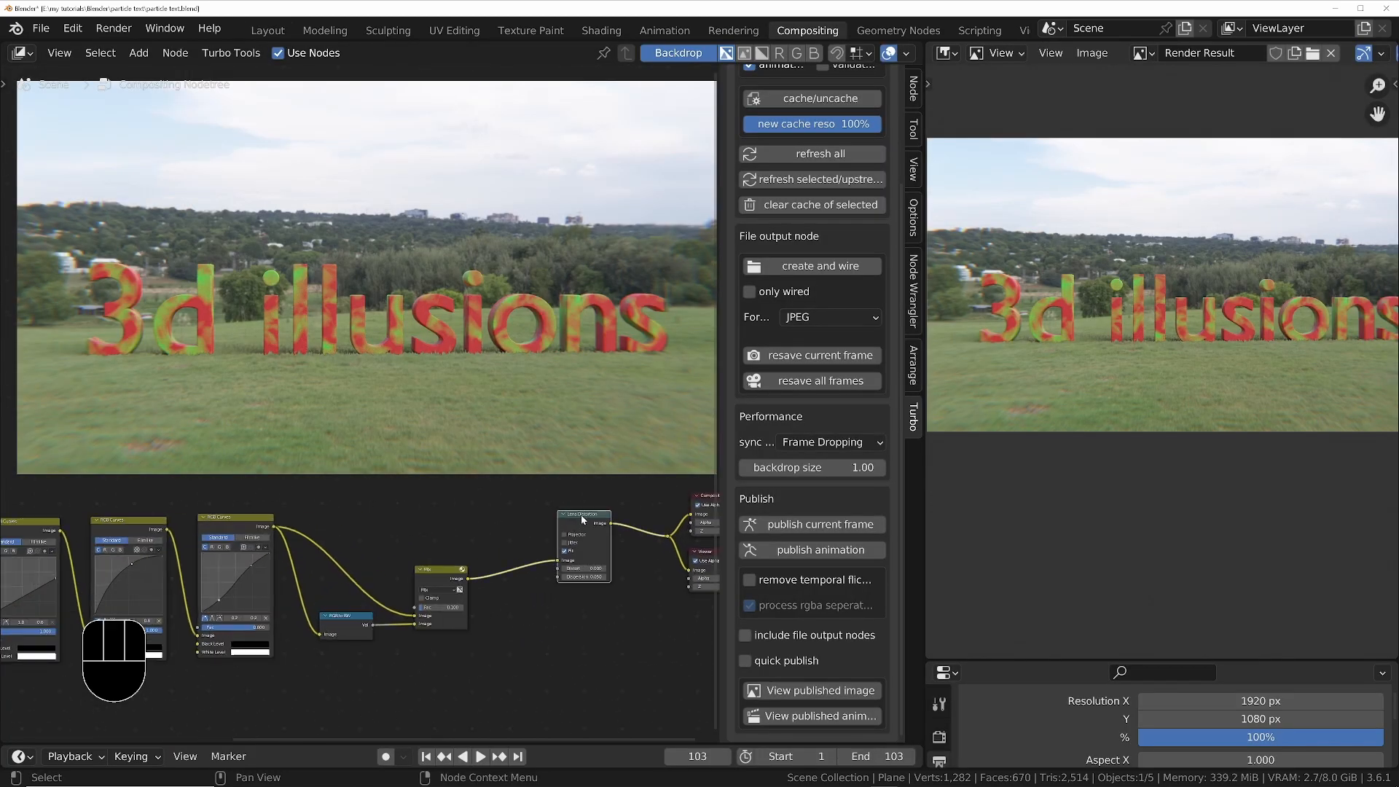
key(m)
middle_drag(216, 629, 409, 610)
scroll(411, 605, down, 4)
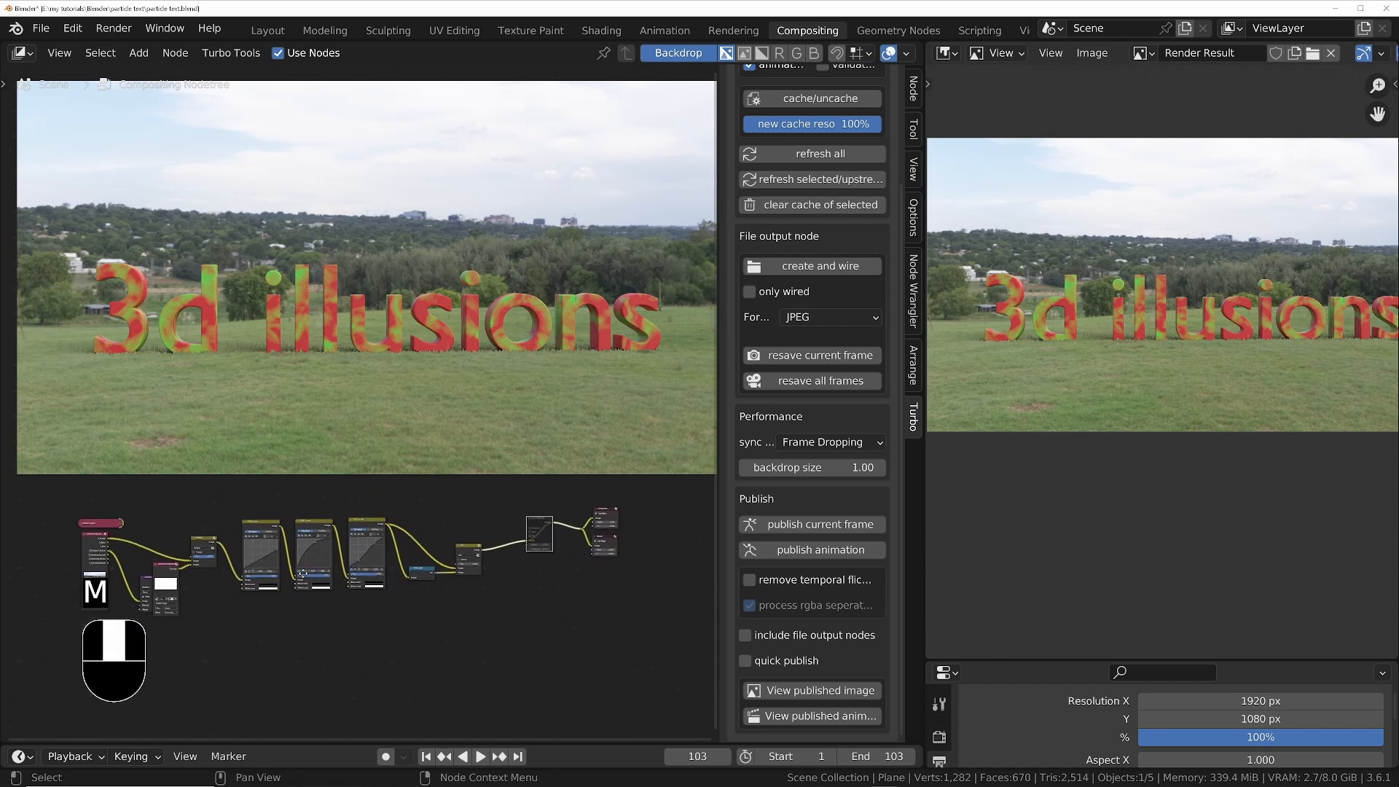
Show the Viewer Node image in the image editor and play the composited animation briefly
click(1139, 58)
click(1170, 151)
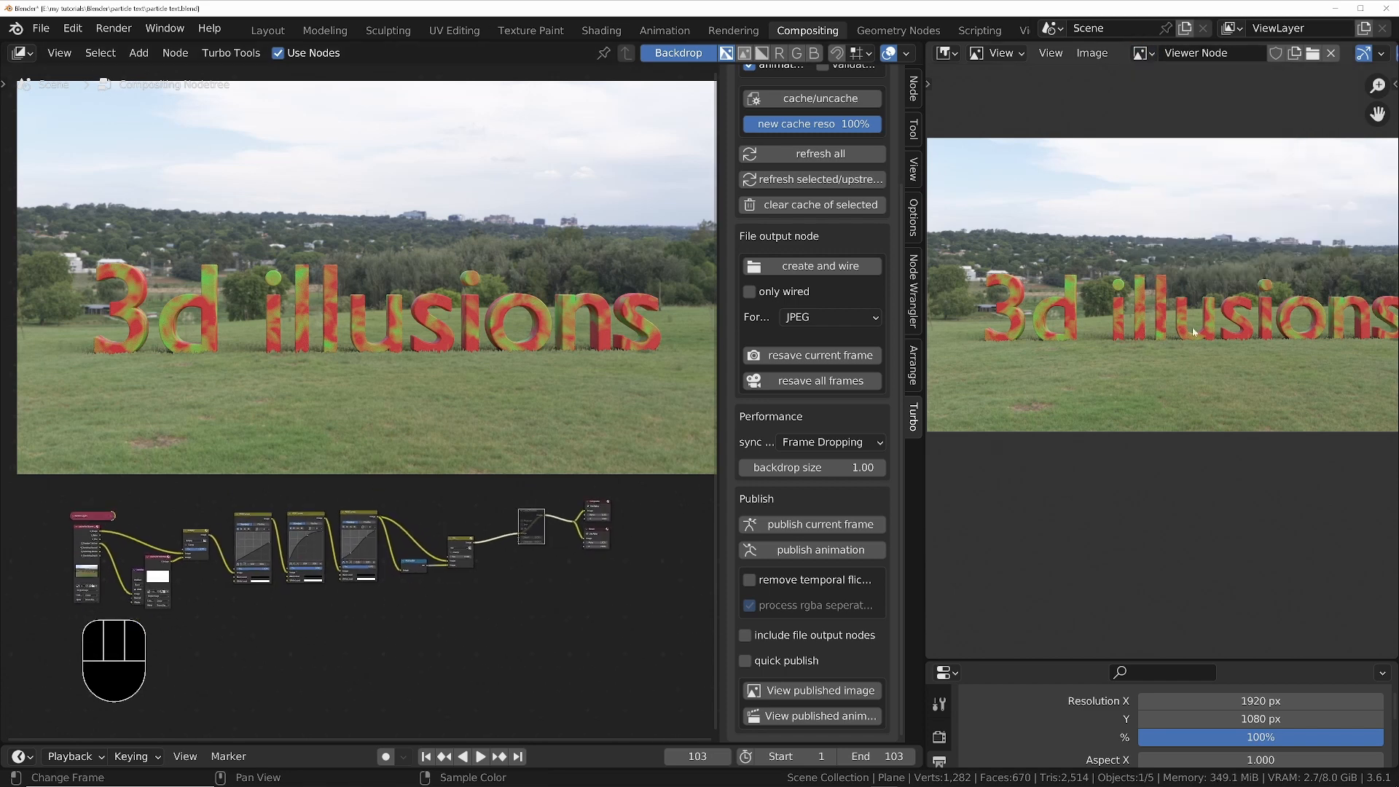
key(space)
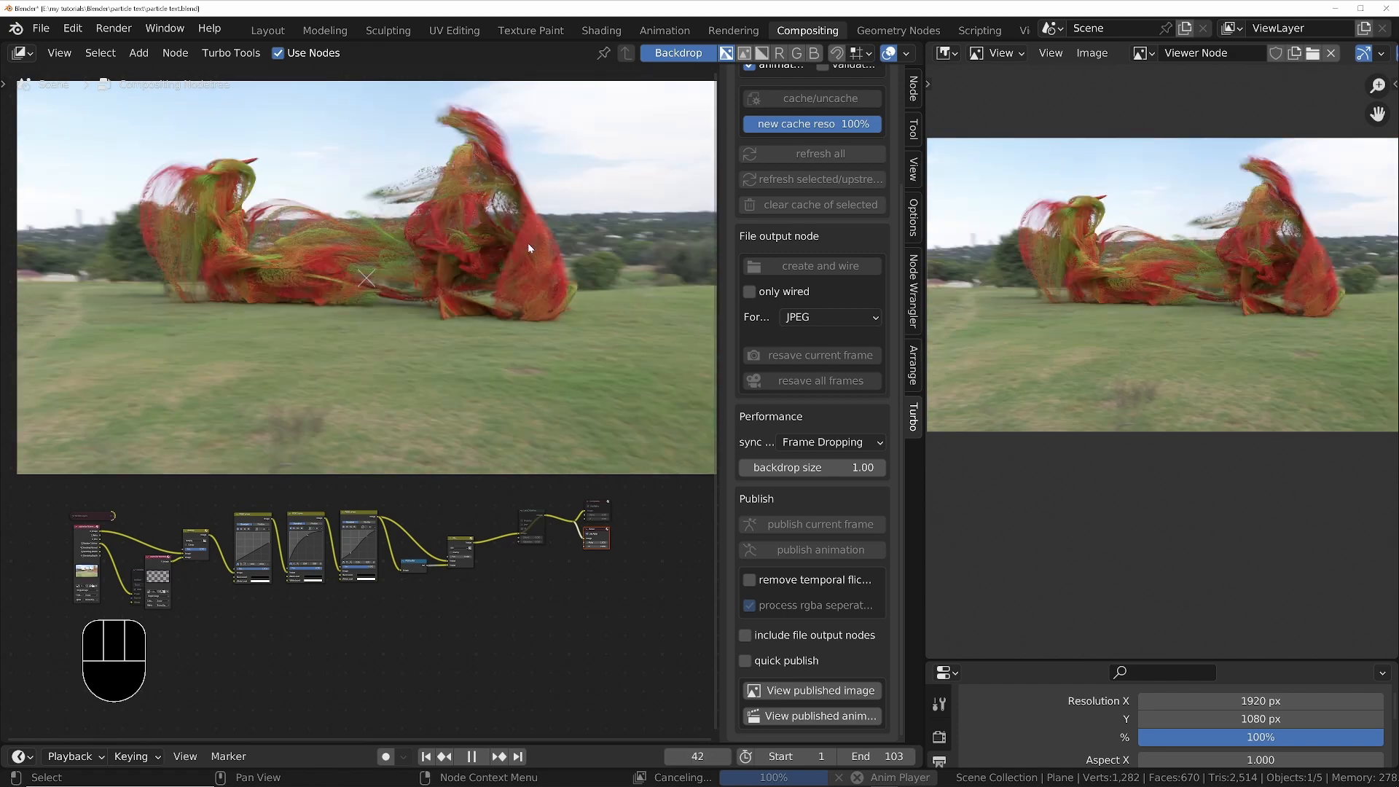
key(space)
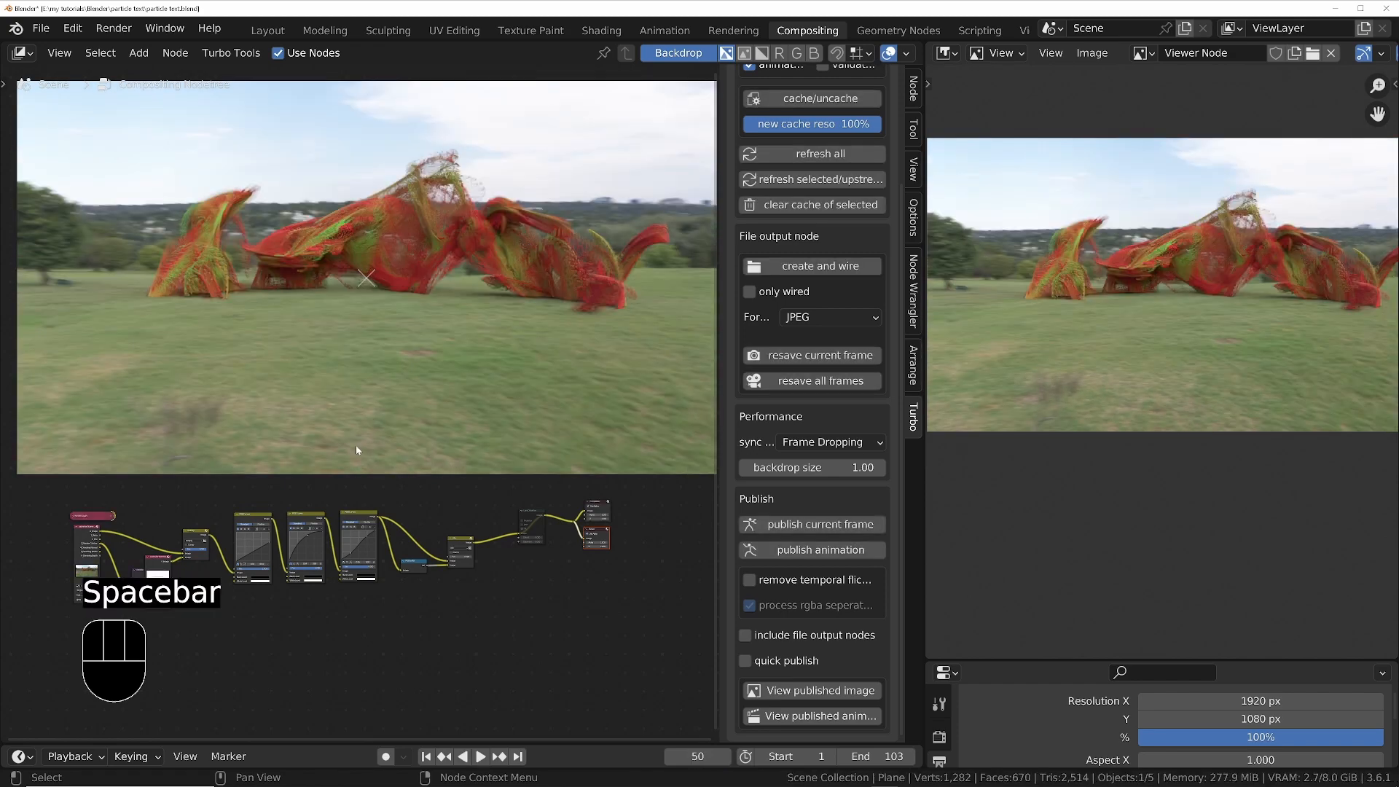
Unmute the Lens Distortion node
scroll(259, 587, up, 3)
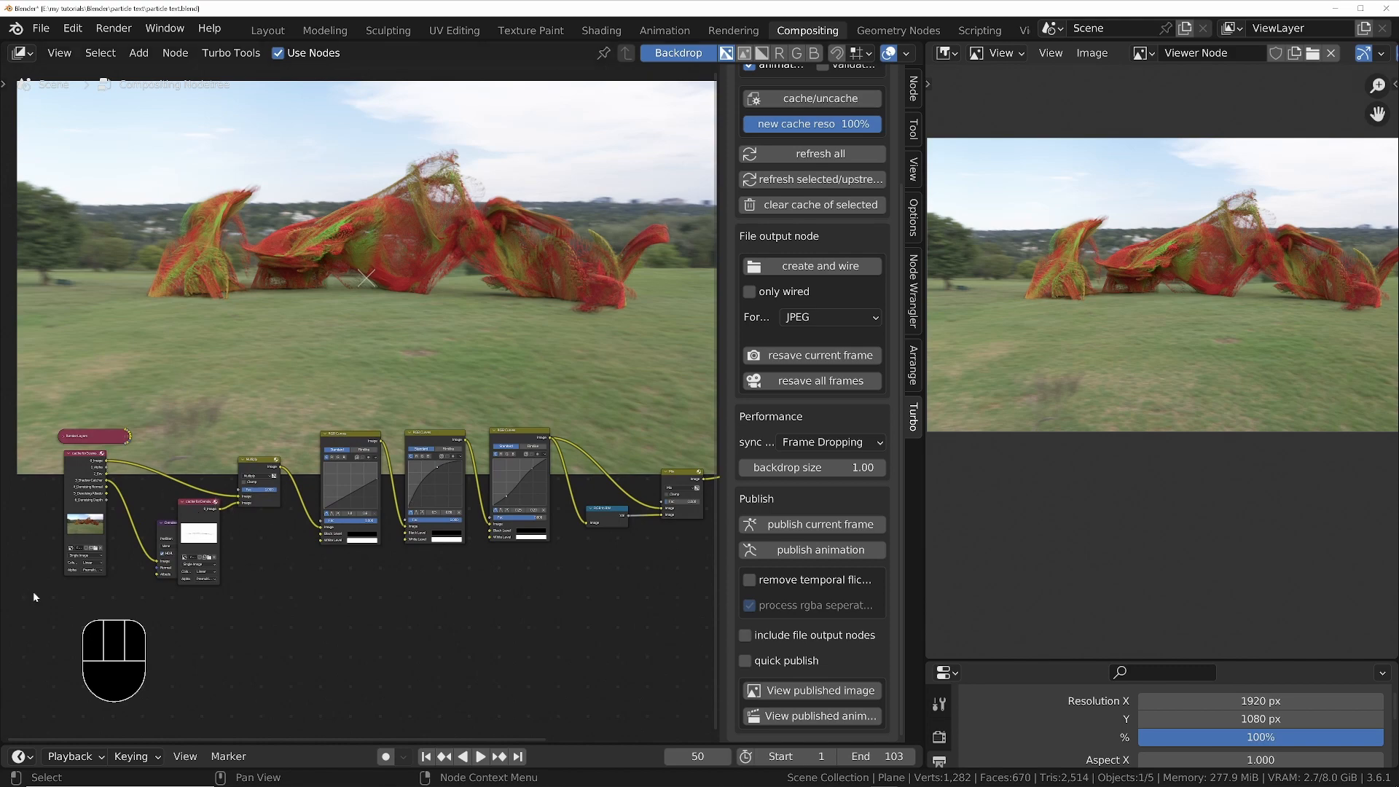
scroll(618, 446, up, 2)
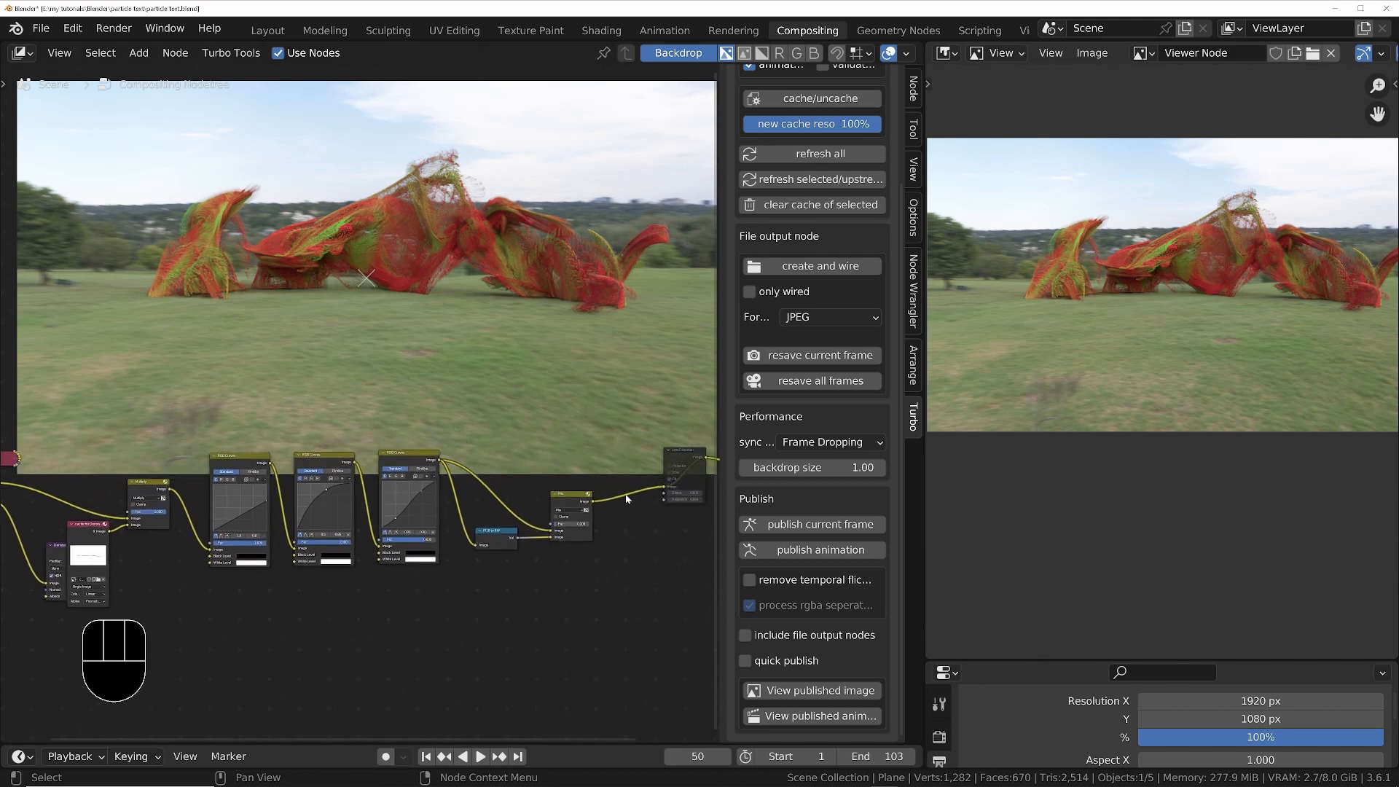
middle_drag(665, 558, 457, 558)
click(585, 509)
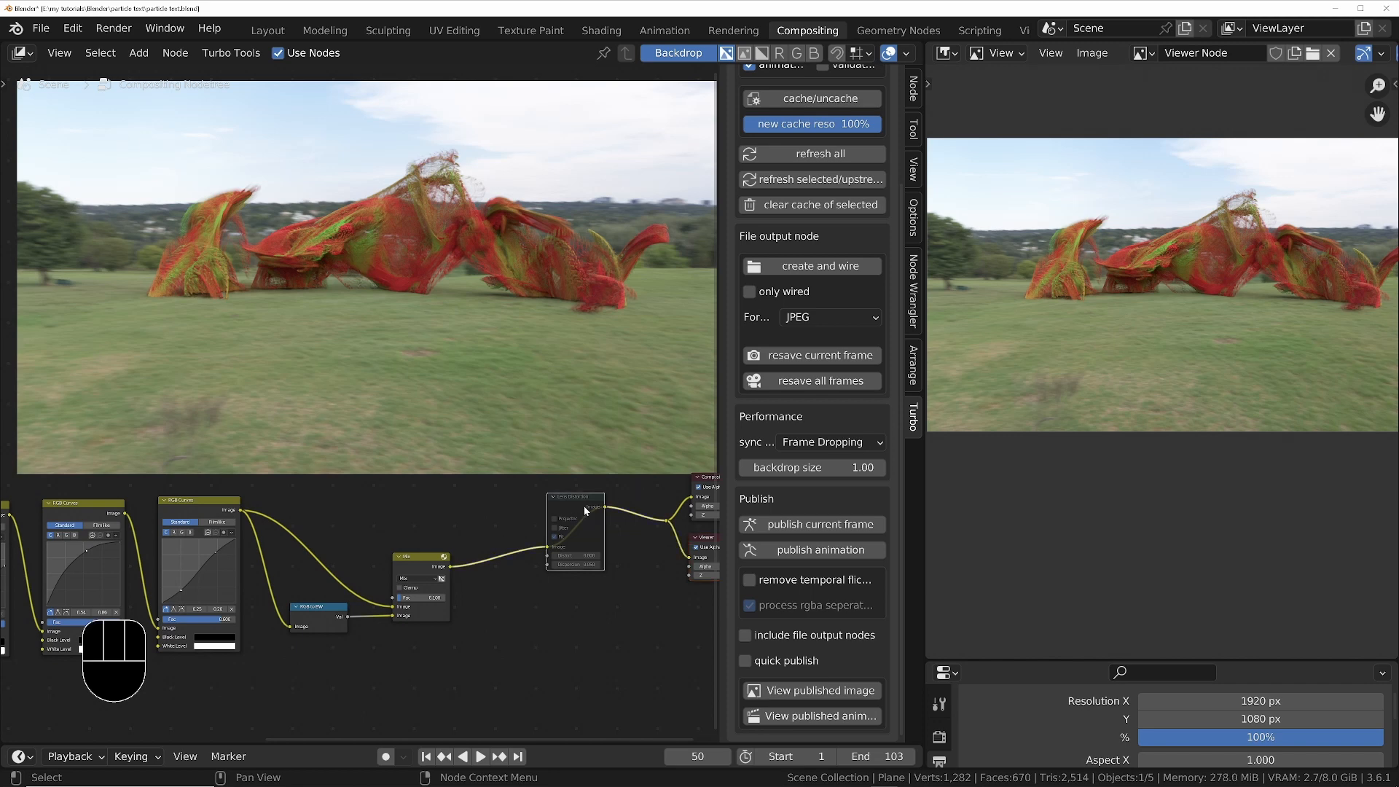
key(m)
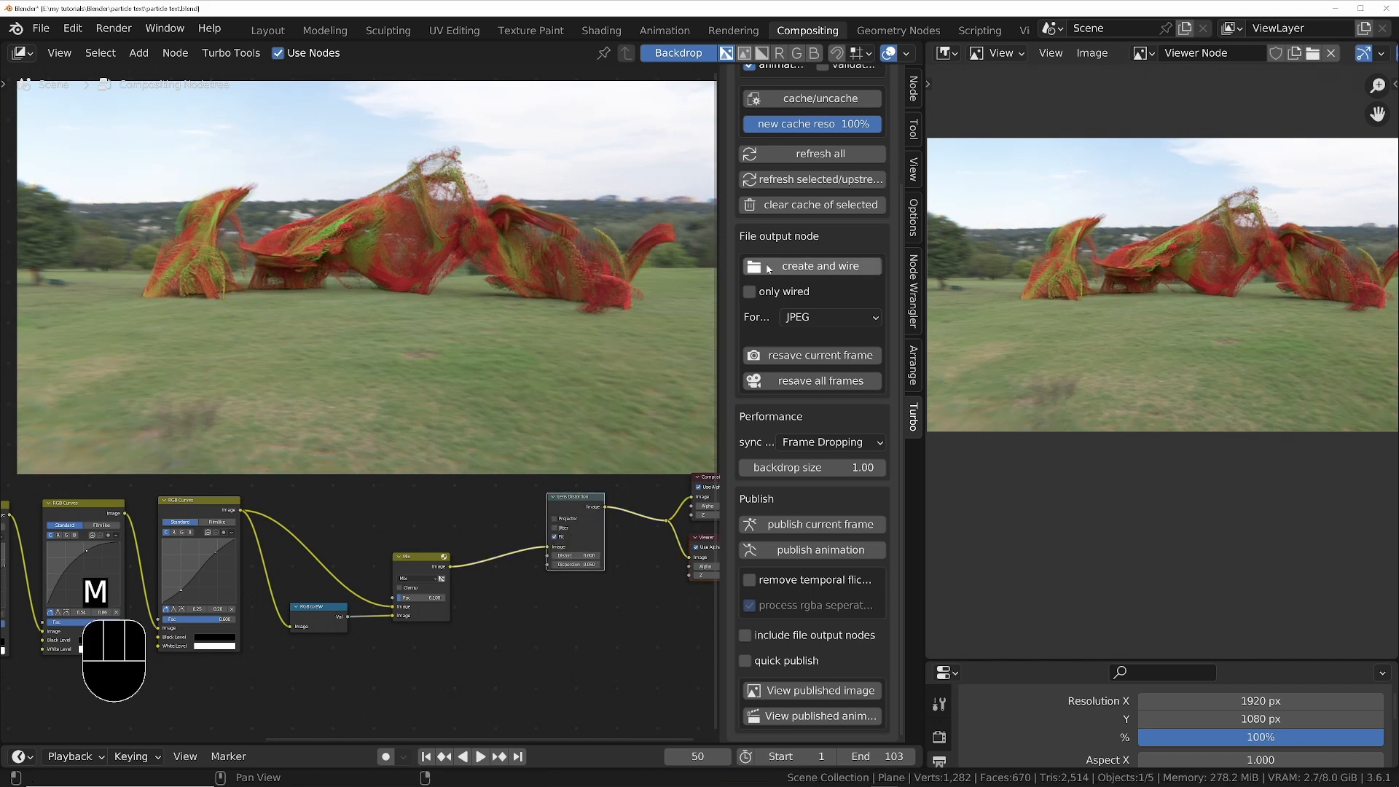
Shift the Lens Distortion node slightly aside and cache its output with the Turbo Comp cache
scroll(809, 277, up, 1)
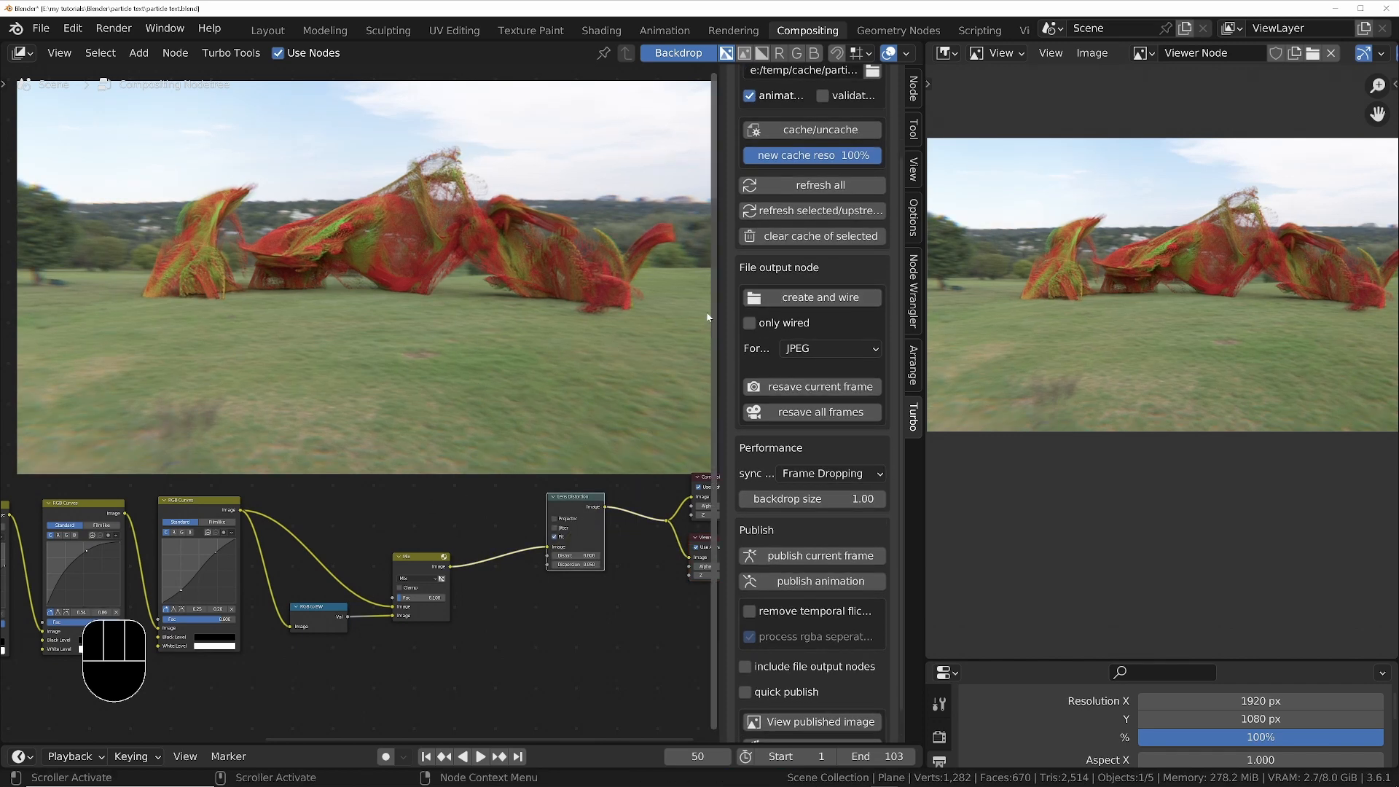
scroll(801, 320, up, 3)
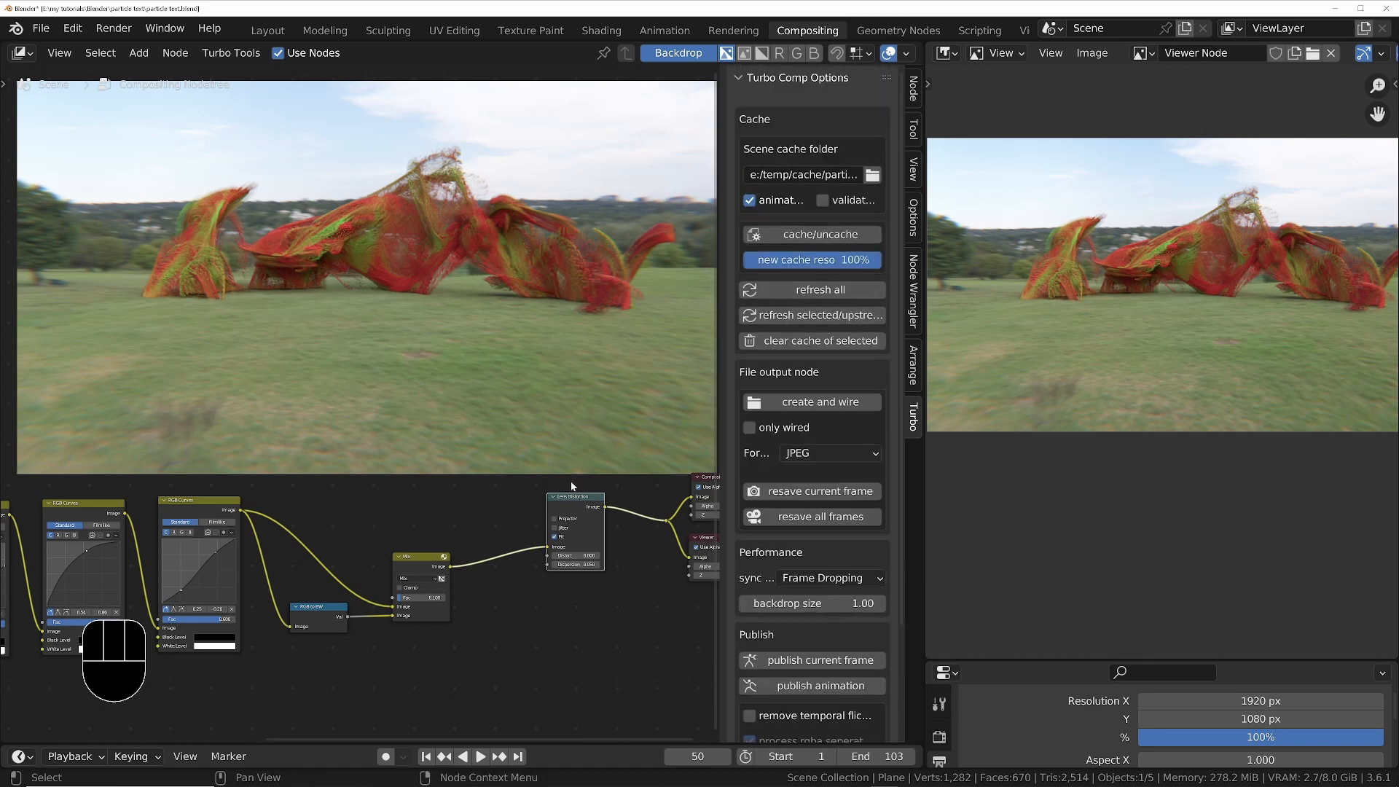
drag(572, 498, 552, 510)
click(799, 234)
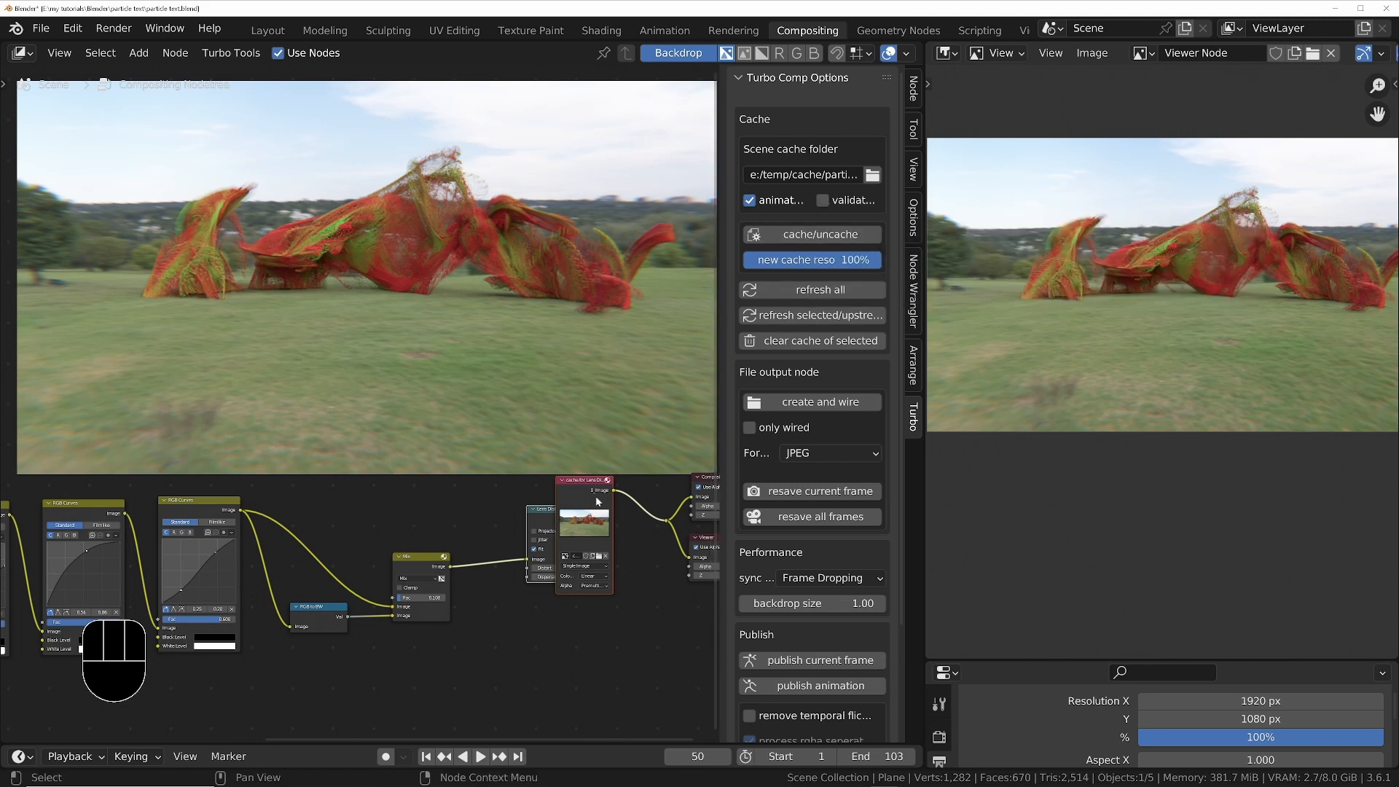
Start playback of the cached result and enable the cache validation option
middle_drag(579, 661, 554, 658)
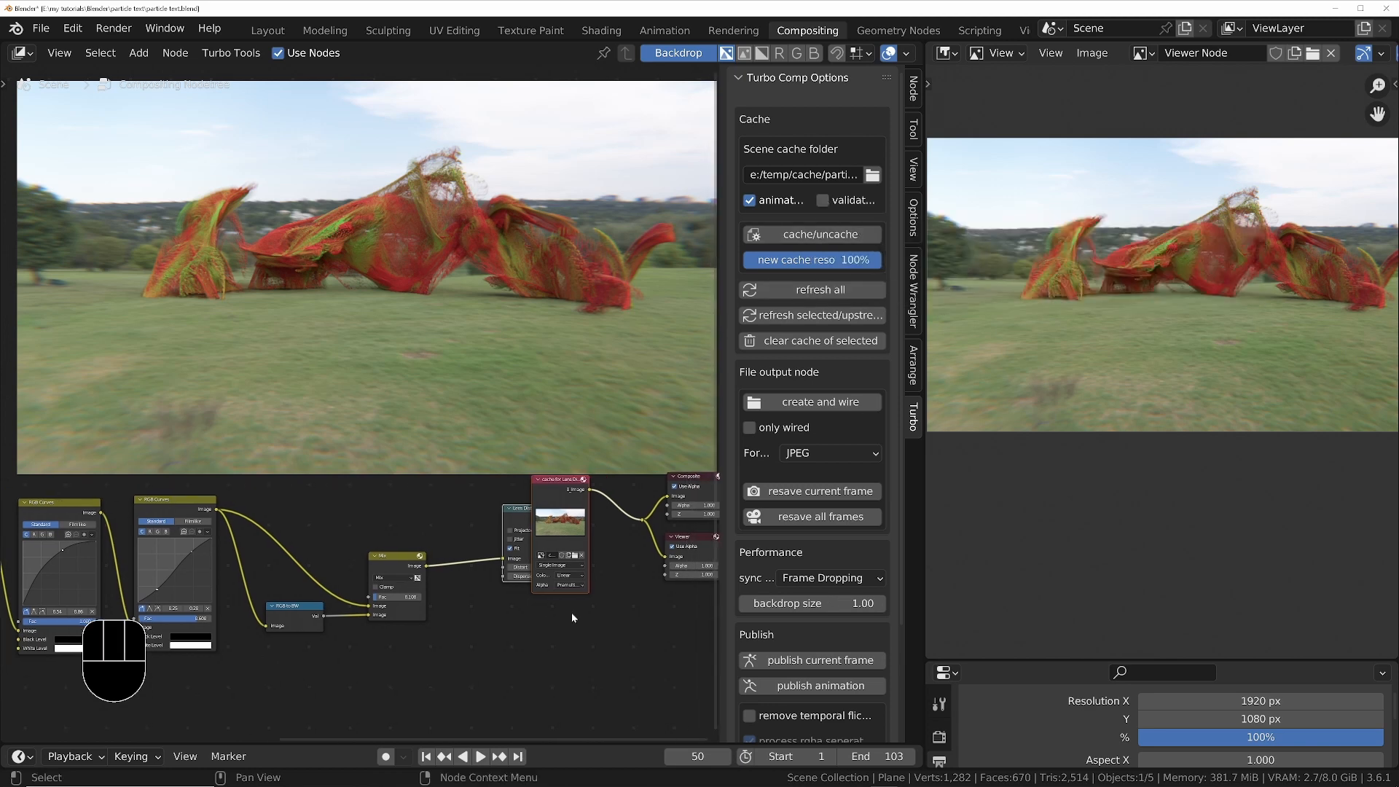
key(space)
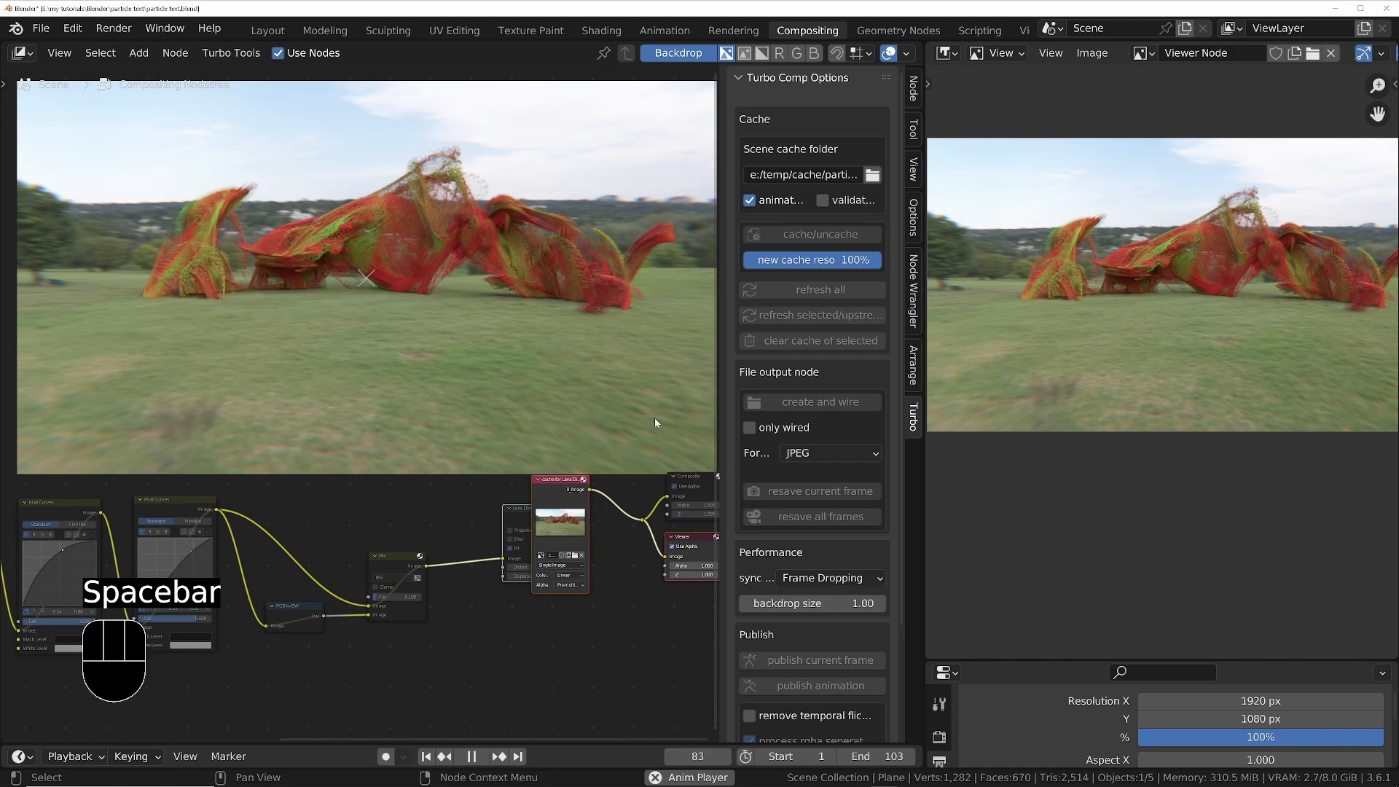
click(824, 205)
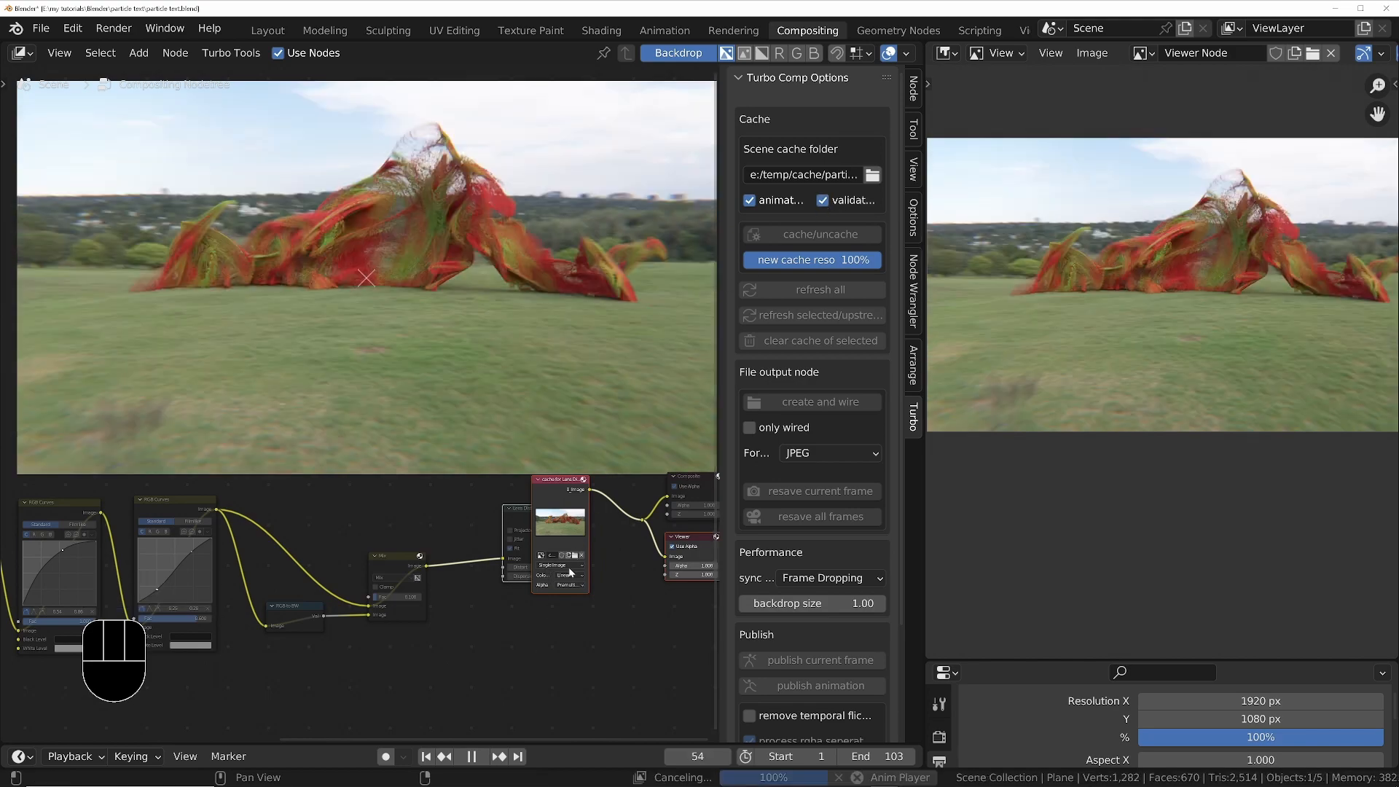
Try the Play Every Frame and Sync to Audio sync modes during playback, and return to Frame Dropping
click(821, 578)
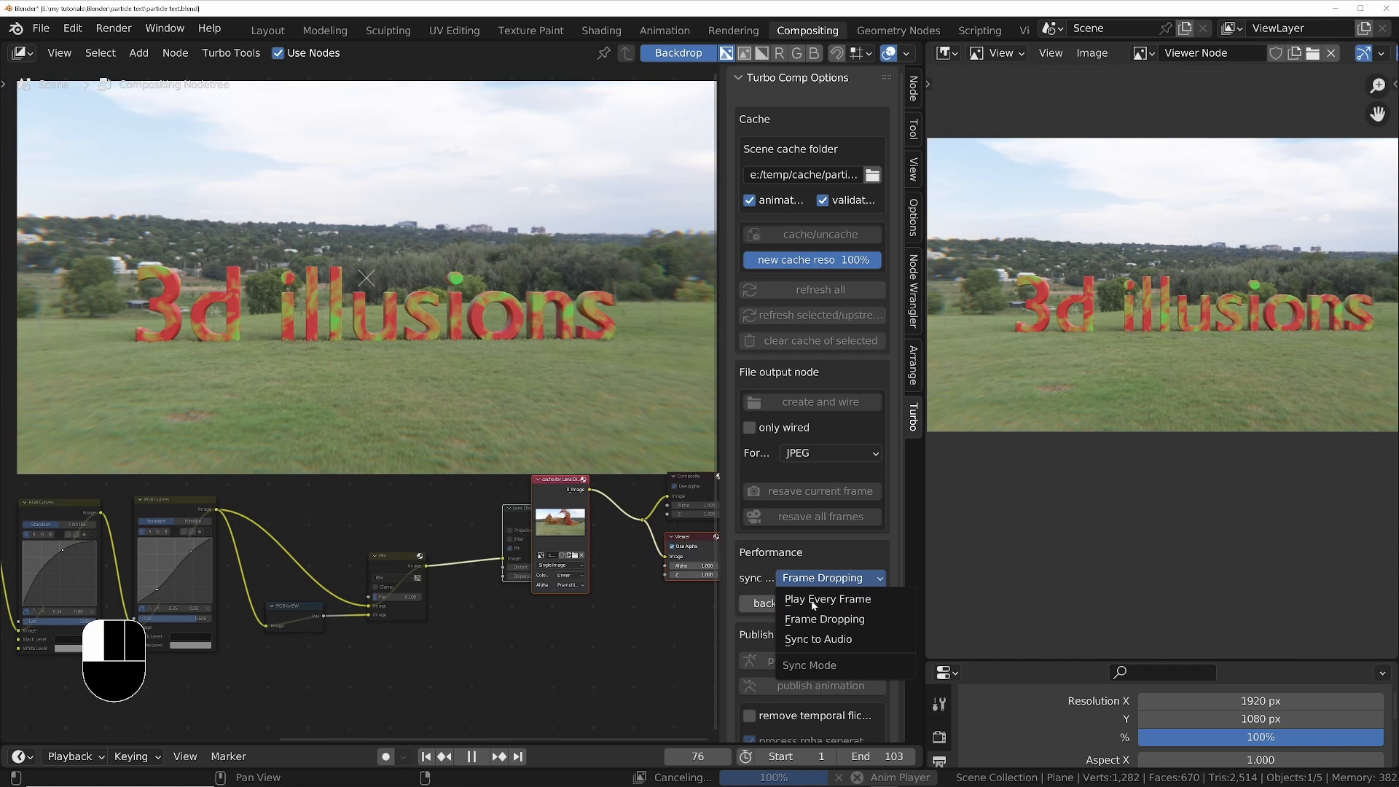
click(814, 601)
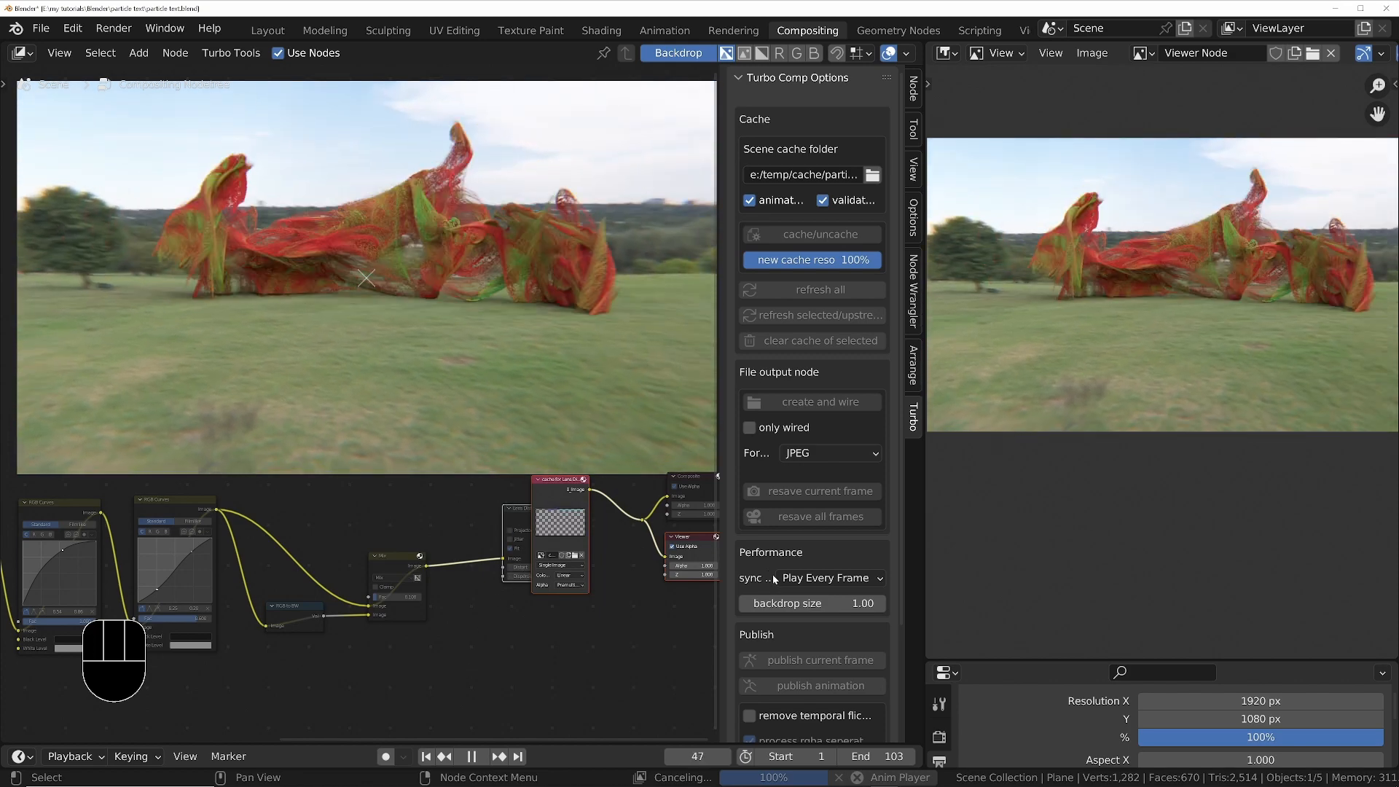
click(794, 578)
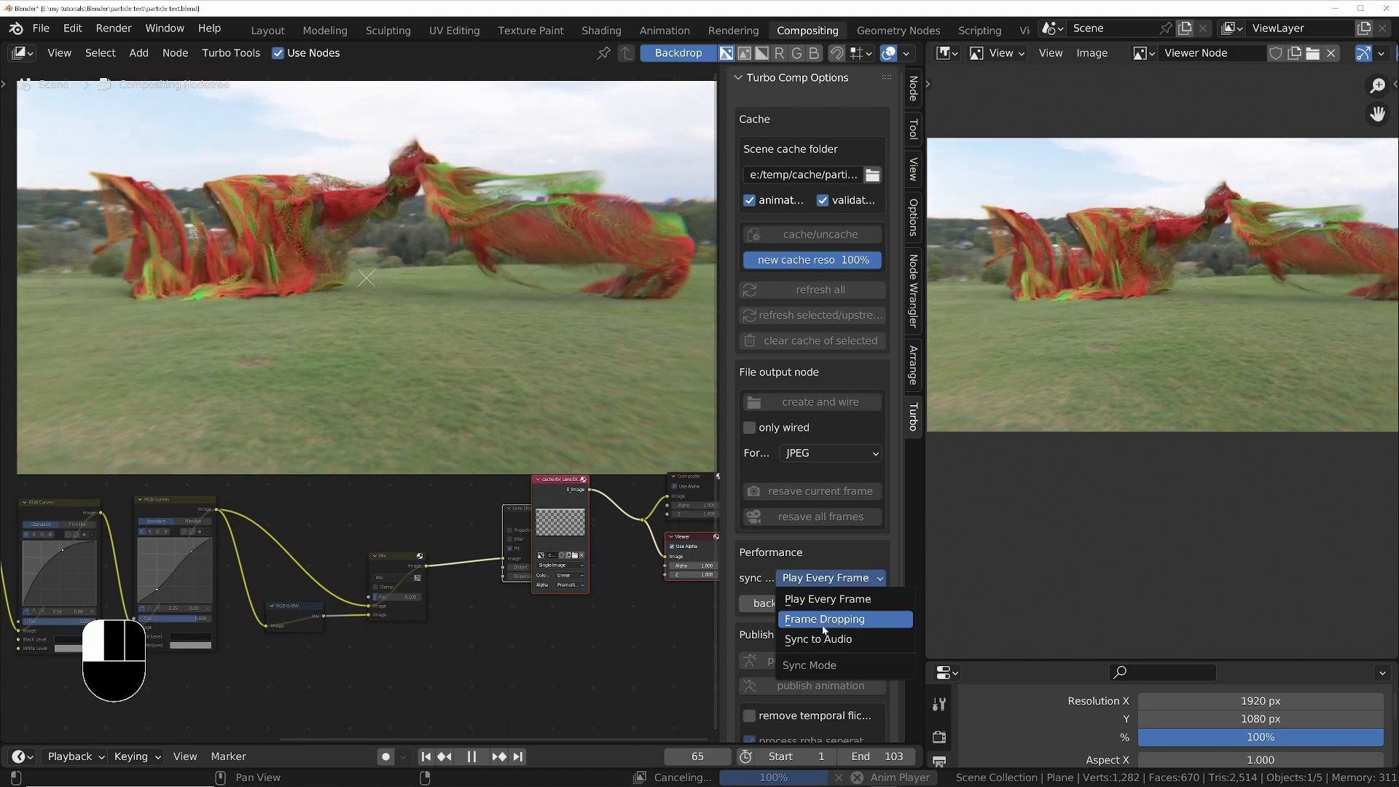
click(823, 638)
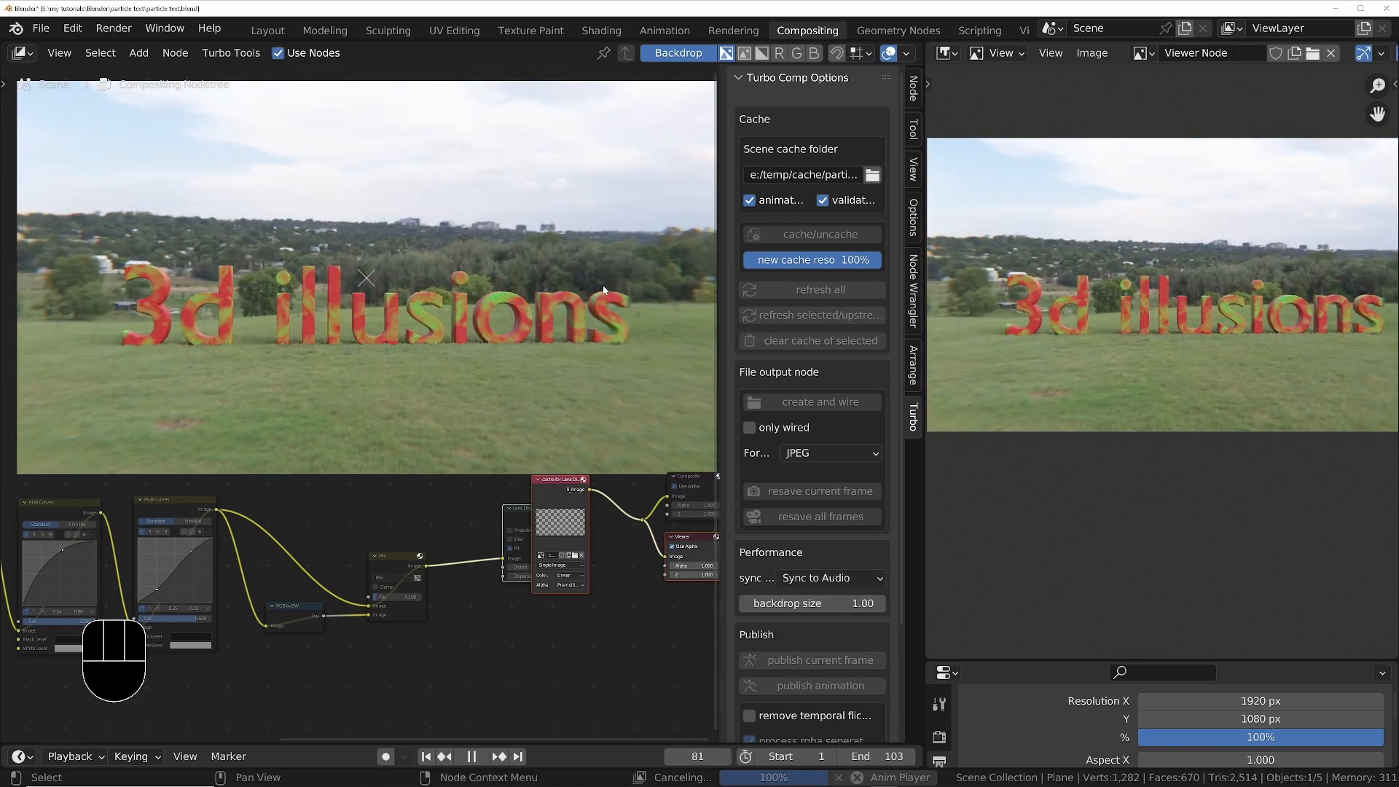
click(847, 577)
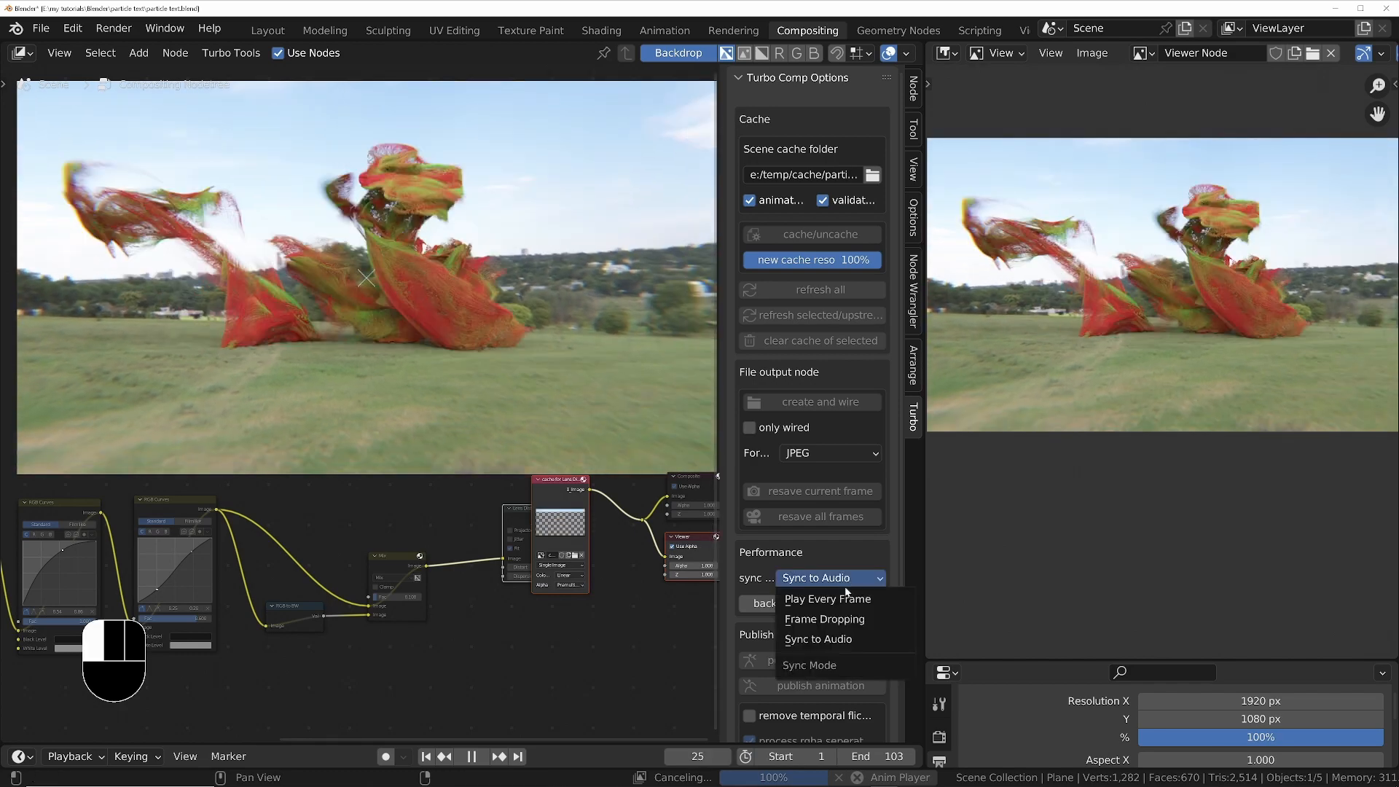
click(827, 621)
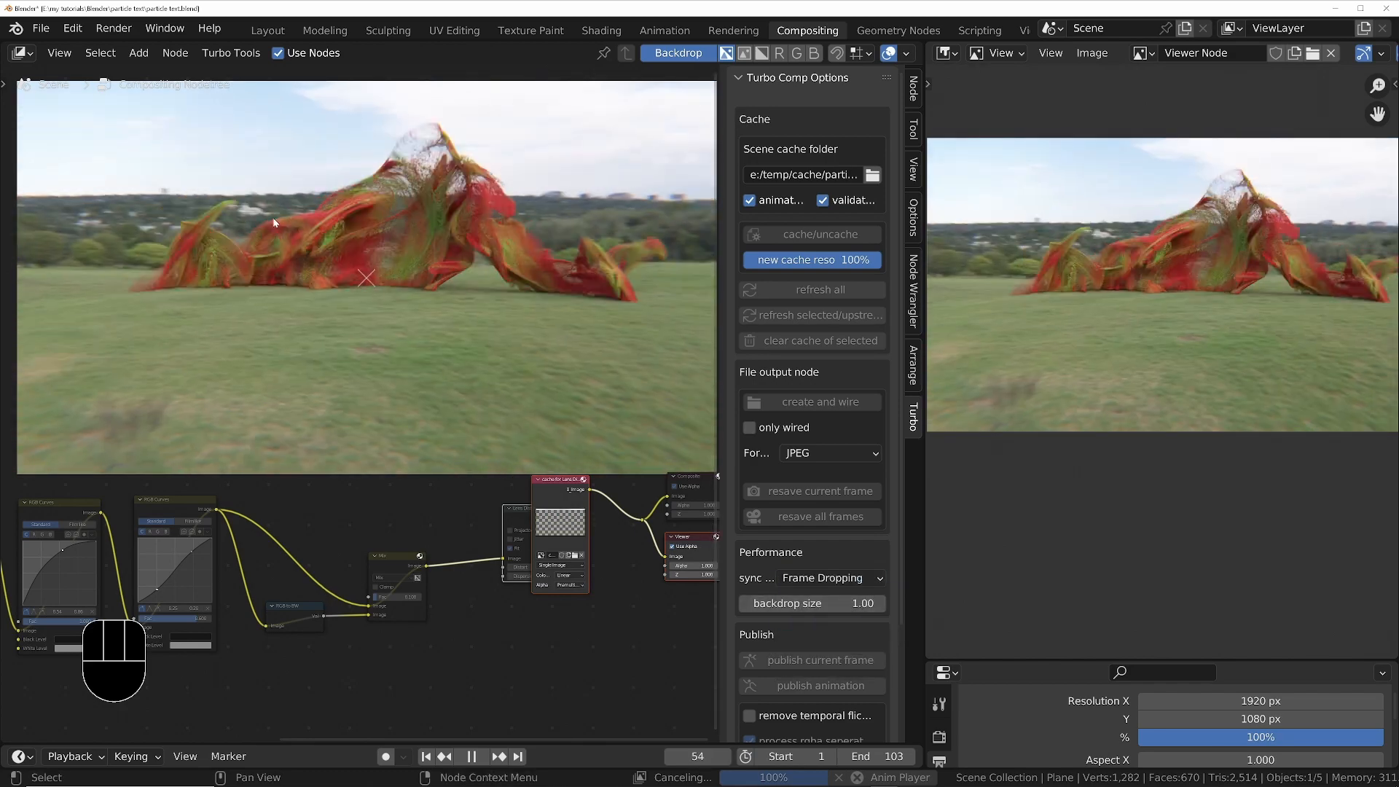
Move the Composite, Viewer and reroute nodes far to the right of the cache node, and stop playback
middle_drag(572, 589, 213, 659)
drag(252, 662, 362, 543)
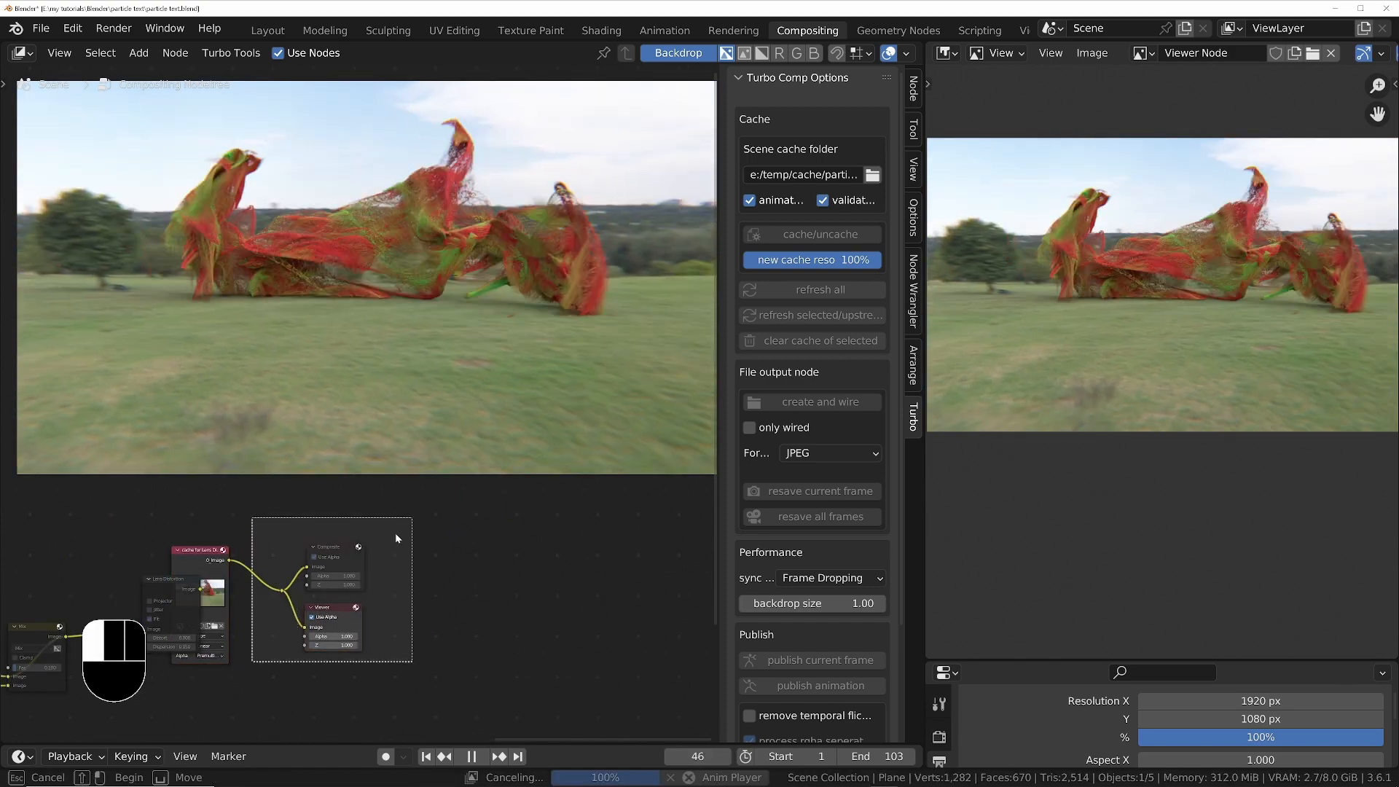
key(g)
click(707, 605)
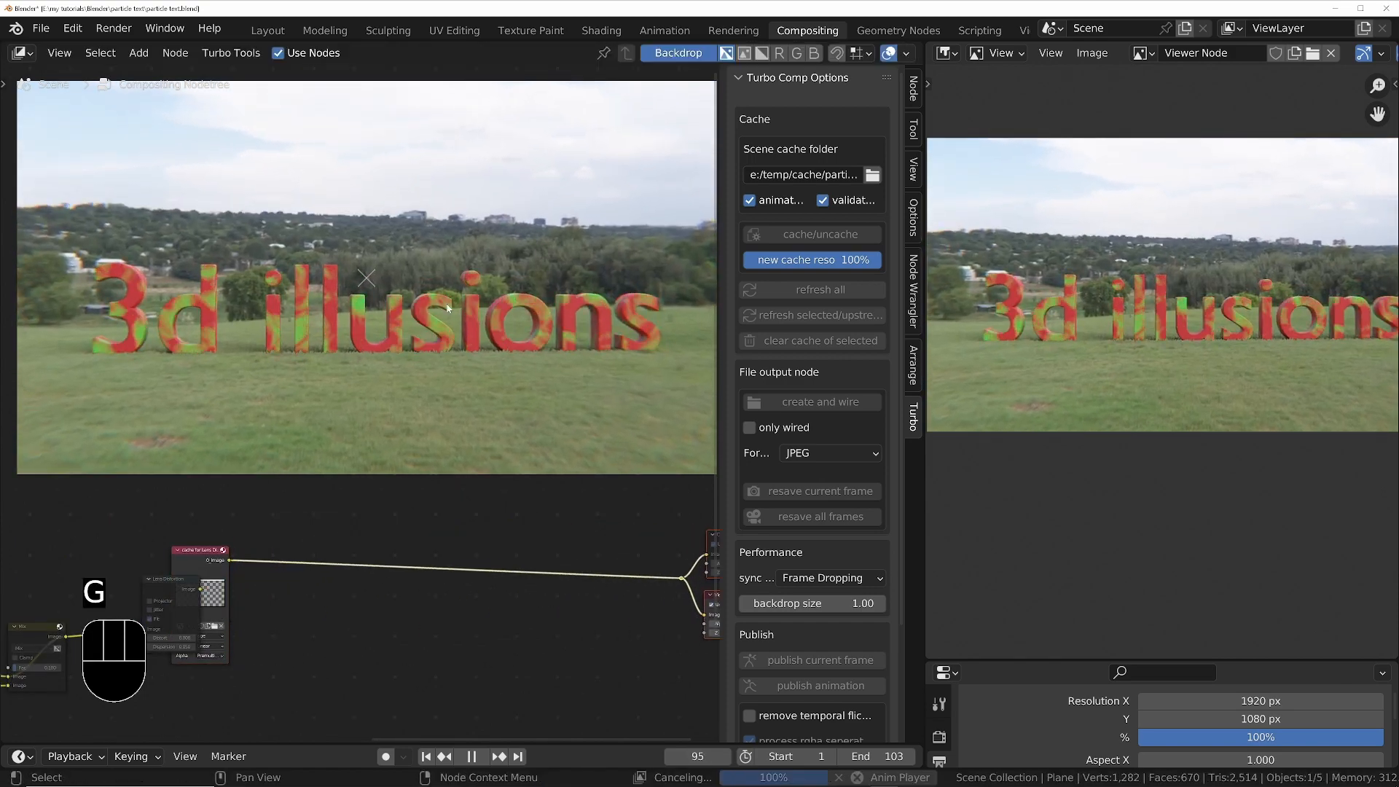
key(space)
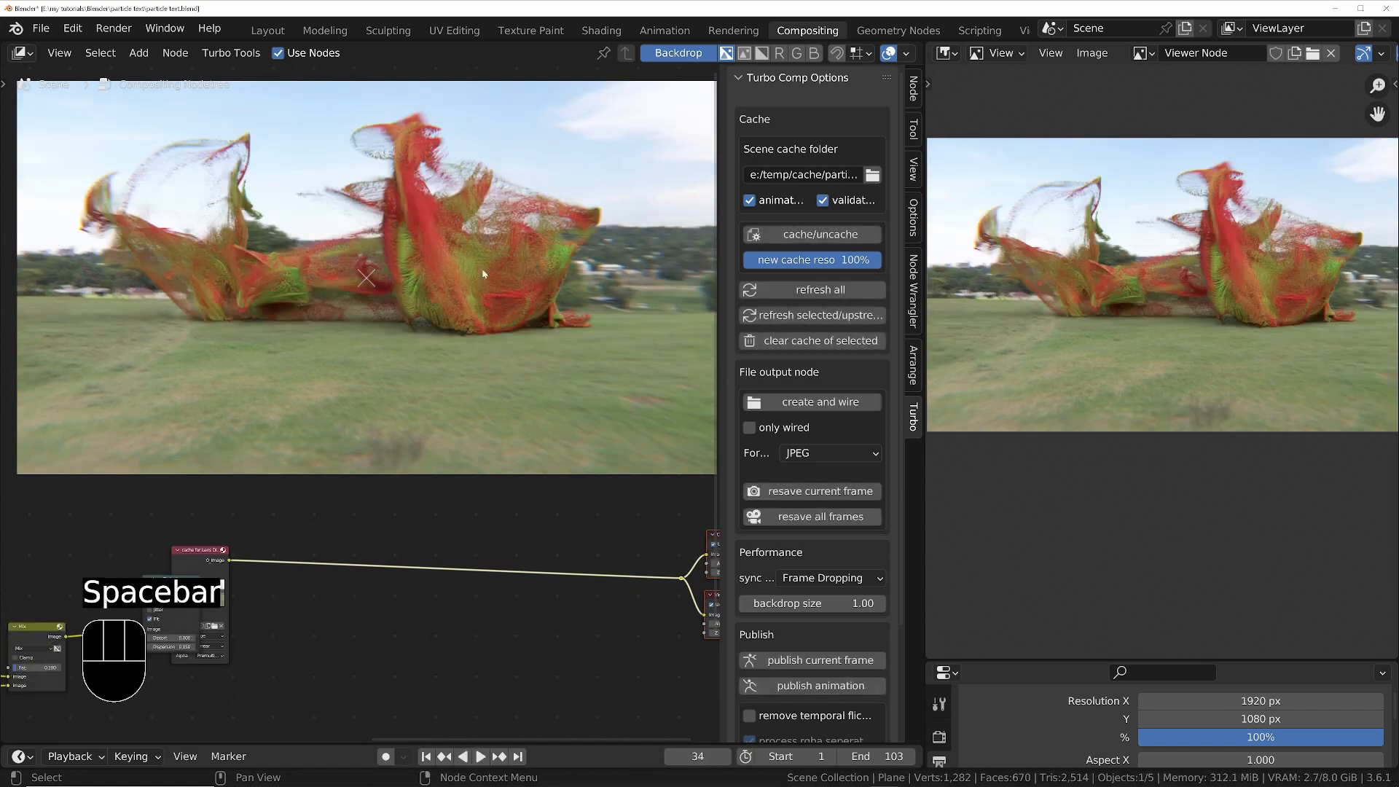
Show the image editor's scopes and examine the RGB parade waveform while the animation plays
key(n)
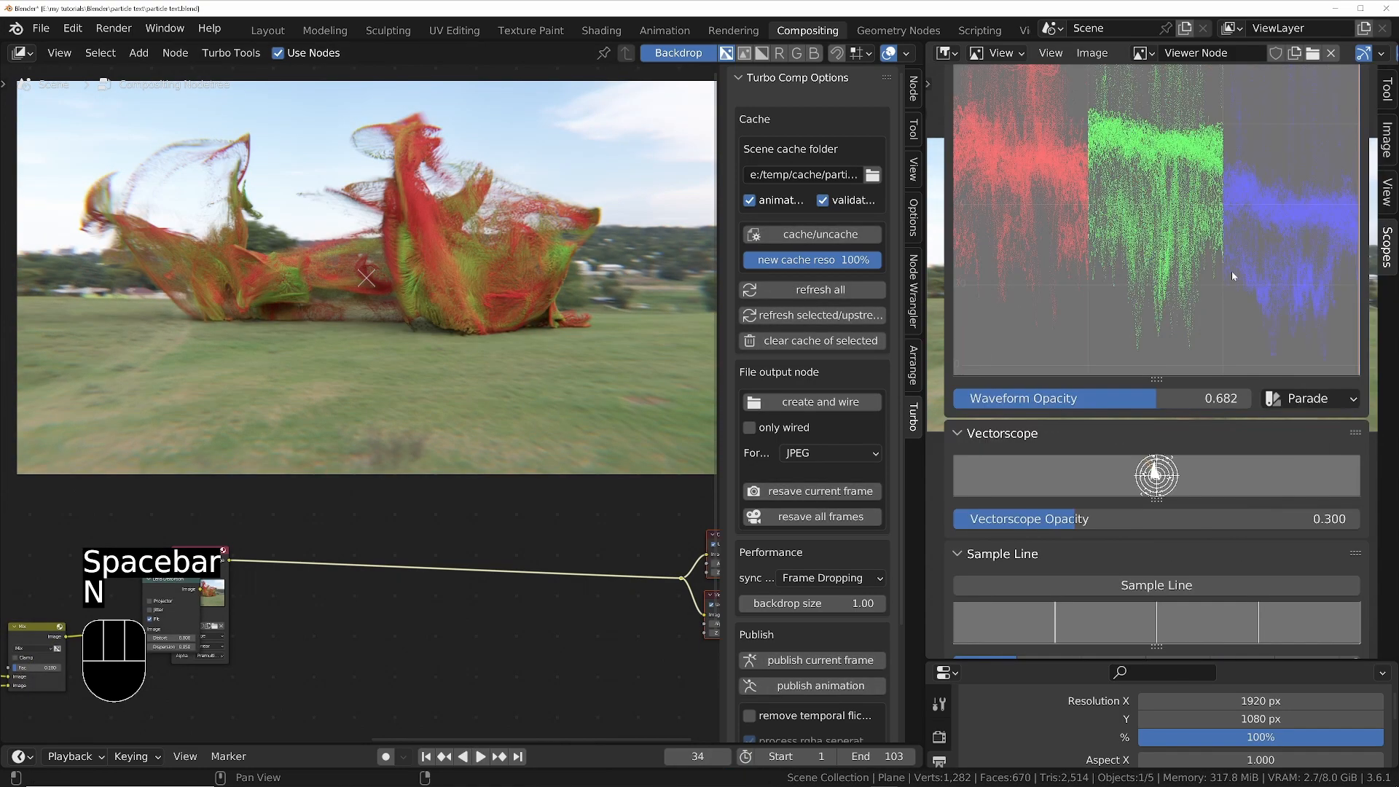
scroll(1301, 230, up, 6)
key(space)
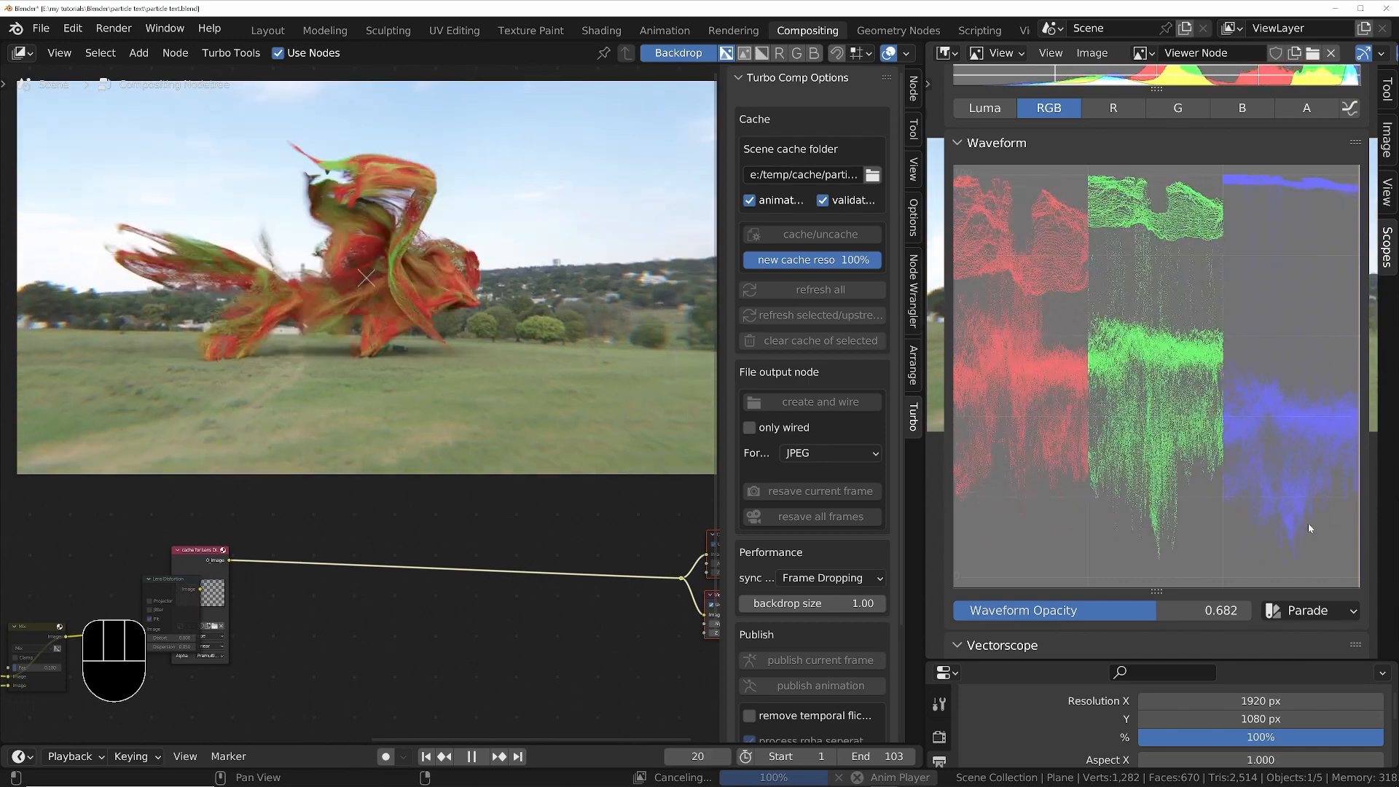
key(space)
Add an RGB Curves node and insert it on the link between the cache node and the output reroute
click(385, 619)
key(shift+a)
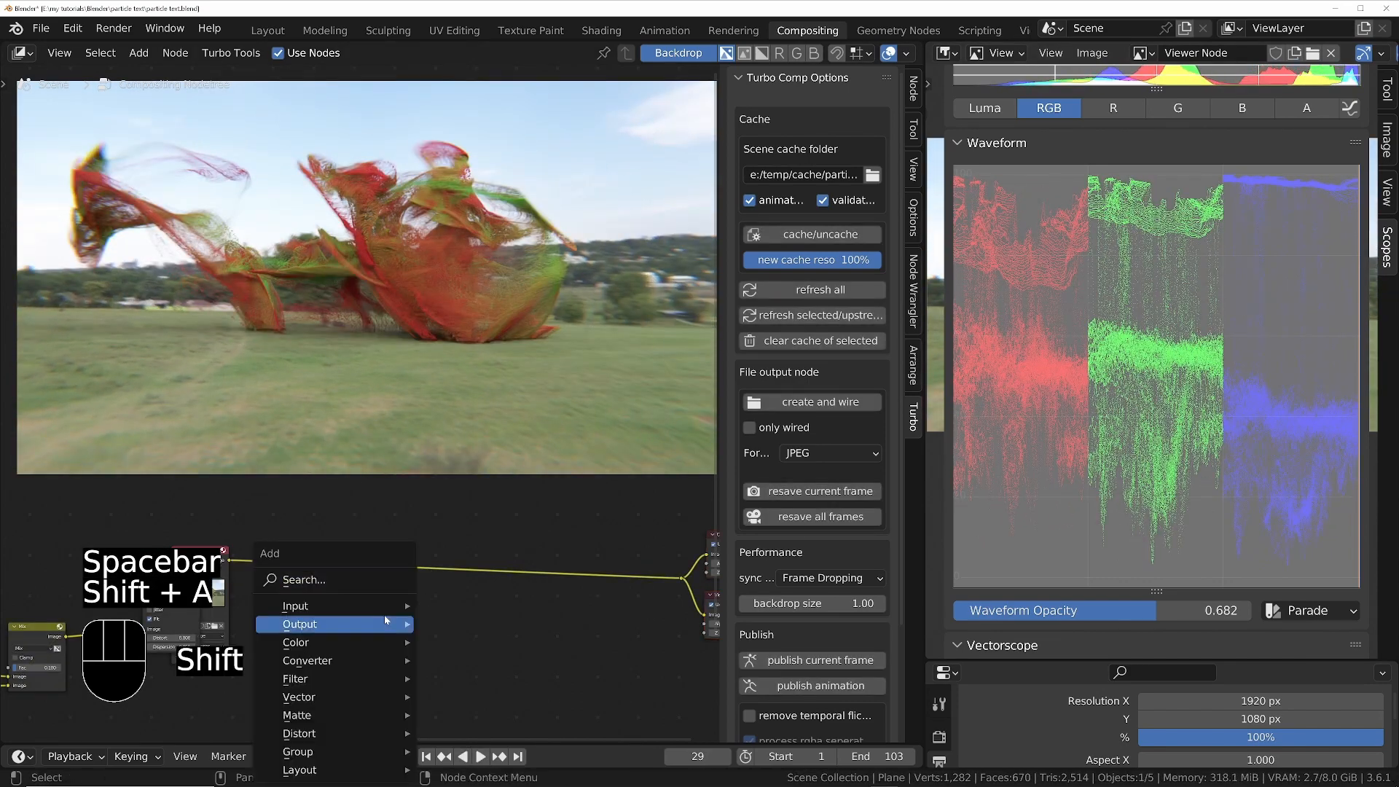
text(rg)
key(Down)
key(Down)
key(Return)
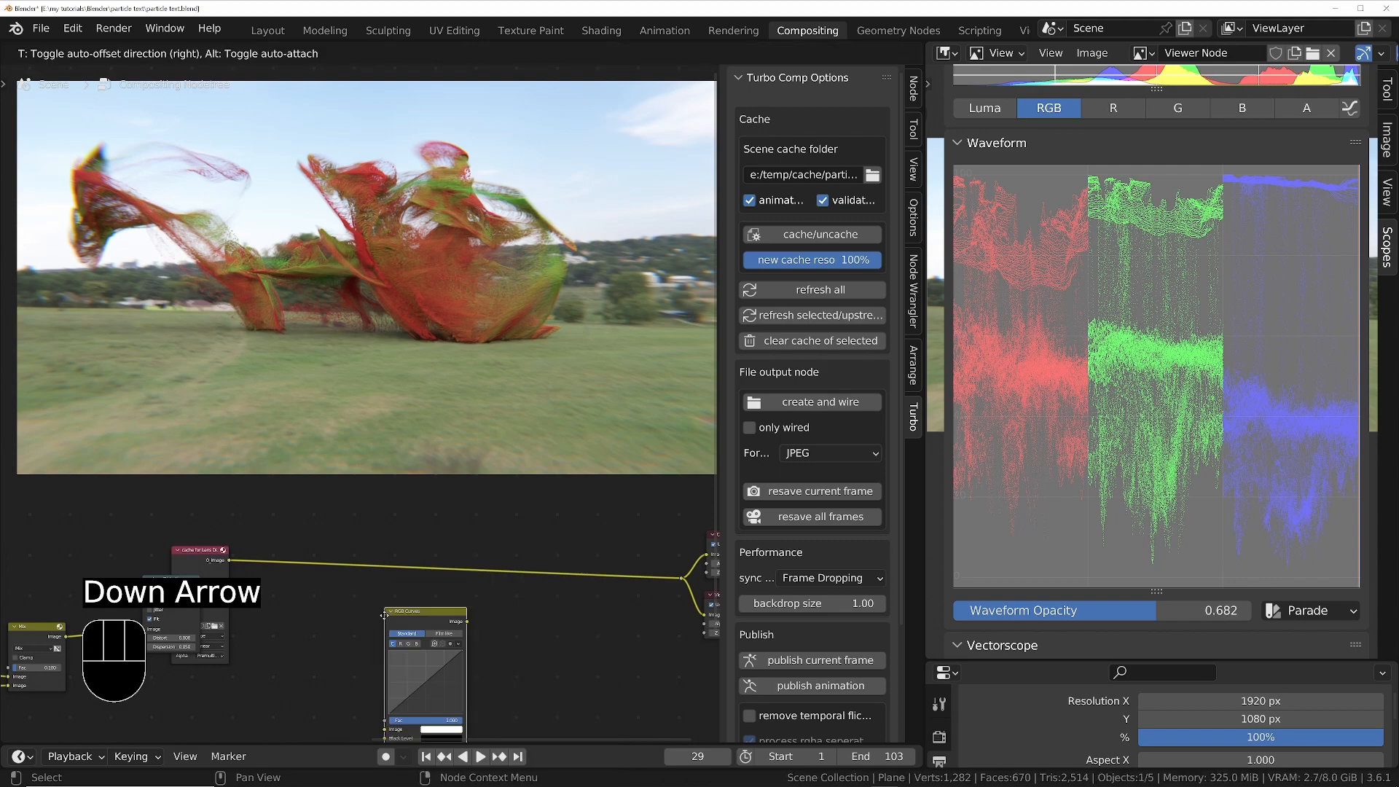
click(354, 568)
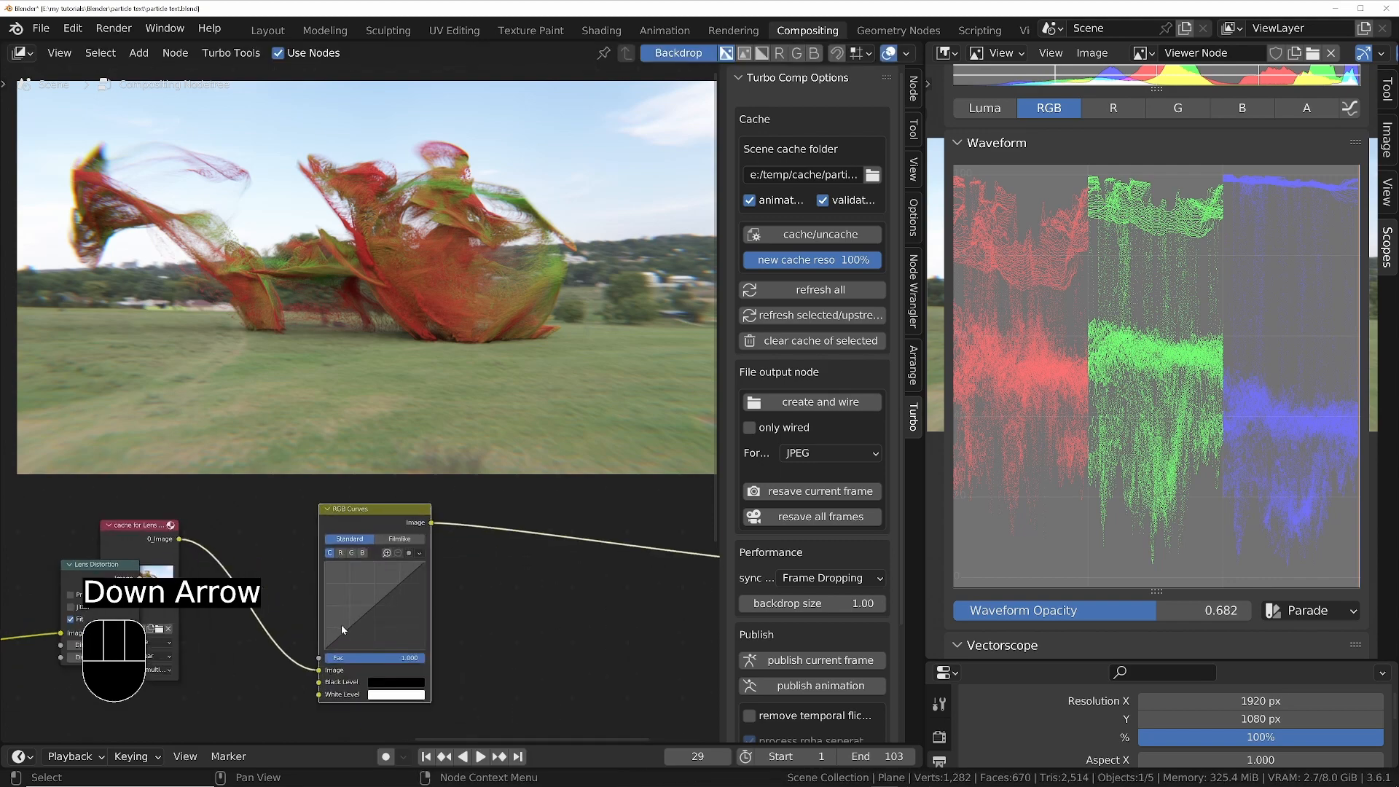
Shape the new RGB Curves node's combined curve during playback with a point near 0.2, 0.2, stop playback, and set the upper point near 0.5, 0.7
key(space)
scroll(366, 626, up, 3)
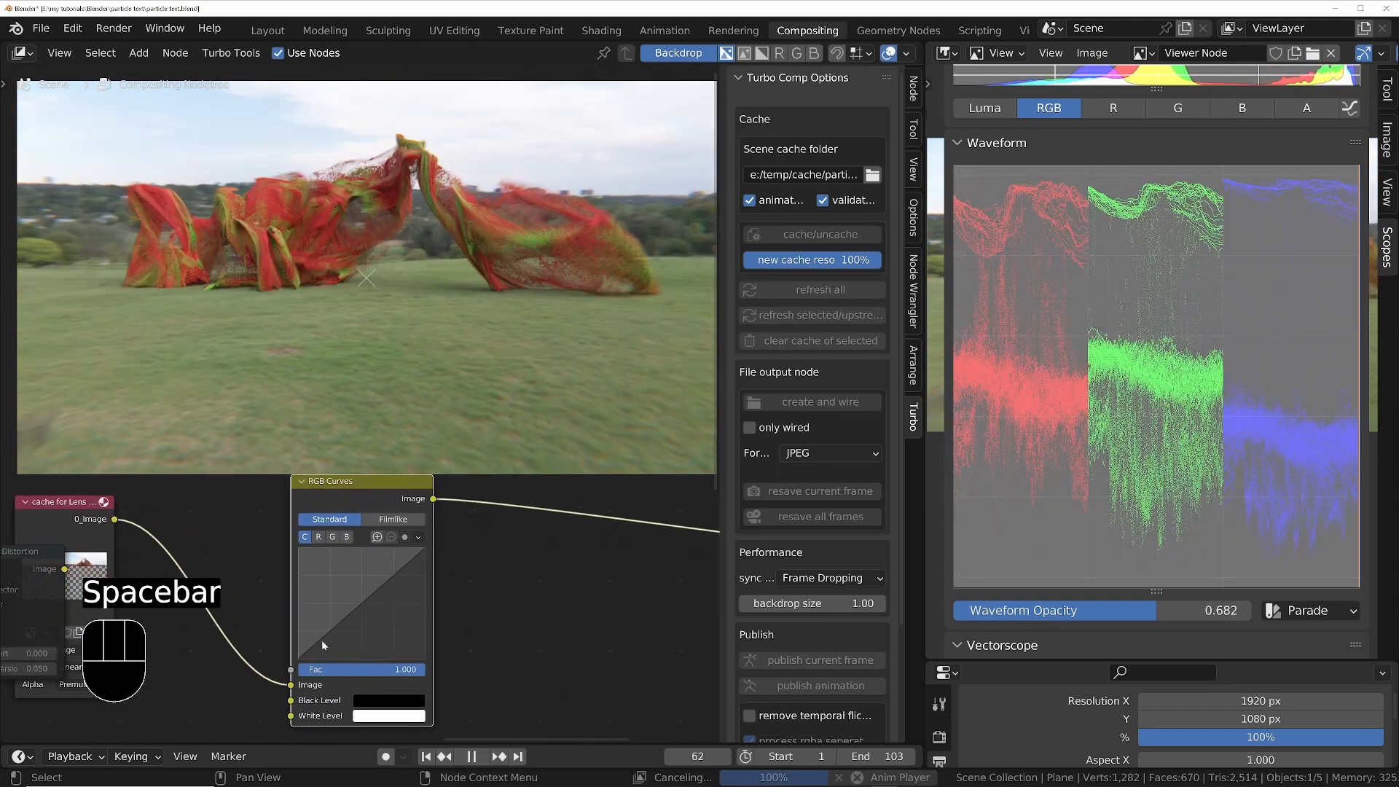
mouse_move(330, 631)
mouse_down()
mouse_move(351, 632)
mouse_move(337, 633)
mouse_up()
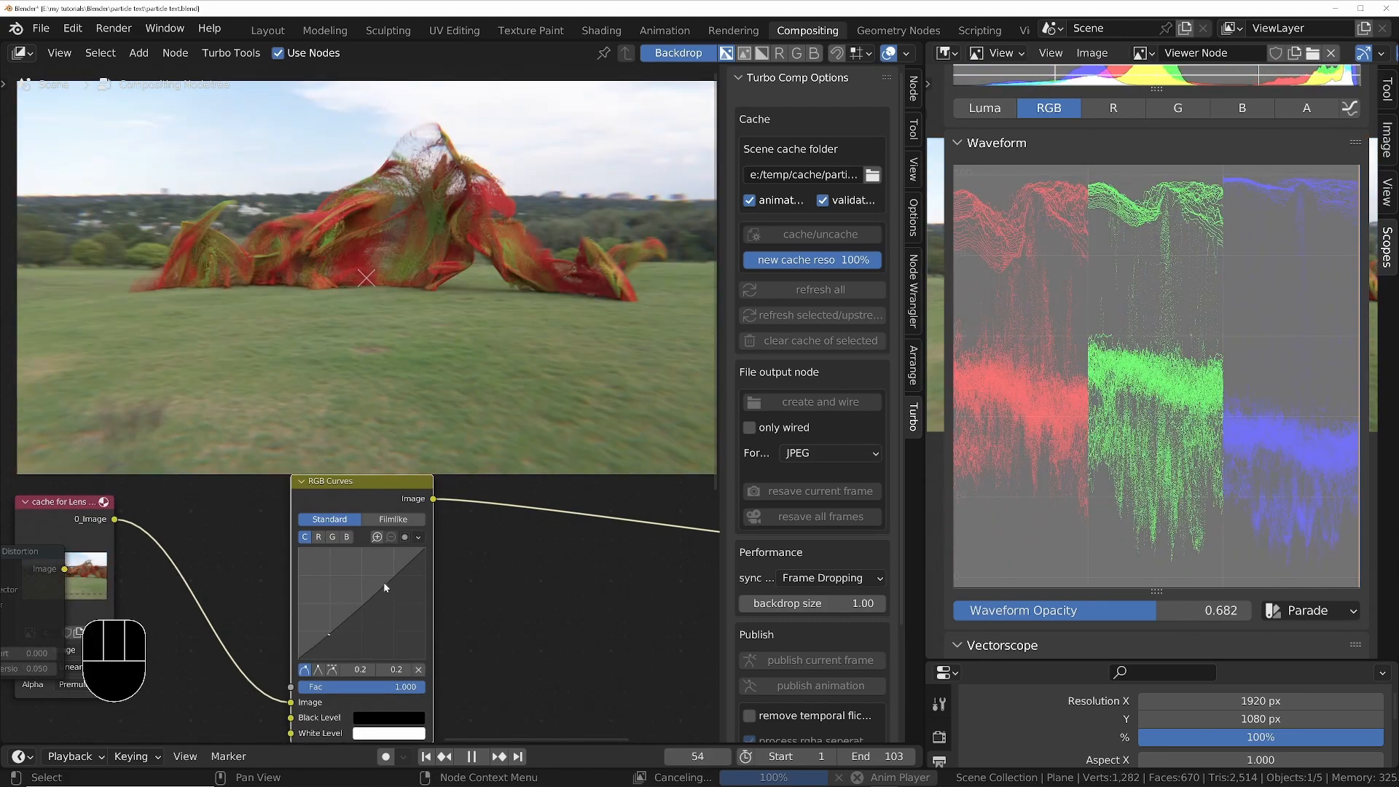
drag(395, 574, 393, 568)
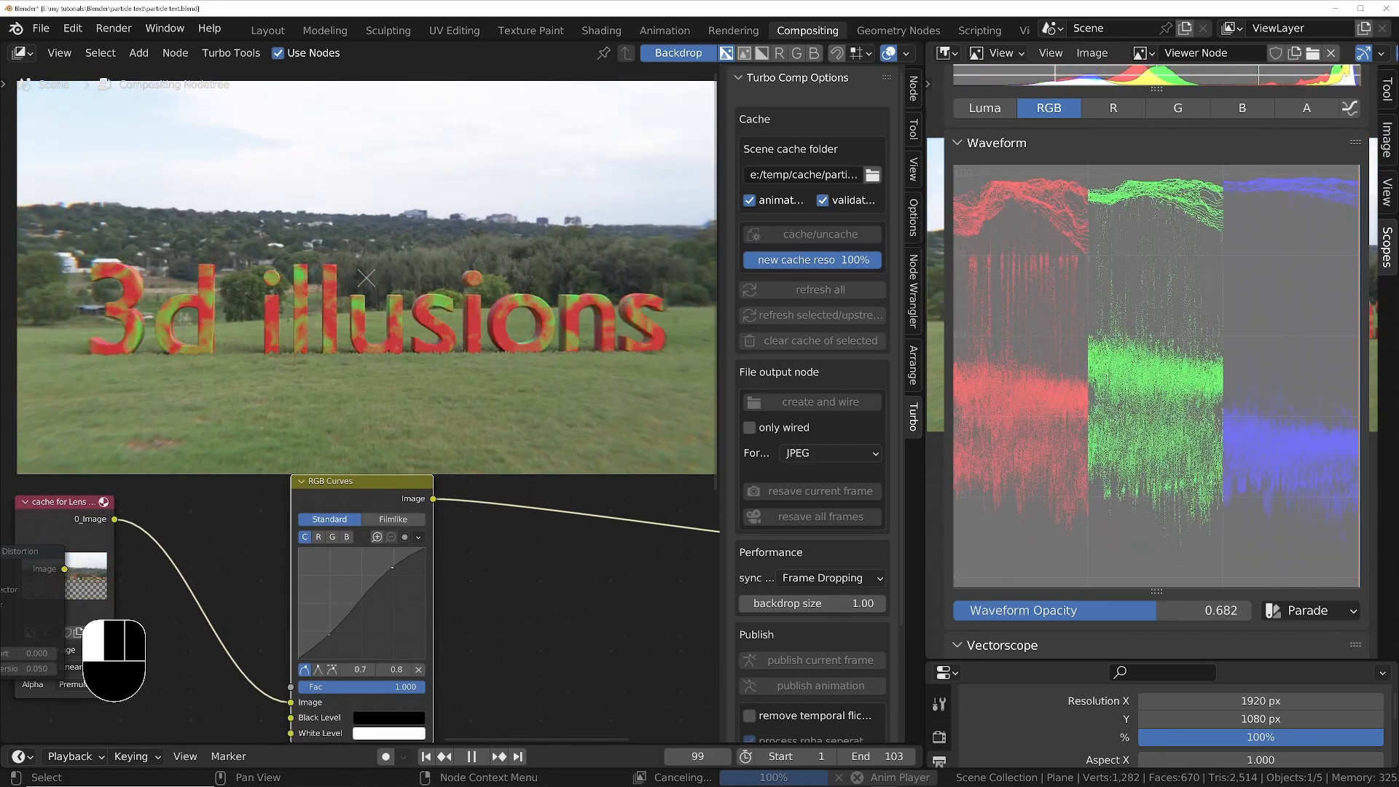
drag(329, 634, 333, 634)
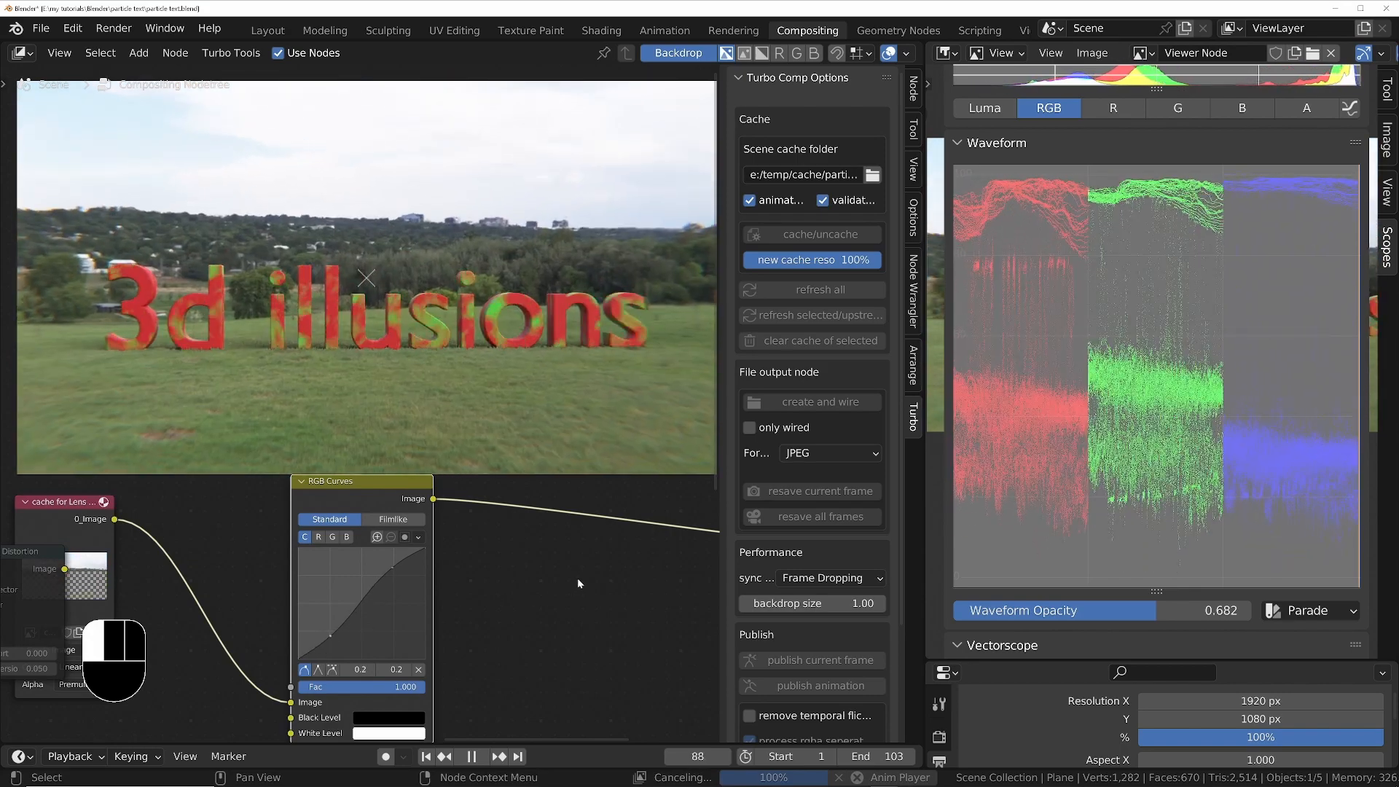
key(space)
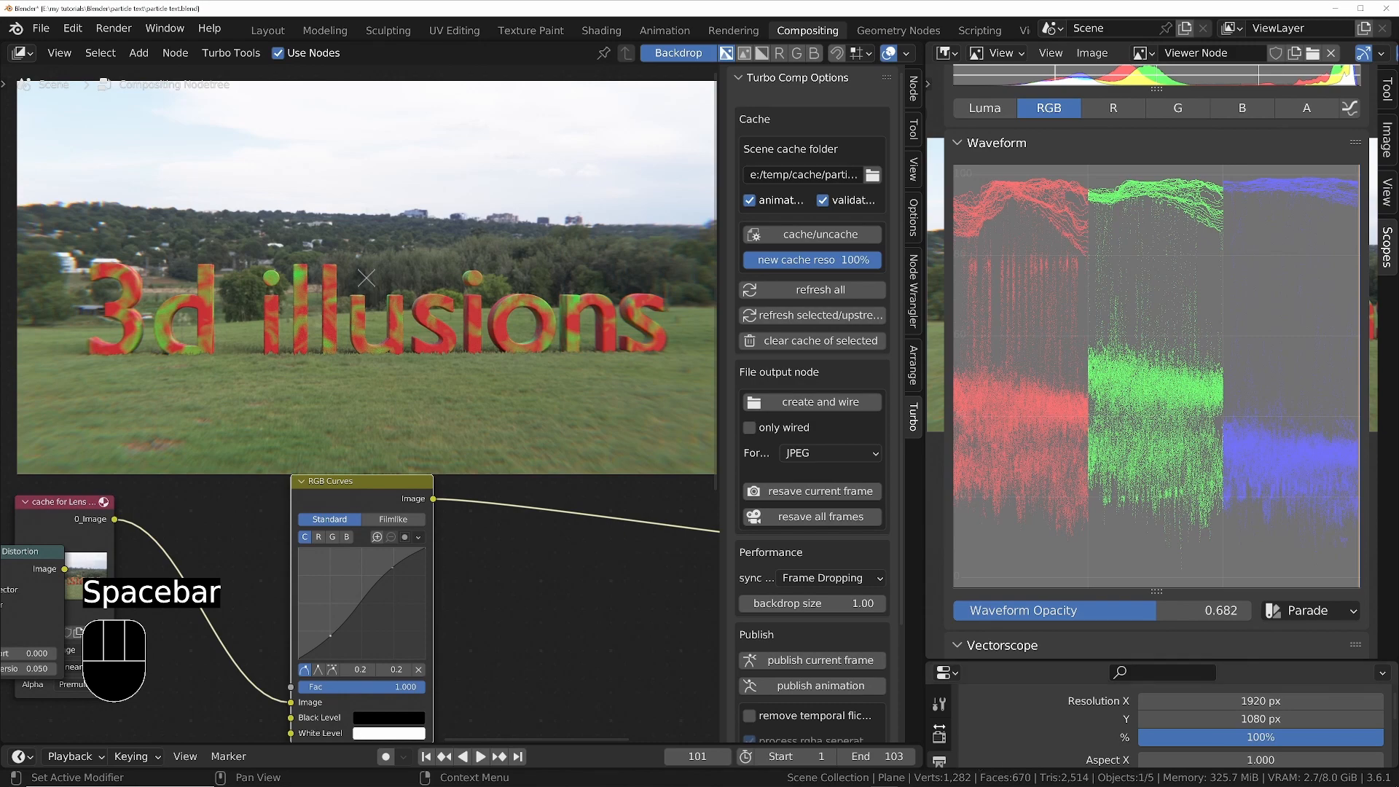
drag(392, 568, 369, 576)
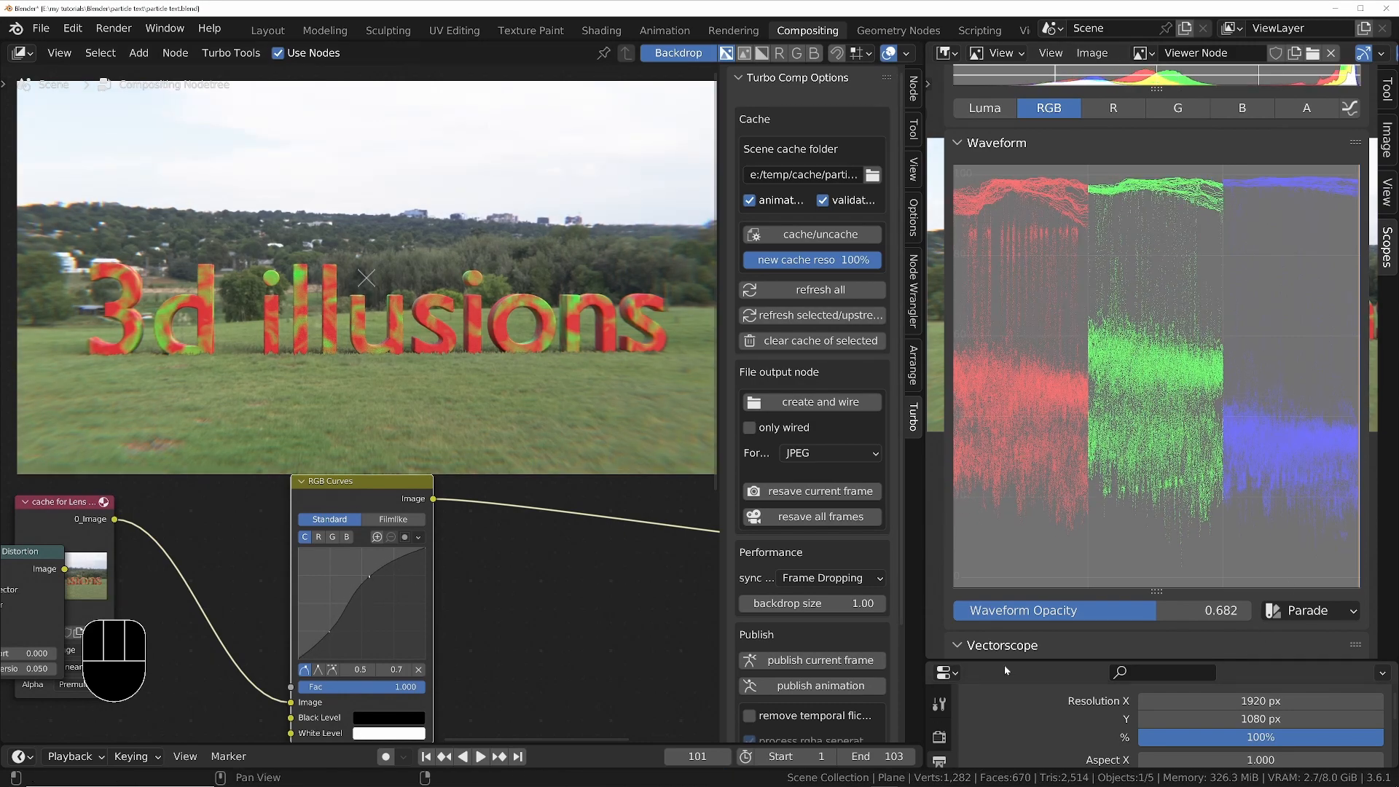
Enlarge the Properties editor and change the render output path to //renderoutput\tutorial_renderv2
drag(995, 658, 995, 450)
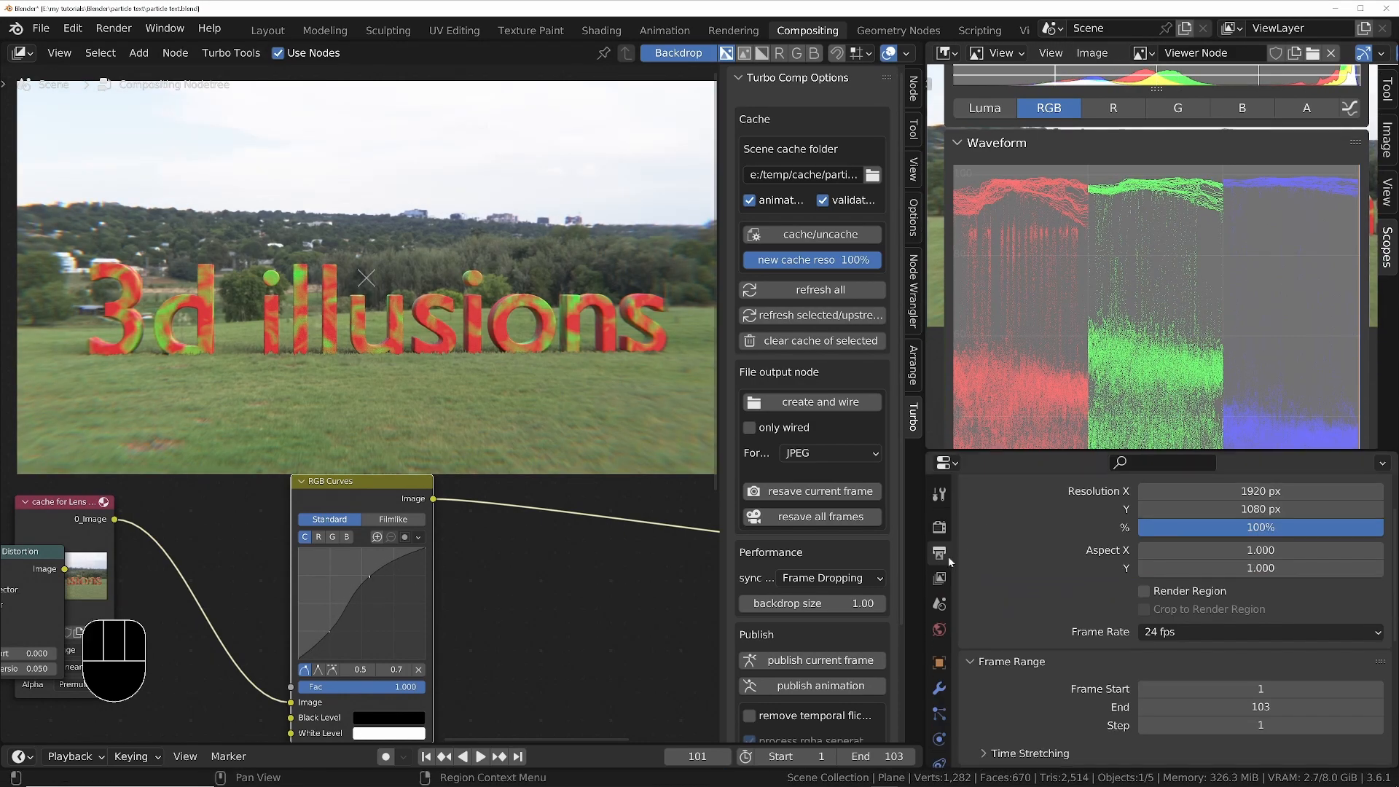
scroll(1063, 552, down, 7)
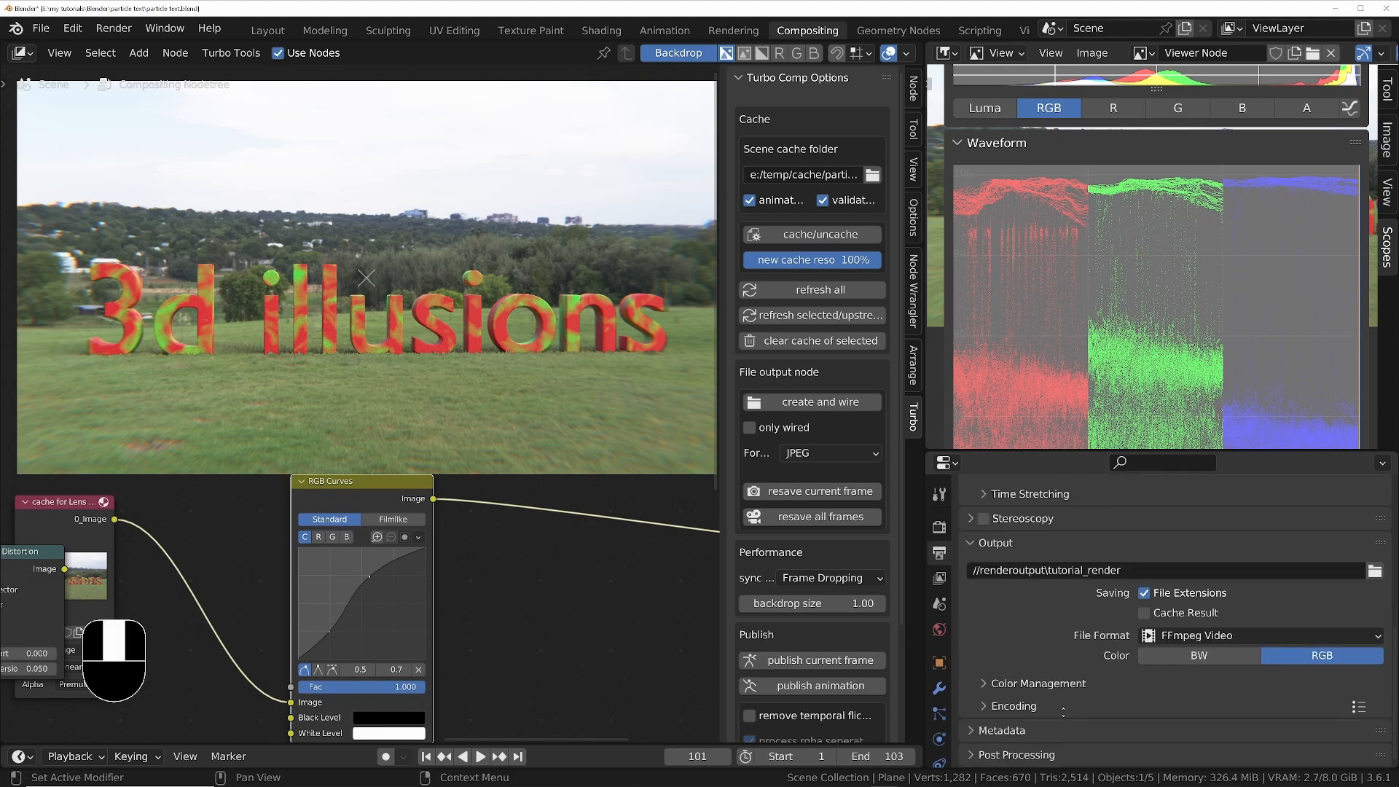
click(1139, 575)
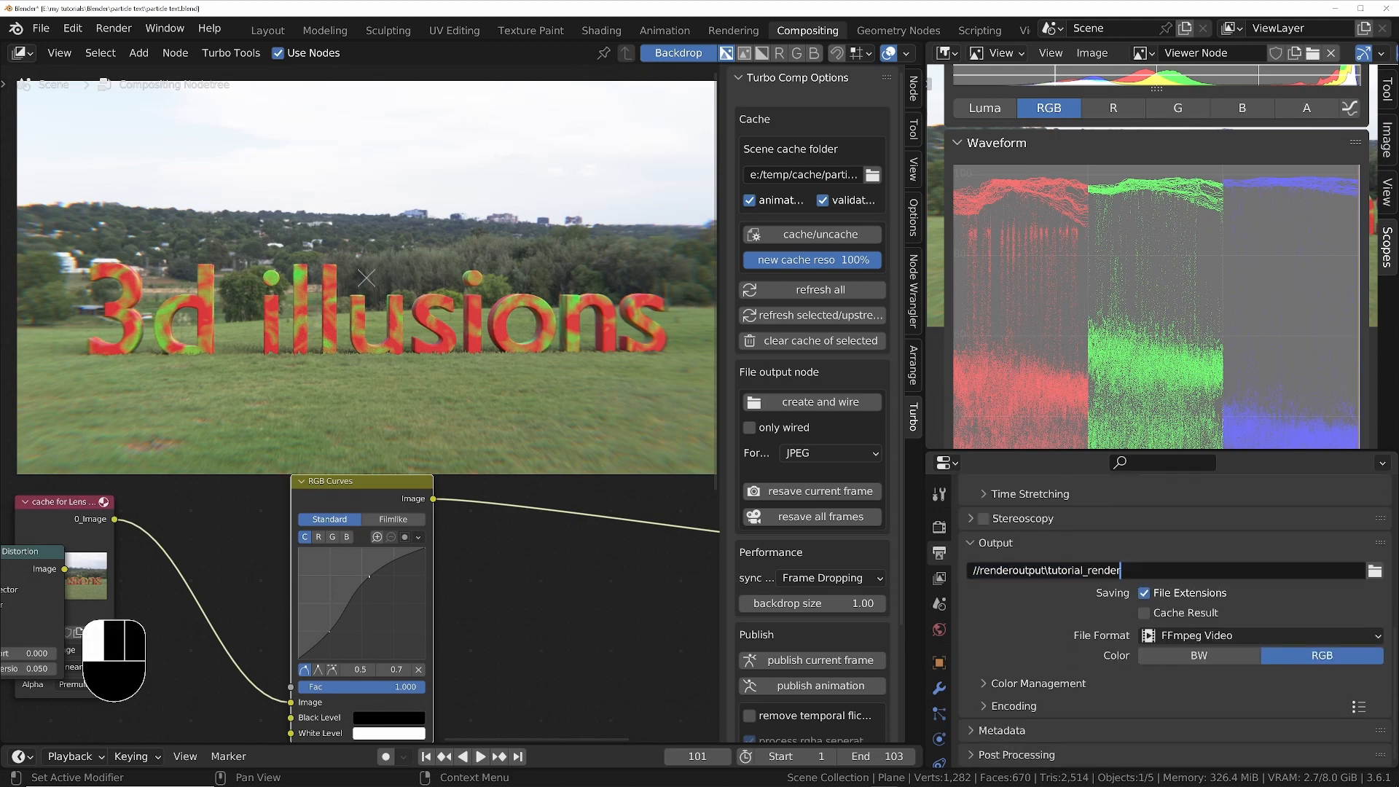
key(Return)
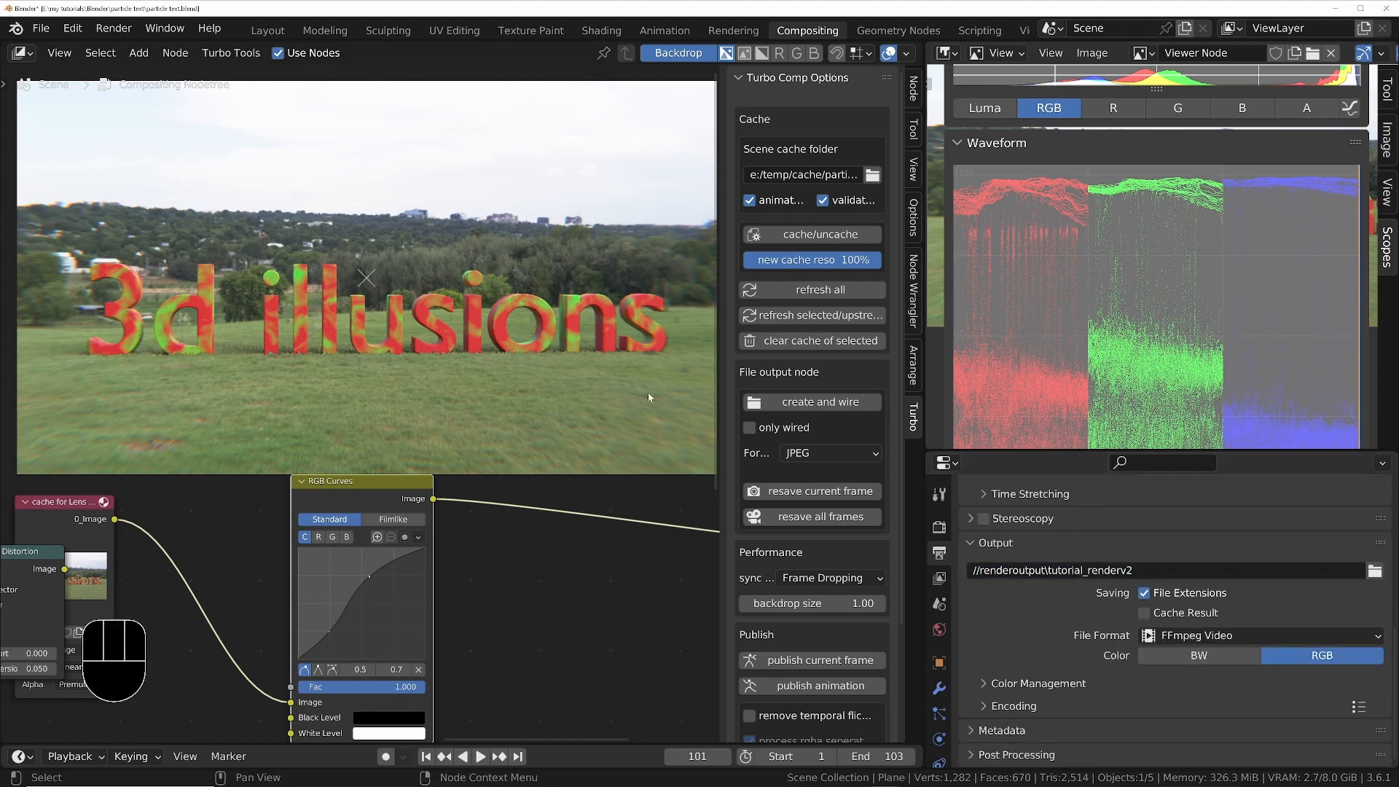
Enable quick publish in the Turbo Comp options and publish the animation
scroll(793, 694, down, 5)
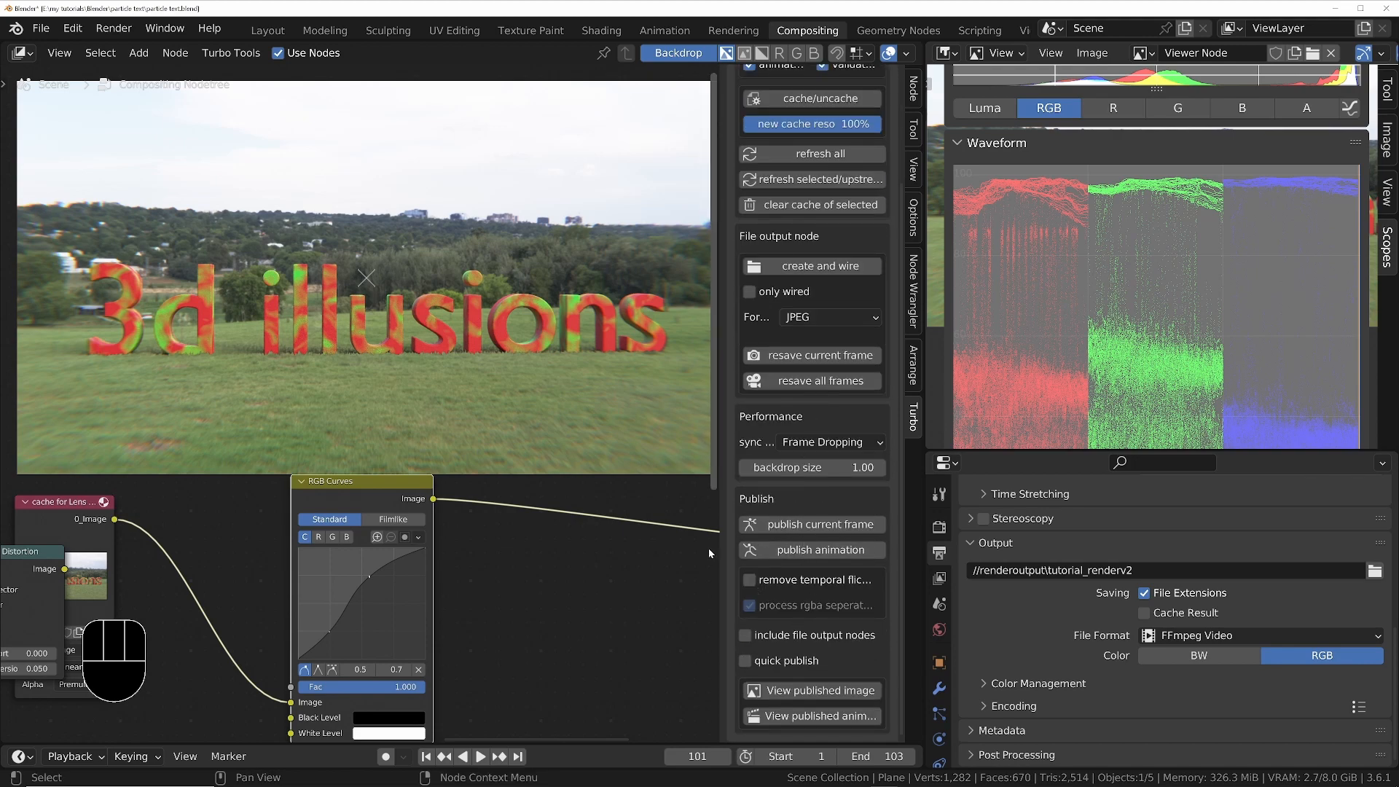
middle_drag(159, 567, 344, 535)
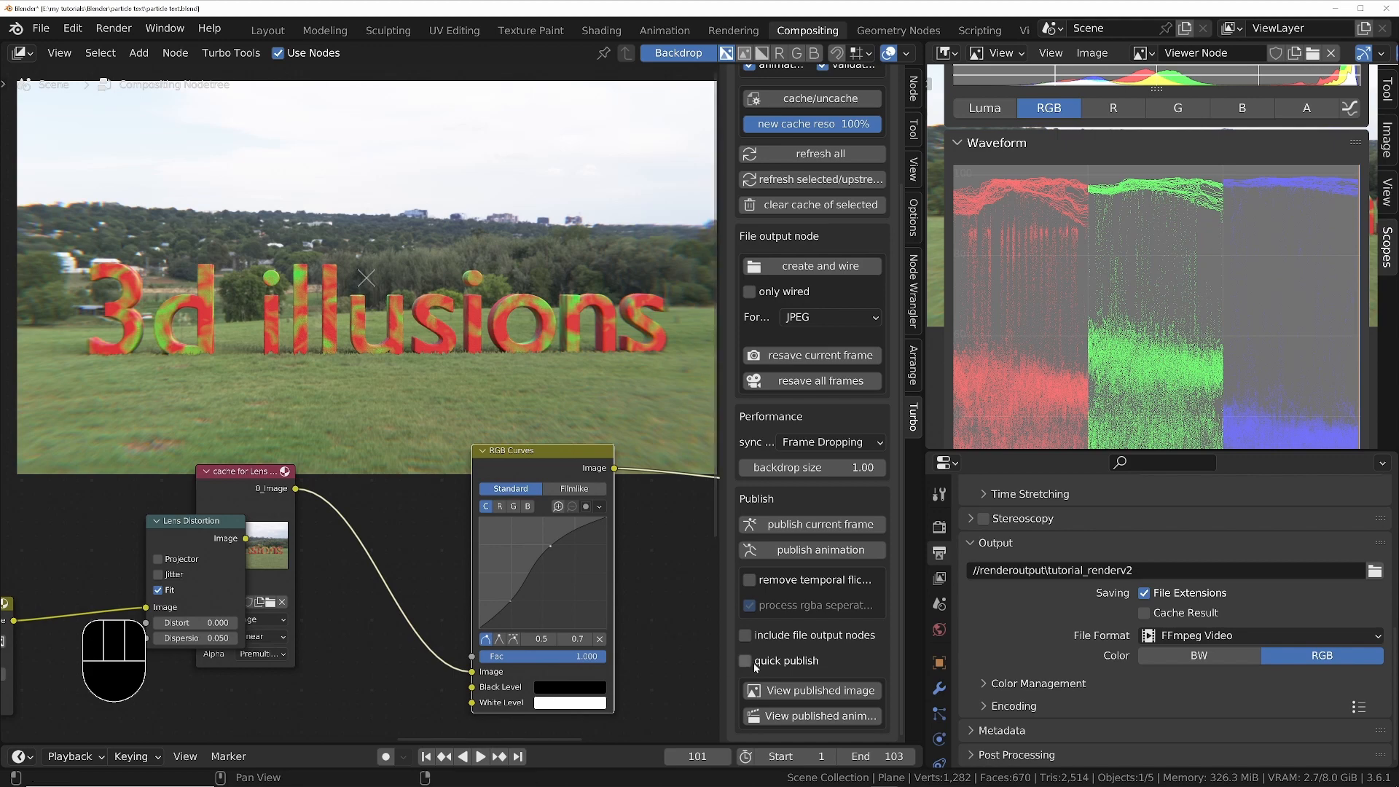
scroll(267, 491, down, 6)
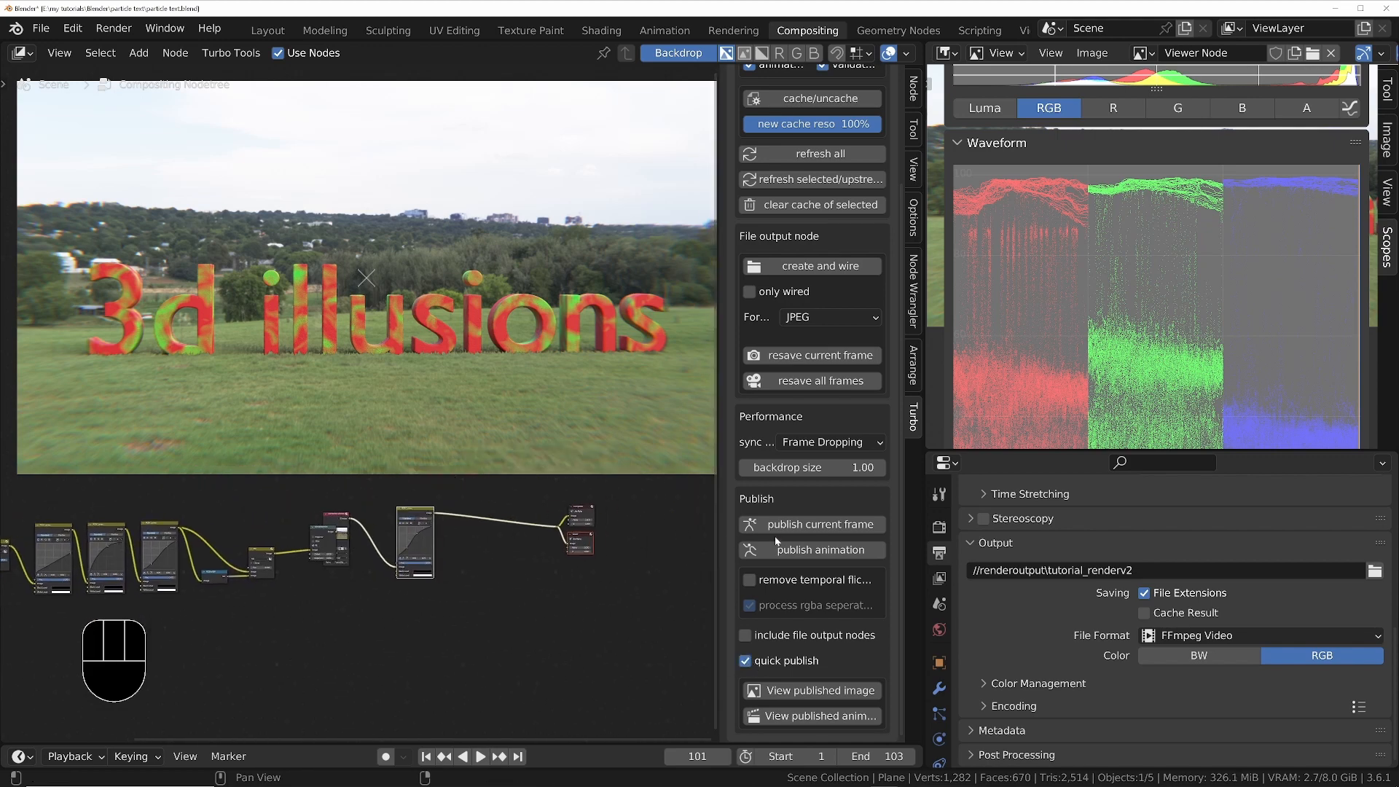
click(795, 551)
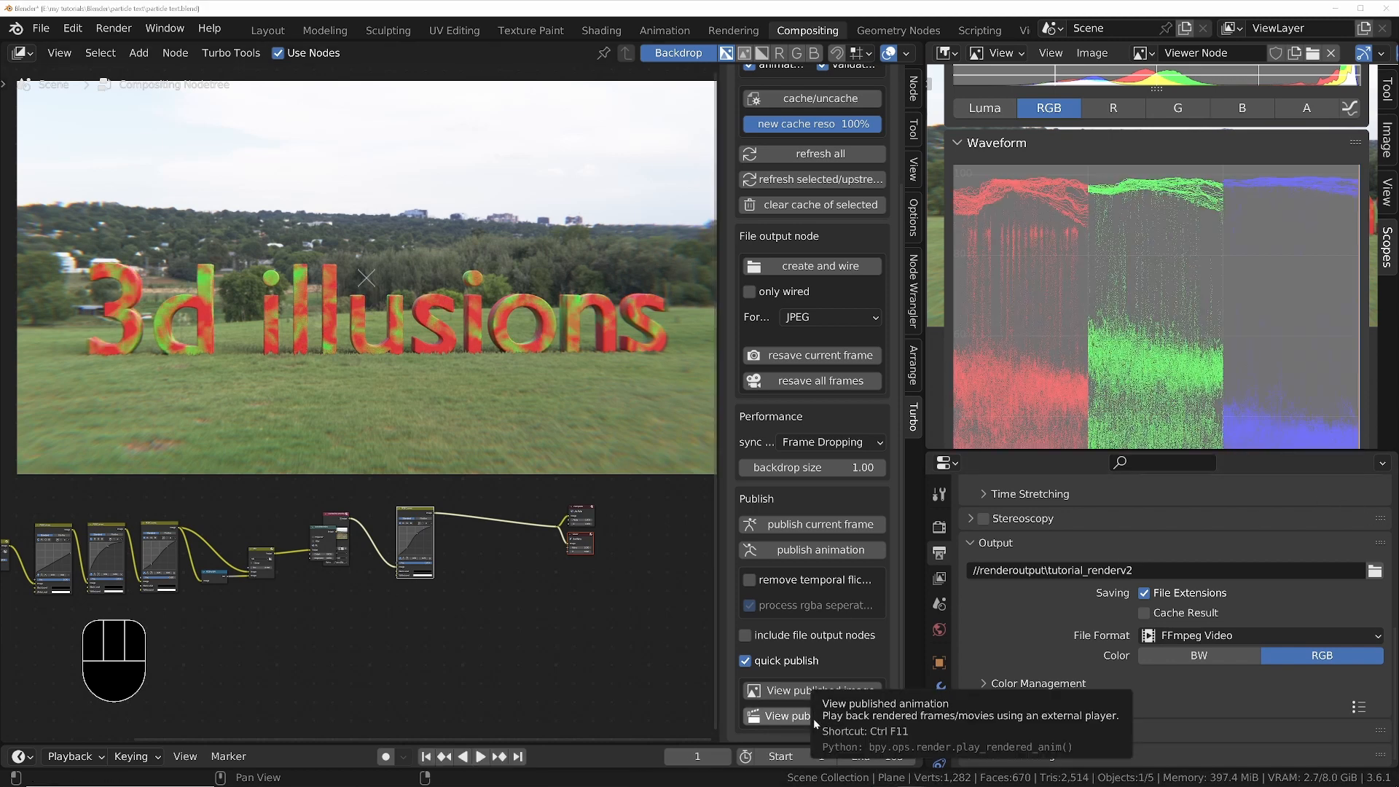
View the published animation in the external player, move its window toward the middle of the screen, and close it
click(795, 720)
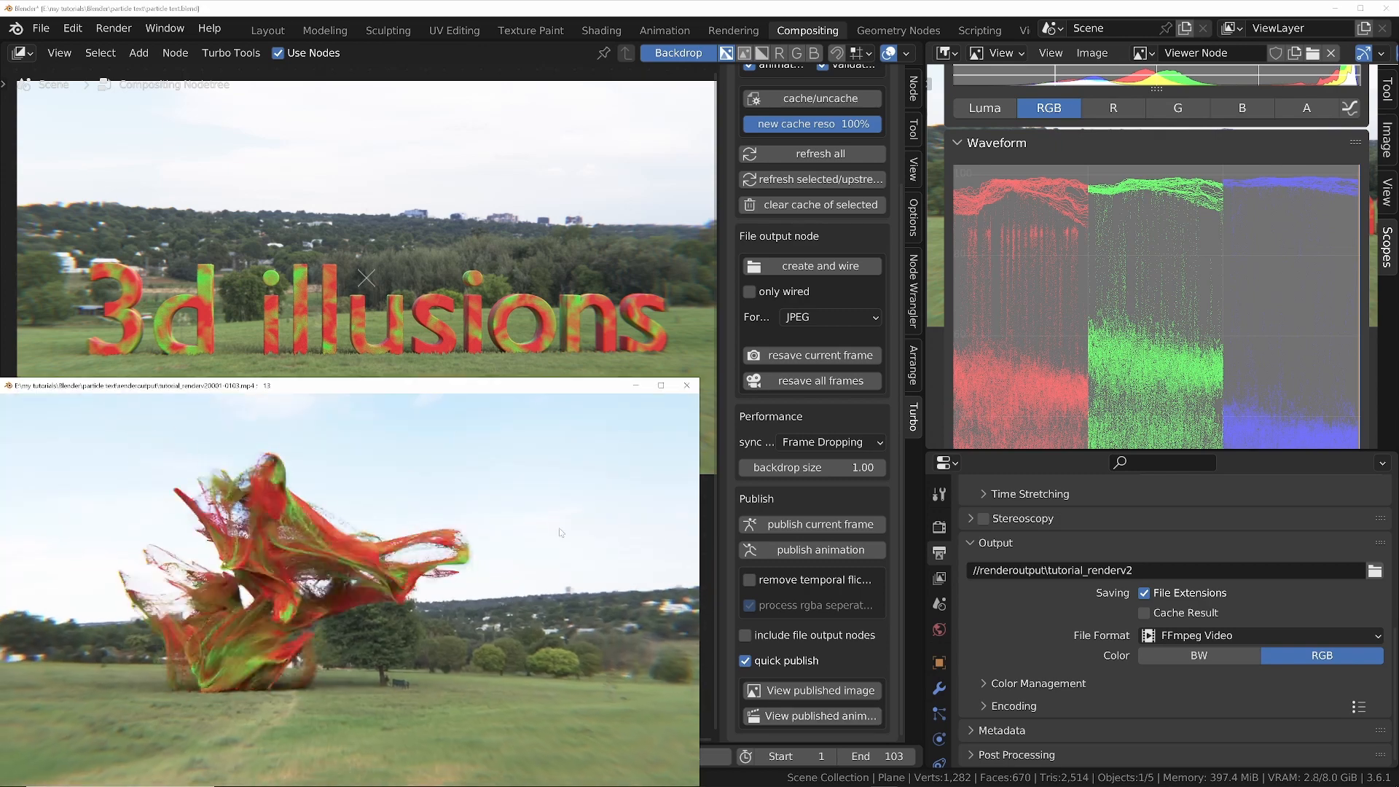
drag(403, 385, 538, 188)
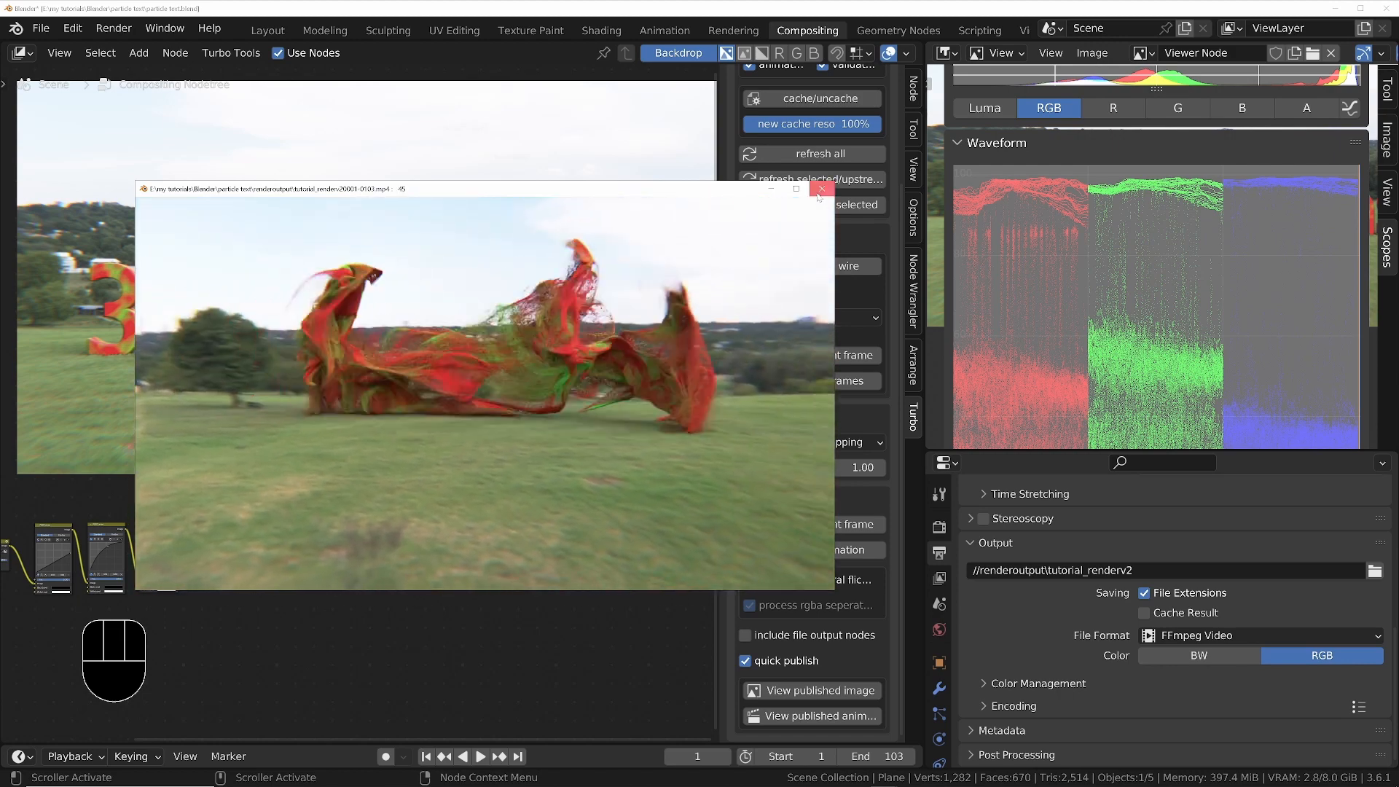
key(Escape)
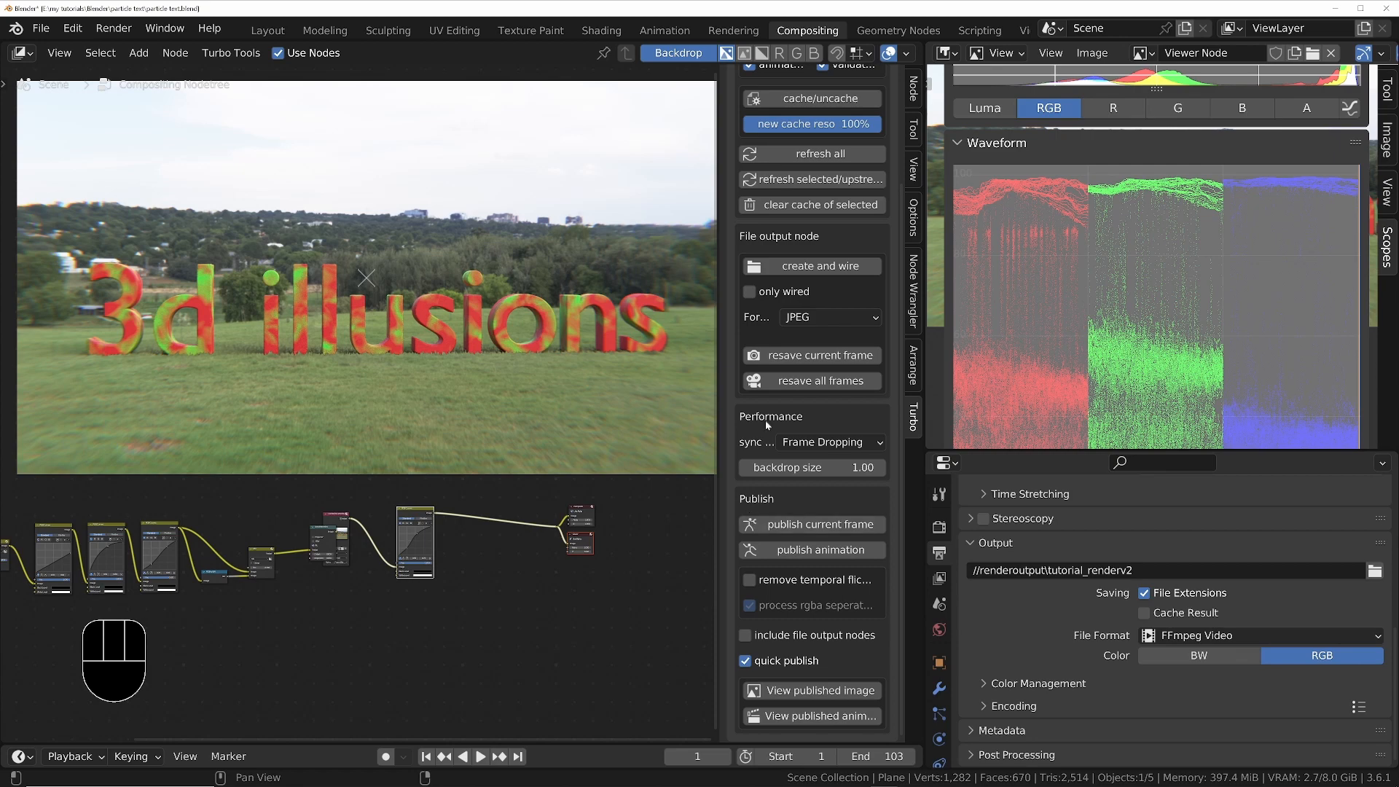
Examine the node tree from the render inputs through the cache and RGB Curves nodes to the outputs, and start playing the animation
scroll(803, 213, up, 4)
scroll(801, 656, down, 4)
middle_drag(58, 563, 264, 549)
scroll(265, 549, down, 1)
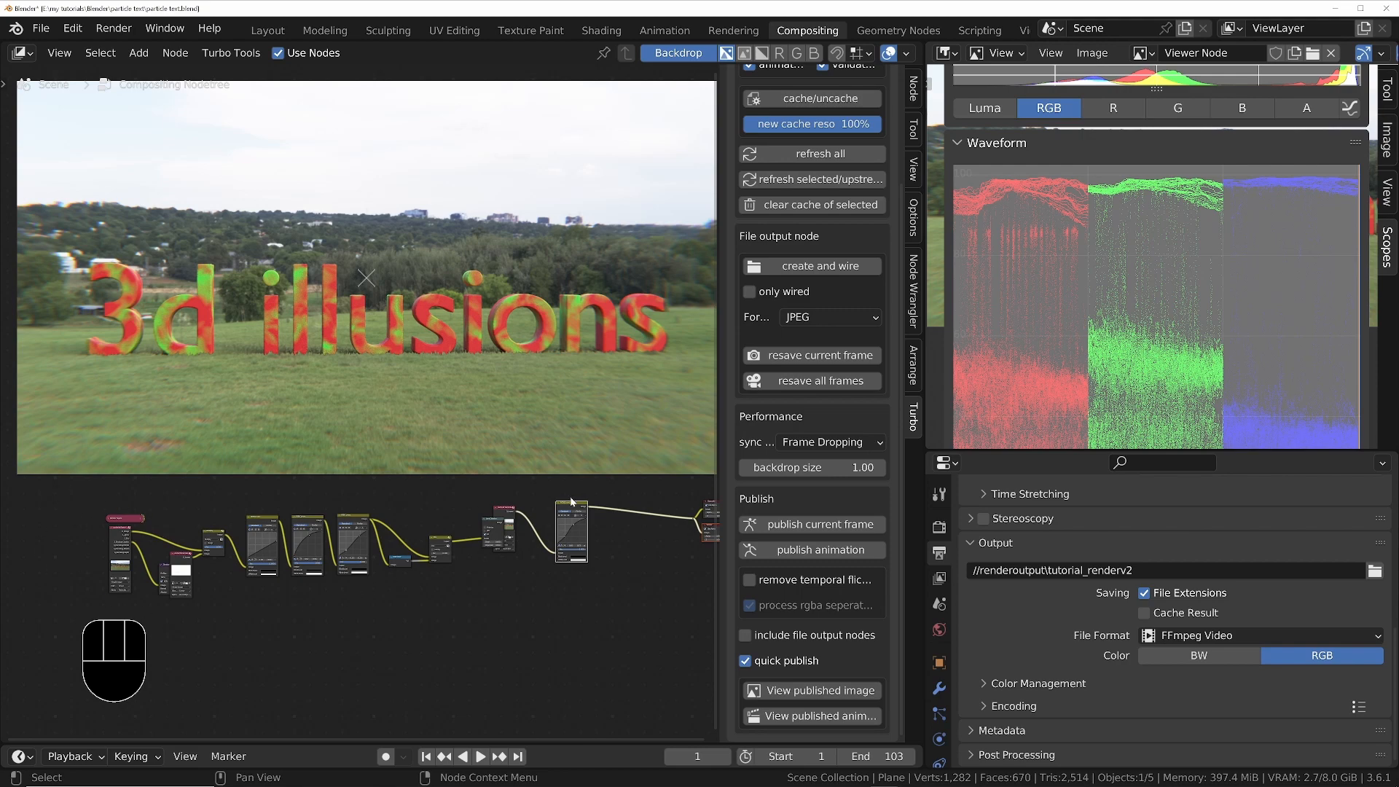
scroll(572, 502, up, 4)
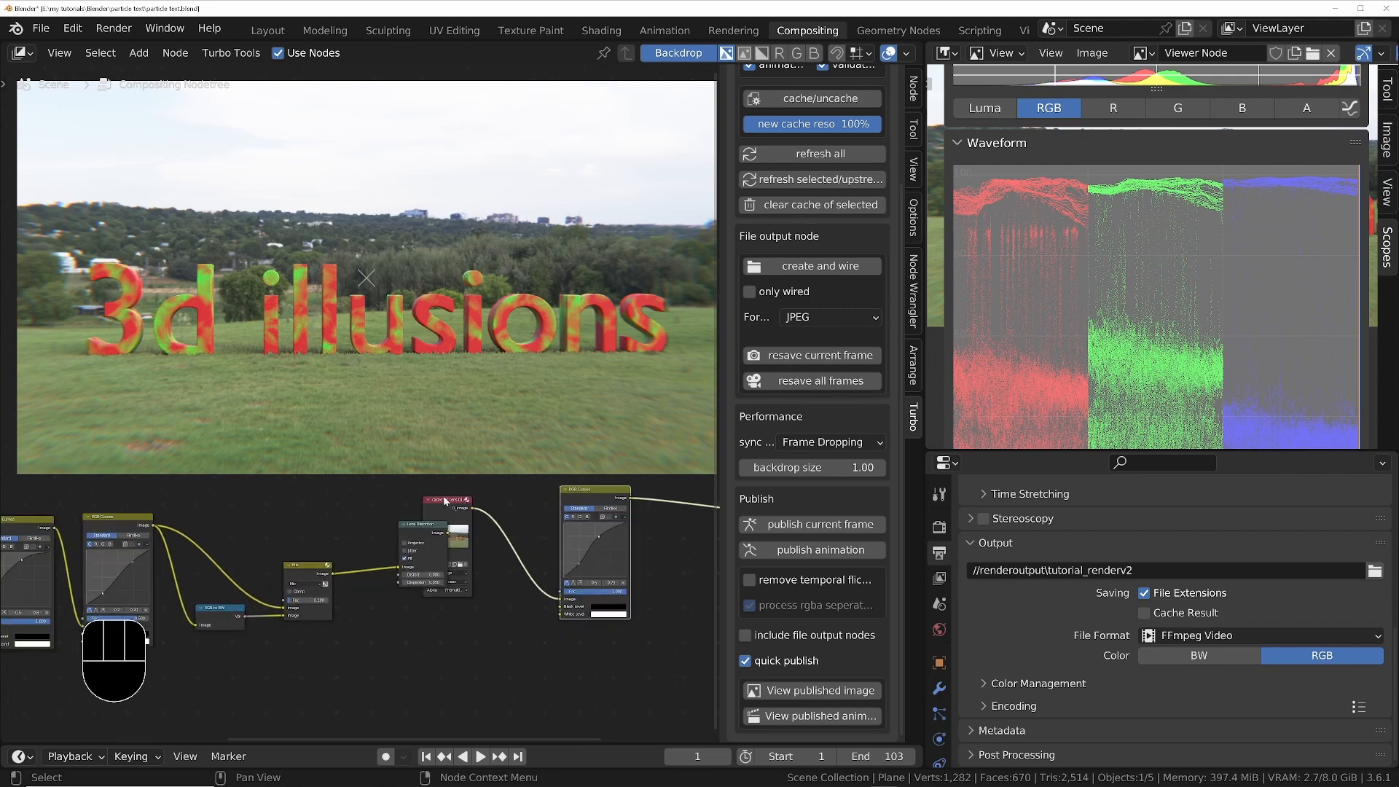
middle_drag(444, 500, 265, 545)
scroll(266, 545, down, 2)
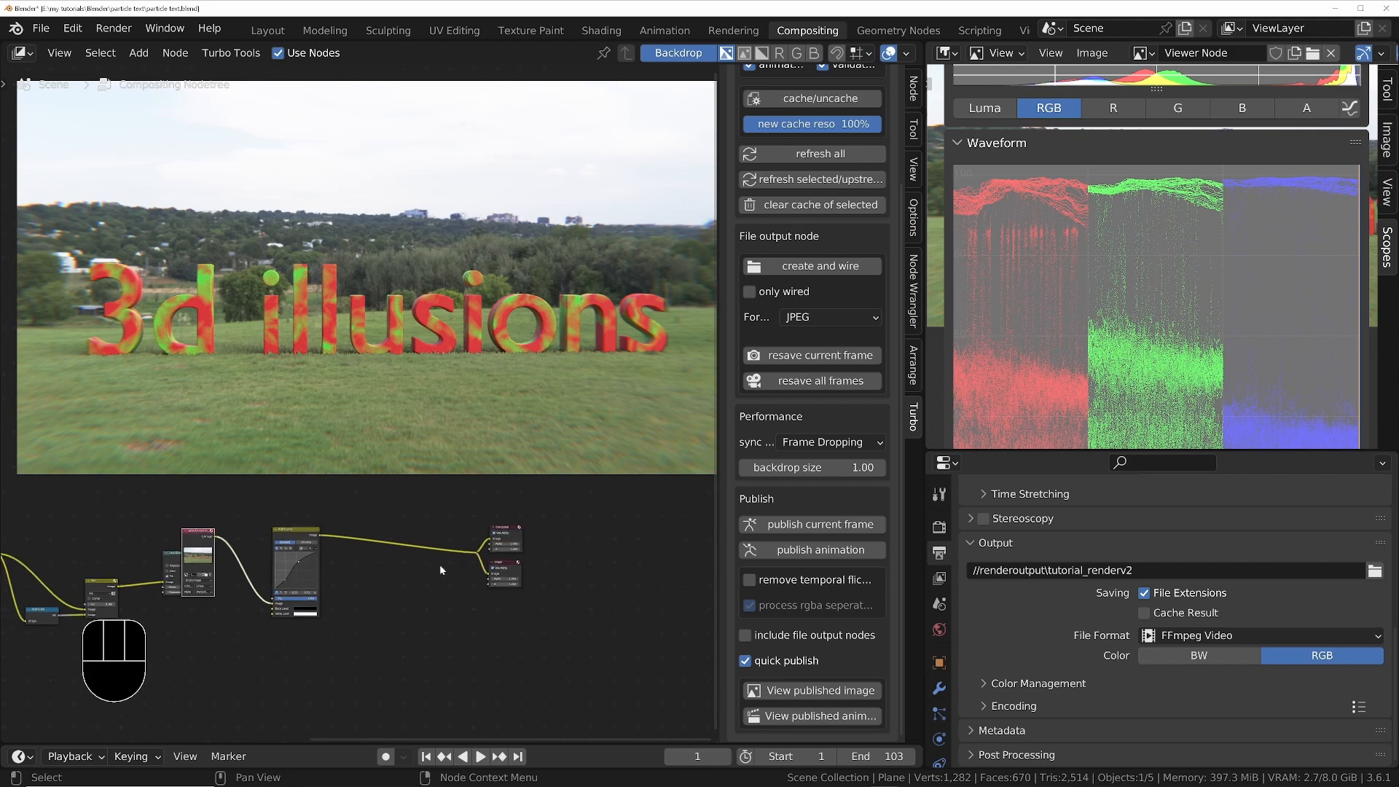
middle_drag(372, 559, 462, 573)
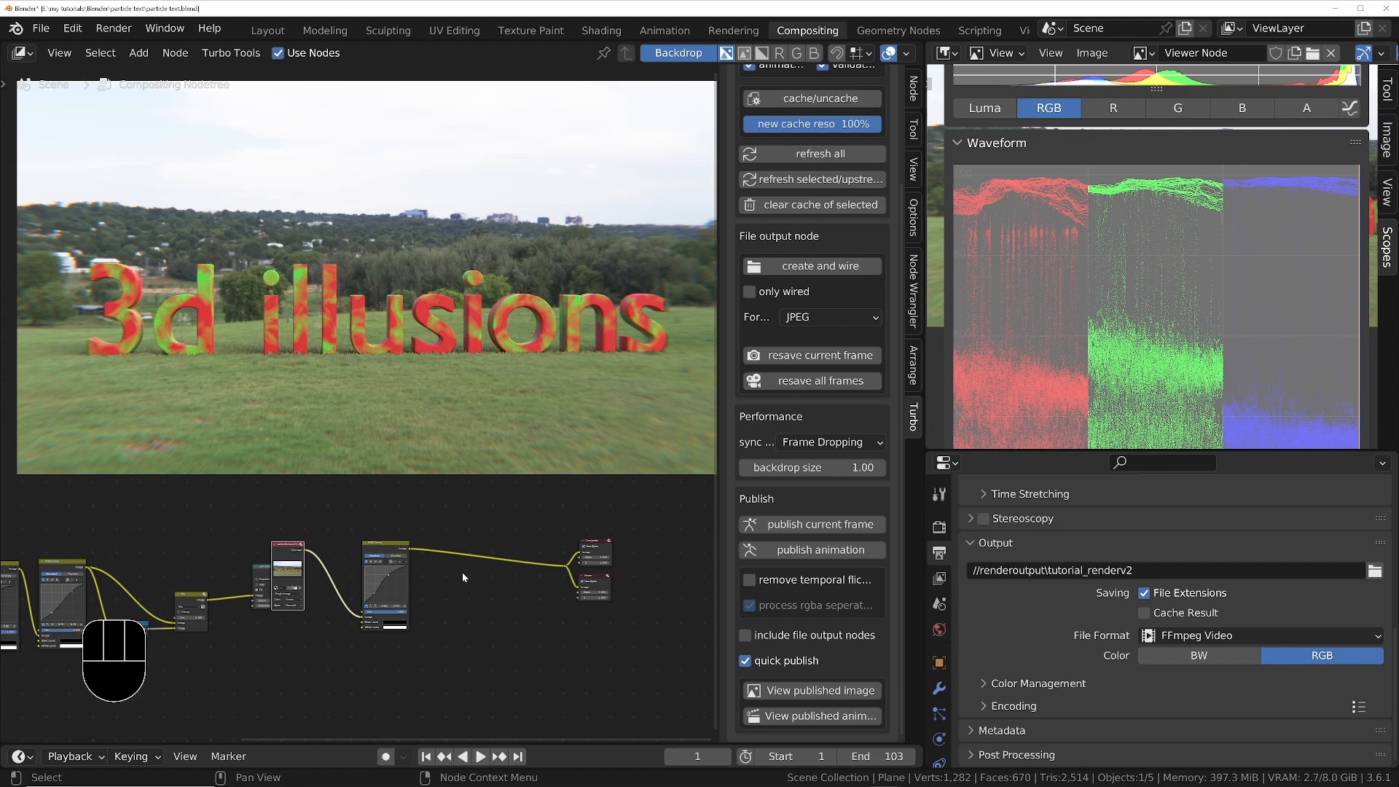
middle_drag(462, 577, 472, 590)
key(space)
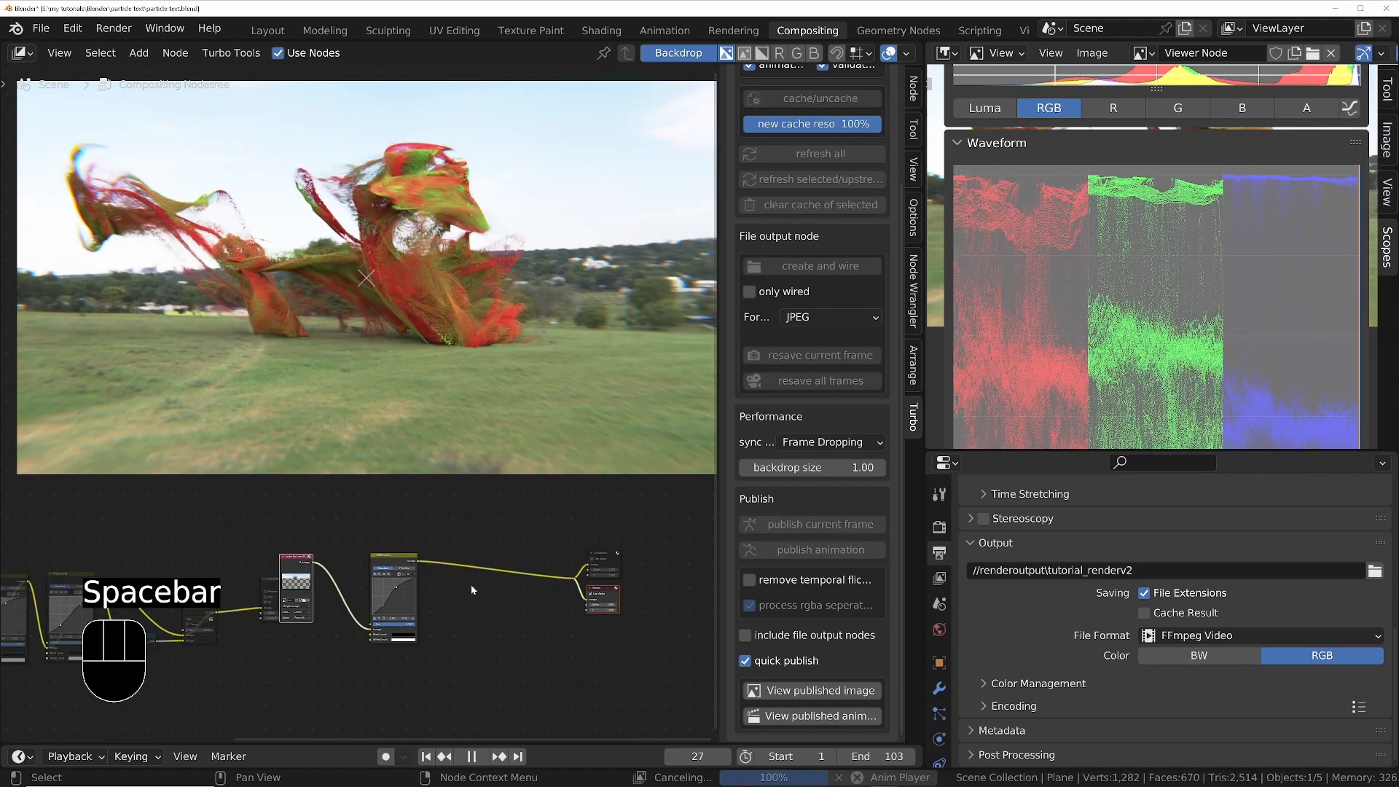